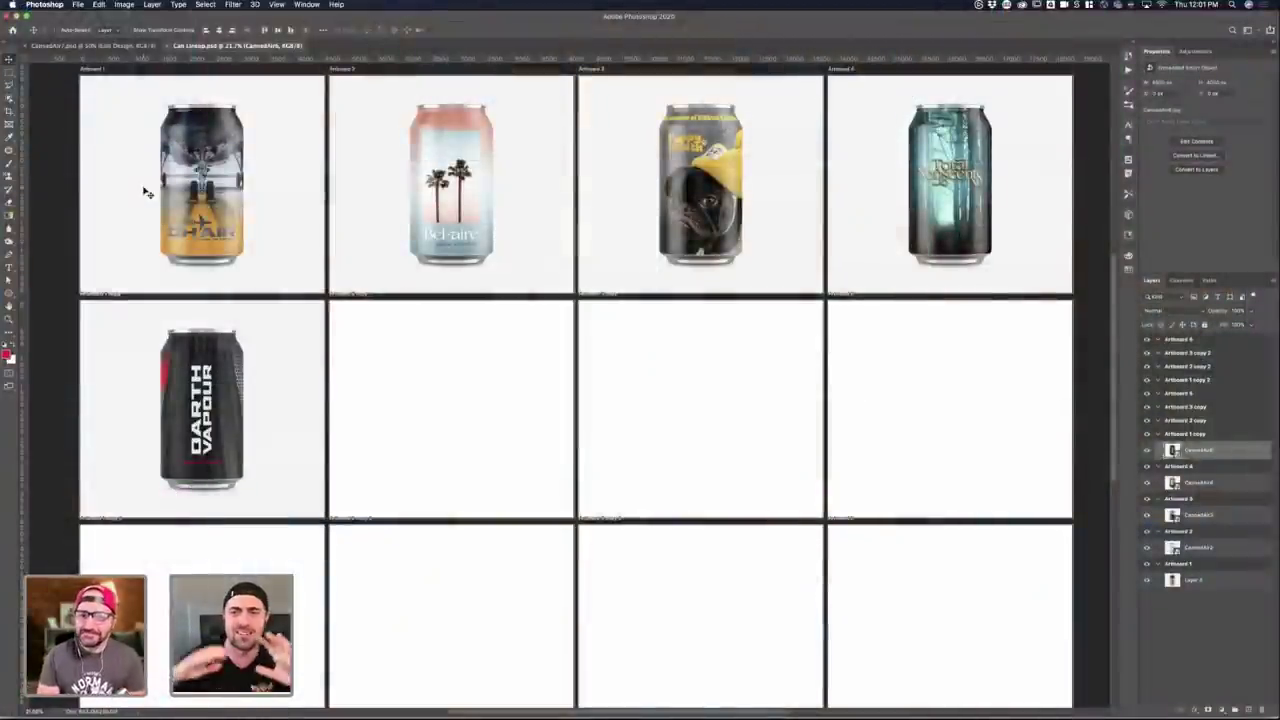
# - View the can lineup, the Behance portfolio page and the Illustrator type explorations, and return to the can lineup in Photoshop
pyautogui.scroll(2, 143, 192)
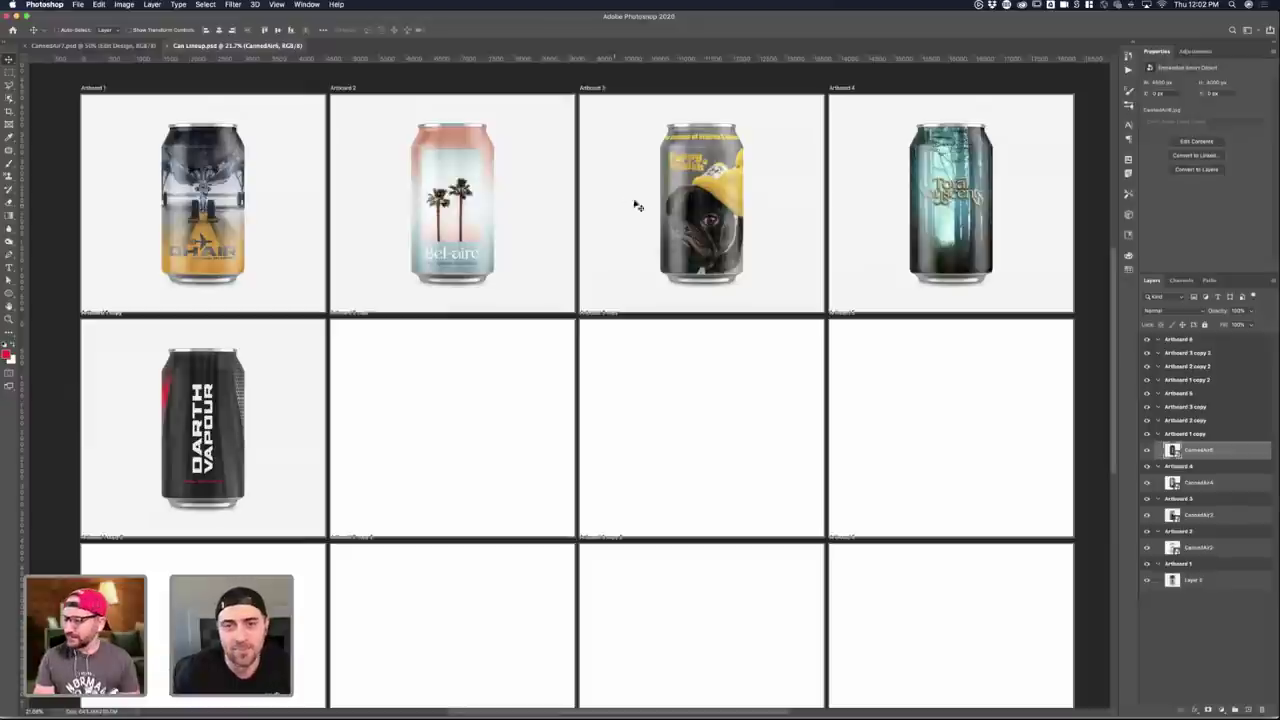
pyautogui.hotkey('ctrl', 'Up')
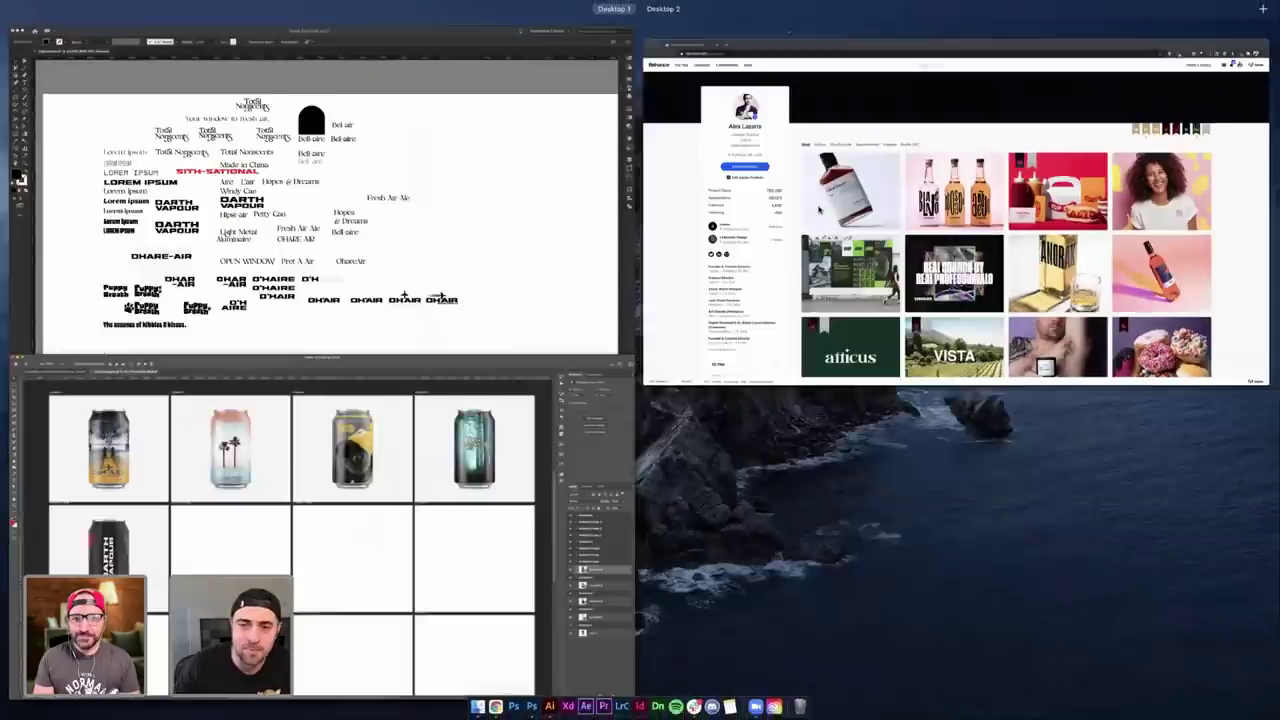
pyautogui.click(818, 210)
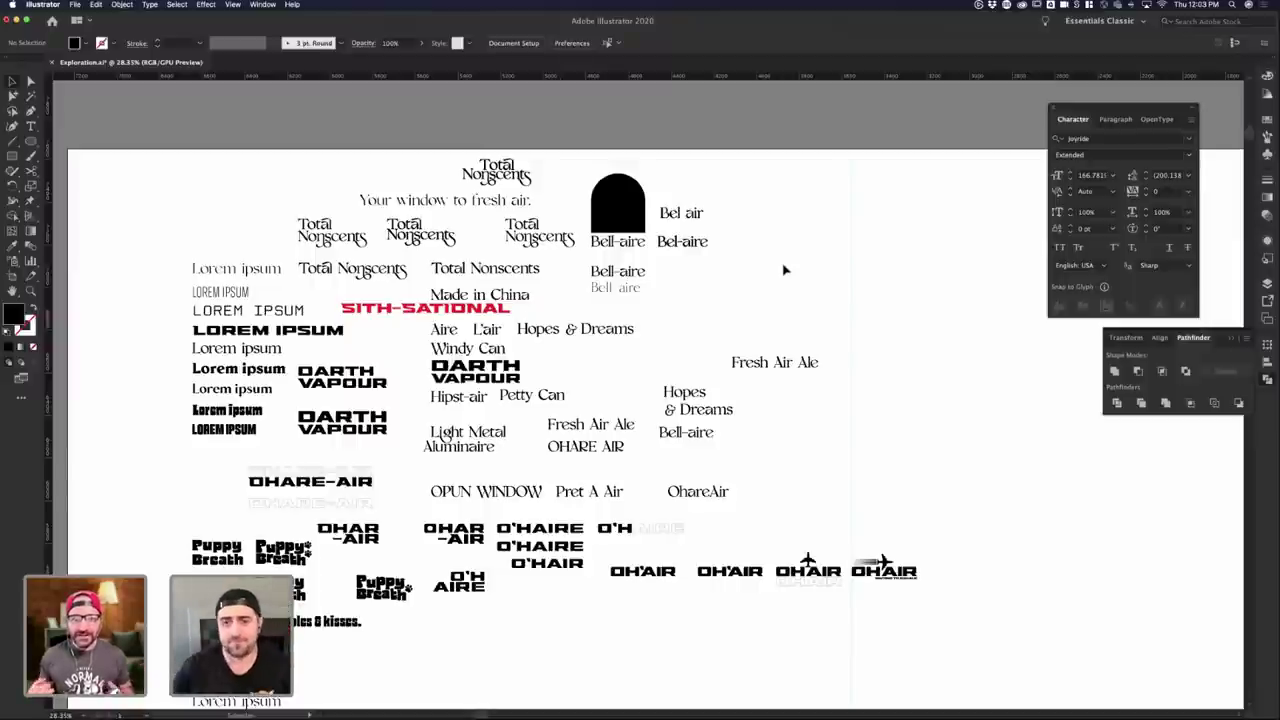
pyautogui.hotkey('ctrl', 'Up')
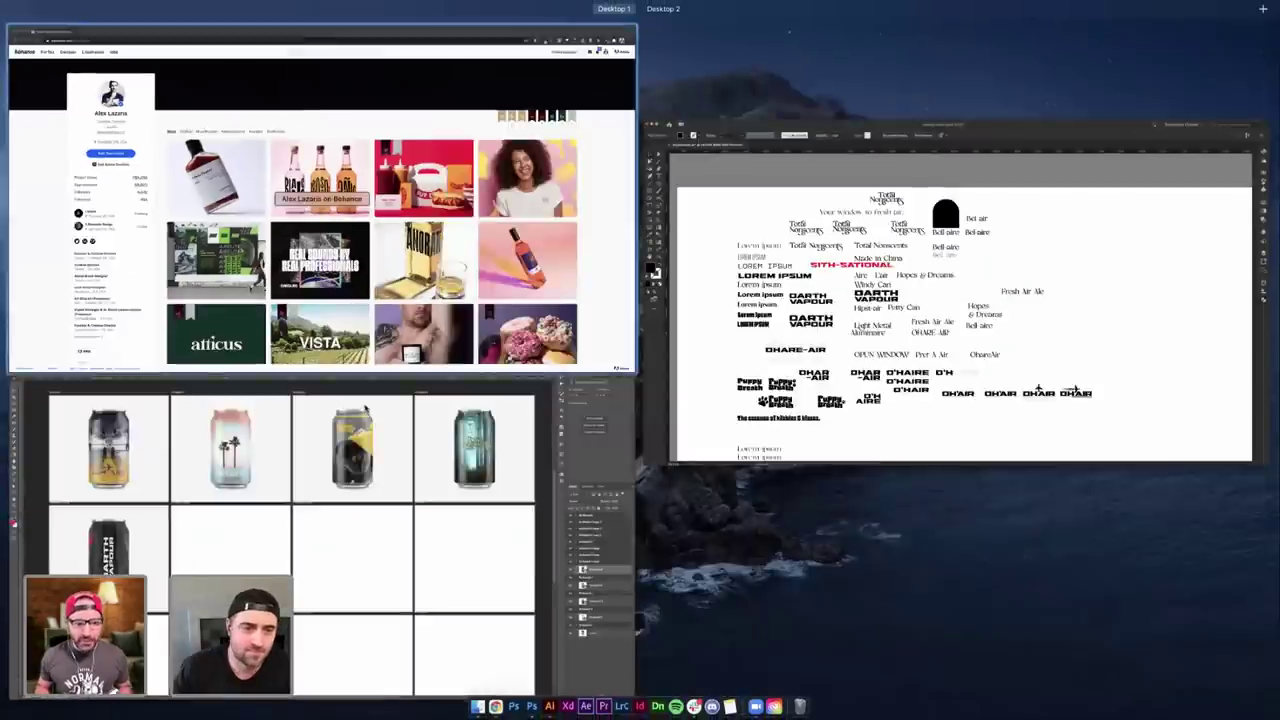
pyautogui.click(530, 430)
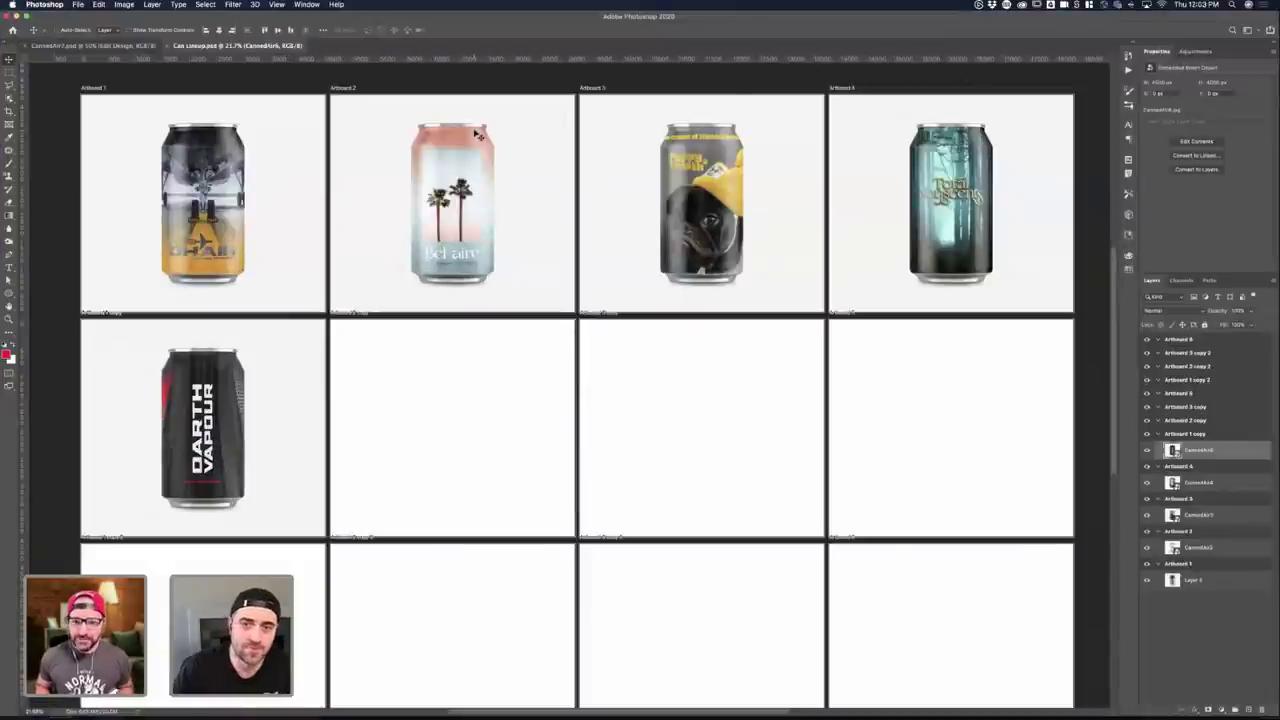
# - Examine the Oh'Air, Bel-aire, Puppy Breath and Total Nonscents can designs on the first row of artboards up close
pyautogui.scroll(2, 482, 177)
pyautogui.hscroll(-2, 482, 178)
pyautogui.scroll(-2, 482, 178)
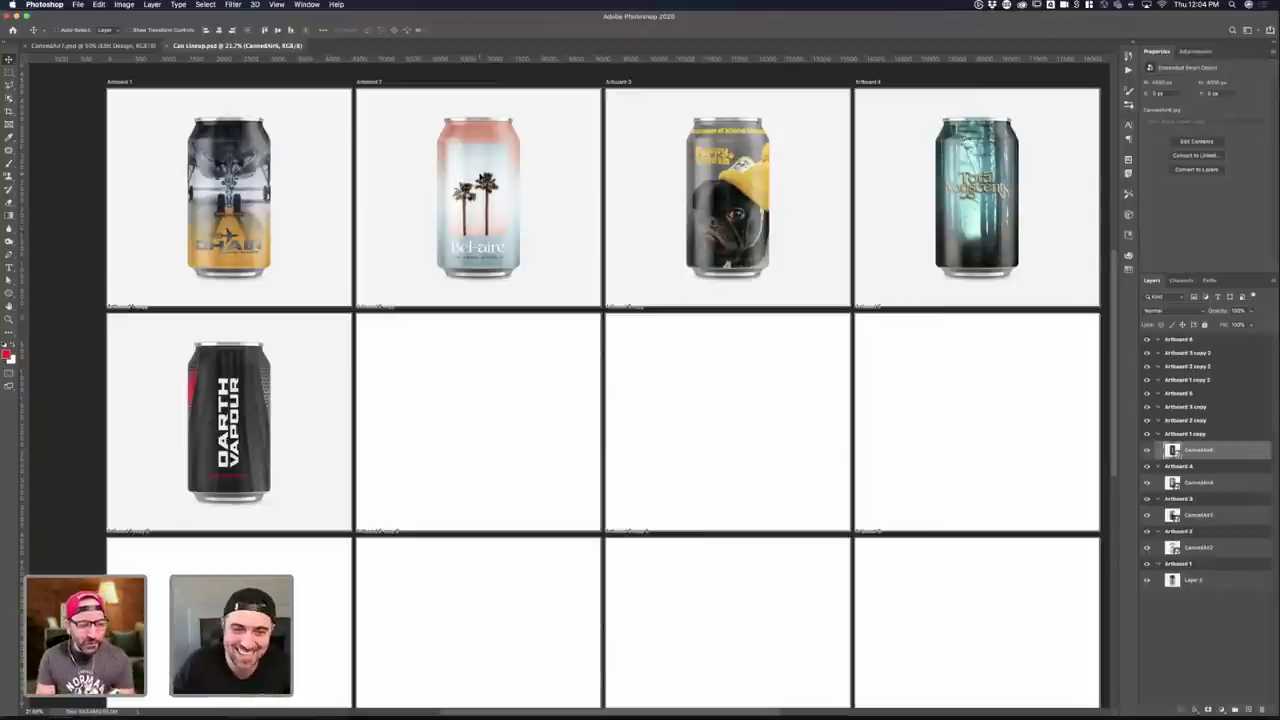
pyautogui.scroll(-2, 296, 200)
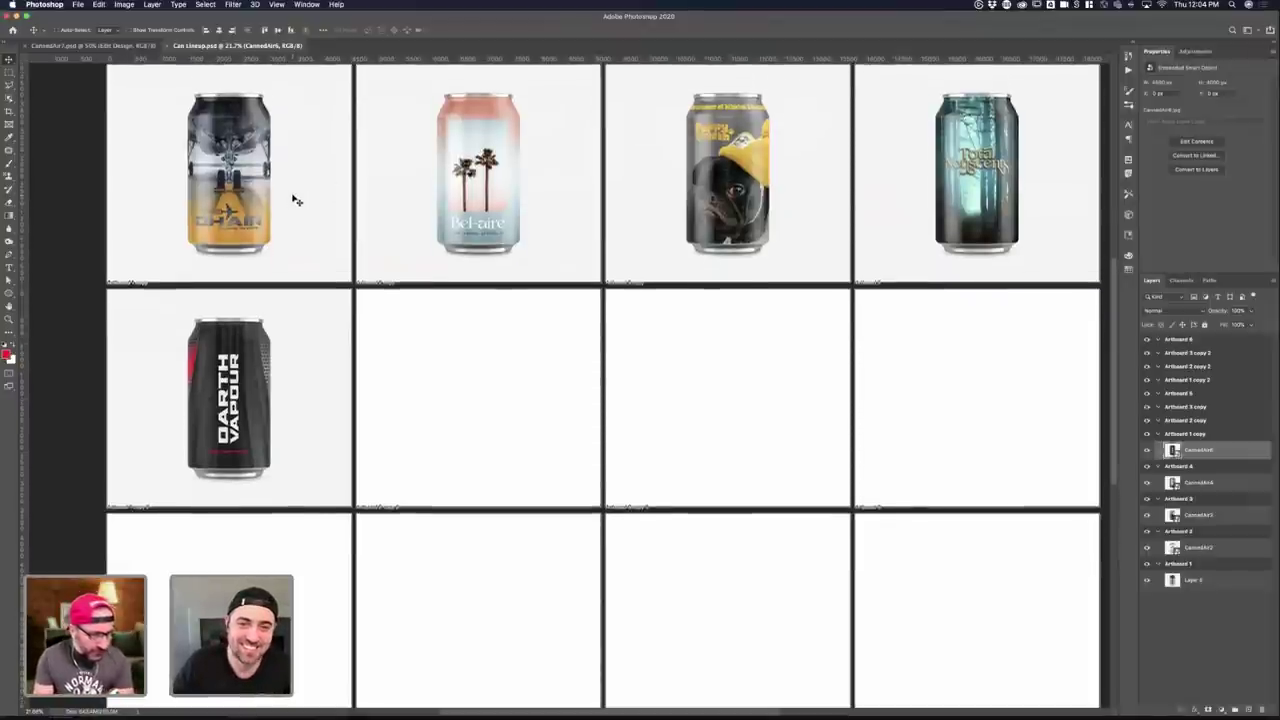
pyautogui.scroll(1, 296, 200)
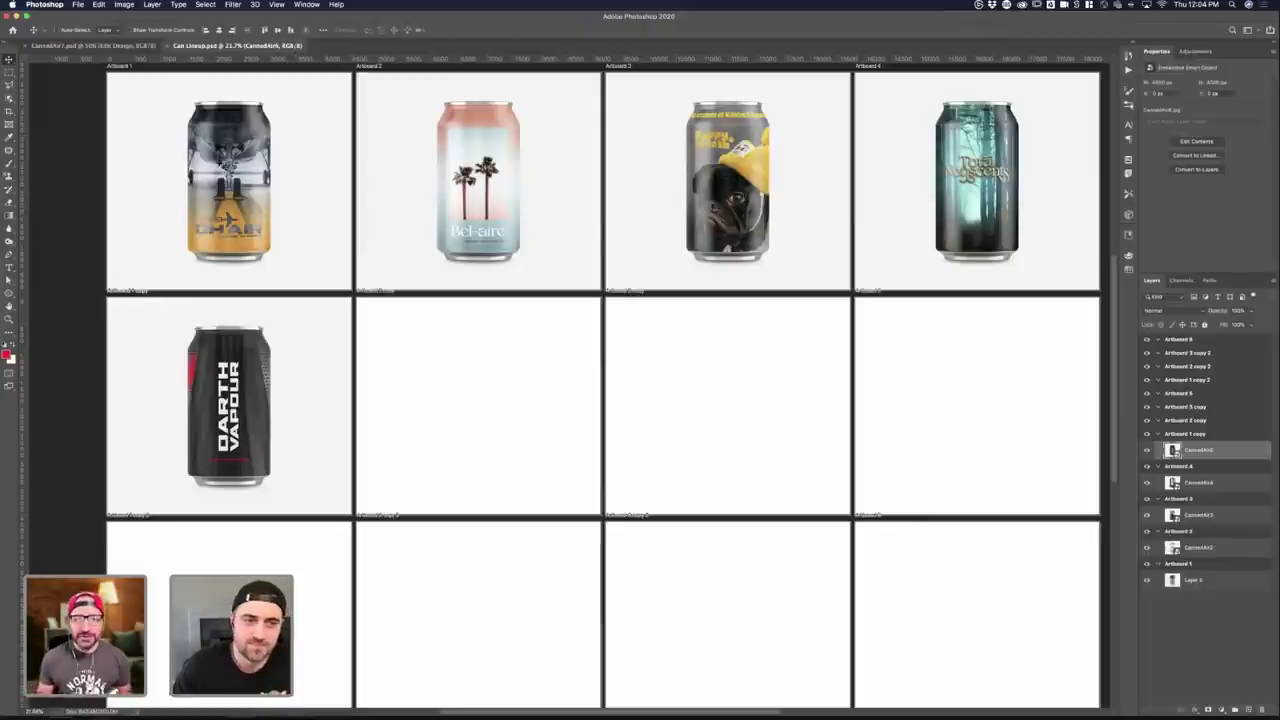
pyautogui.press('super+plus')
pyautogui.scroll(4, 222, 165)
pyautogui.hscroll(-5, 222, 165)
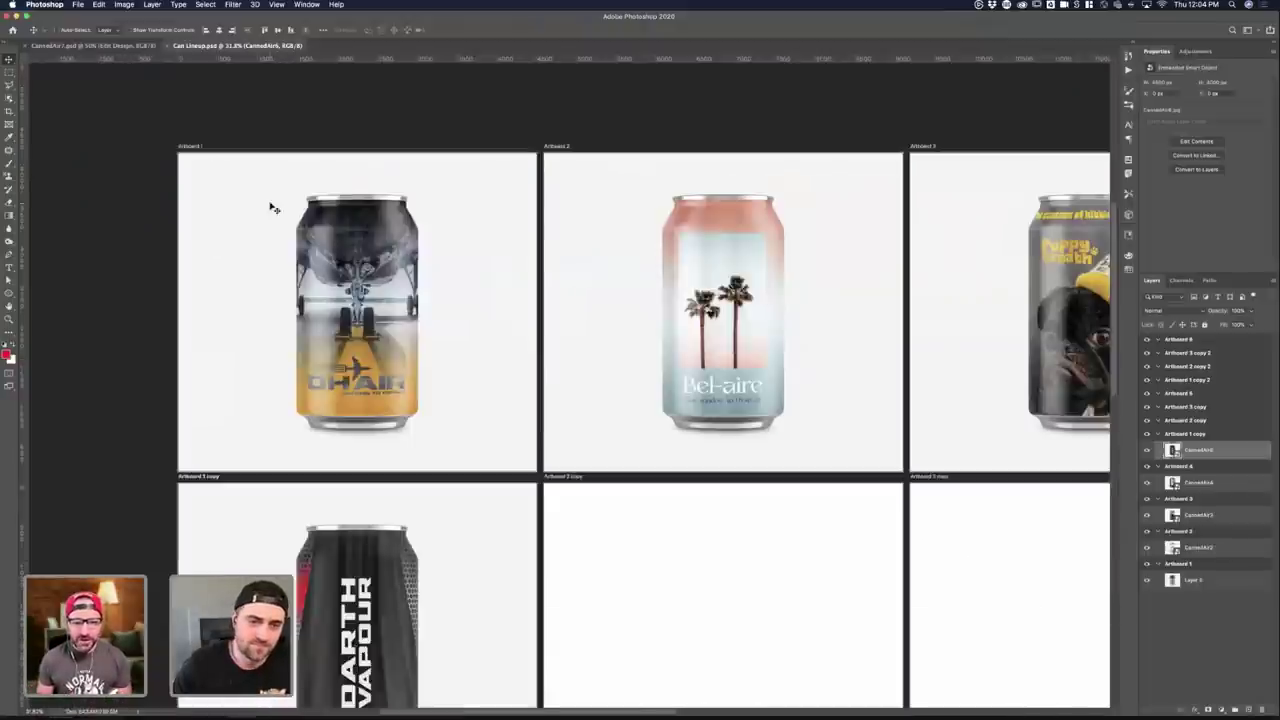
pyautogui.scroll(3, 270, 206)
pyautogui.hscroll(3, 274, 208)
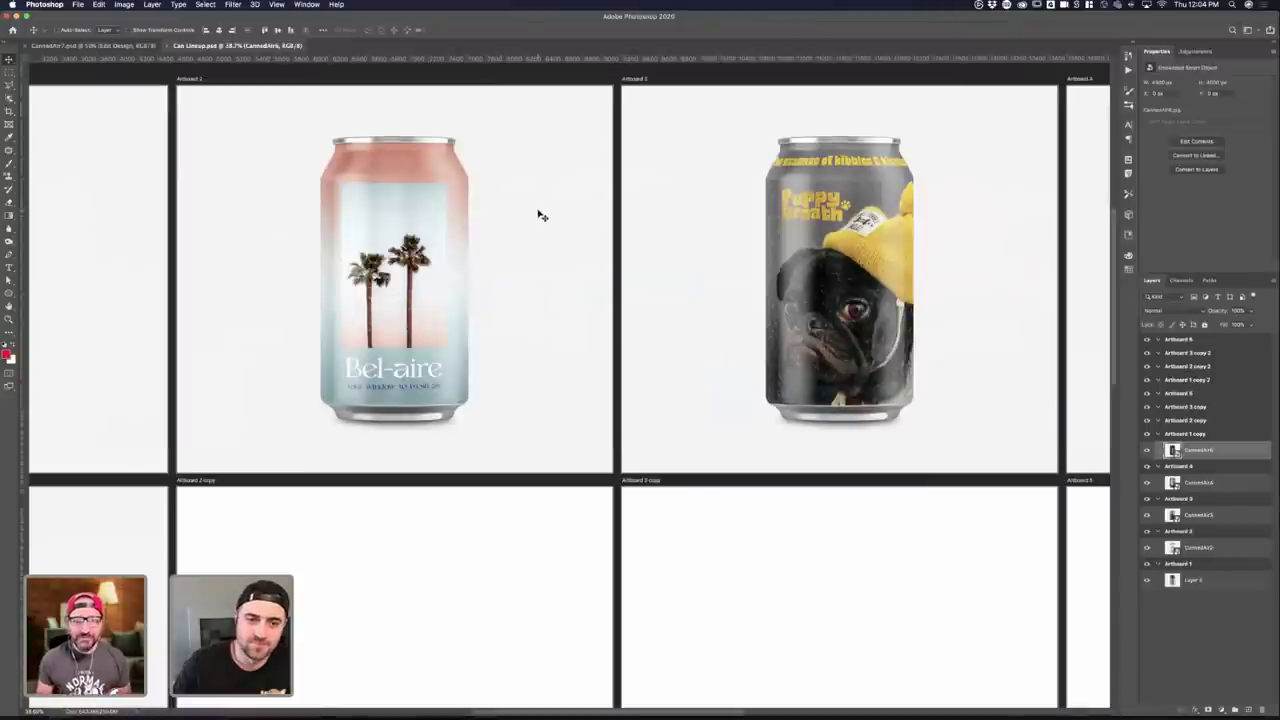
pyautogui.hscroll(3, 520, 218)
pyautogui.hscroll(-1, 550, 210)
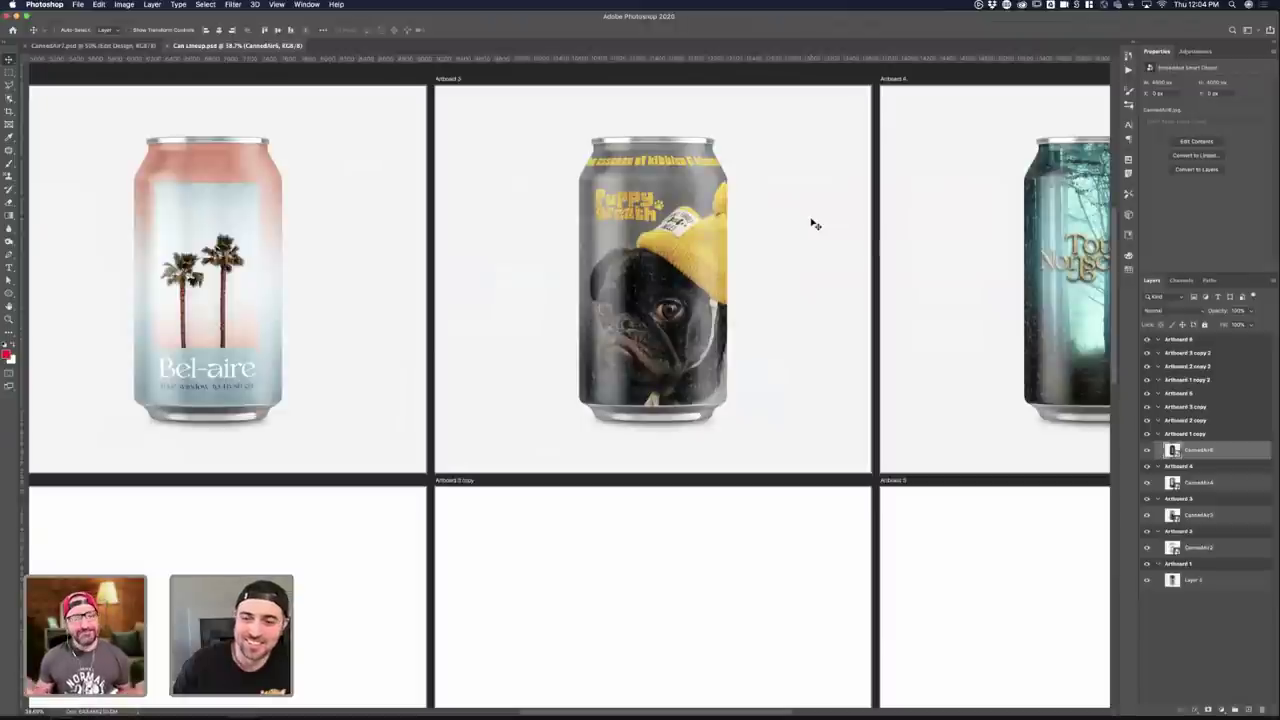
pyautogui.hscroll(1, 815, 224)
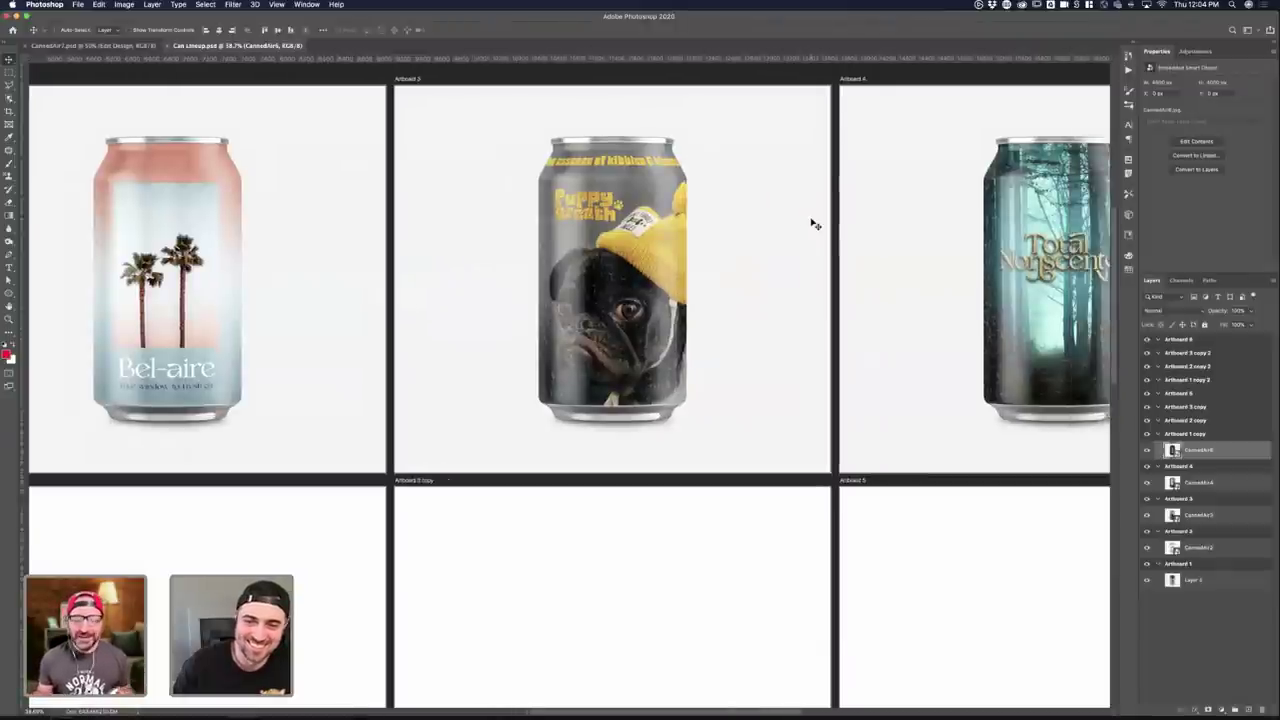
pyautogui.hscroll(6, 815, 224)
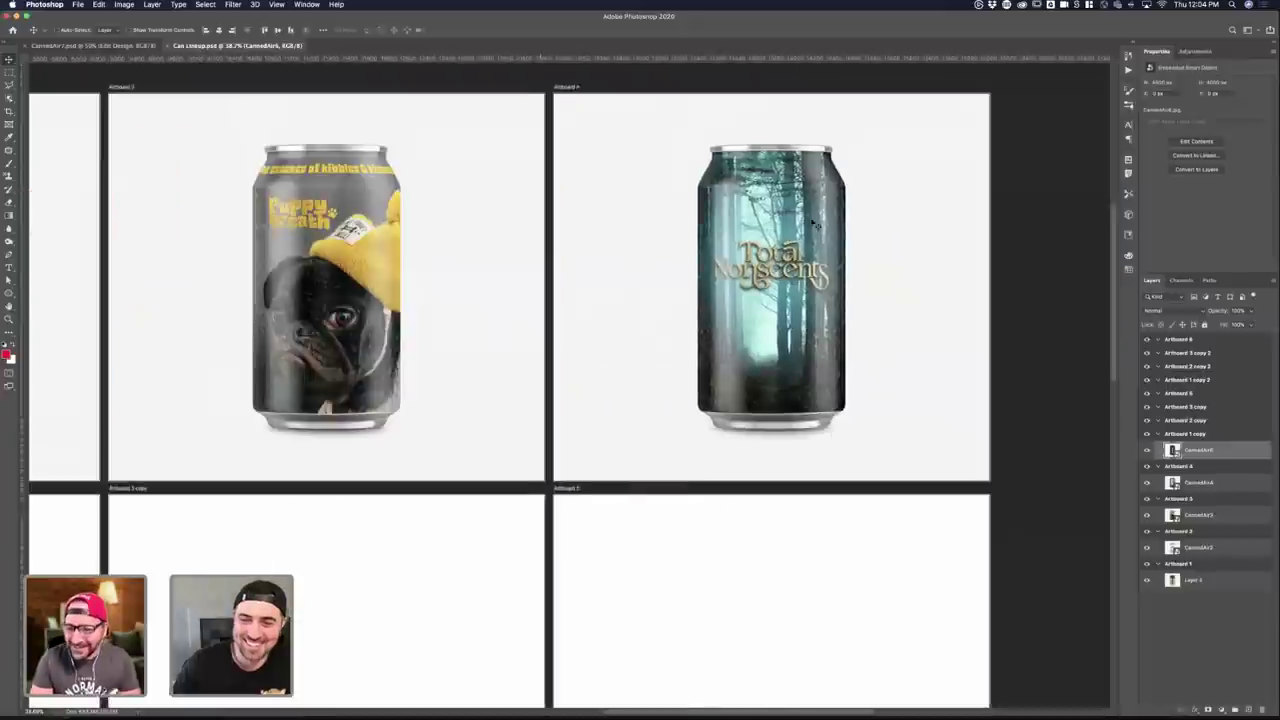
pyautogui.hscroll(-2, 815, 224)
pyautogui.hscroll(-1, 815, 224)
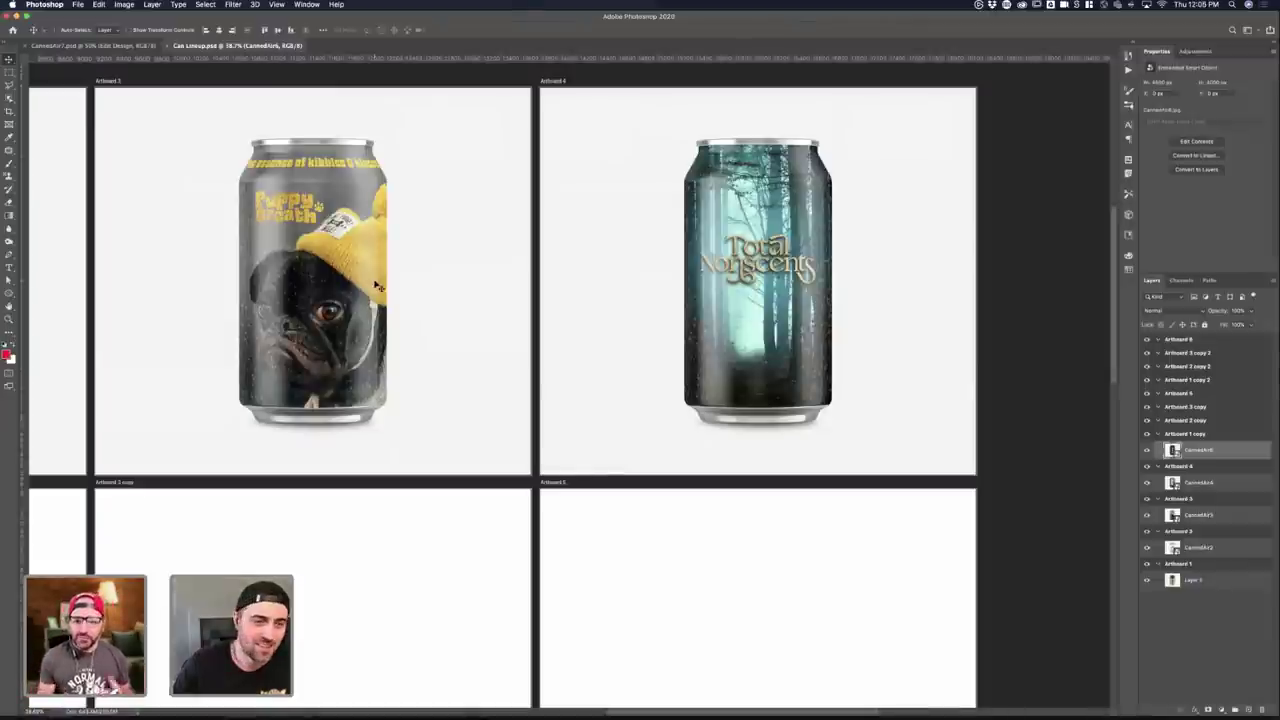
# - Examine the Darth Vapour can on the second row and the lineup as a whole
pyautogui.scroll(-4, 377, 286)
pyautogui.hscroll(-10, 377, 286)
pyautogui.scroll(-2, 377, 286)
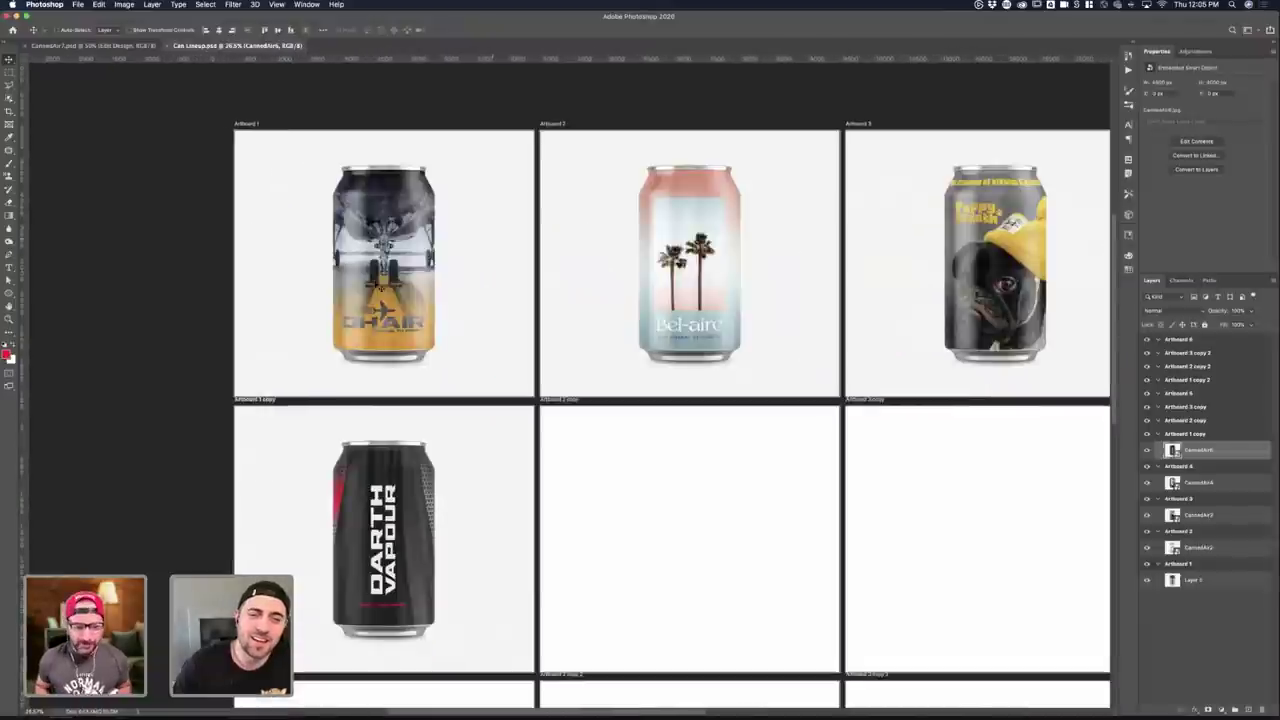
pyautogui.scroll(-3, 377, 284)
pyautogui.scroll(4, 377, 284)
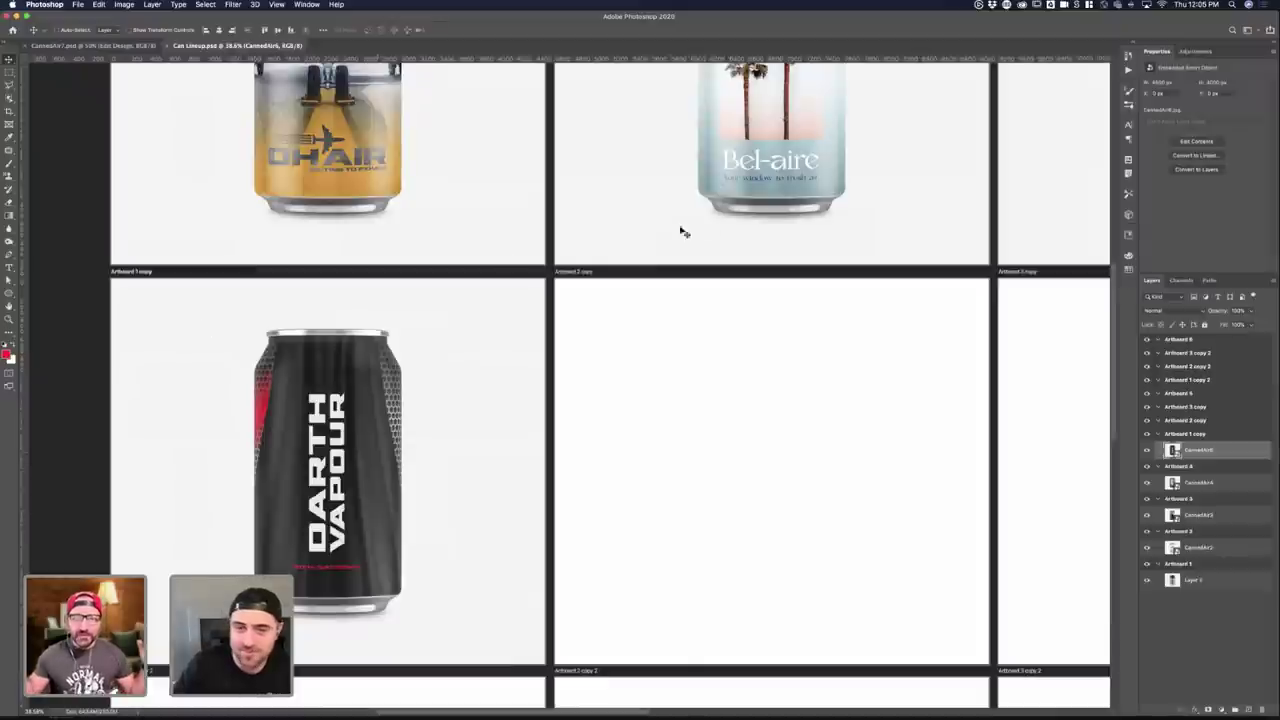
pyautogui.scroll(-5, 640, 274)
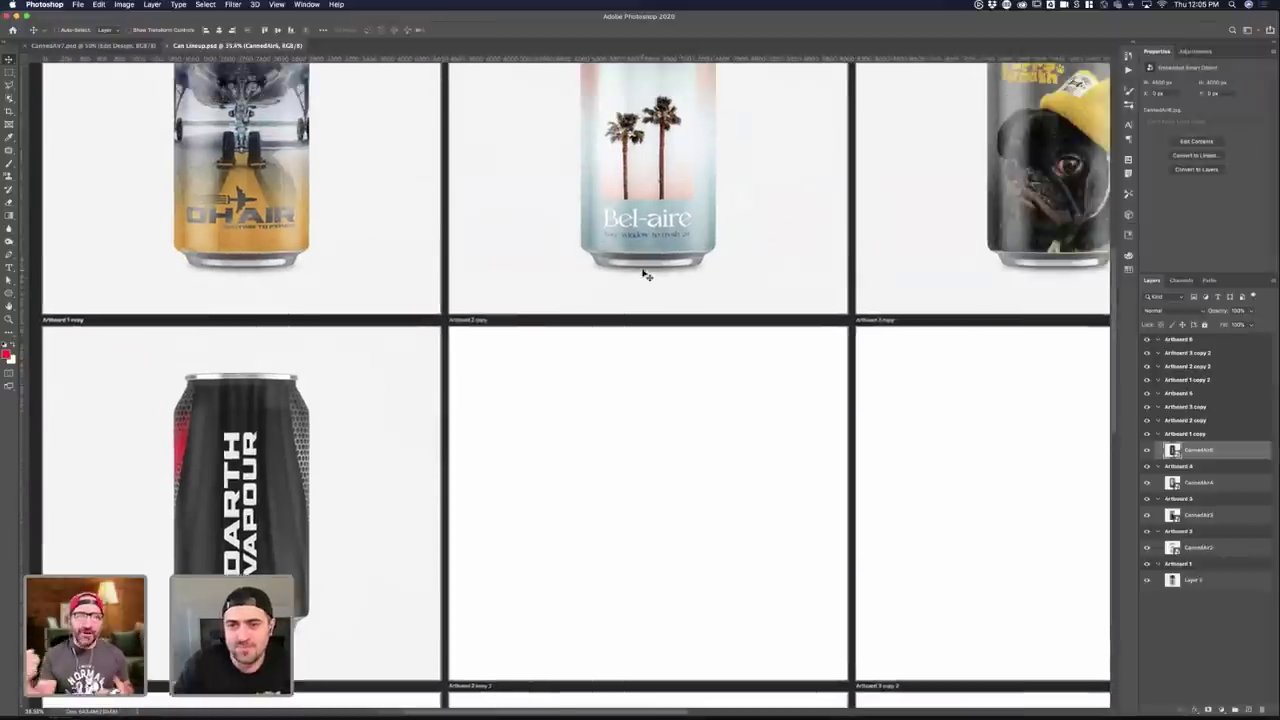
pyautogui.scroll(-4, 645, 274)
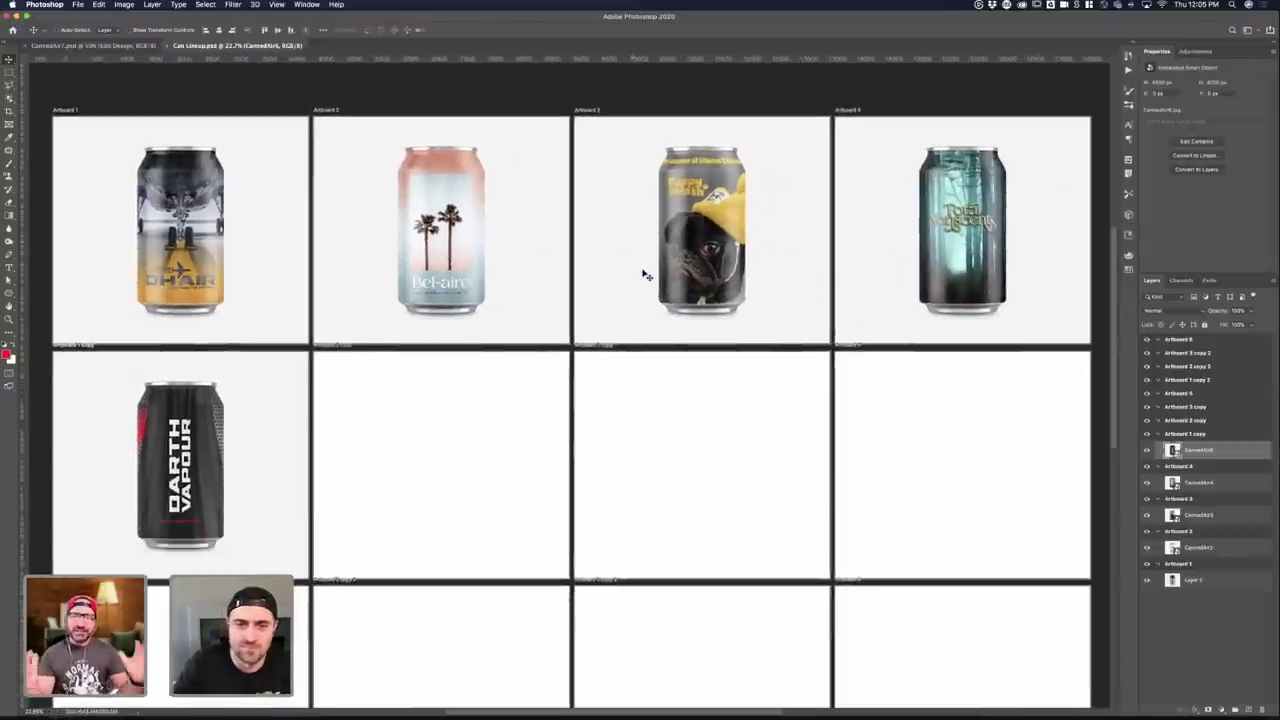
pyautogui.scroll(-1, 646, 275)
pyautogui.hscroll(-1, 646, 275)
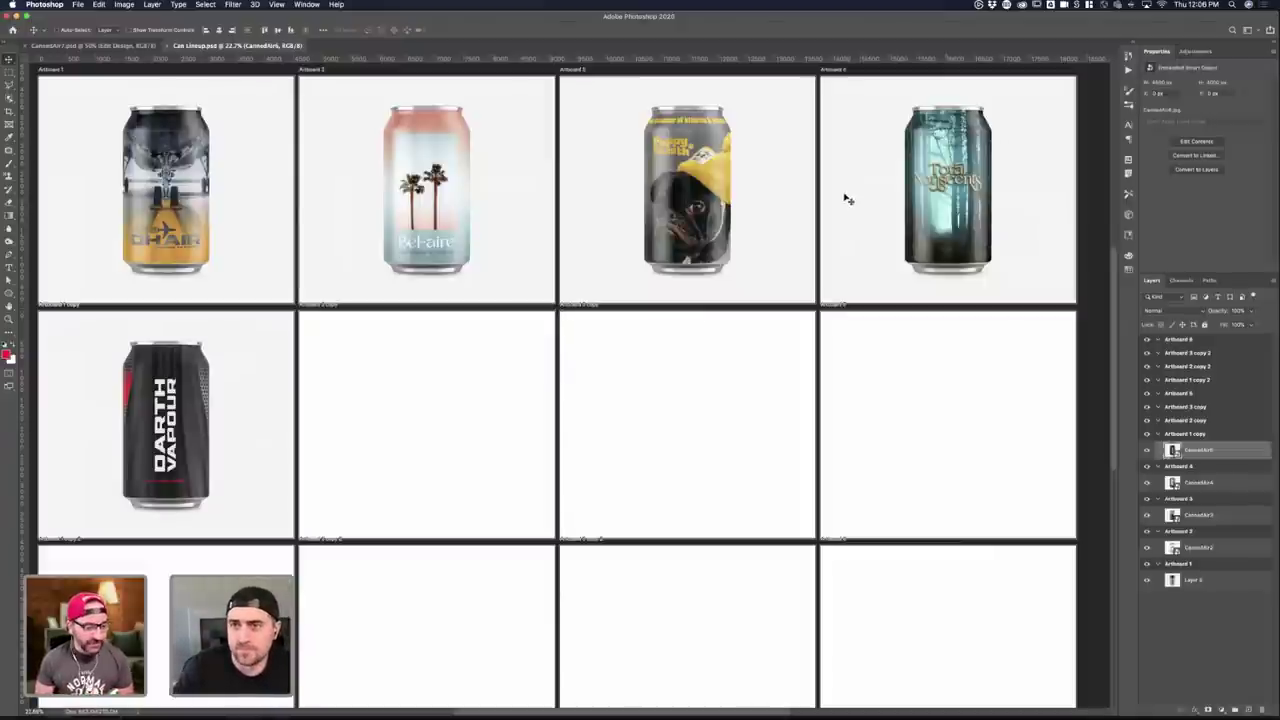
# - Switch to the Exploration.ai document in Illustrator and bring the name explorations into view
pyautogui.hotkey('ctrl', 'Up')
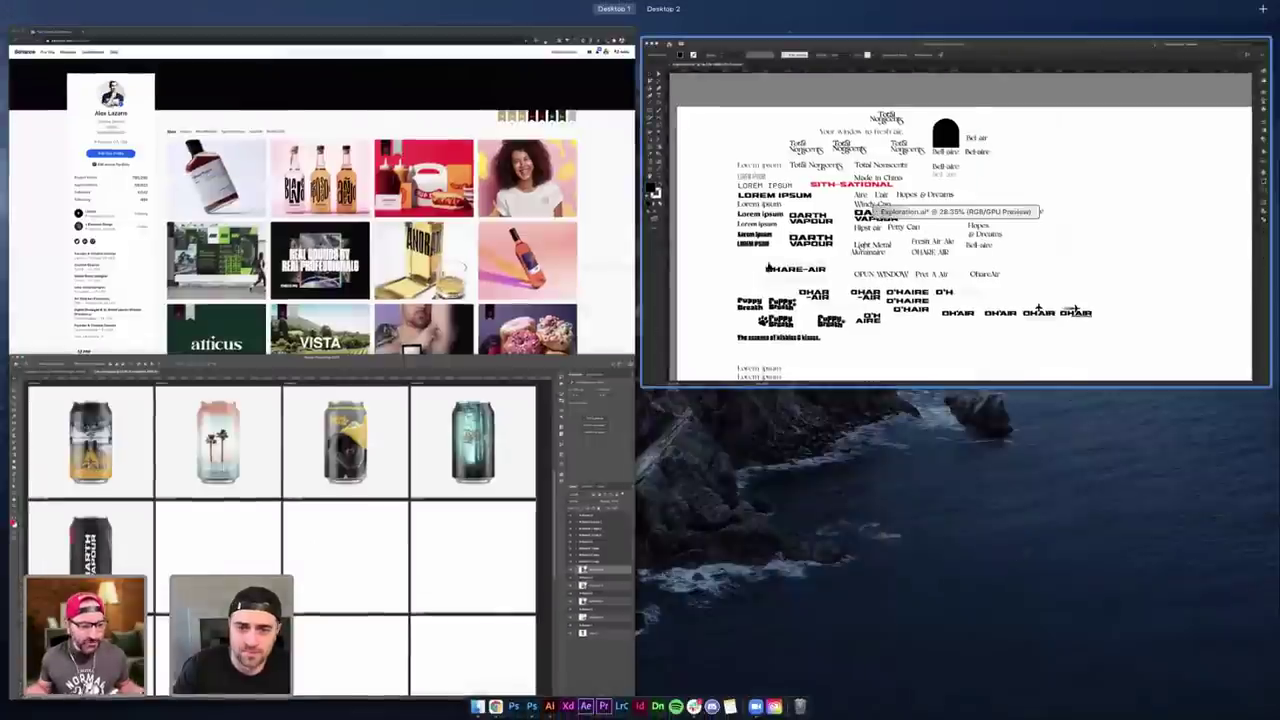
pyautogui.click(870, 208)
pyautogui.scroll(-2, 766, 266)
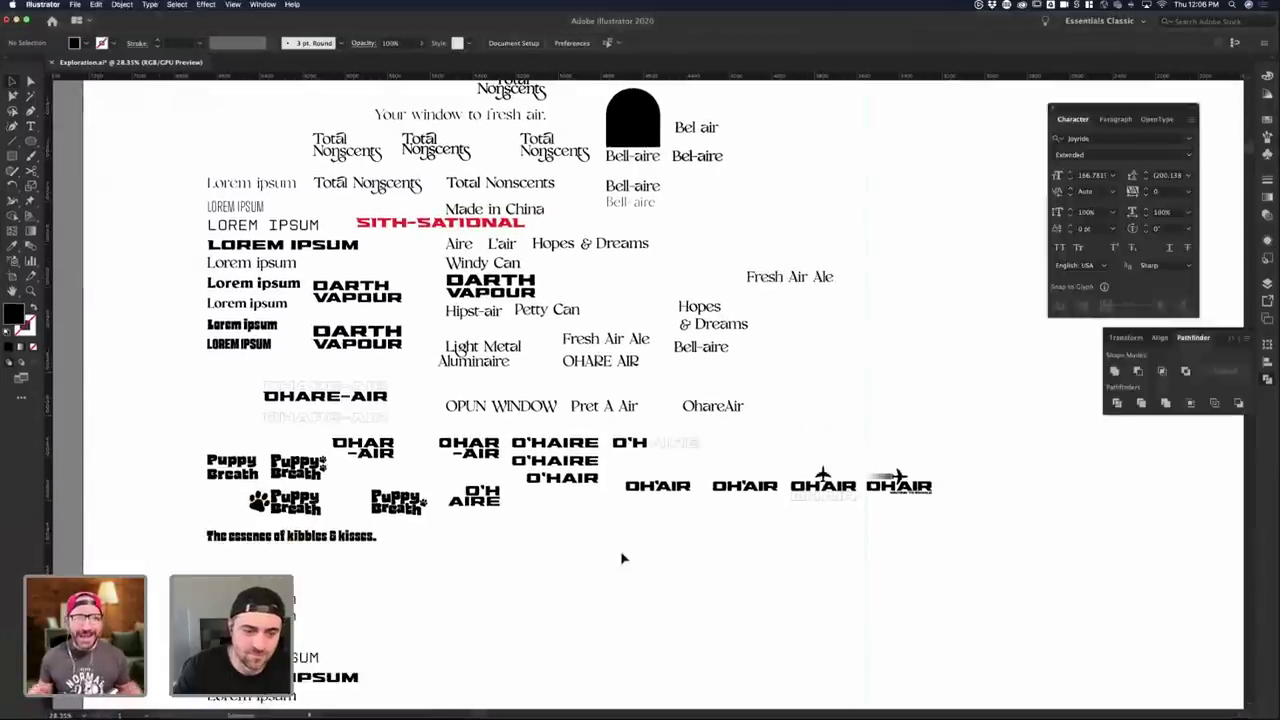
pyautogui.scroll(1, 651, 530)
pyautogui.scroll(3, 571, 400)
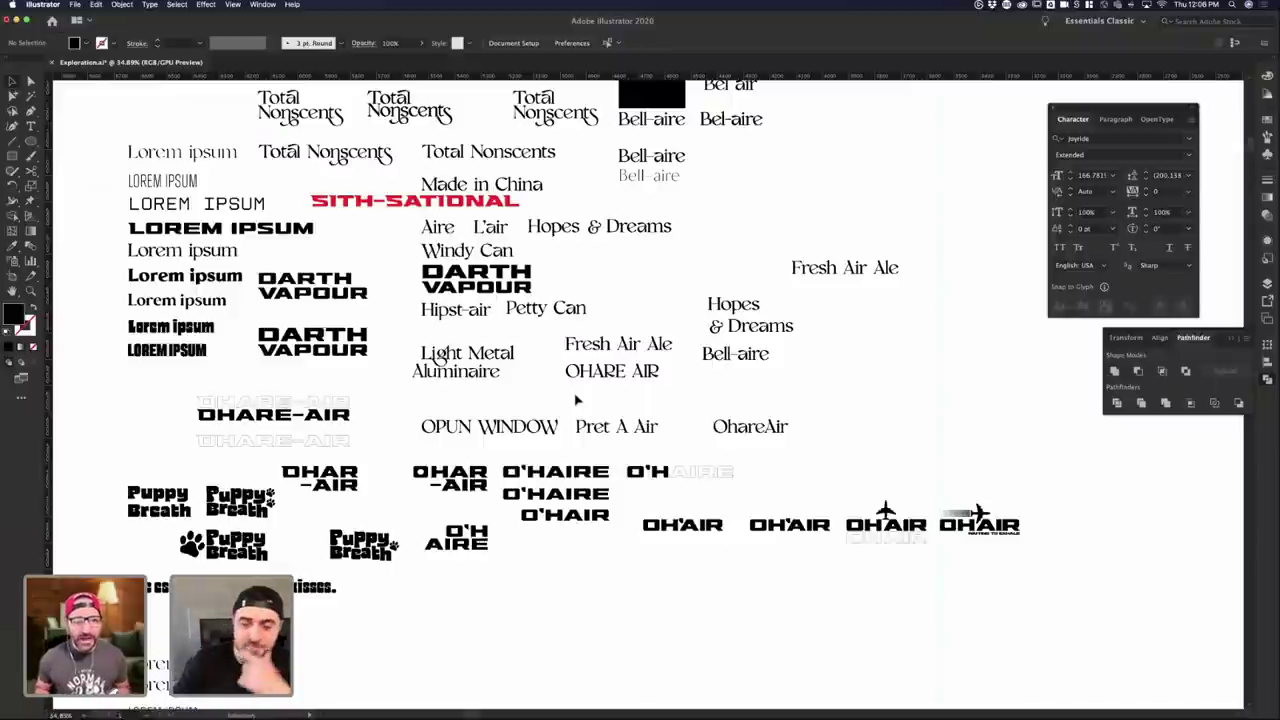
# - Tighten the leading of the stacked "Hopes & Dreams" text to 72.1574 and place it slightly higher
pyautogui.click(773, 325)
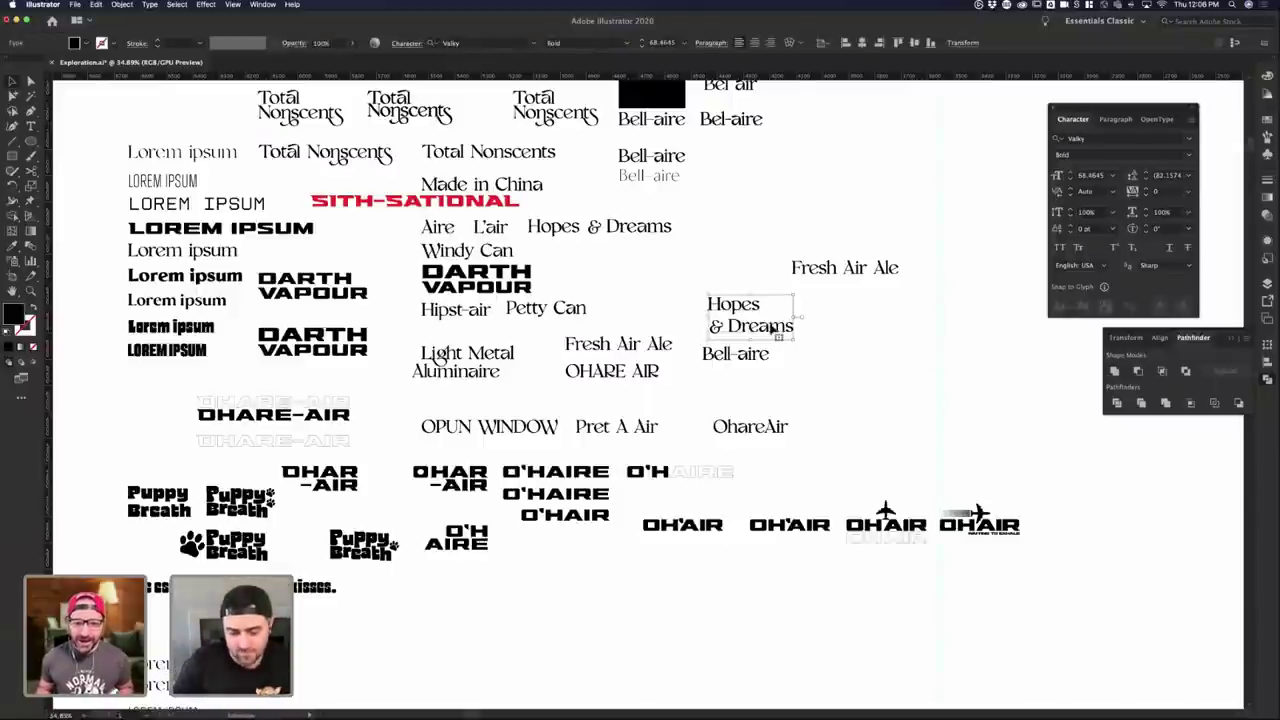
pyautogui.scroll(3, 771, 328)
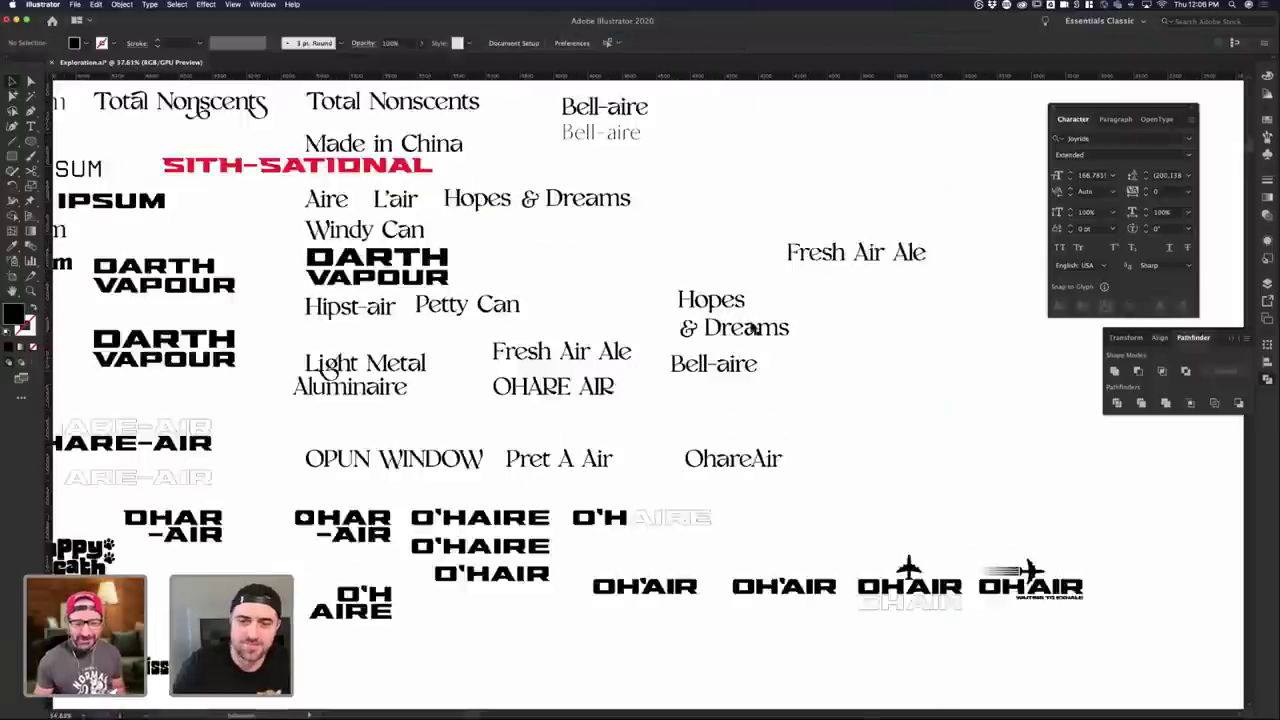
pyautogui.click(878, 232)
pyautogui.click(742, 334)
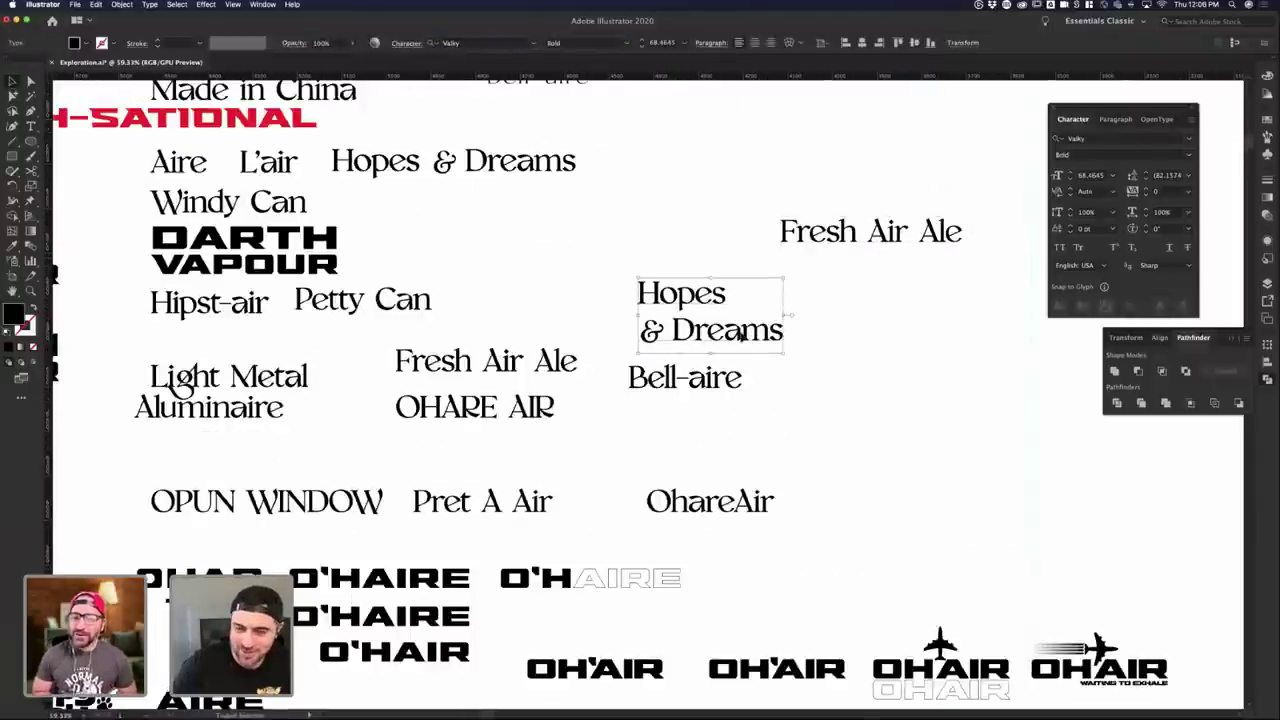
pyautogui.hotkey('shift', 'Up')
pyautogui.hotkey('shift', 'Up')
pyautogui.hotkey('shift', 'Up')
pyautogui.moveTo(743, 338); pyautogui.dragTo(743, 338)
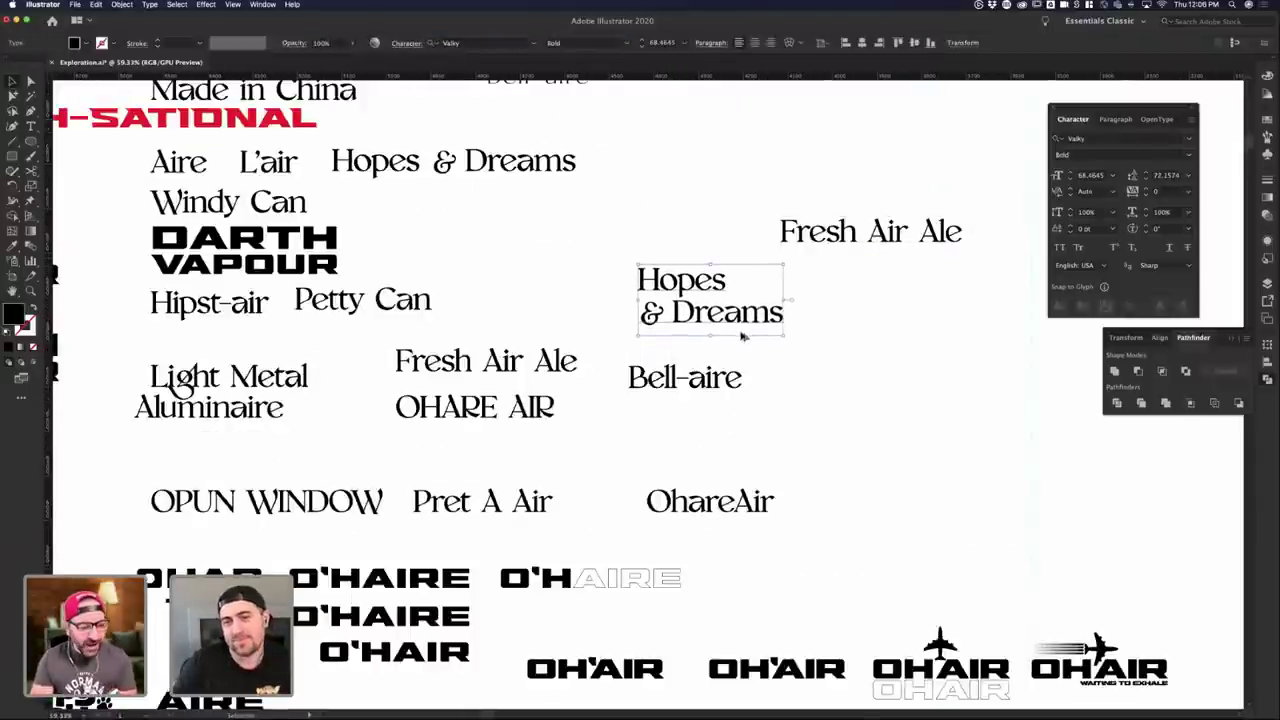
# - Tighten the tracking of the ampersand and the space after it in the stacked "Hopes & Dreams" text to -100
pyautogui.click(744, 341)
pyautogui.doubleClick(666, 322)
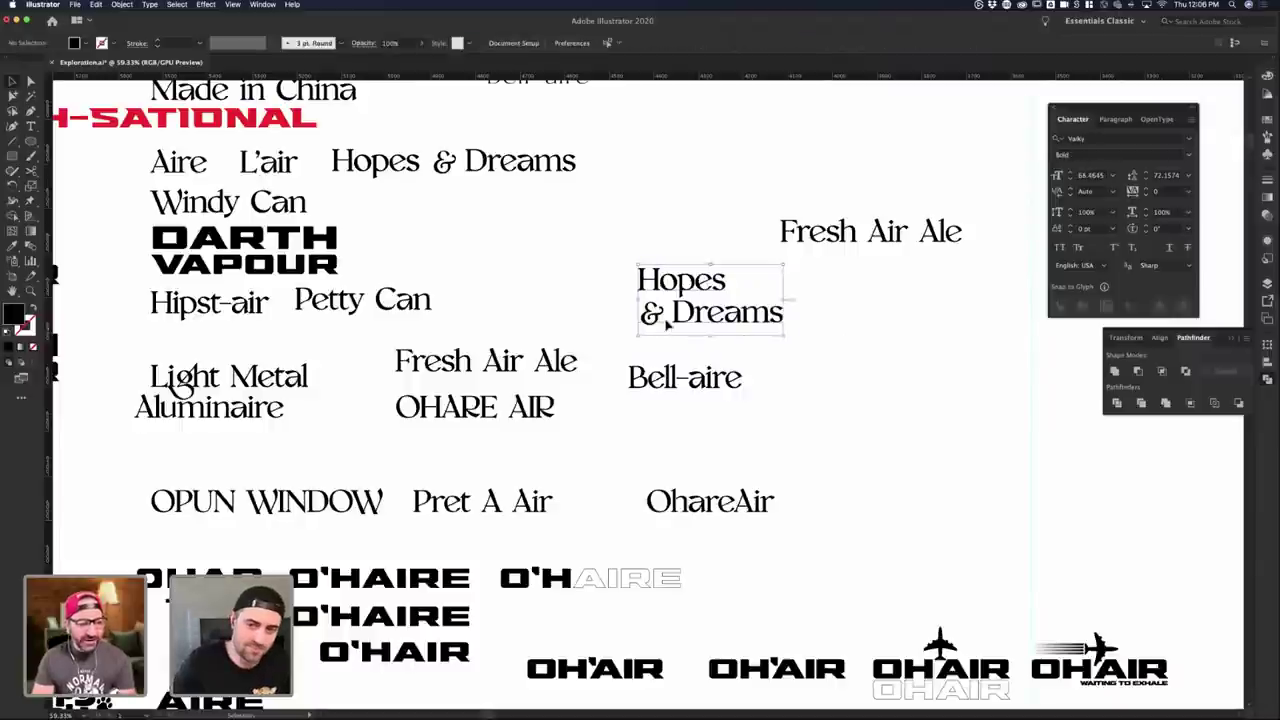
pyautogui.moveTo(670, 315); pyautogui.dragTo(629, 320)
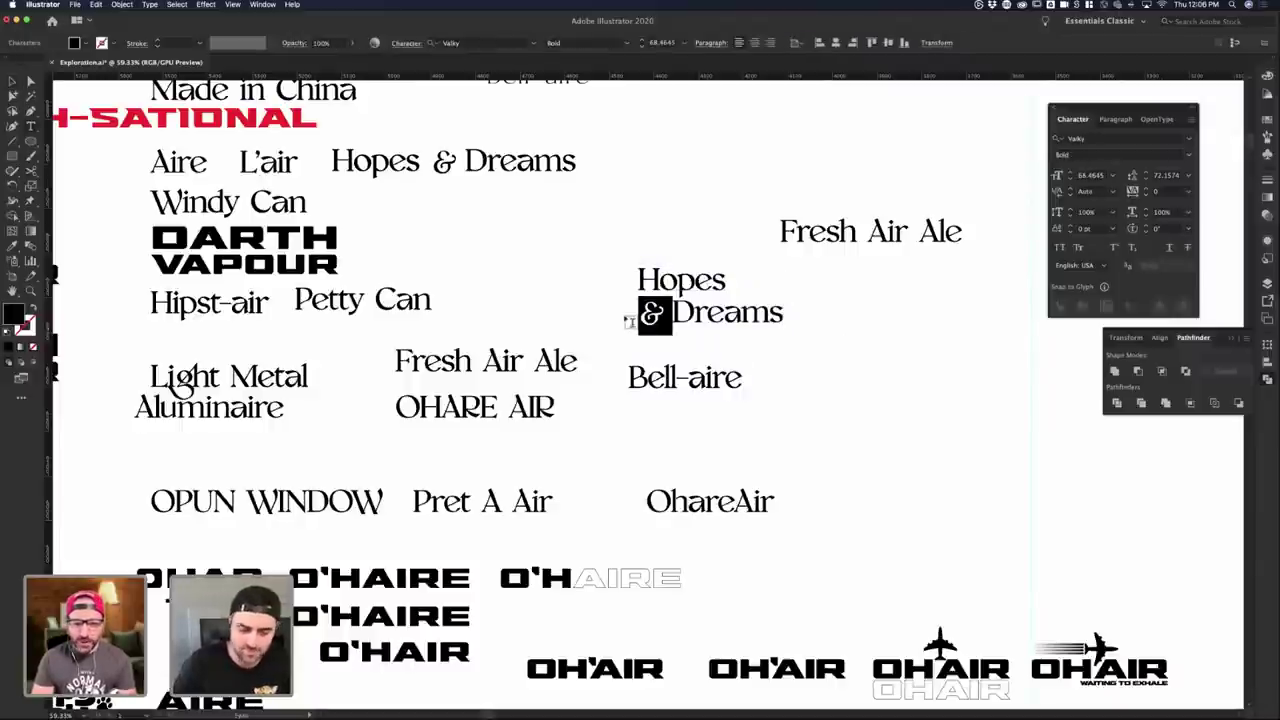
pyautogui.hotkey('alt', 'Left')
pyautogui.hotkey('alt', 'Left')
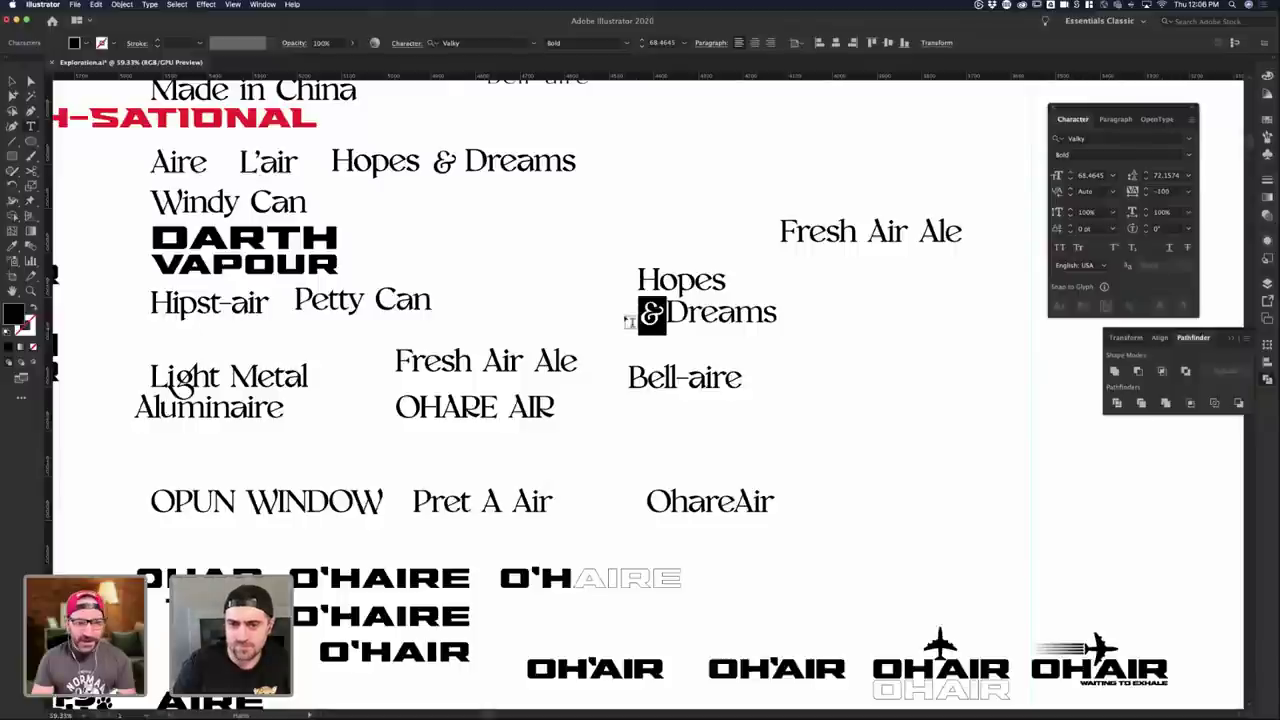
pyautogui.press('Escape')
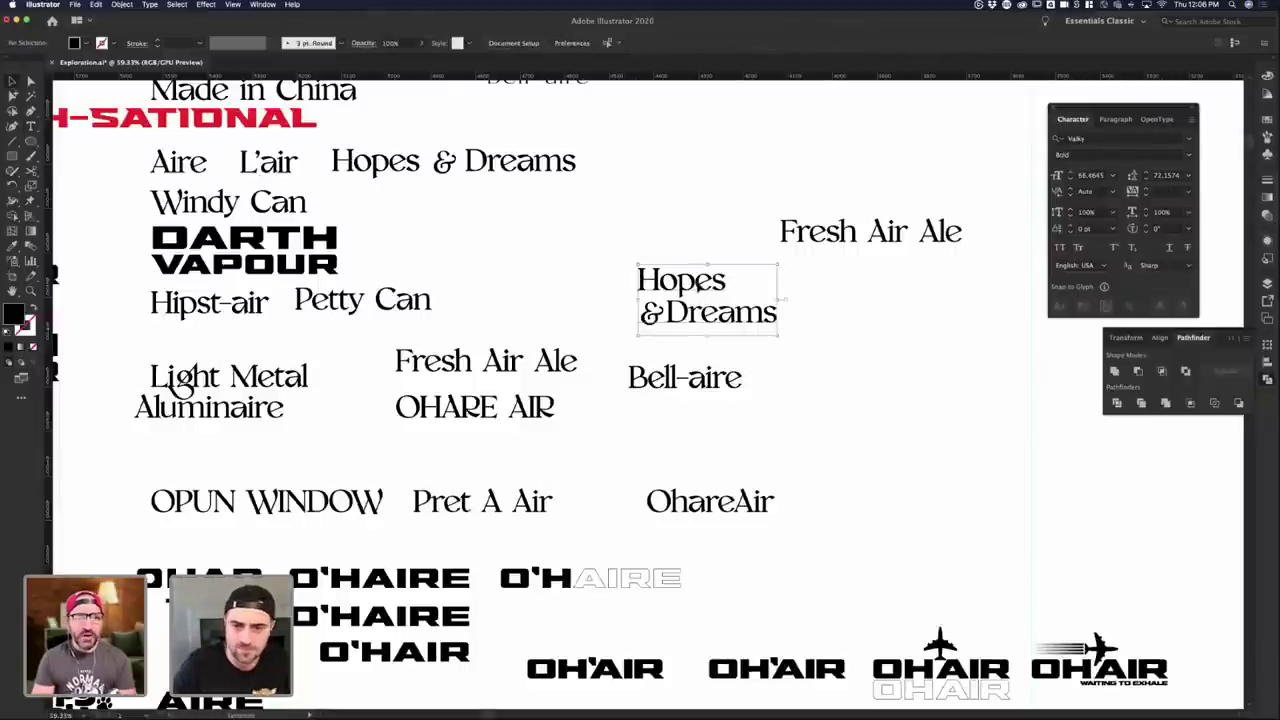
pyautogui.click(785, 352)
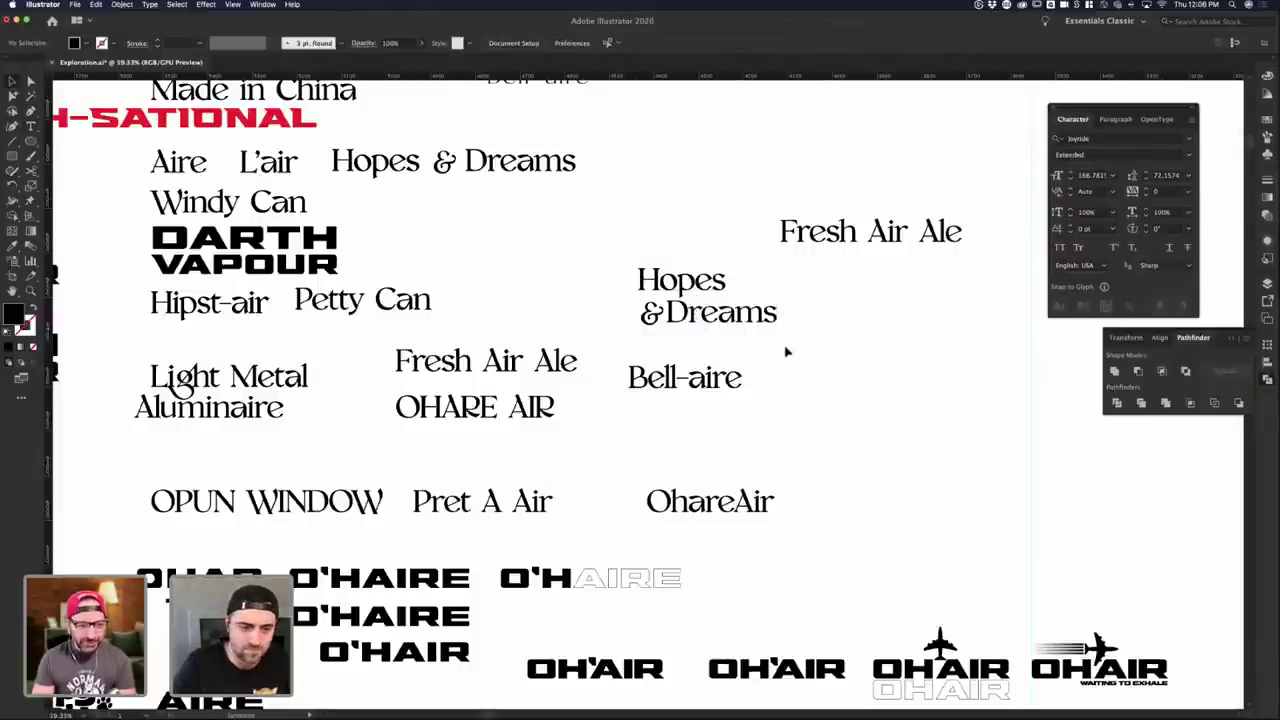
# - Duplicate the "Light Metal" text into the empty area beside the lower "Bell-aire", below "Fresh Air Ale"
pyautogui.scroll(-5, 786, 352)
pyautogui.scroll(-1, 517, 306)
pyautogui.scroll(3, 523, 334)
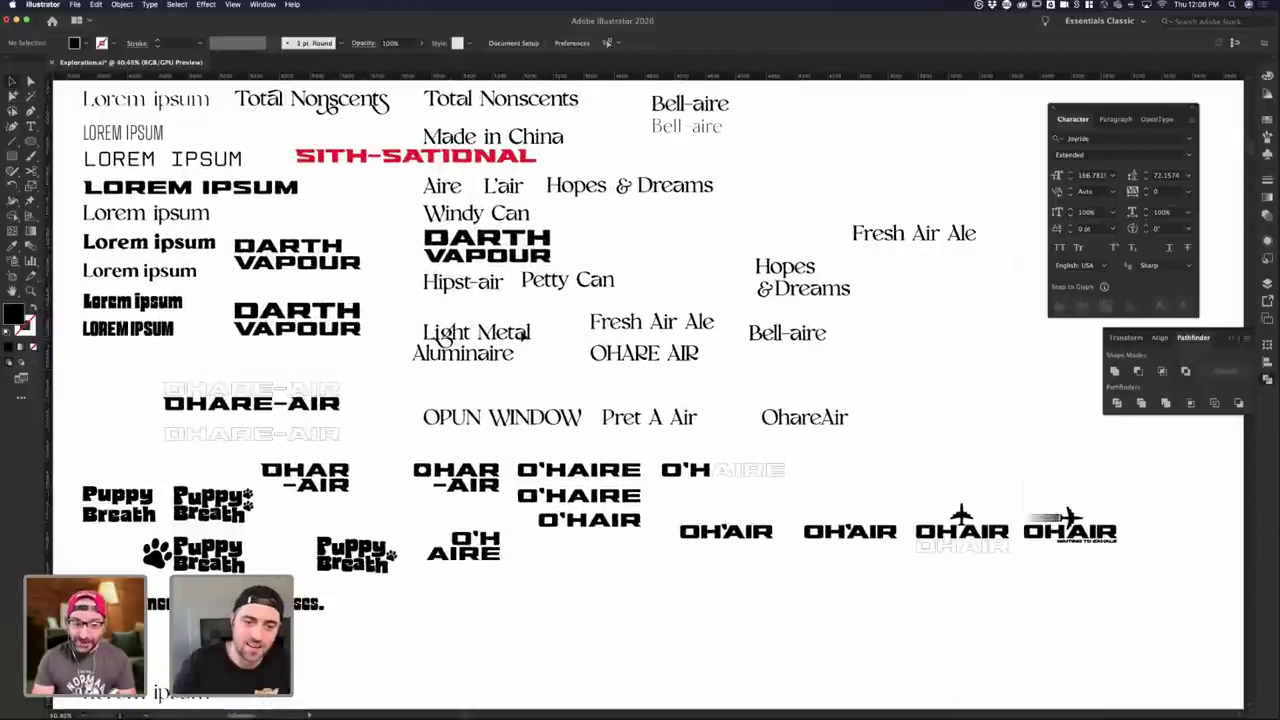
pyautogui.moveTo(521, 335); pyautogui.dragTo(981, 323)
pyautogui.click(975, 366)
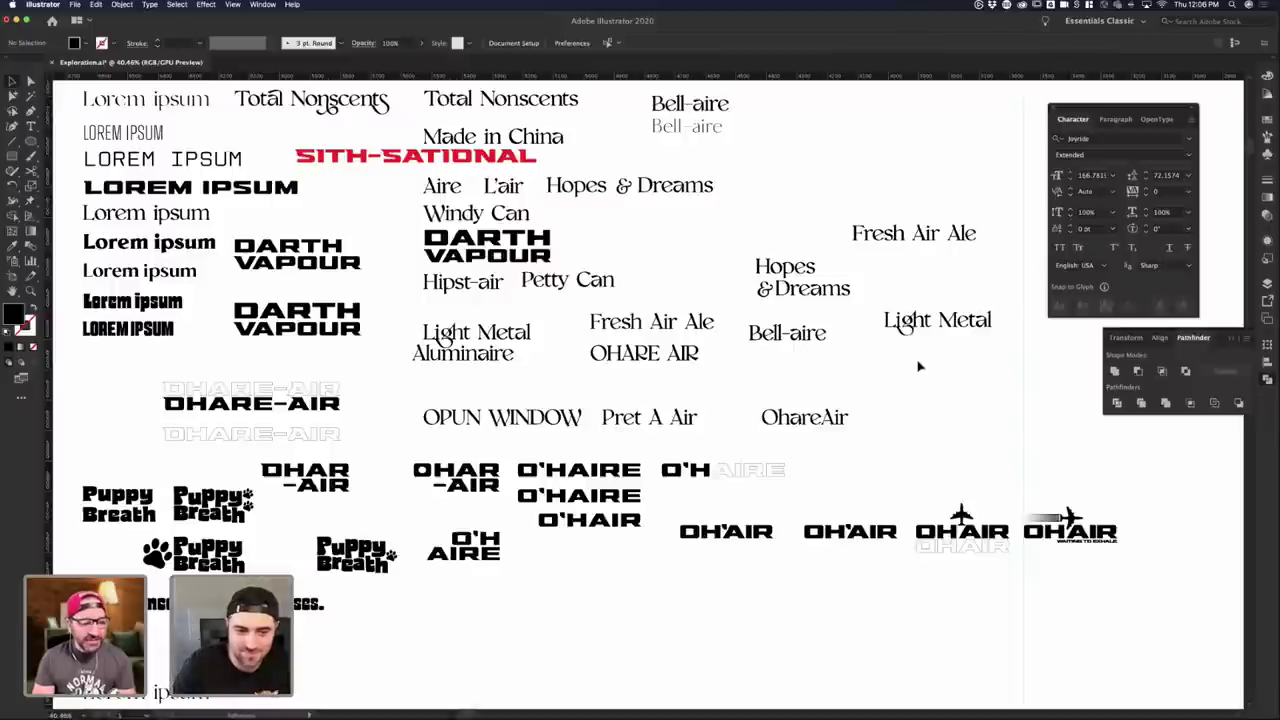
# - Duplicate the "Aluminaire" text and place the copy directly beneath the copied "Light Metal"
pyautogui.scroll(-1, 443, 348)
pyautogui.click(505, 350)
pyautogui.moveTo(505, 350); pyautogui.dragTo(958, 363)
pyautogui.click(958, 400)
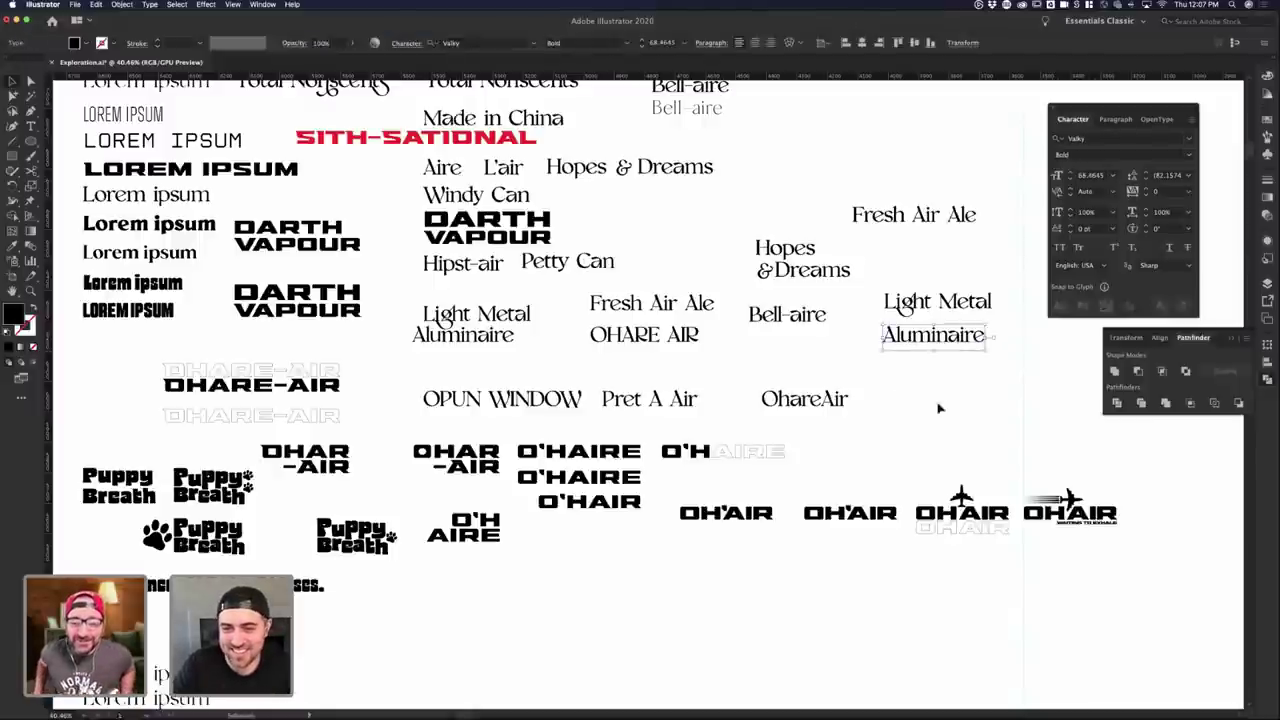
pyautogui.scroll(-1, 940, 420)
pyautogui.scroll(-3, 858, 483)
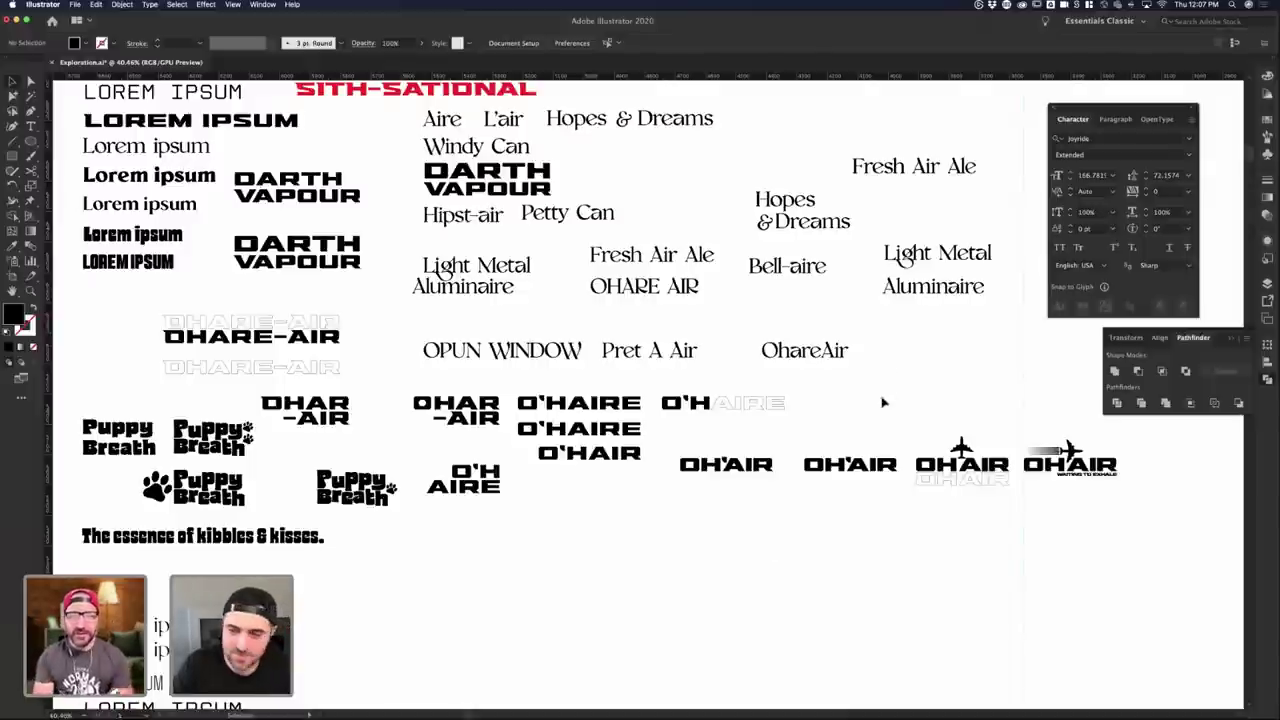
# - Duplicate the "Aluminaire" text under the copied "Light Metal" further down and change the copy to read "Vintage Aiged Air"
pyautogui.keyDown('alt'); pyautogui.keyDown('shift'); pyautogui.moveTo(932, 293); pyautogui.dragTo(930, 344); pyautogui.keyUp('shift'); pyautogui.keyUp('alt')
pyautogui.doubleClick(931, 343)
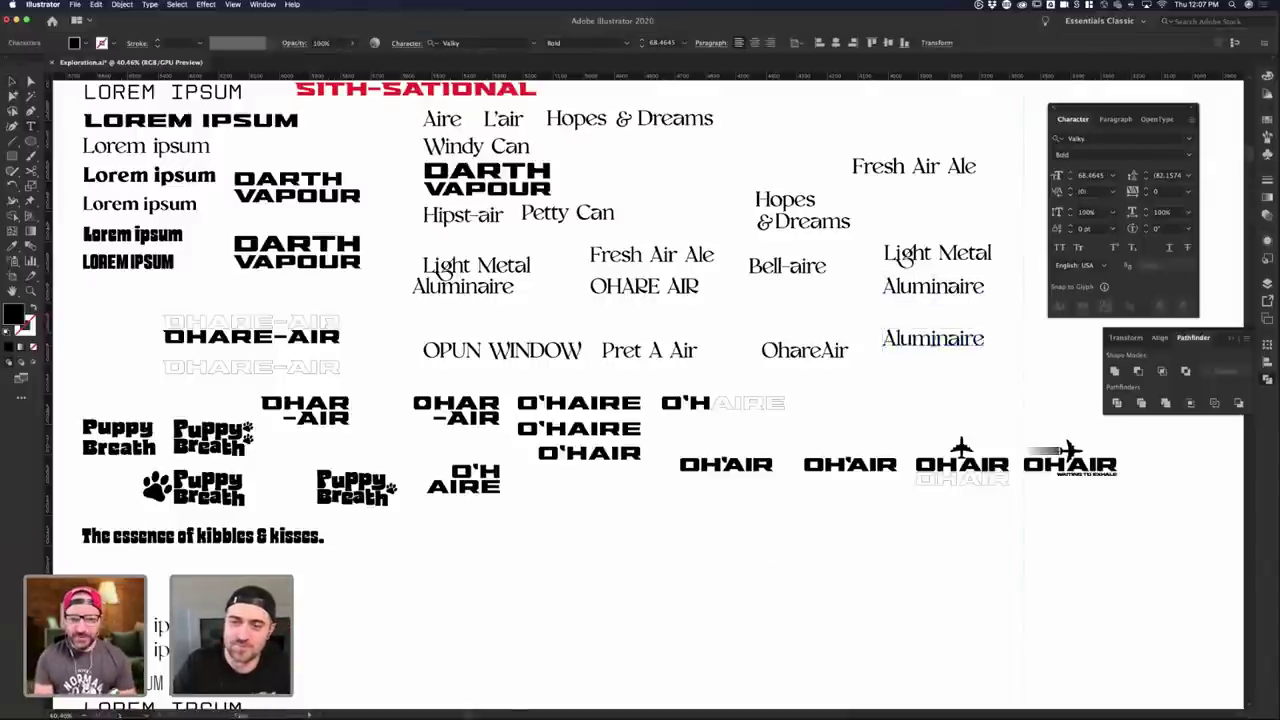
pyautogui.press('super+a')
pyautogui.write('Vintaged')
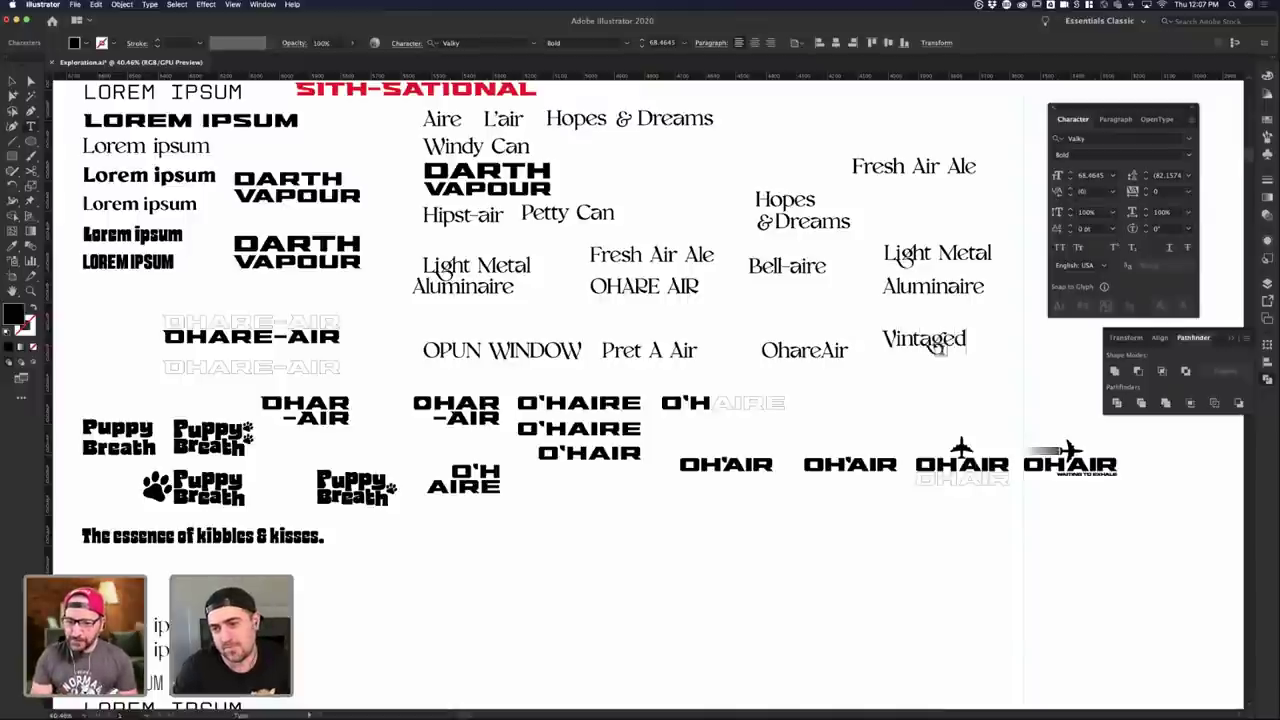
pyautogui.press('BackSpace')
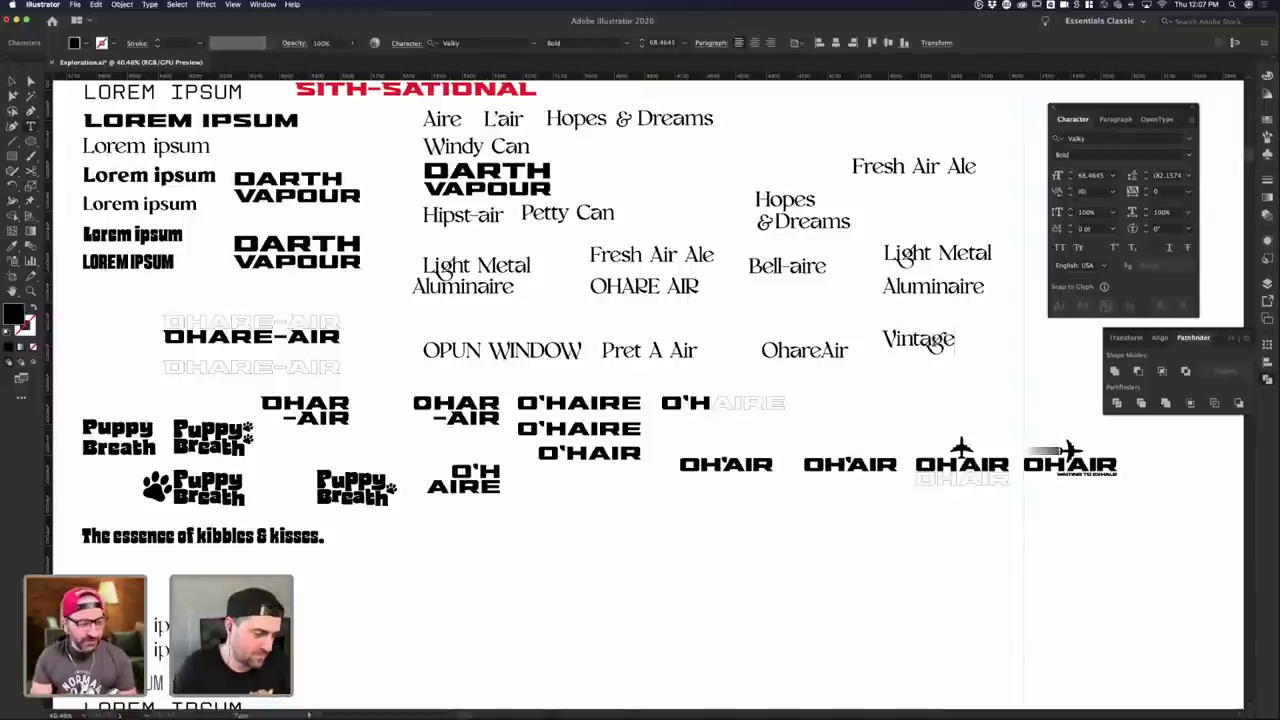
pyautogui.write('Aig')
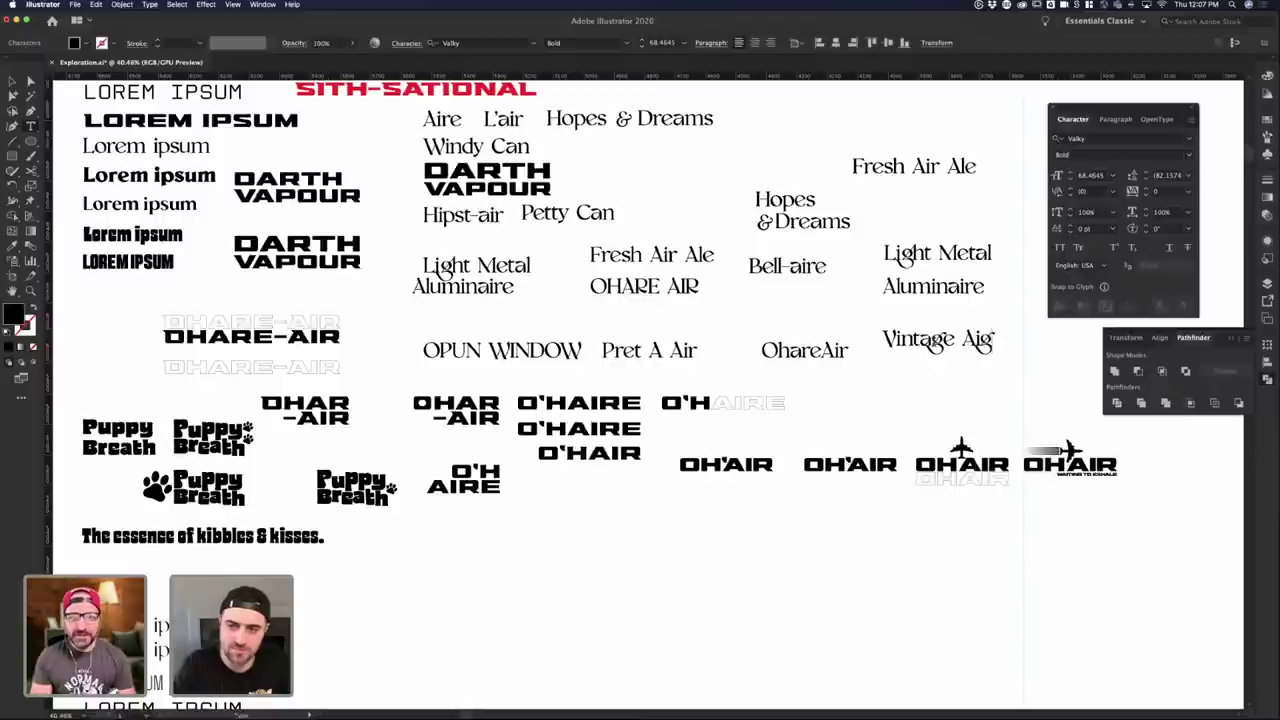
pyautogui.write('ed Air')
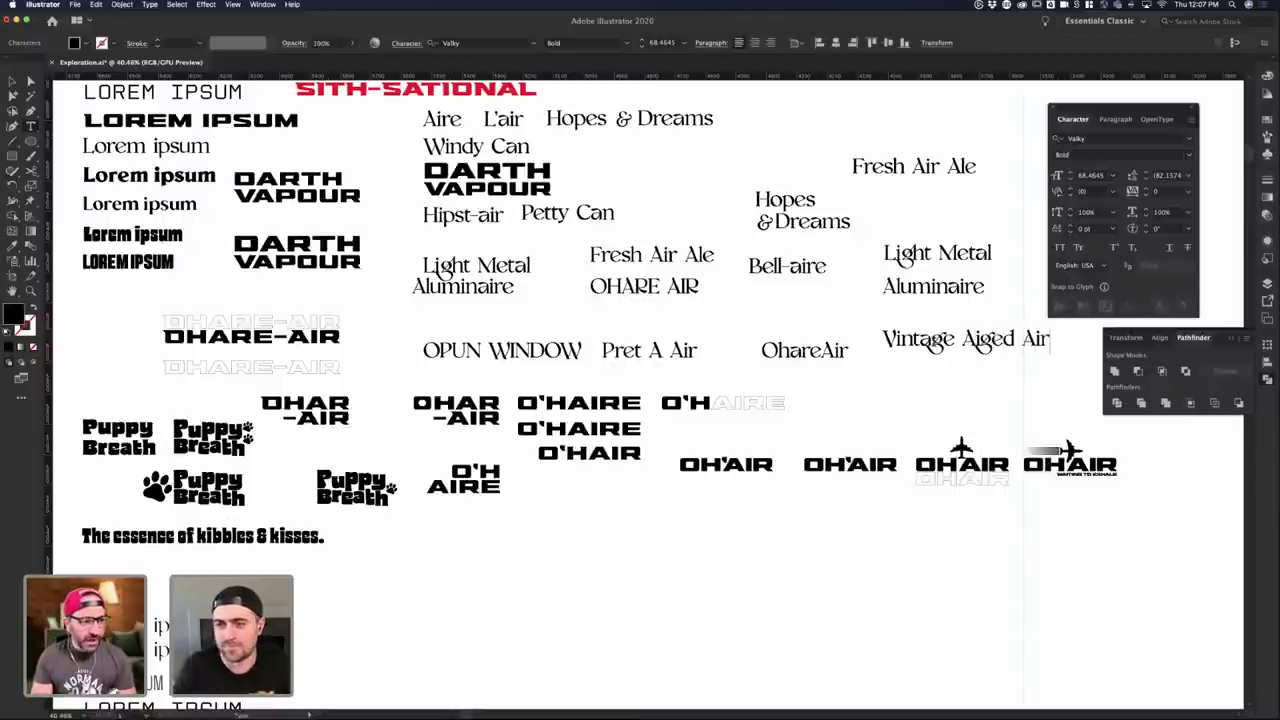
pyautogui.press('Escape')
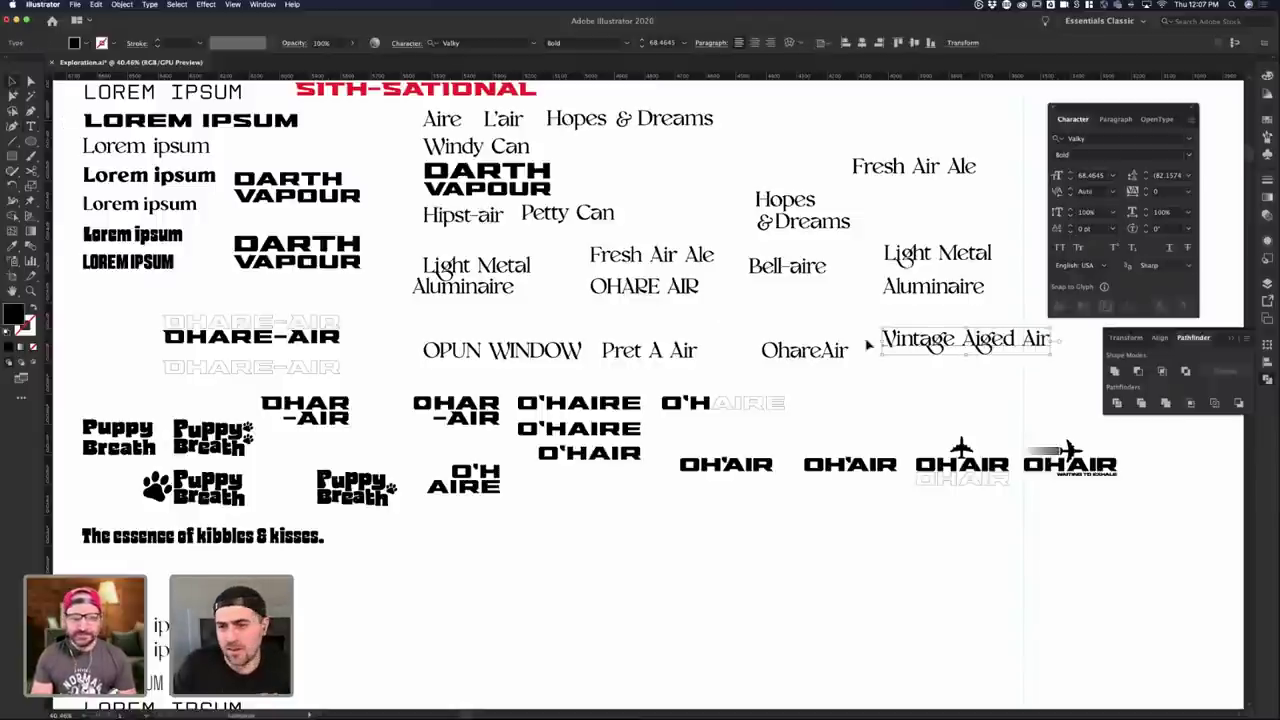
pyautogui.click(906, 369)
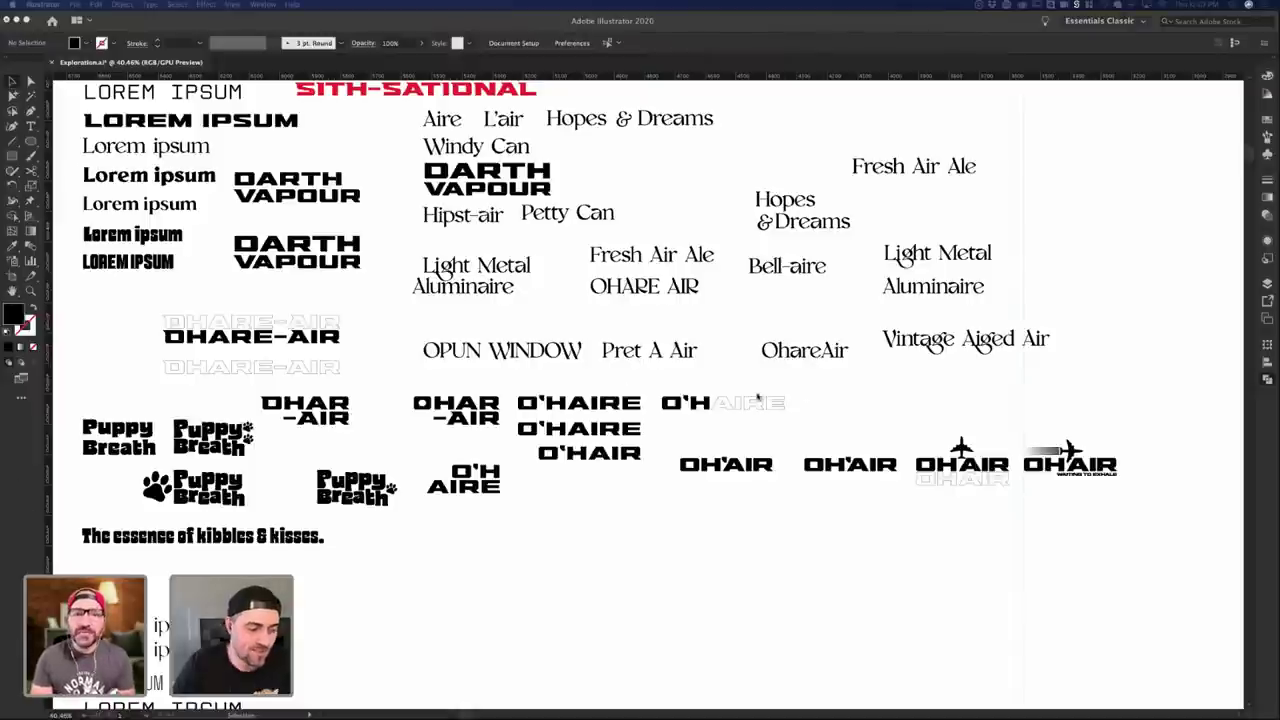
pyautogui.click(1003, 392)
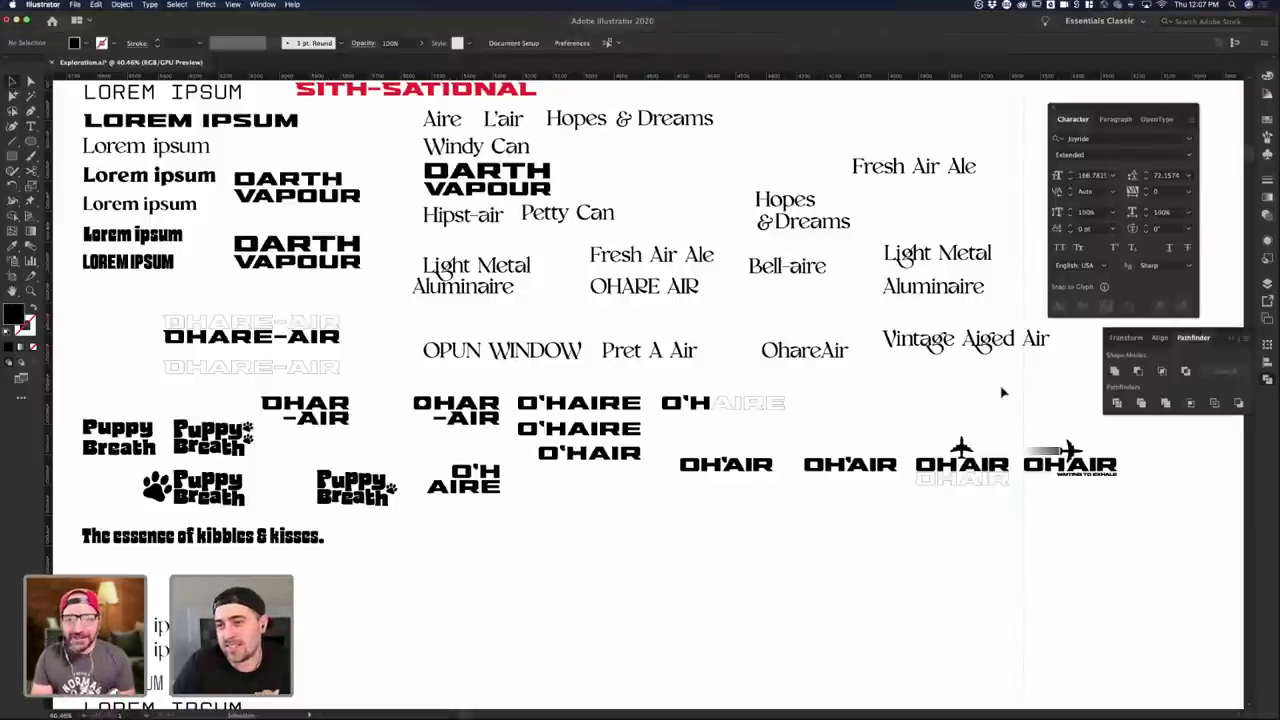
# - Duplicate "Vintage Aiged Air" directly below itself and change the upper of the two texts to "Cellar's Choice"
pyautogui.moveTo(971, 369); pyautogui.dragTo(980, 345)
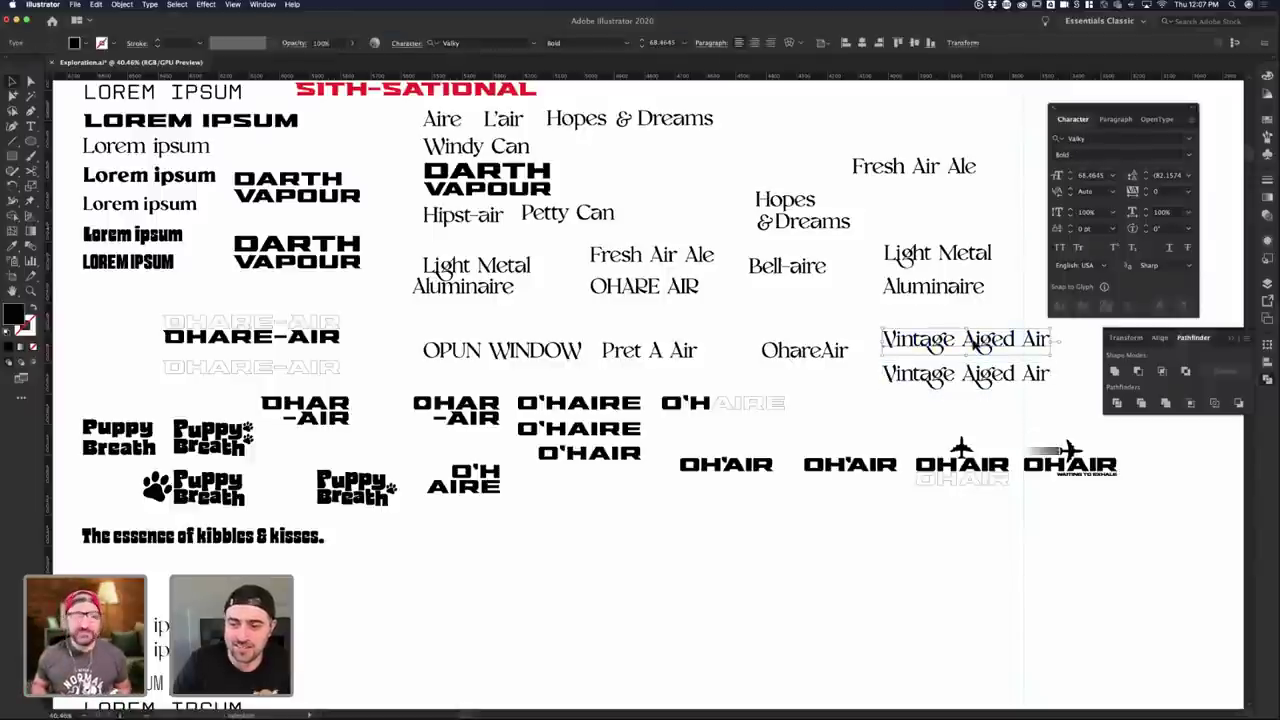
pyautogui.tripleClick(982, 346)
pyautogui.write('C')
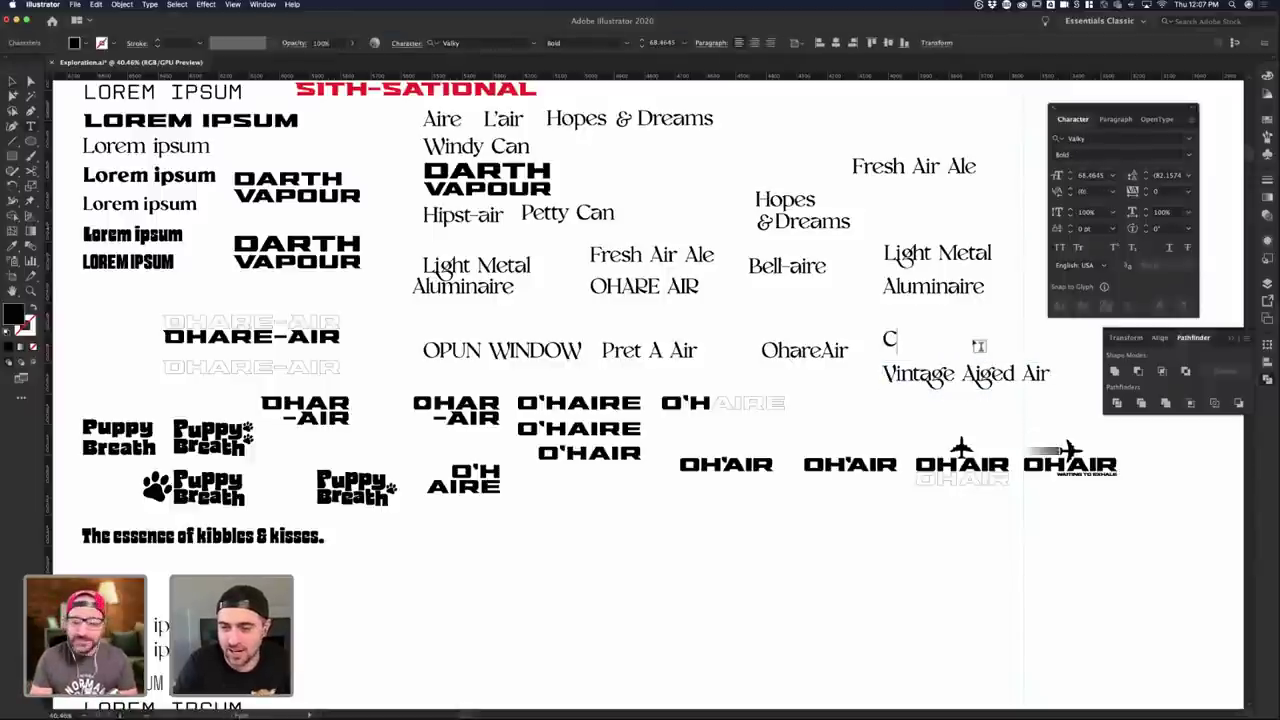
pyautogui.write("ella's")
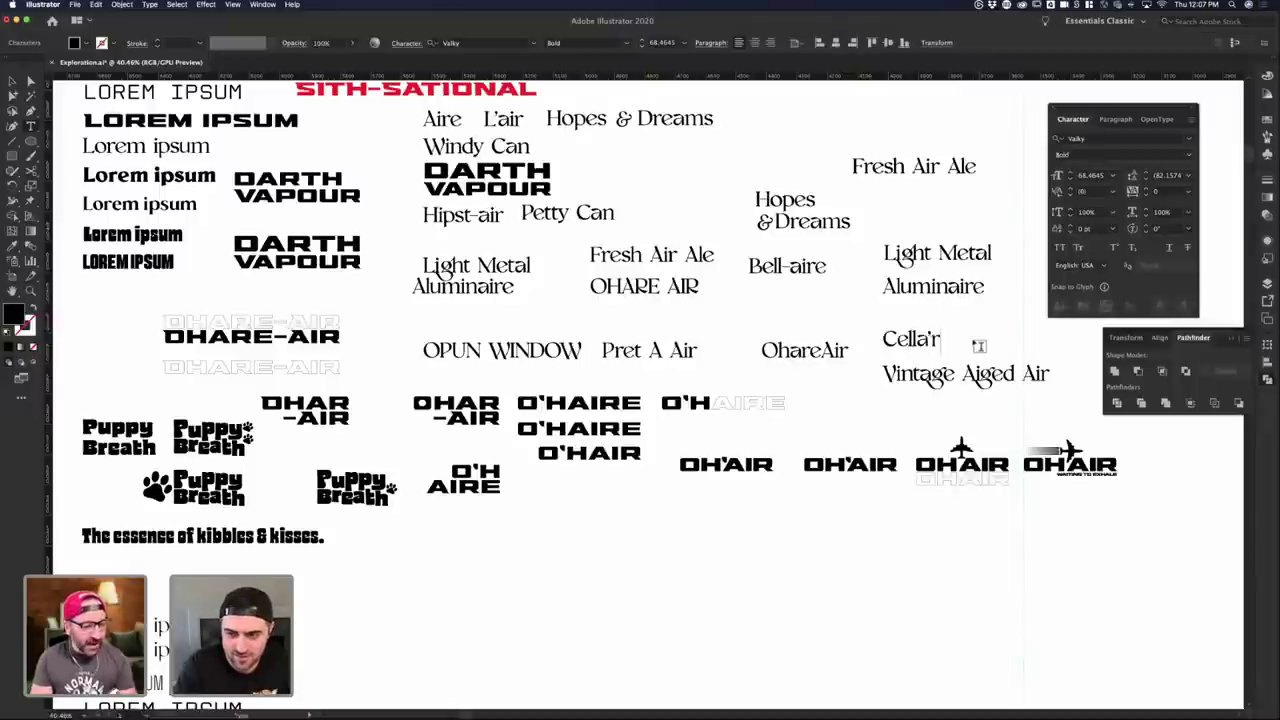
pyautogui.press('BackSpace')
pyautogui.press('BackSpace')
pyautogui.press('BackSpace')
pyautogui.write('rs')
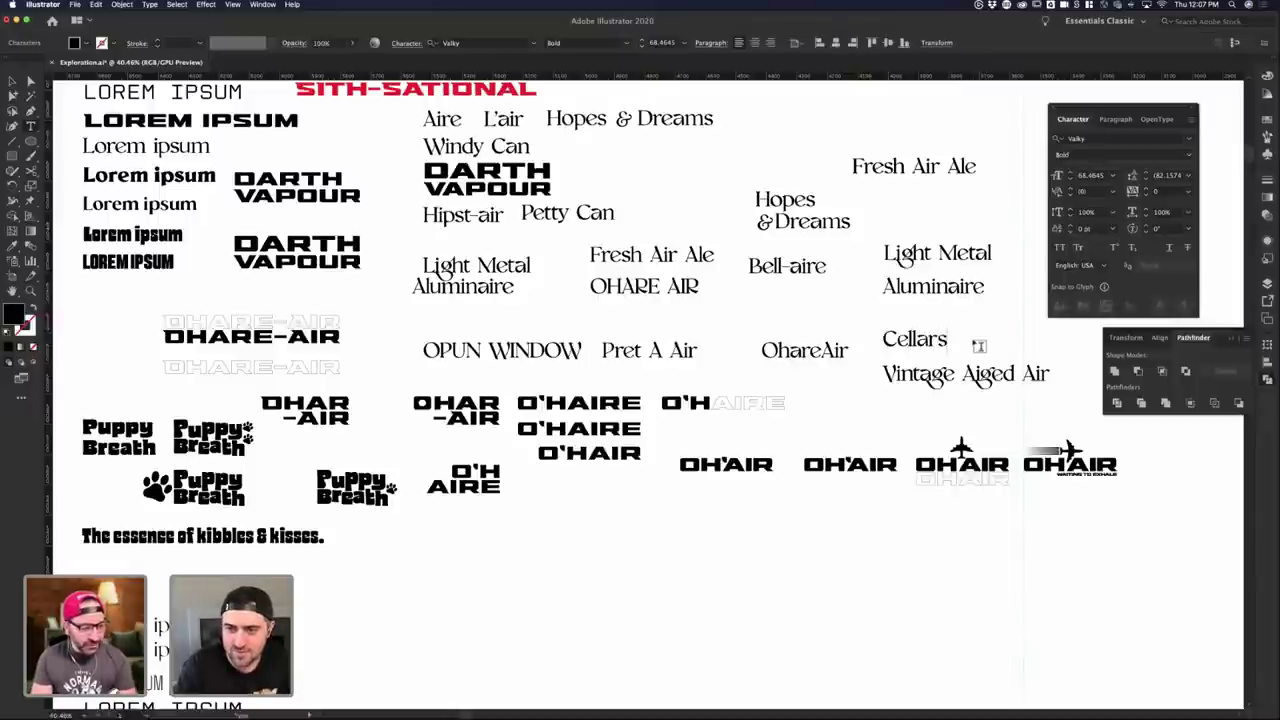
pyautogui.press('BackSpace')
pyautogui.write("'s Ch")
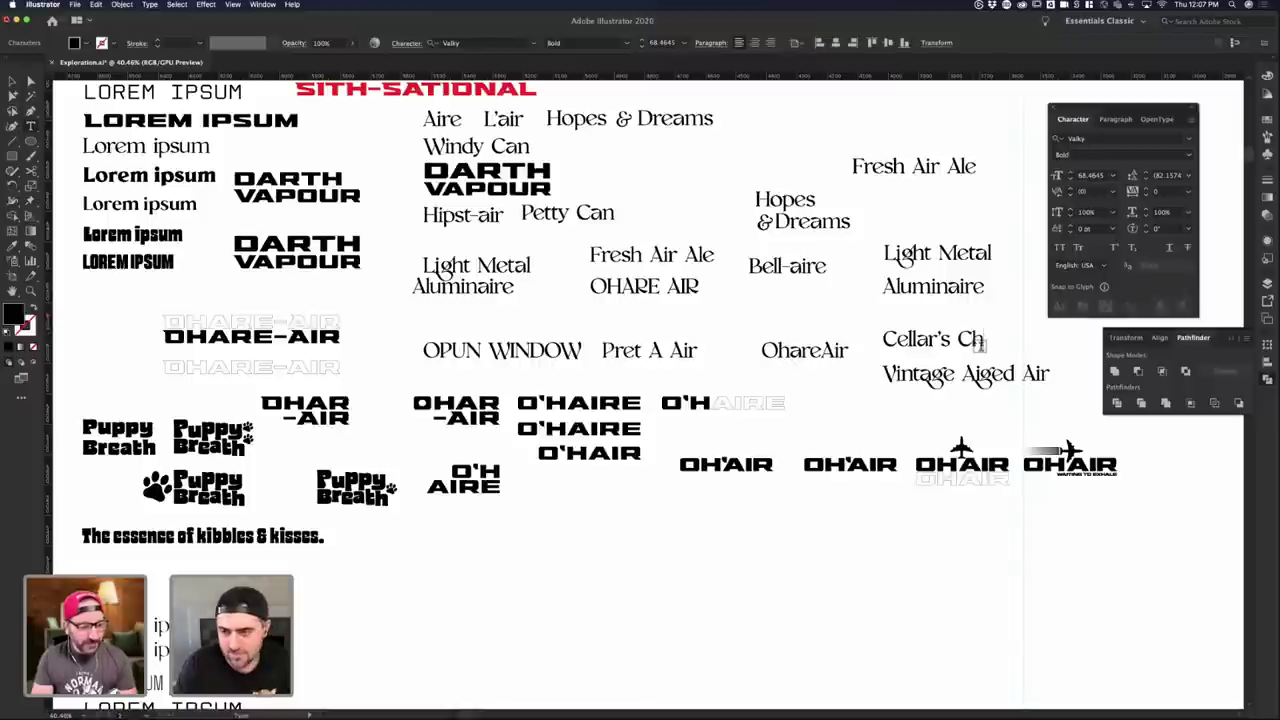
pyautogui.write('ouice')
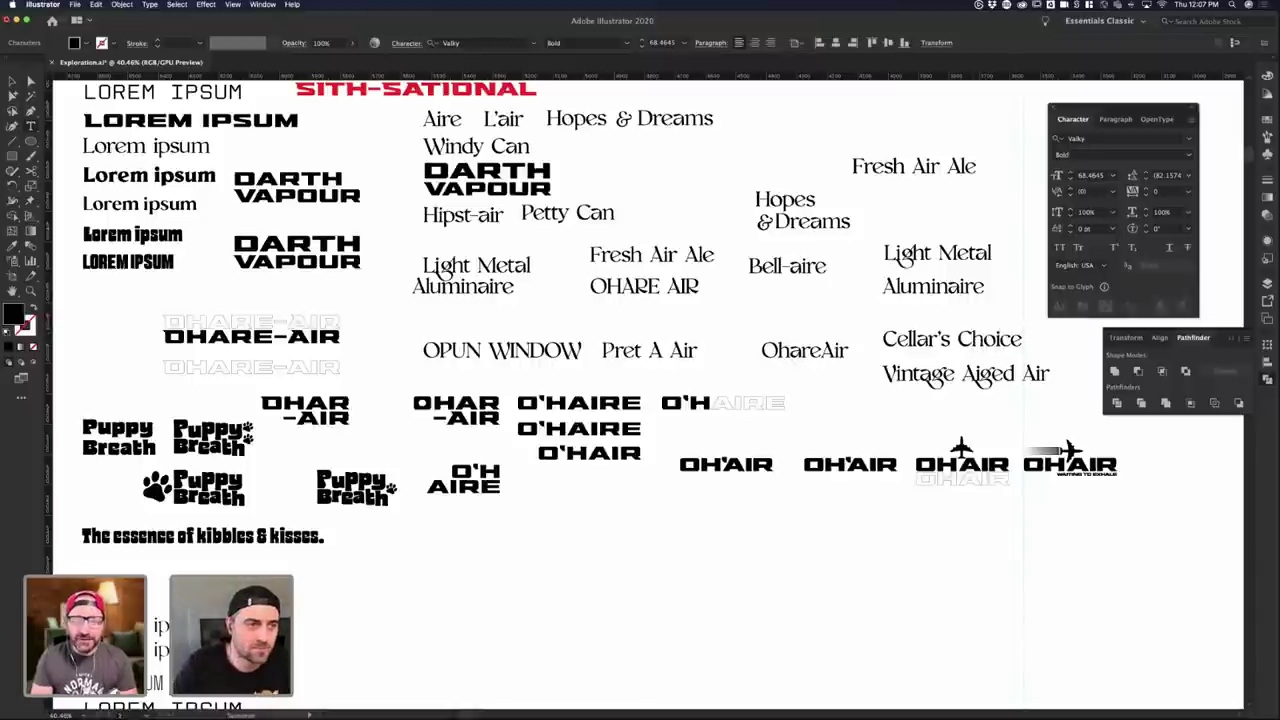
pyautogui.press('Escape')
pyautogui.click(930, 505)
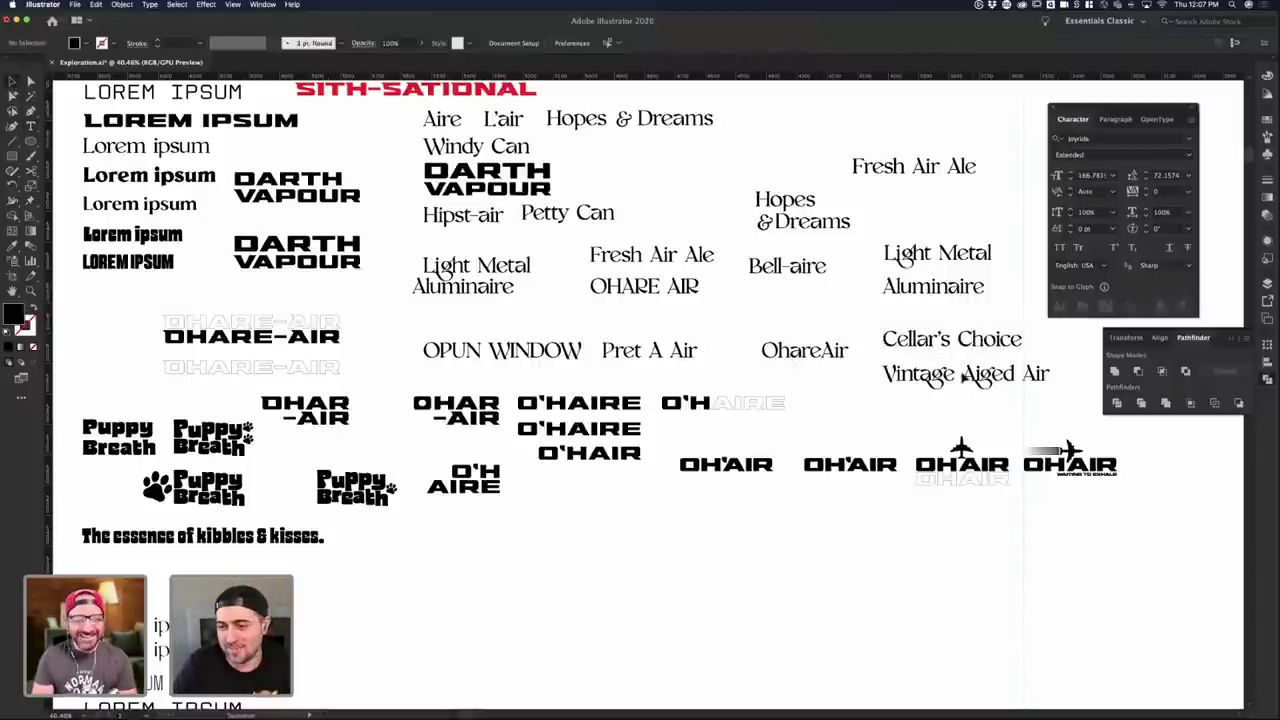
# - Duplicate "Vintage Aiged Air" below itself, above the airplane "OH'AIR" logo, and change the copy to "Dirty Laundry"
pyautogui.moveTo(963, 377); pyautogui.dragTo(963, 414)
pyautogui.tripleClick(963, 415)
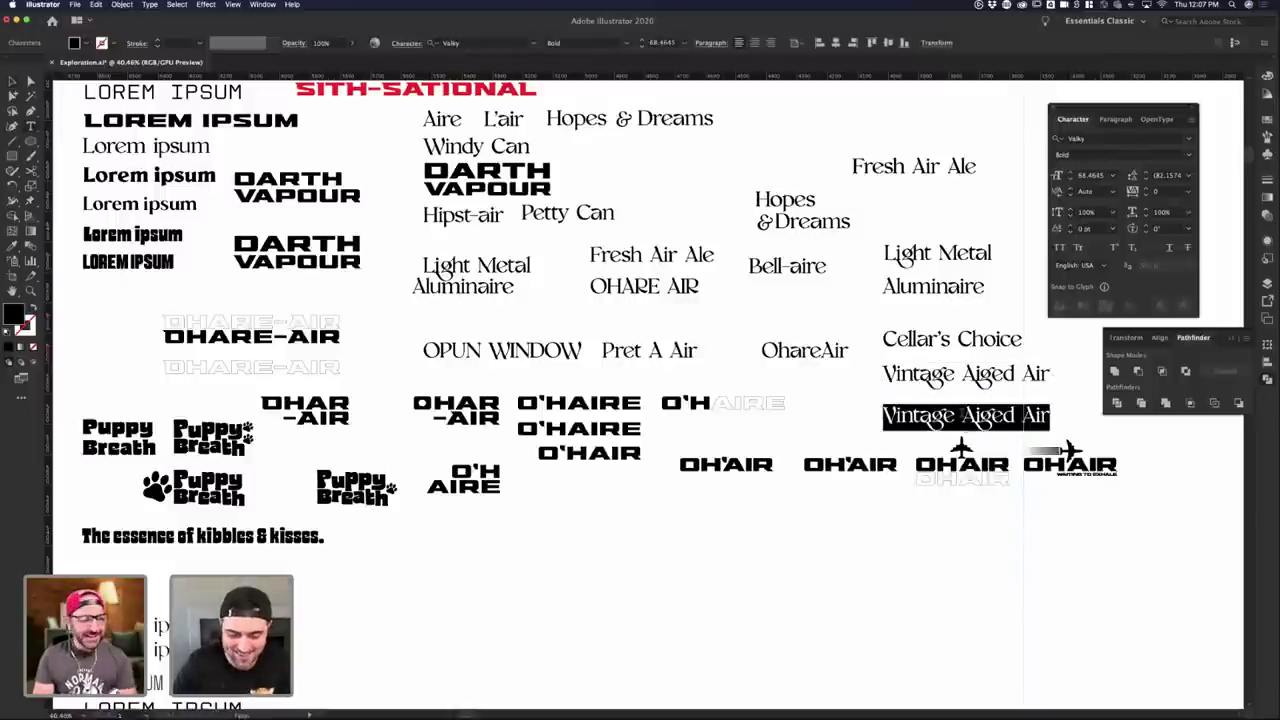
pyautogui.write('Dirty Laund')
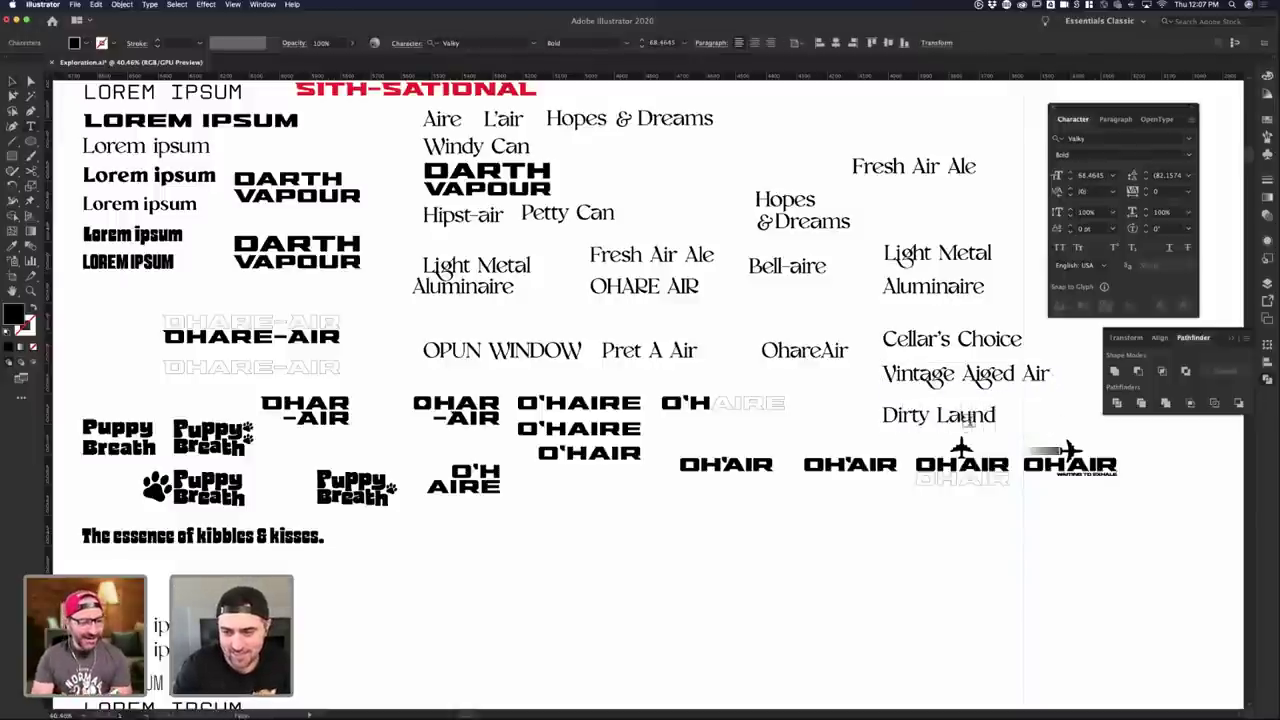
pyautogui.write('ry')
pyautogui.press('Escape')
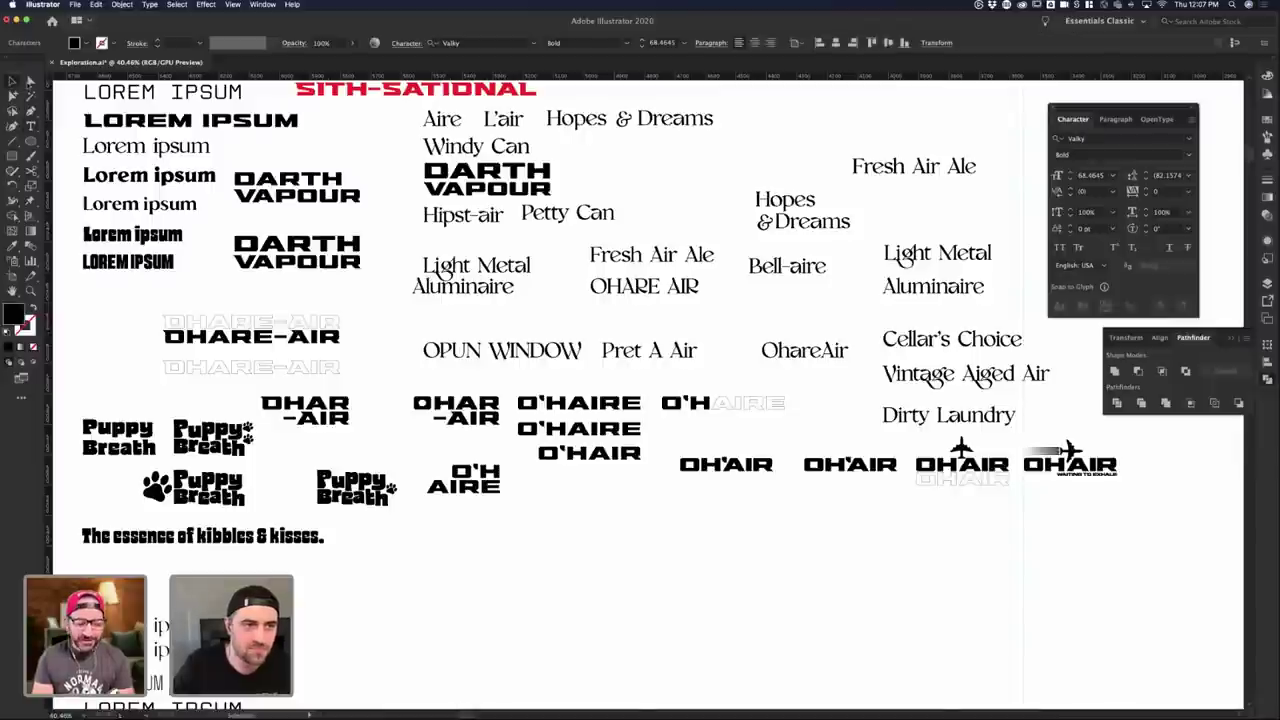
pyautogui.click(1056, 520)
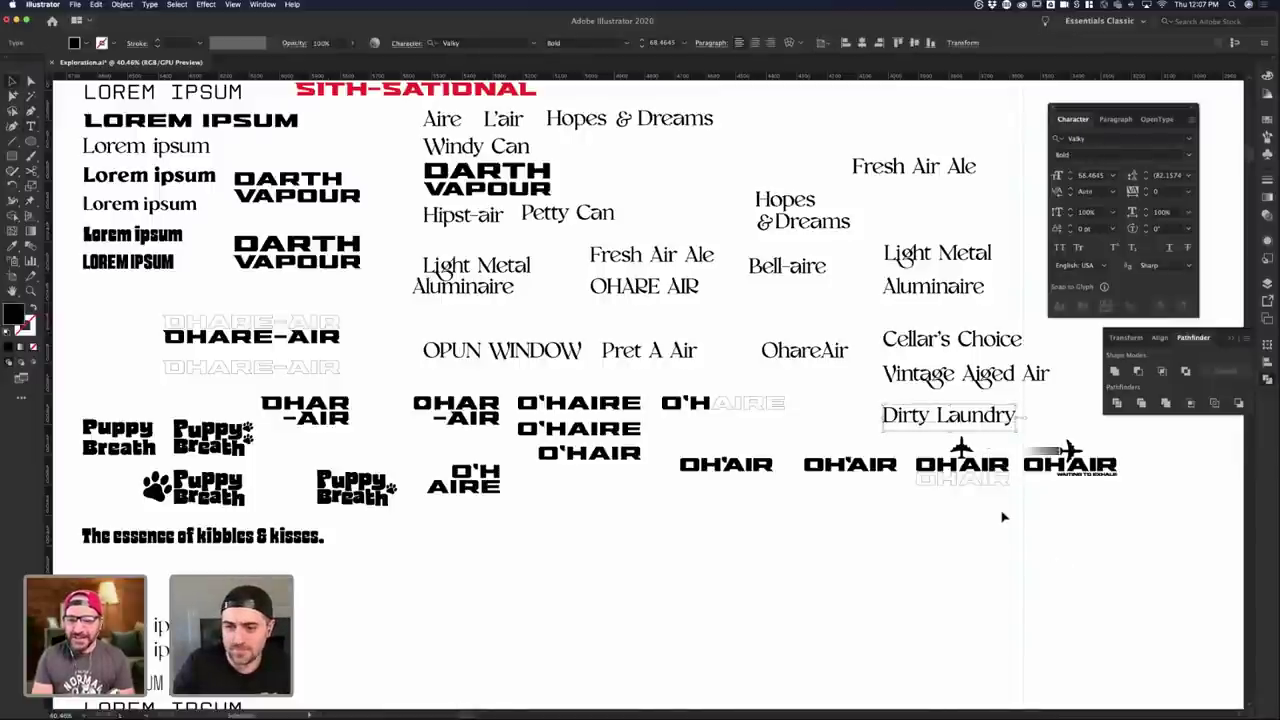
# - Move "Vintage Aiged Air" and "Dirty Laundry" together slightly upward, closer to "Cellar's Choice"
pyautogui.hscroll(3, 988, 440)
pyautogui.click(918, 388)
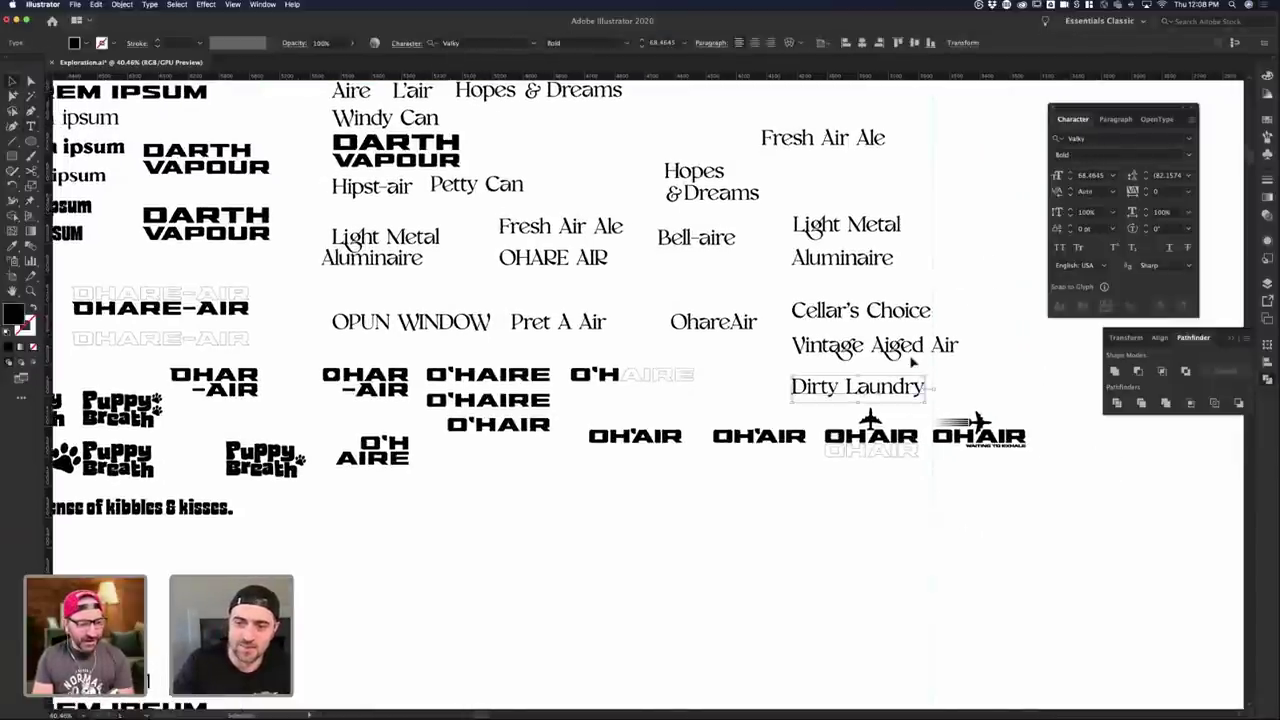
pyautogui.moveTo(914, 352); pyautogui.dragTo(914, 343)
pyautogui.click(919, 367)
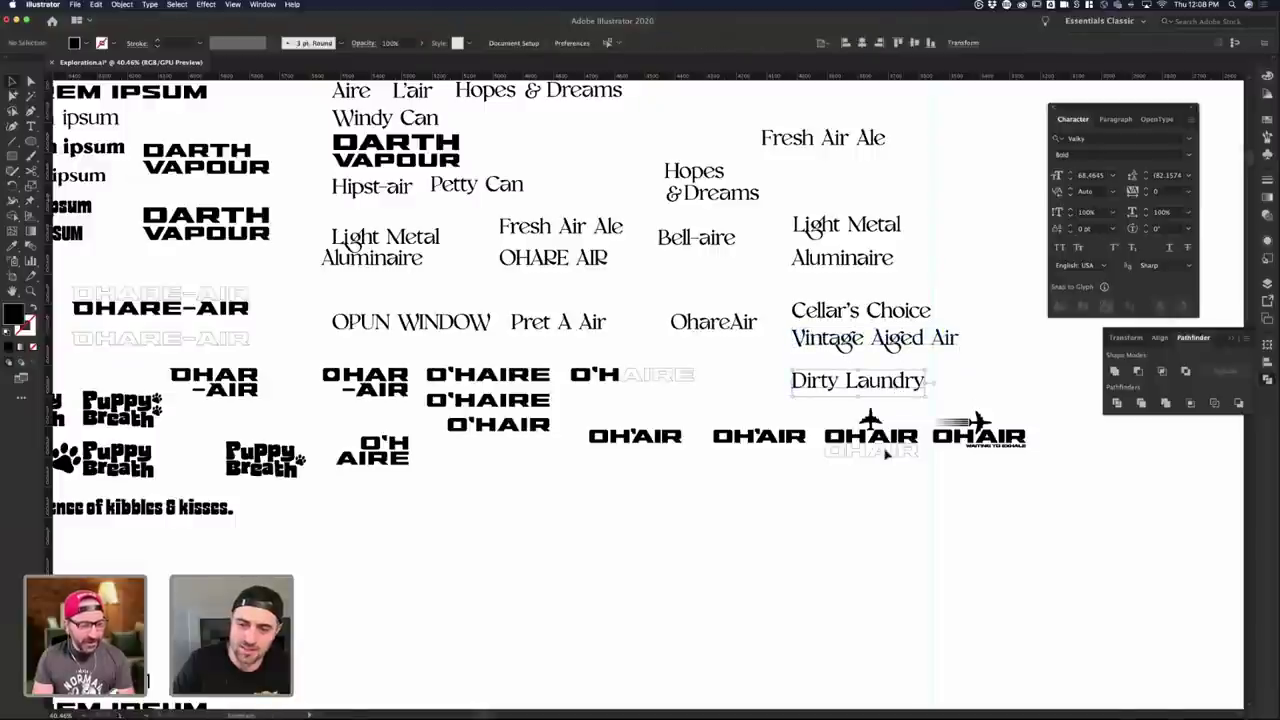
# - Examine the "Lorem ipsum" typeface samples listed below the name explorations for a font to use on the next name
pyautogui.scroll(-2, 560, 532)
pyautogui.hscroll(-2, 560, 532)
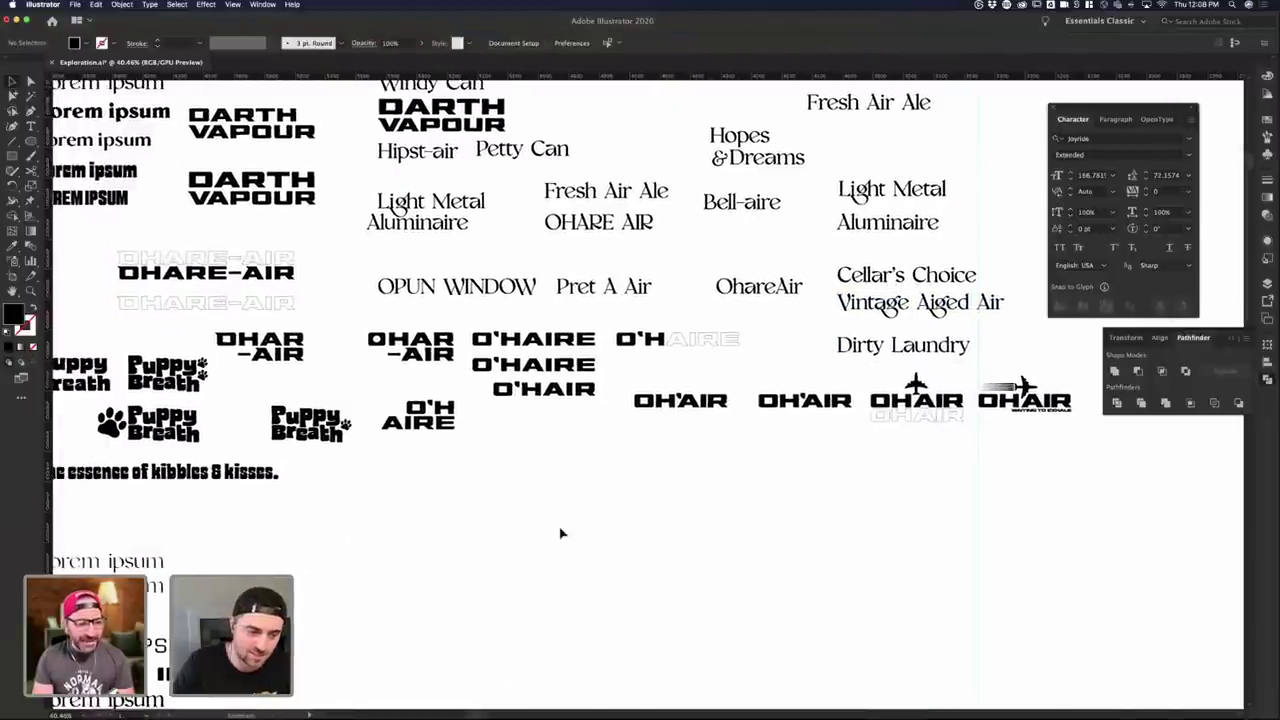
pyautogui.scroll(-5, 560, 533)
pyautogui.scroll(5, 560, 533)
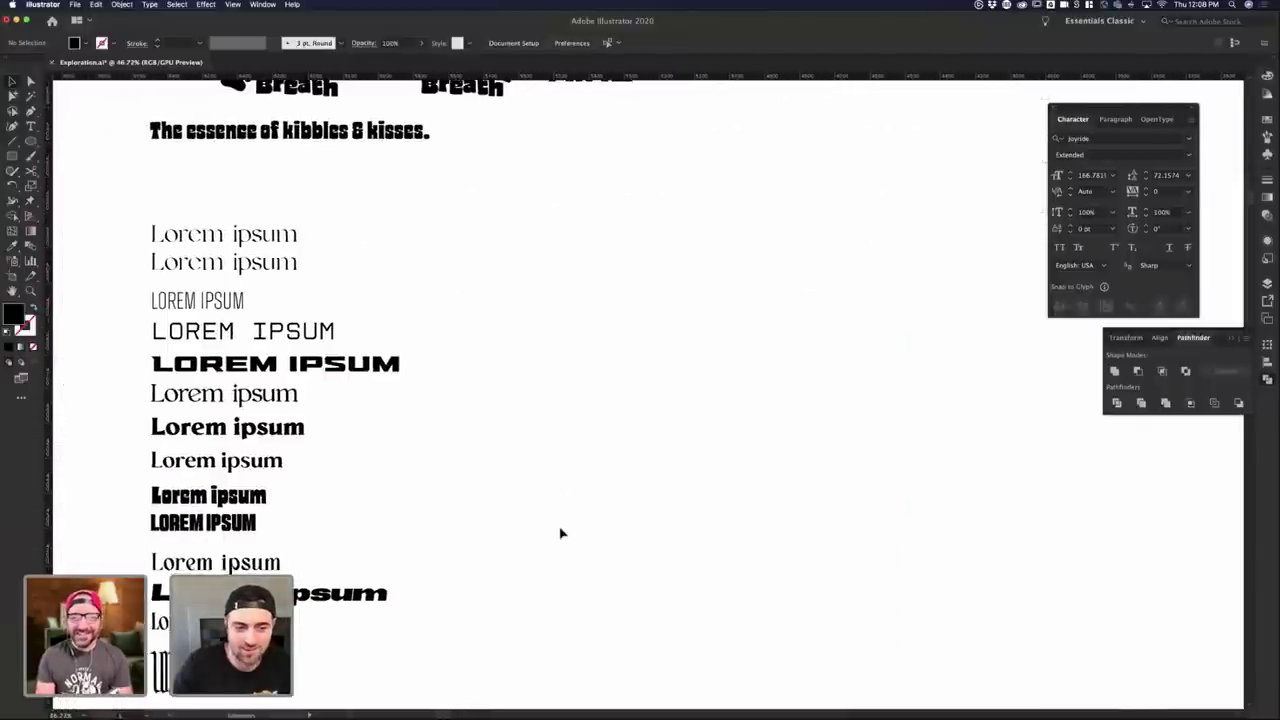
pyautogui.scroll(-3, 560, 533)
pyautogui.hscroll(-1, 560, 533)
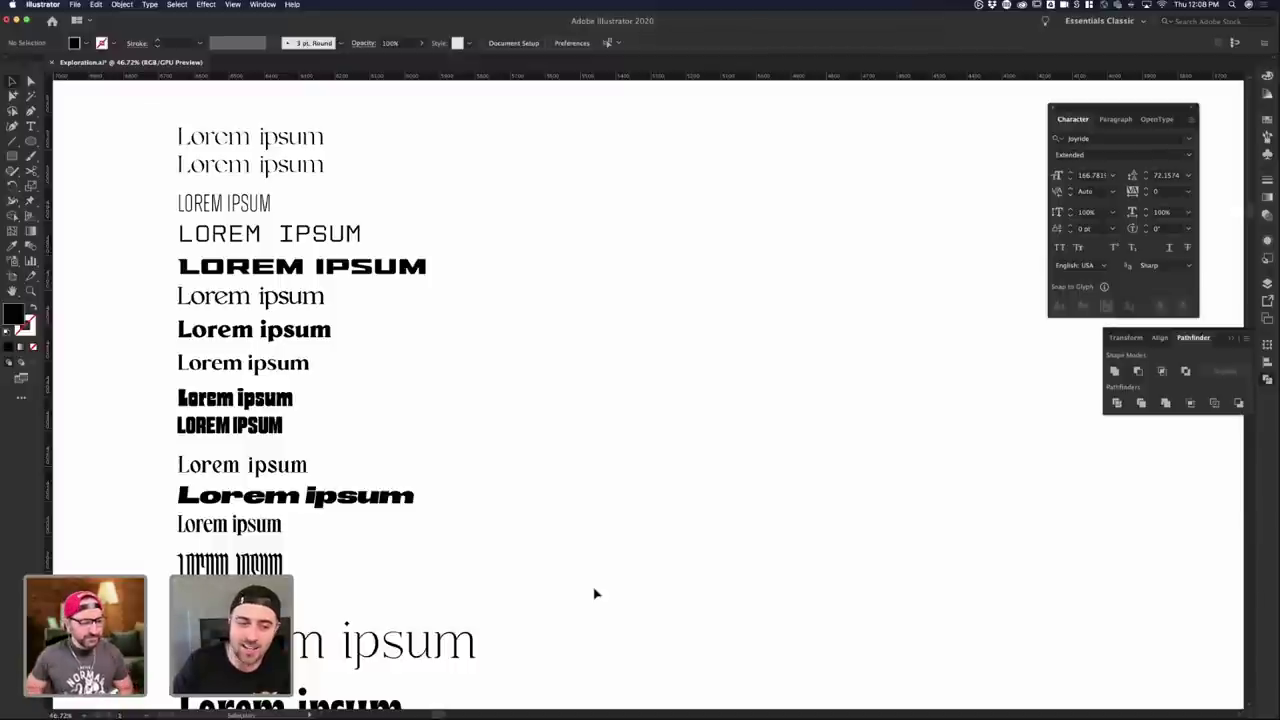
pyautogui.scroll(-3, 655, 488)
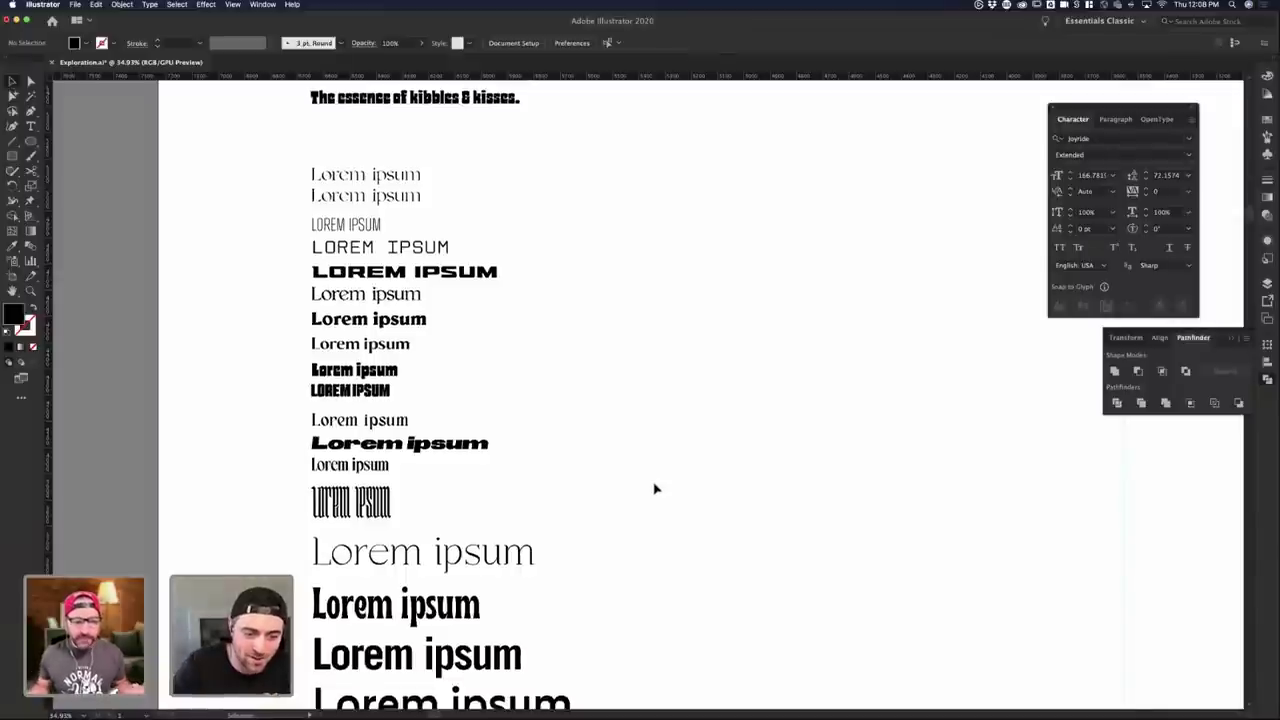
pyautogui.scroll(-5, 655, 488)
pyautogui.scroll(-3, 655, 488)
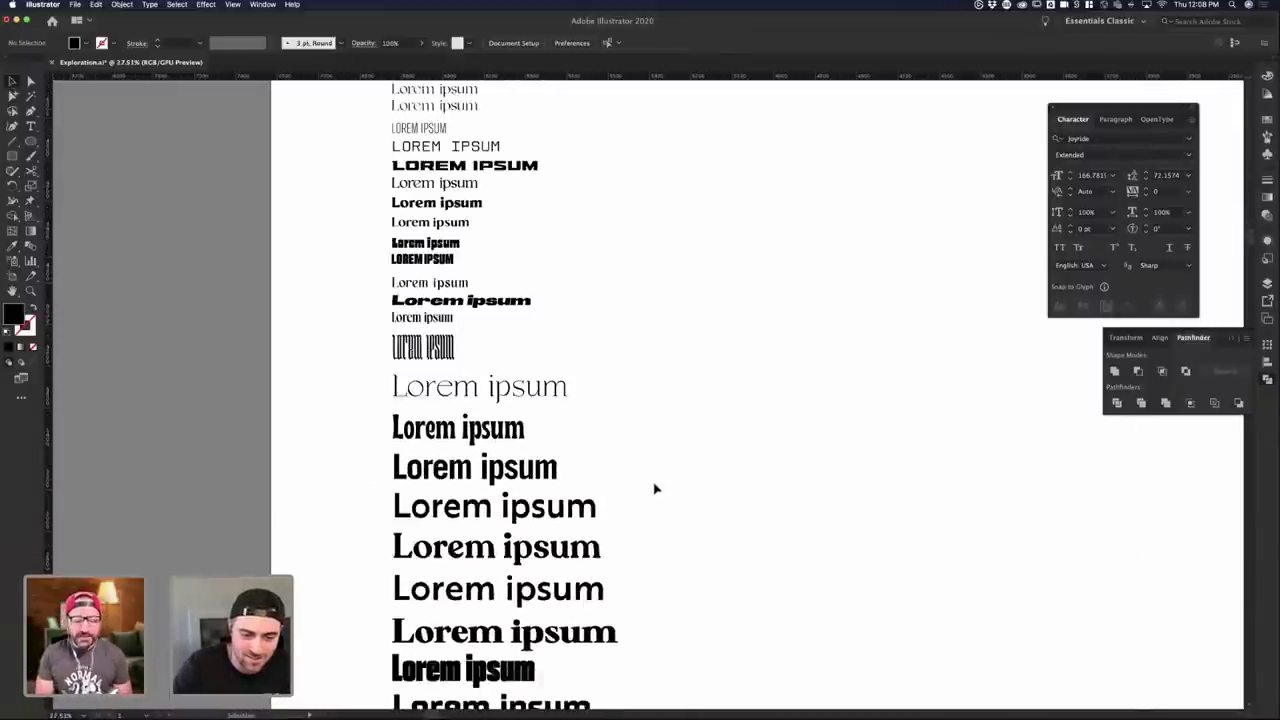
pyautogui.scroll(-2, 655, 488)
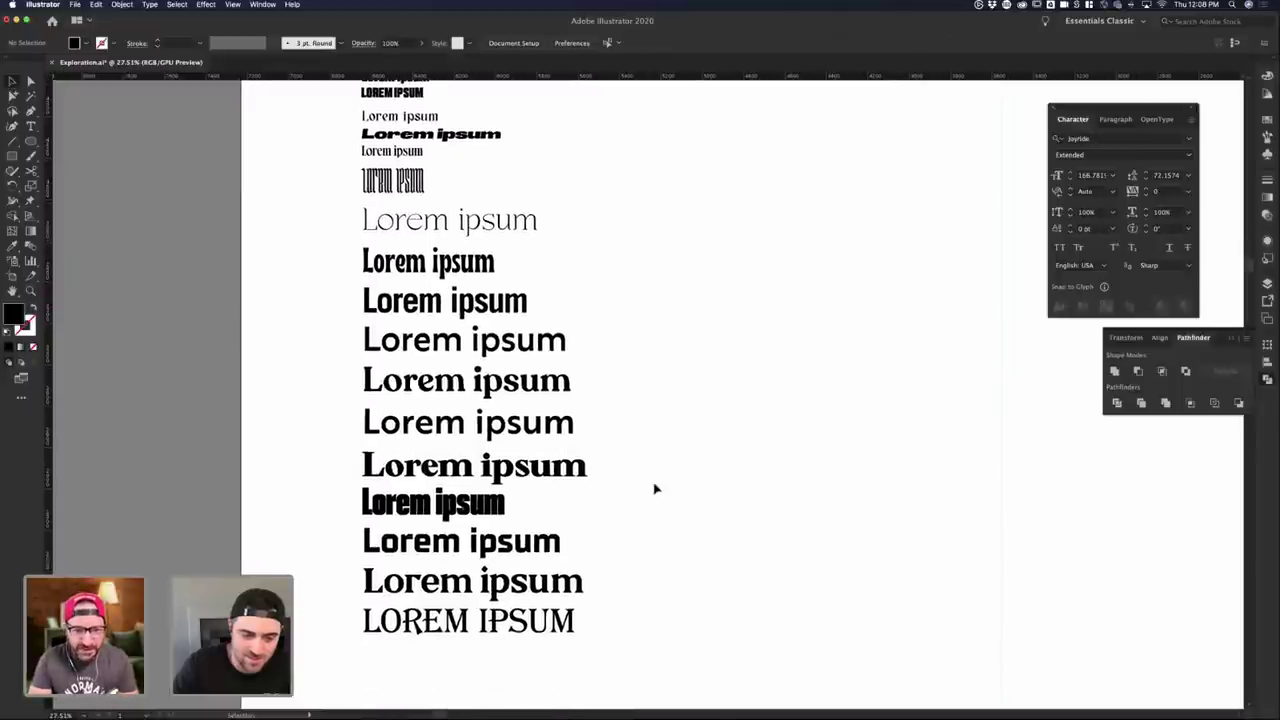
pyautogui.scroll(5, 655, 488)
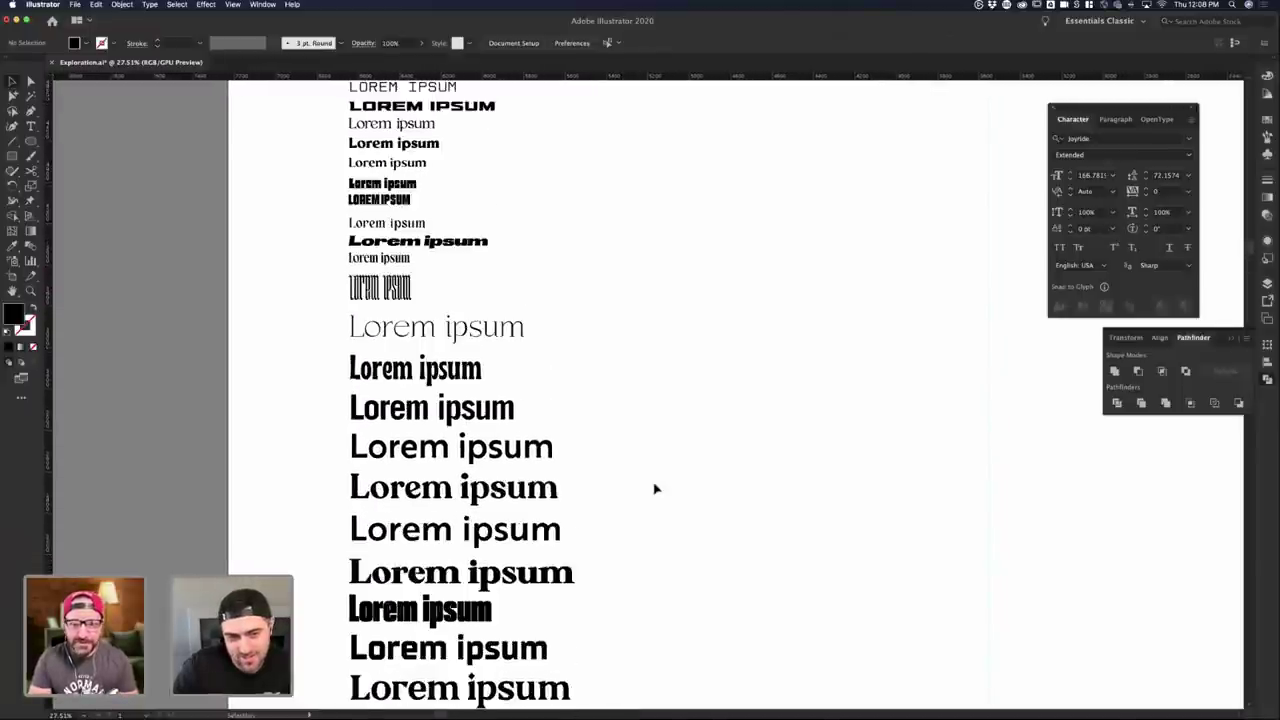
pyautogui.scroll(7, 655, 488)
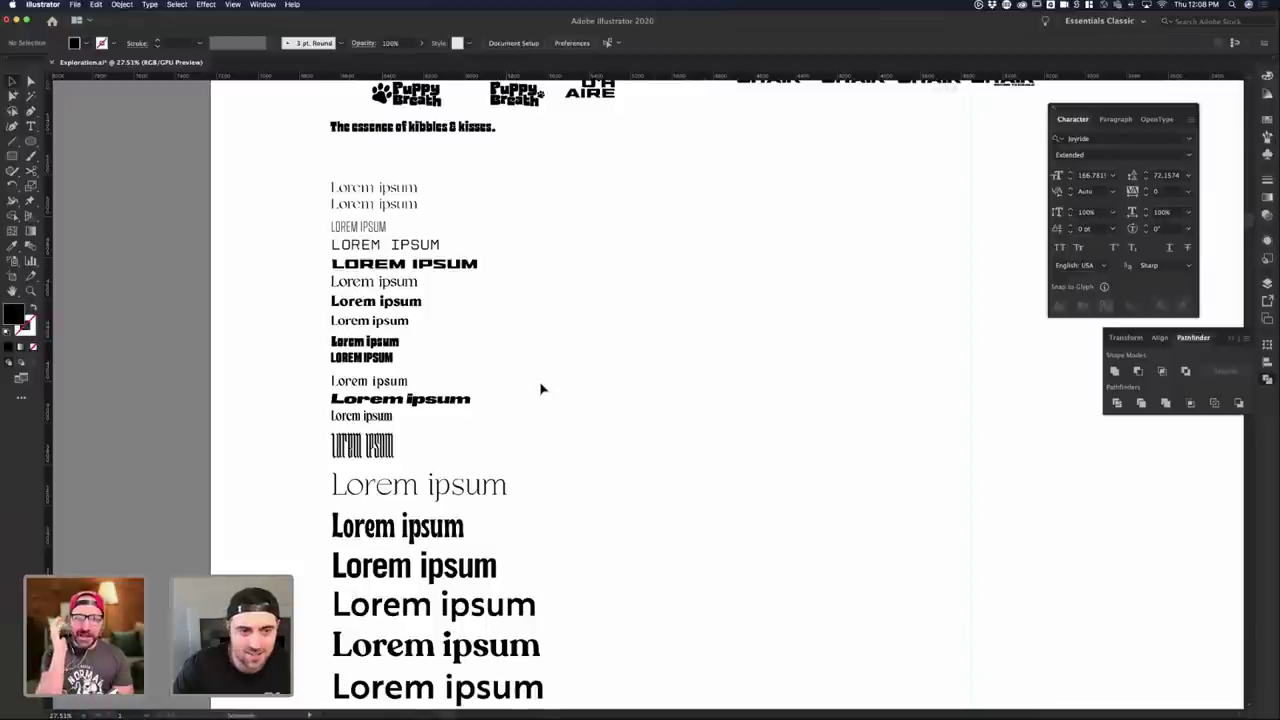
pyautogui.scroll(3, 540, 389)
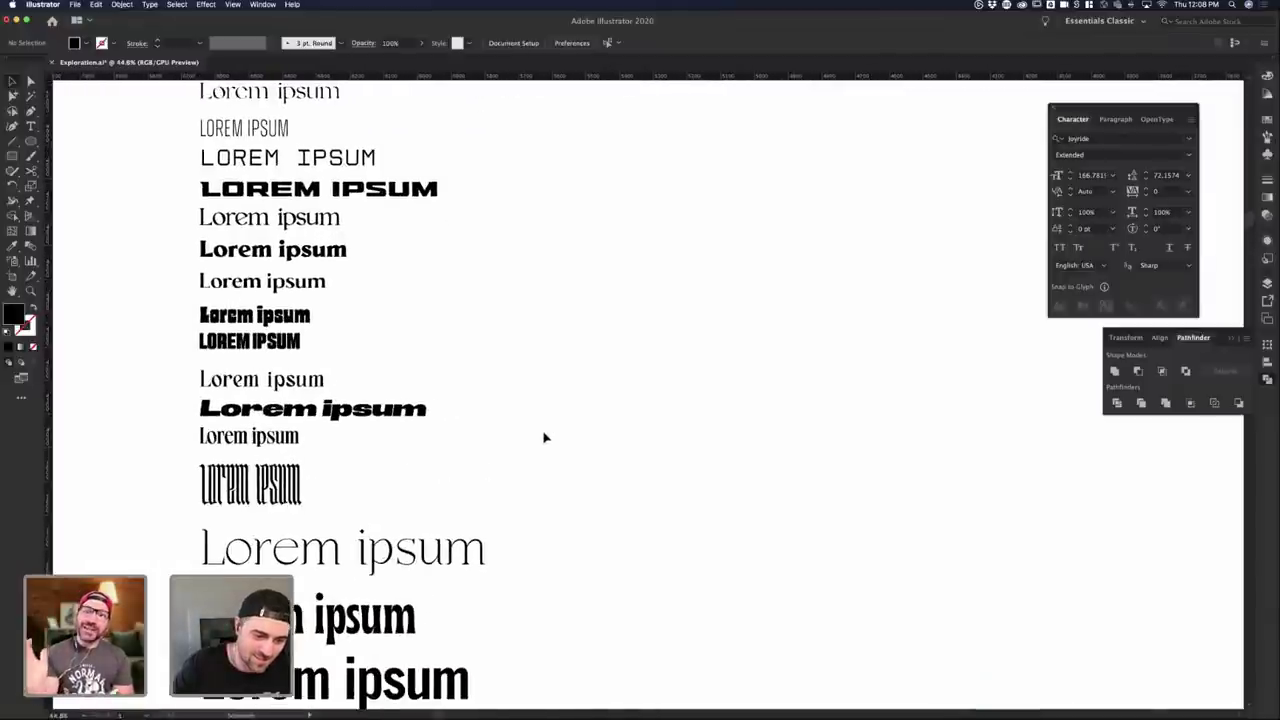
pyautogui.scroll(-6, 545, 437)
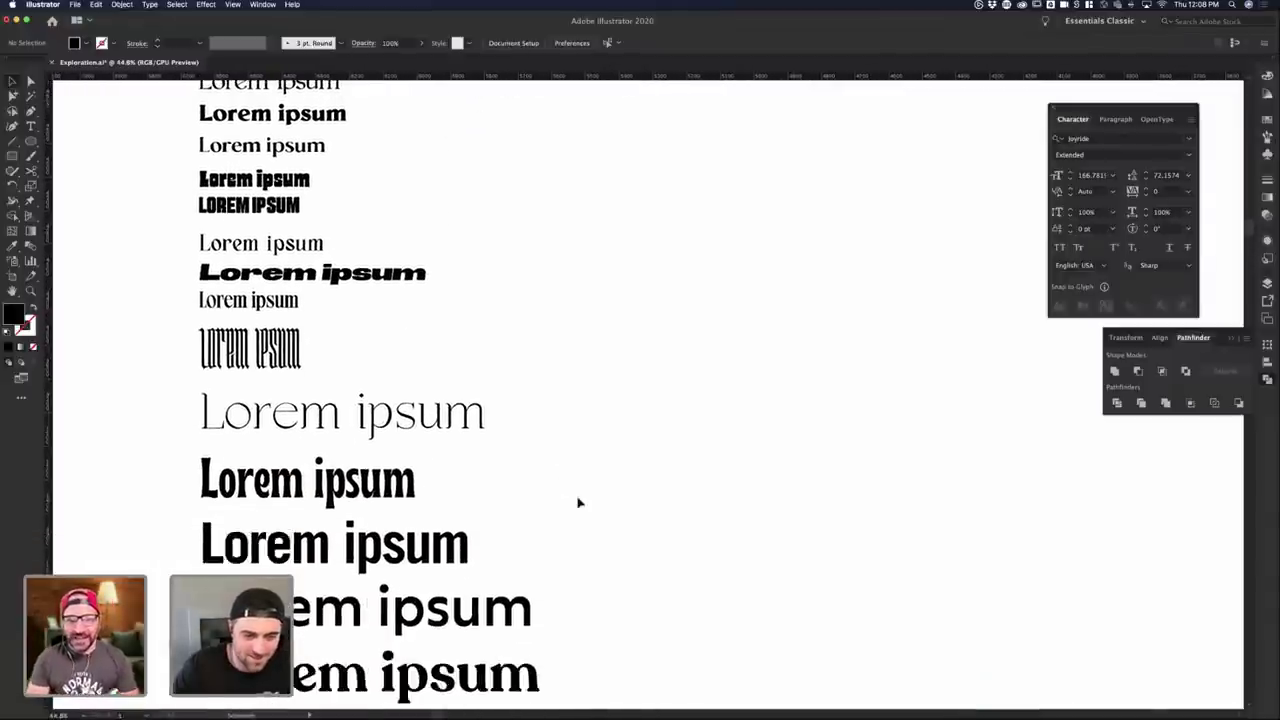
pyautogui.scroll(-5, 577, 502)
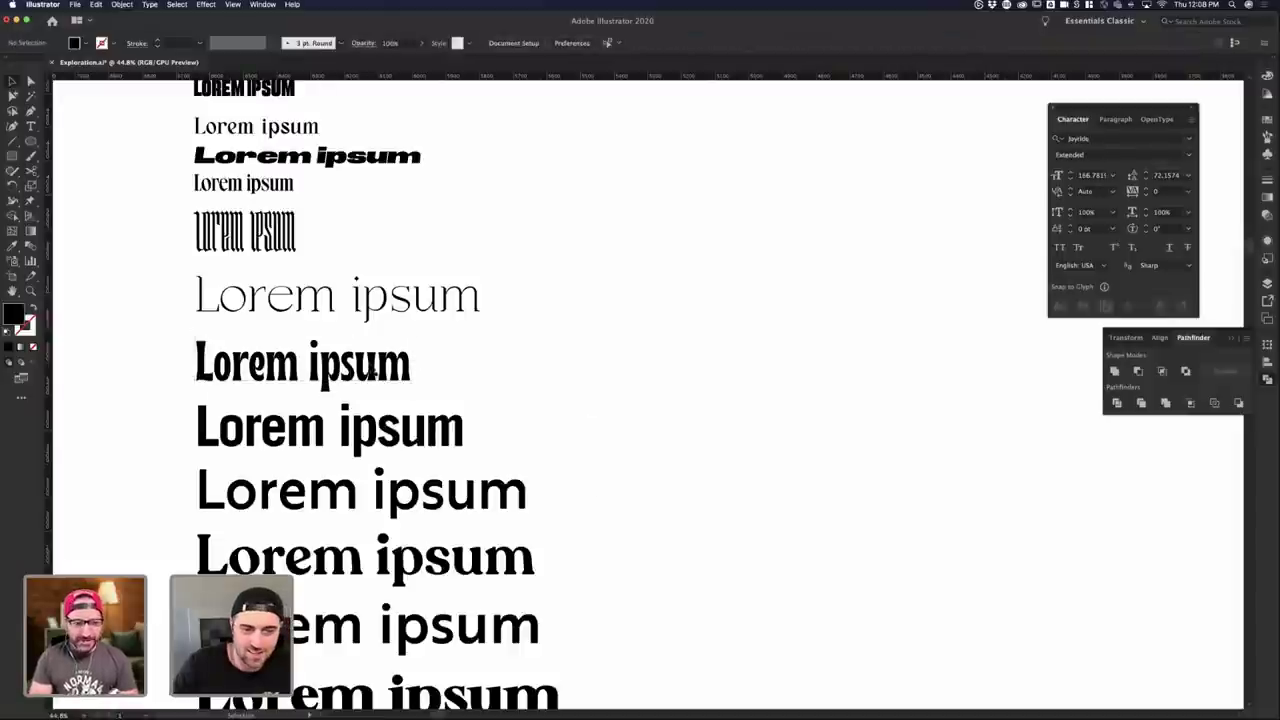
# - Duplicate the bold condensed "Lorem ipsum" sample below the large thin one into the empty area beside it
pyautogui.click(372, 372)
pyautogui.click(552, 400)
pyautogui.moveTo(345, 357); pyautogui.dragTo(736, 357)
pyautogui.click(820, 421)
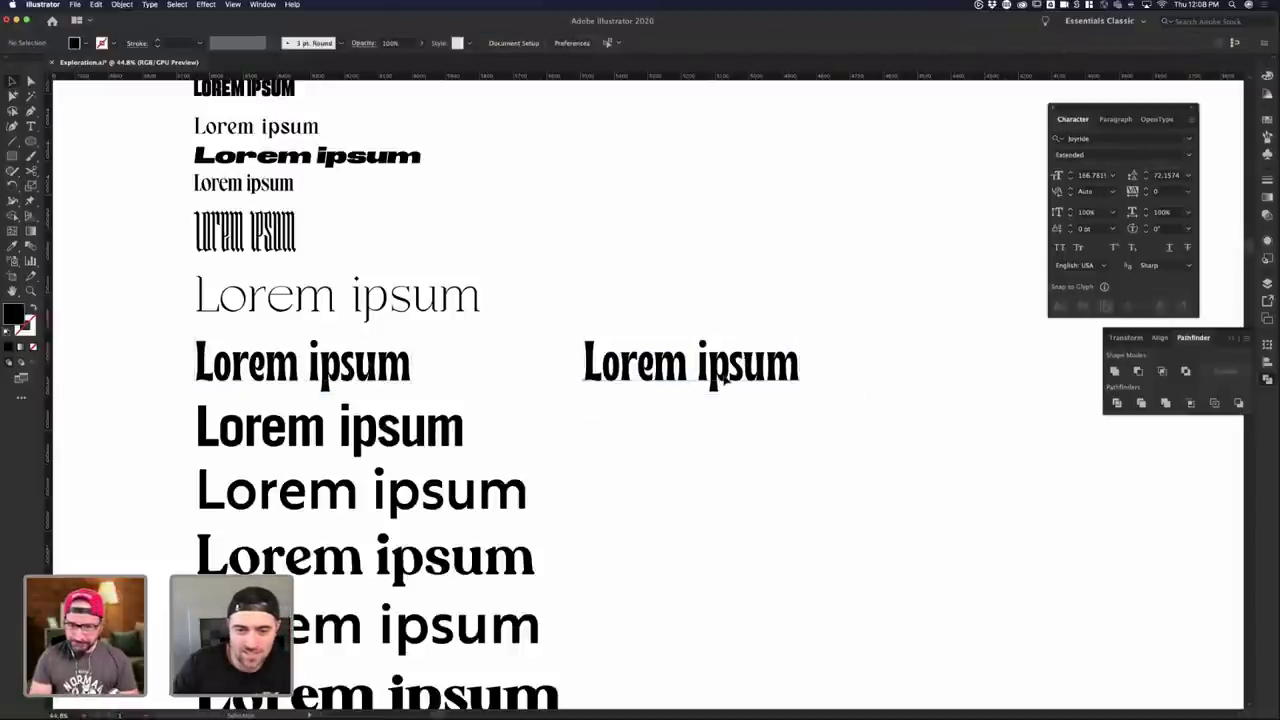
# - Switch to the Chrome window showing the Behance profile
pyautogui.hotkey('ctrl', 'Up')
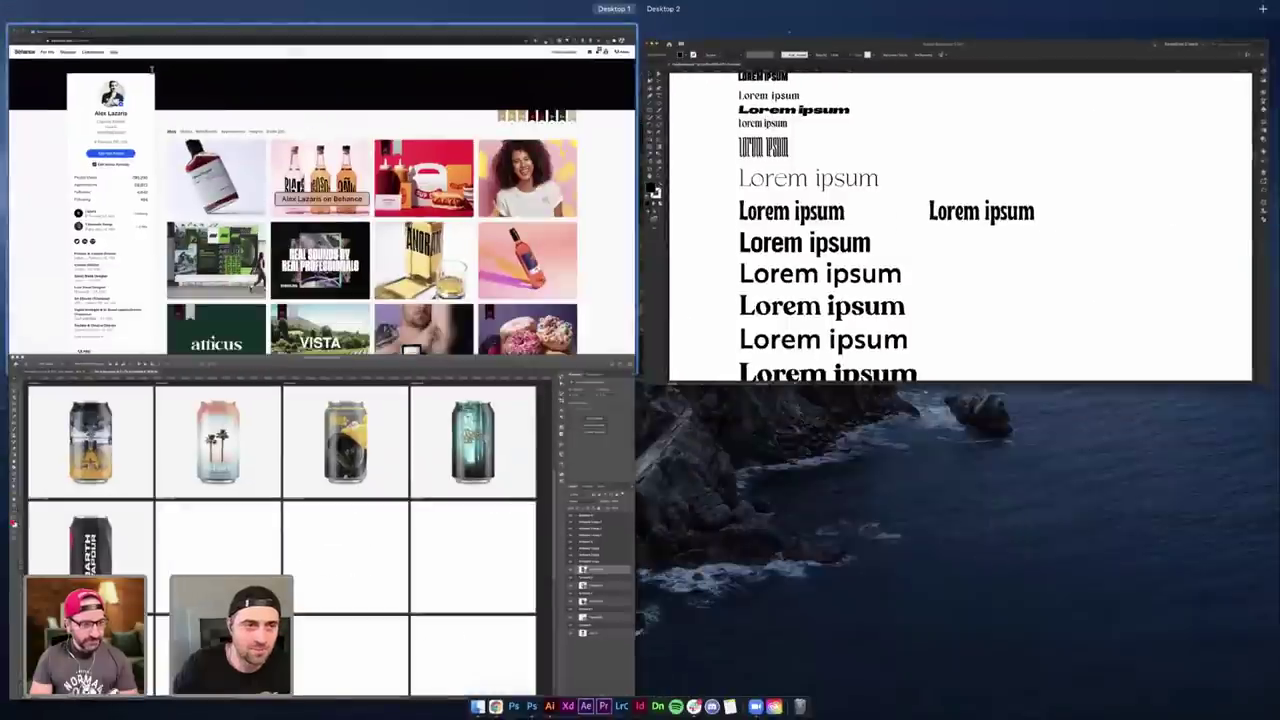
pyautogui.click(151, 68)
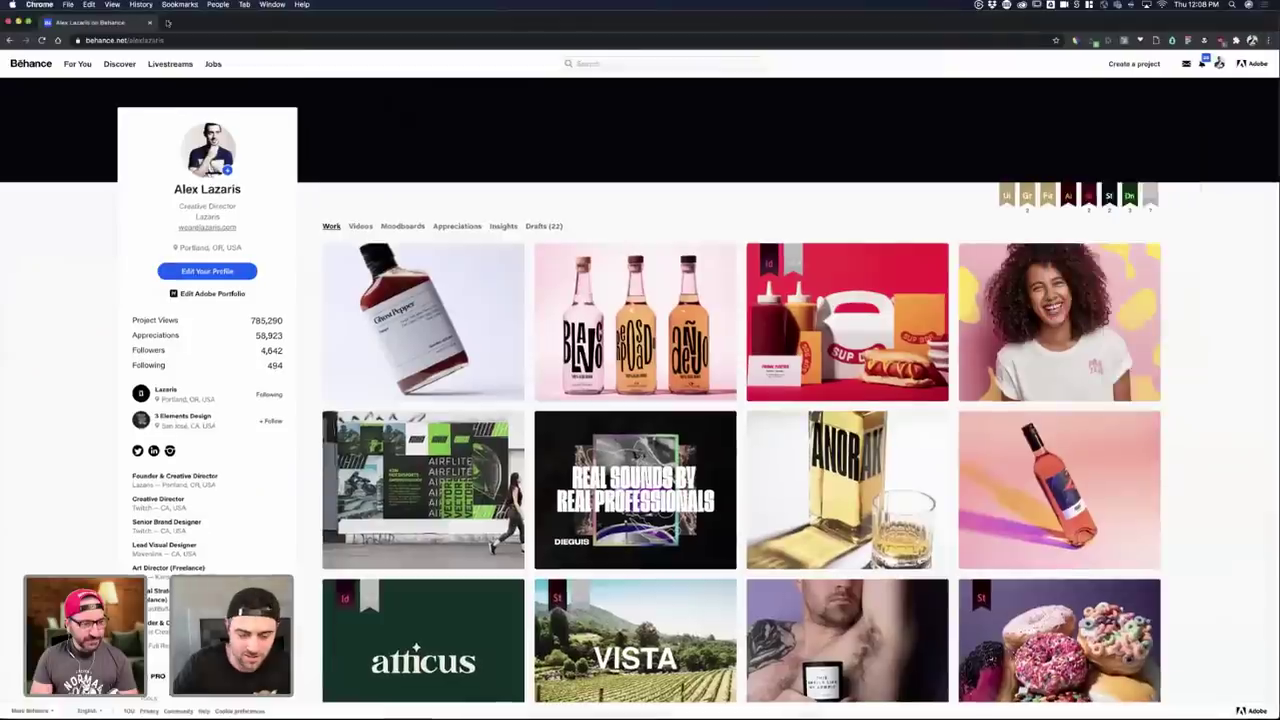
# - Open Adobe Stock in a new browser tab and search it for "dirty laundry"
pyautogui.click(167, 22)
pyautogui.write('sto')
pyautogui.press('Return')
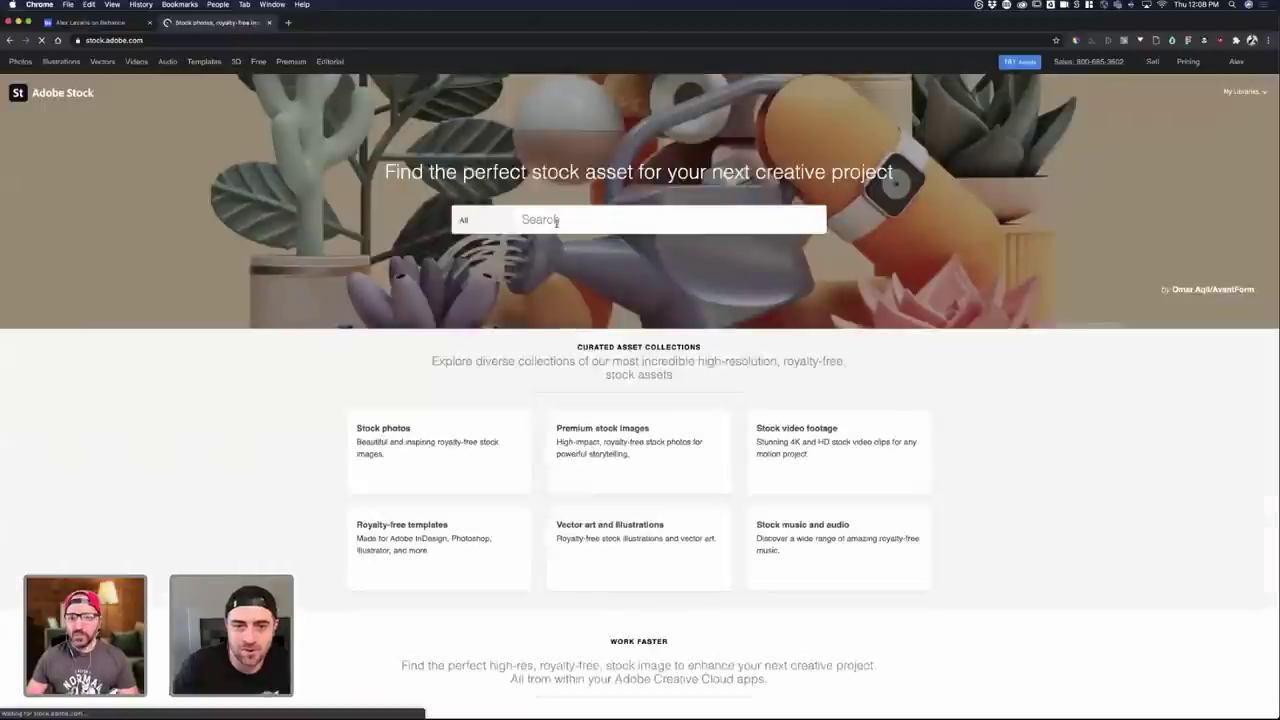
pyautogui.click(556, 221)
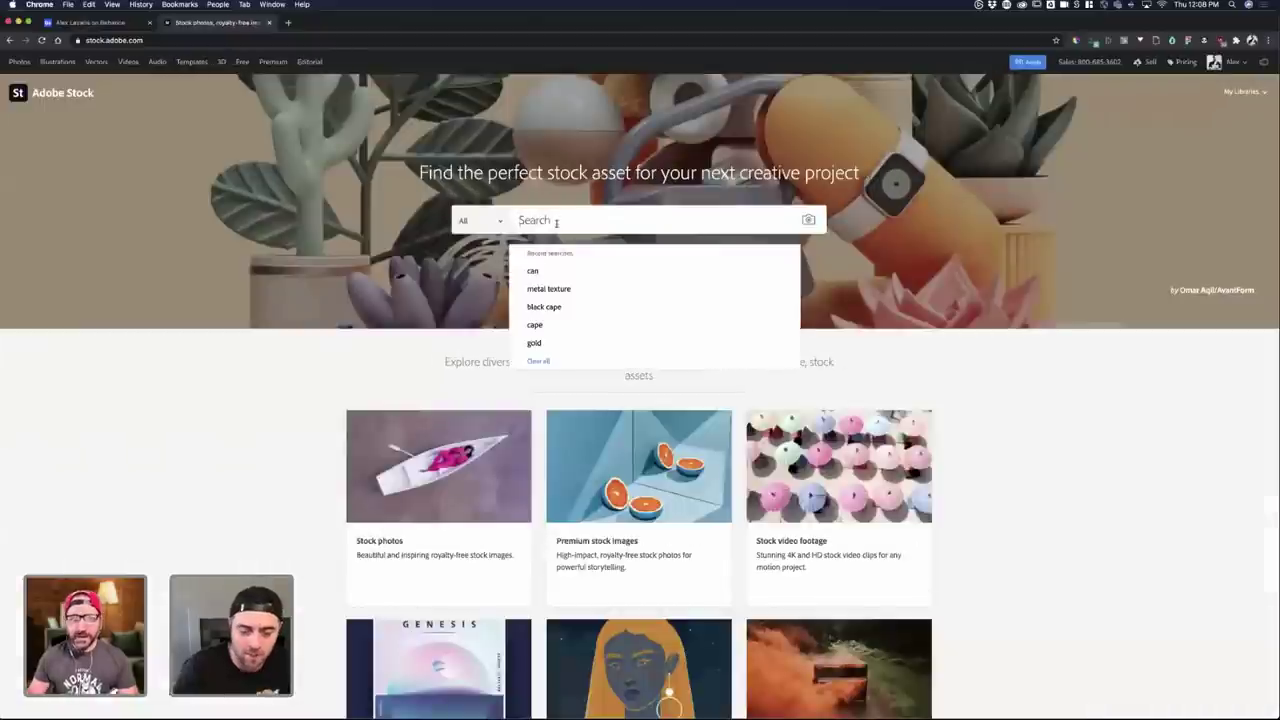
pyautogui.write('dirt')
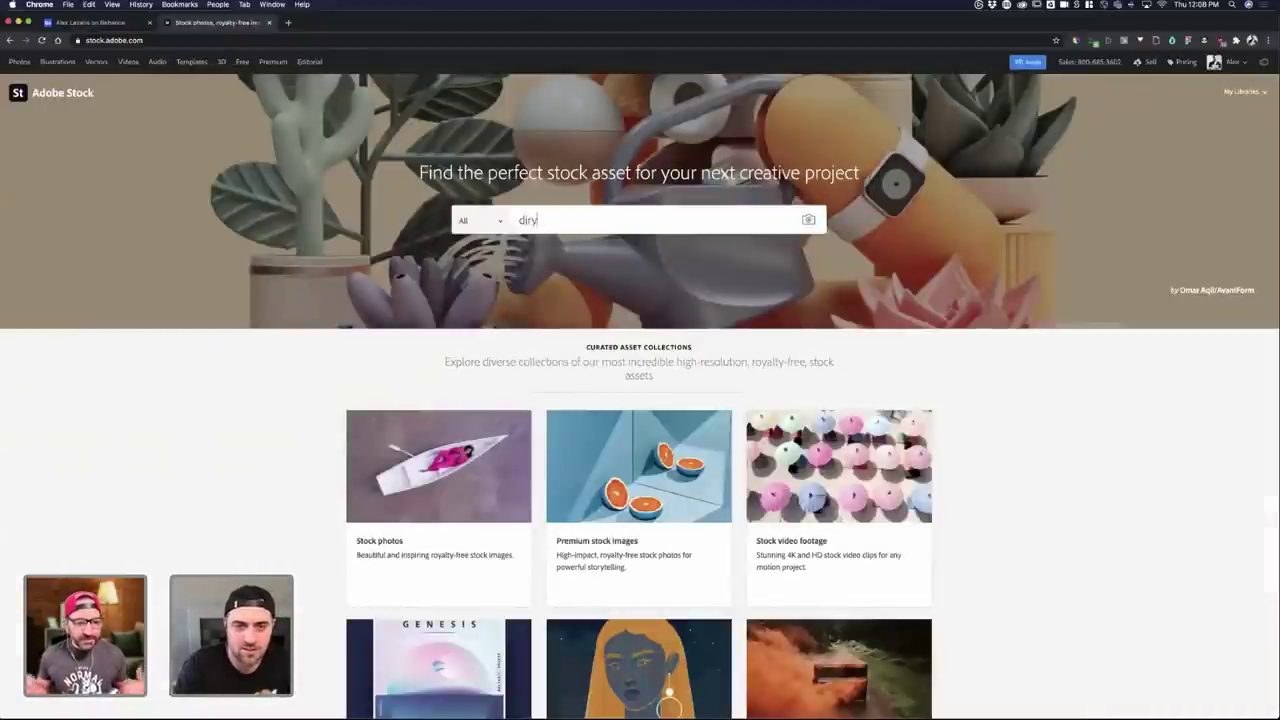
pyautogui.write('y lau')
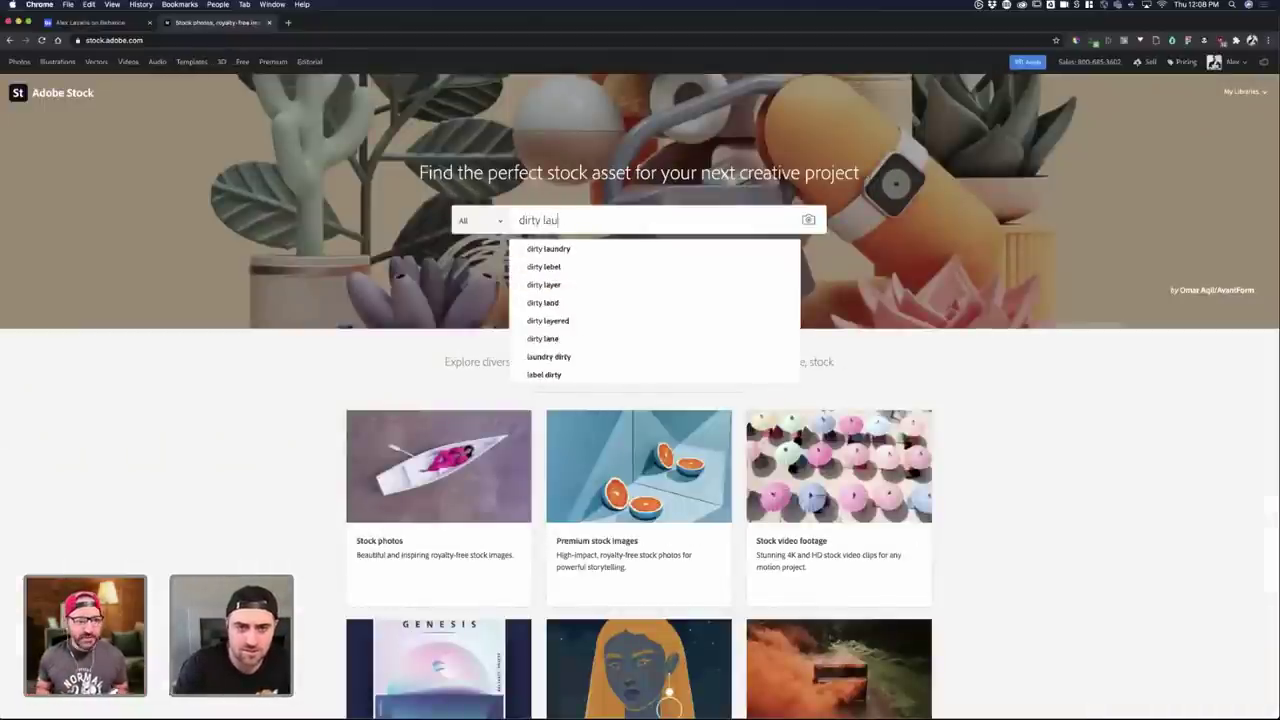
pyautogui.write('ndry')
pyautogui.press('Return')
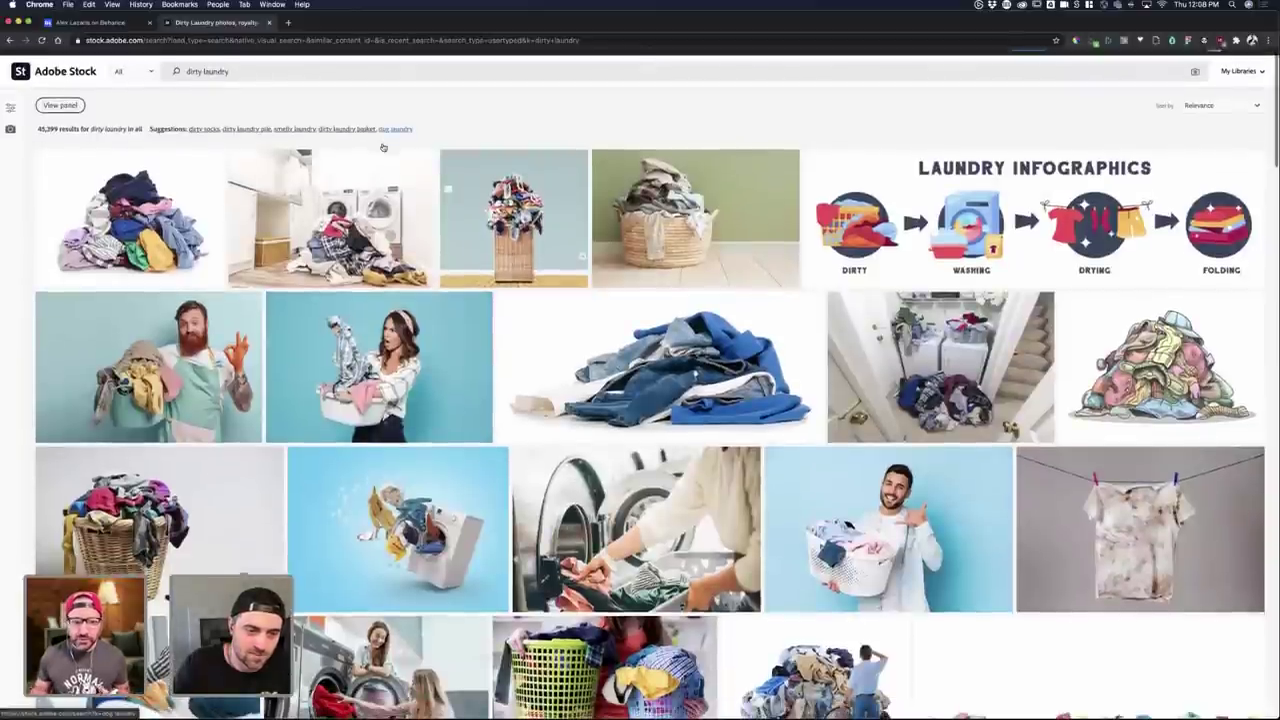
# - Examine the dirty laundry results for a usable photo, previewing the bearded man in an apron making an okay gesture
pyautogui.scroll(-2, 382, 147)
pyautogui.scroll(-5, 382, 147)
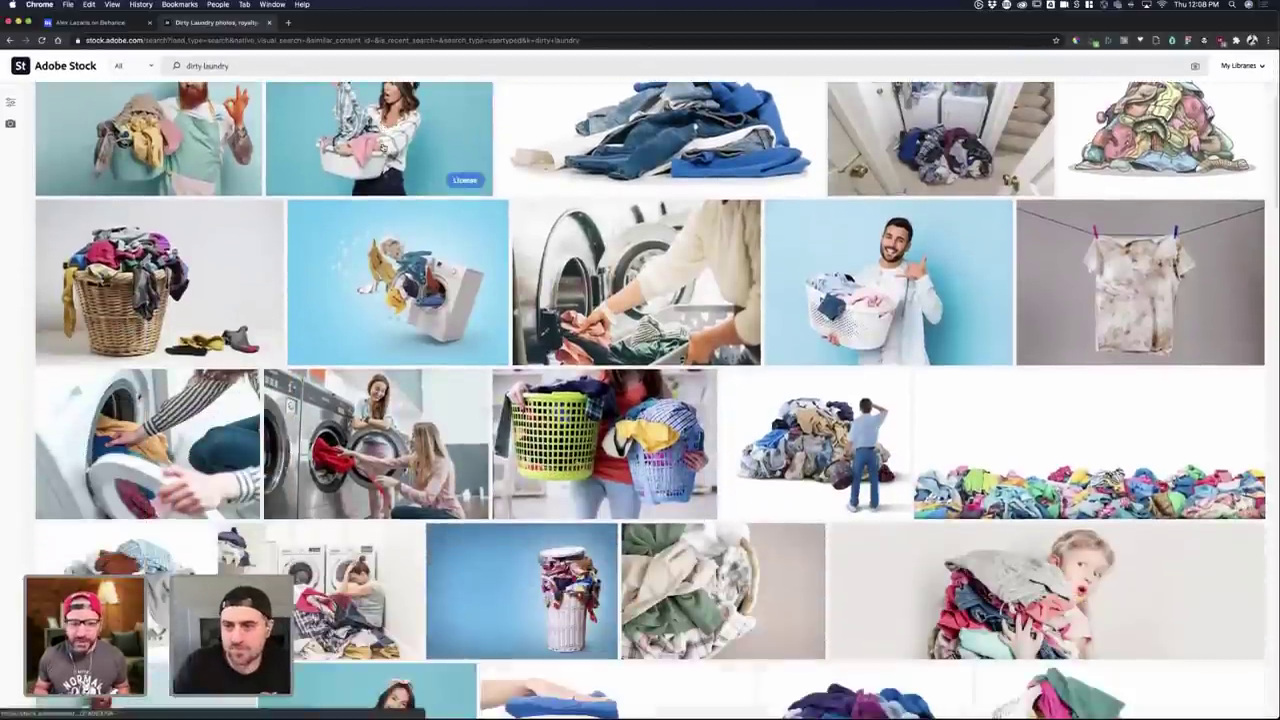
pyautogui.scroll(5, 382, 147)
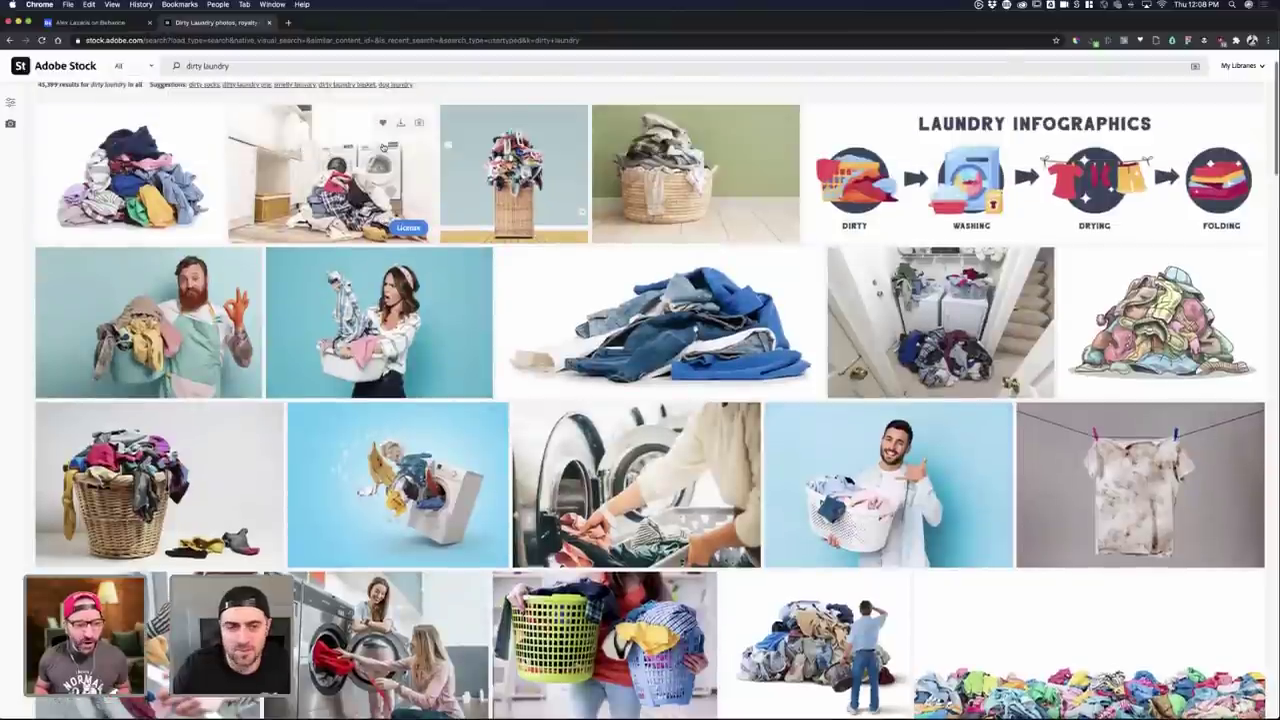
pyautogui.scroll(-1, 382, 147)
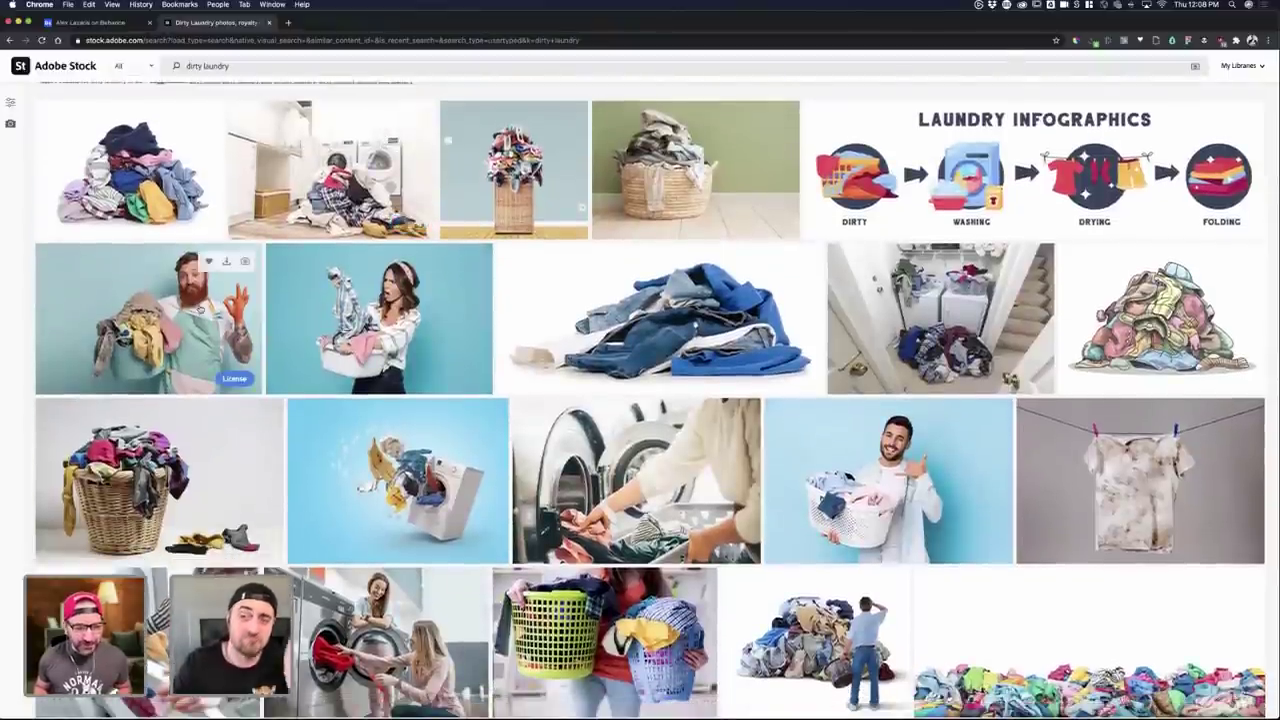
pyautogui.scroll(-4, 197, 310)
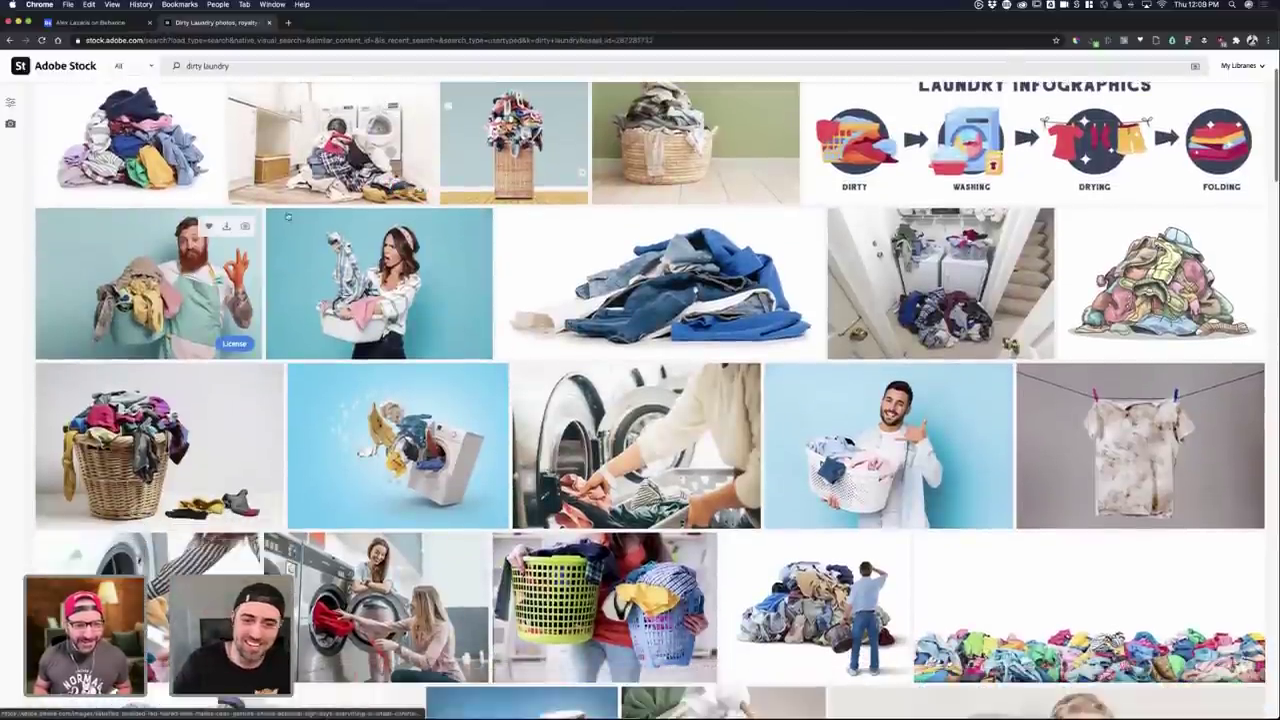
pyautogui.scroll(-2, 506, 320)
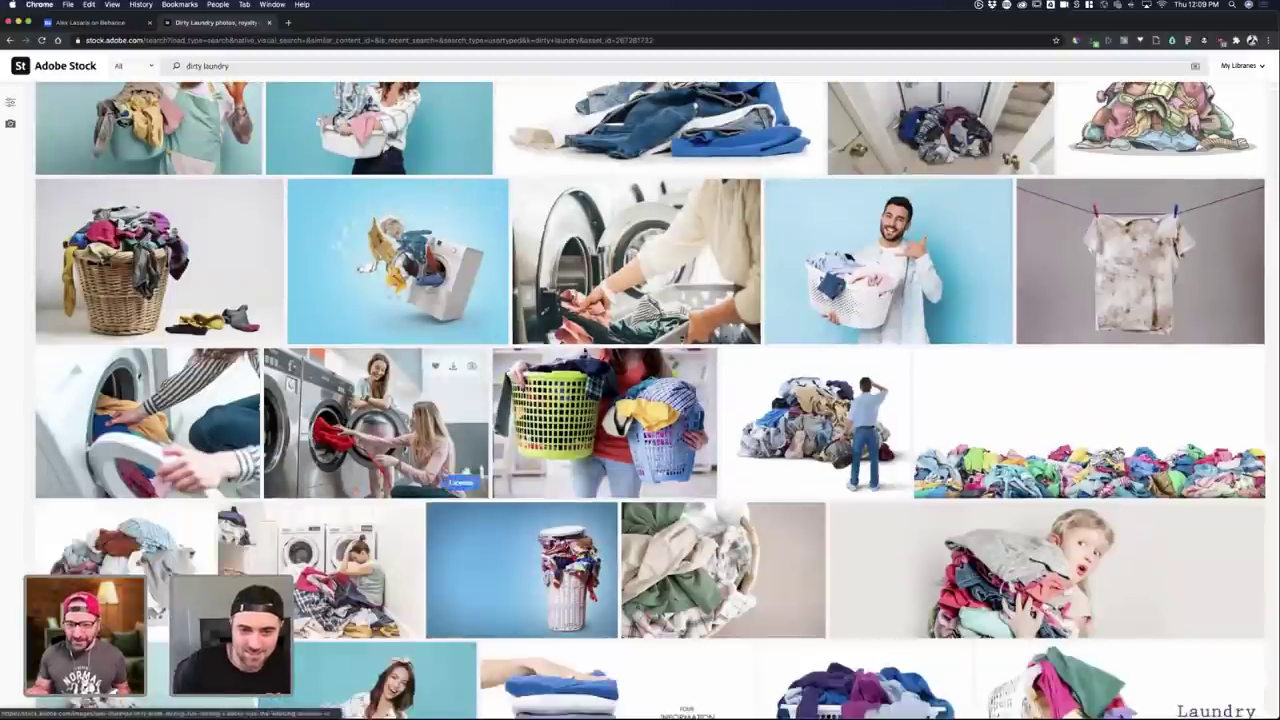
pyautogui.click(150, 130)
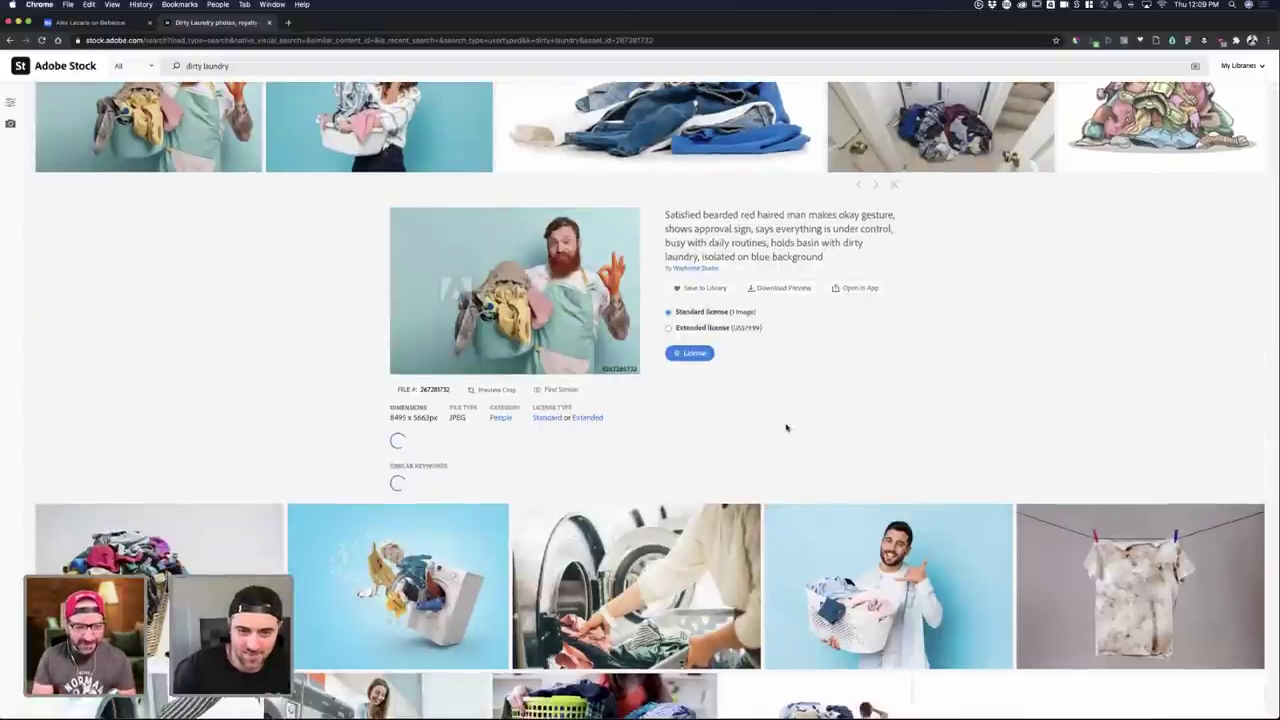
pyautogui.scroll(-7, 788, 428)
pyautogui.scroll(-7, 788, 428)
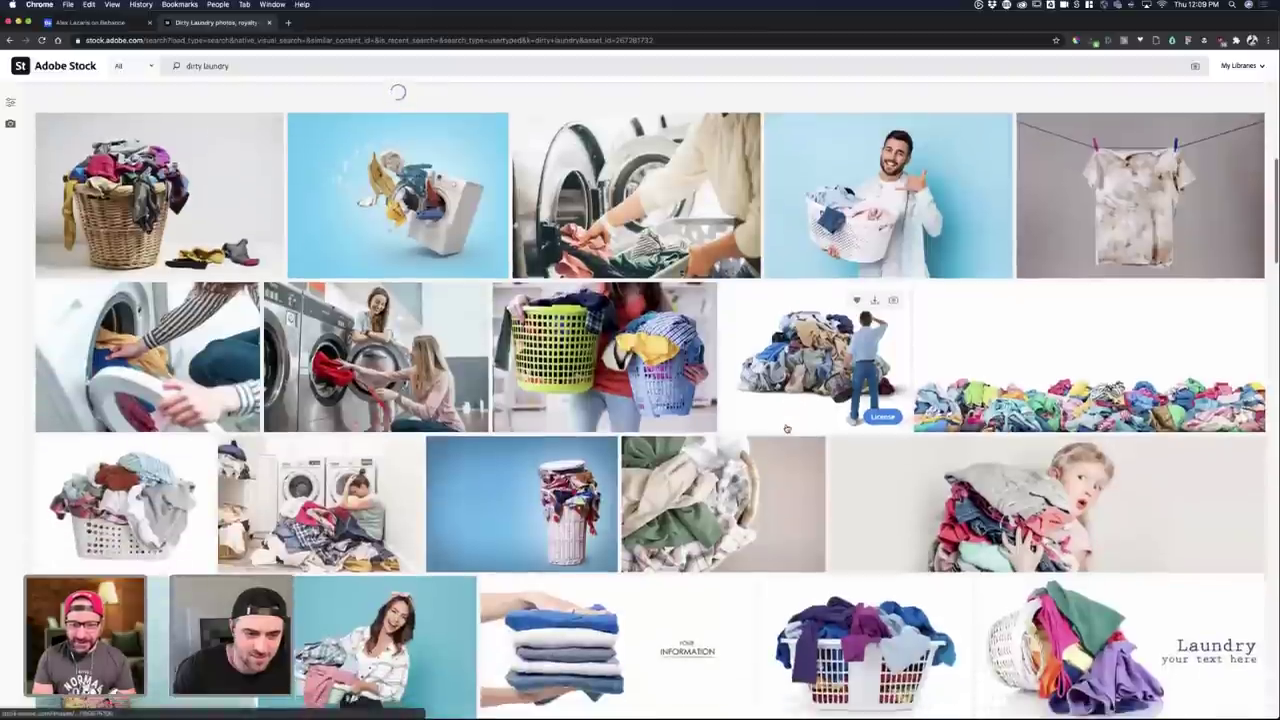
pyautogui.scroll(-3, 520, 480)
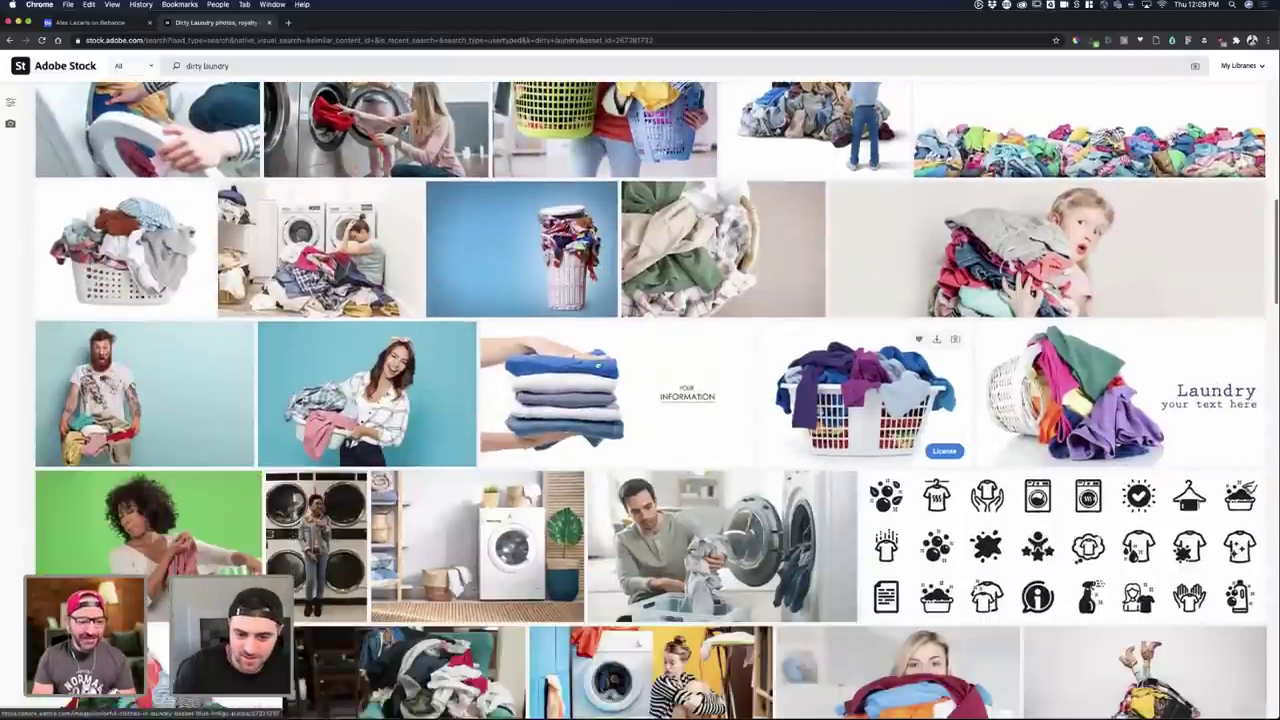
pyautogui.scroll(-3, 531, 497)
pyautogui.scroll(-4, 531, 497)
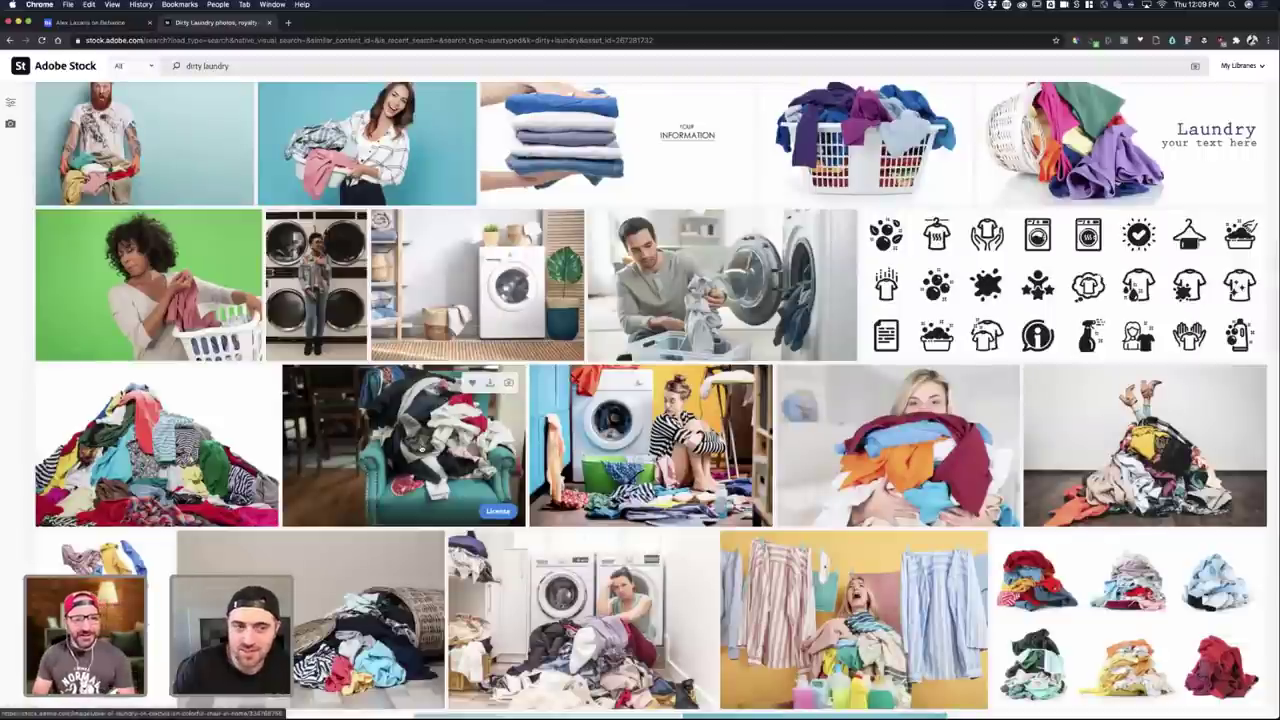
# - License and download the photo of the shocked bearded man in a stained T-shirt holding laundry, with the standard license
pyautogui.scroll(4, 100, 255)
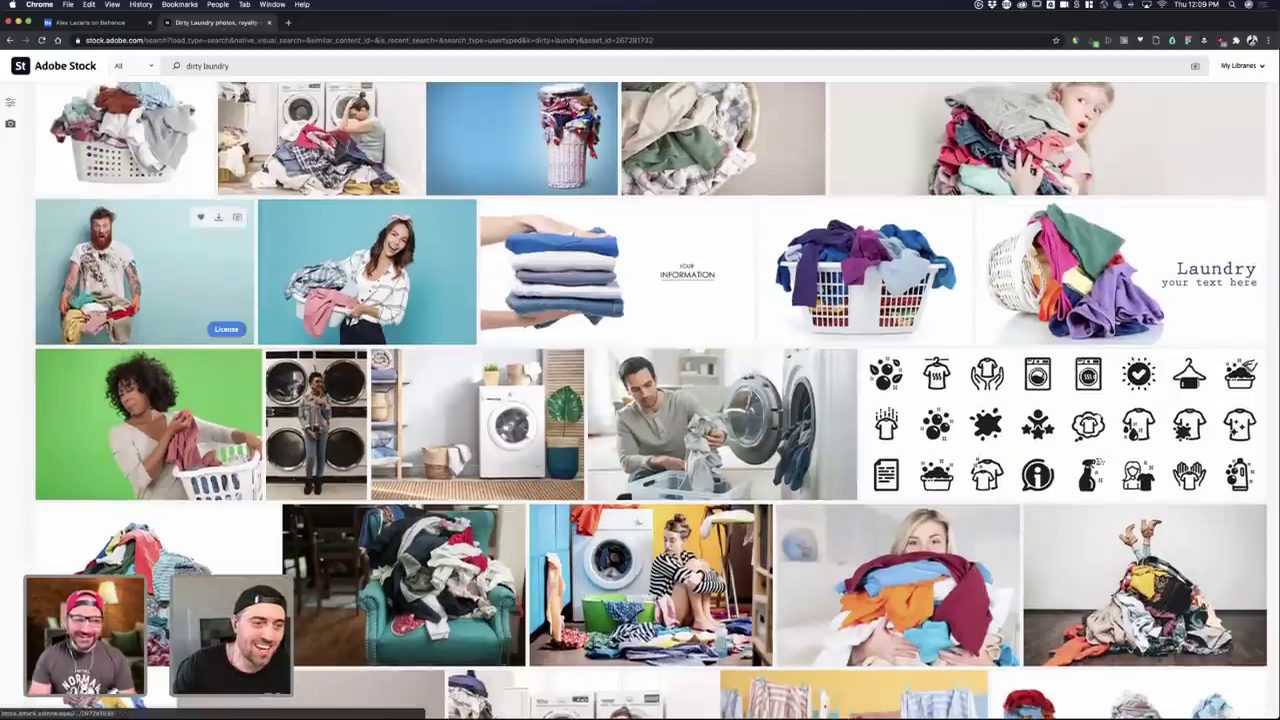
pyautogui.click(214, 277)
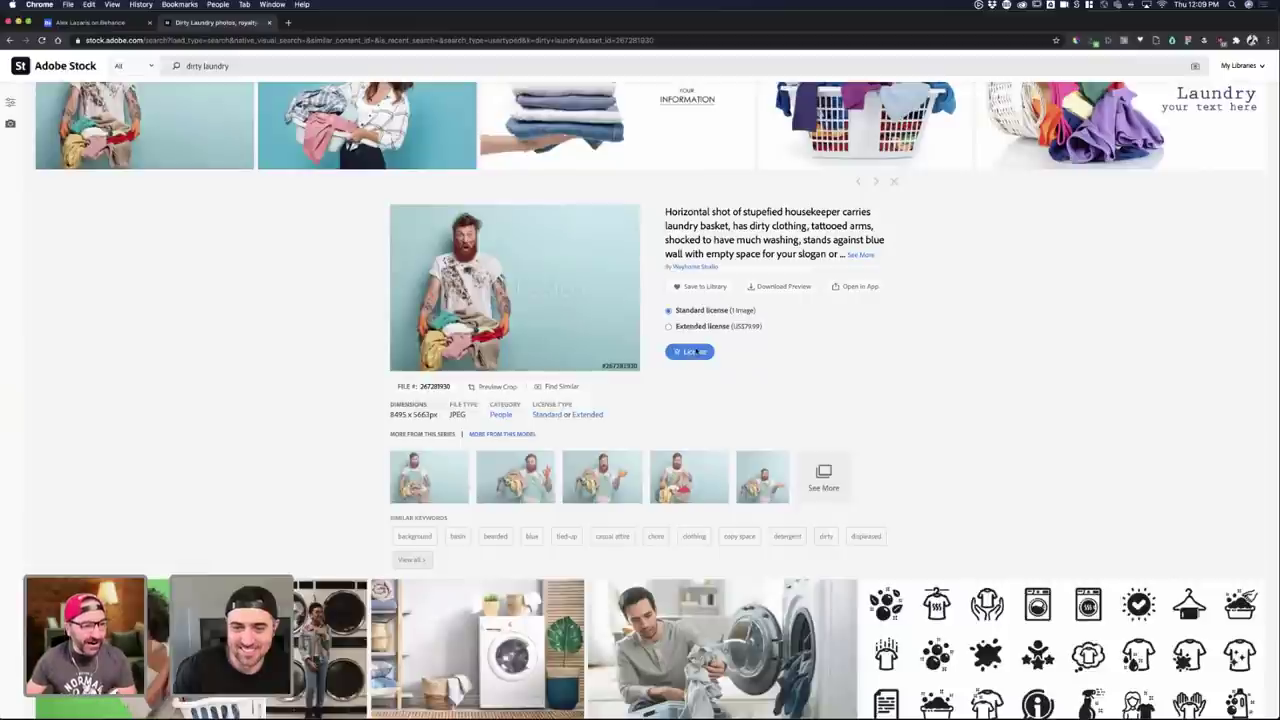
pyautogui.click(690, 352)
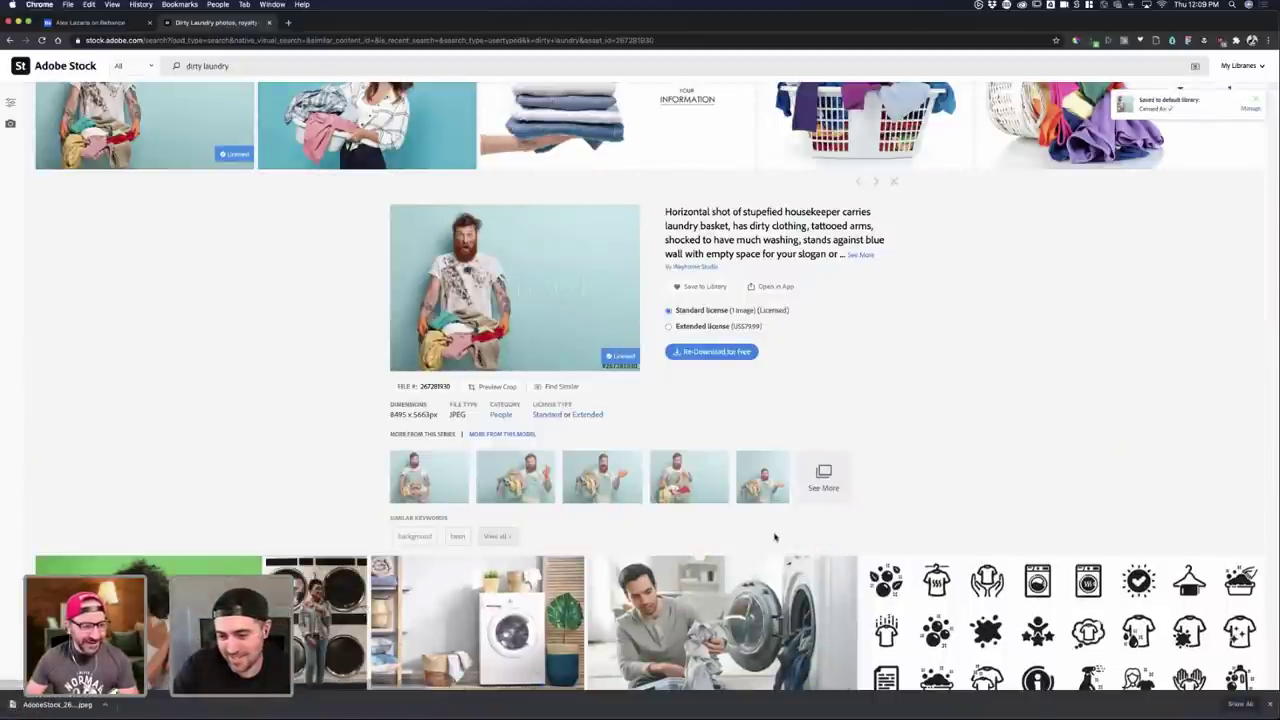
# - Look further down the dirty laundry results for additional images
pyautogui.scroll(-5, 774, 537)
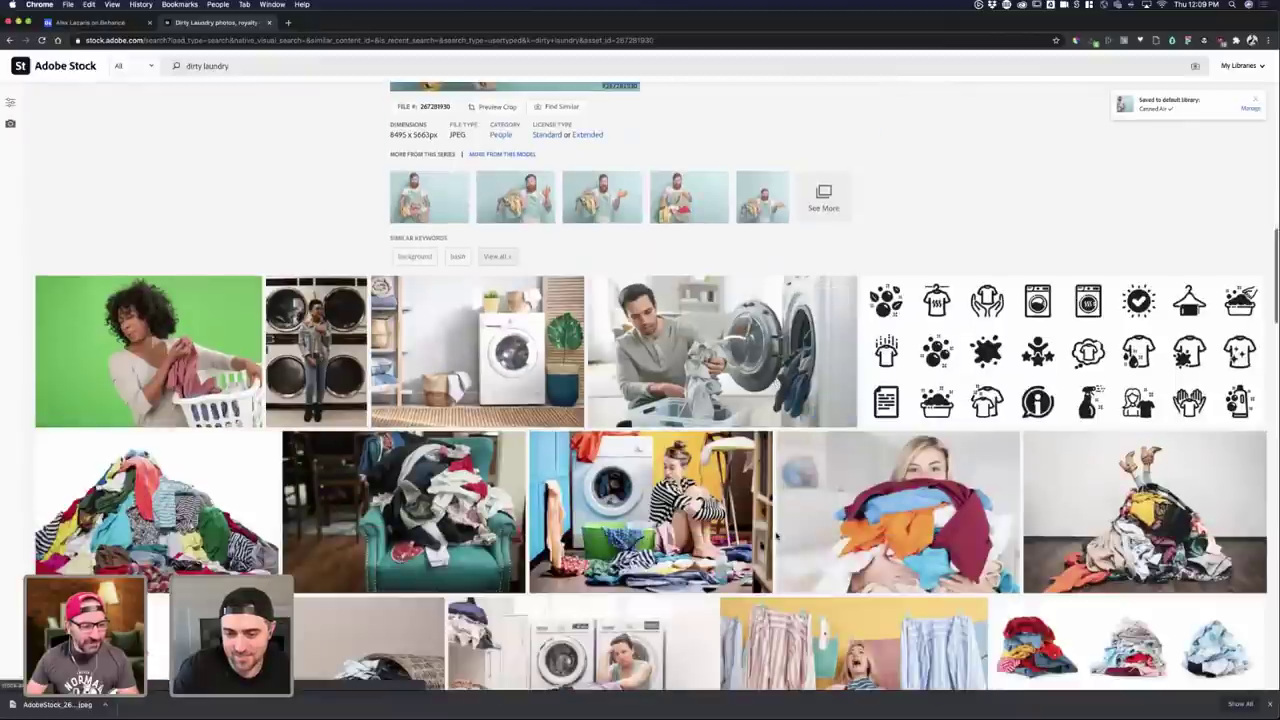
pyautogui.scroll(-10, 776, 537)
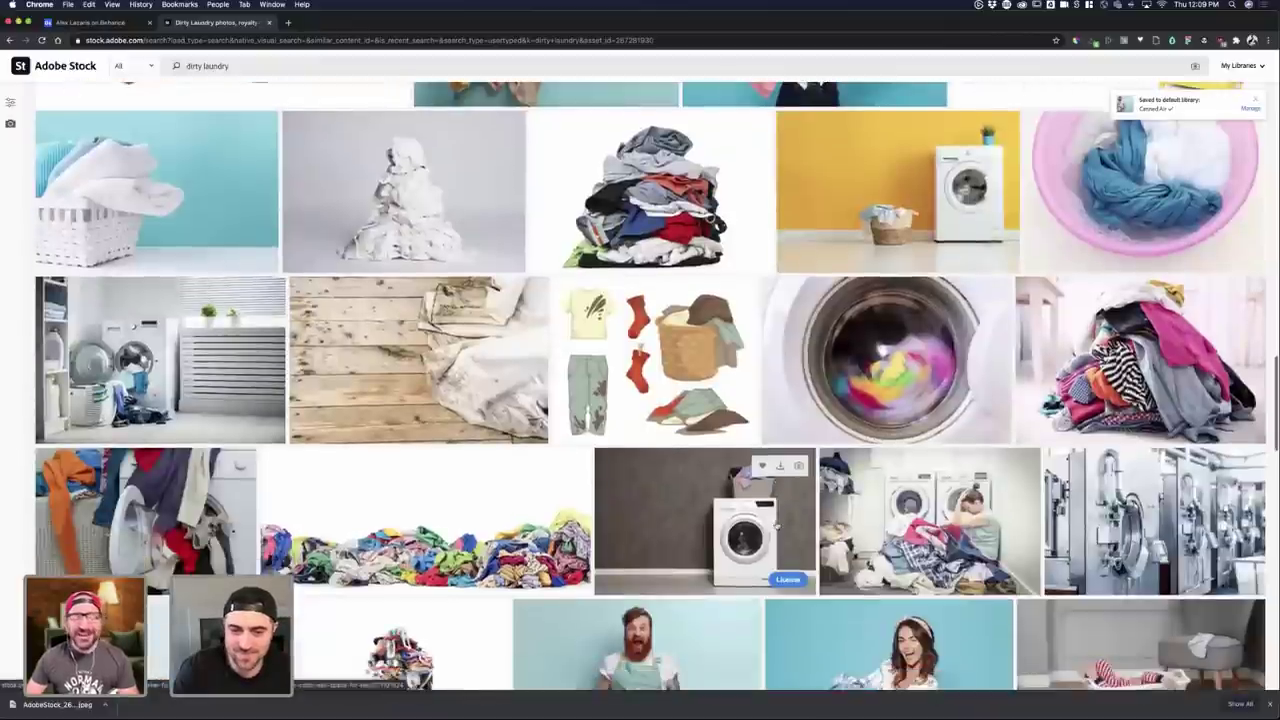
pyautogui.scroll(-5, 776, 527)
pyautogui.scroll(-13, 776, 527)
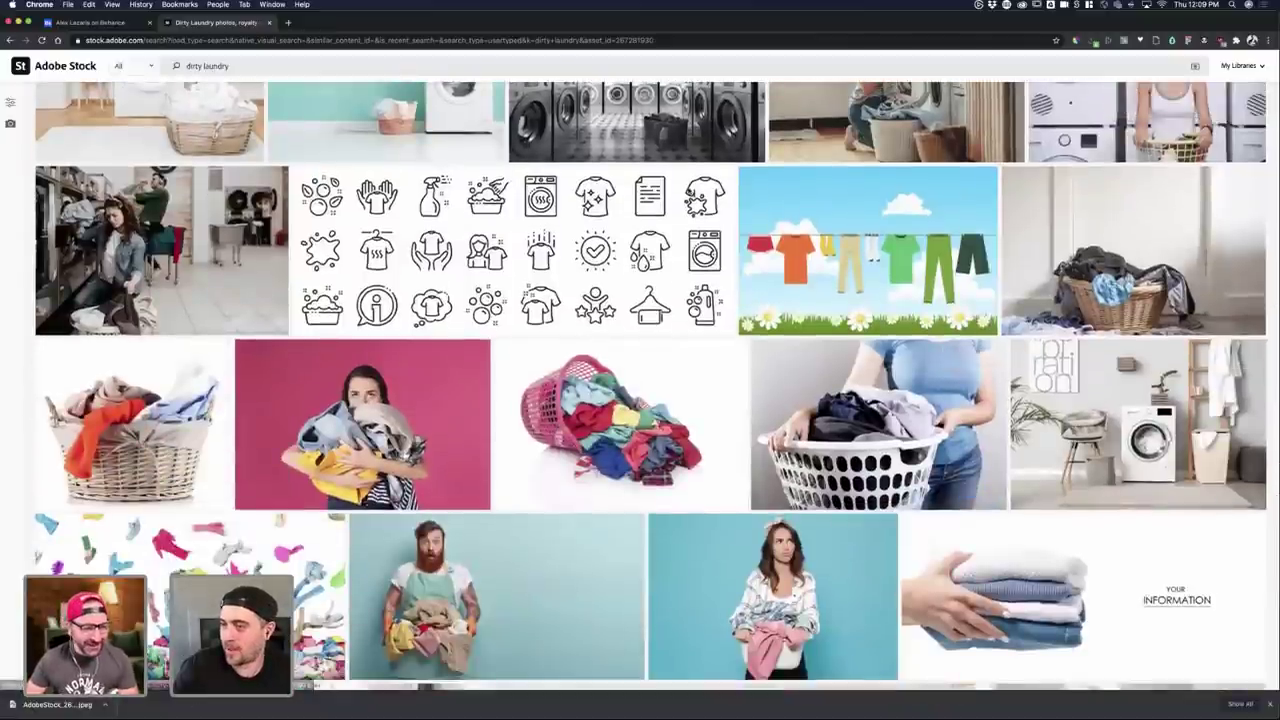
# - Switch to Photoshop and open the contents of the Darth Vapour can's "Edit Design" smart object
pyautogui.hotkey('ctrl', 'Up')
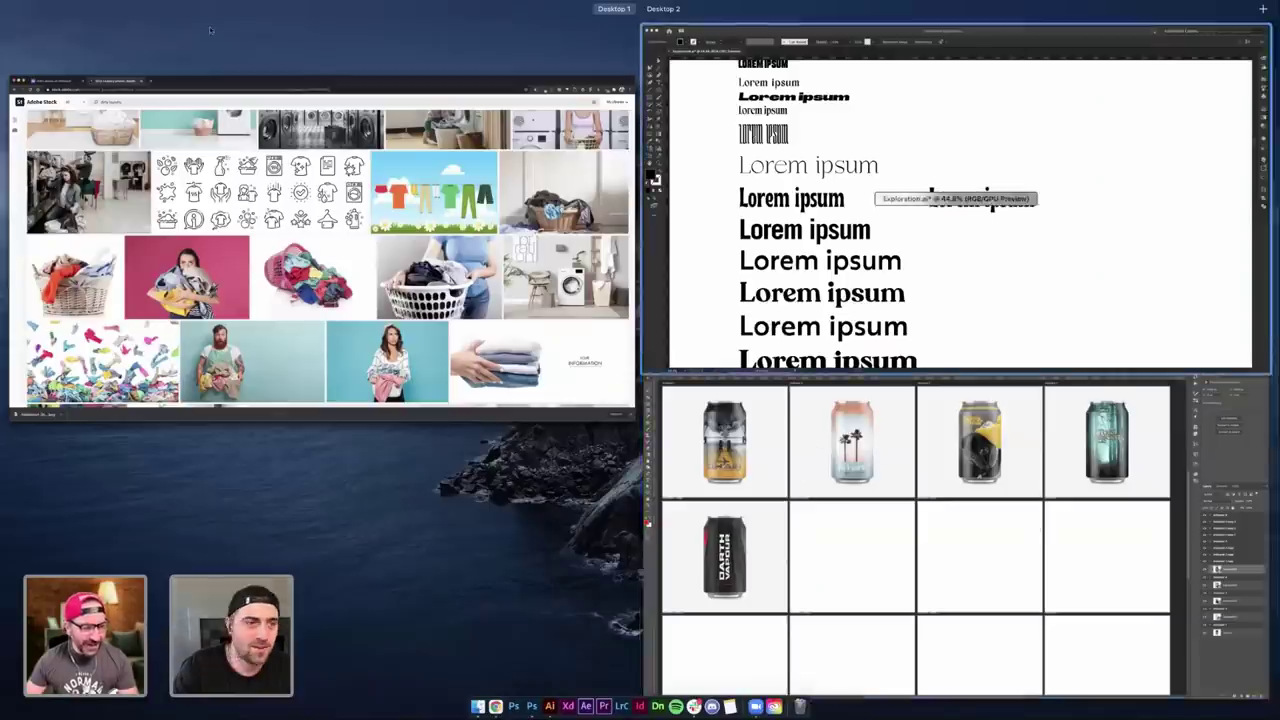
pyautogui.click(876, 452)
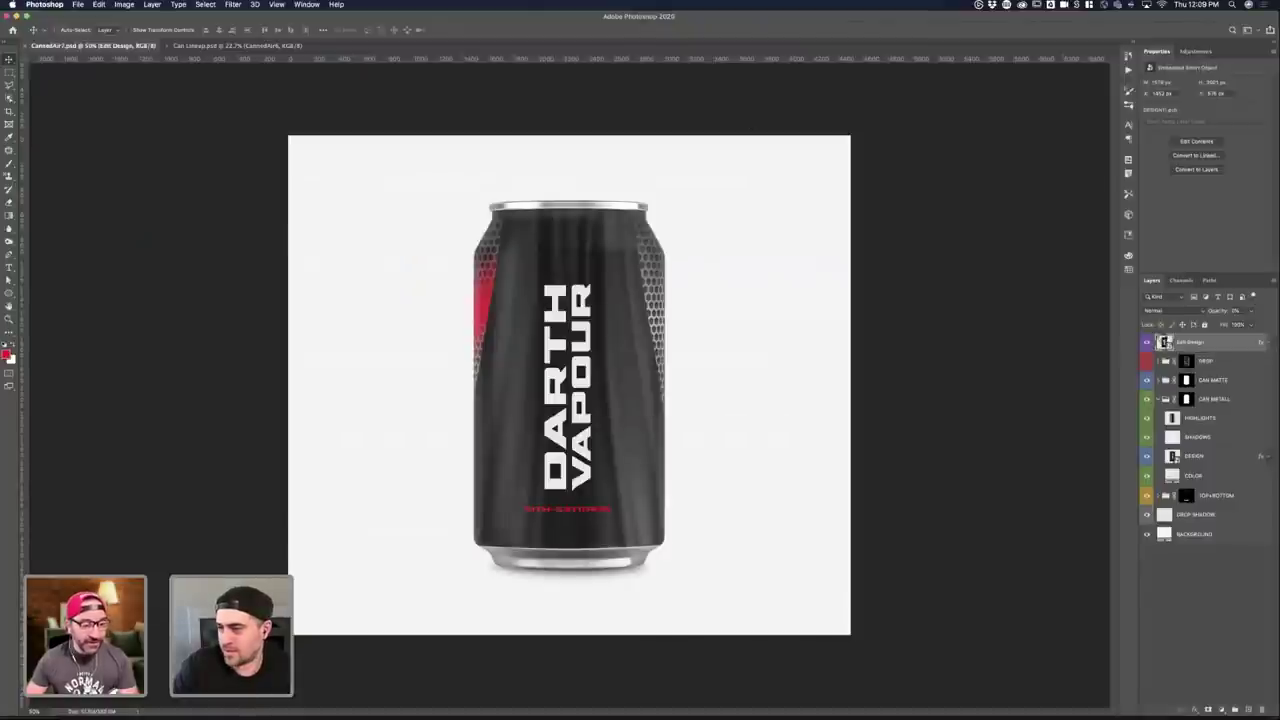
pyautogui.doubleClick(1165, 343)
# - Place the downloaded photo of the bearded man into the can design and move its layer above all others
pyautogui.hotkey('ctrl', 'Up')
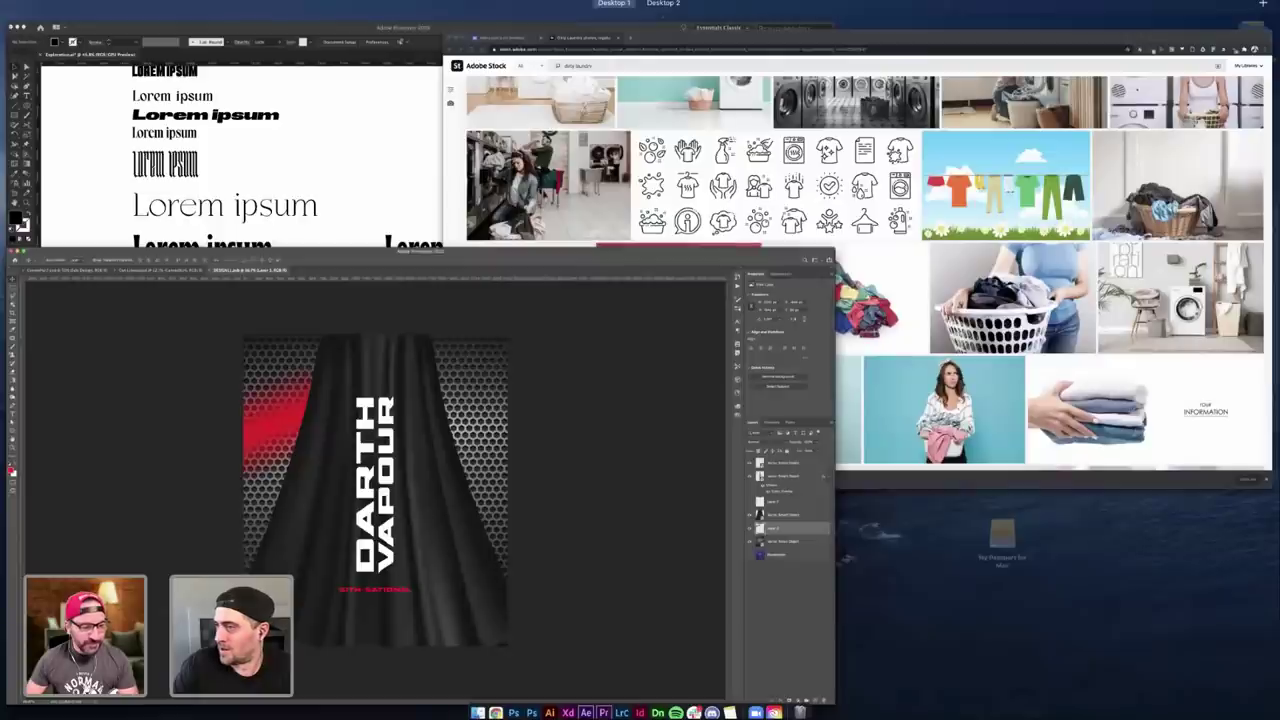
pyautogui.hotkey('ctrl', 'Up')
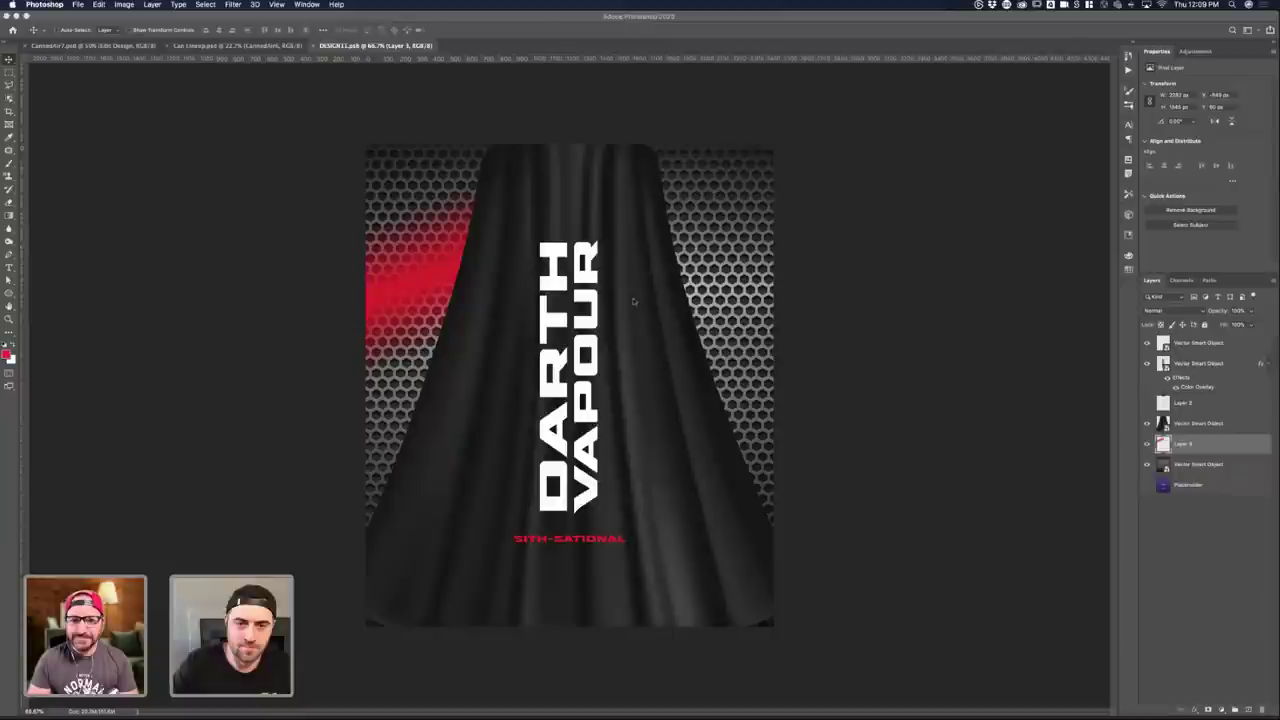
pyautogui.press('super+t')
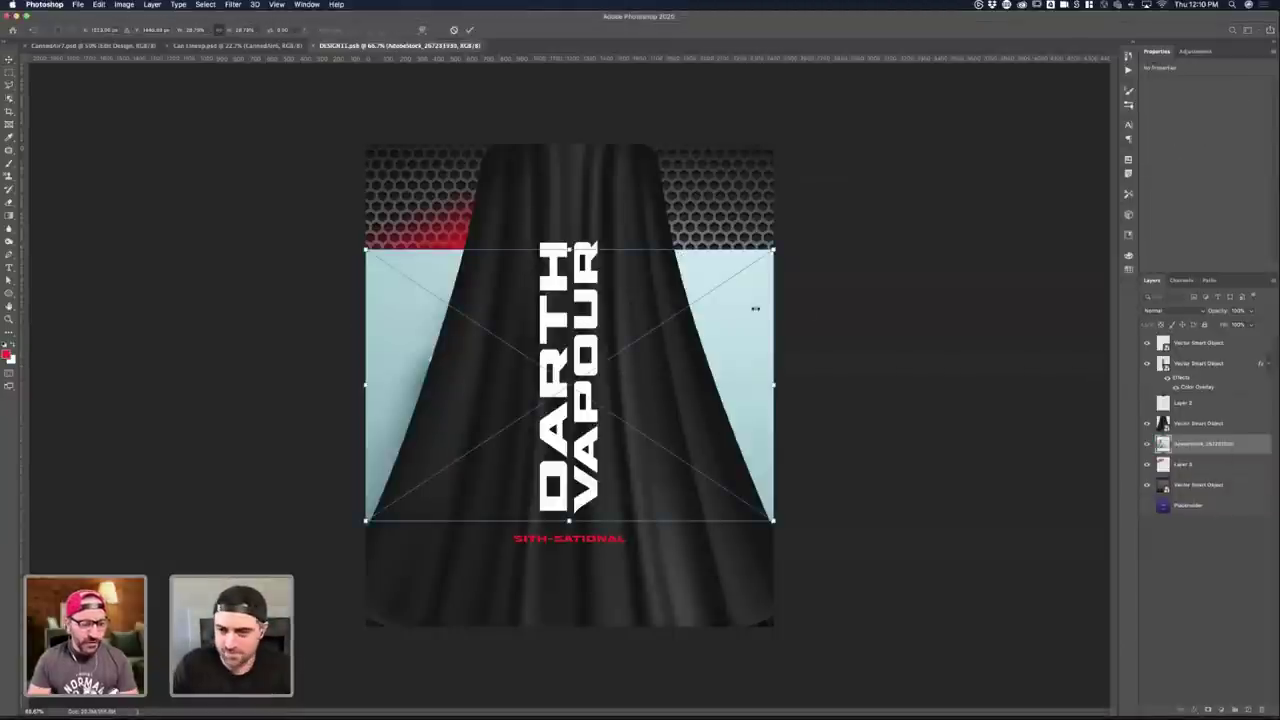
pyautogui.press('Return')
pyautogui.moveTo(1191, 452); pyautogui.dragTo(1200, 343)
# - Scale the bearded man photo to about 52.7% so it covers the whole design, with the man centered
pyautogui.press('super+t')
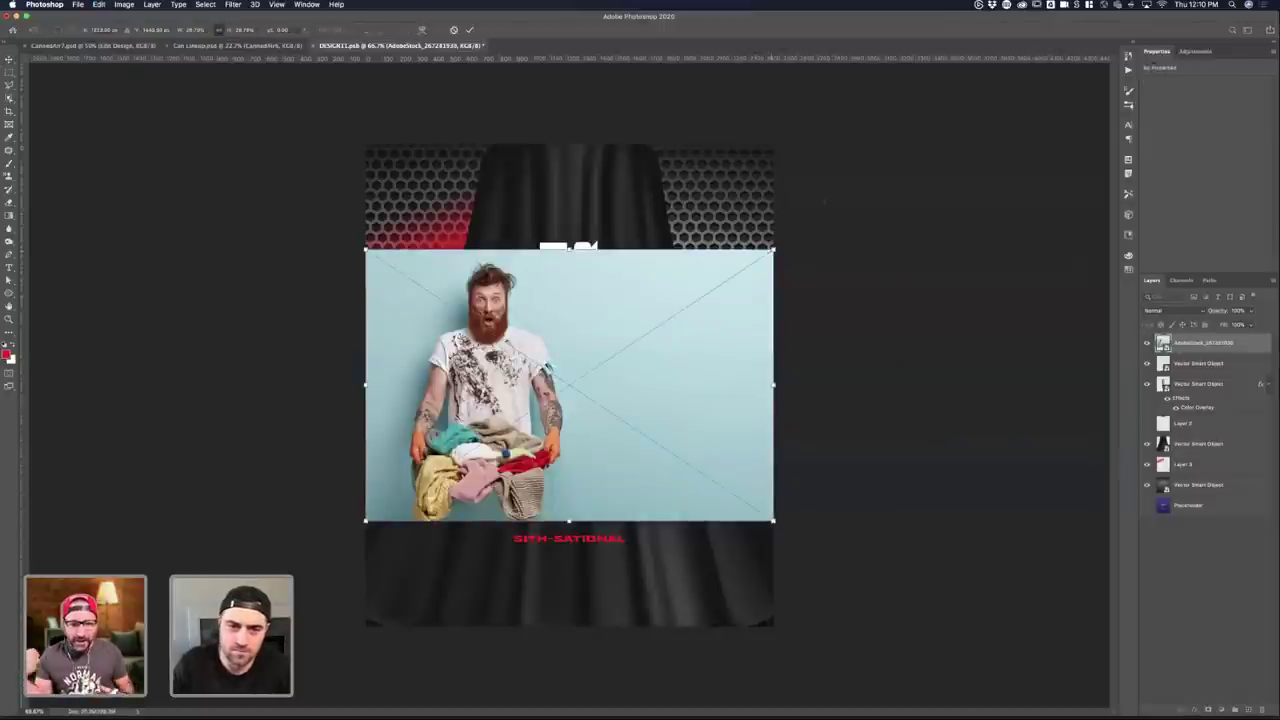
pyautogui.moveTo(771, 249); pyautogui.dragTo(920, 100)
pyautogui.moveTo(561, 320); pyautogui.dragTo(708, 318)
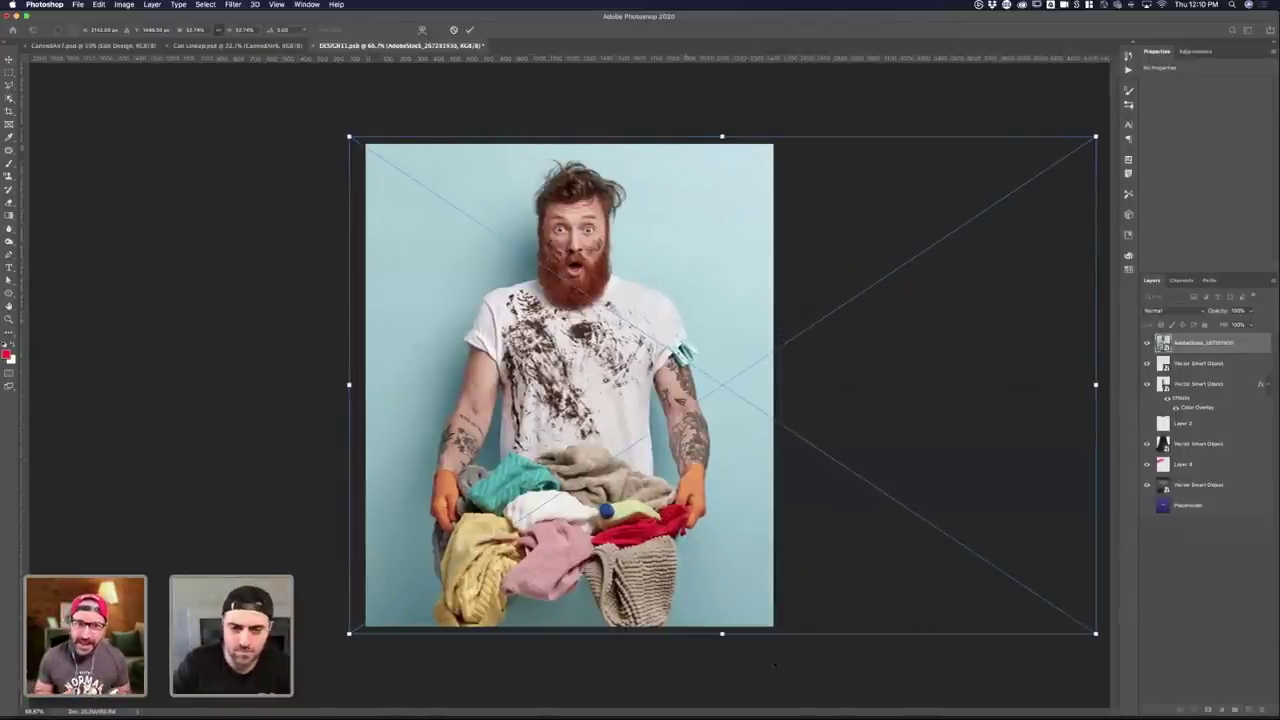
pyautogui.press('Return')
# - Switch to Chrome and license the stock image of colorful clothes falling onto a pile, using the standard license
pyautogui.hotkey('ctrl', 'Up')
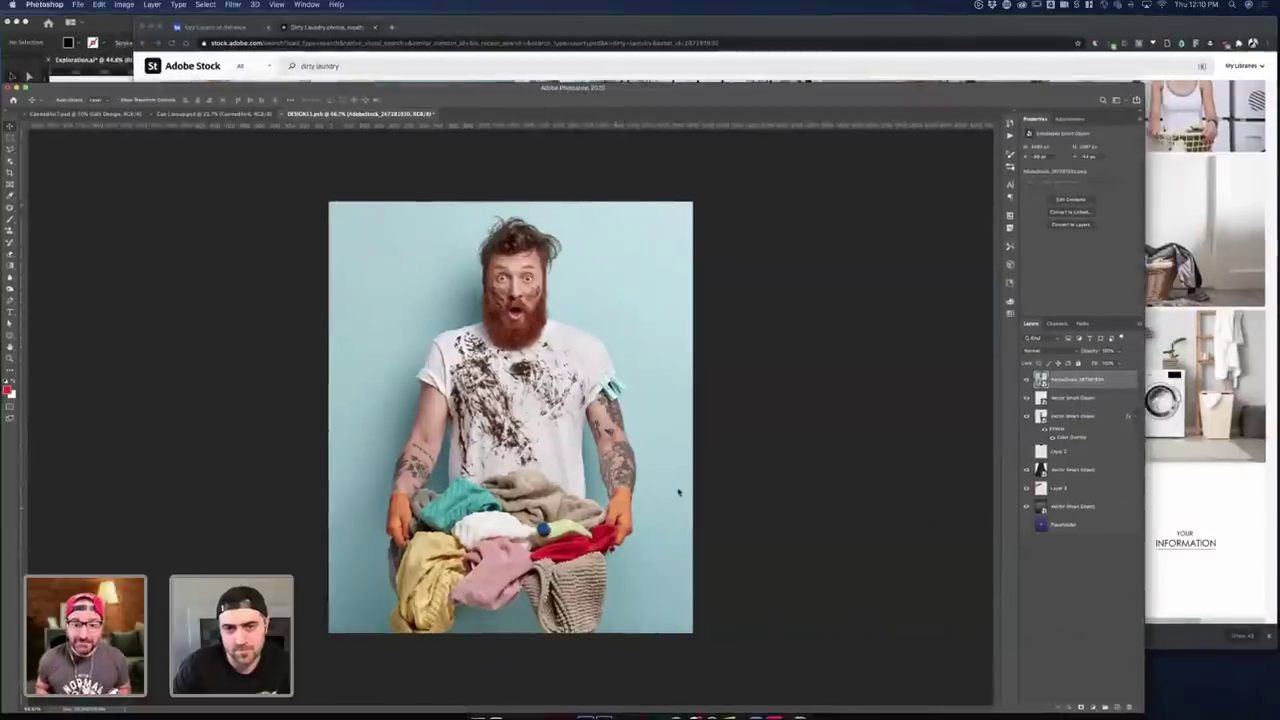
pyautogui.hotkey('ctrl', 'Up')
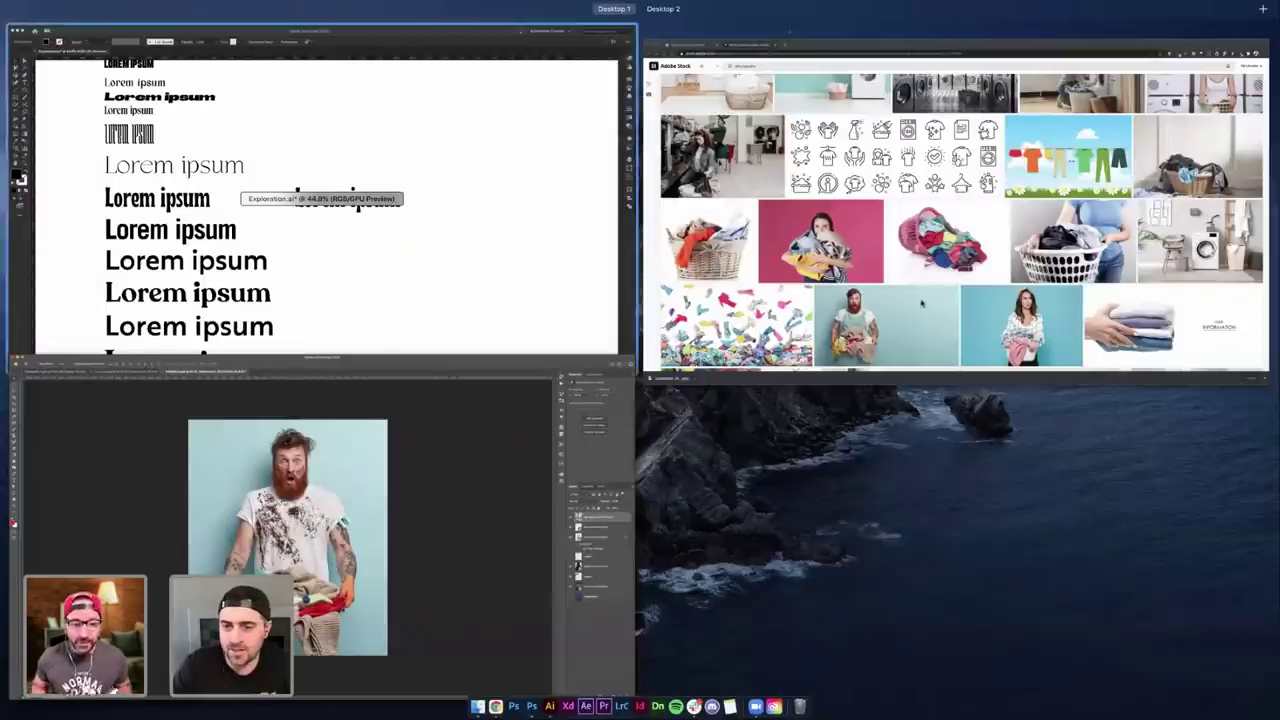
pyautogui.click(246, 275)
pyautogui.hotkey('ctrl', 'Up')
pyautogui.click(398, 387)
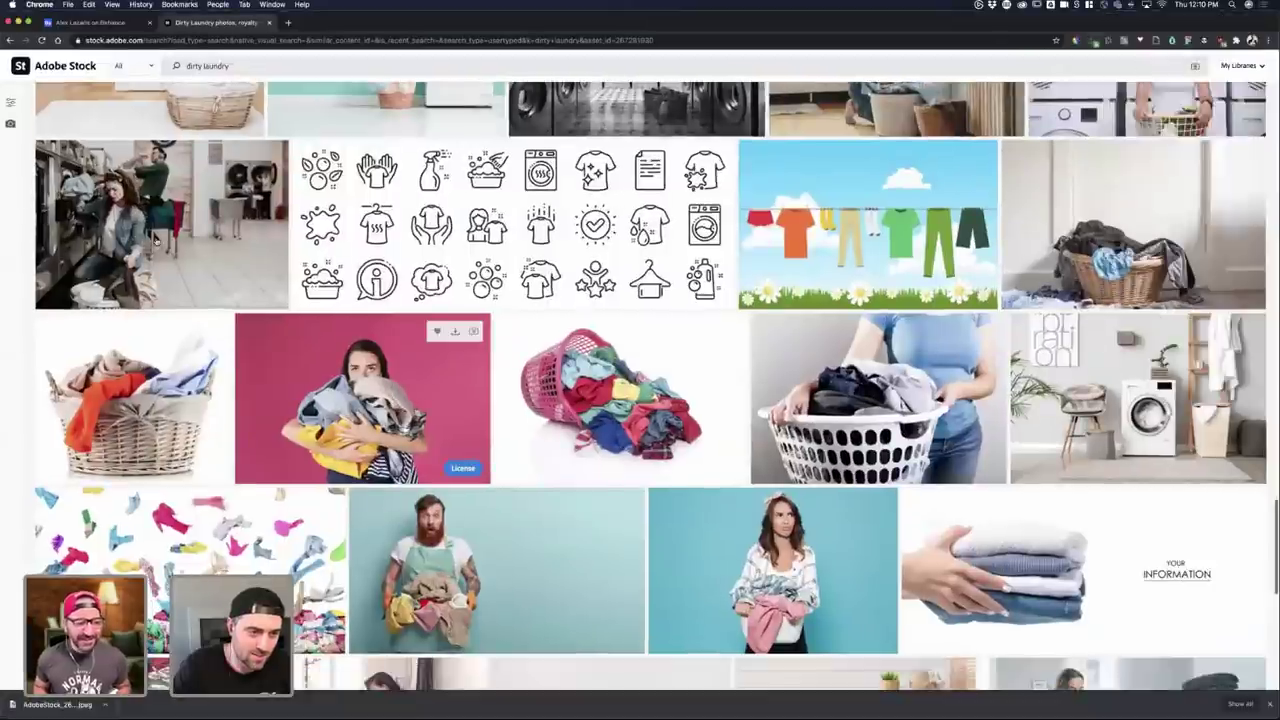
pyautogui.scroll(-2, 155, 241)
pyautogui.click(587, 345)
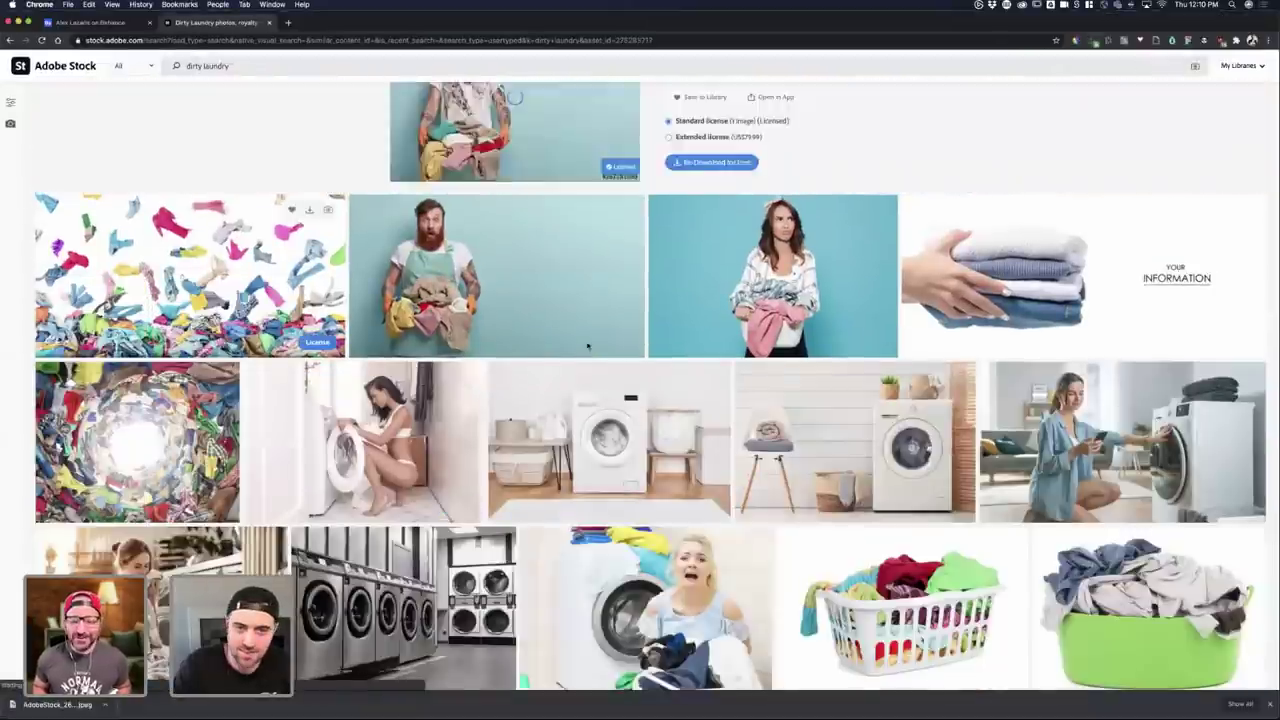
pyautogui.press('Left')
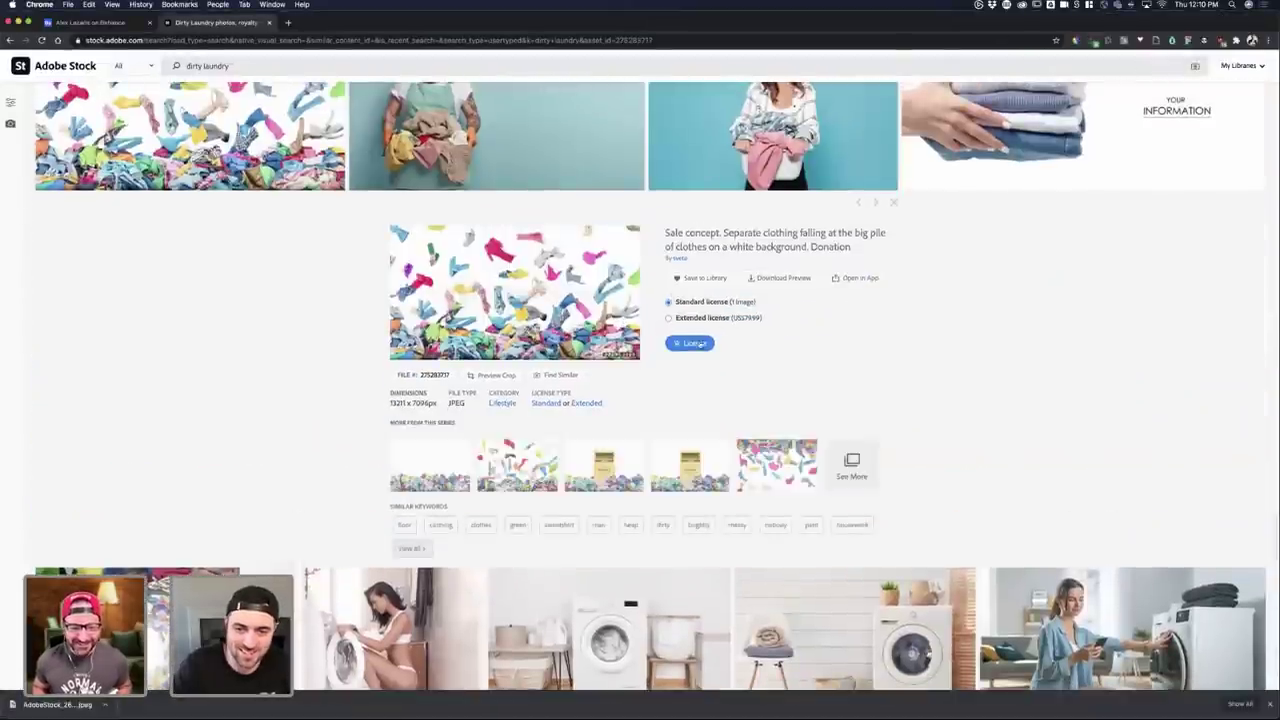
pyautogui.click(699, 343)
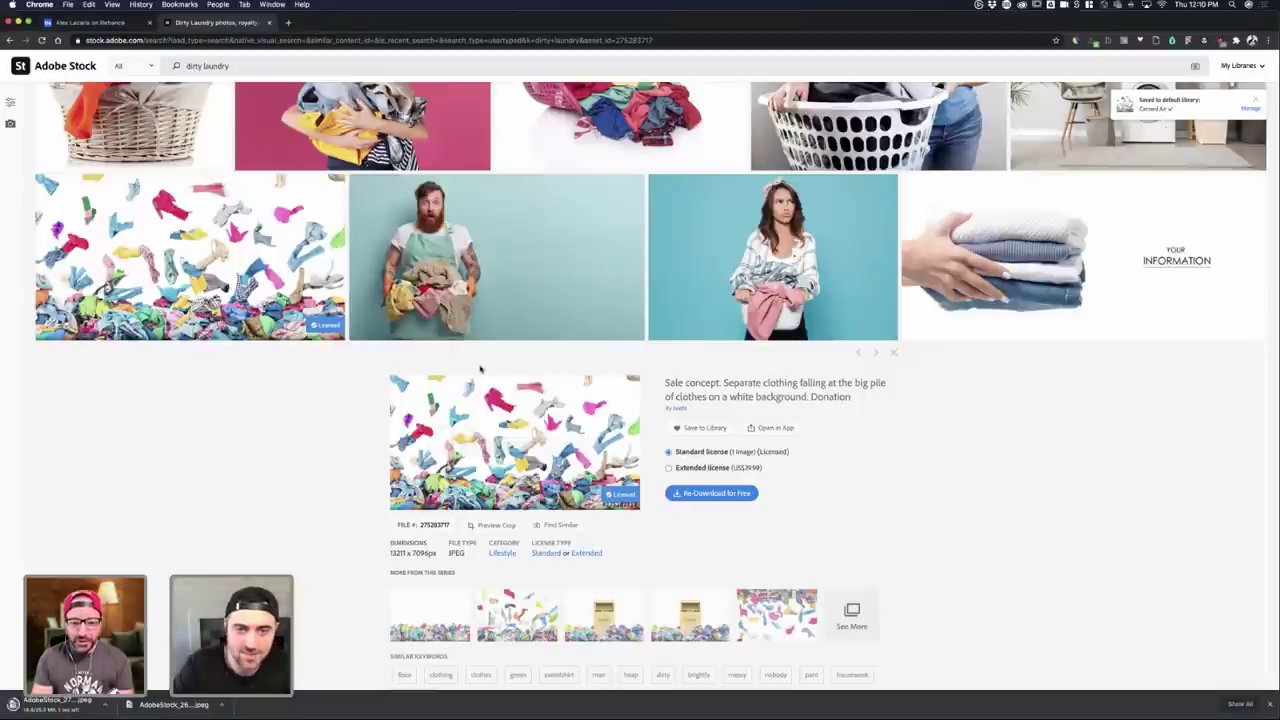
# - Switch to Photoshop and scale the placed falling-clothes image to about 45%, covering the design with the image's bottom edge on the canvas's bottom edge
pyautogui.hotkey('ctrl', 'Up')
pyautogui.click(440, 490)
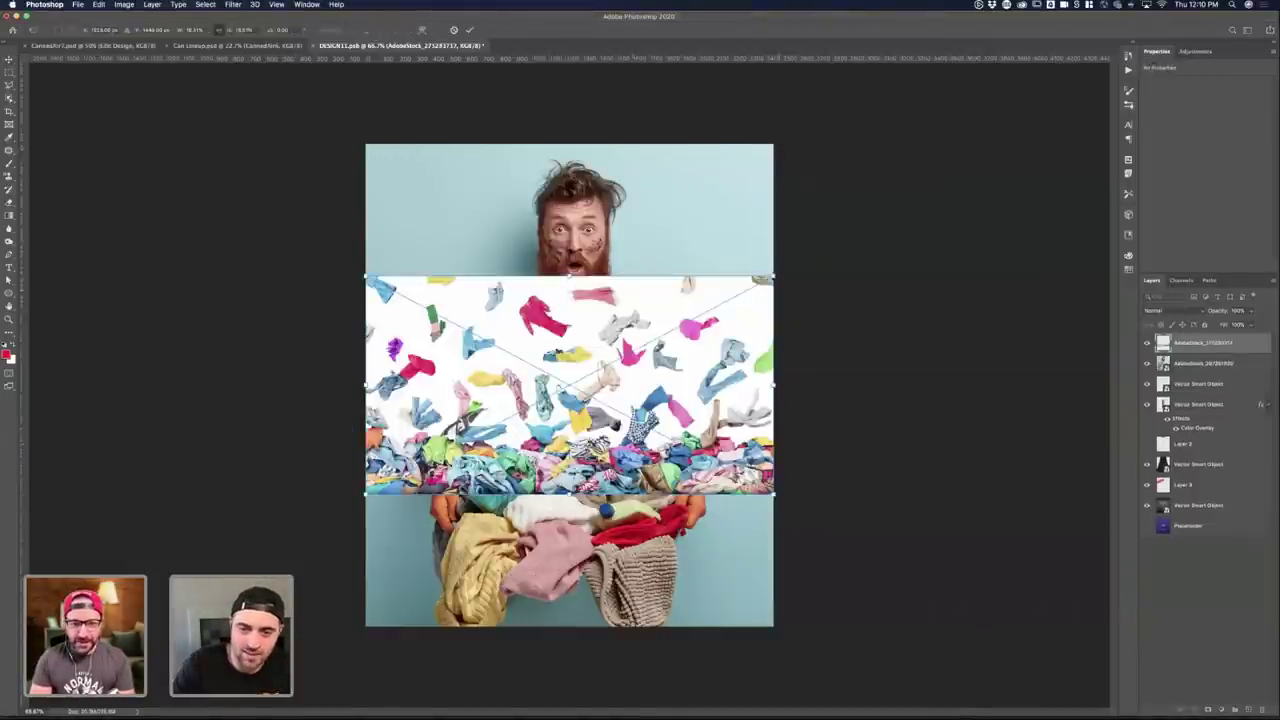
pyautogui.moveTo(773, 275); pyautogui.dragTo(1112, 85)
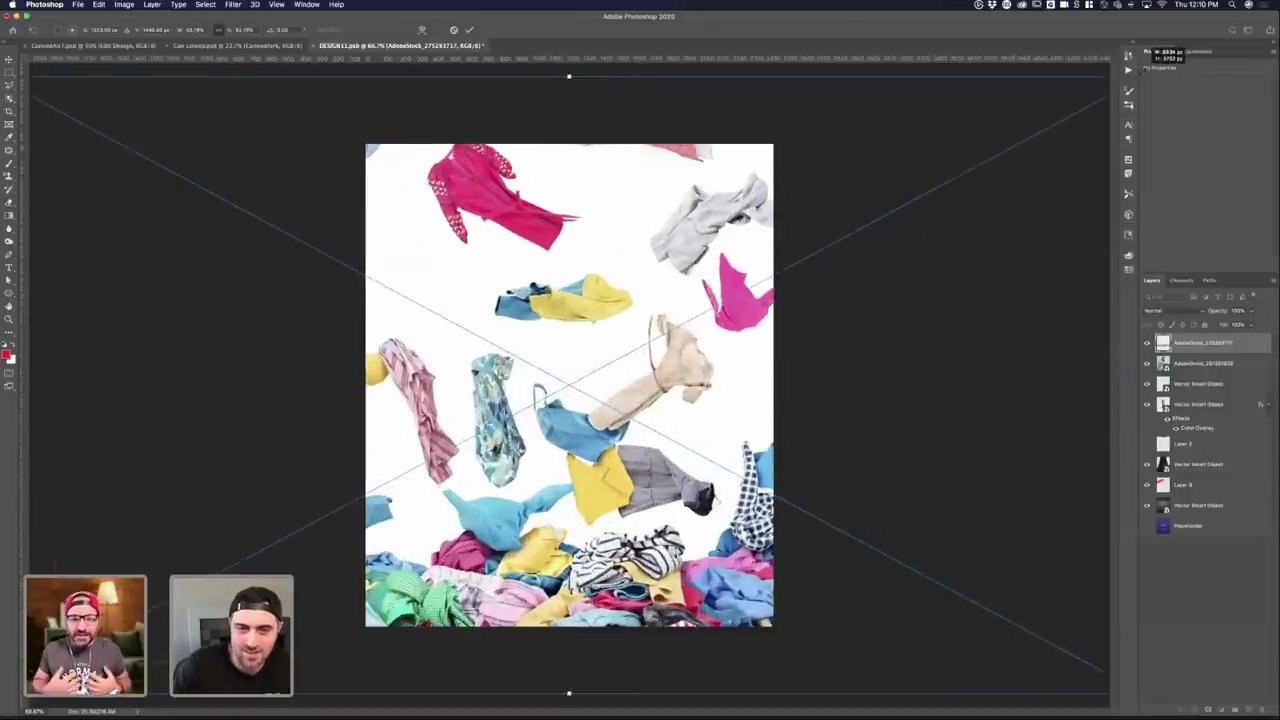
pyautogui.moveTo(785, 238); pyautogui.dragTo(818, 232)
pyautogui.moveTo(788, 265); pyautogui.dragTo(787, 265)
pyautogui.hotkey('shift', 'Up')
pyautogui.hotkey('shift', 'Up')
pyautogui.hotkey('shift', 'Up')
pyautogui.hotkey('shift', 'Up')
pyautogui.hotkey('shift', 'Up')
pyautogui.hotkey('shift', 'Up')
pyautogui.hotkey('shift', 'Up')
pyautogui.hotkey('shift', 'Up')
pyautogui.hotkey('shift', 'Up')
pyautogui.press('super+minus')
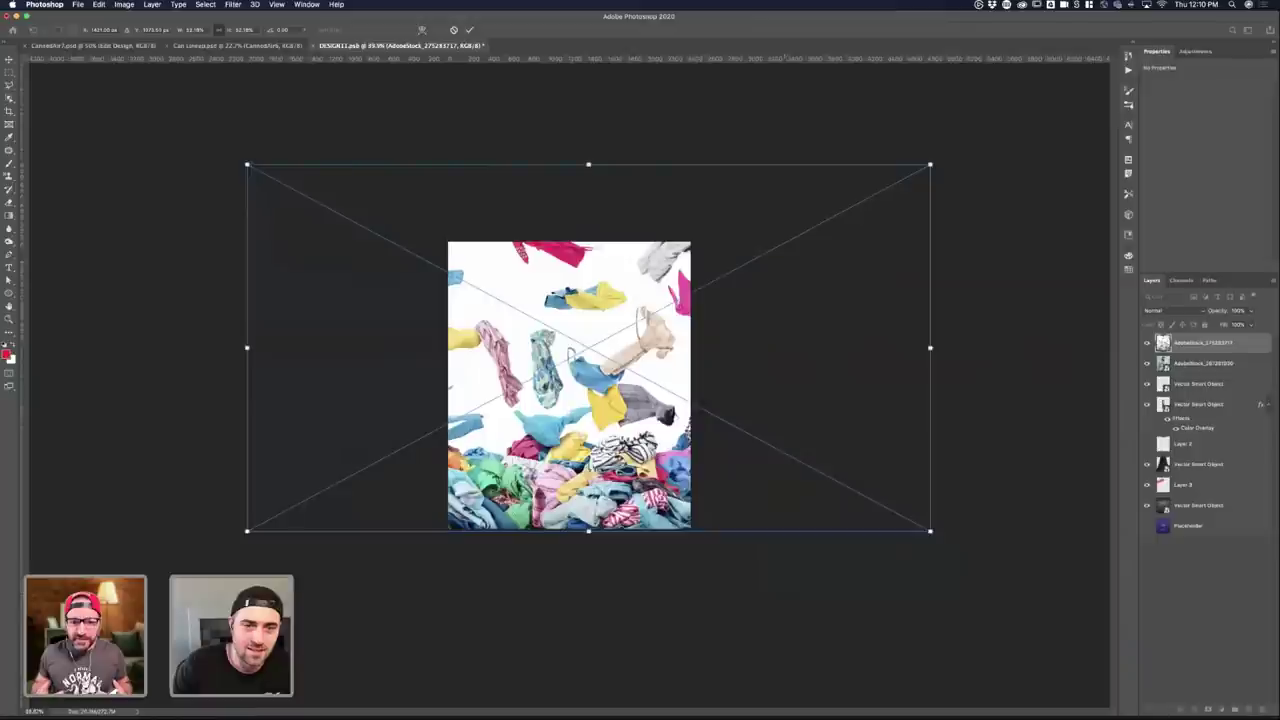
pyautogui.moveTo(247, 164); pyautogui.dragTo(343, 203)
pyautogui.moveTo(570, 305); pyautogui.dragTo(509, 310)
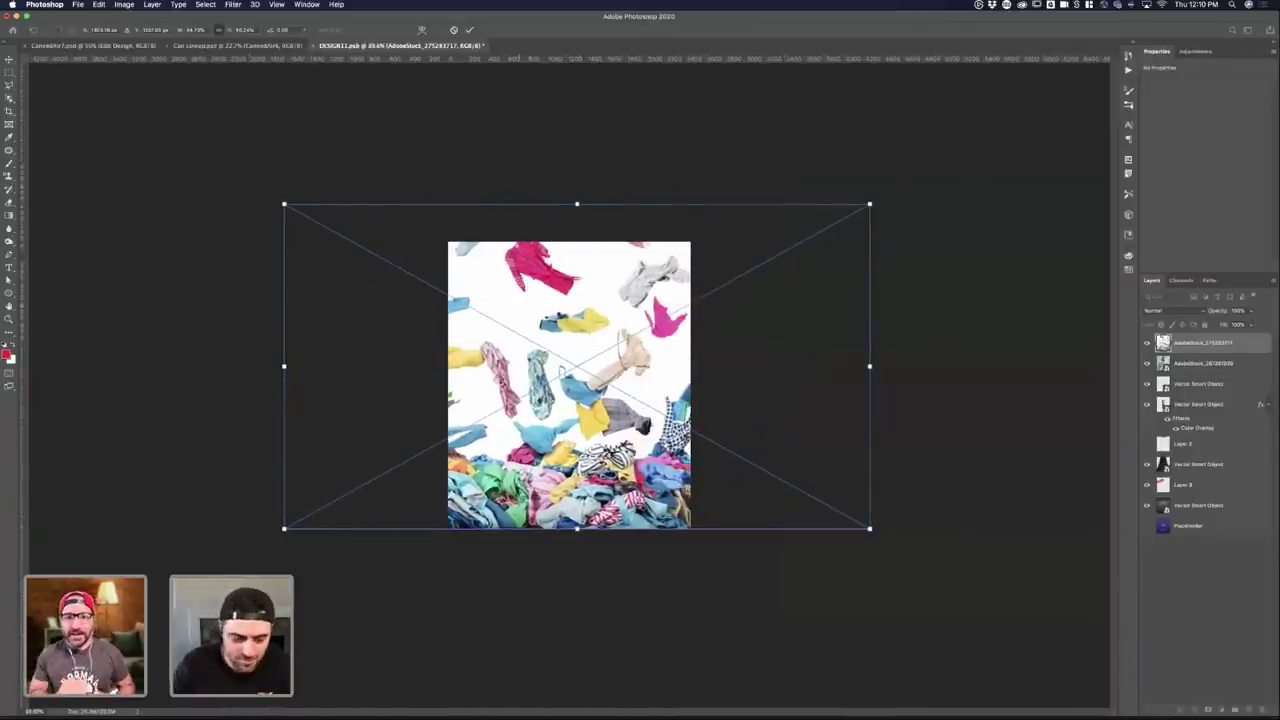
pyautogui.press('Return')
# - Save the design, check it on the can mockup, and return to the design document at full view
pyautogui.press('super+s')
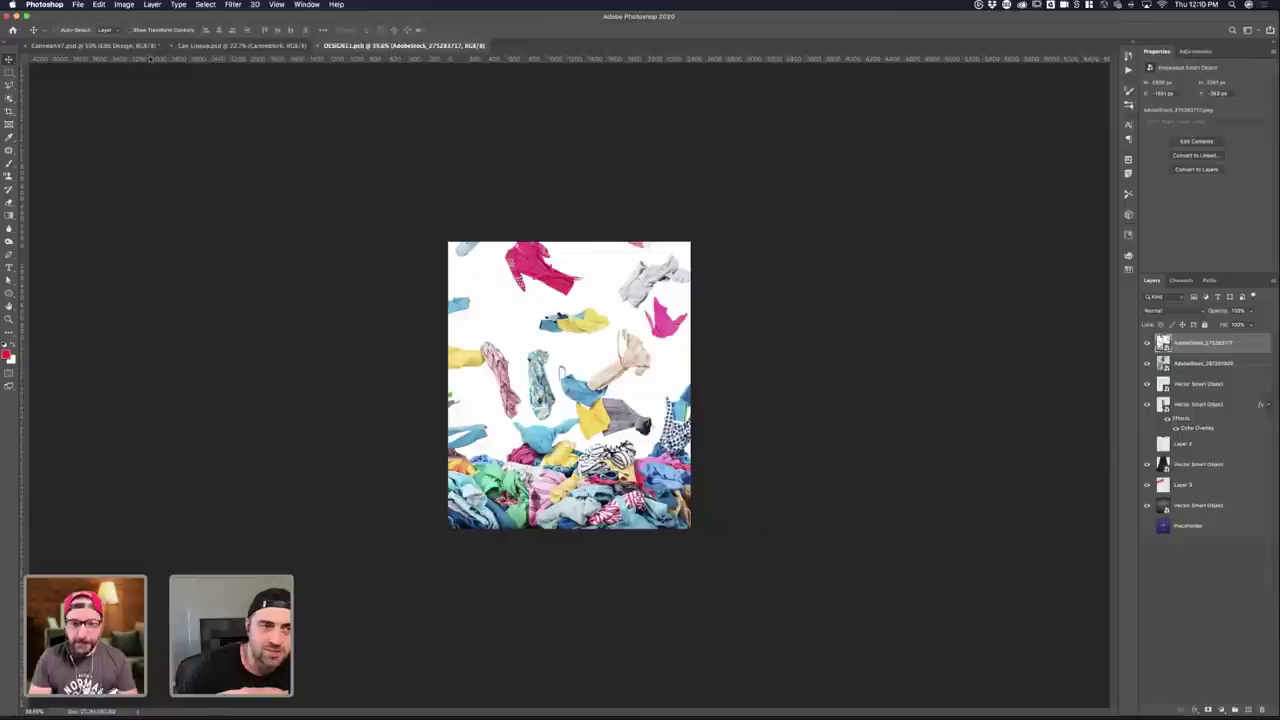
pyautogui.click(140, 46)
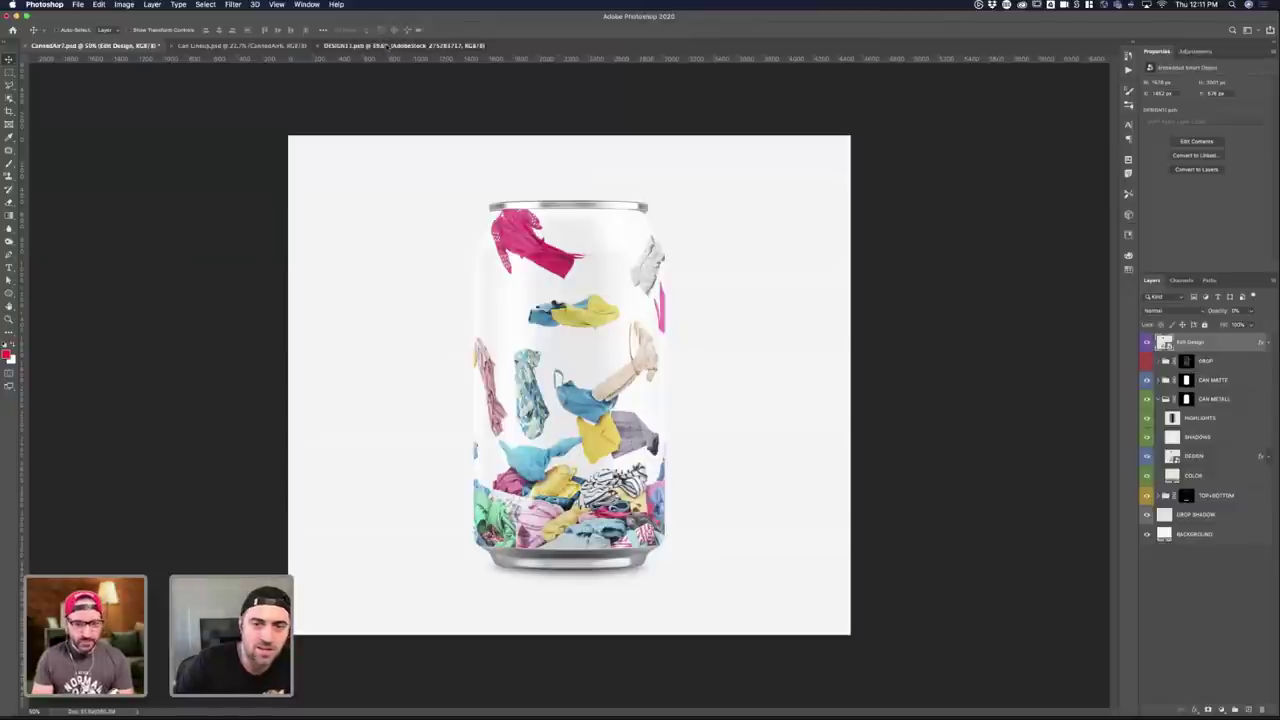
pyautogui.click(385, 46)
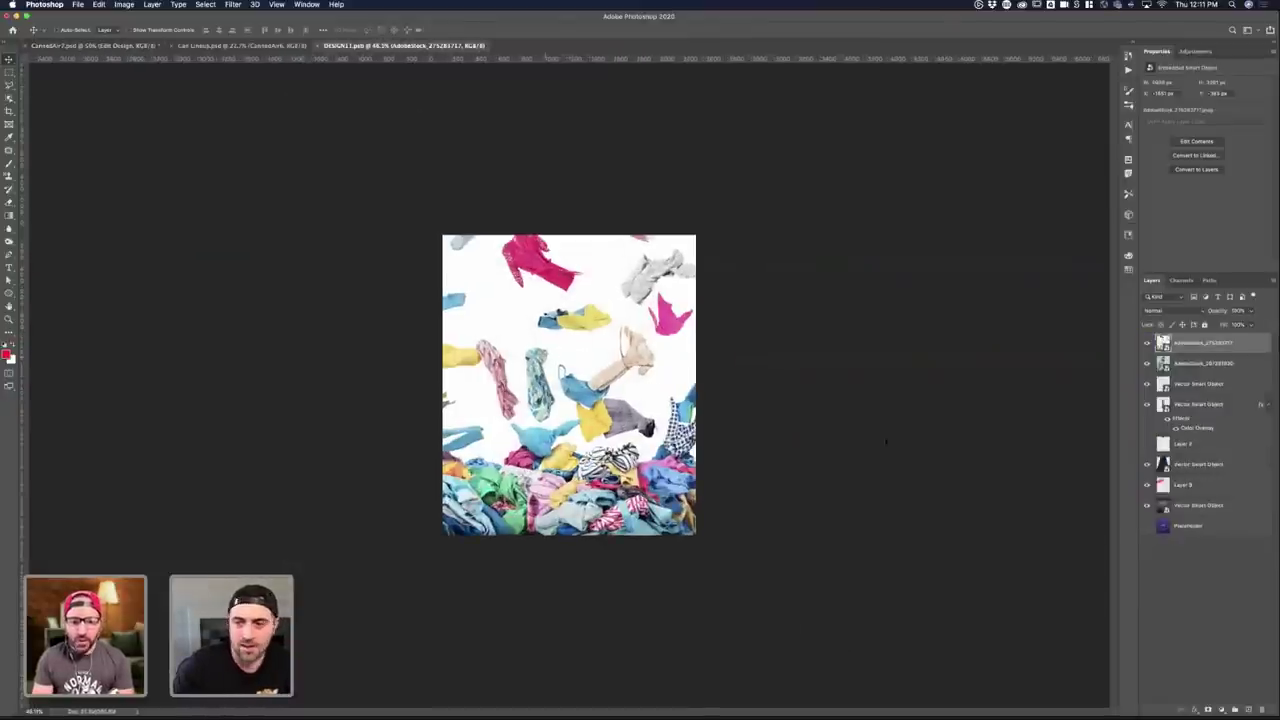
pyautogui.press('super+0')
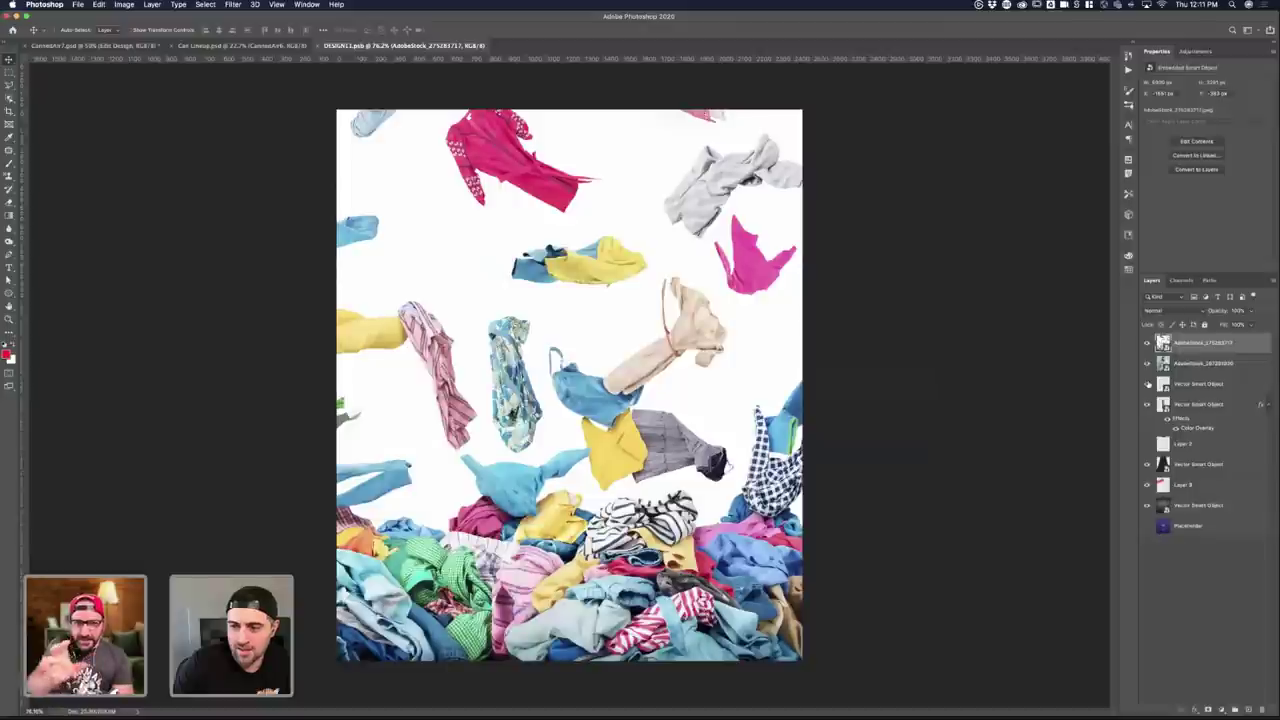
# - Hide the bearded man photo layer and keep the falling-clothes layer visible
pyautogui.click(1147, 343)
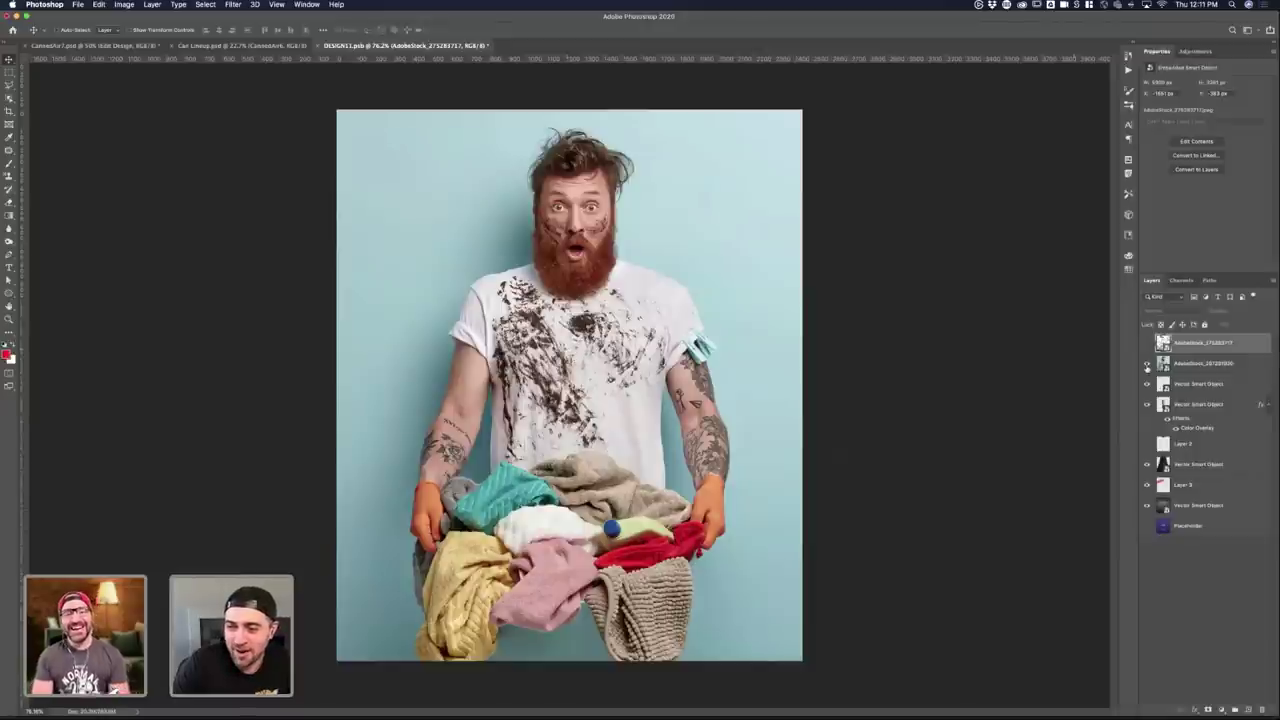
pyautogui.click(1147, 346)
pyautogui.click(1147, 342)
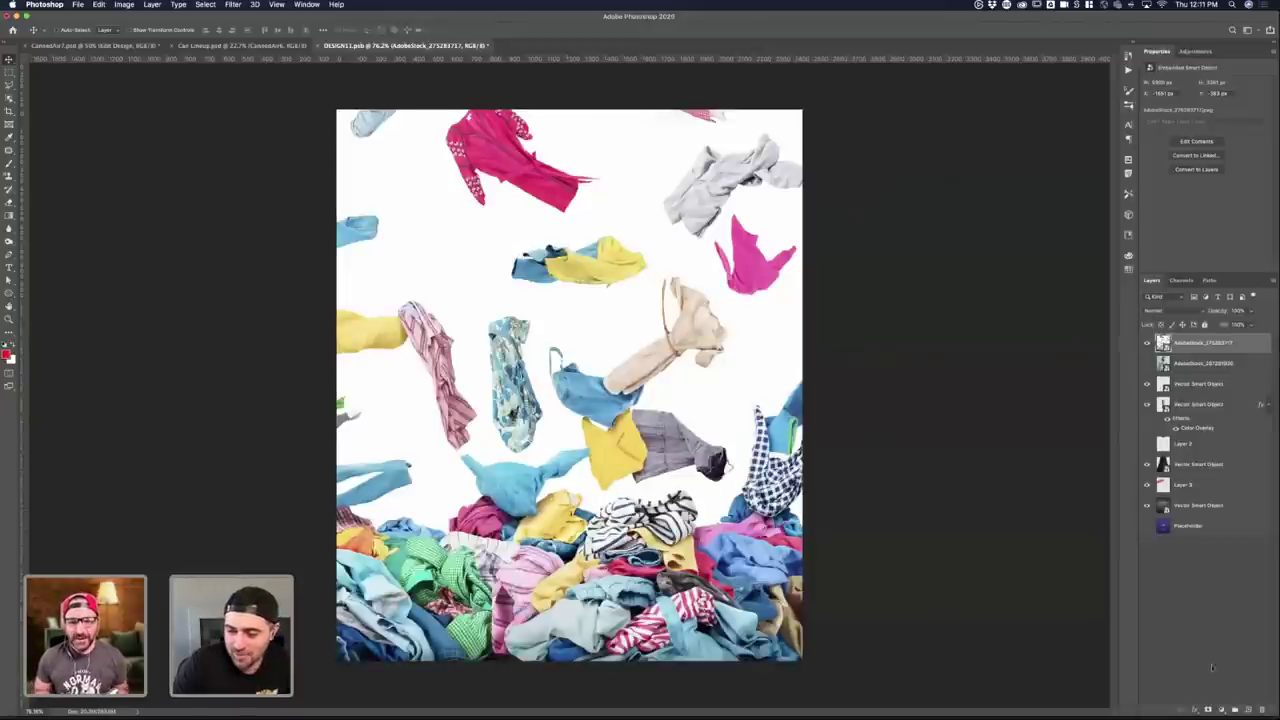
# - Add an empty layer above the falling-clothes image and another beneath it, filling the lower one with the white sampled from the image
pyautogui.click(1246, 711)
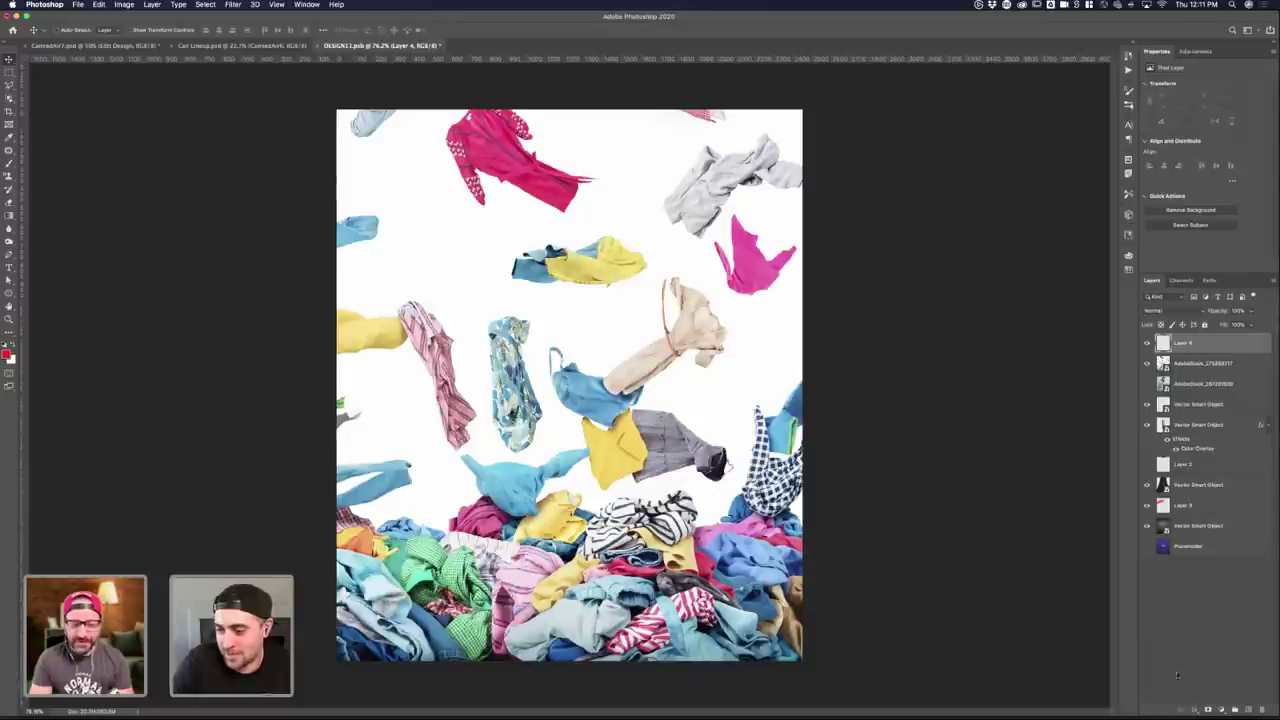
pyautogui.click(1163, 366)
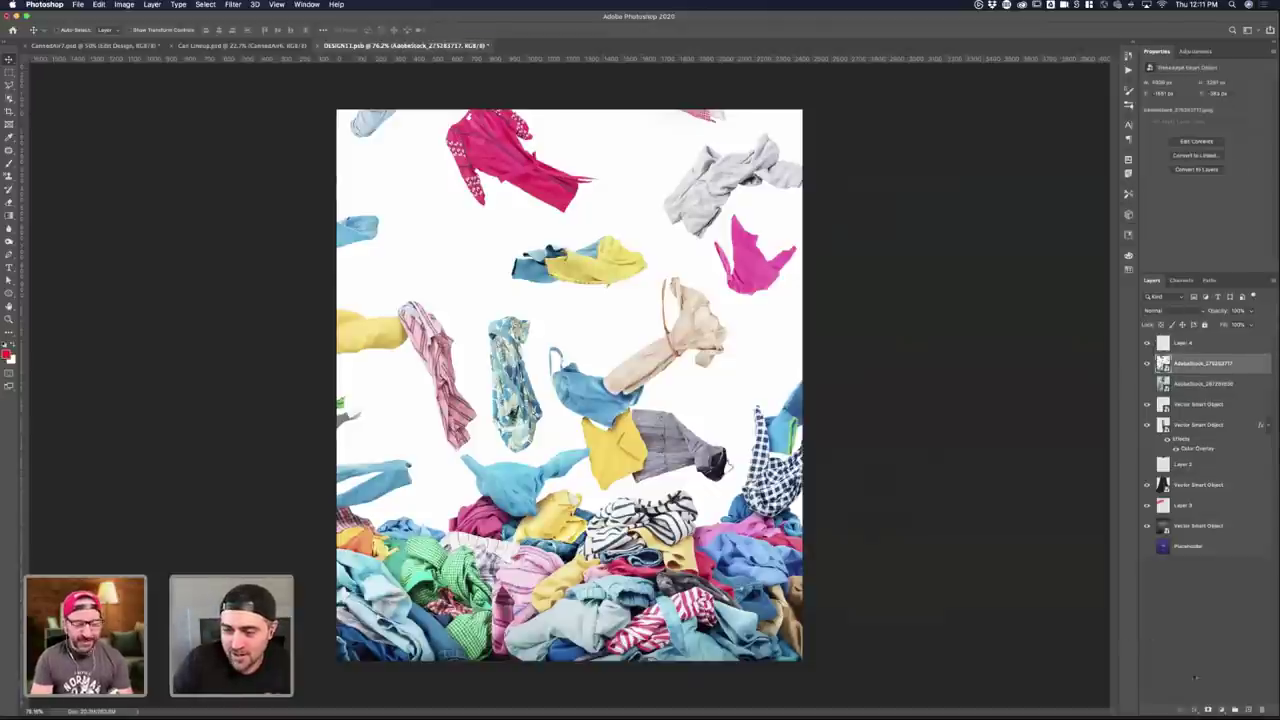
pyautogui.press('super+alt+shift+n')
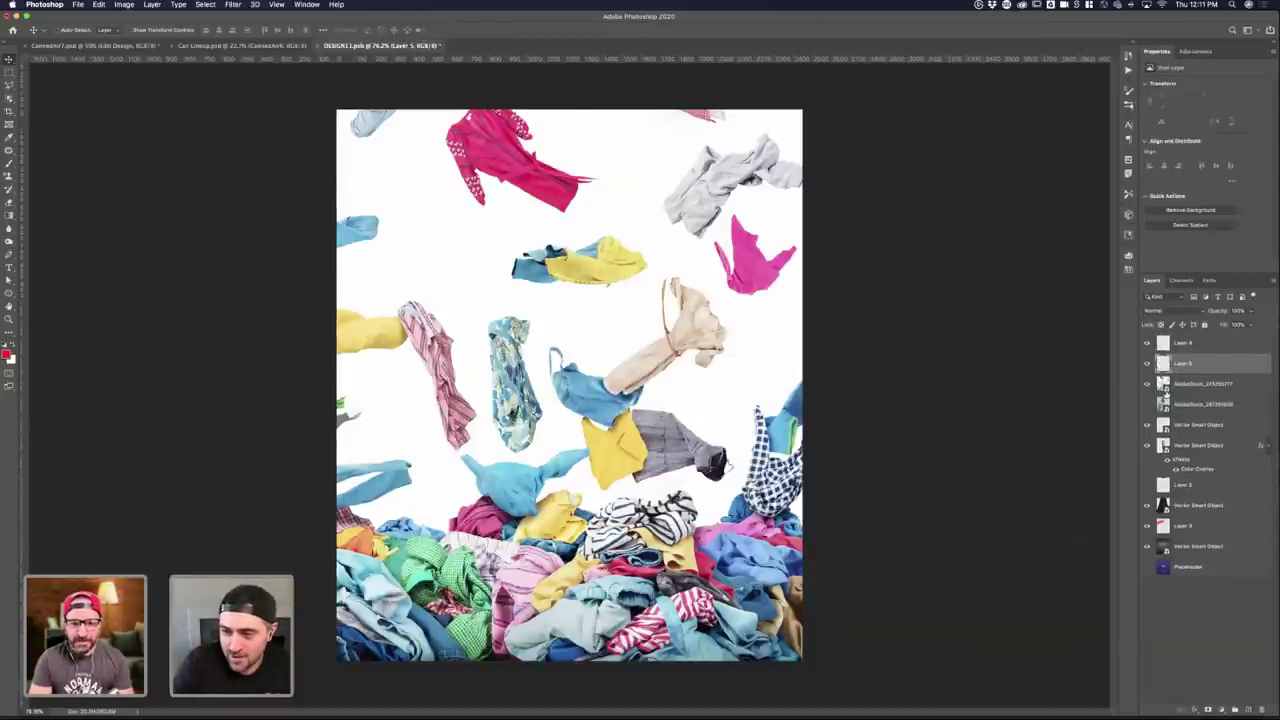
pyautogui.press('i')
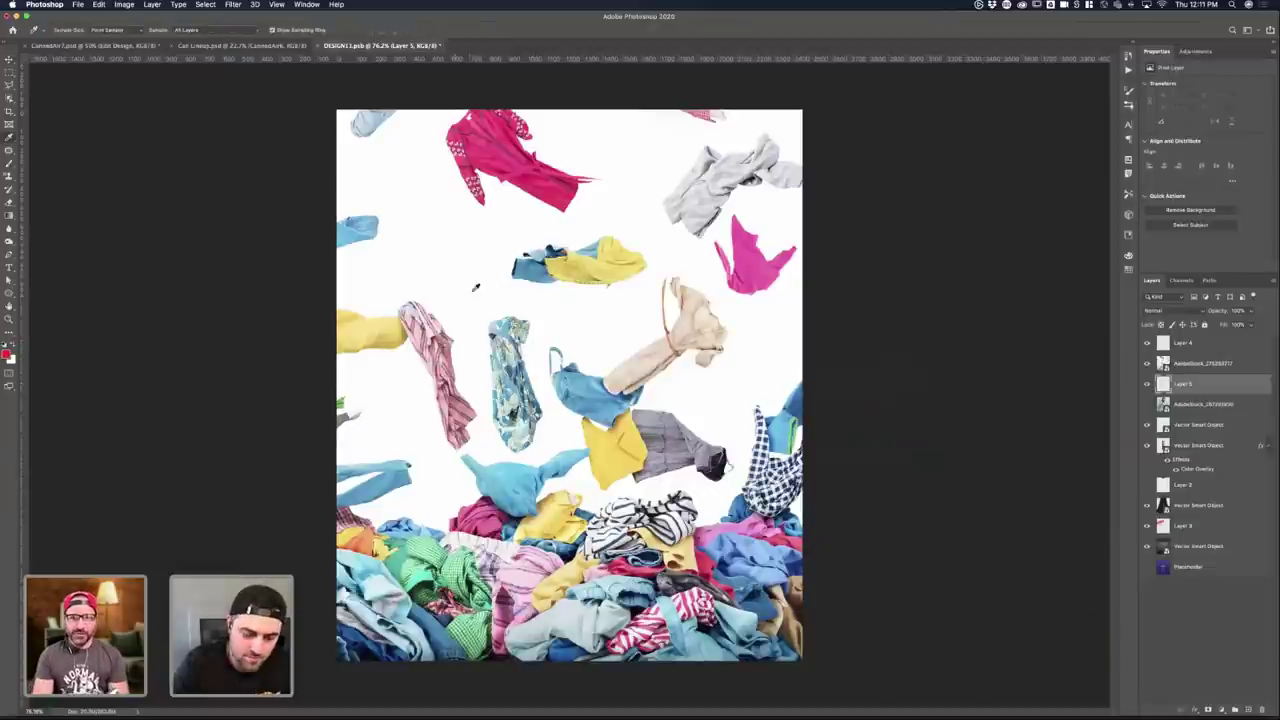
pyautogui.press('g')
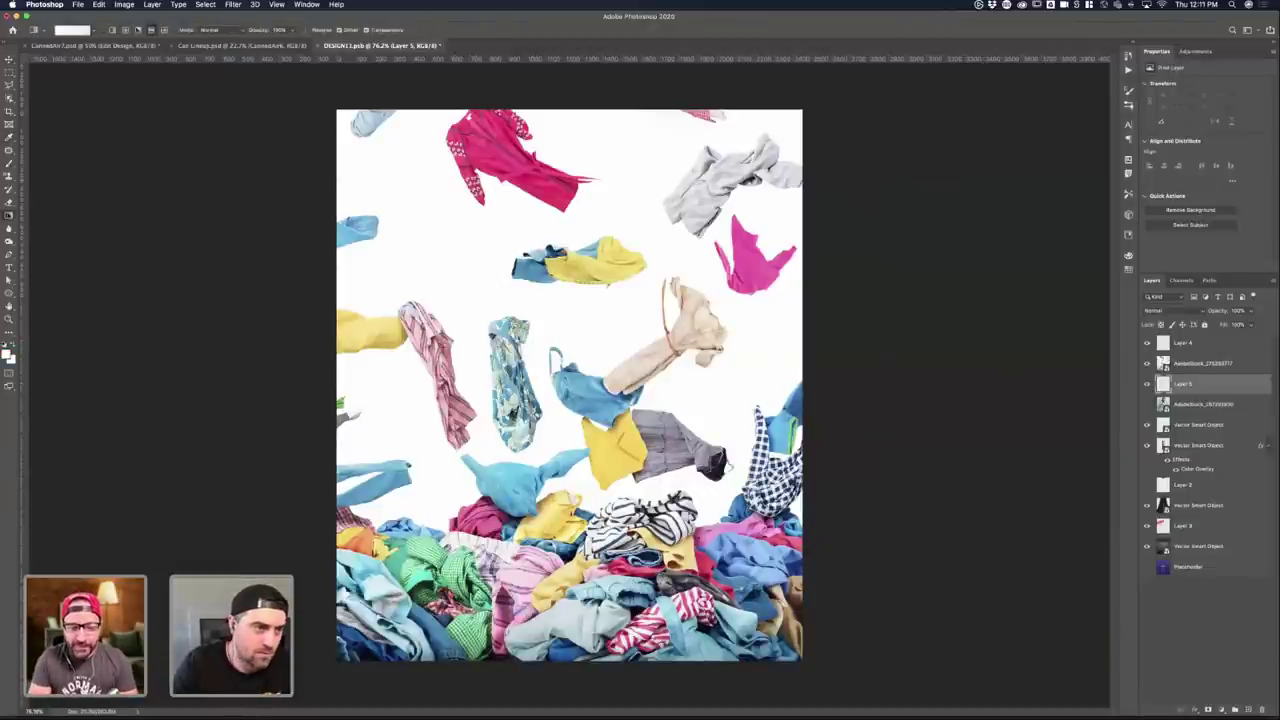
pyautogui.rightClick(9, 215)
pyautogui.click(42, 223)
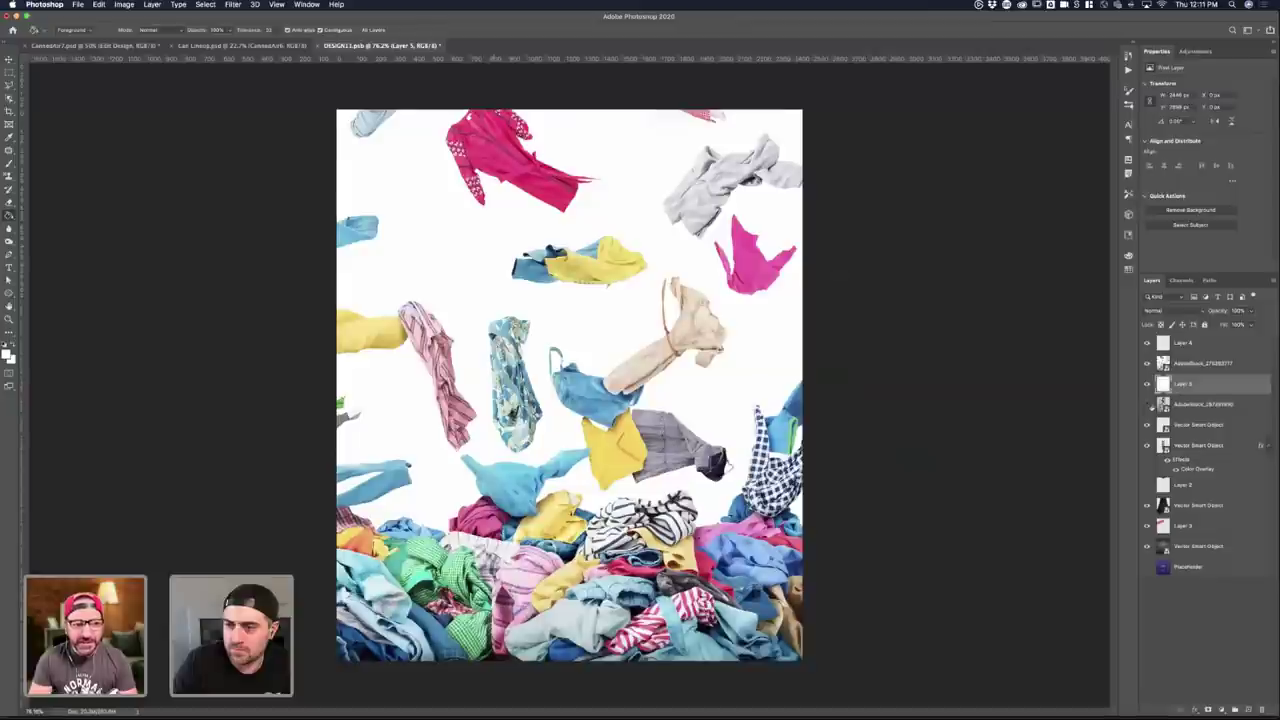
# - Add a layer mask to the falling-clothes layer and paint out the blue and yellow garment near the upper center
pyautogui.click(1224, 364)
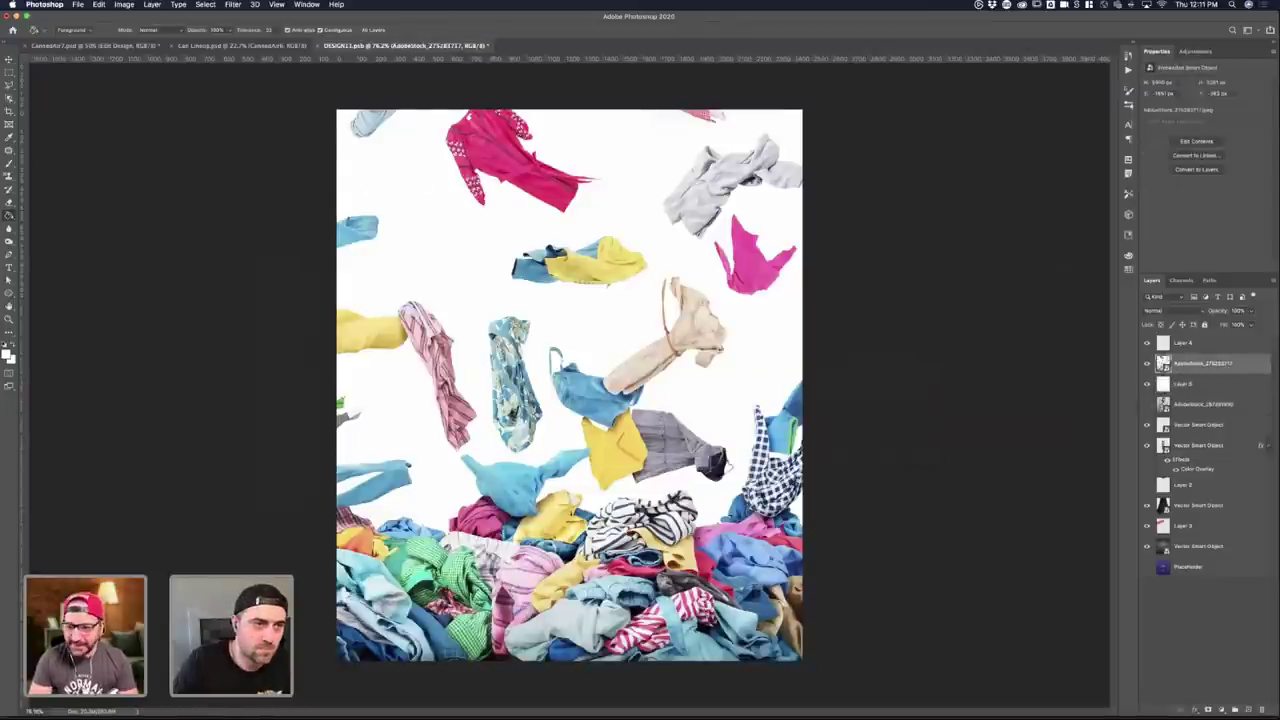
pyautogui.press('v')
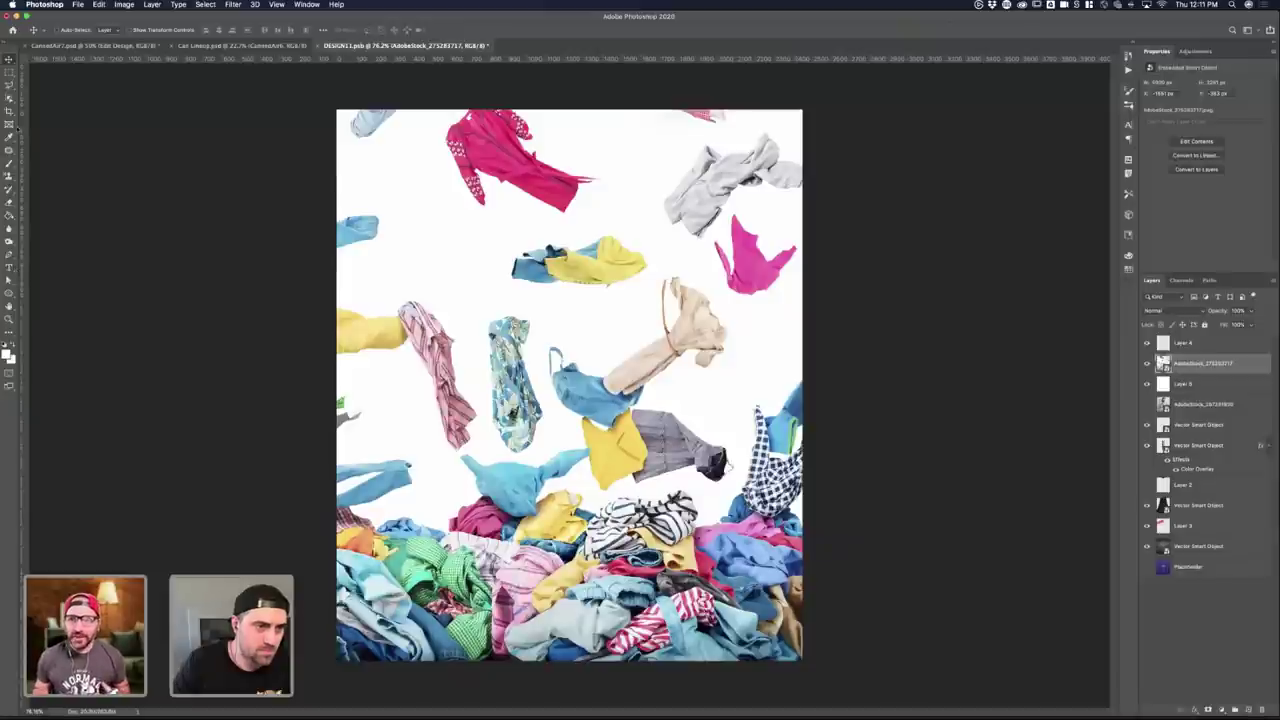
pyautogui.click(1208, 709)
pyautogui.press('b')
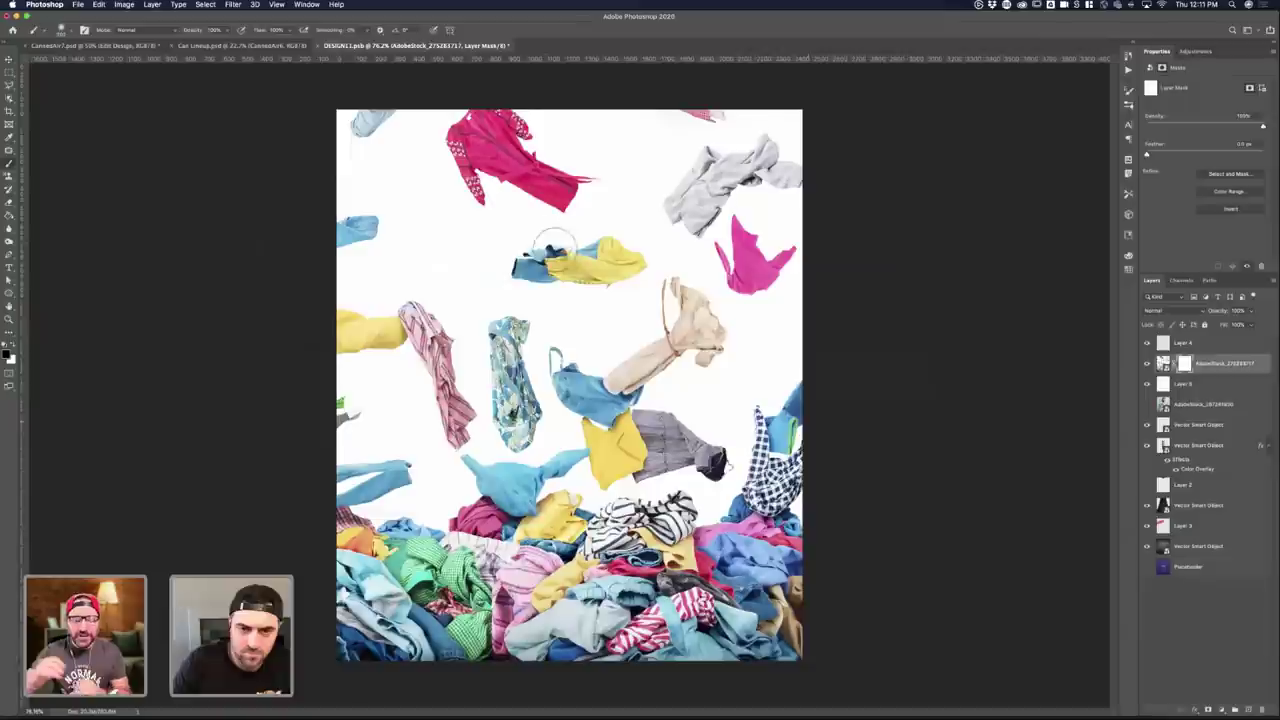
pyautogui.press('x')
pyautogui.moveTo(621, 248)
pyautogui.mouseDown()
pyautogui.moveTo(587, 270)
pyautogui.moveTo(511, 271)
pyautogui.moveTo(634, 251)
pyautogui.mouseUp()
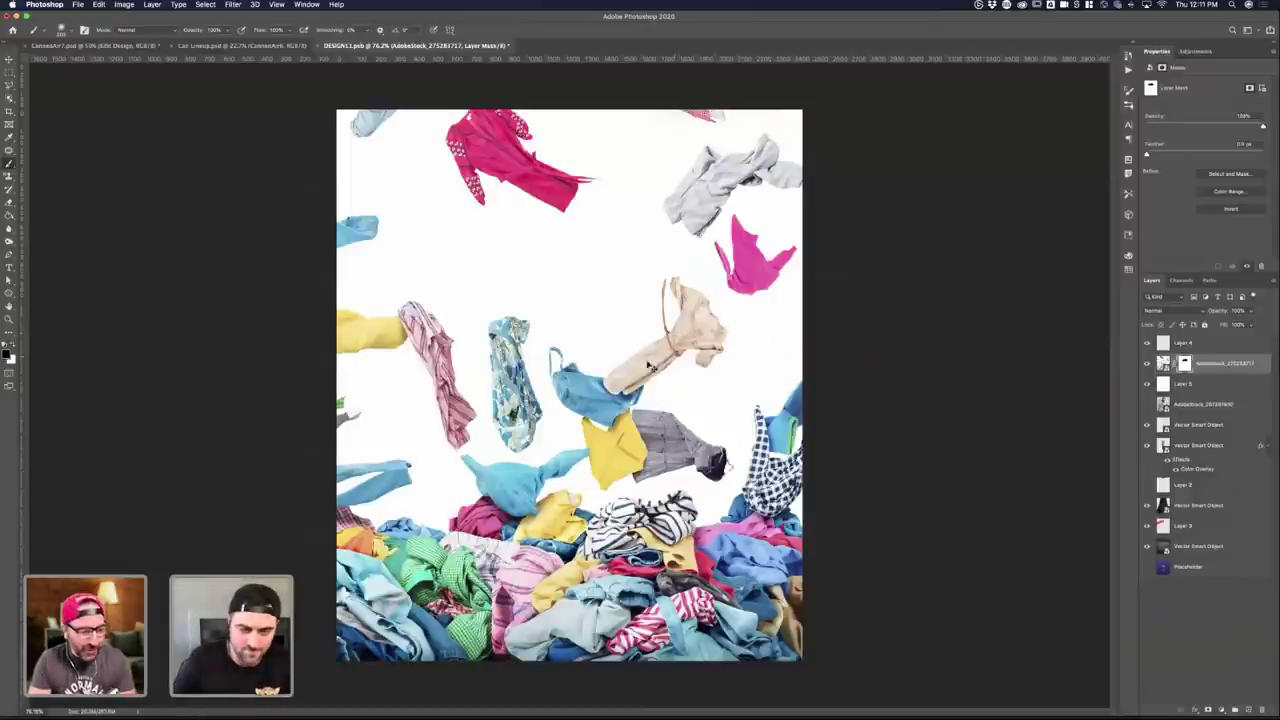
pyautogui.press('v')
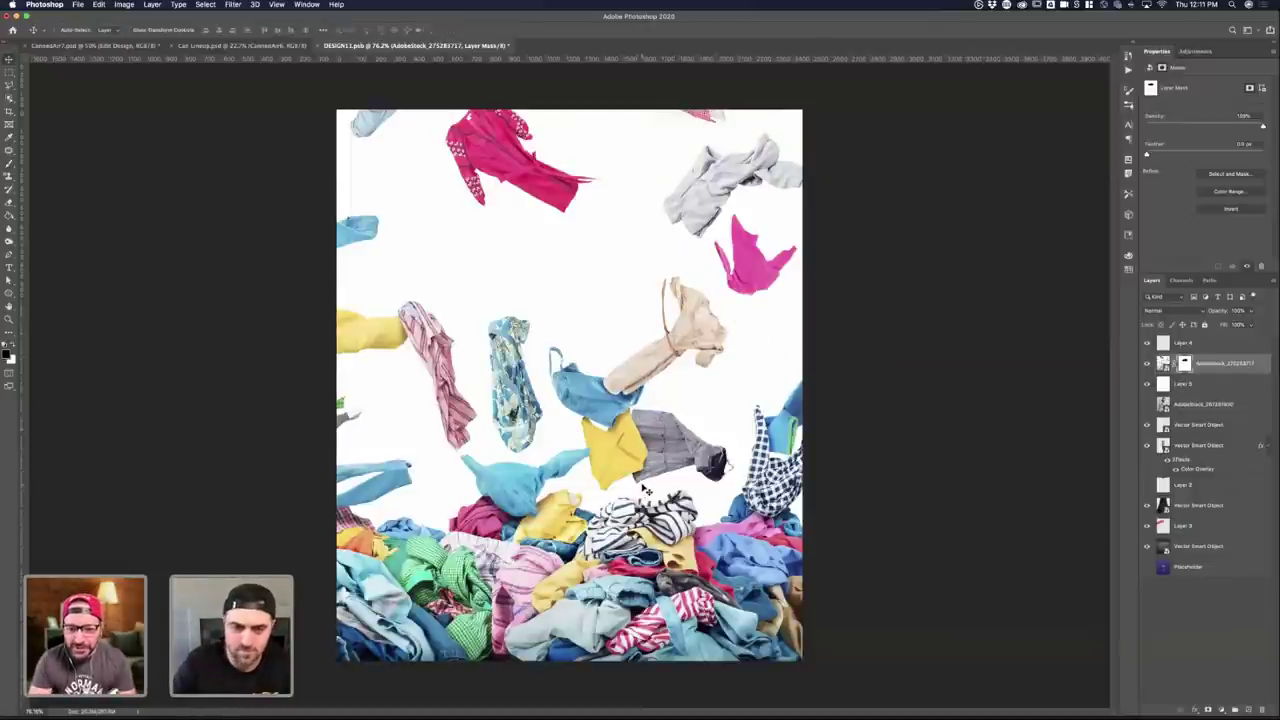
# - Switch to Illustrator and look over the Lorem ipsum font samples for a label typeface
pyautogui.hotkey('ctrl', 'Up')
pyautogui.click(357, 208)
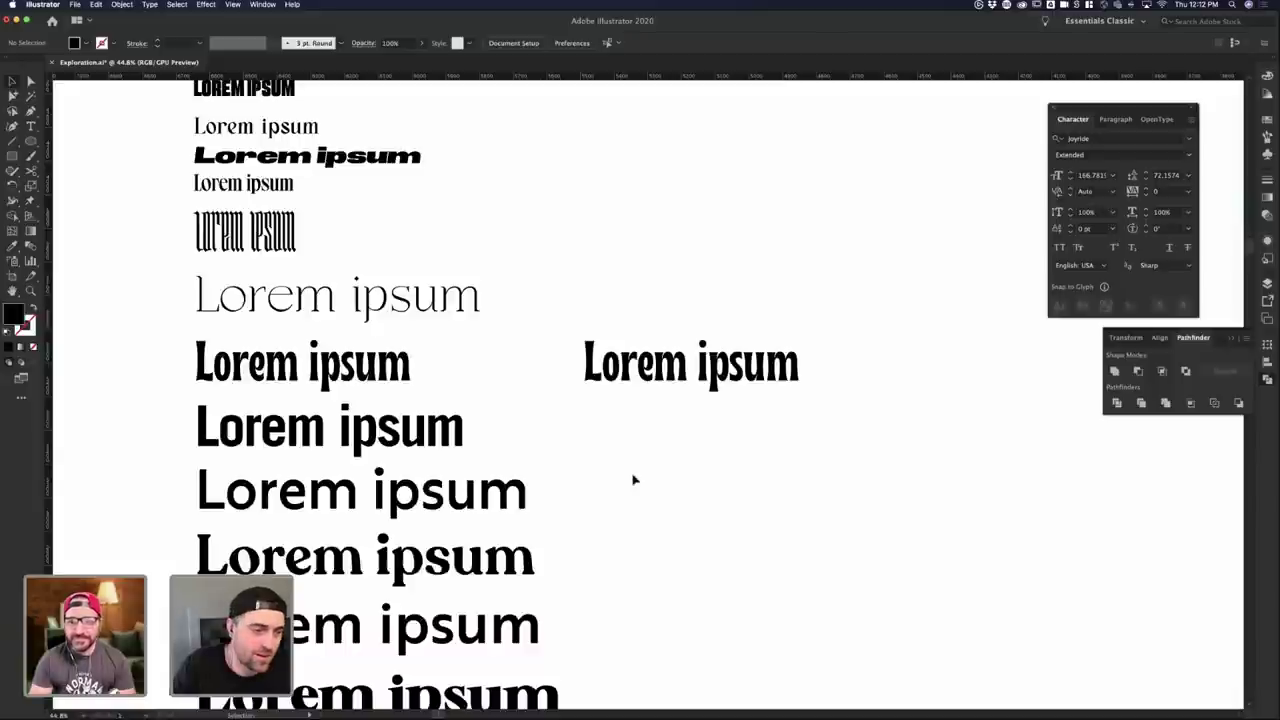
pyautogui.scroll(-3, 632, 478)
pyautogui.scroll(-2, 632, 478)
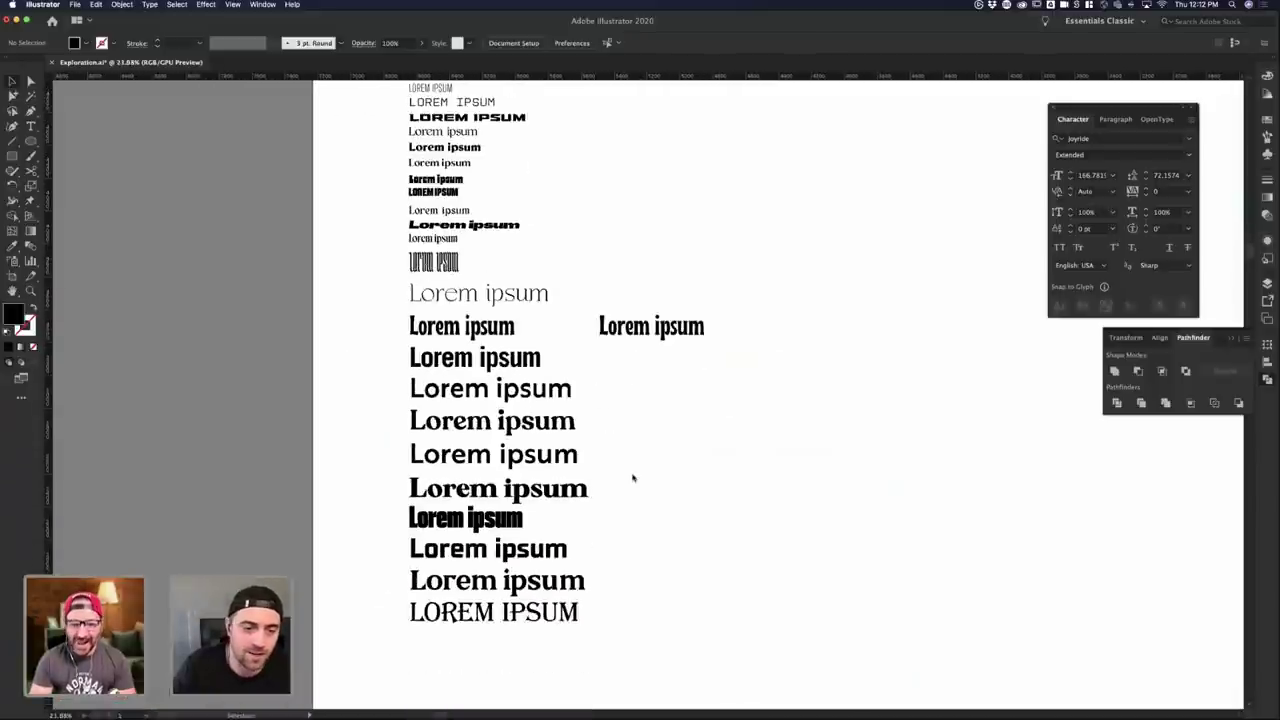
pyautogui.scroll(3, 632, 478)
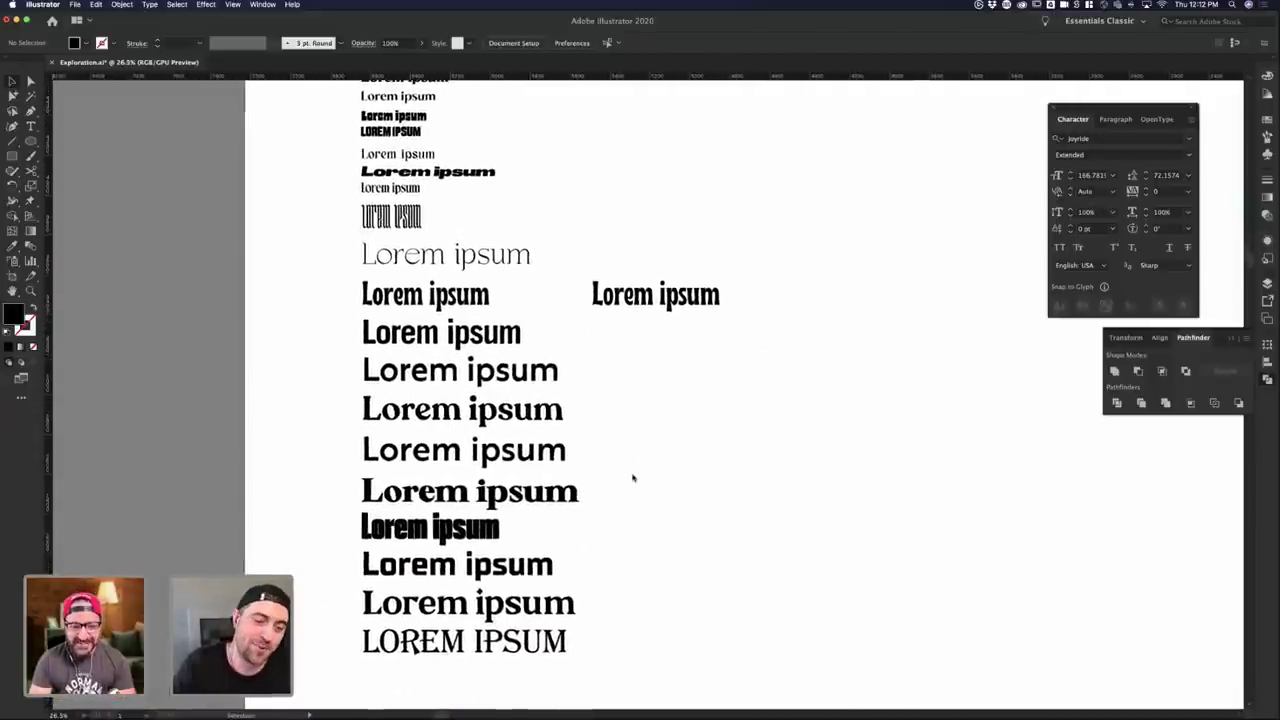
pyautogui.scroll(-2, 632, 480)
pyautogui.scroll(3, 632, 484)
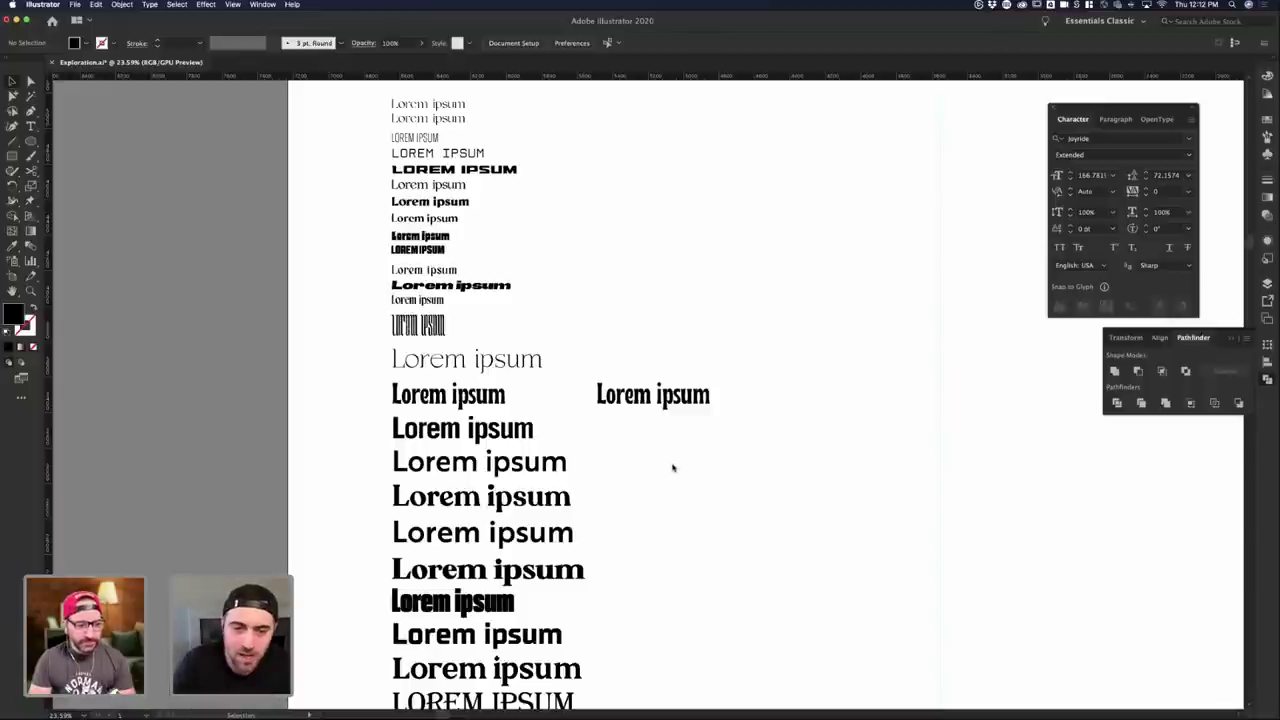
pyautogui.scroll(5, 672, 467)
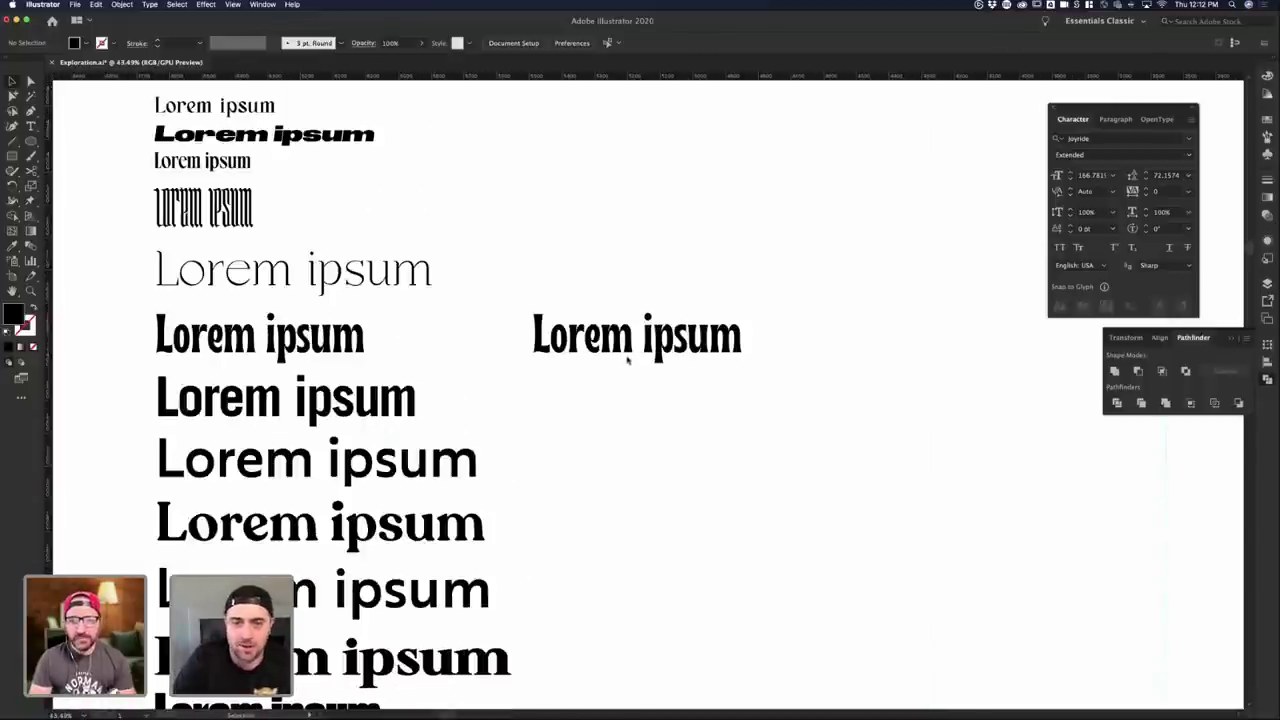
# - Move the standalone Brice Black Condensed sample away from the list and replace its text with "Dirty Laundry" on two lines
pyautogui.moveTo(625, 340); pyautogui.dragTo(873, 362)
pyautogui.tripleClick(872, 342)
pyautogui.write('Dirty')
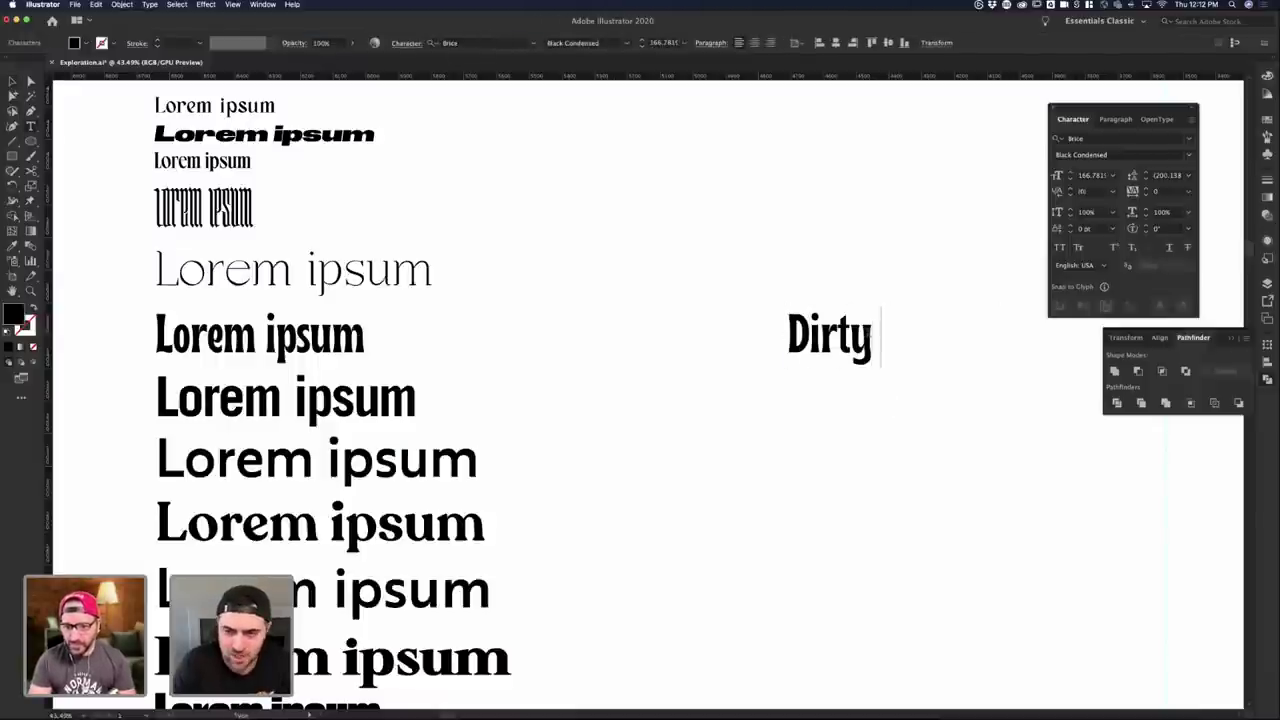
pyautogui.write(' Lau')
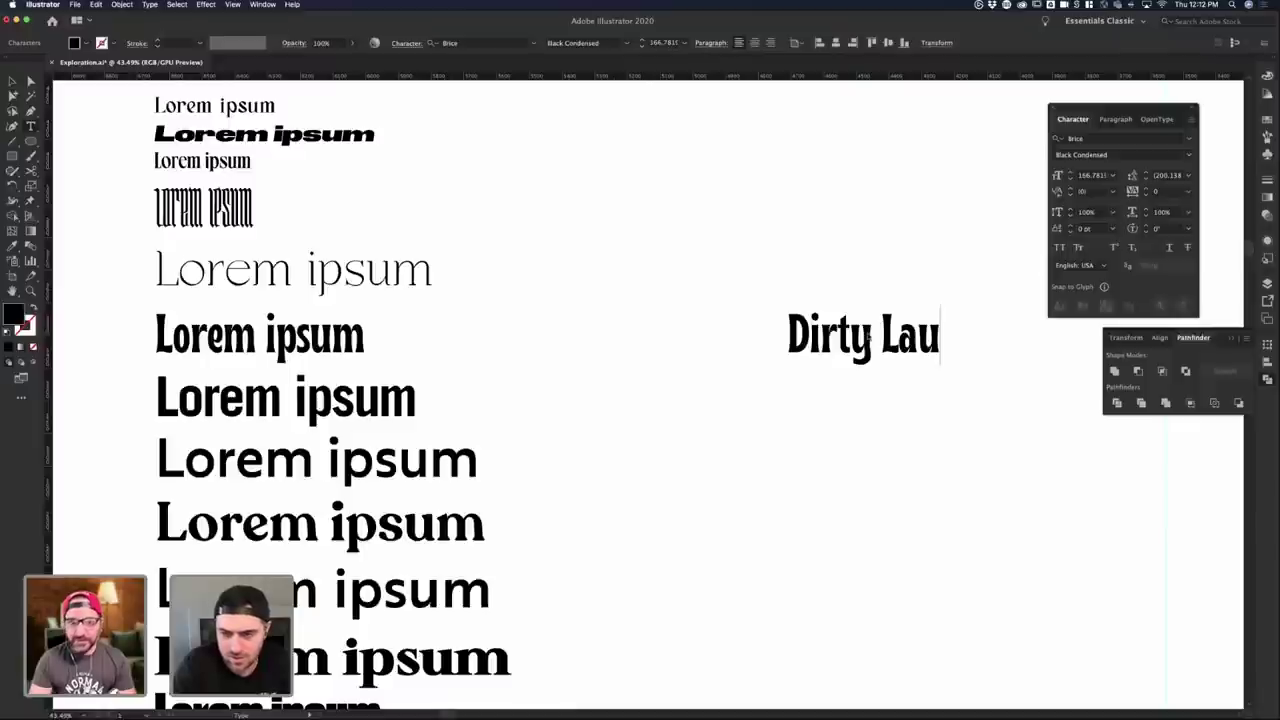
pyautogui.write('ndry')
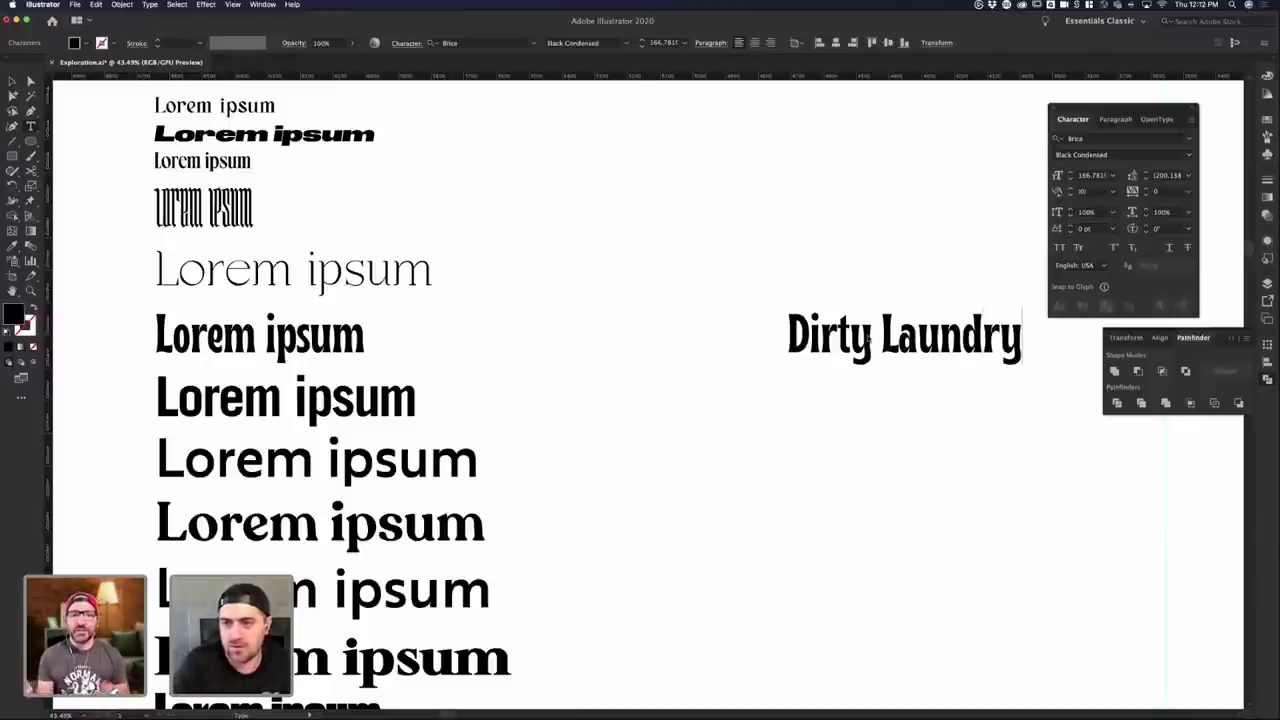
pyautogui.click(876, 340)
pyautogui.press('Return')
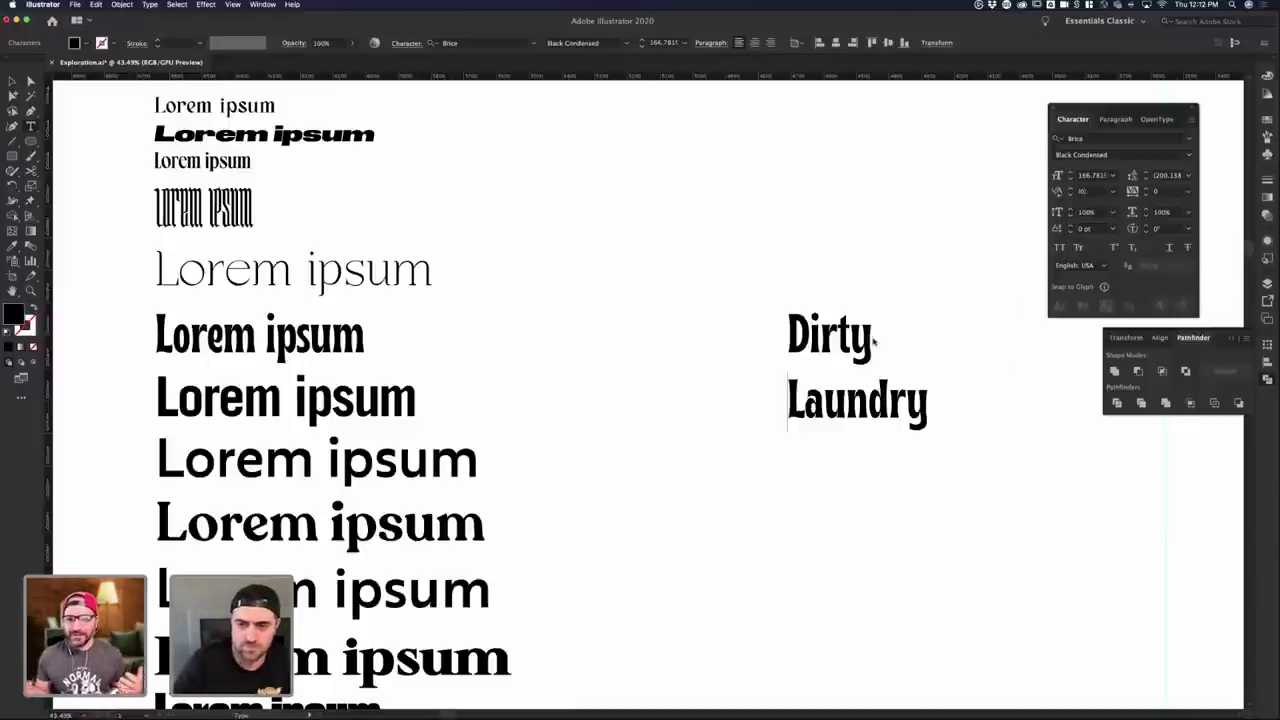
# - Center-align both lines of the "Dirty Laundry" text
pyautogui.press('super+a')
pyautogui.click(754, 43)
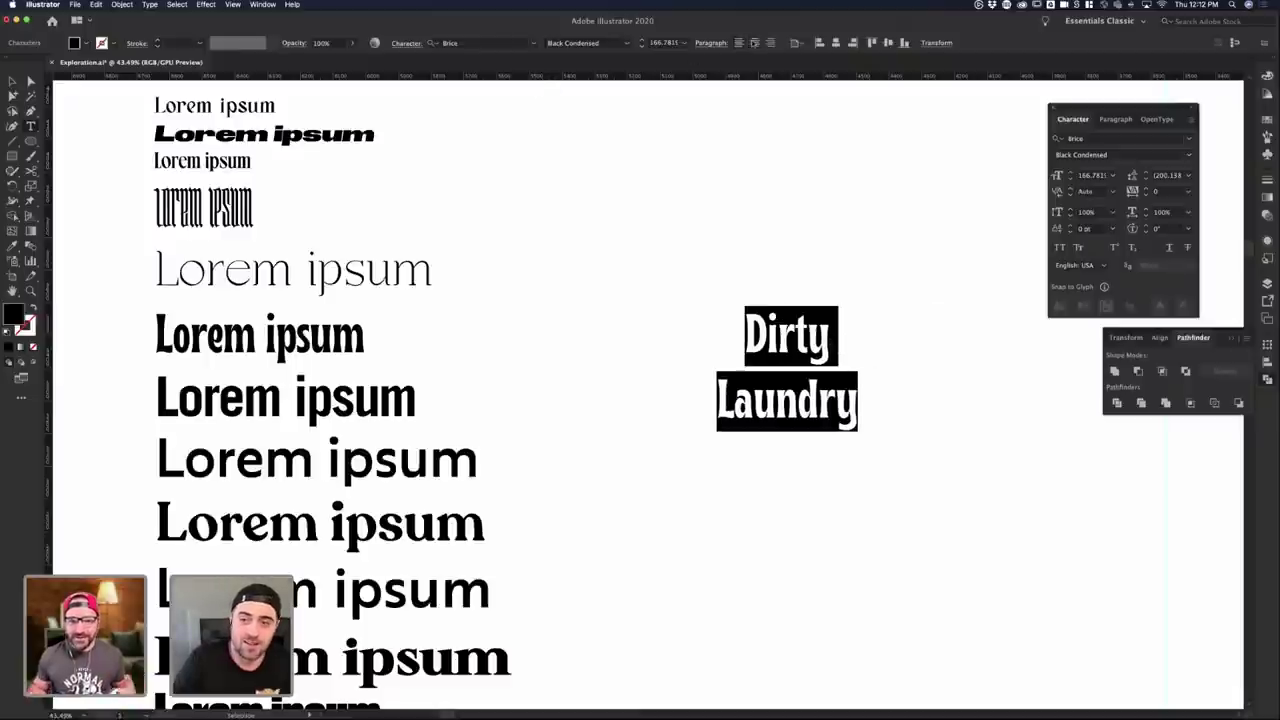
pyautogui.click(12, 80)
pyautogui.click(819, 397)
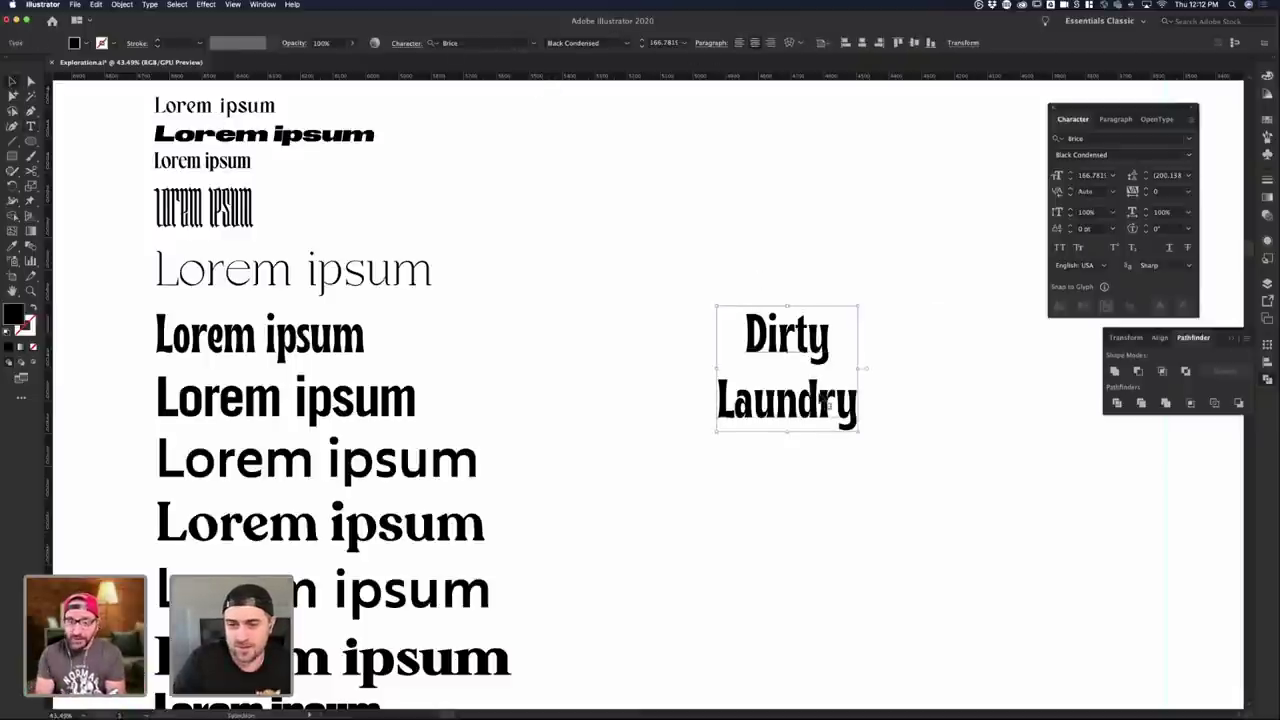
pyautogui.press('super+shift+a')
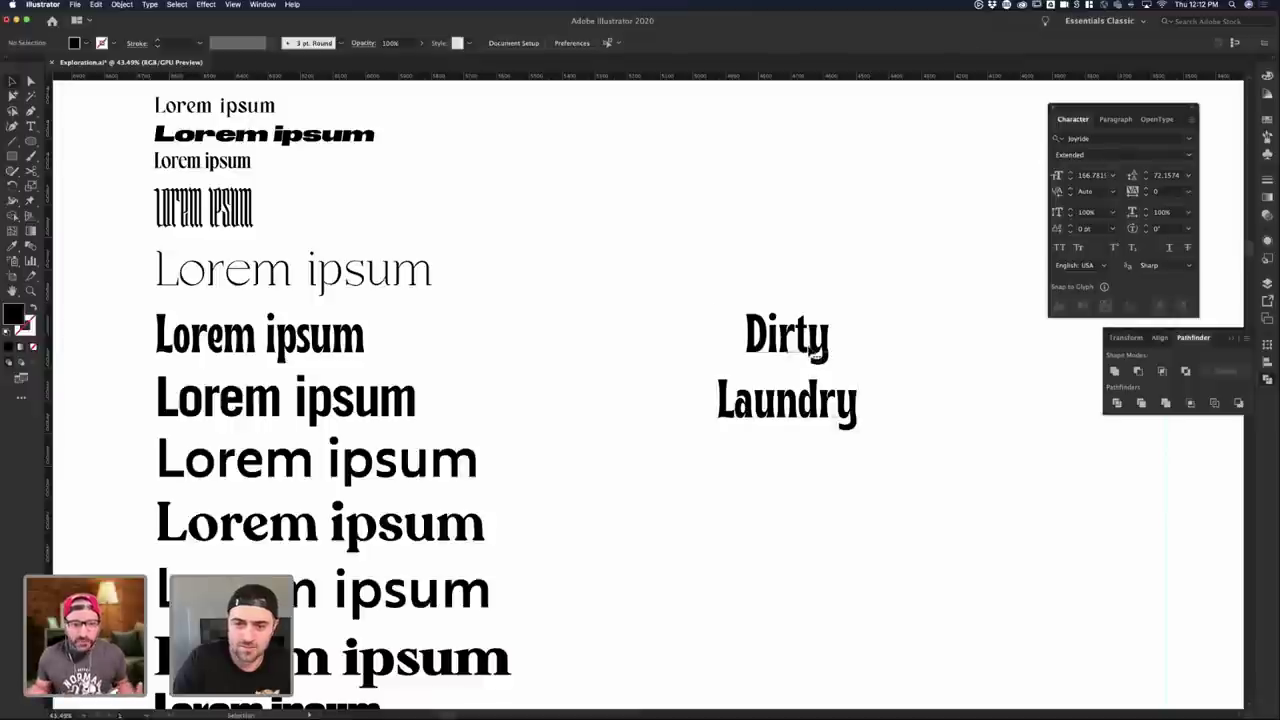
# - Tighten the leading of the "Dirty Laundry" text to about 166 pt
pyautogui.click(815, 354)
pyautogui.hotkey('alt', 'Up')
pyautogui.hotkey('alt', 'Up')
pyautogui.hotkey('alt', 'Up')
pyautogui.hotkey('alt', 'Up')
pyautogui.hotkey('alt', 'Up')
pyautogui.hotkey('alt', 'Up')
pyautogui.hotkey('alt', 'Up')
pyautogui.hotkey('alt', 'Up')
pyautogui.hotkey('alt', 'Up')
pyautogui.hotkey('alt', 'Up')
pyautogui.hotkey('alt', 'Up')
pyautogui.hotkey('alt', 'Up')
pyautogui.hotkey('alt', 'Up')
pyautogui.hotkey('alt', 'Up')
pyautogui.hotkey('alt', 'Up')
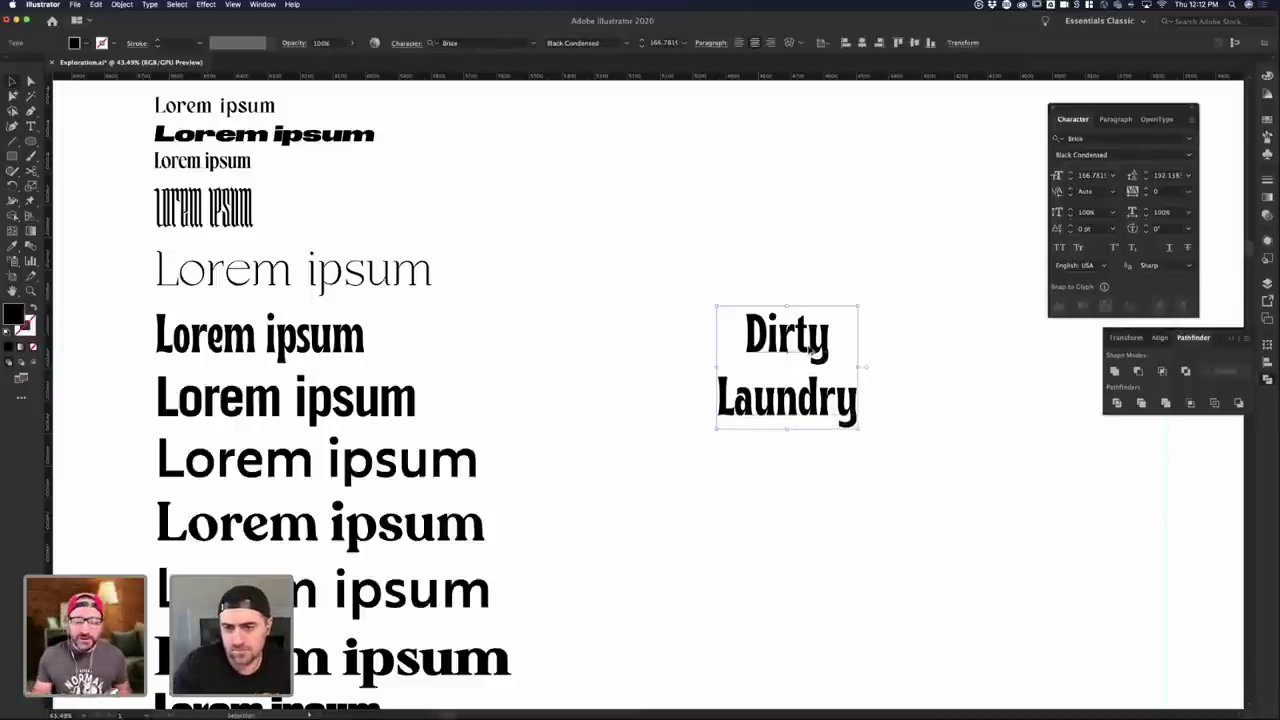
pyautogui.hotkey('alt', 'Up')
pyautogui.hotkey('alt', 'Up')
pyautogui.hotkey('alt', 'Up')
pyautogui.hotkey('alt', 'Up')
pyautogui.hotkey('alt', 'Up')
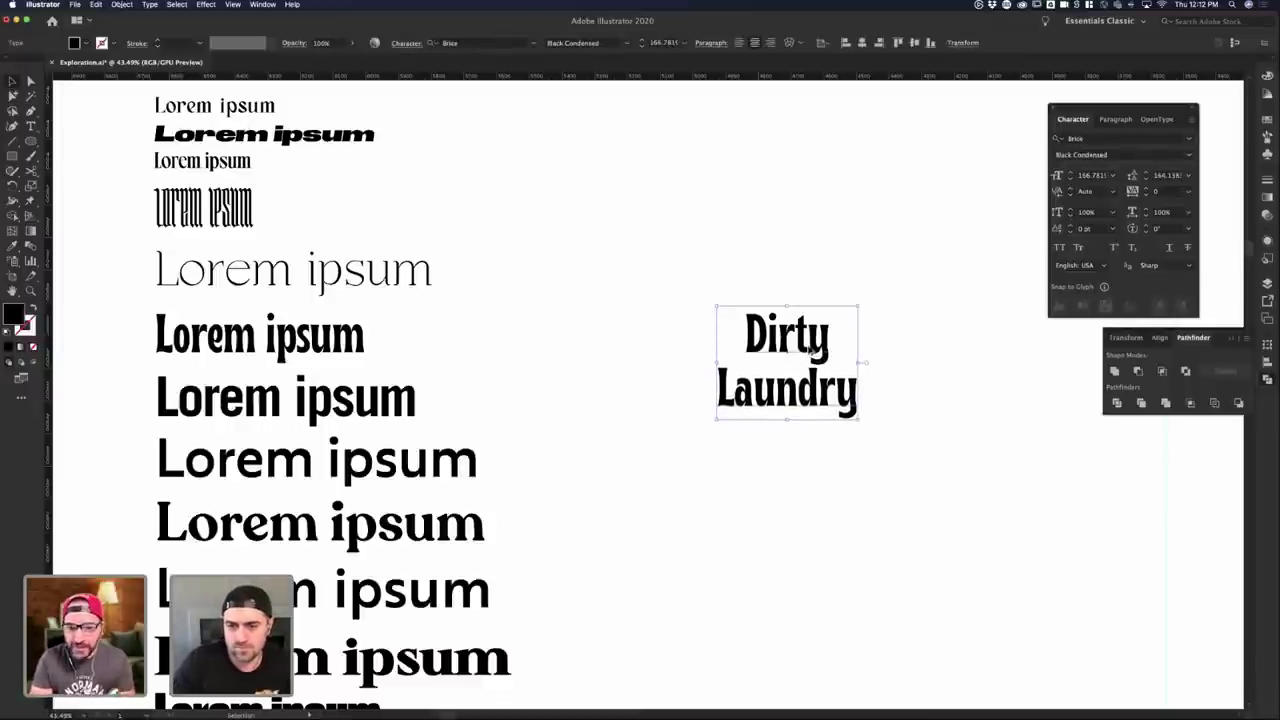
pyautogui.click(885, 349)
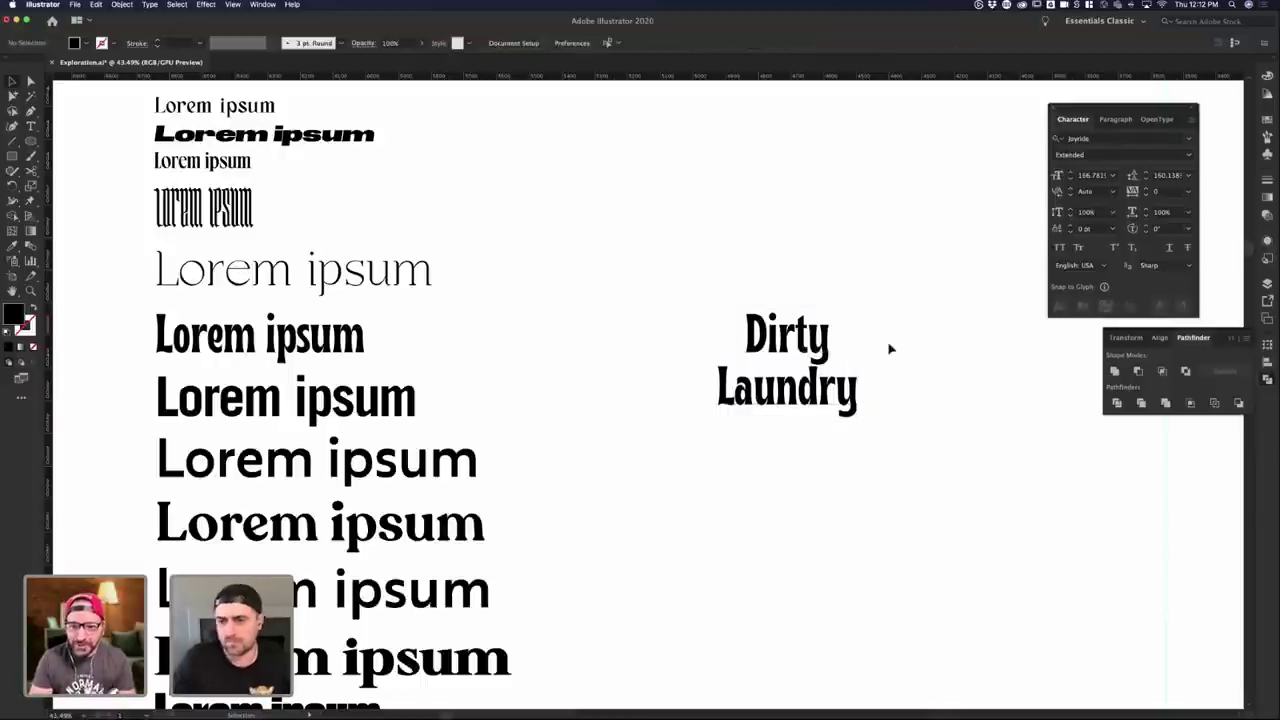
pyautogui.moveTo(821, 364); pyautogui.dragTo(818, 364)
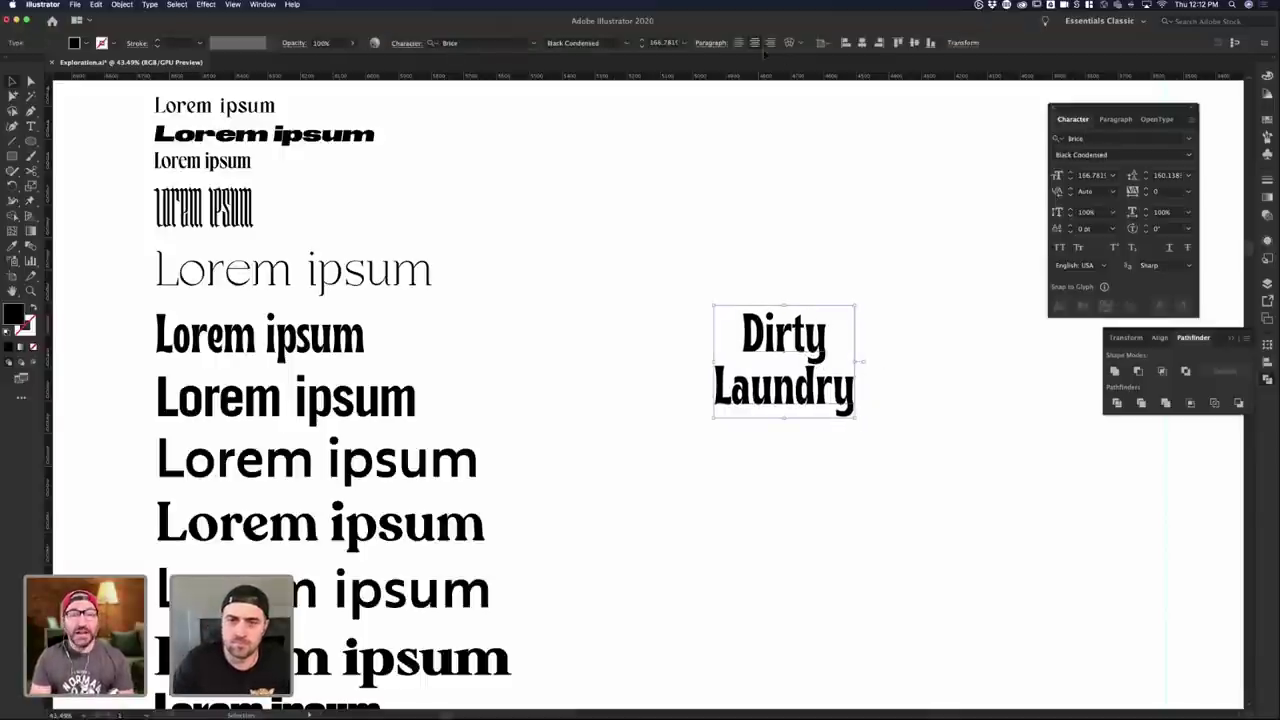
pyautogui.click(887, 372)
pyautogui.click(806, 370)
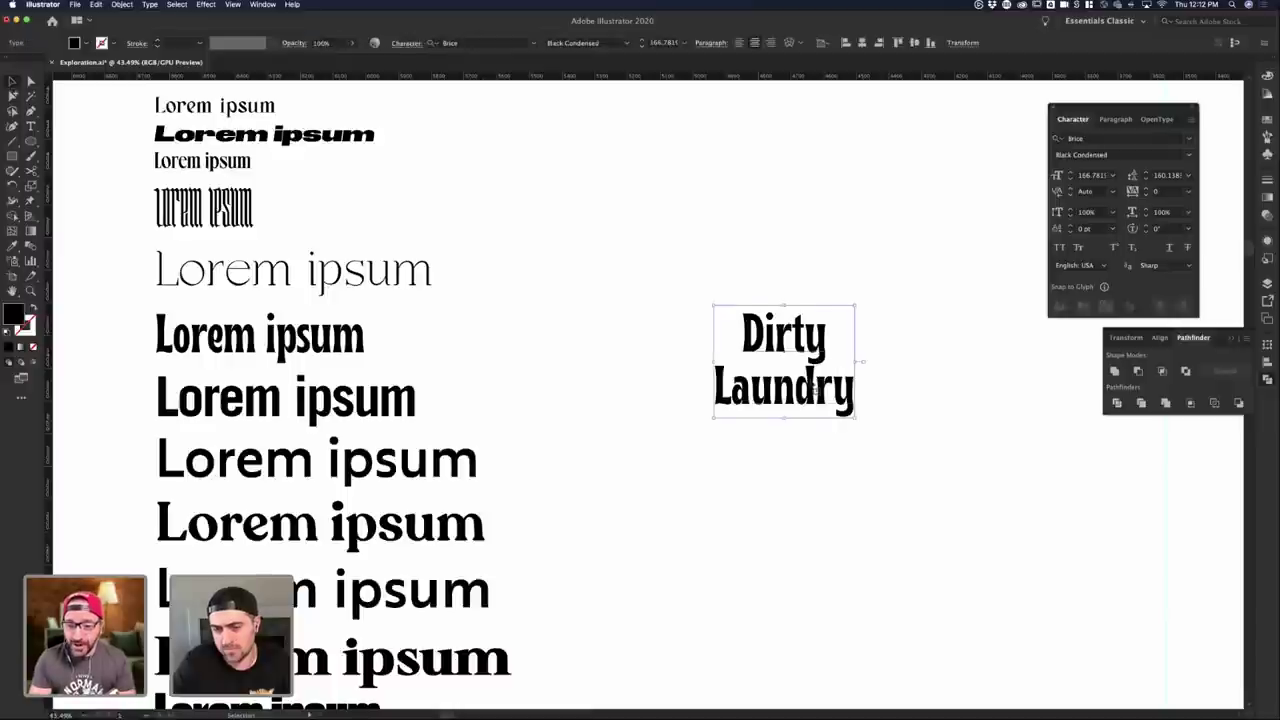
pyautogui.doubleClick(829, 387)
pyautogui.press('super+a')
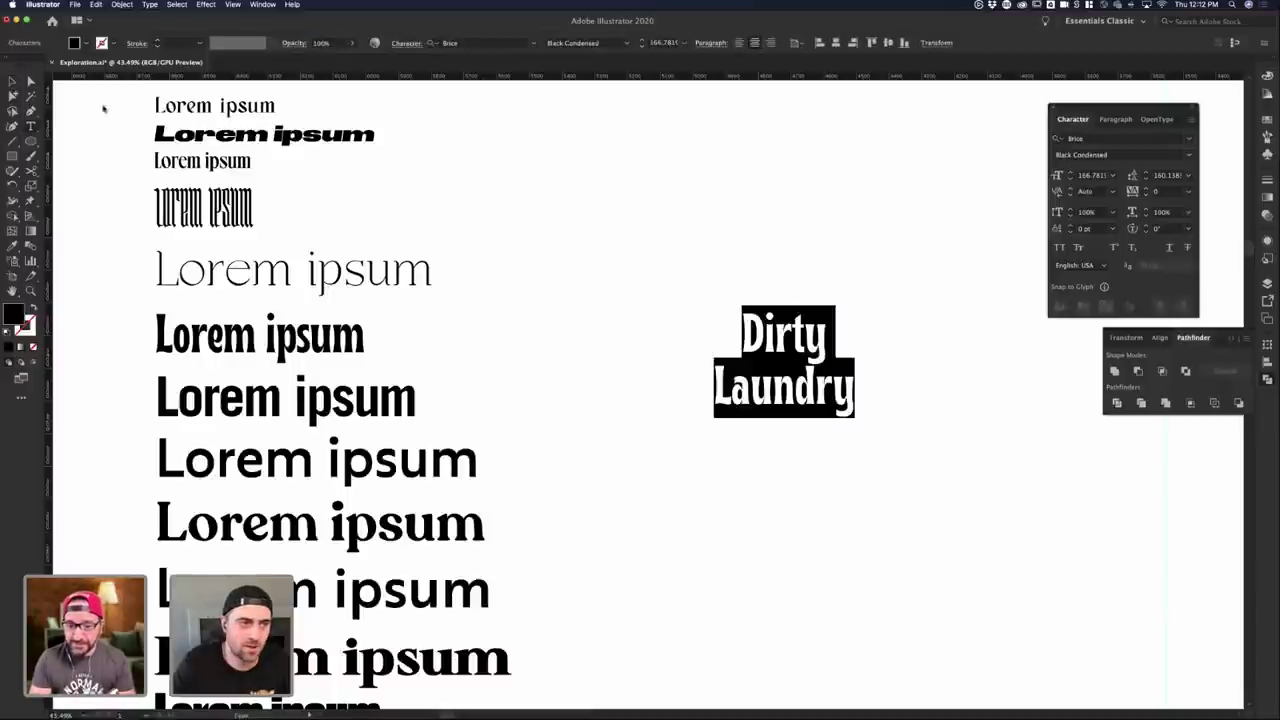
# - Duplicate the "Dirty Laundry" text beside the original and set the copy in all caps
pyautogui.click(12, 81)
pyautogui.click(775, 302)
pyautogui.moveTo(758, 388); pyautogui.dragTo(924, 390)
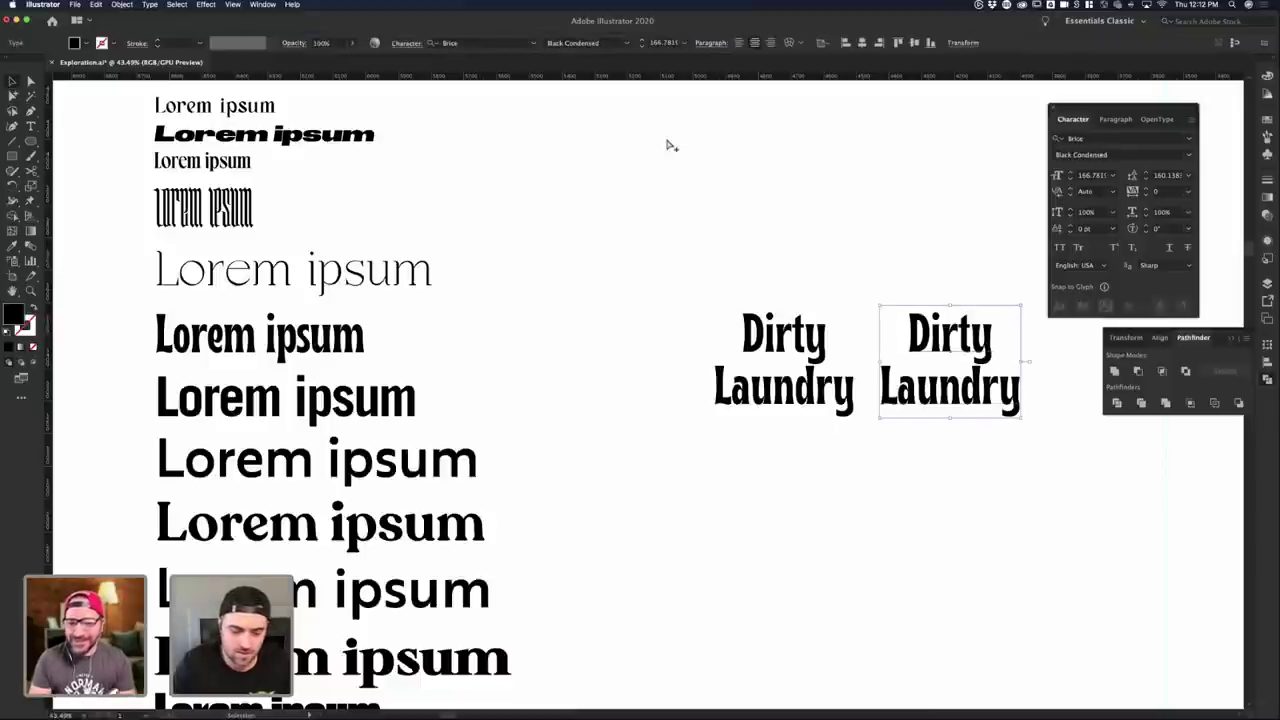
pyautogui.click(1060, 247)
pyautogui.click(920, 429)
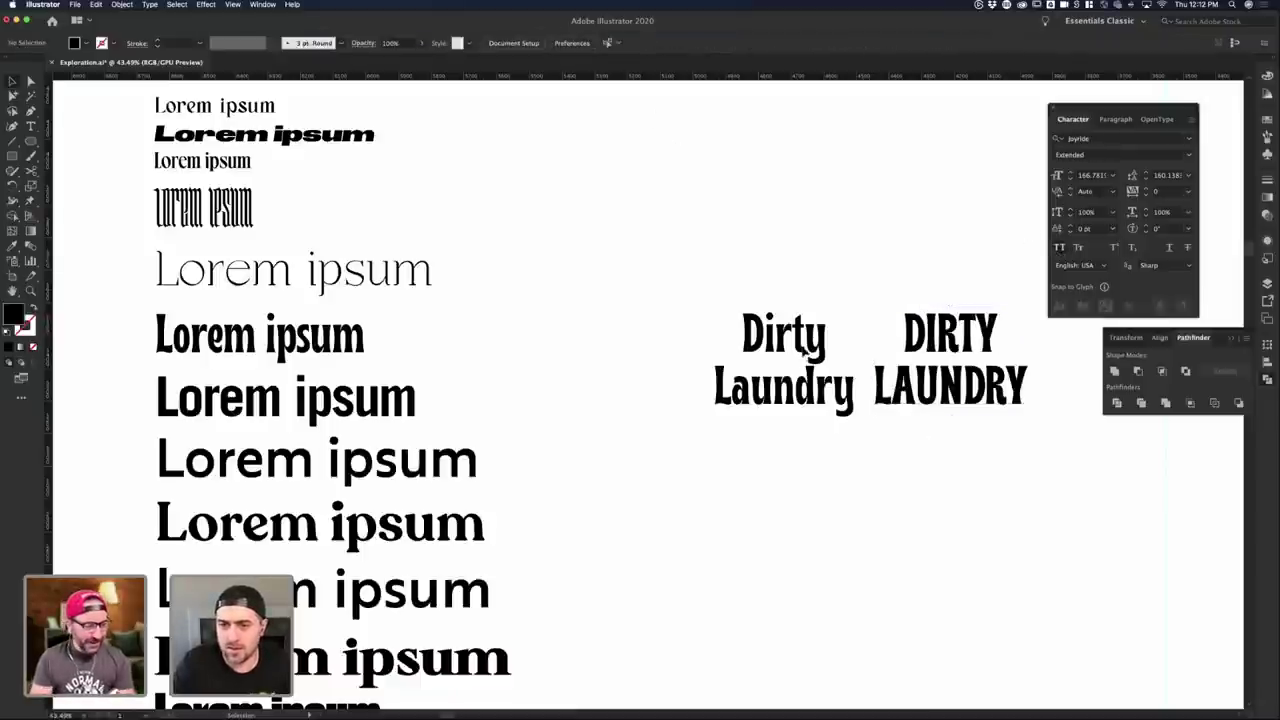
# - Move both "Dirty Laundry" versions left toward the font samples, with a wider gap between the two
pyautogui.click(804, 355)
pyautogui.keyDown('shift'); pyautogui.click(975, 360); pyautogui.keyUp('shift')
pyautogui.moveTo(975, 360); pyautogui.dragTo(877, 355)
pyautogui.click(843, 286)
pyautogui.click(831, 339)
pyautogui.click(935, 353)
# - Tighten the leading of the all-caps "DIRTY LAUNDRY" text to about 130 pt
pyautogui.doubleClick(876, 355)
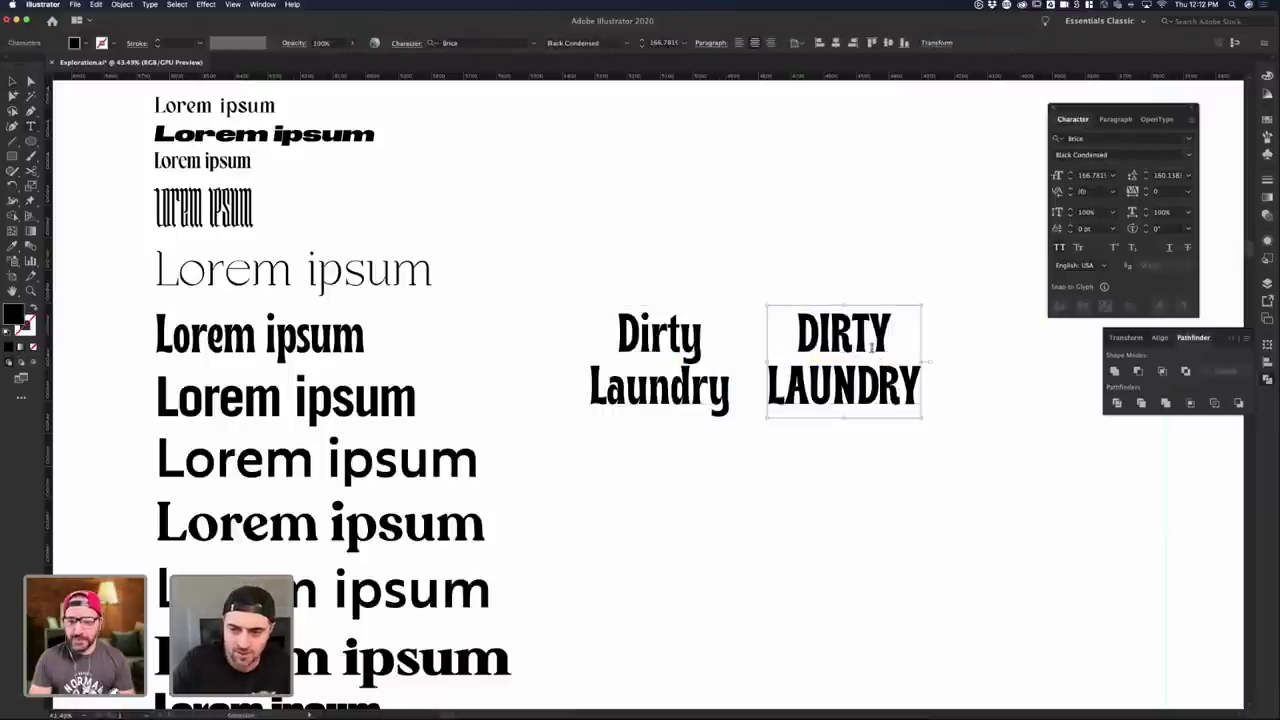
pyautogui.press('super+a')
pyautogui.hotkey('alt', 'Up')
pyautogui.hotkey('alt', 'Up')
pyautogui.hotkey('alt', 'Up')
pyautogui.hotkey('alt', 'Up')
pyautogui.hotkey('alt', 'Up')
pyautogui.hotkey('alt', 'Up')
pyautogui.hotkey('alt', 'Up')
pyautogui.hotkey('alt', 'Up')
pyautogui.hotkey('alt', 'Up')
pyautogui.hotkey('alt', 'Up')
pyautogui.hotkey('alt', 'Up')
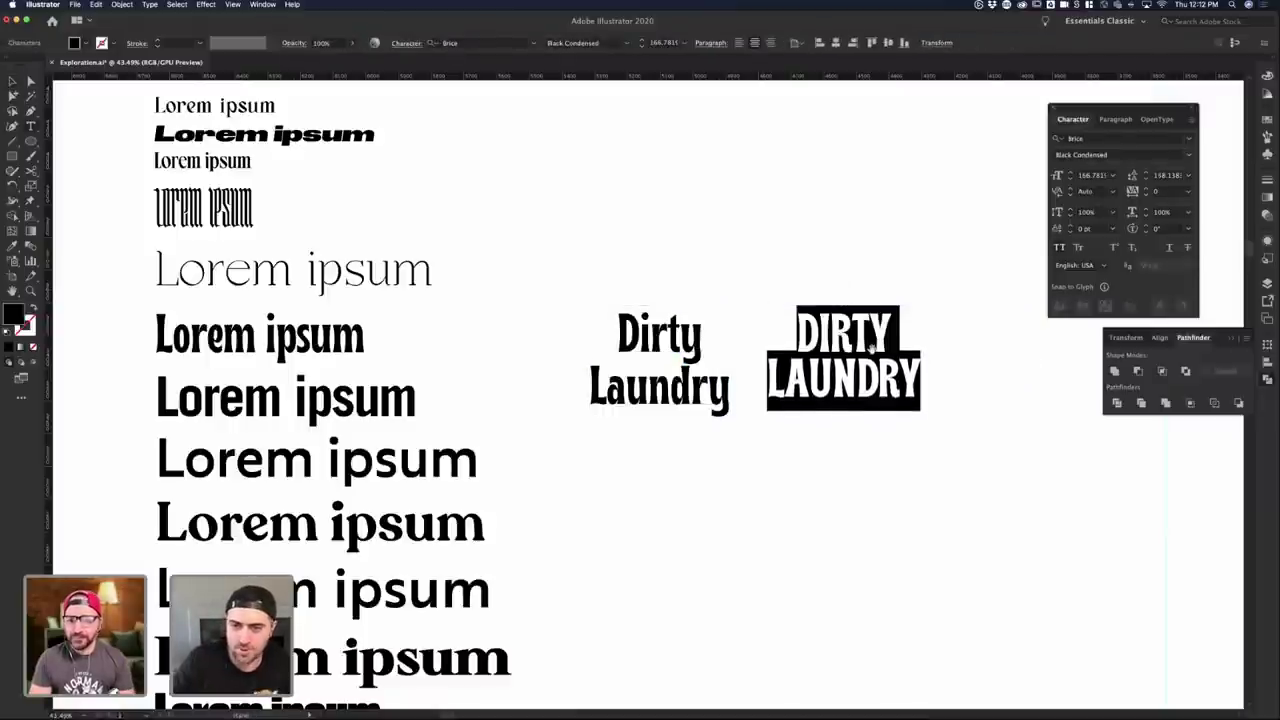
pyautogui.hotkey('alt', 'Up')
pyautogui.hotkey('alt', 'Up')
pyautogui.hotkey('alt', 'Up')
pyautogui.hotkey('alt', 'Up')
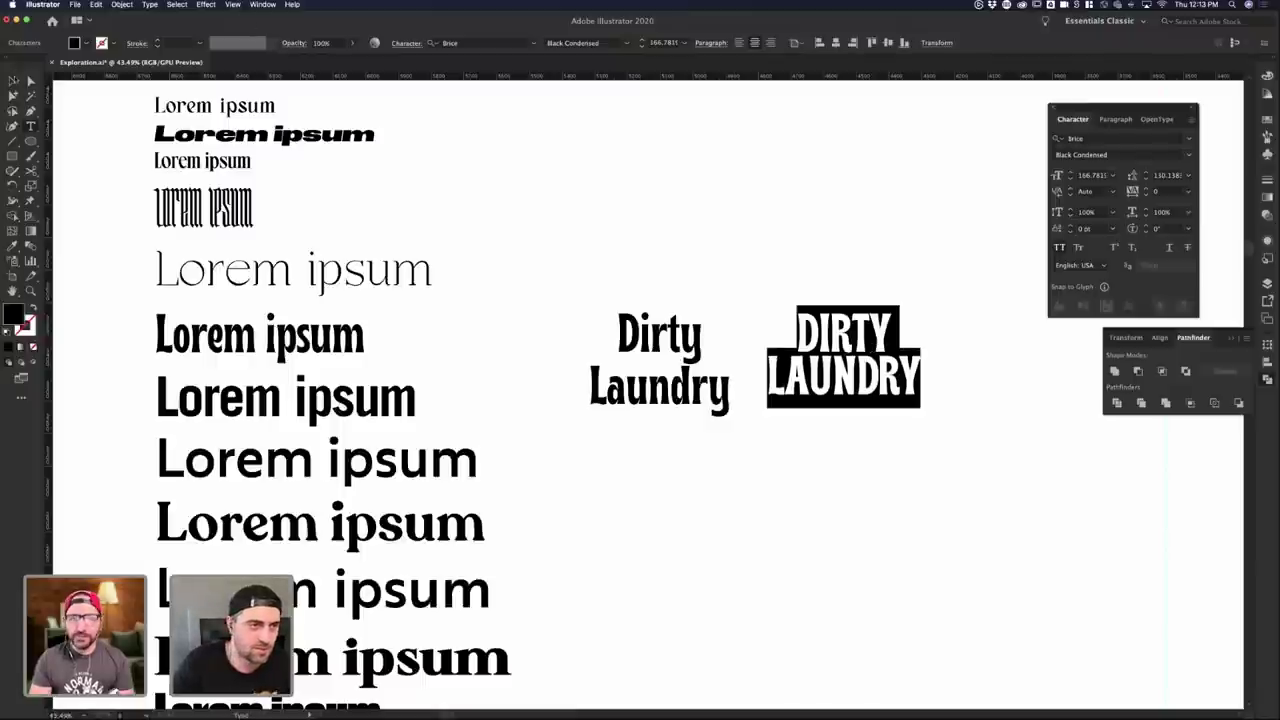
pyautogui.press('Escape')
pyautogui.click(728, 204)
pyautogui.click(879, 372)
pyautogui.click(944, 428)
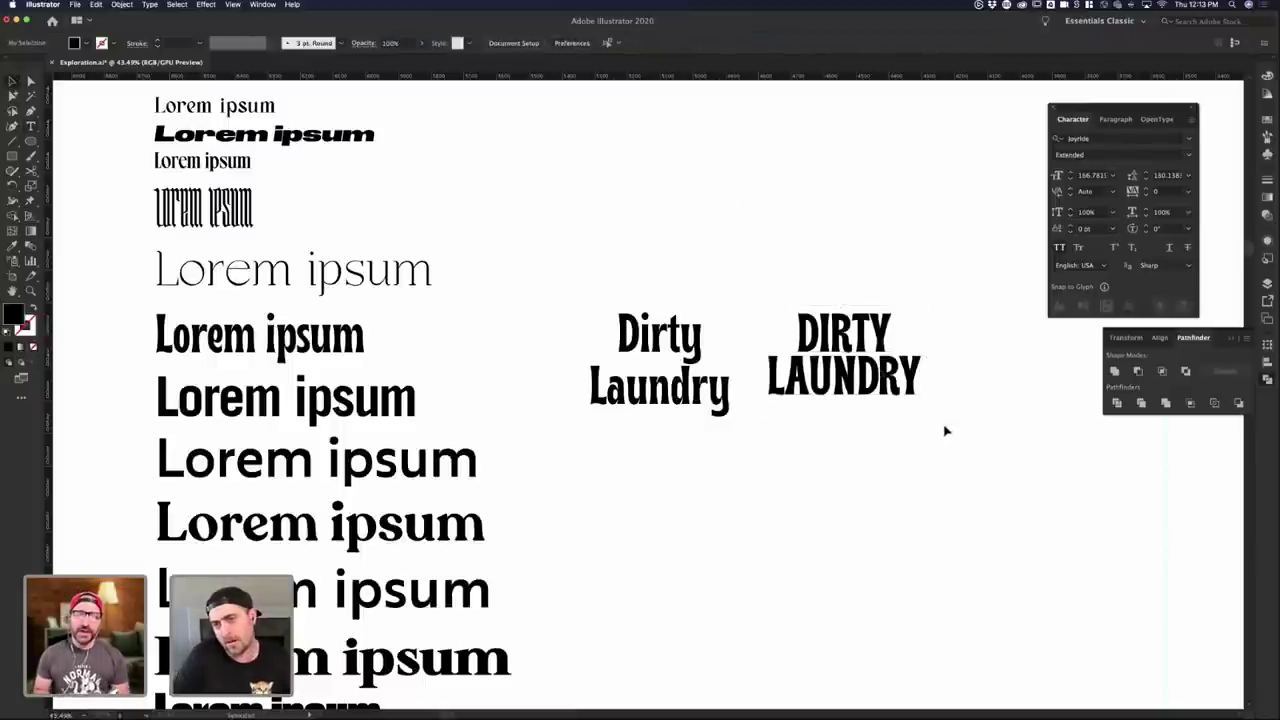
# - Compare the mixed-case and all-caps "Dirty Laundry" versions up close
pyautogui.hscroll(2, 927, 384)
pyautogui.scroll(5, 926, 383)
pyautogui.moveTo(897, 432); pyautogui.dragTo(692, 216)
pyautogui.click(692, 218)
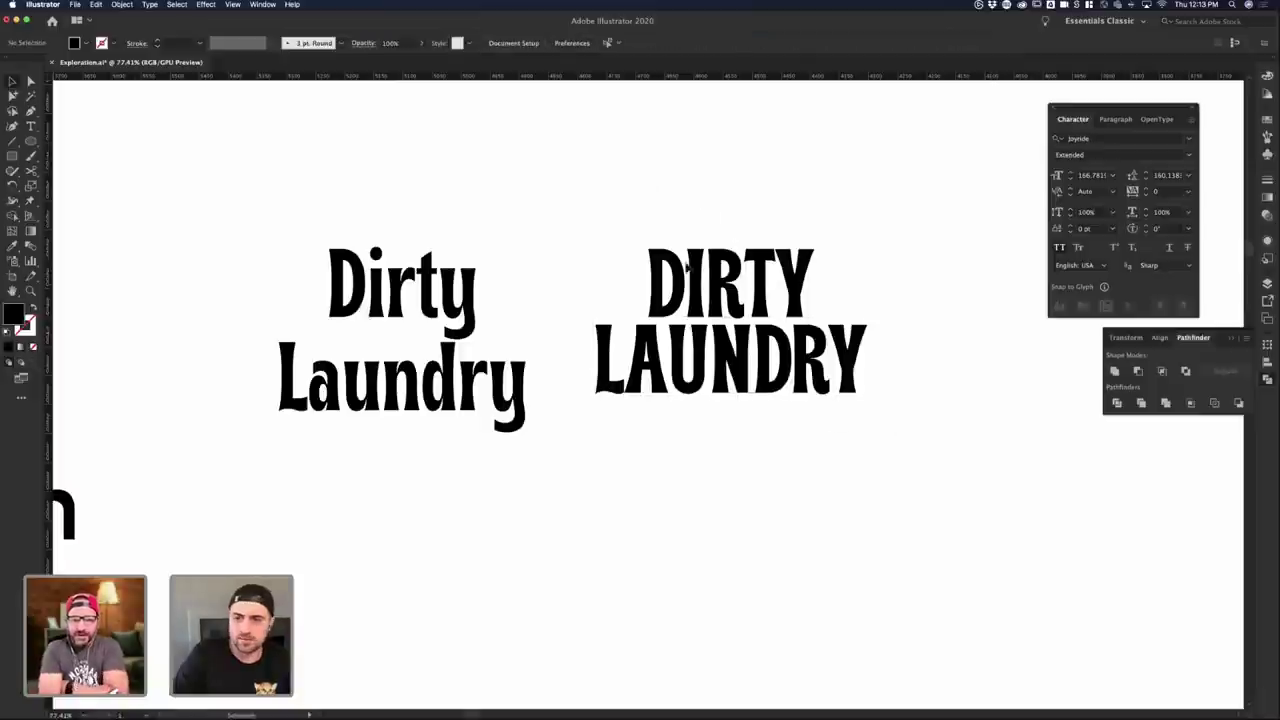
pyautogui.click(688, 265)
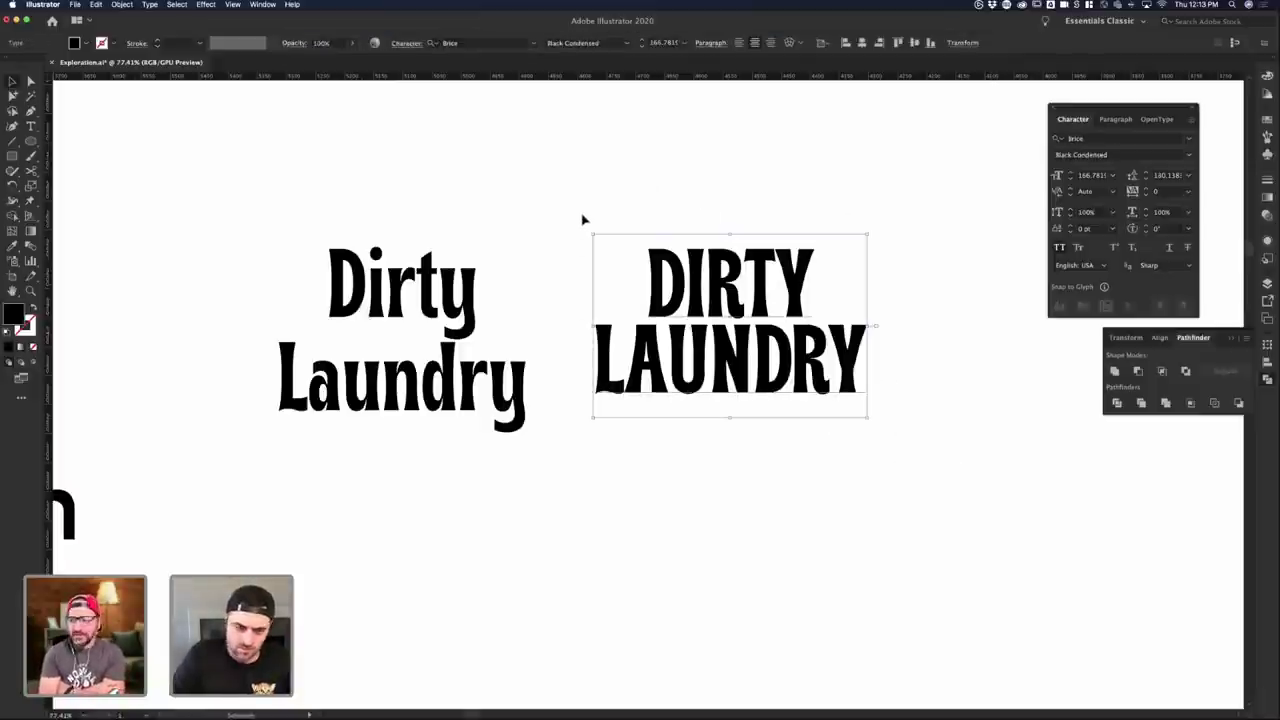
pyautogui.click(637, 260)
pyautogui.click(684, 483)
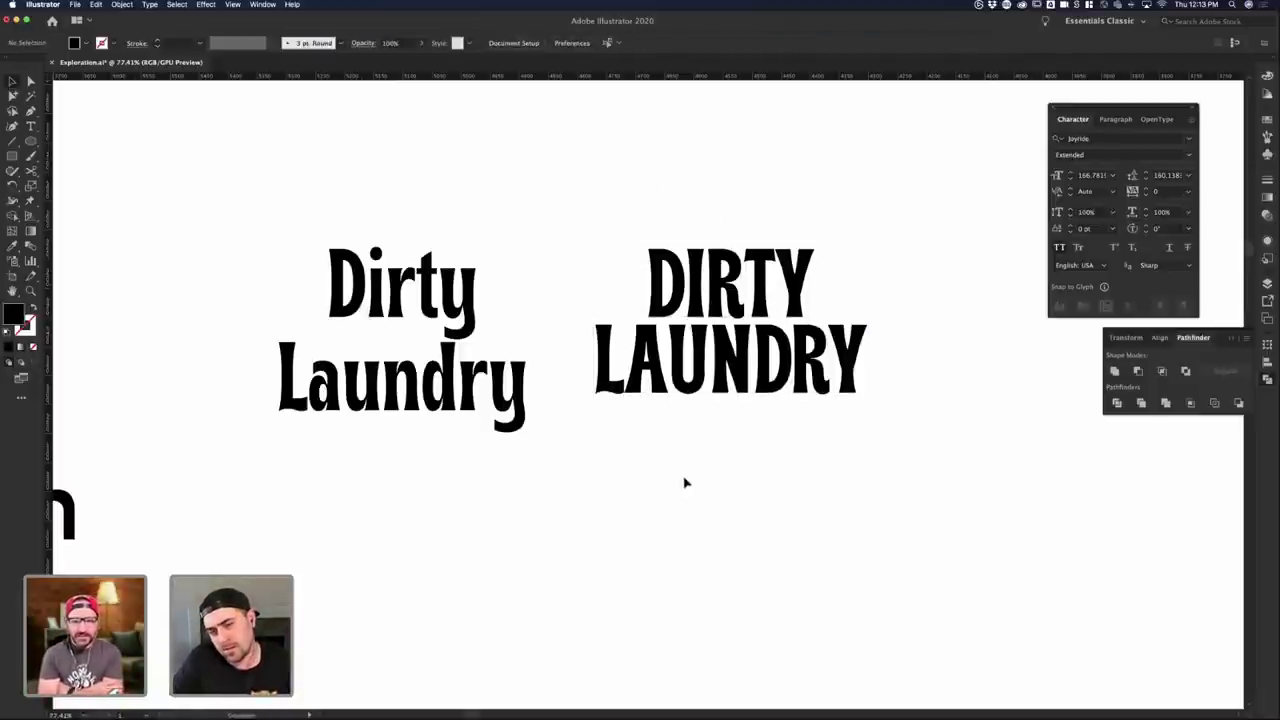
# - Copy the all-caps "DIRTY LAUNDRY" text and switch to the falling-clothes label document in Photoshop
pyautogui.click(737, 411)
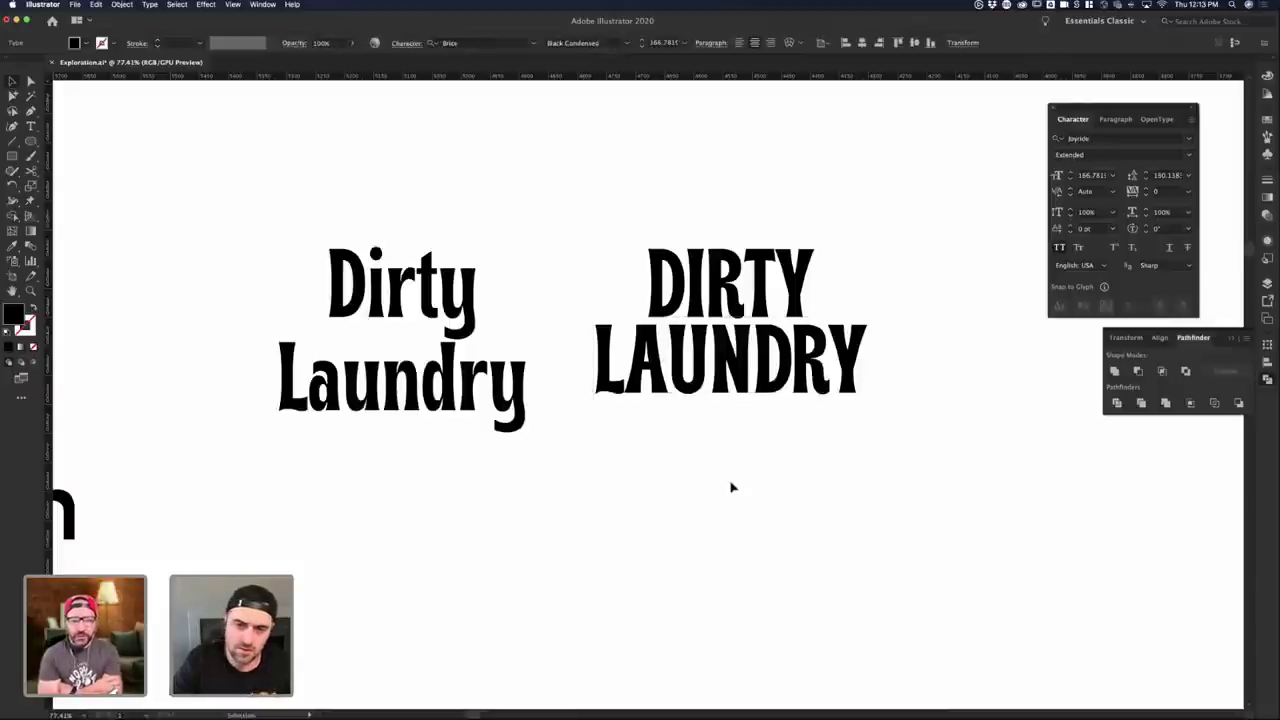
pyautogui.click(731, 487)
pyautogui.hotkey('ctrl', 'Up')
pyautogui.hotkey('ctrl', 'Up')
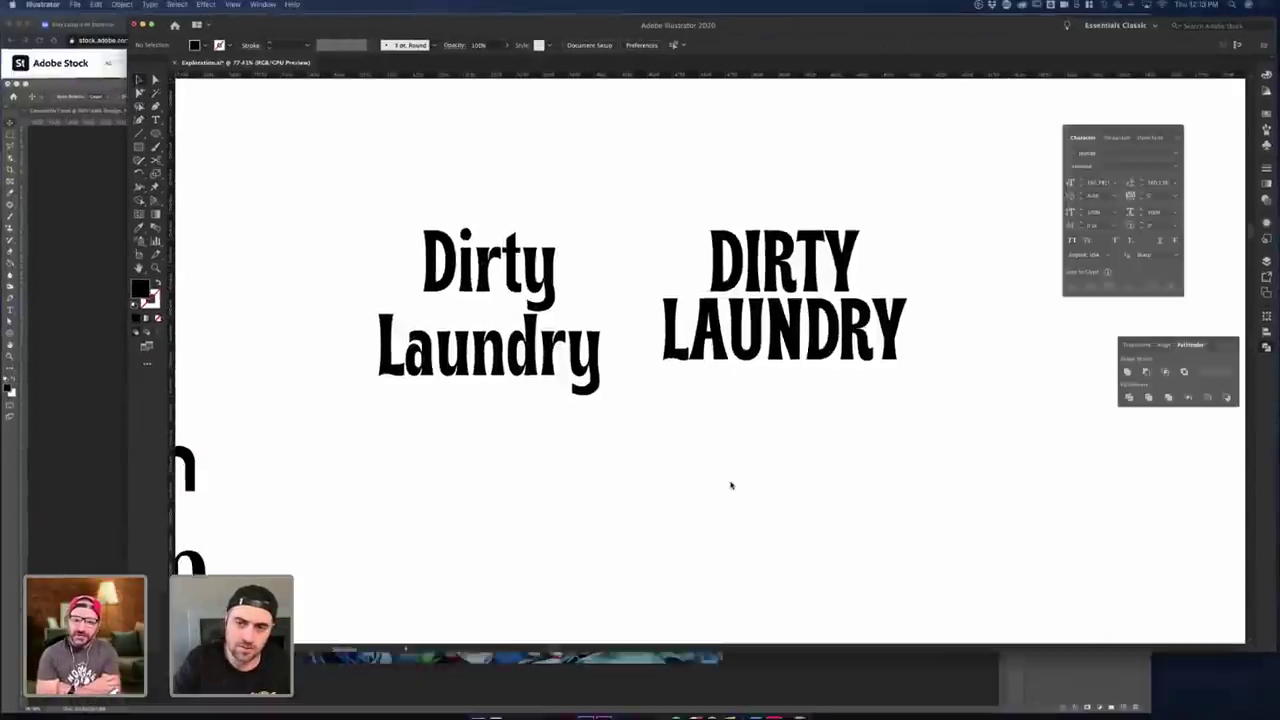
pyautogui.hotkey('ctrl', 'Up')
pyautogui.click(484, 495)
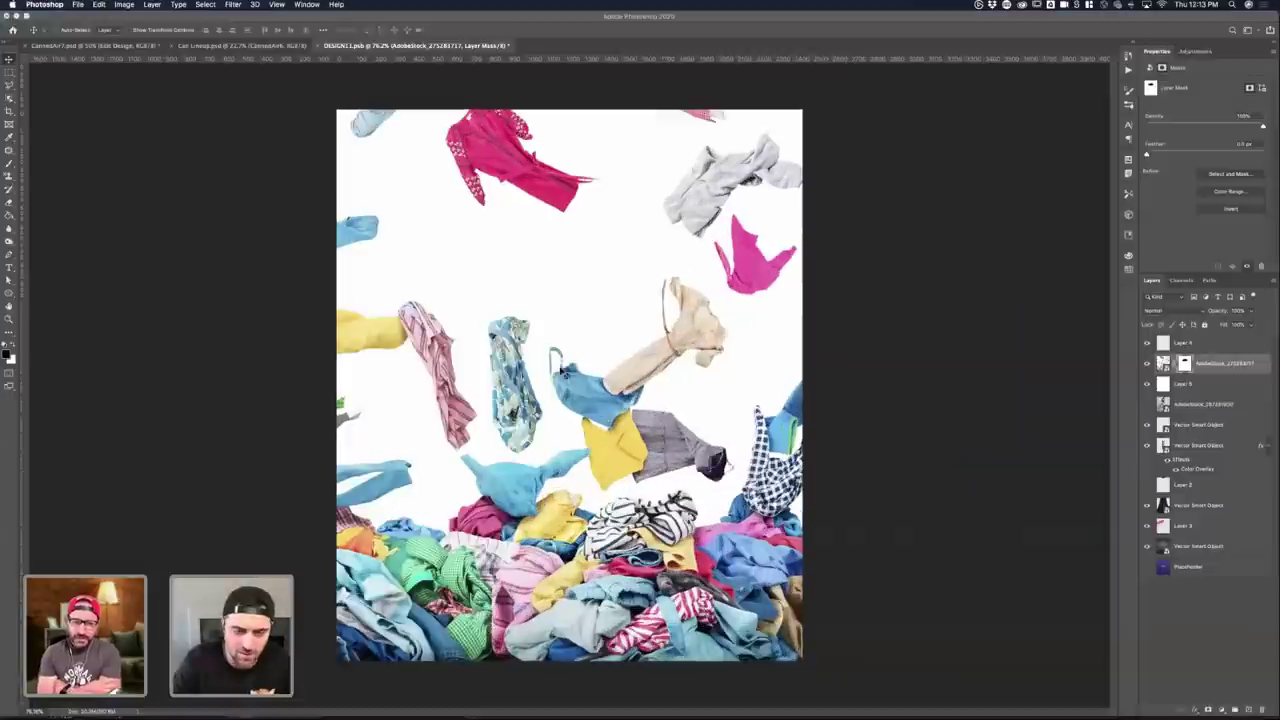
# - Paste the title as a smart object, scale it down and place it in the white area above the falling clothes
pyautogui.press('super+v')
pyautogui.moveTo(621, 332); pyautogui.dragTo(621, 249)
pyautogui.moveTo(763, 172); pyautogui.dragTo(642, 210)
pyautogui.moveTo(594, 265); pyautogui.dragTo(611, 248)
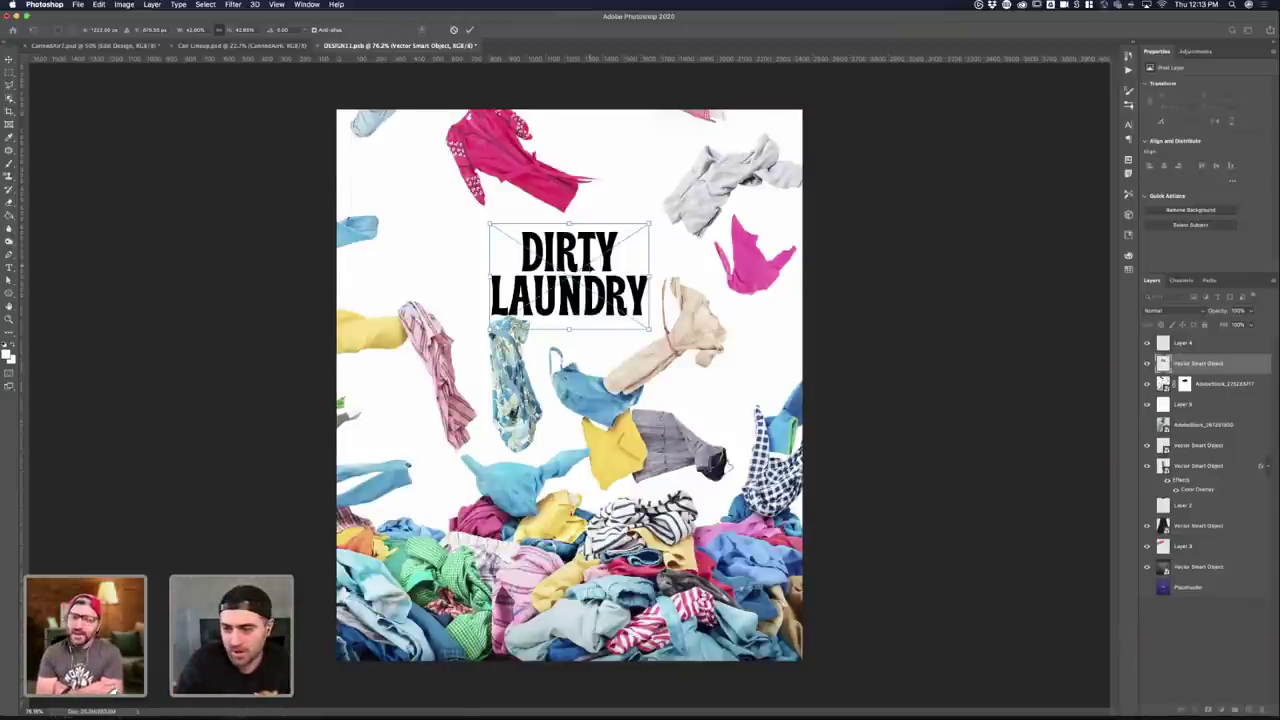
pyautogui.press('Return')
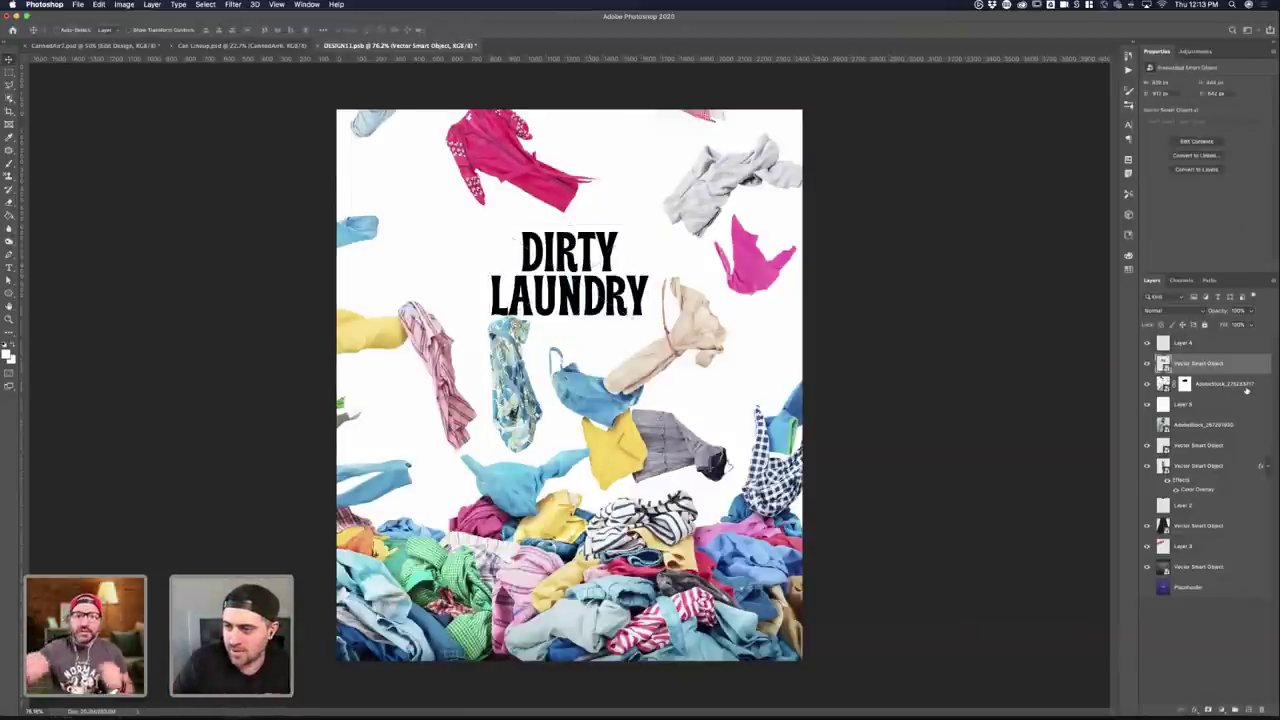
# - Enlarge the falling-clothes stock image layer to about 117% and reposition it around the title
pyautogui.keyDown('super'); pyautogui.click(684, 384); pyautogui.keyUp('super')
pyautogui.press('super+t')
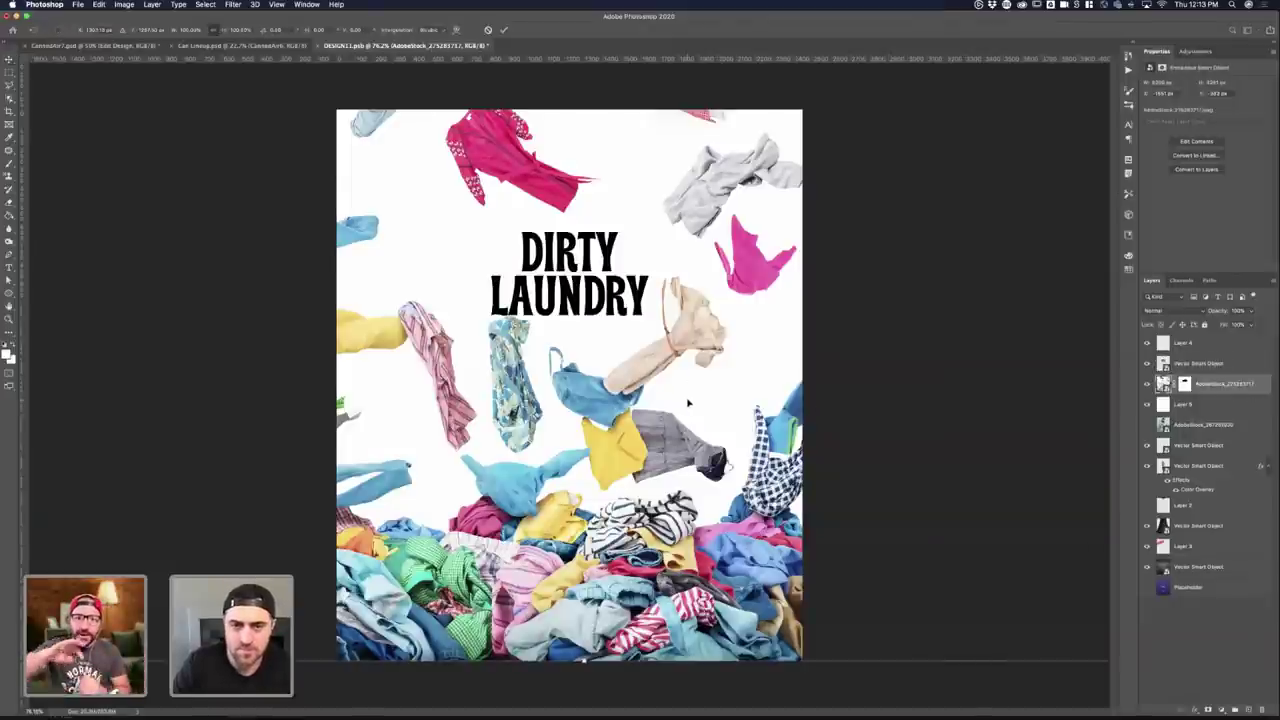
pyautogui.press('super+0')
pyautogui.moveTo(877, 197); pyautogui.dragTo(937, 162)
pyautogui.moveTo(734, 318); pyautogui.dragTo(732, 325)
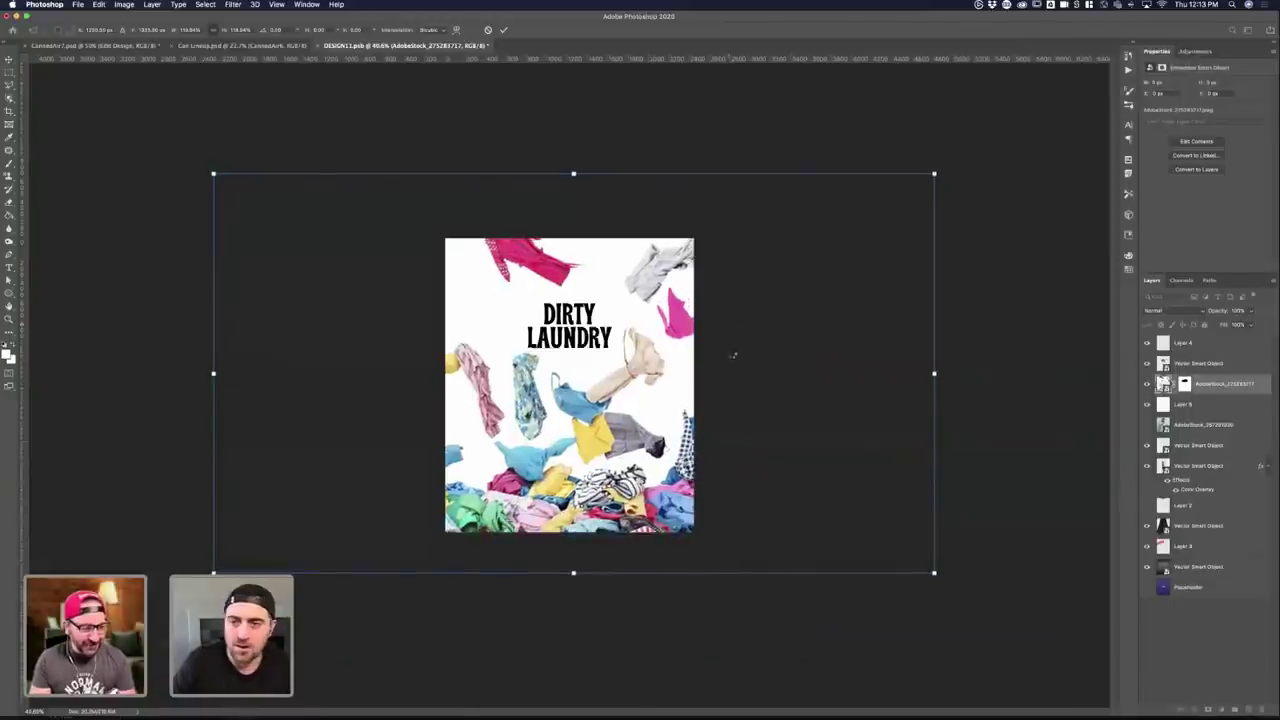
pyautogui.press('Return')
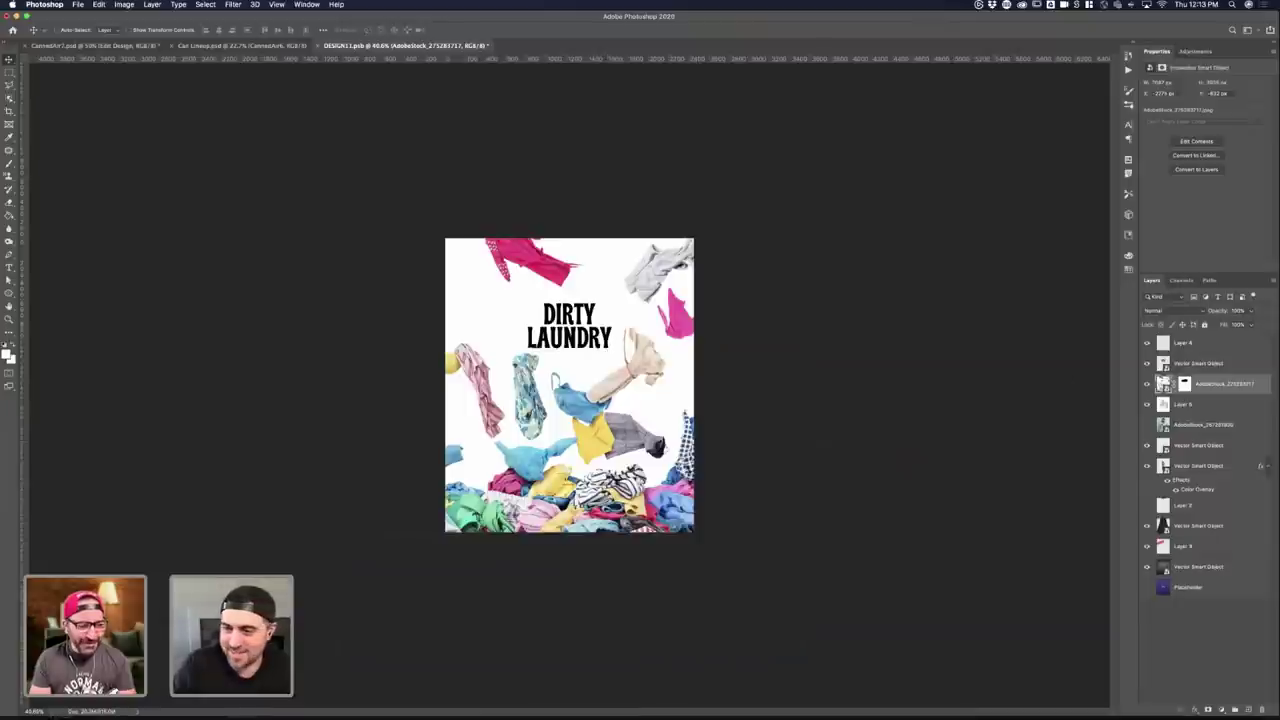
# - Nudge the "DIRTY LAUNDRY" title layer slightly upward on the label
pyautogui.click(1217, 364)
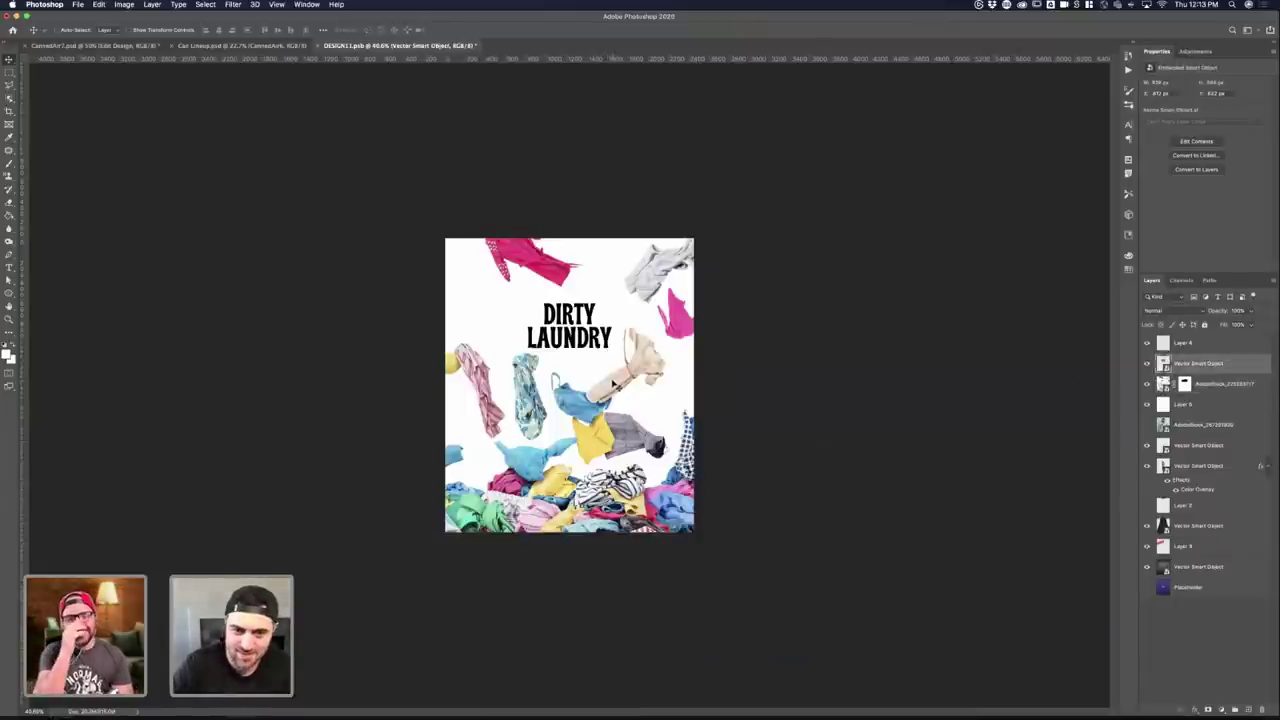
pyautogui.hotkey('shift', 'Up')
pyautogui.hotkey('shift', 'Up')
pyautogui.hotkey('shift', 'Up')
pyautogui.hotkey('shift', 'Up')
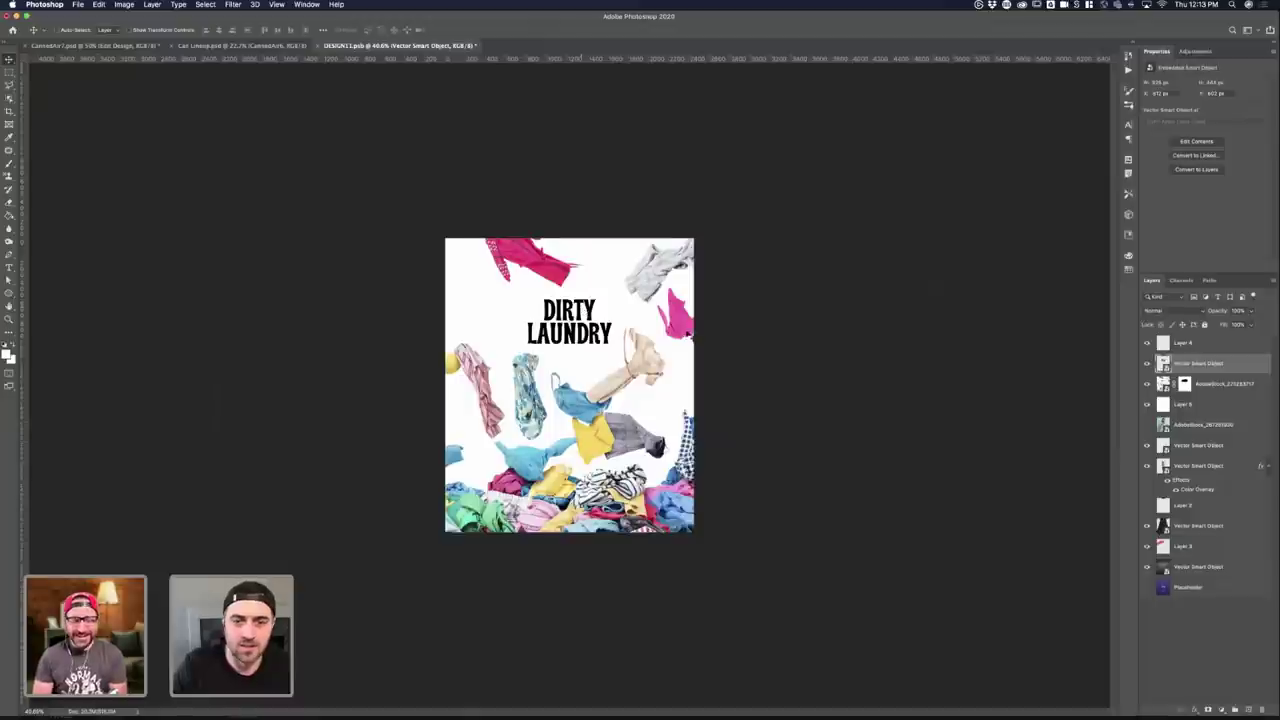
# - Open the Liquify filter on the title layer and choose the Forward Warp tool
pyautogui.press('super+plus')
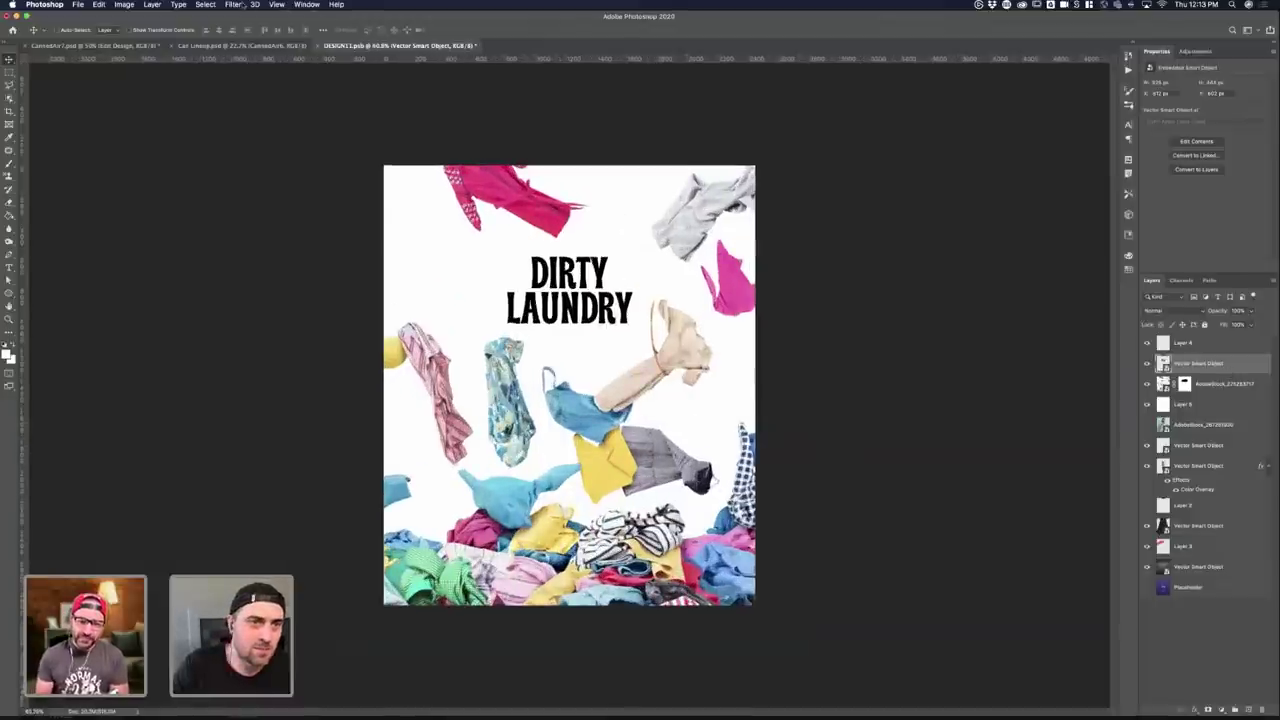
pyautogui.click(243, 5)
pyautogui.click(667, 280)
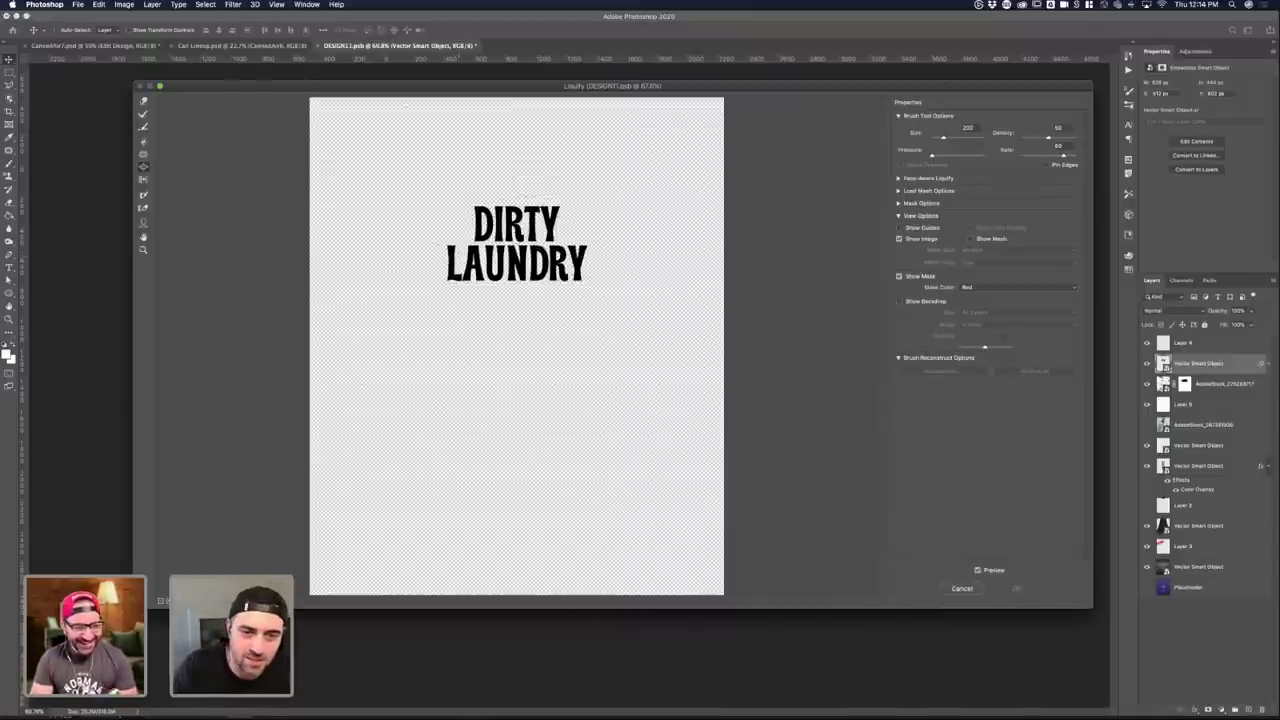
pyautogui.press('w')
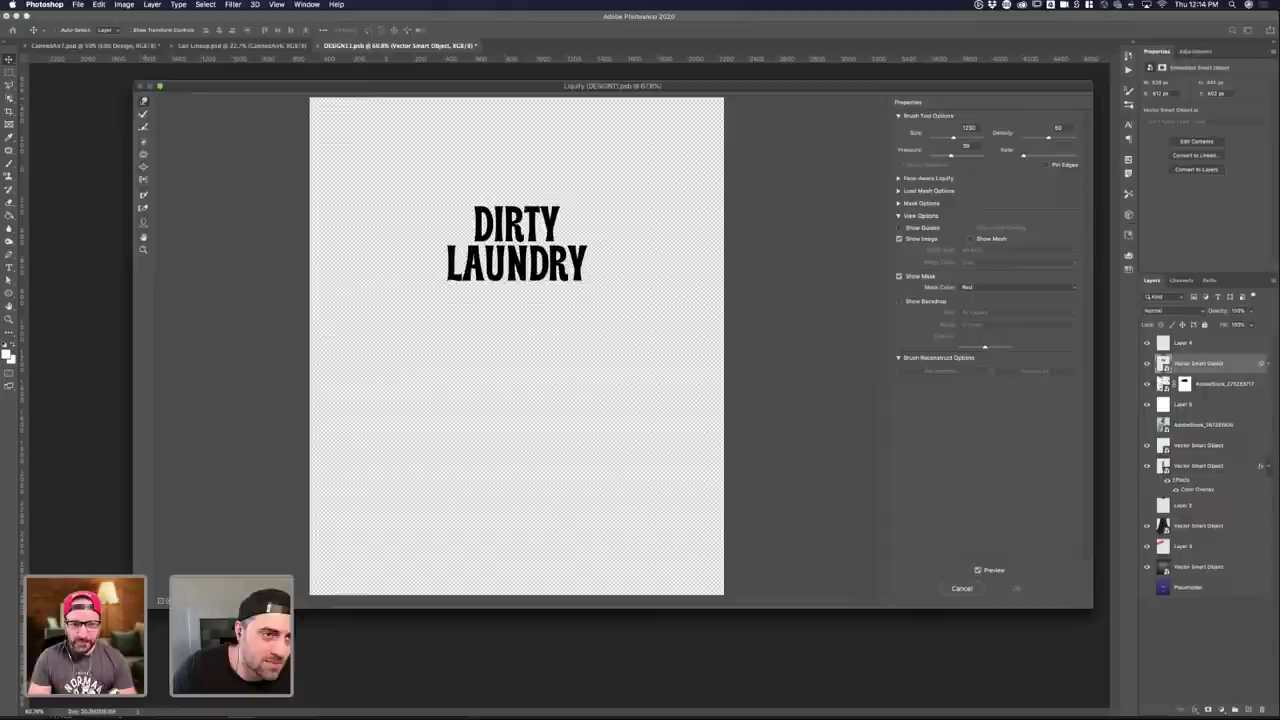
# - Try forward-warp strokes of different brush sizes on the word LAUNDRY
pyautogui.moveTo(529, 260); pyautogui.dragTo(517, 254)
pyautogui.press('super+z')
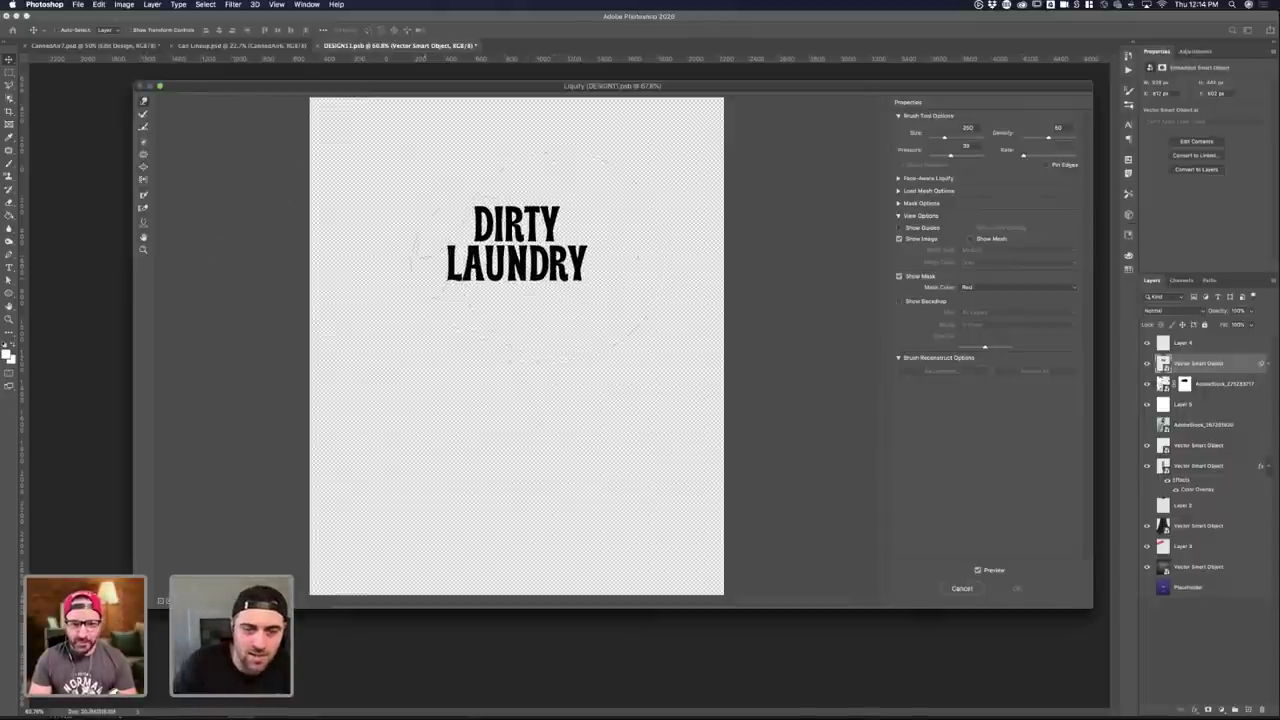
pyautogui.moveTo(446, 268)
pyautogui.mouseDown()
pyautogui.moveTo(593, 273)
pyautogui.moveTo(450, 272)
pyautogui.mouseUp()
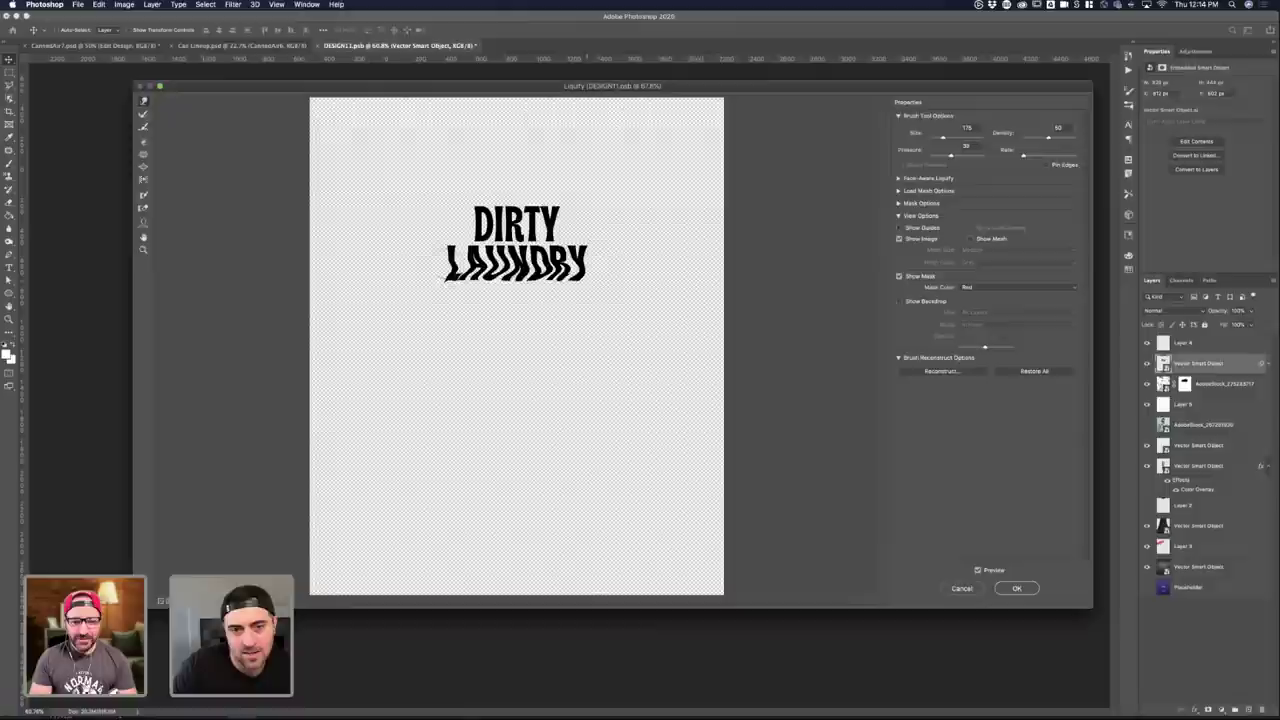
pyautogui.press('super+z')
# - Warp both words of the title into wavy letterforms with a size 175 brush and apply the Liquify filter
pyautogui.moveTo(473, 213)
pyautogui.mouseDown()
pyautogui.moveTo(465, 201)
pyautogui.moveTo(505, 208)
pyautogui.mouseUp()
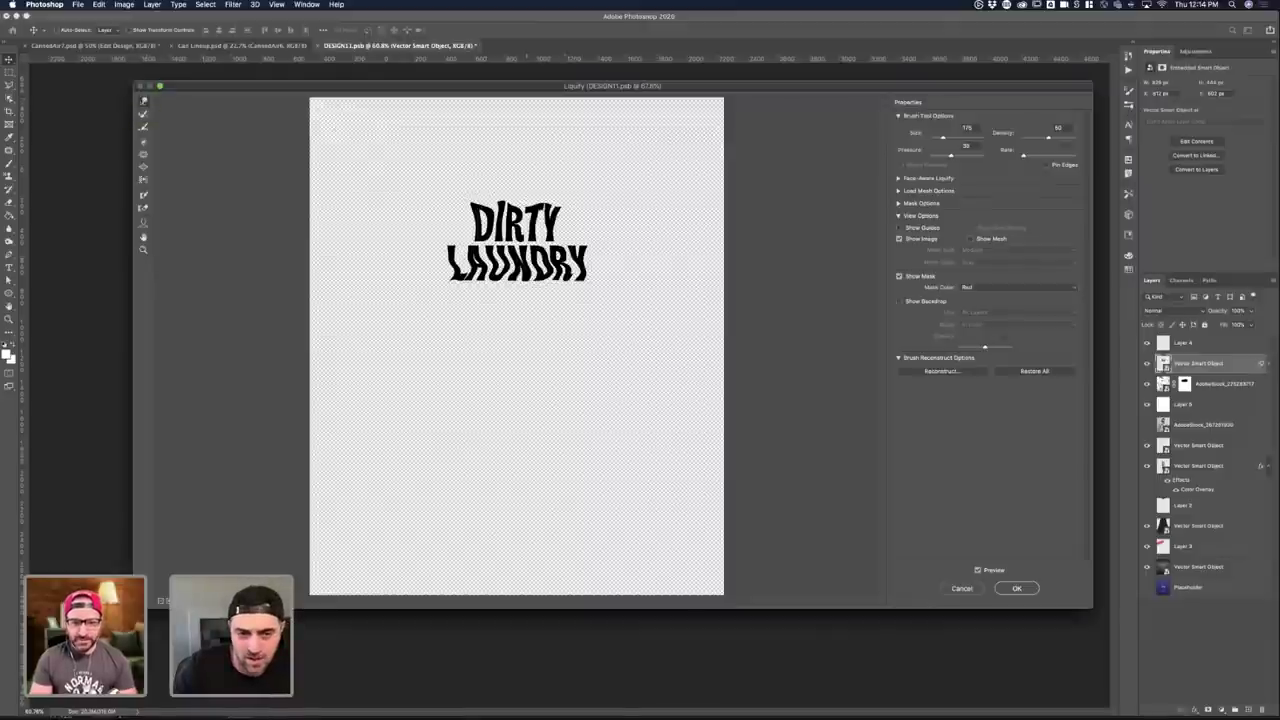
pyautogui.moveTo(445, 250)
pyautogui.mouseDown()
pyautogui.moveTo(488, 248)
pyautogui.moveTo(482, 230)
pyautogui.moveTo(568, 205)
pyautogui.mouseUp()
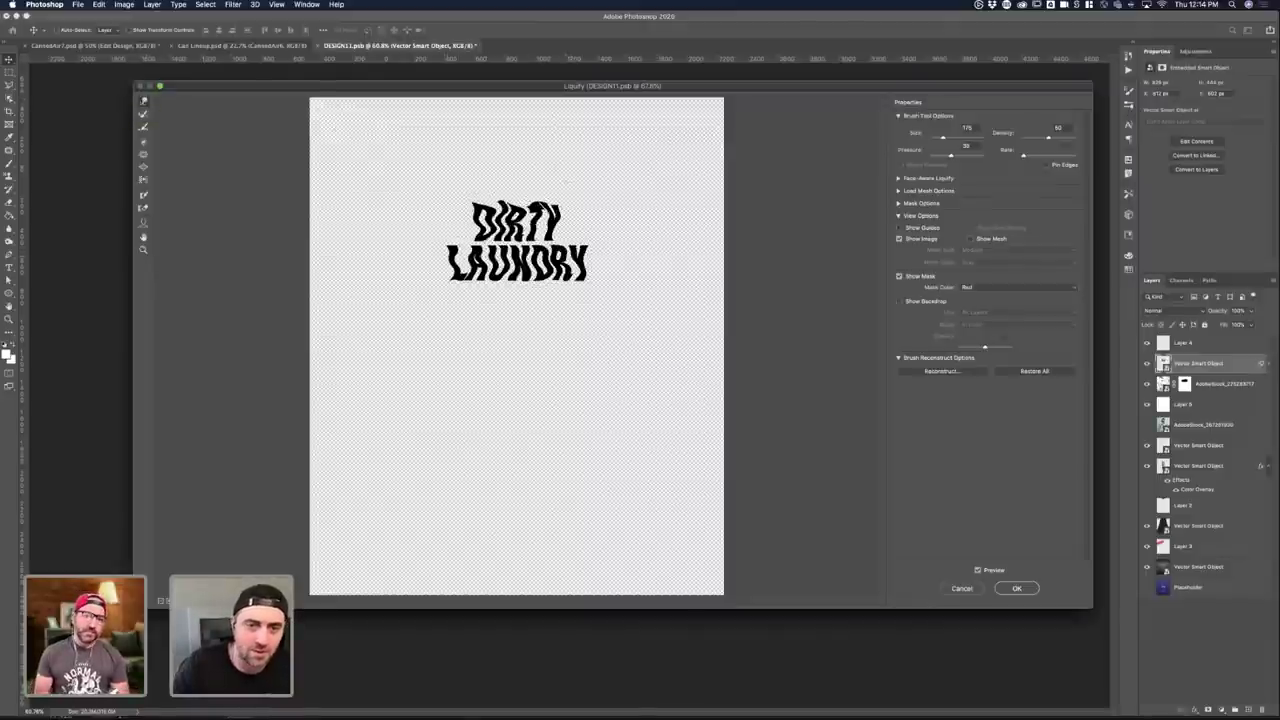
pyautogui.press('super+z')
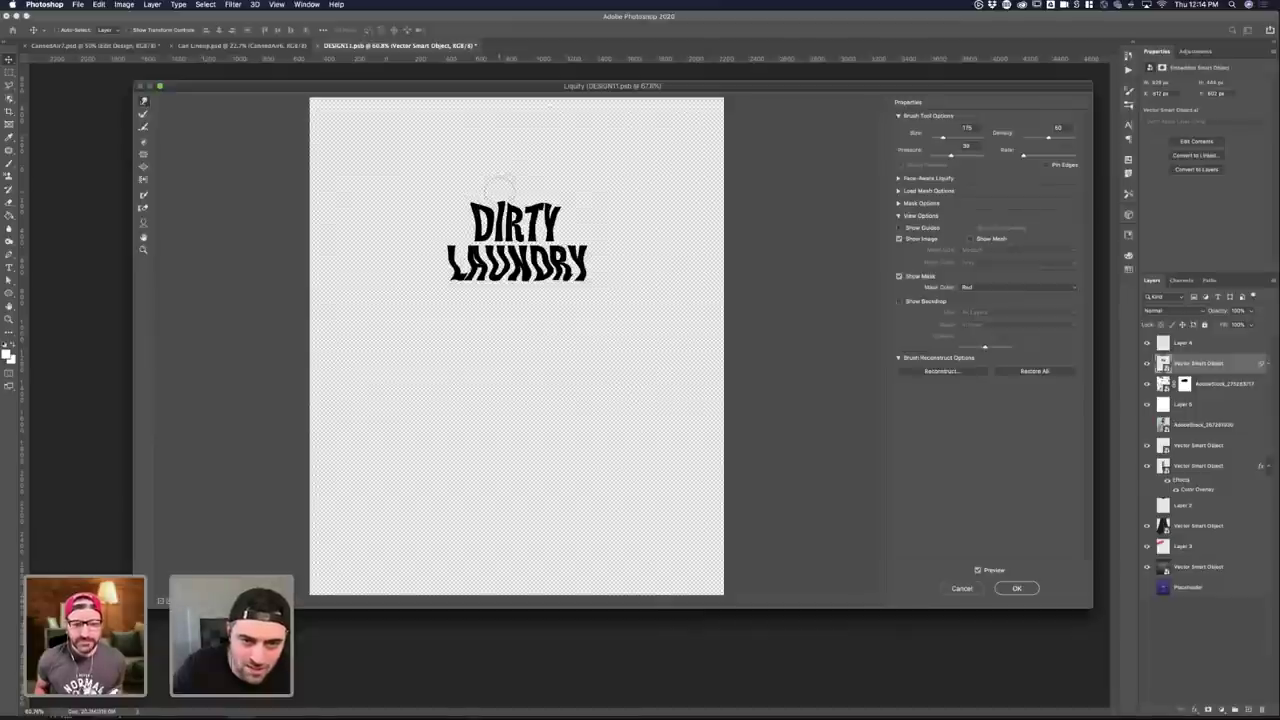
pyautogui.click(1017, 588)
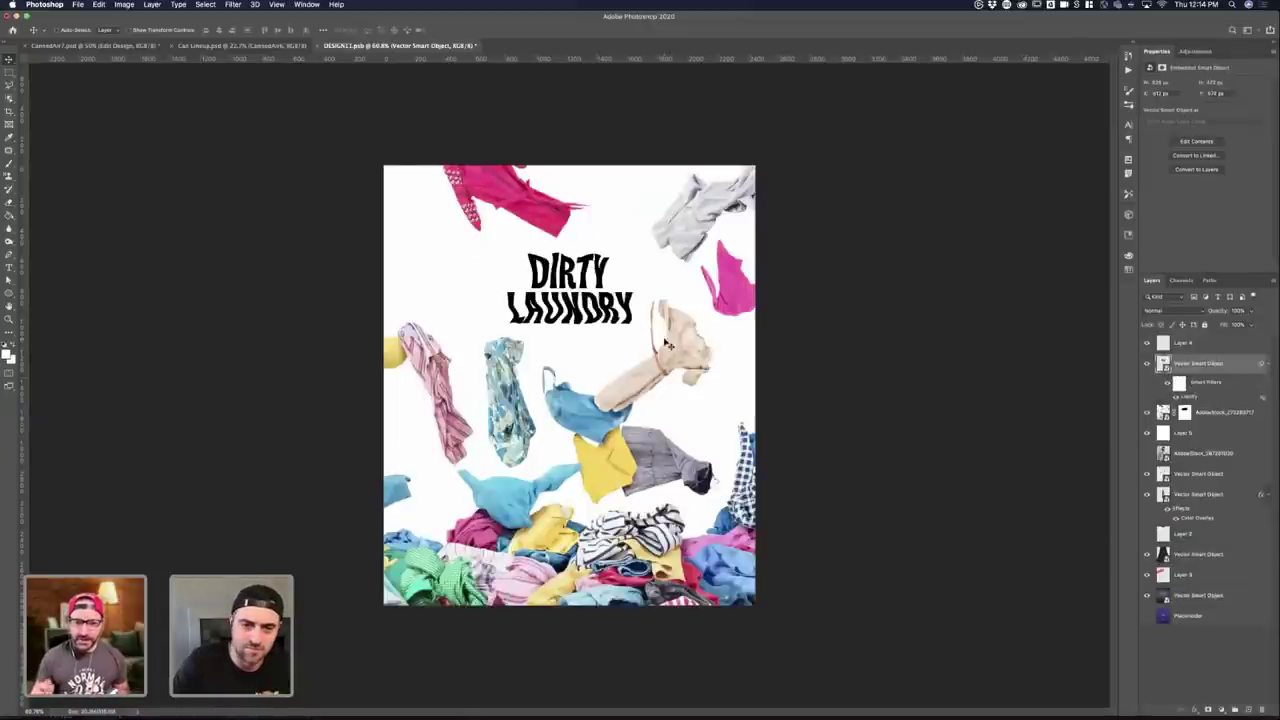
# - Undo and restore the last change to the title to compare the two states
pyautogui.moveTo(668, 344); pyautogui.dragTo(665, 345)
pyautogui.press('super+z')
pyautogui.press('super+shift+z')
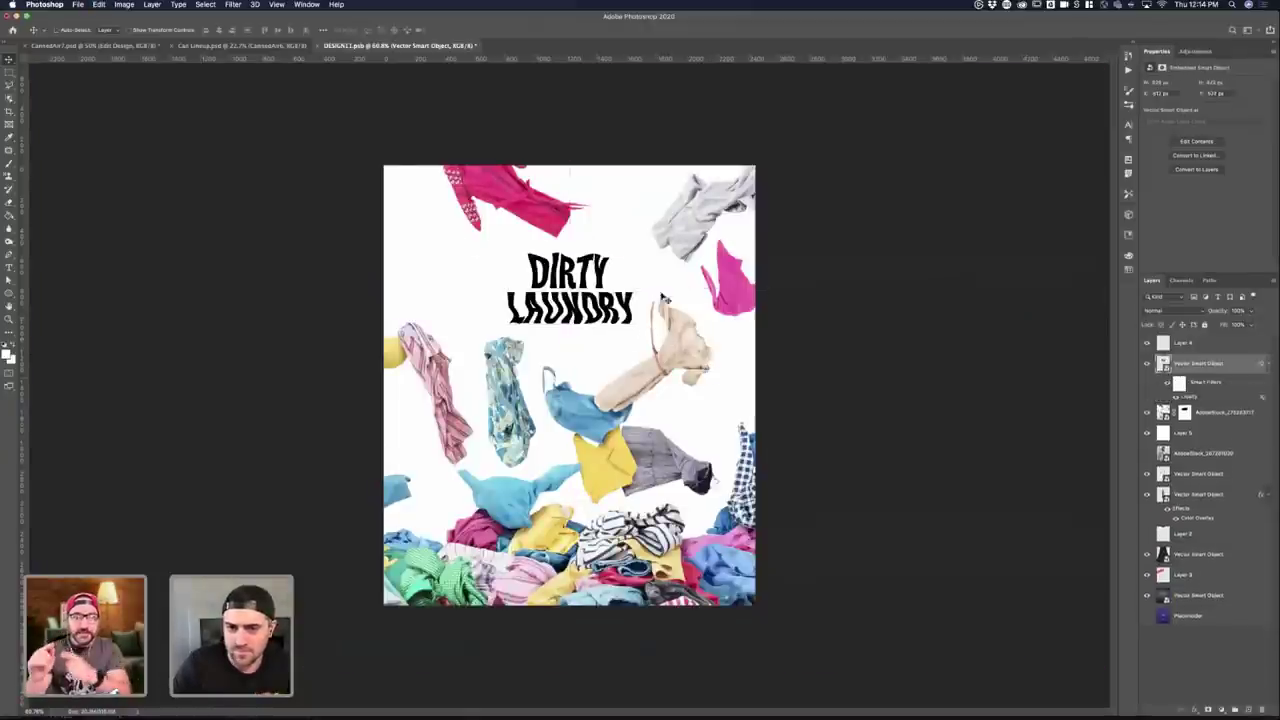
# - Add a Color Overlay effect to the DIRTY LAUNDRY title layer and try a dark grey for it
pyautogui.doubleClick(1238, 372)
pyautogui.click(737, 287)
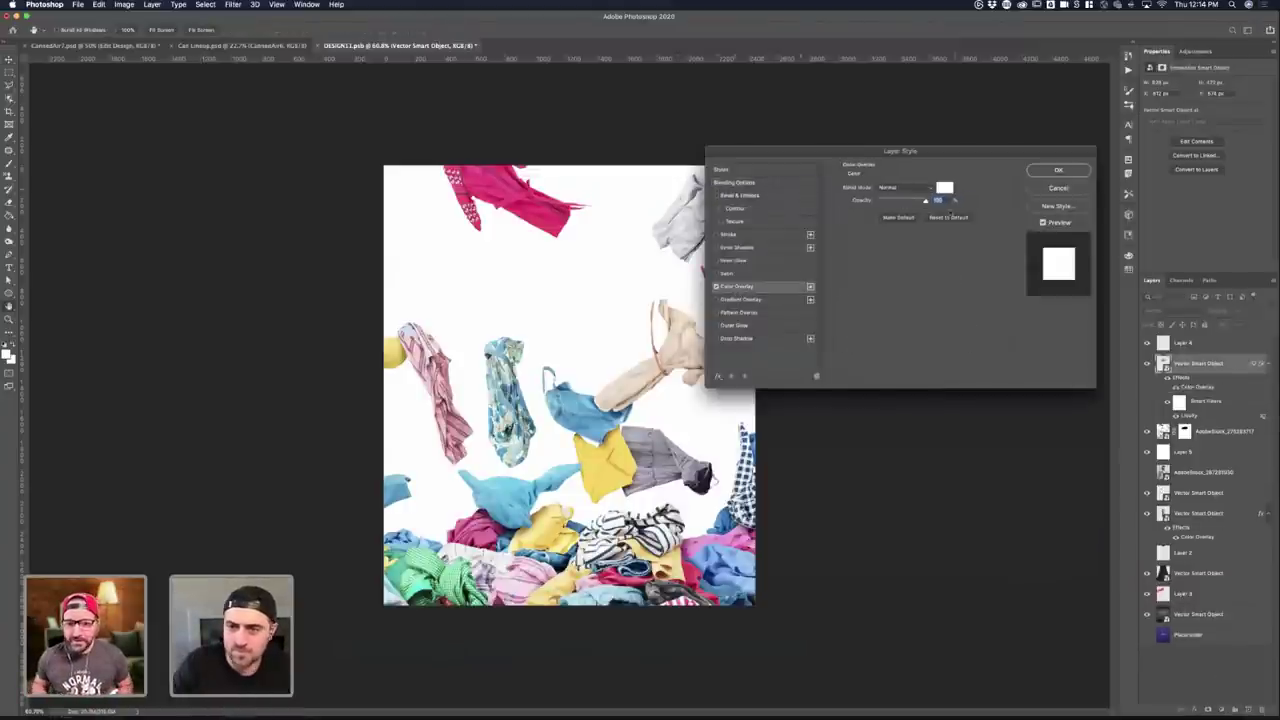
pyautogui.click(948, 188)
pyautogui.moveTo(904, 468); pyautogui.dragTo(765, 519)
pyautogui.click(1034, 452)
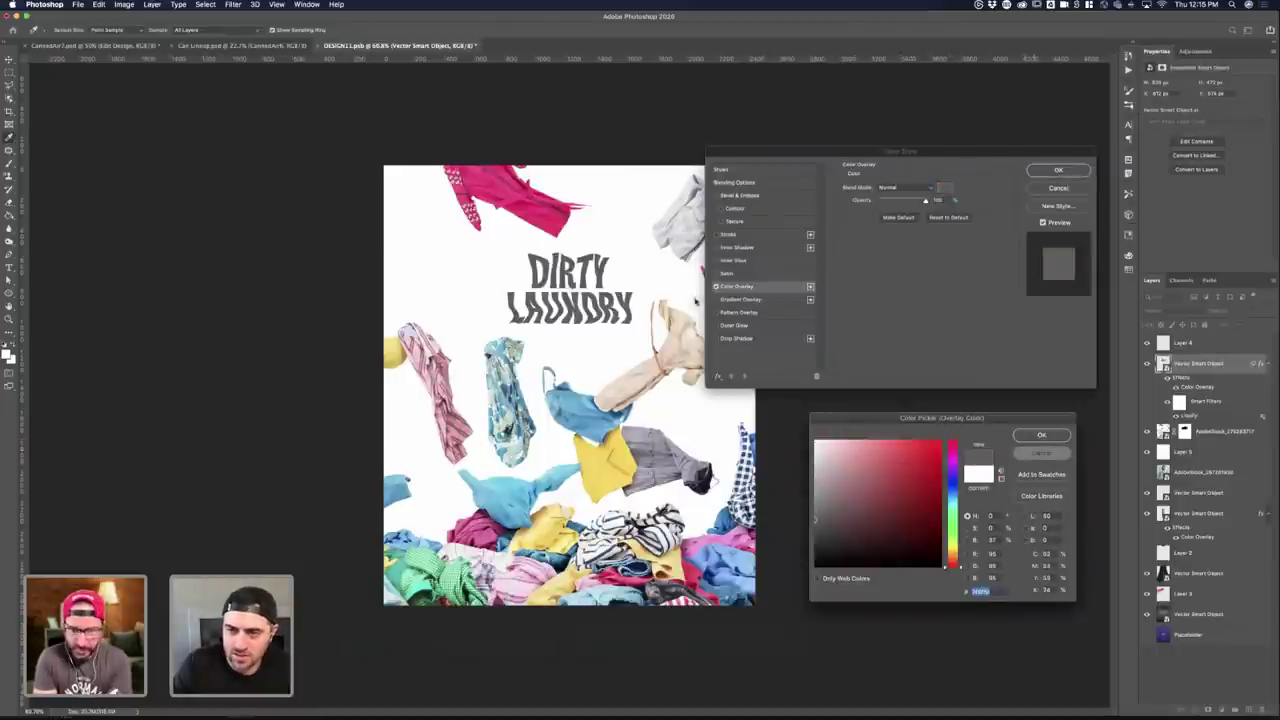
# - Set the title's Color Overlay to a light lime green and apply the layer style
pyautogui.click(944, 188)
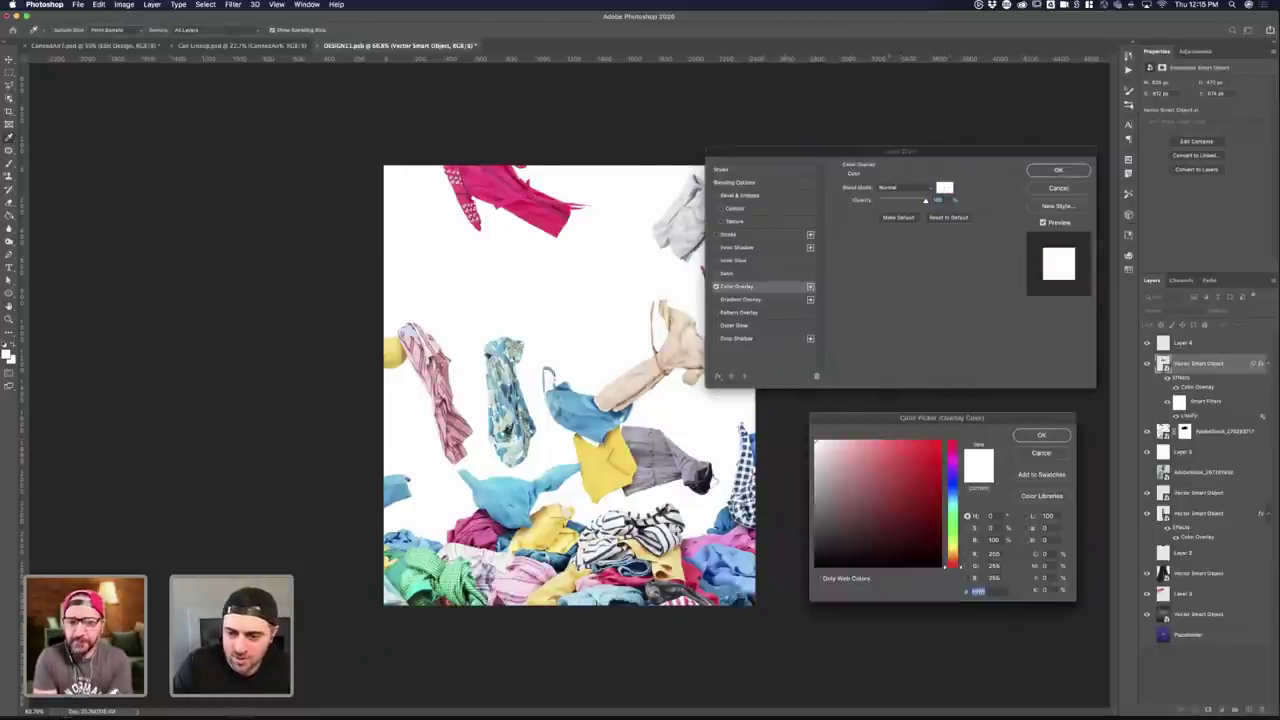
pyautogui.click(956, 526)
pyautogui.click(892, 442)
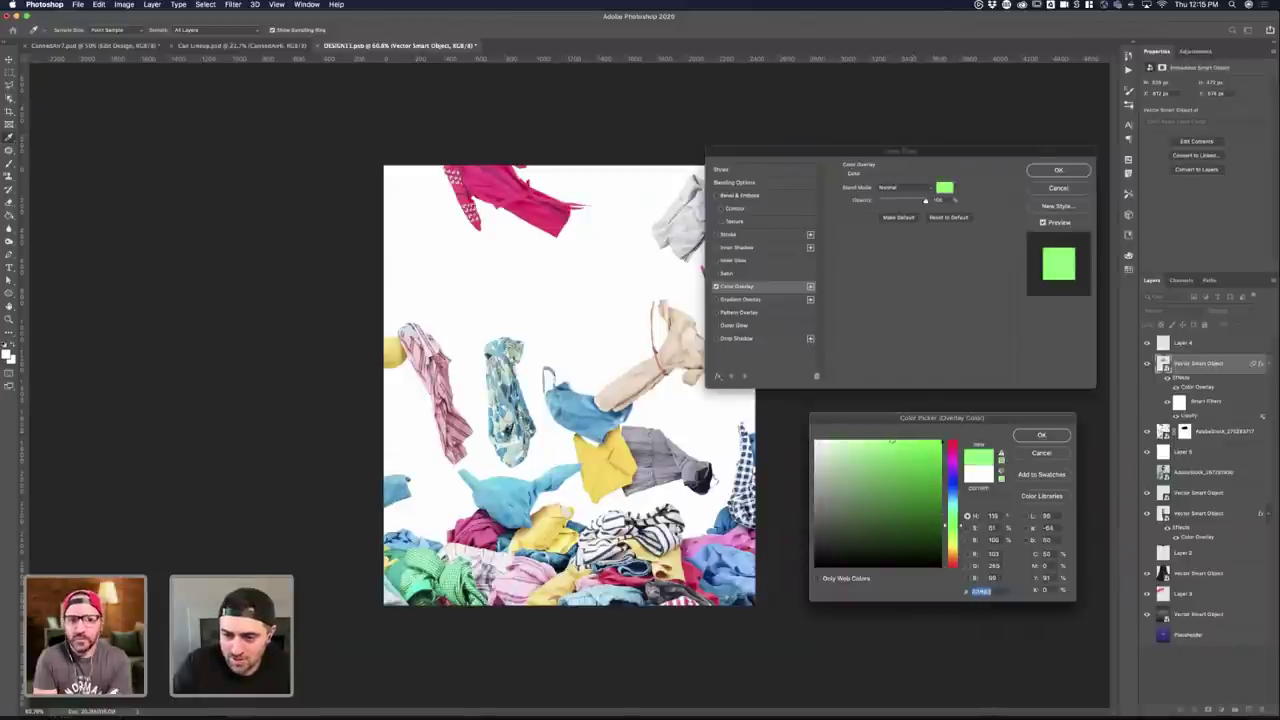
pyautogui.moveTo(894, 443); pyautogui.dragTo(898, 444)
pyautogui.moveTo(961, 527); pyautogui.dragTo(958, 536)
pyautogui.moveTo(895, 450)
pyautogui.mouseDown()
pyautogui.moveTo(890, 440)
pyautogui.moveTo(882, 451)
pyautogui.mouseUp()
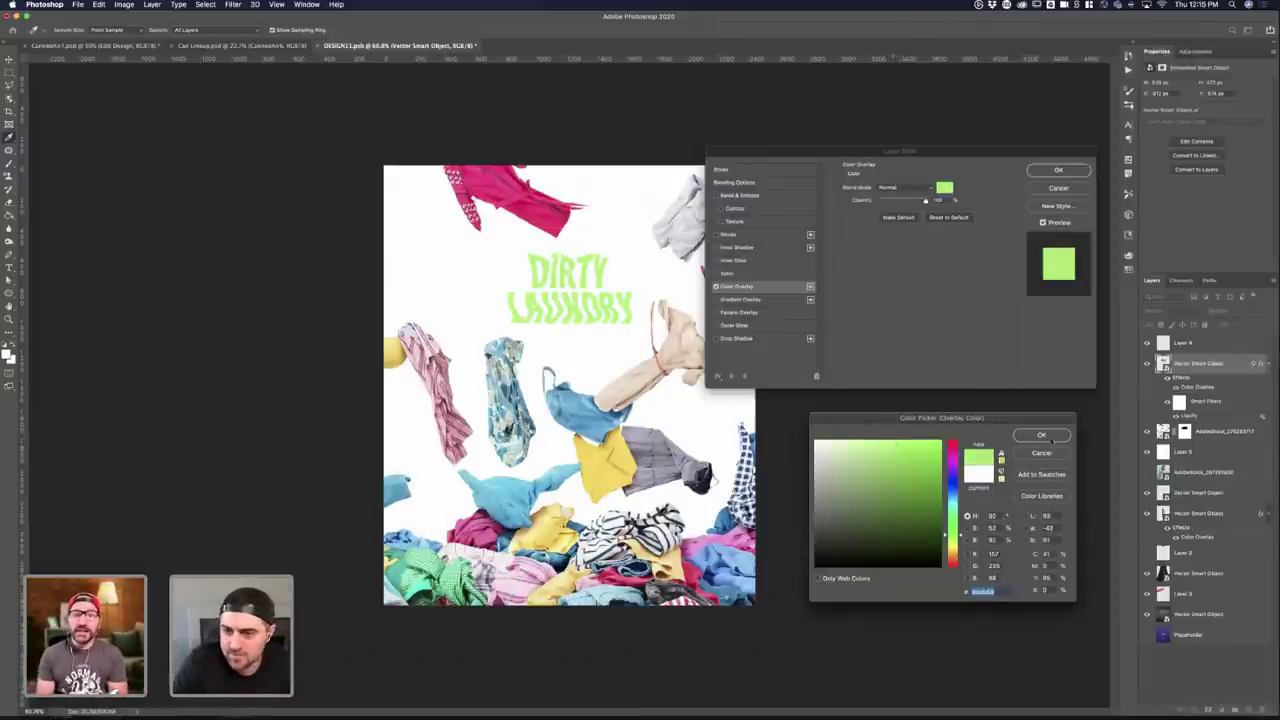
pyautogui.click(1051, 440)
pyautogui.click(1058, 170)
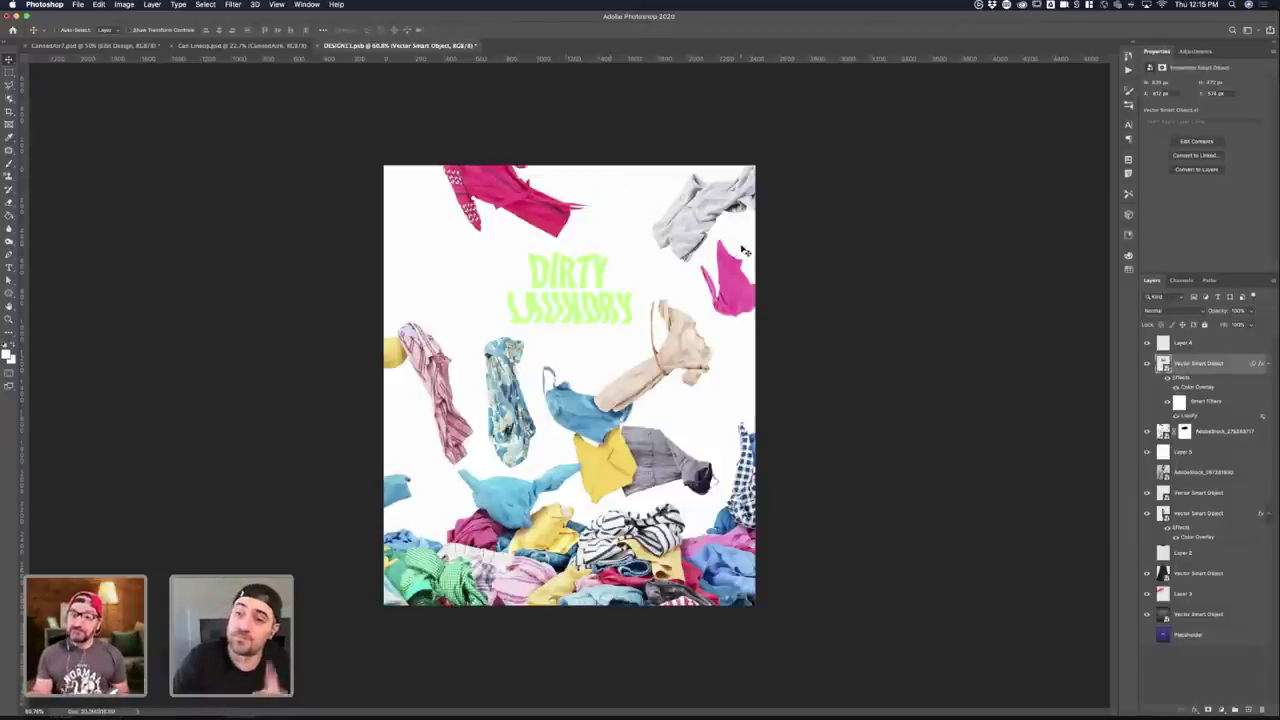
# - Sample the title's light green as the foreground color and create a new layer directly above the masked AdobeStock clothing layer
pyautogui.press('i')
pyautogui.click(627, 306)
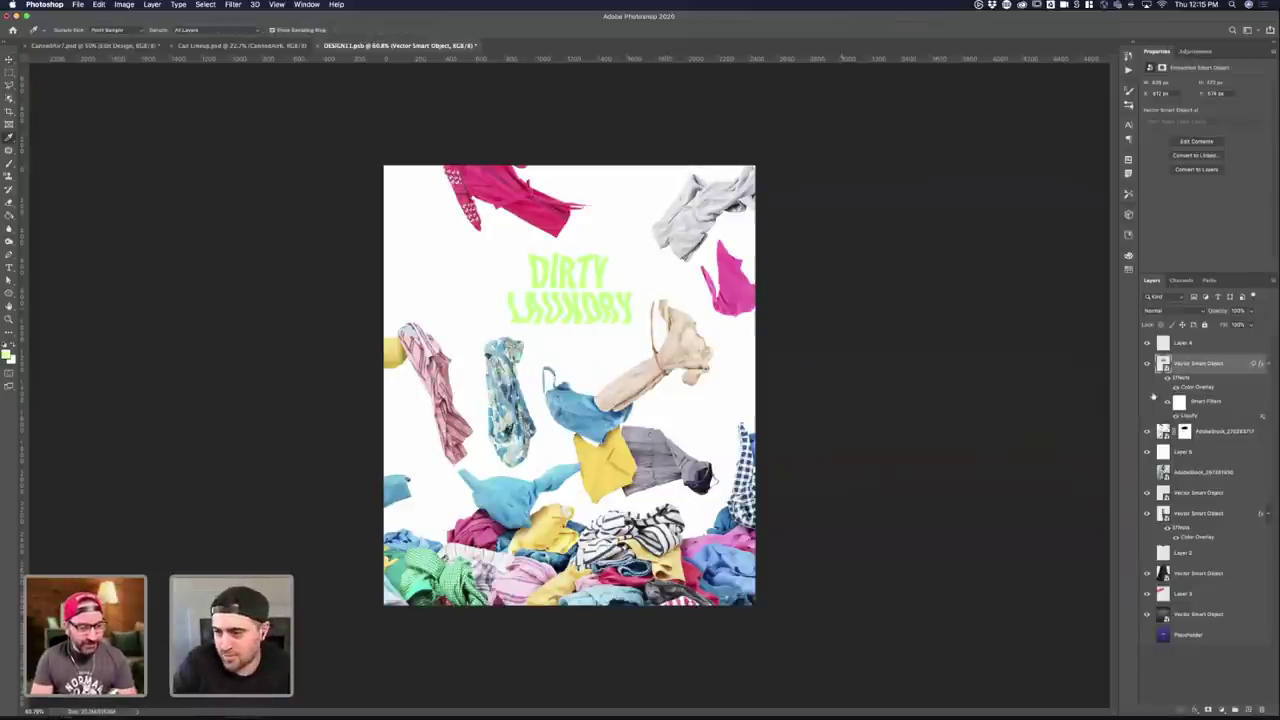
pyautogui.click(1147, 432)
pyautogui.click(1147, 432)
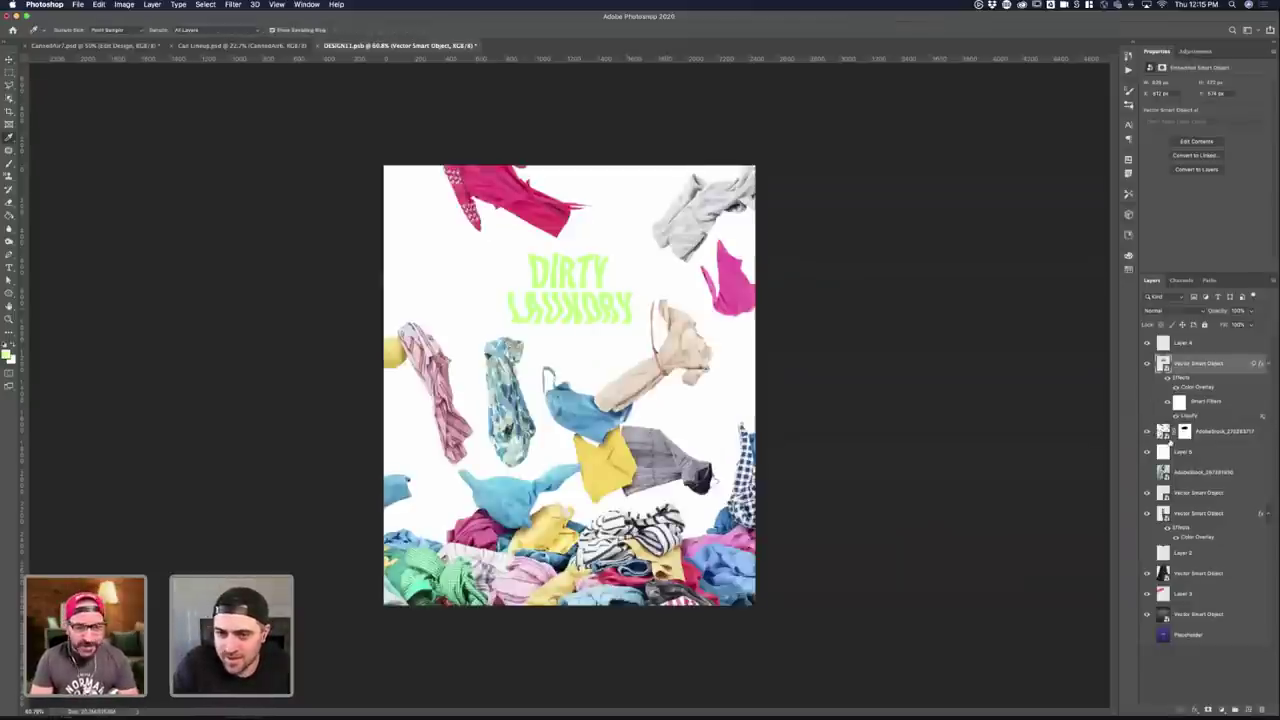
pyautogui.click(1163, 431)
pyautogui.click(1248, 709)
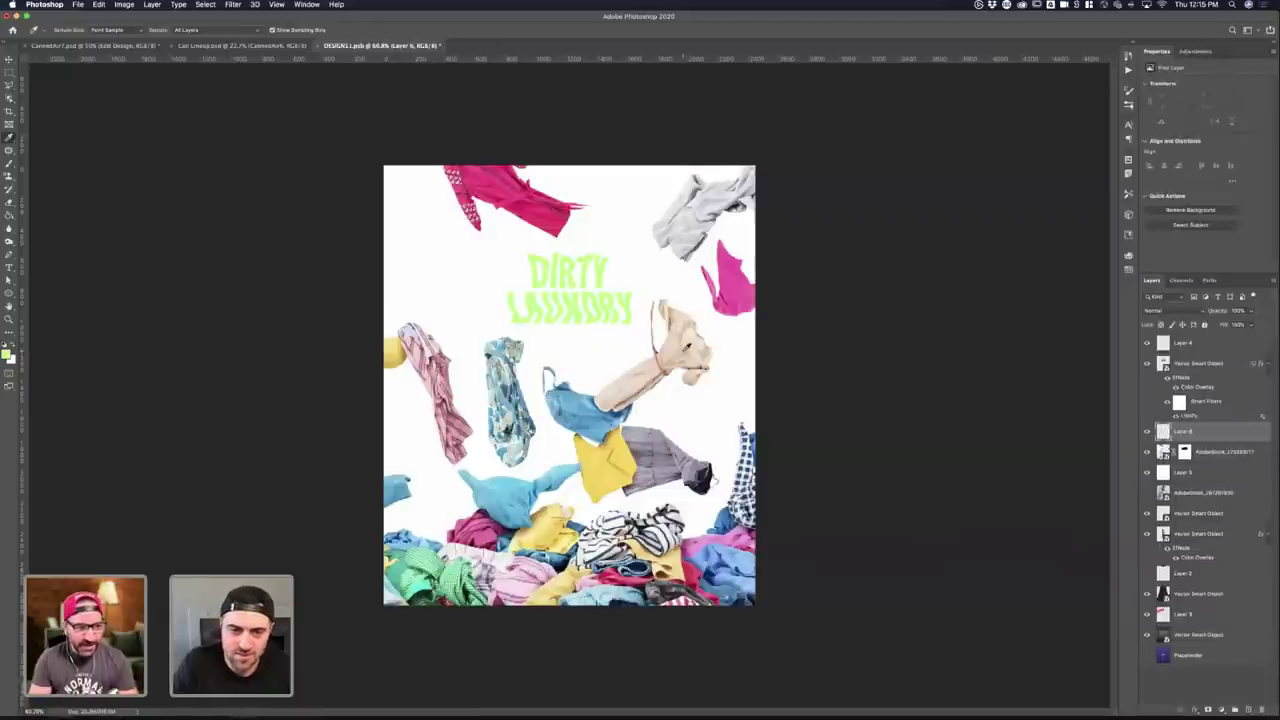
pyautogui.press('super+0')
pyautogui.press('b')
pyautogui.press('b')
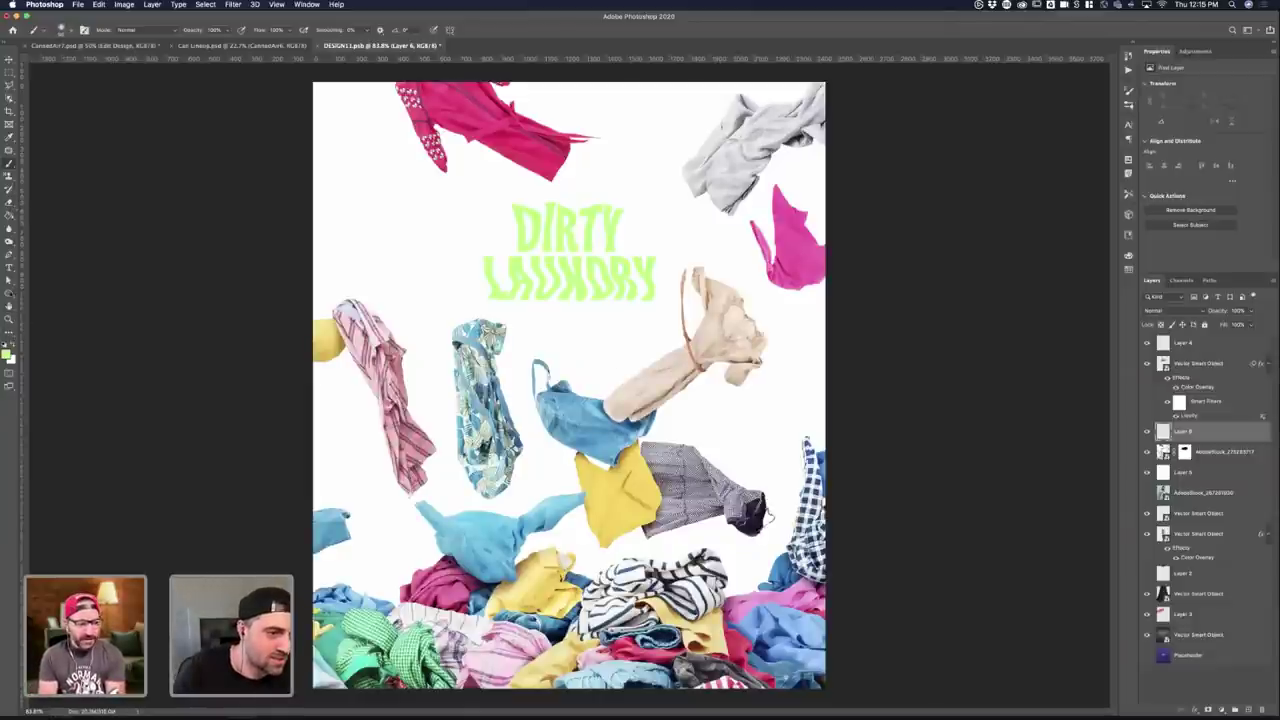
pyautogui.click(9, 216)
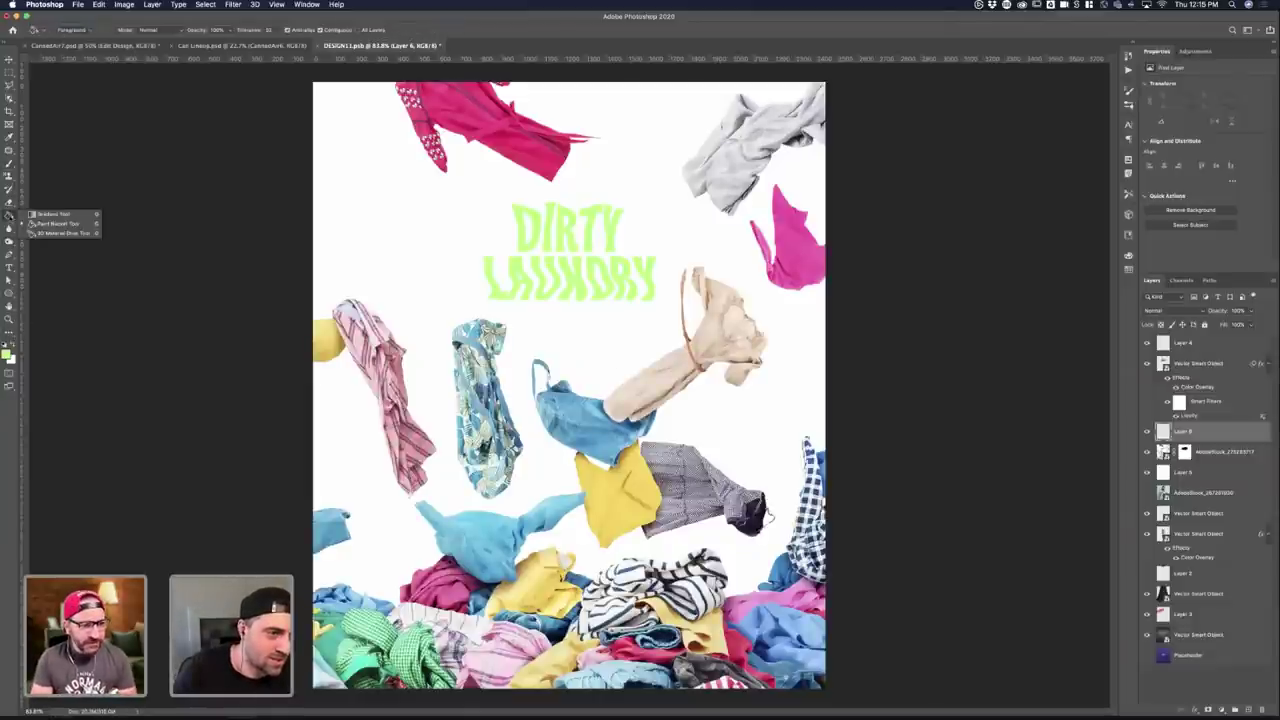
pyautogui.click(9, 242)
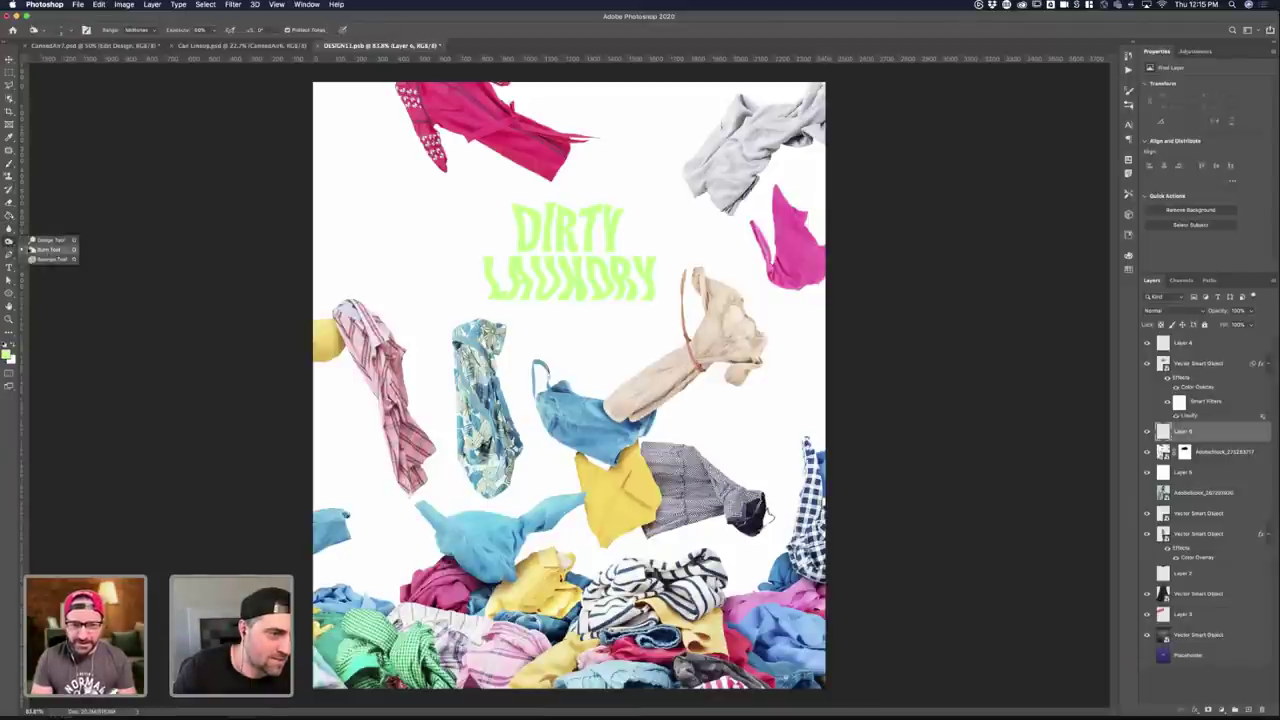
pyautogui.click(33, 250)
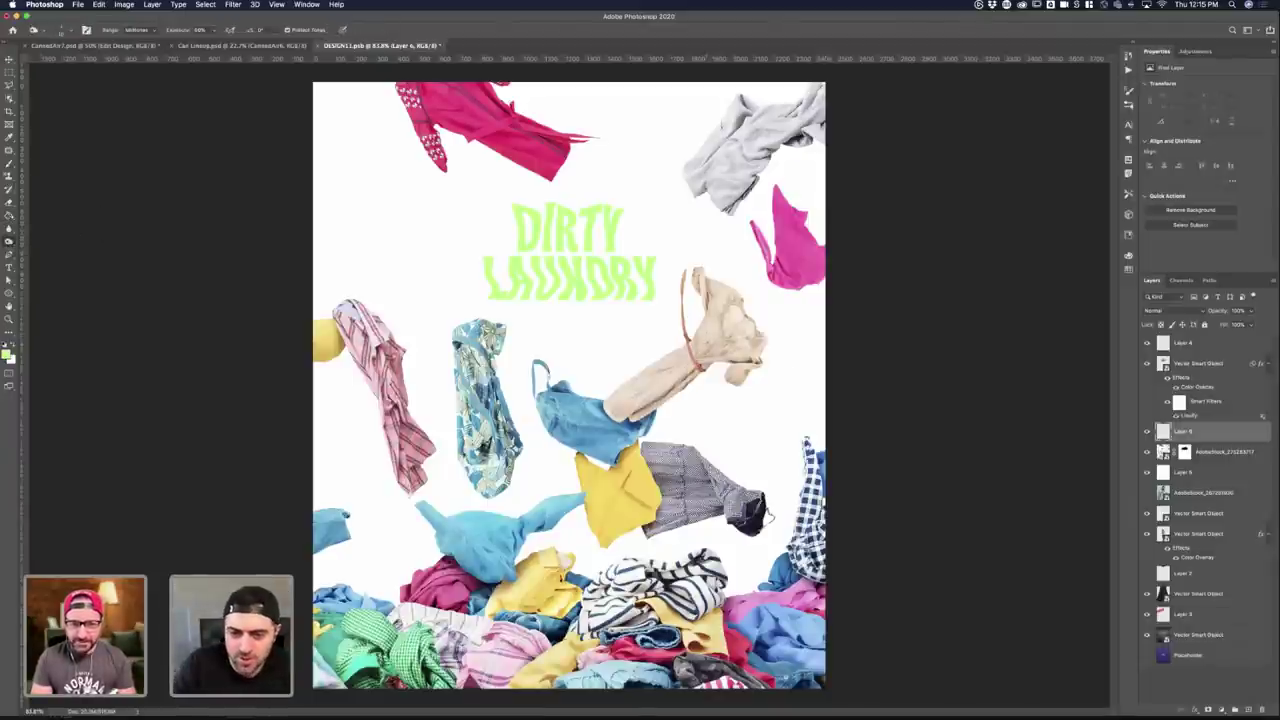
pyautogui.press('3')
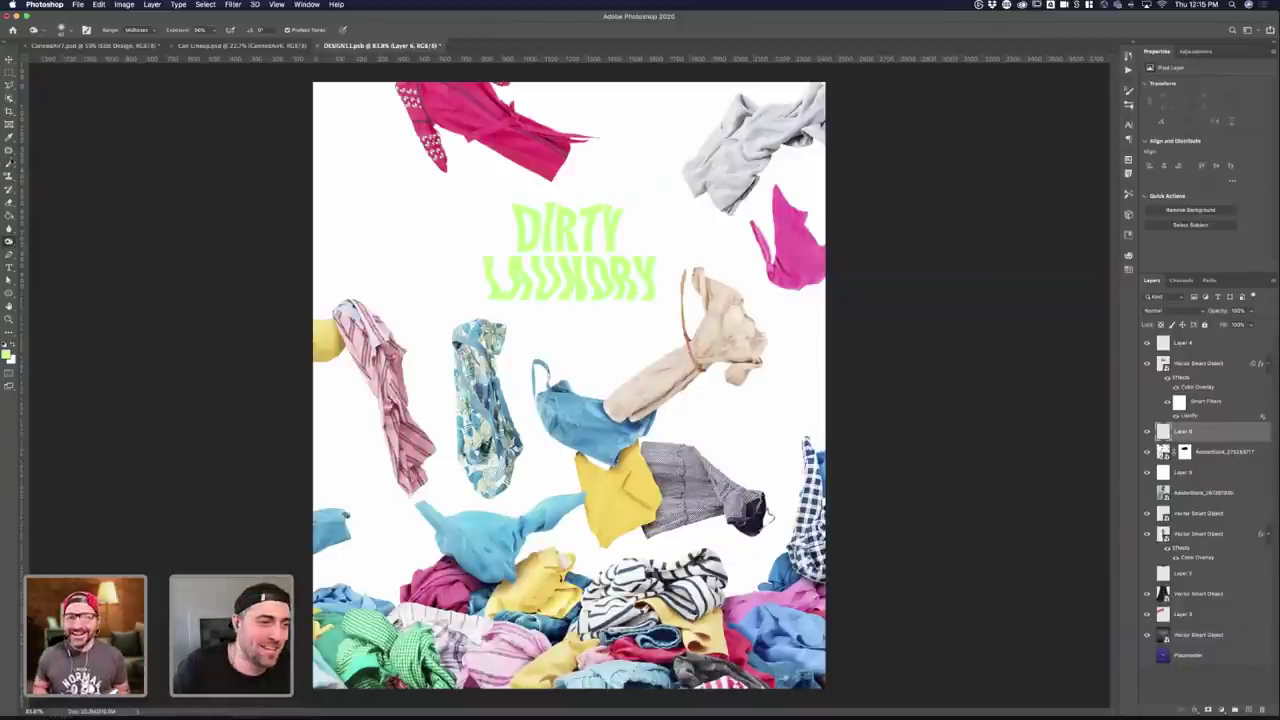
# - Paint light green brush strokes across the beige garment on the new layer
pyautogui.click(10, 163)
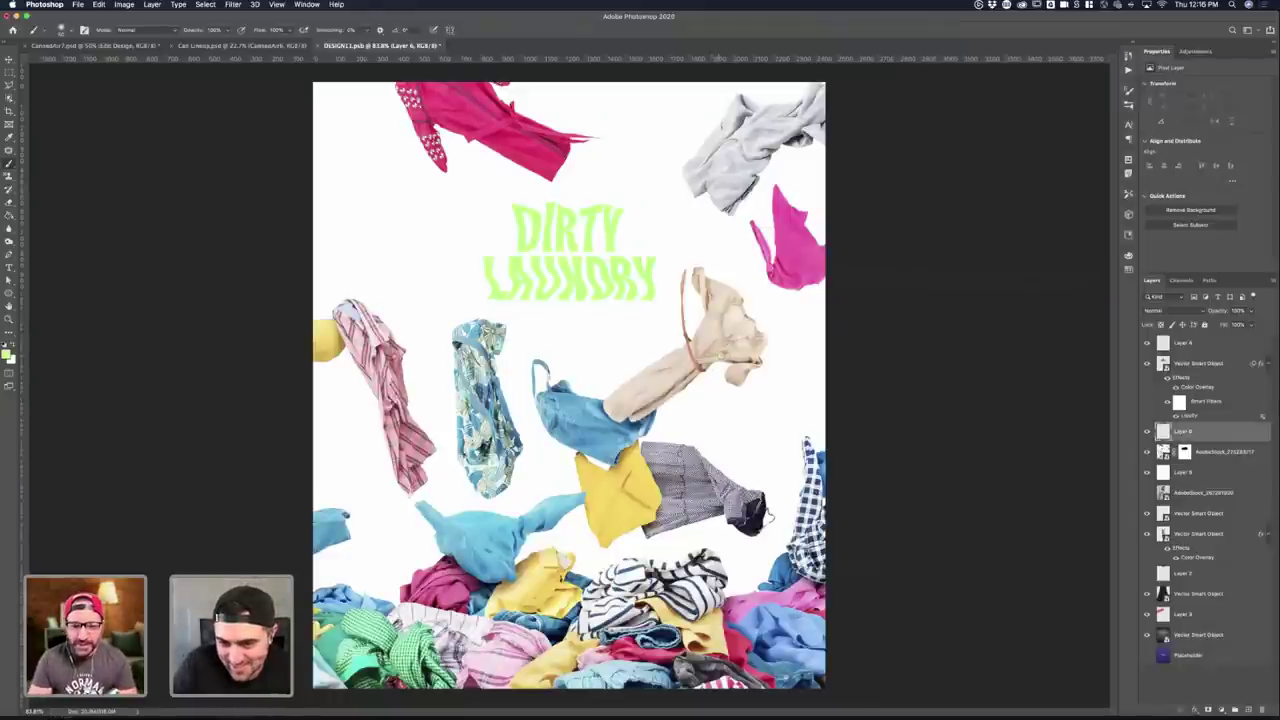
pyautogui.moveTo(718, 356)
pyautogui.mouseDown()
pyautogui.moveTo(752, 363)
pyautogui.moveTo(742, 360)
pyautogui.mouseUp()
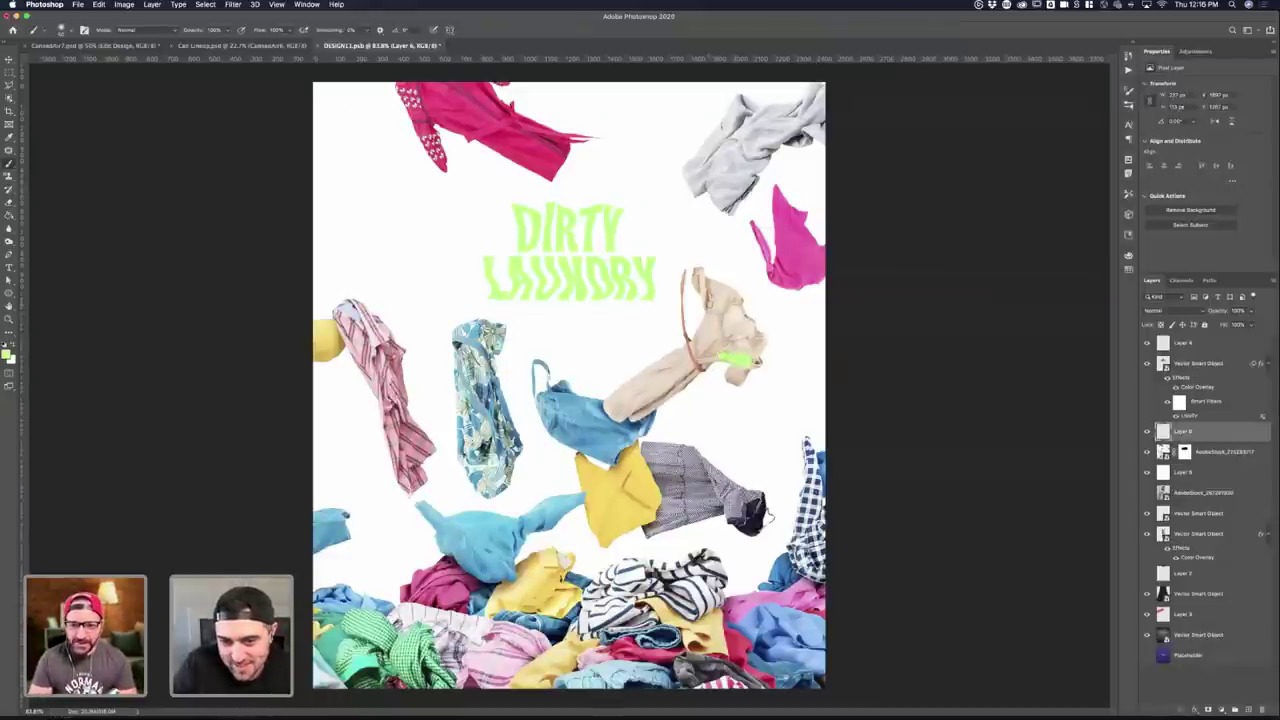
pyautogui.moveTo(704, 296); pyautogui.dragTo(728, 306)
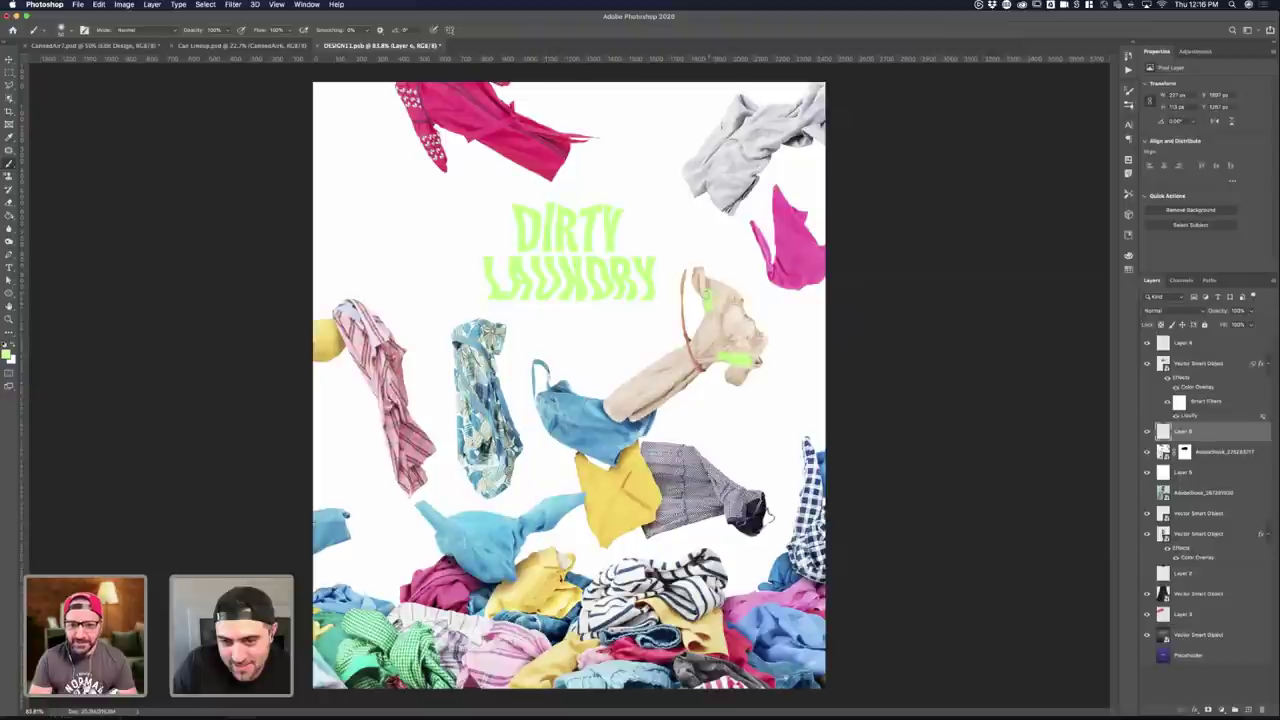
# - Blend the green strokes layer in Soft Light at about 37% opacity and compare the garment with and without it
pyautogui.click(1191, 315)
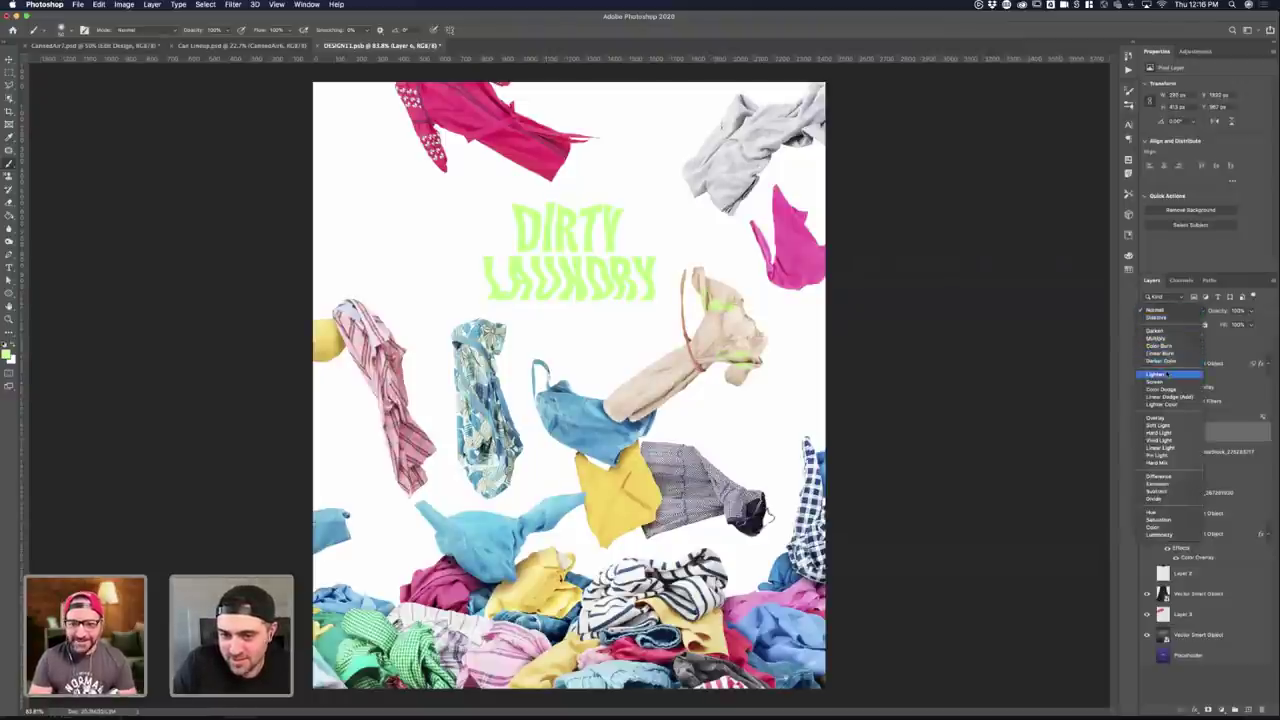
pyautogui.click(1158, 426)
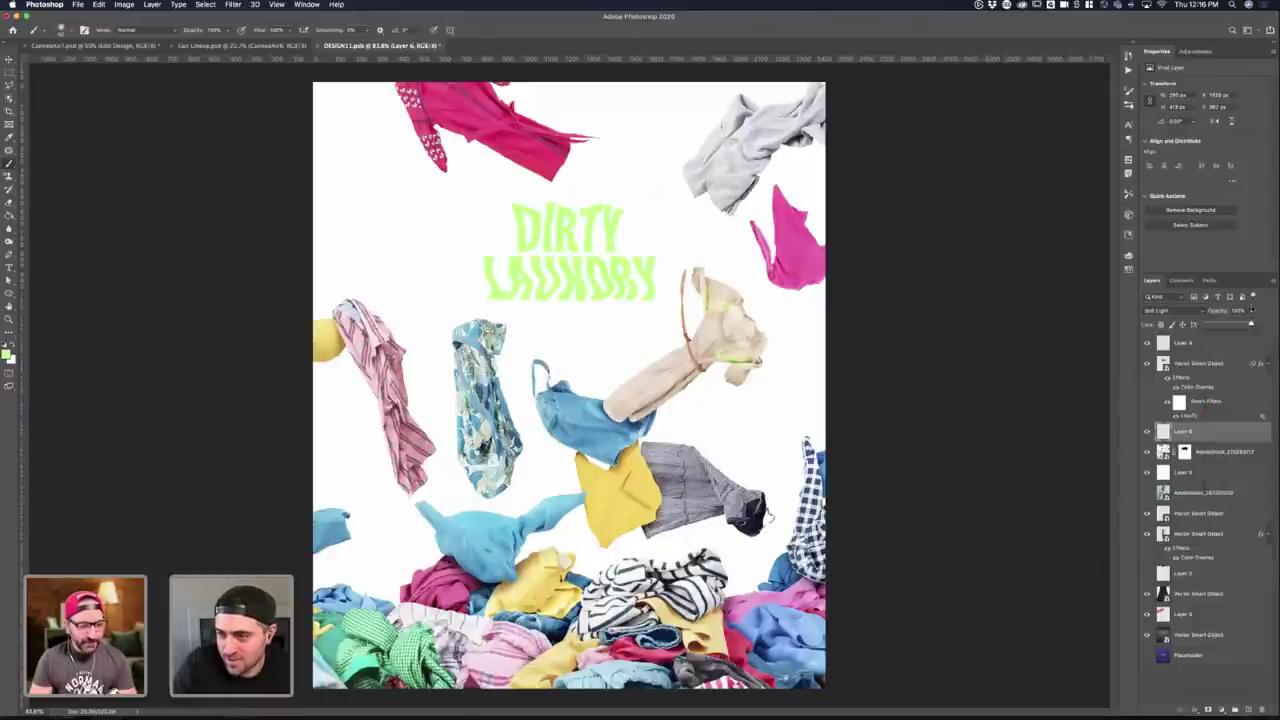
pyautogui.moveTo(1228, 324); pyautogui.dragTo(1222, 324)
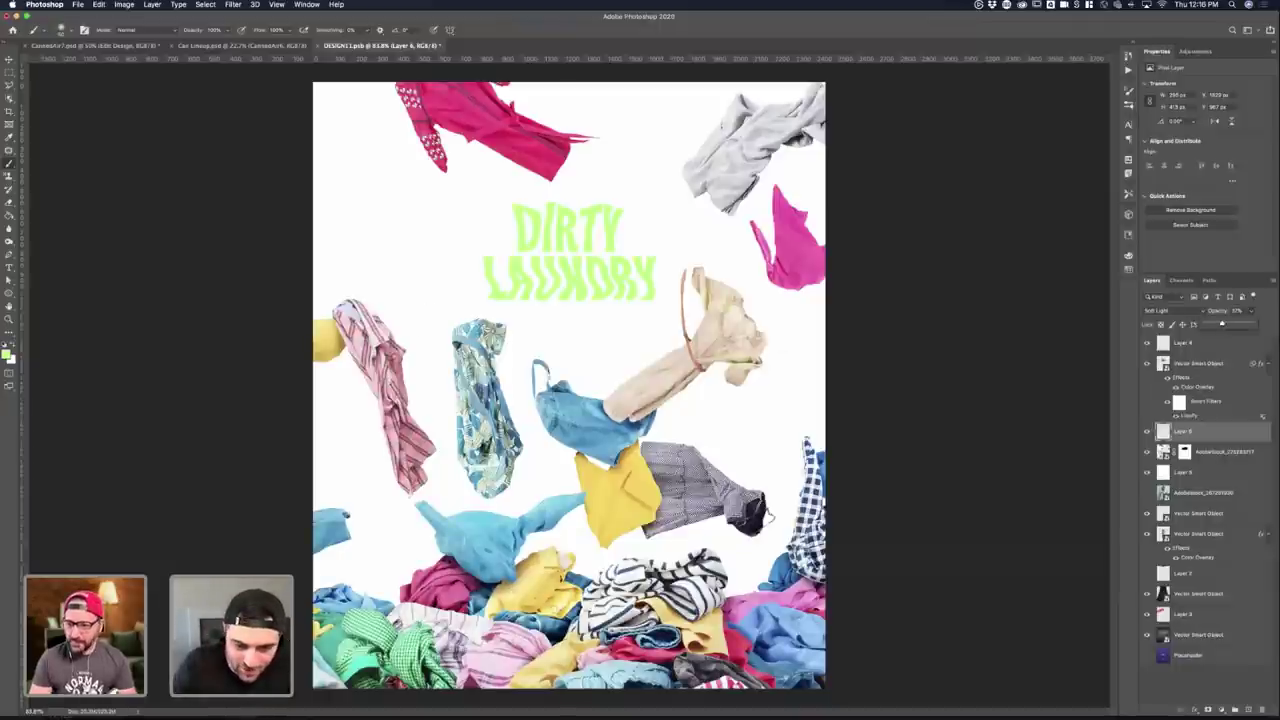
pyautogui.click(1147, 431)
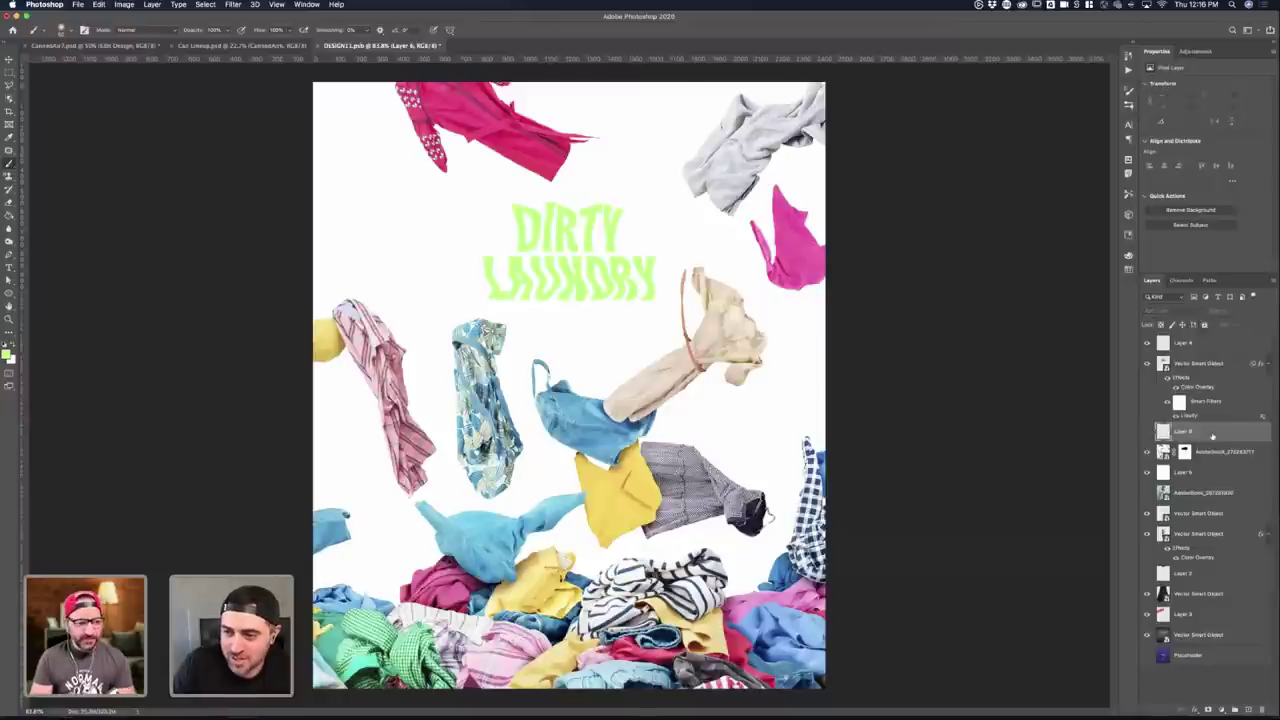
pyautogui.click(1147, 431)
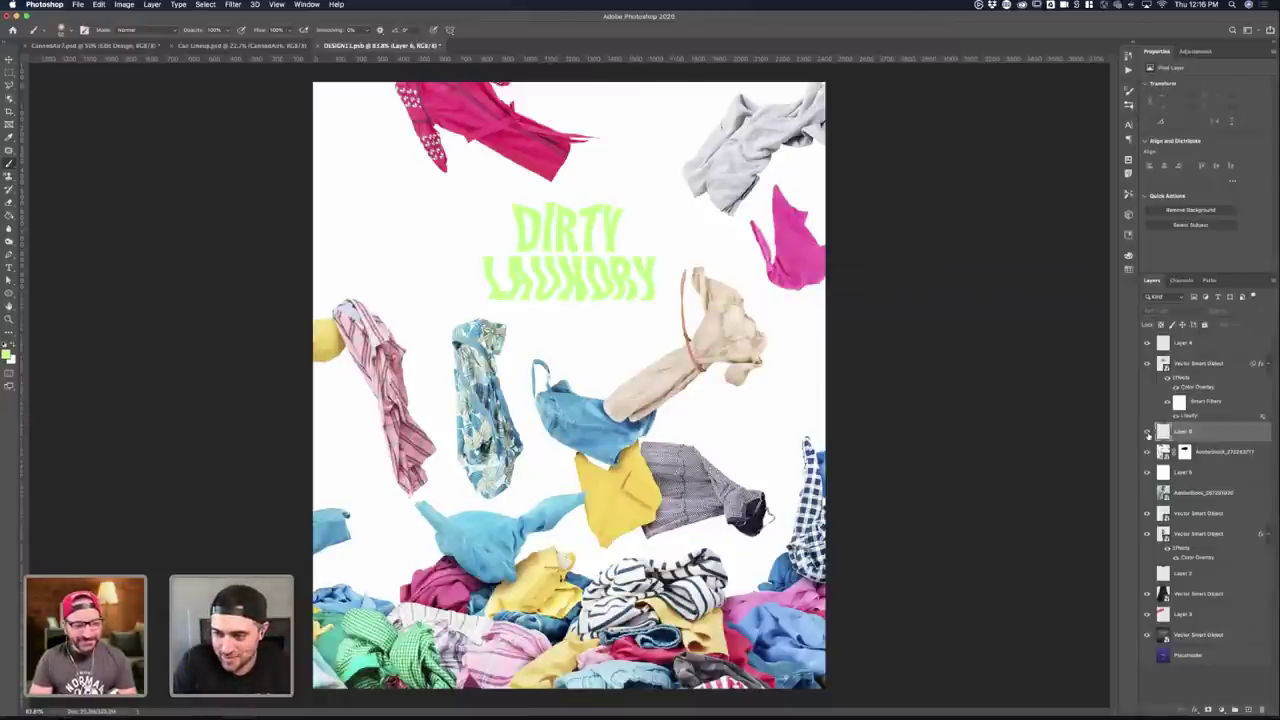
# - Save the label design, check it on the can mockup, and return to the label document
pyautogui.scroll(-3, 643, 311)
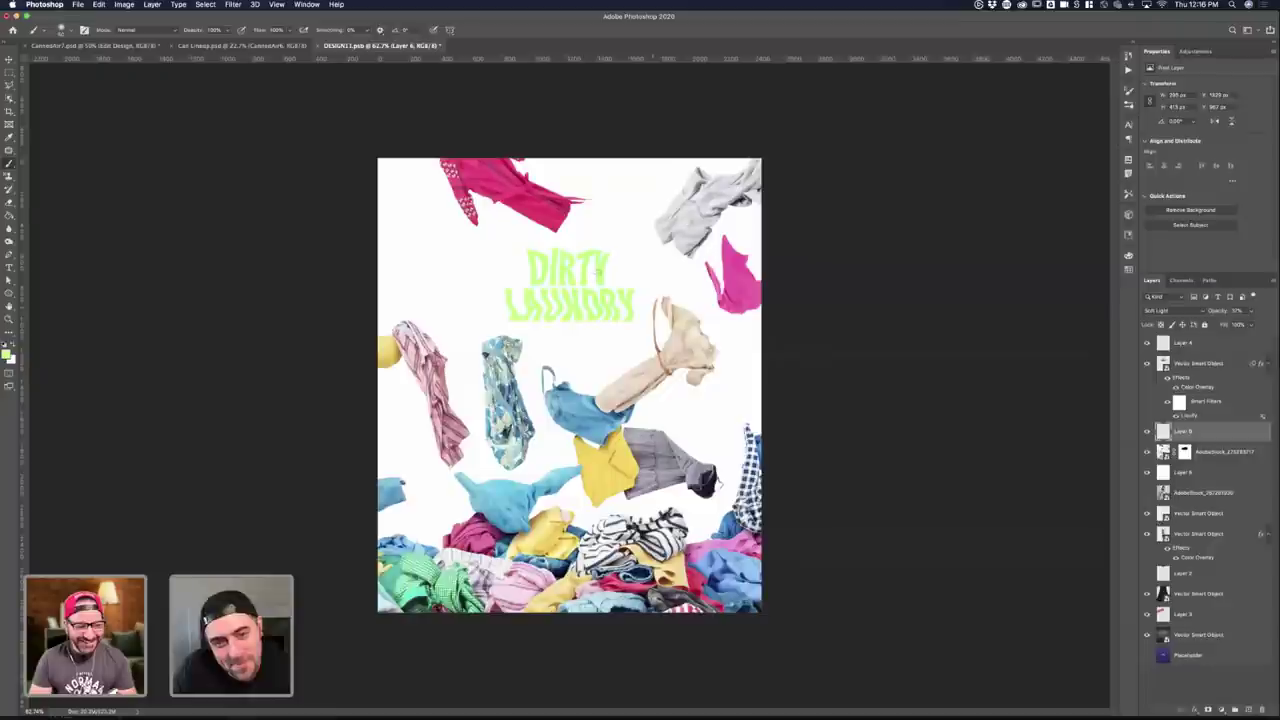
pyautogui.press('v')
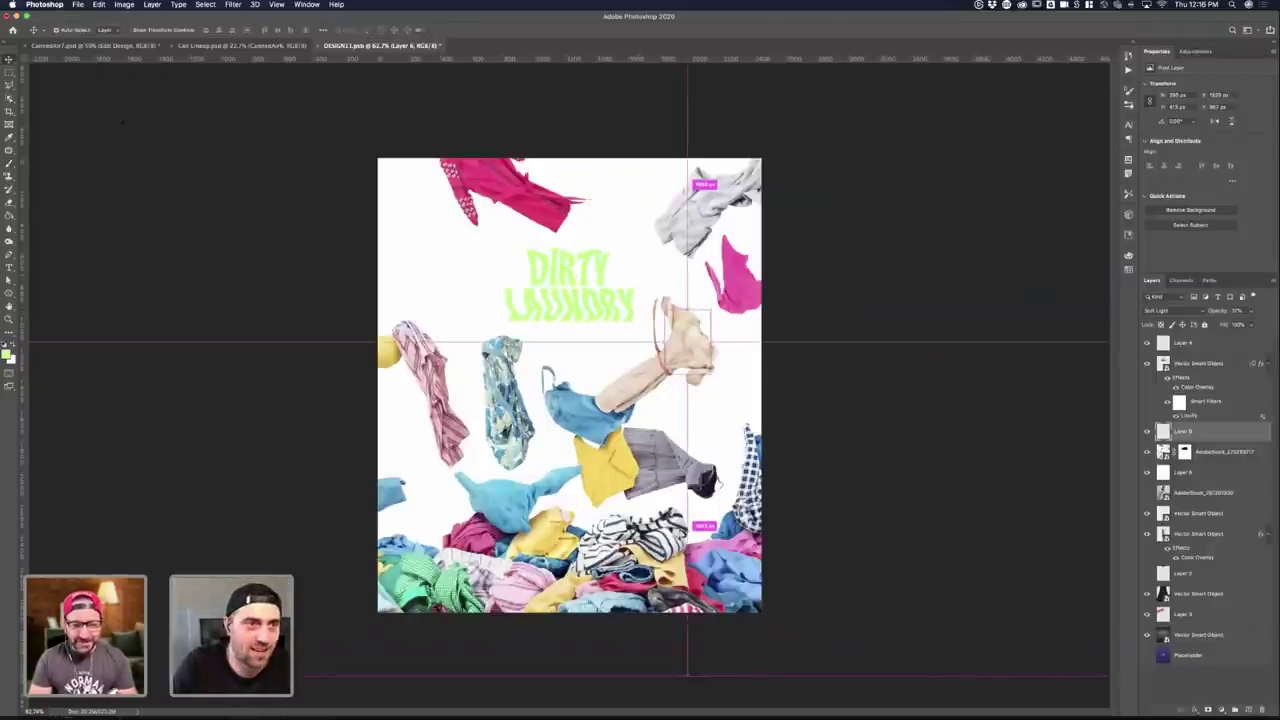
pyautogui.press('super+s')
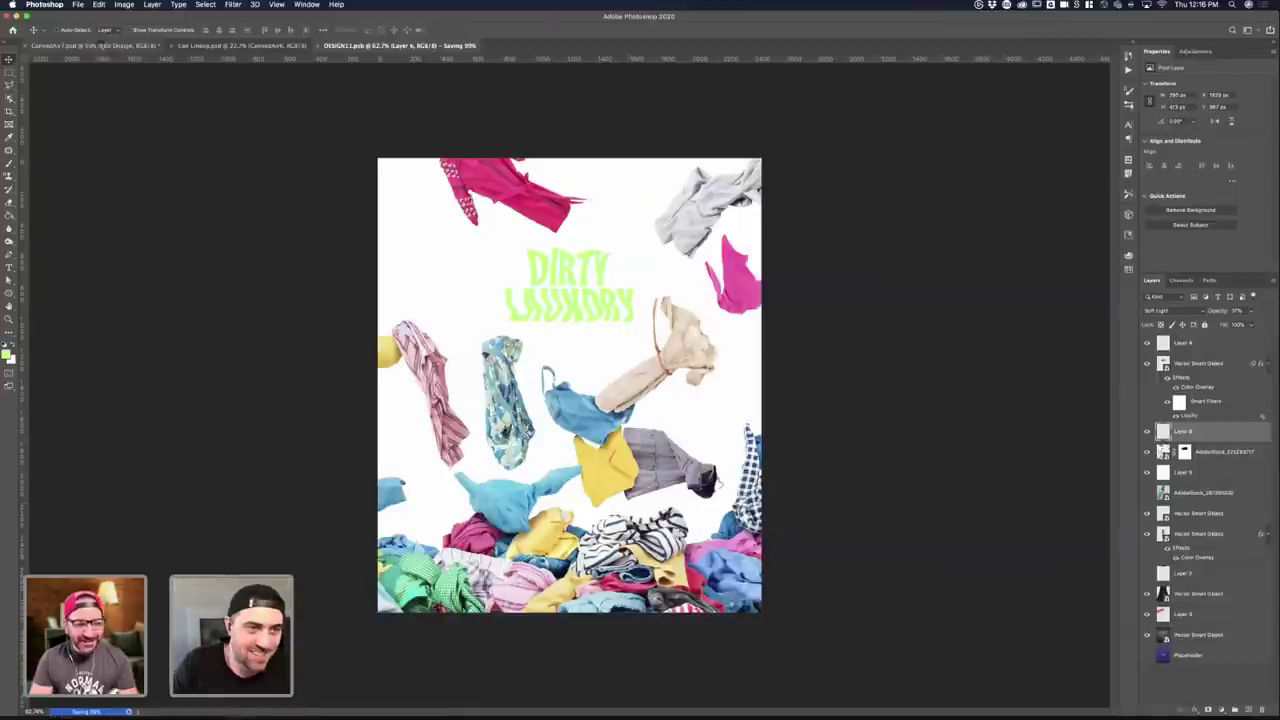
pyautogui.click(101, 46)
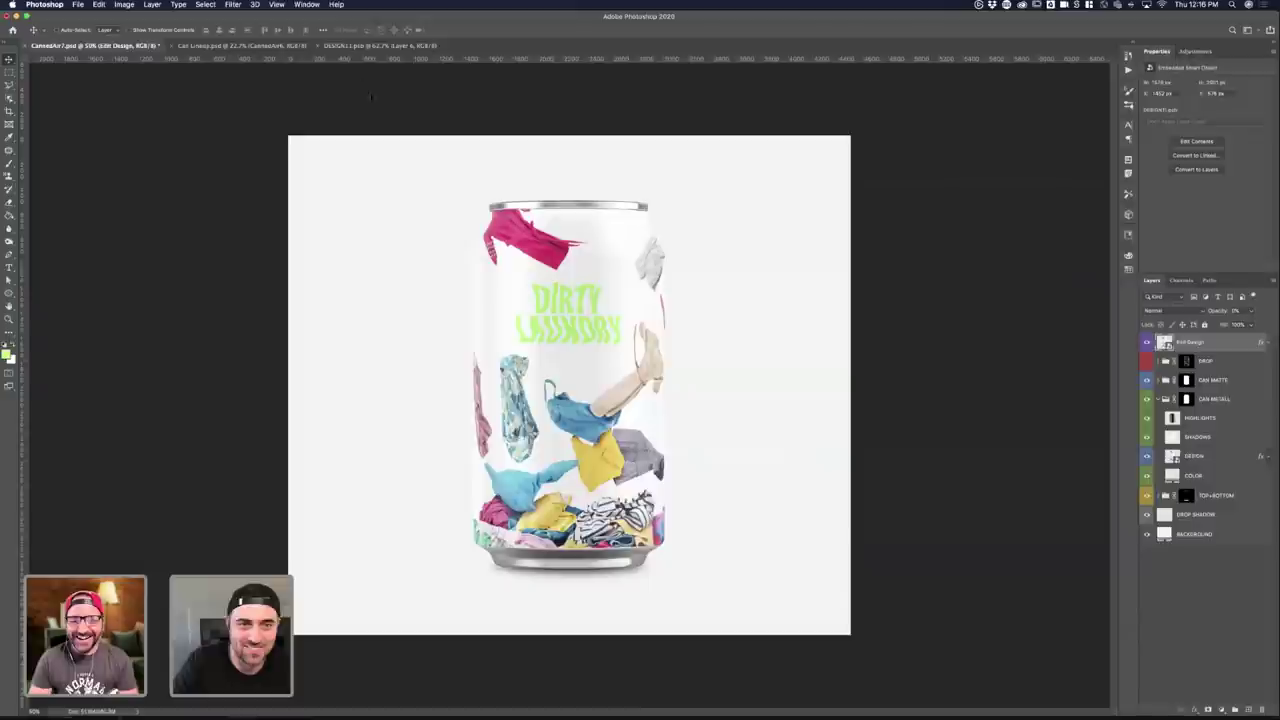
pyautogui.click(377, 47)
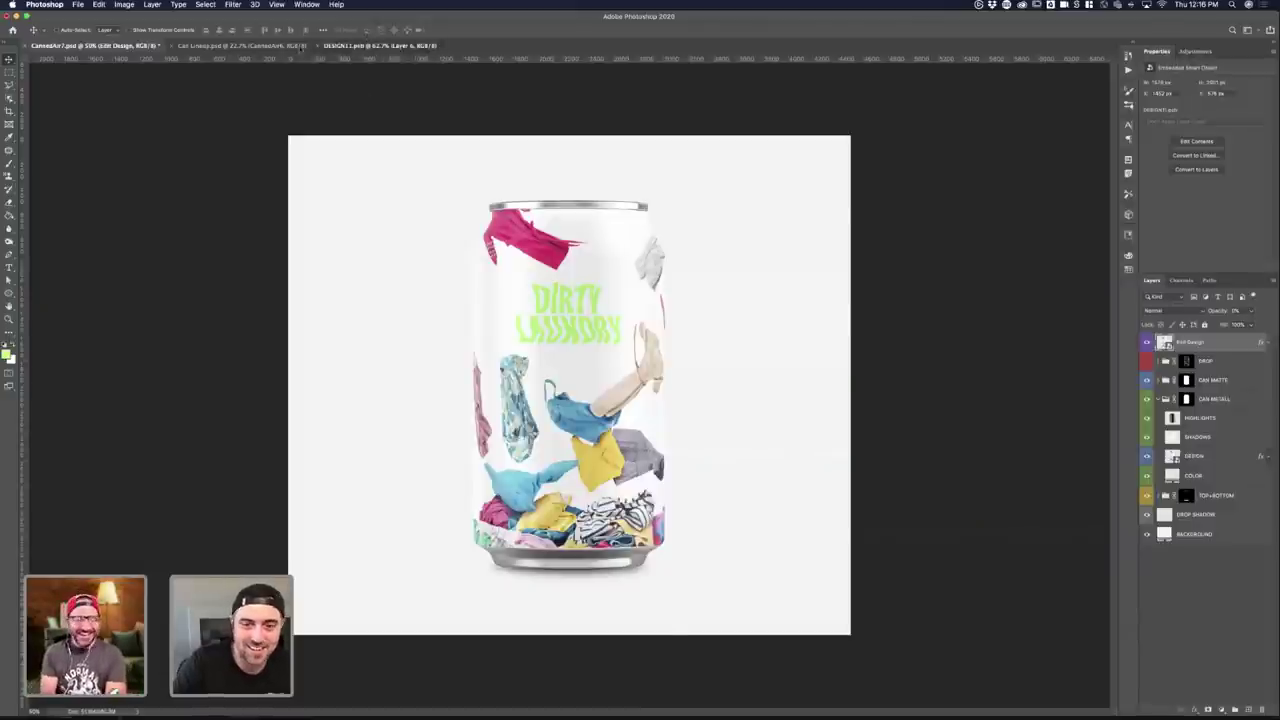
pyautogui.click(234, 46)
pyautogui.click(110, 46)
pyautogui.click(373, 47)
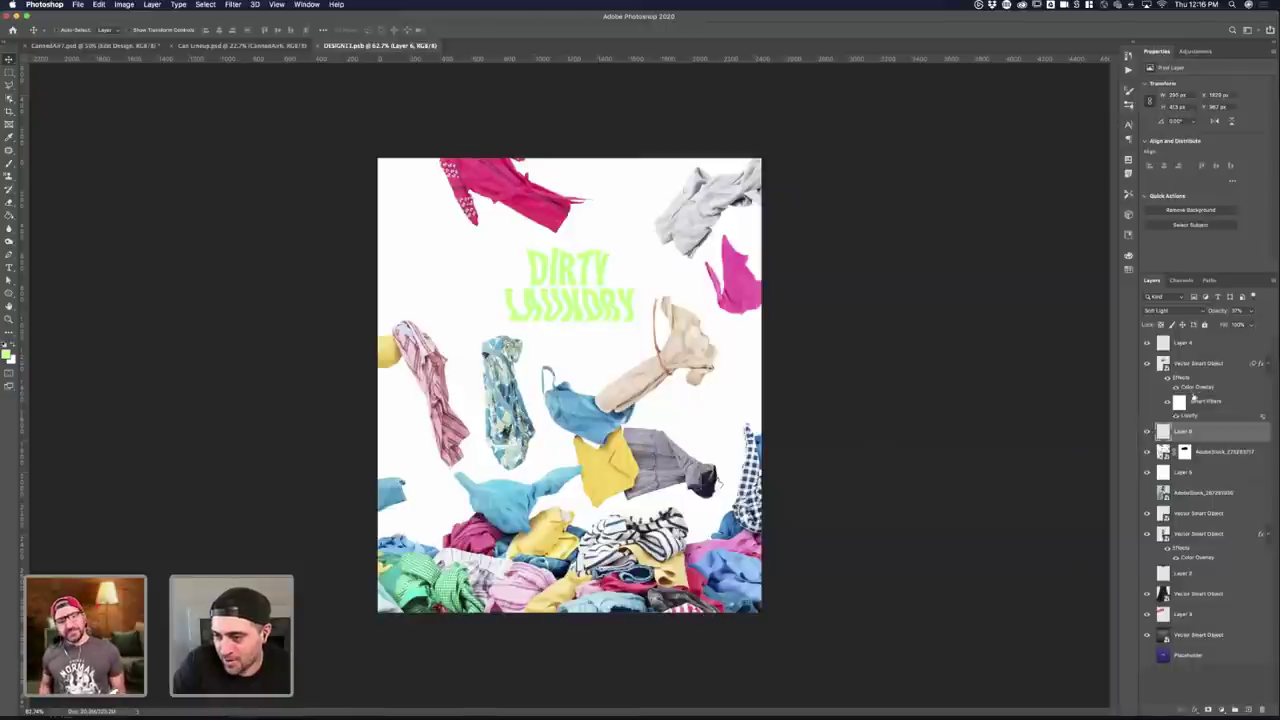
# - Change the title's Color Overlay to a darker grass green
pyautogui.click(1219, 381)
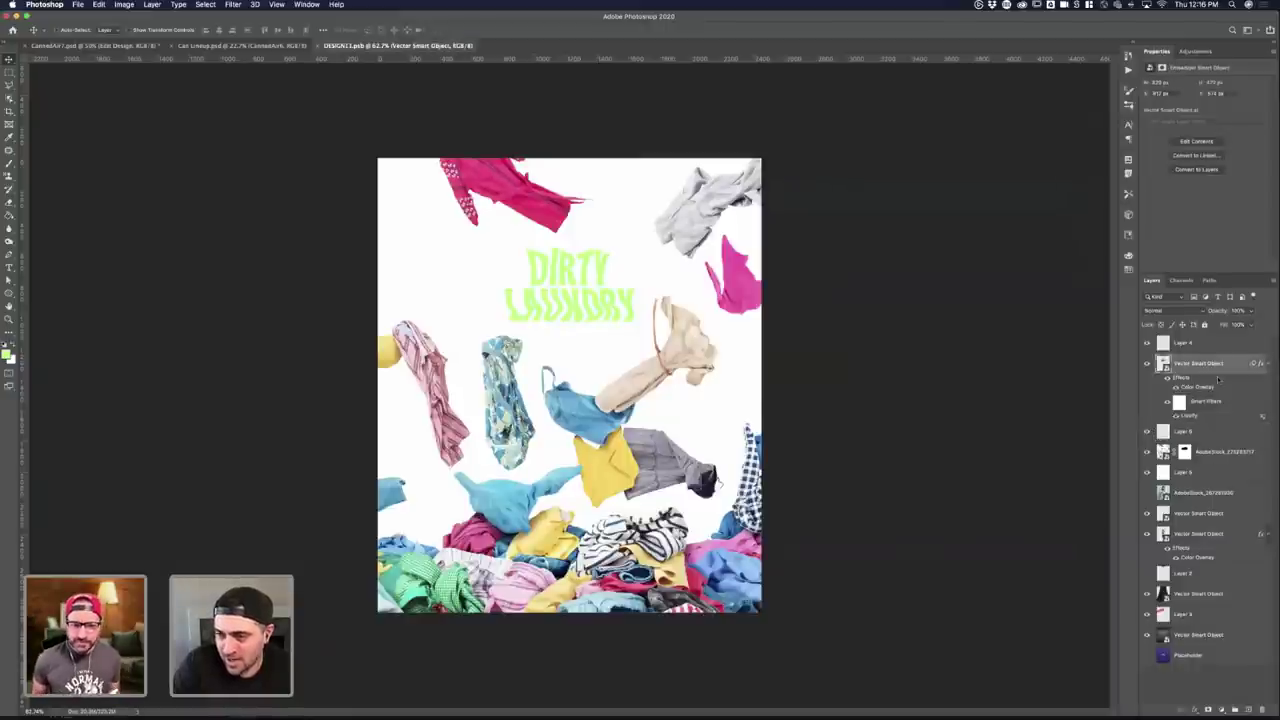
pyautogui.doubleClick(1218, 378)
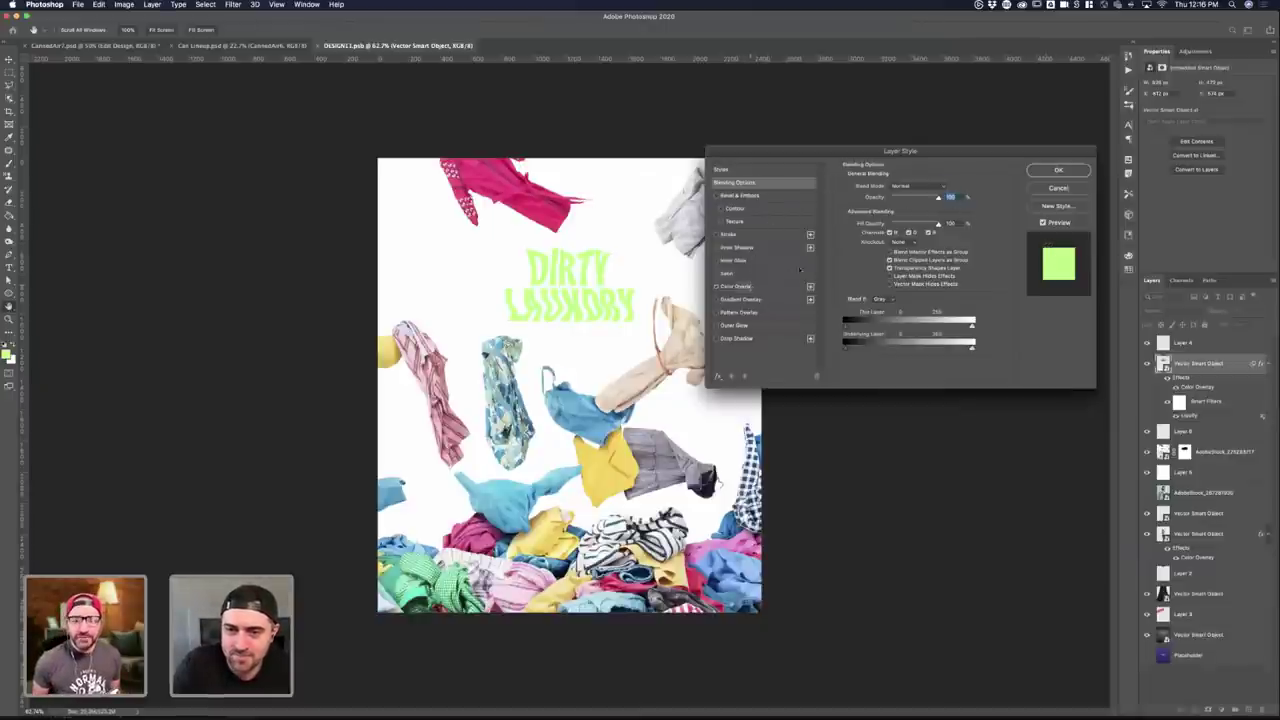
pyautogui.click(745, 287)
pyautogui.click(944, 188)
pyautogui.click(919, 485)
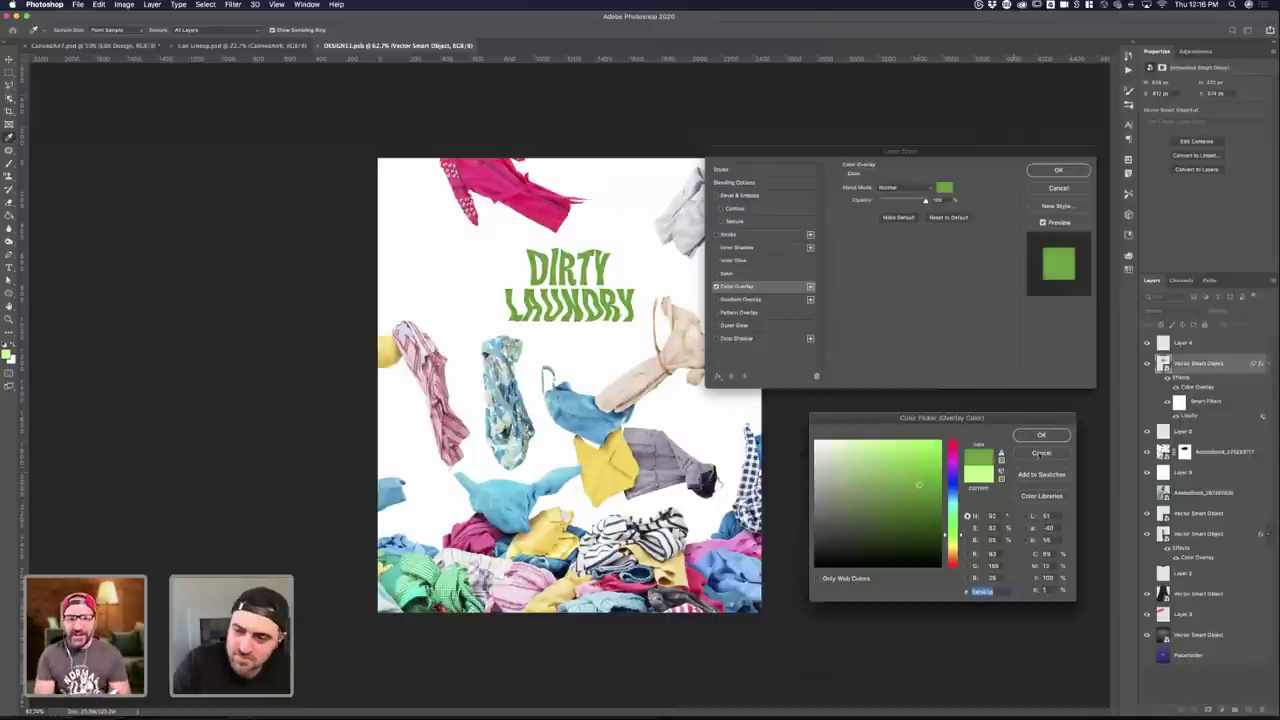
pyautogui.click(1041, 435)
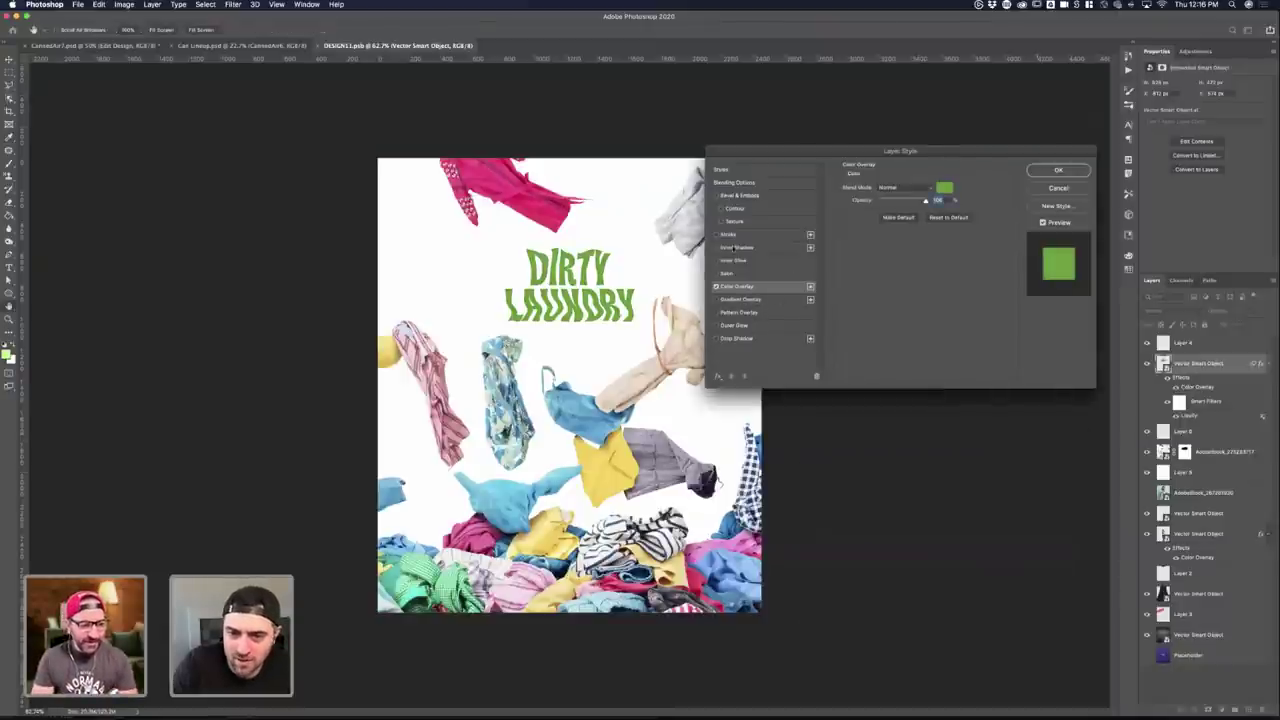
# - Add an Outer Glow effect to the "Dirty Laundry" title and color it a bright light green
pyautogui.click(772, 324)
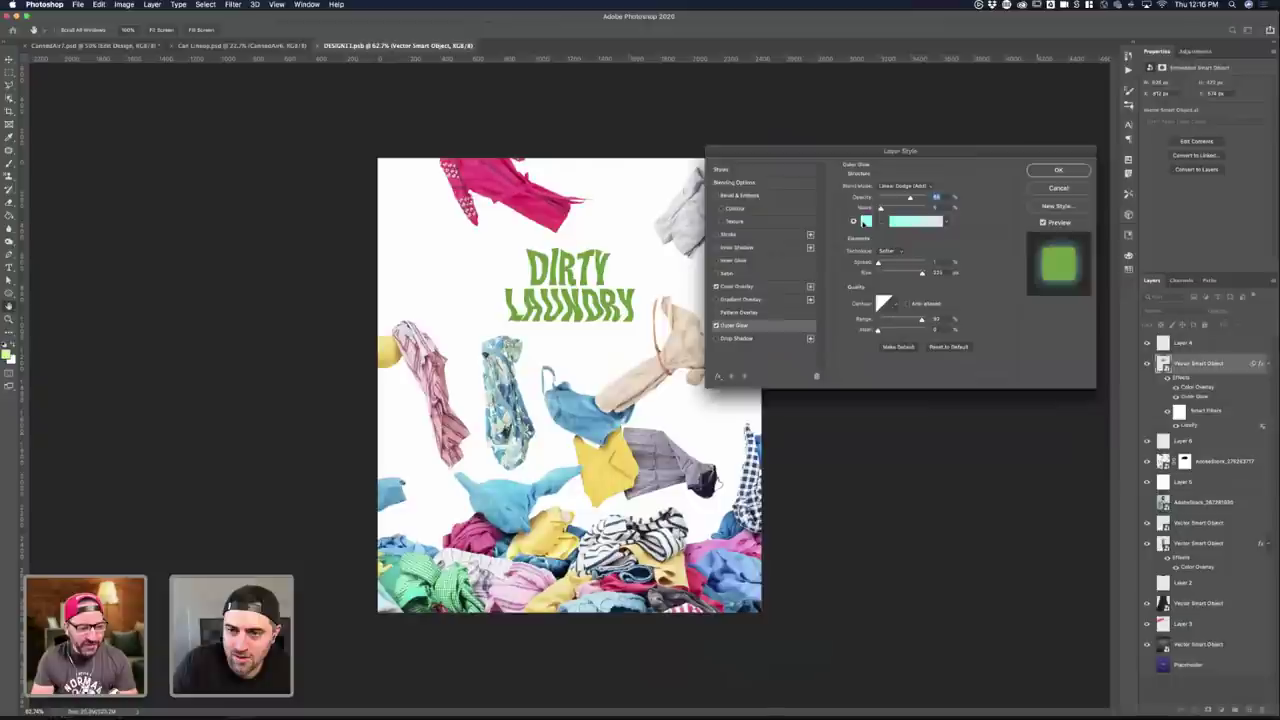
pyautogui.click(866, 221)
pyautogui.click(951, 523)
pyautogui.click(931, 495)
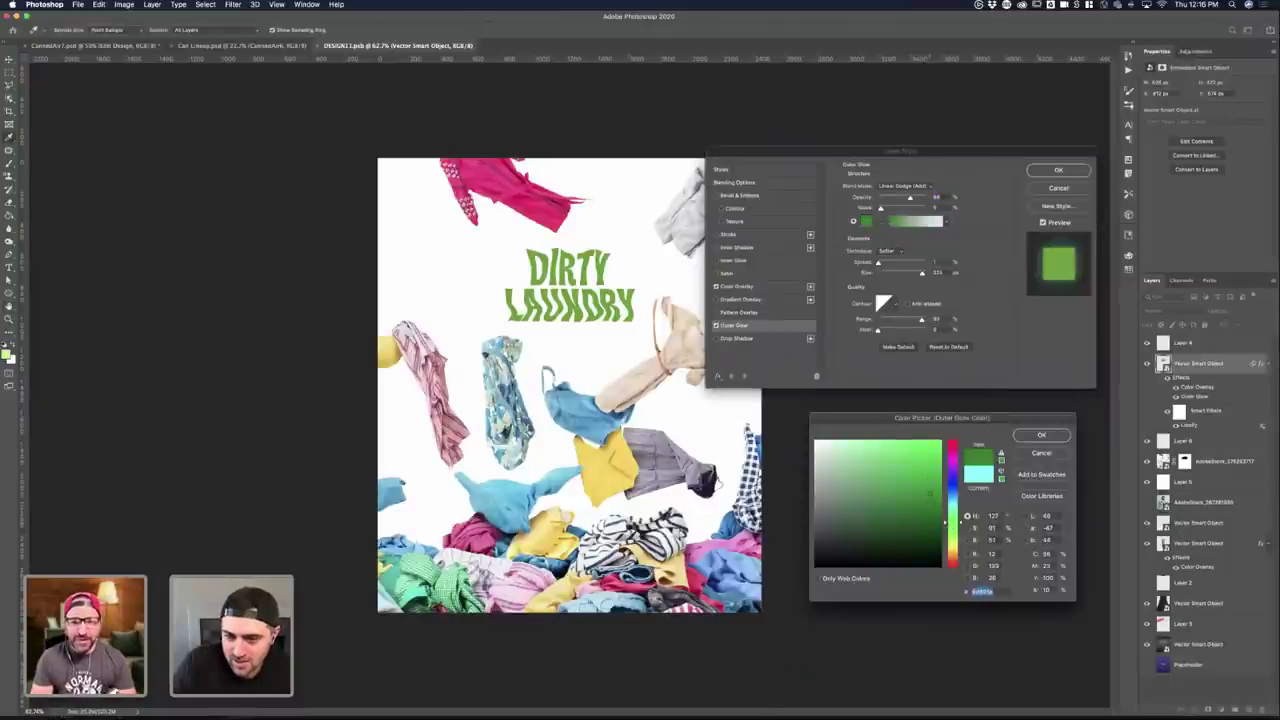
pyautogui.click(928, 478)
pyautogui.click(925, 454)
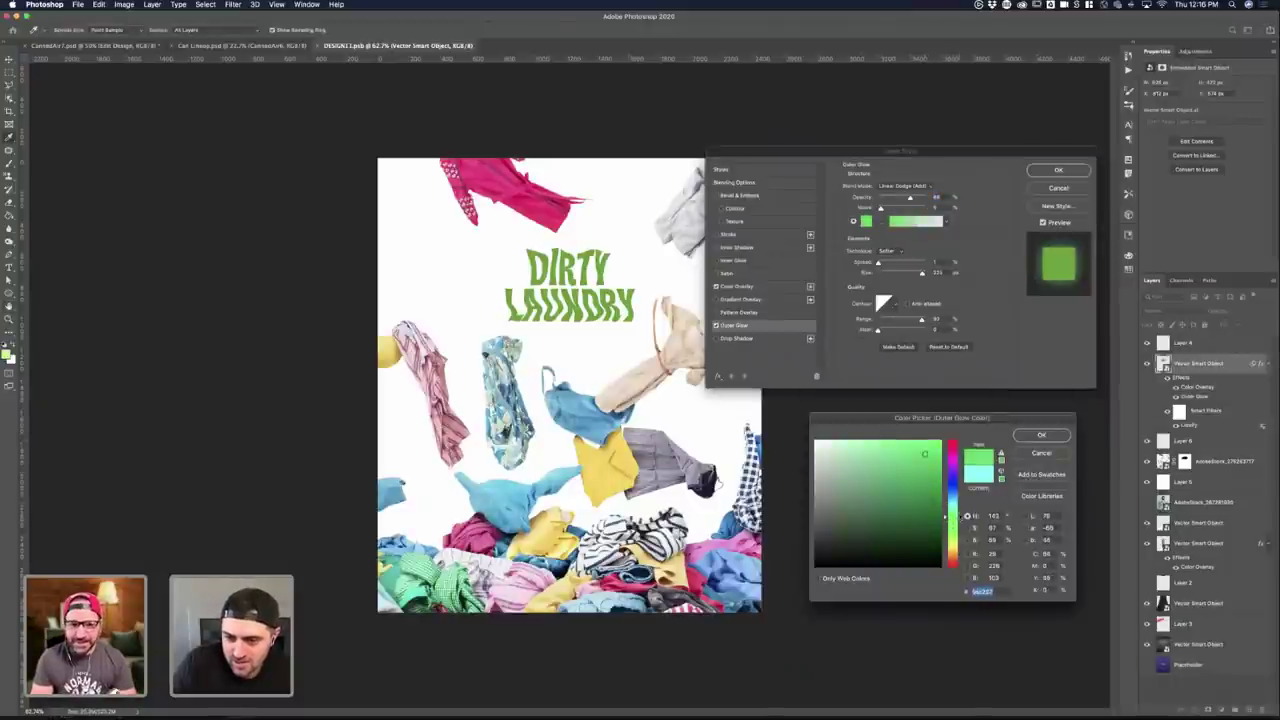
pyautogui.click(936, 516)
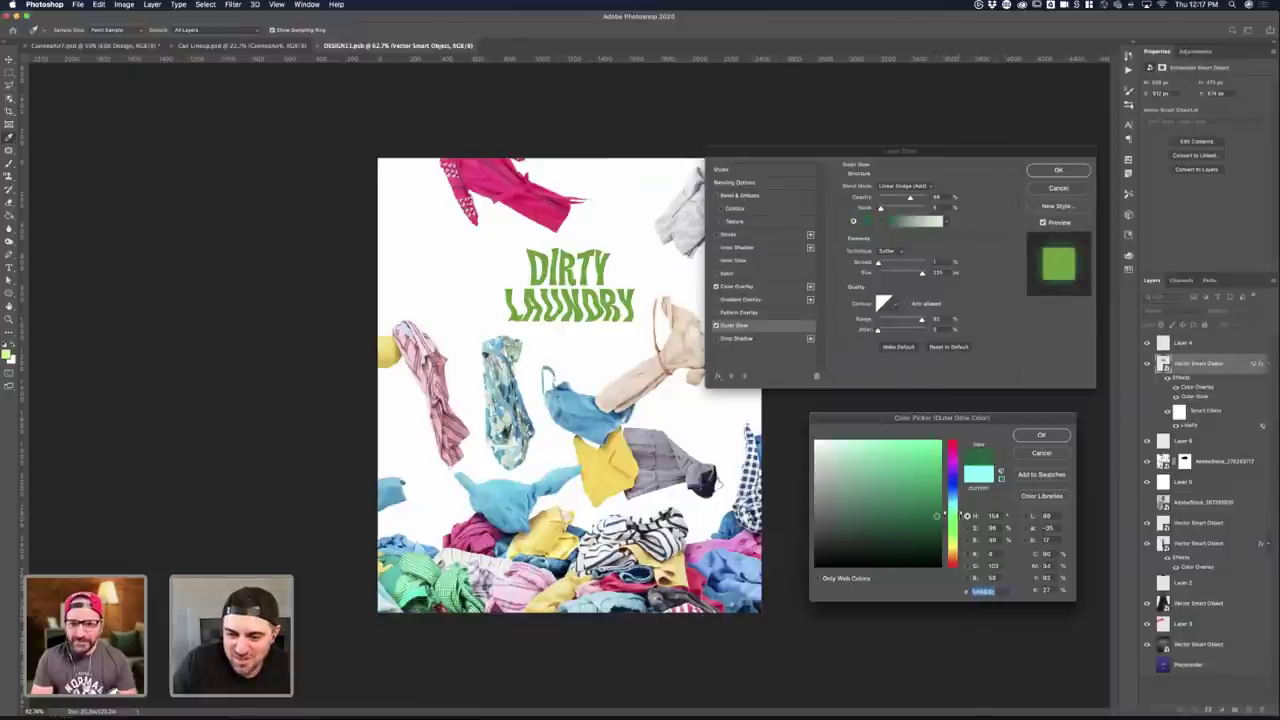
pyautogui.moveTo(926, 458); pyautogui.dragTo(931, 460)
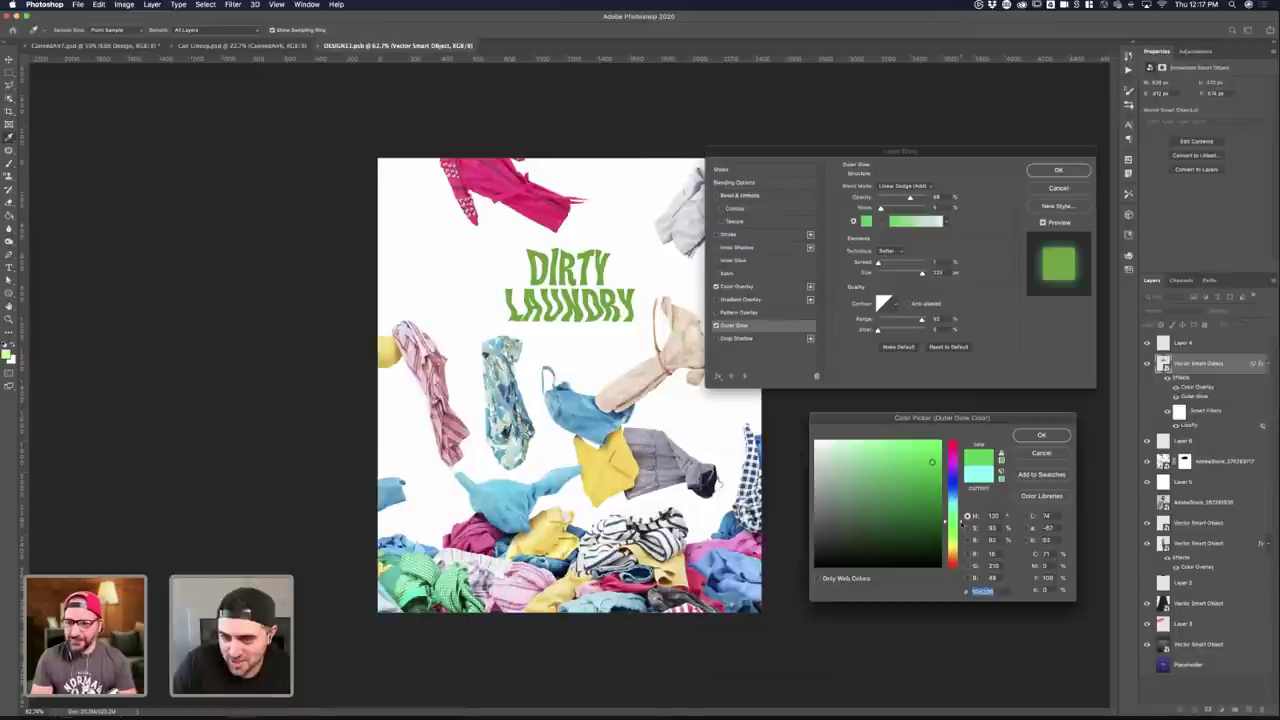
pyautogui.moveTo(963, 515); pyautogui.dragTo(963, 526)
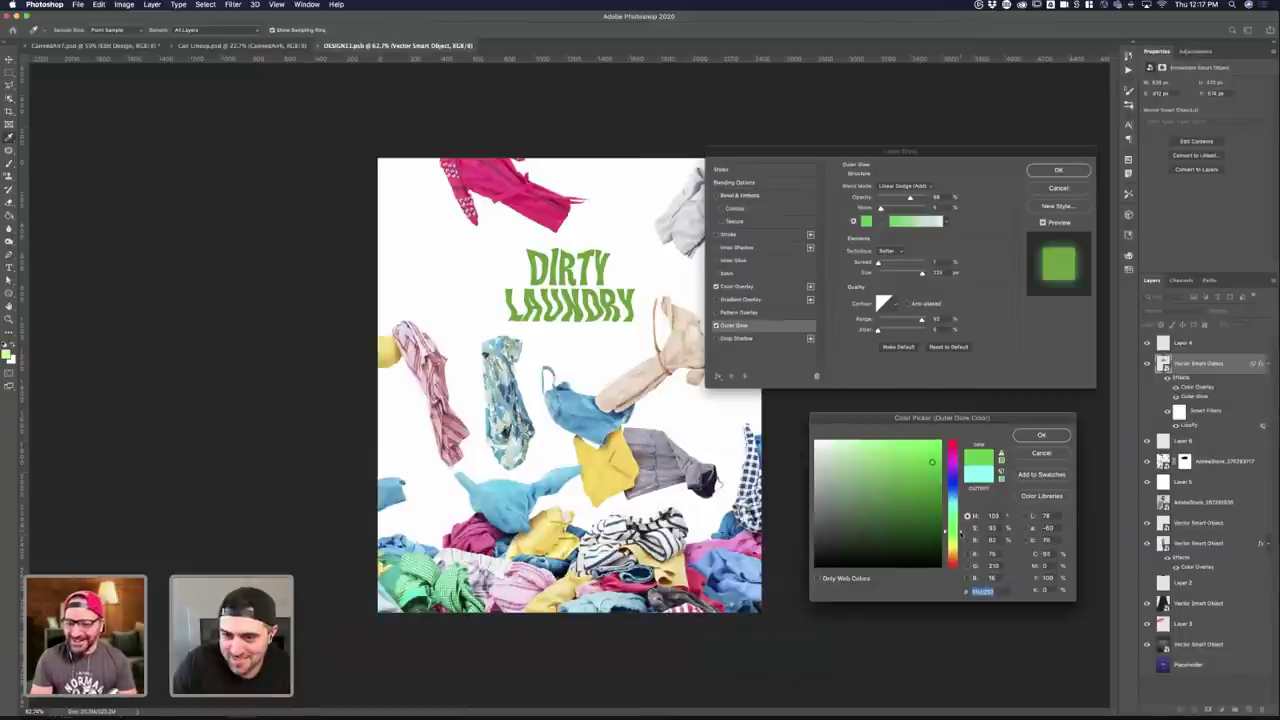
pyautogui.moveTo(931, 461)
pyautogui.mouseDown()
pyautogui.moveTo(921, 443)
pyautogui.moveTo(884, 440)
pyautogui.mouseUp()
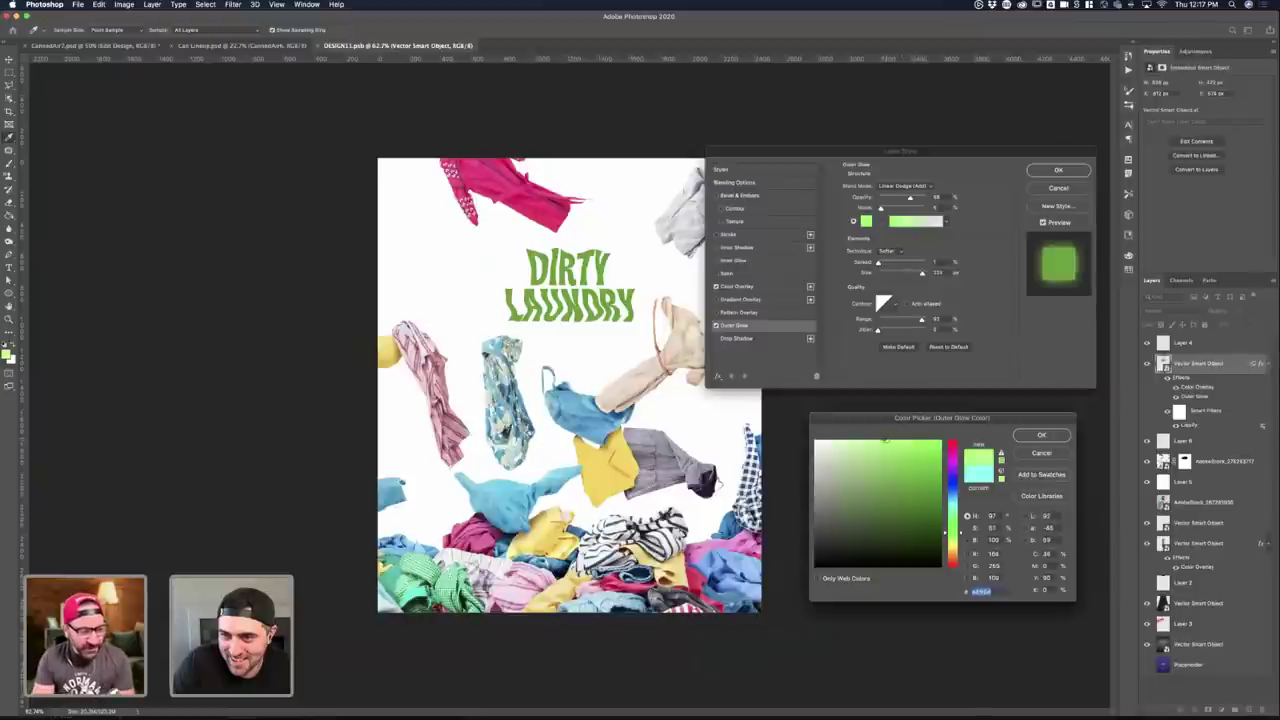
pyautogui.click(1042, 436)
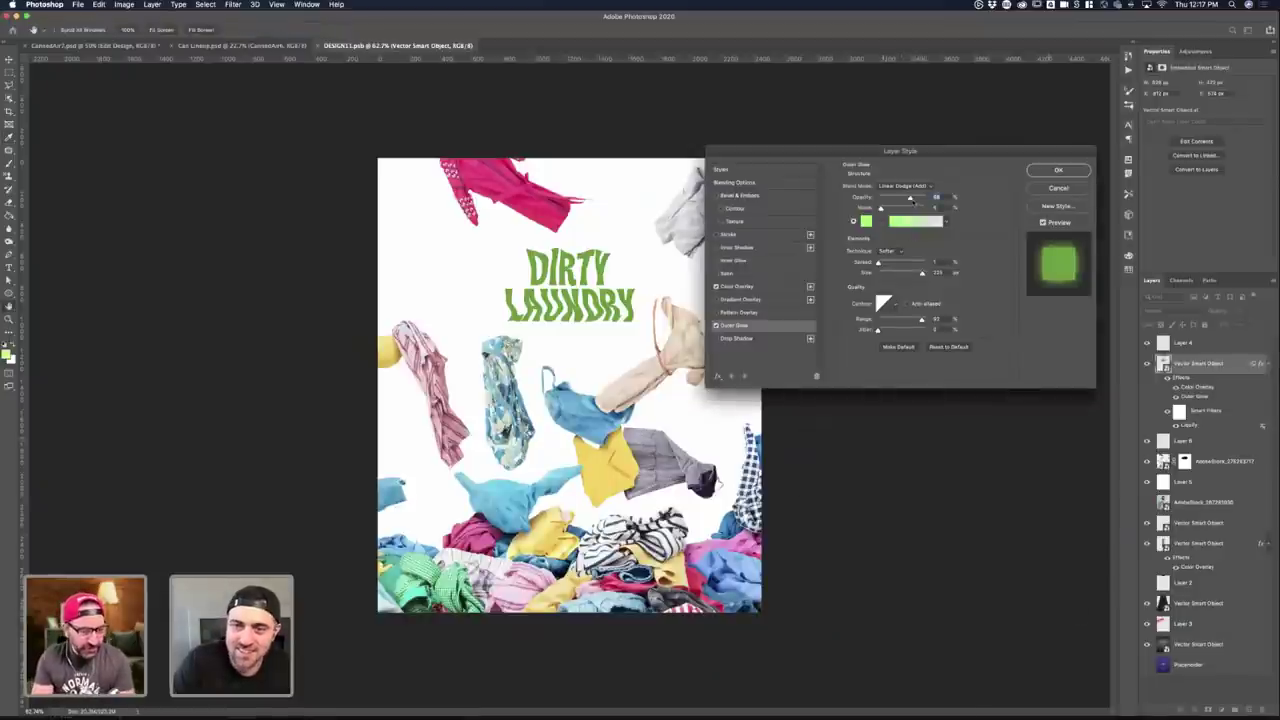
# - Give the title's outer glow about 21% noise and more spread, and set its blend mode to Normal
pyautogui.moveTo(880, 208); pyautogui.dragTo(887, 208)
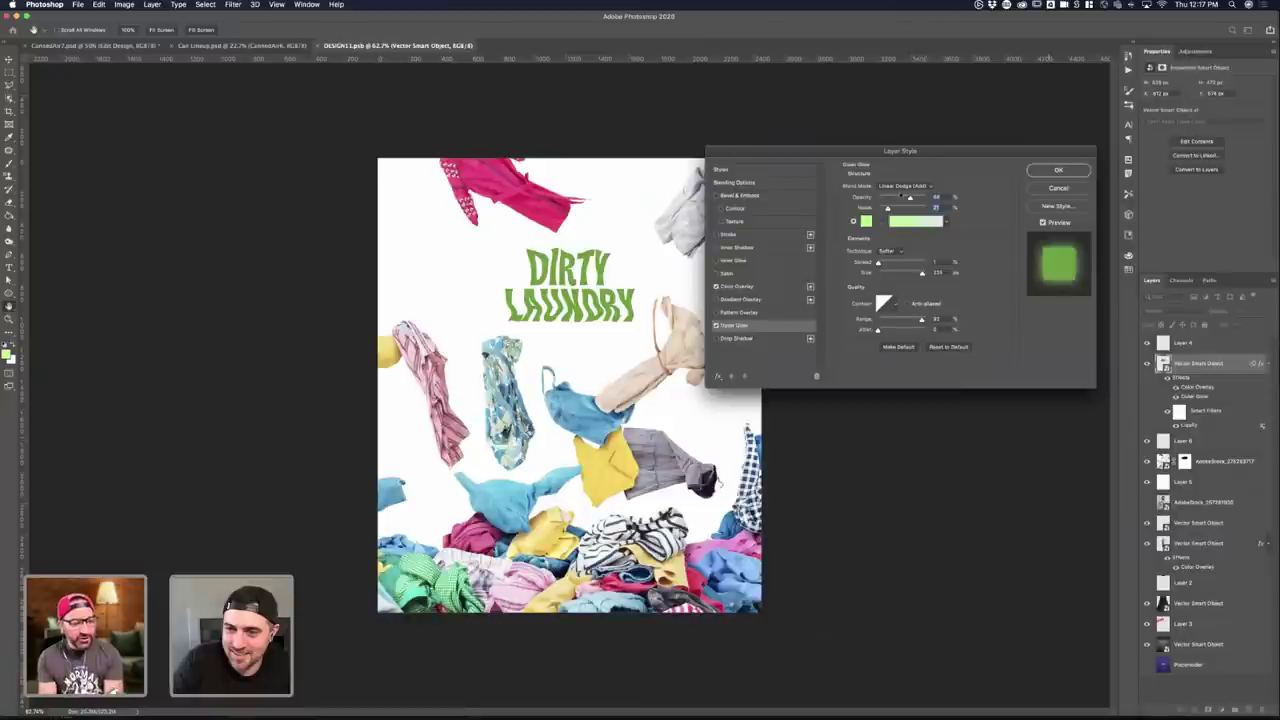
pyautogui.moveTo(879, 265); pyautogui.dragTo(886, 264)
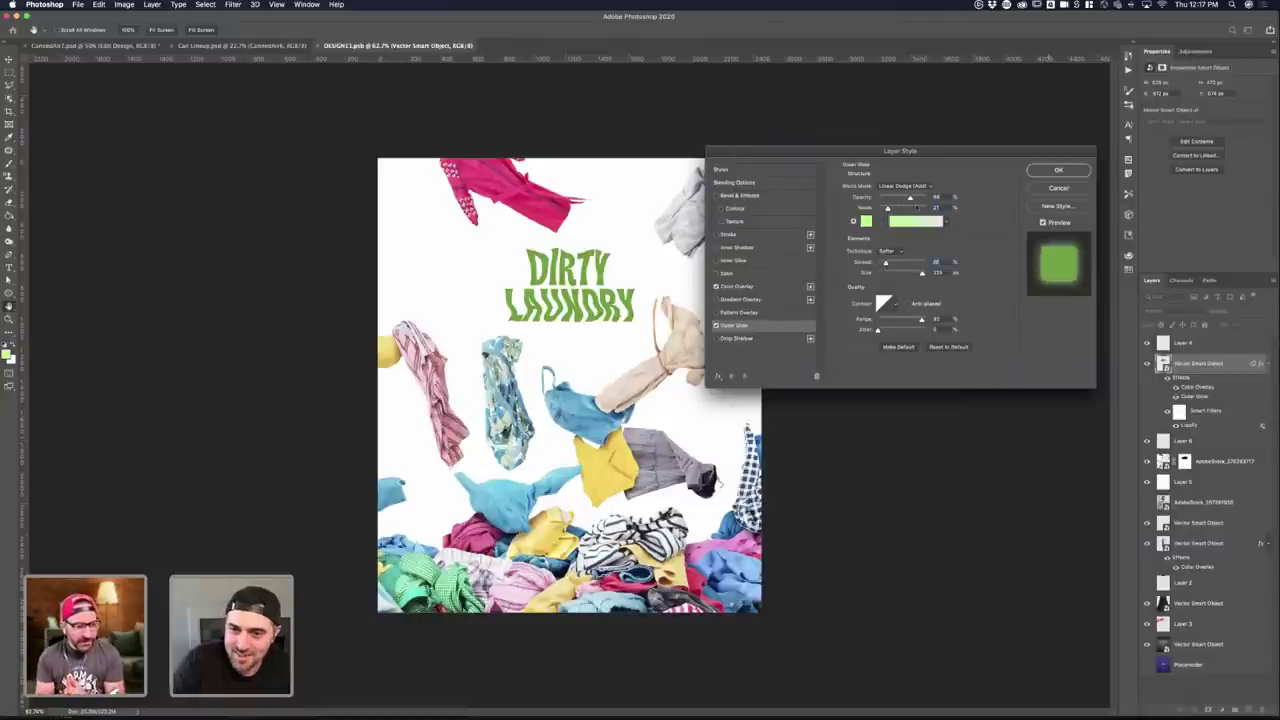
pyautogui.click(905, 186)
pyautogui.click(895, 99)
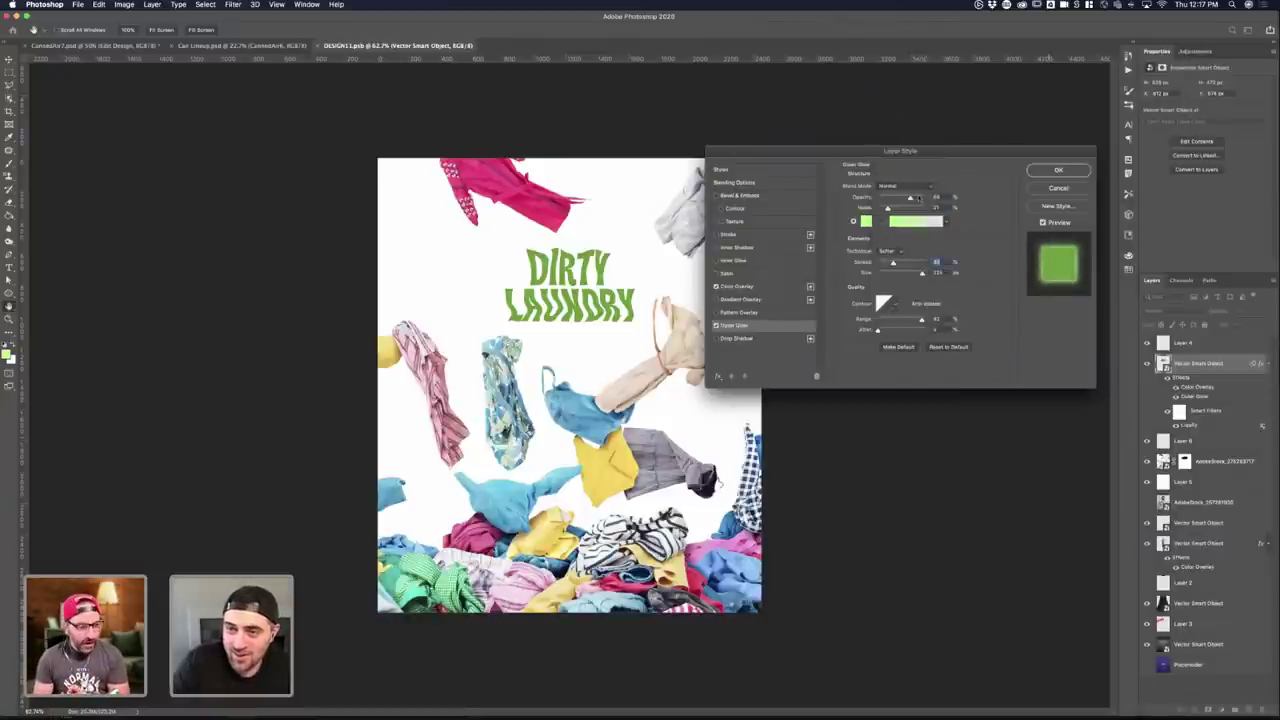
pyautogui.click(916, 187)
pyautogui.click(875, 251)
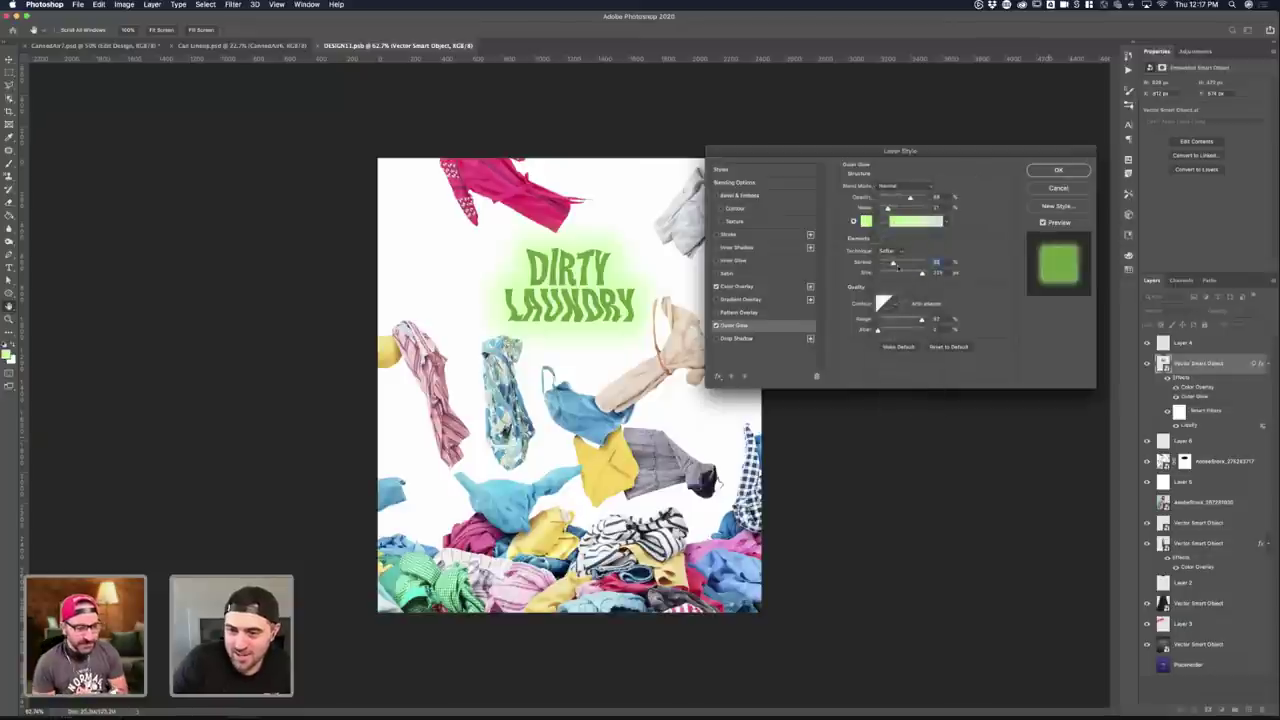
# - Tighten the title's outer glow by reducing its size to about 120 px and fine-tuning its spread, and apply the layer style
pyautogui.moveTo(892, 265); pyautogui.dragTo(884, 265)
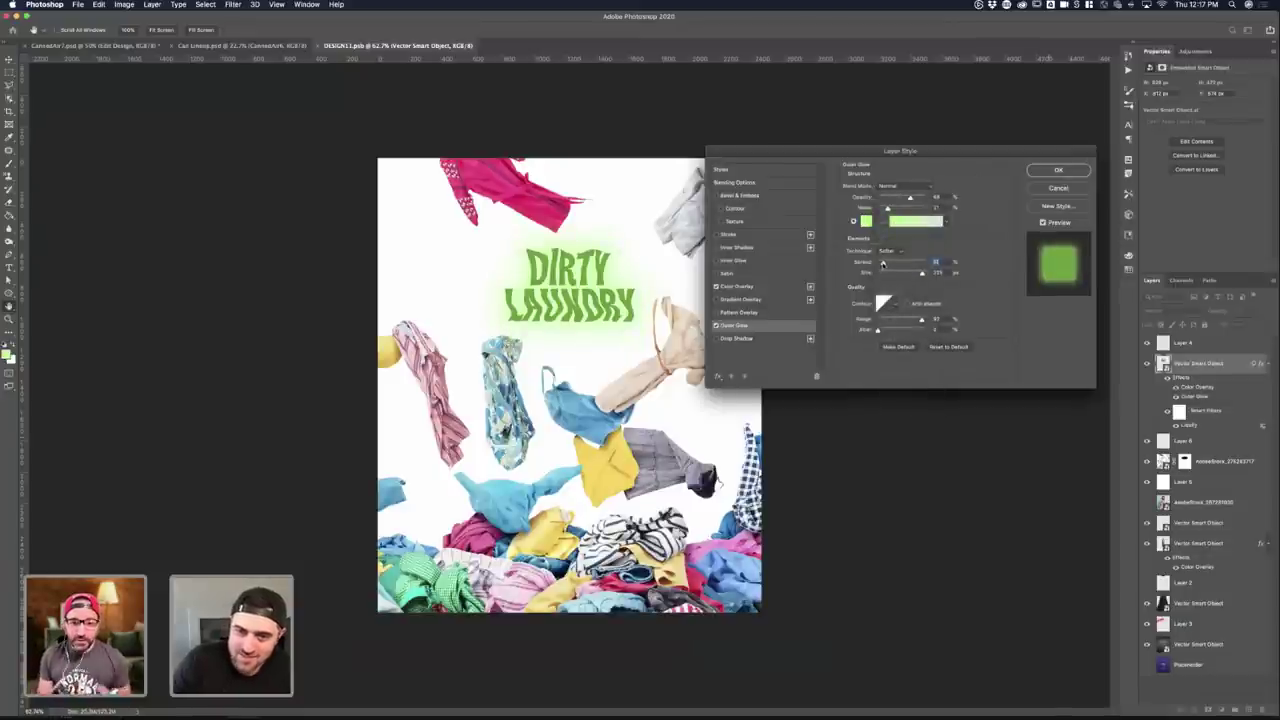
pyautogui.moveTo(919, 274); pyautogui.dragTo(903, 273)
pyautogui.click(885, 262)
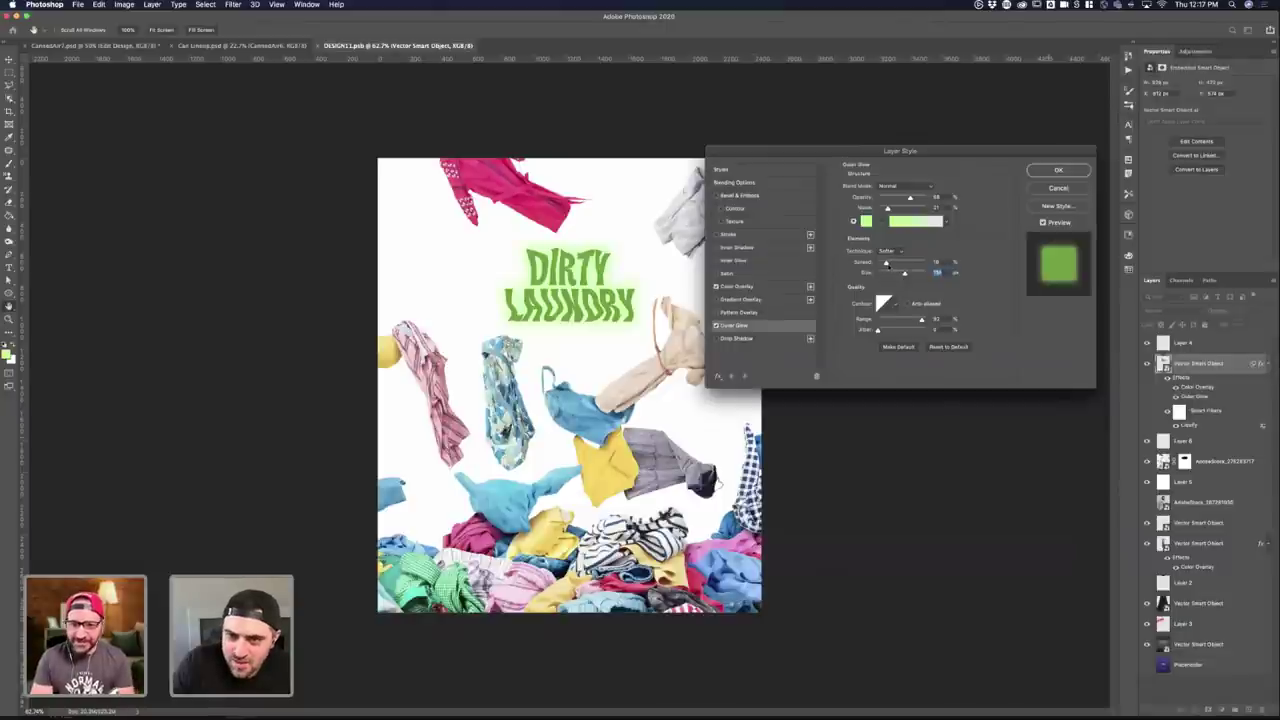
pyautogui.click(888, 264)
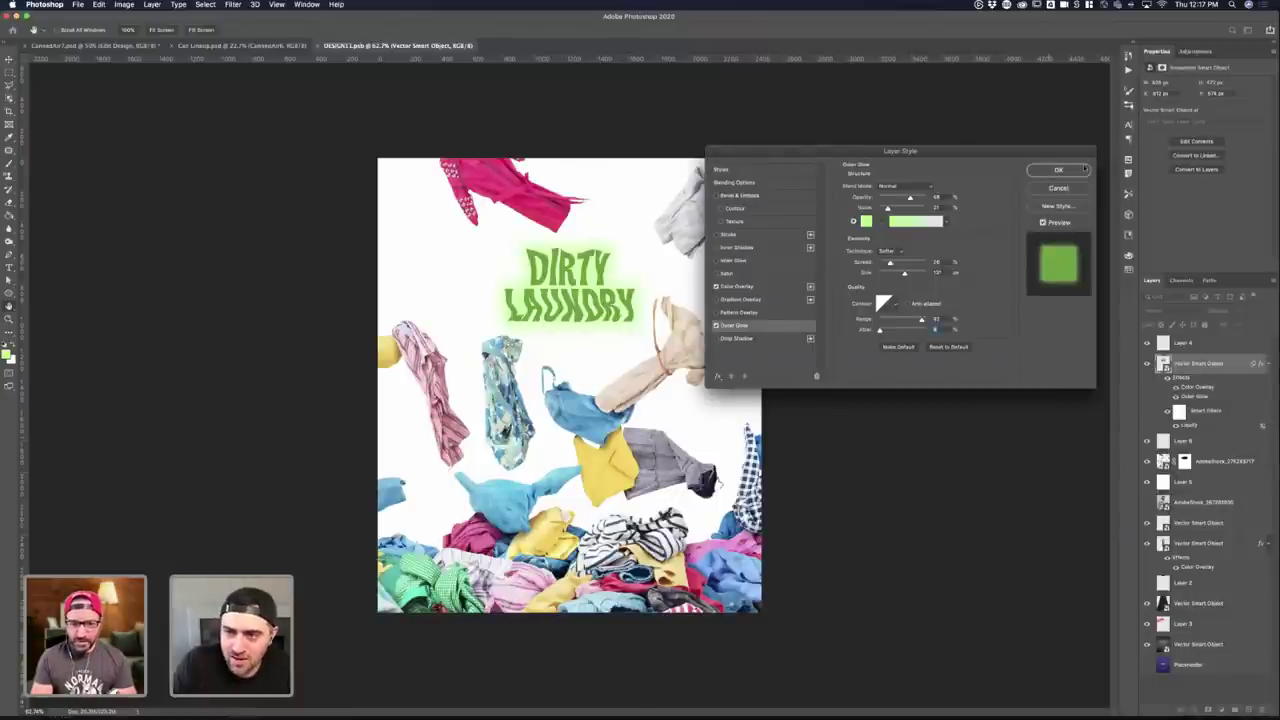
pyautogui.click(1058, 170)
# - Add a new empty layer and place it directly below the title layer
pyautogui.press('v')
pyautogui.press('super+0')
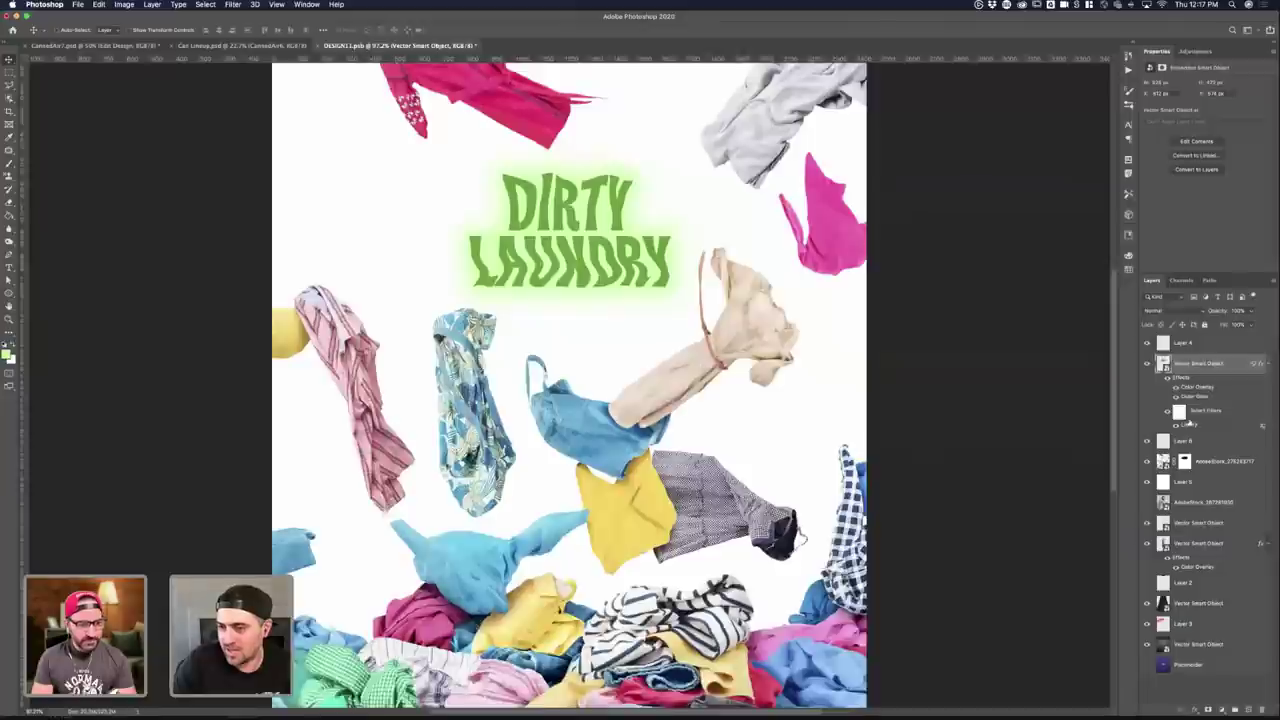
pyautogui.press('super+plus')
pyautogui.click(1248, 710)
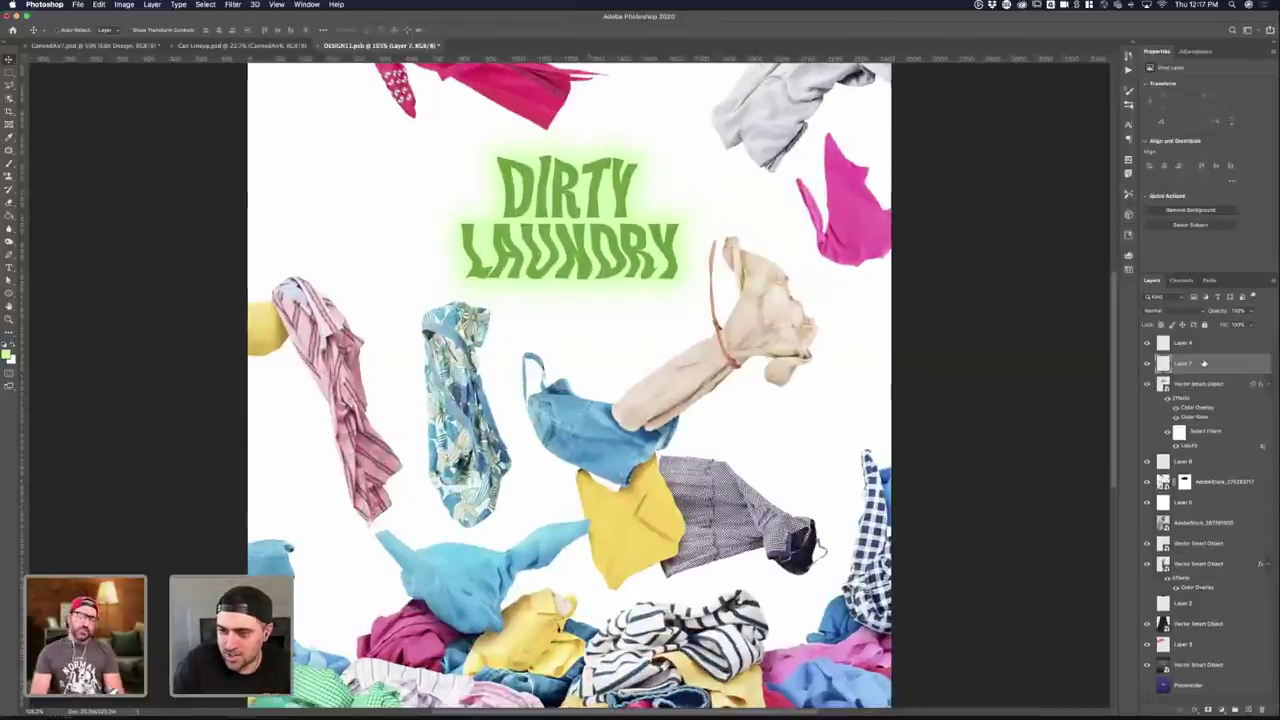
pyautogui.moveTo(1212, 364); pyautogui.dragTo(1212, 450)
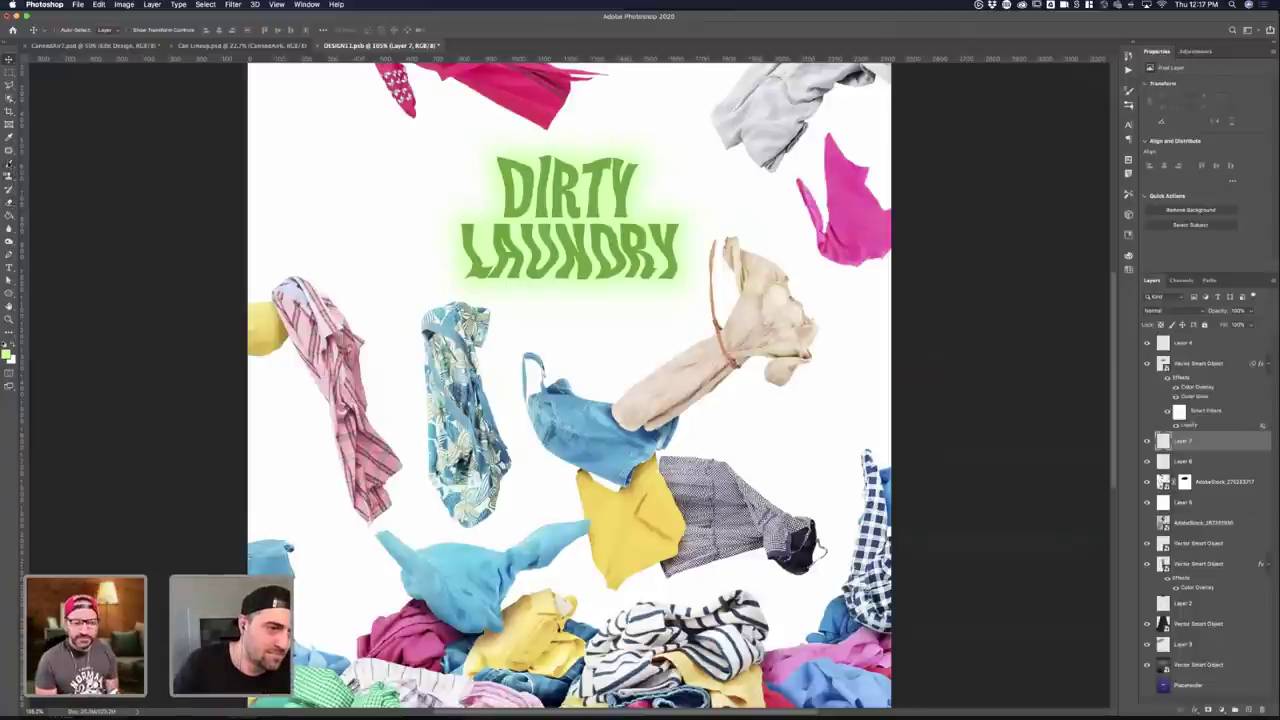
# - Choose the Kyle's Ultimate Pastel Palooza dry media brush and paint a short light green stroke beside the end of the title
pyautogui.click(10, 164)
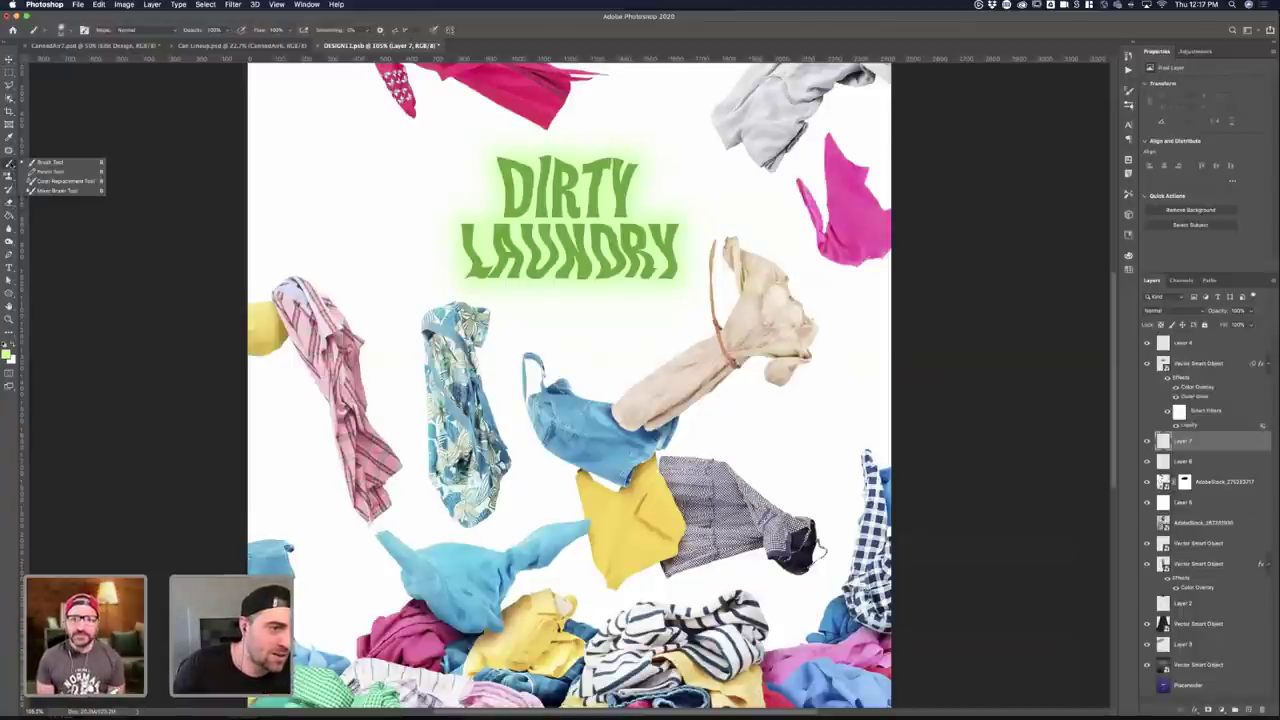
pyautogui.click(45, 162)
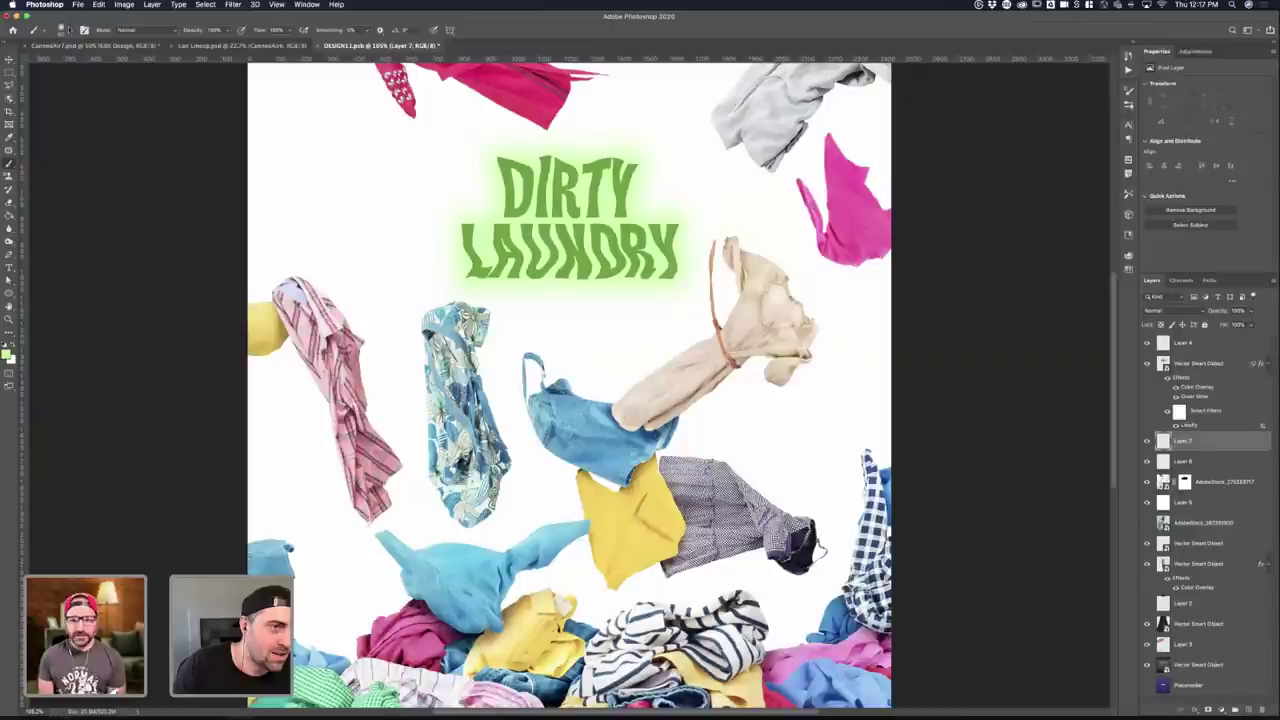
pyautogui.click(72, 30)
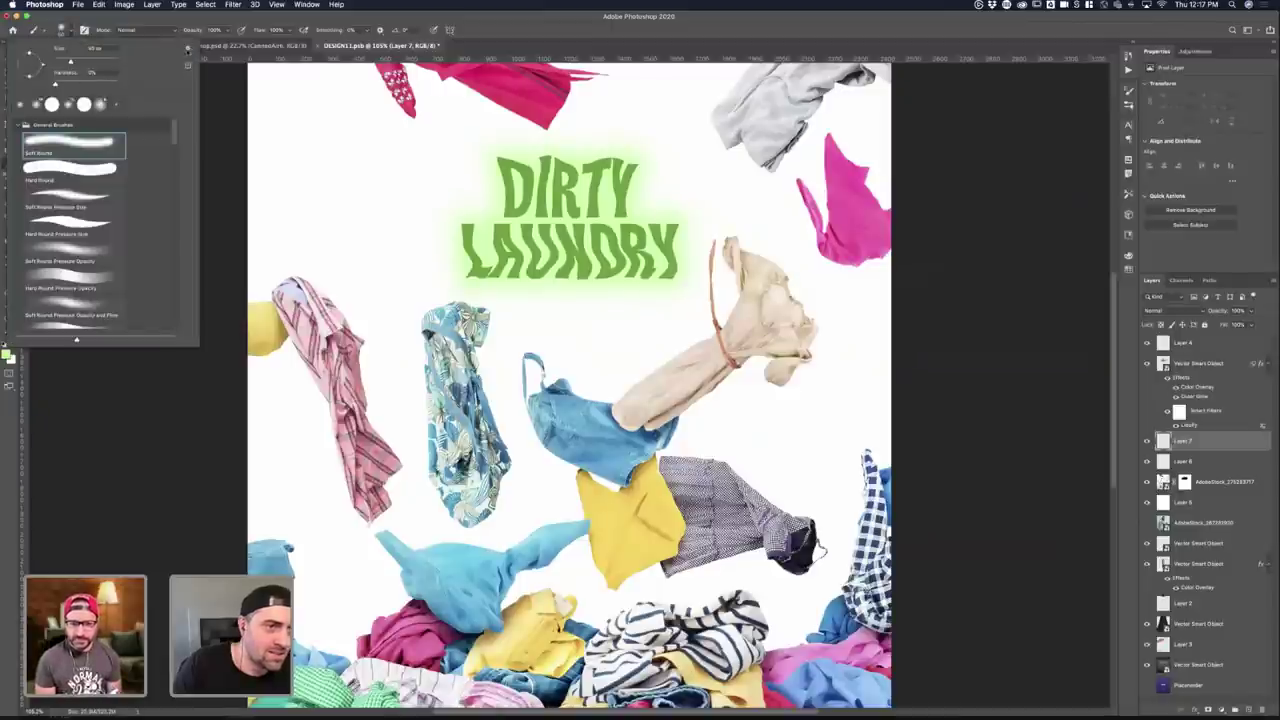
pyautogui.click(187, 49)
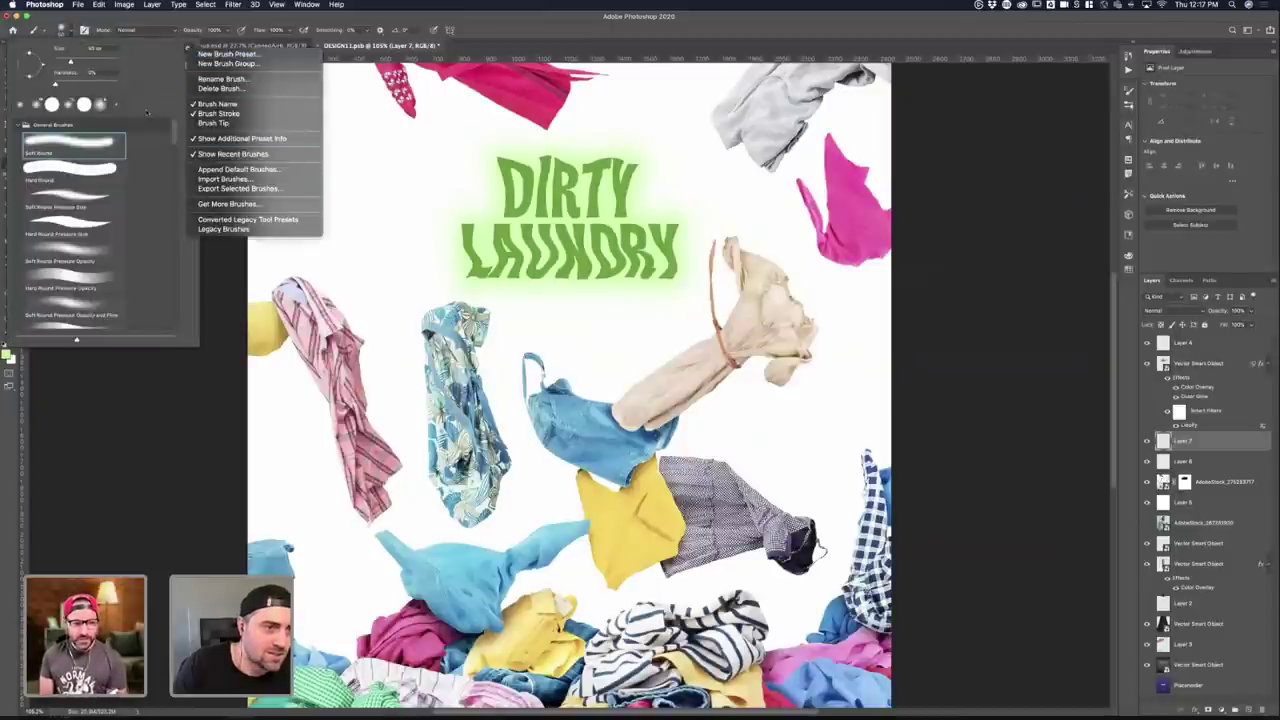
pyautogui.click(147, 112)
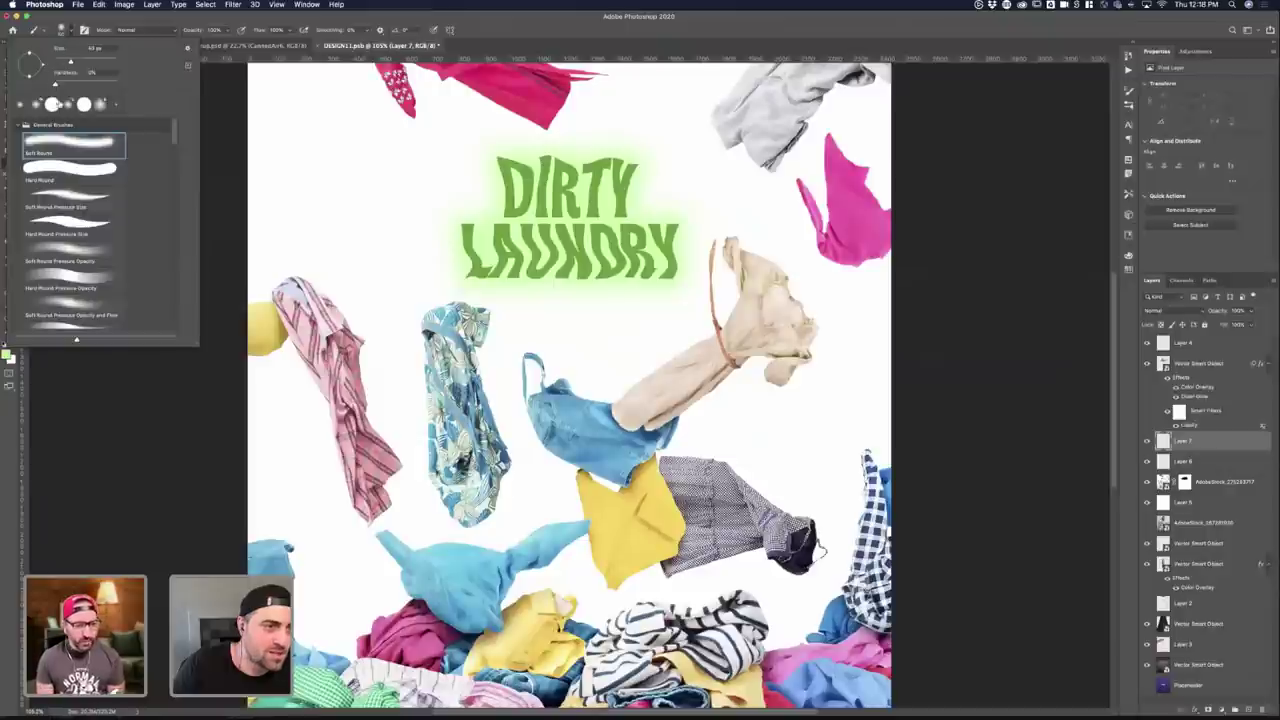
pyautogui.click(19, 125)
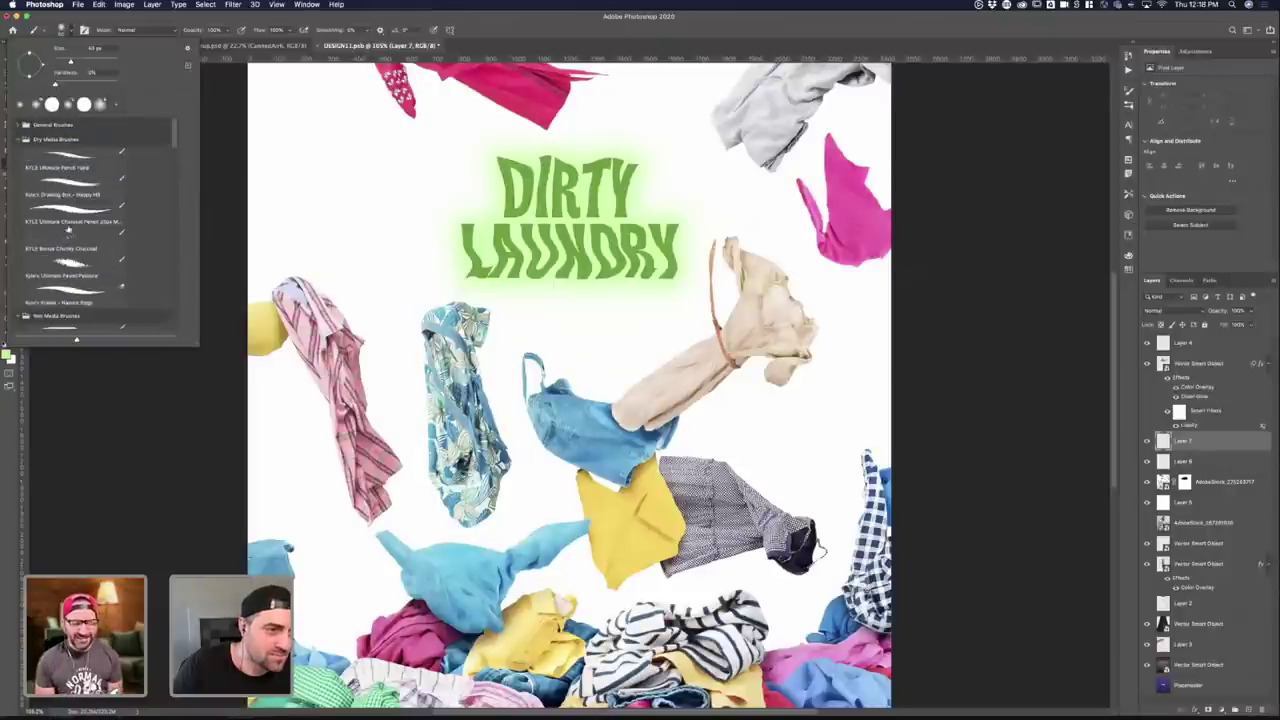
pyautogui.click(88, 264)
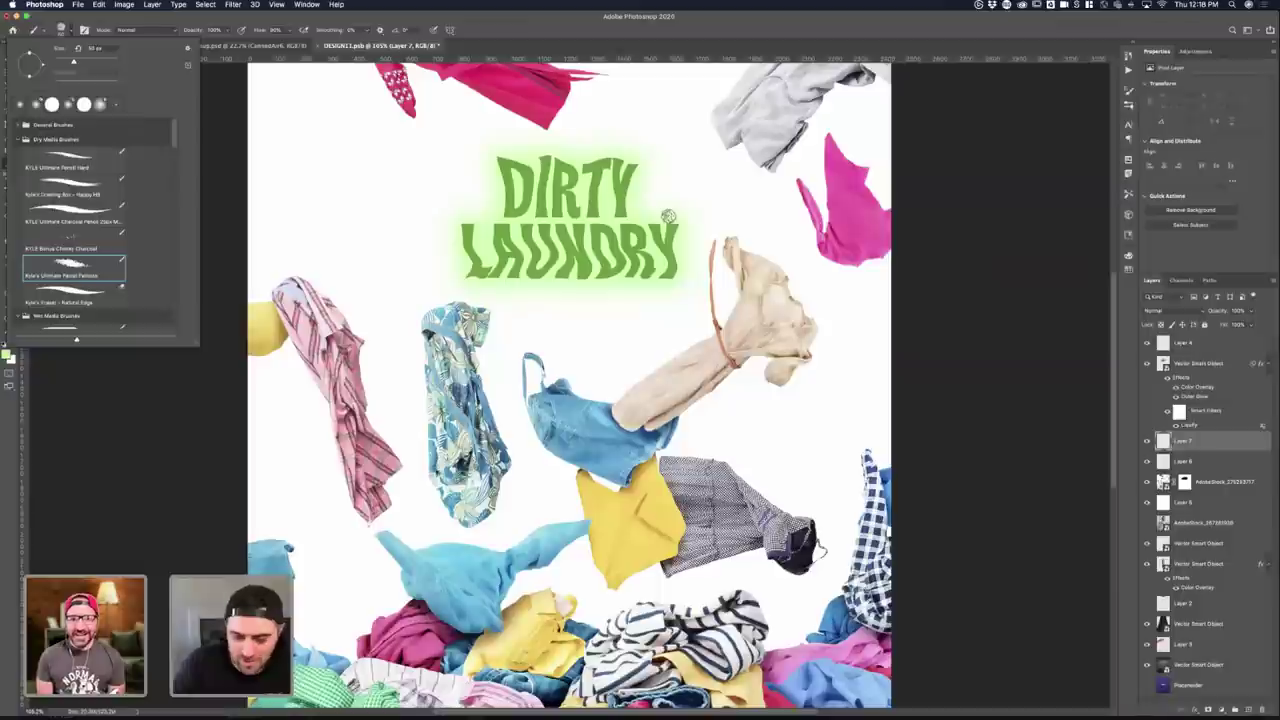
pyautogui.moveTo(676, 212); pyautogui.dragTo(680, 254)
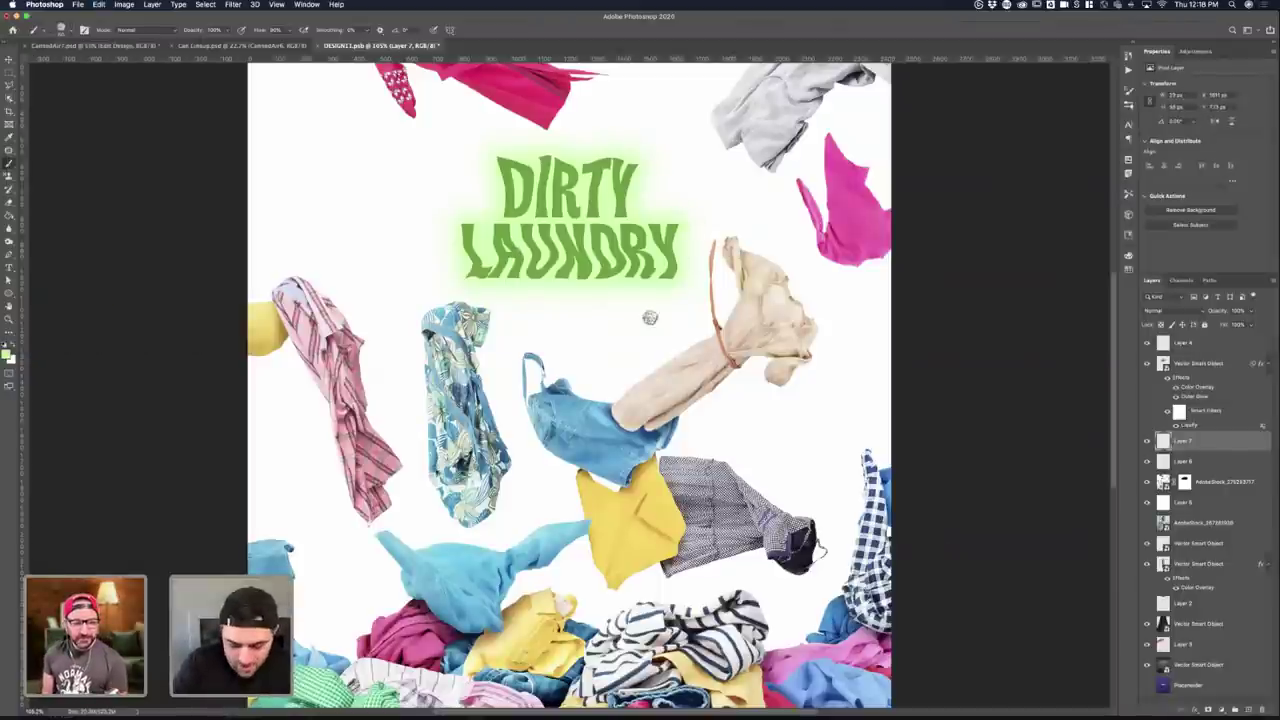
# - Sample the title's grass green as the foreground color
pyautogui.press('i')
pyautogui.click(669, 245)
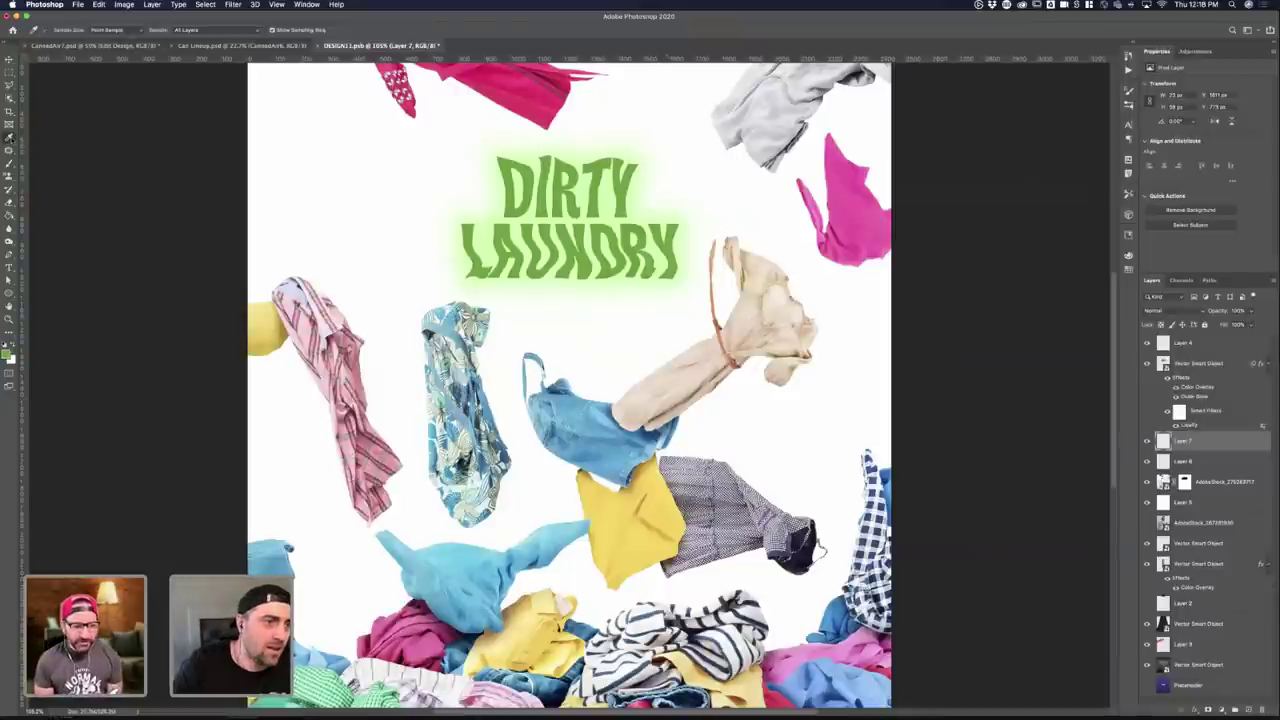
pyautogui.click(10, 139)
pyautogui.click(12, 139)
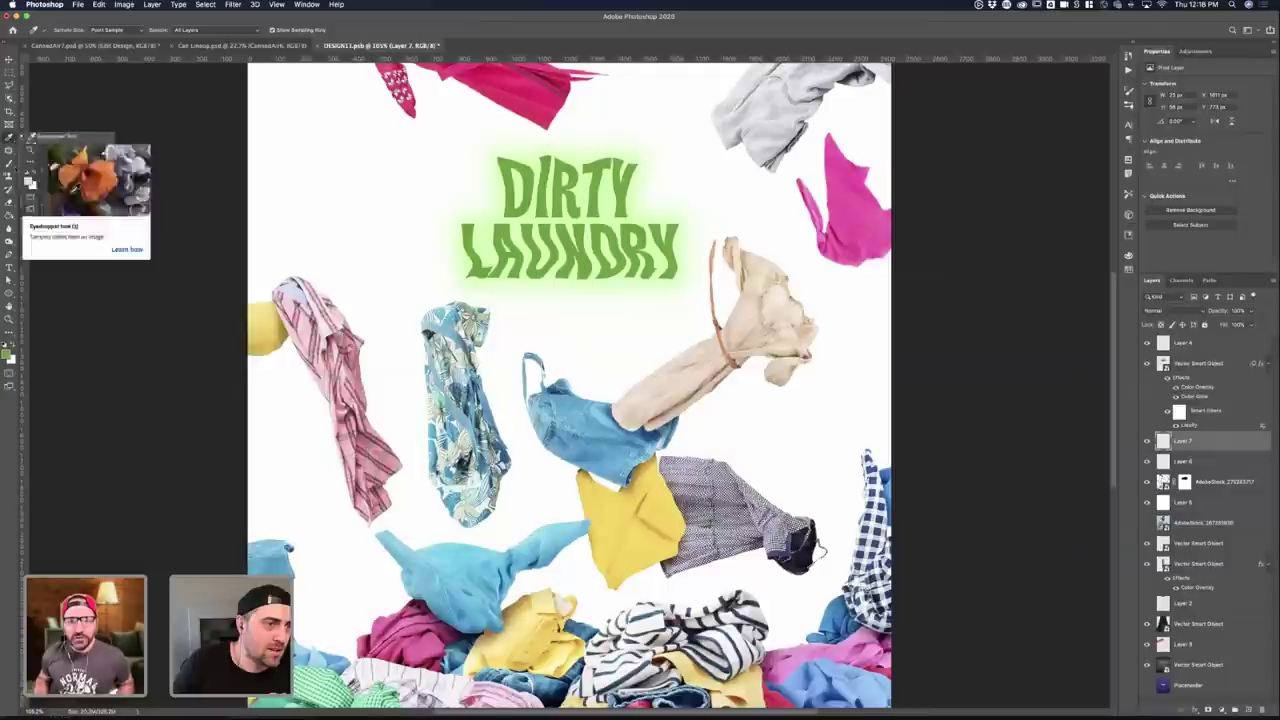
# - Switch the brush to one of Kyle's Spatter brushes from the Special Effects Brushes set
pyautogui.press('b')
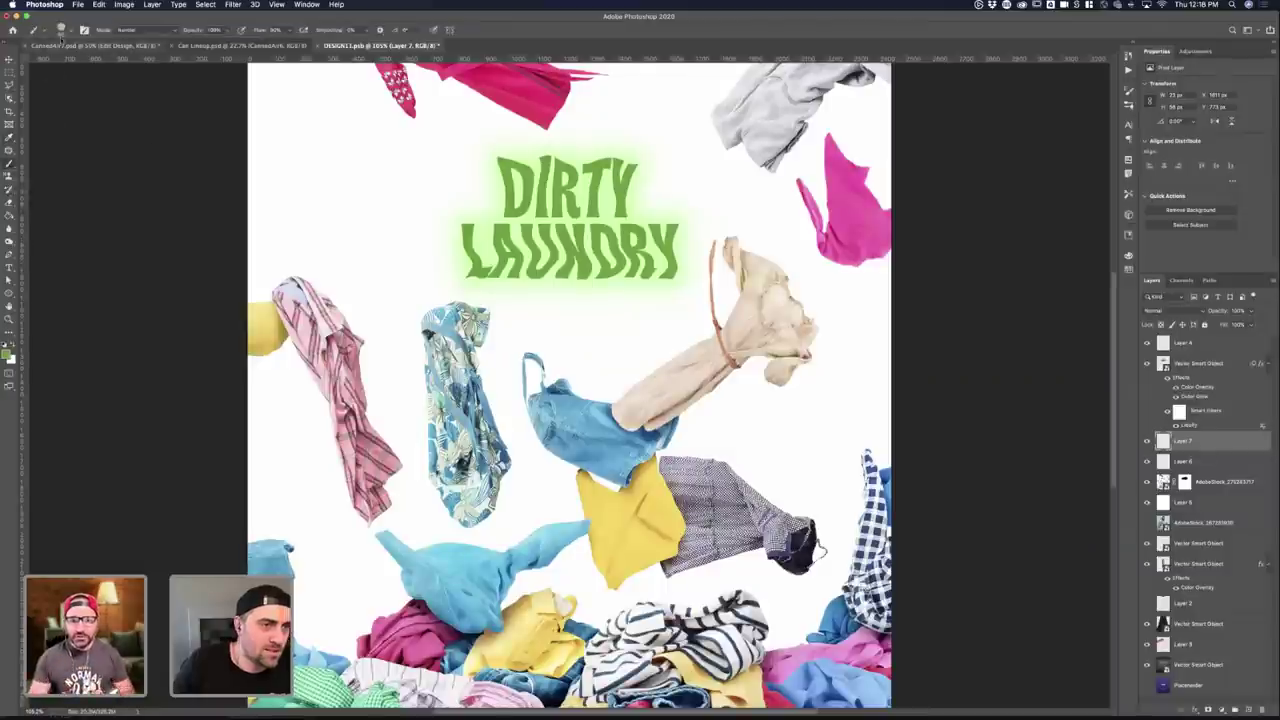
pyautogui.click(61, 30)
pyautogui.scroll(-3, 95, 216)
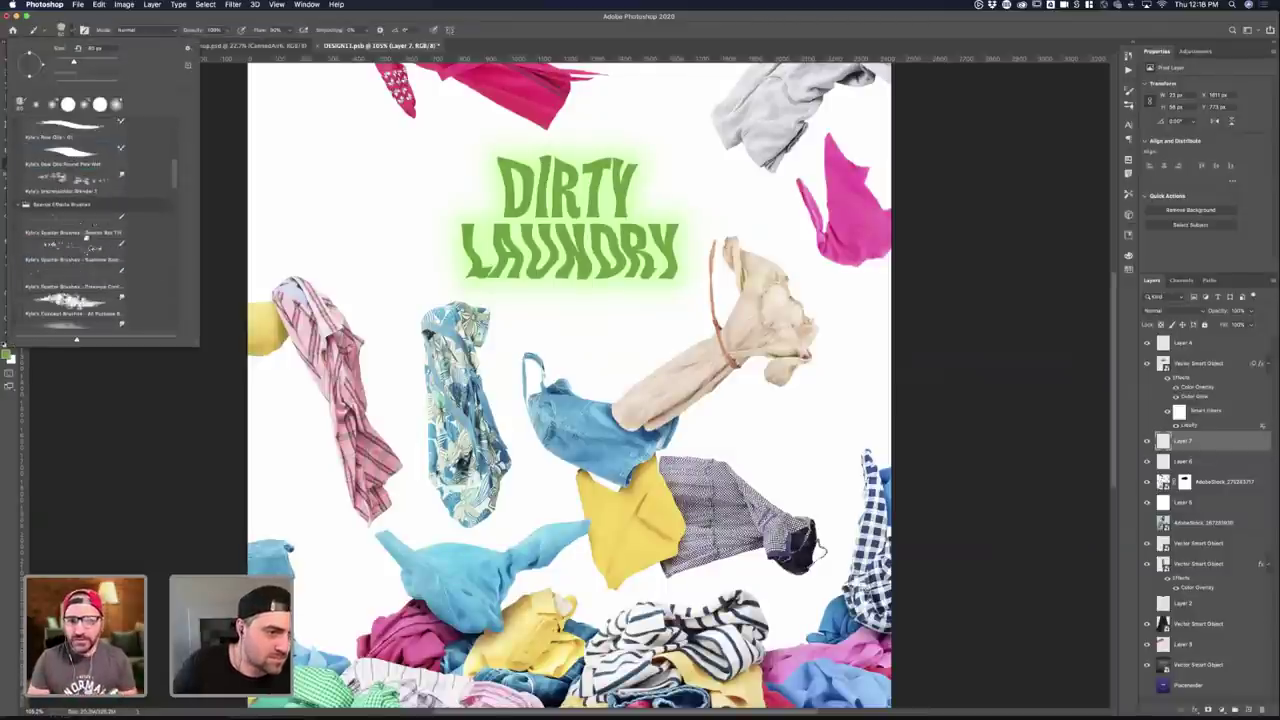
pyautogui.click(74, 227)
pyautogui.click(503, 21)
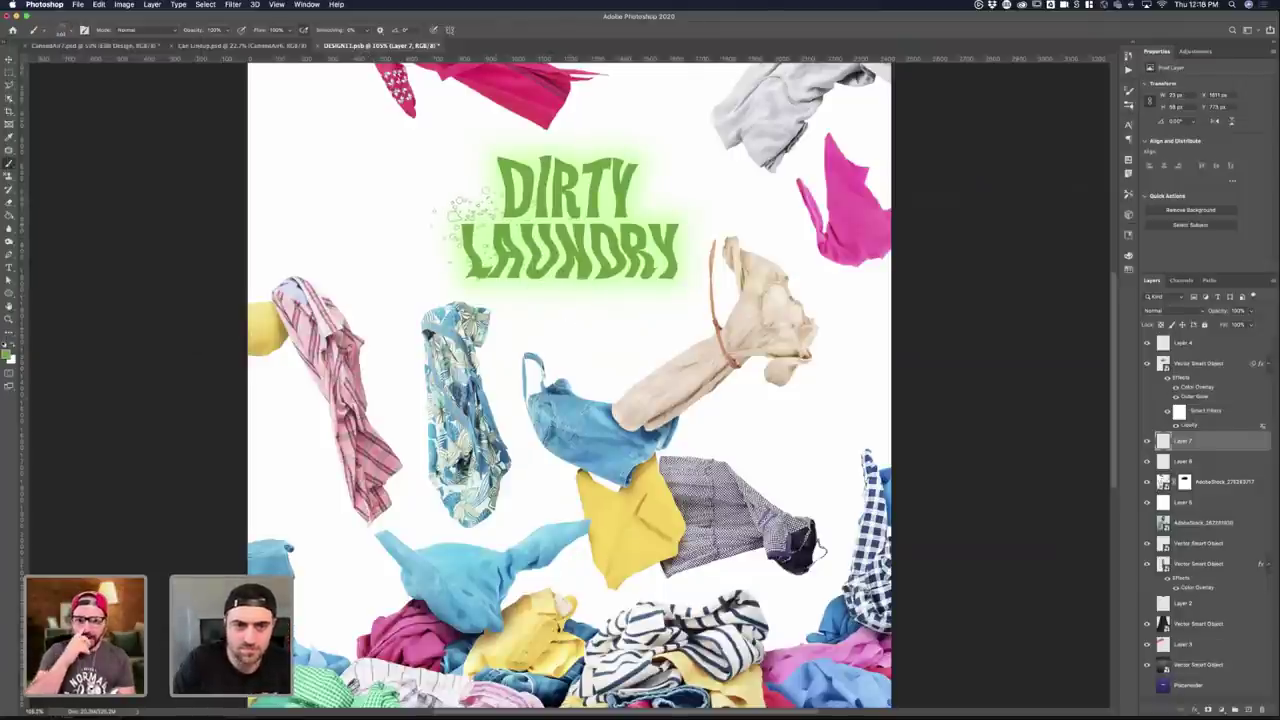
# - Paint green spatters around the title, below the beige garment, over the clothes pile and in the label's upper-left corner
pyautogui.moveTo(471, 209); pyautogui.dragTo(650, 190)
pyautogui.press('super+0')
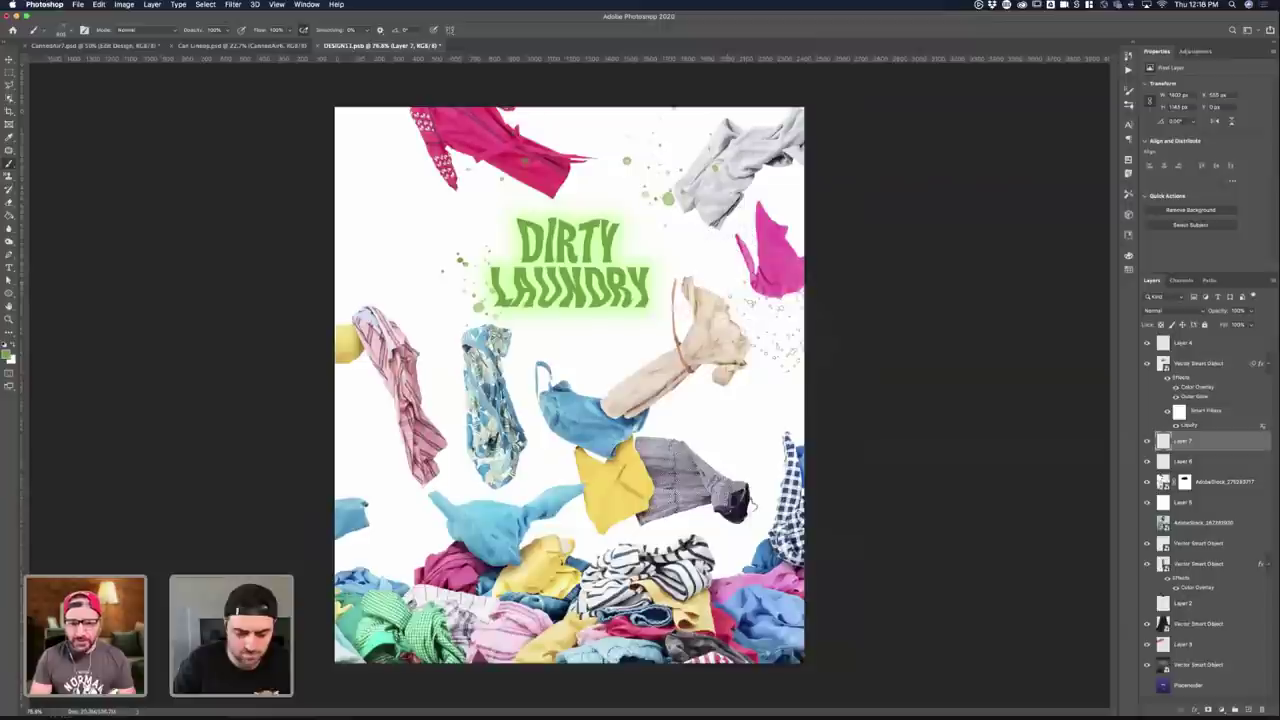
pyautogui.click(572, 618)
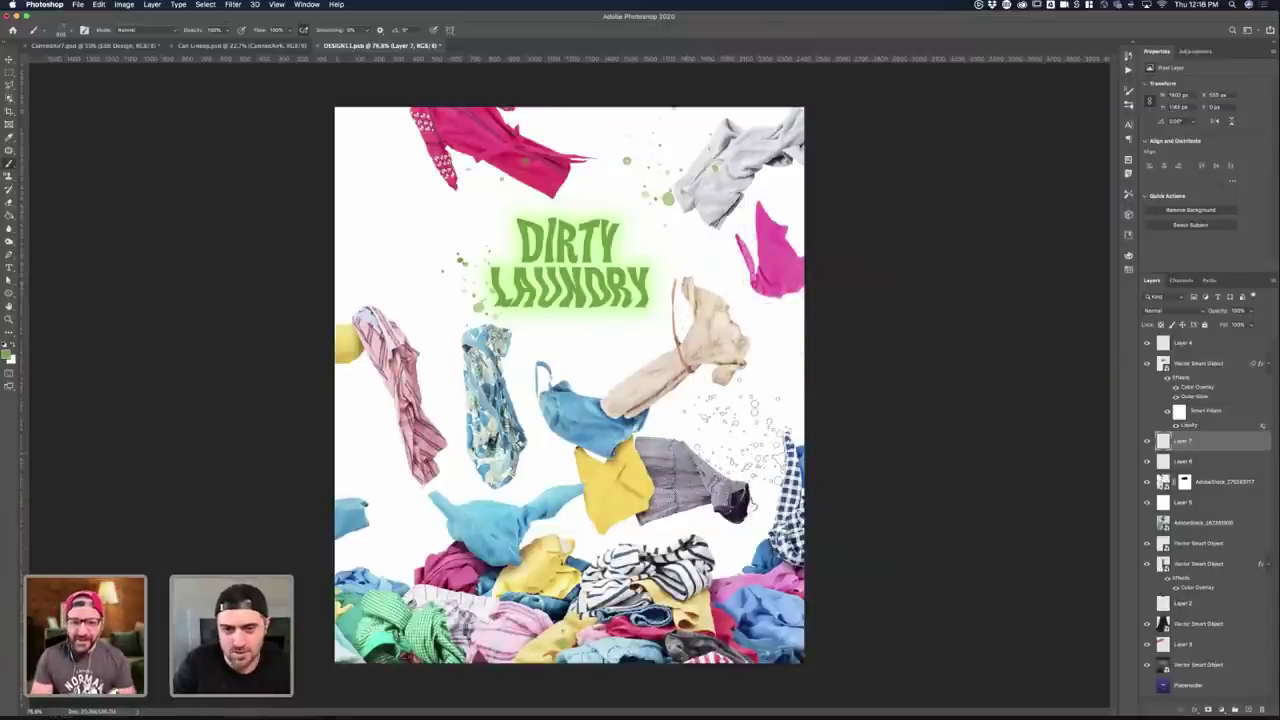
pyautogui.click(713, 392)
pyautogui.click(364, 150)
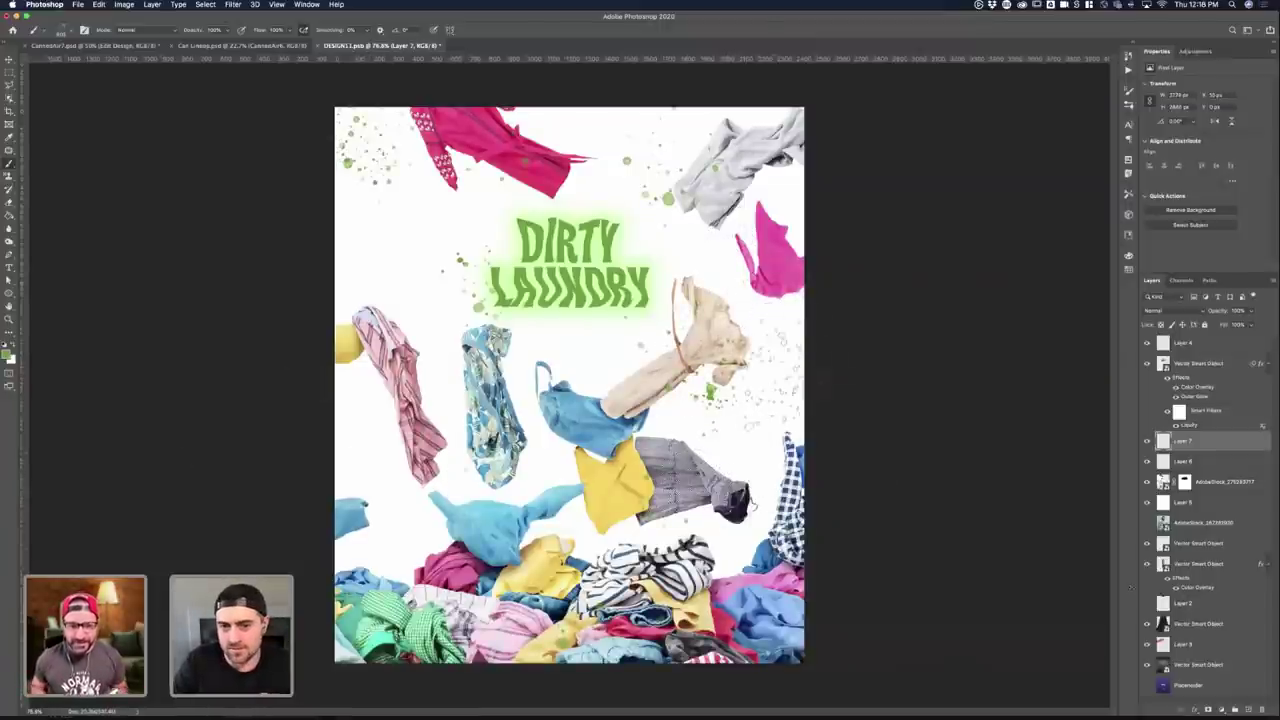
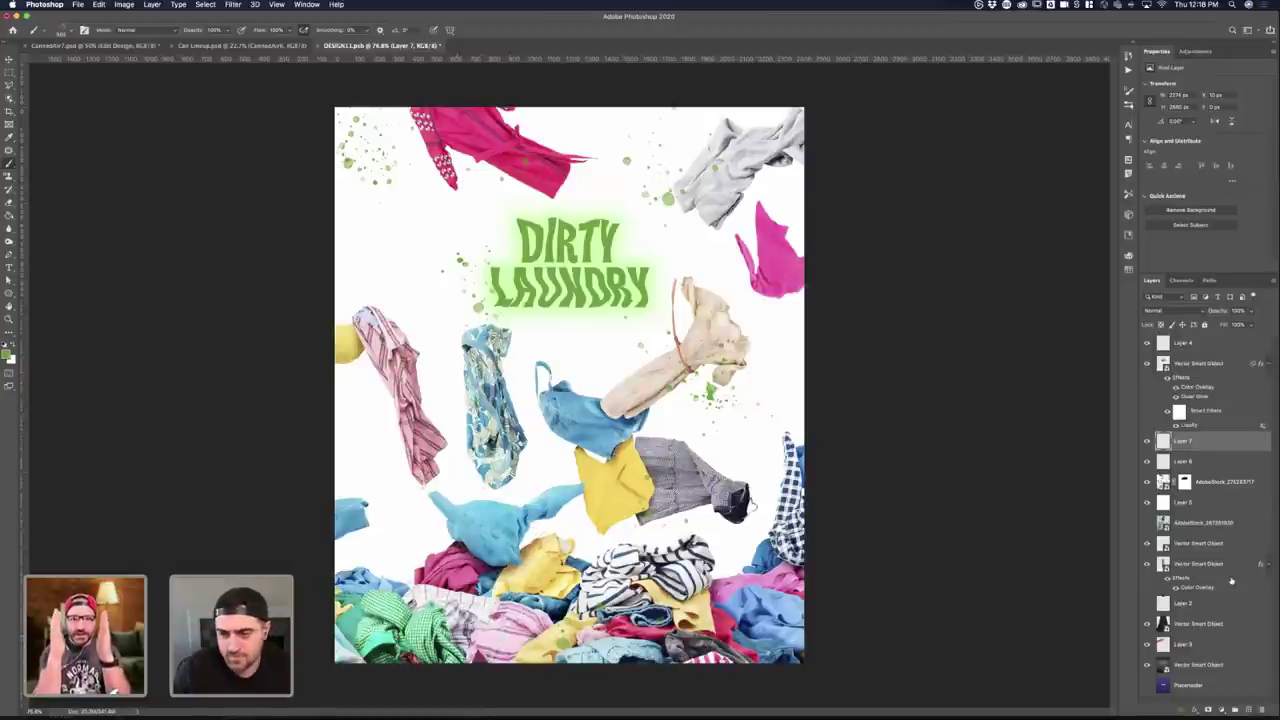
# - Paint more green spatters over the clothes pile, the yellow and gray garments, and the white gaps around the lower falling clothes
pyautogui.click(378, 592)
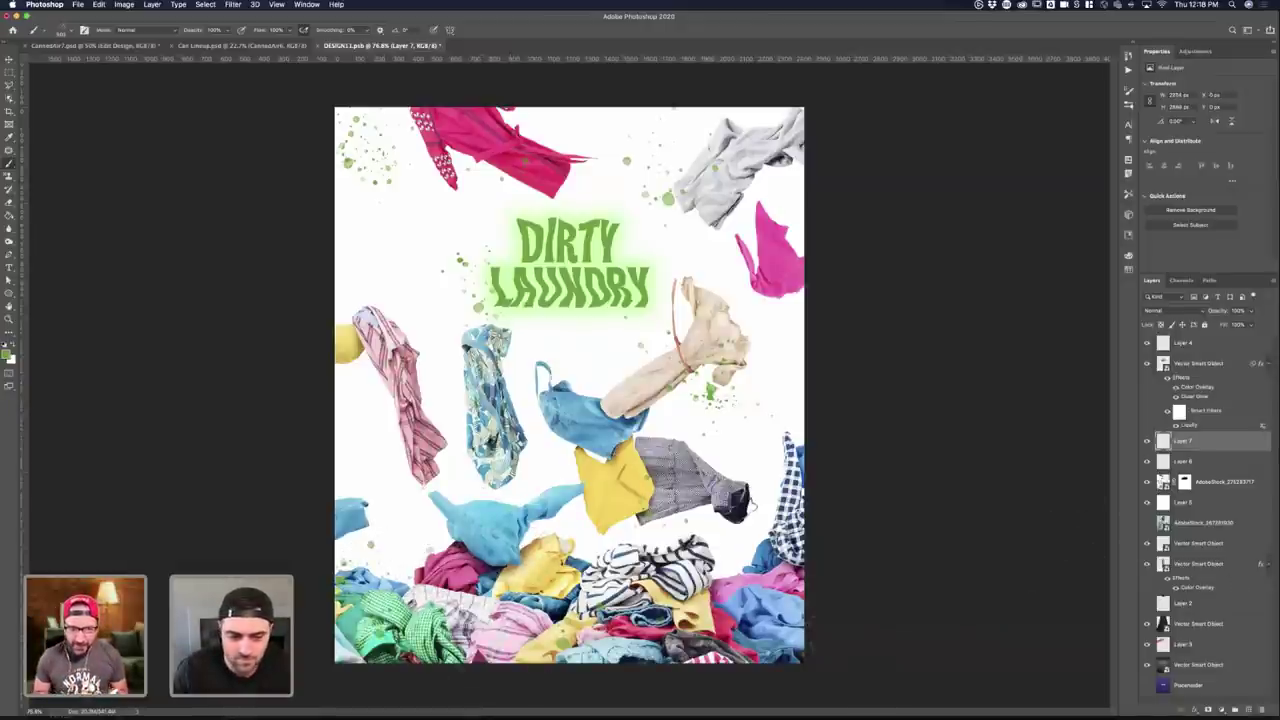
pyautogui.click(742, 540)
pyautogui.click(615, 485)
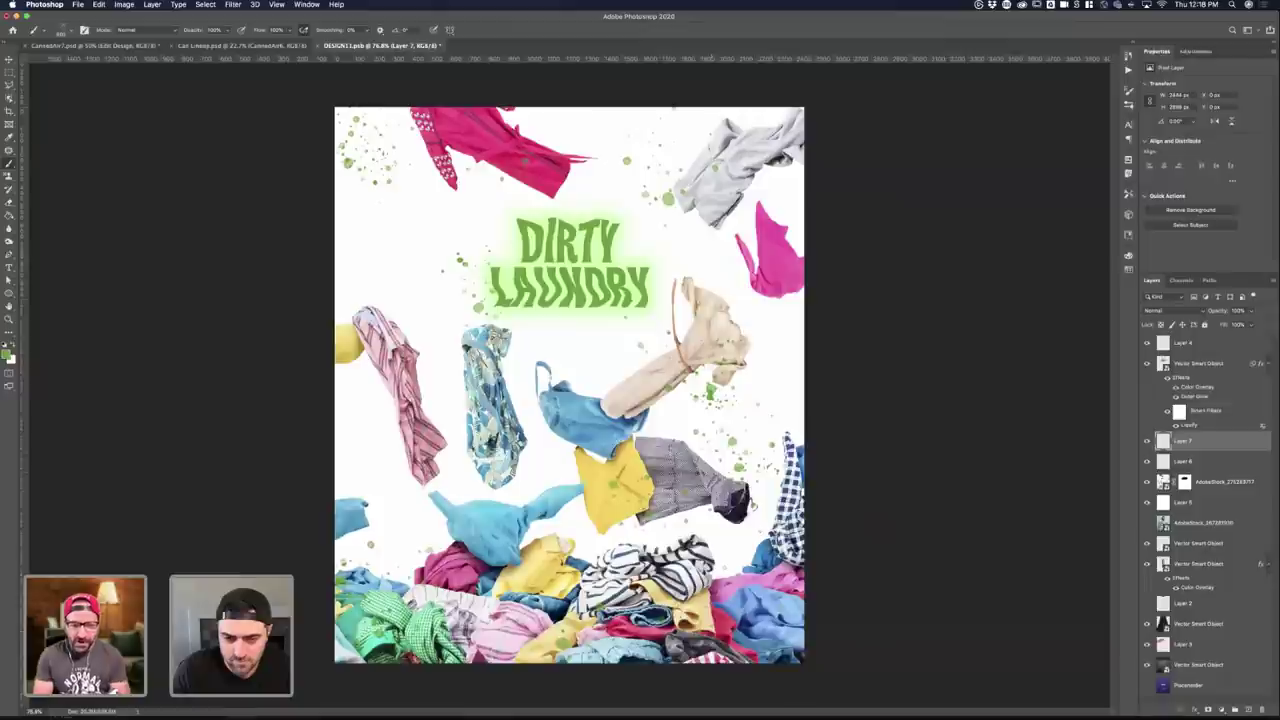
pyautogui.click(727, 537)
pyautogui.click(624, 504)
pyautogui.click(420, 480)
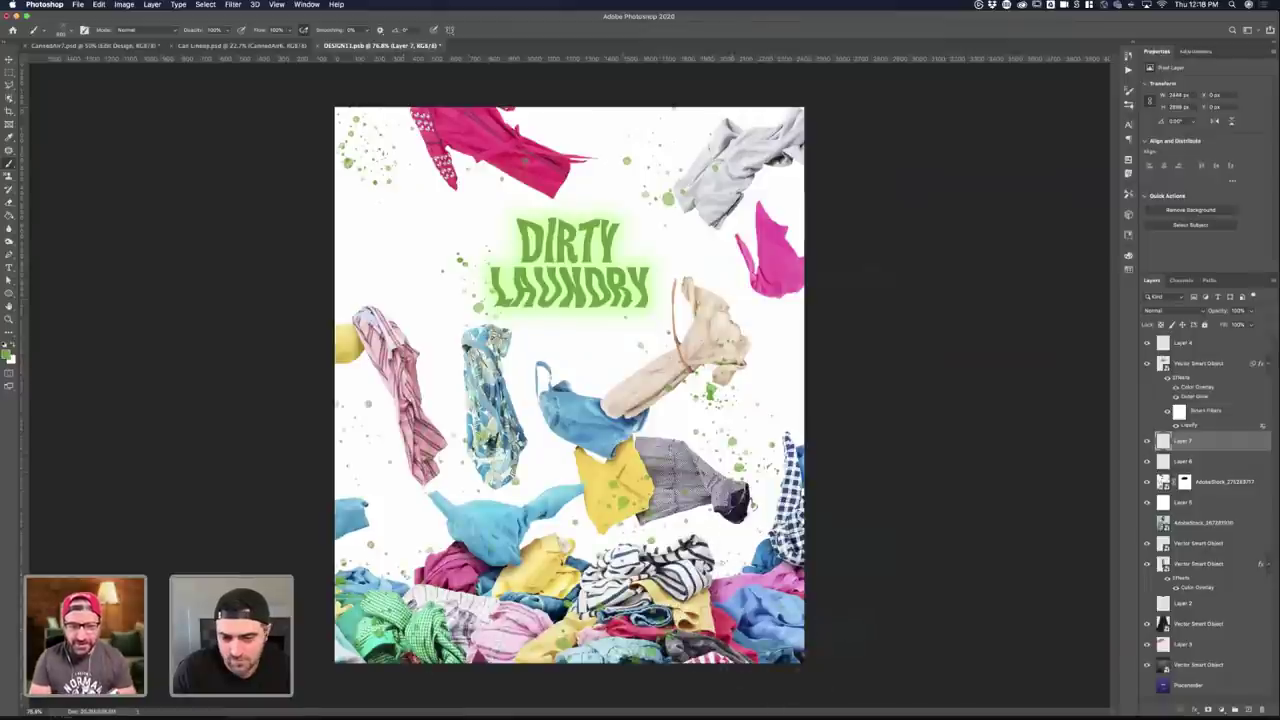
pyautogui.click(560, 563)
pyautogui.click(700, 602)
pyautogui.click(434, 620)
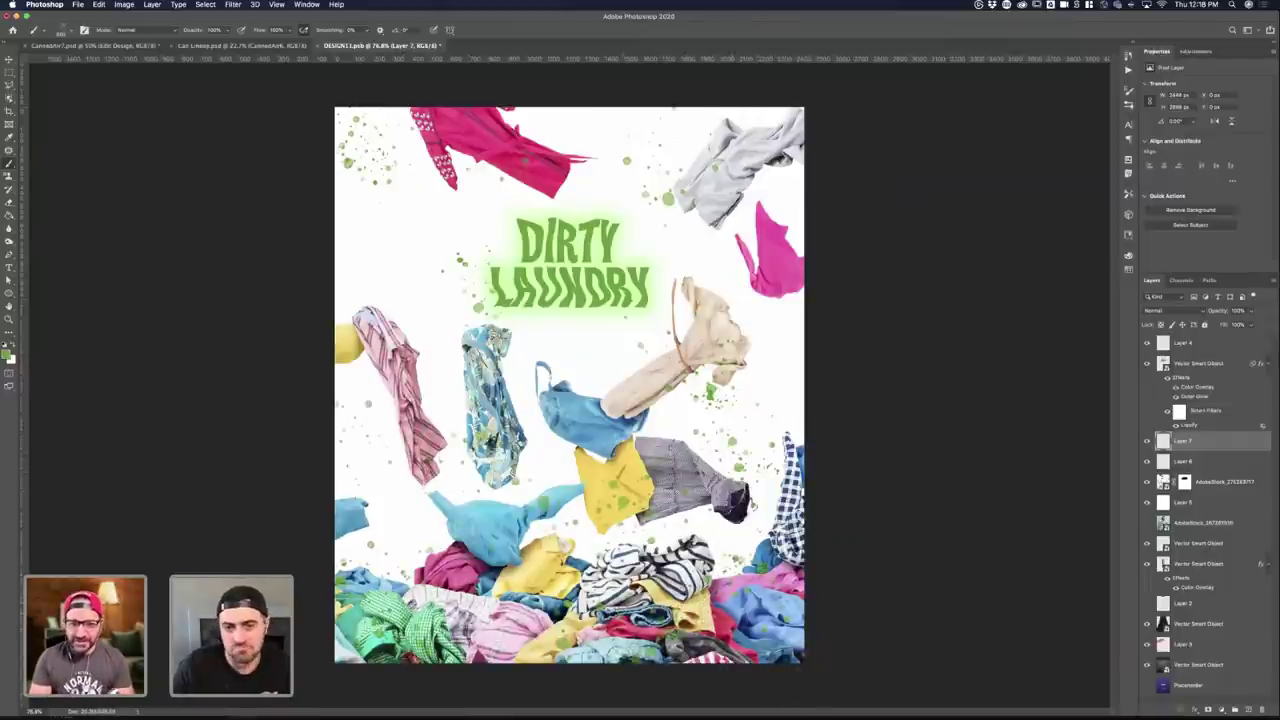
pyautogui.click(617, 604)
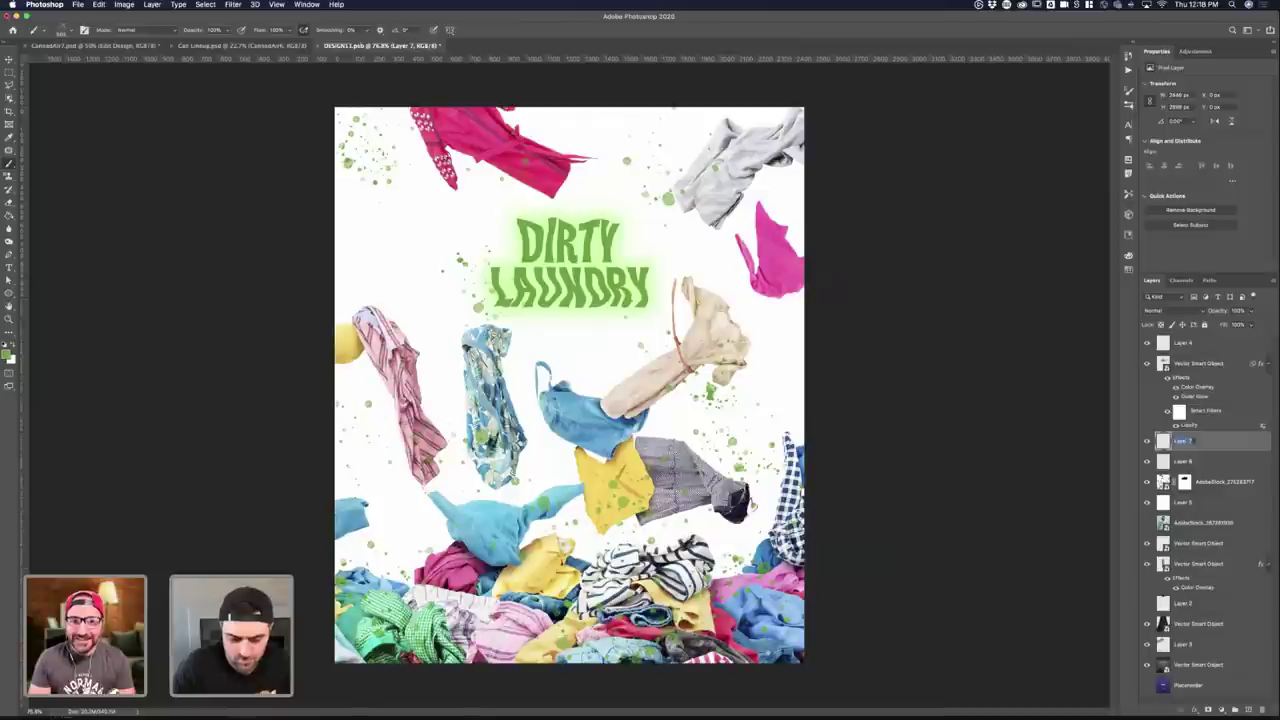
# - Rename the spatter layer as Green Texture
pyautogui.doubleClick(1183, 441)
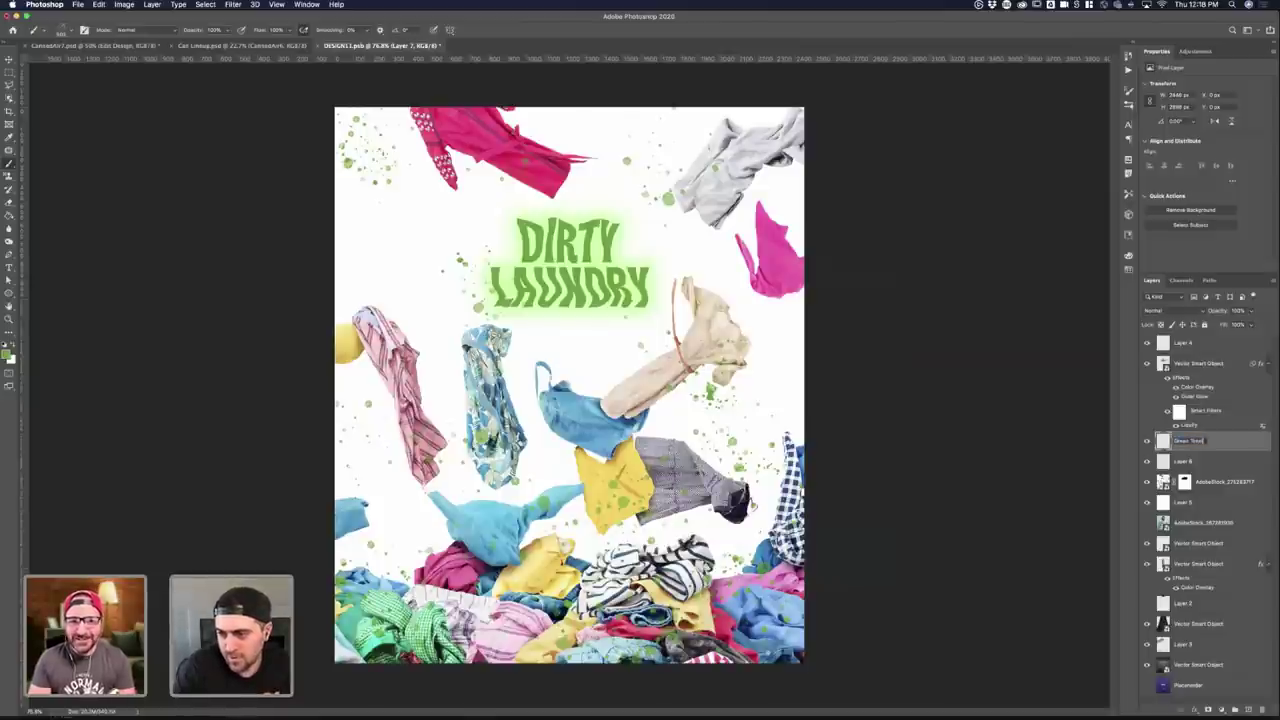
pyautogui.write('Green Texture')
pyautogui.press('Return')
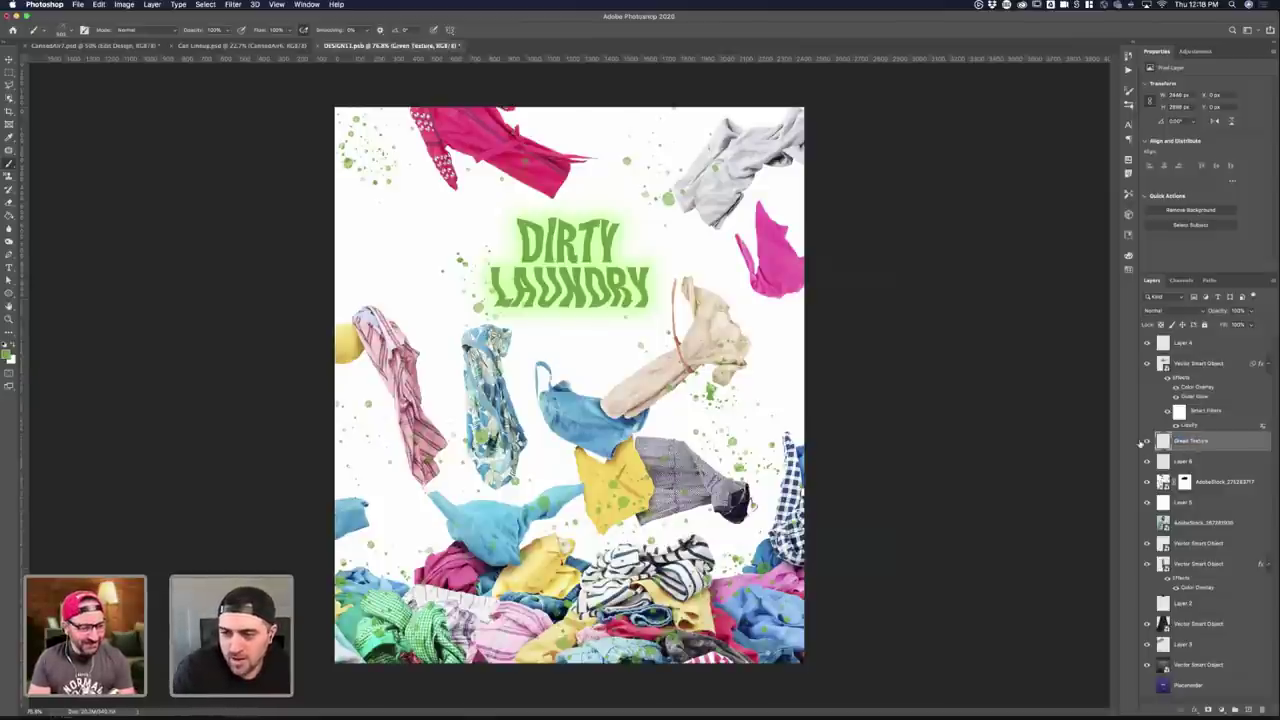
pyautogui.click(1203, 460)
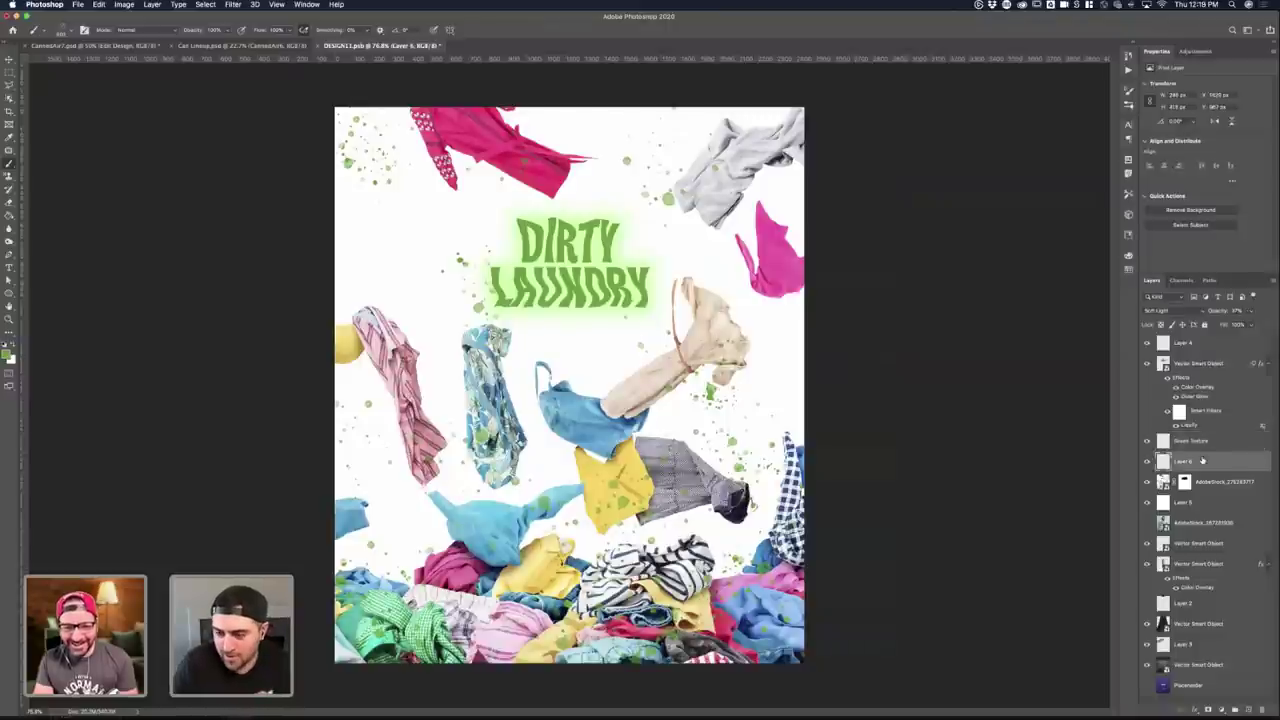
pyautogui.press('Delete')
pyautogui.press('super+z')
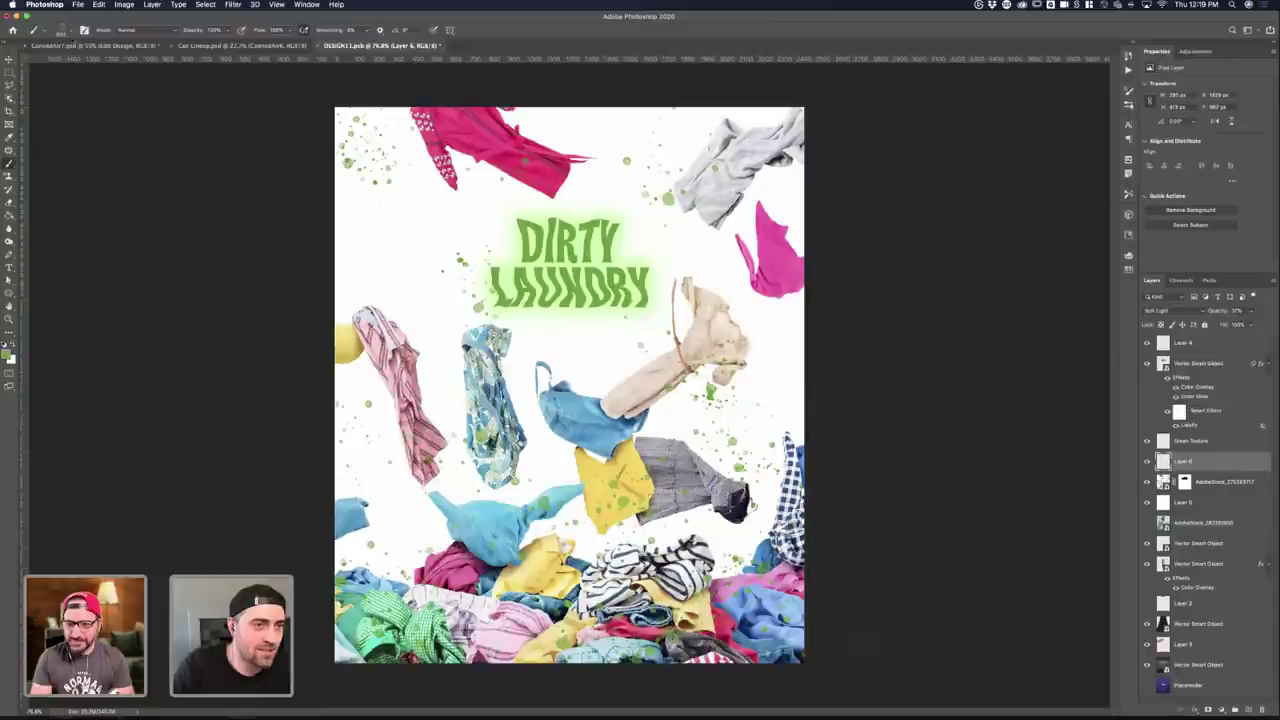
pyautogui.click(73, 32)
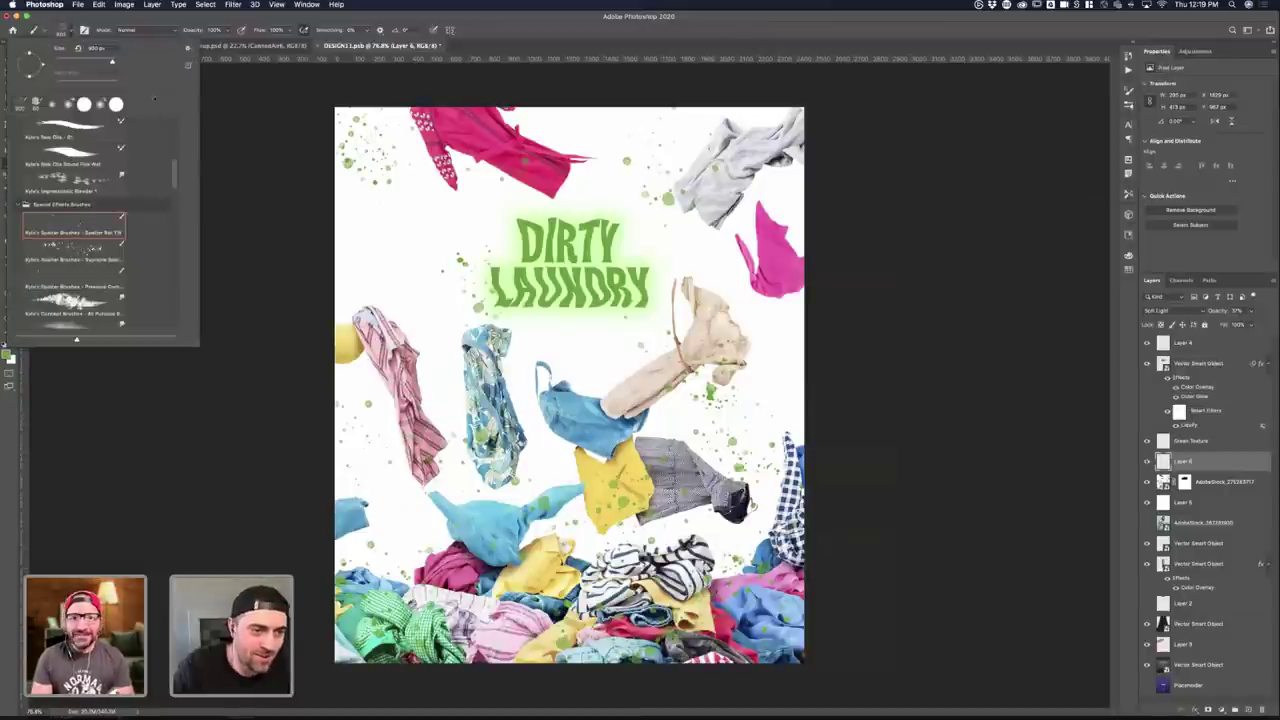
pyautogui.click(354, 124)
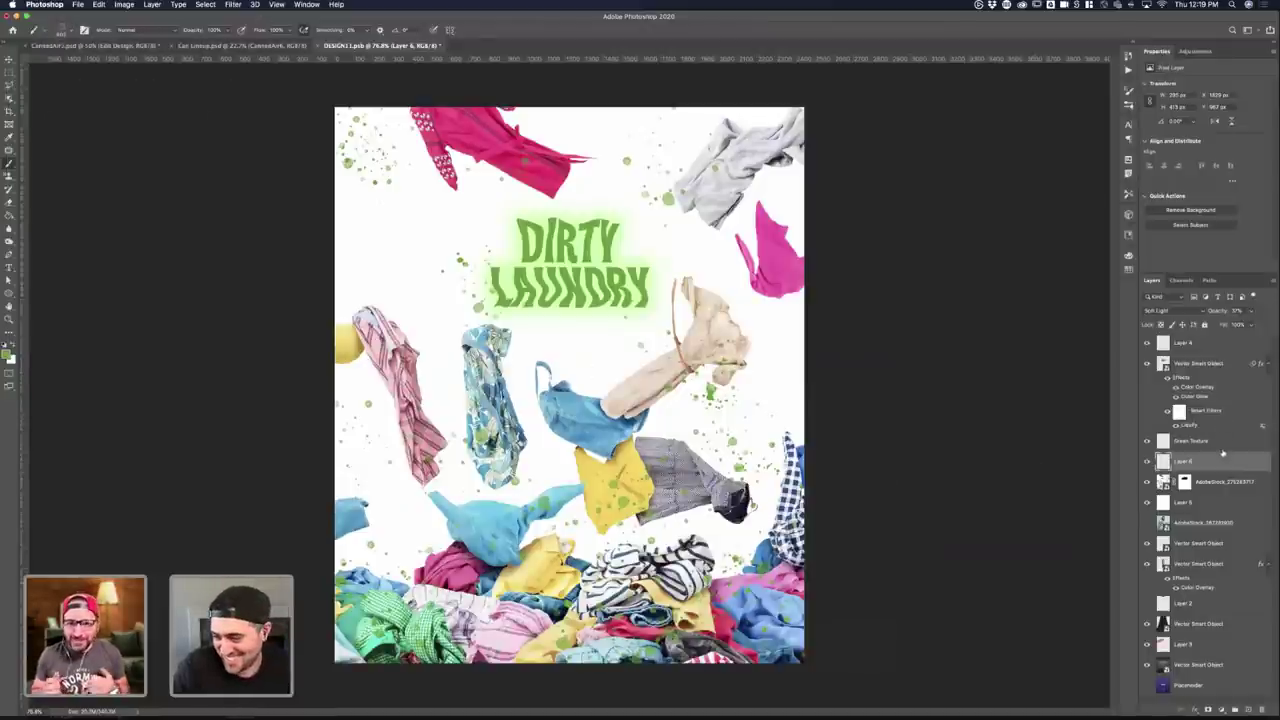
# - Add an empty layer above the Green Texture layer and make white the foreground color
pyautogui.click(1221, 443)
pyautogui.click(1248, 709)
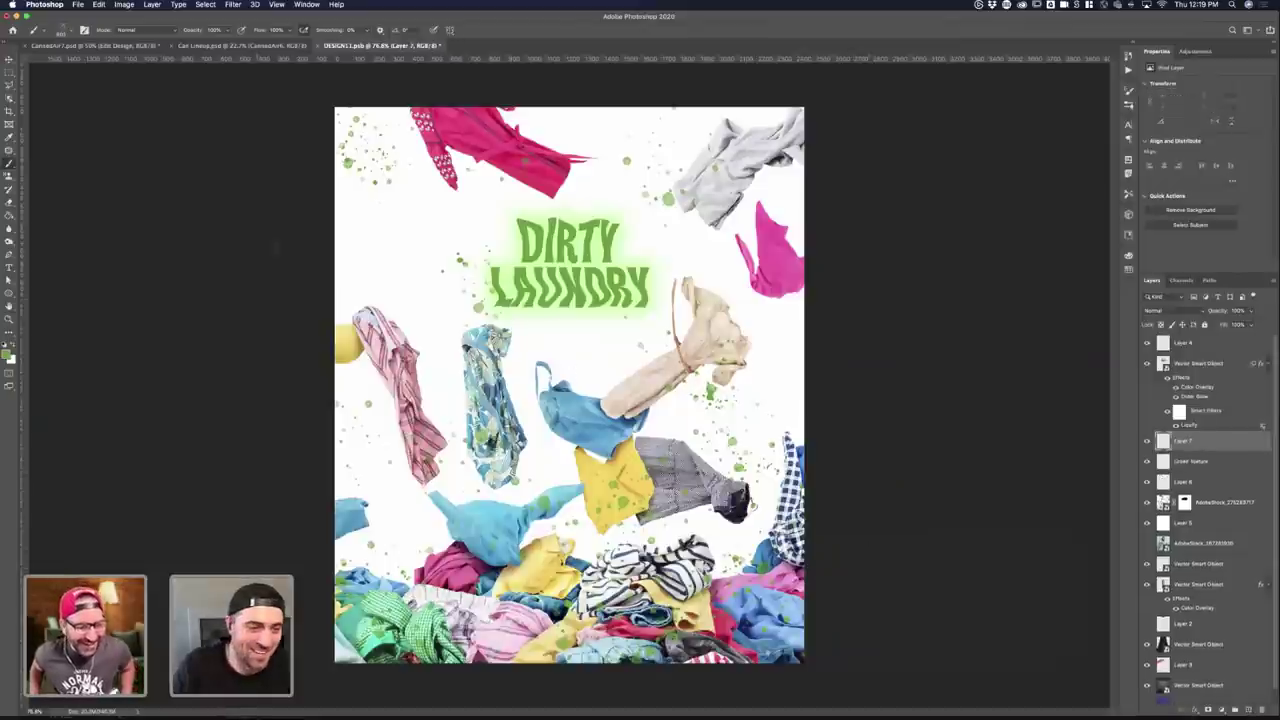
pyautogui.press('x')
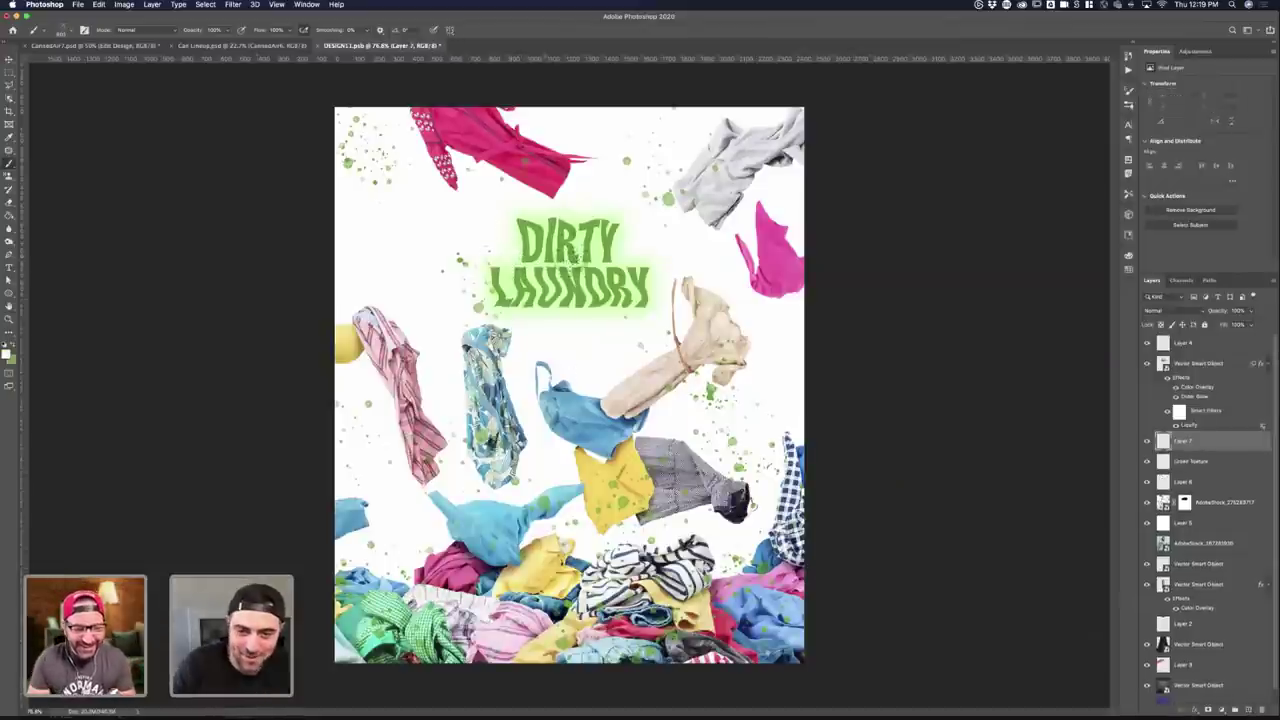
# - Try painting white spatters over the Dirty Laundry title
pyautogui.click(568, 258)
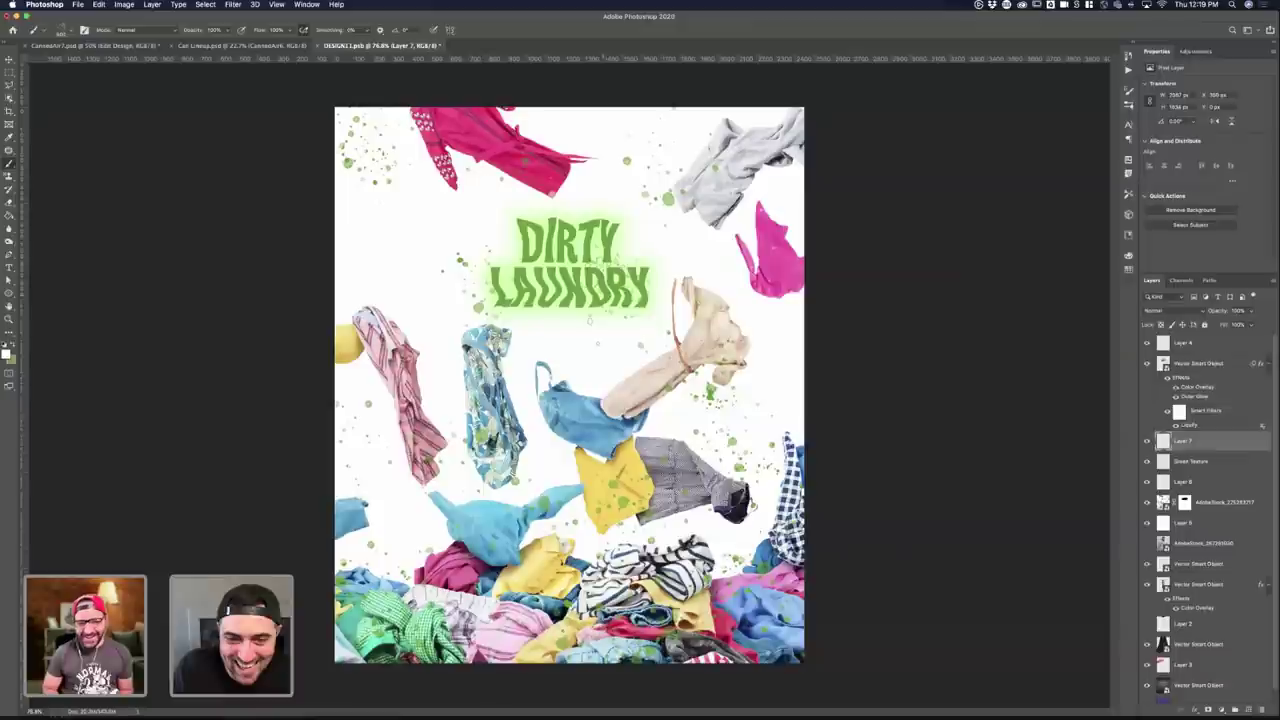
pyautogui.click(609, 250)
pyautogui.press('super+z')
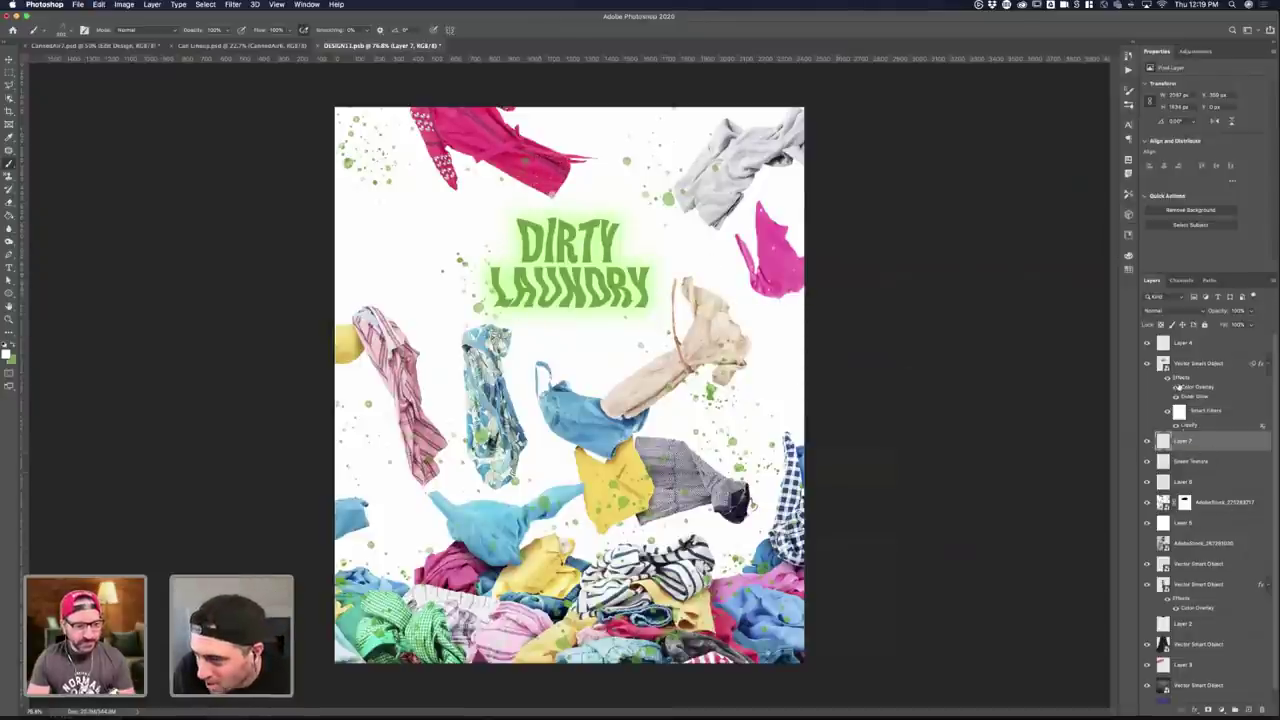
# - Put the white spatter layer above the title's smart object instead and paint white spatters across the lettering
pyautogui.click(1193, 364)
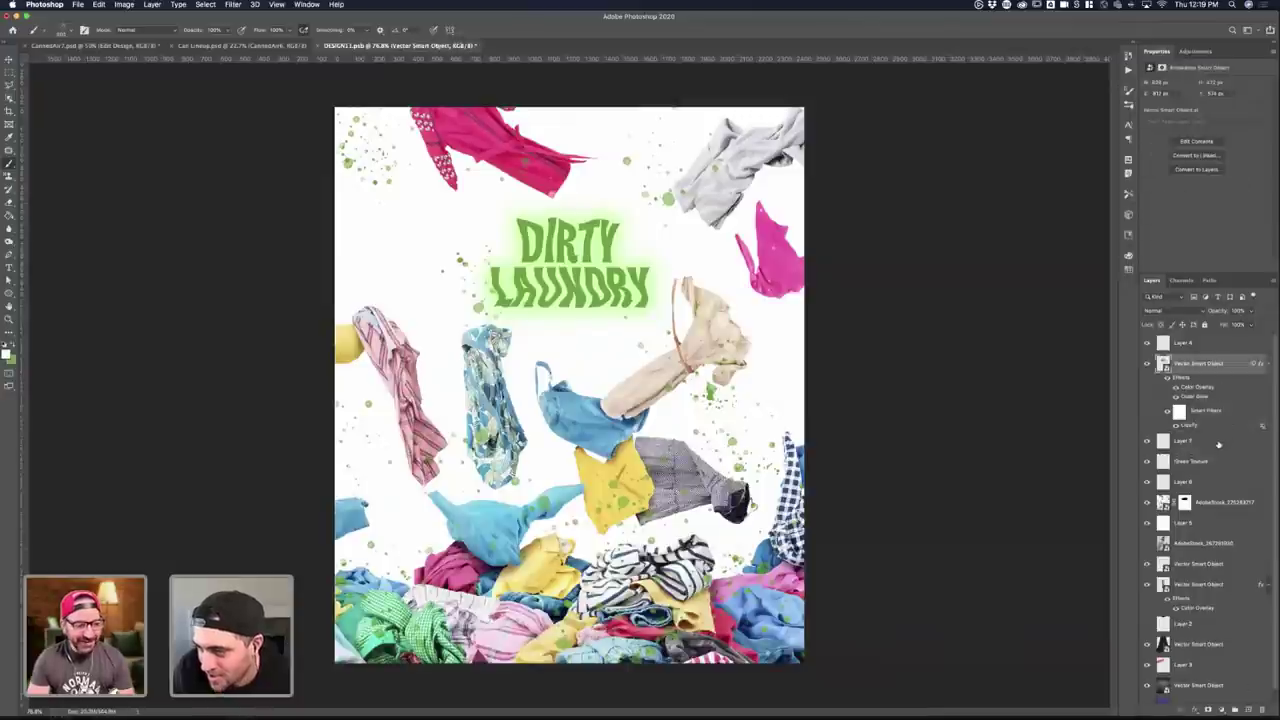
pyautogui.moveTo(1218, 444); pyautogui.dragTo(1248, 710)
pyautogui.press('super+z')
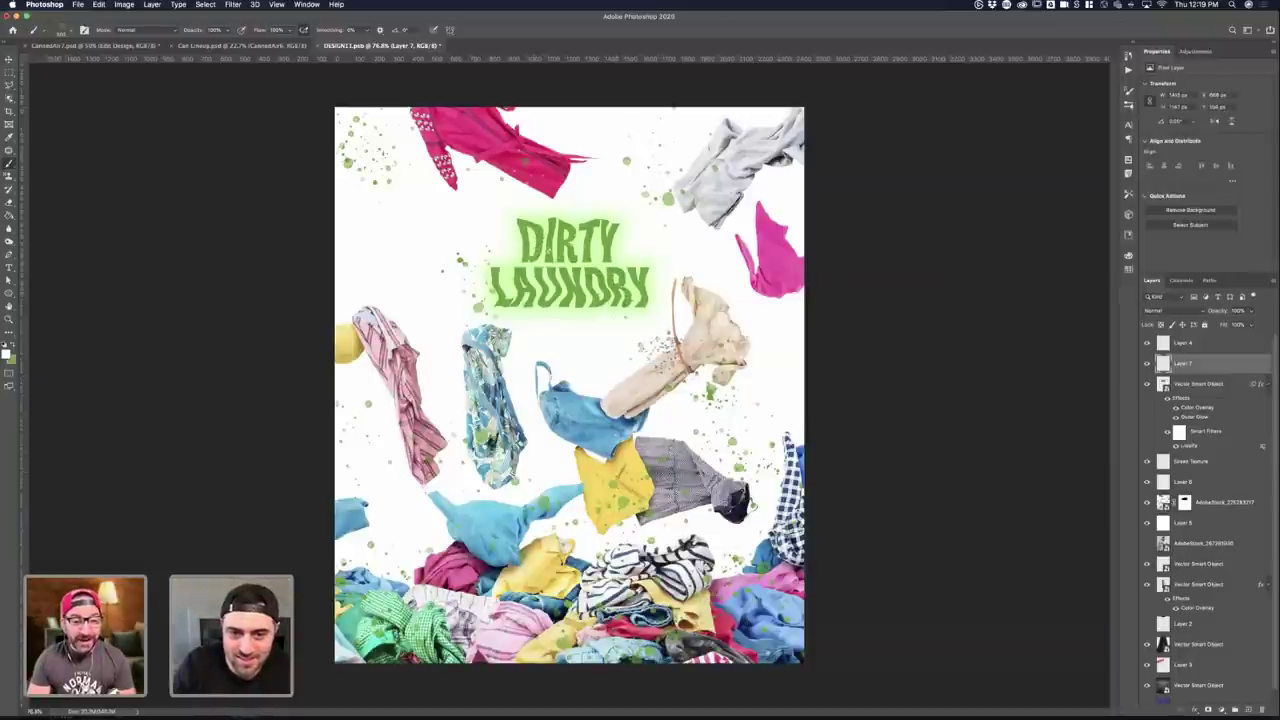
pyautogui.click(514, 296)
pyautogui.click(642, 285)
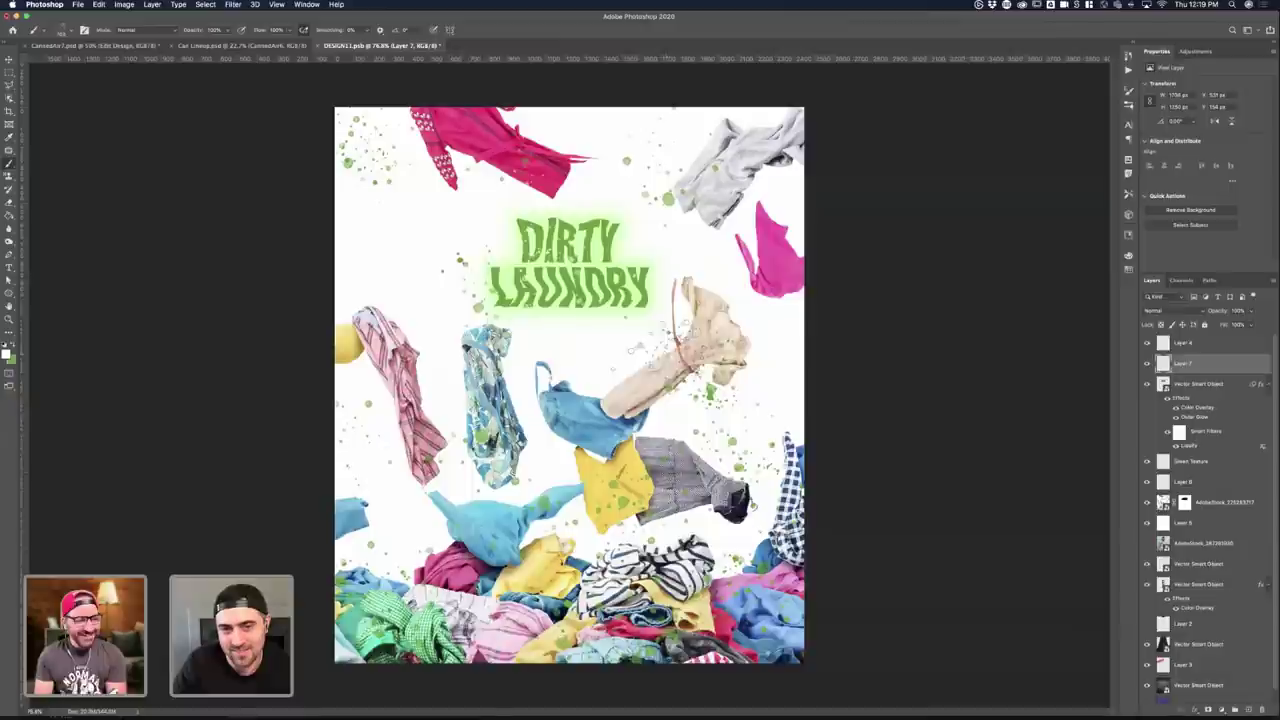
# - Set the white spatter layer's blend mode to Linear Dodge (Add)
pyautogui.press('z')
pyautogui.keyDown('alt'); pyautogui.click(930, 348); pyautogui.keyUp('alt')
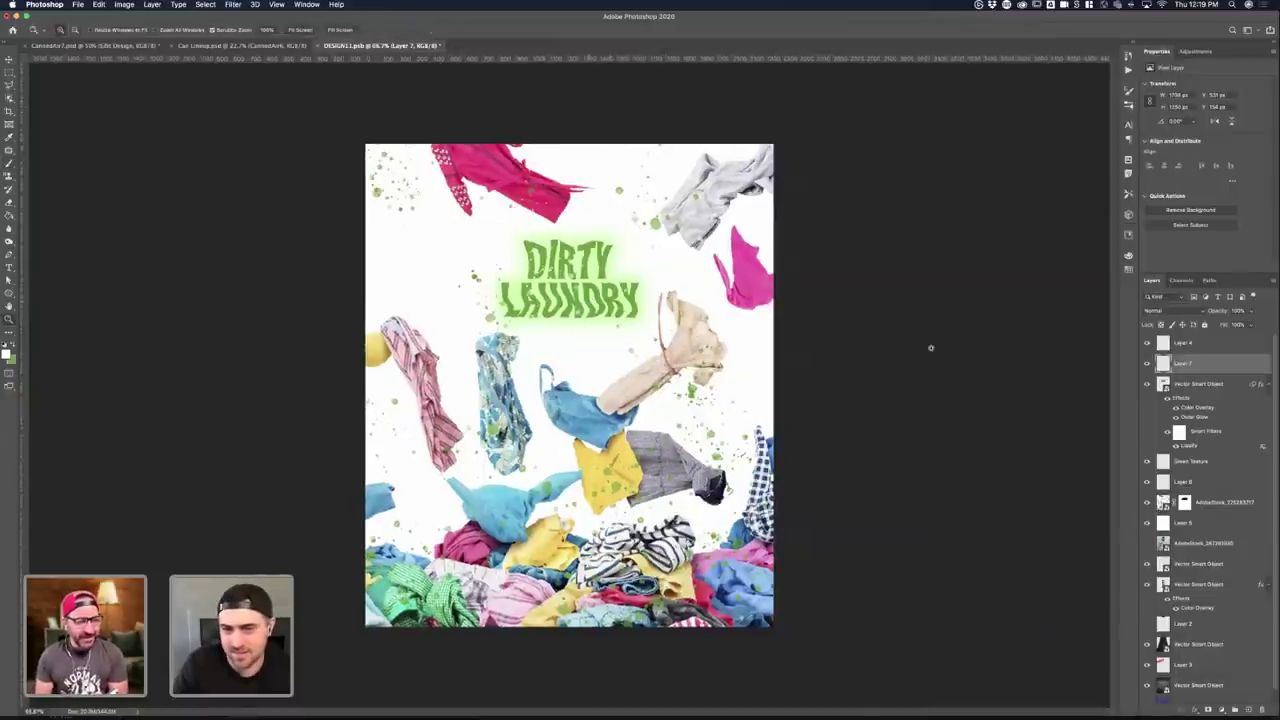
pyautogui.press('super+equal')
pyautogui.click(1198, 312)
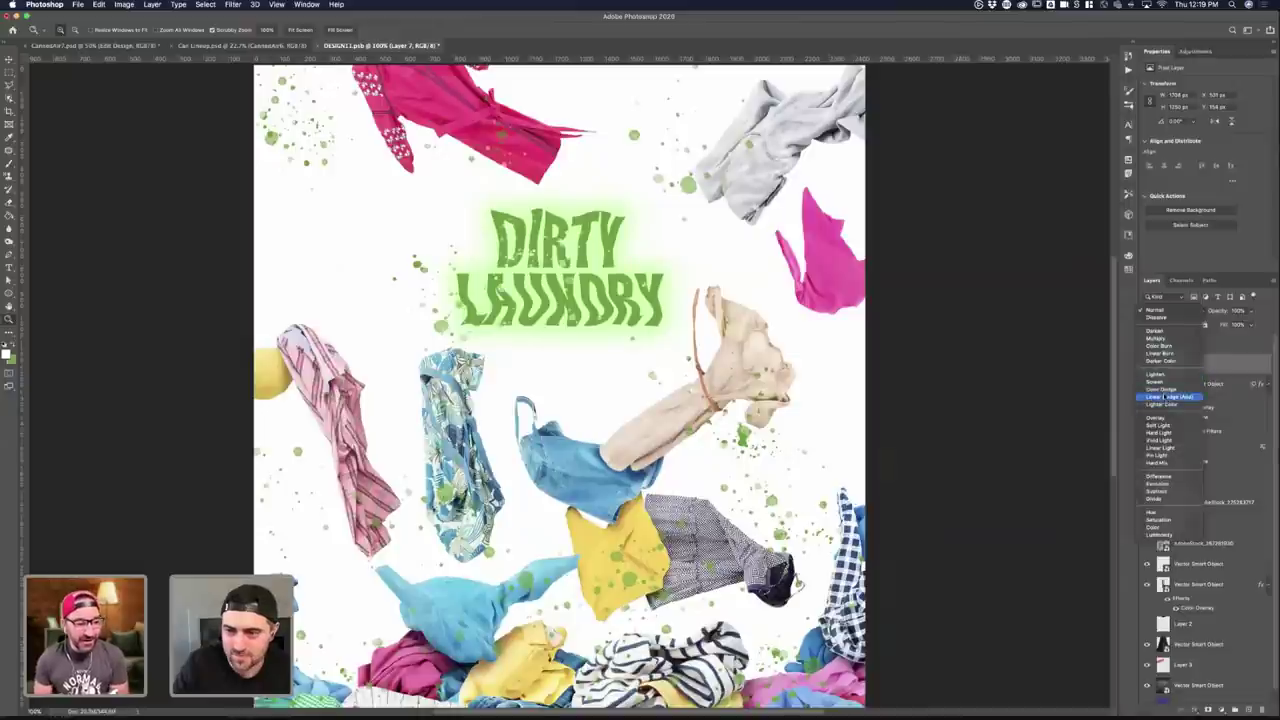
pyautogui.click(1166, 396)
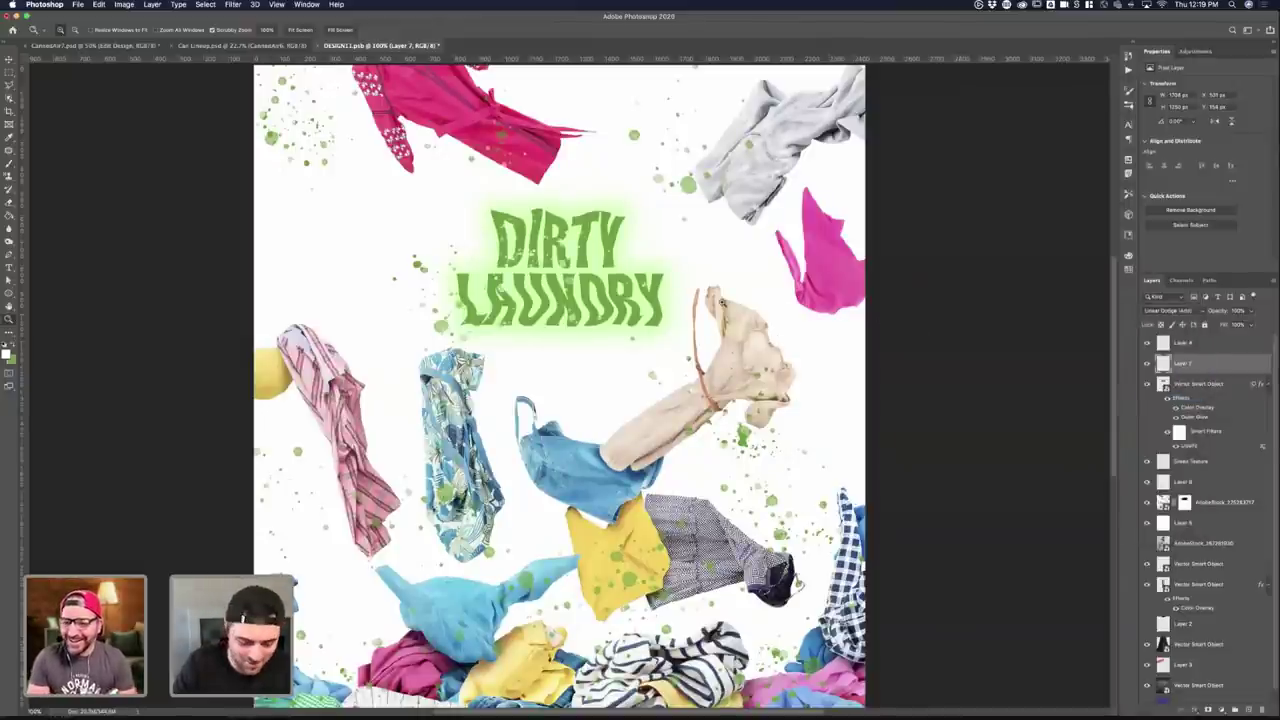
# - Rename the spatter layer above the title as White
pyautogui.press('super+0')
pyautogui.press('v')
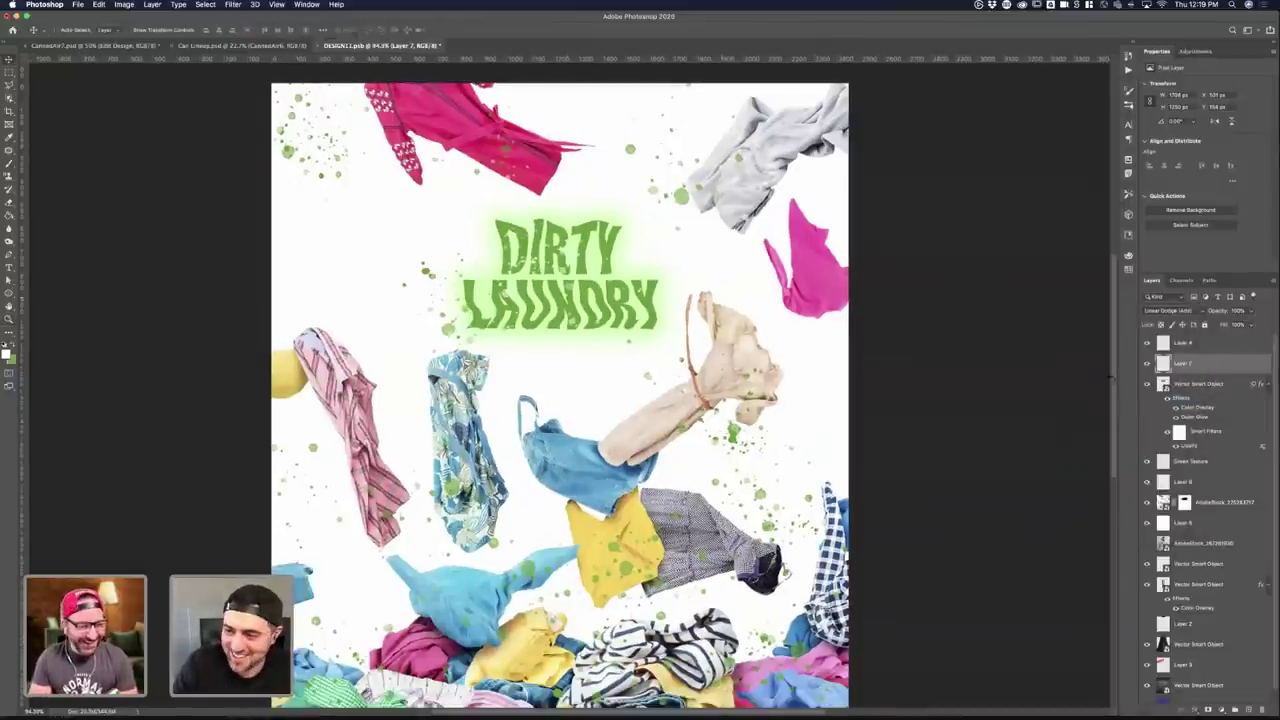
pyautogui.doubleClick(1183, 363)
pyautogui.press('Return')
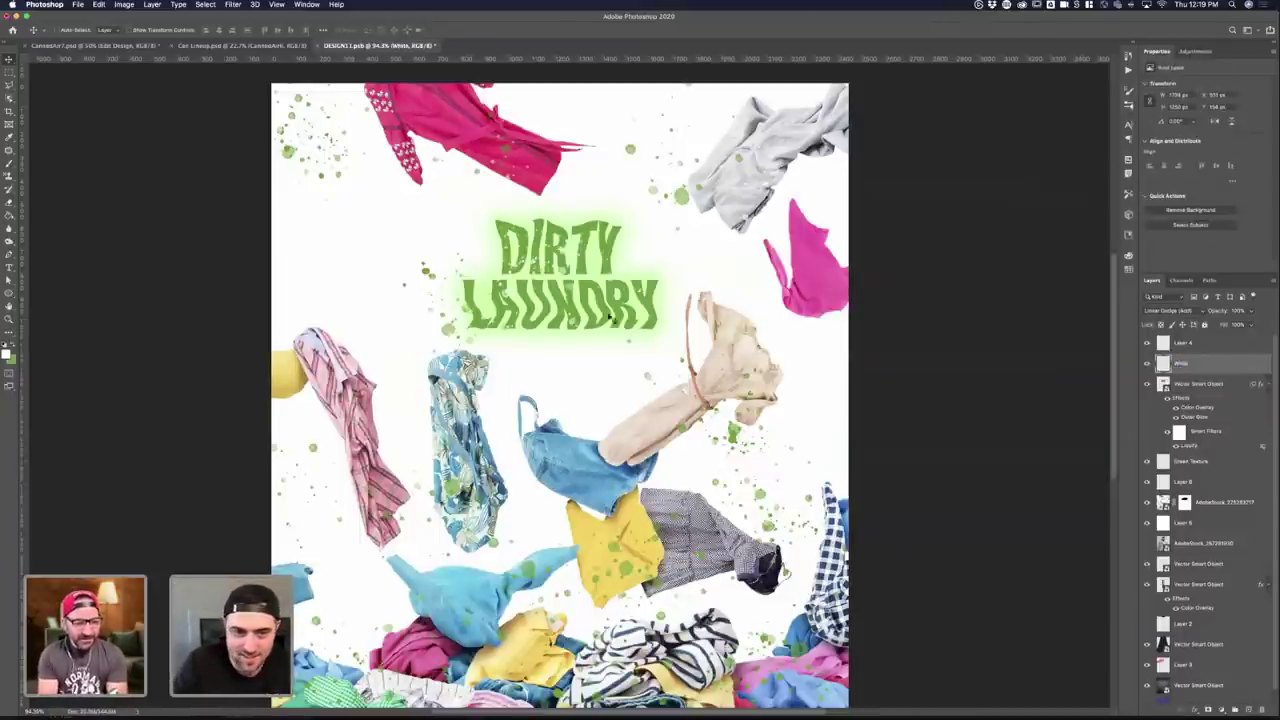
pyautogui.scroll(-2, 600, 319)
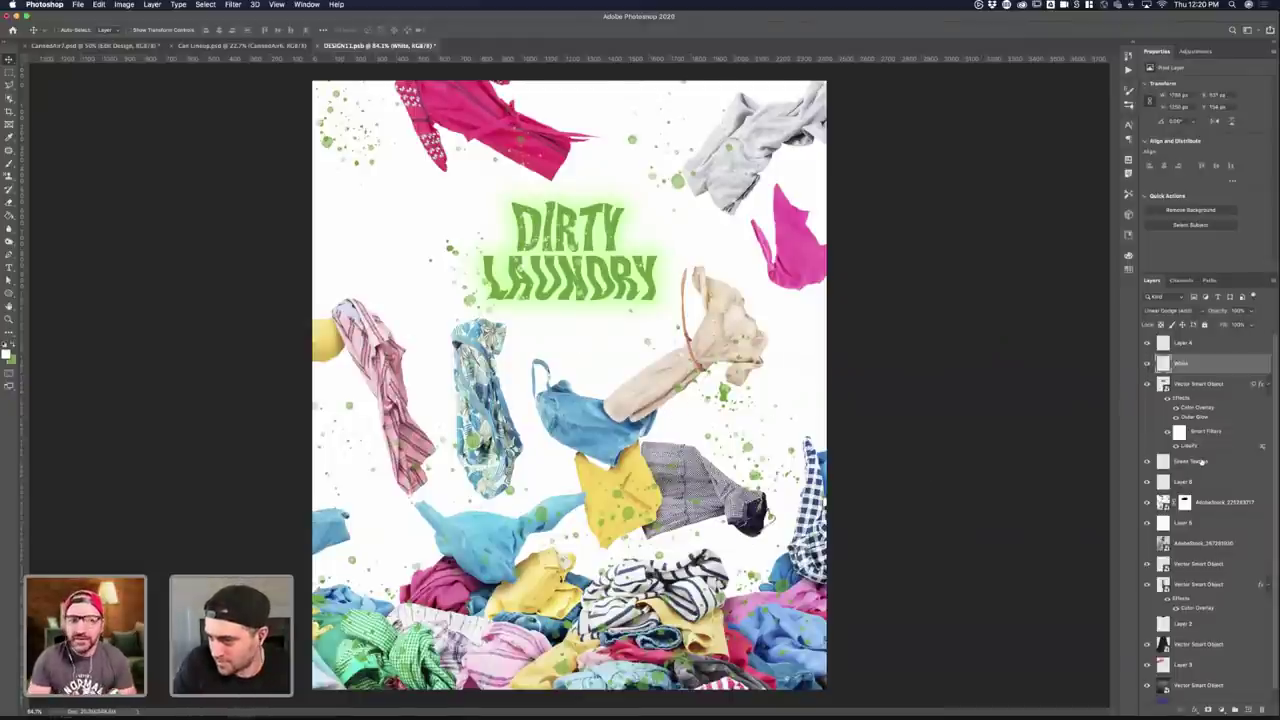
# - Create another blank layer directly above Green Texture and activate the Brush tool for painting on it
pyautogui.click(1192, 462)
pyautogui.click(1247, 710)
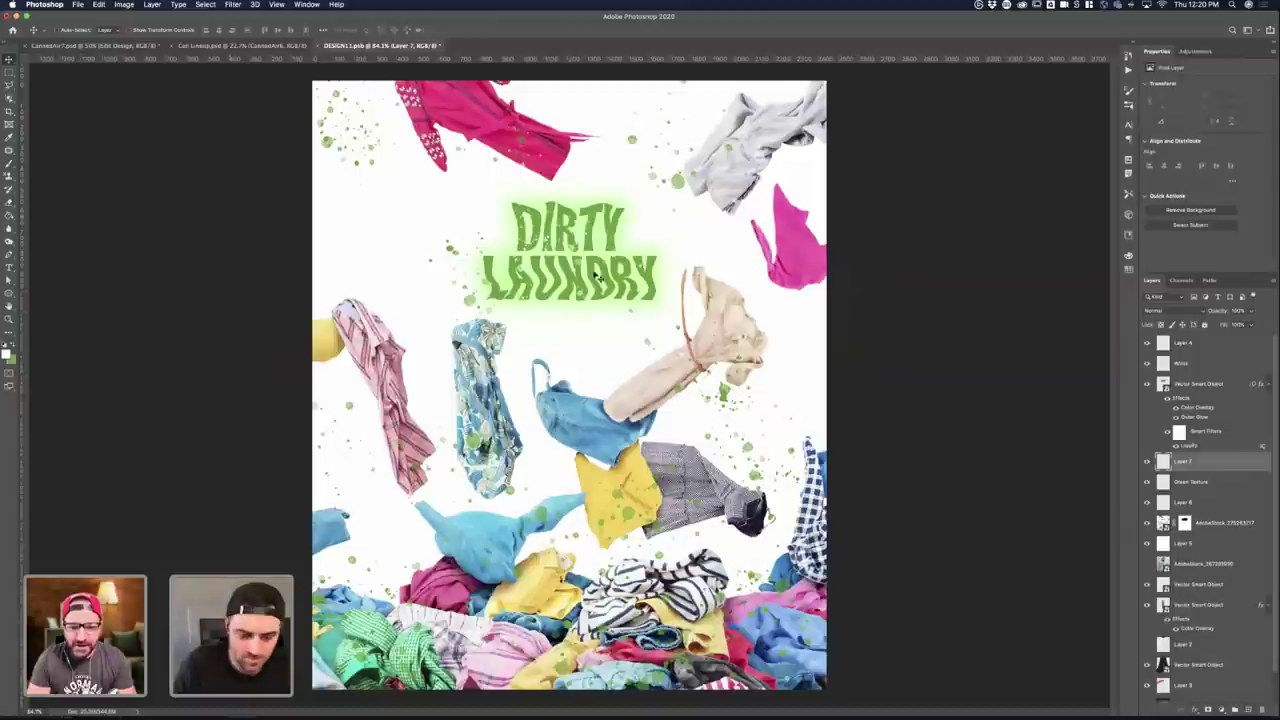
pyautogui.press('i')
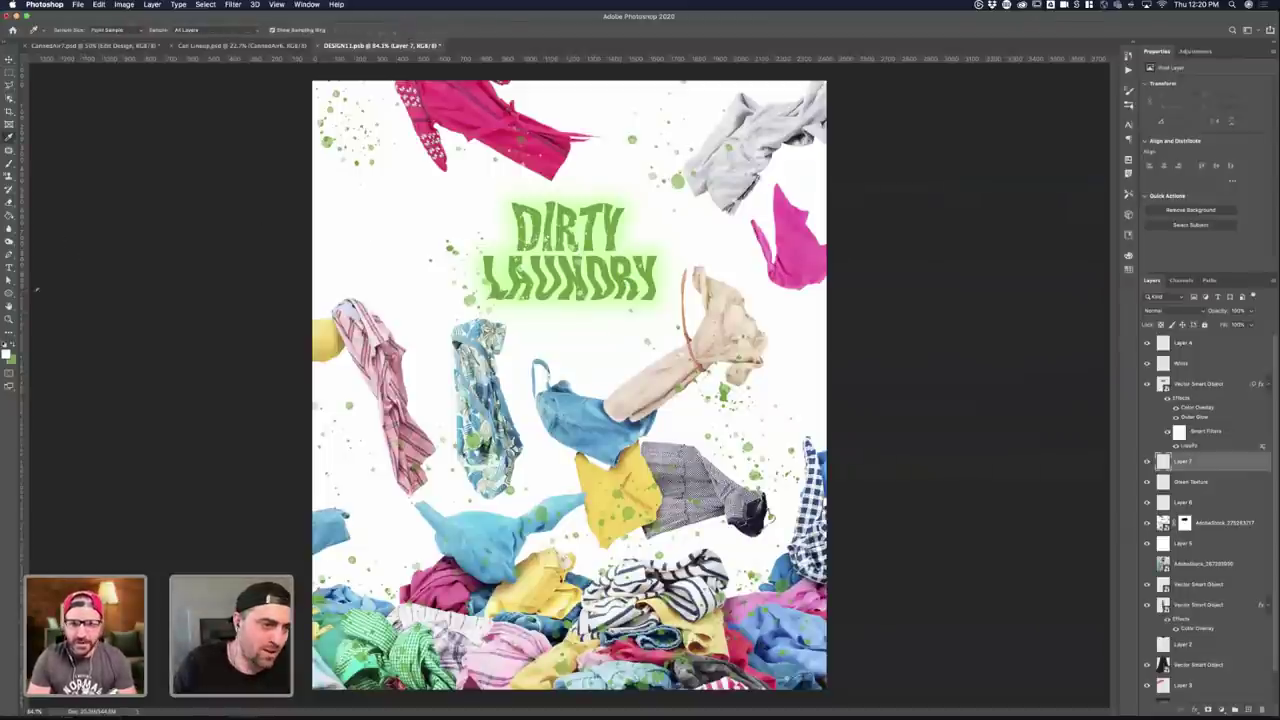
pyautogui.press('b')
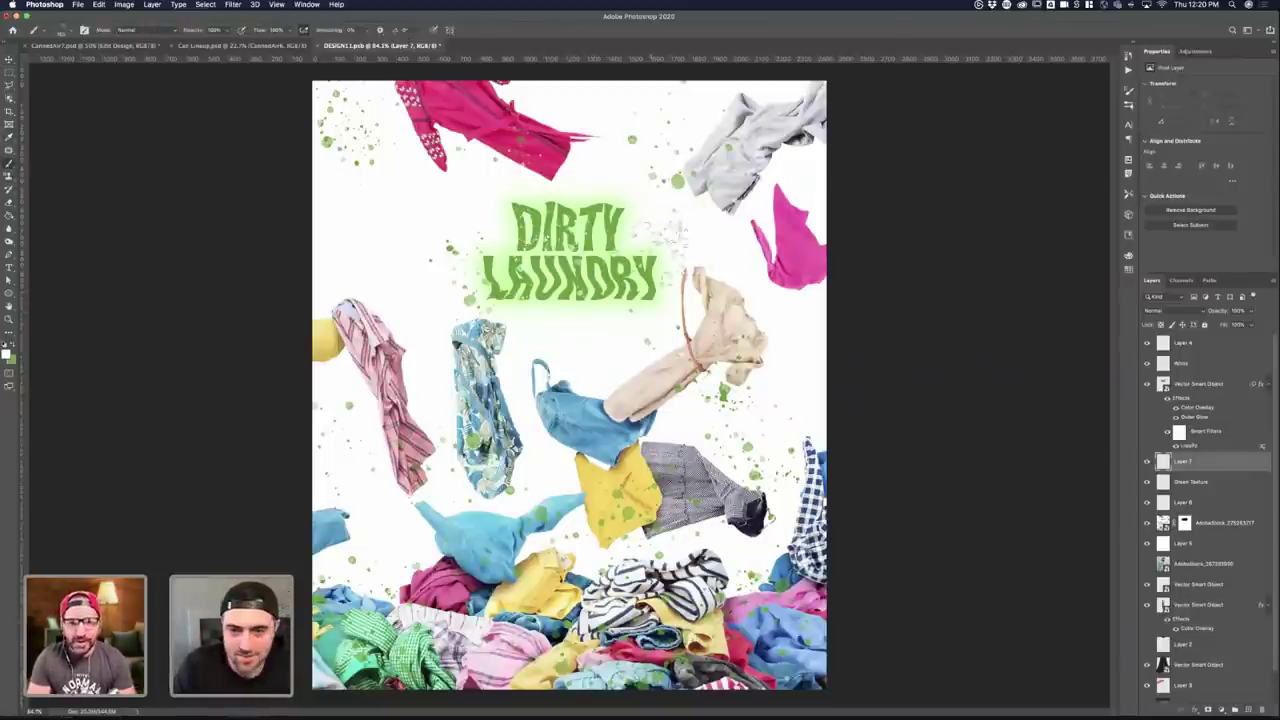
# - Set the foreground color to a dark olive green with RGB values 77, 78, 13
pyautogui.click(13, 345)
pyautogui.click(8, 353)
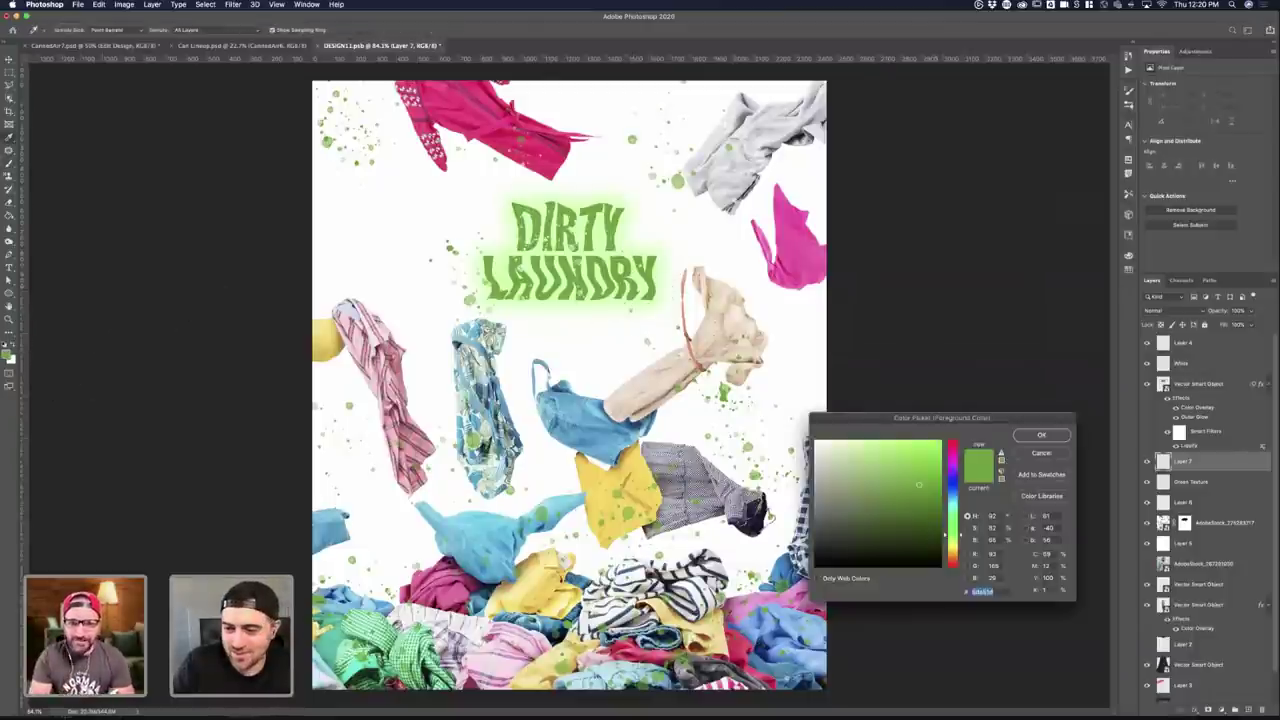
pyautogui.click(935, 515)
pyautogui.moveTo(958, 537); pyautogui.dragTo(958, 549)
pyautogui.click(935, 528)
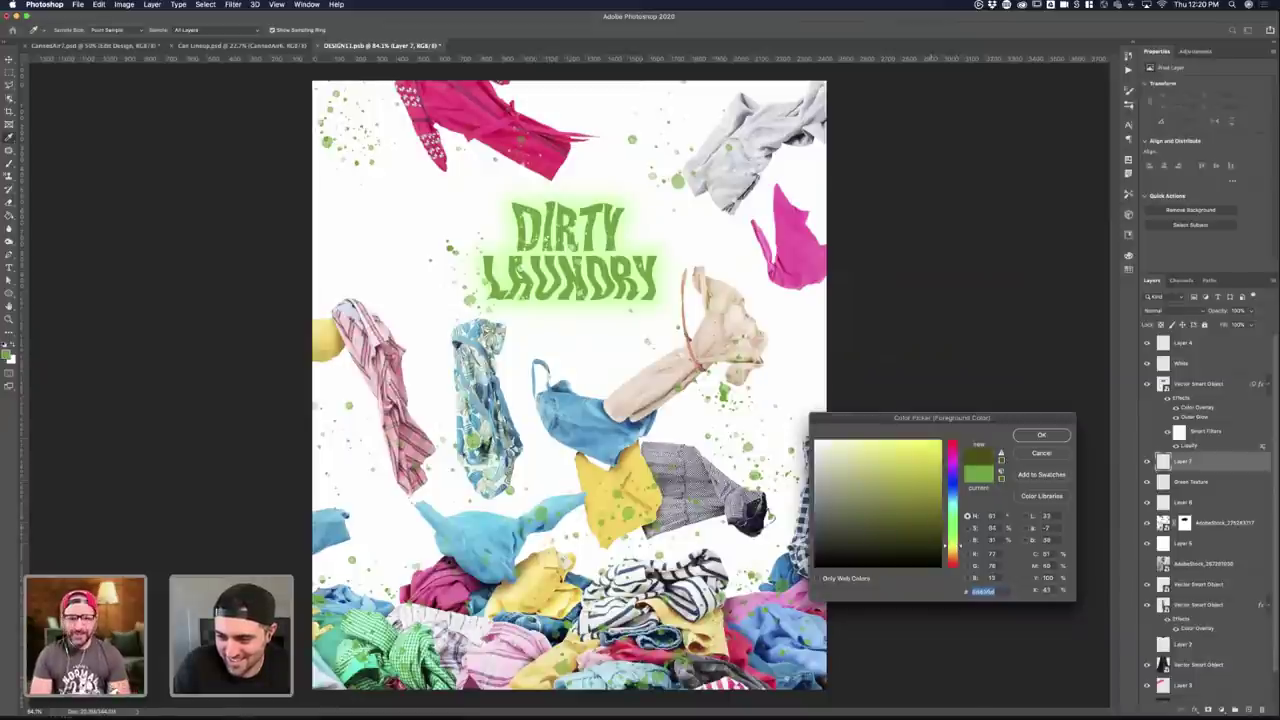
pyautogui.click(1038, 434)
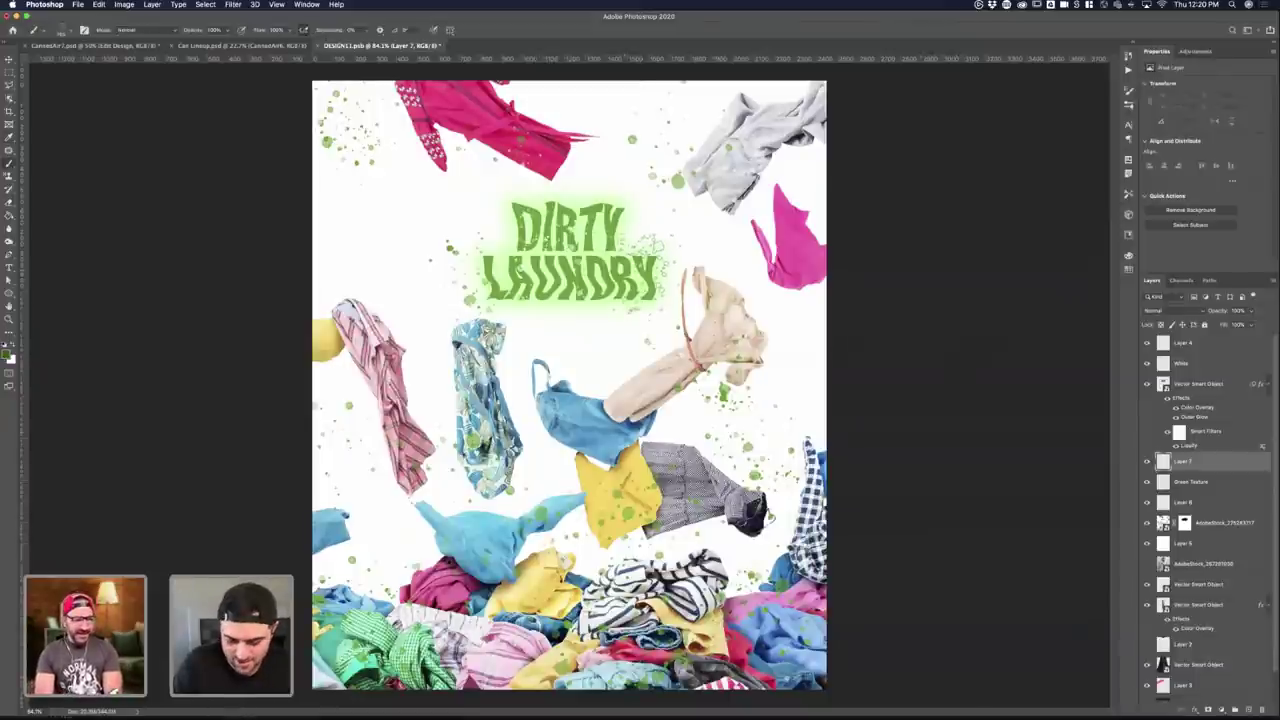
# - Choose the Pressure Control brush from Kyle's Spatter Brushes in the Special Effects Brushes set
pyautogui.click(60, 31)
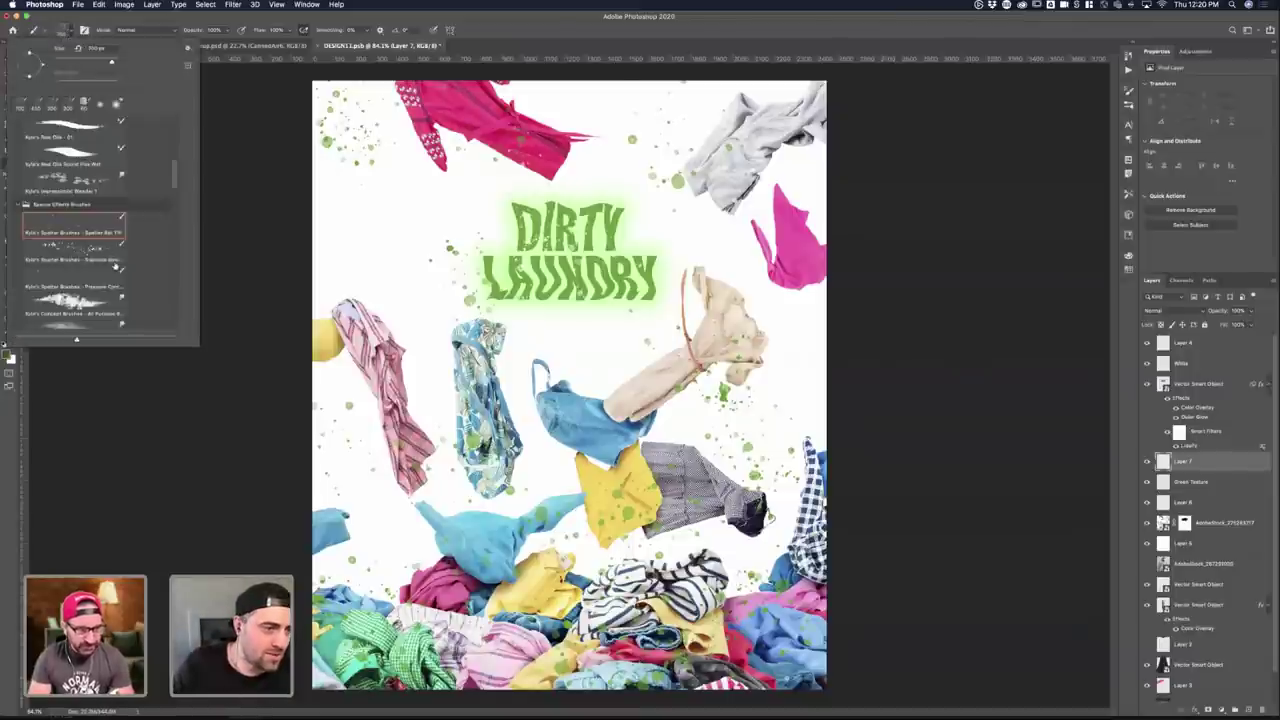
pyautogui.scroll(-3, 115, 262)
pyautogui.scroll(-1, 116, 264)
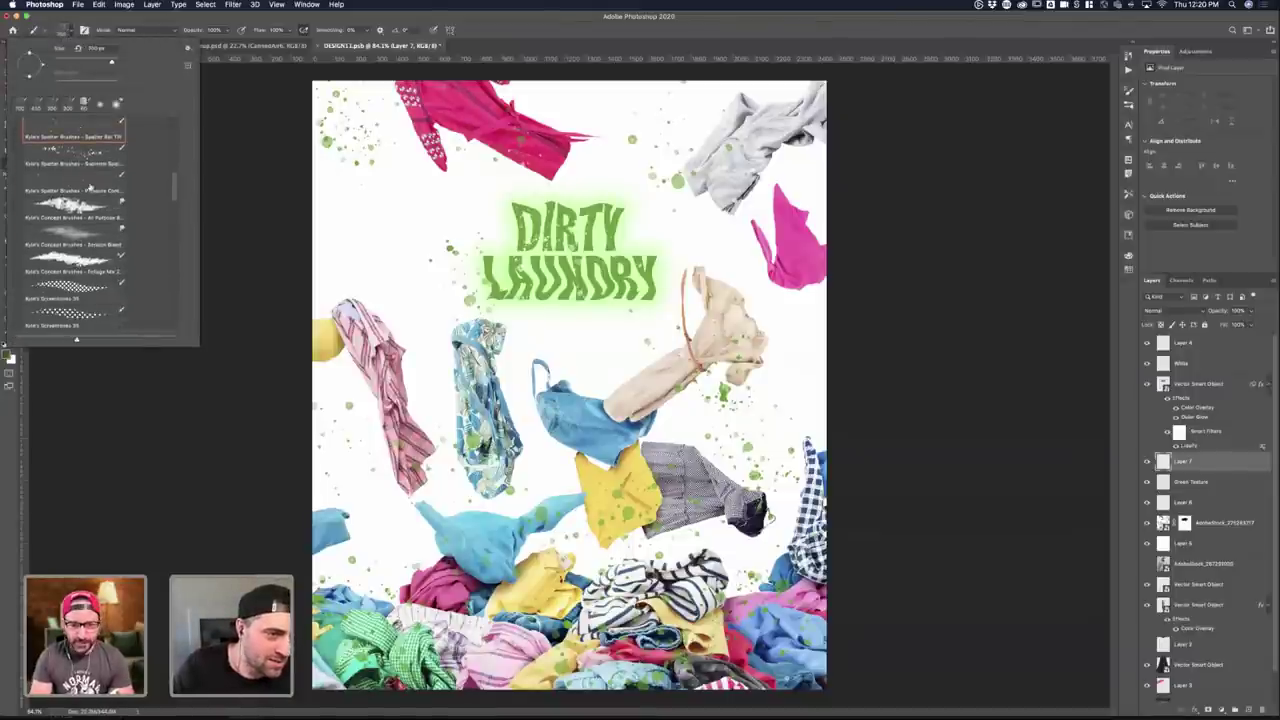
pyautogui.click(90, 187)
pyautogui.scroll(-2, 639, 311)
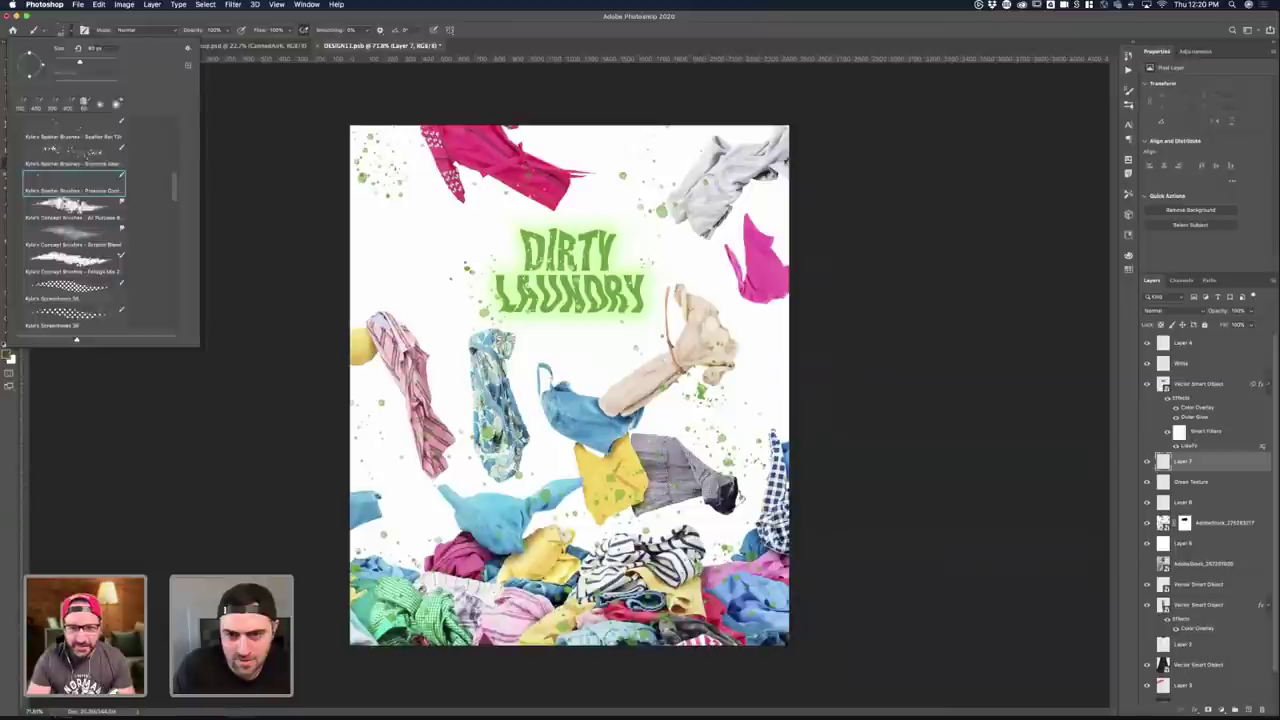
# - Test a dab just below the title, undo it, and enlarge the spatter brush
pyautogui.click(639, 311)
pyautogui.click(639, 311)
pyautogui.press('super+z')
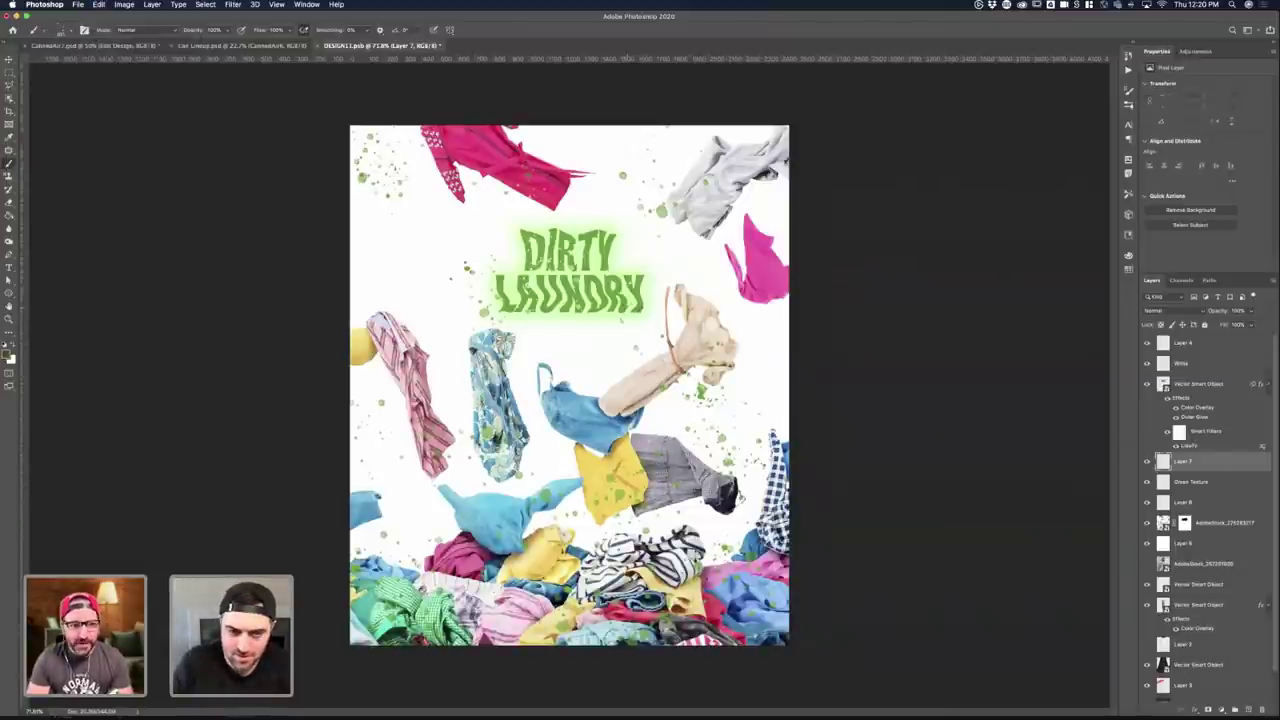
pyautogui.press(']')
pyautogui.press(']')
pyautogui.press(']')
pyautogui.press(']')
pyautogui.press(']')
pyautogui.press(']')
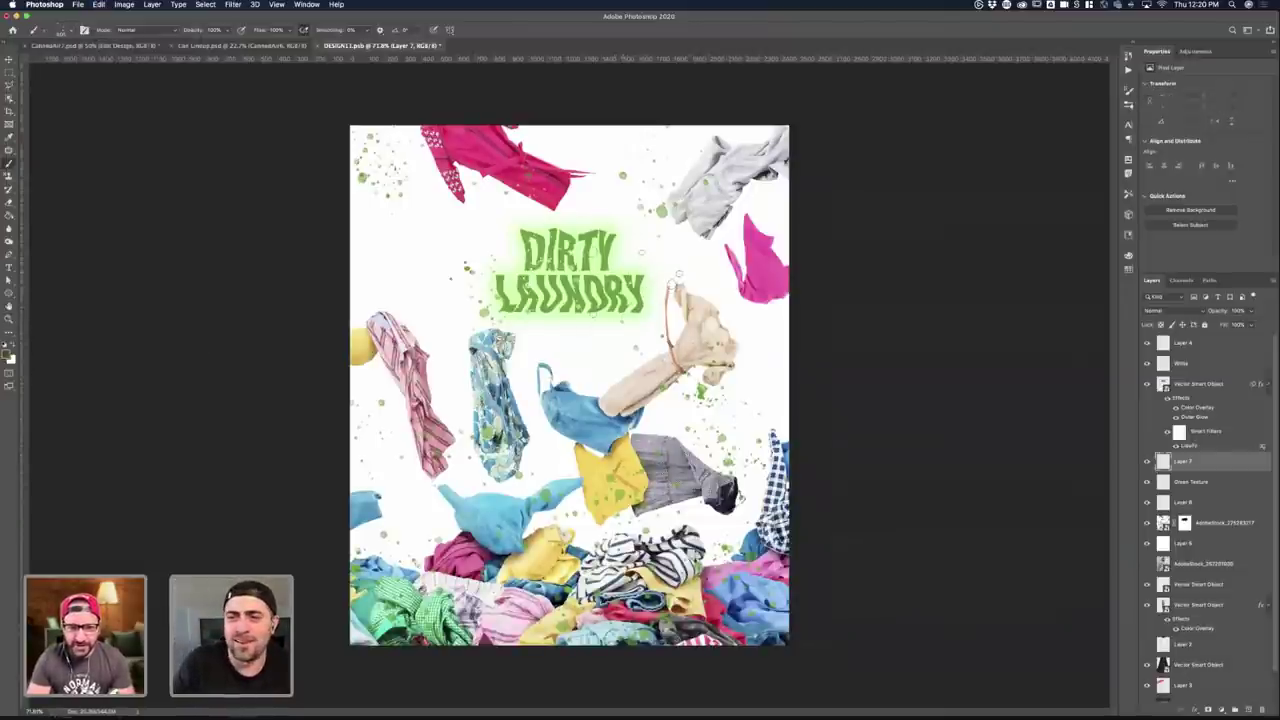
# - Paint dark olive spatters over the clothes and white areas across the label, undoing an unwanted dab near the title
pyautogui.click(640, 300)
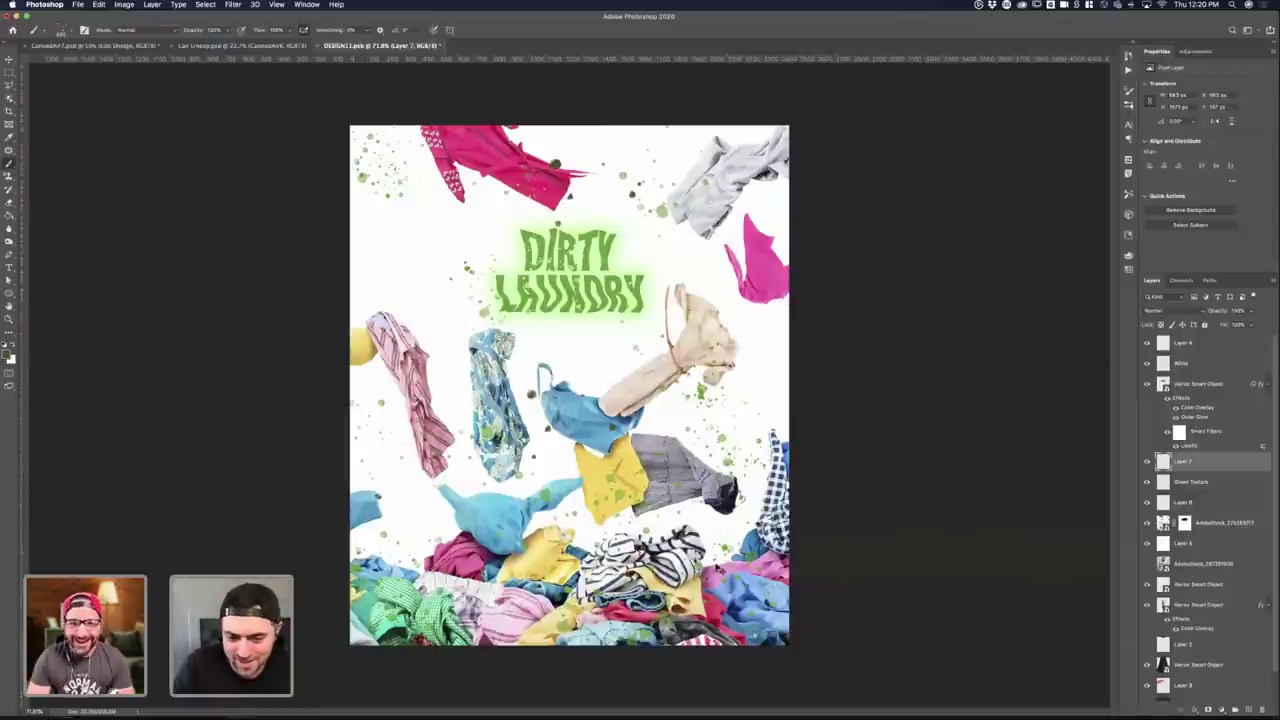
pyautogui.press('super+z')
pyautogui.click(560, 480)
pyautogui.click(545, 440)
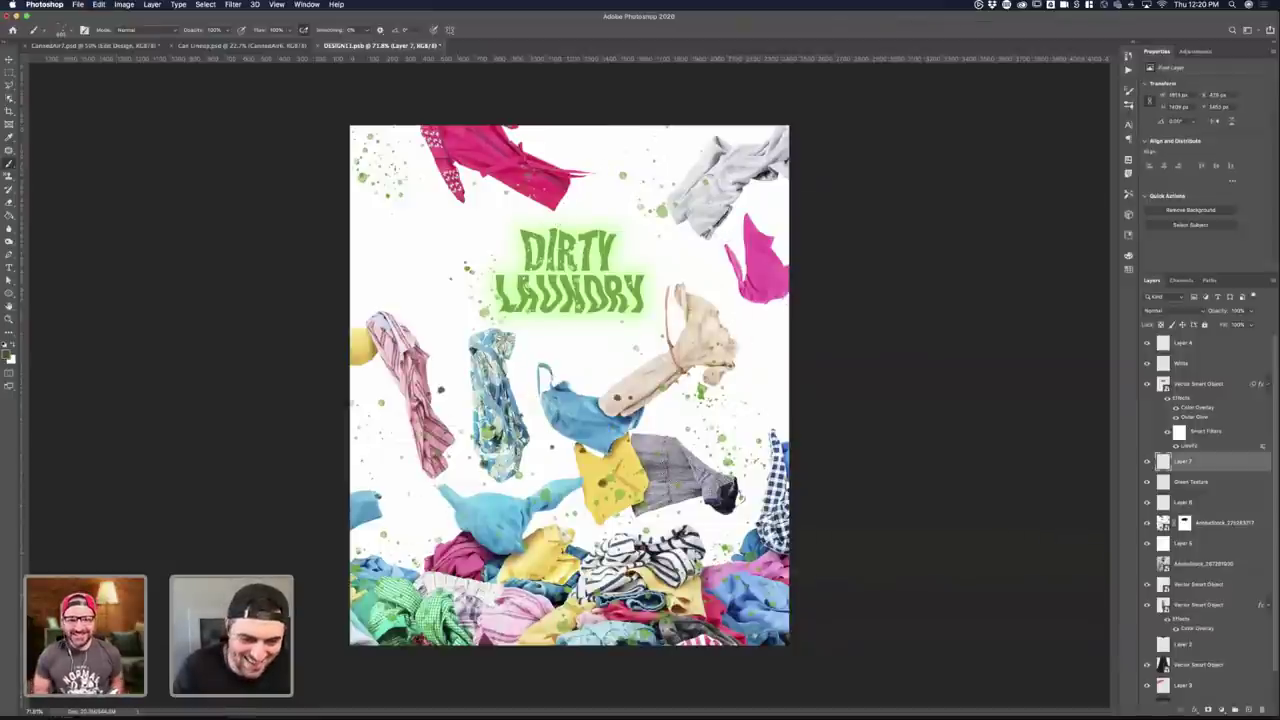
pyautogui.click(398, 160)
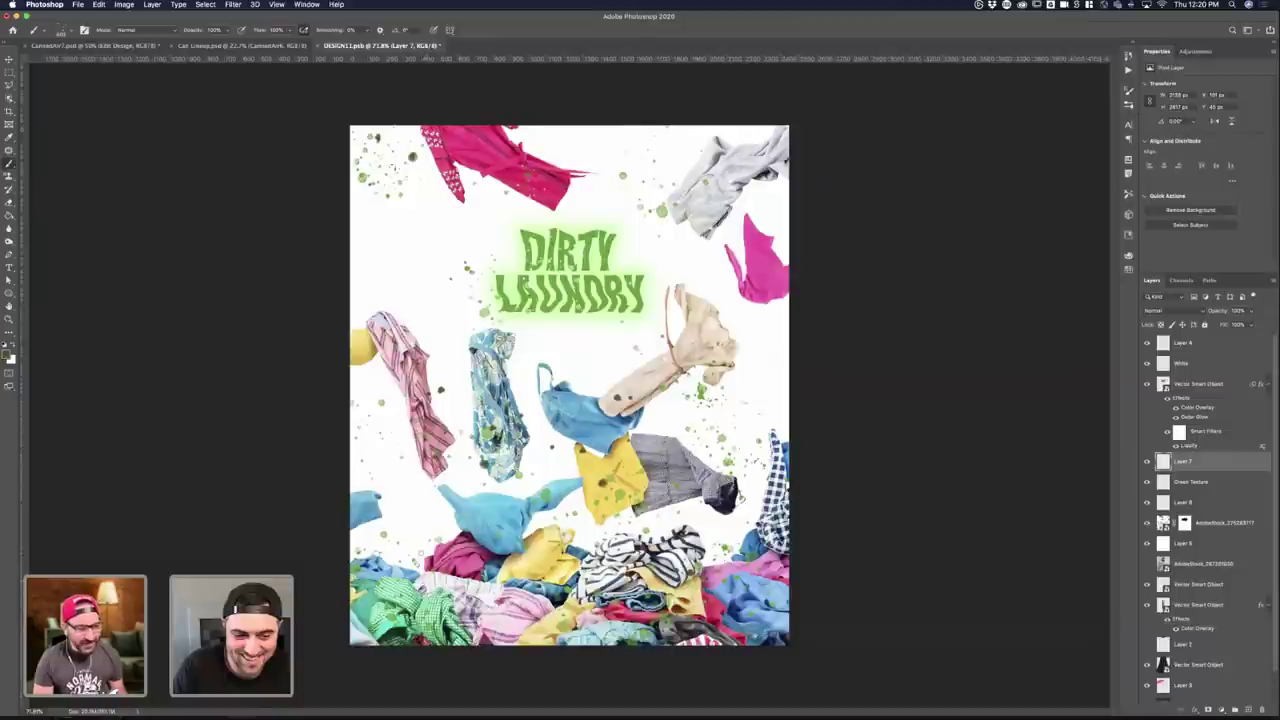
pyautogui.press('super+shift+z')
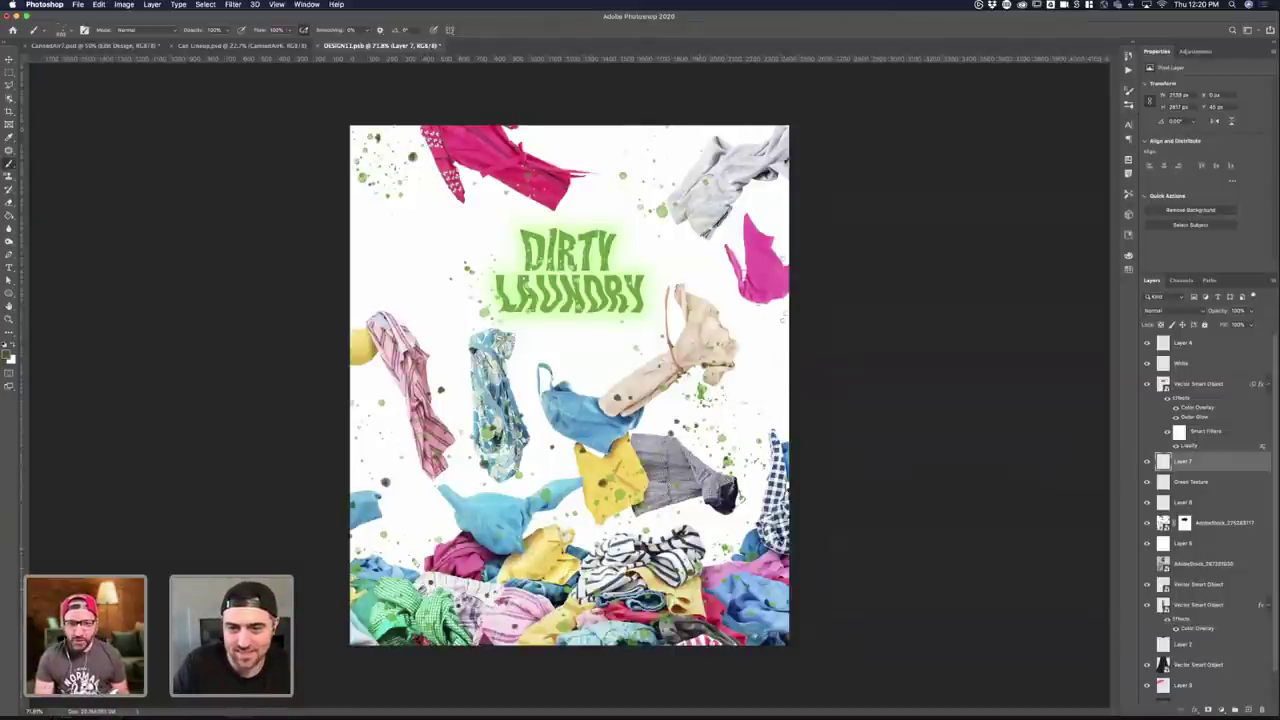
pyautogui.click(722, 172)
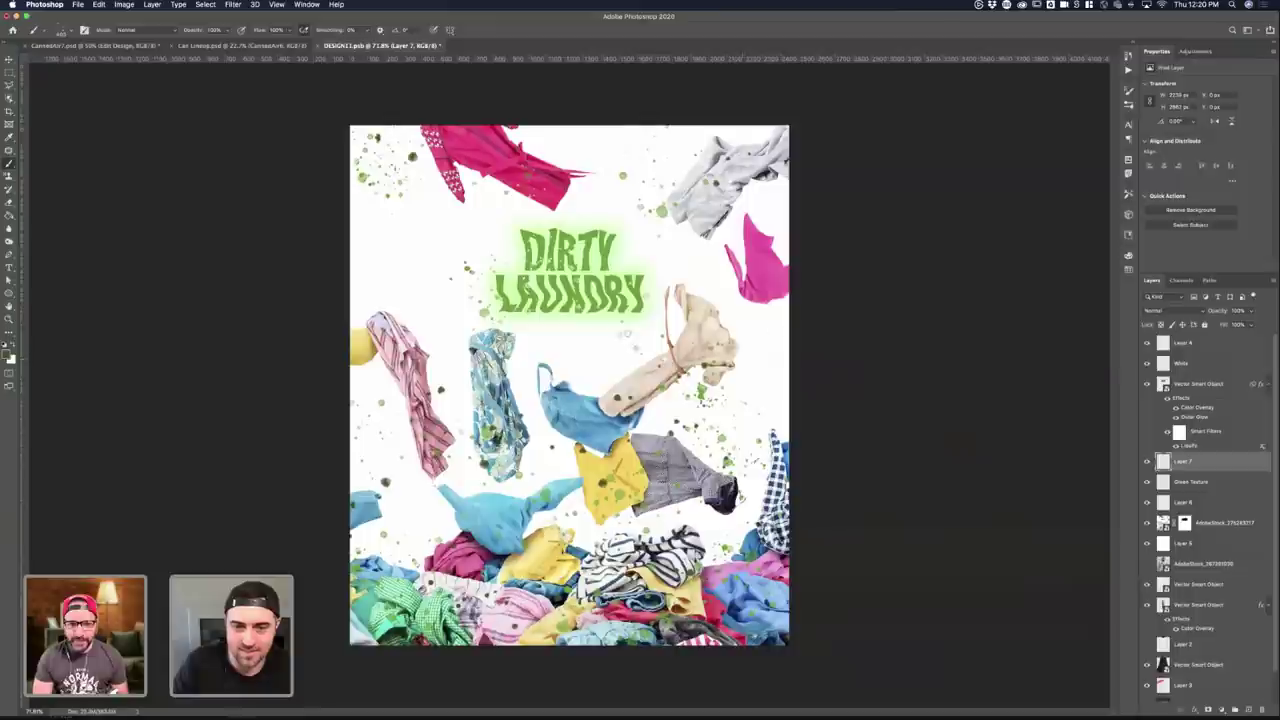
# - Hide and show the title's smart object and the White layer to examine what each contributes to the title
pyautogui.click(1205, 385)
pyautogui.click(1205, 365)
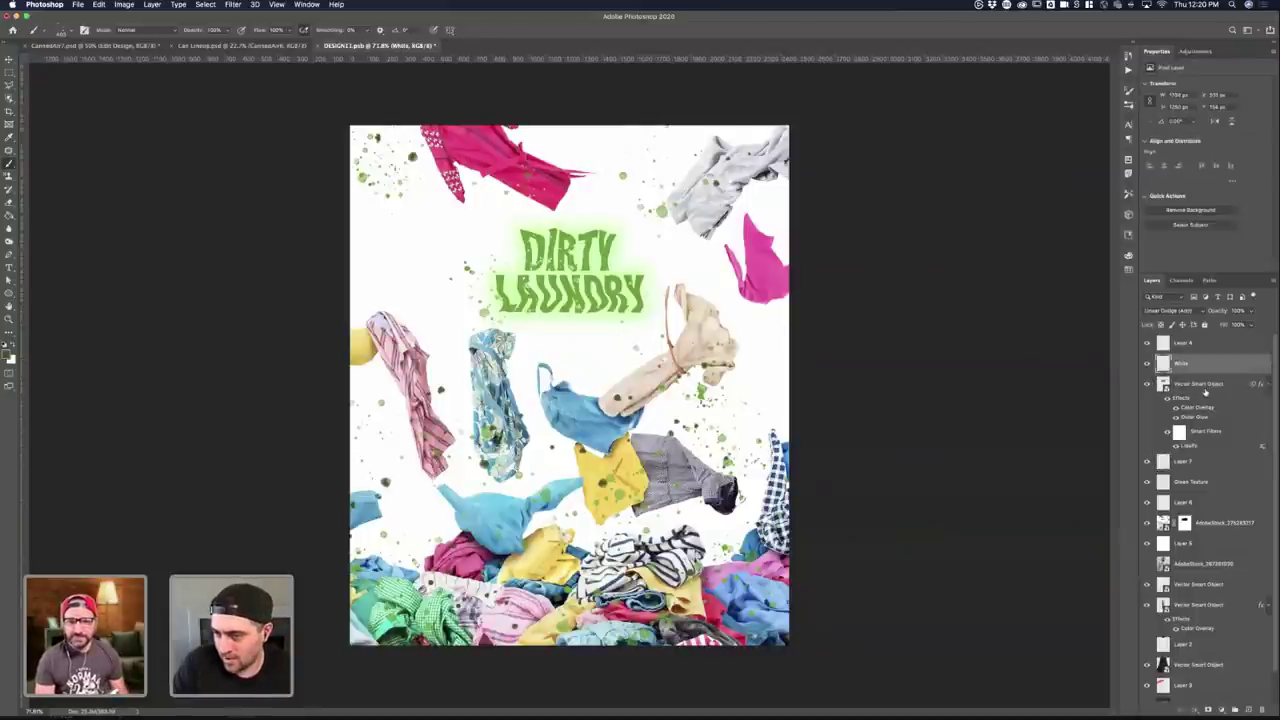
pyautogui.click(1152, 388)
pyautogui.click(1147, 384)
pyautogui.click(1147, 384)
pyautogui.click(1147, 364)
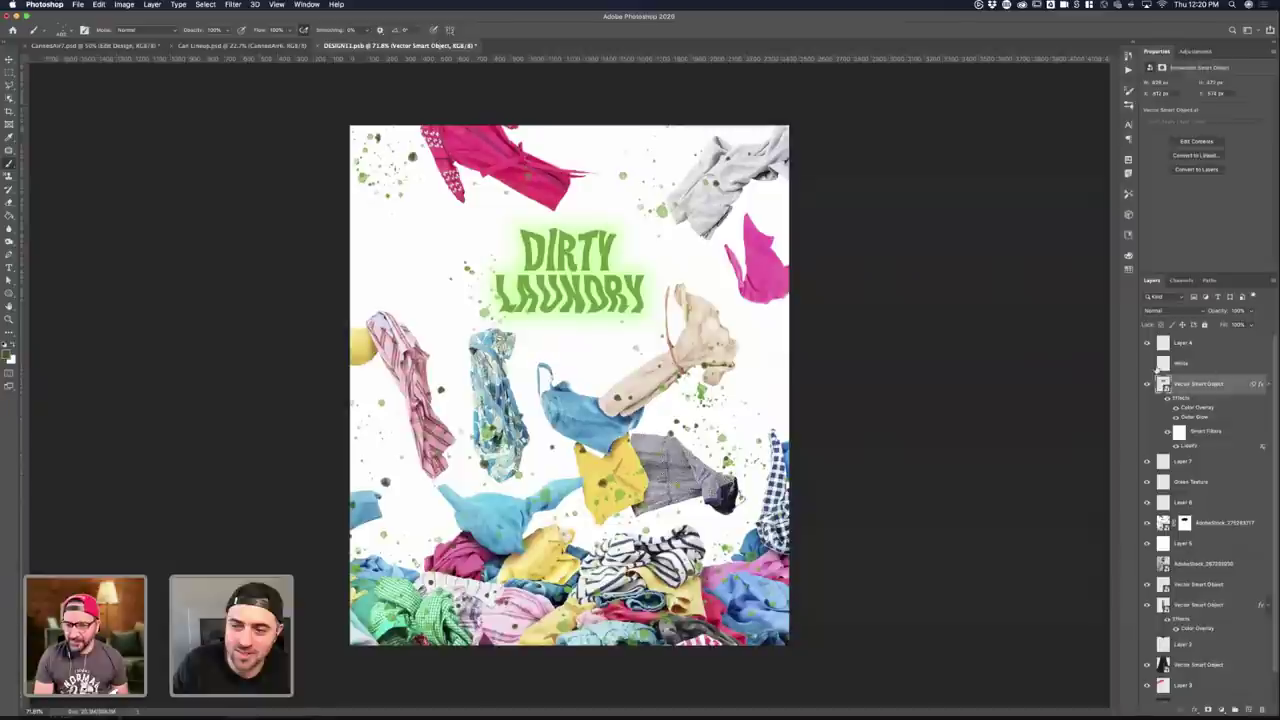
pyautogui.click(1147, 364)
# - Enlarge the Dirty Laundry title together with its White spatter layer and reposition both slightly higher on the label
pyautogui.click(1205, 364)
pyautogui.keyDown('shift'); pyautogui.click(1208, 384); pyautogui.keyUp('shift')
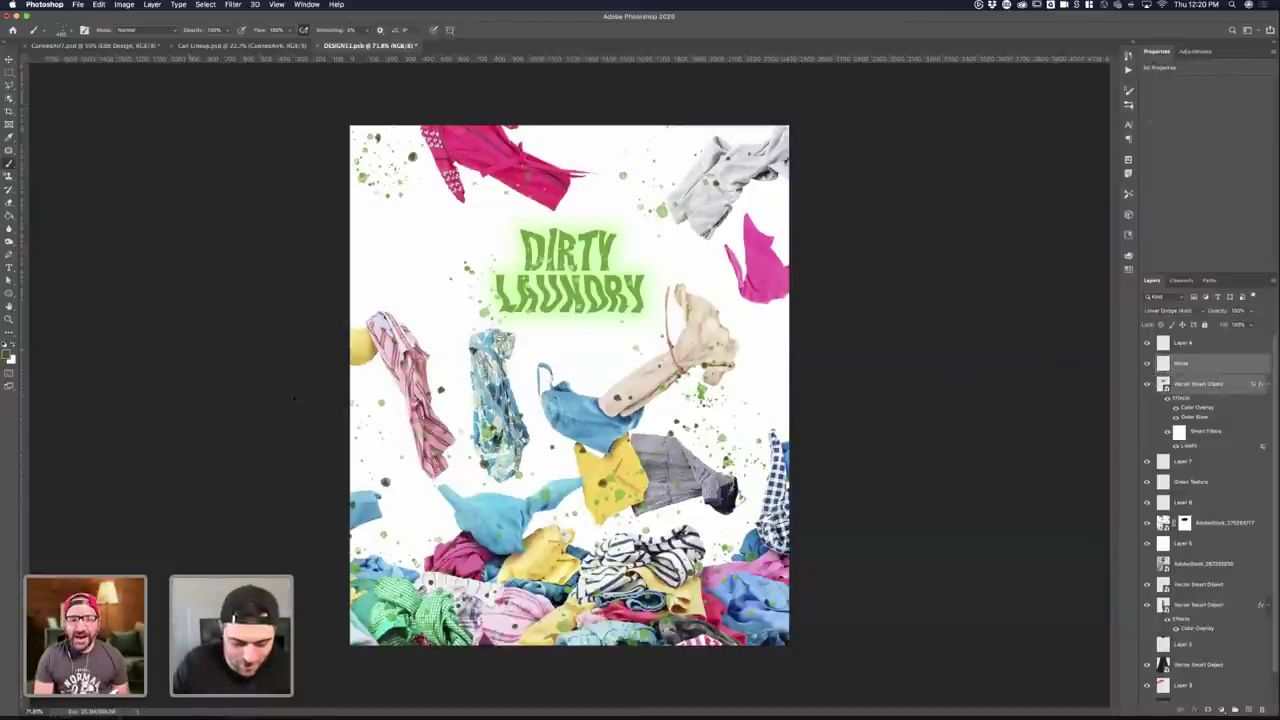
pyautogui.press('v')
pyautogui.hotkey('ctrl', 't')
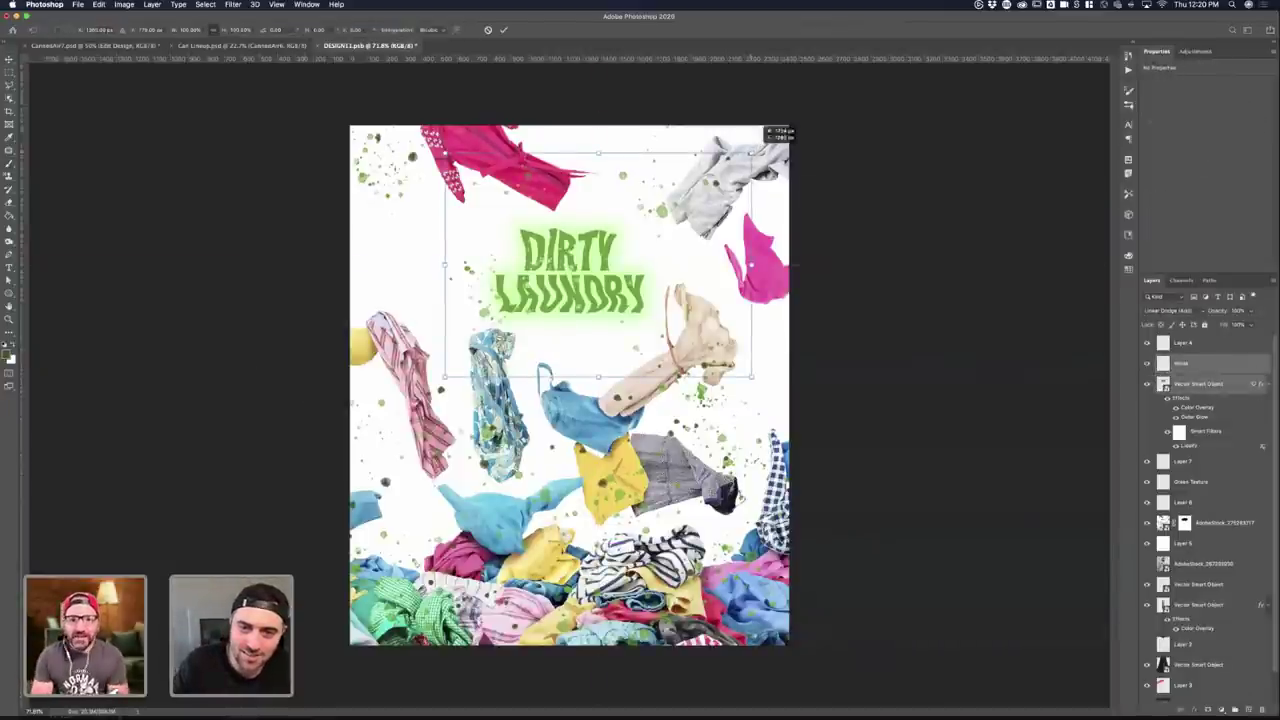
pyautogui.moveTo(777, 130); pyautogui.dragTo(799, 118)
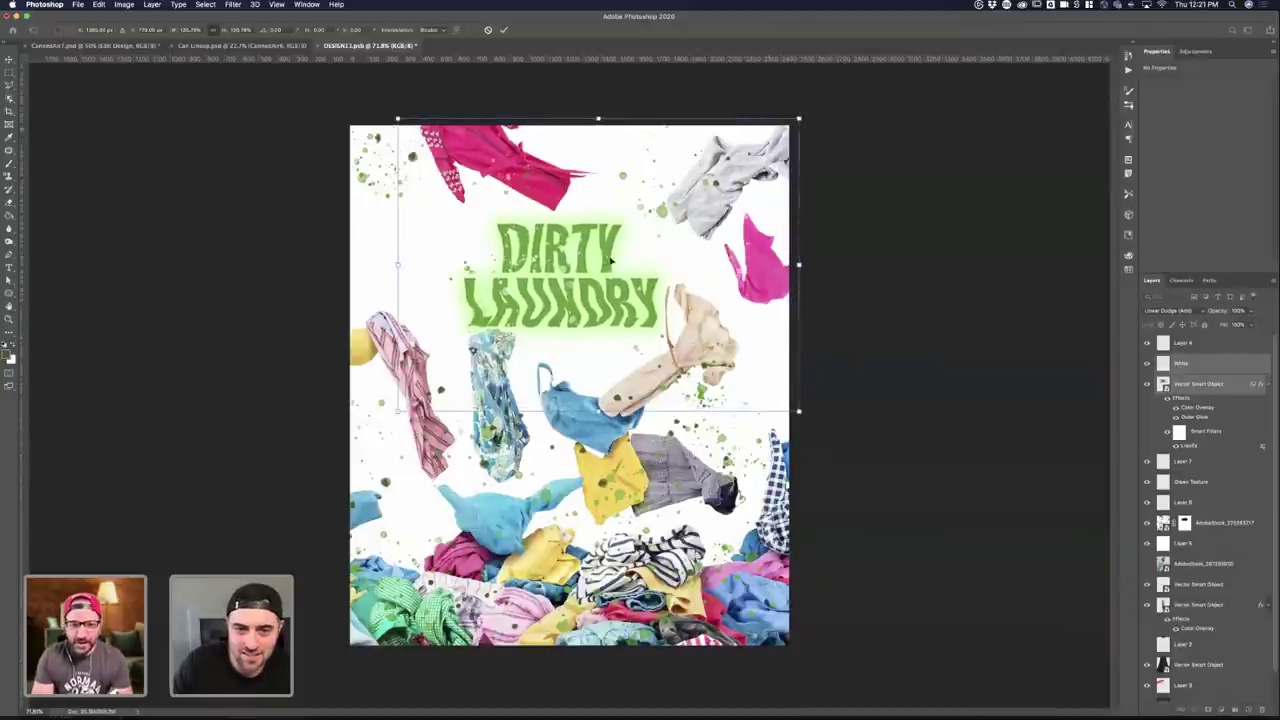
pyautogui.moveTo(606, 256)
pyautogui.mouseDown()
pyautogui.moveTo(617, 274)
pyautogui.moveTo(604, 276)
pyautogui.mouseUp()
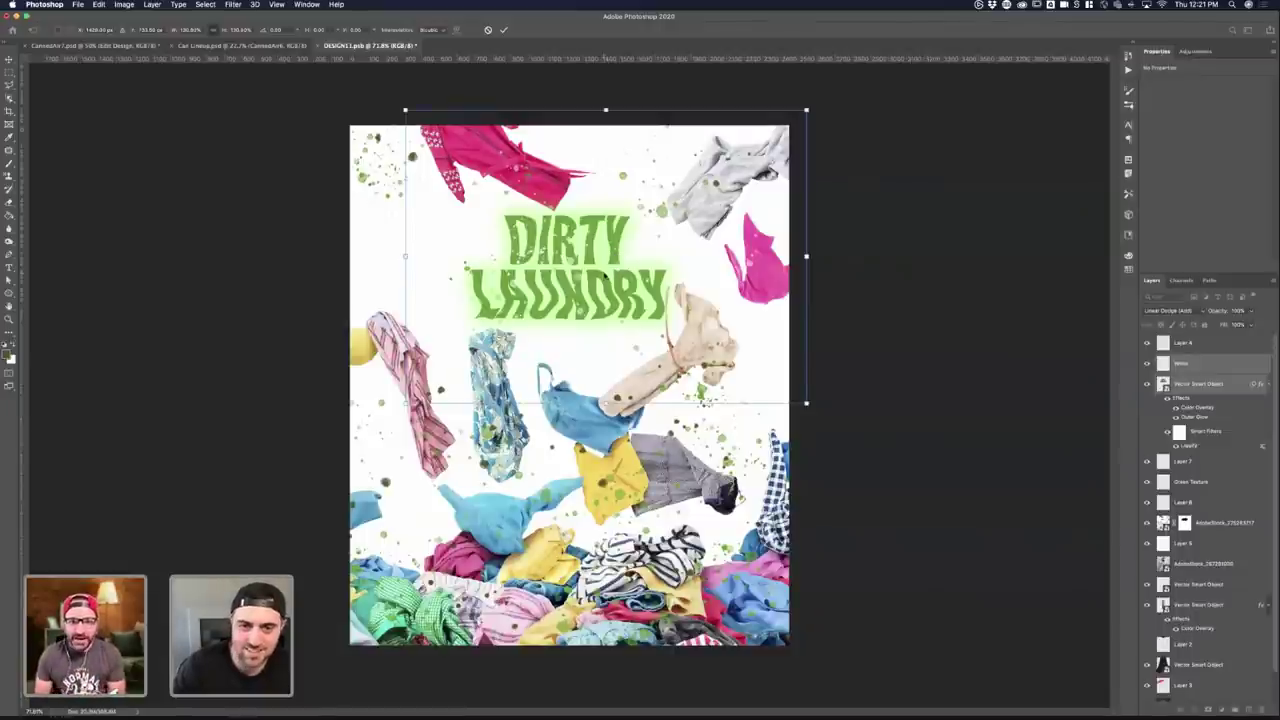
pyautogui.press('Return')
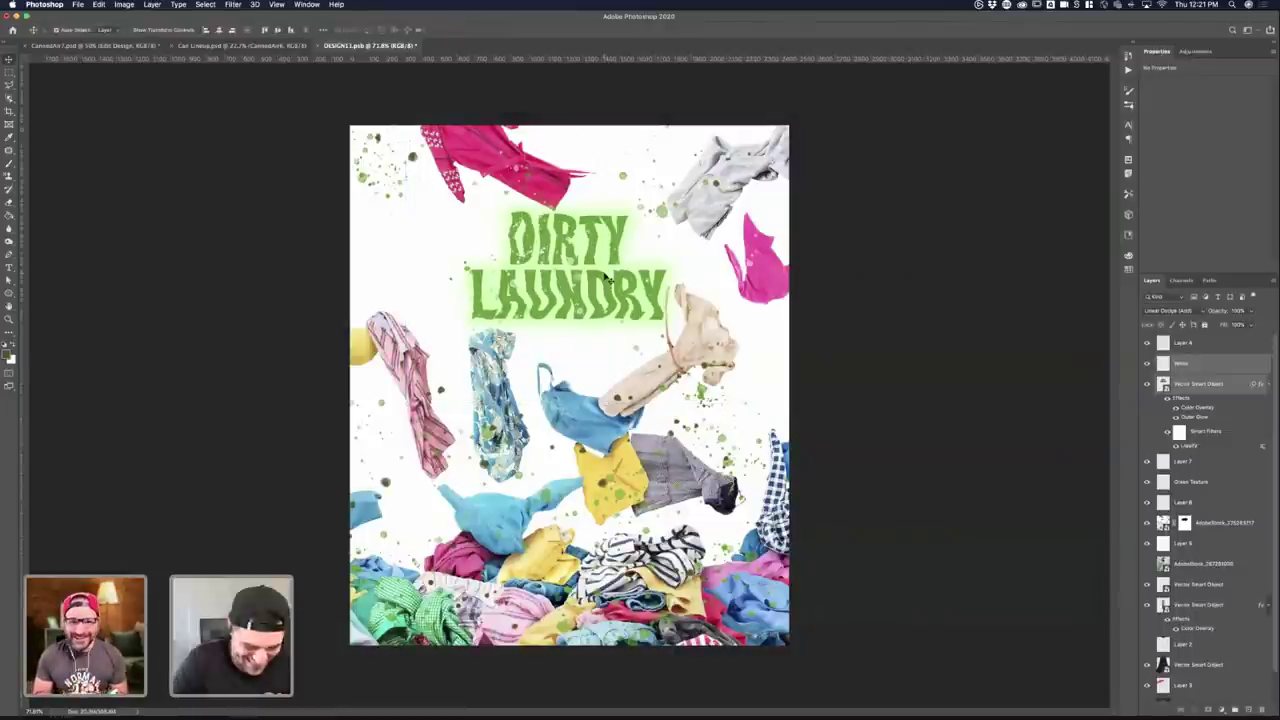
# - Save the label design, check it on the can mockup, and return to the label document
pyautogui.press('super+s')
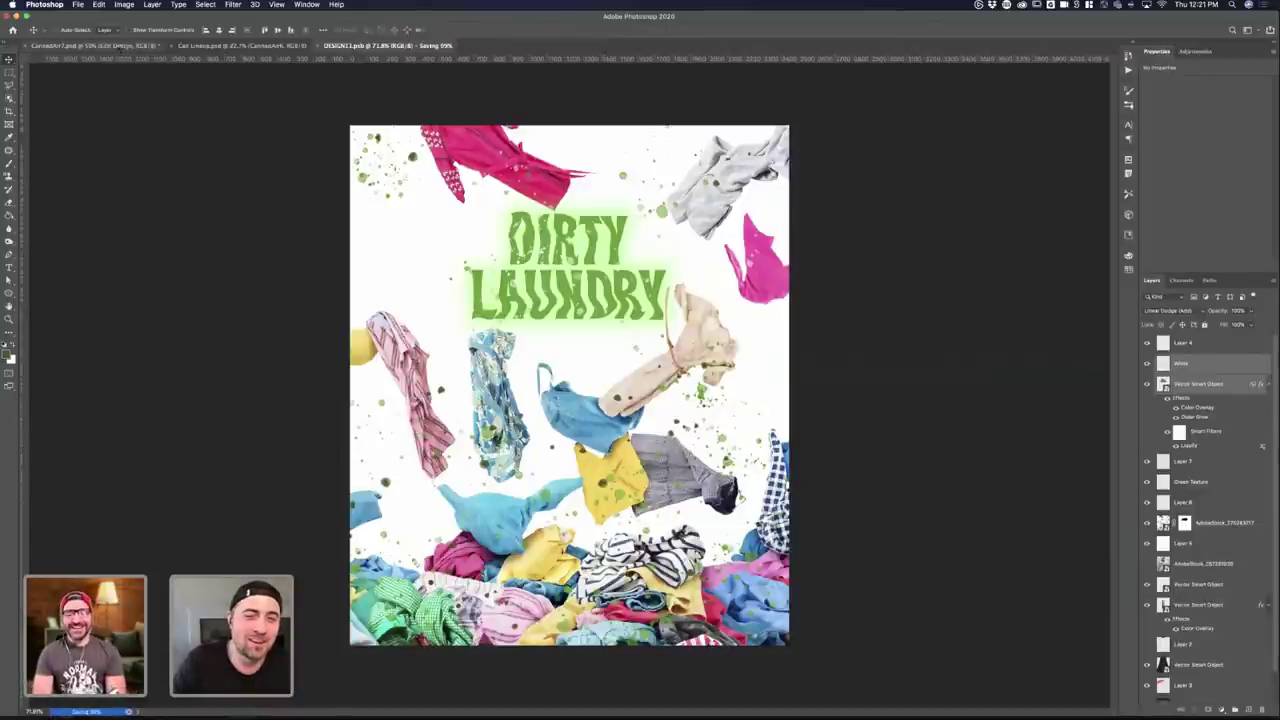
pyautogui.click(110, 46)
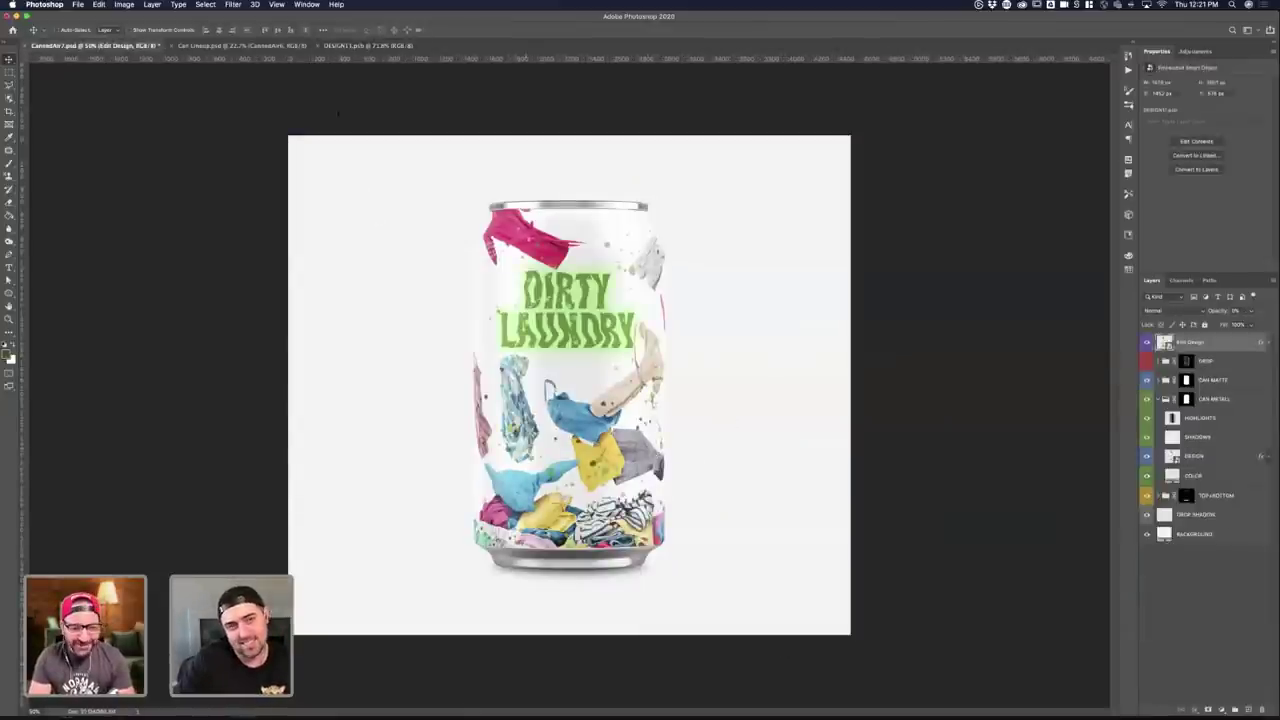
pyautogui.click(240, 46)
pyautogui.click(380, 46)
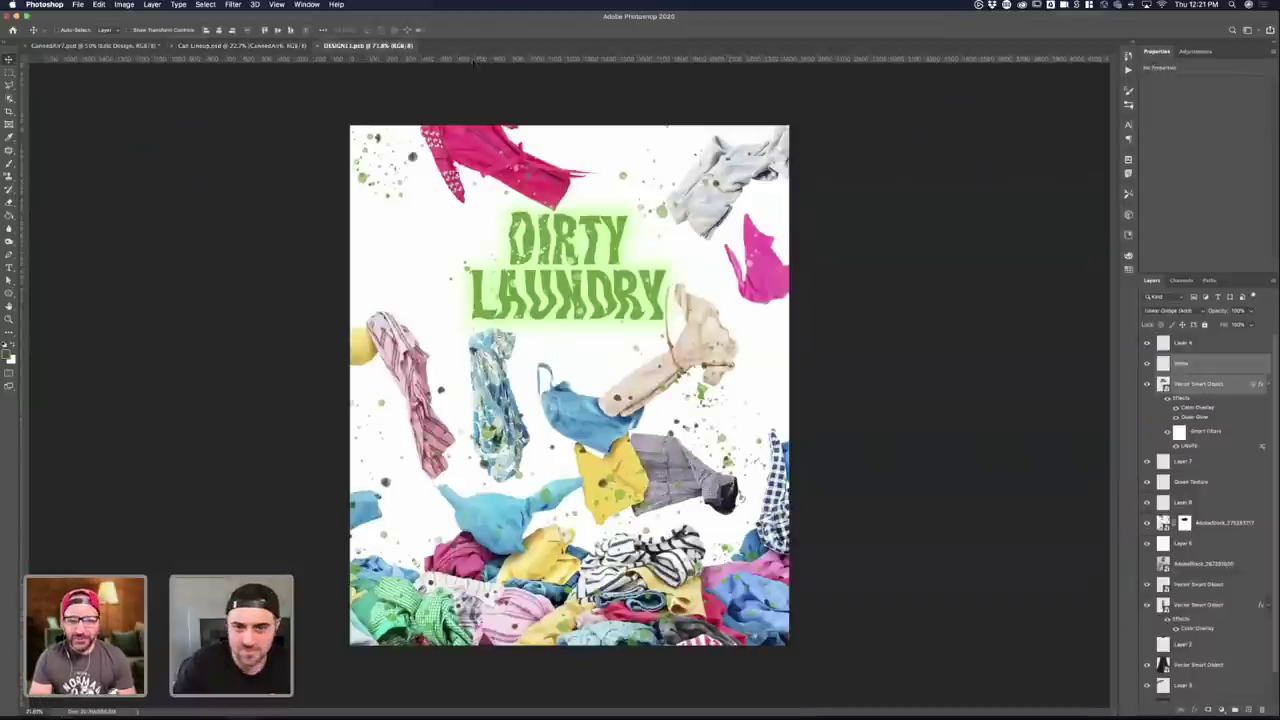
# - Try the Hard Light and Difference blend modes on the title's smart object, then restore Normal
pyautogui.click(1195, 383)
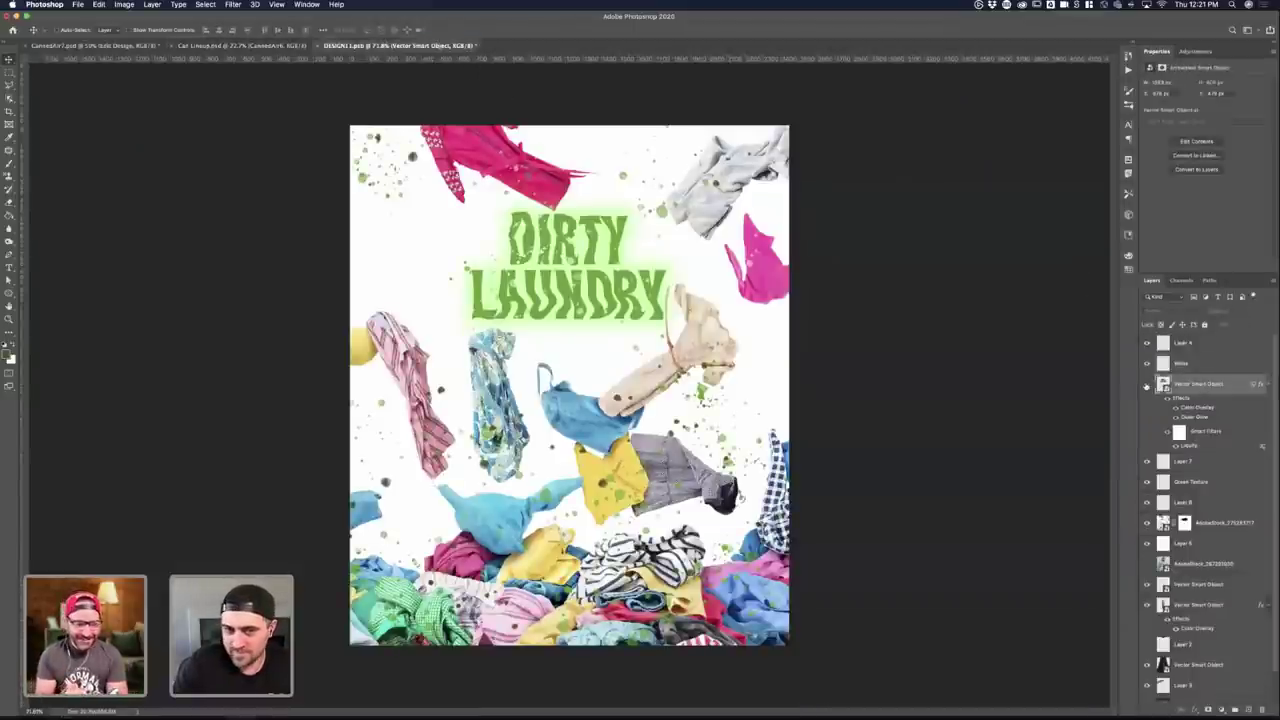
pyautogui.click(1162, 311)
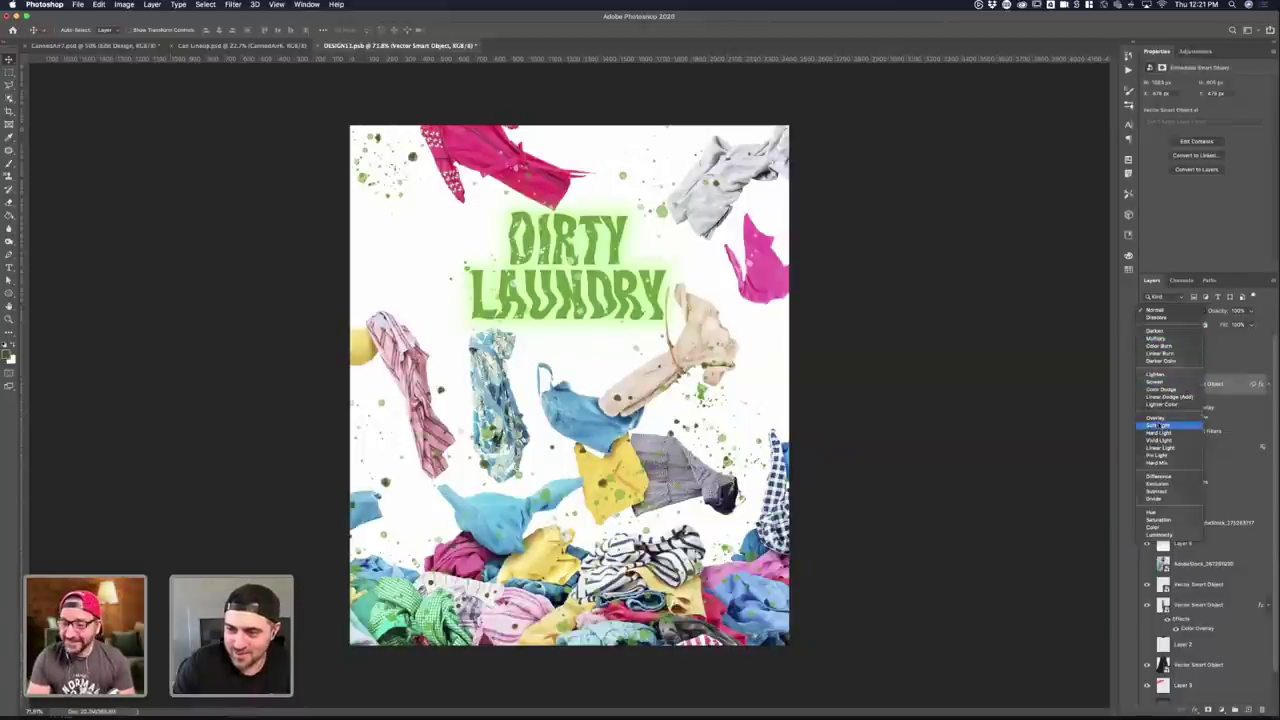
pyautogui.click(1158, 425)
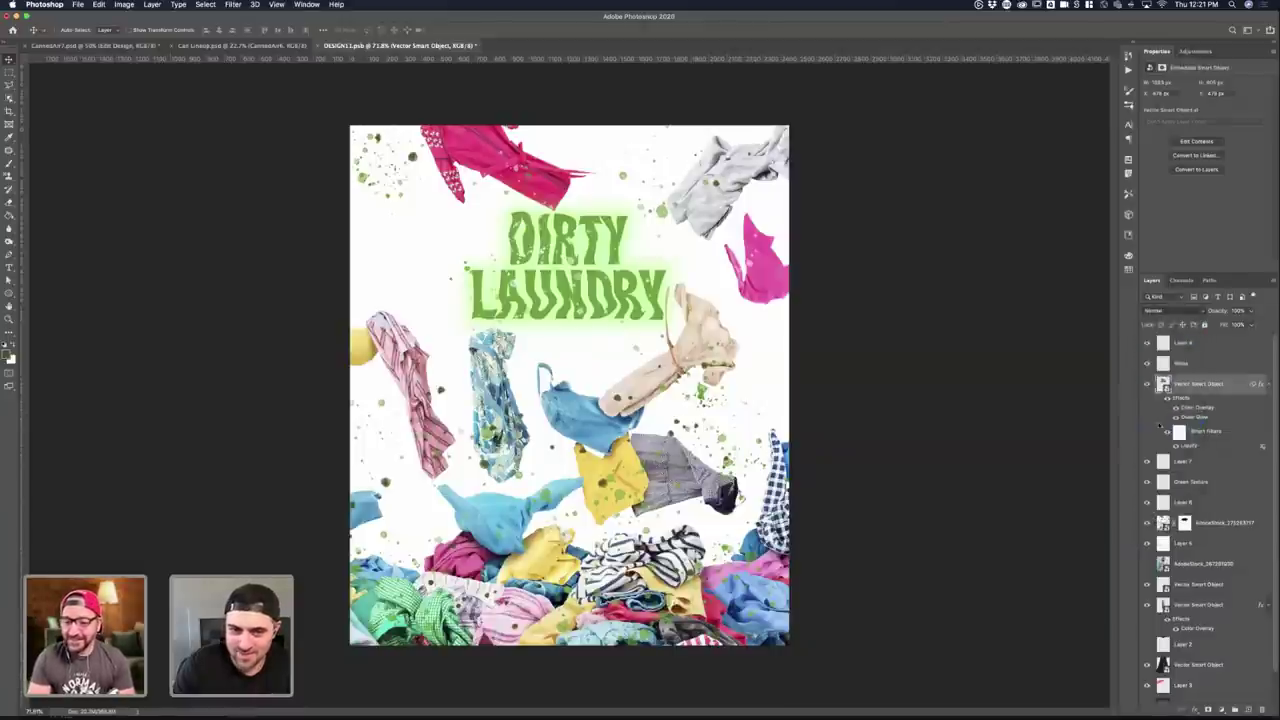
pyautogui.click(1180, 311)
pyautogui.click(1171, 320)
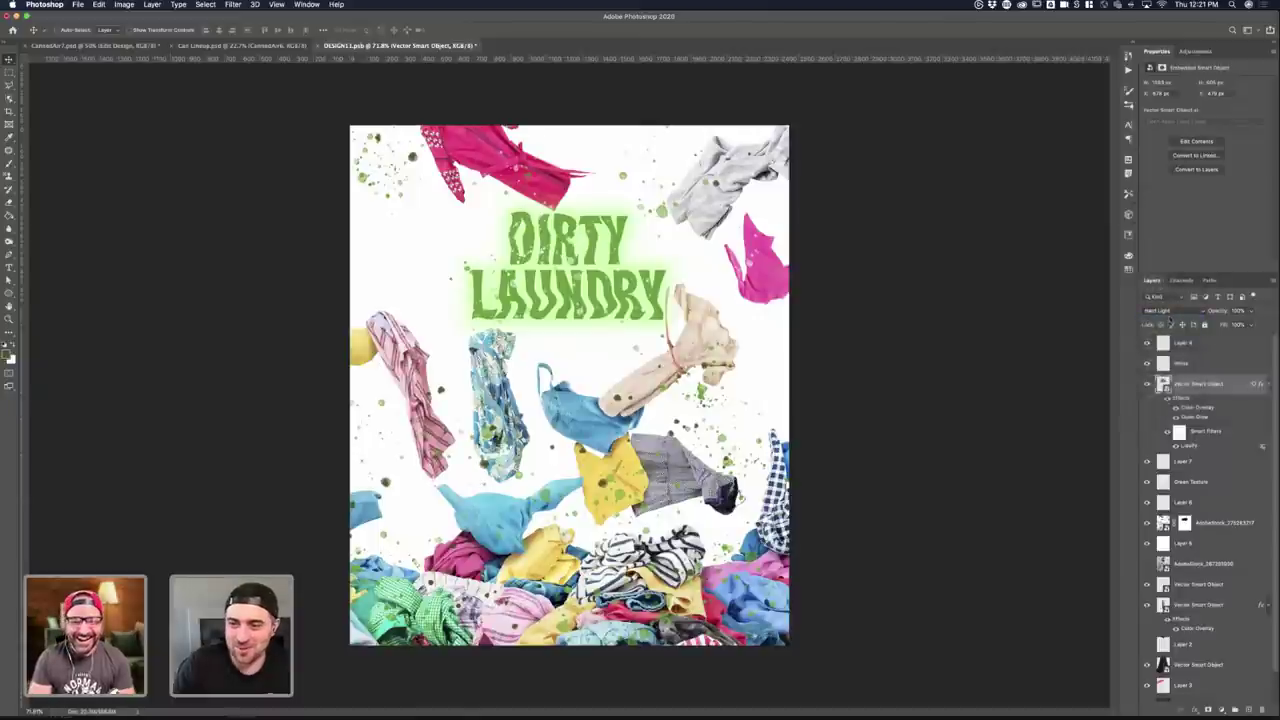
pyautogui.click(1170, 311)
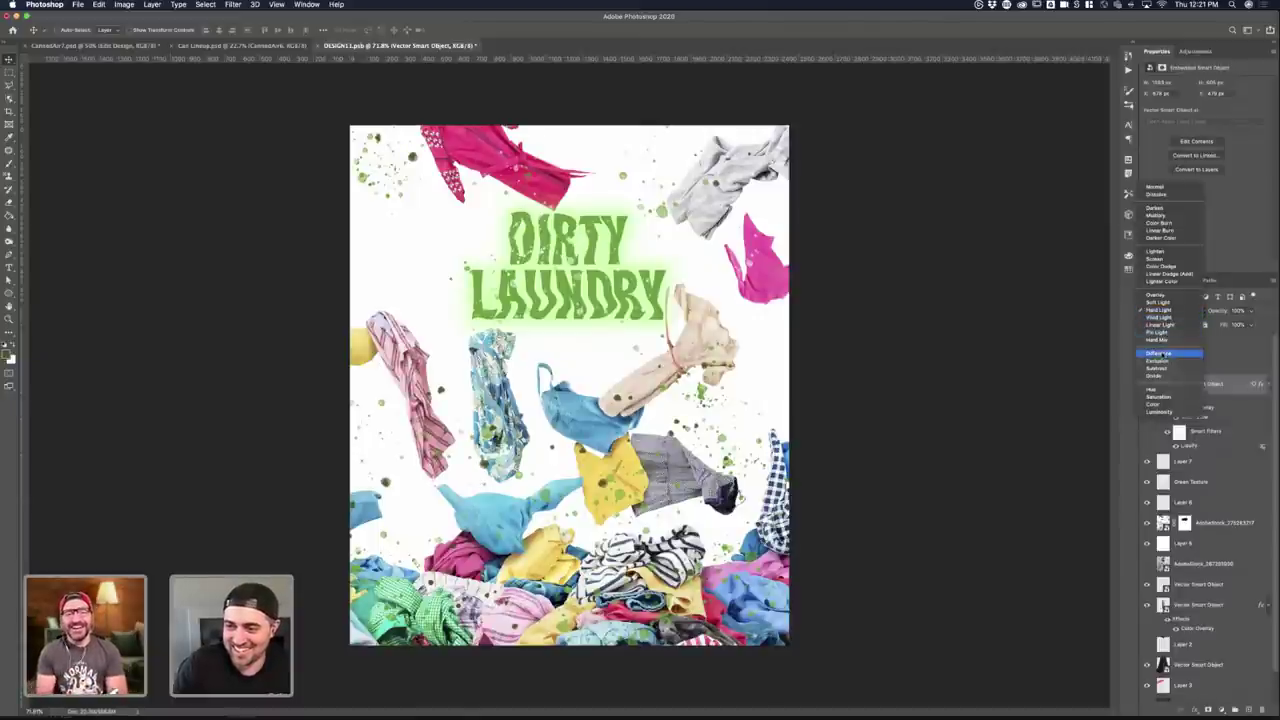
pyautogui.click(1165, 353)
pyautogui.click(1165, 311)
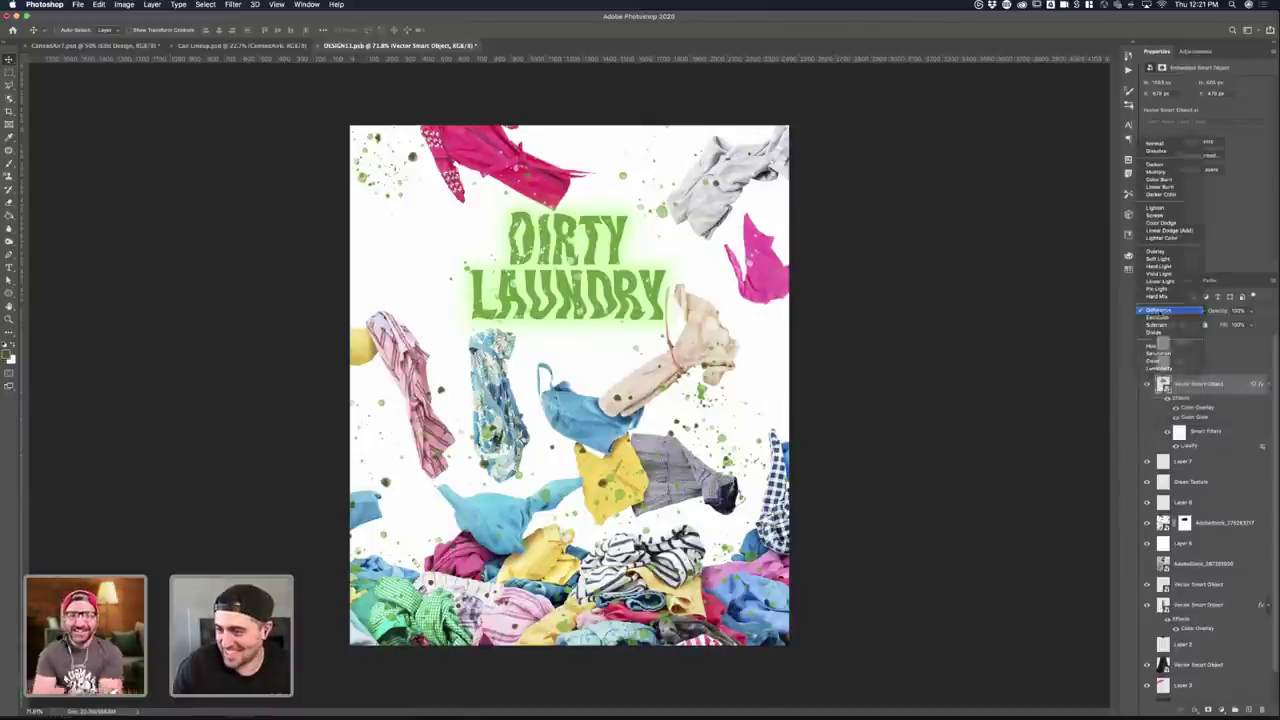
pyautogui.click(1161, 312)
pyautogui.click(1160, 311)
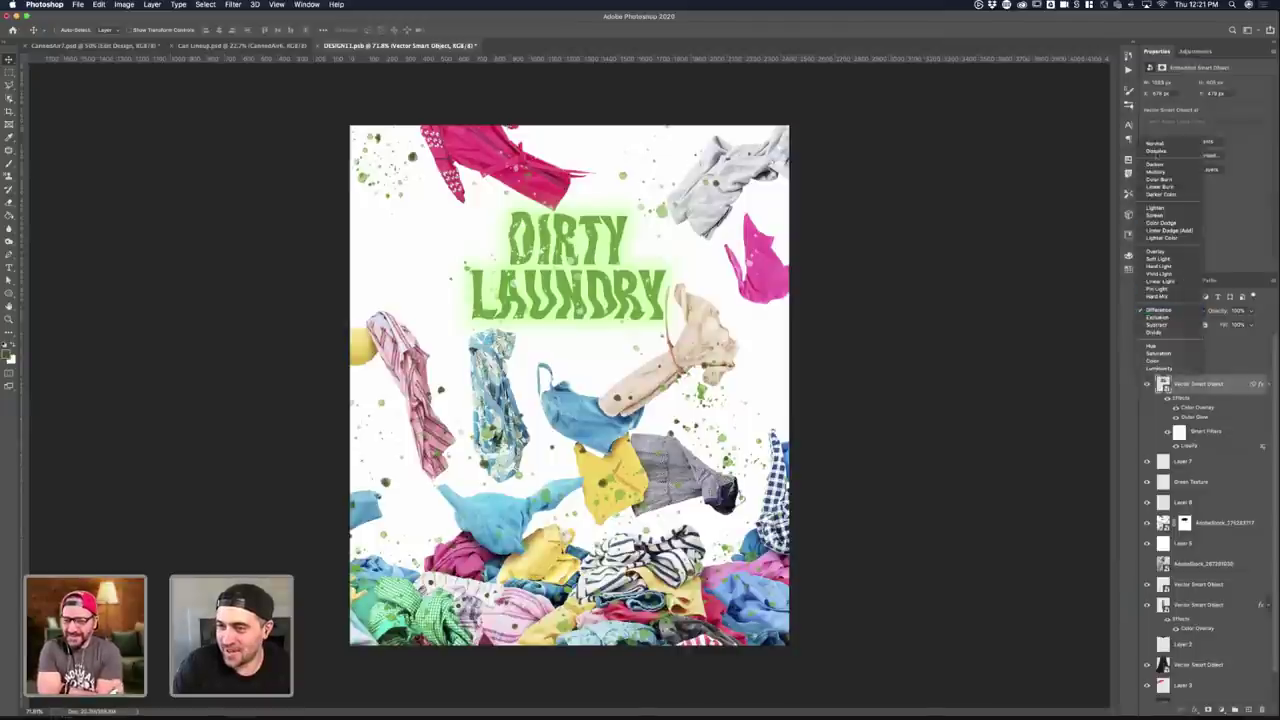
pyautogui.click(1155, 143)
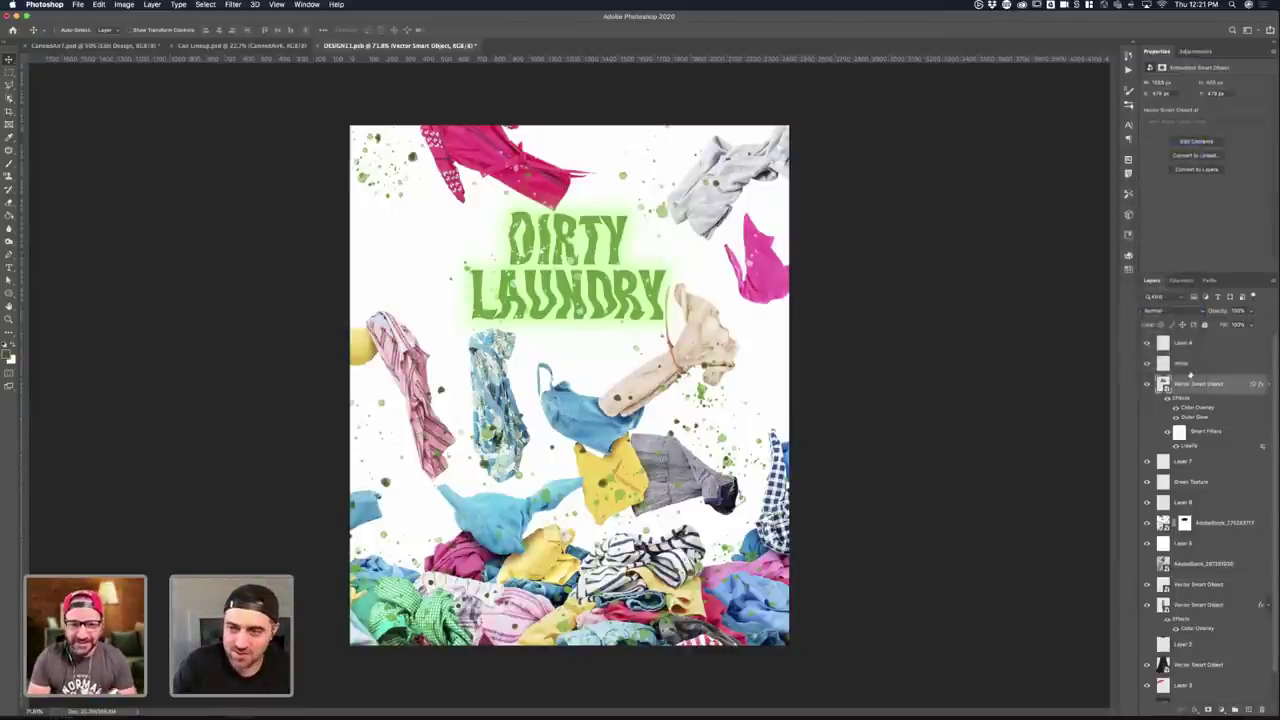
# - Check the title layer's opacity and fill, and hide and show the title to compare the label without it
pyautogui.click(1250, 311)
pyautogui.moveTo(1251, 324)
pyautogui.mouseDown()
pyautogui.moveTo(1217, 325)
pyautogui.moveTo(1275, 326)
pyautogui.mouseUp()
pyautogui.click(1148, 385)
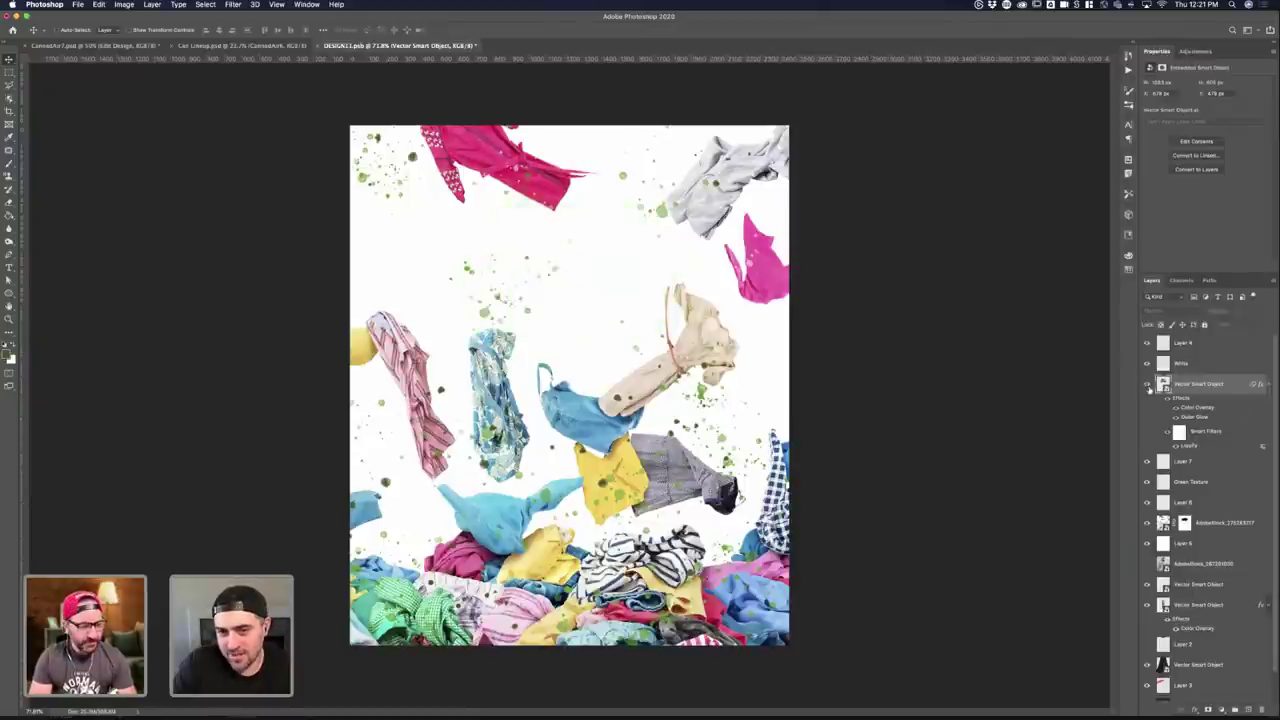
pyautogui.click(1148, 385)
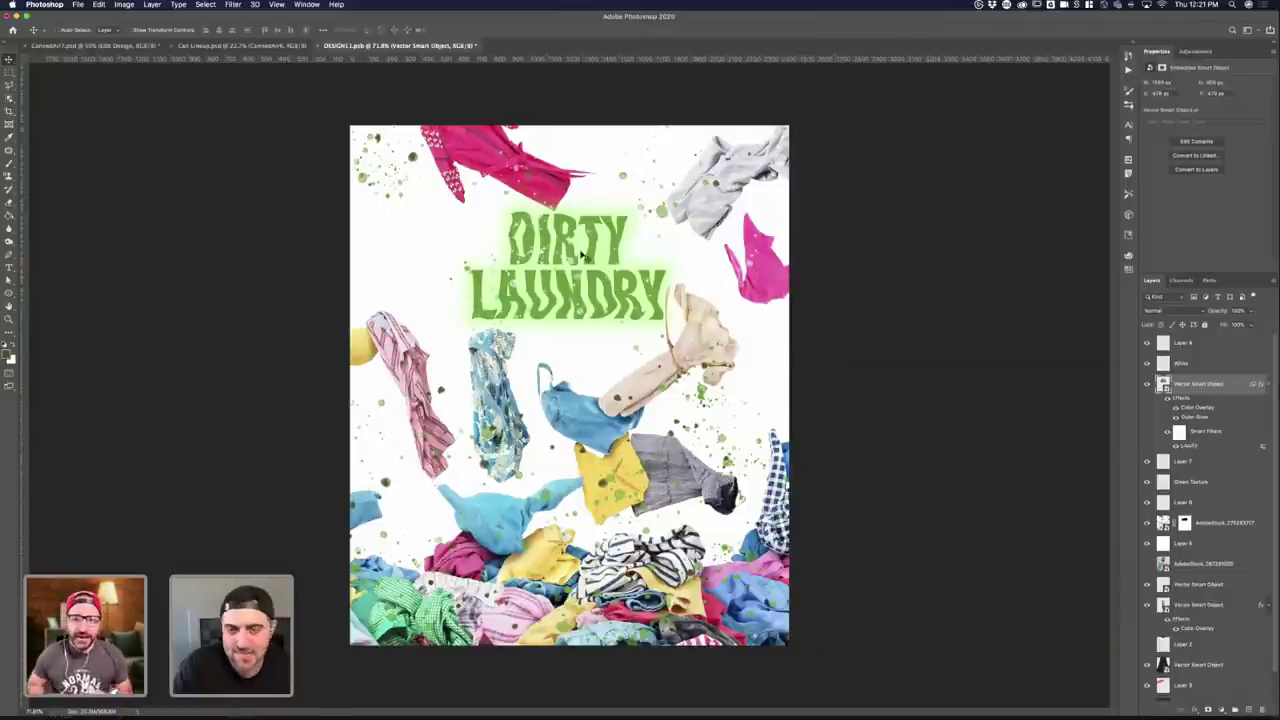
# - Add a new layer above Layer 6 and fill it with a vertical gradient from dark olive at the bottom to white at the top
pyautogui.scroll(-2, 582, 260)
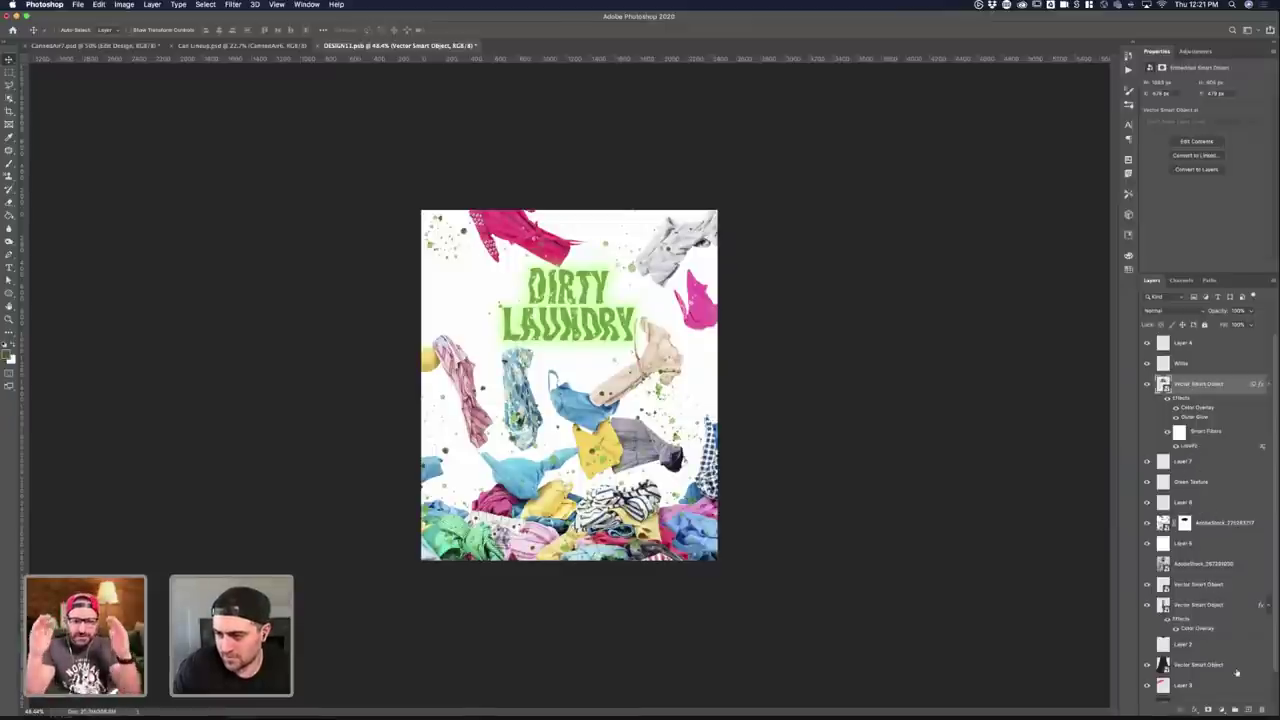
pyautogui.click(1222, 503)
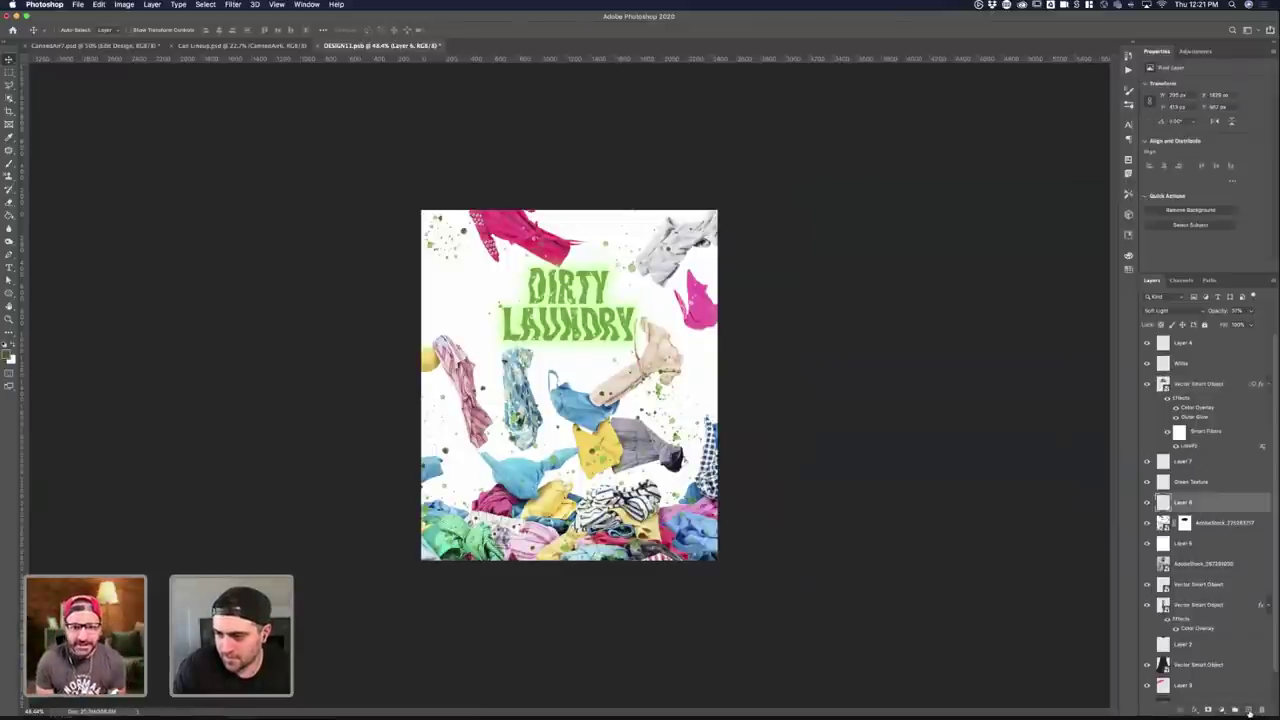
pyautogui.click(1248, 710)
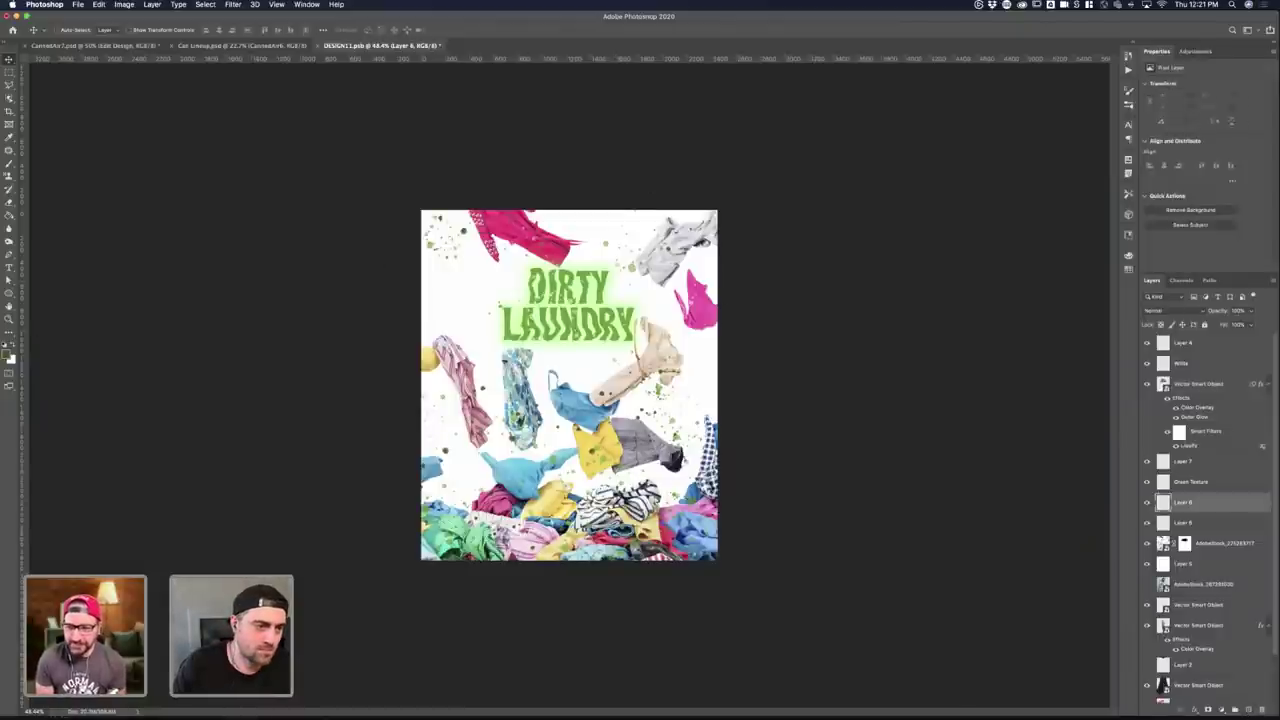
pyautogui.press('g')
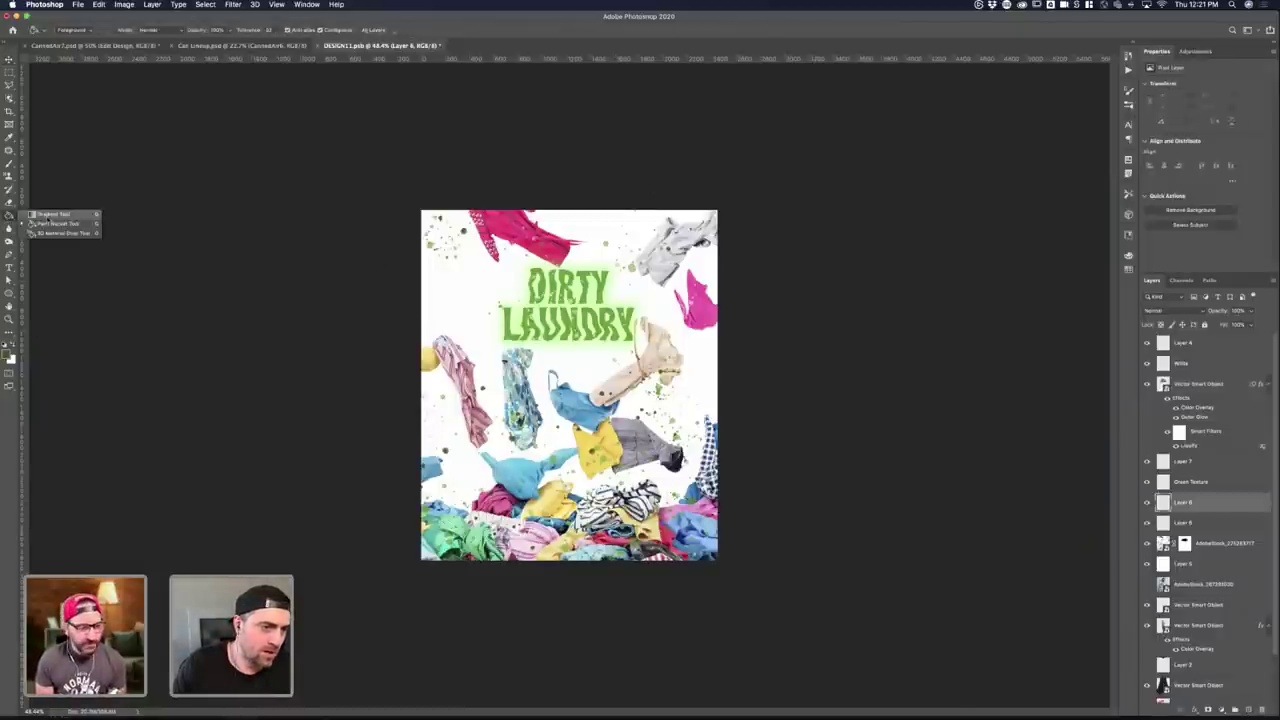
pyautogui.moveTo(618, 540); pyautogui.dragTo(617, 240)
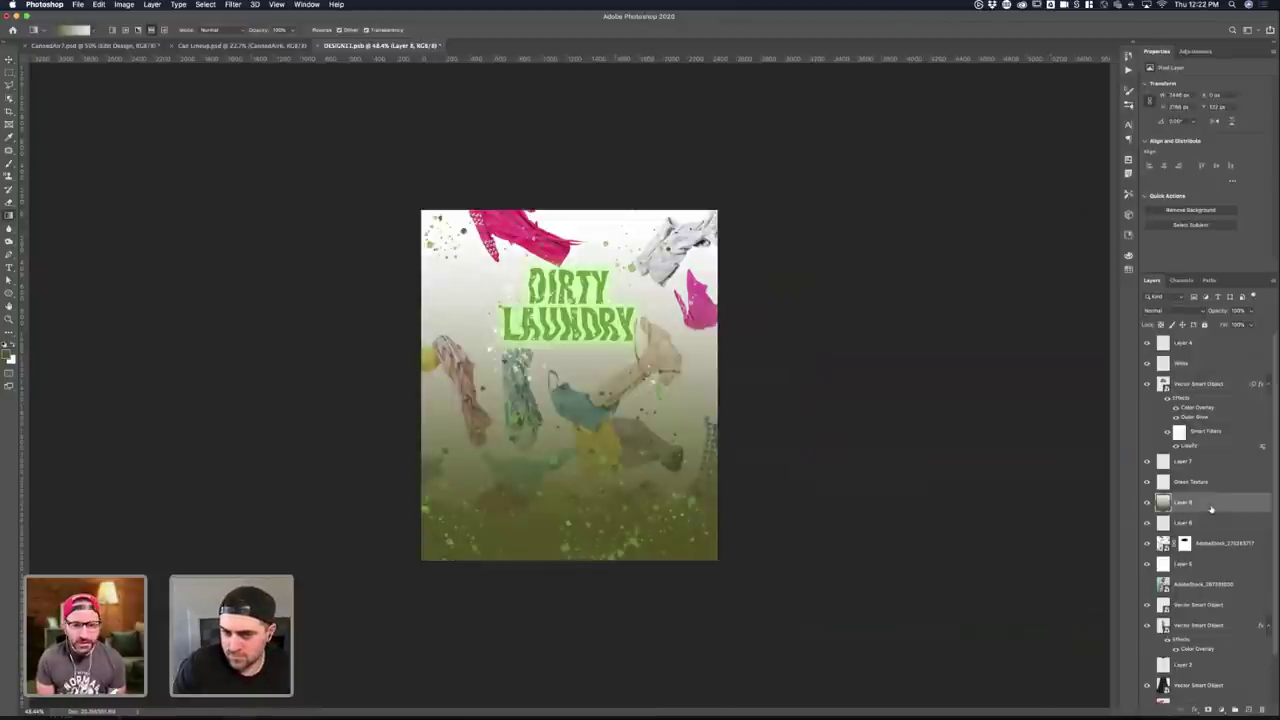
# - Set the gradient layer's blend mode to Vivid Light and move it below Layer 6, directly above the masked AdobeStock clothing layer
pyautogui.click(1160, 310)
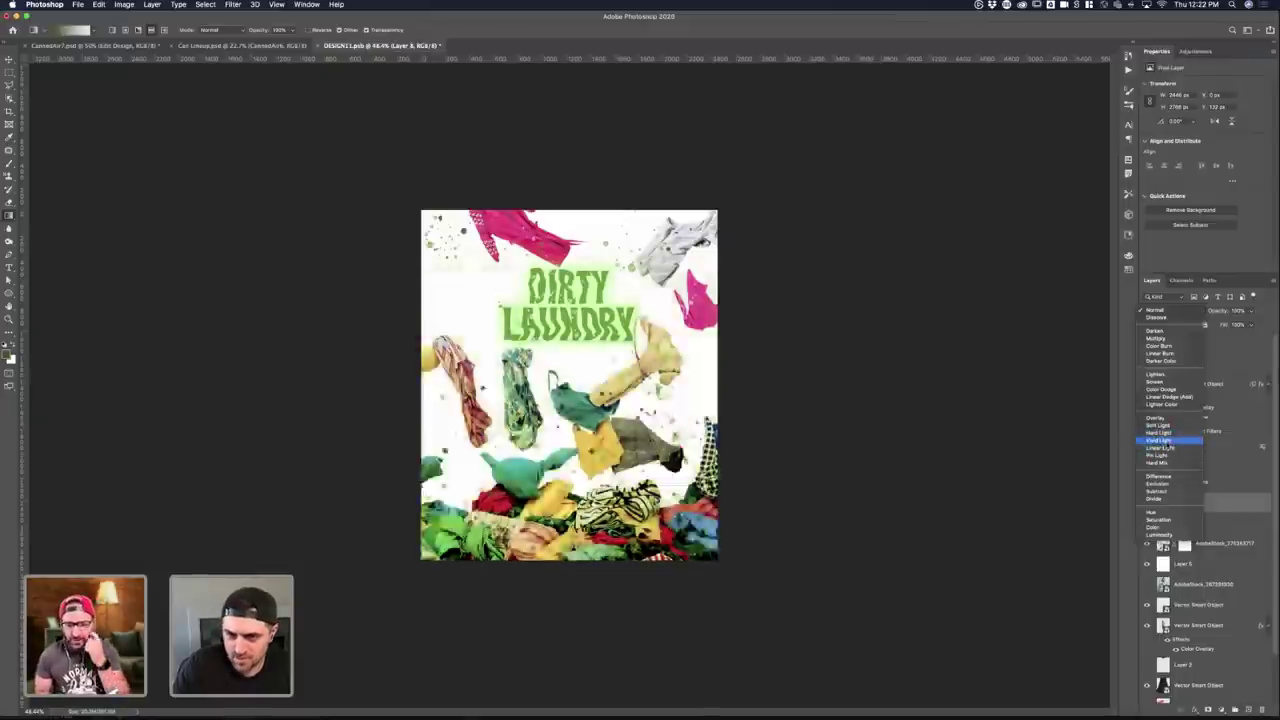
pyautogui.click(1166, 447)
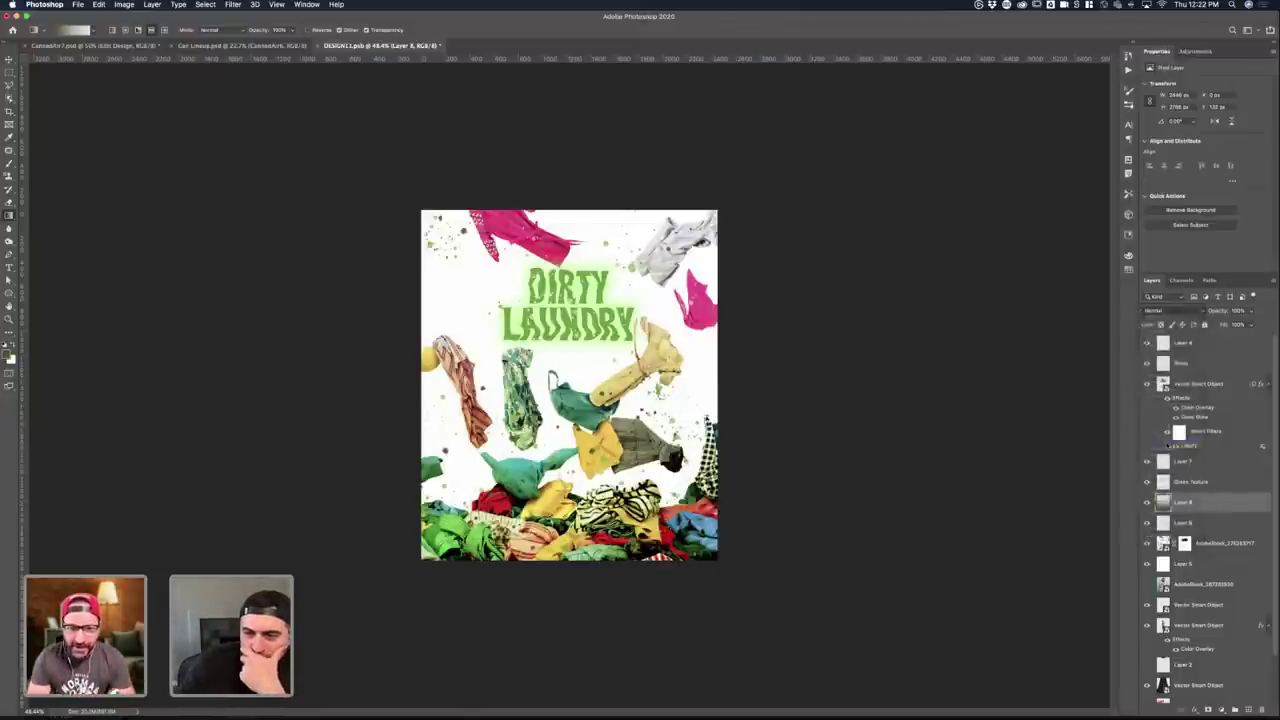
pyautogui.moveTo(1186, 505)
pyautogui.mouseDown()
pyautogui.moveTo(1186, 372)
pyautogui.moveTo(1192, 526)
pyautogui.mouseUp()
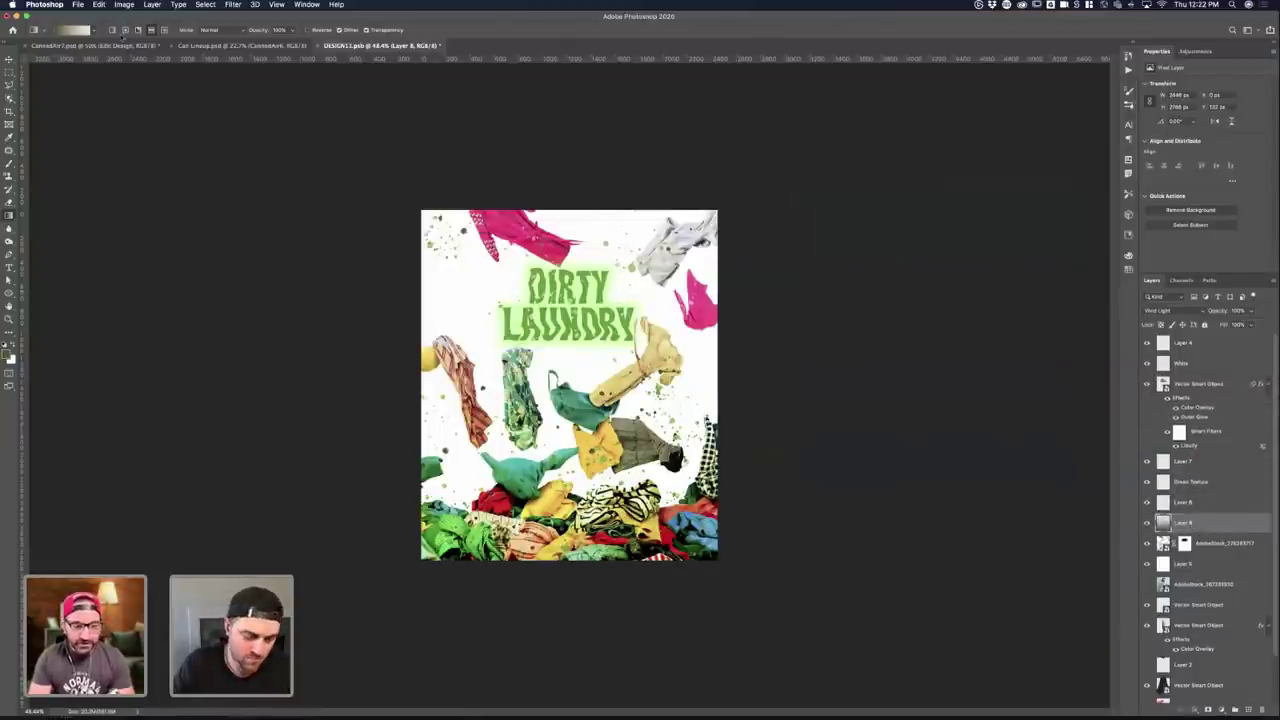
# - Save the label design, check it on the can mockup, and switch to the Can Lineup document
pyautogui.hotkey('ctrl', 's')
pyautogui.click(100, 45)
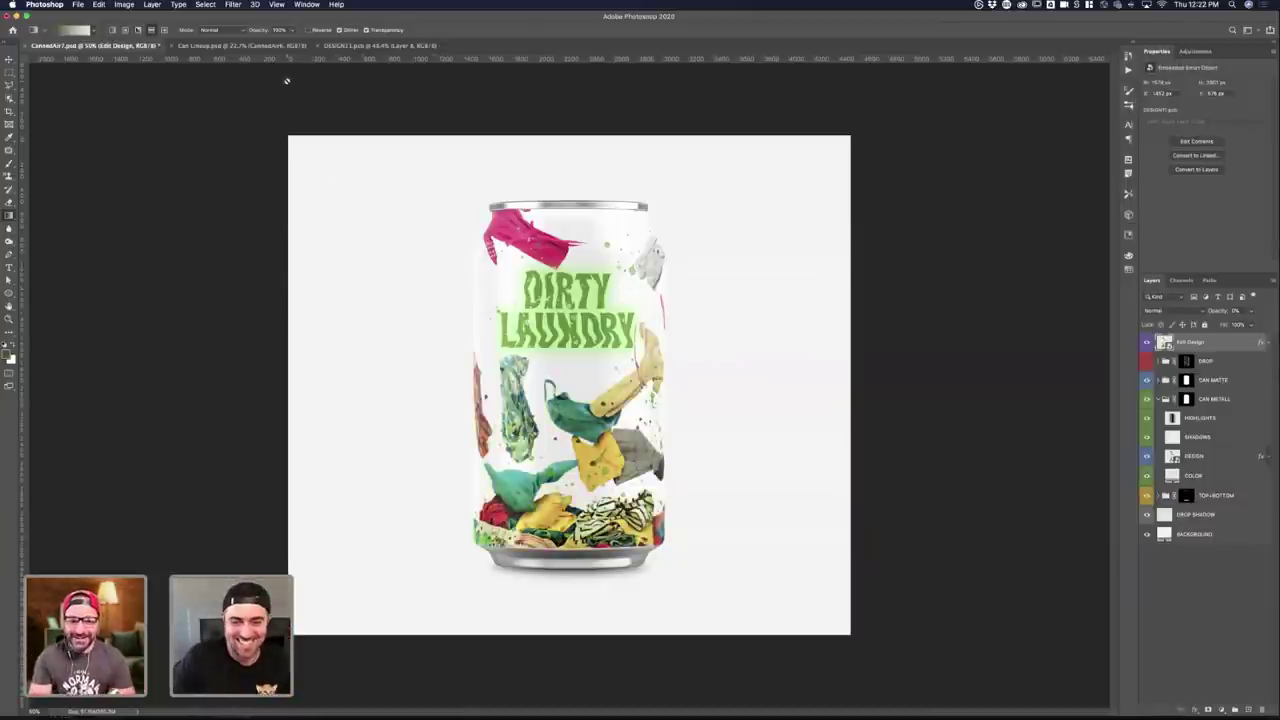
pyautogui.click(240, 48)
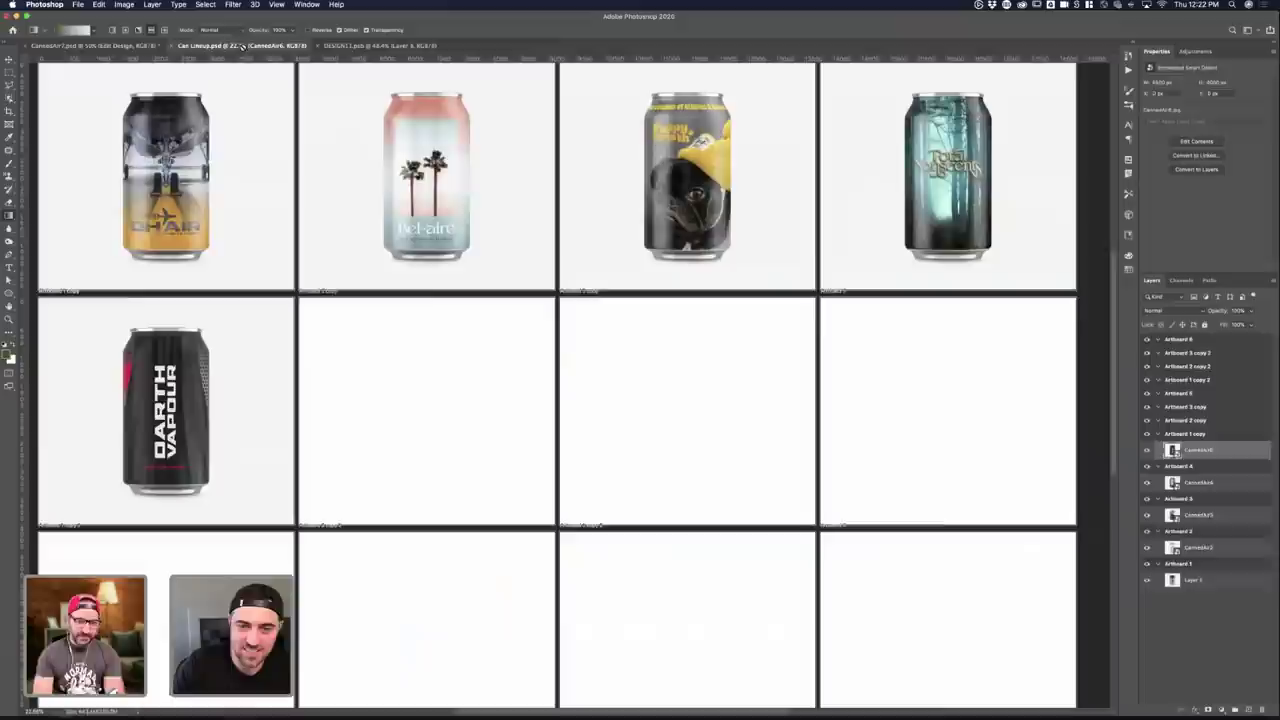
# - Return to the Dirty Laundry label document and recolour the title's Color Overlay to a yellower olive green
pyautogui.click(350, 46)
pyautogui.click(100, 46)
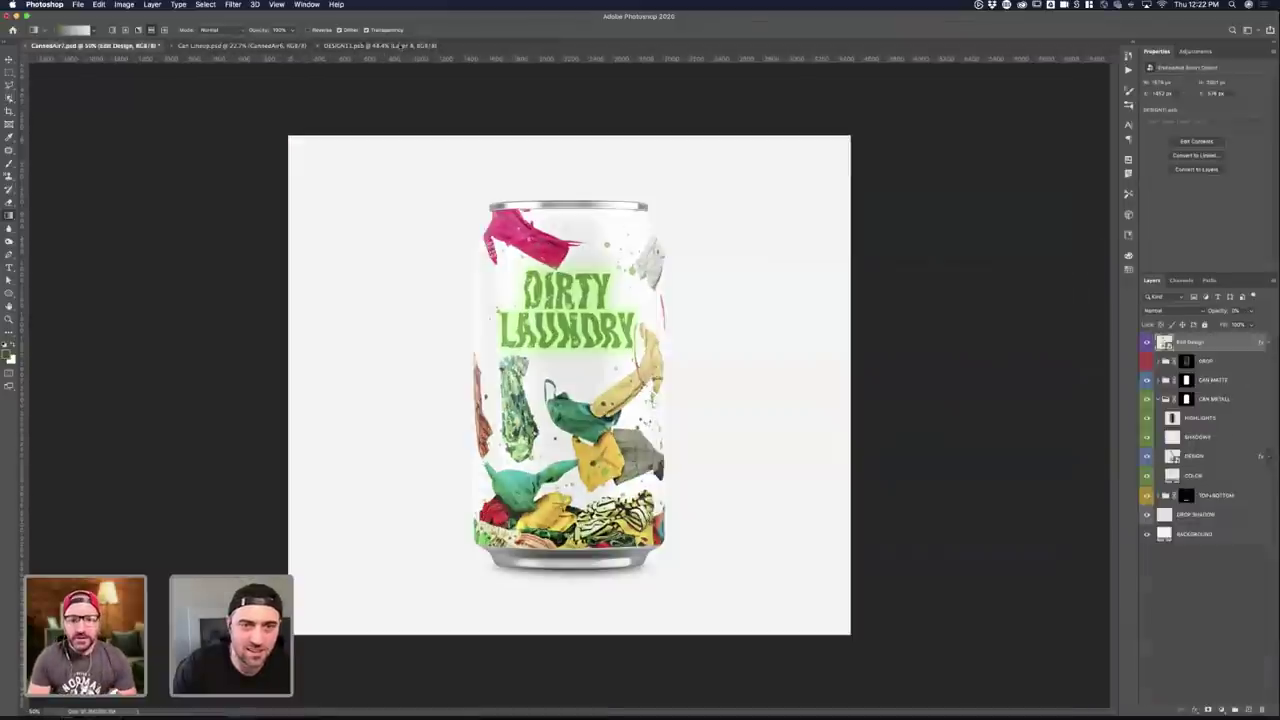
pyautogui.click(360, 46)
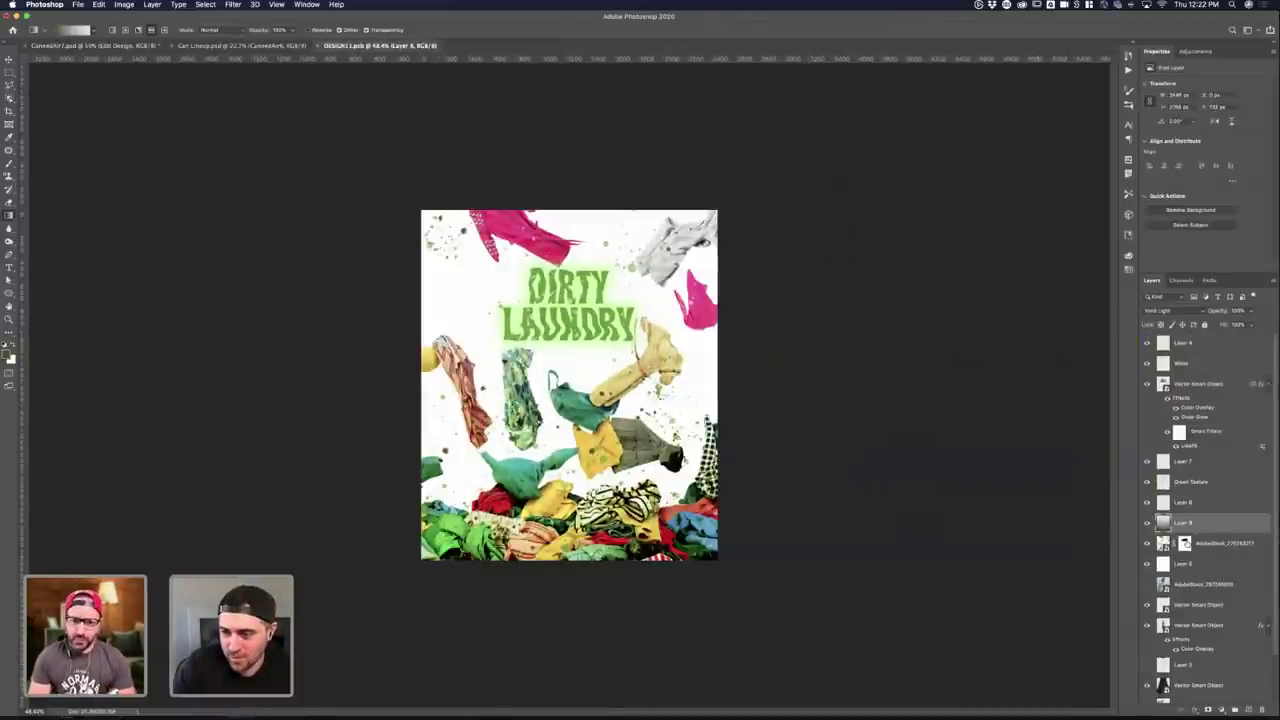
pyautogui.click(1184, 398)
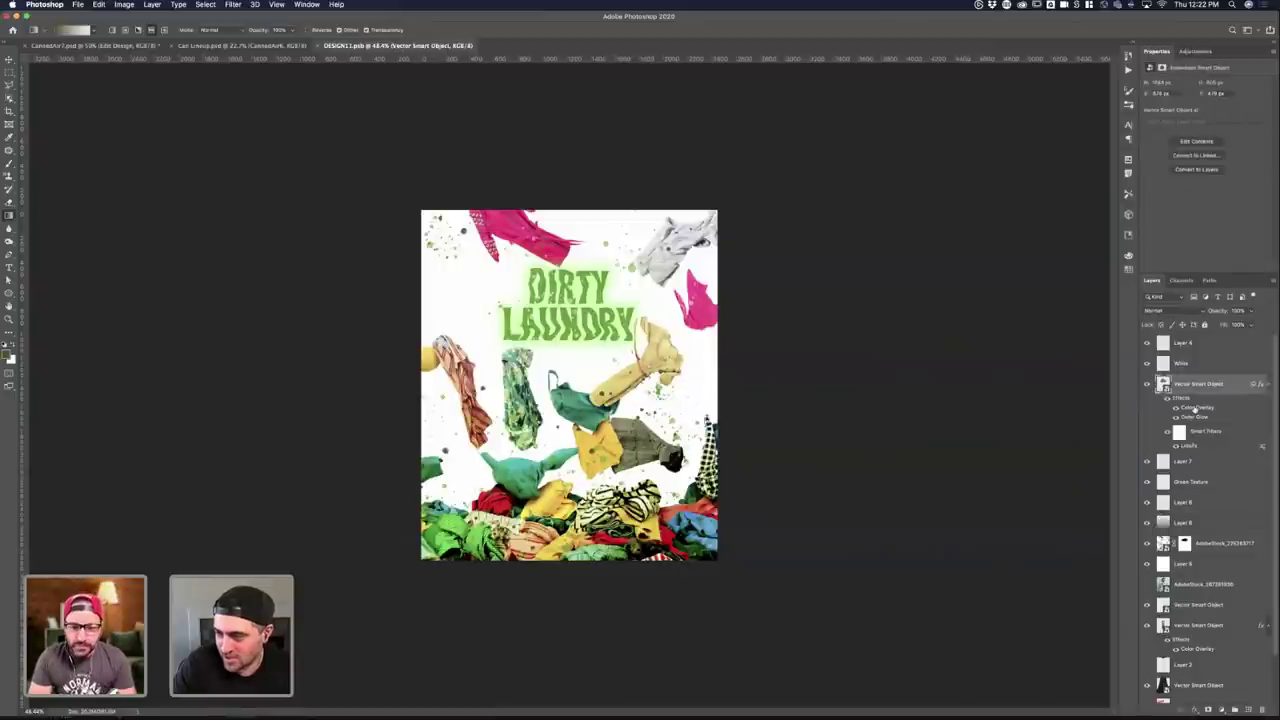
pyautogui.doubleClick(1197, 408)
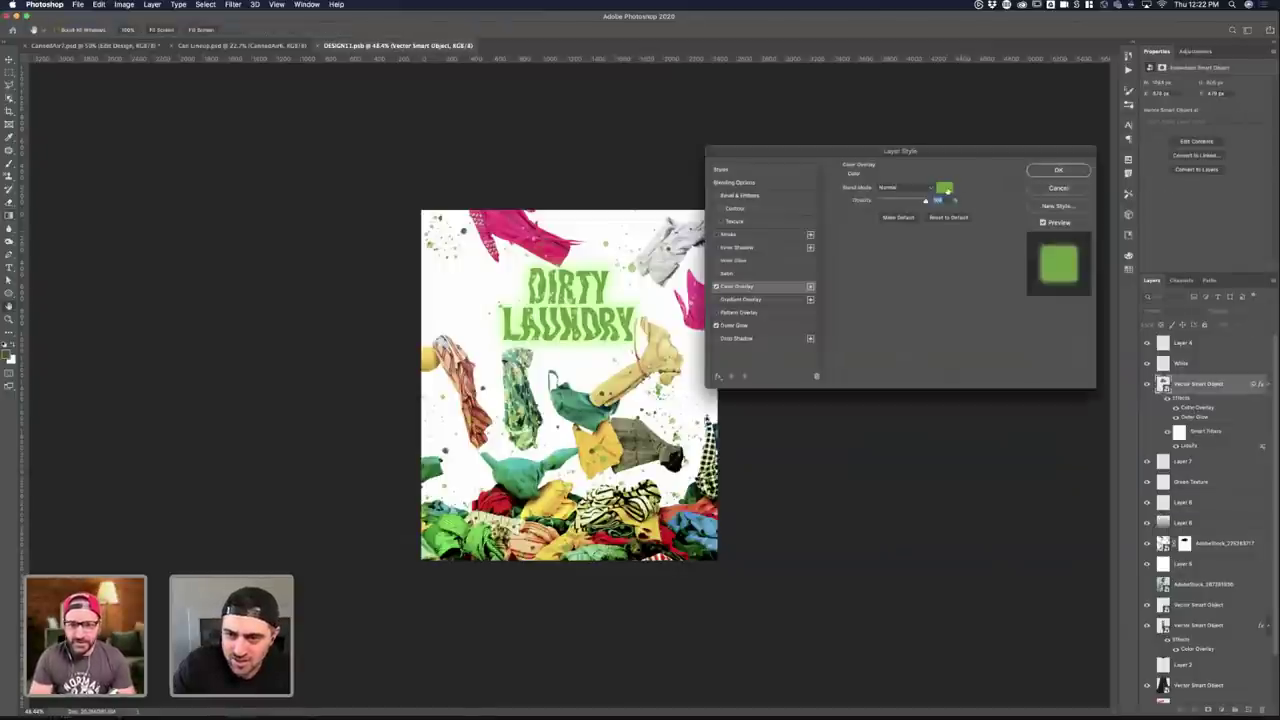
pyautogui.click(944, 188)
pyautogui.moveTo(962, 537); pyautogui.dragTo(962, 548)
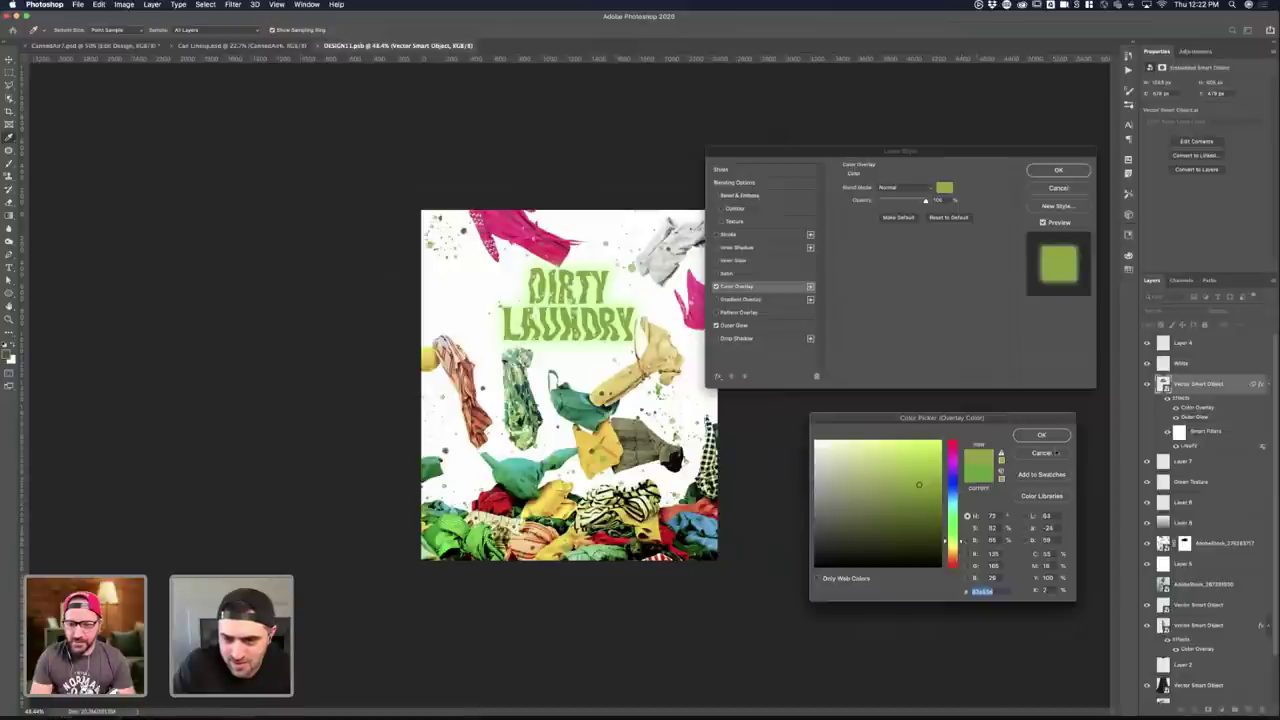
pyautogui.click(1041, 435)
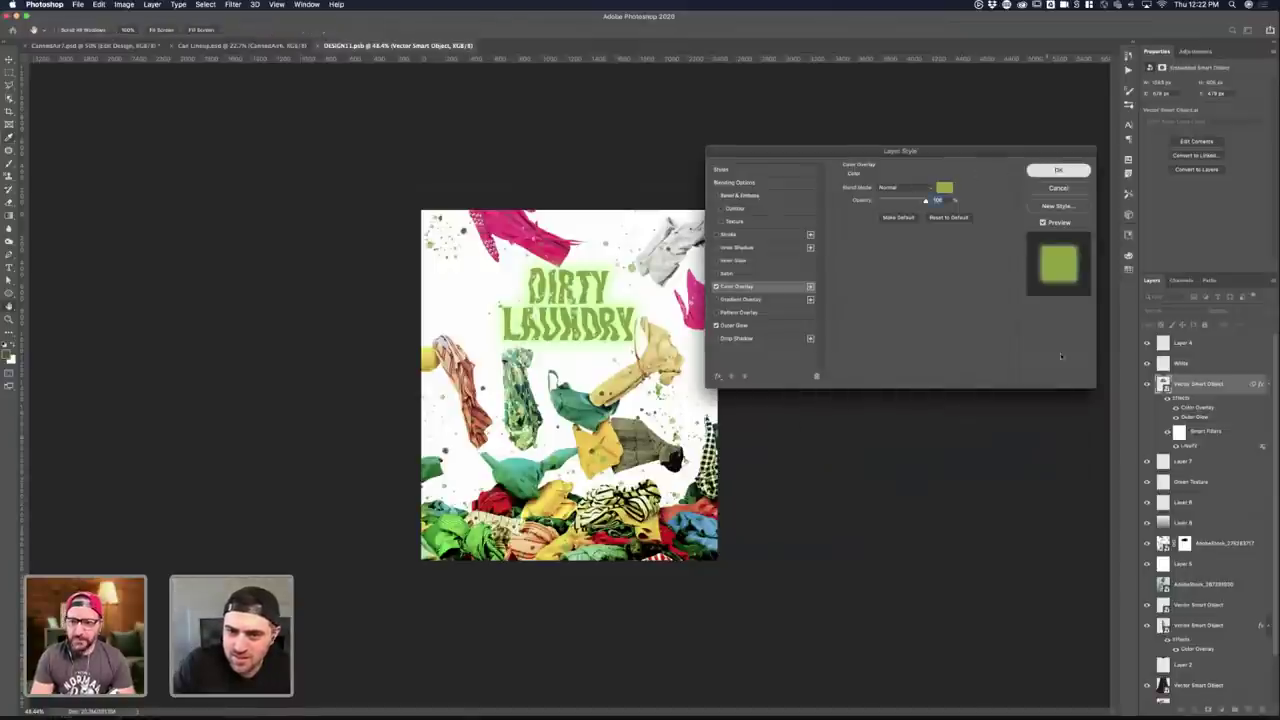
pyautogui.press('Return')
# - Change the title's Outer Glow colour to a darker, muted olive green and lower the glow's opacity
pyautogui.doubleClick(1192, 418)
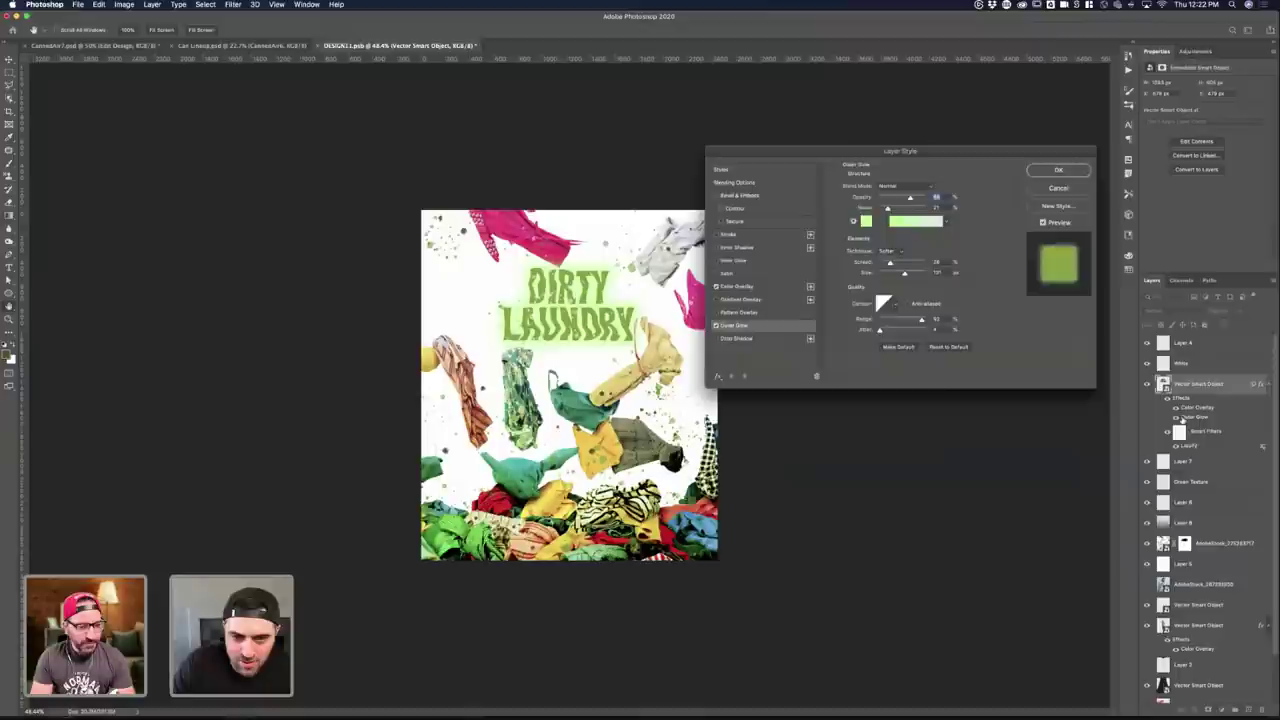
pyautogui.click(866, 221)
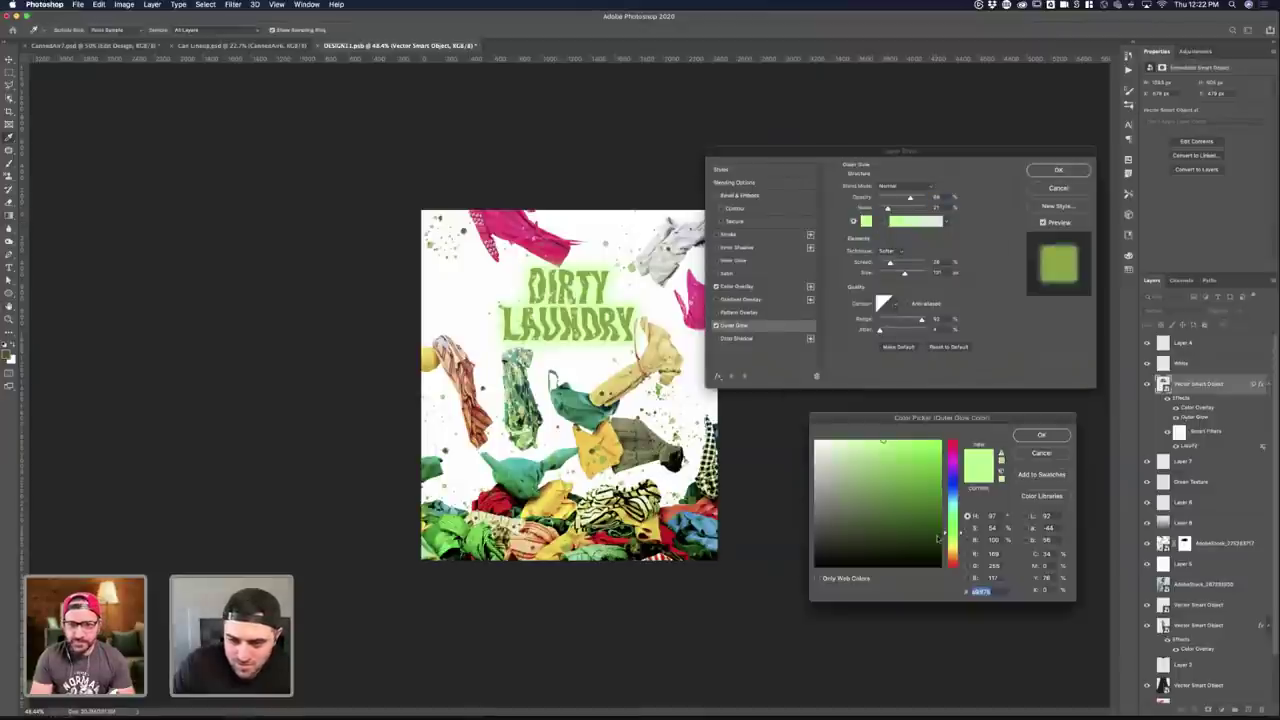
pyautogui.click(932, 523)
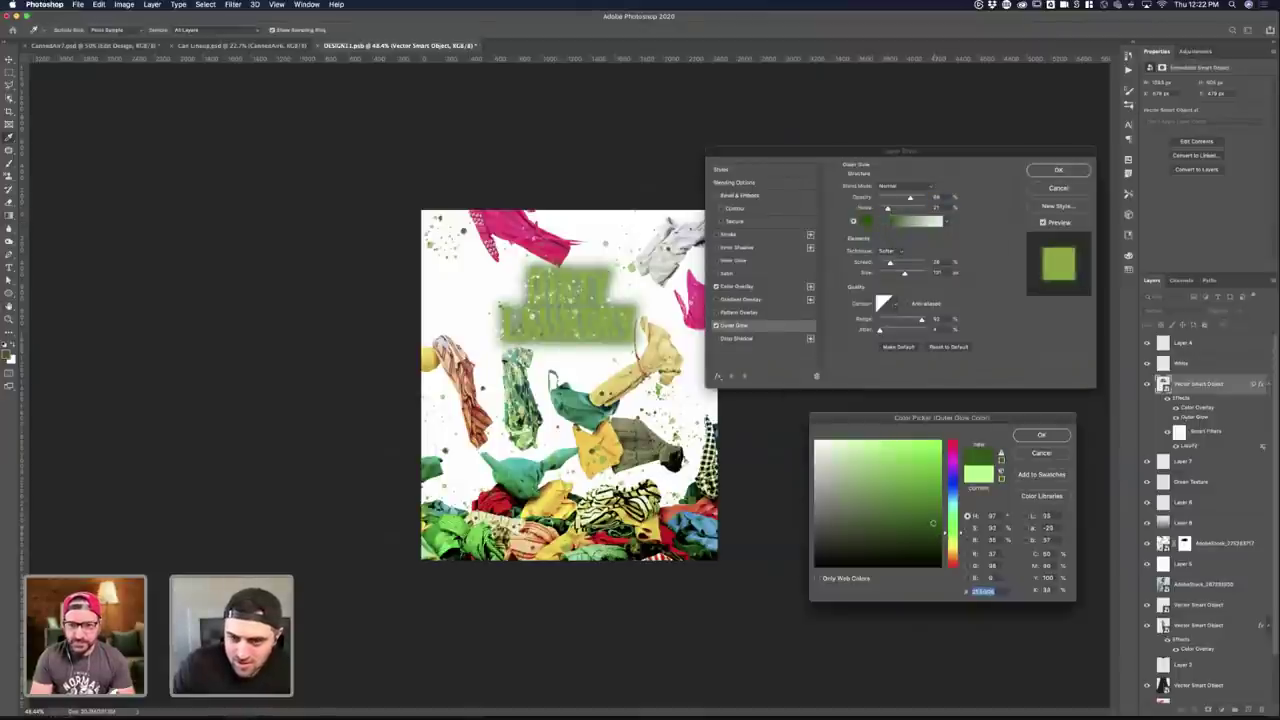
pyautogui.moveTo(933, 523)
pyautogui.mouseDown()
pyautogui.moveTo(898, 501)
pyautogui.moveTo(926, 540)
pyautogui.moveTo(892, 504)
pyautogui.mouseUp()
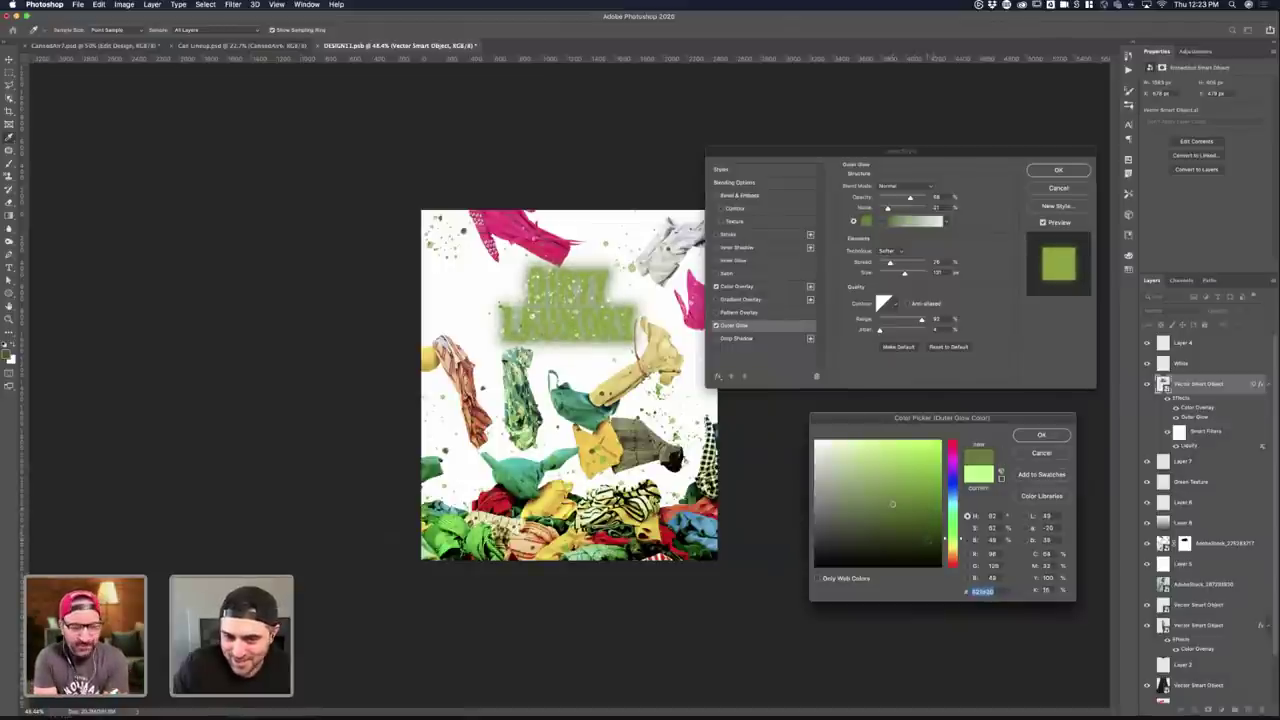
pyautogui.click(1041, 435)
pyautogui.moveTo(910, 197); pyautogui.dragTo(893, 198)
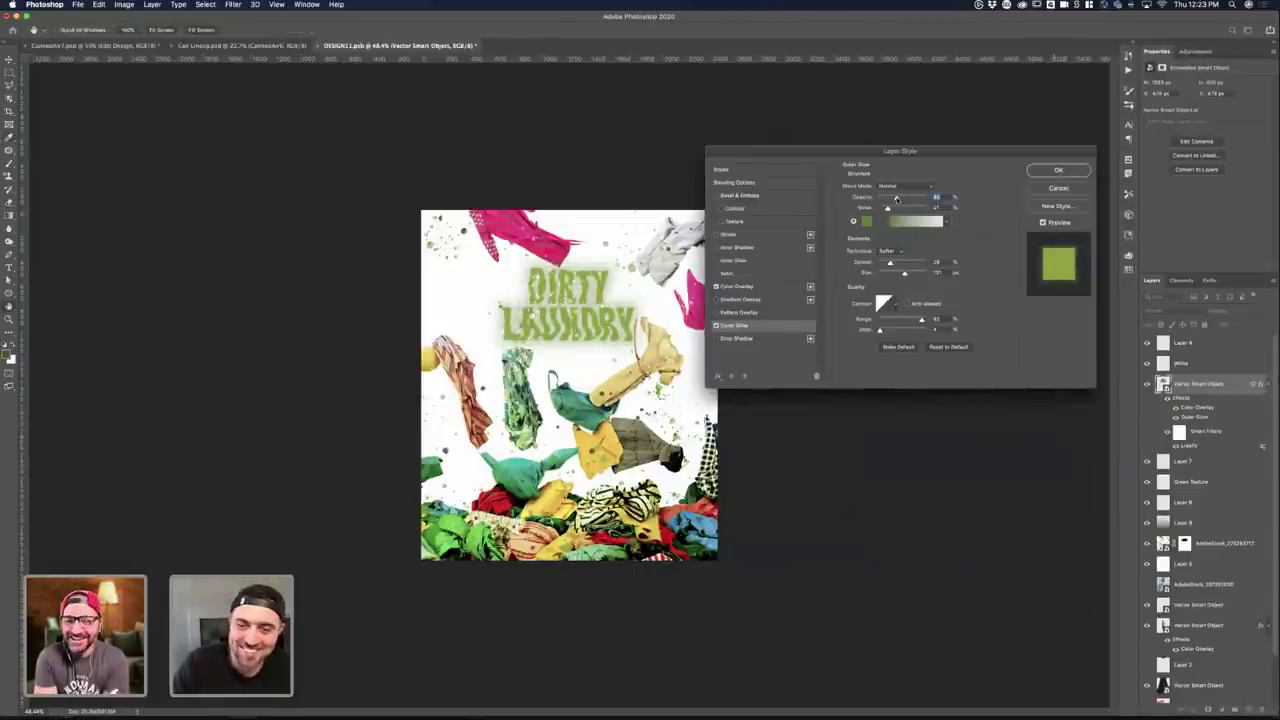
pyautogui.moveTo(895, 198); pyautogui.dragTo(893, 198)
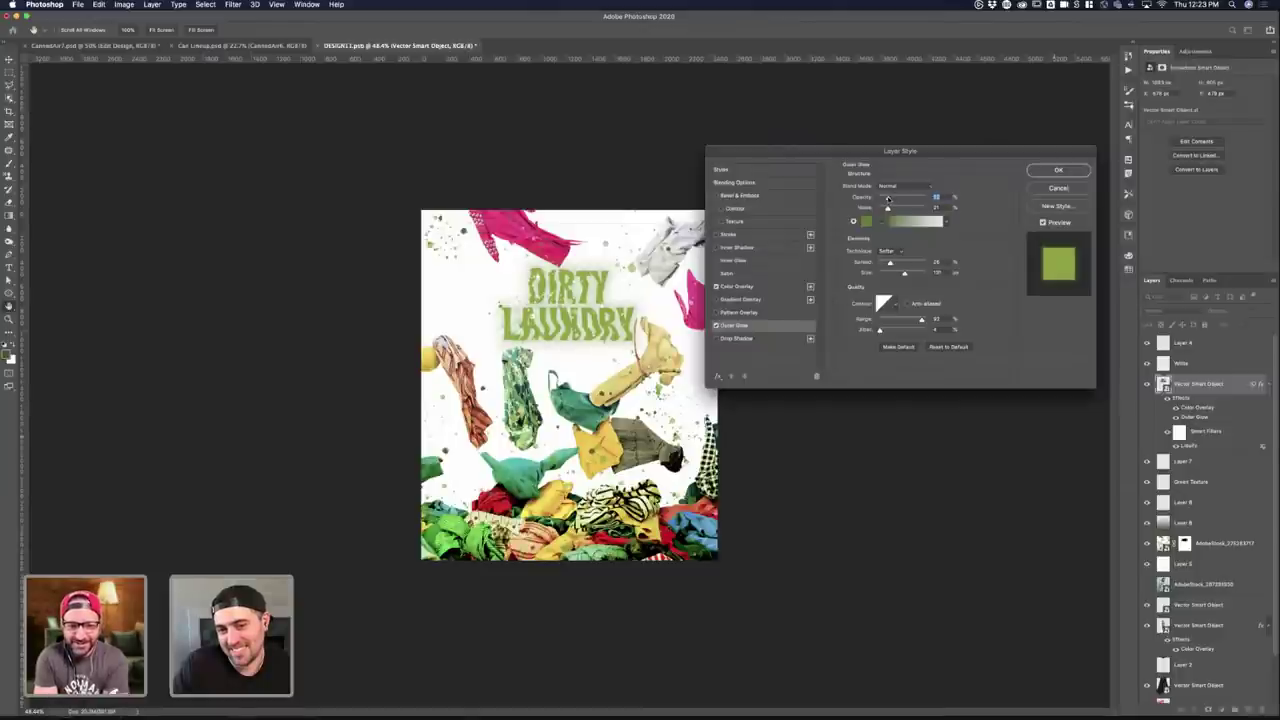
pyautogui.click(1058, 170)
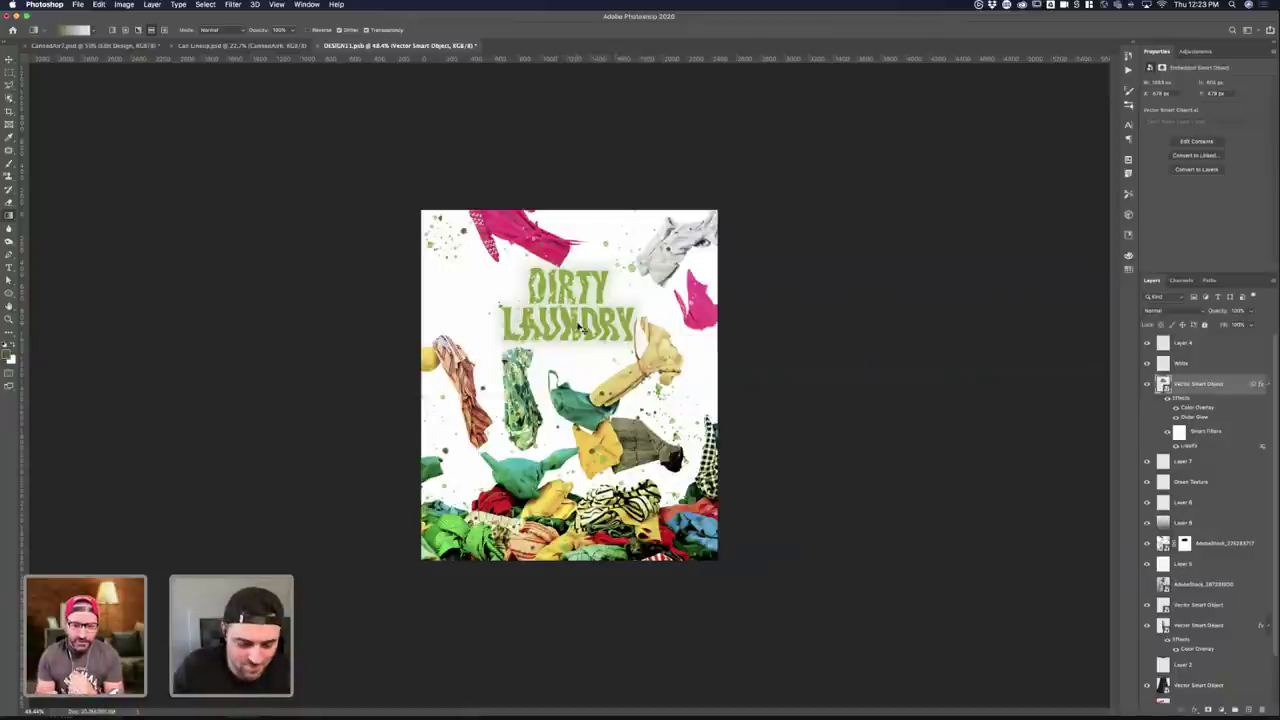
# - Save the label, show the DROP group on the CannedAir7 can mockup at reduced opacity, and save the mockup
pyautogui.press('super+s')
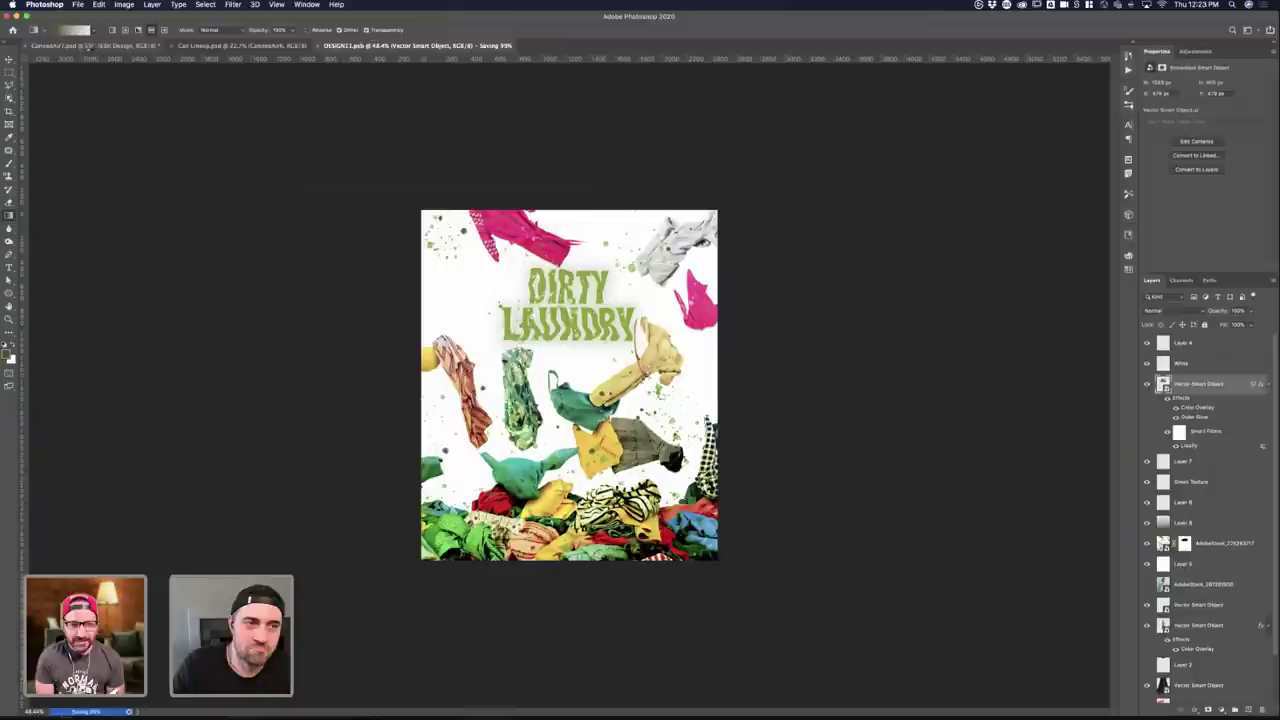
pyautogui.click(91, 47)
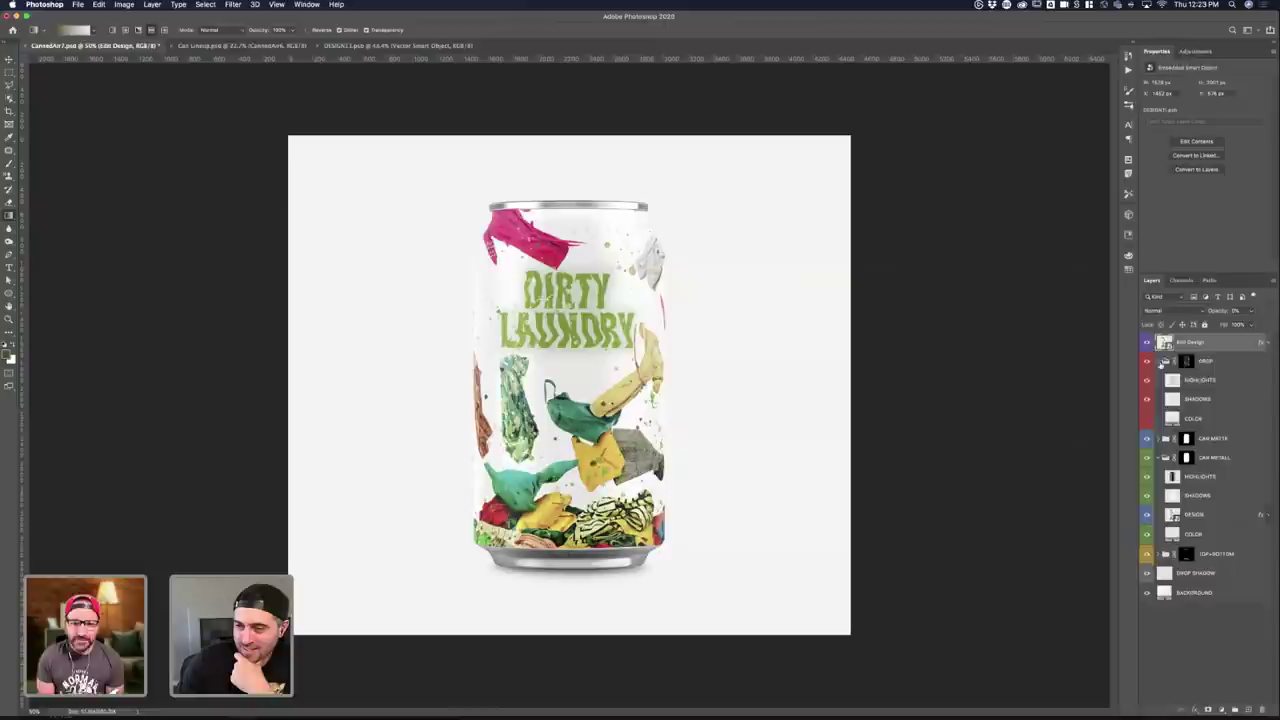
pyautogui.click(1186, 360)
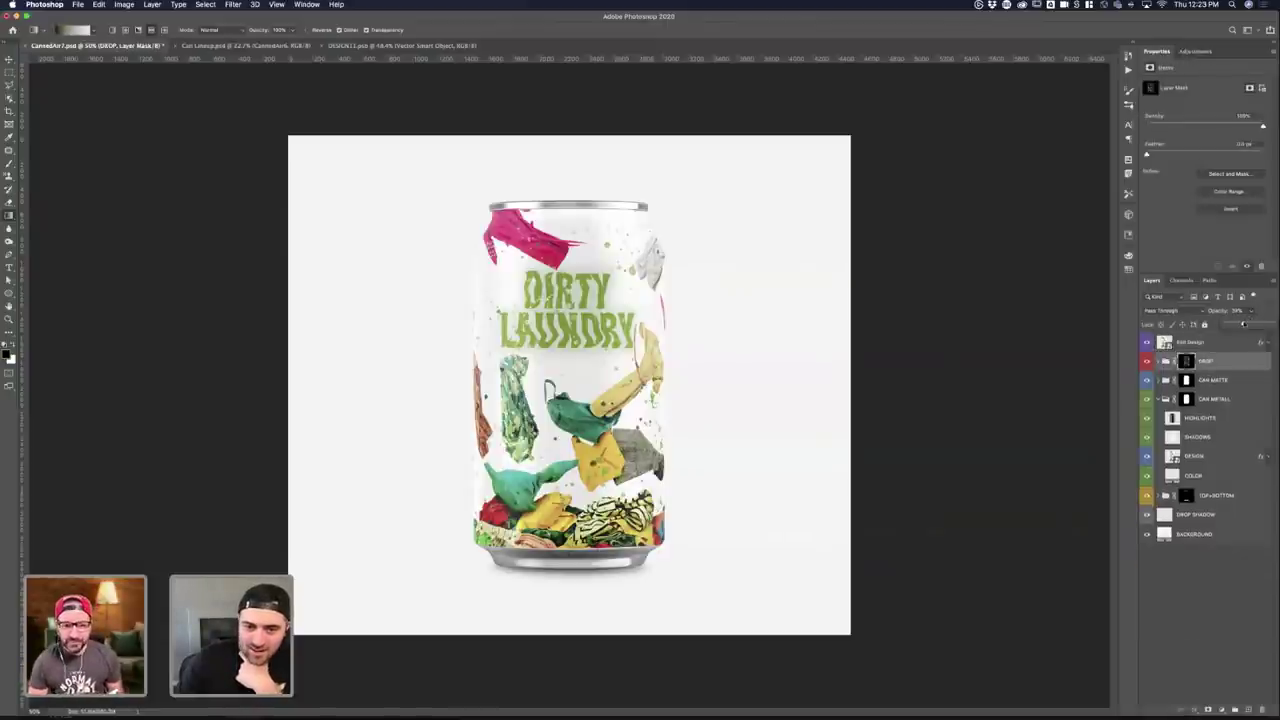
pyautogui.press('v')
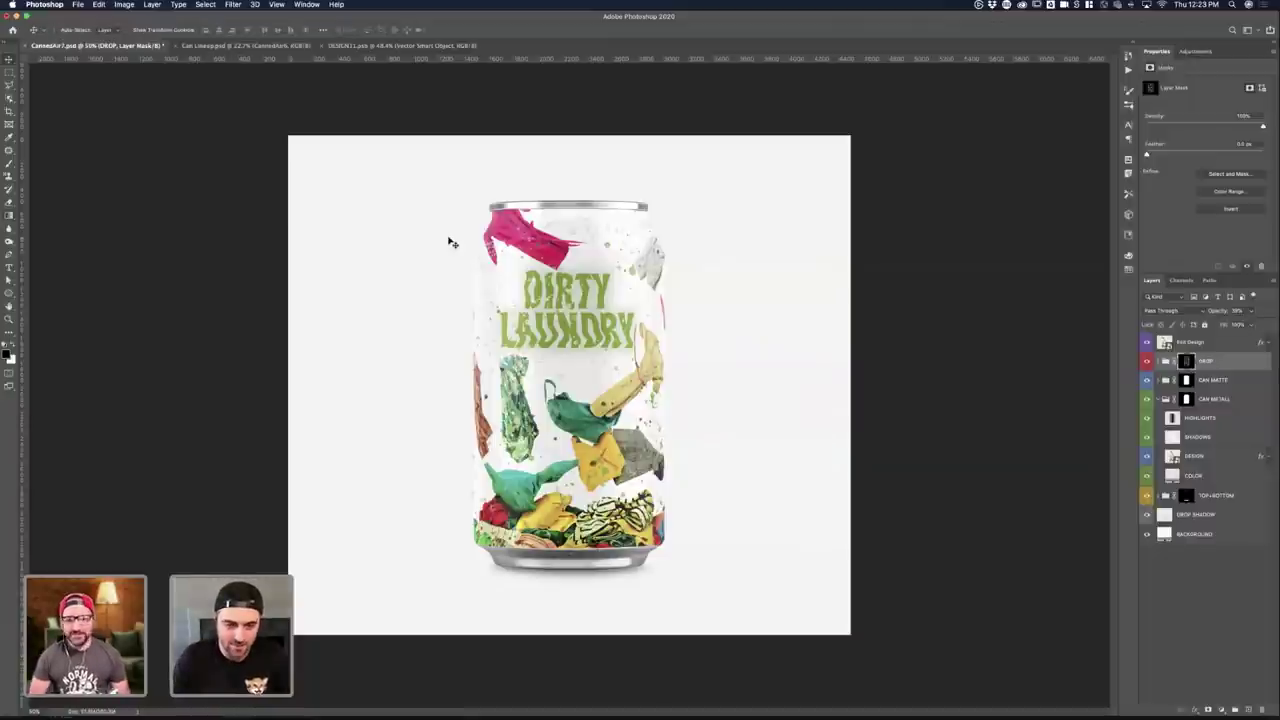
pyautogui.press('super+s')
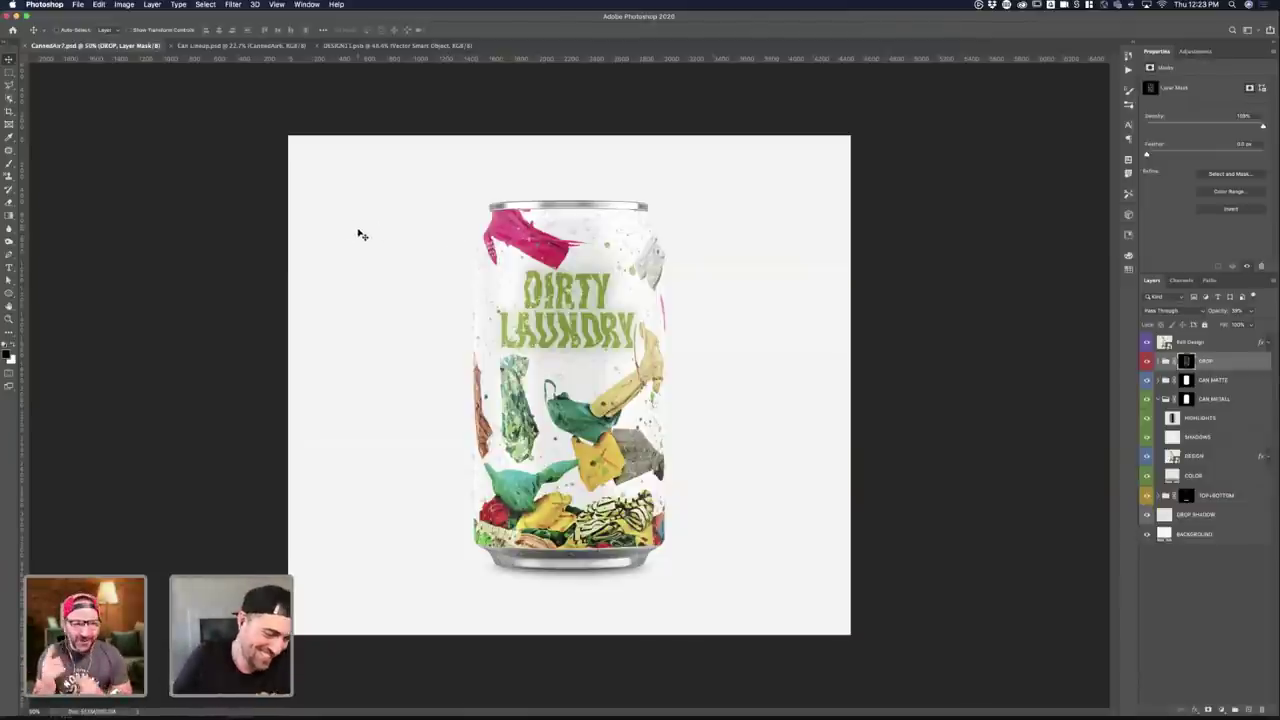
# - Save a copy of the can mockup as the next numbered CannedAir Photoshop file in Working Files
pyautogui.press('super+shift+s')
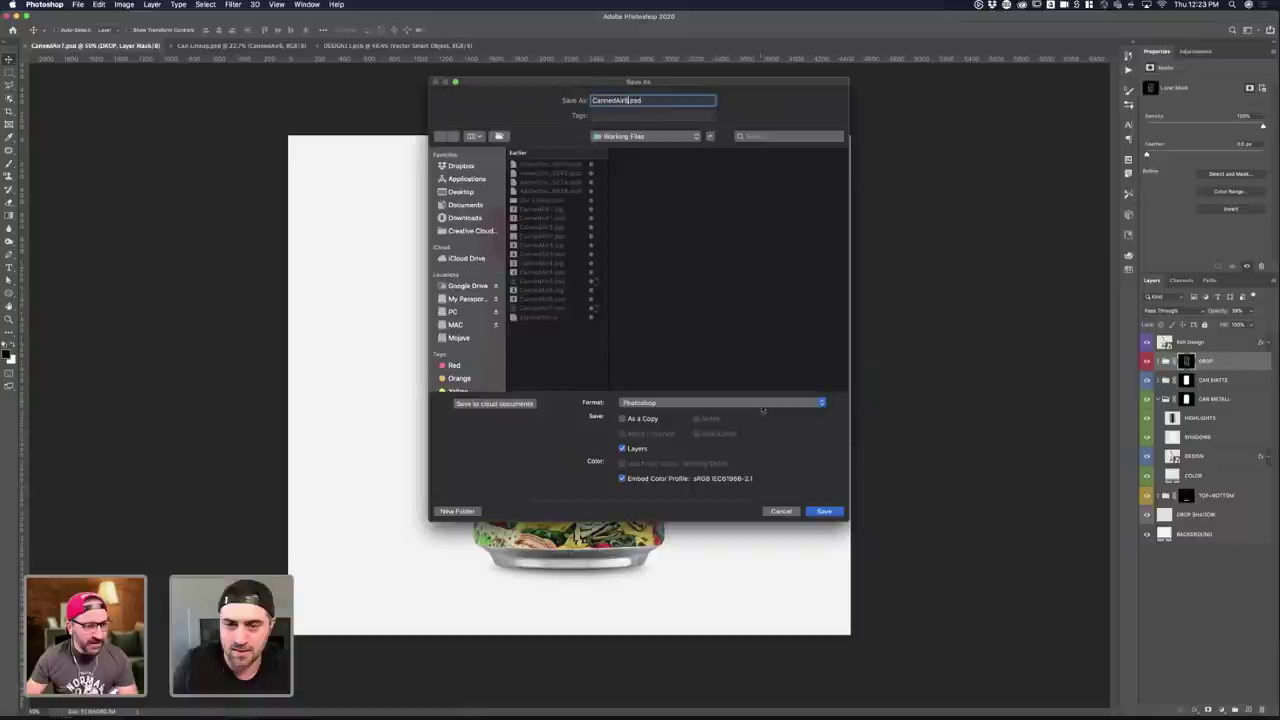
pyautogui.click(822, 511)
pyautogui.click(760, 311)
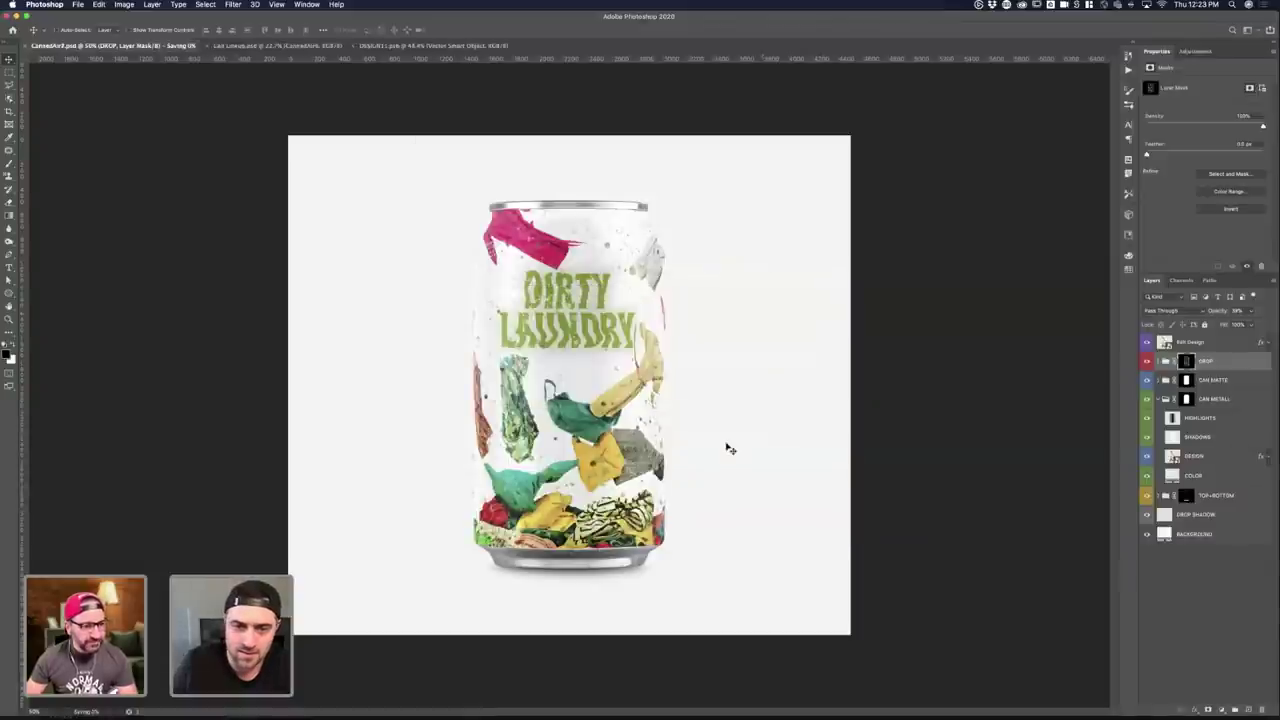
# - Switch to the Exploration document in Illustrator and duplicate the uppercase DIRTY LAUNDRY text directly above the original
pyautogui.hotkey('ctrl', 'Up')
pyautogui.click(837, 263)
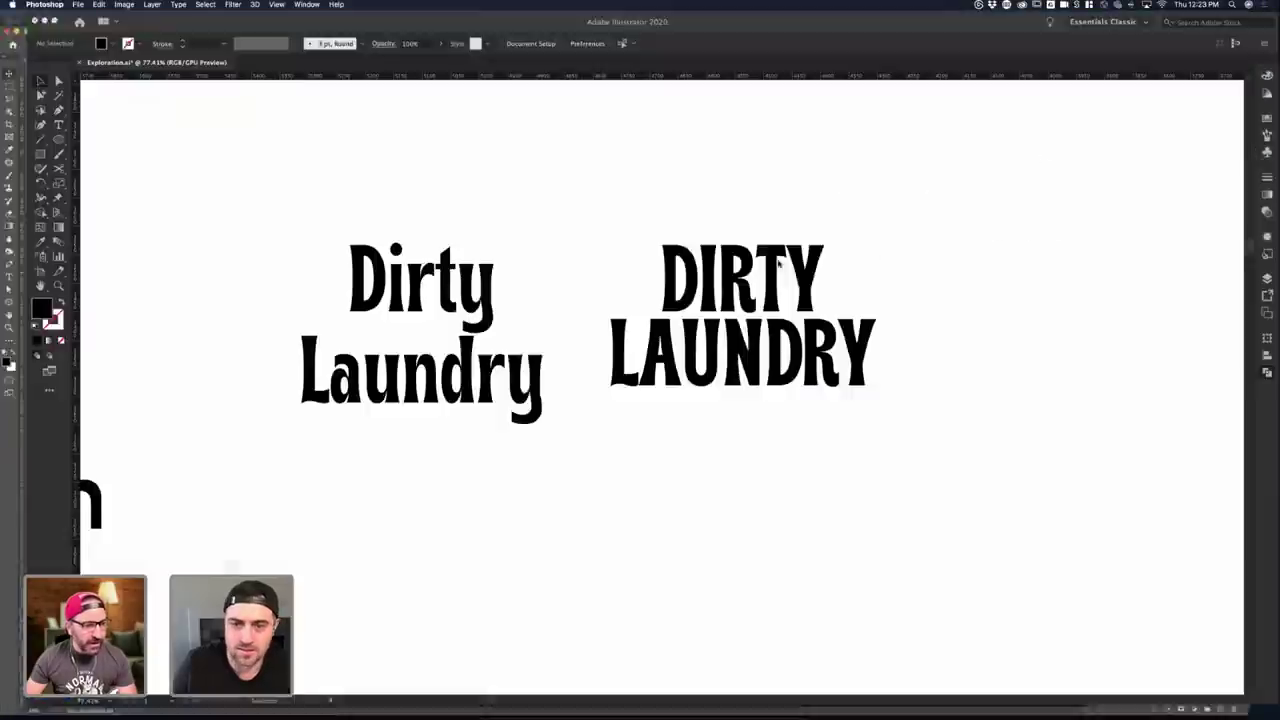
pyautogui.scroll(-5, 713, 172)
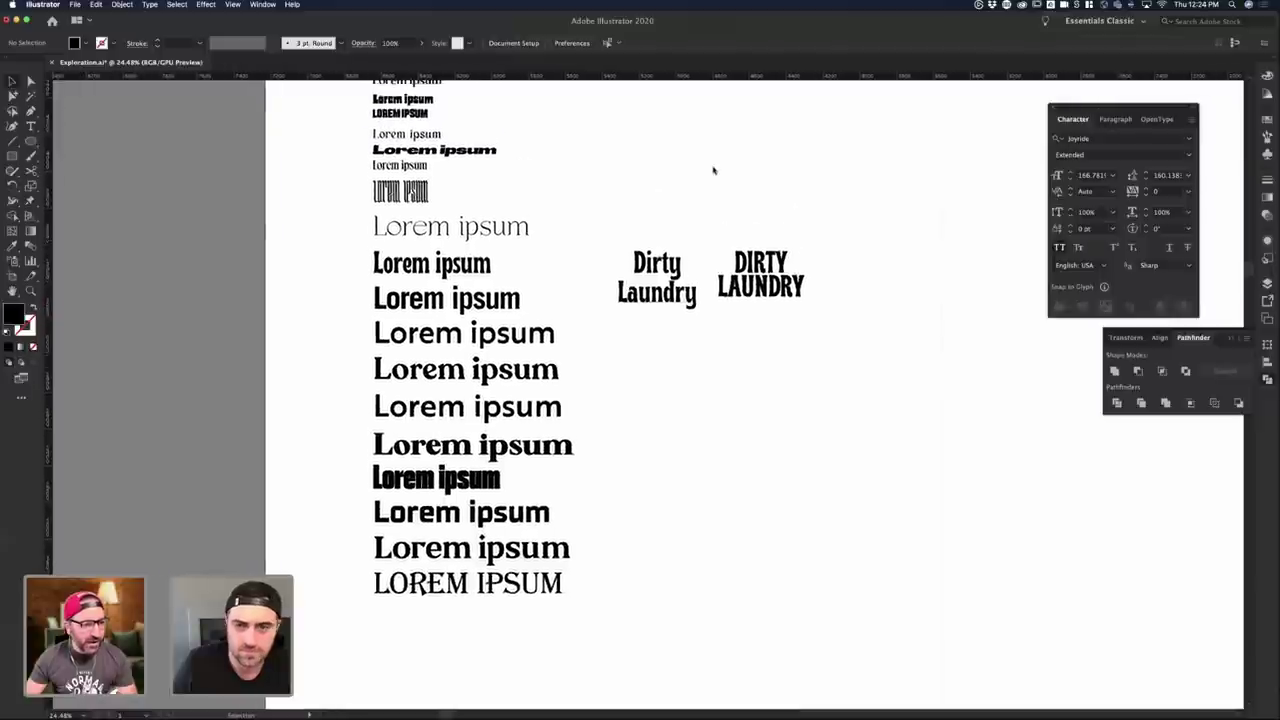
pyautogui.scroll(3, 713, 170)
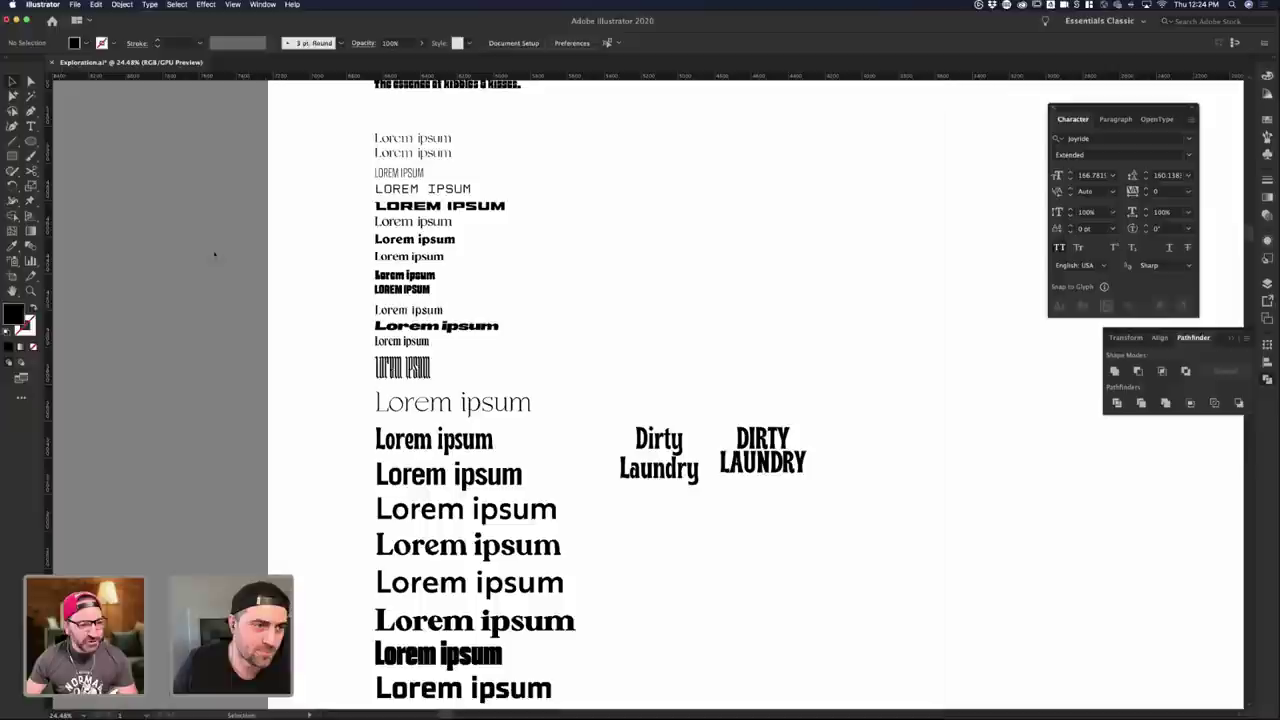
pyautogui.scroll(-2, 689, 340)
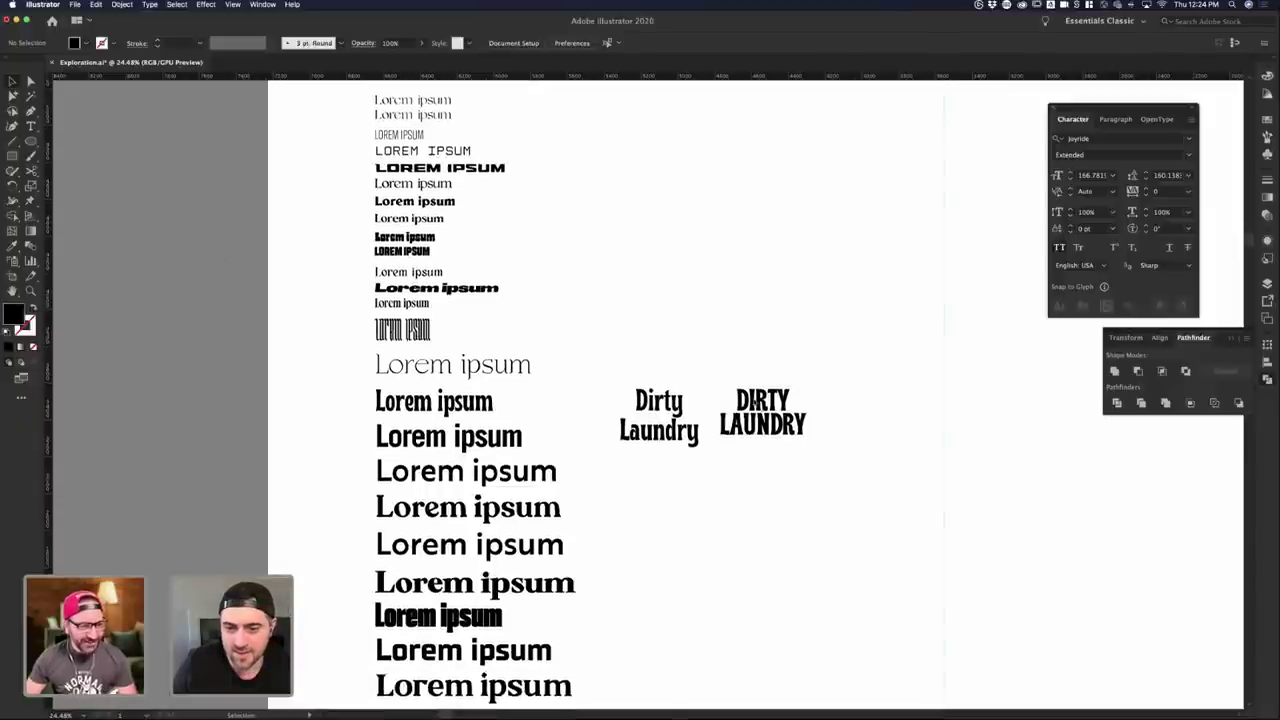
pyautogui.moveTo(778, 410); pyautogui.dragTo(778, 310)
pyautogui.click(582, 241)
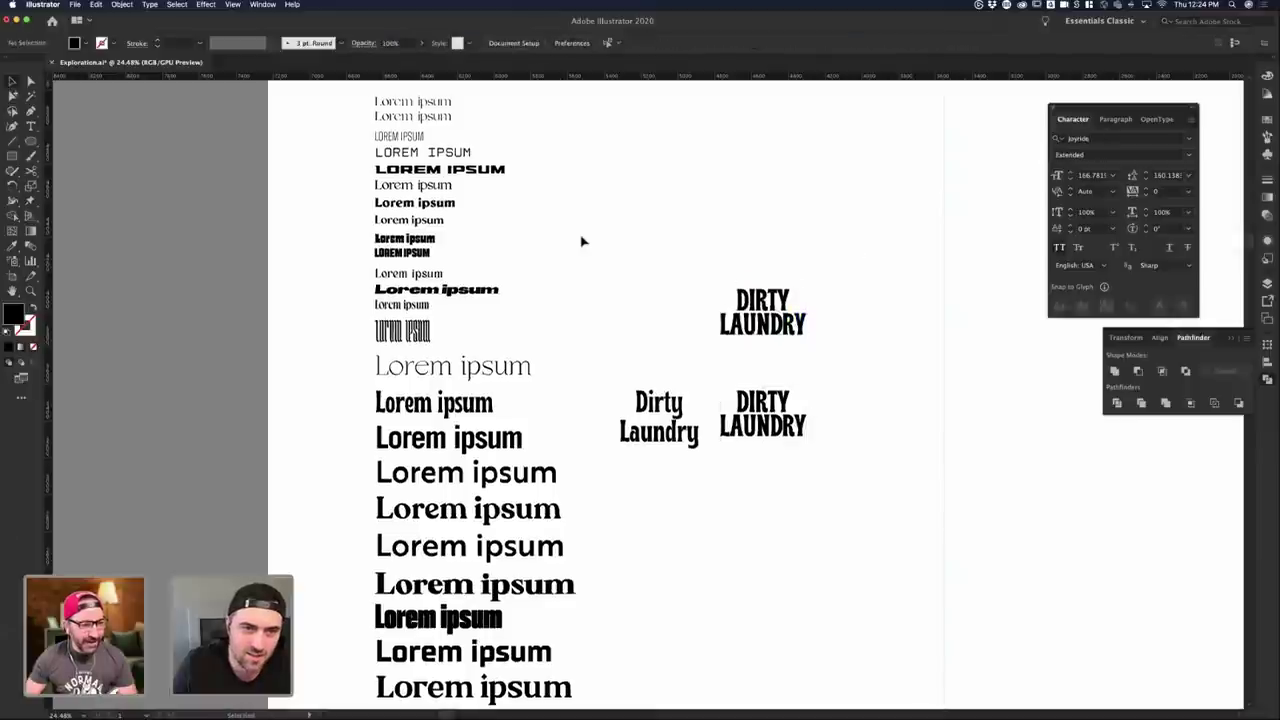
# - Examine the Lorem ipsum font samples and the duplicated DIRTY LAUNDRY text to compare typefaces for the next can title
pyautogui.scroll(5, 581, 239)
pyautogui.scroll(-8, 581, 239)
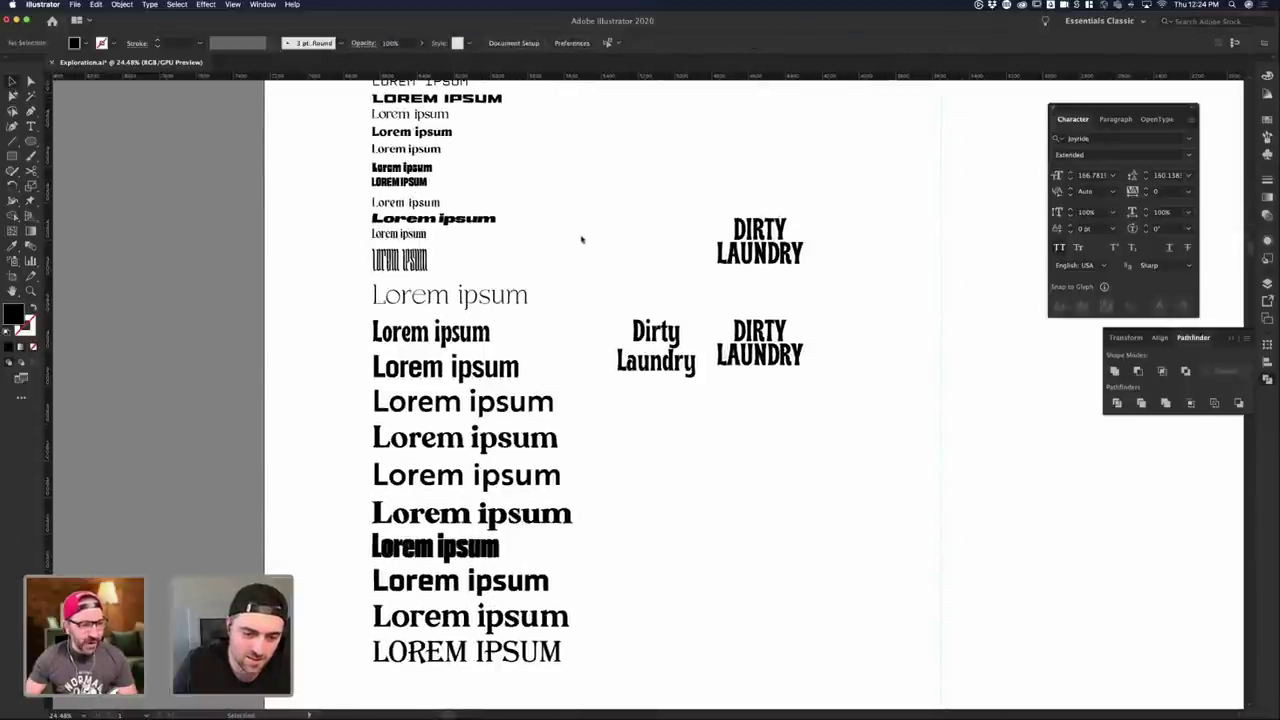
pyautogui.scroll(-3, 581, 239)
pyautogui.scroll(5, 581, 239)
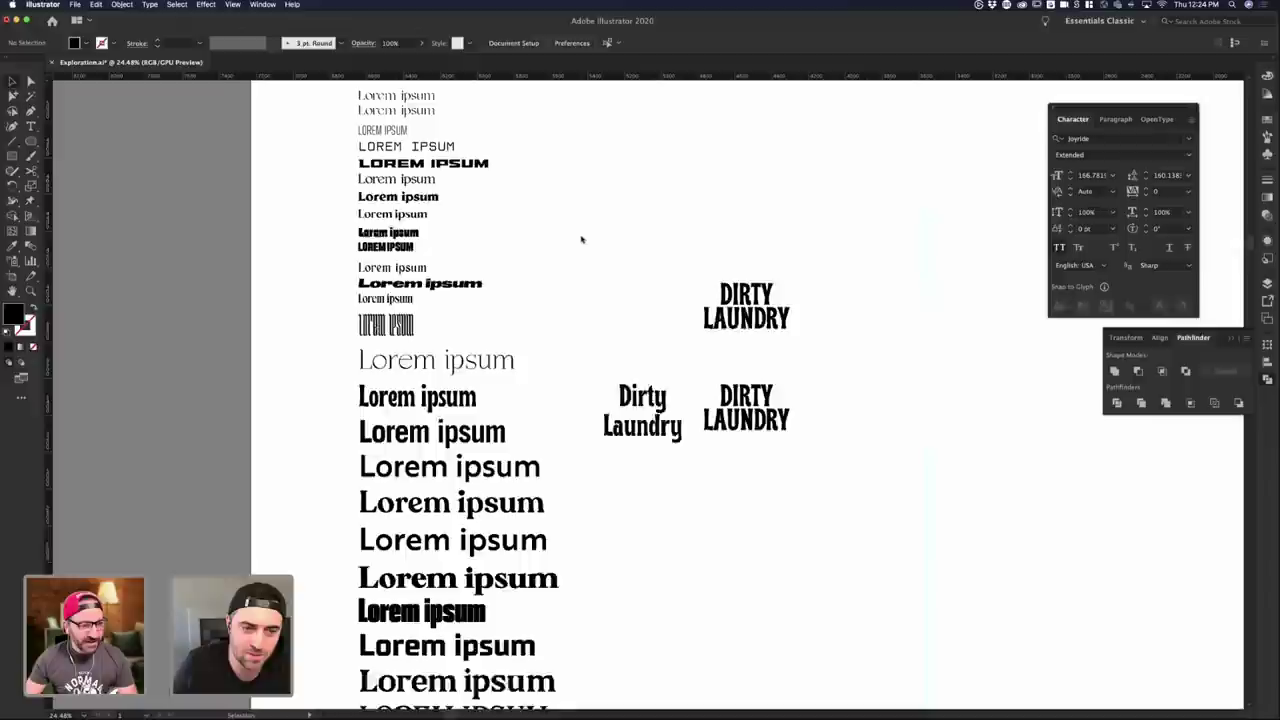
pyautogui.scroll(4, 581, 239)
pyautogui.scroll(2, 581, 239)
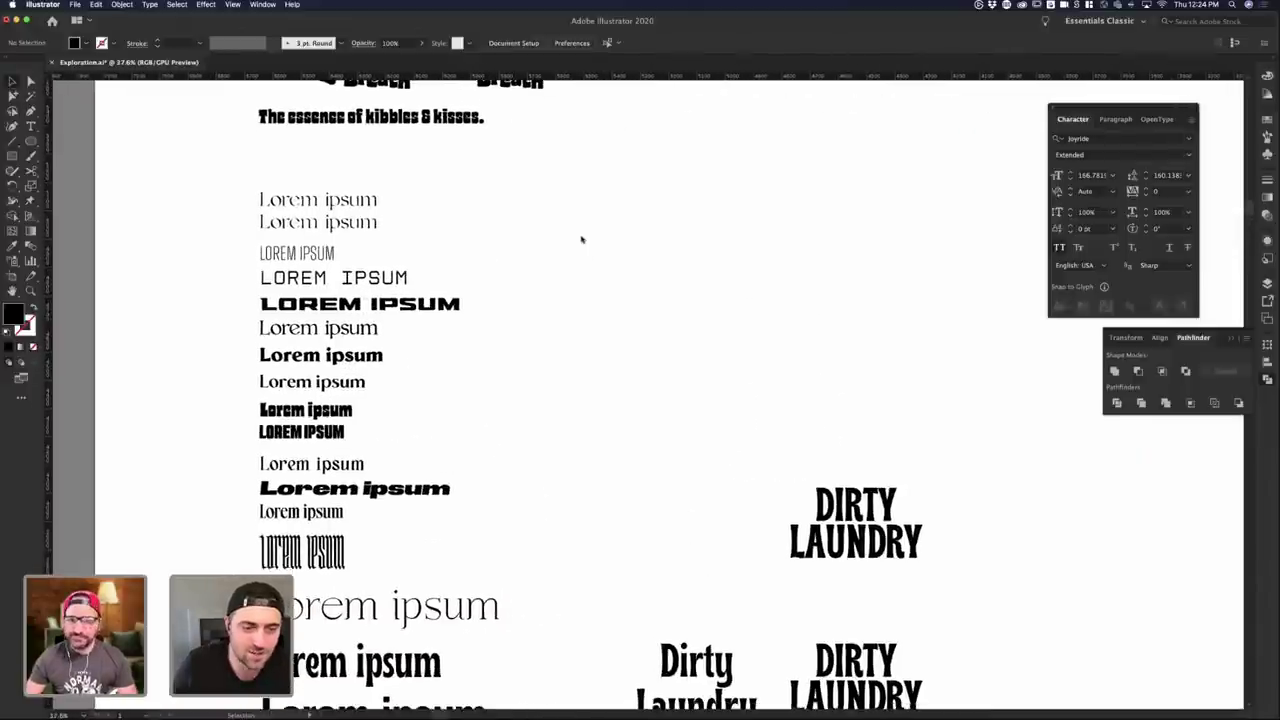
pyautogui.scroll(-2, 581, 239)
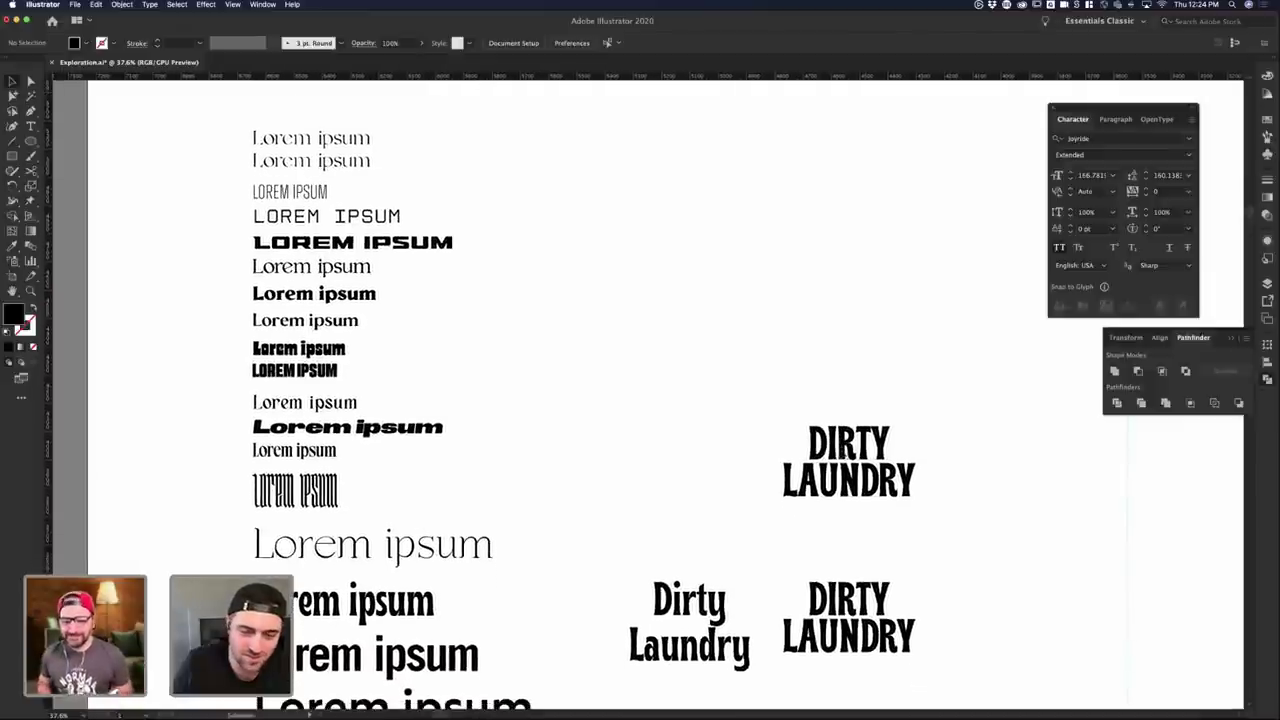
pyautogui.click(850, 470)
pyautogui.scroll(-5, 908, 404)
pyautogui.scroll(-2, 908, 404)
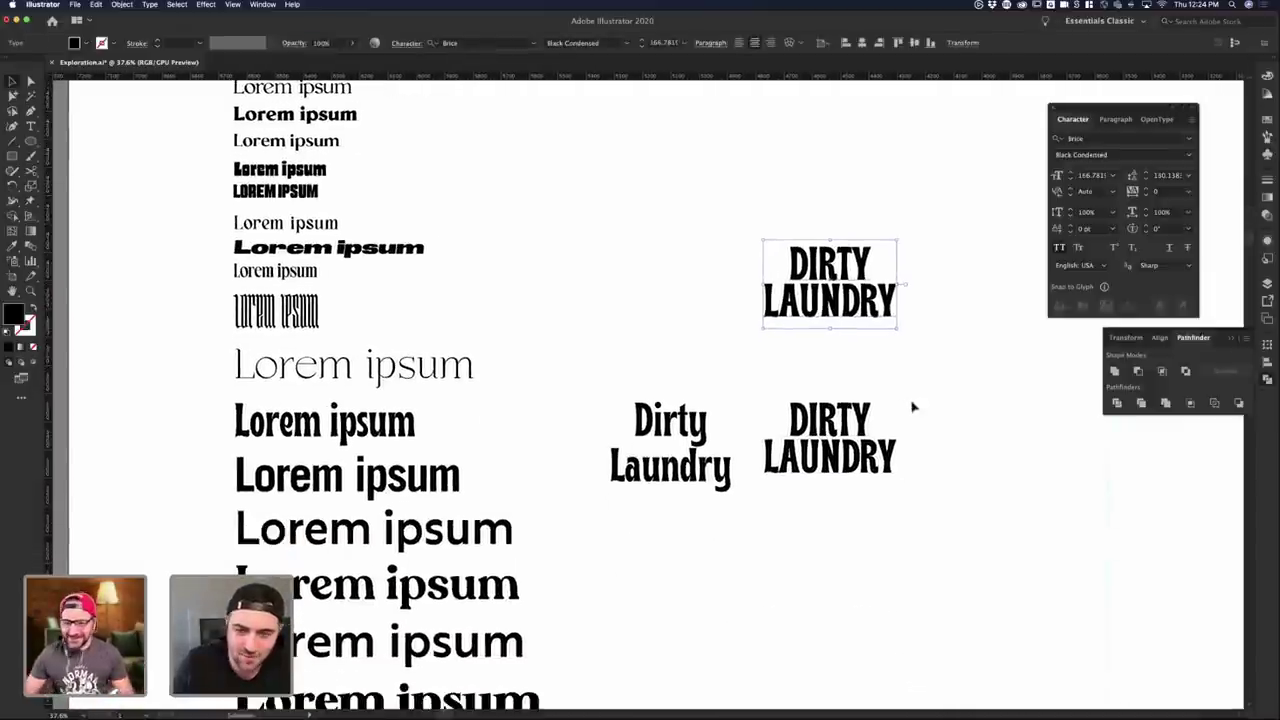
pyautogui.click(903, 323)
pyautogui.scroll(-6, 903, 323)
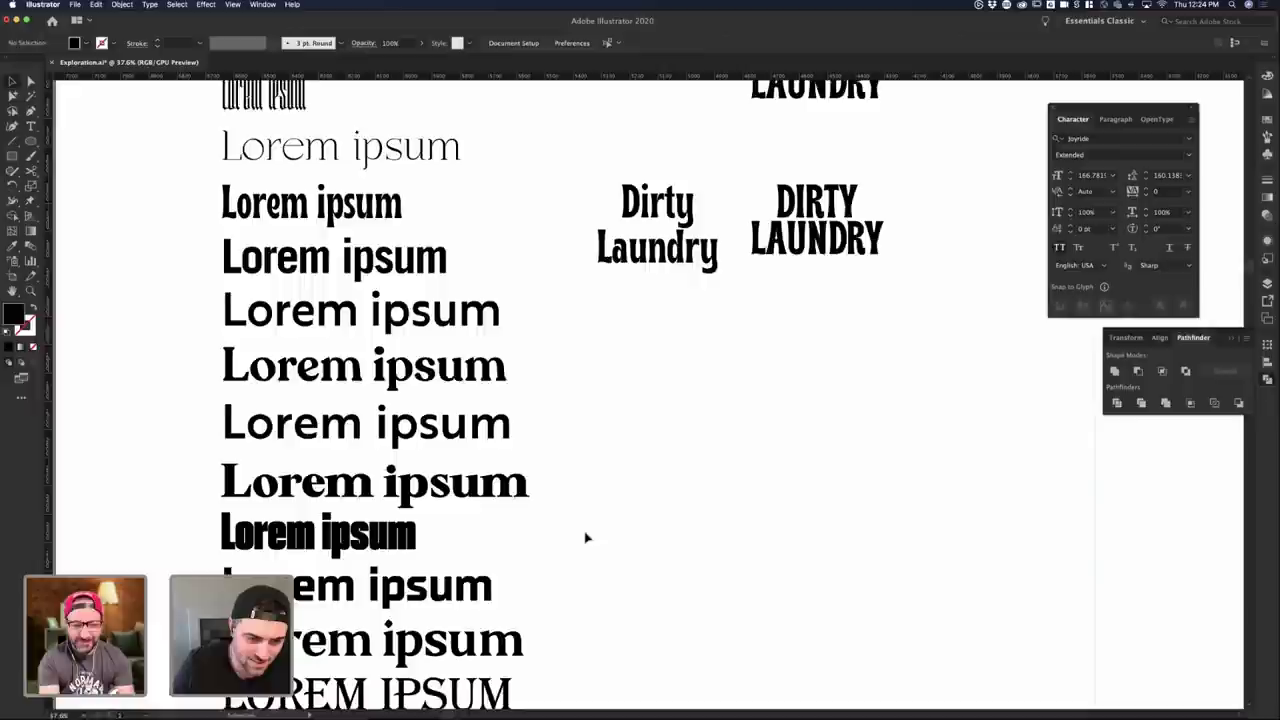
pyautogui.scroll(-2, 586, 534)
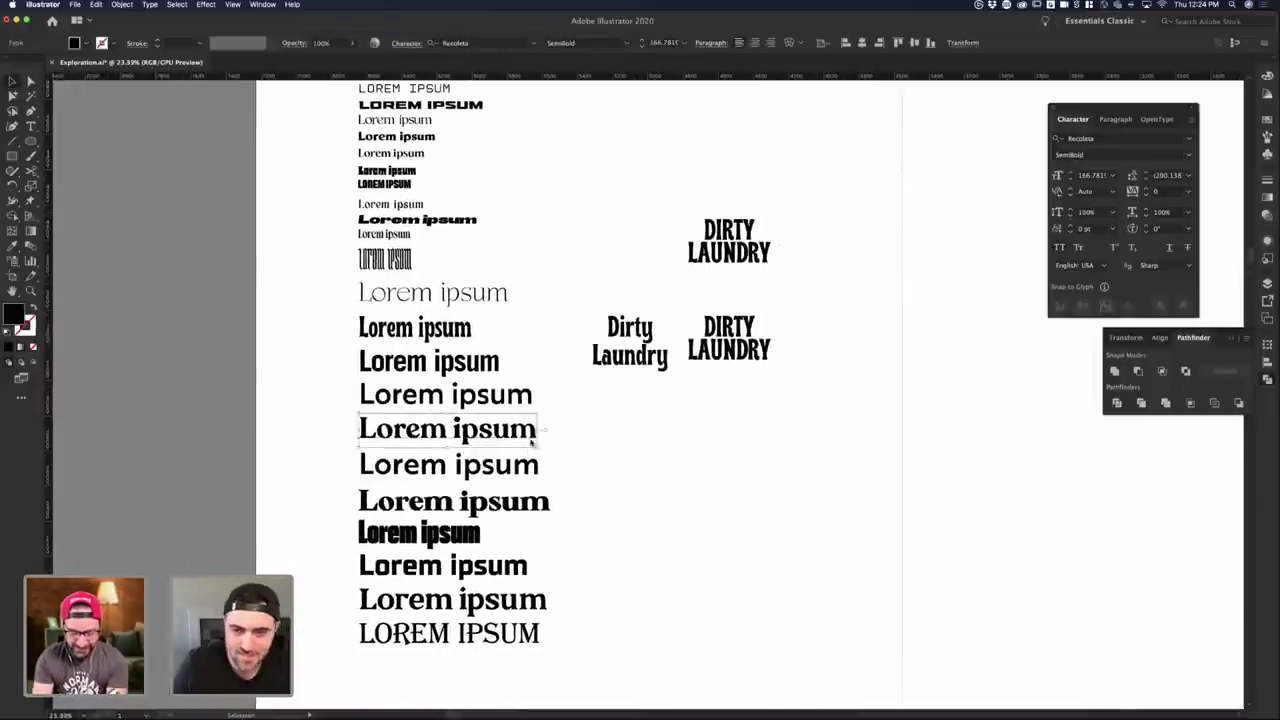
# - Replace the duplicated DIRTY LAUNDRY text with "Bubble Gum" and turn off its All Caps formatting
pyautogui.doubleClick(758, 262)
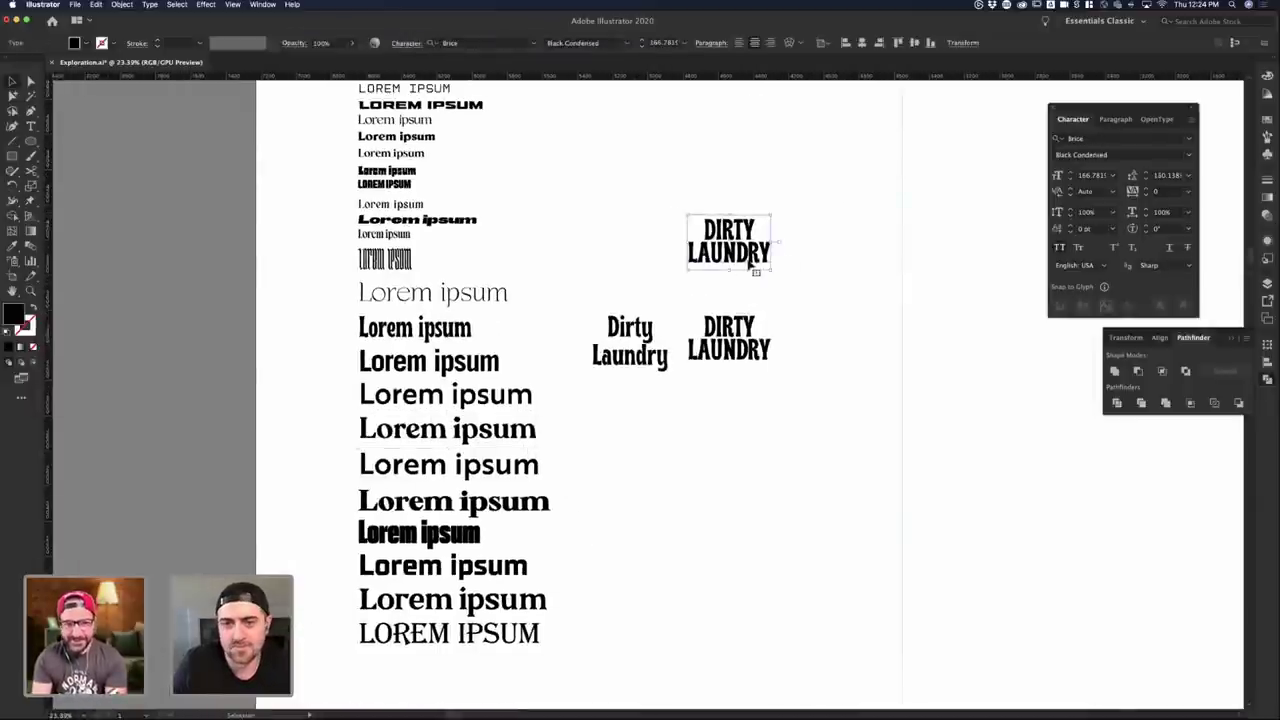
pyautogui.press('super+a')
pyautogui.write('BUBBLE GUM')
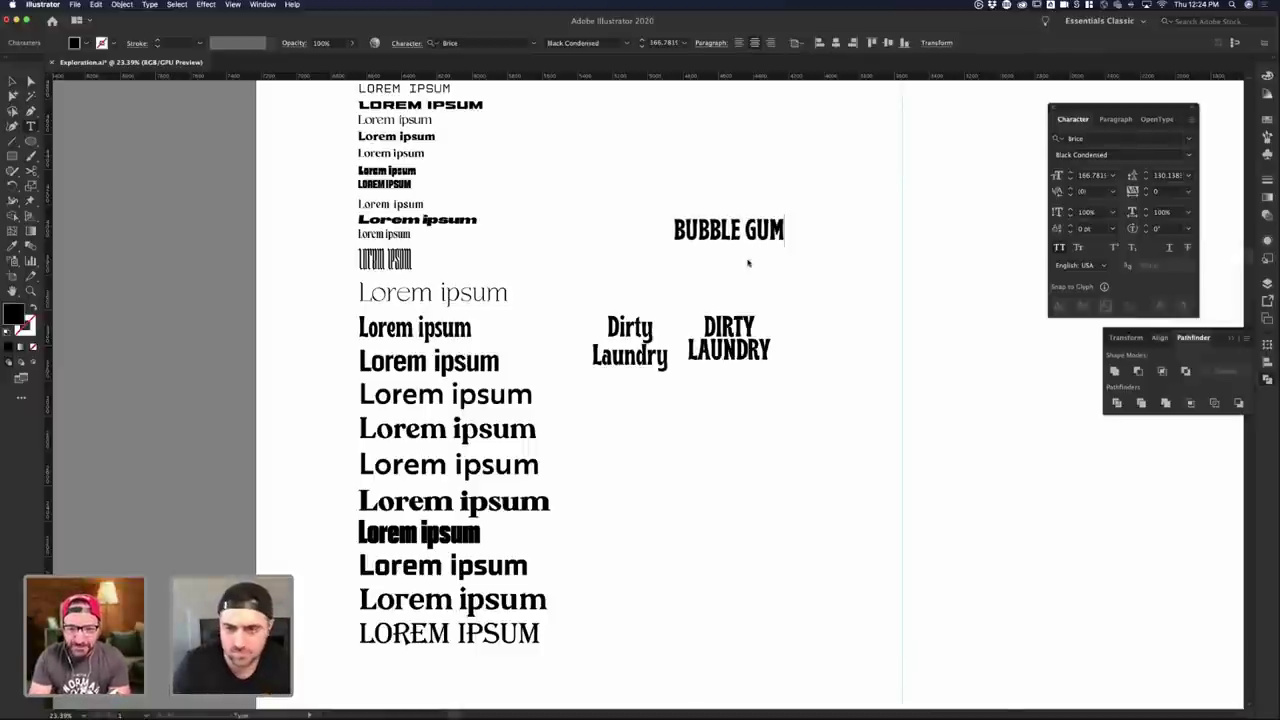
pyautogui.press('super+a')
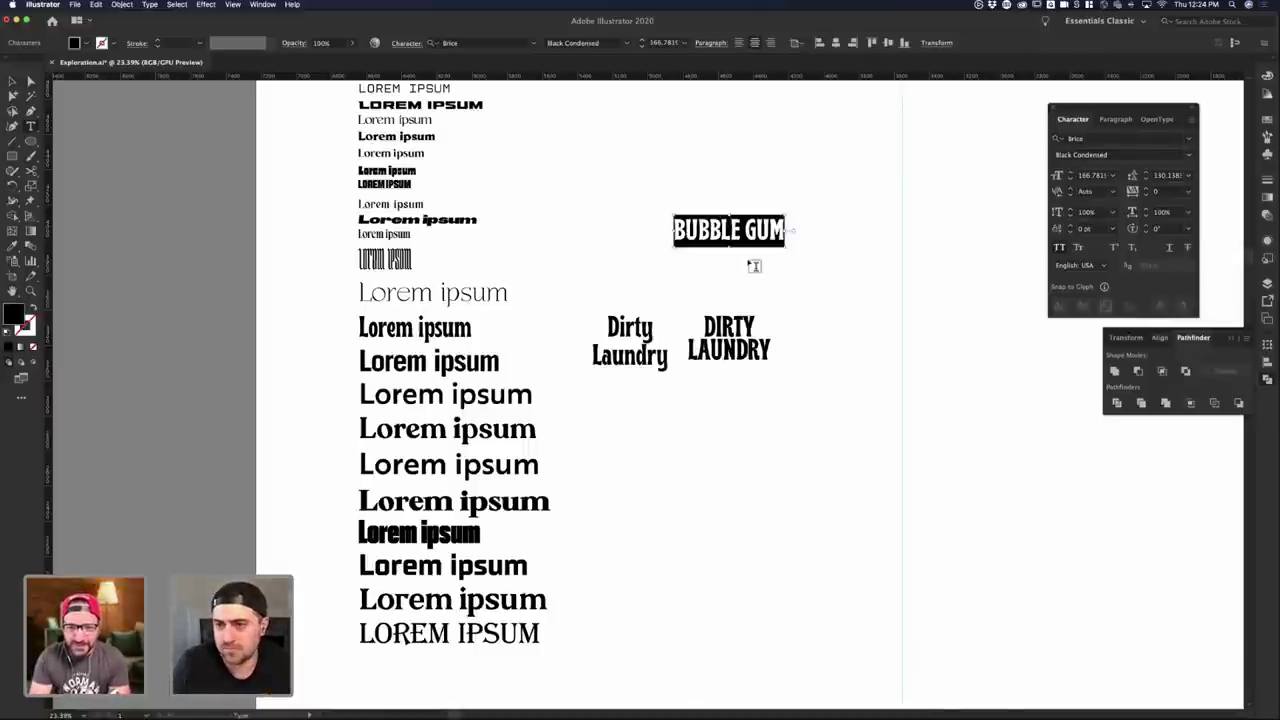
pyautogui.press('shift+super+k')
pyautogui.press('Escape')
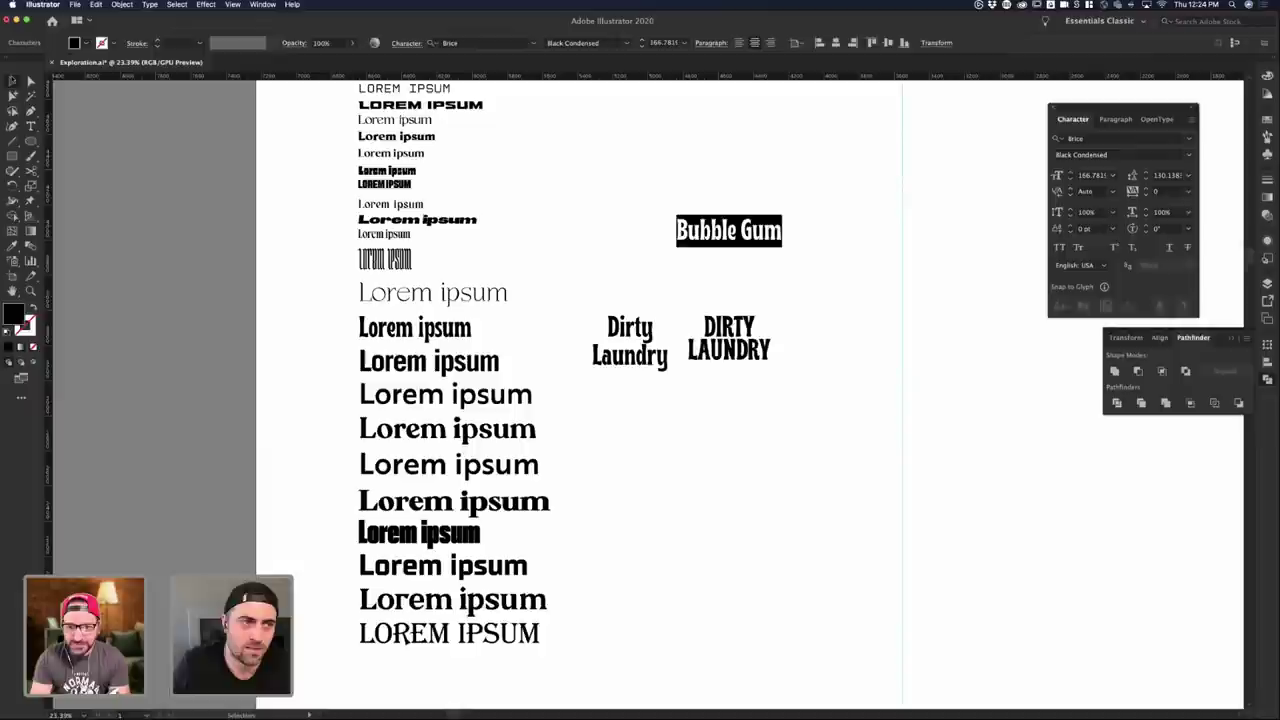
# - Restyle the "Bubble Gum" text with the formatting of the Recoleta SemiBold sample and tighten its tracking to -20
pyautogui.click(699, 256)
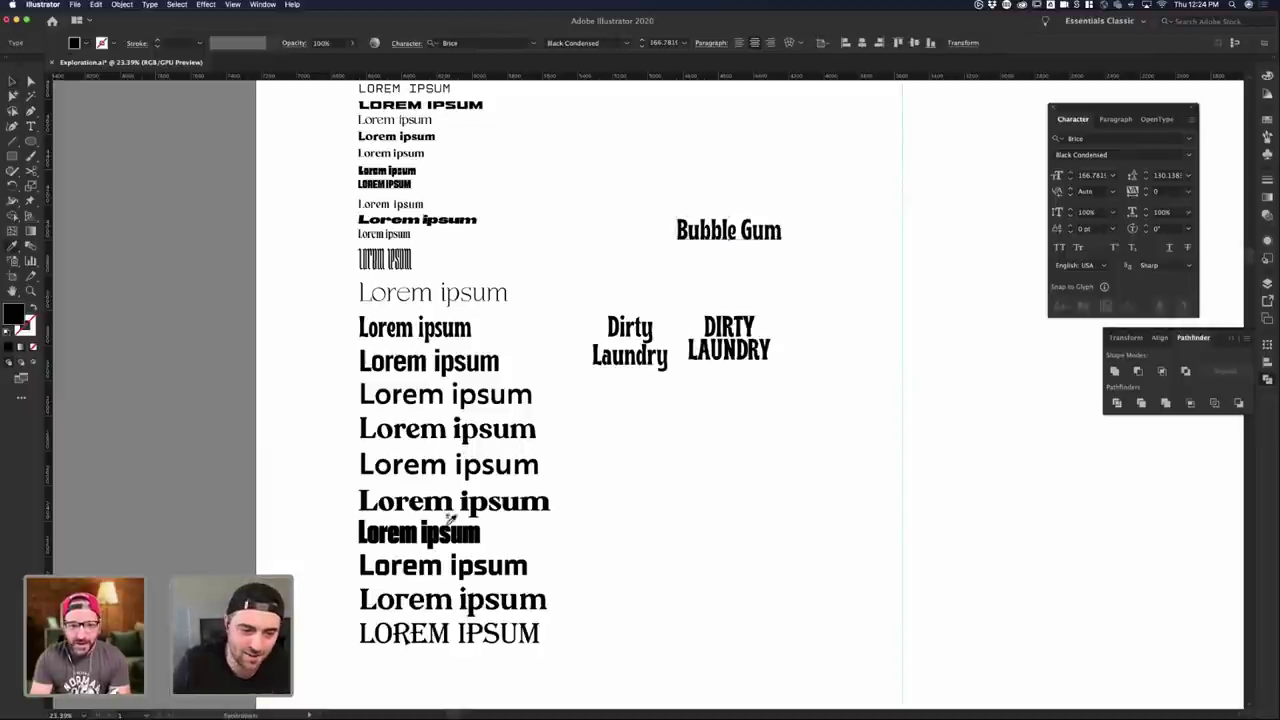
pyautogui.click(489, 425)
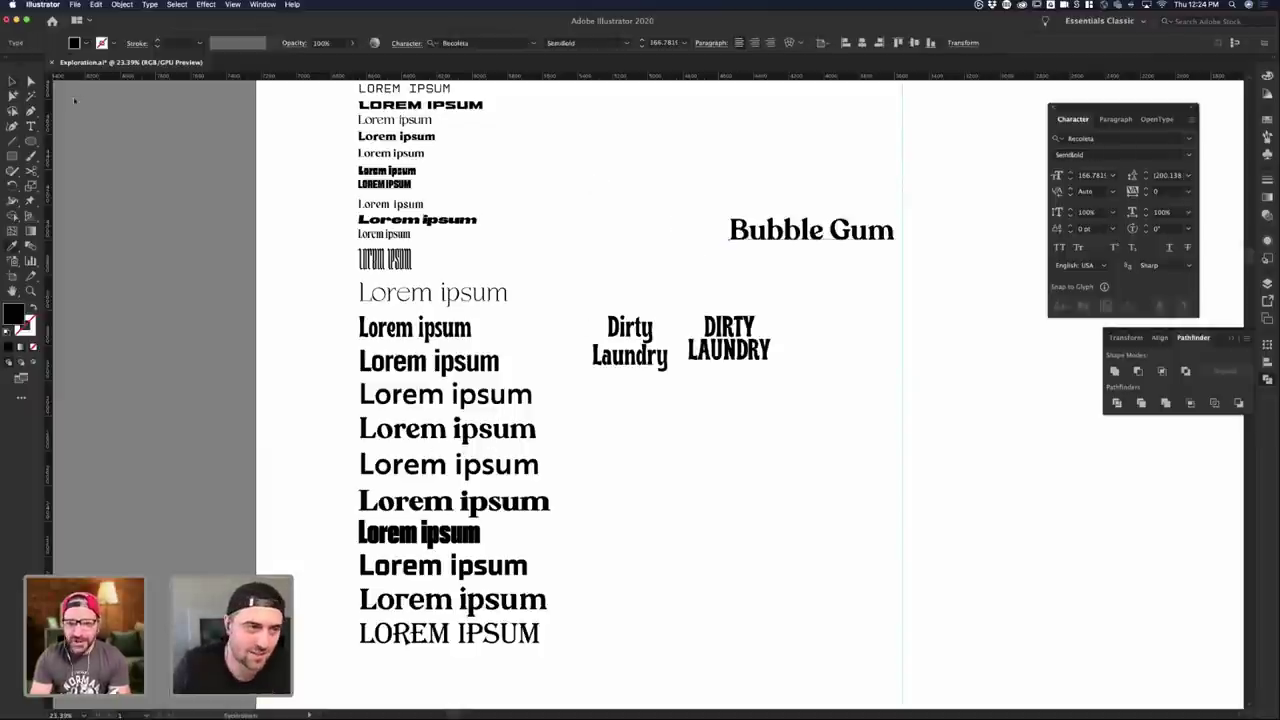
pyautogui.click(843, 240)
pyautogui.hotkey('alt', 'Left')
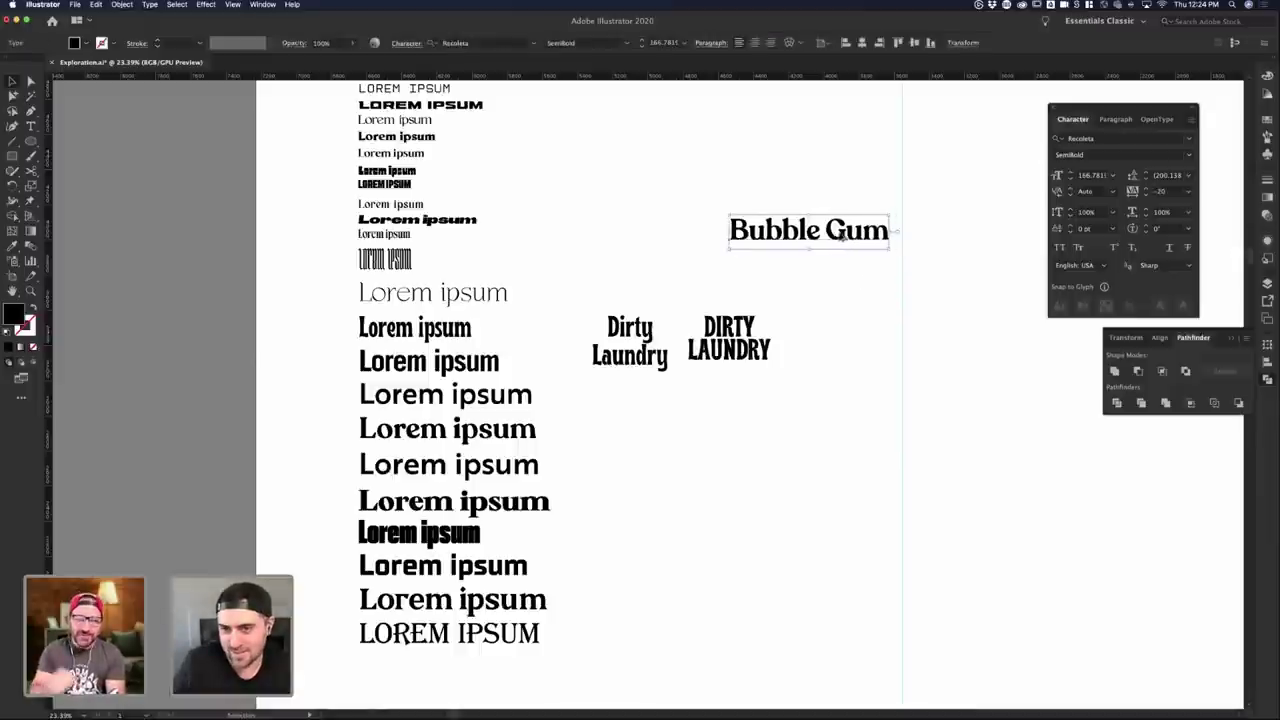
pyautogui.click(838, 288)
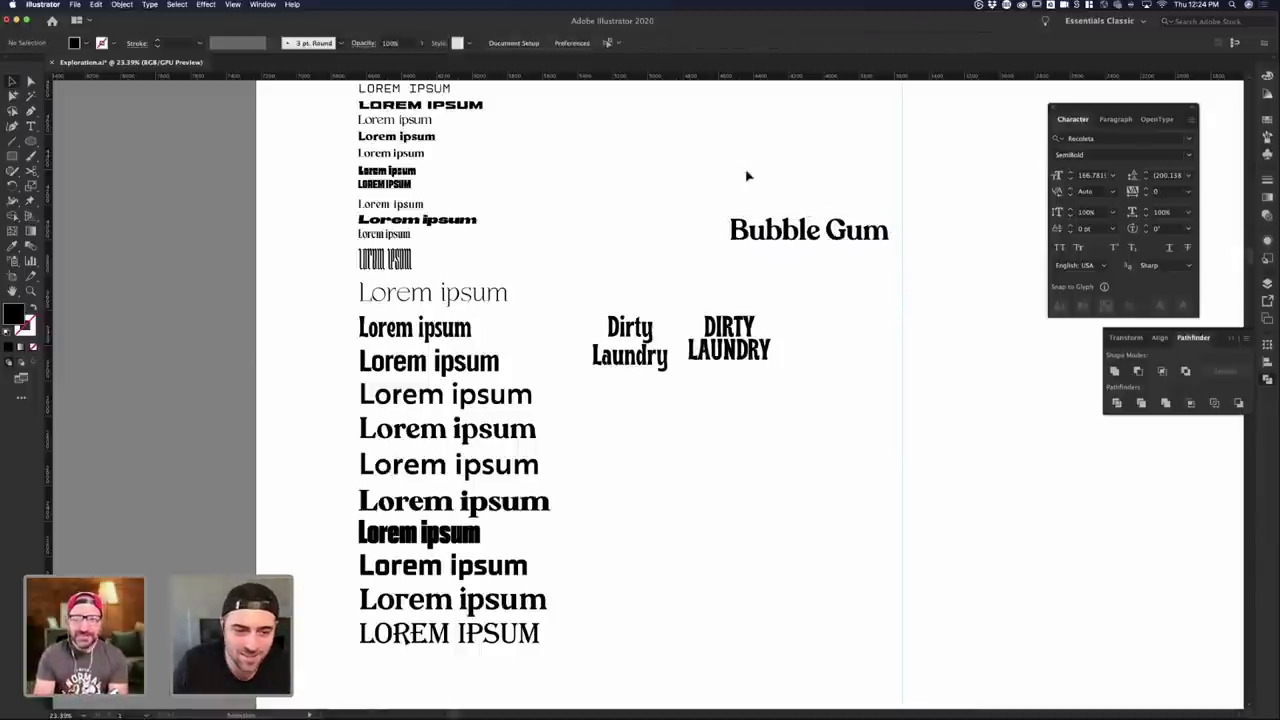
pyautogui.scroll(8, 603, 340)
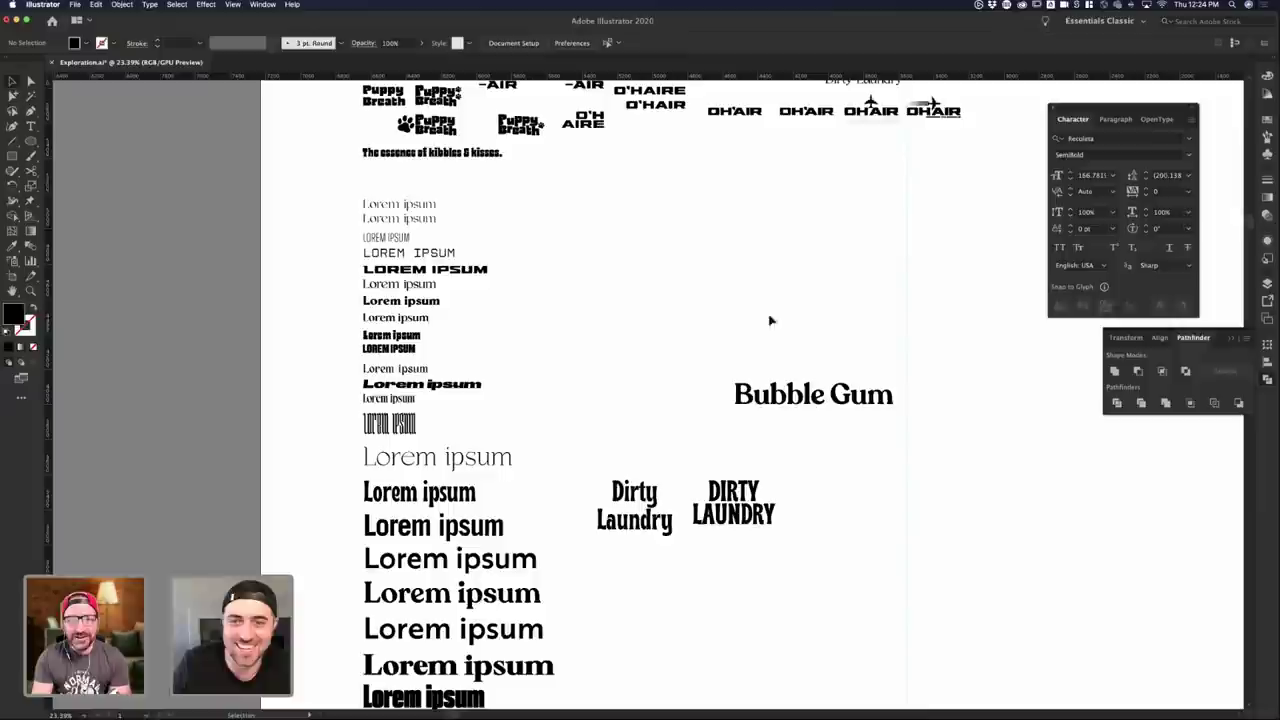
# - Switch to Chrome and open fonts.adobe.com in a new browser tab
pyautogui.moveTo(897, 451); pyautogui.dragTo(895, 438)
pyautogui.hotkey('ctrl', 'Up')
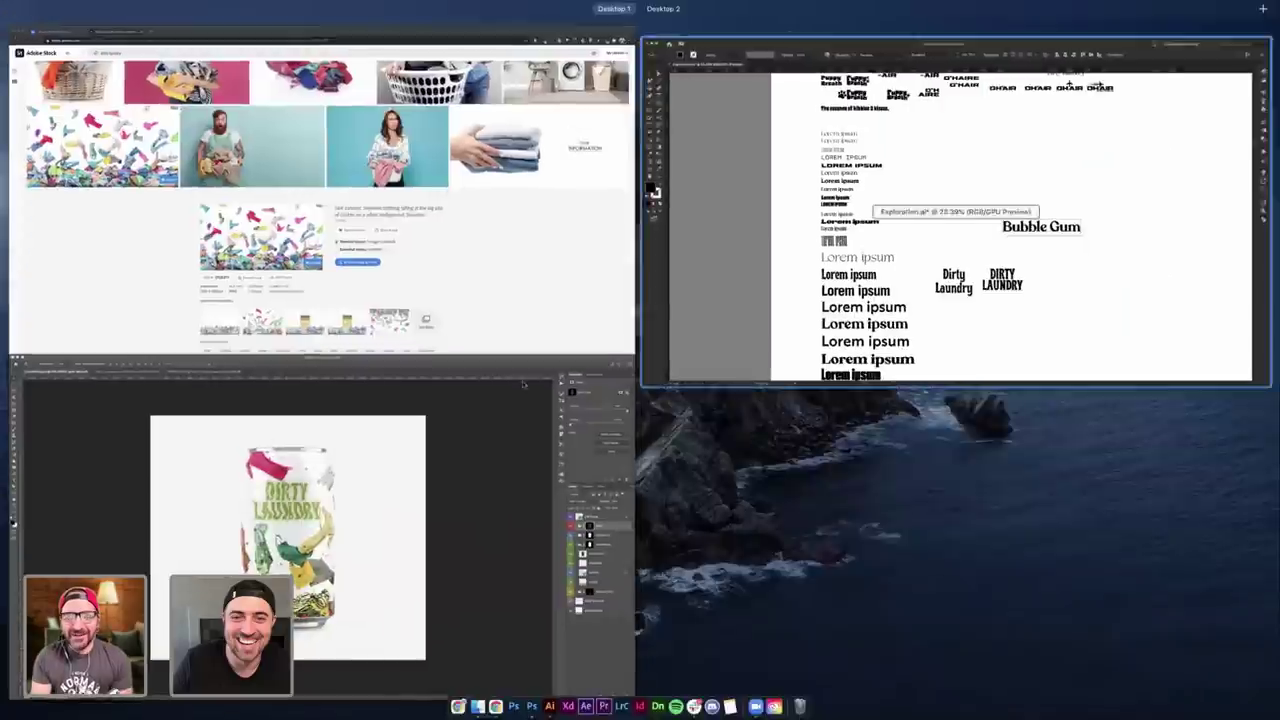
pyautogui.click(467, 283)
pyautogui.click(124, 20)
pyautogui.click(287, 22)
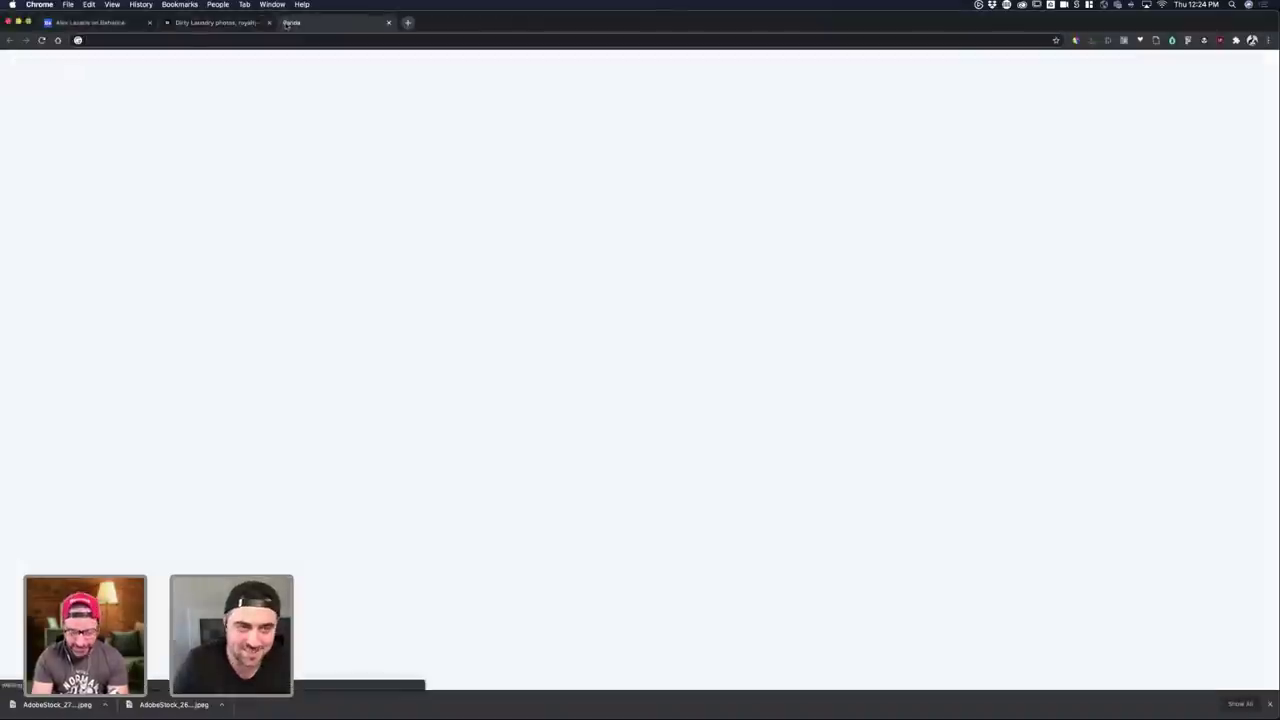
pyautogui.write('fonts.adbo')
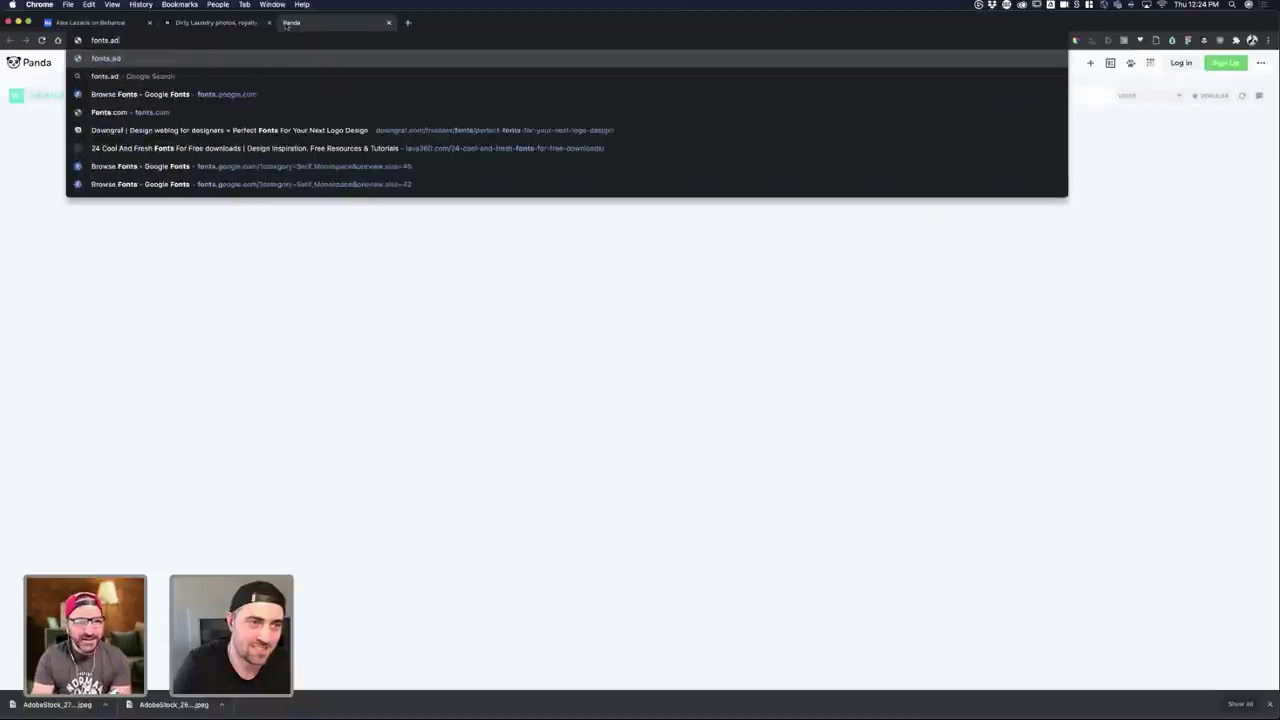
pyautogui.press('BackSpace')
pyautogui.press('BackSpace')
pyautogui.write('obe.com')
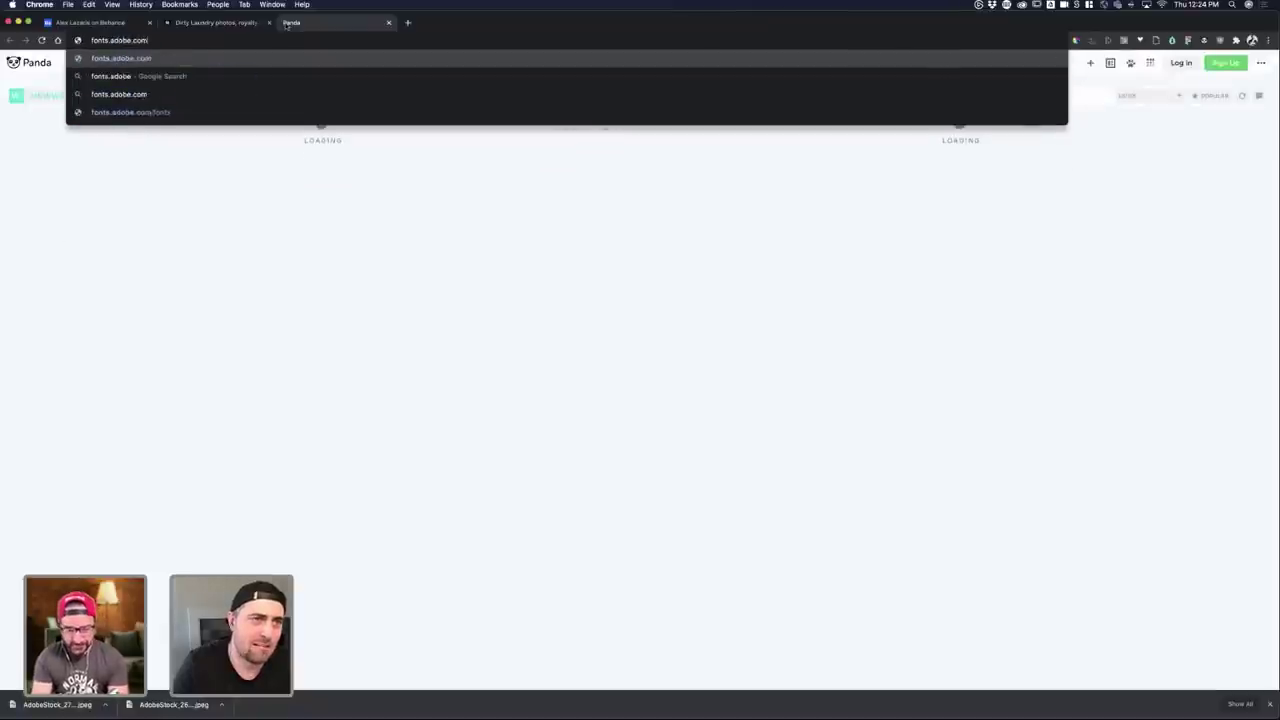
pyautogui.press('Return')
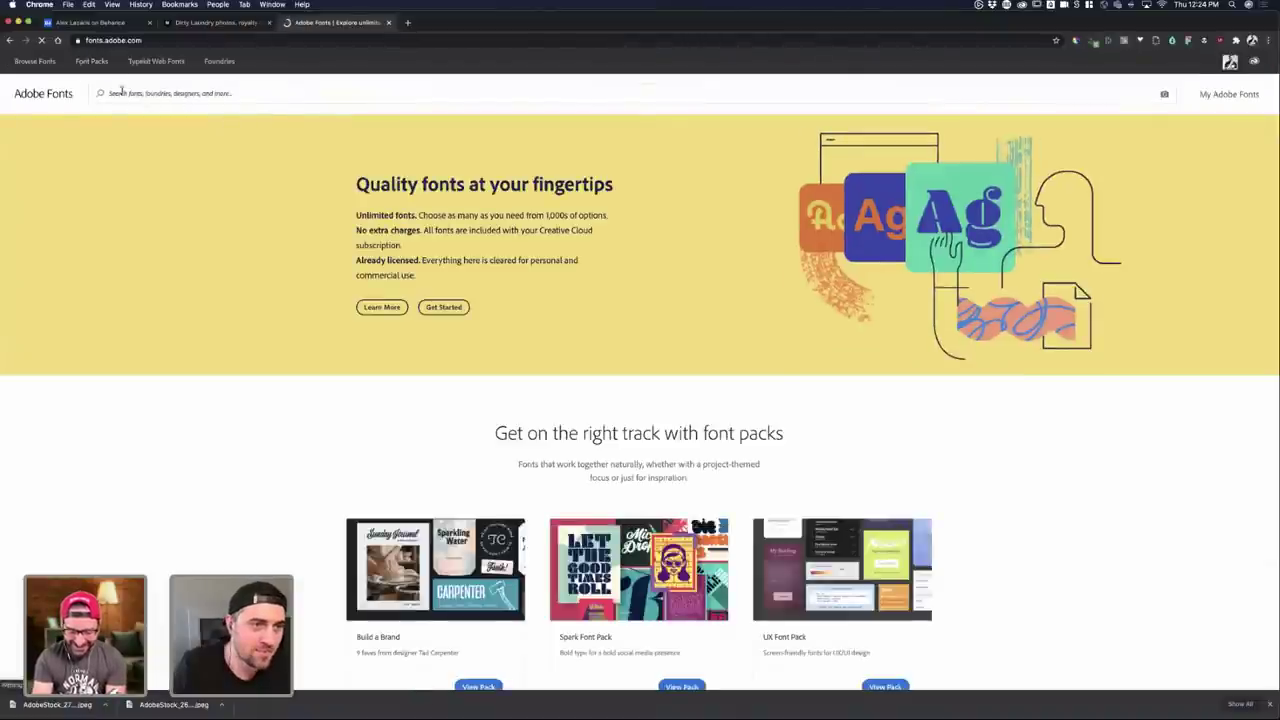
# - Search Adobe Fonts for "bubble"
pyautogui.click(136, 94)
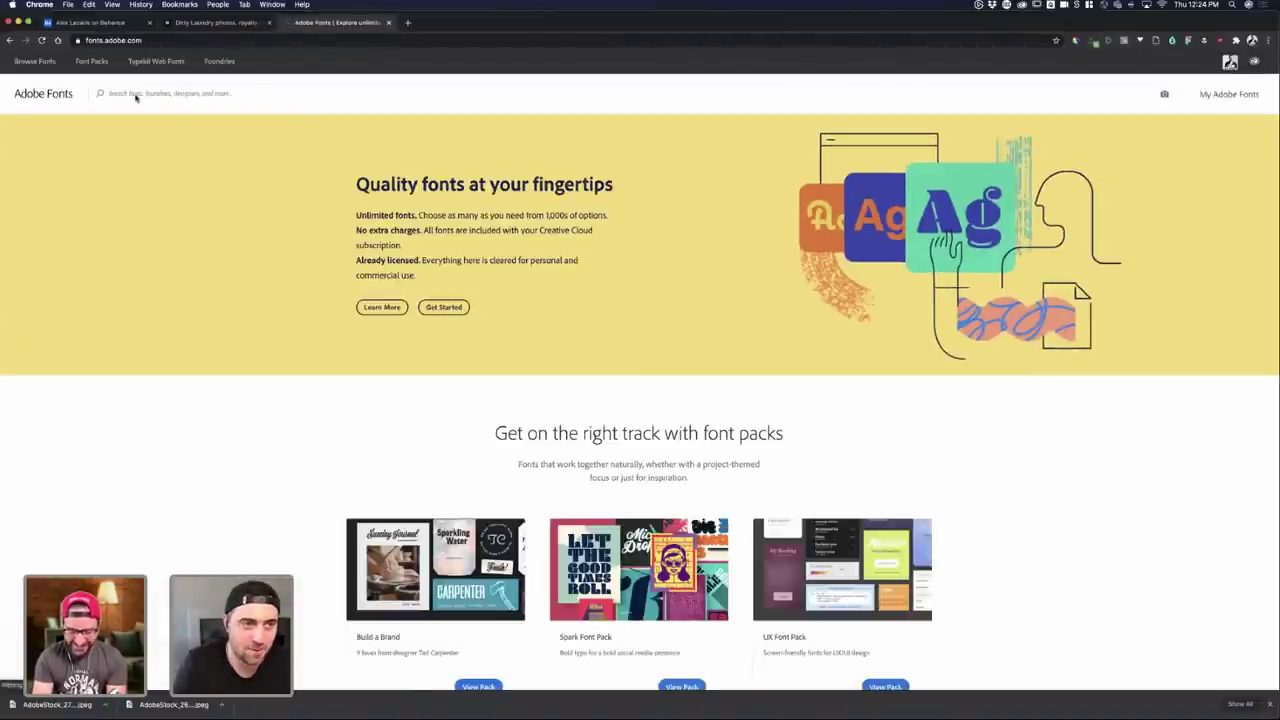
pyautogui.click(135, 94)
pyautogui.write('subbl')
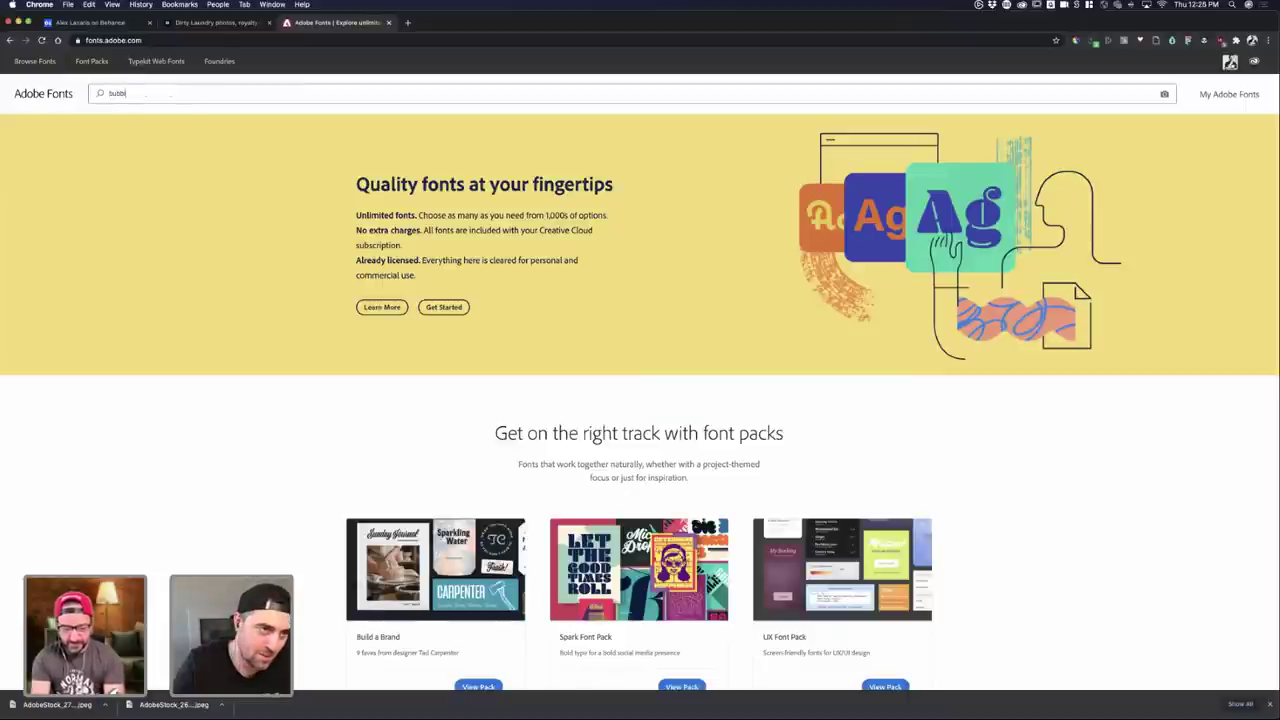
pyautogui.write('e')
pyautogui.press('Return')
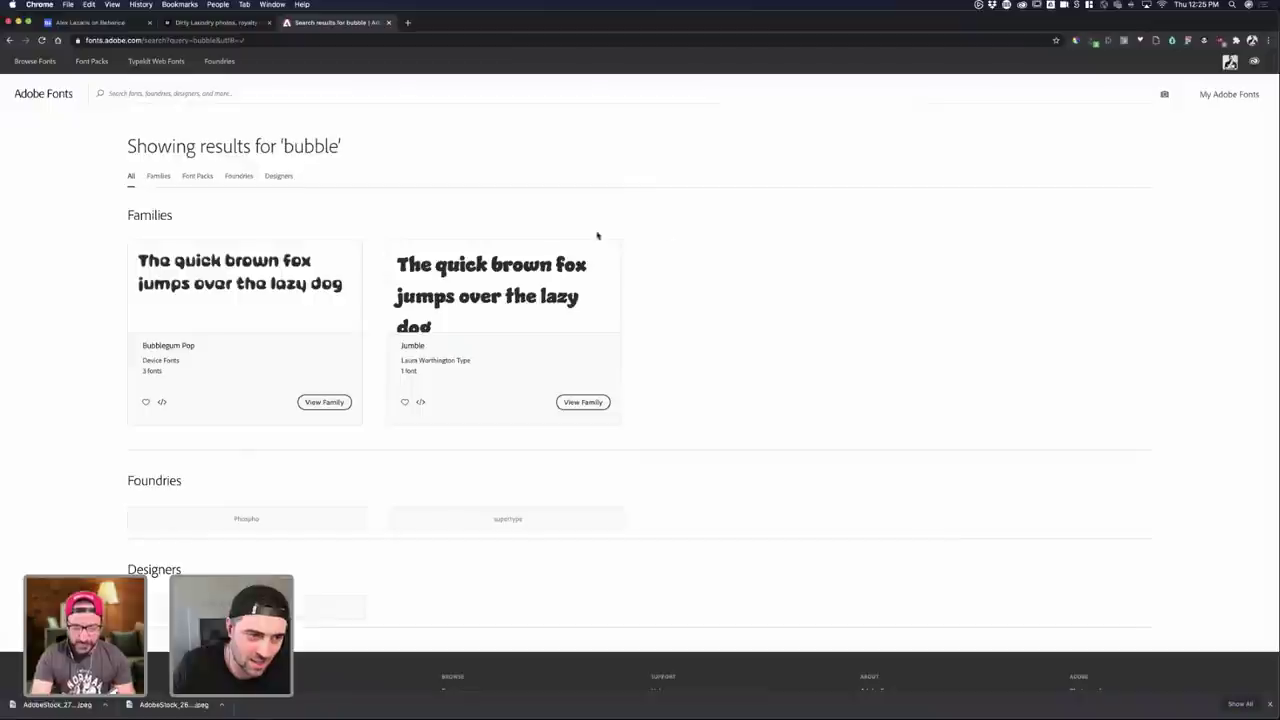
# - Open the Bubblegum Pop family and activate the Bubblegum Pop Highlight font
pyautogui.scroll(-2, 399, 211)
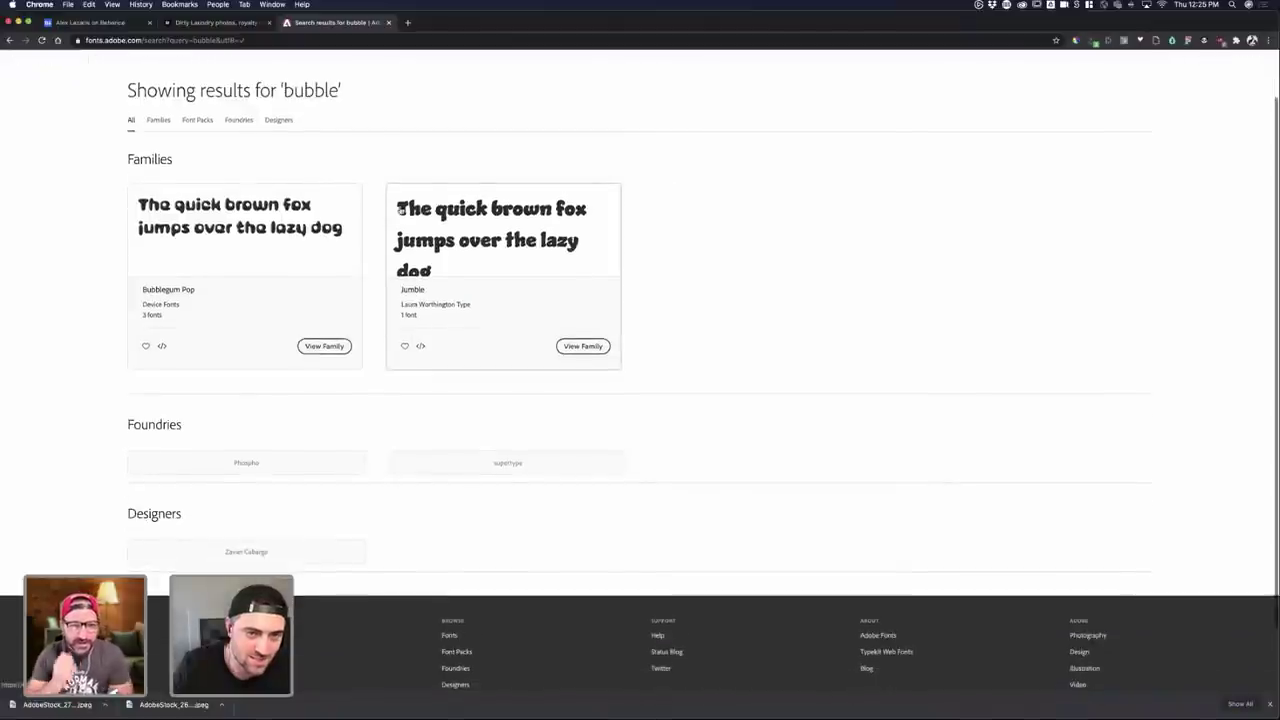
pyautogui.click(258, 225)
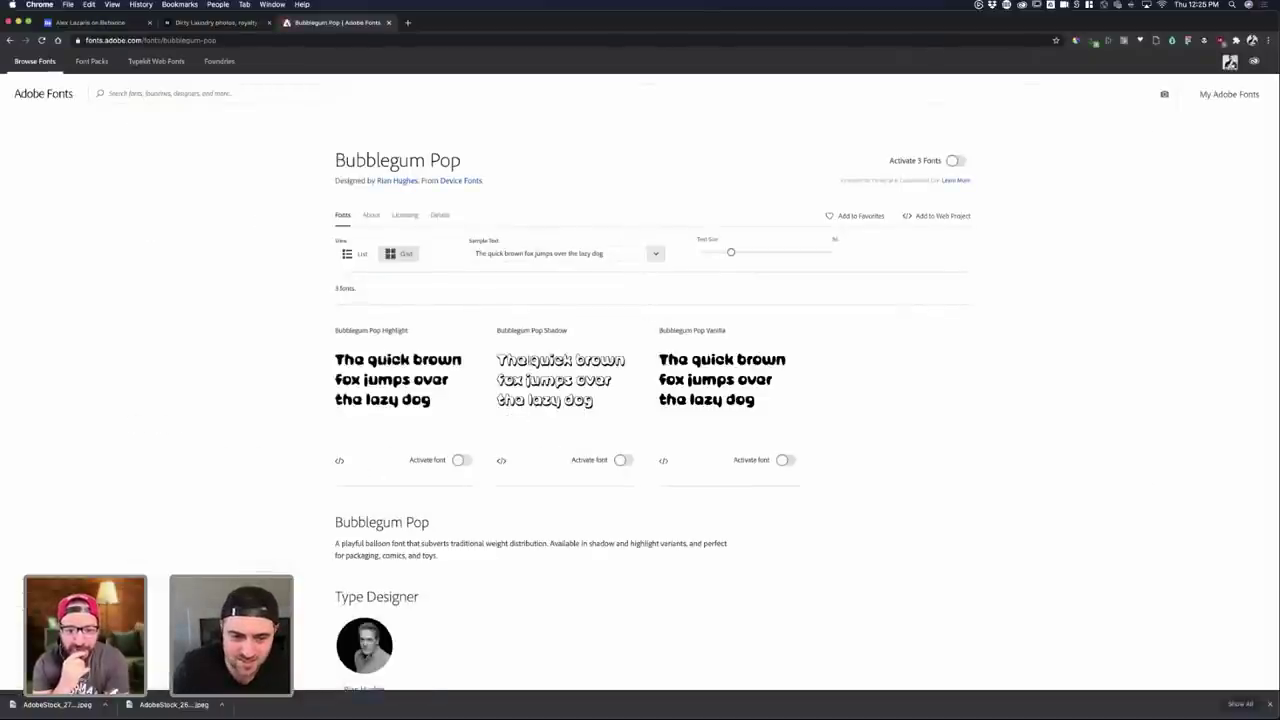
pyautogui.scroll(5, 528, 358)
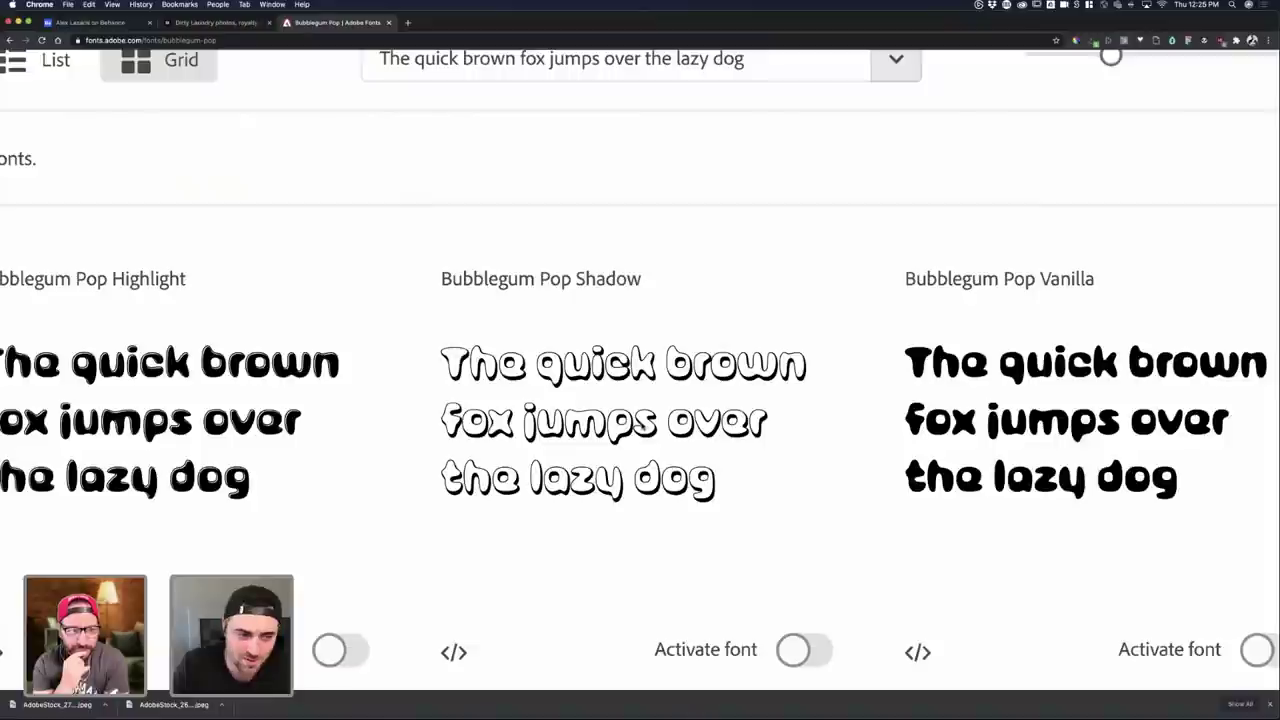
pyautogui.scroll(-3, 641, 423)
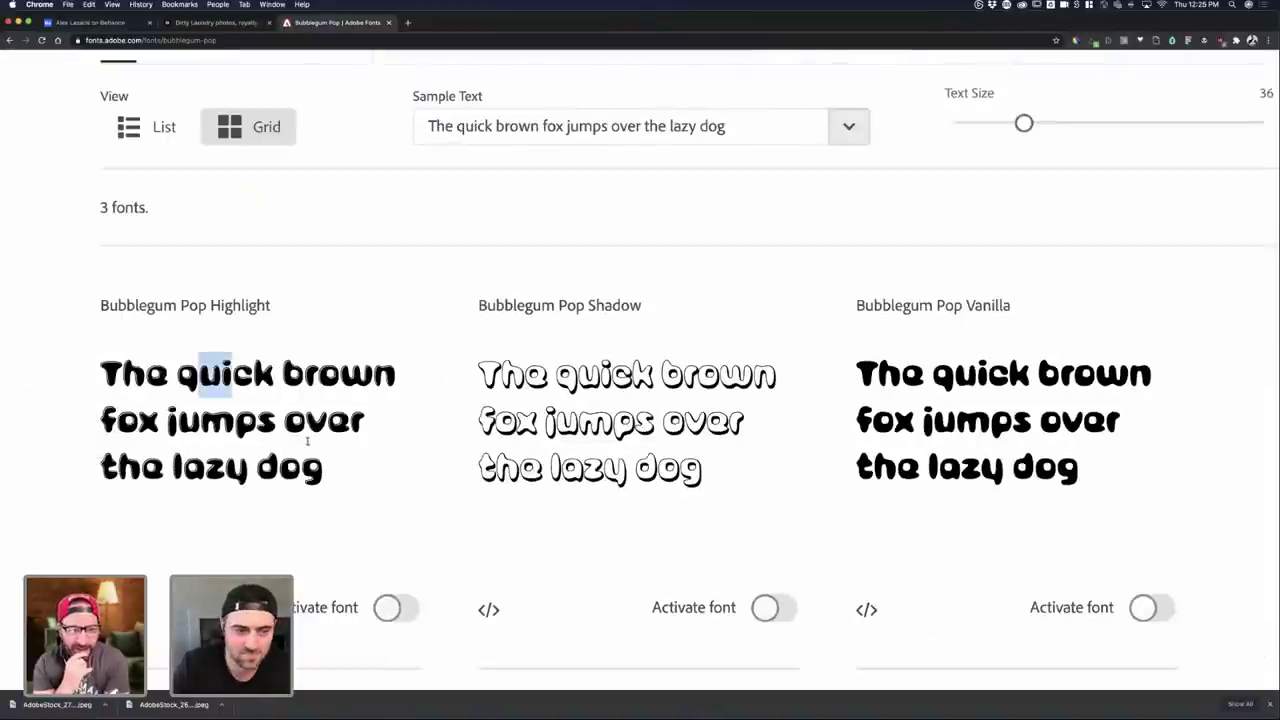
pyautogui.hscroll(-2, 423, 578)
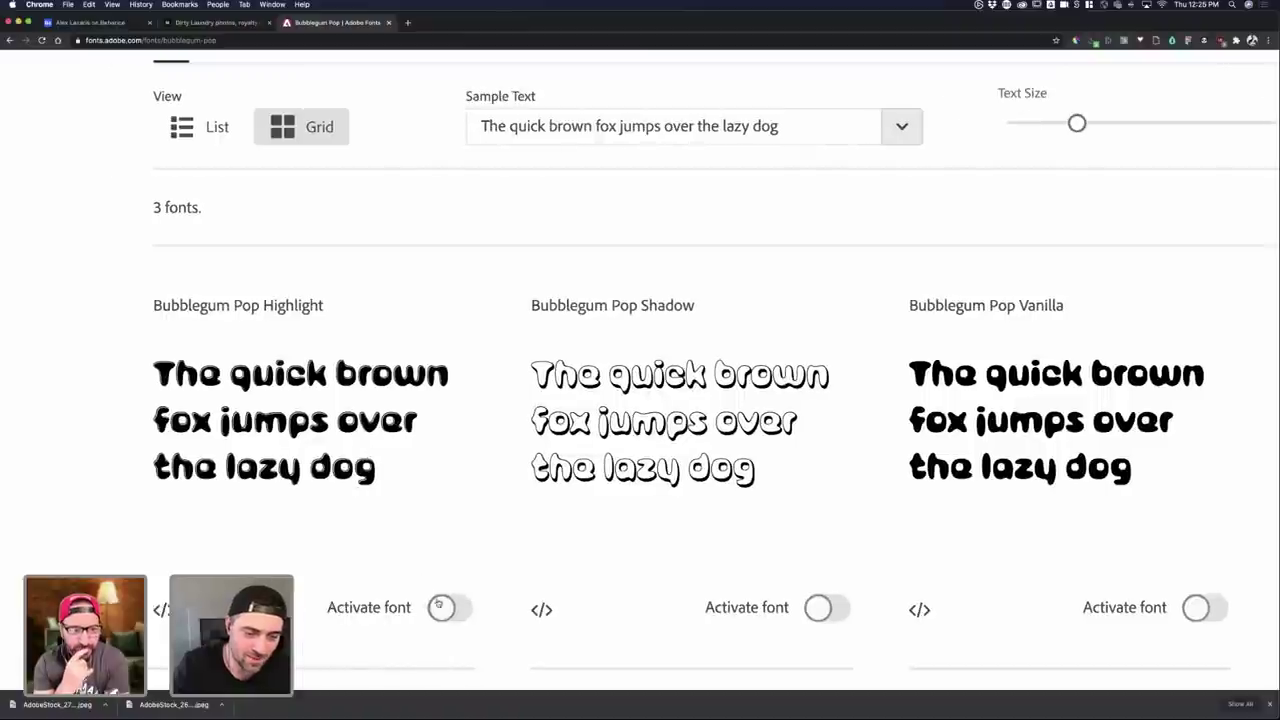
pyautogui.click(440, 607)
pyautogui.scroll(-3, 461, 540)
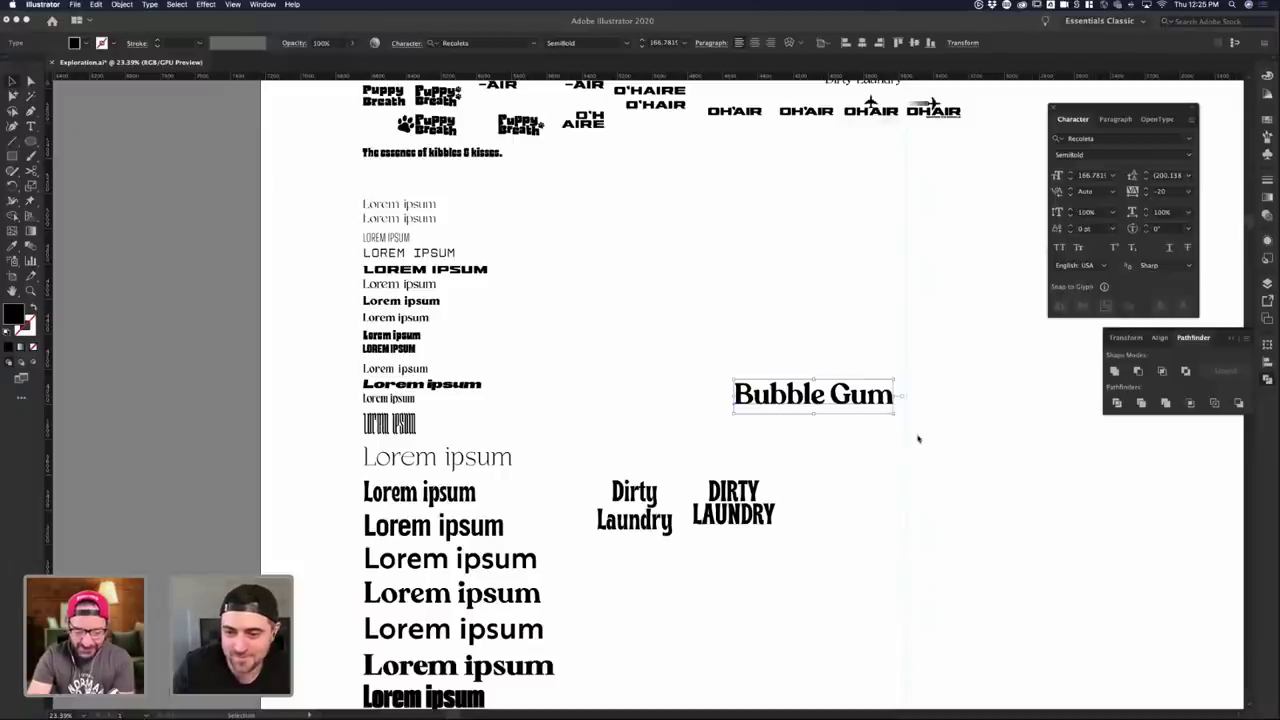
# - Back in Illustrator, duplicate the "Bubble Gum" text directly above the original
pyautogui.moveTo(851, 393); pyautogui.dragTo(851, 357)
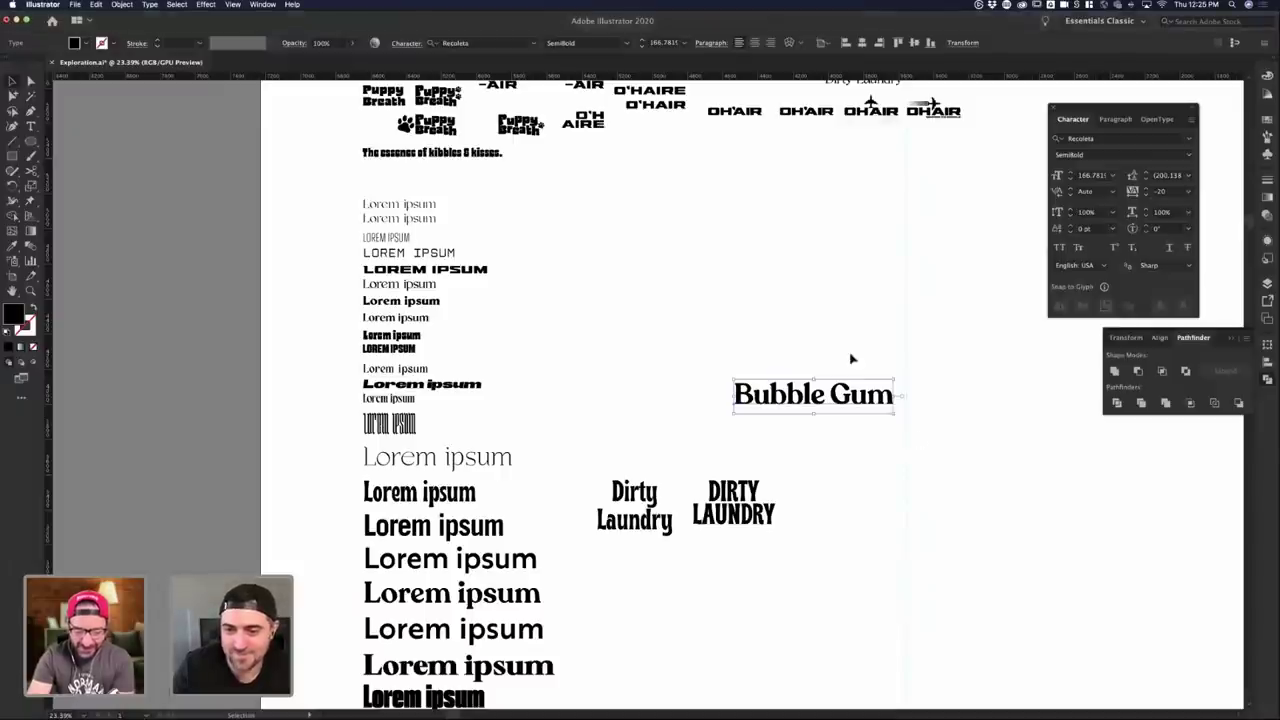
pyautogui.click(960, 360)
pyautogui.click(833, 366)
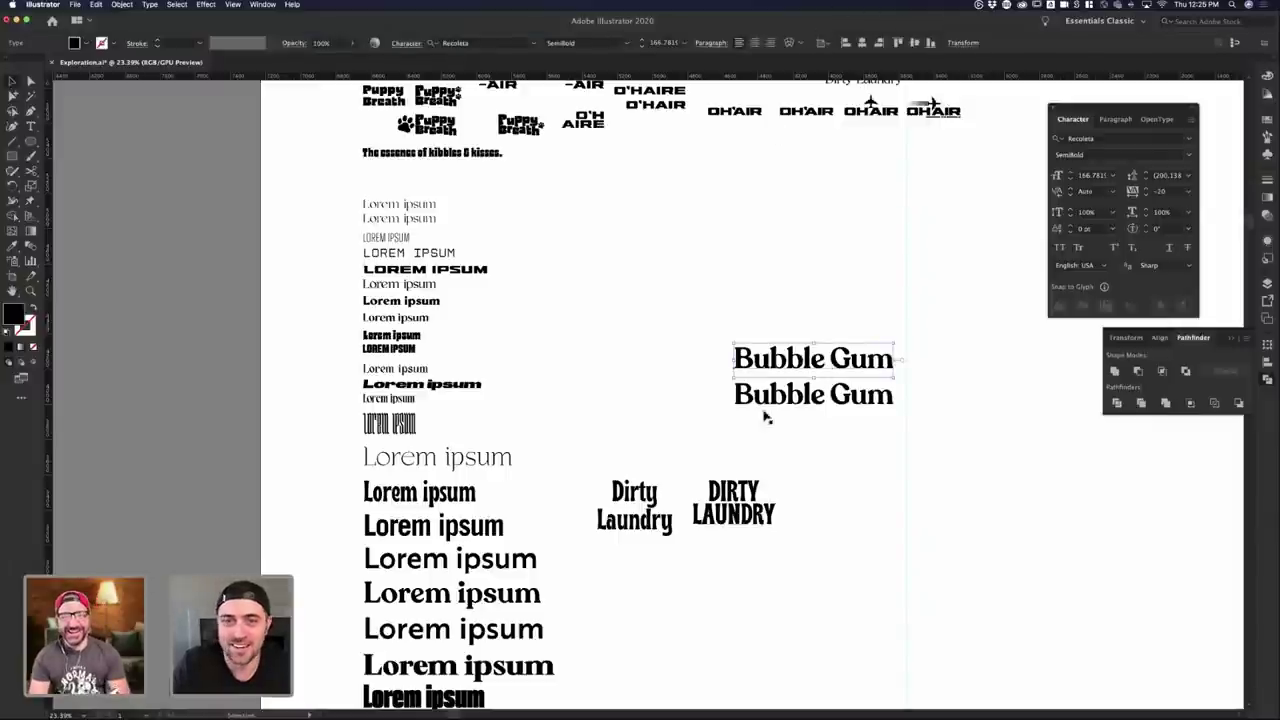
# - Set the upper "Bubble Gum" copy's font to Bubblegum Pop Highlight
pyautogui.click(470, 43)
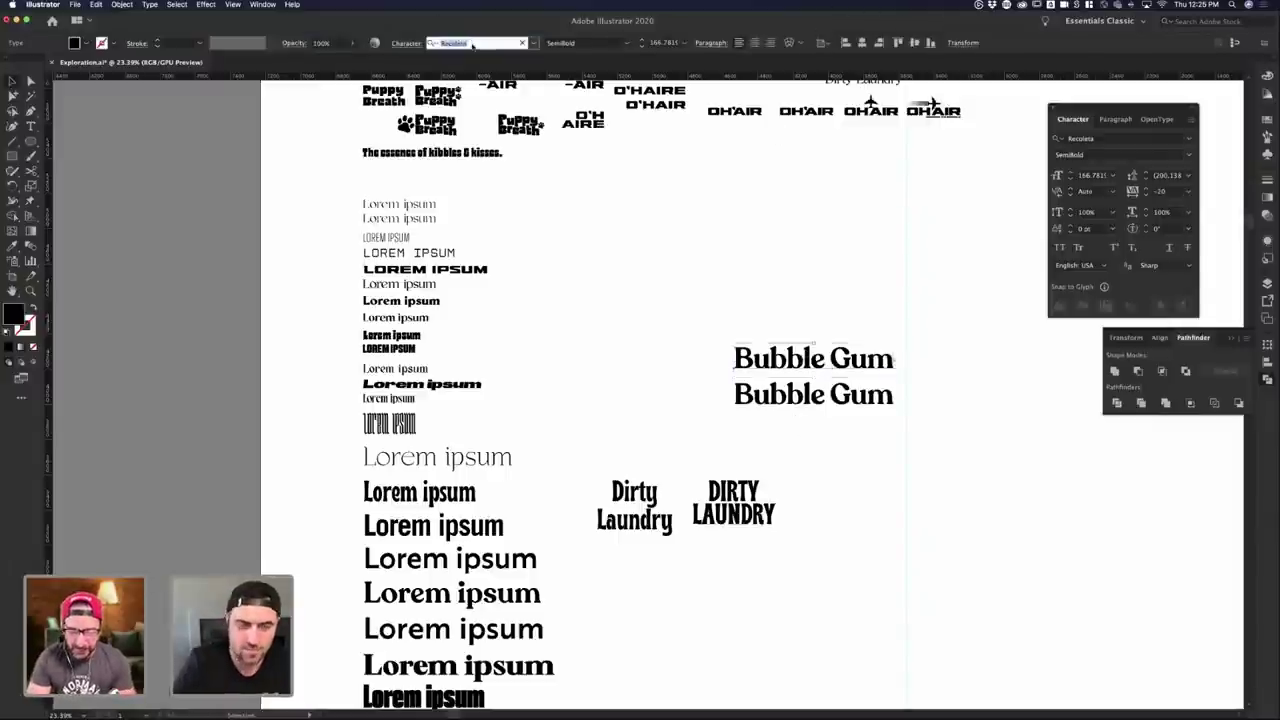
pyautogui.write('bubbl')
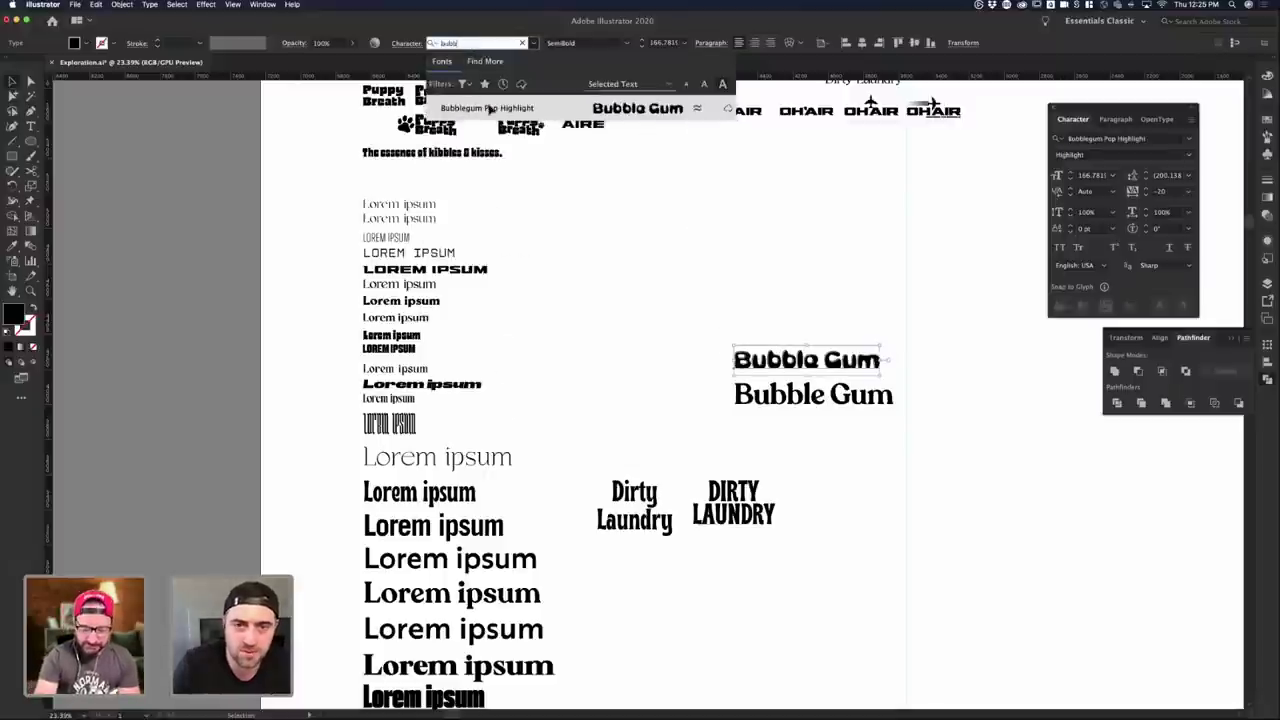
pyautogui.click(488, 107)
pyautogui.click(804, 337)
pyautogui.click(845, 360)
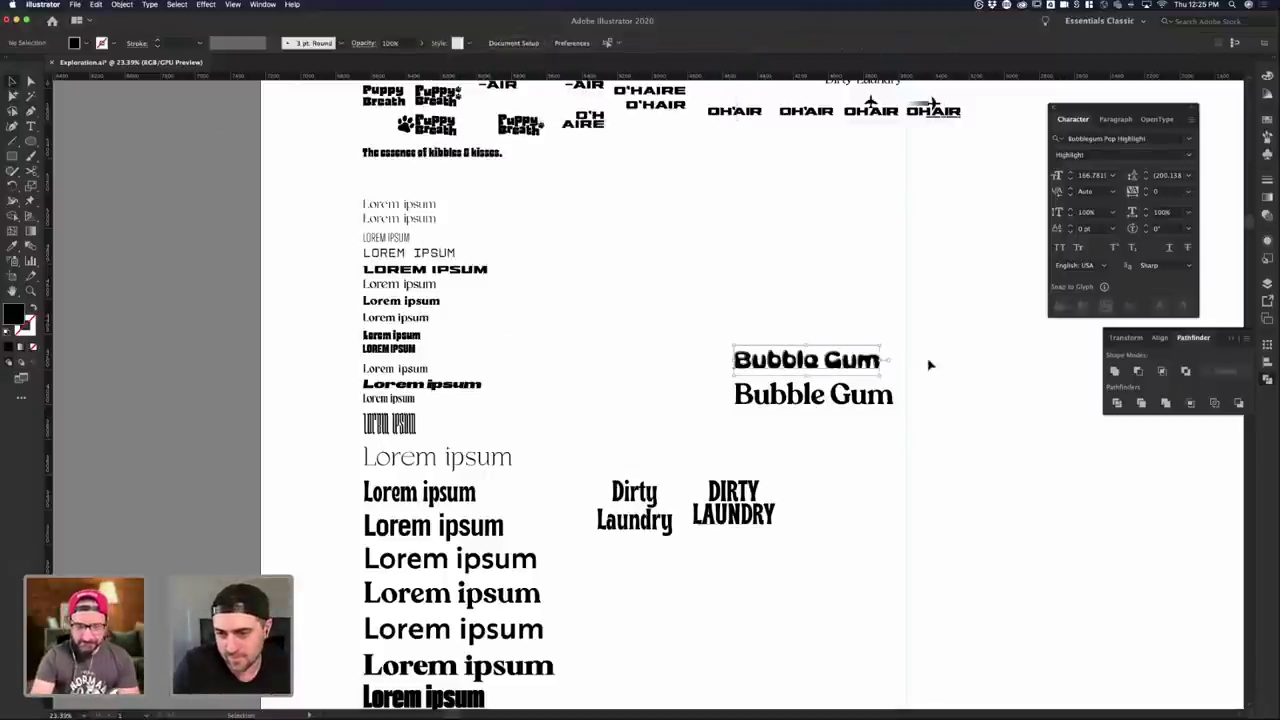
pyautogui.click(927, 362)
# - Move the Recoleta "Bubble Gum" text slightly down to separate it from the Bubblegum Pop copy
pyautogui.click(855, 364)
pyautogui.scroll(5, 880, 368)
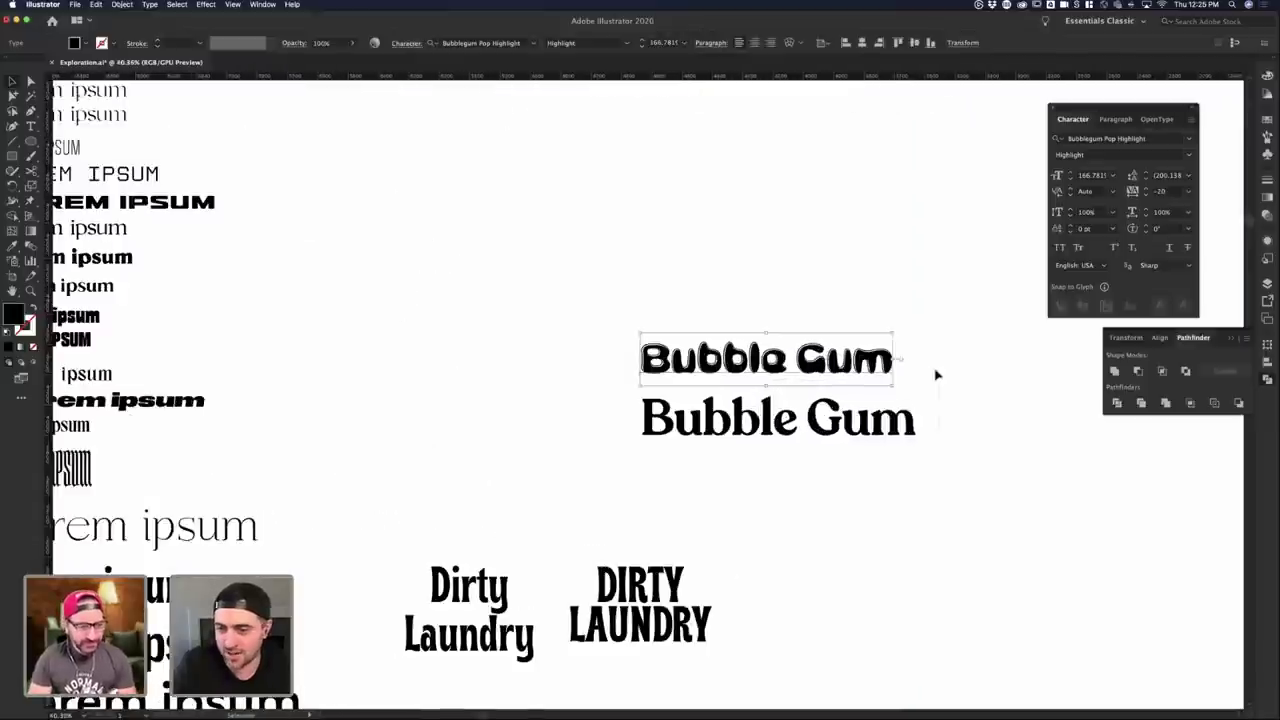
pyautogui.click(934, 371)
pyautogui.click(850, 440)
pyautogui.click(801, 372)
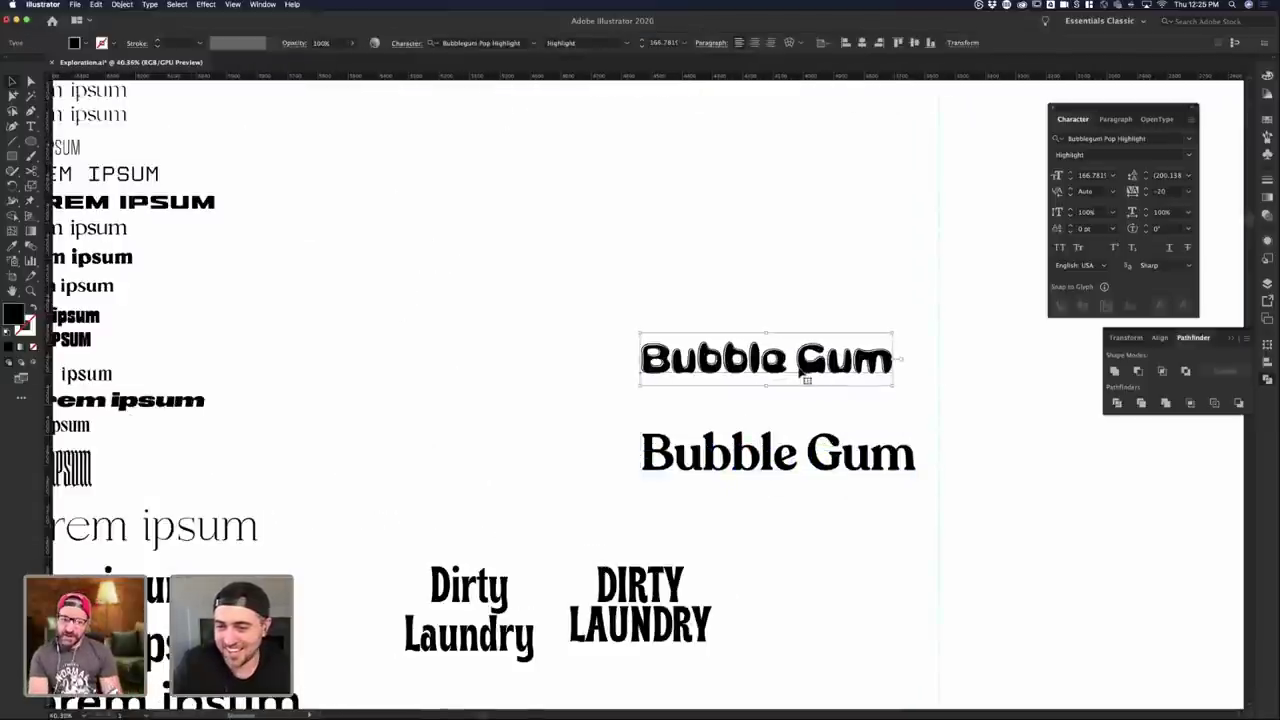
pyautogui.click(794, 277)
# - Change the G in the Bubblegum Pop text to a lowercase "g" and break "gum" onto a second line
pyautogui.doubleClick(816, 358)
pyautogui.moveTo(797, 358); pyautogui.dragTo(828, 359)
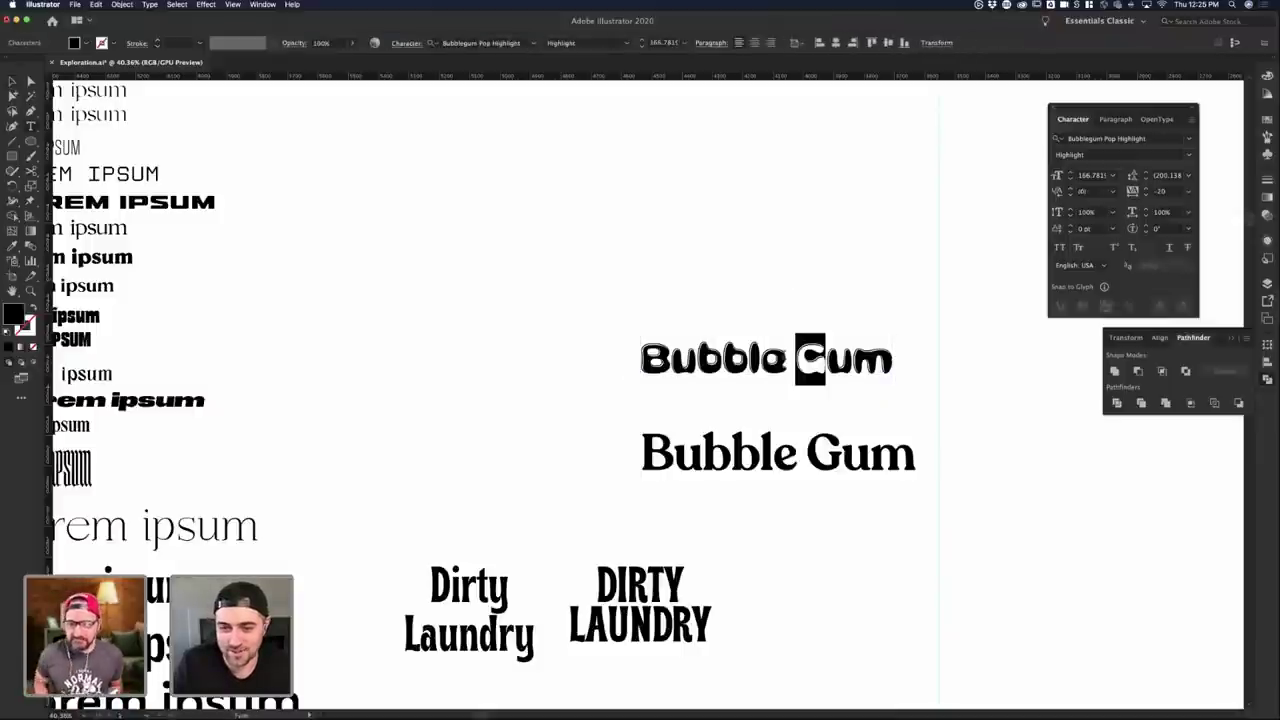
pyautogui.write('g')
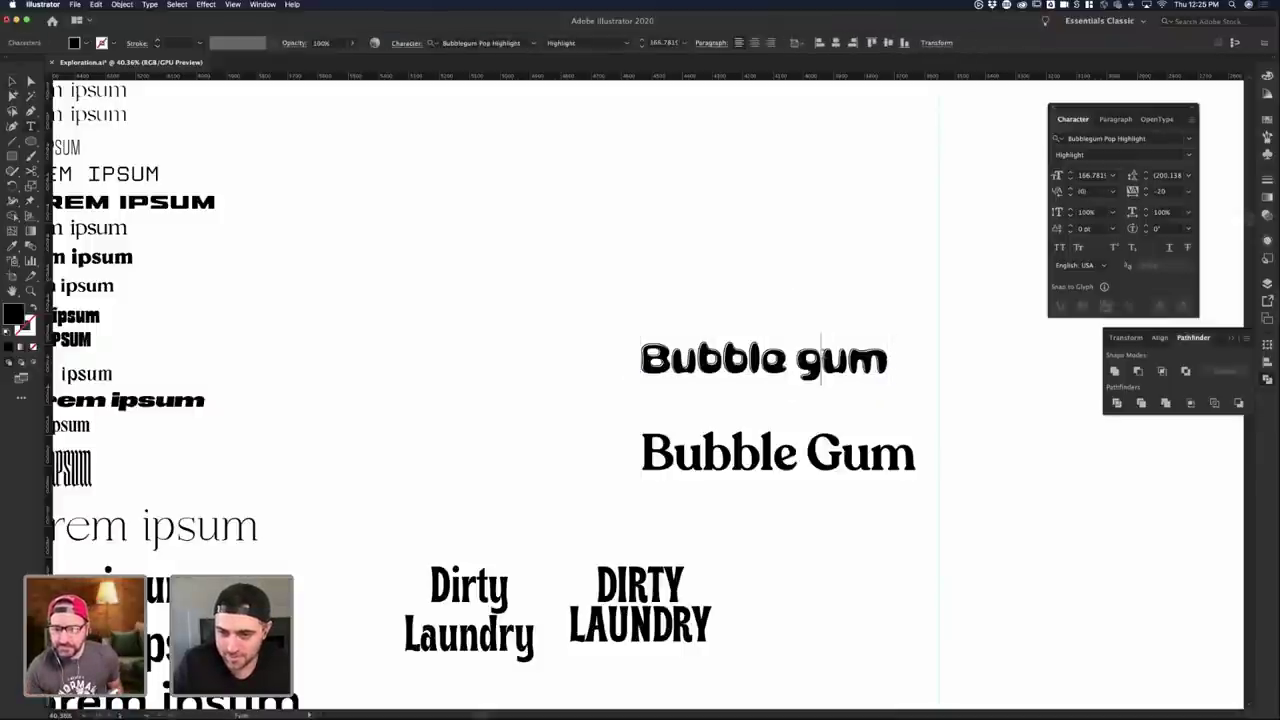
pyautogui.click(792, 360)
pyautogui.press('Return')
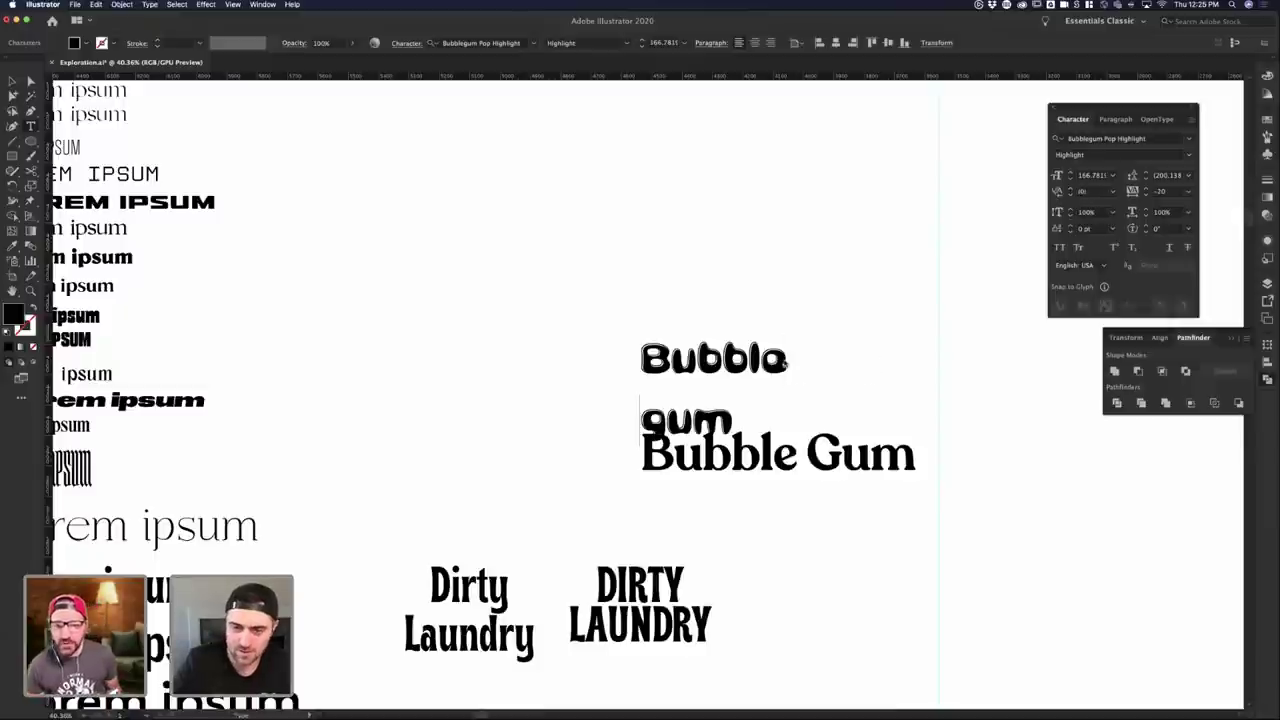
# - Move the two-line Bubblegum Pop text up so it clears the Recoleta version below it
pyautogui.press('super+a')
pyautogui.click(11, 84)
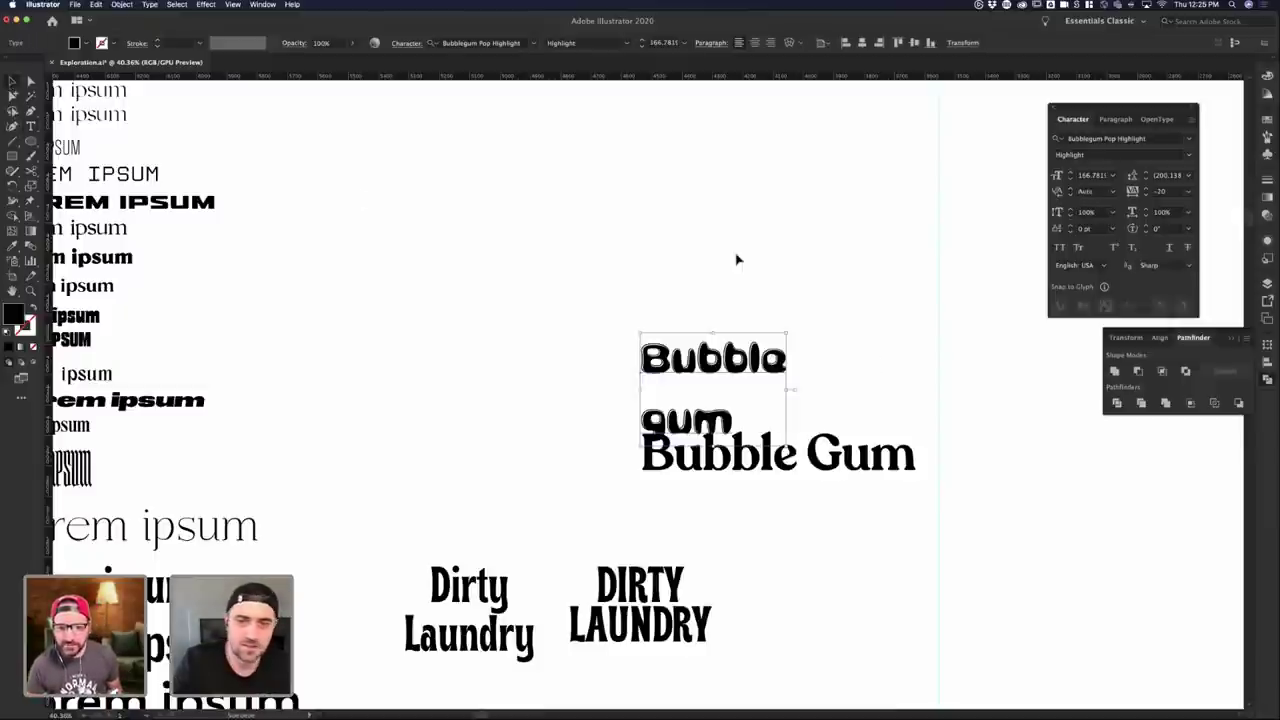
pyautogui.click(737, 257)
pyautogui.moveTo(759, 371); pyautogui.dragTo(752, 299)
pyautogui.doubleClick(751, 299)
pyautogui.press('super+a')
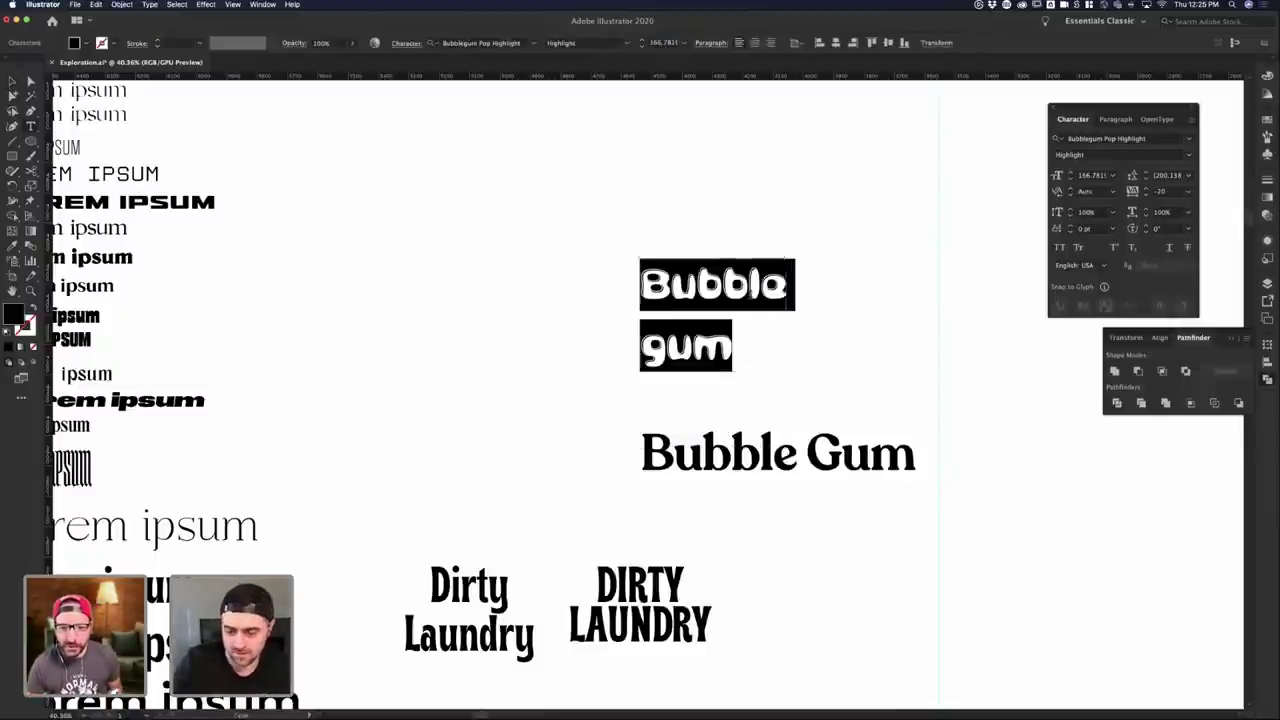
pyautogui.click(11, 83)
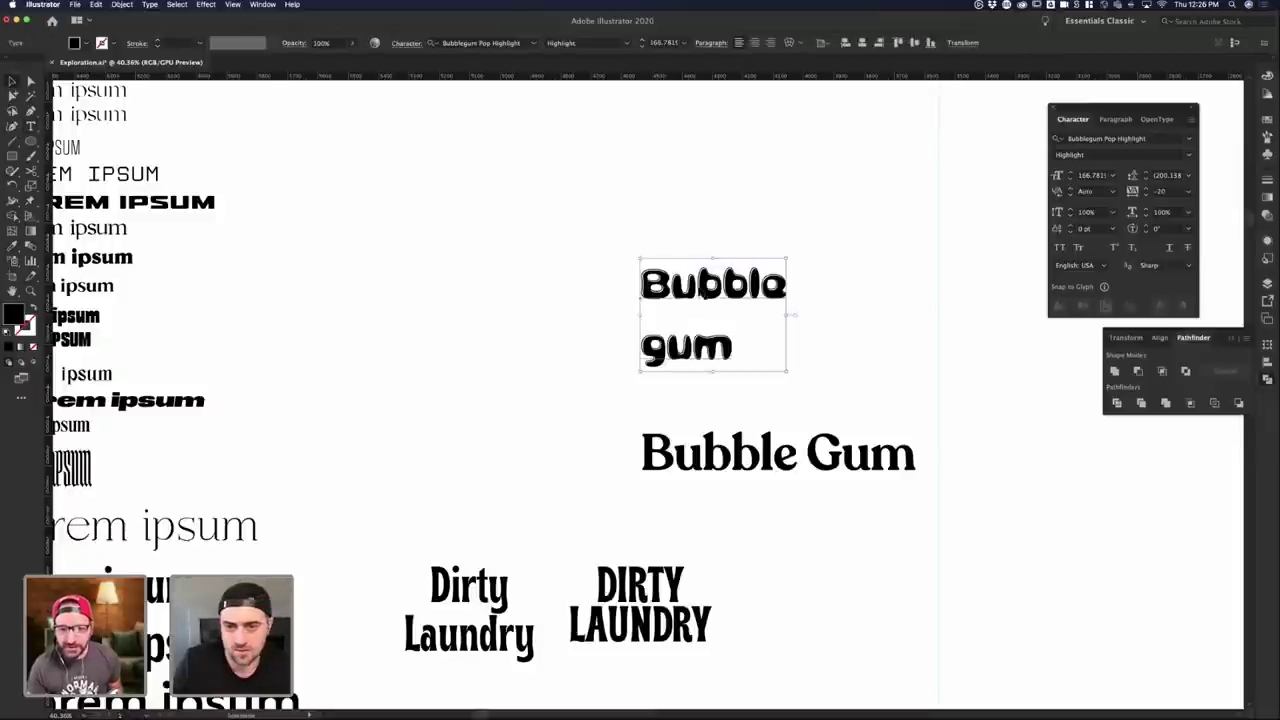
# - Change the initial B of the Bubblegum Pop text to a lowercase "b"
pyautogui.click(599, 248)
pyautogui.doubleClick(668, 286)
pyautogui.moveTo(669, 286); pyautogui.dragTo(649, 285)
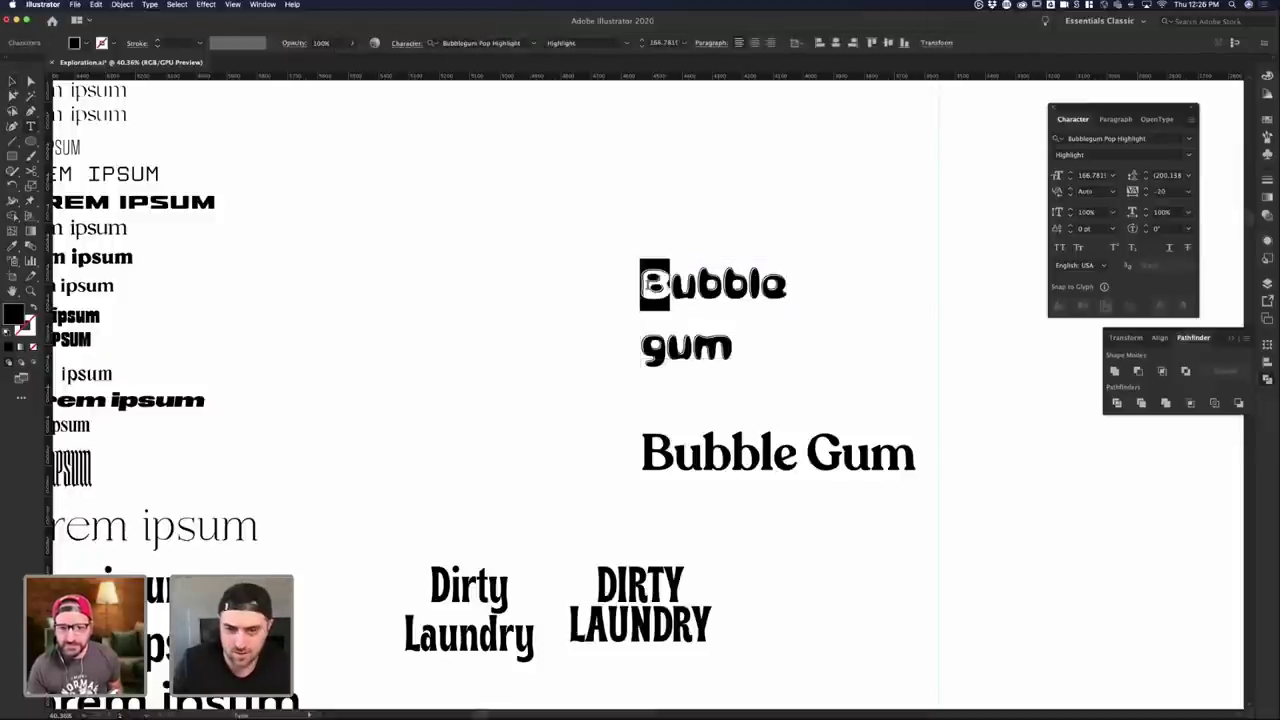
pyautogui.write('b')
pyautogui.press('super+z')
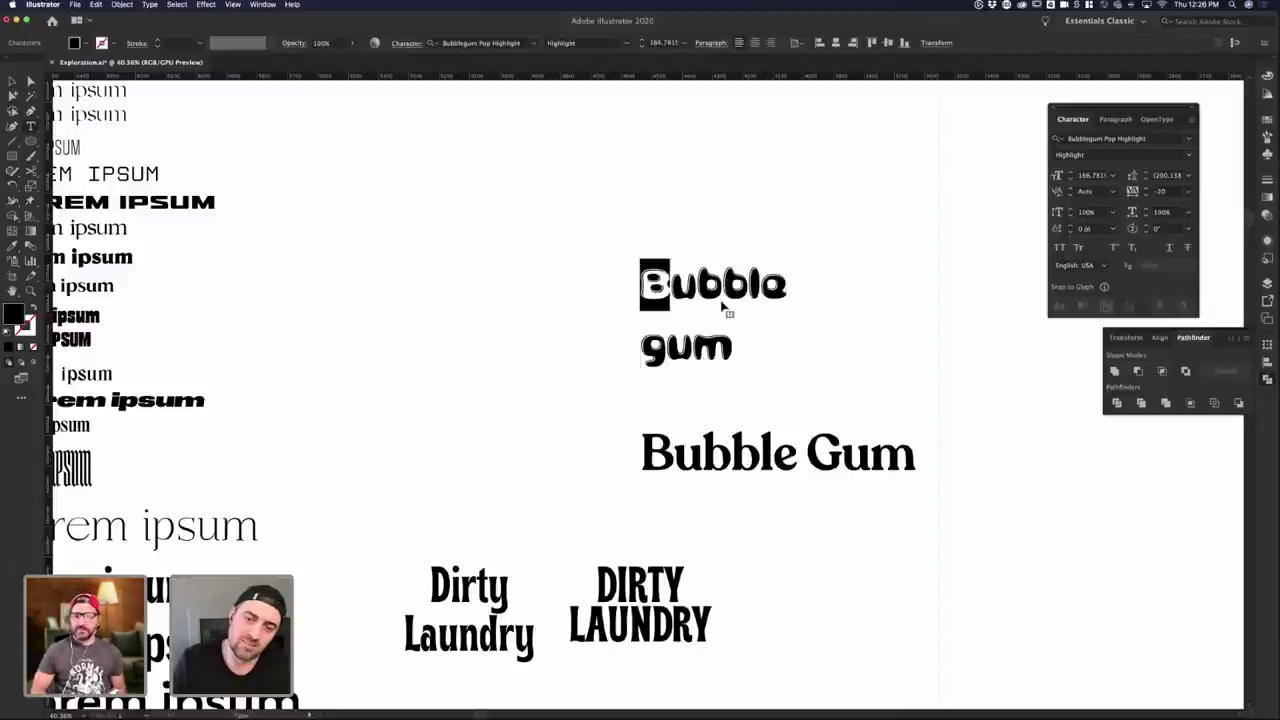
pyautogui.press('shift+super+z')
# - Replace the g on the second line of the Bubblegum Pop text with a capital "Y" to read "Yum"
pyautogui.moveTo(641, 347); pyautogui.dragTo(668, 347)
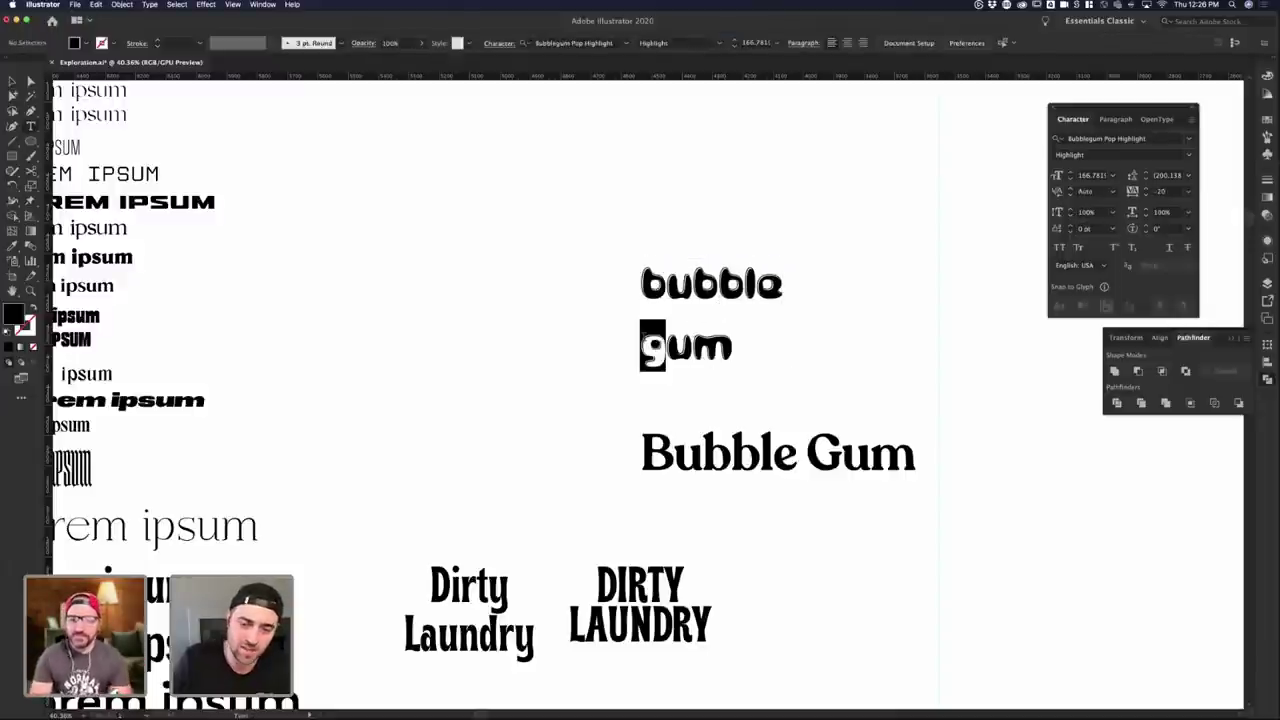
pyautogui.write('Y')
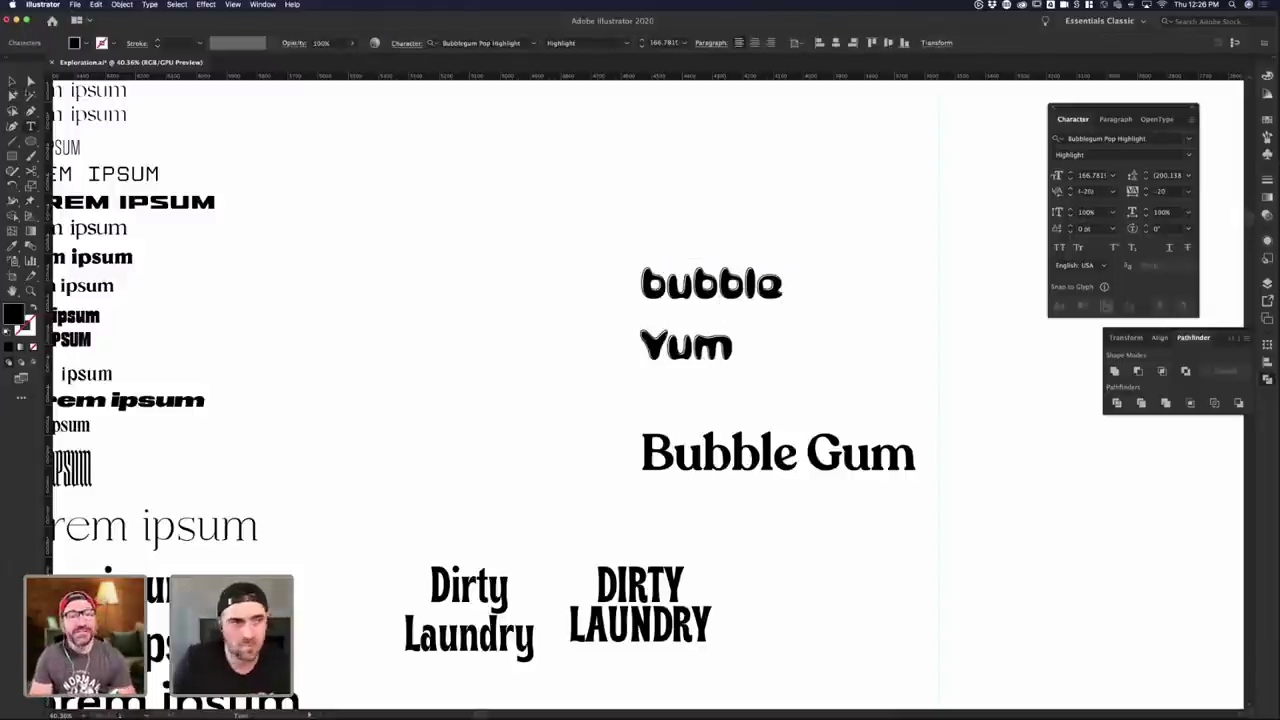
pyautogui.press('Escape')
# - Tighten the line spacing of the whole "bubble Yum" text to a leading of about 112 pt
pyautogui.doubleClick(700, 348)
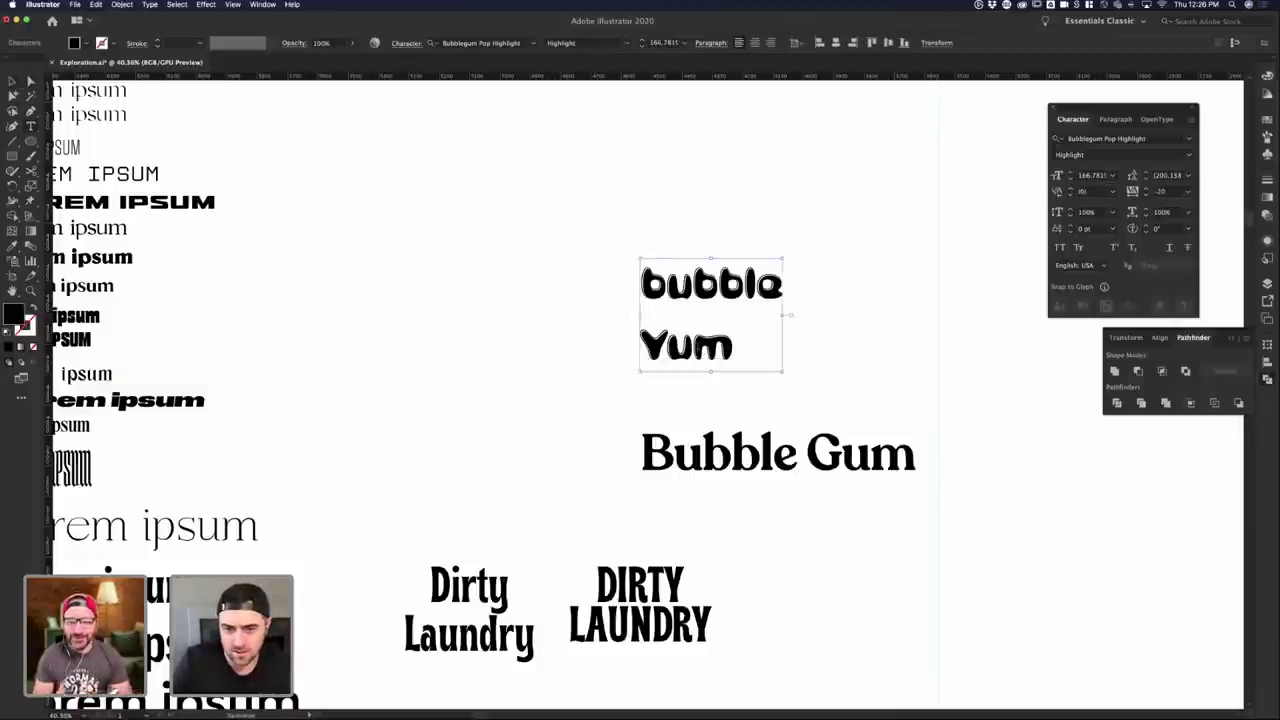
pyautogui.press('super+a')
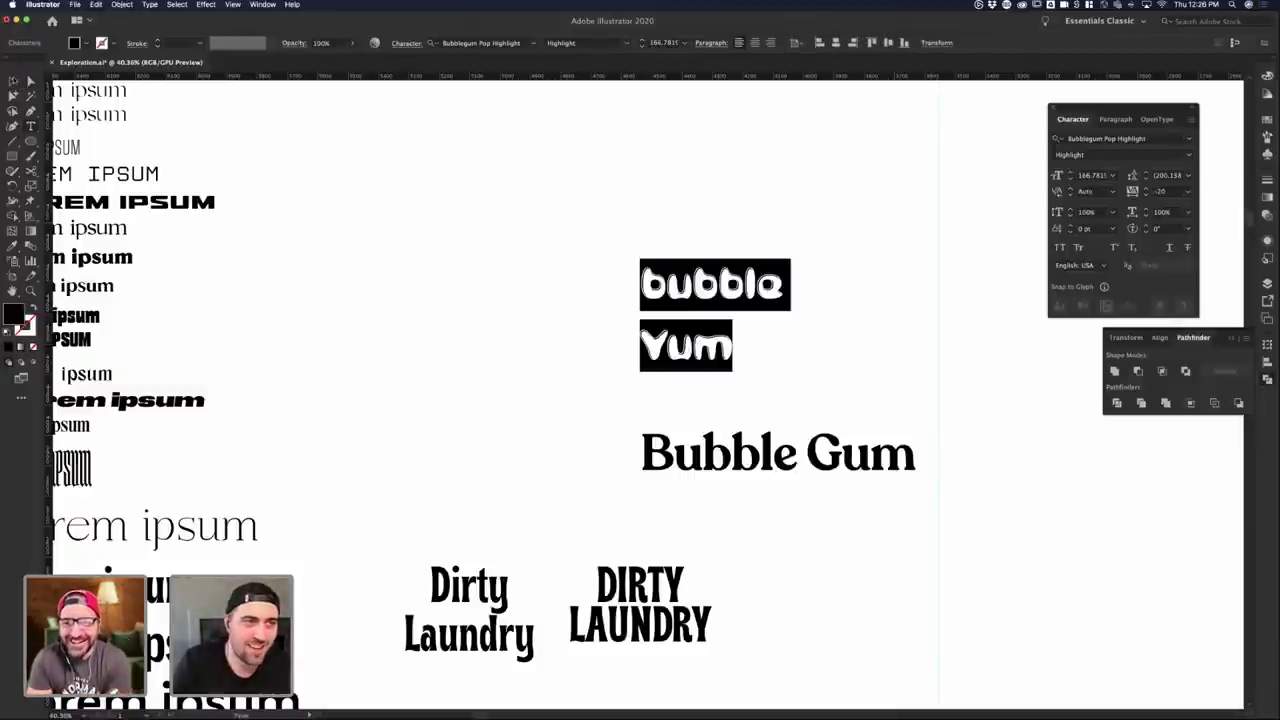
pyautogui.press('Escape')
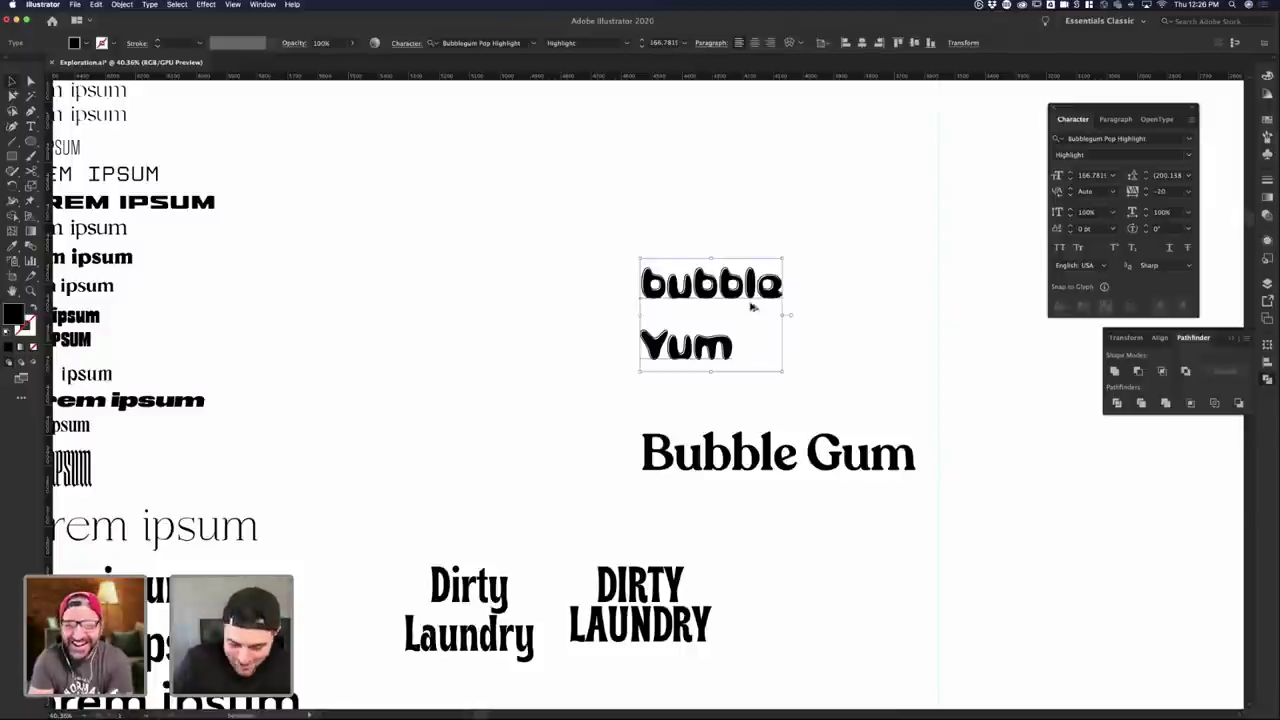
pyautogui.hotkey('alt', 'Up')
pyautogui.hotkey('alt', 'Up')
pyautogui.hotkey('alt', 'Up')
pyautogui.hotkey('alt', 'Up')
pyautogui.hotkey('alt', 'Up')
pyautogui.hotkey('alt', 'Up')
pyautogui.hotkey('alt', 'Up')
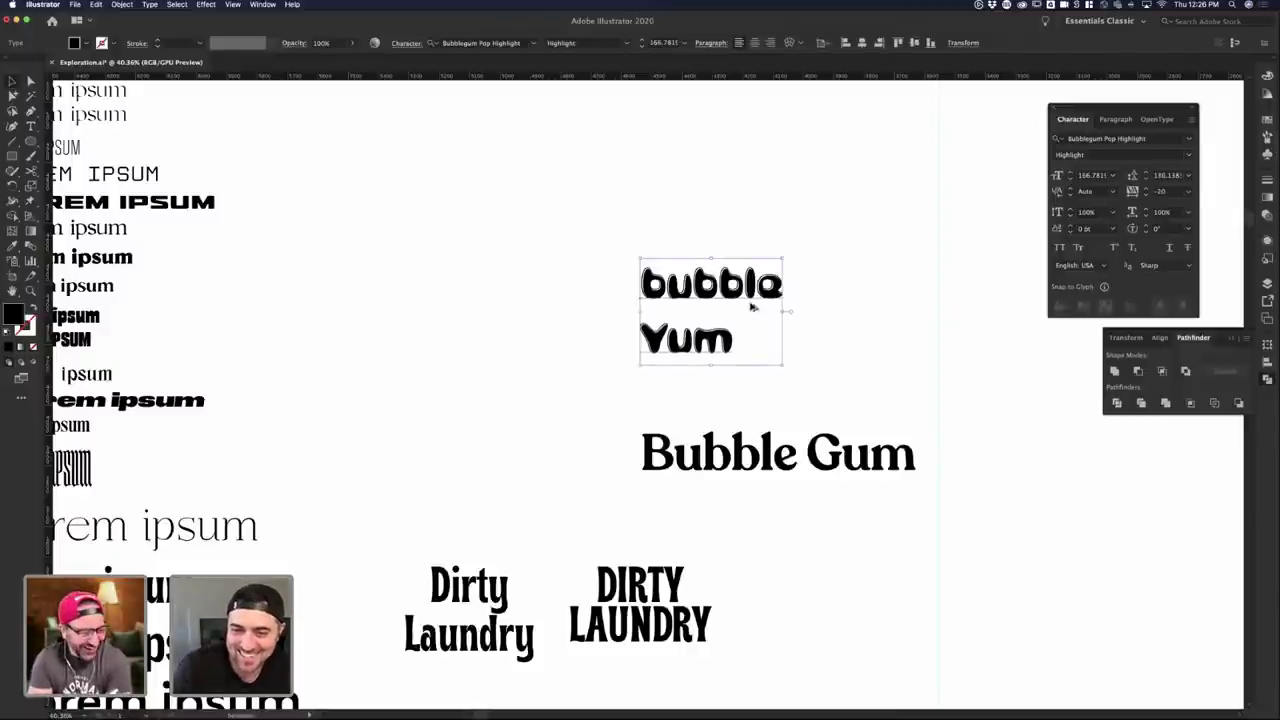
pyautogui.hotkey('alt', 'Up')
pyautogui.hotkey('alt', 'Up')
pyautogui.hotkey('alt', 'Up')
pyautogui.hotkey('alt', 'Up')
pyautogui.hotkey('alt', 'Up')
pyautogui.hotkey('alt', 'Up')
pyautogui.hotkey('alt', 'Up')
pyautogui.hotkey('alt', 'Up')
pyautogui.hotkey('alt', 'Up')
pyautogui.hotkey('alt', 'Up')
pyautogui.hotkey('alt', 'Up')
pyautogui.hotkey('alt', 'Up')
pyautogui.hotkey('alt', 'Up')
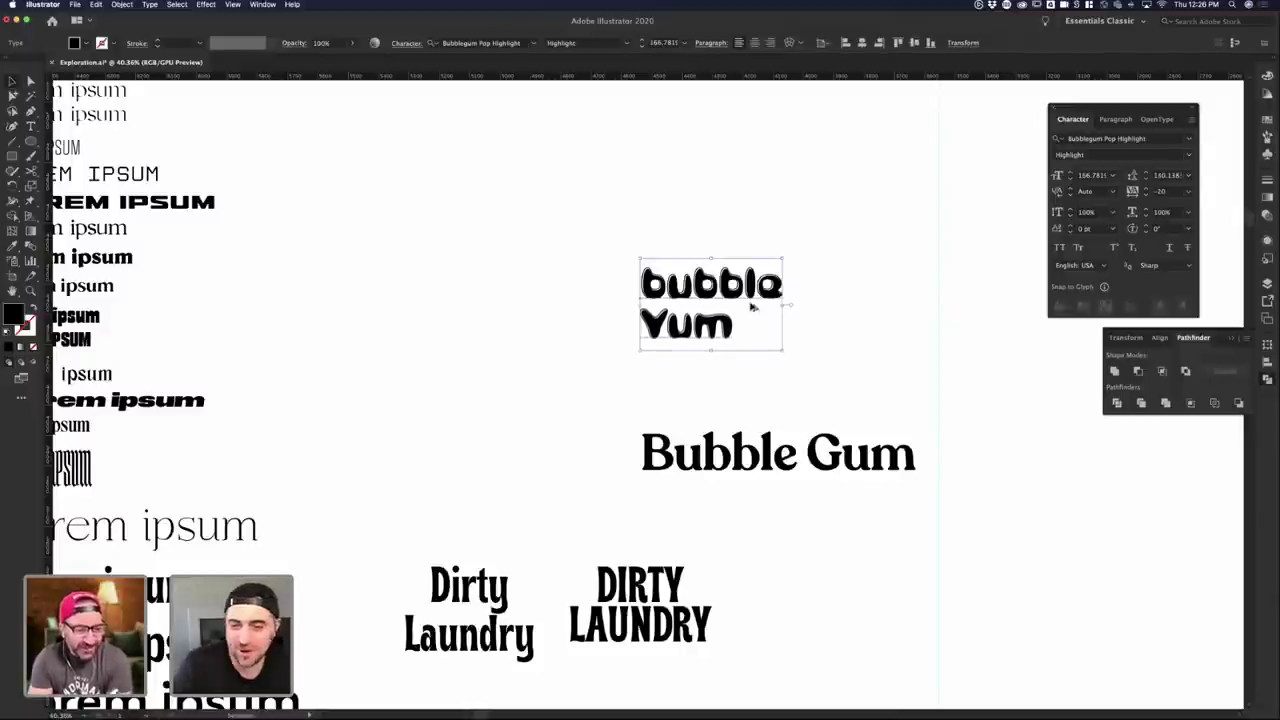
pyautogui.hotkey('alt', 'Up')
pyautogui.hotkey('alt', 'Up')
pyautogui.hotkey('alt', 'Up')
pyautogui.hotkey('alt', 'Up')
pyautogui.hotkey('alt', 'Up')
pyautogui.hotkey('alt', 'Up')
pyautogui.hotkey('alt', 'Up')
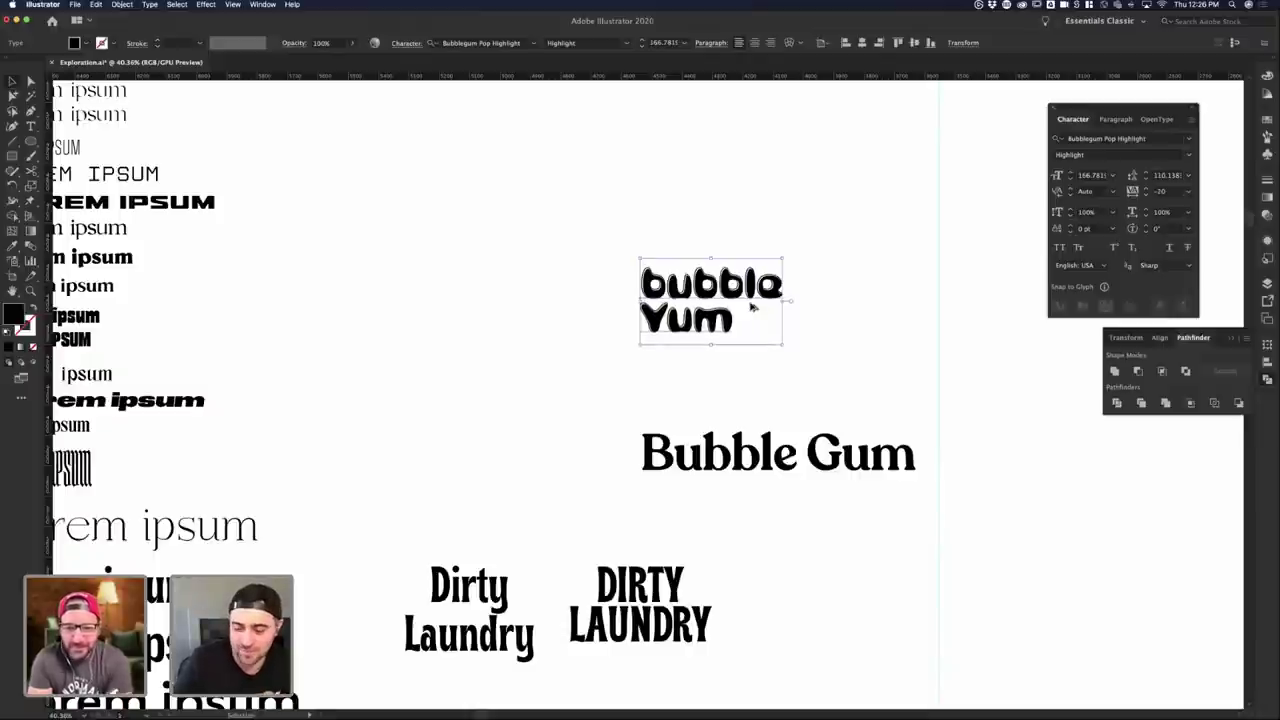
pyautogui.hotkey('alt', 'Down')
# - Move the two-line "bubble Yum" text slightly to the left on the artboard
pyautogui.click(903, 339)
pyautogui.moveTo(631, 260); pyautogui.dragTo(829, 343)
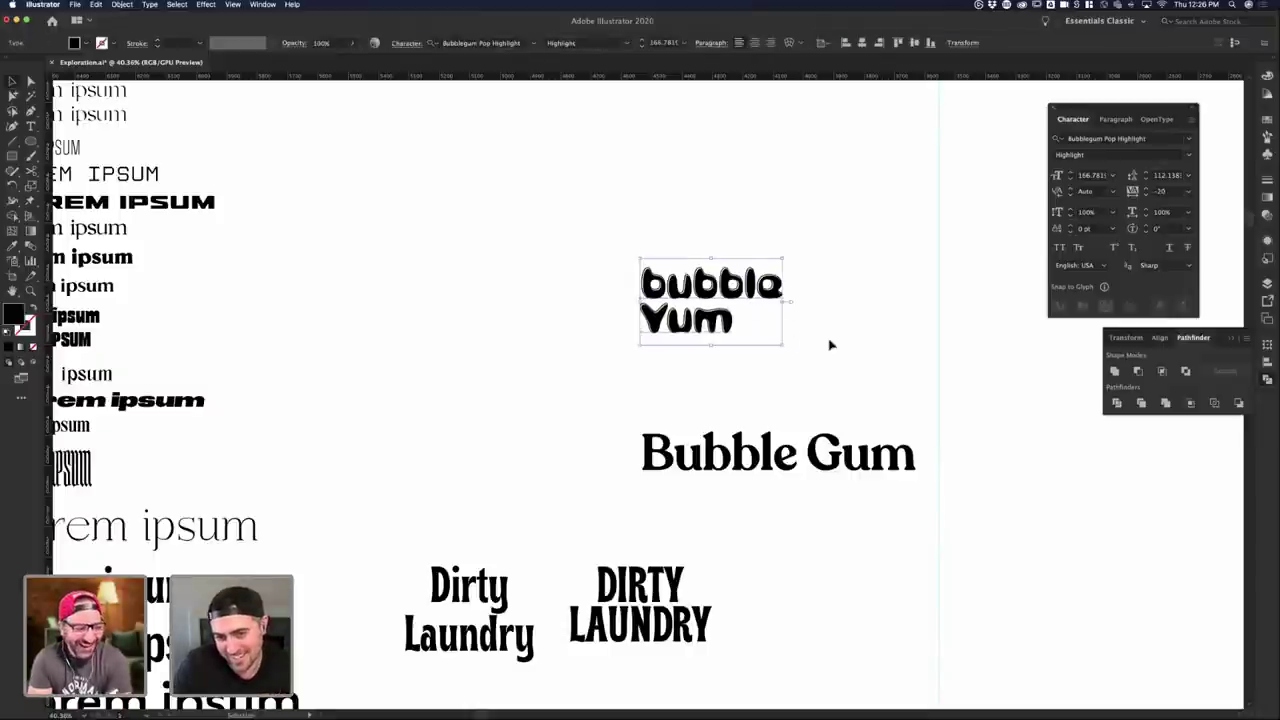
pyautogui.click(826, 359)
pyautogui.moveTo(592, 261); pyautogui.dragTo(741, 301)
pyautogui.click(980, 277)
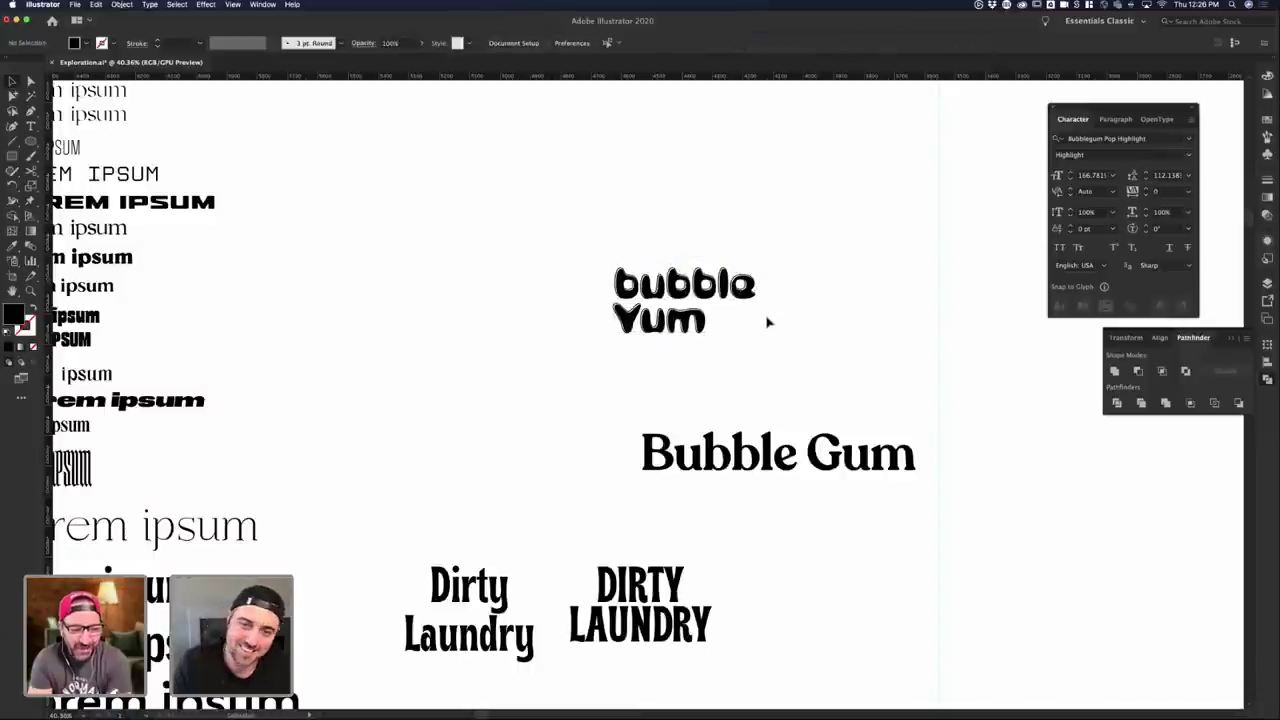
# - Reduce the leading of the "bubble Yum" text further to about 104 pt, then deselect it
pyautogui.click(703, 326)
pyautogui.click(774, 334)
pyautogui.click(655, 320)
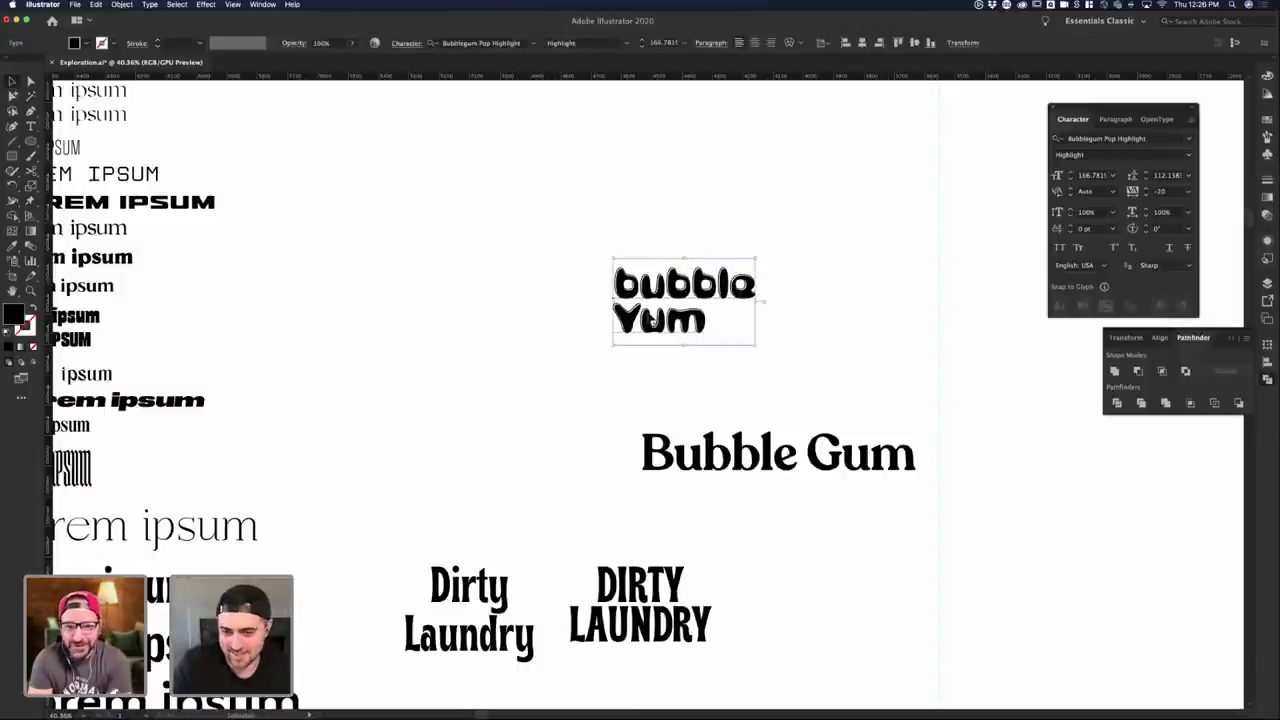
pyautogui.press('super+a')
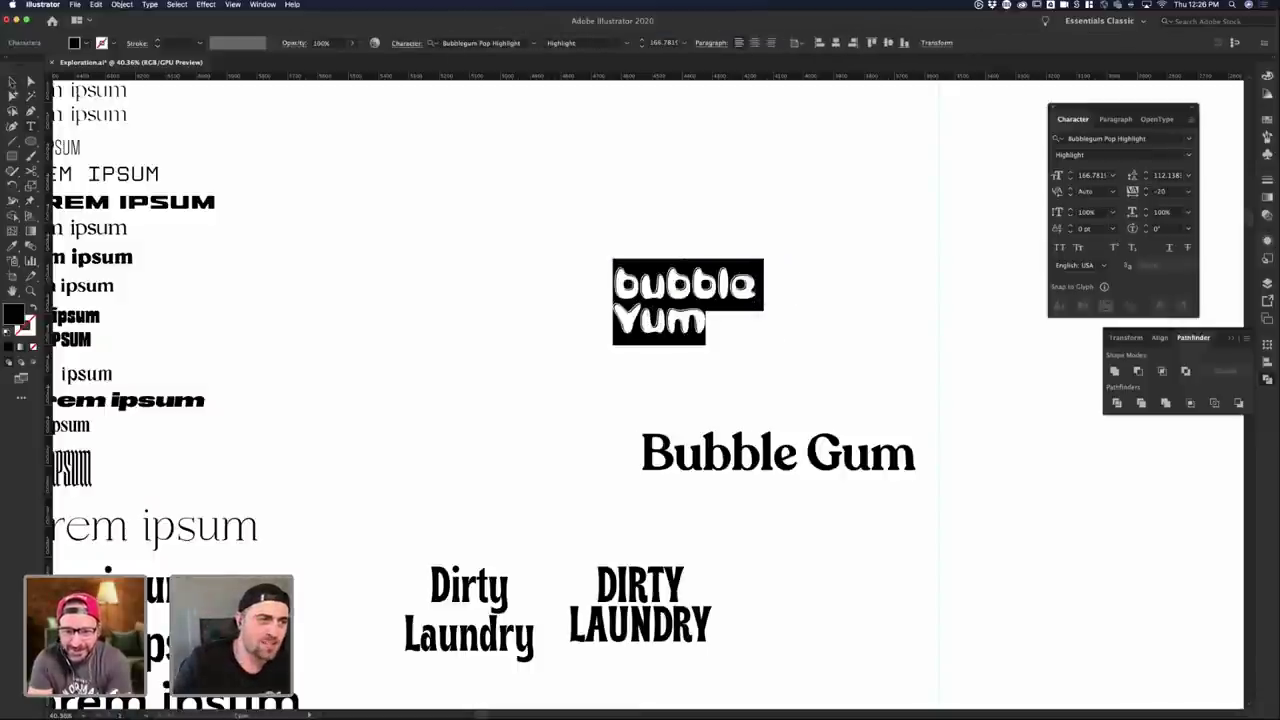
pyautogui.press('Escape')
pyautogui.hotkey('alt', 'Up')
pyautogui.hotkey('alt', 'Up')
pyautogui.hotkey('alt', 'Up')
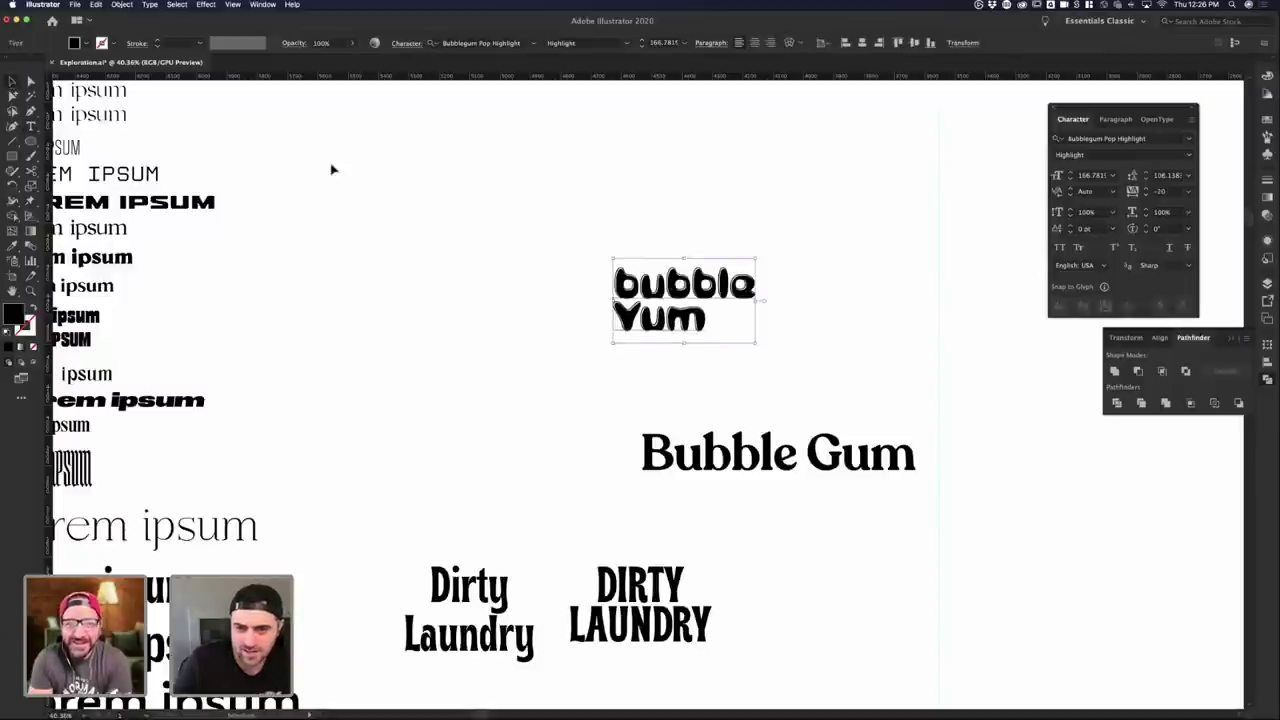
pyautogui.hotkey('alt', 'Up')
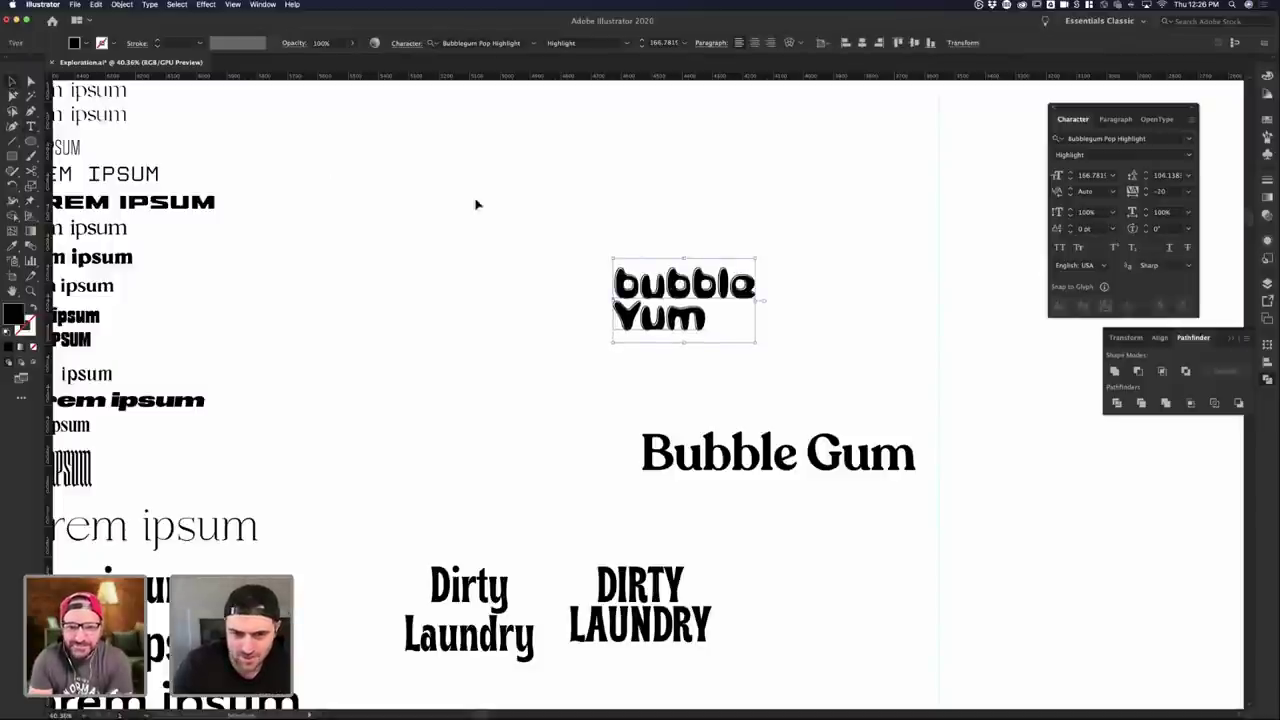
pyautogui.click(269, 167)
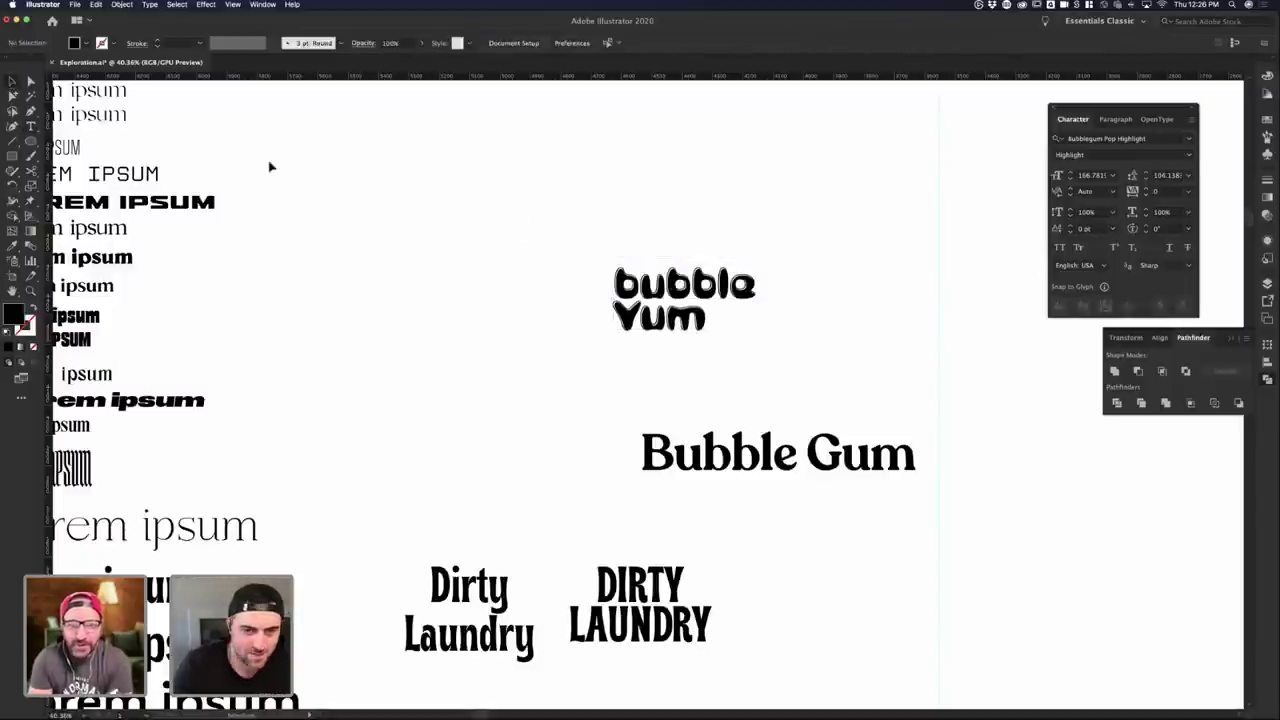
pyautogui.click(728, 305)
pyautogui.click(871, 331)
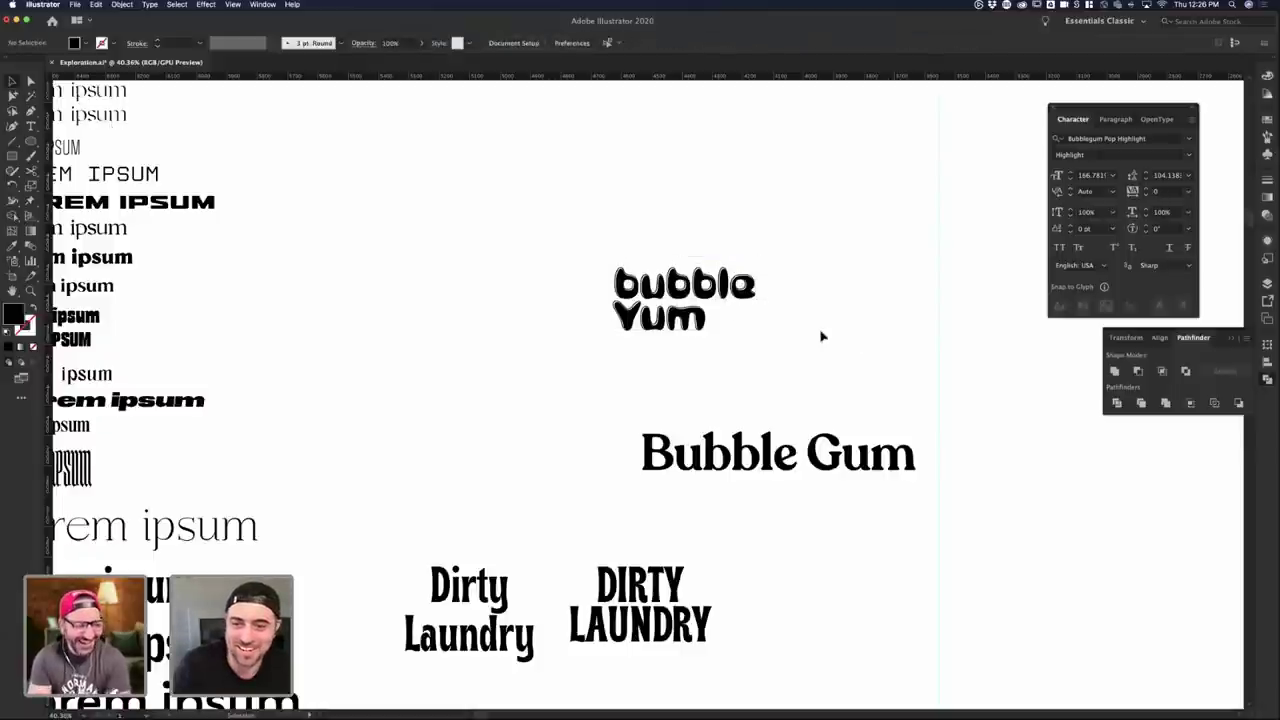
pyautogui.moveTo(822, 336); pyautogui.dragTo(777, 360)
pyautogui.click(653, 230)
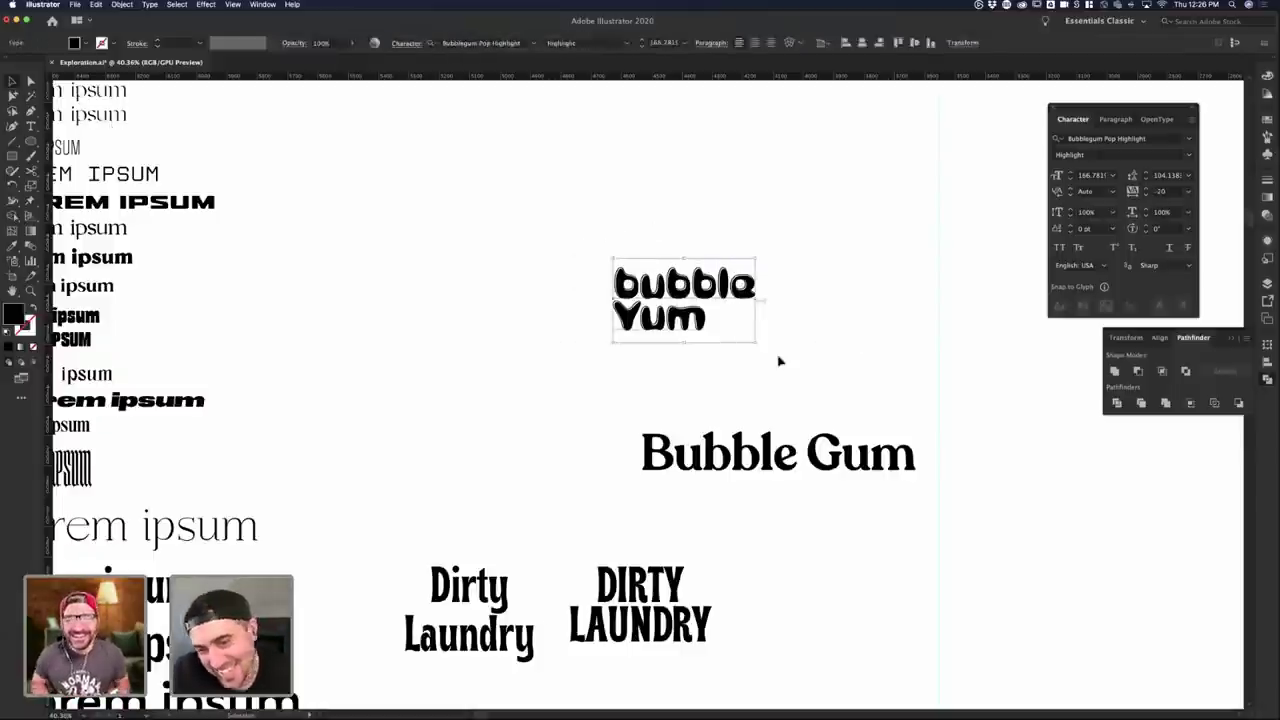
pyautogui.click(777, 360)
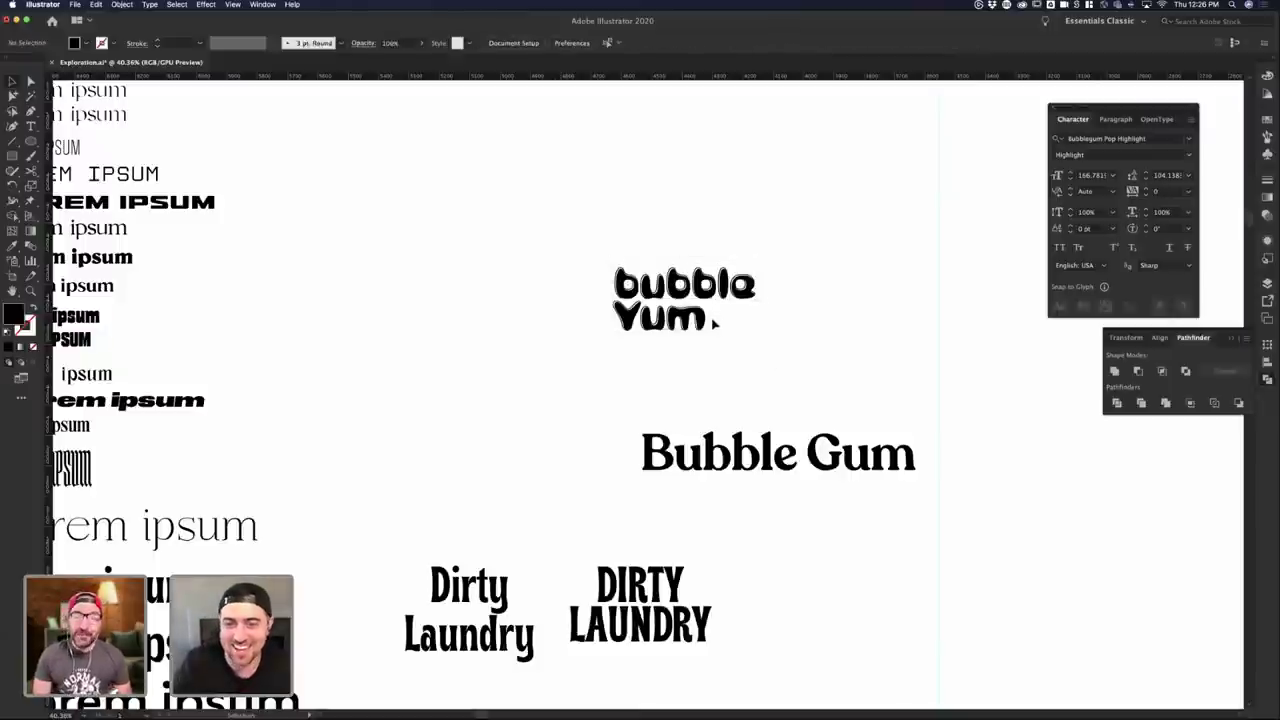
# - Duplicate the two-line "bubble Yum" text and place the copy directly to the left of the original
pyautogui.click(713, 322)
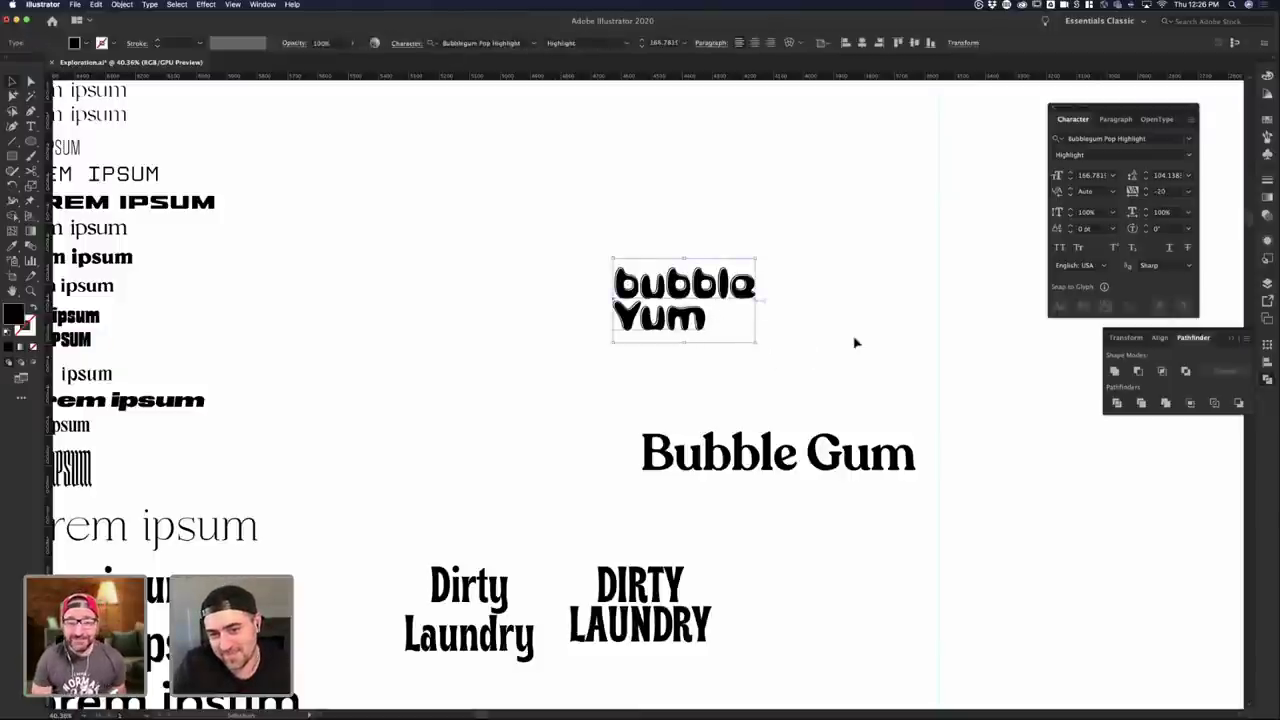
pyautogui.moveTo(700, 310); pyautogui.dragTo(540, 310)
pyautogui.click(631, 358)
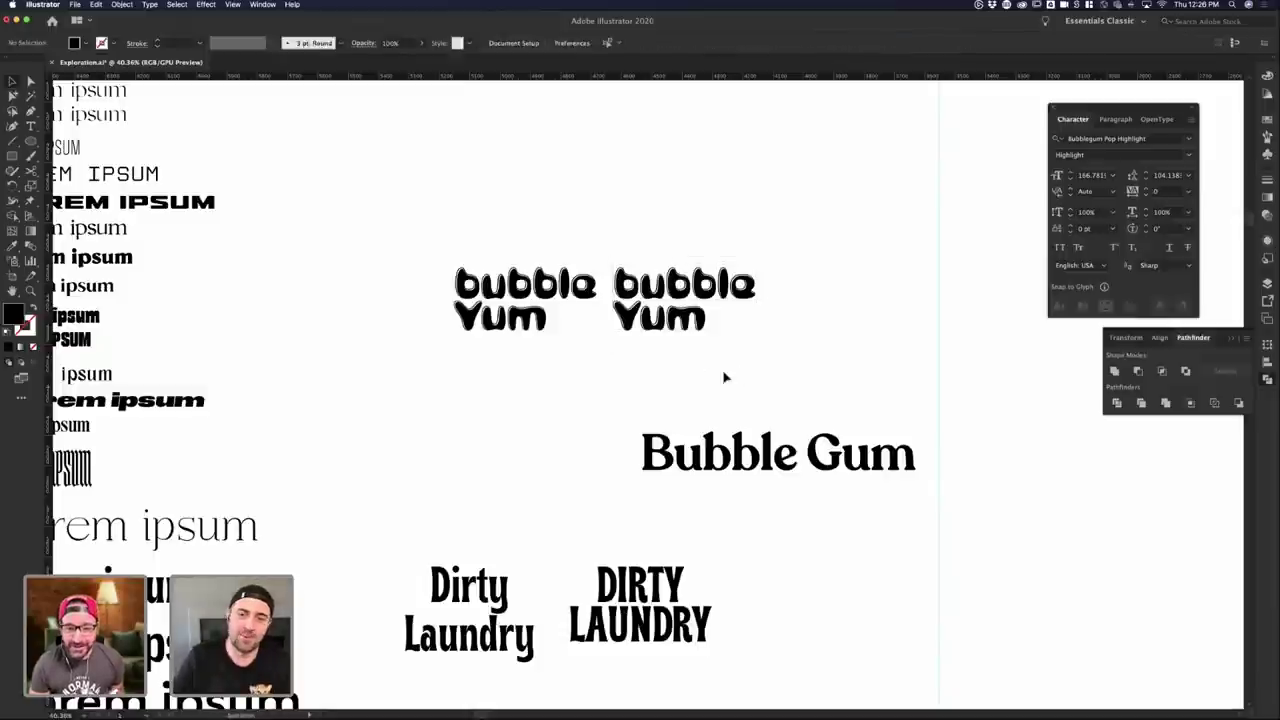
# - Move the Recoleta "Bubble Gum" text left, toward the column of Lorem ipsum font samples
pyautogui.scroll(-3, 724, 374)
pyautogui.moveTo(787, 428); pyautogui.dragTo(574, 423)
pyautogui.click(735, 396)
pyautogui.click(755, 430)
pyautogui.click(715, 396)
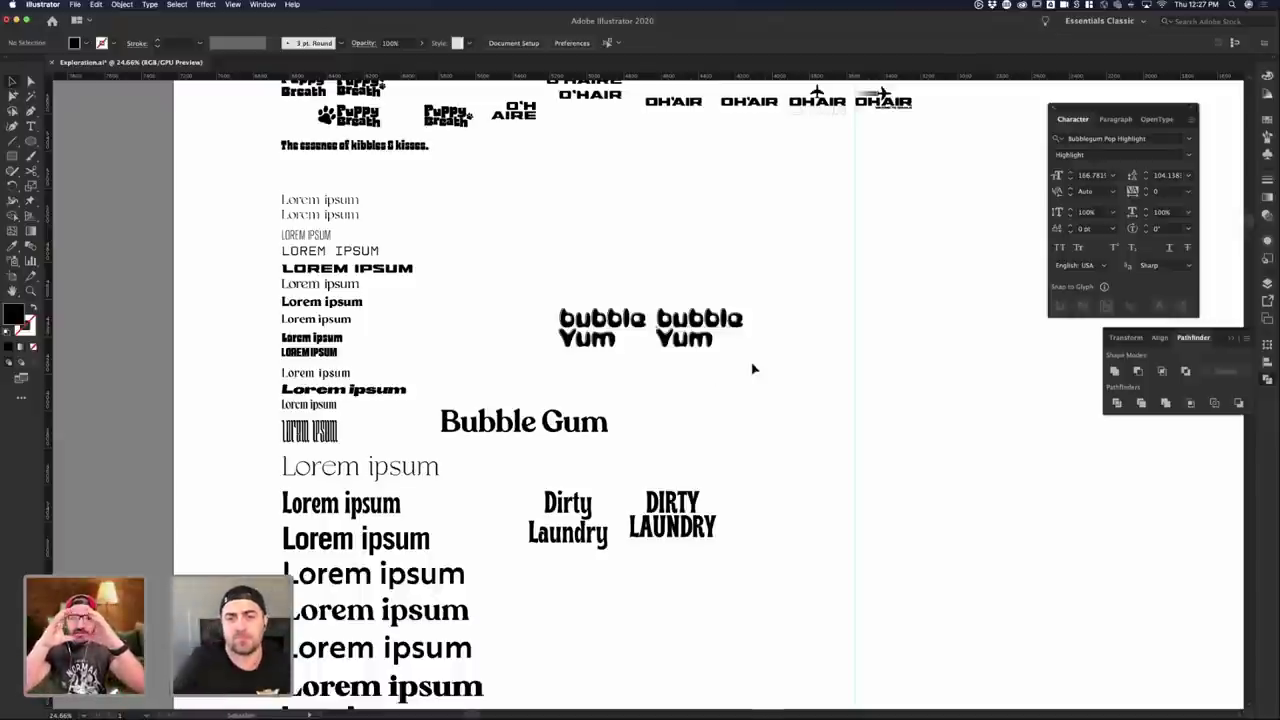
# - Make a third copy of the "bubble Yum" text to the right of the other two, in the same row
pyautogui.click(702, 345)
pyautogui.click(882, 389)
pyautogui.click(615, 339)
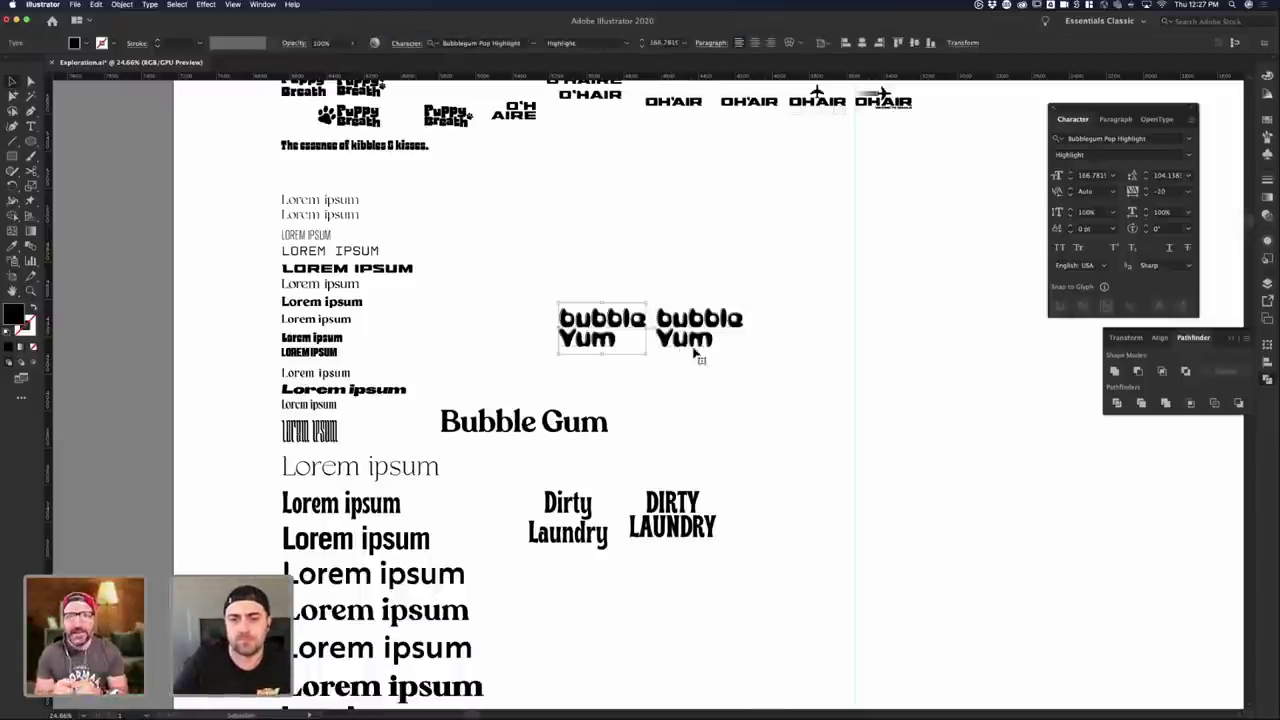
pyautogui.click(746, 360)
pyautogui.moveTo(695, 341); pyautogui.dragTo(789, 343)
pyautogui.click(848, 361)
pyautogui.click(771, 334)
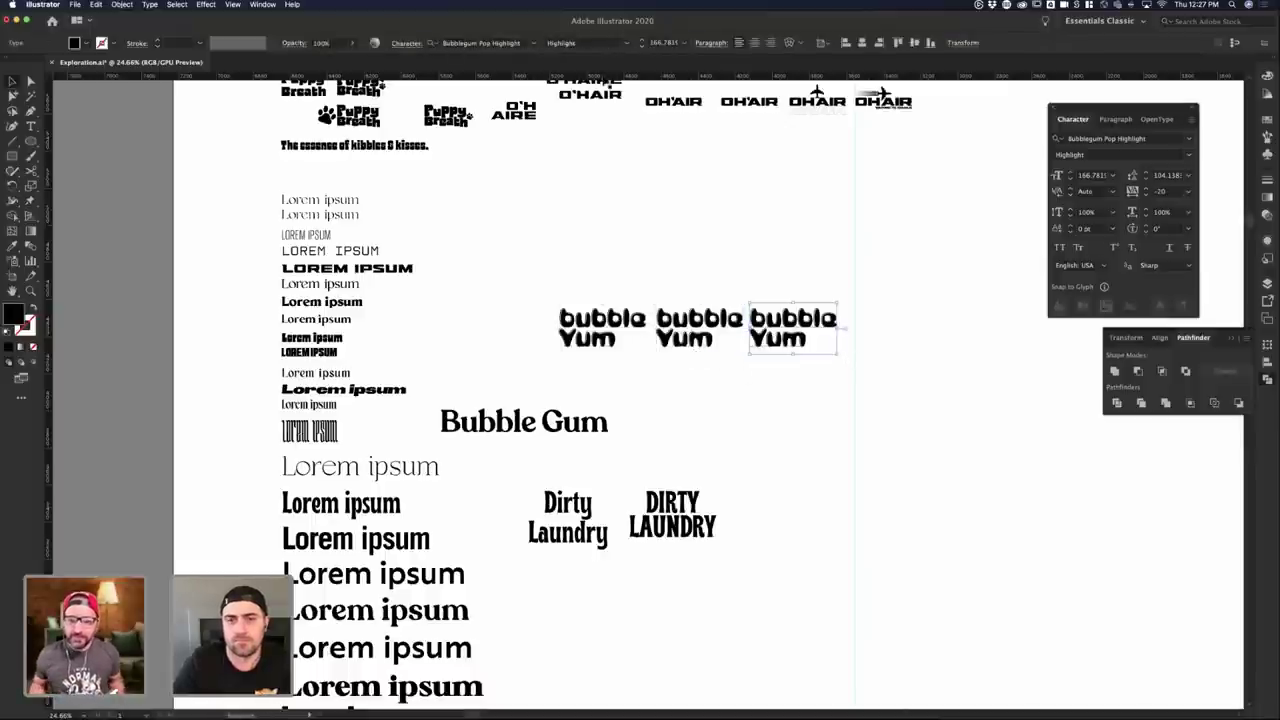
pyautogui.click(800, 263)
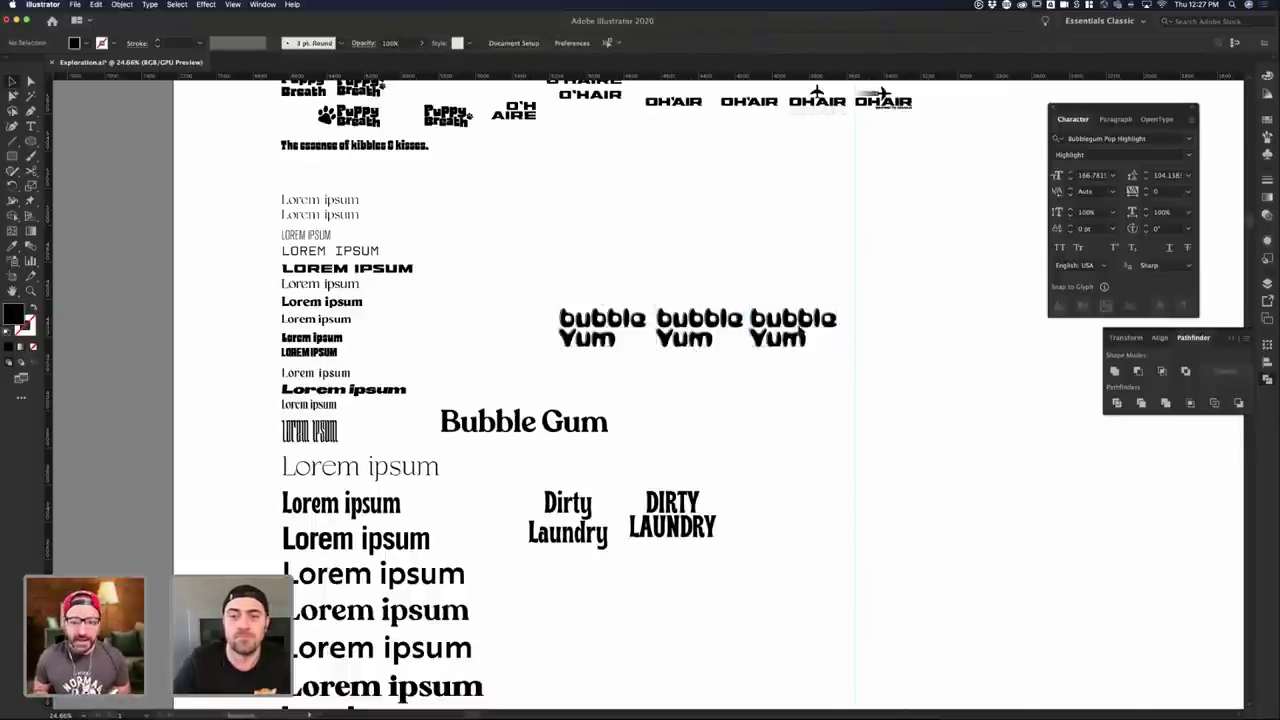
# - Remove the line break in the rightmost copy to read "bubbleYum" and move it above the two stacked versions
pyautogui.doubleClick(758, 336)
pyautogui.press('BackSpace')
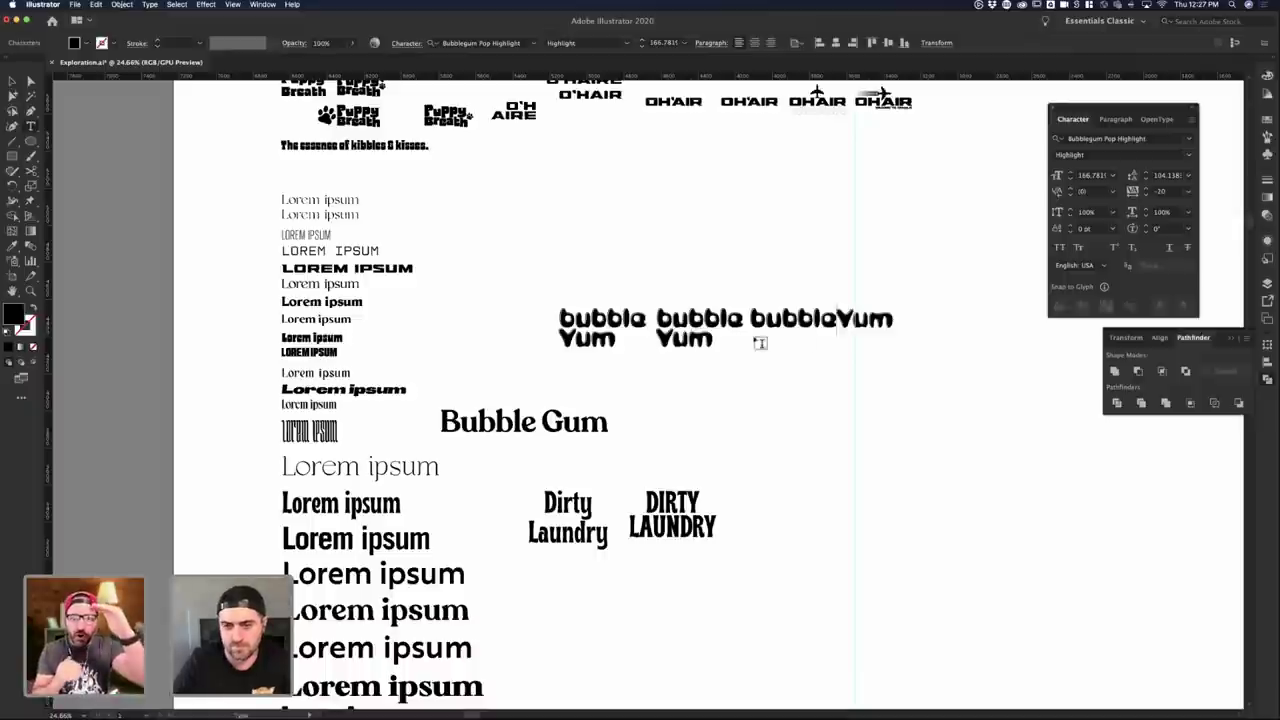
pyautogui.press('BackSpace')
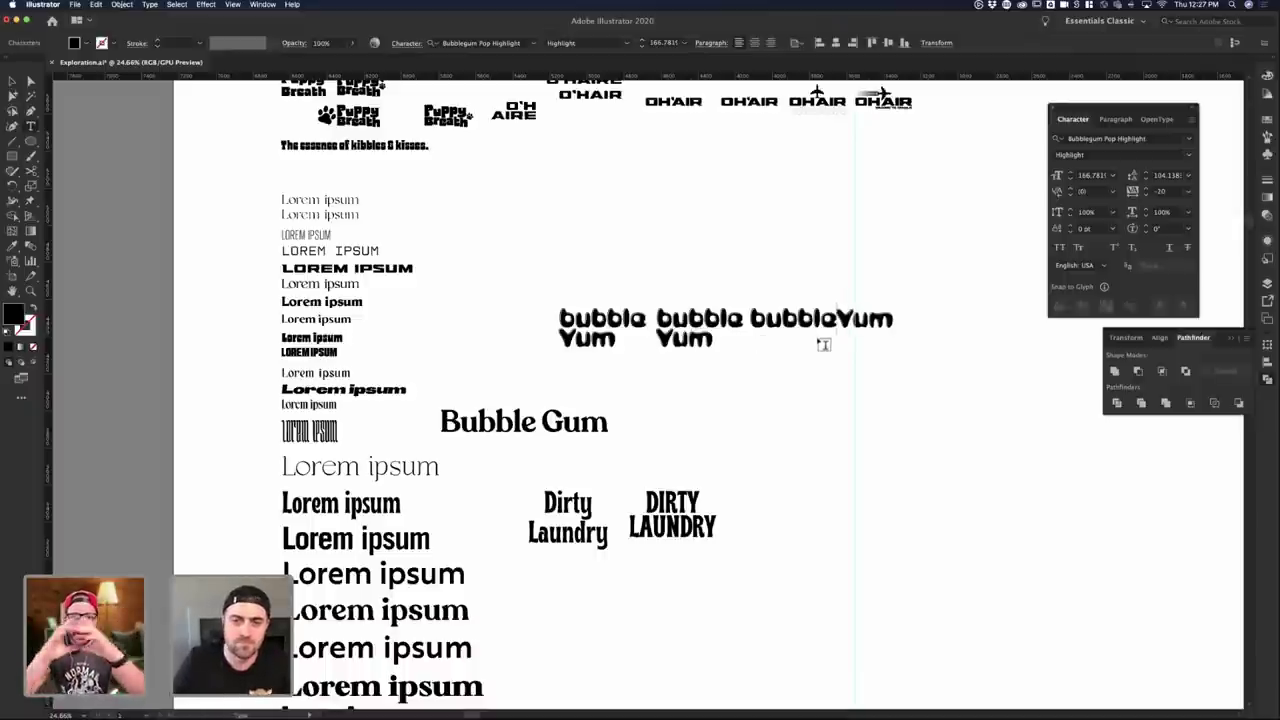
pyautogui.press('Escape')
pyautogui.click(783, 264)
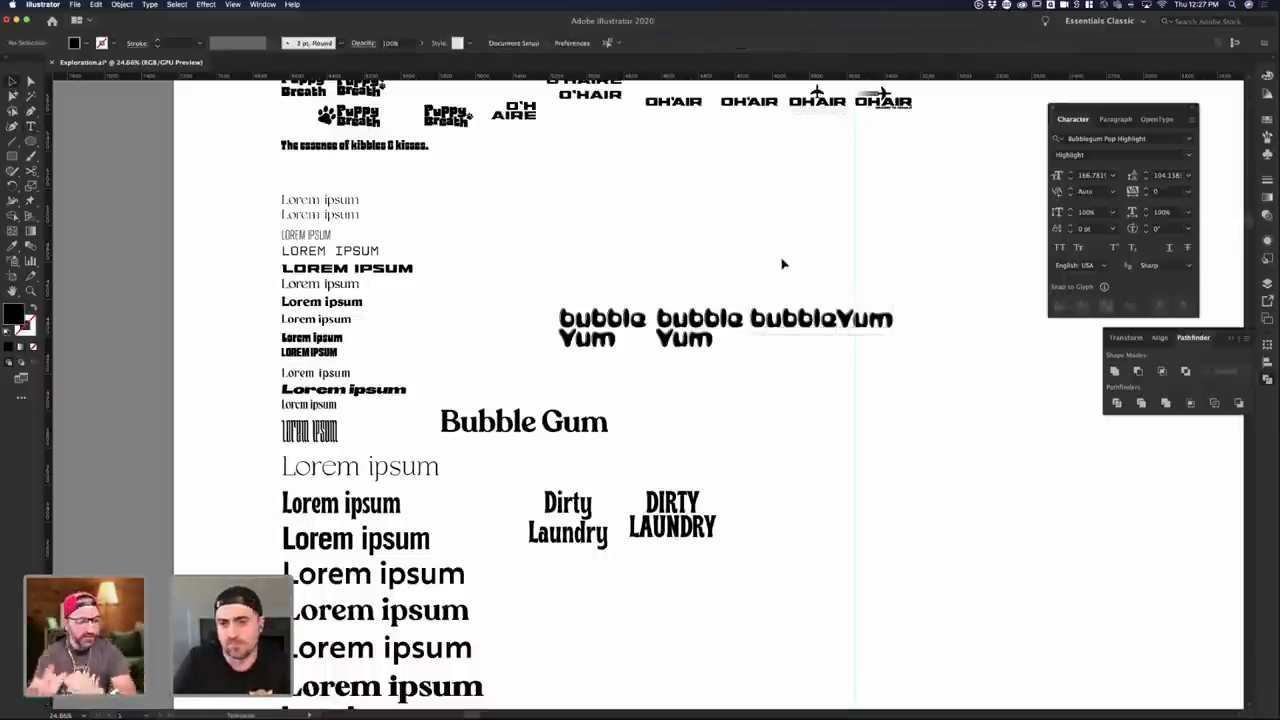
pyautogui.moveTo(820, 320); pyautogui.dragTo(743, 224)
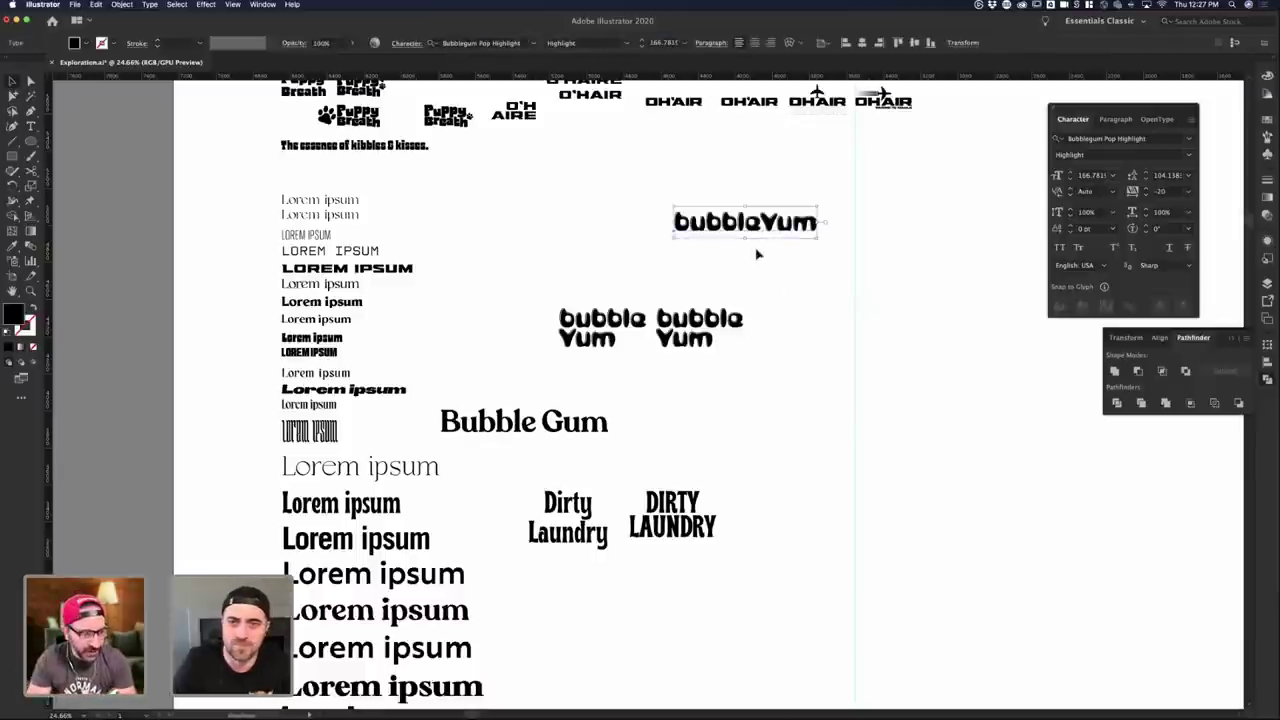
# - Apply an Inflate warp envelope with a 9% bend to the single-line "bubbleYum" text
pyautogui.click(789, 43)
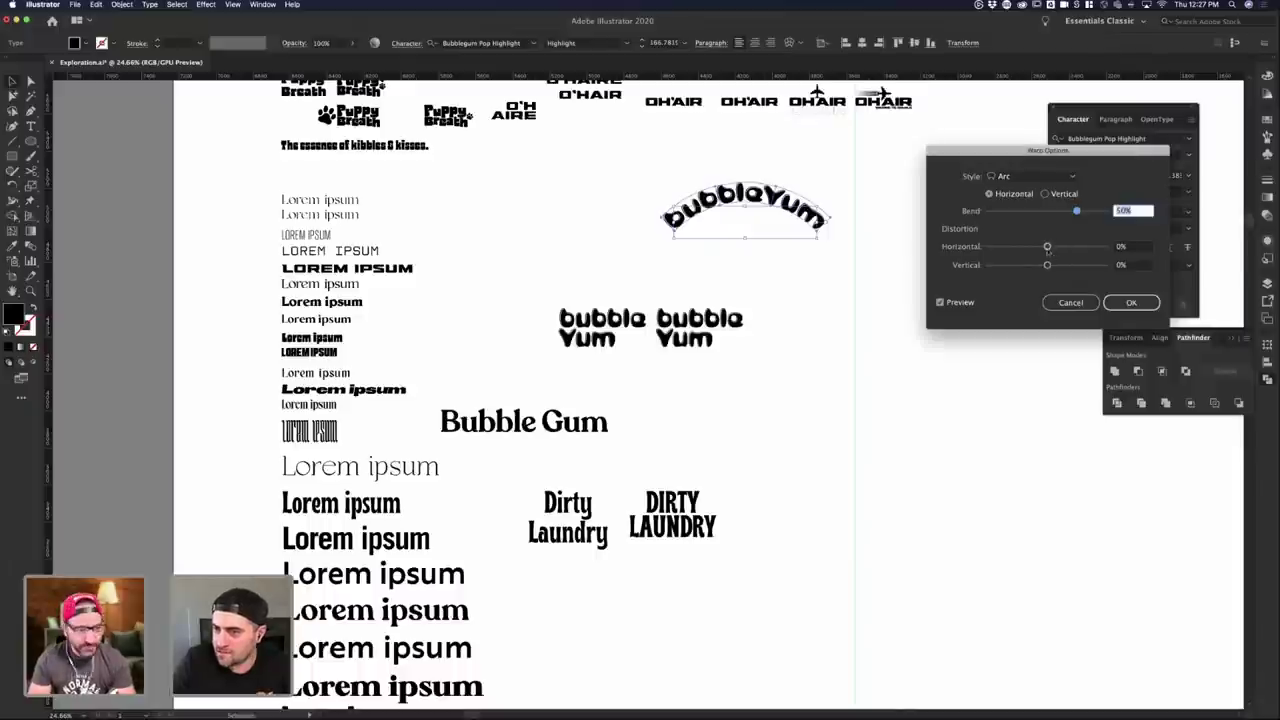
pyautogui.click(1035, 176)
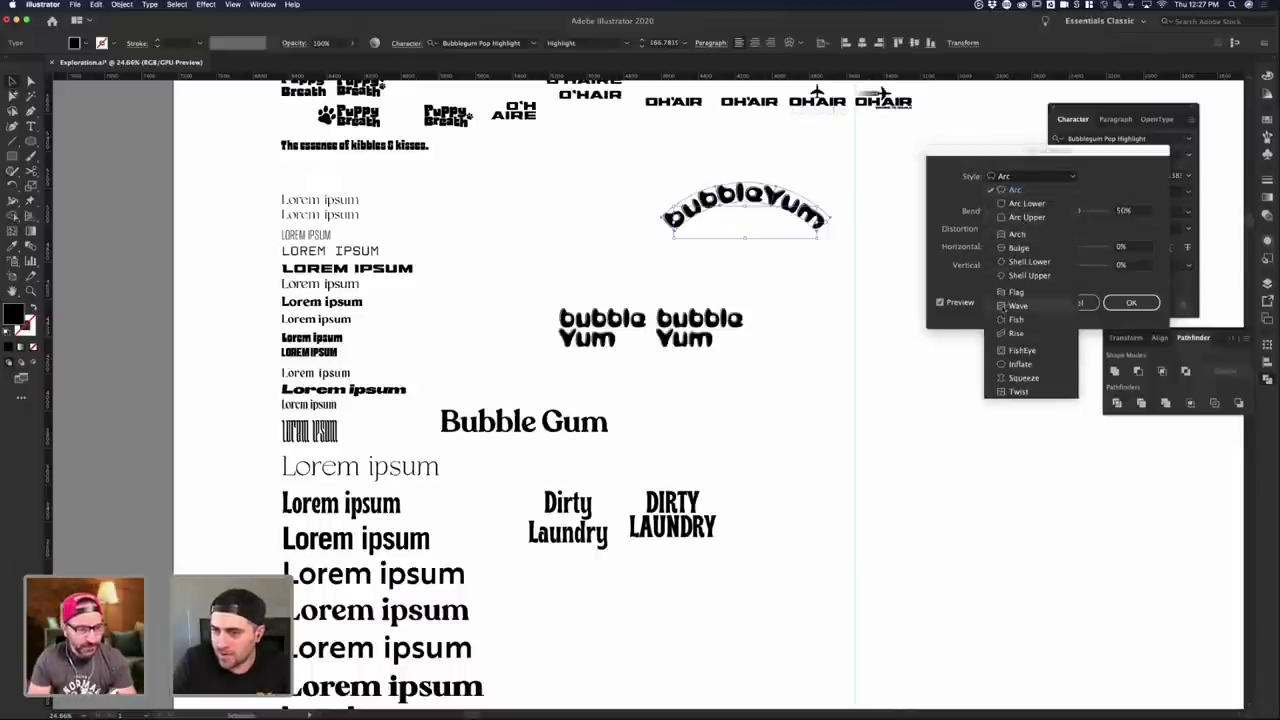
pyautogui.click(1019, 365)
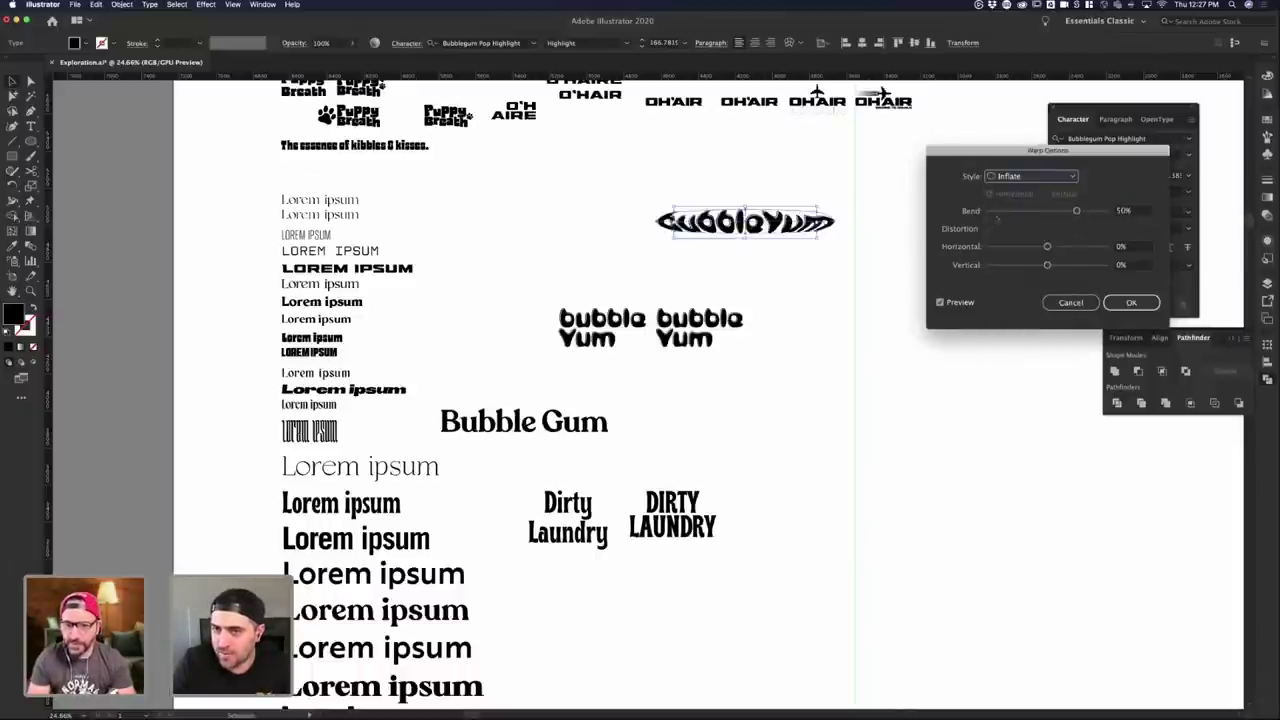
pyautogui.moveTo(1076, 211); pyautogui.dragTo(1053, 212)
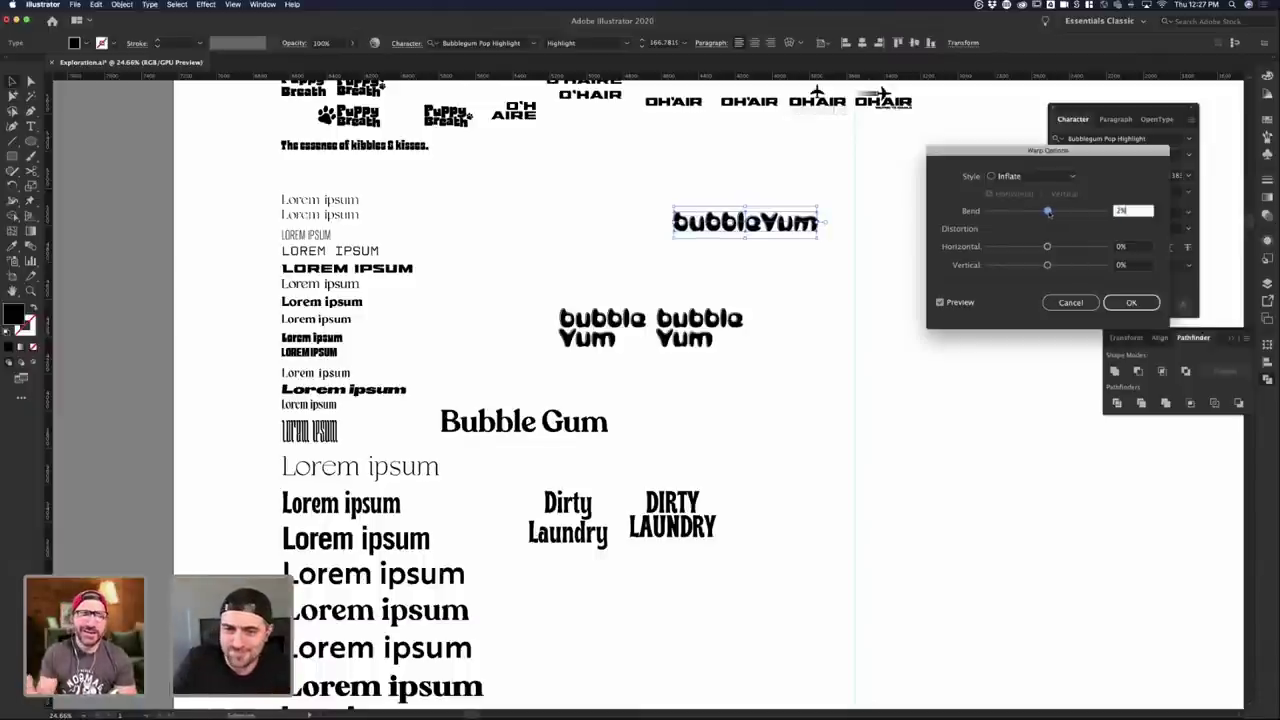
pyautogui.moveTo(1049, 212); pyautogui.dragTo(1052, 212)
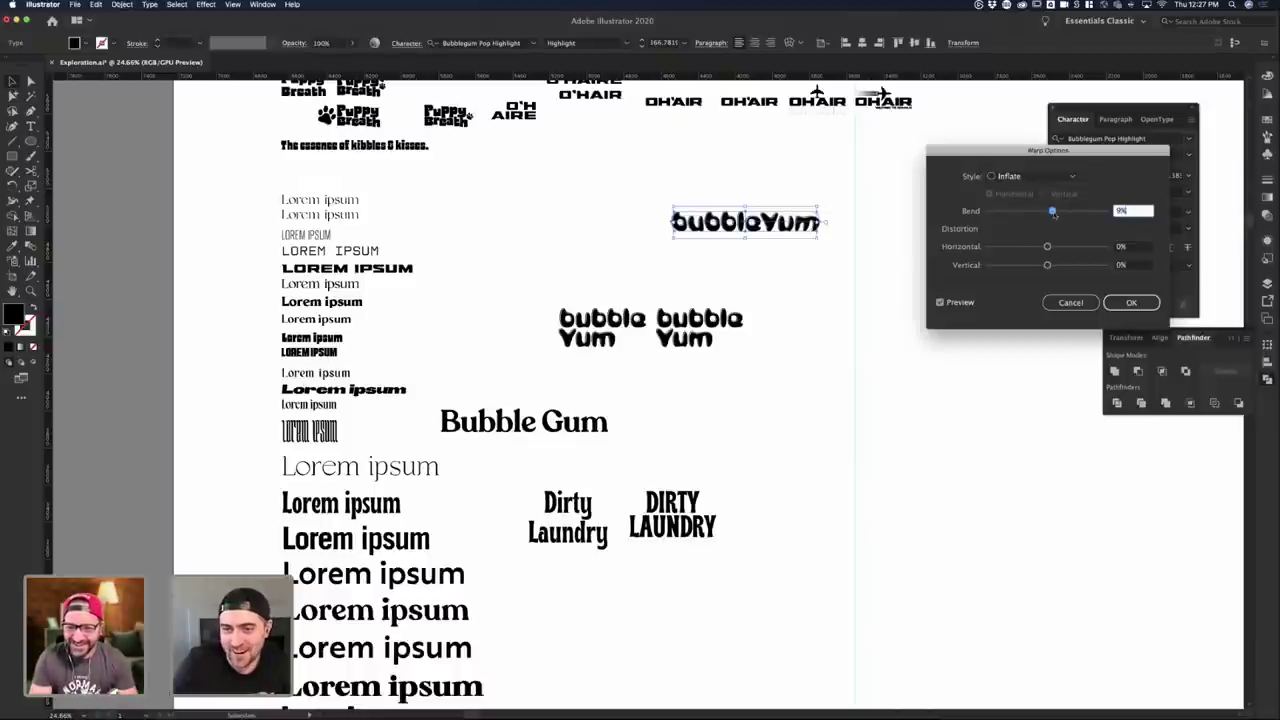
pyautogui.click(1131, 302)
pyautogui.click(940, 263)
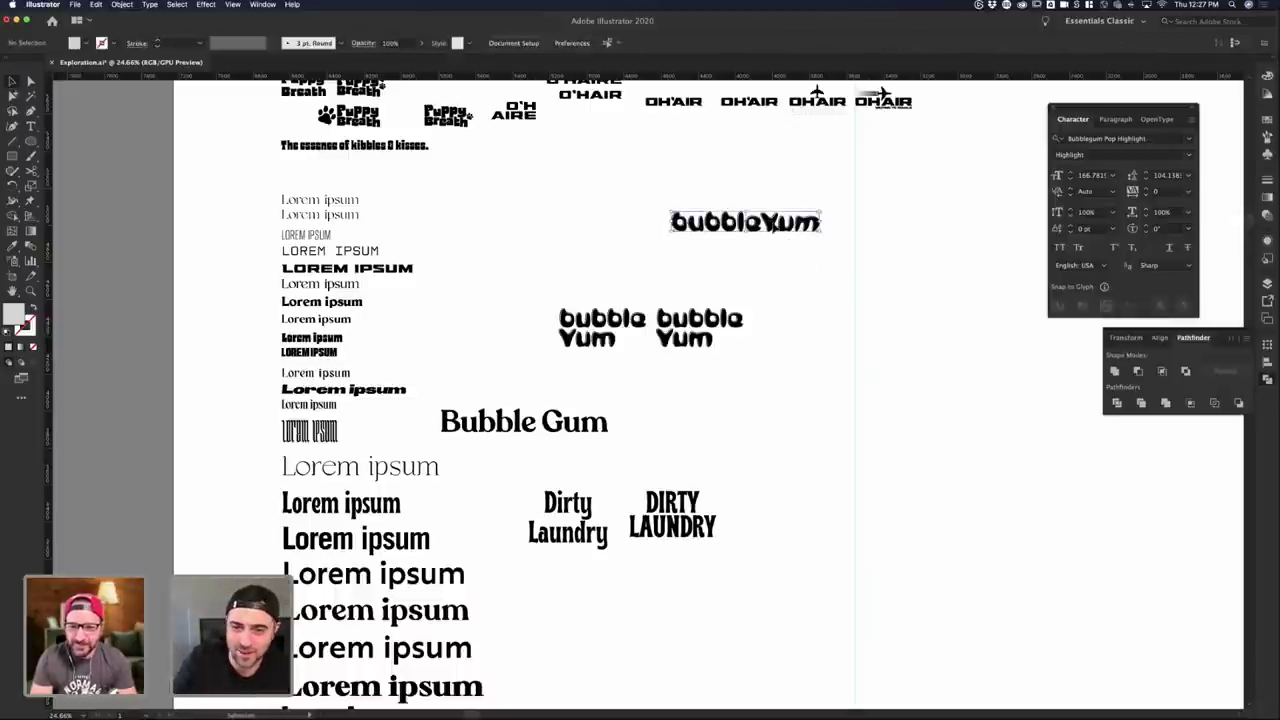
pyautogui.click(792, 250)
pyautogui.click(805, 278)
pyautogui.keyDown('alt'); pyautogui.scroll(3, 785, 244); pyautogui.keyUp('alt')
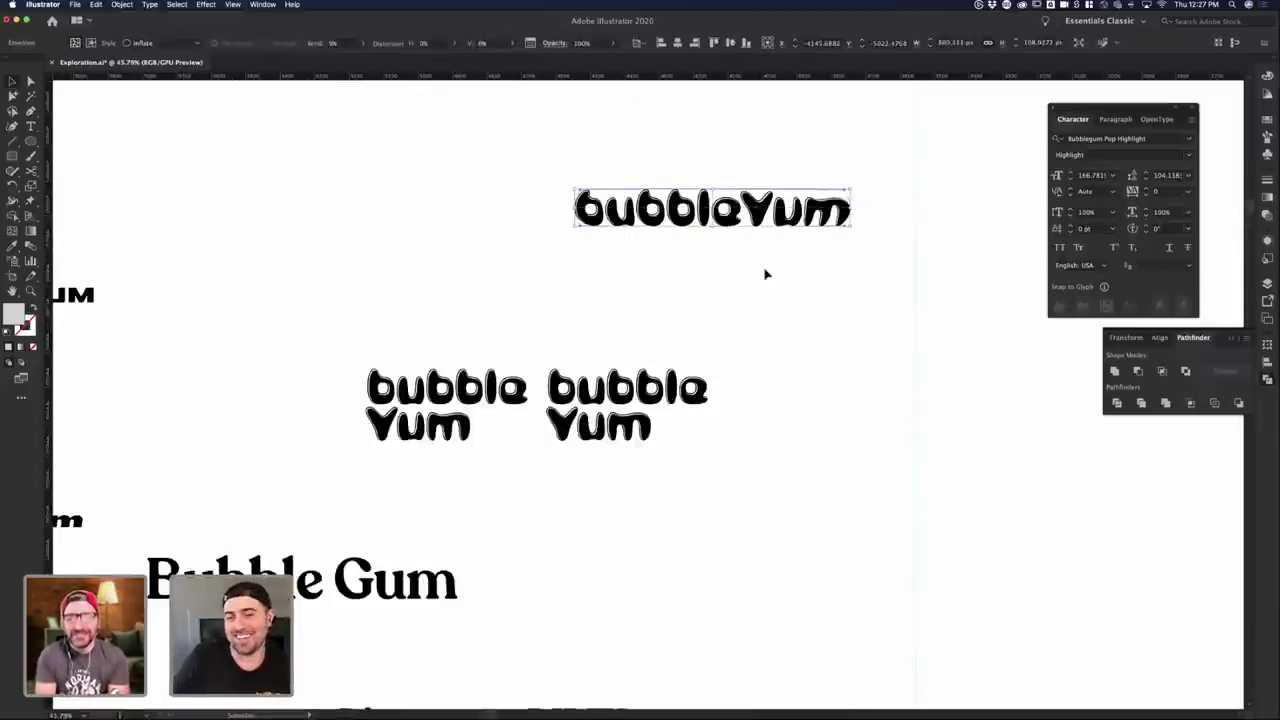
# - Duplicate the second stacked "bubble Yum" text to its right, in the same row
pyautogui.click(757, 293)
pyautogui.click(754, 288)
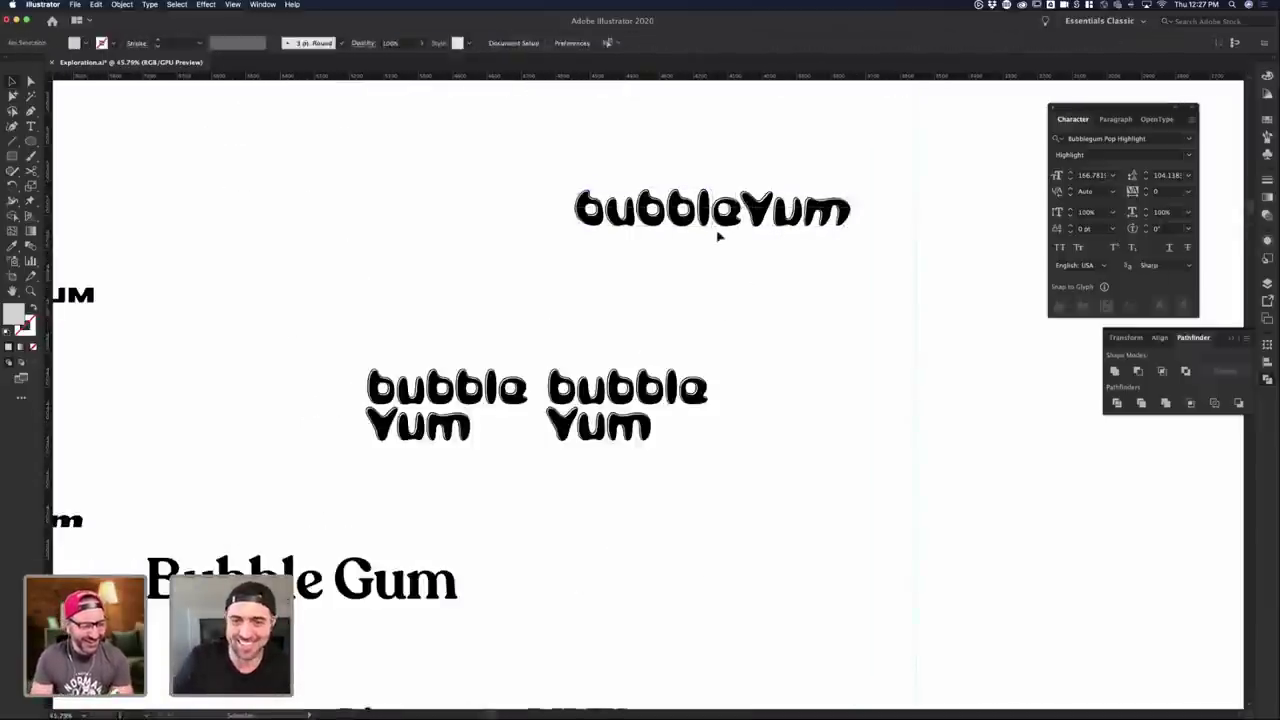
pyautogui.click(753, 242)
pyautogui.click(690, 390)
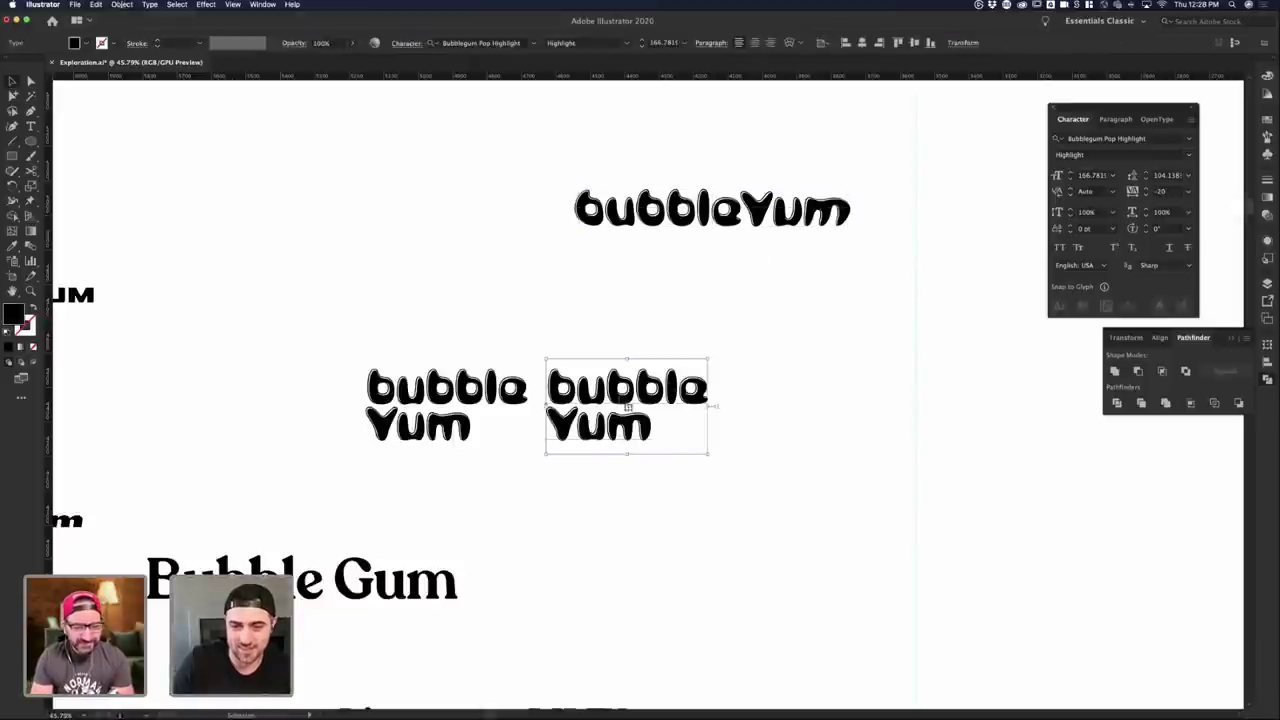
pyautogui.moveTo(628, 406); pyautogui.dragTo(869, 406)
# - Remove the line break in the new rightmost copy so it reads "bubbleYum" on one line
pyautogui.doubleClick(831, 427)
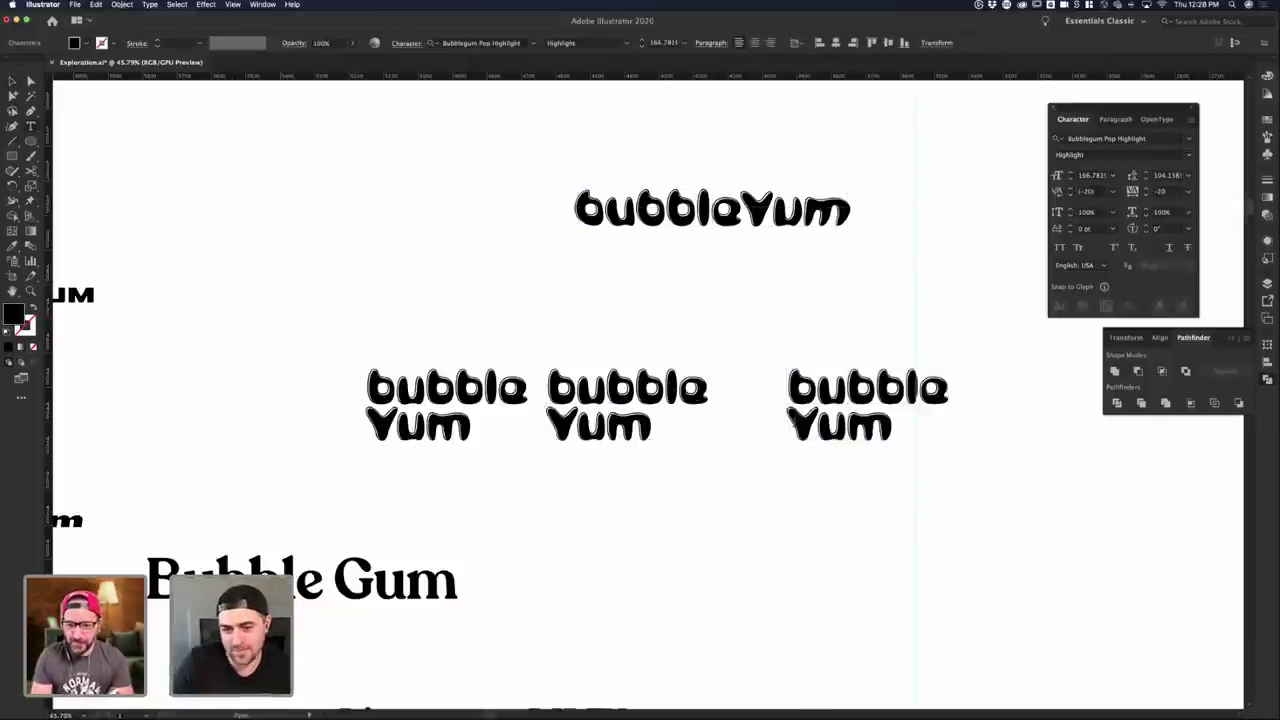
pyautogui.click(795, 425)
pyautogui.press('BackSpace')
pyautogui.press('BackSpace')
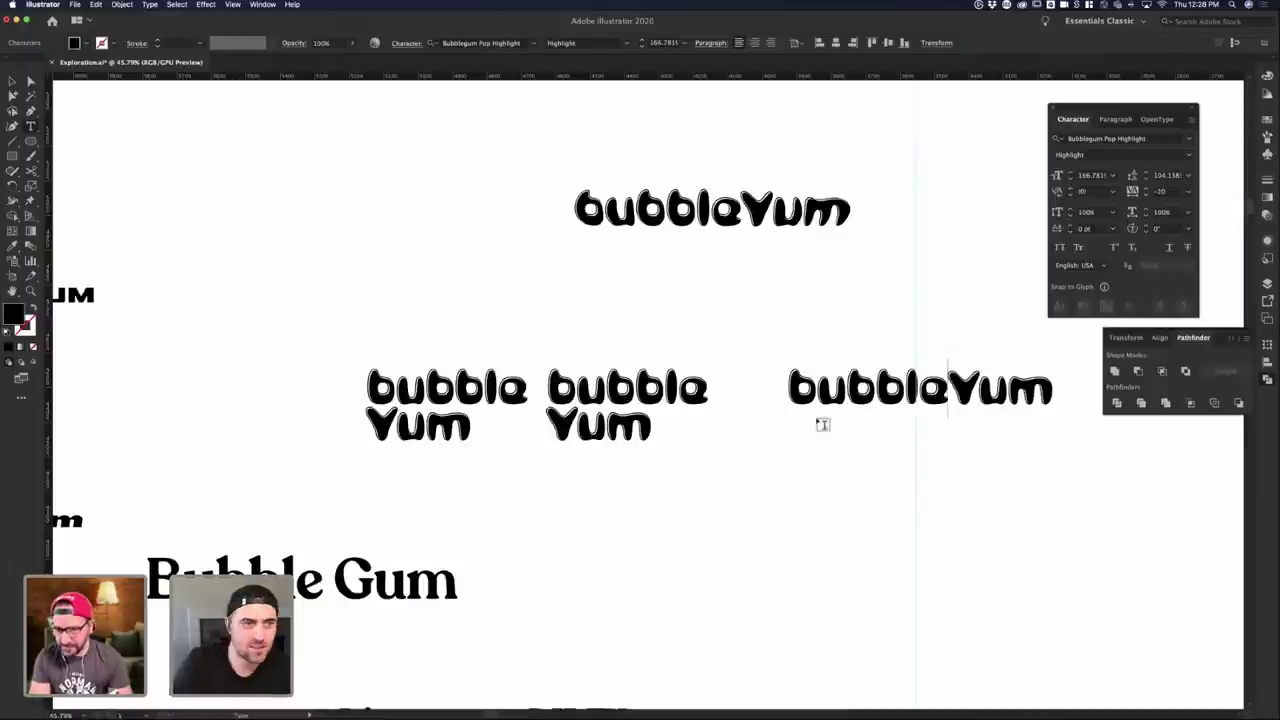
pyautogui.click(12, 81)
pyautogui.click(823, 325)
pyautogui.scroll(-5, 823, 325)
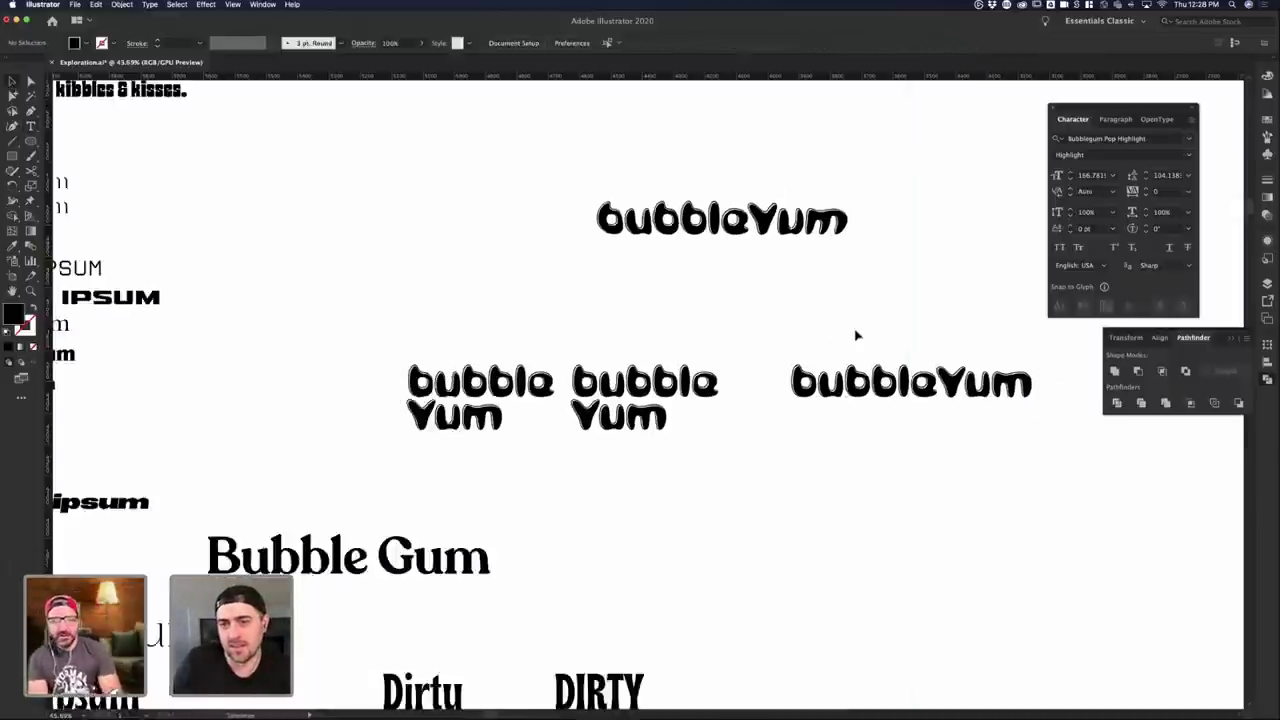
pyautogui.click(858, 383)
pyautogui.click(687, 45)
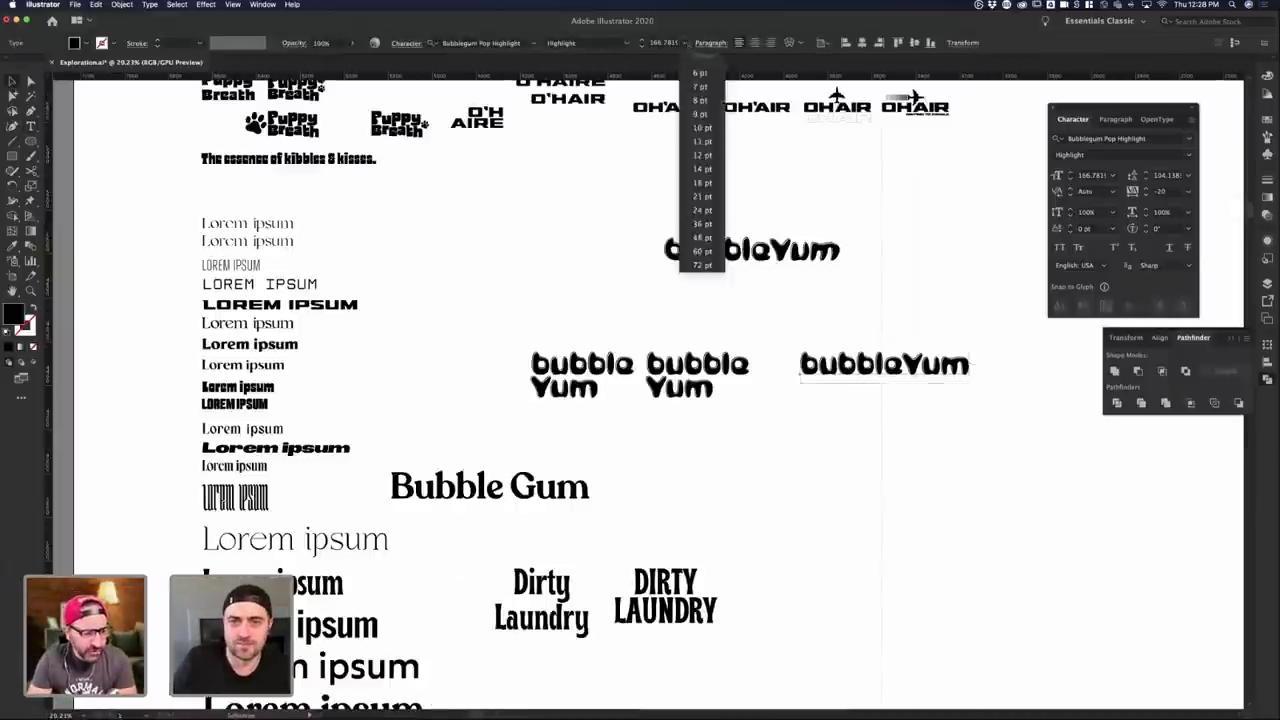
pyautogui.click(728, 46)
pyautogui.click(799, 44)
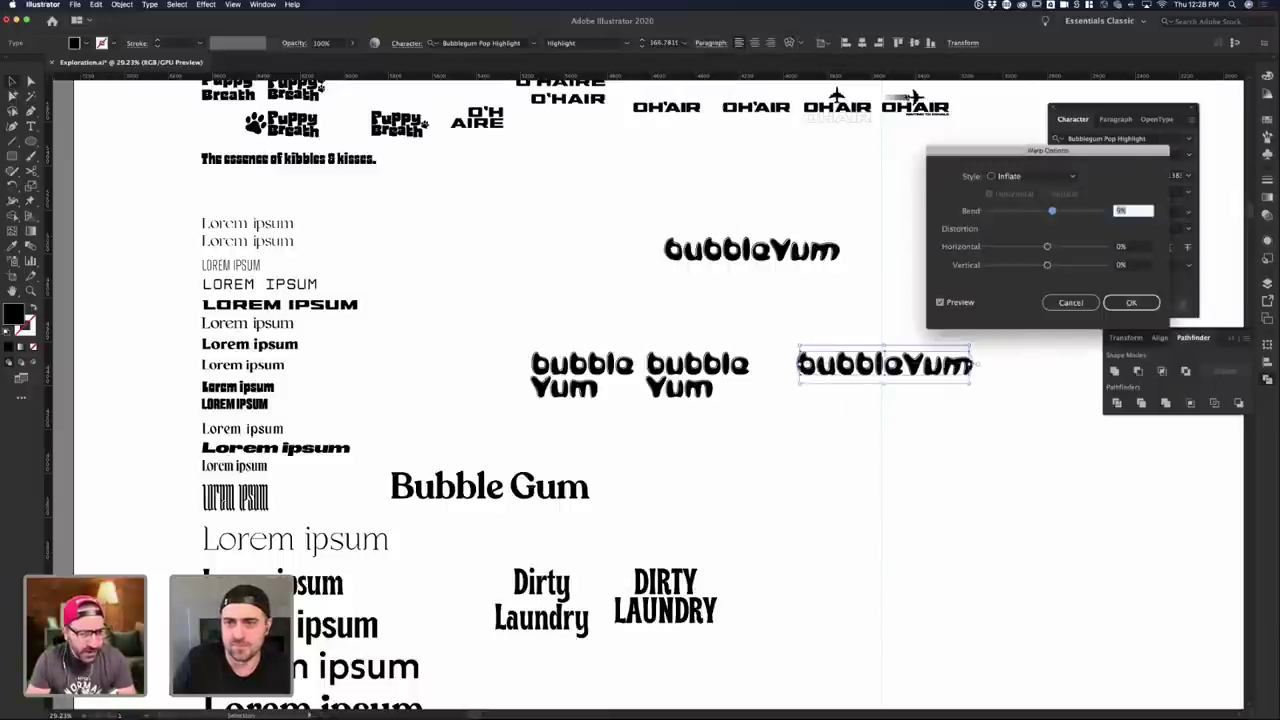
pyautogui.click(1030, 176)
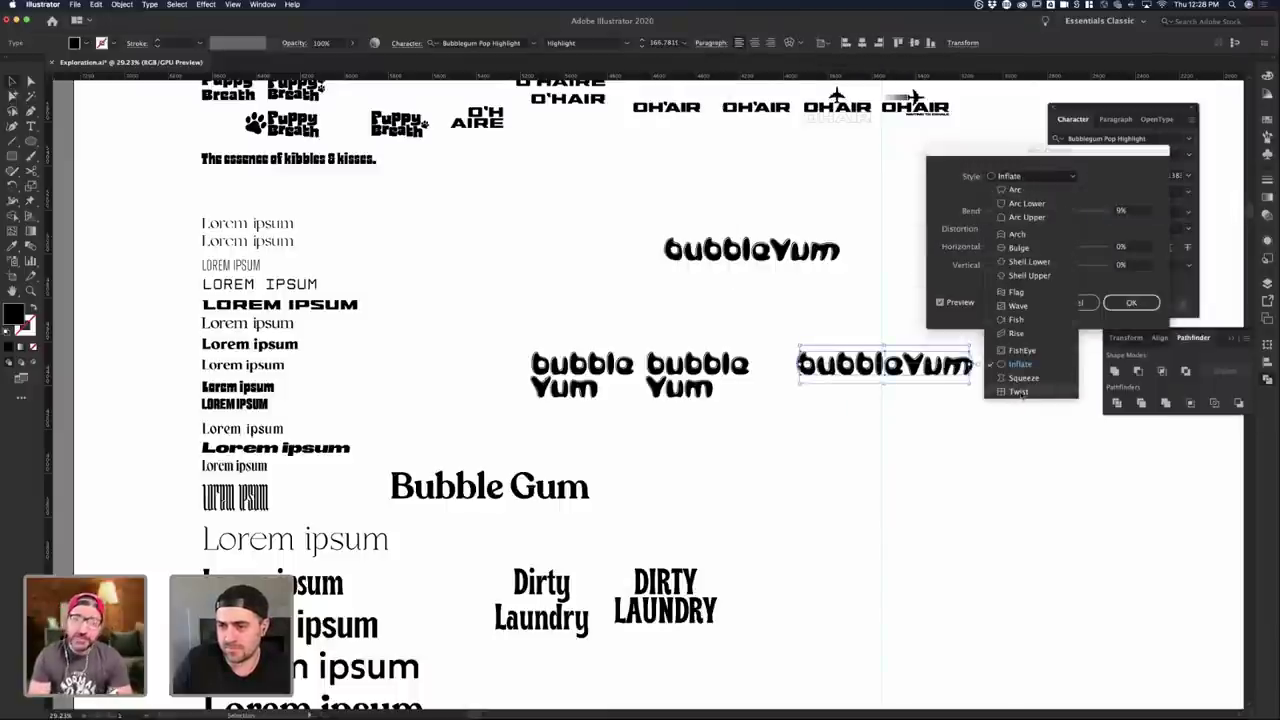
pyautogui.click(1022, 364)
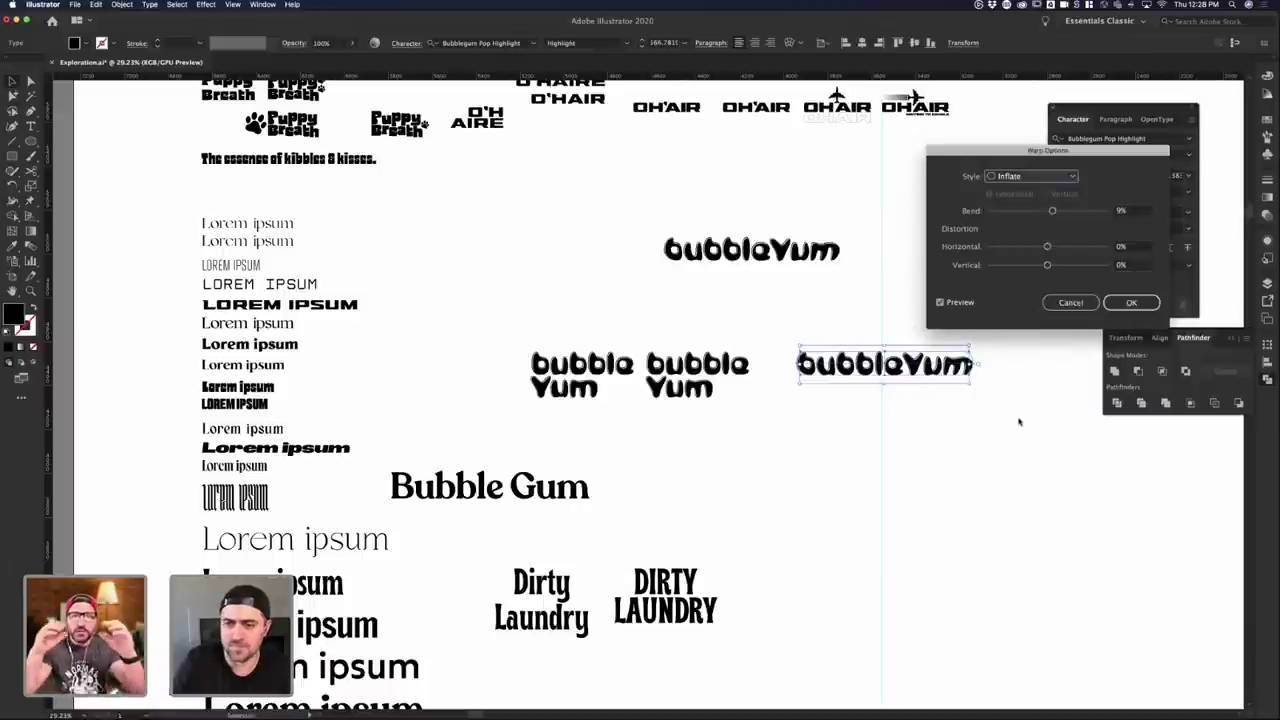
pyautogui.click(1070, 303)
pyautogui.click(988, 471)
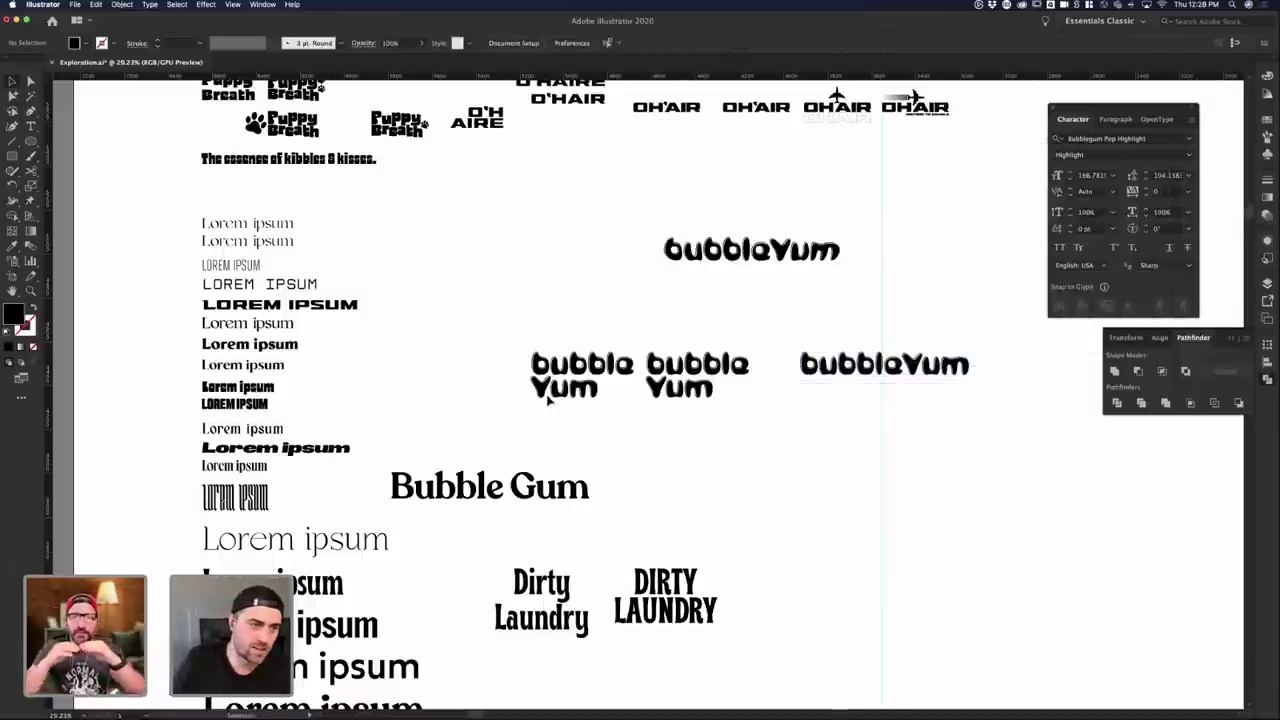
# - Draw a black circle about 760 px in diameter below the single-line "bubbleYum" text, and delete it
pyautogui.click(31, 140)
pyautogui.moveTo(936, 491); pyautogui.dragTo(1103, 570)
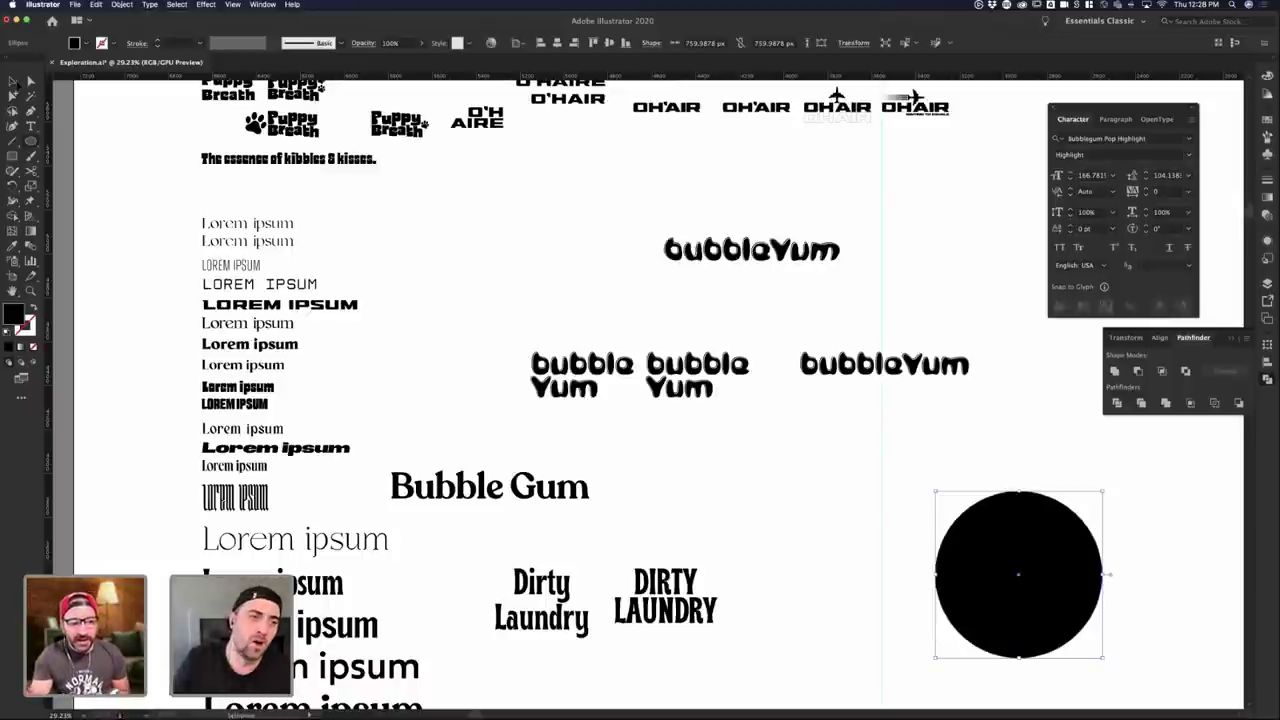
pyautogui.click(14, 83)
pyautogui.click(1024, 483)
pyautogui.click(1028, 504)
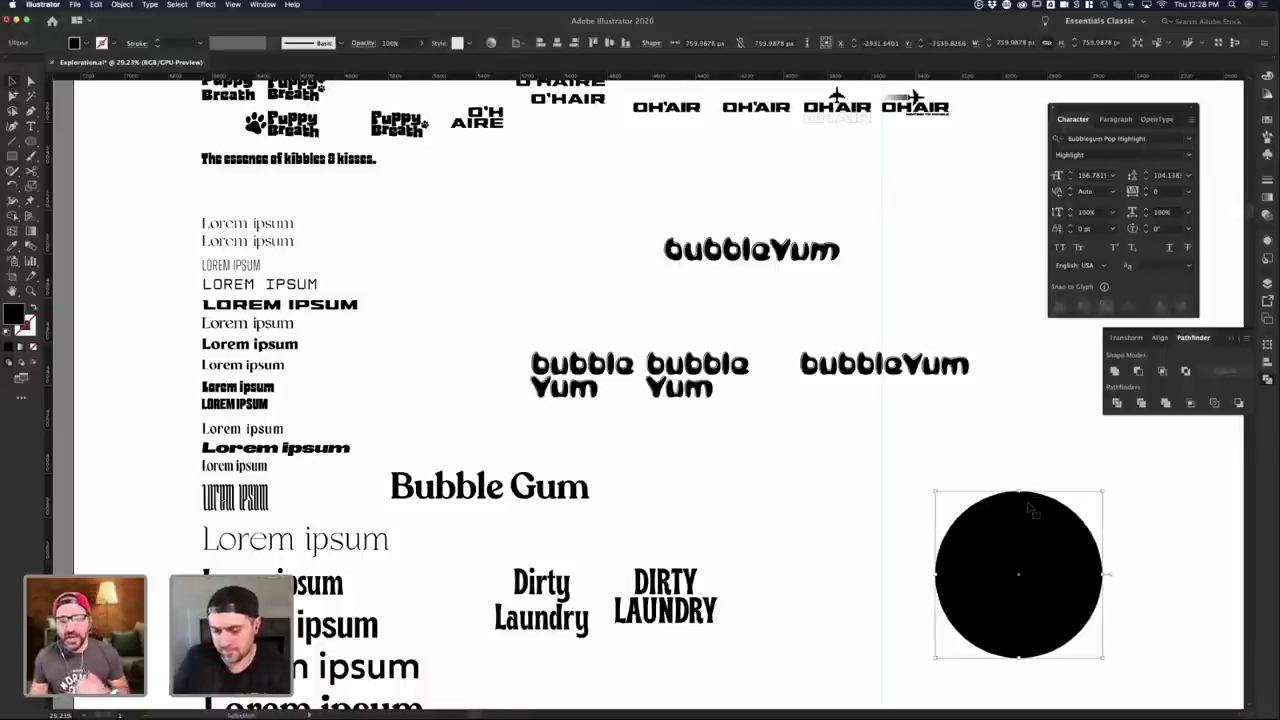
pyautogui.press('Delete')
# - Split "Yum" out of the rightmost "bubbleYum" text into its own text object, centered below "bubble"
pyautogui.doubleClick(926, 372)
pyautogui.moveTo(904, 368); pyautogui.dragTo(1006, 373)
pyautogui.press('super+c')
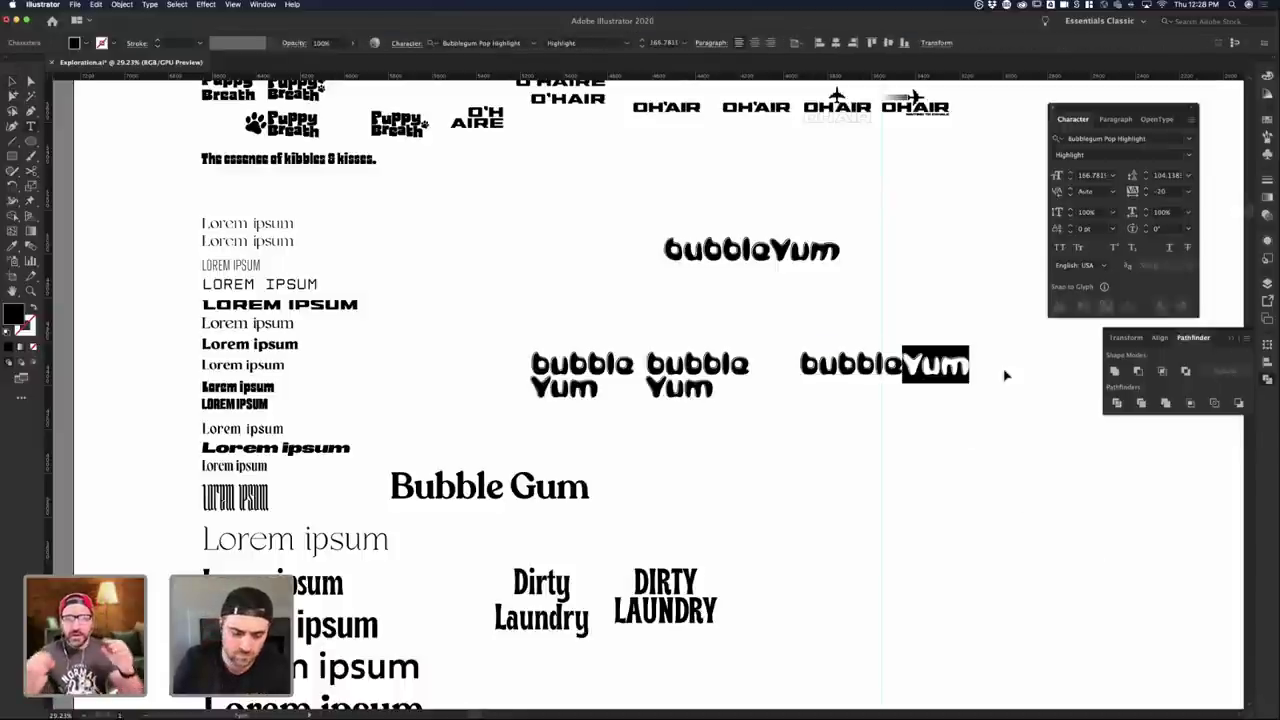
pyautogui.press('BackSpace')
pyautogui.press('Escape')
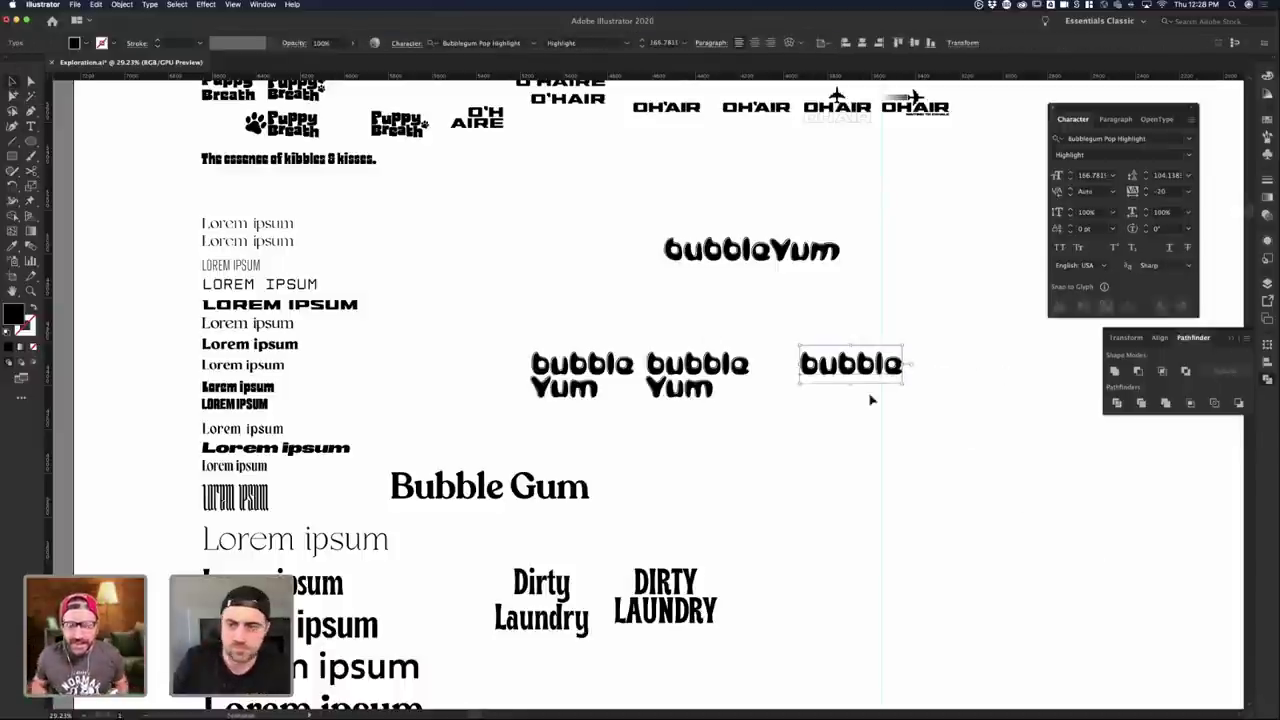
pyautogui.press('super+v')
pyautogui.moveTo(651, 406); pyautogui.dragTo(808, 398)
# - Apply an Arc Upper warp envelope with a 19% horizontal bend to the separate "bubble" text
pyautogui.click(890, 375)
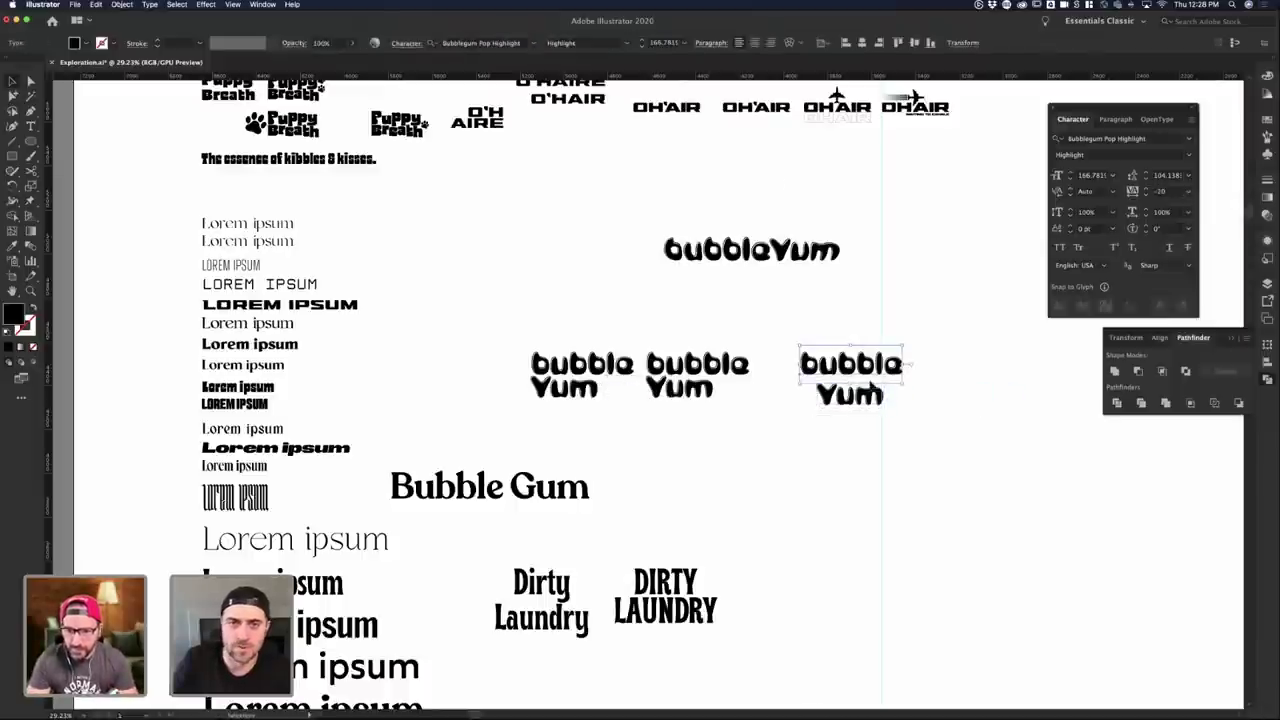
pyautogui.click(789, 44)
pyautogui.click(1030, 176)
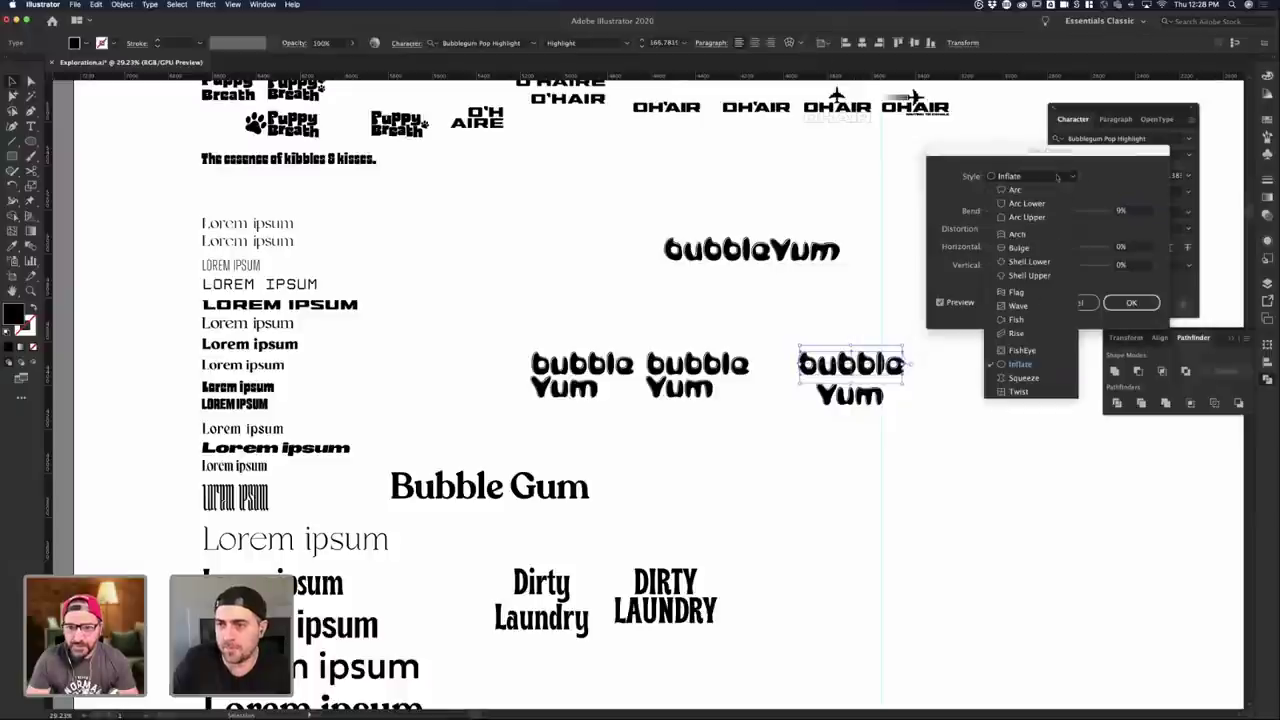
pyautogui.click(1025, 237)
pyautogui.moveTo(1052, 211); pyautogui.dragTo(1058, 211)
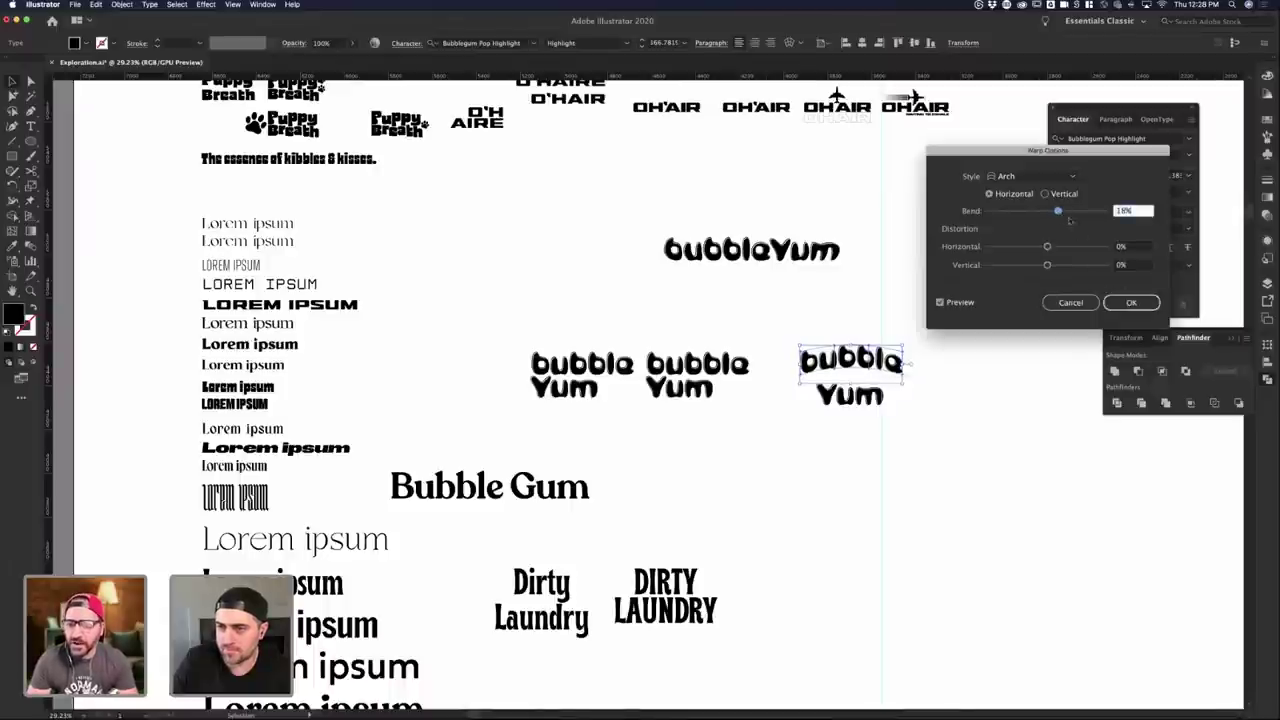
pyautogui.moveTo(1060, 212); pyautogui.dragTo(1056, 212)
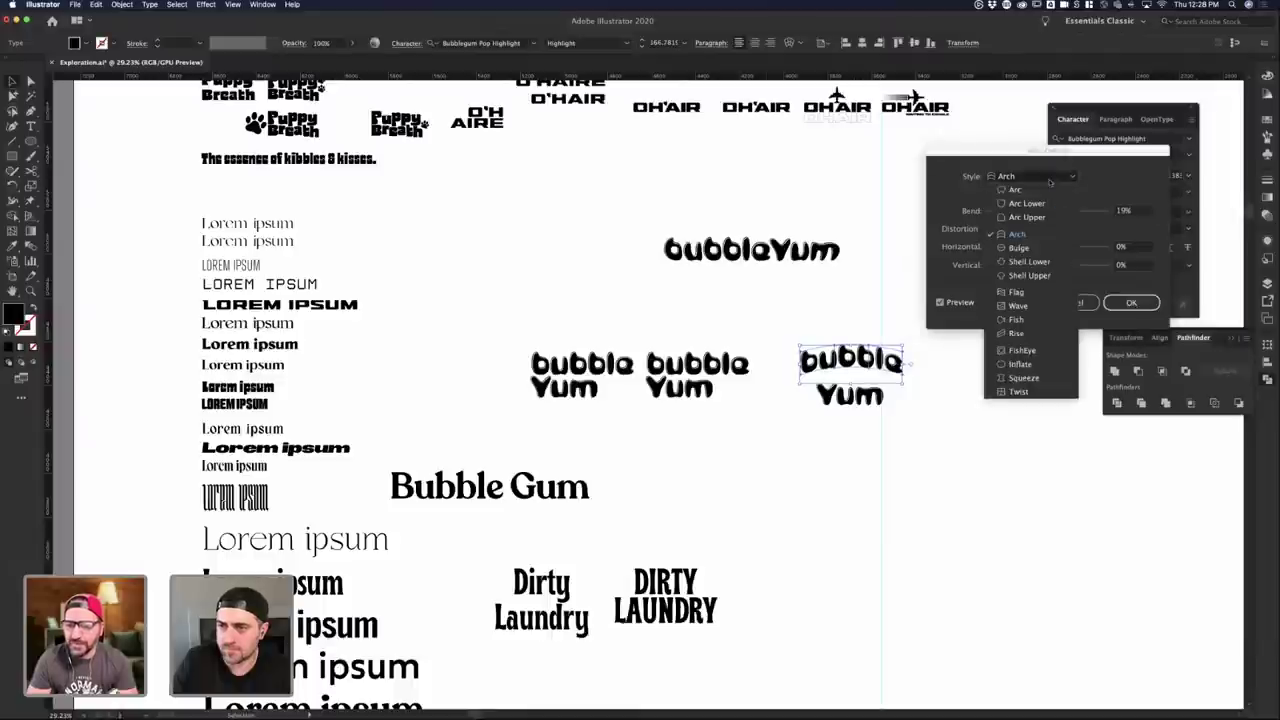
pyautogui.click(1030, 176)
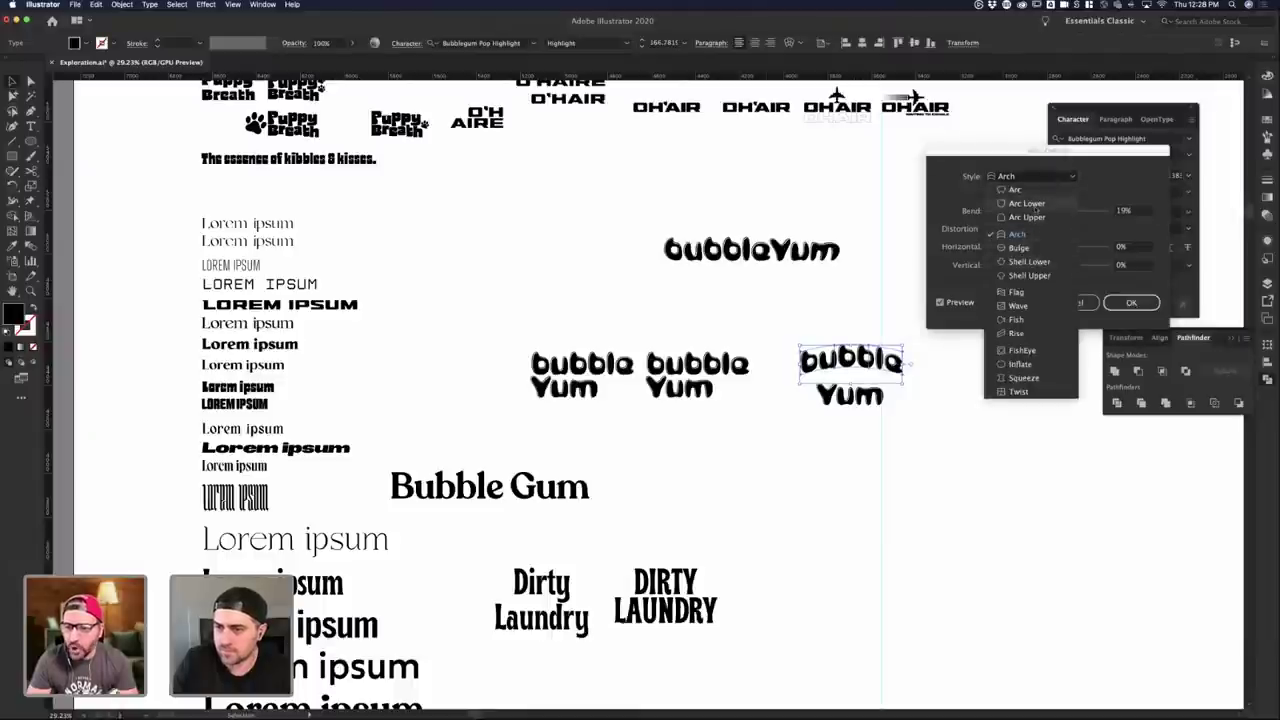
pyautogui.click(1030, 217)
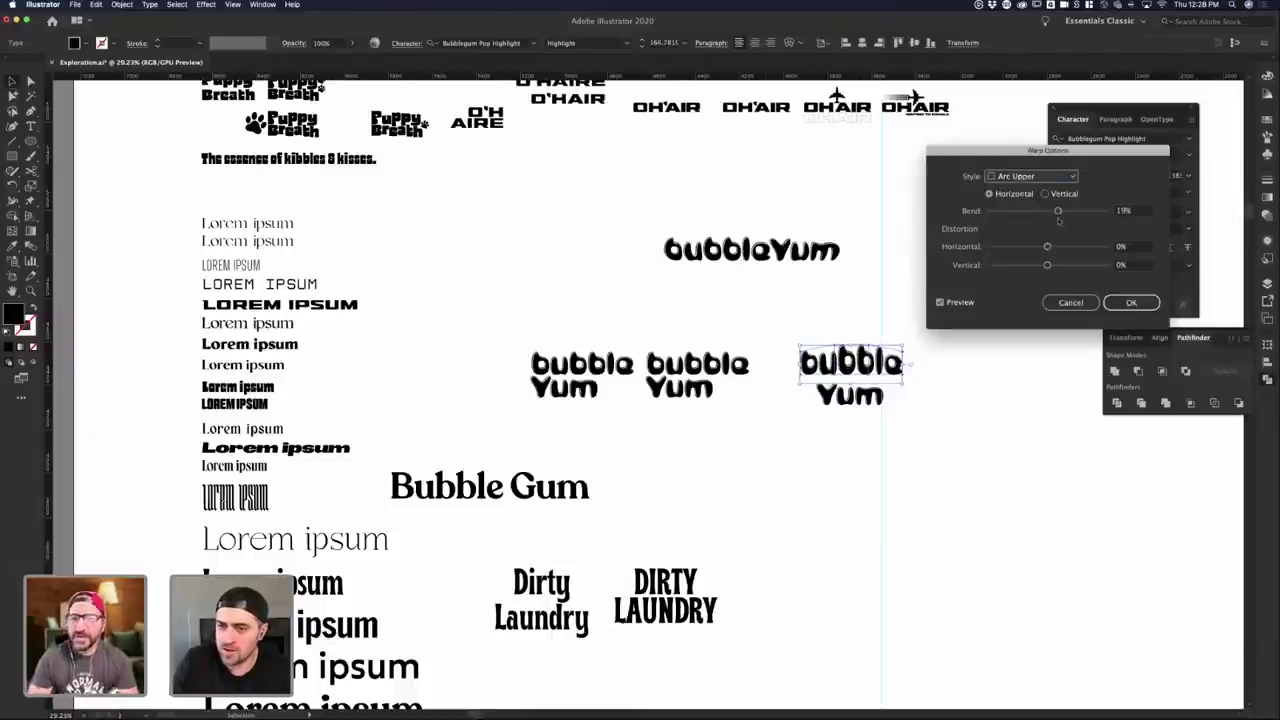
pyautogui.click(1131, 302)
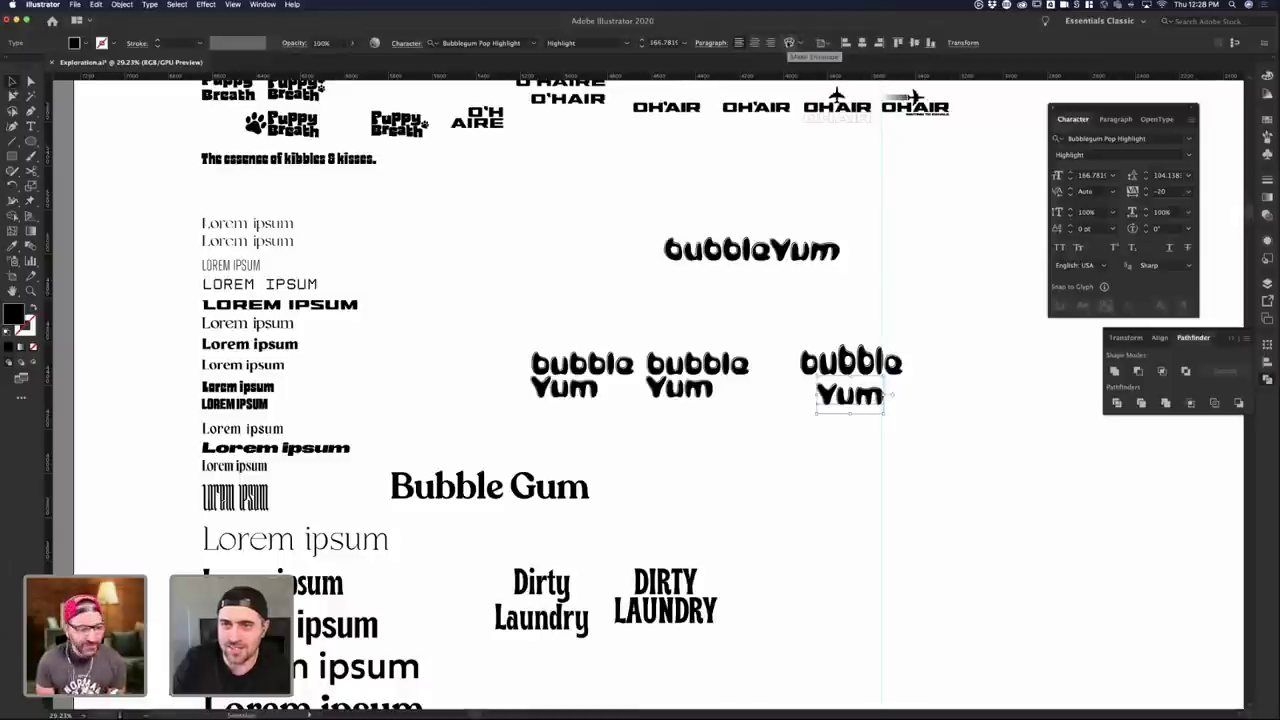
# - Apply an Arc Lower warp envelope with a 39% horizontal bend to the separate "Yum" text
pyautogui.click(789, 44)
pyautogui.click(1035, 176)
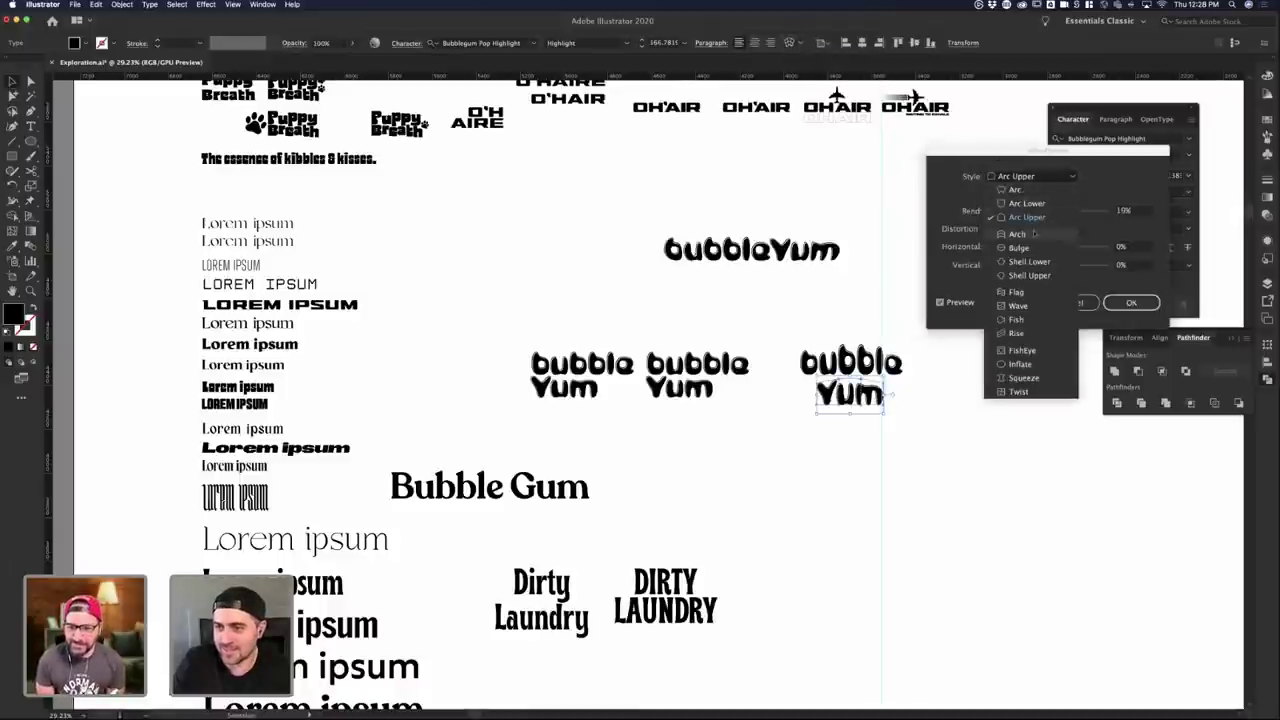
pyautogui.click(1026, 203)
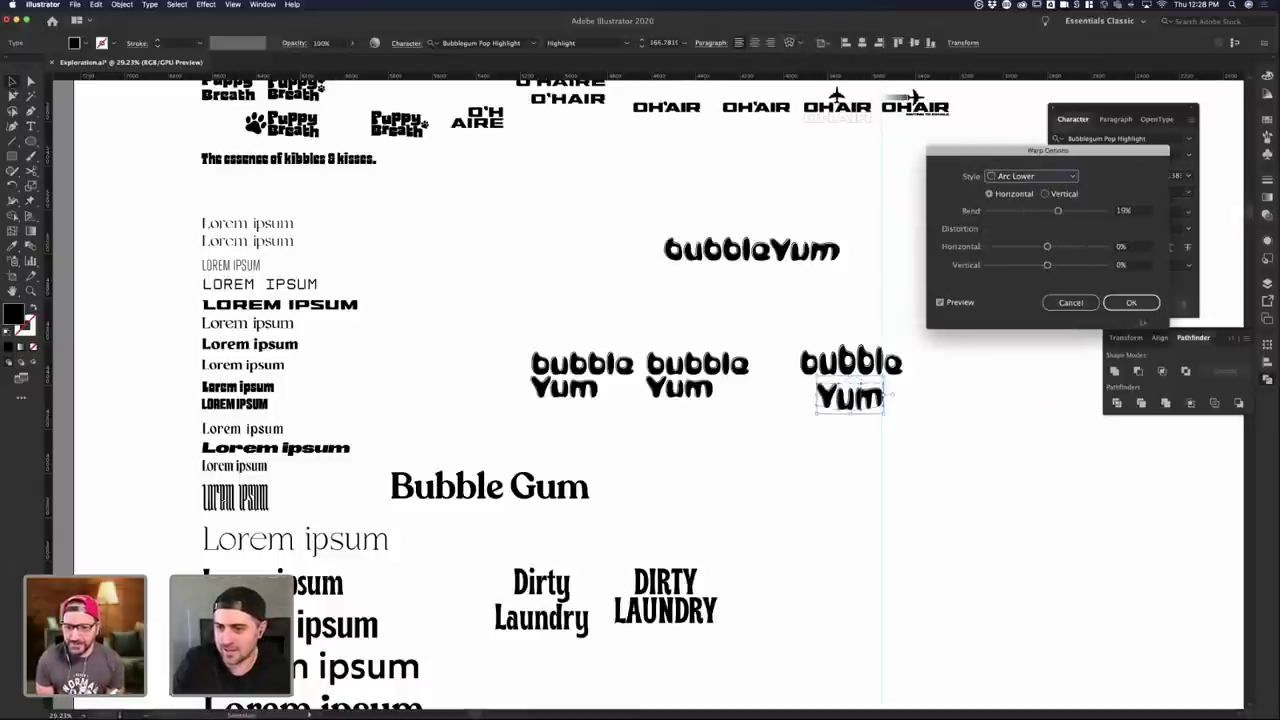
pyautogui.click(1137, 306)
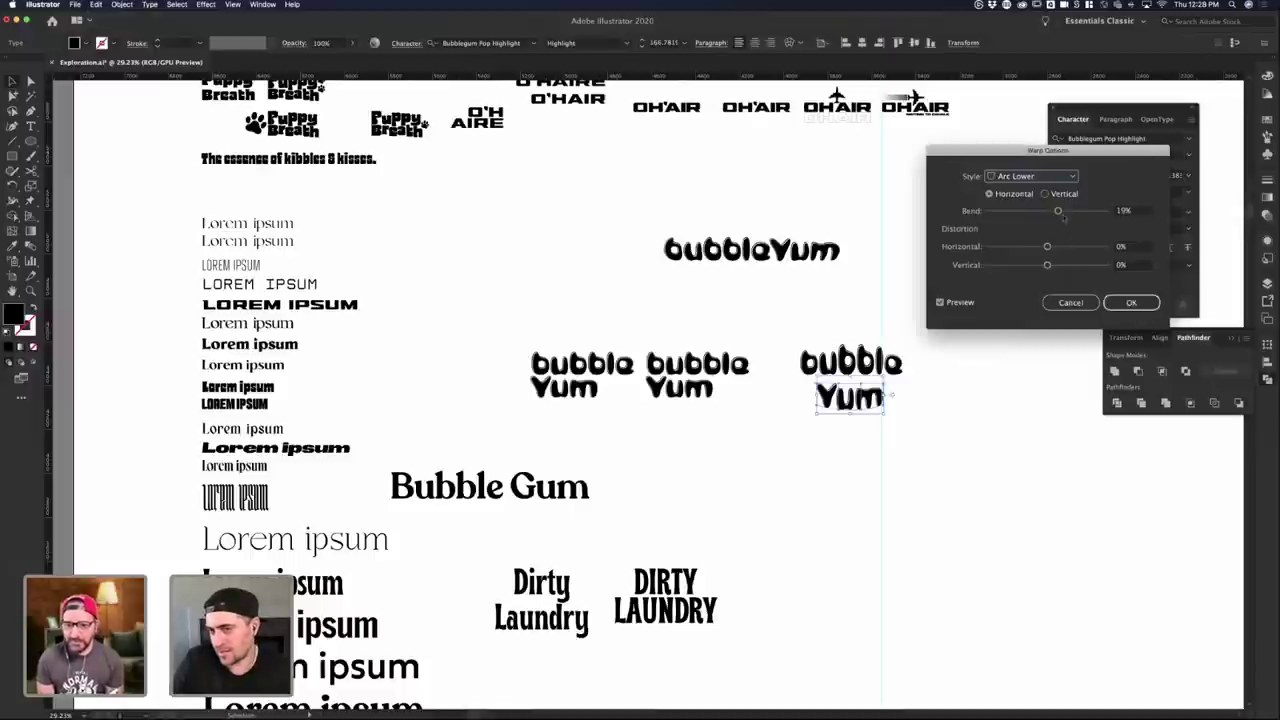
pyautogui.moveTo(1058, 211); pyautogui.dragTo(1068, 213)
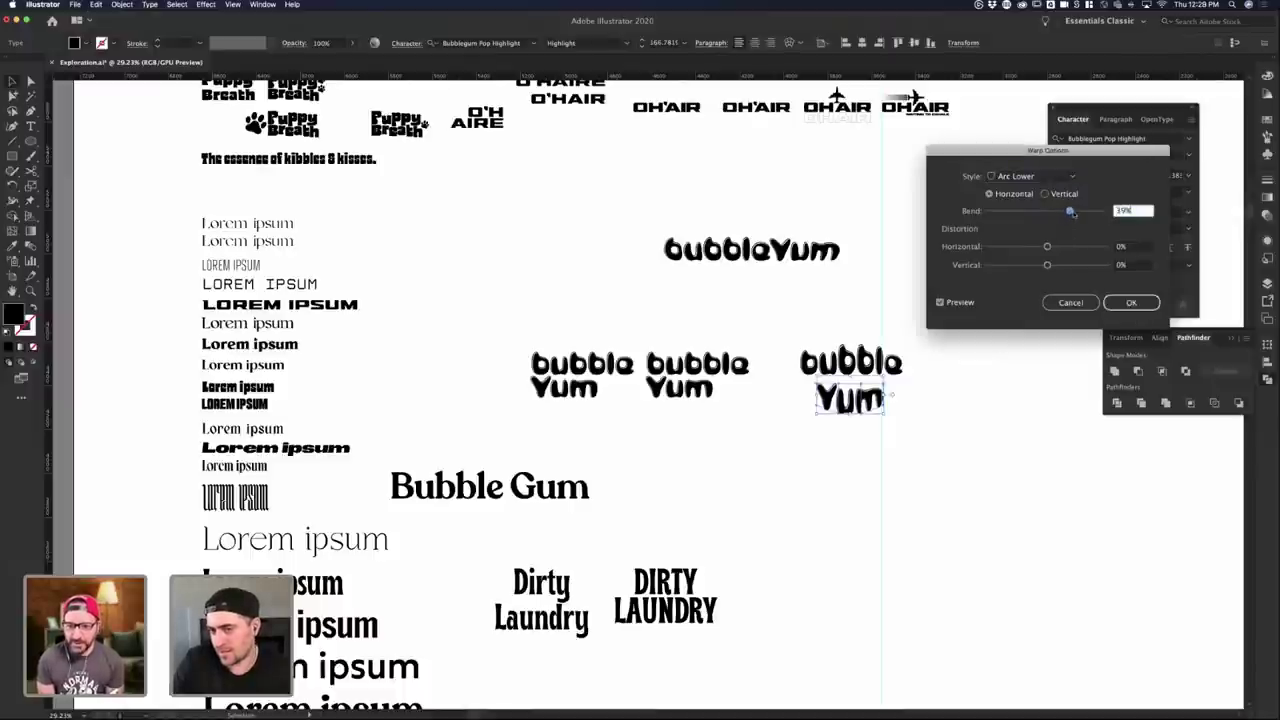
pyautogui.click(1131, 302)
pyautogui.click(990, 400)
# - Move the Arc Upper-warped "bubble" to the right, clear of the warped "Yum"
pyautogui.click(862, 366)
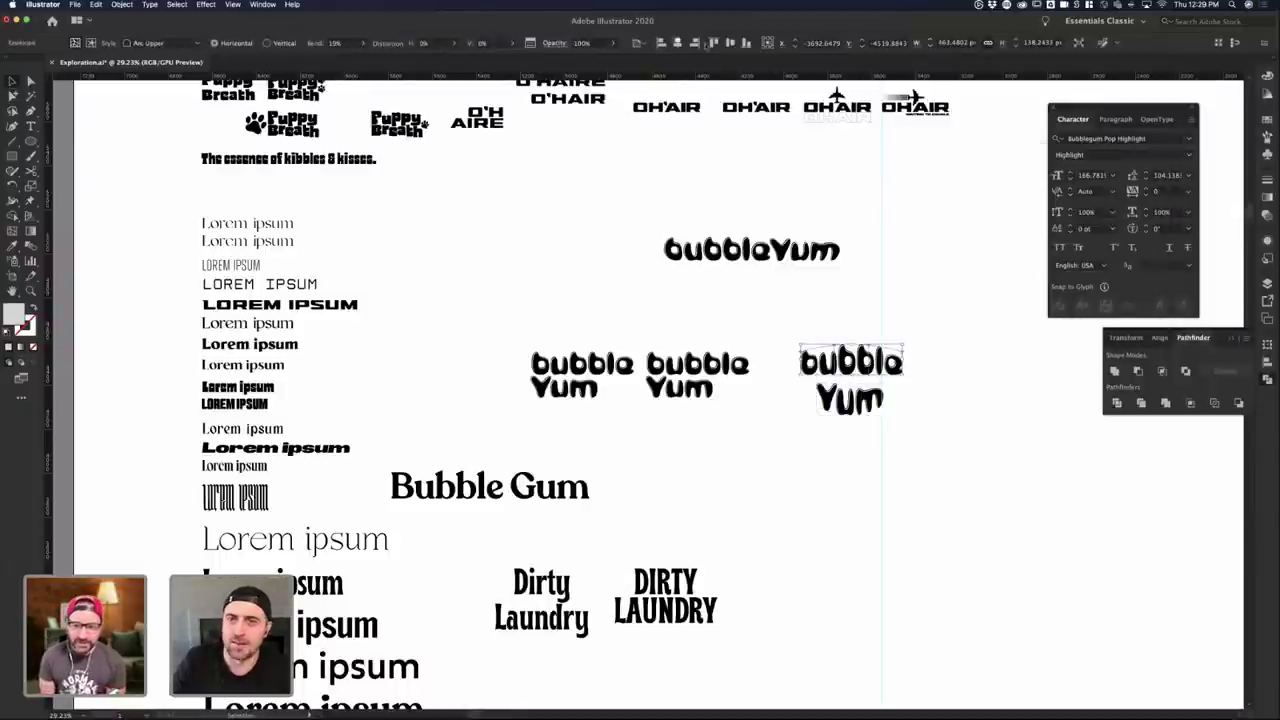
pyautogui.click(740, 193)
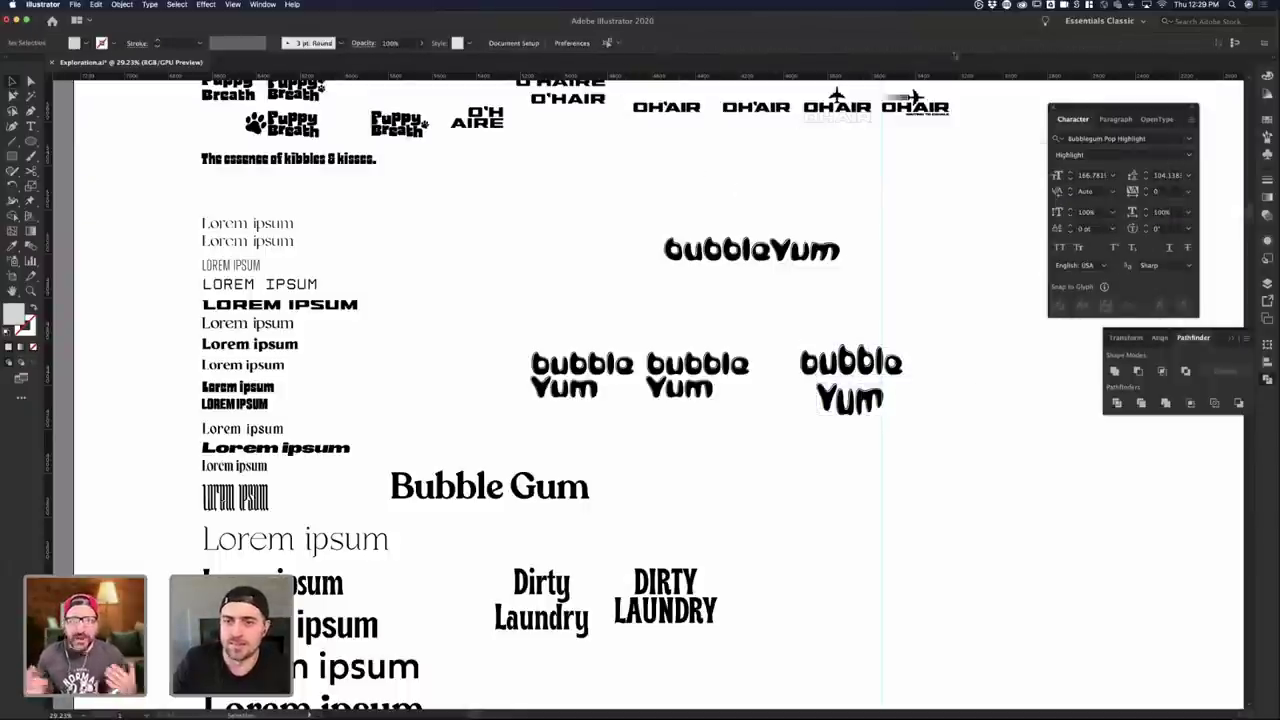
pyautogui.click(870, 362)
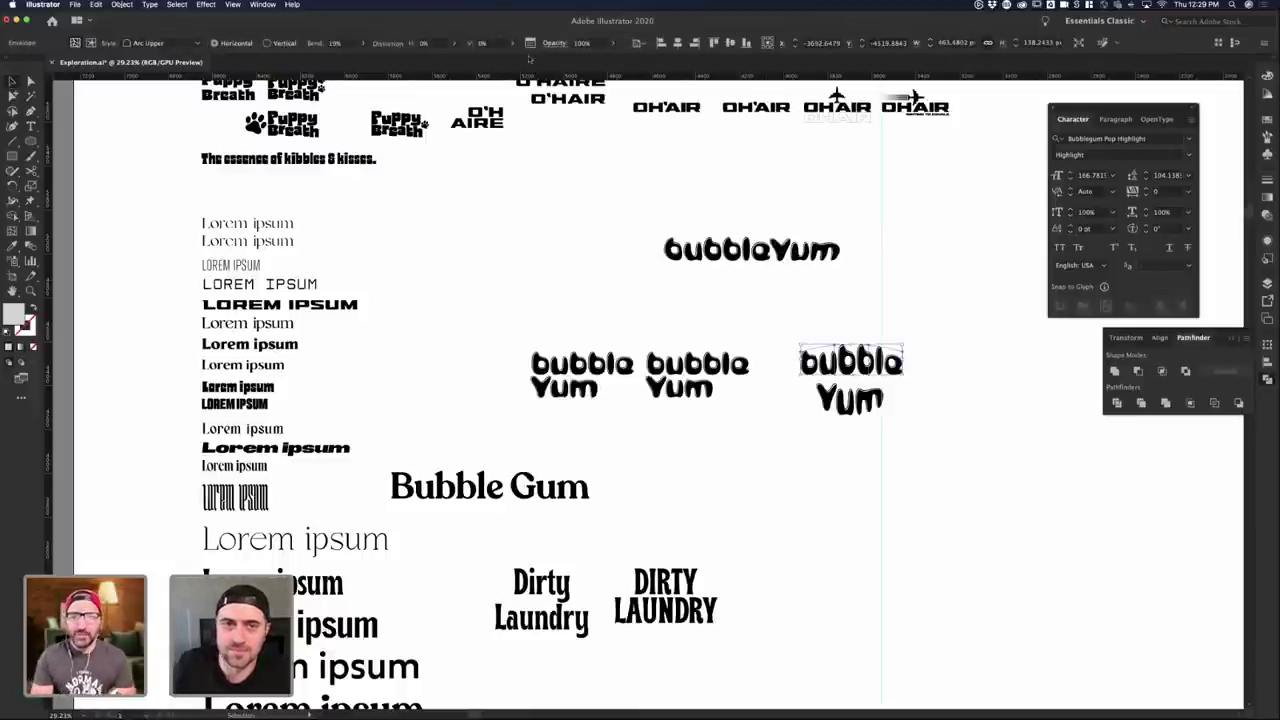
pyautogui.press('super+shift+v')
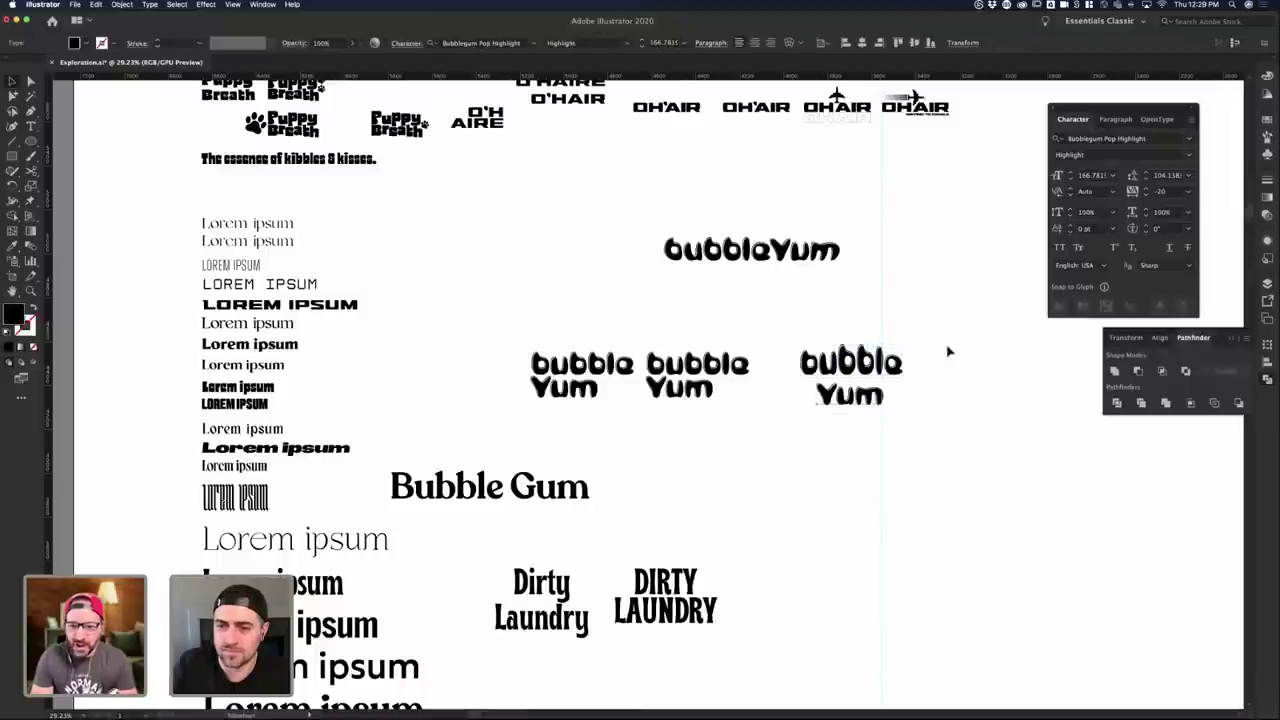
pyautogui.moveTo(890, 366); pyautogui.dragTo(1033, 366)
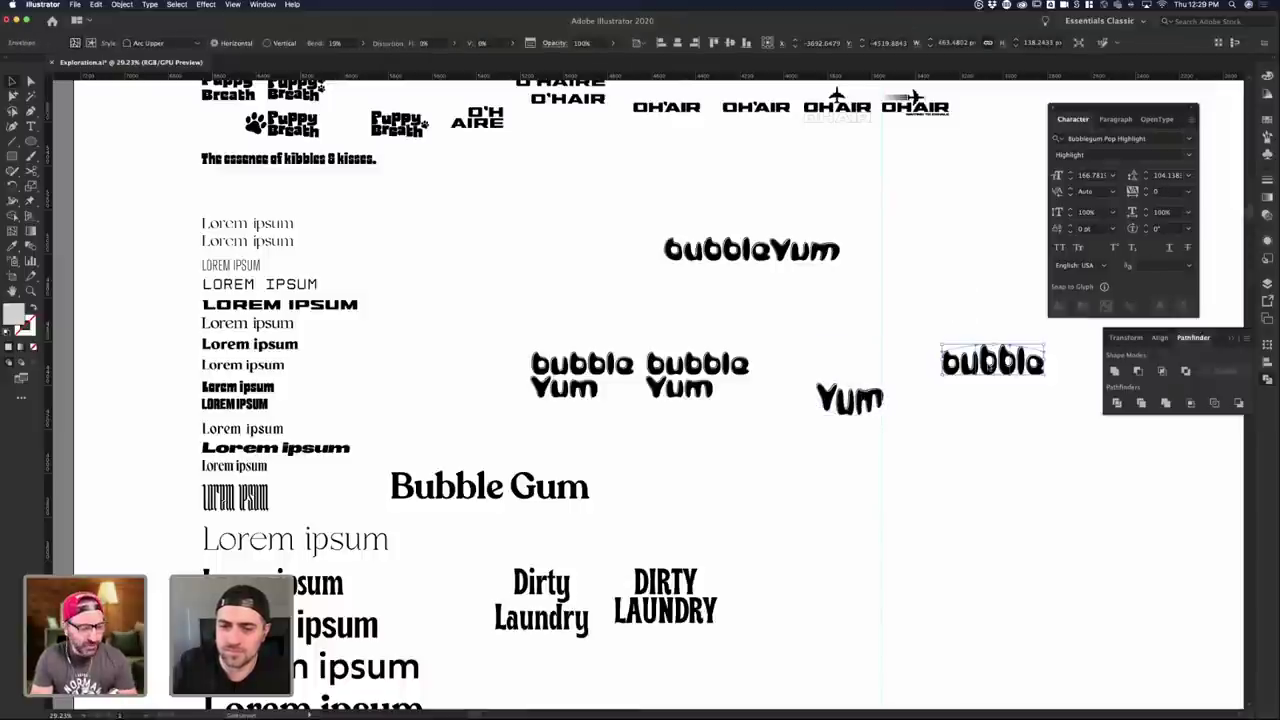
# - Copy the word "bubble" from the second stacked wordmark and place it as new text above the warped "Yum"
pyautogui.click(745, 380)
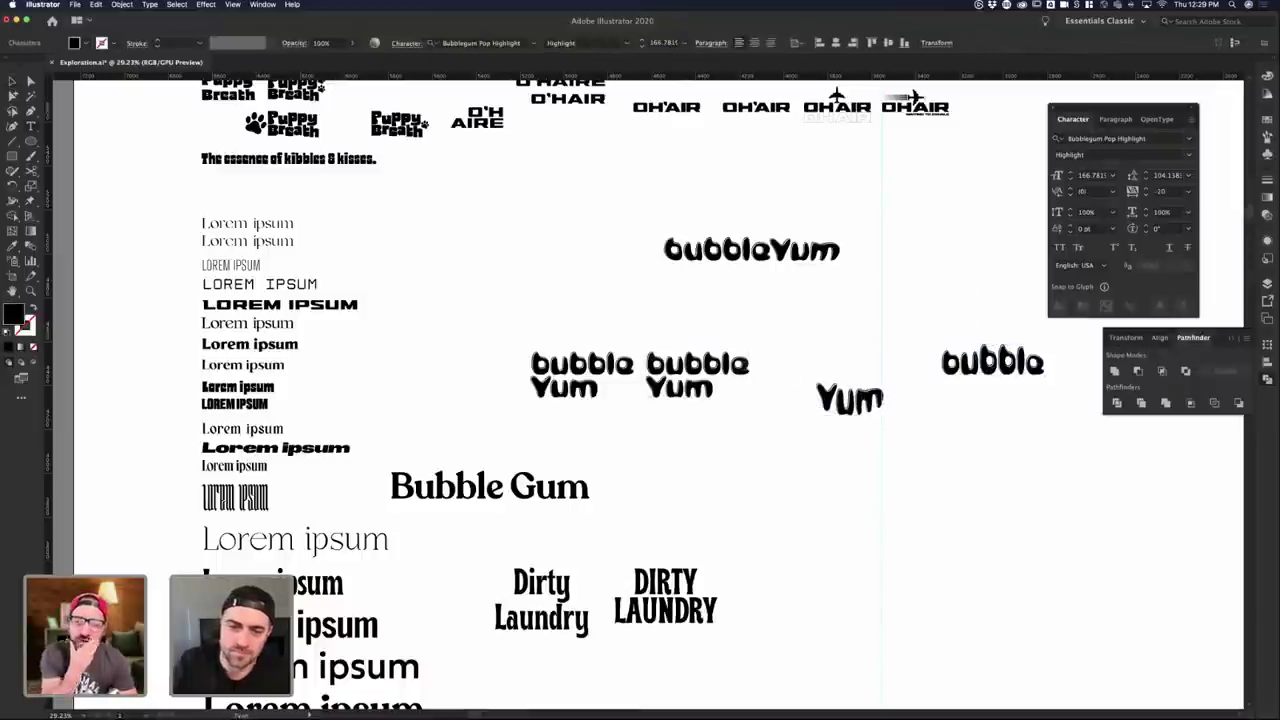
pyautogui.moveTo(748, 363); pyautogui.dragTo(646, 363)
pyautogui.press('super+c')
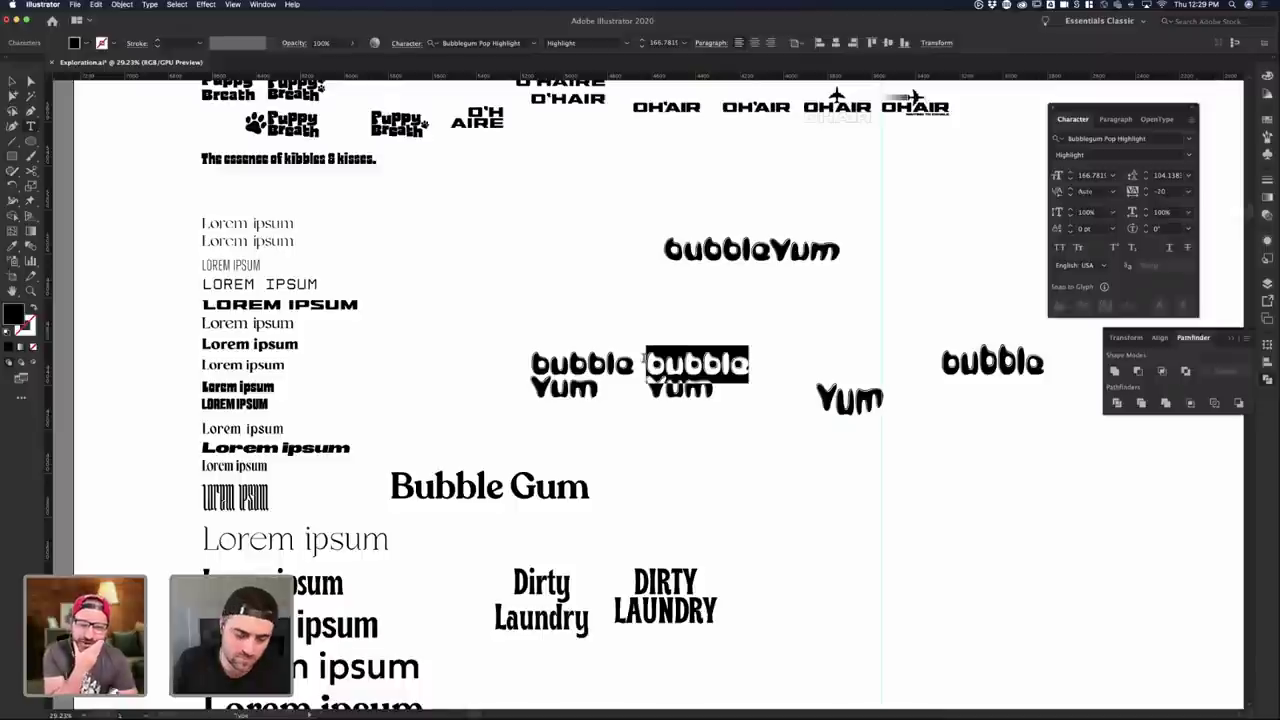
pyautogui.keyDown('super'); pyautogui.click(457, 199); pyautogui.keyUp('super')
pyautogui.keyDown('super'); pyautogui.click(899, 300); pyautogui.keyUp('super')
pyautogui.press('super+v')
pyautogui.moveTo(664, 402); pyautogui.dragTo(863, 378)
pyautogui.click(918, 391)
# - Apply an Arc Upper warp envelope with a 39% horizontal bend to the new "bubble" text above the warped "Yum"
pyautogui.click(870, 383)
pyautogui.click(790, 43)
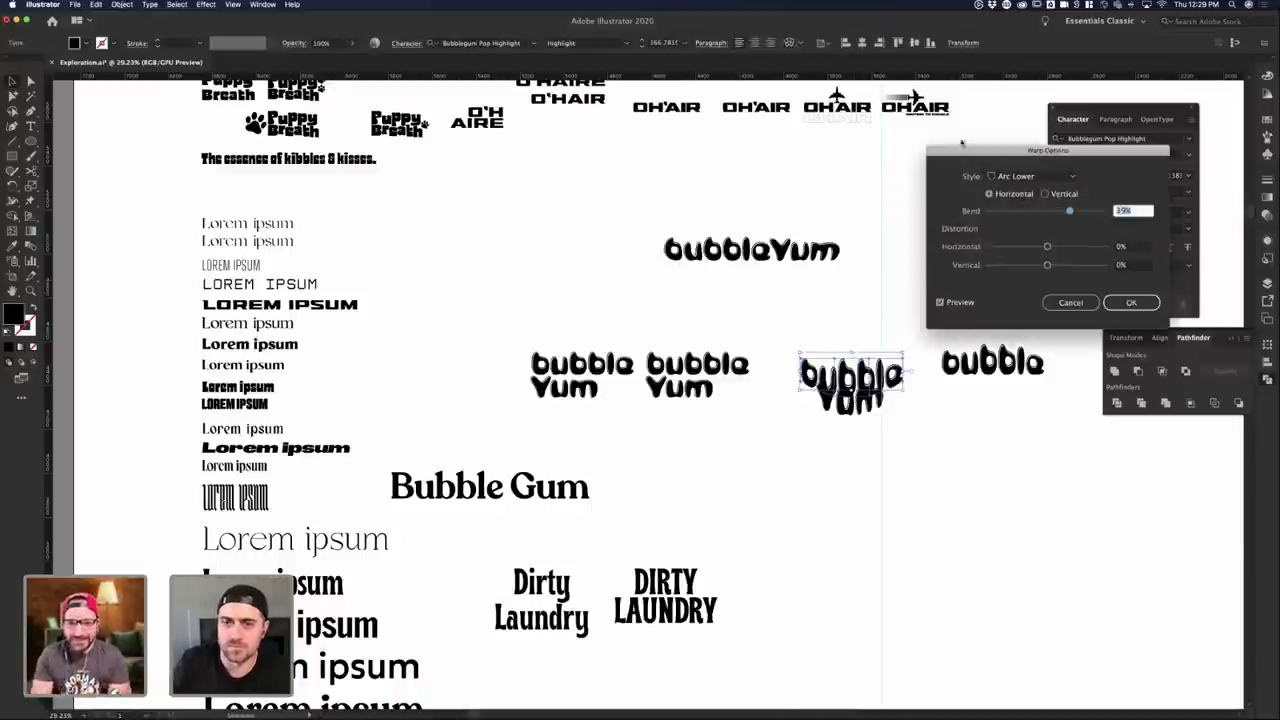
pyautogui.click(1035, 176)
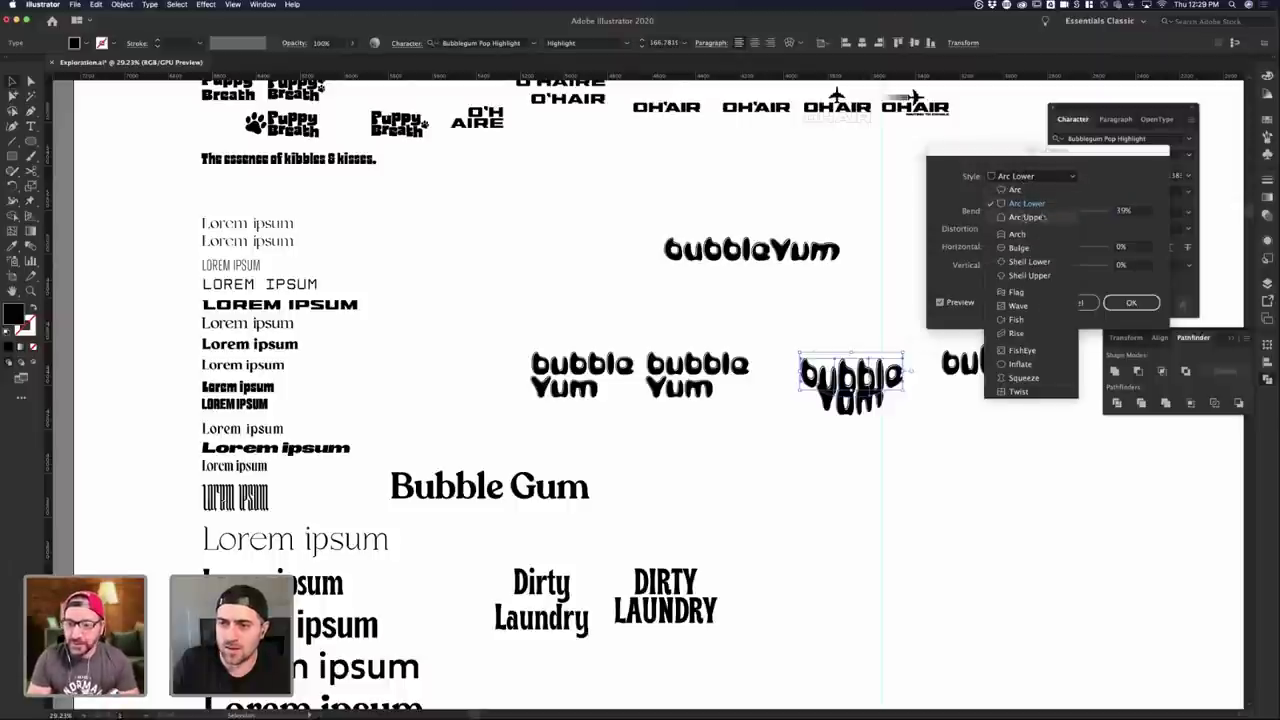
pyautogui.click(1030, 217)
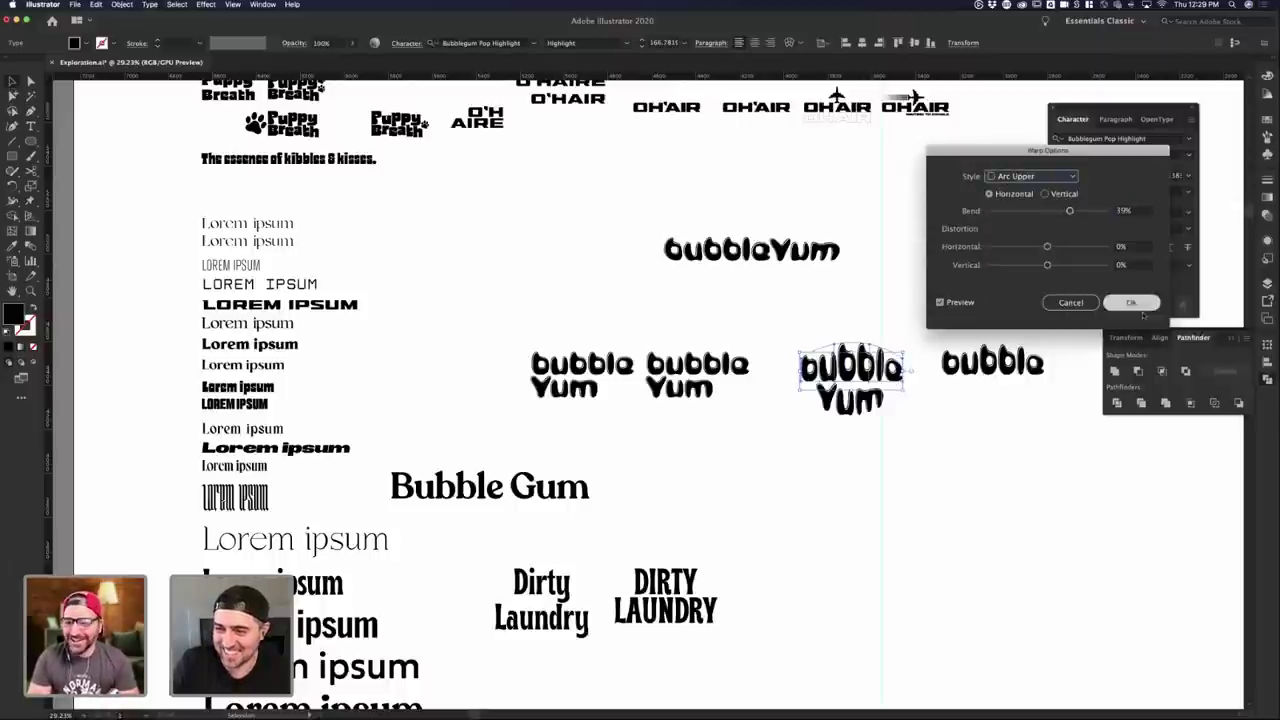
pyautogui.click(1131, 302)
# - Enlarge the Arc Lower-warped "Yum" to match the width of the warped "bubble" and fit it directly underneath
pyautogui.click(1043, 403)
pyautogui.click(862, 412)
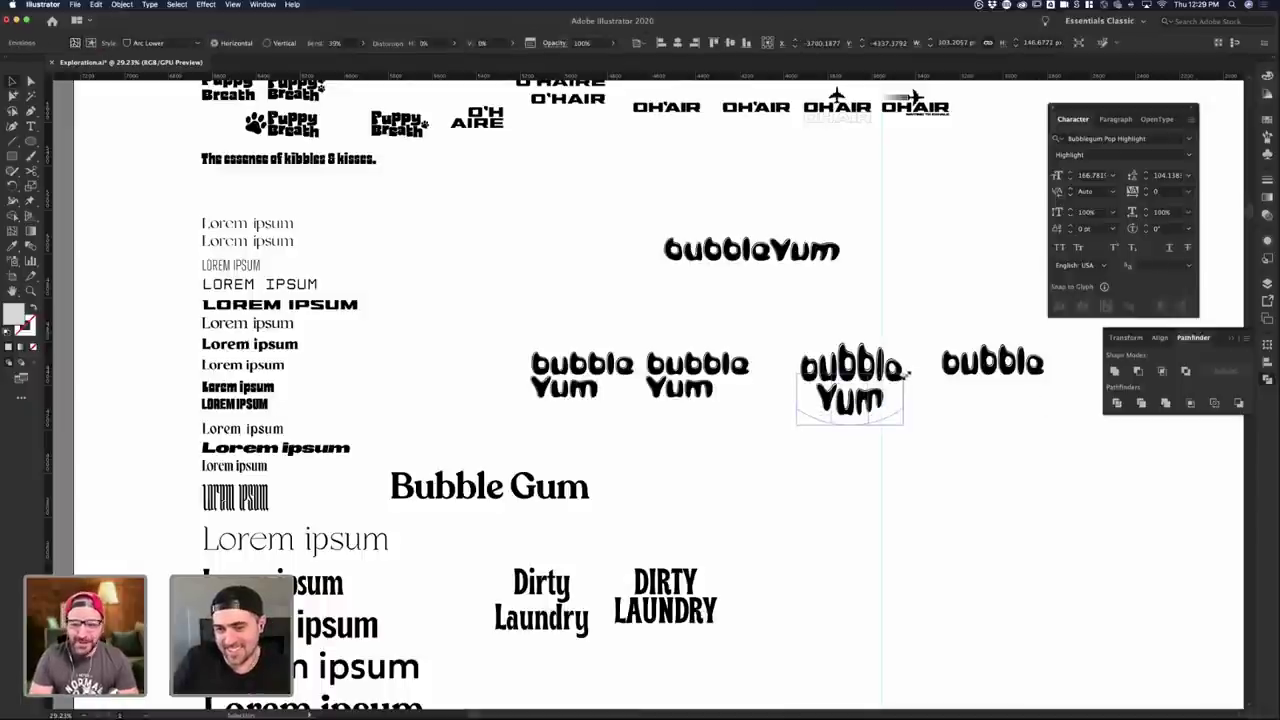
pyautogui.moveTo(907, 372); pyautogui.dragTo(877, 420)
pyautogui.click(899, 420)
# - Edit the text inside the "Yum" envelope, replacing the capital Y with a lowercase y, and exit the envelope
pyautogui.doubleClick(828, 418)
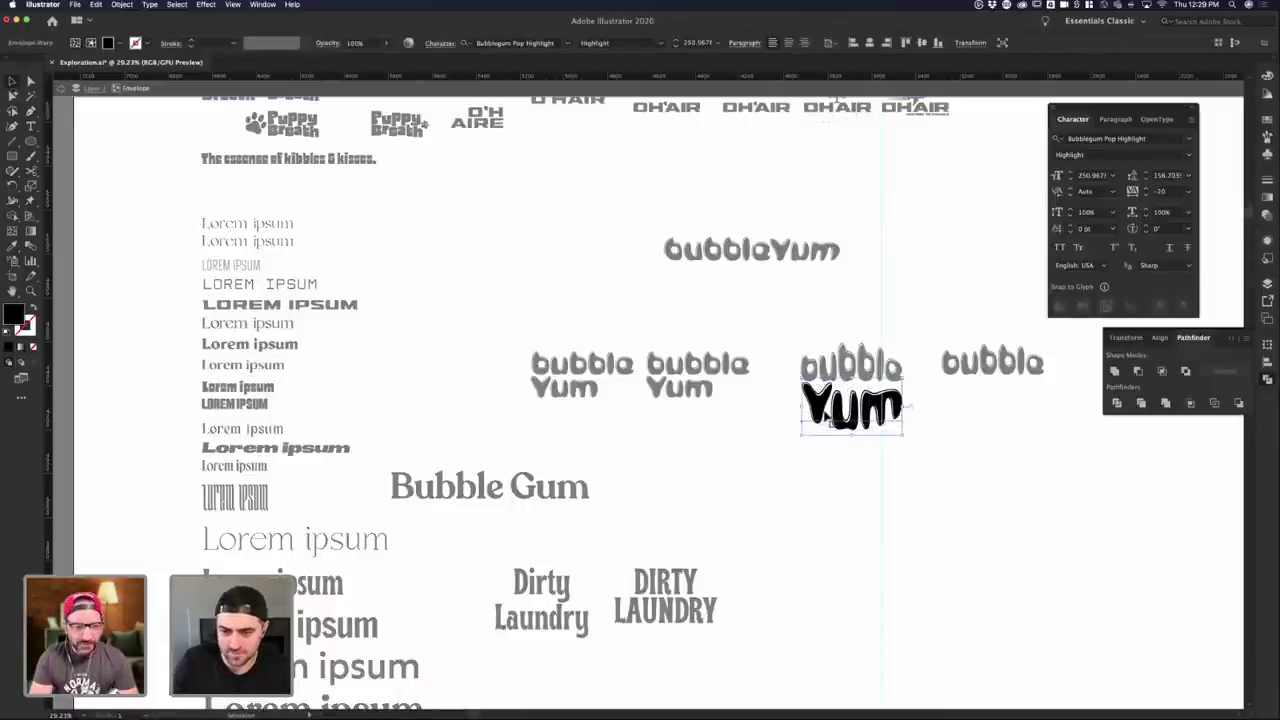
pyautogui.doubleClick(826, 414)
pyautogui.click(820, 413)
pyautogui.doubleClick(815, 413)
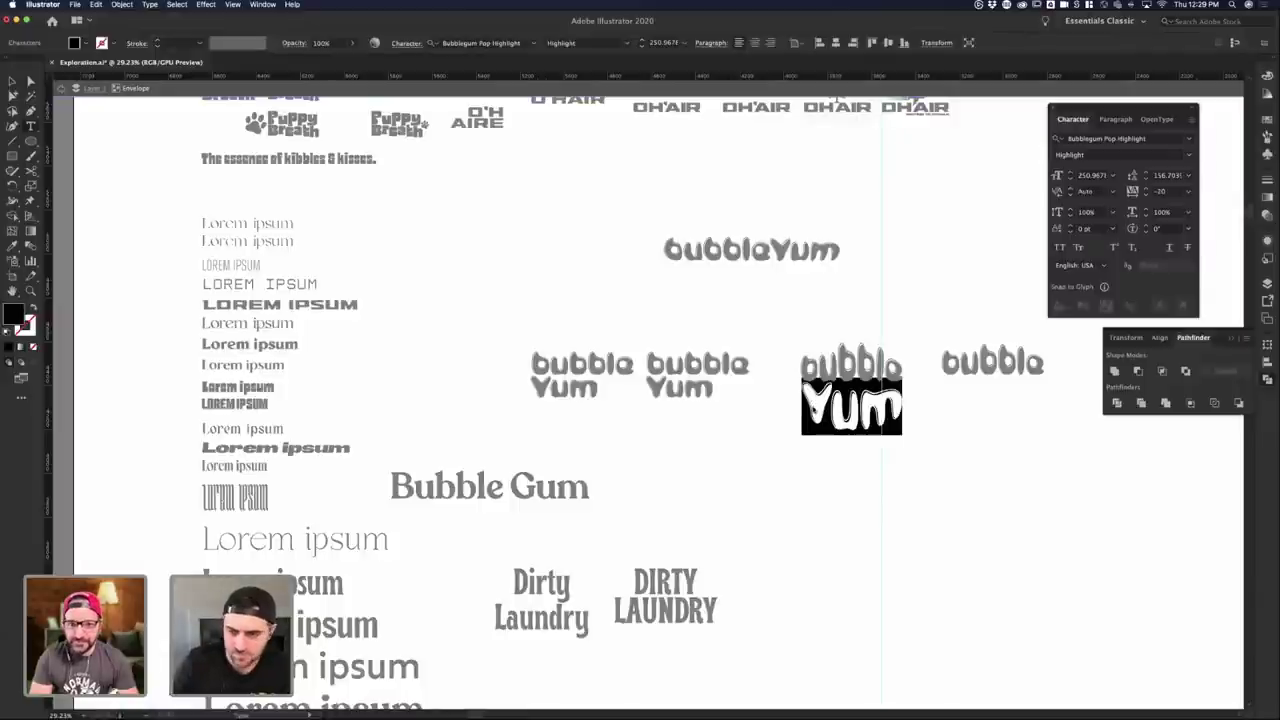
pyautogui.click(813, 406)
pyautogui.hotkey('shift', 'Right')
pyautogui.write('y')
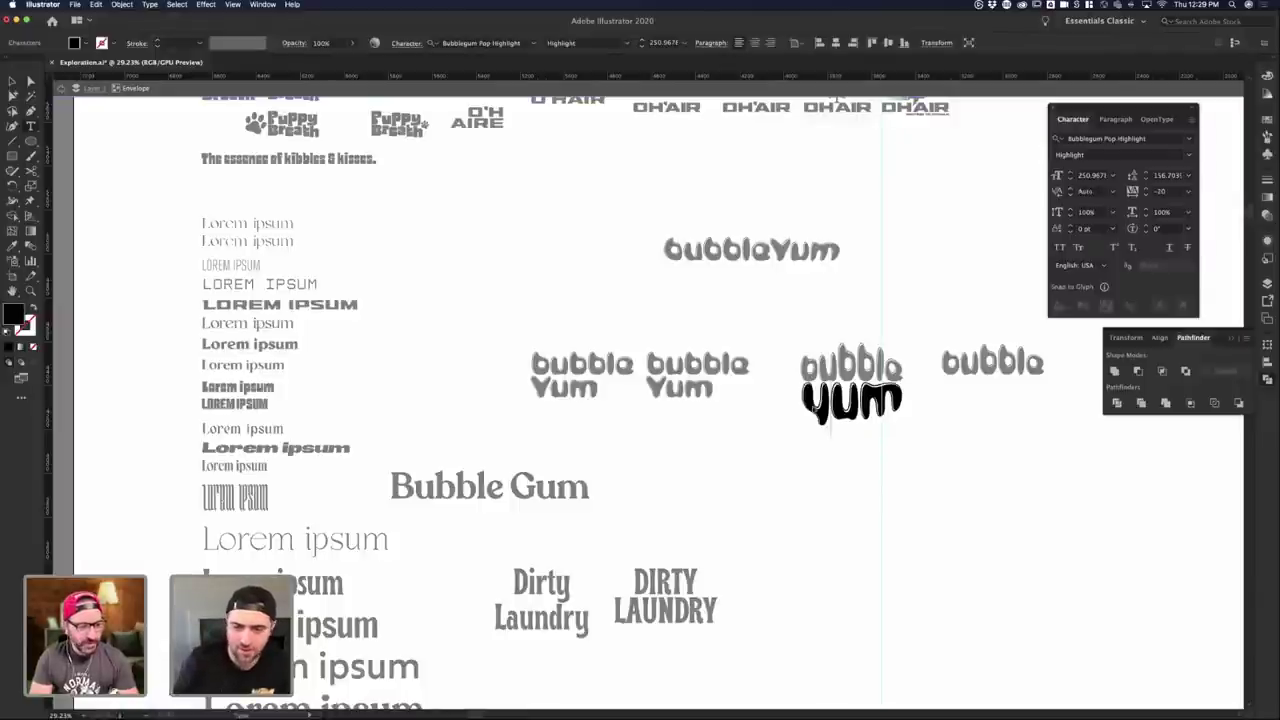
pyautogui.click(9, 81)
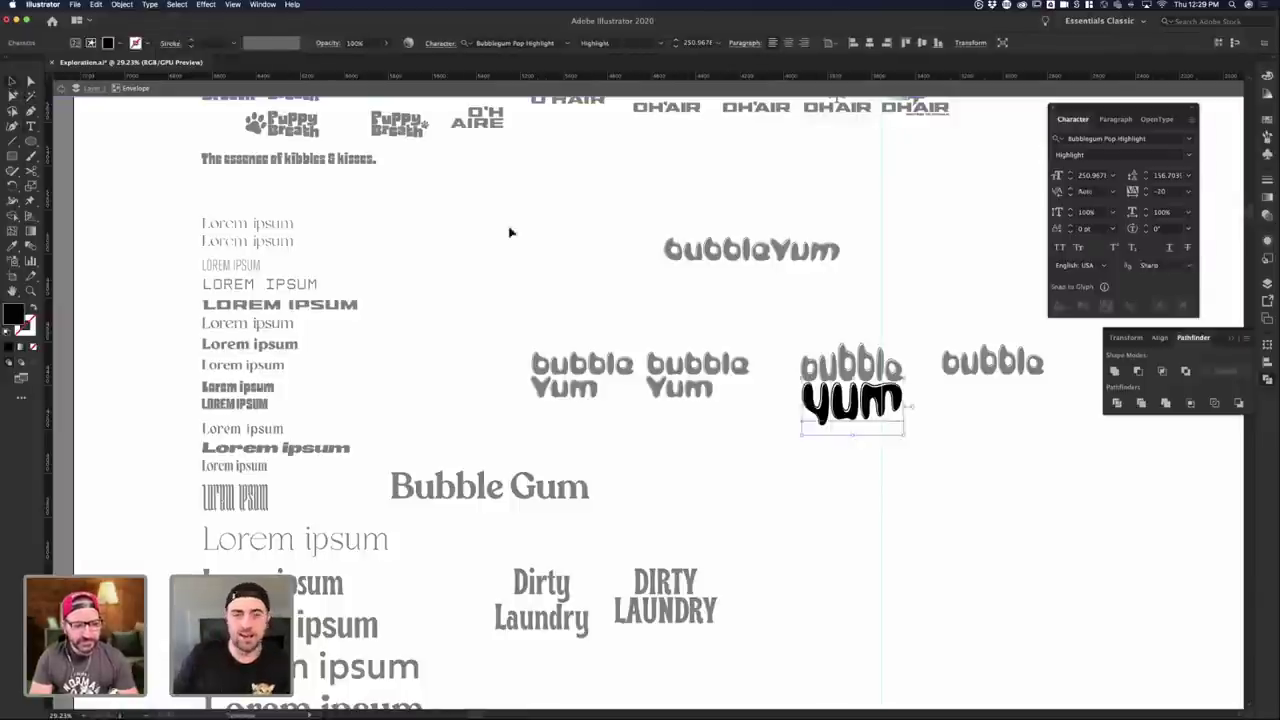
pyautogui.doubleClick(782, 303)
# - Inspect how the warped "bubble" and "yum" fit together as a stacked wordmark
pyautogui.click(845, 405)
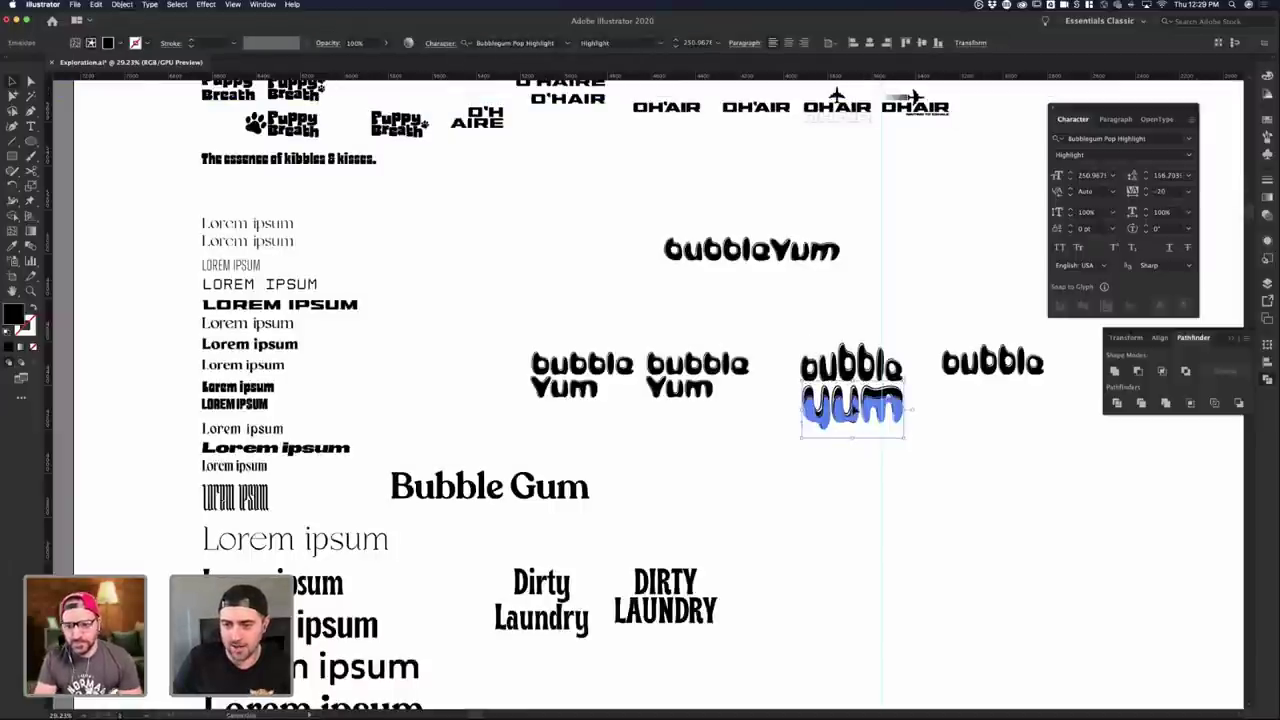
pyautogui.click(929, 429)
pyautogui.click(880, 379)
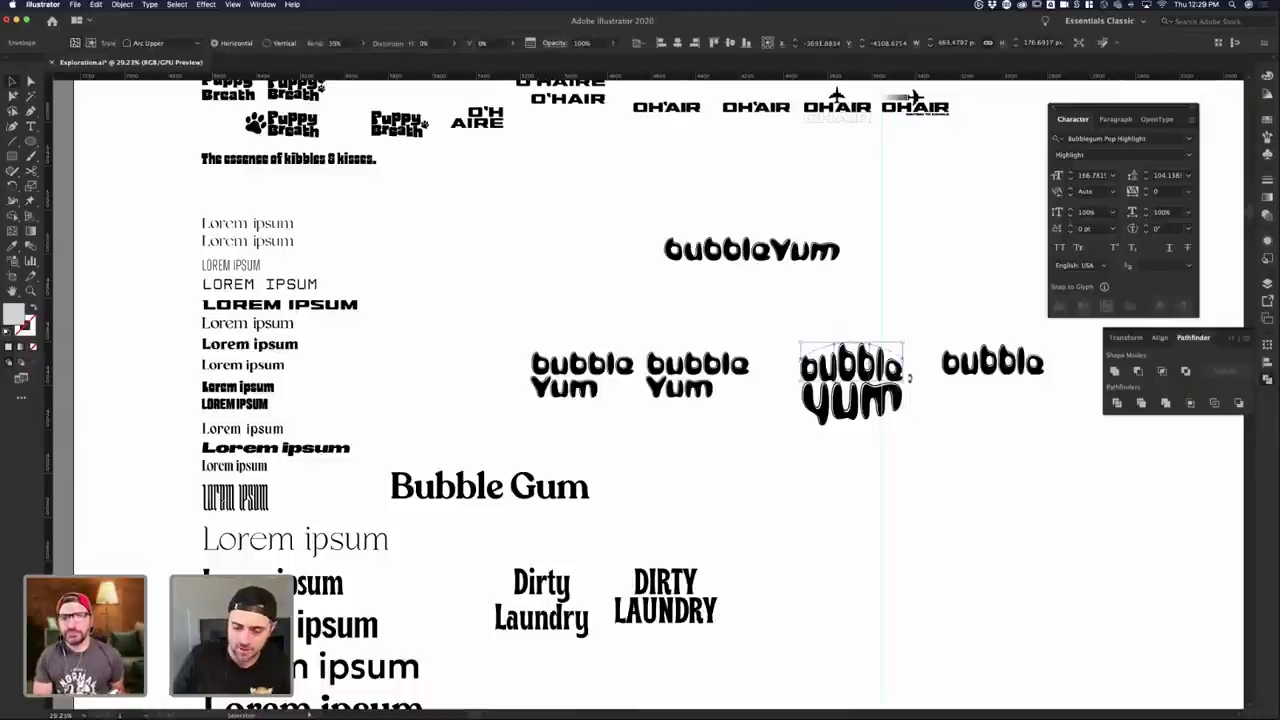
pyautogui.click(928, 409)
pyautogui.click(886, 412)
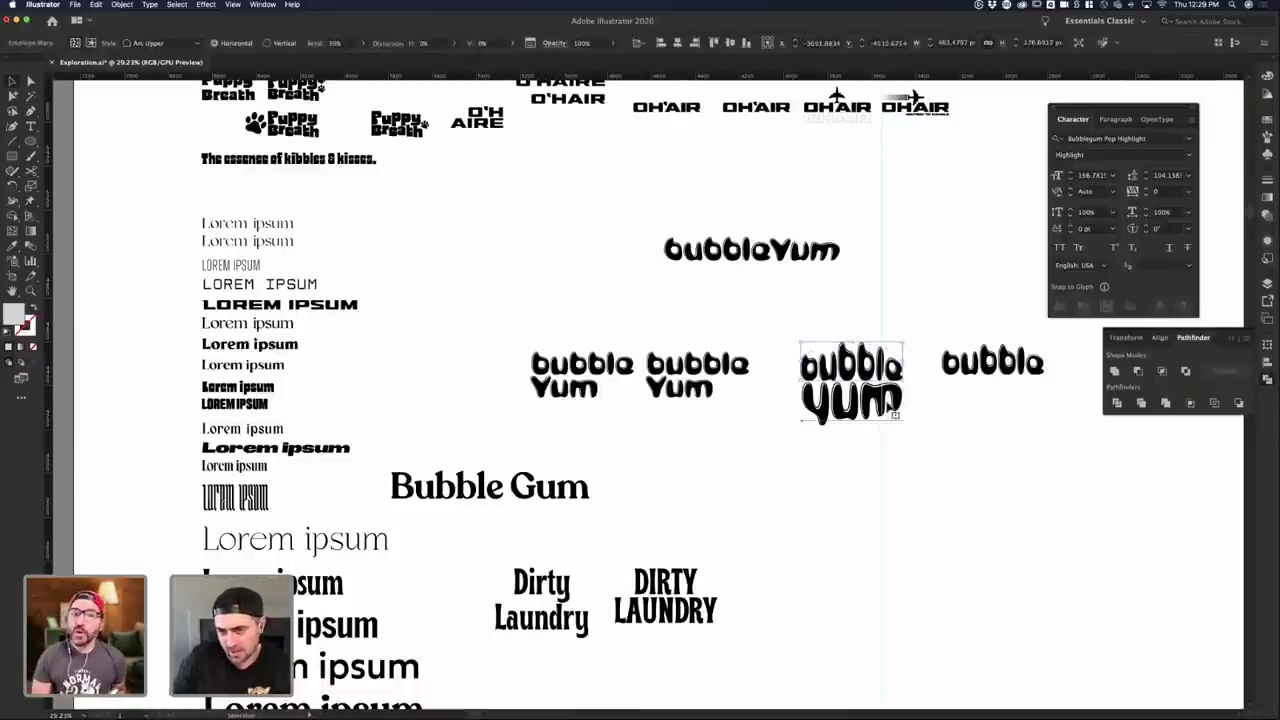
pyautogui.click(943, 411)
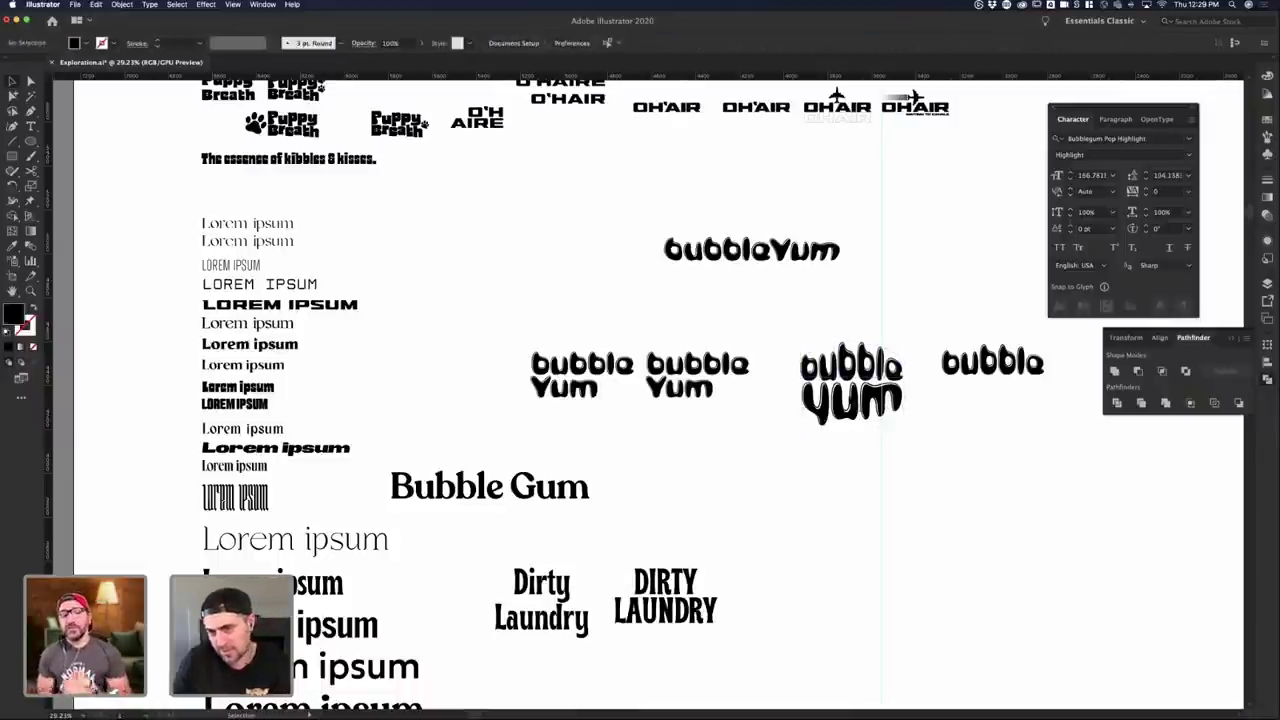
pyautogui.click(787, 344)
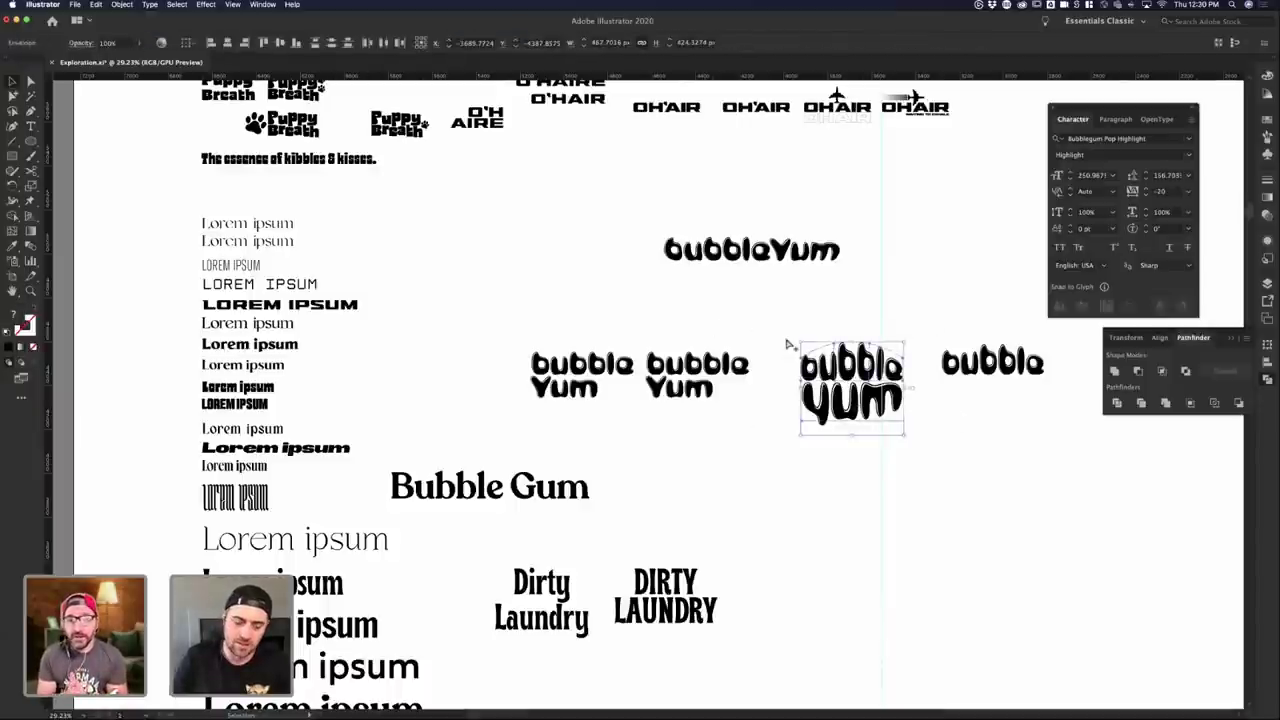
pyautogui.click(787, 340)
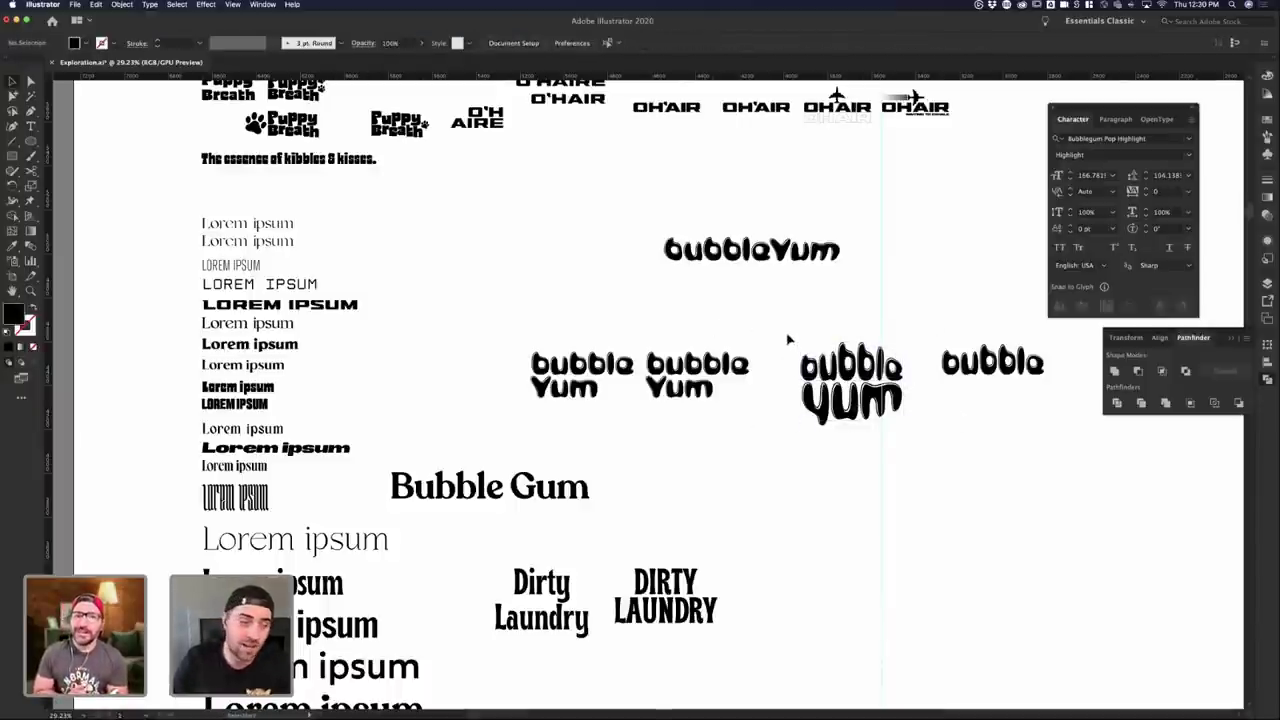
pyautogui.click(913, 427)
pyautogui.click(920, 458)
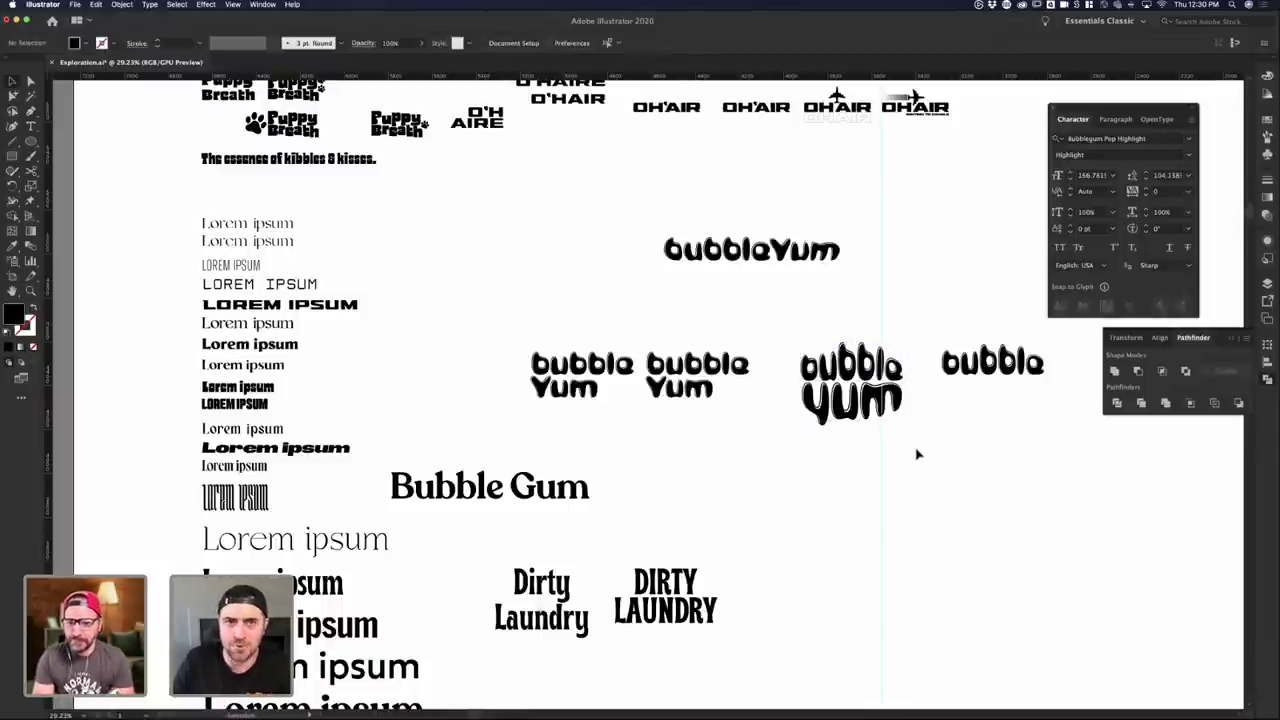
# - Switch to Chrome and open the "36 Days of Type- Dimension" project from the Behance portfolio
pyautogui.hotkey('ctrl', 'Up')
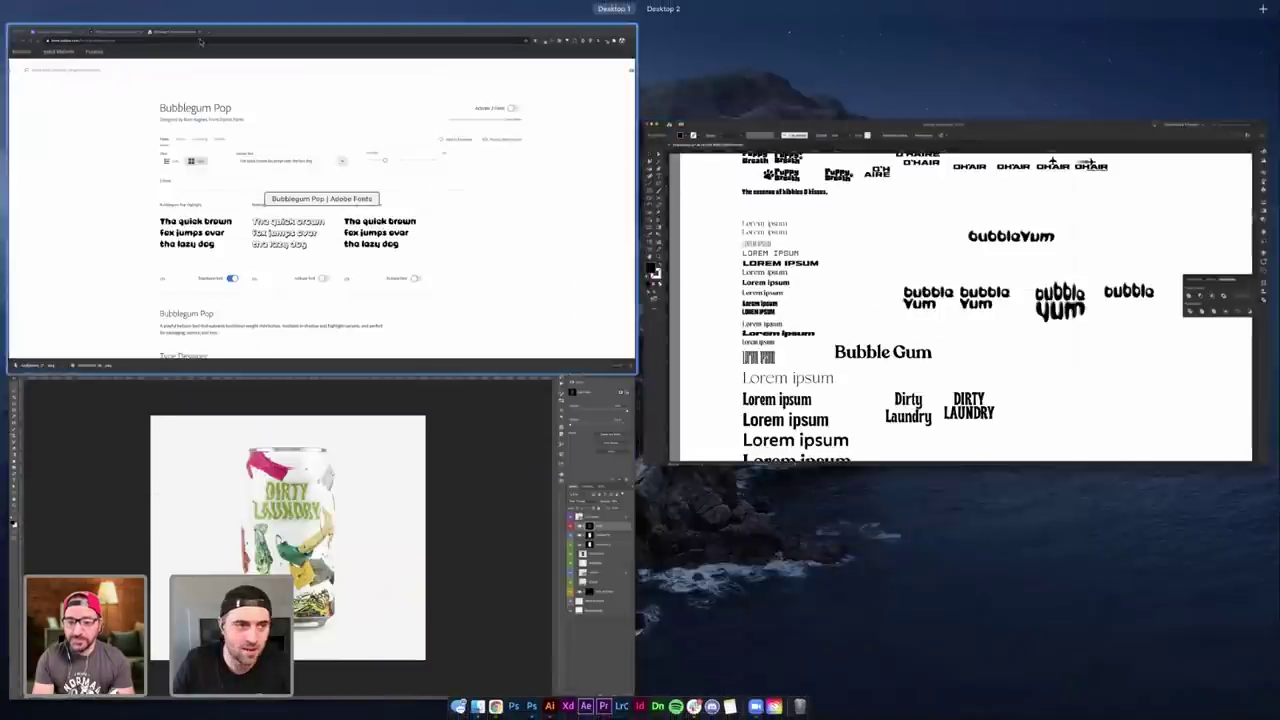
pyautogui.click(198, 42)
pyautogui.press('super+1')
pyautogui.scroll(-5, 848, 420)
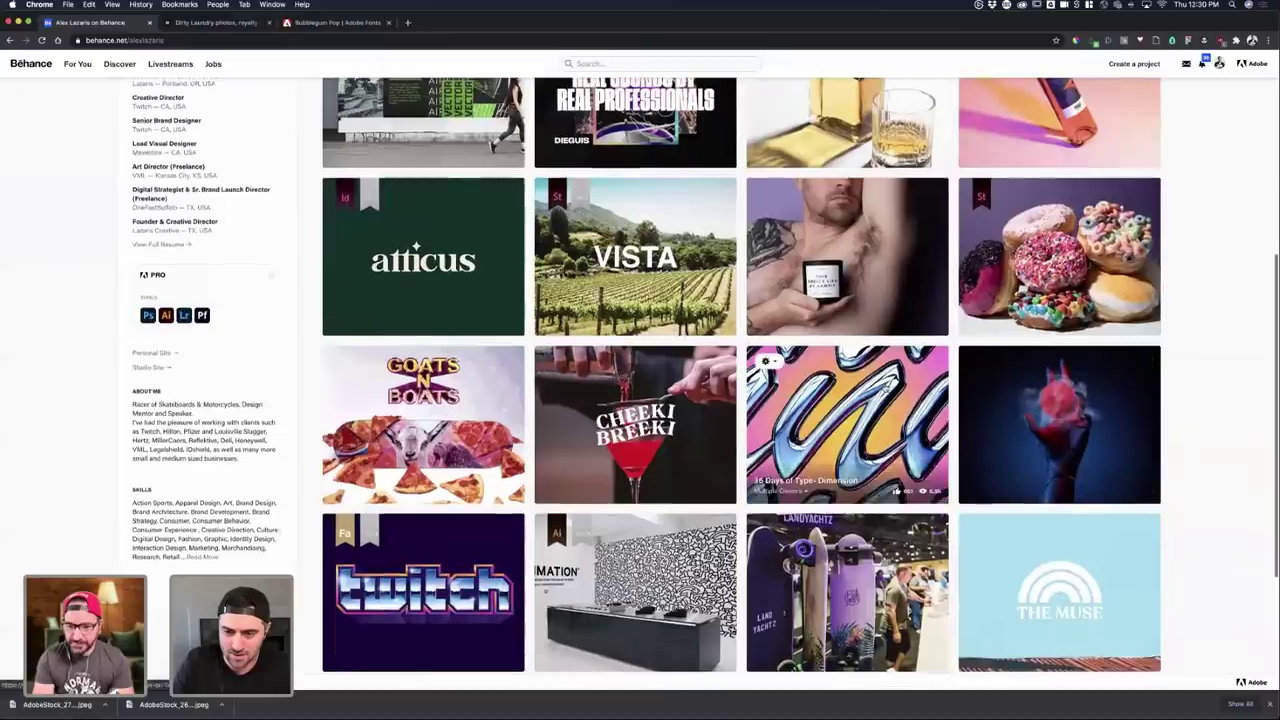
pyautogui.click(856, 380)
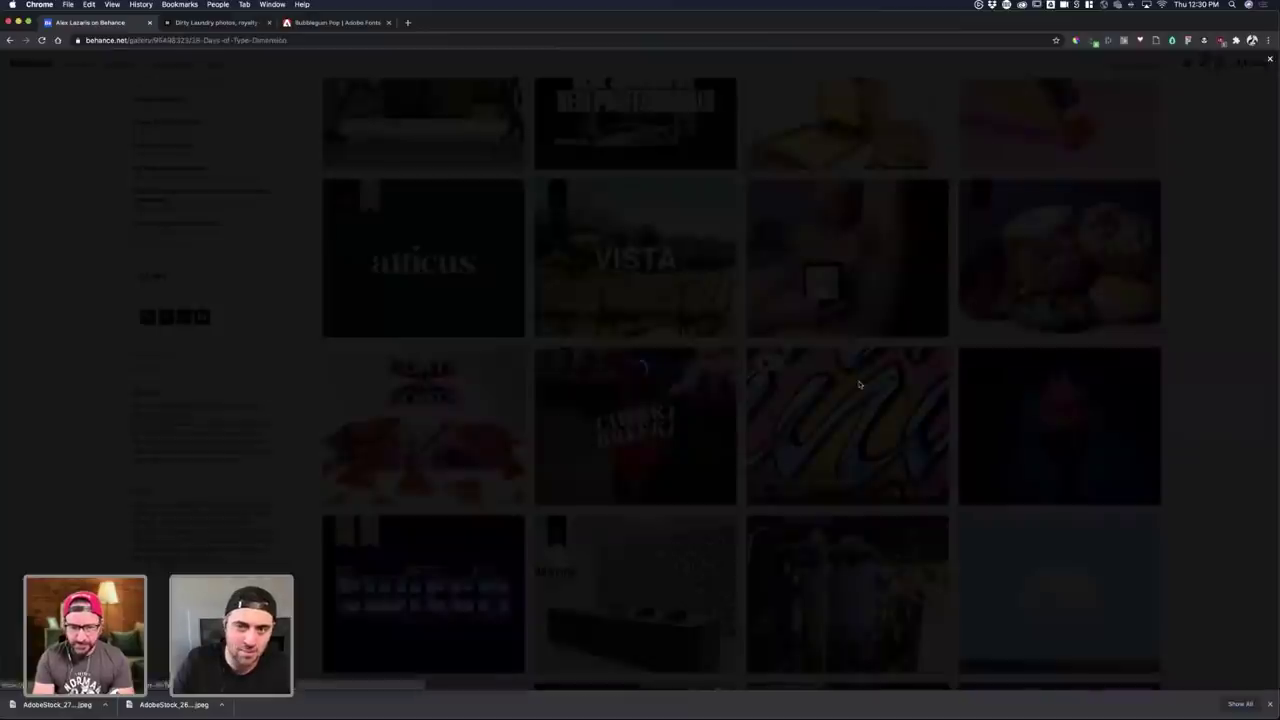
# - Browse the dimensional letter artworks in the 36 Days of Type project and return to the portfolio page
pyautogui.scroll(-10, 856, 384)
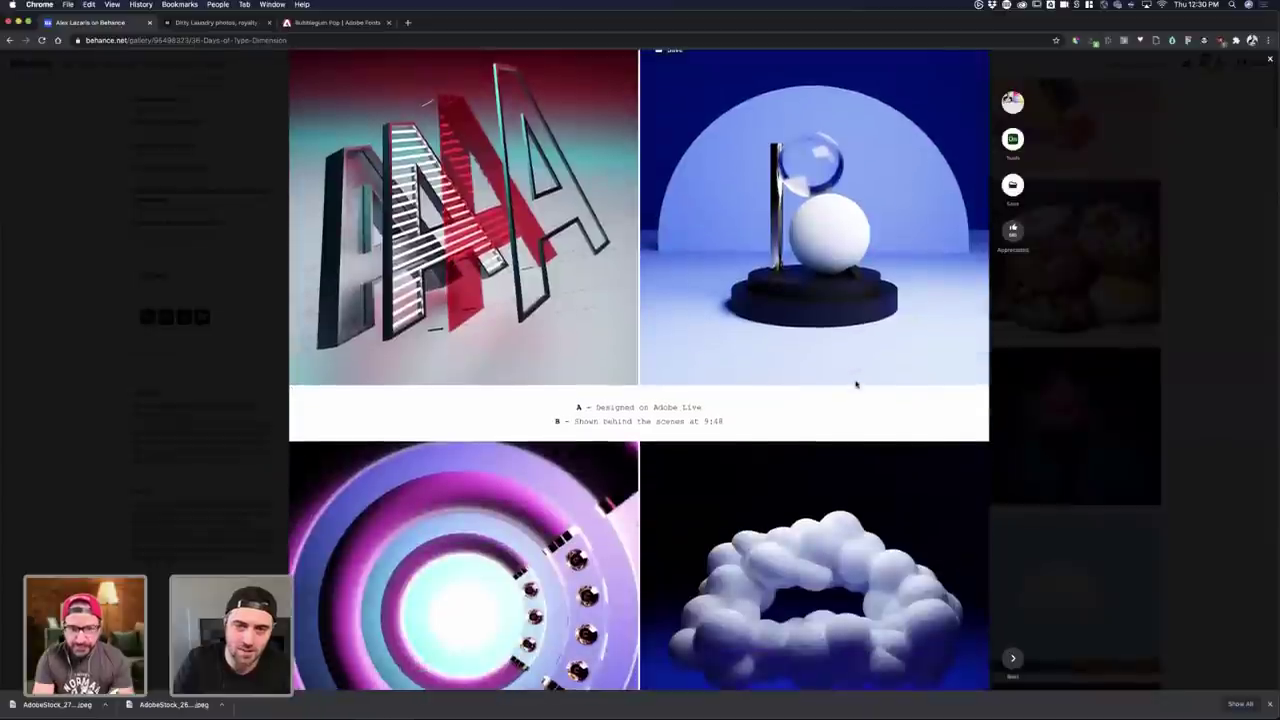
pyautogui.scroll(-15, 856, 383)
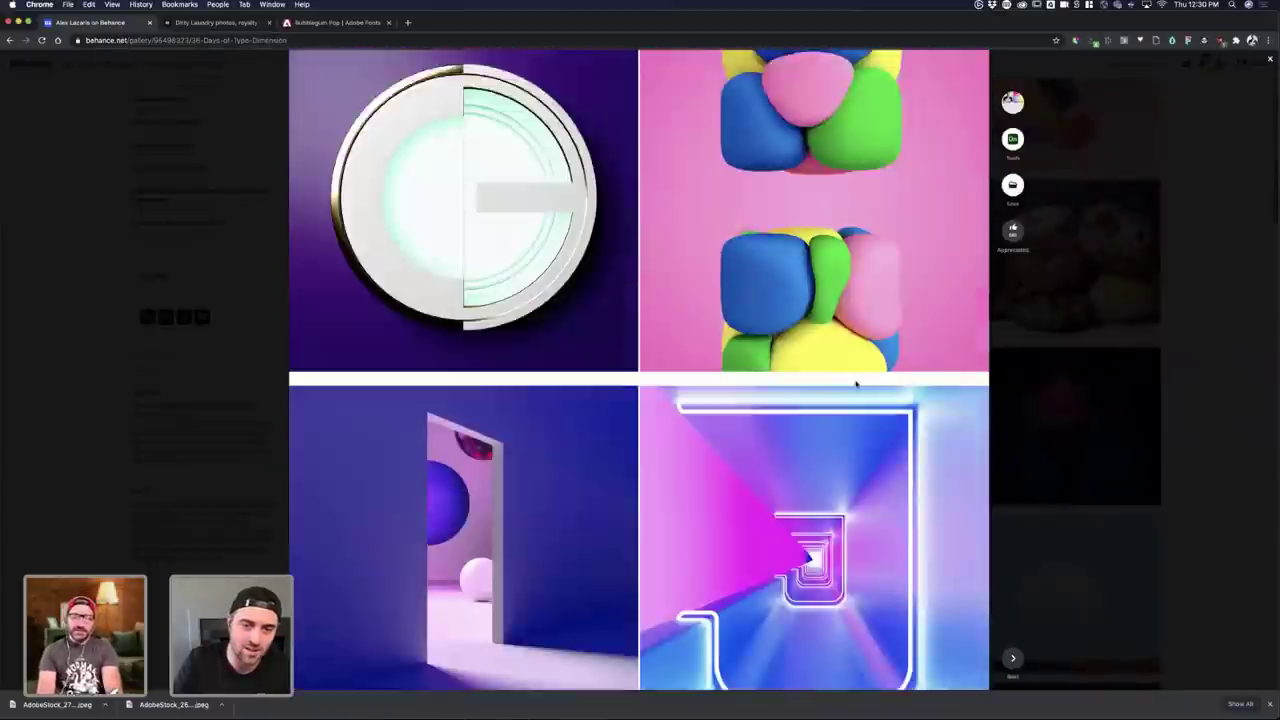
pyautogui.scroll(-20, 855, 380)
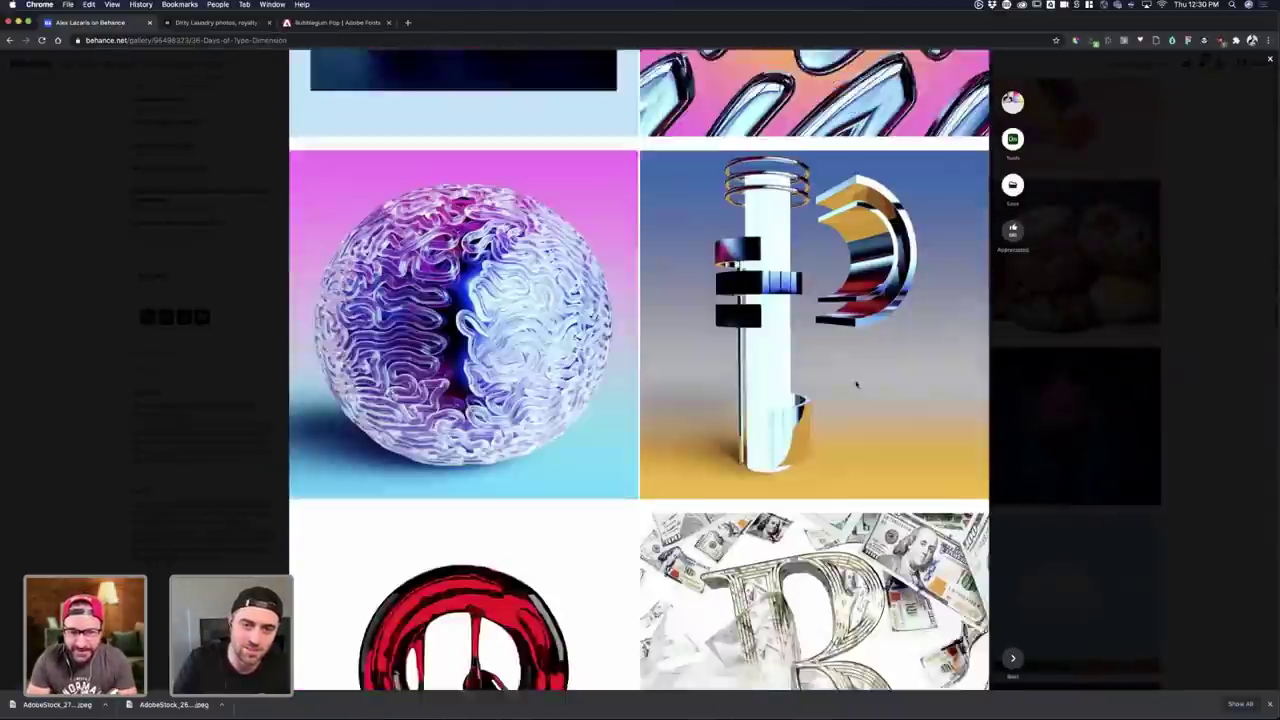
pyautogui.scroll(-20, 855, 381)
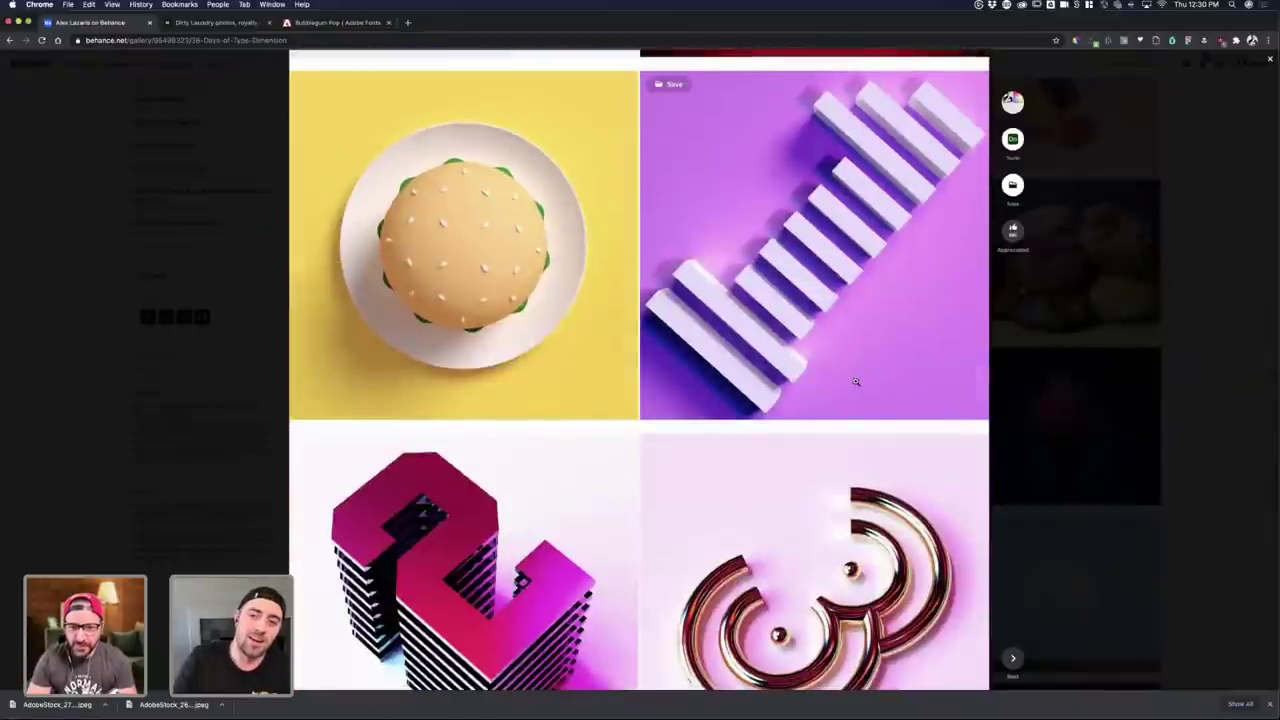
pyautogui.scroll(-15, 855, 380)
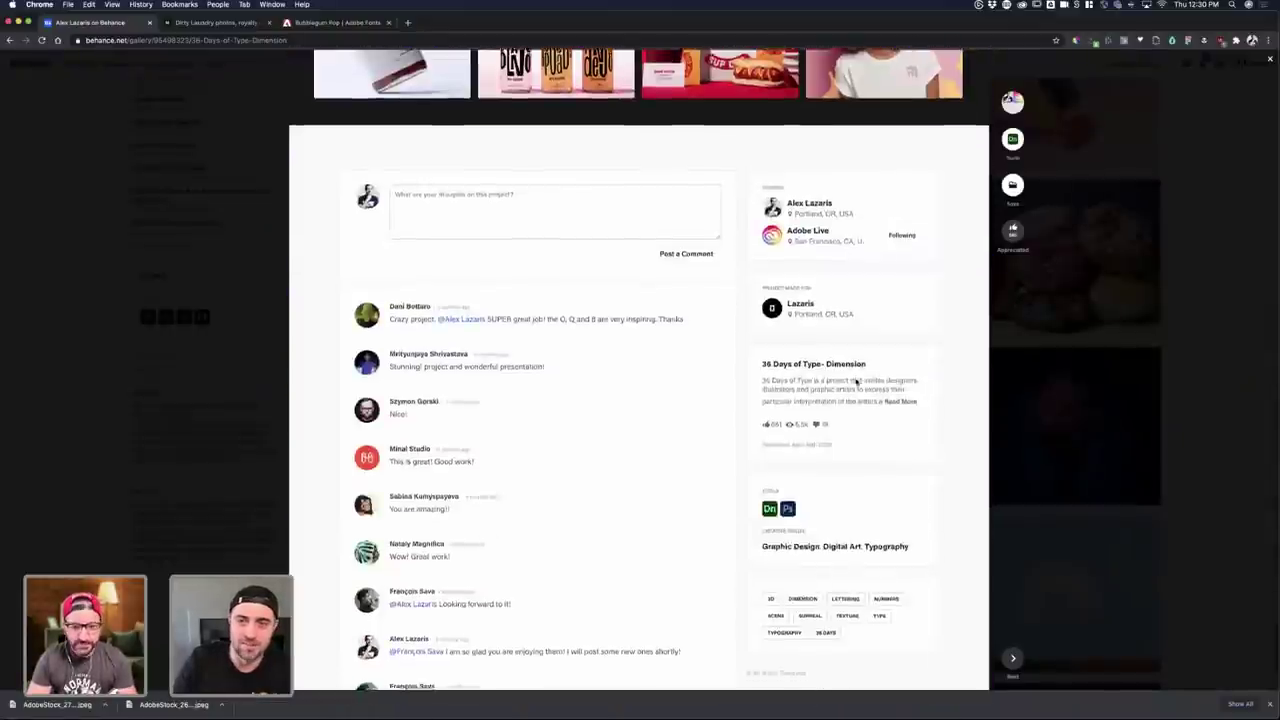
pyautogui.scroll(13, 855, 378)
pyautogui.click(1021, 421)
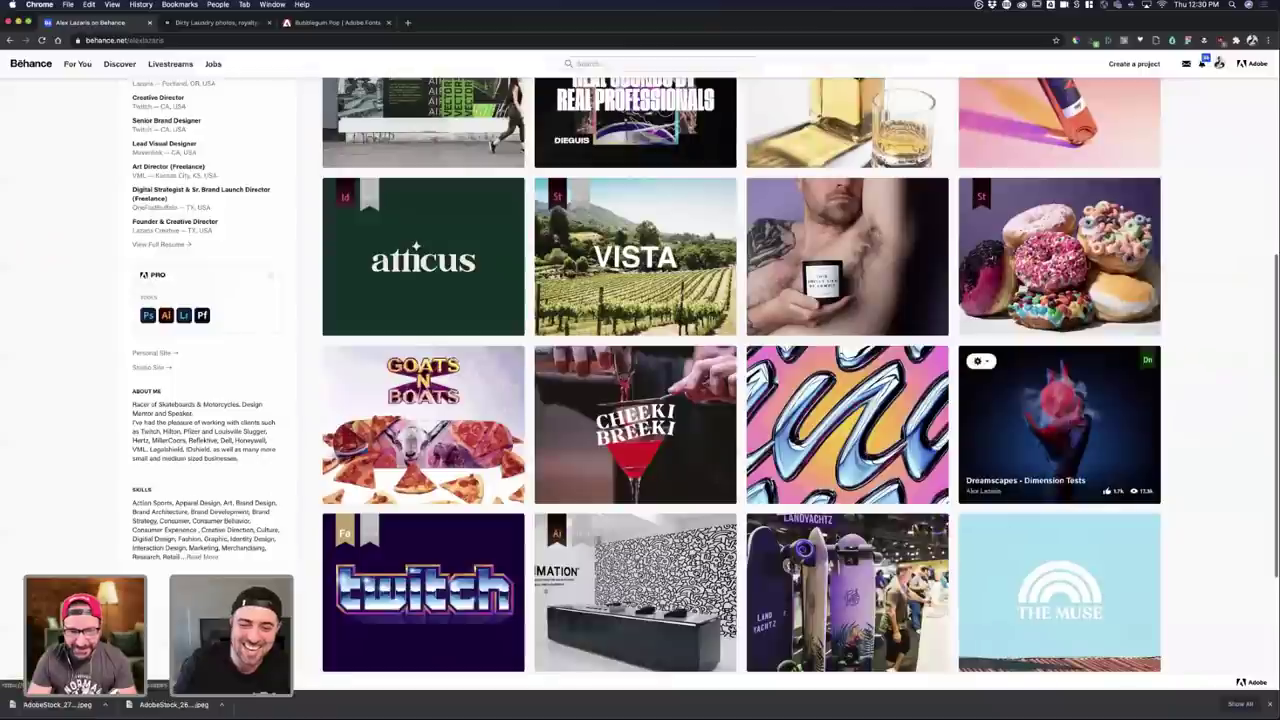
pyautogui.scroll(5, 774, 376)
# - Switch to Photoshop and review the open Dirty Laundry documents, from the flat label artwork to the can mockup
pyautogui.hotkey('ctrl', 'Up')
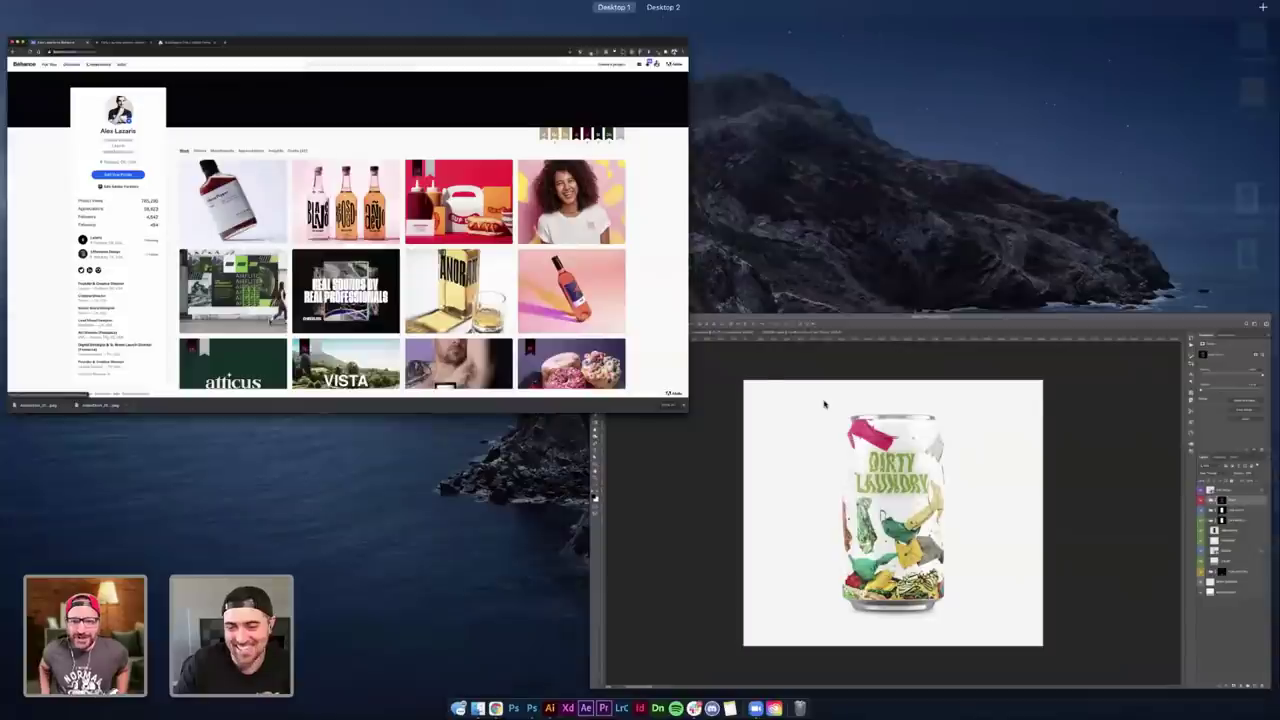
pyautogui.click(784, 389)
pyautogui.click(366, 46)
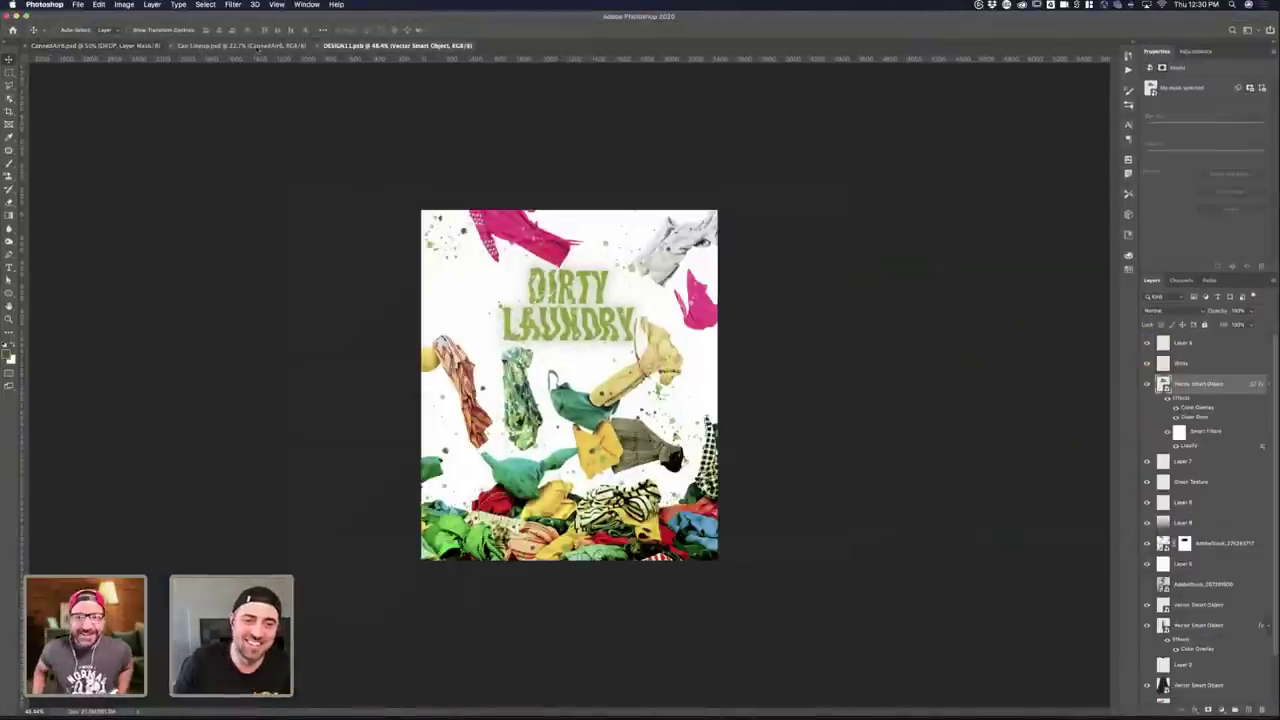
pyautogui.click(238, 46)
pyautogui.click(66, 45)
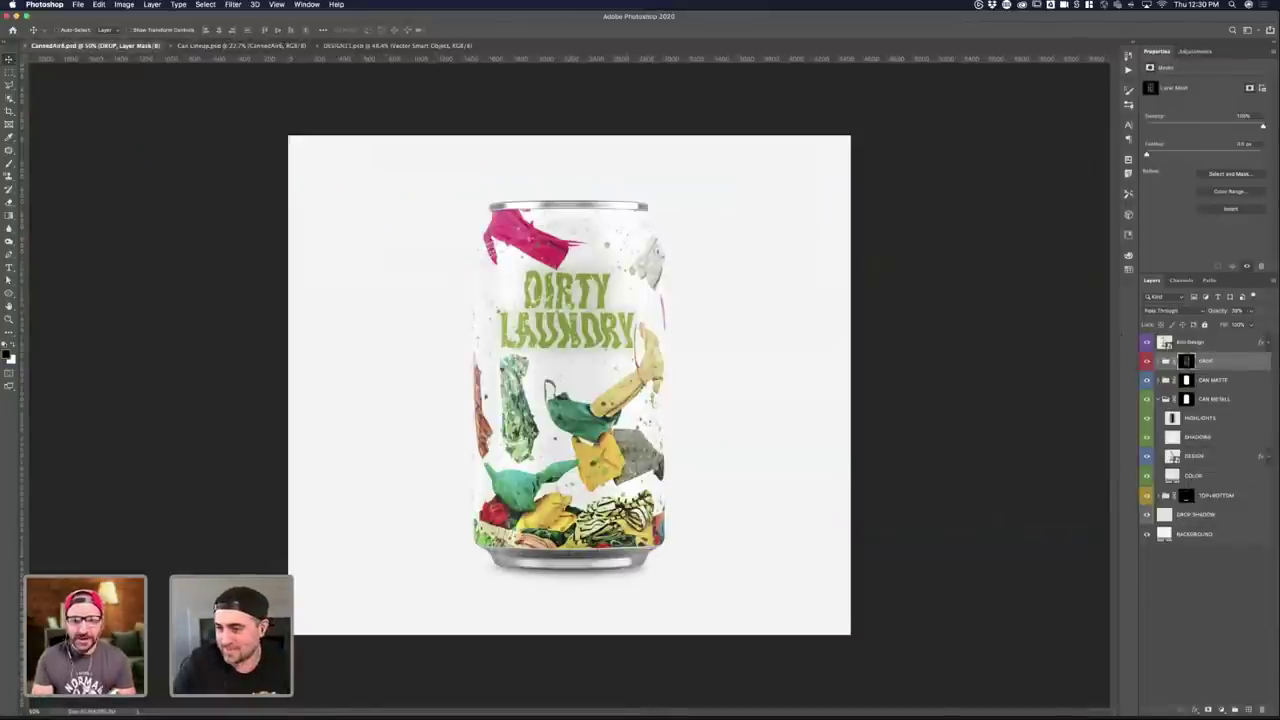
# - Switch to Chrome, search Adobe Stock for "bouncy balls" and look through the resulting images
pyautogui.hotkey('ctrl', 'Up')
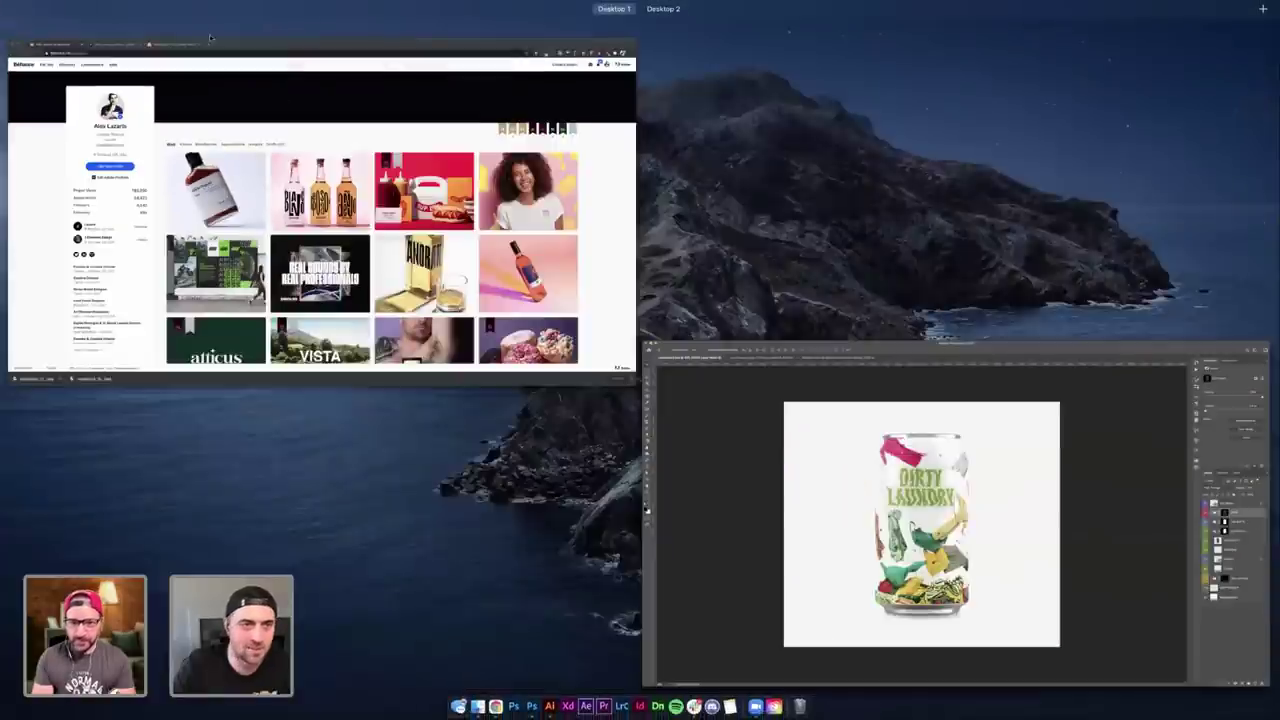
pyautogui.click(287, 95)
pyautogui.click(250, 22)
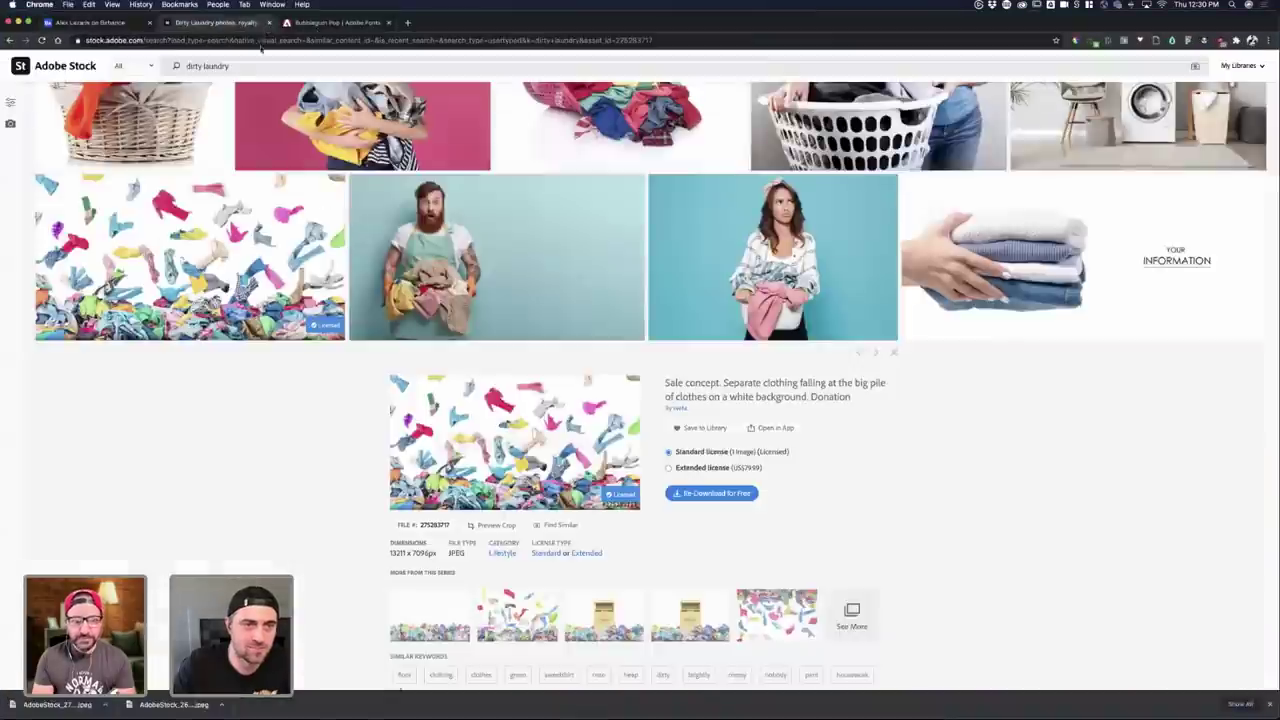
pyautogui.write('balls')
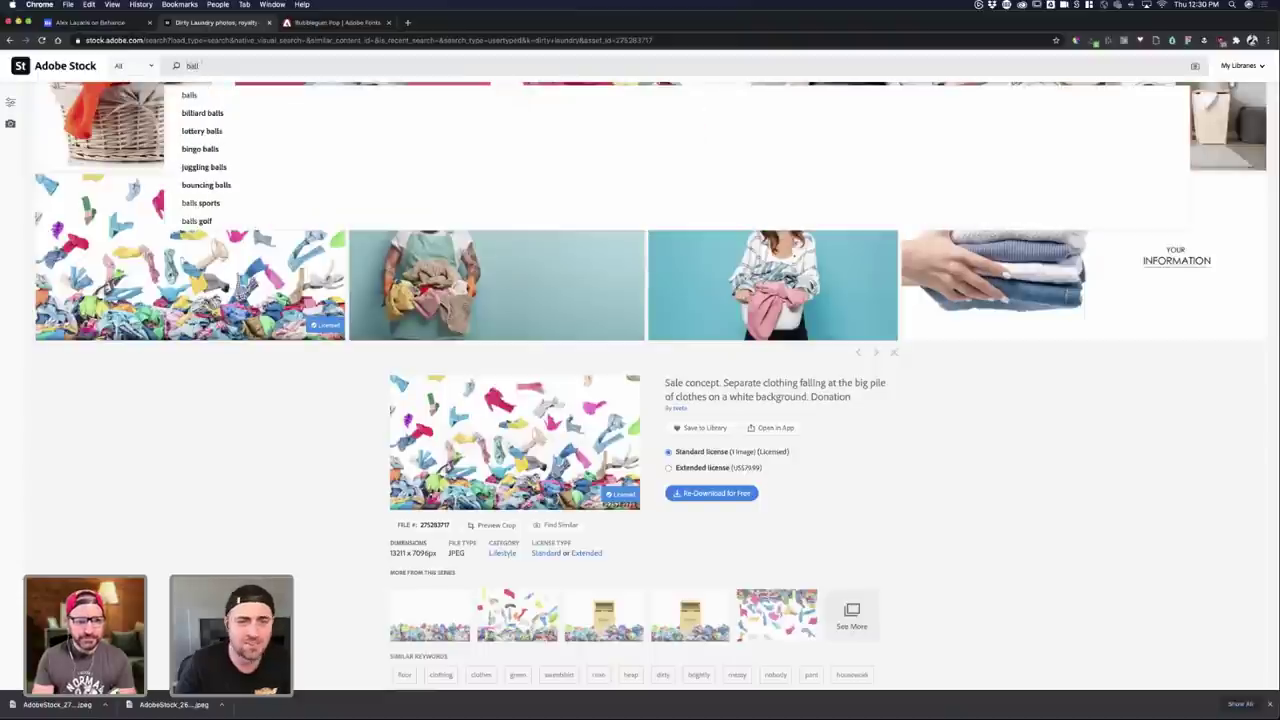
pyautogui.press('BackSpace')
pyautogui.press('BackSpace')
pyautogui.press('BackSpace')
pyautogui.press('BackSpace')
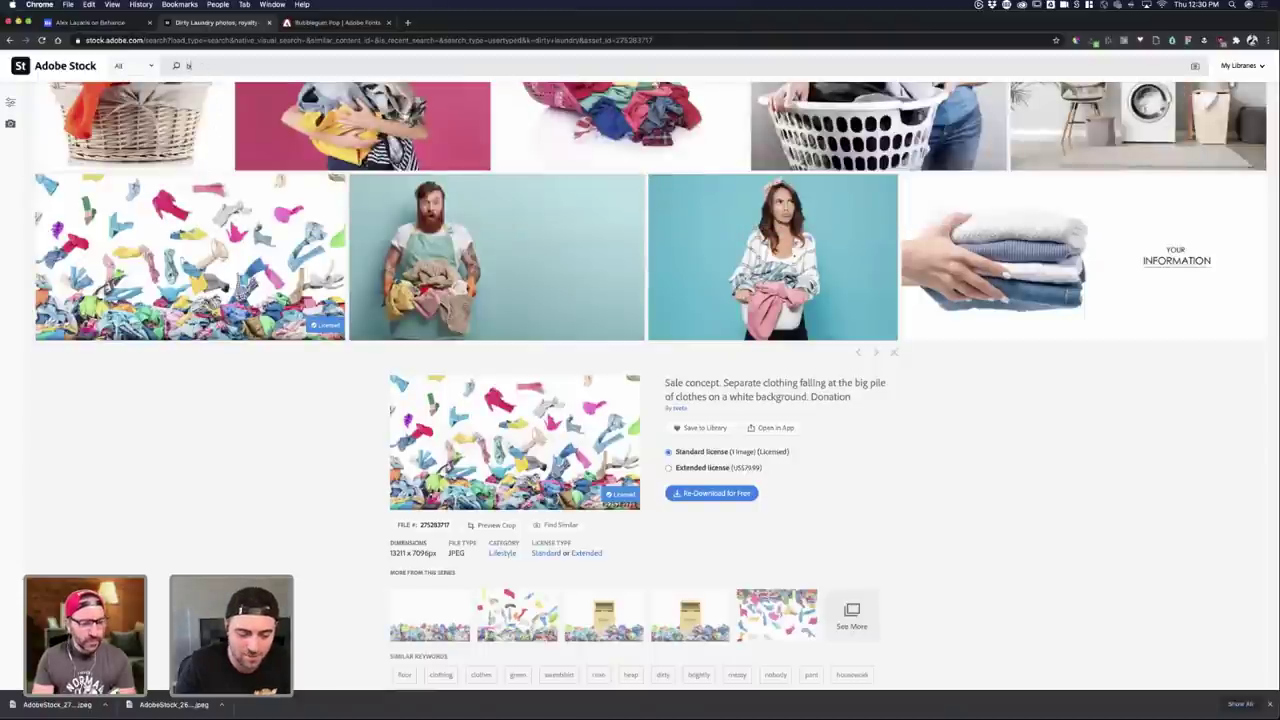
pyautogui.write('bouncy balls')
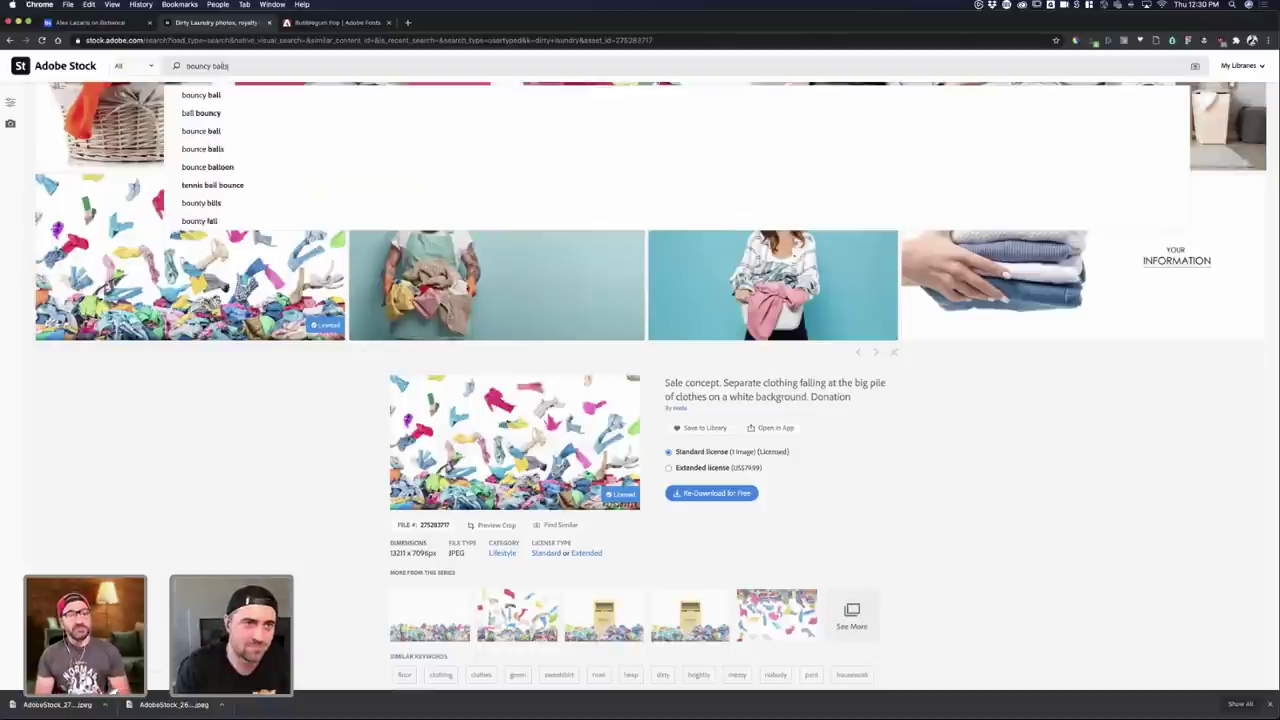
pyautogui.press('Return')
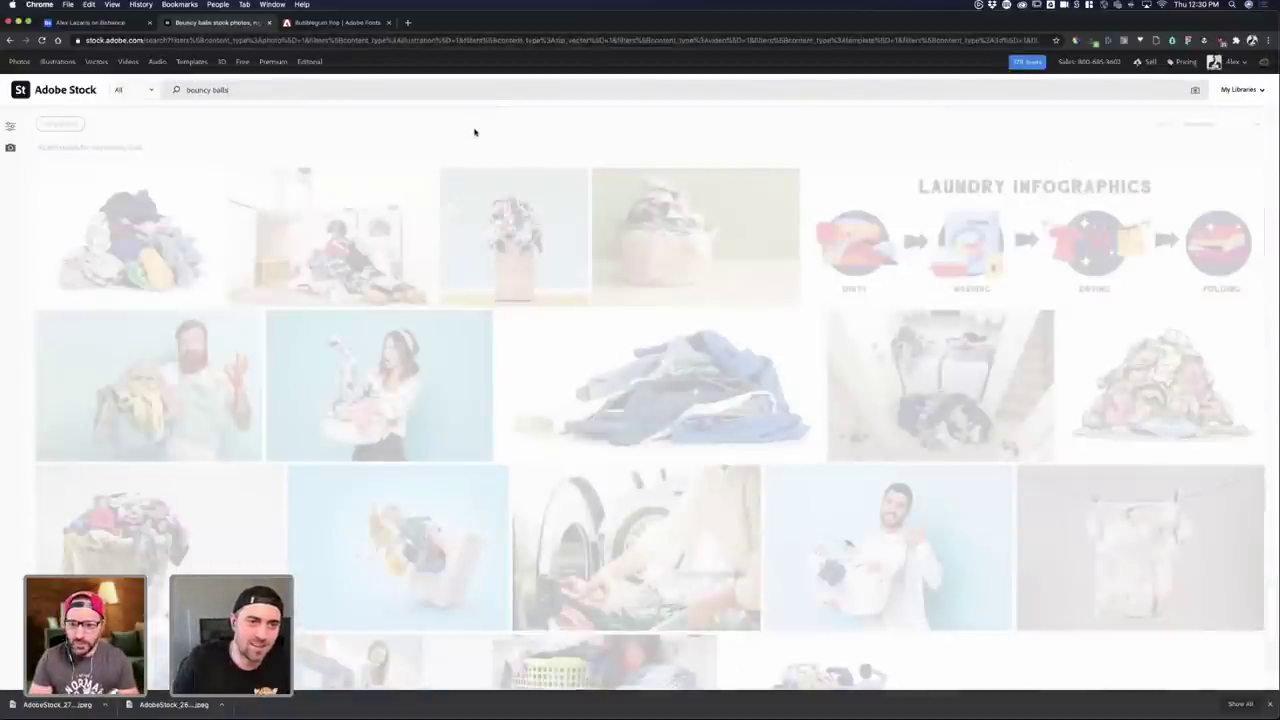
pyautogui.scroll(-1, 474, 132)
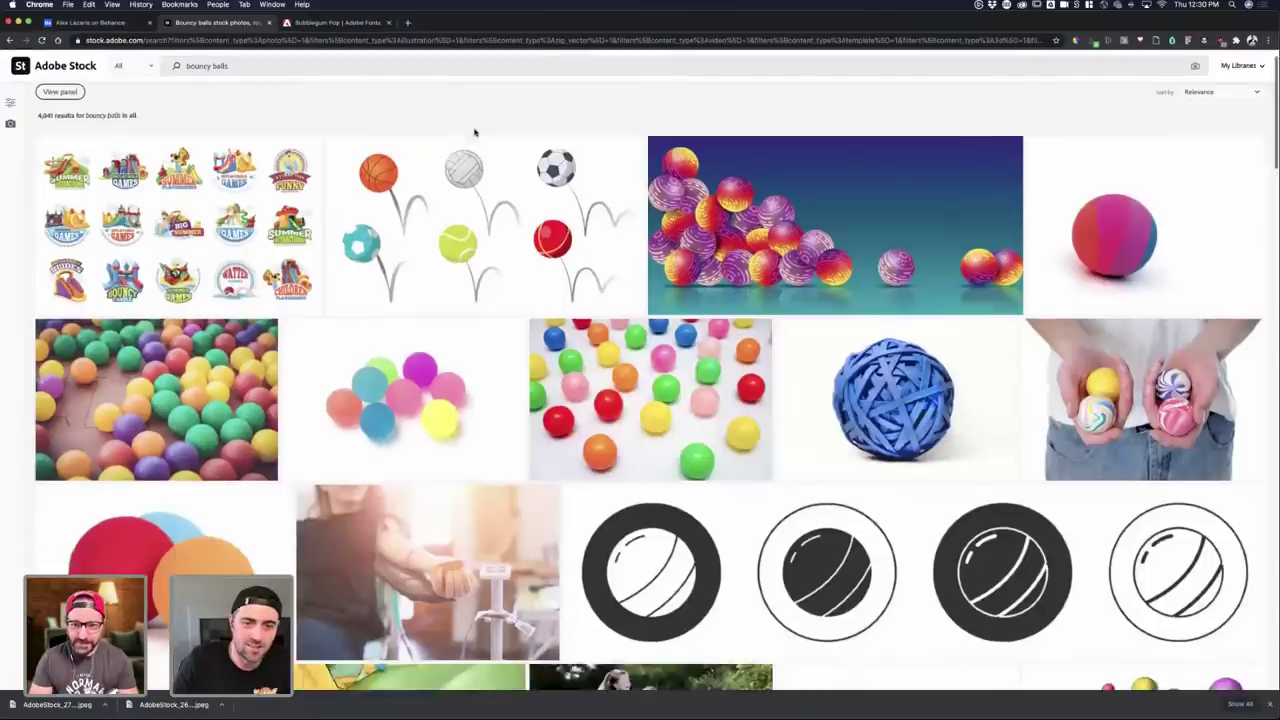
pyautogui.scroll(-3, 165, 384)
pyautogui.scroll(-2, 160, 300)
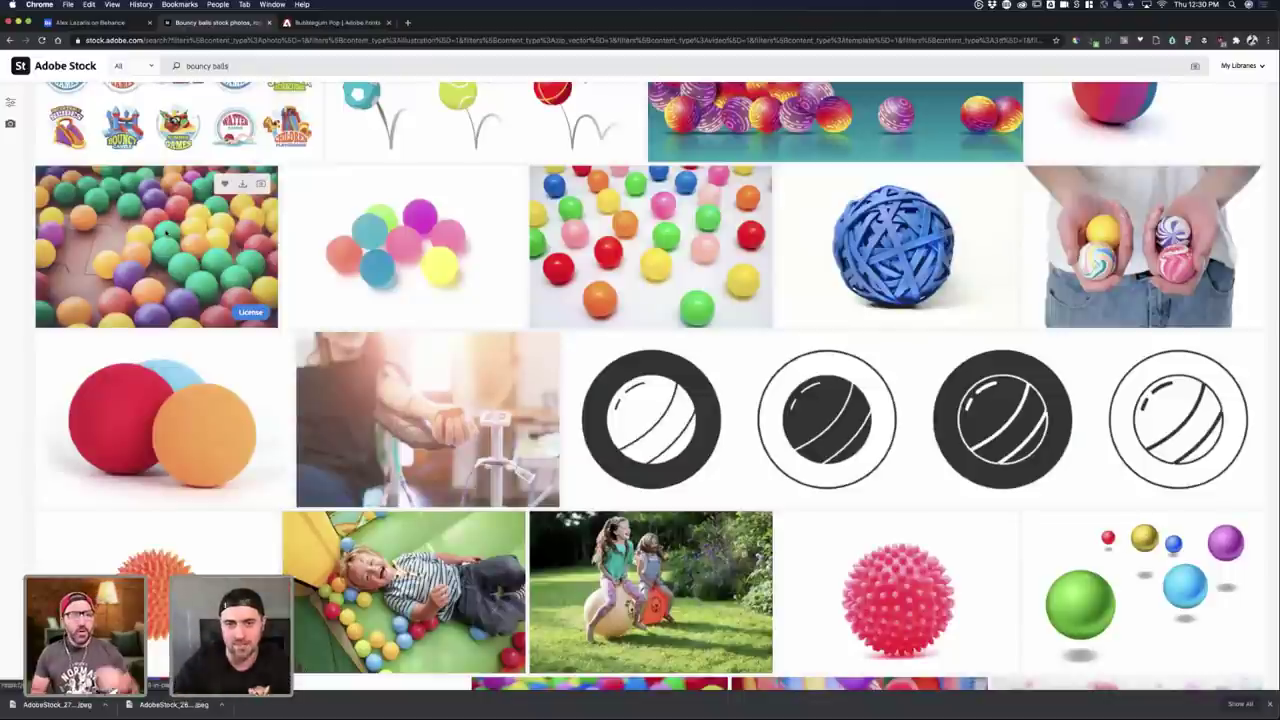
# - Browse further through the "bouncy balls" results, examining the photo of hands holding colorful translucent beads up close
pyautogui.scroll(-15, 400, 250)
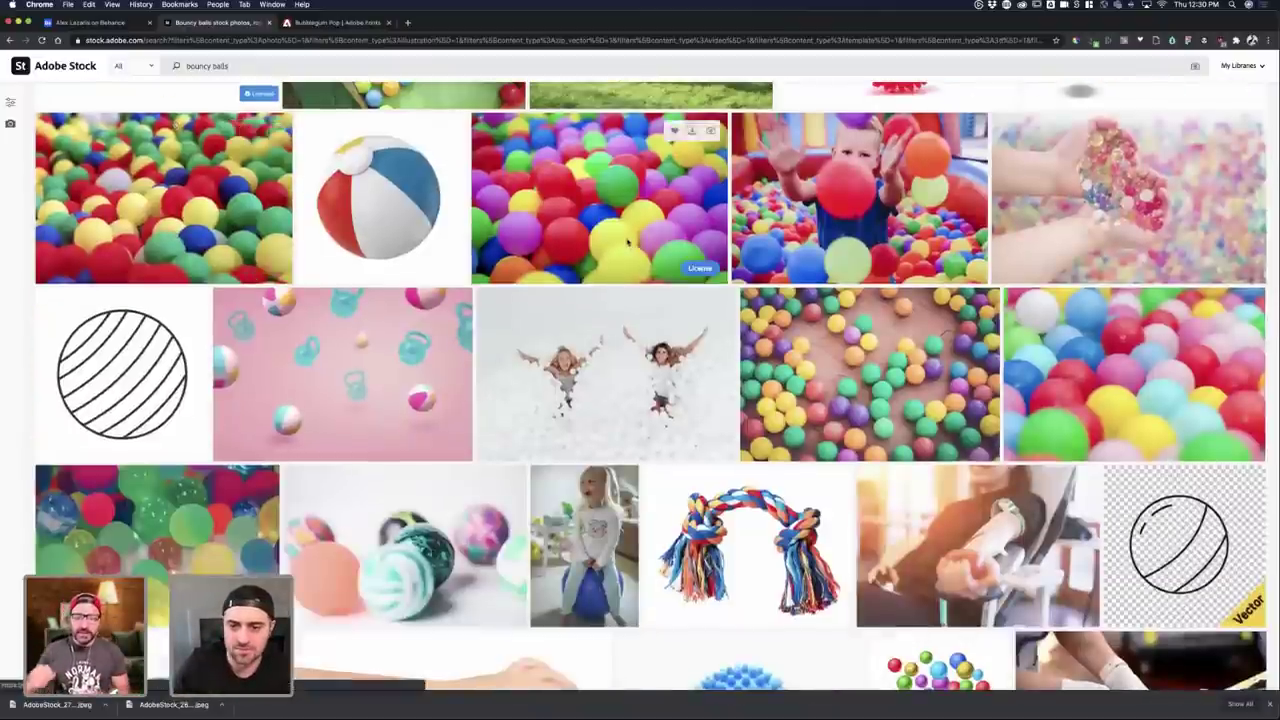
pyautogui.scroll(-2, 628, 242)
pyautogui.scroll(-2, 628, 242)
pyautogui.scroll(4, 628, 242)
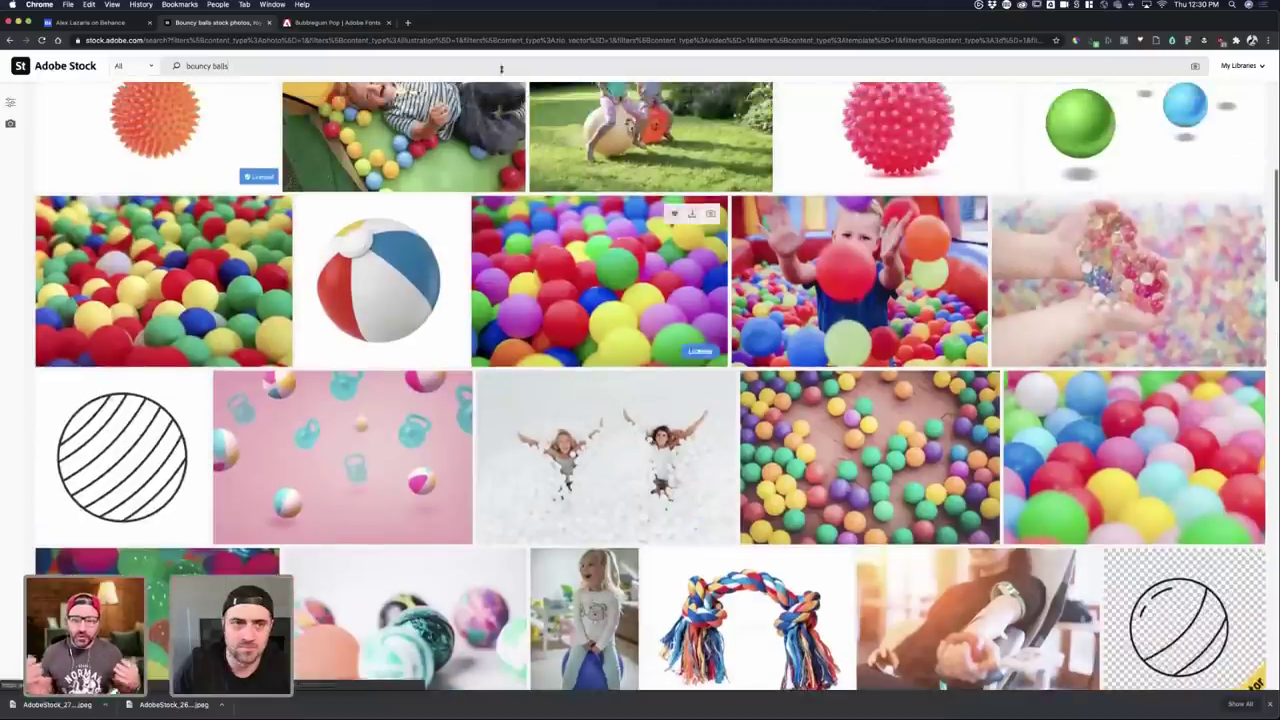
pyautogui.click(407, 22)
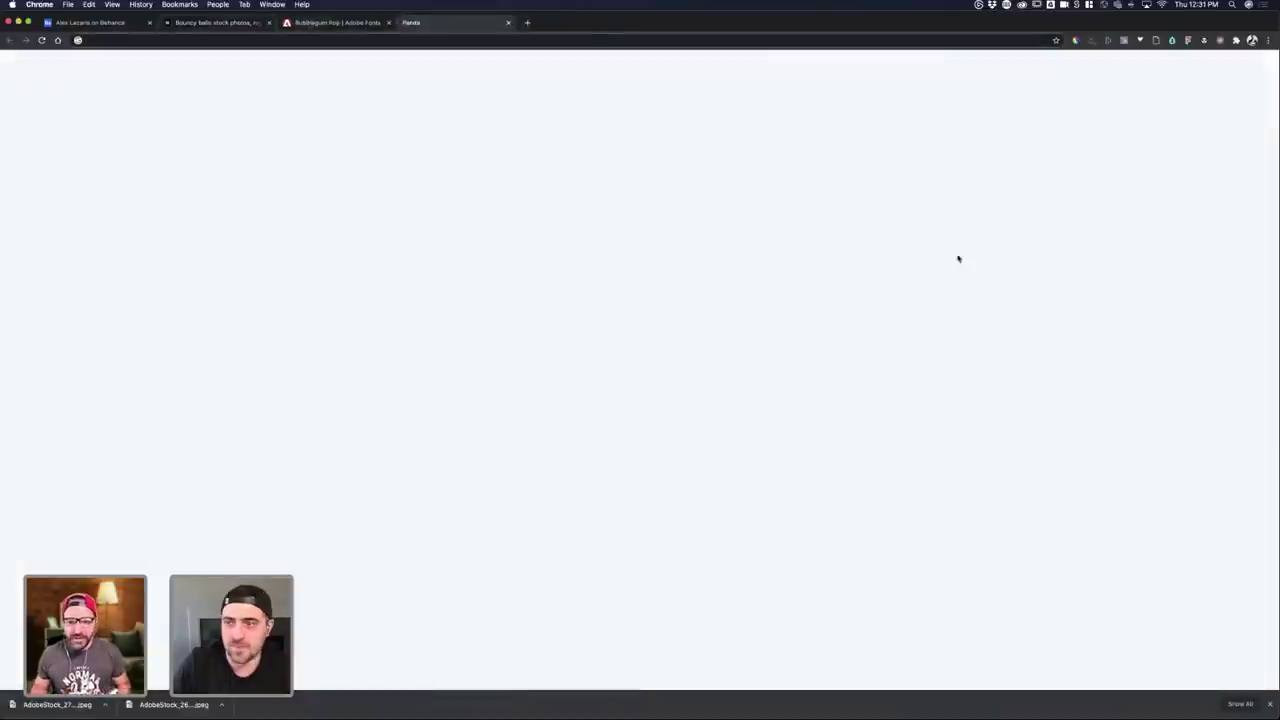
pyautogui.click(350, 18)
pyautogui.click(217, 28)
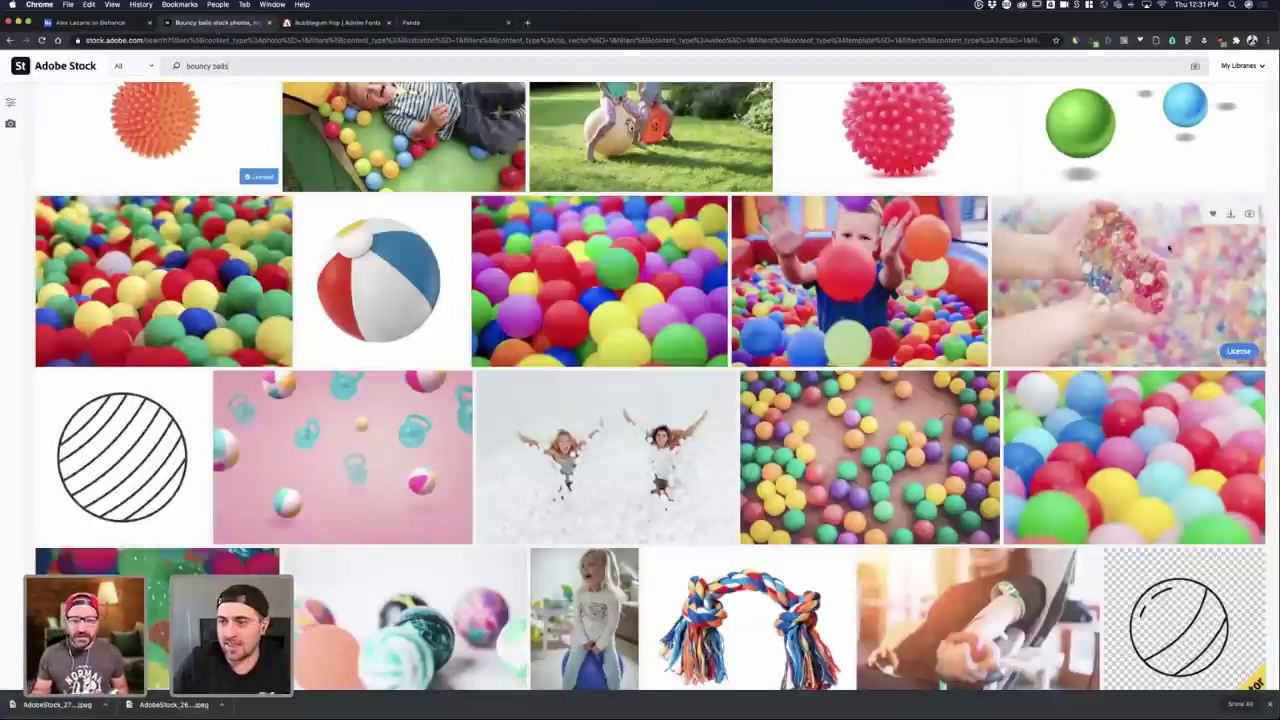
pyautogui.scroll(10, 1157, 246)
pyautogui.hscroll(2, 1155, 246)
pyautogui.hscroll(2, 958, 316)
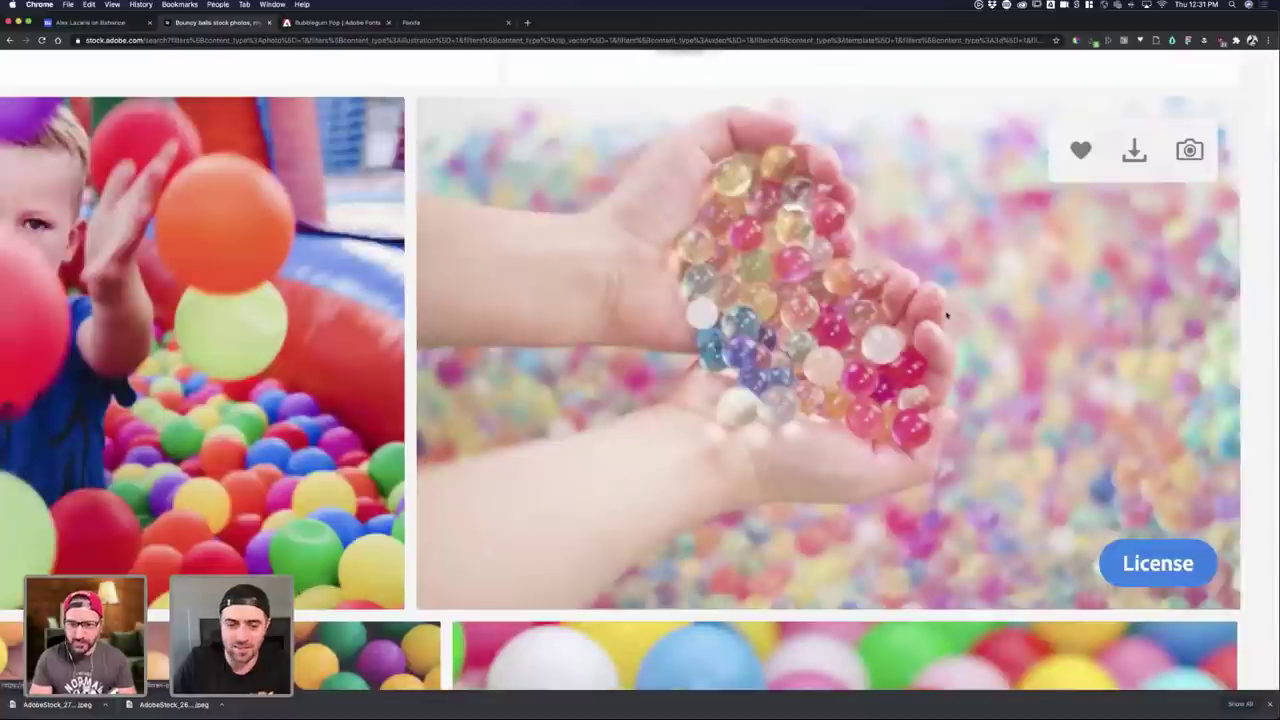
pyautogui.scroll(-5, 946, 316)
pyautogui.scroll(-5, 430, 336)
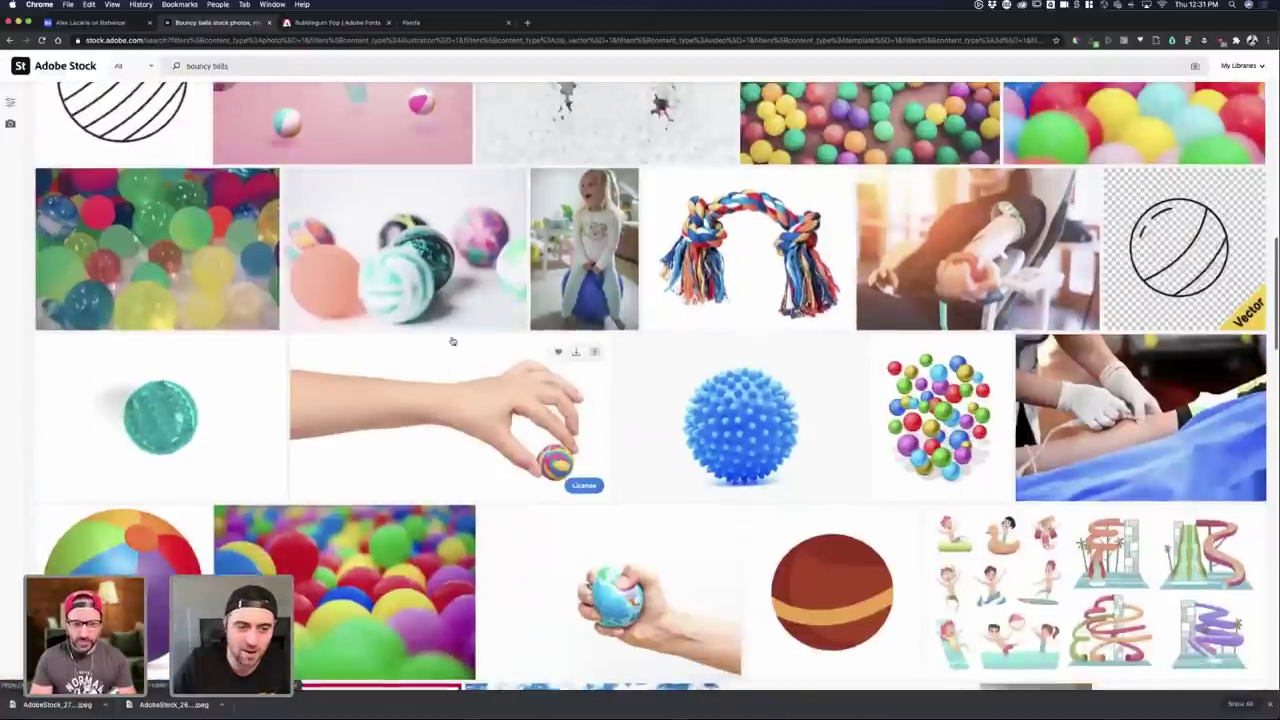
pyautogui.scroll(-6, 452, 341)
# - Open unsplash.com in the blank browser tab as a second image source
pyautogui.click(413, 22)
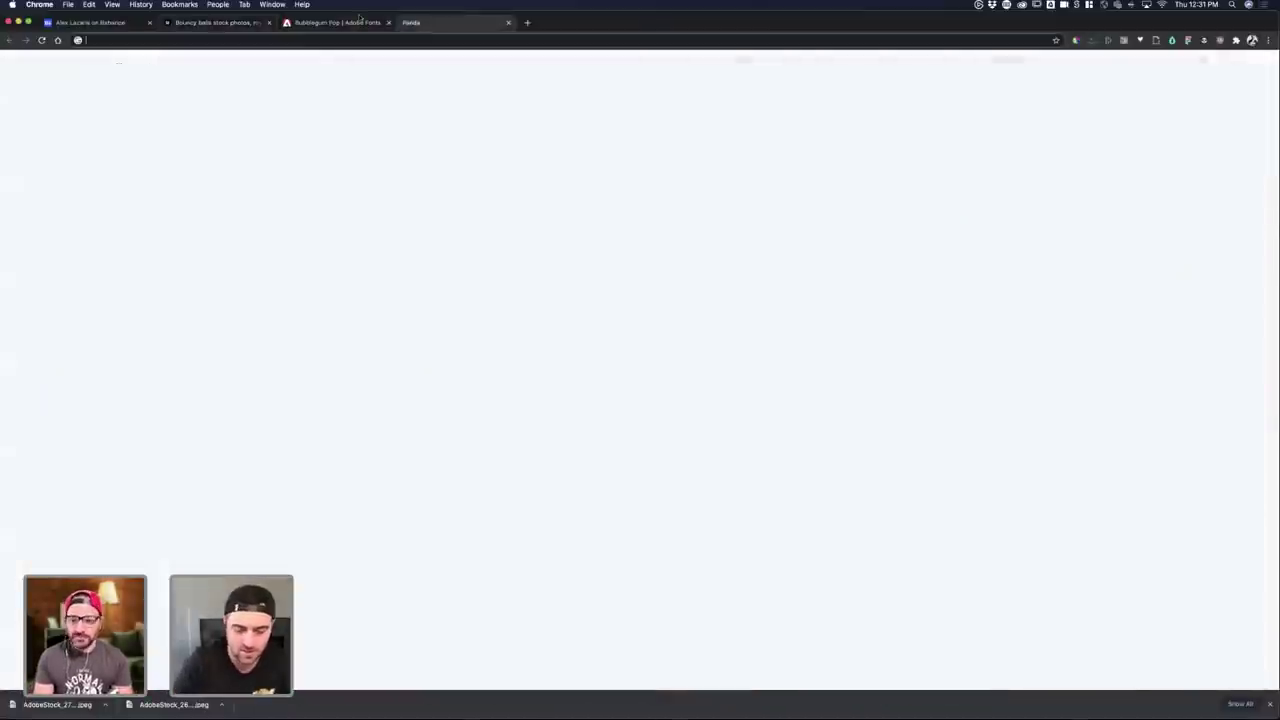
pyautogui.write('unsplash.com')
pyautogui.press('Return')
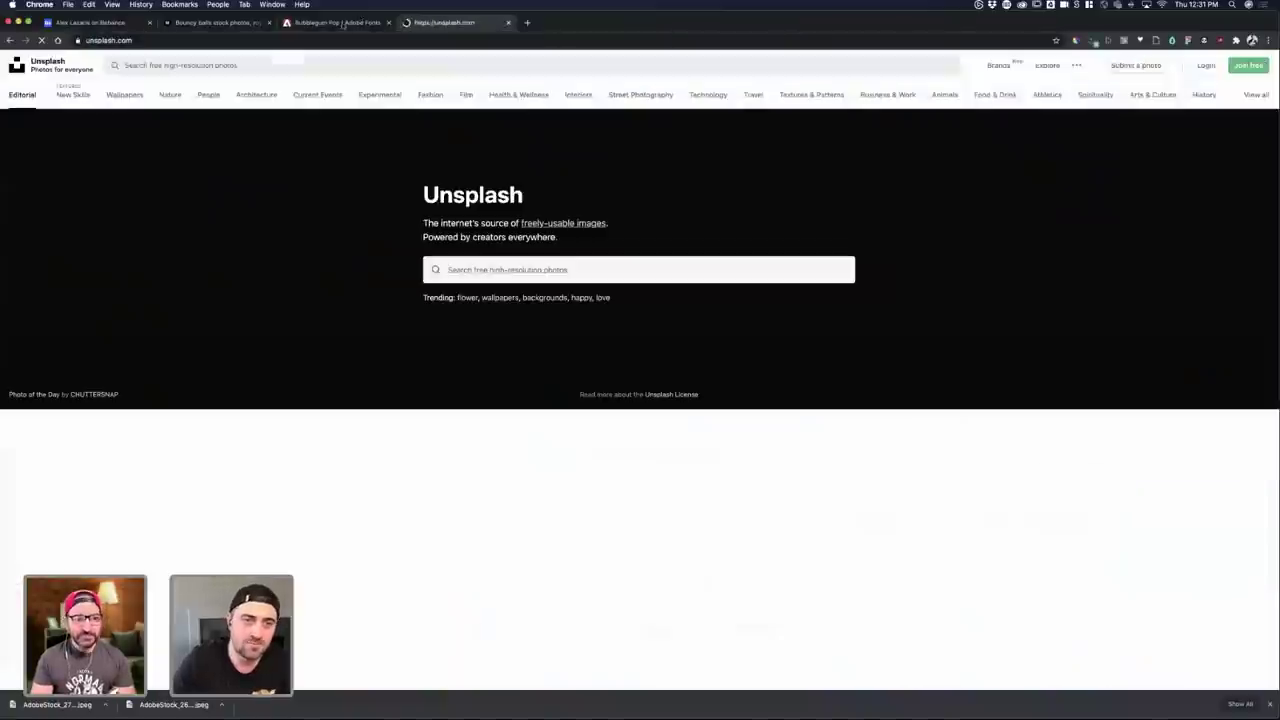
# - Return to Adobe Stock and replace the search with "gumballs"
pyautogui.click(240, 23)
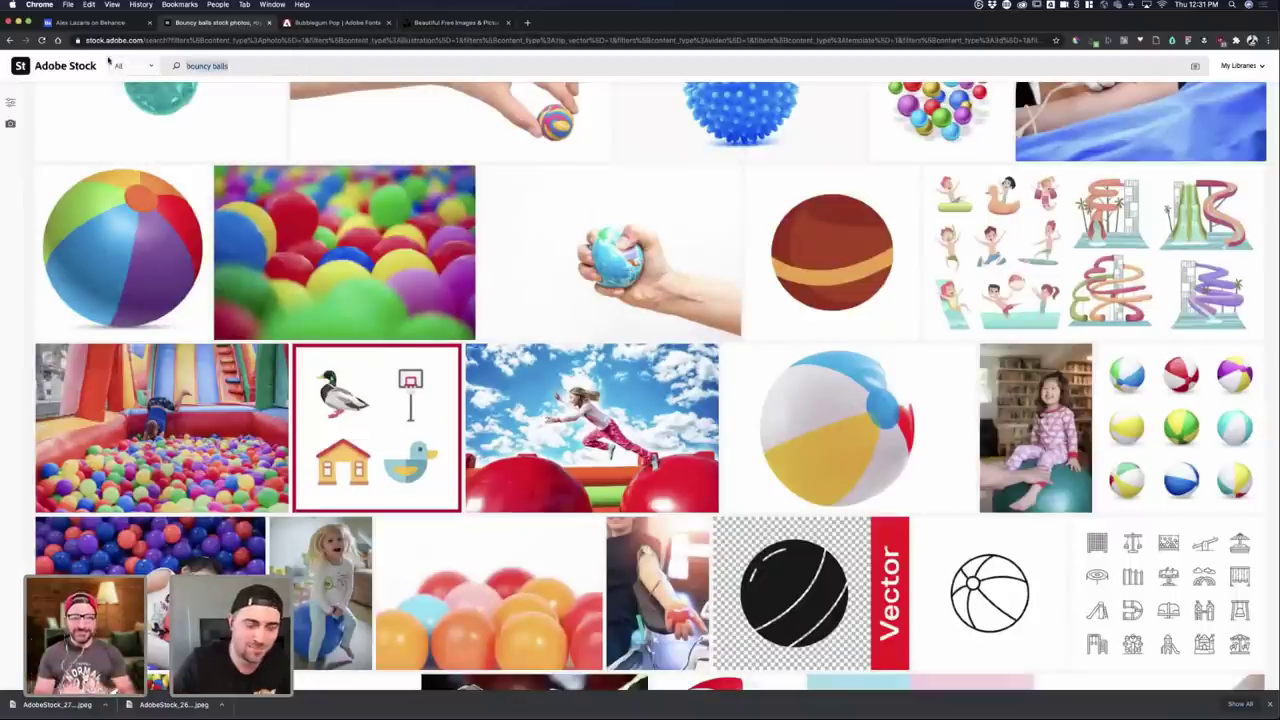
pyautogui.write('uns')
pyautogui.press('BackSpace')
pyautogui.press('BackSpace')
pyautogui.press('BackSpace')
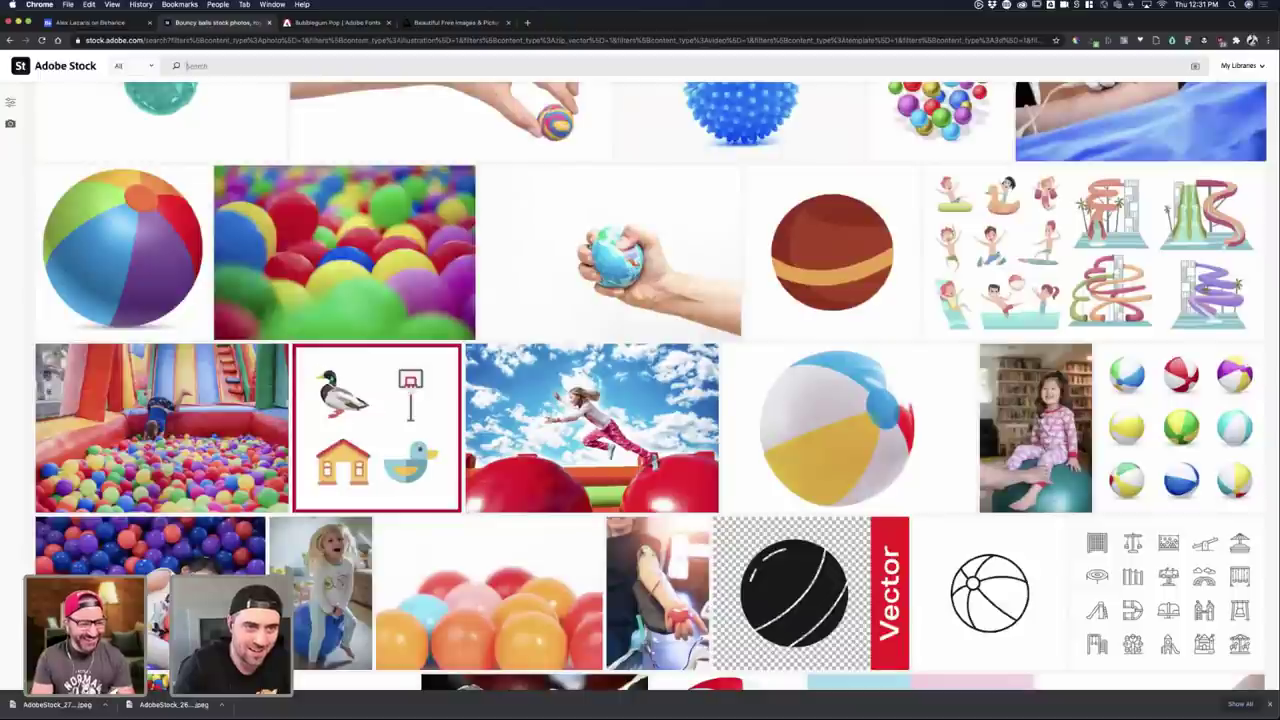
pyautogui.write('gumballs')
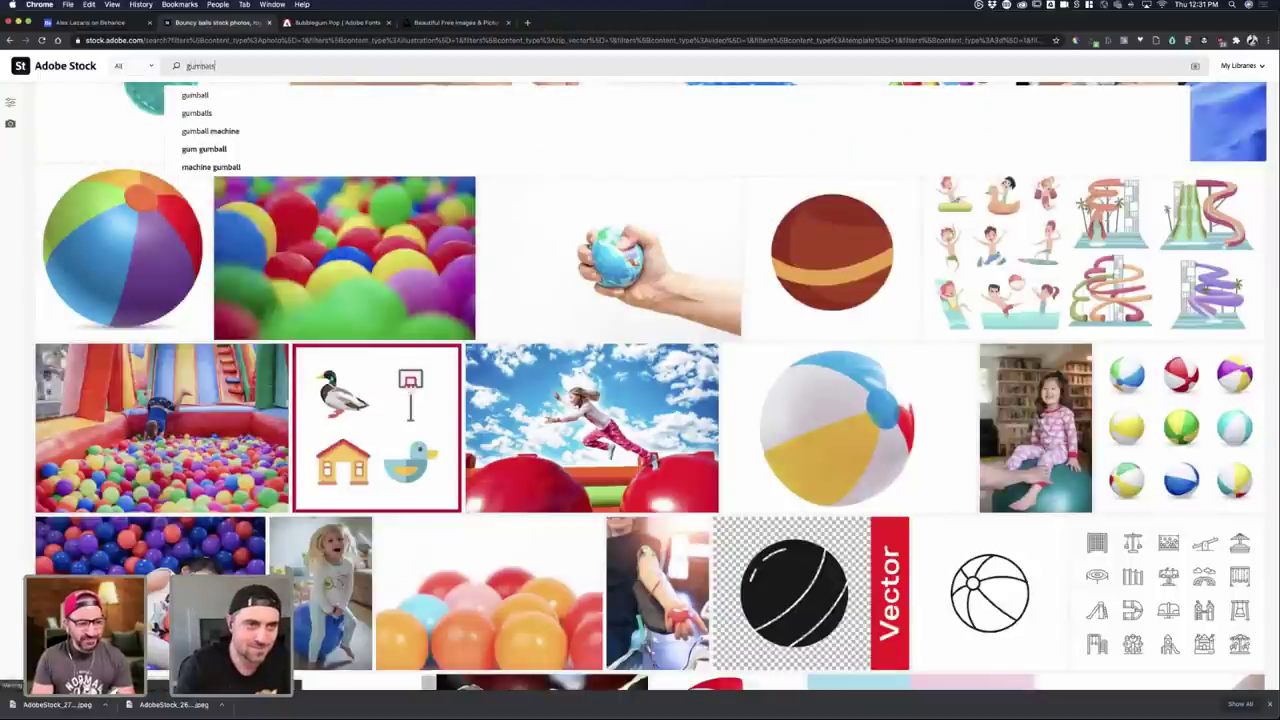
pyautogui.press('Return')
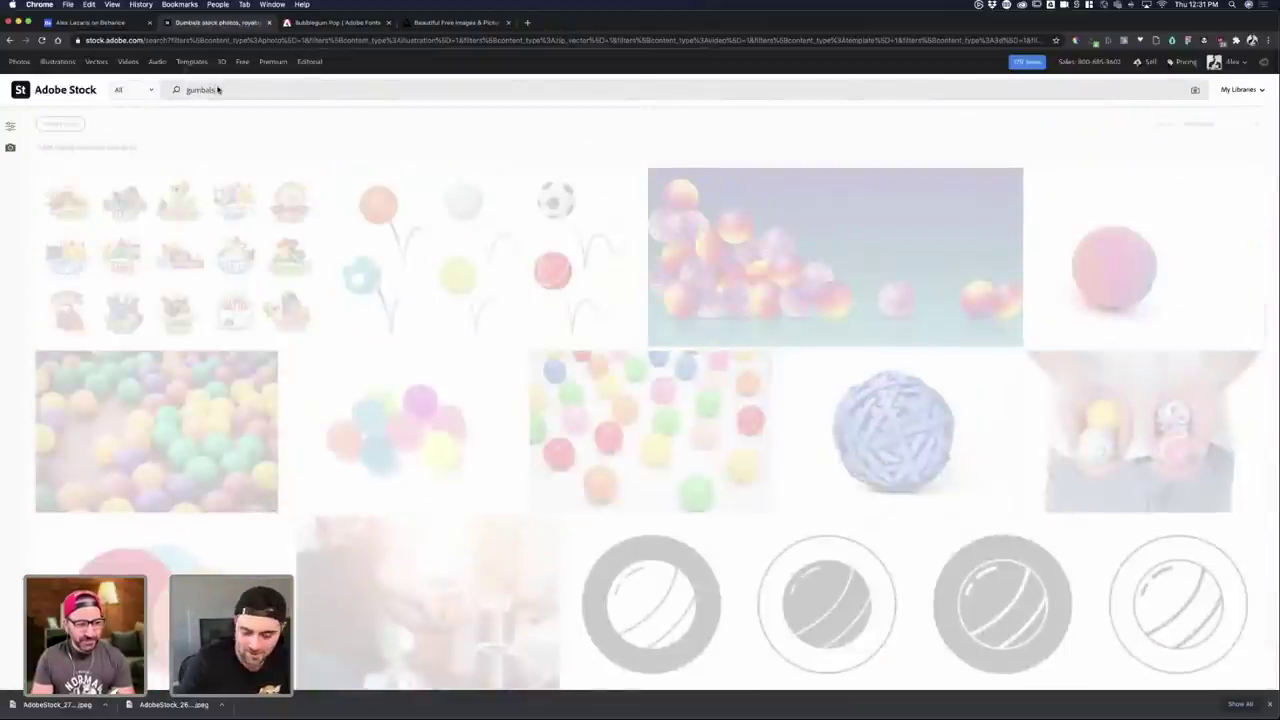
pyautogui.press('BackSpace')
pyautogui.write('ls')
pyautogui.press('Return')
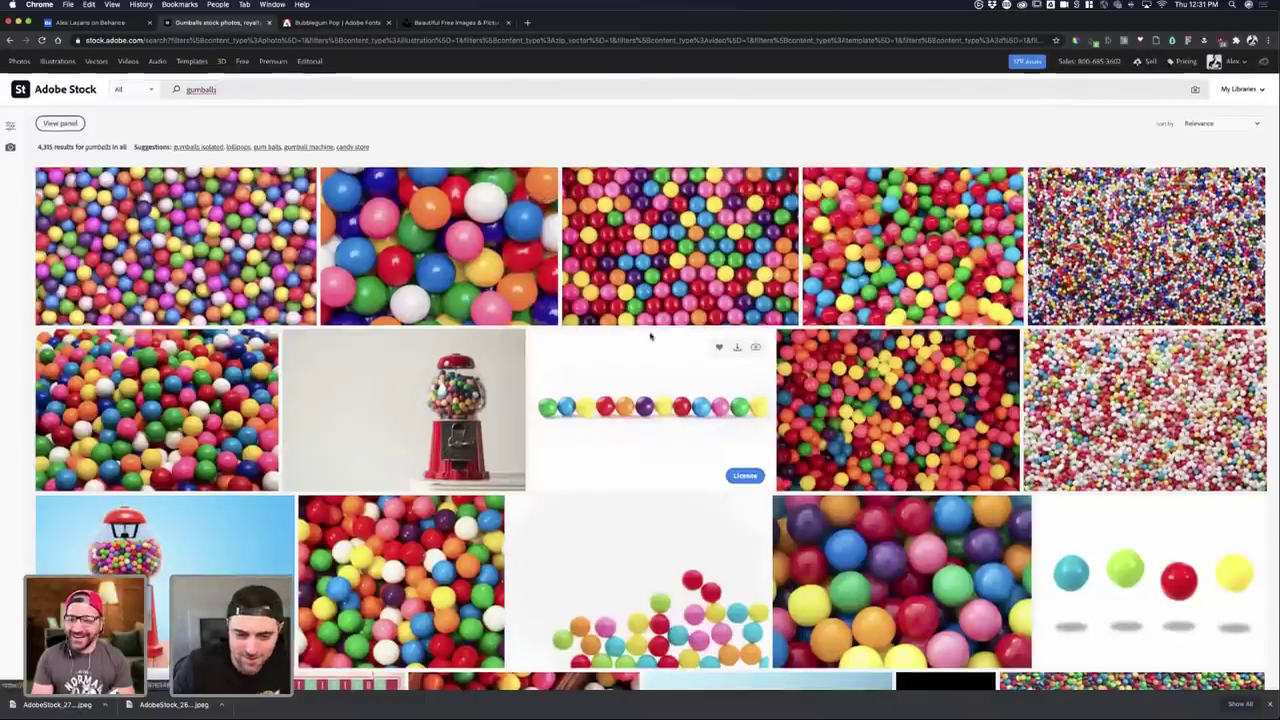
# - Look through the gumball results and license the "Colorful Tiny Round Gumball Candy Background" photo with the Standard license
pyautogui.scroll(-5, 637, 347)
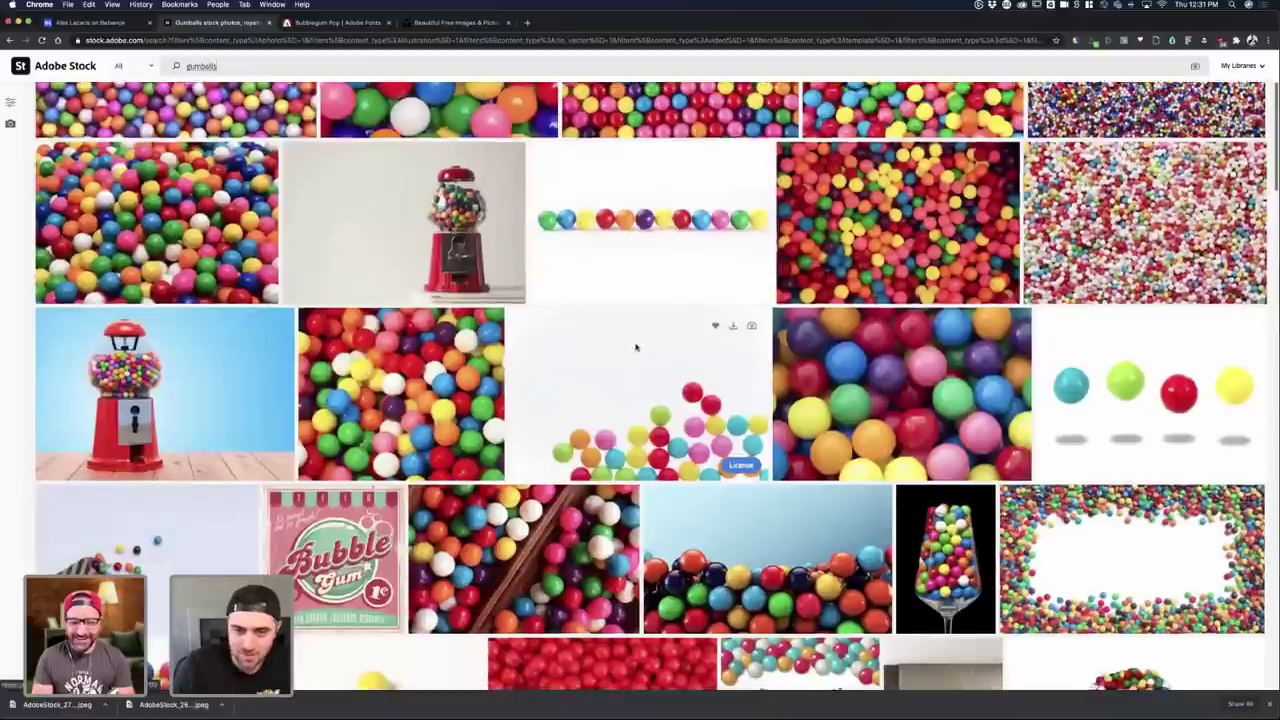
pyautogui.scroll(-4, 637, 340)
pyautogui.scroll(-4, 637, 340)
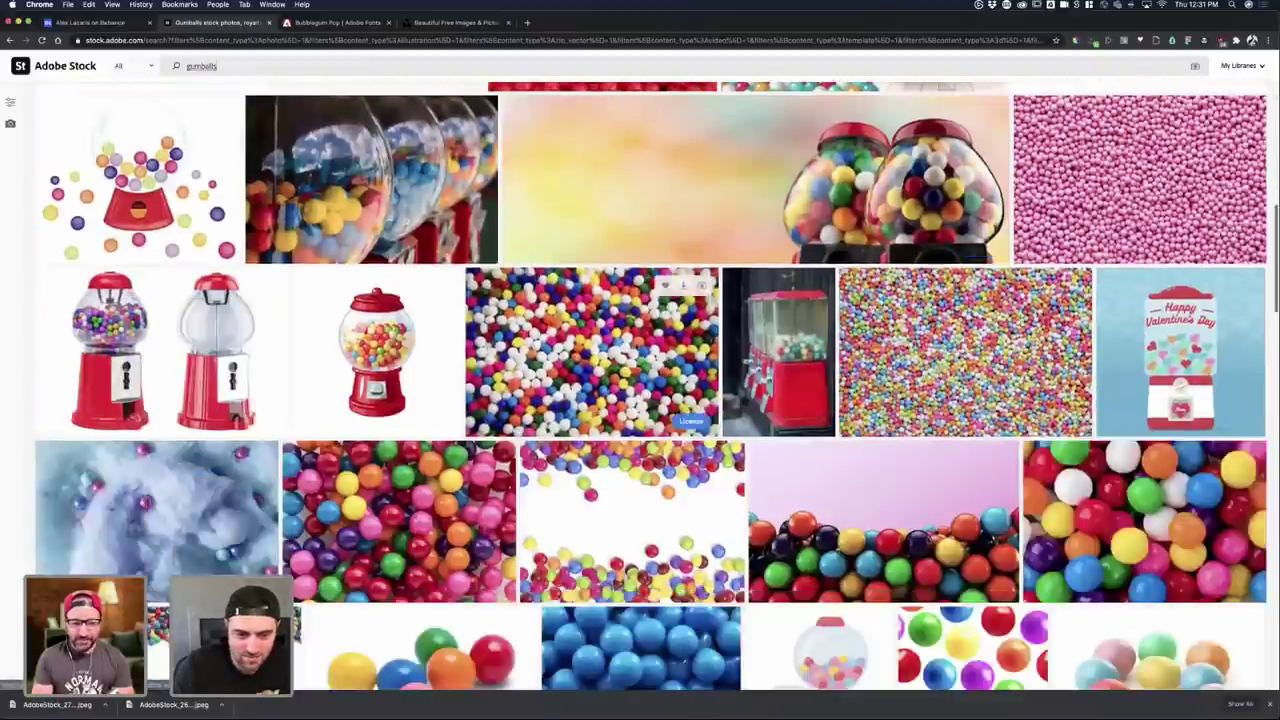
pyautogui.scroll(-8, 637, 340)
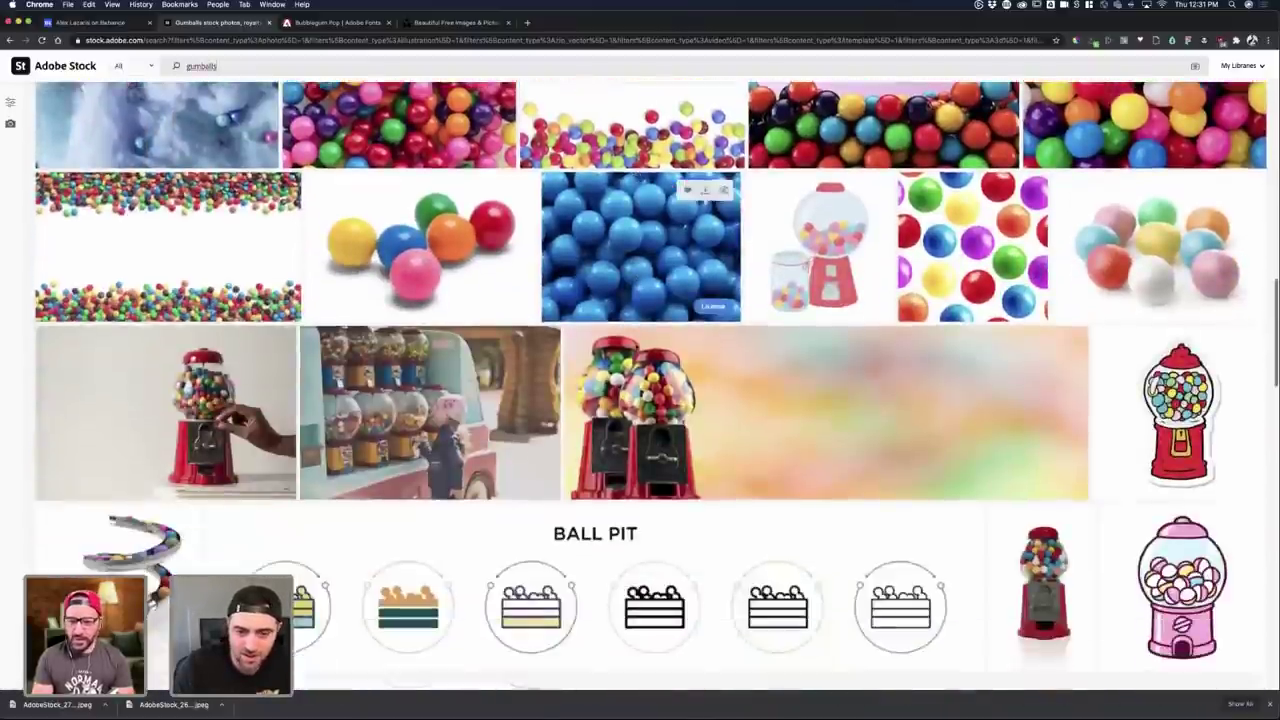
pyautogui.scroll(-7, 637, 347)
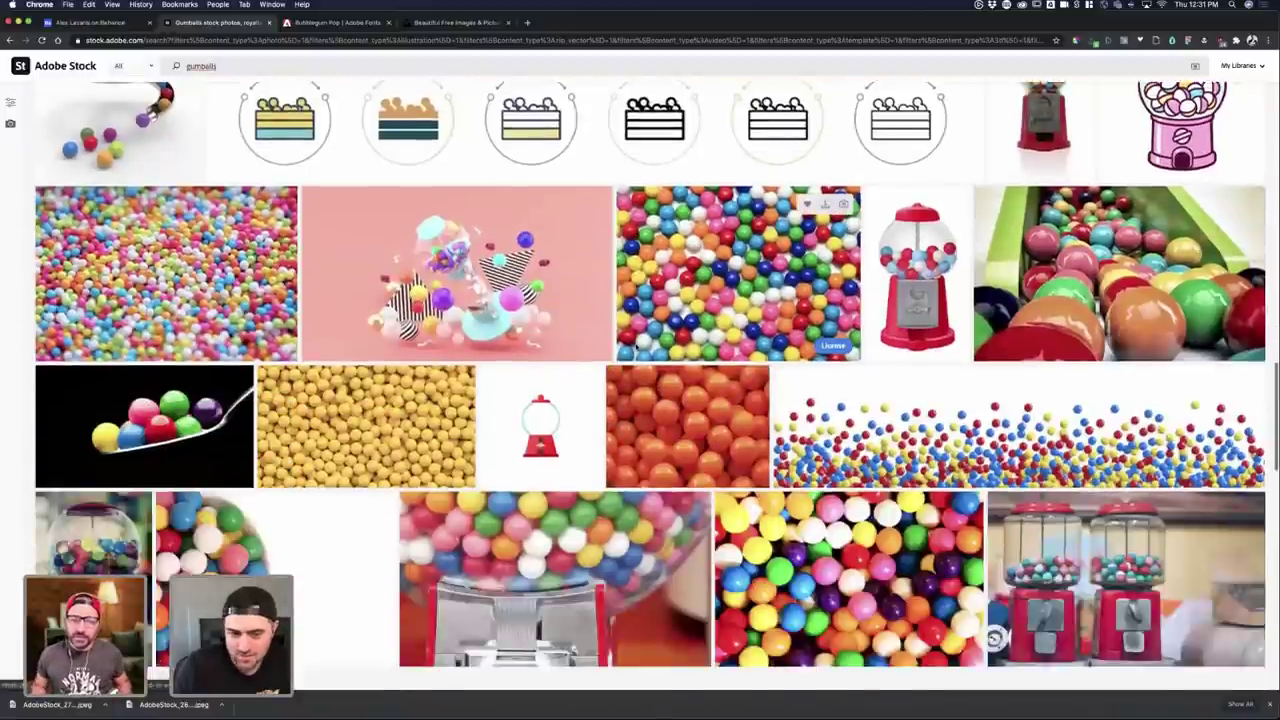
pyautogui.scroll(-5, 637, 347)
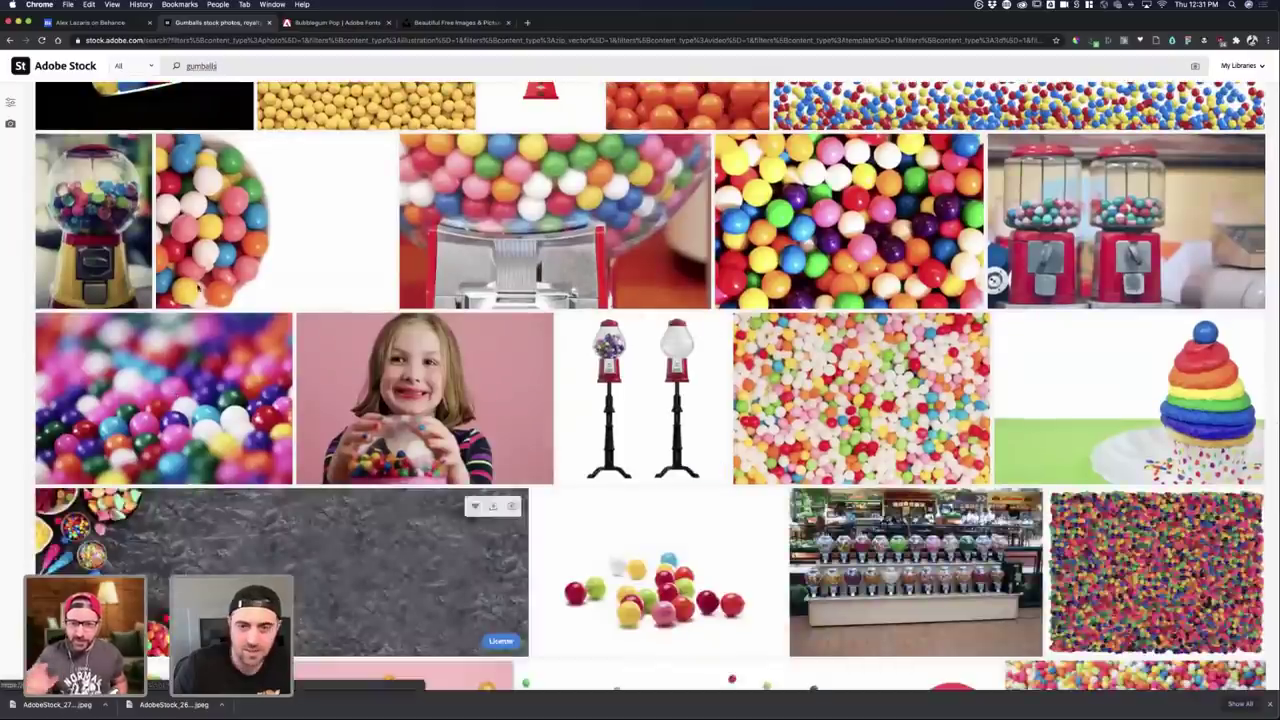
pyautogui.scroll(-1, 480, 480)
pyautogui.click(170, 380)
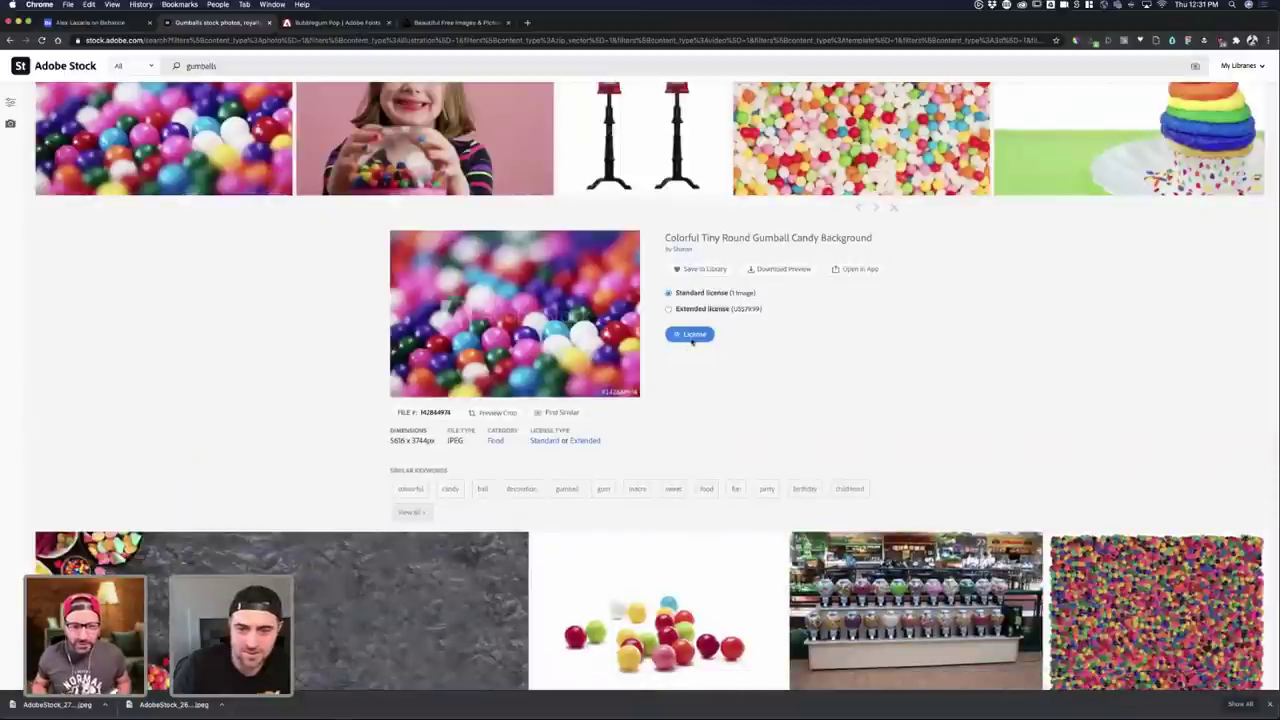
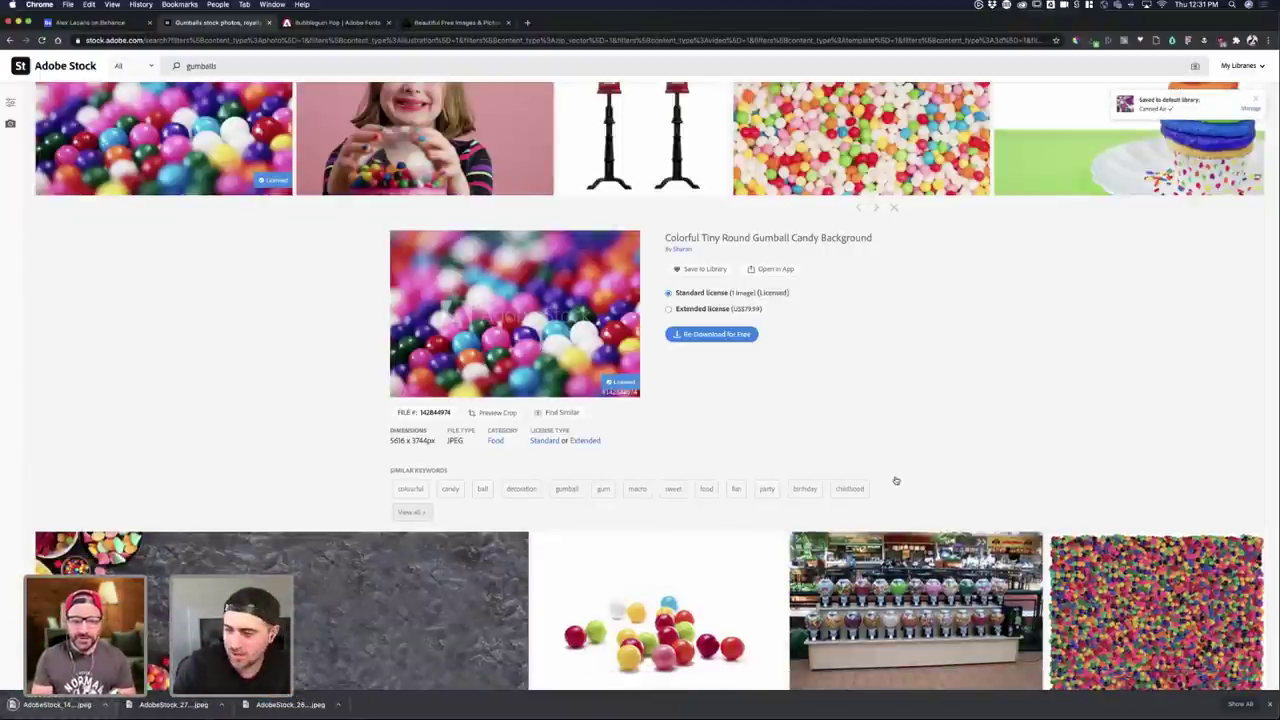
# - Switch to Photoshop and open the contents of the can mockup's Edit Design smart object
pyautogui.hotkey('ctrl', 'Up')
pyautogui.click(387, 495)
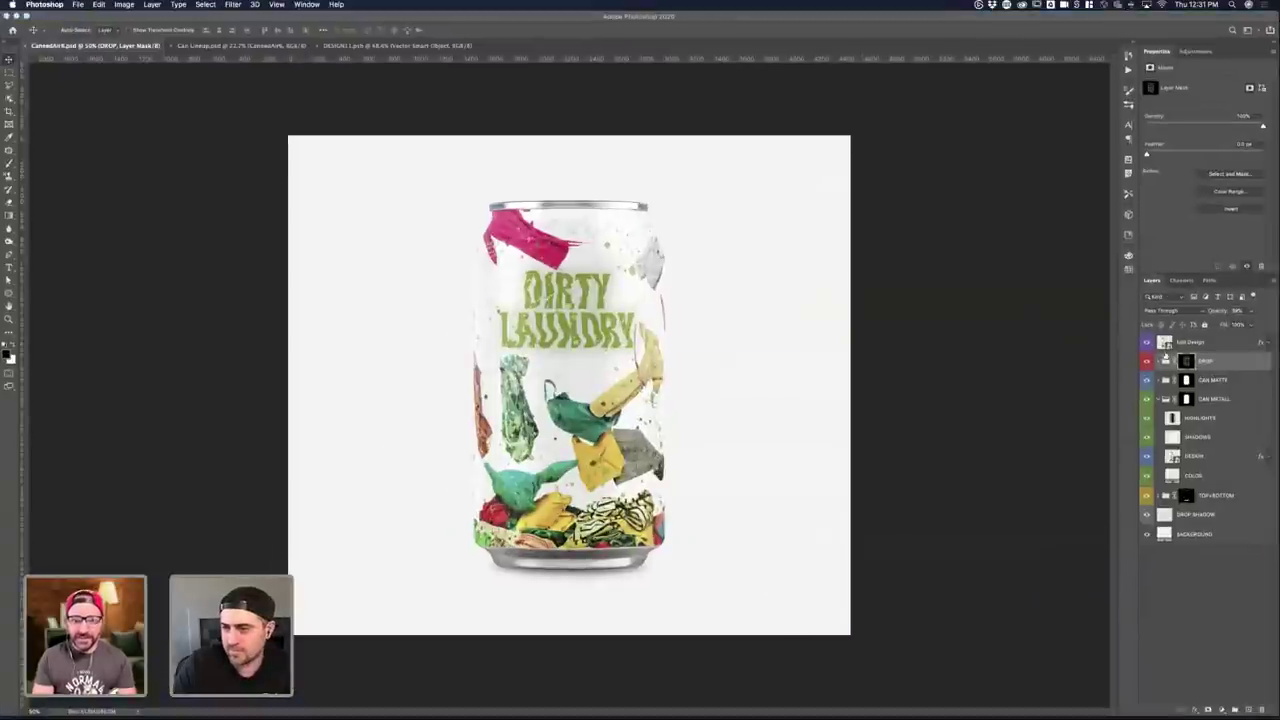
pyautogui.doubleClick(1165, 342)
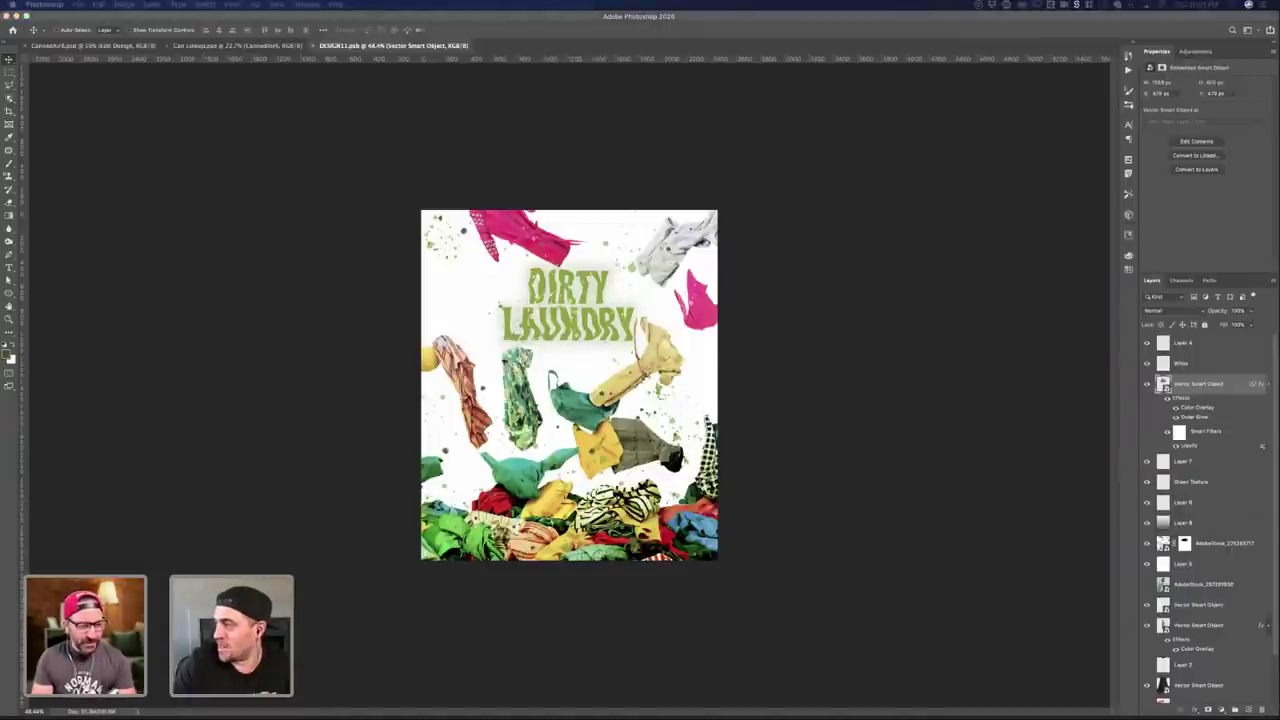
# - Place the licensed gumball photo in the label design and move its layer to the top of the stack
pyautogui.moveTo(505, 368); pyautogui.dragTo(780, 460)
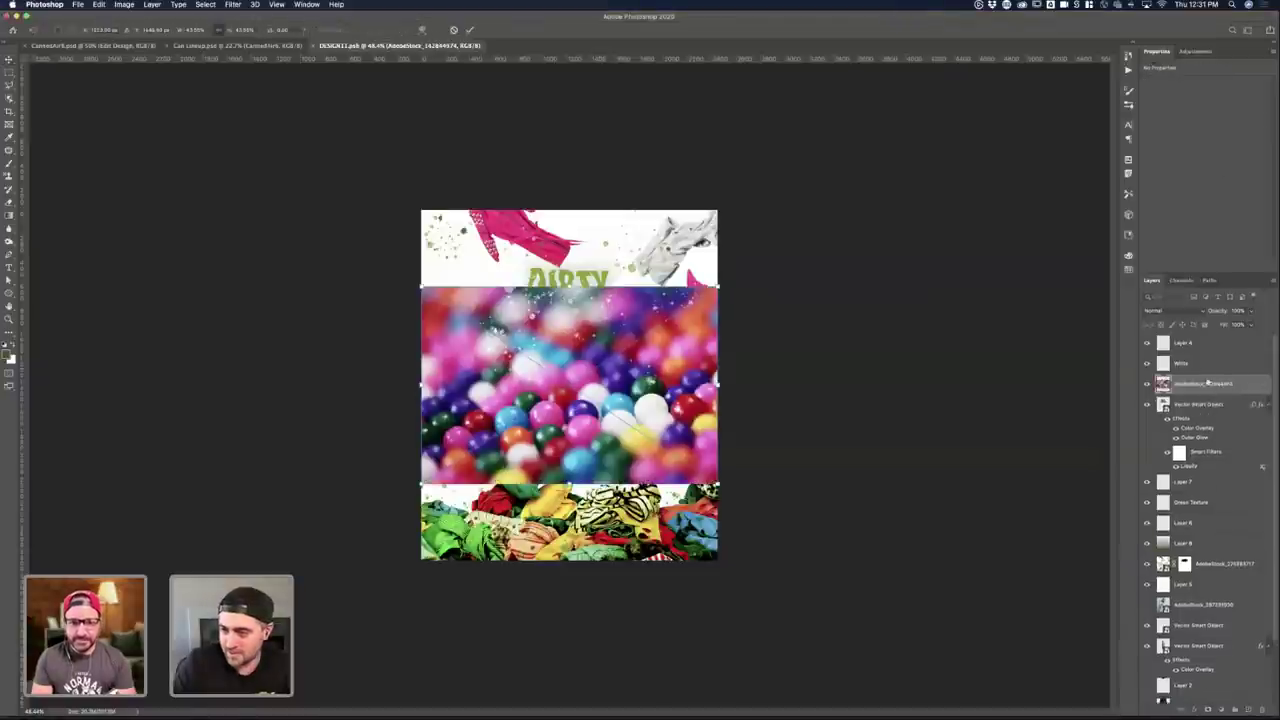
pyautogui.press('Return')
pyautogui.moveTo(1206, 382); pyautogui.dragTo(1198, 340)
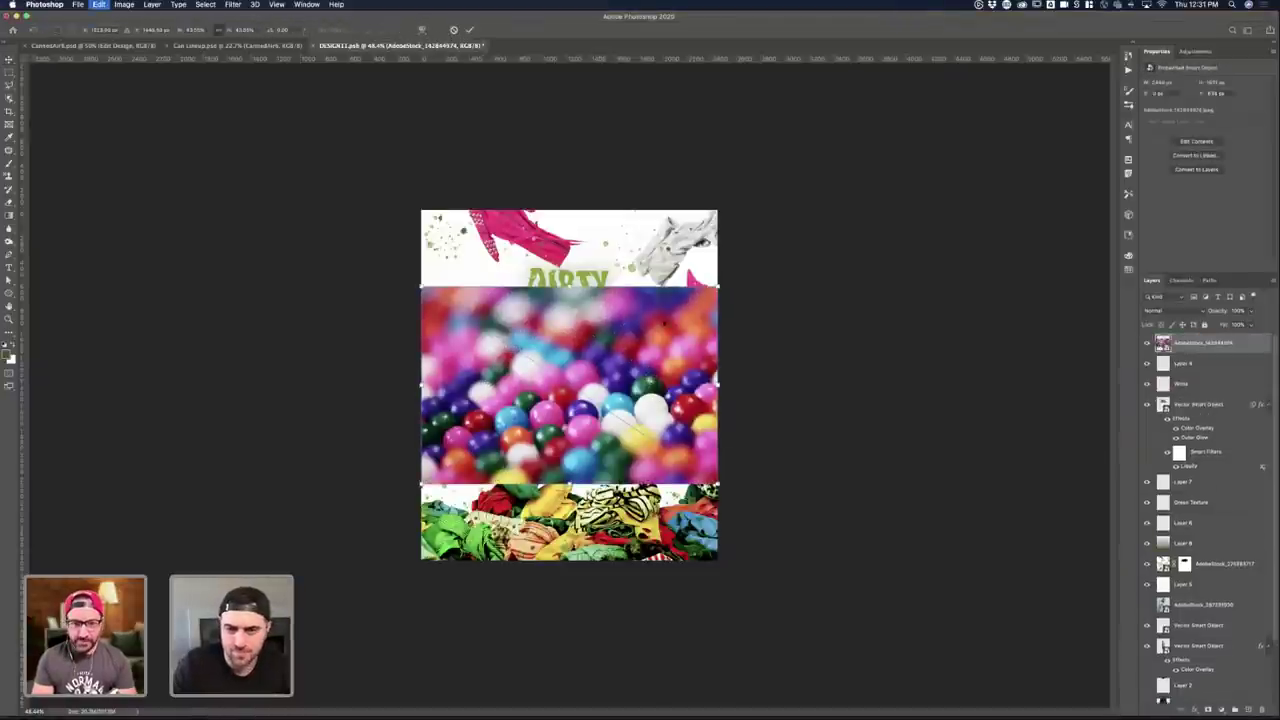
# - Enlarge the gumball photo until it covers the whole label canvas, then shift it slightly
pyautogui.press('super+t')
pyautogui.moveTo(717, 287); pyautogui.dragTo(842, 203)
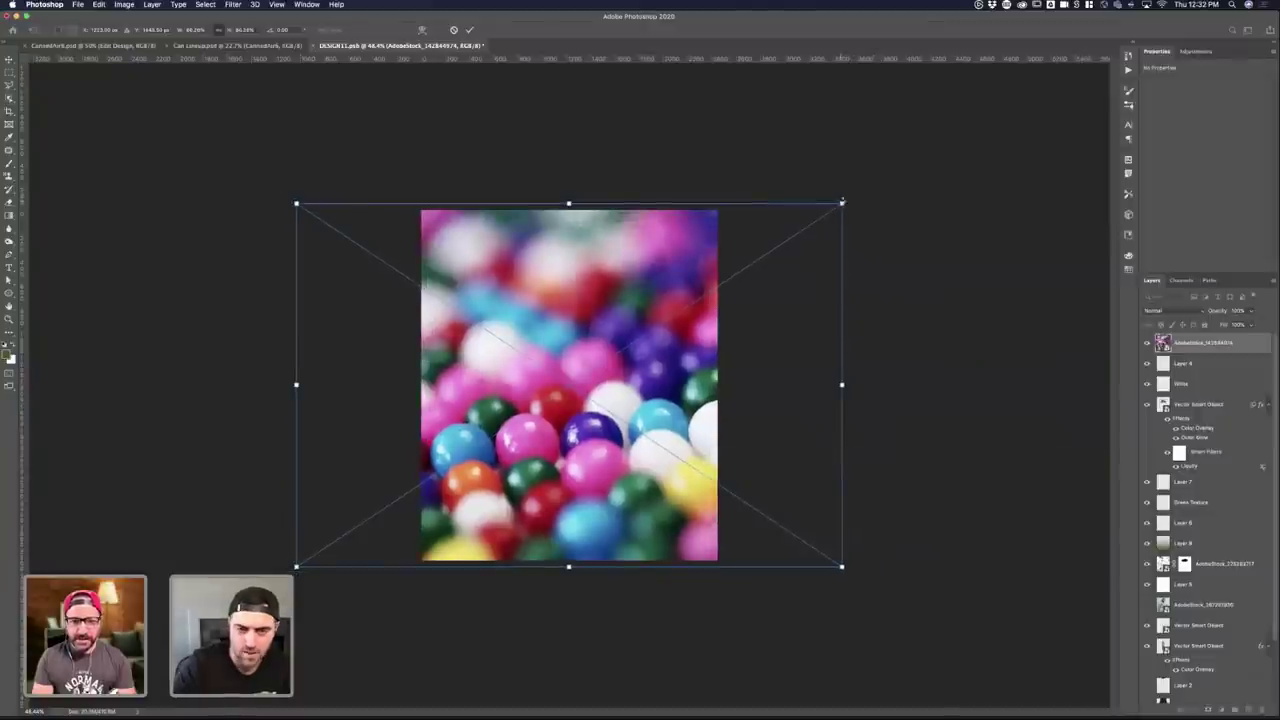
pyautogui.press('Return')
pyautogui.moveTo(620, 404); pyautogui.dragTo(638, 396)
# - Check the gumball photo's Adobe Stock page again, then switch to the Exploration document in Illustrator
pyautogui.hotkey('ctrl', 'Up')
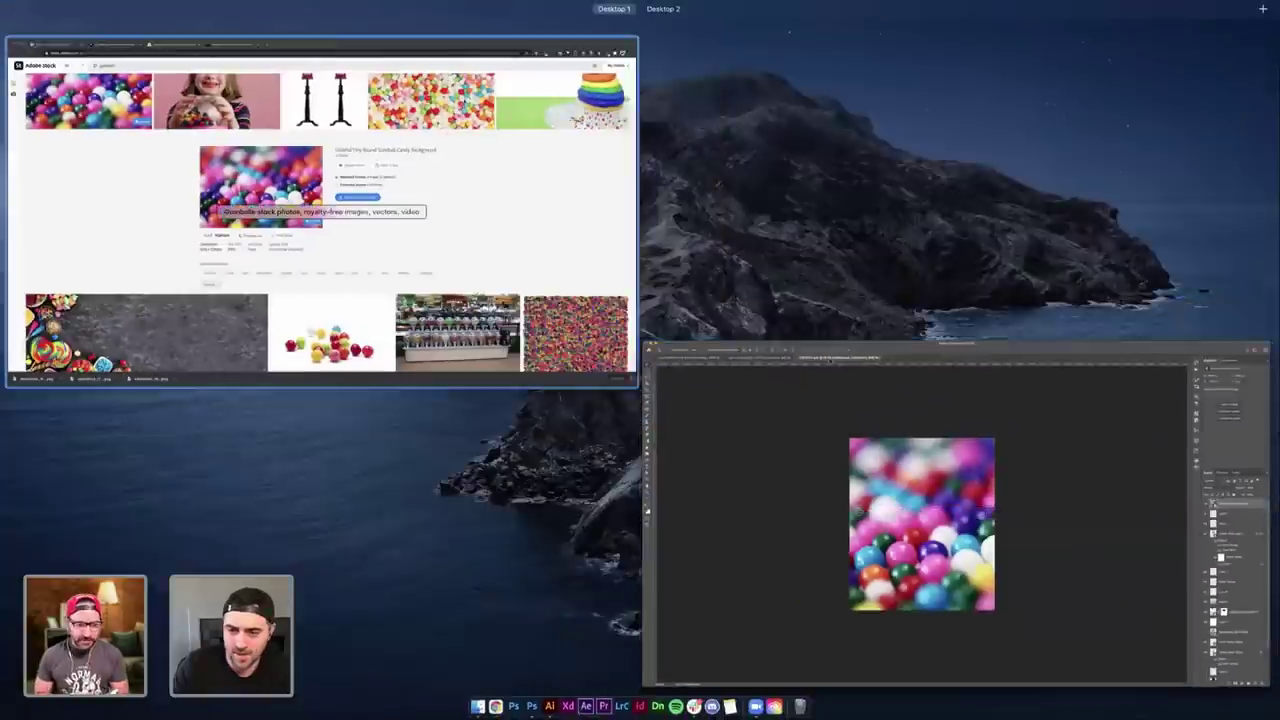
pyautogui.click(405, 243)
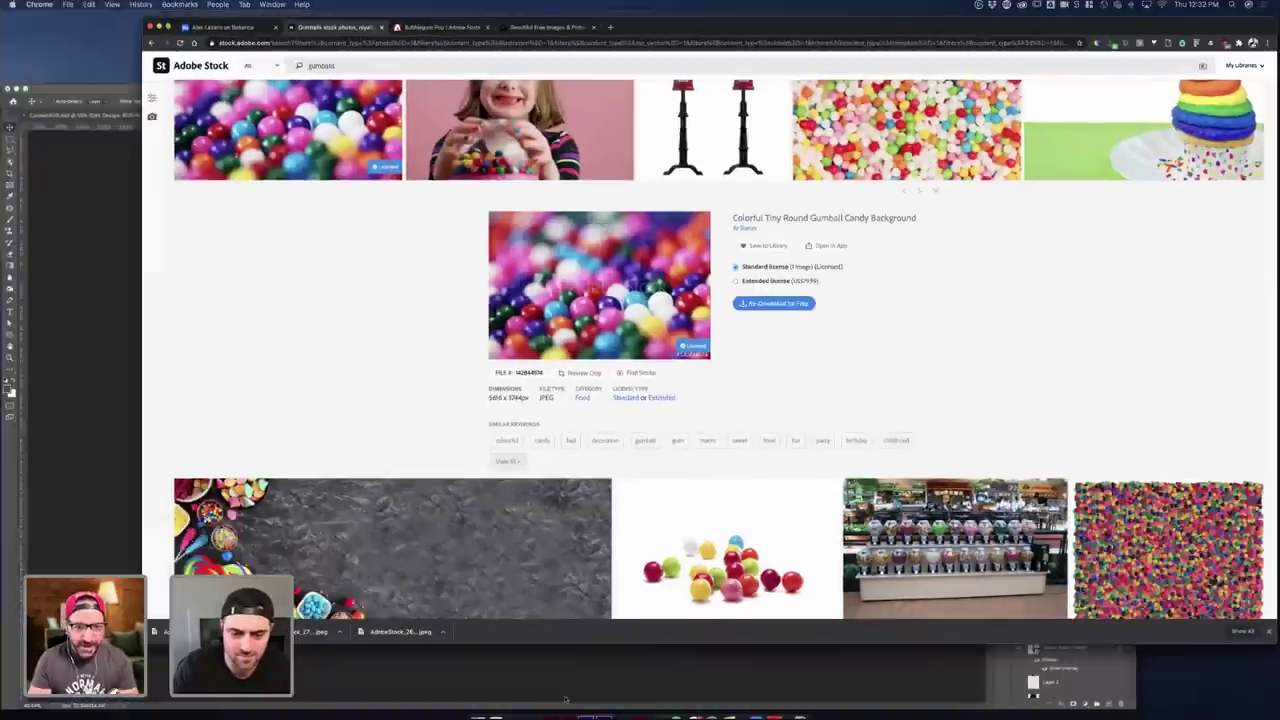
pyautogui.hotkey('ctrl', 'Up')
pyautogui.click(549, 706)
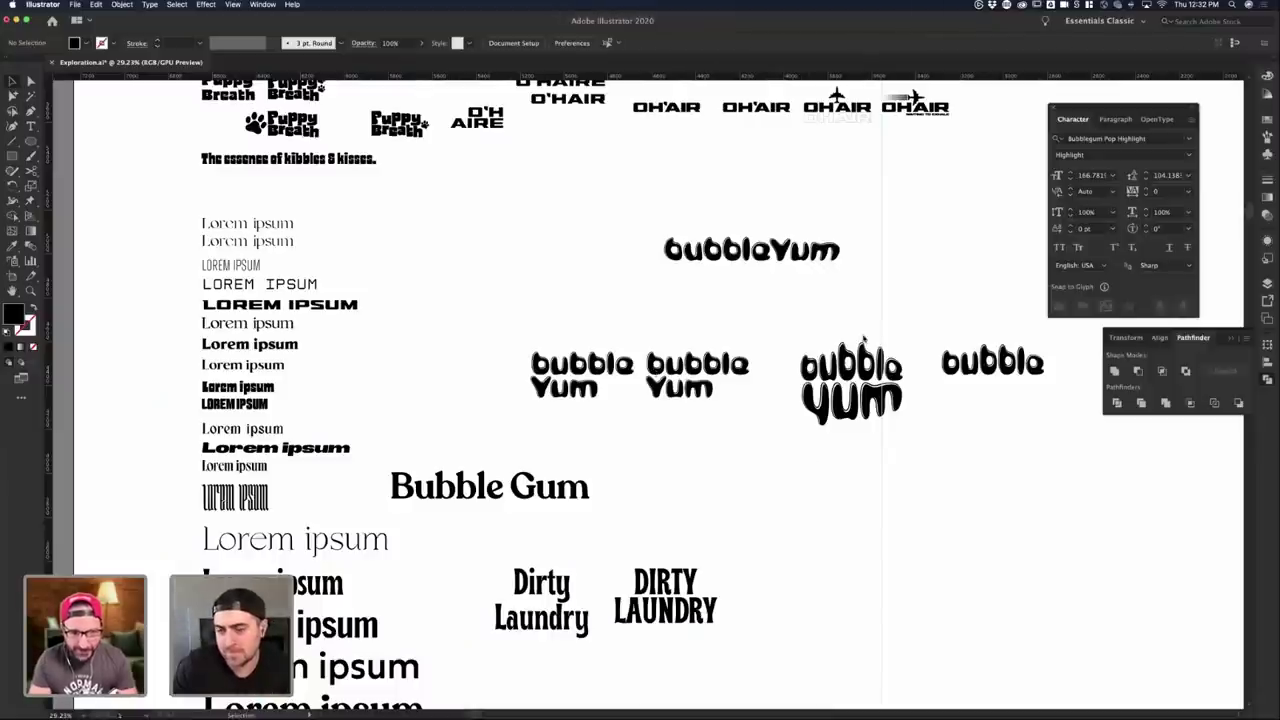
# - Duplicate both words of the warped, stacked "bubble yum" wordmark and place the copy beneath the single "bubble" word
pyautogui.hscroll(3, 863, 340)
pyautogui.click(787, 365)
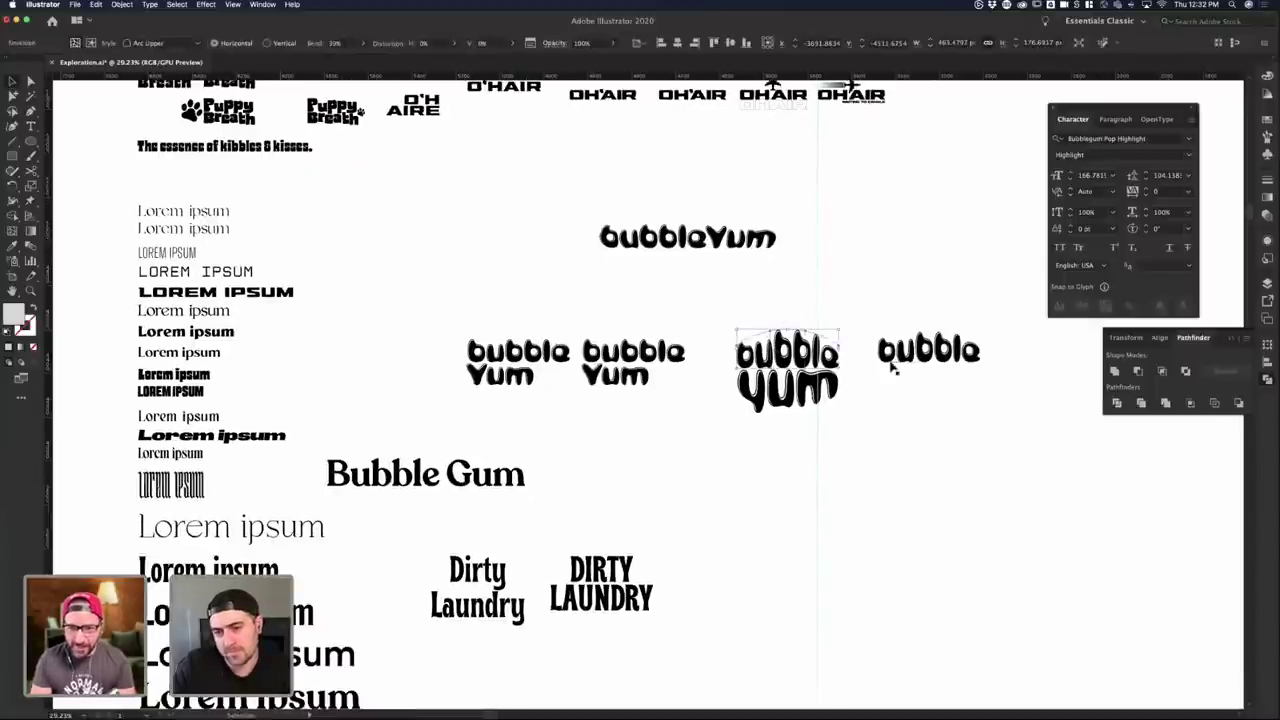
pyautogui.click(873, 404)
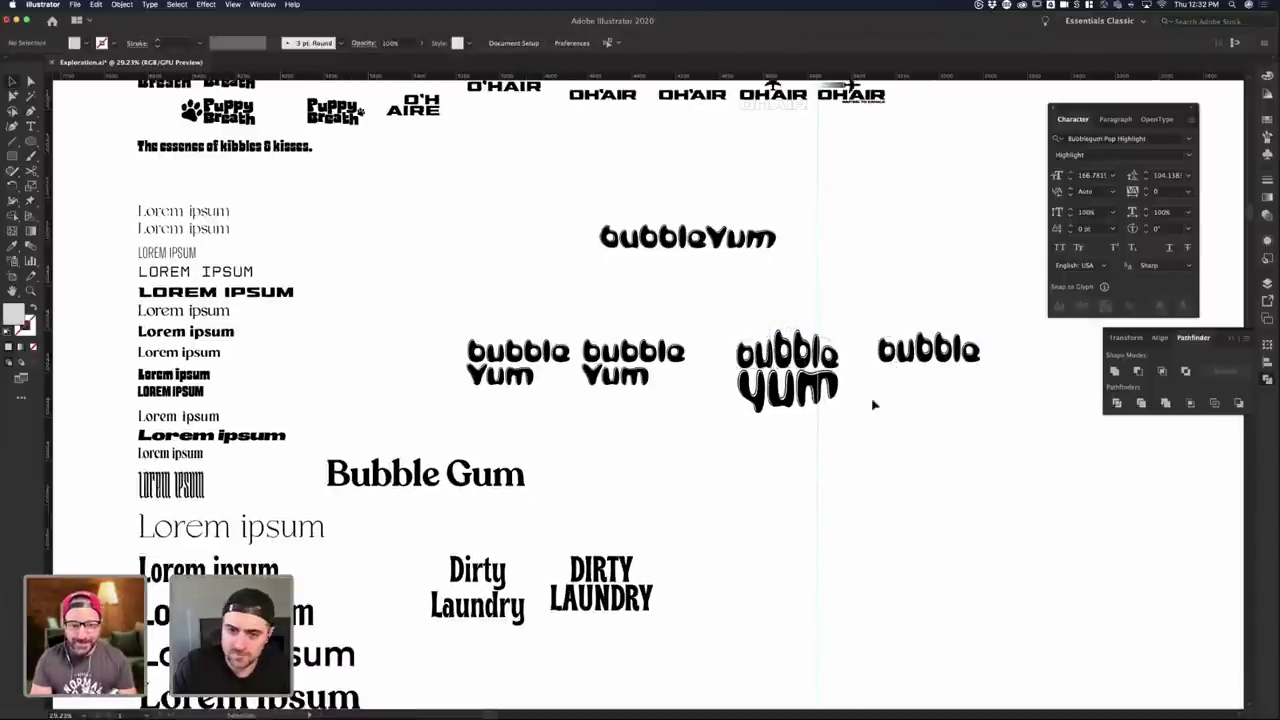
pyautogui.click(849, 398)
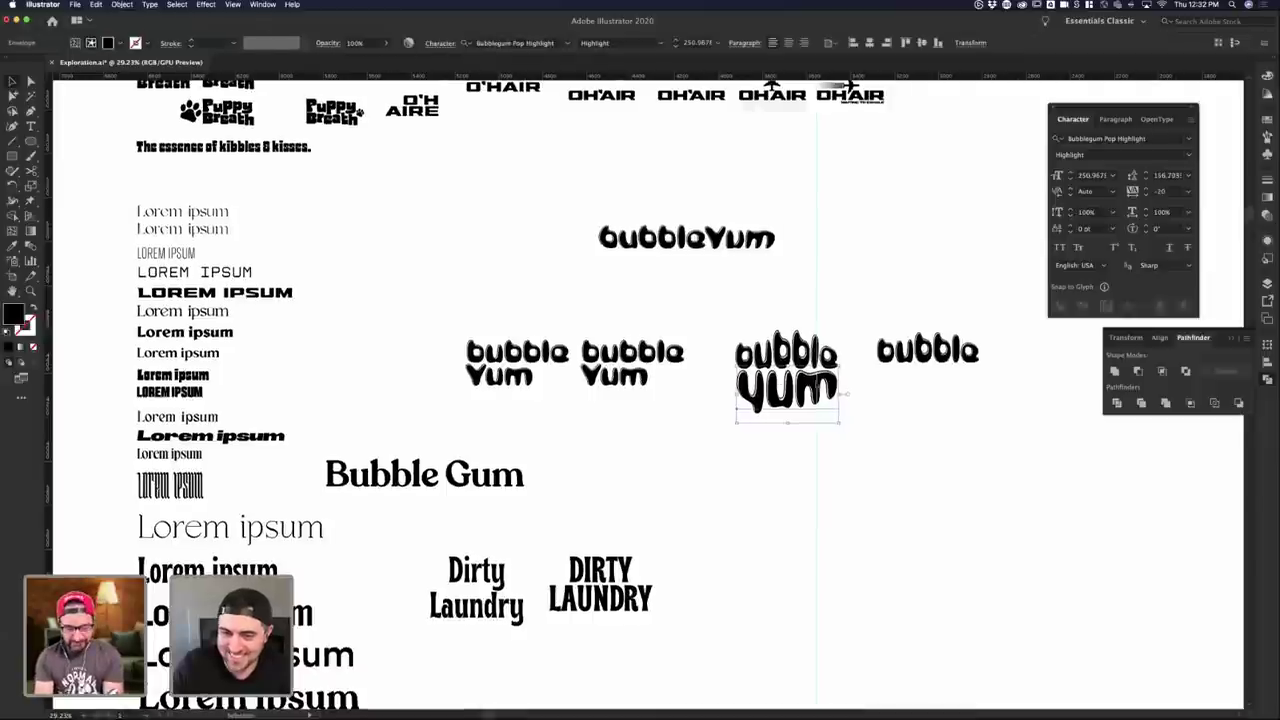
pyautogui.hscroll(3, 846, 403)
pyautogui.scroll(3, 845, 392)
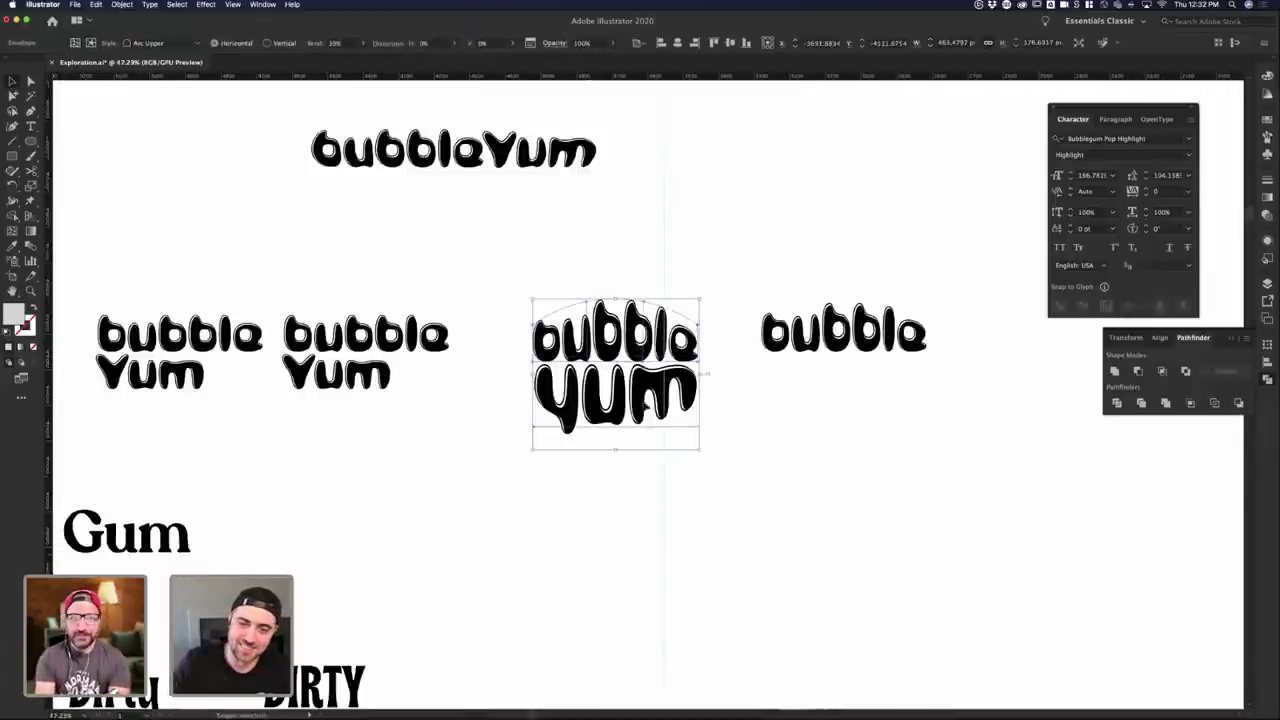
pyautogui.moveTo(645, 405); pyautogui.dragTo(856, 504)
pyautogui.click(997, 494)
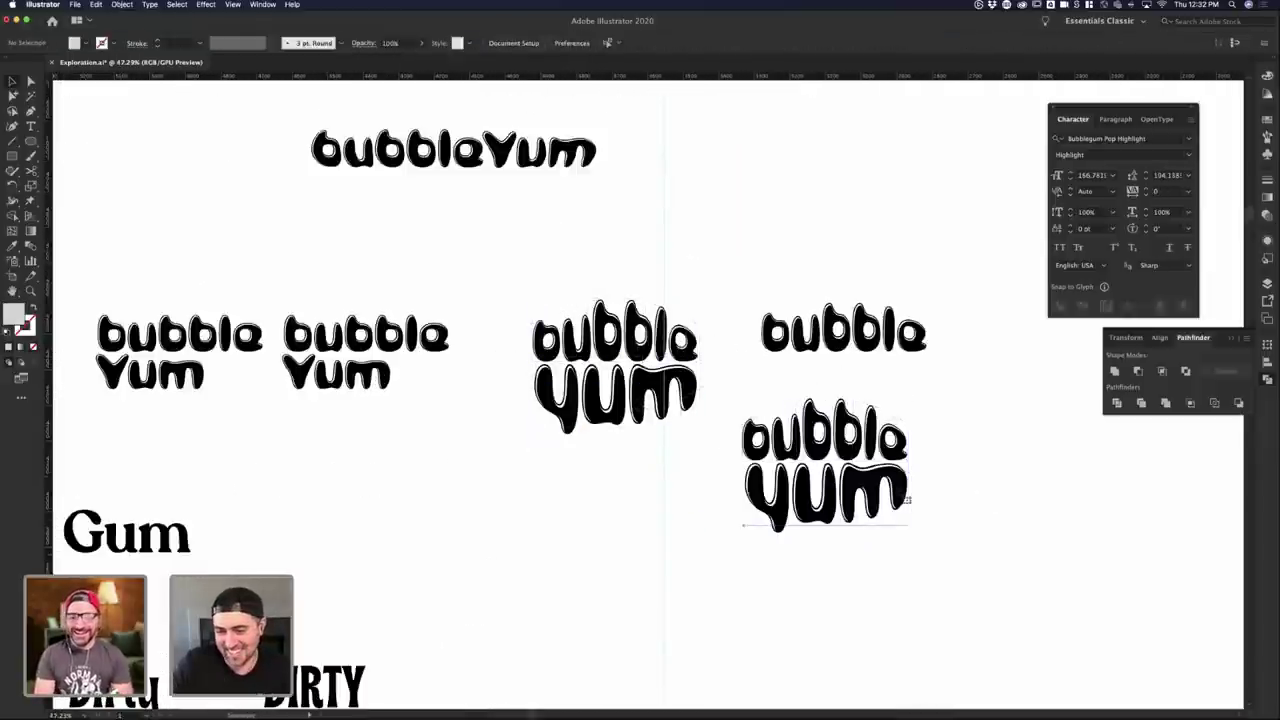
# - Move "yum" in the copied wordmark slightly down to leave a gap beneath "bubble"
pyautogui.click(905, 498)
pyautogui.rightClick(876, 448)
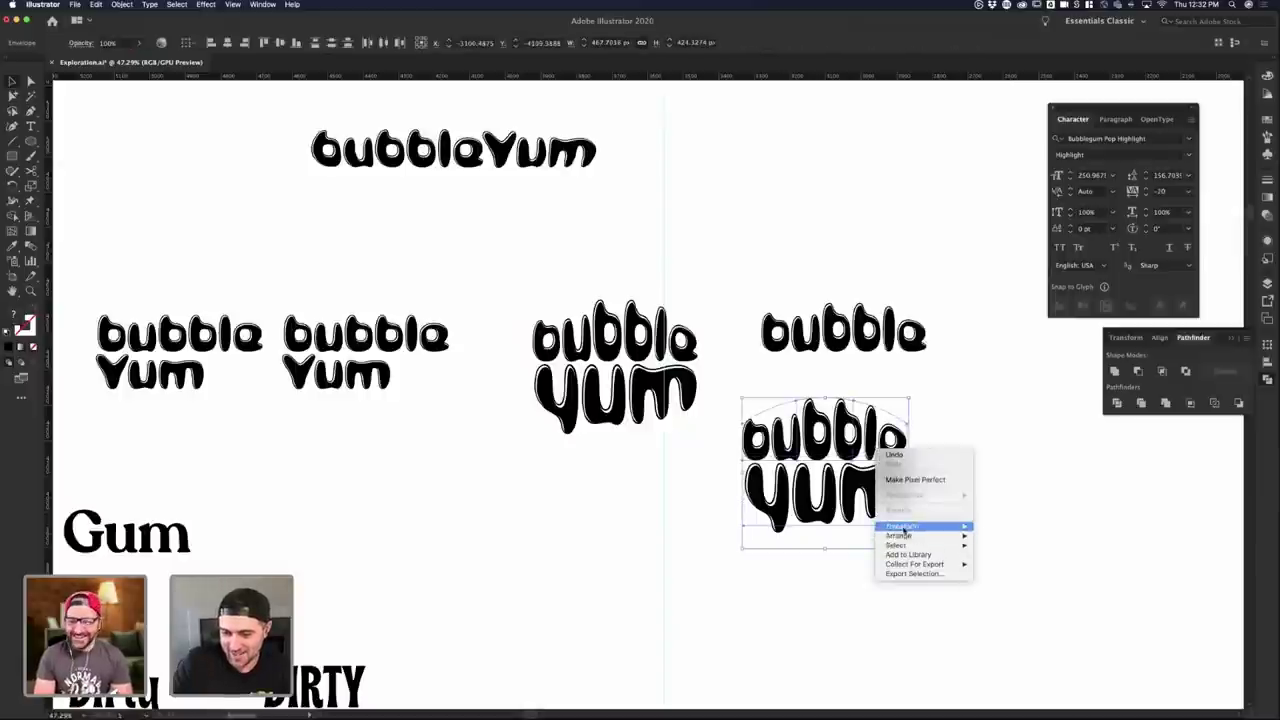
pyautogui.moveTo(914, 544)
pyautogui.click(777, 445)
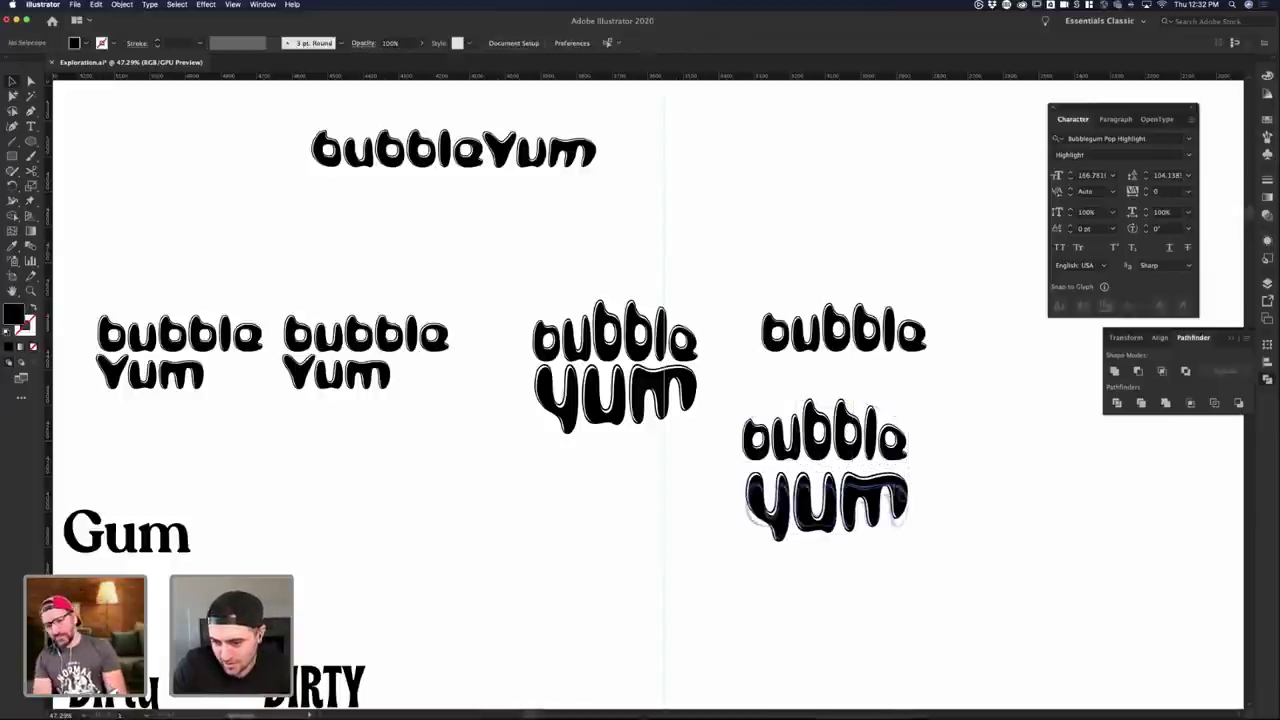
# - Try to expand only the warped word "bubble" in the copied wordmark into plain shapes
pyautogui.click(866, 456)
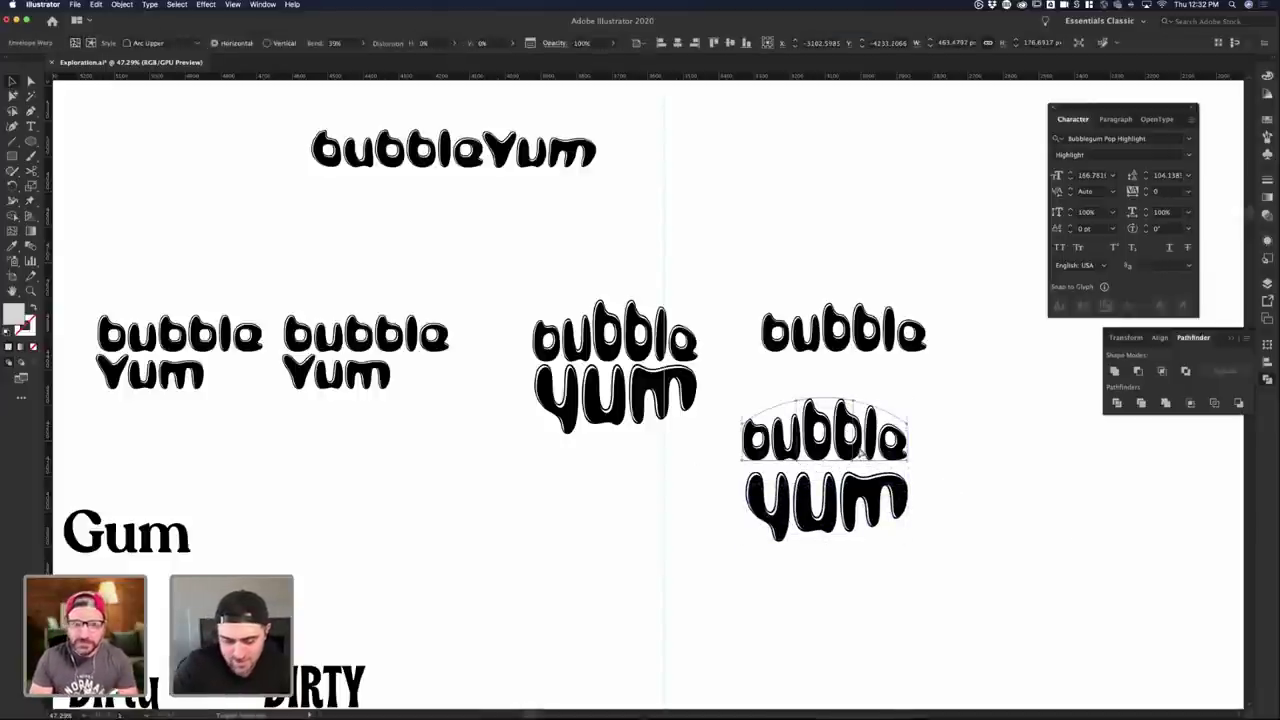
pyautogui.rightClick(878, 442)
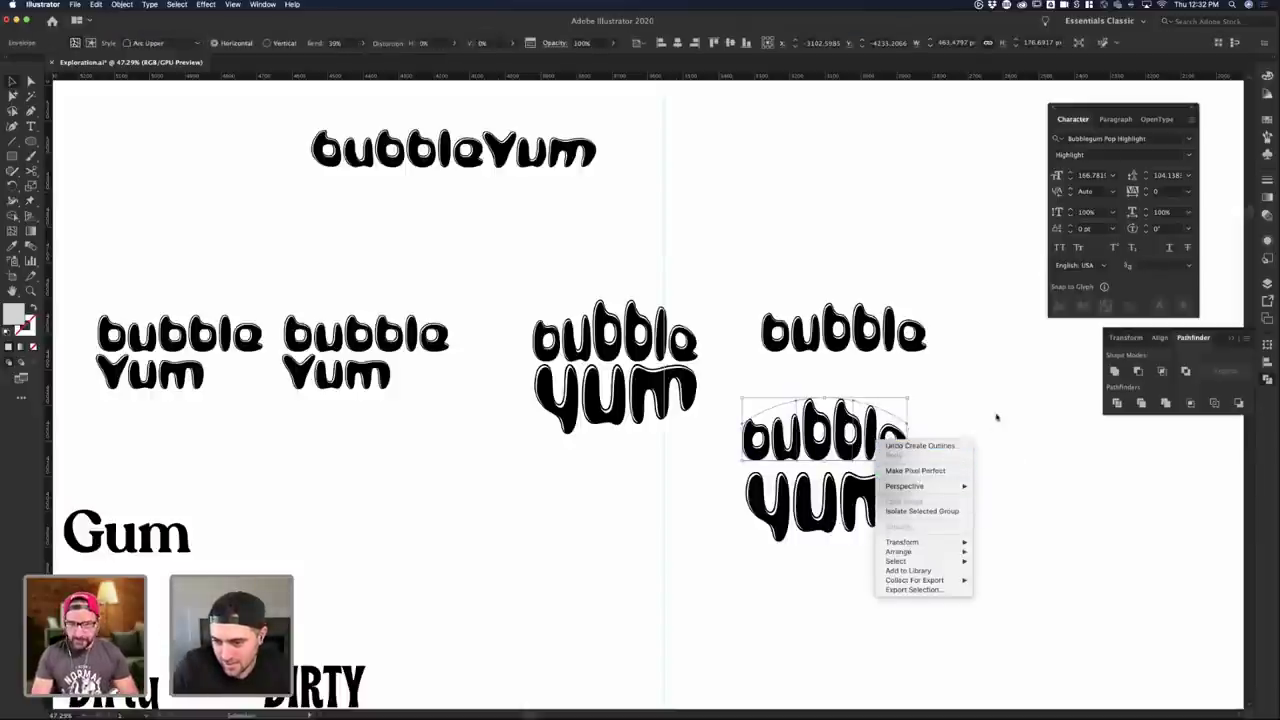
pyautogui.click(941, 424)
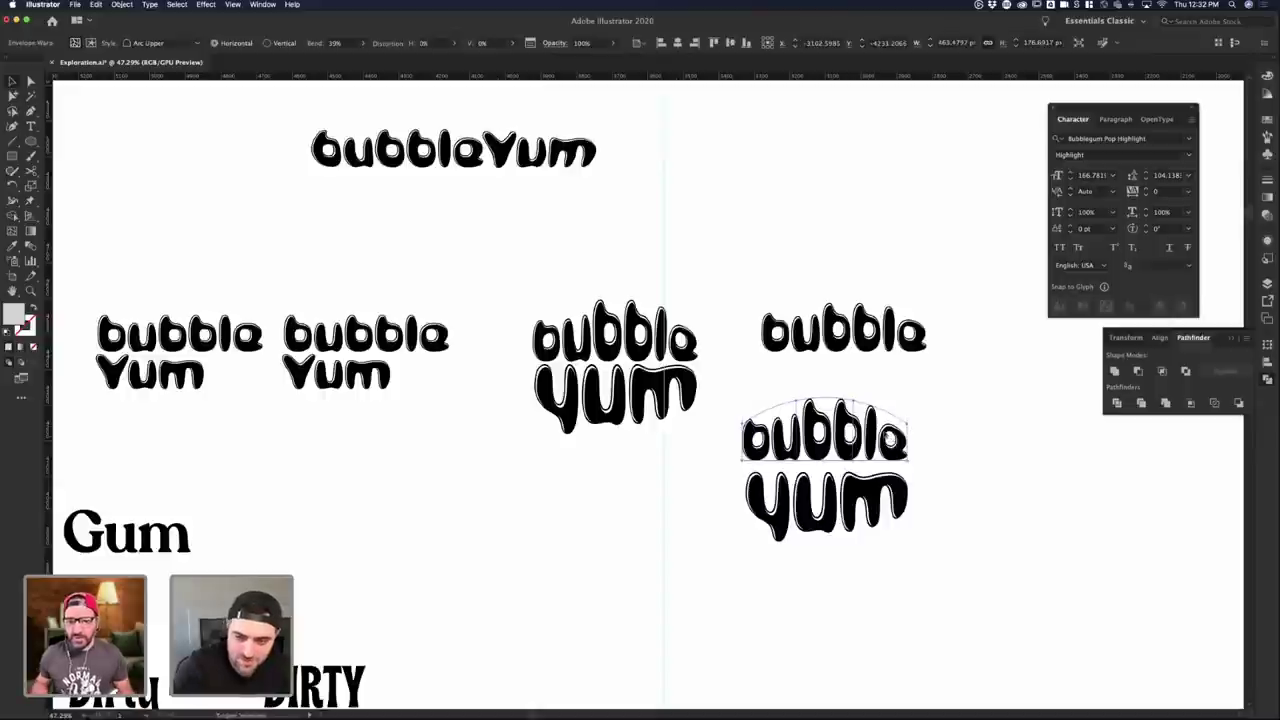
pyautogui.rightClick(851, 486)
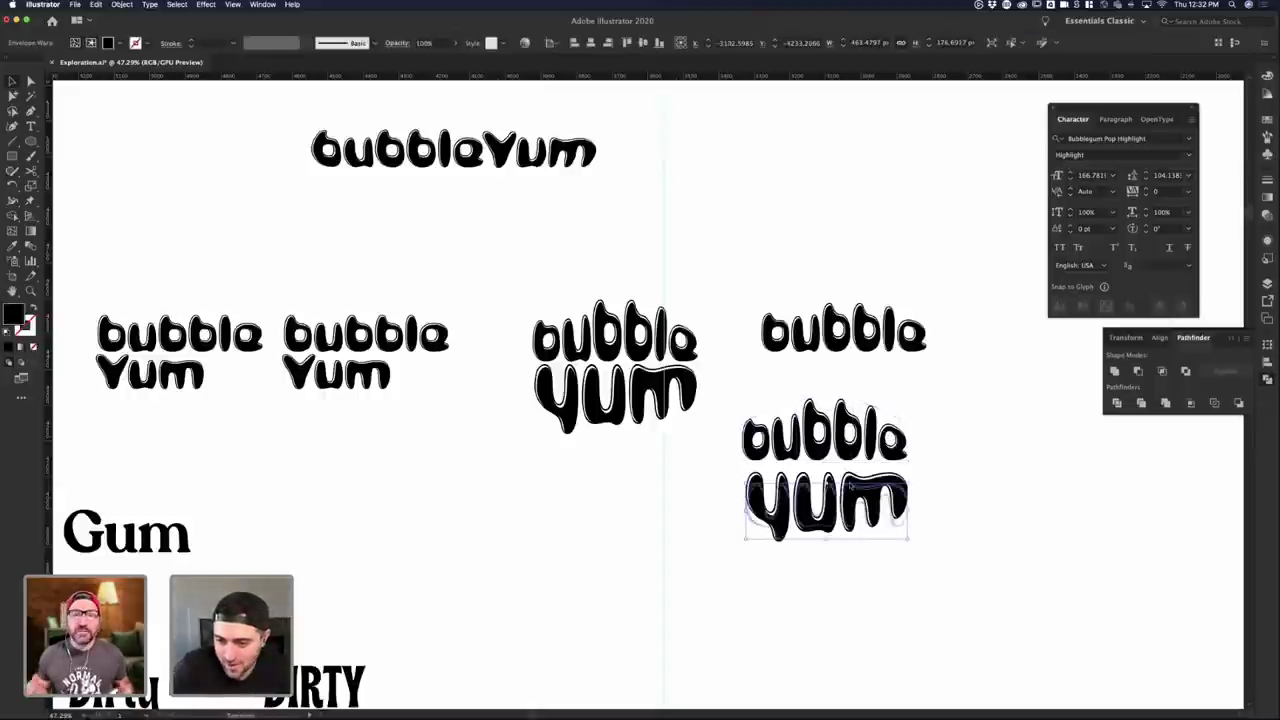
pyautogui.click(887, 452)
pyautogui.click(857, 453)
pyautogui.rightClick(856, 452)
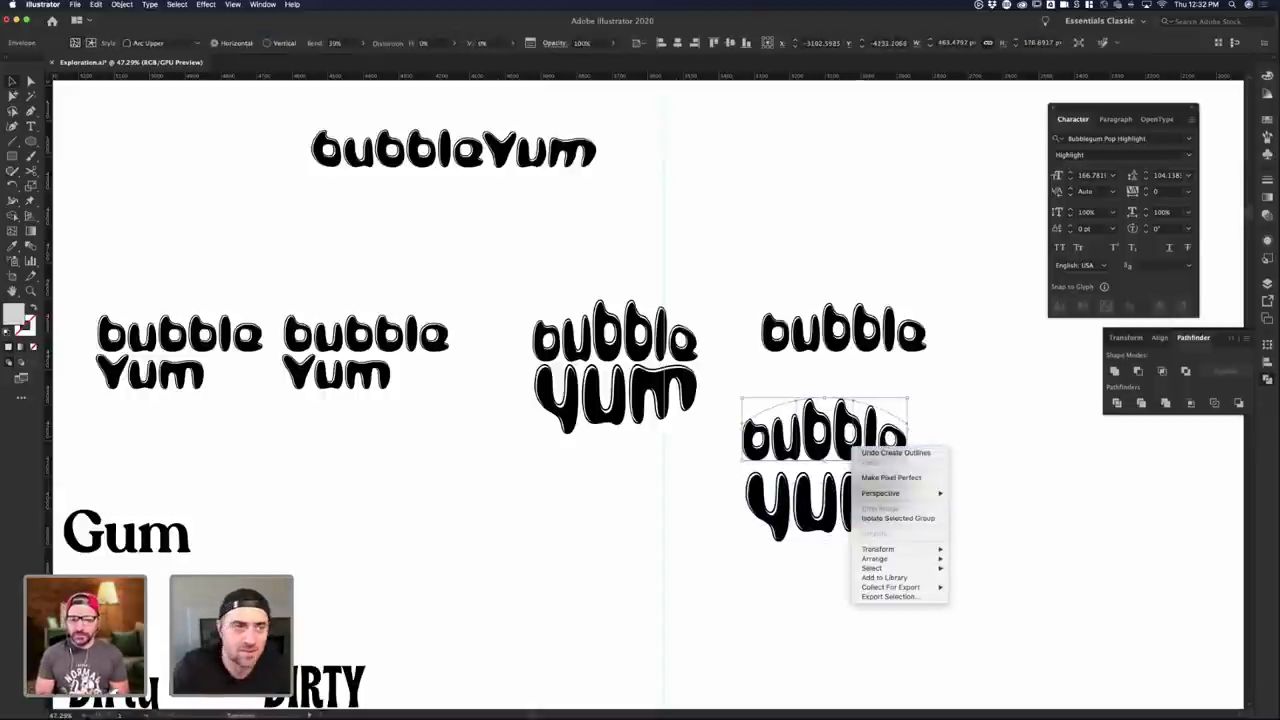
pyautogui.click(121, 6)
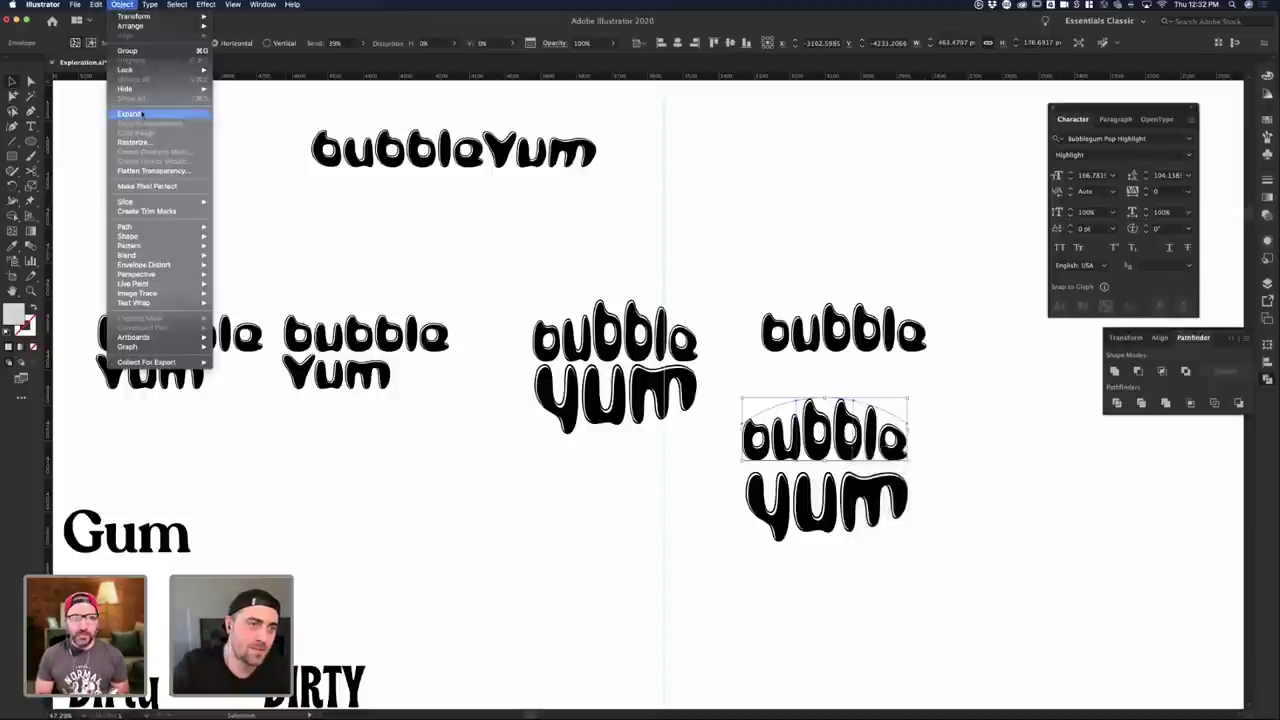
pyautogui.click(143, 115)
pyautogui.click(107, 234)
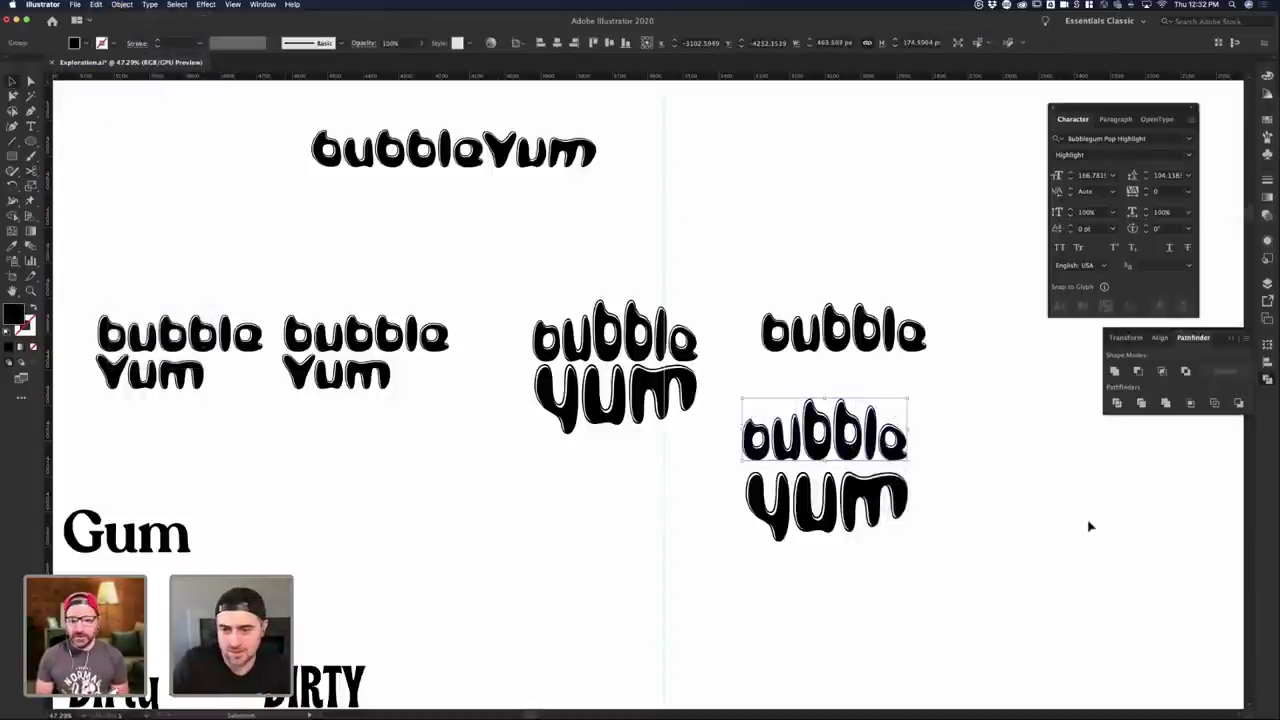
# - Undo the expansion of "bubble" and the downward move of "yum" in the copied wordmark
pyautogui.click(1089, 526)
pyautogui.click(884, 490)
pyautogui.press('super+z')
pyautogui.press('super+z')
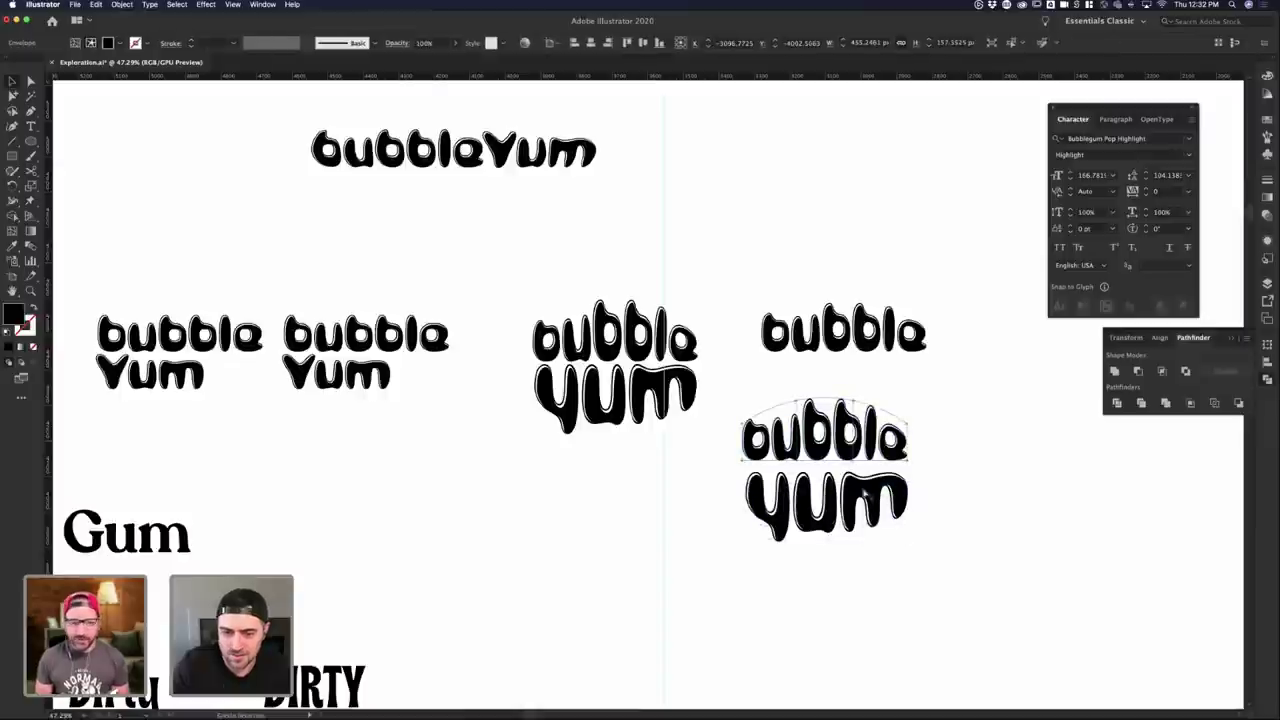
pyautogui.press('super+z')
# - Select both words of the copied wordmark and expand their warp envelopes into shapes, with Object and Fill included
pyautogui.click(959, 502)
pyautogui.click(786, 424)
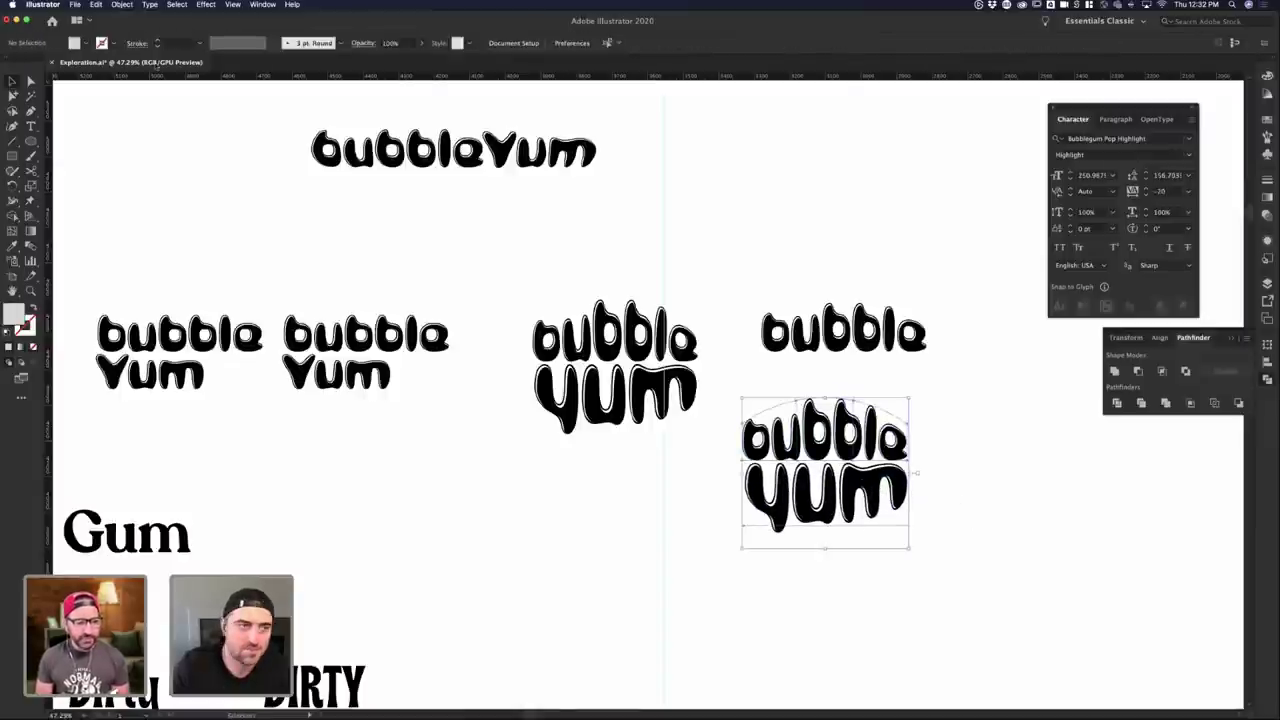
pyautogui.click(96, 5)
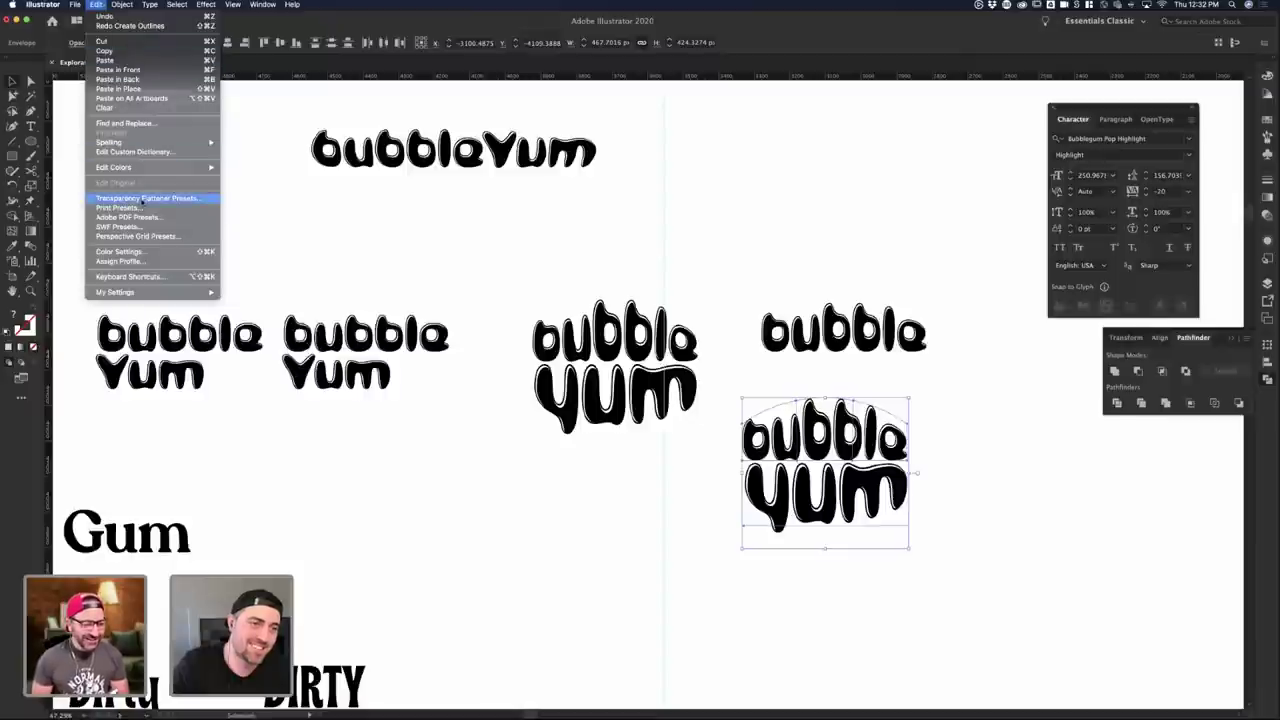
pyautogui.moveTo(122, 5)
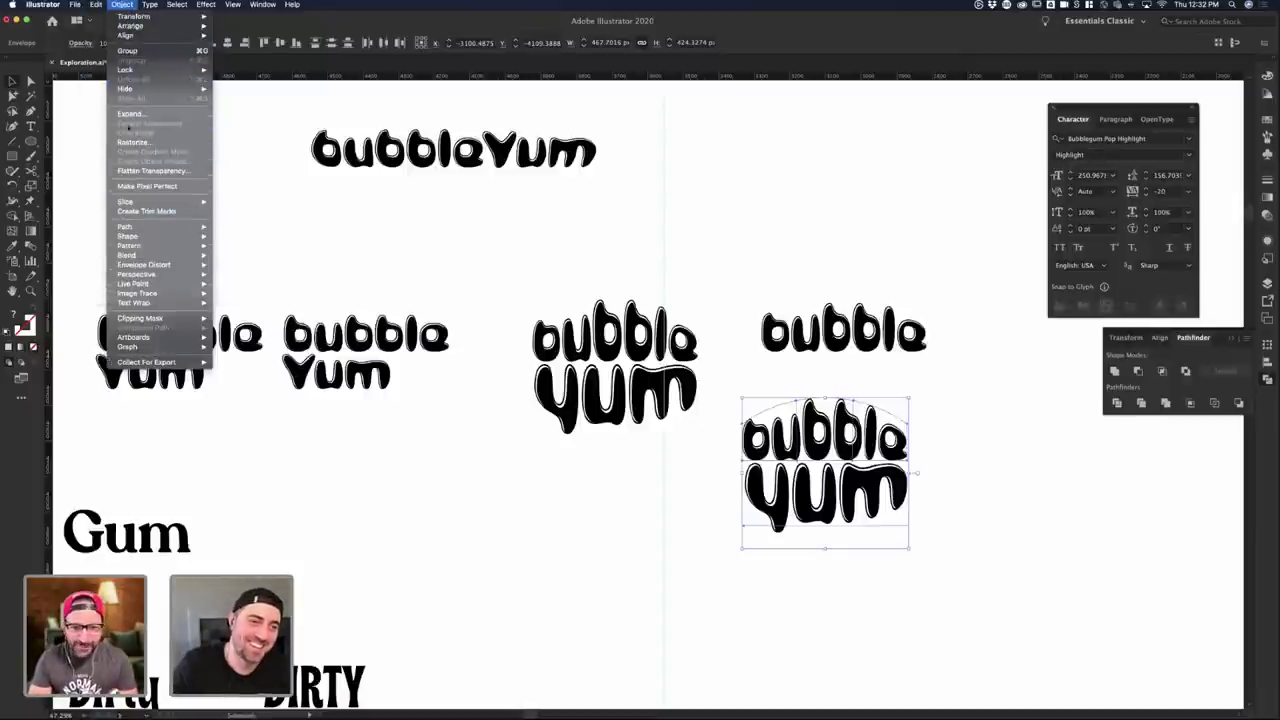
pyautogui.click(130, 114)
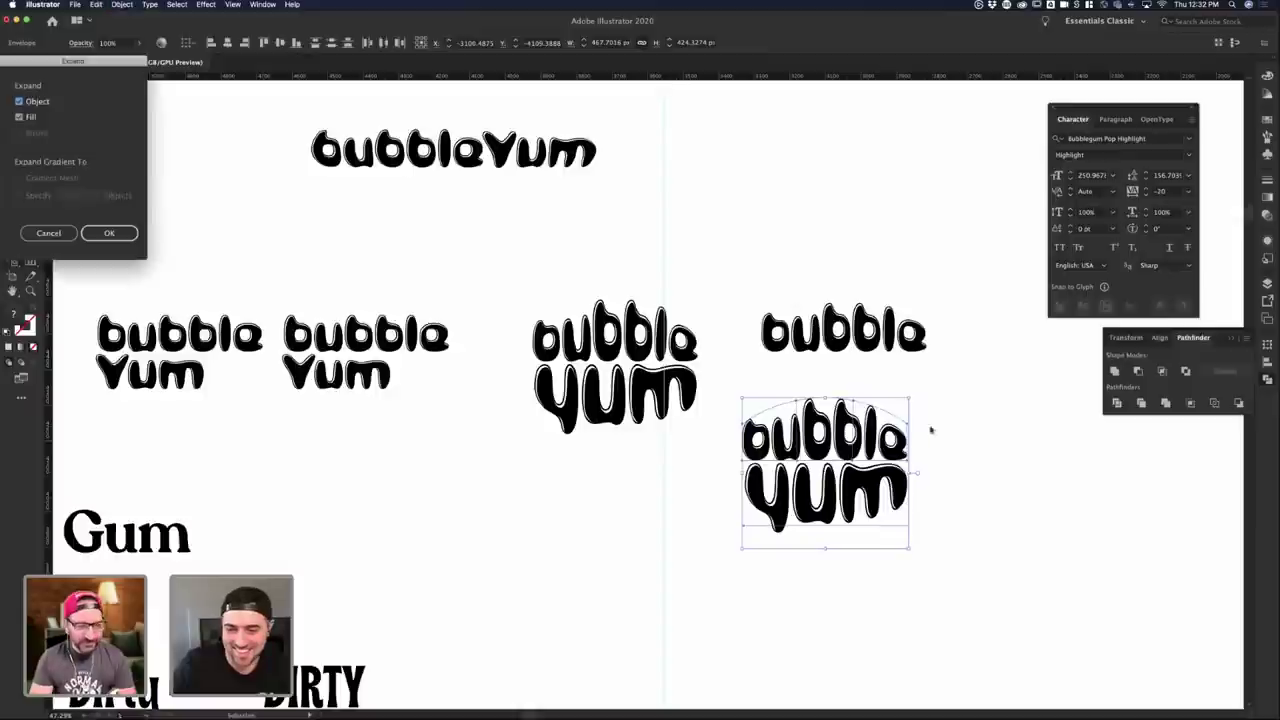
pyautogui.click(108, 232)
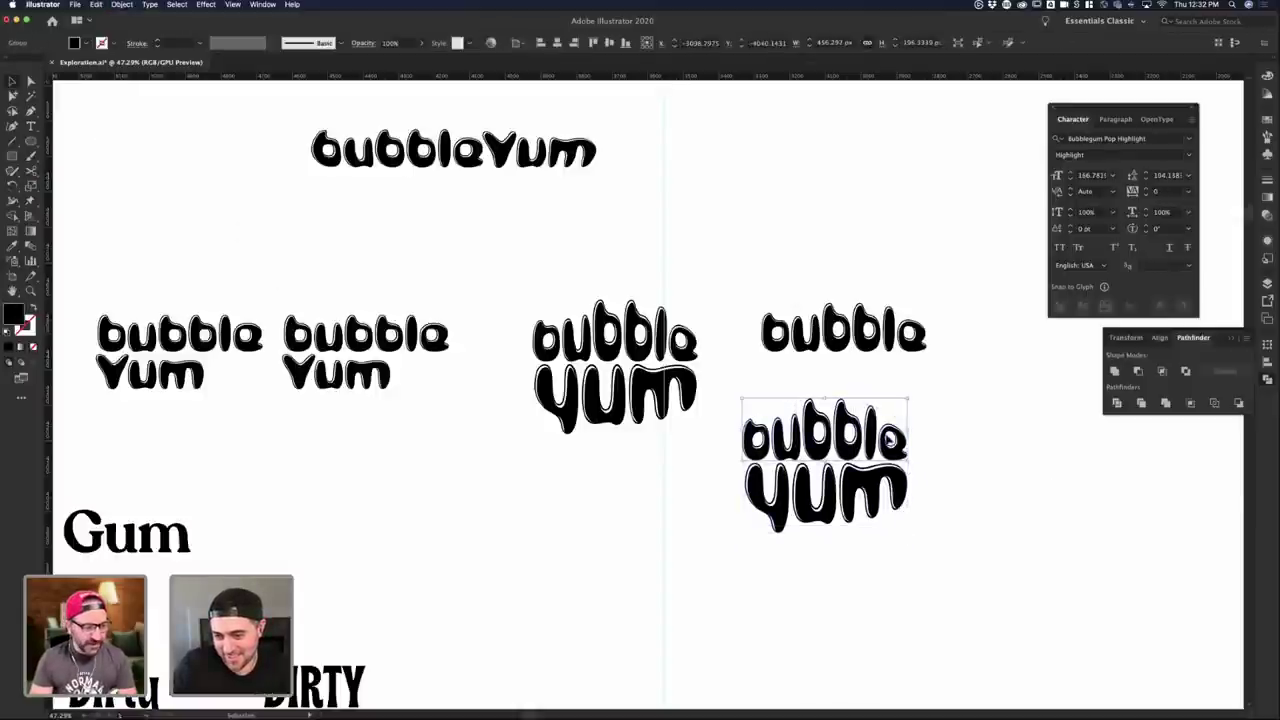
# - Isolate the letter "l" in the expanded "bubble", stretch its bottom anchor slightly down toward "yum", and leave isolation mode
pyautogui.click(968, 500)
pyautogui.scroll(3, 928, 491)
pyautogui.click(855, 435)
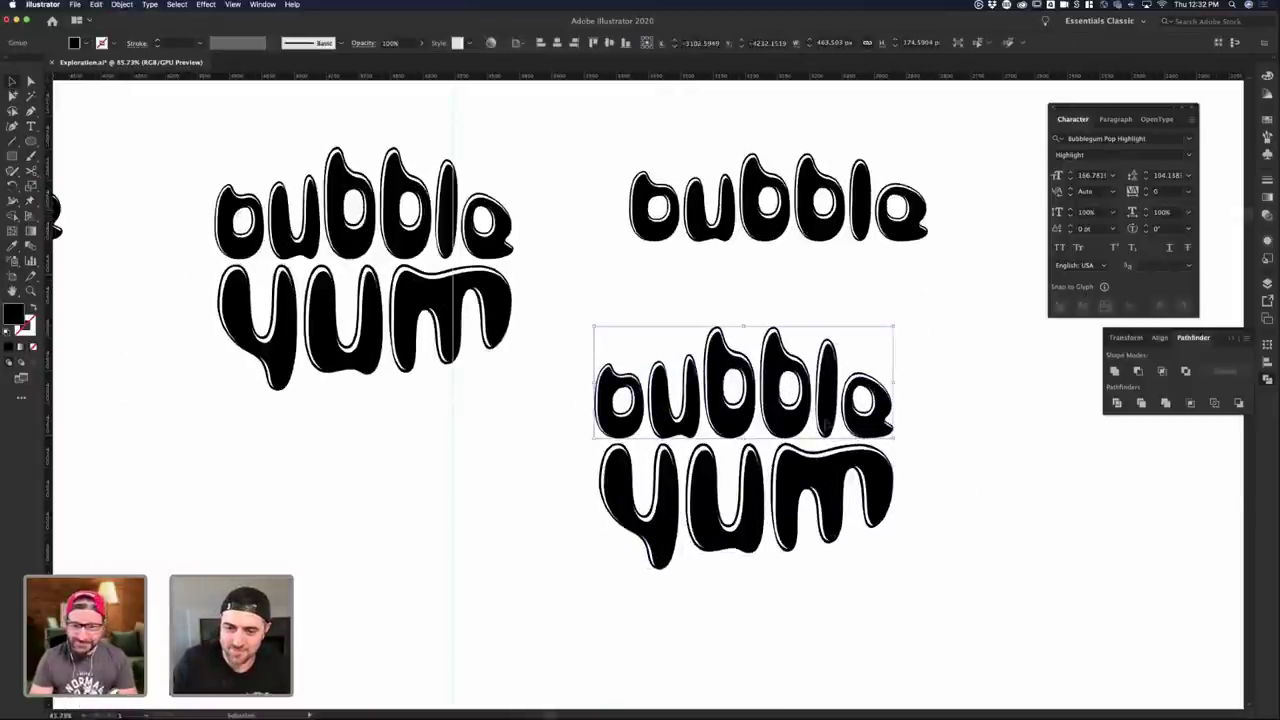
pyautogui.doubleClick(835, 432)
pyautogui.click(865, 421)
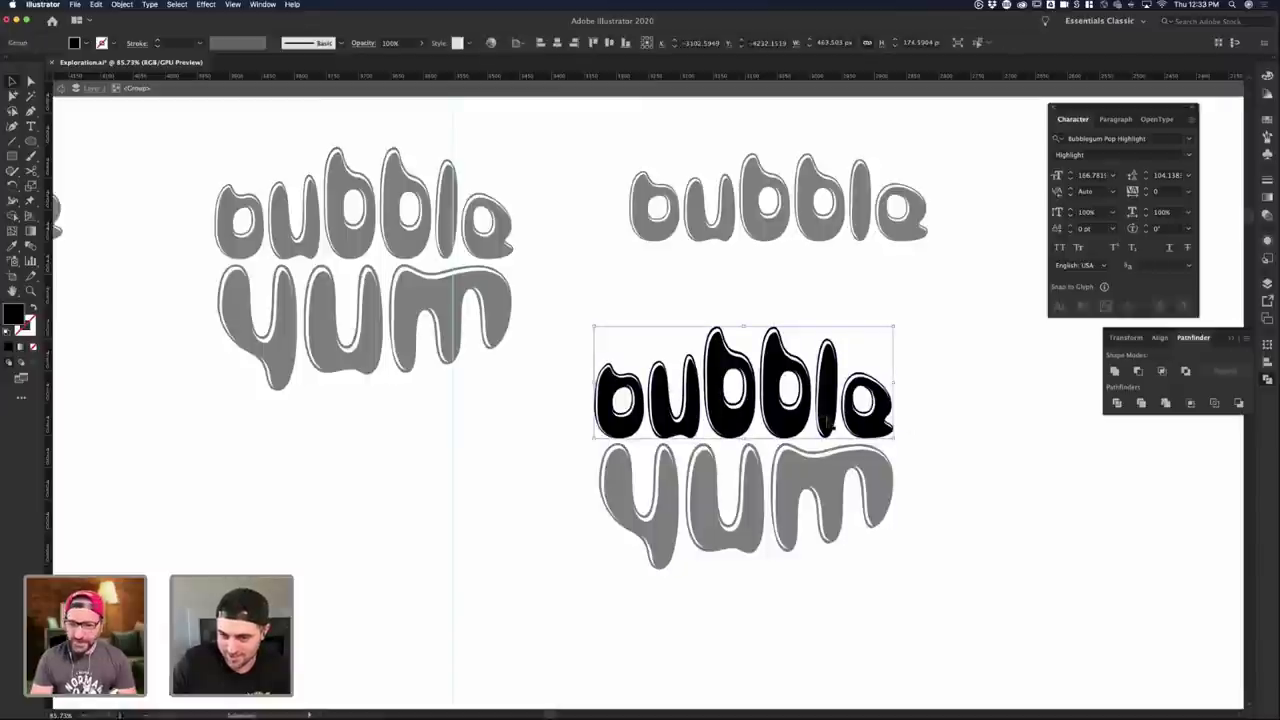
pyautogui.doubleClick(834, 436)
pyautogui.press('a')
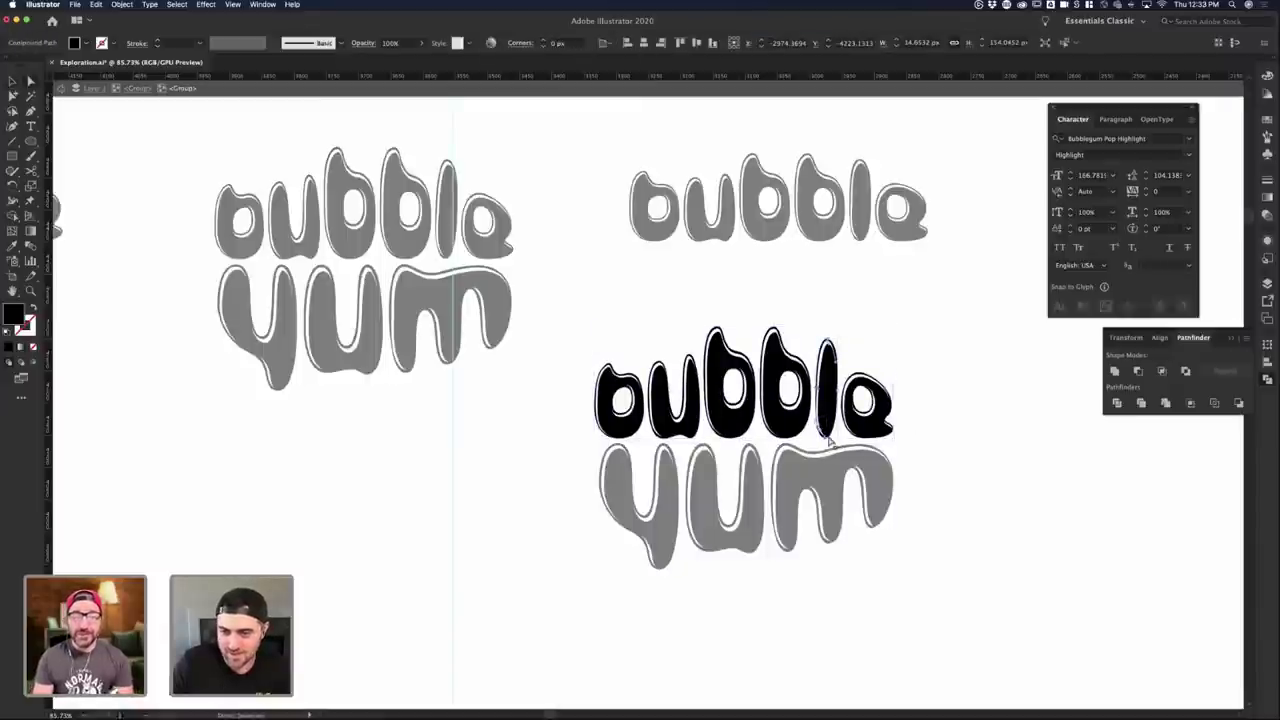
pyautogui.click(828, 441)
pyautogui.press('Up')
pyautogui.press('Up')
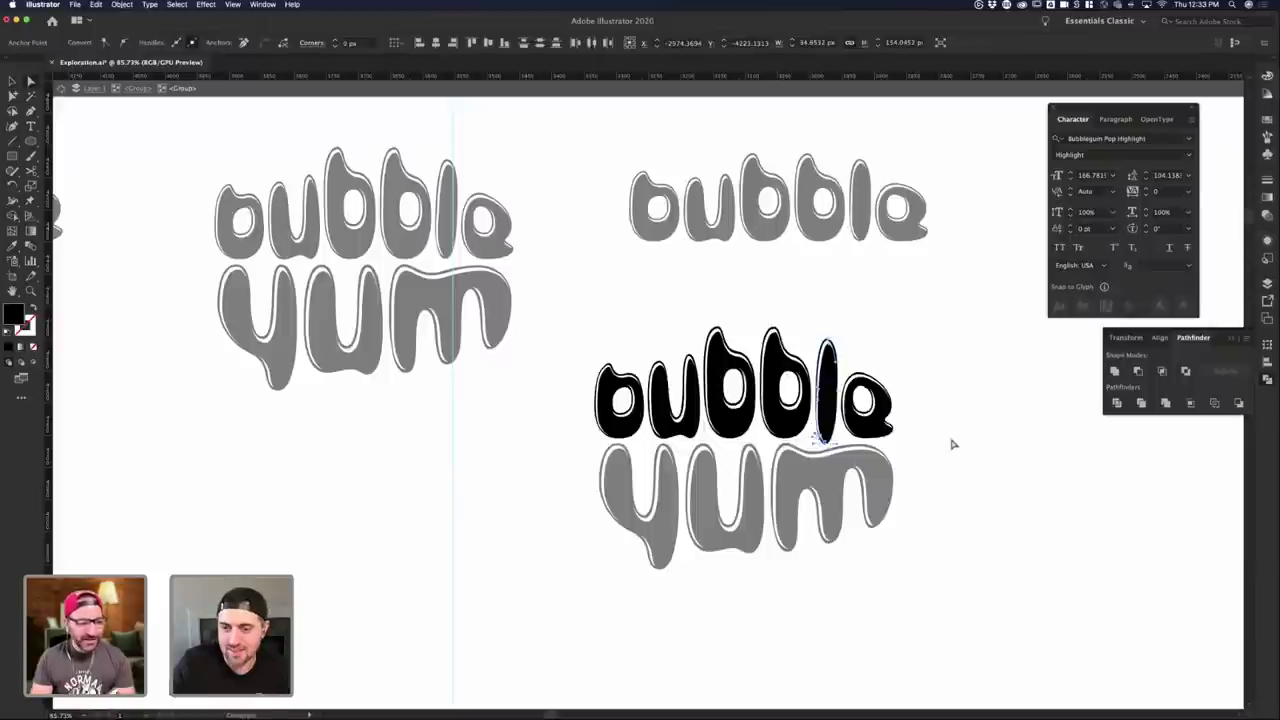
pyautogui.click(970, 442)
pyautogui.doubleClick(970, 442)
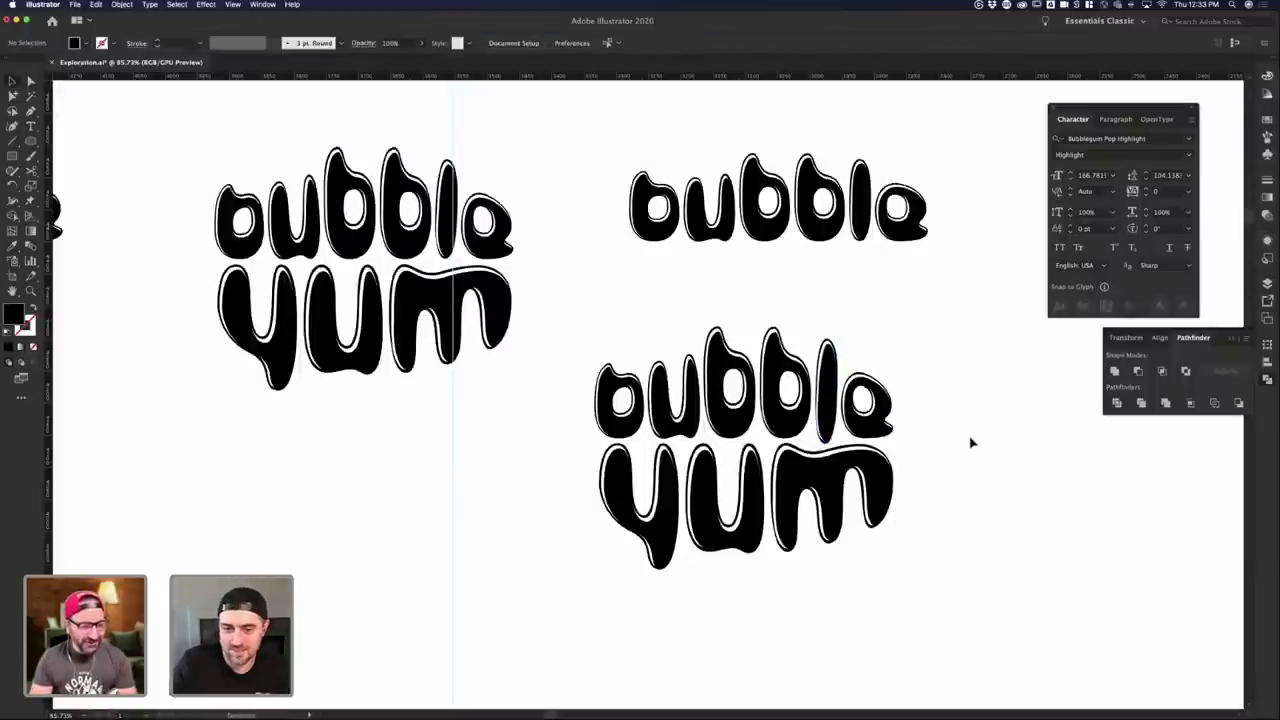
# - Try shifting "yum" slightly to the right beneath "bubble" in the expanded wordmark
pyautogui.click(700, 484)
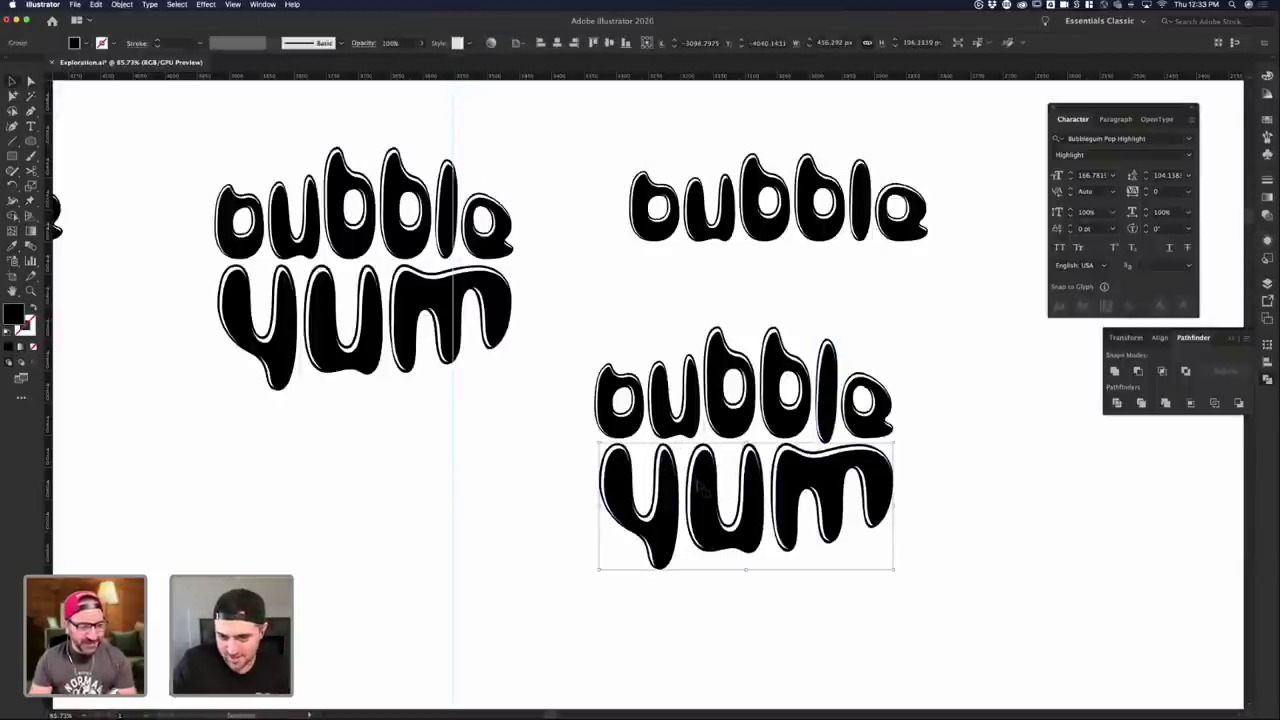
pyautogui.moveTo(700, 484); pyautogui.dragTo(718, 484)
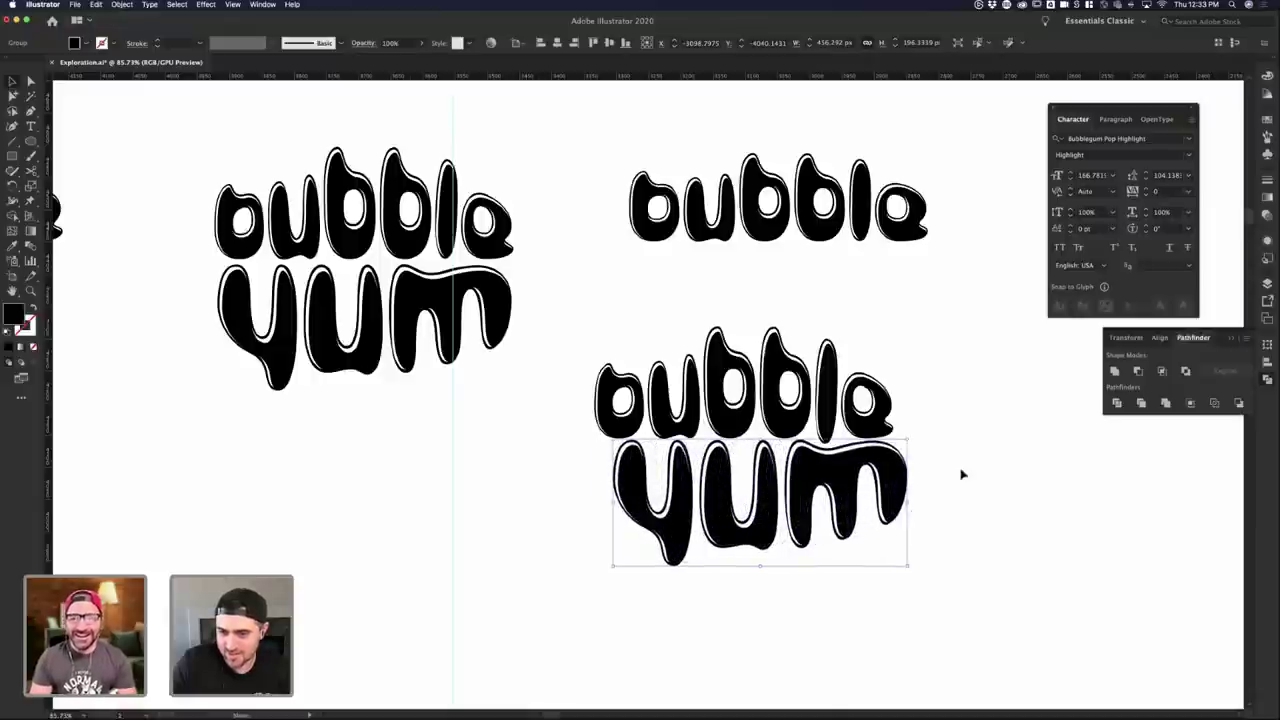
pyautogui.click(965, 473)
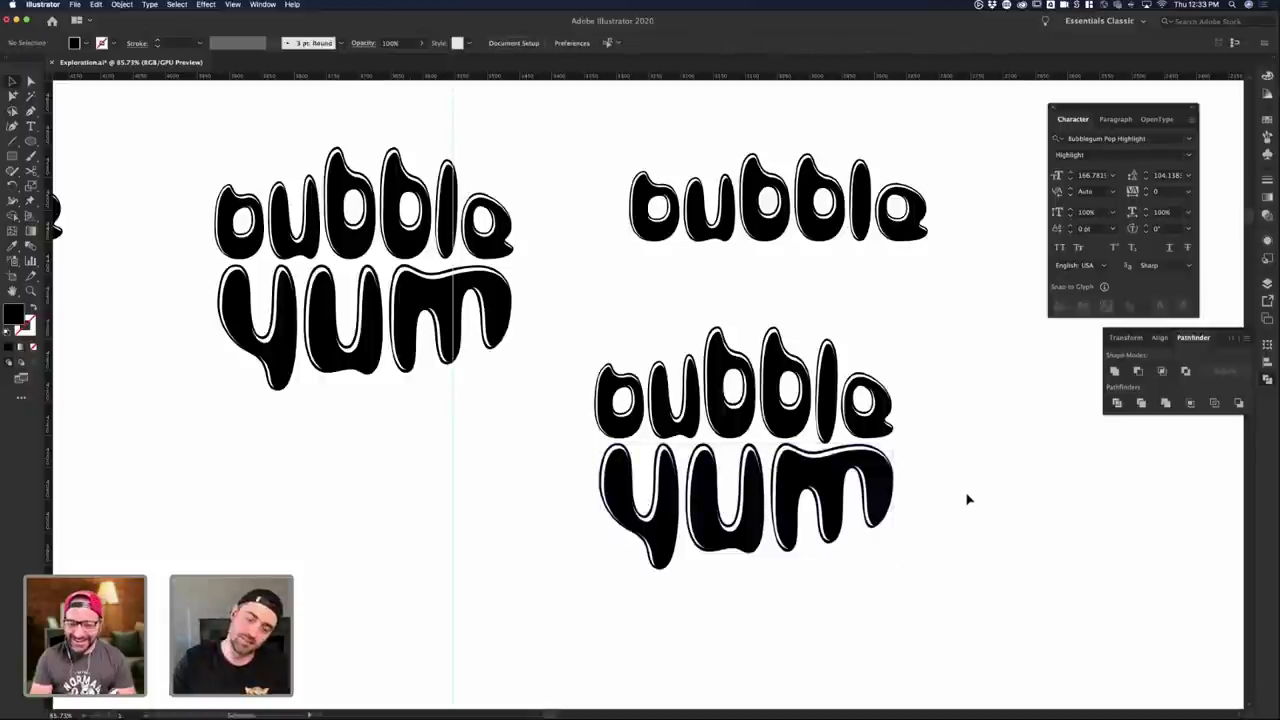
# - Select both words of the expanded "bubble yum" wordmark together
pyautogui.scroll(-2, 967, 499)
pyautogui.click(673, 355)
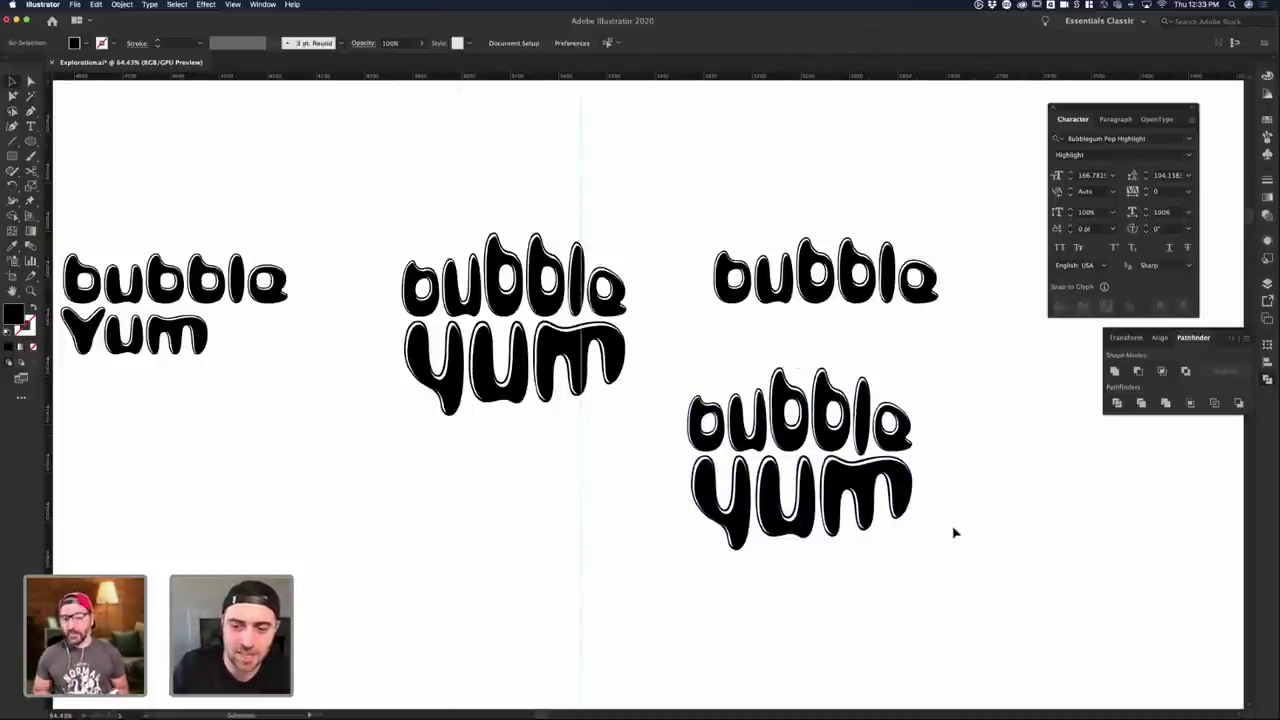
pyautogui.scroll(-1, 960, 547)
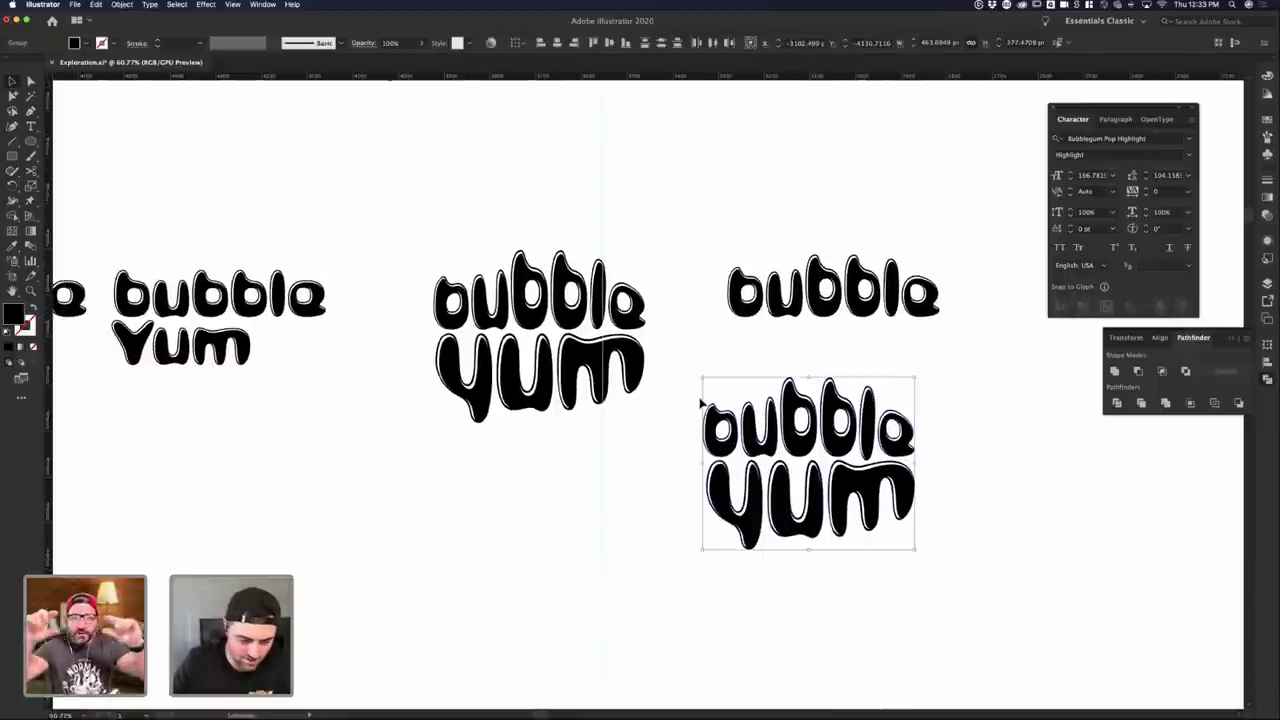
# - Check the gumball label canvas in Photoshop, then return to the wordmark in Illustrator
pyautogui.hotkey('ctrl', 'Up')
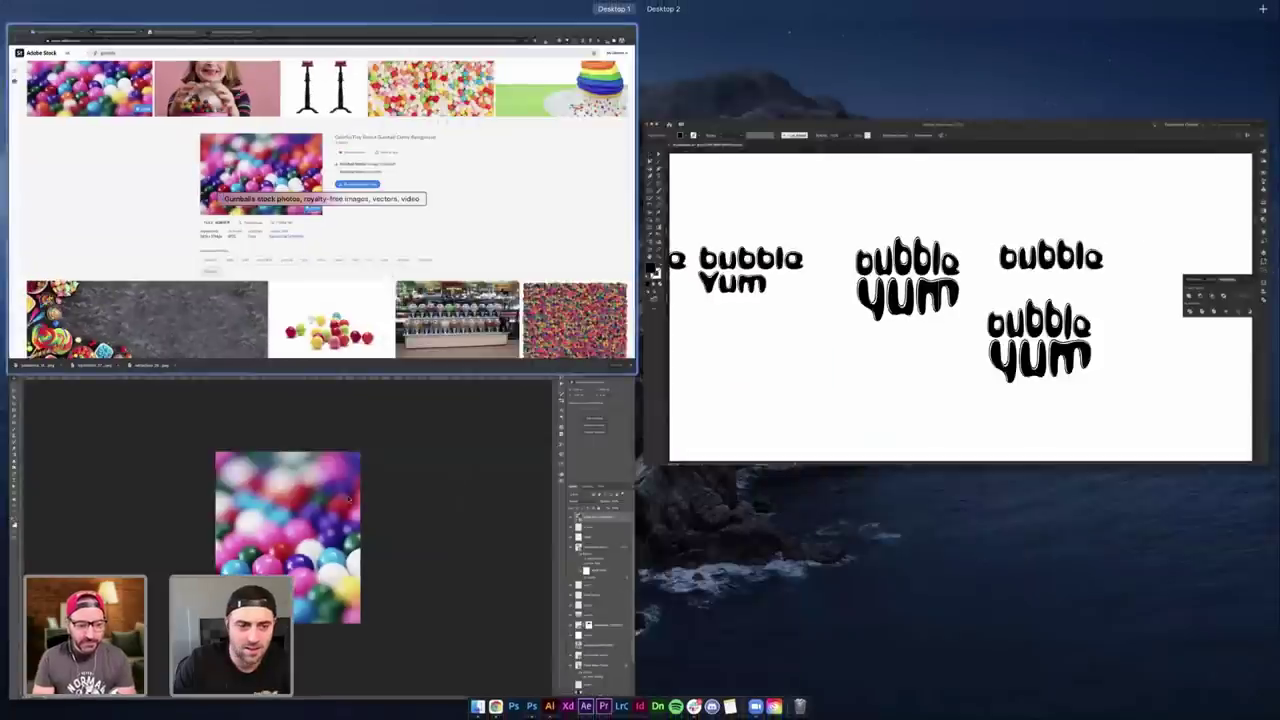
pyautogui.click(434, 498)
pyautogui.hotkey('ctrl', 'Up')
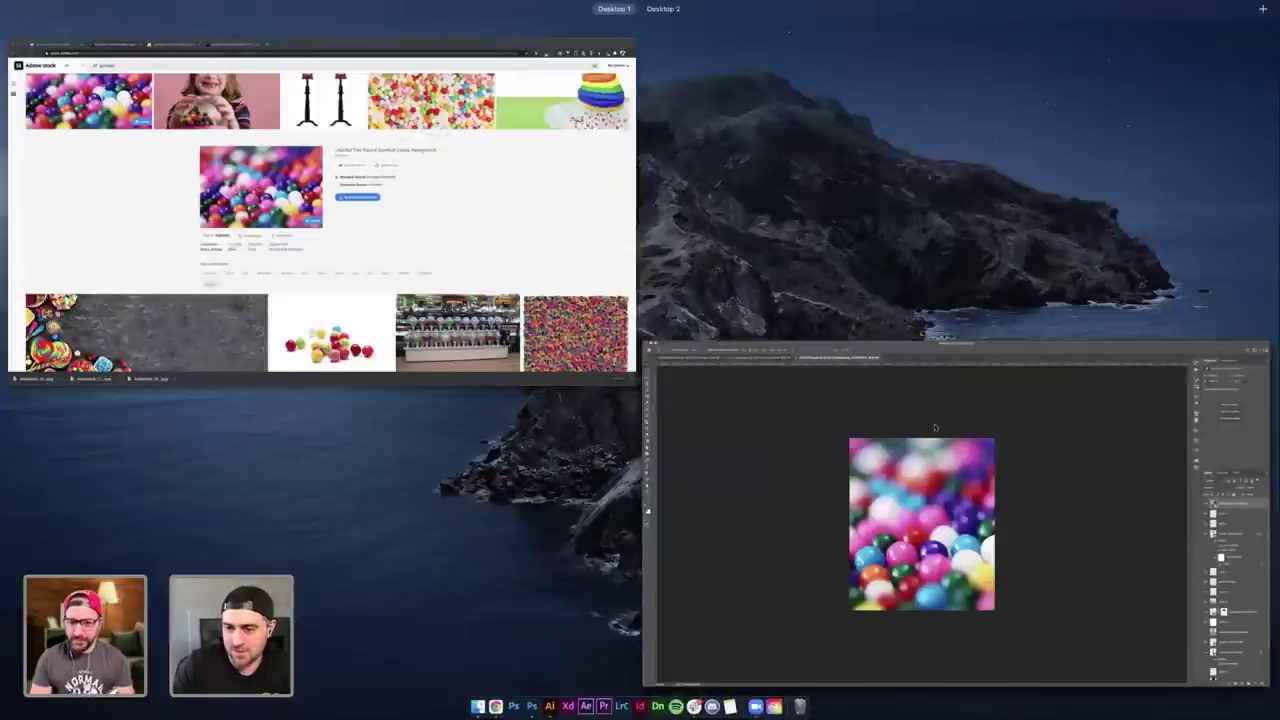
pyautogui.click(549, 706)
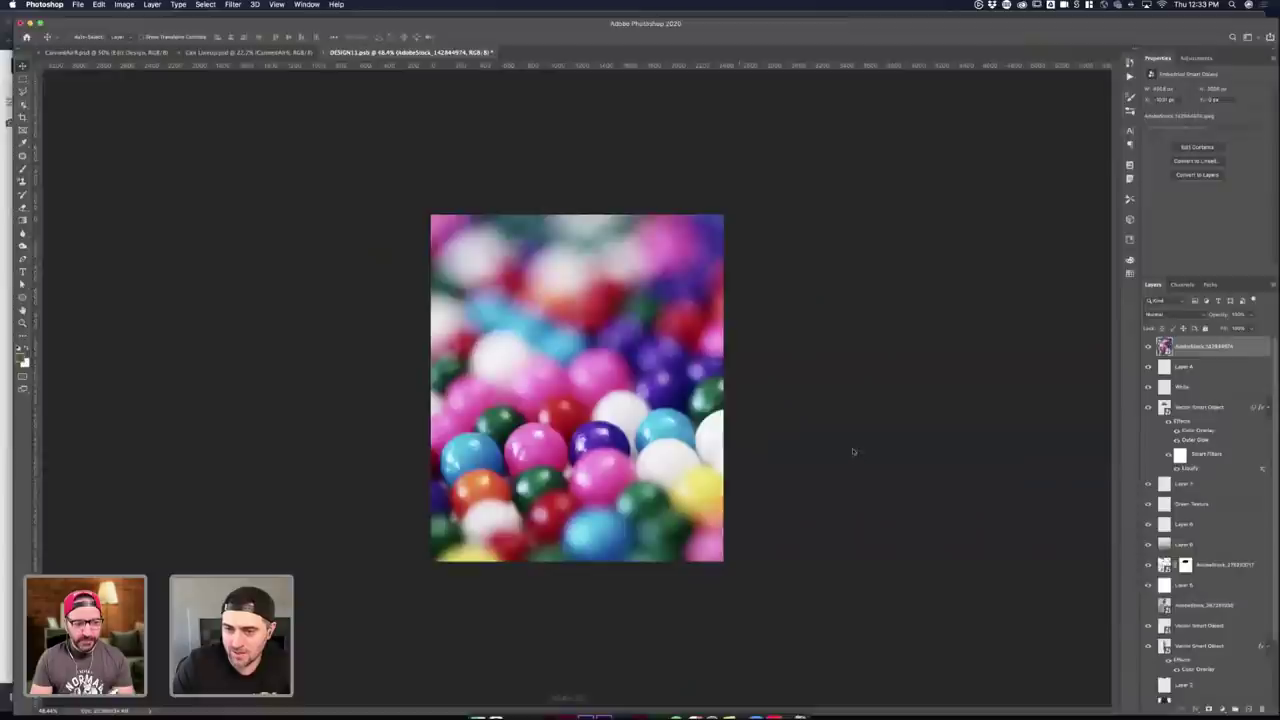
# - Set the fill color of the selected expanded wordmark to white, ffffff
pyautogui.doubleClick(13, 313)
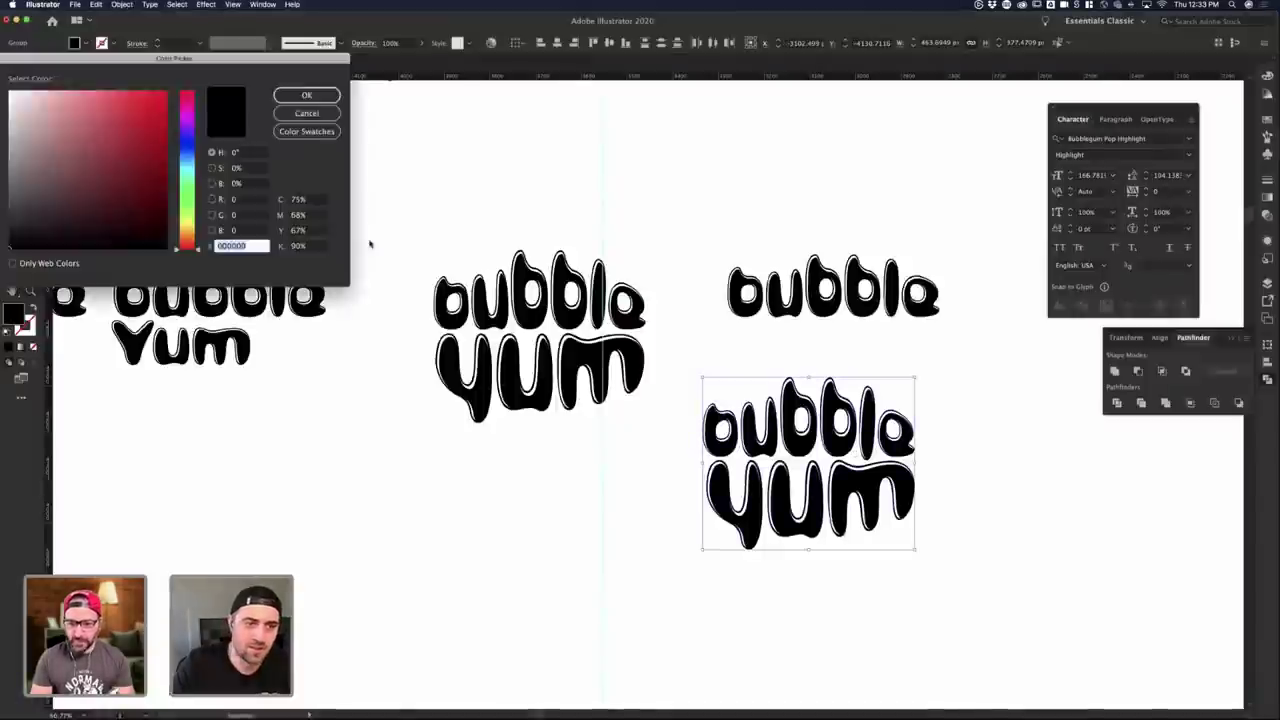
pyautogui.write('ffffff')
pyautogui.click(306, 95)
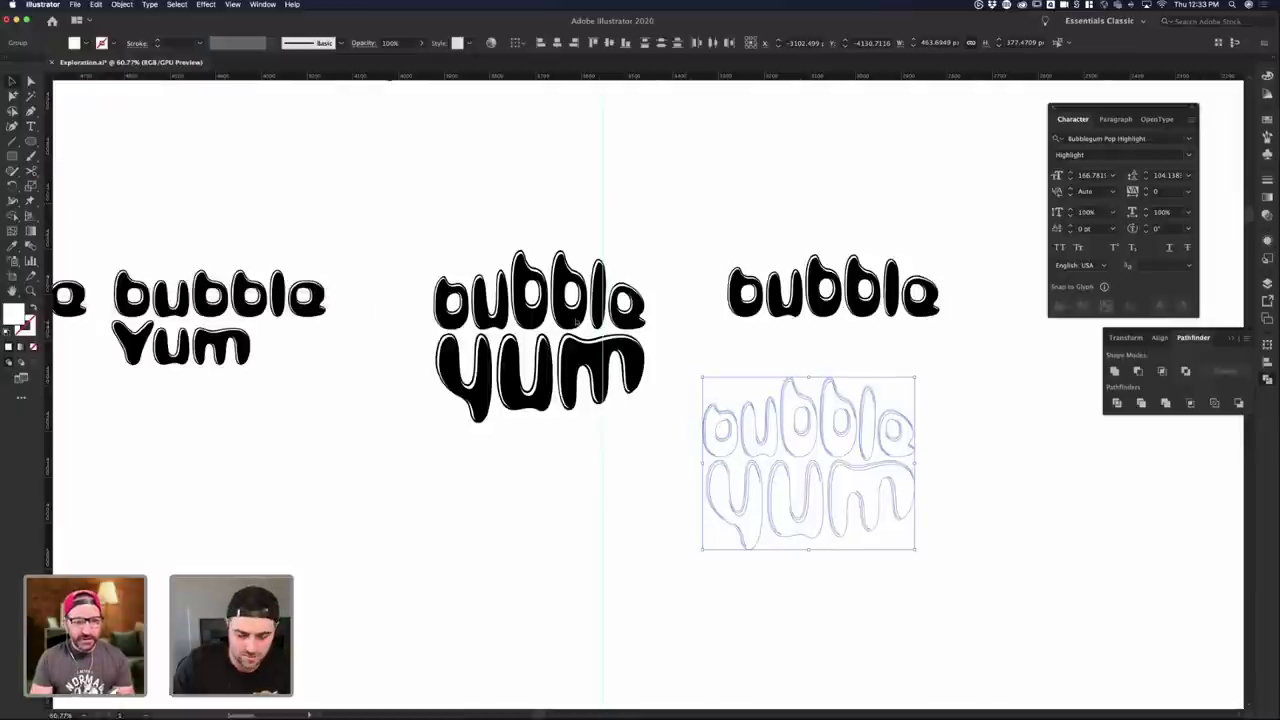
# - Switch to Photoshop and paste the white "bubble yum" wordmark over the gumball photo in the label document
pyautogui.click(510, 611)
pyautogui.hotkey('ctrl', 'Up')
pyautogui.click(514, 605)
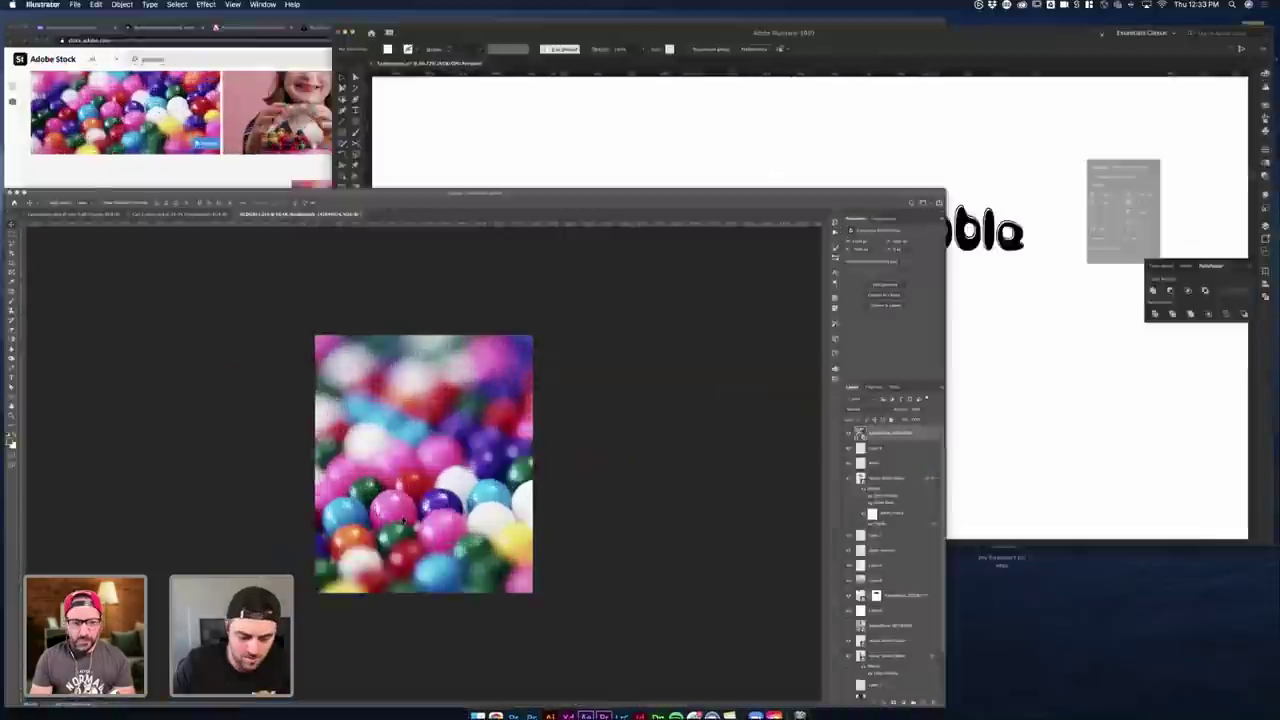
pyautogui.press('super+v')
pyautogui.click(686, 305)
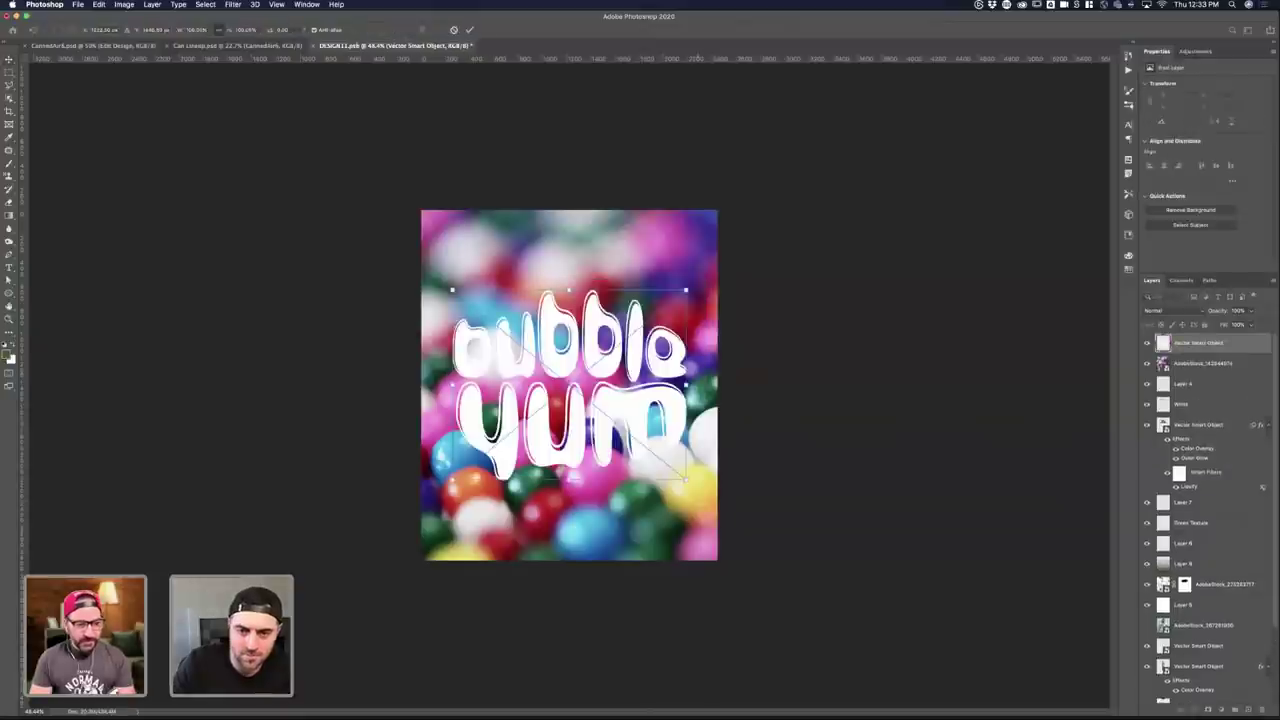
# - Scale the pasted wordmark down to under half the label width and place it centered in the label's upper part
pyautogui.moveTo(700, 288); pyautogui.dragTo(642, 314)
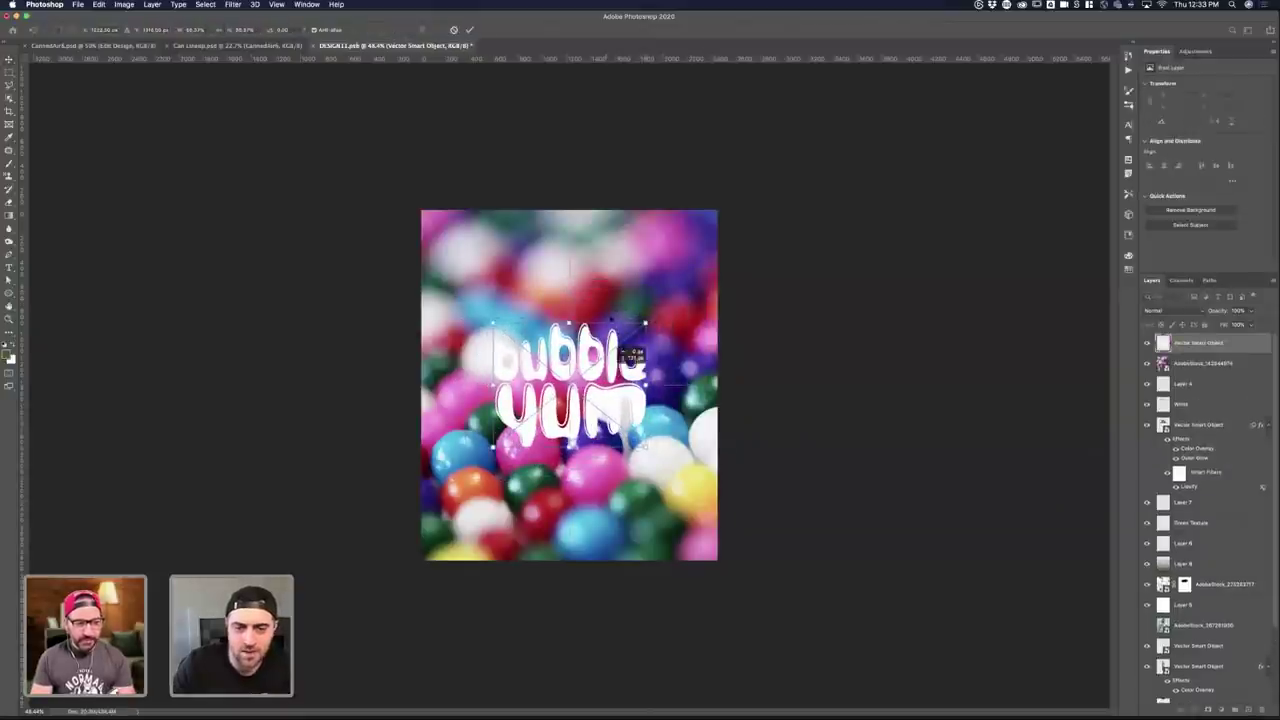
pyautogui.moveTo(610, 381); pyautogui.dragTo(610, 304)
pyautogui.moveTo(650, 239); pyautogui.dragTo(628, 255)
pyautogui.press('Return')
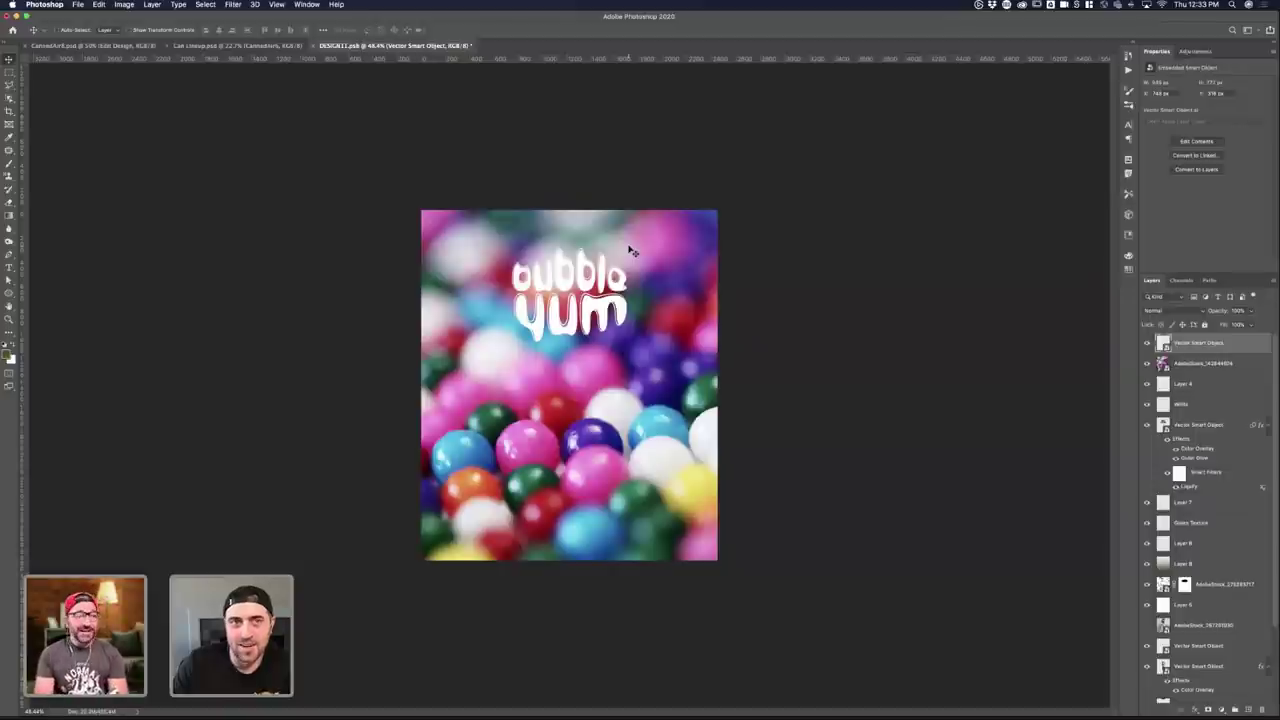
# - Switch to the gumball photo's Adobe Stock page in Chrome
pyautogui.hotkey('ctrl', 'Up')
pyautogui.hotkey('ctrl', 'Up')
pyautogui.hotkey('ctrl', 'Up')
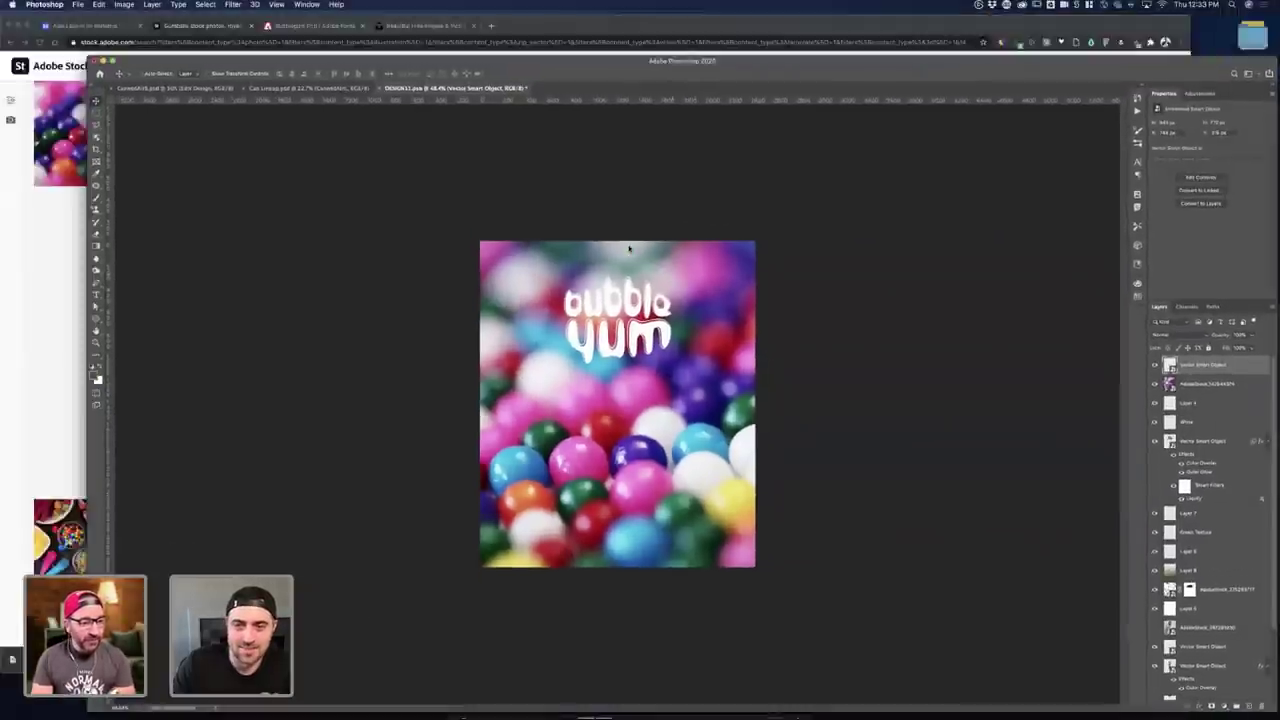
pyautogui.hotkey('ctrl', 'Up')
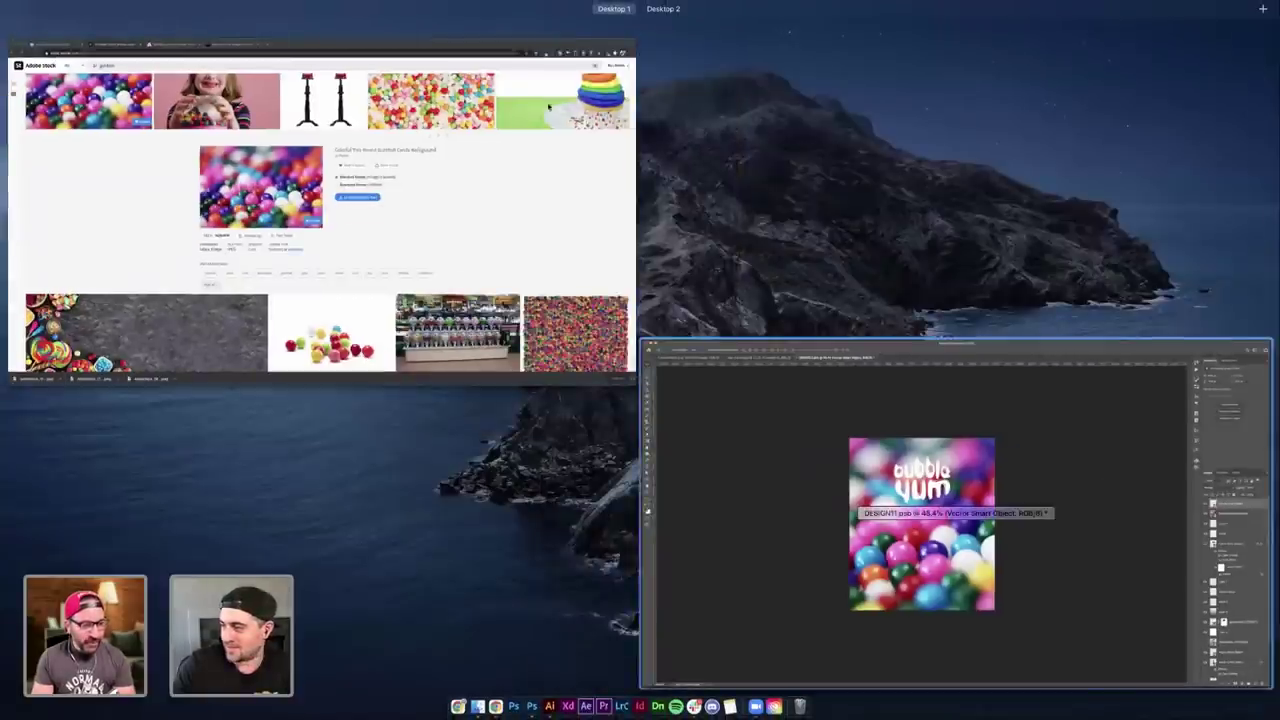
pyautogui.click(544, 326)
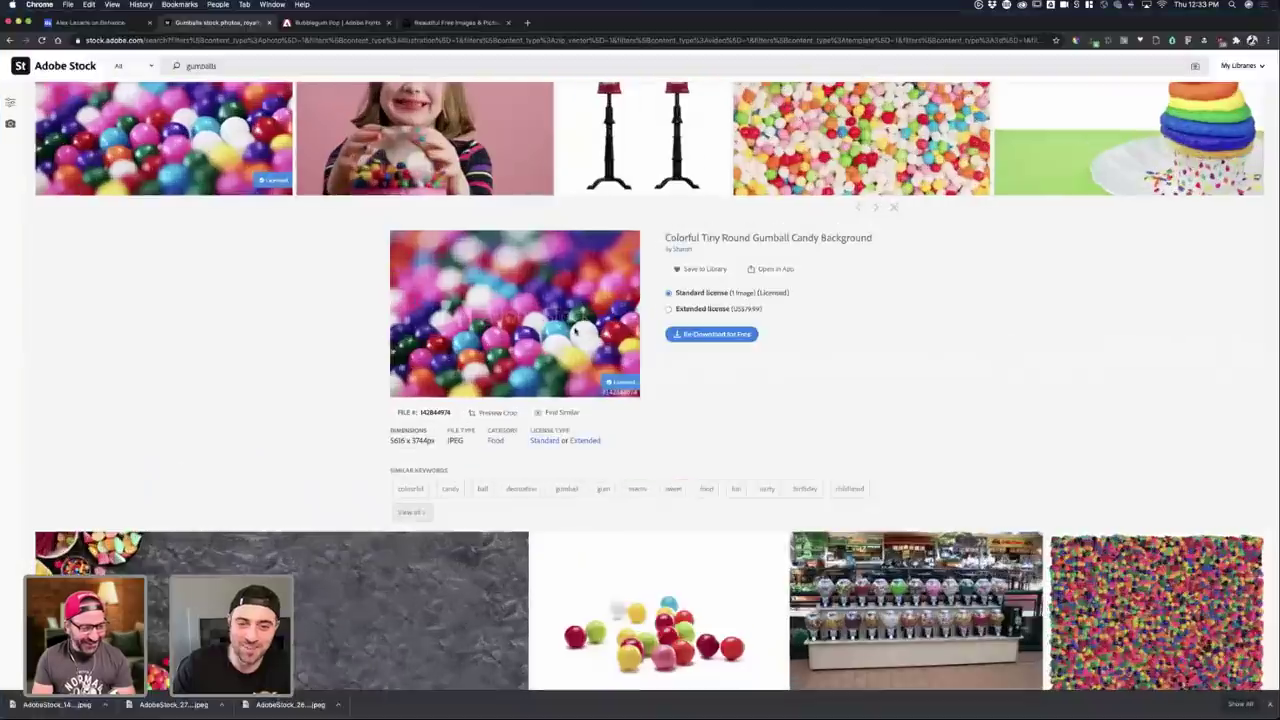
# - Switch to Illustrator and undo the white fill on the expanded "bubble yum" wordmark
pyautogui.hotkey('ctrl', 'Up')
pyautogui.click(550, 706)
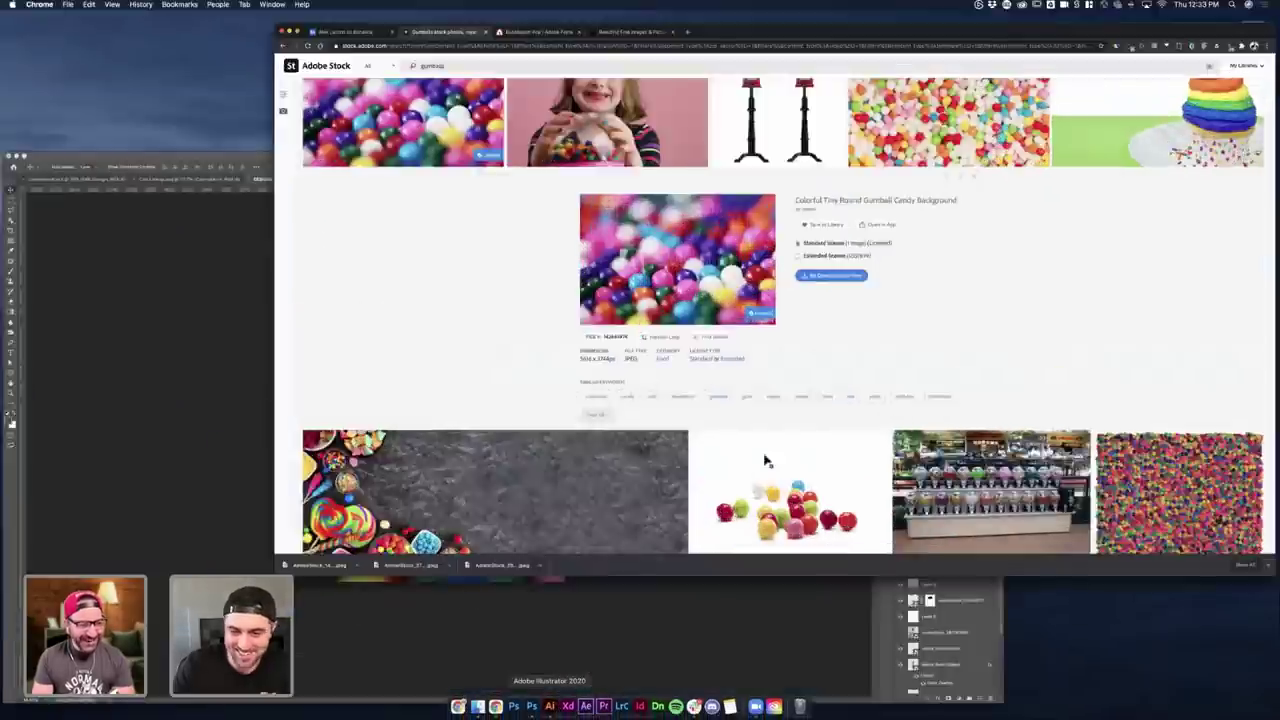
pyautogui.click(763, 466)
pyautogui.scroll(-2, 760, 470)
pyautogui.scroll(-1, 790, 450)
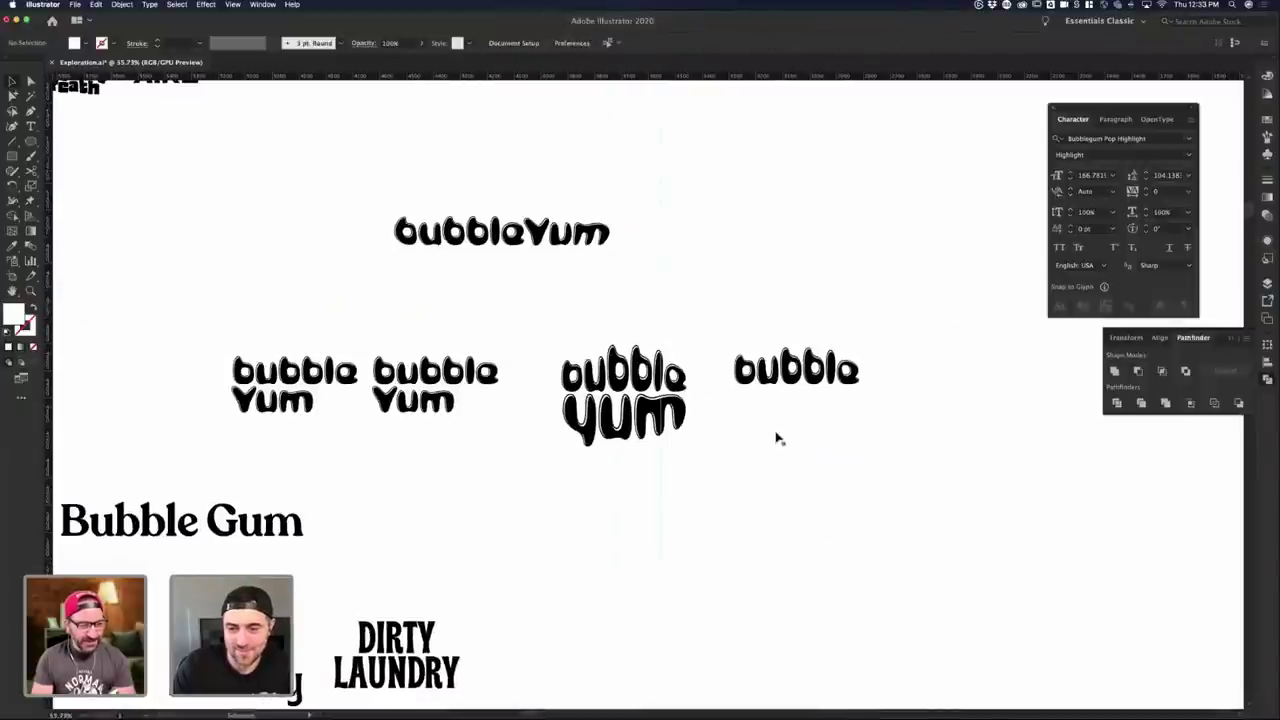
pyautogui.click(776, 440)
pyautogui.press('super+z')
pyautogui.click(508, 560)
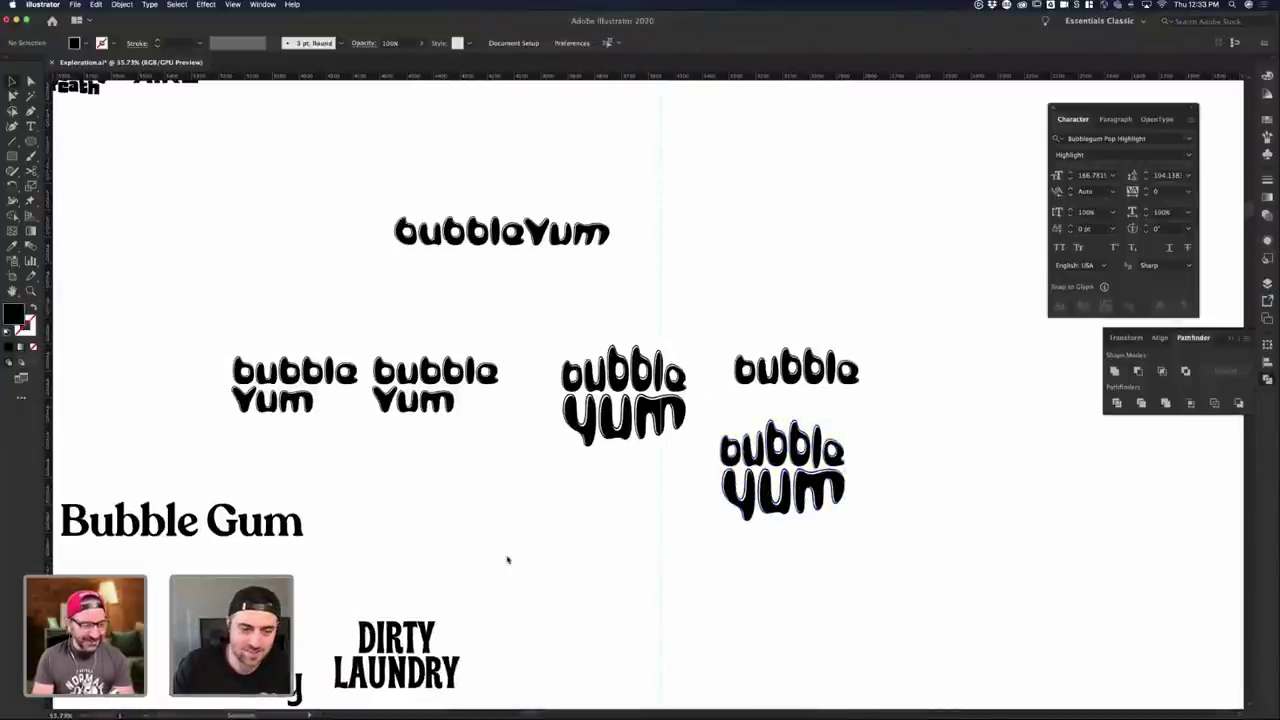
# - Place a copy of the second stacked "bubble Yum" text in the empty area below the warped wordmarks
pyautogui.click(416, 403)
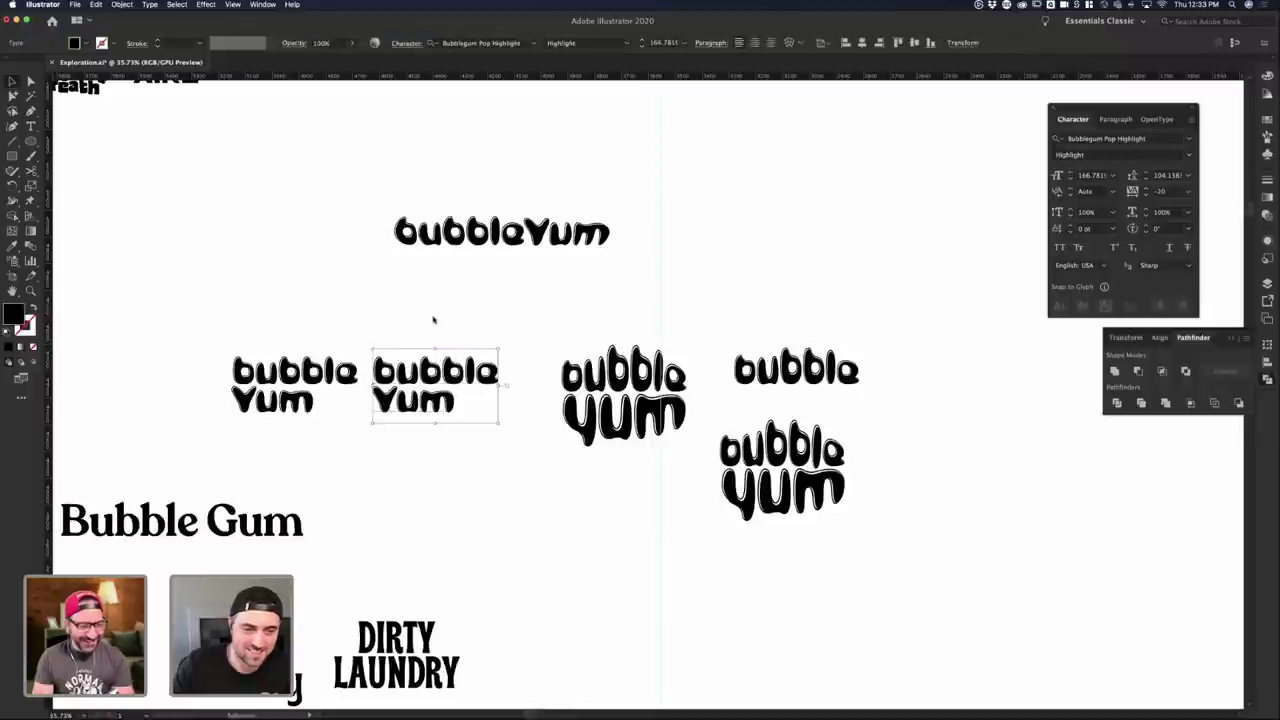
pyautogui.click(431, 340)
pyautogui.moveTo(432, 379); pyautogui.dragTo(567, 564)
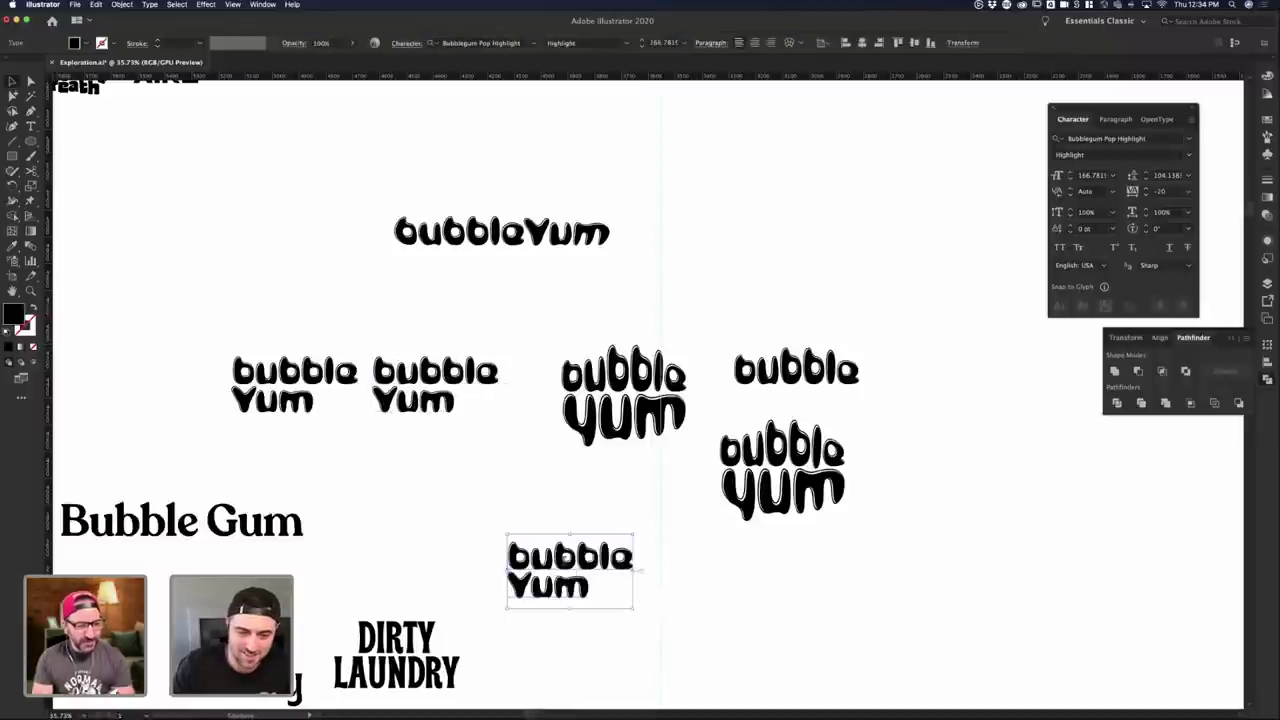
# - Replace the copied text with the tagline "Don't blow it."
pyautogui.doubleClick(566, 562)
pyautogui.press('super+a')
pyautogui.write('Don;t')
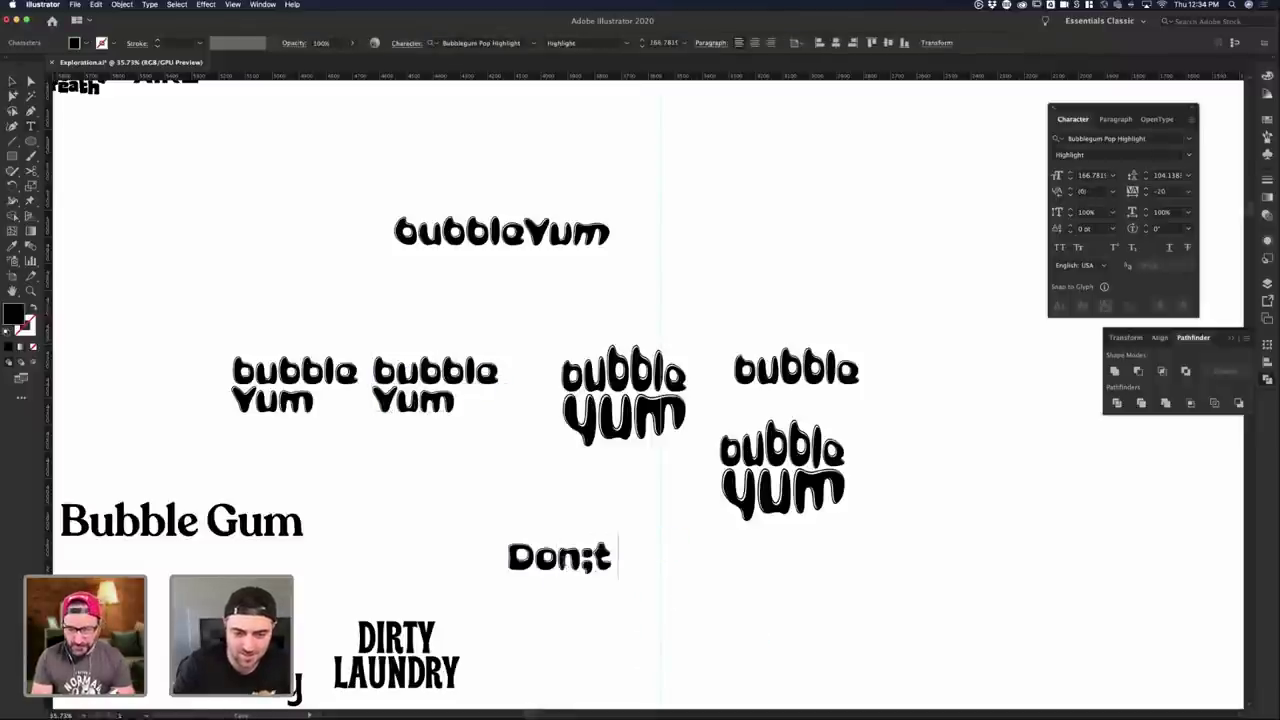
pyautogui.press('BackSpace')
pyautogui.press('BackSpace')
pyautogui.write("'t blow it.")
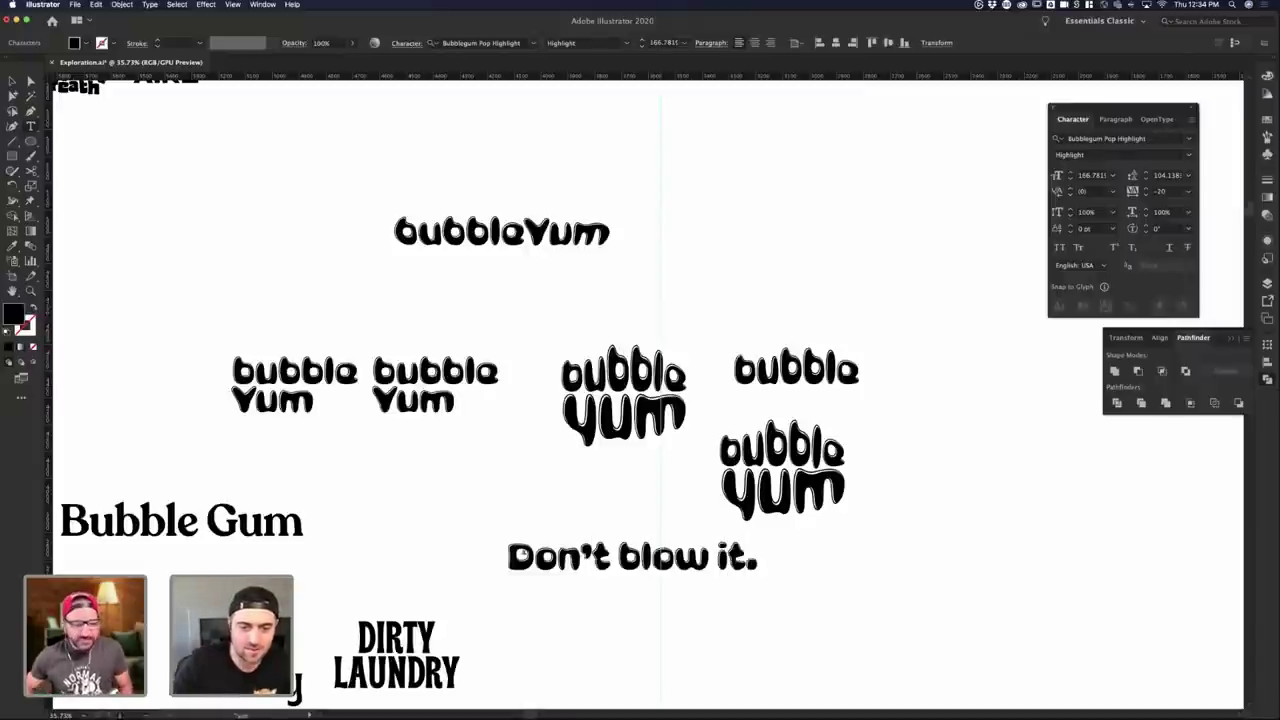
pyautogui.press('Escape')
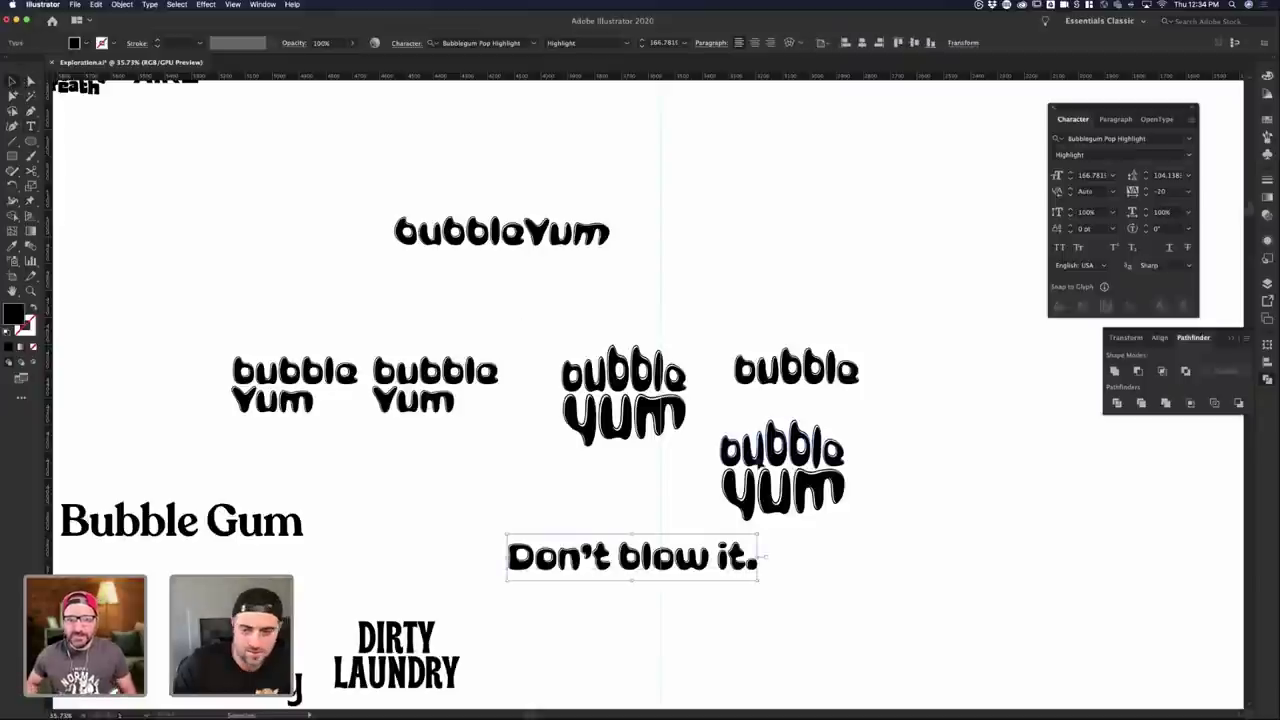
# - Set the fill color of the "Don't blow it." tagline to near-white, fffdfd
pyautogui.press('super+shift+a')
pyautogui.click(724, 561)
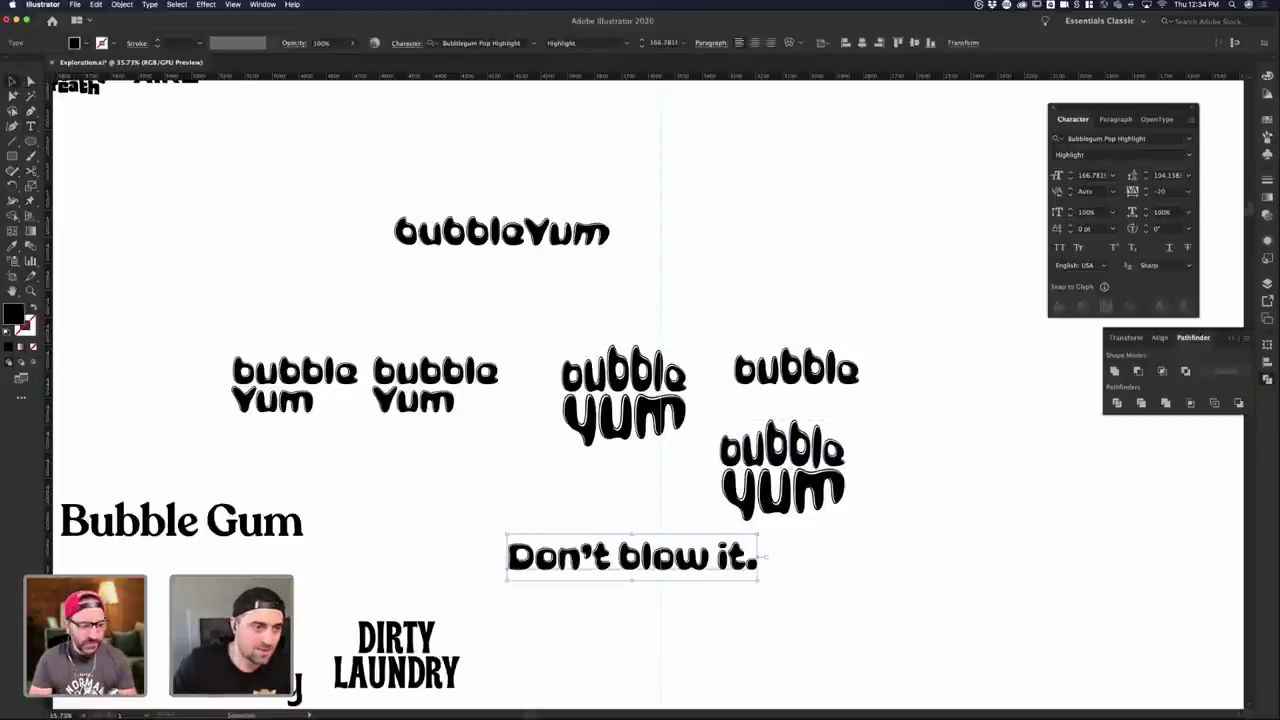
pyautogui.doubleClick(12, 312)
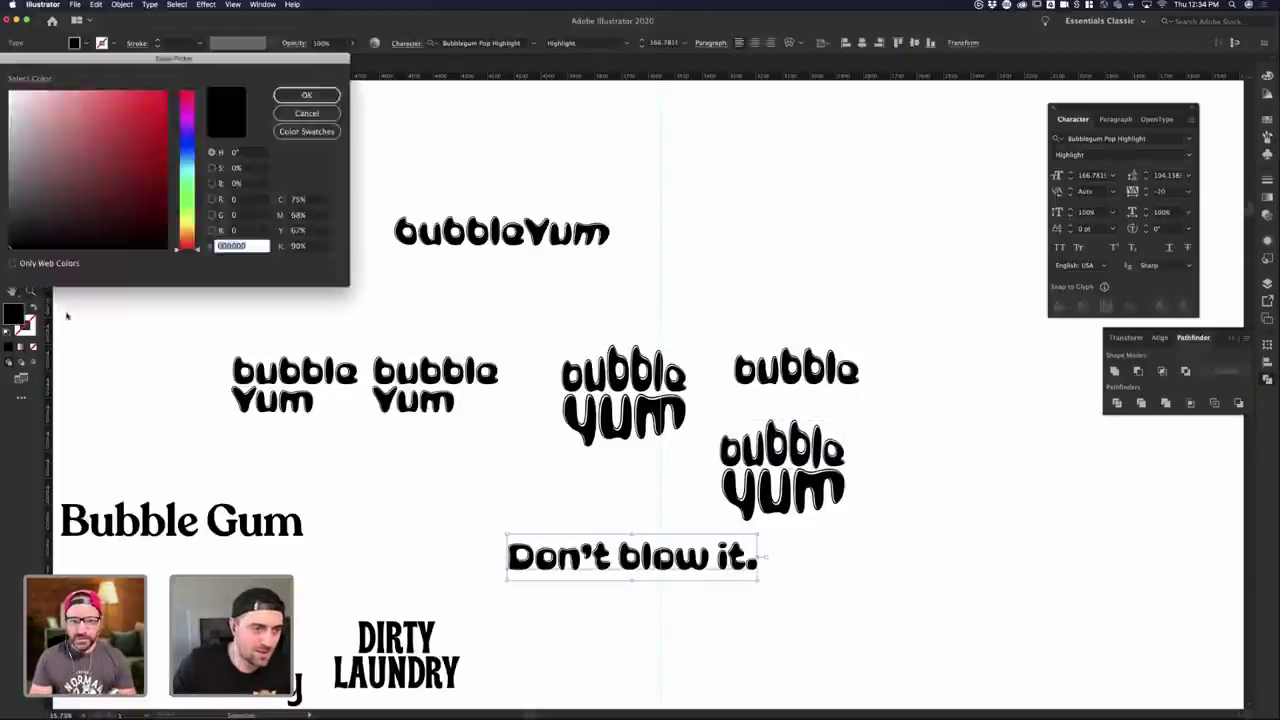
pyautogui.write('fffdfd')
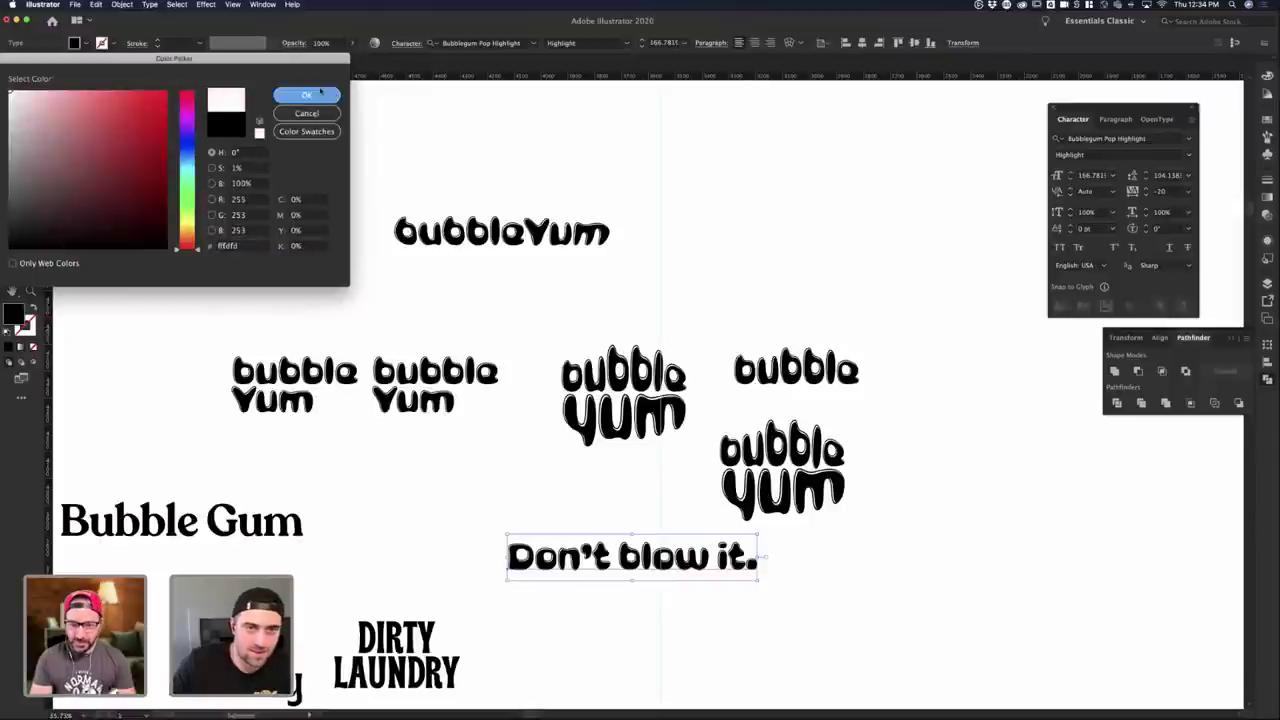
pyautogui.click(306, 95)
# - Paste the tagline into the Photoshop label document as a smart object and scale it down, centered beneath the "bubble yum" wordmark
pyautogui.hotkey('ctrl', 'Up')
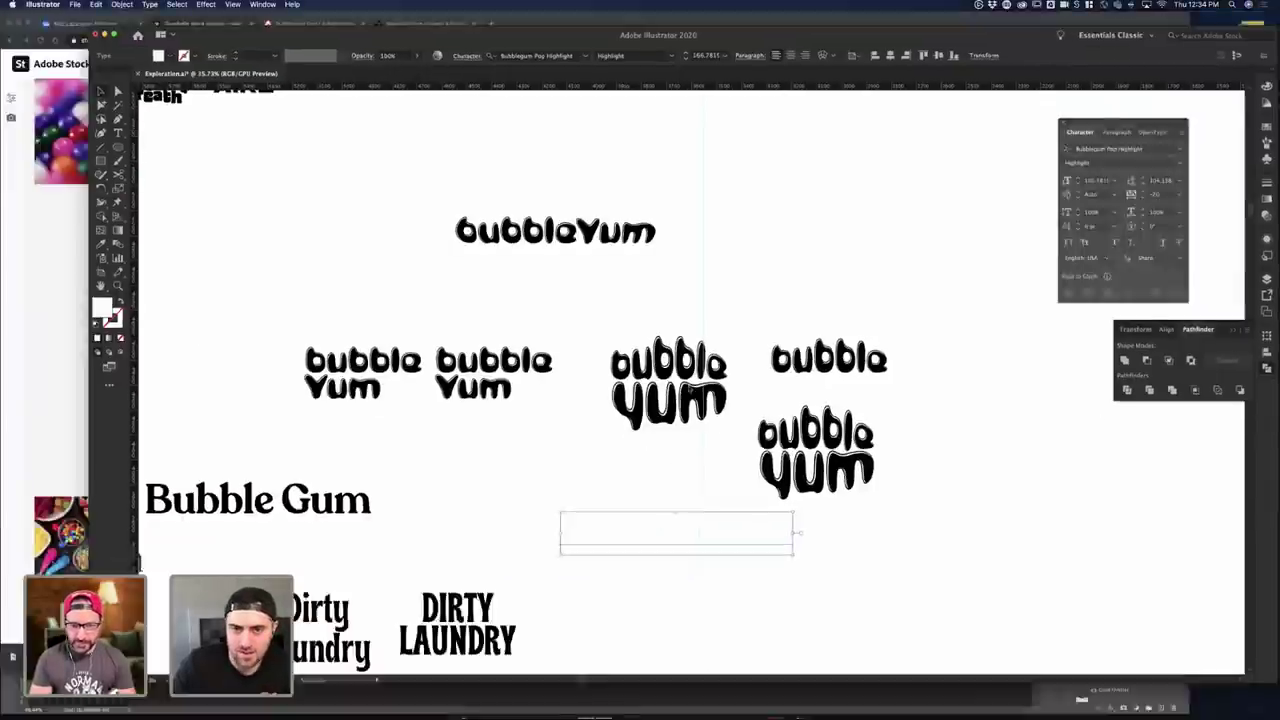
pyautogui.click(598, 545)
pyautogui.press('super+v')
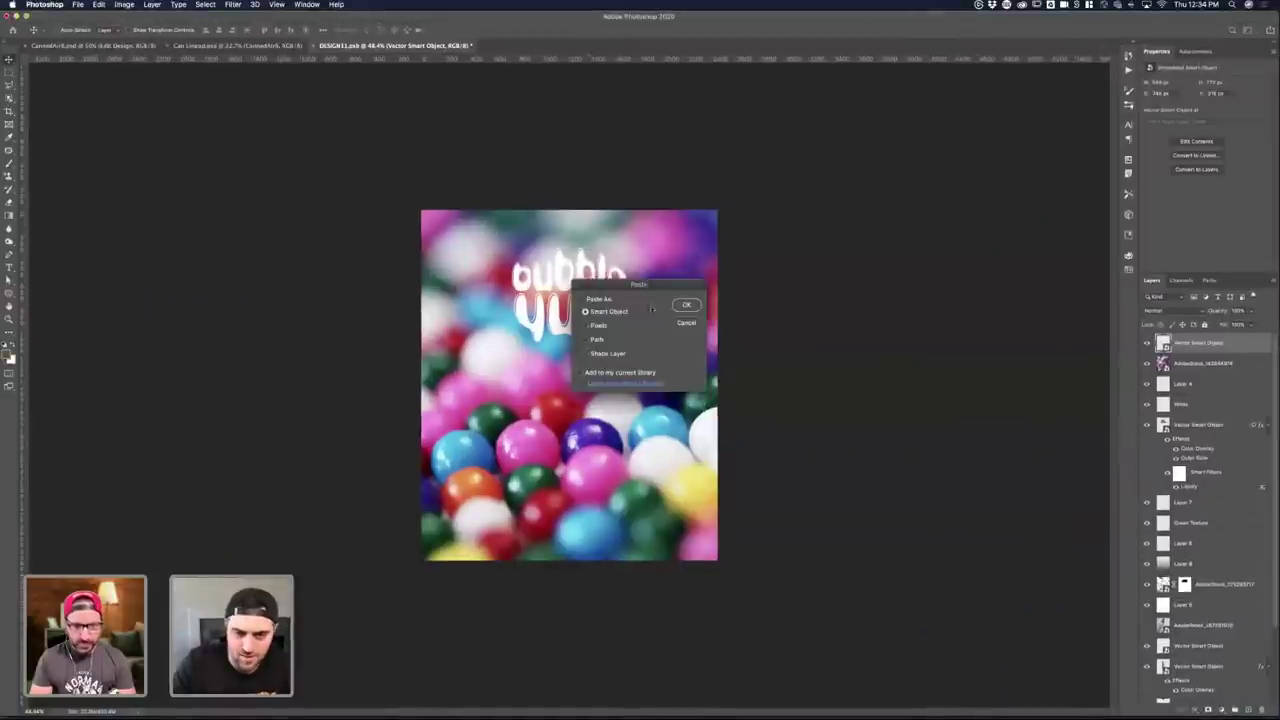
pyautogui.click(687, 305)
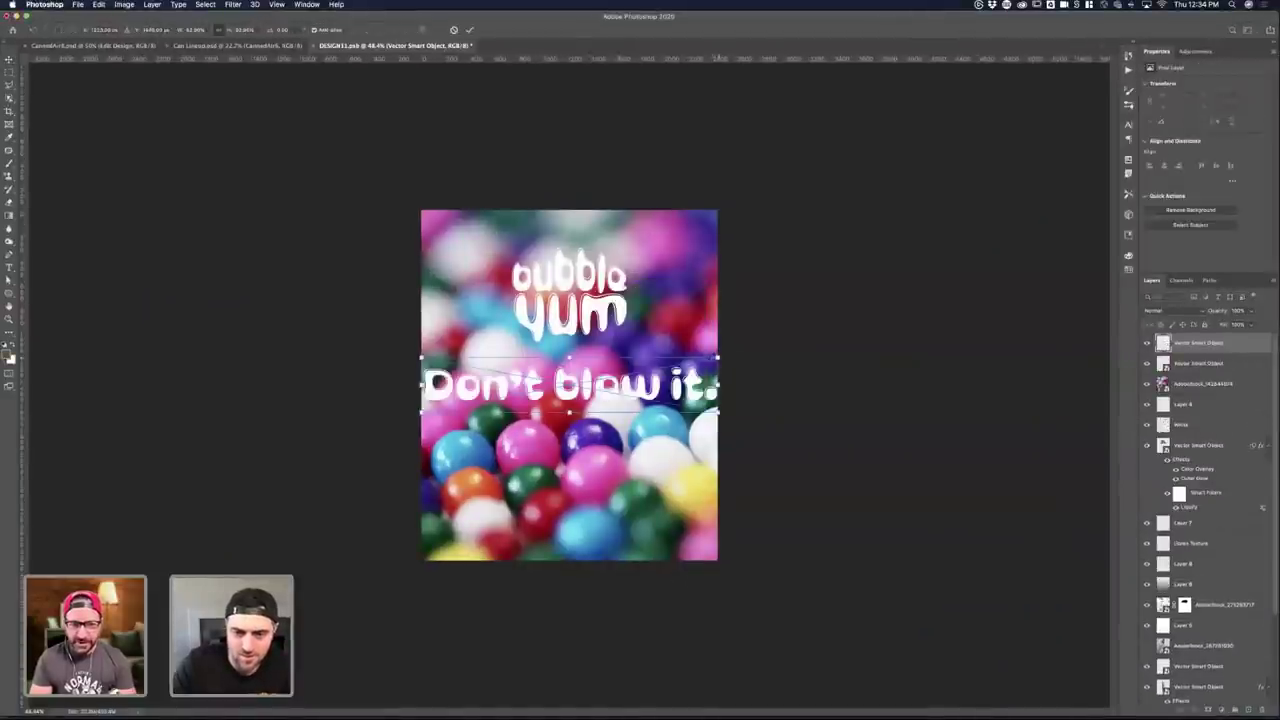
pyautogui.moveTo(717, 357); pyautogui.dragTo(590, 355)
pyautogui.press('Return')
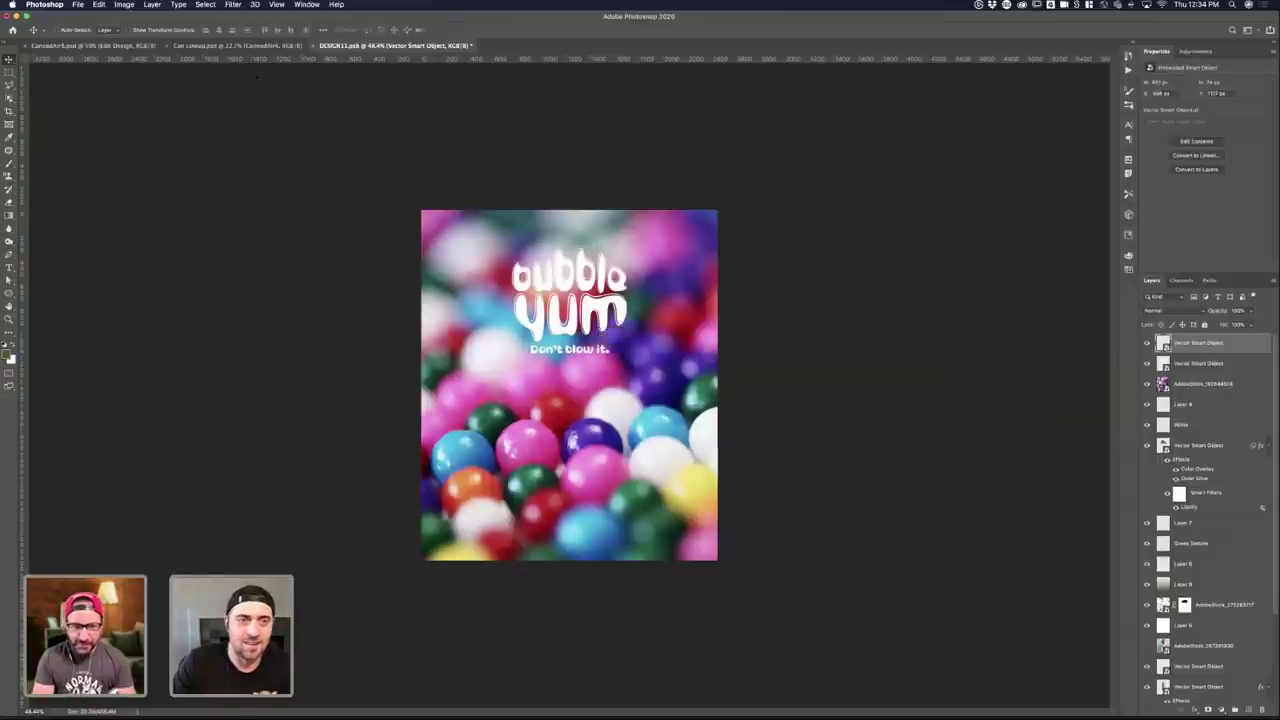
# - Try a Forward Warp stroke on the tagline in the Liquify filter
pyautogui.click(233, 5)
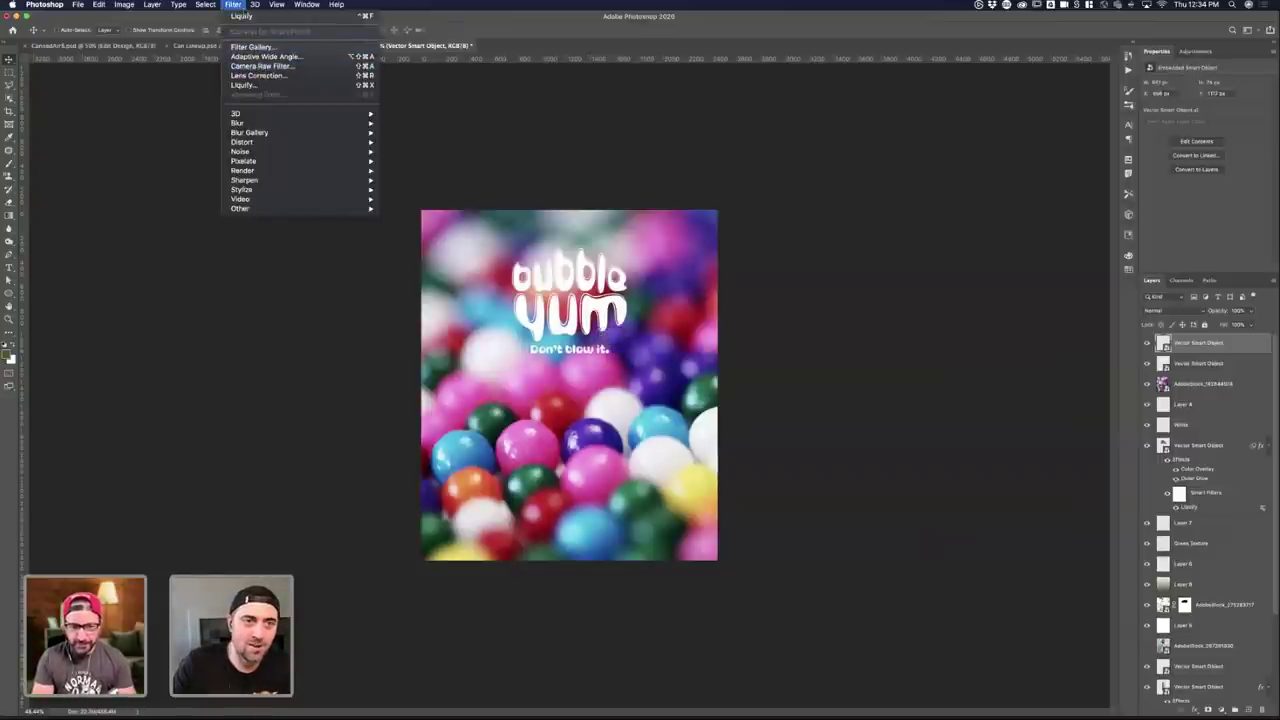
pyautogui.click(245, 16)
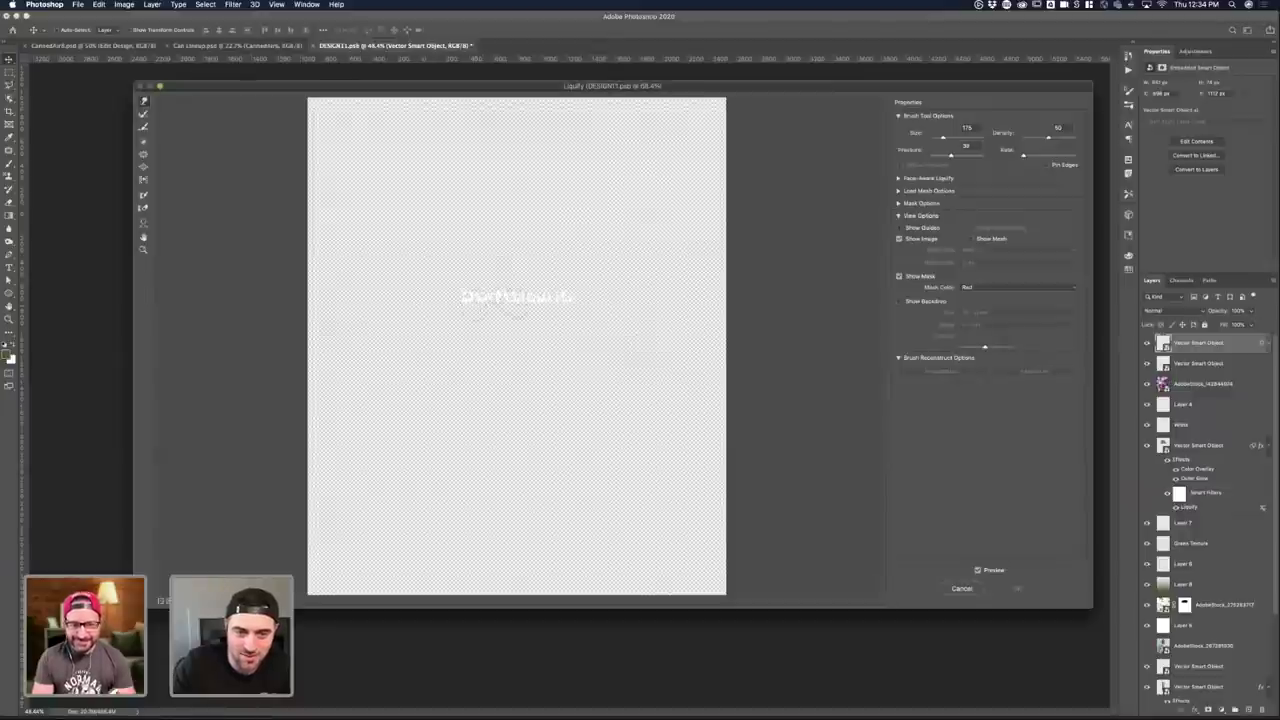
pyautogui.moveTo(538, 306); pyautogui.dragTo(530, 307)
pyautogui.press('super+z')
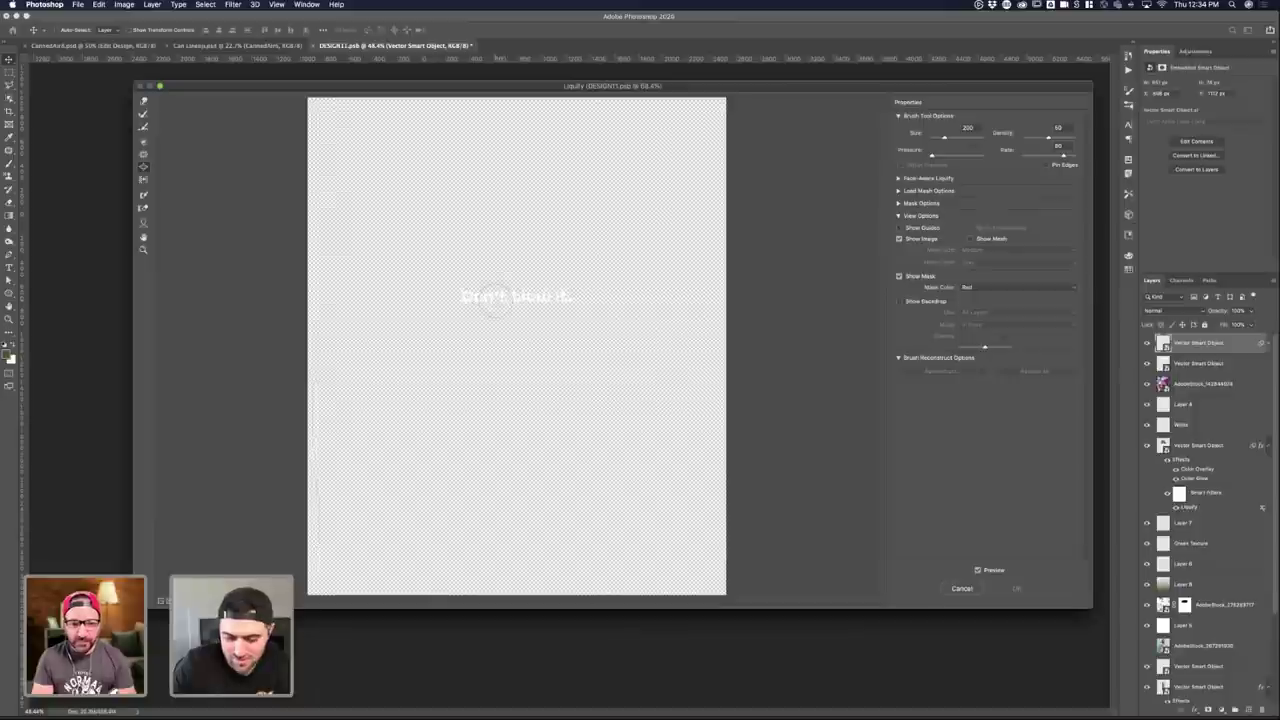
# - Try bulging the tagline's letters in Liquify with a much larger Bloat brush
pyautogui.press(']')
pyautogui.press(']')
pyautogui.press(']')
pyautogui.press(']')
pyautogui.press(']')
pyautogui.press(']')
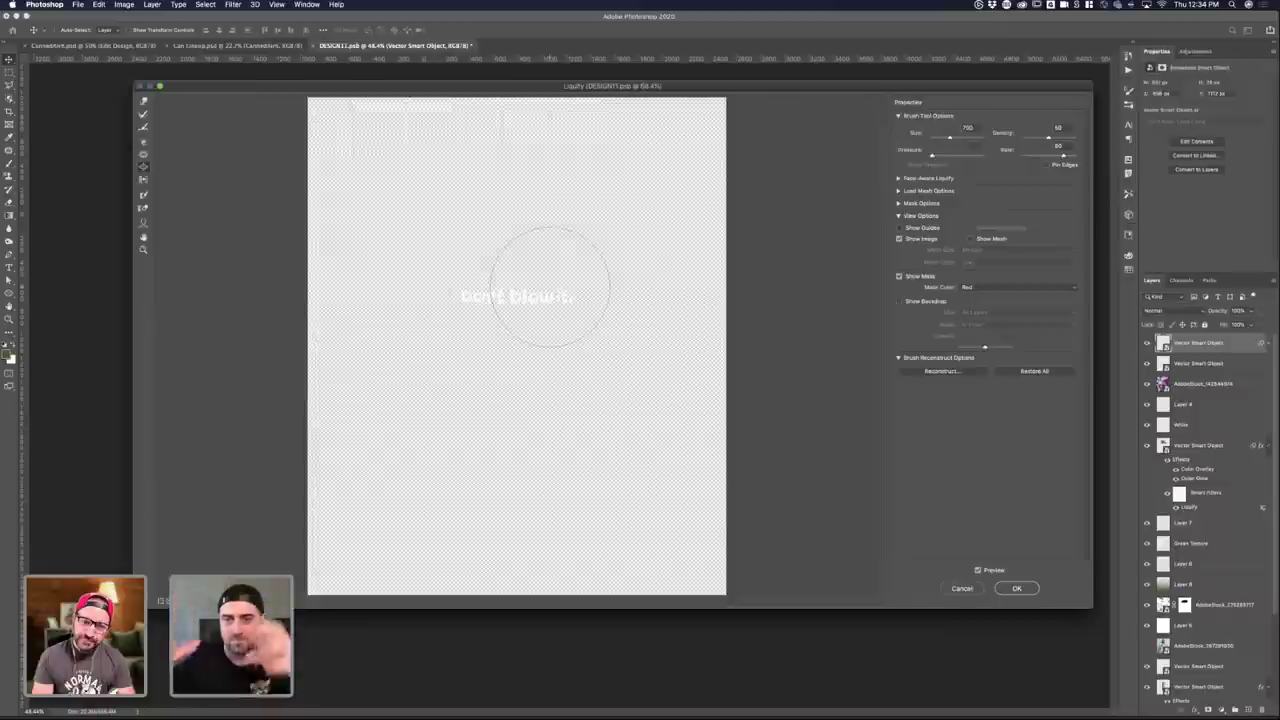
pyautogui.click(1030, 589)
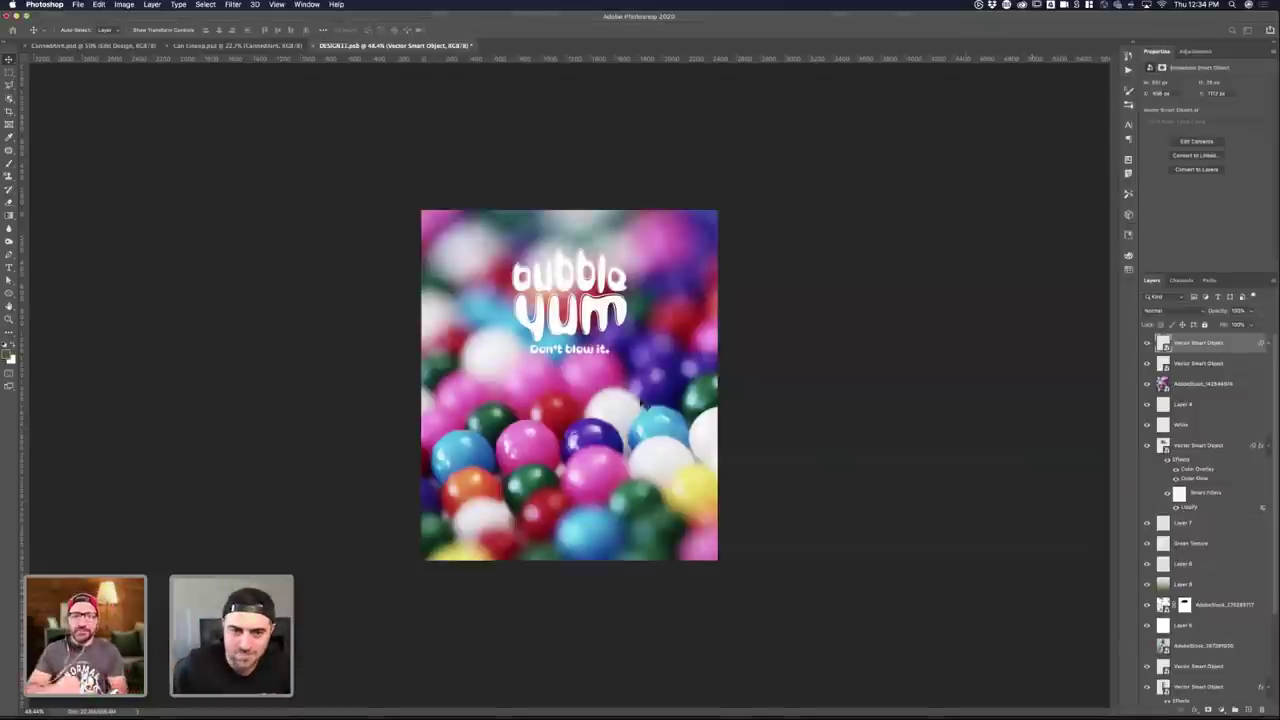
# - Apply Liquify to the tagline again, bulging the "o" in "blow" with a smaller Bloat brush
pyautogui.scroll(3, 574, 338)
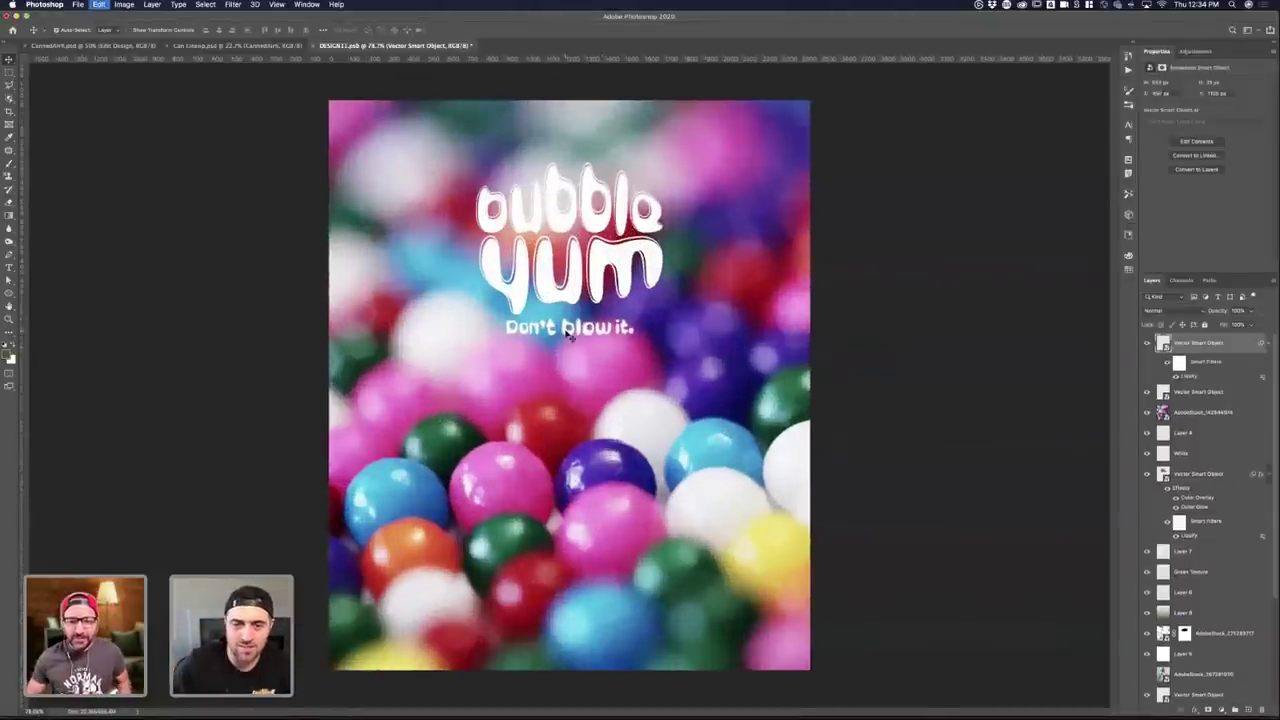
pyautogui.click(233, 4)
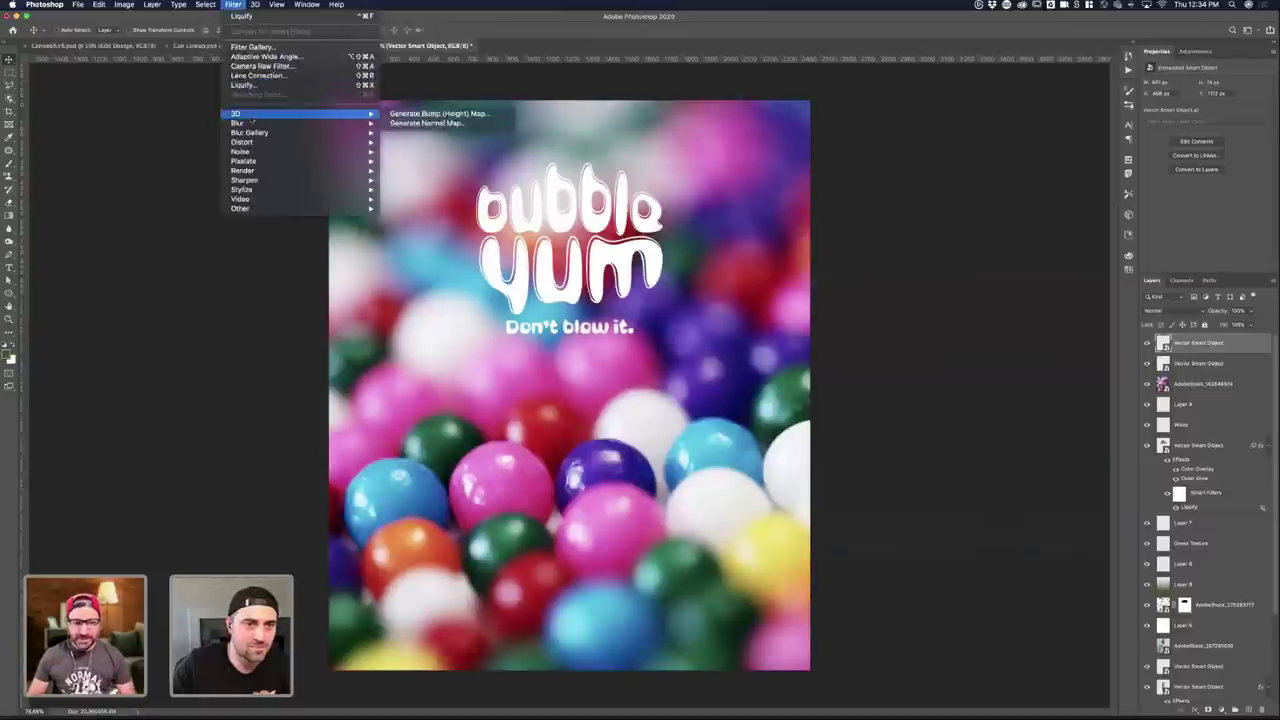
pyautogui.click(262, 86)
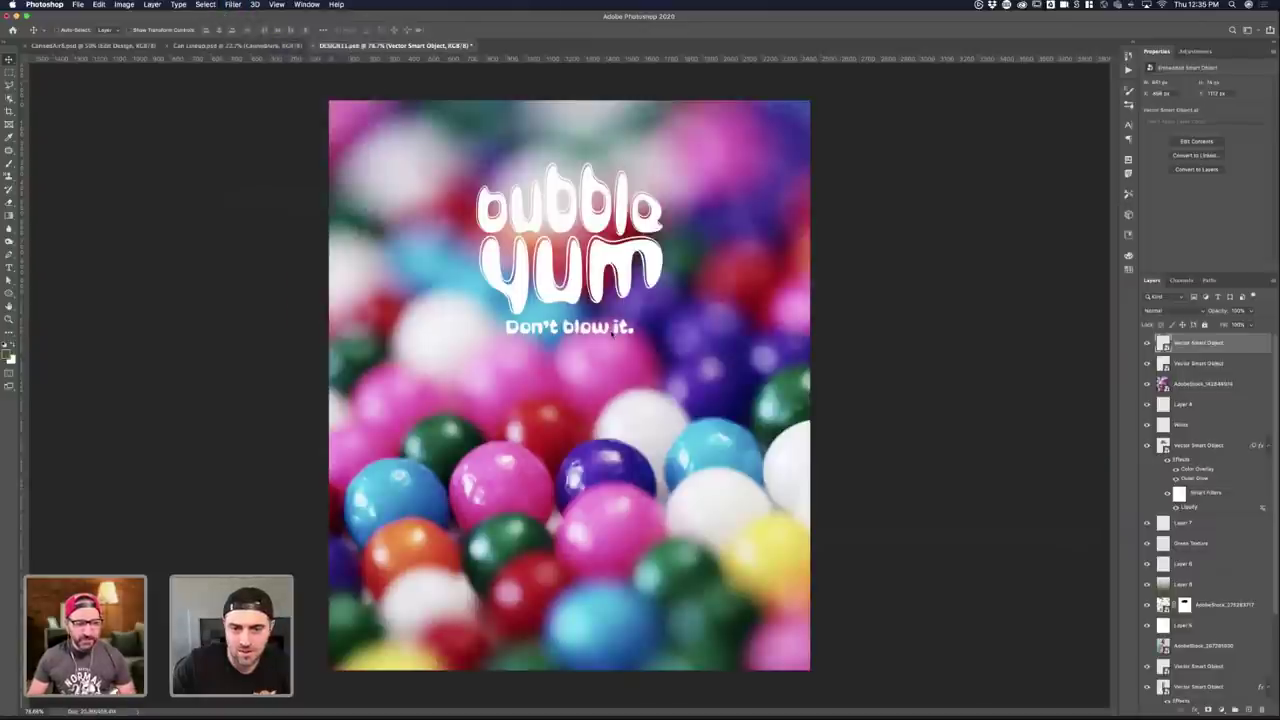
pyautogui.press('[')
pyautogui.press('[')
pyautogui.press('[')
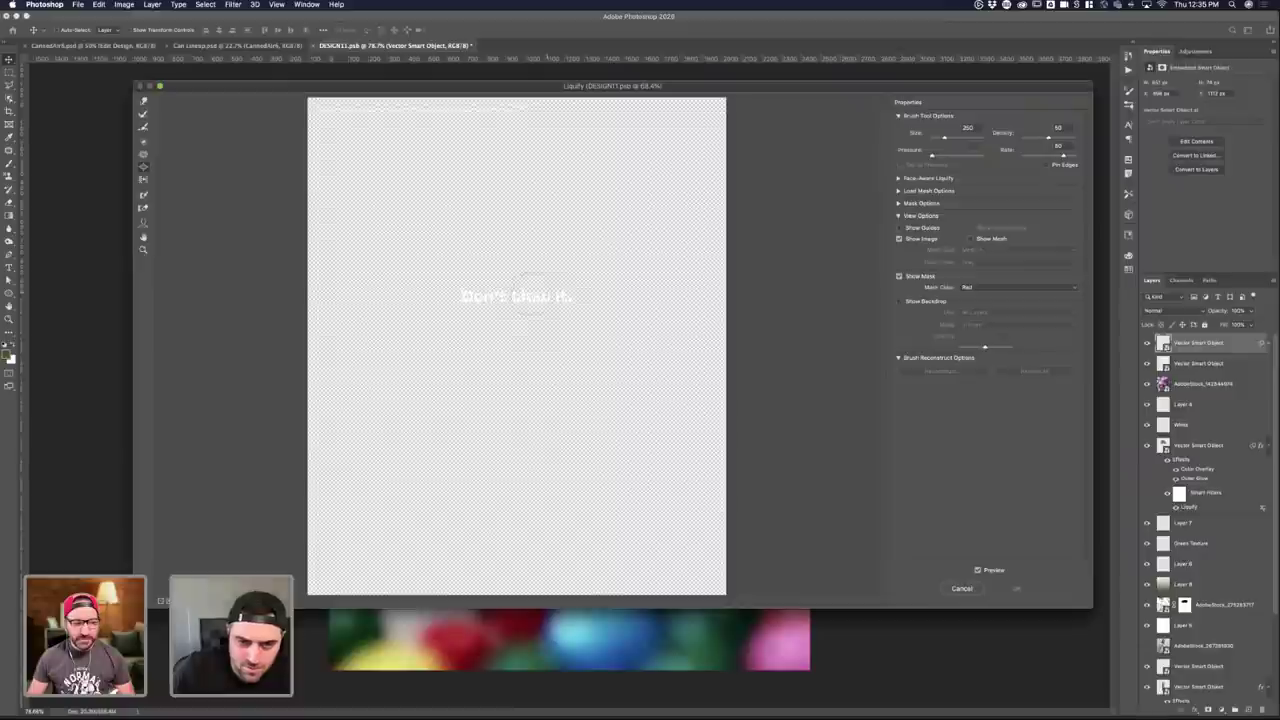
pyautogui.click(526, 297)
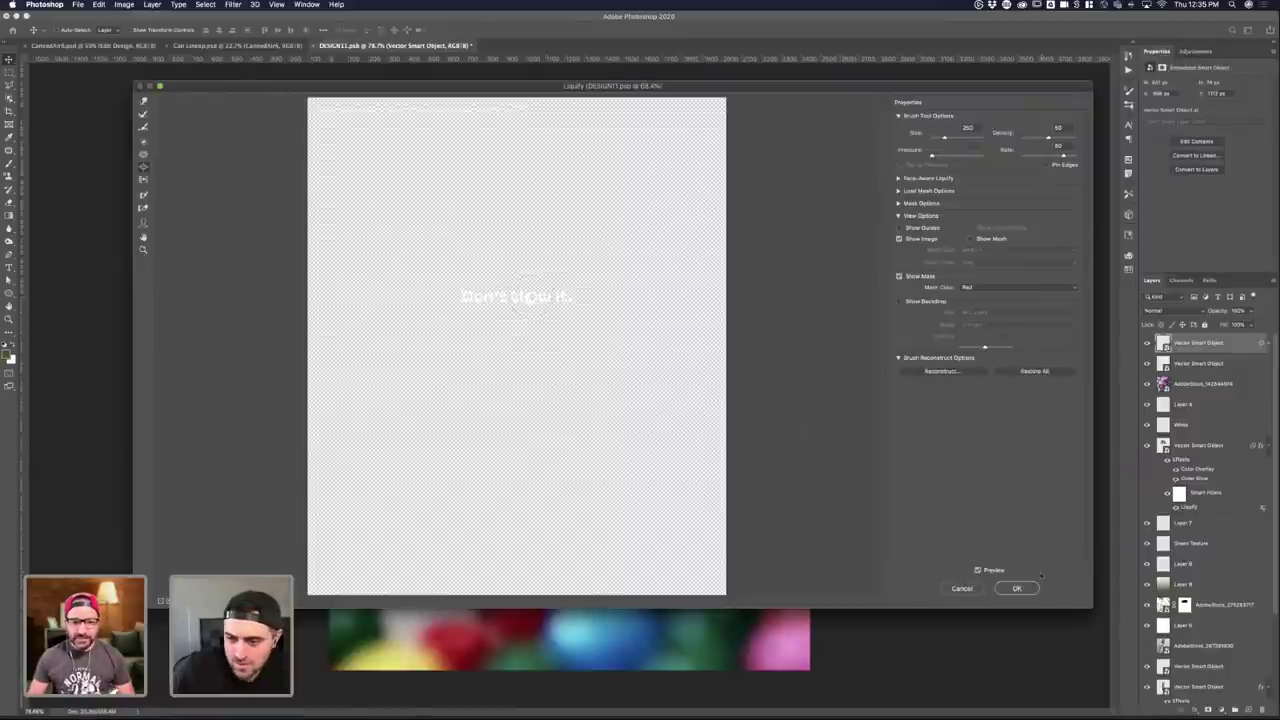
pyautogui.click(1016, 588)
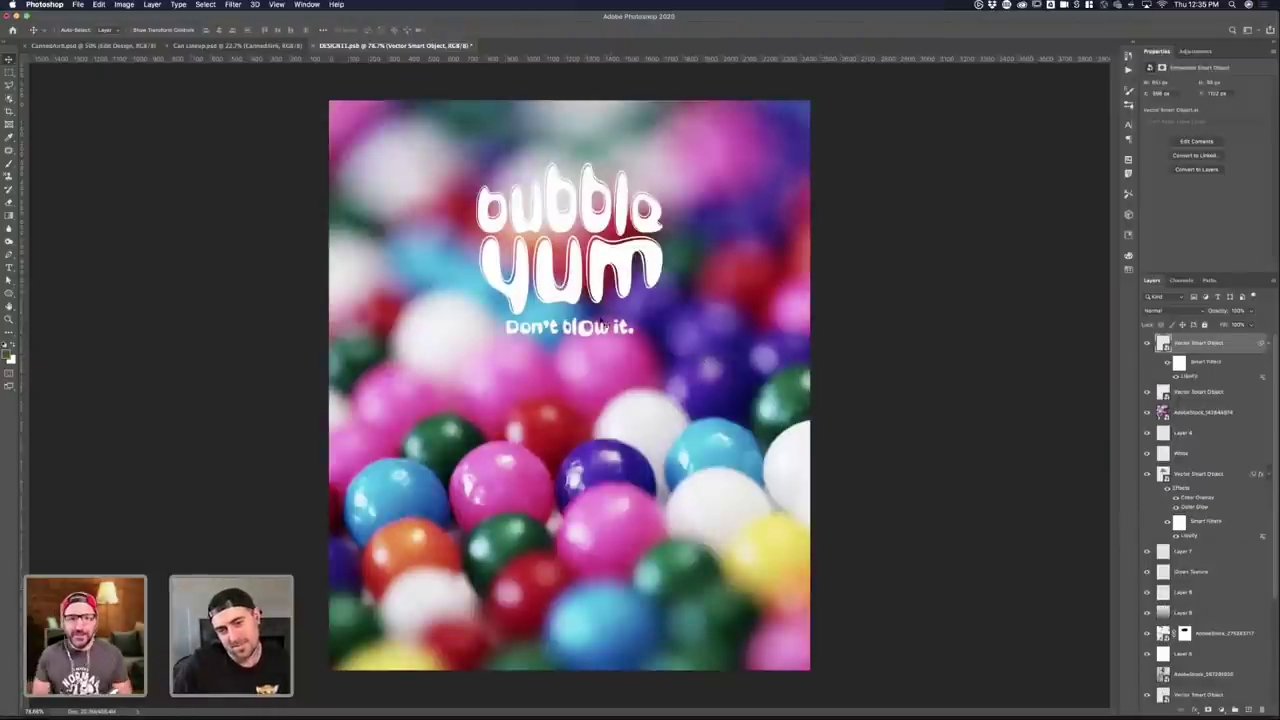
# - Switch to Illustrator and set the fill color of the "Don't blow it." text to black, 000000
pyautogui.hotkey('ctrl', 'Up')
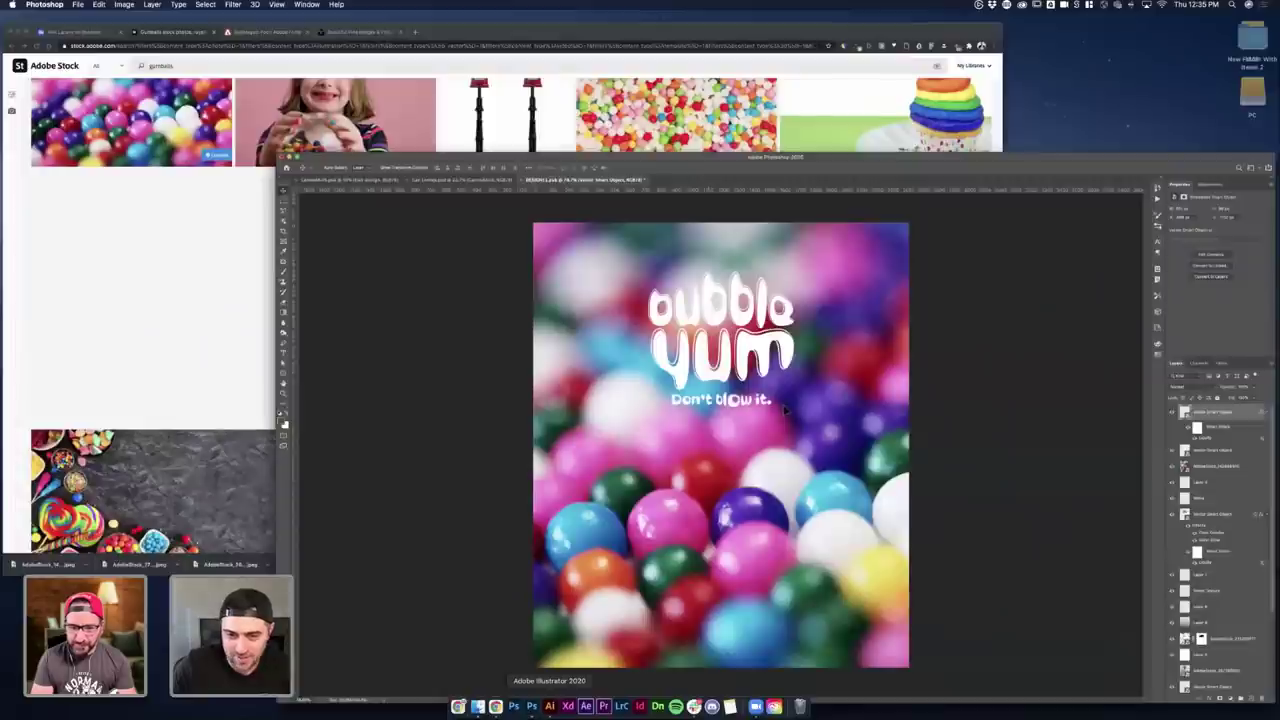
pyautogui.click(549, 706)
pyautogui.click(614, 554)
pyautogui.doubleClick(14, 316)
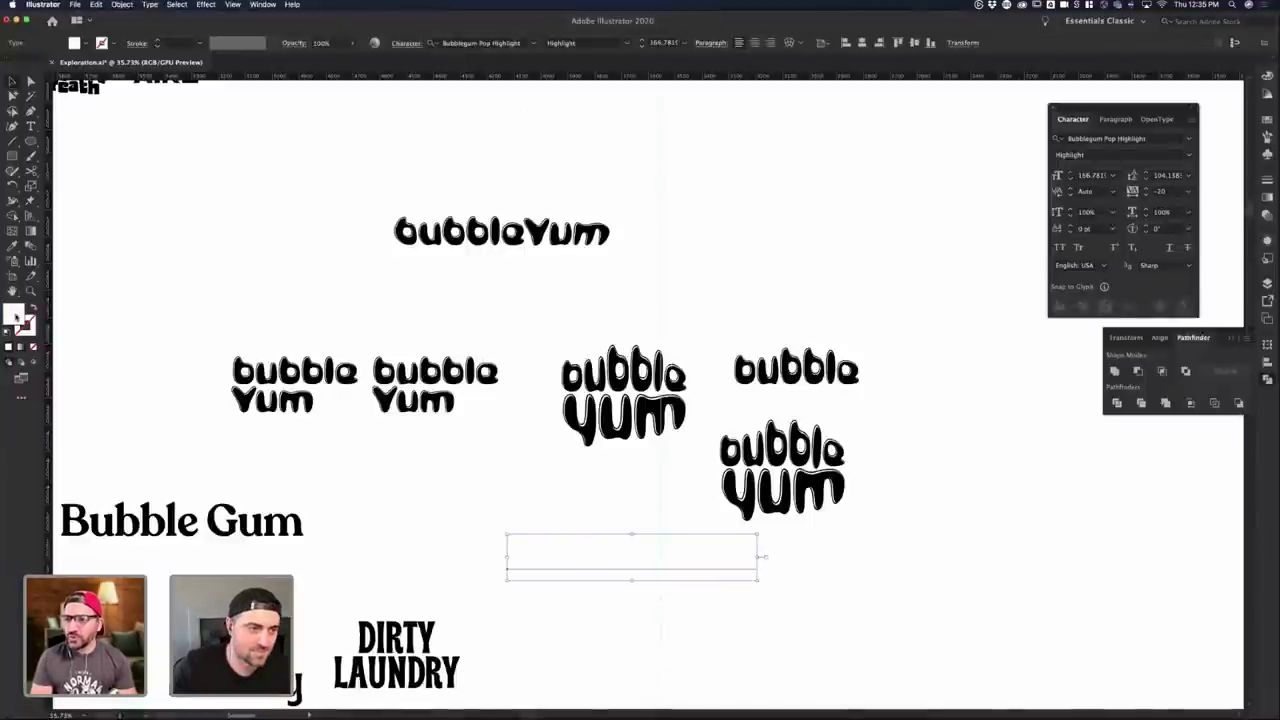
pyautogui.click(17, 232)
pyautogui.moveTo(12, 243); pyautogui.dragTo(7, 253)
pyautogui.click(307, 95)
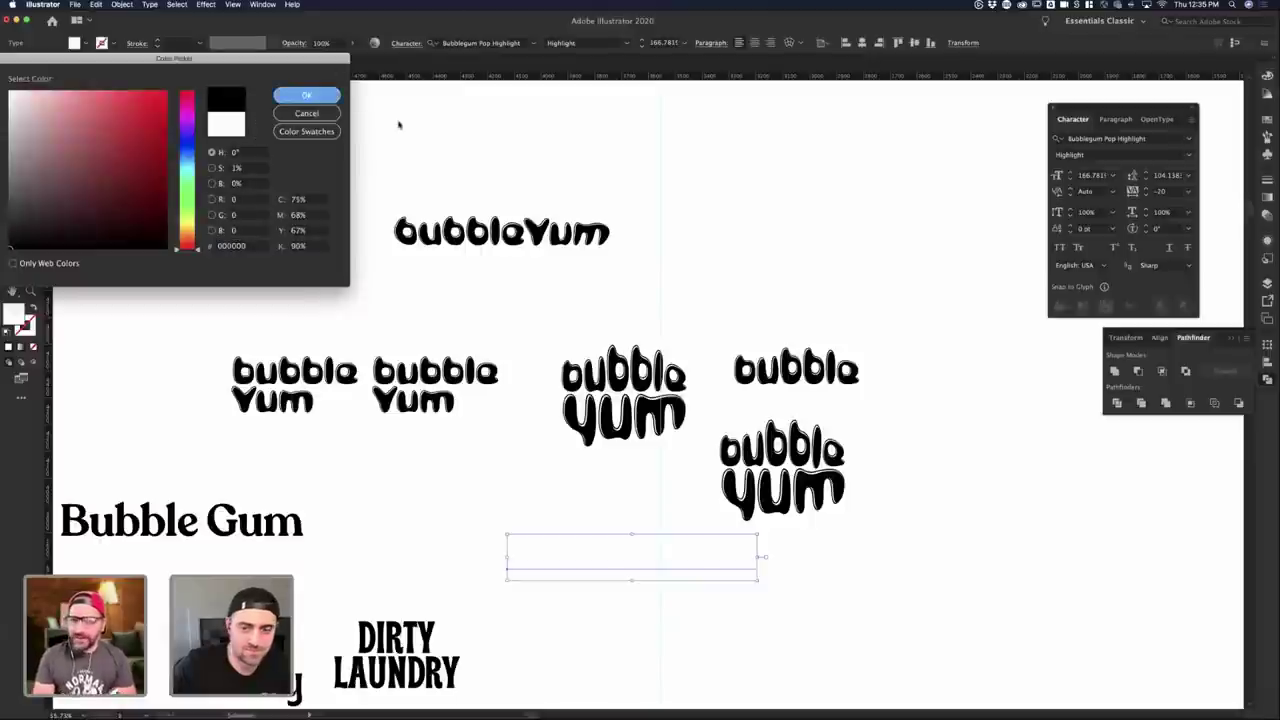
# - Duplicate the black tagline and scale the copy to about half size below the lower stacked "bubble yum" wordmark
pyautogui.click(988, 510)
pyautogui.moveTo(645, 551); pyautogui.dragTo(802, 549)
pyautogui.click(734, 563)
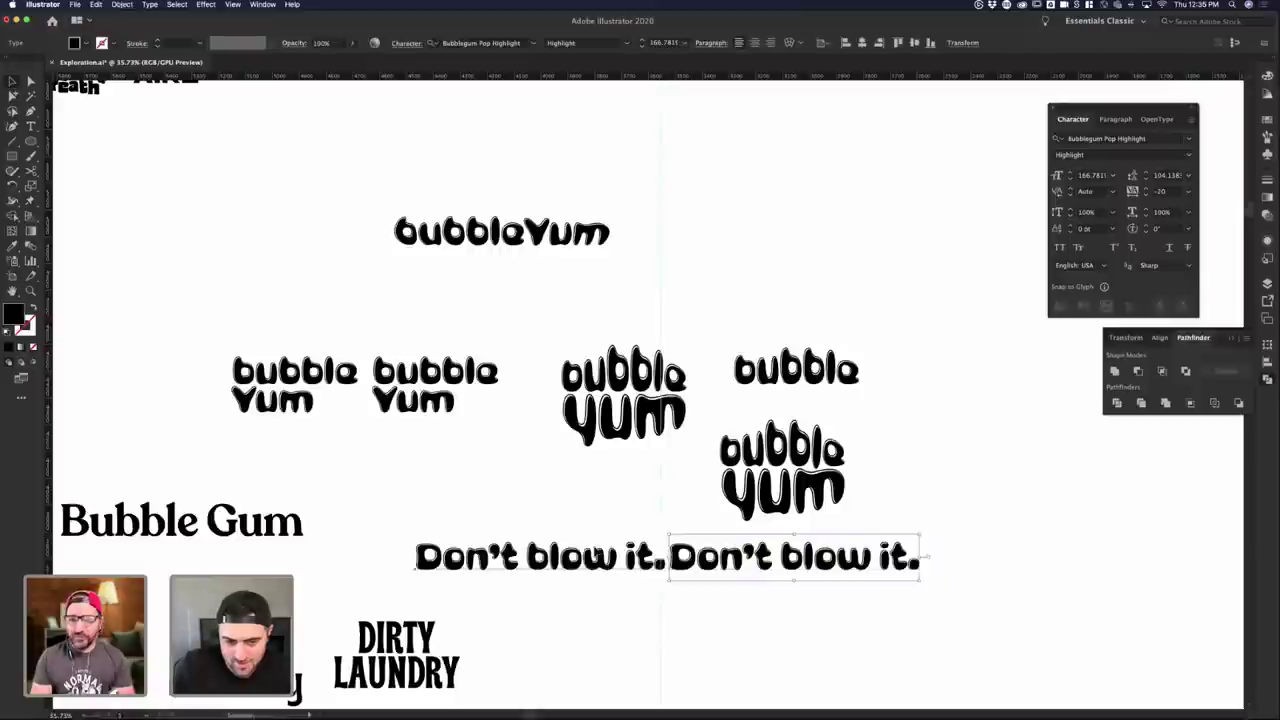
pyautogui.moveTo(605, 552); pyautogui.dragTo(566, 552)
pyautogui.click(788, 558)
pyautogui.moveTo(925, 557); pyautogui.dragTo(810, 536)
# - Move the small tagline so it sits centered directly beneath the lower "bubble yum" wordmark
pyautogui.press('super+shift+a')
pyautogui.click(926, 536)
pyautogui.scroll(5, 919, 534)
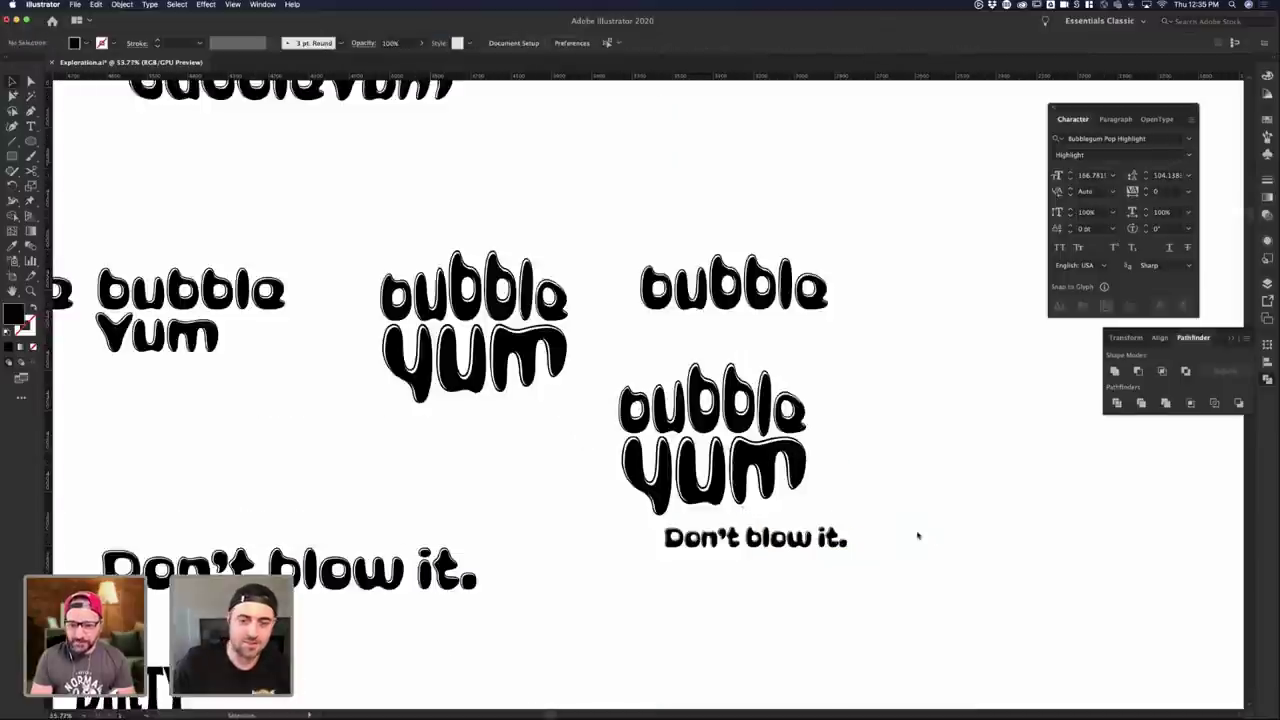
pyautogui.moveTo(694, 543); pyautogui.dragTo(635, 536)
pyautogui.press('super+shift+a')
# - Try to convert the small "Don't blow it." tagline to outlines
pyautogui.click(632, 533)
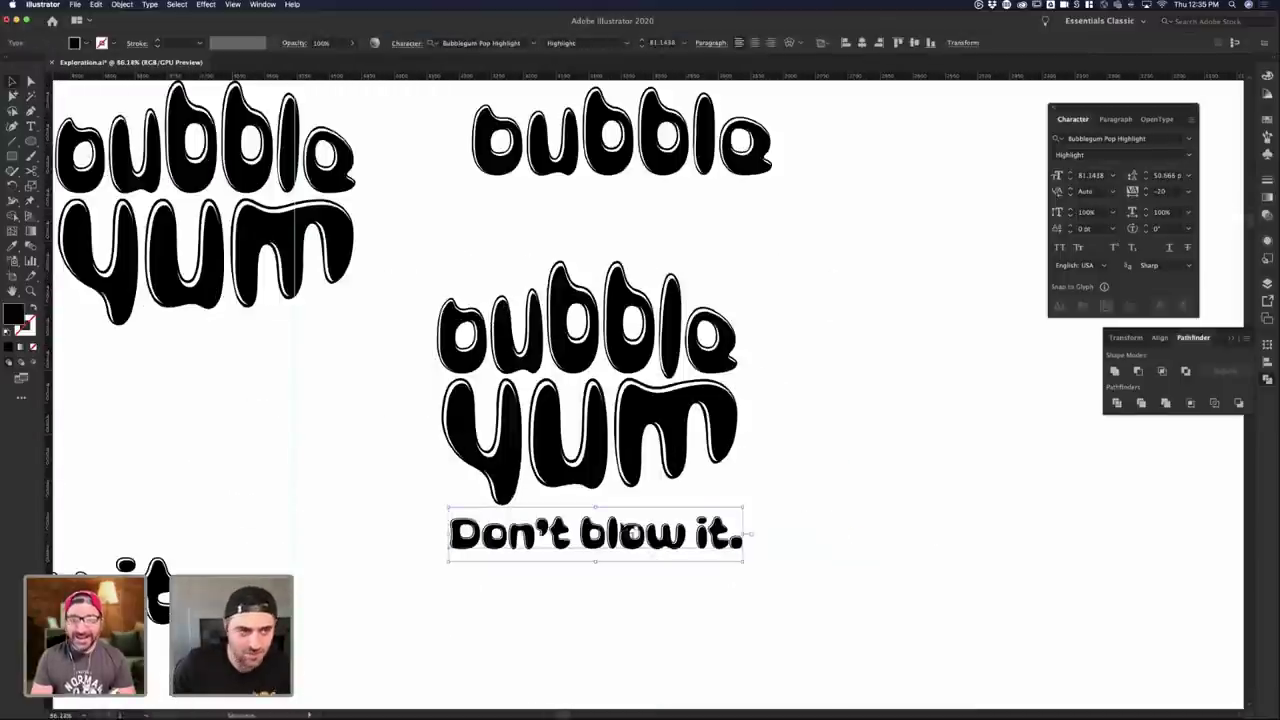
pyautogui.rightClick(624, 533)
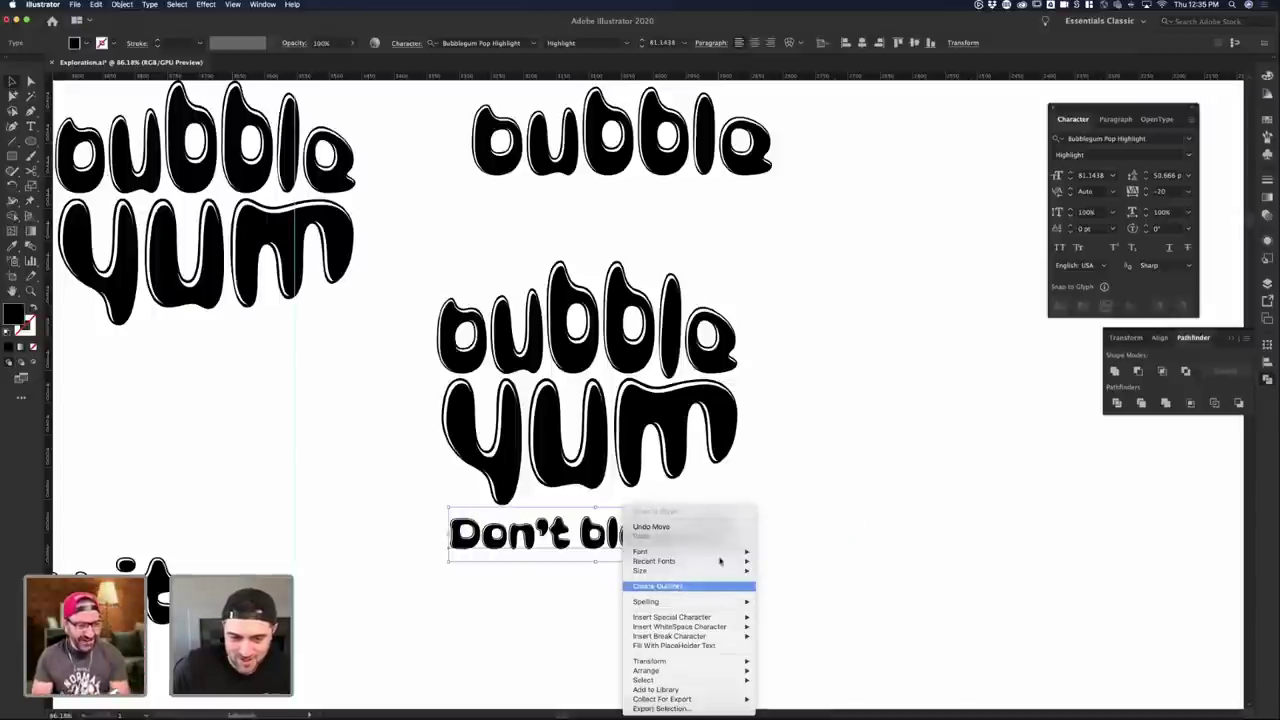
pyautogui.click(700, 586)
pyautogui.click(803, 533)
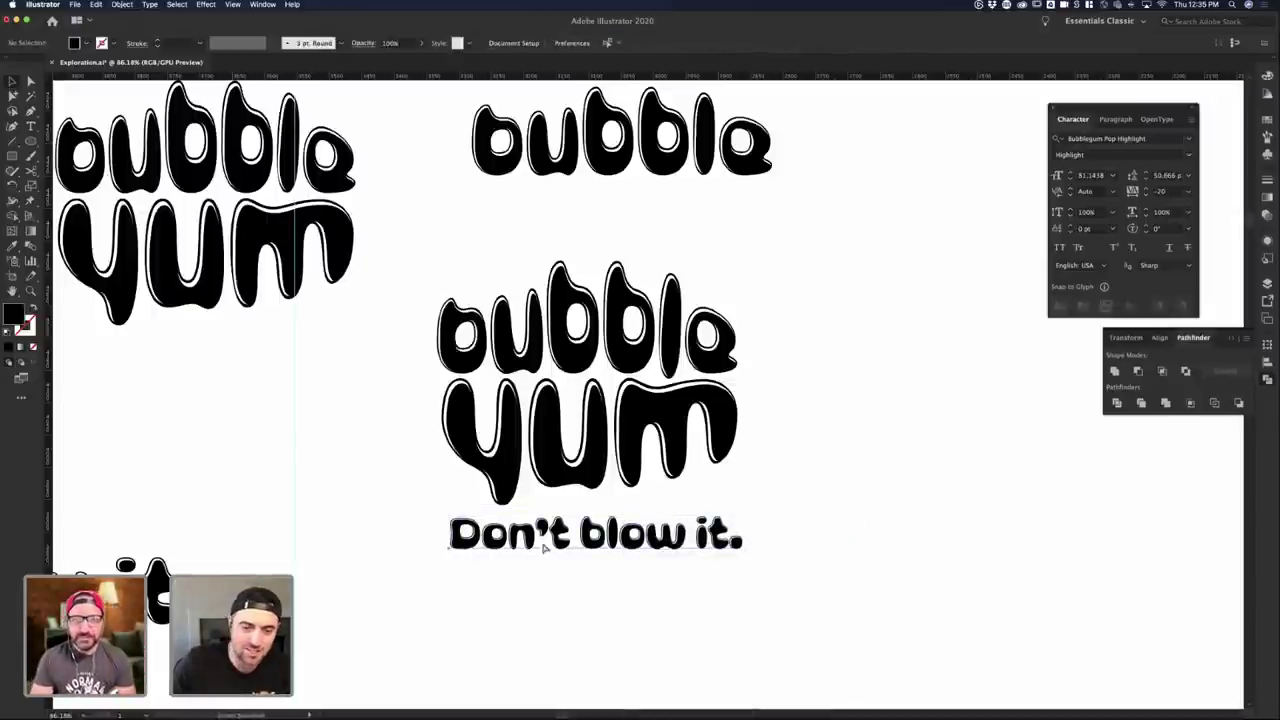
pyautogui.click(545, 547)
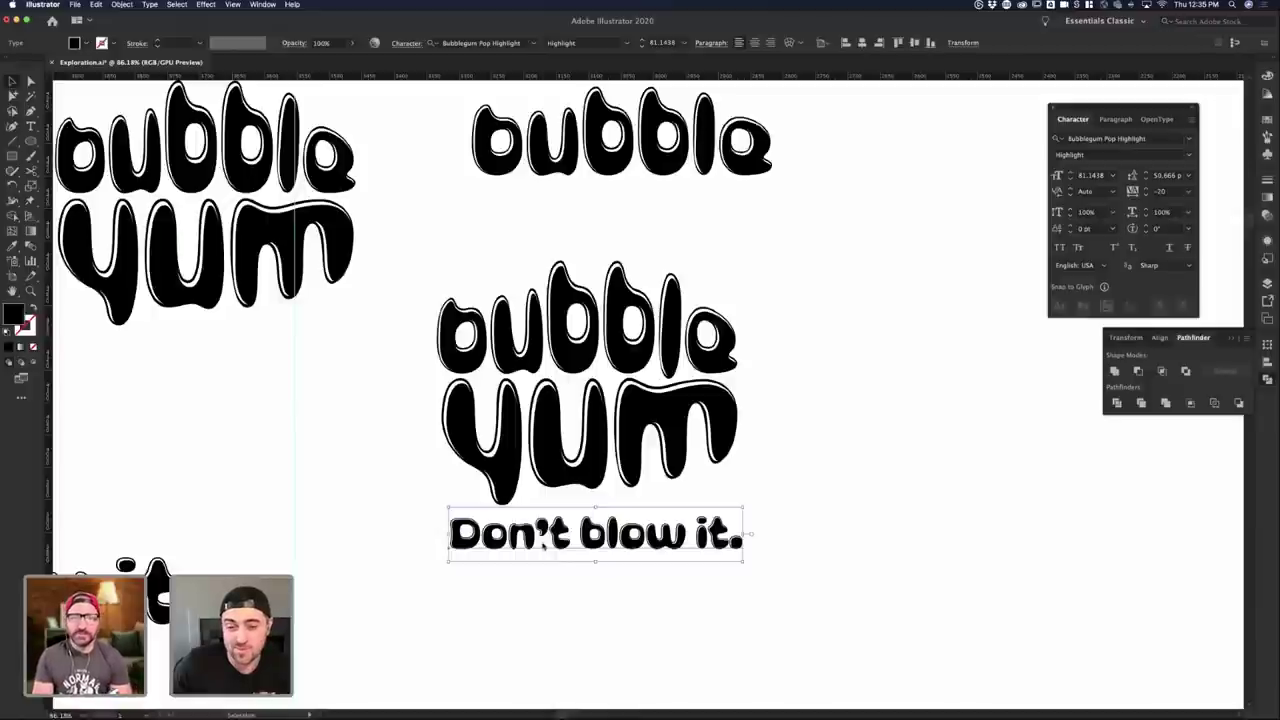
# - Move the straight tagline below the left stacked wordmark and draw a wavy path beneath the lower "bubble yum" wordmark
pyautogui.moveTo(520, 546); pyautogui.dragTo(199, 393)
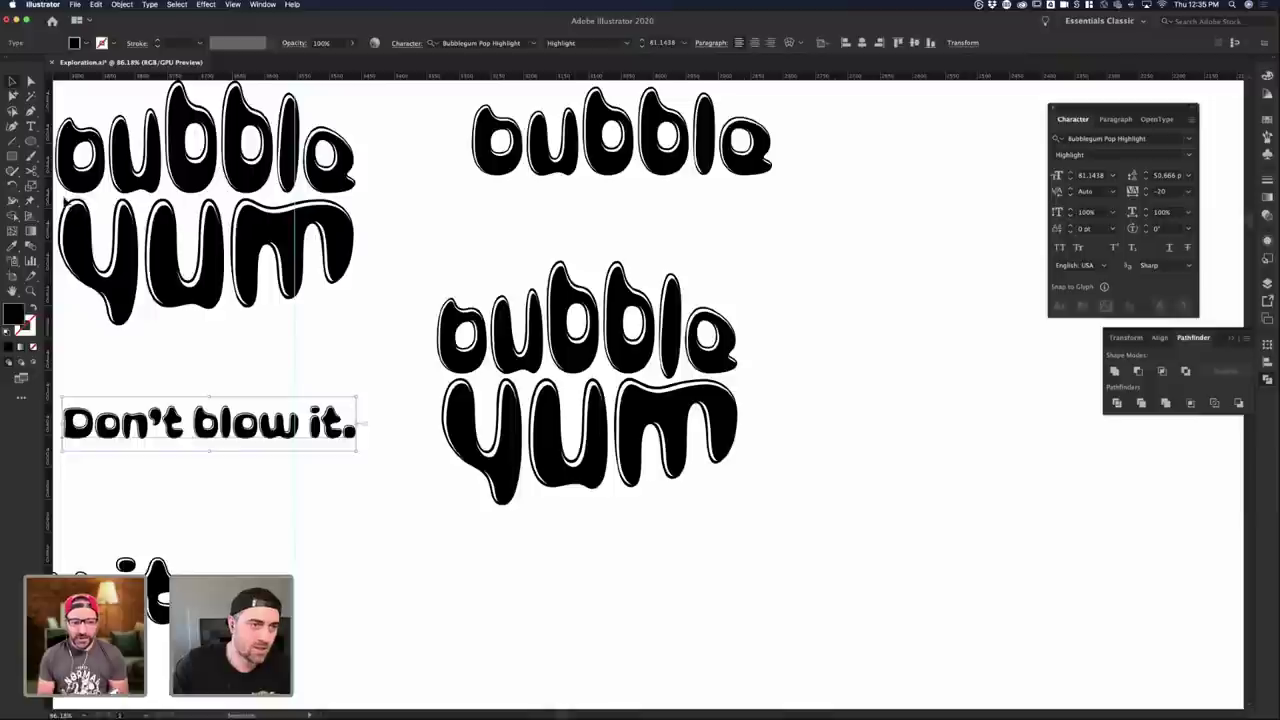
pyautogui.click(537, 540)
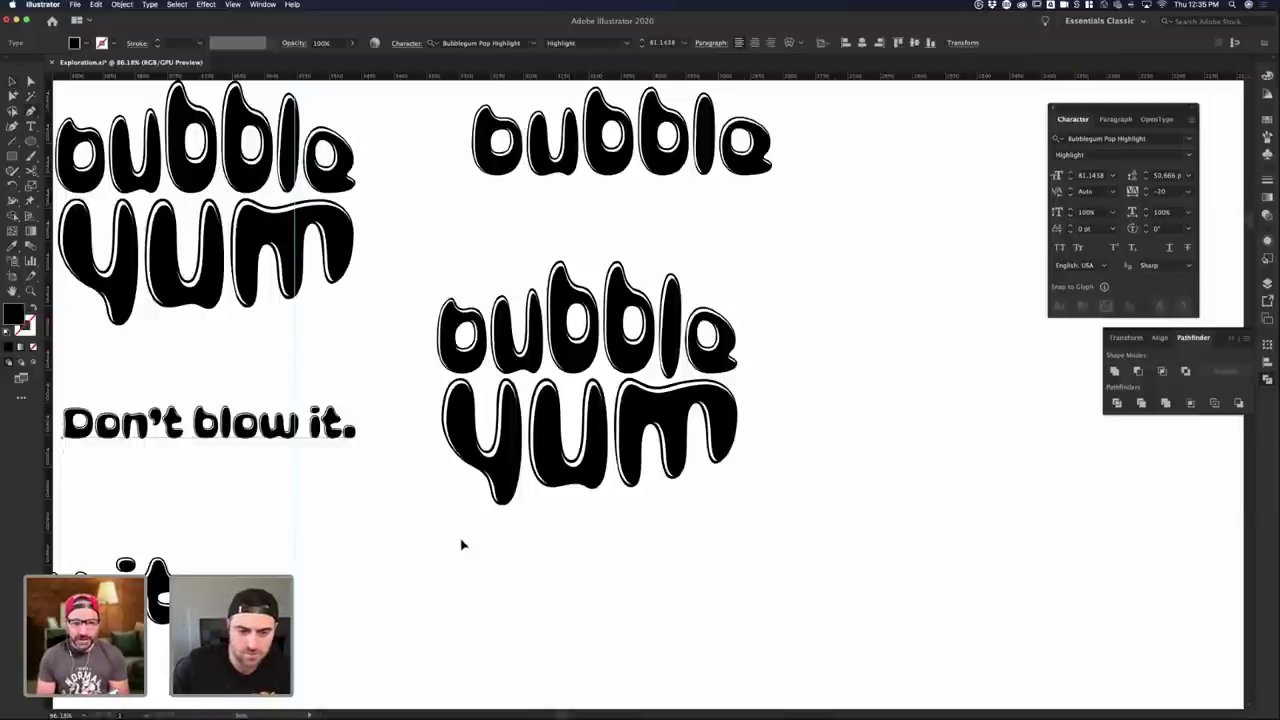
pyautogui.click(461, 540)
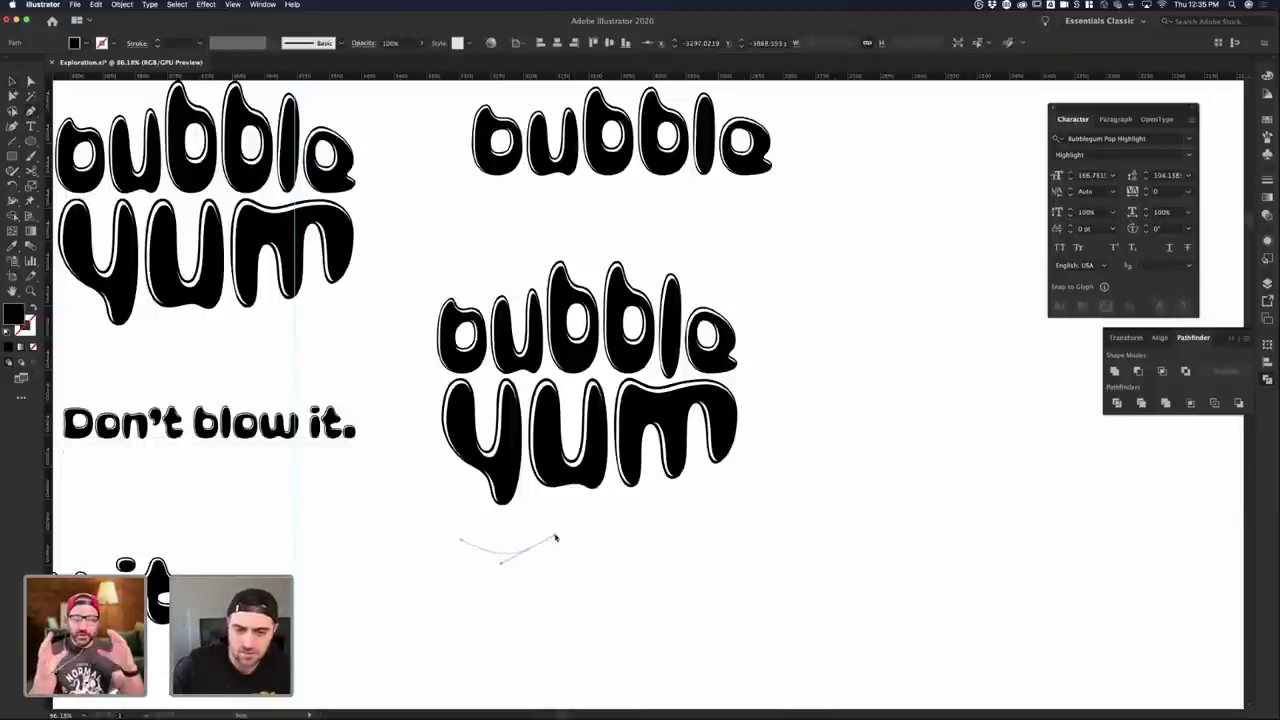
pyautogui.moveTo(627, 532); pyautogui.dragTo(750, 541)
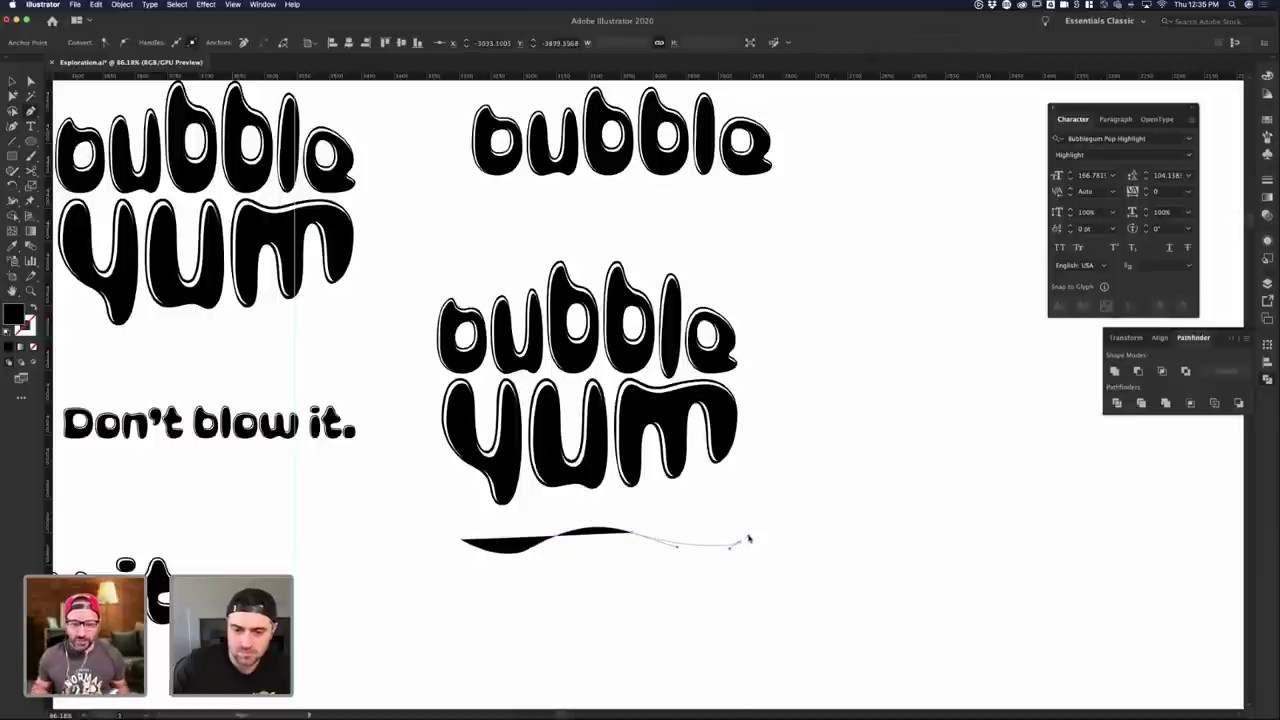
pyautogui.keyDown('super'); pyautogui.click(421, 505); pyautogui.keyUp('super')
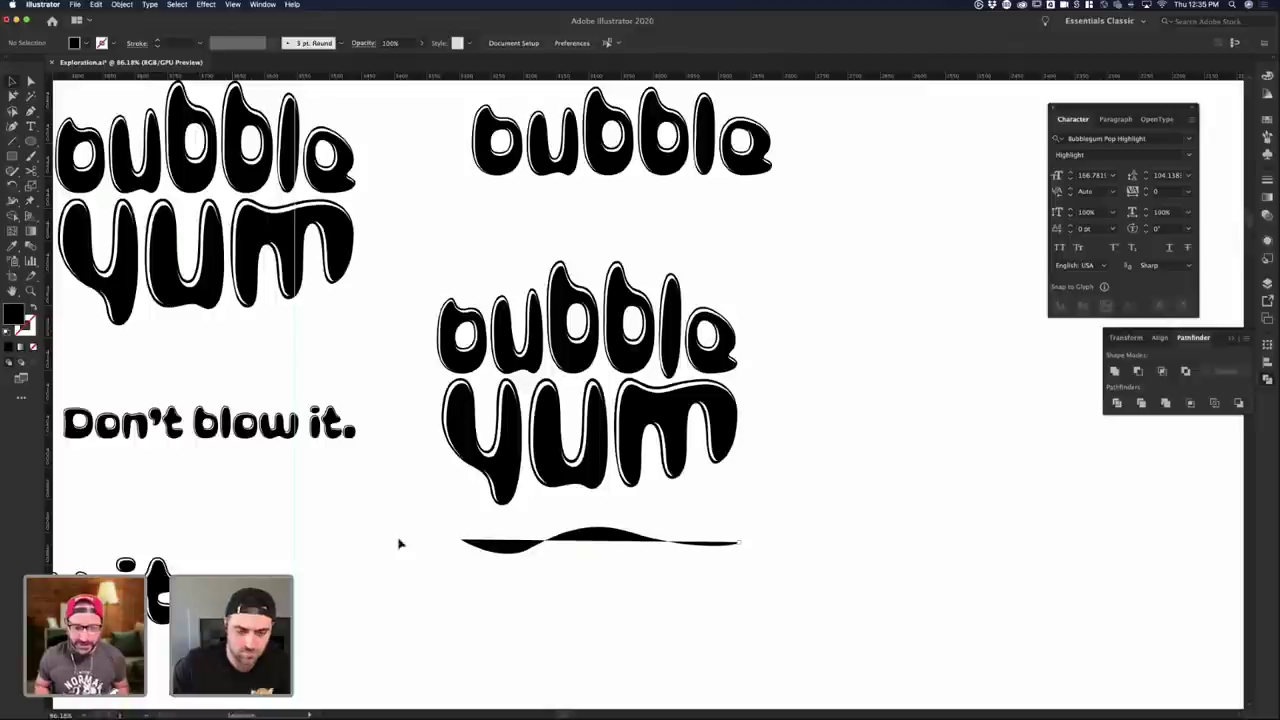
# - Enter "Don't blow it" as type along the wavy path beneath the lower wordmark
pyautogui.press('t')
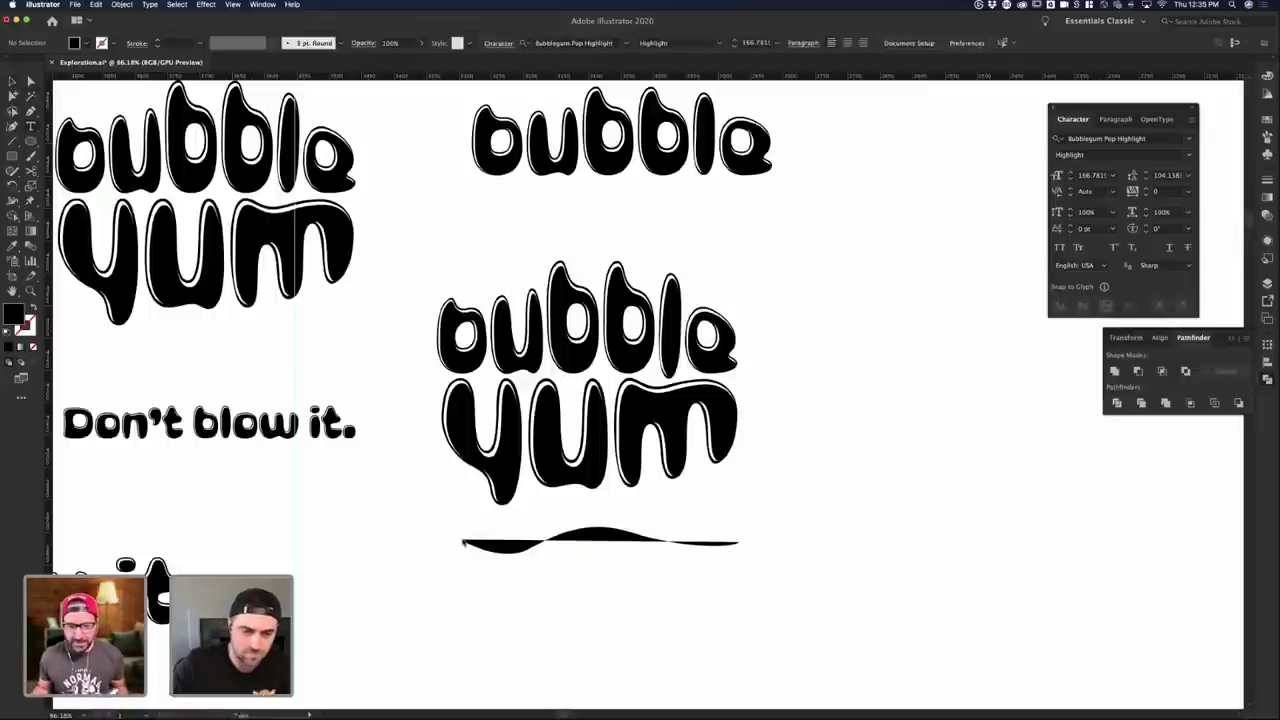
pyautogui.click(462, 543)
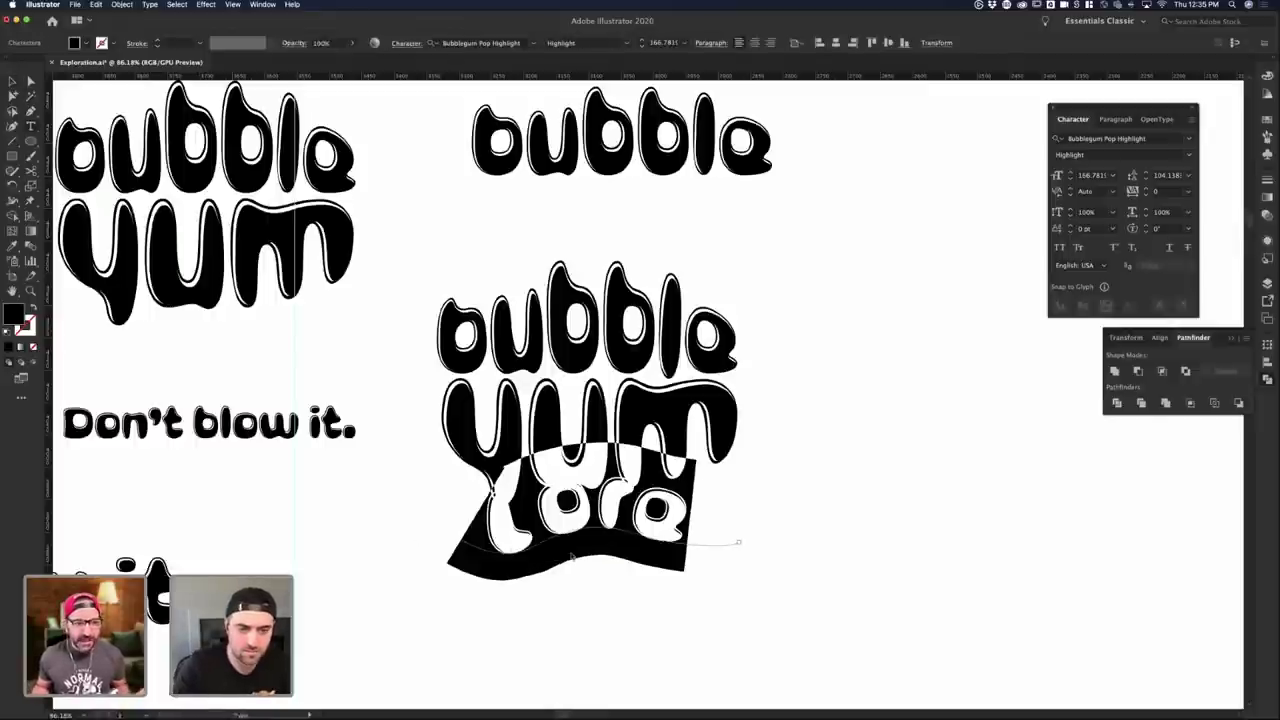
pyautogui.write("Don'")
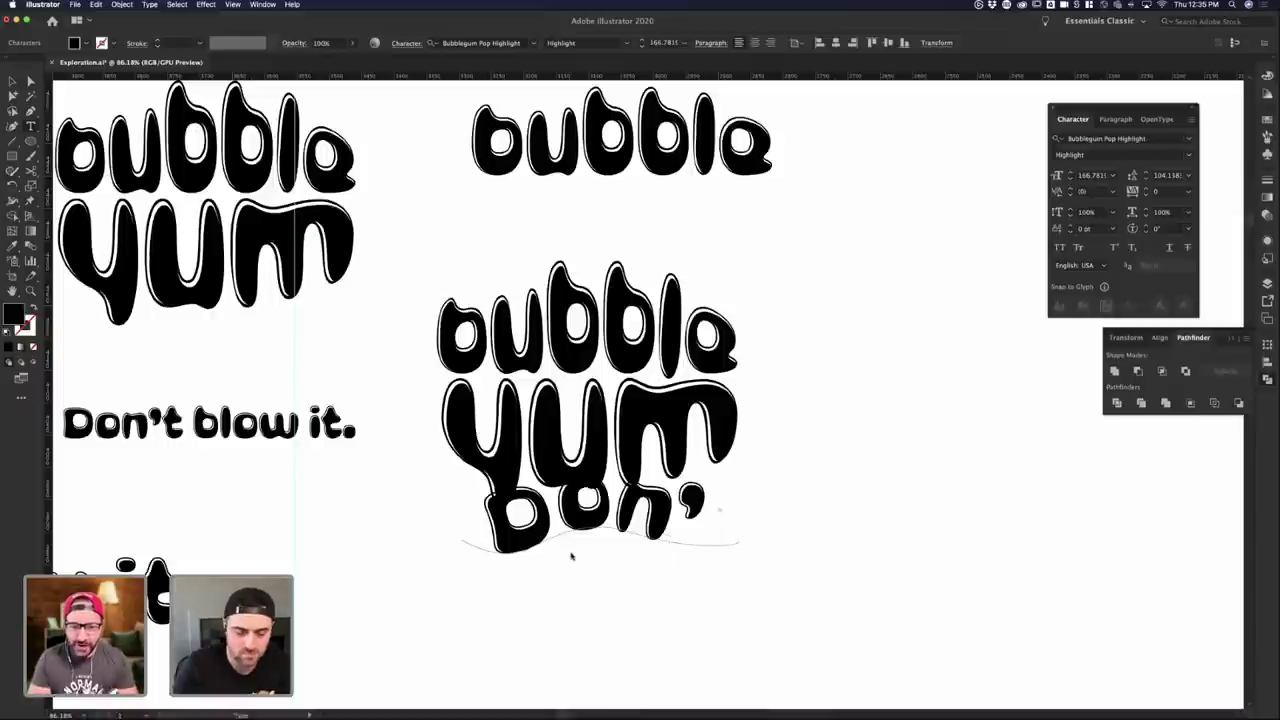
# - Set the font size of the "Don't blow it" text on the wavy path to 67 pt
pyautogui.press('super+a')
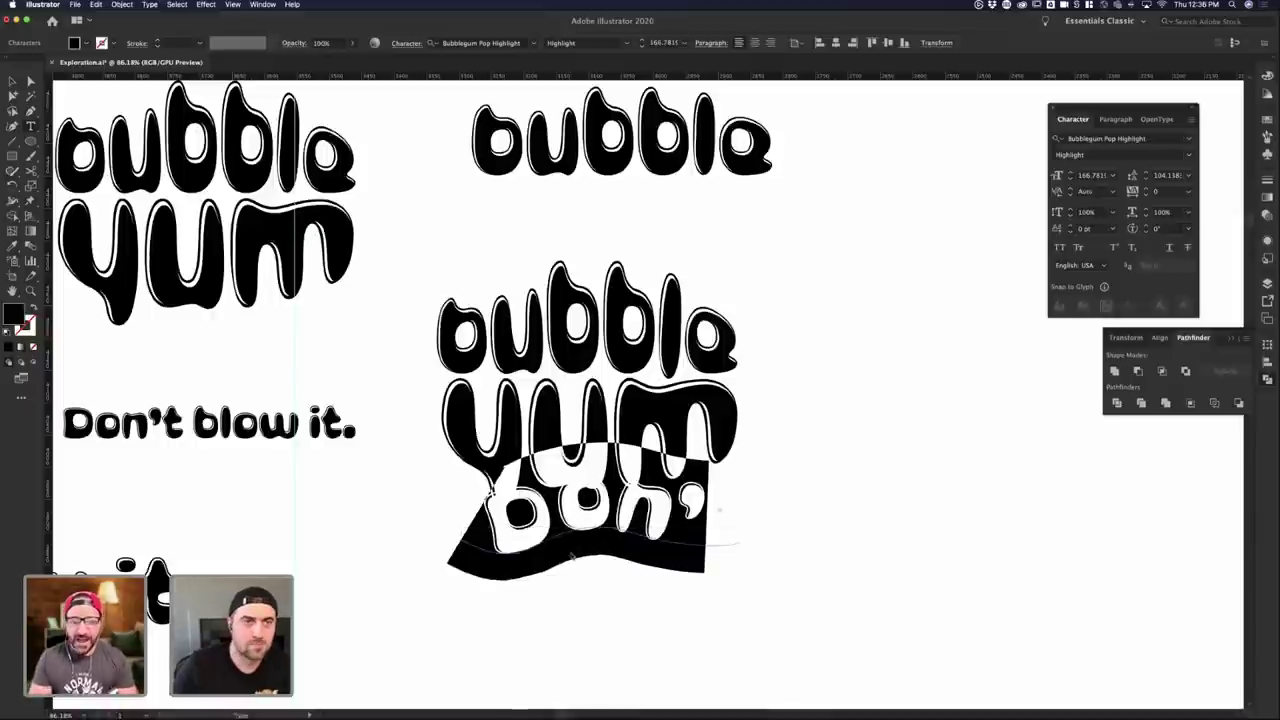
pyautogui.click(644, 46)
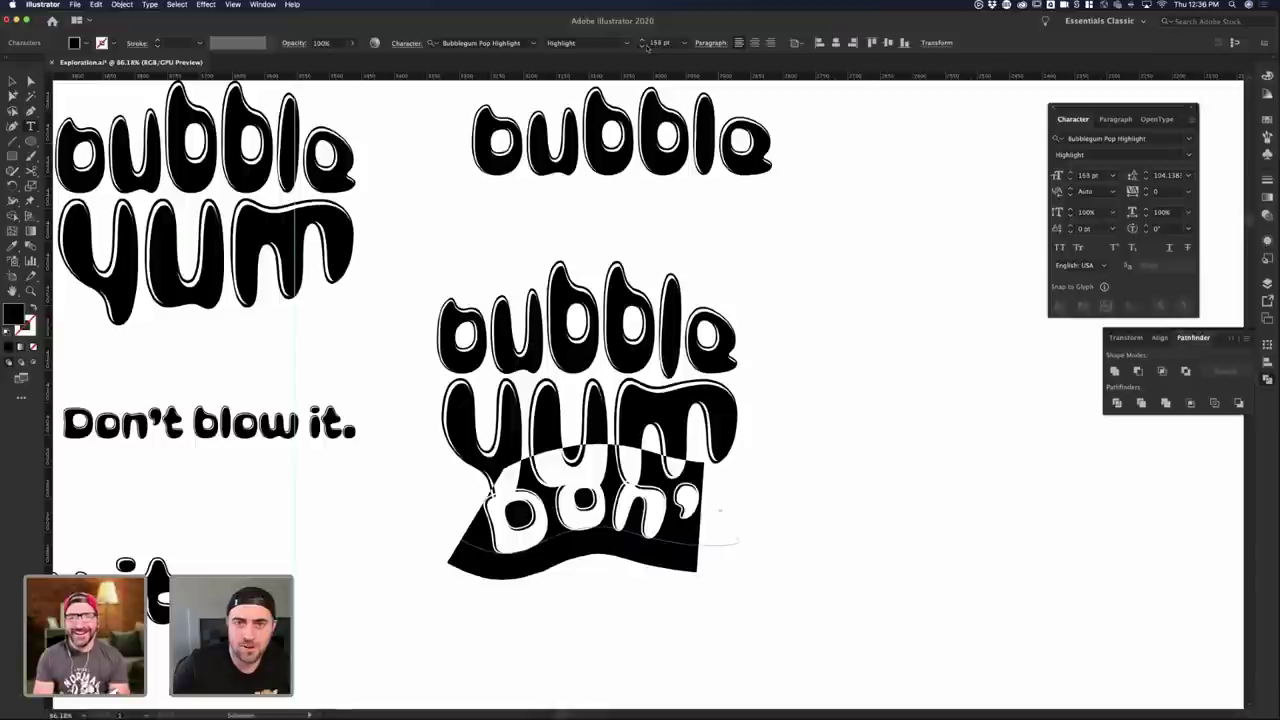
pyautogui.click(645, 46)
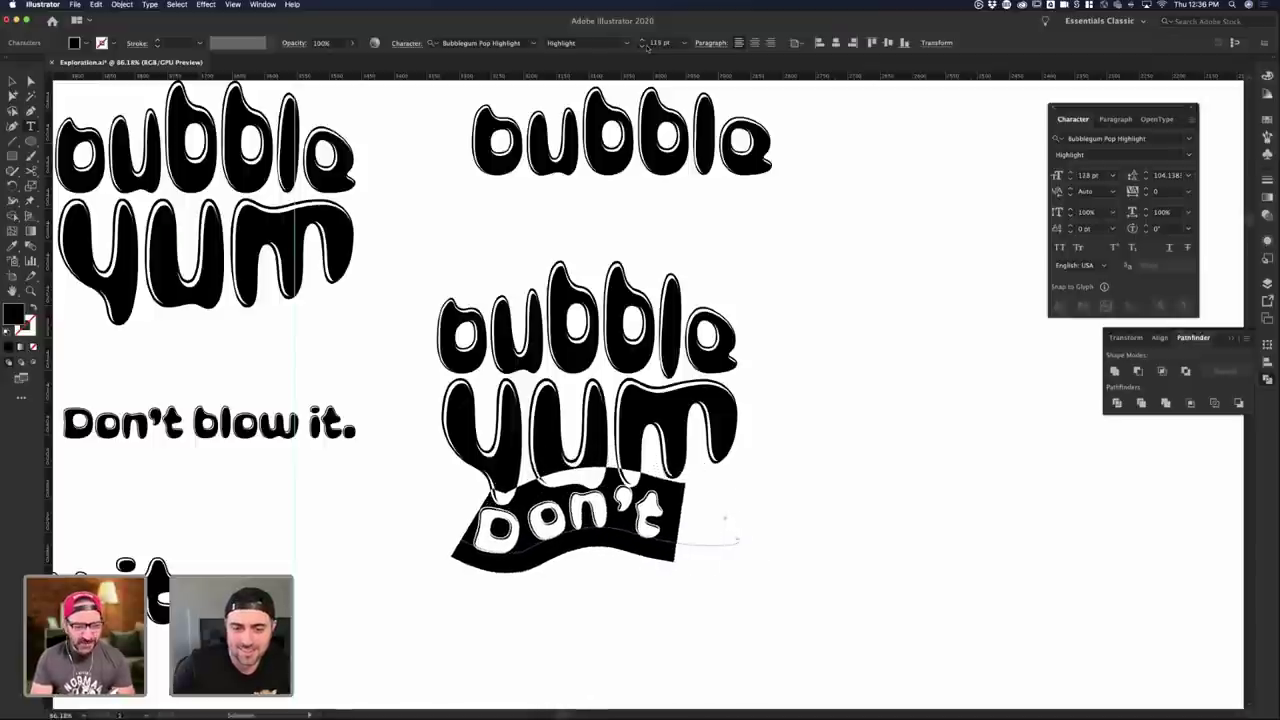
pyautogui.doubleClick(664, 43)
pyautogui.write('12')
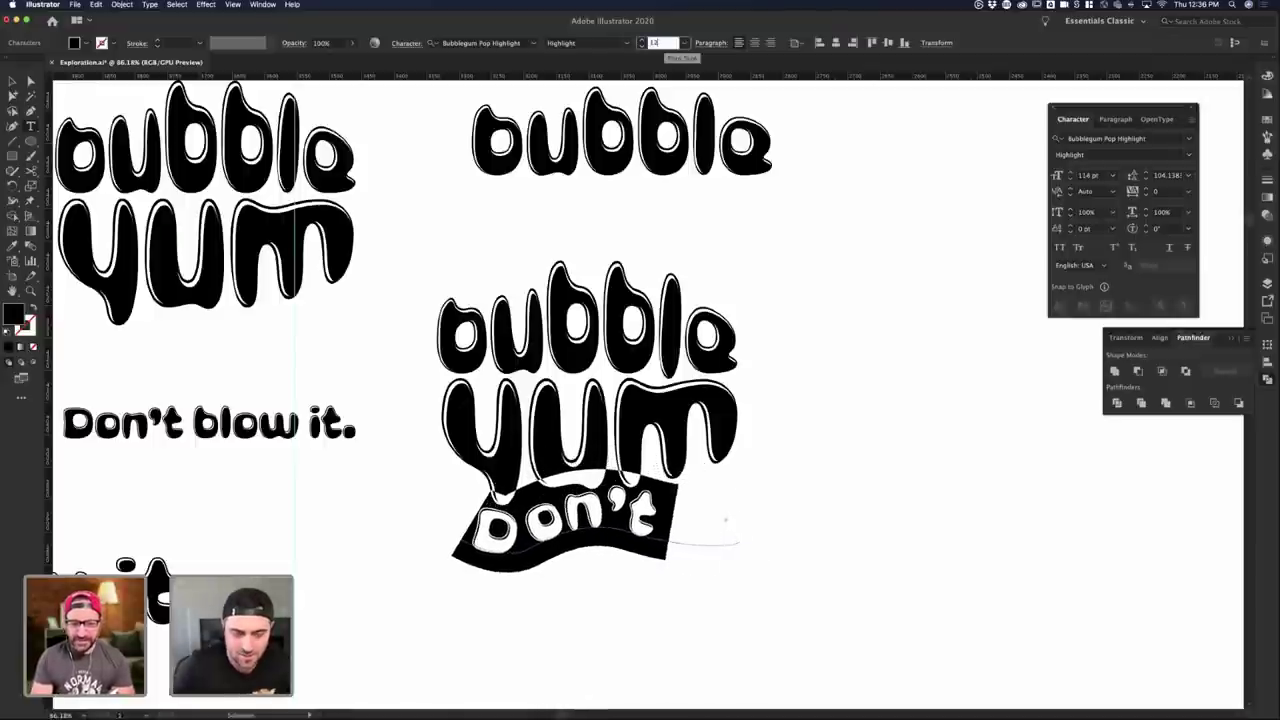
pyautogui.press('Return')
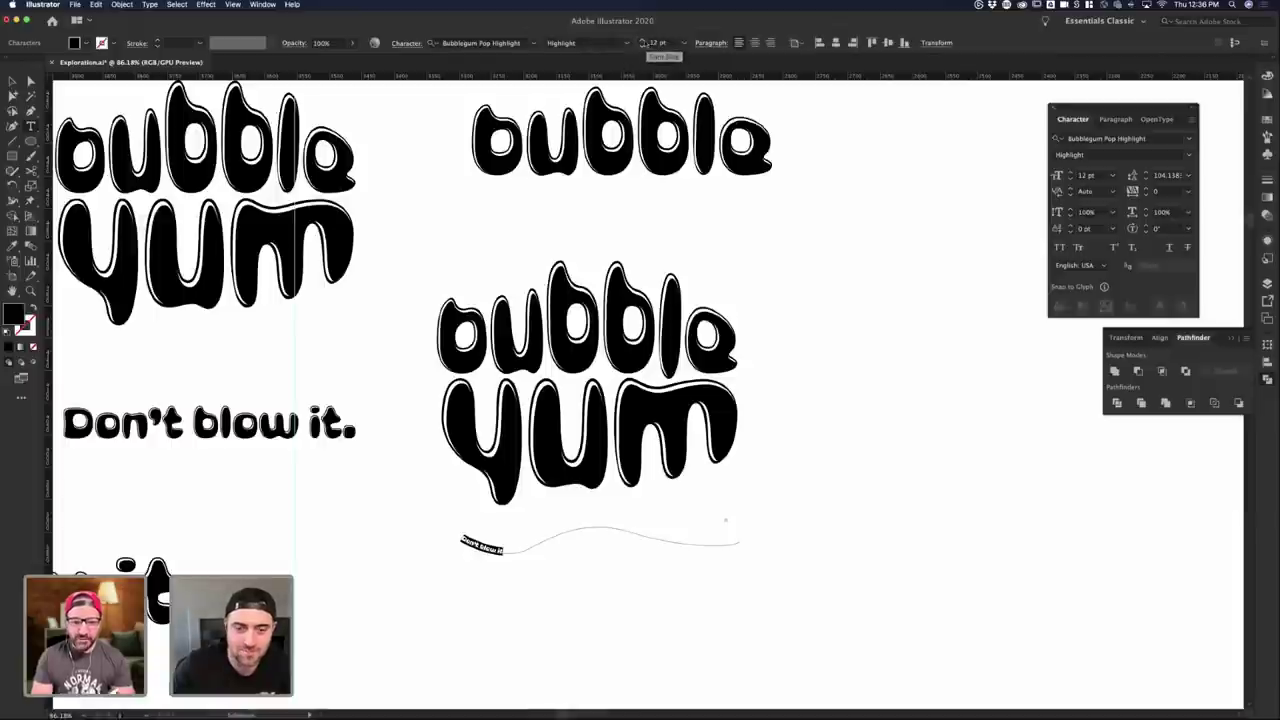
pyautogui.click(643, 41)
pyautogui.click(643, 41)
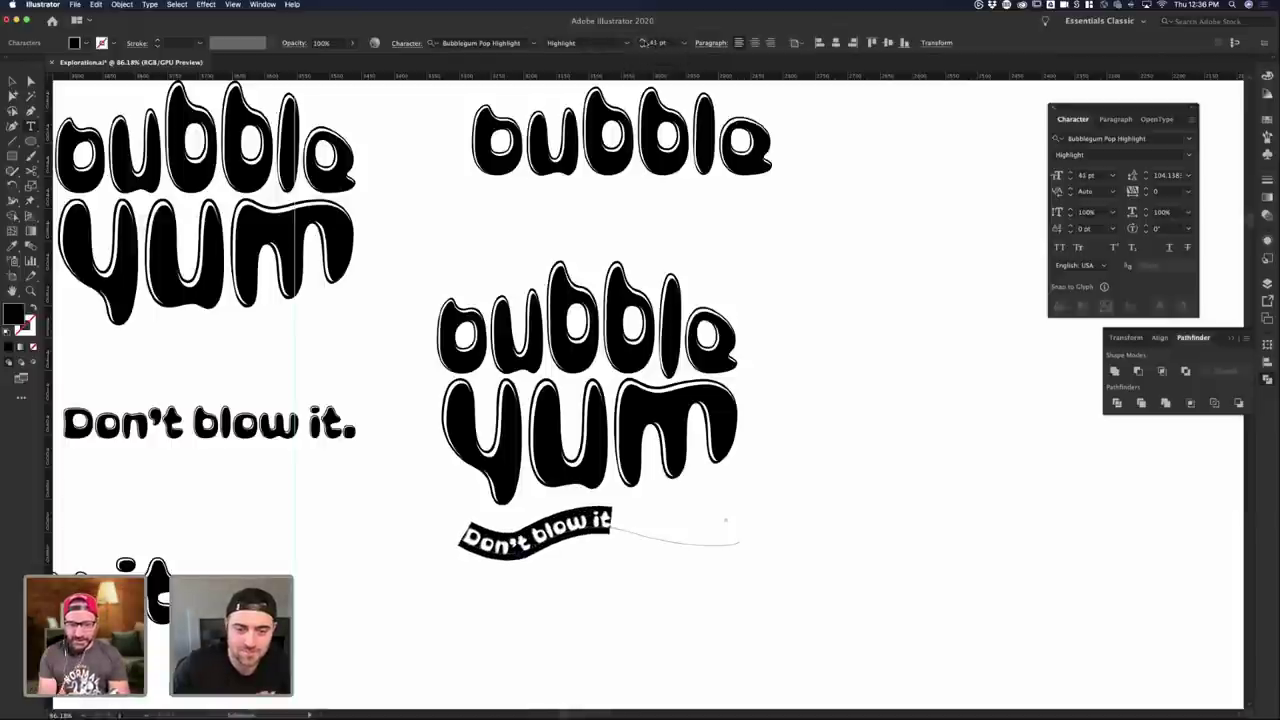
pyautogui.press('Up')
pyautogui.press('Up')
pyautogui.press('Up')
pyautogui.press('Up')
pyautogui.press('Up')
pyautogui.press('Up')
pyautogui.press('Up')
pyautogui.press('Up')
pyautogui.press('Up')
pyautogui.press('Up')
pyautogui.press('Up')
pyautogui.press('Up')
pyautogui.press('Up')
pyautogui.press('Up')
pyautogui.press('Up')
pyautogui.press('Up')
pyautogui.press('Up')
pyautogui.press('Up')
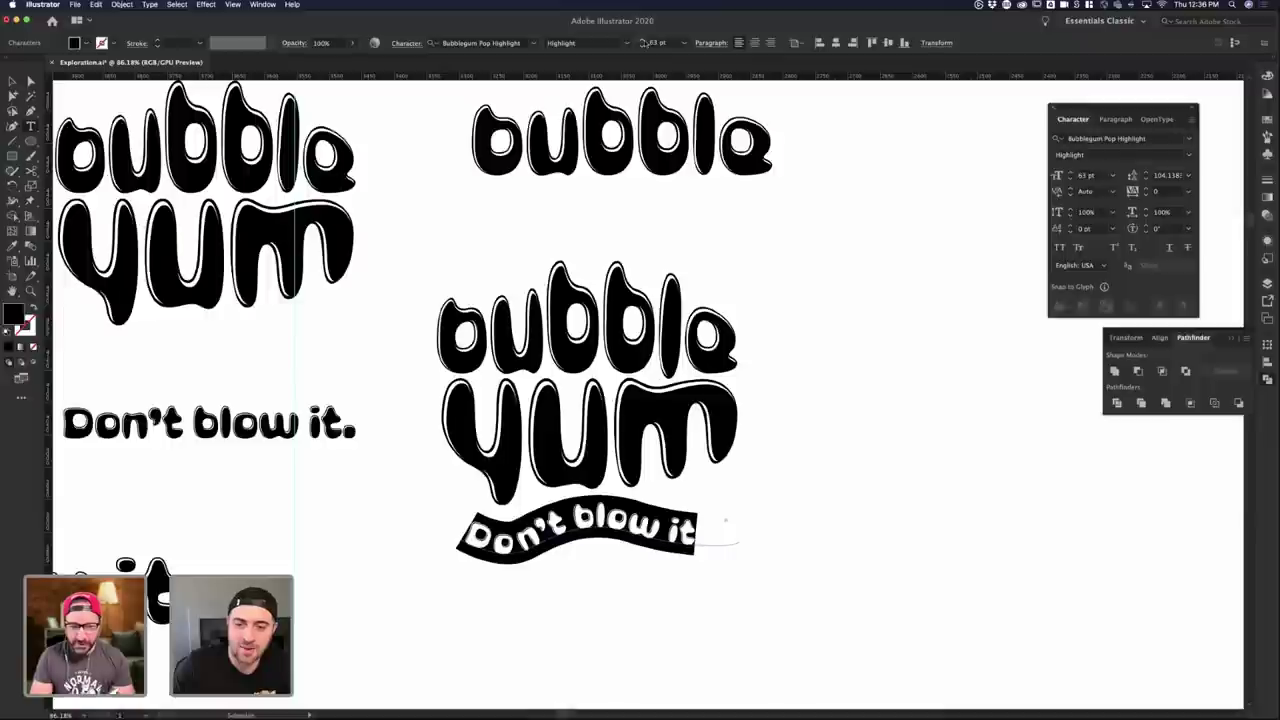
pyautogui.press('Up')
pyautogui.press('Up')
pyautogui.press('Up')
pyautogui.press('Up')
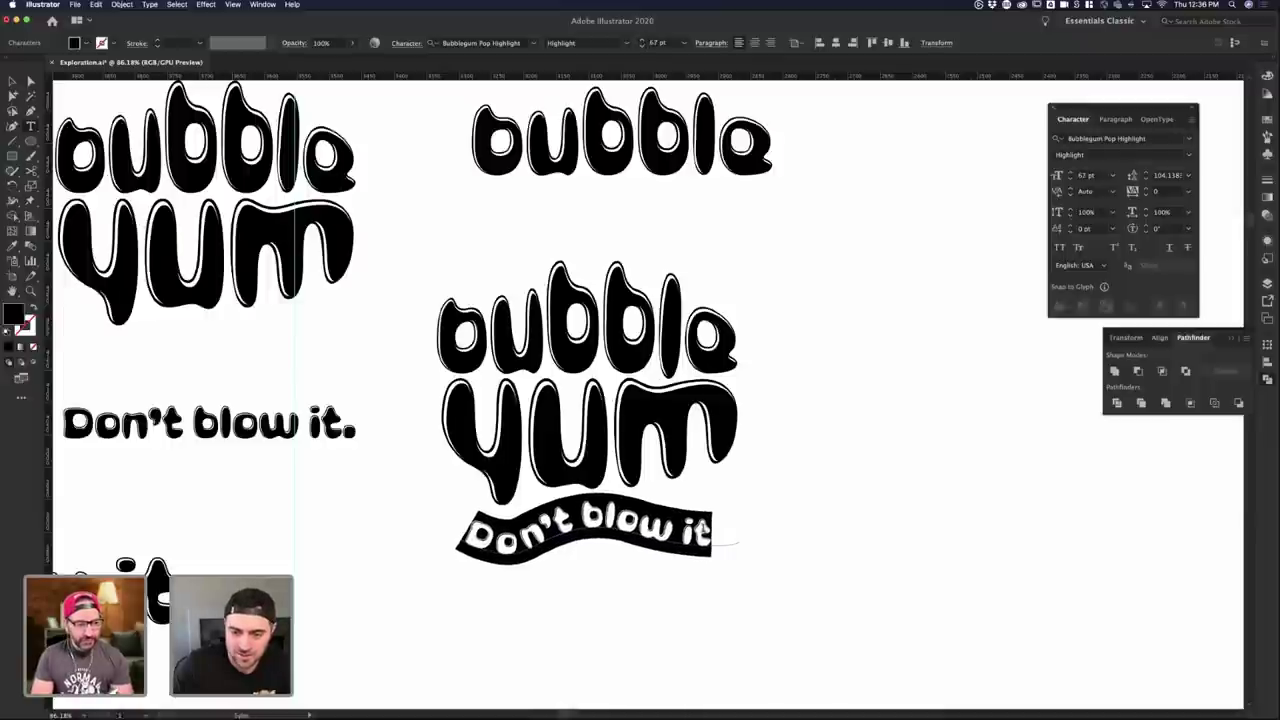
# - Add a closing period to the wavy tagline and set its font size to 69 pt
pyautogui.click(724, 523)
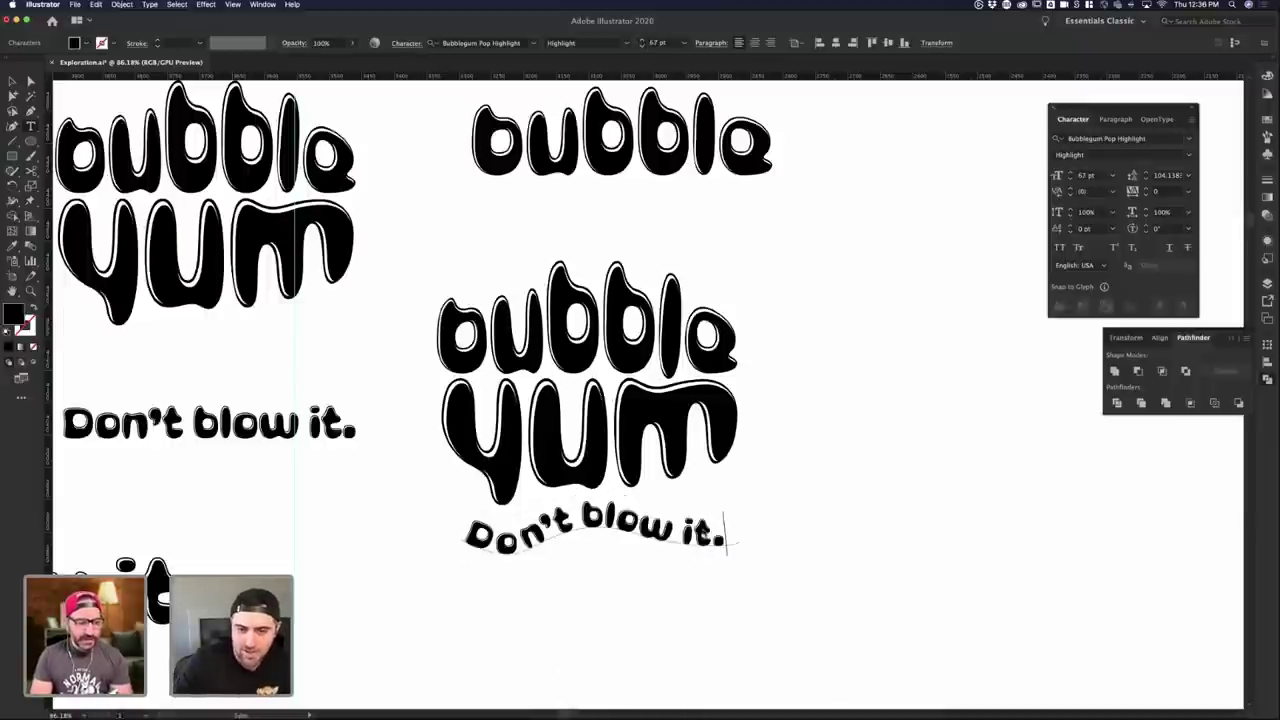
pyautogui.hotkey('ctrl', 'a')
pyautogui.click(643, 41)
pyautogui.click(643, 41)
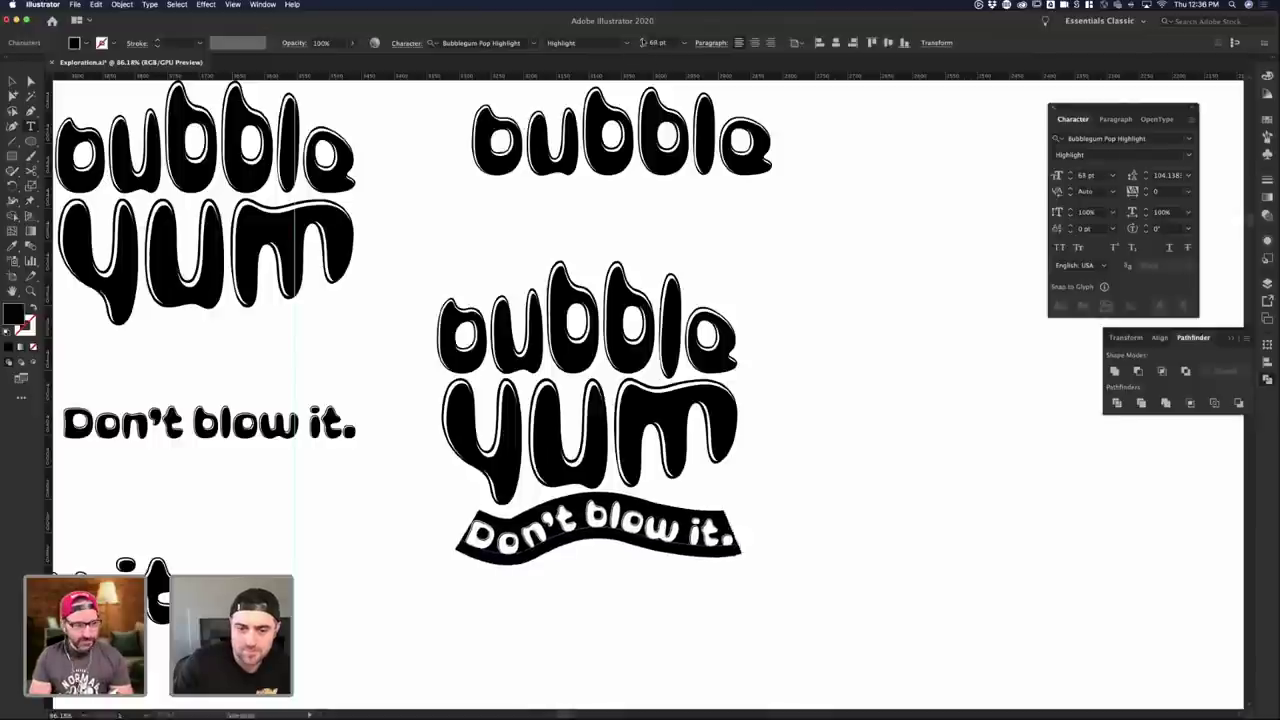
pyautogui.click(643, 41)
pyautogui.click(642, 46)
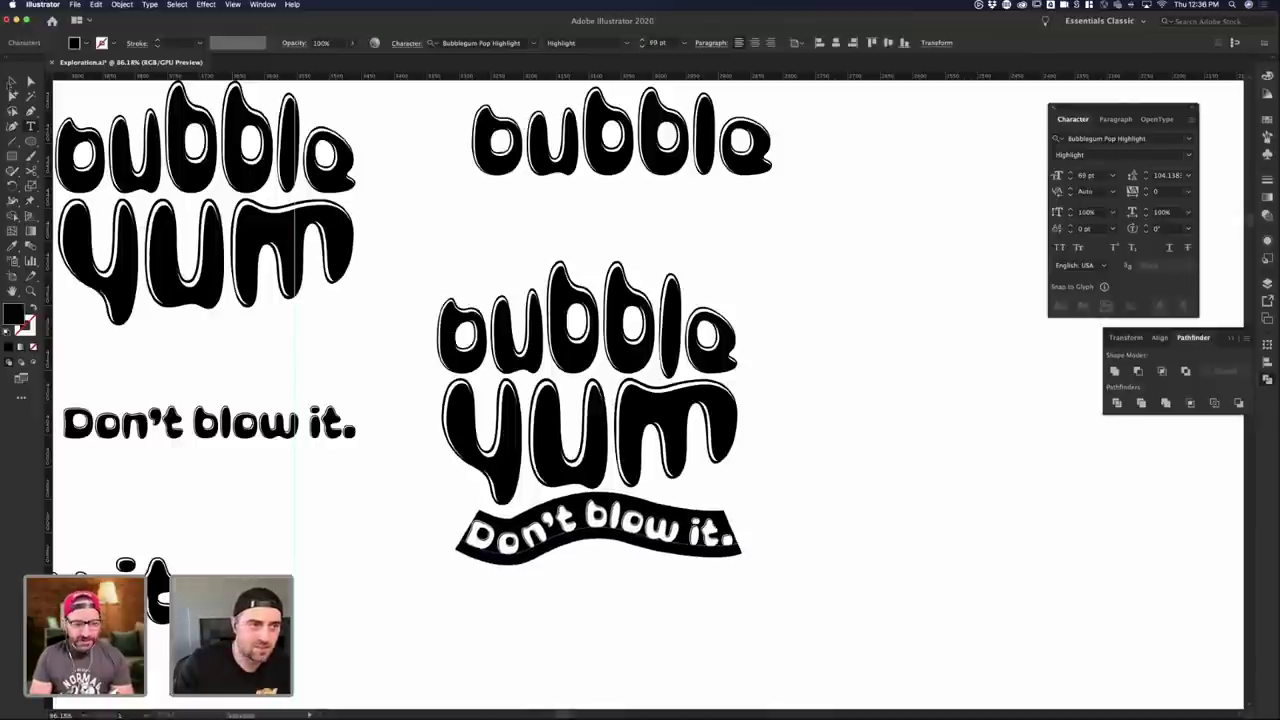
# - Nudge the wavy tagline slightly up and left, closer to the lower "bubble yum" wordmark
pyautogui.click(12, 81)
pyautogui.click(718, 455)
pyautogui.click(643, 512)
pyautogui.click(637, 575)
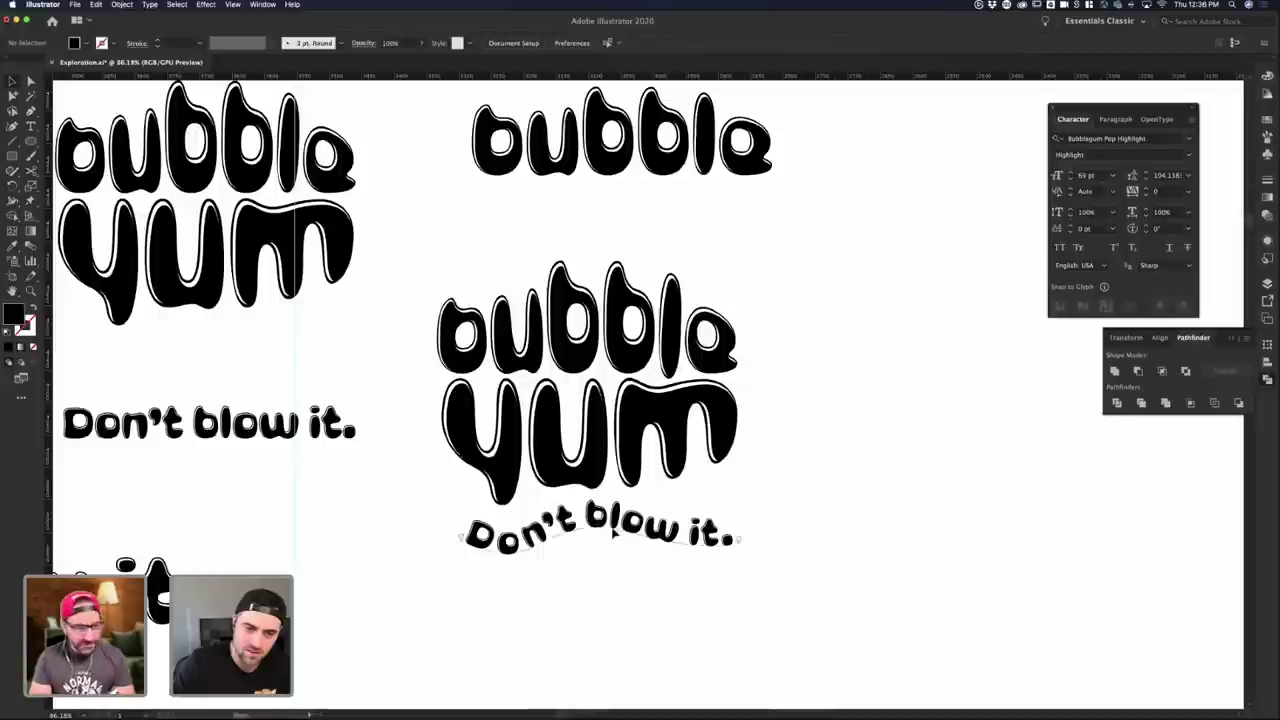
pyautogui.moveTo(614, 524); pyautogui.dragTo(610, 520)
# - Reshape the tagline's path by adjusting its anchor points and raising its right end so the wave follows the wordmark's bottom edge
pyautogui.press('a')
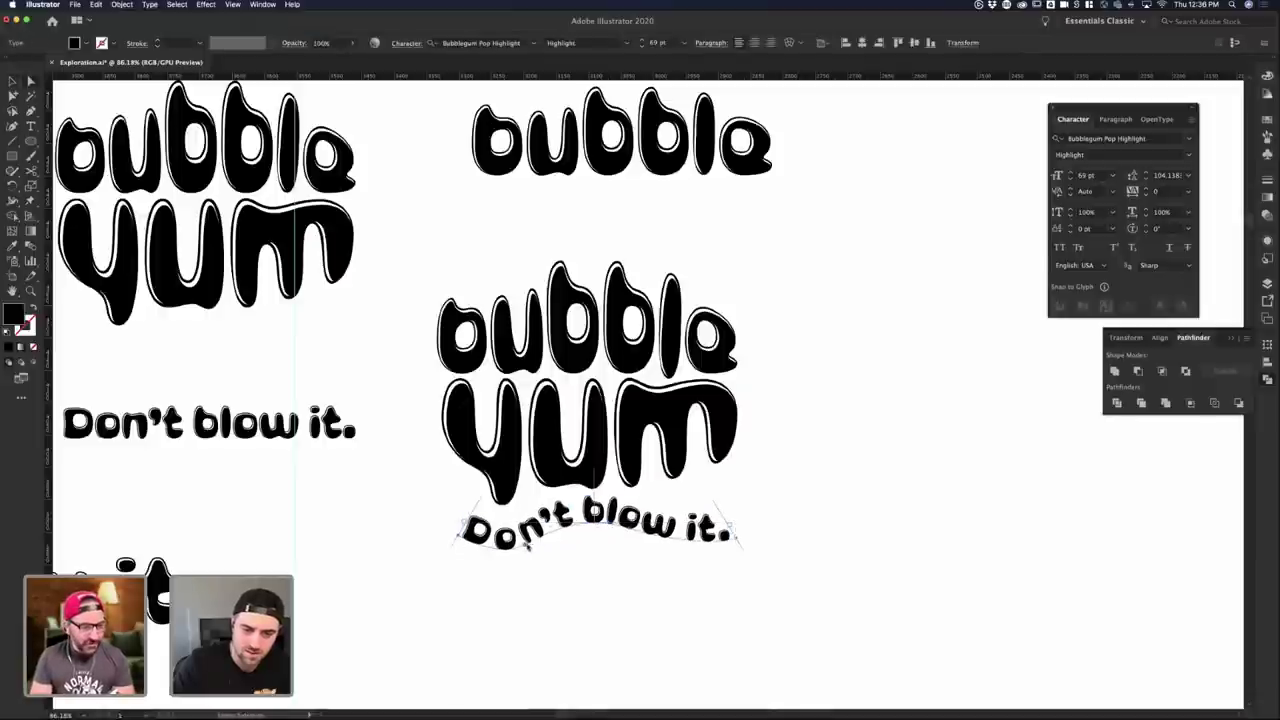
pyautogui.click(524, 543)
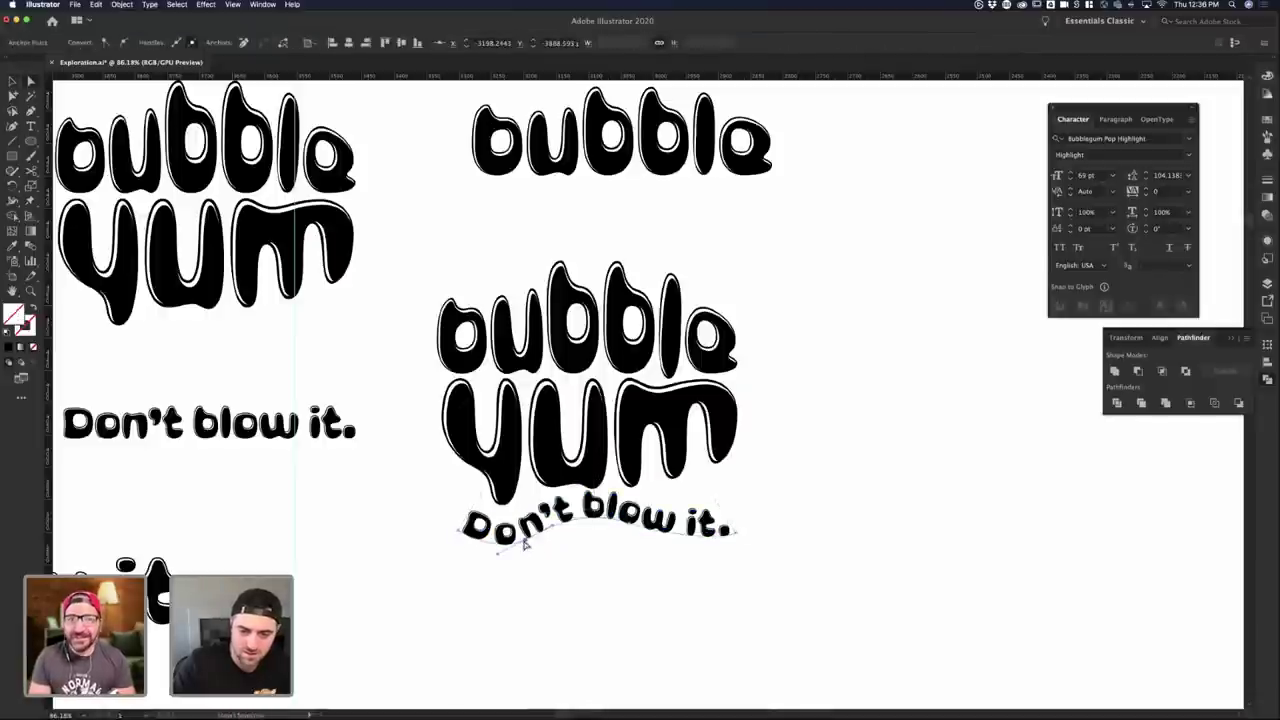
pyautogui.moveTo(525, 543); pyautogui.dragTo(638, 529)
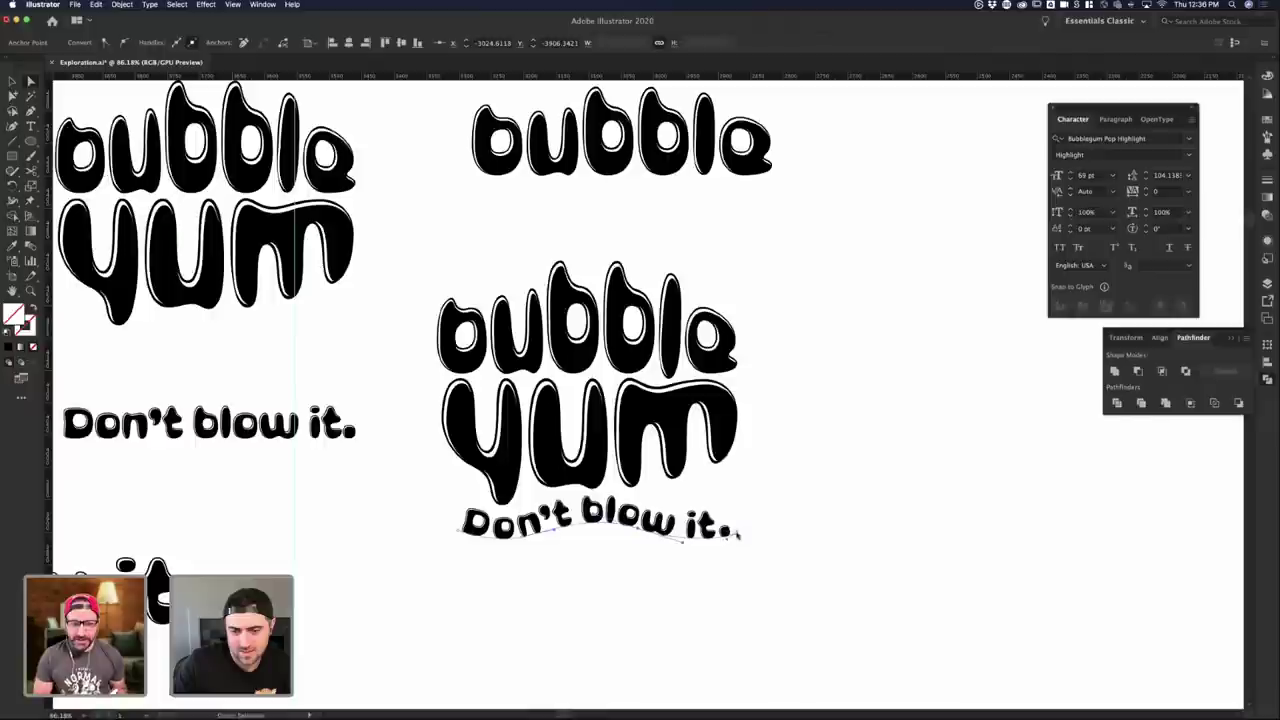
pyautogui.moveTo(742, 524); pyautogui.dragTo(747, 513)
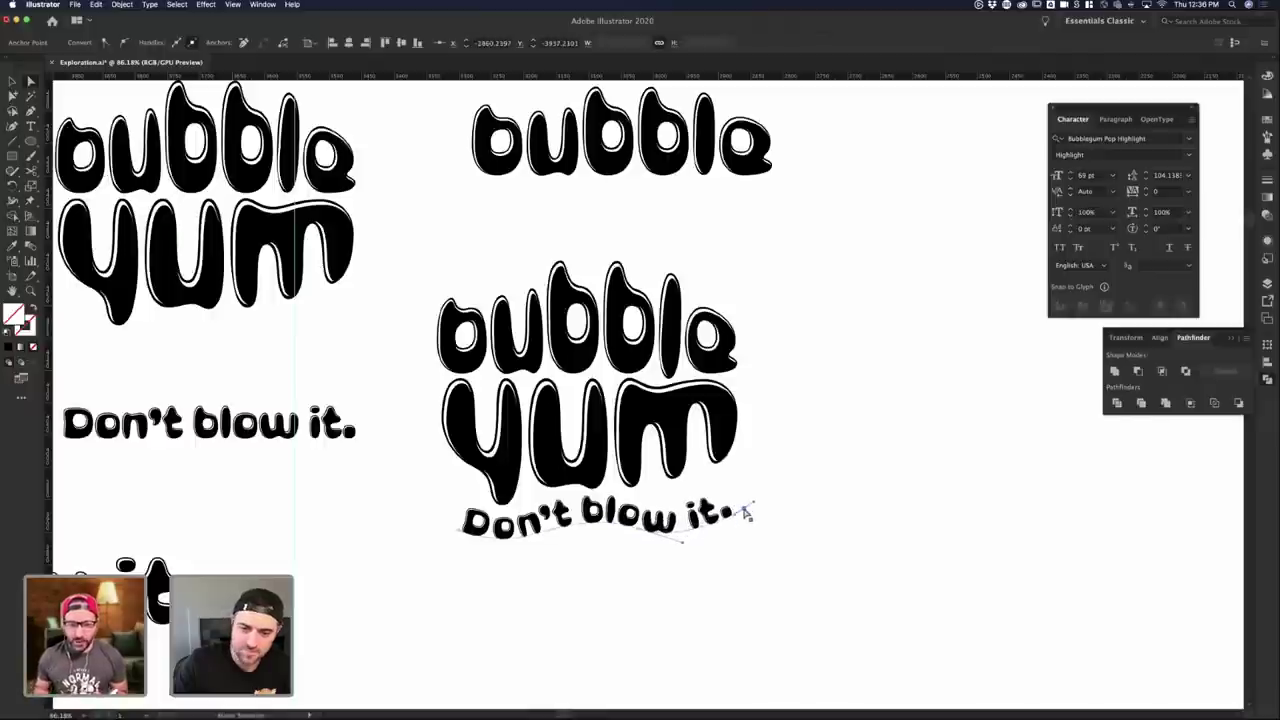
pyautogui.moveTo(643, 531); pyautogui.dragTo(647, 528)
pyautogui.moveTo(458, 530); pyautogui.dragTo(522, 543)
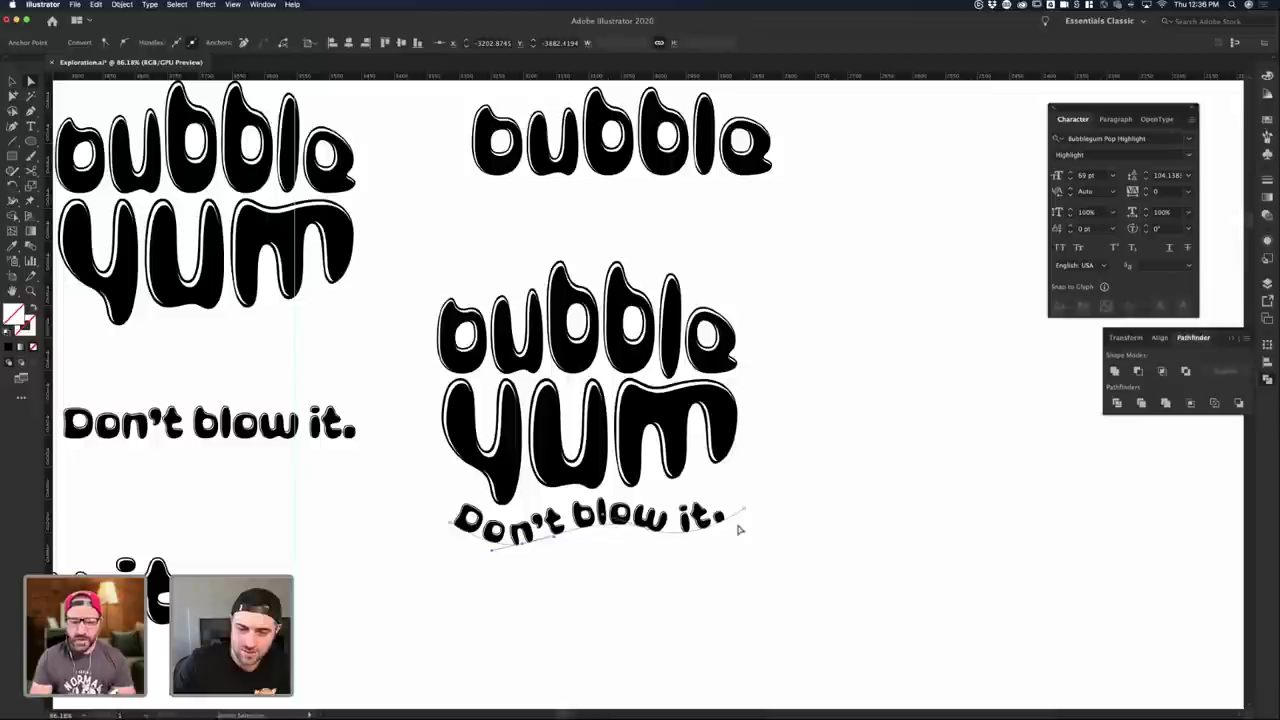
# - Shift the reshaped wavy tagline slightly to the right beneath the lower wordmark
pyautogui.press('v')
pyautogui.click(795, 535)
pyautogui.click(708, 520)
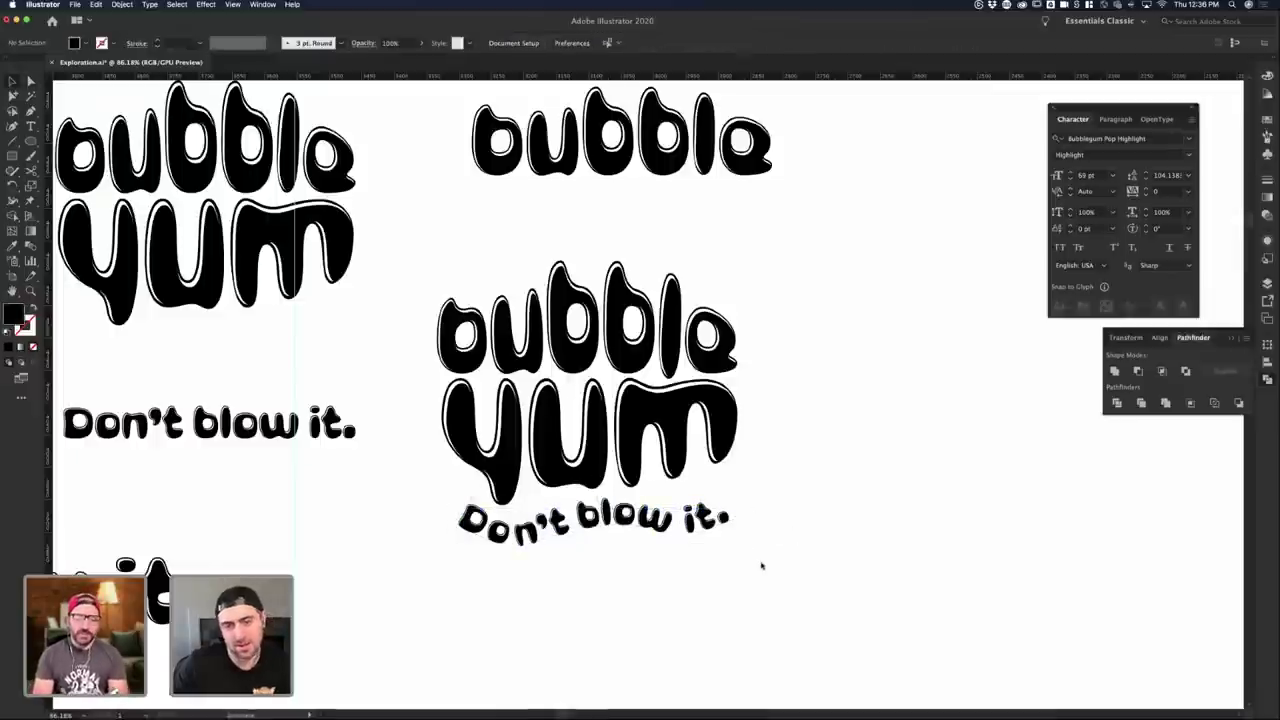
# - Level the direction handle at the path's low point to smooth the curve under "Don't"
pyautogui.scroll(-5, 759, 562)
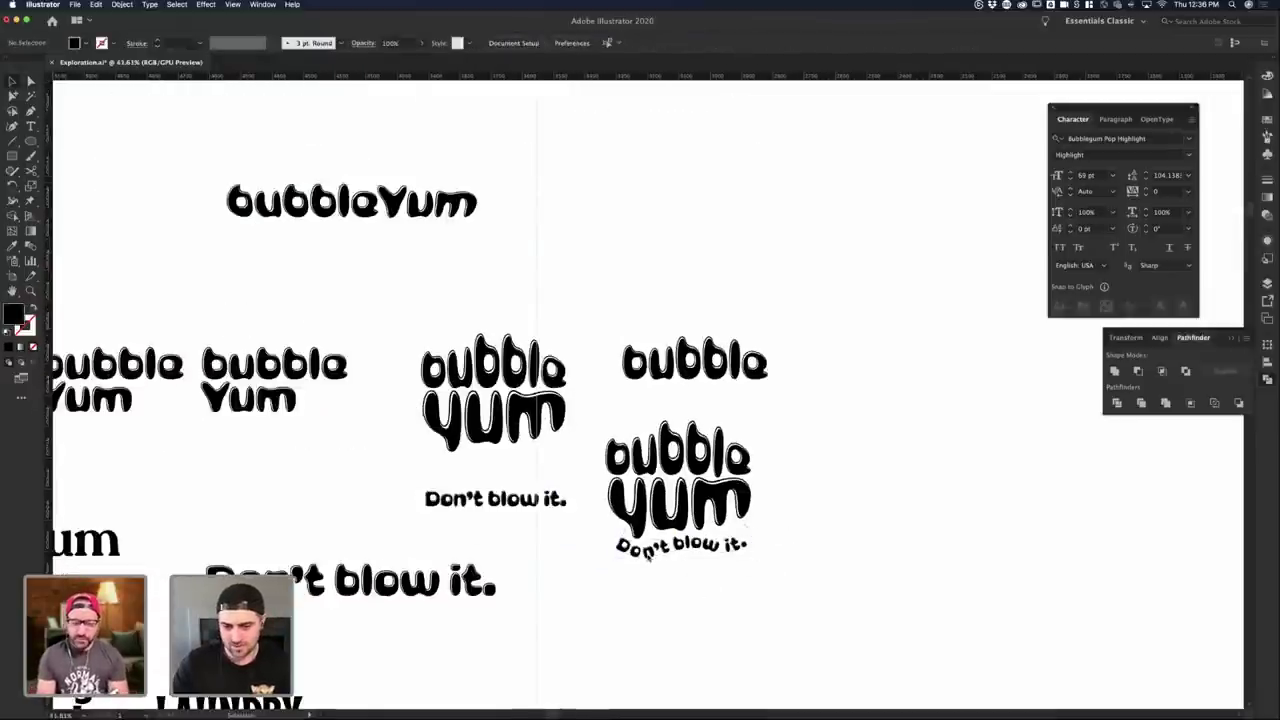
pyautogui.scroll(1, 645, 558)
pyautogui.scroll(4, 645, 558)
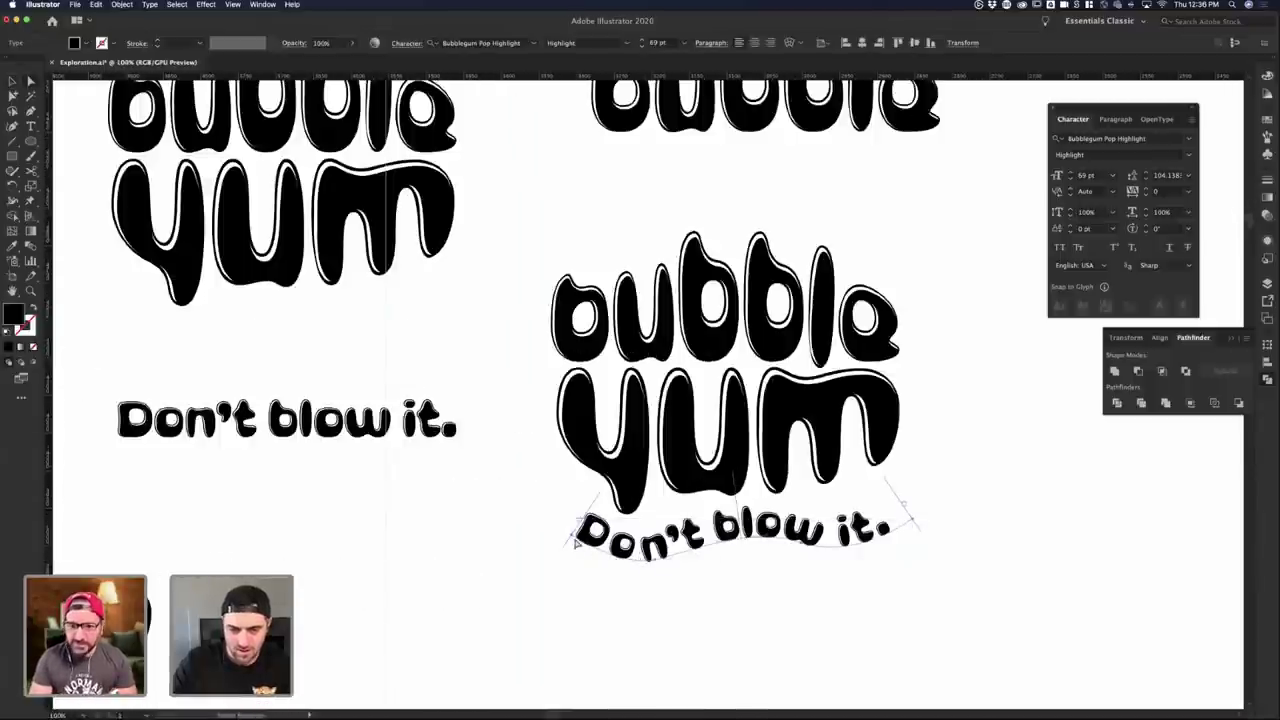
pyautogui.click(657, 563)
pyautogui.click(620, 568)
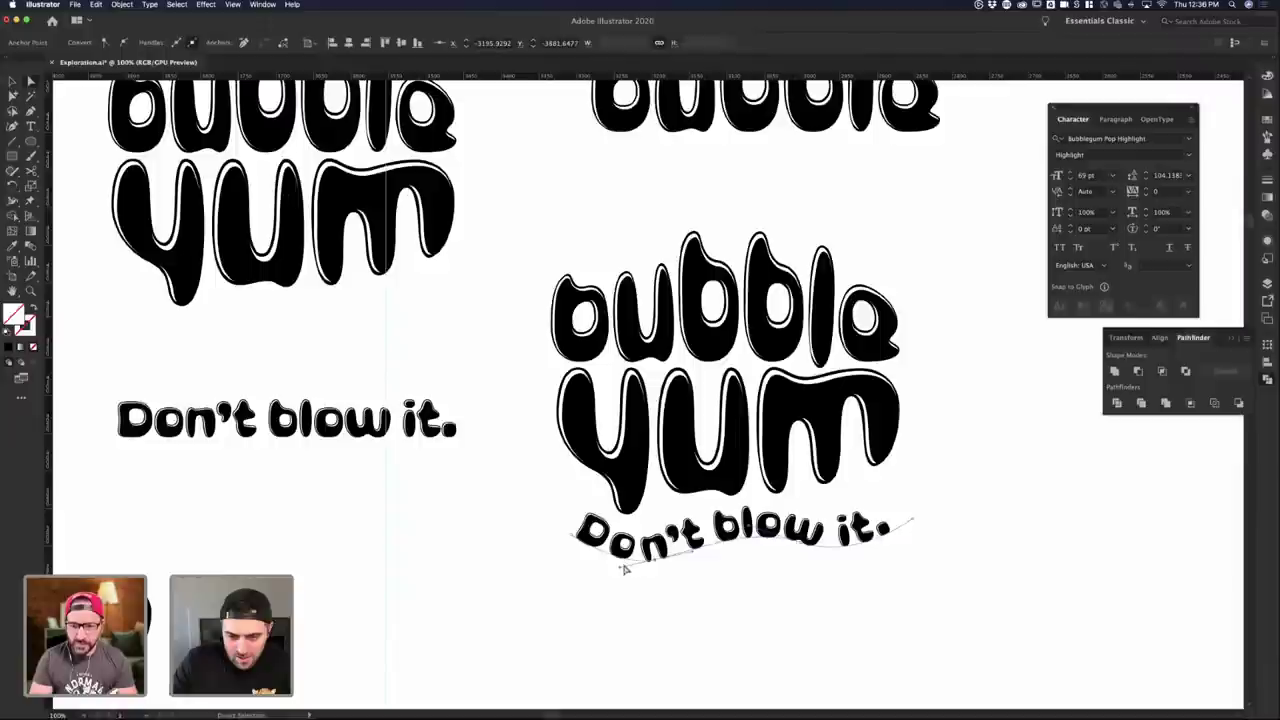
pyautogui.moveTo(618, 570); pyautogui.dragTo(618, 566)
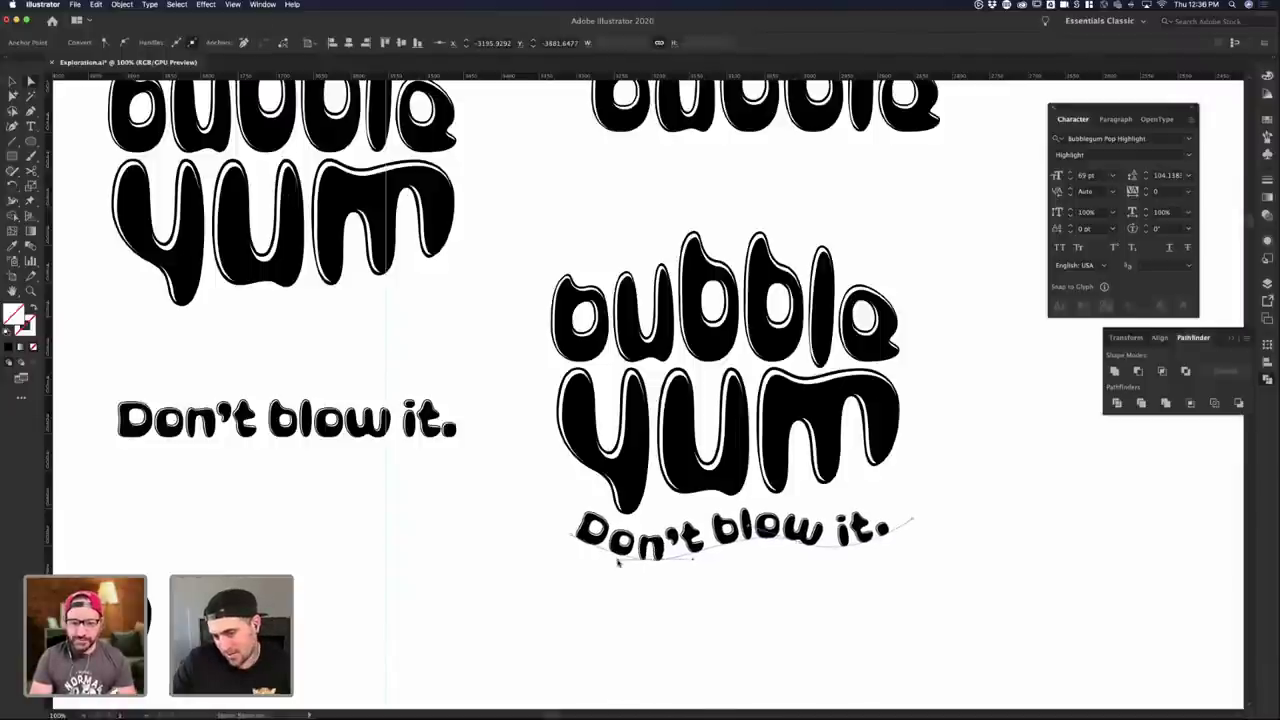
pyautogui.click(752, 610)
# - Fine-tune the wavy tagline's position beneath the lower "bubble yum" wordmark
pyautogui.press('v')
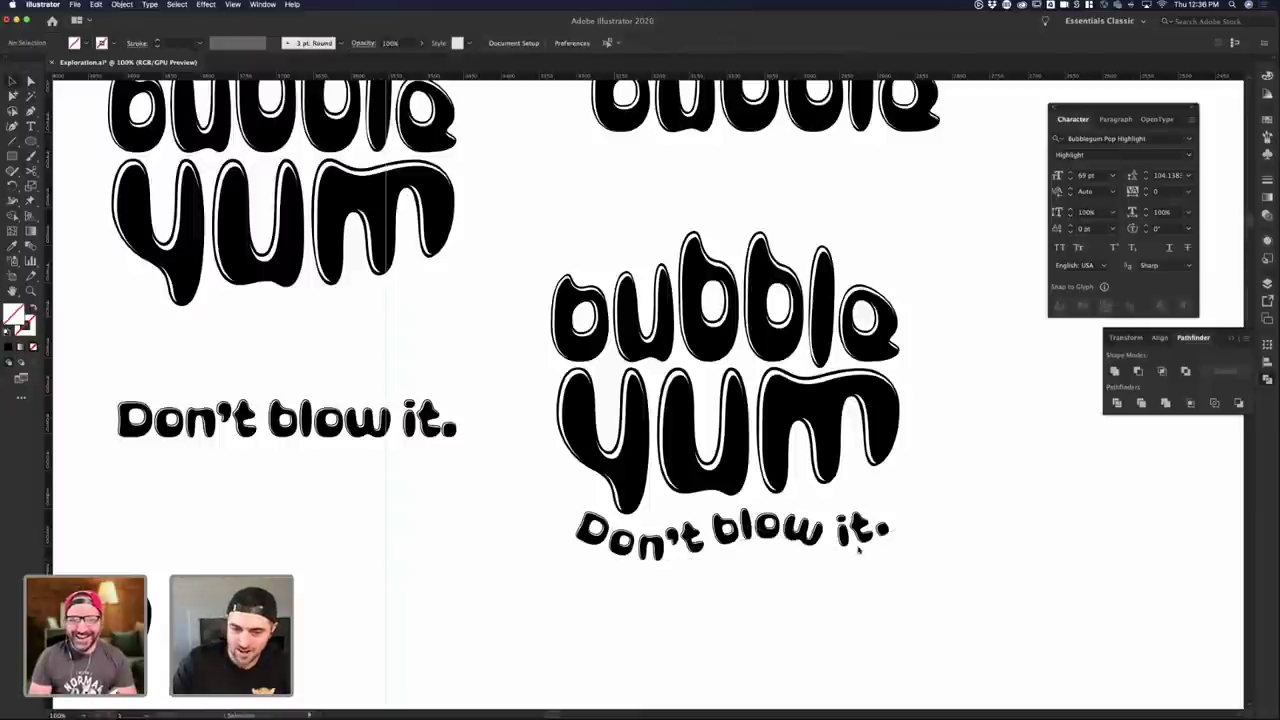
pyautogui.moveTo(857, 541); pyautogui.dragTo(861, 541)
pyautogui.click(843, 603)
pyautogui.scroll(-2, 843, 603)
pyautogui.click(836, 562)
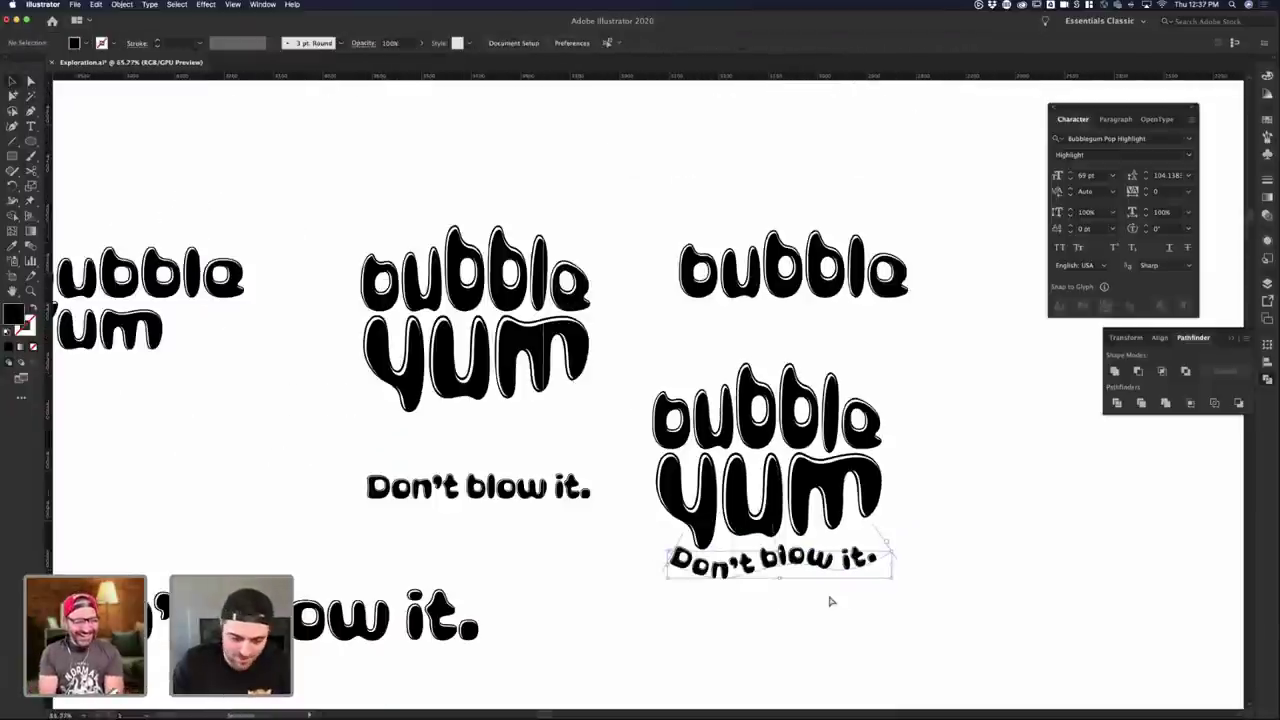
pyautogui.click(811, 629)
# - Set the fill color of the wavy "Don't blow it." tagline to white, ffffff
pyautogui.hotkey('ctrl', 'Up')
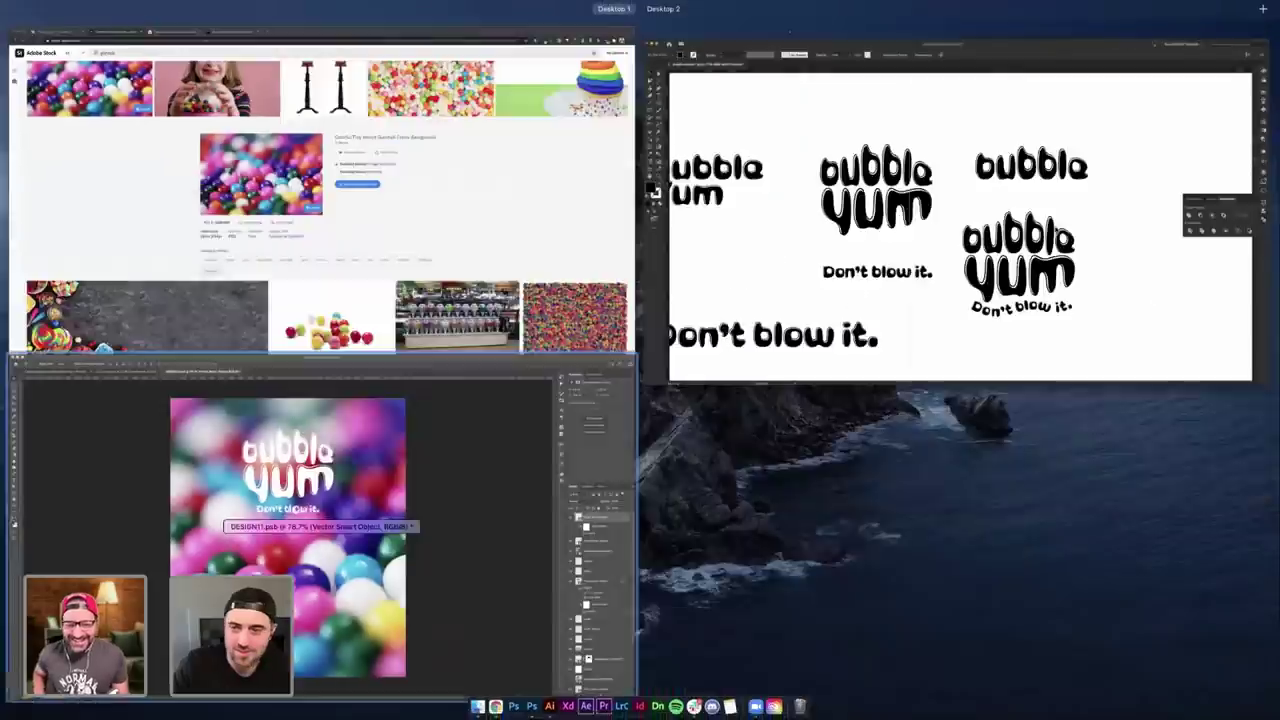
pyautogui.click(1054, 351)
pyautogui.doubleClick(19, 320)
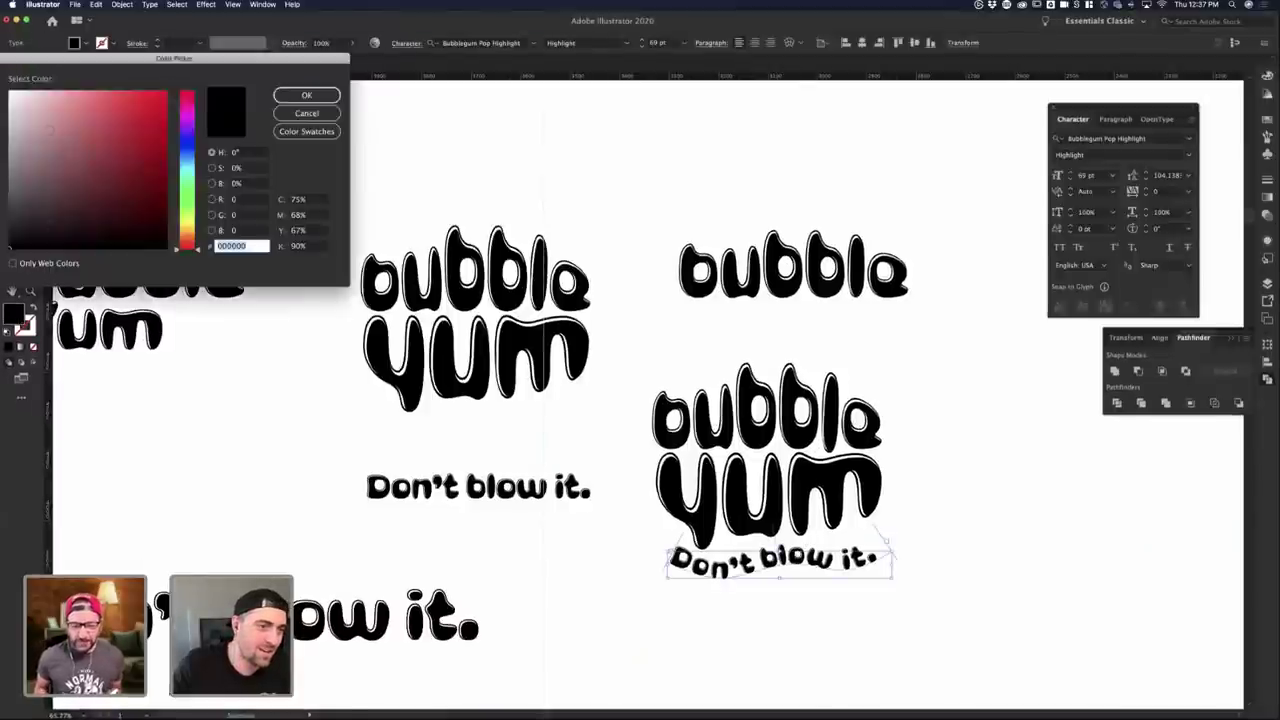
pyautogui.write('ffffff')
pyautogui.click(327, 96)
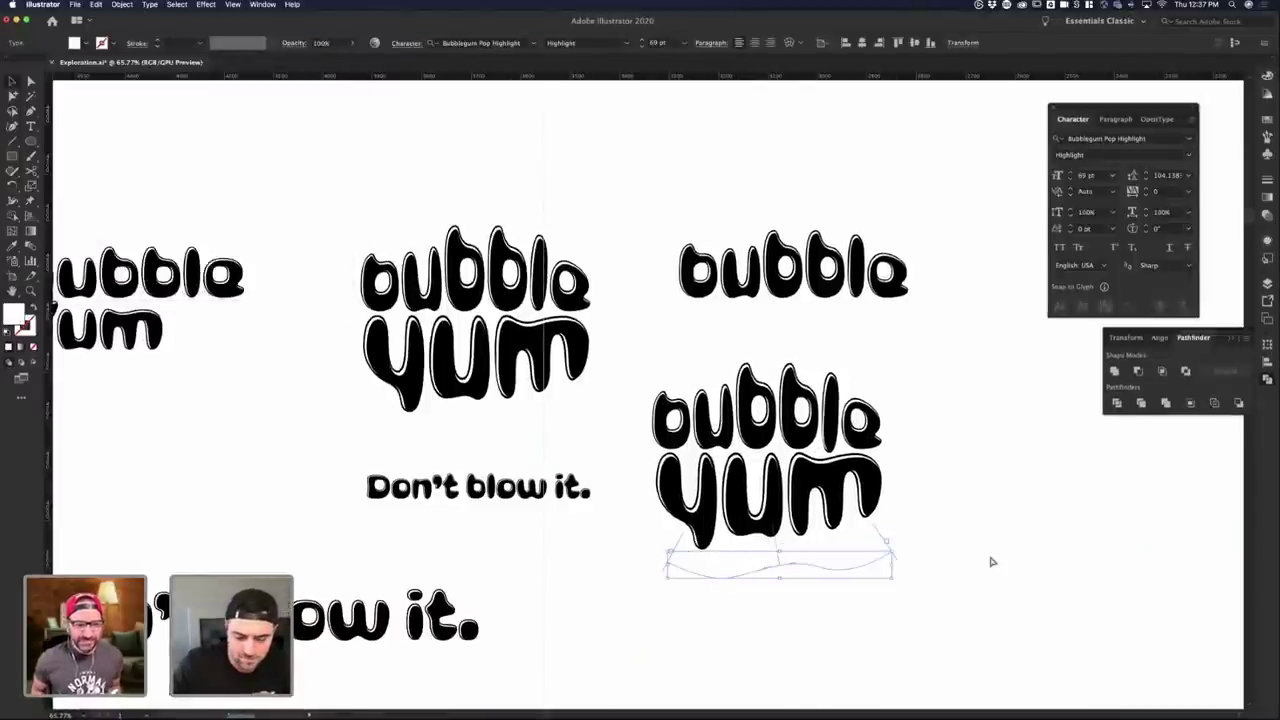
# - Switch to Photoshop, hide the old tagline layer and paste the wavy "Don't blow it." tagline as a smart object
pyautogui.click(977, 561)
pyautogui.hotkey('ctrl', 'Up')
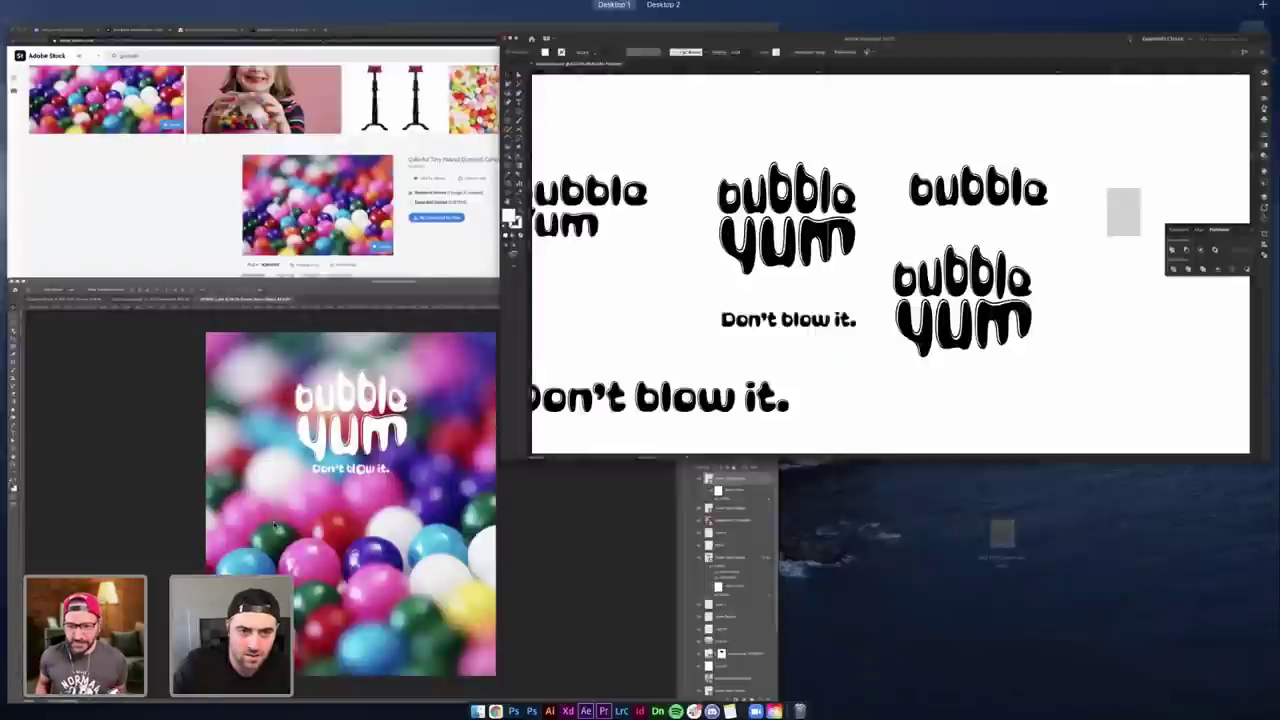
pyautogui.click(276, 525)
pyautogui.click(1148, 343)
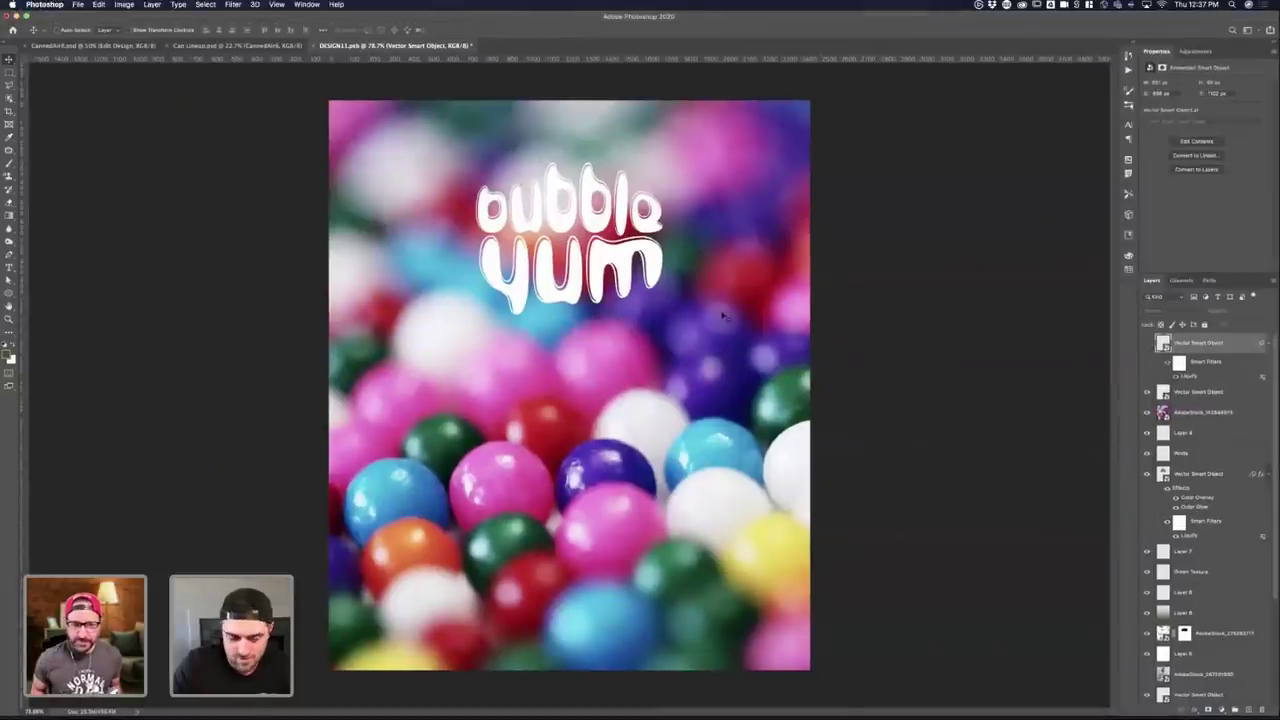
pyautogui.press('super+v')
pyautogui.click(686, 305)
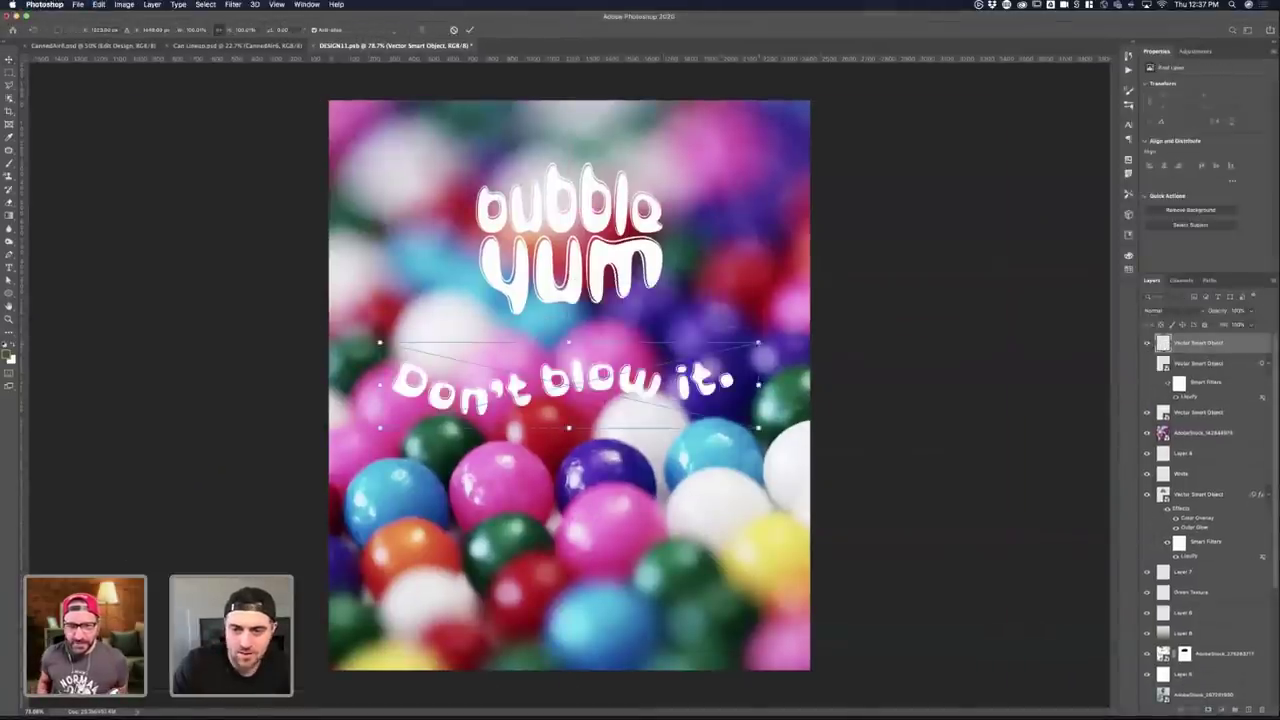
# - Scale the pasted tagline down to slightly narrower than the wordmark, place it just beneath "yum" and save the design
pyautogui.moveTo(758, 343); pyautogui.dragTo(666, 332)
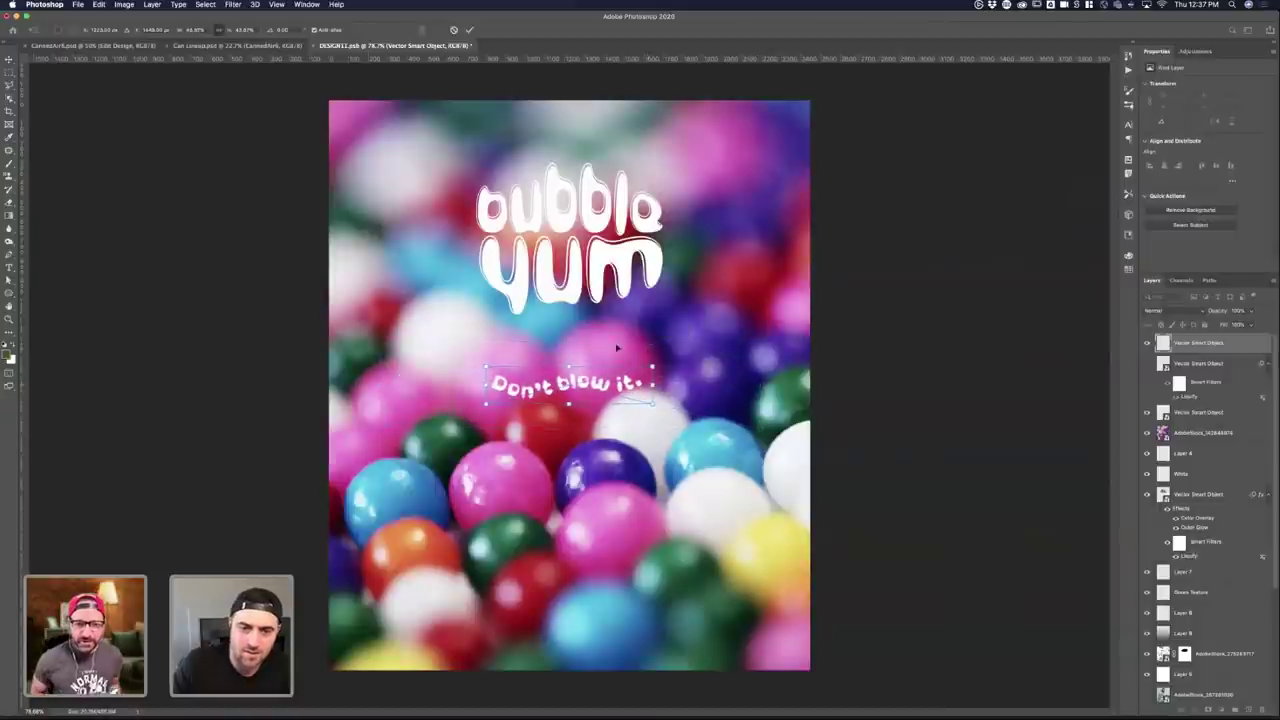
pyautogui.moveTo(620, 383); pyautogui.dragTo(628, 324)
pyautogui.press('Return')
pyautogui.hotkey('ctrl', 's')
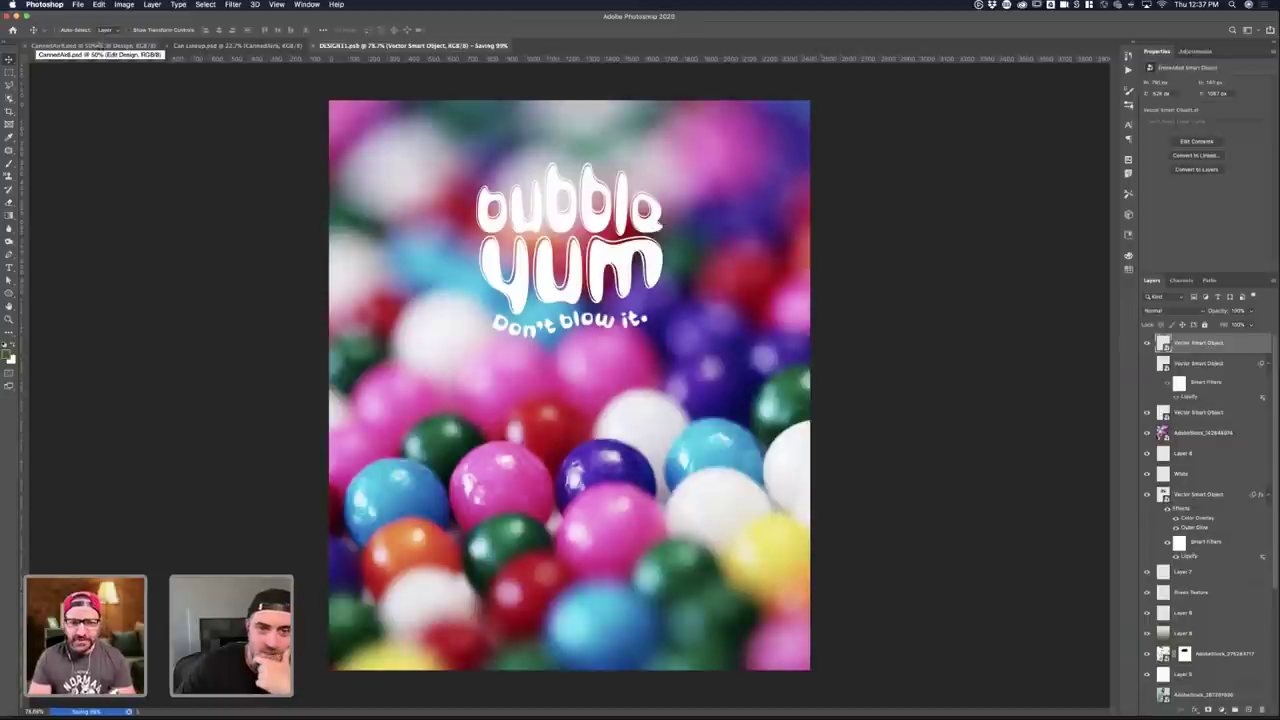
# - Check the new tagline on the can mockup, then return to the design and compare it with the tagline layer hidden and shown
pyautogui.click(101, 46)
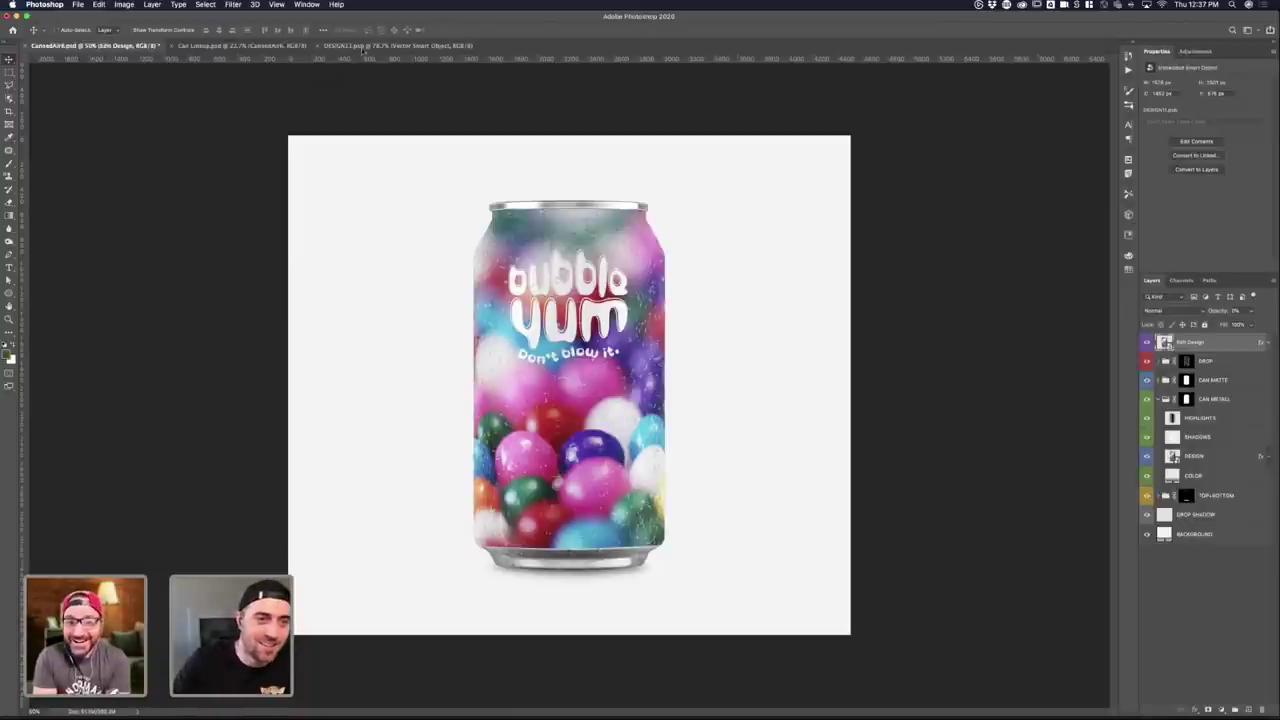
pyautogui.click(395, 46)
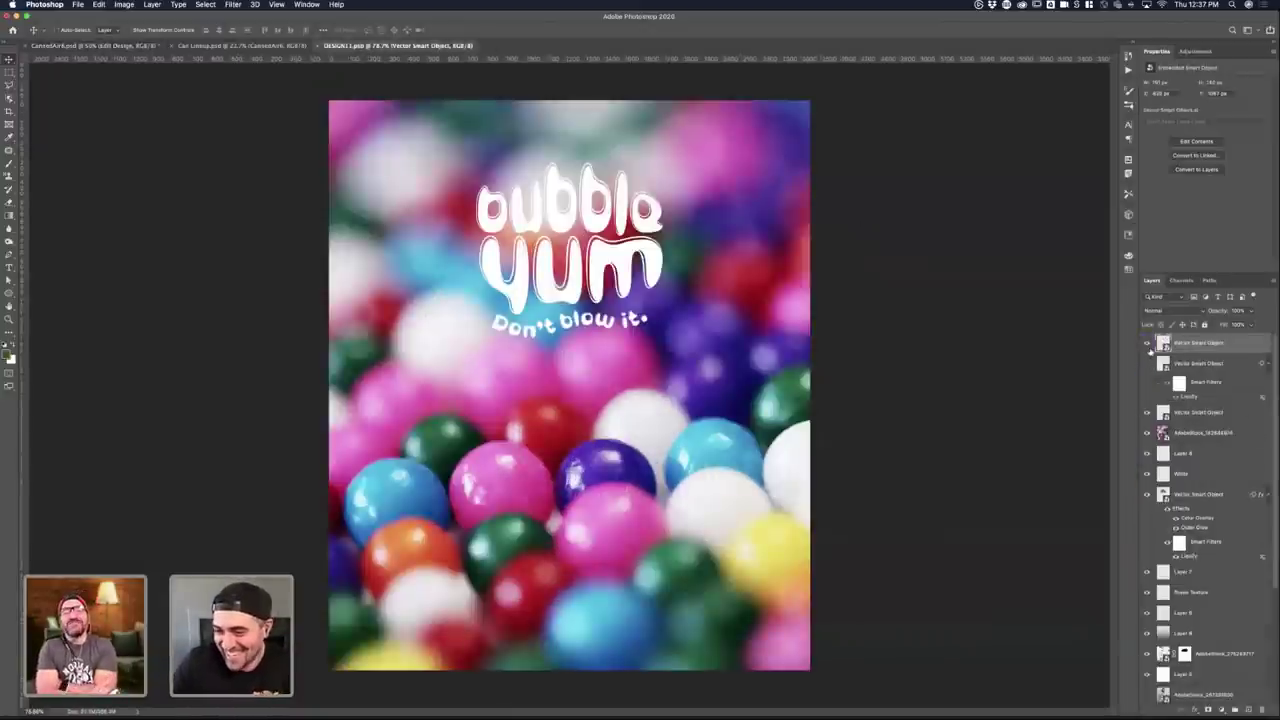
pyautogui.click(1147, 345)
pyautogui.click(1147, 345)
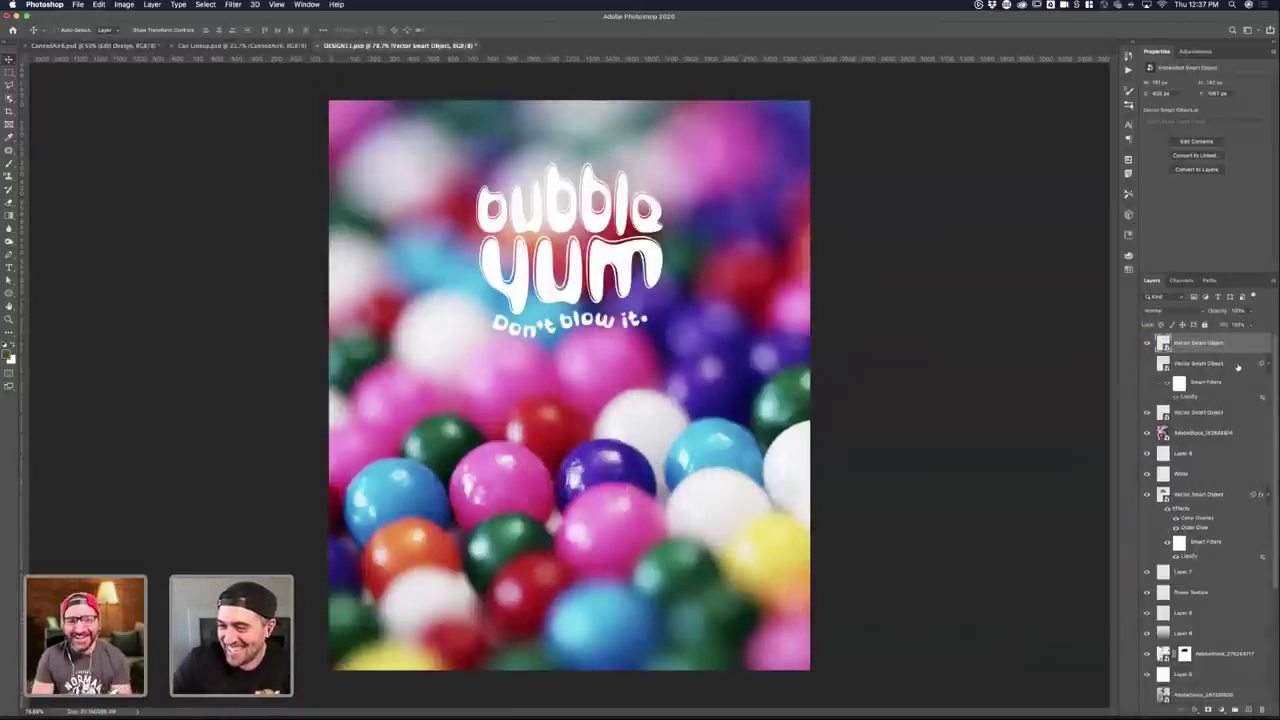
pyautogui.click(1238, 366)
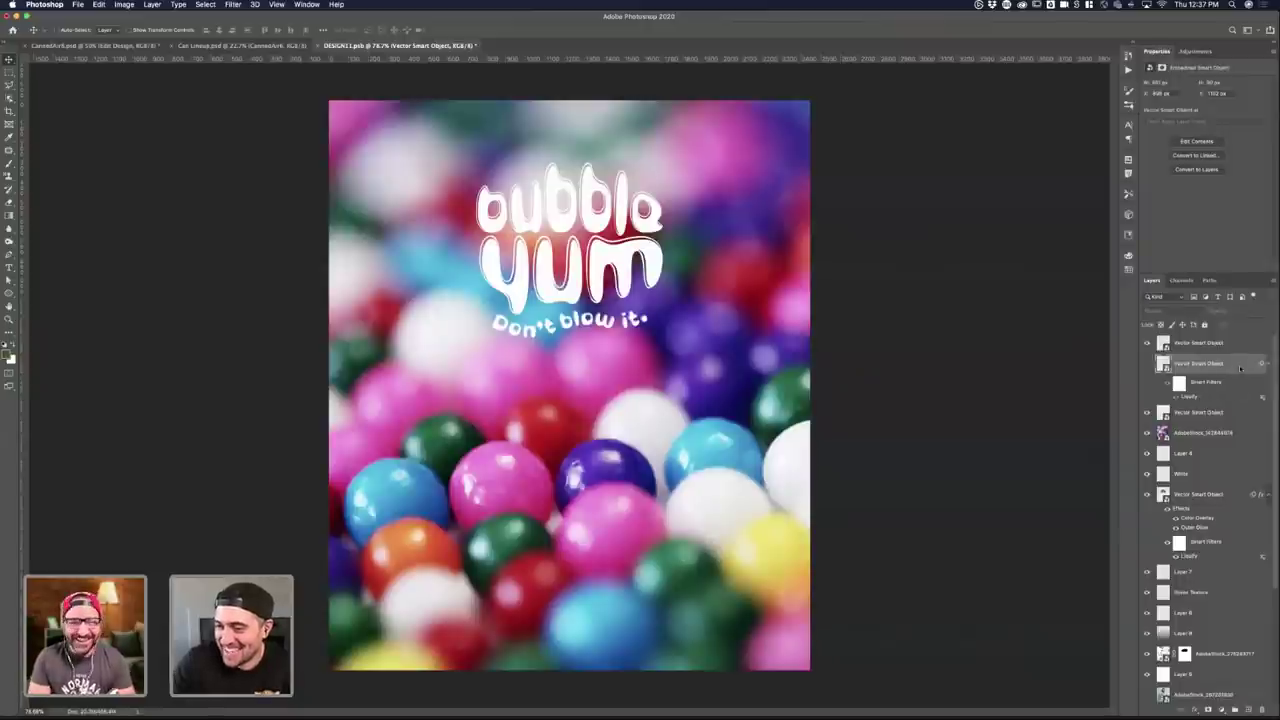
pyautogui.doubleClick(1240, 366)
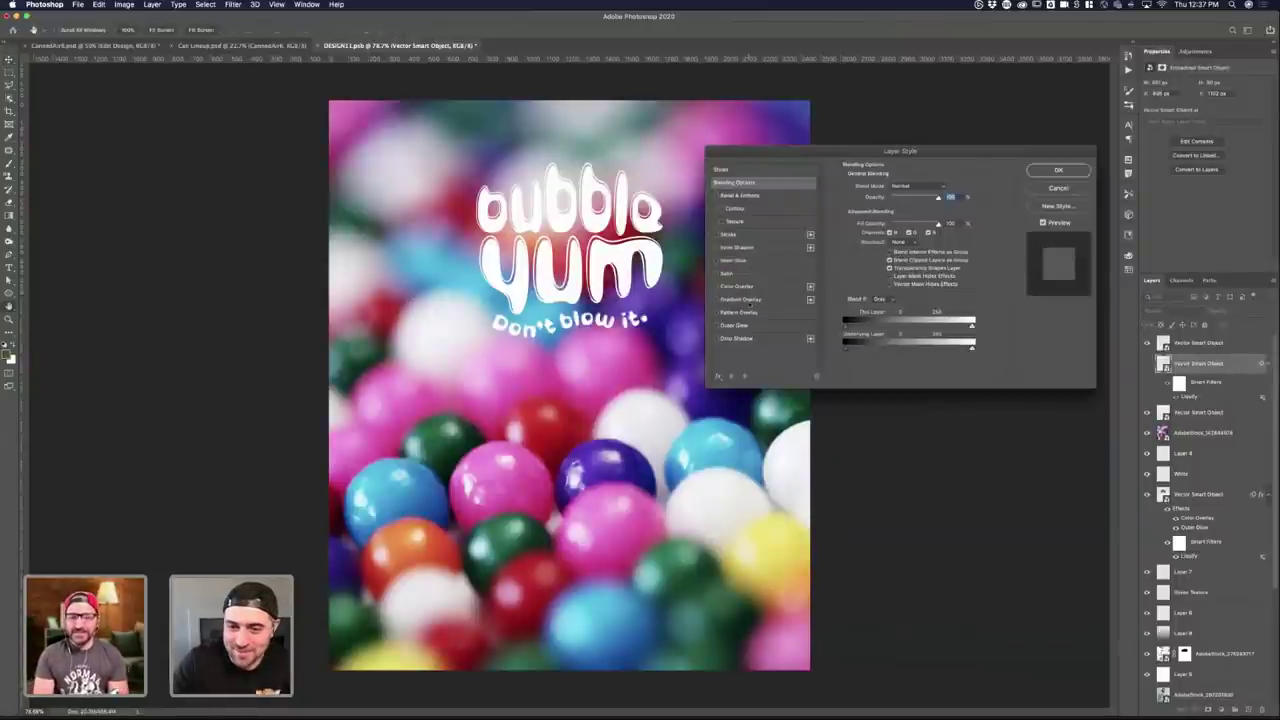
pyautogui.click(1085, 190)
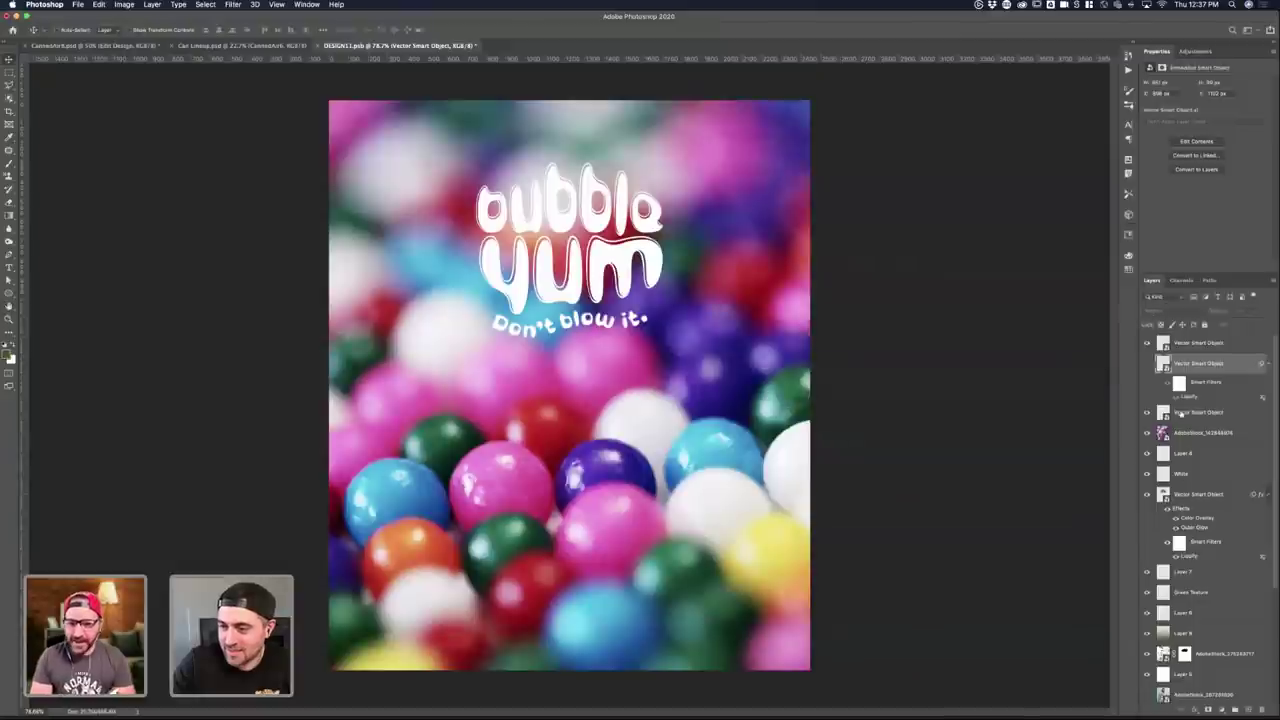
# - Add a Drop Shadow effect to the "bubble yum" wordmark layer and change the shadow color to a deep purple
pyautogui.click(1233, 414)
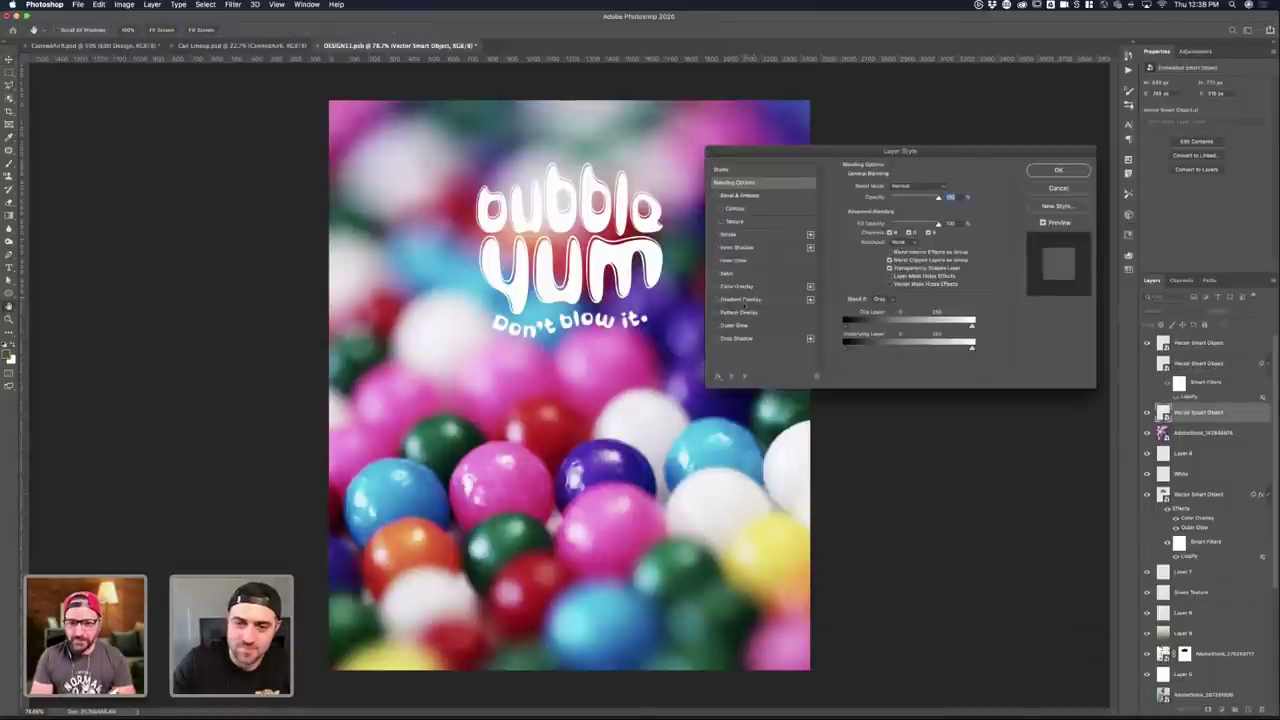
pyautogui.click(745, 339)
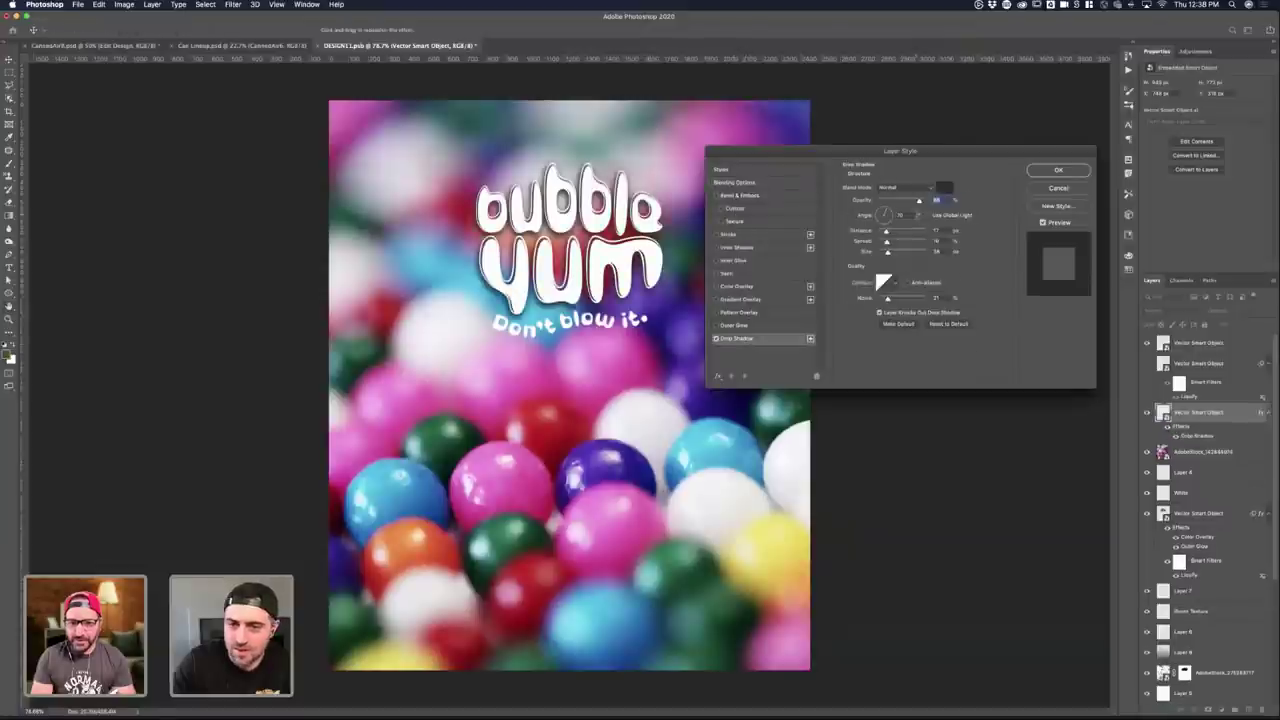
pyautogui.click(943, 188)
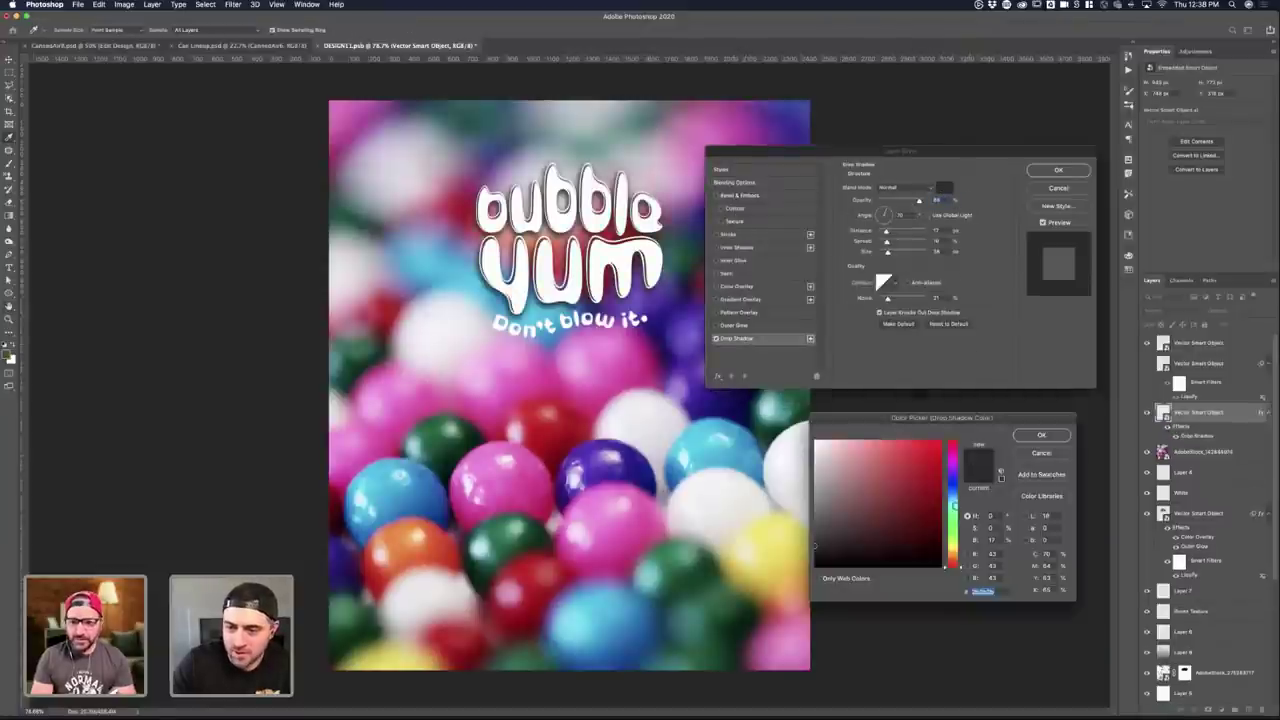
pyautogui.click(953, 462)
pyautogui.click(936, 444)
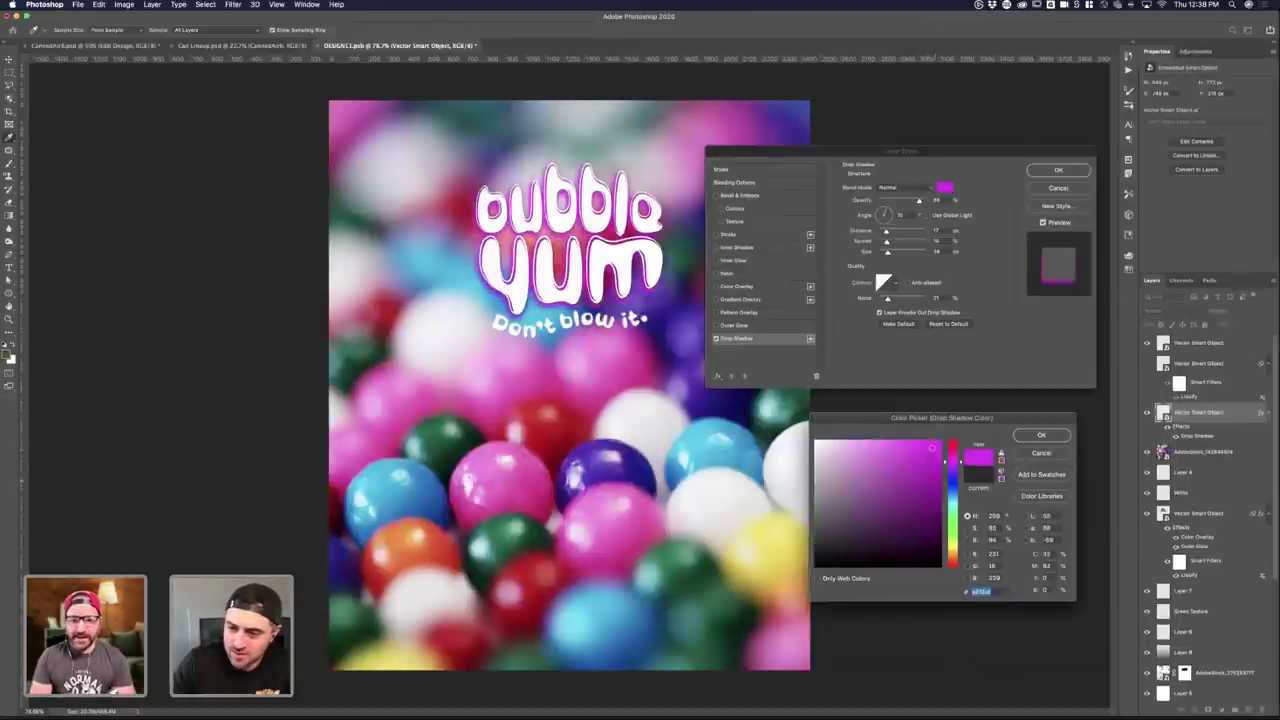
pyautogui.click(936, 487)
pyautogui.moveTo(936, 487); pyautogui.dragTo(935, 490)
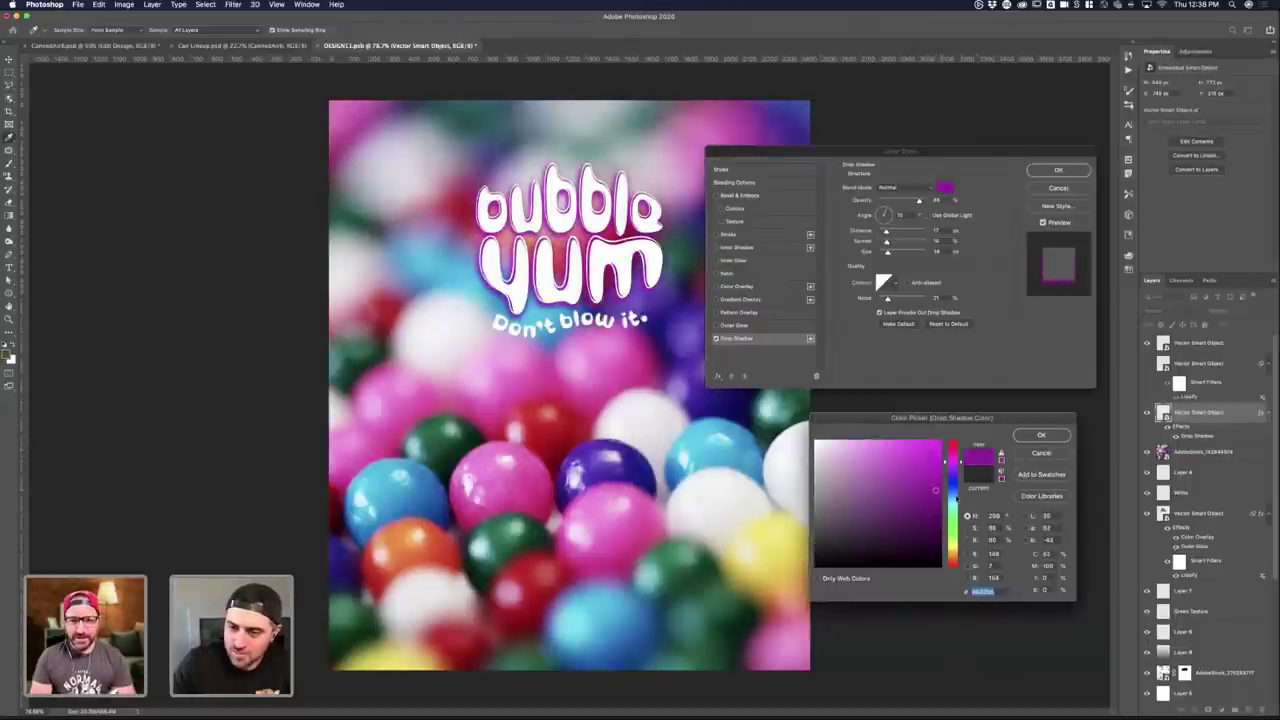
pyautogui.click(1041, 435)
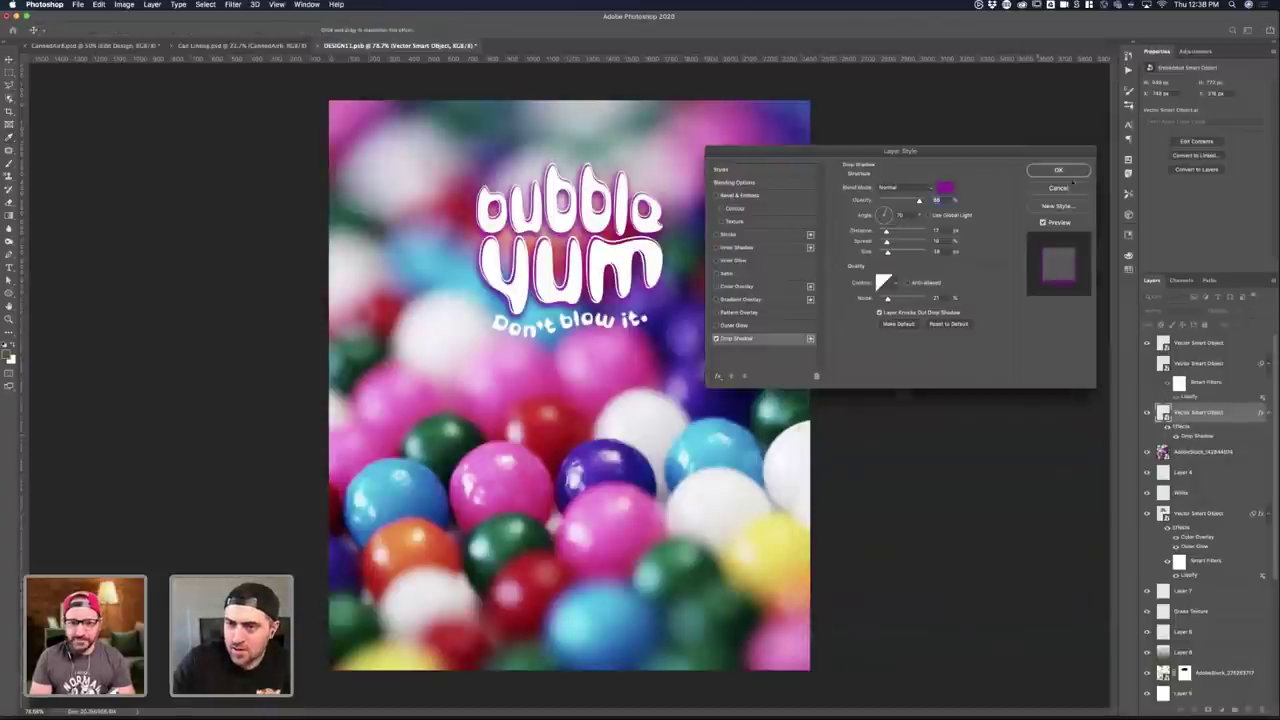
pyautogui.click(1058, 170)
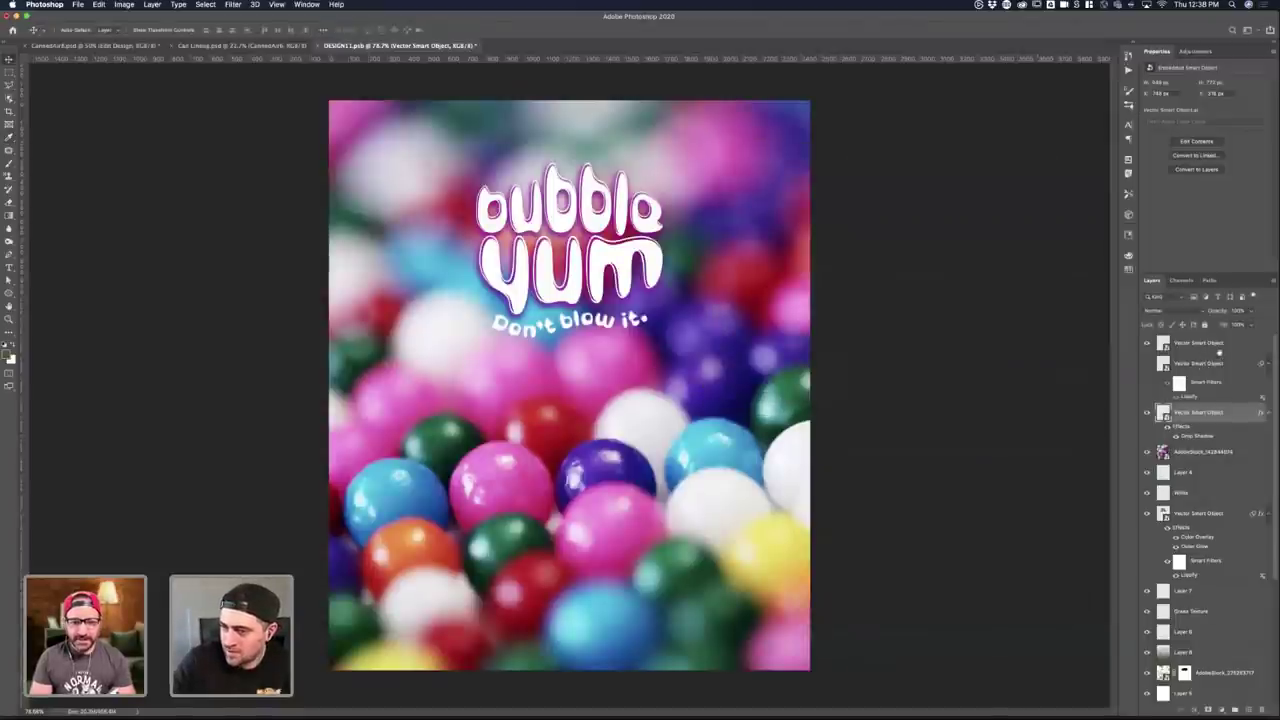
# - Apply the same purple Drop Shadow to the wavy "Don't blow it." tagline layer and save the design
pyautogui.click(1222, 343)
pyautogui.doubleClick(1168, 420)
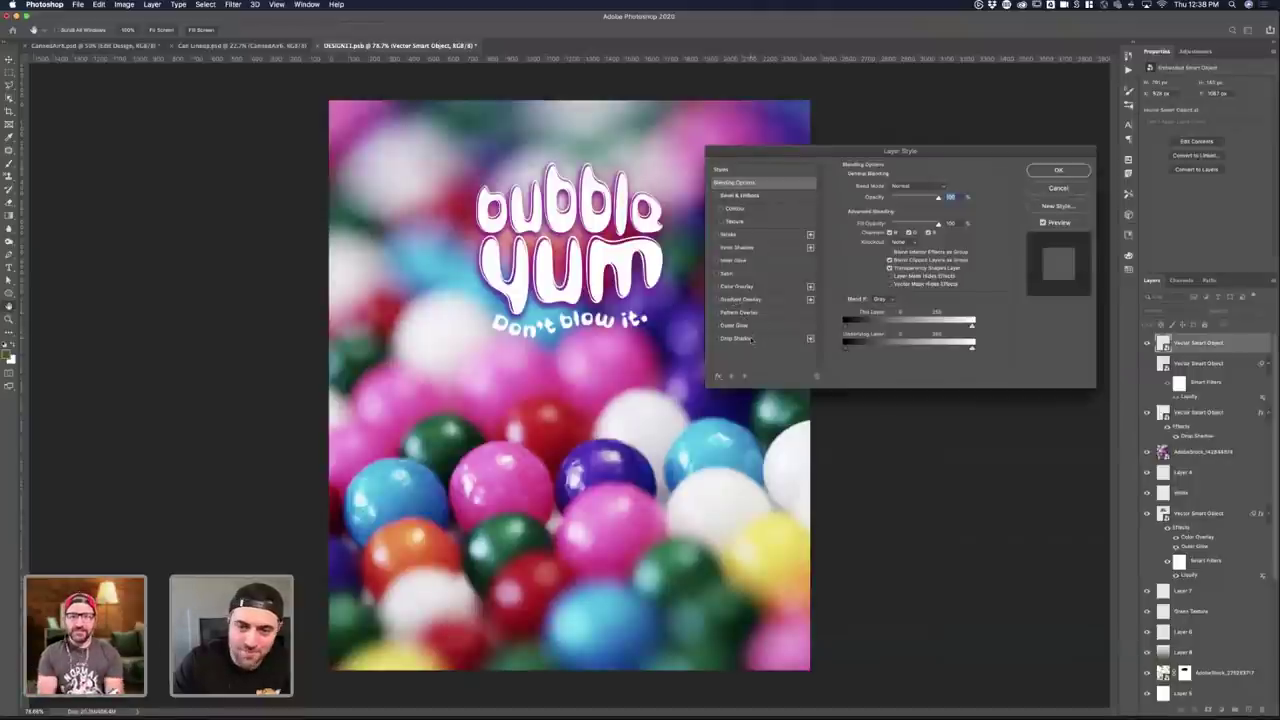
pyautogui.click(745, 338)
pyautogui.click(1056, 172)
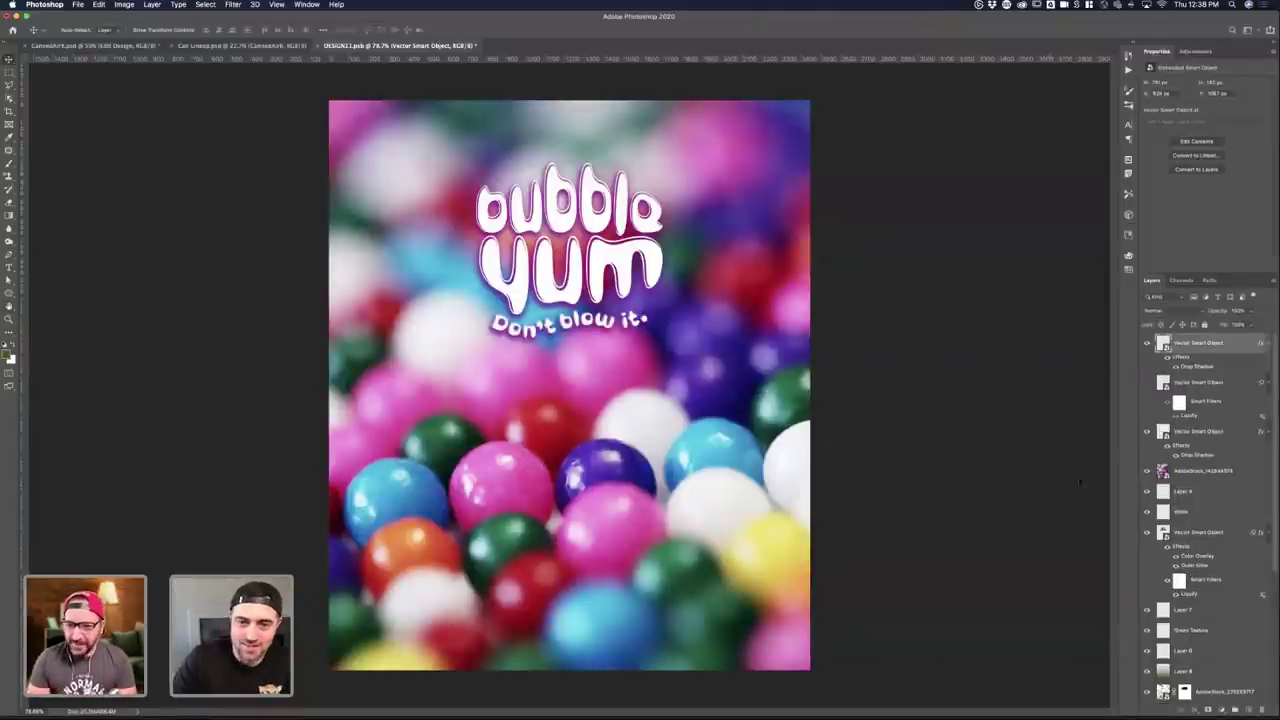
pyautogui.press('super+s')
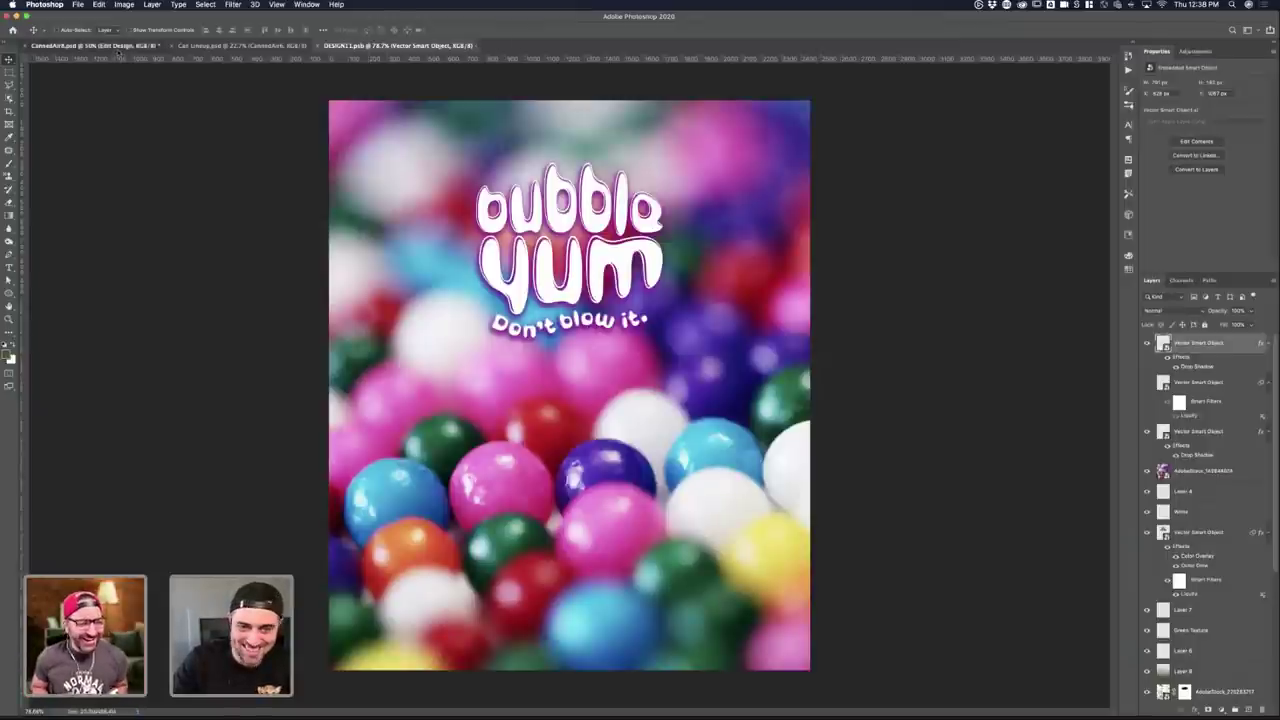
# - Return to the can mockup document and save it with the updated label design
pyautogui.click(117, 47)
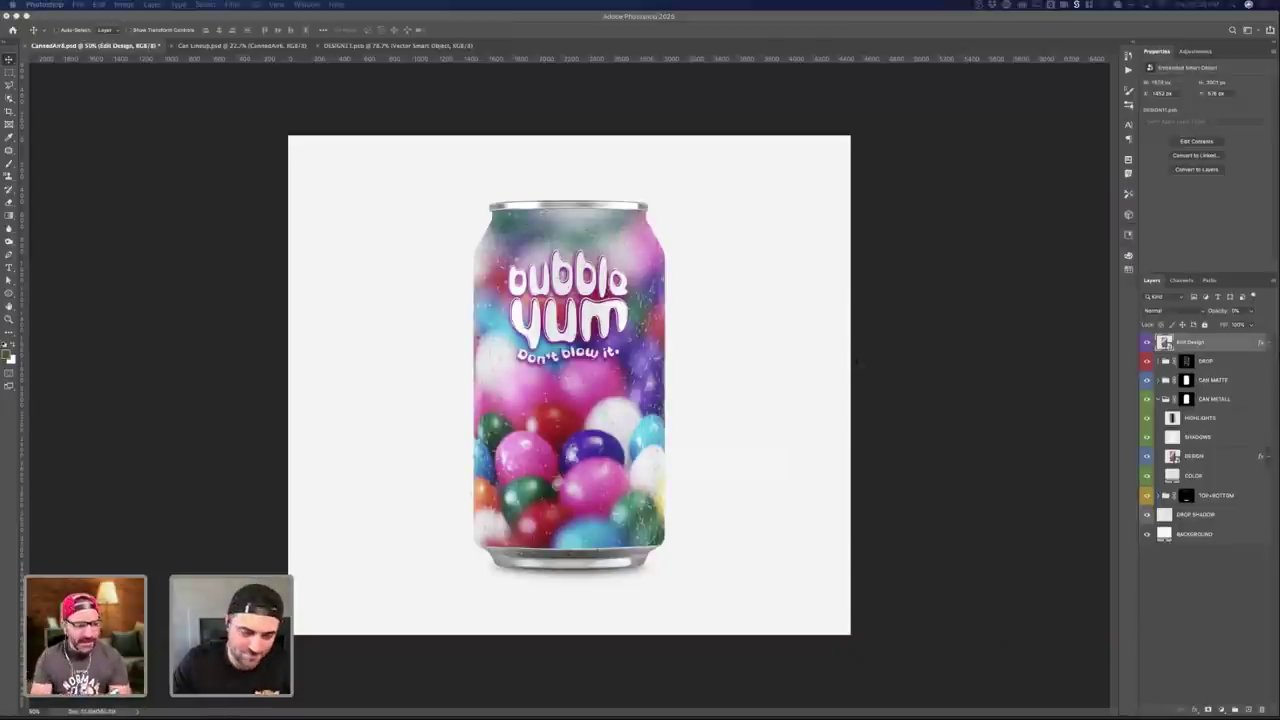
pyautogui.press('super+s')
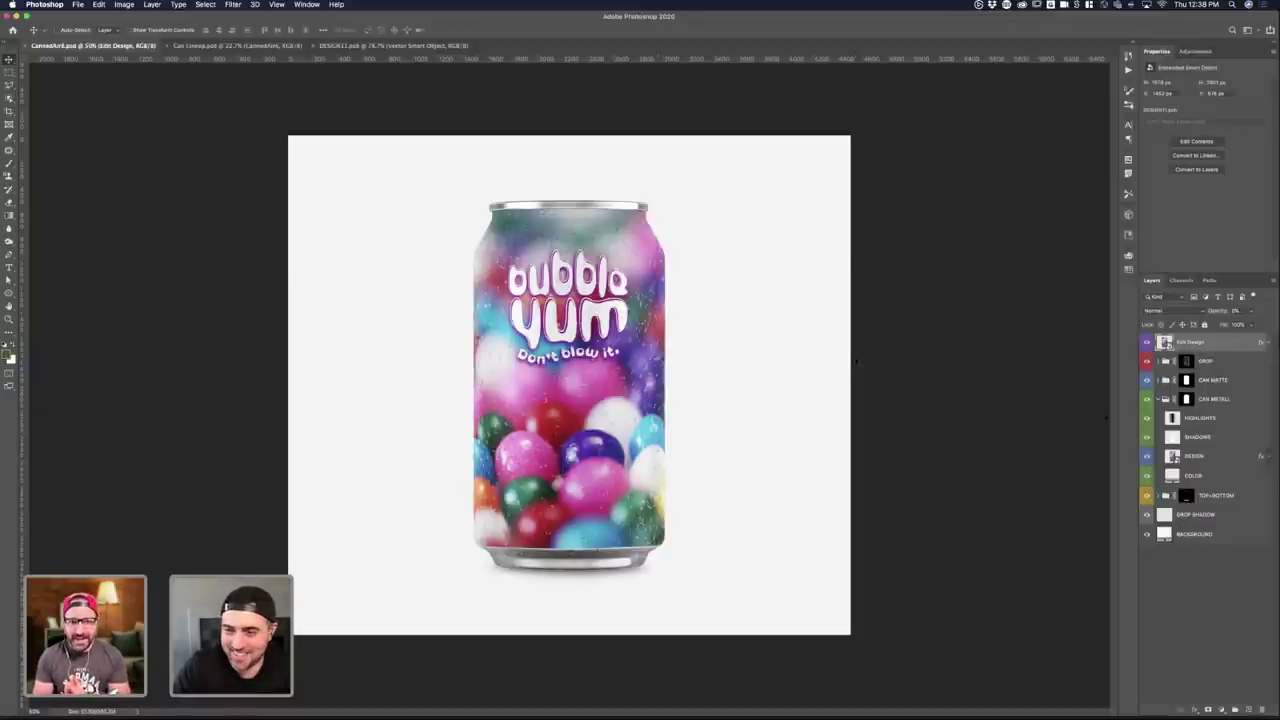
pyautogui.click(390, 45)
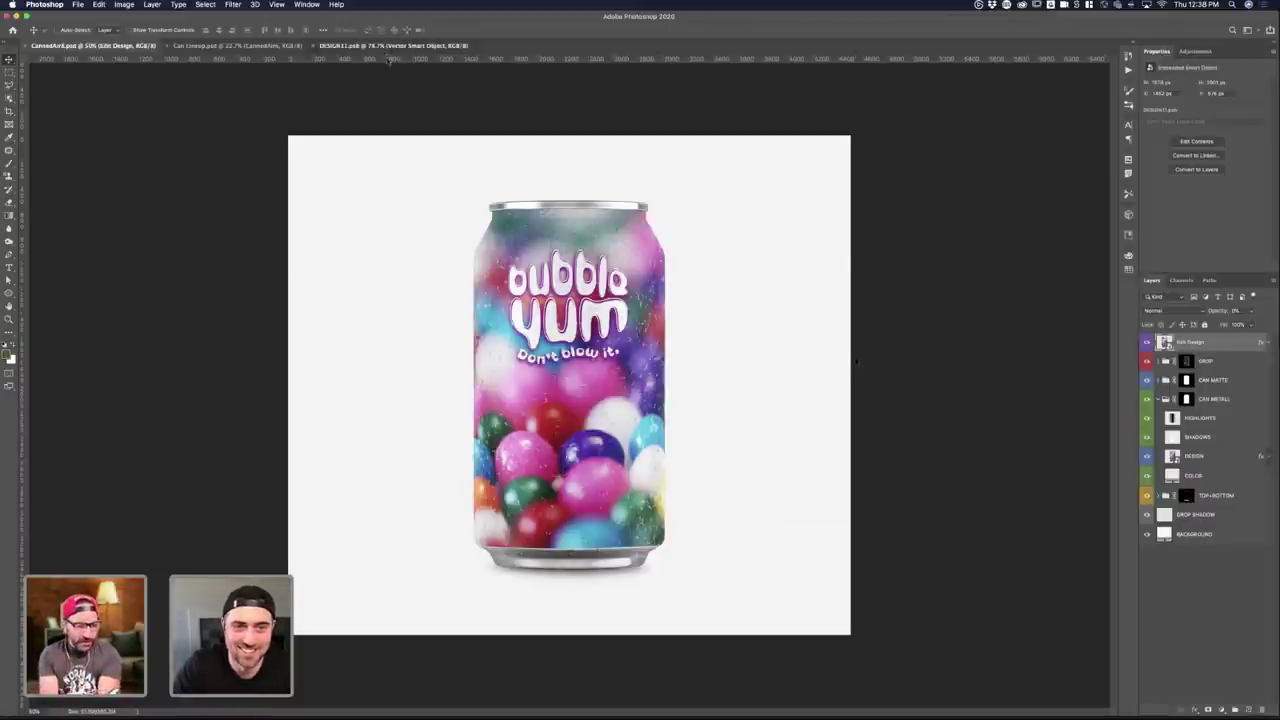
pyautogui.click(90, 45)
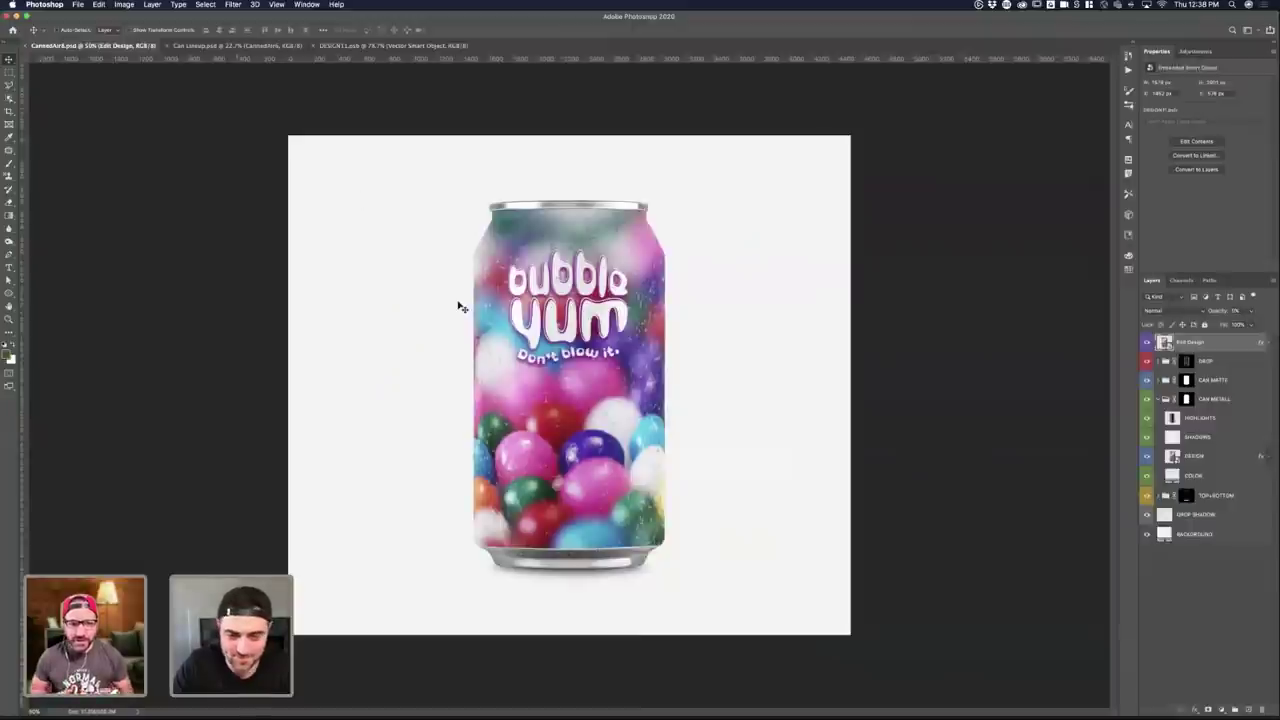
# - Save the can mockup under the new name CannedAir9.psd in the Working Files folder with Maximize Compatibility on
pyautogui.press('super+shift+s')
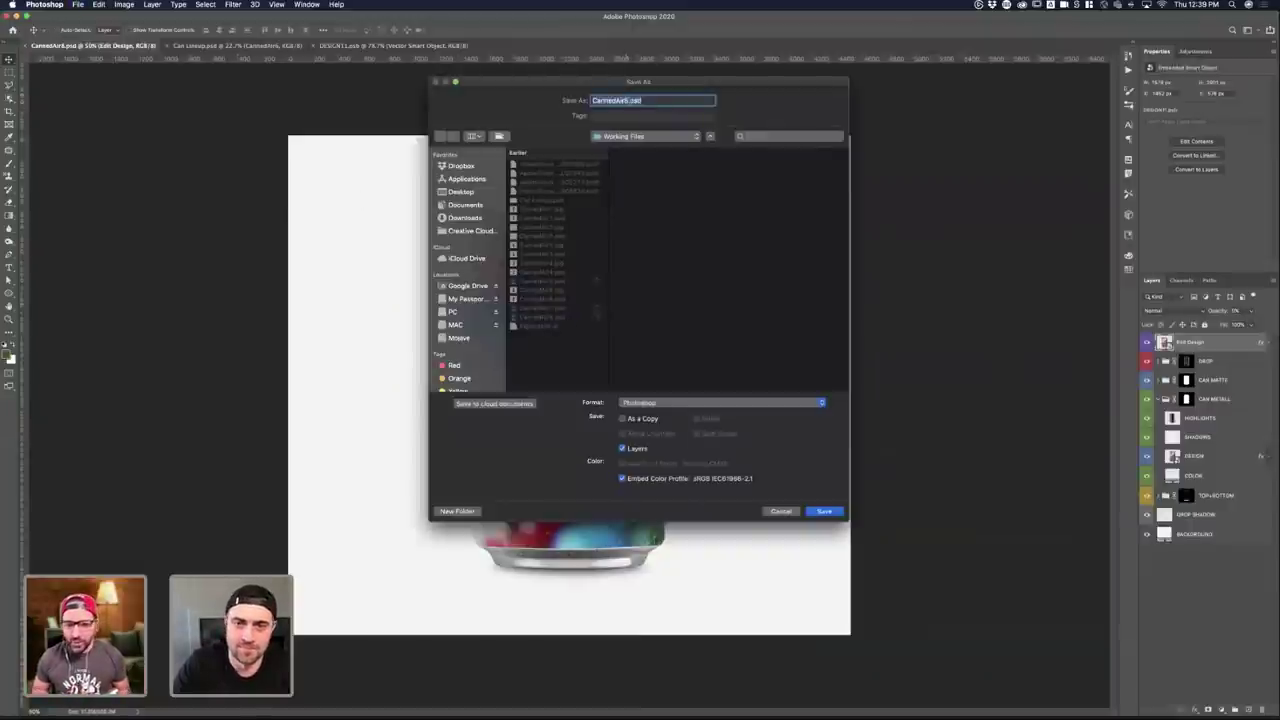
pyautogui.press('Right')
pyautogui.press('BackSpace')
pyautogui.write('9')
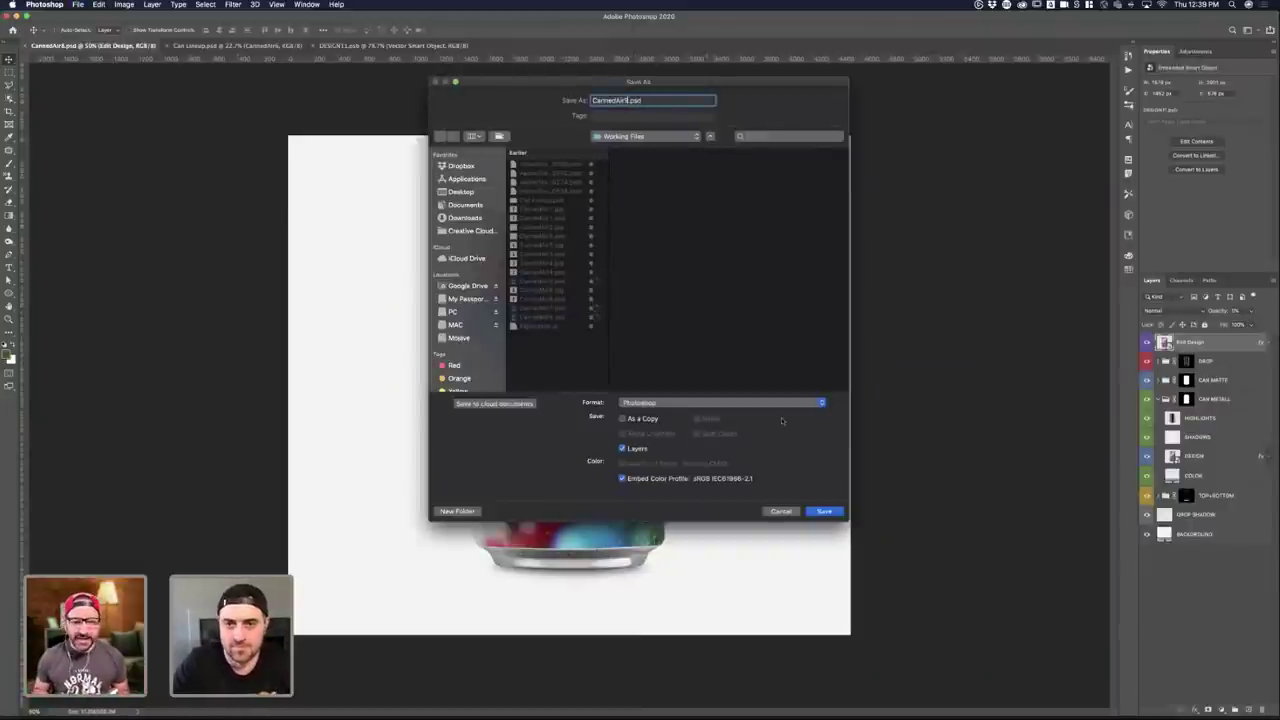
pyautogui.click(826, 512)
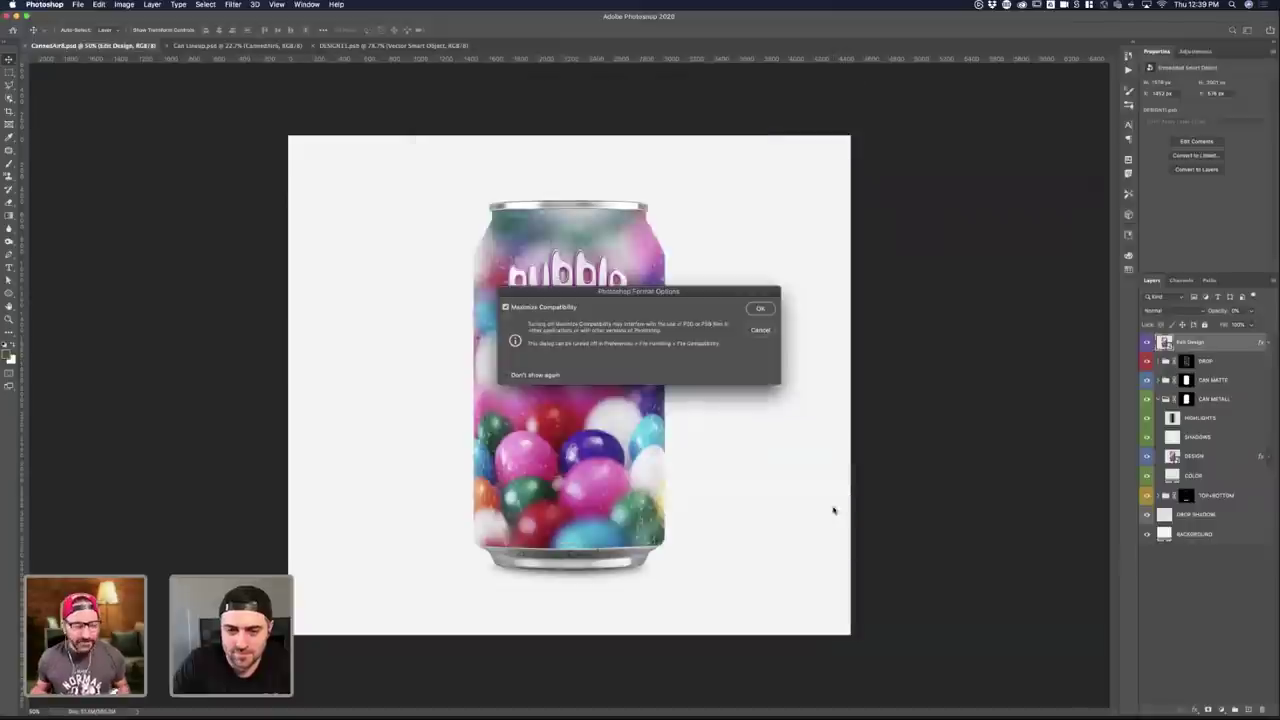
pyautogui.click(766, 312)
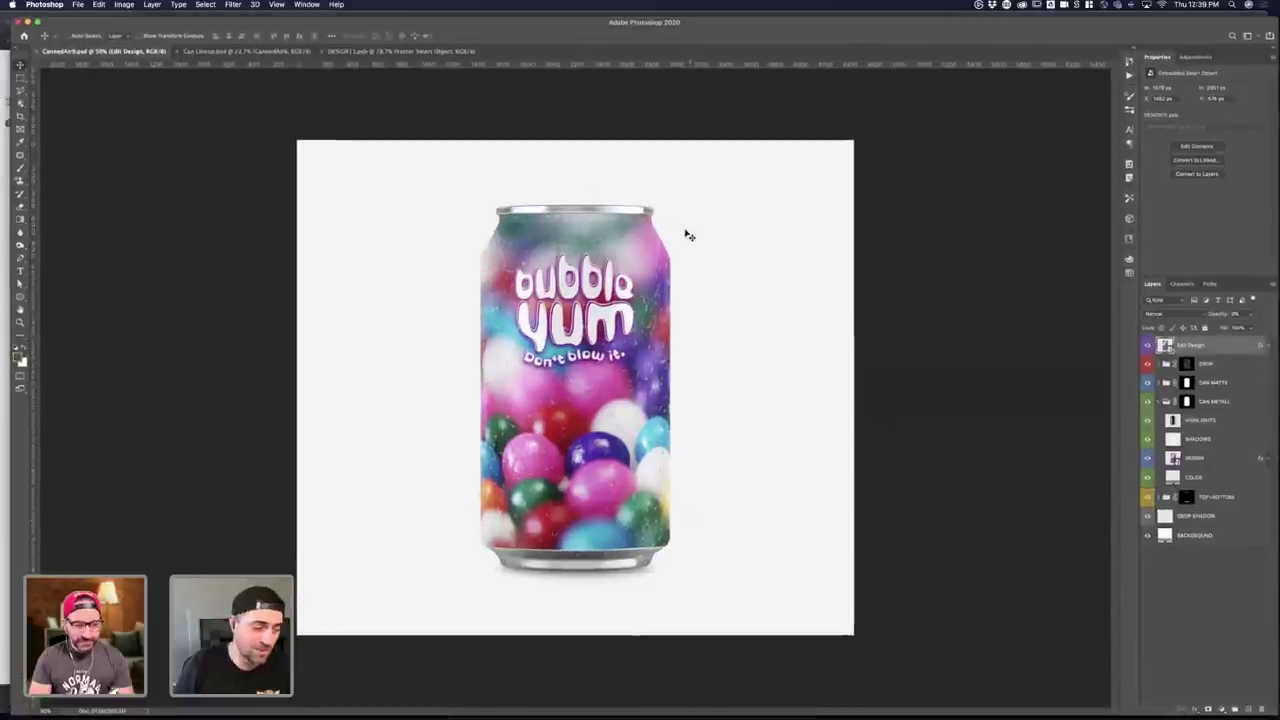
# - Switch to Illustrator and move the warped "bubble yum" wordmarks and "Don't blow it." taglines together into the empty area right of the guide
pyautogui.hotkey('ctrl', 'Up')
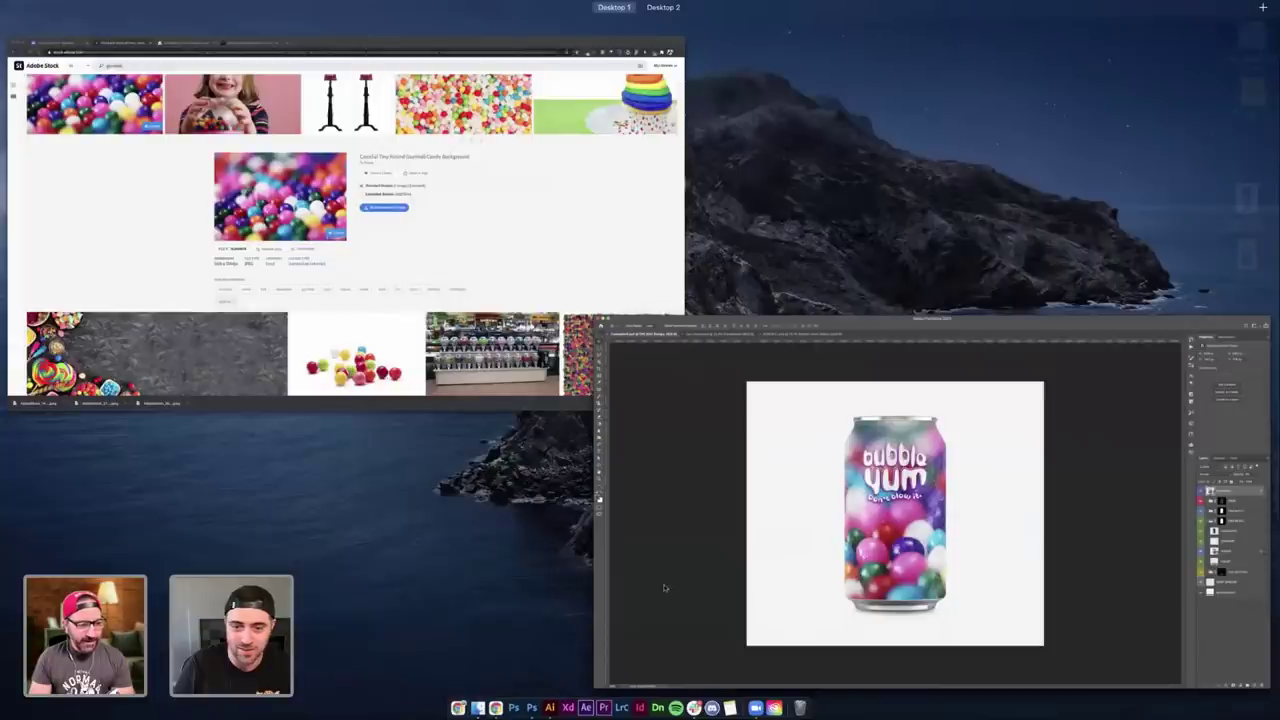
pyautogui.click(549, 707)
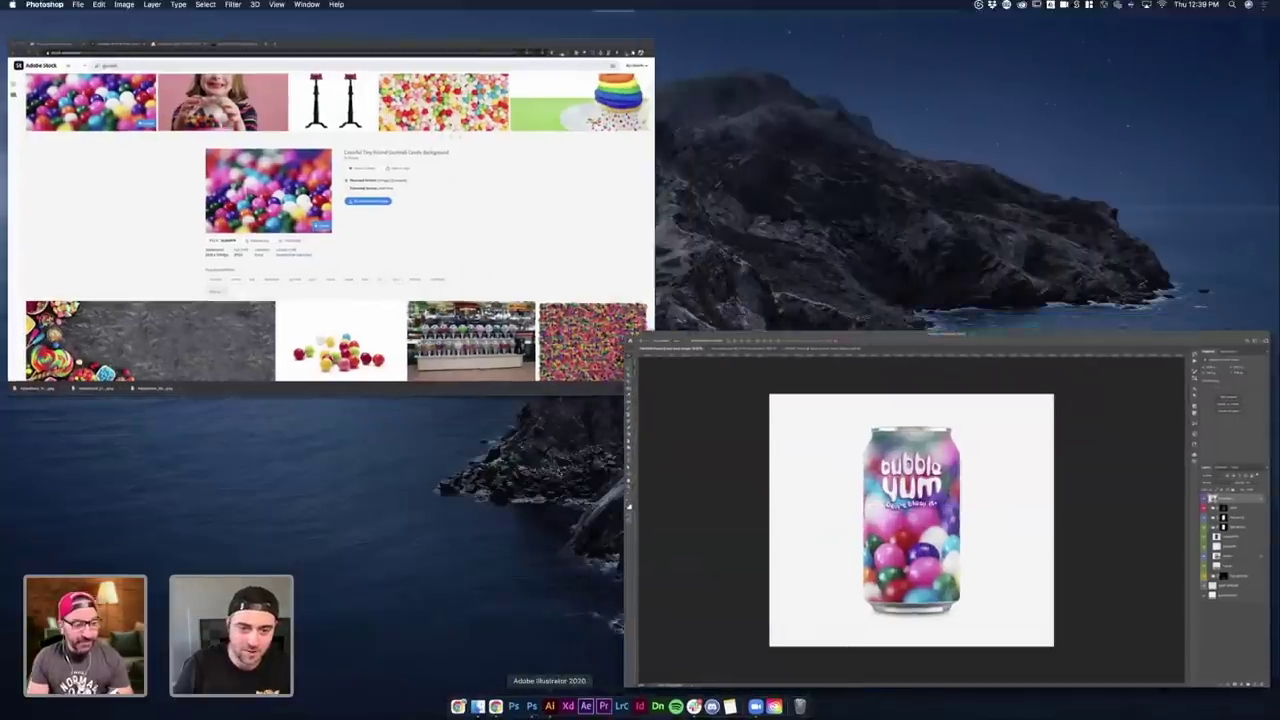
pyautogui.scroll(-8, 555, 486)
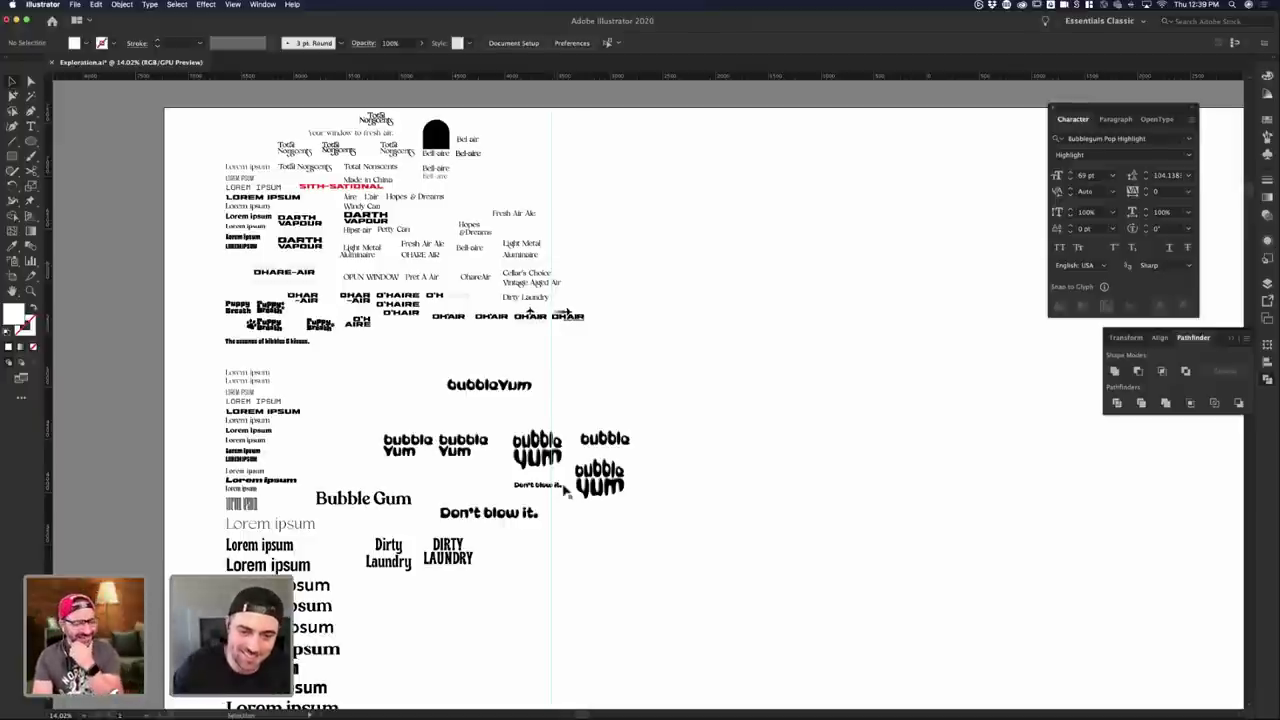
pyautogui.moveTo(709, 512); pyautogui.dragTo(818, 244)
pyautogui.click(872, 373)
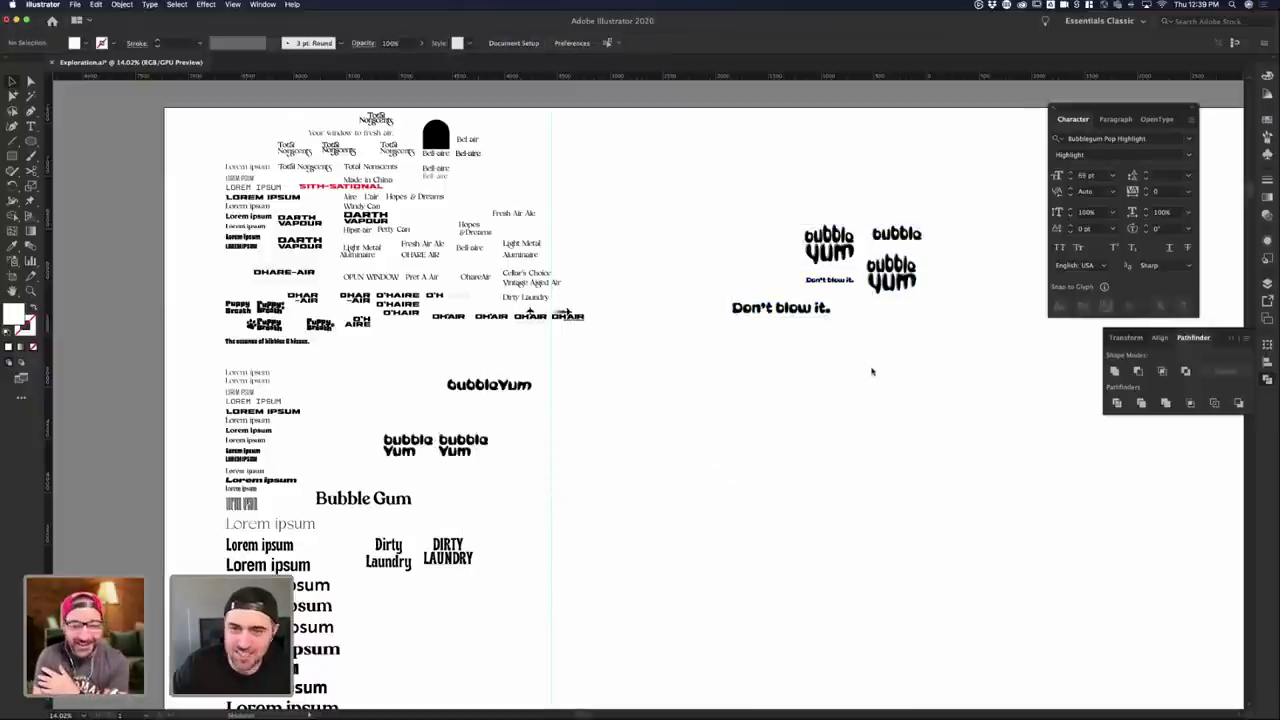
# - Move the two stacked "bubble Yum" text versions beneath the relocated wordmarks and taglines
pyautogui.click(406, 445)
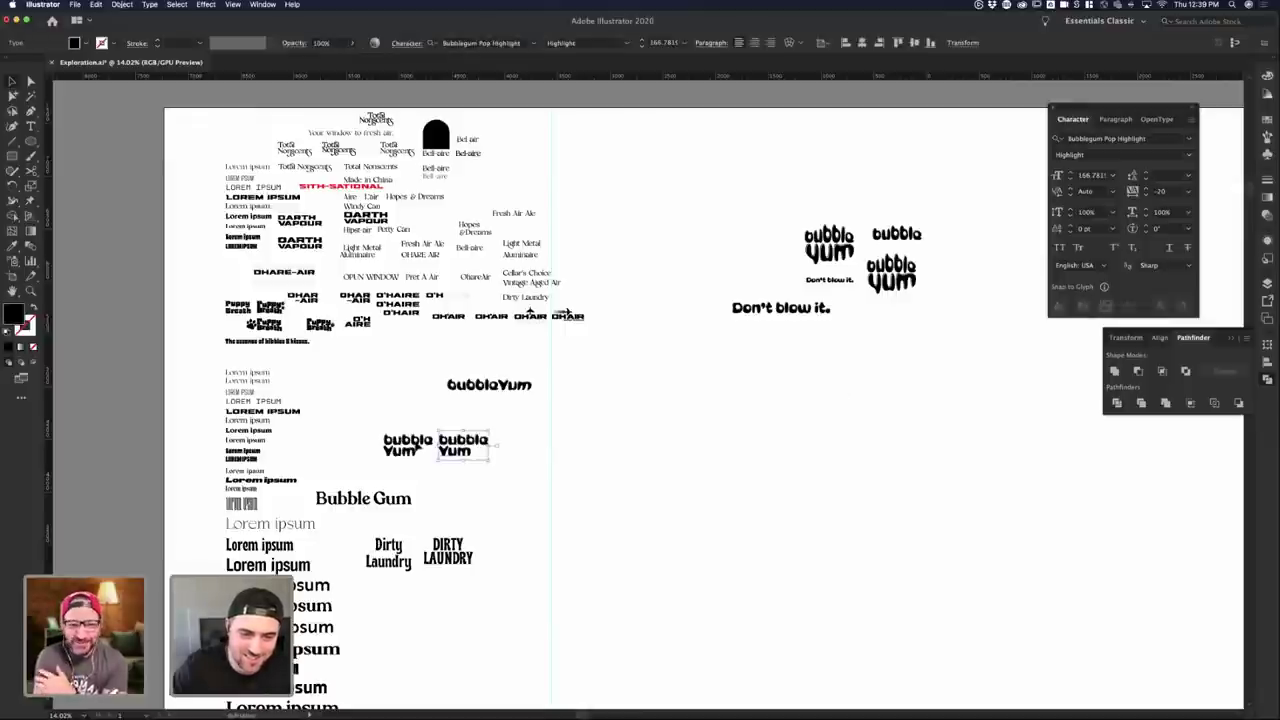
pyautogui.moveTo(870, 333); pyautogui.dragTo(874, 308)
pyautogui.click(754, 451)
pyautogui.scroll(4, 481, 282)
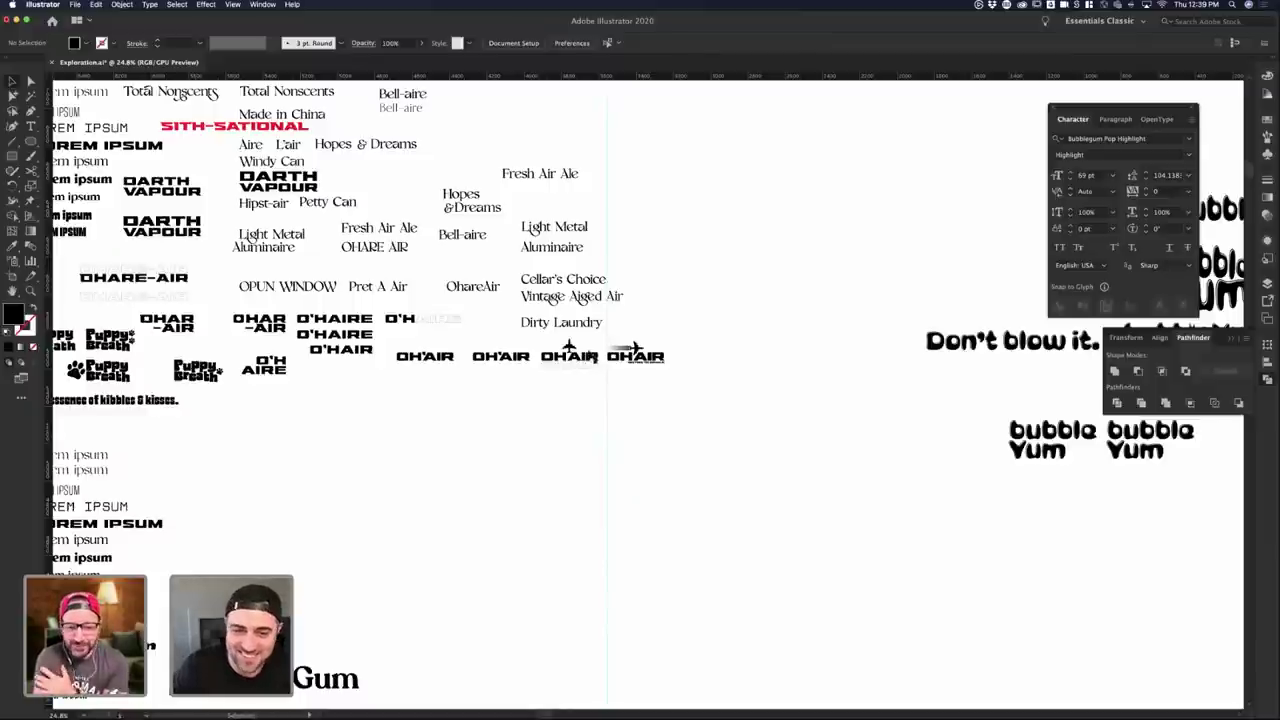
# - Switch from the Photoshop can mockup back to the Illustrator exploration document
pyautogui.click(602, 290)
pyautogui.click(751, 332)
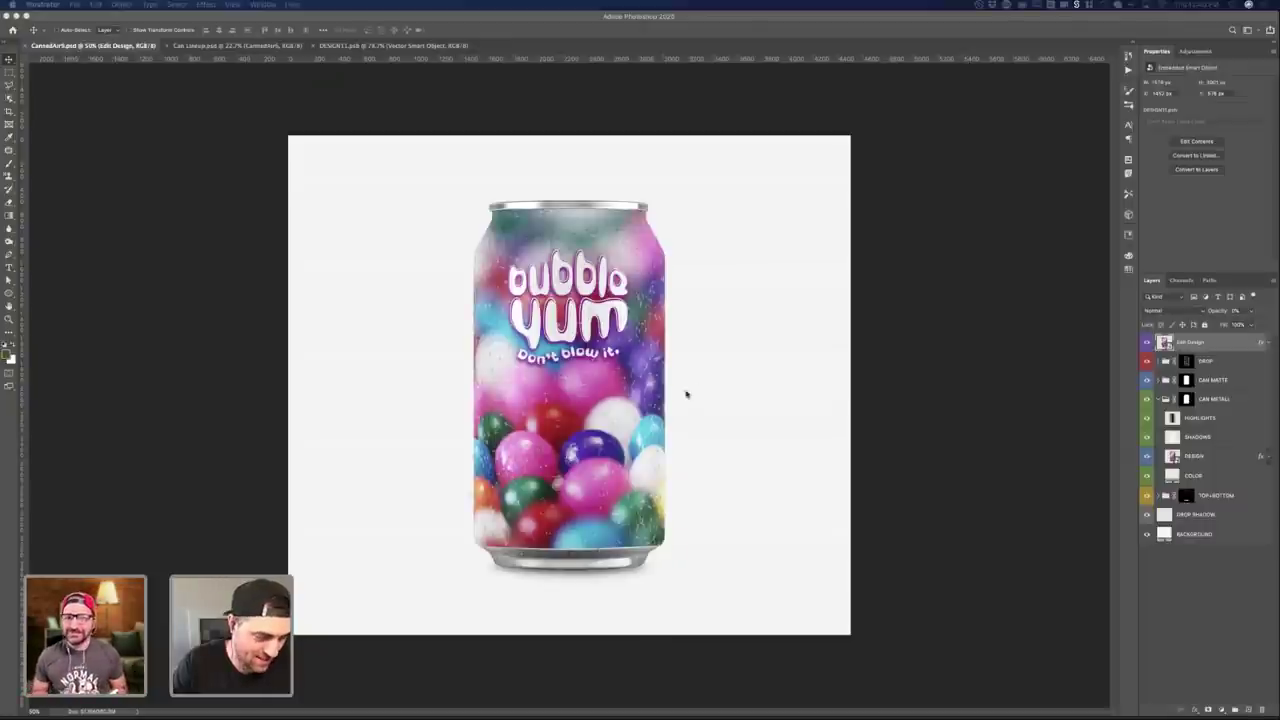
pyautogui.hotkey('ctrl', 'Up')
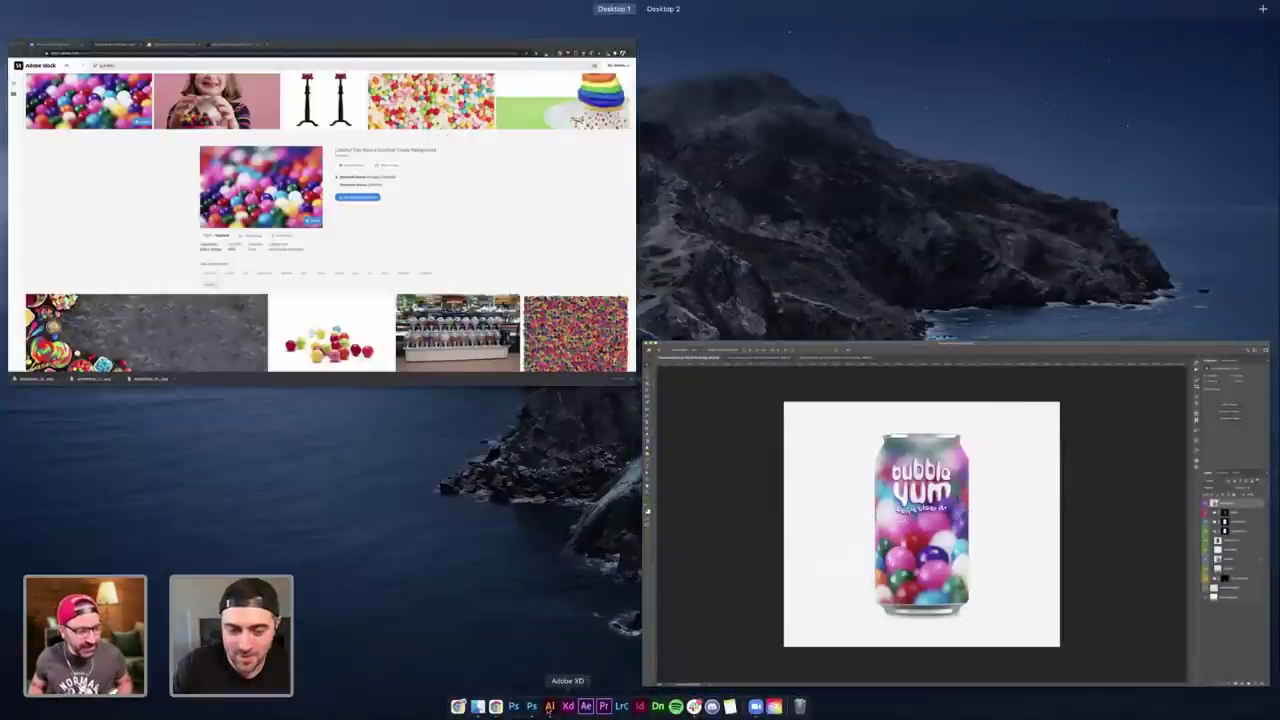
pyautogui.click(550, 706)
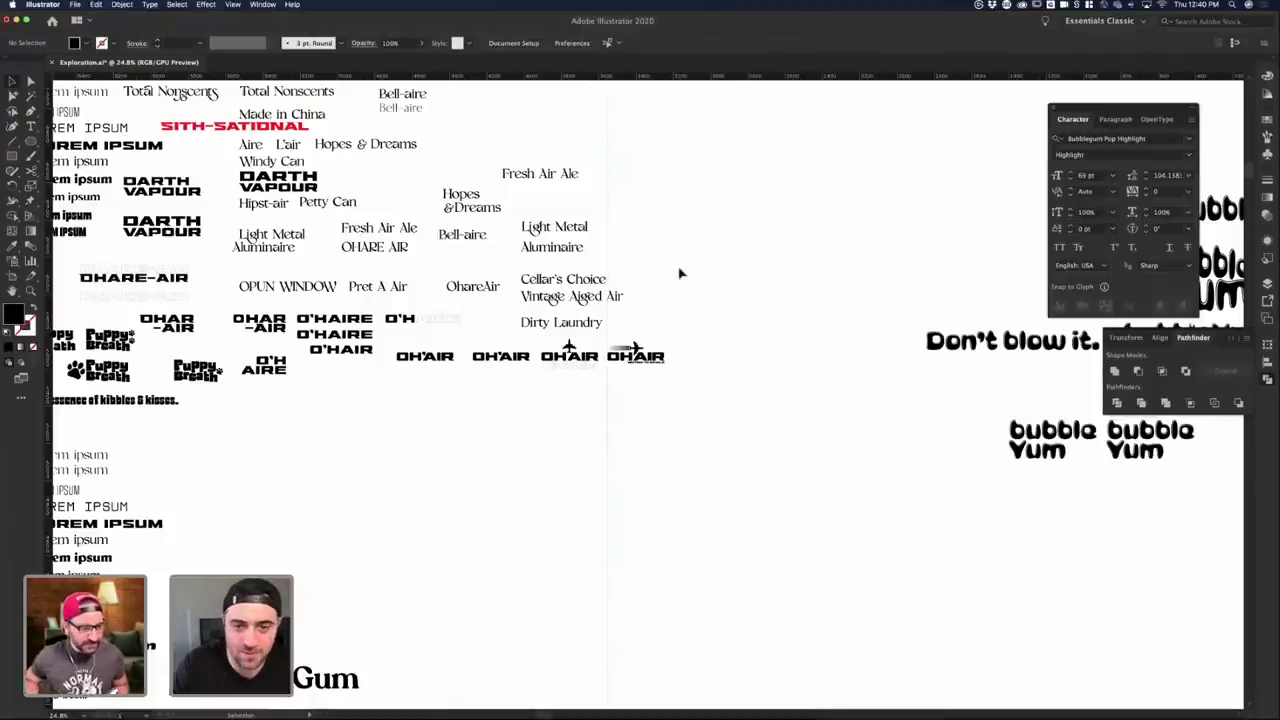
# - Duplicate the "Cellar's Choice" text just right of the guide and reword the copy as "AIR JORDANS The scent pro athlete foot"
pyautogui.moveTo(588, 281); pyautogui.dragTo(712, 282)
pyautogui.doubleClick(712, 282)
pyautogui.press('super+a')
pyautogui.write('AIR JORDANS The scent pro athlete foot')
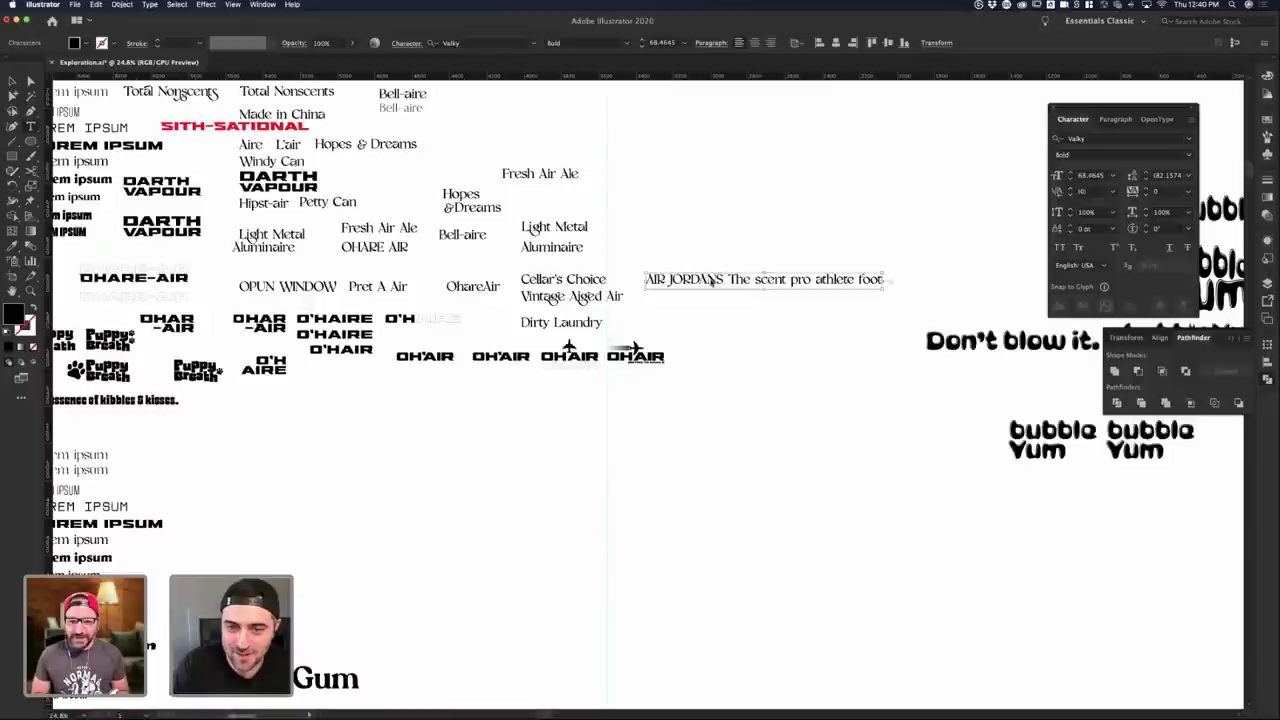
pyautogui.hotkey('ctrl', 'shift', 'a')
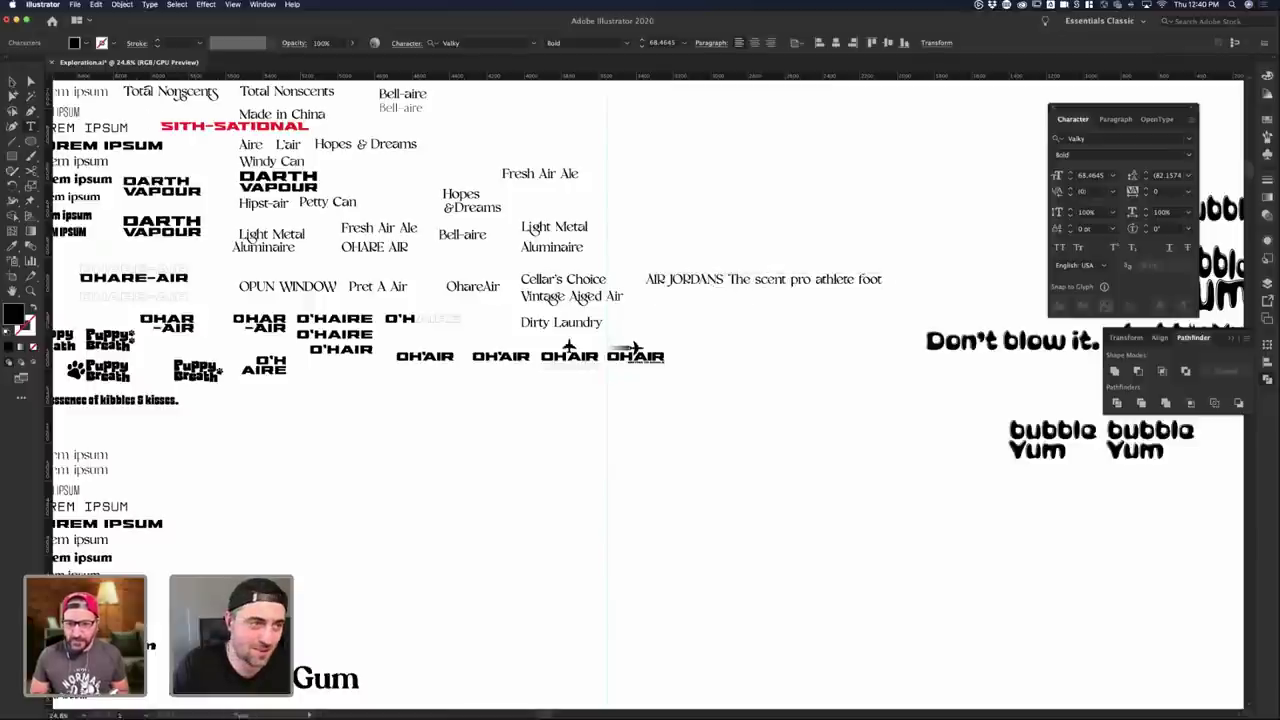
# - Shift the AIR JORDANS line slightly farther from the guide and change "athlete" to "athlete's"
pyautogui.click(12, 81)
pyautogui.moveTo(786, 288); pyautogui.dragTo(828, 277)
pyautogui.click(831, 344)
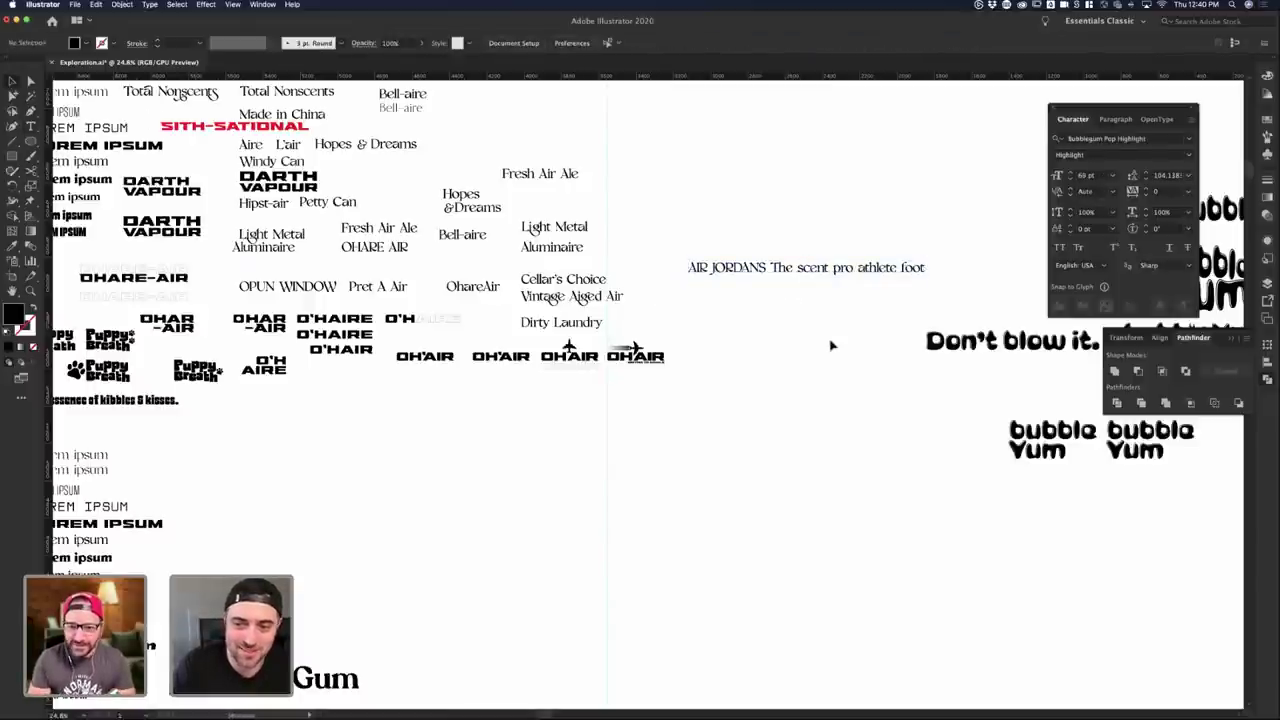
pyautogui.click(892, 270)
pyautogui.doubleClick(890, 268)
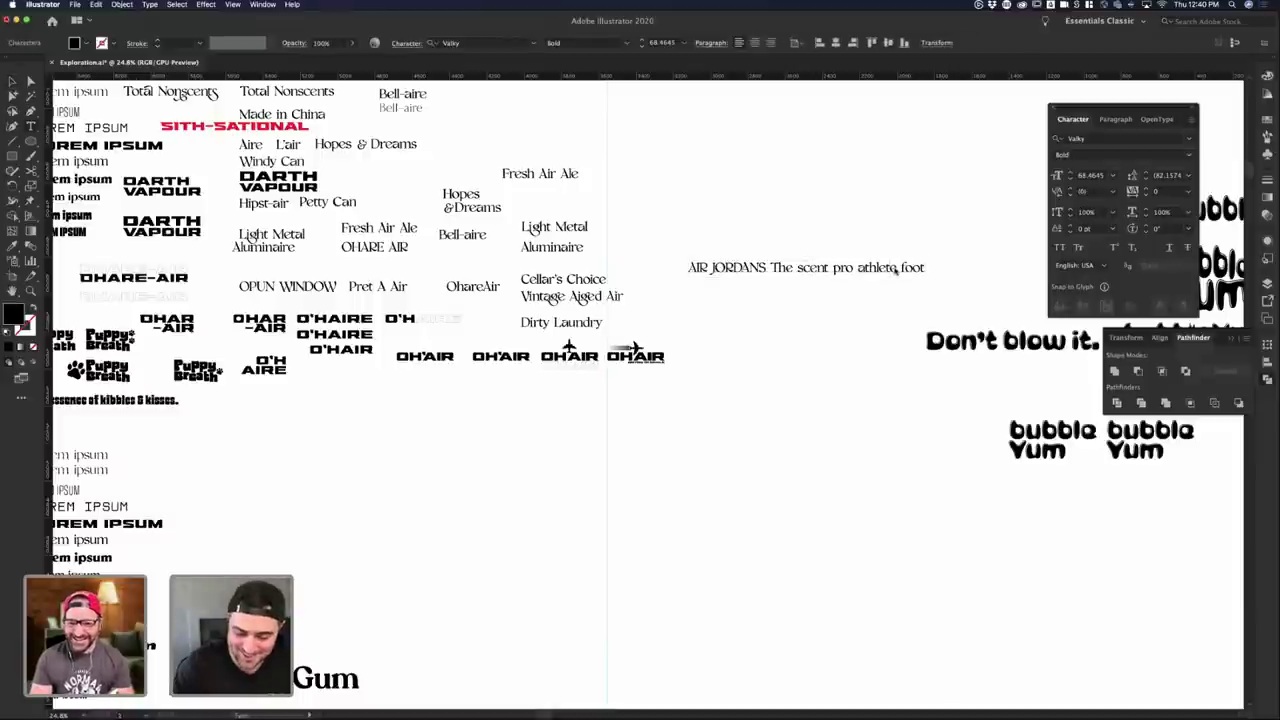
pyautogui.write("'s")
pyautogui.press('Escape')
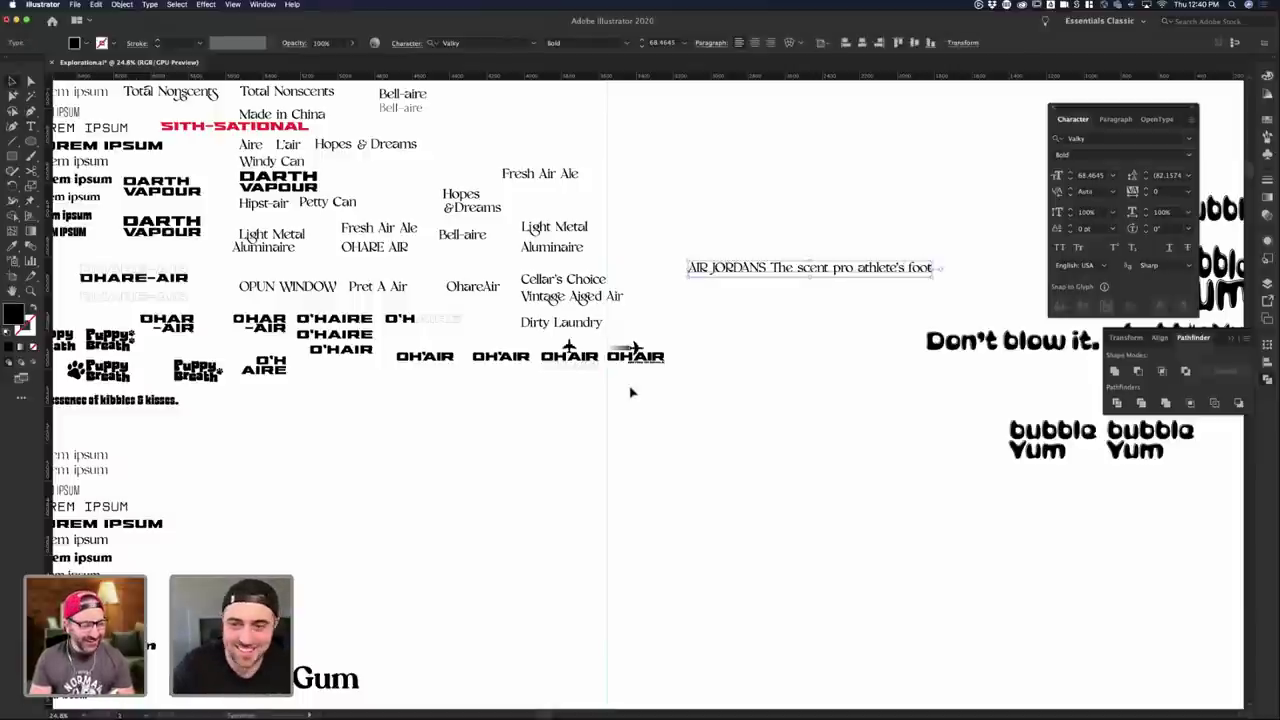
pyautogui.click(633, 405)
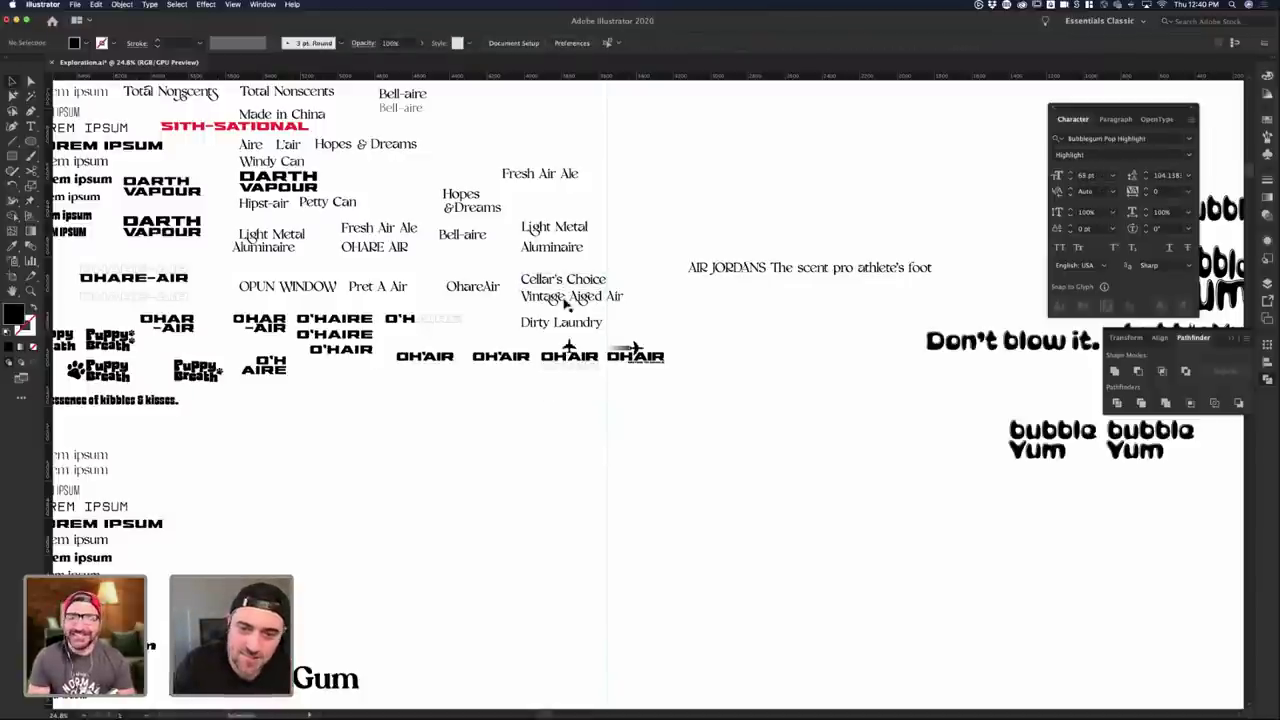
# - Copy "Cellar's Choice" into the empty area below the OH'AIR logos and place a second copy above it
pyautogui.moveTo(567, 285); pyautogui.dragTo(459, 519)
pyautogui.click(471, 569)
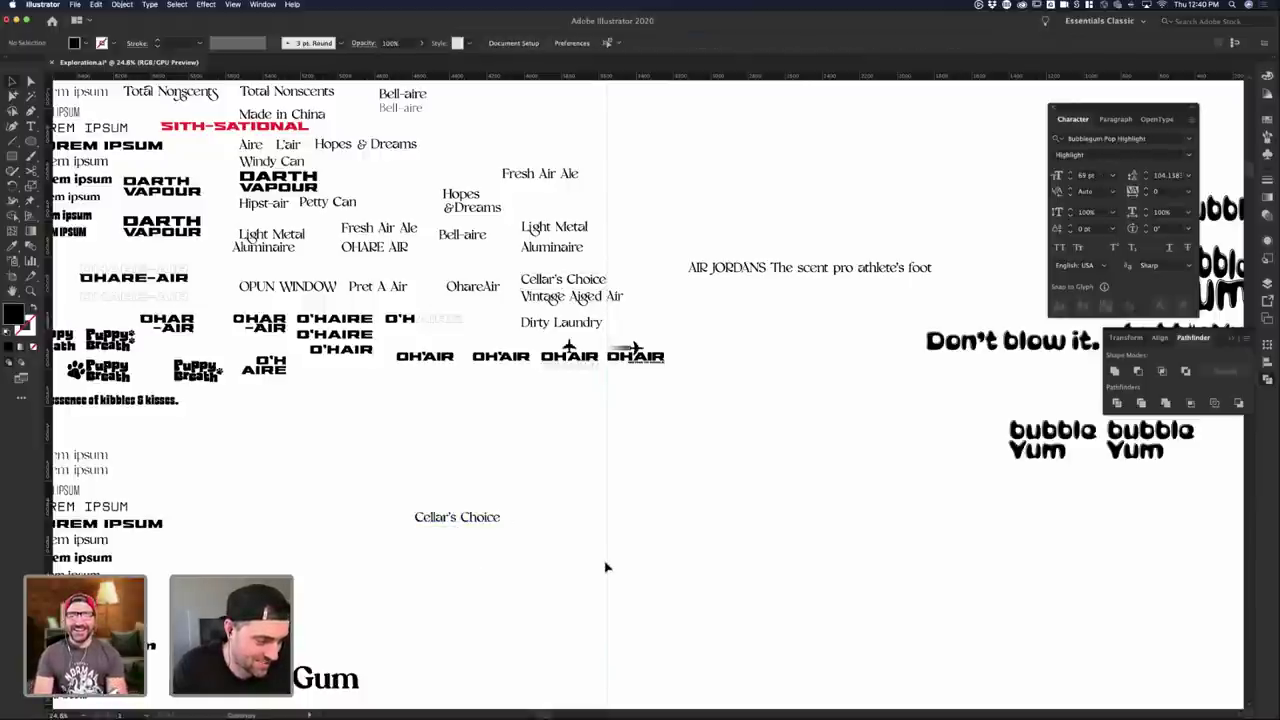
pyautogui.scroll(5, 502, 530)
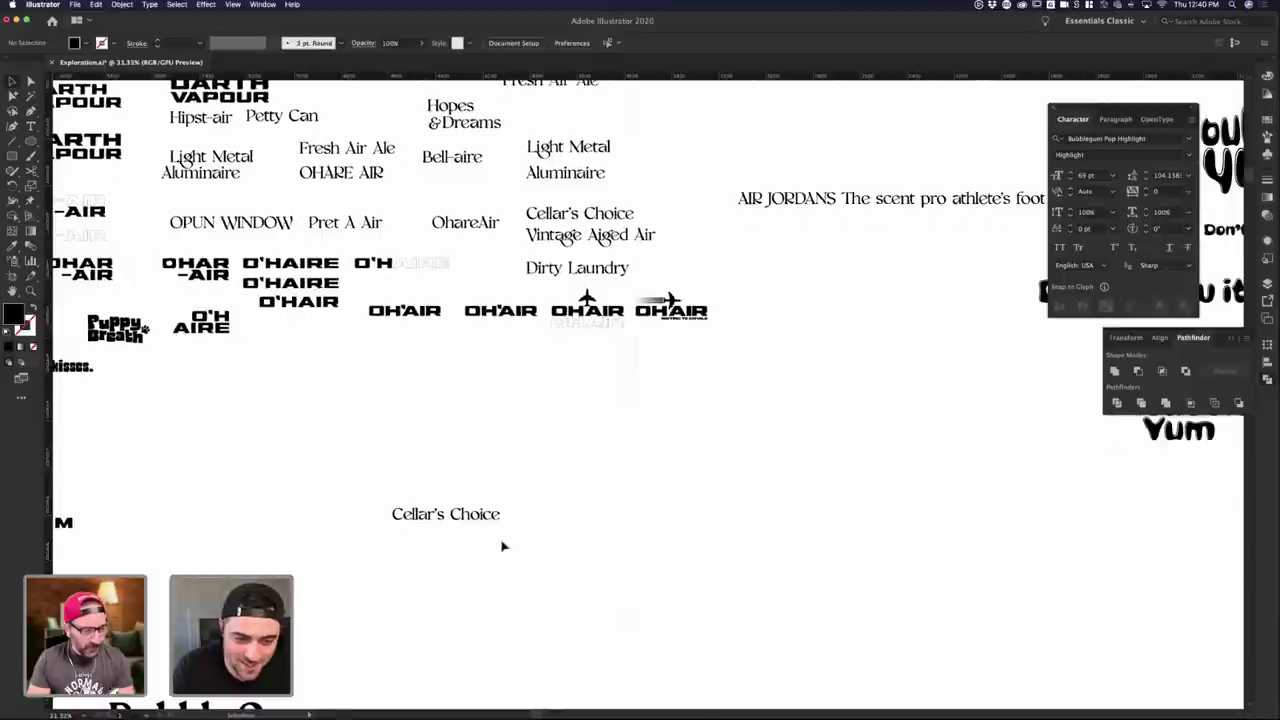
pyautogui.scroll(-1, 515, 489)
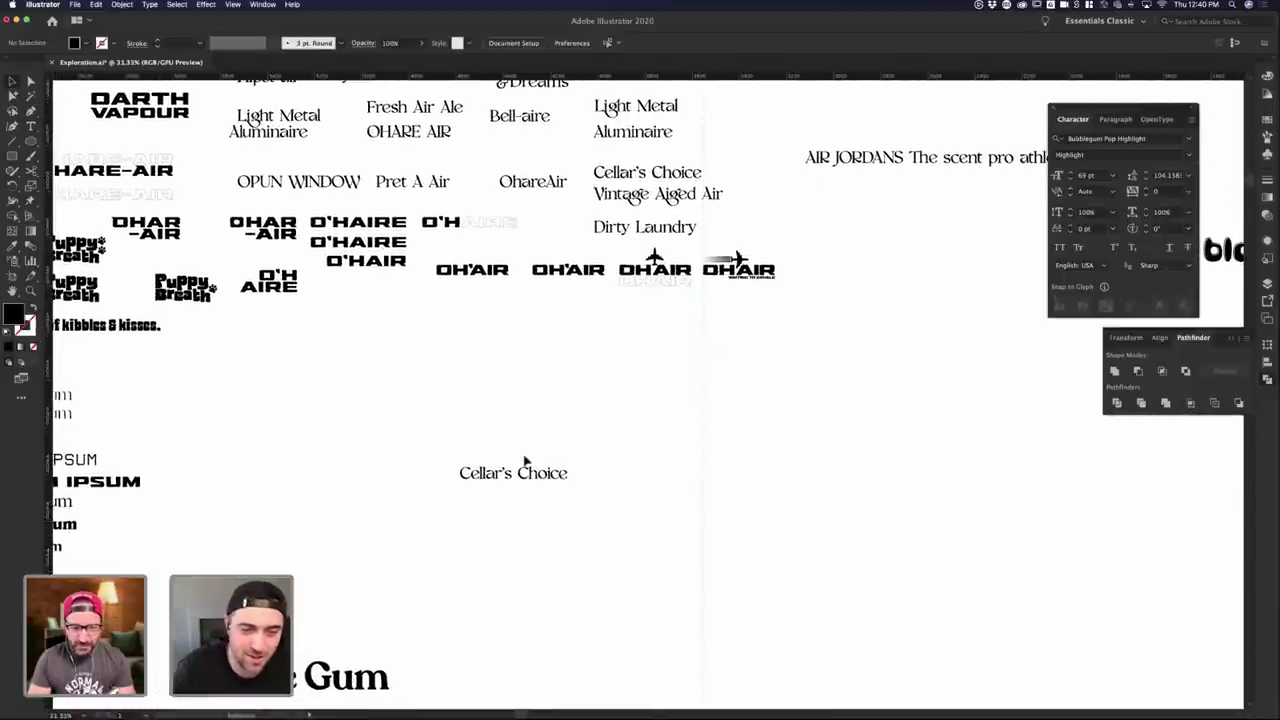
pyautogui.click(536, 486)
pyautogui.click(303, 363)
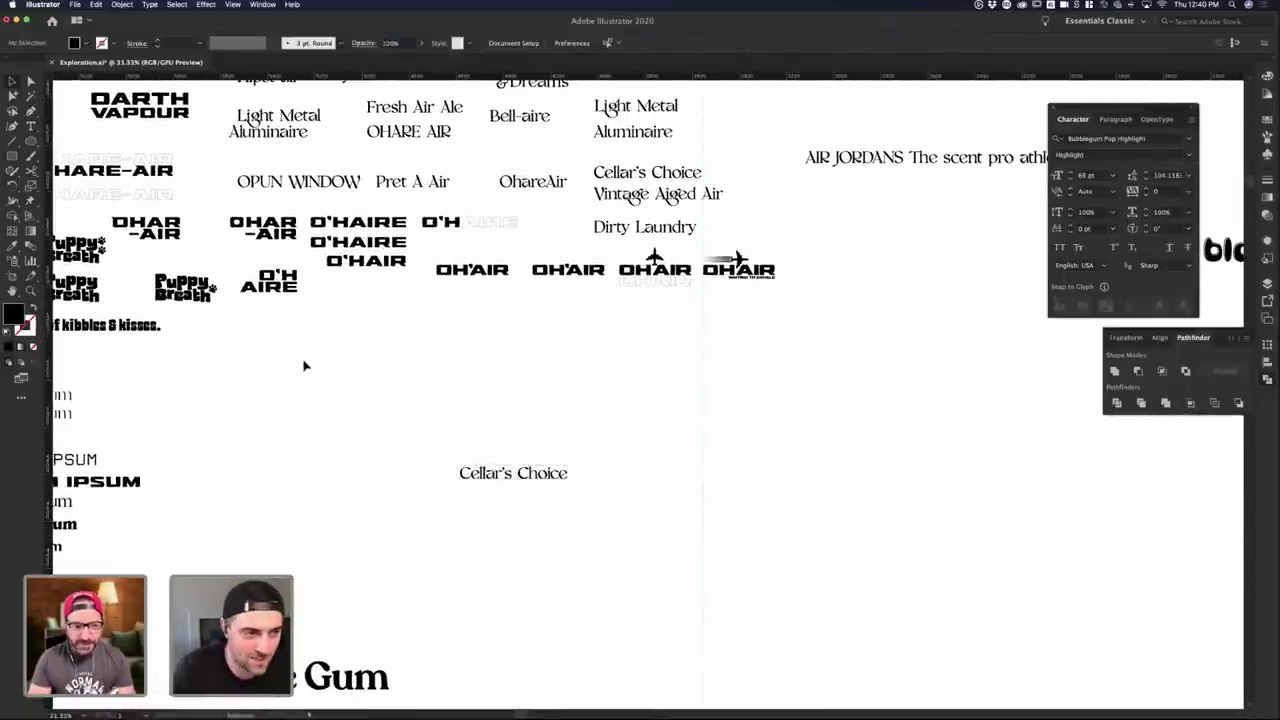
pyautogui.scroll(5, 300, 370)
pyautogui.click(666, 530)
pyautogui.moveTo(666, 530); pyautogui.dragTo(663, 433)
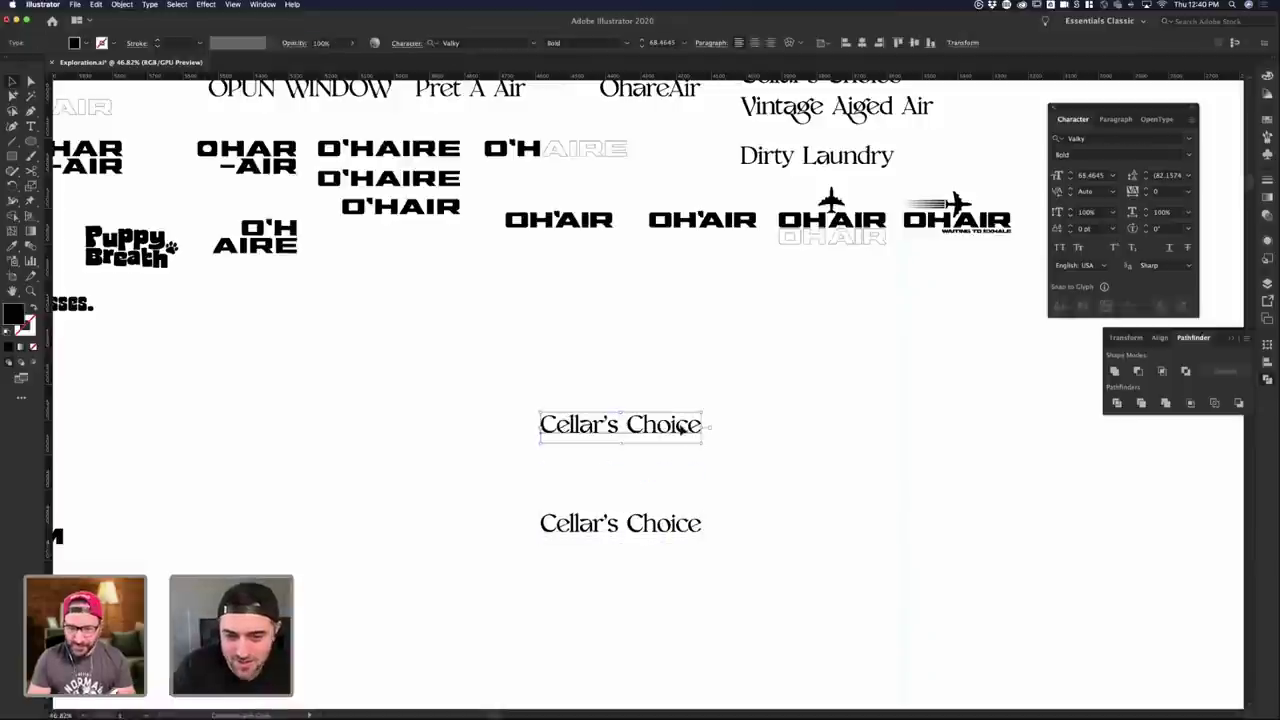
pyautogui.click(343, 280)
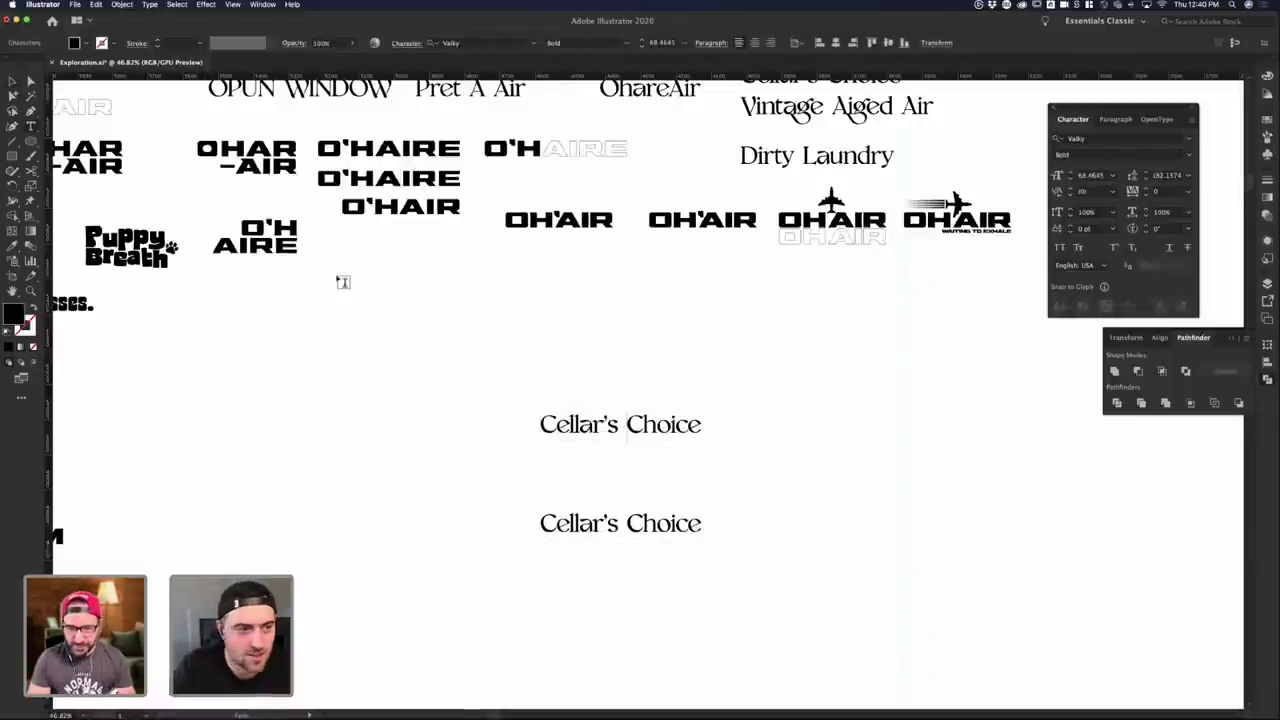
# - Try the Washboard Regular lettering of the condensed lorem ipsum sample on the upper "Cellar's Choice" copy, and undo it
pyautogui.scroll(-3, 343, 278)
pyautogui.scroll(-4, 587, 396)
pyautogui.hscroll(-5, 587, 396)
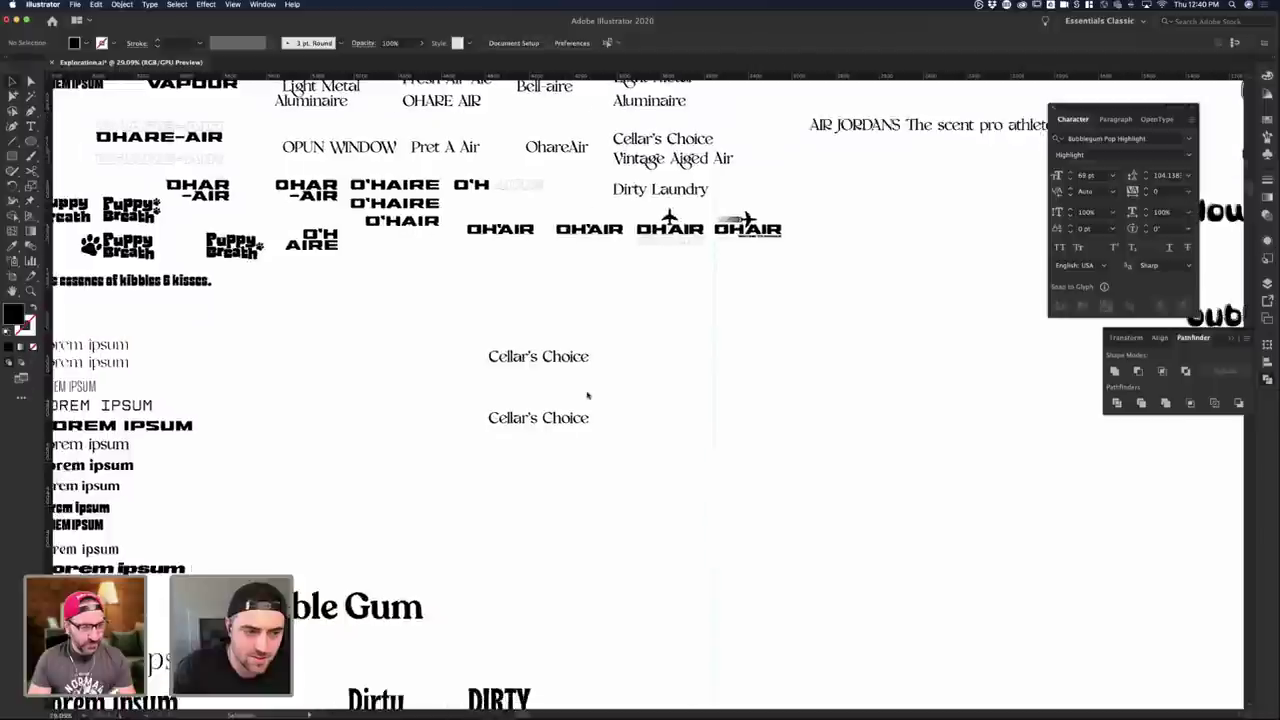
pyautogui.scroll(-2, 587, 396)
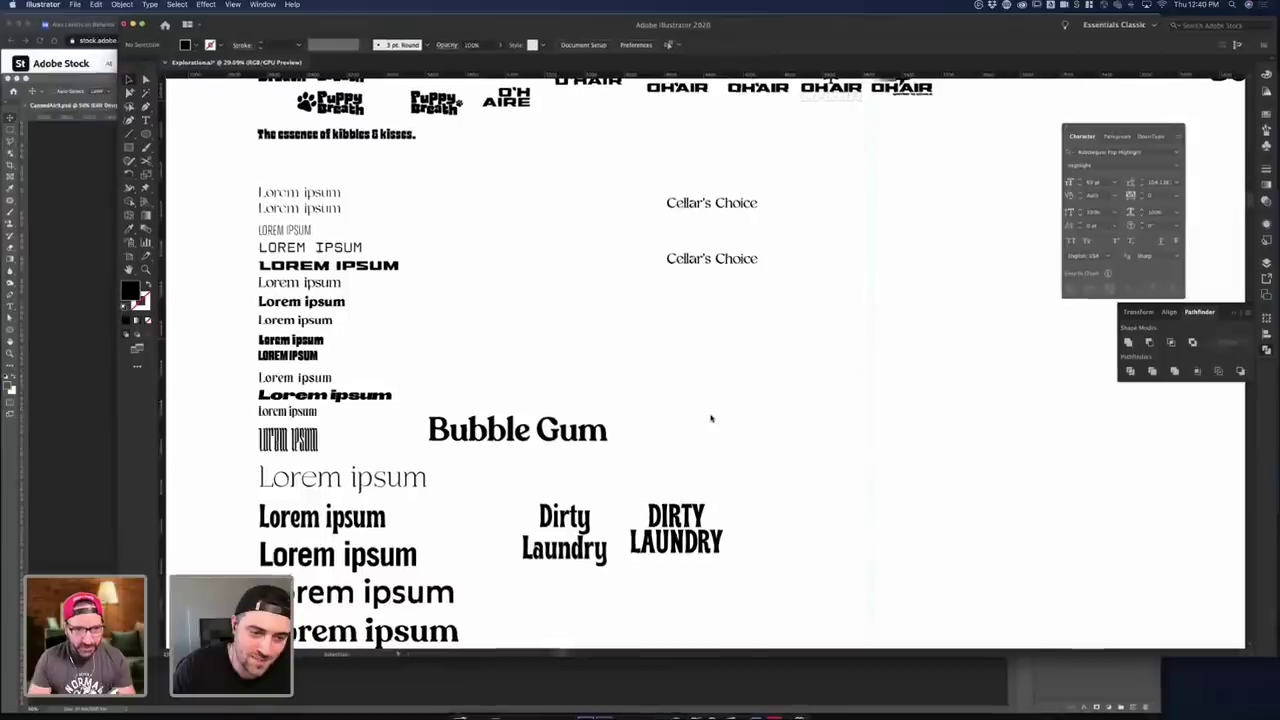
pyautogui.scroll(-2, 711, 418)
pyautogui.scroll(-6, 711, 418)
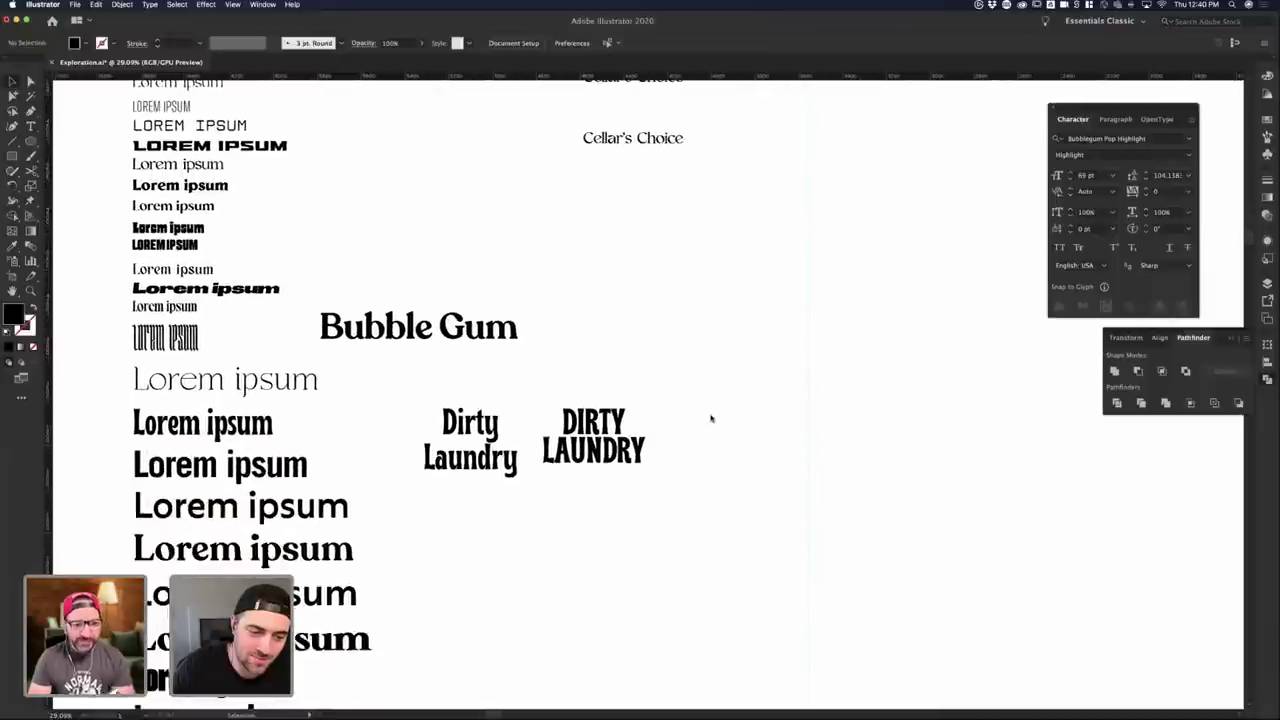
pyautogui.scroll(6, 711, 418)
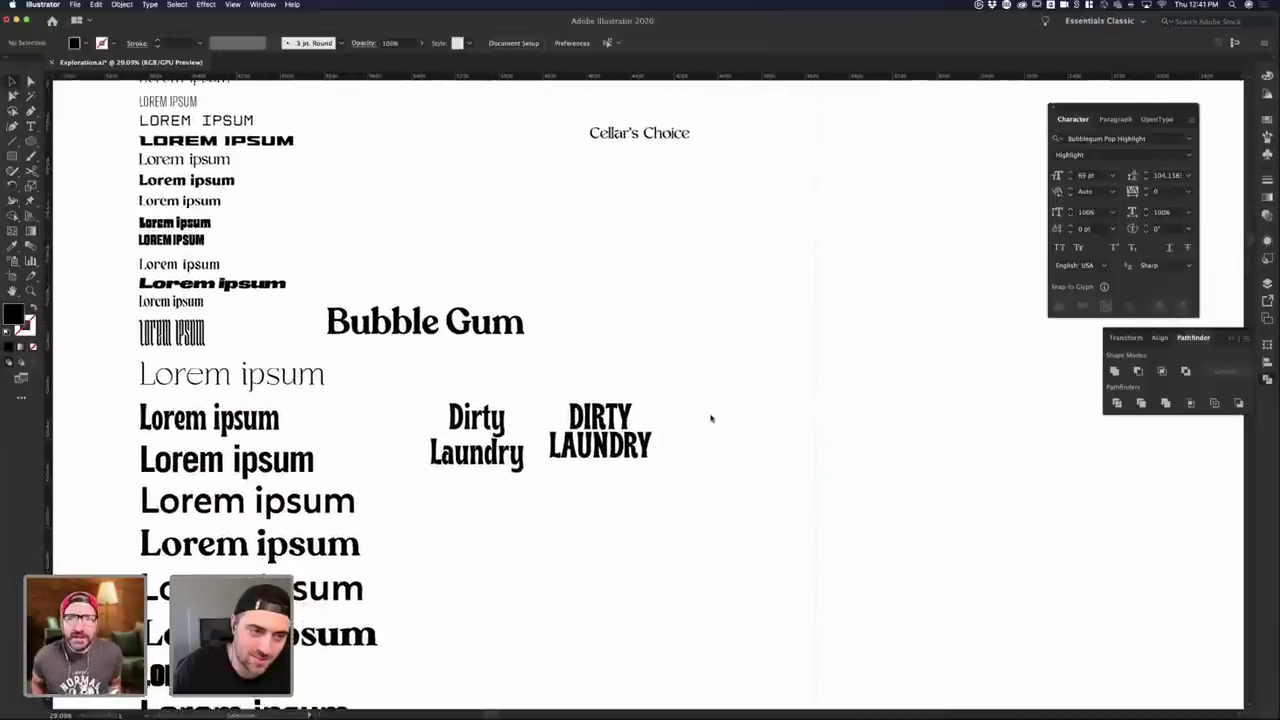
pyautogui.click(688, 146)
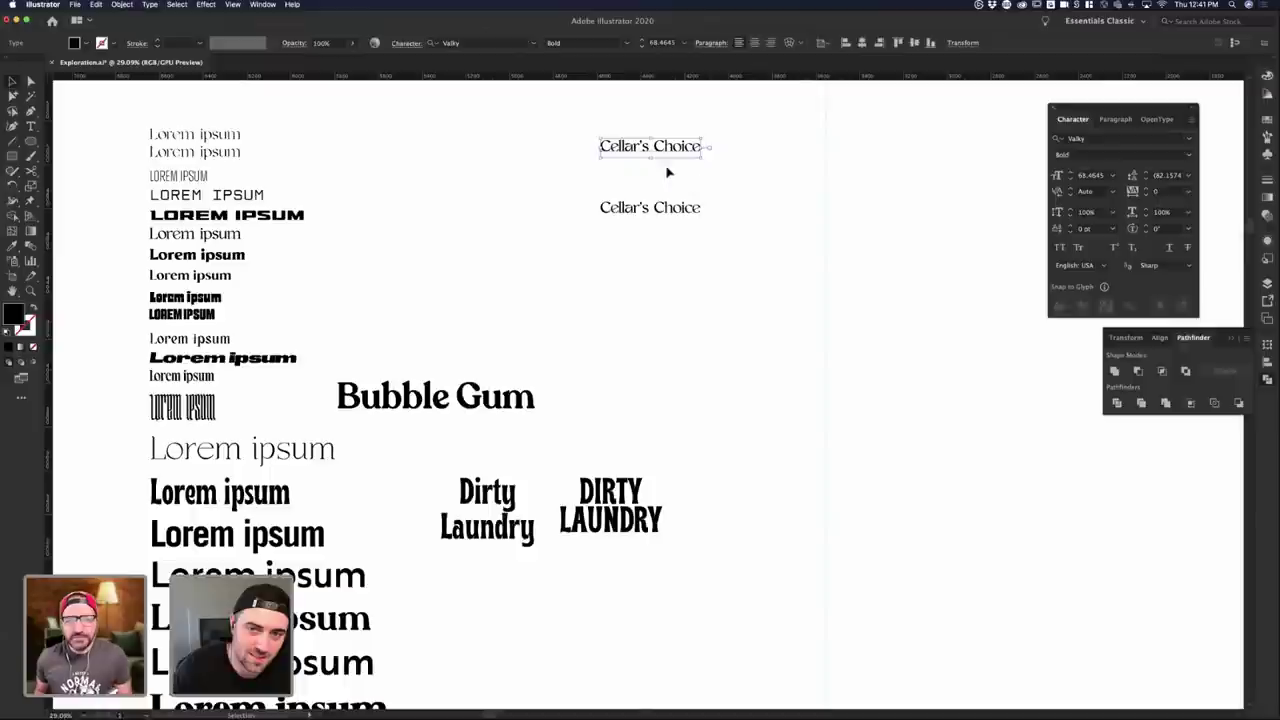
pyautogui.click(197, 410)
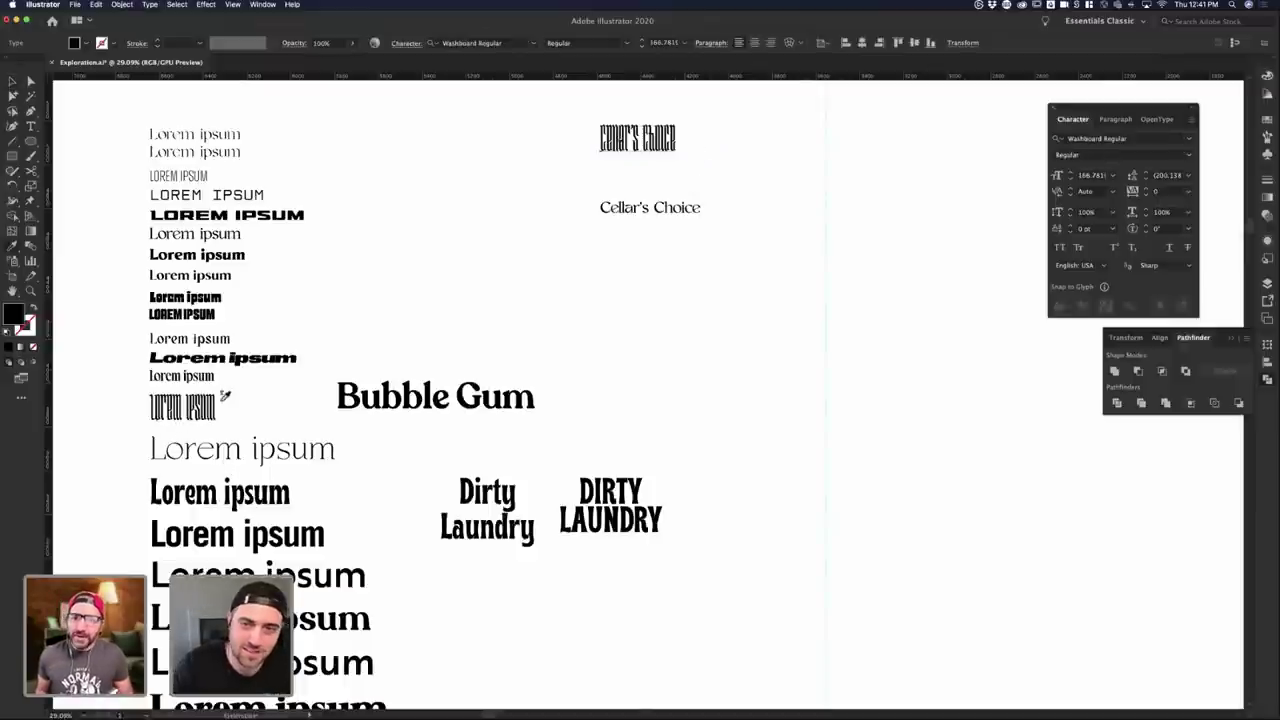
pyautogui.press('v')
pyautogui.click(31, 82)
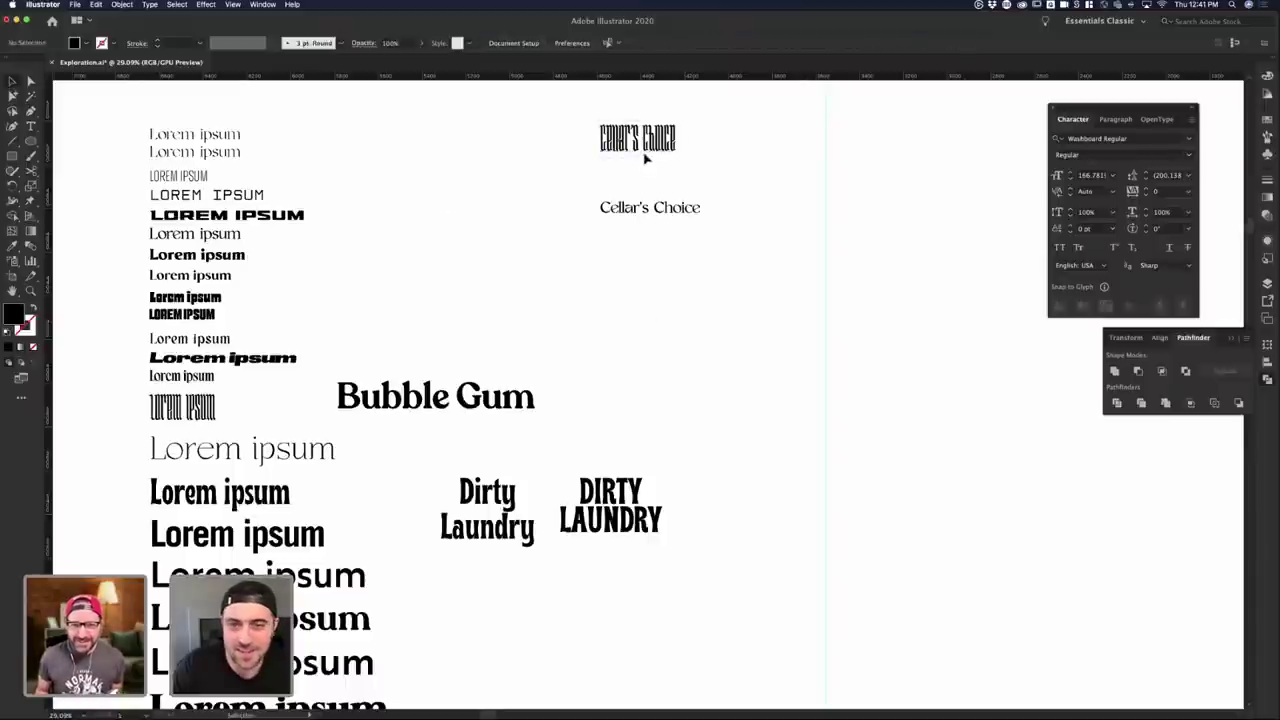
pyautogui.click(735, 177)
pyautogui.click(678, 152)
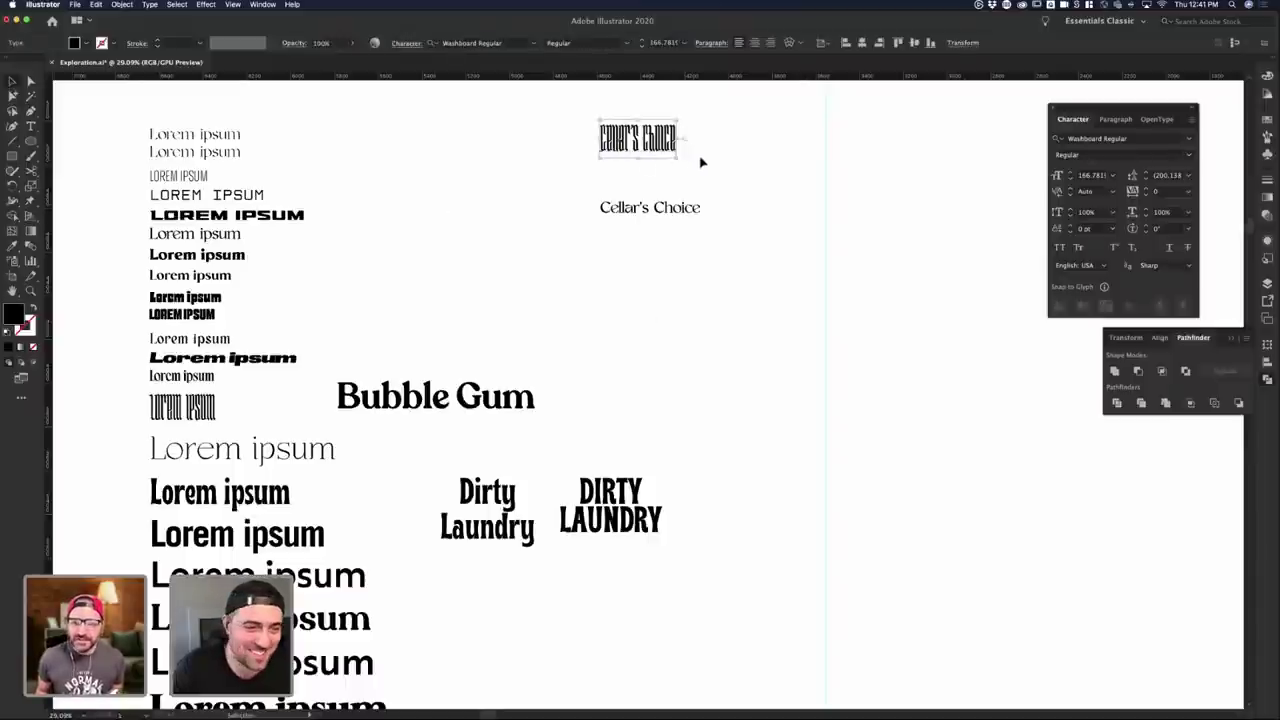
pyautogui.click(703, 162)
pyautogui.press('super+z')
pyautogui.click(717, 216)
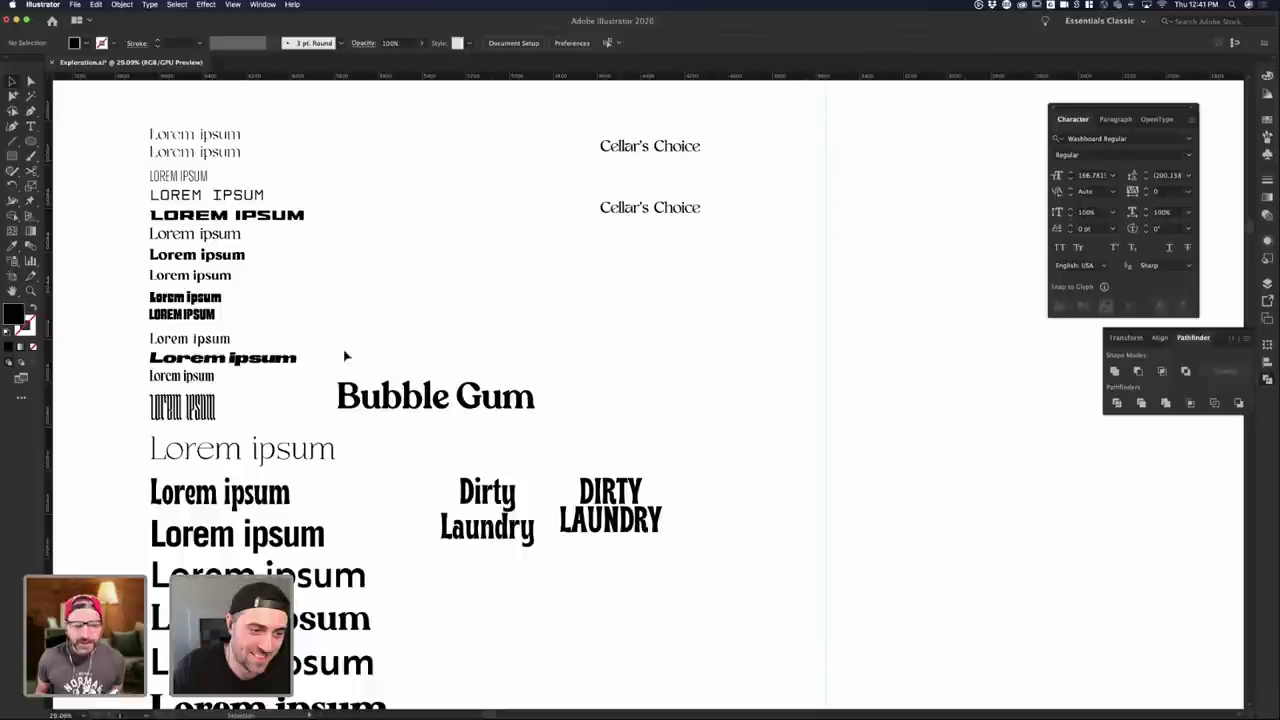
# - Sample the Washboard Regular lorem ipsum style onto the upper "Cellar's Choice" and duplicate the restyled text directly beneath it
pyautogui.click(216, 408)
pyautogui.click(590, 238)
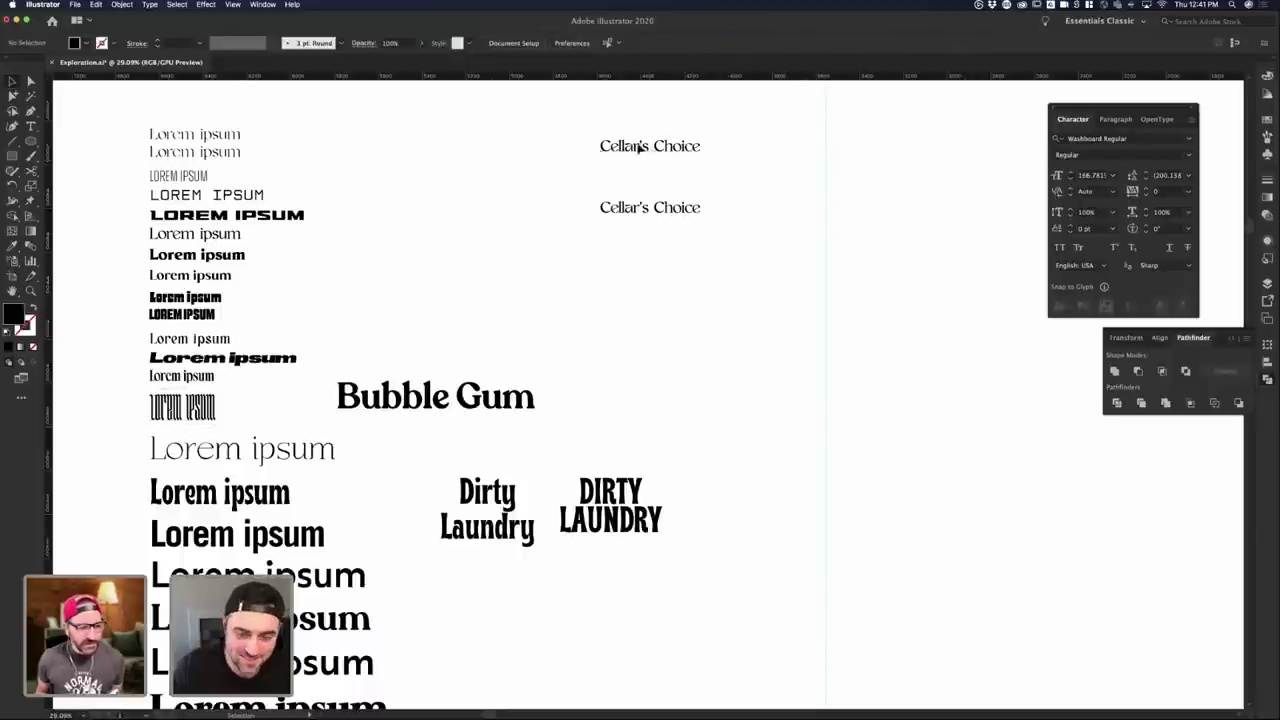
pyautogui.click(641, 148)
pyautogui.press('i')
pyautogui.click(198, 406)
pyautogui.press('v')
pyautogui.click(692, 186)
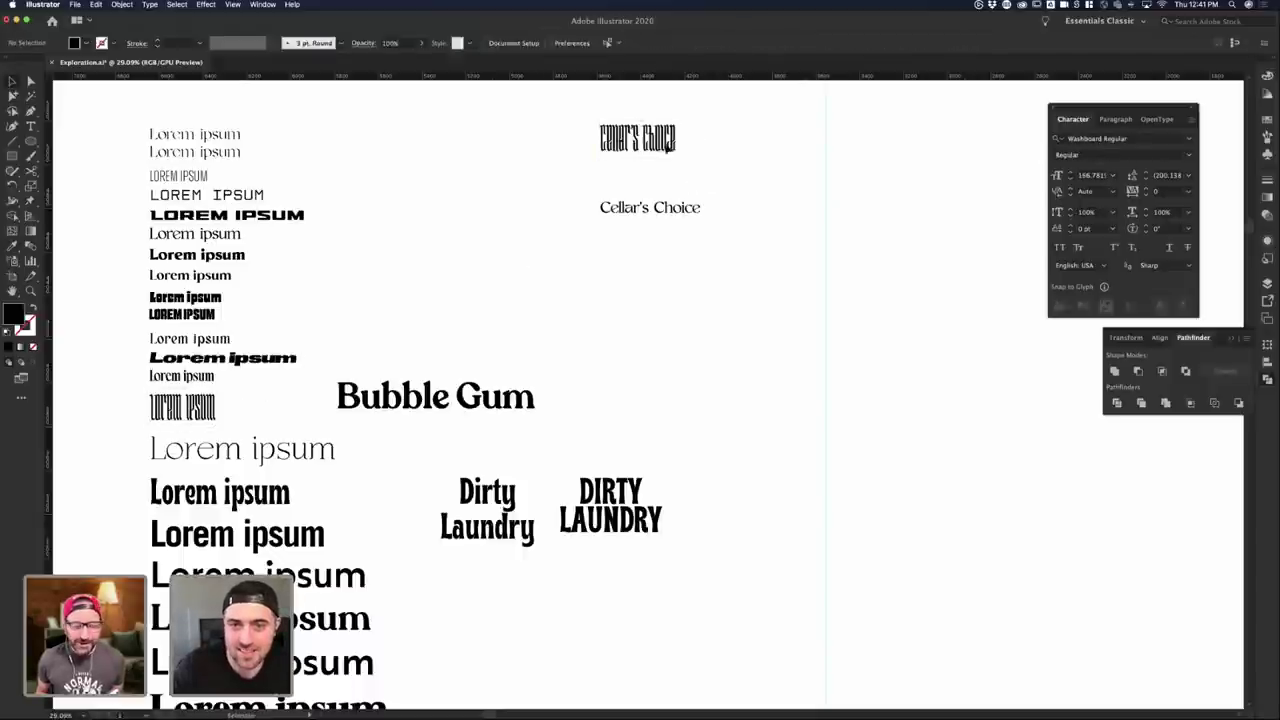
pyautogui.click(656, 146)
pyautogui.click(406, 206)
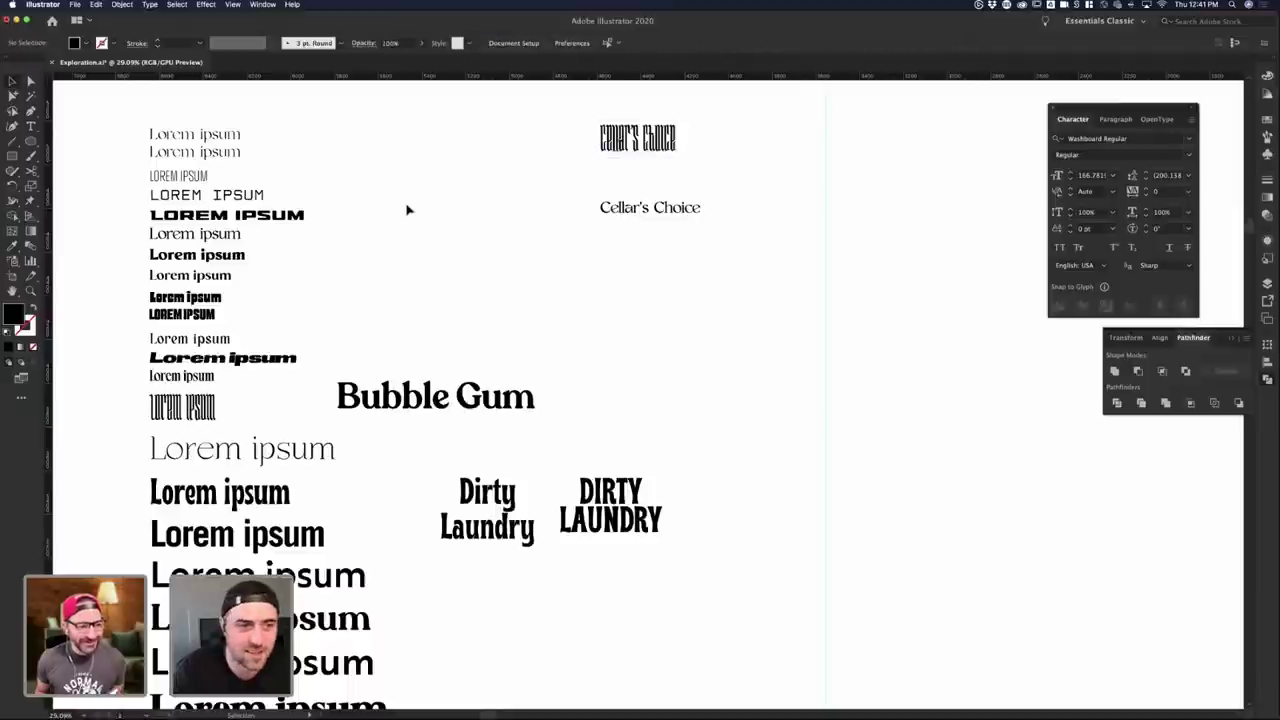
pyautogui.scroll(1, 632, 180)
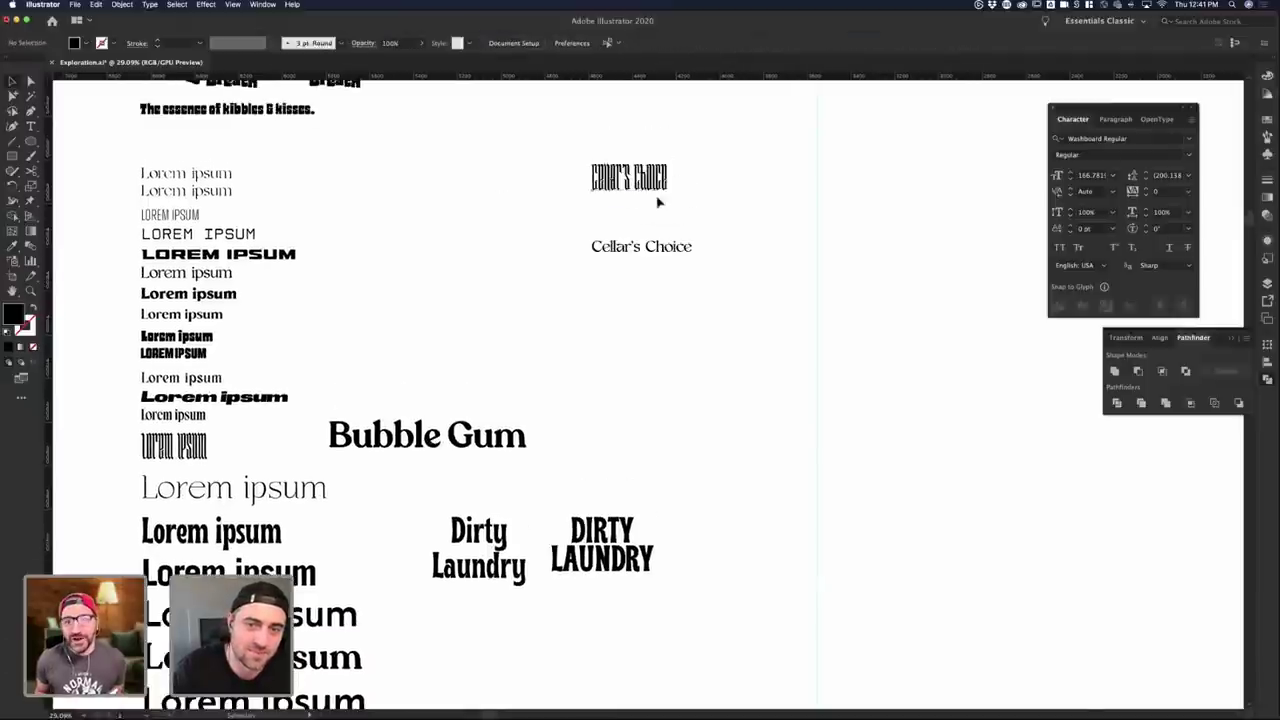
pyautogui.moveTo(660, 198); pyautogui.dragTo(662, 235)
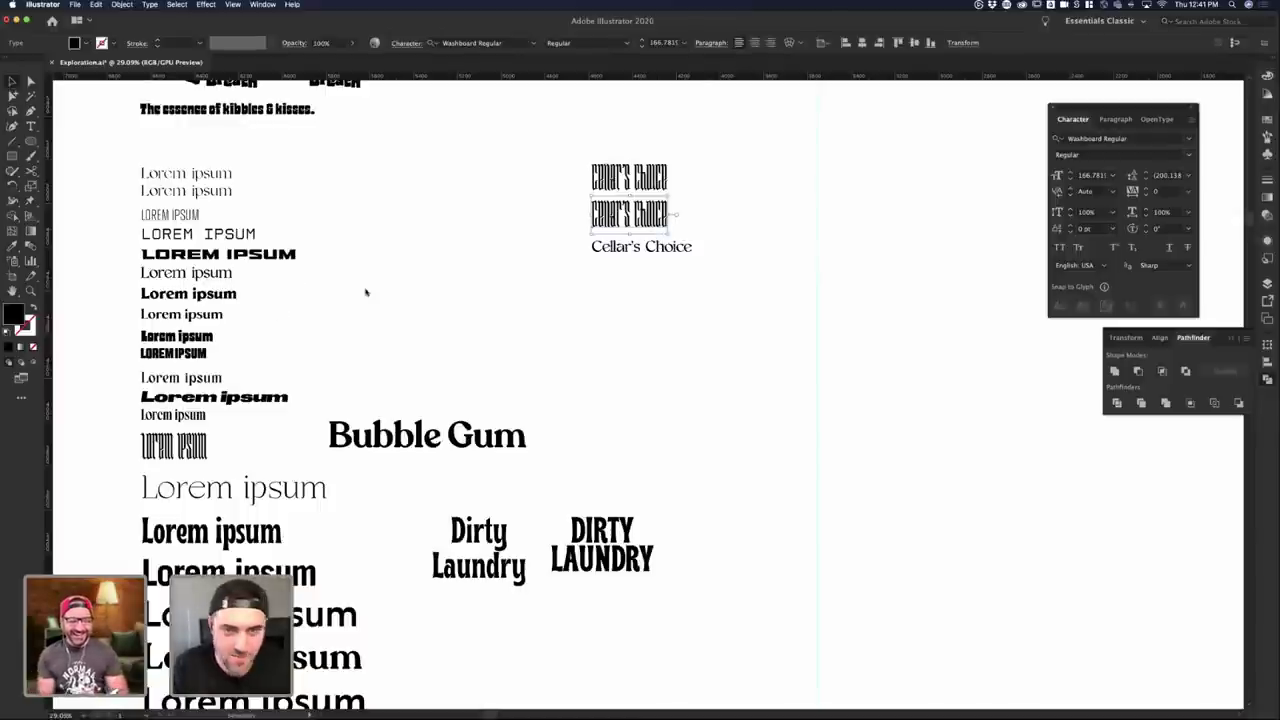
# - Look through the lorem ipsum font samples down the artboard for another typeface for "Cellar's Choice"
pyautogui.scroll(-5, 379, 296)
pyautogui.hscroll(-2, 289, 346)
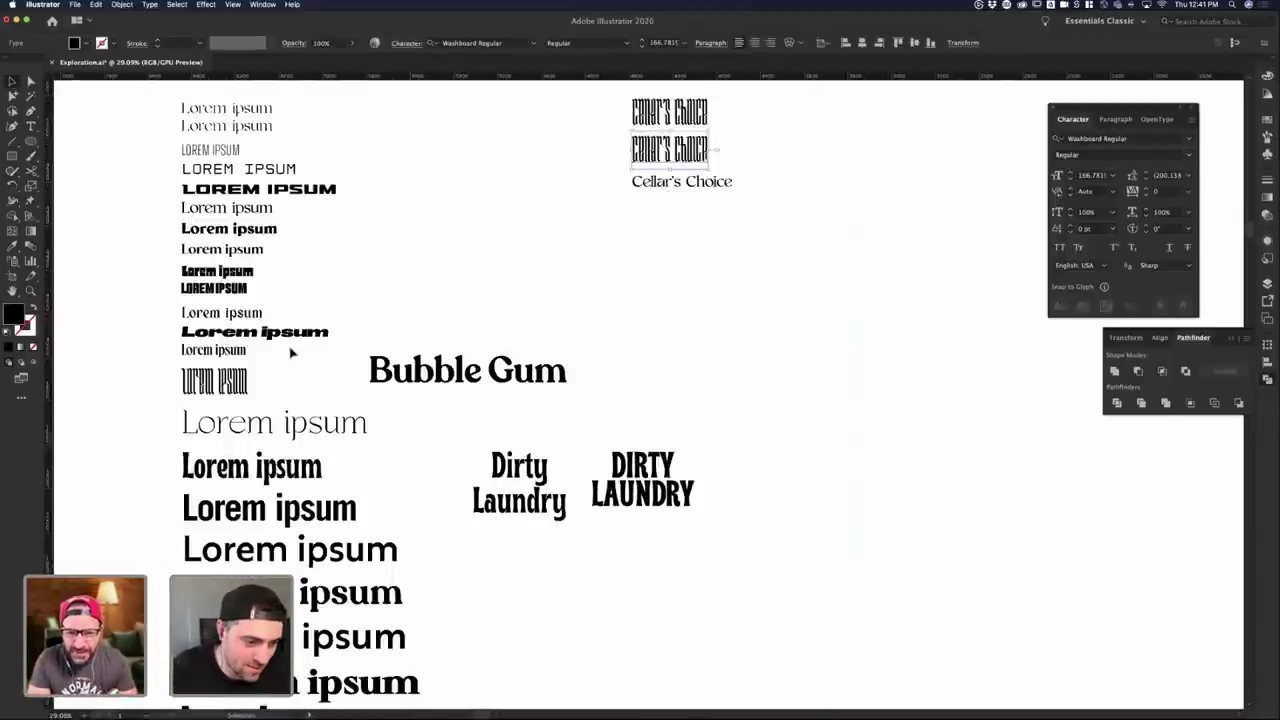
pyautogui.scroll(-2, 290, 349)
pyautogui.hscroll(-1, 290, 349)
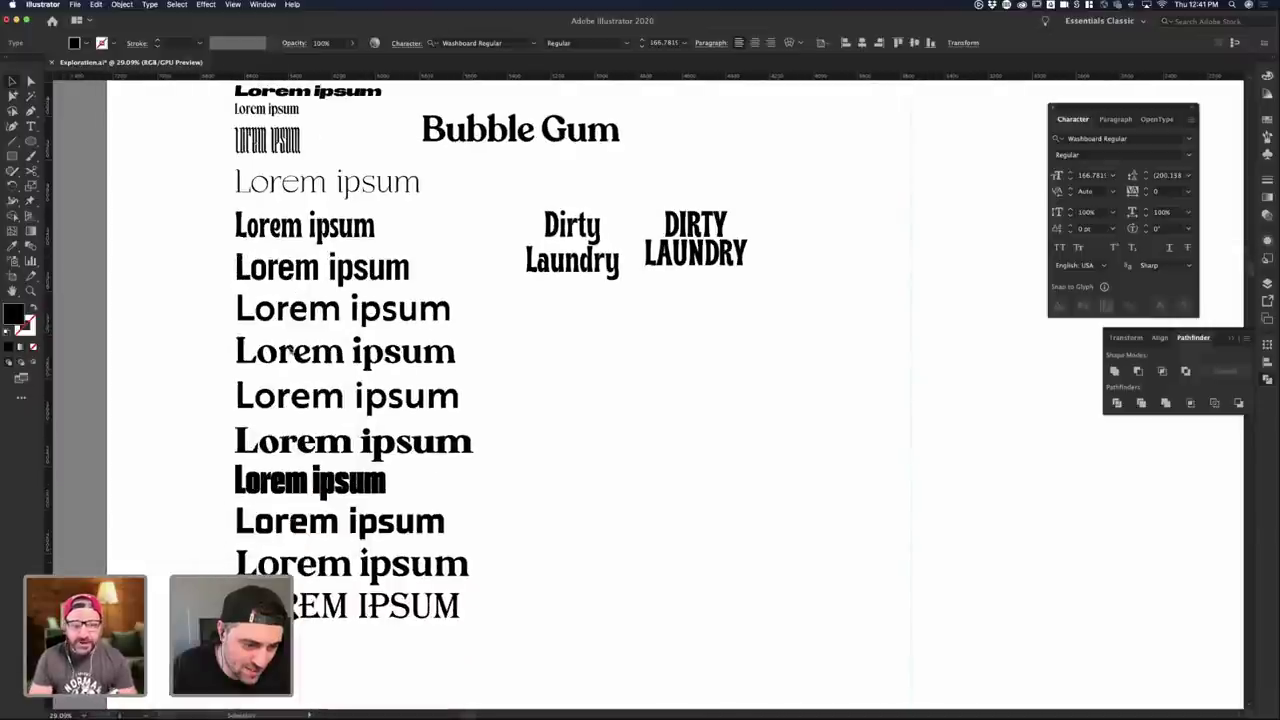
pyautogui.scroll(-3, 680, 395)
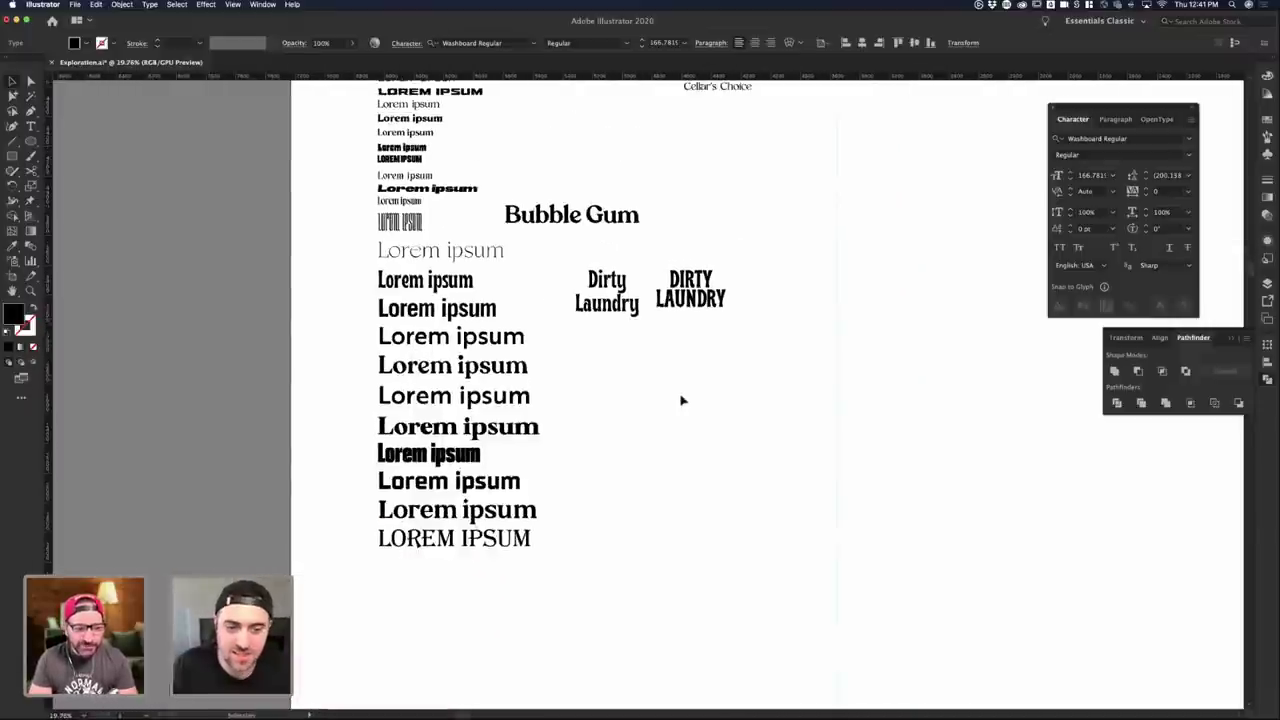
pyautogui.click(686, 181)
pyautogui.scroll(1, 686, 181)
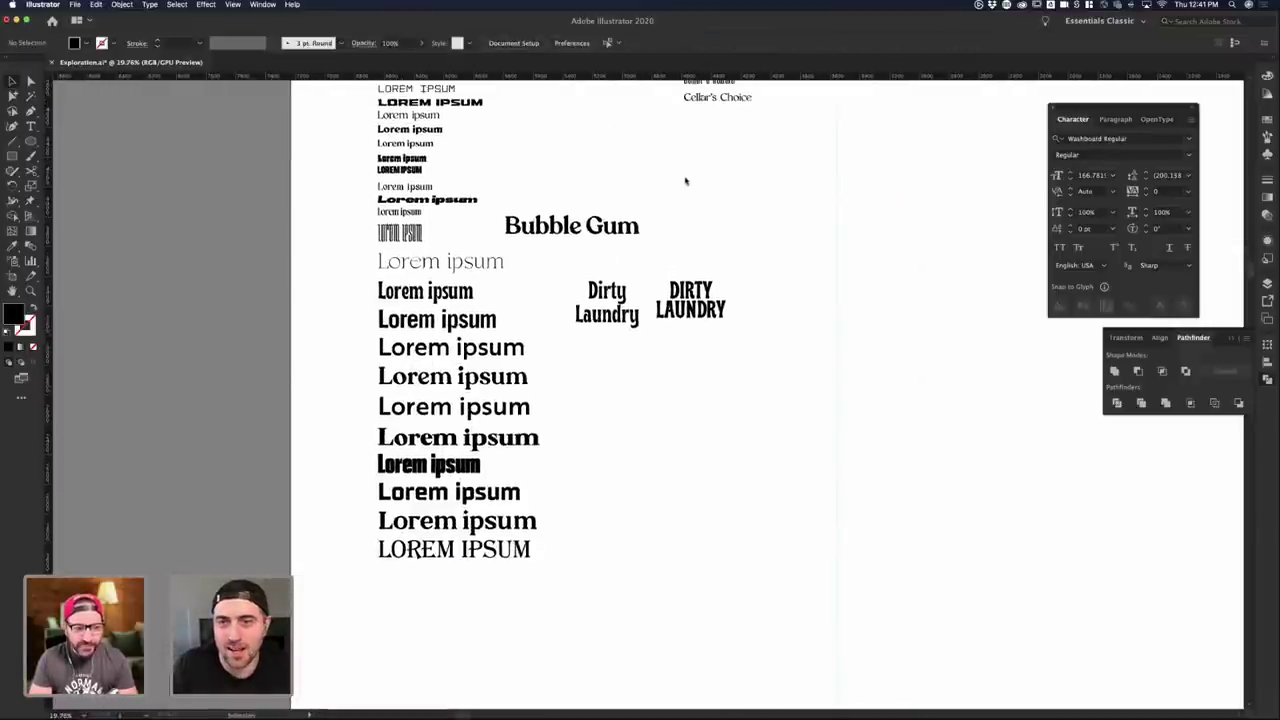
# - Duplicate the Cellar's Choice text level with the last font sample and match it to the LOREM IPSUM sample's Algerian Com style
pyautogui.click(722, 92)
pyautogui.moveTo(716, 114); pyautogui.dragTo(663, 552)
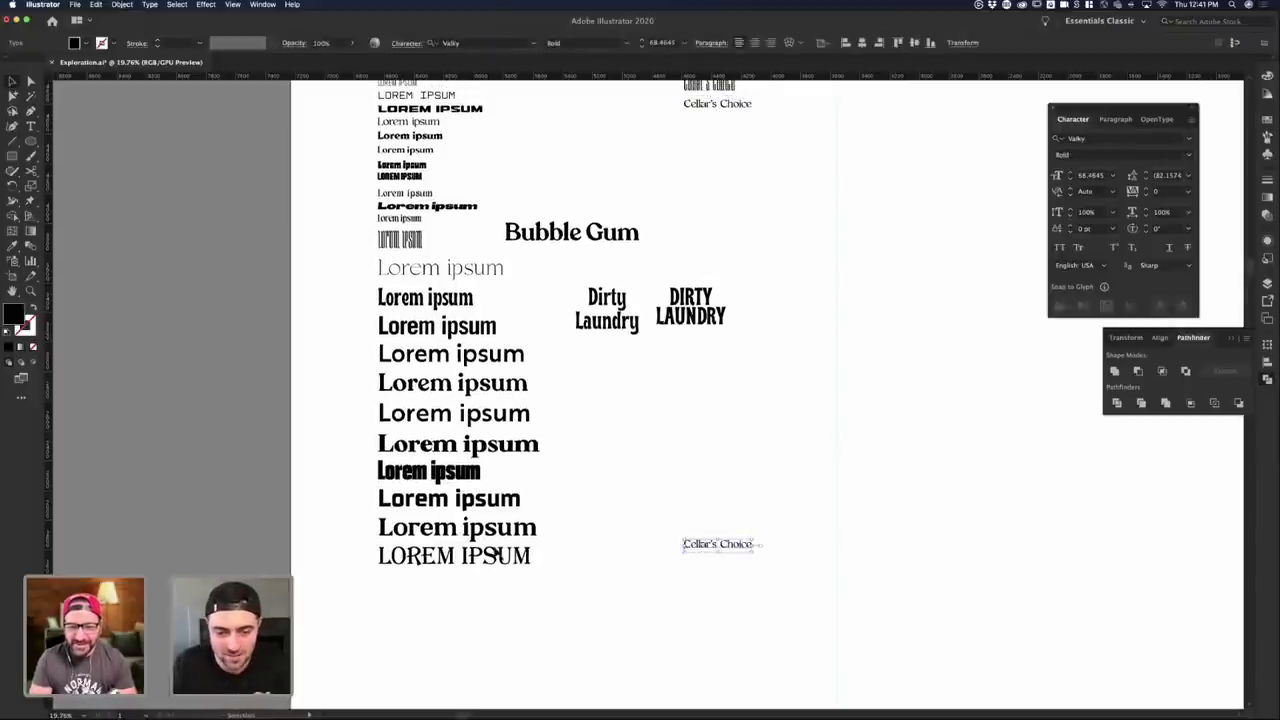
pyautogui.press('i')
pyautogui.click(466, 553)
pyautogui.press('v')
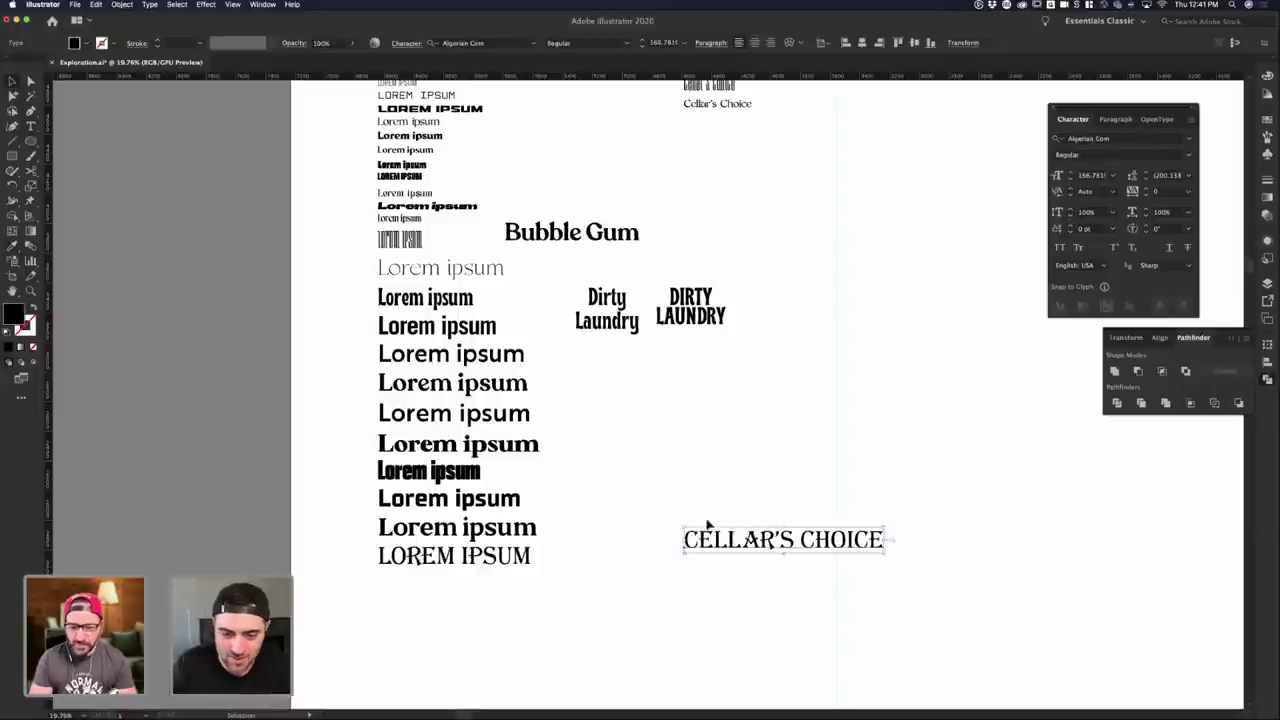
# - Move the enlarged CELLAR'S CHOICE copy up to just below the DIRTY LAUNDRY text and deselect it
pyautogui.press('super+shift+a')
pyautogui.moveTo(750, 431)
pyautogui.mouseDown()
pyautogui.moveTo(746, 412)
pyautogui.moveTo(817, 421)
pyautogui.moveTo(757, 438)
pyautogui.mouseUp()
pyautogui.click(744, 371)
pyautogui.click(732, 390)
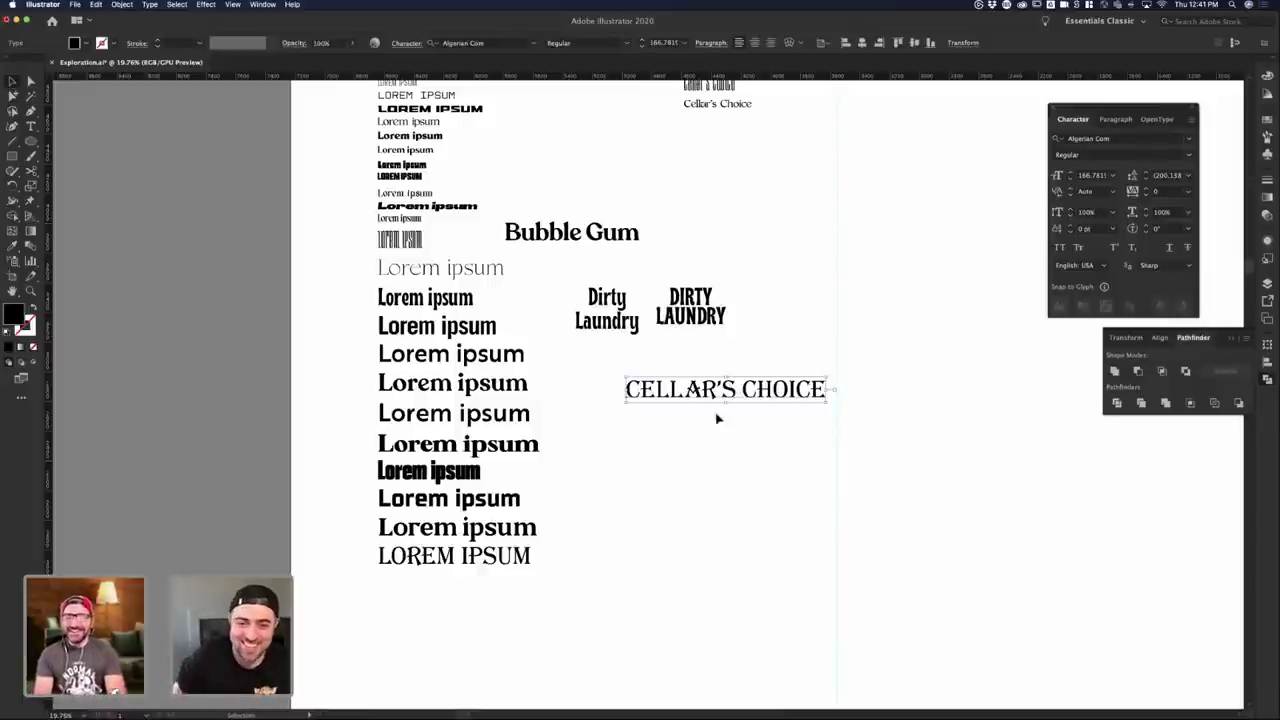
pyautogui.click(680, 440)
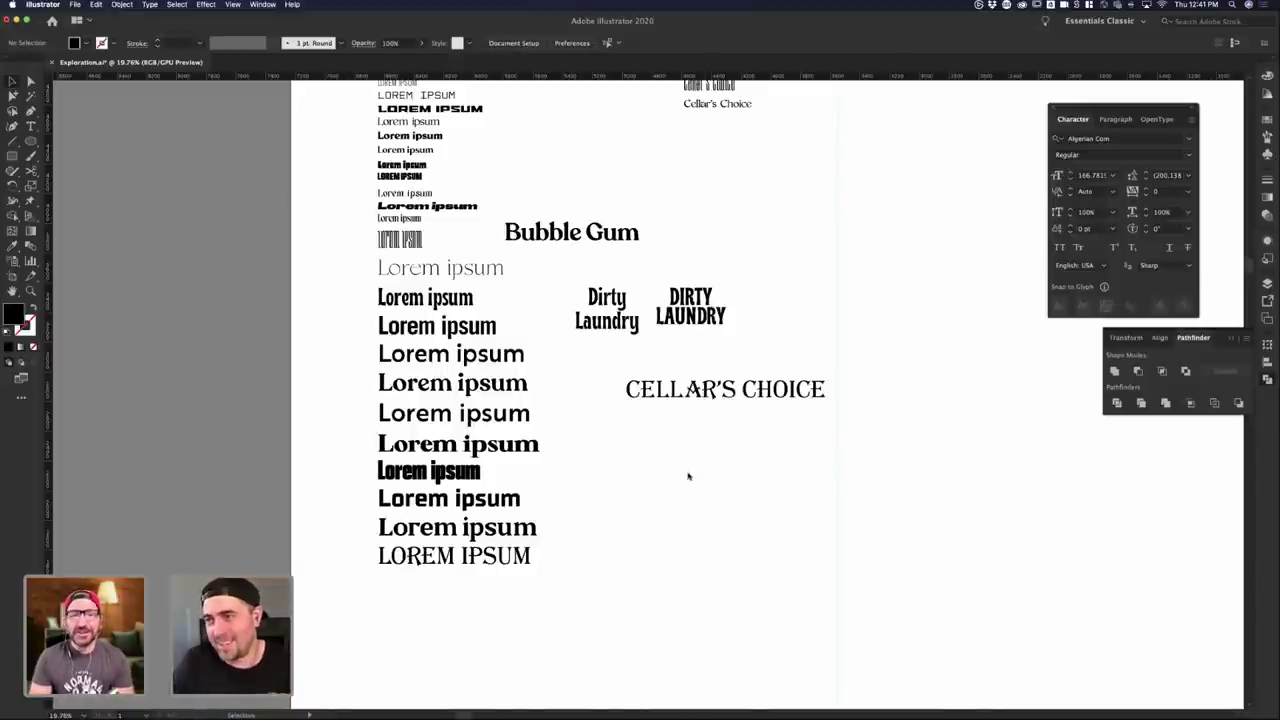
# - Switch to Photoshop and open the contents of the can mockup's Edit Design smart object
pyautogui.hotkey('ctrl', 'Up')
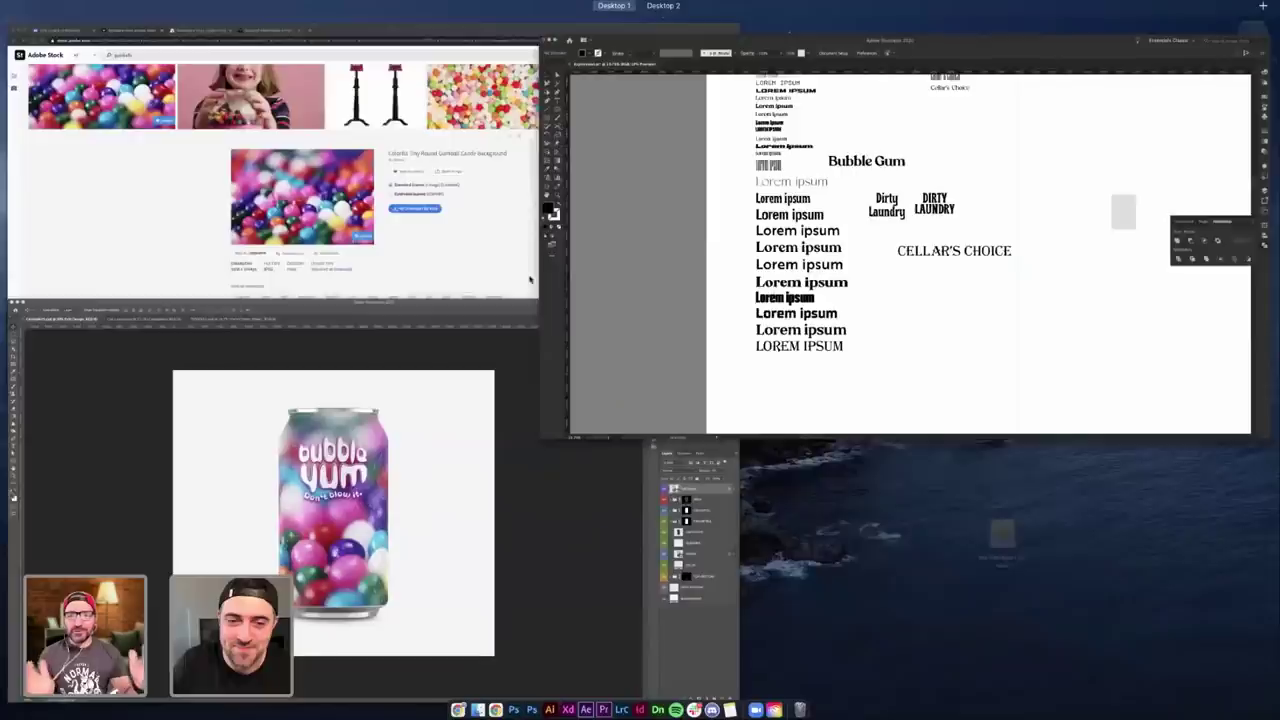
pyautogui.click(400, 434)
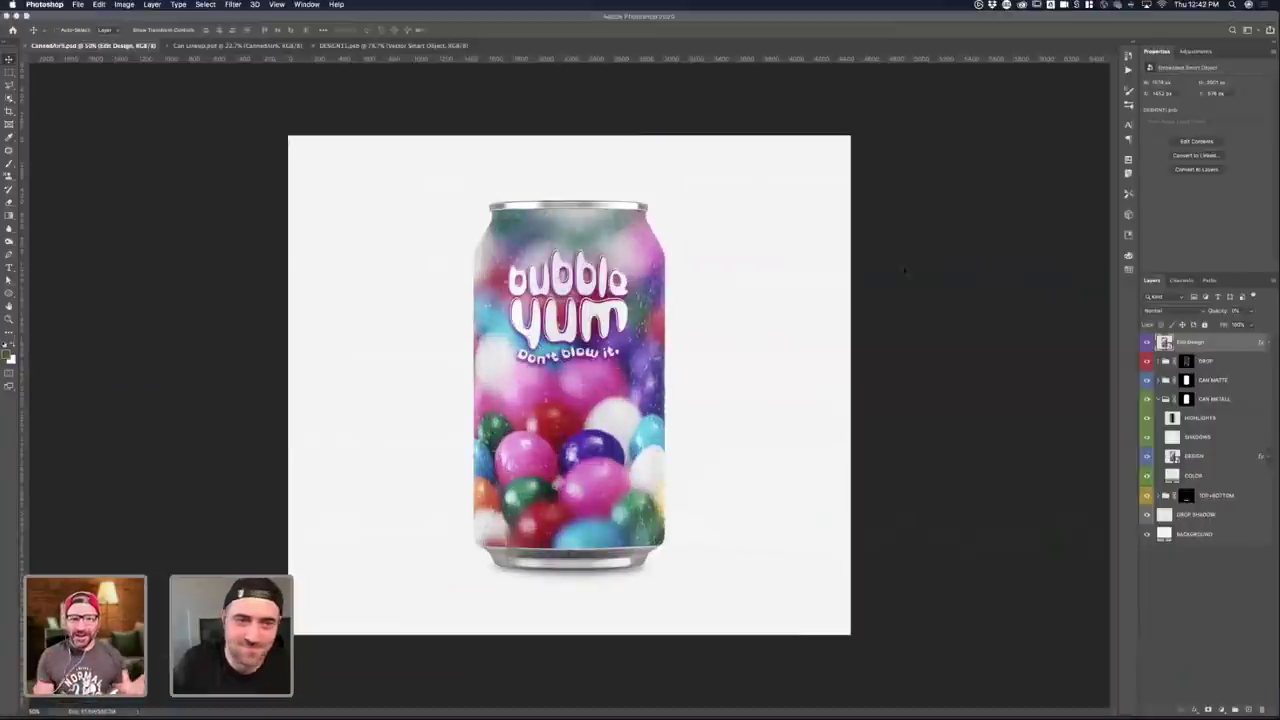
pyautogui.doubleClick(1164, 343)
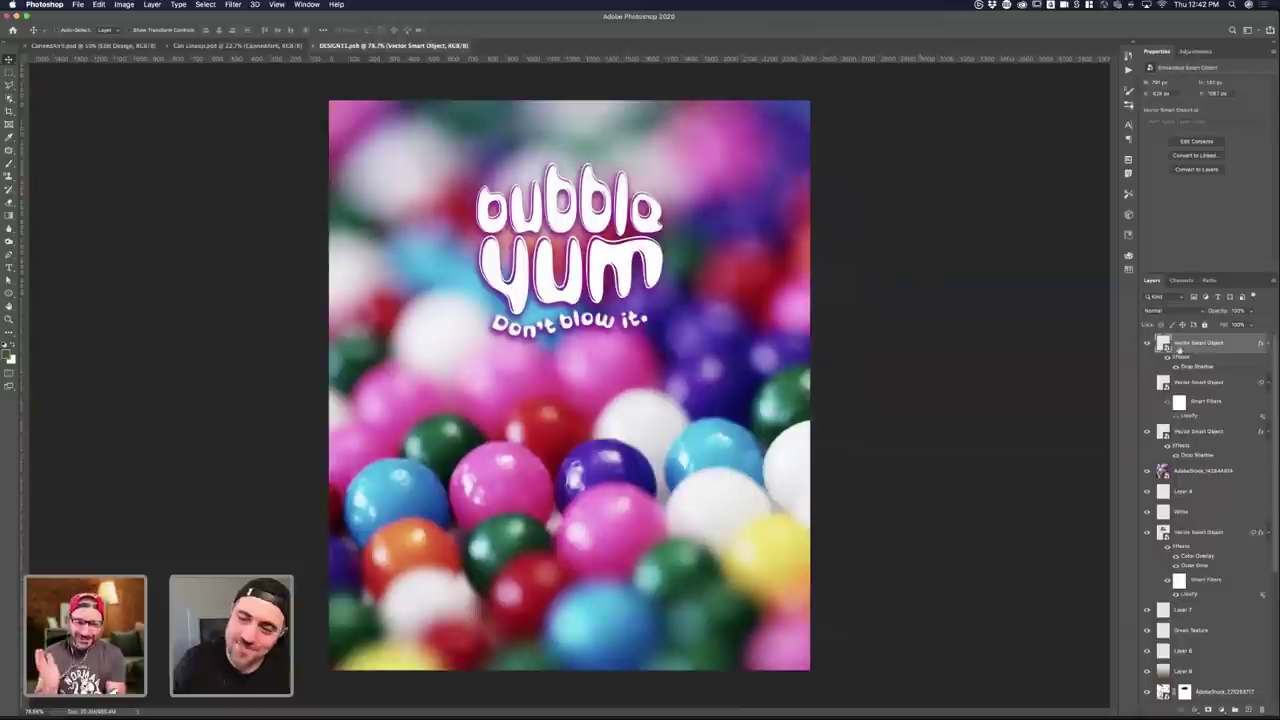
# - Delete every artwork layer above the Placeholder layer from the can design
pyautogui.scroll(-5, 1227, 491)
pyautogui.keyDown('shift'); pyautogui.click(1216, 698); pyautogui.keyUp('shift')
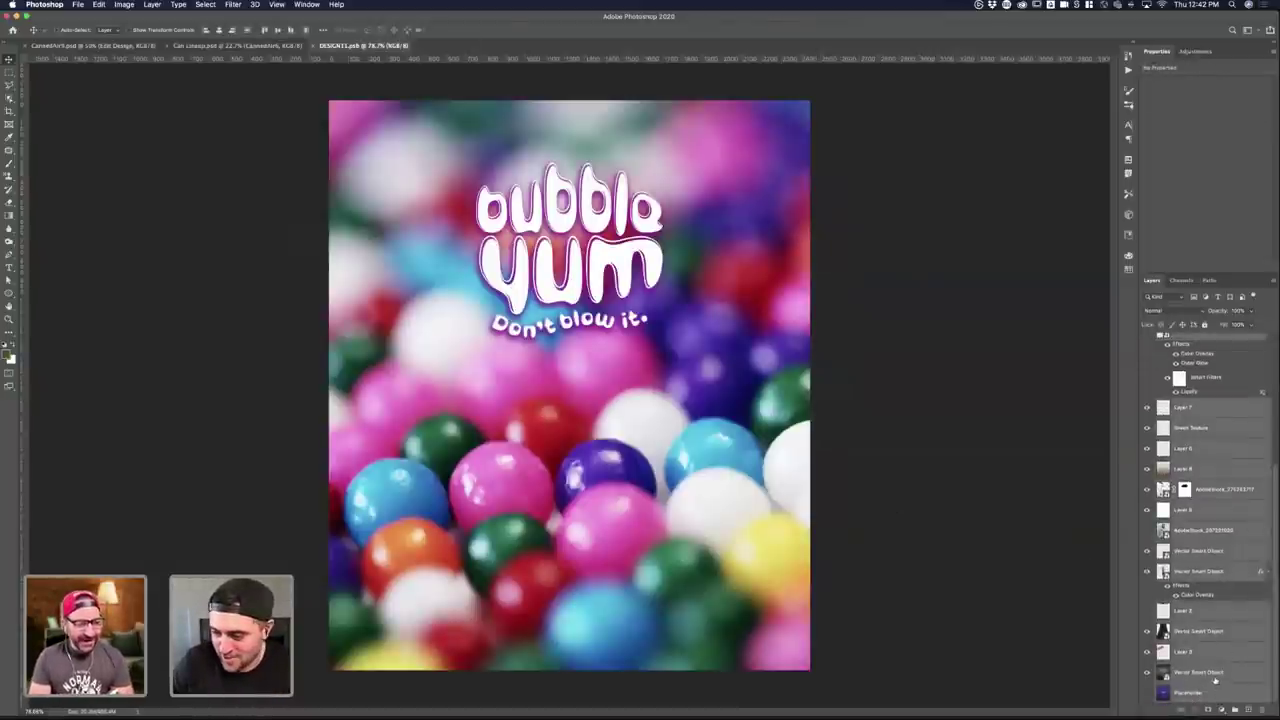
pyautogui.scroll(5, 1220, 520)
pyautogui.click(1228, 345)
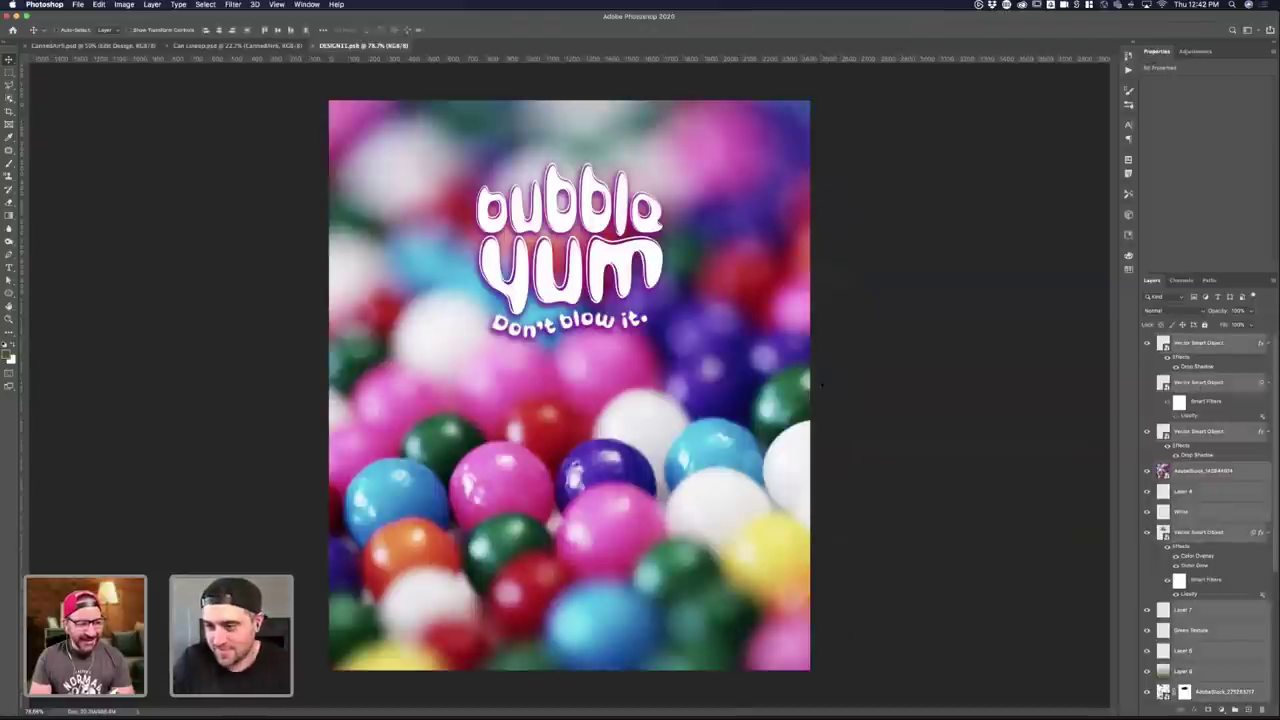
pyautogui.press('Delete')
# - Switch to Chrome and search Adobe Stock for "cellar" in place of the gumballs search
pyautogui.hotkey('ctrl', 'Up')
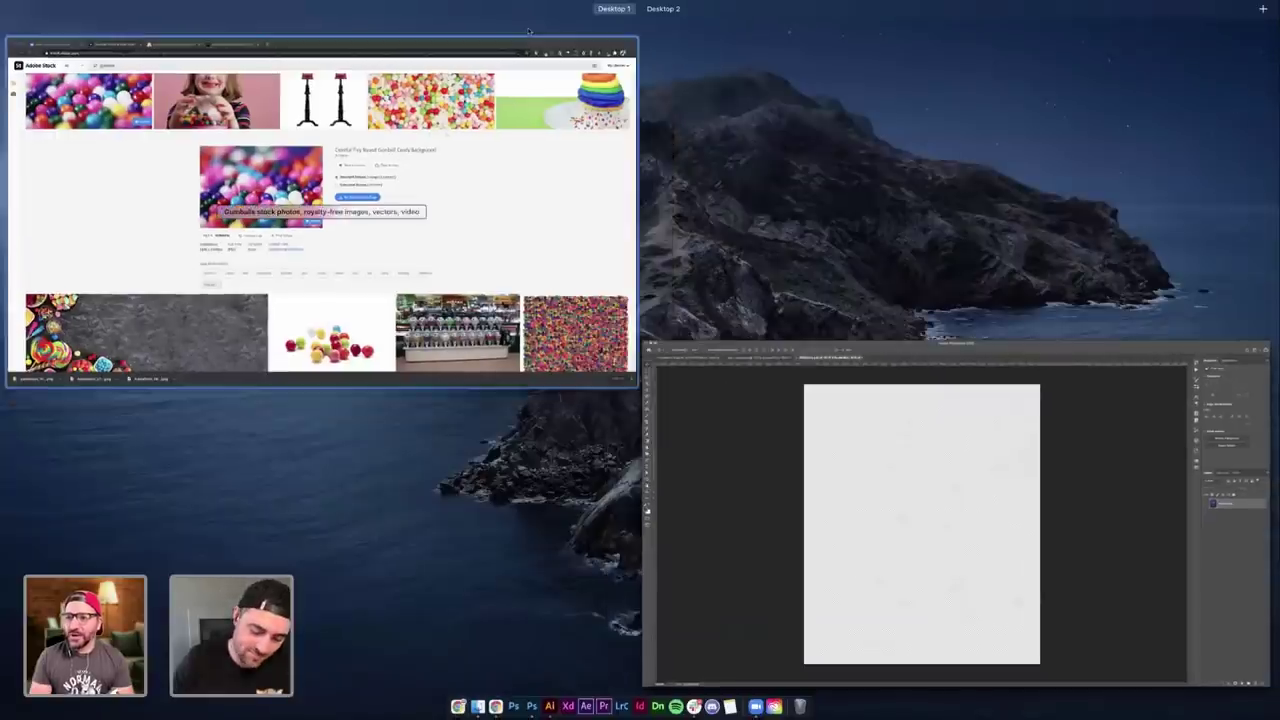
pyautogui.click(529, 36)
pyautogui.press('super+t')
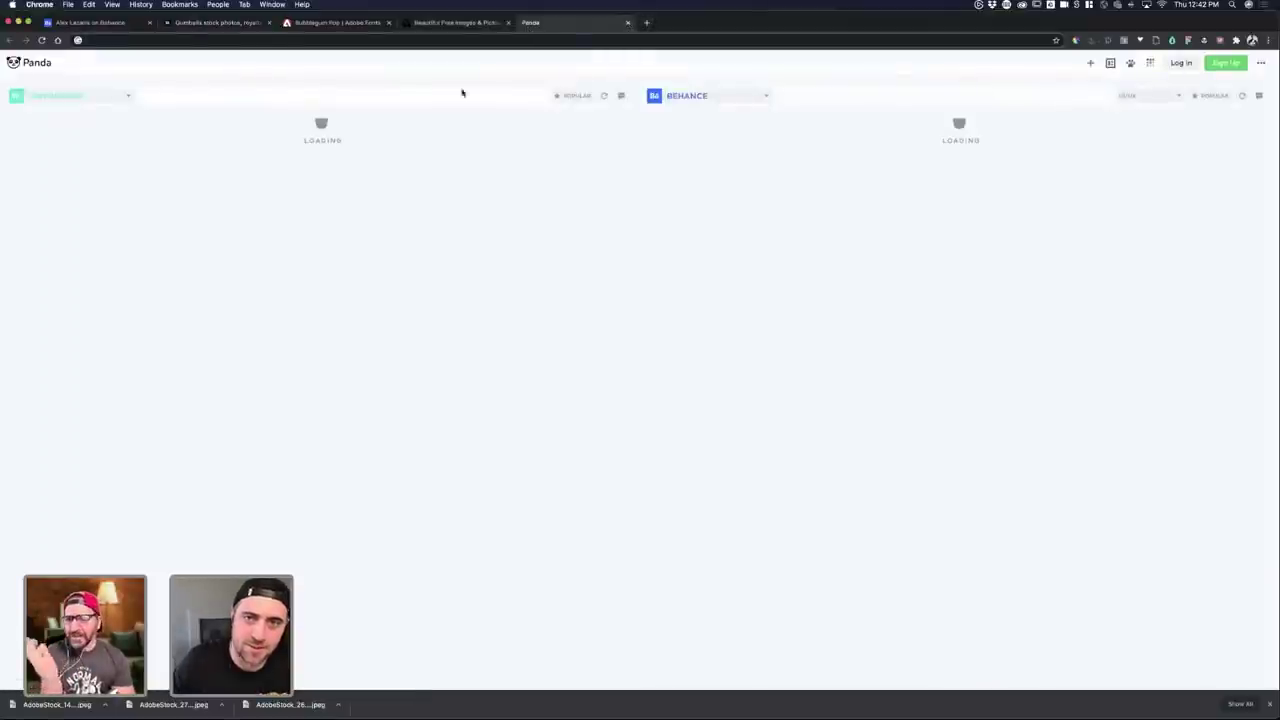
pyautogui.click(350, 22)
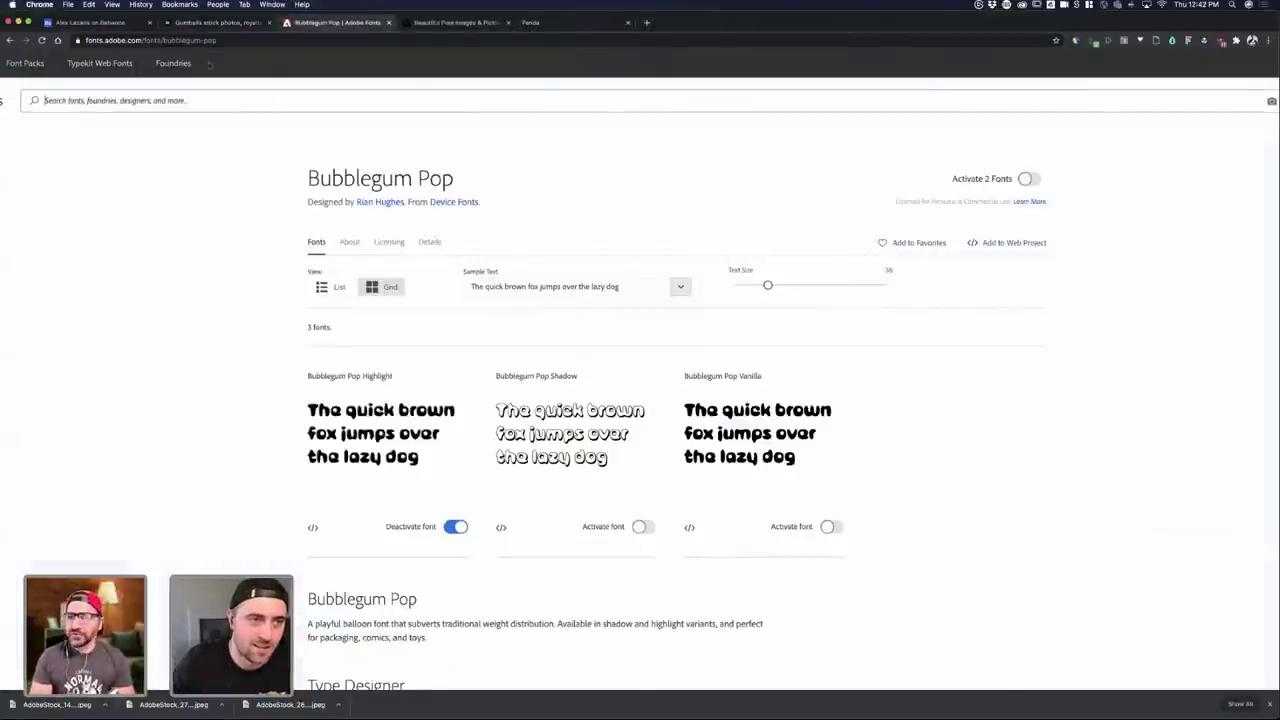
pyautogui.click(213, 22)
pyautogui.doubleClick(205, 67)
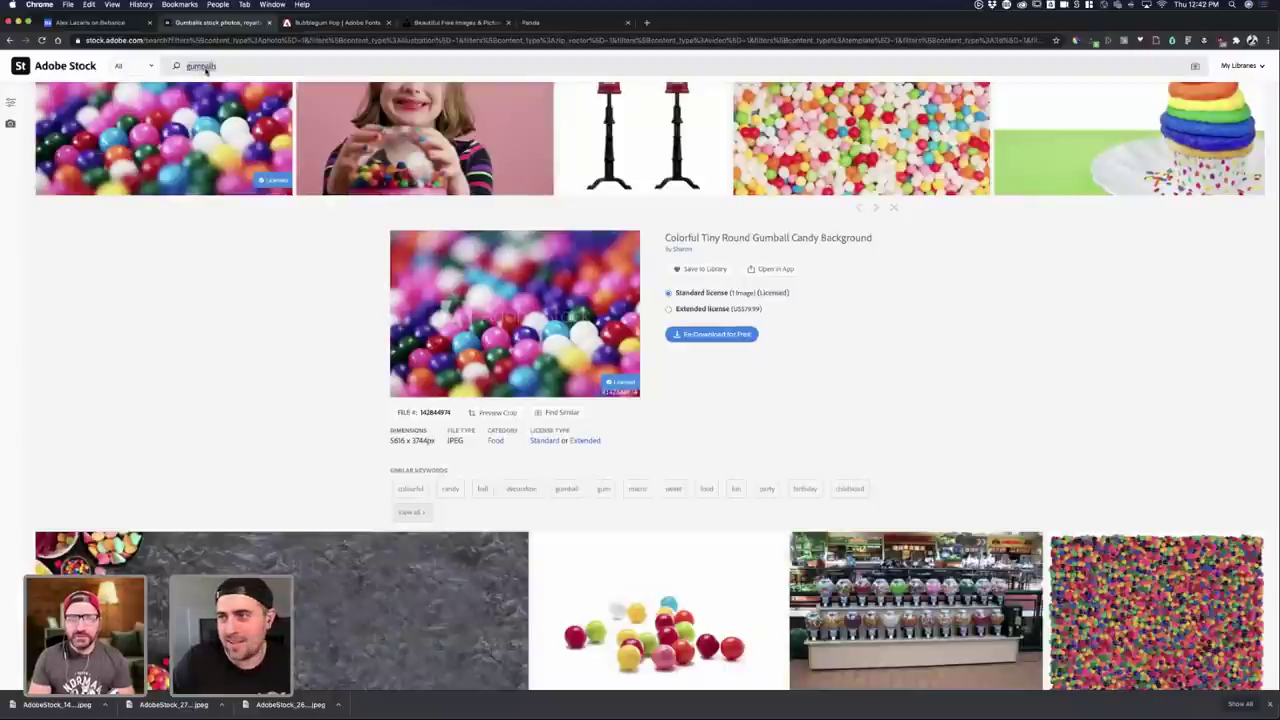
pyautogui.press('BackSpace')
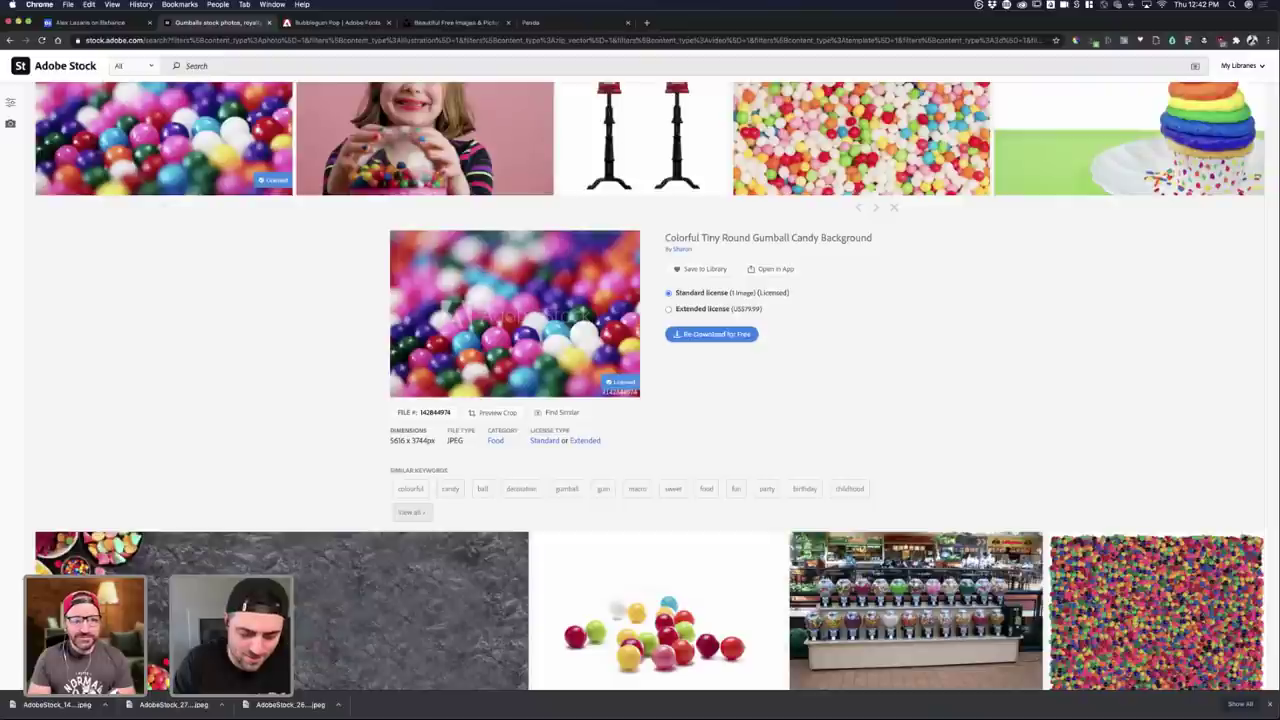
pyautogui.write('cellar')
pyautogui.press('Return')
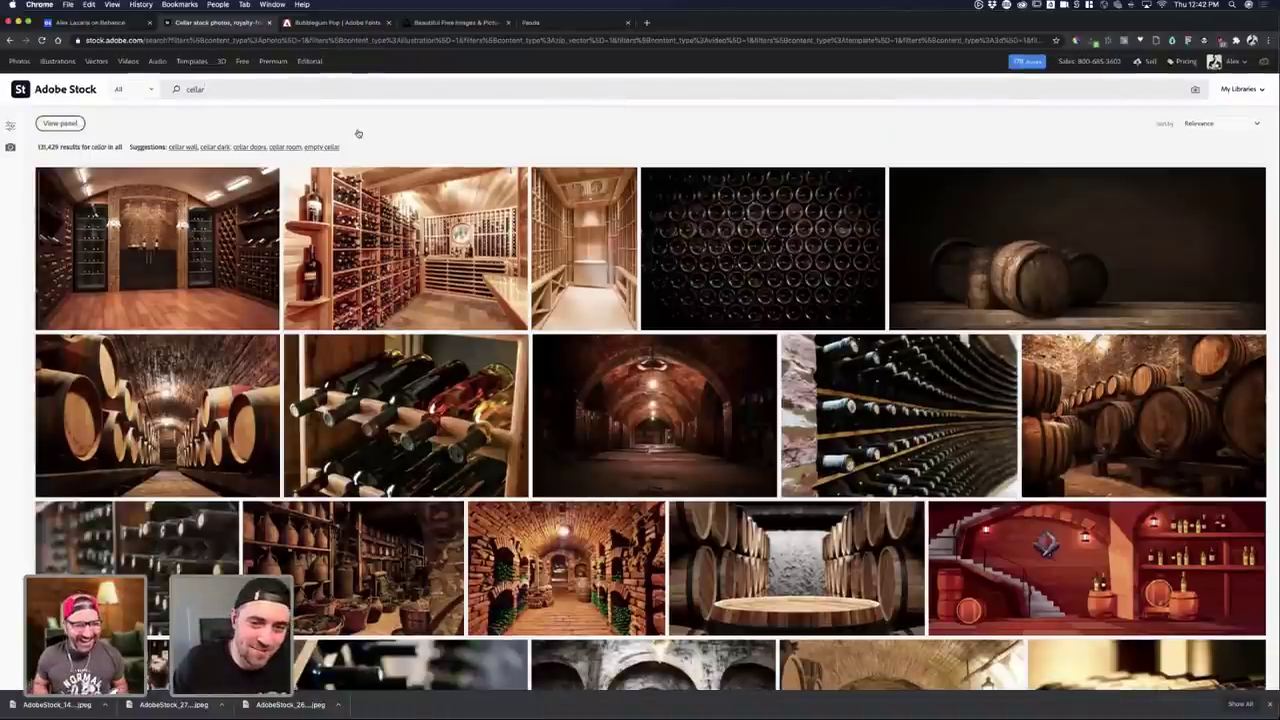
# - Browse the cellar stock images for a can background, checking the details of the stone cellar with the wooden stairs
pyautogui.scroll(-3, 358, 133)
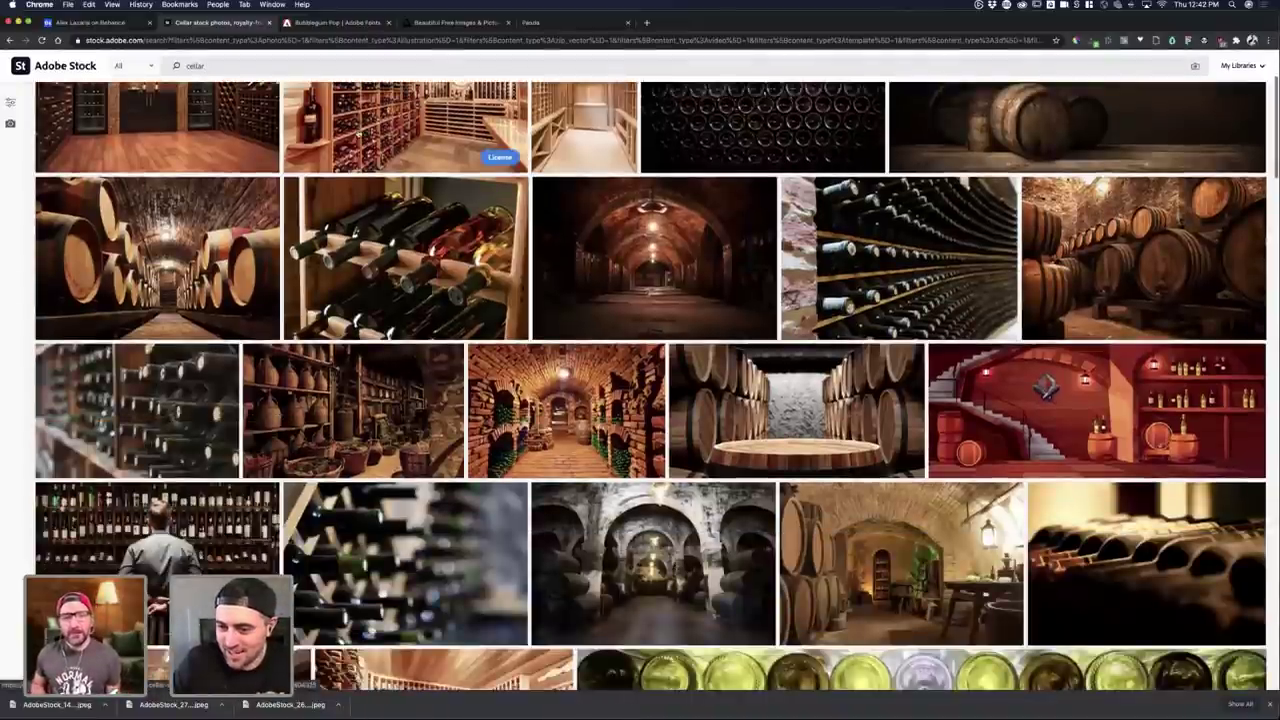
pyautogui.scroll(-1, 358, 133)
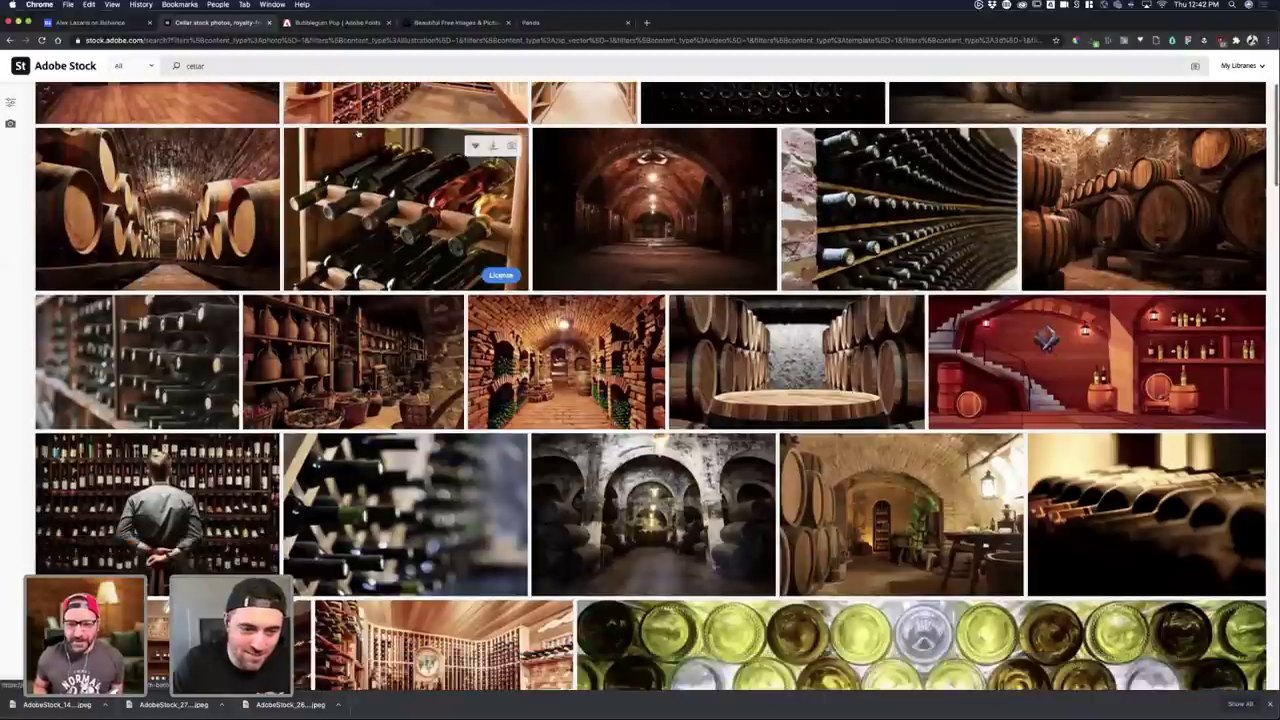
pyautogui.scroll(-1, 358, 133)
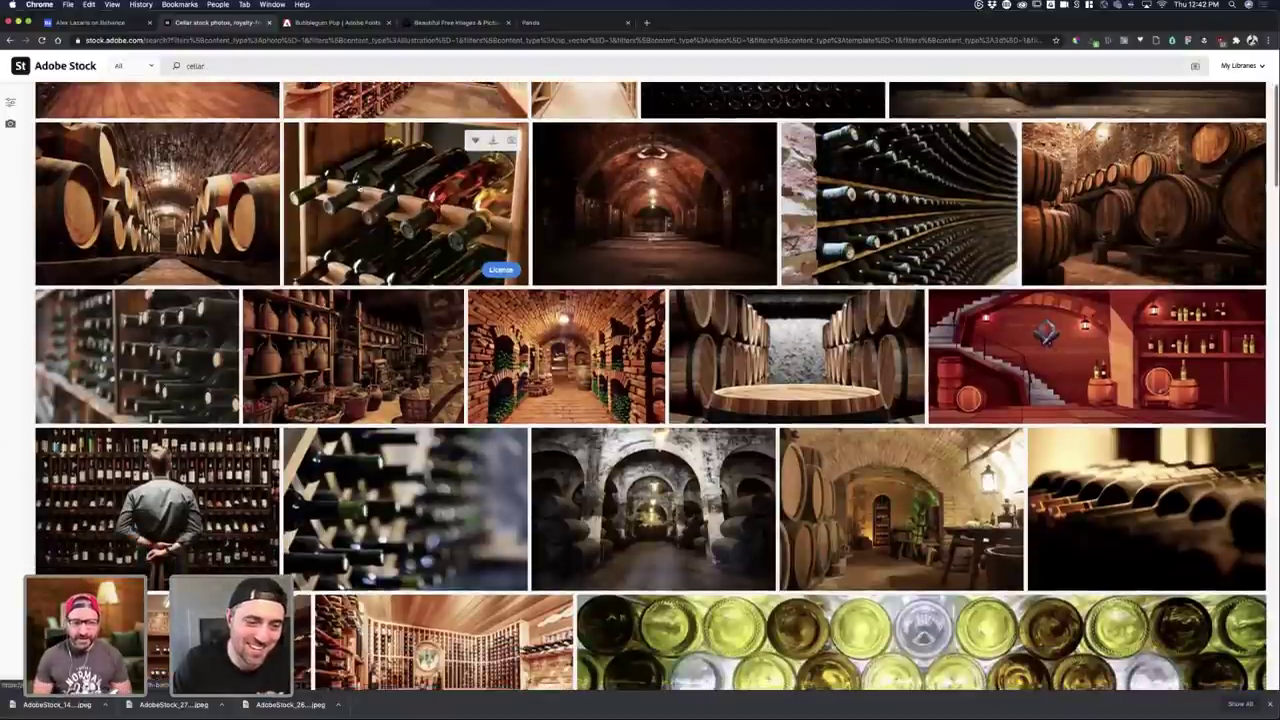
pyautogui.scroll(-5, 405, 205)
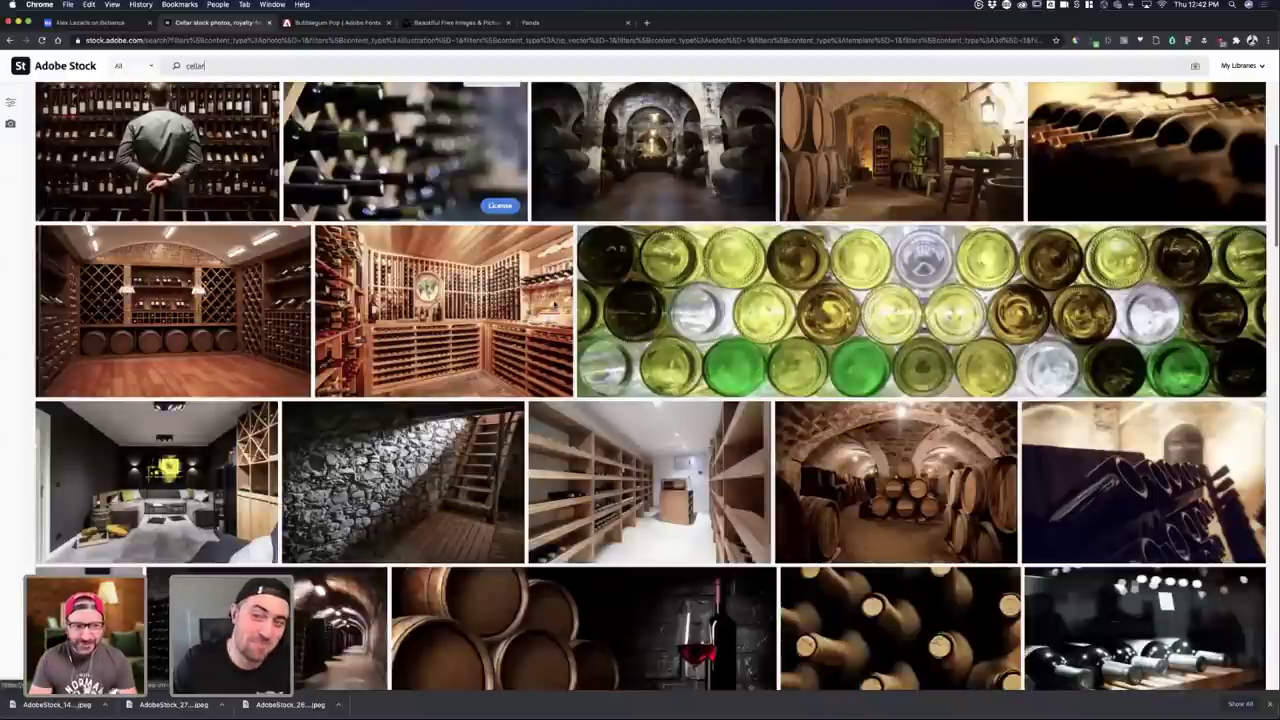
pyautogui.scroll(-2, 405, 205)
pyautogui.scroll(-3, 555, 305)
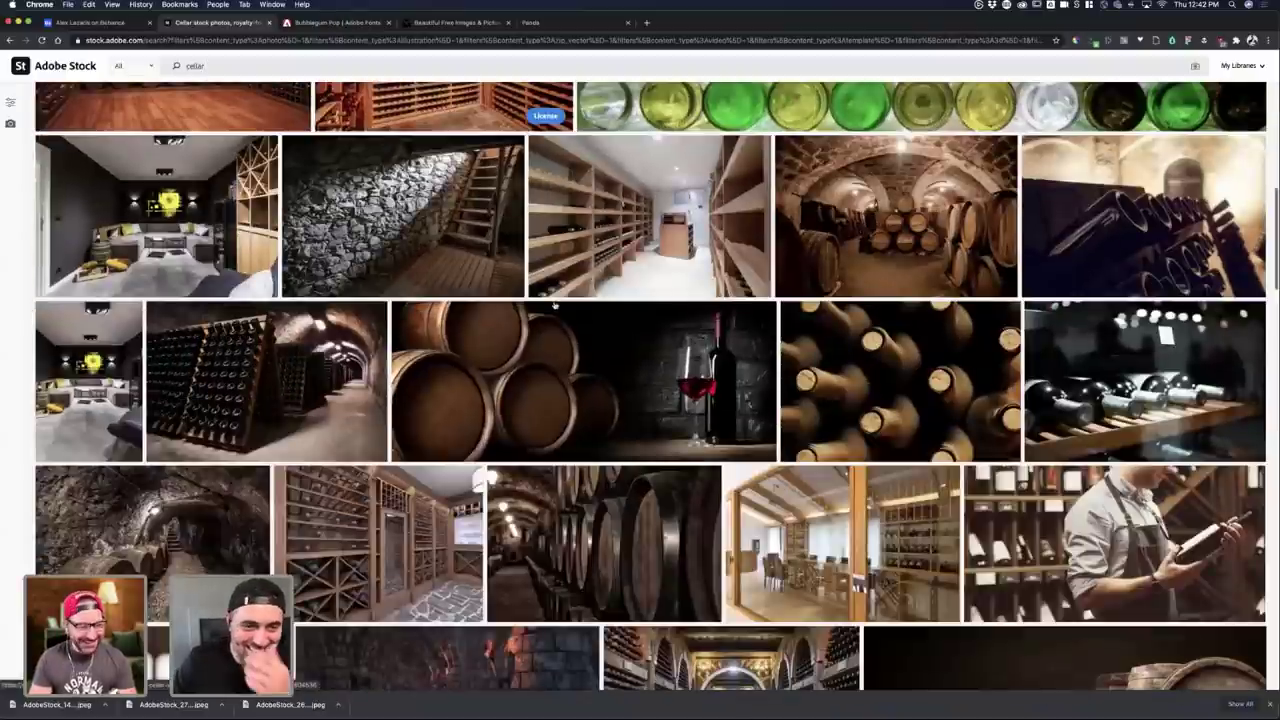
pyautogui.scroll(-1, 555, 305)
pyautogui.click(440, 200)
pyautogui.scroll(-2, 555, 305)
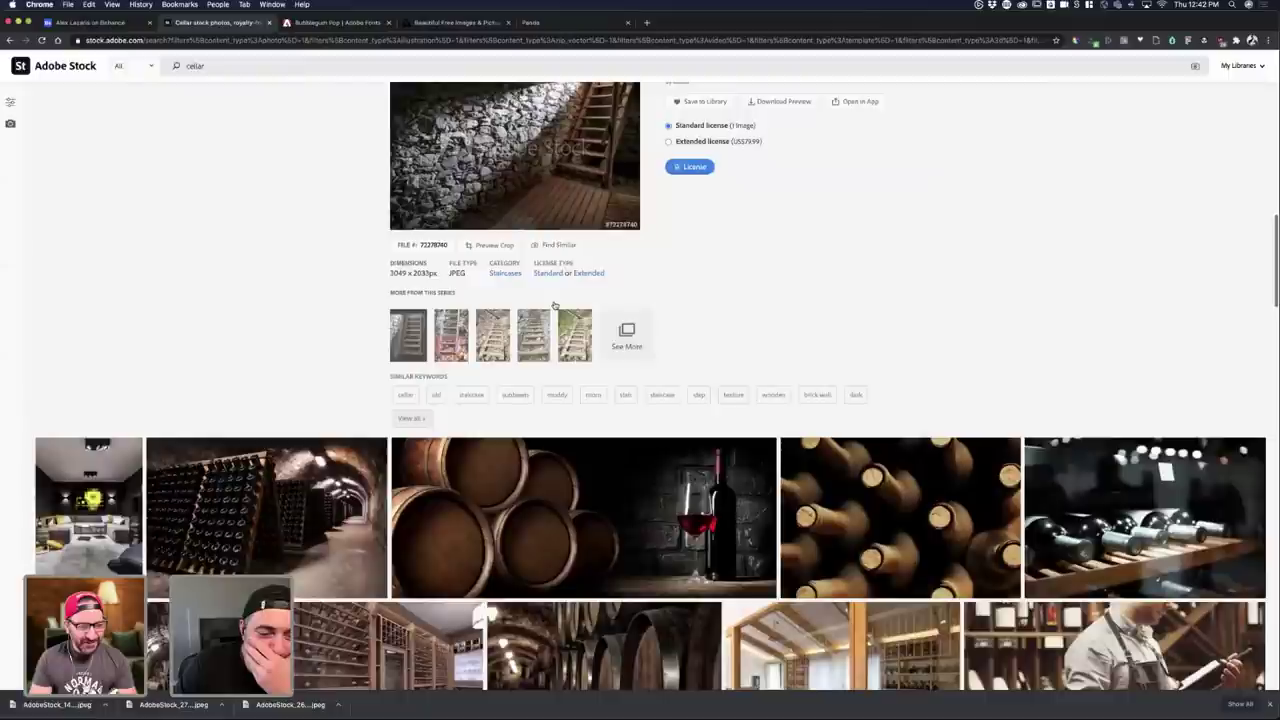
pyautogui.scroll(-5, 555, 305)
pyautogui.scroll(-1, 555, 305)
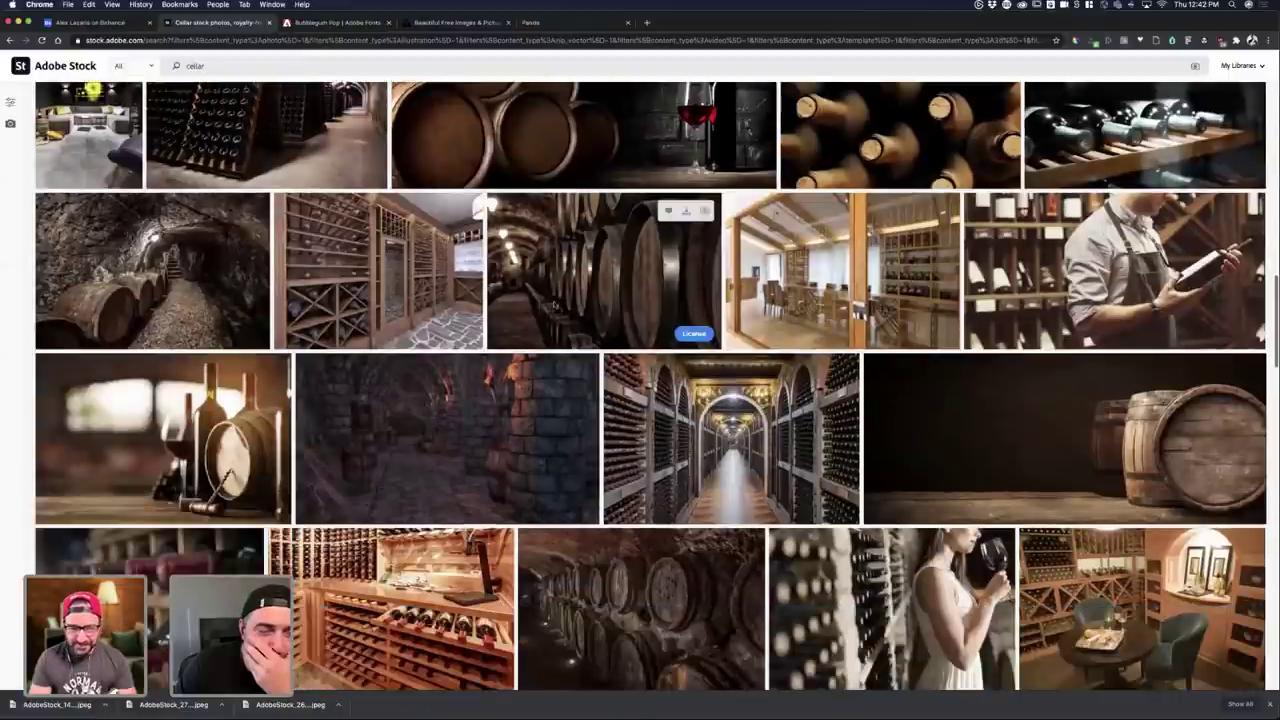
pyautogui.scroll(2, 388, 230)
pyautogui.scroll(-1, 388, 230)
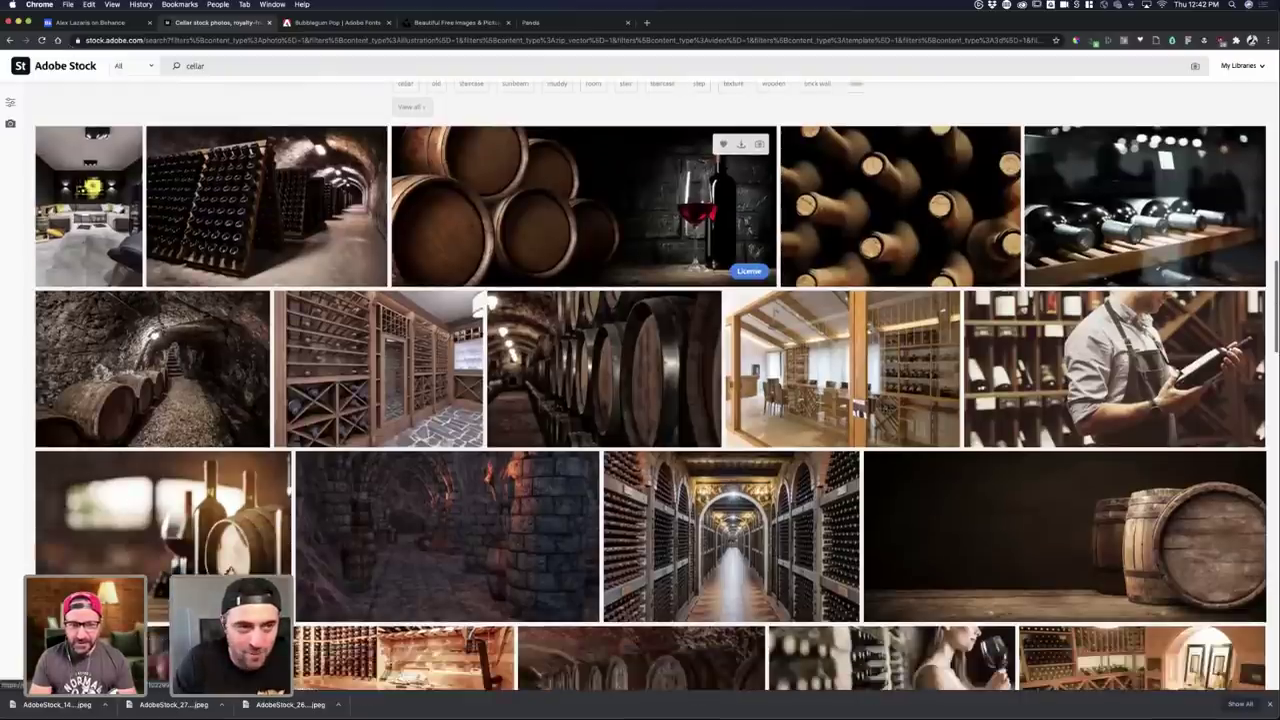
pyautogui.scroll(-1, 600, 240)
pyautogui.scroll(-4, 610, 310)
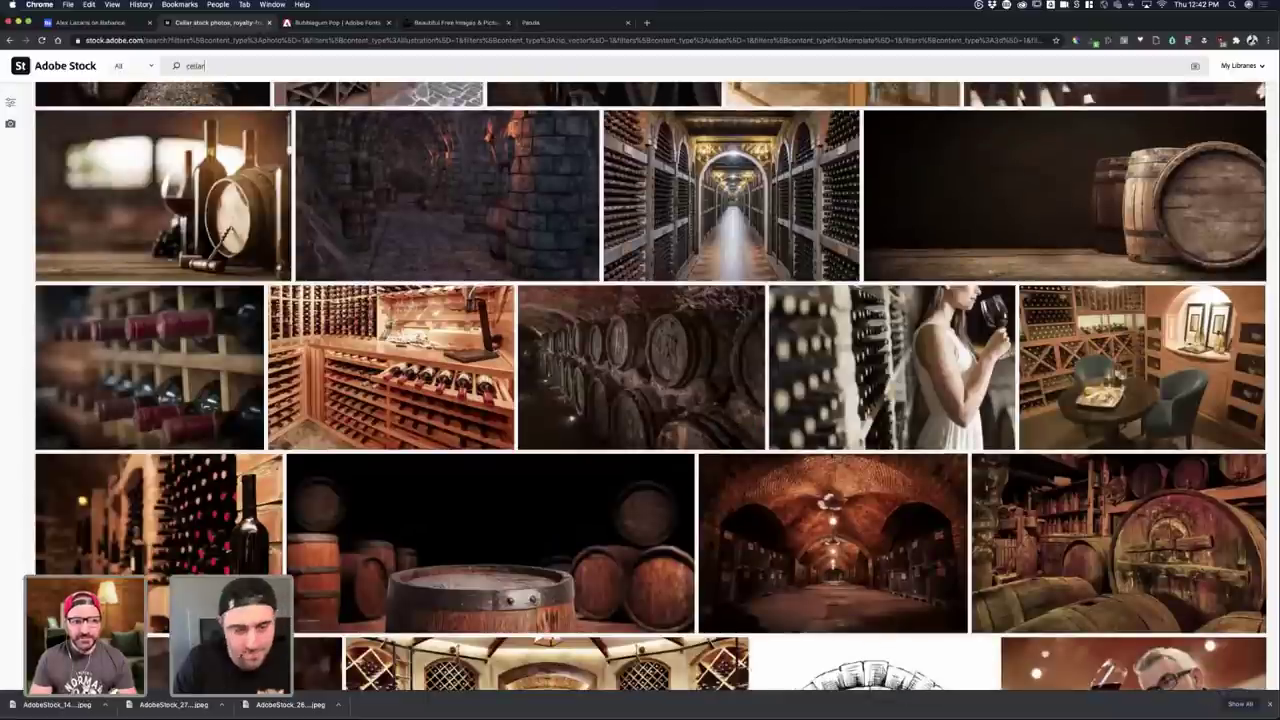
# - Search Adobe Stock for "wood barrel" and look through the results
pyautogui.doubleClick(195, 66)
pyautogui.write('wood barrel')
pyautogui.press('Return')
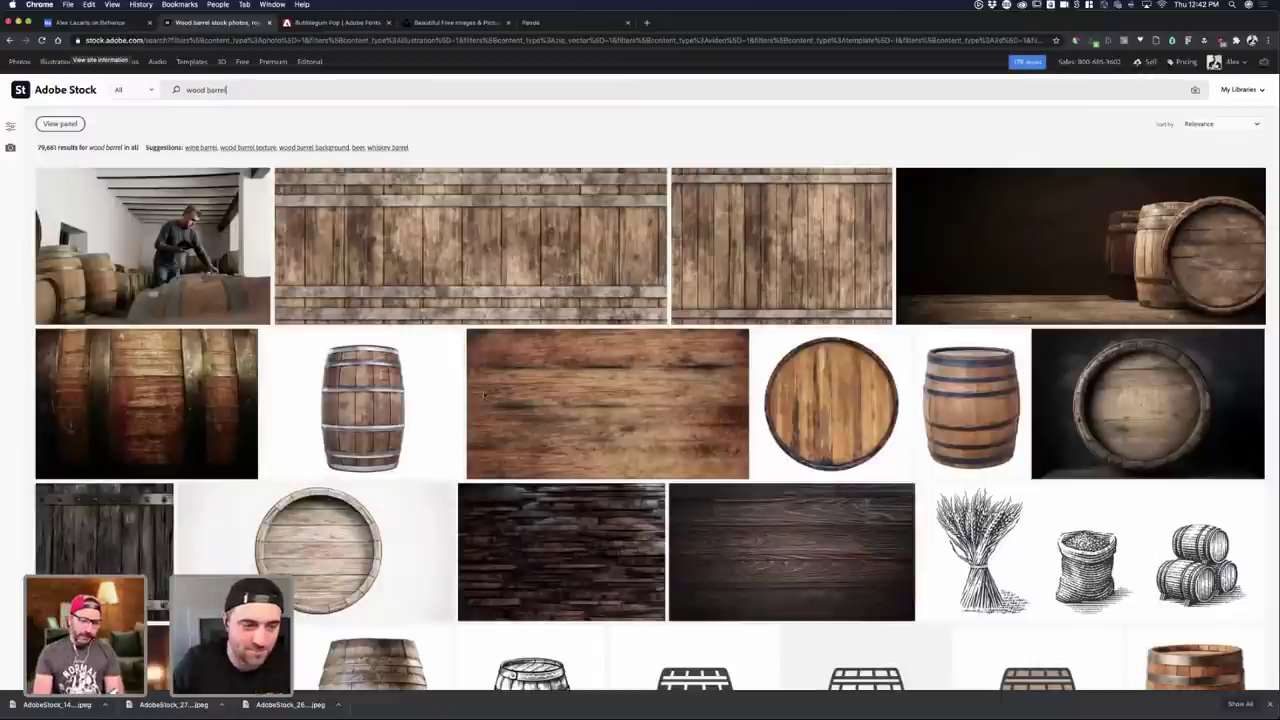
pyautogui.scroll(-2, 586, 384)
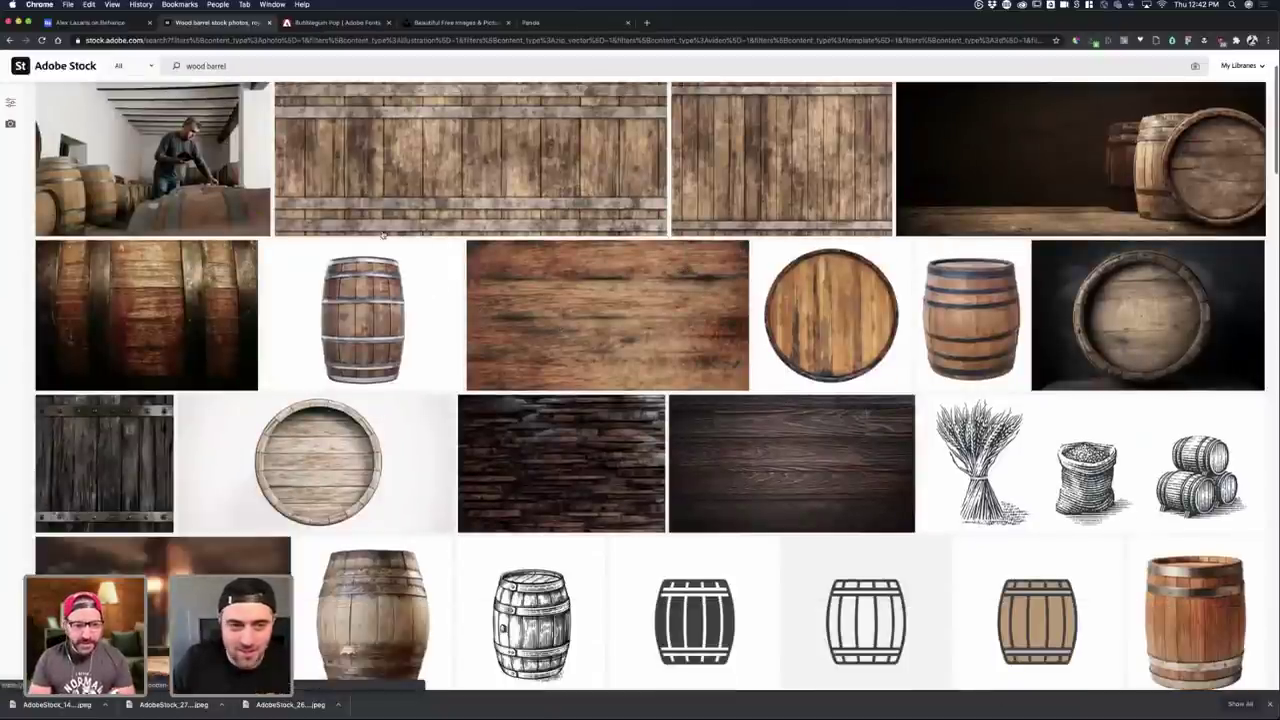
pyautogui.scroll(-5, 382, 235)
# - Open the wooden barrel isolated on white background and download it with the Standard license
pyautogui.click(610, 130)
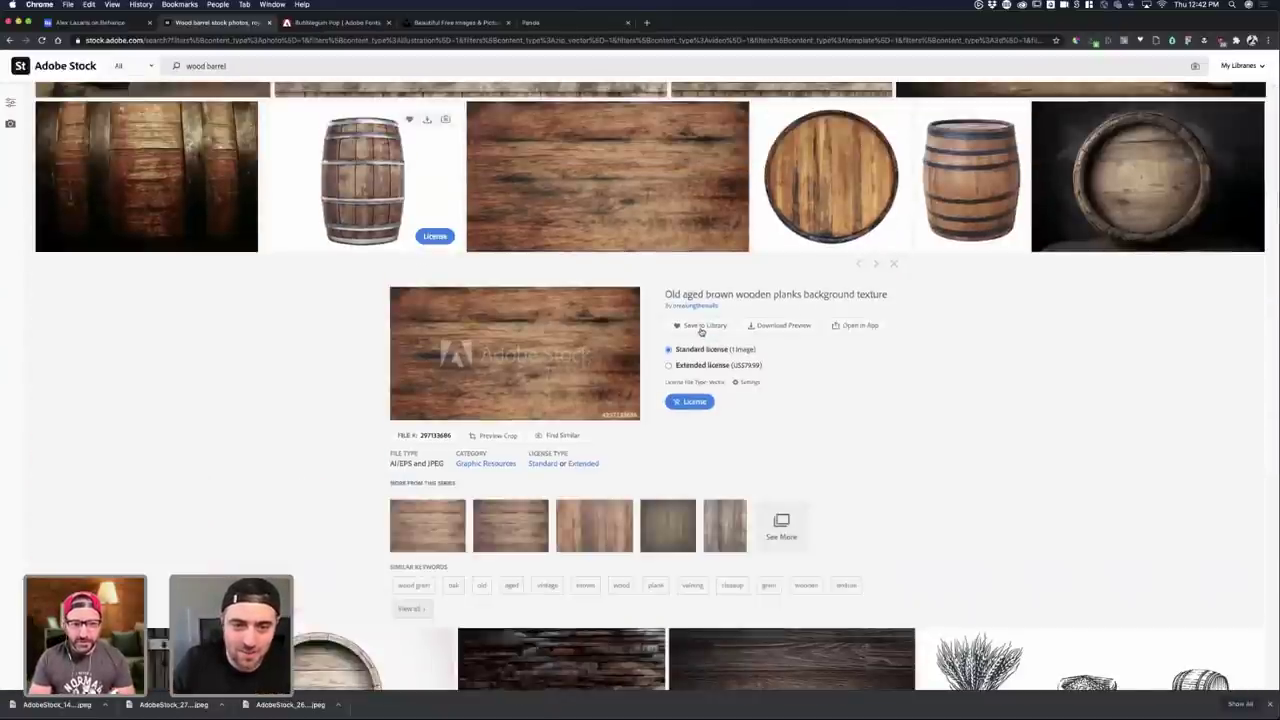
pyautogui.press('Left')
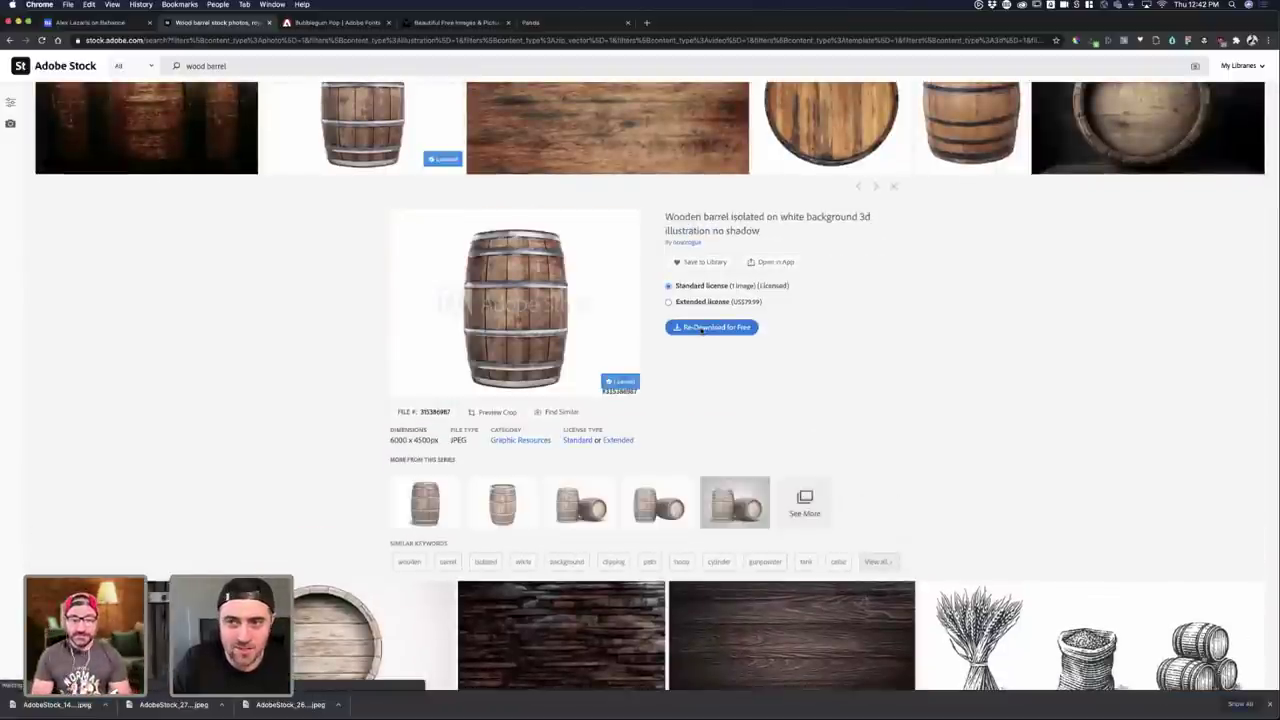
pyautogui.click(703, 327)
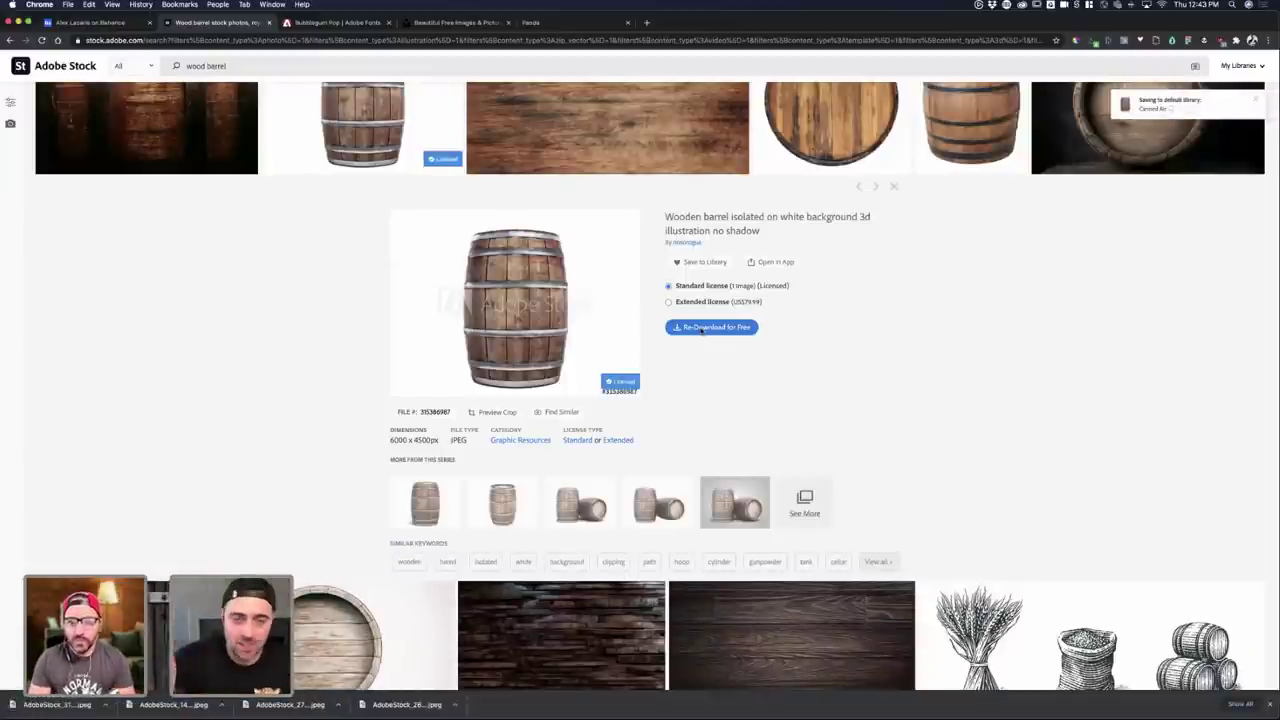
# - Switch to Photoshop and place the downloaded barrel image in the emptied can design document
pyautogui.hotkey('ctrl', 'Up')
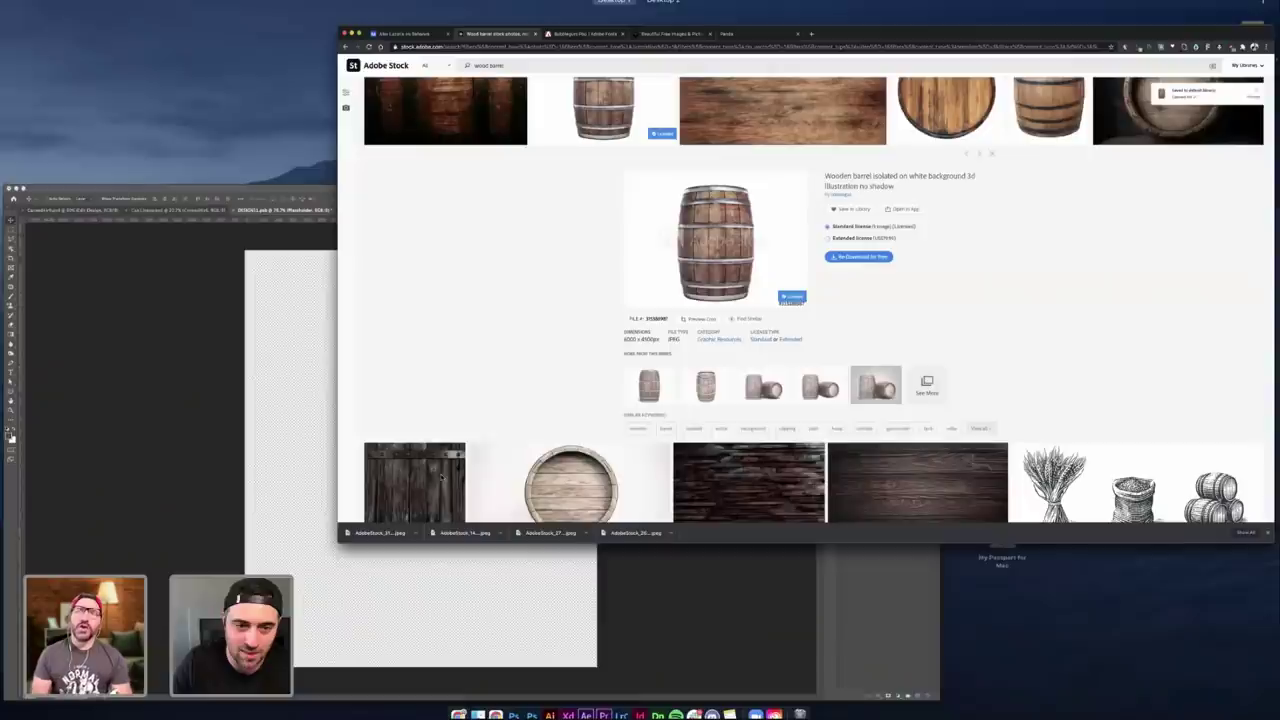
pyautogui.click(548, 548)
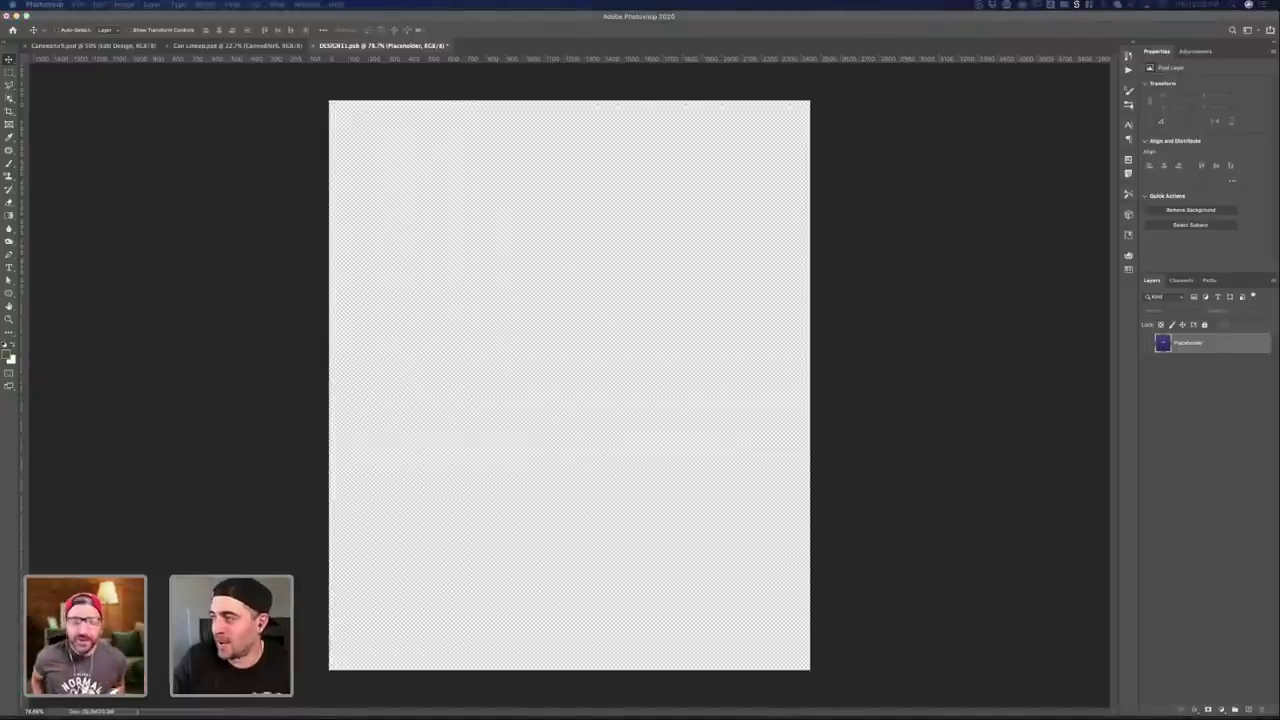
pyautogui.moveTo(757, 317); pyautogui.dragTo(780, 323)
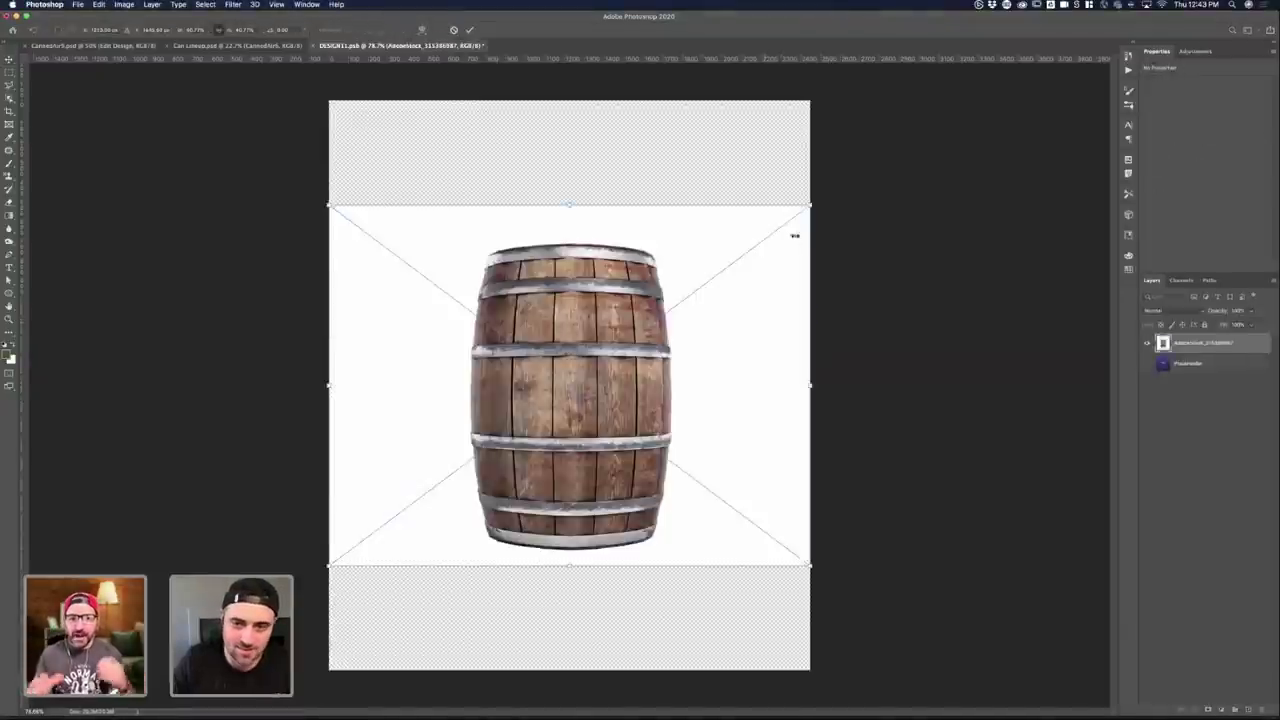
# - Enlarge the placed barrel image until the barrel nearly fills the canvas width, save the design and view it on the can mockup
pyautogui.moveTo(810, 205); pyautogui.dragTo(811, 204)
pyautogui.moveTo(936, 109); pyautogui.dragTo(1134, 43)
pyautogui.press('Return')
pyautogui.press('super+s')
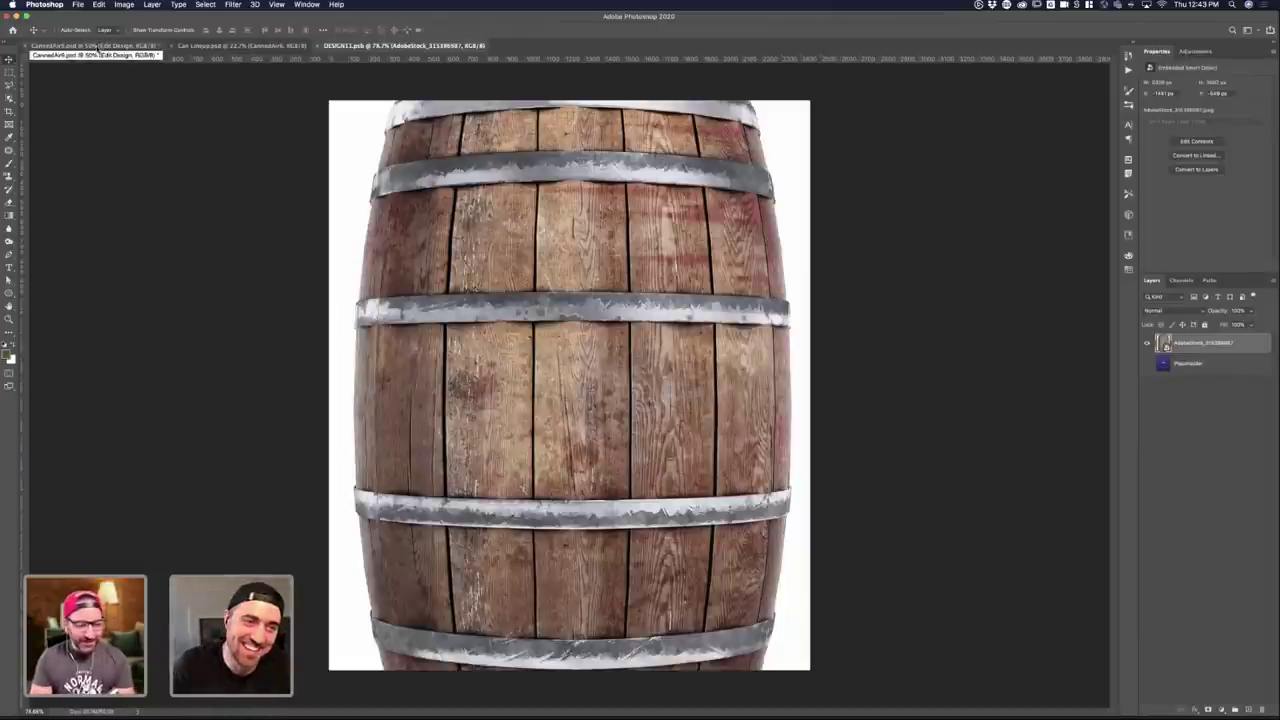
pyautogui.hotkey('ctrl', 'Tab')
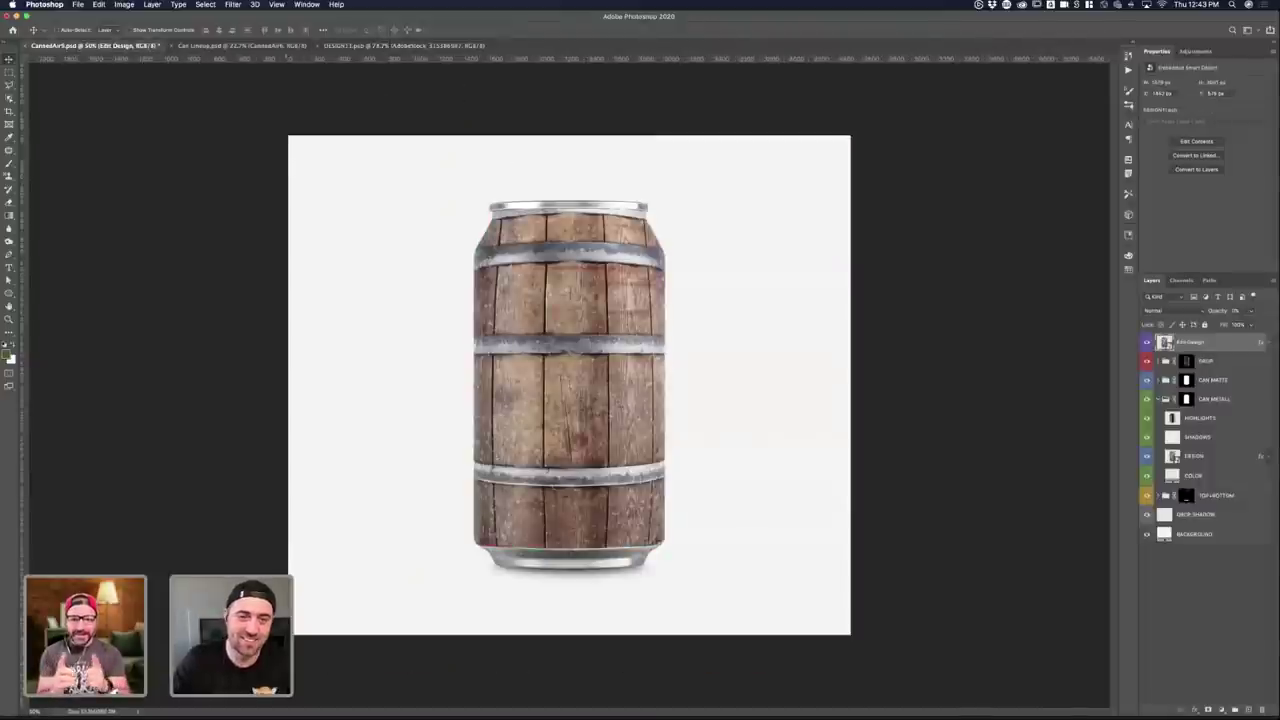
# - Scale the placed barrel image down until its full height fits the canvas, save the design and view it on the can mockup
pyautogui.hotkey('ctrl', 'Tab')
pyautogui.hotkey('ctrl', 't')
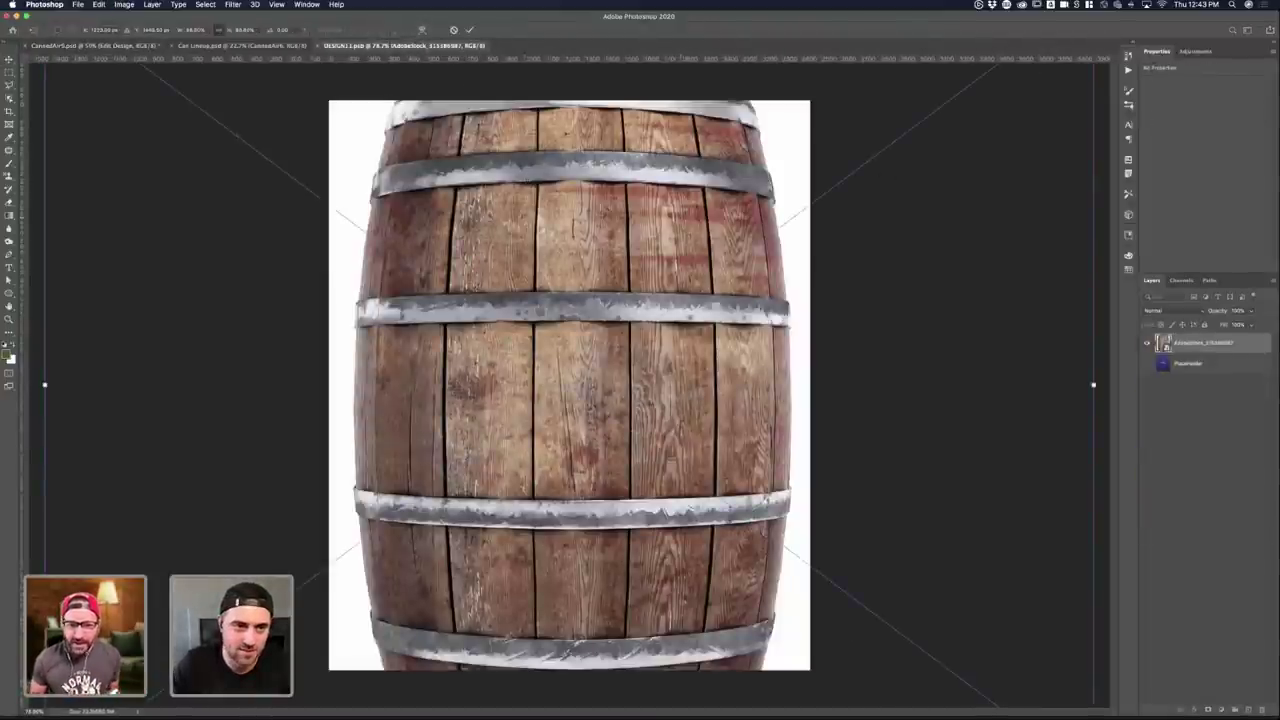
pyautogui.scroll(-1, 680, 385)
pyautogui.scroll(-2, 569, 385)
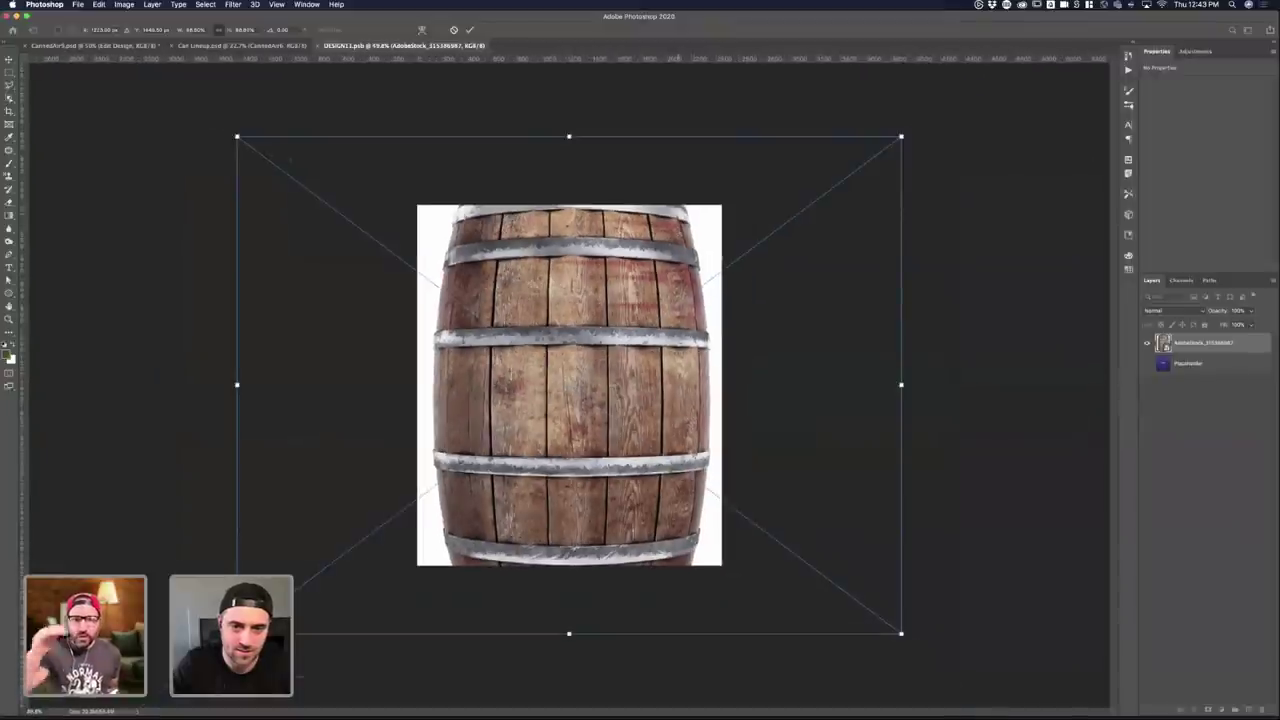
pyautogui.moveTo(237, 136); pyautogui.dragTo(266, 158)
pyautogui.moveTo(602, 337); pyautogui.dragTo(601, 329)
pyautogui.press('Return')
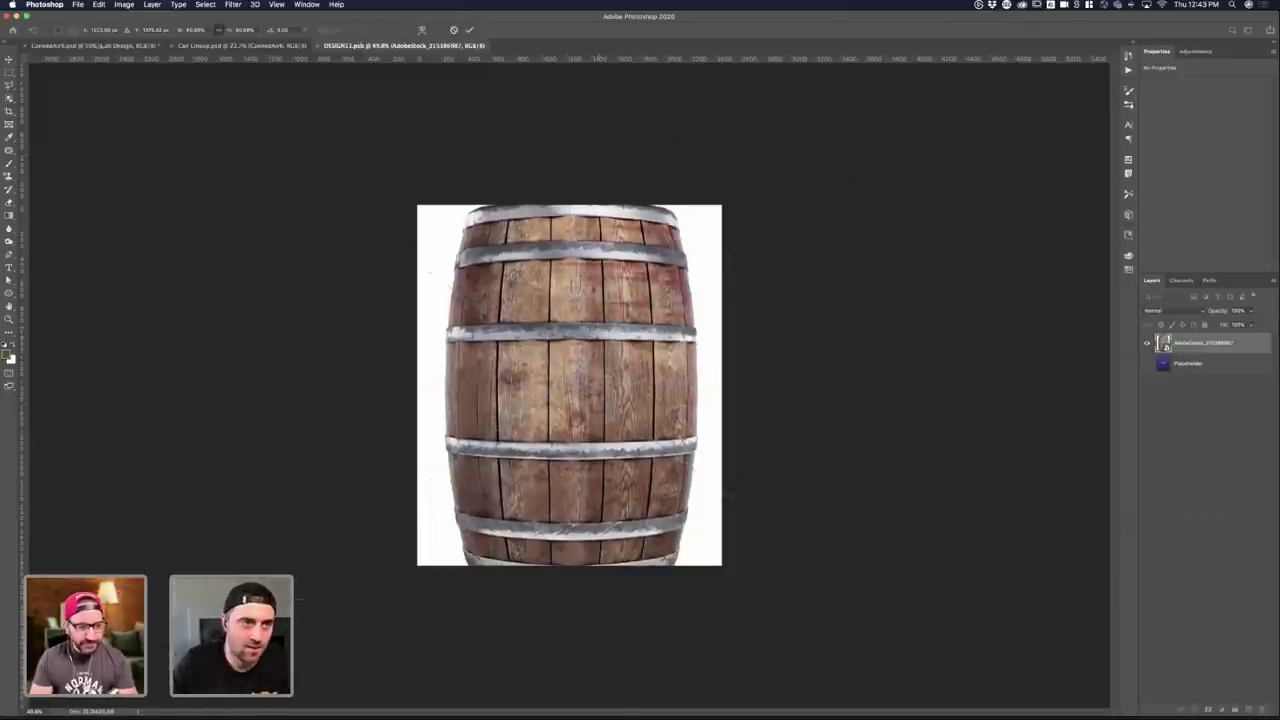
pyautogui.press('super+s')
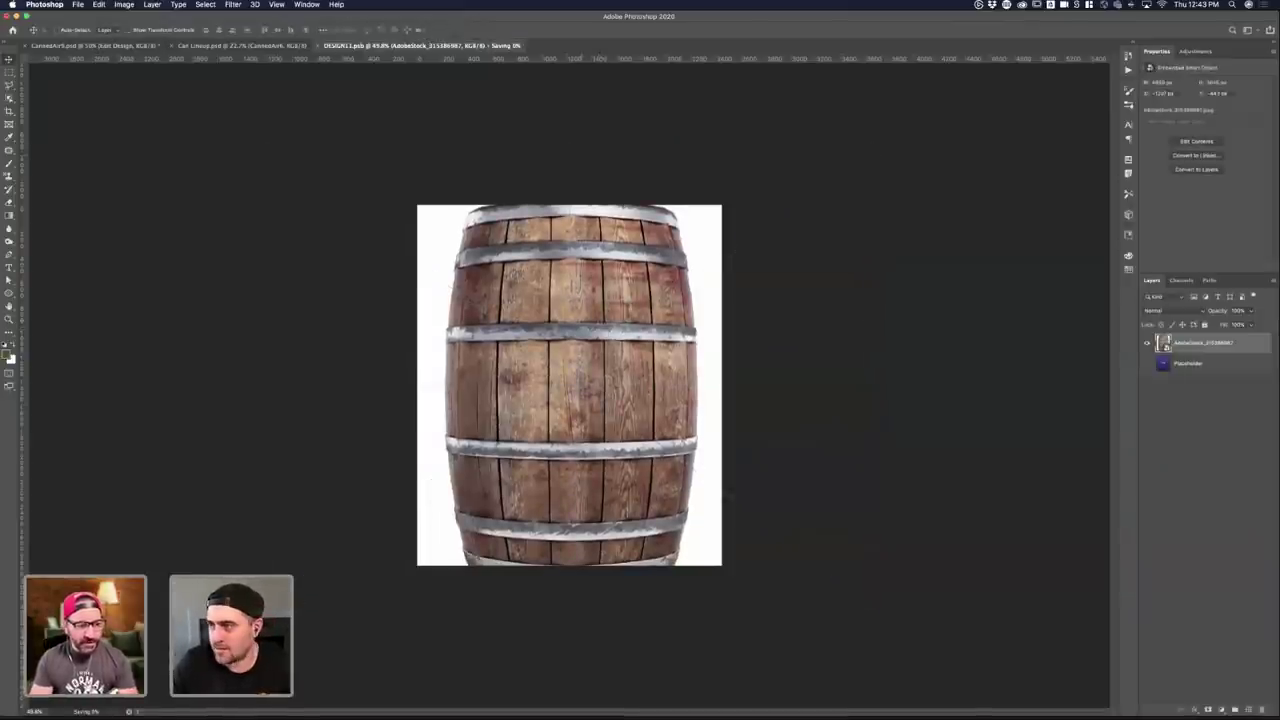
pyautogui.click(90, 45)
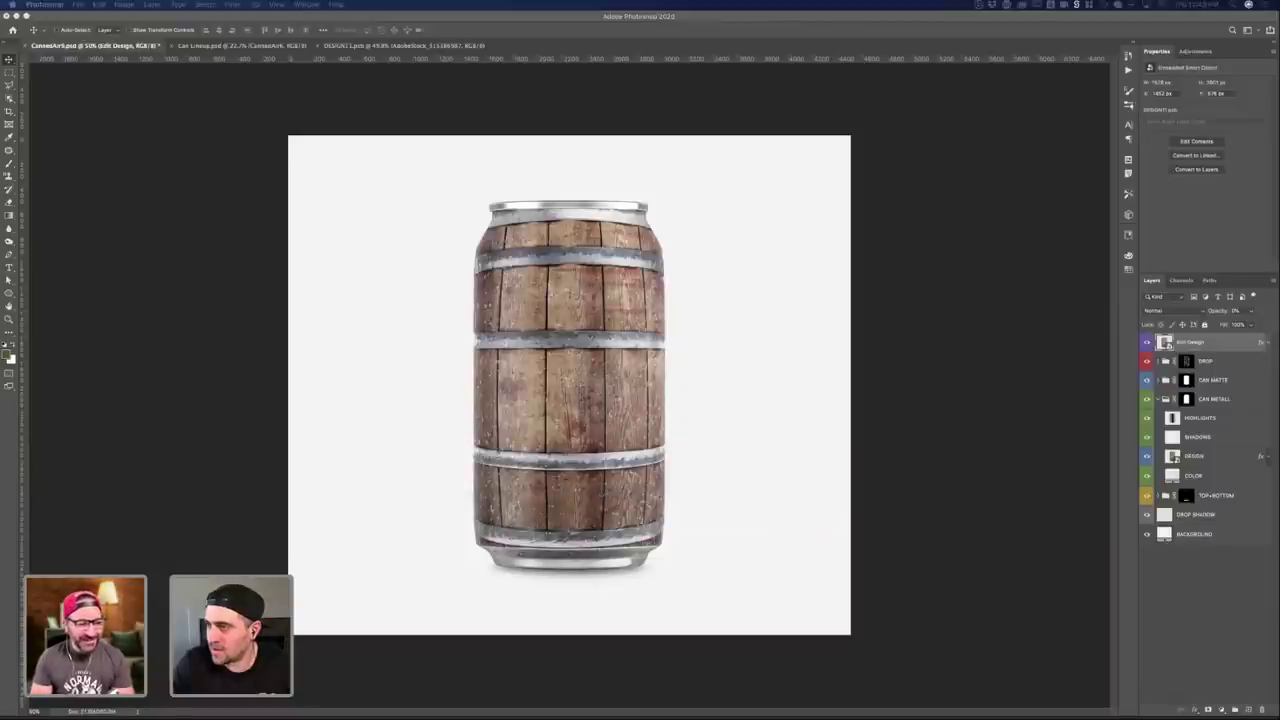
pyautogui.click(688, 401)
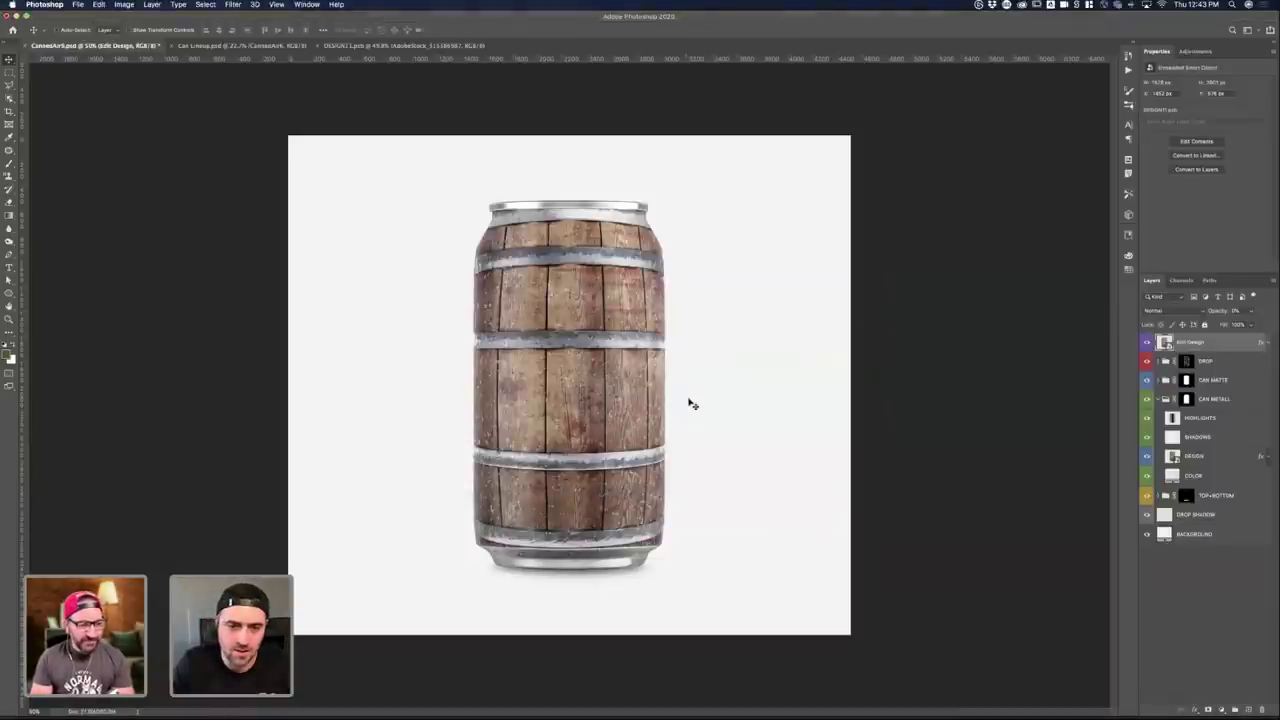
pyautogui.click(434, 46)
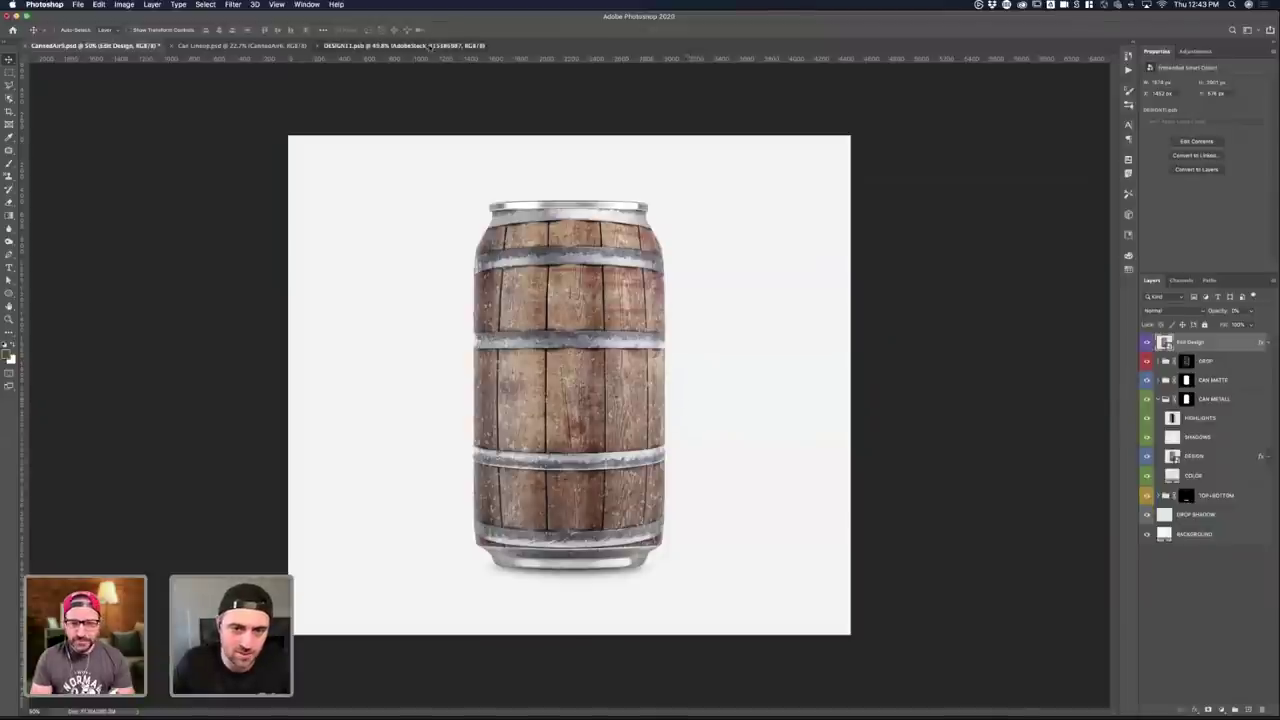
pyautogui.click(102, 46)
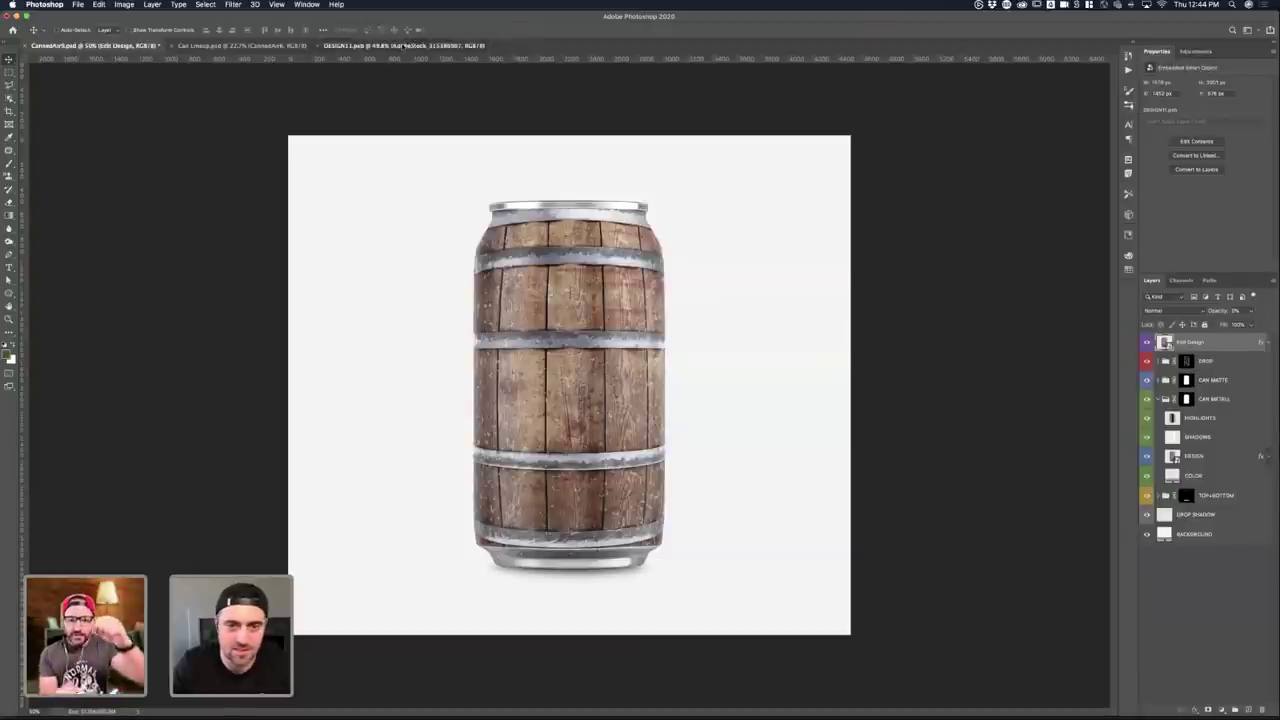
pyautogui.click(420, 46)
pyautogui.press('super+t')
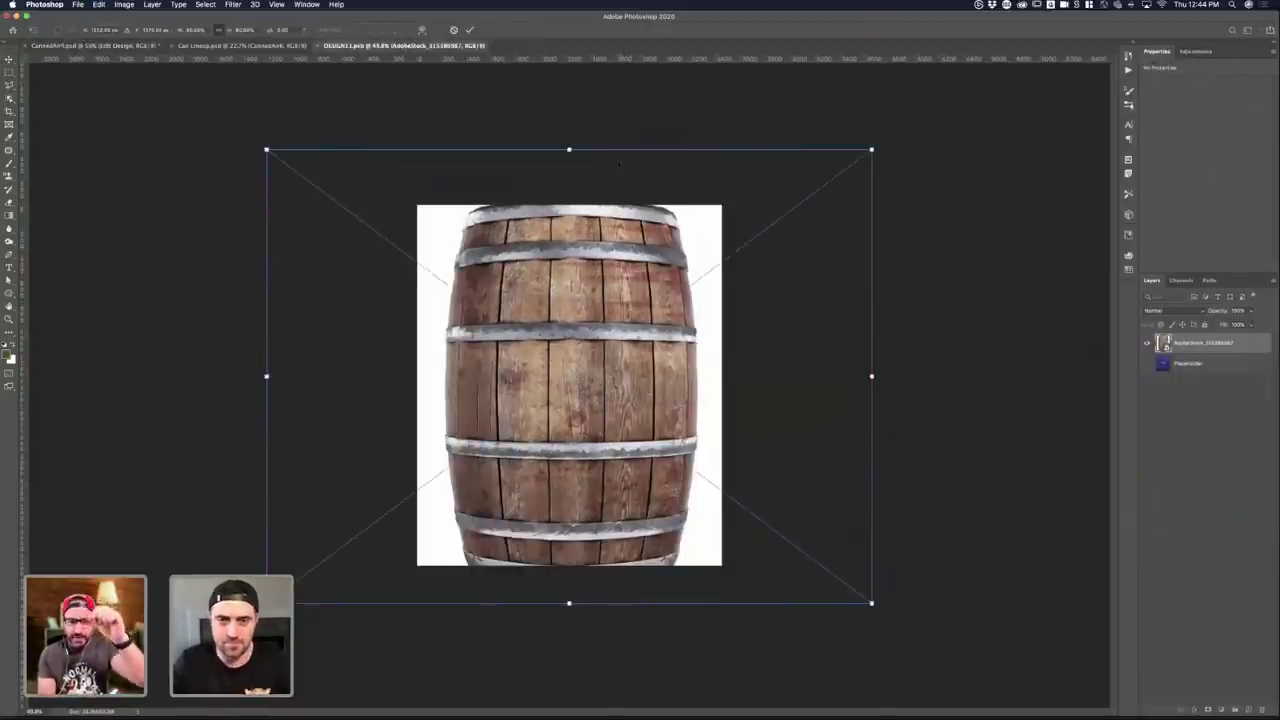
pyautogui.moveTo(569, 150); pyautogui.dragTo(569, 132)
pyautogui.press('super+z')
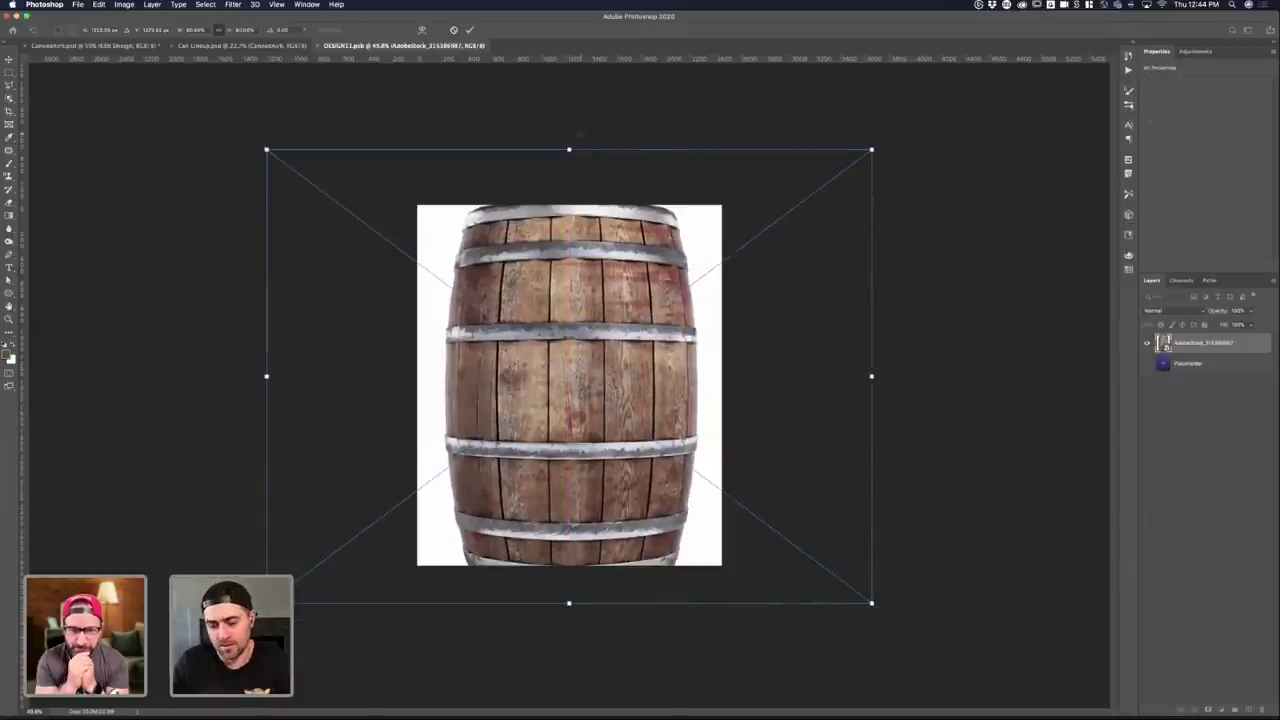
pyautogui.press('Return')
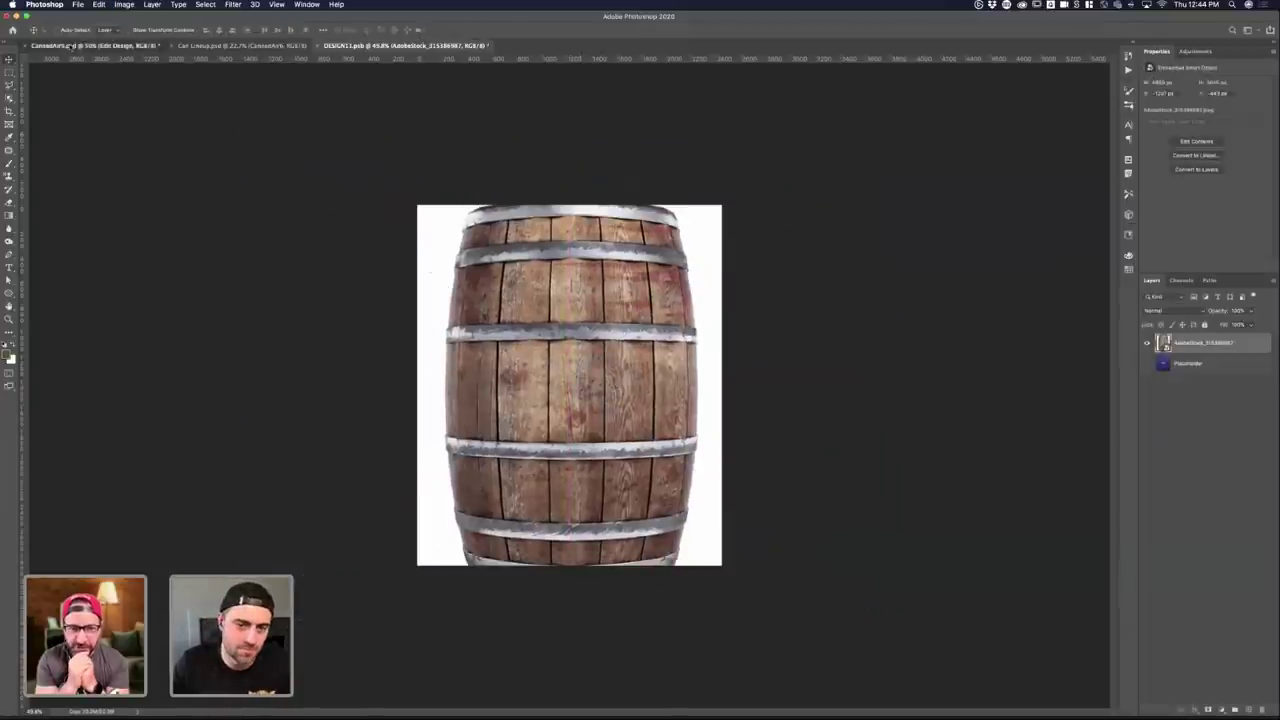
pyautogui.click(68, 46)
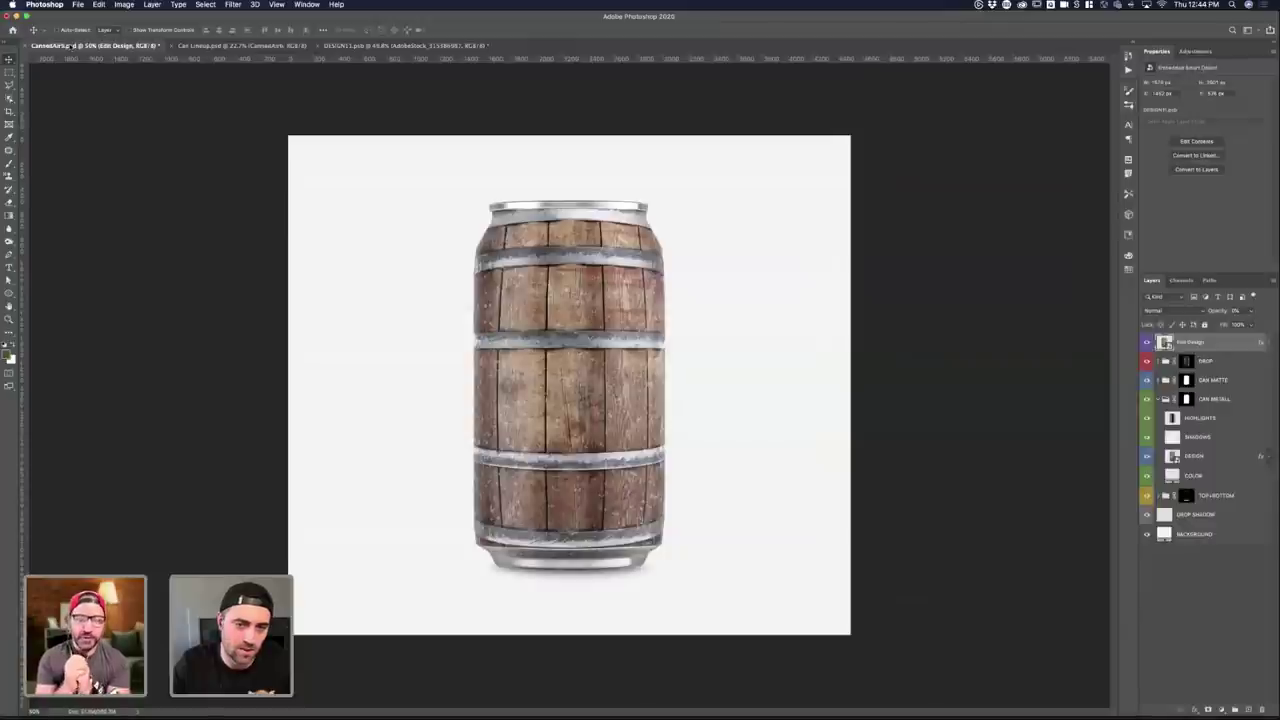
# - Enlarge the barrel image from its centre until it nearly fills the canvas width, save the design and view the can mockup
pyautogui.click(405, 46)
pyautogui.press('super+t')
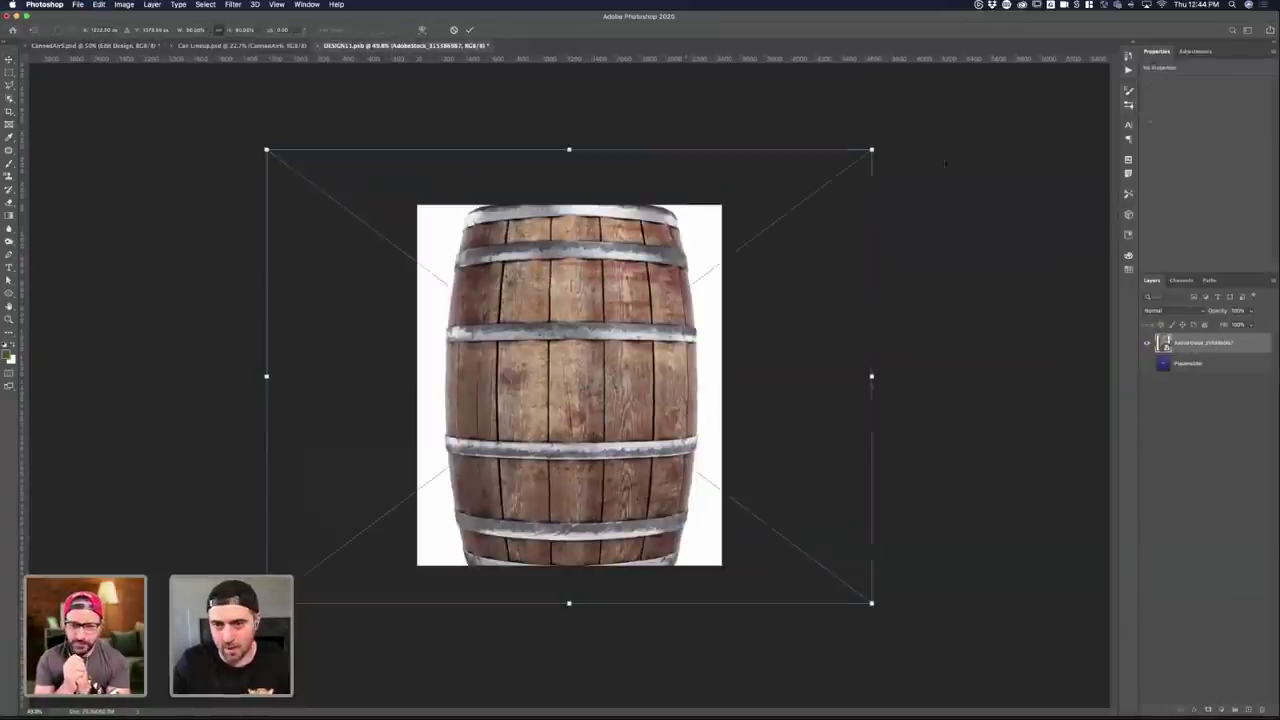
pyautogui.moveTo(266, 150); pyautogui.dragTo(232, 124)
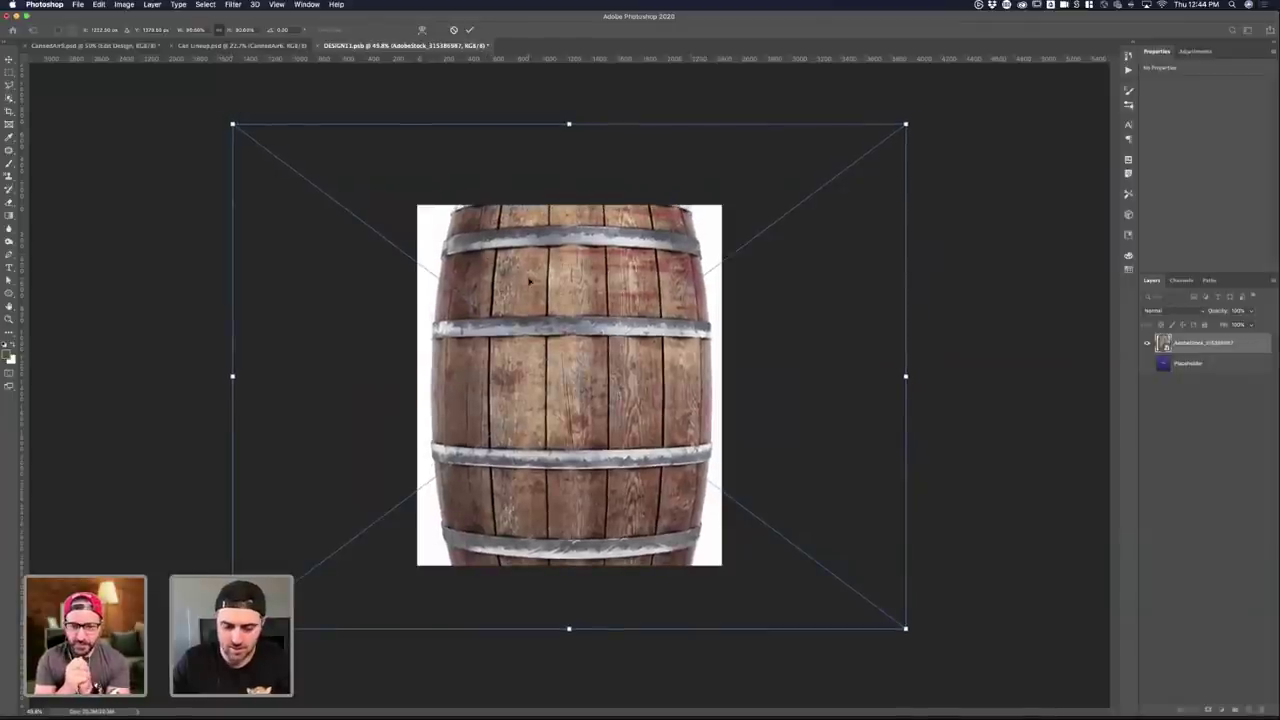
pyautogui.press('Return')
pyautogui.press('super+s')
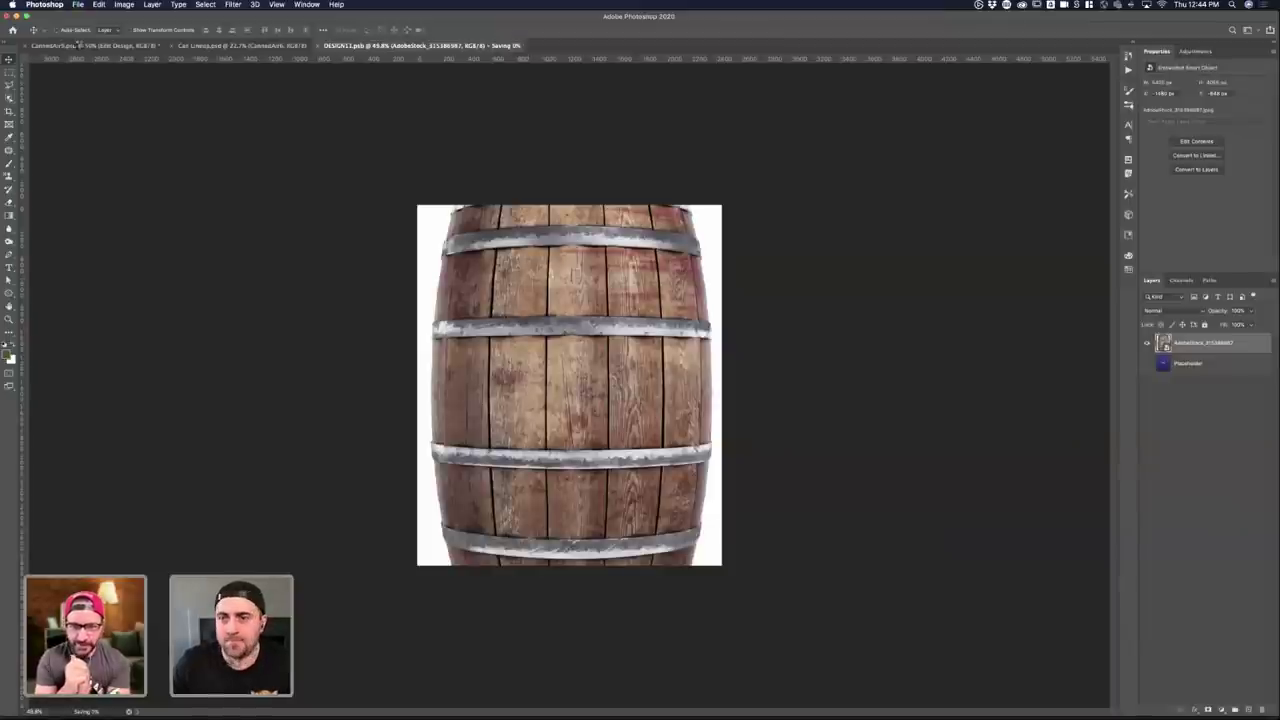
pyautogui.click(80, 46)
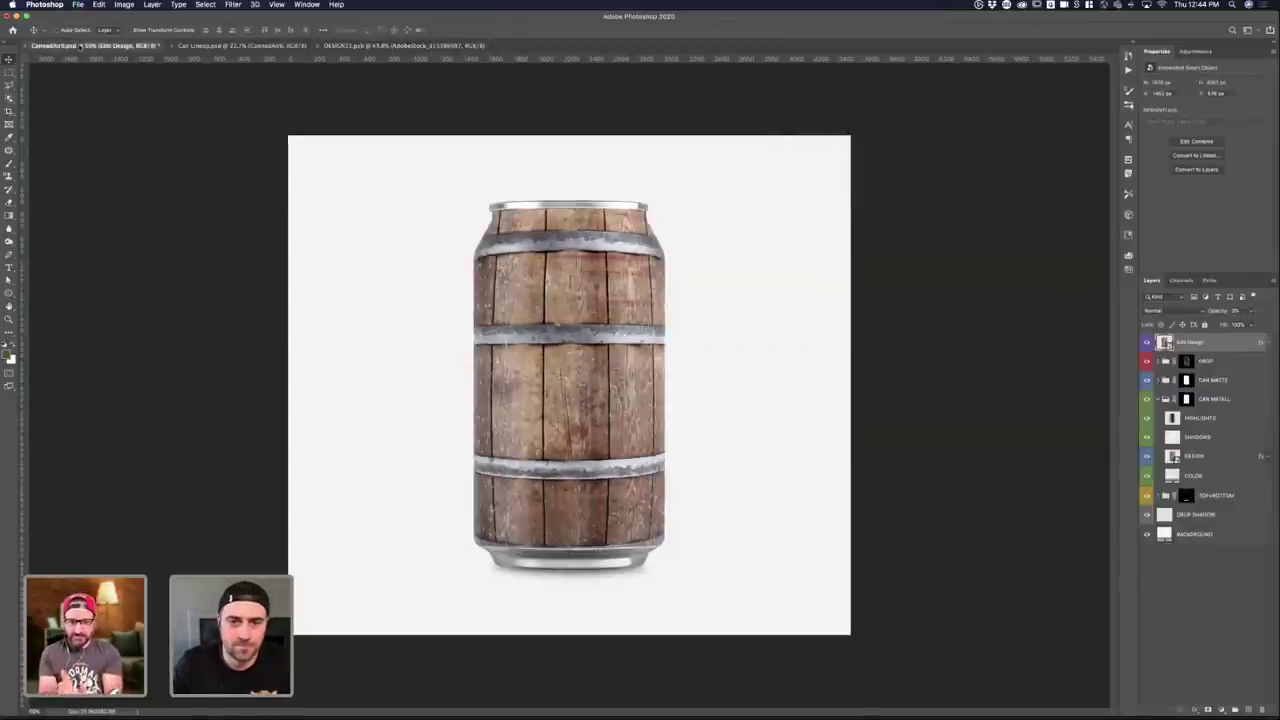
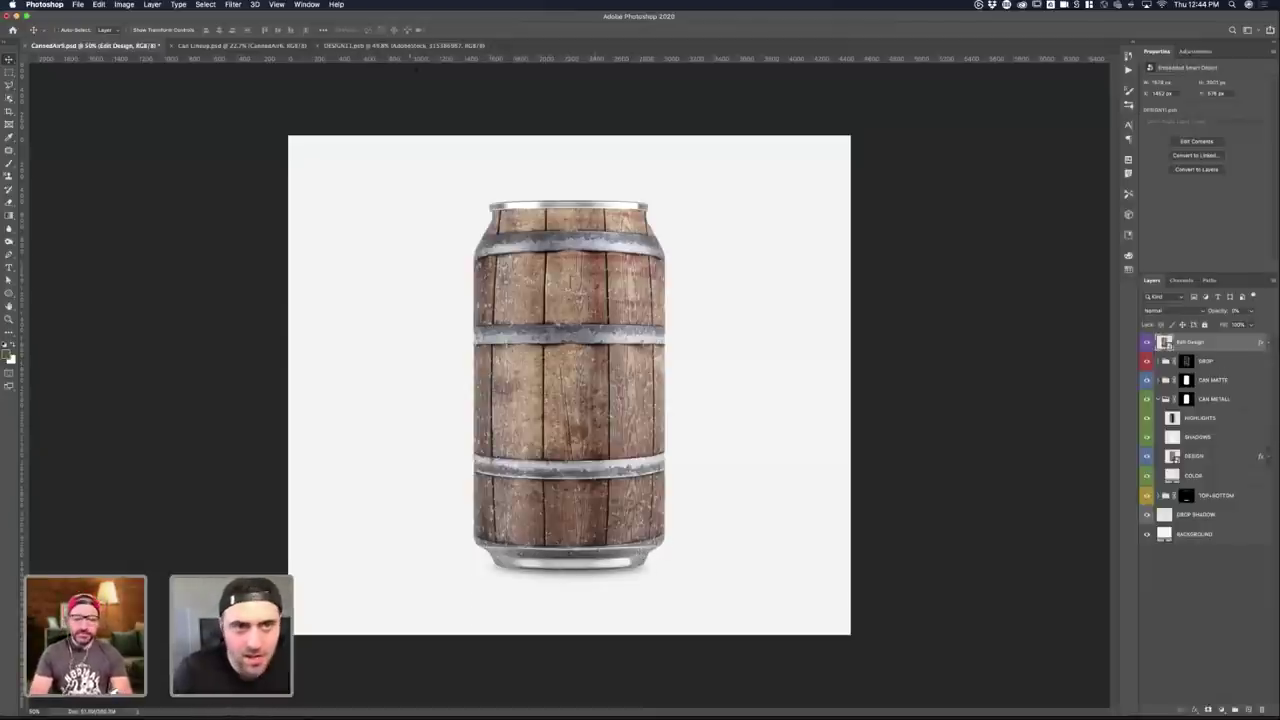
# - Add an empty layer at the top of the can design, darken the barrel with a Curves adjustment layer directly above it, and save
pyautogui.click(404, 45)
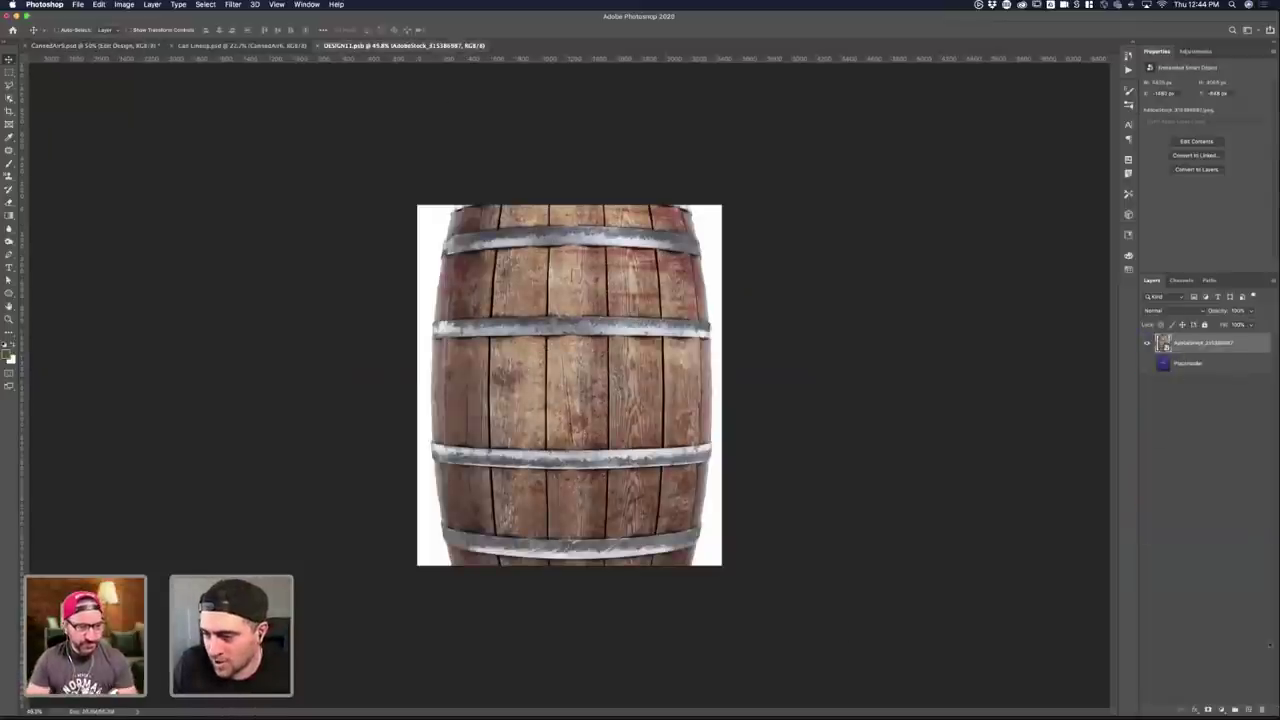
pyautogui.click(1247, 709)
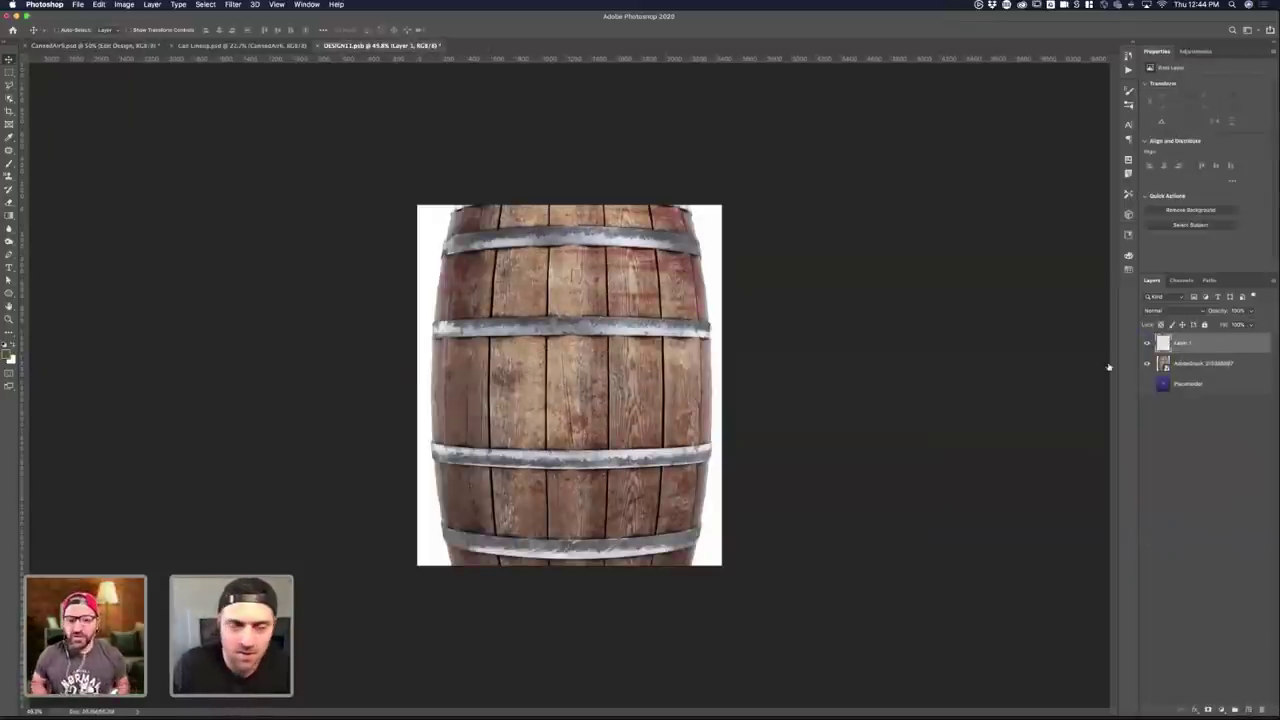
pyautogui.click(1239, 366)
pyautogui.click(1219, 709)
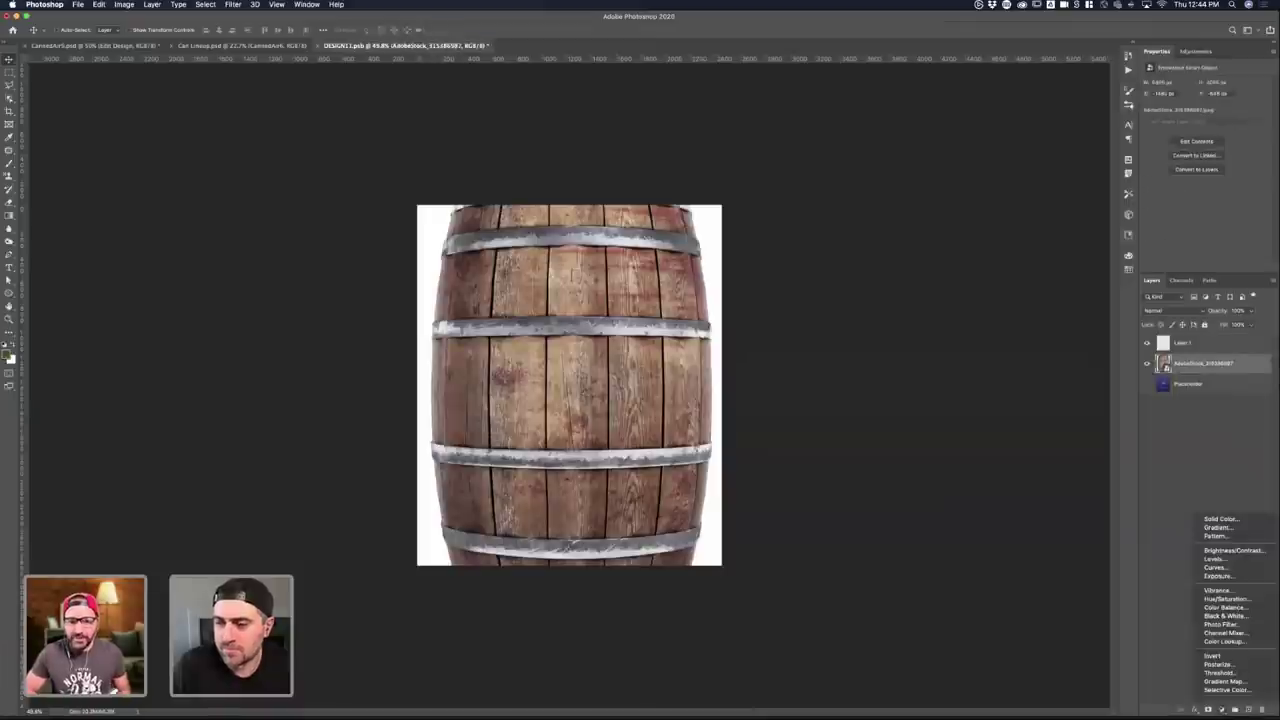
pyautogui.click(1216, 567)
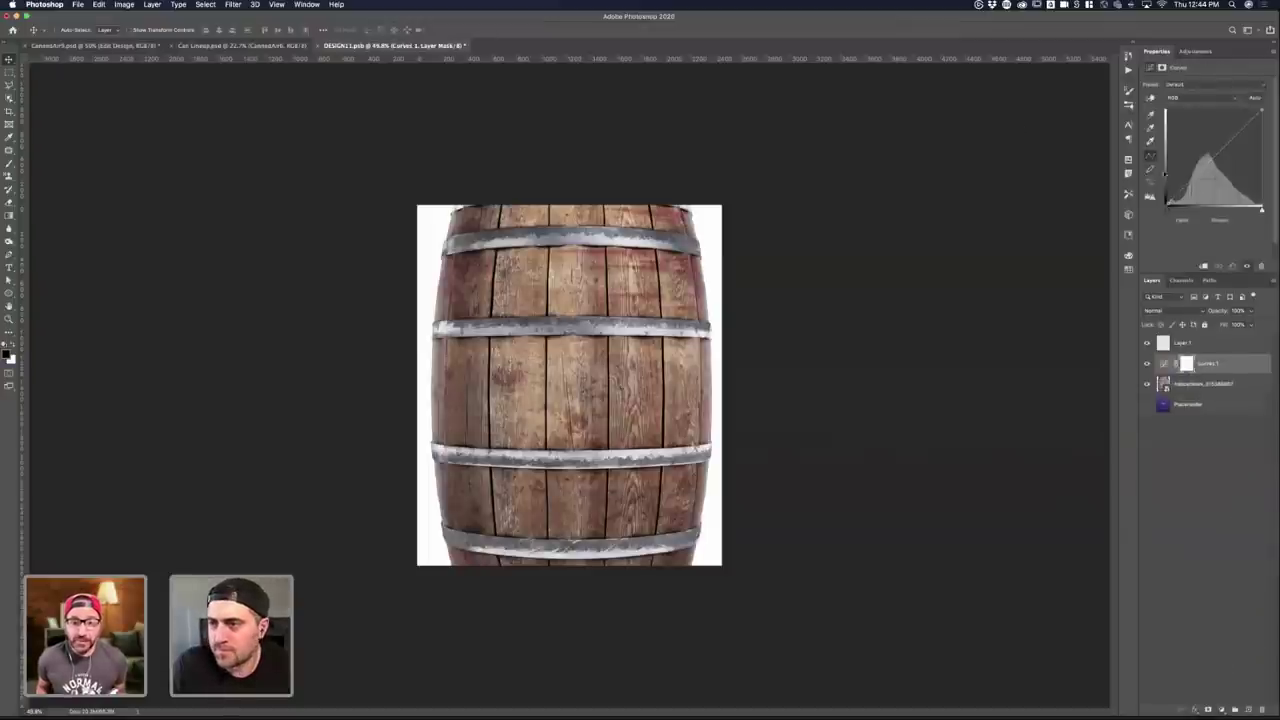
pyautogui.moveTo(1184, 188); pyautogui.dragTo(1218, 167)
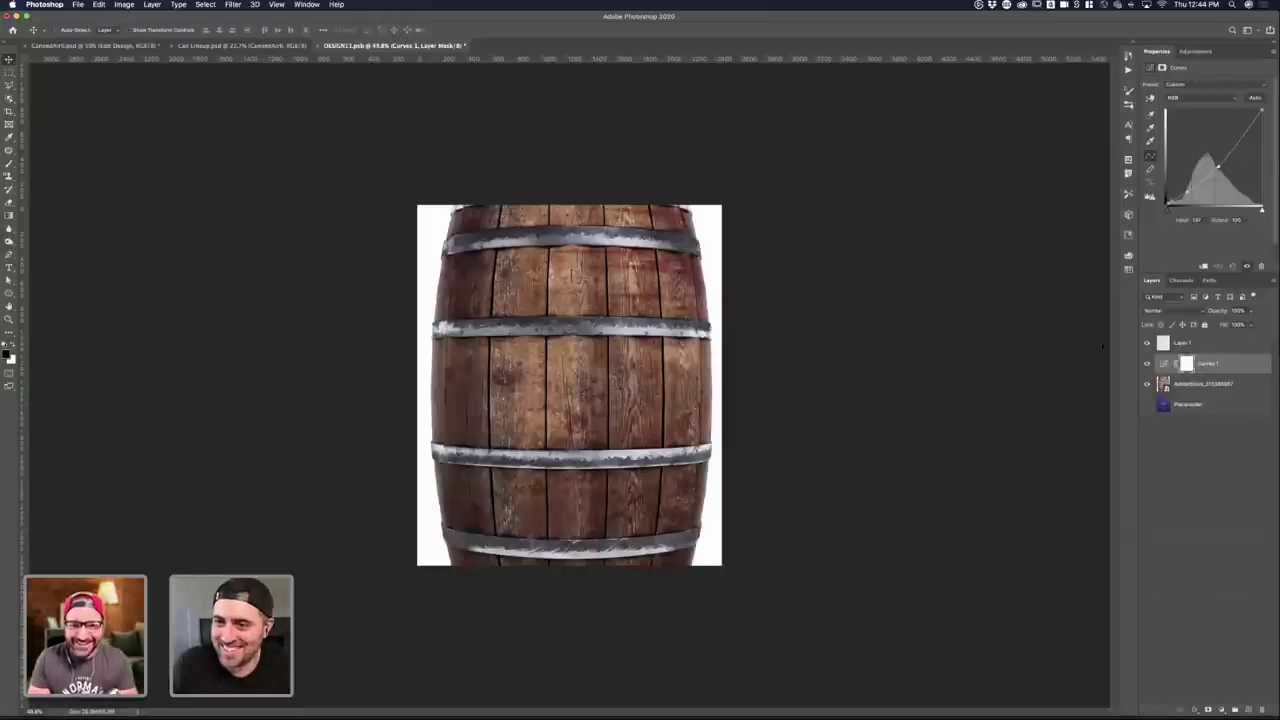
pyautogui.press('super+s')
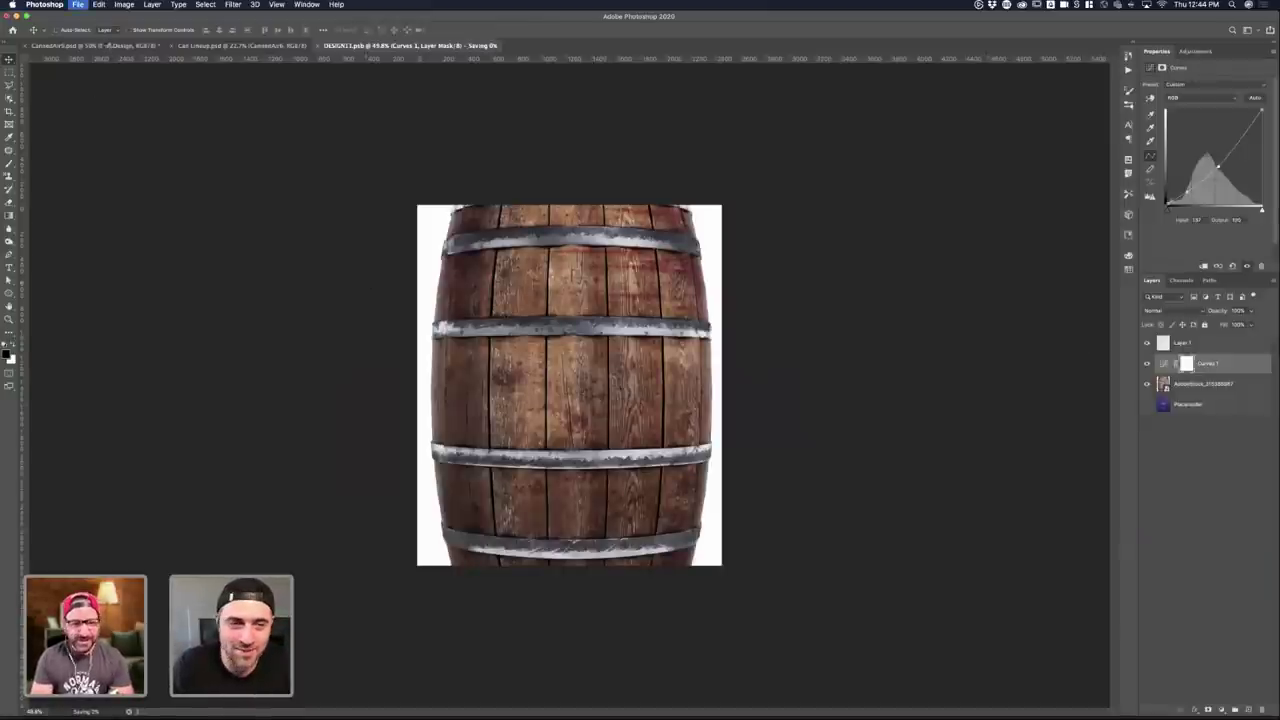
pyautogui.click(108, 46)
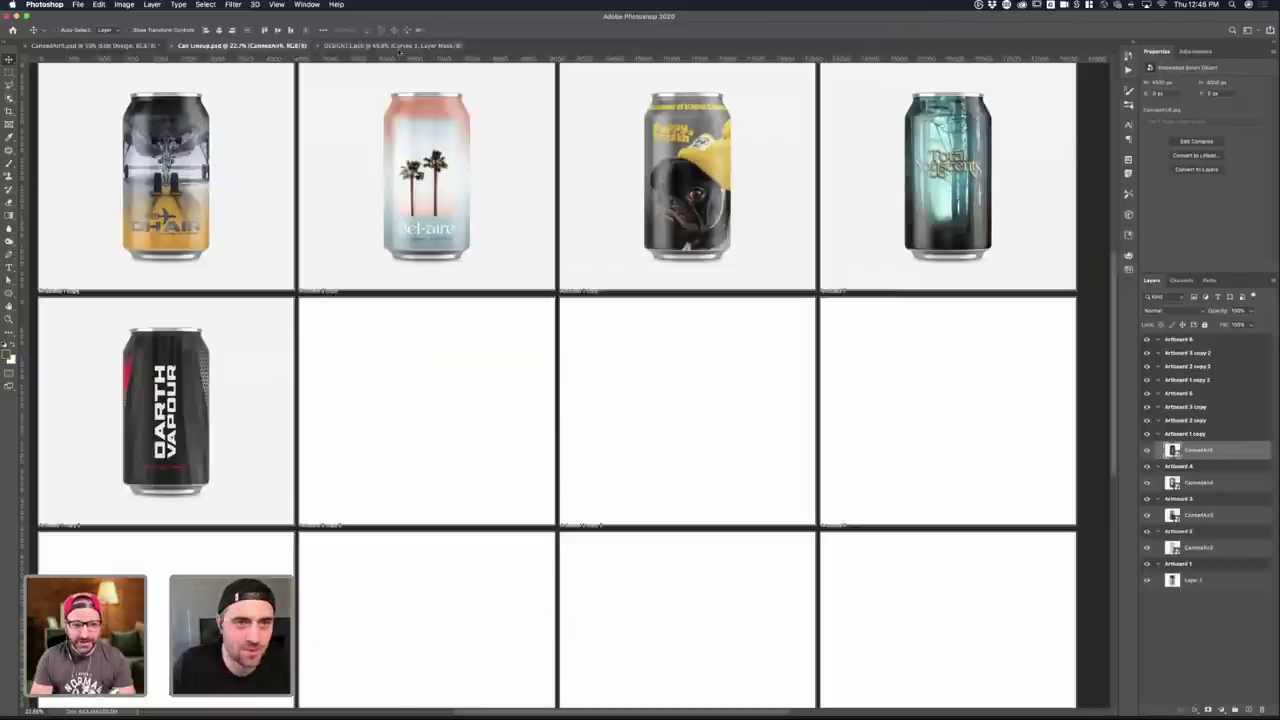
pyautogui.click(398, 46)
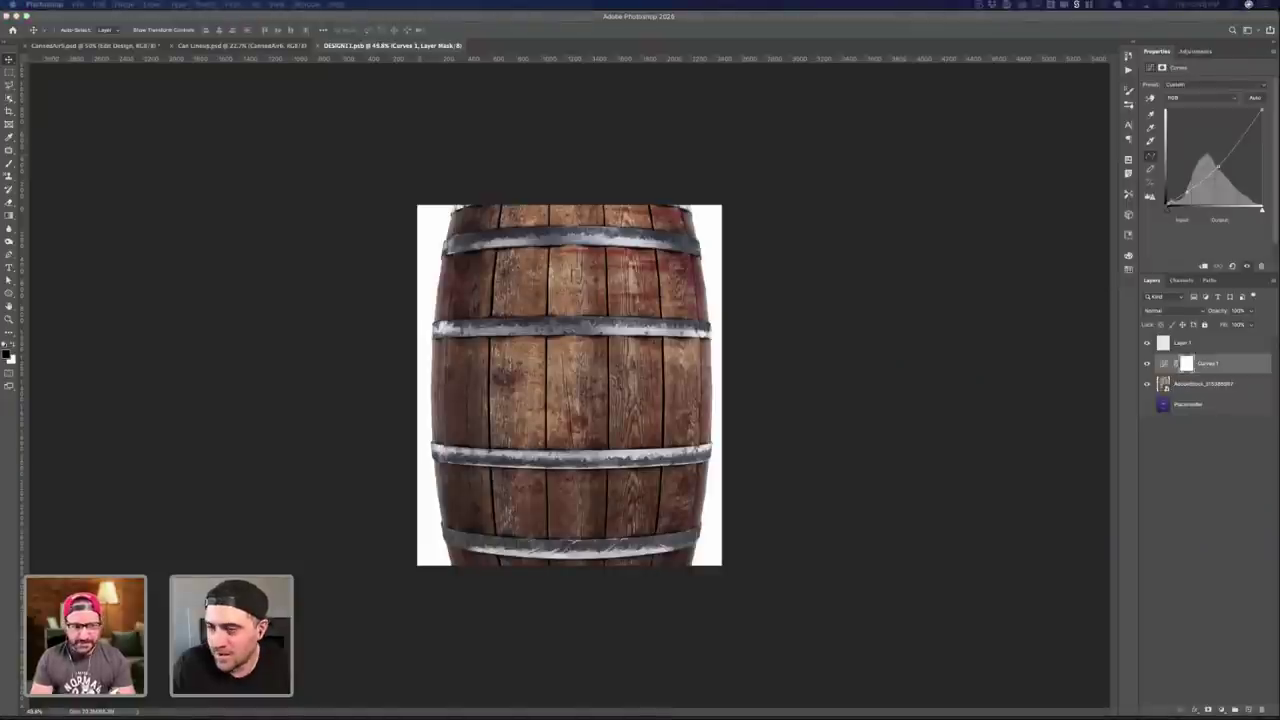
# - Switch to Illustrator and break the CELLAR'S CHOICE text into two lines, with CHOICE on the second line
pyautogui.hotkey('ctrl', 'Up')
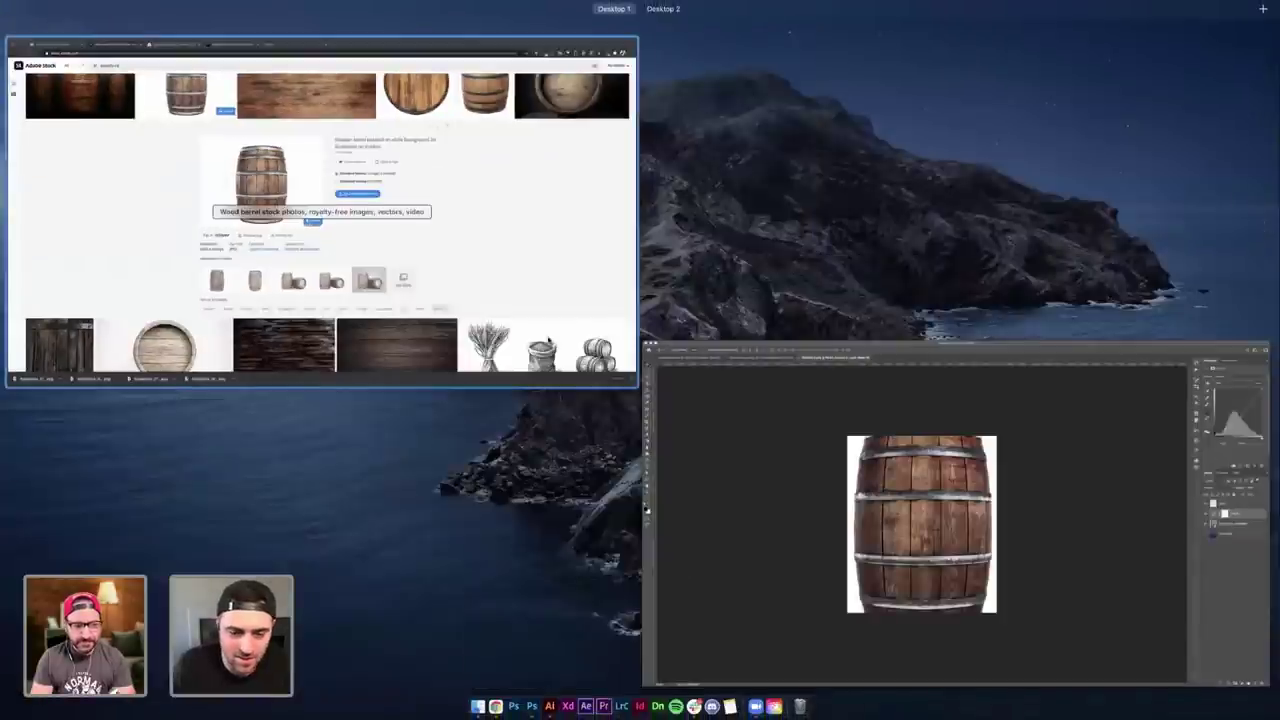
pyautogui.click(550, 706)
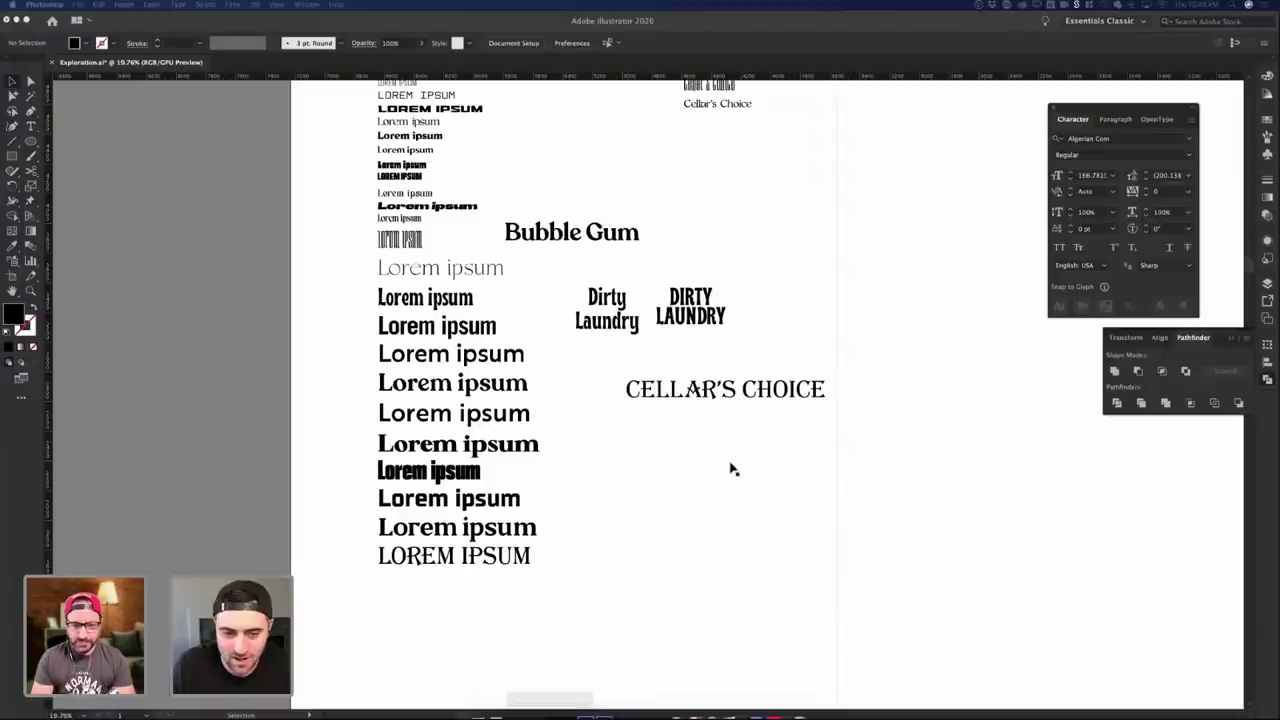
pyautogui.click(757, 407)
pyautogui.scroll(3, 757, 407)
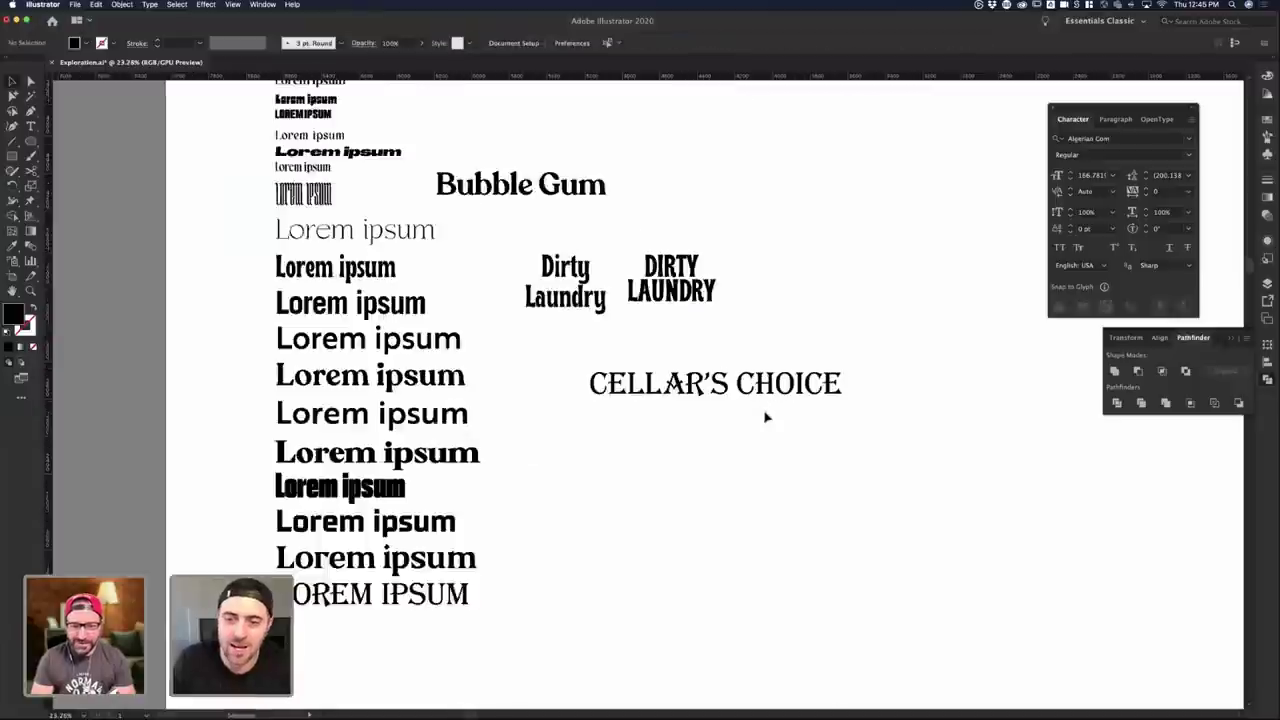
pyautogui.doubleClick(733, 382)
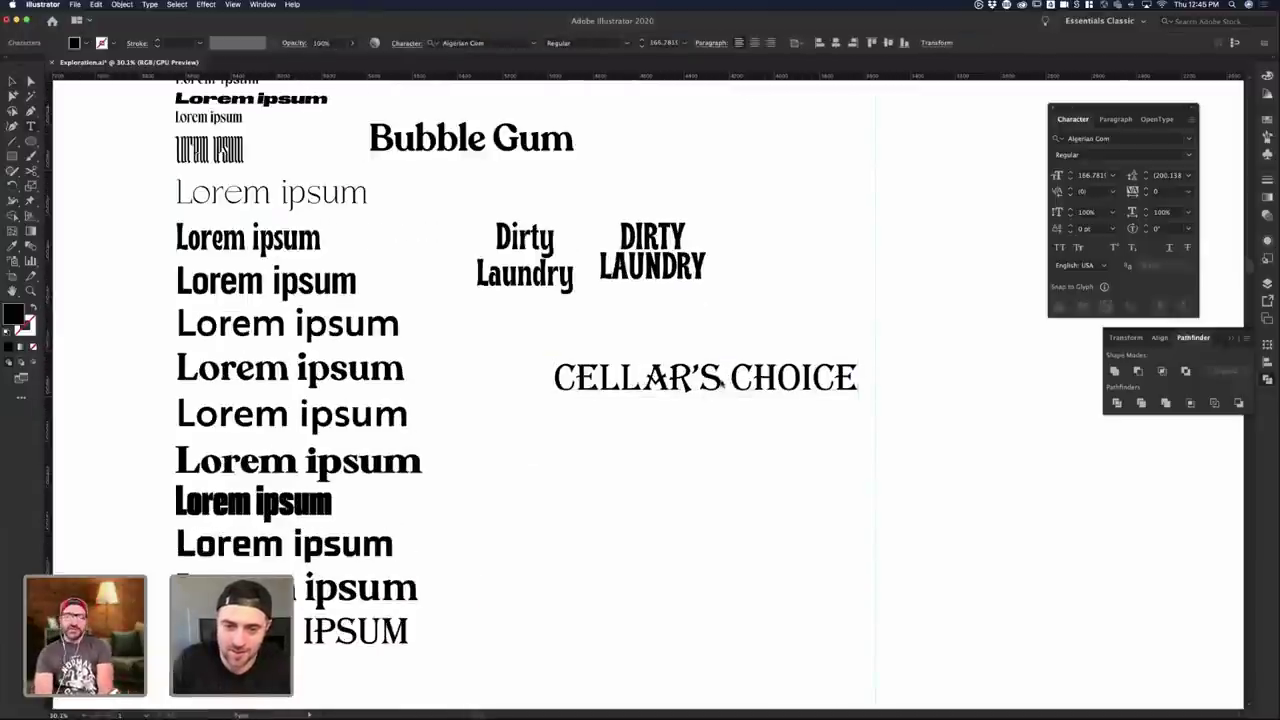
pyautogui.press('BackSpace')
pyautogui.press('Return')
# - Centre-align both lines of the CELLAR'S CHOICE text and move it back beneath the Dirty Laundry samples
pyautogui.press('super+a')
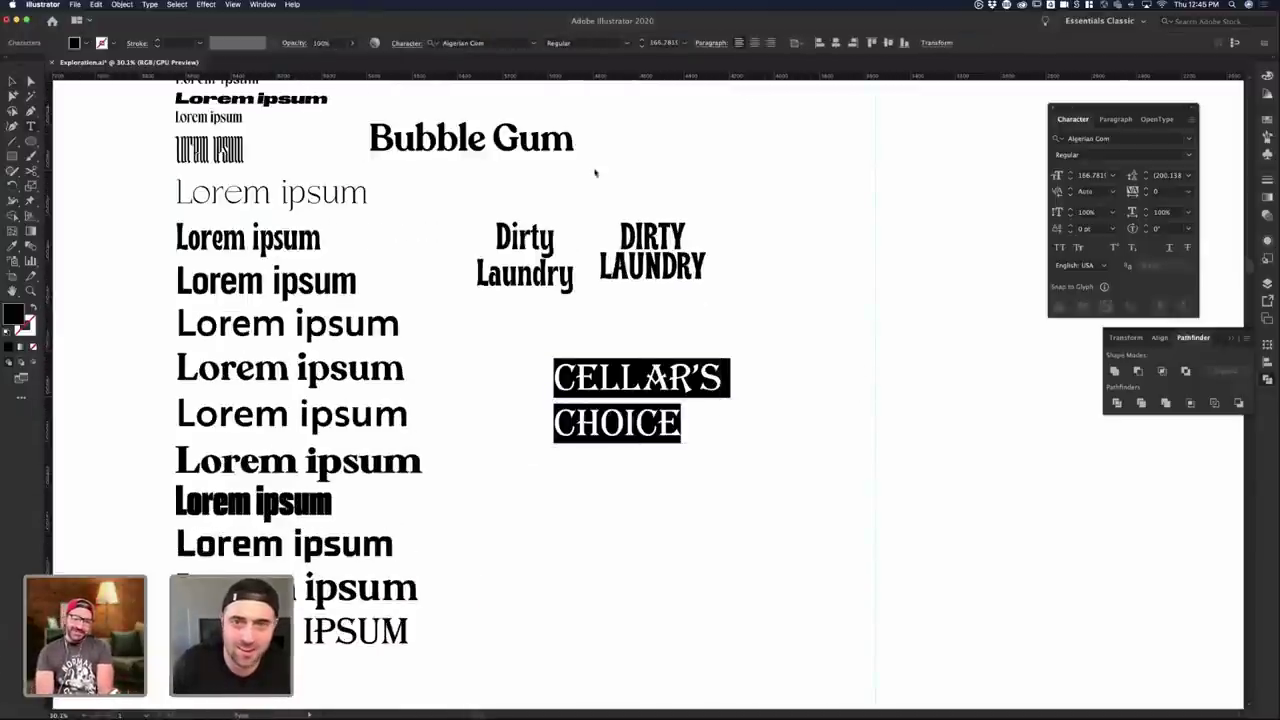
pyautogui.click(754, 45)
pyautogui.click(12, 82)
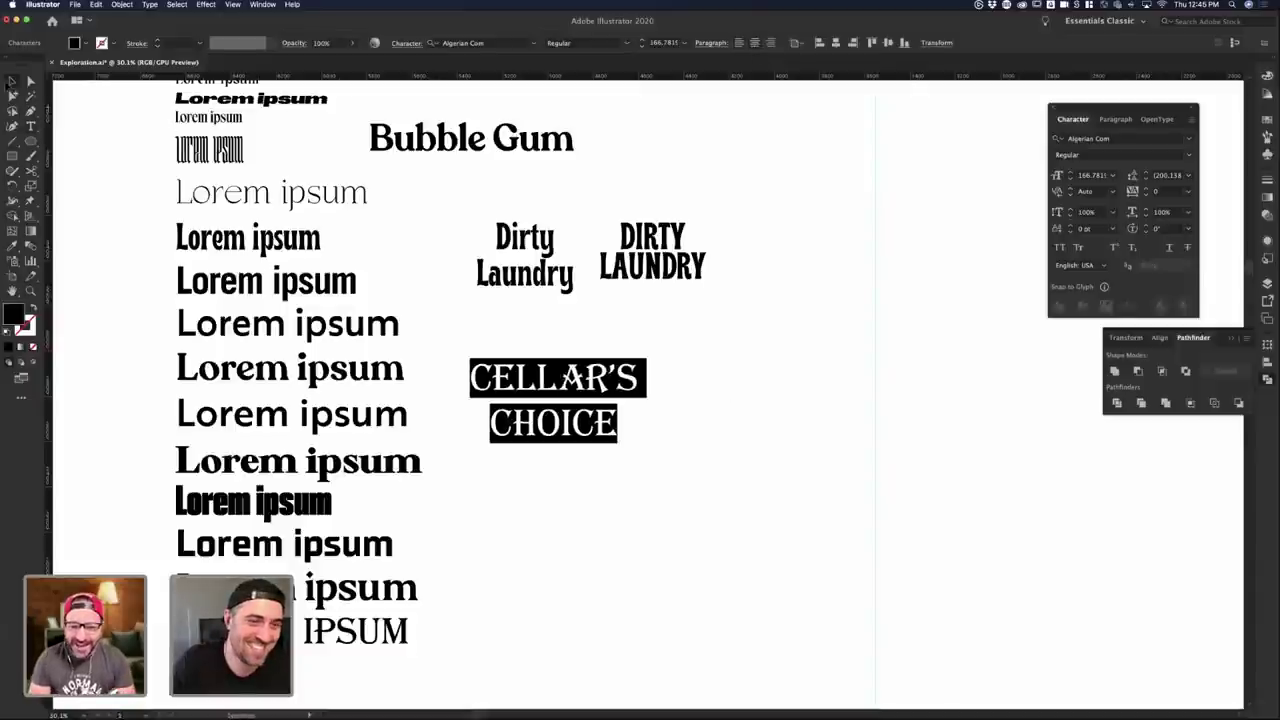
pyautogui.click(644, 388)
pyautogui.moveTo(645, 388); pyautogui.dragTo(717, 390)
# - Tighten the leading of the two-line CELLAR'S CHOICE text to about 132 pt
pyautogui.doubleClick(672, 425)
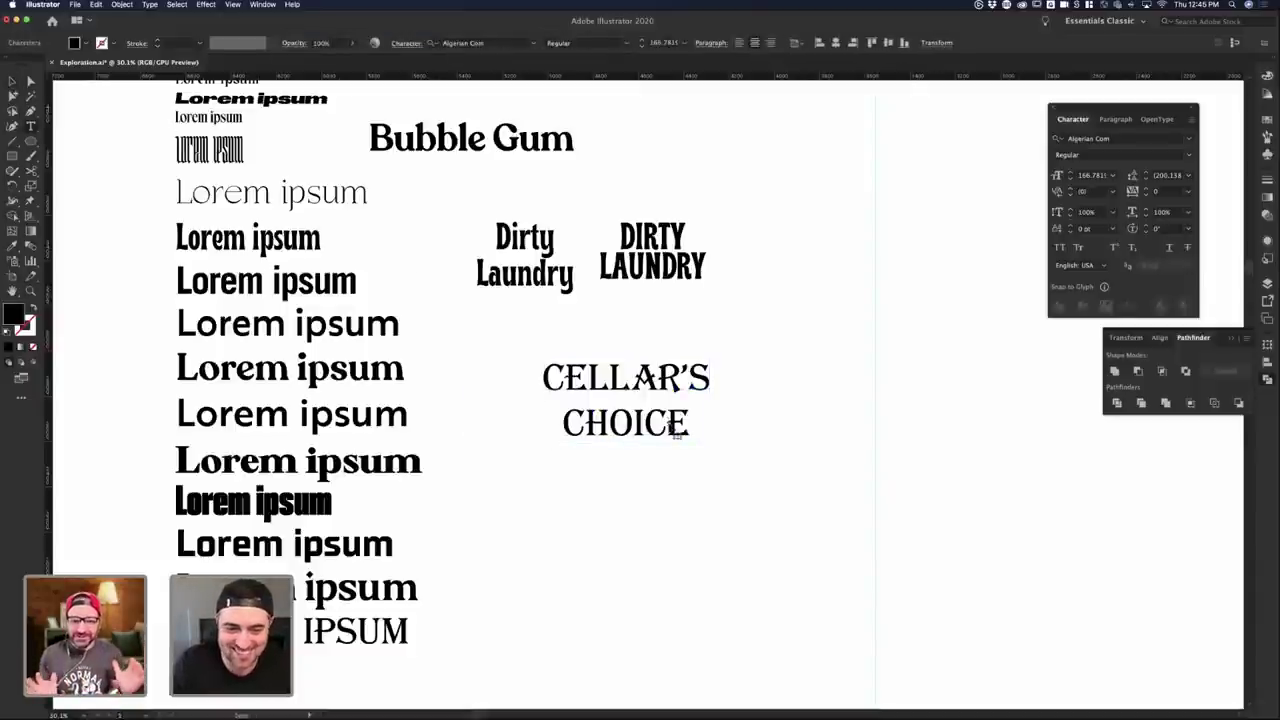
pyautogui.press('super+a')
pyautogui.hotkey('alt', 'Up')
pyautogui.hotkey('alt', 'Up')
pyautogui.hotkey('alt', 'Up')
pyautogui.hotkey('alt', 'Up')
pyautogui.hotkey('alt', 'Up')
pyautogui.hotkey('alt', 'Up')
pyautogui.hotkey('alt', 'Up')
pyautogui.hotkey('alt', 'Up')
pyautogui.hotkey('alt', 'Up')
pyautogui.hotkey('alt', 'Up')
pyautogui.hotkey('alt', 'Up')
pyautogui.hotkey('alt', 'Up')
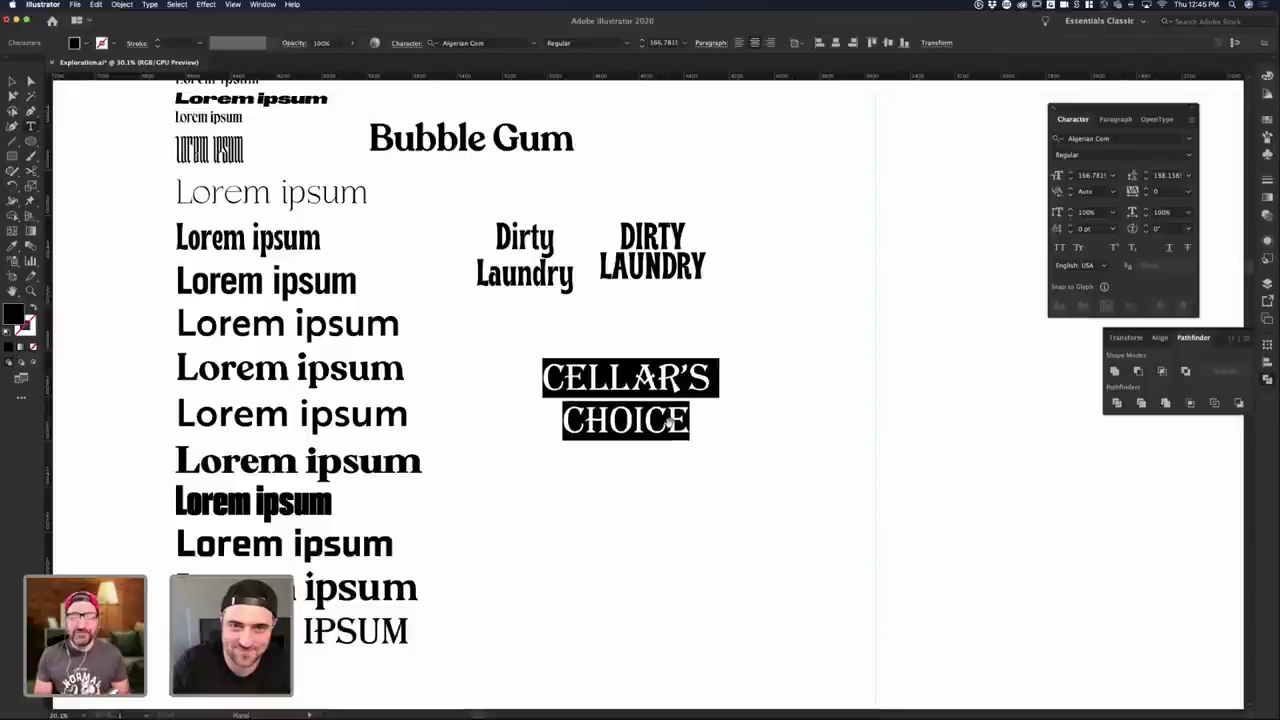
pyautogui.hotkey('alt', 'Up')
pyautogui.hotkey('alt', 'Up')
pyautogui.hotkey('alt', 'Up')
pyautogui.hotkey('alt', 'Up')
pyautogui.hotkey('alt', 'Up')
pyautogui.hotkey('alt', 'Up')
pyautogui.hotkey('alt', 'Up')
pyautogui.hotkey('alt', 'Up')
pyautogui.hotkey('alt', 'Up')
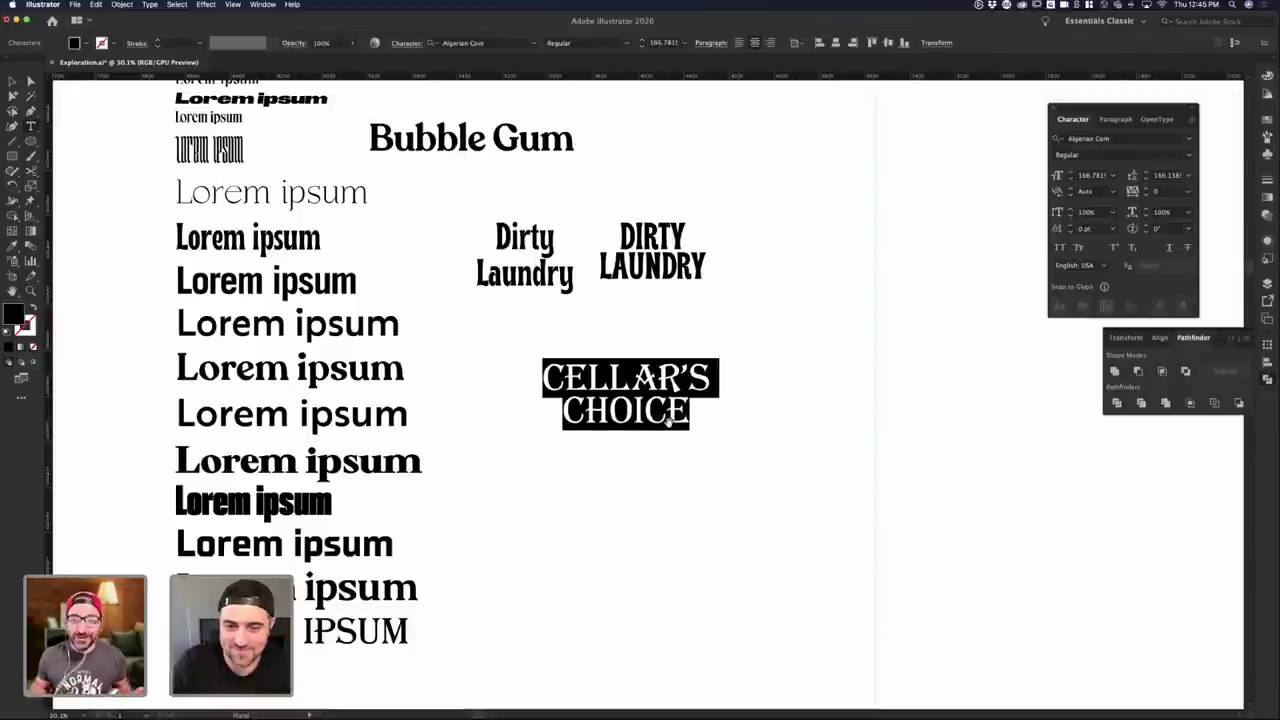
pyautogui.hotkey('alt', 'Up')
pyautogui.hotkey('alt', 'Up')
pyautogui.hotkey('alt', 'Up')
pyautogui.hotkey('alt', 'Up')
pyautogui.hotkey('alt', 'Up')
pyautogui.hotkey('alt', 'Up')
pyautogui.hotkey('alt', 'Up')
pyautogui.hotkey('alt', 'Up')
pyautogui.hotkey('alt', 'Up')
pyautogui.hotkey('alt', 'Up')
pyautogui.hotkey('alt', 'Up')
pyautogui.hotkey('alt', 'Up')
pyautogui.hotkey('alt', 'Up')
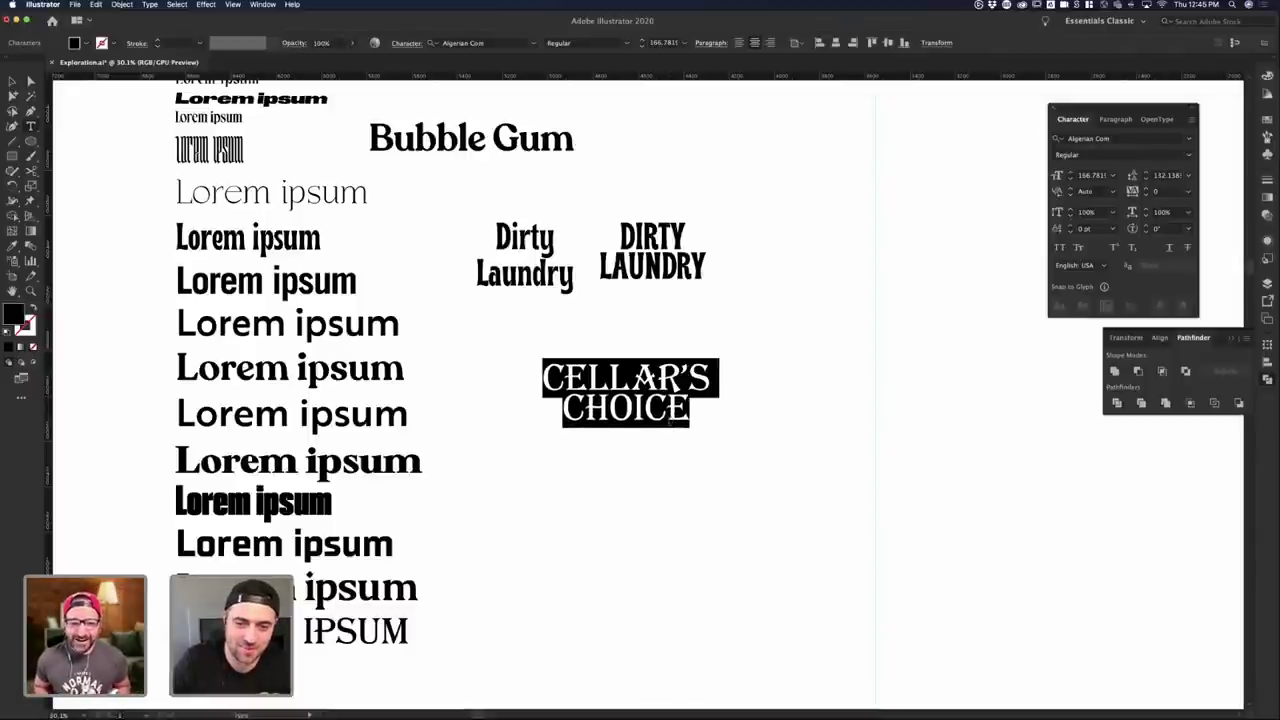
# - Duplicate the two-line CELLAR'S CHOICE text directly below the original
pyautogui.press('Escape')
pyautogui.click(737, 439)
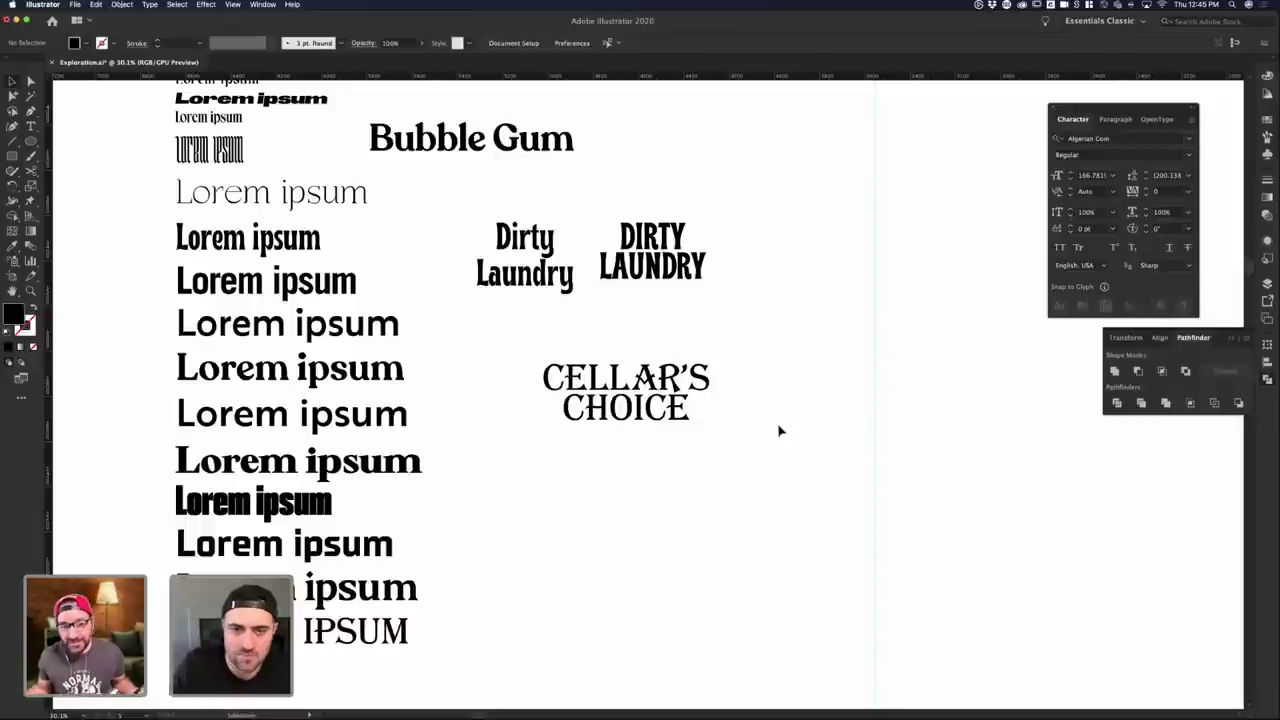
pyautogui.click(686, 429)
pyautogui.click(814, 436)
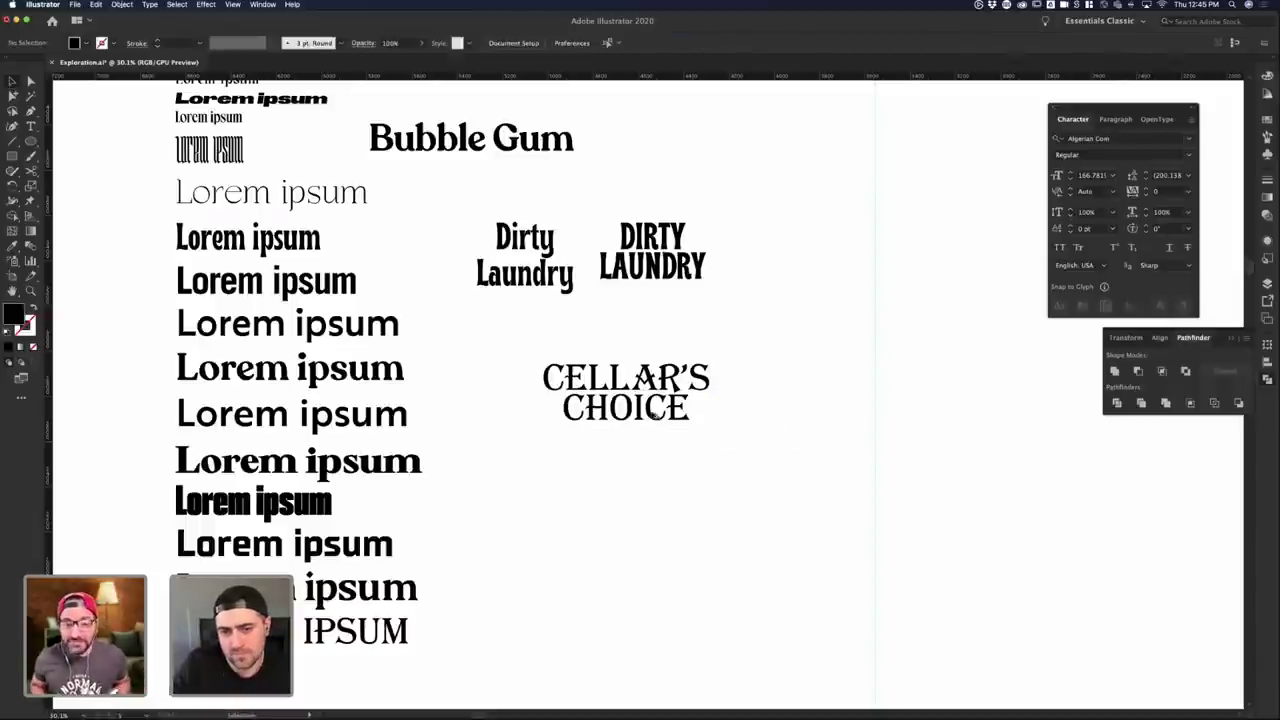
pyautogui.moveTo(655, 415); pyautogui.dragTo(549, 514)
# - Delete the word CHOICE from the lower copy so it holds only CELLAR'S
pyautogui.doubleClick(663, 512)
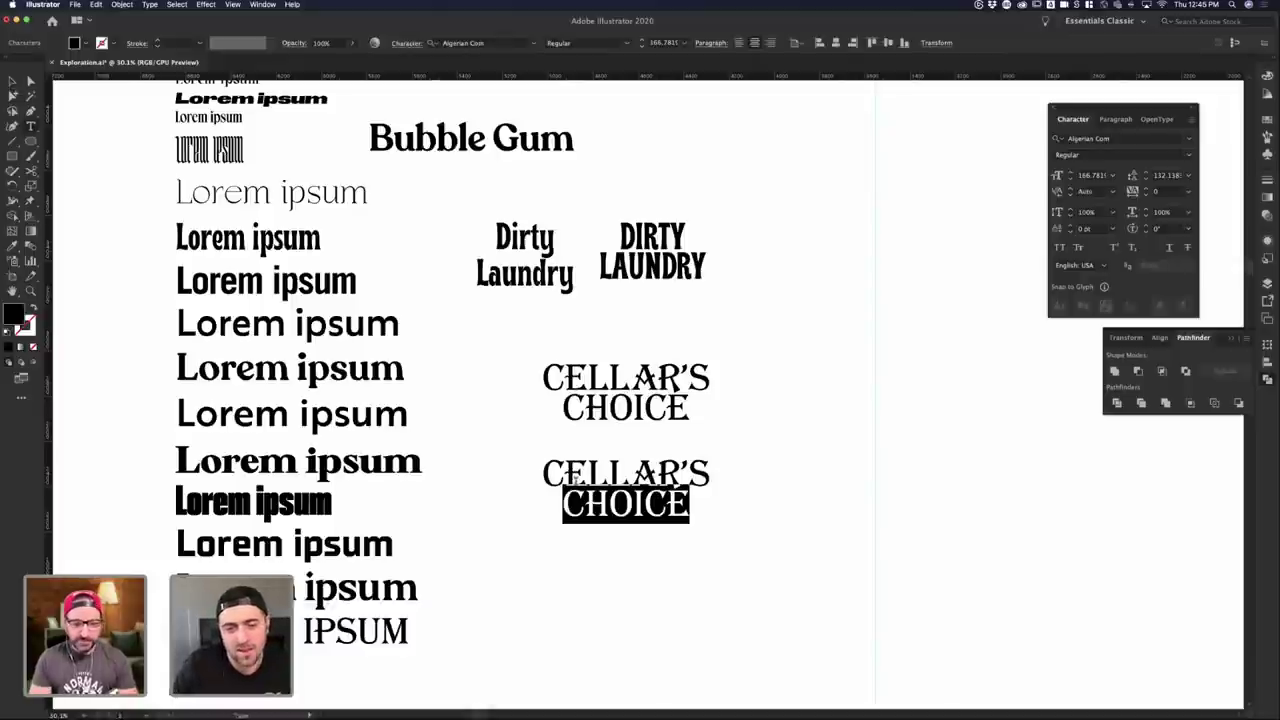
pyautogui.click(14, 82)
pyautogui.click(706, 382)
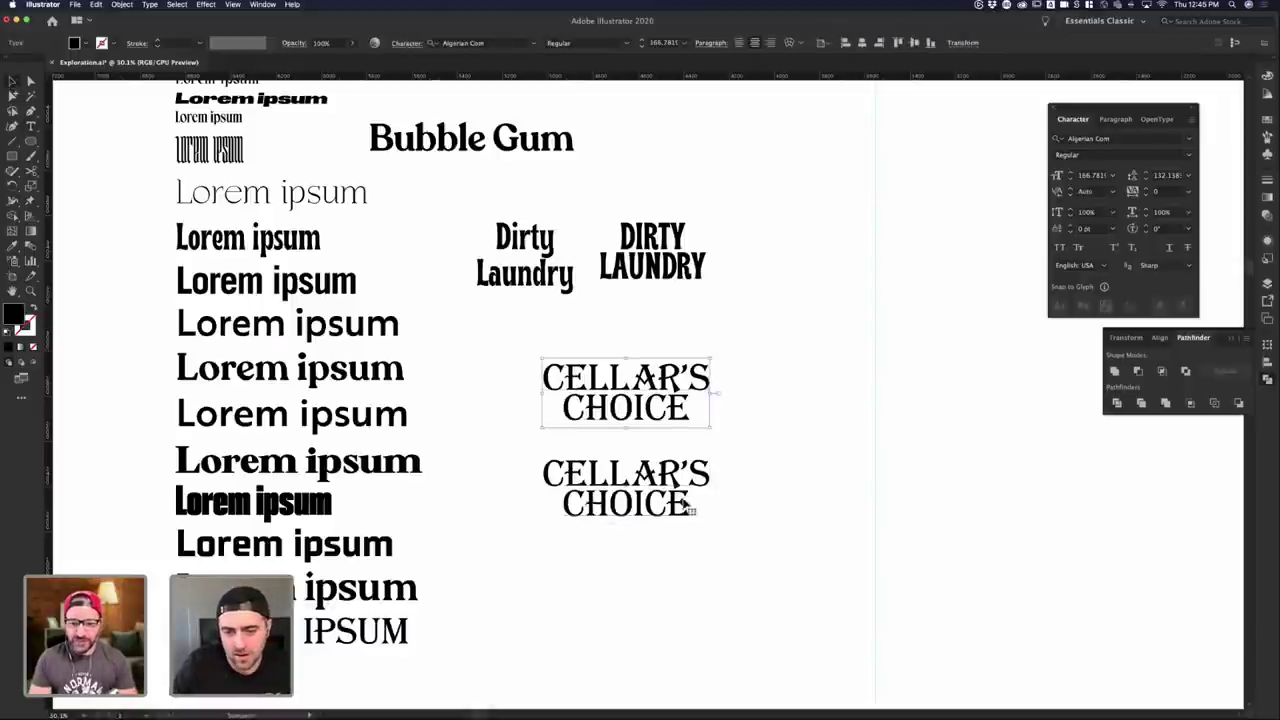
pyautogui.click(689, 509)
pyautogui.doubleClick(690, 511)
pyautogui.click(567, 503)
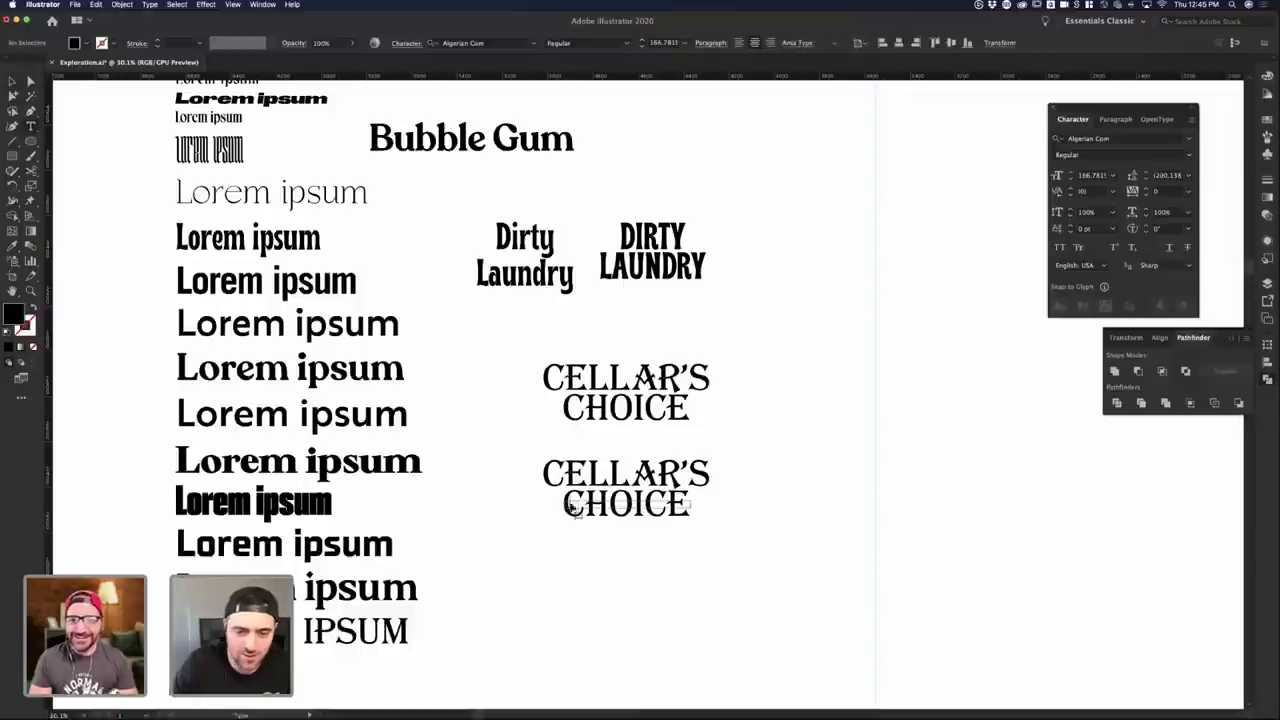
pyautogui.keyDown('shift'); pyautogui.click(737, 514); pyautogui.keyUp('shift')
pyautogui.press('BackSpace')
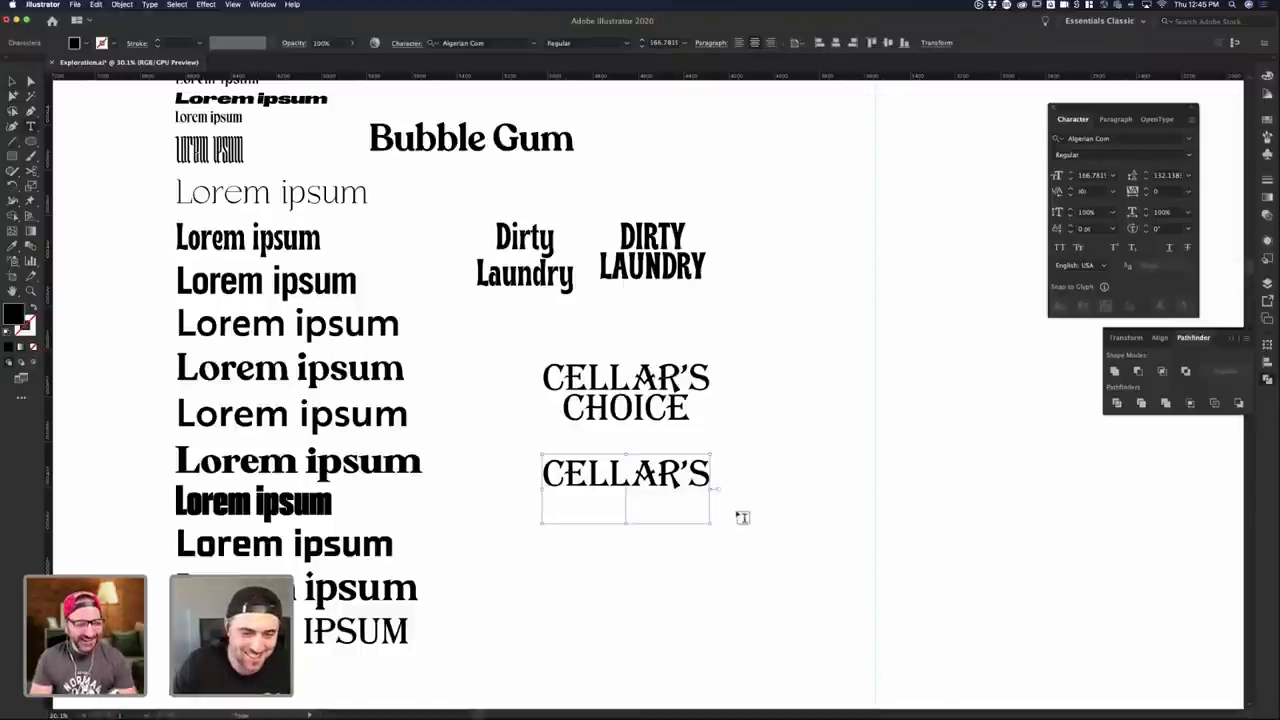
# - Place a duplicate of the lower CELLAR'S line just beneath it and change its wording to CHOICE
pyautogui.click(12, 82)
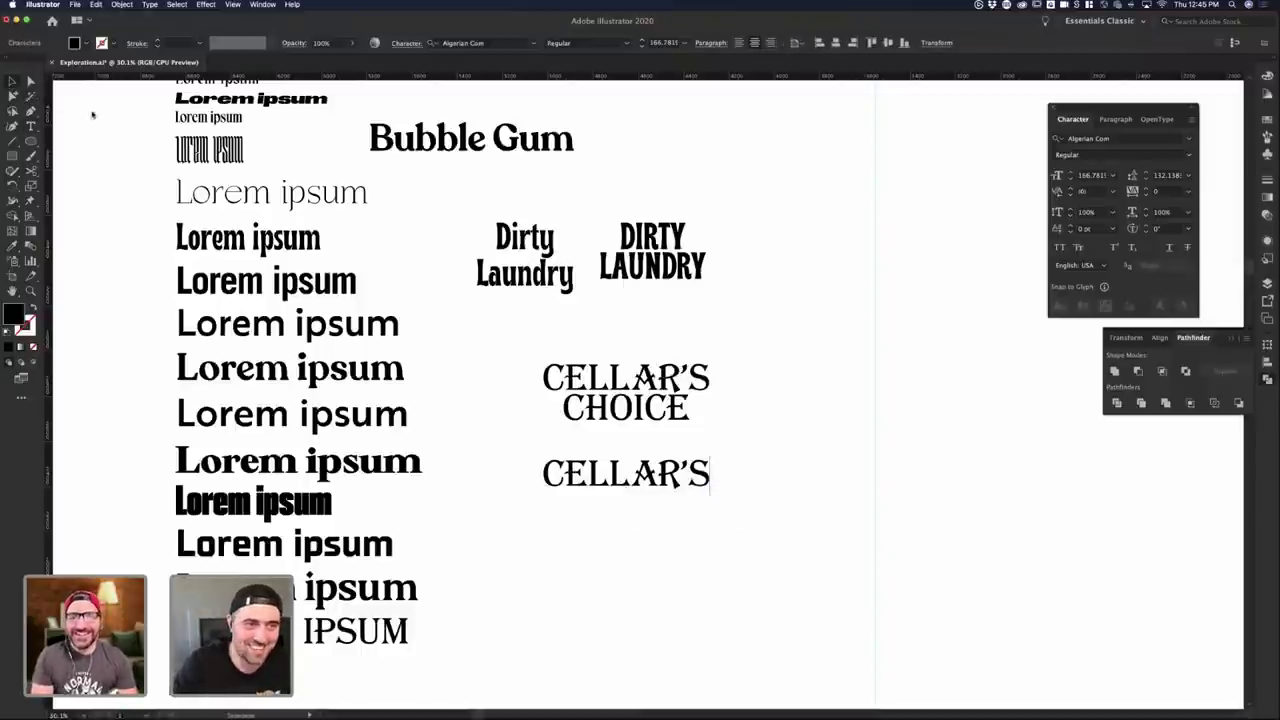
pyautogui.moveTo(688, 490); pyautogui.dragTo(681, 520)
pyautogui.press('super+z')
pyautogui.press('super+c')
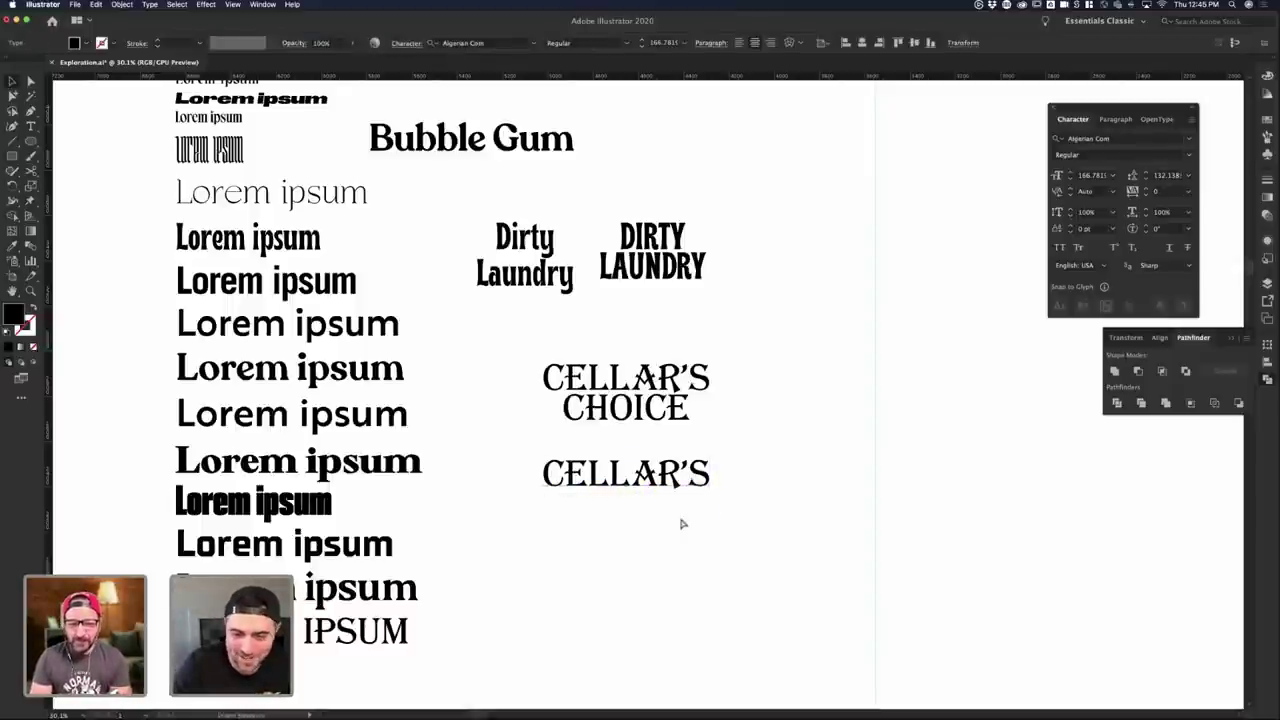
pyautogui.press('super+v')
pyautogui.moveTo(706, 396); pyautogui.dragTo(697, 502)
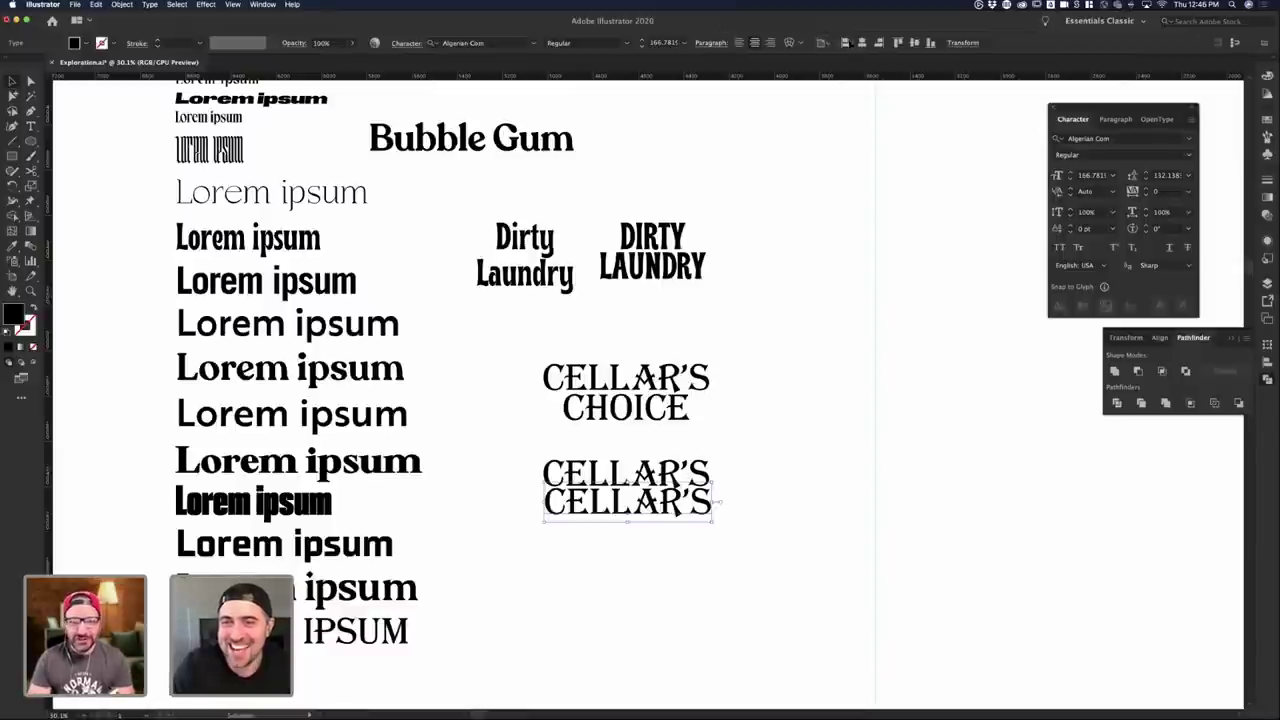
pyautogui.doubleClick(680, 500)
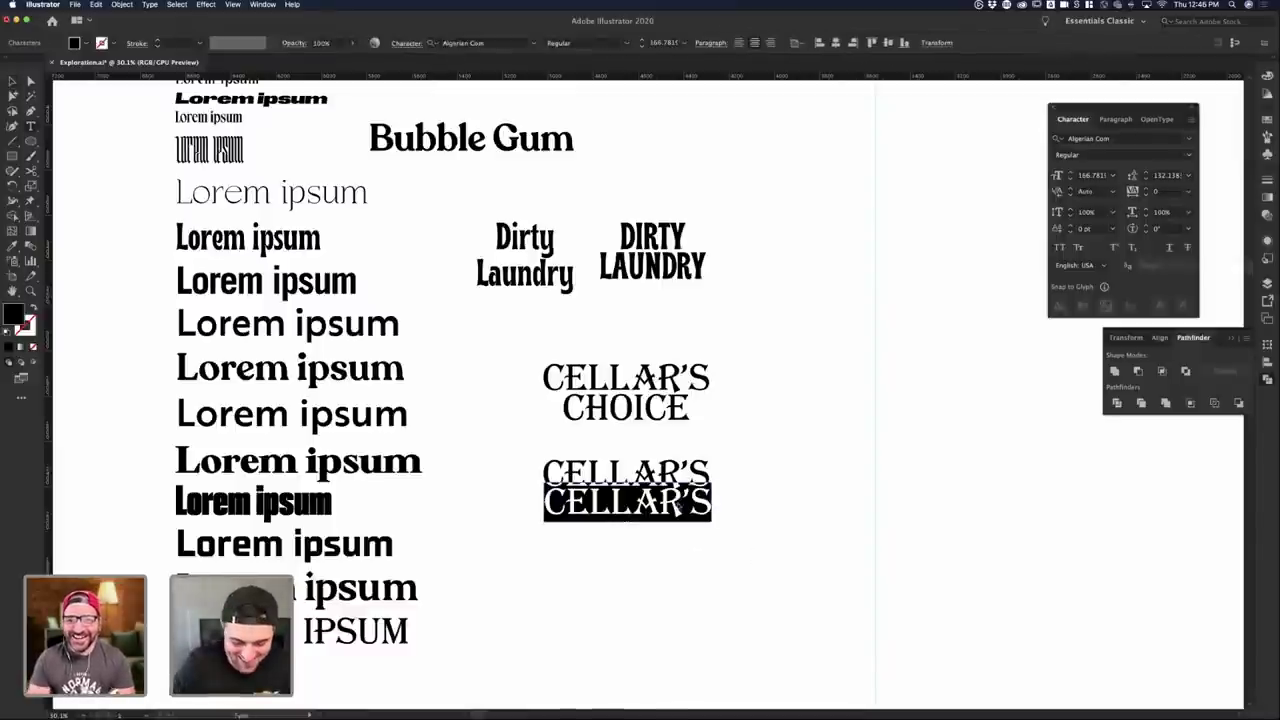
pyautogui.write('CHOICE')
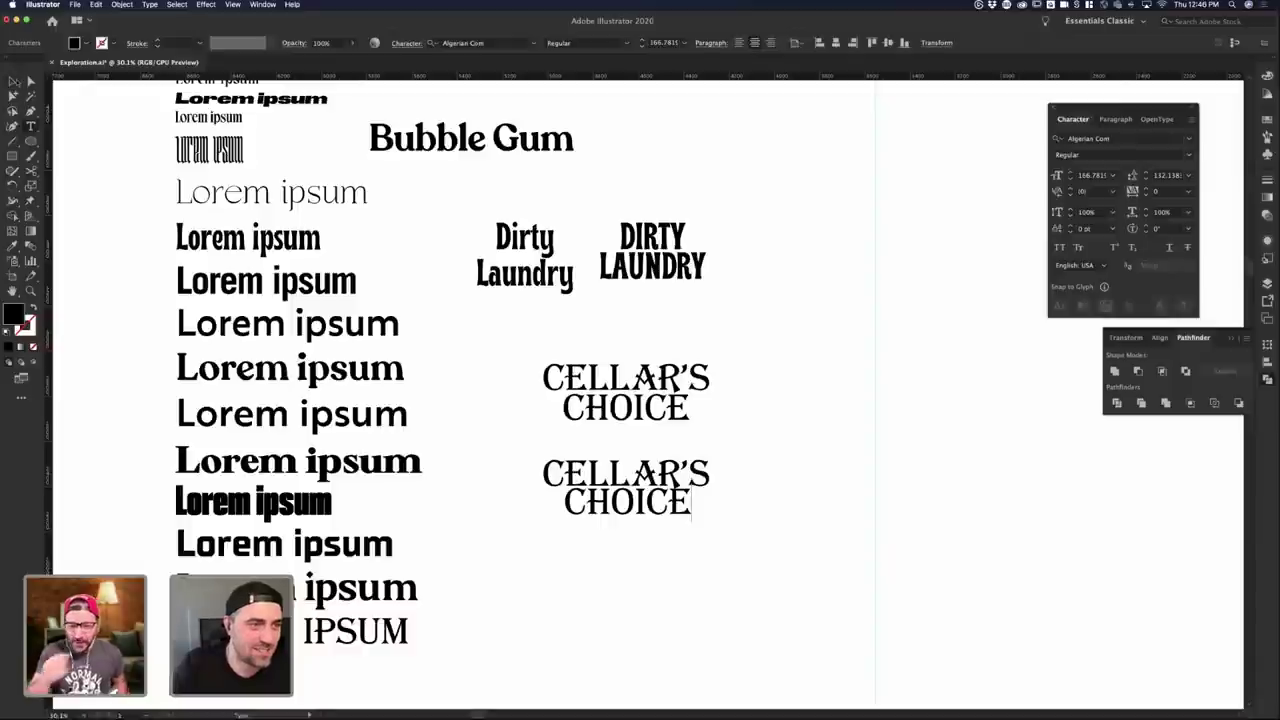
# - Apply a horizontal Flag envelope warp with 39% bend to the lower CELLAR'S line
pyautogui.click(803, 380)
pyautogui.click(700, 450)
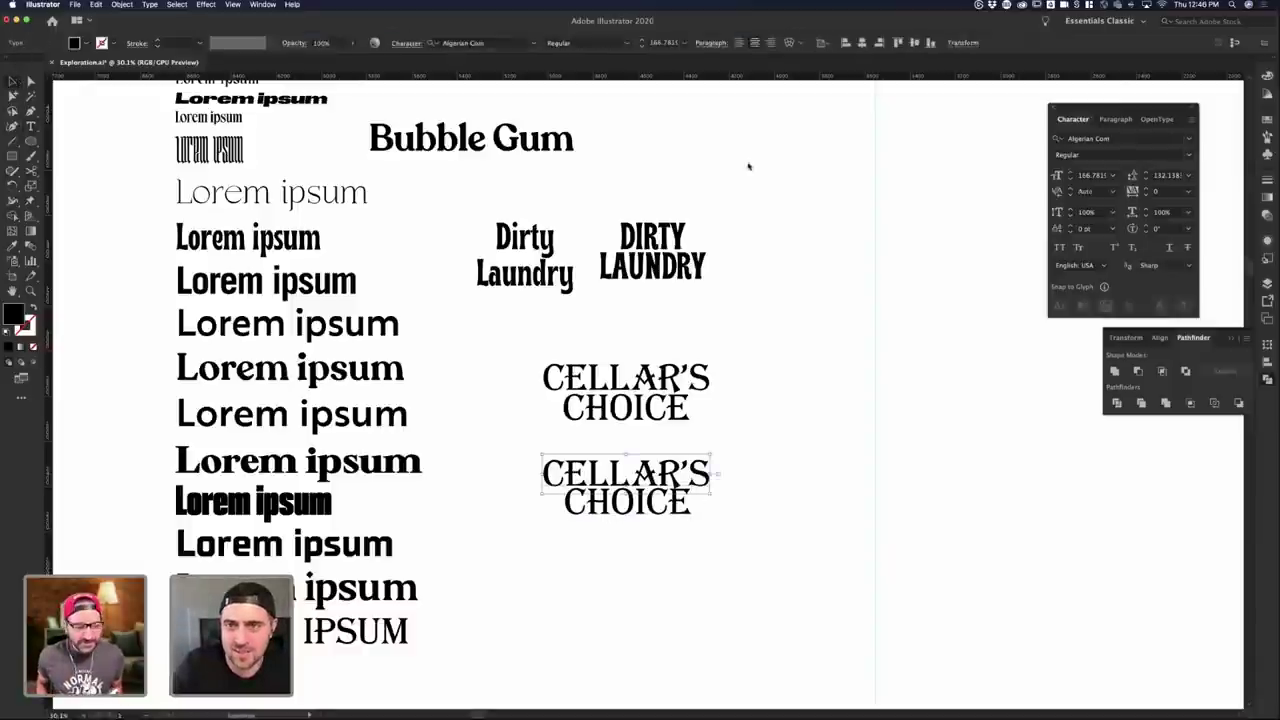
pyautogui.click(800, 45)
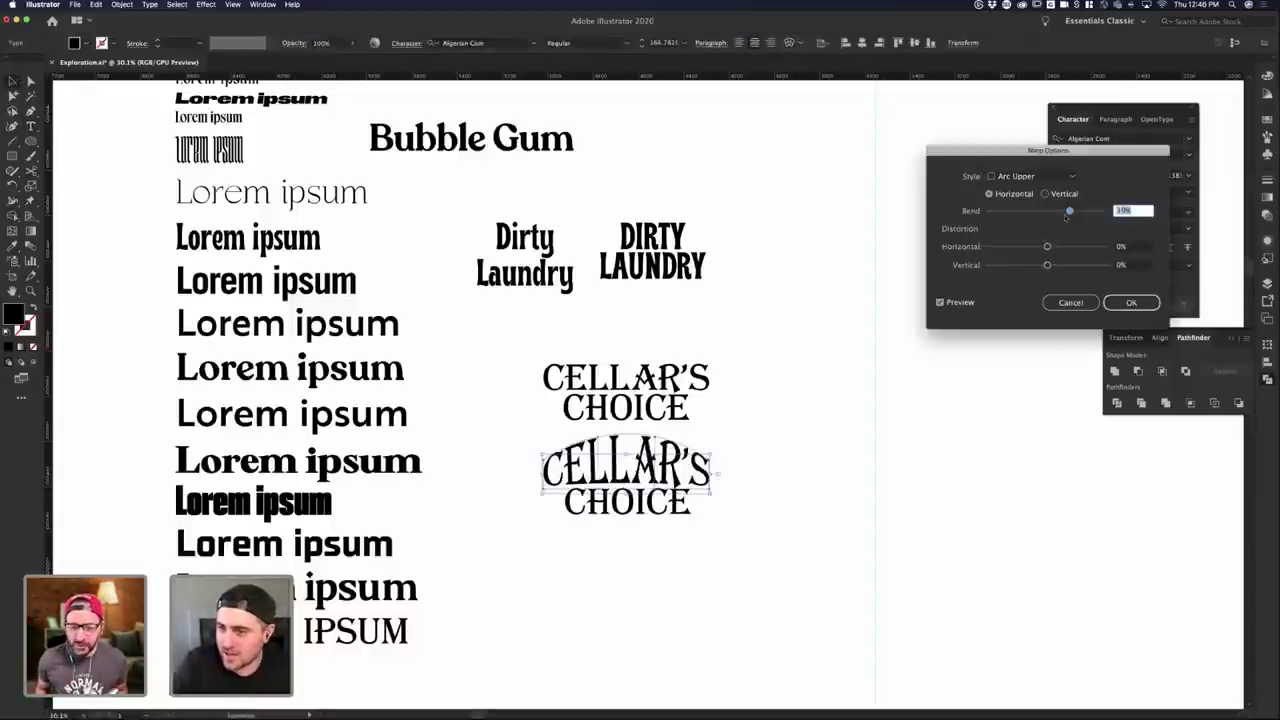
pyautogui.click(1030, 176)
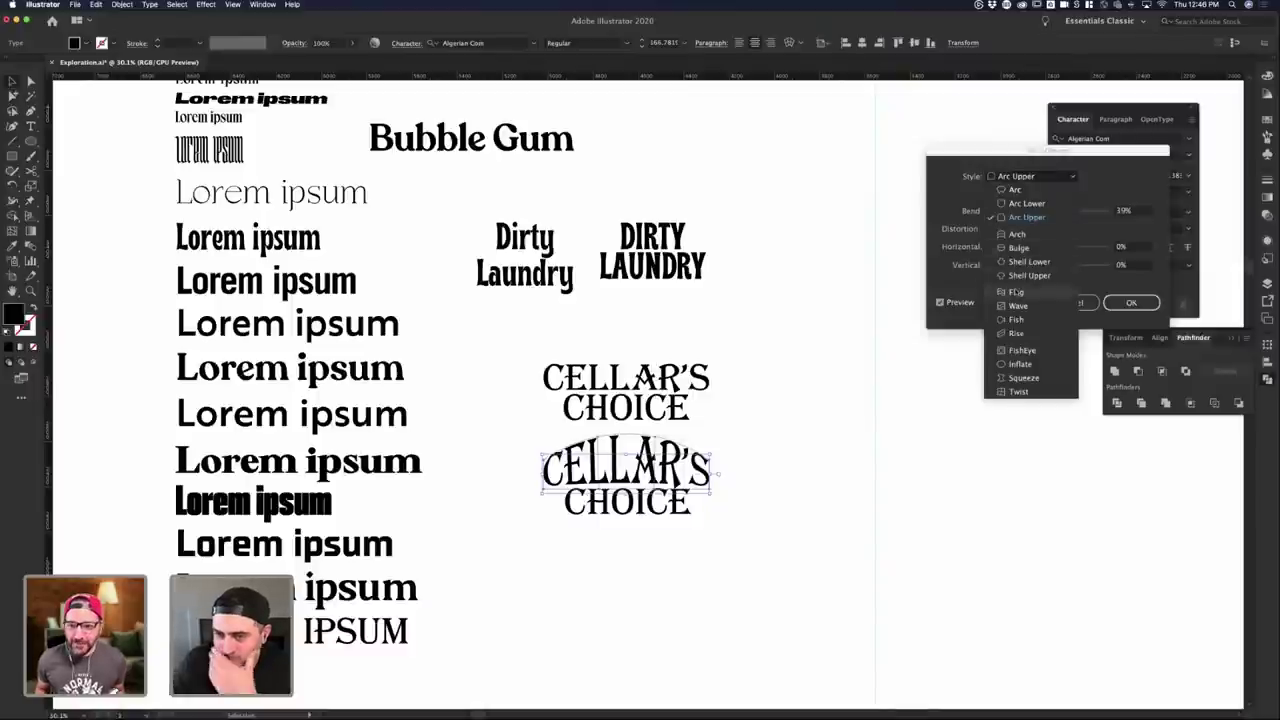
pyautogui.click(1016, 292)
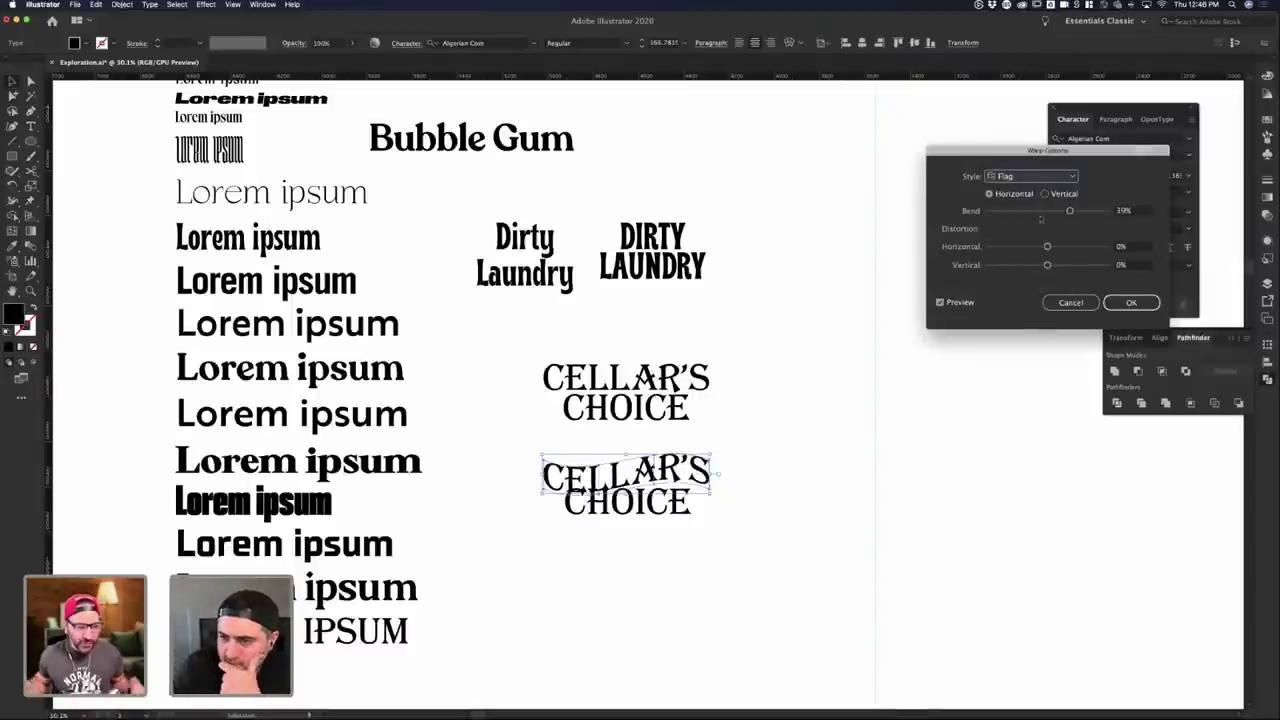
pyautogui.click(1150, 304)
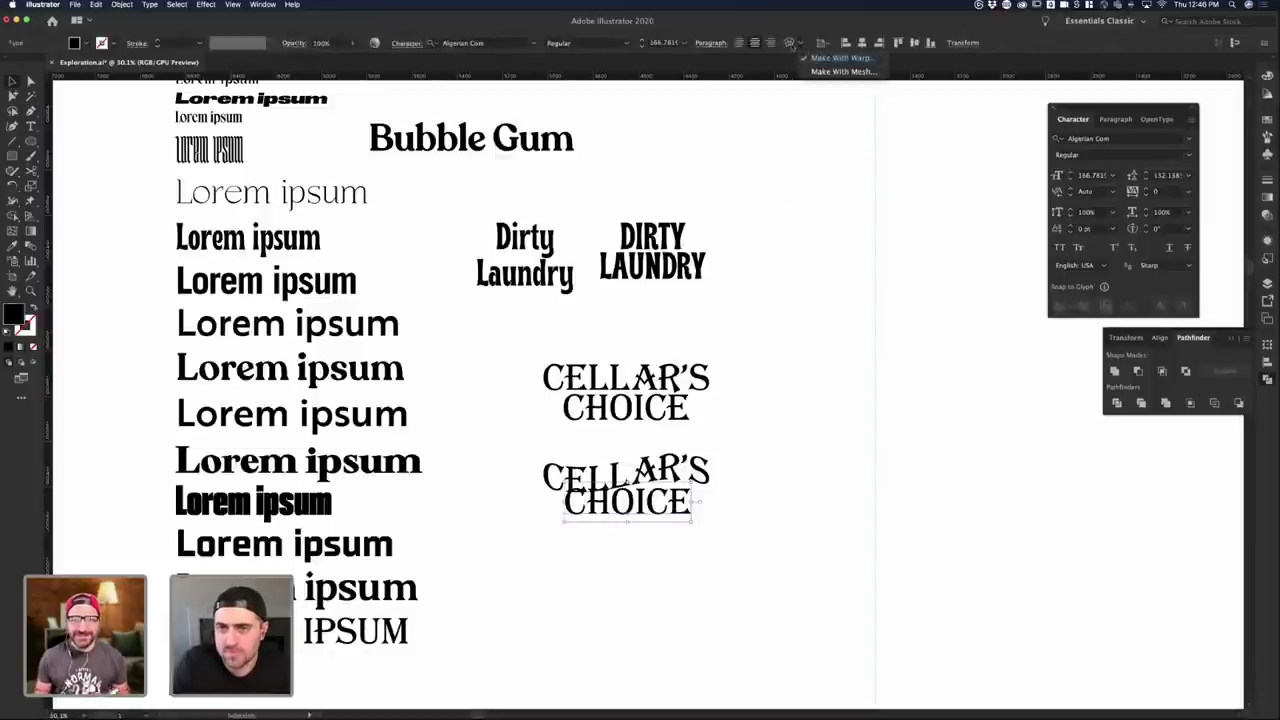
# - Apply the same horizontal Flag warp with 39% bend to the lower CHOICE line and nudge it slightly down
pyautogui.click(789, 44)
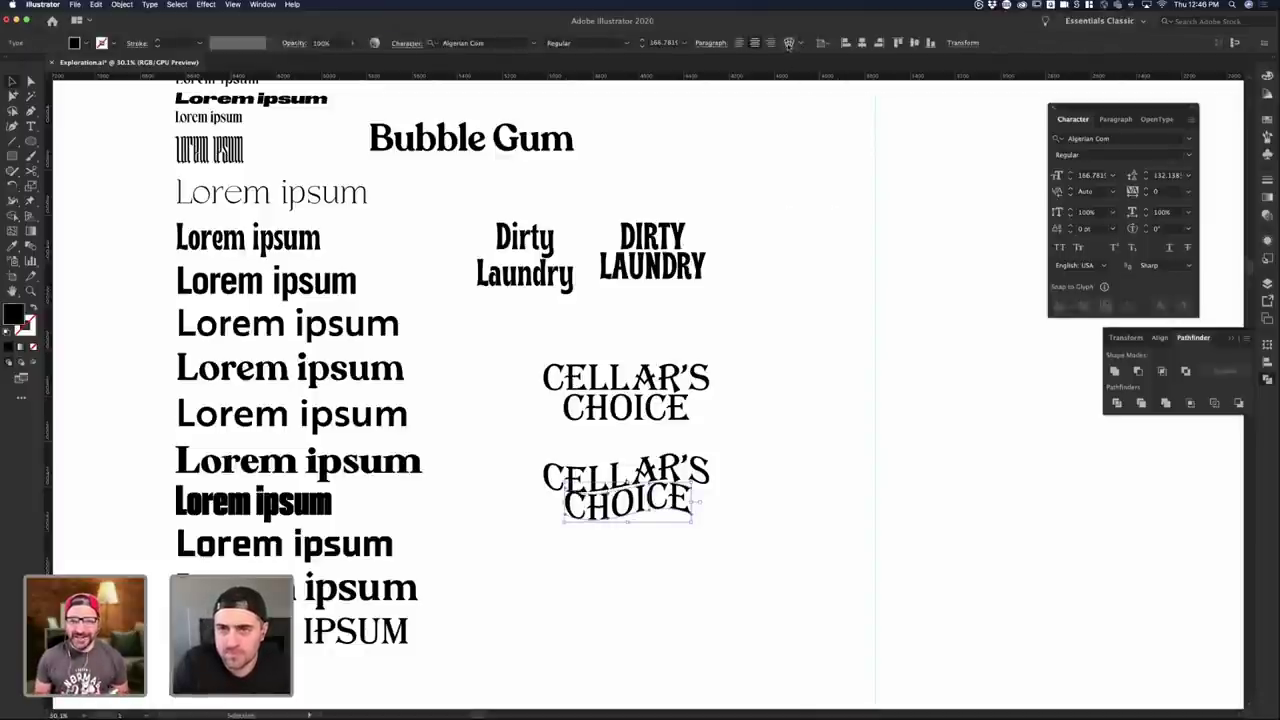
pyautogui.click(1124, 300)
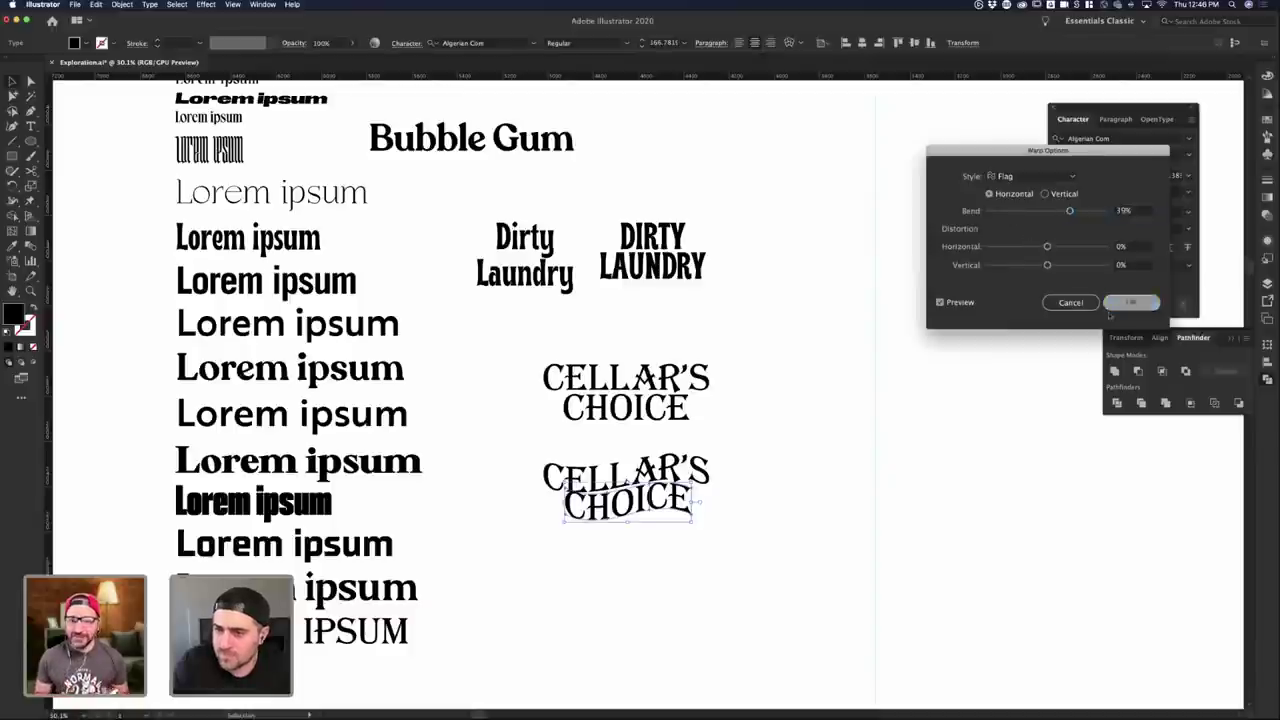
pyautogui.click(771, 580)
pyautogui.moveTo(646, 517); pyautogui.dragTo(642, 520)
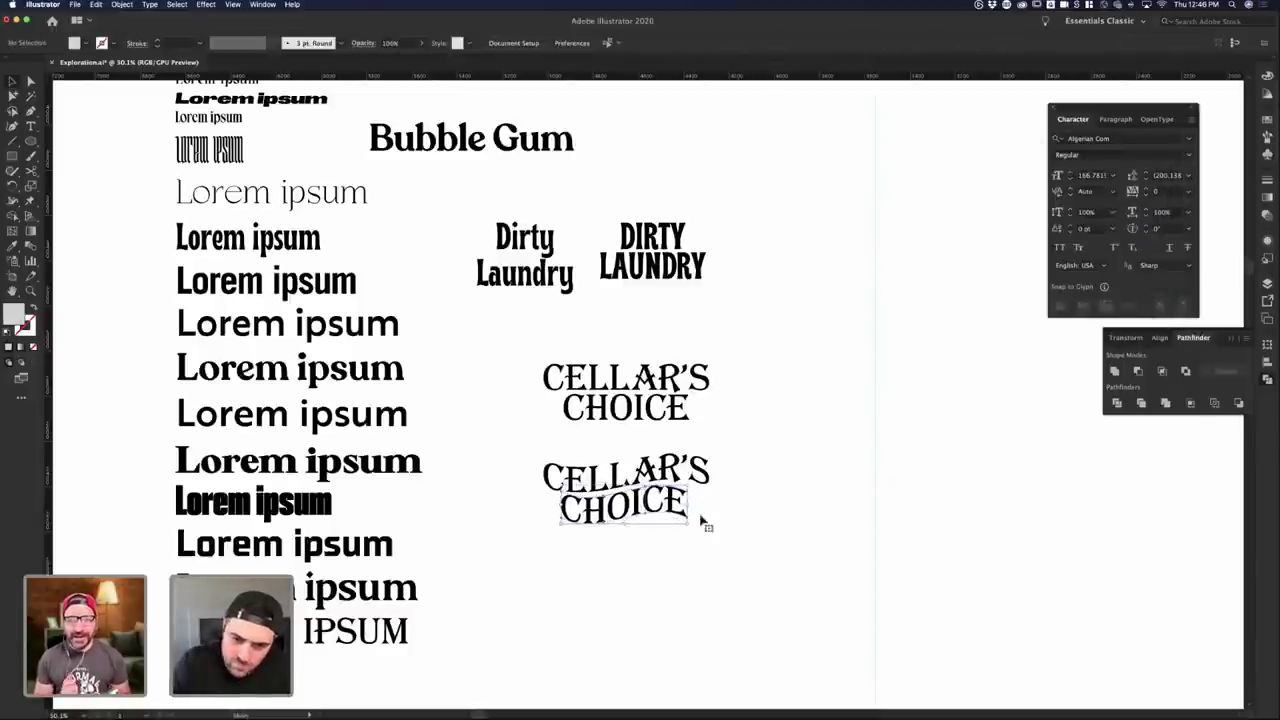
pyautogui.click(748, 516)
# - Adjust the left corner points of the warped CHOICE envelope to stretch the start of the word slightly
pyautogui.click(640, 510)
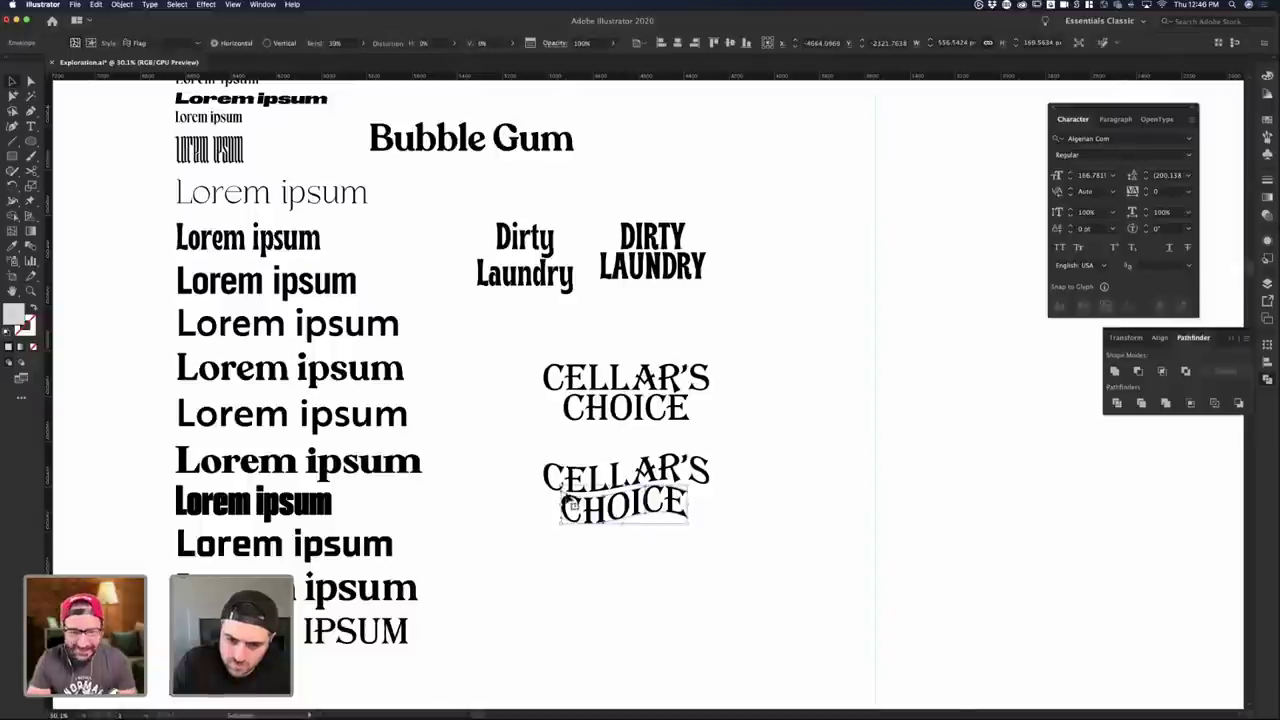
pyautogui.click(562, 494)
pyautogui.click(562, 520)
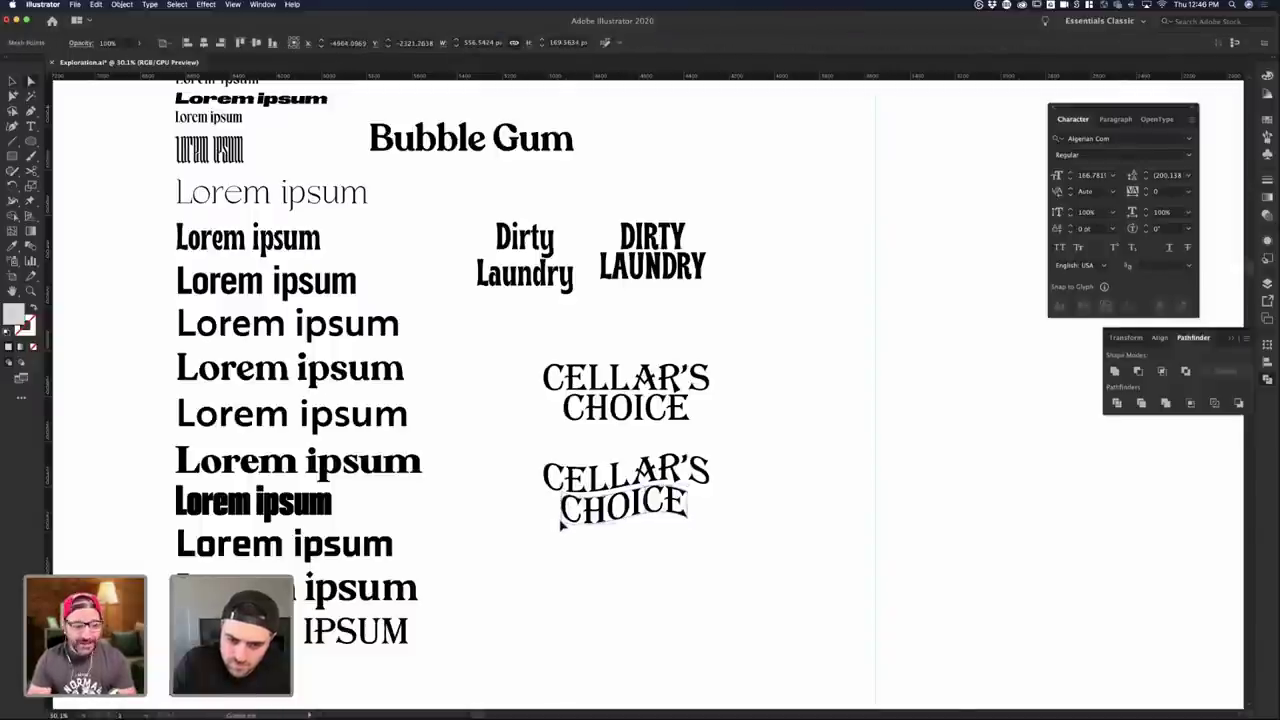
pyautogui.click(680, 557)
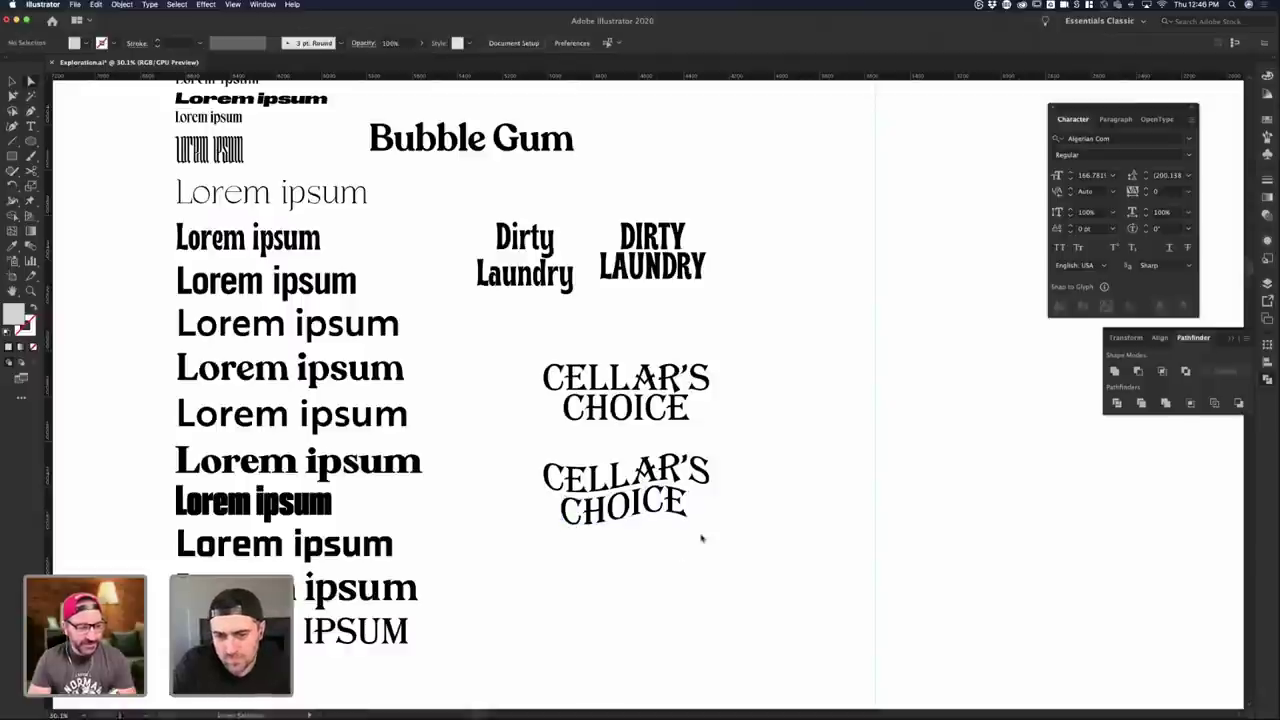
pyautogui.press('v')
pyautogui.scroll(3, 734, 518)
pyautogui.click(574, 494)
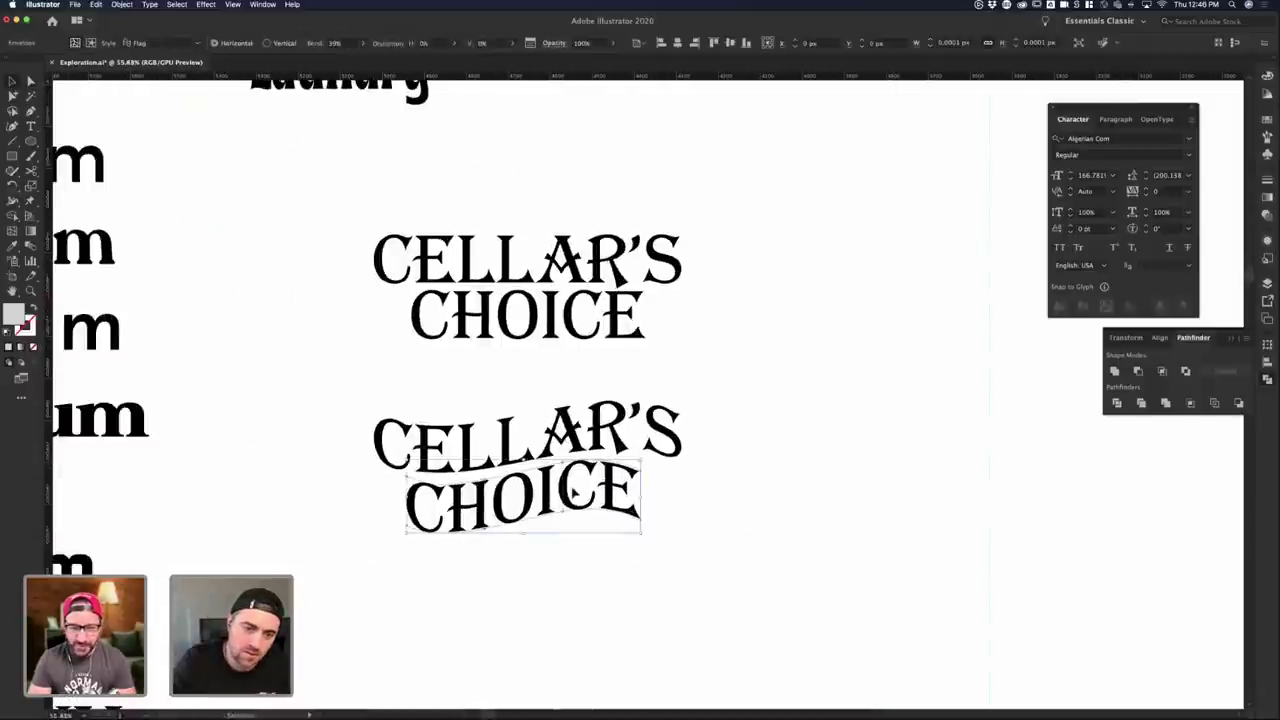
pyautogui.press('a')
pyautogui.click(524, 523)
pyautogui.click(447, 528)
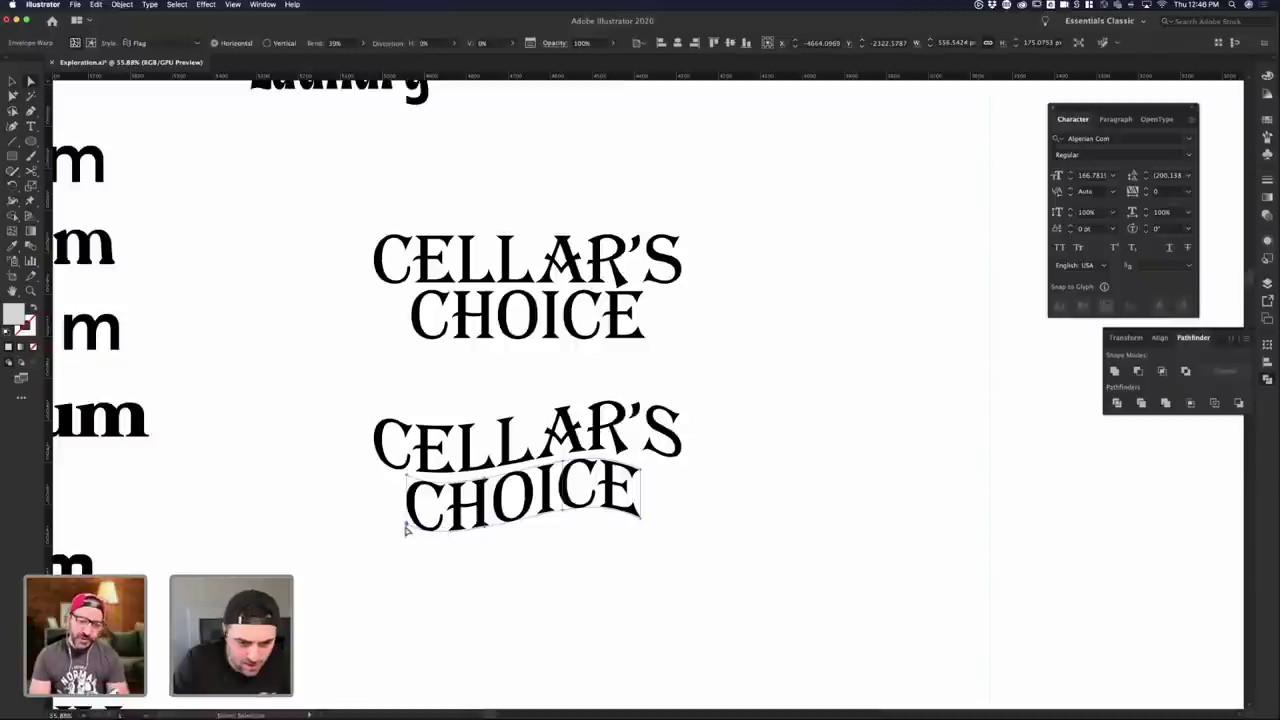
pyautogui.click(405, 478)
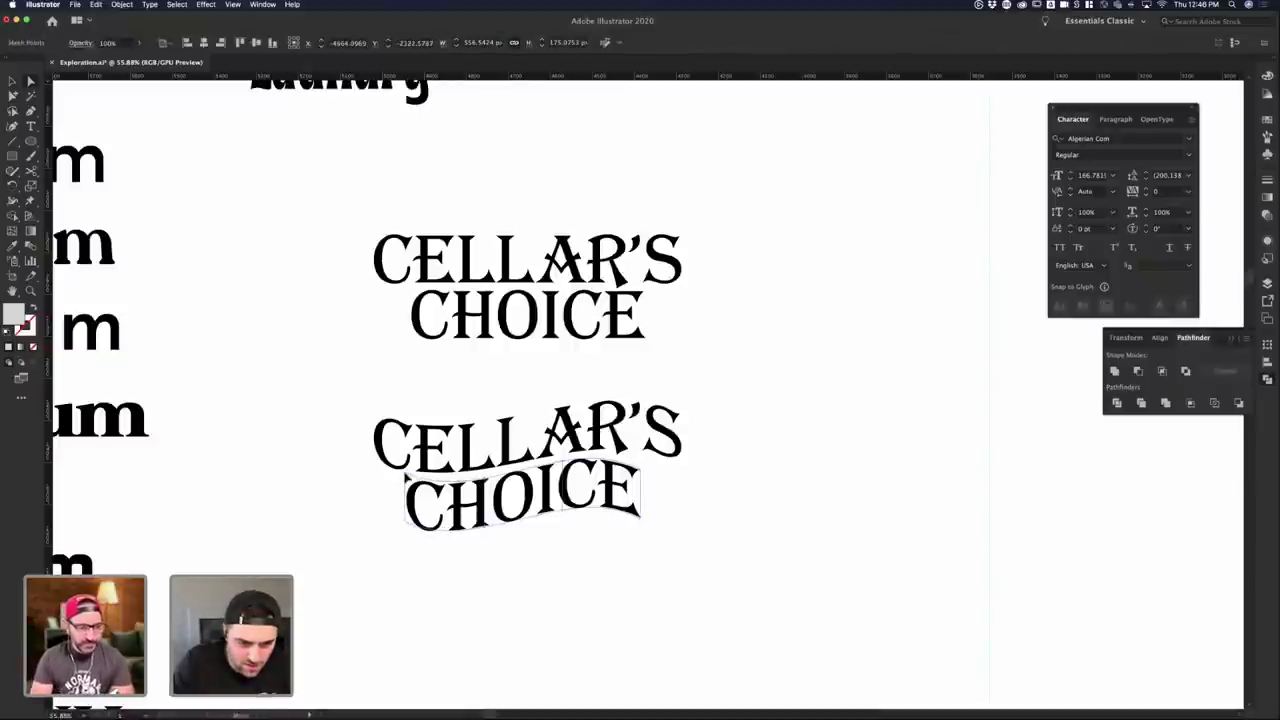
pyautogui.click(427, 558)
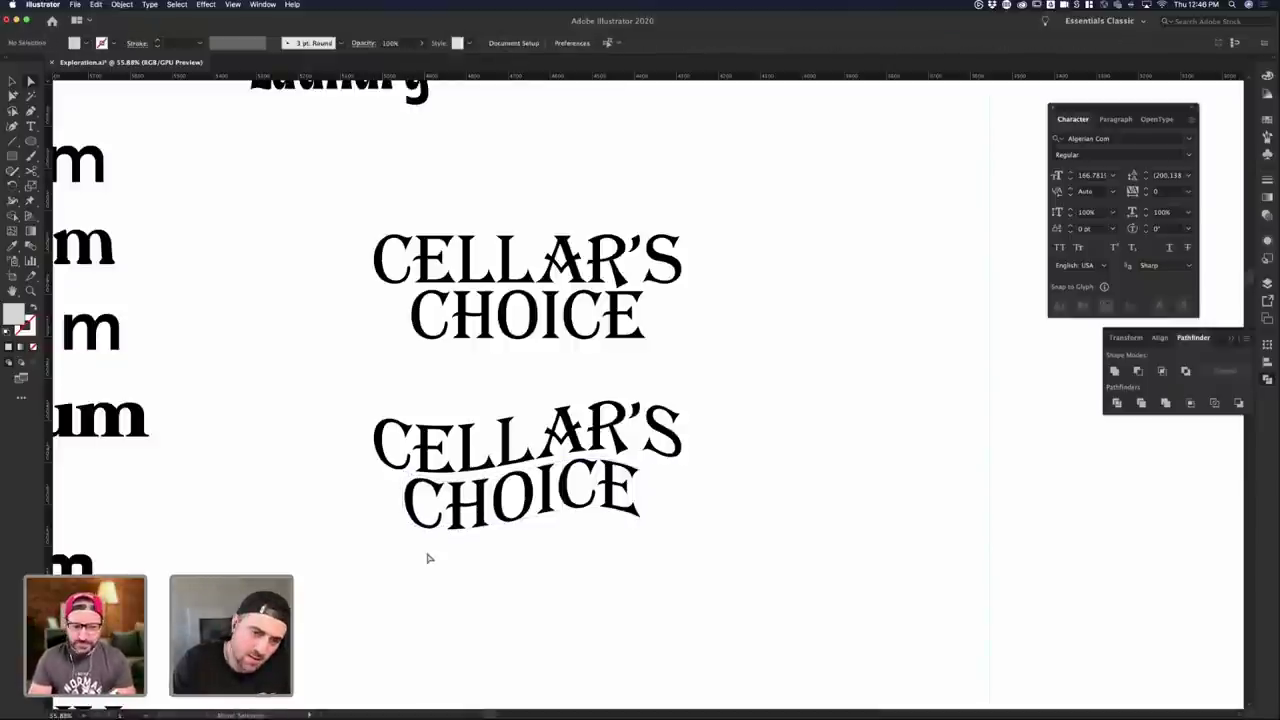
# - Reposition the warped CHOICE beneath the warped CELLAR'S and align the two words on their horizontal centres
pyautogui.scroll(-4, 657, 560)
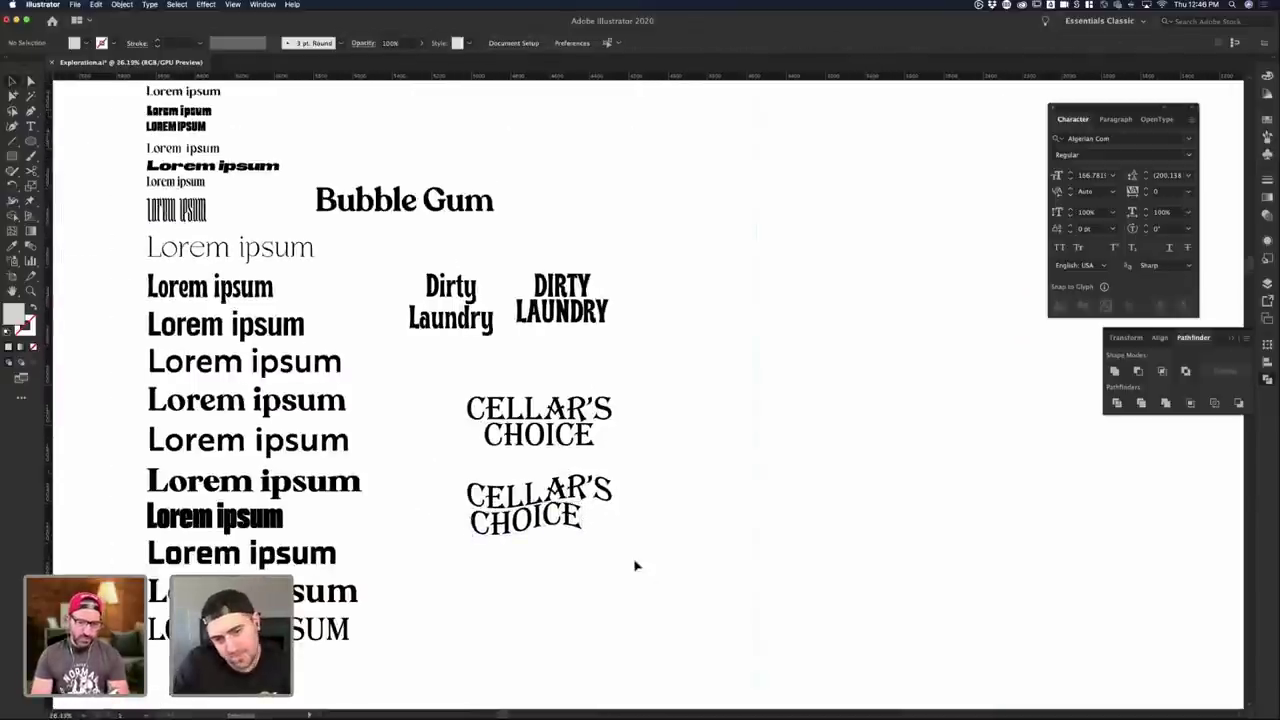
pyautogui.moveTo(573, 518); pyautogui.dragTo(584, 518)
pyautogui.click(545, 496)
pyautogui.click(550, 498)
pyautogui.click(560, 518)
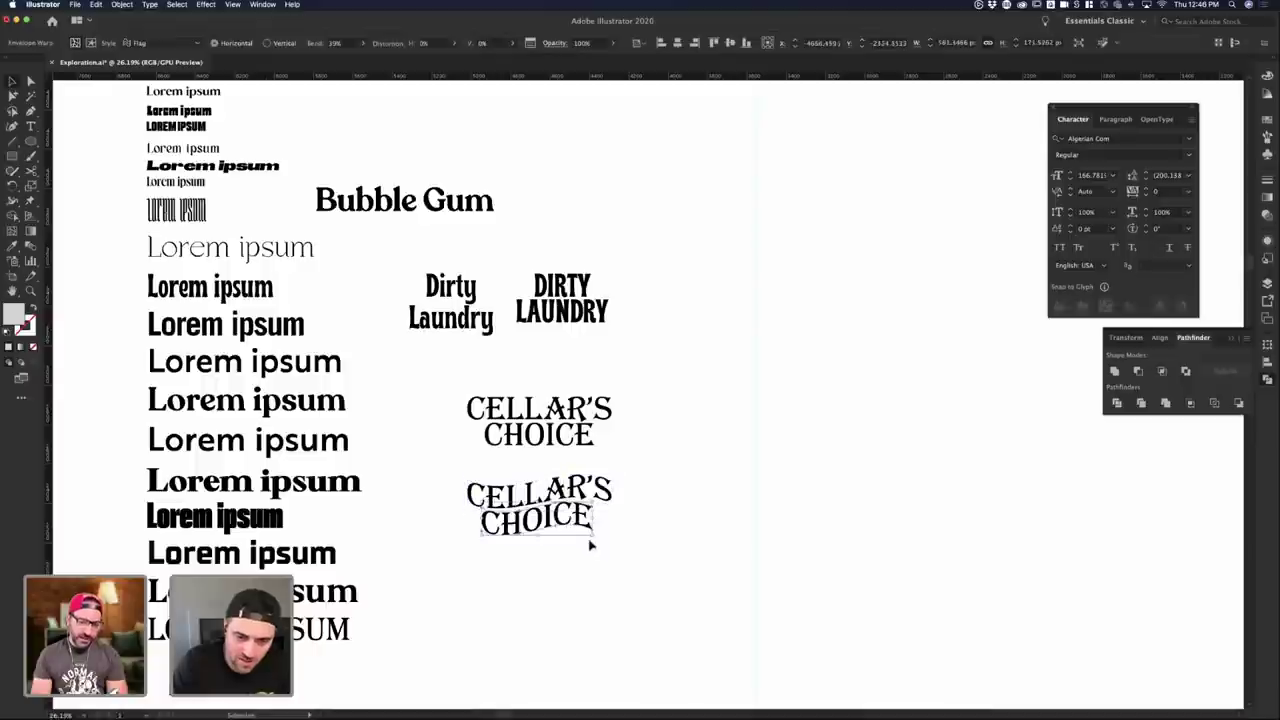
pyautogui.click(590, 543)
pyautogui.click(566, 528)
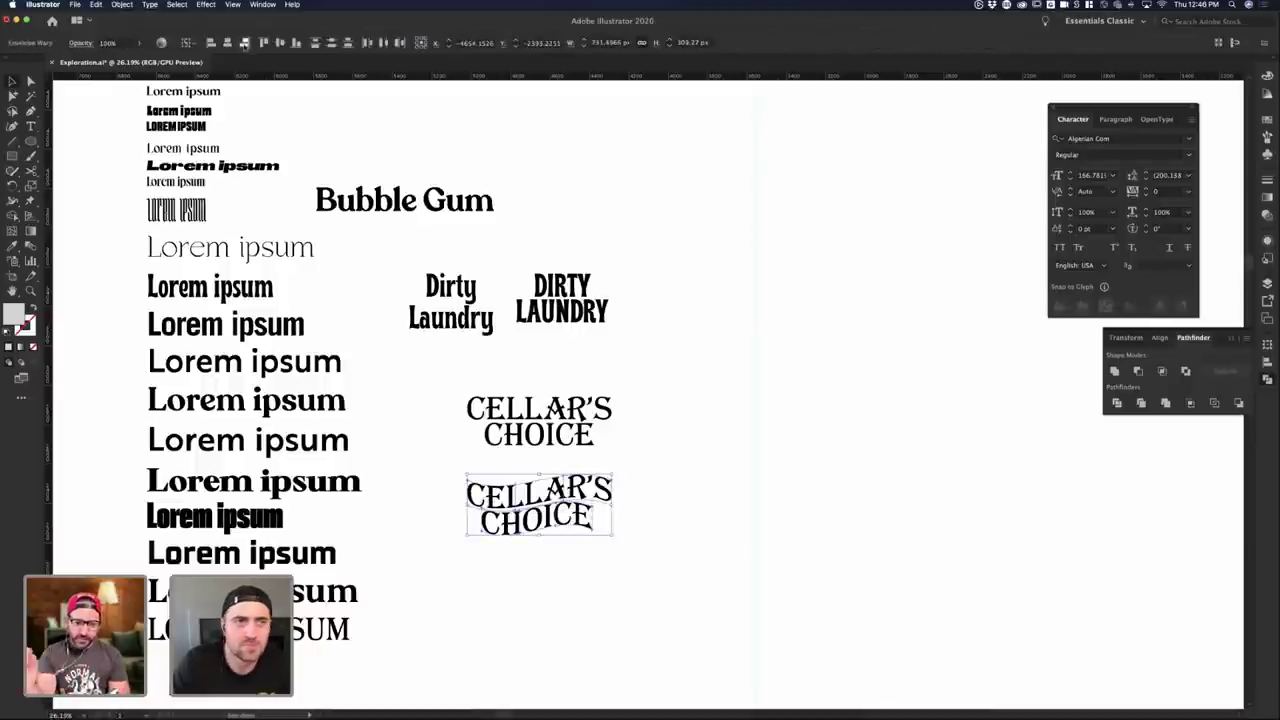
pyautogui.click(228, 44)
pyautogui.click(656, 534)
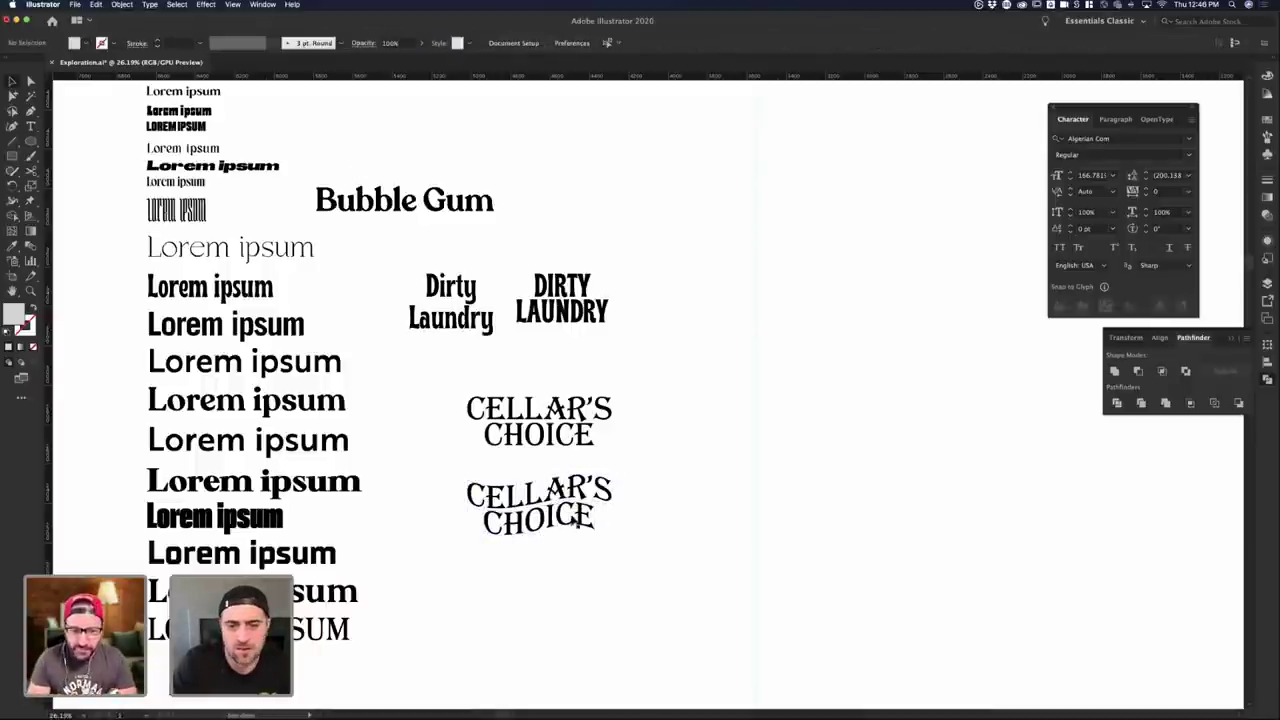
# - Select both warped words and place a duplicate of the pair to the right of the original
pyautogui.click(576, 524)
pyautogui.keyDown('shift'); pyautogui.click(571, 499); pyautogui.keyUp('shift')
pyautogui.click(655, 557)
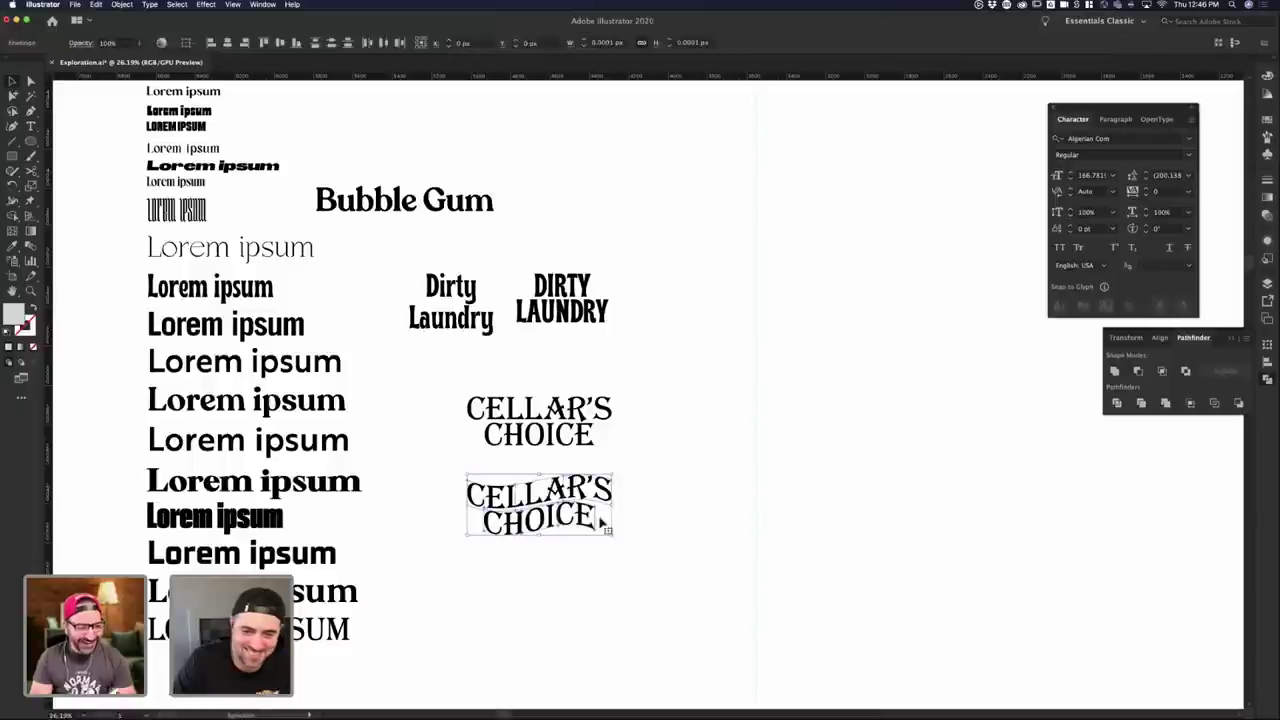
pyautogui.keyDown('alt'); pyautogui.moveTo(600, 526); pyautogui.dragTo(775, 537); pyautogui.keyUp('alt')
pyautogui.click(866, 539)
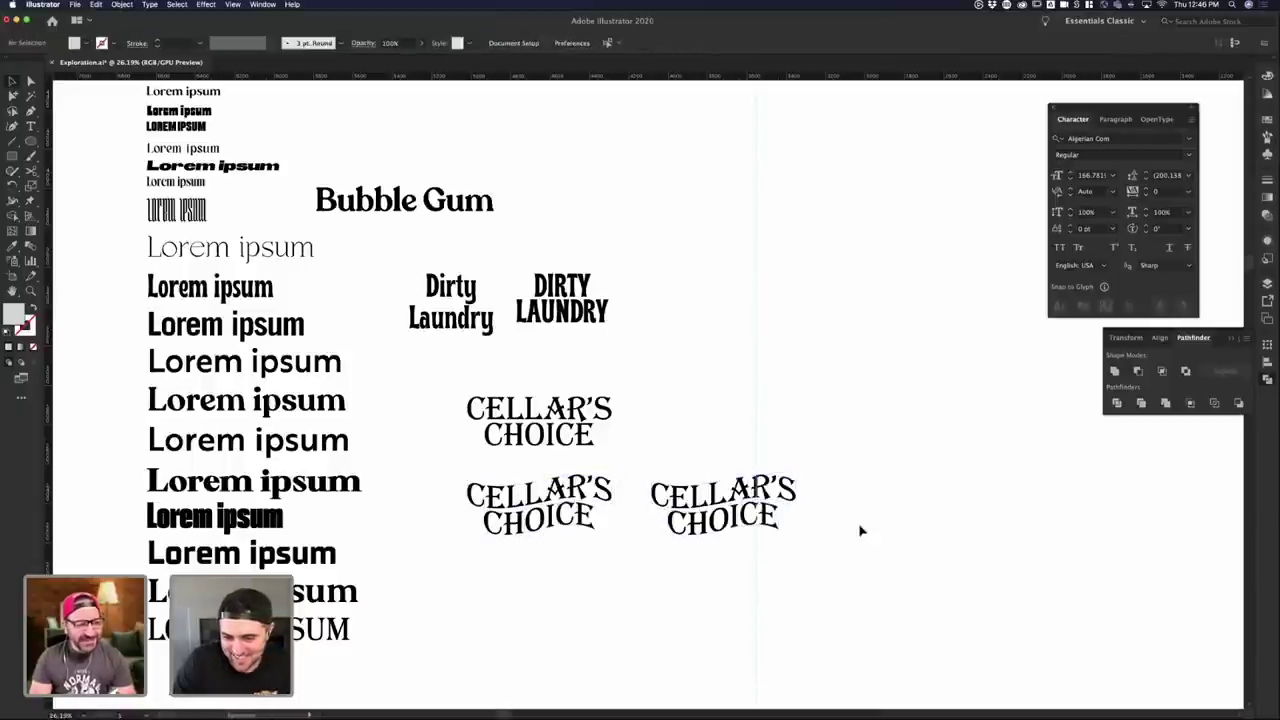
# - Move the duplicated warped CELLAR'S CHOICE pair farther right from the original
pyautogui.doubleClick(743, 531)
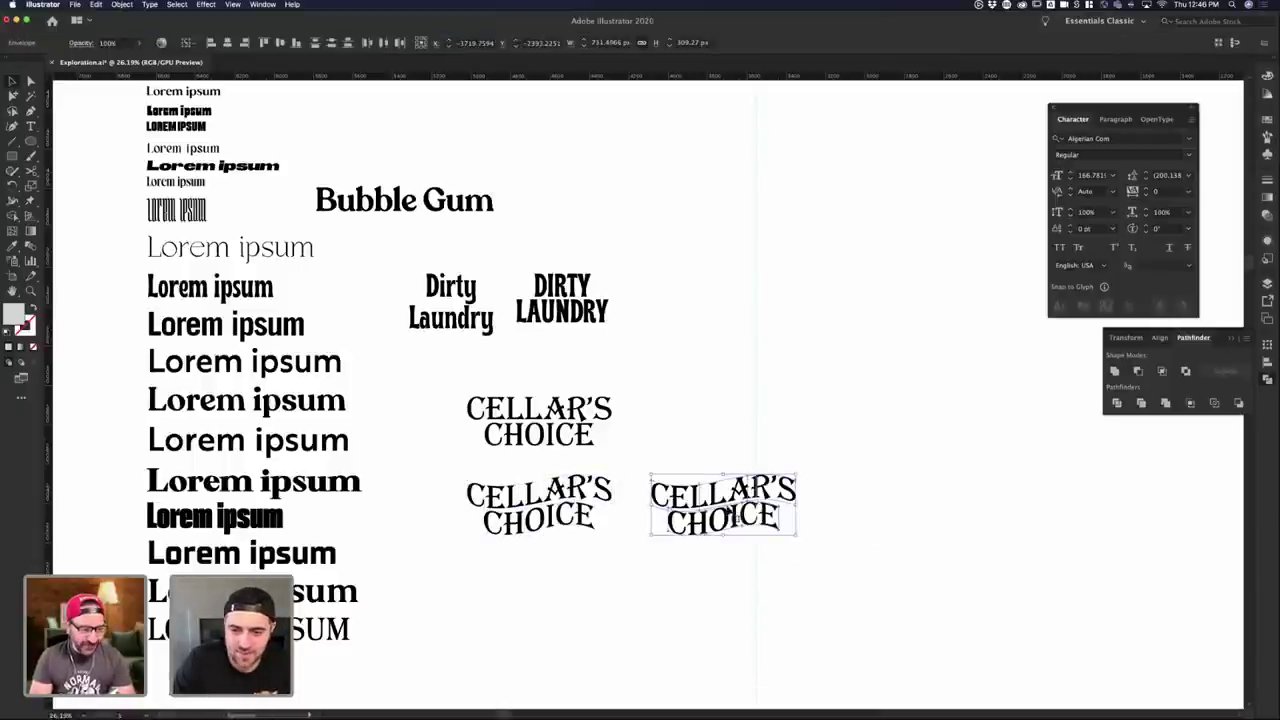
pyautogui.doubleClick(850, 562)
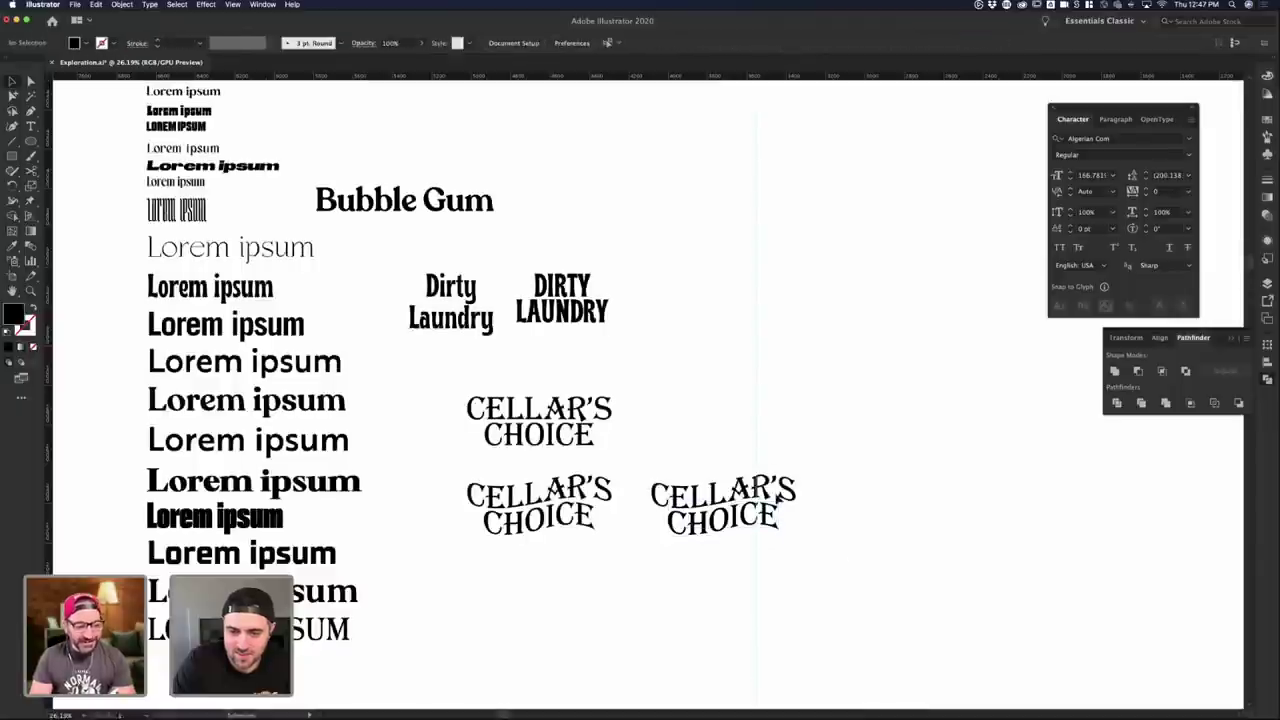
pyautogui.moveTo(733, 520); pyautogui.dragTo(814, 491)
pyautogui.click(963, 486)
pyautogui.press('super+z')
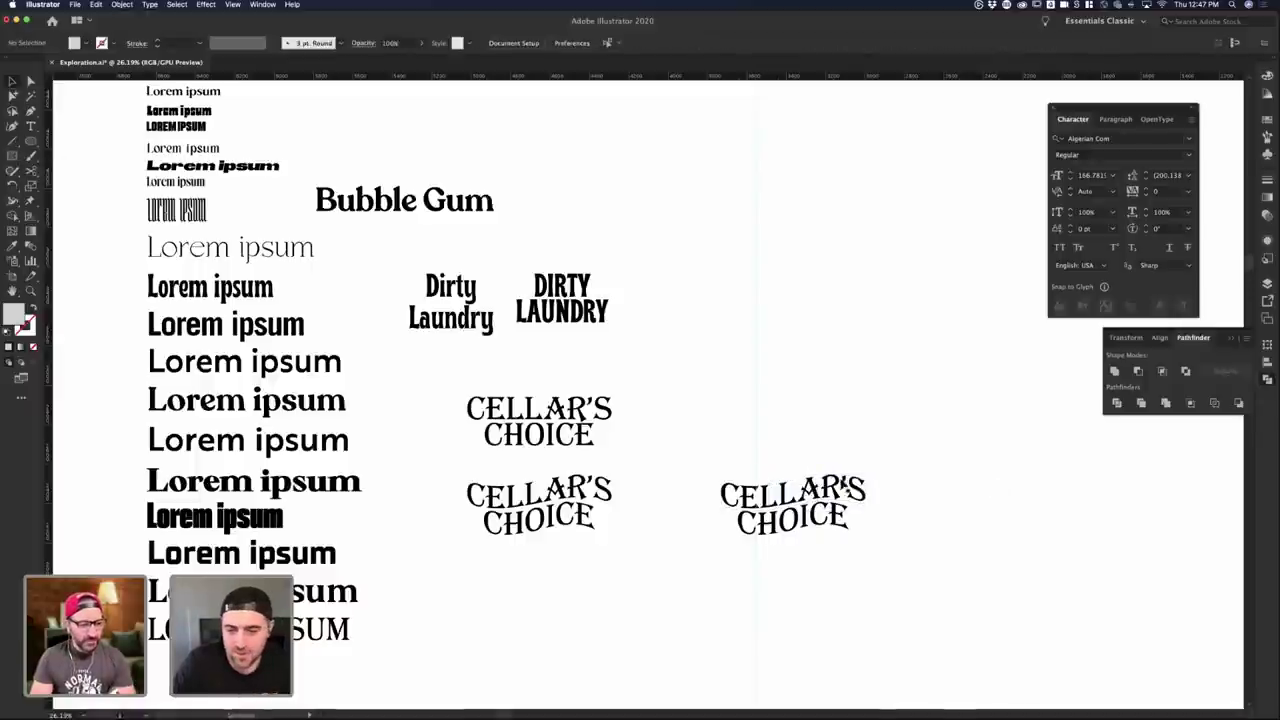
# - Draw a thin, slanted grey flagpole with the Pen tool beside the start of the duplicated CELLAR'S CHOICE lettering
pyautogui.scroll(3, 846, 486)
pyautogui.scroll(-1, 593, 424)
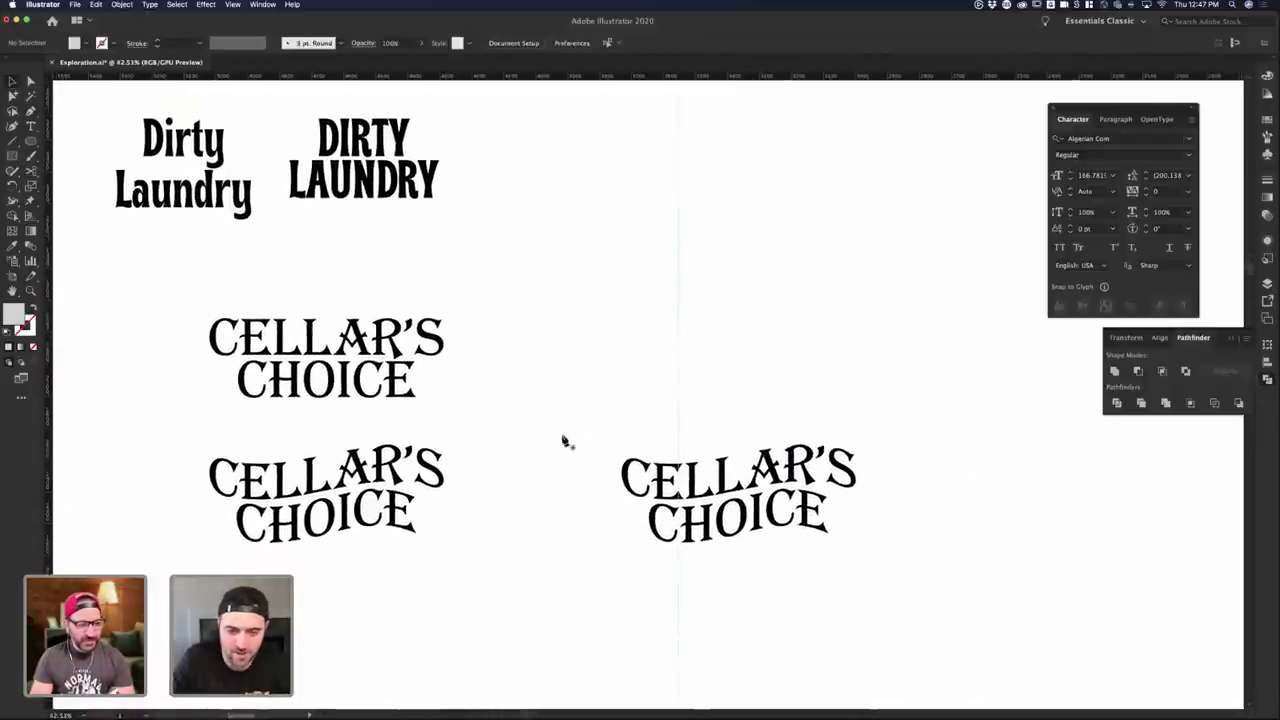
pyautogui.press('p')
pyautogui.click(599, 459)
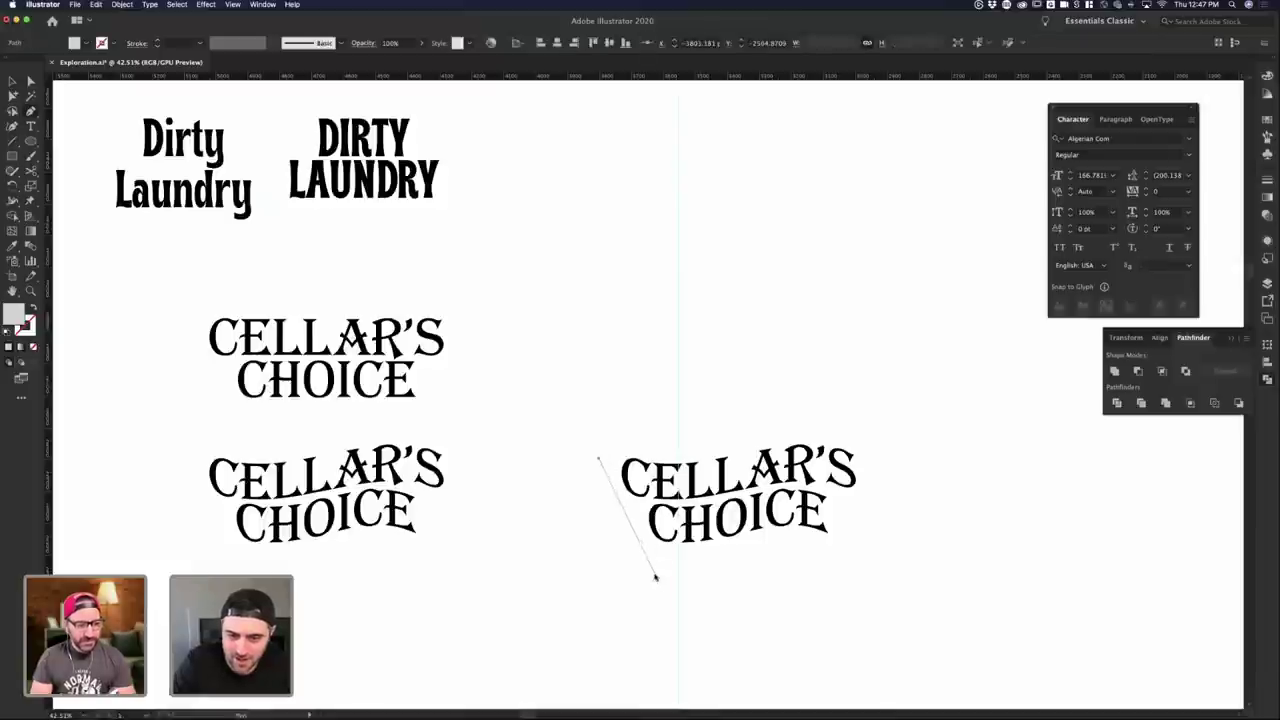
pyautogui.click(680, 647)
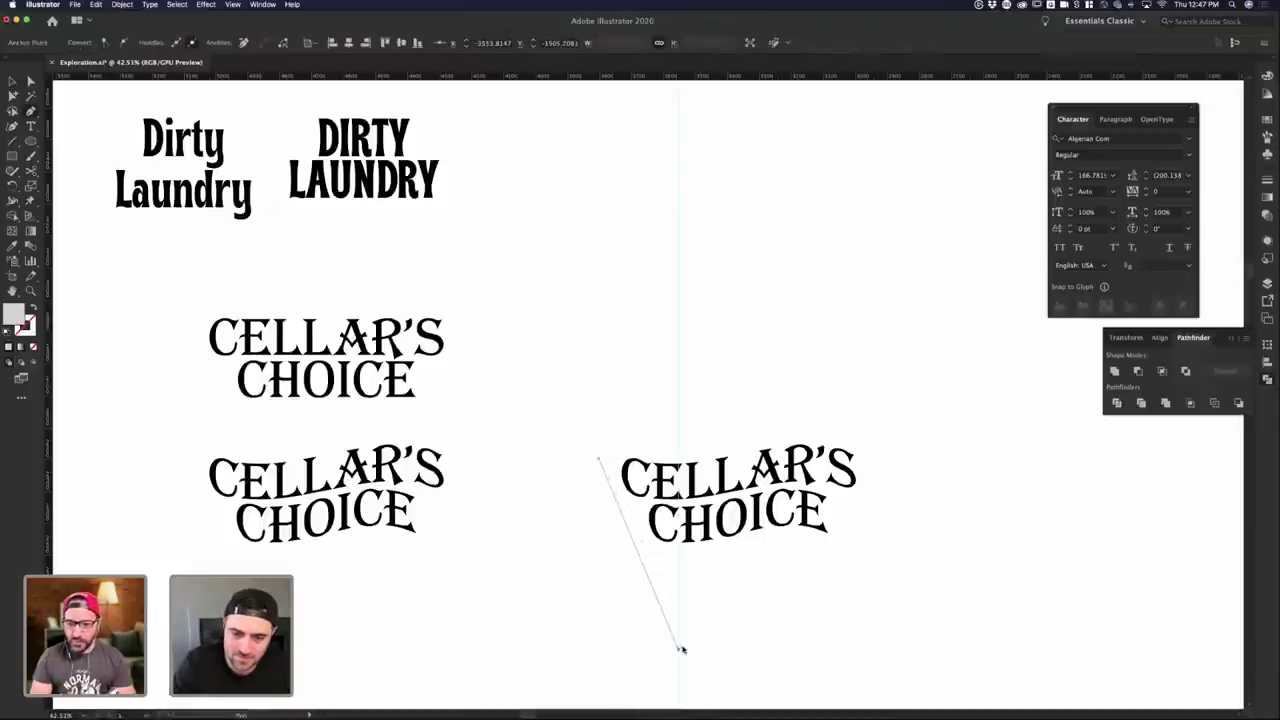
pyautogui.click(599, 459)
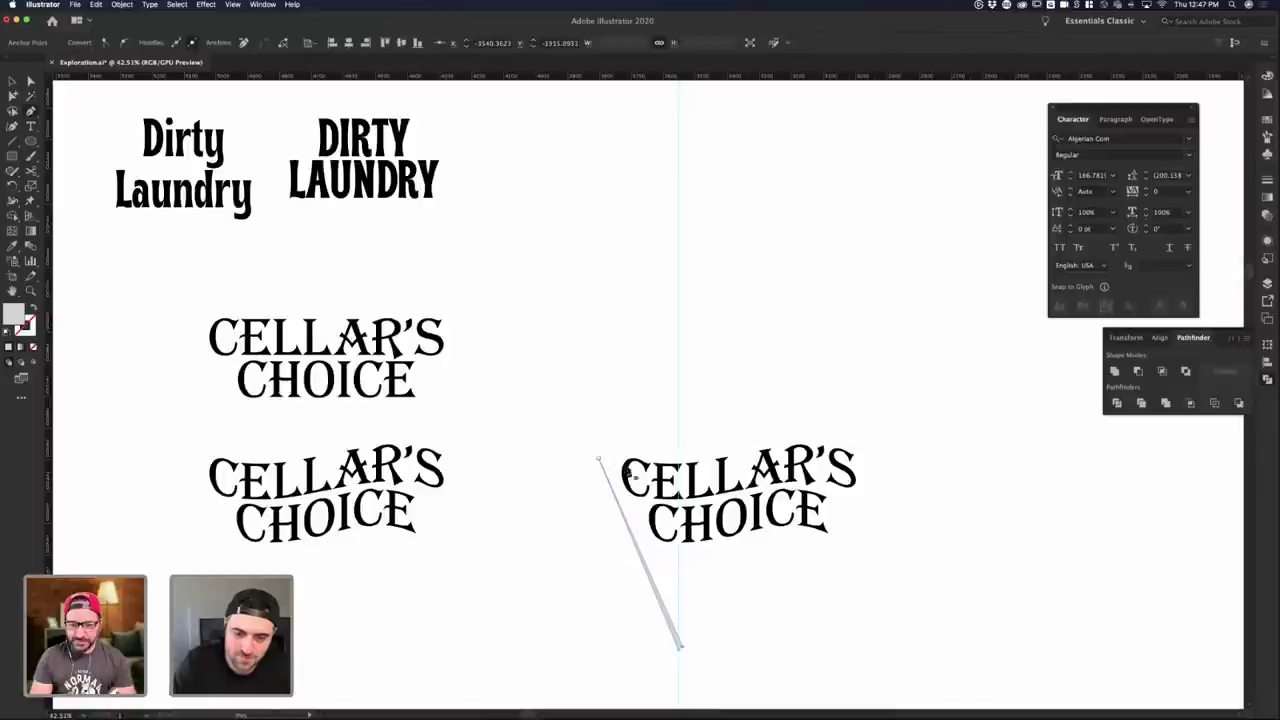
pyautogui.press('v')
pyautogui.click(769, 380)
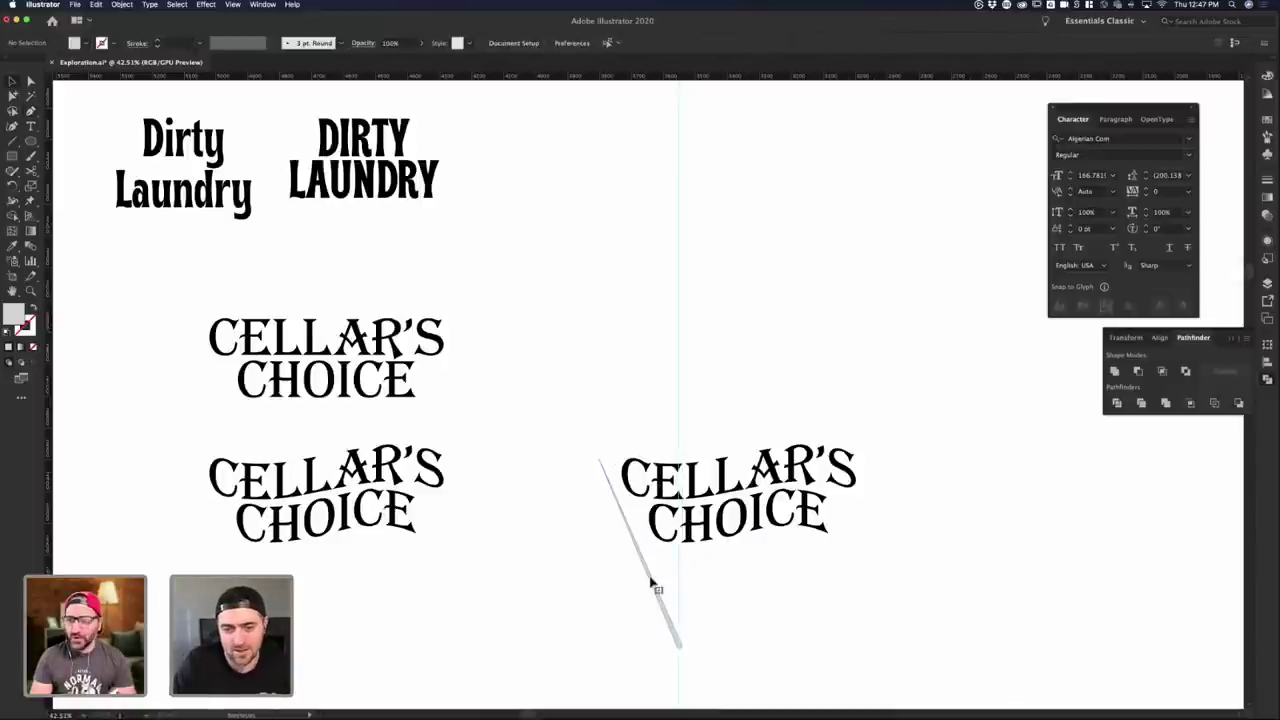
pyautogui.click(652, 582)
pyautogui.click(732, 598)
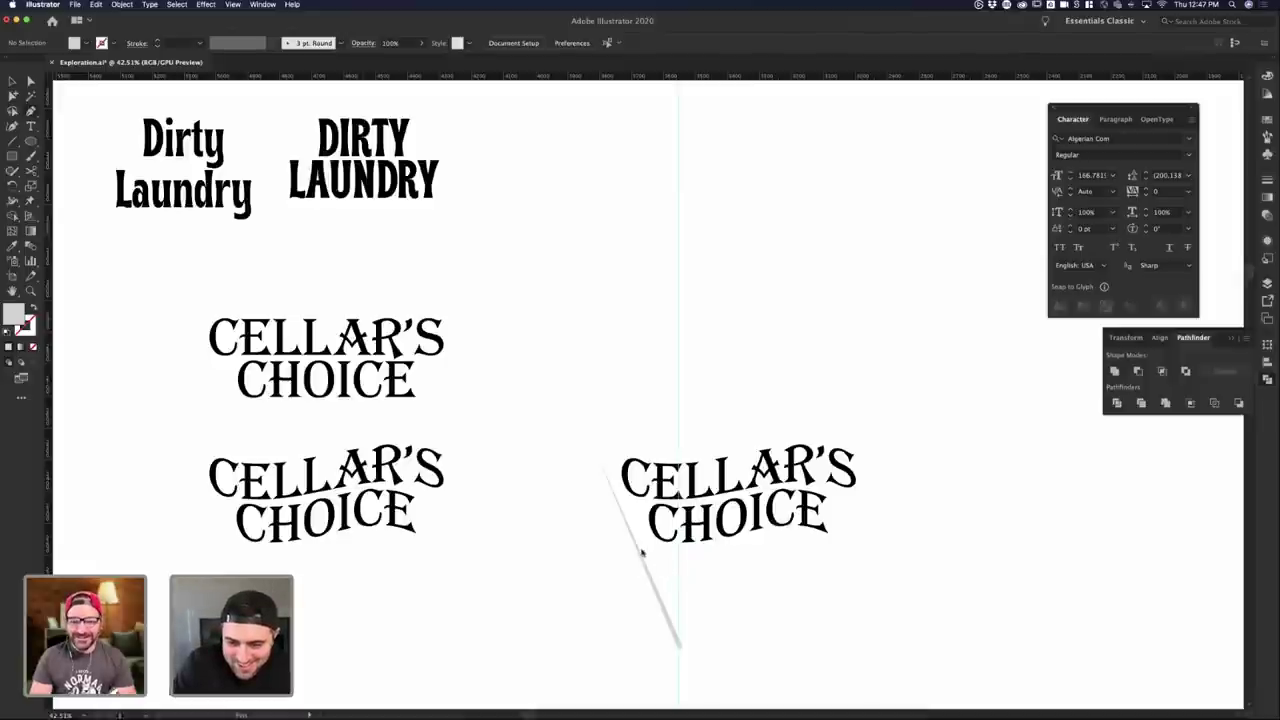
# - Draw the flag's wavy lower edge from the pole beneath CHOICE, ending in a swallowtail notch, and adjust the notch's corner points
pyautogui.moveTo(645, 550); pyautogui.dragTo(857, 519)
pyautogui.press('a')
pyautogui.moveTo(768, 545); pyautogui.dragTo(752, 545)
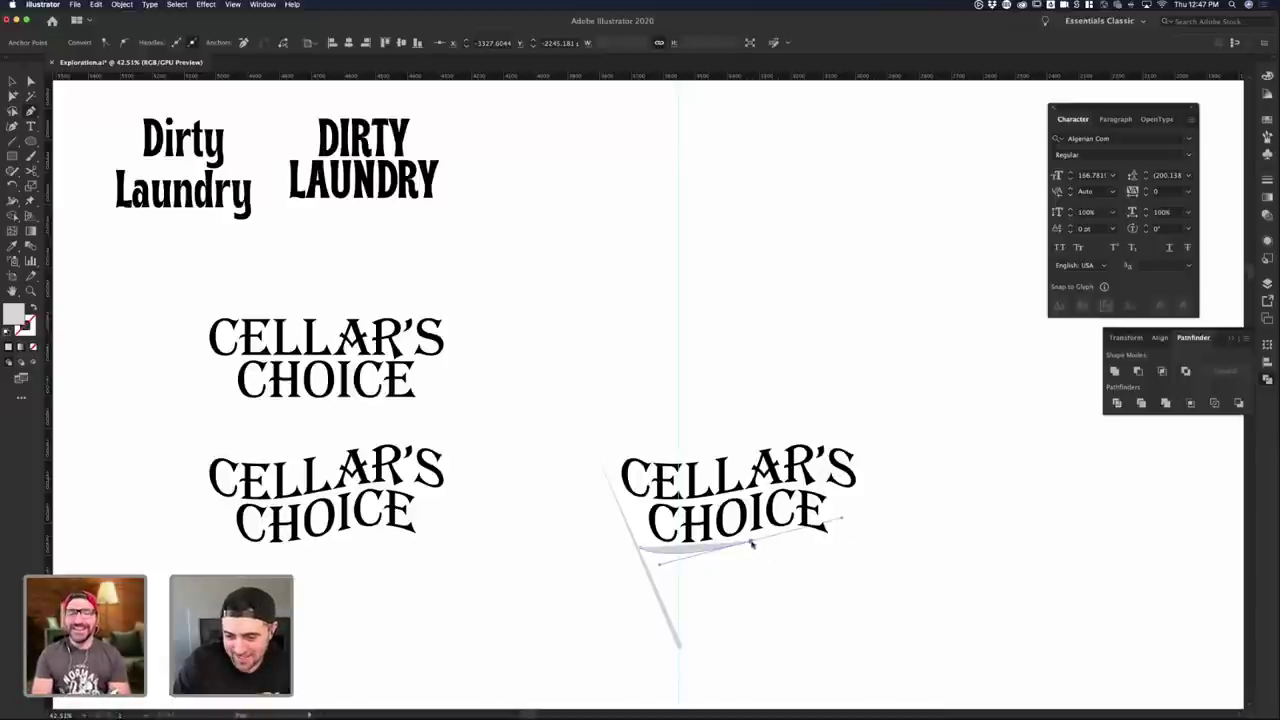
pyautogui.moveTo(752, 543); pyautogui.dragTo(930, 567)
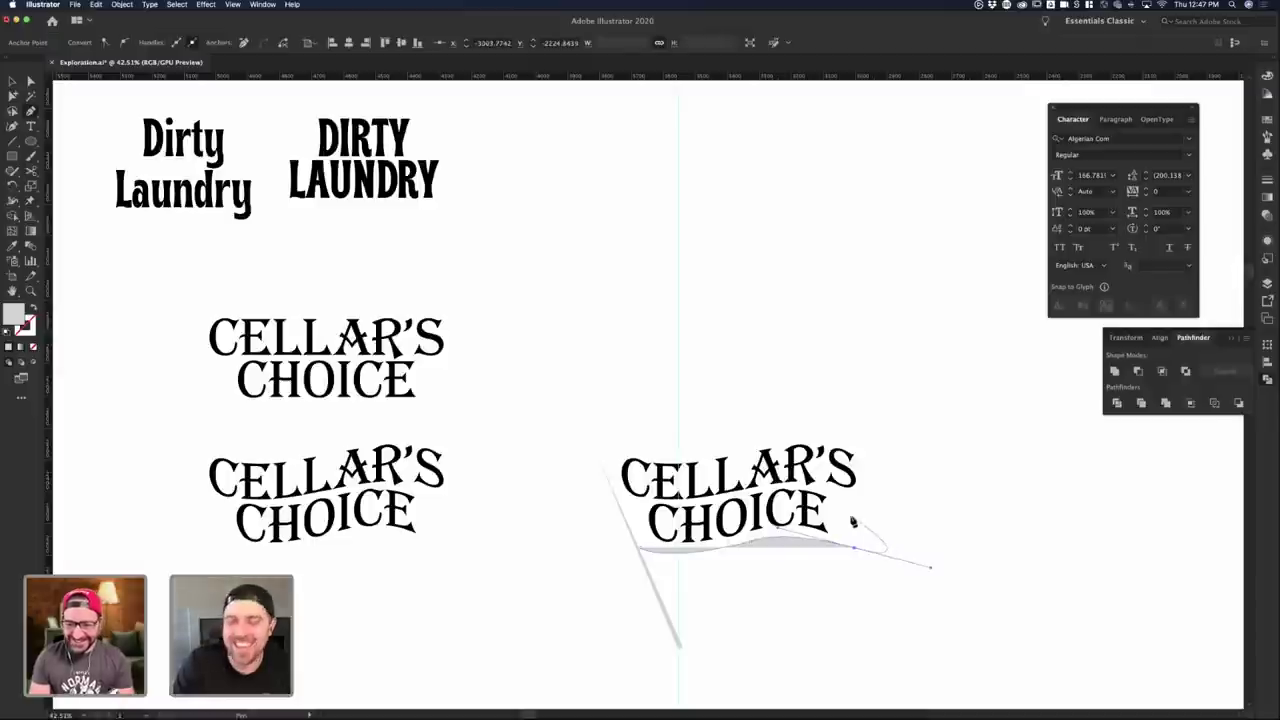
pyautogui.click(856, 547)
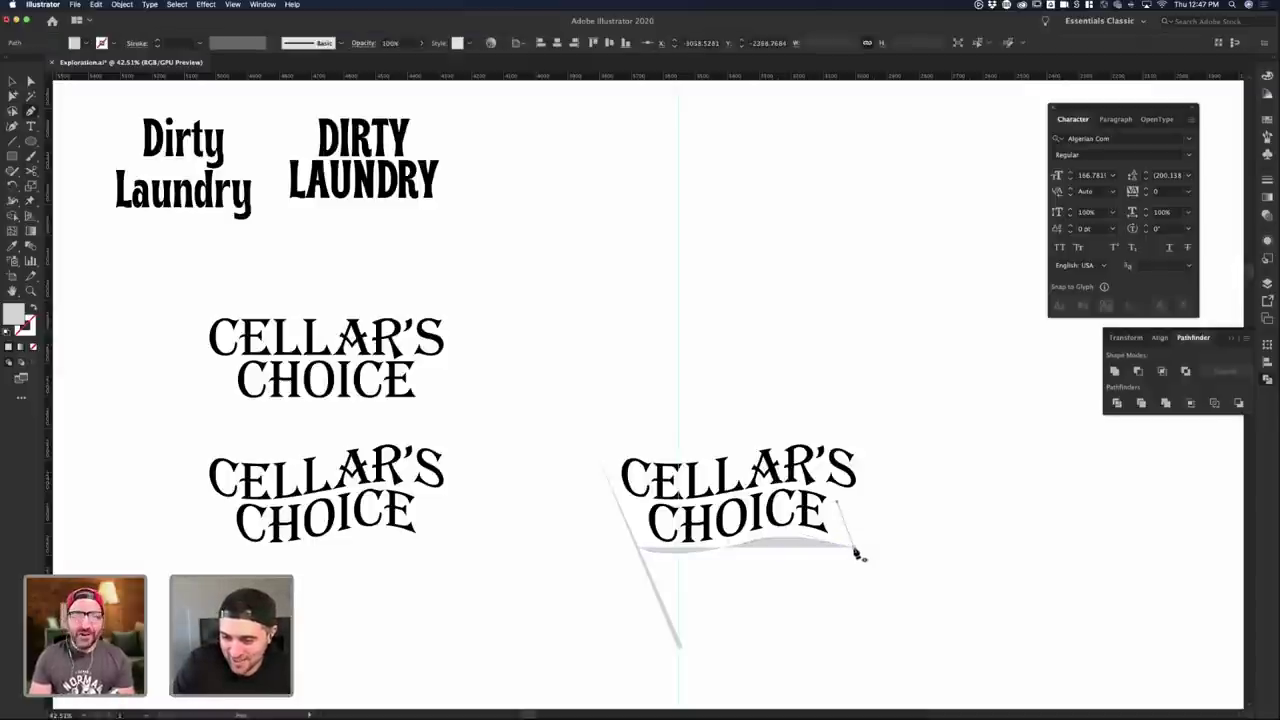
pyautogui.moveTo(836, 503)
pyautogui.mouseDown()
pyautogui.moveTo(882, 521)
pyautogui.moveTo(840, 420)
pyautogui.moveTo(868, 438)
pyautogui.moveTo(878, 470)
pyautogui.moveTo(862, 508)
pyautogui.moveTo(872, 527)
pyautogui.moveTo(846, 499)
pyautogui.mouseUp()
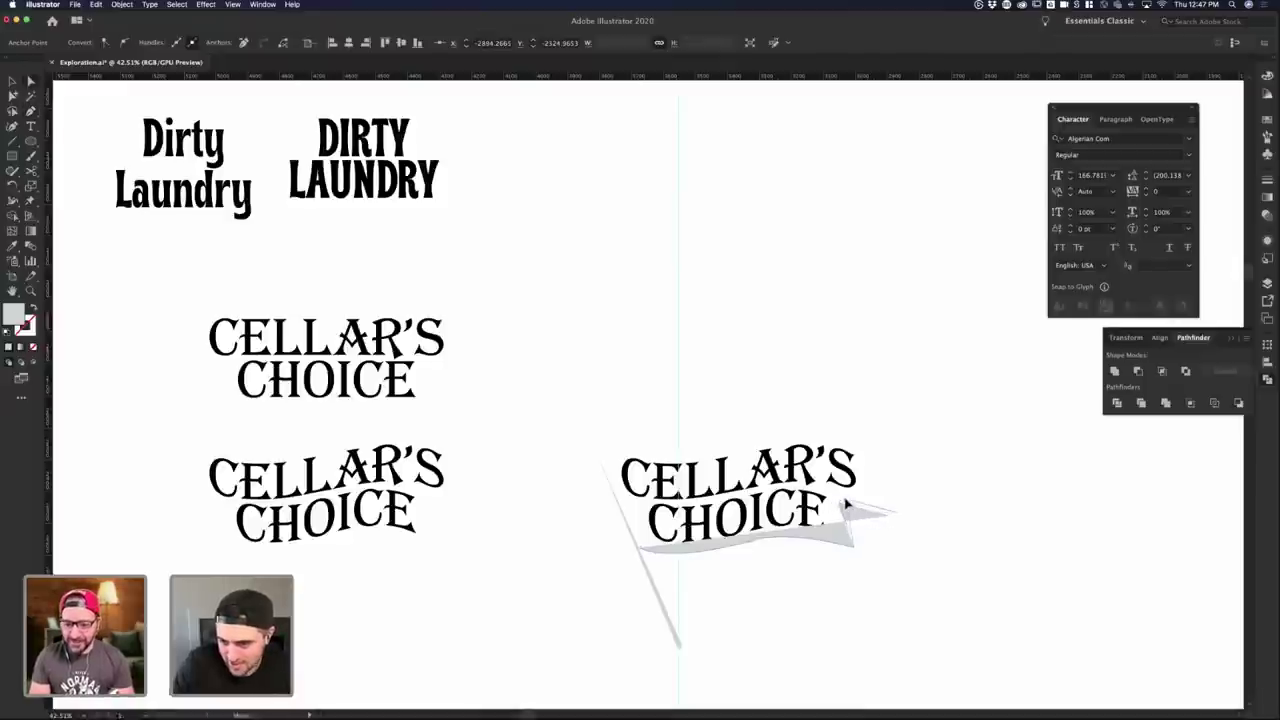
pyautogui.moveTo(855, 548); pyautogui.dragTo(860, 548)
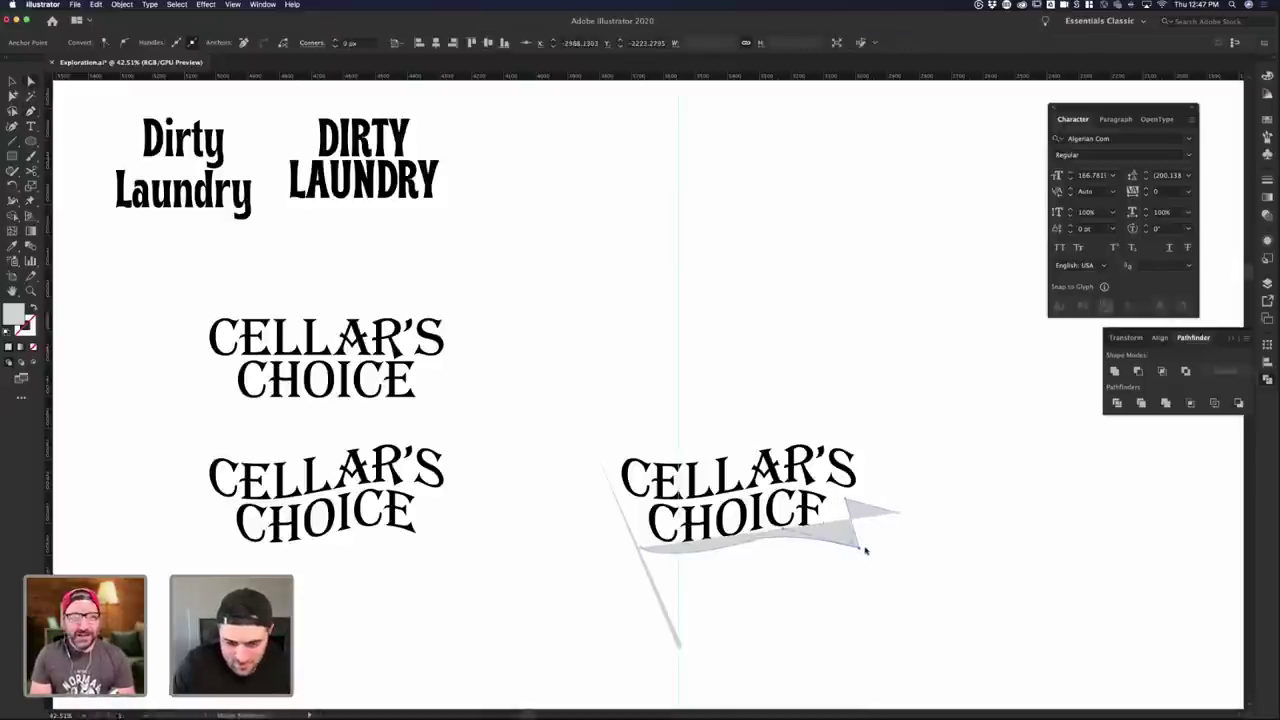
# - Swap the partial flag's grey fill to its stroke and adjust the tail corner and middle anchor of its lower edge
pyautogui.press('v')
pyautogui.hotkey('shift', 'x')
pyautogui.press('super+shift+a')
pyautogui.click(857, 553)
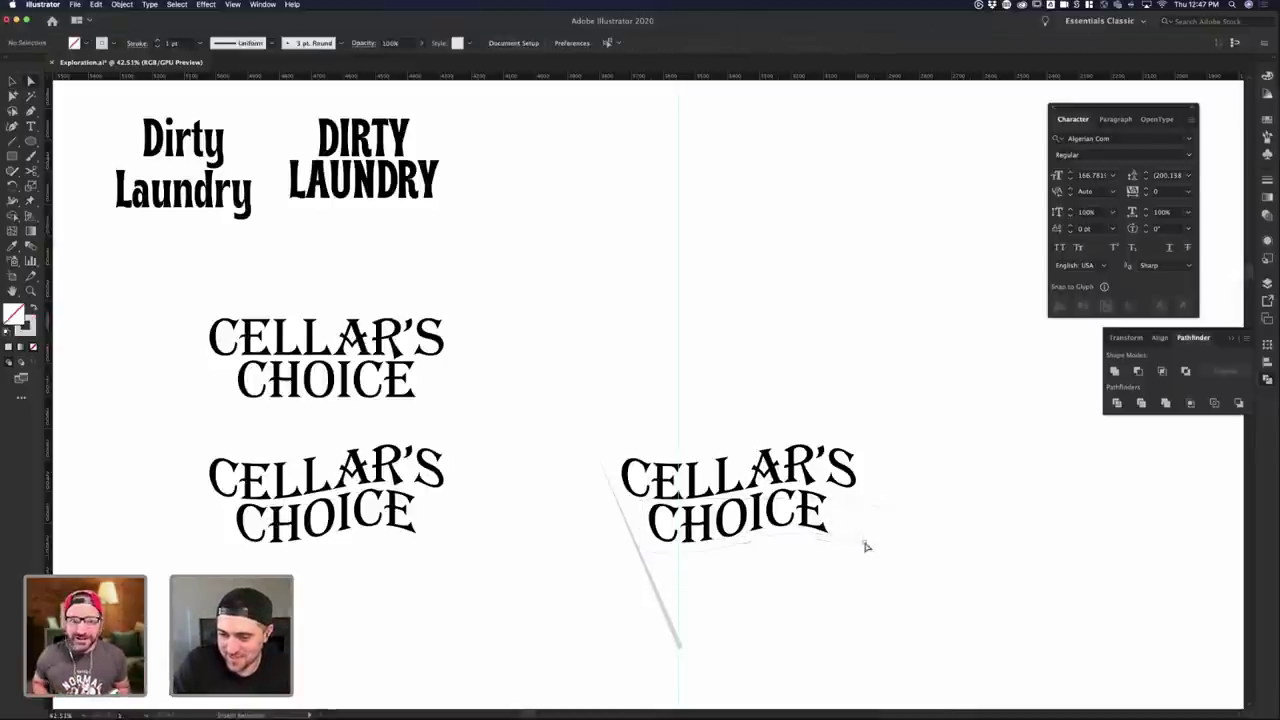
pyautogui.moveTo(863, 543); pyautogui.dragTo(664, 578)
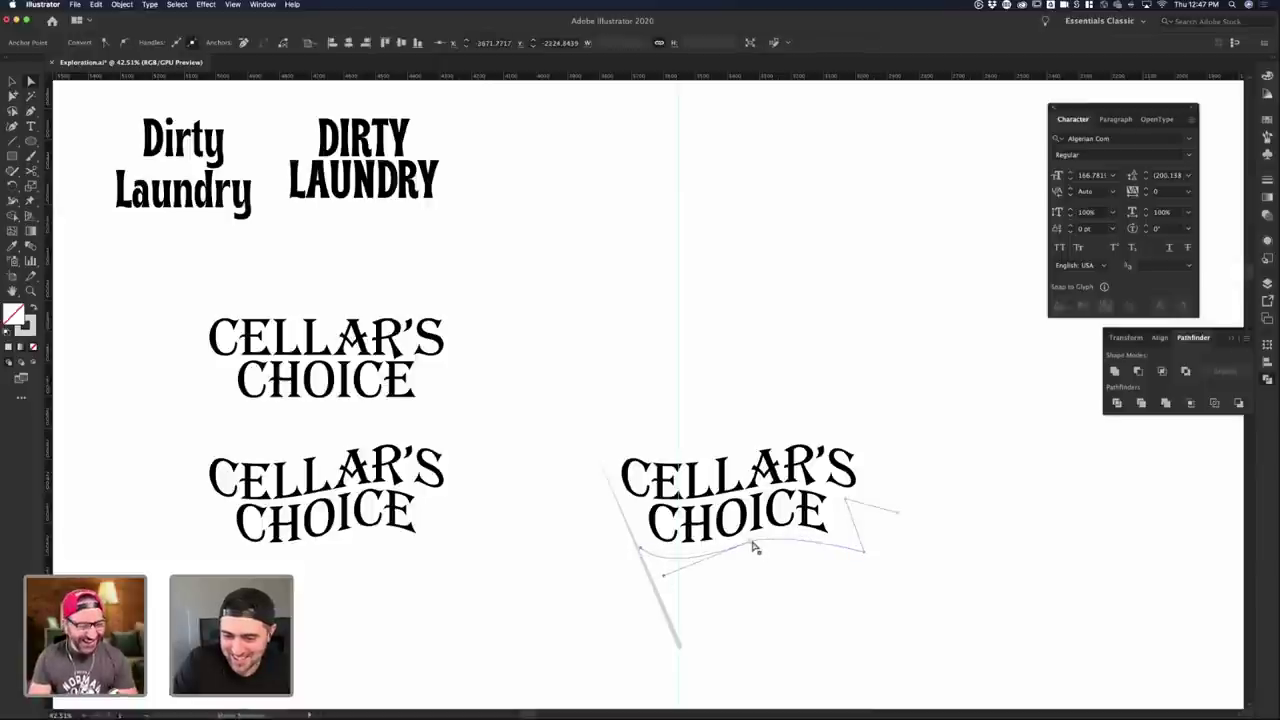
pyautogui.moveTo(751, 541); pyautogui.dragTo(752, 549)
# - Refine the middle anchor and direction handles of the flag's lower edge to smooth its wave beneath CHOICE
pyautogui.press('-')
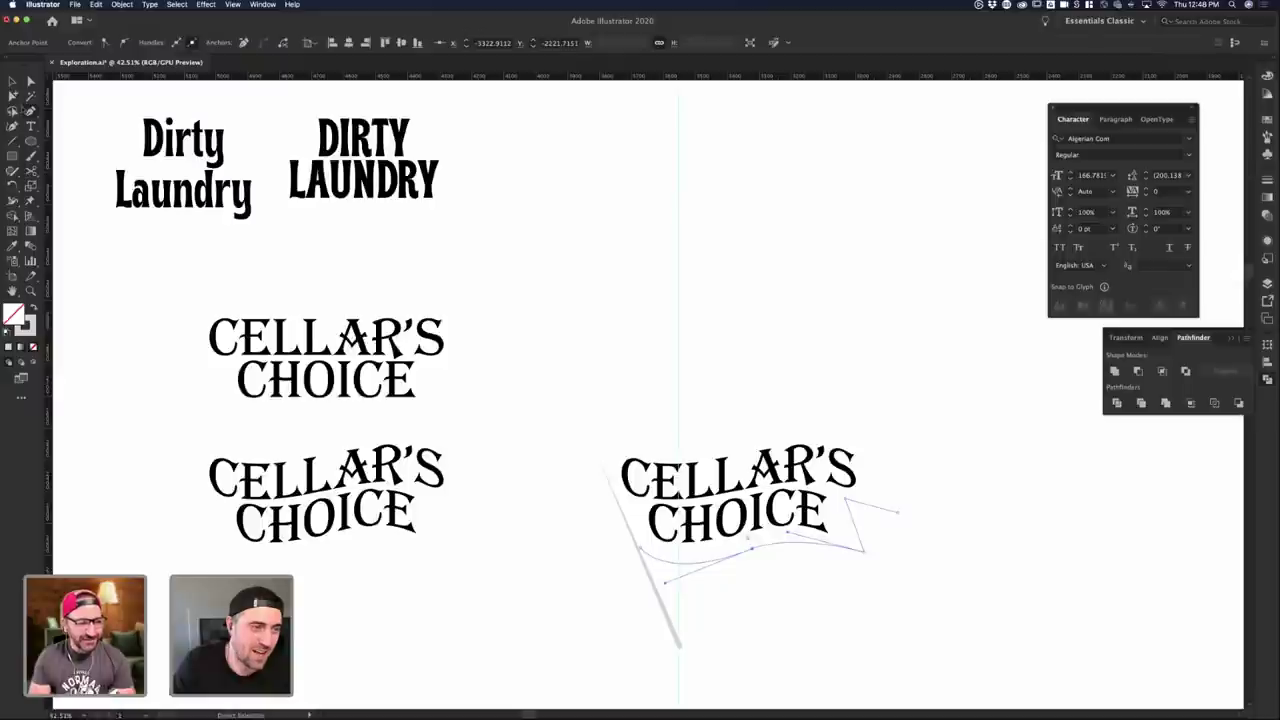
pyautogui.moveTo(31, 111); pyautogui.dragTo(92, 155)
pyautogui.moveTo(755, 553); pyautogui.dragTo(832, 554)
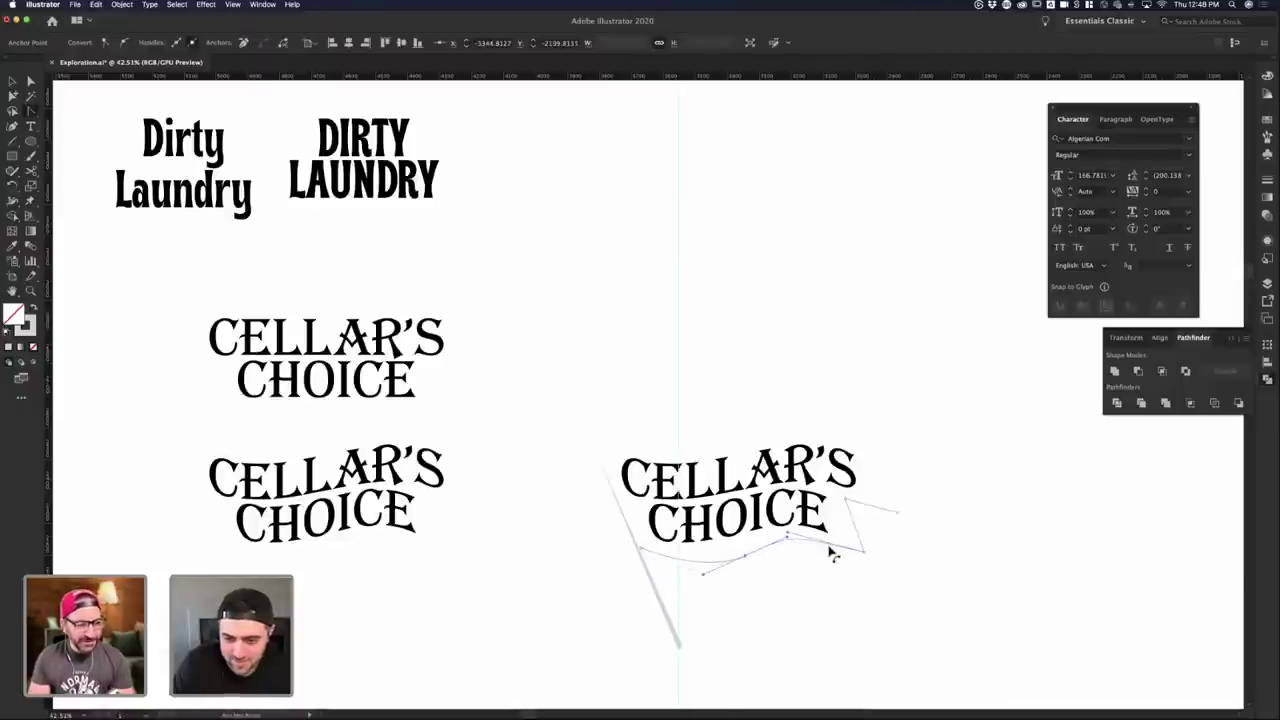
pyautogui.press('v')
pyautogui.click(838, 589)
pyautogui.click(771, 538)
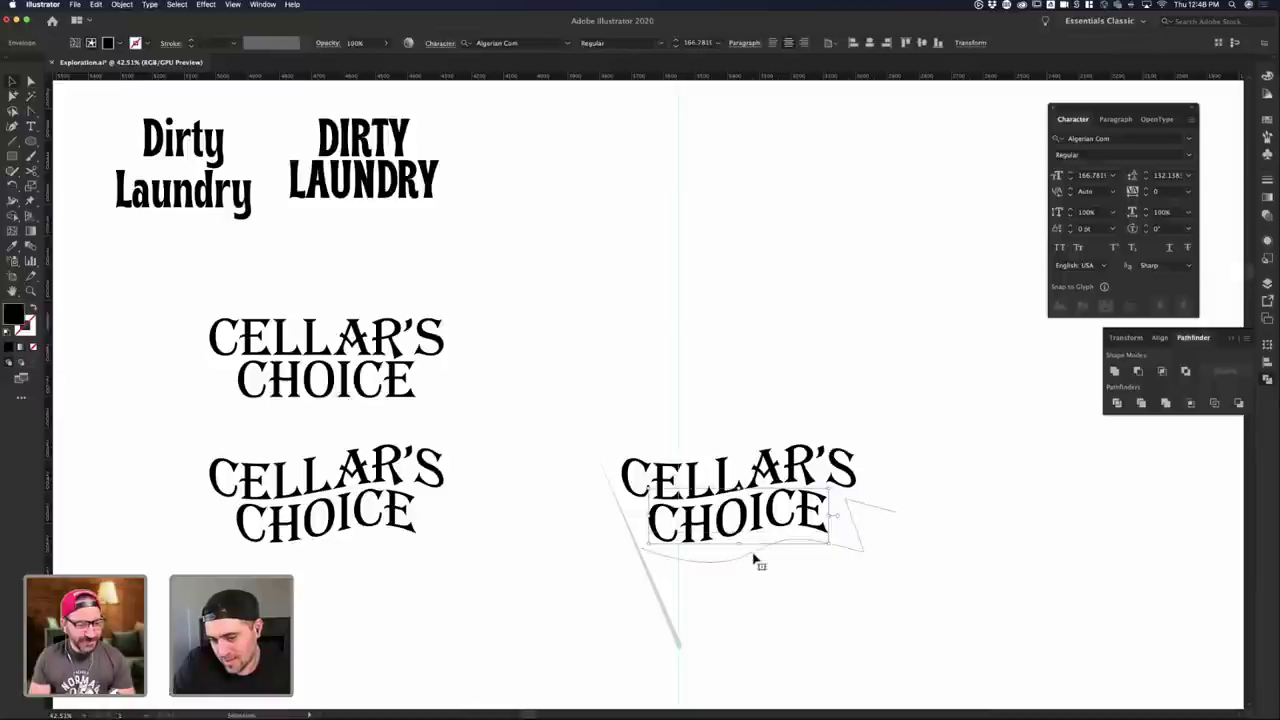
pyautogui.click(742, 559)
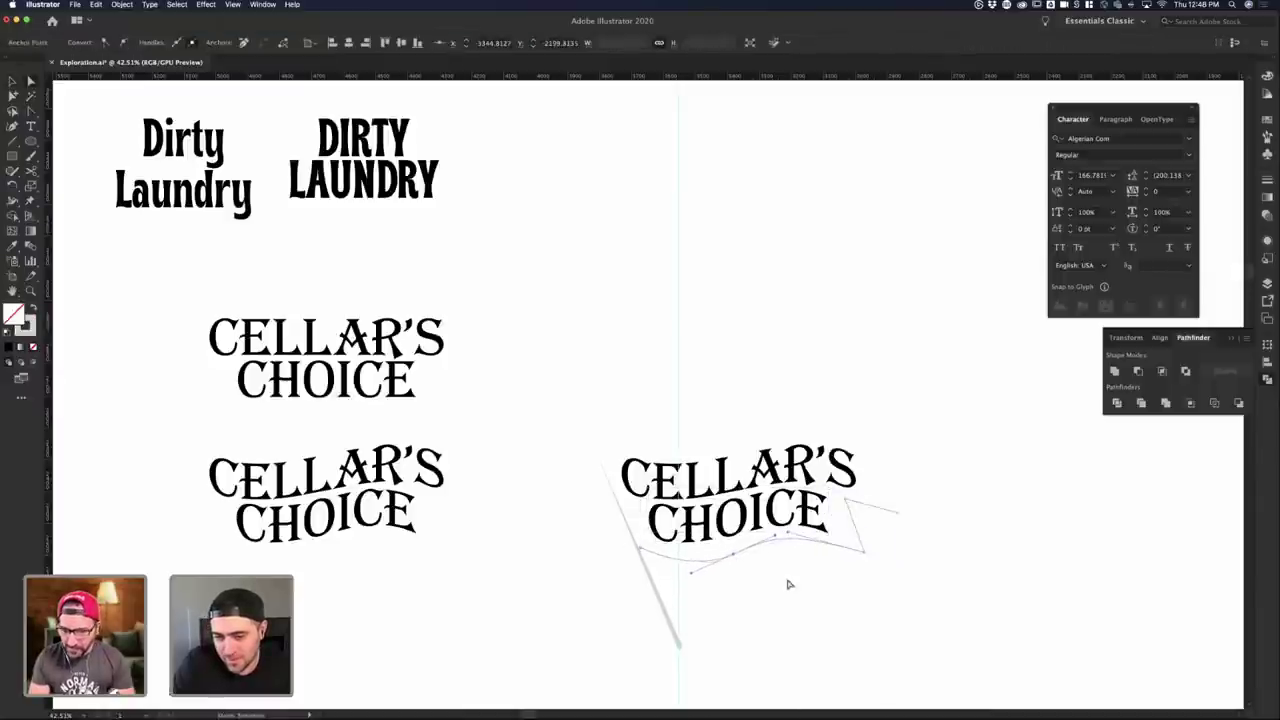
pyautogui.click(860, 580)
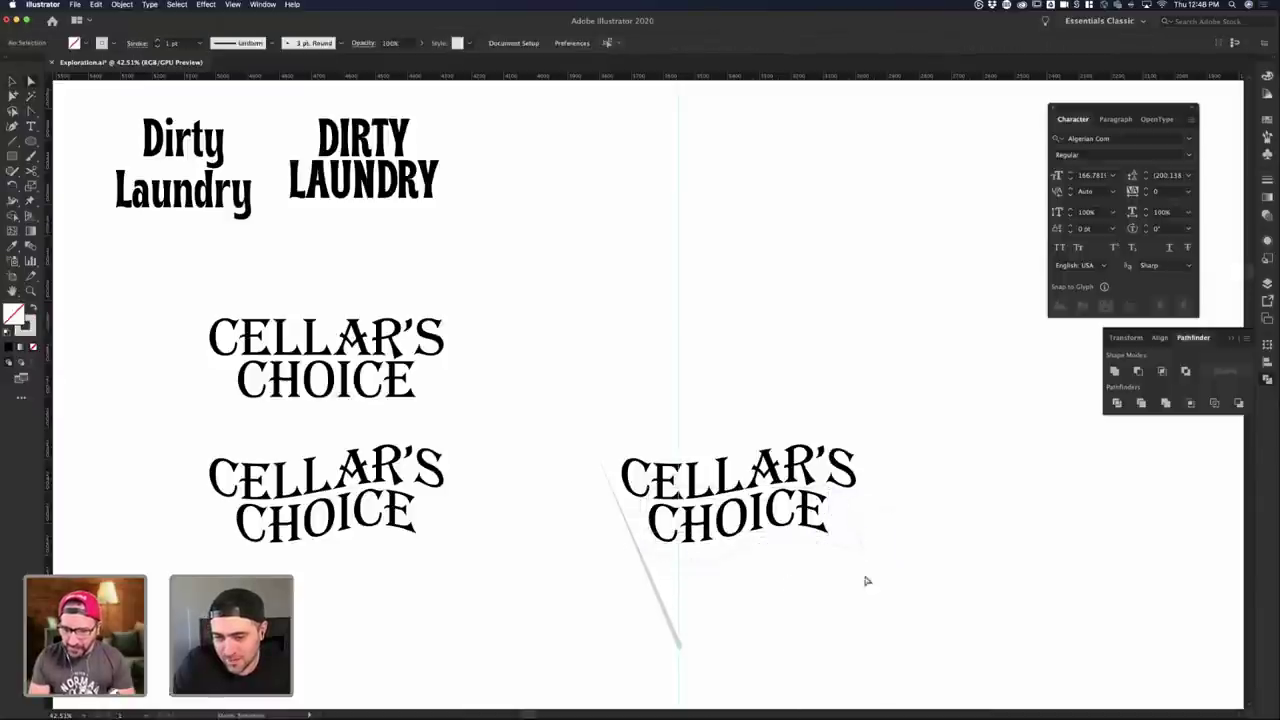
# - Continue the flag path with a wavy upper edge above CELLAR'S, close it at the pole, and adjust its upper points
pyautogui.click(895, 514)
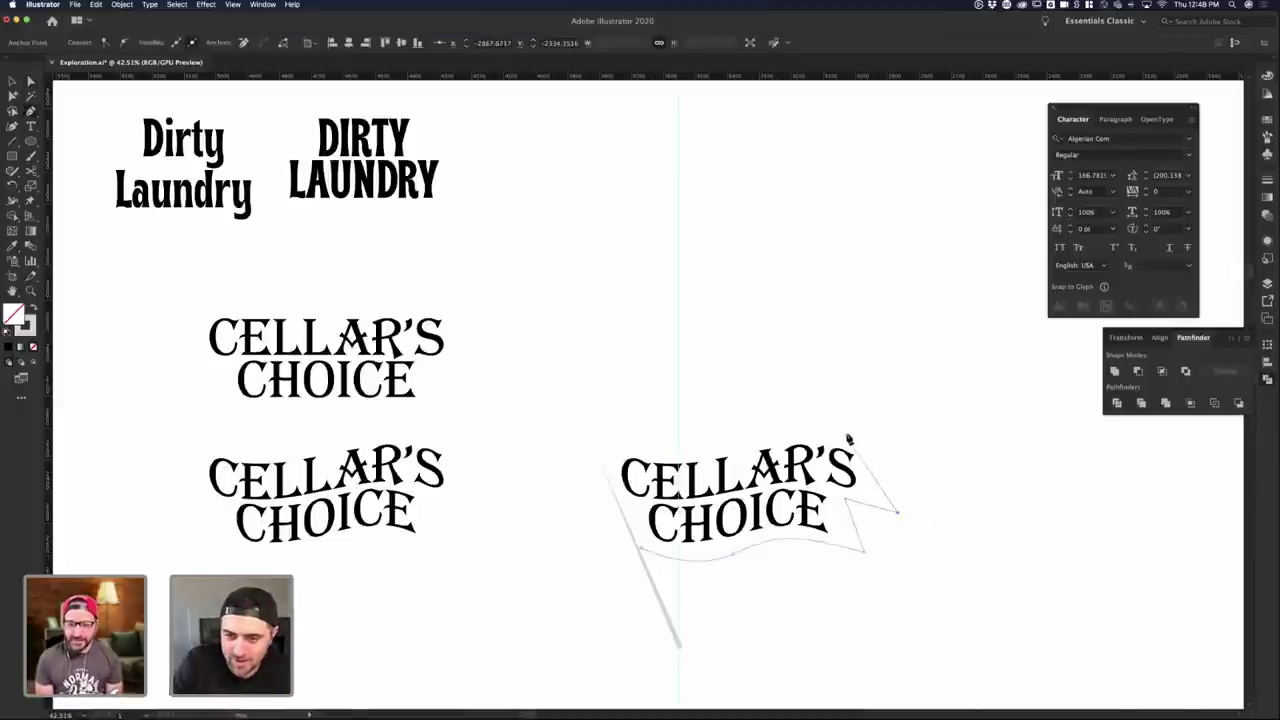
pyautogui.moveTo(853, 440); pyautogui.dragTo(575, 425)
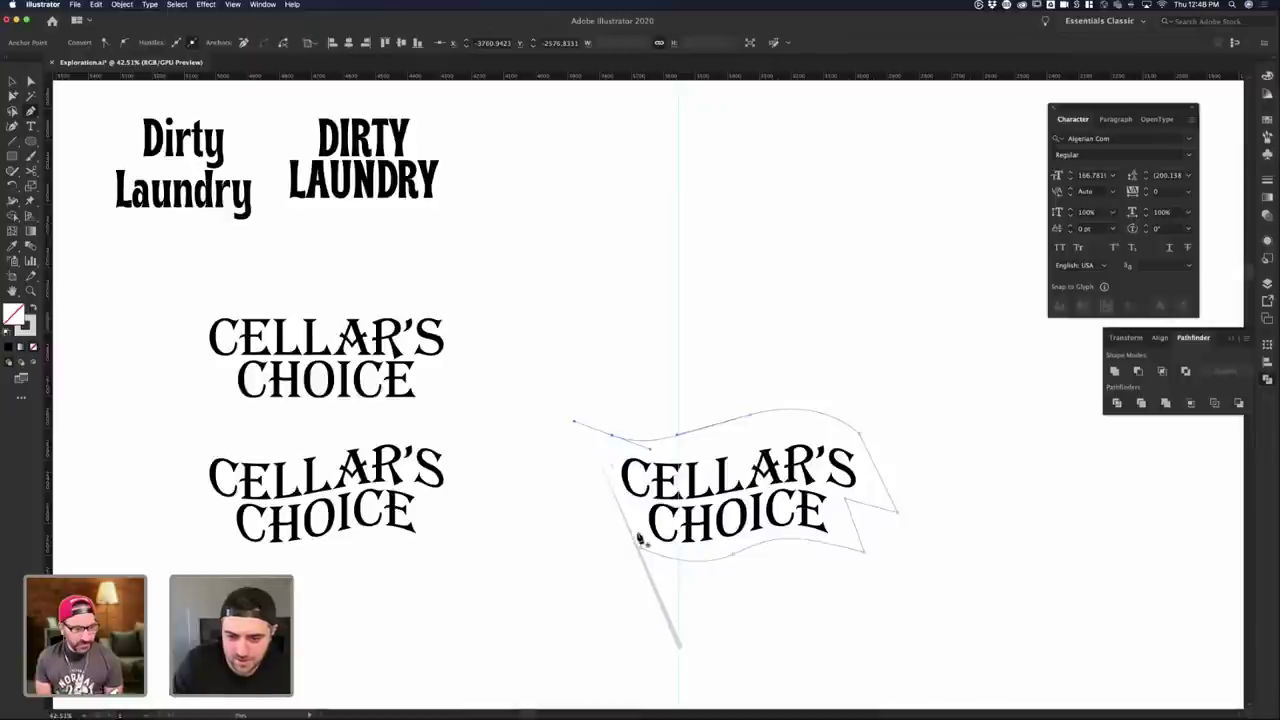
pyautogui.click(612, 436)
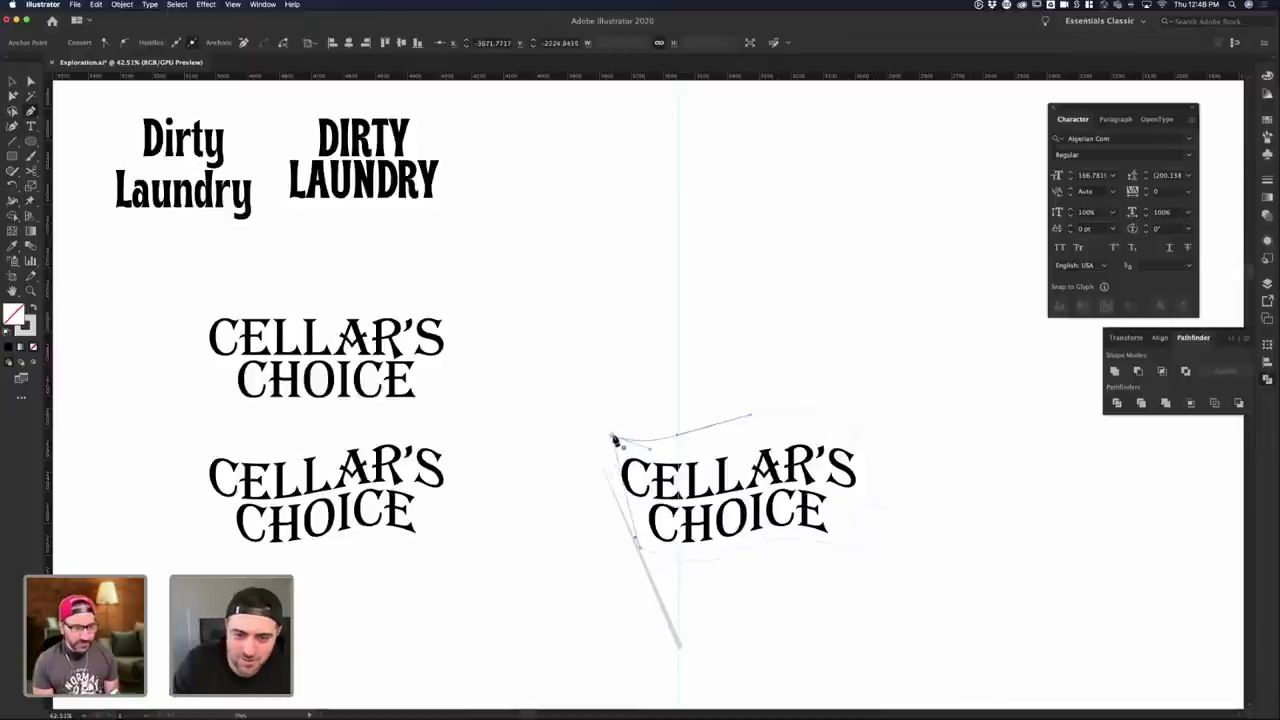
pyautogui.moveTo(612, 437); pyautogui.dragTo(591, 436)
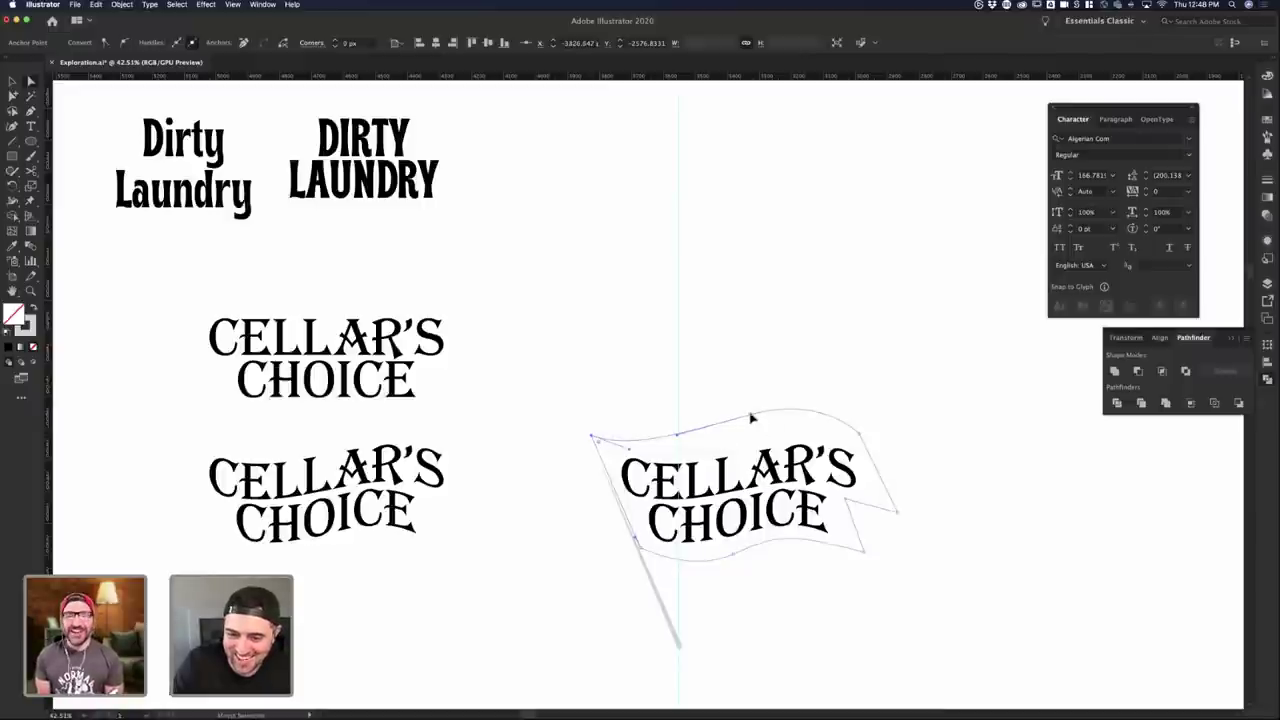
pyautogui.moveTo(752, 417); pyautogui.dragTo(777, 434)
pyautogui.click(932, 412)
pyautogui.click(949, 391)
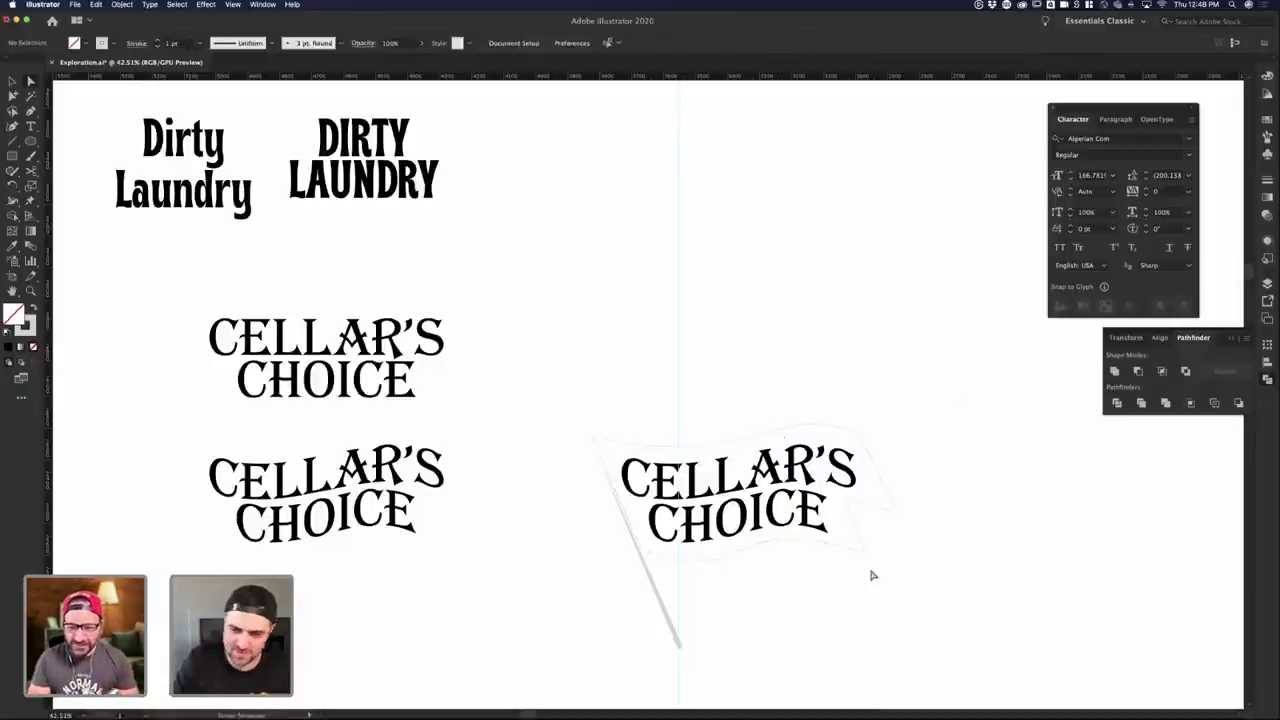
pyautogui.click(679, 595)
pyautogui.click(779, 622)
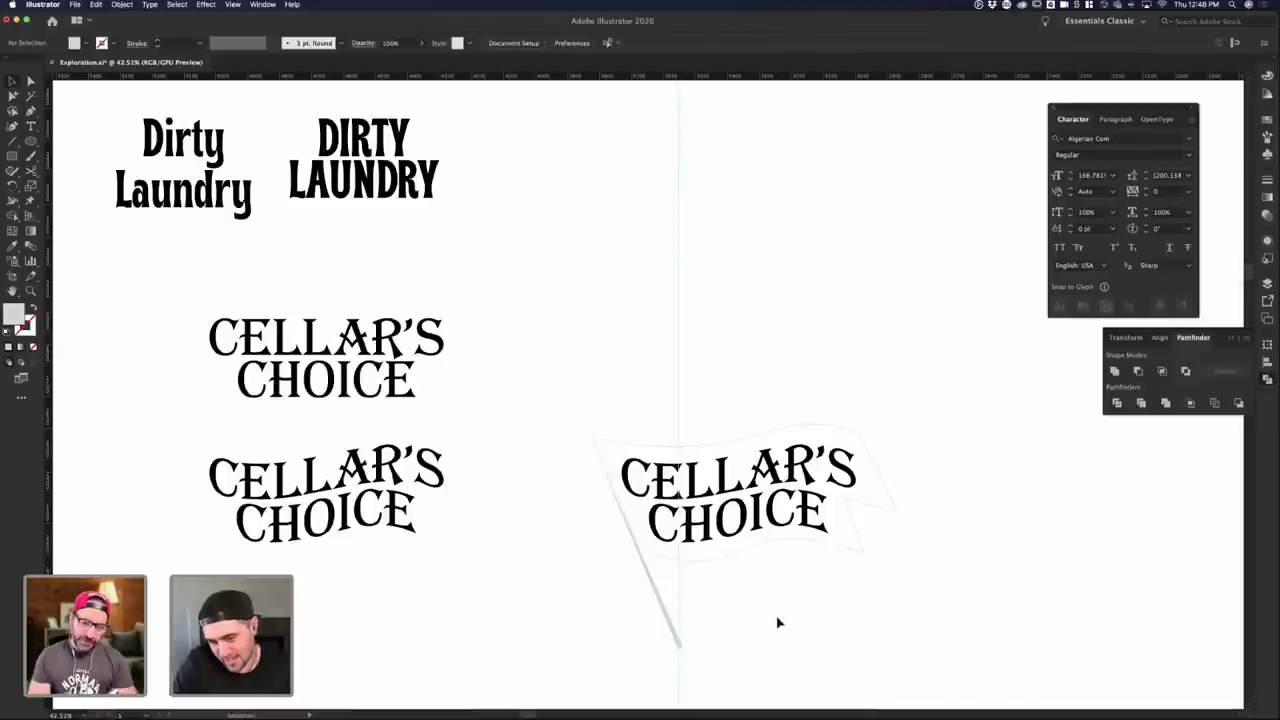
# - Try to apply a sampled white fill to the duplicated CELLAR'S CHOICE words with the Eyedropper, and undo it
pyautogui.click(854, 525)
pyautogui.click(813, 513)
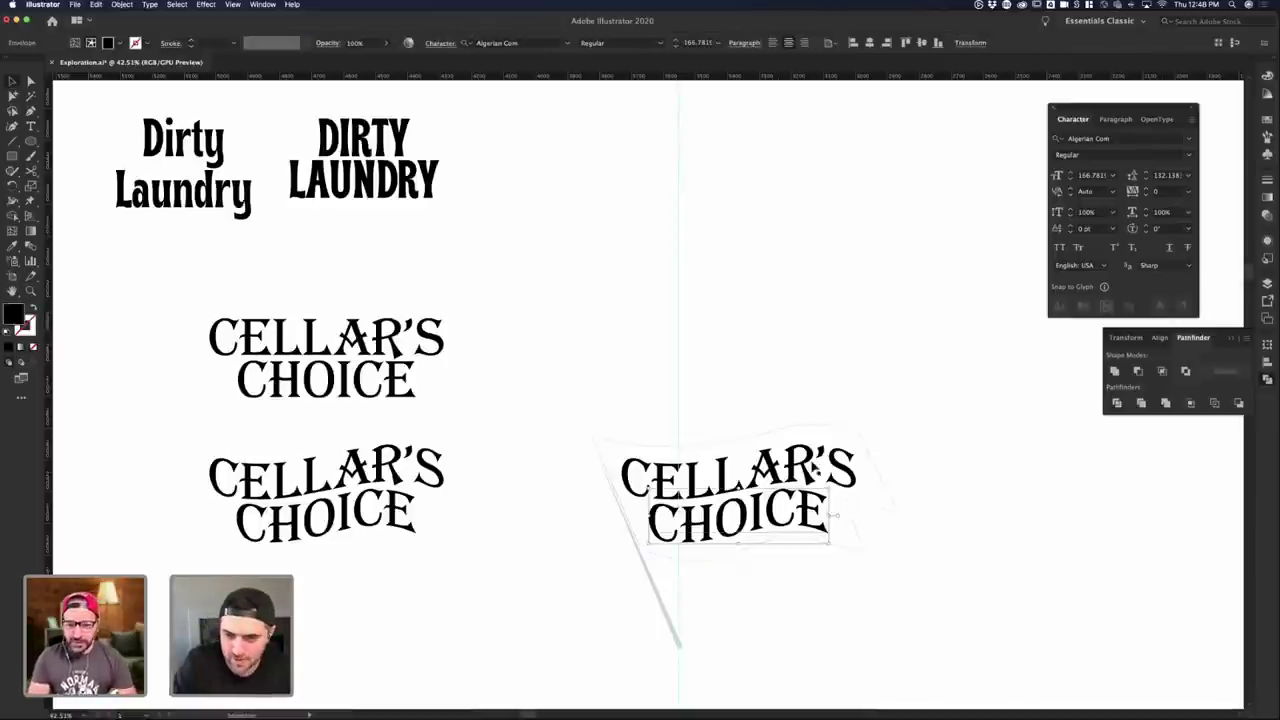
pyautogui.keyDown('shift'); pyautogui.click(850, 473); pyautogui.keyUp('shift')
pyautogui.press('i')
pyautogui.click(919, 374)
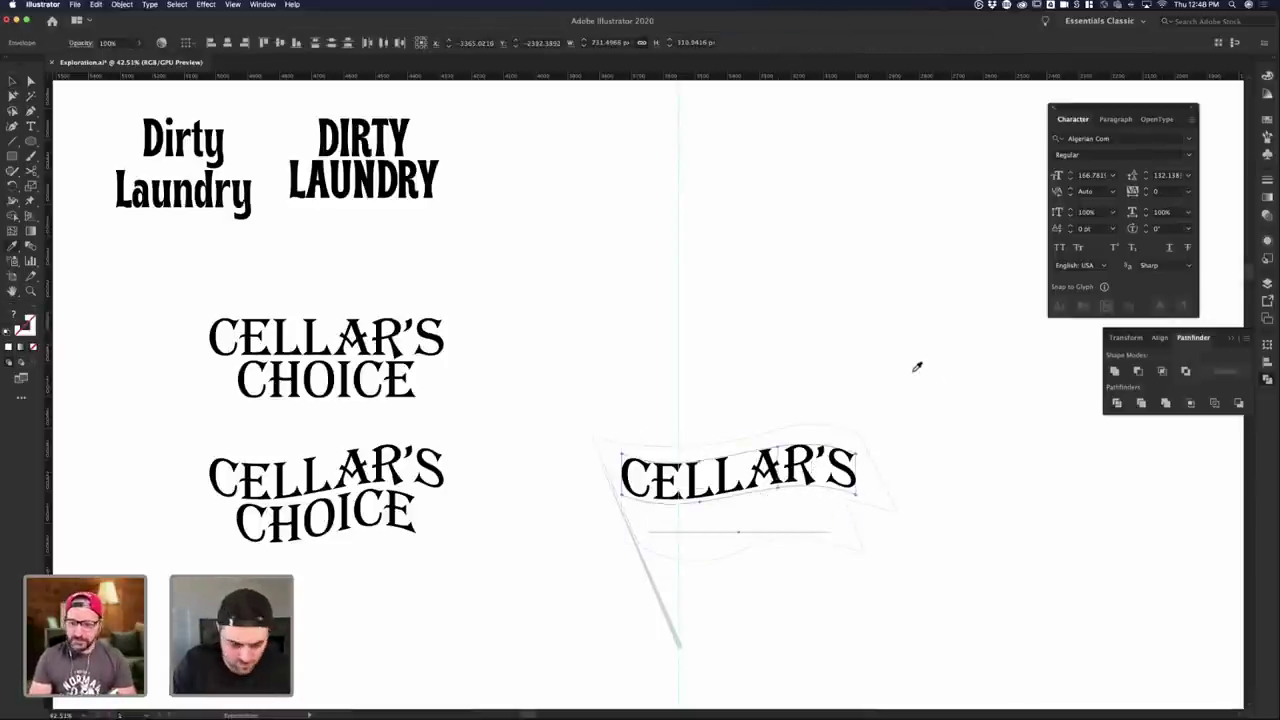
pyautogui.keyDown('super'); pyautogui.click(908, 505); pyautogui.keyUp('super')
pyautogui.keyDown('super'); pyautogui.click(839, 462); pyautogui.keyUp('super')
pyautogui.click(849, 337)
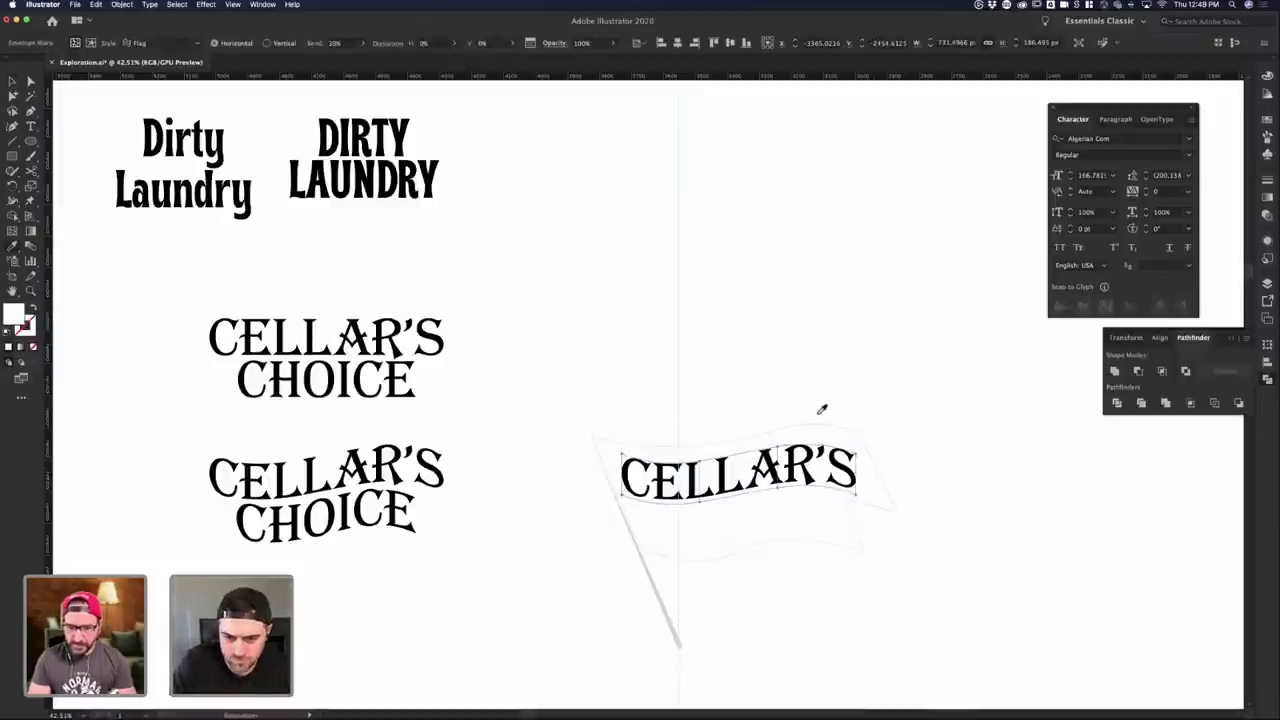
pyautogui.press('v')
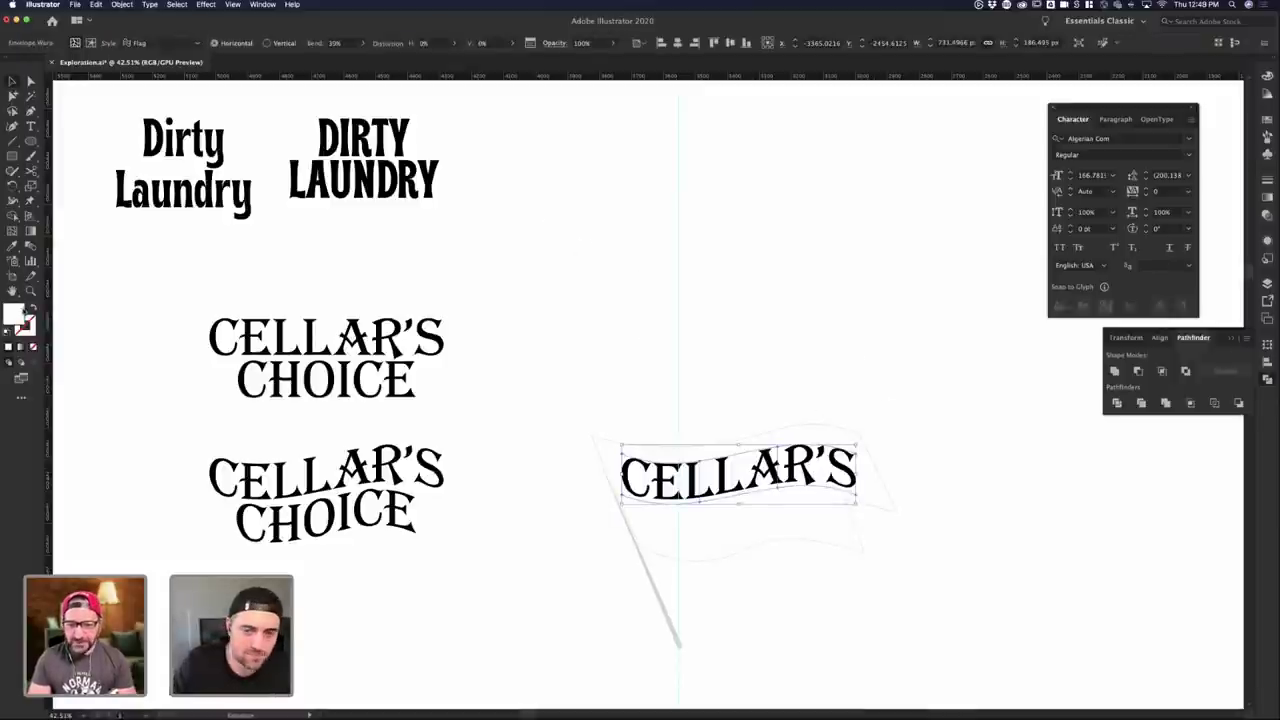
pyautogui.click(562, 342)
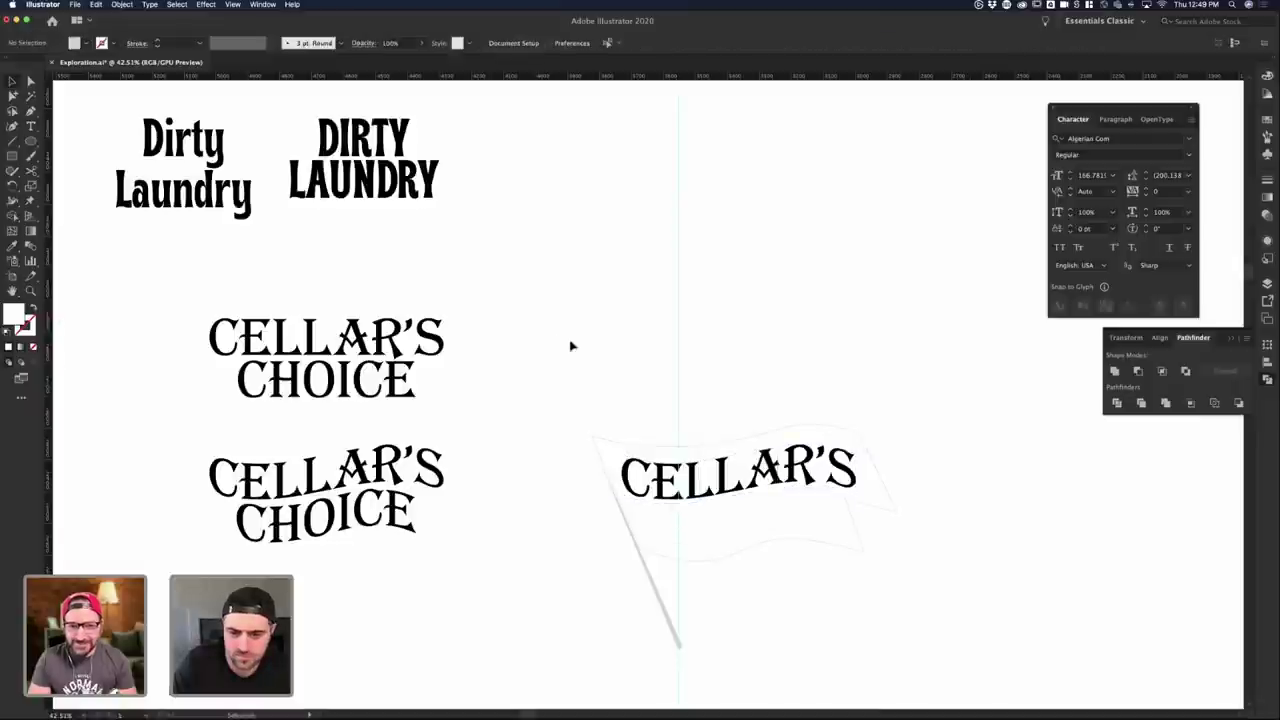
pyautogui.click(791, 492)
pyautogui.press('super+z')
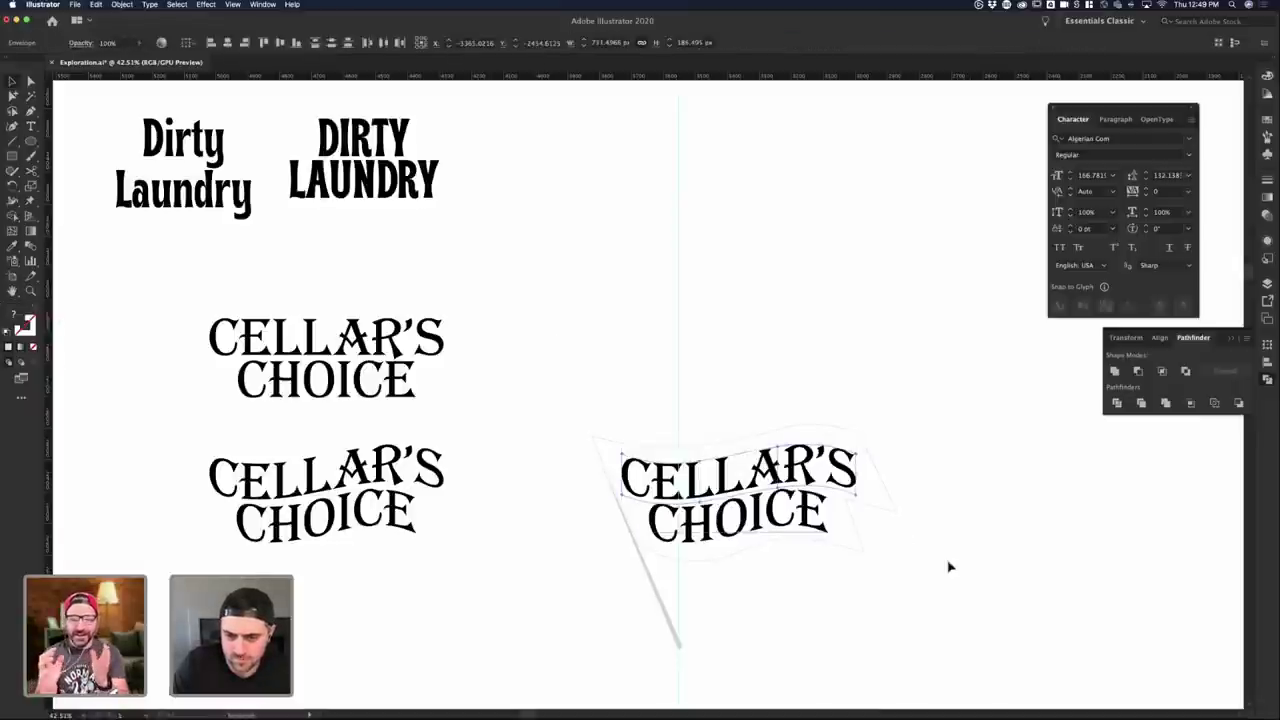
# - Swap the flag's grey stroke back to a fill and paste the shape behind the duplicated CELLAR'S CHOICE lettering
pyautogui.click(869, 553)
pyautogui.click(864, 550)
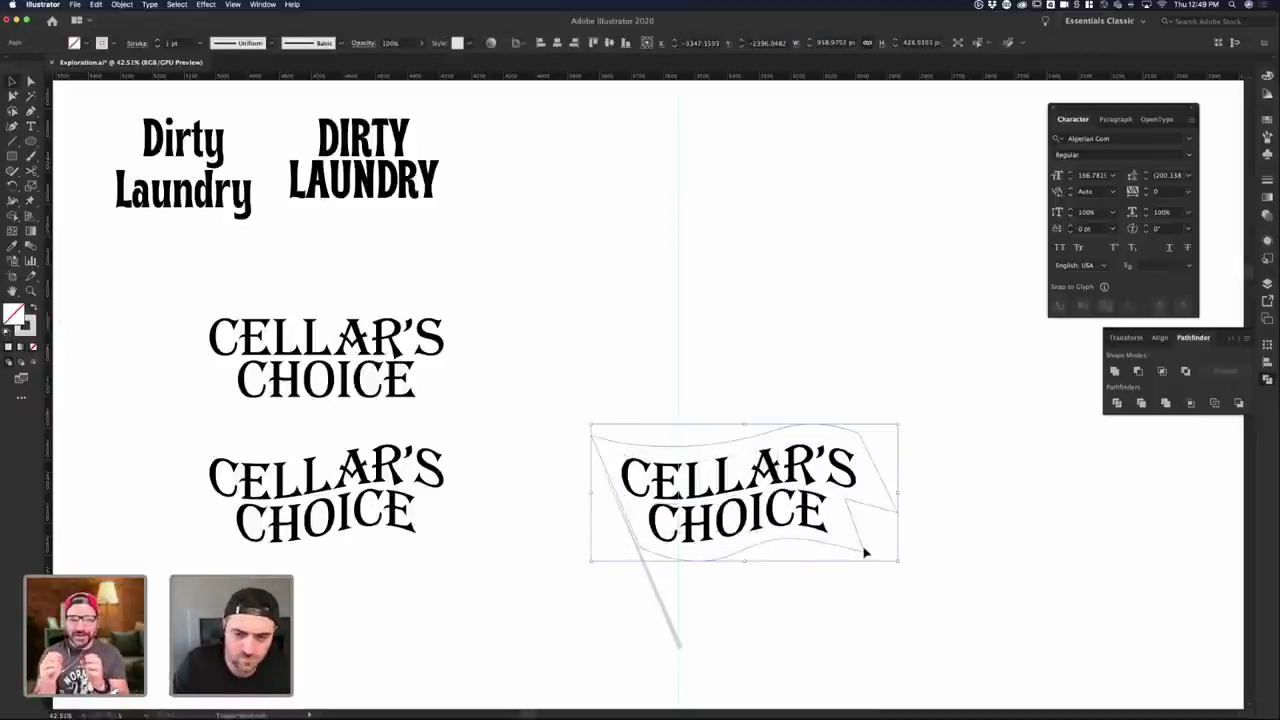
pyautogui.hotkey('shift', 'x')
pyautogui.press('super+shift+a')
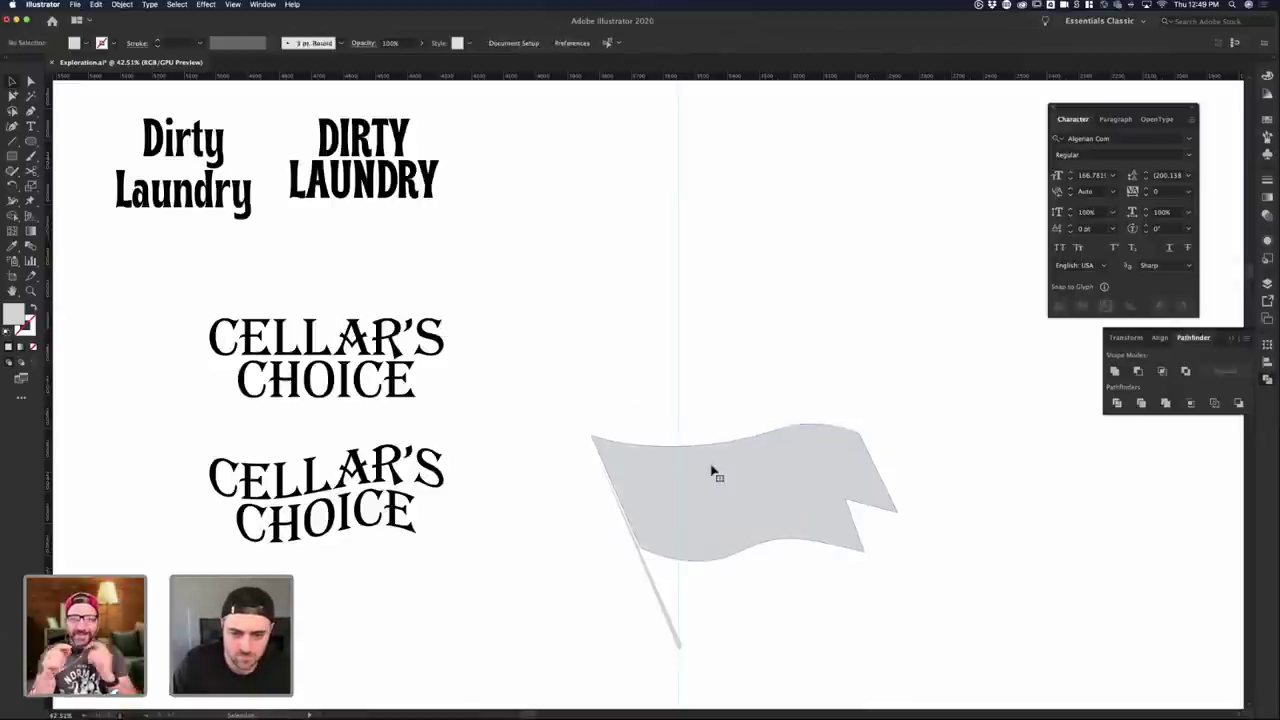
pyautogui.click(711, 466)
pyautogui.press('super+x')
pyautogui.moveTo(640, 409); pyautogui.dragTo(863, 548)
pyautogui.click(890, 566)
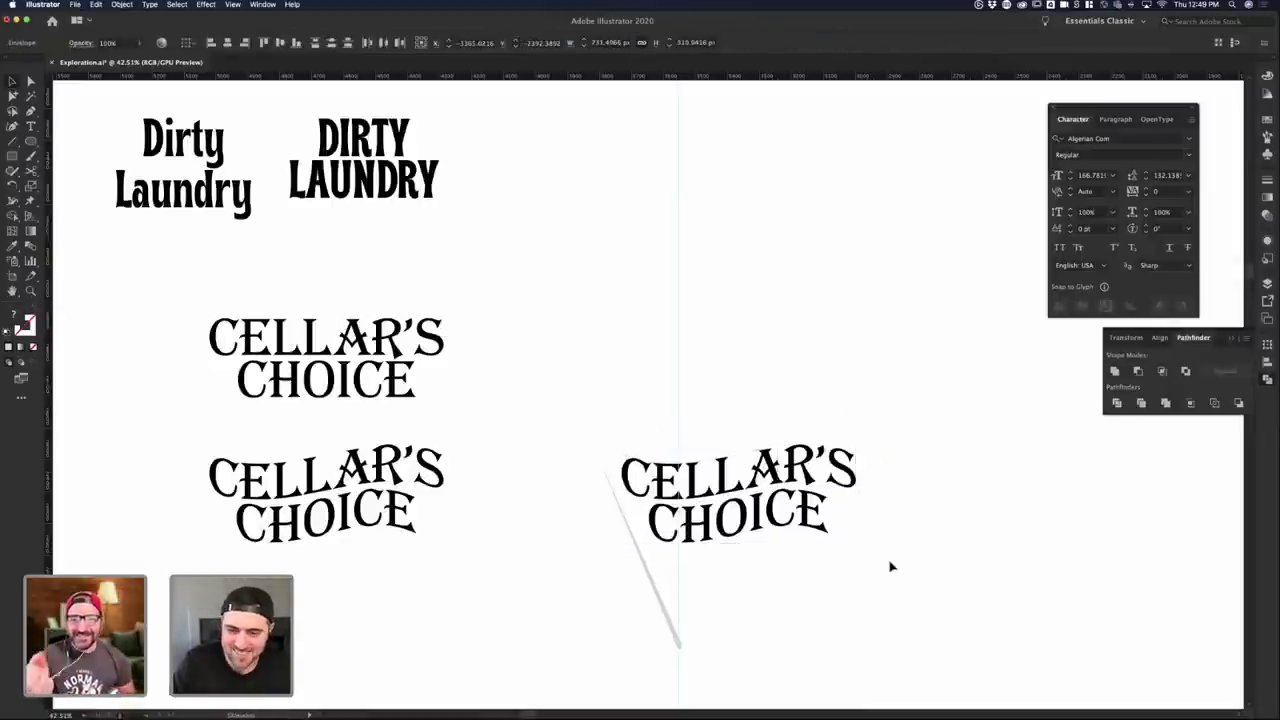
pyautogui.click(814, 512)
pyautogui.press('super+b')
pyautogui.click(948, 526)
# - Reposition the flag's two pole-side corner points so its edge lines up with the slanted pole
pyautogui.moveTo(995, 526); pyautogui.dragTo(777, 456)
pyautogui.scroll(-5, 931, 526)
pyautogui.scroll(3, 776, 453)
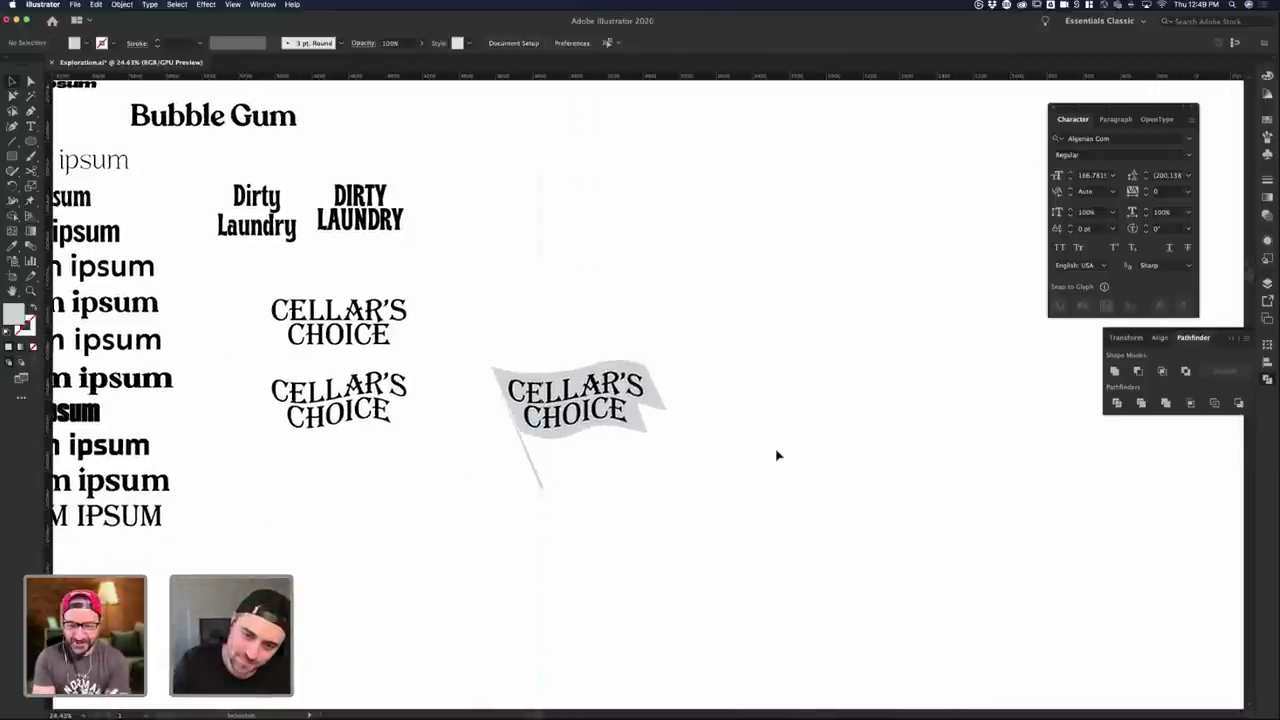
pyautogui.click(410, 470)
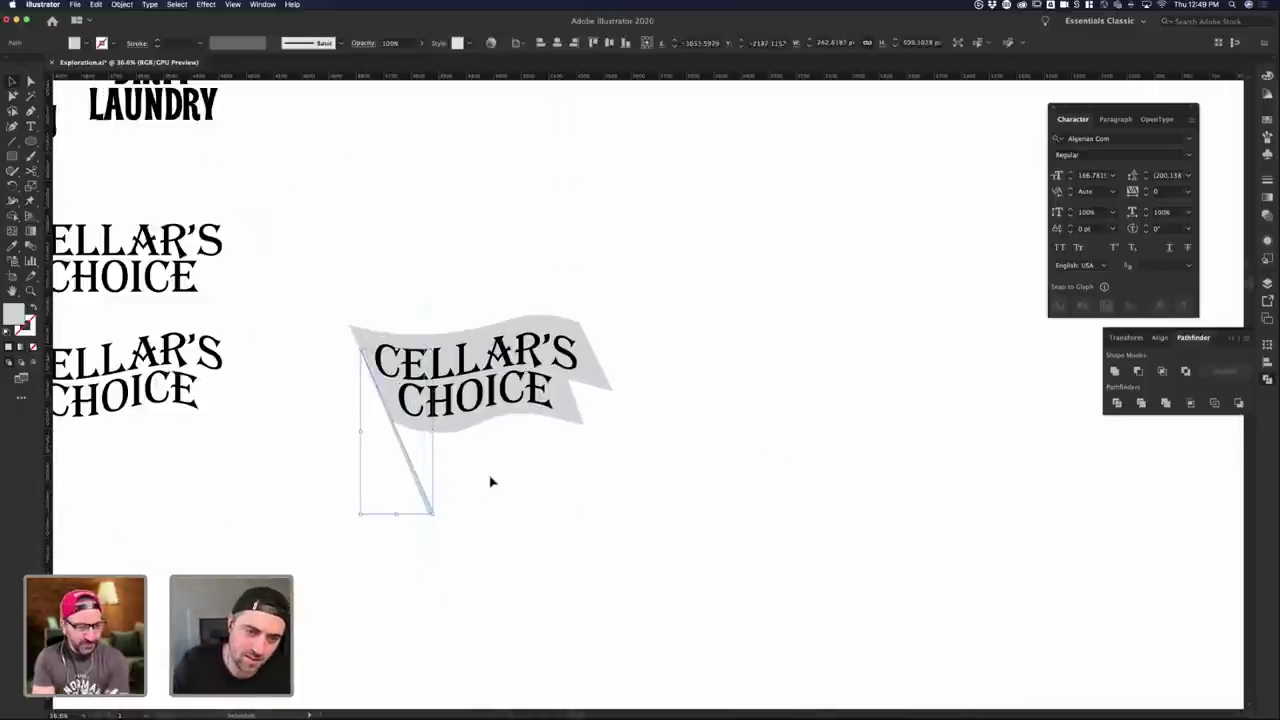
pyautogui.click(491, 480)
pyautogui.moveTo(402, 447); pyautogui.dragTo(404, 447)
pyautogui.click(529, 472)
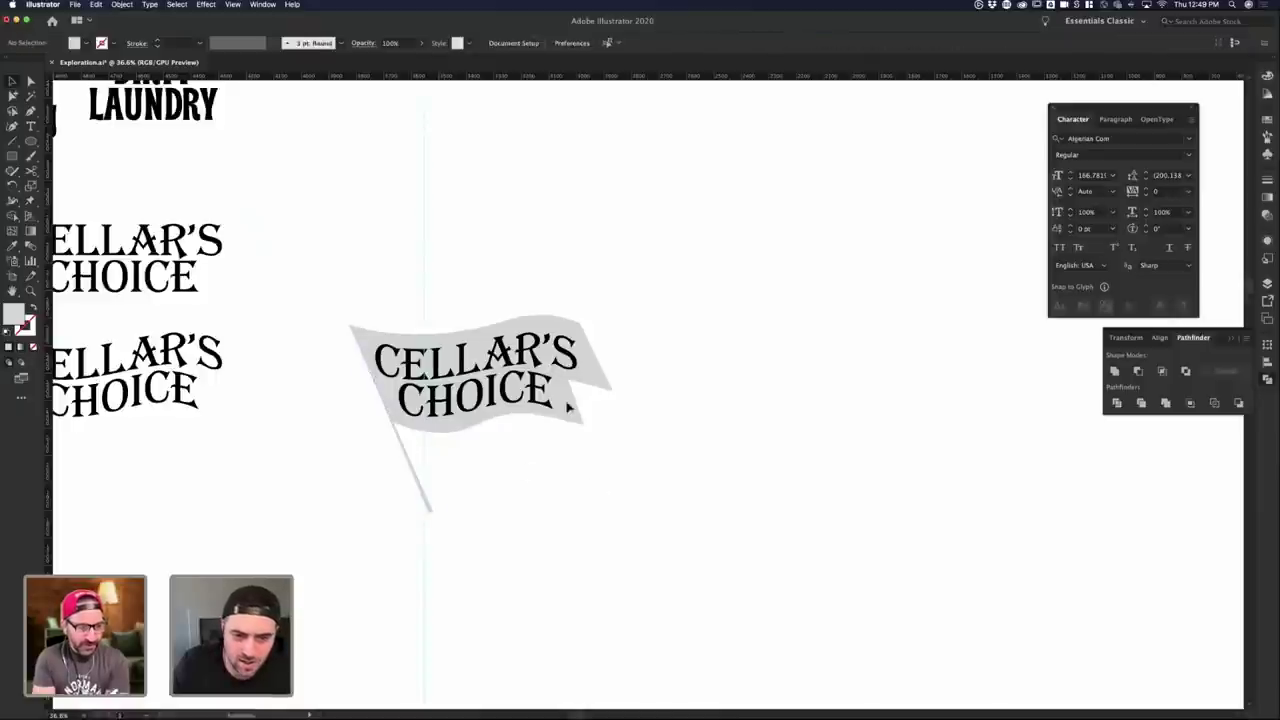
pyautogui.click(359, 339)
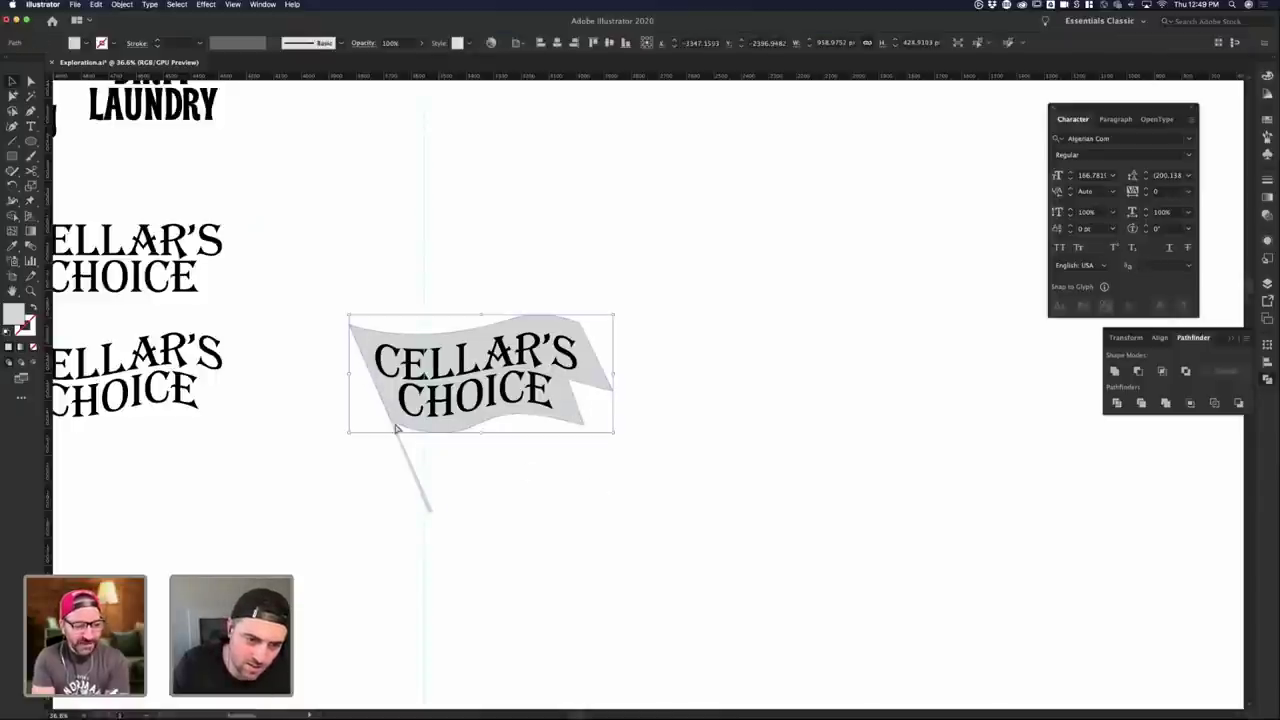
pyautogui.press('a')
pyautogui.click(391, 421)
pyautogui.click(351, 331)
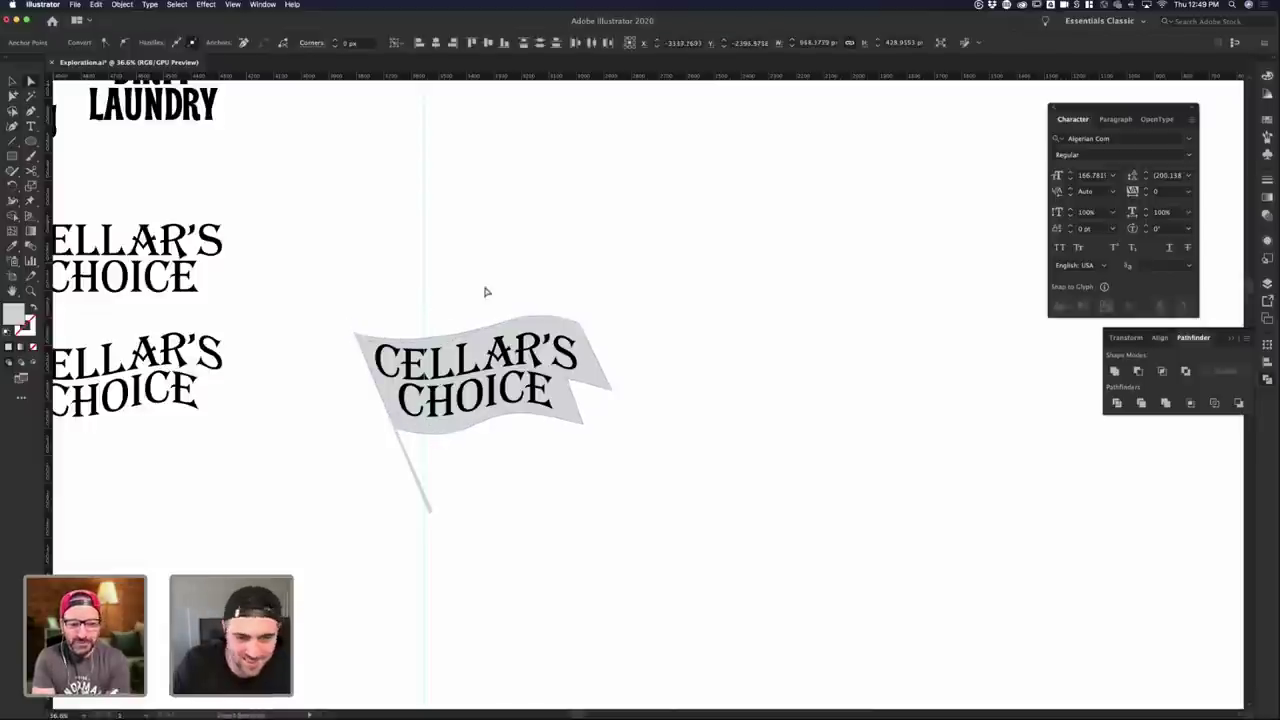
pyautogui.click(635, 297)
# - Extend the flag's lower tail tip outward and move the swallowtail notch point outward to make the cut shallower
pyautogui.click(605, 383)
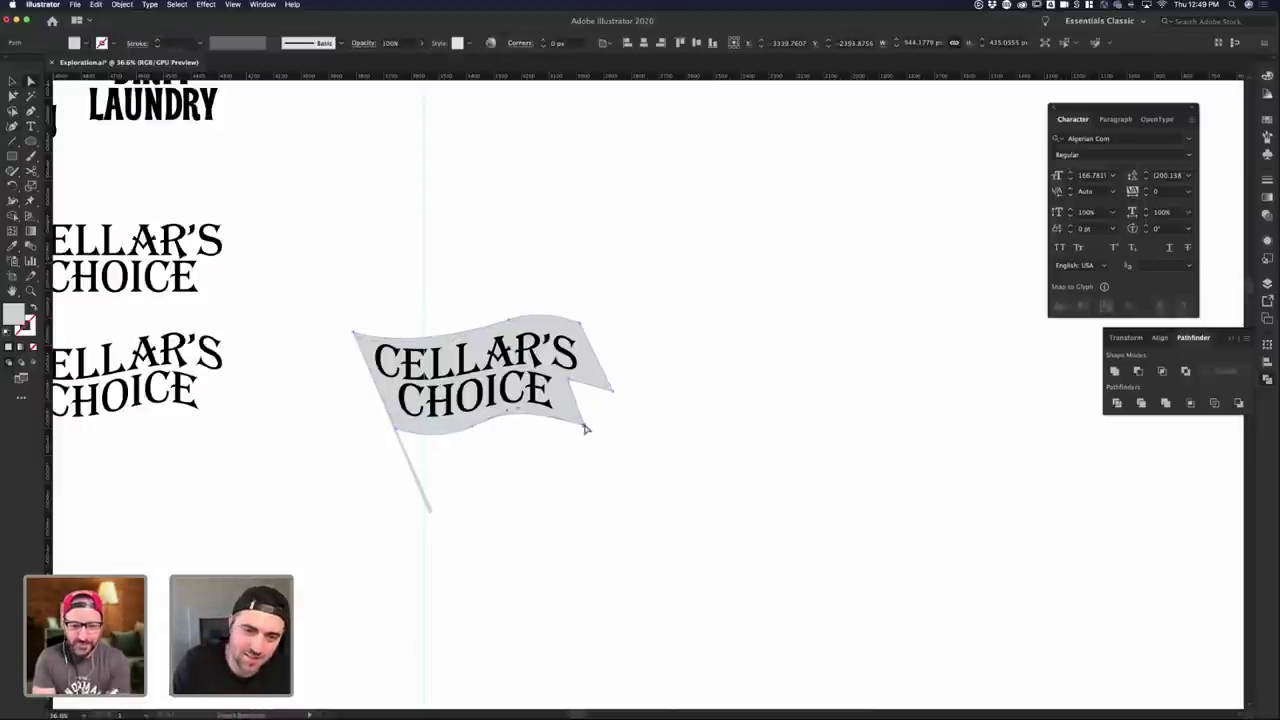
pyautogui.moveTo(585, 426); pyautogui.dragTo(608, 429)
pyautogui.moveTo(569, 381); pyautogui.dragTo(592, 389)
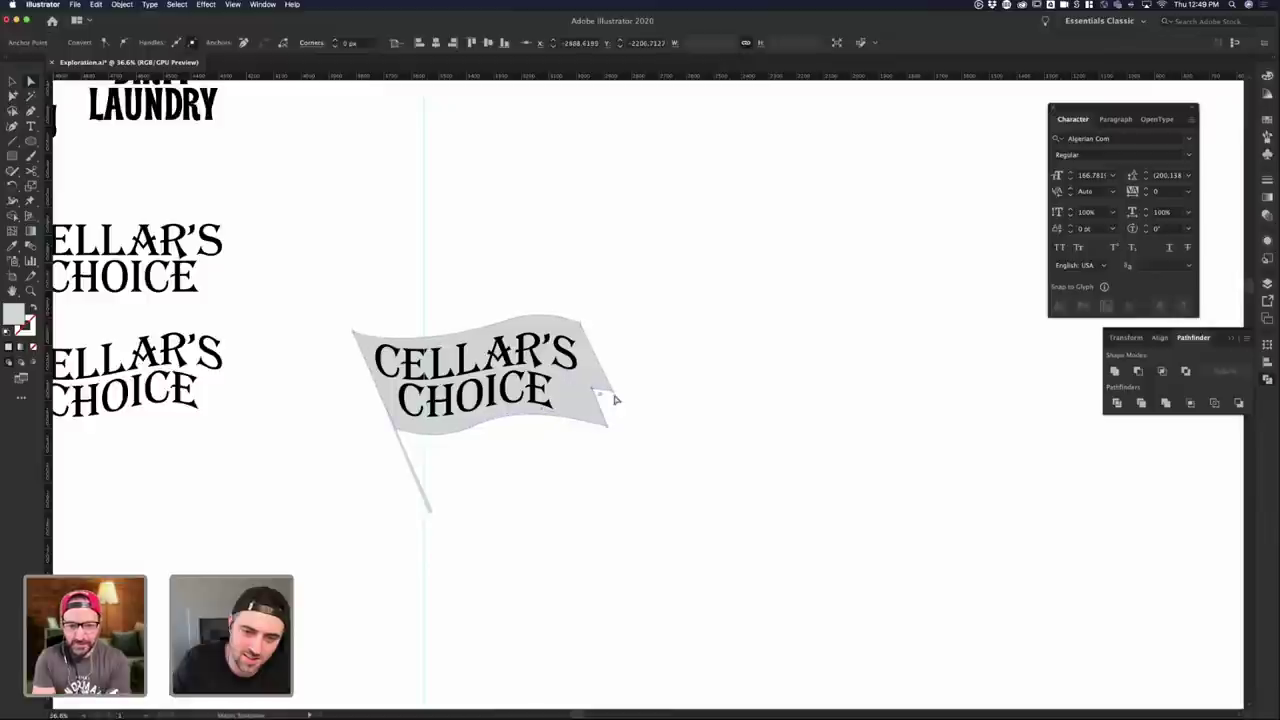
pyautogui.click(776, 472)
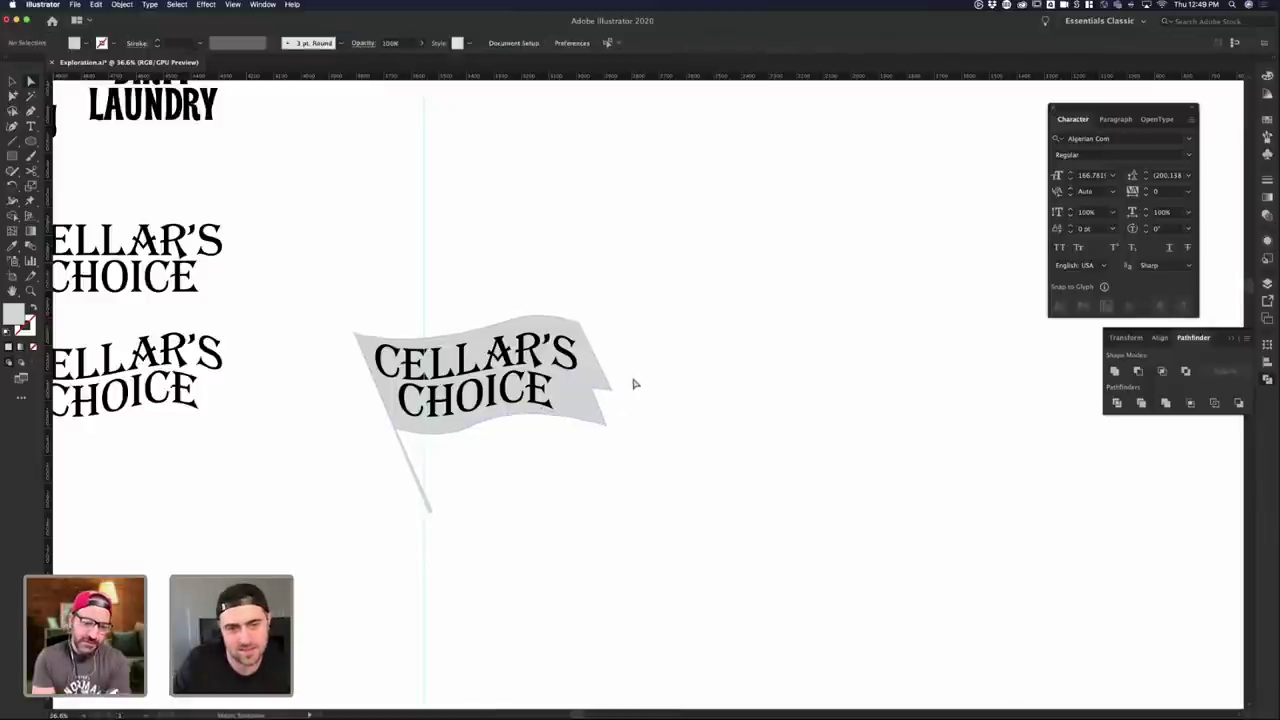
# - Refine the flag's lower edge and shift the lower tail tip slightly down and inward, undoing the extra notch move
pyautogui.click(580, 427)
pyautogui.click(474, 428)
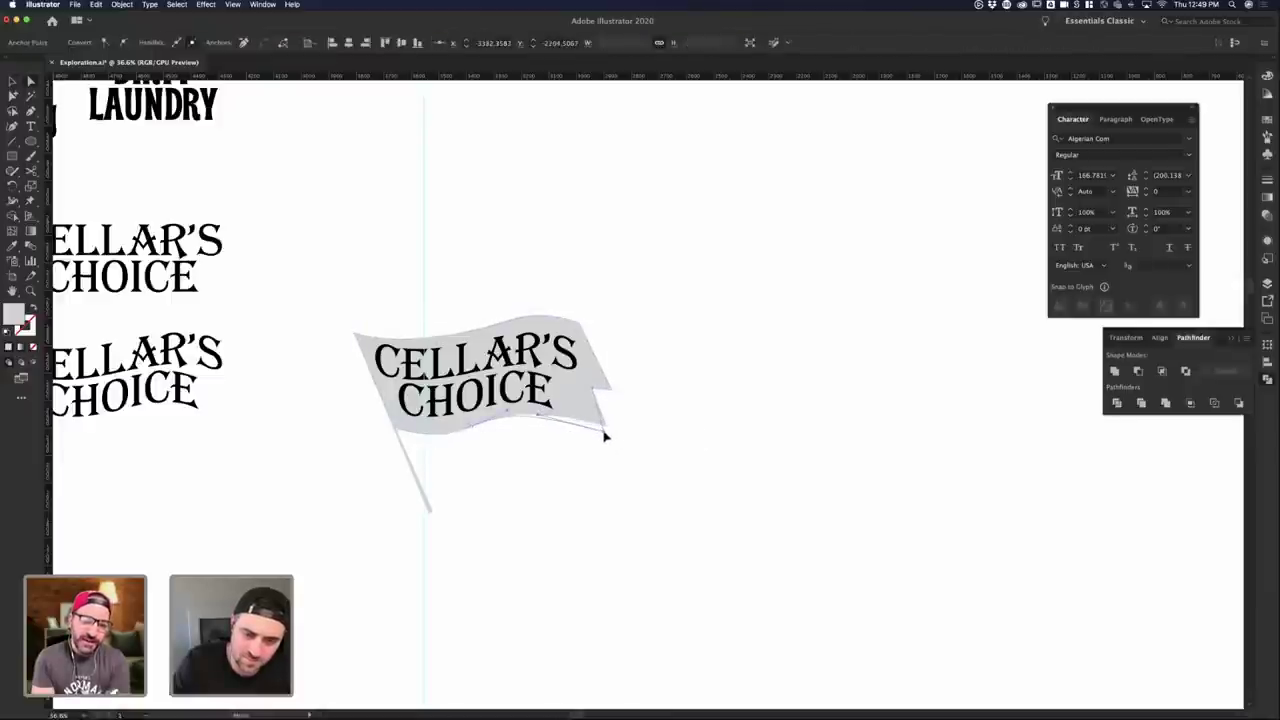
pyautogui.click(607, 434)
pyautogui.moveTo(590, 391); pyautogui.dragTo(587, 394)
pyautogui.press('super+z')
pyautogui.click(751, 397)
pyautogui.click(507, 345)
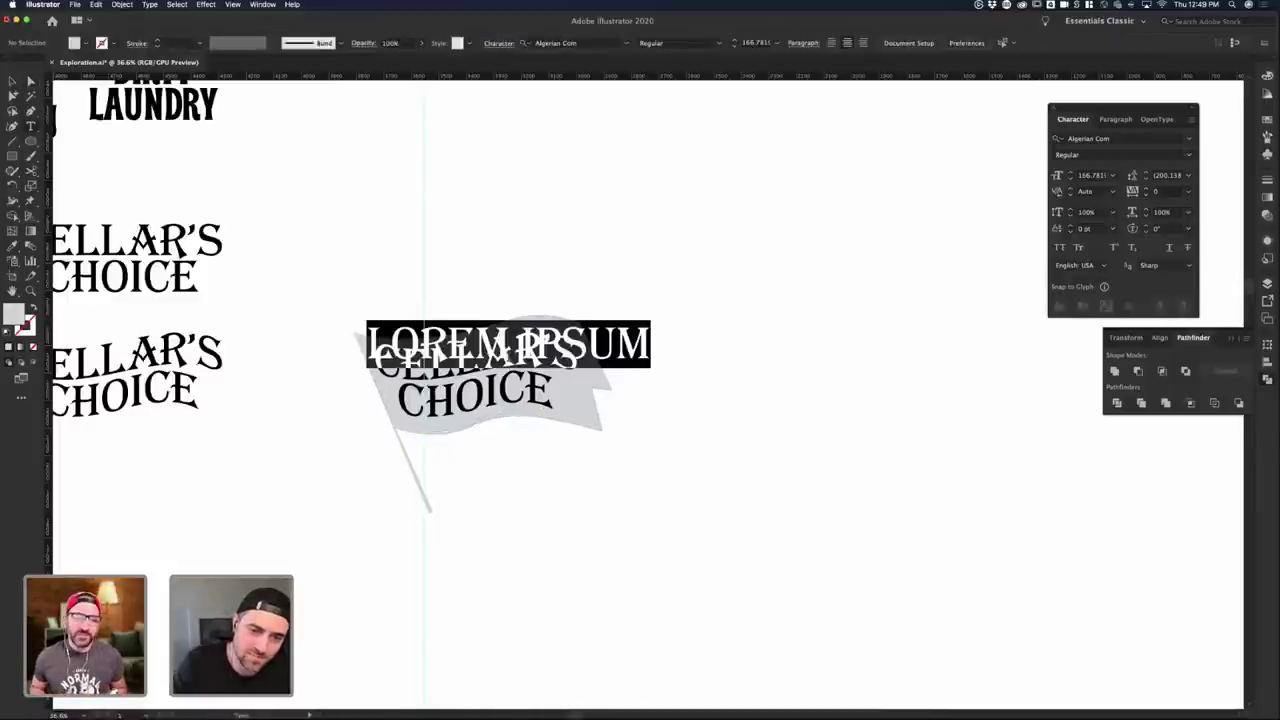
pyautogui.press('super+z')
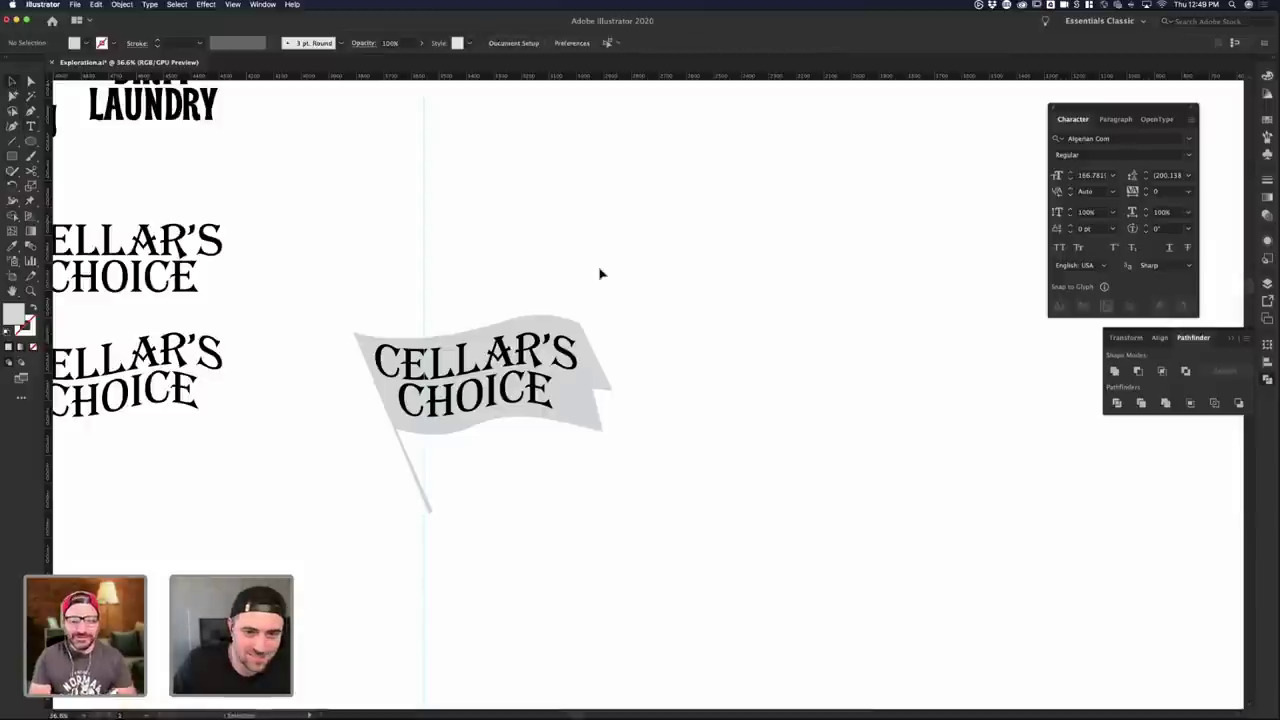
pyautogui.click(536, 362)
pyautogui.doubleClick(538, 368)
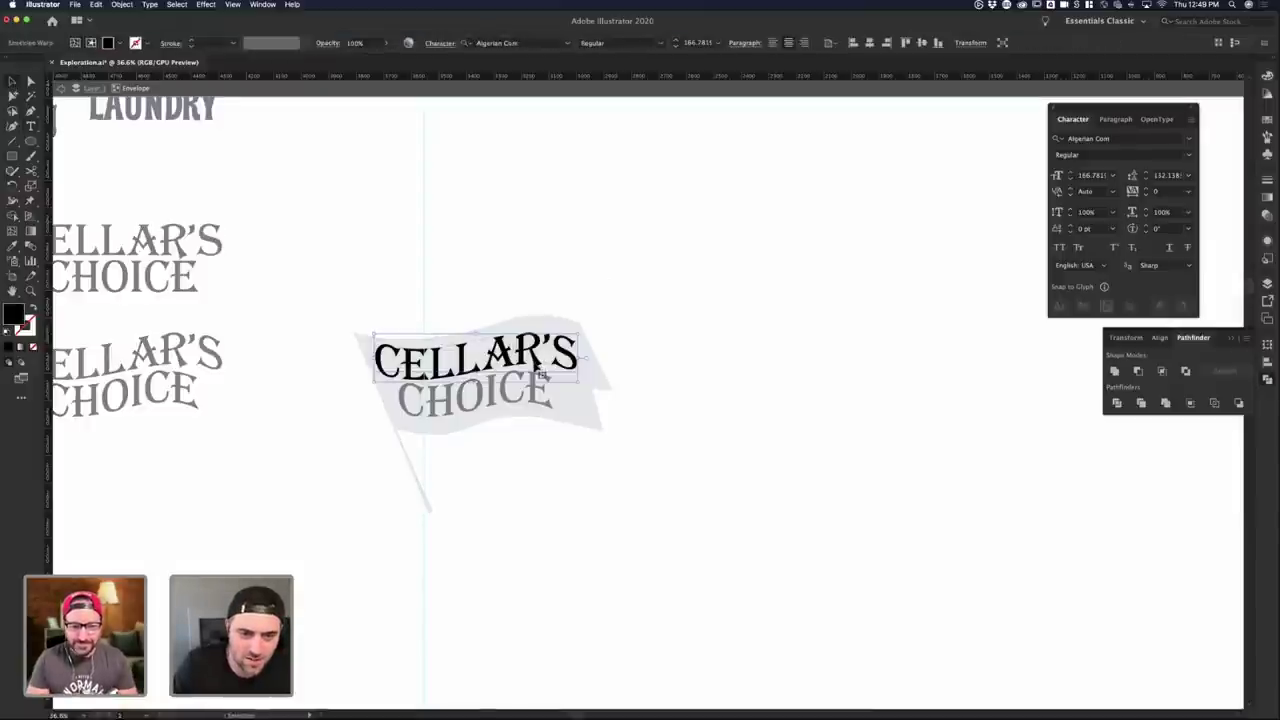
pyautogui.doubleClick(489, 211)
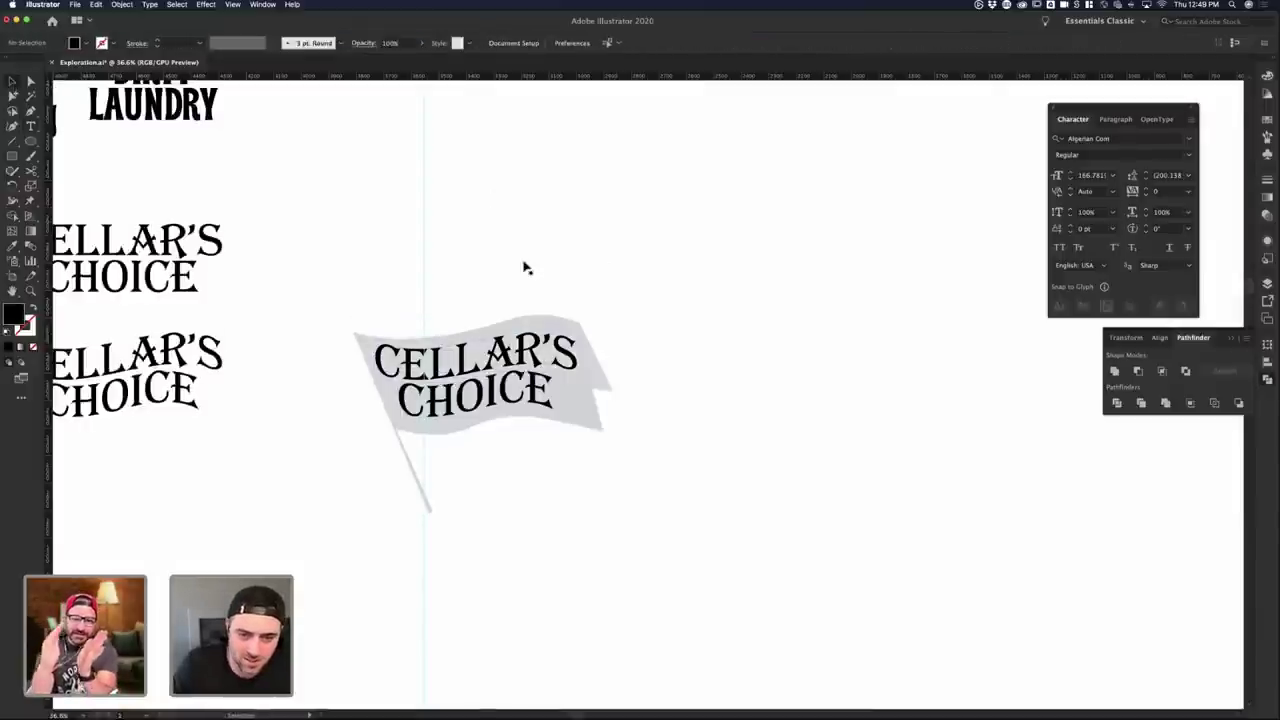
pyautogui.click(540, 392)
pyautogui.click(664, 366)
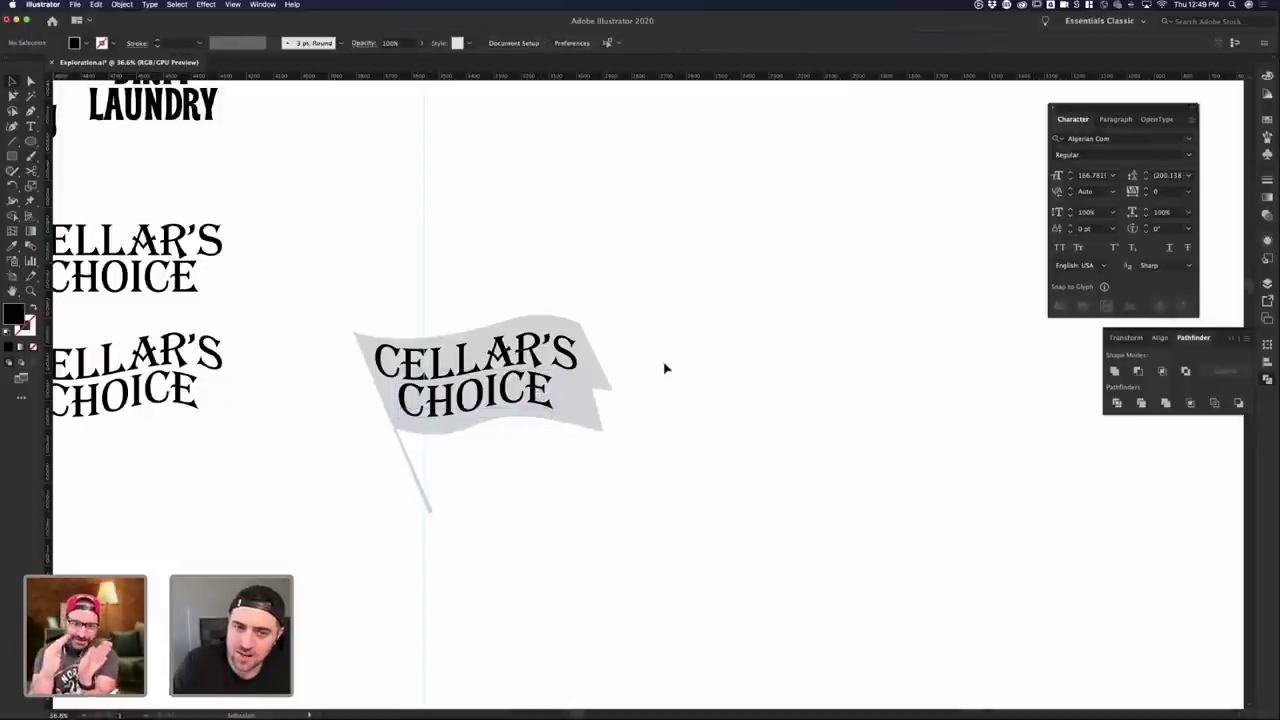
pyautogui.click(545, 396)
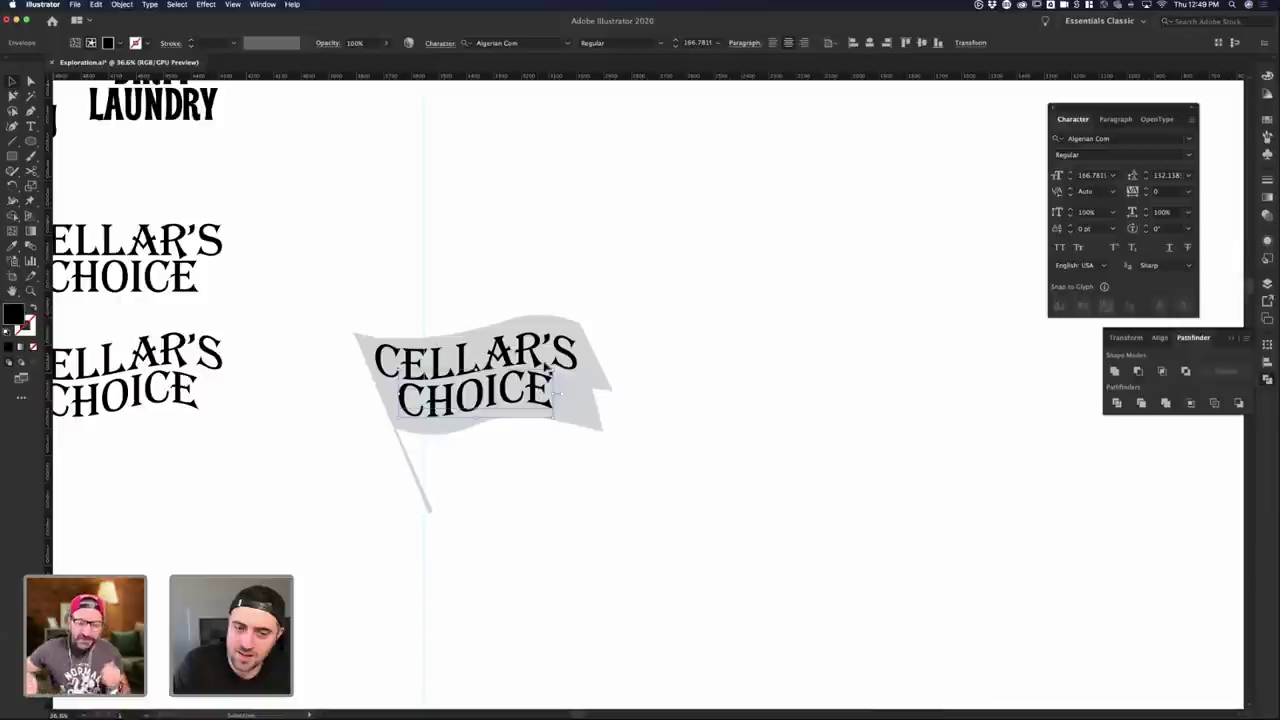
pyautogui.keyDown('shift'); pyautogui.click(548, 362); pyautogui.keyUp('shift')
pyautogui.click(616, 400)
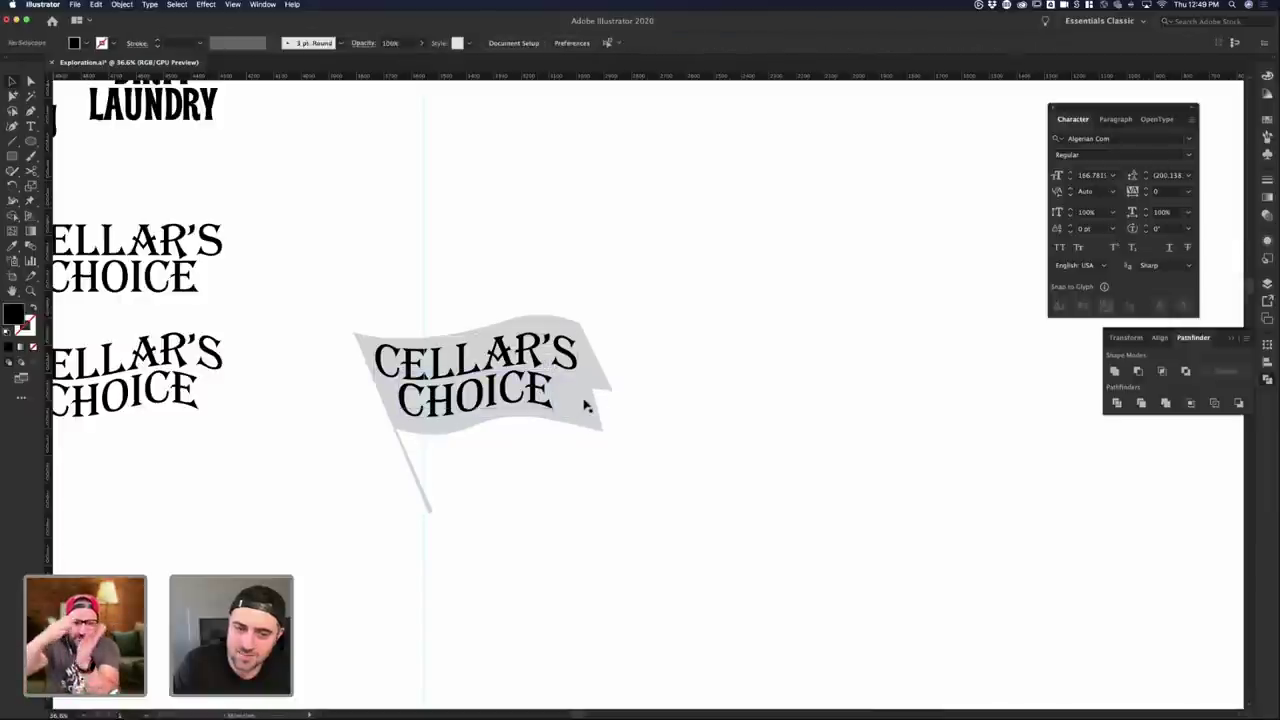
pyautogui.click(570, 368)
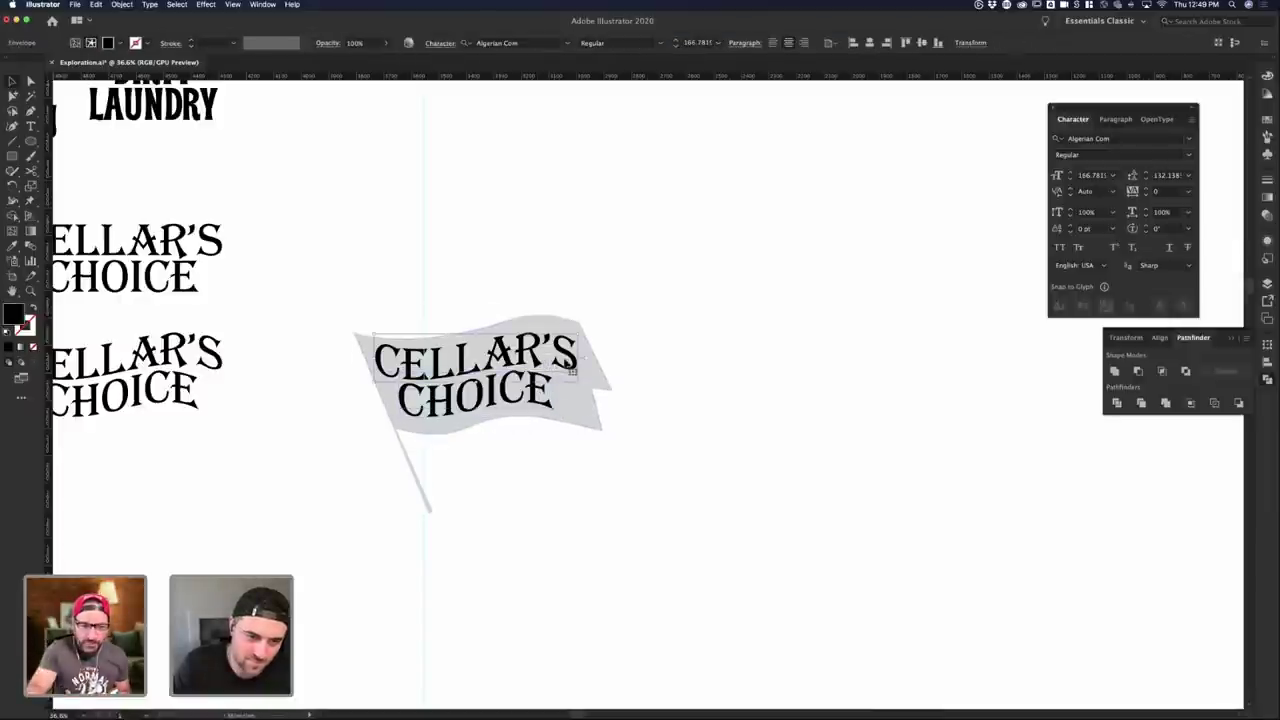
pyautogui.click(600, 374)
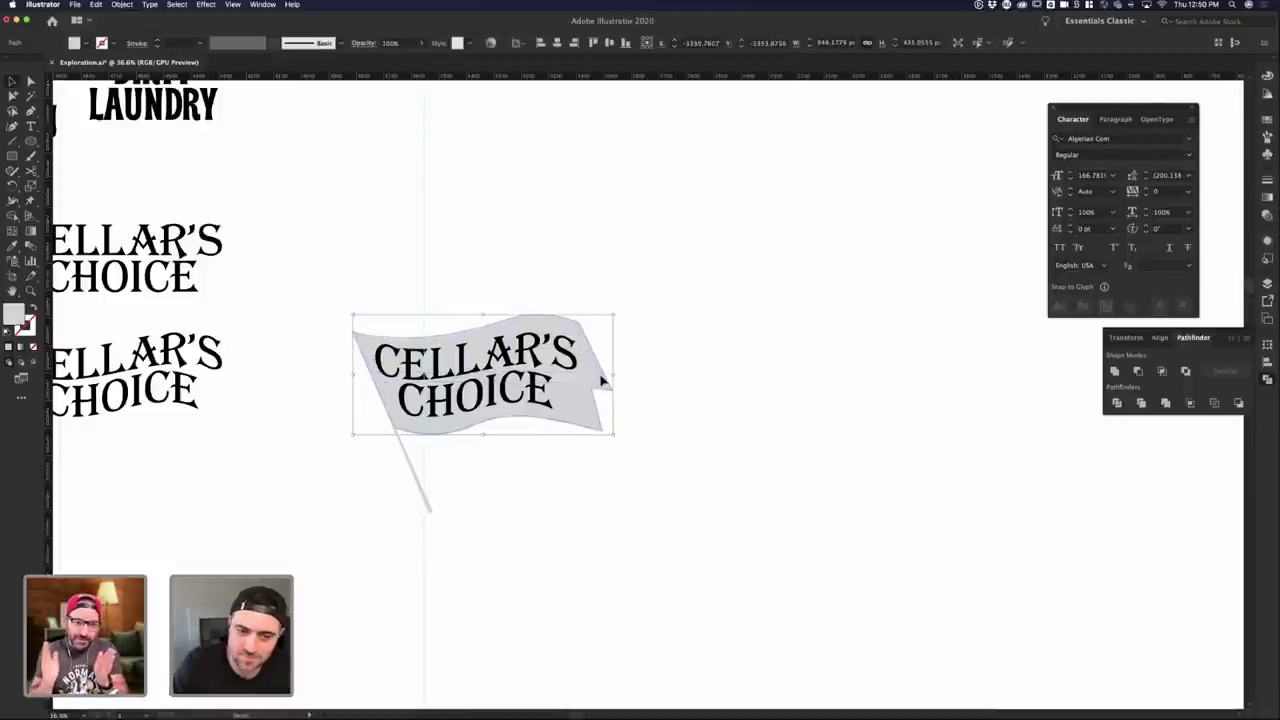
pyautogui.click(651, 380)
# - Try rotating the CELLAR'S CHOICE lettering slightly counter-clockwise, compare it with the original angle, and undo the rotation
pyautogui.click(580, 372)
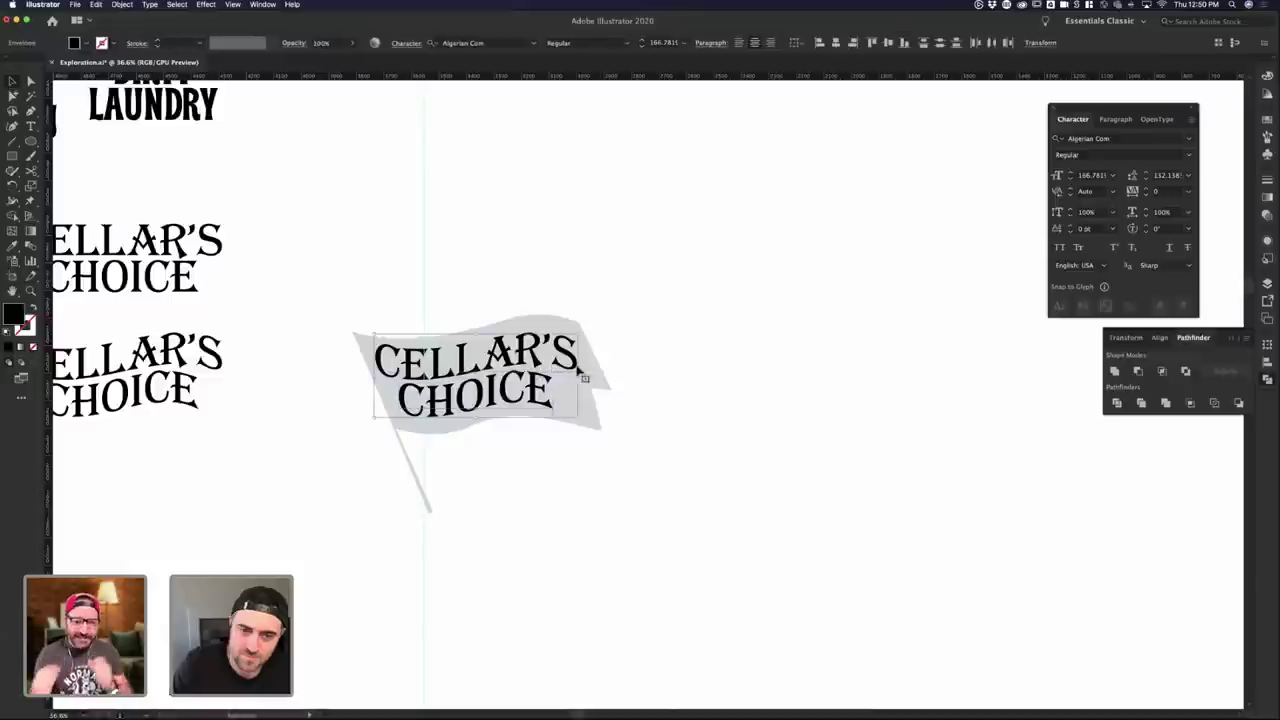
pyautogui.moveTo(585, 335); pyautogui.dragTo(585, 326)
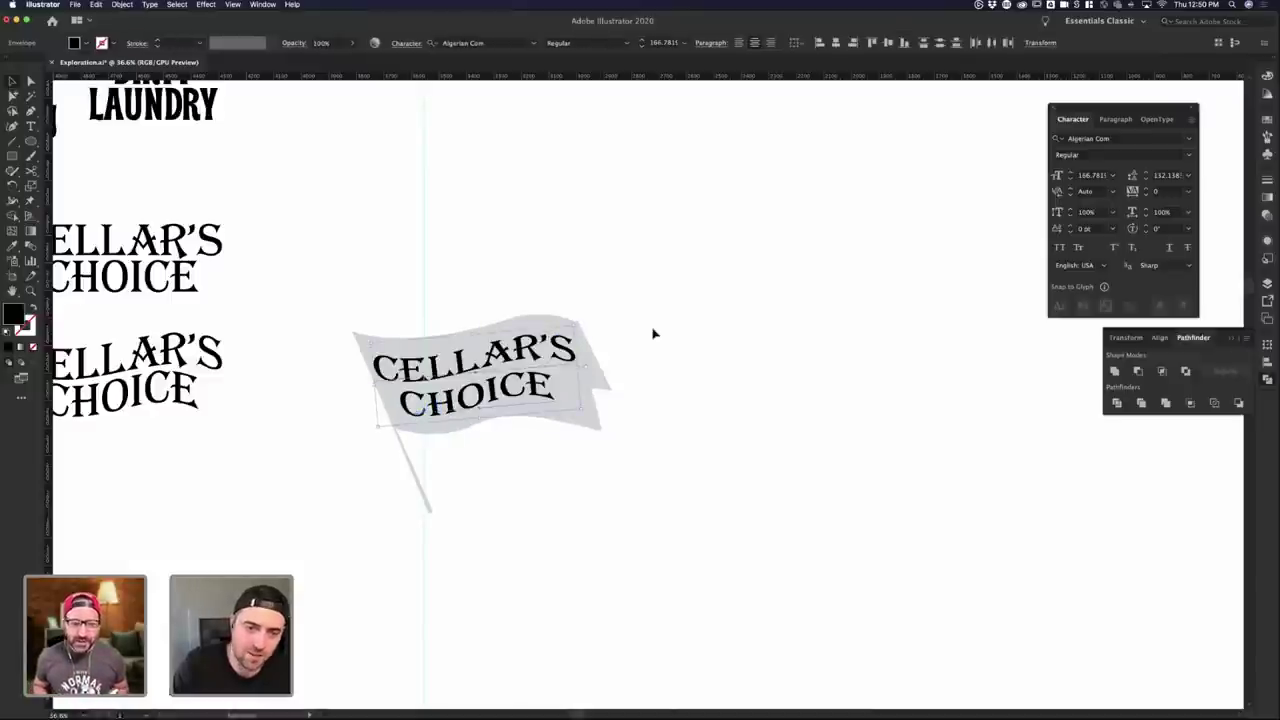
pyautogui.click(653, 334)
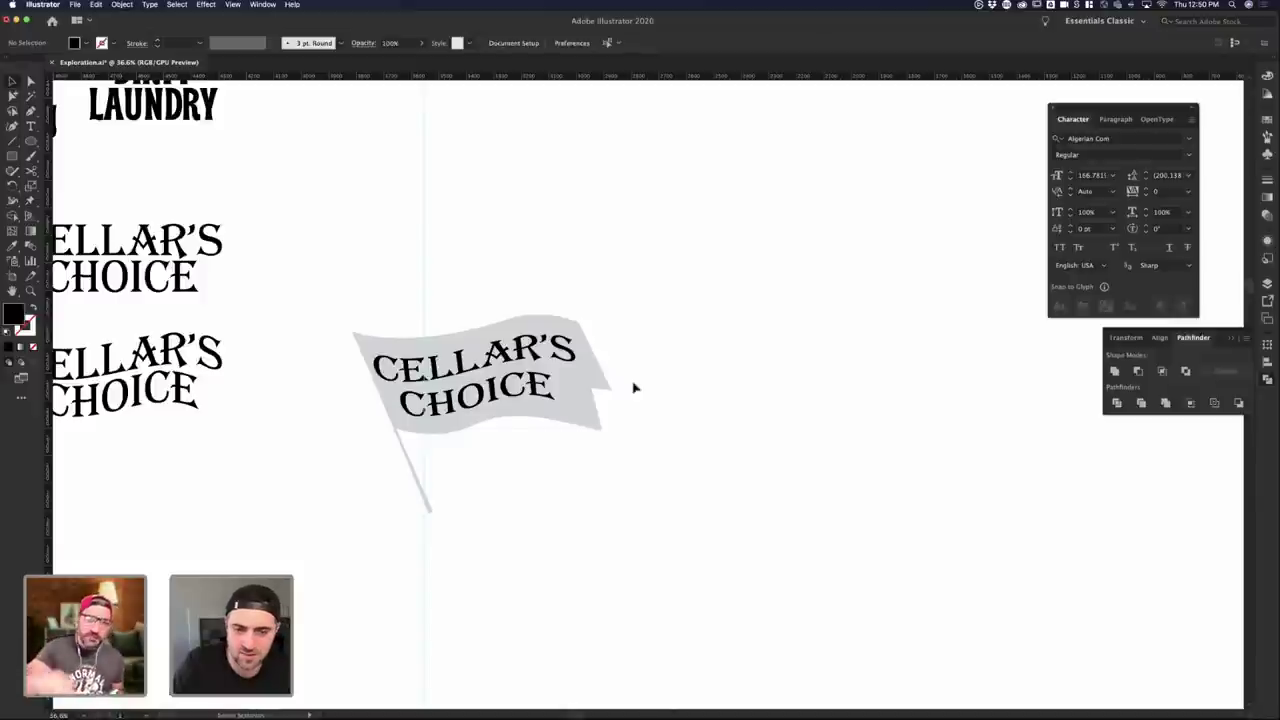
pyautogui.press('super+z')
pyautogui.press('super+shift+z')
pyautogui.press('super+z')
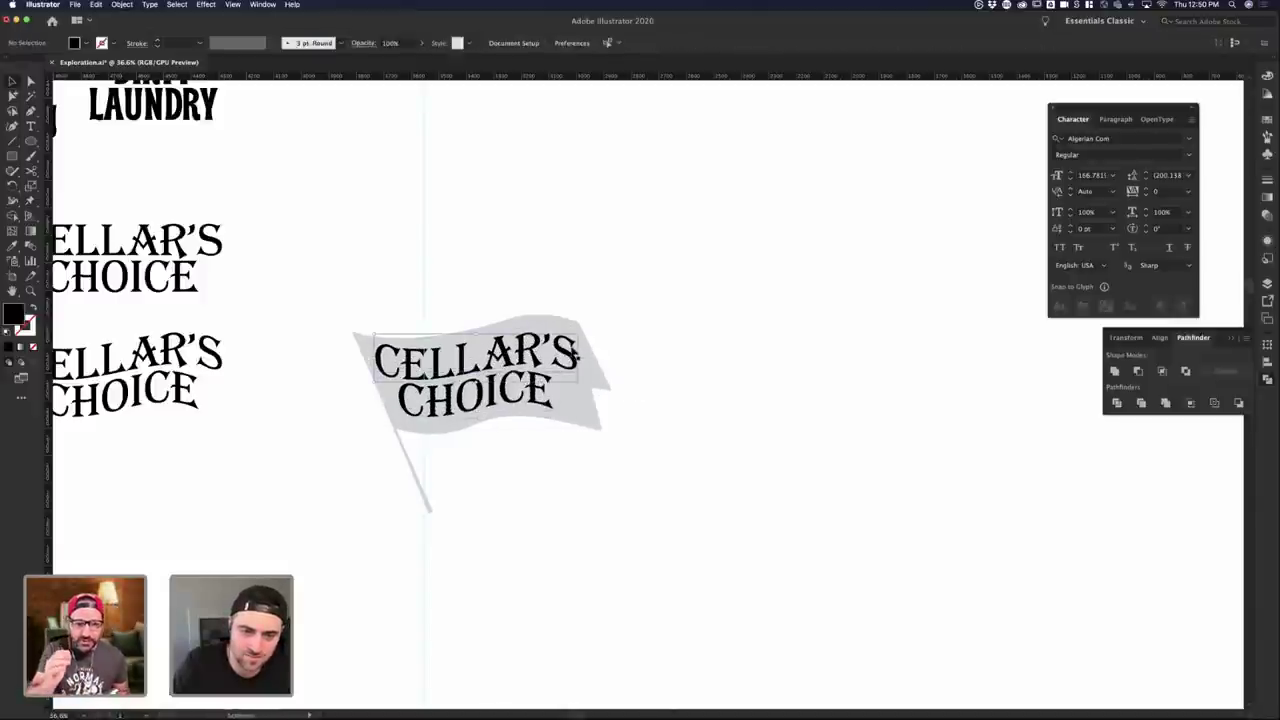
# - Rotate both lines of the CELLAR'S CHOICE lettering on the flag slightly counter-clockwise
pyautogui.click(577, 357)
pyautogui.moveTo(577, 330); pyautogui.dragTo(578, 323)
pyautogui.click(598, 320)
# - Adjust the middle anchors and handles of the flag's upper and lower edges to bring both waves closer to the lettering
pyautogui.click(574, 331)
pyautogui.press('a')
pyautogui.click(510, 324)
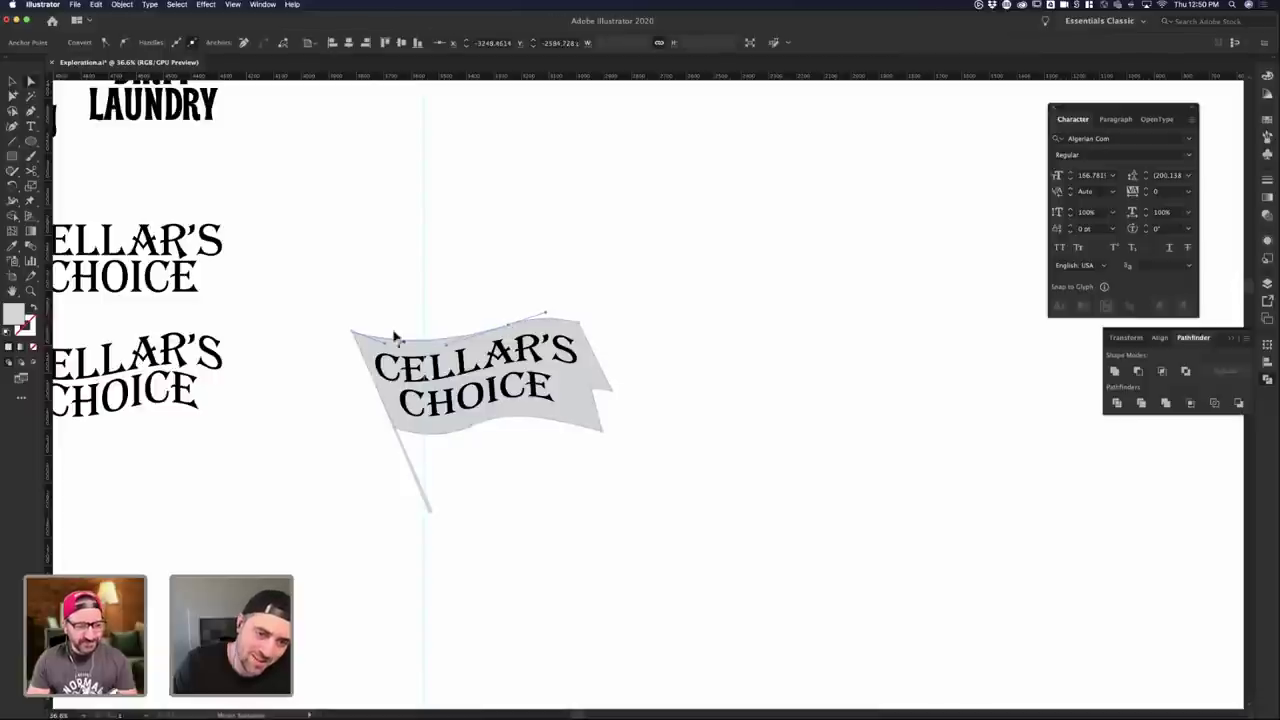
pyautogui.click(500, 437)
pyautogui.click(474, 428)
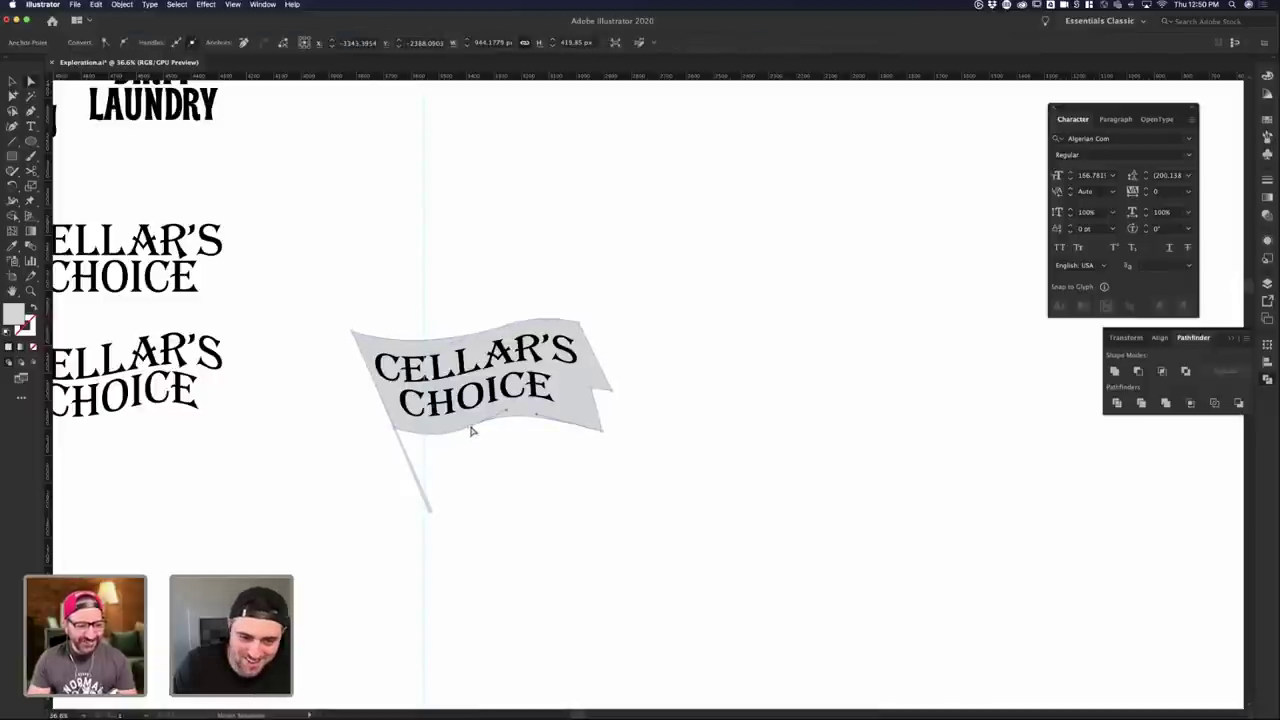
pyautogui.moveTo(474, 429); pyautogui.dragTo(477, 424)
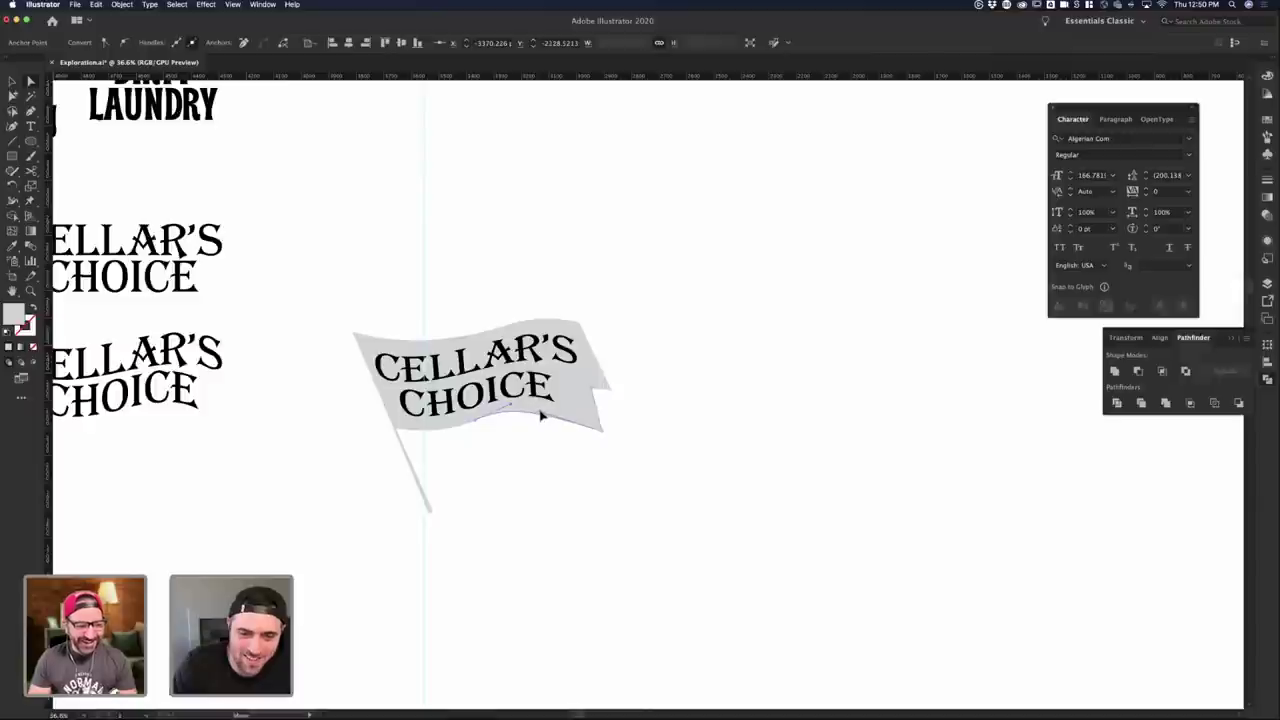
pyautogui.click(690, 429)
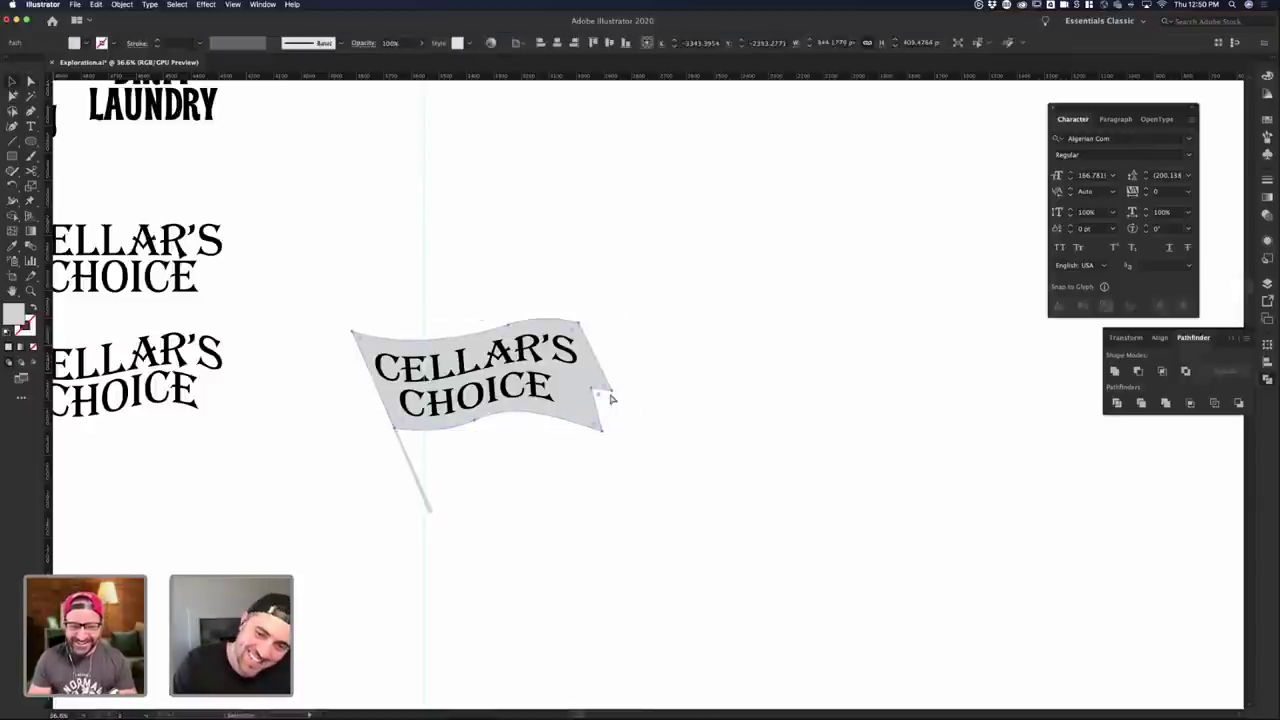
# - Delete the anchor point that forms the swallowtail notch at the flag's free end with the Pen tool
pyautogui.click(602, 435)
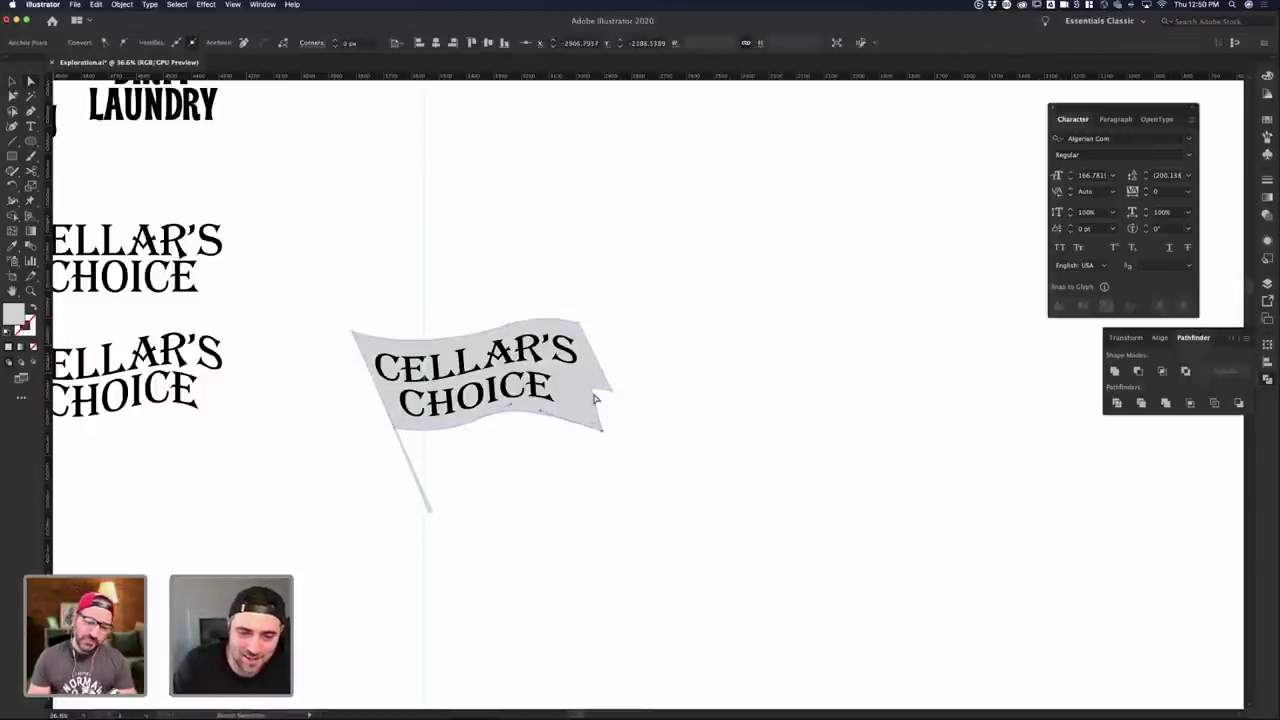
pyautogui.click(593, 392)
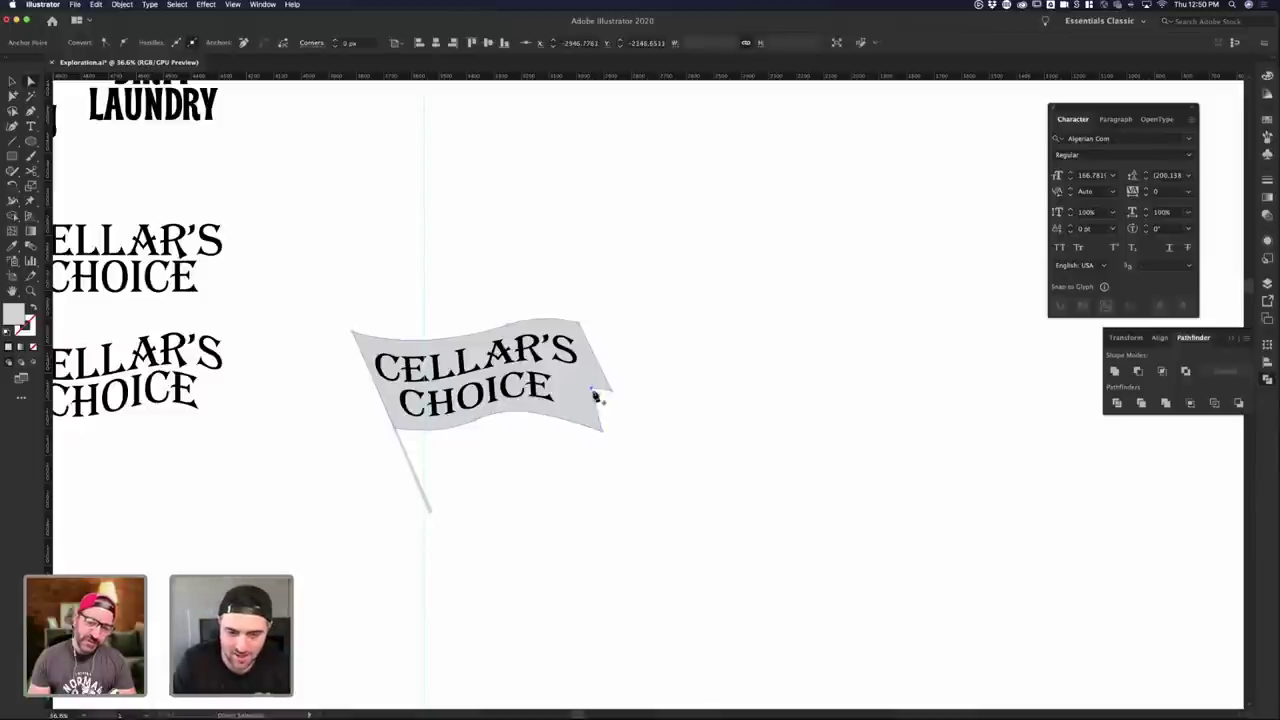
pyautogui.click(596, 396)
pyautogui.click(592, 392)
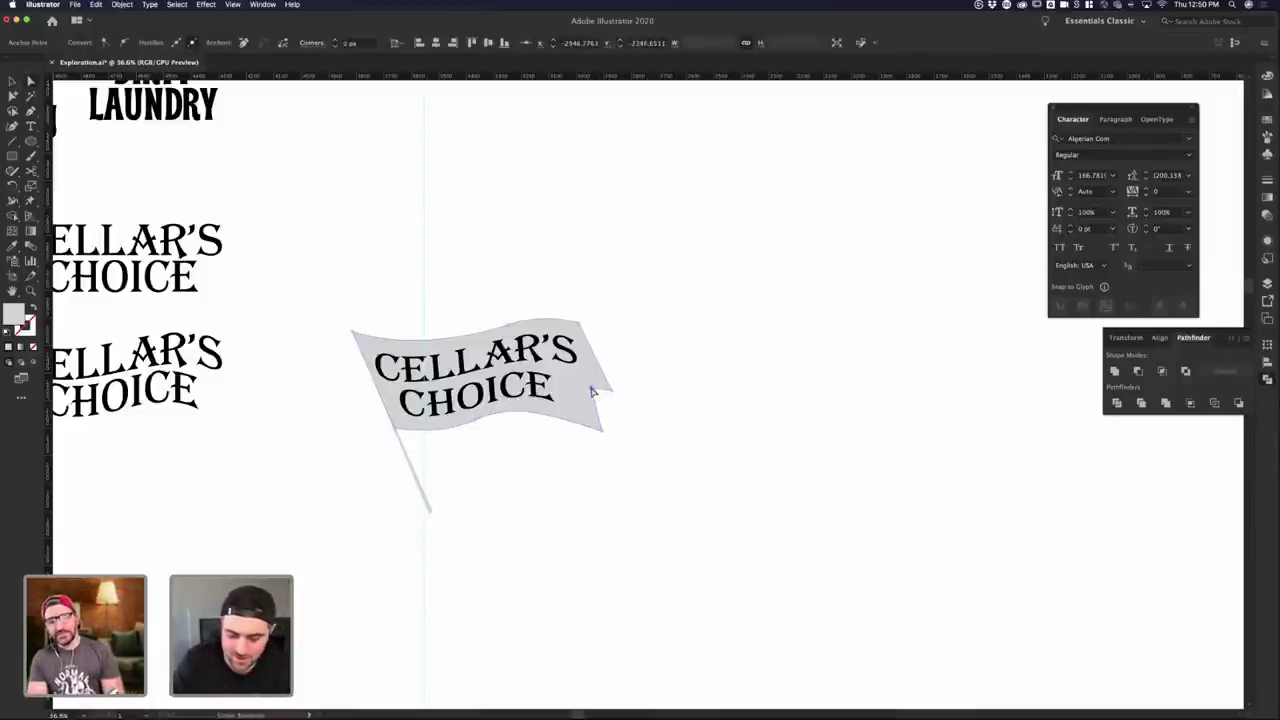
pyautogui.press('p')
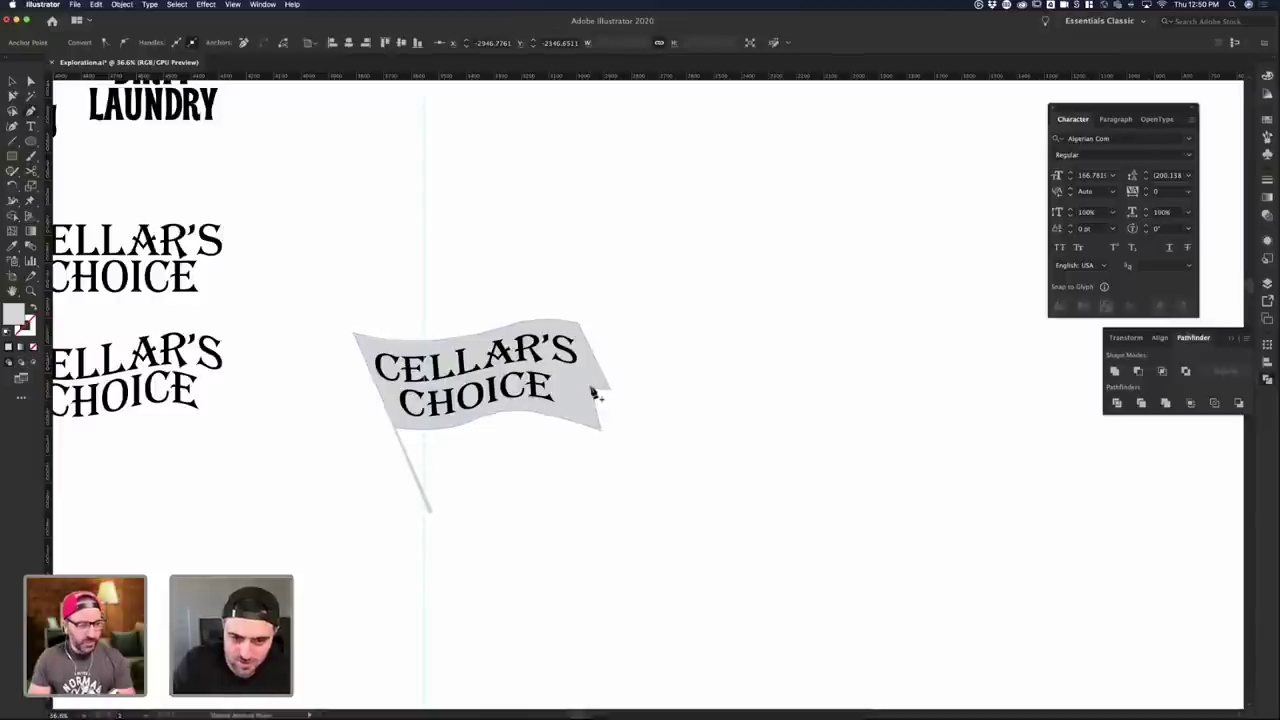
pyautogui.click(593, 391)
# - Pull the flag's lower free corner outward and delete the leftover upper tail anchor to give the flag a straight slanted end
pyautogui.moveTo(605, 438); pyautogui.dragTo(634, 431)
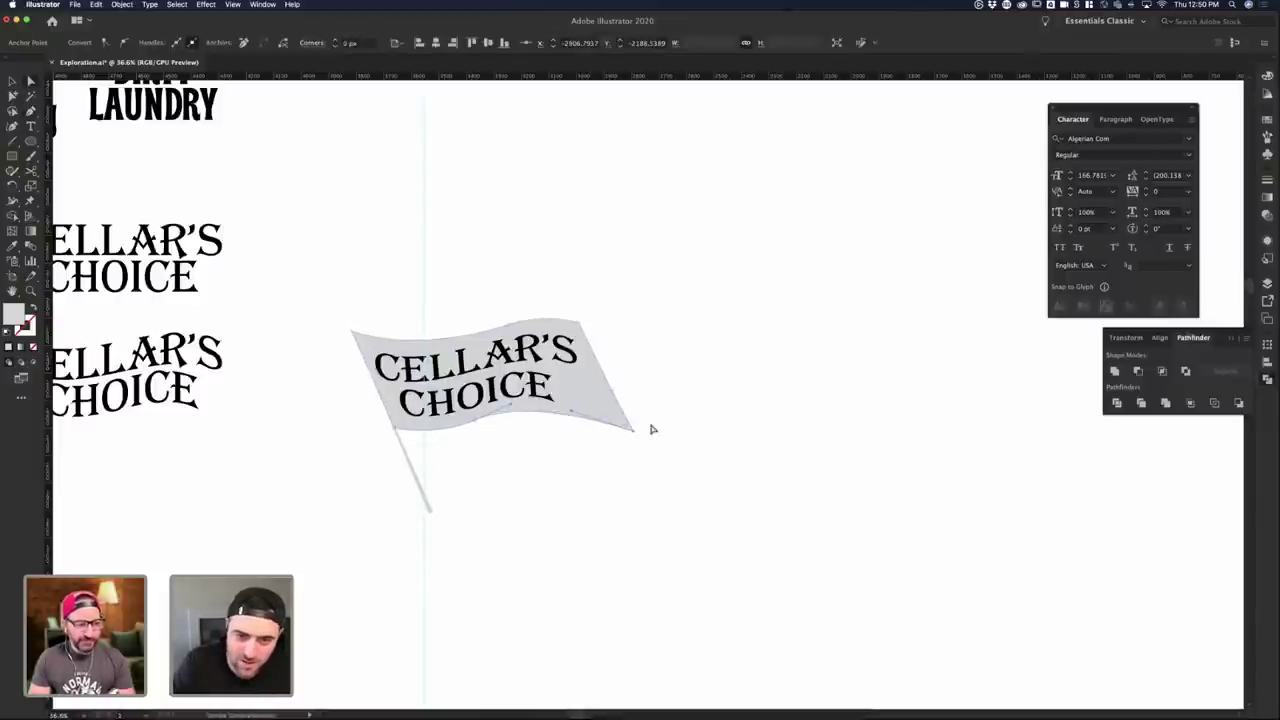
pyautogui.click(651, 429)
pyautogui.click(609, 394)
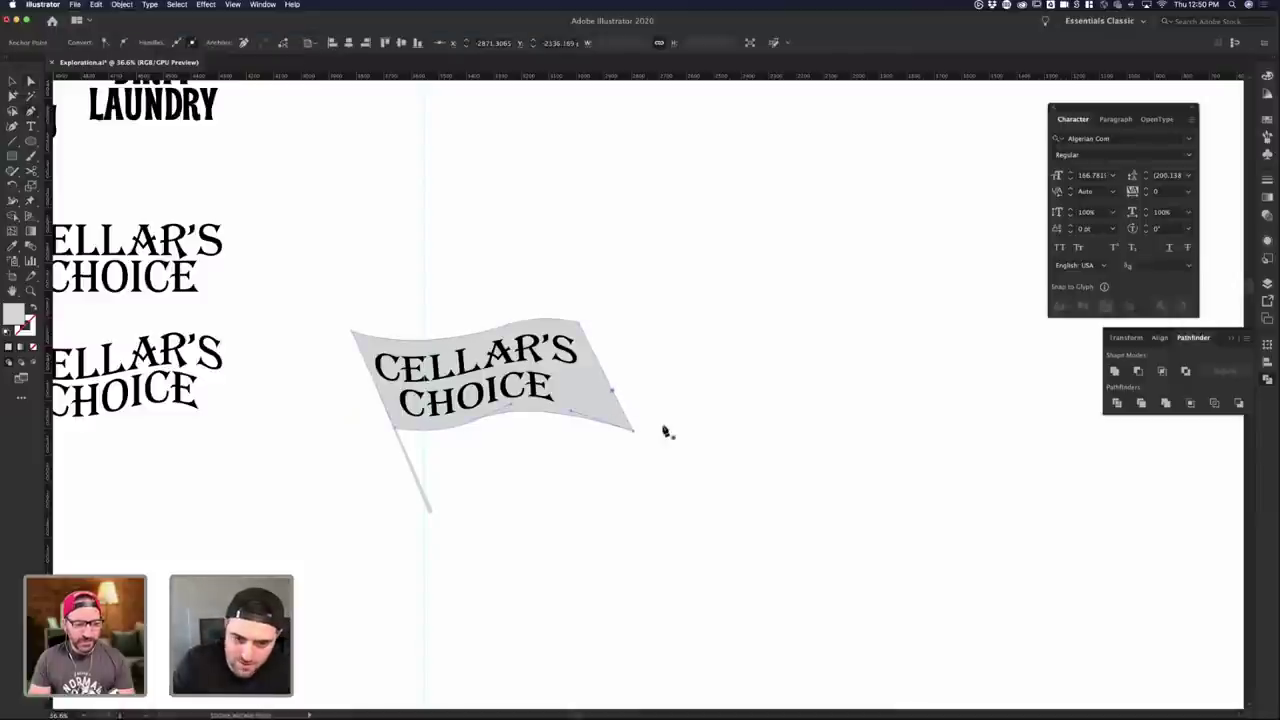
pyautogui.click(648, 410)
# - Select the flag shape and its pole together and shift them slightly left behind the CELLAR'S CHOICE lettering
pyautogui.click(462, 428)
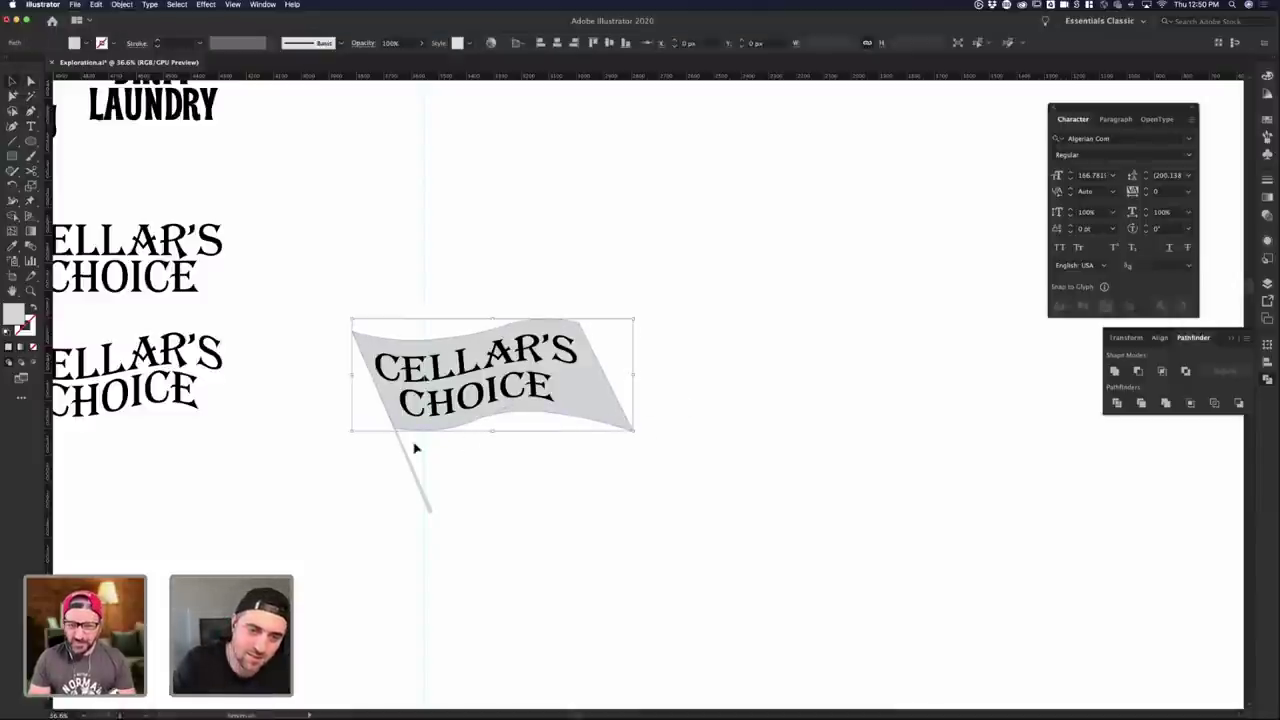
pyautogui.click(414, 457)
pyautogui.click(408, 436)
pyautogui.keyDown('shift'); pyautogui.click(407, 431); pyautogui.keyUp('shift')
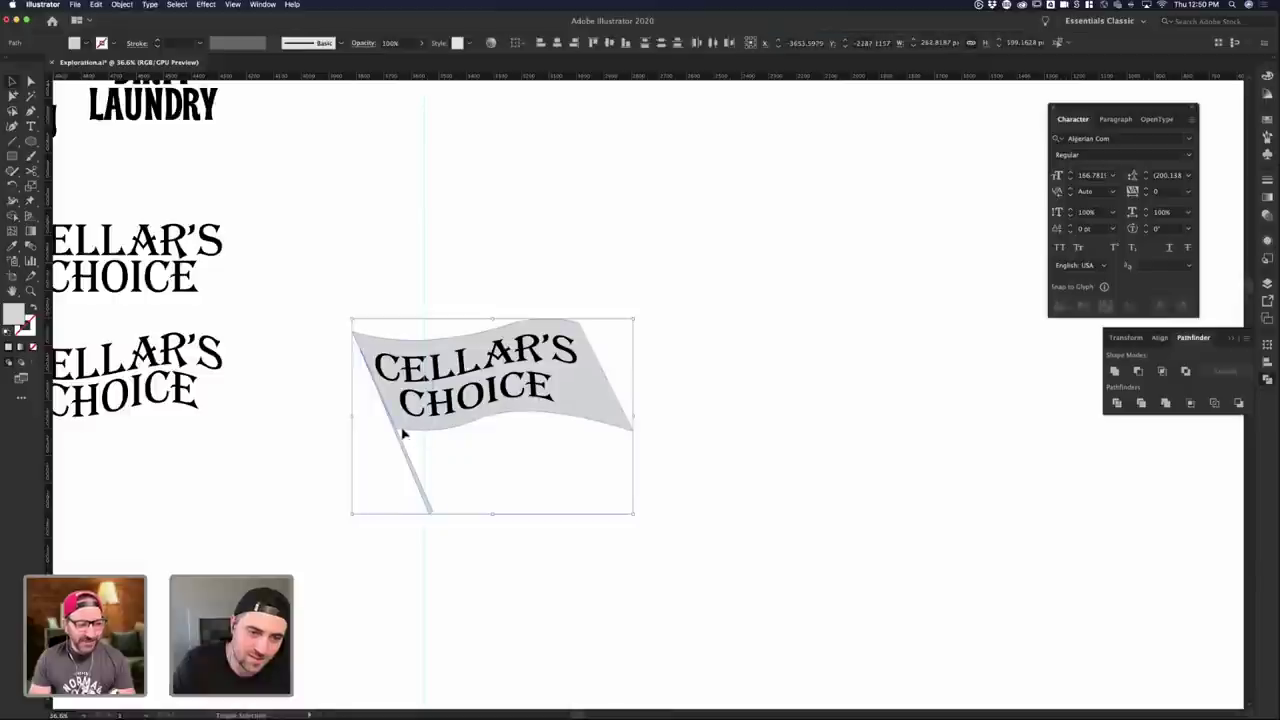
pyautogui.moveTo(407, 433); pyautogui.dragTo(405, 433)
pyautogui.click(740, 443)
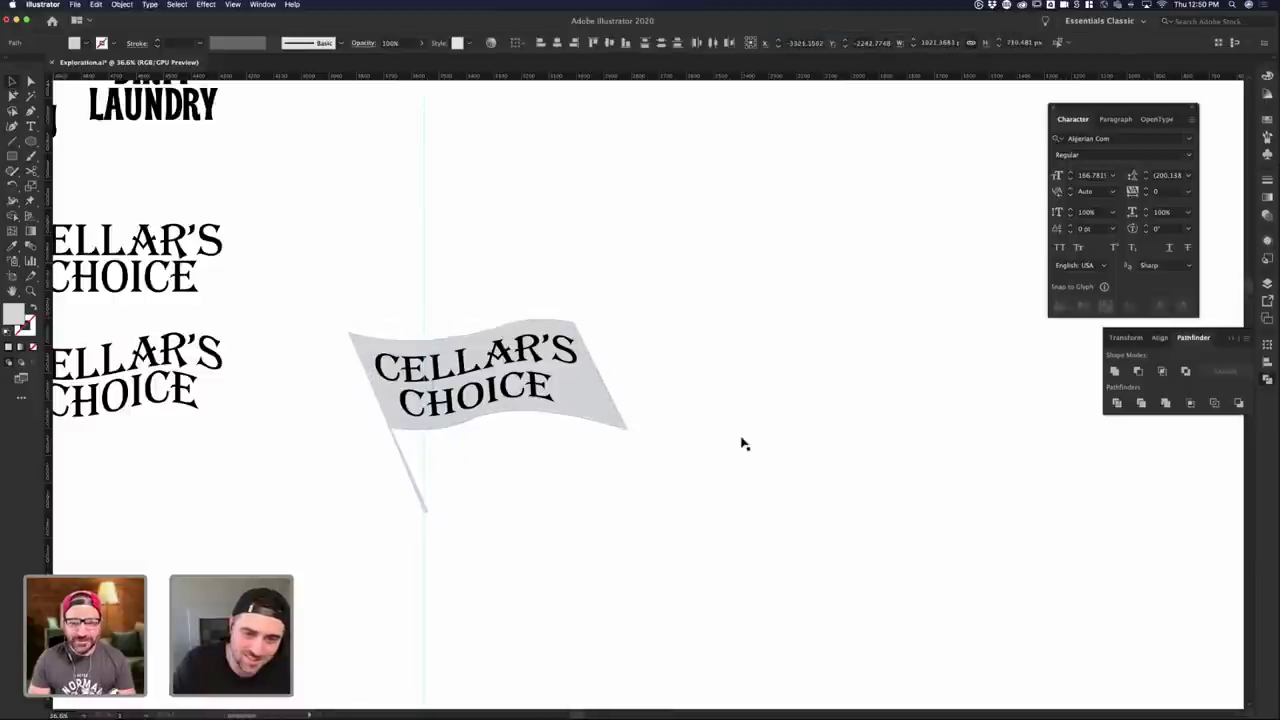
pyautogui.click(603, 394)
pyautogui.press('a')
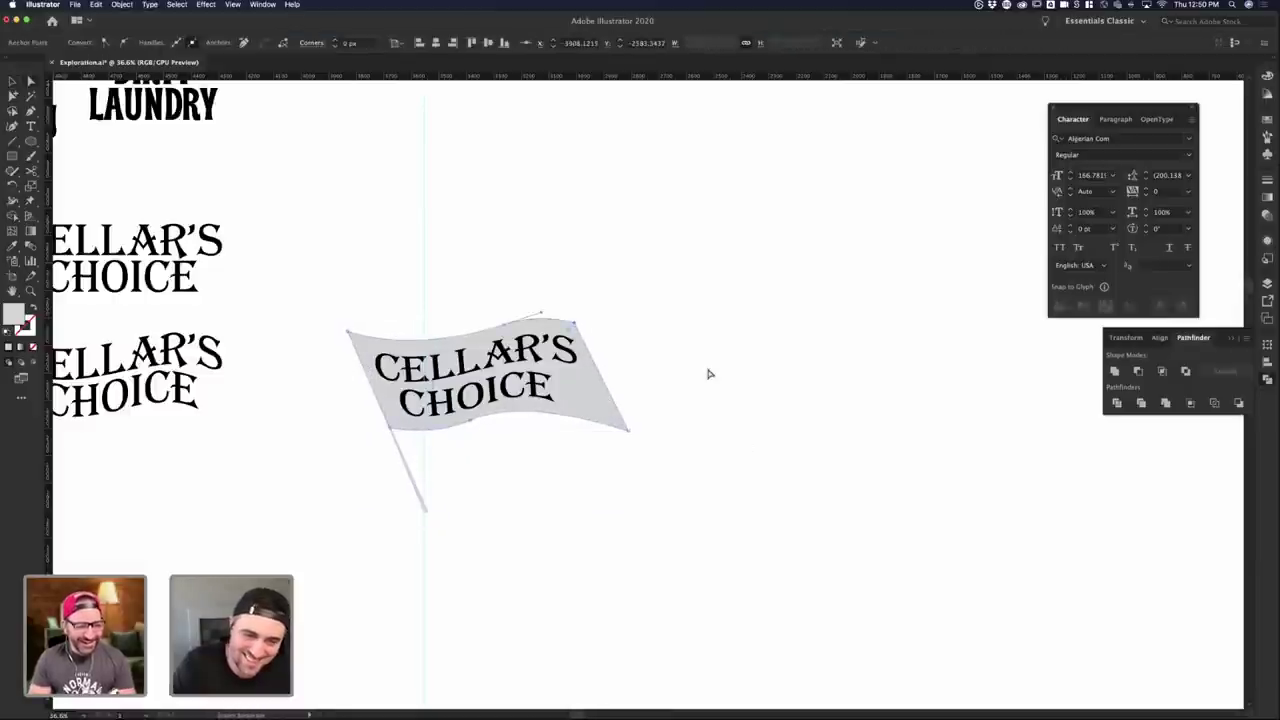
pyautogui.click(707, 373)
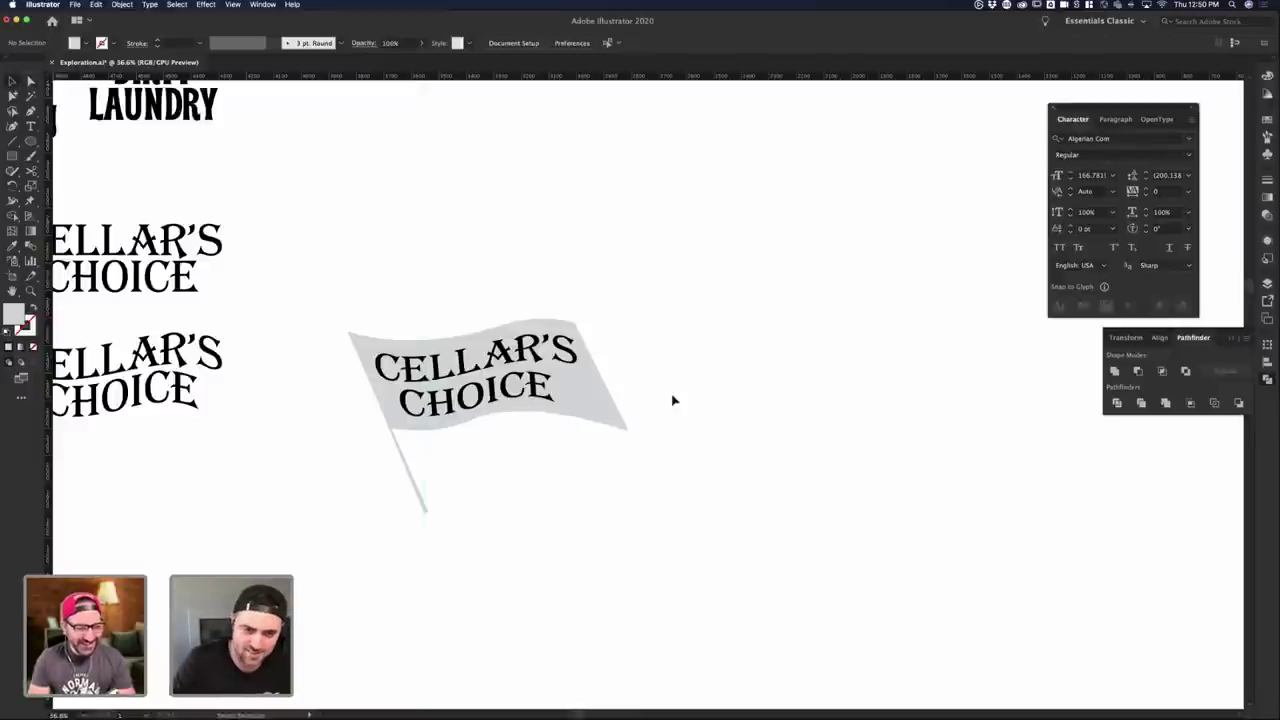
pyautogui.scroll(-2, 620, 400)
pyautogui.click(590, 402)
pyautogui.click(546, 388)
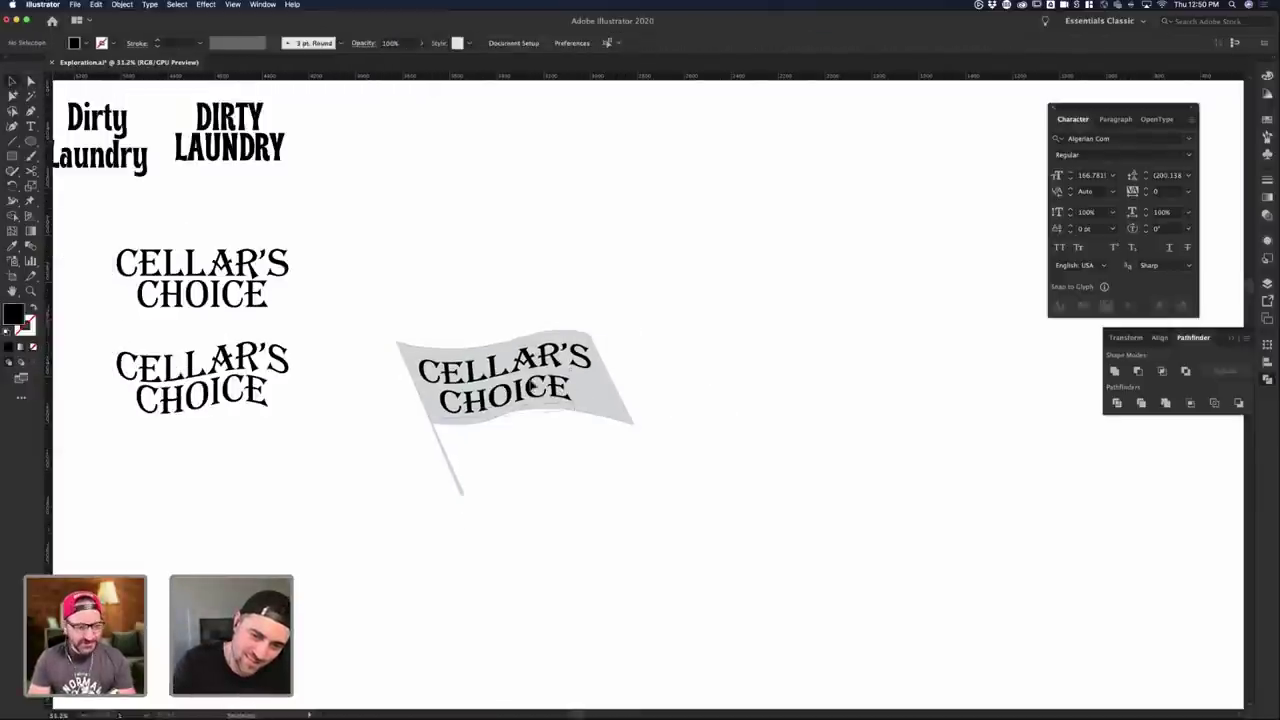
pyautogui.click(717, 418)
pyautogui.click(557, 391)
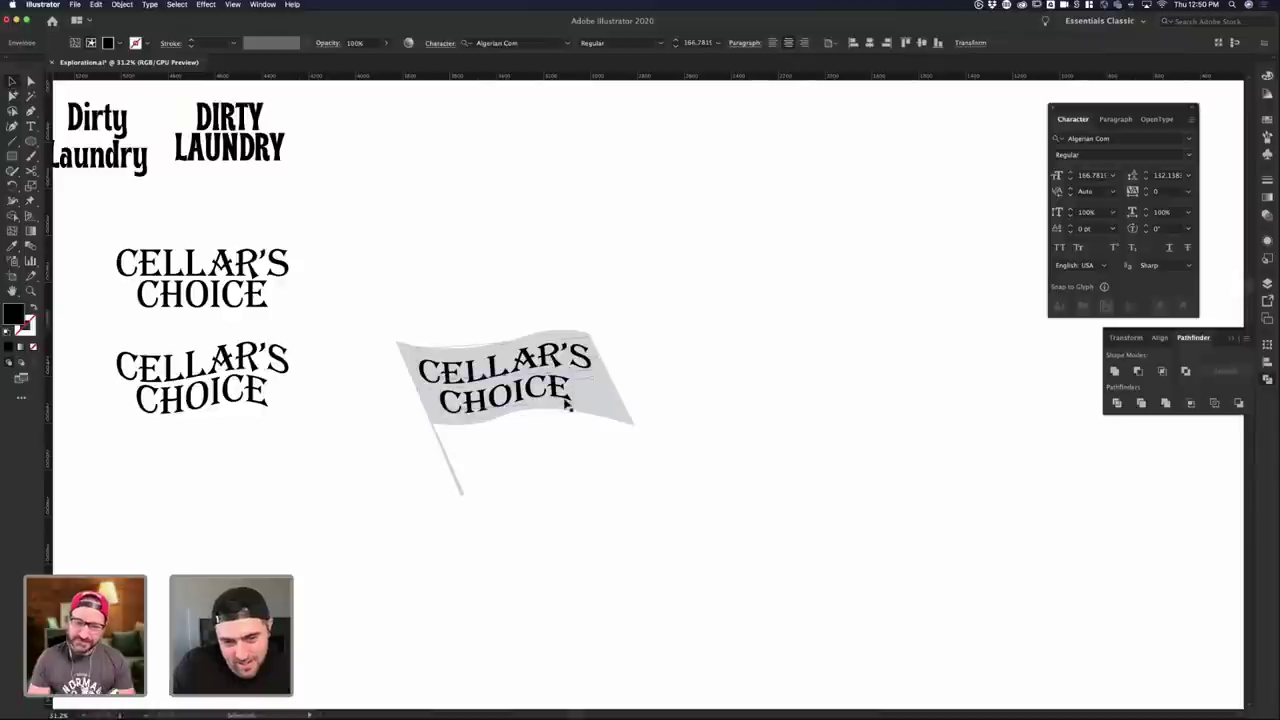
pyautogui.click(655, 388)
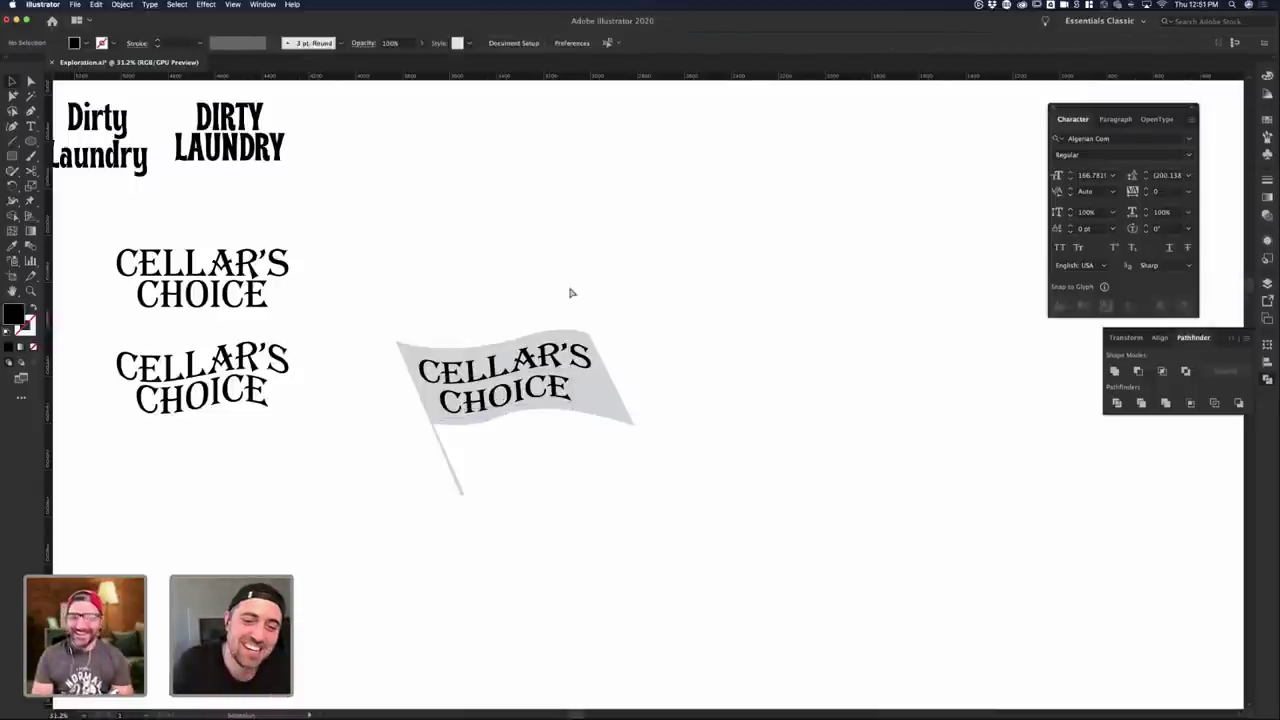
# - Undo the flag's straight-end and wave edits back to the state with the swallowtail notch at its free end
pyautogui.press('shift+super+z')
pyautogui.press('shift+super+z')
pyautogui.press('shift+super+z')
pyautogui.press('shift+super+z')
pyautogui.press('shift+super+z')
pyautogui.press('shift+super+z')
pyautogui.press('shift+super+z')
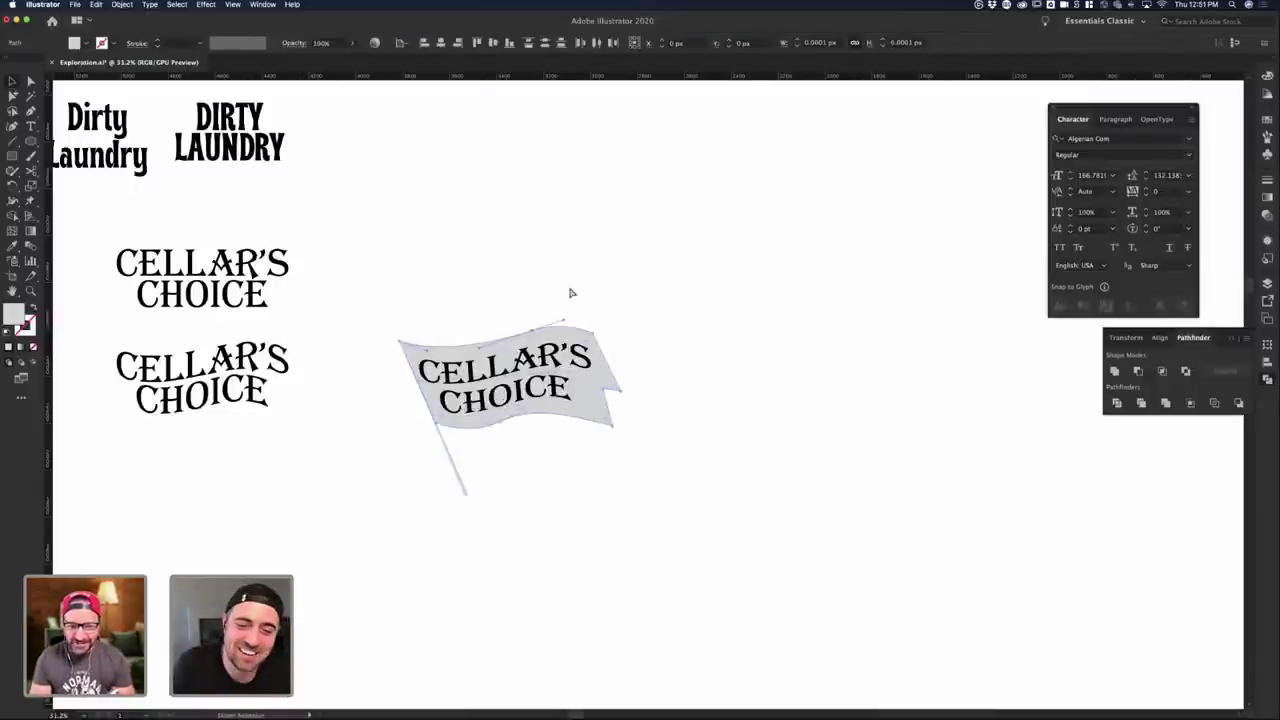
pyautogui.press('super+z')
pyautogui.press('super+z')
pyautogui.press('super+z')
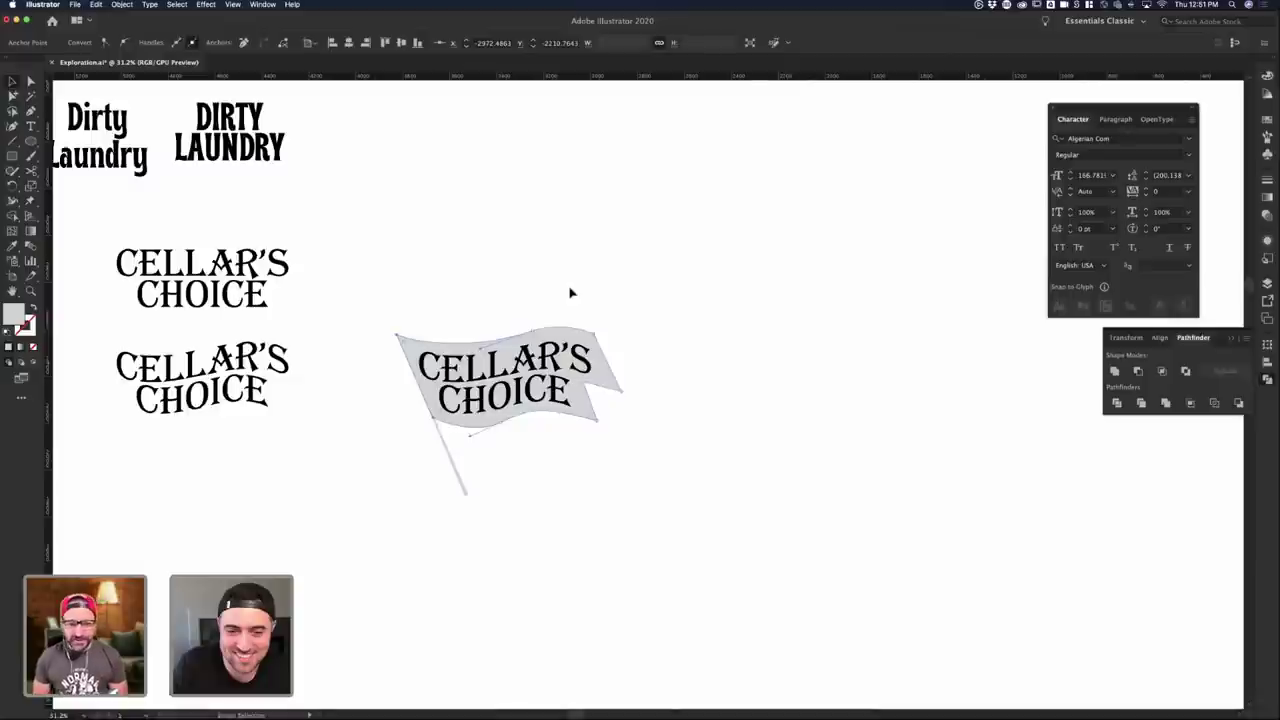
pyautogui.press('super+z')
pyautogui.press('super+z')
pyautogui.press('super+z')
pyautogui.press('super+z')
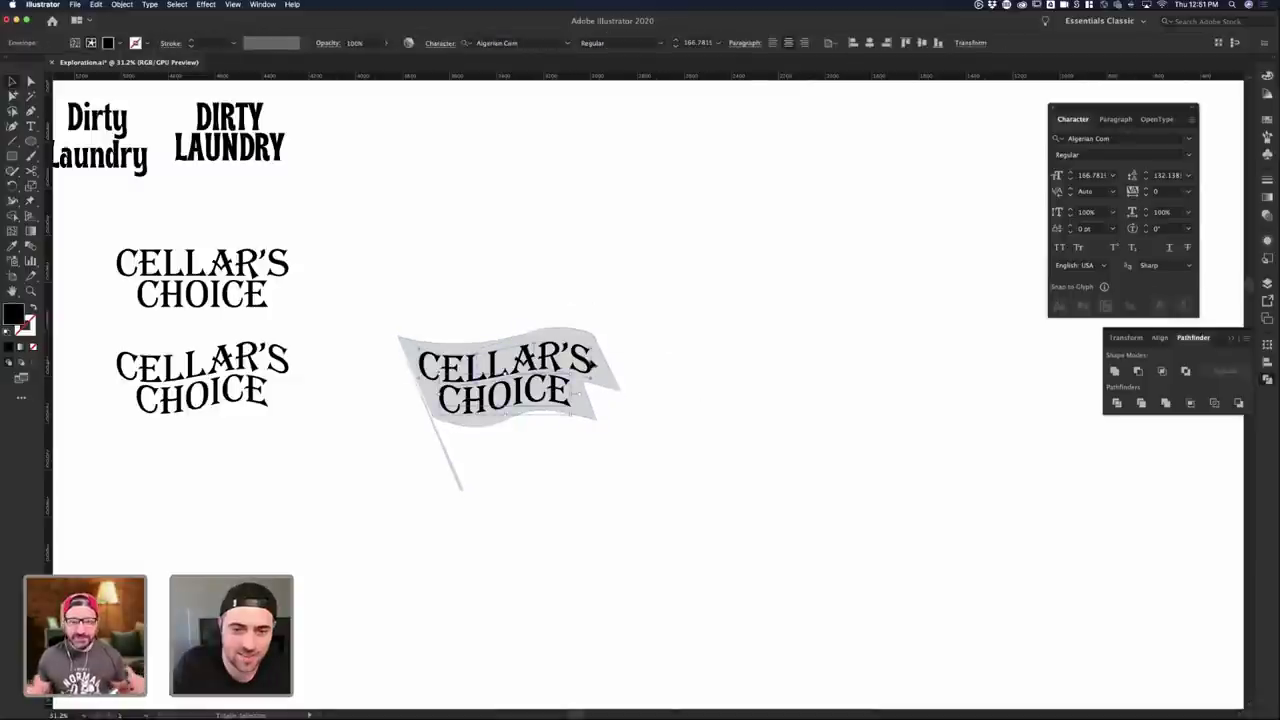
# - Step through the edit history until the CELLAR'S CHOICE lettering stands separately beside the swallowtail flag
pyautogui.press('super+z')
pyautogui.press('super+z')
pyautogui.press('super+z')
pyautogui.press('super+z')
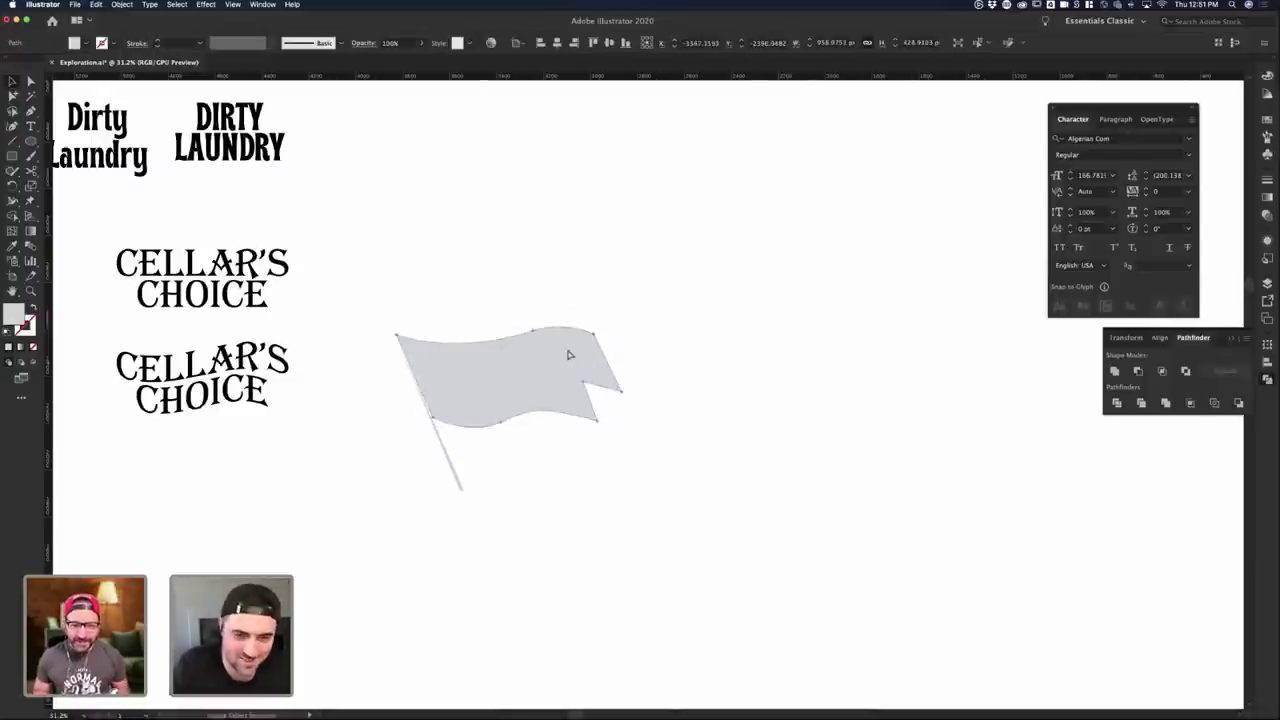
pyautogui.press('super+shift+z')
pyautogui.press('super+shift+z')
pyautogui.press('super+shift+z')
pyautogui.press('super+shift+z')
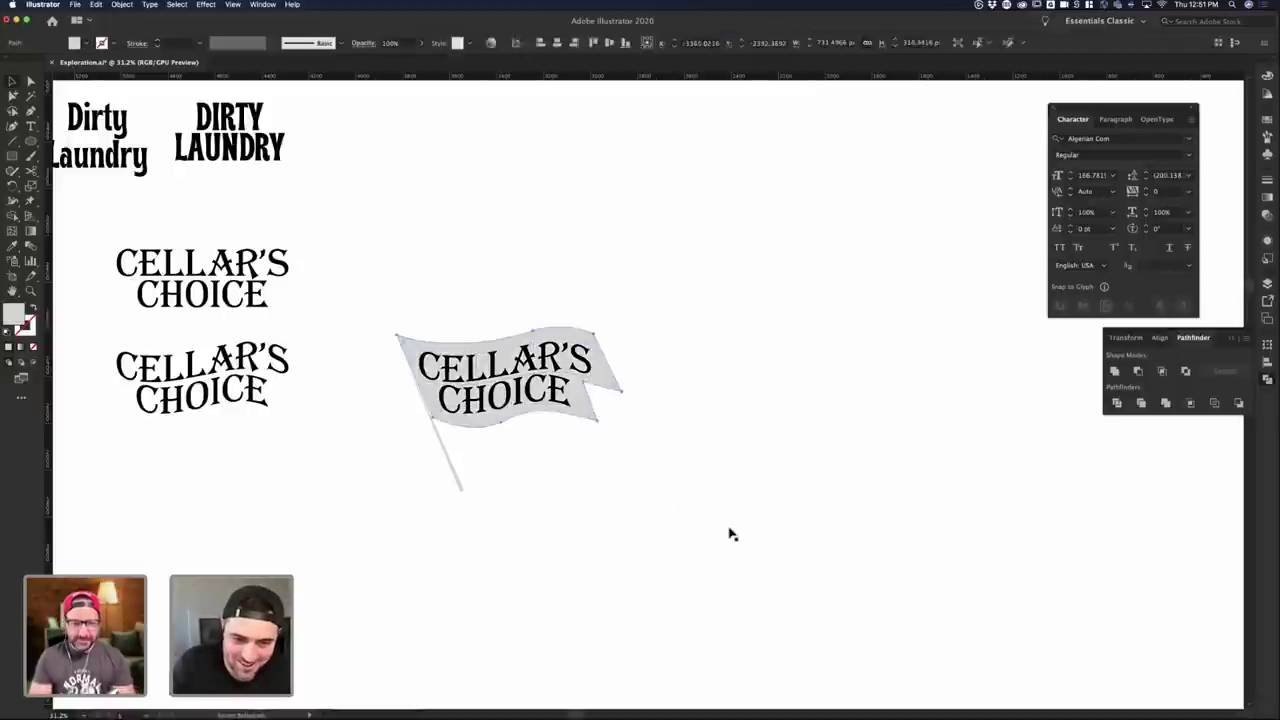
pyautogui.press('super+z')
pyautogui.press('super+z')
pyautogui.press('super+z')
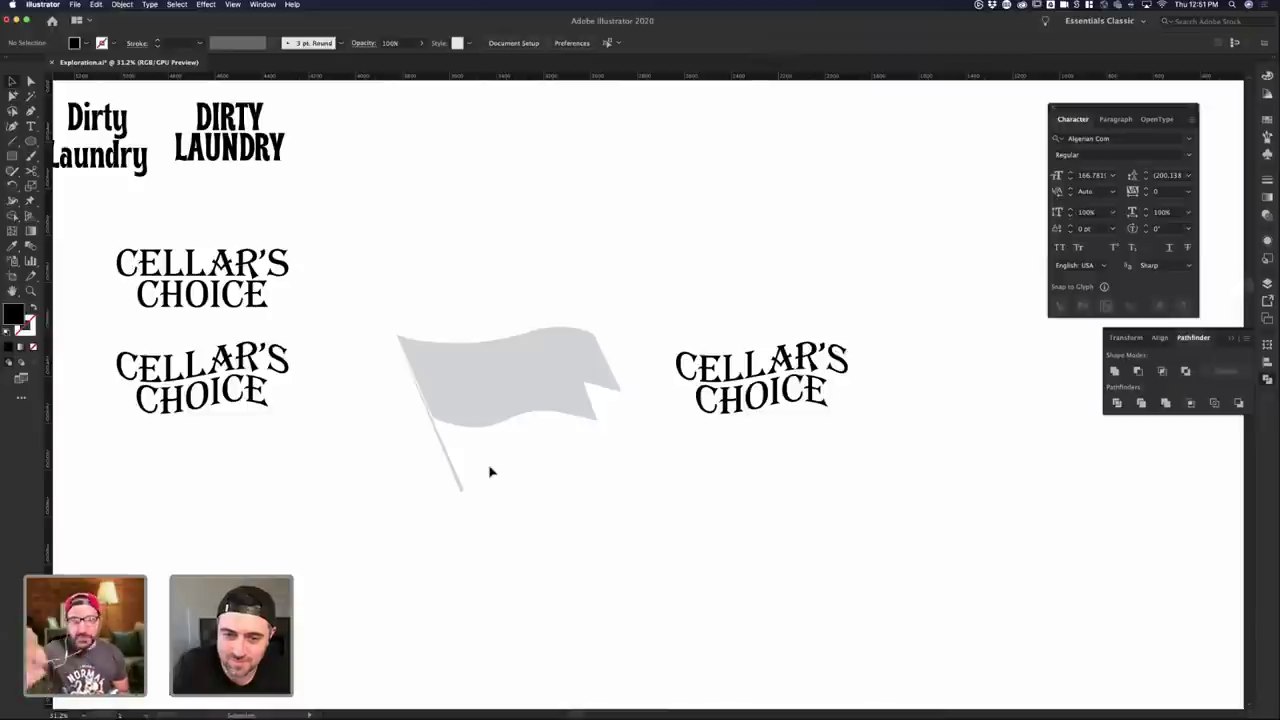
# - Move the flag pole next to the start of the separate CELLAR'S CHOICE lettering and shorten it to just above the lettering's height
pyautogui.moveTo(456, 477); pyautogui.dragTo(693, 427)
pyautogui.press('a')
pyautogui.moveTo(635, 286); pyautogui.dragTo(650, 317)
pyautogui.click(692, 313)
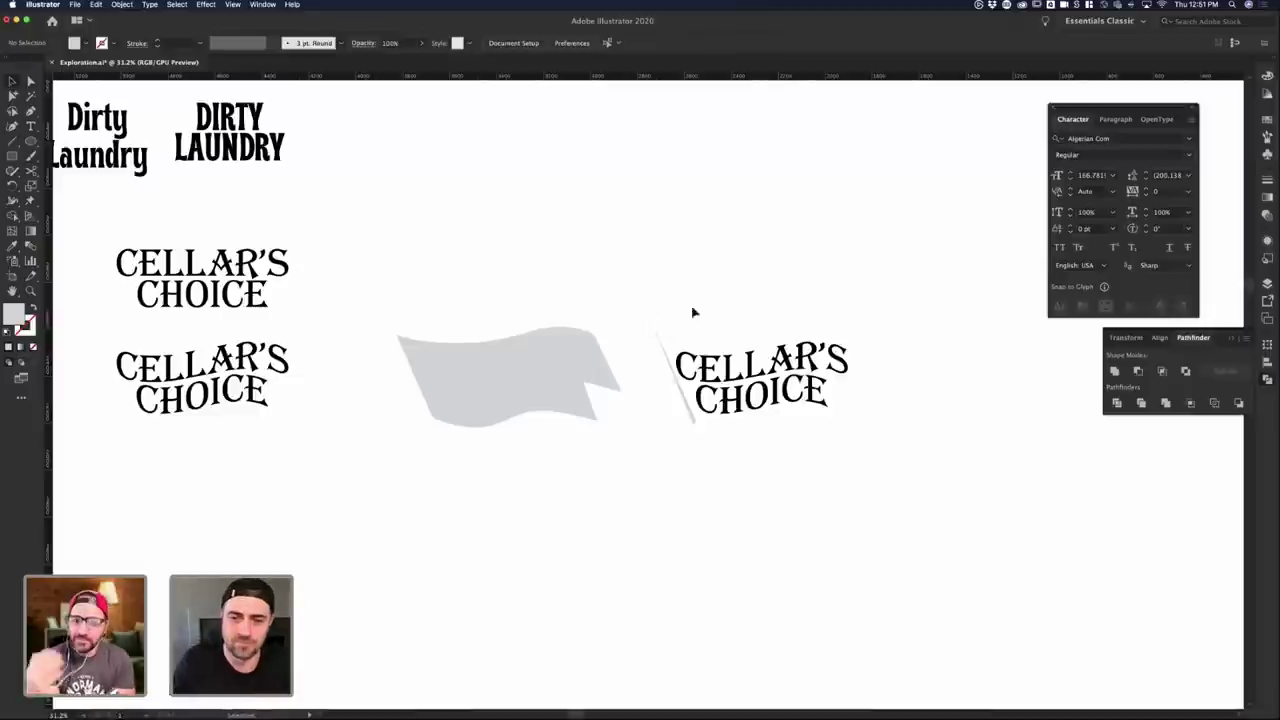
pyautogui.click(693, 417)
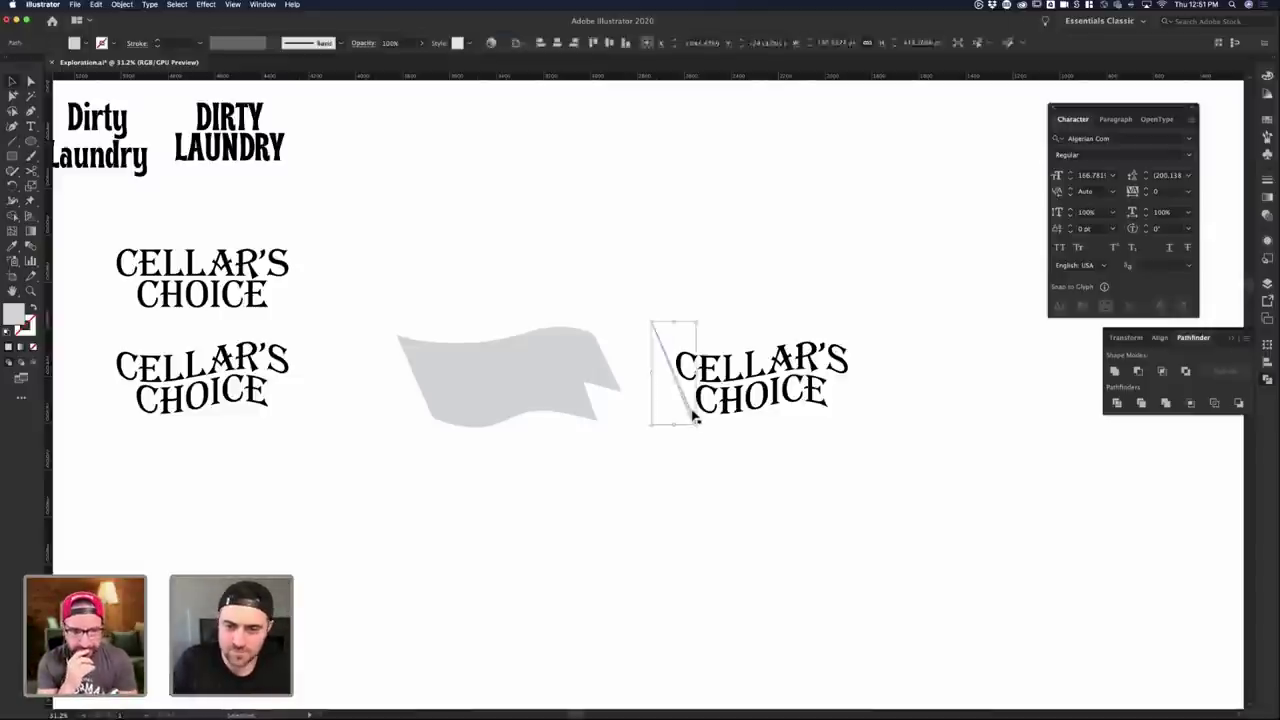
pyautogui.click(672, 339)
# - Draw a small pennant with the Pen tool at the pole's upper end, with a curved upper edge and a swallowtail free end
pyautogui.press('p')
pyautogui.moveTo(648, 322); pyautogui.dragTo(775, 329)
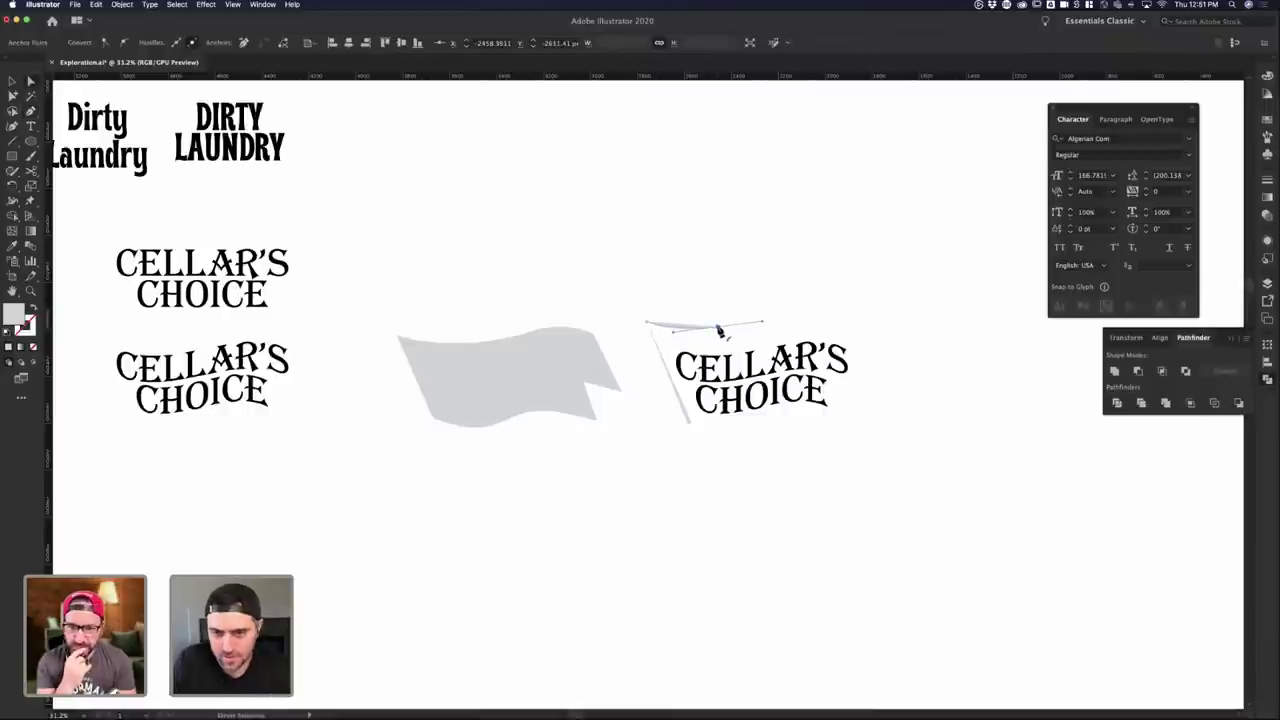
pyautogui.press('p')
pyautogui.click(718, 327)
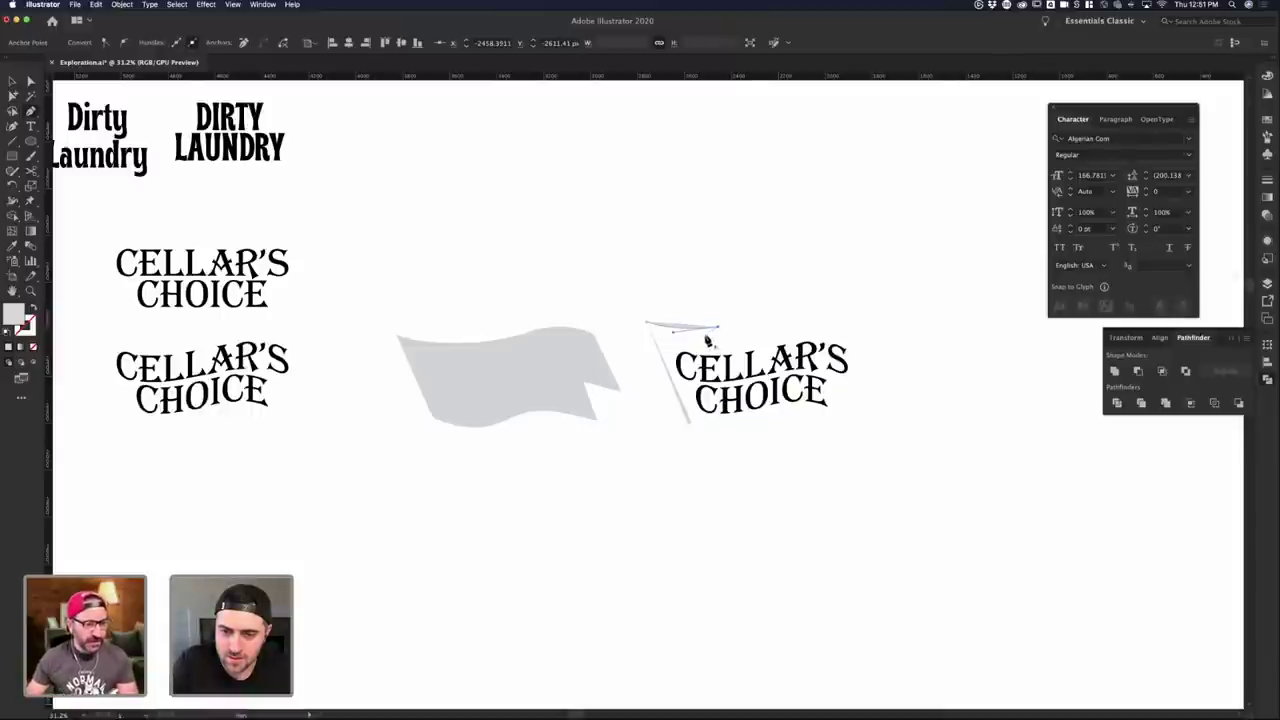
pyautogui.moveTo(707, 341); pyautogui.dragTo(655, 341)
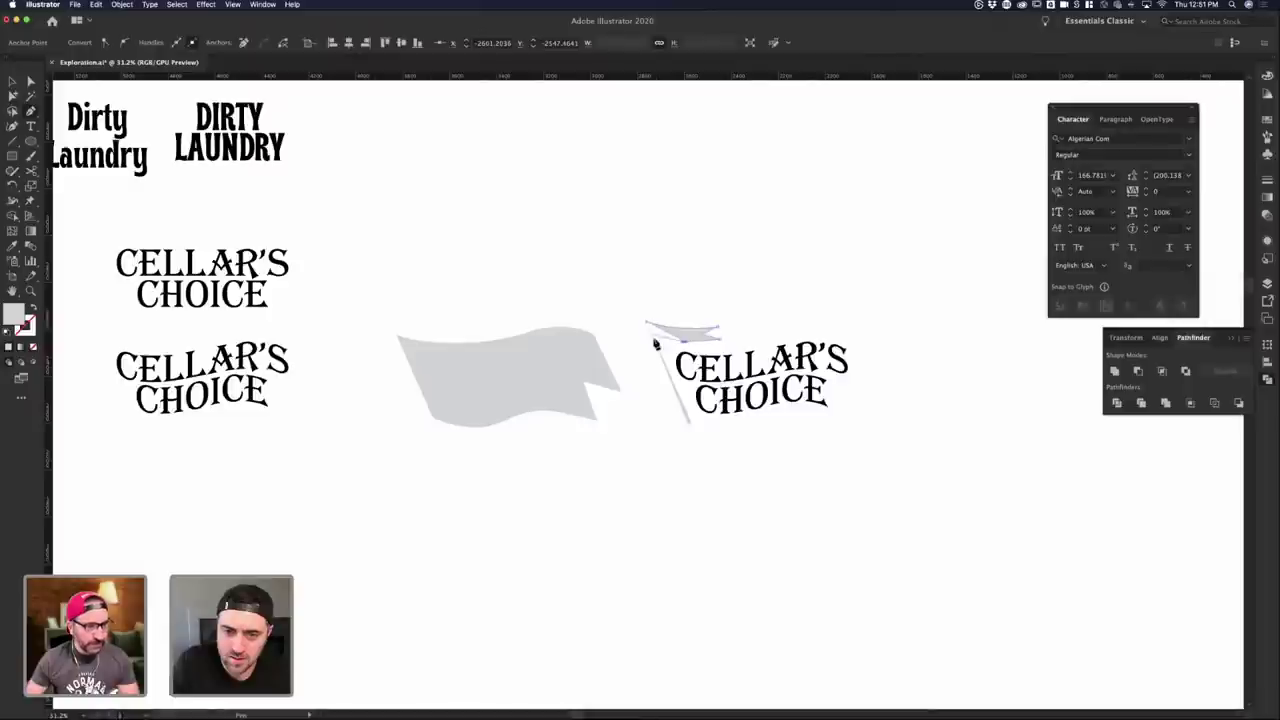
pyautogui.click(653, 338)
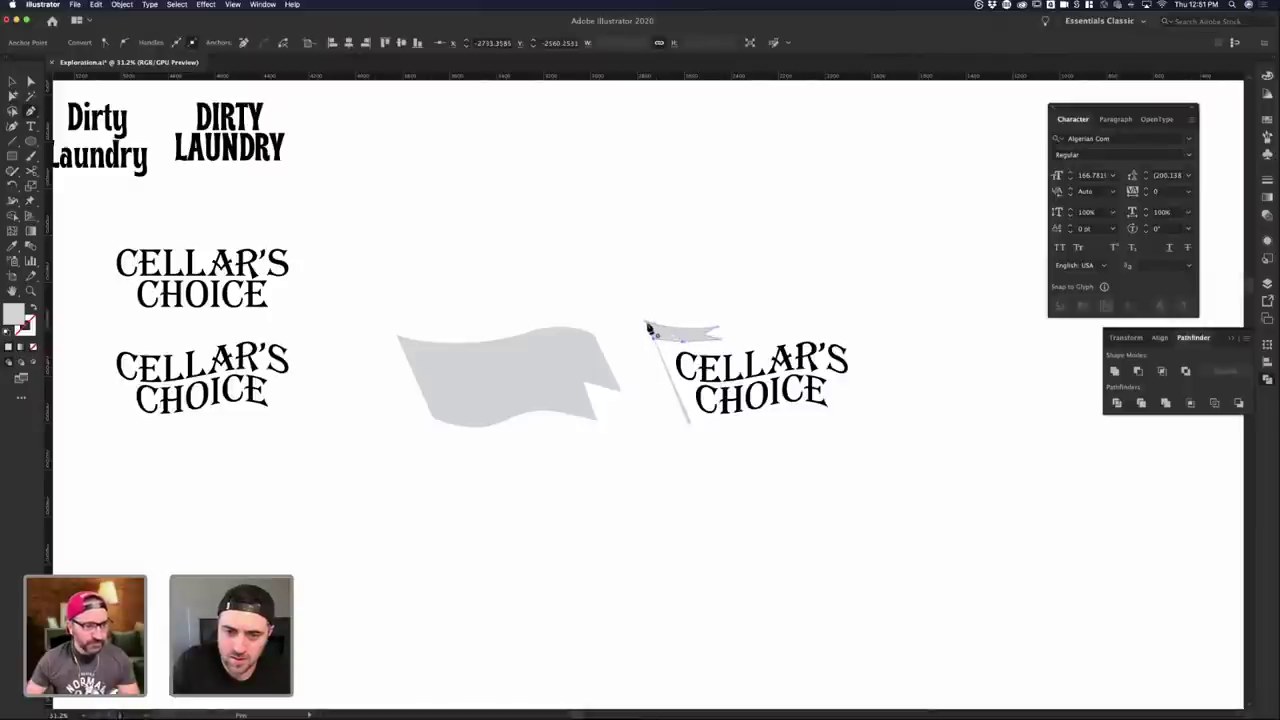
pyautogui.click(647, 323)
pyautogui.press('v')
pyautogui.click(705, 304)
pyautogui.click(684, 340)
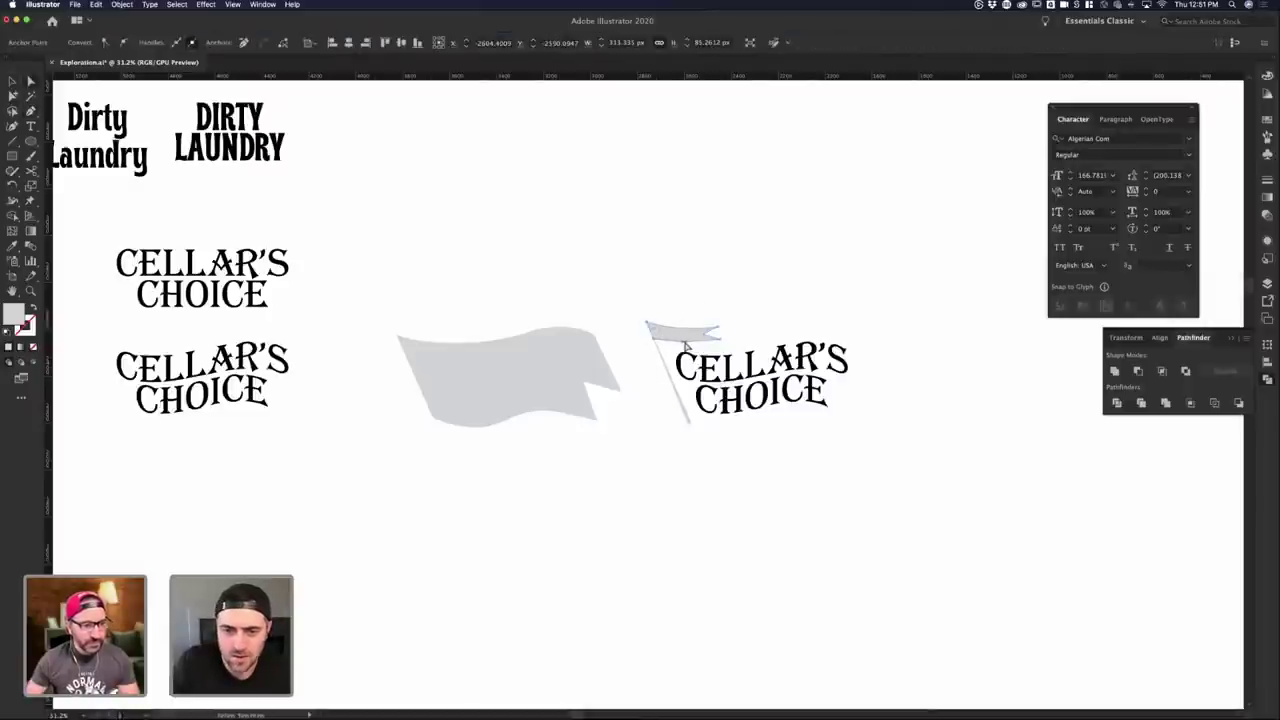
pyautogui.click(764, 340)
# - Pull the pennant's lower pole-side corner slightly away from the pole to leave a narrow gap
pyautogui.scroll(3, 768, 337)
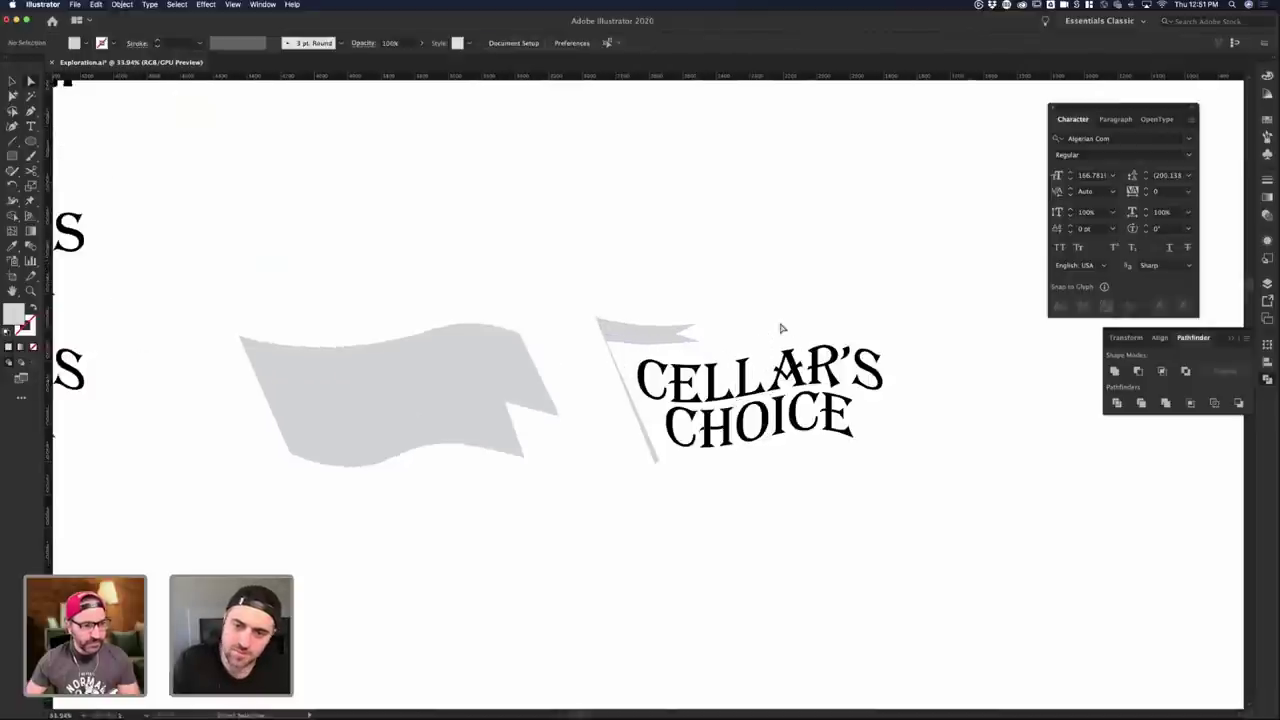
pyautogui.hscroll(3, 735, 298)
pyautogui.click(545, 373)
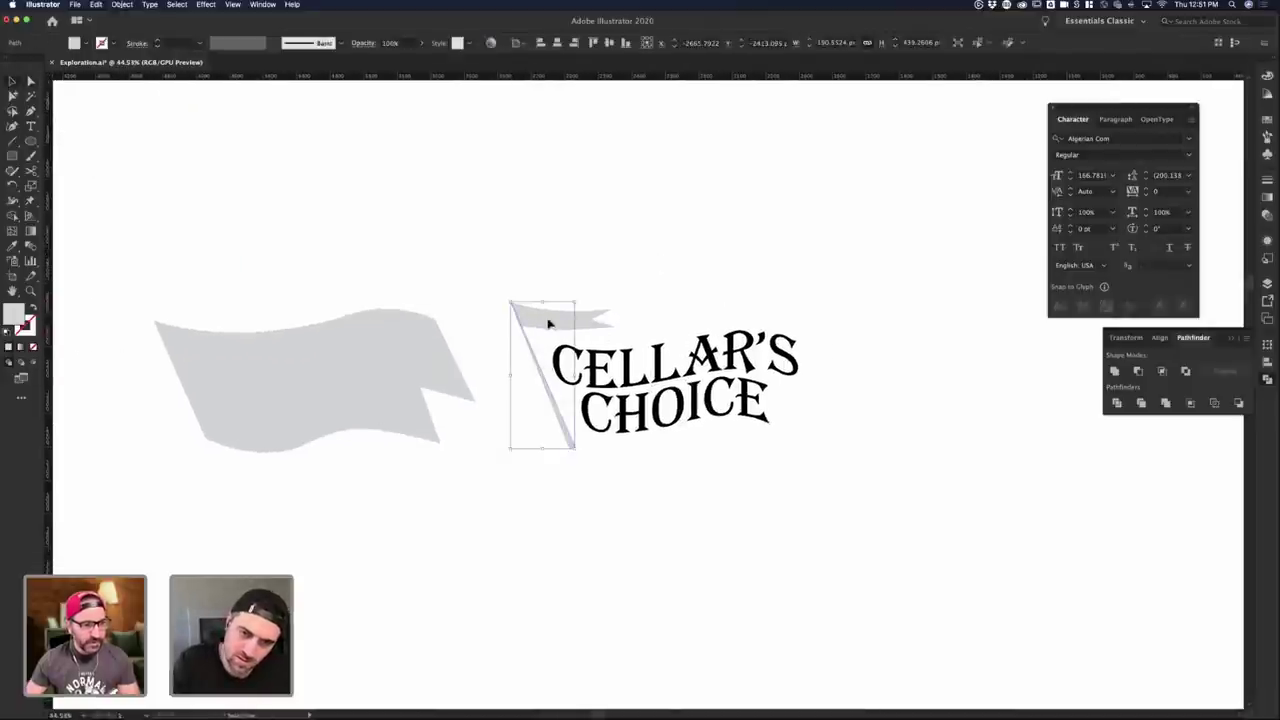
pyautogui.click(613, 318)
pyautogui.click(586, 320)
pyautogui.click(663, 294)
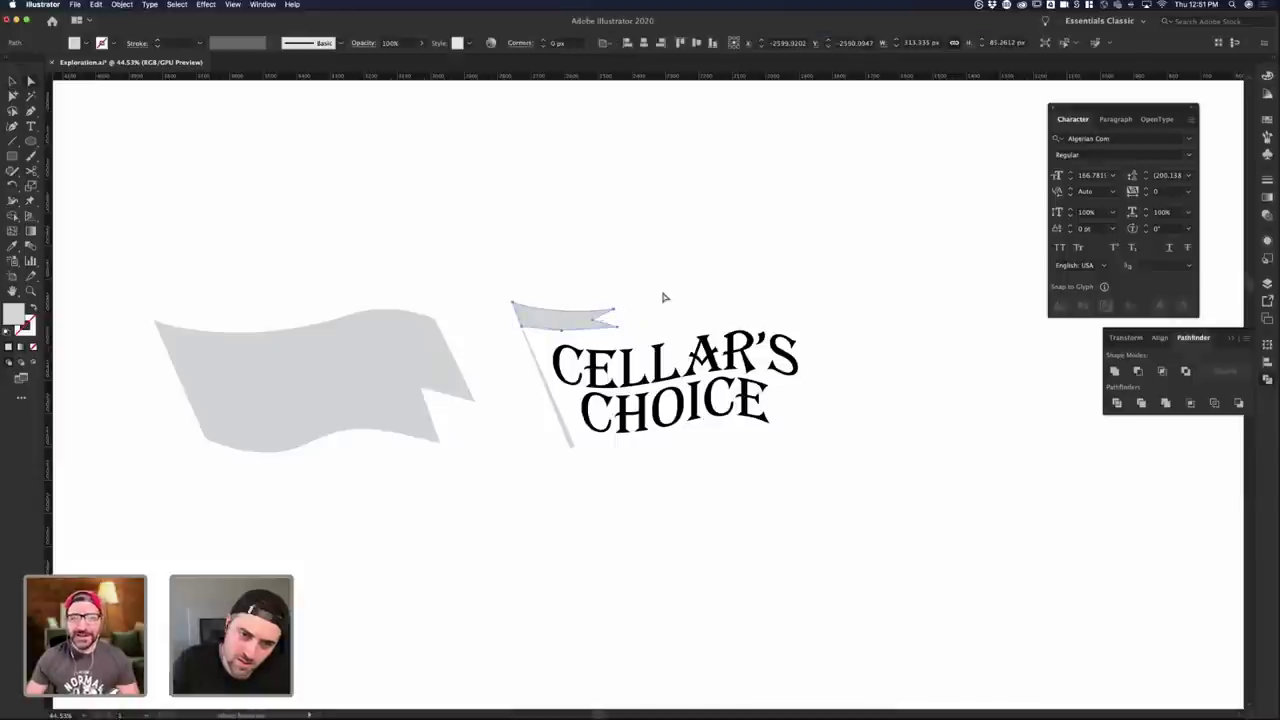
pyautogui.scroll(5, 494, 337)
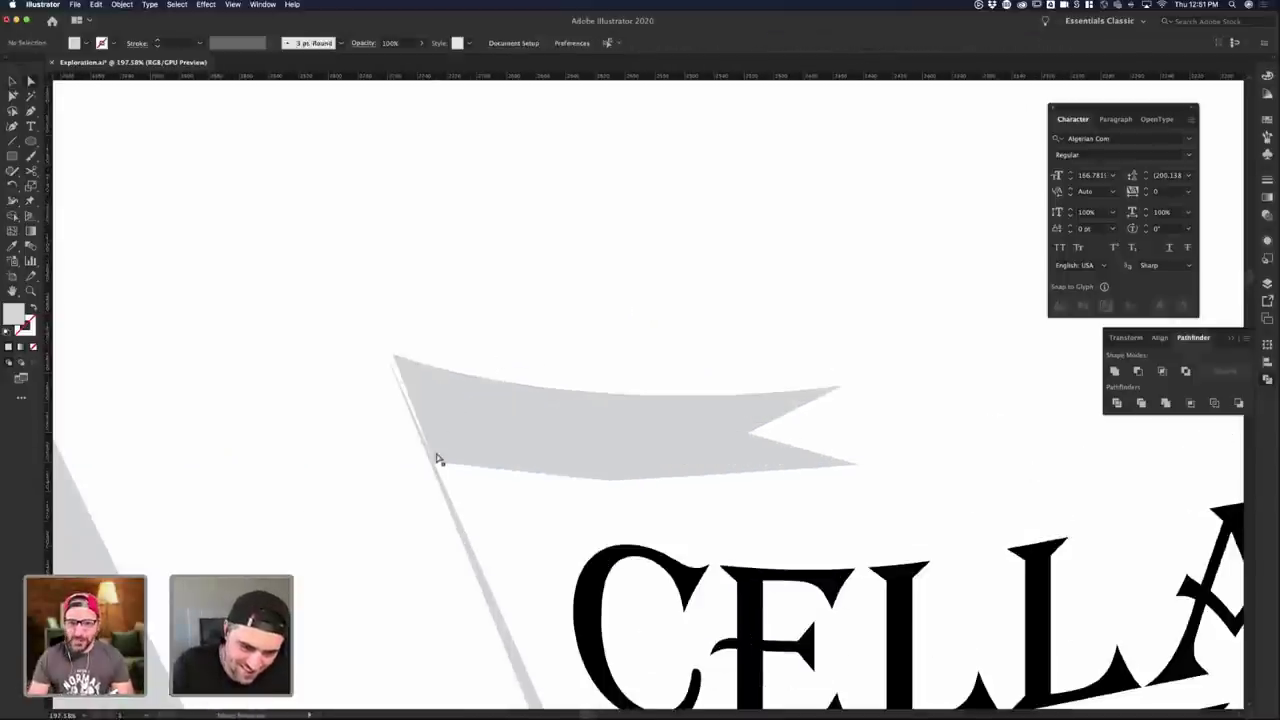
pyautogui.moveTo(434, 463); pyautogui.dragTo(443, 461)
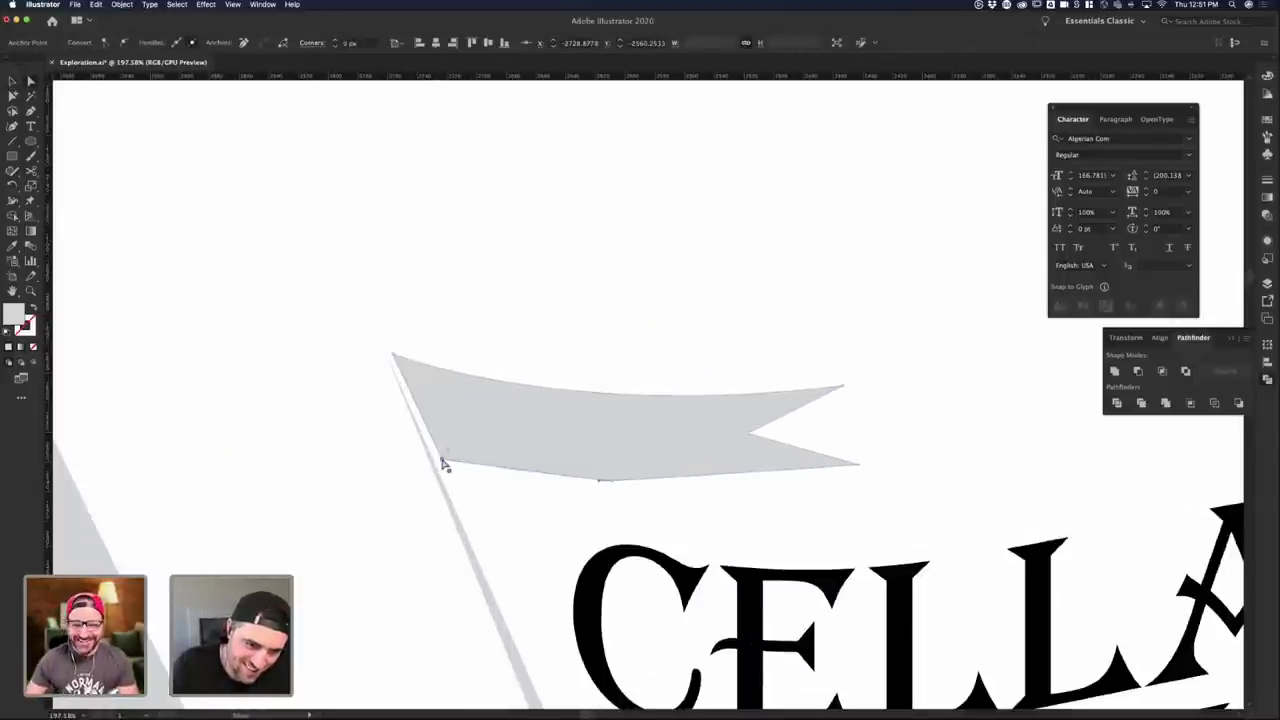
pyautogui.click(481, 346)
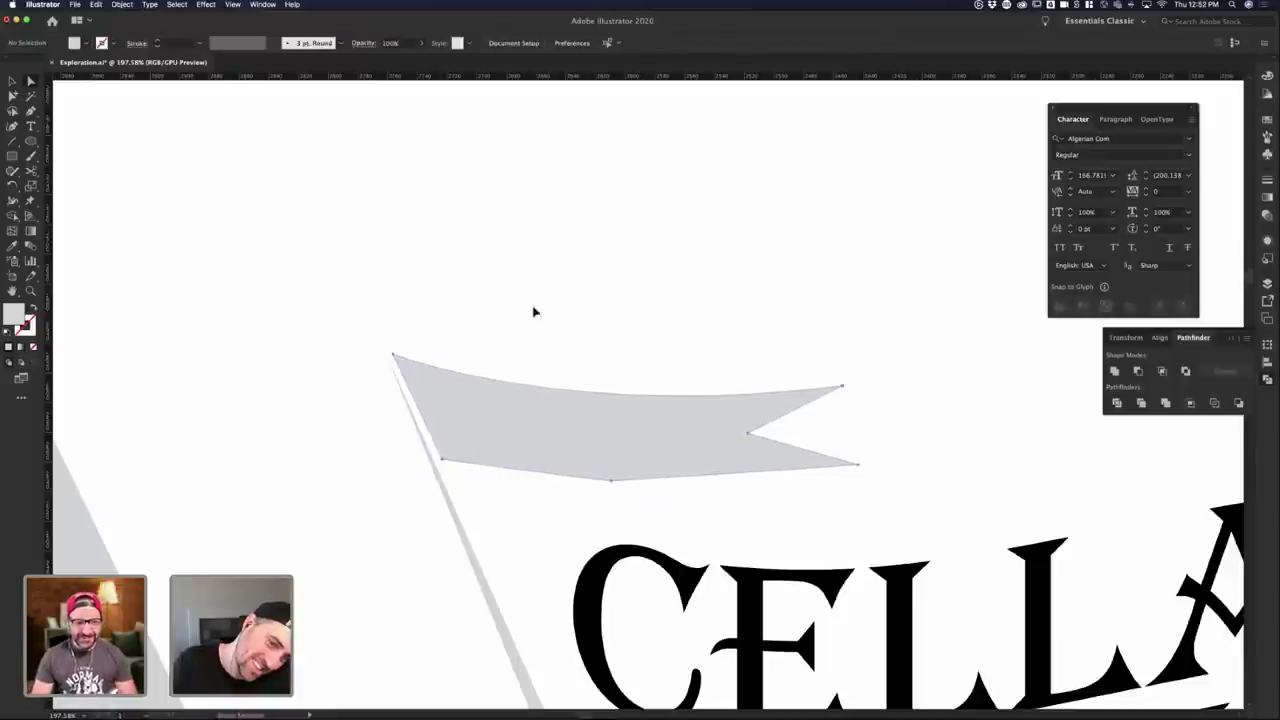
pyautogui.scroll(-6, 634, 297)
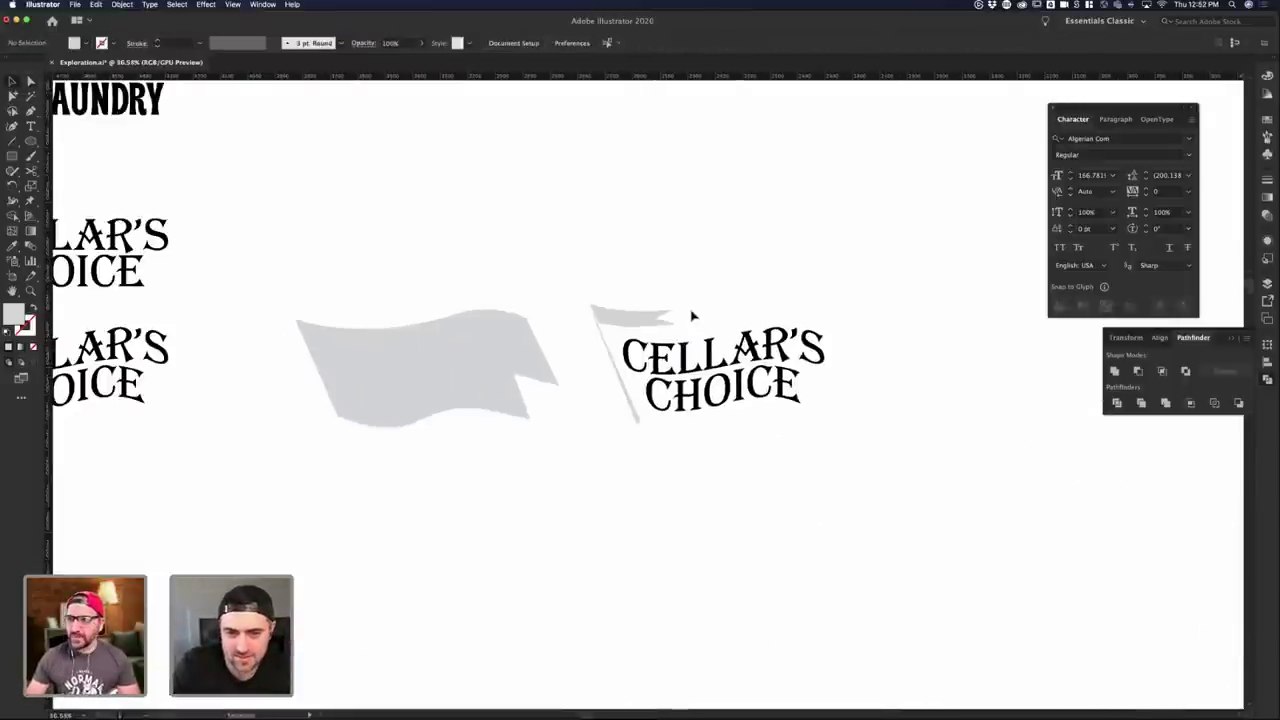
# - Extend the direction handle of the middle anchor on the pennant's lower edge to round the edge toward the pole
pyautogui.scroll(1, 691, 314)
pyautogui.click(602, 335)
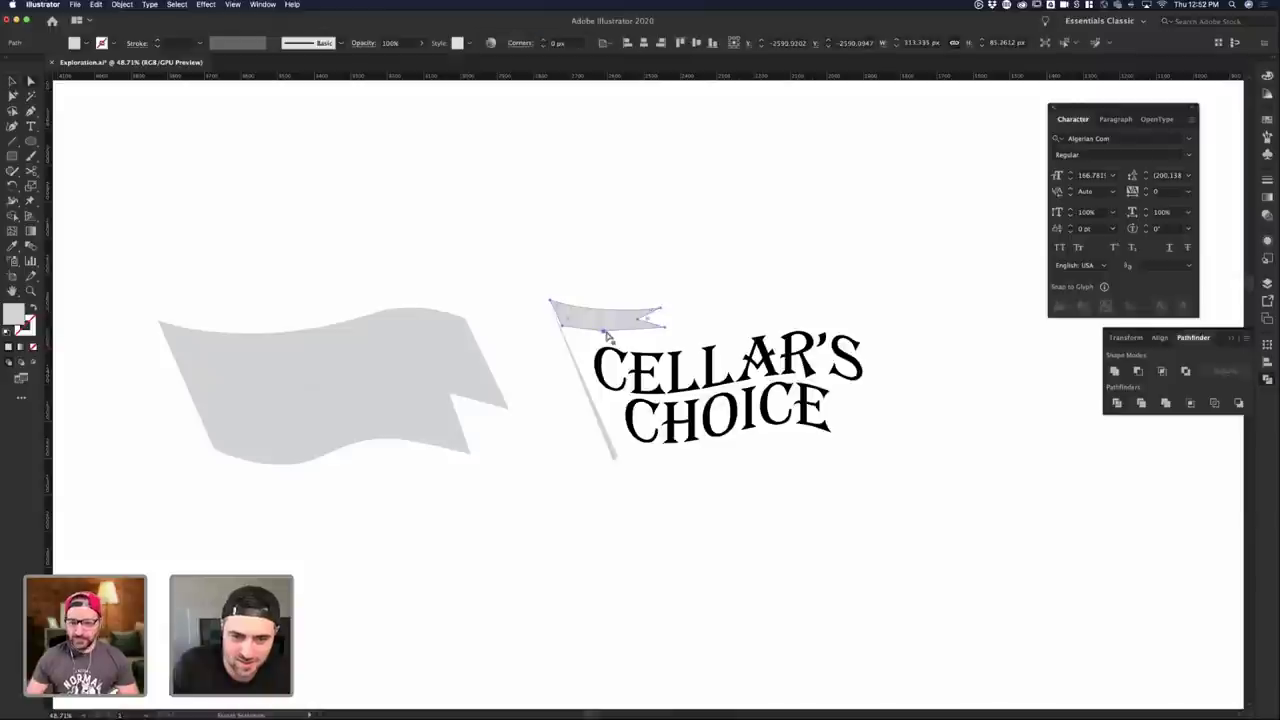
pyautogui.scroll(2, 606, 338)
pyautogui.scroll(5, 603, 338)
pyautogui.moveTo(589, 331); pyautogui.dragTo(503, 336)
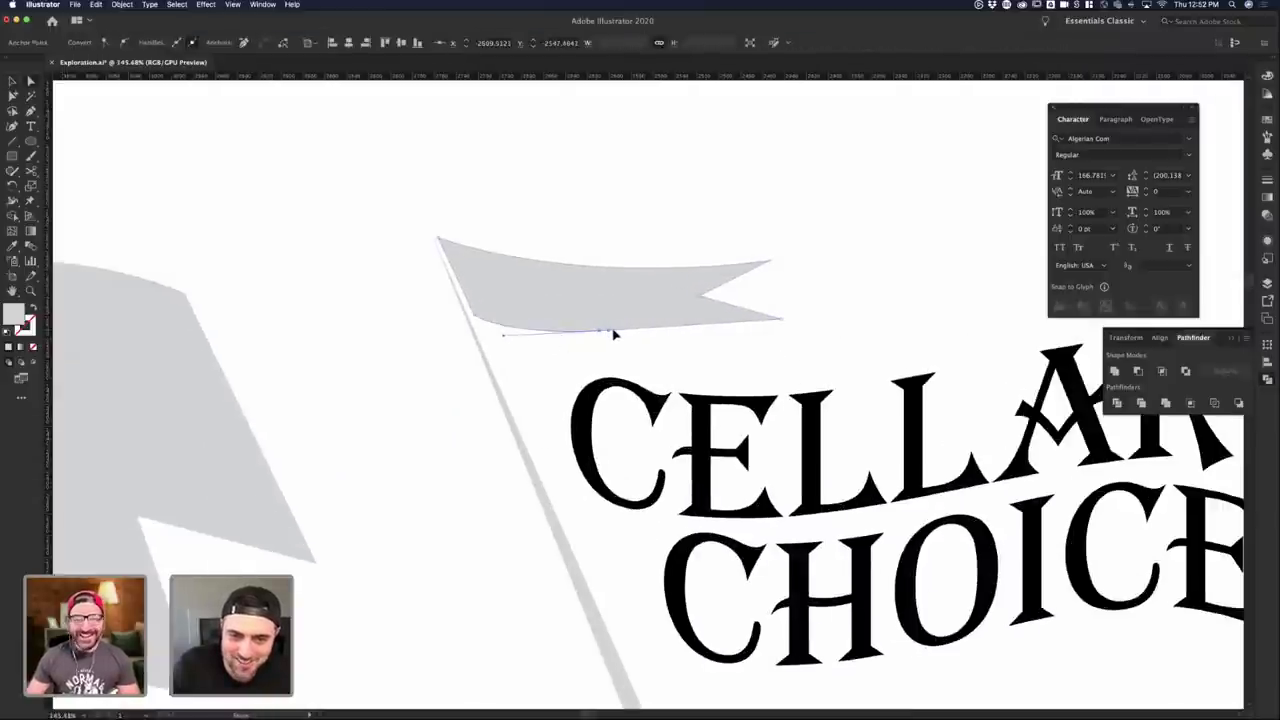
pyautogui.click(622, 340)
pyautogui.scroll(-3, 645, 347)
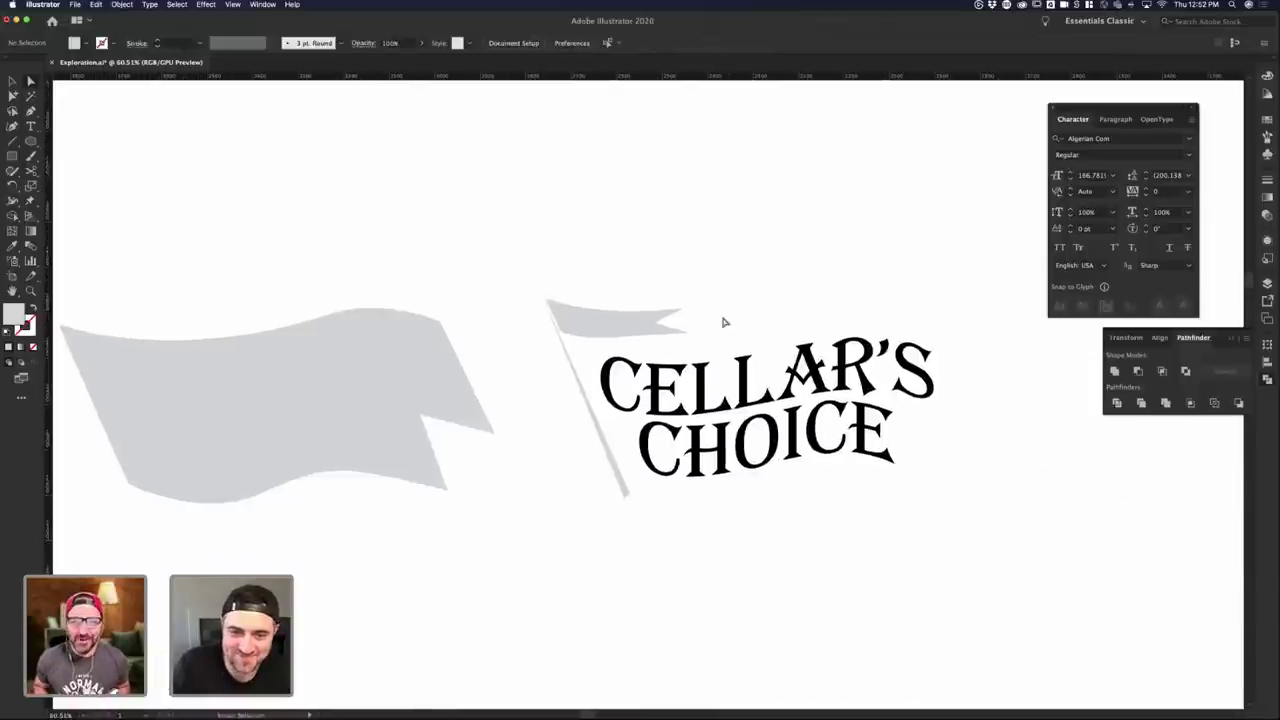
pyautogui.hscroll(2, 716, 316)
pyautogui.scroll(-2, 712, 312)
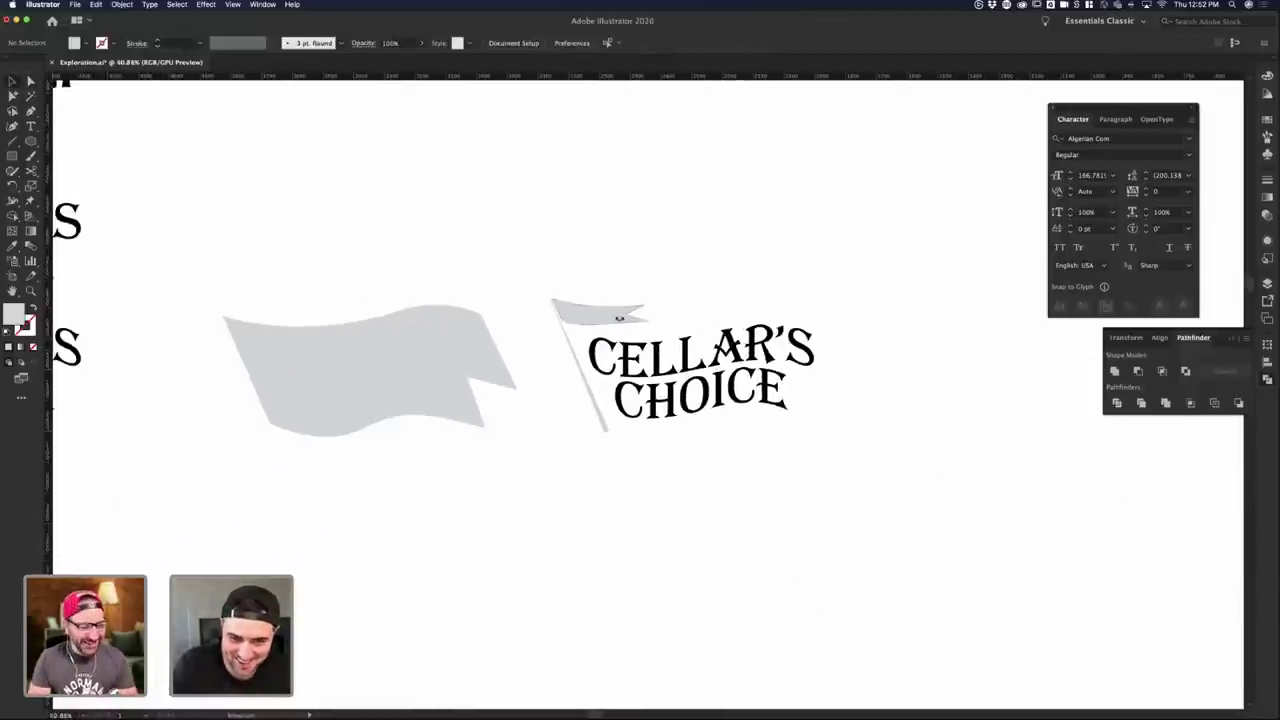
# - Refine the pennant's lower pole-side corner and the middle of its lower edge to give the pennant a slightly deeper curve
pyautogui.click(562, 322)
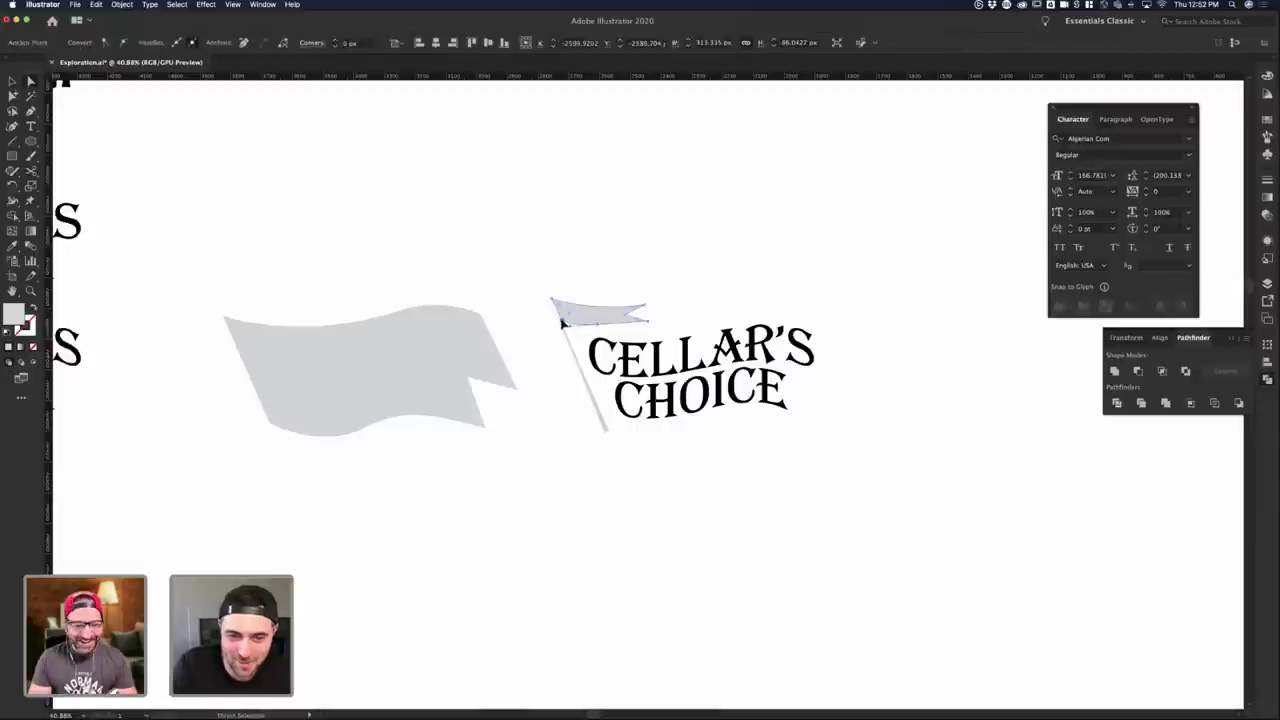
pyautogui.click(706, 269)
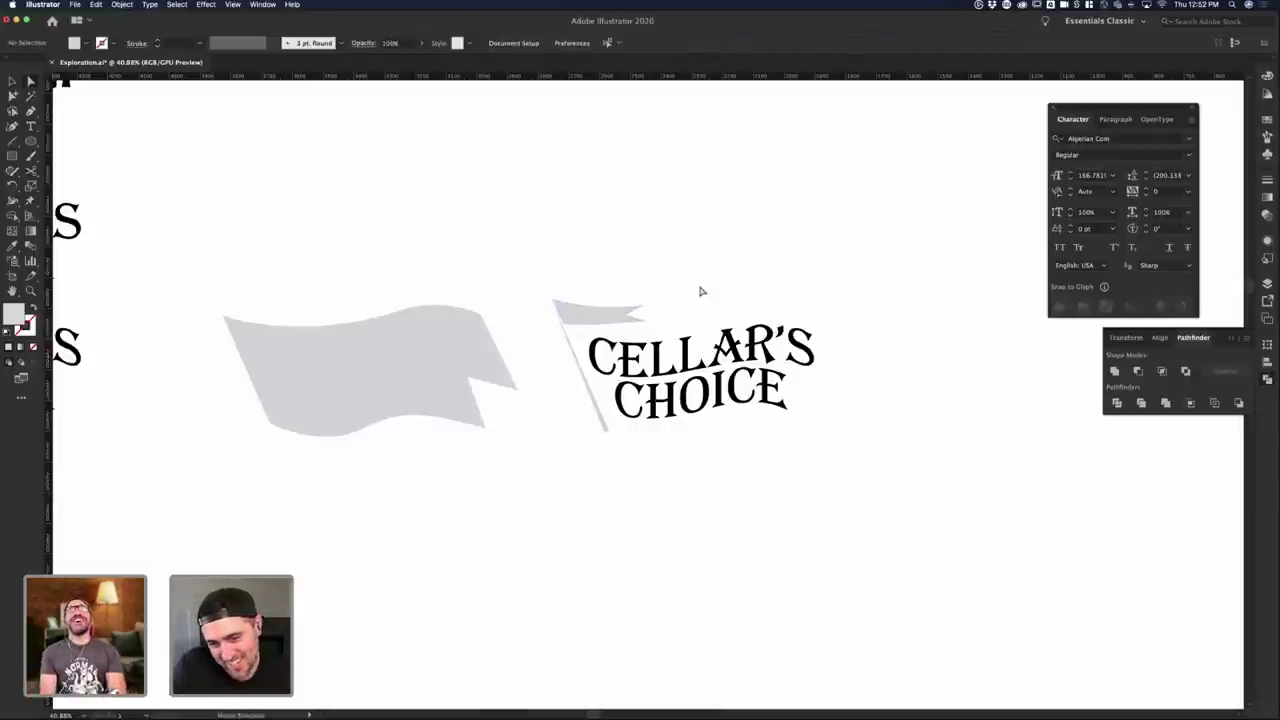
pyautogui.press('v')
pyautogui.press('a')
pyautogui.click(607, 317)
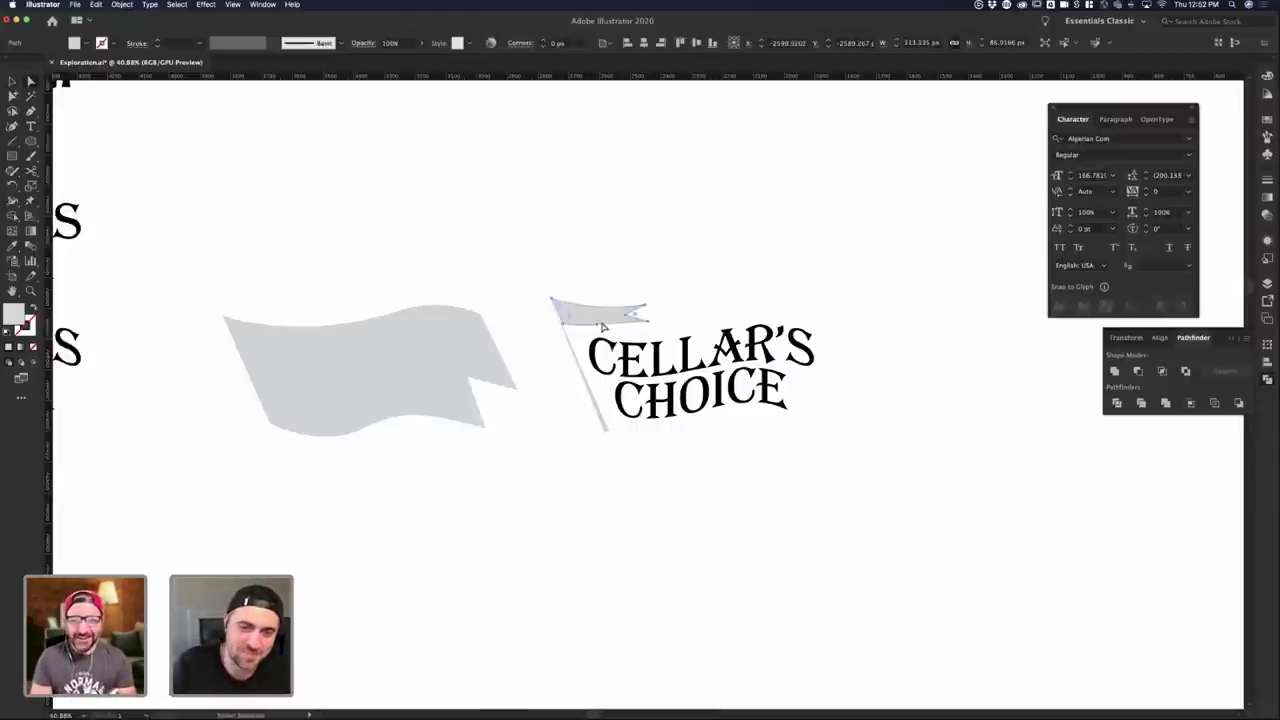
pyautogui.scroll(5, 602, 324)
pyautogui.moveTo(589, 331); pyautogui.dragTo(628, 345)
pyautogui.click(722, 359)
pyautogui.scroll(-5, 723, 358)
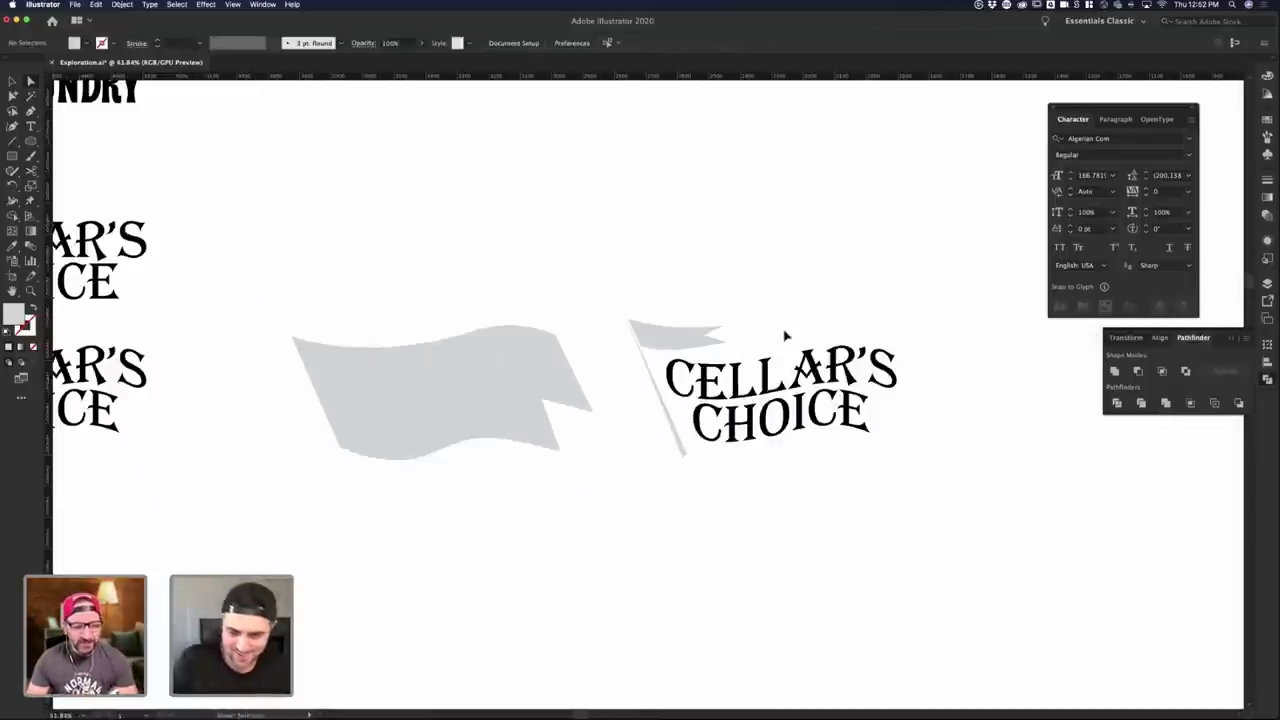
# - Select the pennant and its pole together and fill them with the lettering's black using the Eyedropper
pyautogui.press('v')
pyautogui.hscroll(5, 785, 336)
pyautogui.click(489, 323)
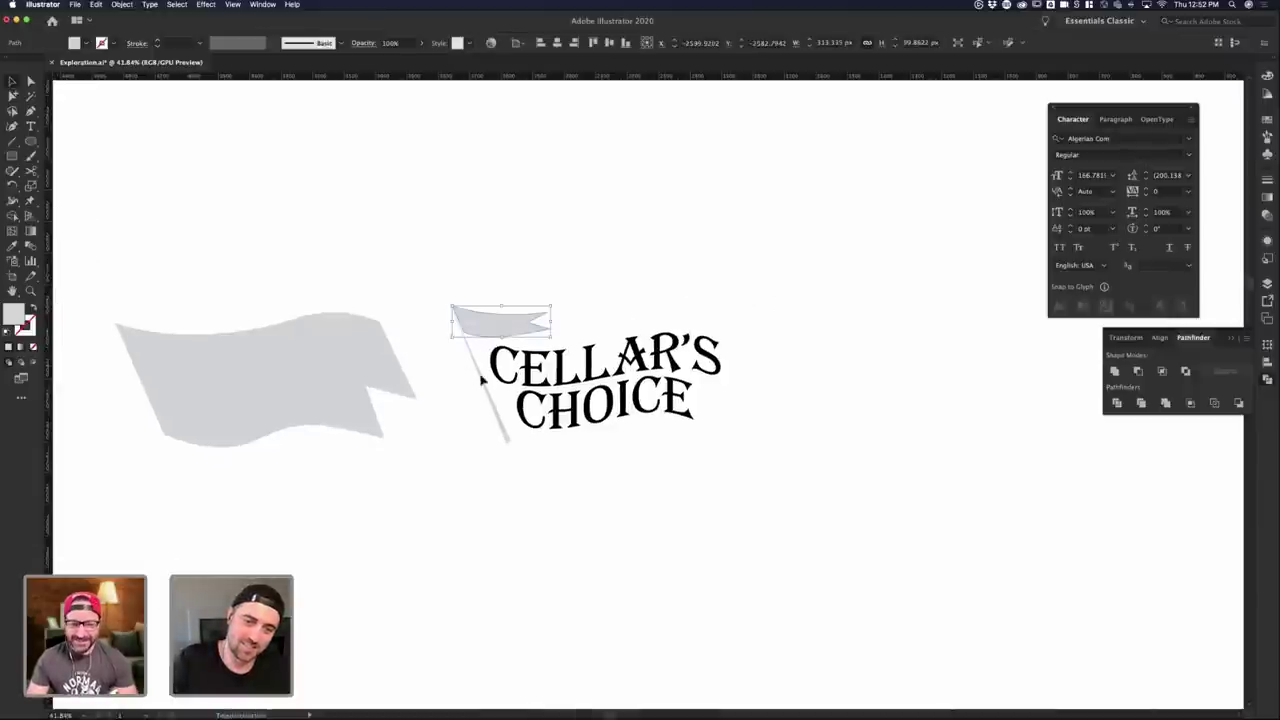
pyautogui.keyDown('shift'); pyautogui.click(482, 379); pyautogui.keyUp('shift')
pyautogui.press('i')
pyautogui.click(492, 366)
pyautogui.press('v')
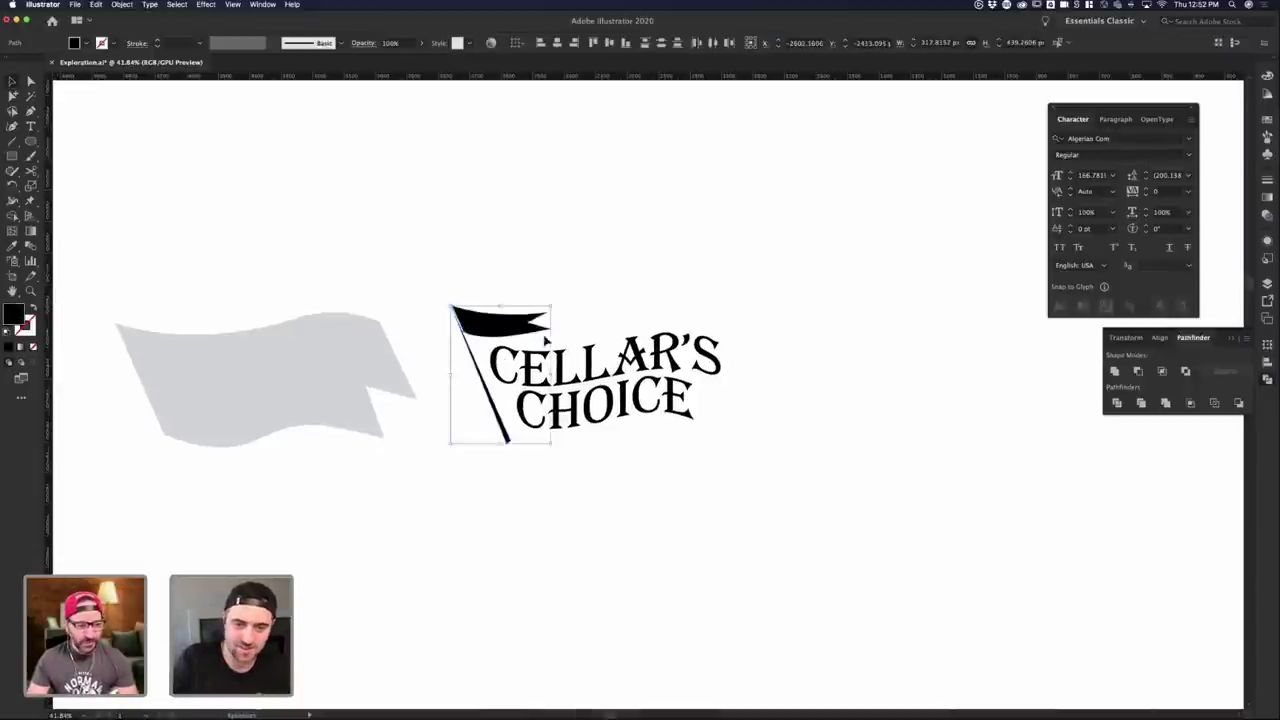
# - Reshape the pennant's lower pole-side corner so the black fill meets the pole
pyautogui.click(585, 274)
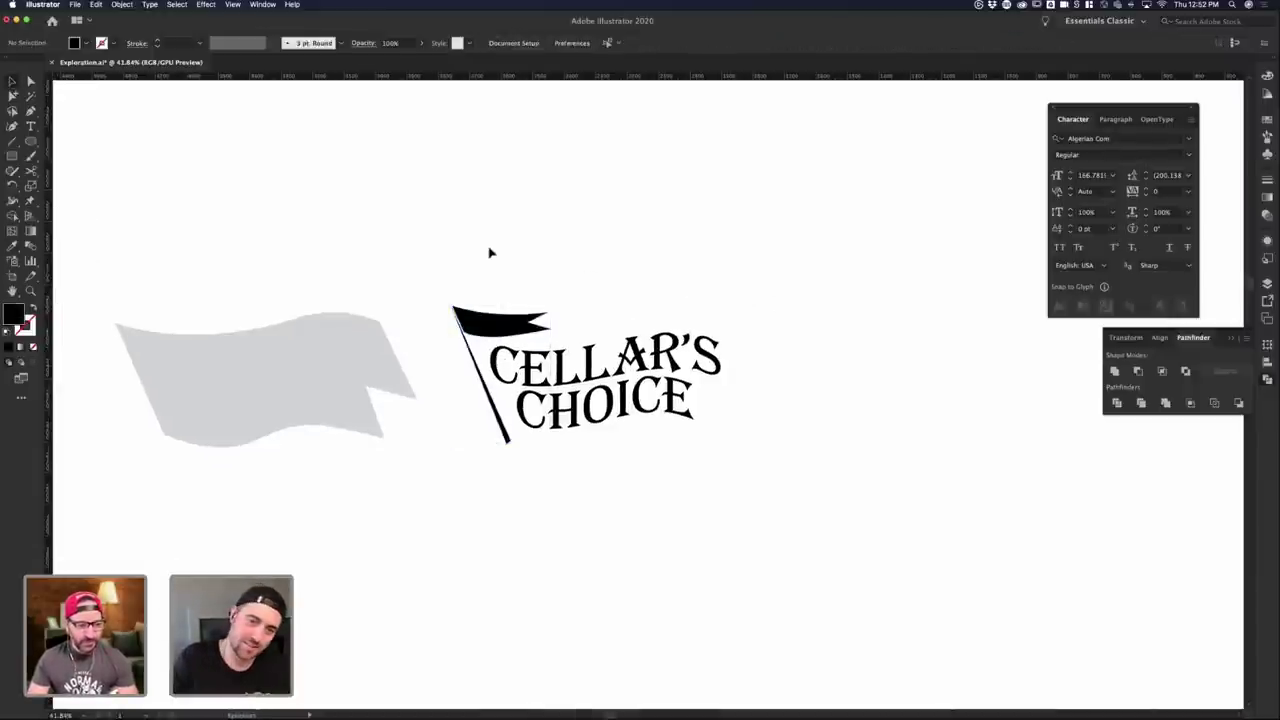
pyautogui.moveTo(799, 452); pyautogui.dragTo(797, 449)
pyautogui.click(784, 456)
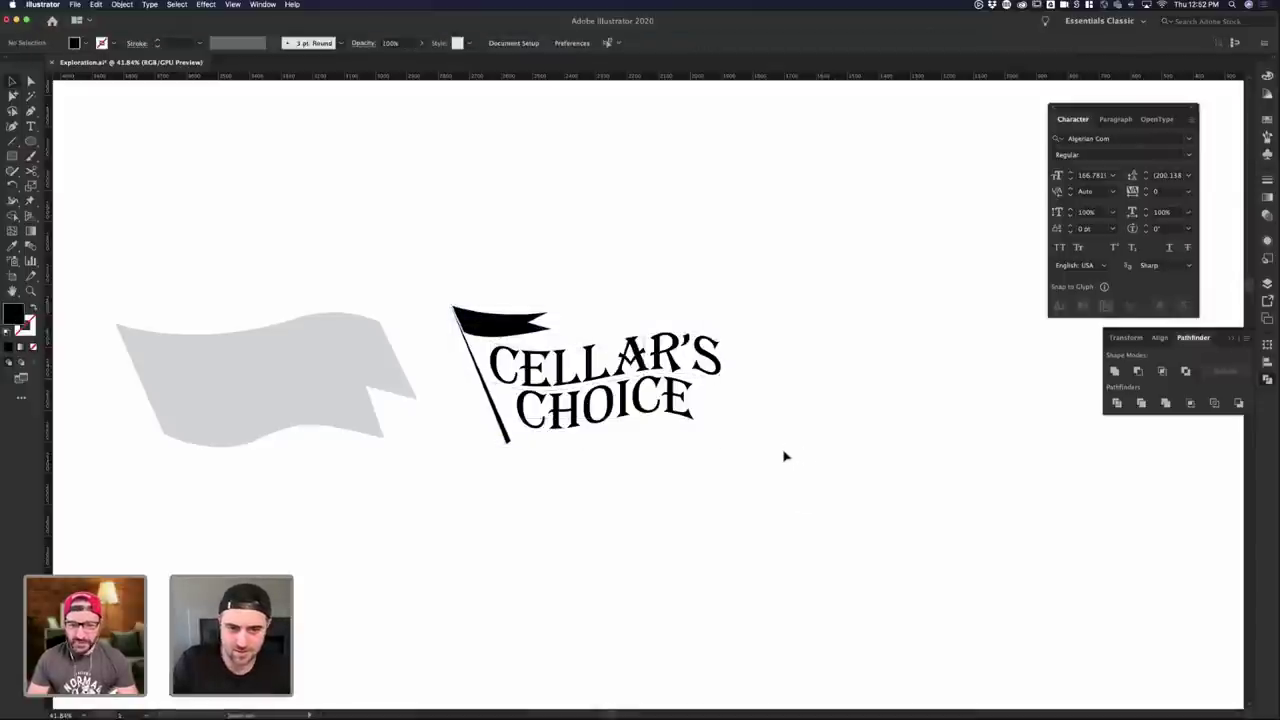
pyautogui.press('a')
pyautogui.click(483, 334)
pyautogui.click(466, 337)
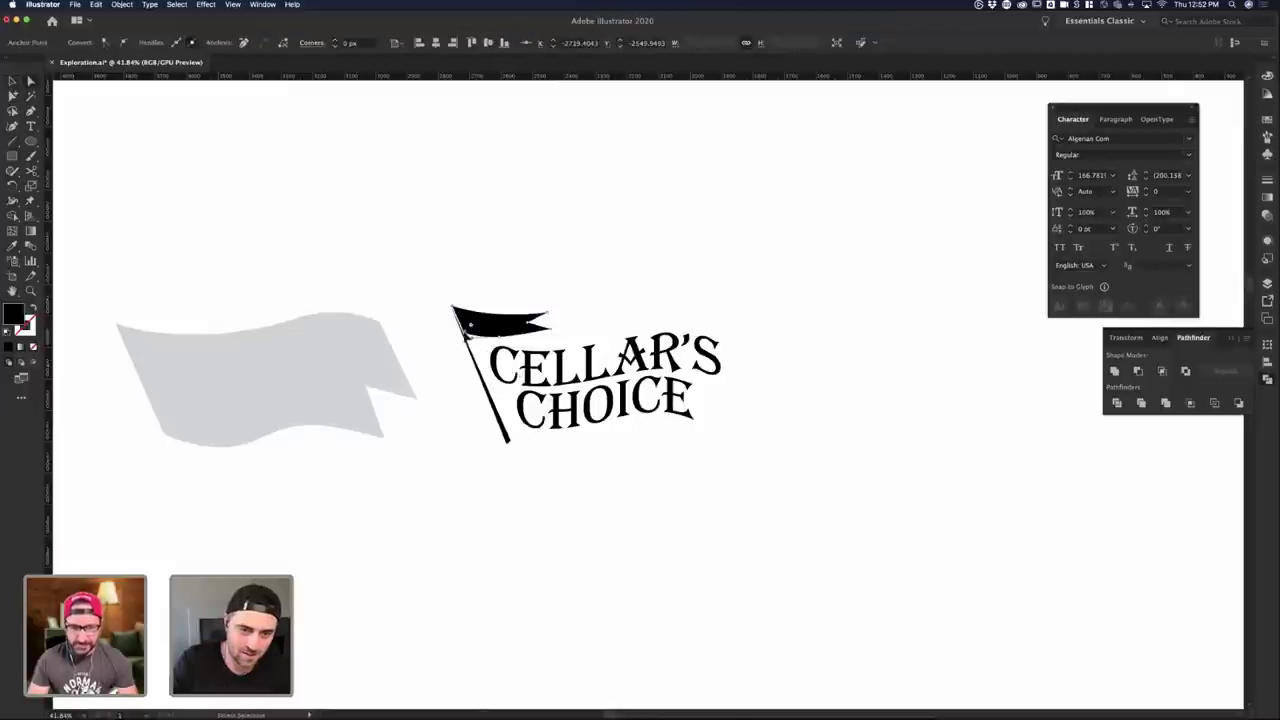
pyautogui.click(553, 296)
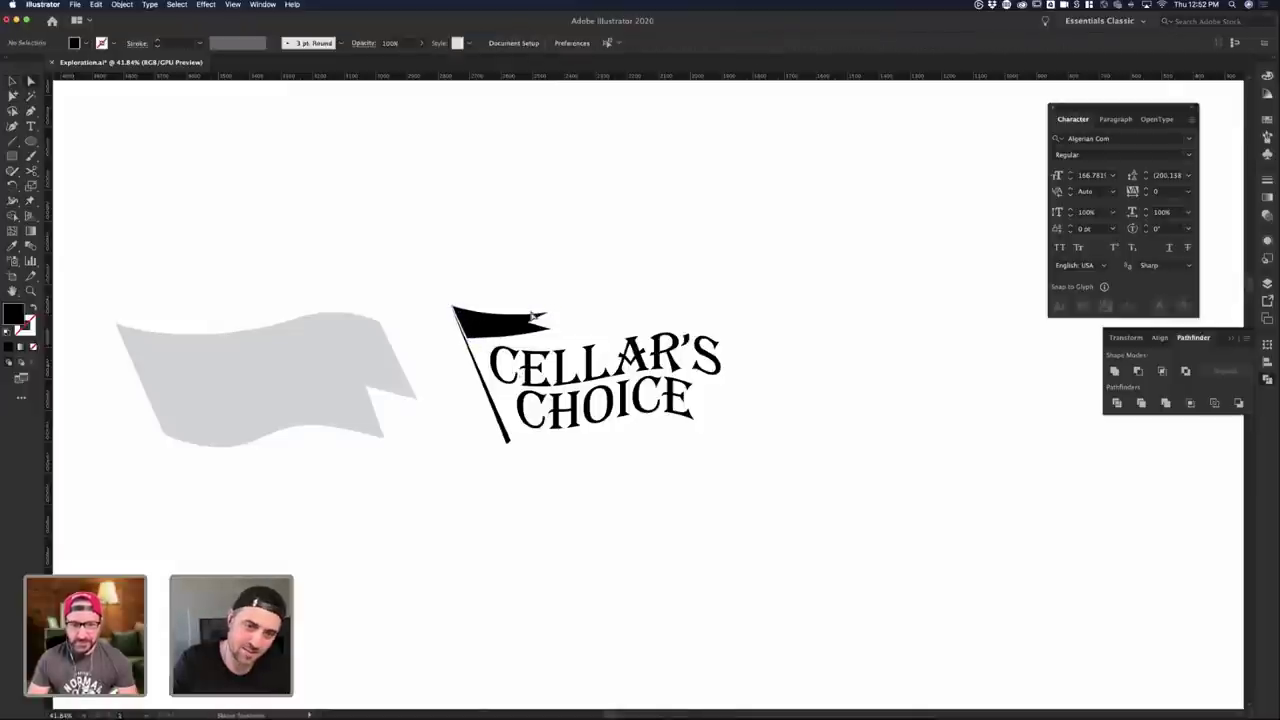
# - Group the pennant, pole and Cellar's Choice lettering together
pyautogui.moveTo(366, 243); pyautogui.dragTo(745, 442)
pyautogui.click(489, 272)
pyautogui.moveTo(453, 265); pyautogui.dragTo(452, 265)
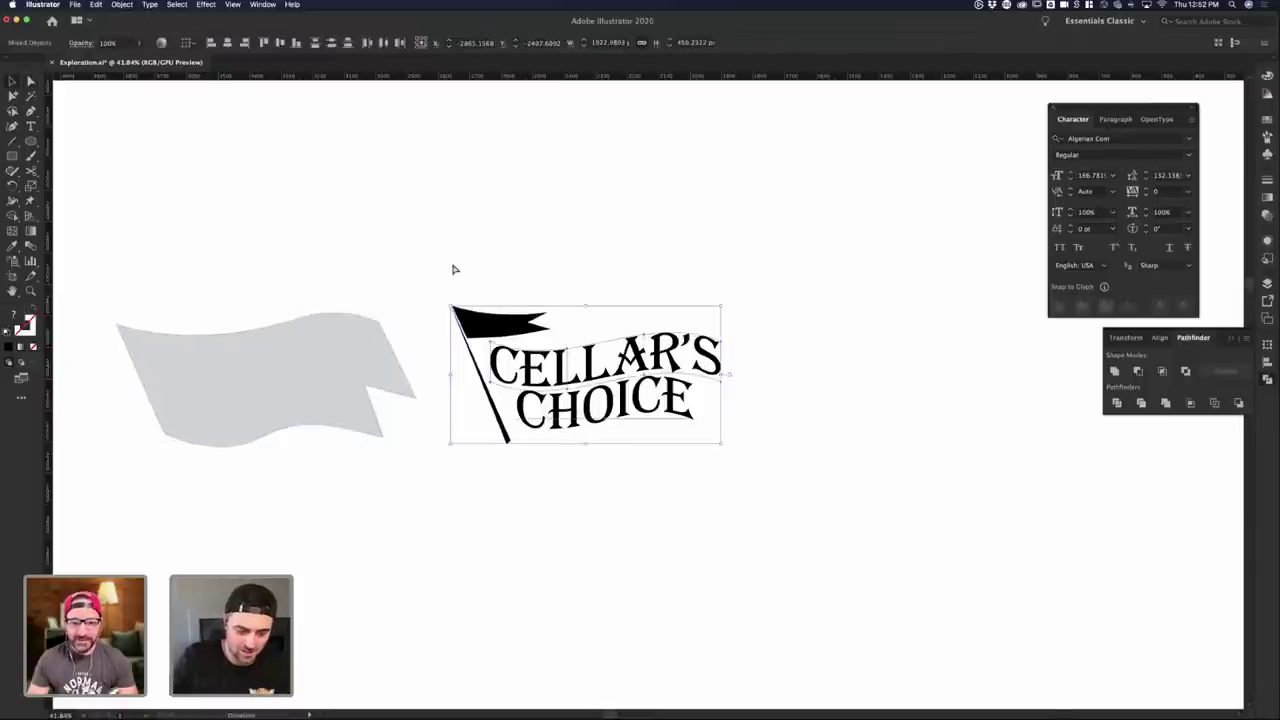
pyautogui.press('super+g')
pyautogui.click(638, 507)
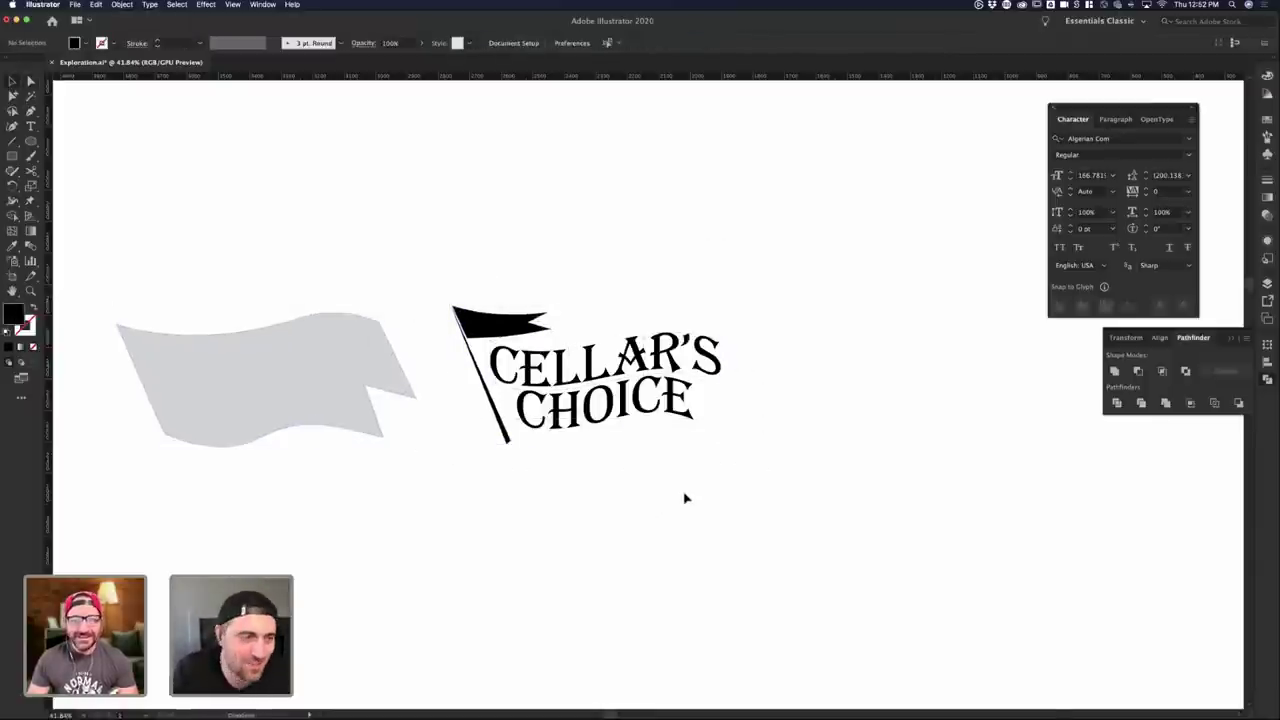
# - Duplicate the straight Cellar's Choice text beneath the flag logo and replace its wording with SMELLS BAD TASTES
pyautogui.scroll(-5, 220, 167)
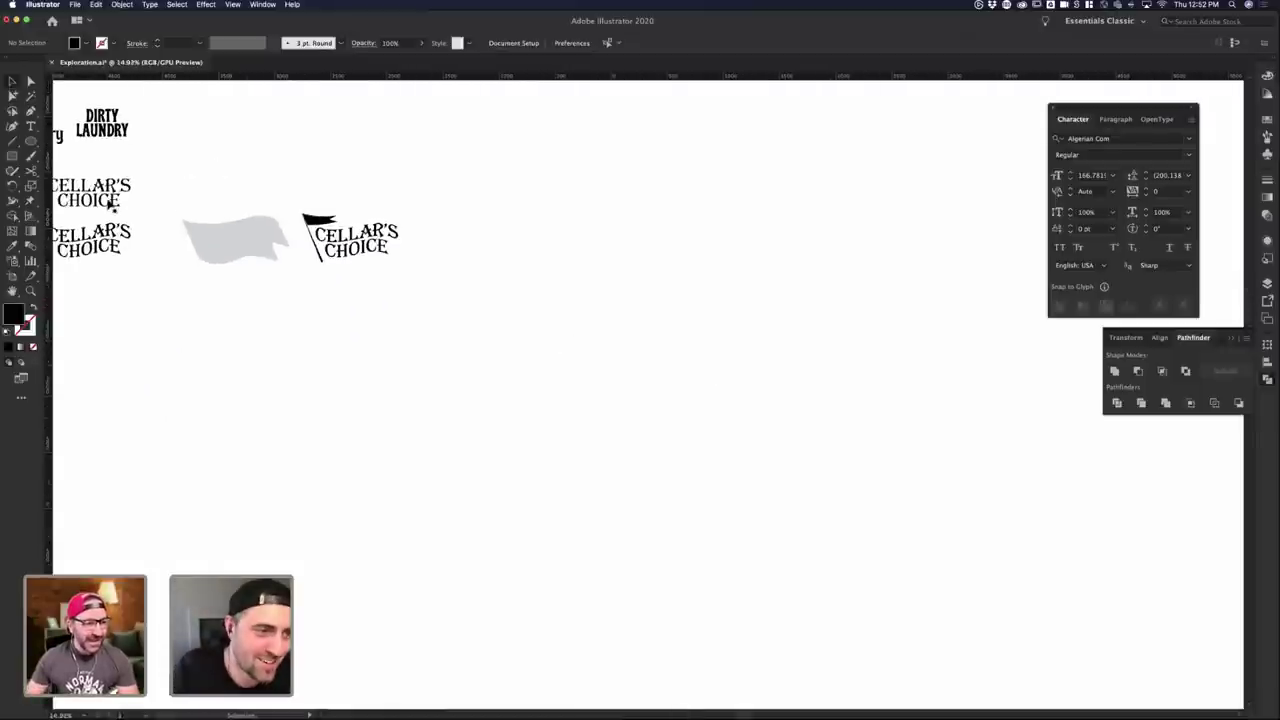
pyautogui.click(110, 190)
pyautogui.click(279, 195)
pyautogui.moveTo(129, 188); pyautogui.dragTo(380, 282)
pyautogui.doubleClick(368, 283)
pyautogui.press('super+a')
pyautogui.write('SM')
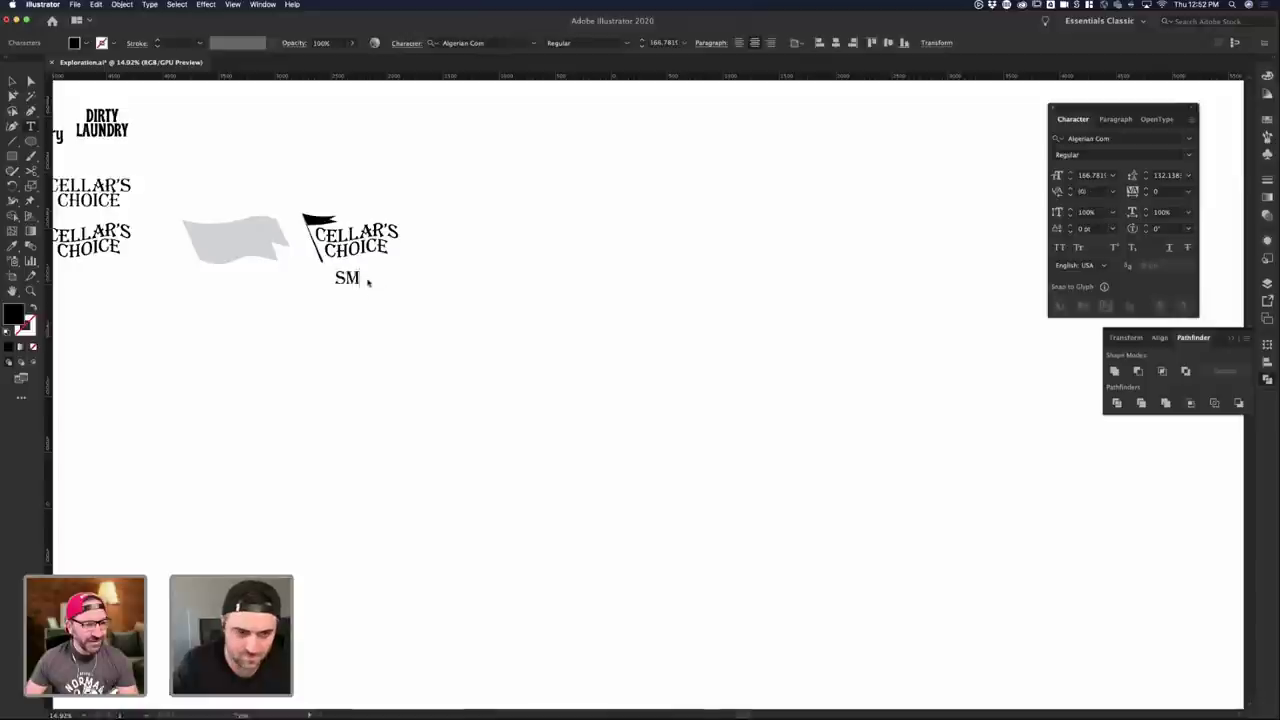
pyautogui.write('ELLS BAD T')
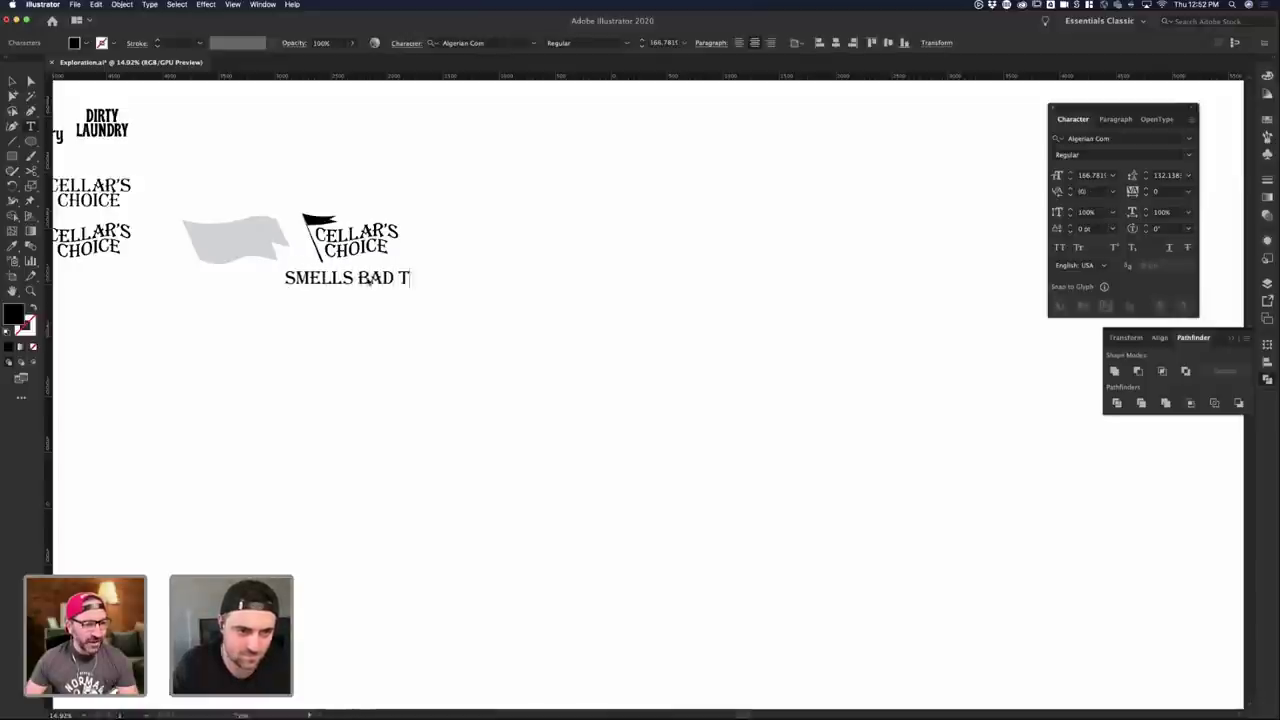
pyautogui.write('ASTES')
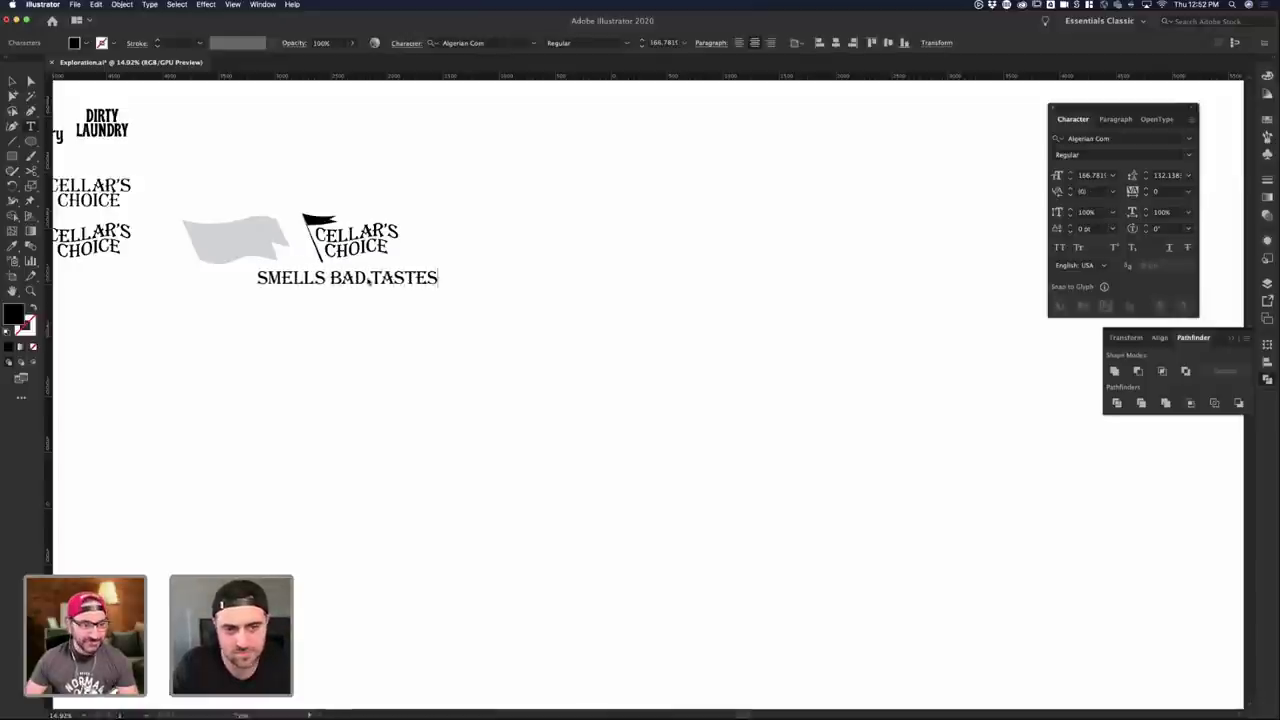
# - Replace the tagline wording with A WAFT OF STALE ALE
pyautogui.press('super+a')
pyautogui.write('A')
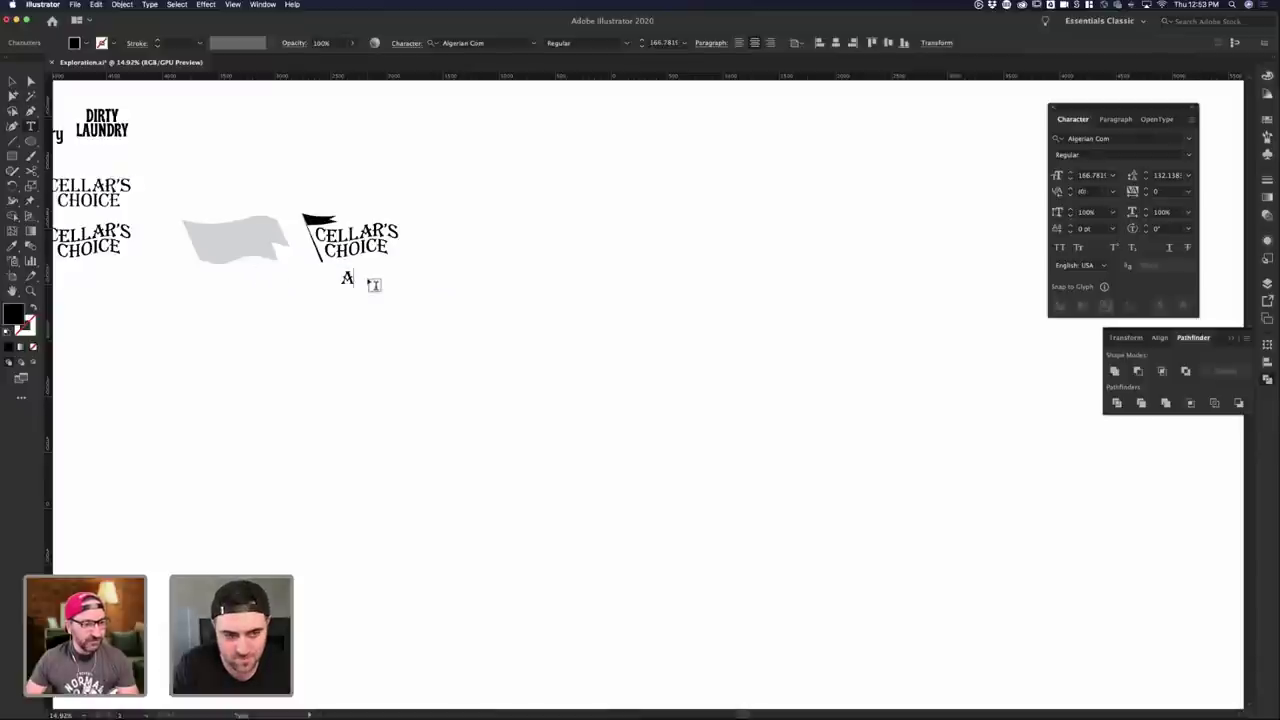
pyautogui.write(' WAFT')
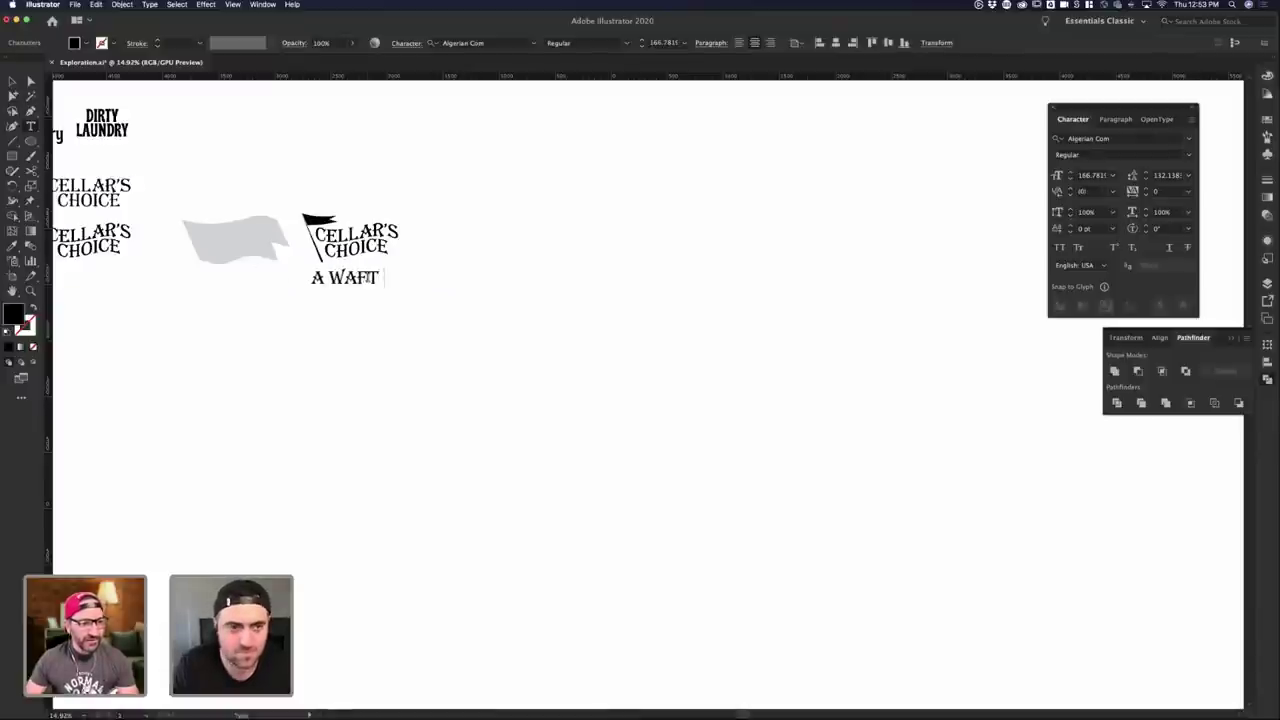
pyautogui.write(' OF STQLE')
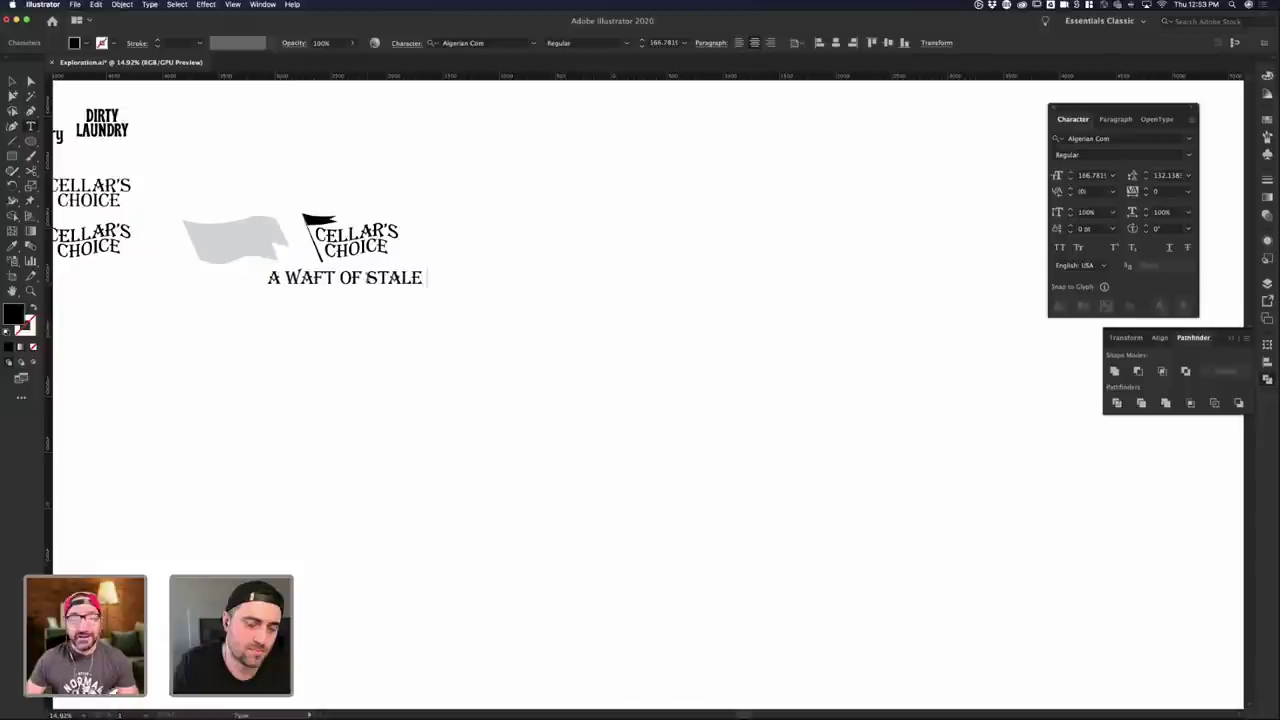
pyautogui.write(' AIL')
pyautogui.press('BackSpace')
pyautogui.press('BackSpace')
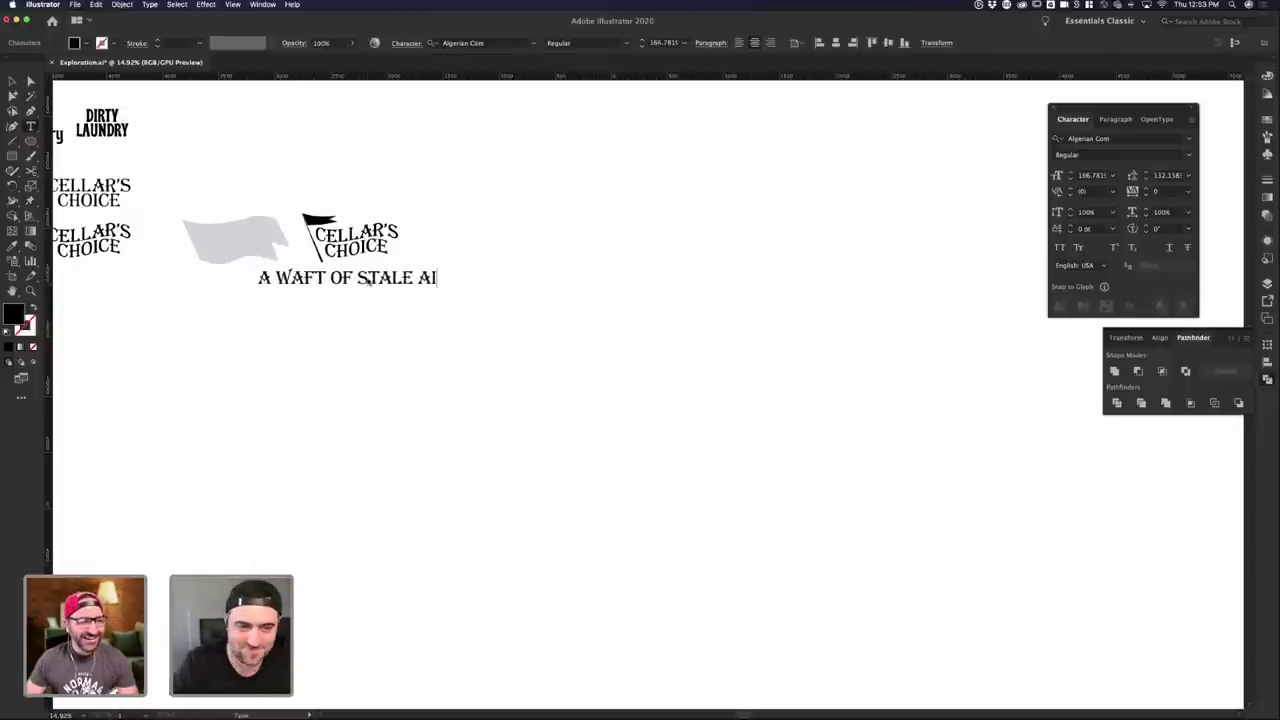
pyautogui.write('LE')
pyautogui.press('Escape')
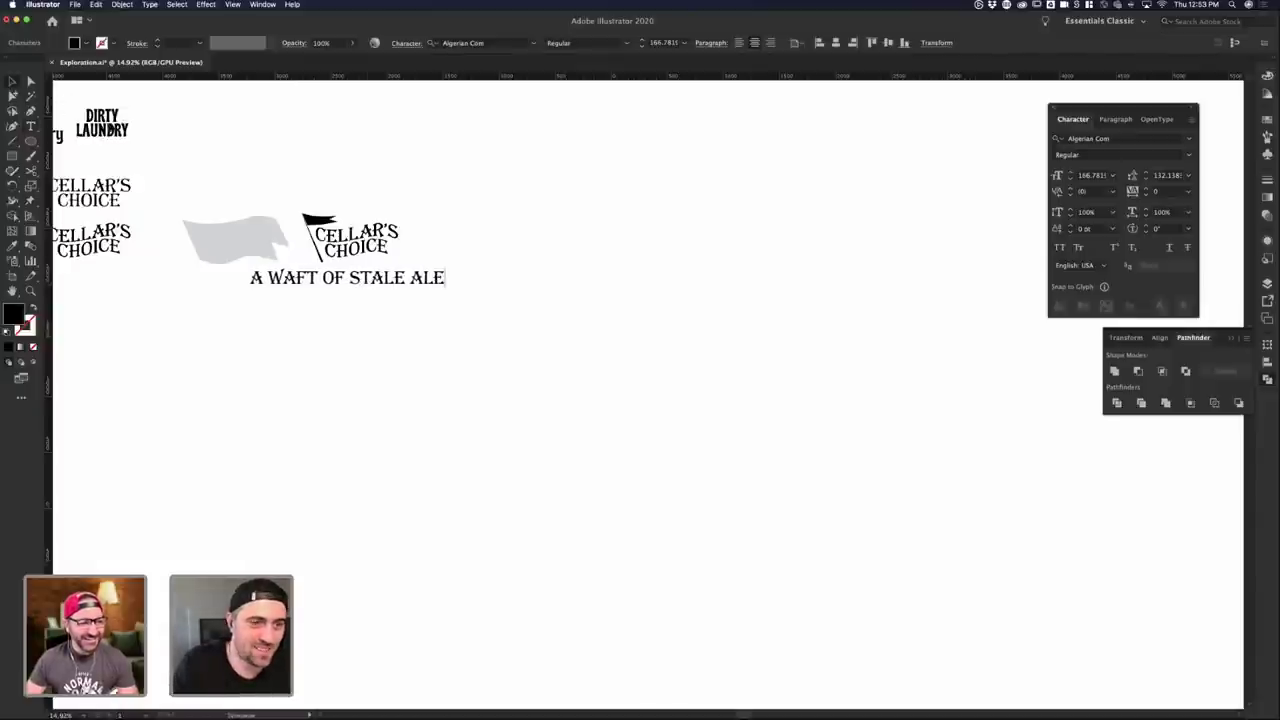
# - Shrink the A WAFT OF STALE ALE tagline and place it centered just beneath the CHOICE lettering
pyautogui.moveTo(351, 267)
pyautogui.mouseDown()
pyautogui.moveTo(302, 280)
pyautogui.moveTo(371, 272)
pyautogui.mouseUp()
pyautogui.click(309, 271)
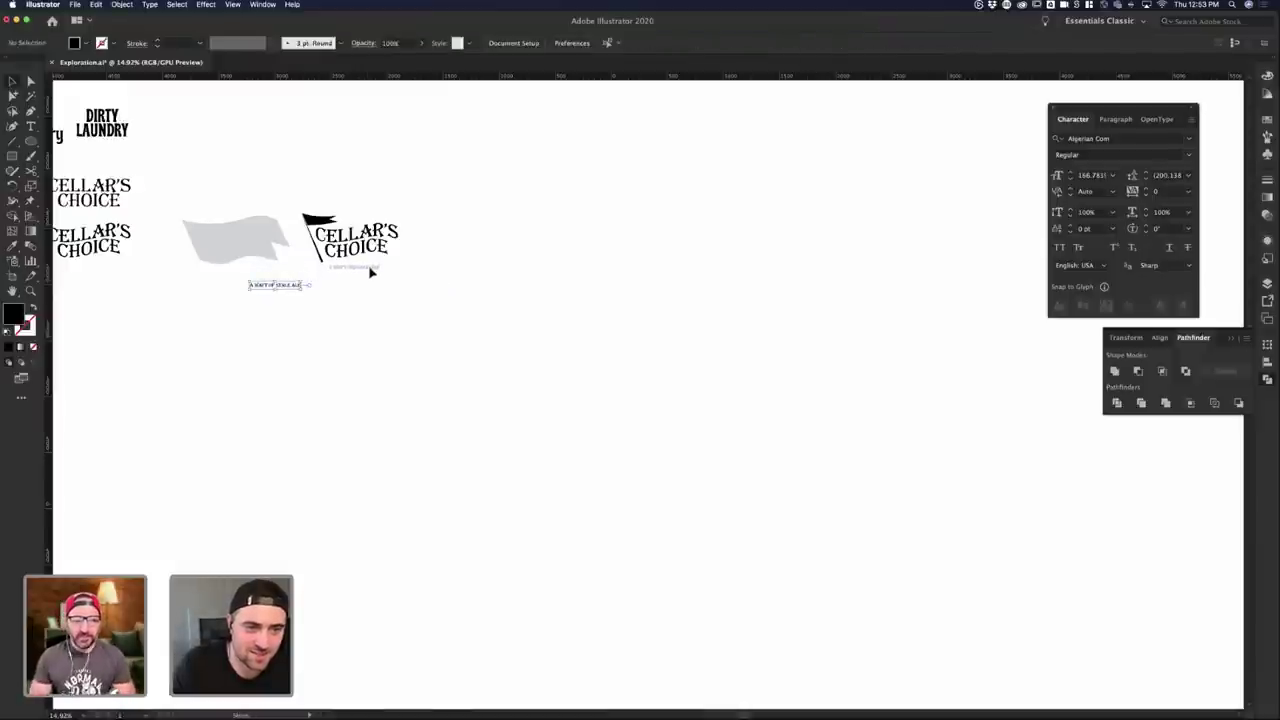
pyautogui.scroll(3, 406, 290)
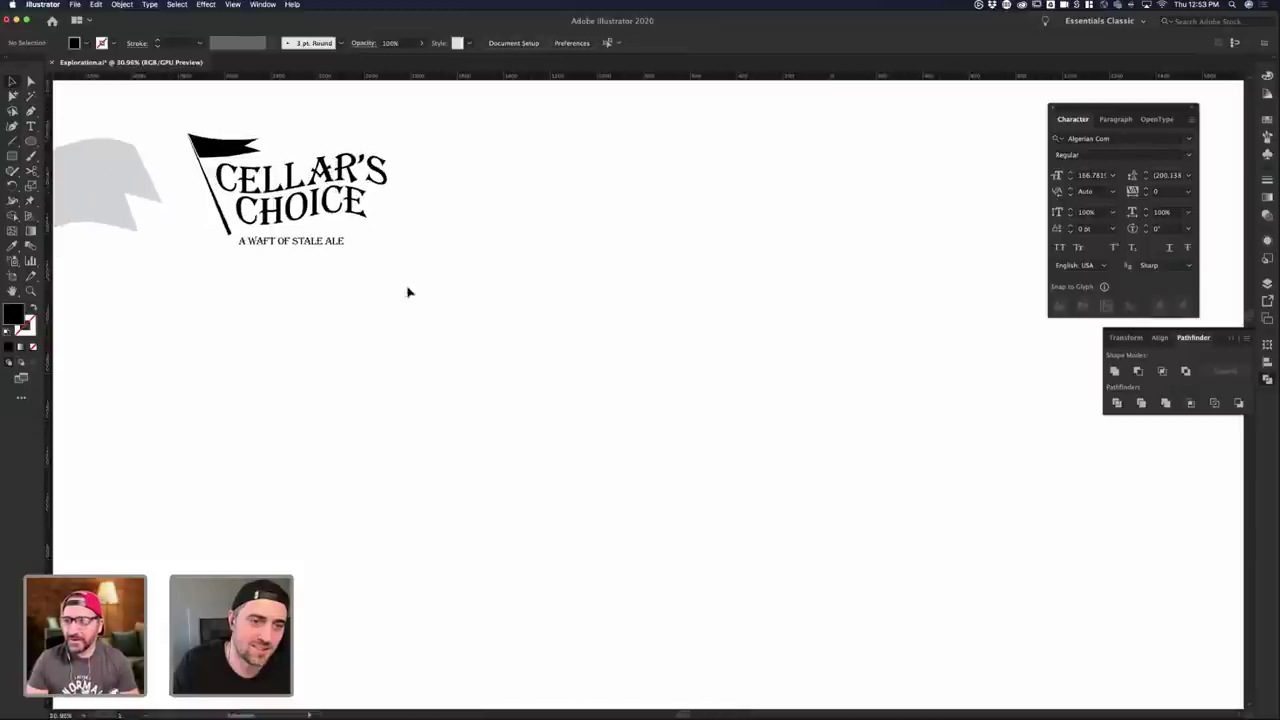
pyautogui.click(310, 245)
pyautogui.scroll(3, 457, 300)
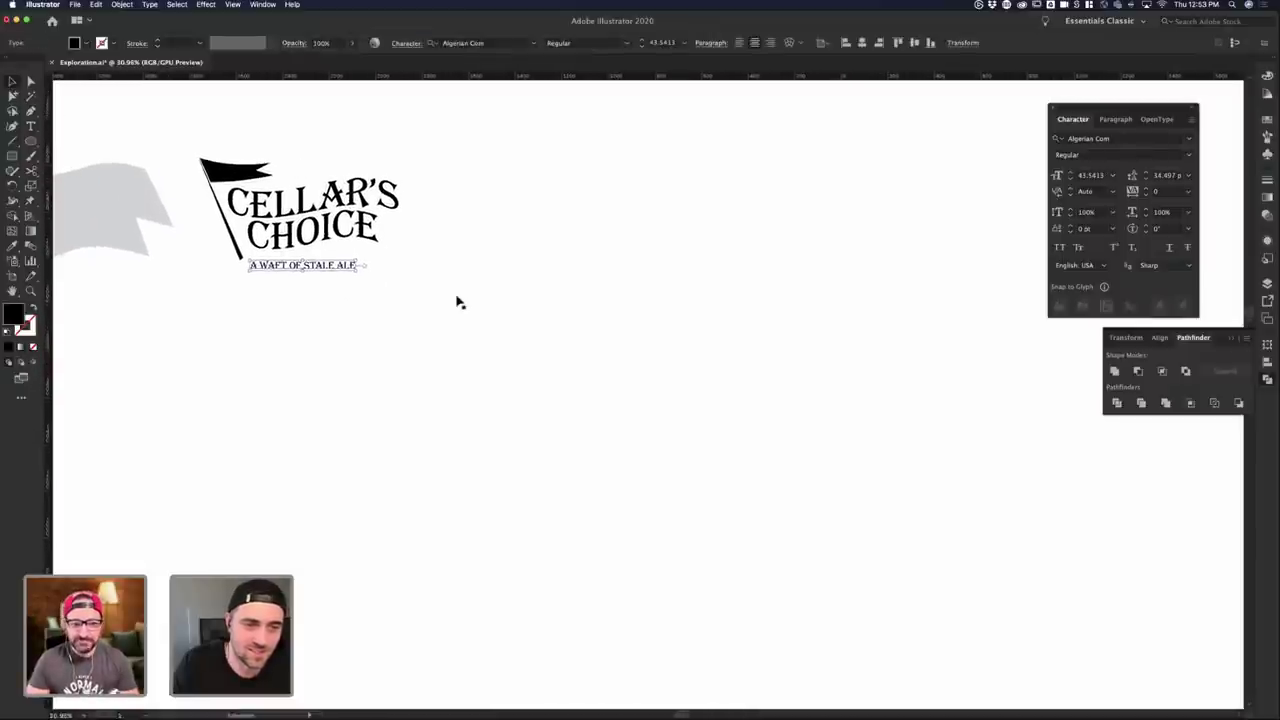
# - Move the straight tagline away from the logo into the empty canvas beside it
pyautogui.moveTo(328, 290); pyautogui.dragTo(580, 270)
pyautogui.click(425, 327)
pyautogui.click(364, 286)
pyautogui.click(371, 303)
pyautogui.click(266, 294)
pyautogui.scroll(-3, 266, 294)
pyautogui.moveTo(172, 185); pyautogui.dragTo(364, 365)
pyautogui.press('super+z')
pyautogui.click(314, 324)
# - Duplicate the gray flag below the original and delete its lower part, leaving only the upper wavy edge as a path
pyautogui.click(193, 250)
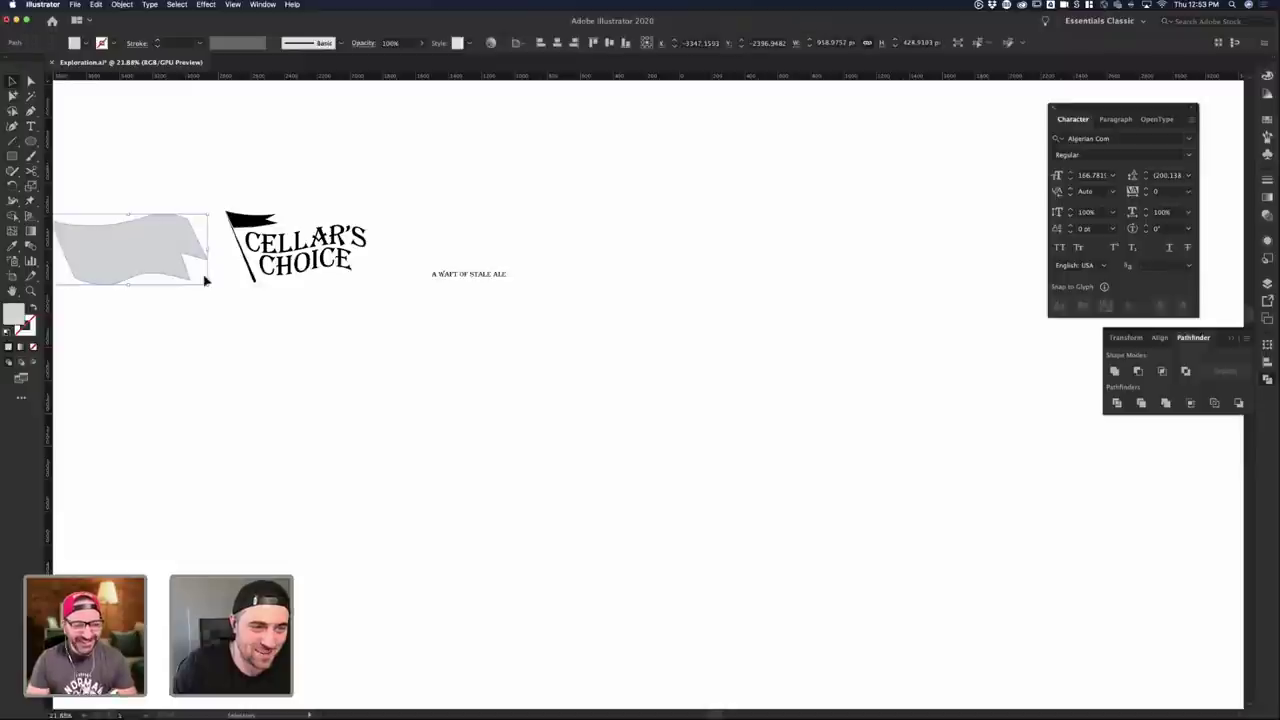
pyautogui.moveTo(183, 262); pyautogui.dragTo(376, 440)
pyautogui.press('a')
pyautogui.press('Delete')
pyautogui.click(350, 377)
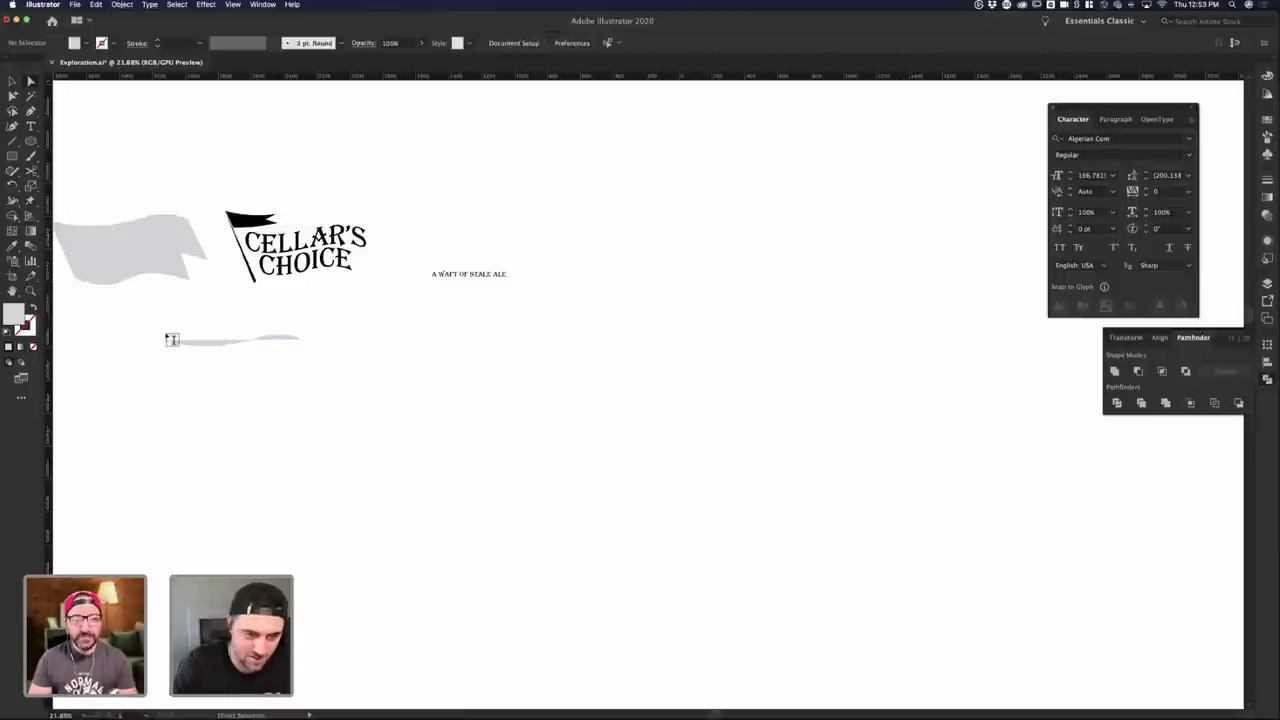
# - Add type along the wavy path reading A WAFT OF STALE ALE and set its size to 72 pt
pyautogui.click(168, 339)
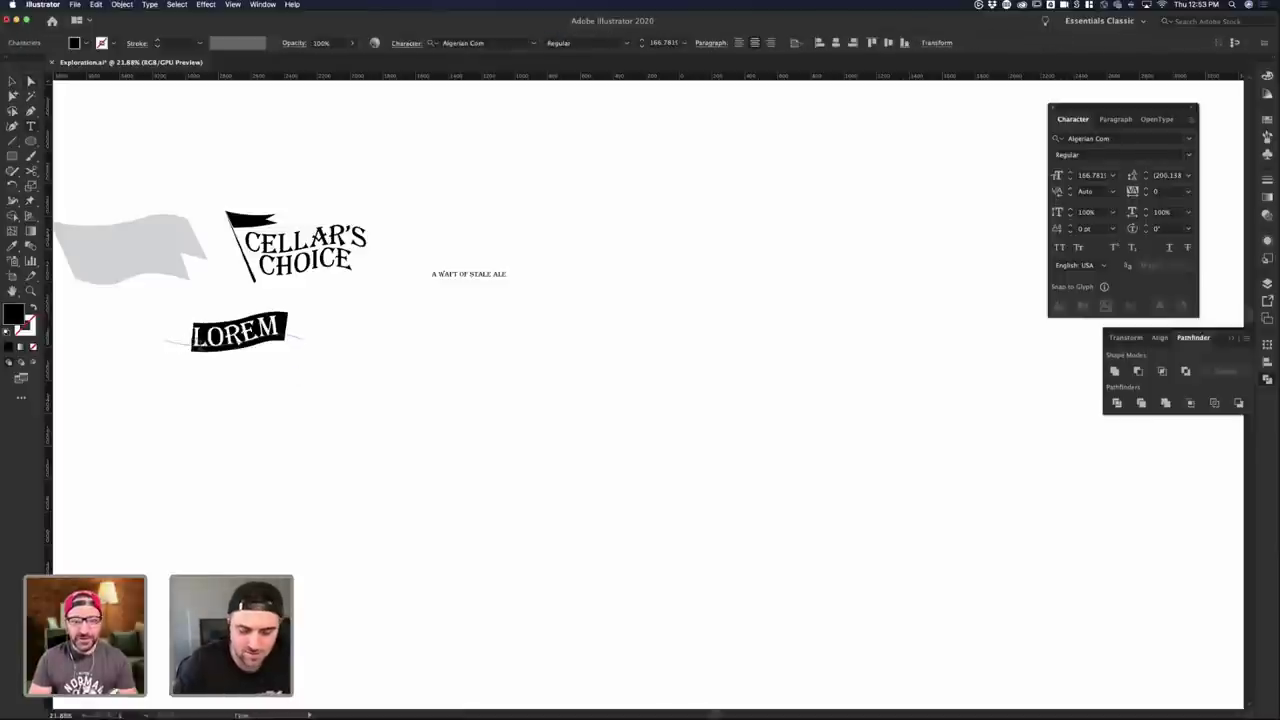
pyautogui.write('A WAFT OF')
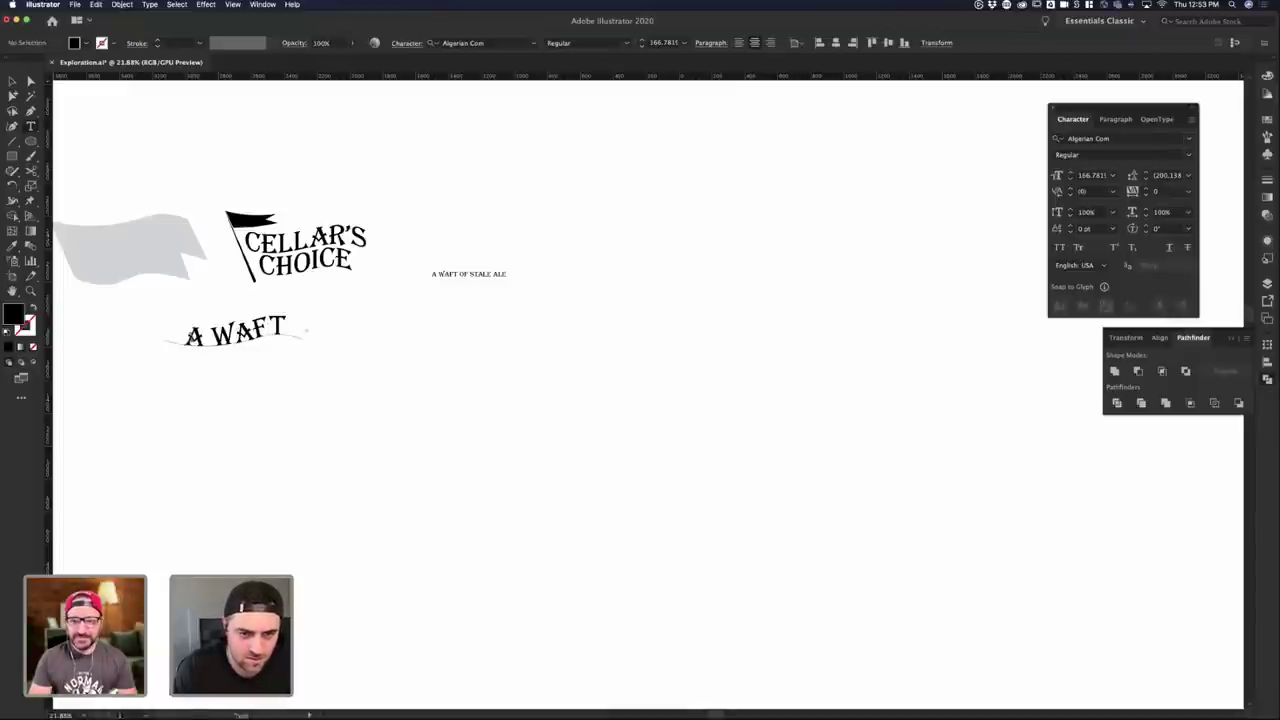
pyautogui.press('super+a')
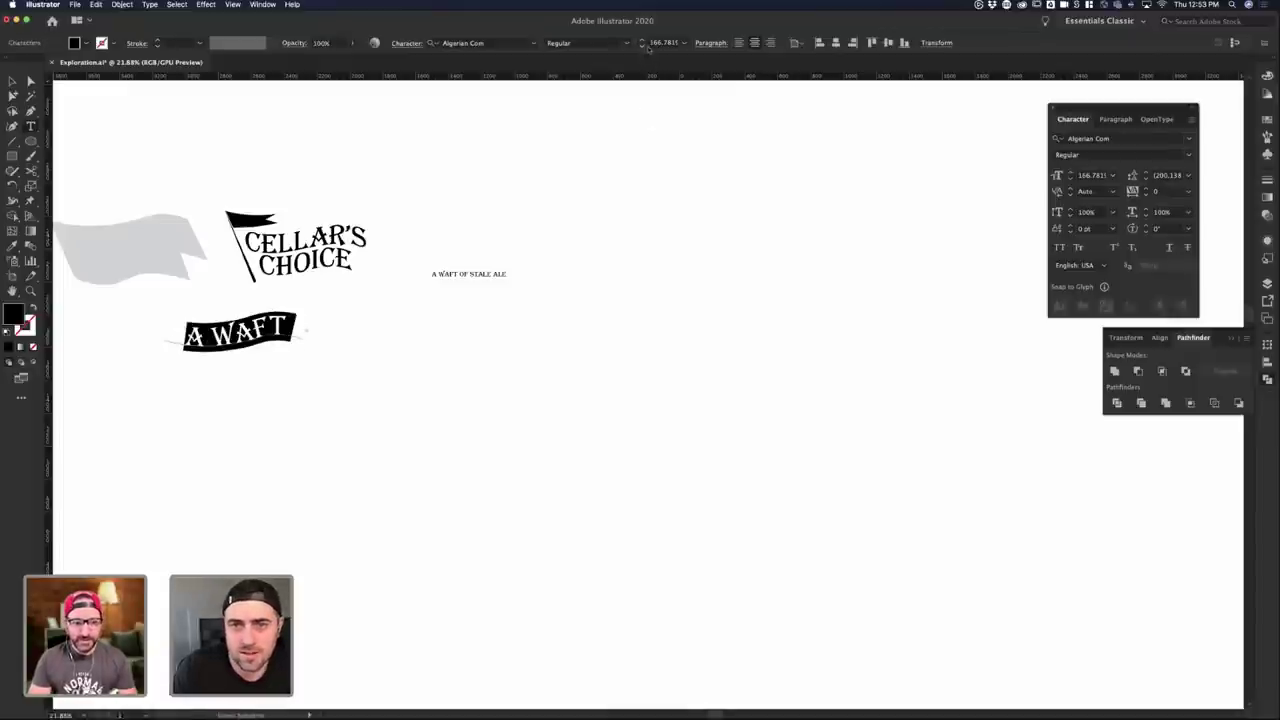
pyautogui.click(686, 44)
pyautogui.click(700, 196)
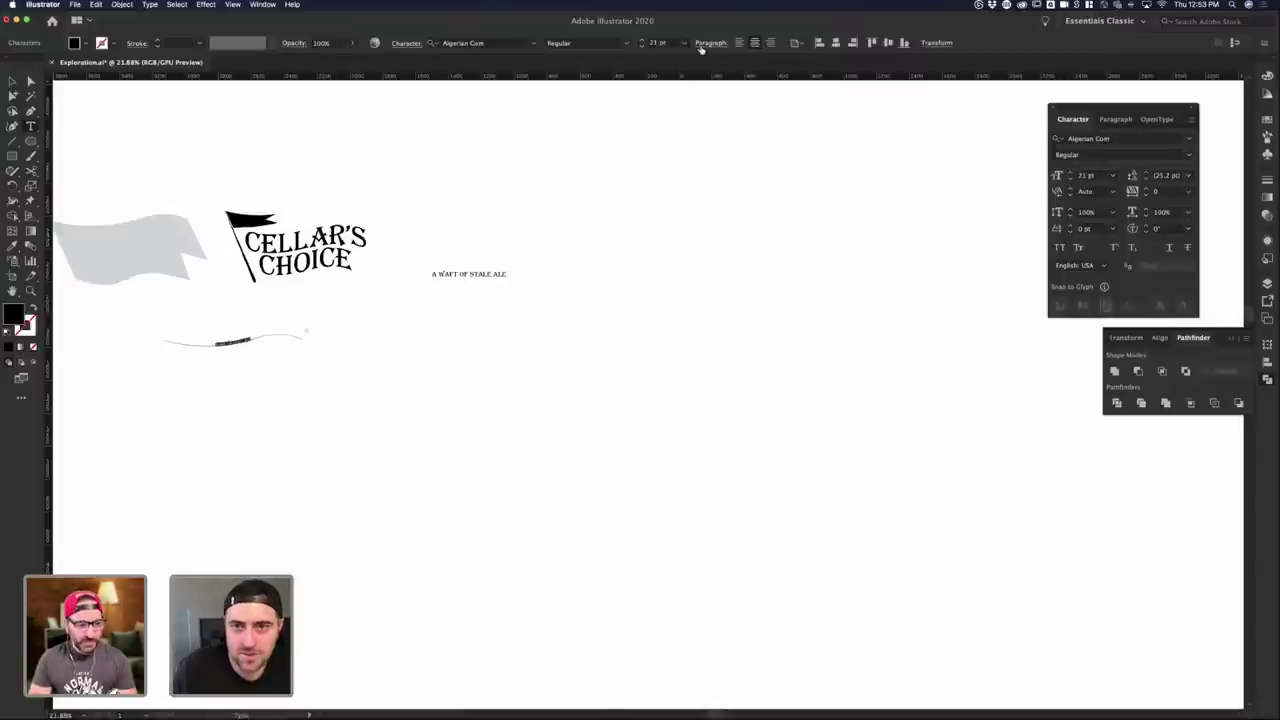
pyautogui.click(686, 44)
pyautogui.click(702, 264)
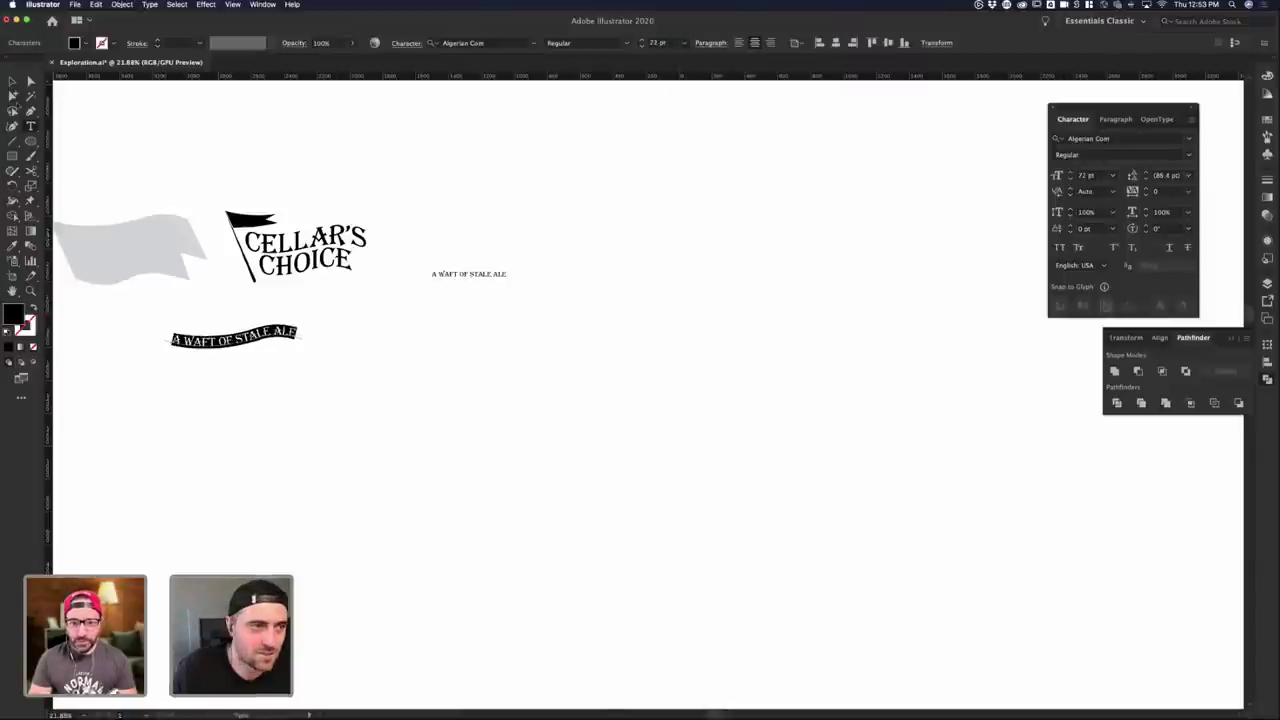
pyautogui.click(12, 82)
# - Scale down the wavy tagline and tuck it directly beneath CHOICE, beside the foot of the pole
pyautogui.moveTo(256, 342); pyautogui.dragTo(298, 285)
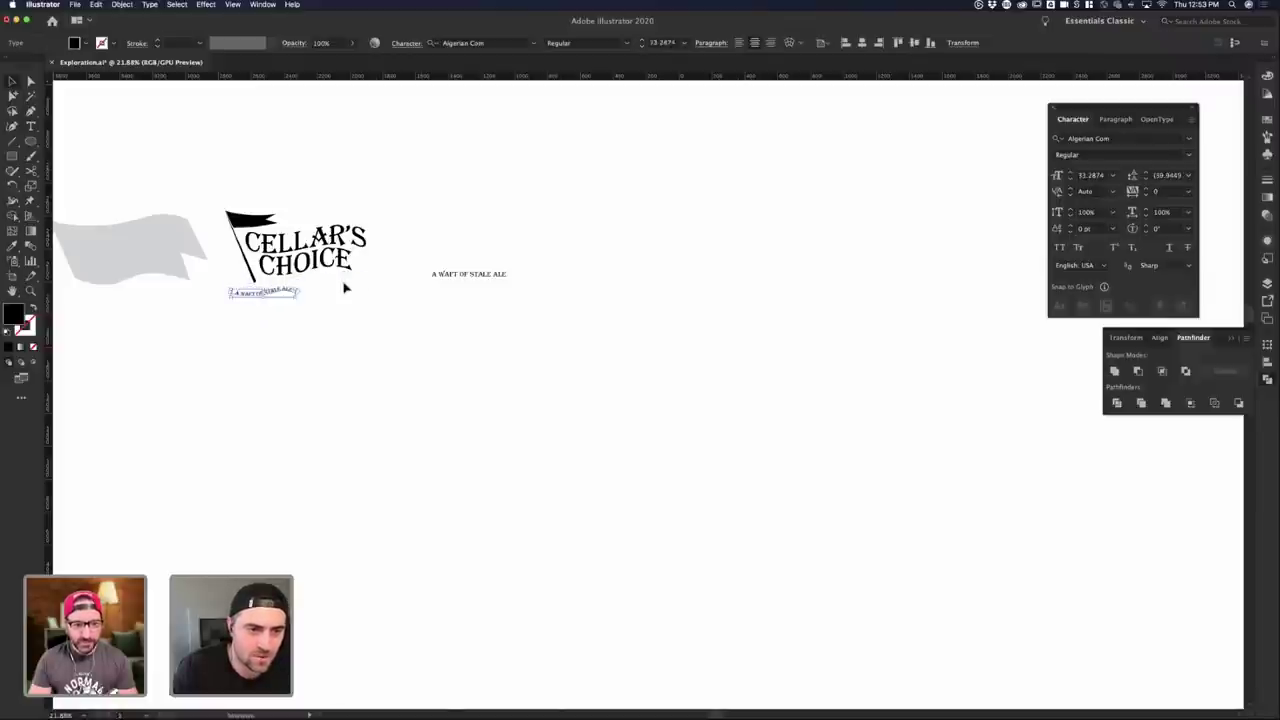
pyautogui.click(345, 285)
pyautogui.scroll(2, 341, 280)
pyautogui.scroll(2, 341, 281)
pyautogui.moveTo(197, 310); pyautogui.dragTo(282, 283)
pyautogui.click(334, 317)
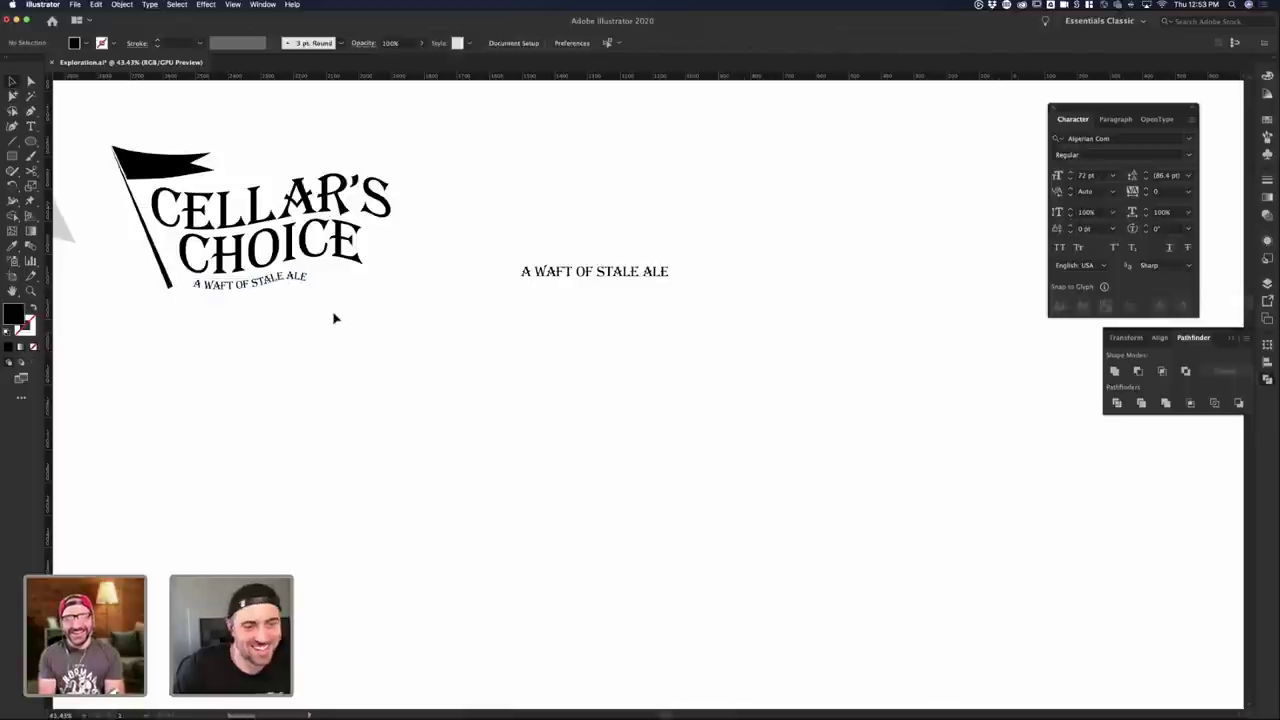
# - Move the wavy tagline above CELLAR'S so it trails off the pennant's forked end
pyautogui.scroll(-2, 337, 317)
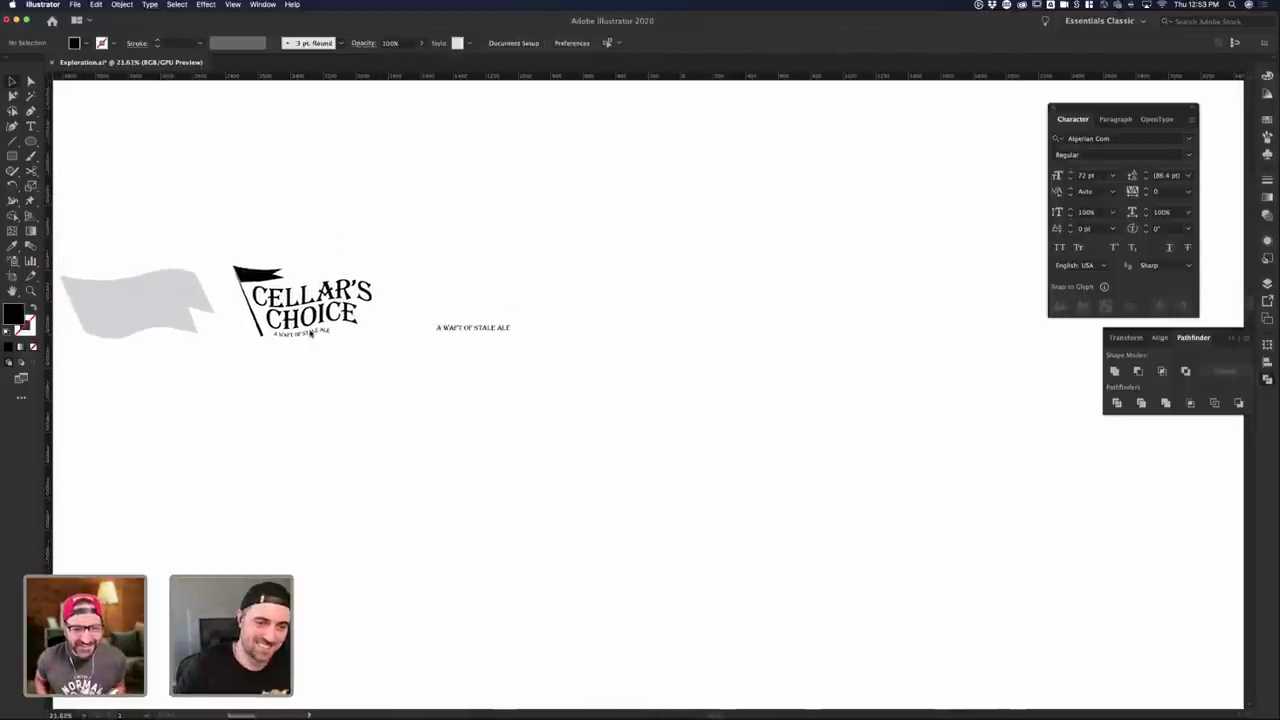
pyautogui.moveTo(310, 334); pyautogui.dragTo(282, 272)
pyautogui.click(429, 254)
pyautogui.click(325, 279)
pyautogui.click(456, 253)
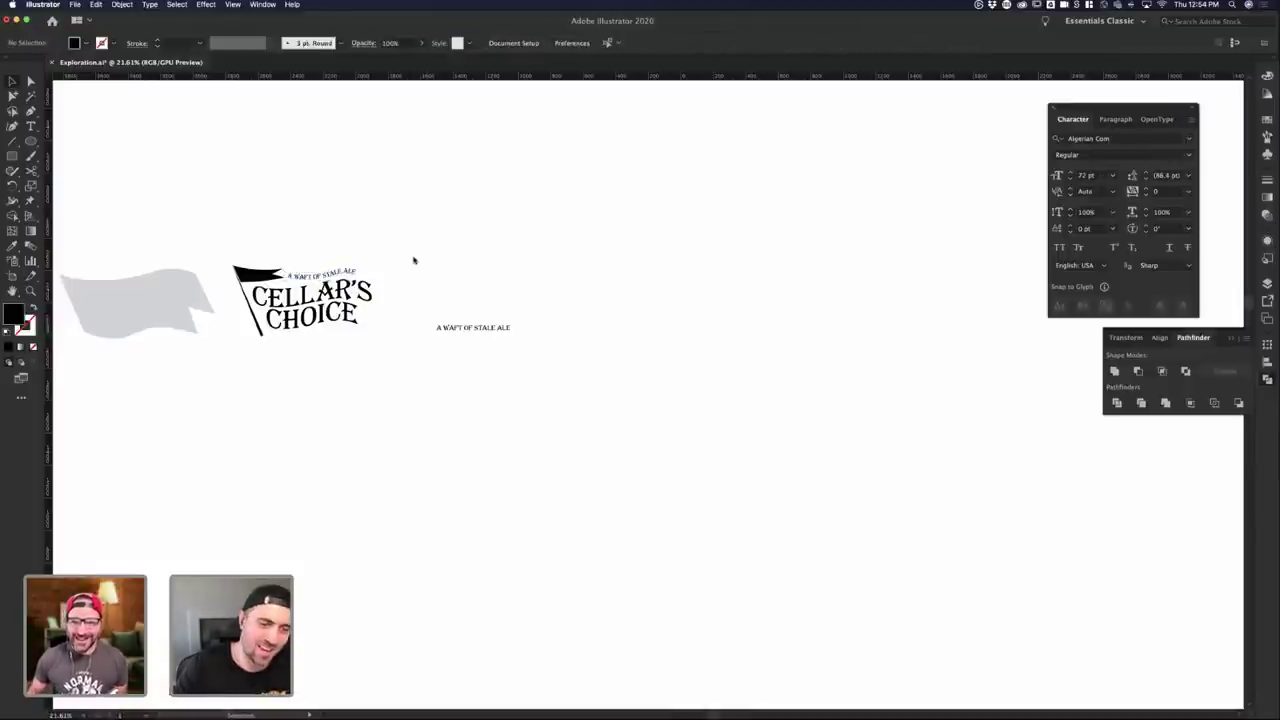
# - Nudge the wavy tagline slightly closer to the pennant's forked tail
pyautogui.scroll(3, 414, 260)
pyautogui.click(312, 288)
pyautogui.click(394, 286)
pyautogui.moveTo(312, 288)
pyautogui.mouseDown()
pyautogui.moveTo(324, 287)
pyautogui.moveTo(296, 288)
pyautogui.mouseUp()
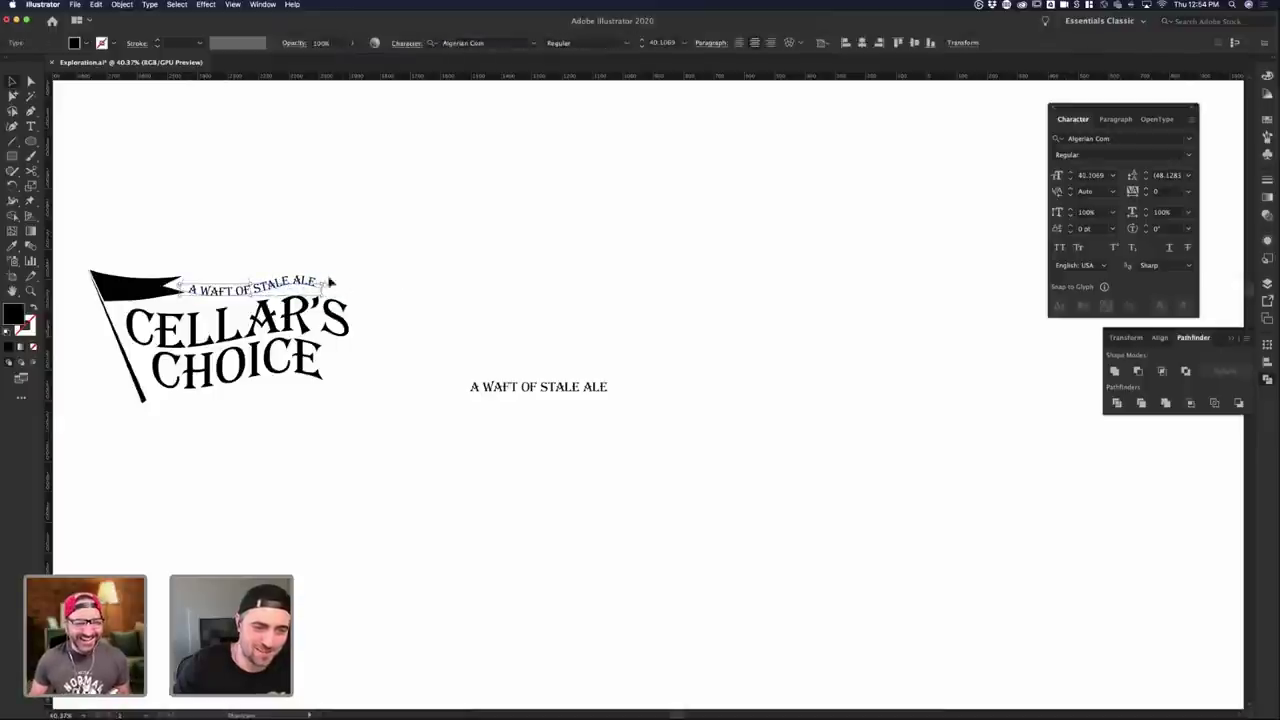
pyautogui.click(374, 271)
pyautogui.click(172, 289)
pyautogui.click(184, 285)
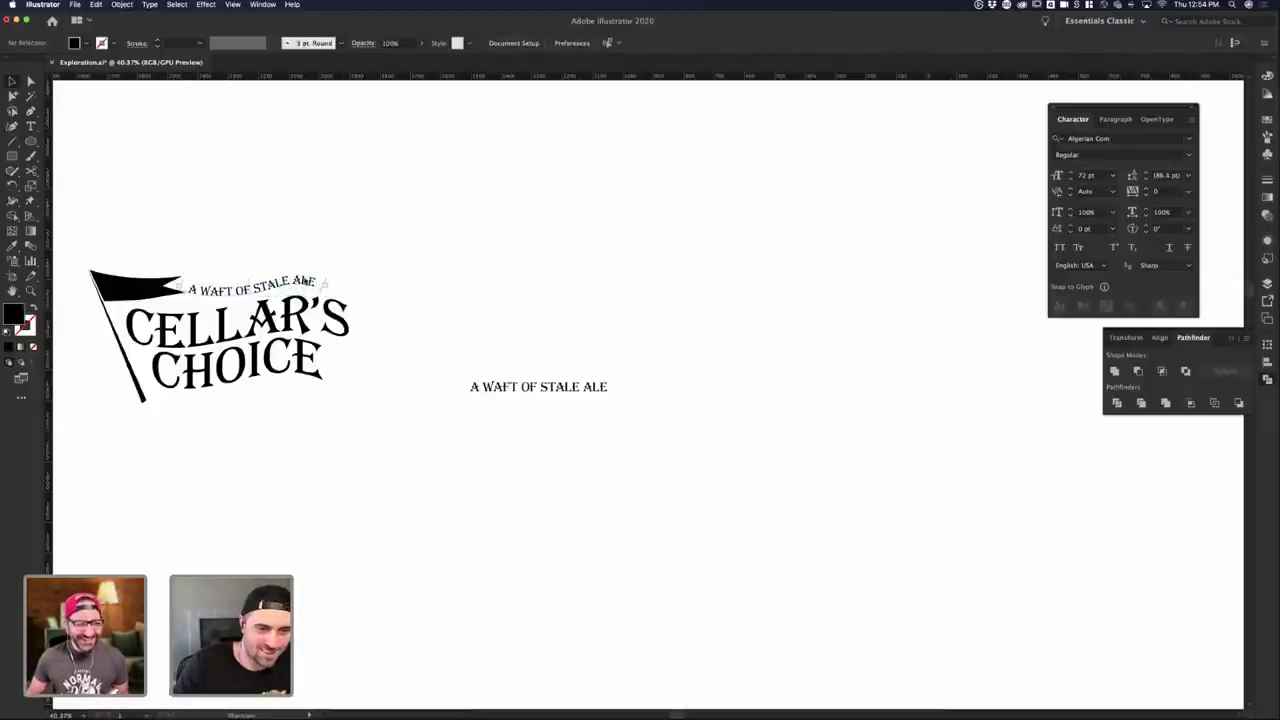
pyautogui.click(308, 284)
pyautogui.click(222, 265)
pyautogui.click(222, 265)
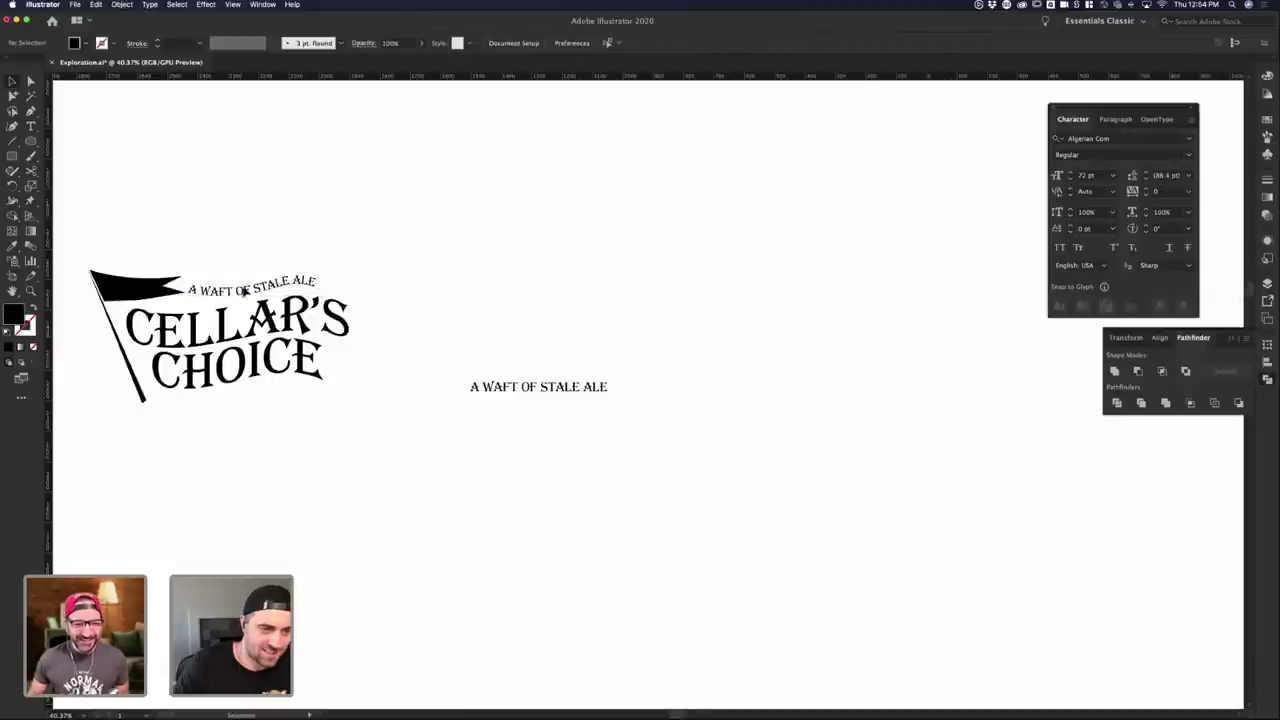
# - Scale the pennant down to about two-thirds size at the pole's tip and shift the wavy tagline closer to it
pyautogui.click(165, 291)
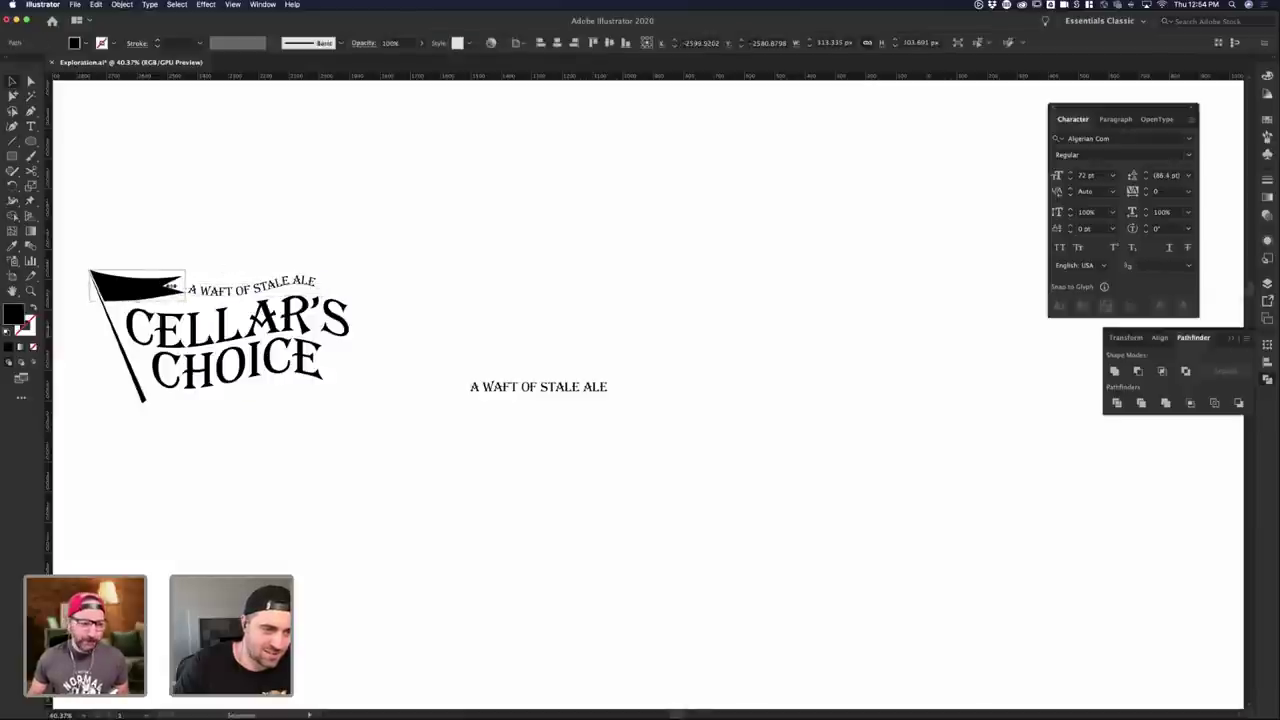
pyautogui.moveTo(172, 286); pyautogui.dragTo(109, 282)
pyautogui.click(197, 264)
pyautogui.click(107, 285)
pyautogui.click(190, 268)
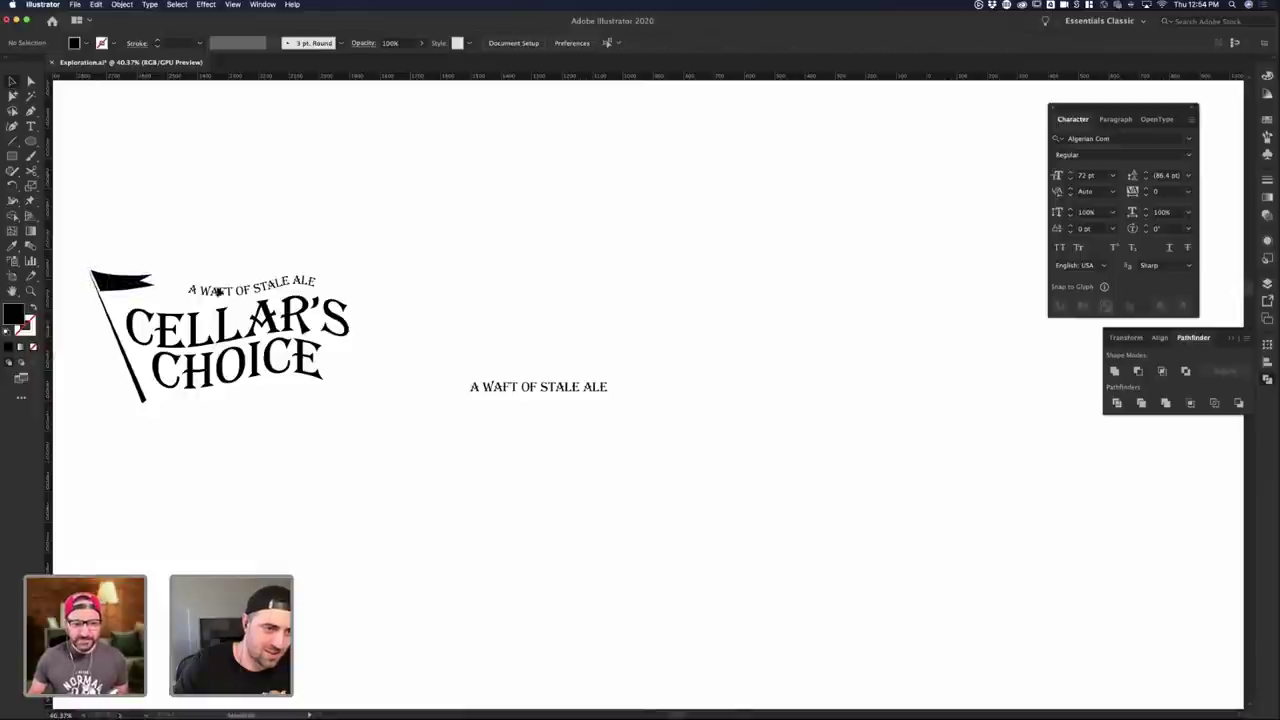
pyautogui.moveTo(217, 290); pyautogui.dragTo(196, 287)
# - Try reshaping the small pennant by pulling its forked tail outward and down and curving its lower edge
pyautogui.click(146, 284)
pyautogui.press('a')
pyautogui.click(163, 277)
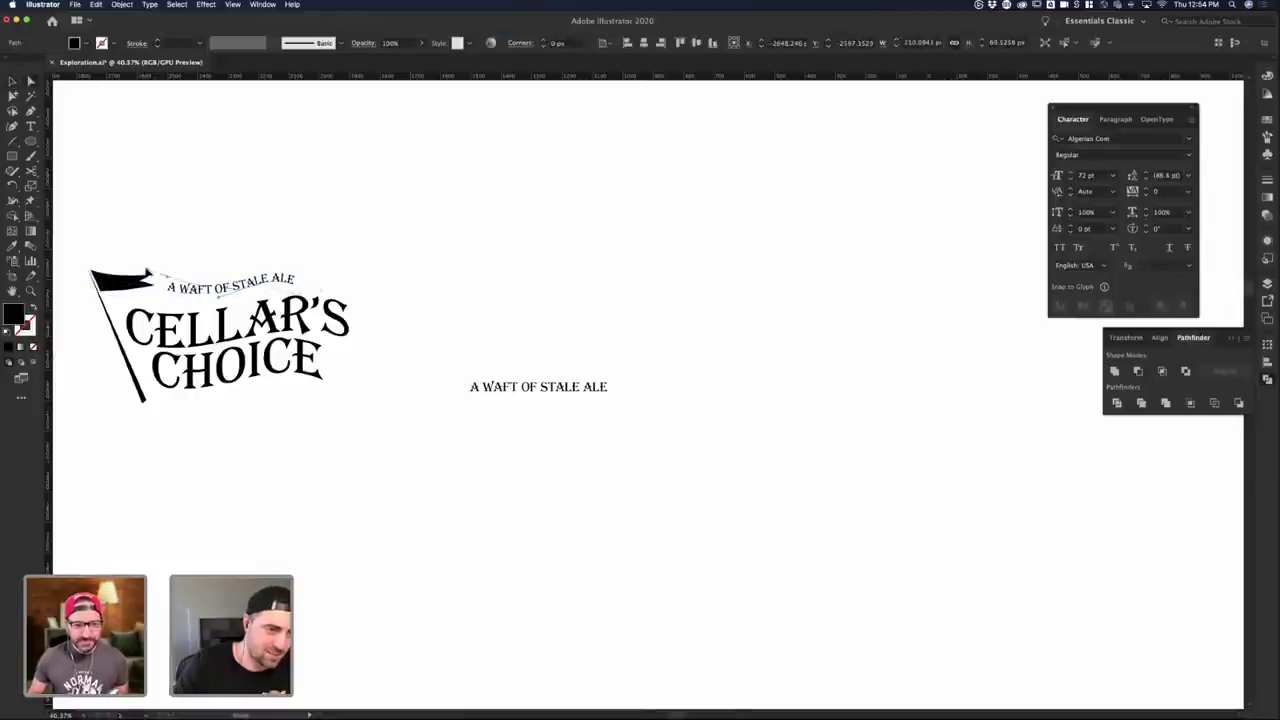
pyautogui.click(164, 285)
pyautogui.click(142, 260)
pyautogui.click(141, 260)
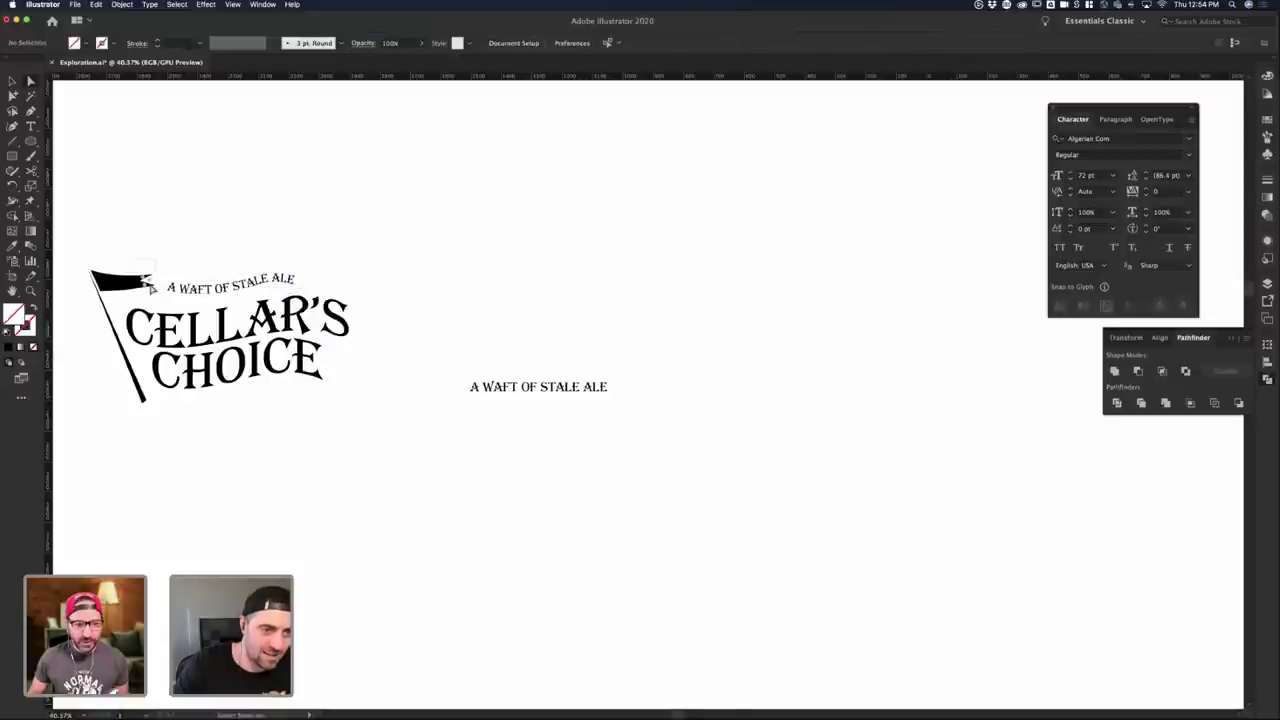
pyautogui.click(150, 287)
pyautogui.moveTo(159, 291); pyautogui.dragTo(159, 292)
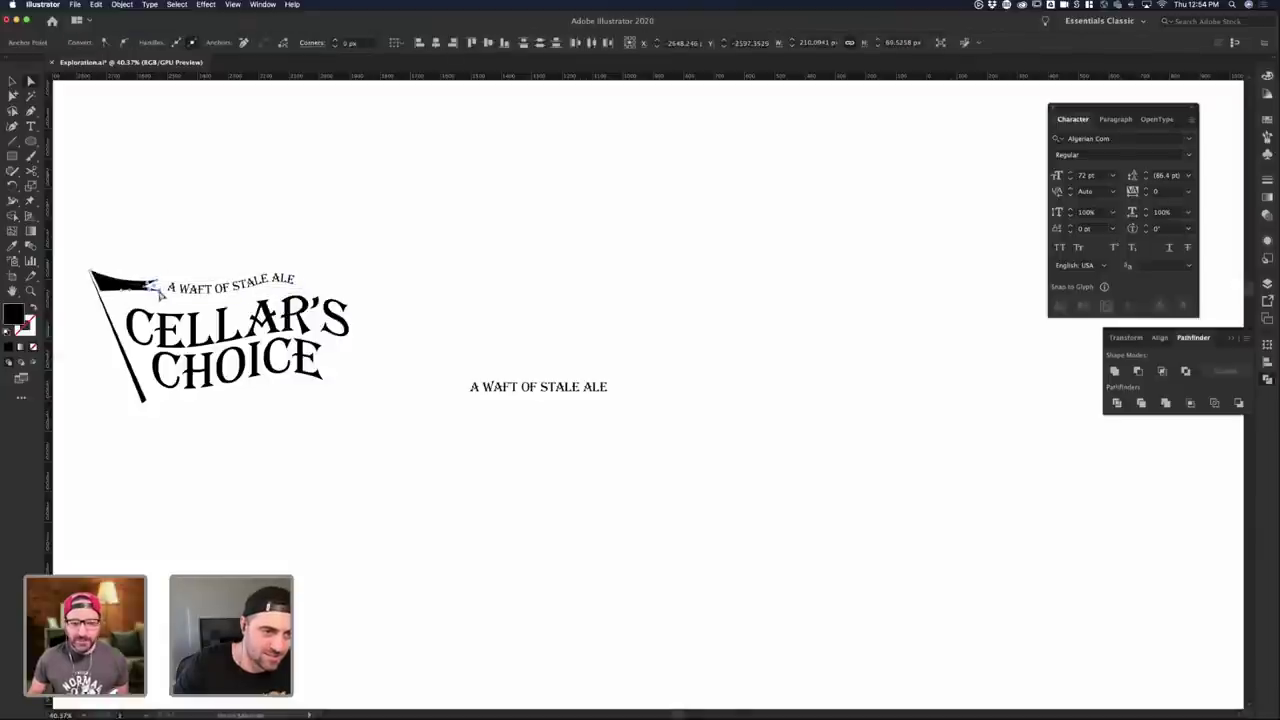
pyautogui.click(124, 295)
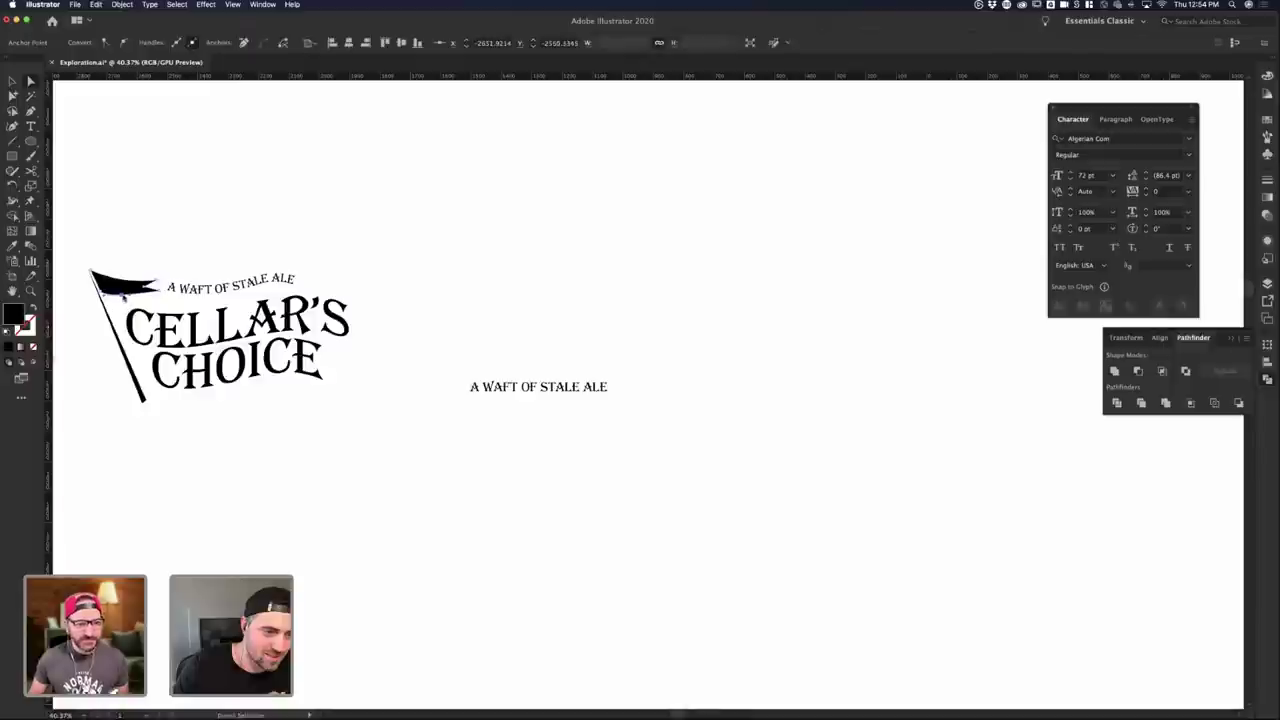
pyautogui.click(183, 249)
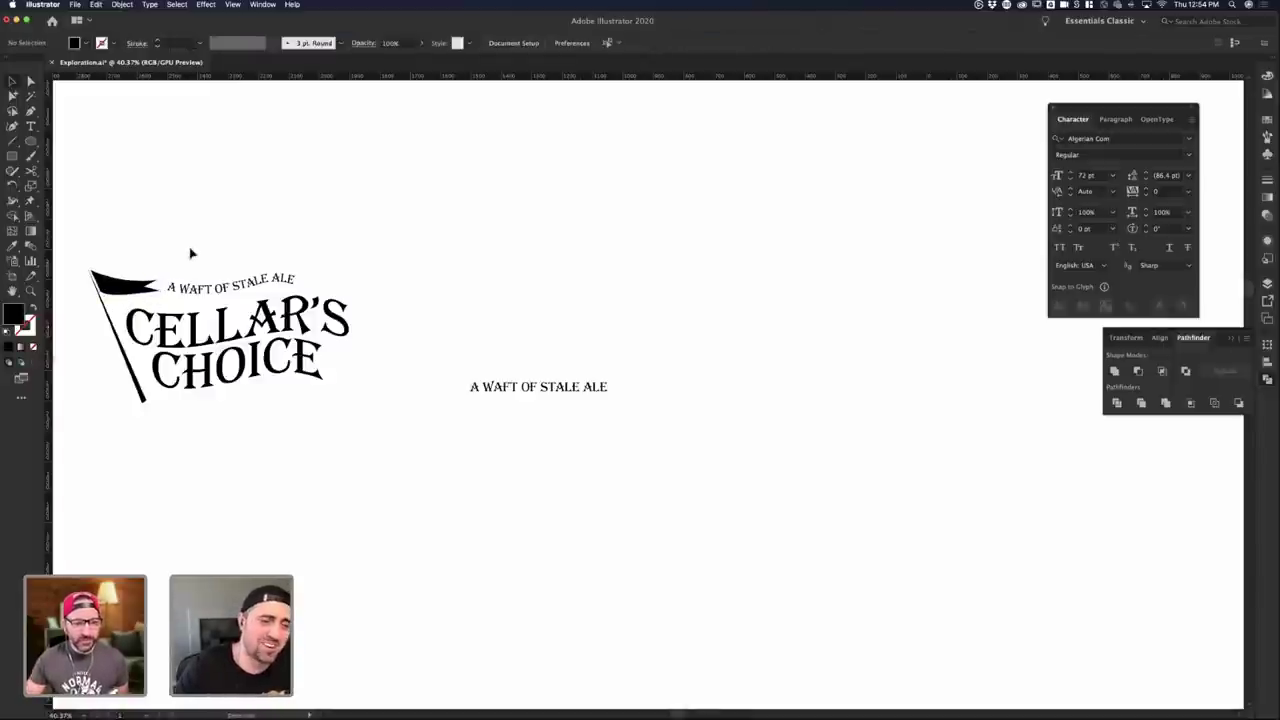
# - Undo the recent pennant and tagline edits back to the full-size pennant with the wavy tagline beneath CHOICE
pyautogui.scroll(5, 191, 251)
pyautogui.moveTo(212, 260); pyautogui.dragTo(257, 255)
pyautogui.press('super+z')
pyautogui.press('super+z')
pyautogui.press('super+z')
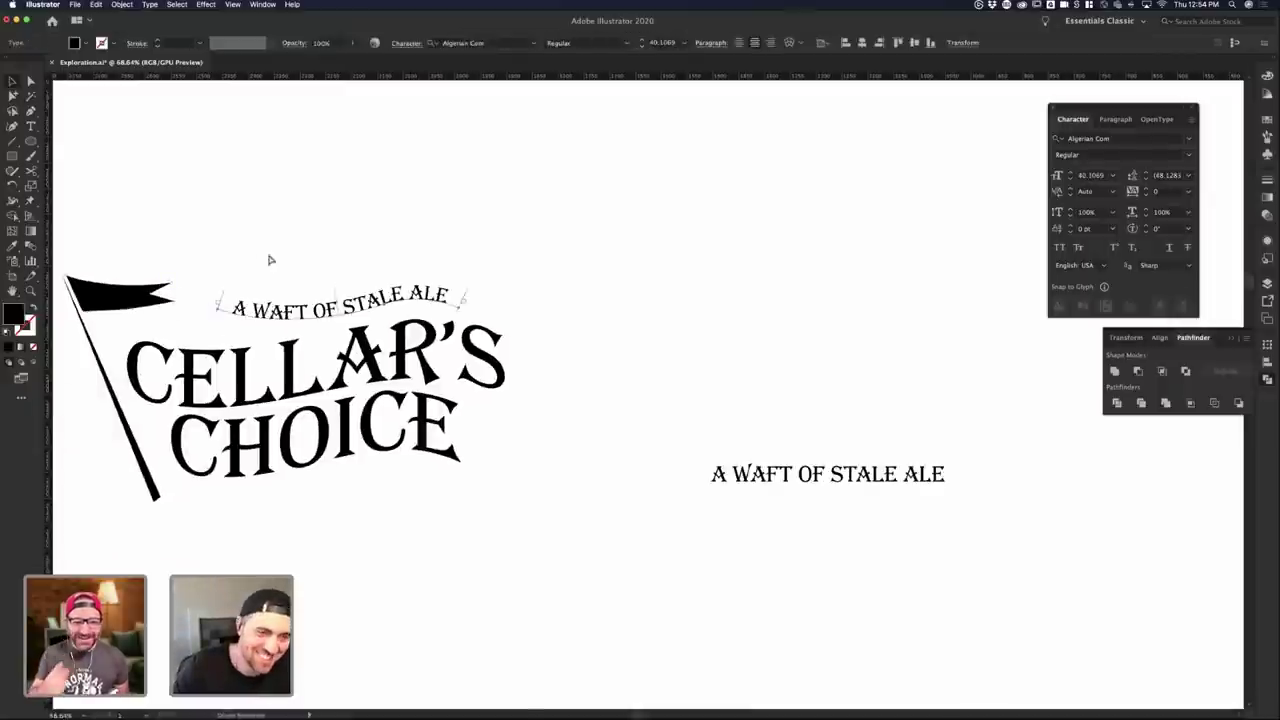
pyautogui.press('super+z')
pyautogui.press('super+z')
pyautogui.press('super+z')
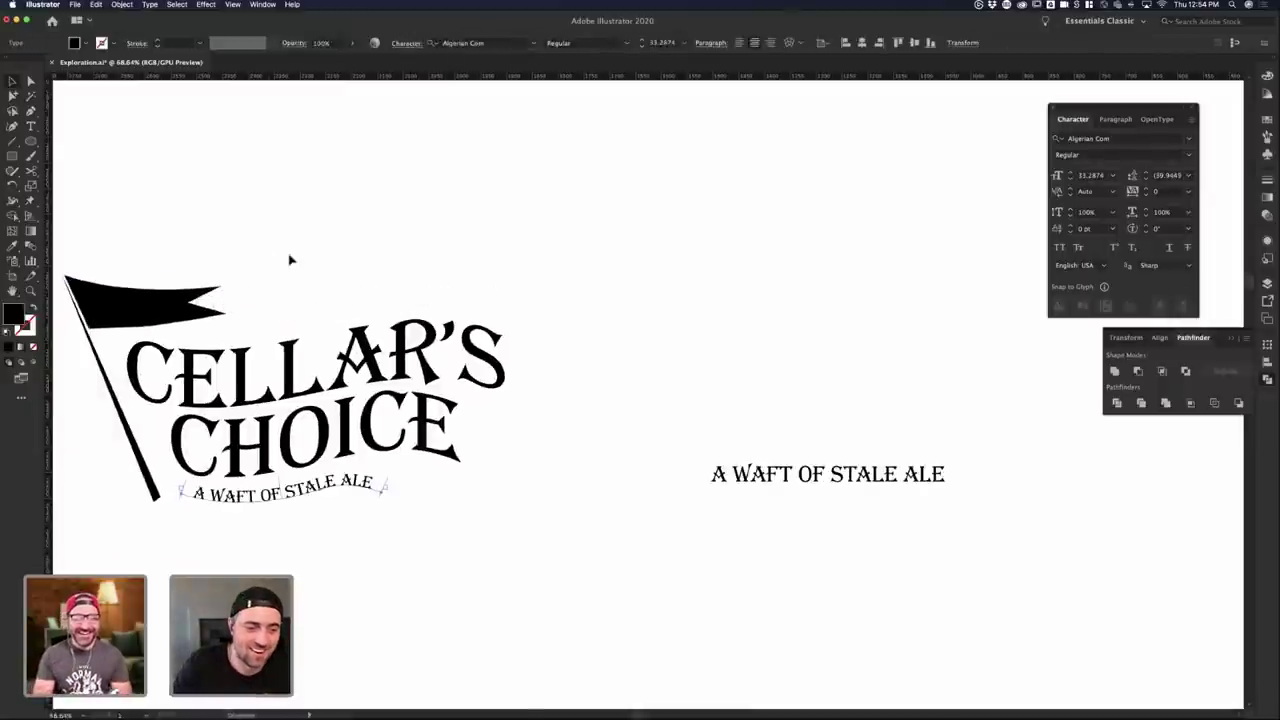
# - Move the wavy tagline along beneath CHOICE, away from the foot of the pole and toward the final E
pyautogui.click(290, 259)
pyautogui.click(359, 484)
pyautogui.click(374, 513)
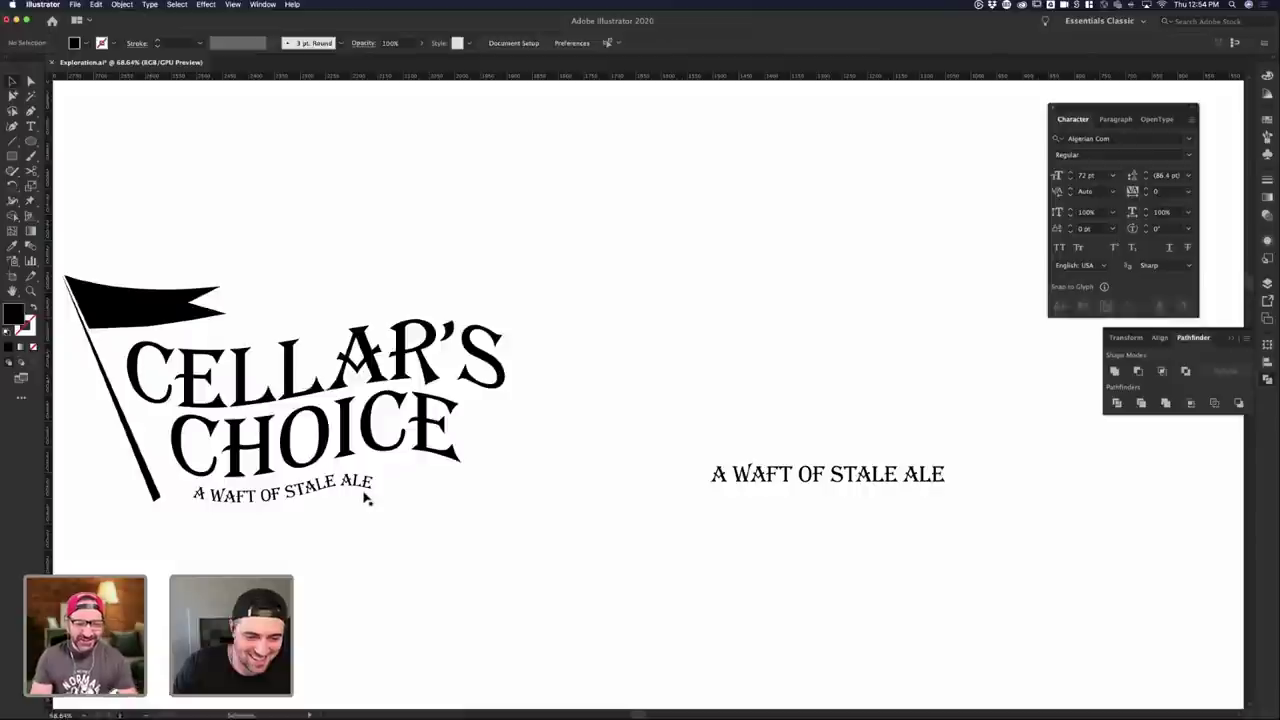
pyautogui.click(362, 491)
pyautogui.click(348, 523)
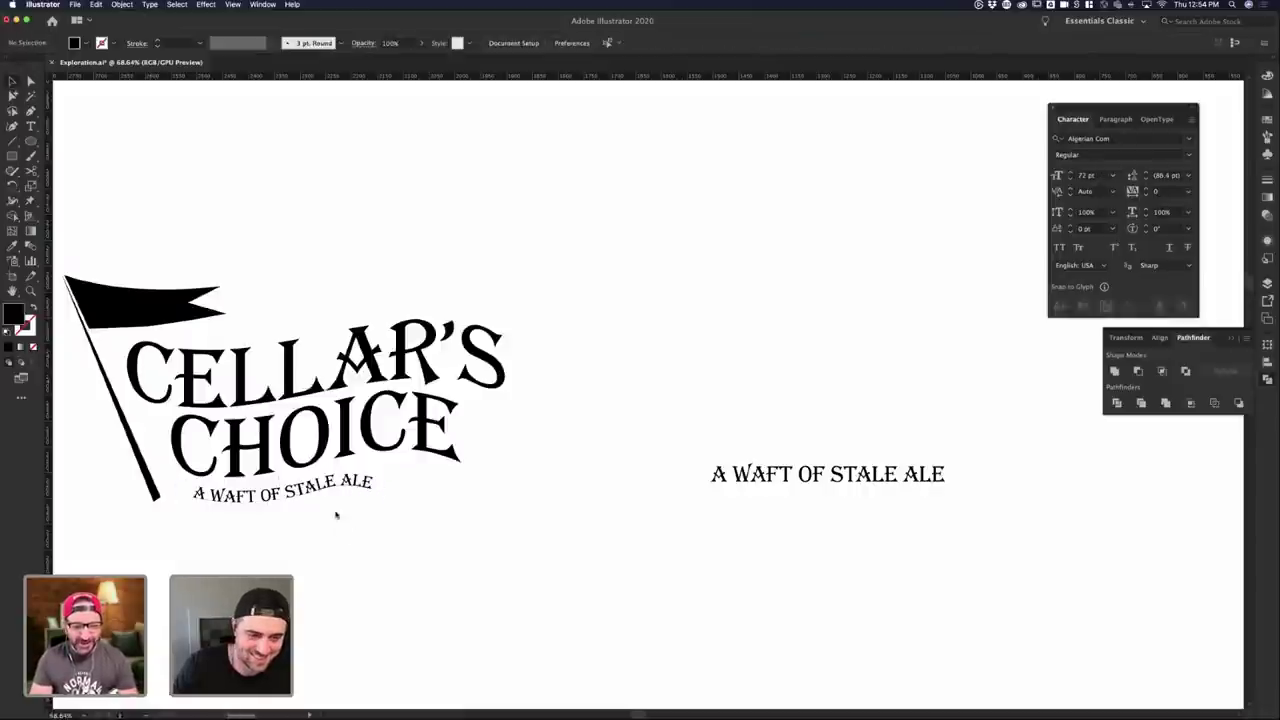
pyautogui.moveTo(348, 486); pyautogui.dragTo(414, 476)
pyautogui.click(338, 504)
pyautogui.click(322, 476)
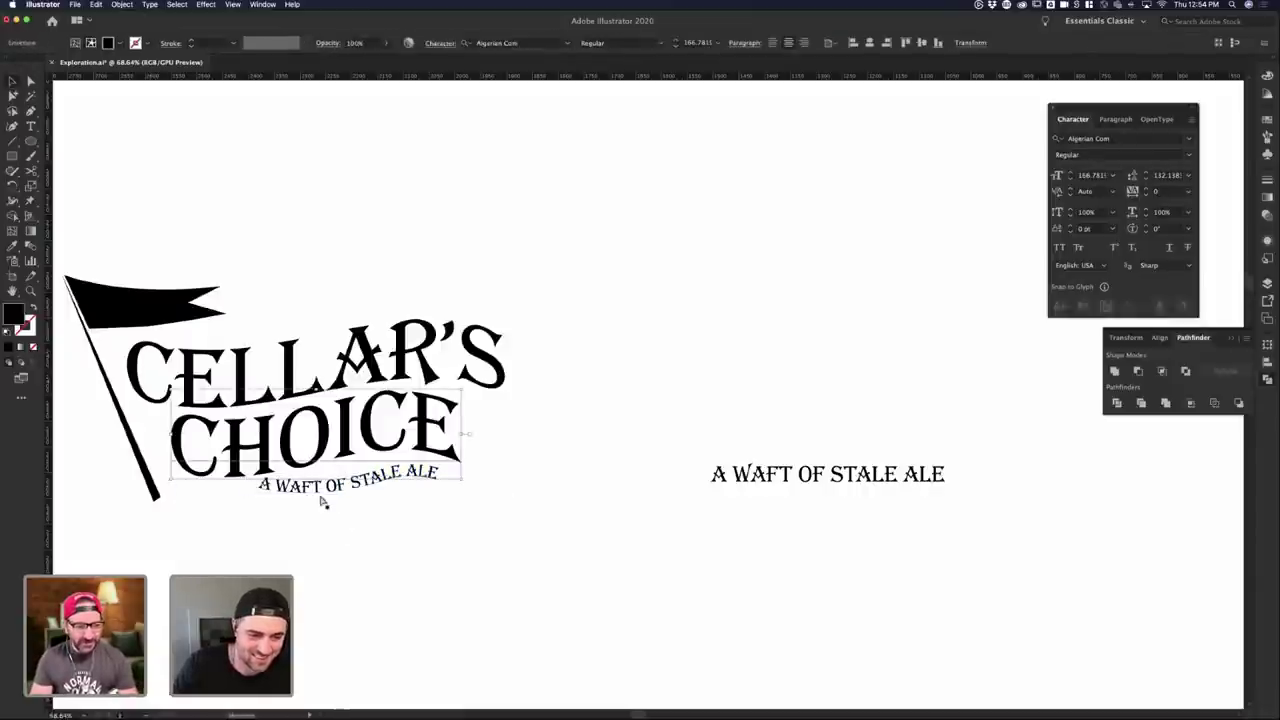
# - Reshape the tagline's path by lowering its starting anchor and adjusting the curve to follow the underside of CHOICE
pyautogui.press('a')
pyautogui.click(262, 486)
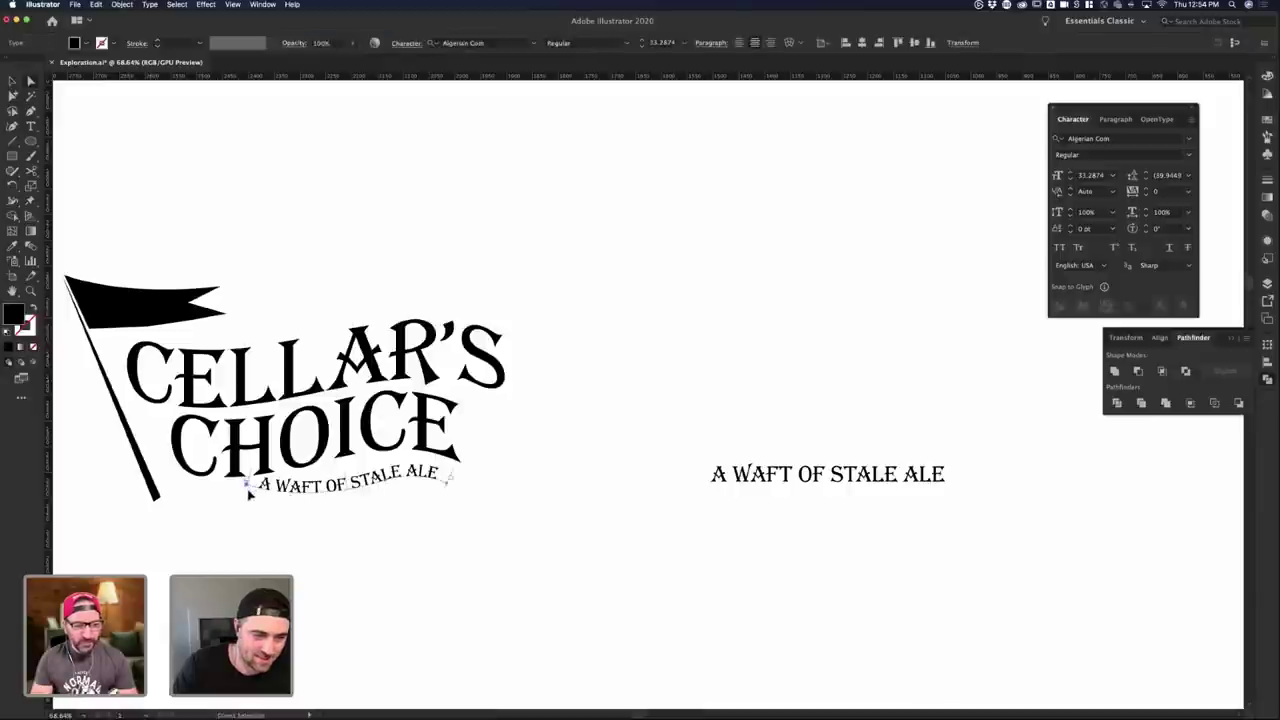
pyautogui.moveTo(248, 490); pyautogui.dragTo(245, 497)
pyautogui.click(249, 485)
pyautogui.moveTo(388, 481); pyautogui.dragTo(385, 476)
pyautogui.click(387, 481)
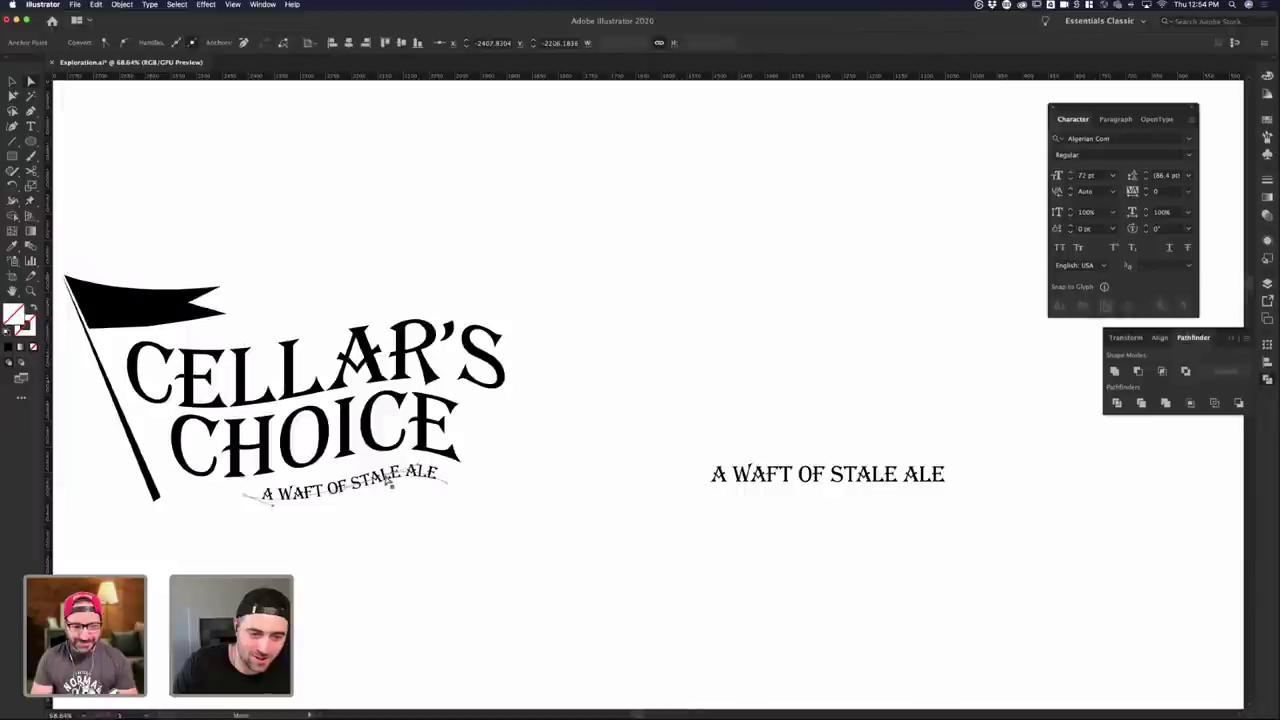
pyautogui.click(248, 496)
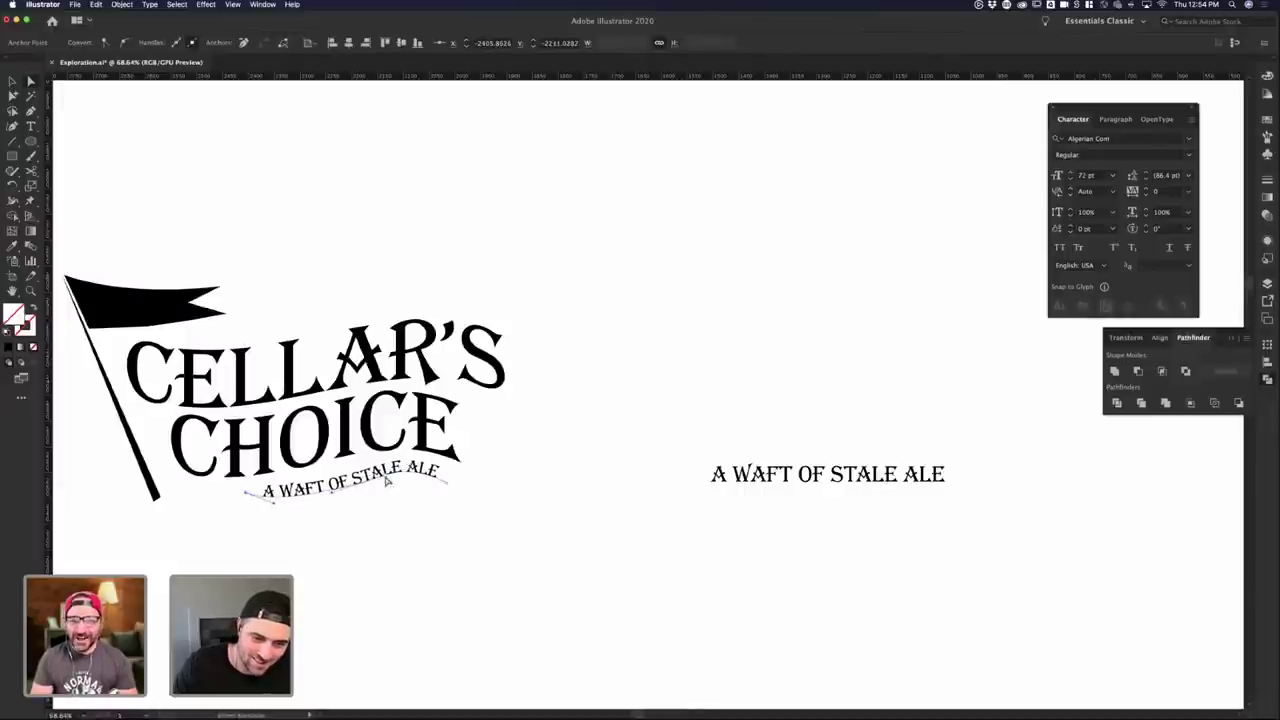
pyautogui.click(450, 488)
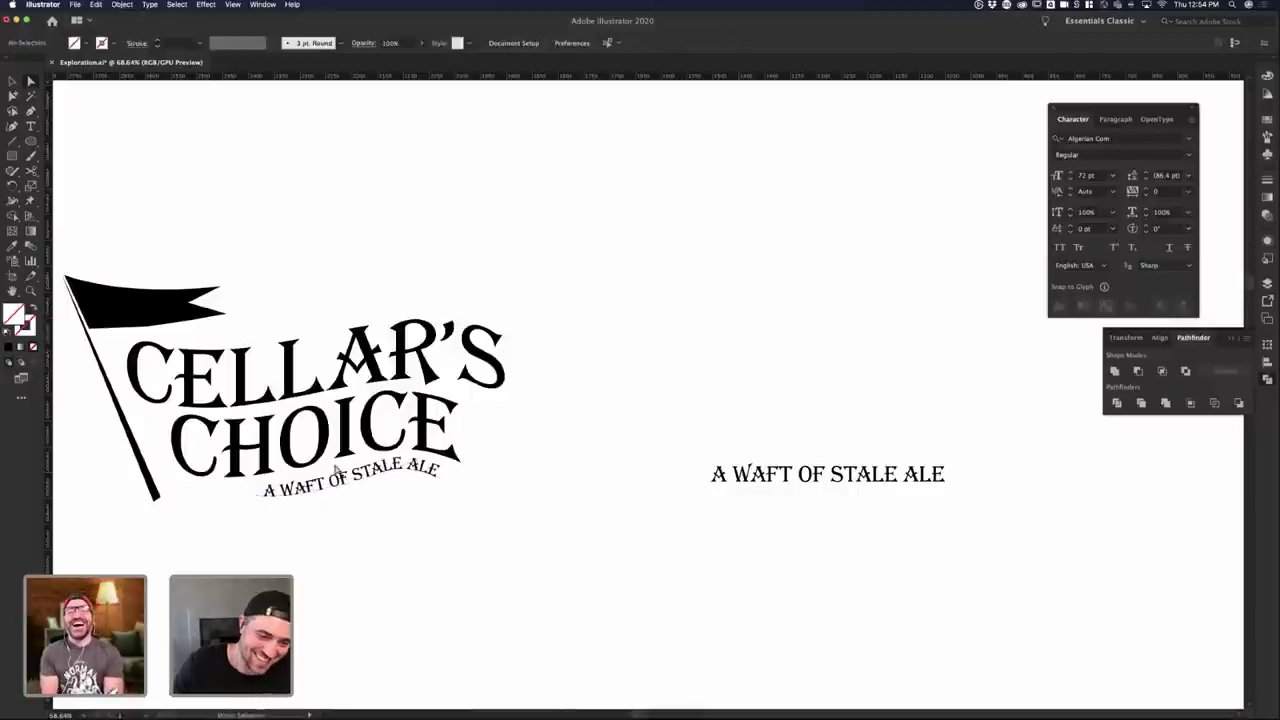
# - Nudge the wavy tagline slightly toward the pole and pull its path's end anchor outward beneath the E of CHOICE
pyautogui.click(355, 489)
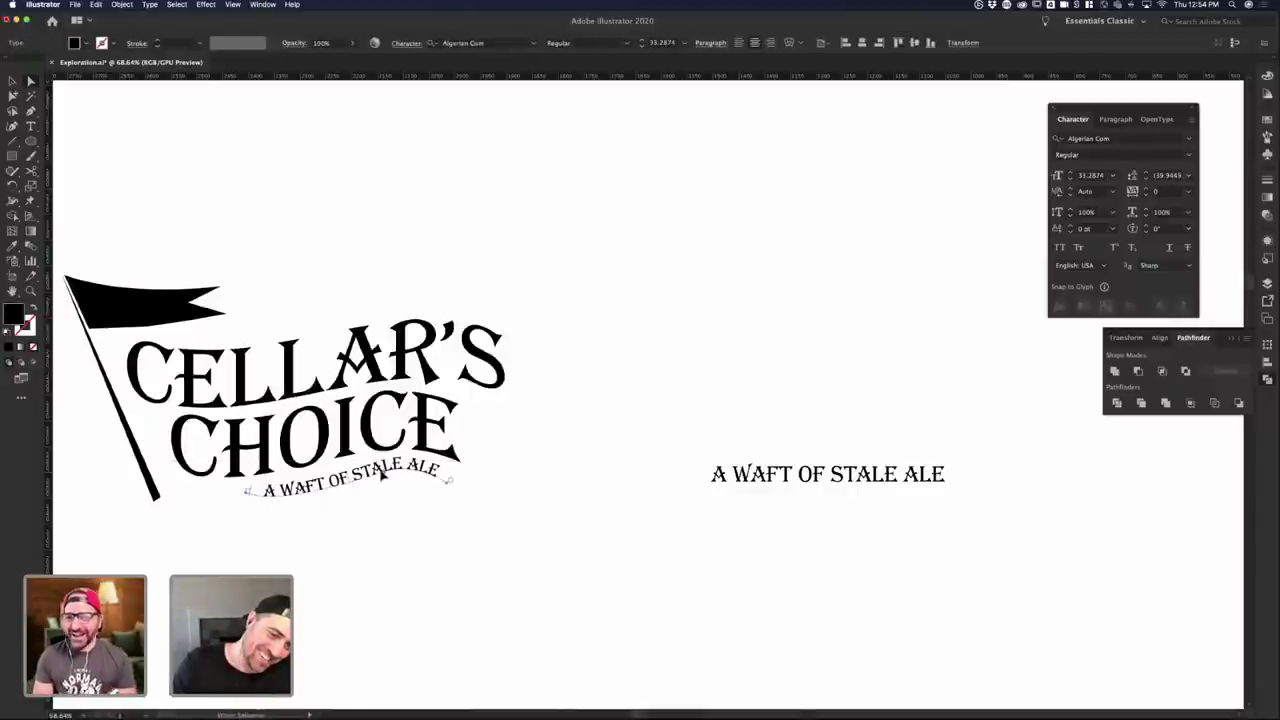
pyautogui.moveTo(382, 475); pyautogui.dragTo(378, 473)
pyautogui.click(492, 480)
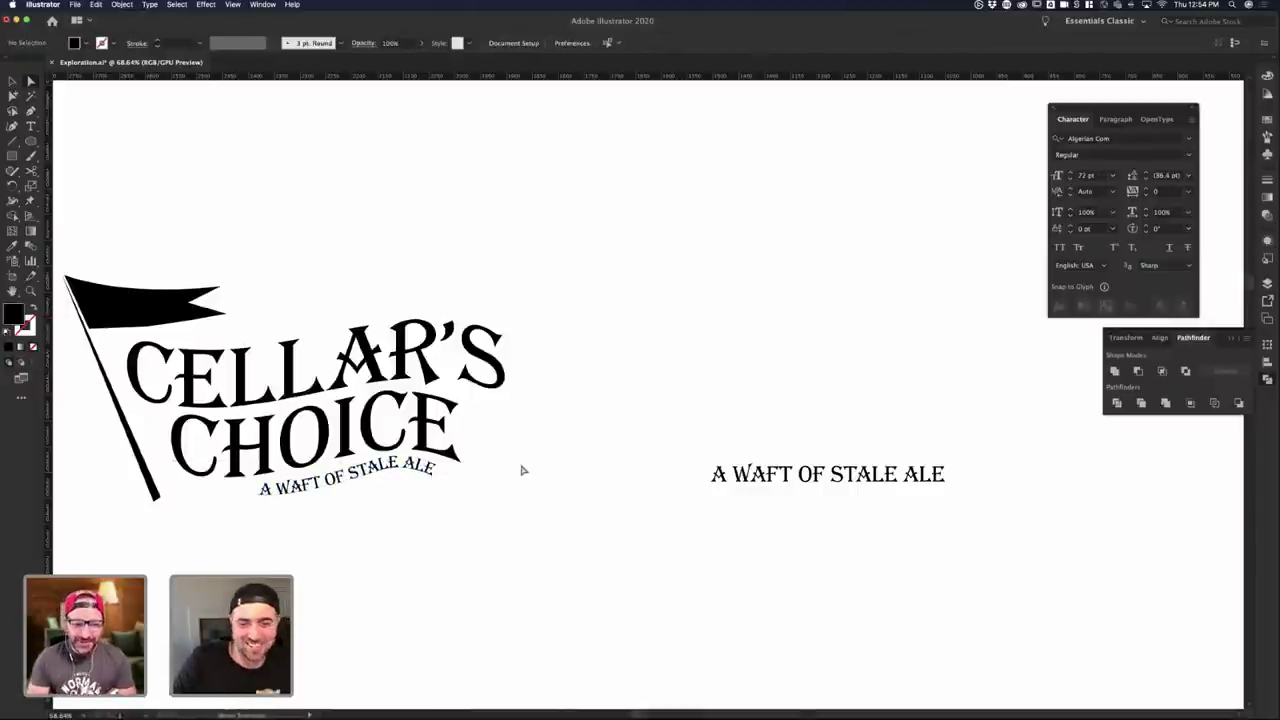
pyautogui.click(431, 477)
pyautogui.click(346, 484)
pyautogui.click(443, 484)
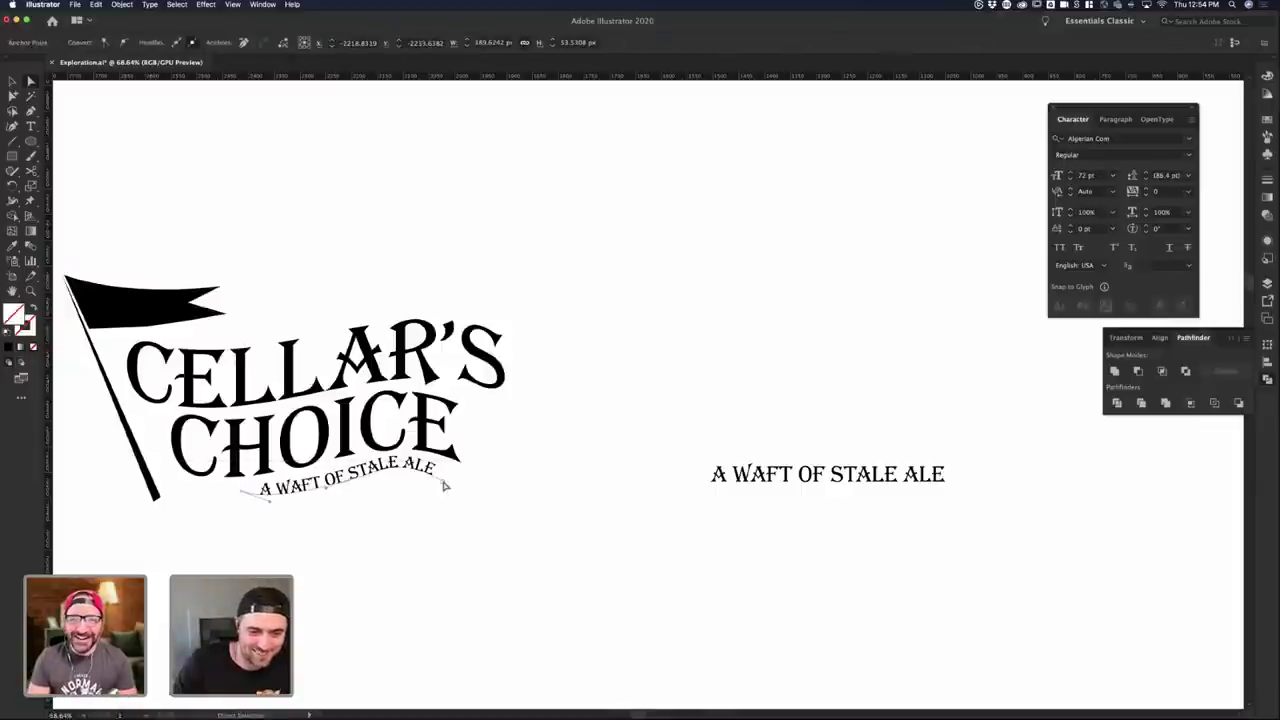
pyautogui.moveTo(444, 482); pyautogui.dragTo(453, 483)
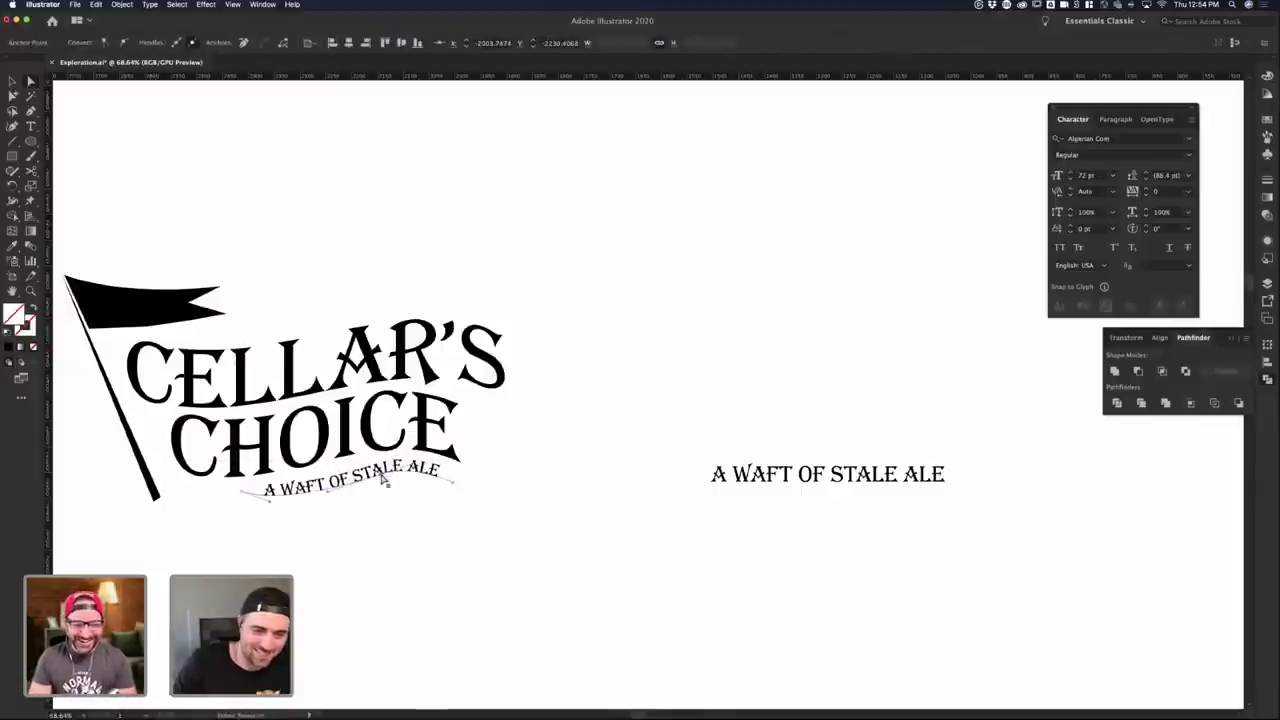
pyautogui.click(440, 502)
# - Select the wavy tagline in outline view and lower it slightly to open a gap beneath CHOICE
pyautogui.scroll(-3, 640, 480)
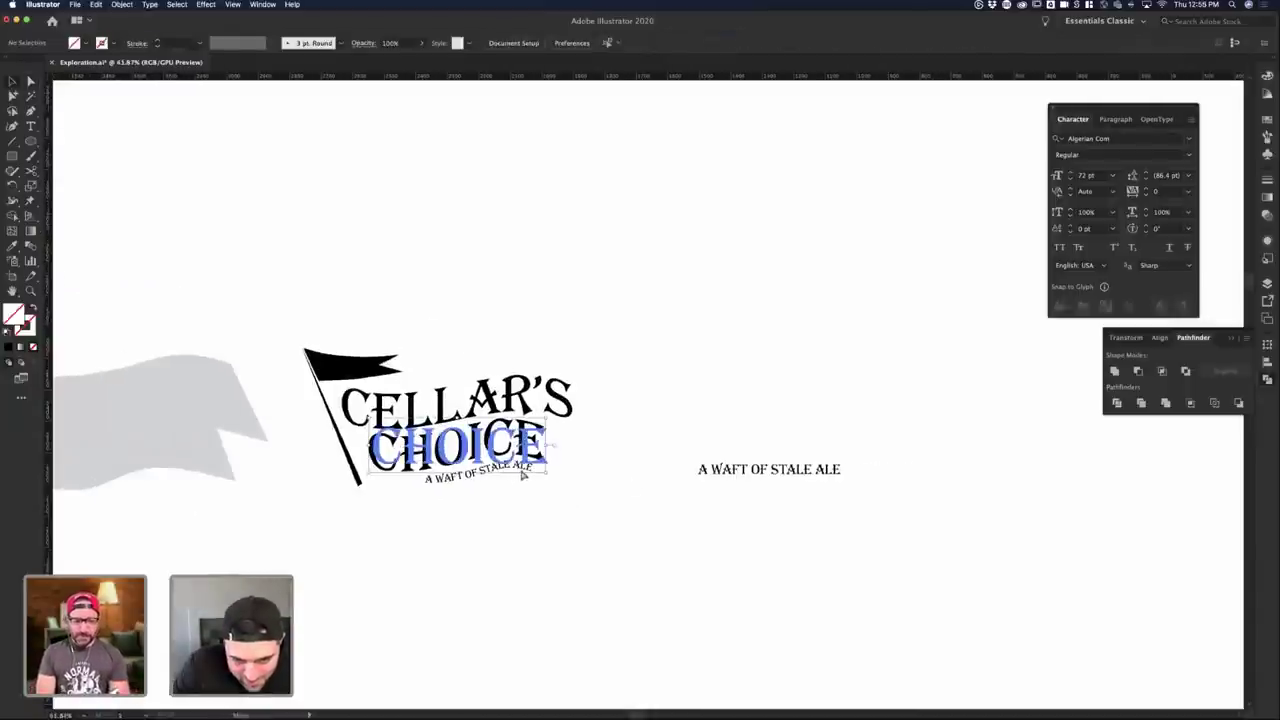
pyautogui.click(520, 468)
pyautogui.click(589, 503)
pyautogui.scroll(3, 532, 472)
pyautogui.click(525, 472)
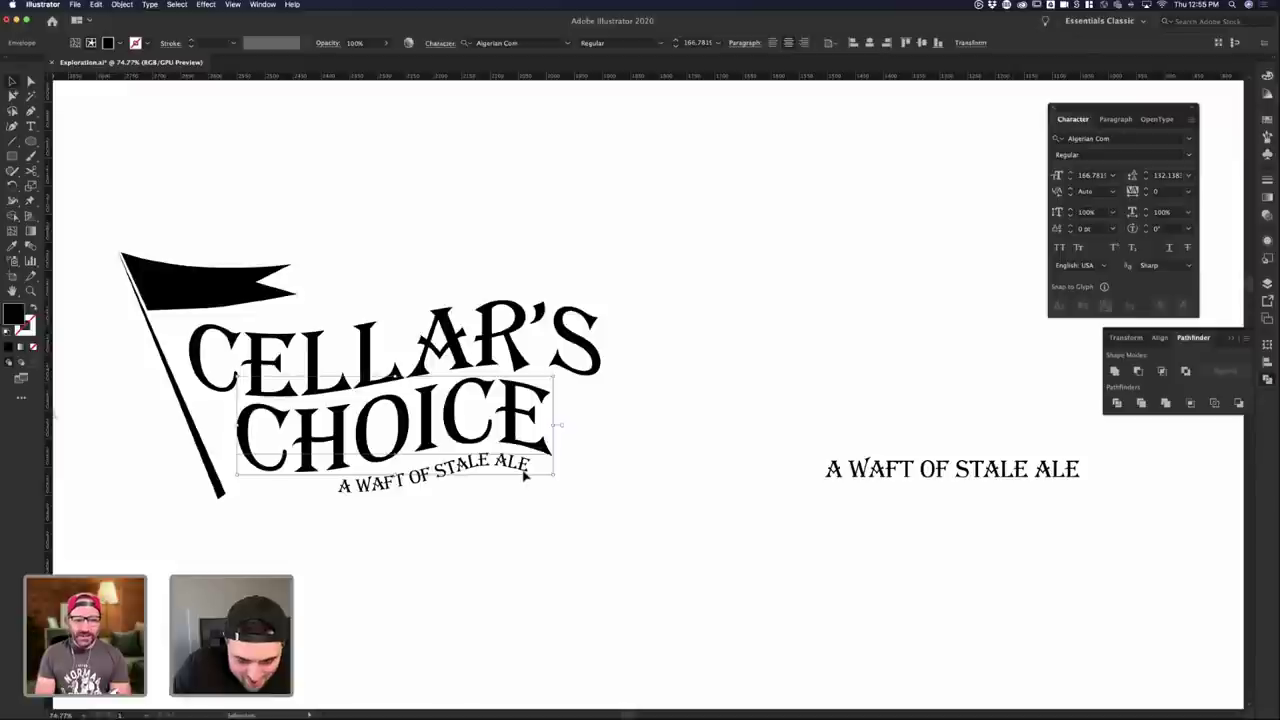
pyautogui.click(639, 513)
pyautogui.press('super+y')
pyautogui.click(525, 479)
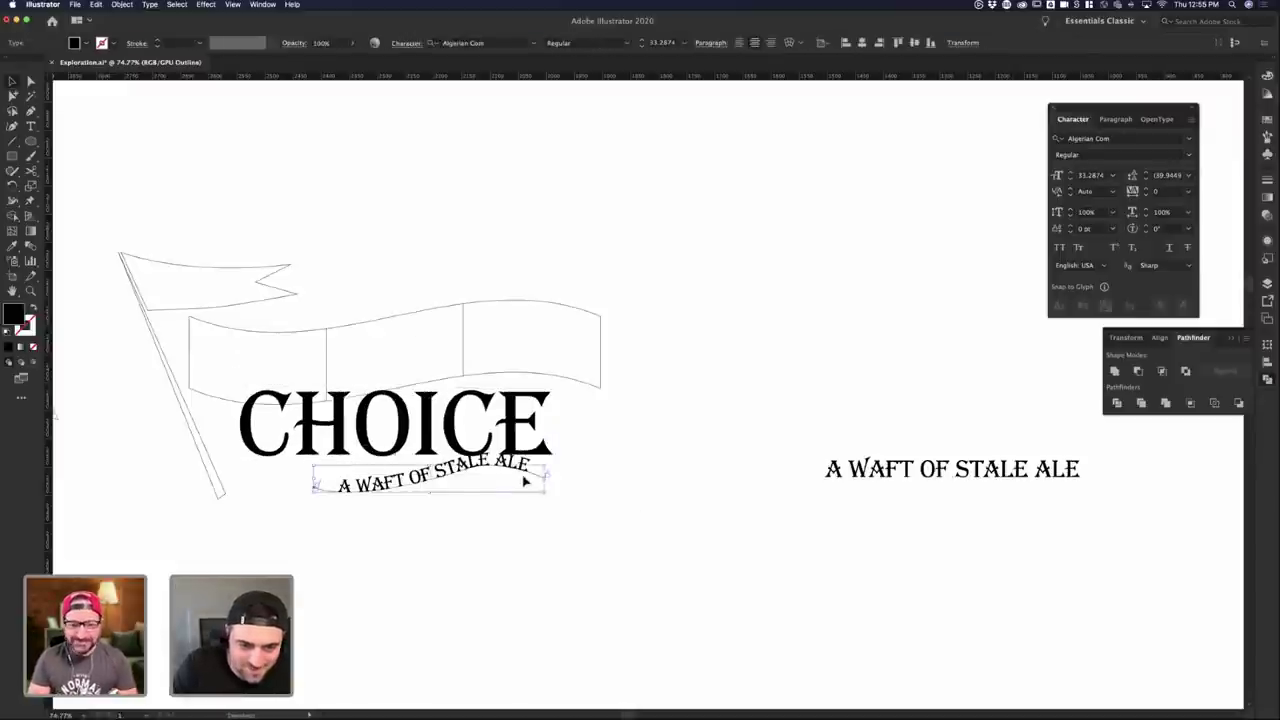
pyautogui.click(535, 485)
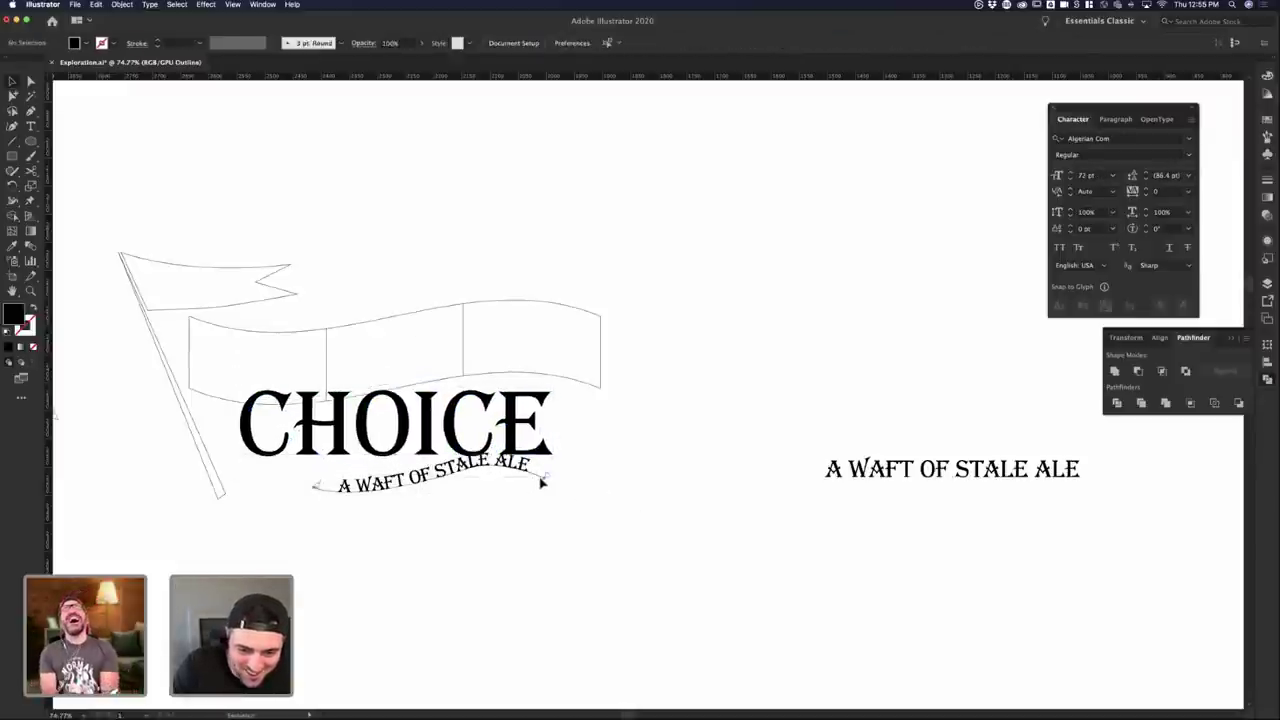
pyautogui.moveTo(541, 483); pyautogui.dragTo(506, 478)
pyautogui.press('super+y')
pyautogui.click(552, 484)
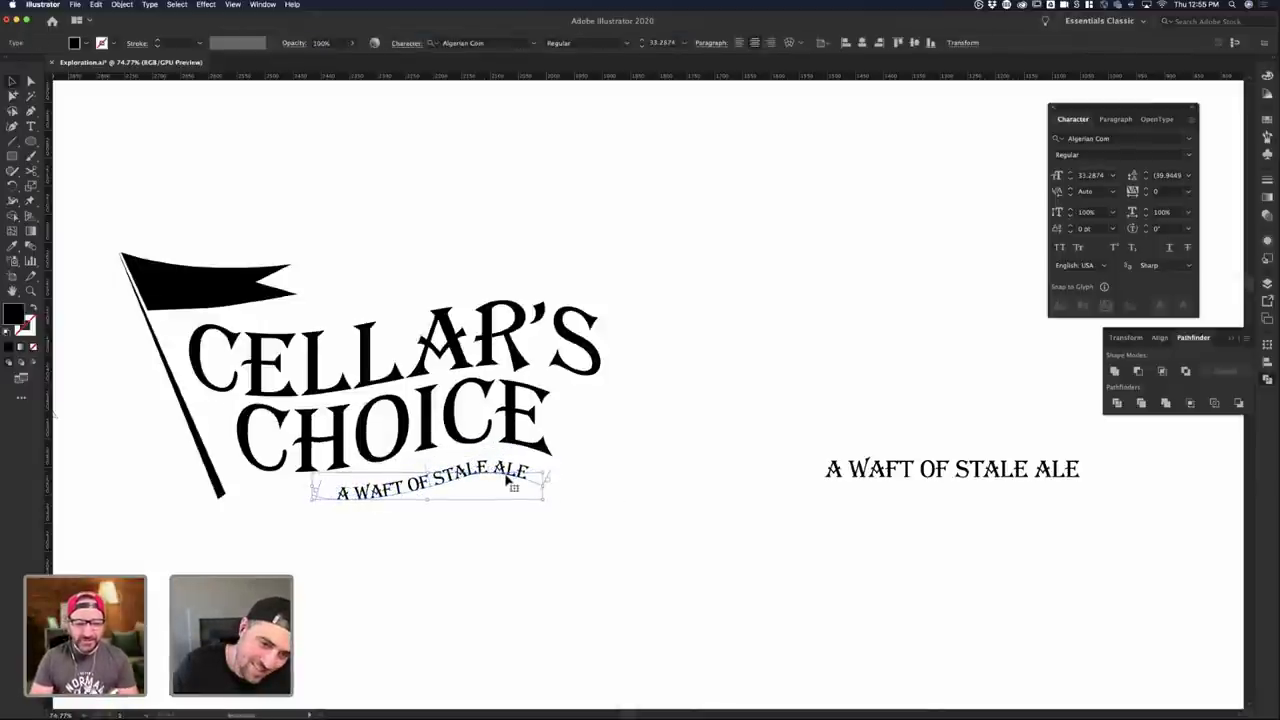
pyautogui.click(606, 494)
# - Copy the complete pennant logo with its wavy tagline and switch to the barrel document in Photoshop
pyautogui.scroll(-1, 605, 493)
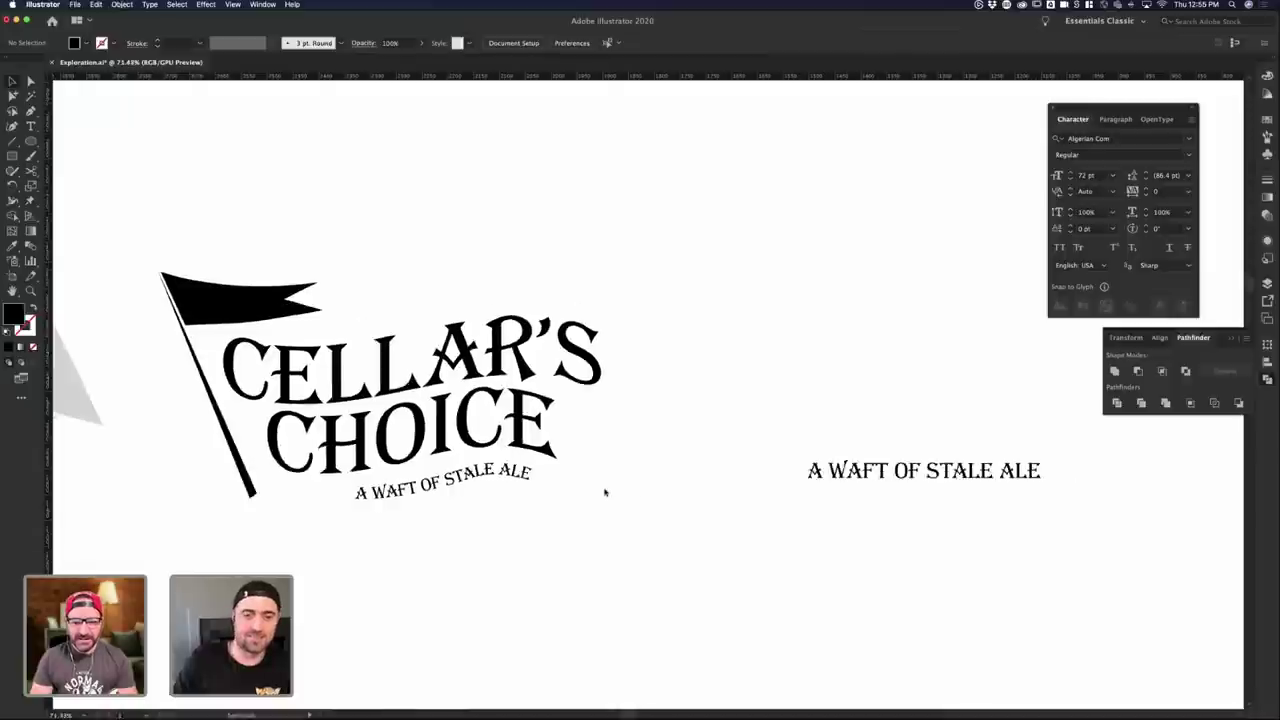
pyautogui.scroll(-3, 605, 493)
pyautogui.click(557, 487)
pyautogui.click(726, 513)
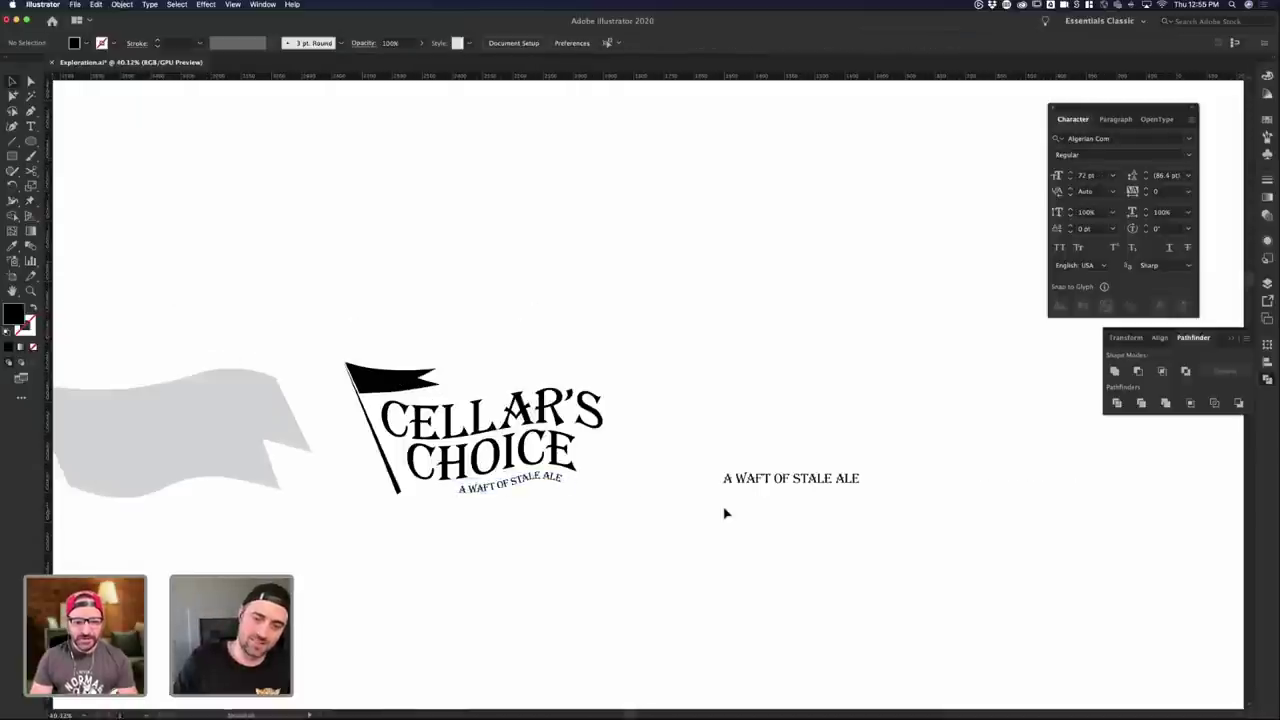
pyautogui.scroll(-1, 652, 500)
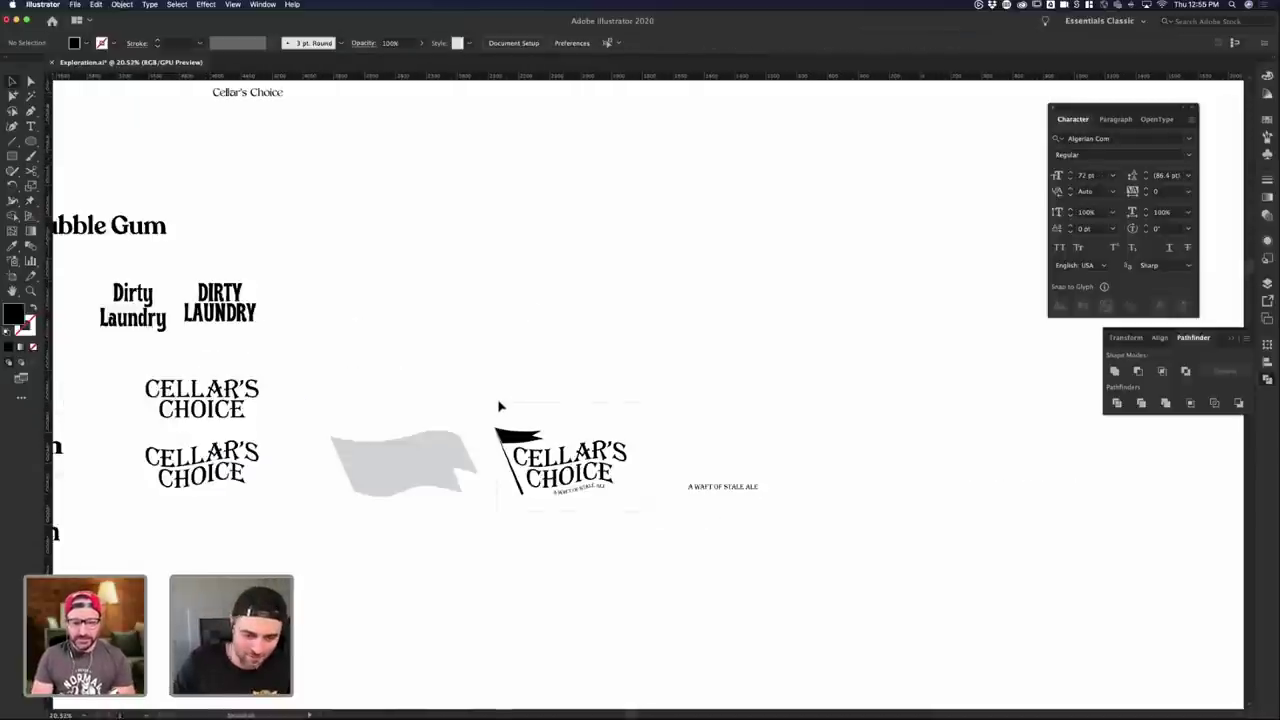
pyautogui.hotkey('ctrl', 'Up')
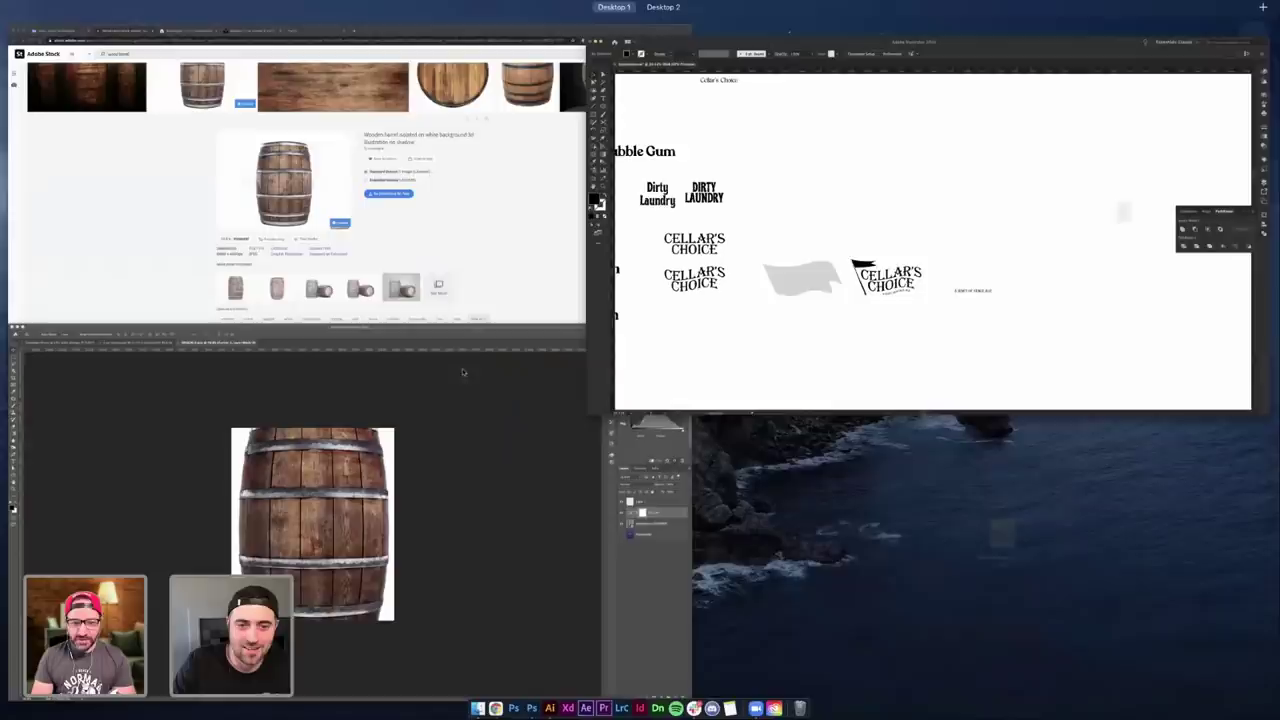
pyautogui.click(448, 465)
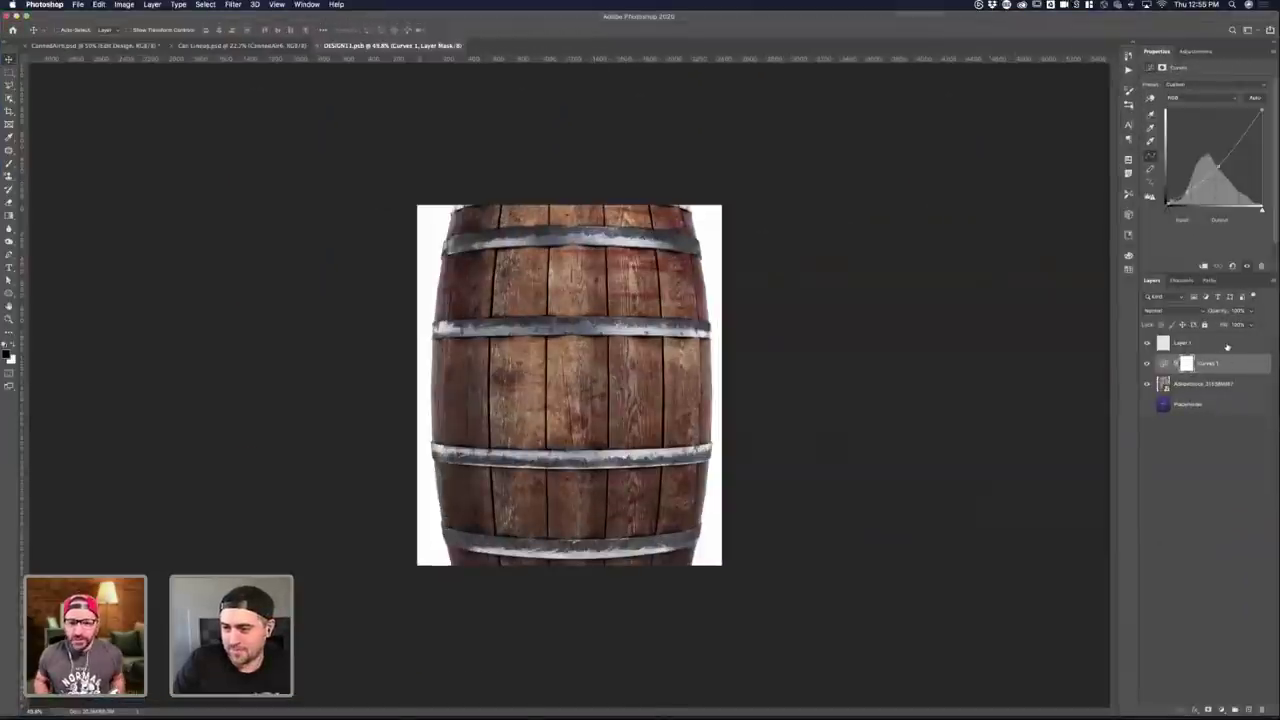
# - Add a new layer above Layer 1 and paste the Cellar's Choice logo as a smart object
pyautogui.click(1200, 343)
pyautogui.click(1249, 710)
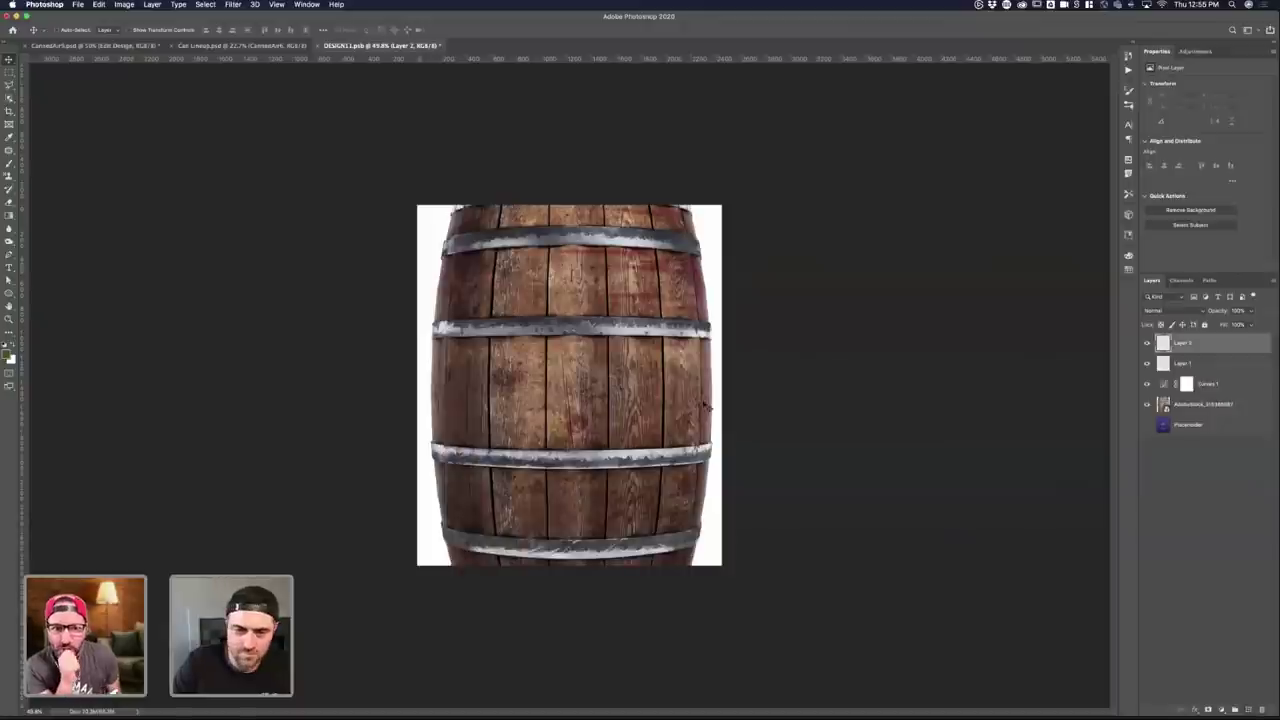
pyautogui.press('super+v')
pyautogui.click(686, 304)
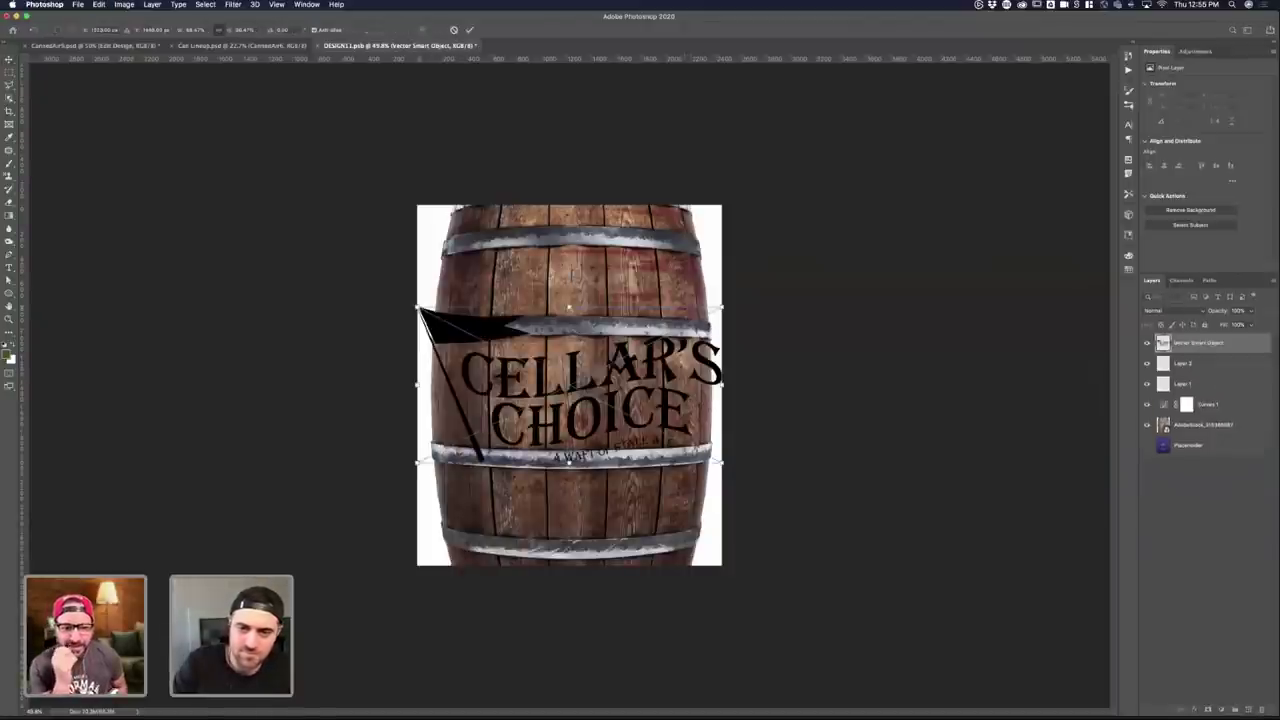
# - Scale the pasted logo down about its center so it fits between the barrel's two middle hoops
pyautogui.moveTo(720, 308); pyautogui.dragTo(645, 346)
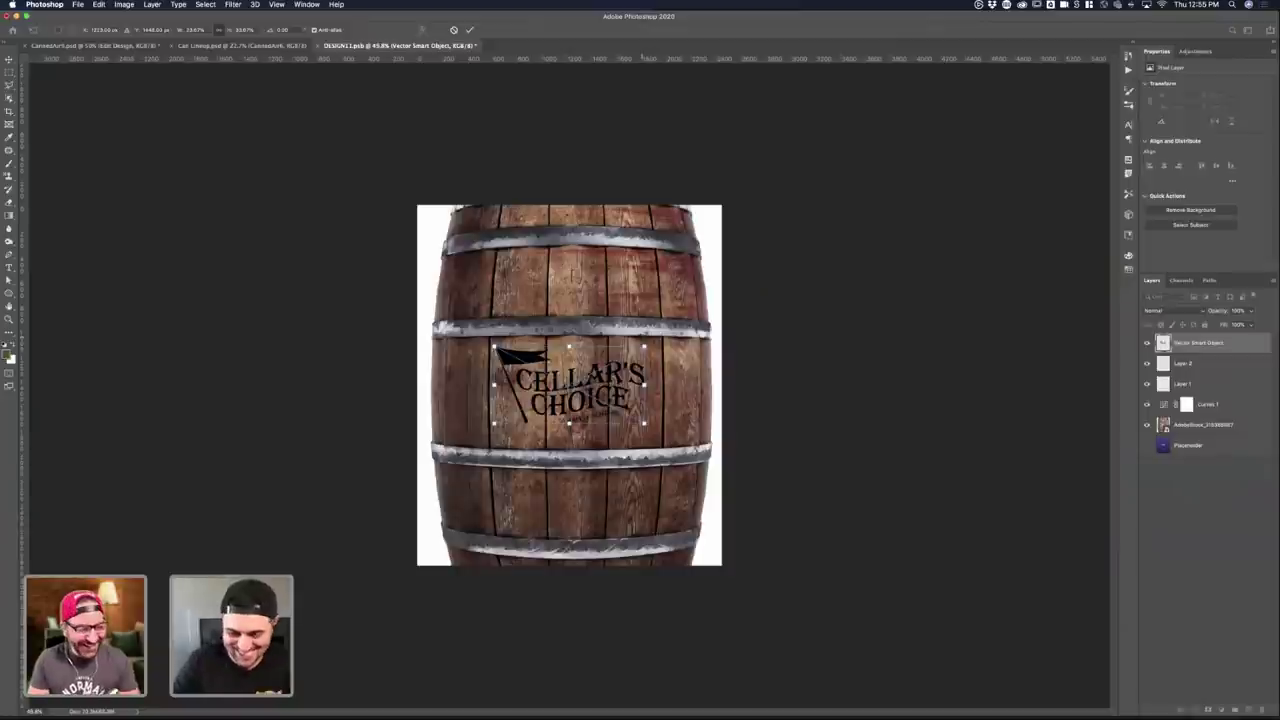
pyautogui.moveTo(645, 346); pyautogui.dragTo(598, 370)
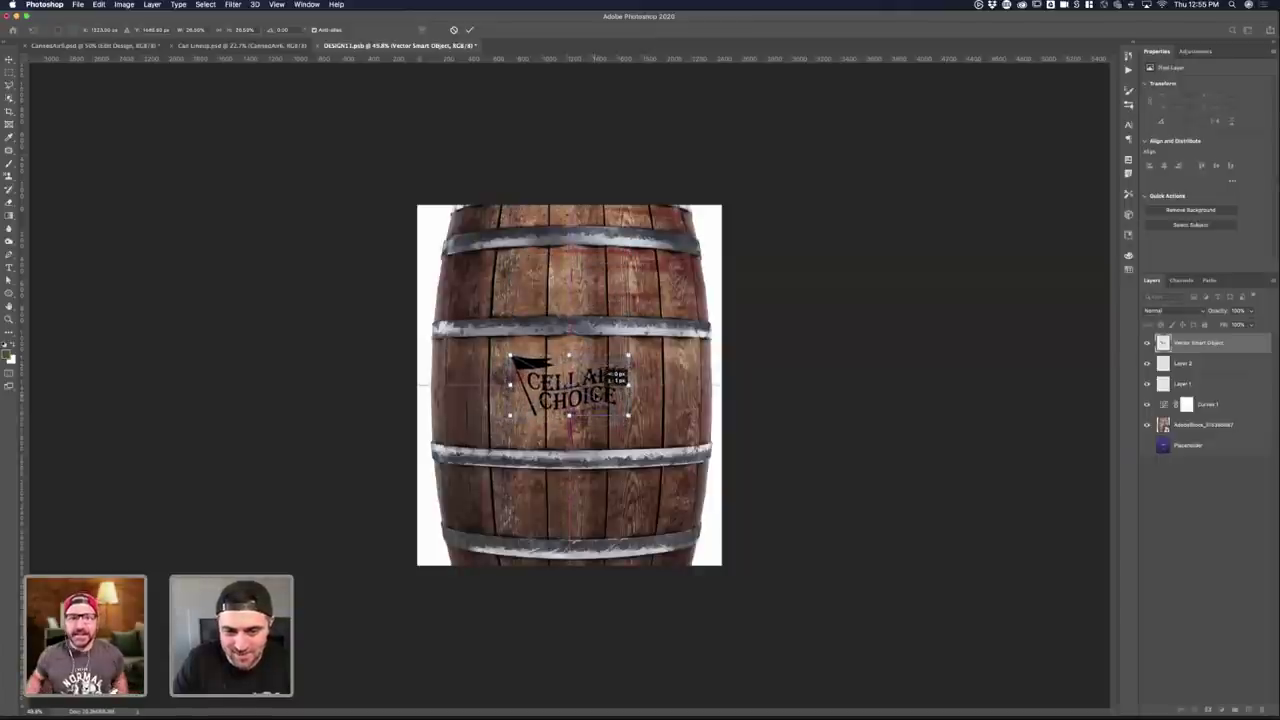
pyautogui.press('Return')
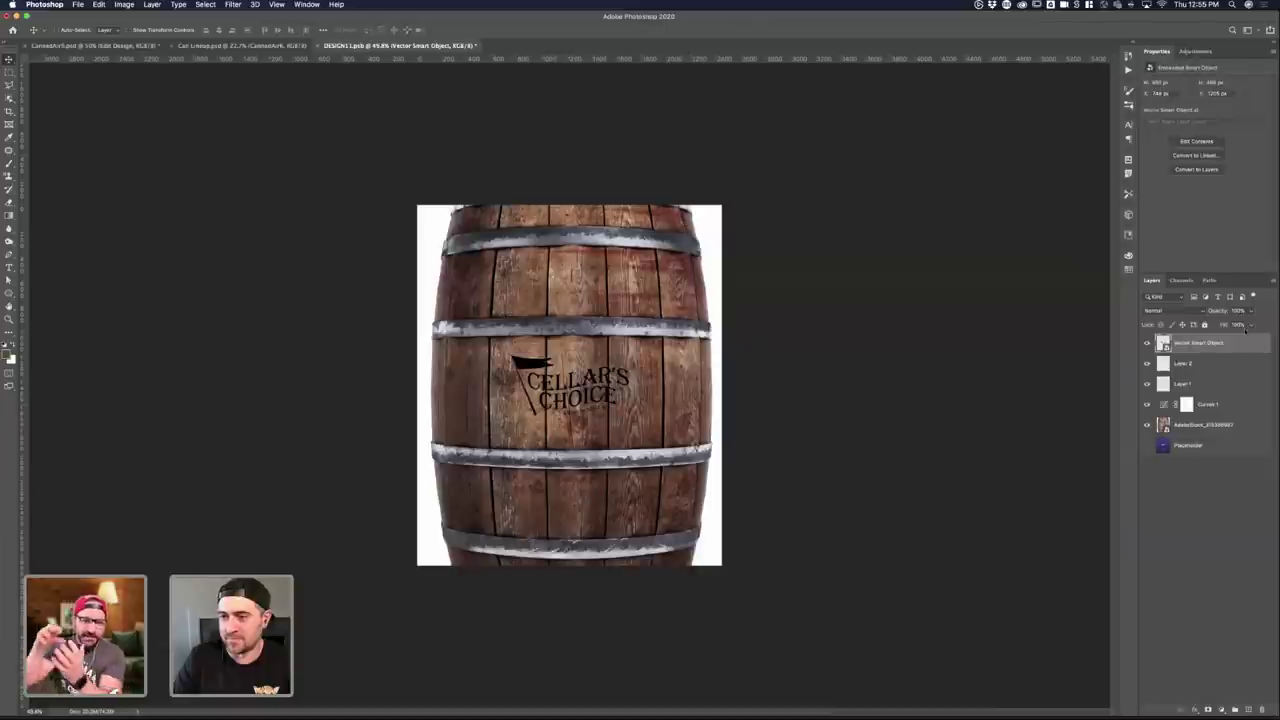
# - Set the Vector Smart Object layer's blend mode to Overlay
pyautogui.click(1191, 312)
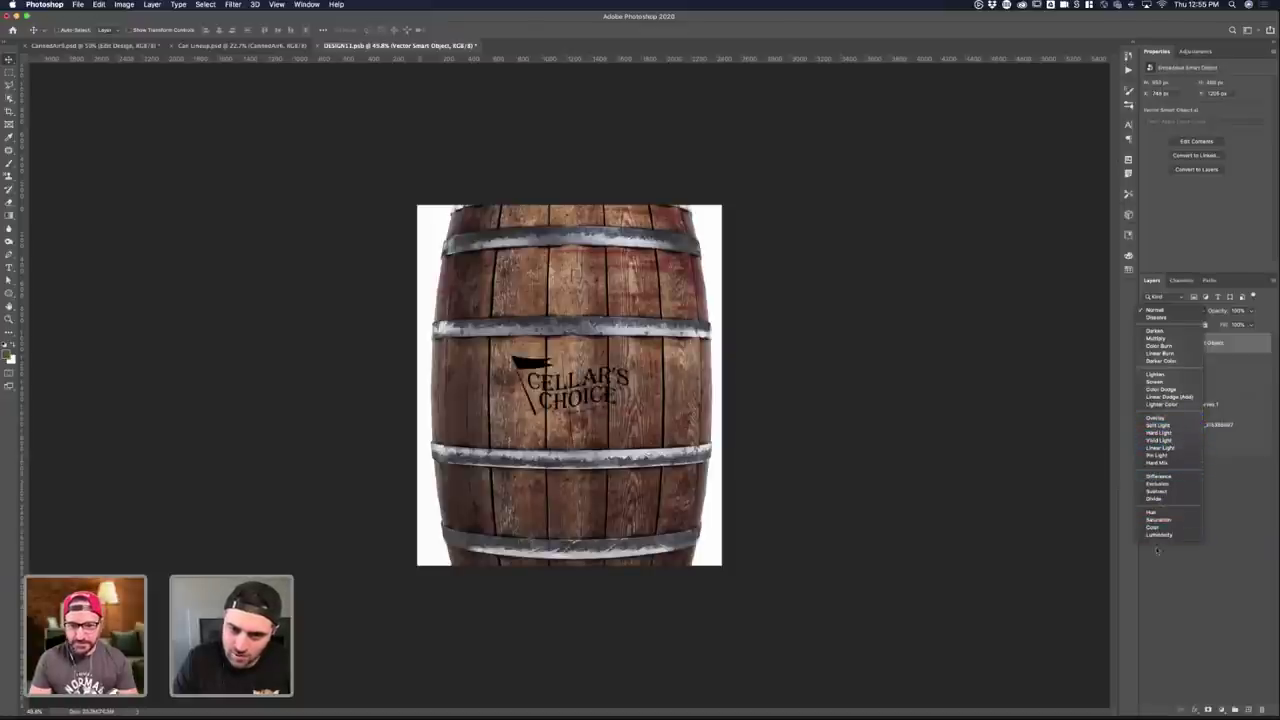
pyautogui.click(1152, 416)
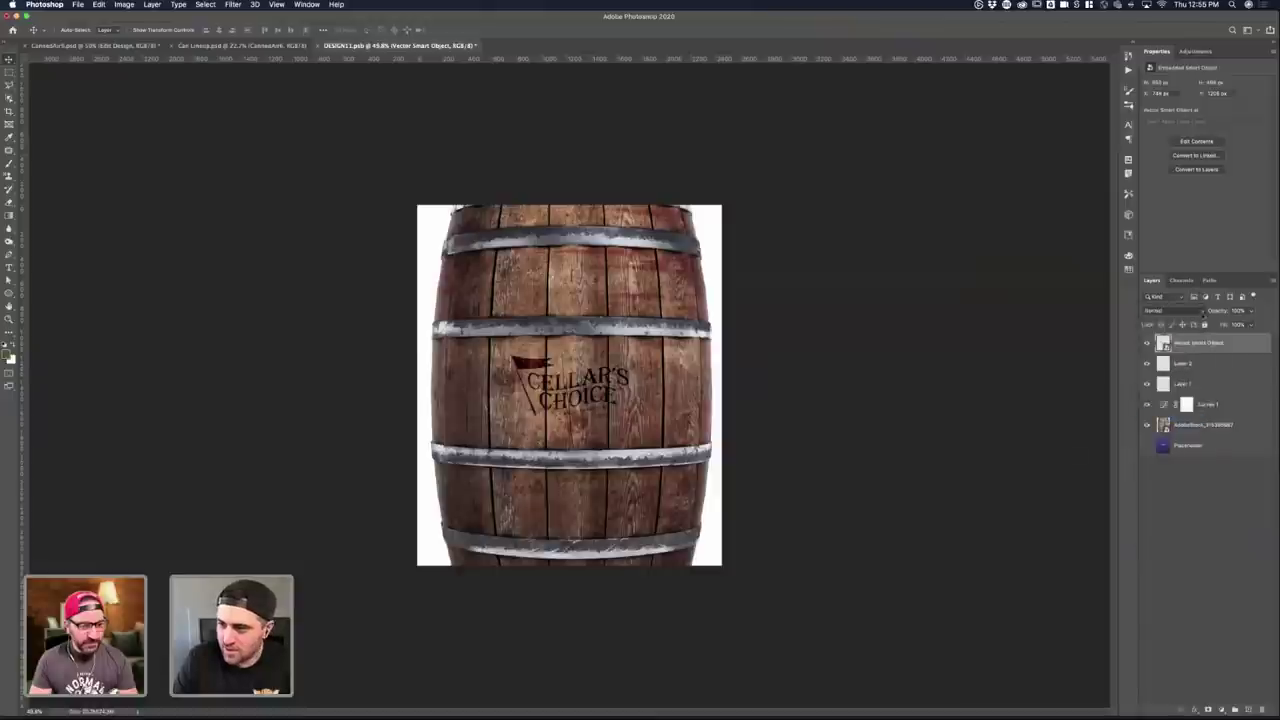
# - Add a Bevel & Emboss effect to the Cellar's Choice logo layer using the Chisel Hard technique
pyautogui.doubleClick(1245, 345)
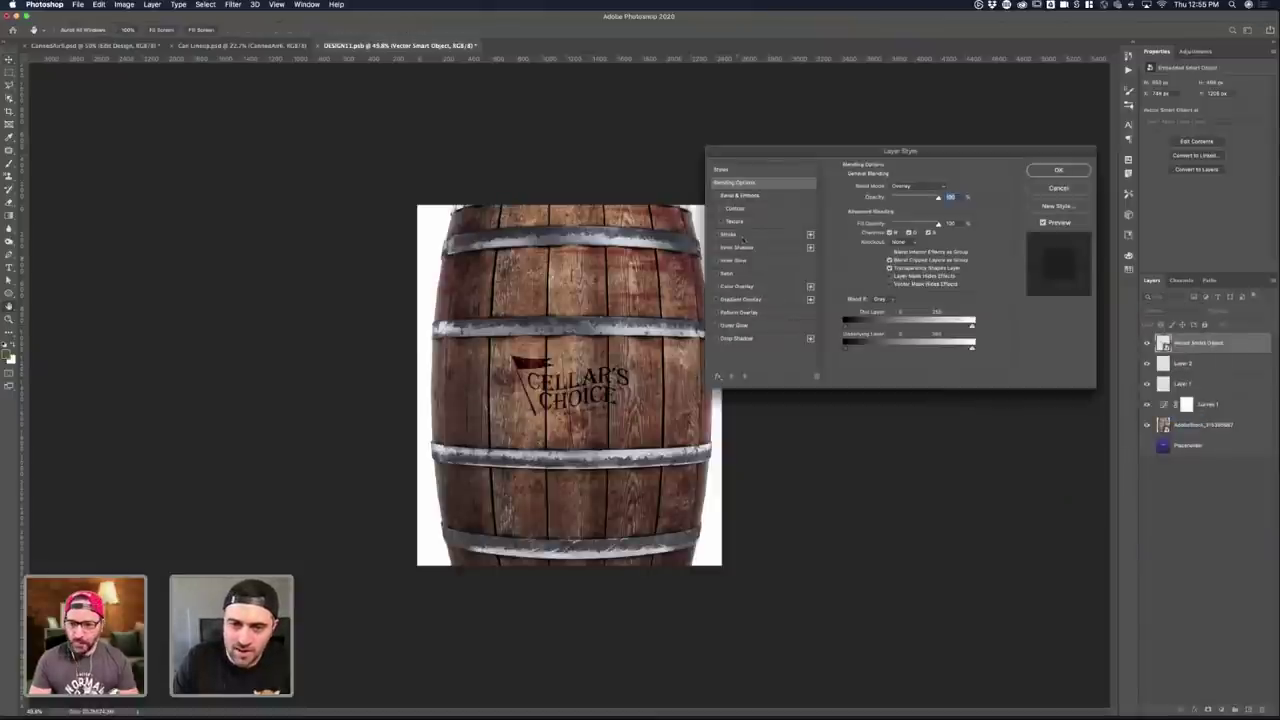
pyautogui.click(742, 196)
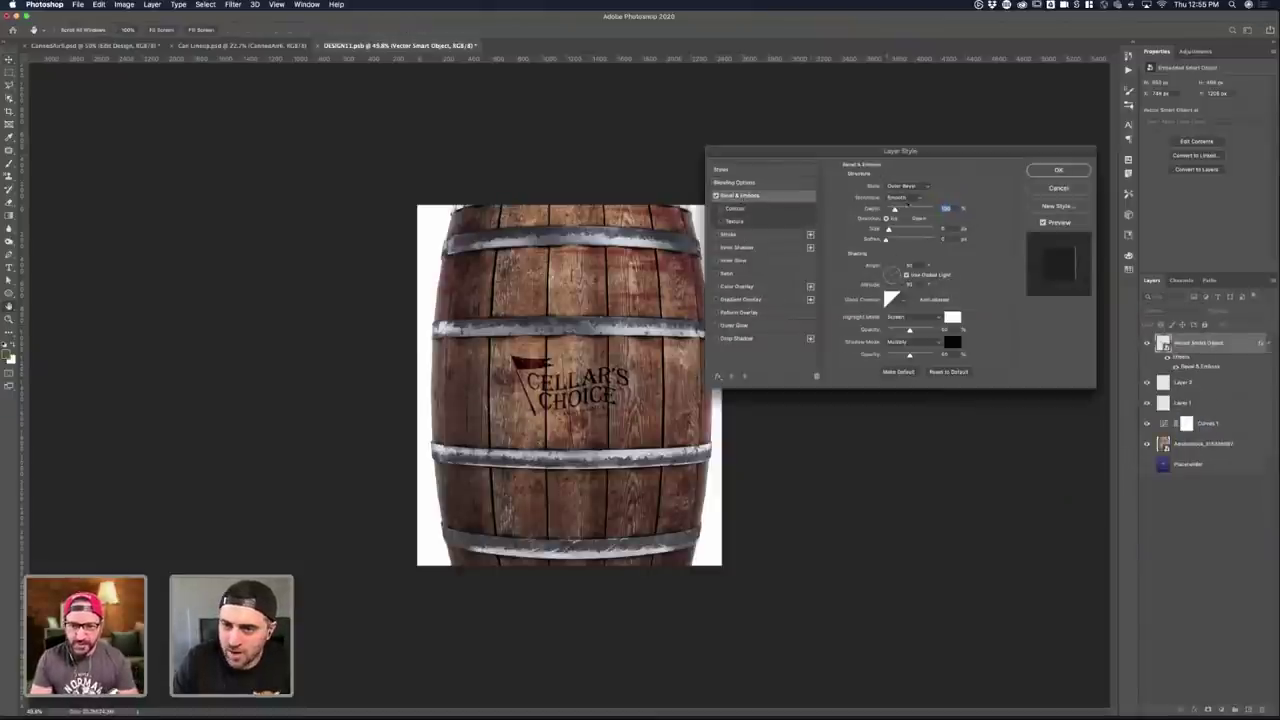
pyautogui.click(905, 187)
pyautogui.click(908, 196)
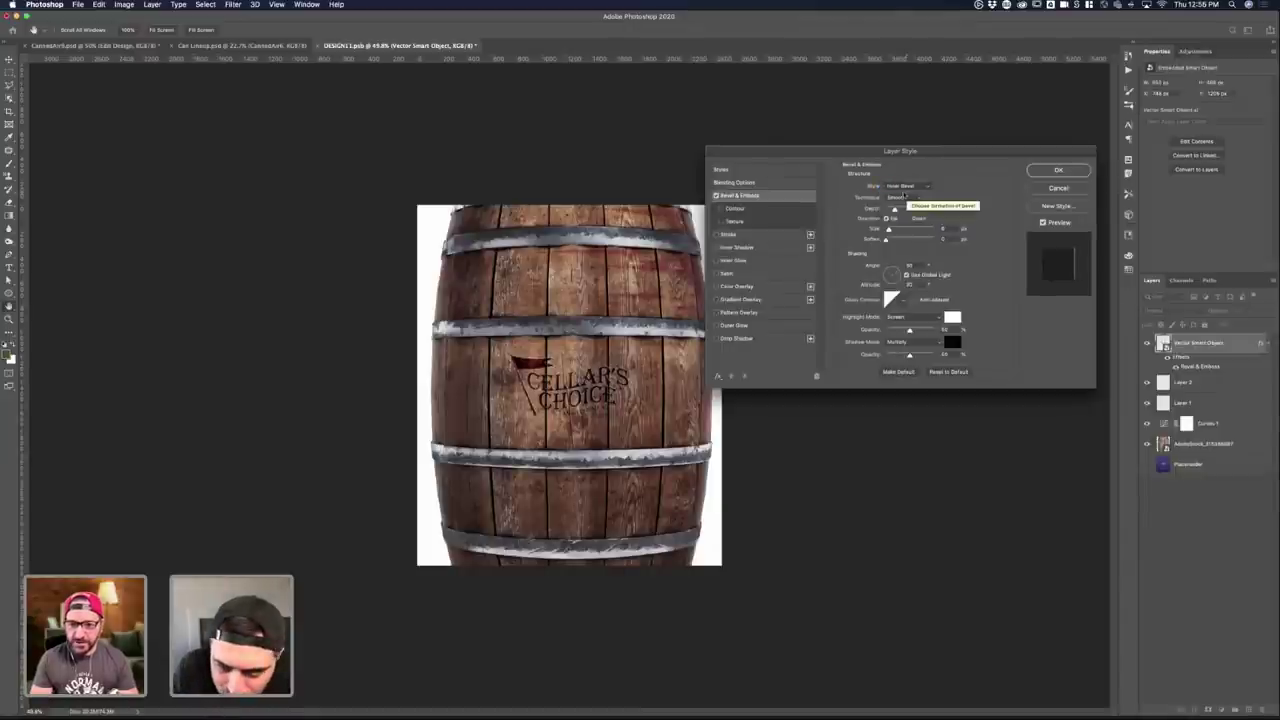
pyautogui.click(899, 199)
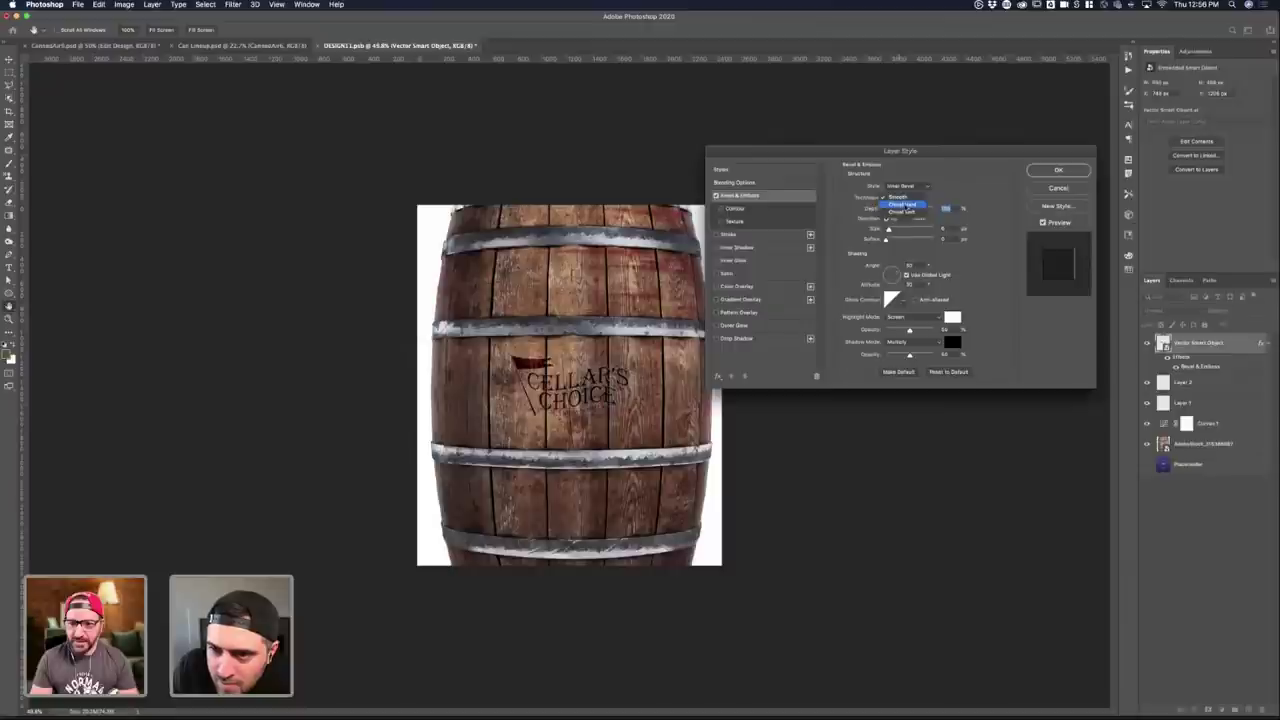
pyautogui.click(906, 207)
# - Set the bevel to Outer Bevel, fine-tune its depth, reduce highlight opacity to 44% and shadow opacity to 47%, and apply it
pyautogui.click(904, 186)
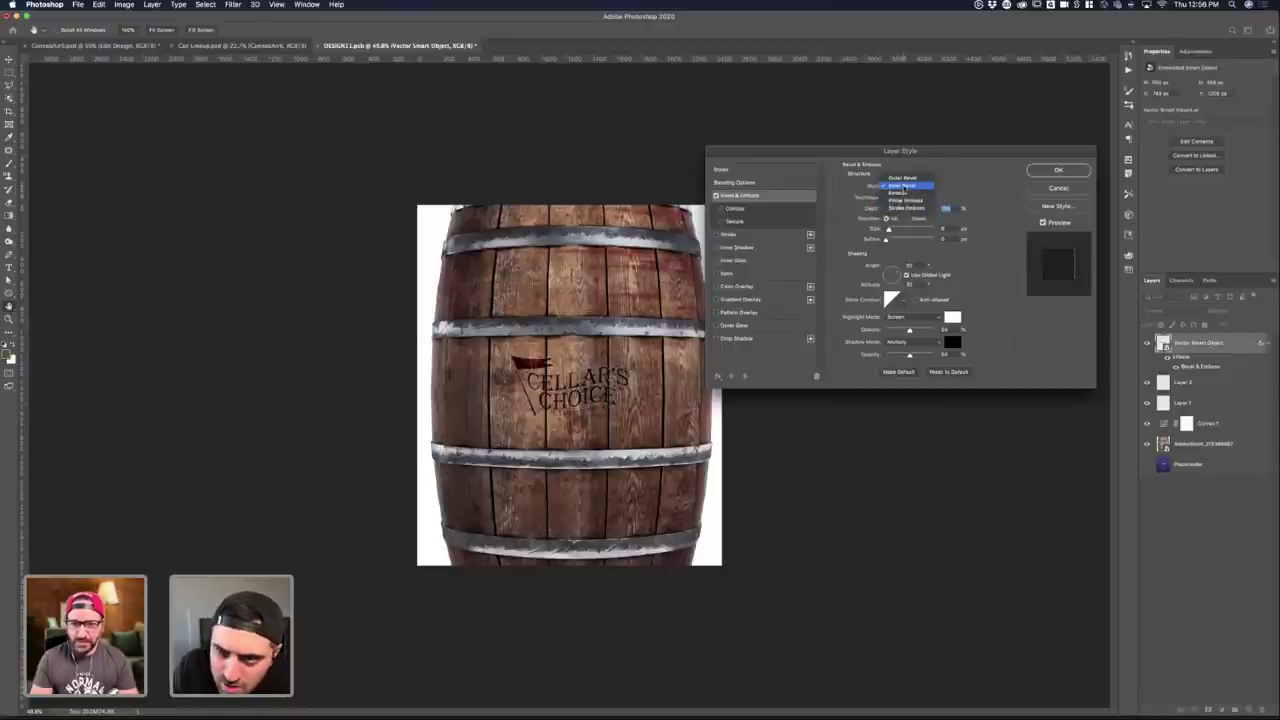
pyautogui.click(906, 180)
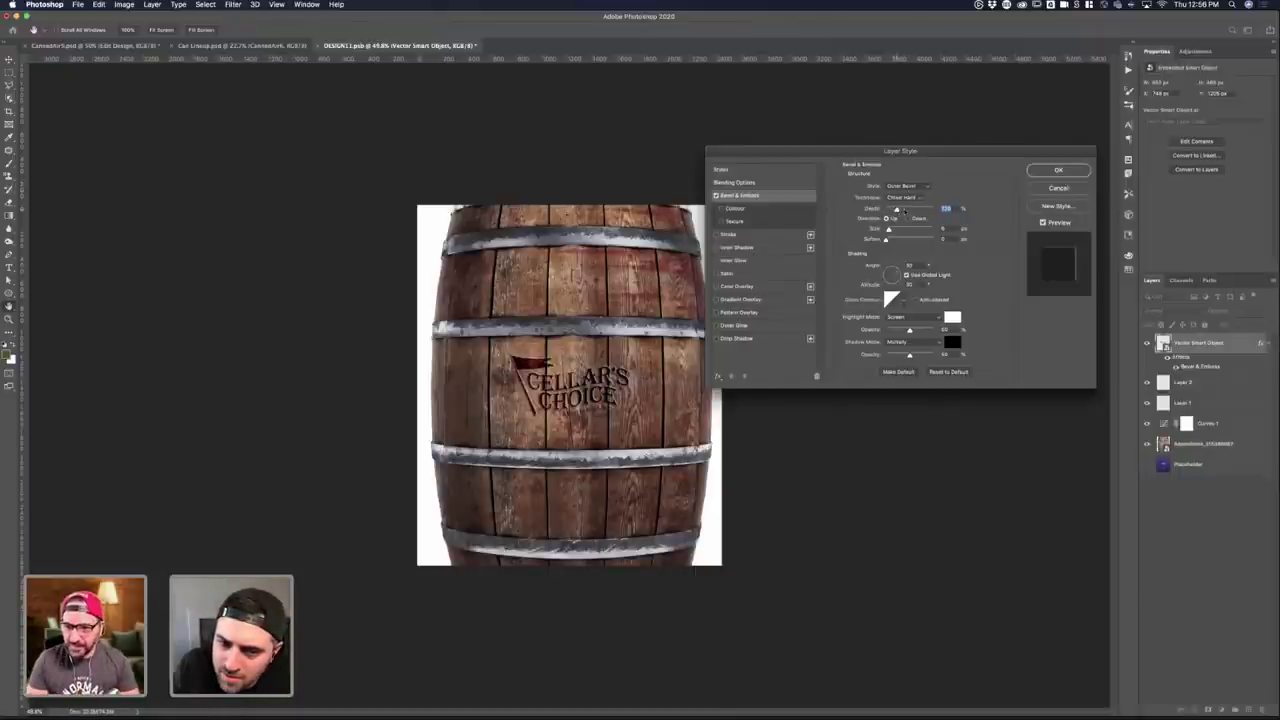
pyautogui.moveTo(895, 210); pyautogui.dragTo(887, 209)
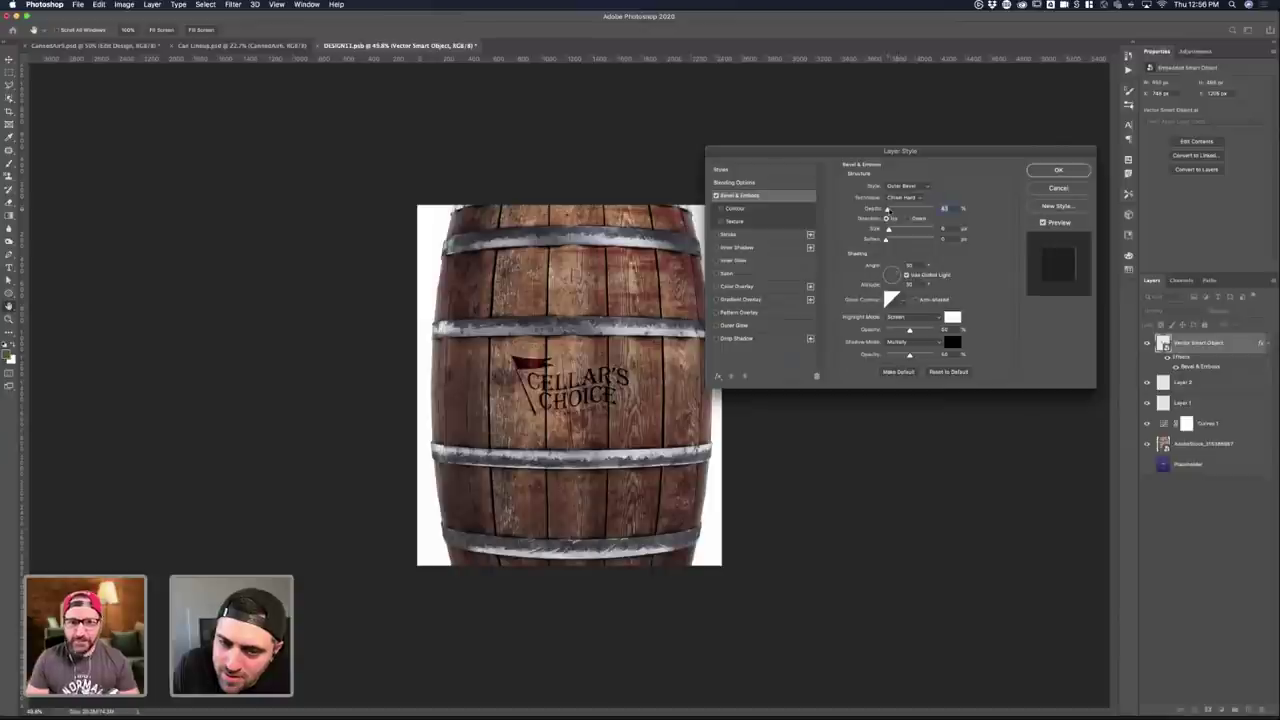
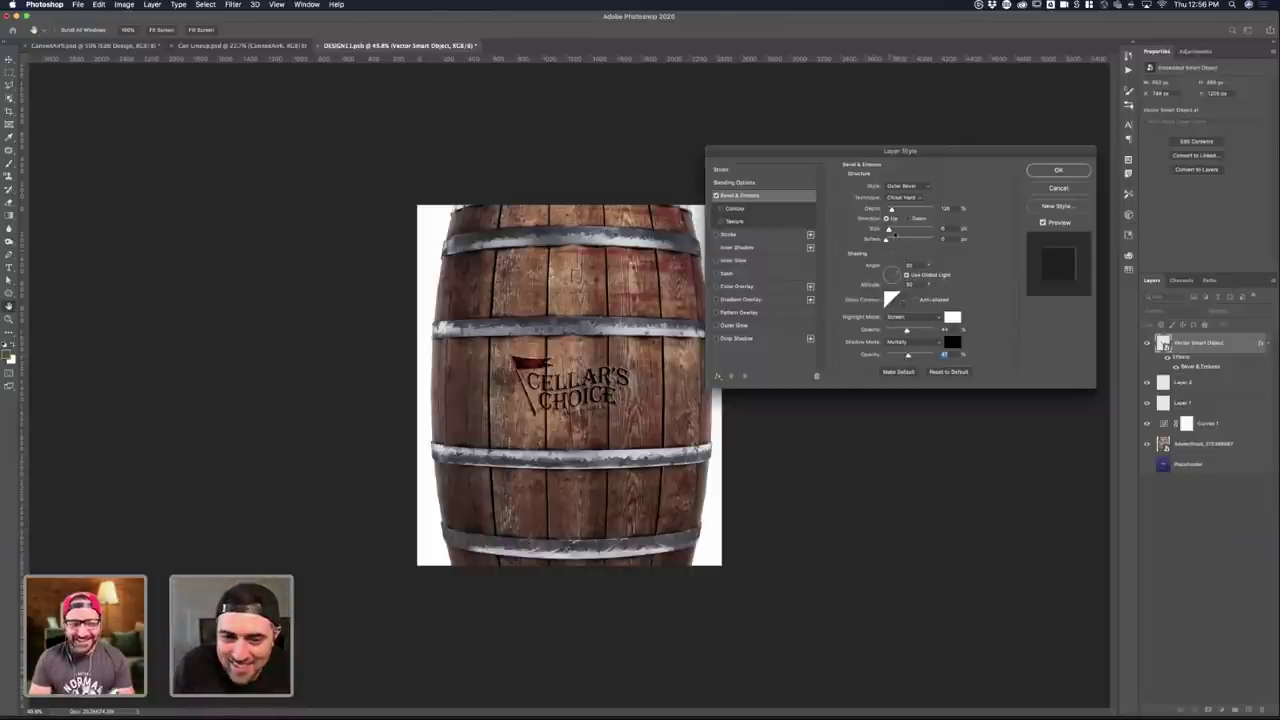
pyautogui.moveTo(757, 156); pyautogui.dragTo(603, 267)
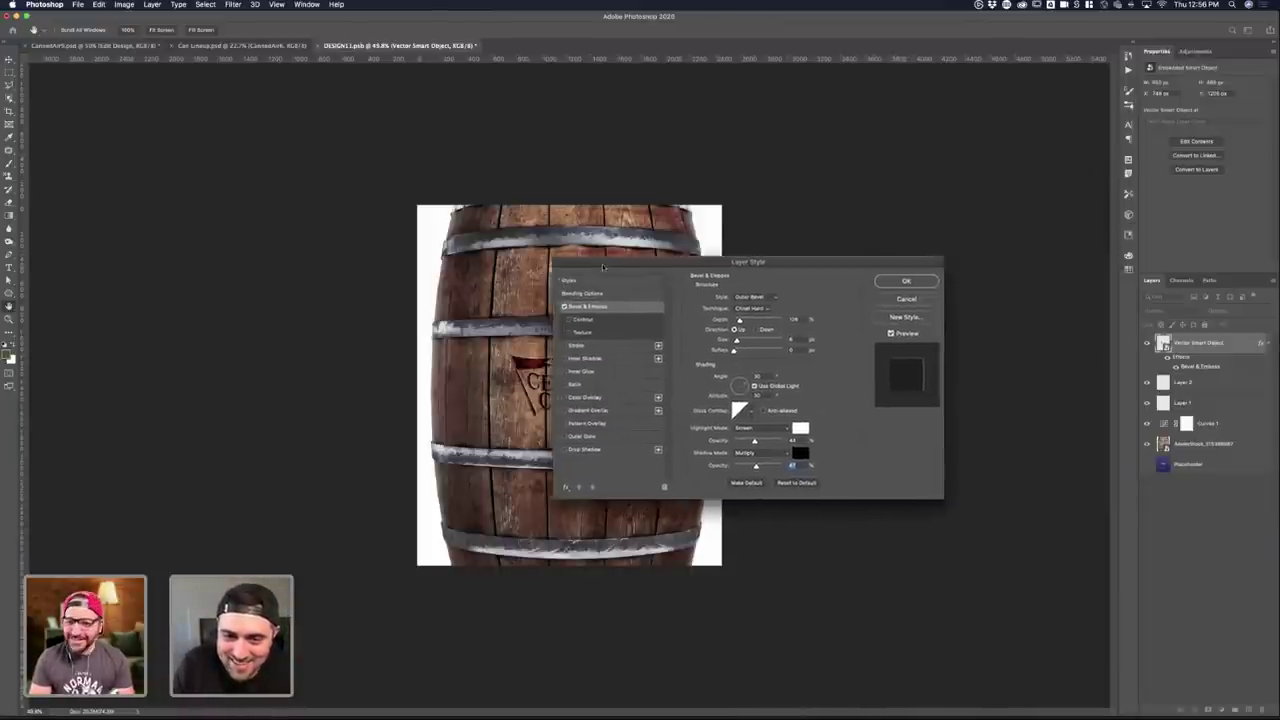
pyautogui.click(906, 281)
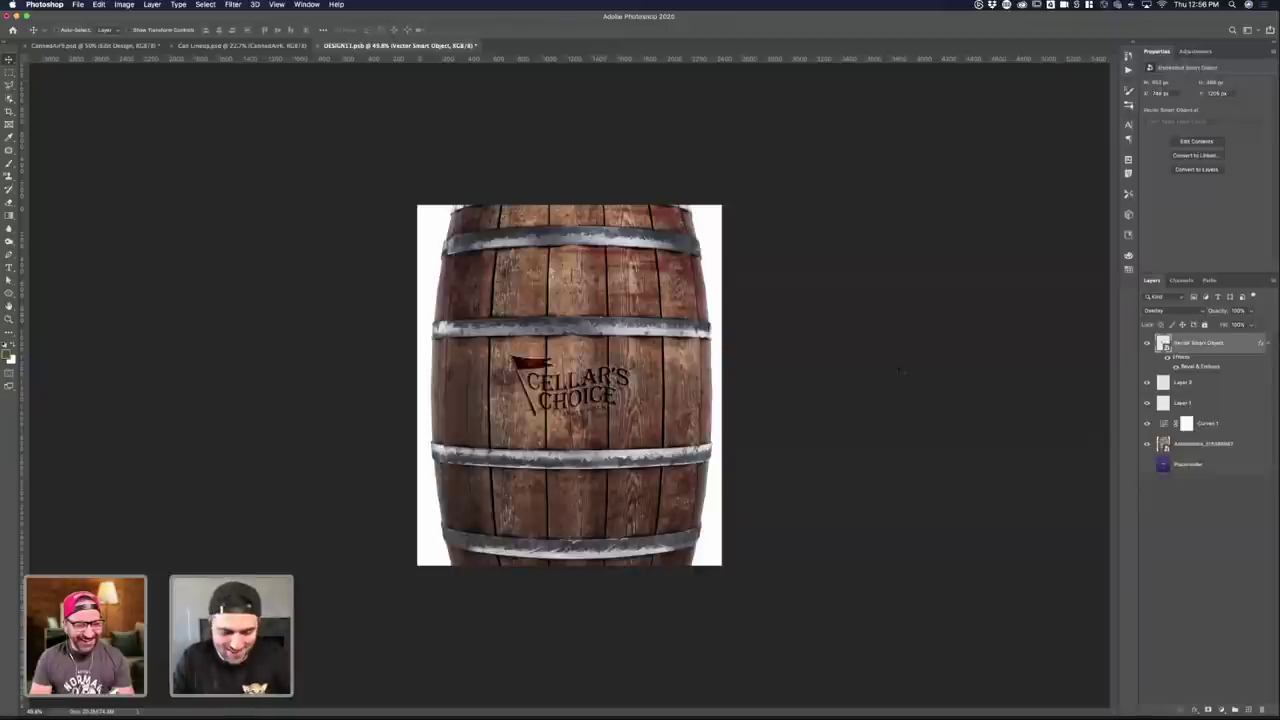
# - Enlarge the logo about its center to fill more of the barrel's middle band, save the design and check the can mockup
pyautogui.hotkey('ctrl', 't')
pyautogui.moveTo(640, 349); pyautogui.dragTo(648, 348)
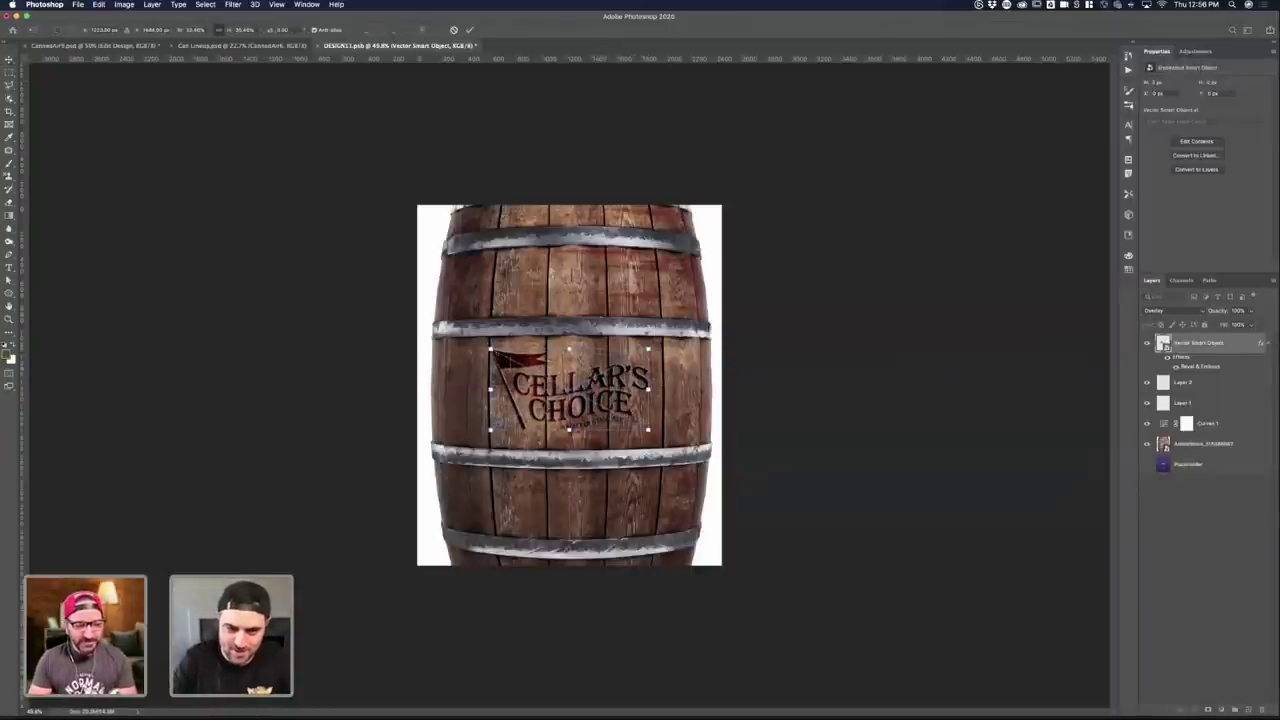
pyautogui.press('Return')
pyautogui.hotkey('ctrl', 's')
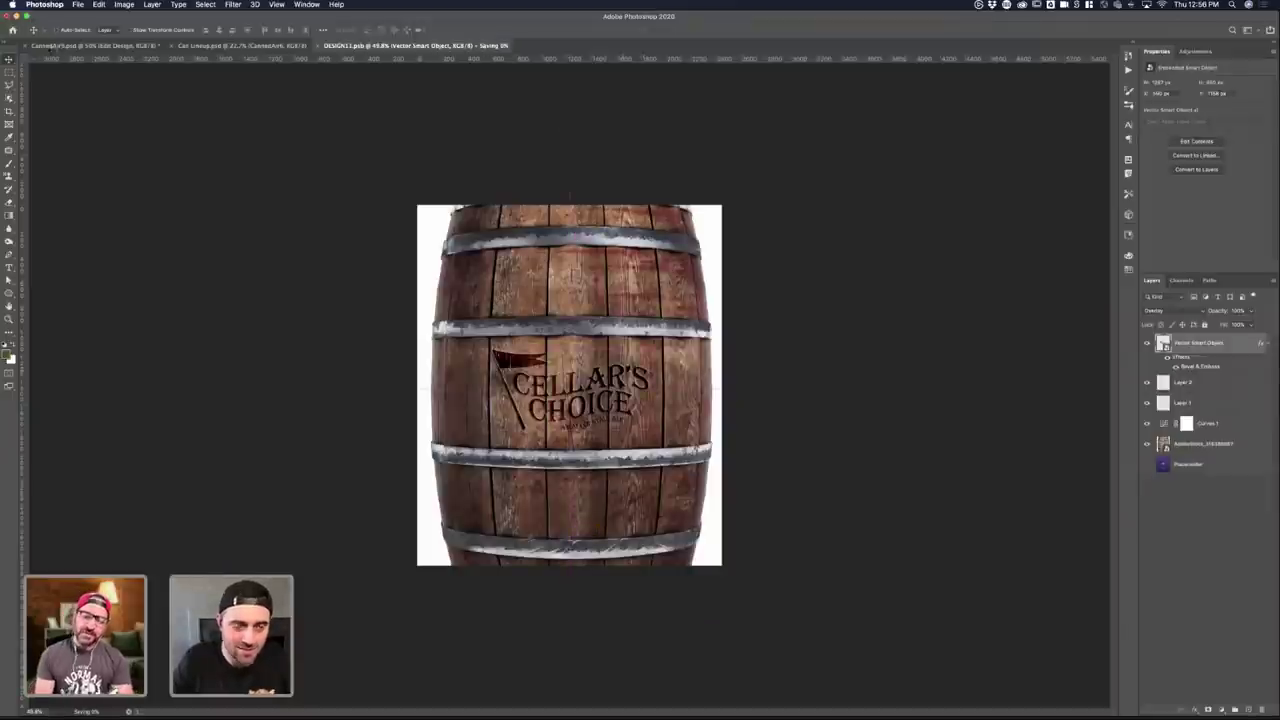
pyautogui.click(57, 46)
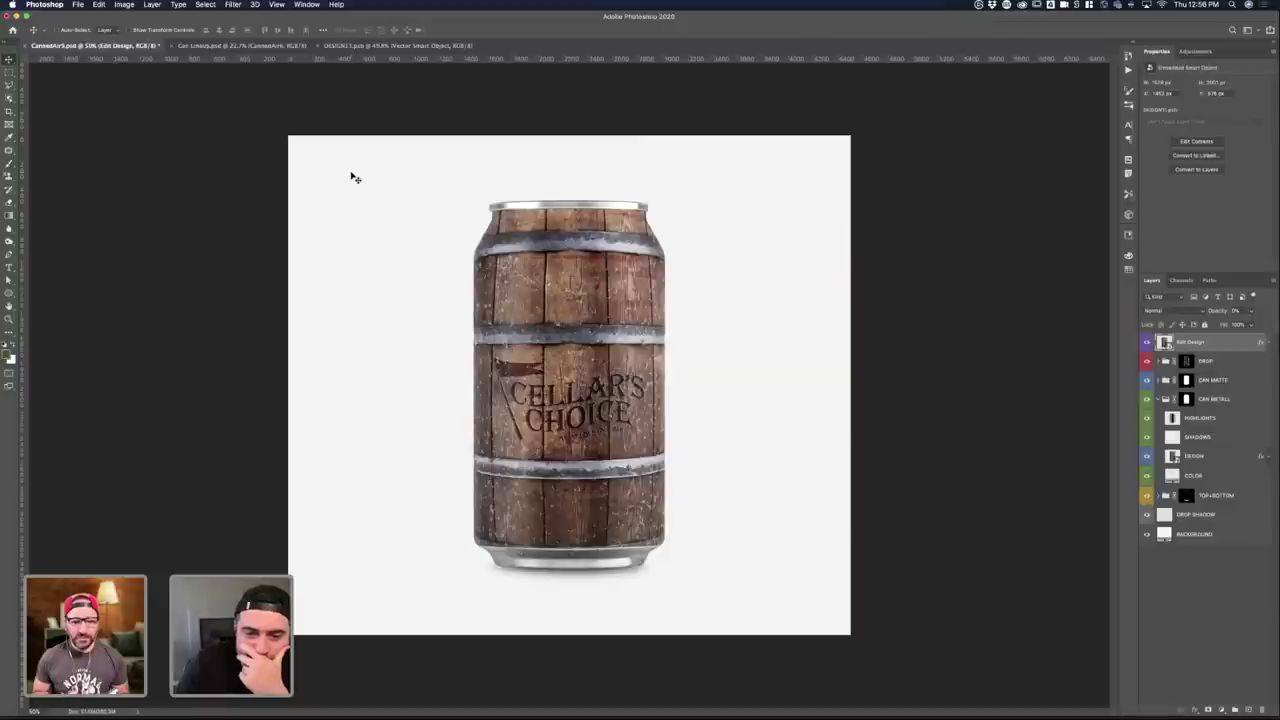
# - Move the logo, shading and barrel layers up together in the barrel design, save it, and check the updated can mockup
pyautogui.click(381, 46)
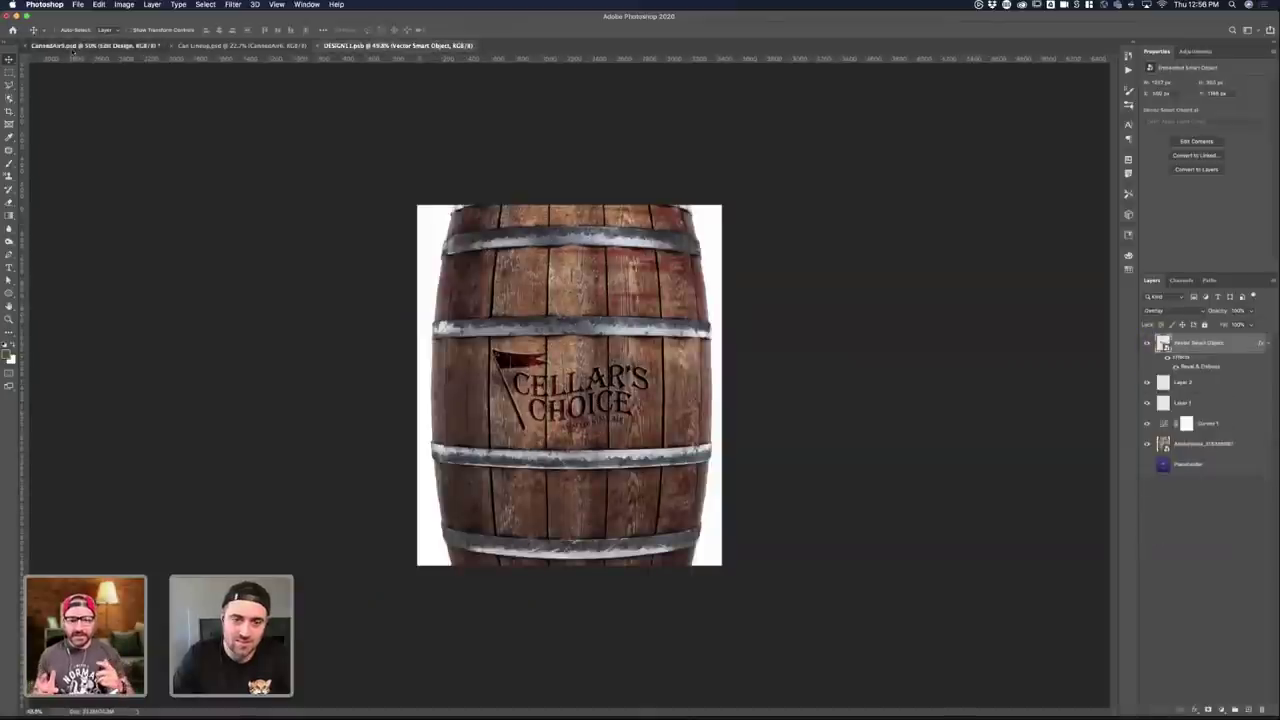
pyautogui.click(75, 46)
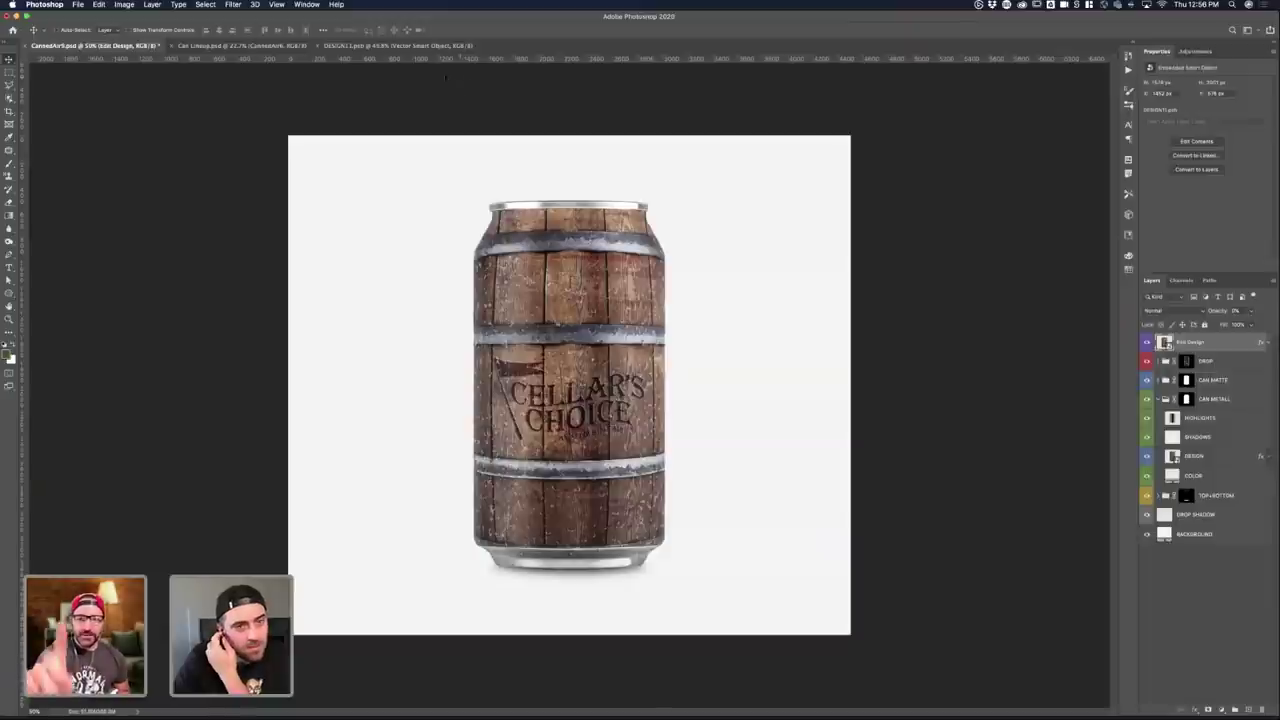
pyautogui.click(390, 46)
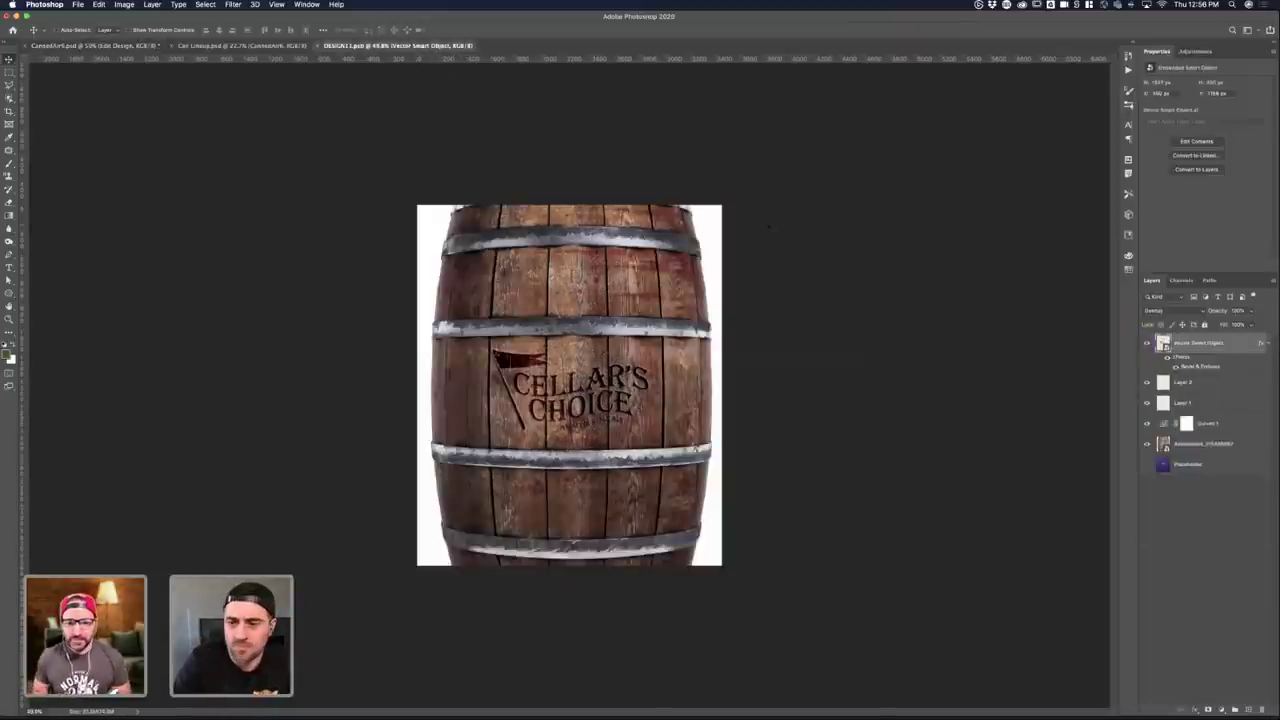
pyautogui.keyDown('shift'); pyautogui.click(1240, 447); pyautogui.keyUp('shift')
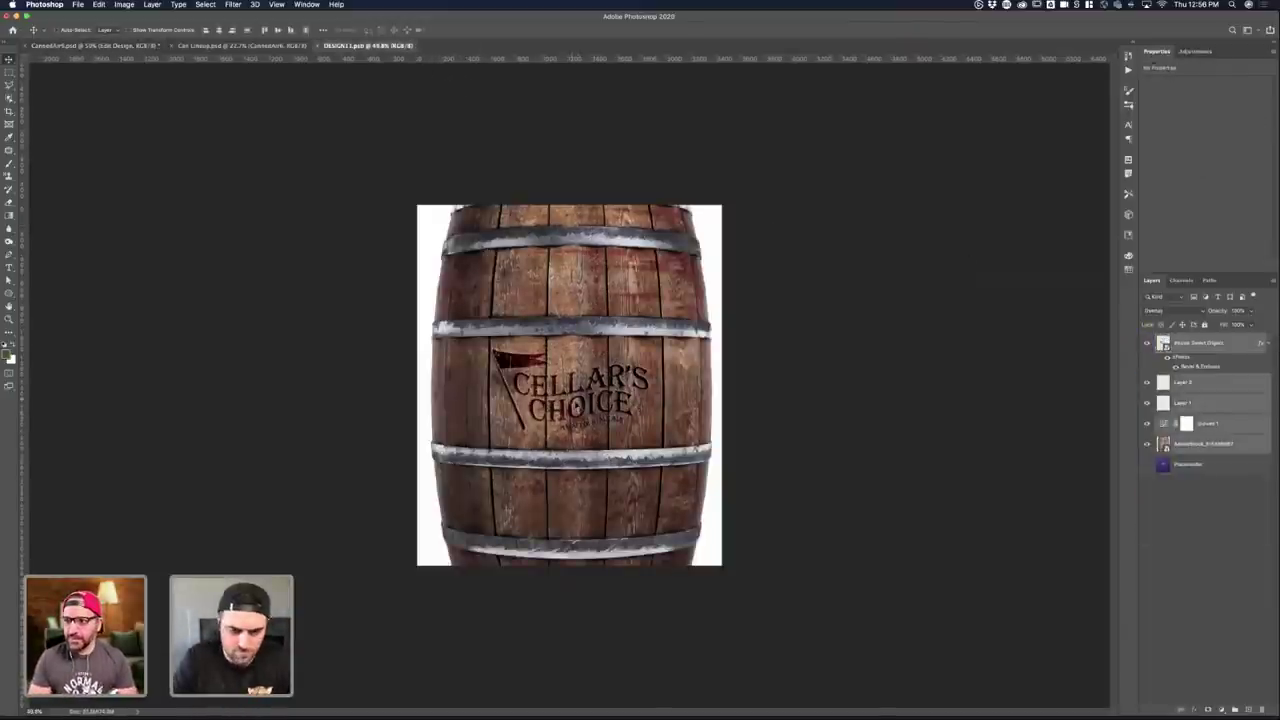
pyautogui.moveTo(577, 406); pyautogui.dragTo(599, 398)
pyautogui.press('cmd+s')
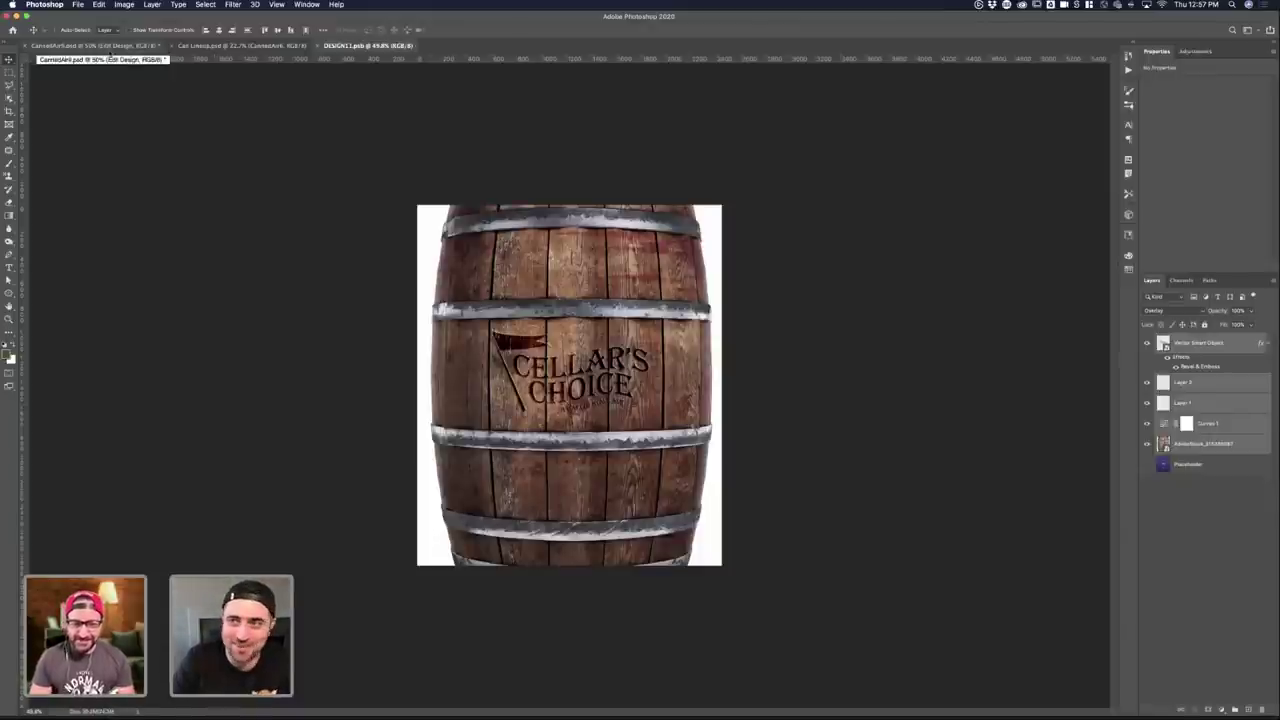
pyautogui.click(110, 47)
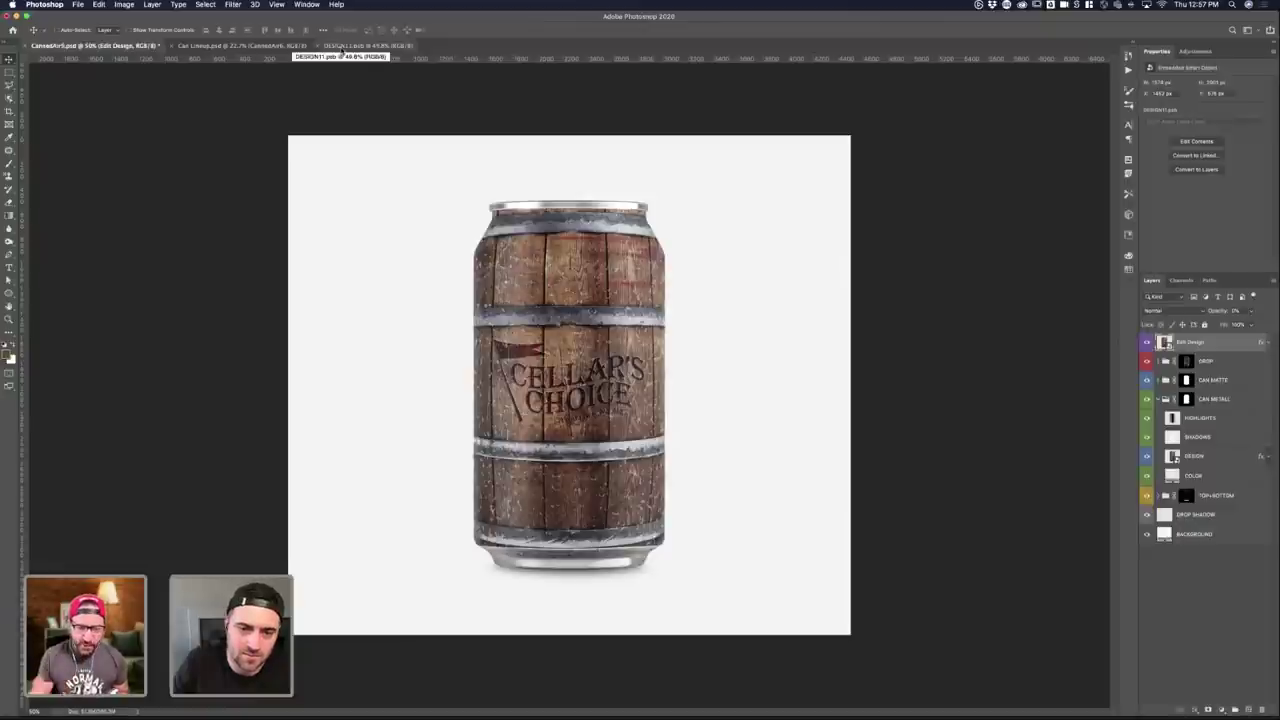
# - Compare the barrel design with the can mockup once more and save the mockup document
pyautogui.click(341, 47)
pyautogui.click(72, 46)
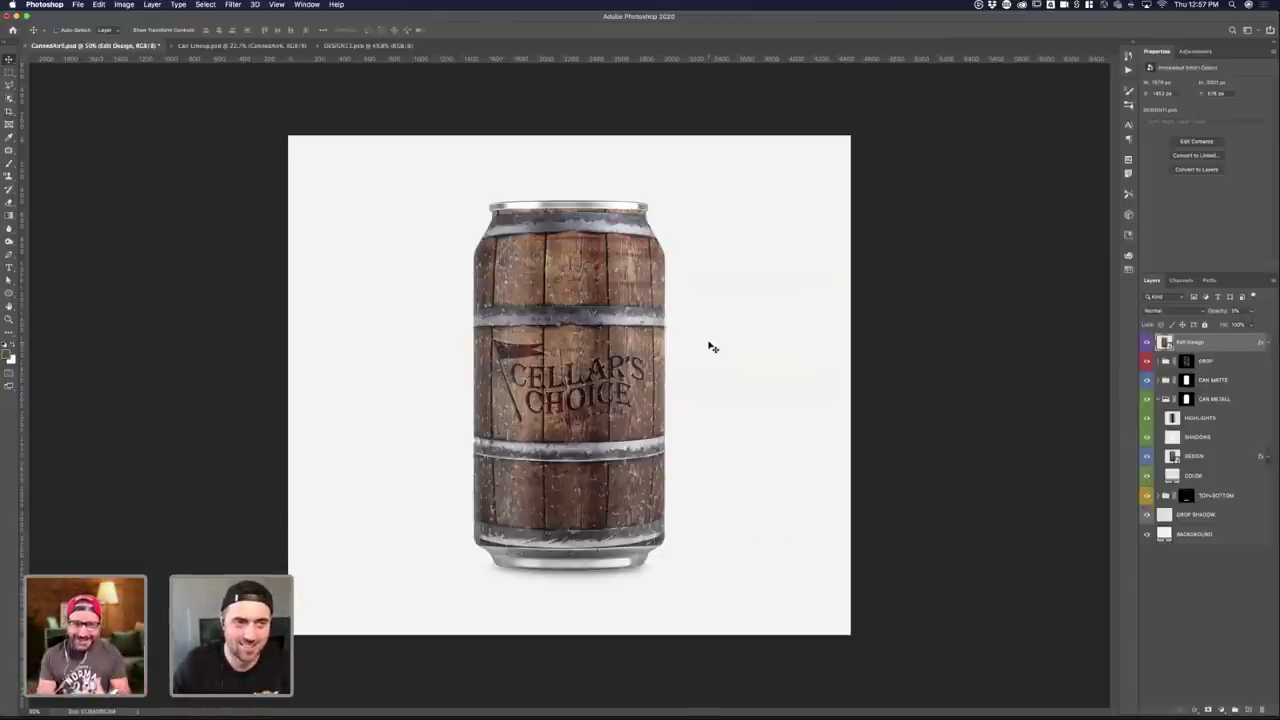
pyautogui.press('super+s')
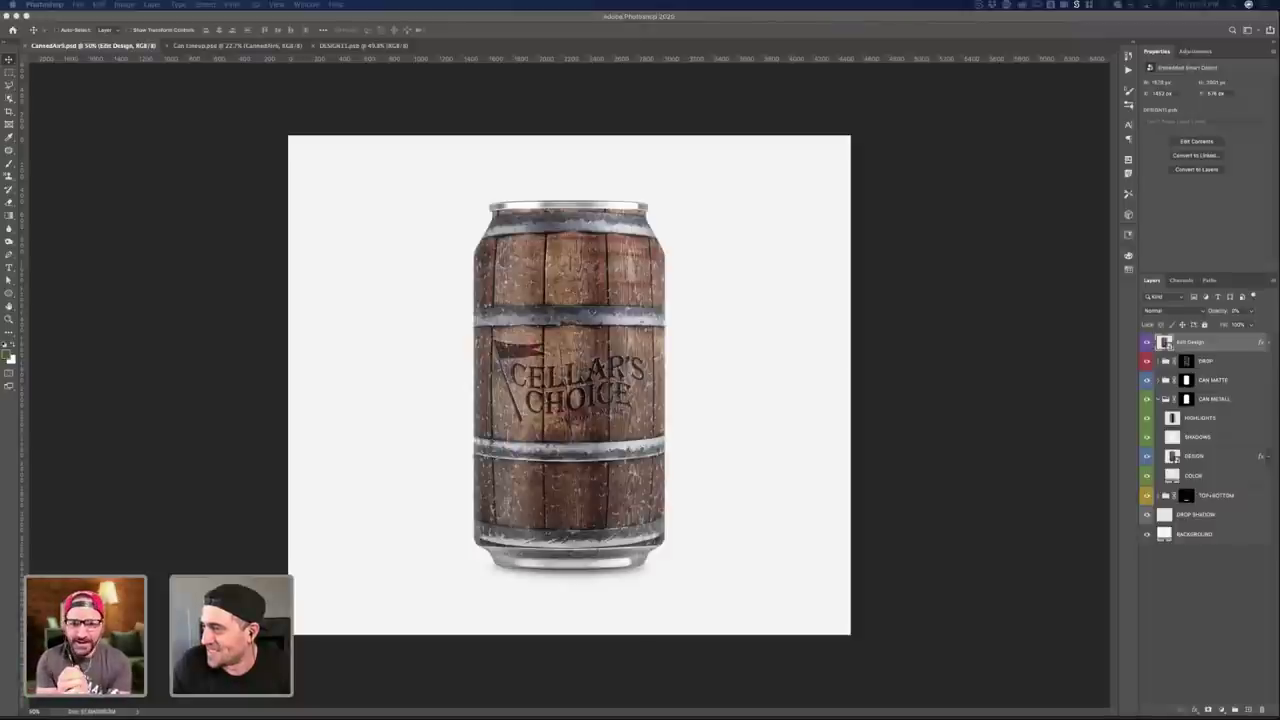
pyautogui.click(484, 163)
# - Save a JPEG copy of the CannedAir9 can mockup in the Working Files folder
pyautogui.press('super+shift+s')
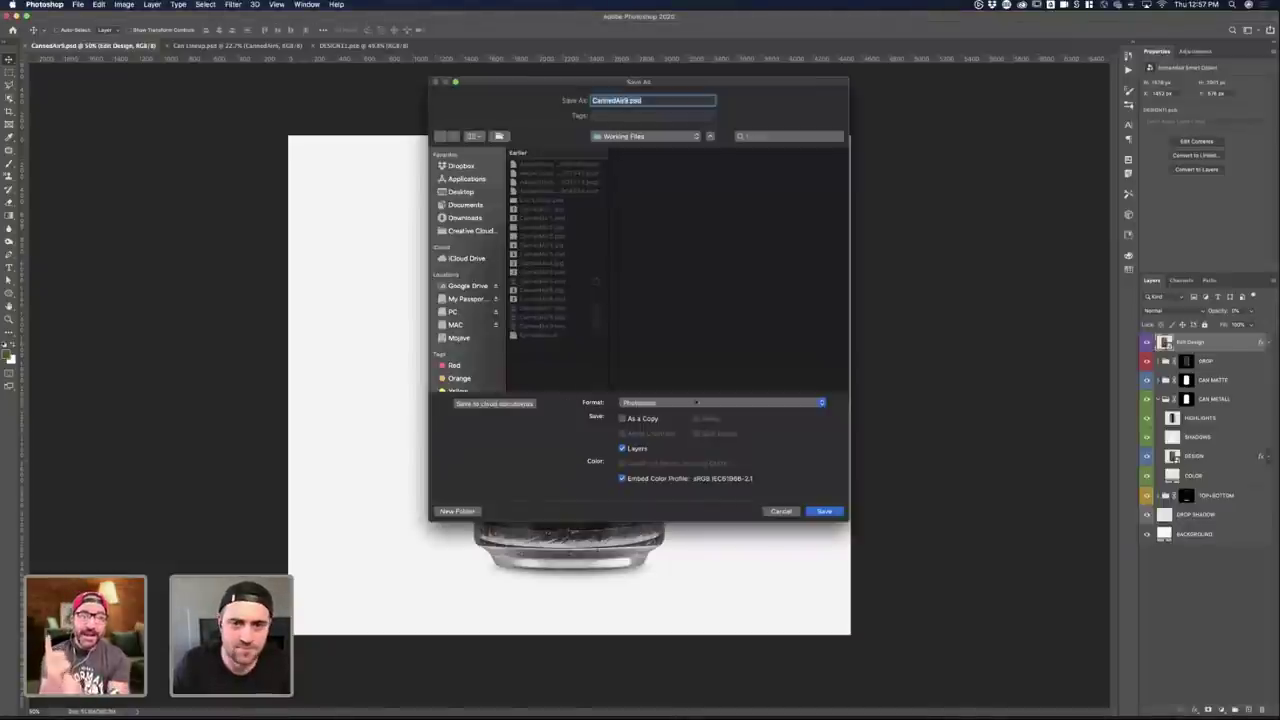
pyautogui.click(700, 402)
pyautogui.click(700, 465)
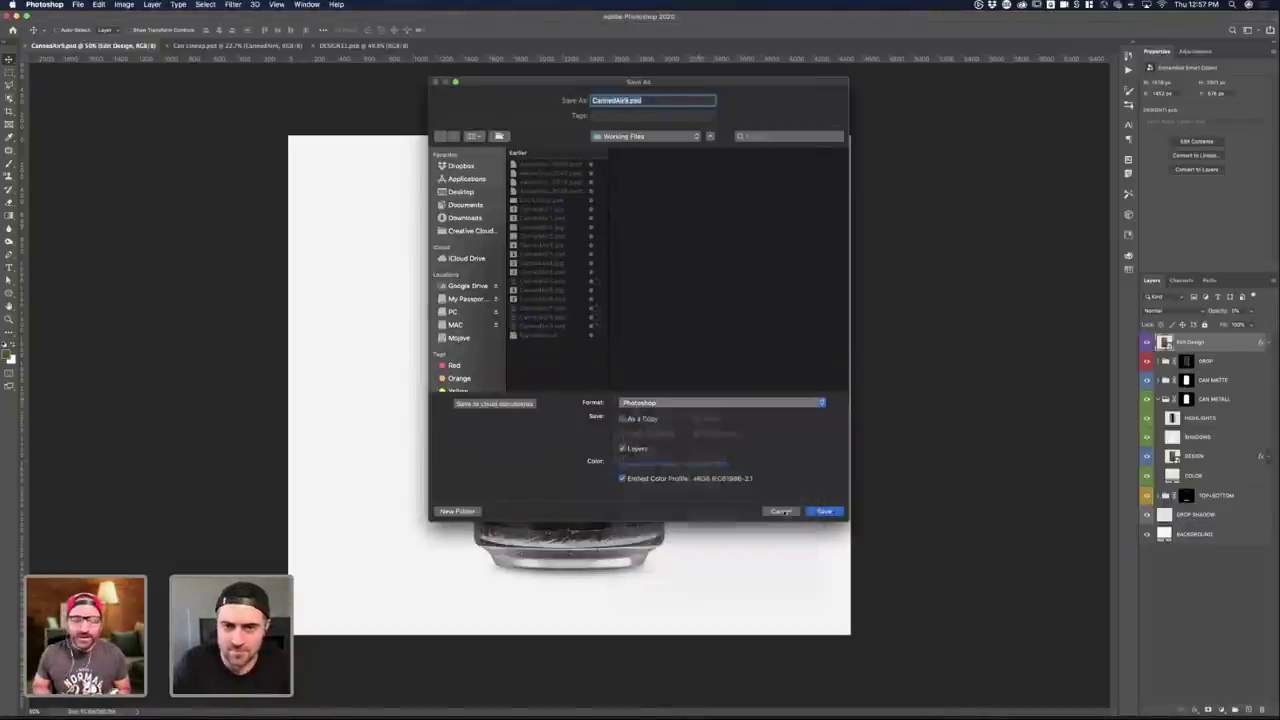
pyautogui.press('Return')
pyautogui.click(435, 125)
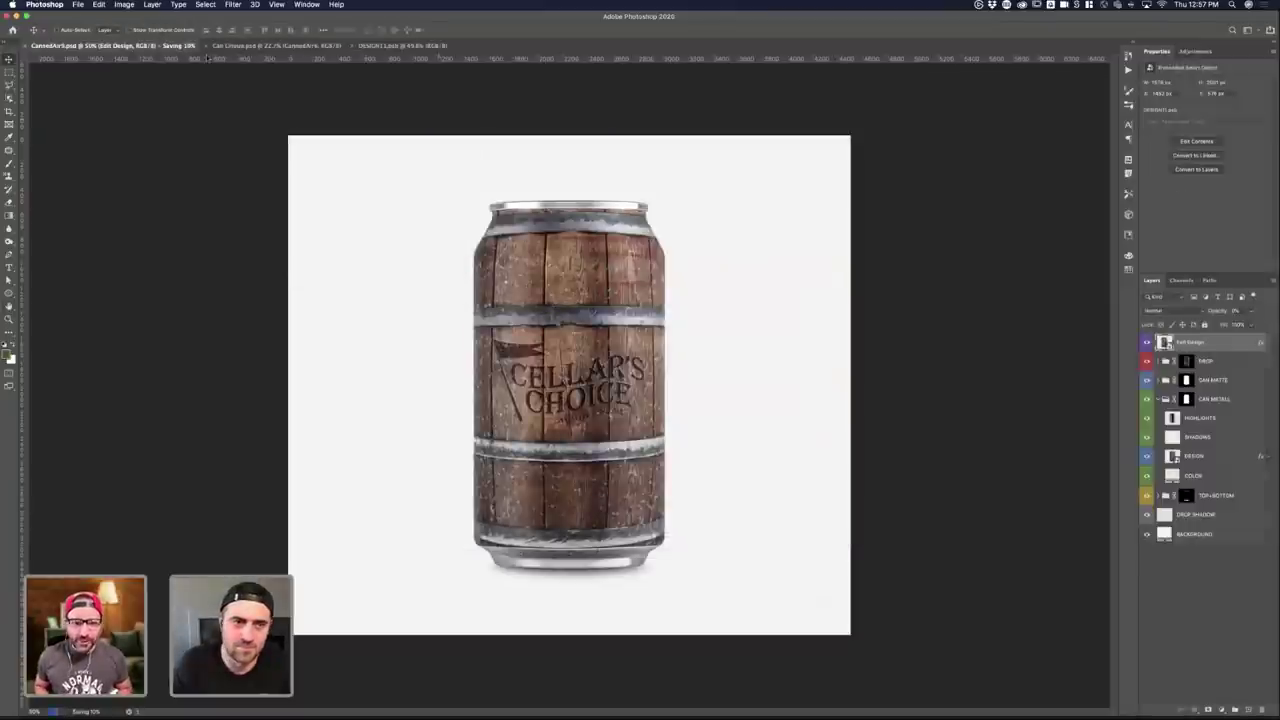
# - Save the can mockup as a new Photoshop file named CannedAir10.psd in Working Files with maximized compatibility
pyautogui.press('super+shift+s')
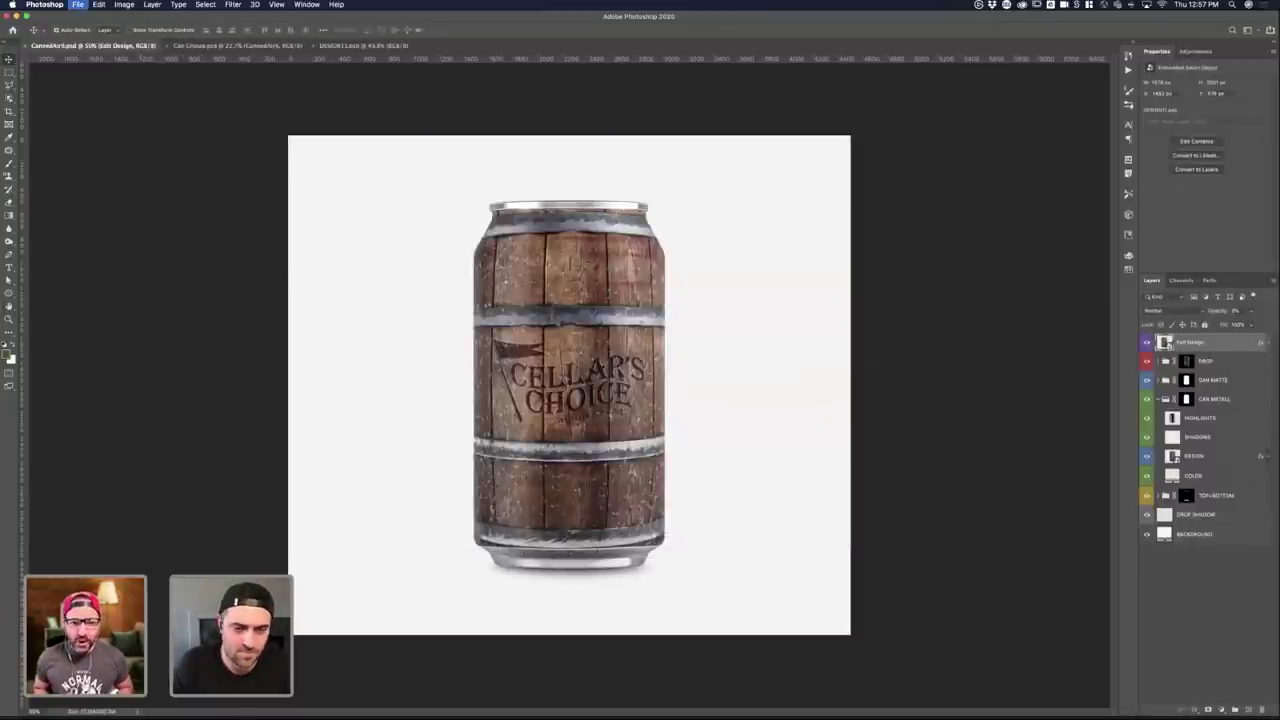
pyautogui.click(629, 100)
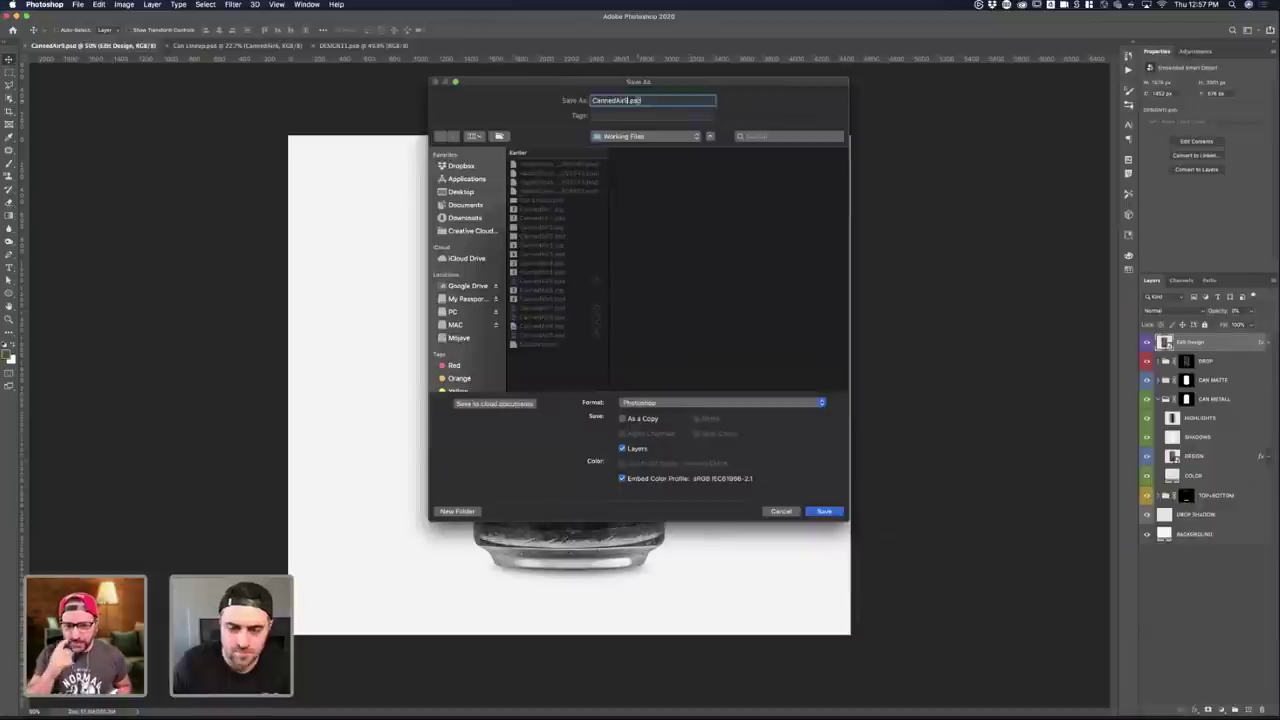
pyautogui.press('BackSpace')
pyautogui.write('10')
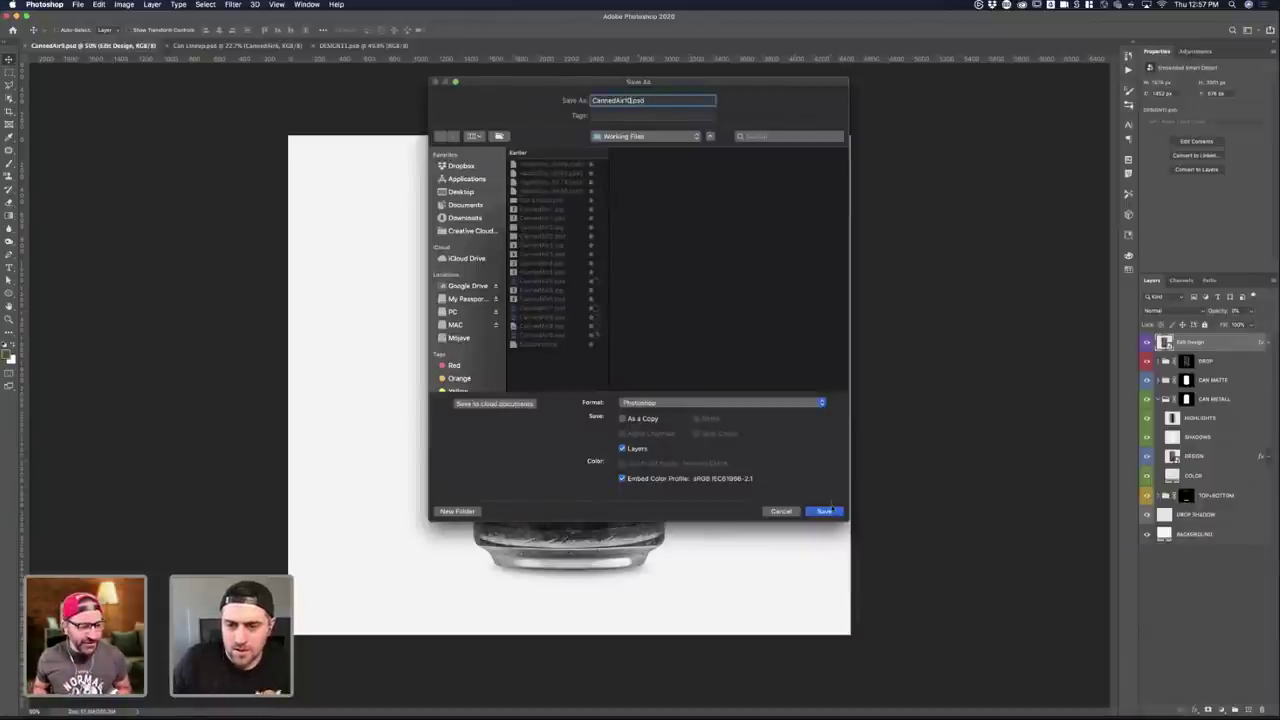
pyautogui.click(826, 511)
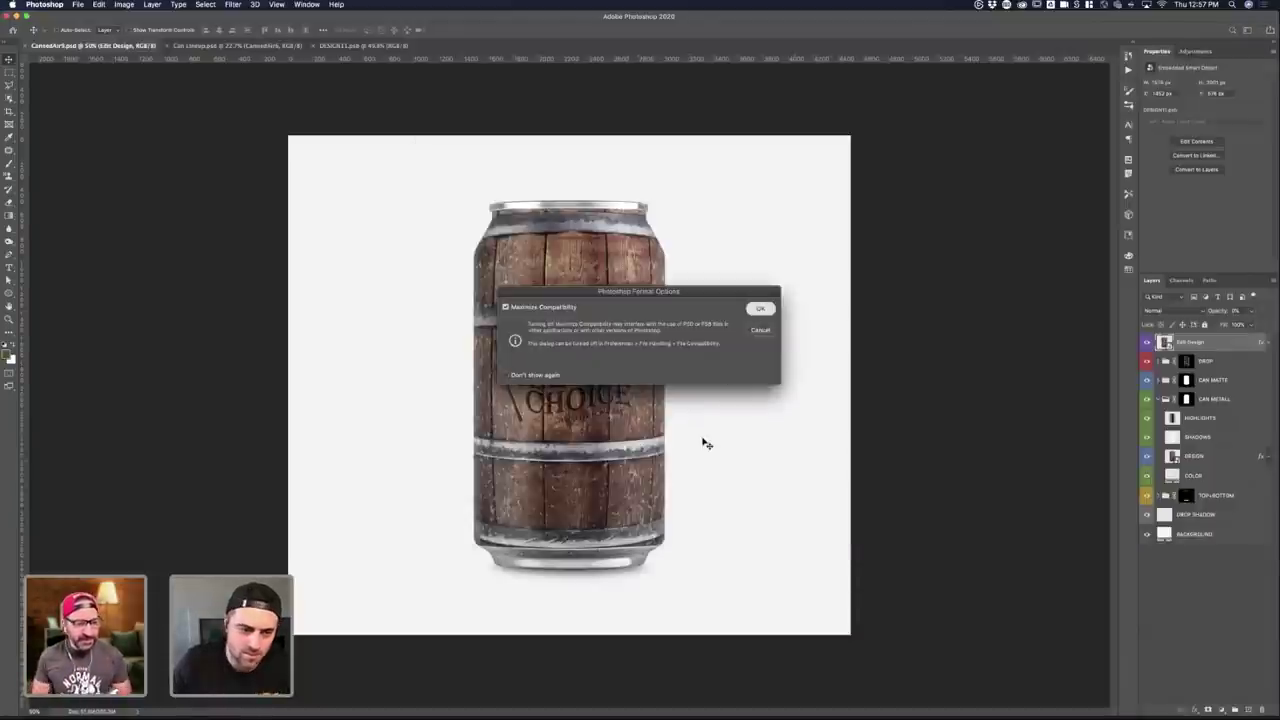
pyautogui.press('Return')
# - Switch to Illustrator and move all the Cellar's Choice lettering, flag and tagline artwork to the empty area below the bubble yum logos
pyautogui.hotkey('ctrl', 'Up')
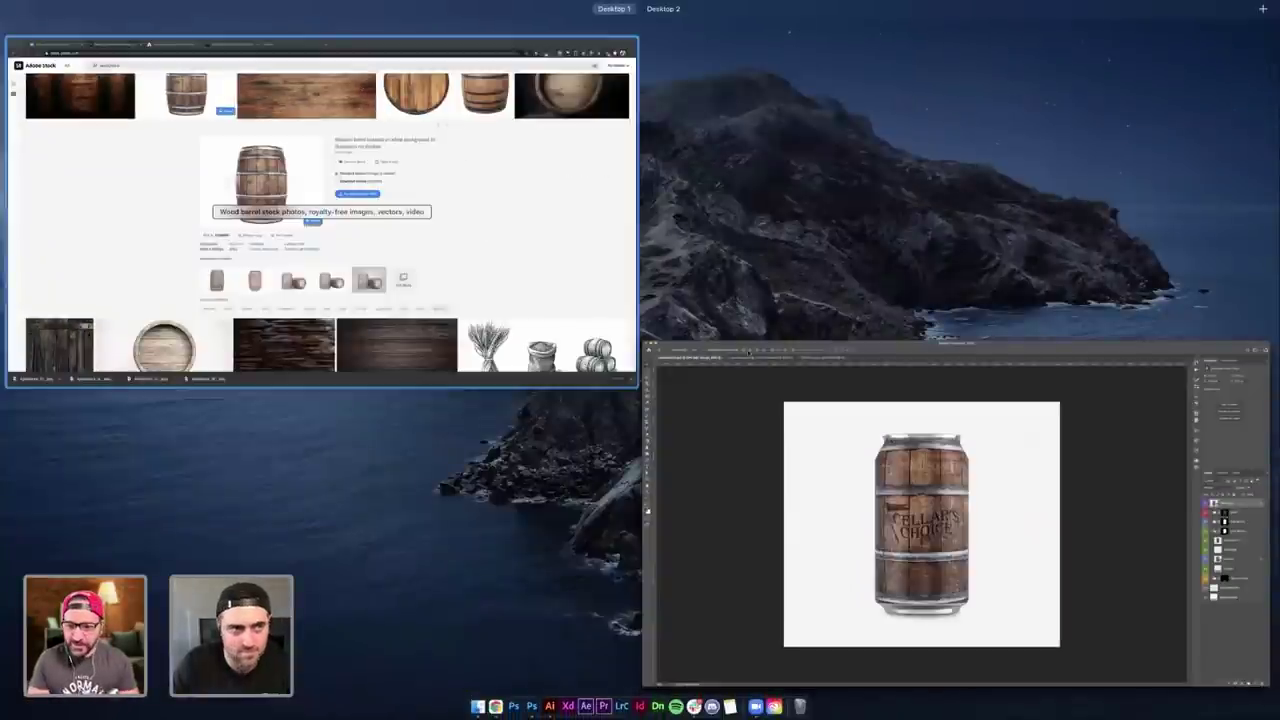
pyautogui.moveTo(640, 20)
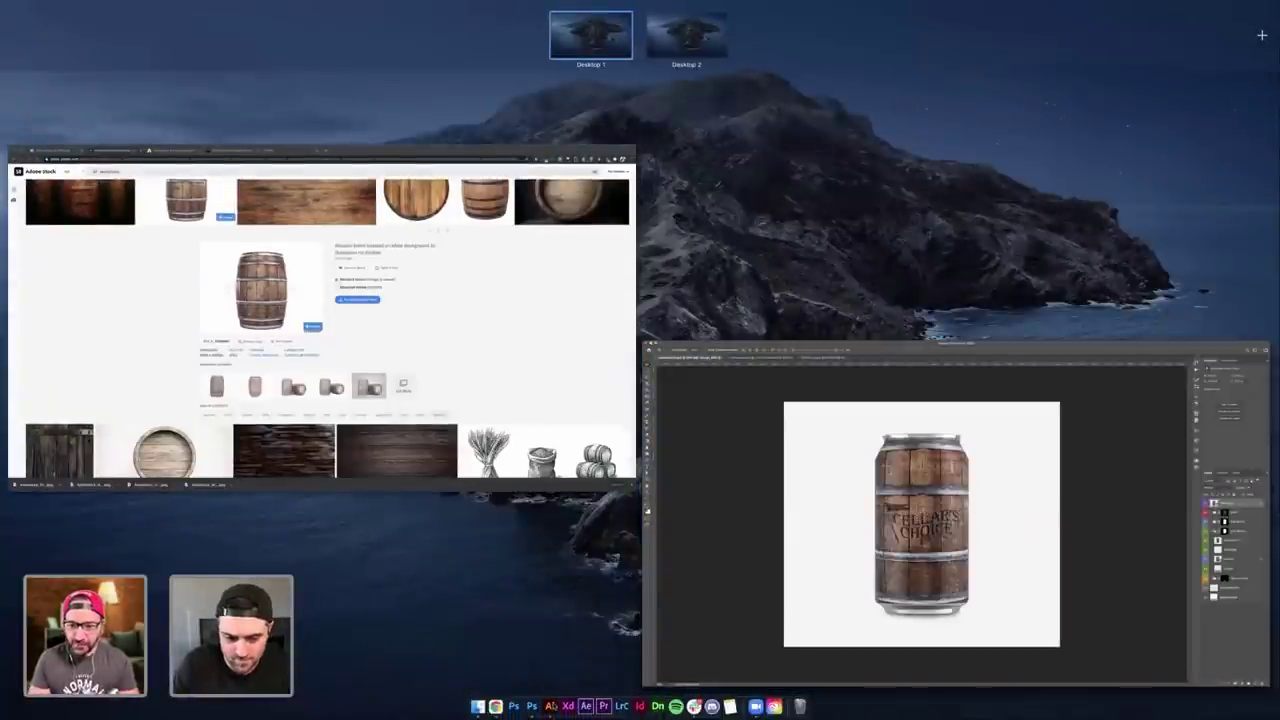
pyautogui.click(551, 706)
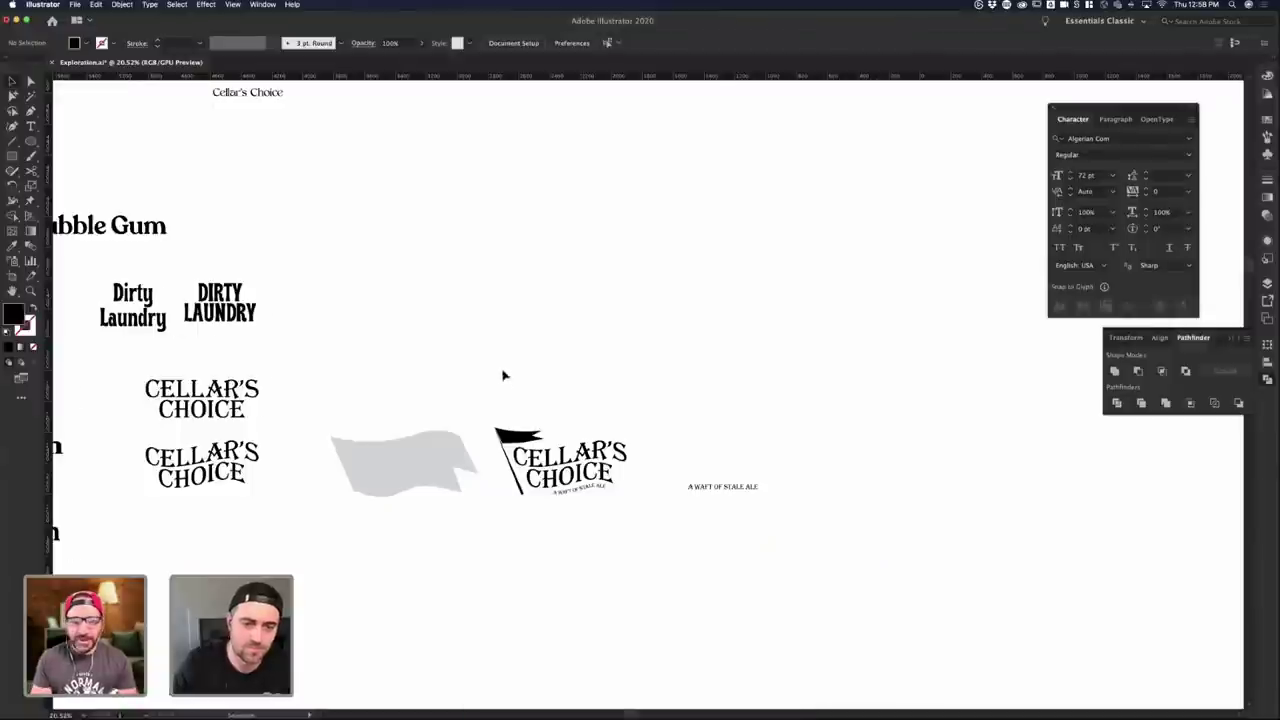
pyautogui.scroll(-8, 504, 376)
pyautogui.scroll(5, 446, 370)
pyautogui.moveTo(801, 528); pyautogui.dragTo(330, 380)
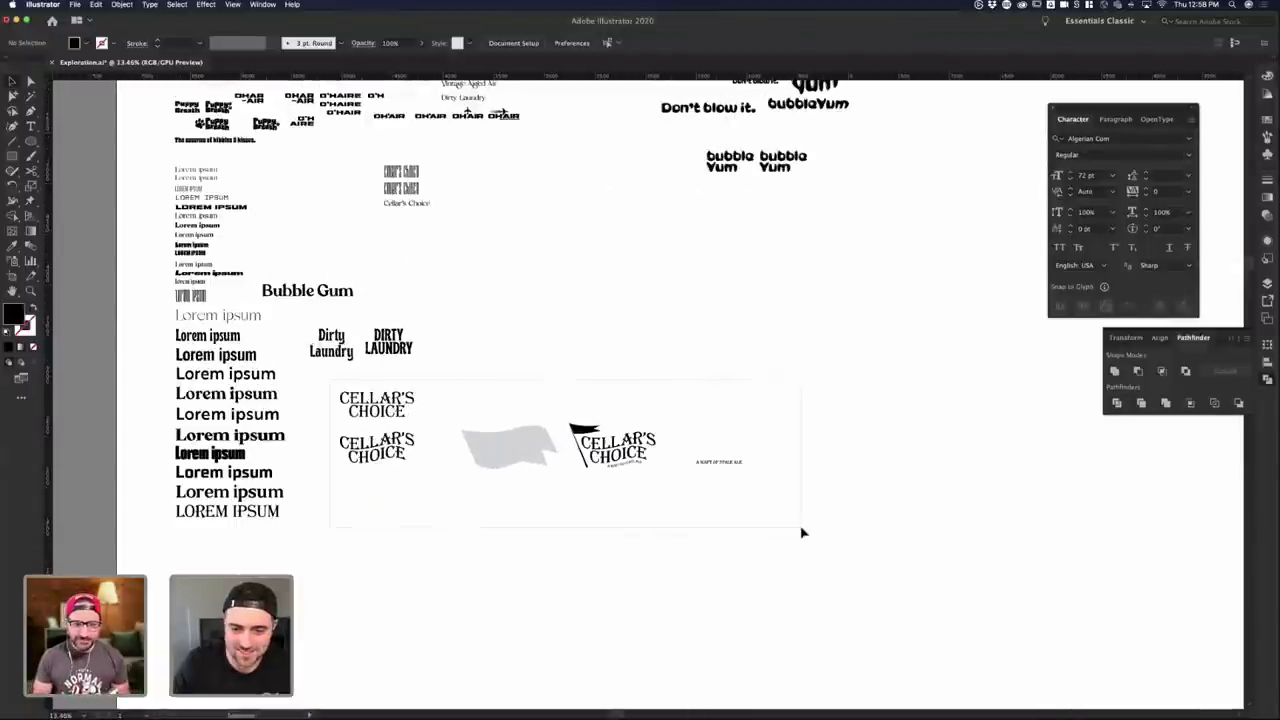
pyautogui.moveTo(583, 422); pyautogui.dragTo(851, 226)
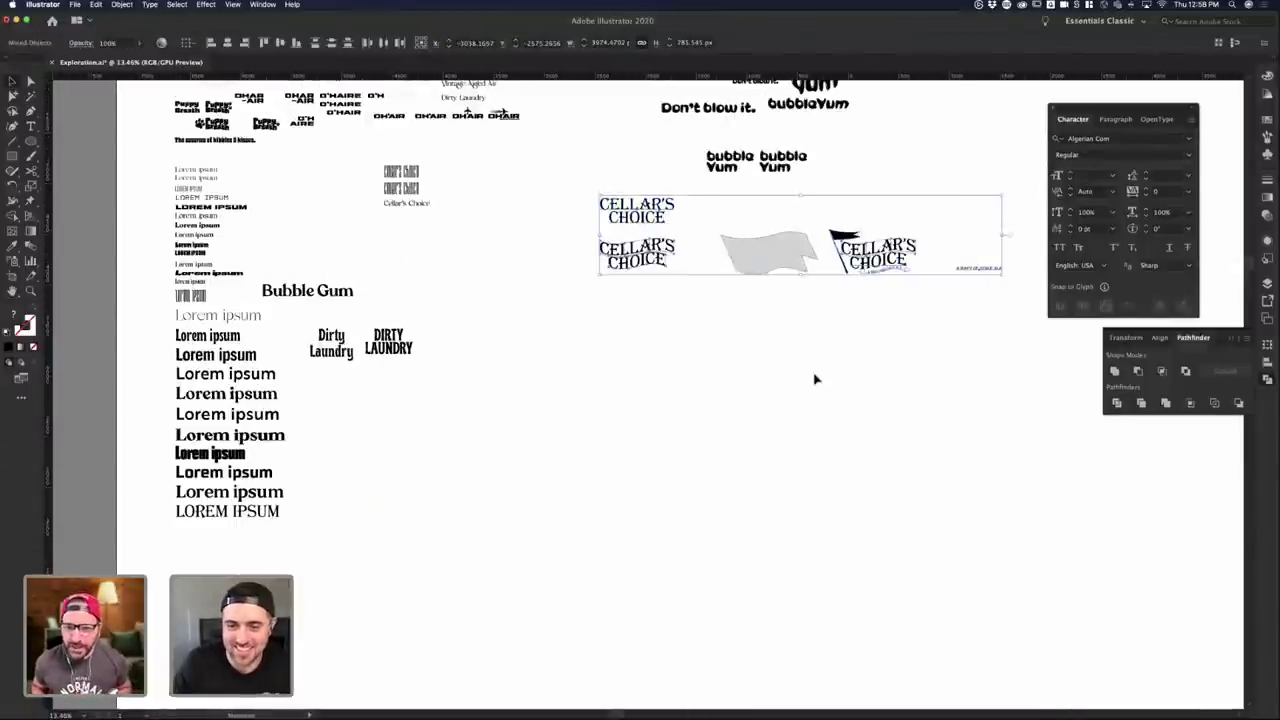
pyautogui.click(815, 379)
pyautogui.scroll(5, 523, 374)
pyautogui.hscroll(-2, 554, 446)
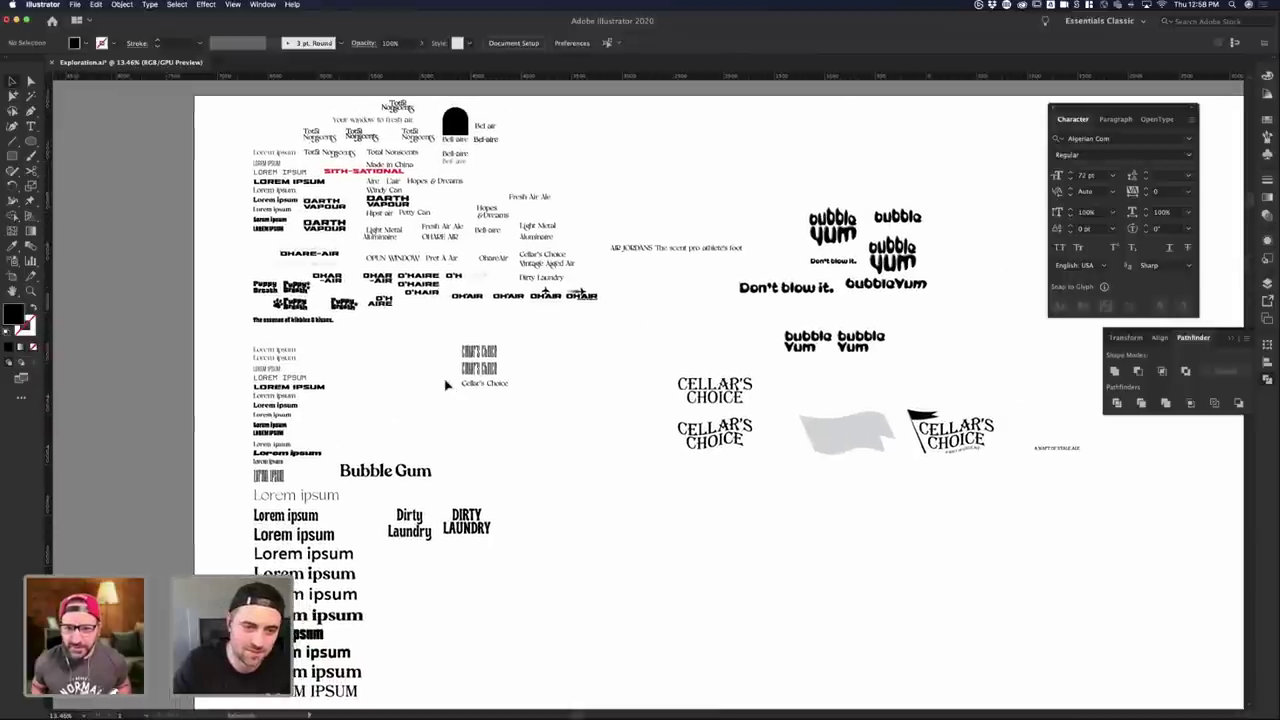
pyautogui.scroll(5, 491, 397)
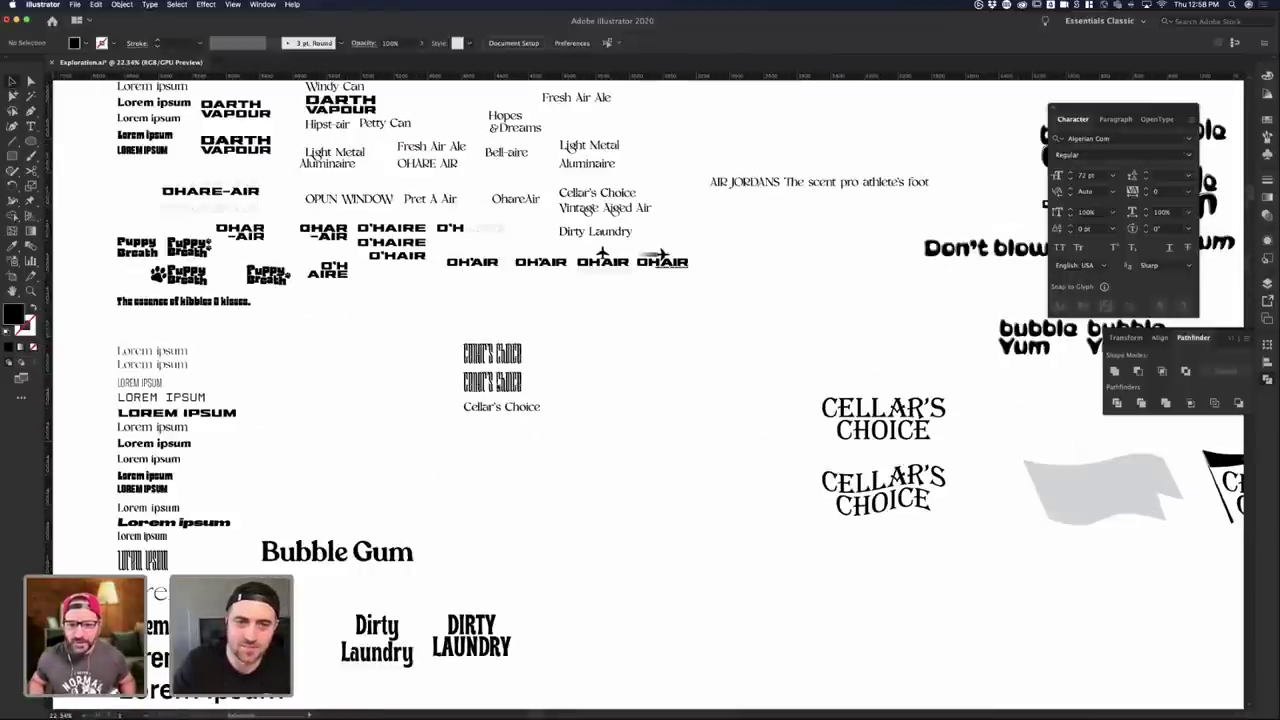
# - Review the can name ideas and type explorations on the canvas to choose the next can concept
pyautogui.scroll(3, 497, 385)
pyautogui.scroll(3, 497, 386)
pyautogui.scroll(-2, 498, 387)
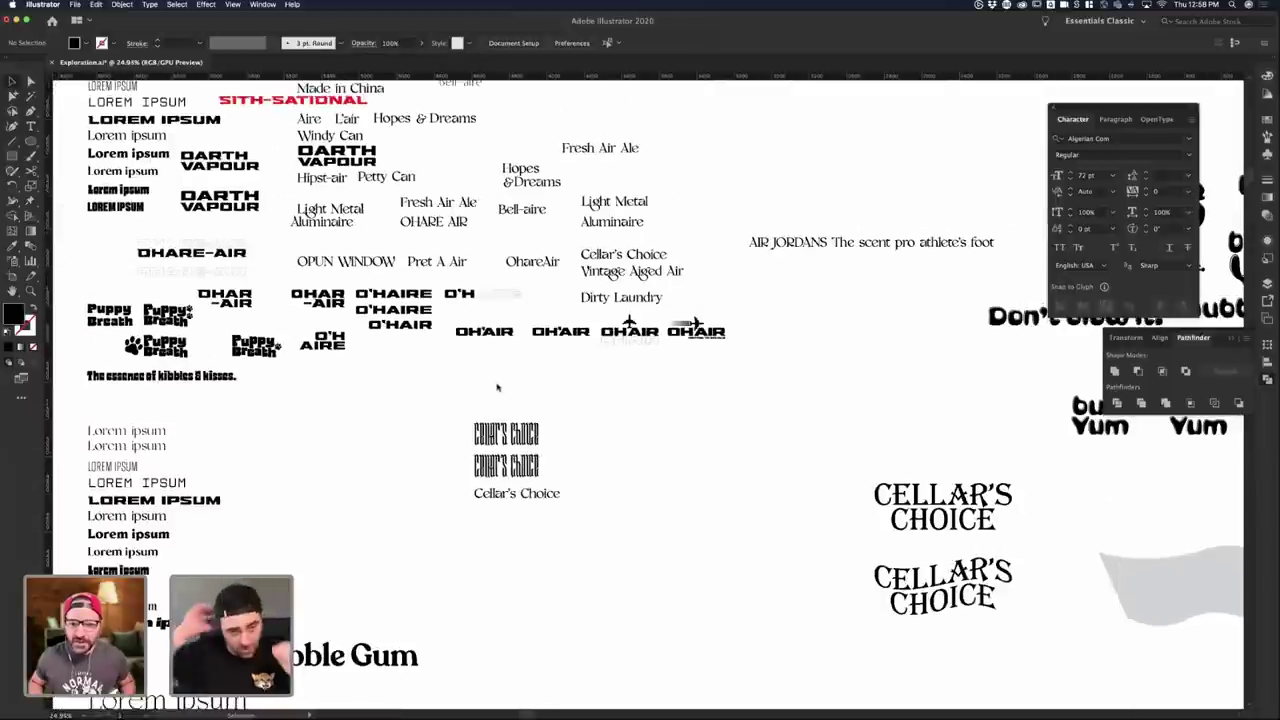
pyautogui.scroll(2, 497, 387)
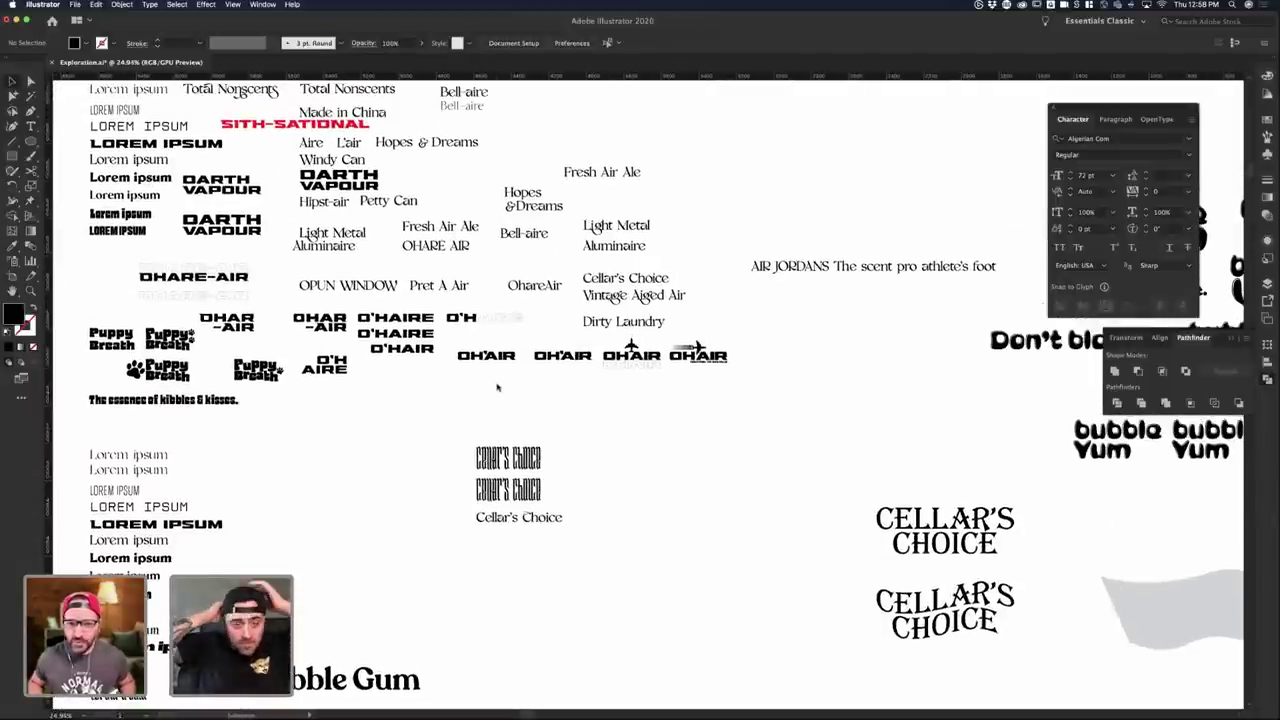
pyautogui.click(617, 247)
pyautogui.click(716, 284)
pyautogui.scroll(-1, 664, 348)
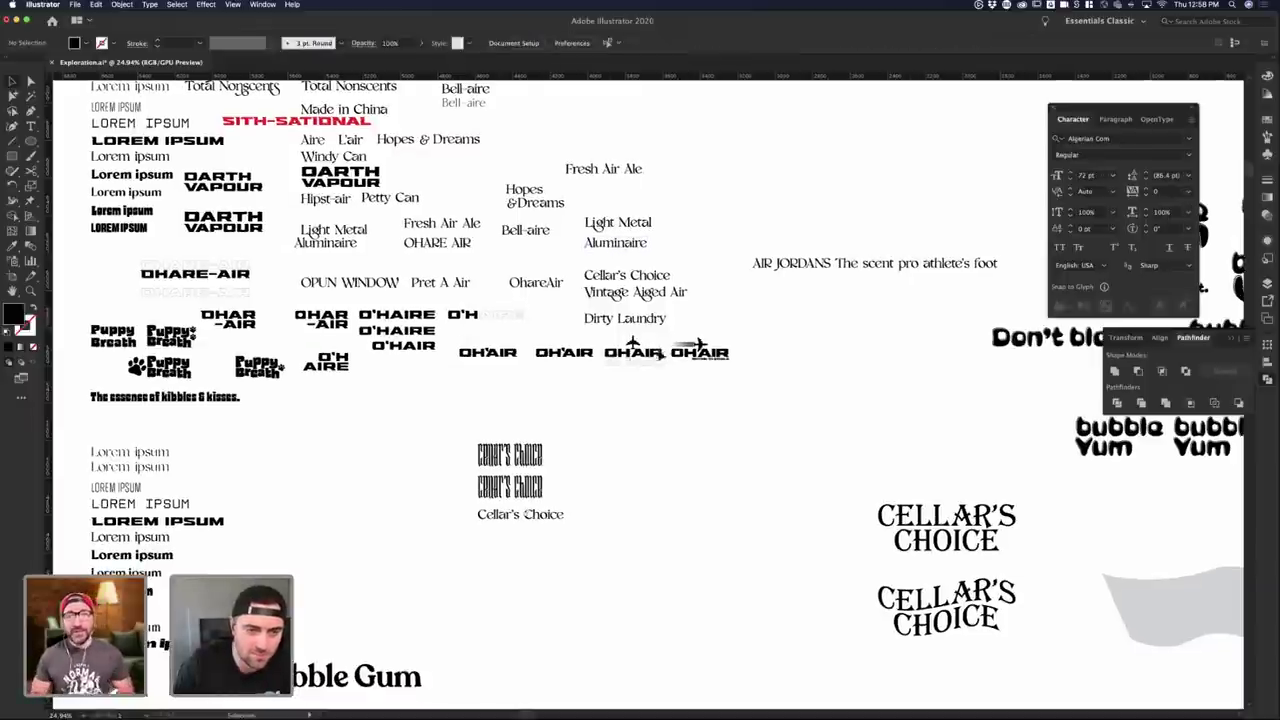
pyautogui.scroll(-3, 620, 418)
pyautogui.scroll(-10, 620, 418)
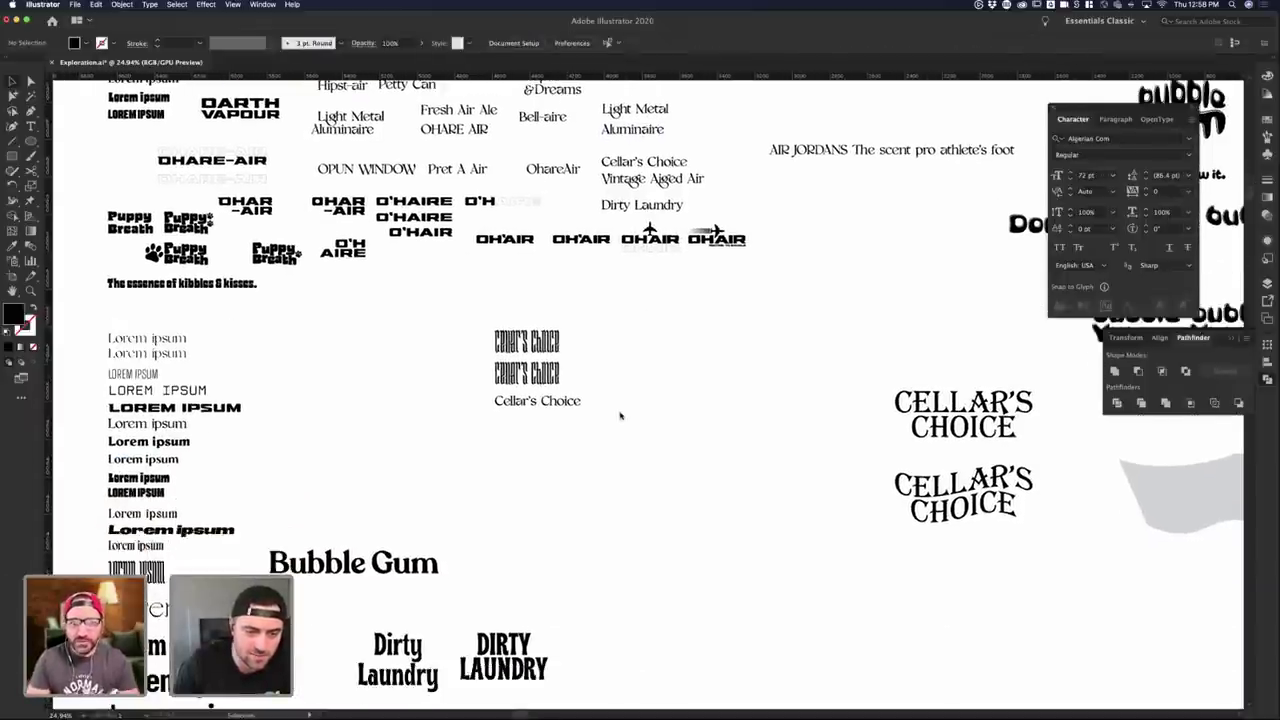
pyautogui.scroll(-20, 620, 416)
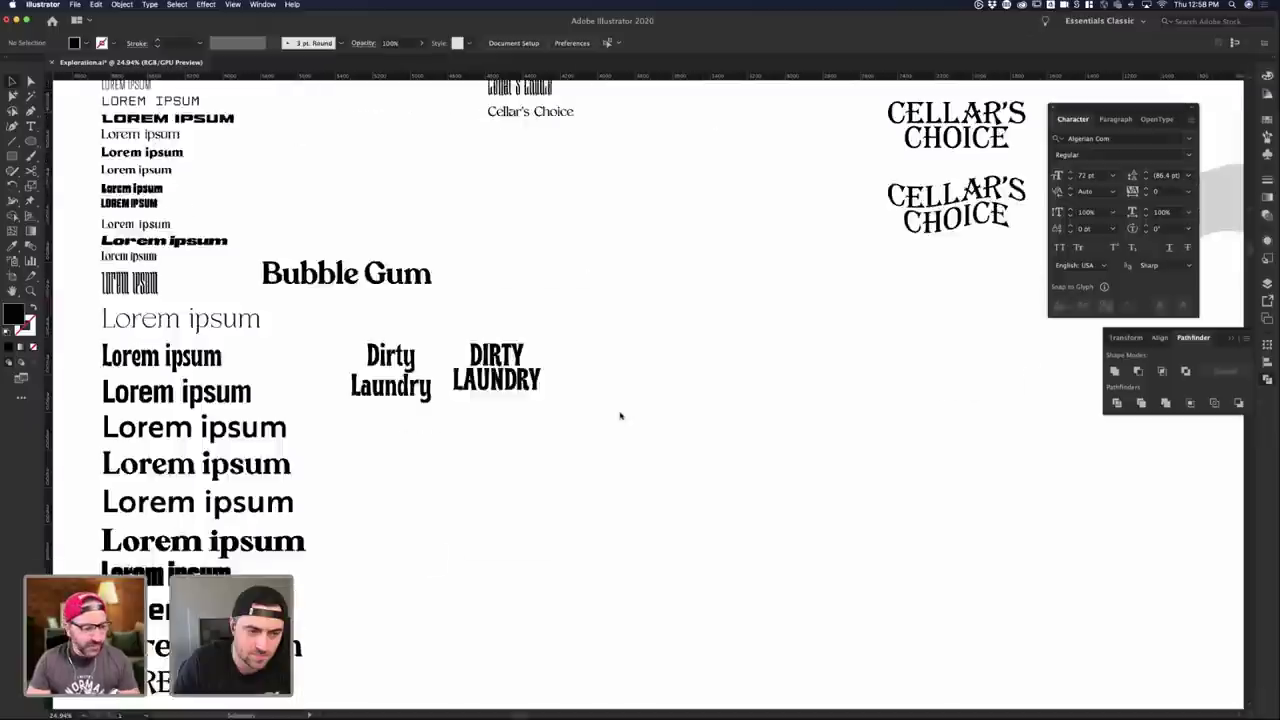
pyautogui.scroll(15, 620, 416)
pyautogui.scroll(10, 620, 416)
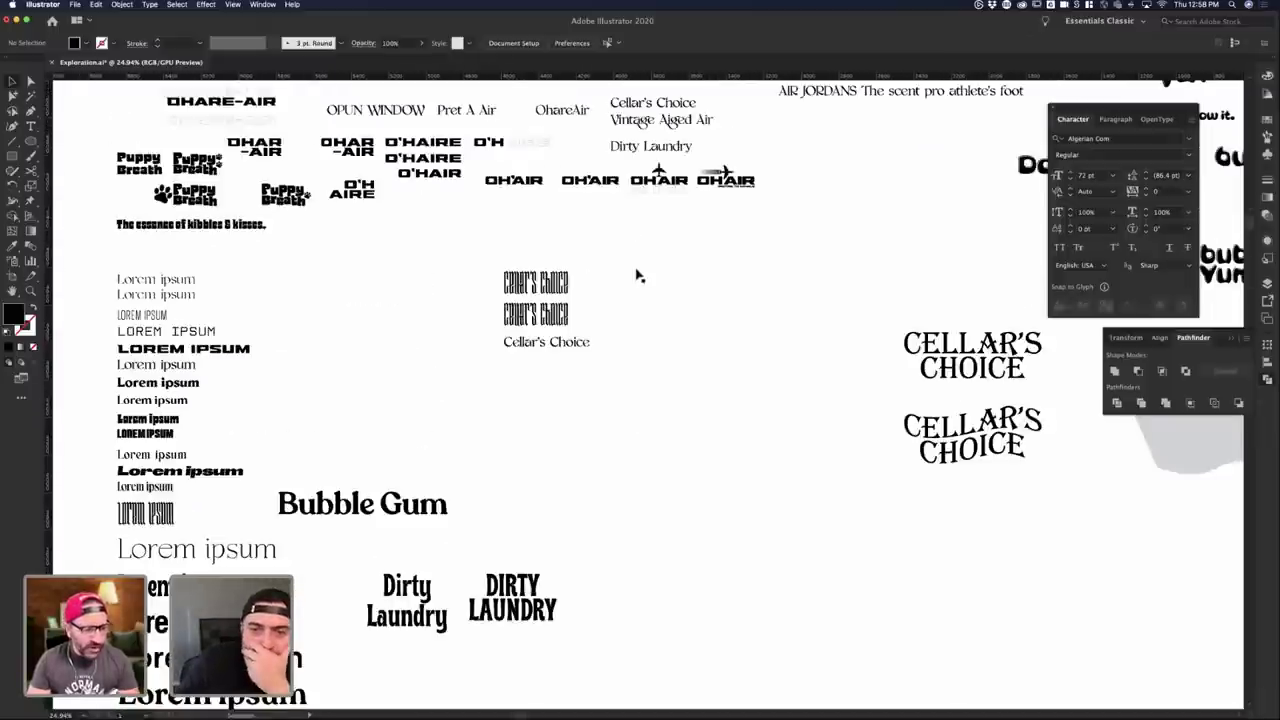
pyautogui.scroll(17, 637, 274)
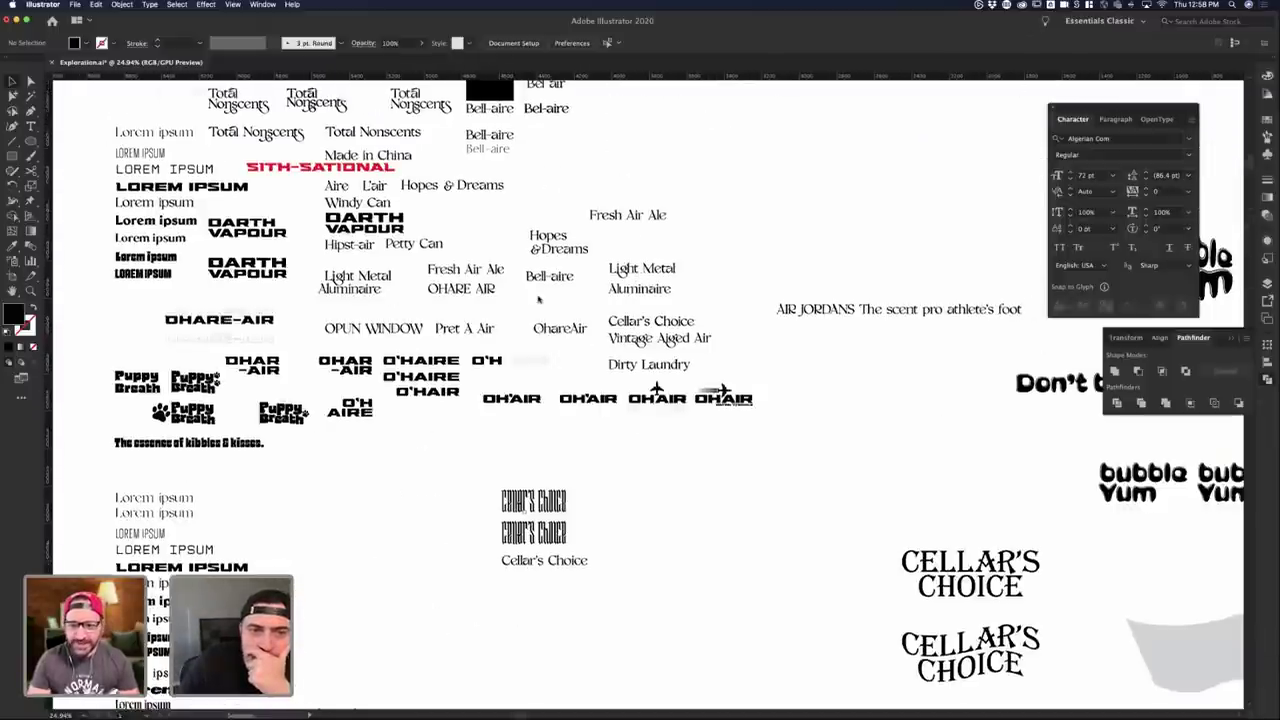
pyautogui.scroll(2, 537, 300)
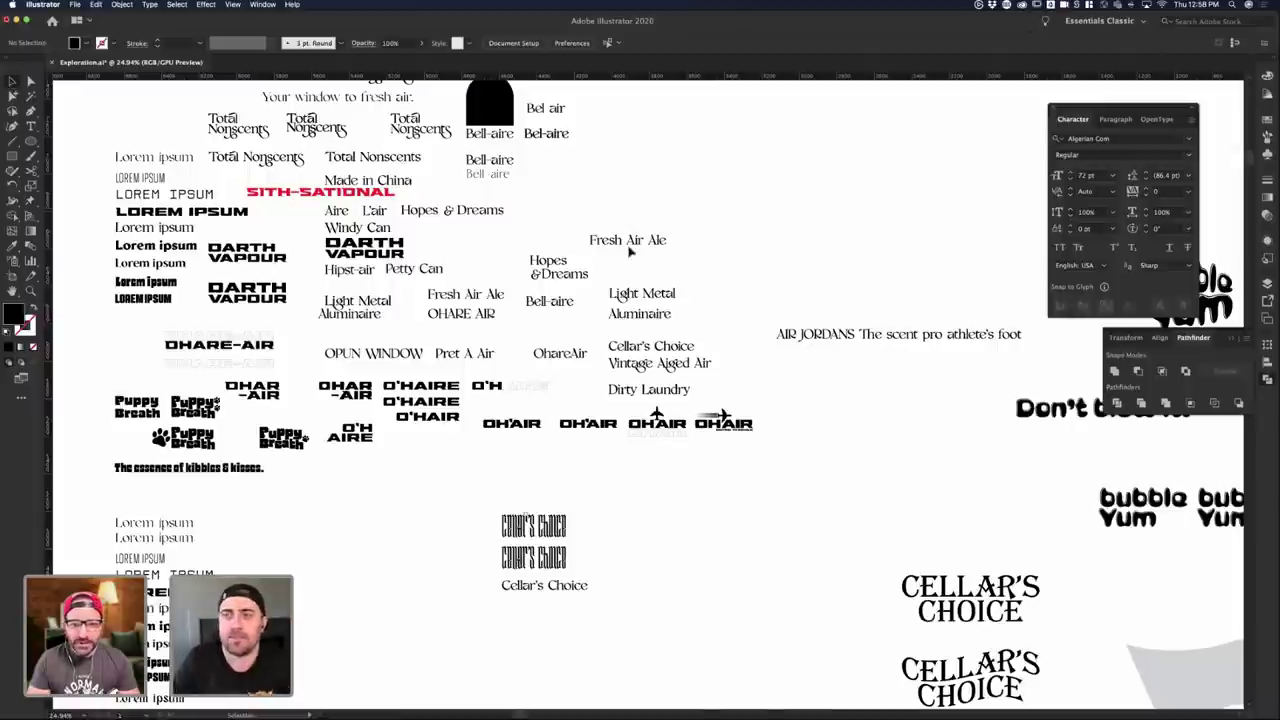
# - Single out the "AIR JORDANS The scent pro athlete's foot" text line among the name ideas, leaving nothing selected
pyautogui.click(660, 245)
pyautogui.click(760, 304)
pyautogui.click(803, 336)
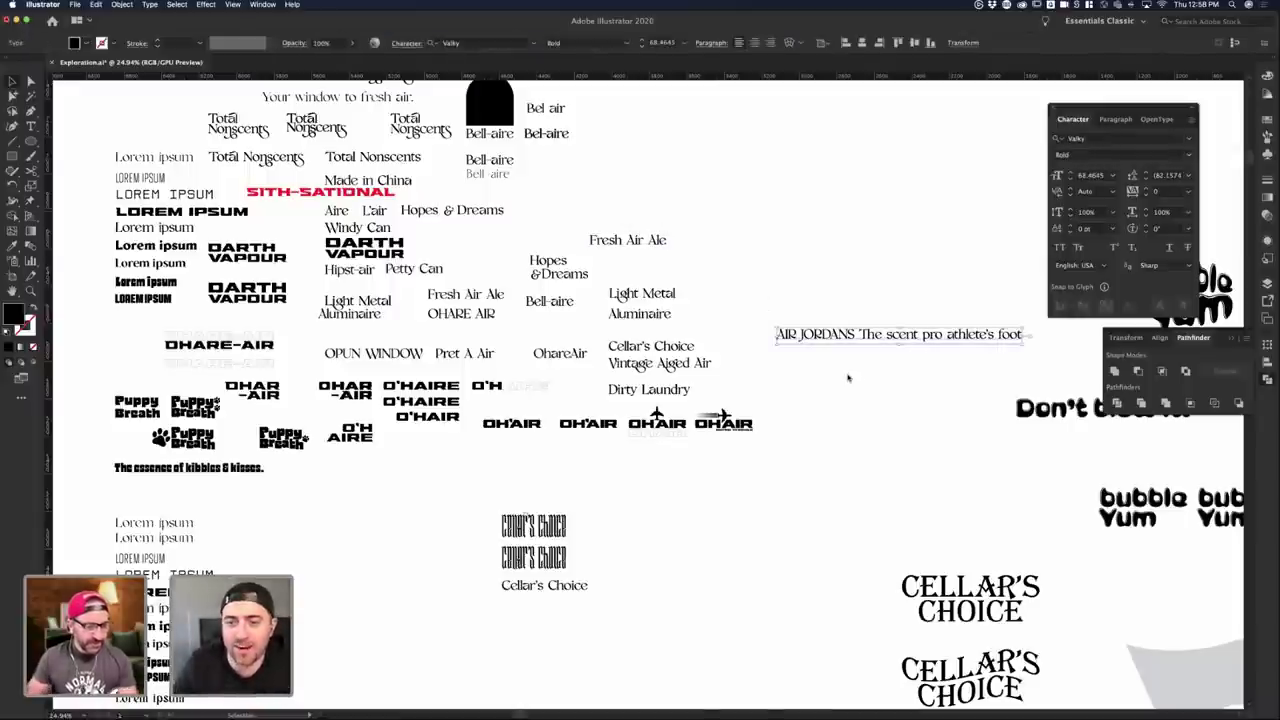
pyautogui.click(847, 416)
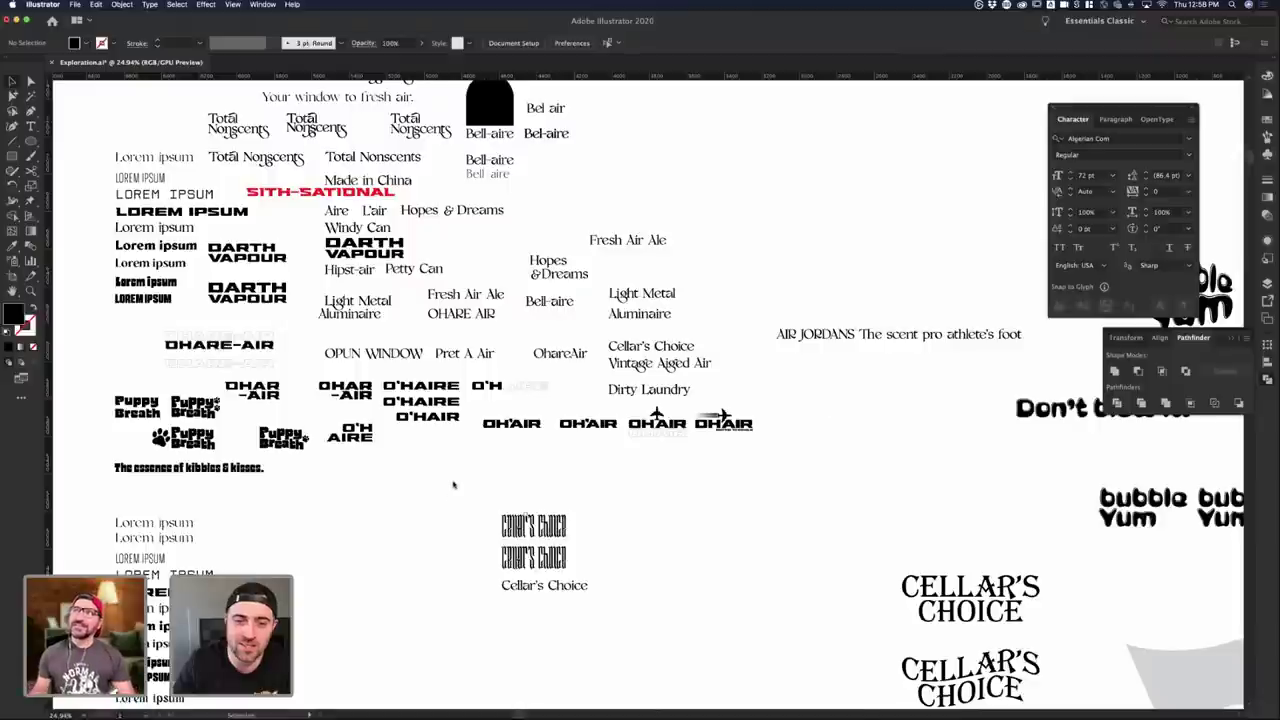
# - Switch to Adobe Stock in Chrome and search for "basketball net"
pyautogui.hotkey('ctrl', 'Up')
pyautogui.hotkey('ctrl', 'Up')
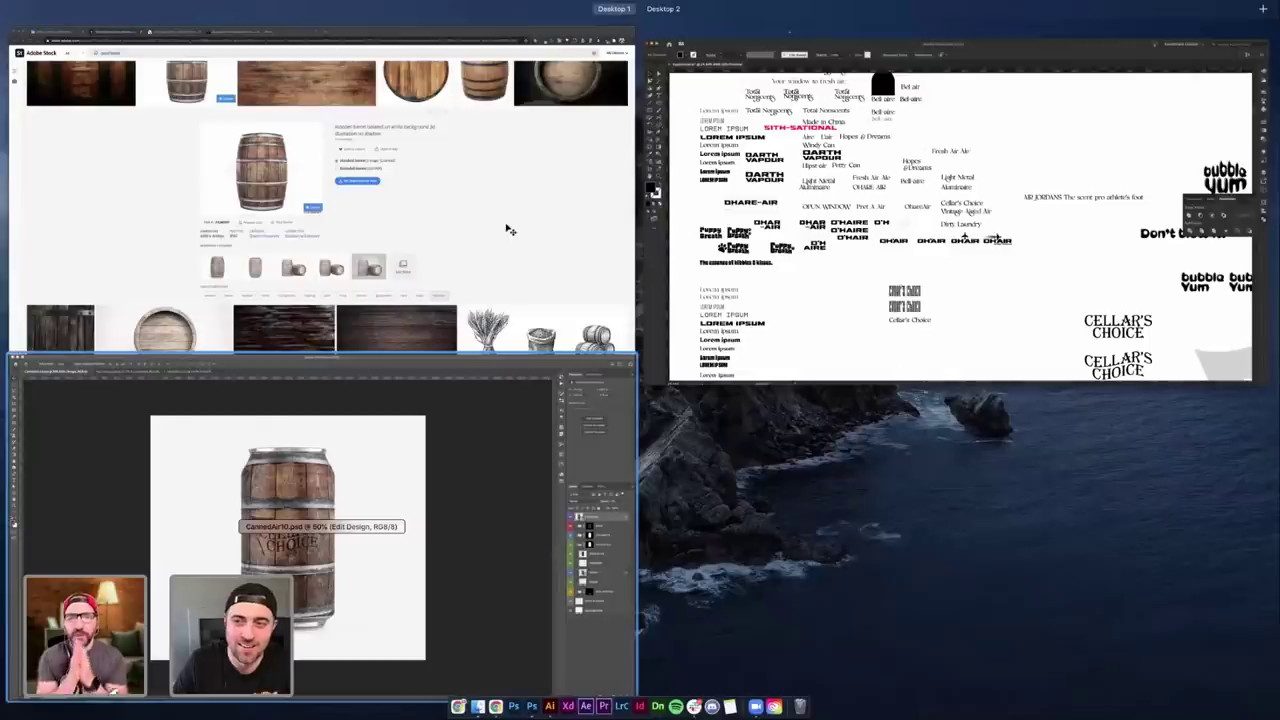
pyautogui.click(430, 440)
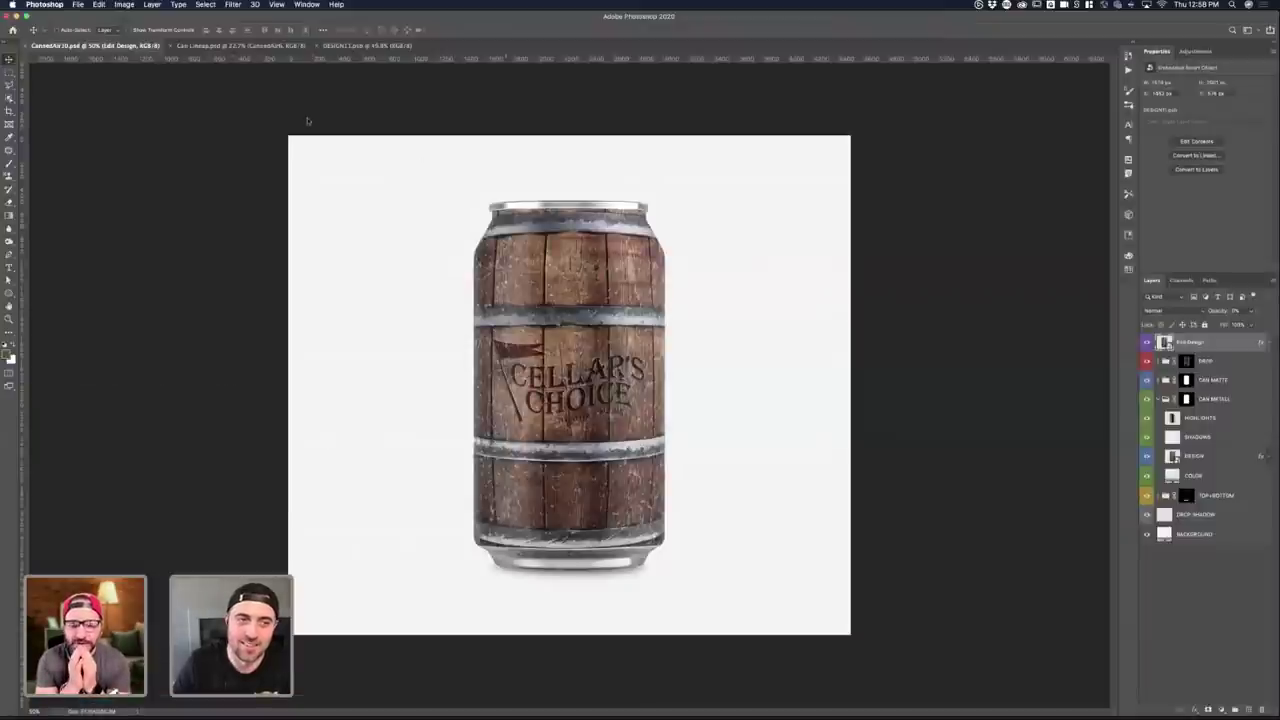
pyautogui.press('super+Tab')
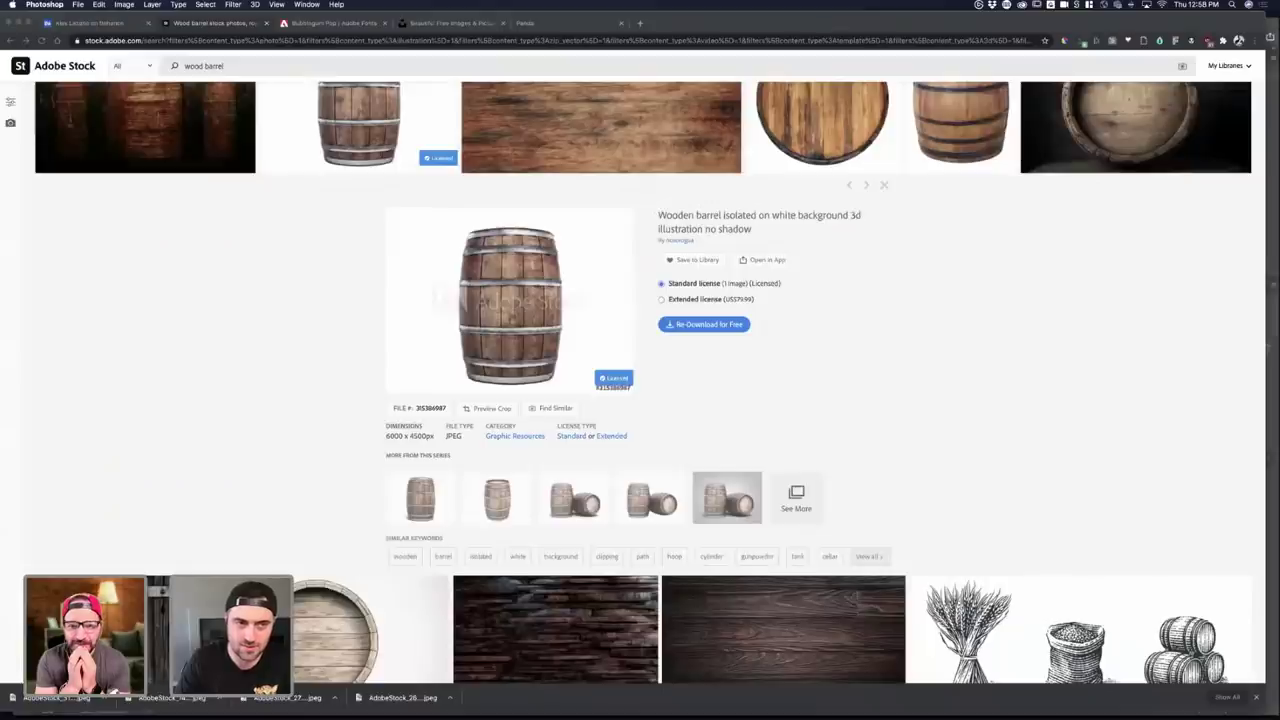
pyautogui.tripleClick(225, 66)
pyautogui.write('basketball net')
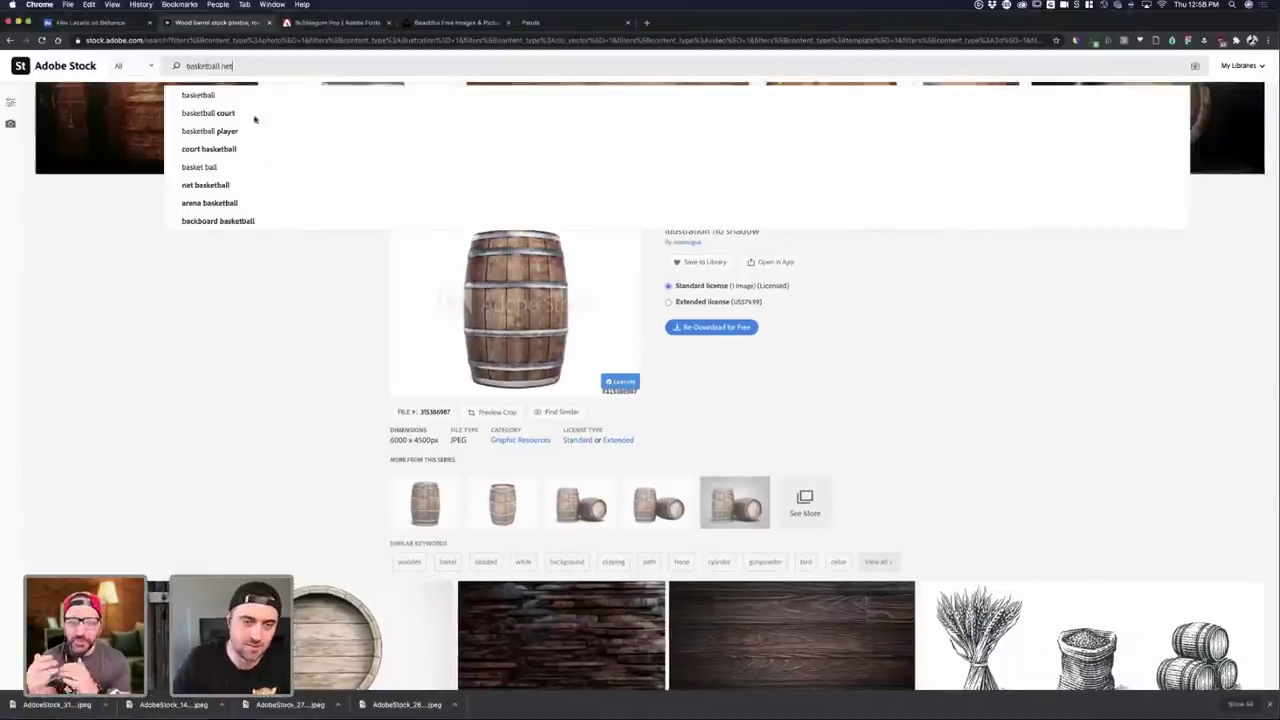
pyautogui.press('Return')
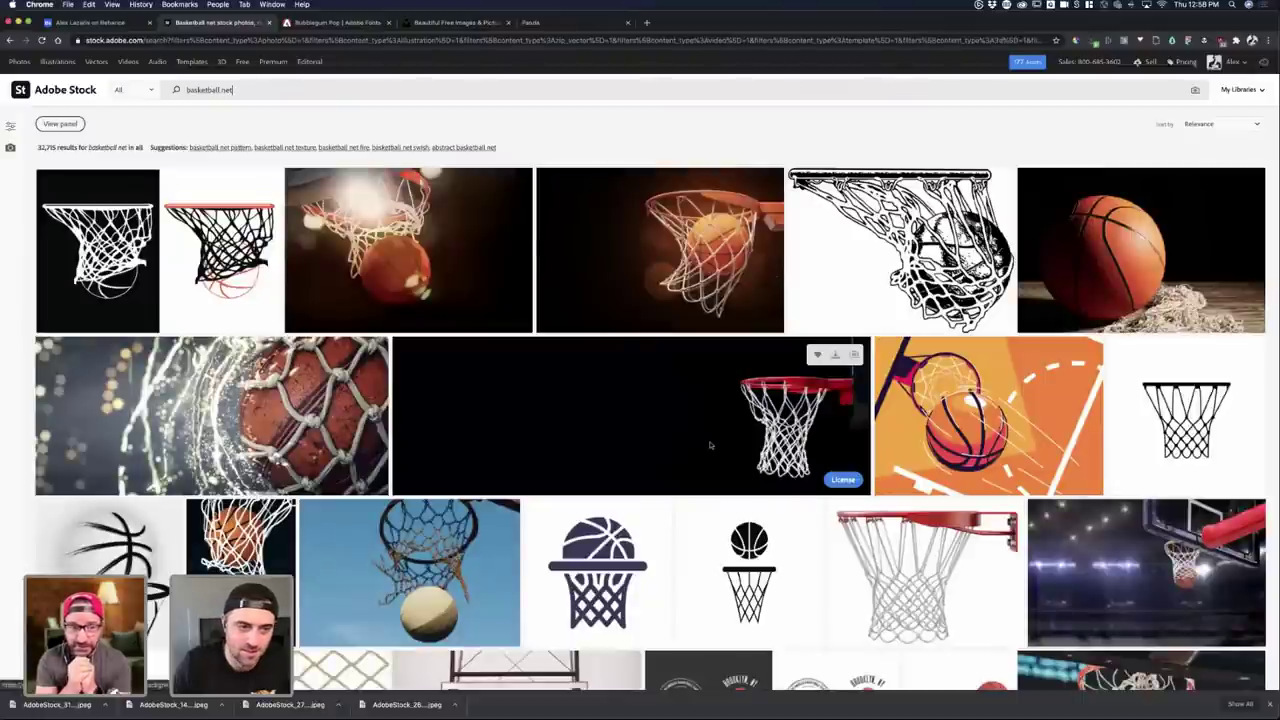
# - Preview the grey close-up of basketball nets and the white net photo with the blurred teal background
pyautogui.scroll(-4, 710, 445)
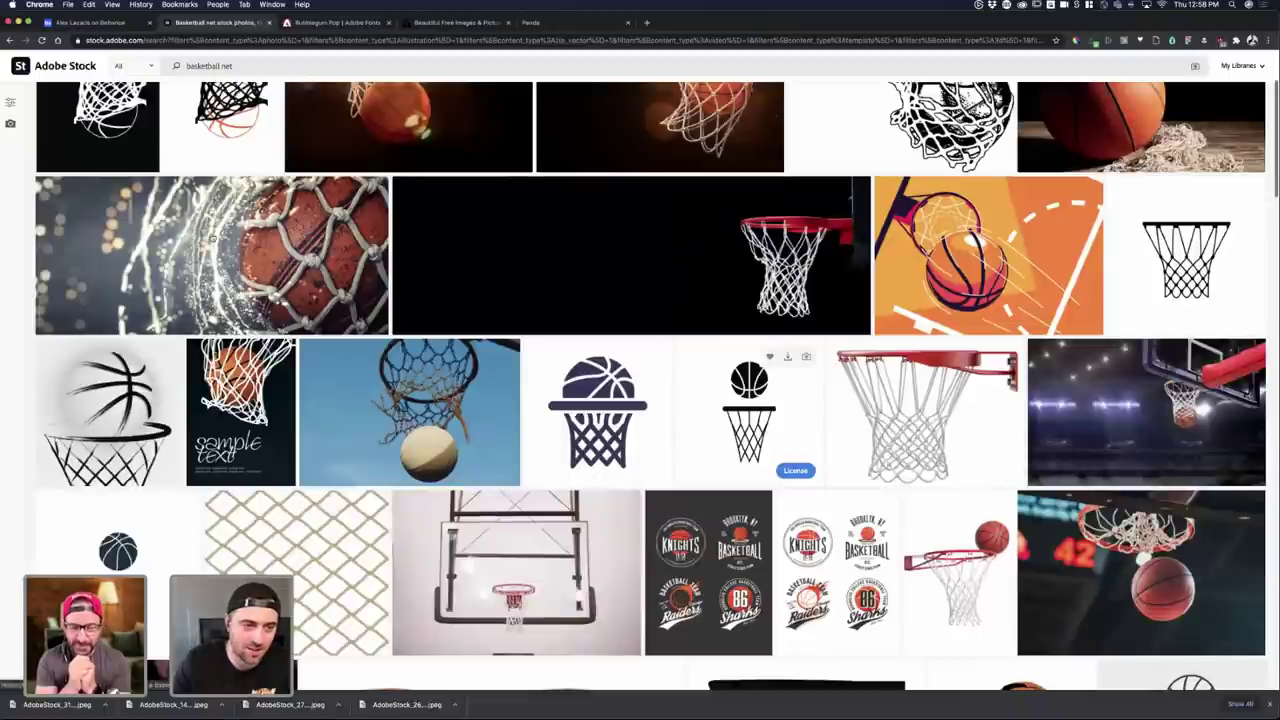
pyautogui.scroll(-10, 213, 238)
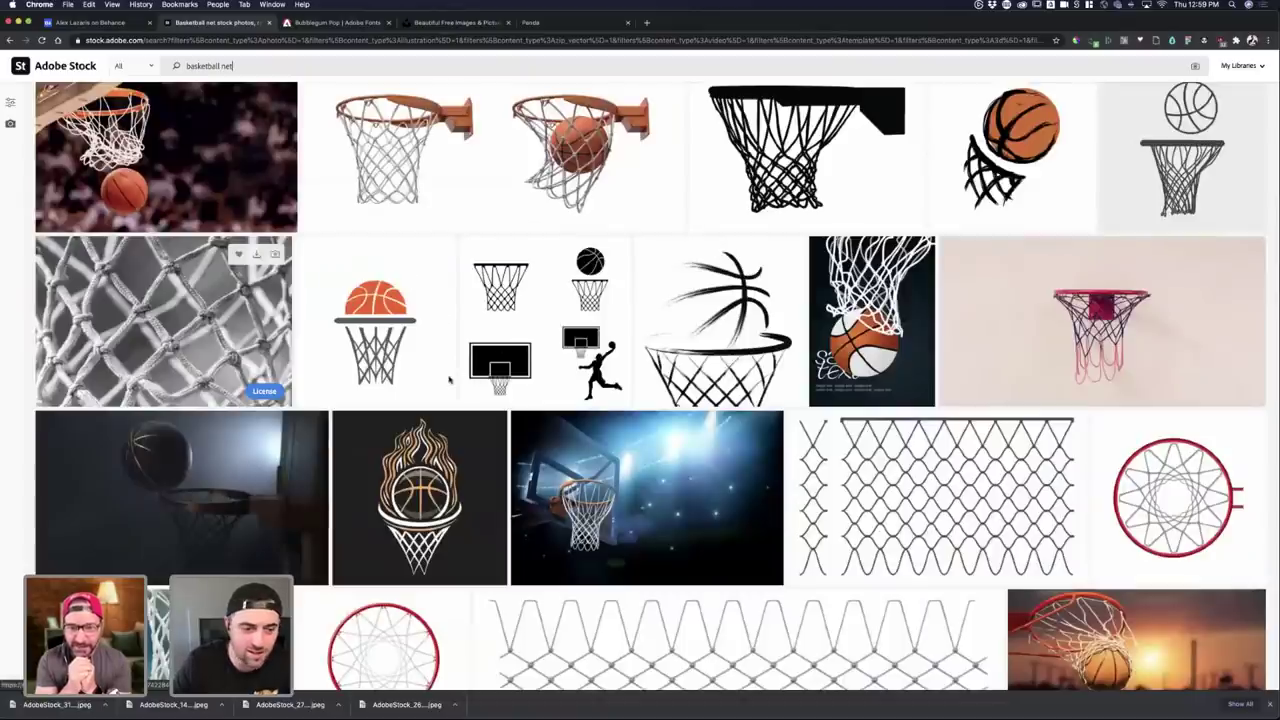
pyautogui.scroll(-5, 449, 378)
pyautogui.click(163, 138)
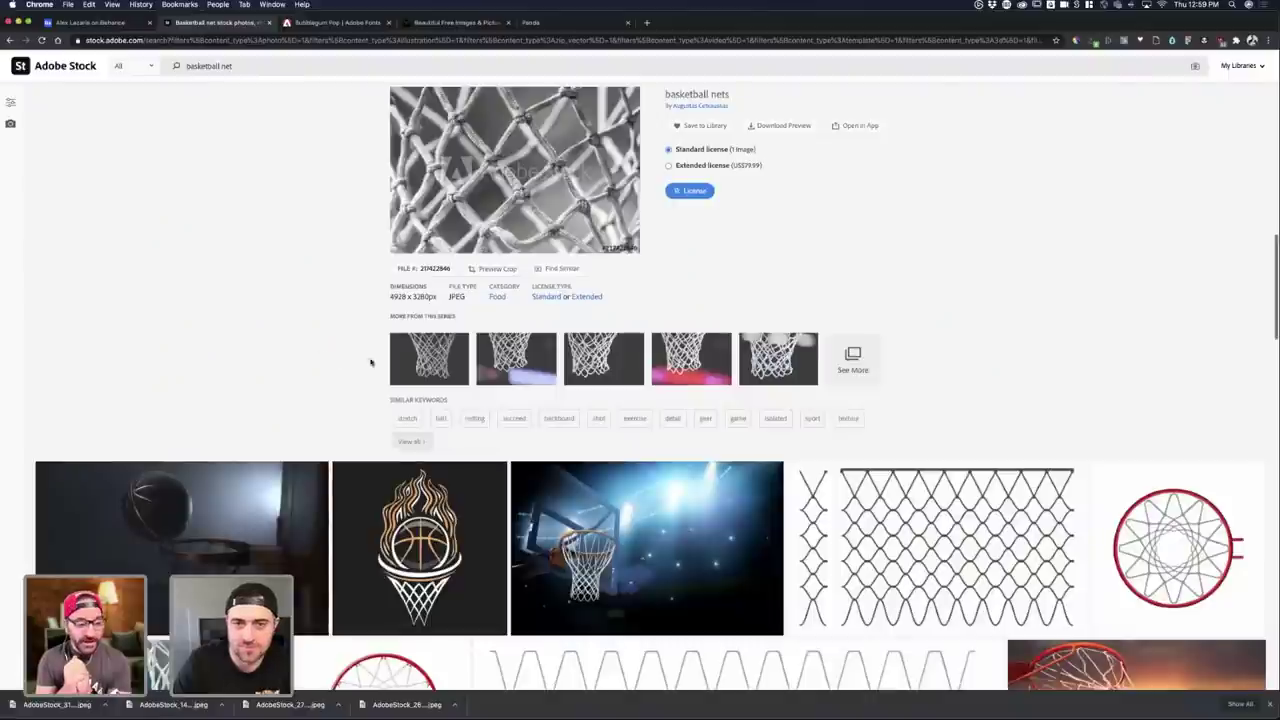
pyautogui.scroll(2, 557, 300)
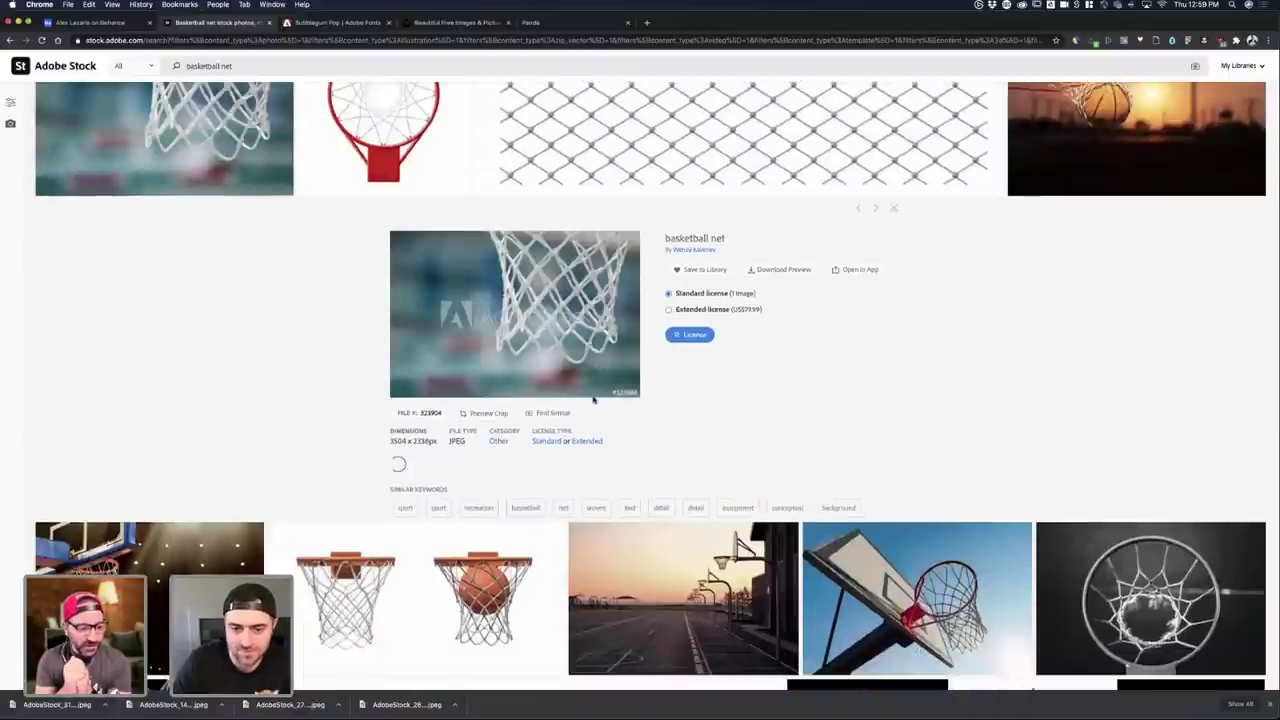
pyautogui.scroll(-1, 593, 400)
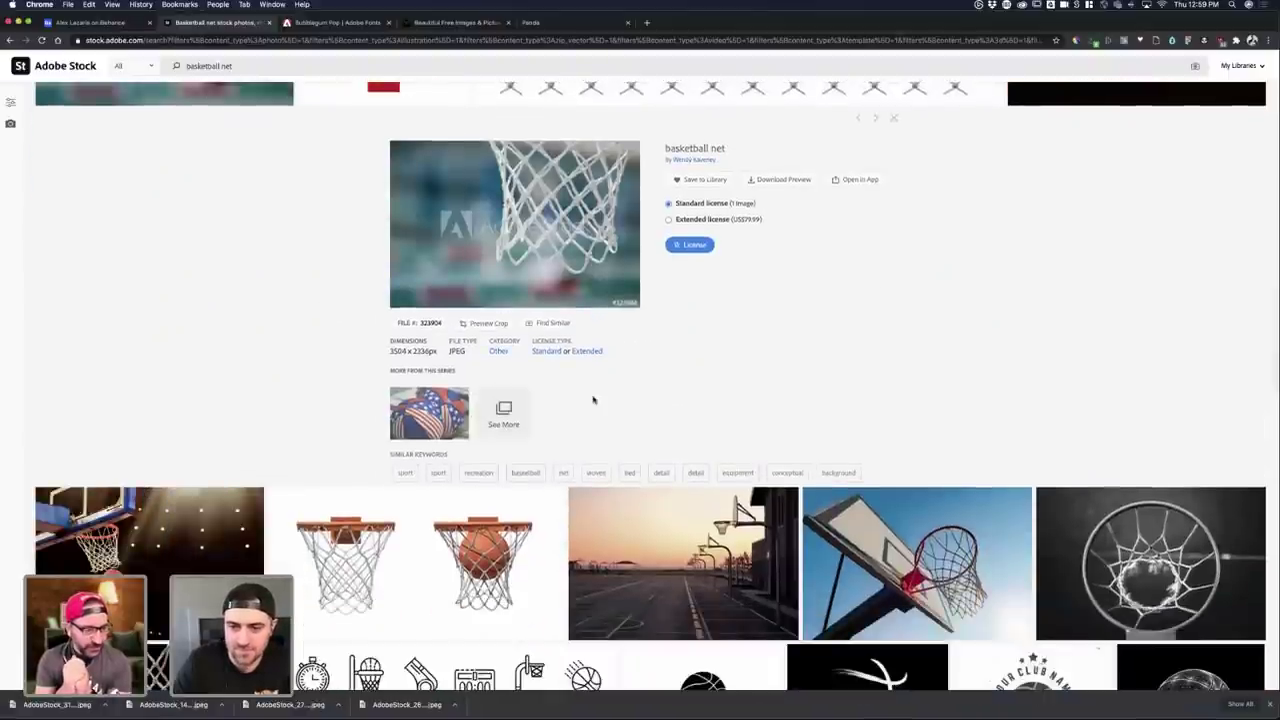
# - Browse the remaining basketball net results for other suitable net images
pyautogui.scroll(-4, 593, 400)
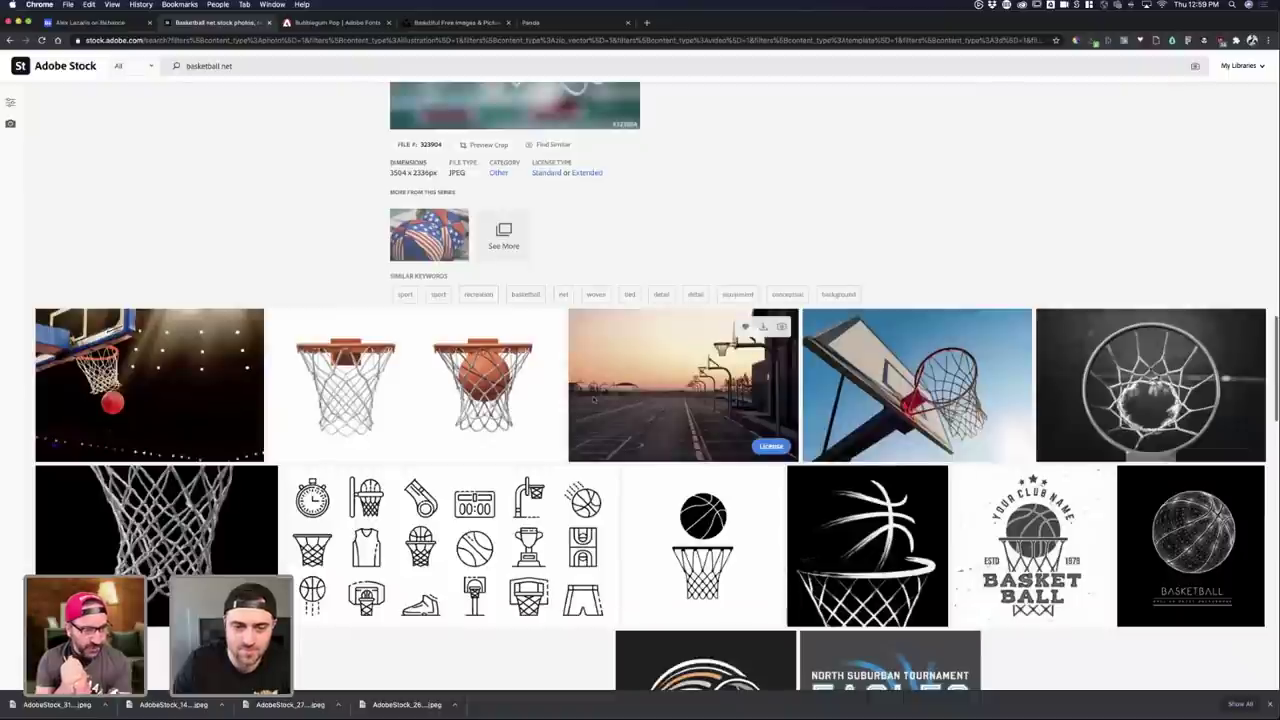
pyautogui.scroll(-5, 593, 399)
pyautogui.scroll(-12, 593, 400)
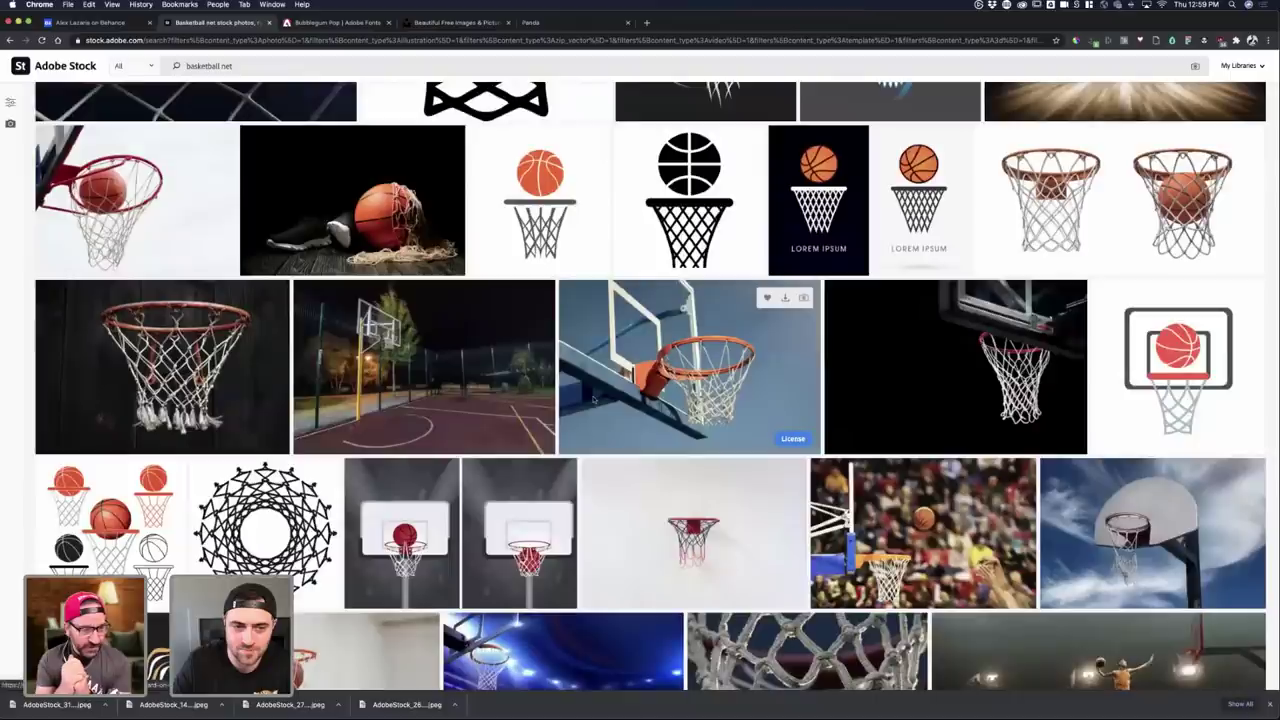
pyautogui.scroll(-15, 593, 400)
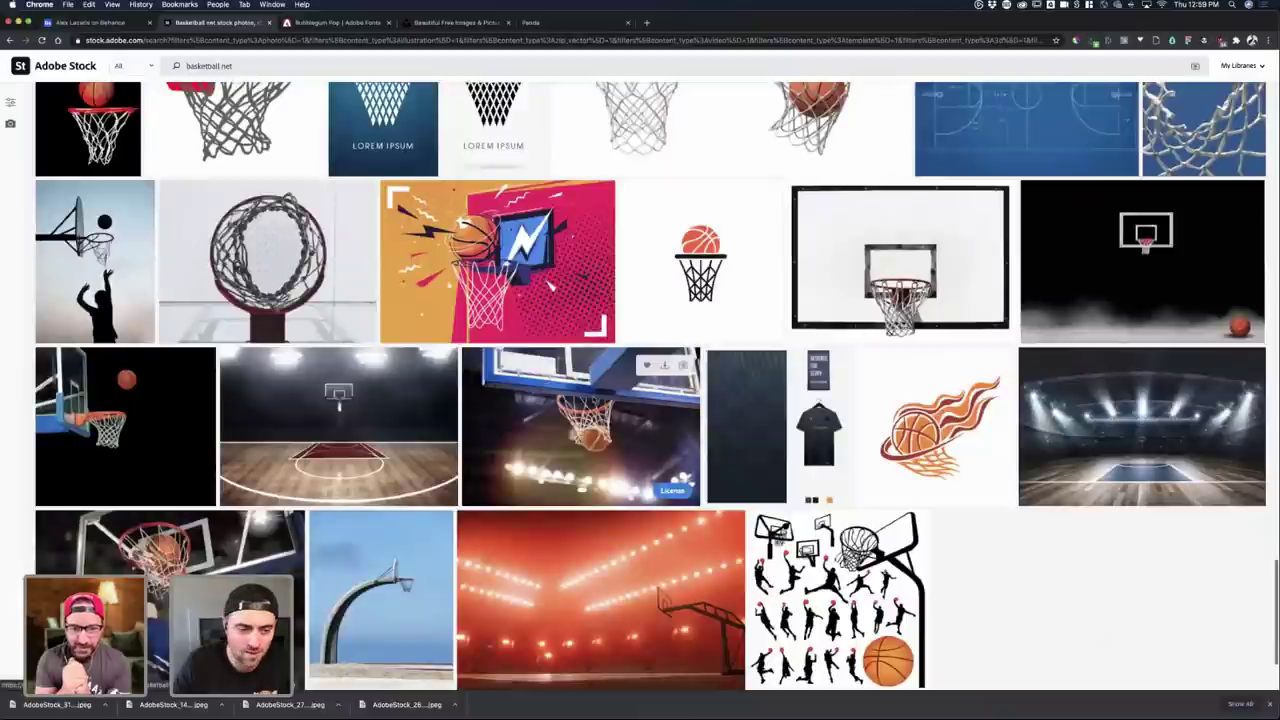
pyautogui.scroll(-3, 600, 495)
pyautogui.scroll(3, 600, 495)
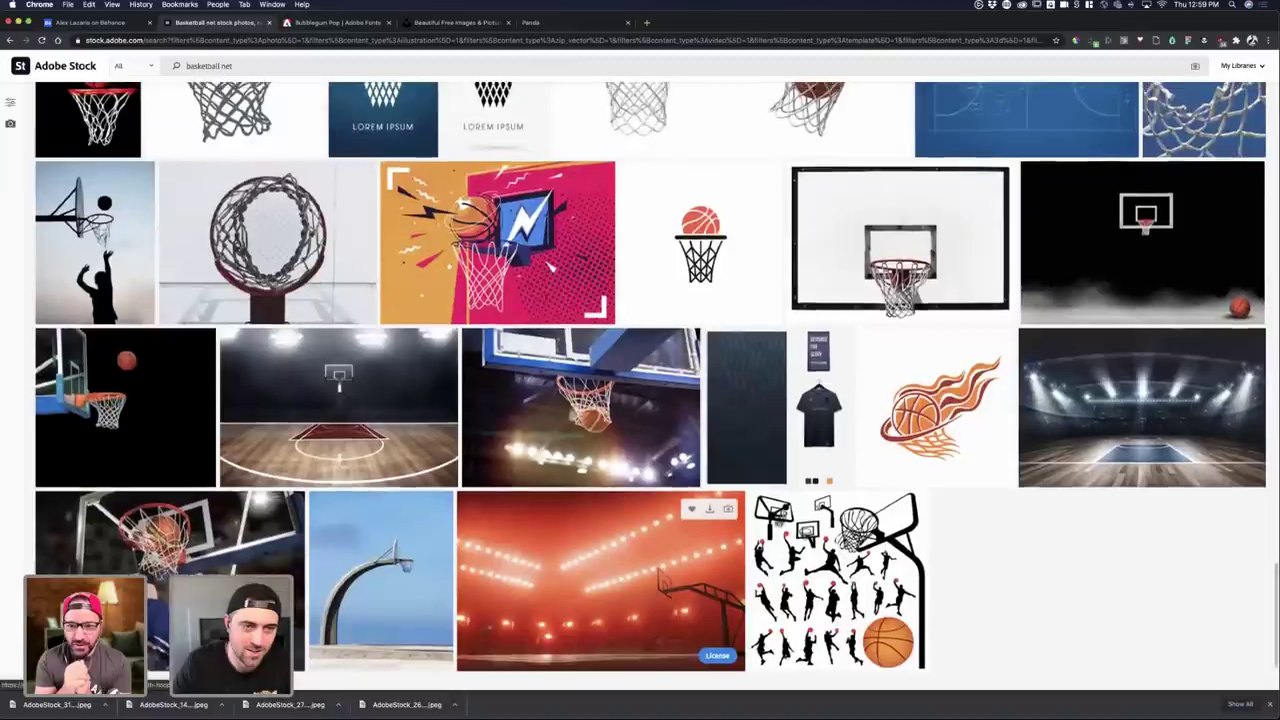
pyautogui.scroll(5, 593, 400)
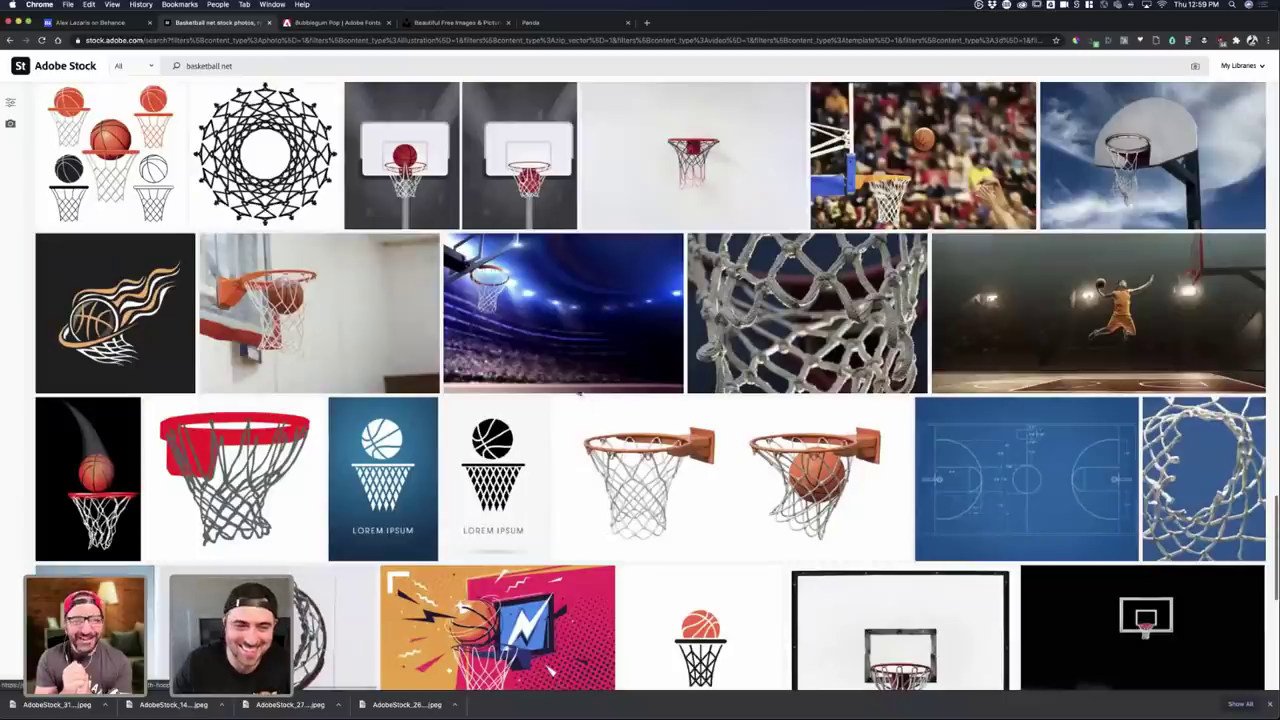
pyautogui.scroll(10, 248, 262)
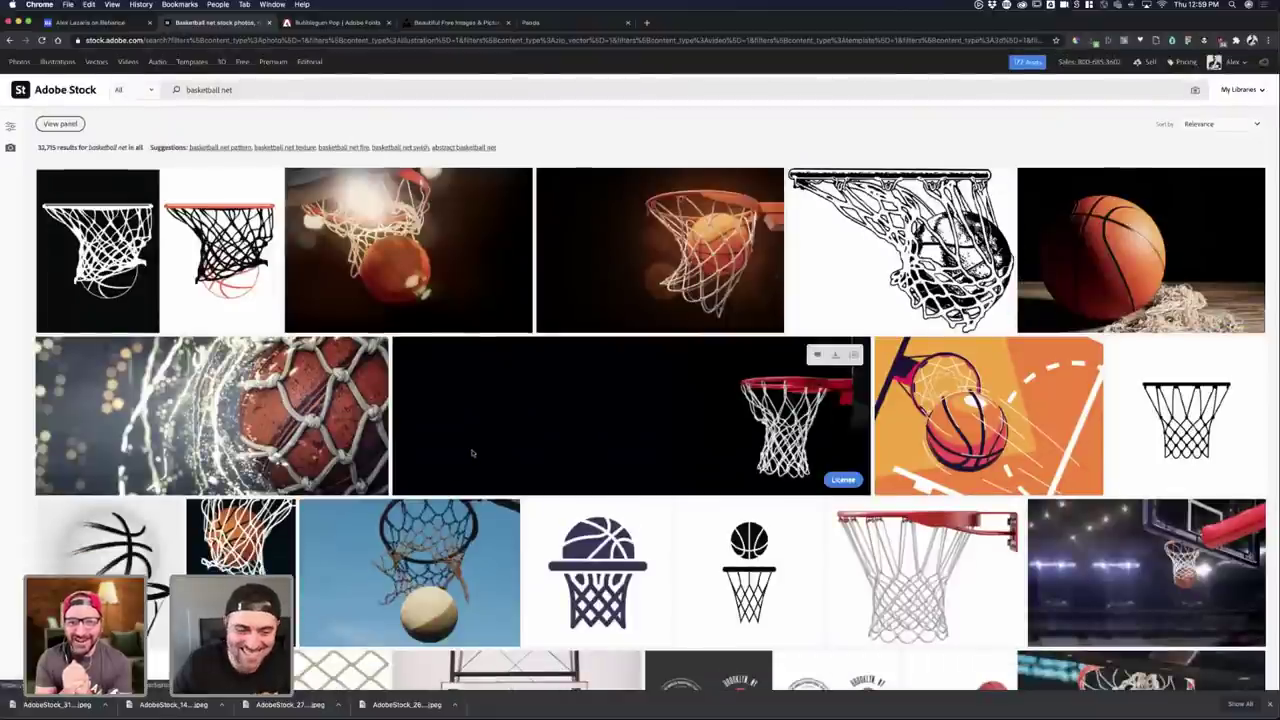
# - License and download the white basketball net photo with the blurred teal background under the Standard license
pyautogui.scroll(-1, 463, 460)
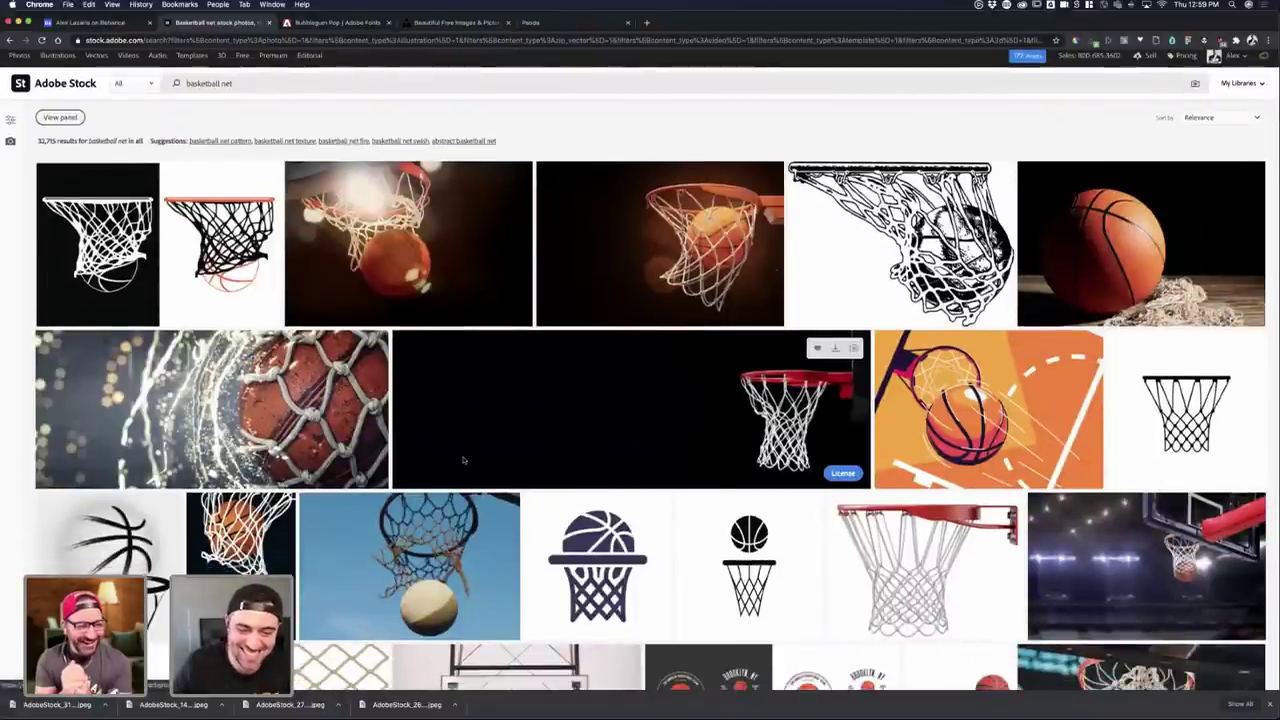
pyautogui.scroll(-3, 463, 460)
pyautogui.scroll(-5, 464, 462)
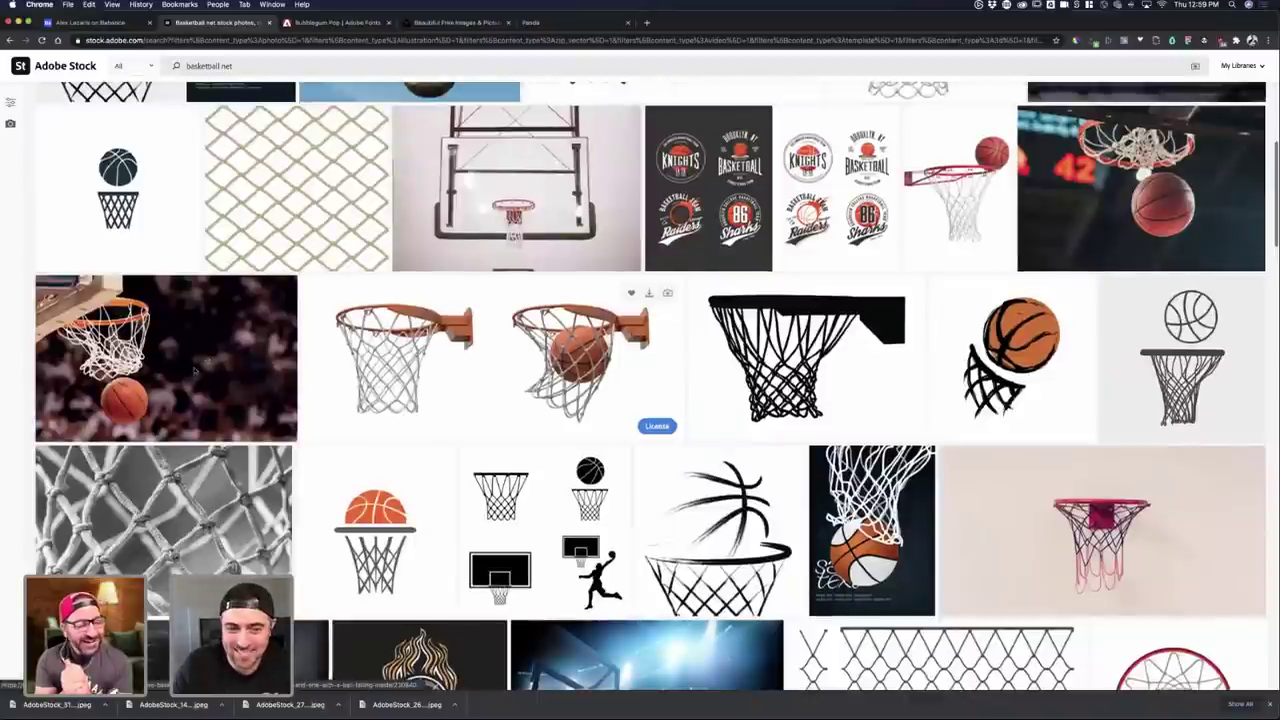
pyautogui.click(218, 396)
pyautogui.click(218, 396)
pyautogui.scroll(-4, 662, 349)
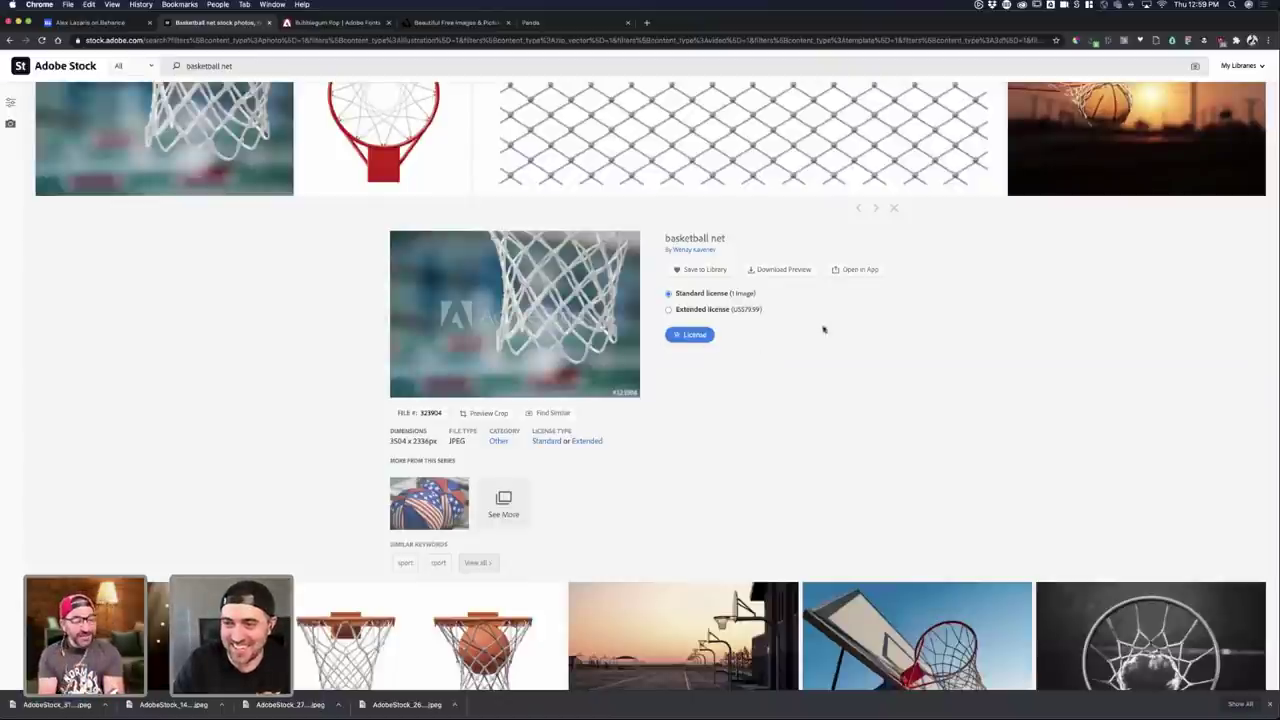
pyautogui.click(702, 335)
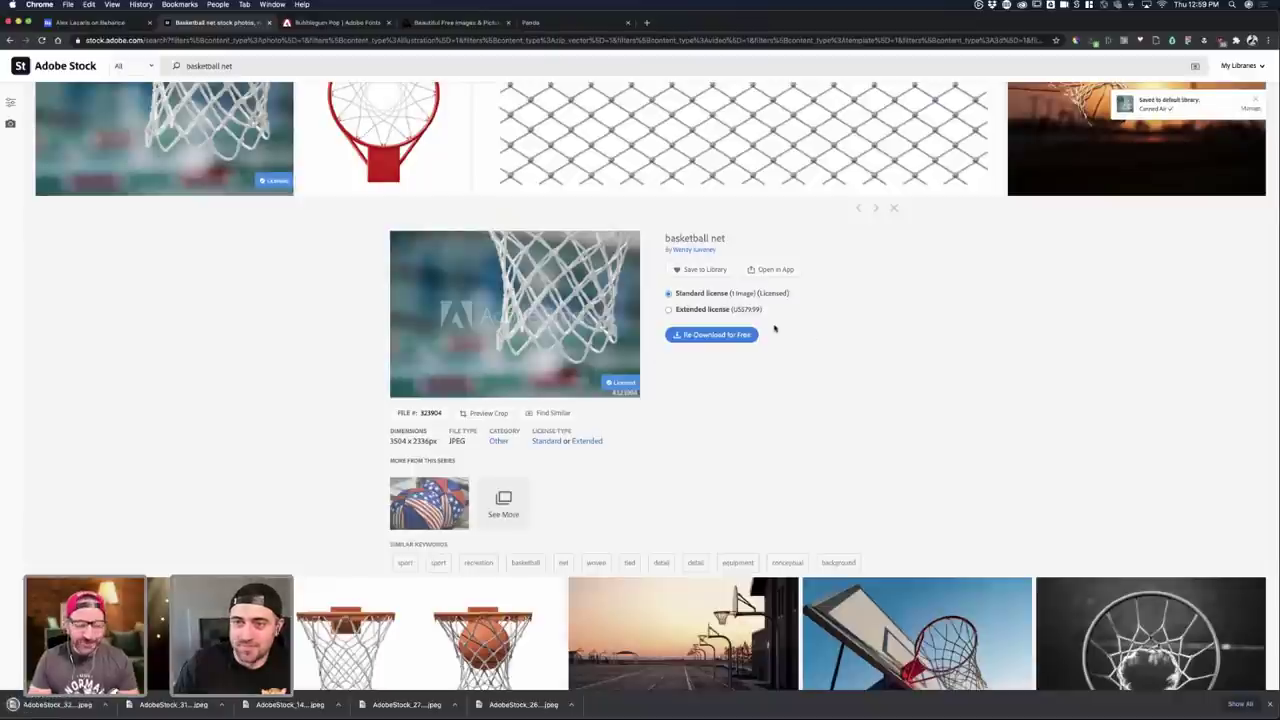
# - Switch to Photoshop and bring up the Can Lineup document
pyautogui.hotkey('ctrl', 'Up')
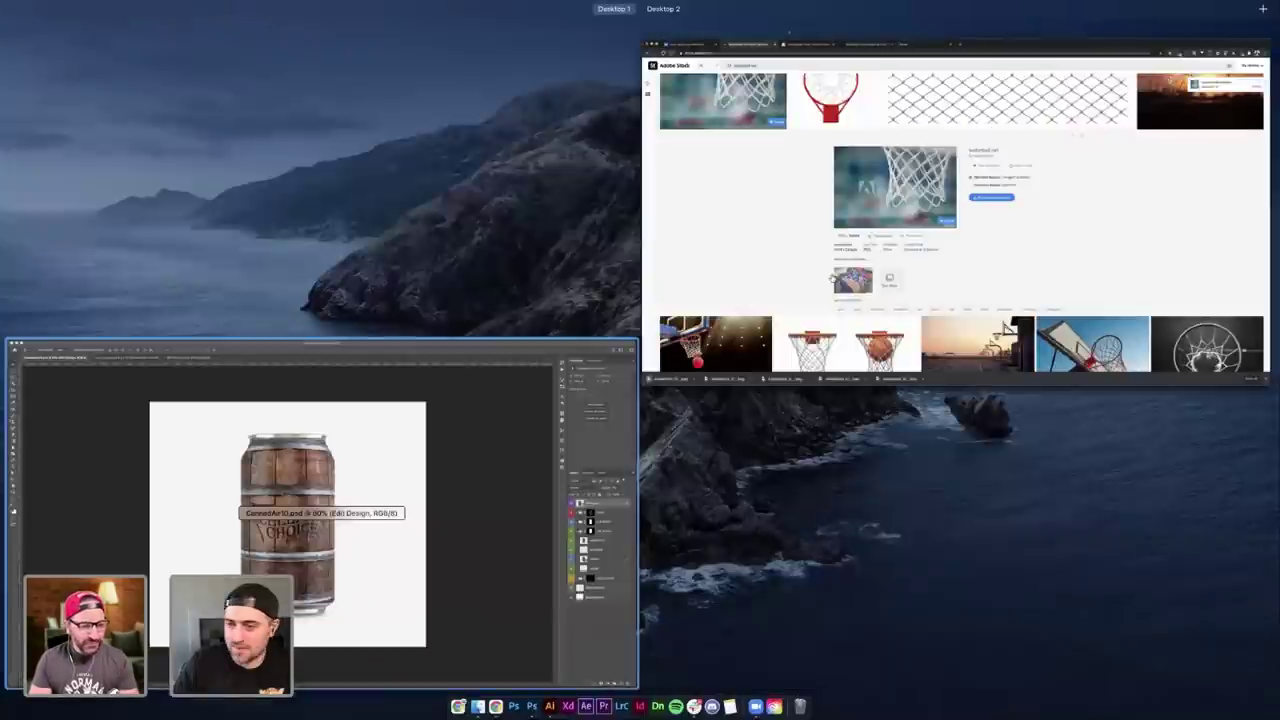
pyautogui.click(400, 530)
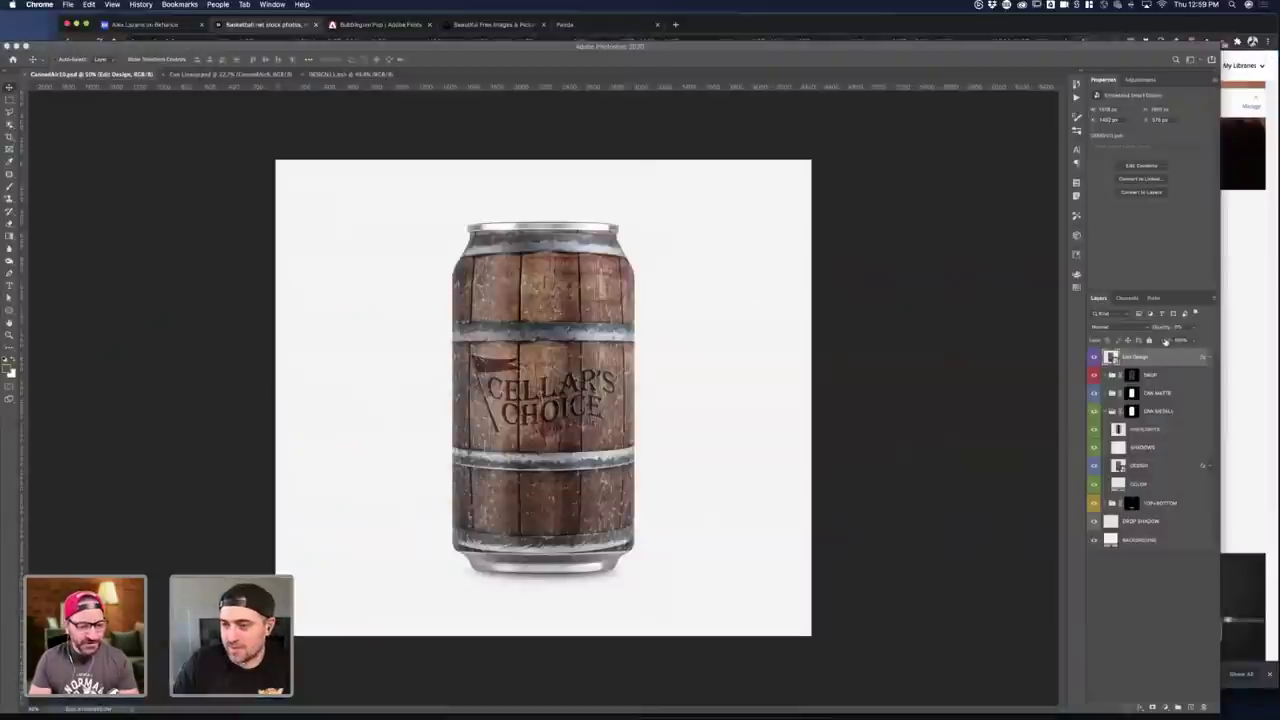
pyautogui.click(240, 45)
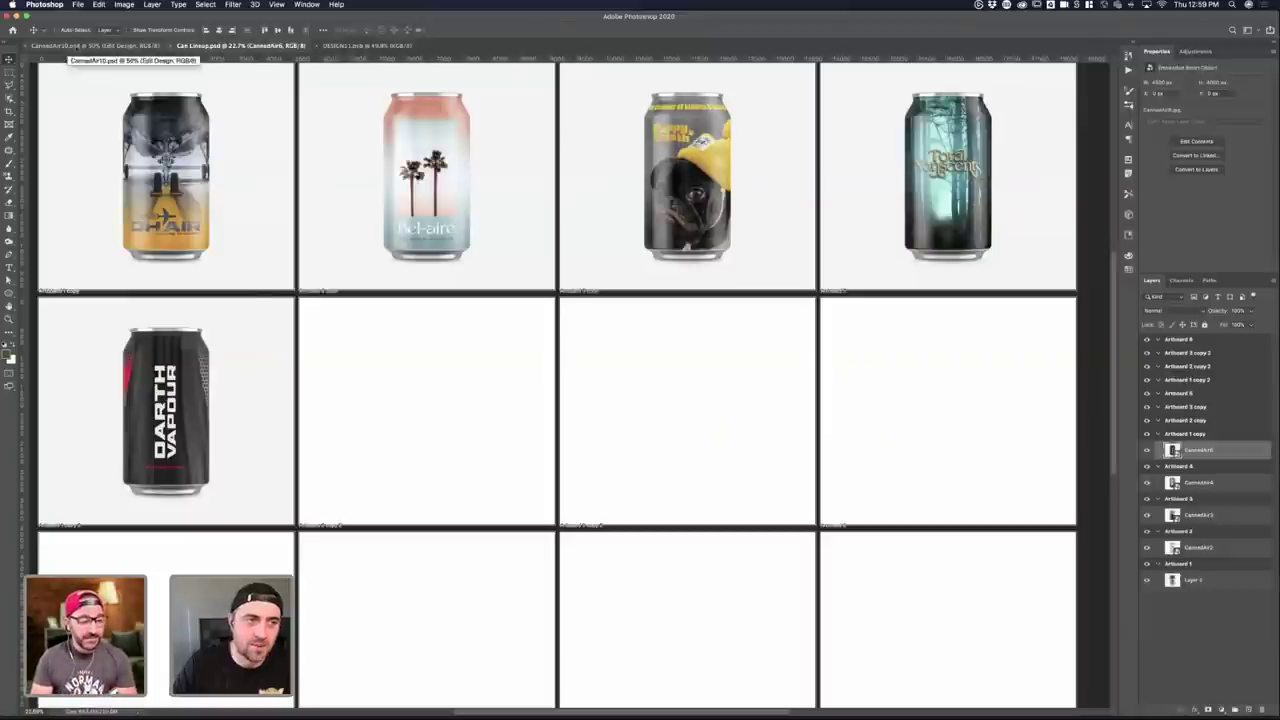
# - Show the CannedAir10.psd can mockup and bring up Illustrator
pyautogui.click(115, 45)
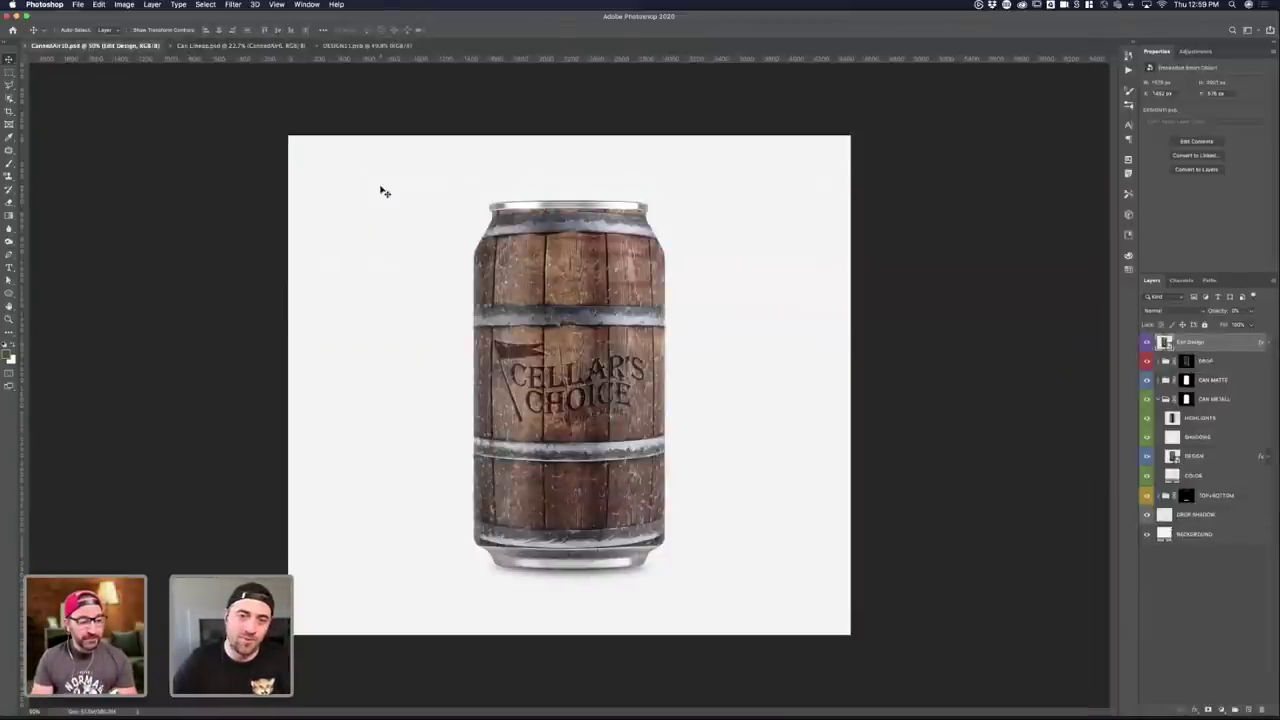
pyautogui.hotkey('ctrl', 'Up')
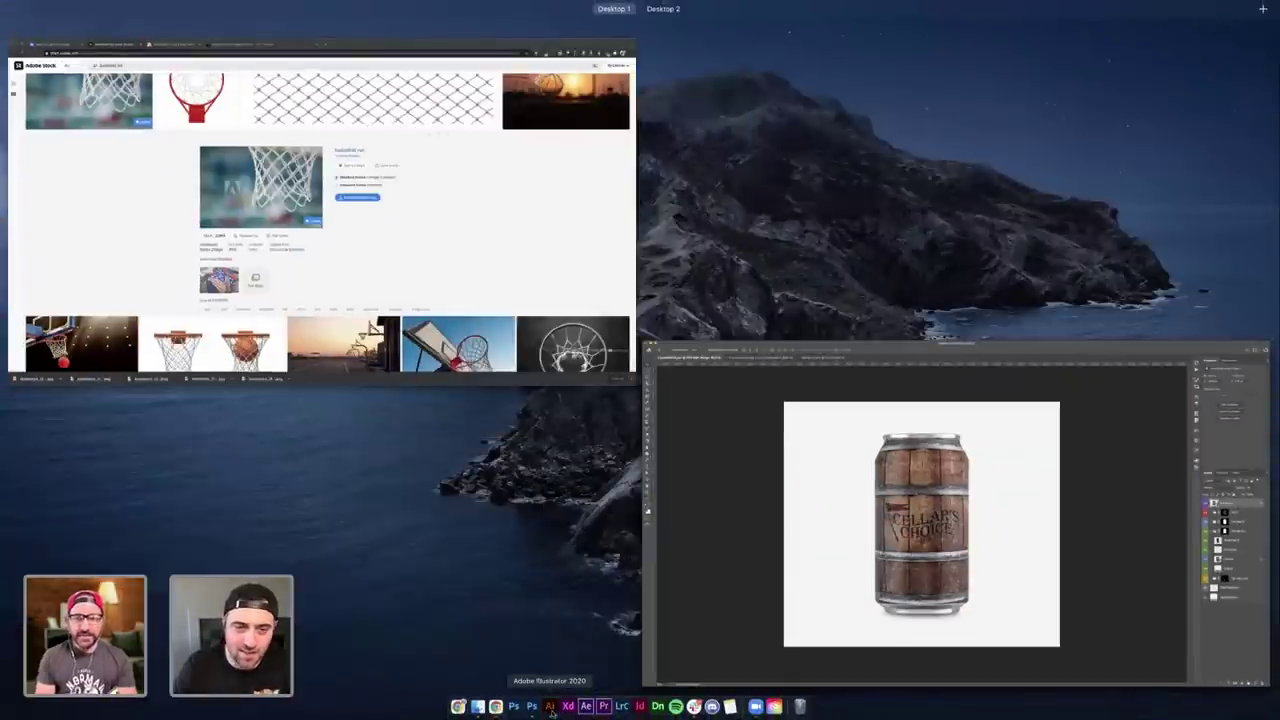
pyautogui.click(549, 706)
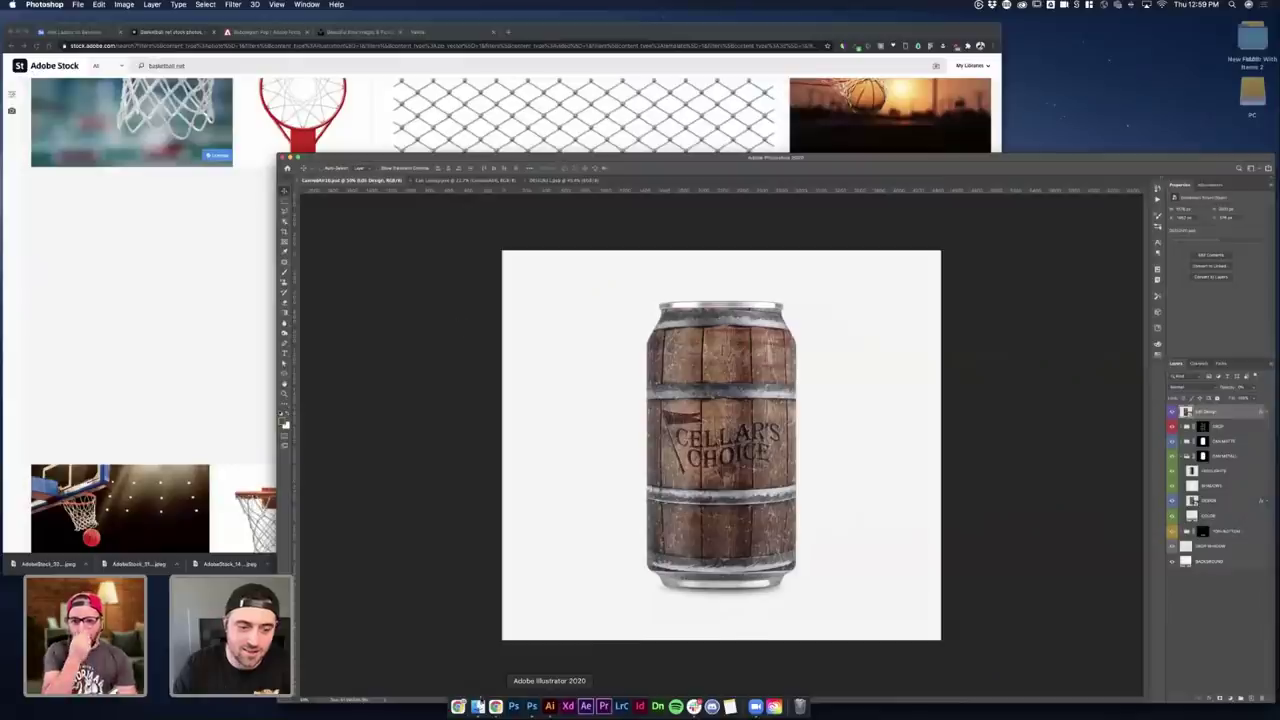
# - Switch to Chrome and open unsplash.com in the Panda browser tab
pyautogui.hotkey('ctrl', 'Up')
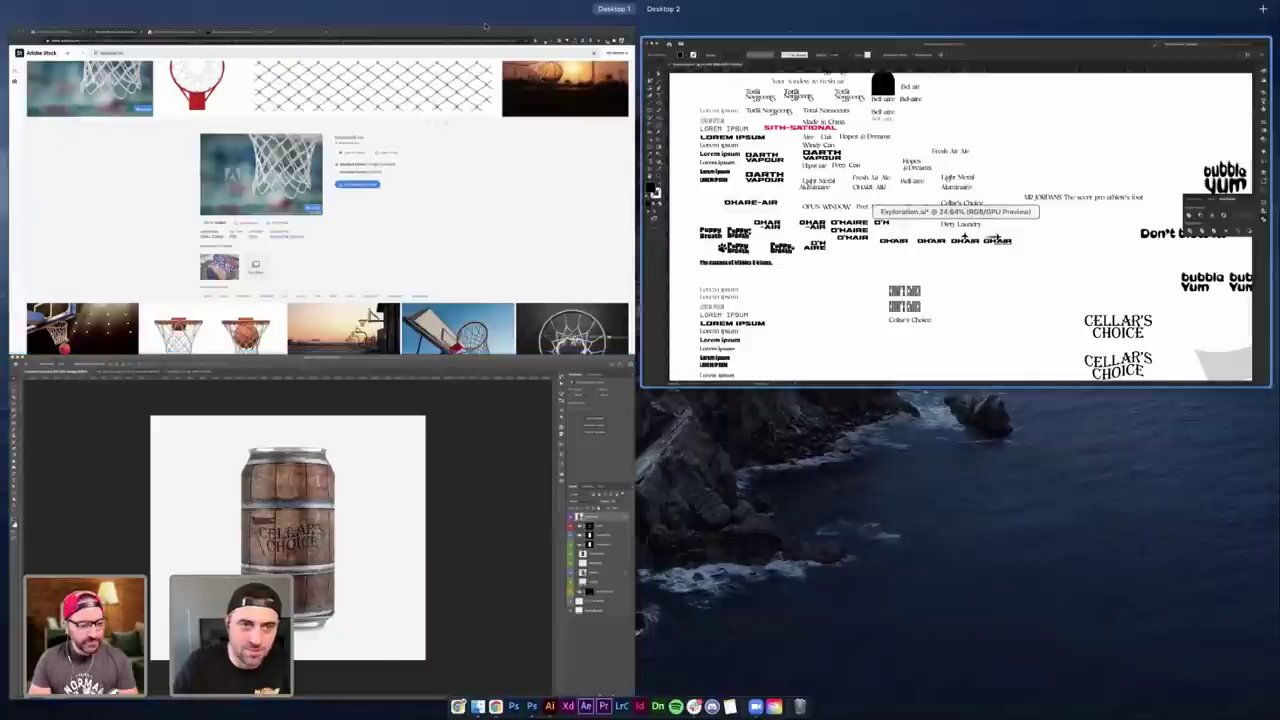
pyautogui.click(430, 110)
pyautogui.click(528, 24)
pyautogui.write('unsplash.com')
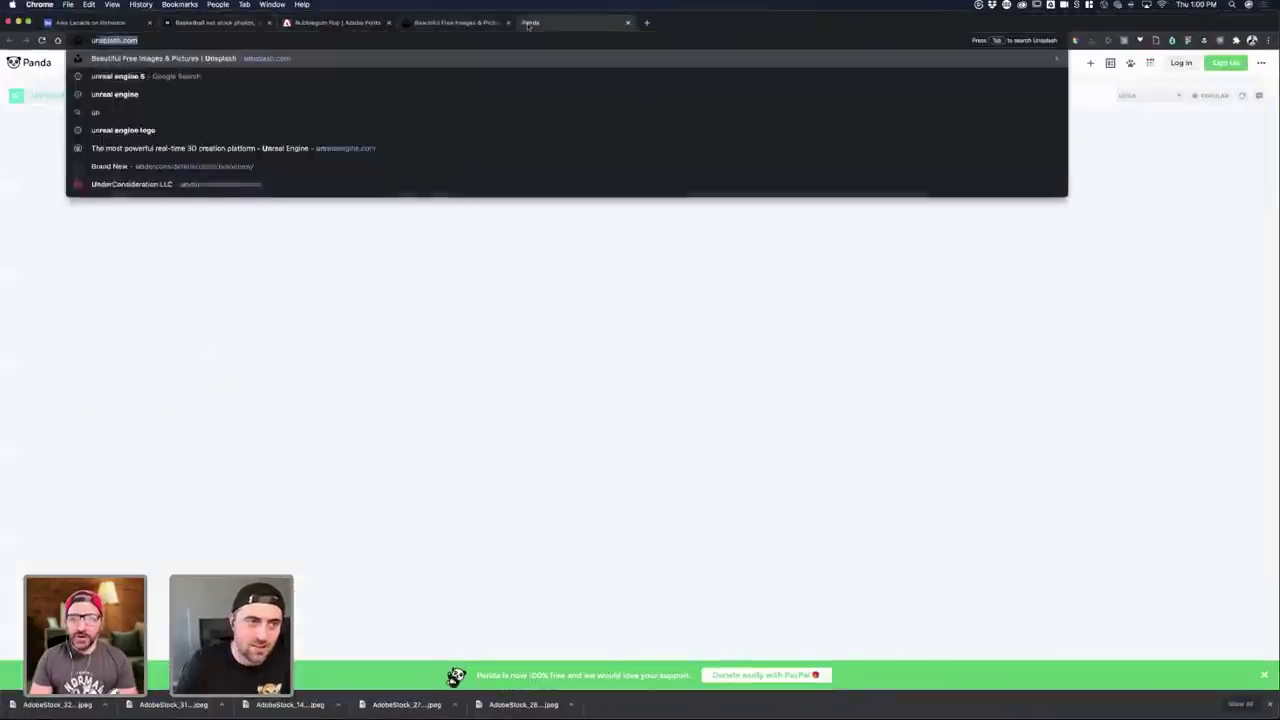
pyautogui.press('Return')
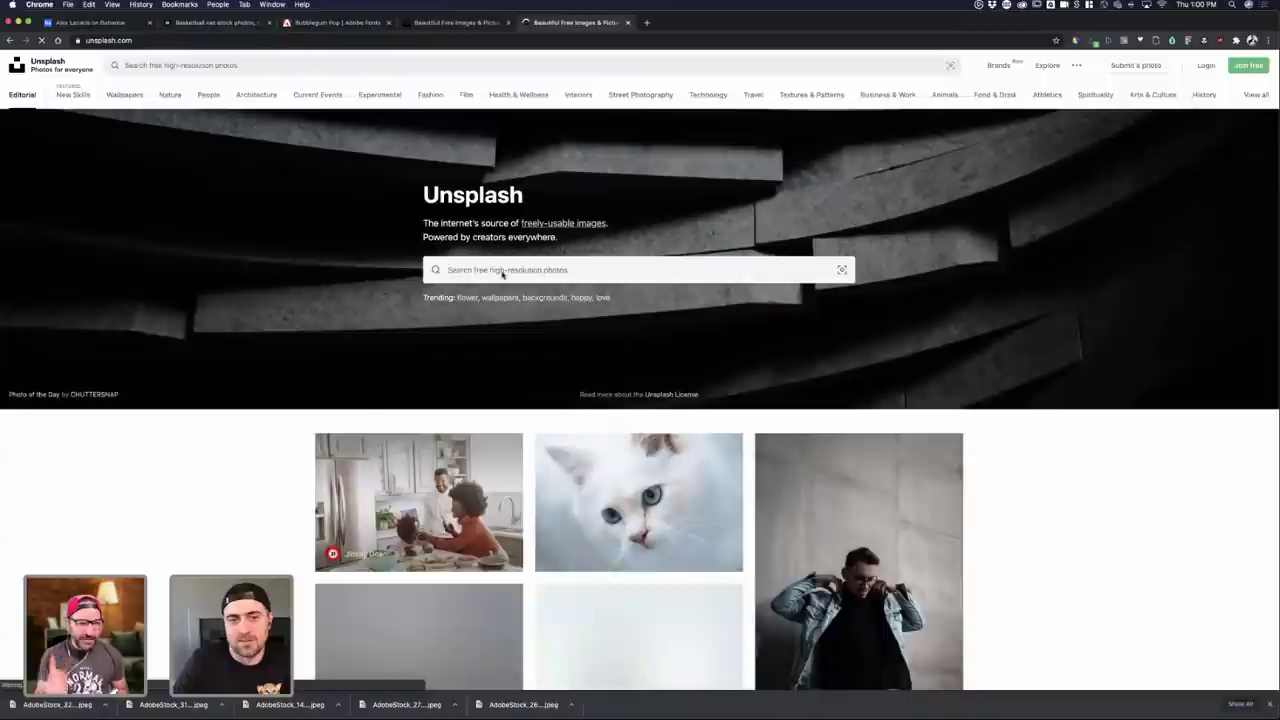
# - Search Unsplash for "floral" photos
pyautogui.click(503, 270)
pyautogui.write('fl')
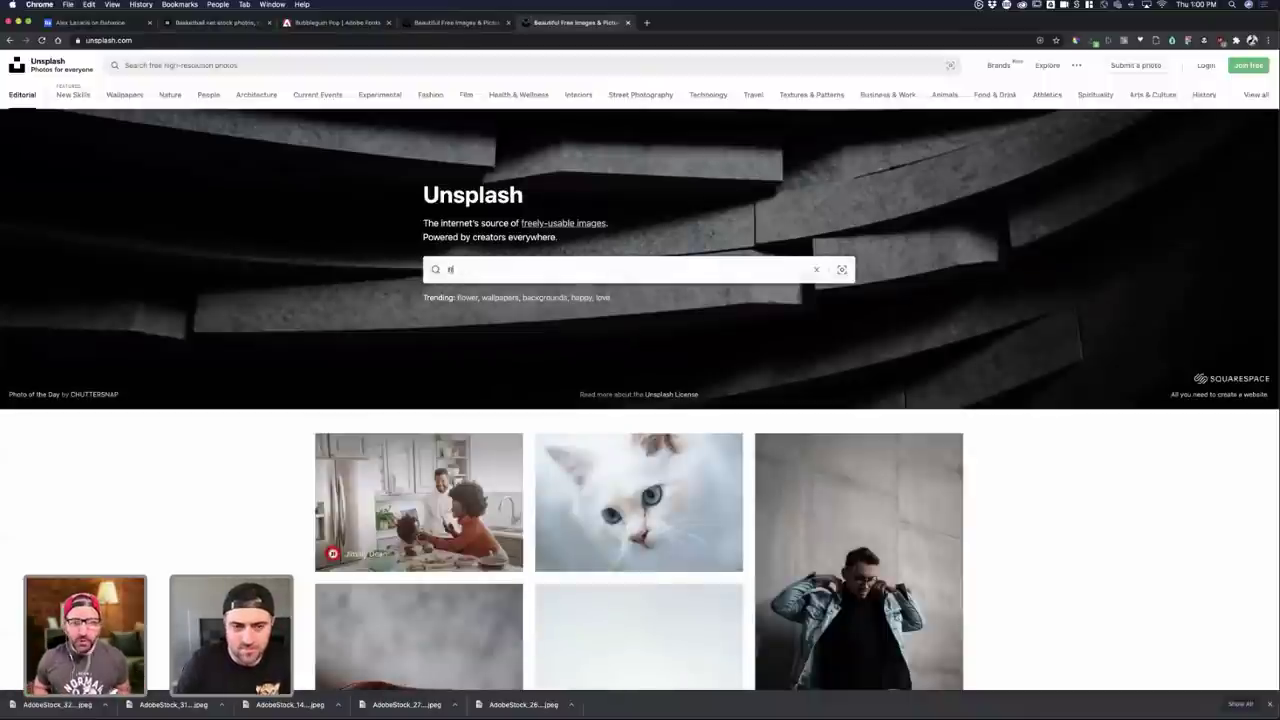
pyautogui.write('or')
pyautogui.press('BackSpace')
pyautogui.press('BackSpace')
pyautogui.press('BackSpace')
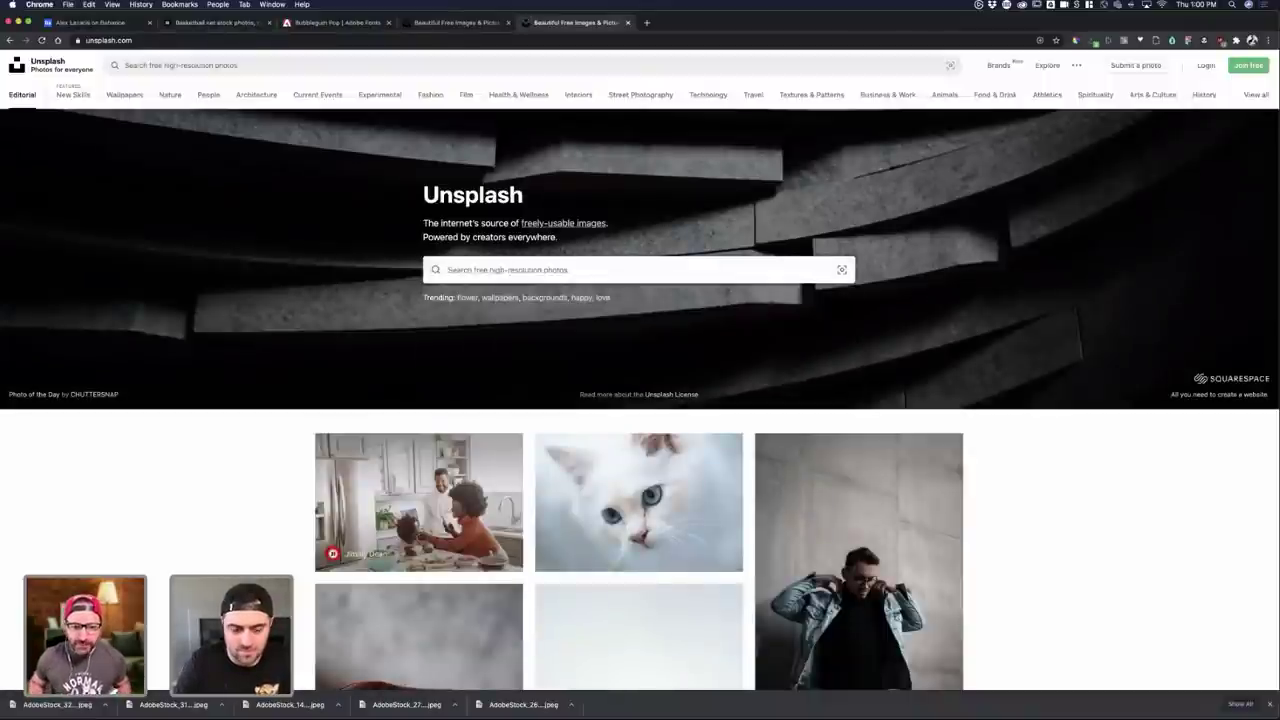
pyautogui.write('flora')
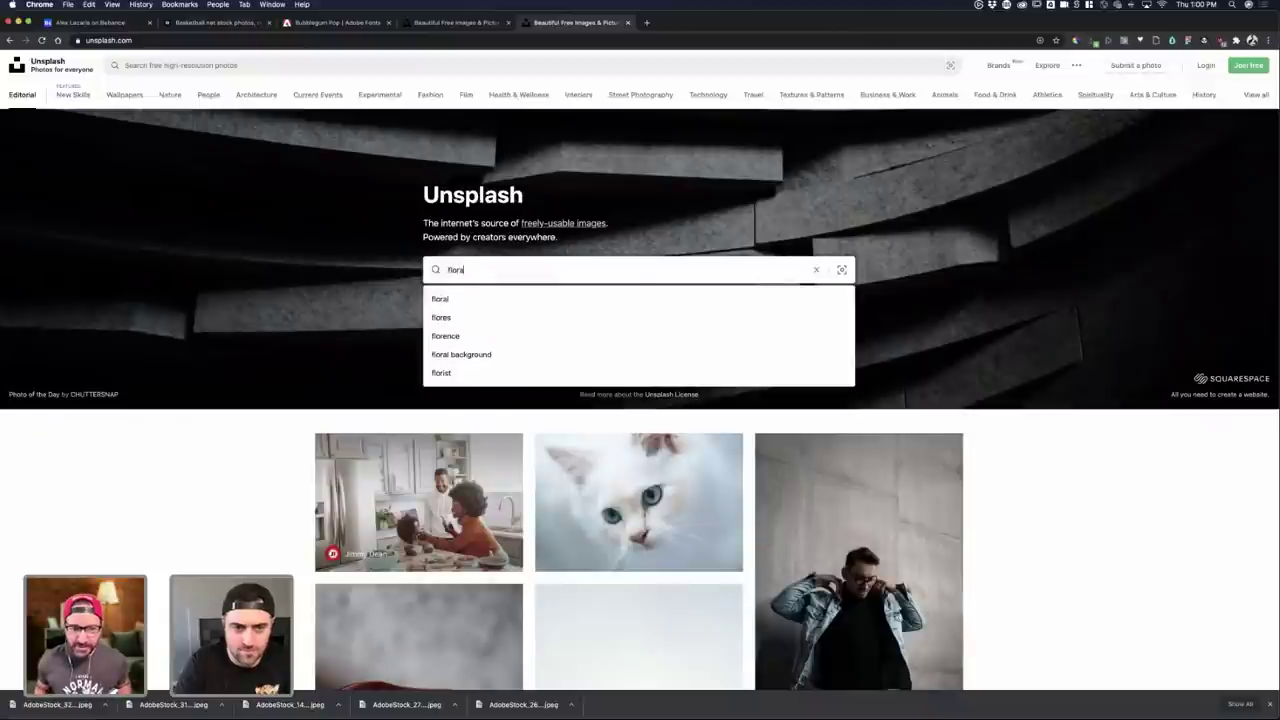
pyautogui.write('l')
pyautogui.press('Return')
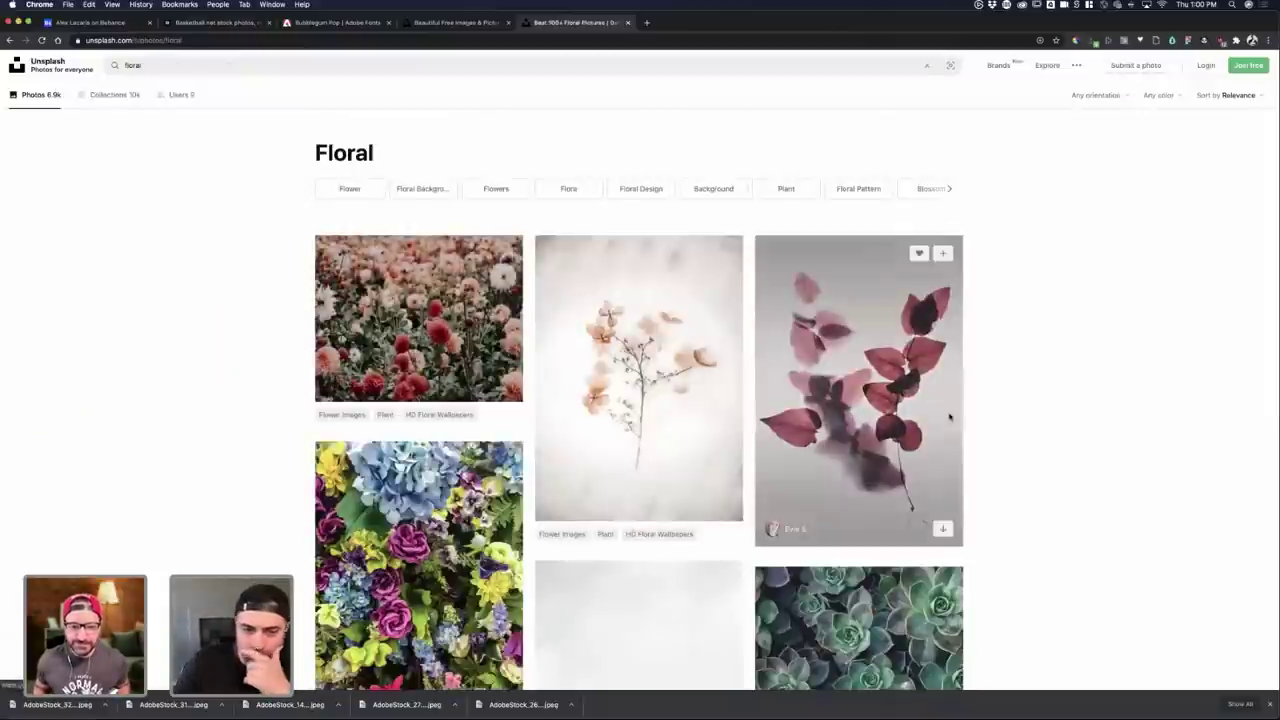
# - Find the photo of pink roses on a dark purple background in the results and copy its image
pyautogui.scroll(-2, 955, 420)
pyautogui.scroll(-10, 955, 420)
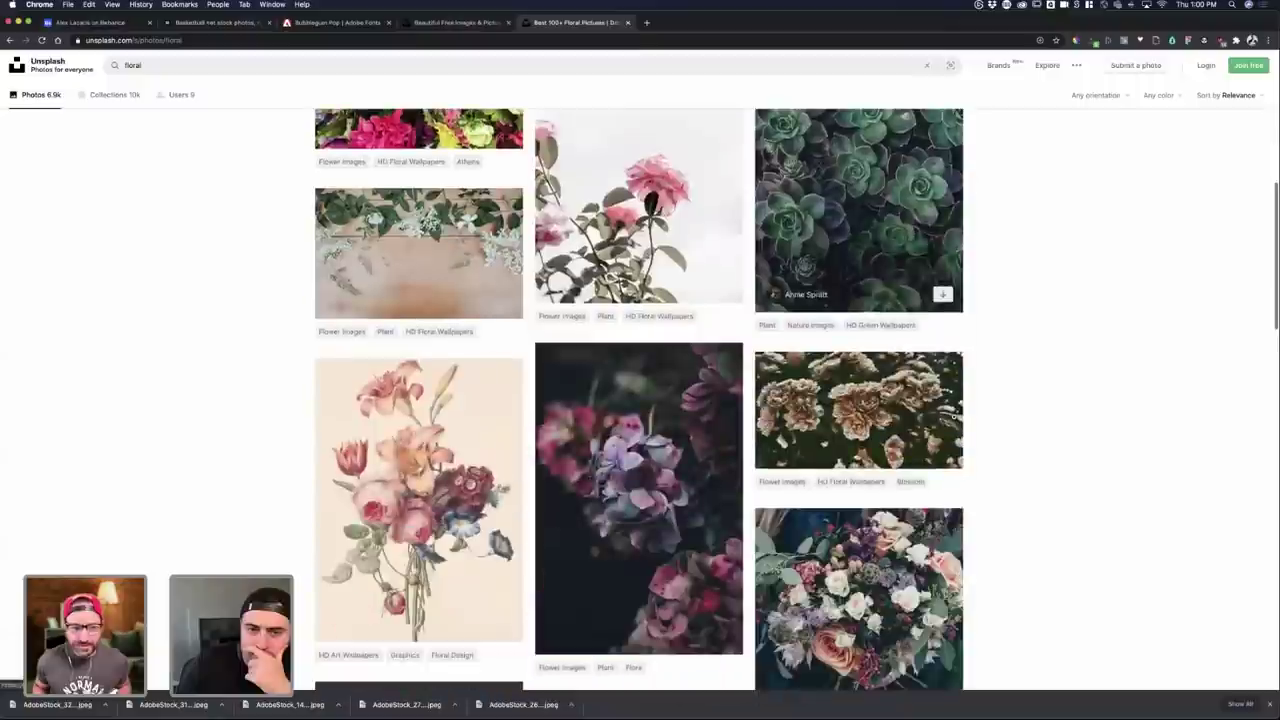
pyautogui.scroll(3, 954, 416)
pyautogui.scroll(-3, 954, 418)
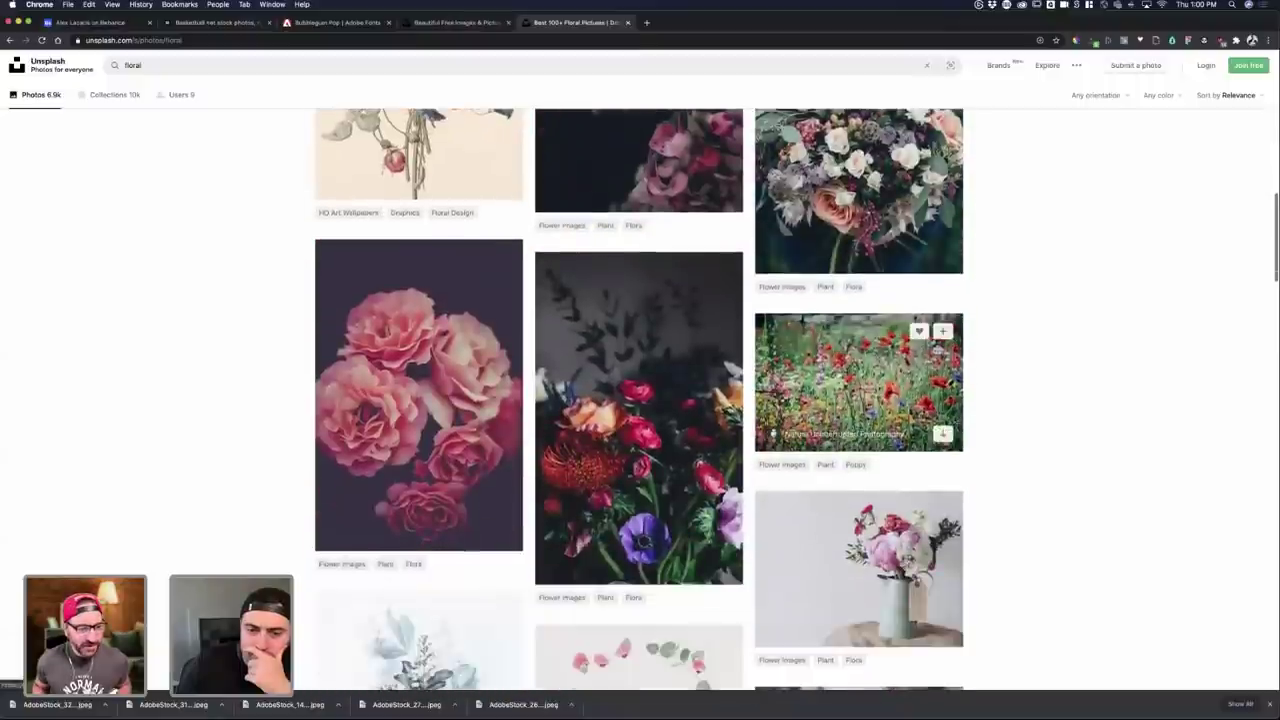
pyautogui.click(406, 367)
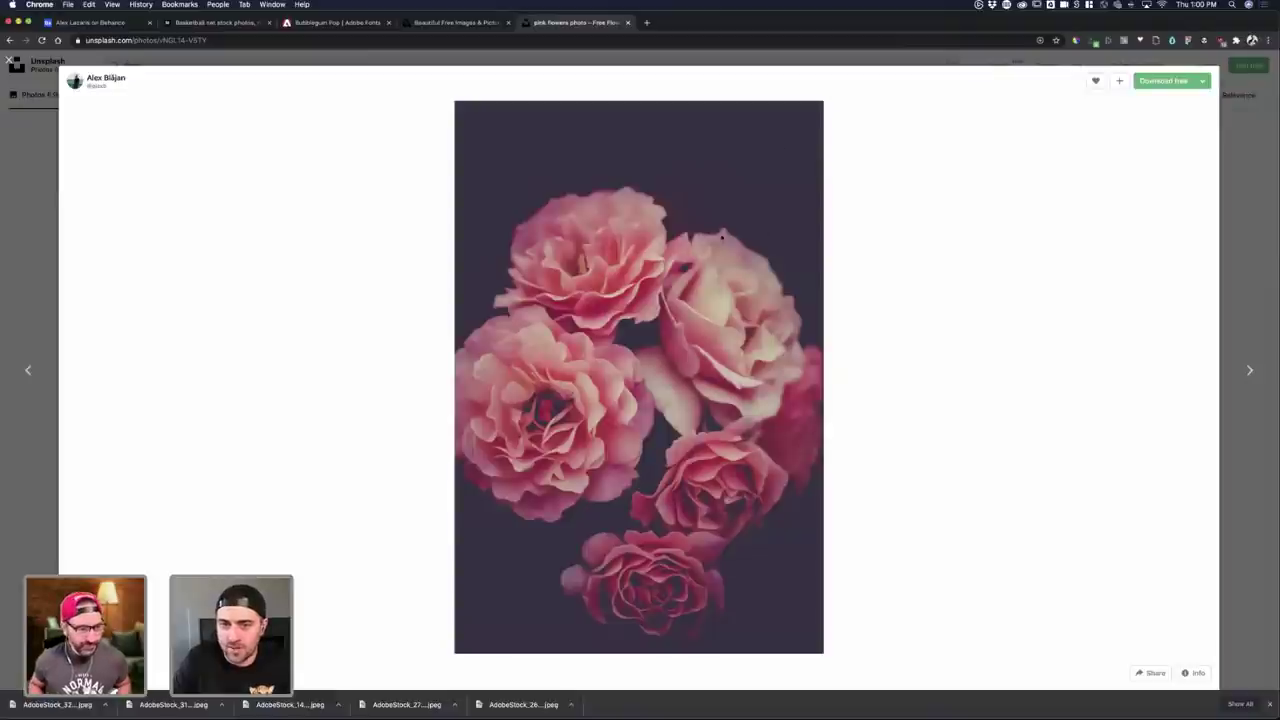
pyautogui.rightClick(722, 236)
pyautogui.click(760, 261)
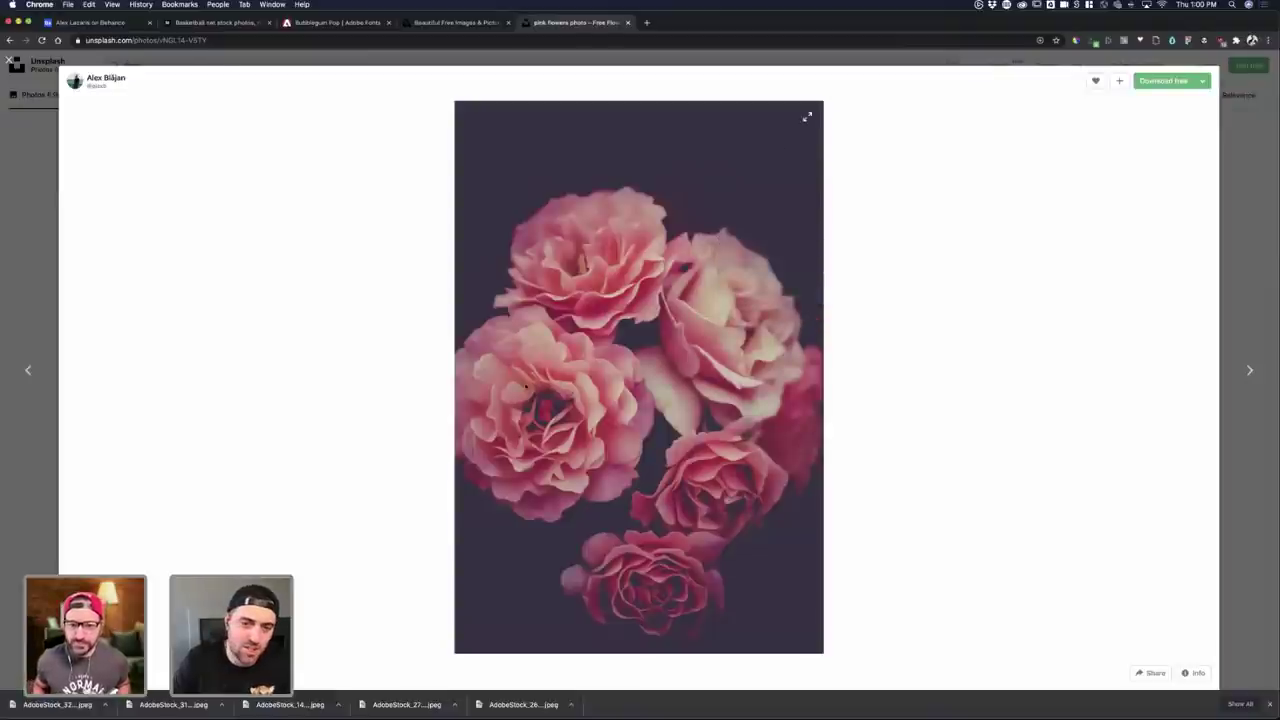
# - Switch to Photoshop and close the DESIGN11.psb barrel artwork document
pyautogui.hotkey('ctrl', 'Up')
pyautogui.click(391, 441)
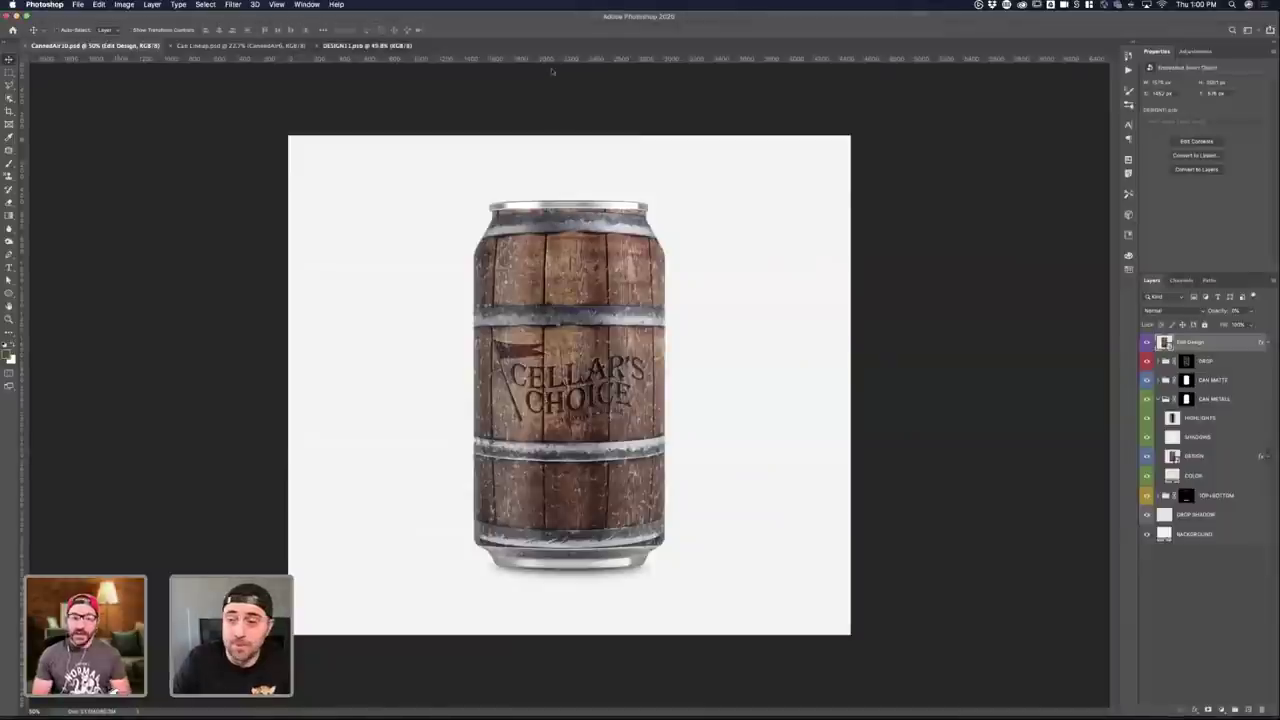
pyautogui.click(367, 46)
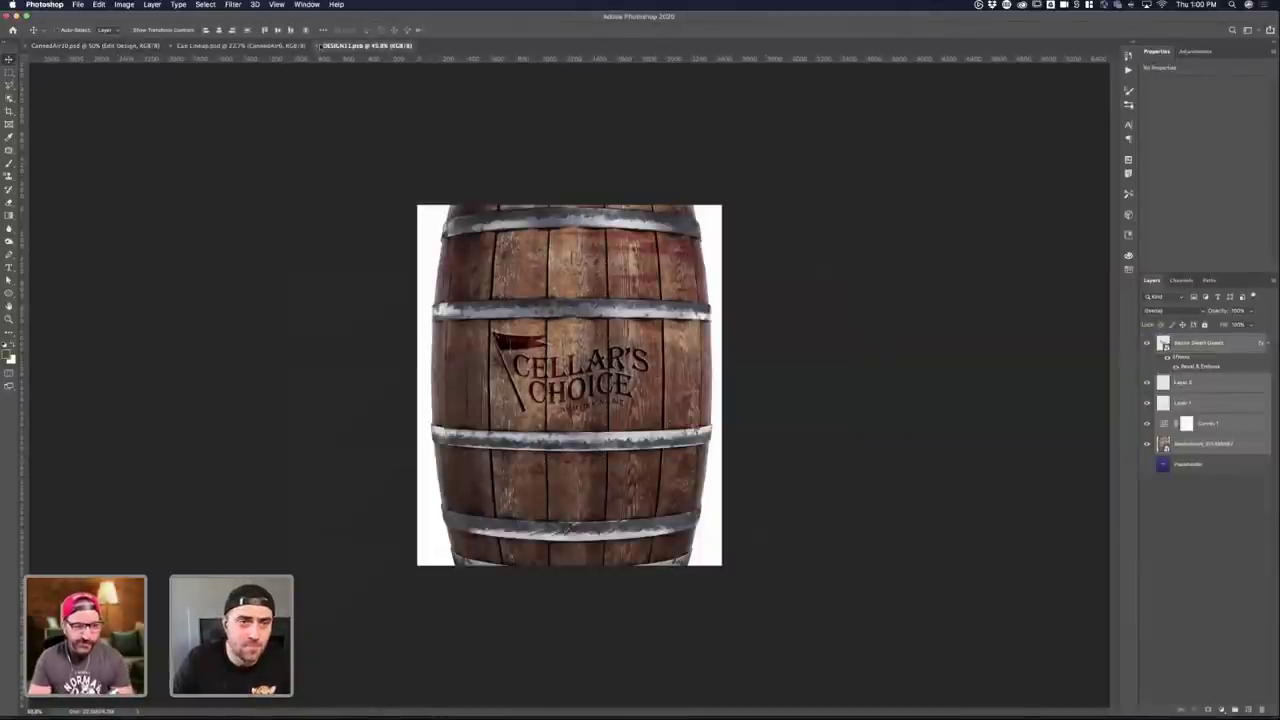
pyautogui.press('super+w')
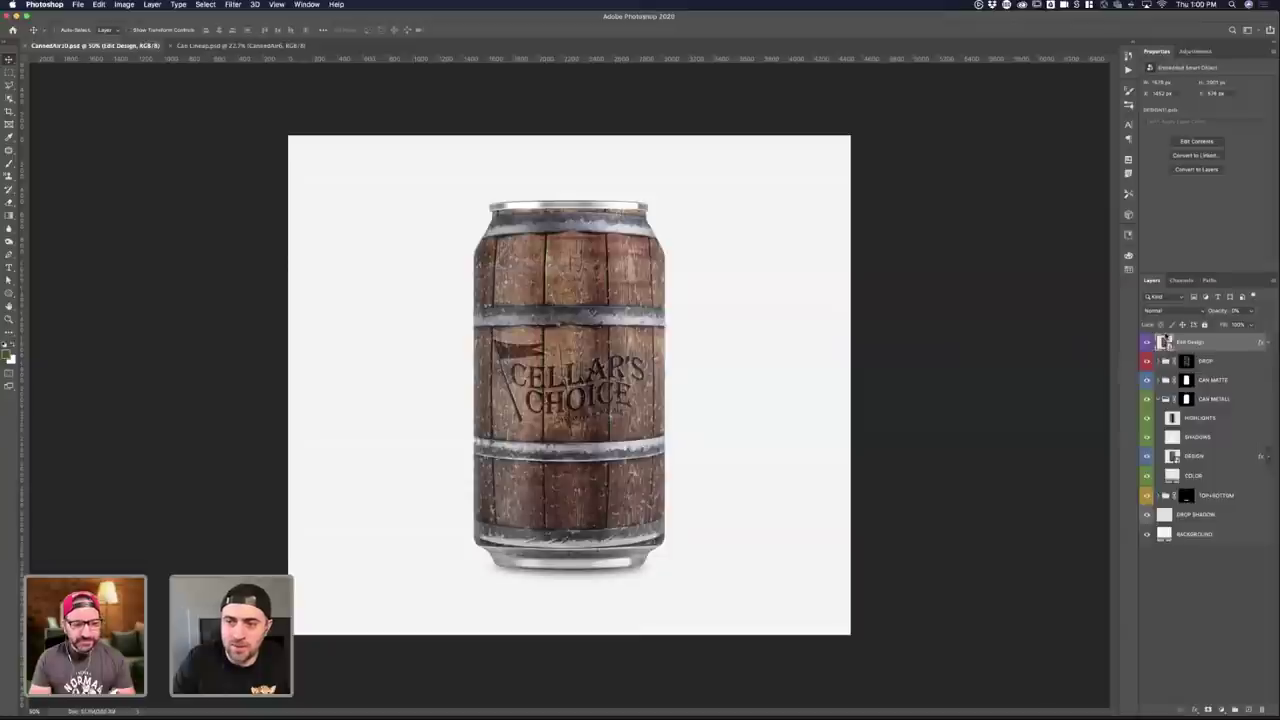
# - Open the contents of the mockup's Edit Design smart object and delete the barrel and Cellar's Choice artwork layers
pyautogui.doubleClick(1166, 339)
pyautogui.click(912, 302)
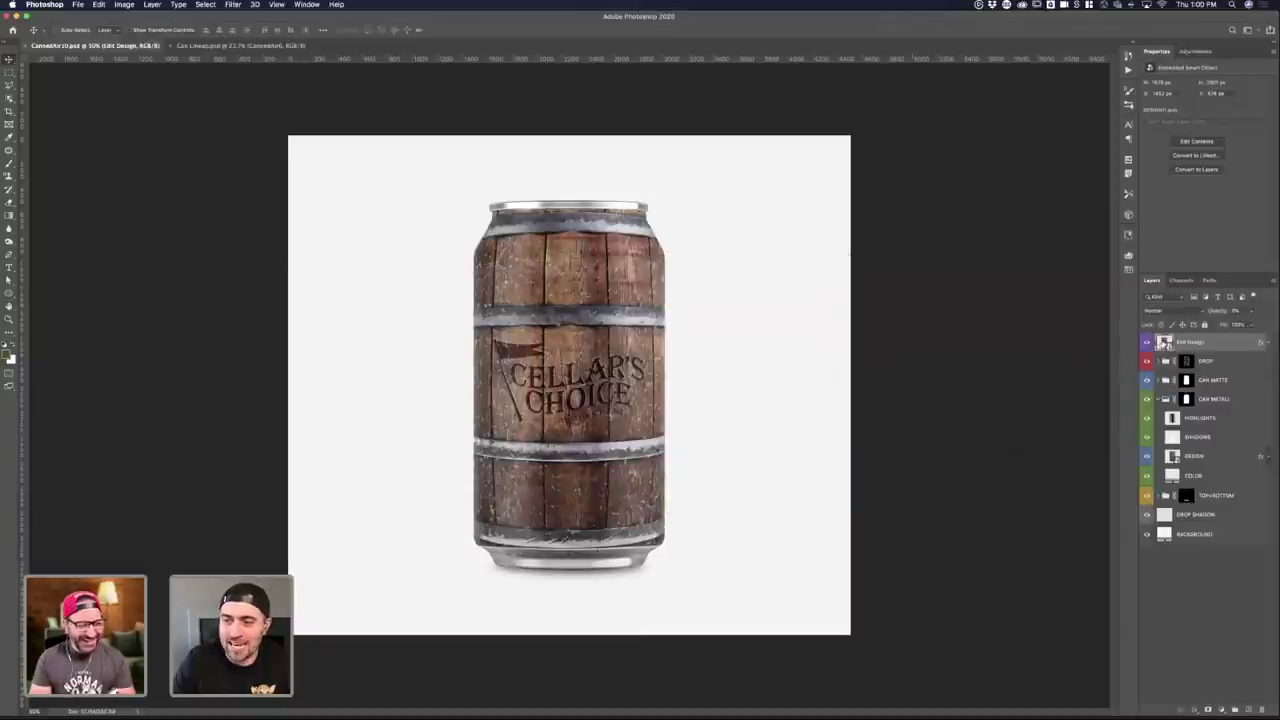
pyautogui.doubleClick(1160, 340)
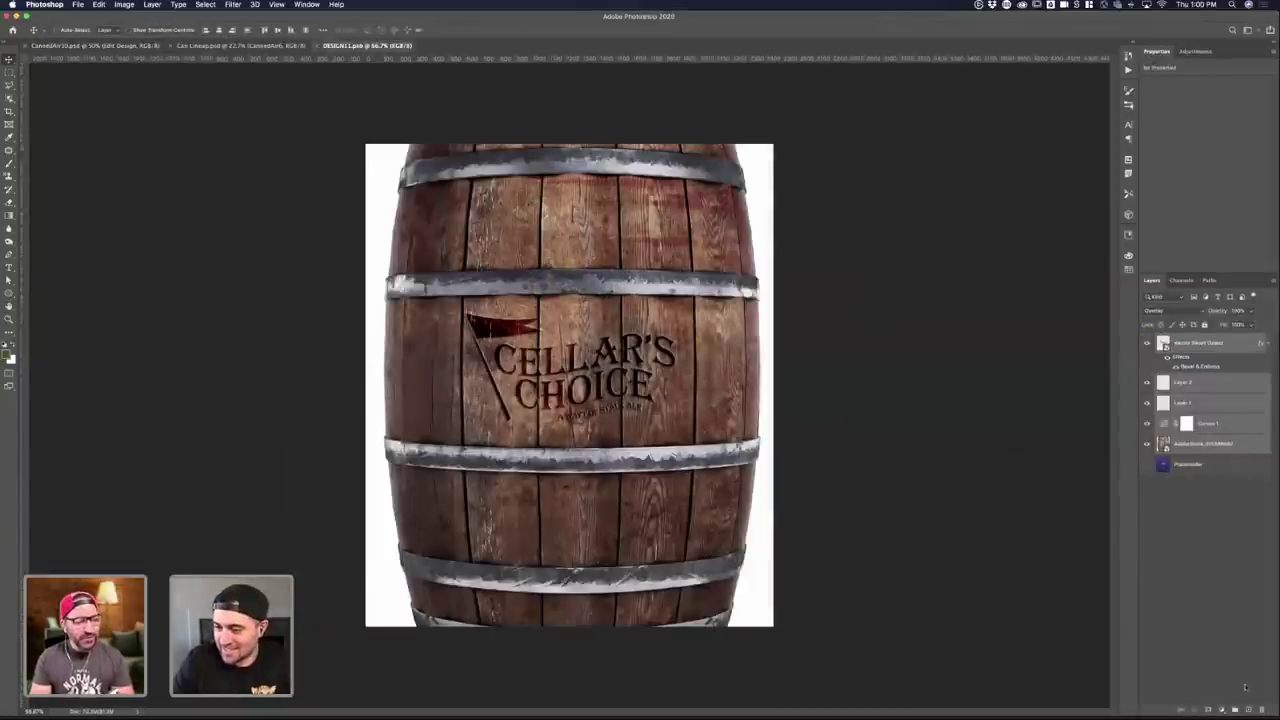
pyautogui.press('Delete')
# - Paste the roses photo into the label artwork and scale it up to cover the whole canvas
pyautogui.press('super+v')
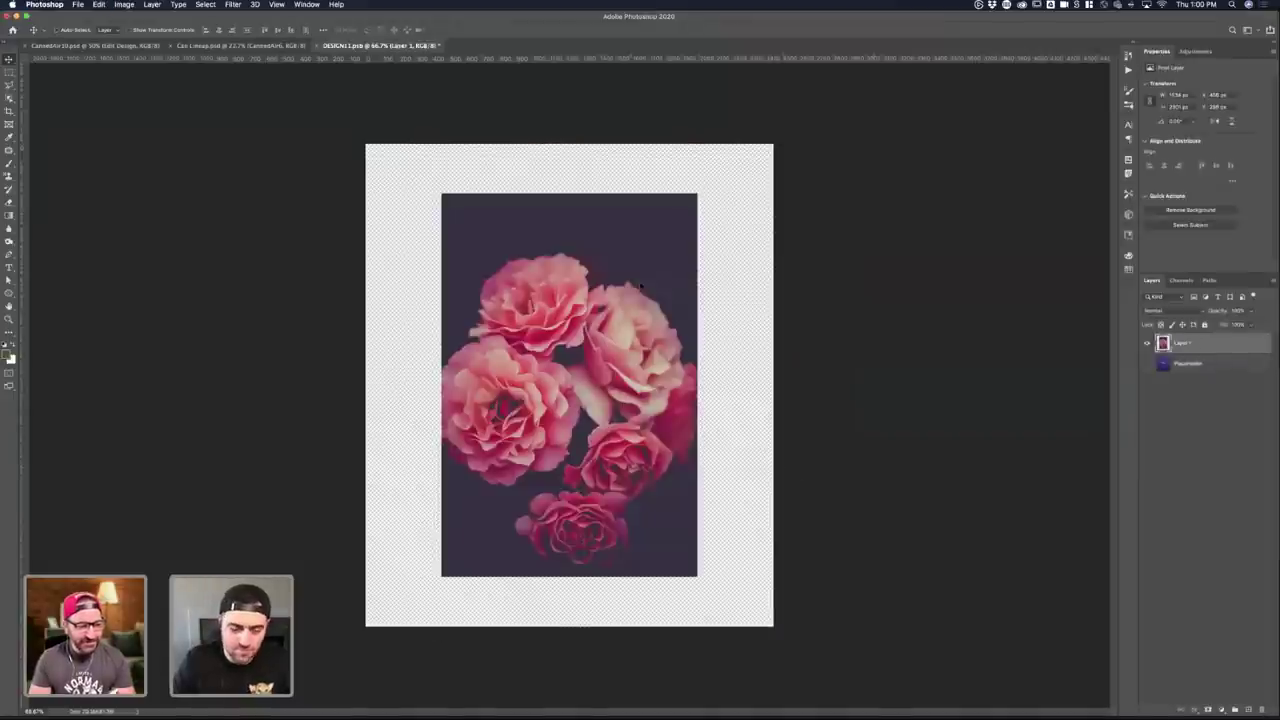
pyautogui.press('super+t')
pyautogui.moveTo(697, 193); pyautogui.dragTo(826, 114)
pyautogui.press('Return')
# - Switch to Illustrator, move the upper condensed blackletter Cellar's Choice text slightly up and replace its wording with "Flower Pow-air"
pyautogui.hotkey('ctrl', 'Up')
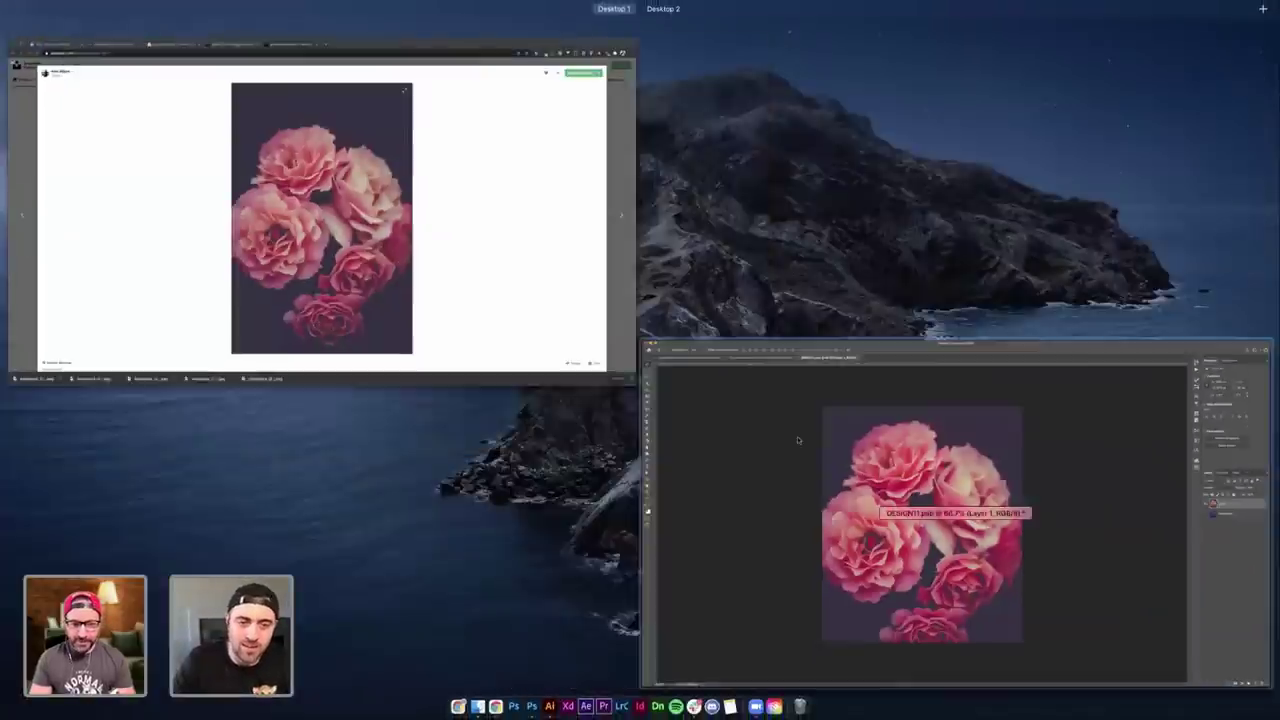
pyautogui.click(549, 706)
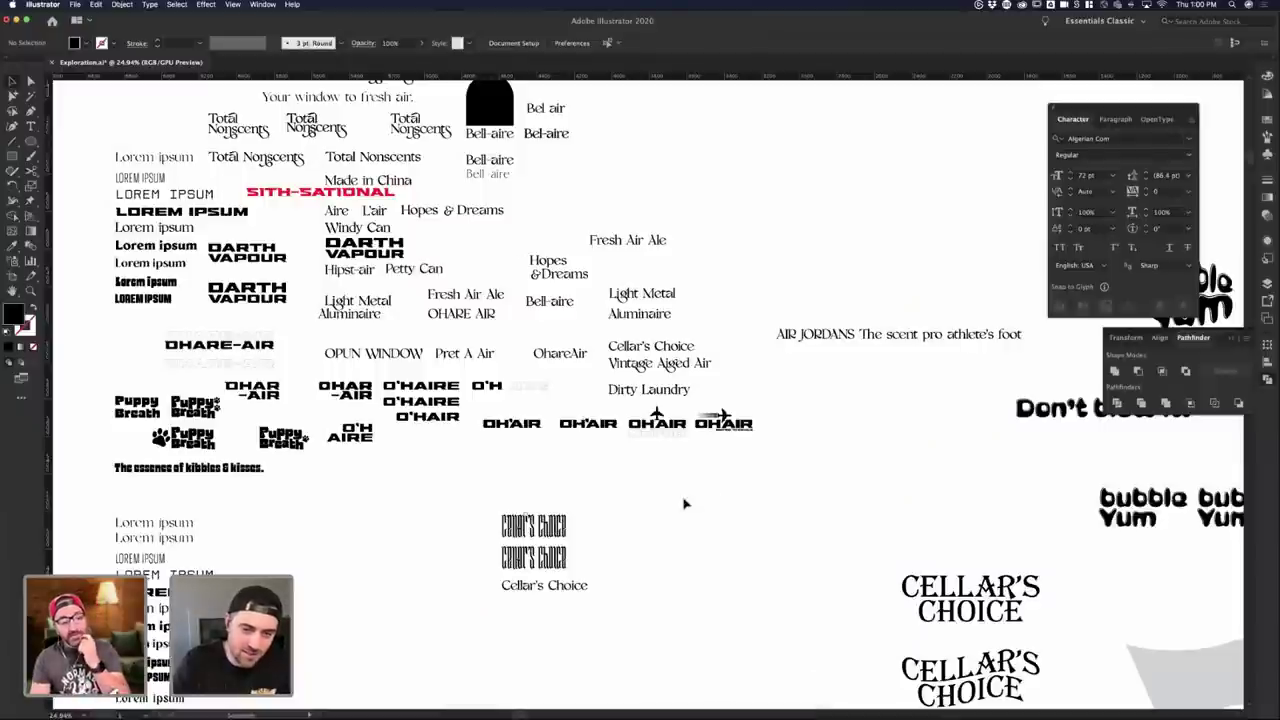
pyautogui.scroll(-2, 684, 527)
pyautogui.moveTo(540, 482); pyautogui.dragTo(556, 456)
pyautogui.doubleClick(552, 462)
pyautogui.press('super+a')
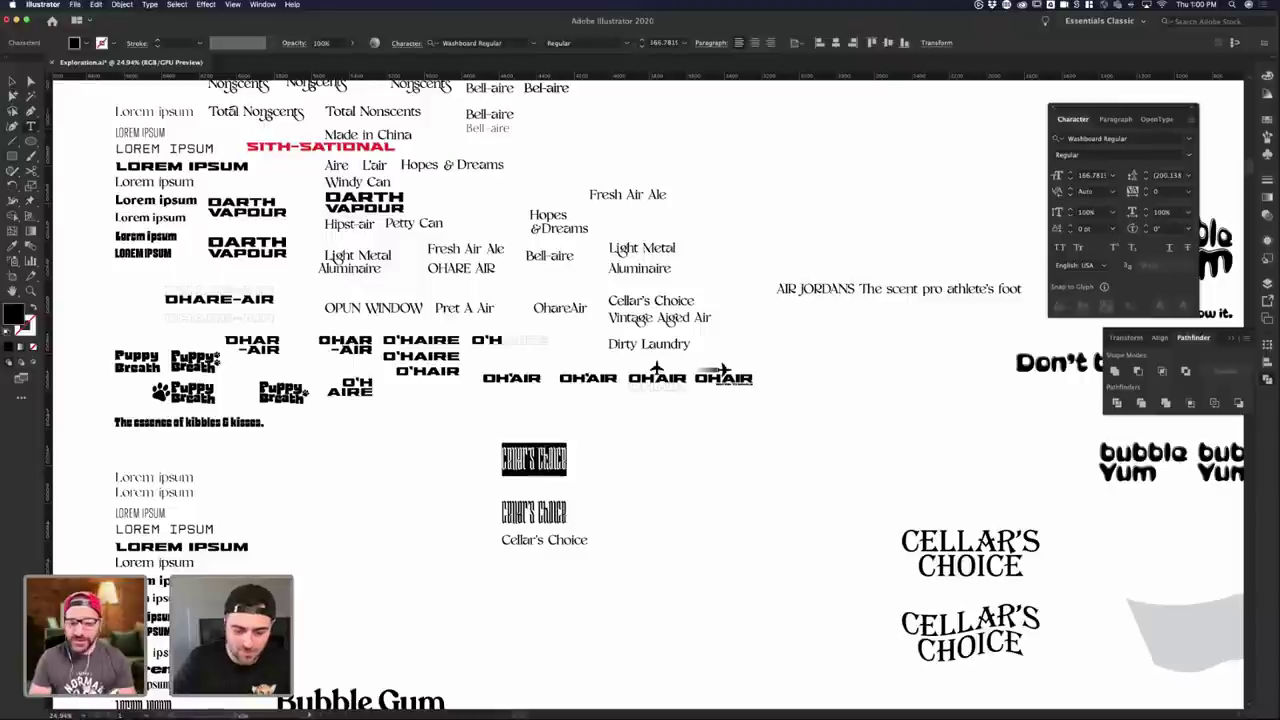
pyautogui.write('Filower Power')
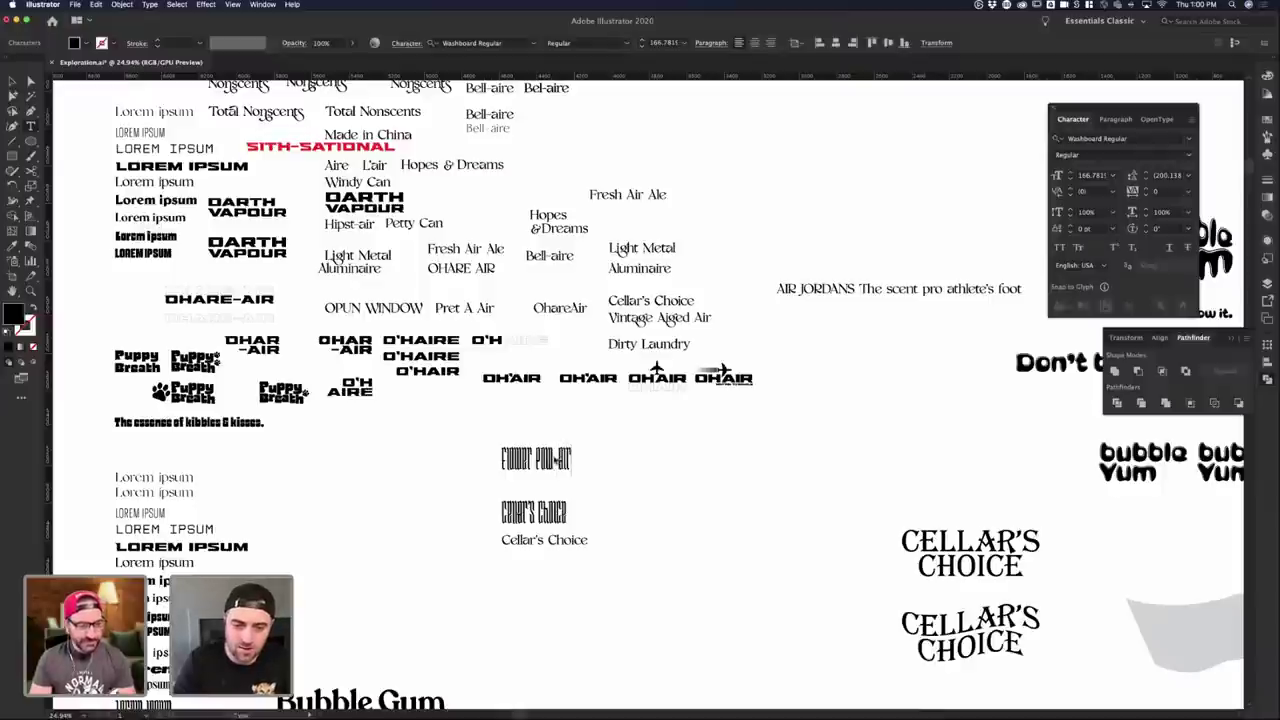
pyautogui.press('Escape')
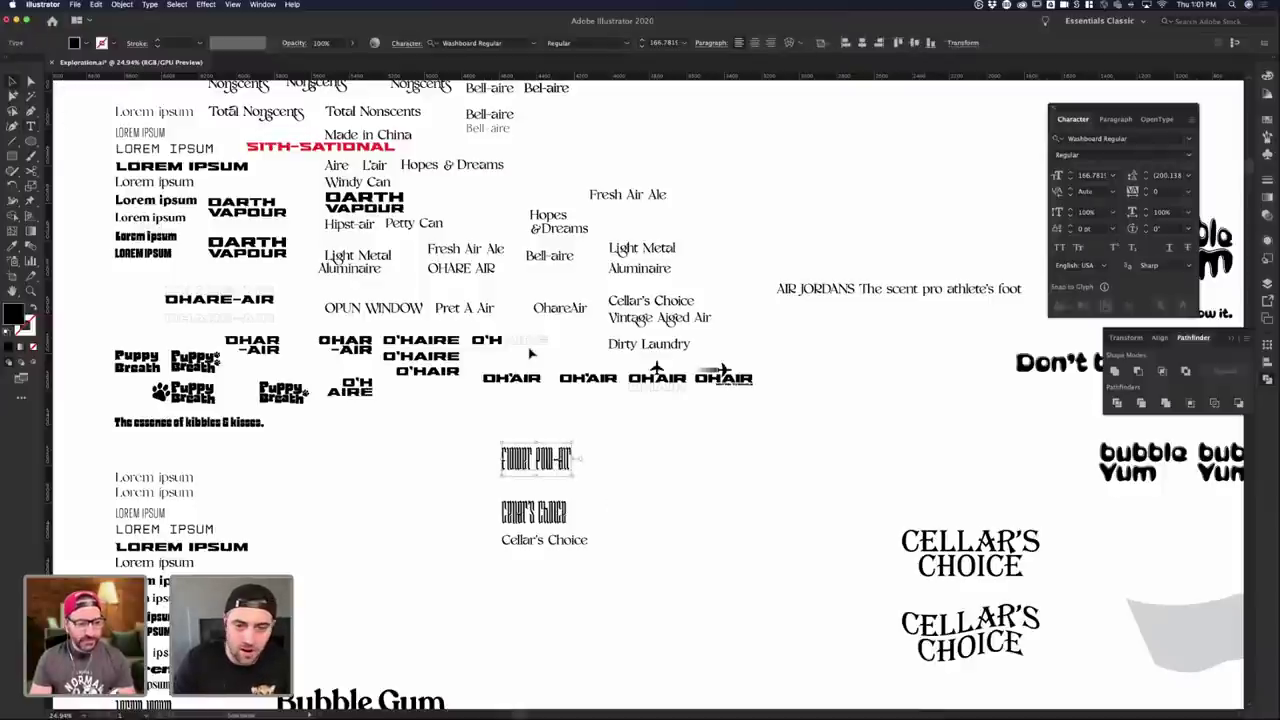
# - Remove the hyphen from the blackletter wordmark, making it "Flower Powair"
pyautogui.click(584, 428)
pyautogui.scroll(5, 585, 430)
pyautogui.click(554, 515)
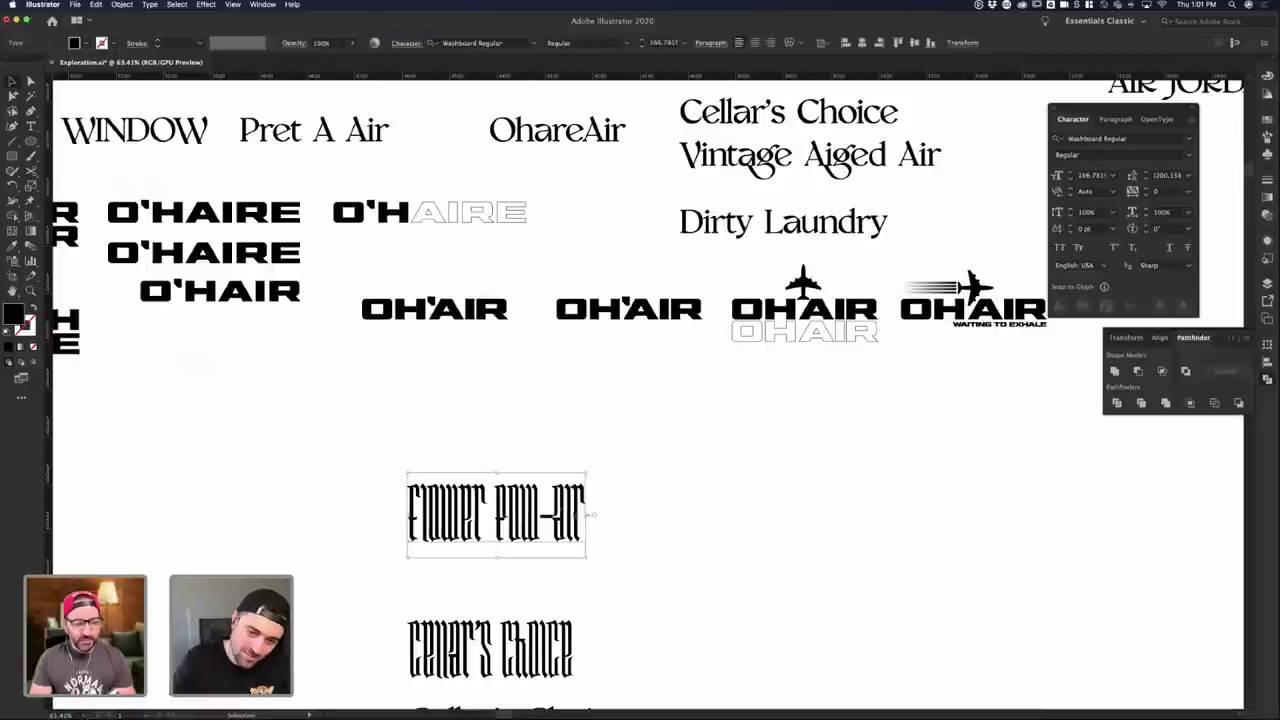
pyautogui.press('t')
pyautogui.press('Escape')
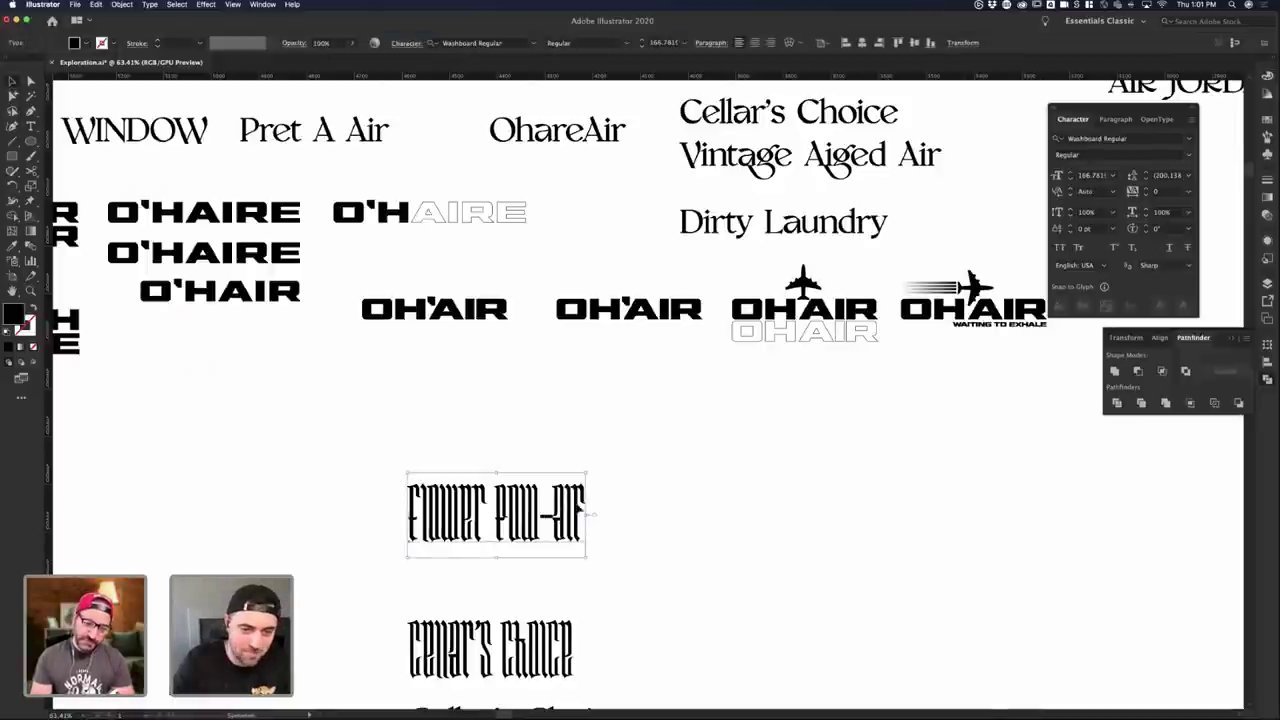
pyautogui.doubleClick(550, 518)
pyautogui.moveTo(554, 518); pyautogui.dragTo(542, 518)
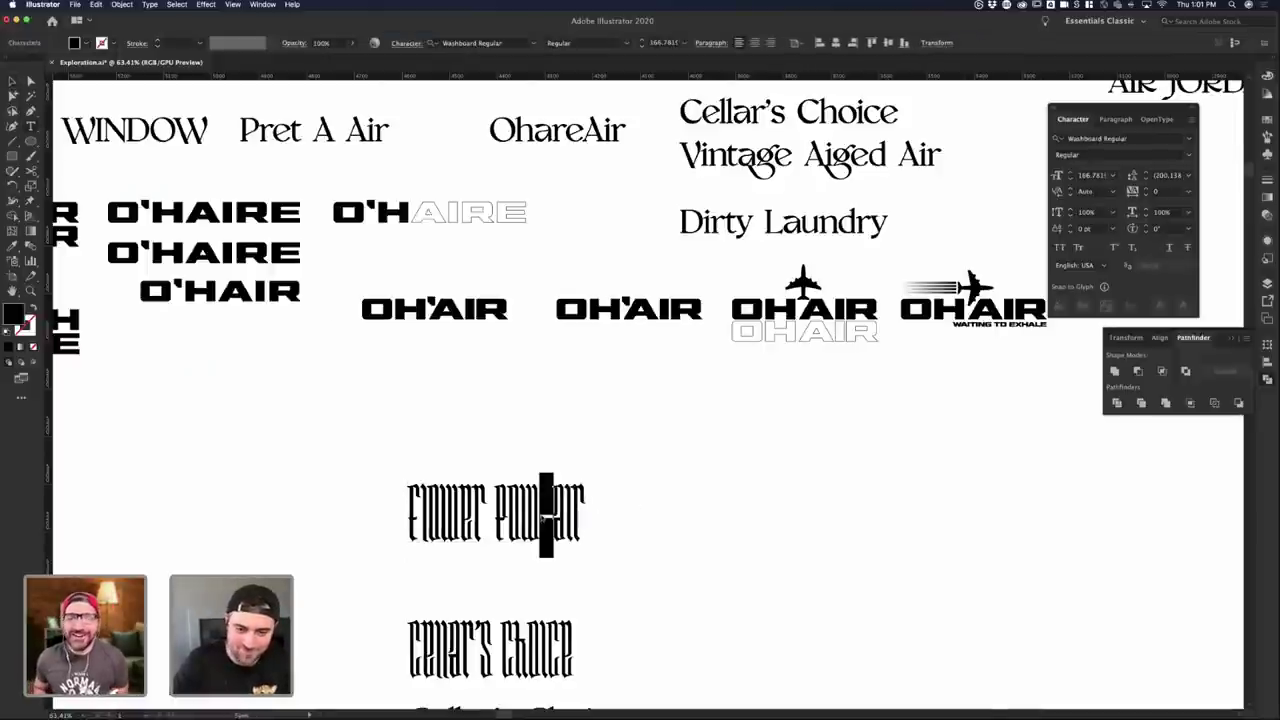
pyautogui.press('BackSpace')
pyautogui.press('Escape')
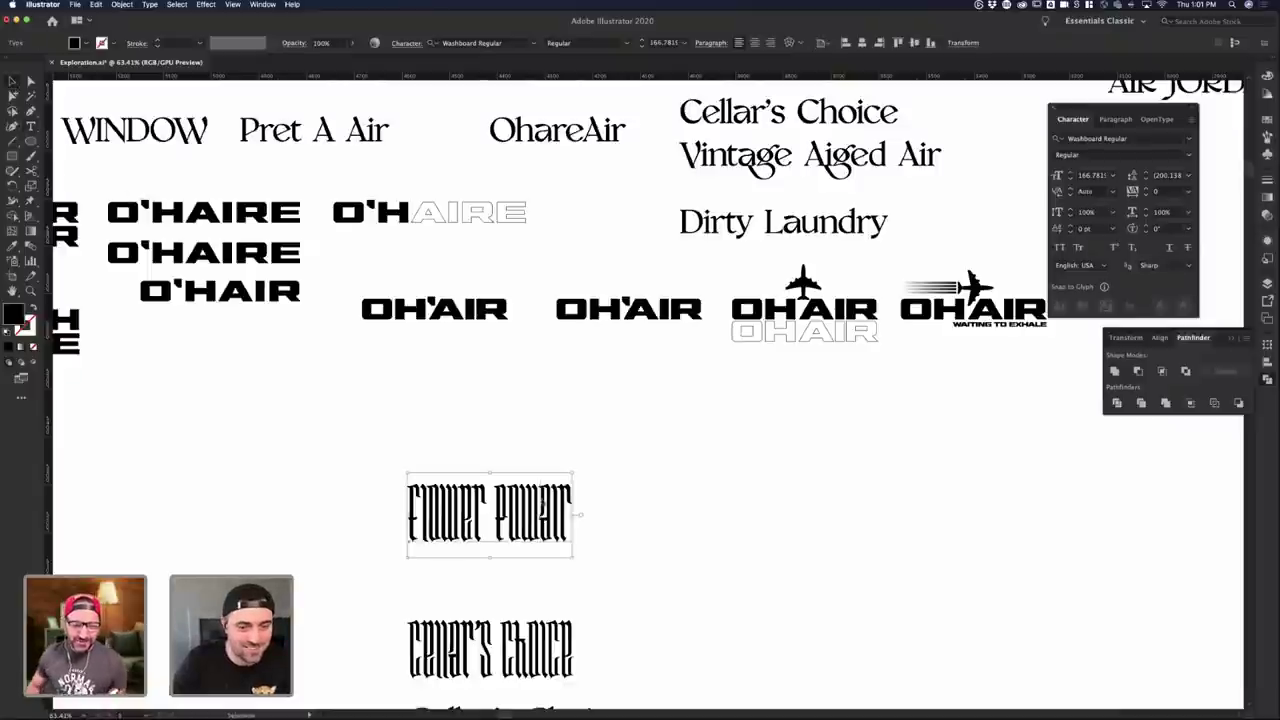
pyautogui.click(589, 561)
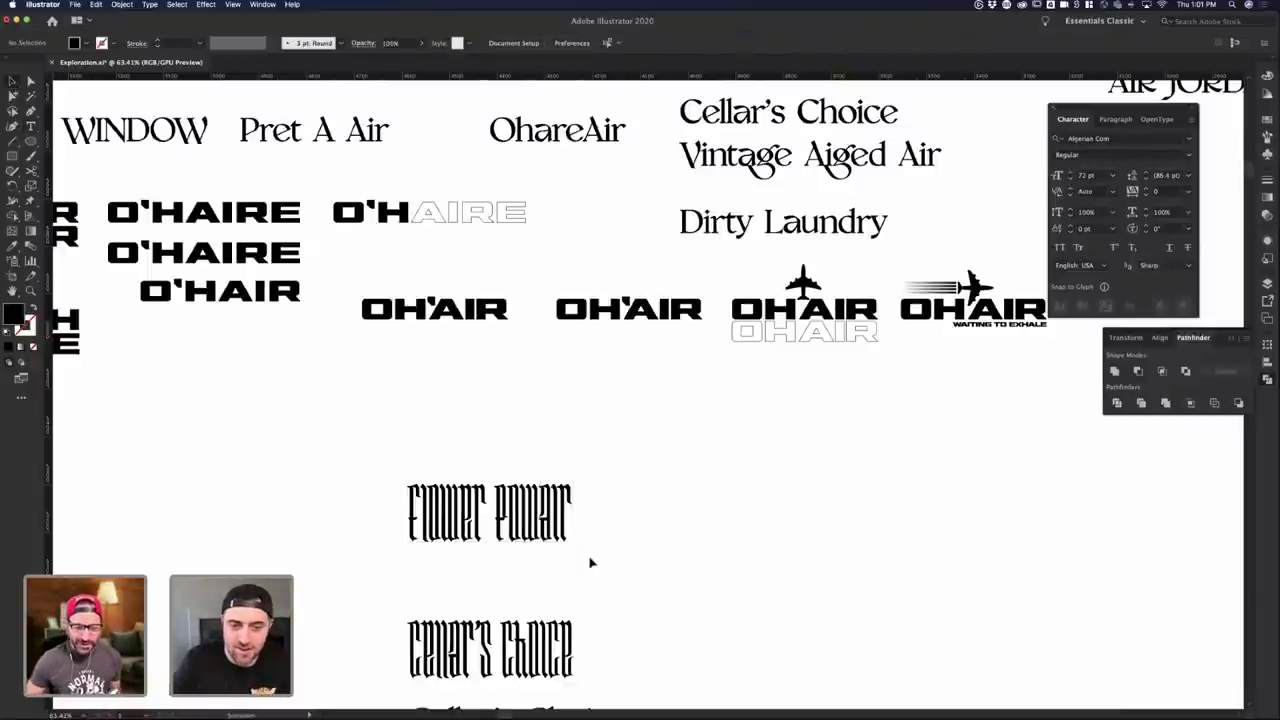
# - Switch to Photoshop and paste the Flower Powair wordmark into the label artwork as a Smart Object
pyautogui.hotkey('ctrl', 'Up')
pyautogui.click(401, 463)
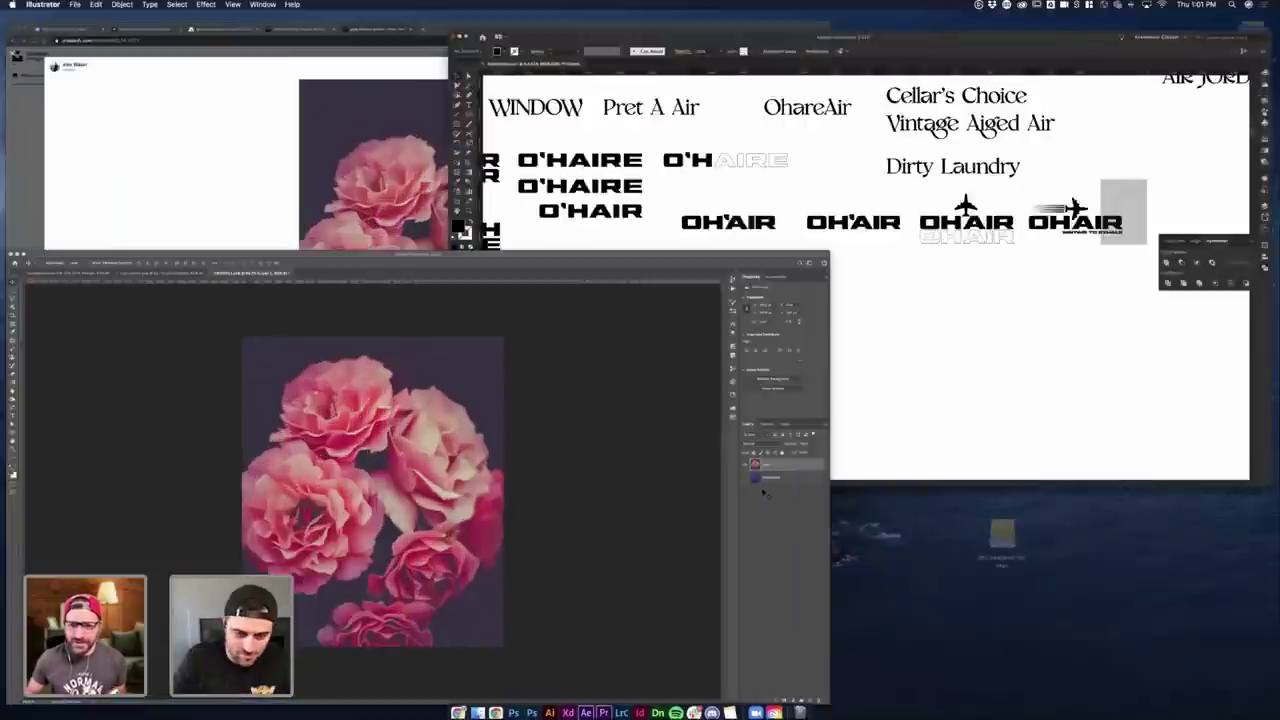
pyautogui.press('super+v')
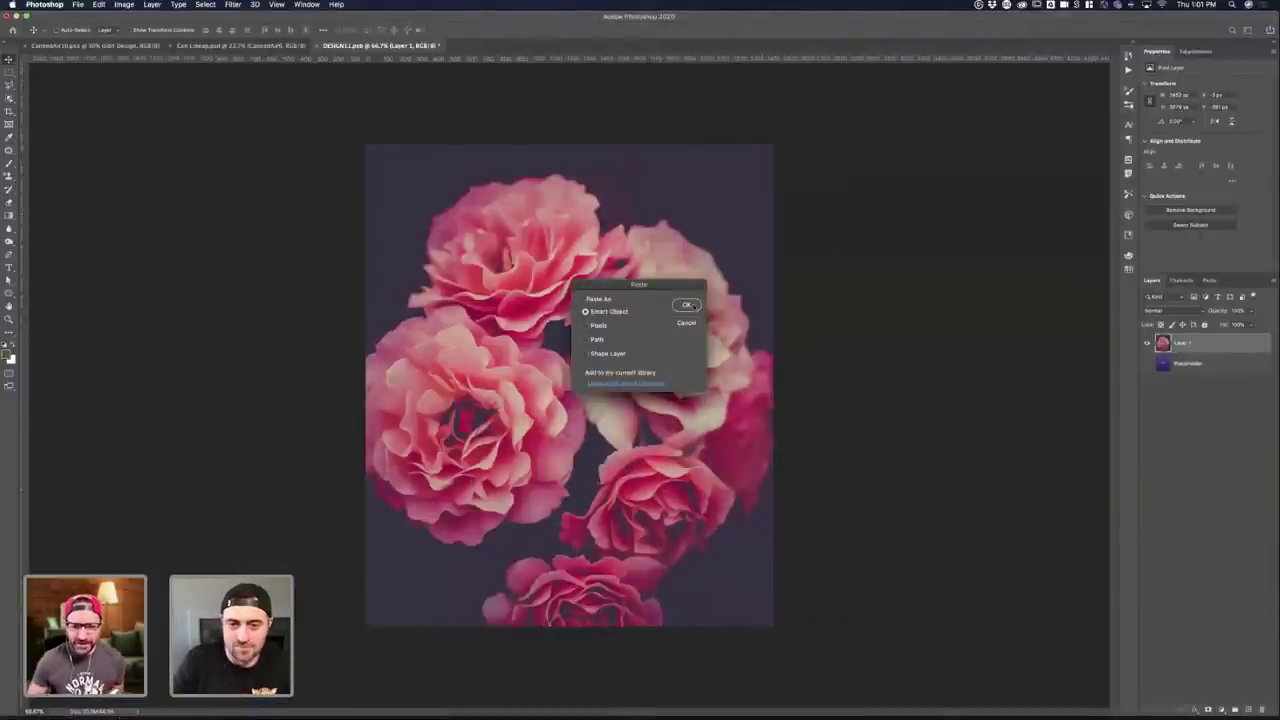
pyautogui.click(688, 305)
# - Rotate the pasted wordmark 90° counterclockwise, enlarge it and place it vertically in the middle of the roses
pyautogui.moveTo(720, 352); pyautogui.dragTo(545, 200)
pyautogui.moveTo(508, 264); pyautogui.dragTo(500, 222)
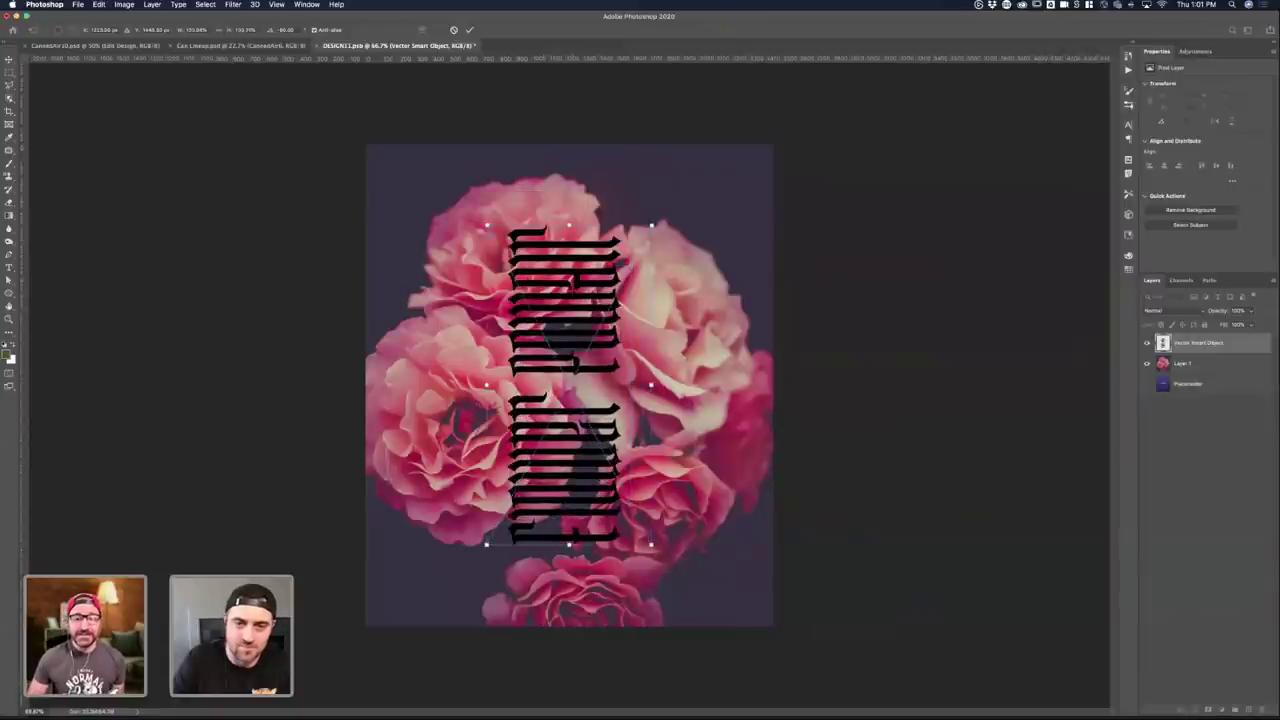
pyautogui.moveTo(573, 290); pyautogui.dragTo(573, 290)
pyautogui.press('Return')
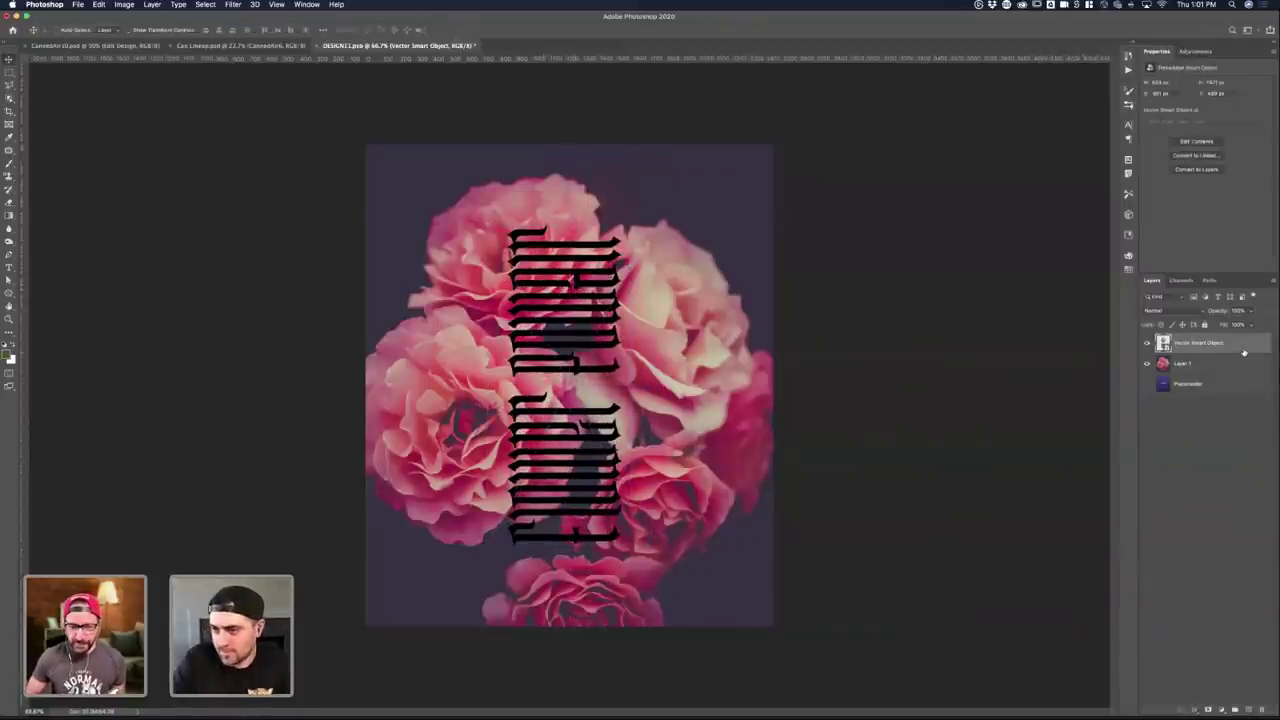
# - Add a bright yellow-green Color Overlay effect to the Flower Powair wordmark layer
pyautogui.doubleClick(1244, 350)
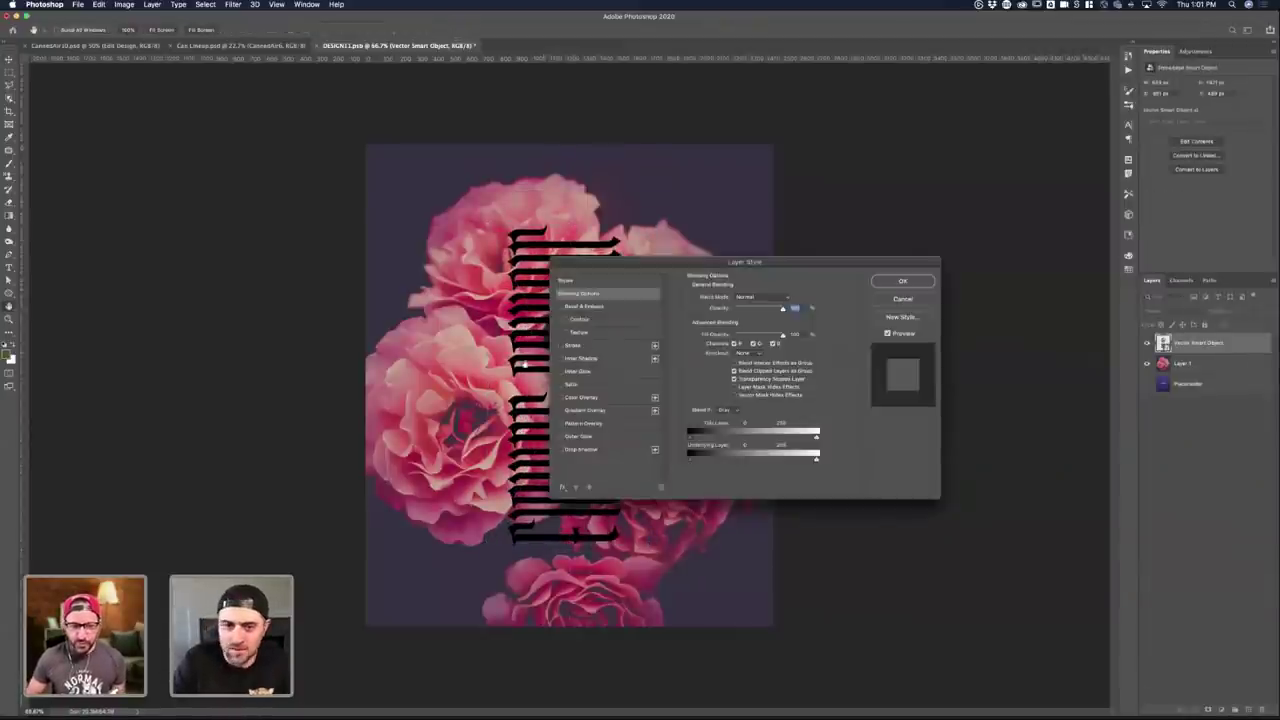
pyautogui.click(589, 399)
pyautogui.click(789, 298)
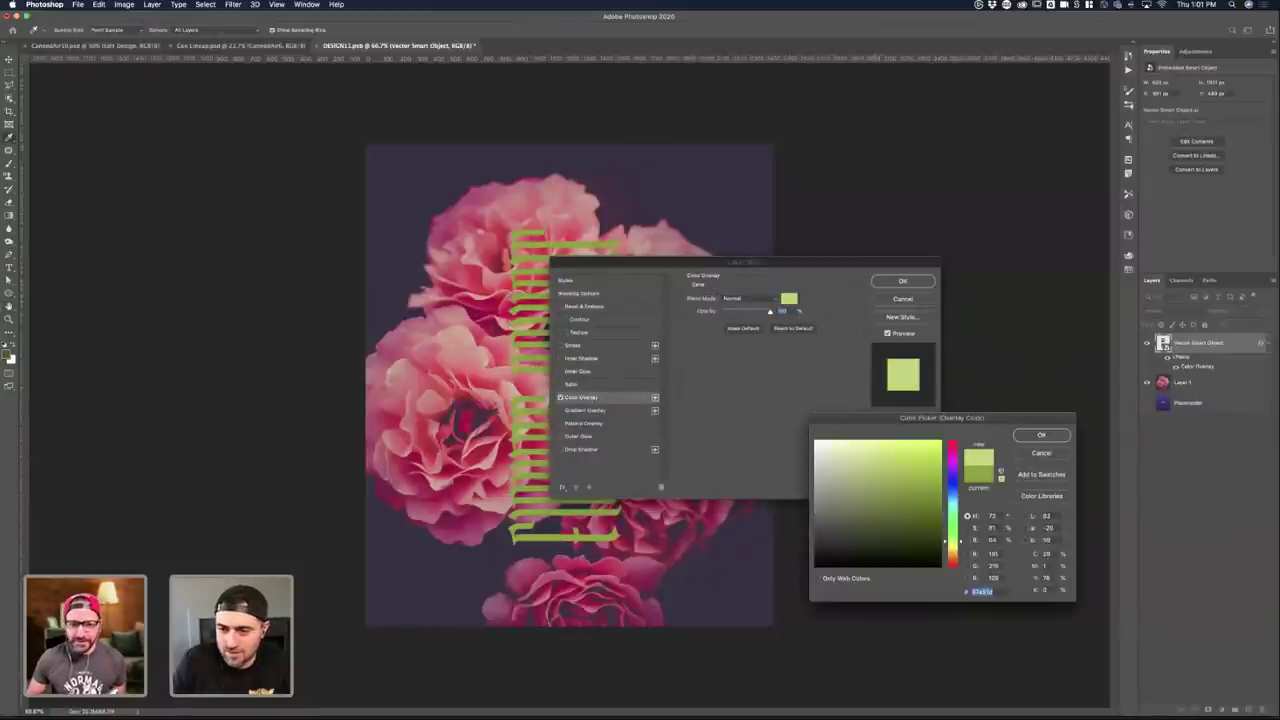
pyautogui.moveTo(878, 460); pyautogui.dragTo(924, 441)
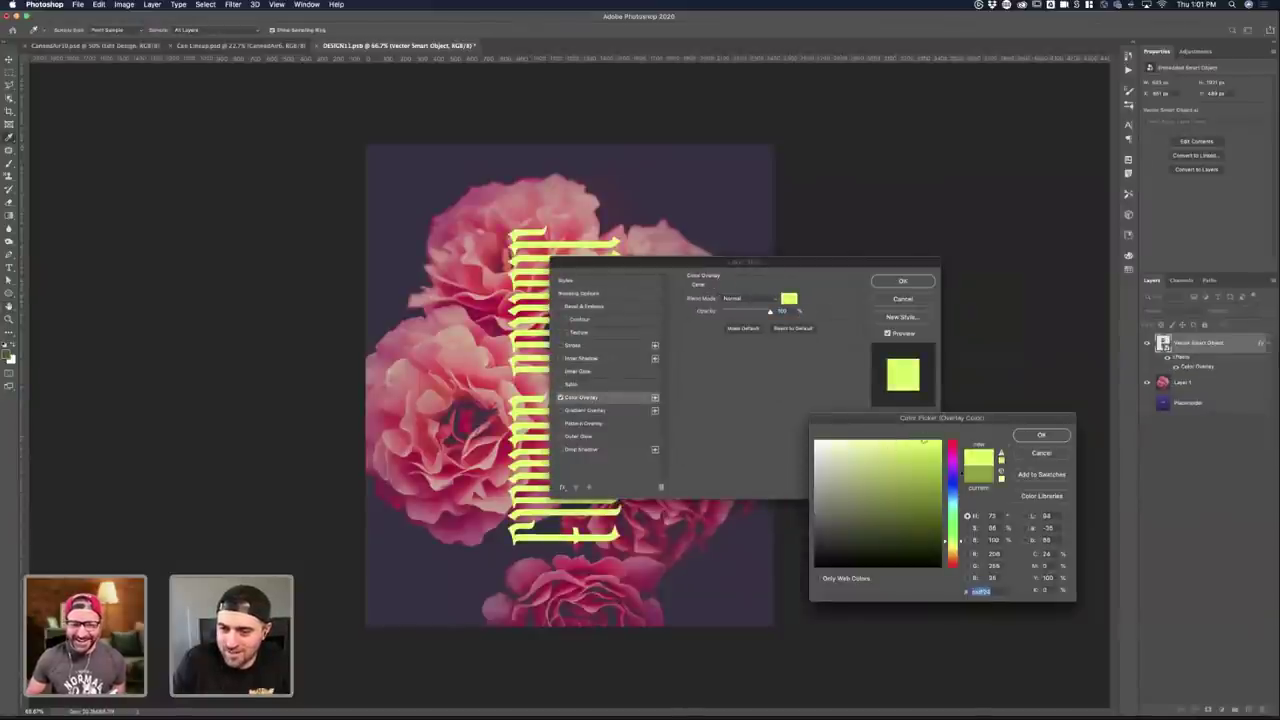
pyautogui.click(1040, 435)
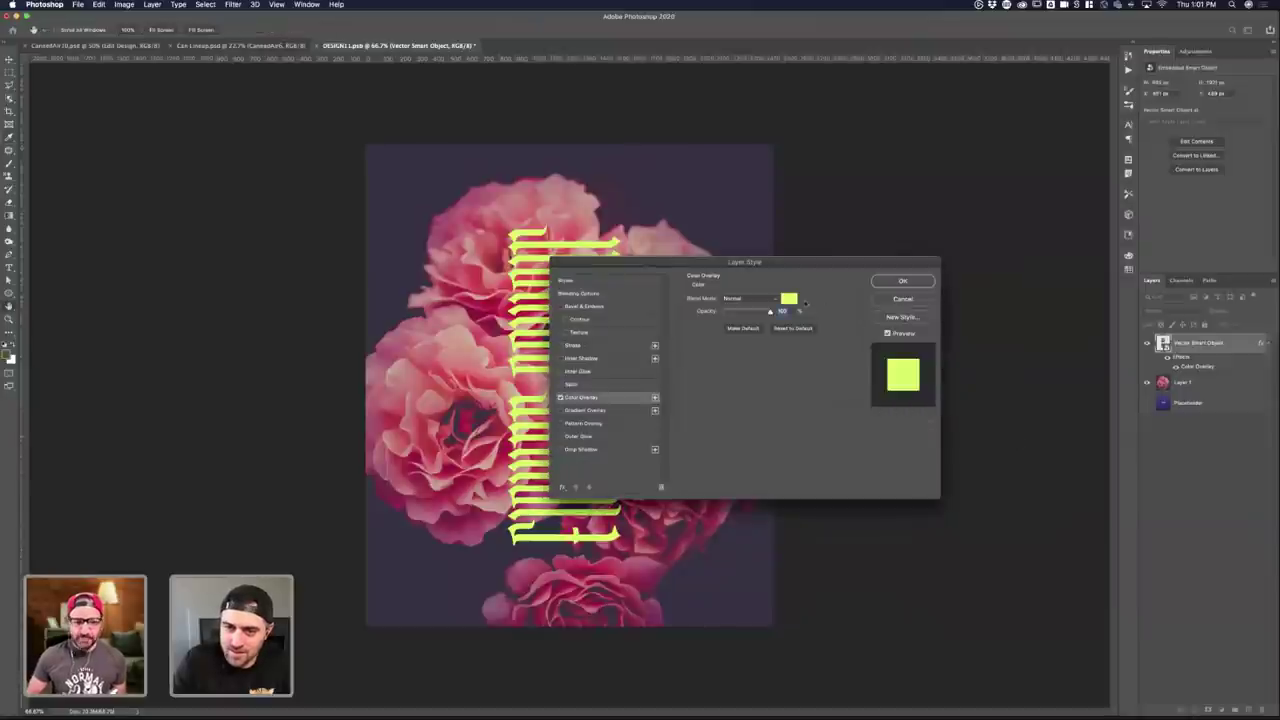
# - Shift the wordmark's Color Overlay to bright green, apply the layer style and save the label artwork to update the can mockup
pyautogui.click(790, 299)
pyautogui.click(953, 531)
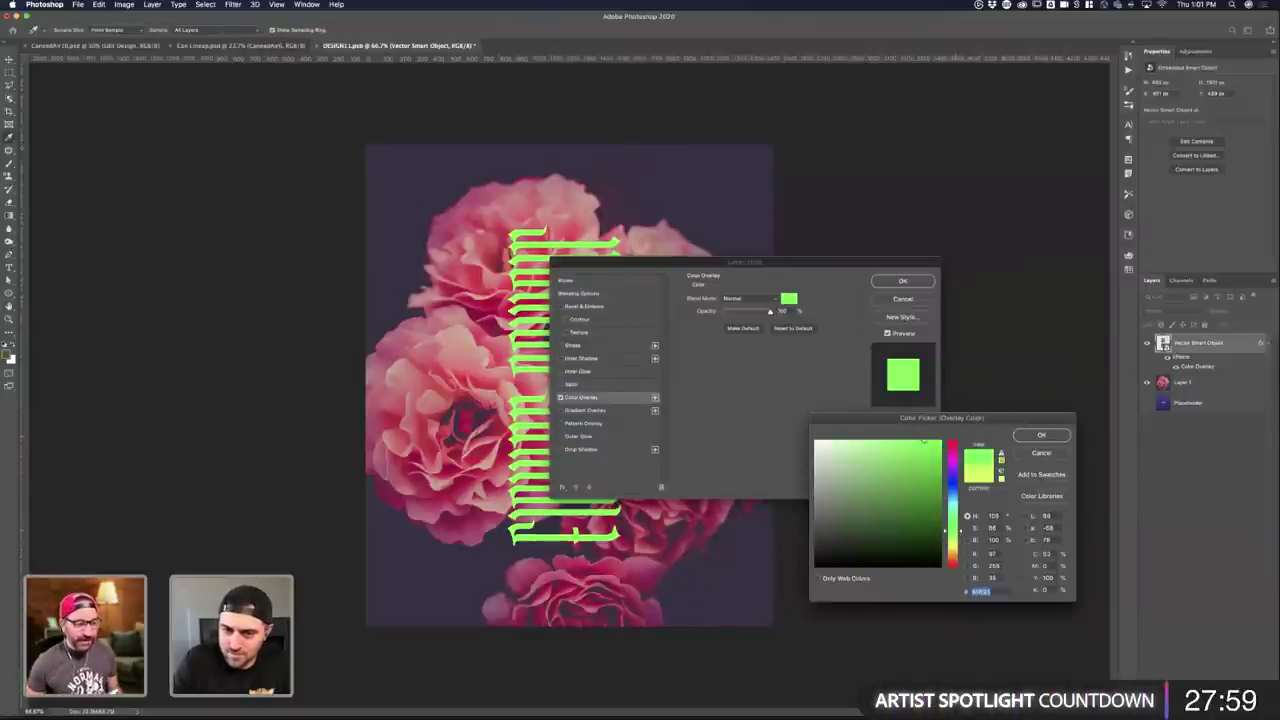
pyautogui.click(1040, 435)
pyautogui.click(902, 281)
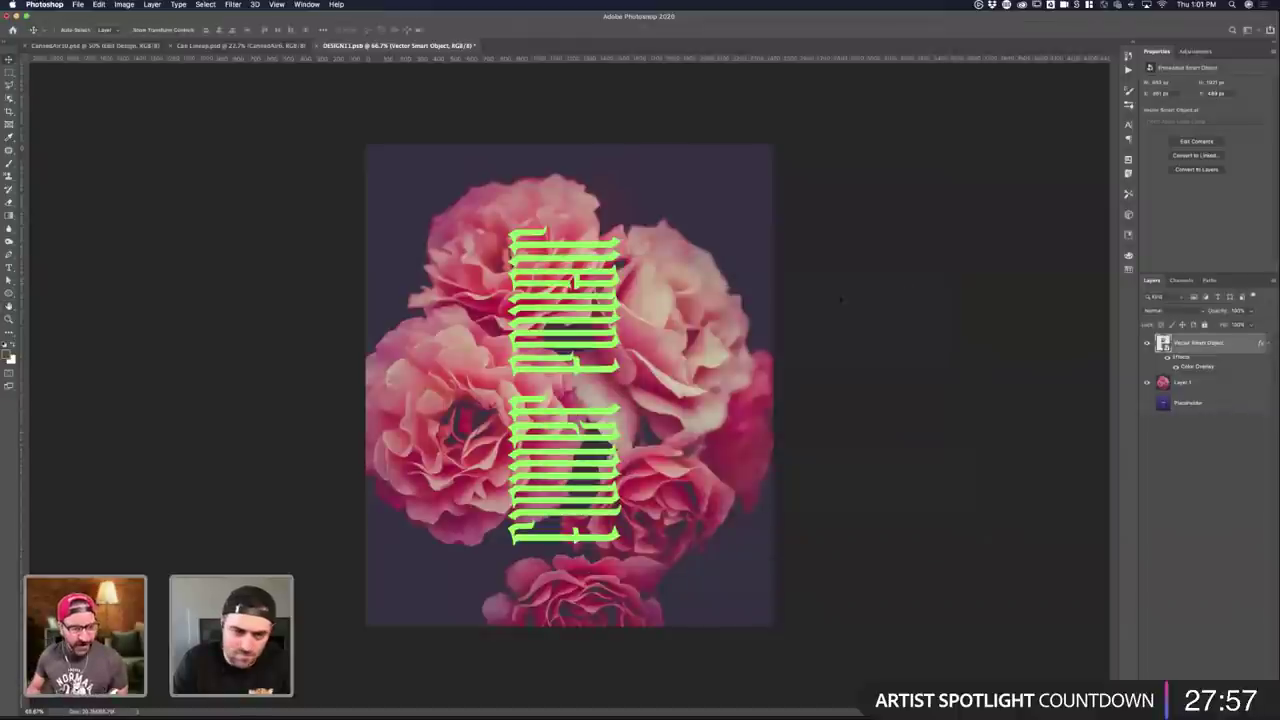
pyautogui.press('super+s')
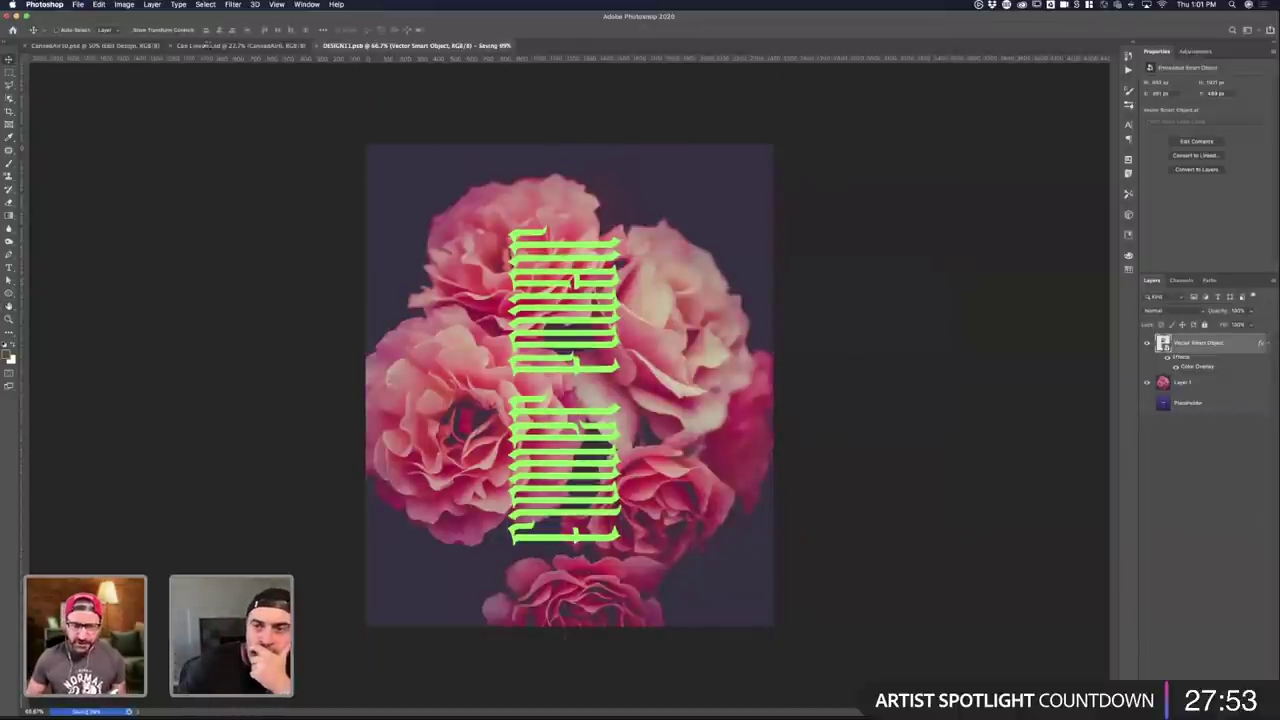
pyautogui.click(230, 45)
pyautogui.click(94, 47)
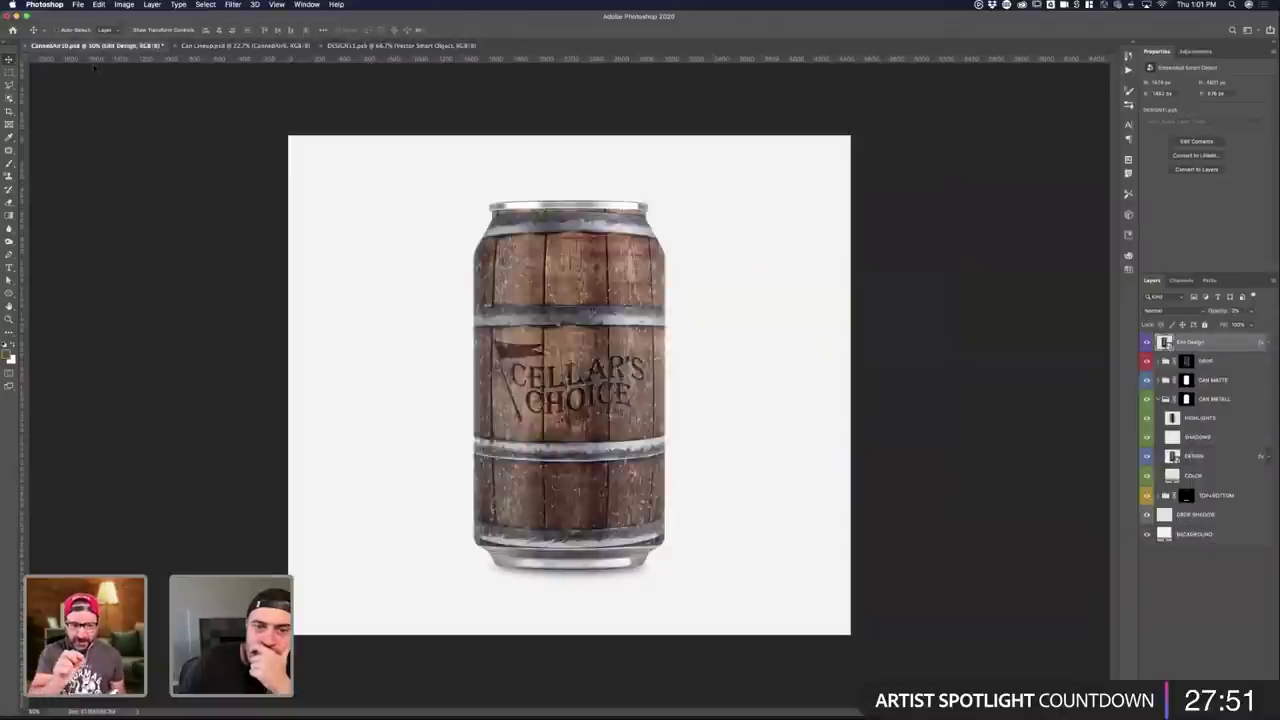
pyautogui.click(400, 46)
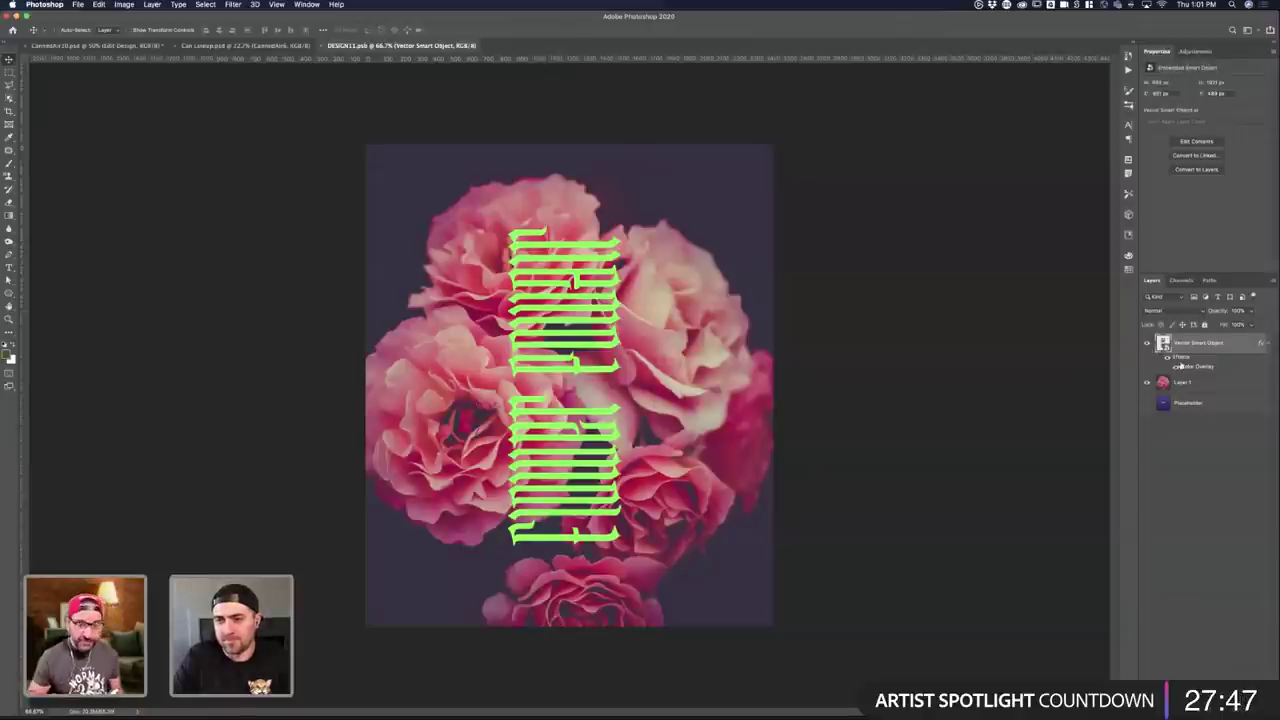
# - Change the wordmark's Color Overlay to white (ffffff) and save the label artwork
pyautogui.doubleClick(1176, 366)
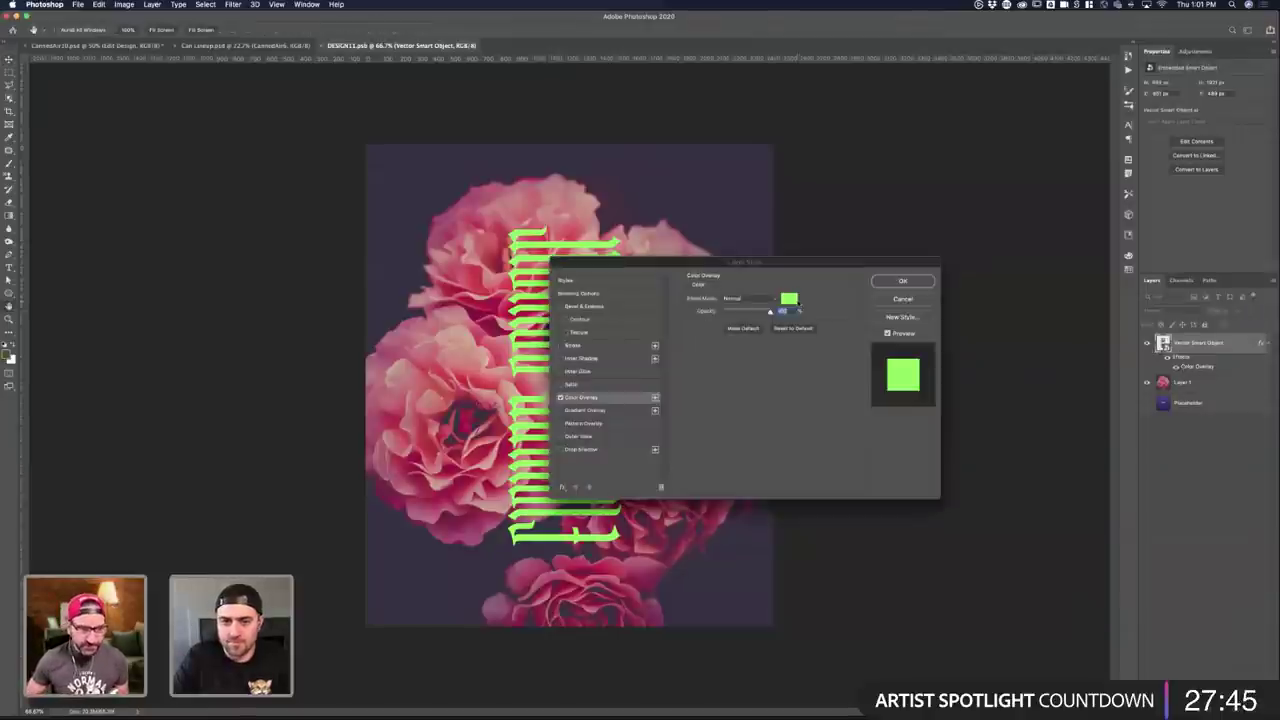
pyautogui.click(789, 298)
pyautogui.write('ffffff')
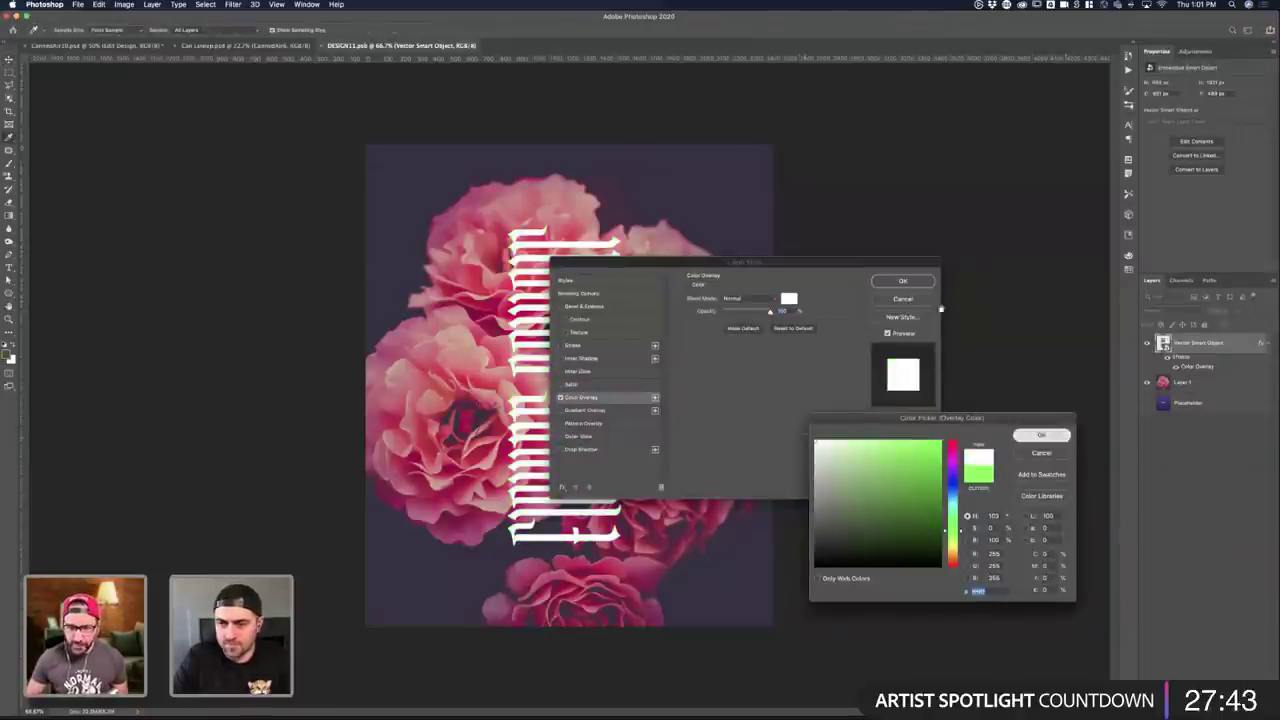
pyautogui.click(1041, 435)
pyautogui.click(902, 281)
pyautogui.press('super+s')
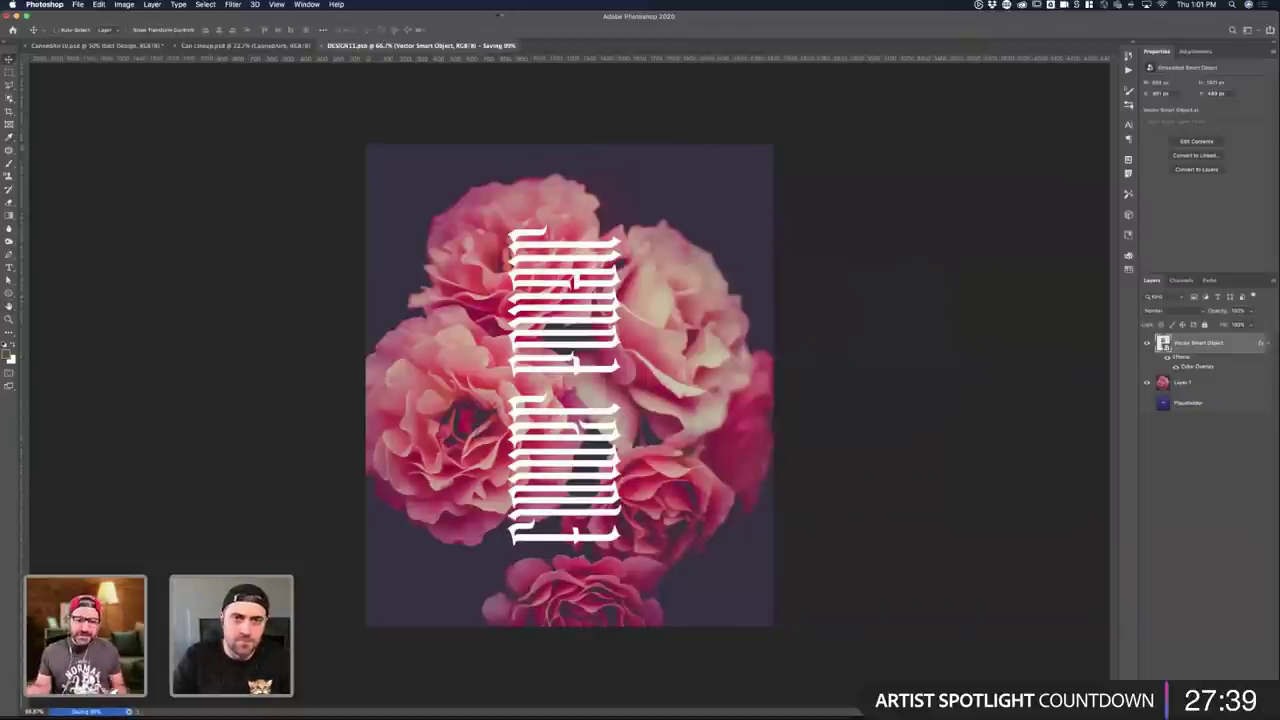
# - Examine the white wordmark on the can mockup and return to the label artwork
pyautogui.hotkey('ctrl', 'Tab')
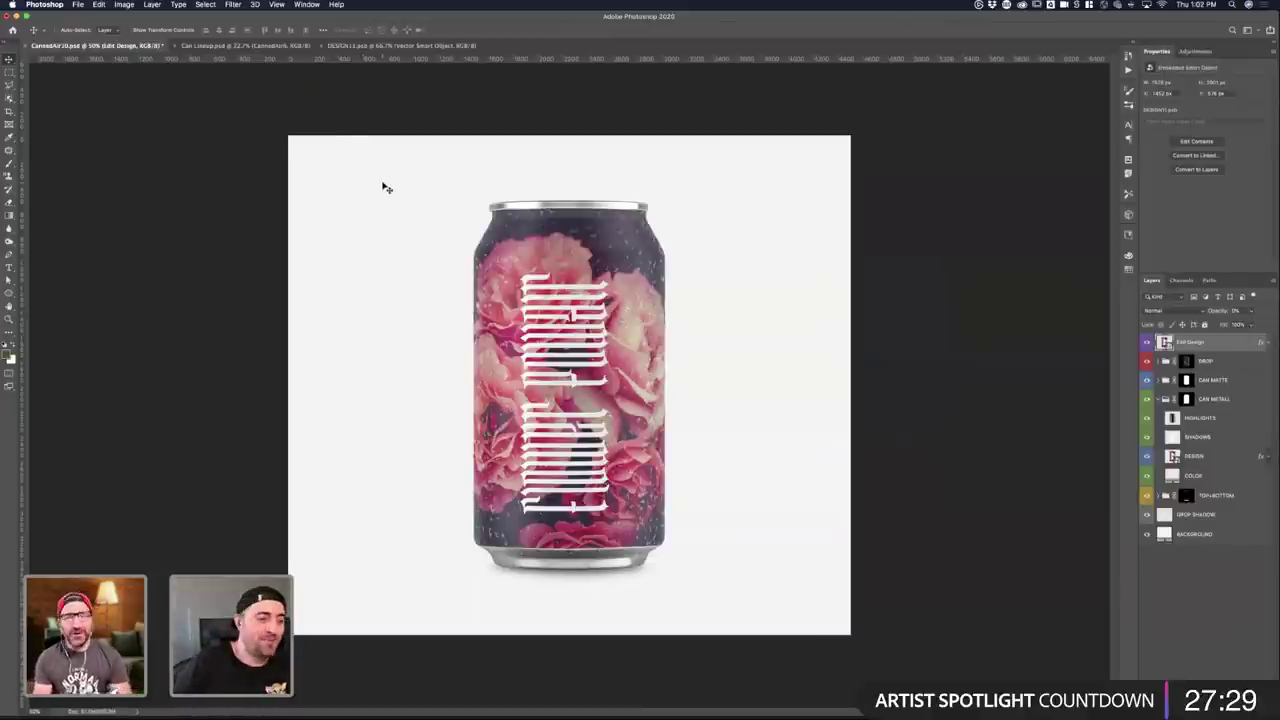
pyautogui.click(285, 46)
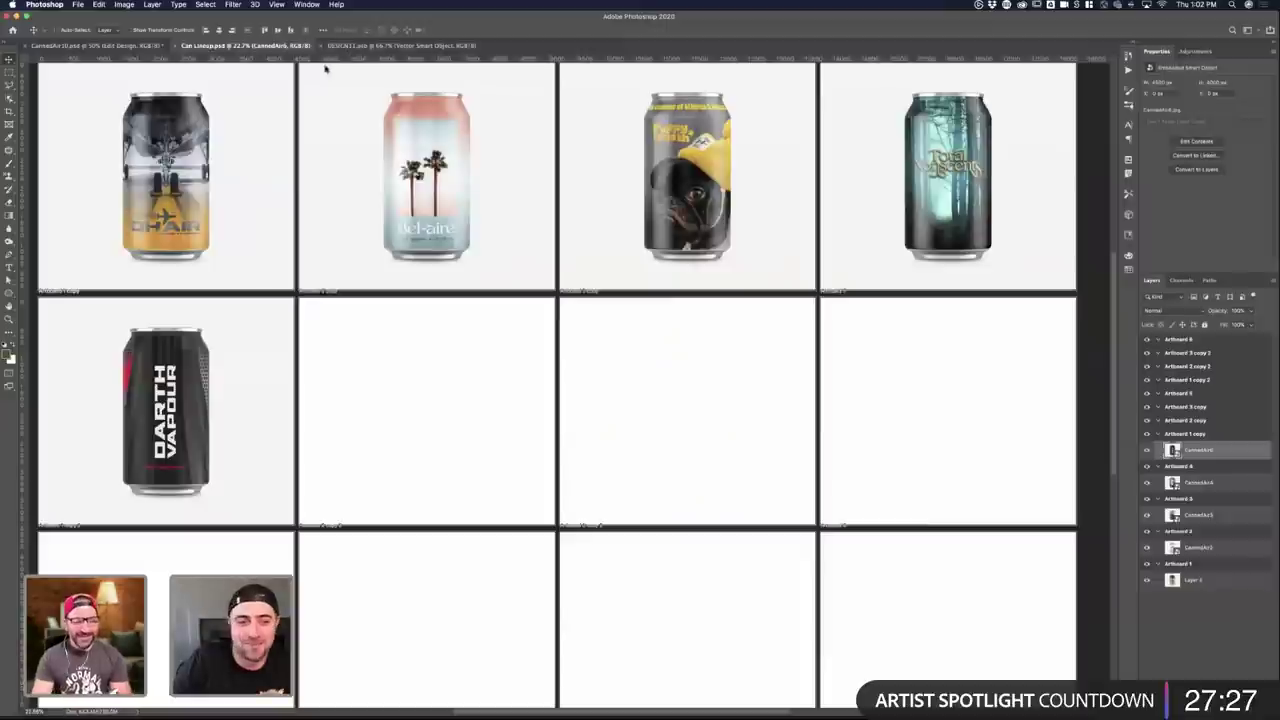
pyautogui.click(376, 46)
pyautogui.click(109, 47)
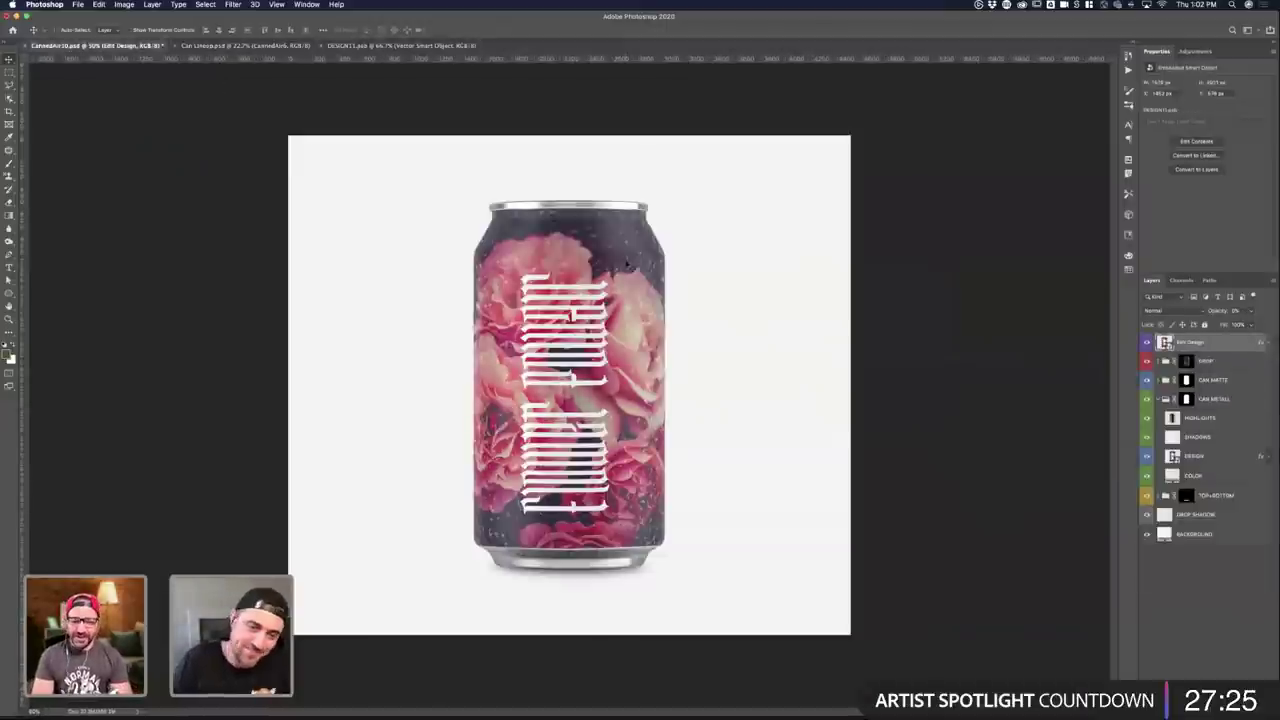
pyautogui.click(385, 46)
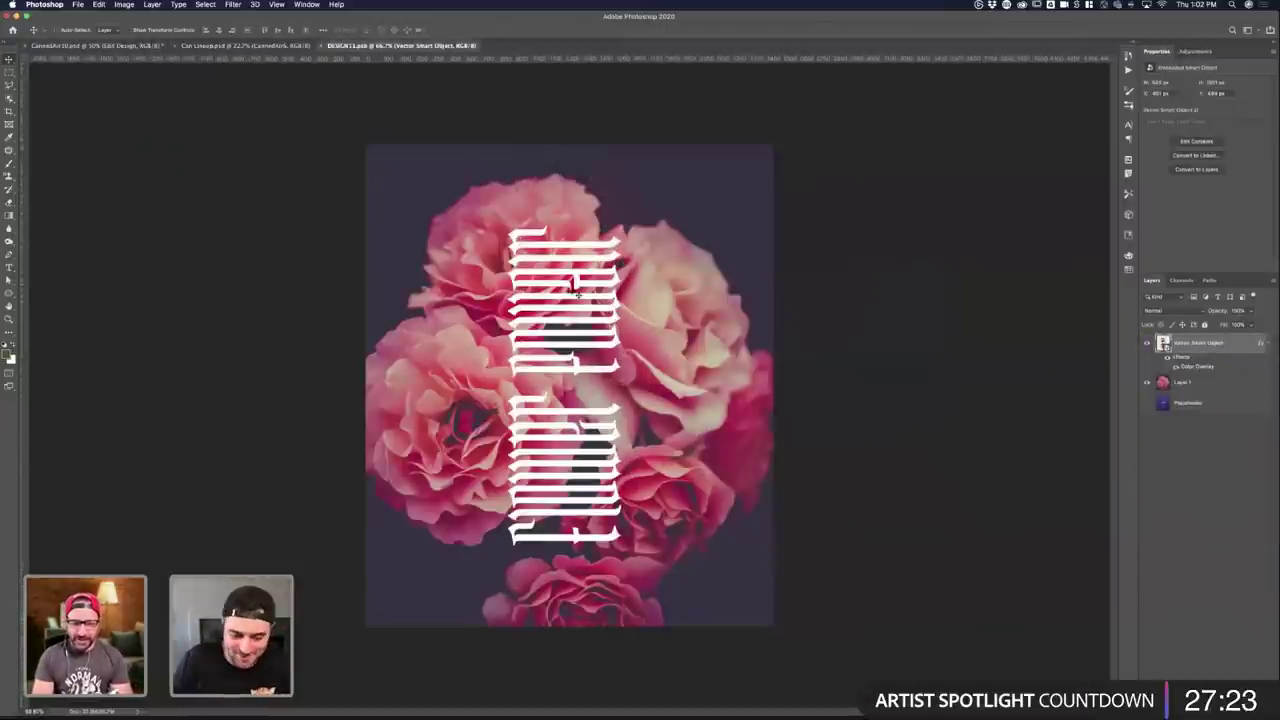
# - Place a vertical guide at the label's horizontal centre, align the wordmark to it and save the artwork to refresh the can mockup
pyautogui.moveTo(586, 293)
pyautogui.mouseDown()
pyautogui.moveTo(567, 292)
pyautogui.moveTo(578, 293)
pyautogui.mouseUp()
pyautogui.click(1250, 387)
pyautogui.moveTo(27, 218); pyautogui.dragTo(571, 260)
pyautogui.click(1200, 343)
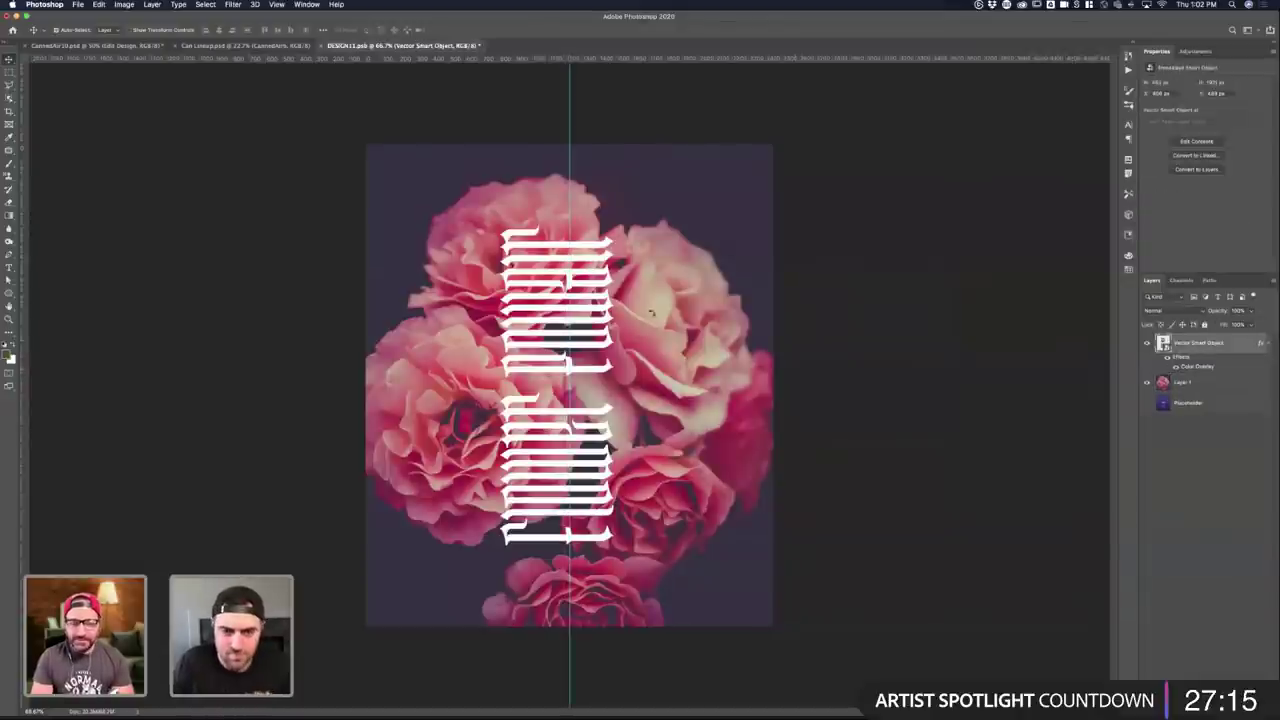
pyautogui.hotkey('ctrl', 't')
pyautogui.moveTo(592, 331); pyautogui.dragTo(601, 330)
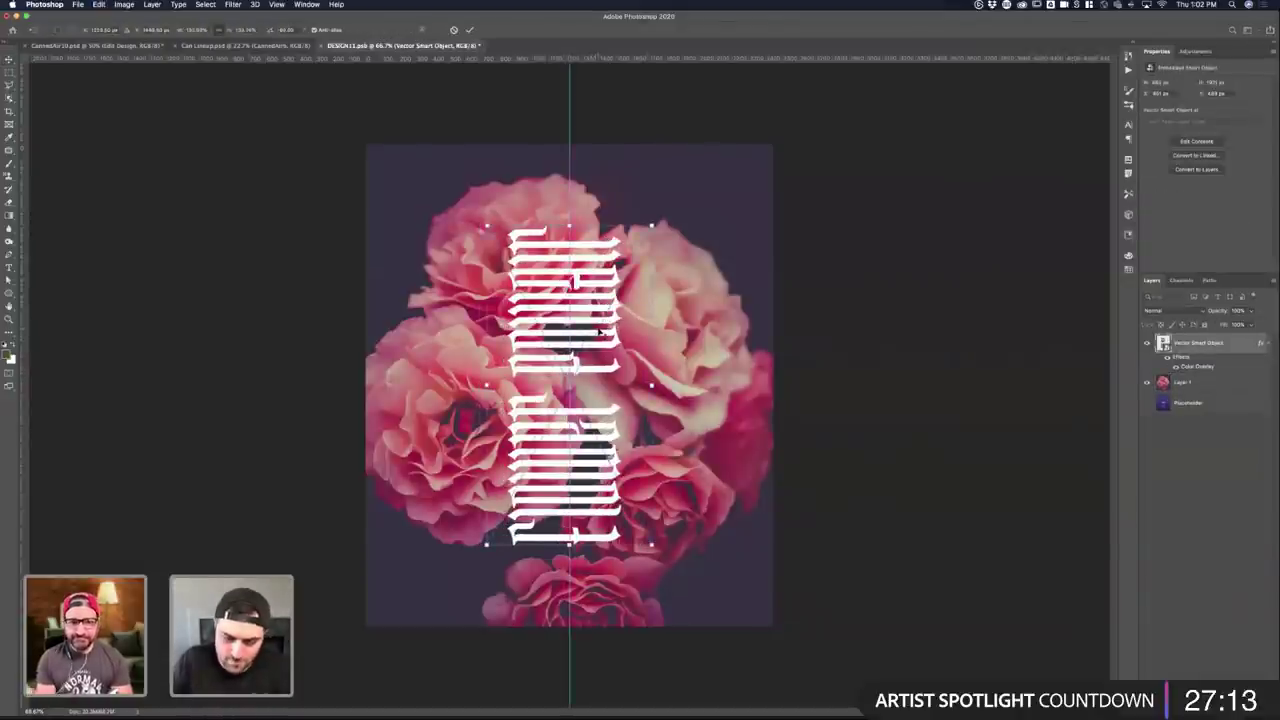
pyautogui.press('Return')
pyautogui.hotkey('ctrl', 's')
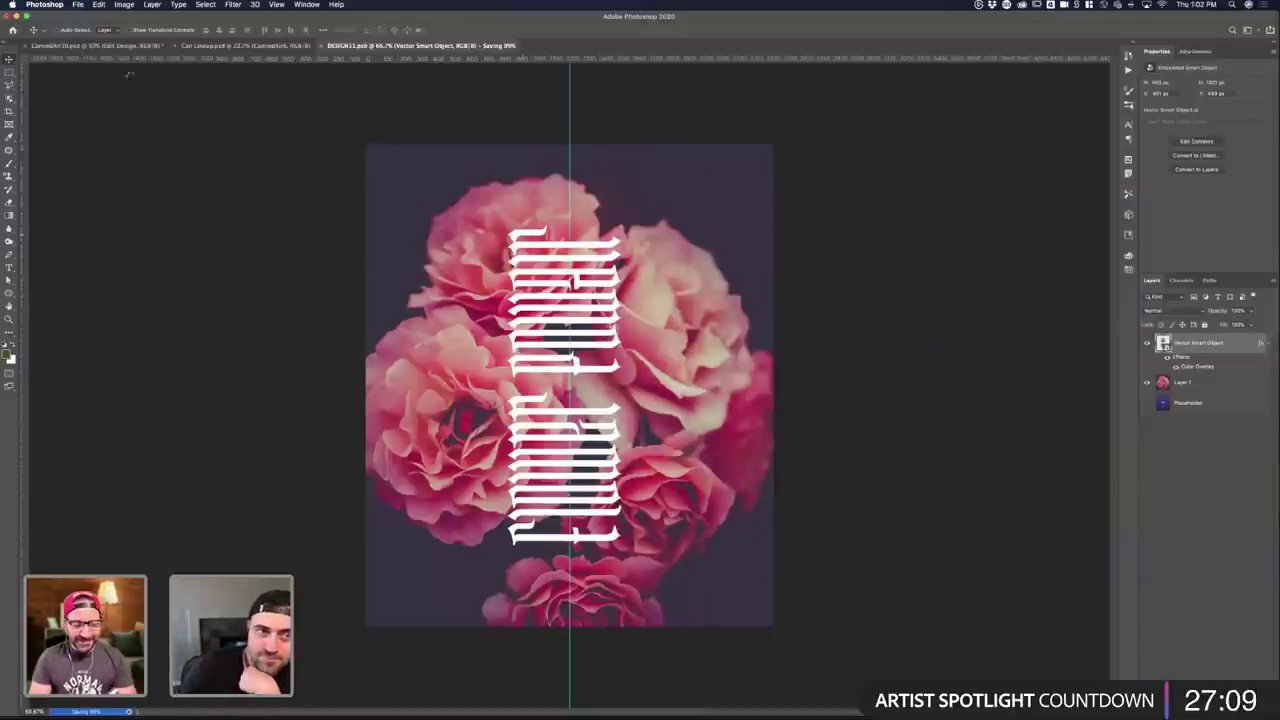
pyautogui.click(127, 46)
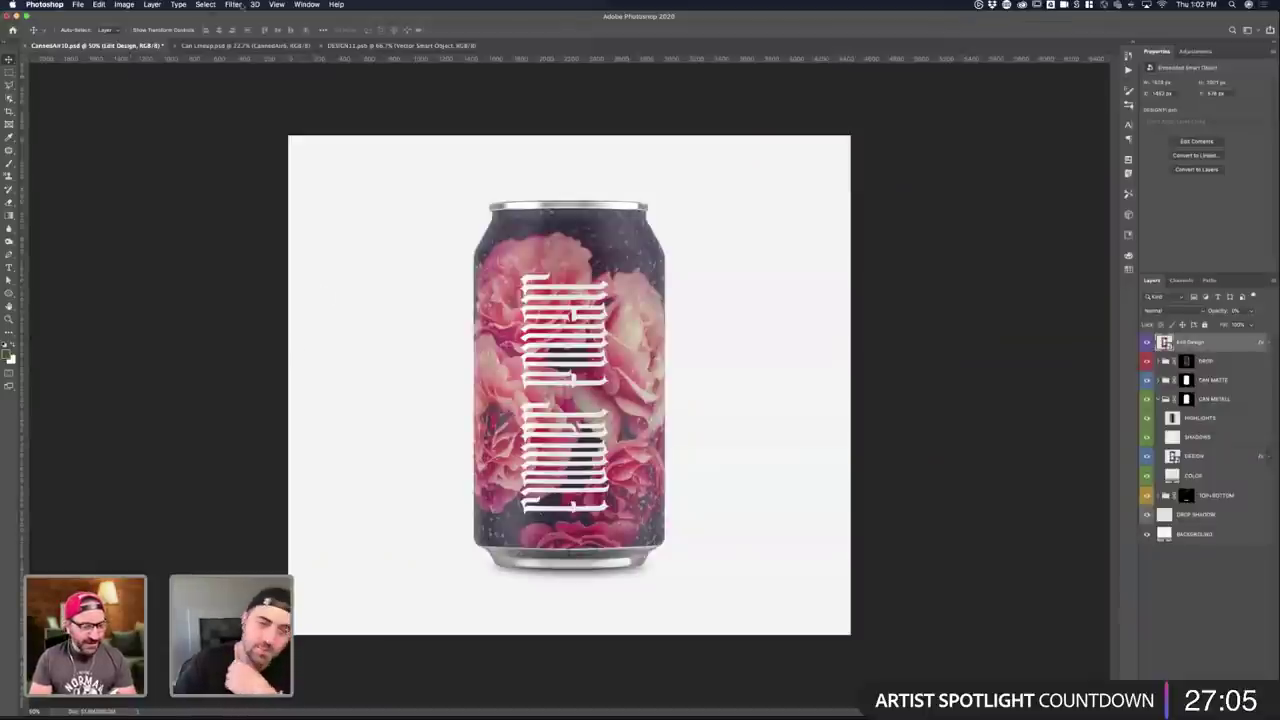
# - Switch to Illustrator, duplicate the thin Casta "Lorem ipsum" sample below the Cellar's Choice texts and replace its wording with "Stop and smell the roses"
pyautogui.hotkey('ctrl', 'Up')
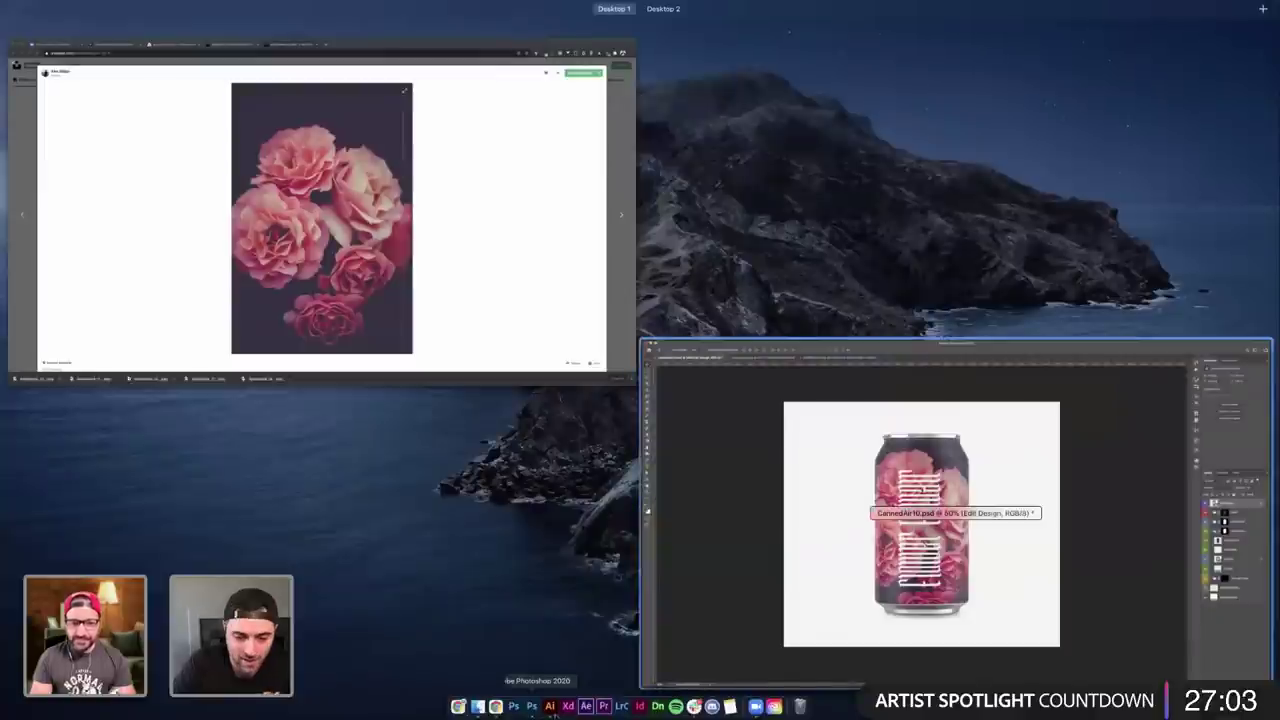
pyautogui.click(550, 708)
pyautogui.scroll(-5, 386, 400)
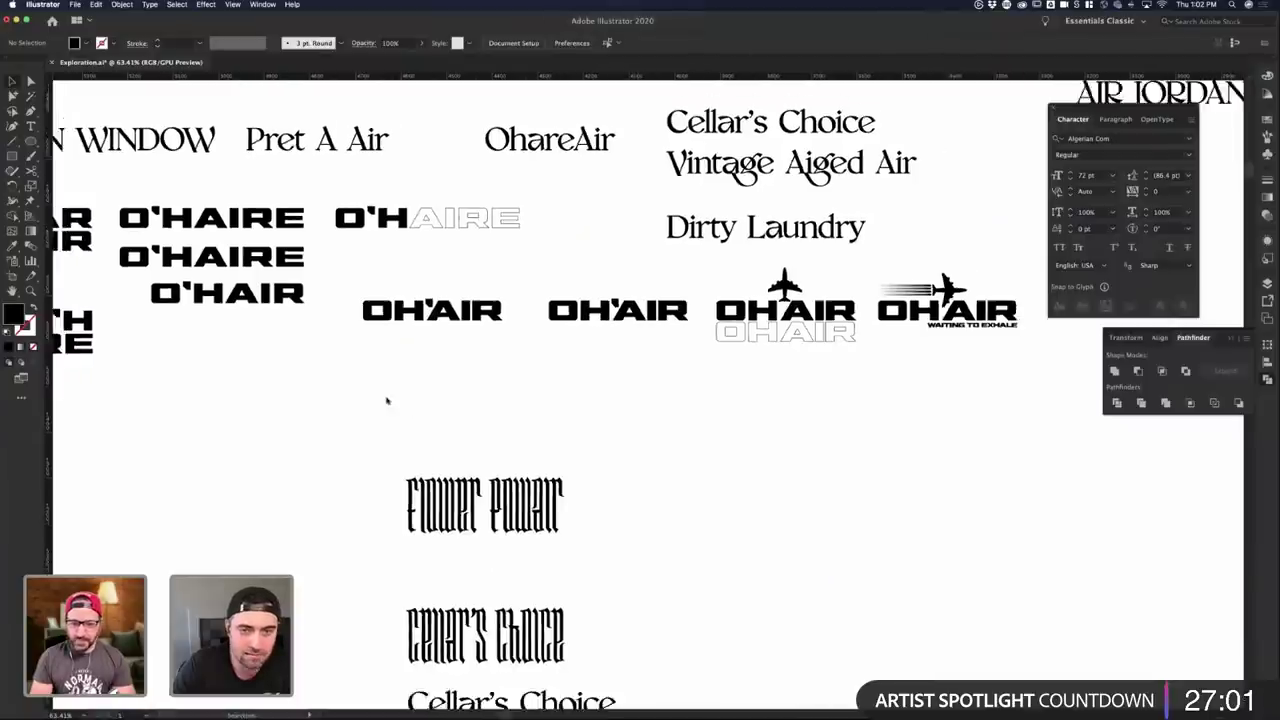
pyautogui.scroll(-5, 386, 400)
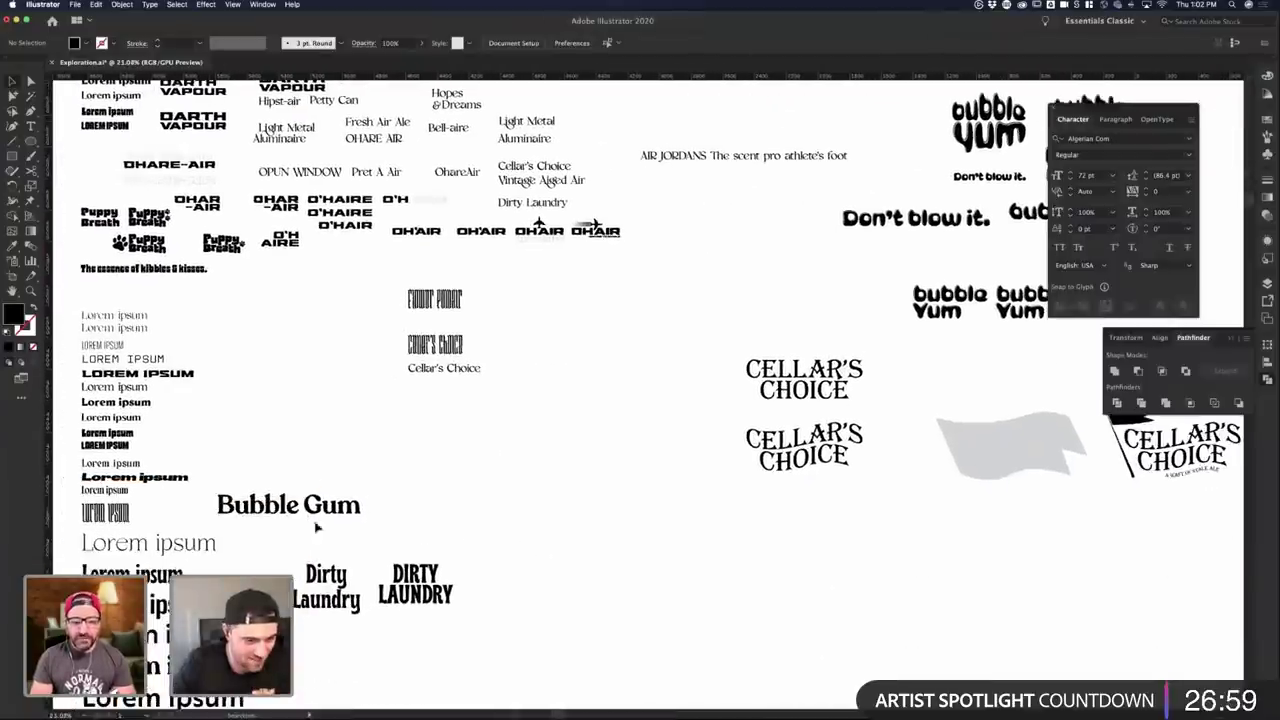
pyautogui.moveTo(163, 549); pyautogui.dragTo(471, 423)
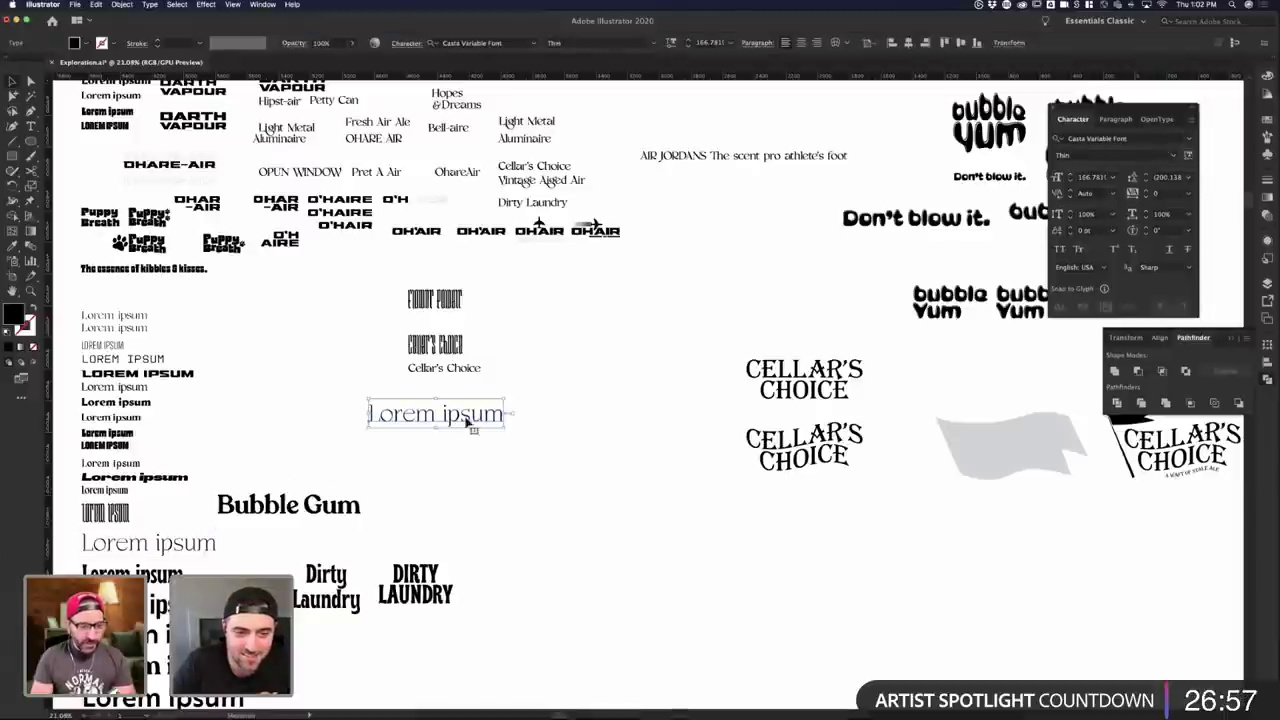
pyautogui.write('Stop and')
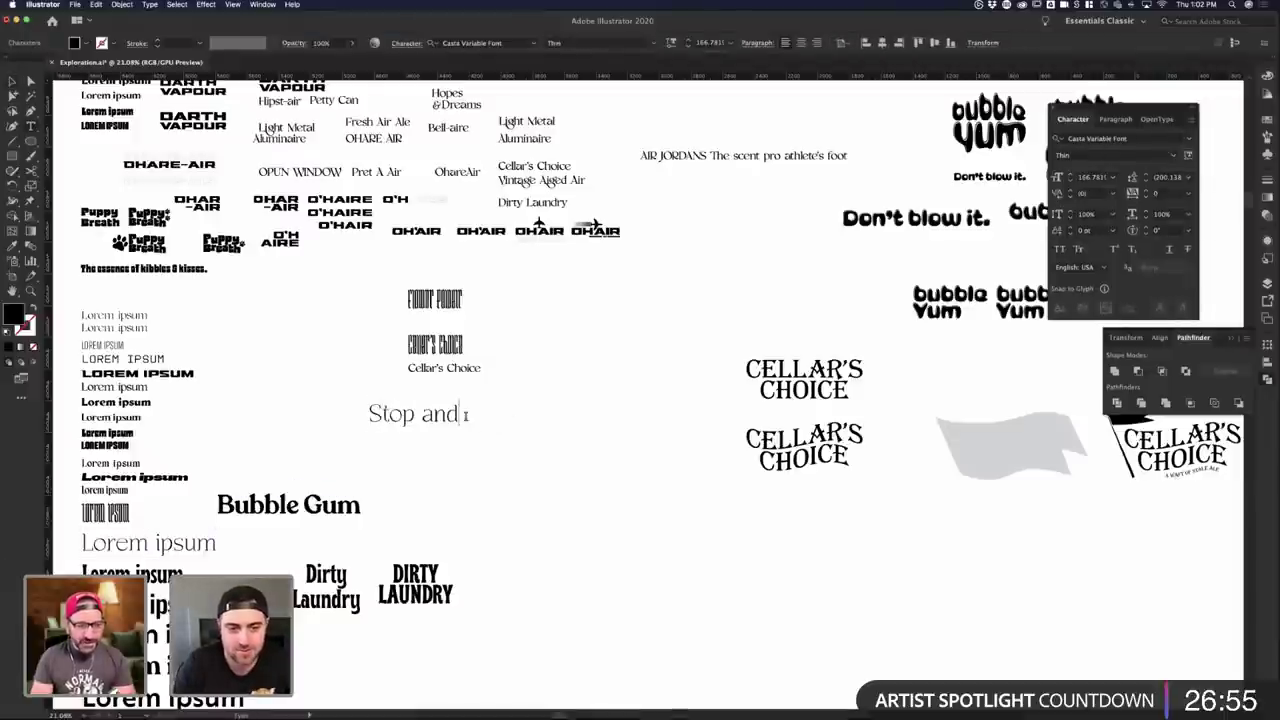
pyautogui.write(' smell the roses')
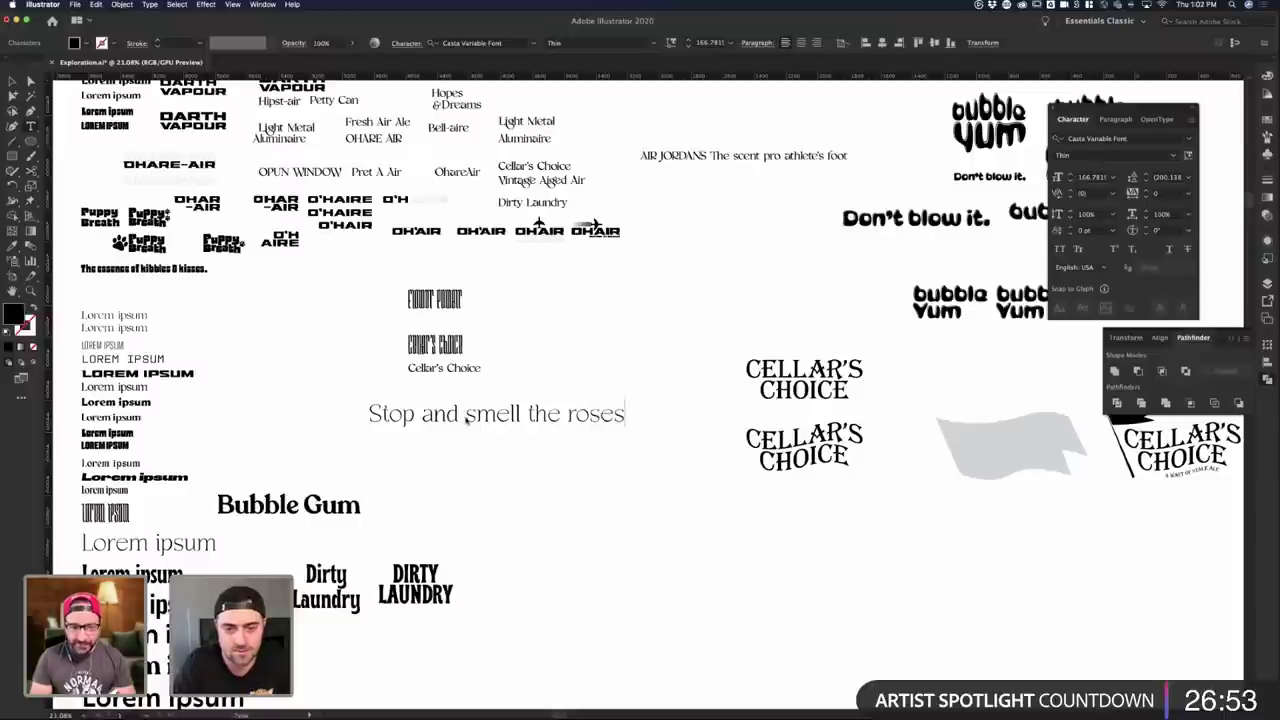
pyautogui.press('super+a')
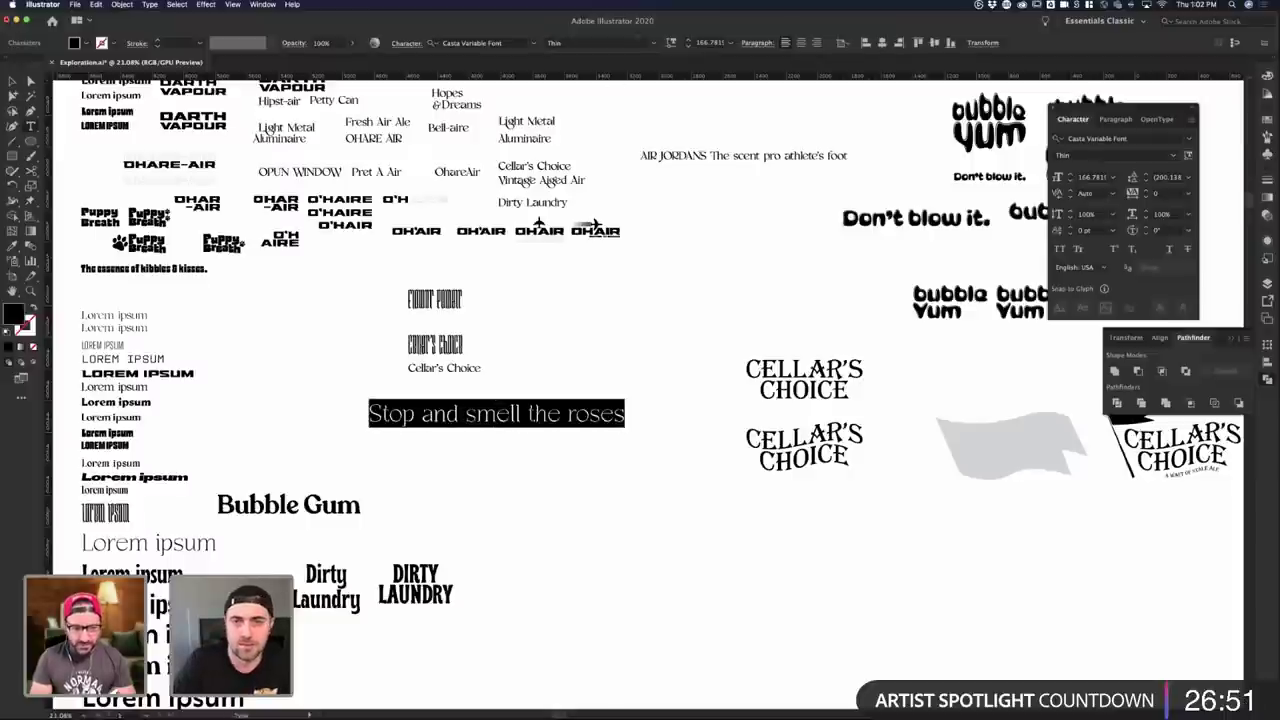
pyautogui.press('Escape')
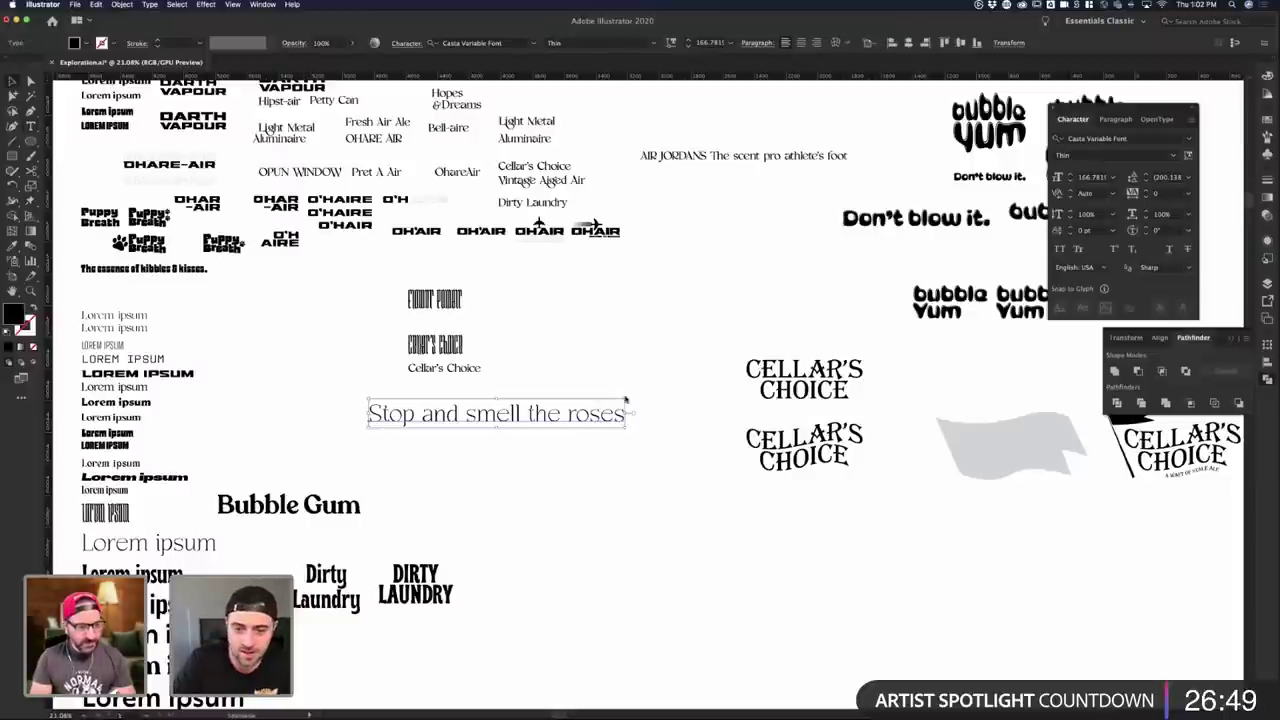
# - Scale the "Stop and smell the roses" tagline down to about 31 pt and set its variable font weight to 492
pyautogui.moveTo(445, 403); pyautogui.dragTo(417, 410)
pyautogui.click(430, 405)
pyautogui.scroll(5, 431, 404)
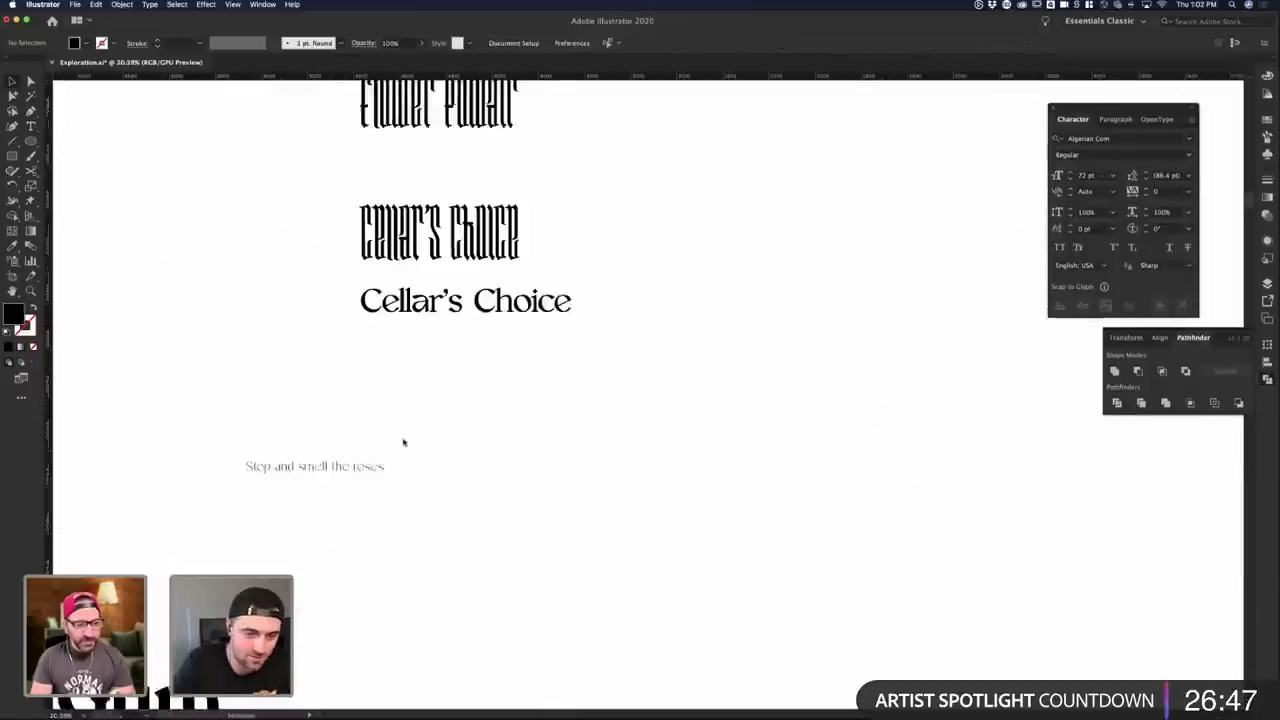
pyautogui.click(363, 475)
pyautogui.click(363, 476)
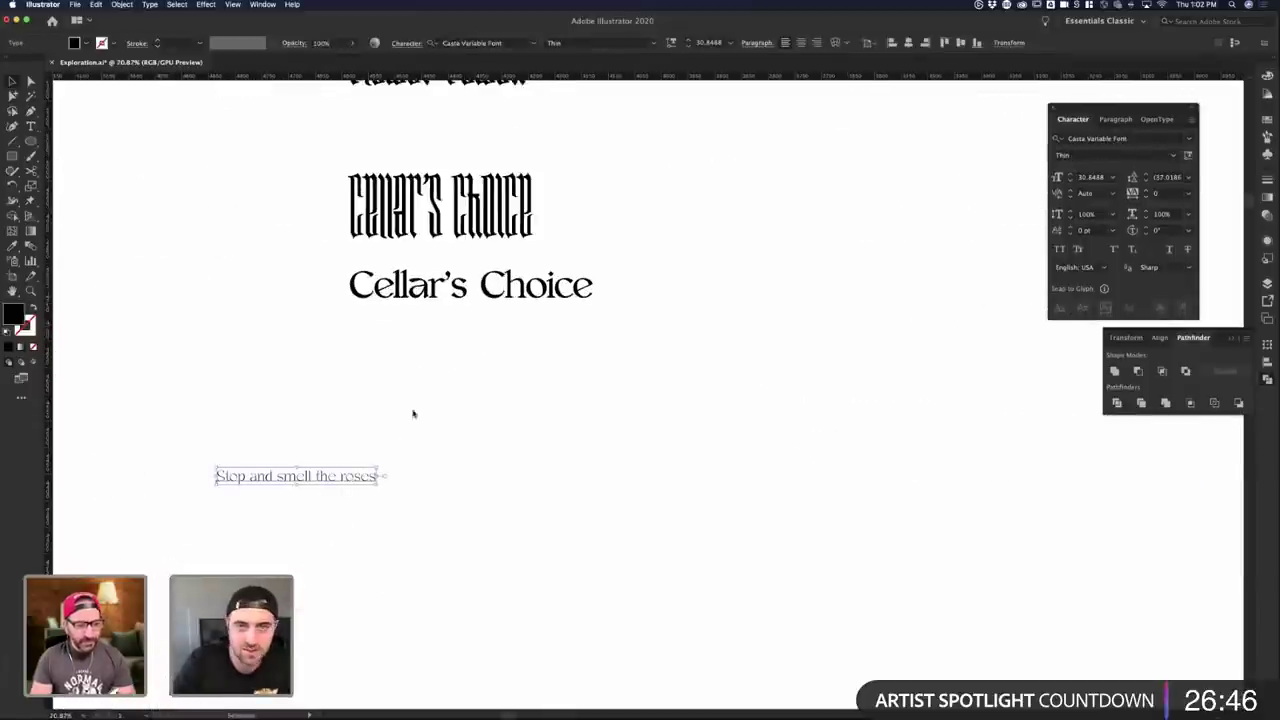
pyautogui.click(671, 43)
pyautogui.moveTo(541, 79); pyautogui.dragTo(577, 79)
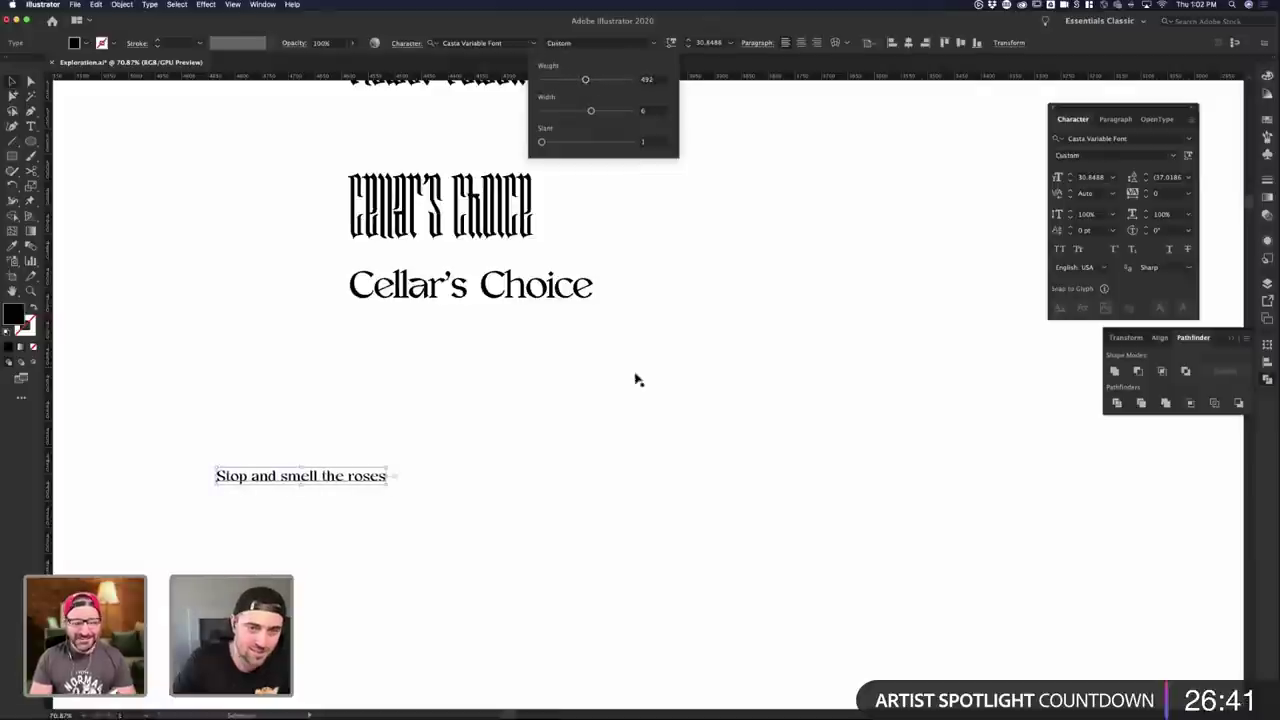
# - Move both Cellar's Choice texts aside and rotate the Flower Powair wordmark 90° counterclockwise, placing it near the tagline
pyautogui.moveTo(472, 281); pyautogui.dragTo(760, 265)
pyautogui.click(440, 205)
pyautogui.moveTo(440, 205); pyautogui.dragTo(686, 178)
pyautogui.moveTo(365, 88); pyautogui.dragTo(363, 362)
pyautogui.moveTo(534, 369); pyautogui.dragTo(543, 169)
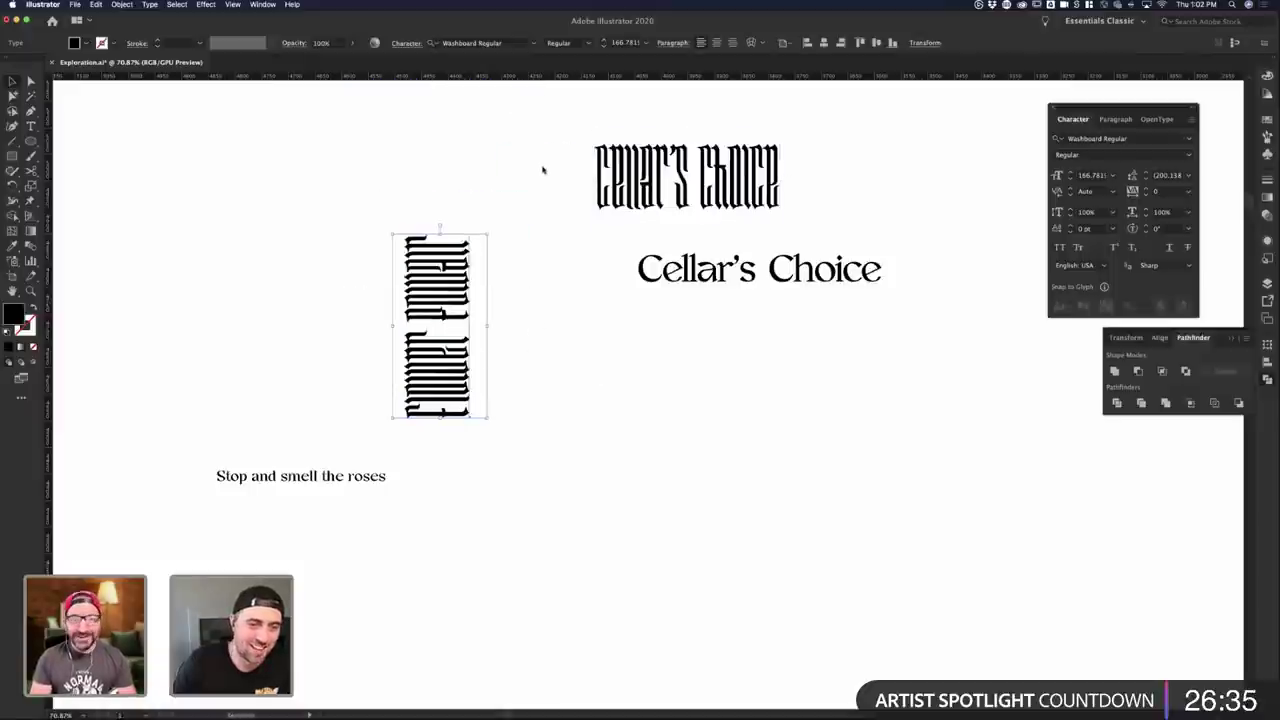
pyautogui.click(541, 176)
# - Shrink the tagline to about 22 pt and place it directly beneath the vertical wordmark, aligned with the wordmark's left edge
pyautogui.moveTo(336, 472); pyautogui.dragTo(529, 432)
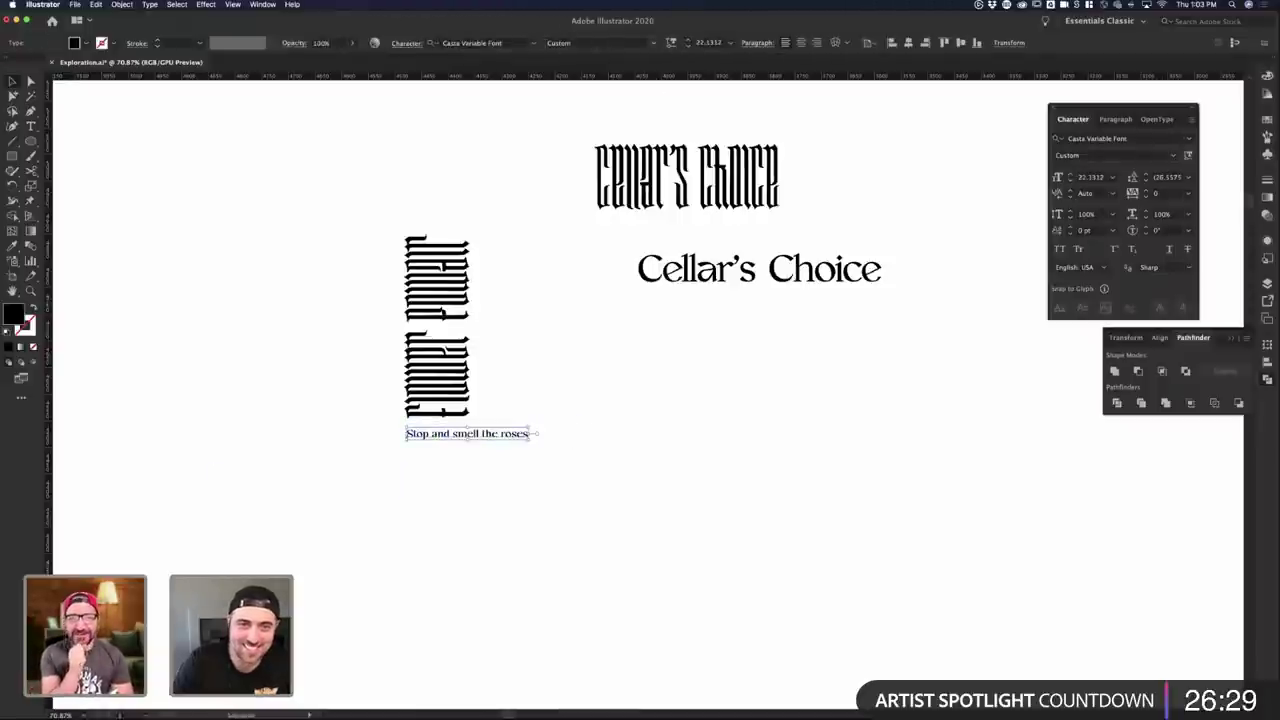
pyautogui.click(653, 43)
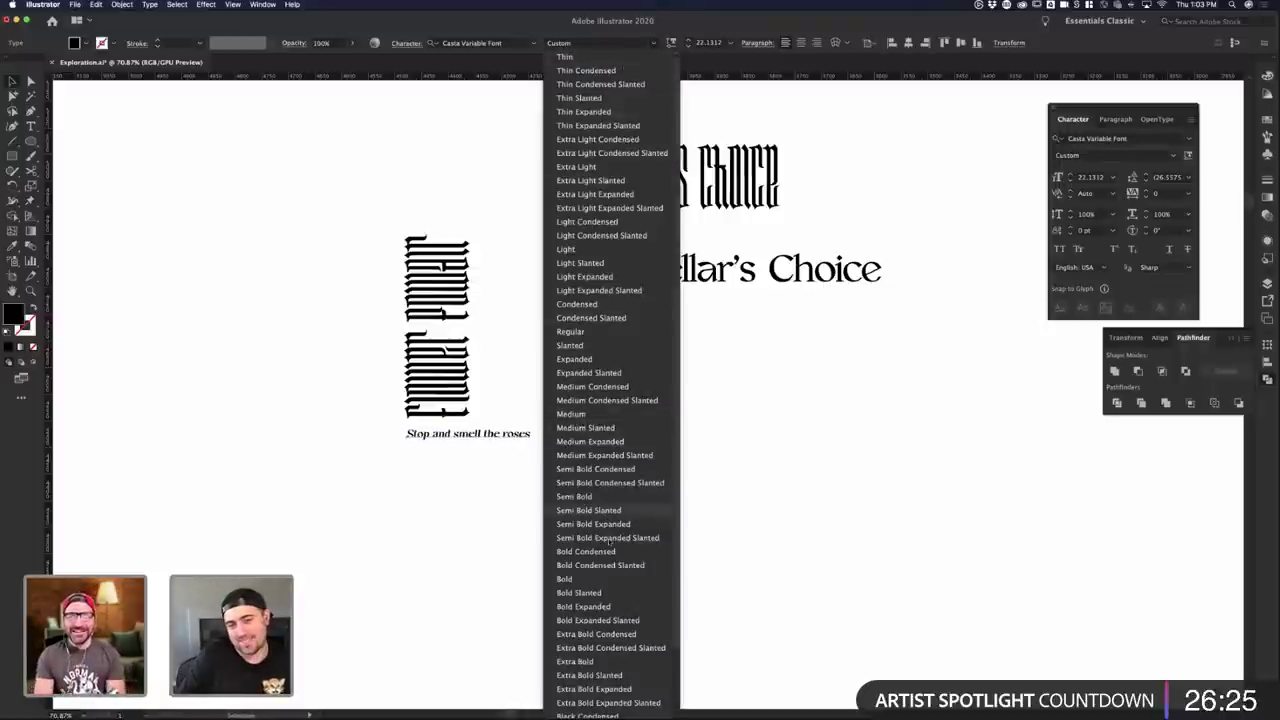
pyautogui.click(820, 449)
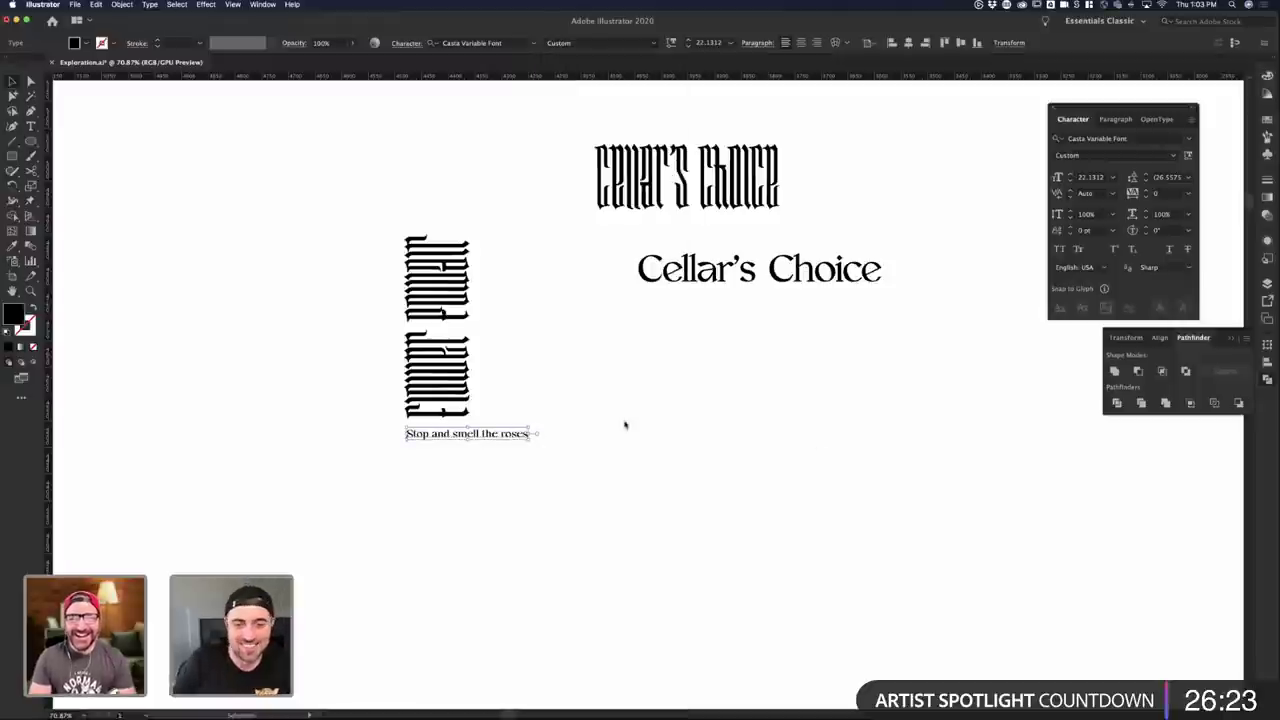
# - Set the "Stop and smell the roses" tagline beneath the vertical wordmark in all caps
pyautogui.click(561, 384)
pyautogui.click(497, 433)
pyautogui.click(585, 436)
pyautogui.click(528, 434)
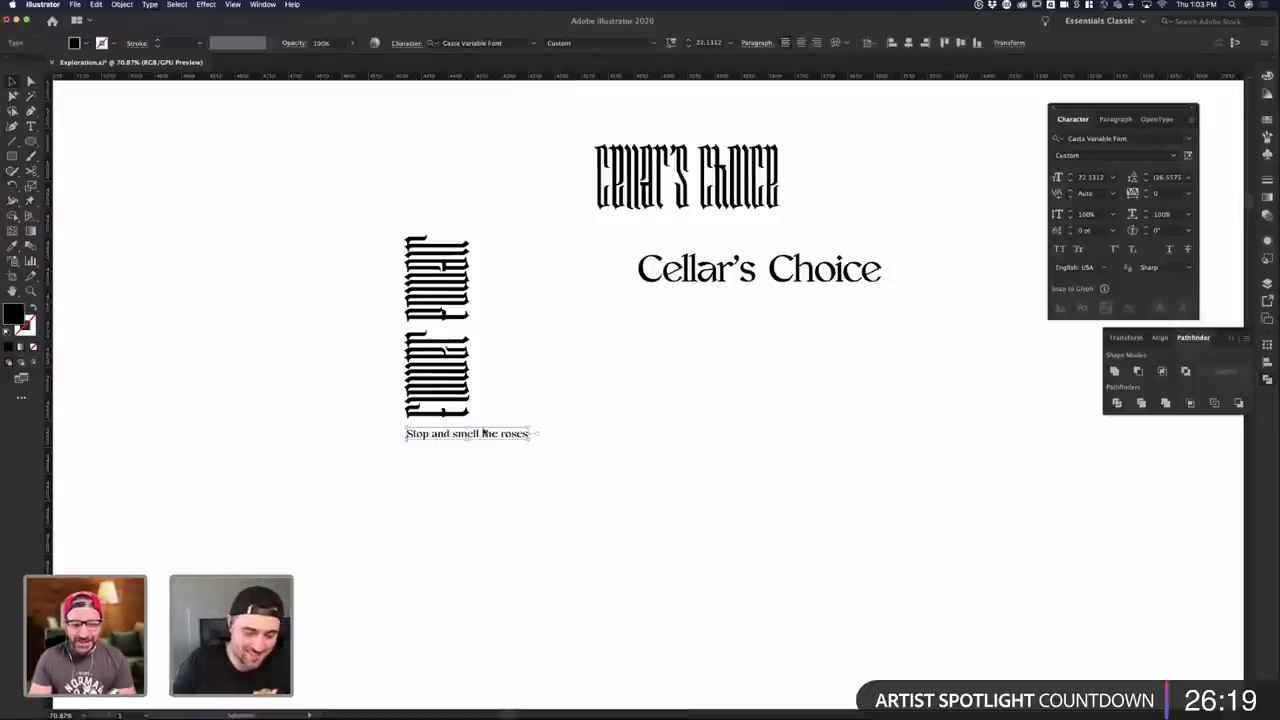
pyautogui.press('super+shift+k')
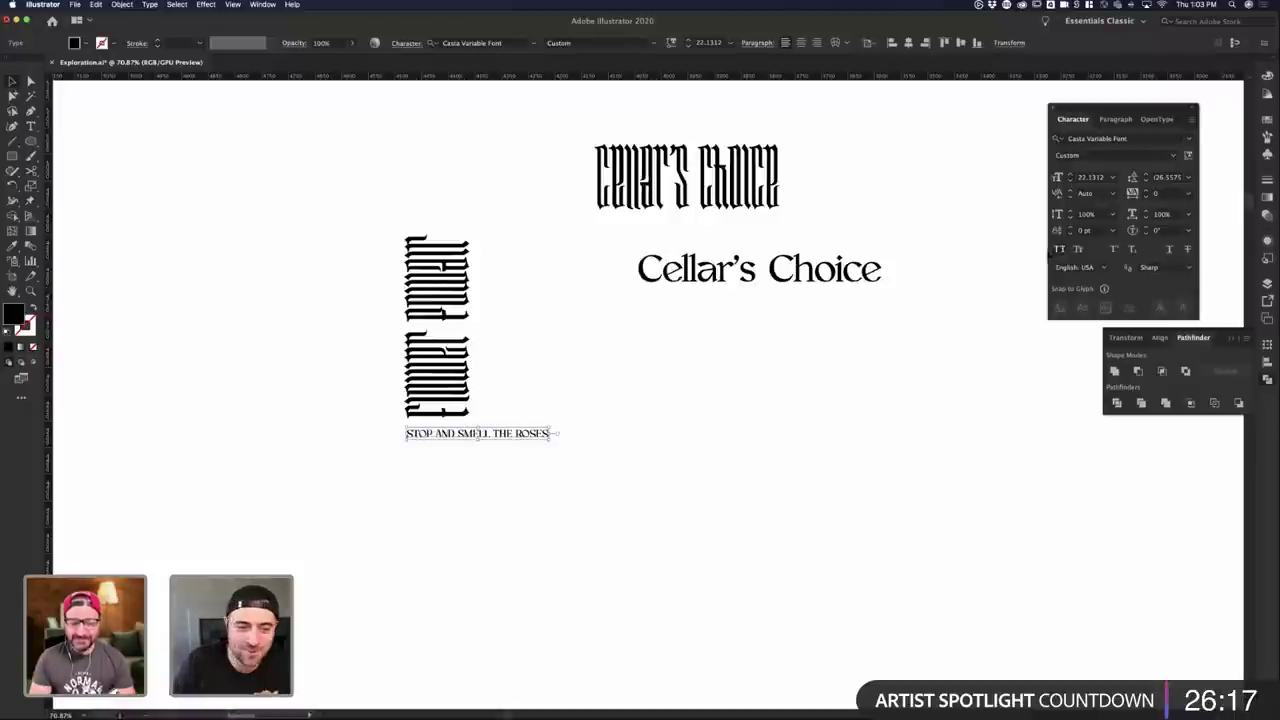
# - Scale the all-caps tagline down to about 9.67 pt so it matches the width of the vertical wordmark
pyautogui.moveTo(486, 432); pyautogui.dragTo(487, 433)
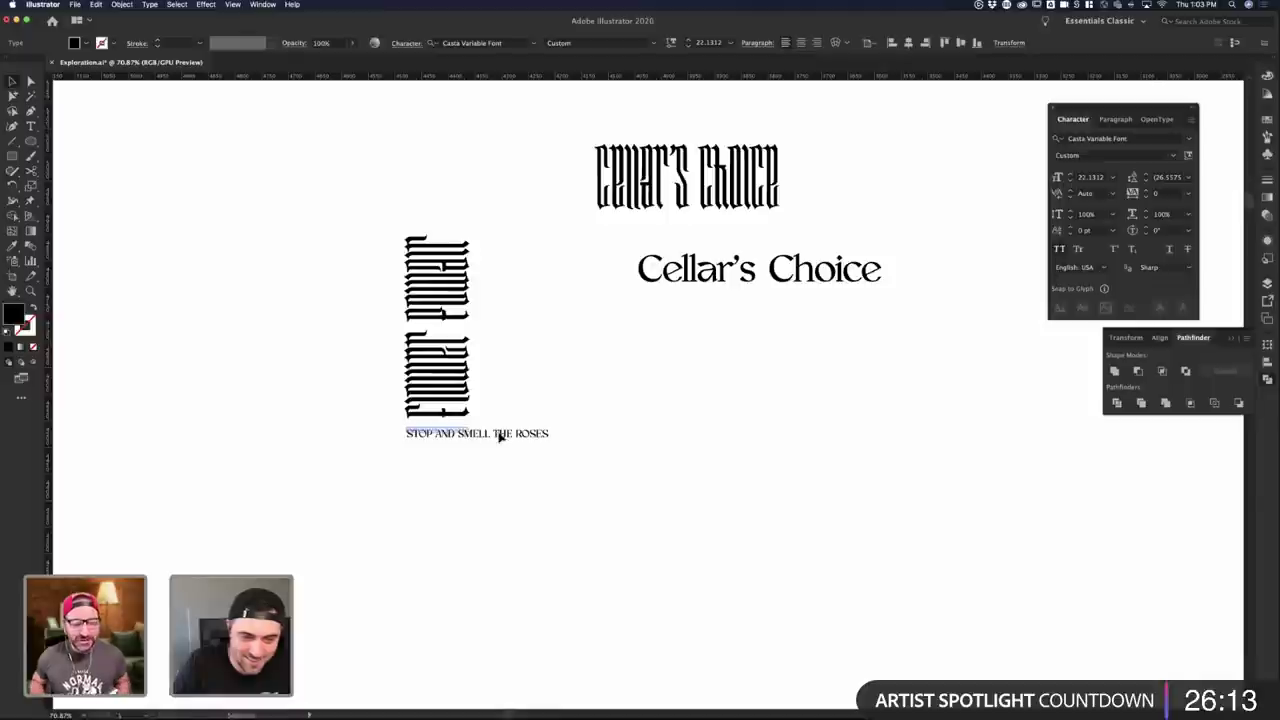
pyautogui.click(546, 446)
pyautogui.click(449, 431)
pyautogui.click(430, 438)
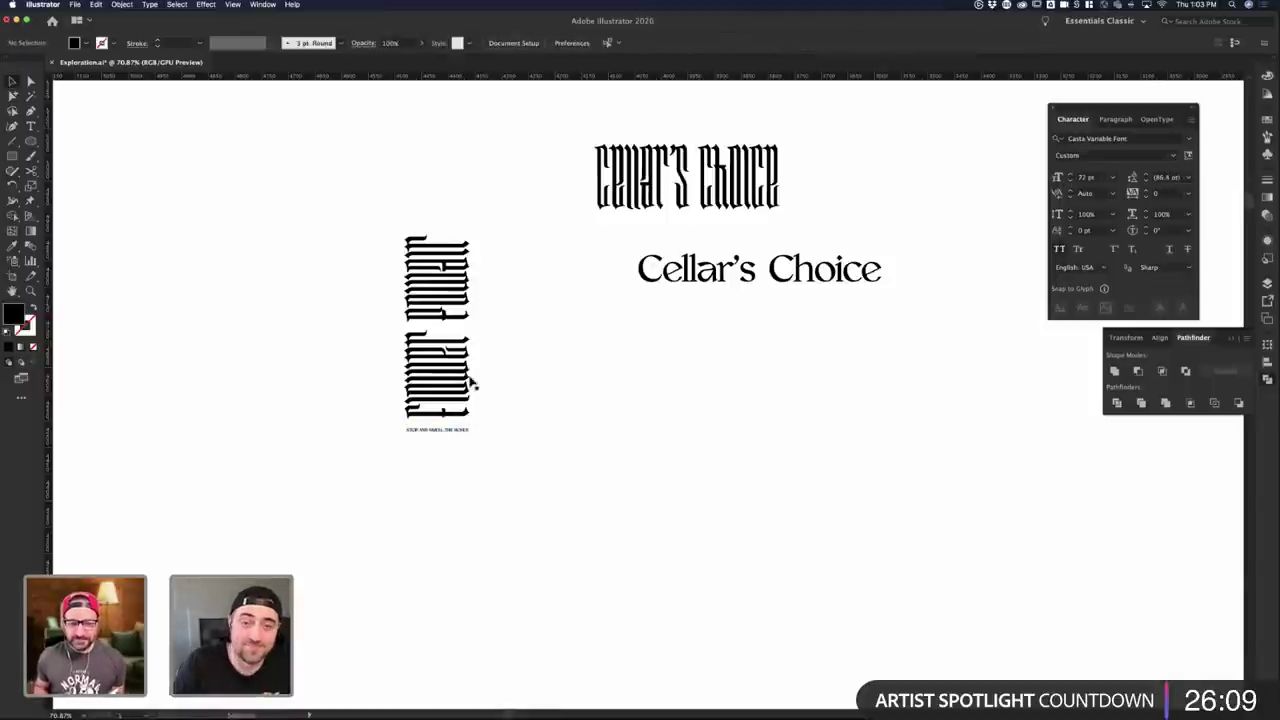
pyautogui.doubleClick(449, 434)
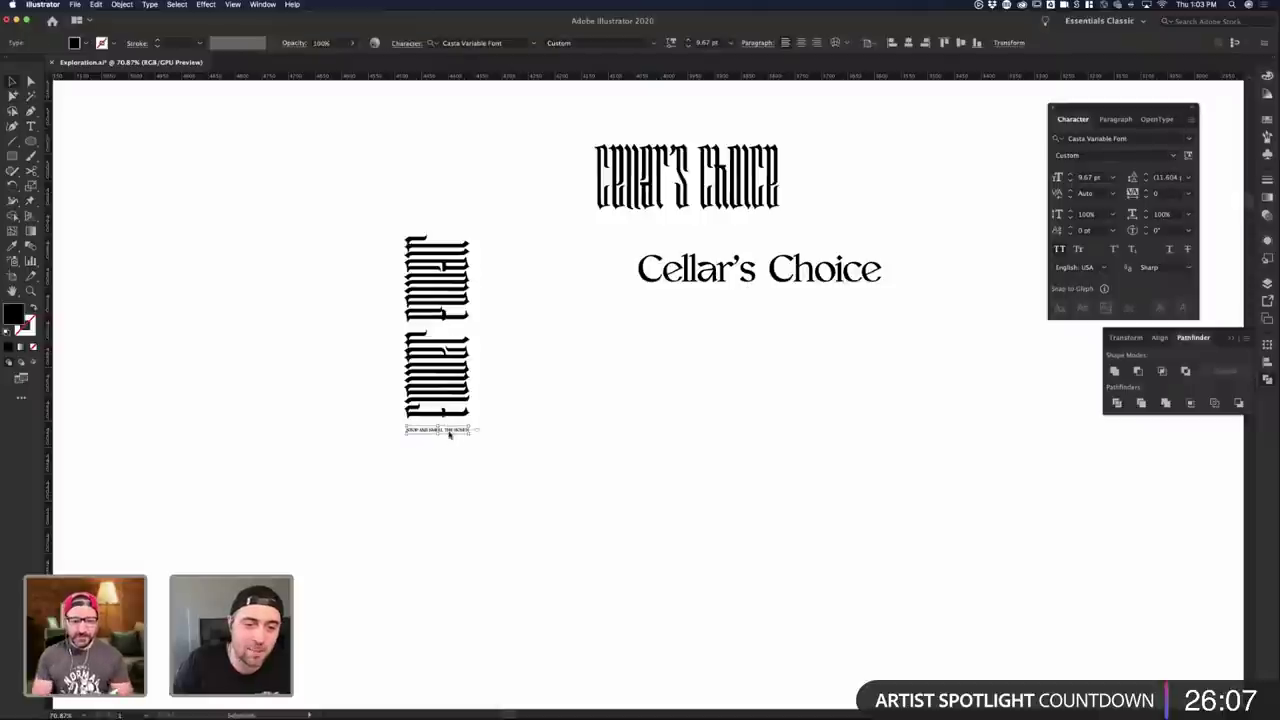
# - Shorten the tagline to "STOP AND SMELL" and enlarge it to about 17.2 pt, roughly as wide as the wordmark
pyautogui.moveTo(444, 431); pyautogui.dragTo(547, 438)
pyautogui.press('BackSpace')
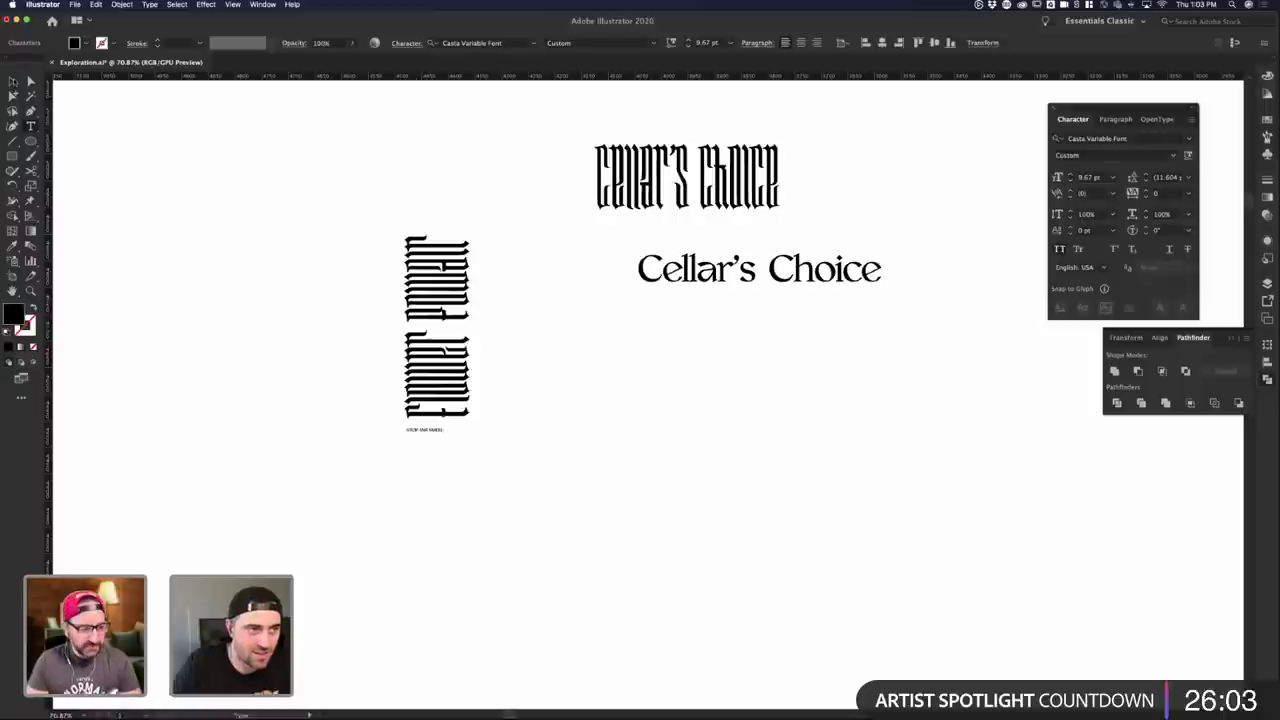
pyautogui.click(13, 81)
pyautogui.moveTo(444, 434); pyautogui.dragTo(472, 447)
pyautogui.click(474, 449)
pyautogui.scroll(10, 458, 431)
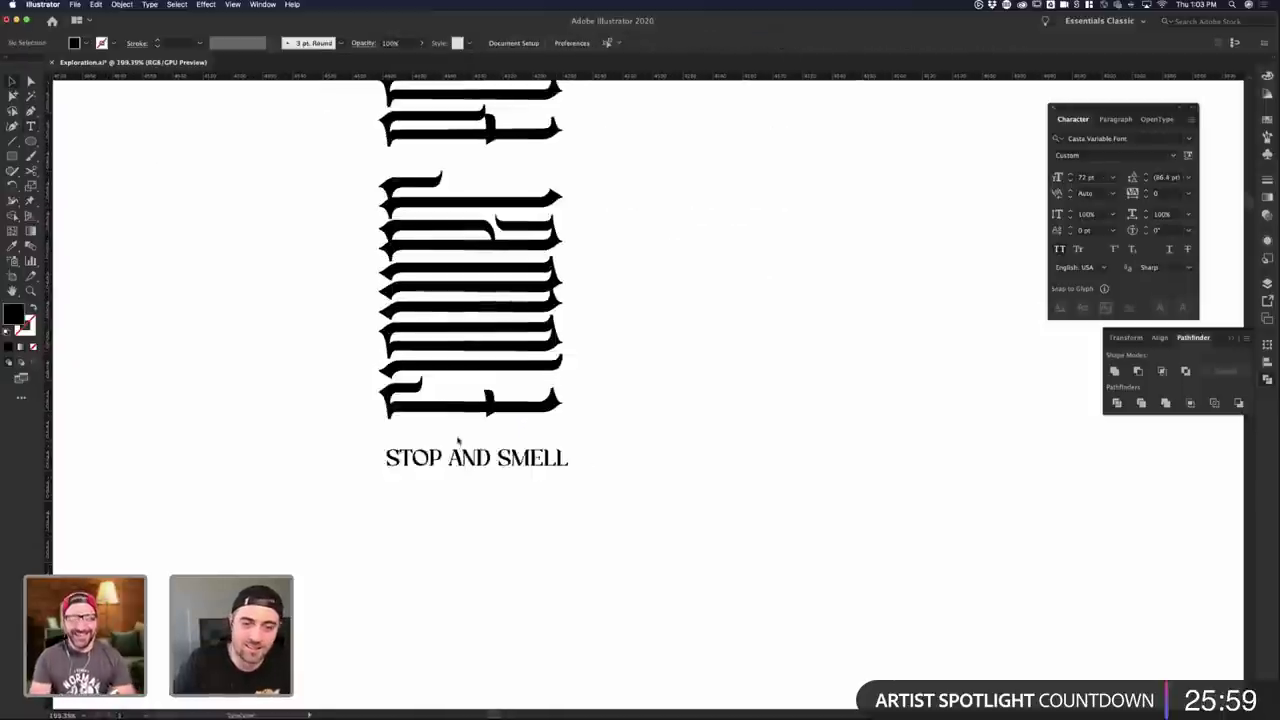
pyautogui.click(591, 486)
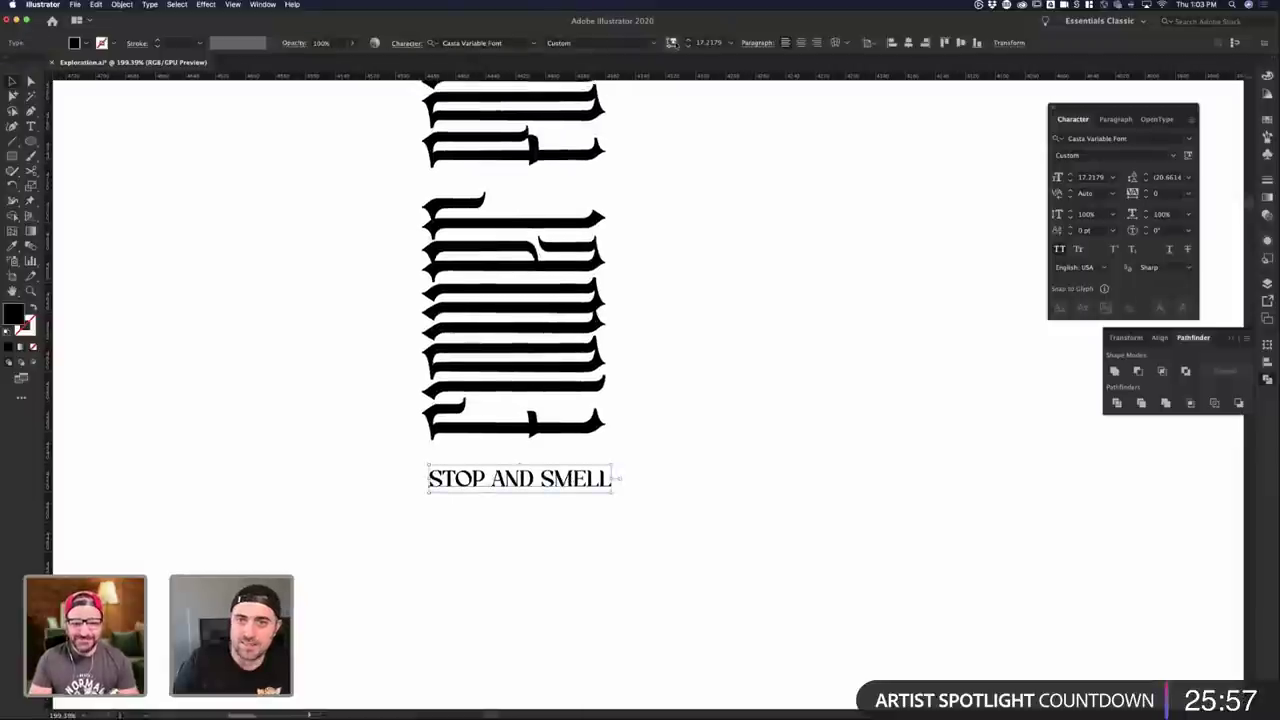
# - Try a heavier, narrower variable-font setting on "STOP AND SMELL", with width 2.33 and slant 1.9
pyautogui.click(671, 43)
pyautogui.moveTo(586, 79); pyautogui.dragTo(603, 111)
pyautogui.moveTo(541, 142); pyautogui.dragTo(658, 86)
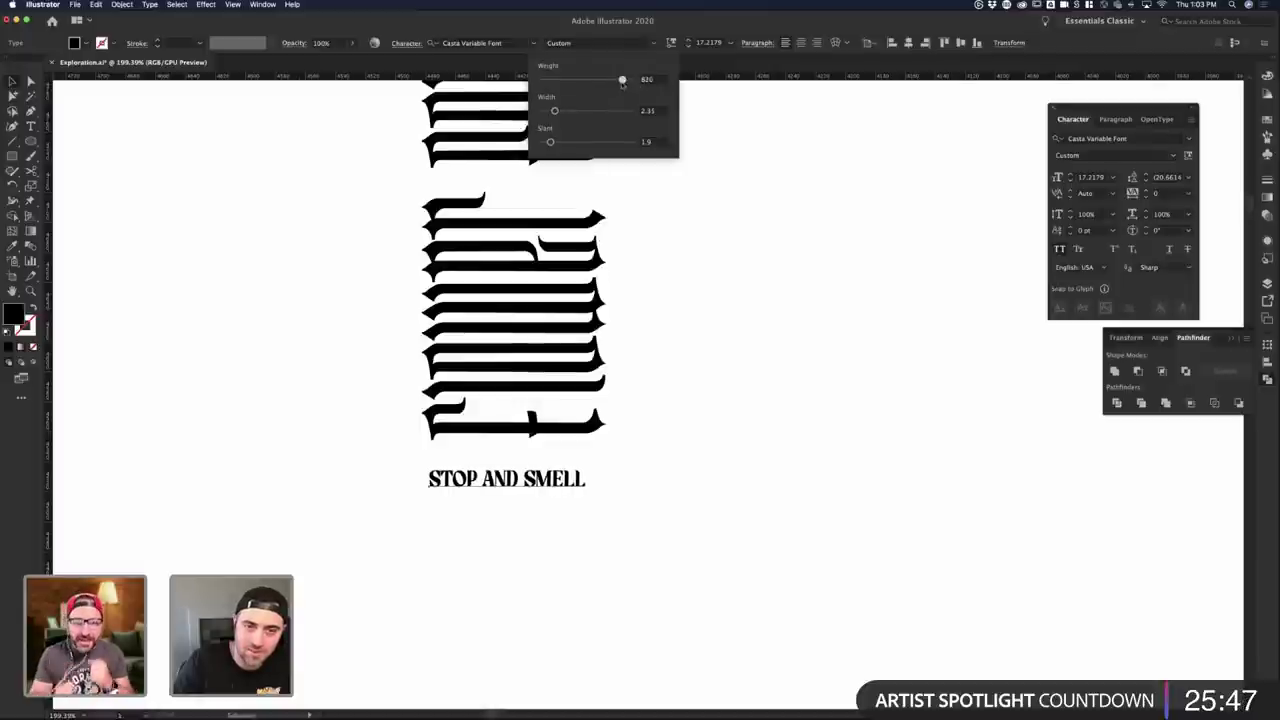
# - Replace the word "AND" in the tagline with an ampersand so it reads "STOP & SMELL"
pyautogui.click(517, 484)
pyautogui.doubleClick(517, 484)
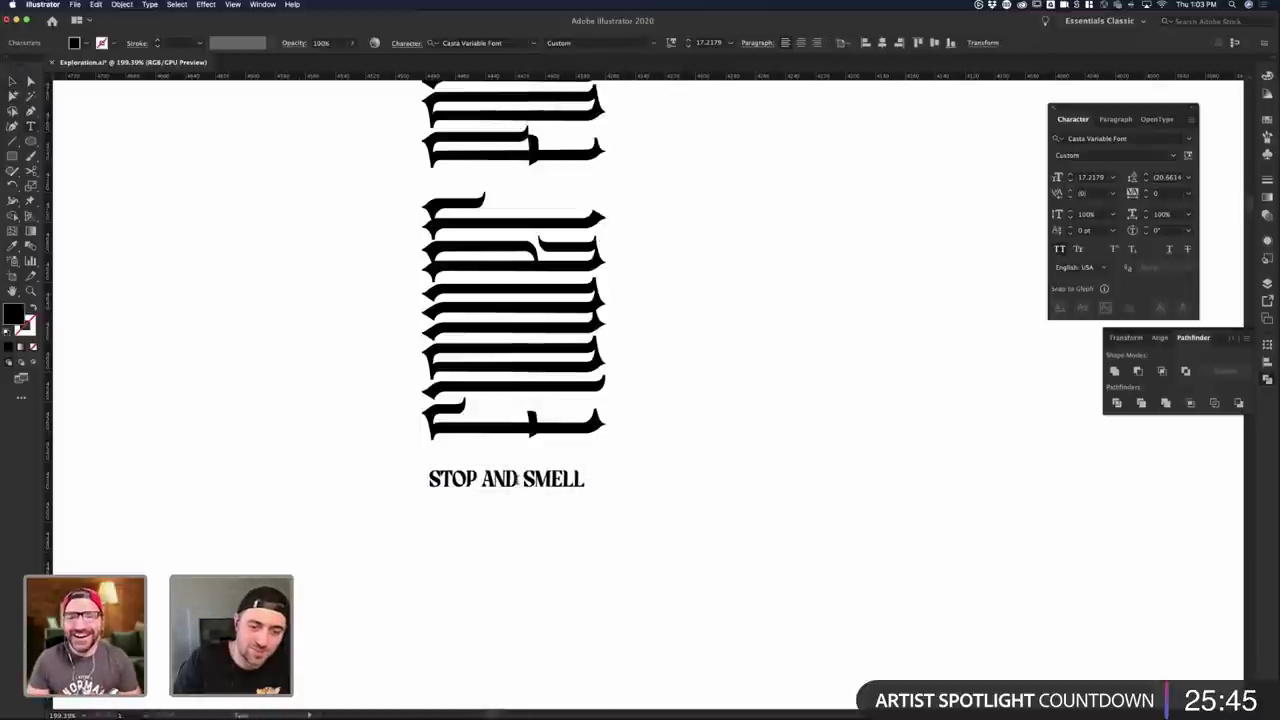
pyautogui.moveTo(520, 482); pyautogui.dragTo(483, 480)
pyautogui.write('&')
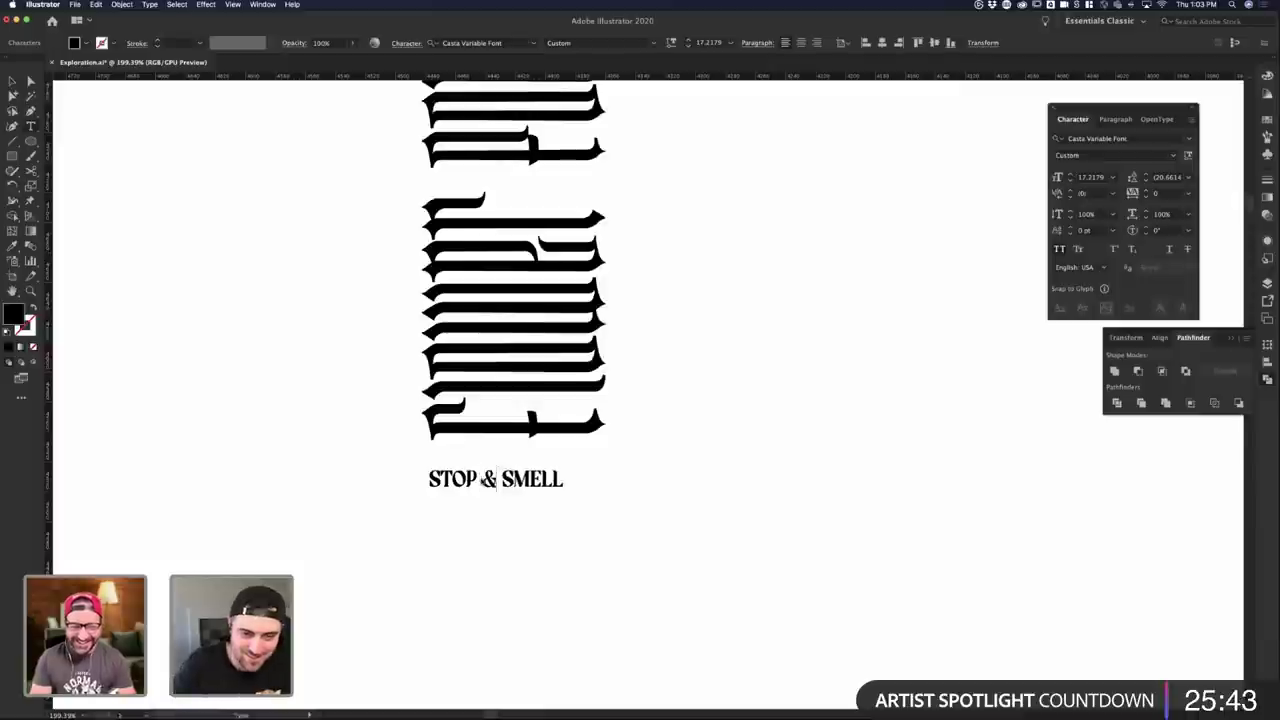
# - Set the whole "STOP & SMELL" tagline to variable font weight 652, width 2.8 and slant 1
pyautogui.press('super+a')
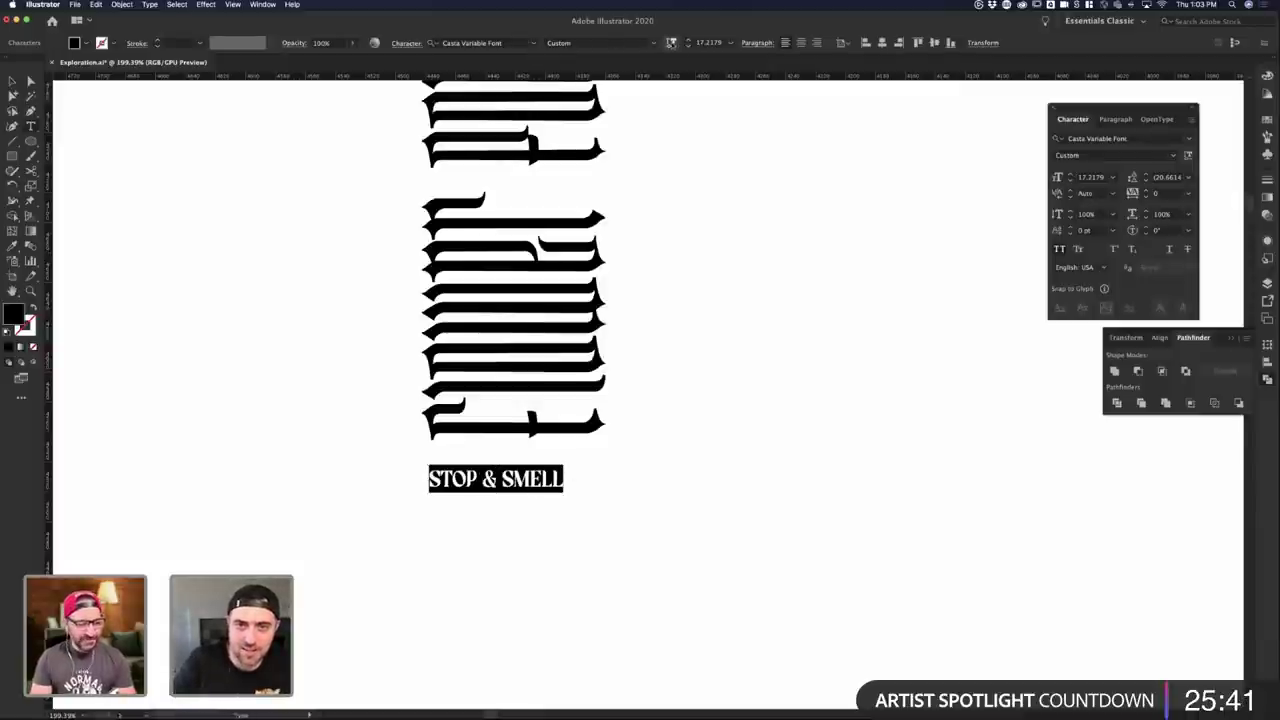
pyautogui.click(671, 43)
pyautogui.moveTo(563, 144); pyautogui.dragTo(560, 111)
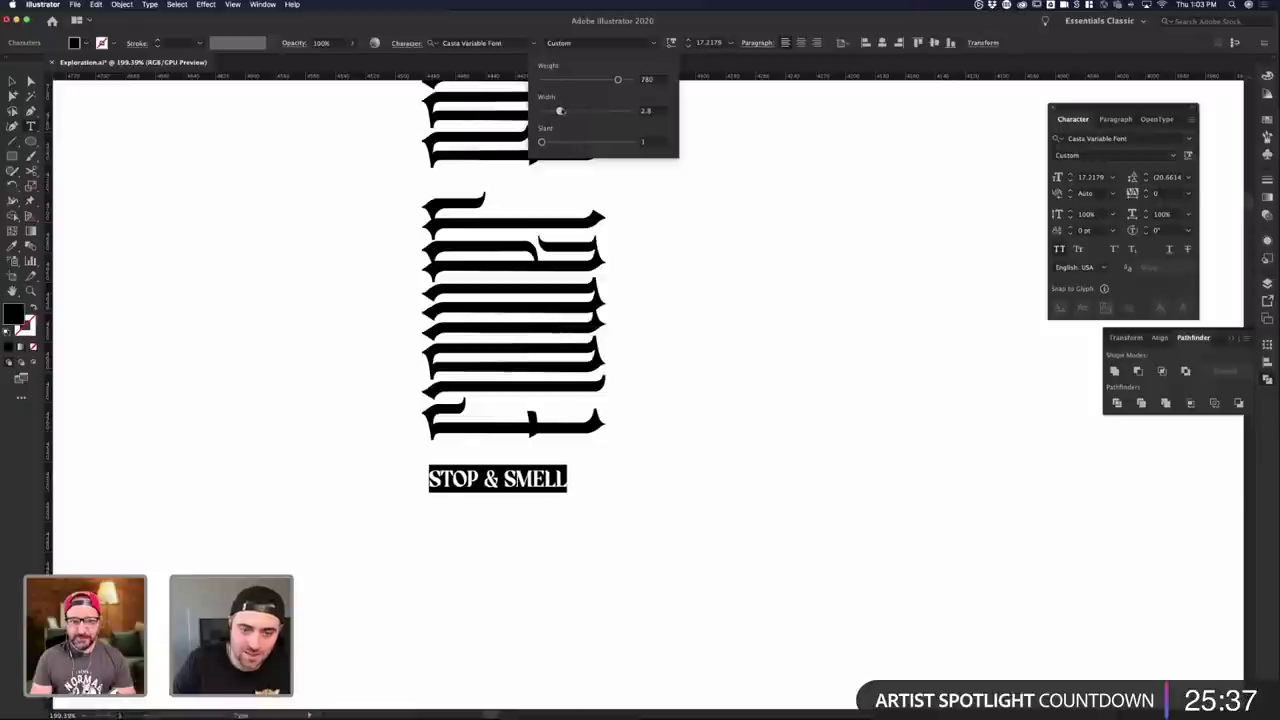
pyautogui.moveTo(617, 79); pyautogui.dragTo(603, 79)
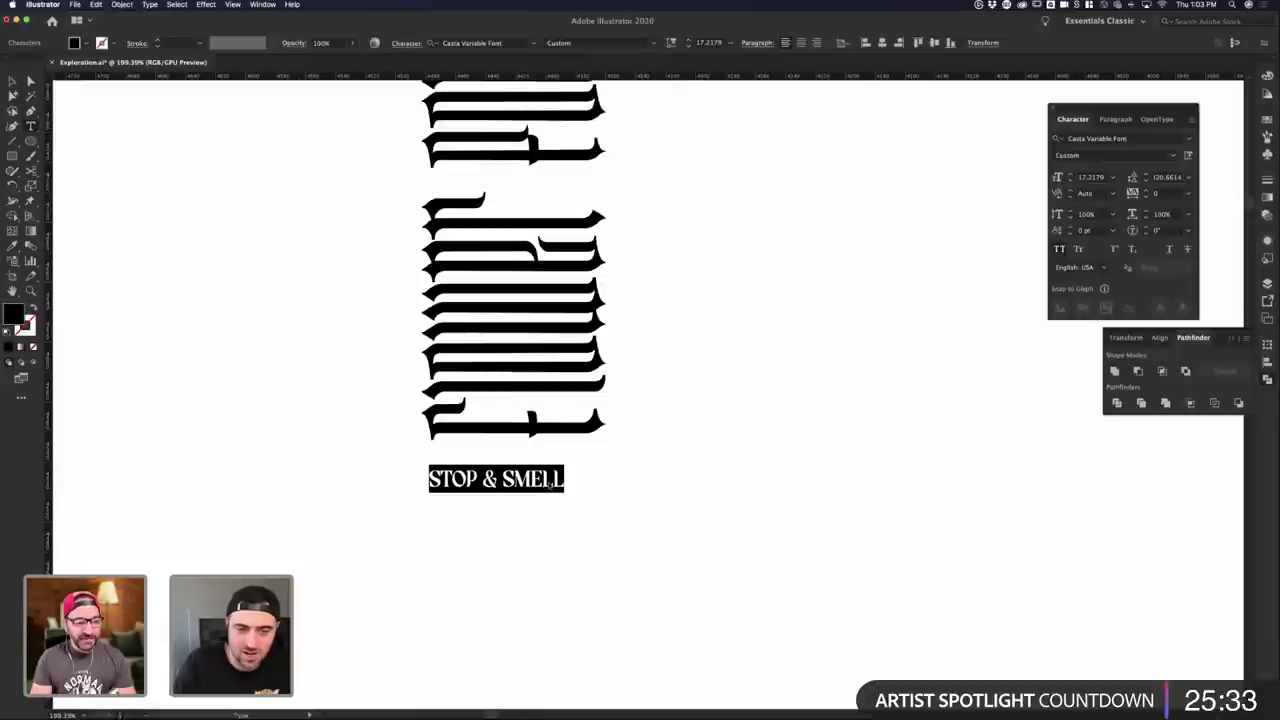
# - Widen the letter spacing of the "STOP & SMELL" tagline to a tracking of 120
pyautogui.hotkey('alt', 'Right')
pyautogui.hotkey('alt', 'Right')
pyautogui.hotkey('alt', 'Right')
pyautogui.hotkey('alt', 'Right')
pyautogui.hotkey('alt', 'Right')
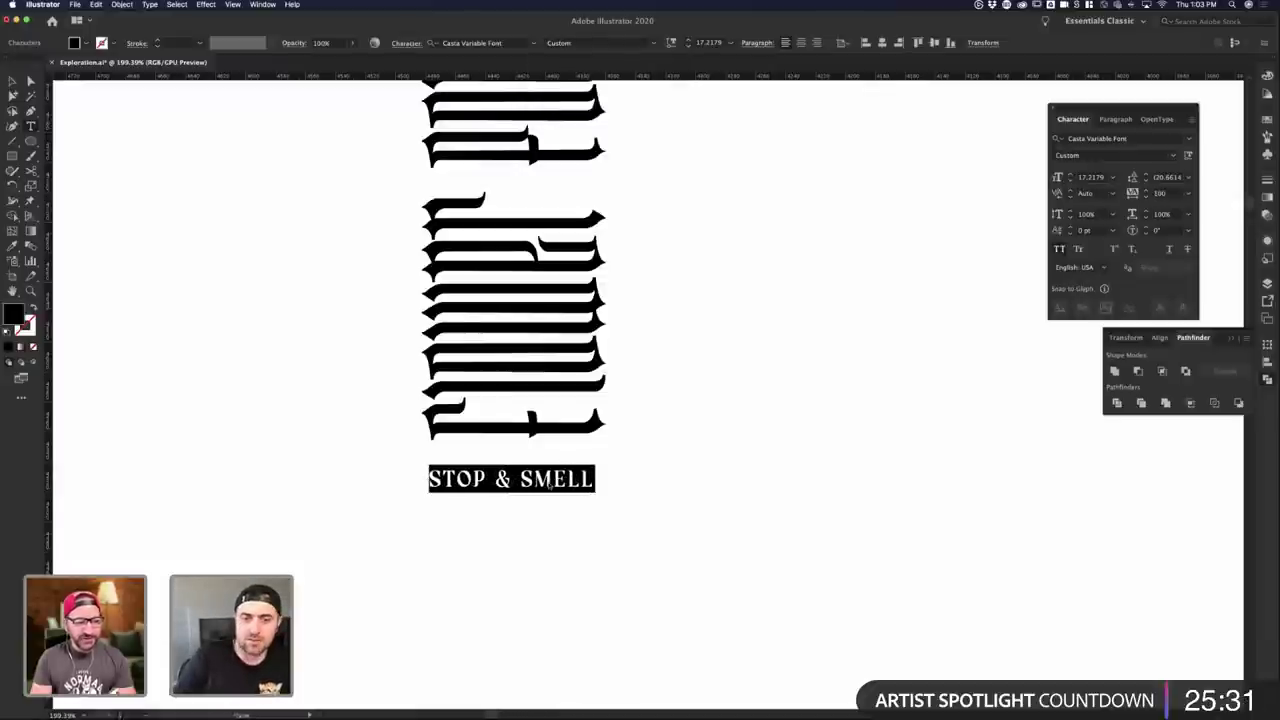
pyautogui.hotkey('alt', 'Right')
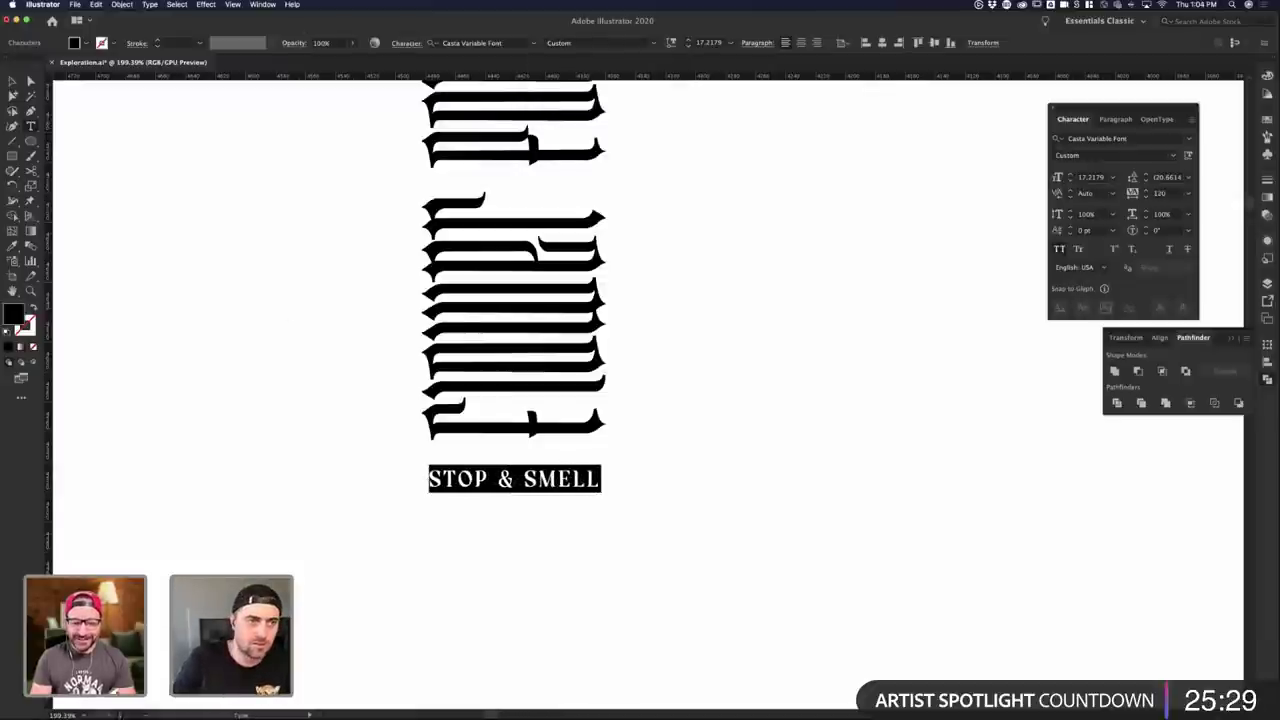
# - Center the tagline's paragraph alignment and align the tagline horizontally to the center of the vertical wordmark
pyautogui.click(800, 42)
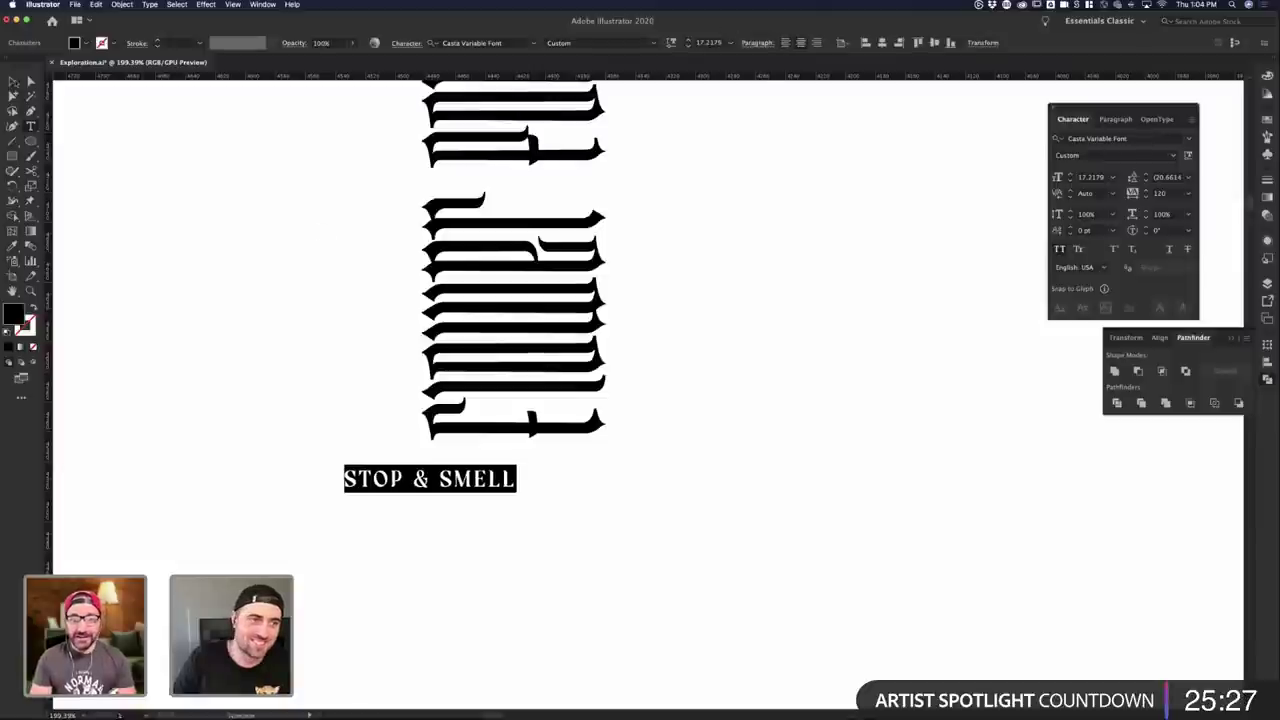
pyautogui.click(13, 81)
pyautogui.click(238, 226)
pyautogui.click(476, 484)
pyautogui.keyDown('shift'); pyautogui.click(526, 430); pyautogui.keyUp('shift')
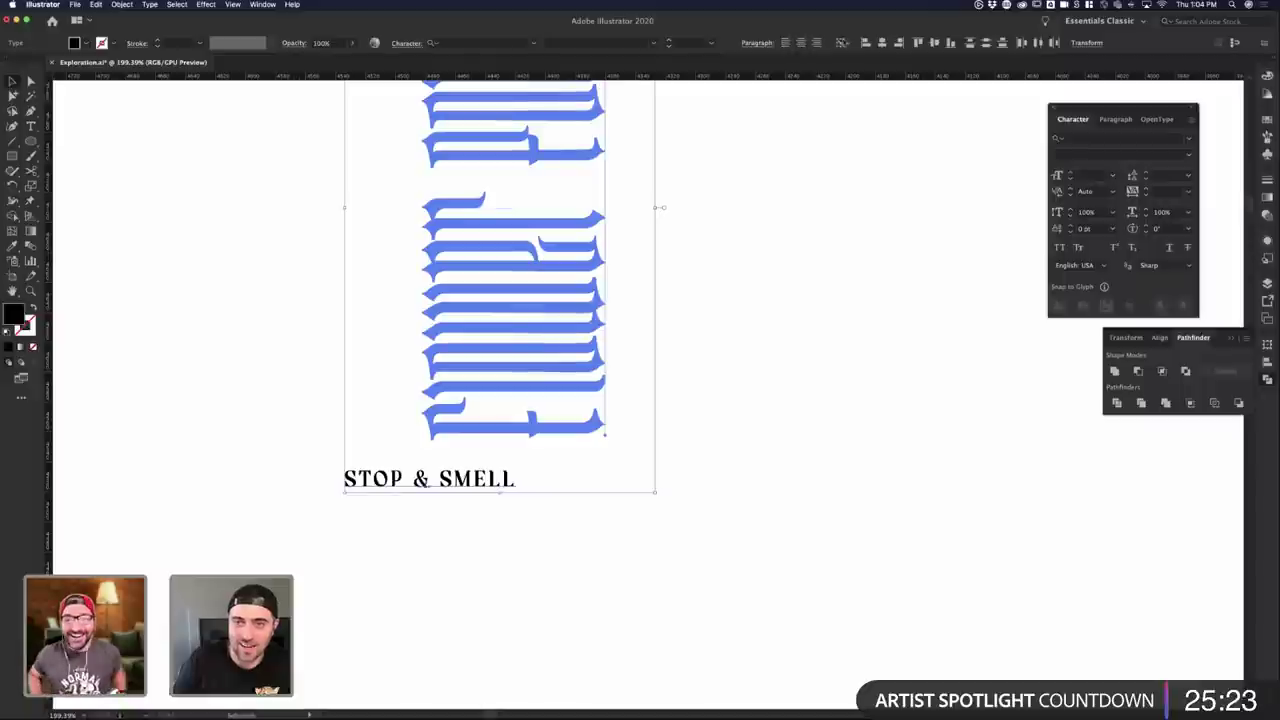
pyautogui.click(881, 42)
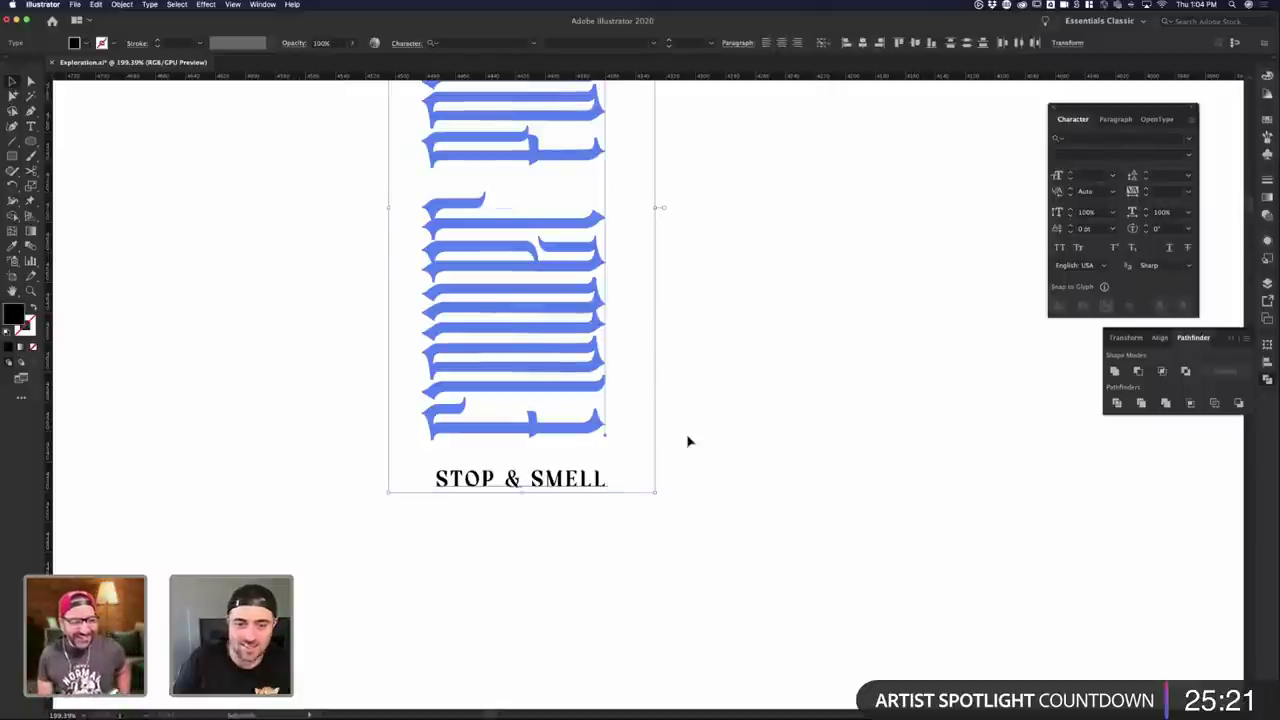
# - Move the "STOP & SMELL" tagline up slightly so it sits closer beneath the wordmark
pyautogui.click(686, 440)
pyautogui.moveTo(574, 487); pyautogui.dragTo(575, 475)
pyautogui.click(673, 475)
pyautogui.scroll(-5, 680, 461)
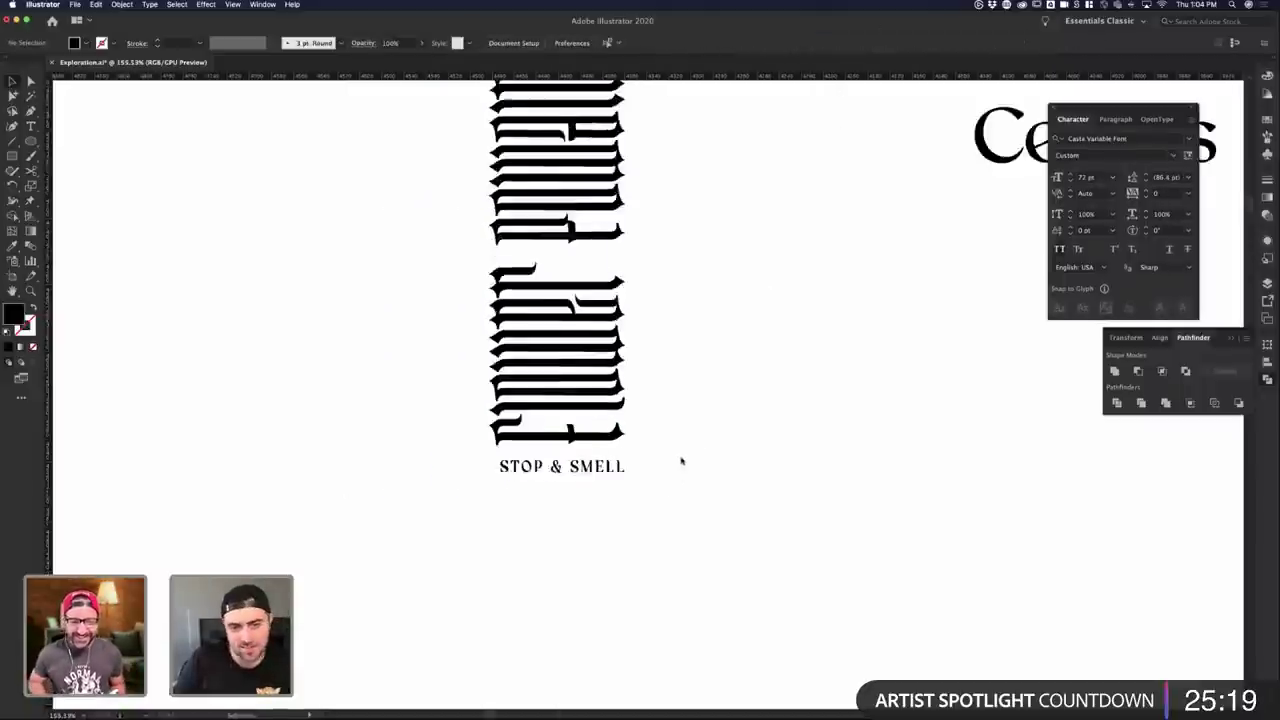
pyautogui.click(637, 466)
pyautogui.click(680, 545)
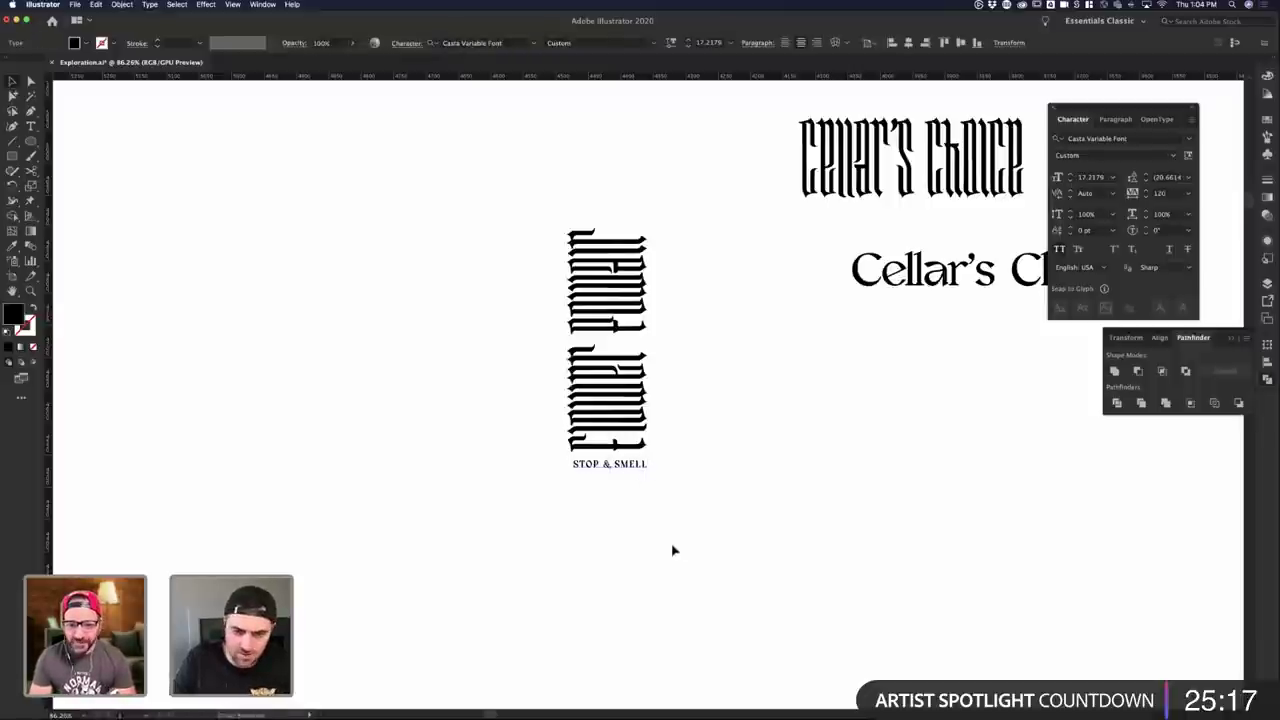
# - Duplicate the "STOP & SMELL" tagline to the right of the wordmark and lower the copy's variable weight to 516
pyautogui.click(626, 465)
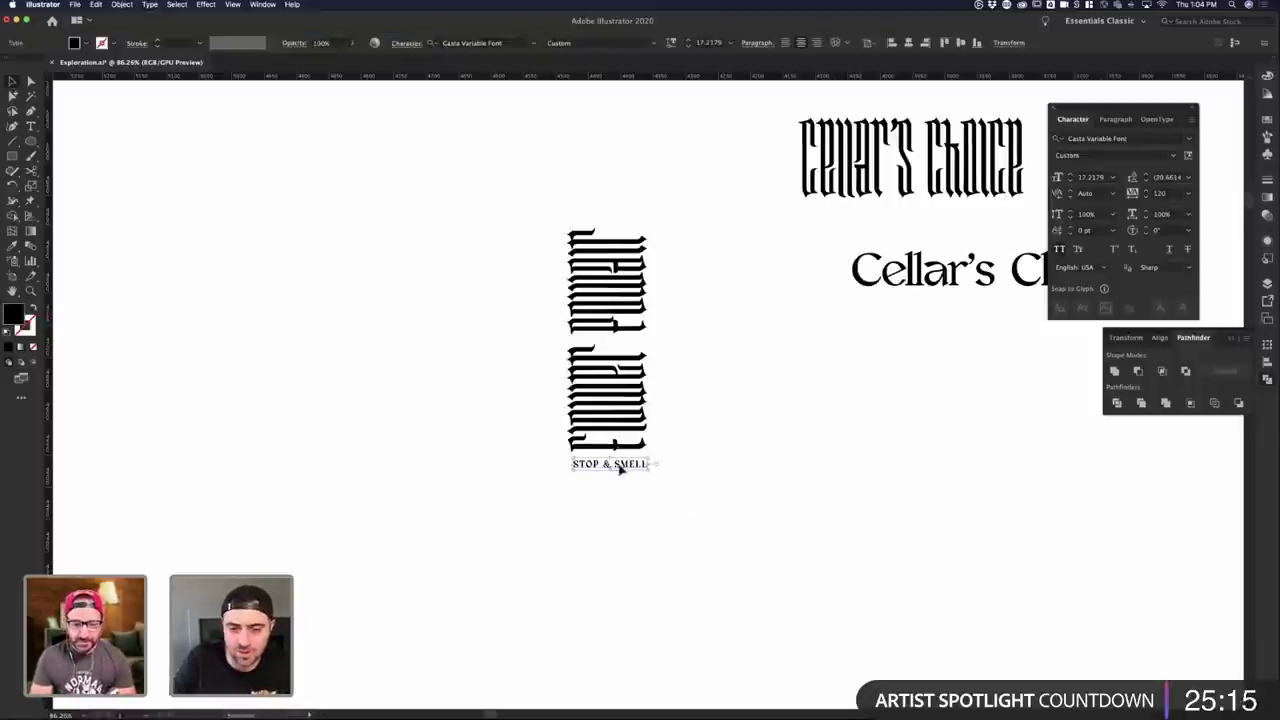
pyautogui.moveTo(619, 468); pyautogui.dragTo(781, 468)
pyautogui.click(671, 43)
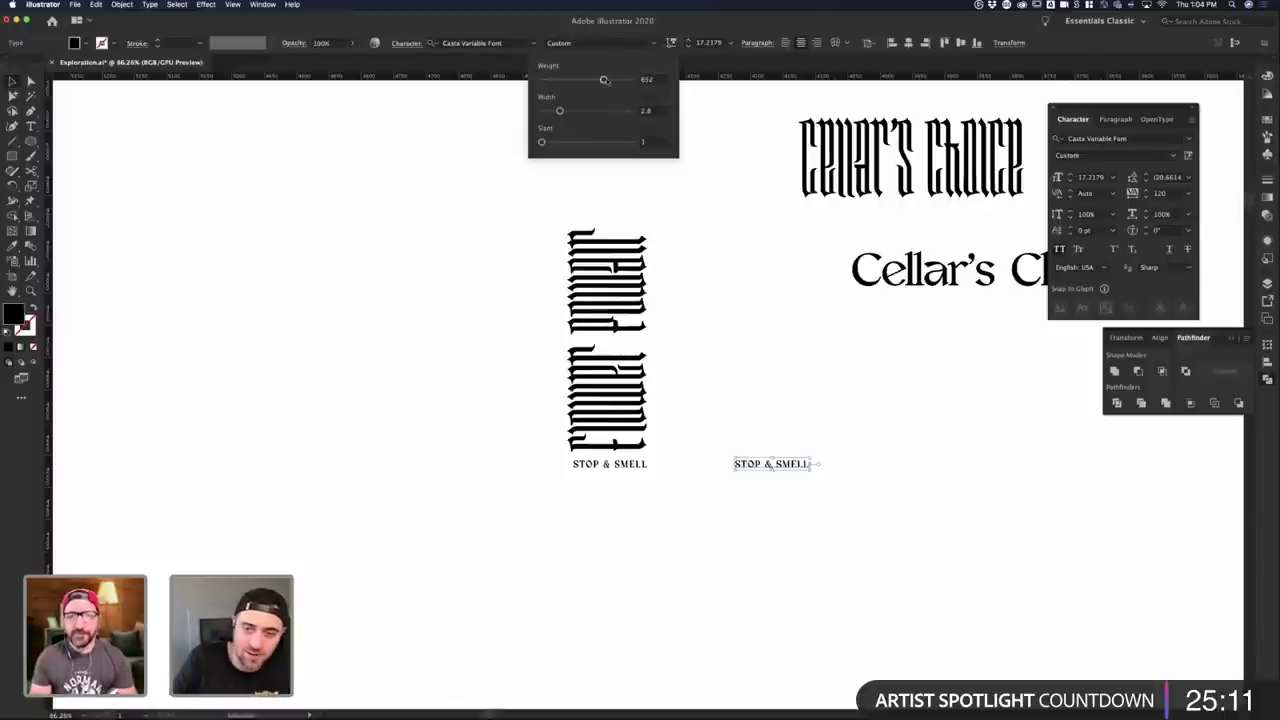
pyautogui.moveTo(603, 80)
pyautogui.mouseDown()
pyautogui.moveTo(551, 80)
pyautogui.moveTo(588, 80)
pyautogui.mouseUp()
pyautogui.click(881, 387)
# - Try a wider variable-font setting on the copied tagline, with weight 500, width about 6.8 and slant 1
pyautogui.scroll(5, 881, 386)
pyautogui.scroll(2, 863, 427)
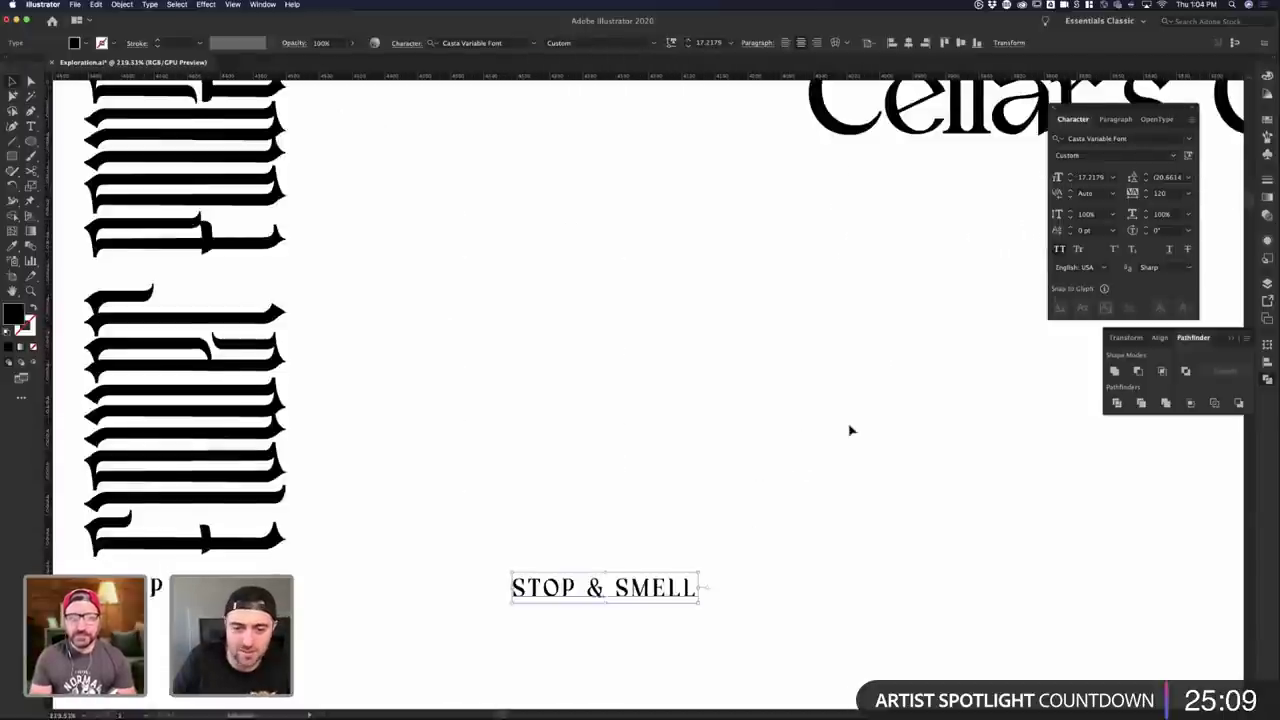
pyautogui.scroll(-3, 846, 428)
pyautogui.scroll(2, 843, 428)
pyautogui.scroll(3, 800, 407)
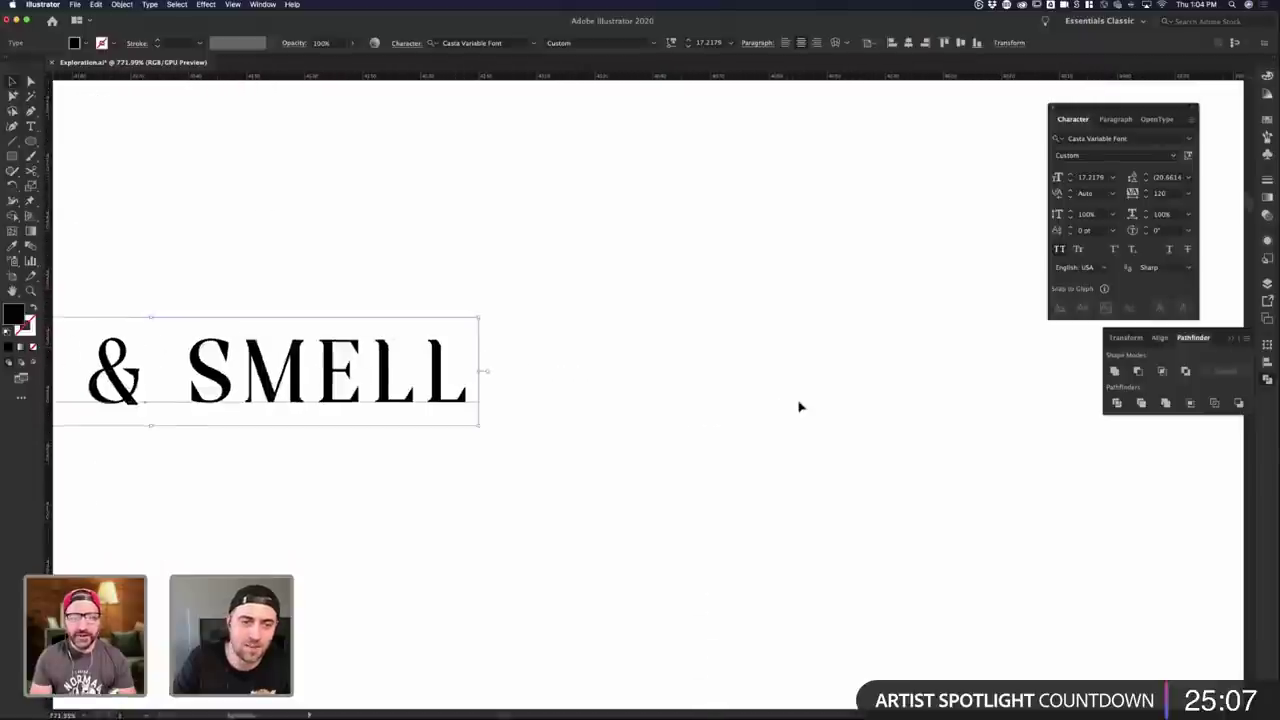
pyautogui.hscroll(-4, 797, 404)
pyautogui.scroll(-2, 794, 402)
pyautogui.hscroll(-1, 790, 398)
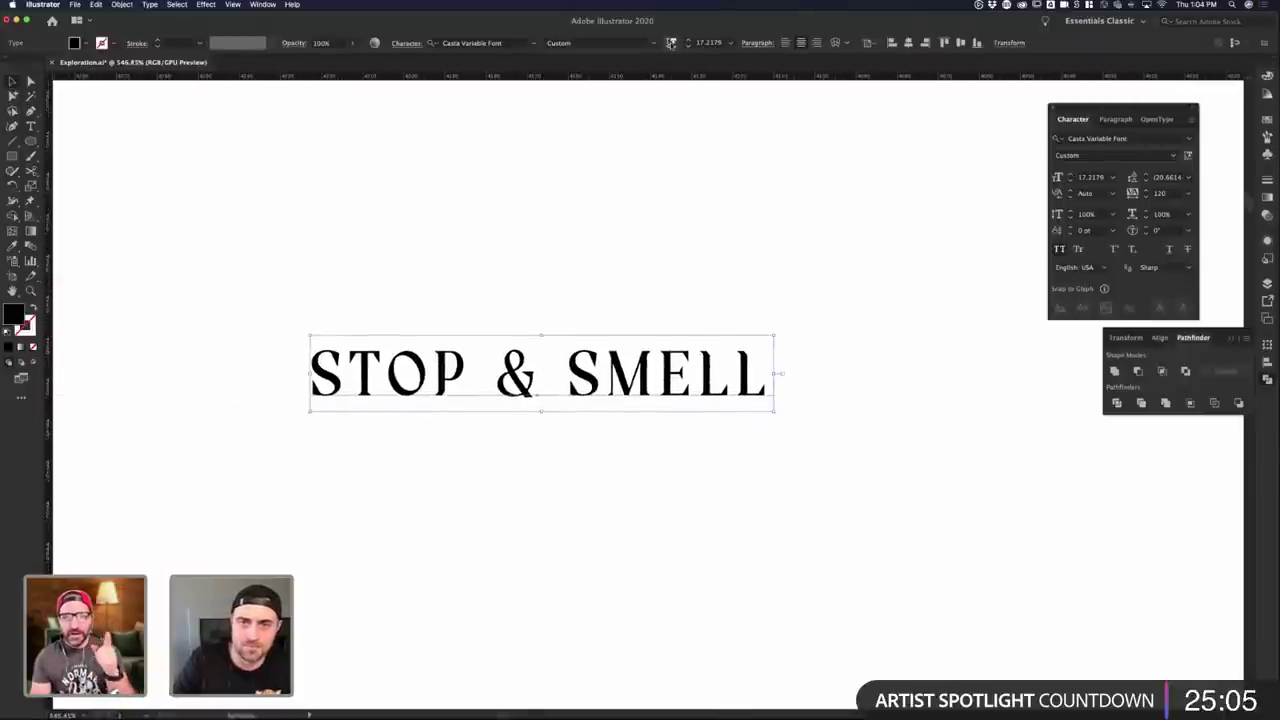
pyautogui.click(671, 43)
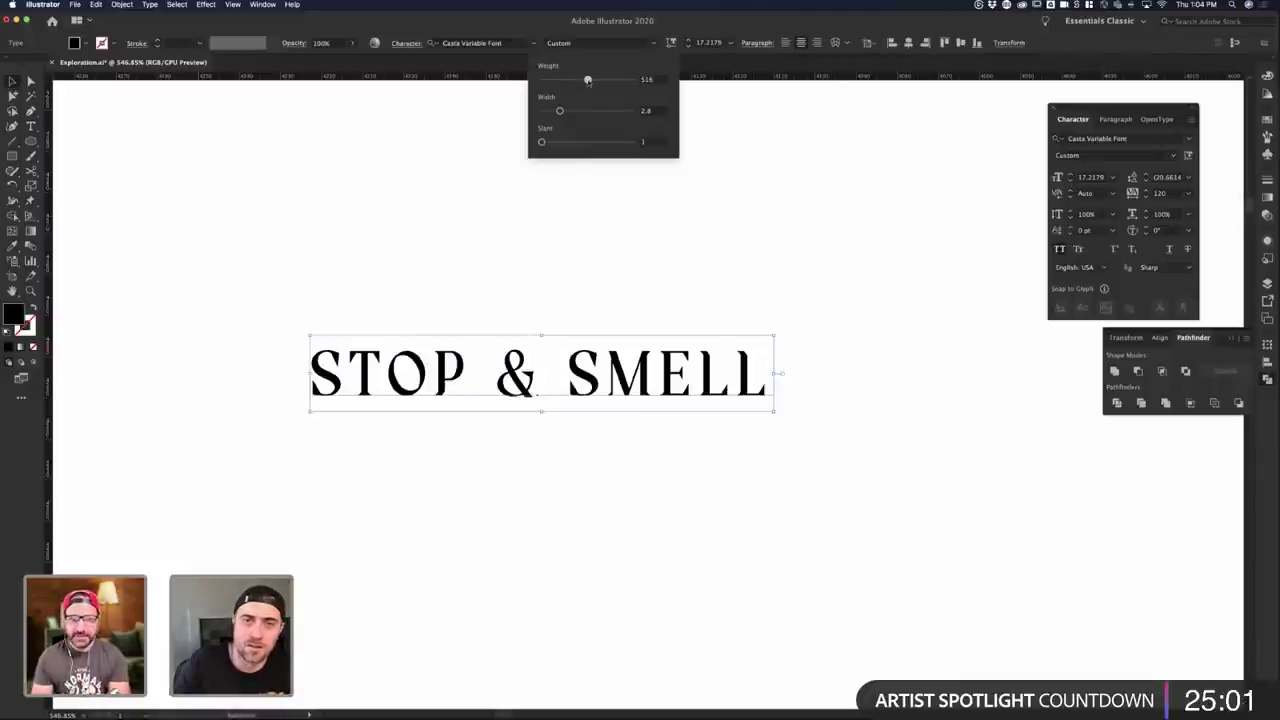
pyautogui.moveTo(588, 80); pyautogui.dragTo(600, 110)
pyautogui.moveTo(541, 141); pyautogui.dragTo(389, 135)
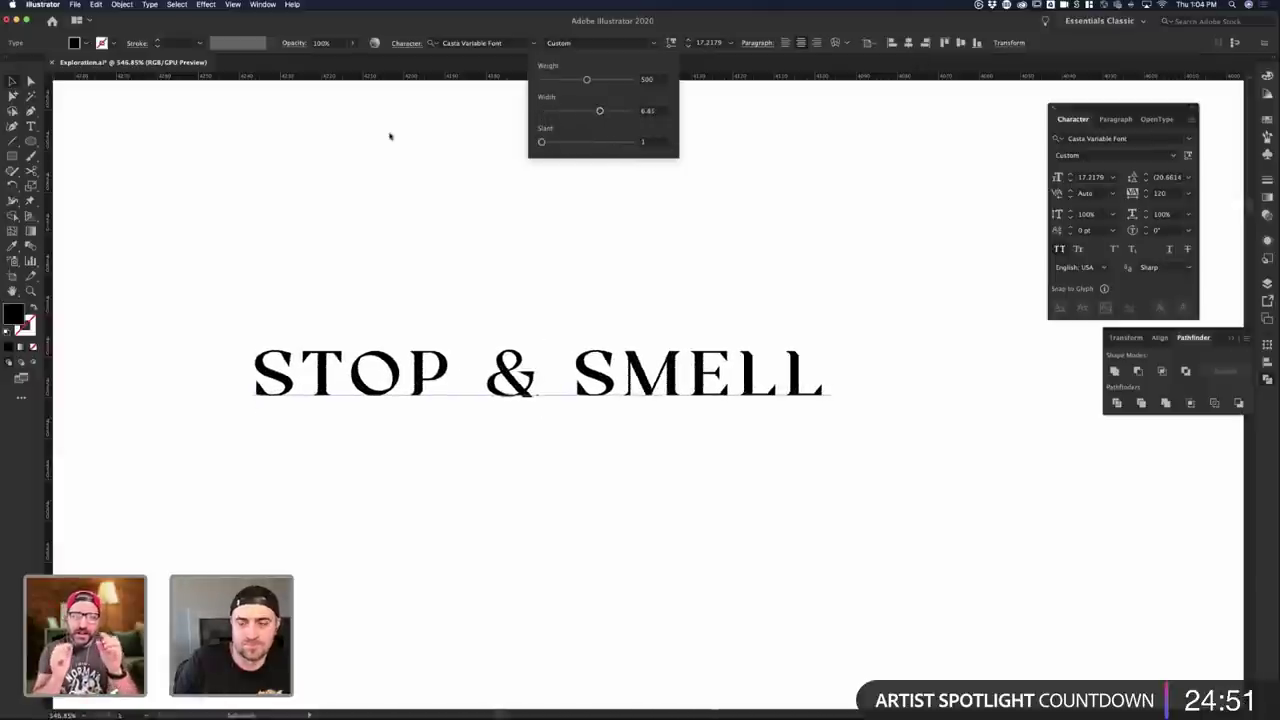
# - Try the Black Condensed extreme on the copied tagline, with weight 900, width 1 and slant 1
pyautogui.moveTo(600, 110); pyautogui.dragTo(686, 86)
pyautogui.moveTo(586, 111); pyautogui.dragTo(541, 141)
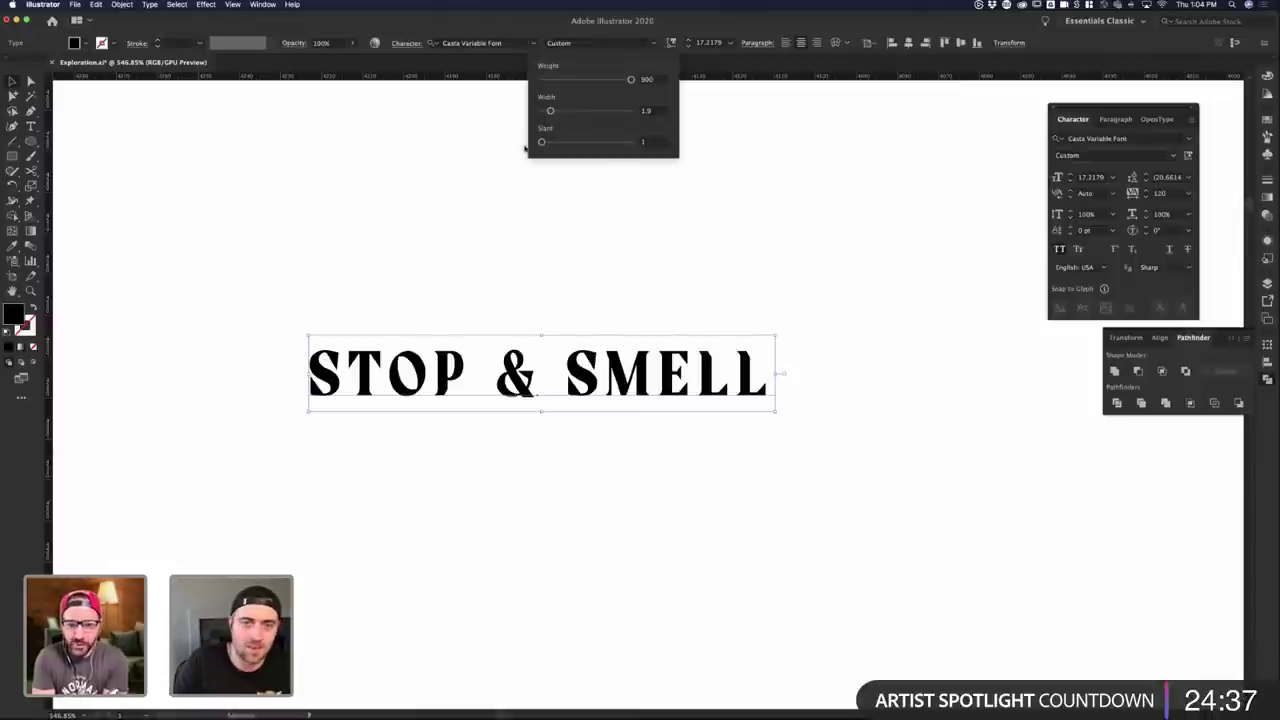
pyautogui.moveTo(543, 142); pyautogui.dragTo(445, 141)
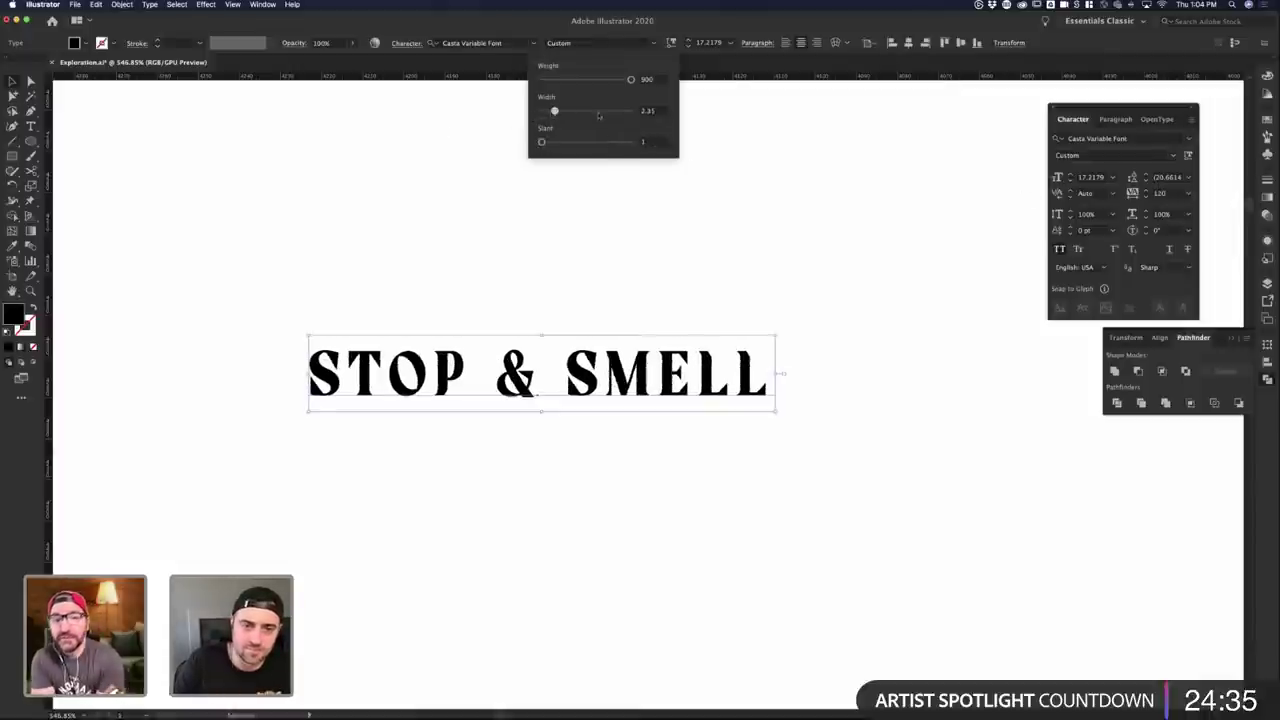
pyautogui.moveTo(598, 116); pyautogui.dragTo(417, 114)
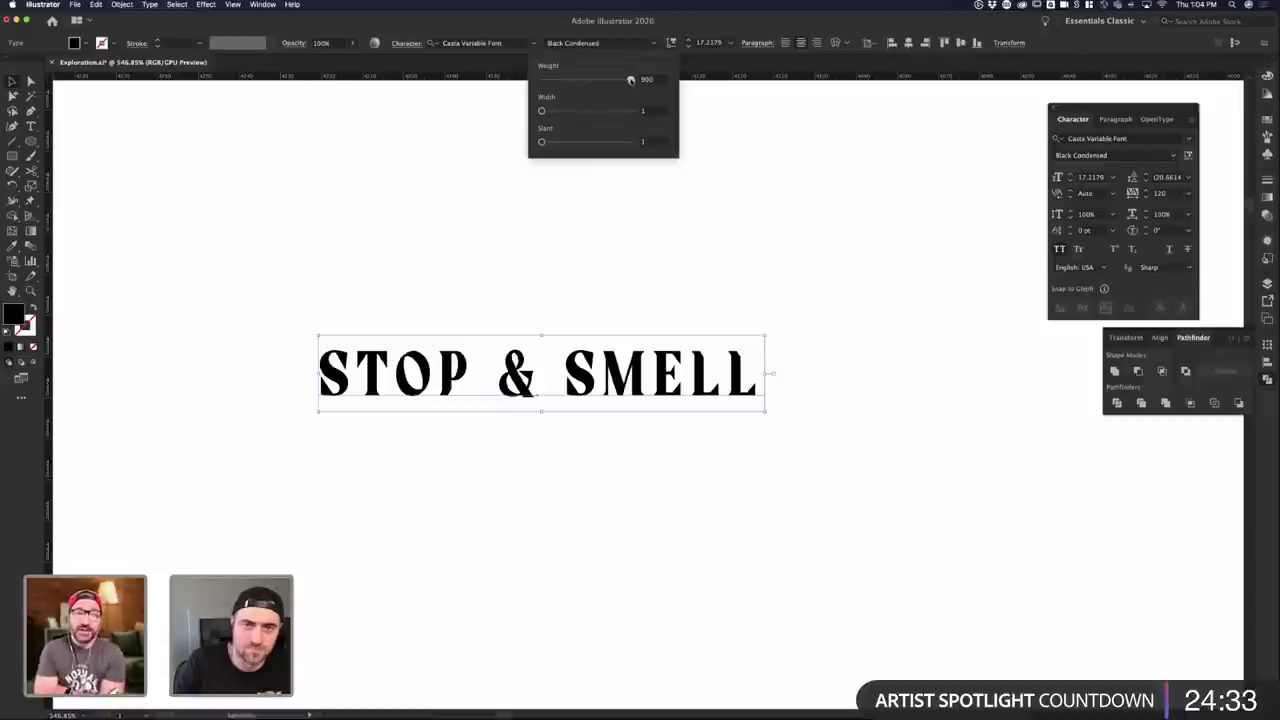
# - Try the Thin Condensed extreme on the copied tagline by reducing its variable weight to 100
pyautogui.moveTo(630, 79); pyautogui.dragTo(541, 80)
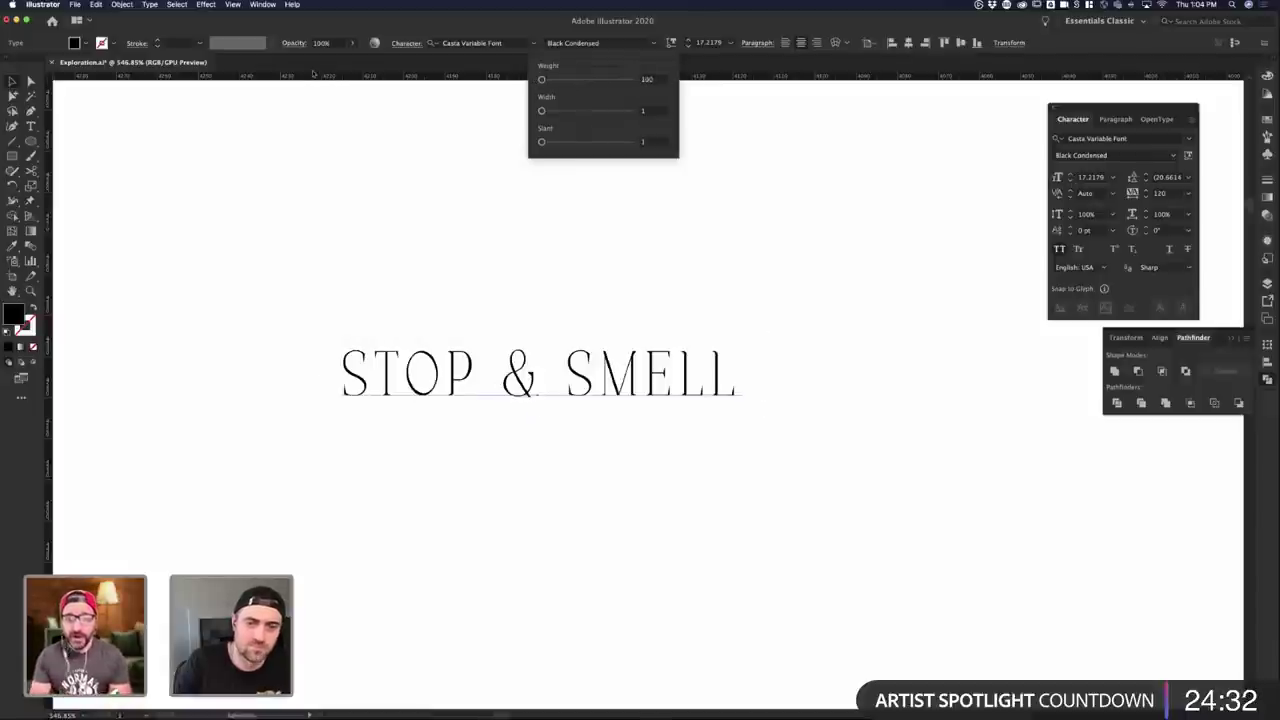
pyautogui.click(378, 257)
pyautogui.click(377, 257)
pyautogui.scroll(-2, 377, 257)
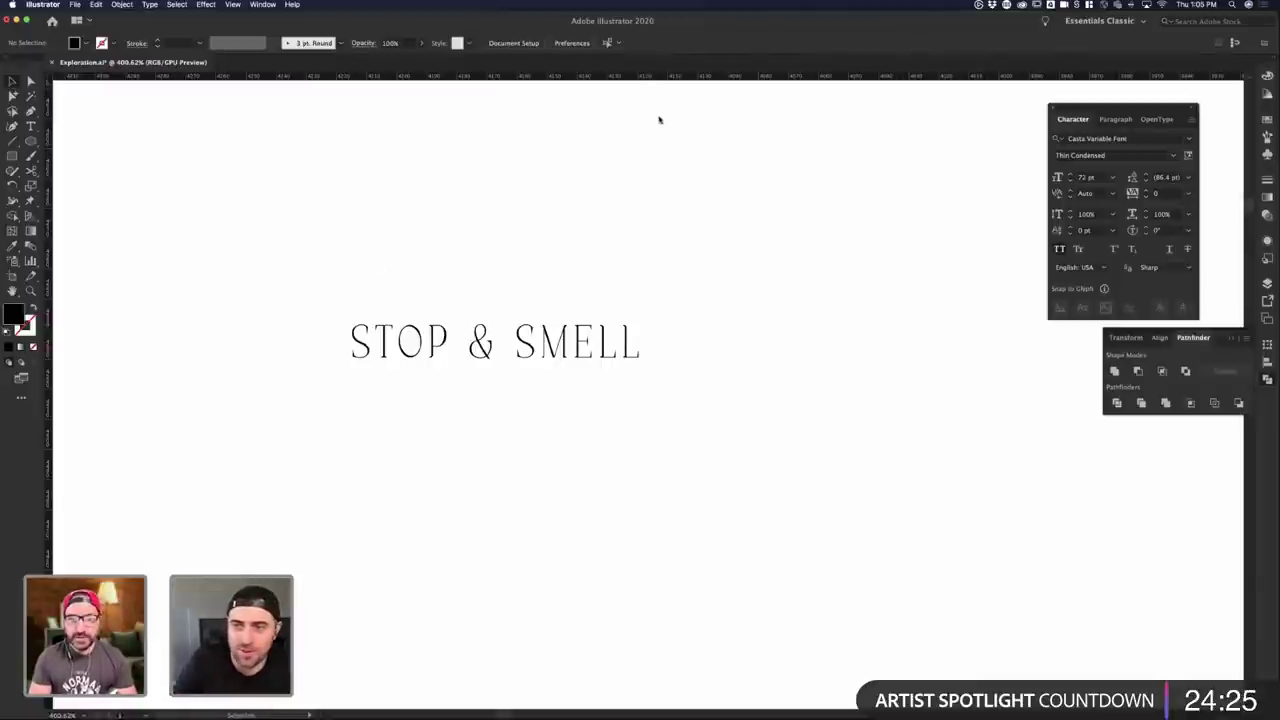
# - Set the copied tagline's variable font weight to 692 and its width to about 8.6
pyautogui.scroll(2, 519, 208)
pyautogui.click(638, 420)
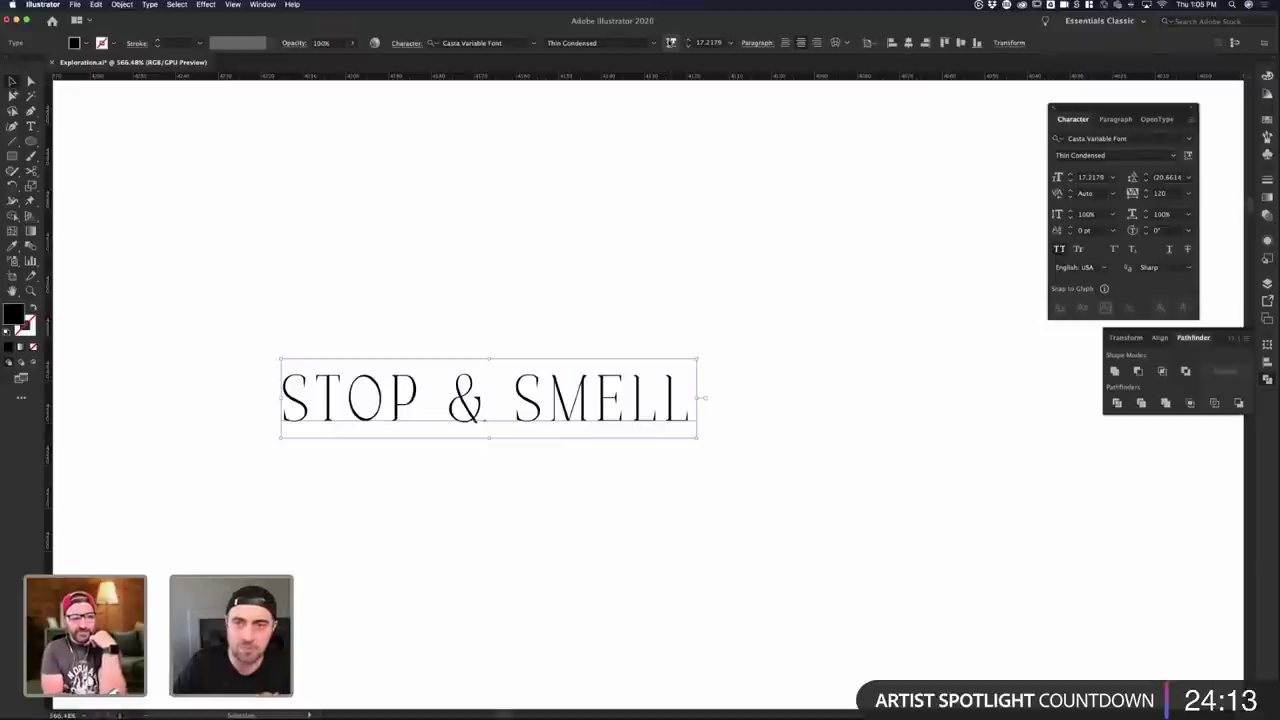
pyautogui.click(671, 43)
pyautogui.moveTo(543, 80); pyautogui.dragTo(607, 79)
pyautogui.moveTo(542, 111); pyautogui.dragTo(617, 110)
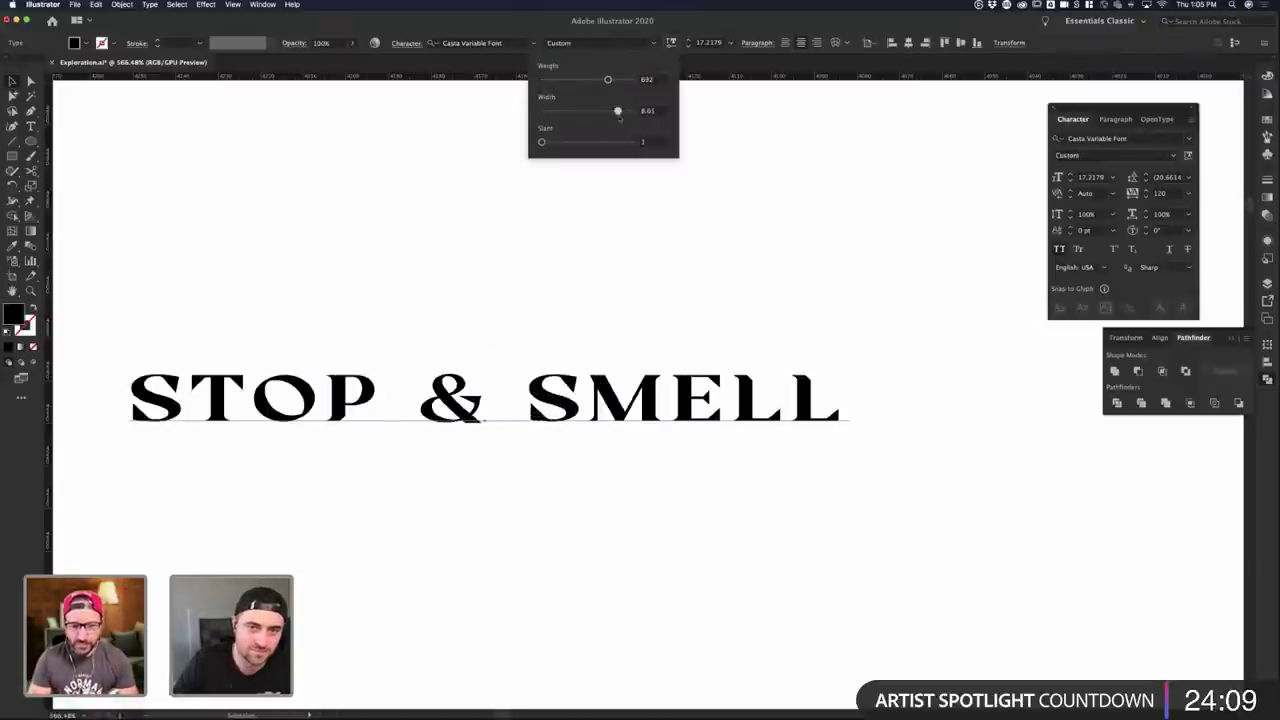
# - Keep the copied tagline's variable font slant at 1 and deselect the text
pyautogui.moveTo(542, 142)
pyautogui.mouseDown()
pyautogui.moveTo(581, 142)
pyautogui.moveTo(523, 143)
pyautogui.mouseUp()
pyautogui.click(609, 228)
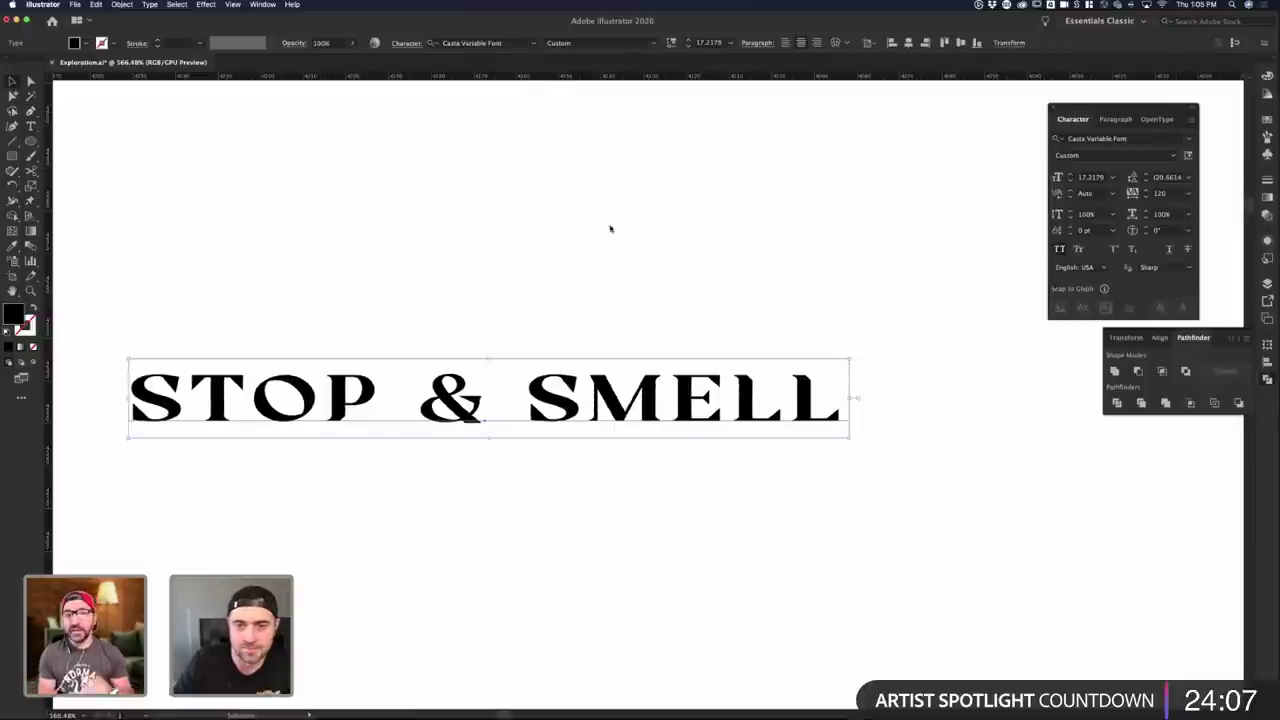
pyautogui.click(613, 223)
pyautogui.scroll(-5, 613, 223)
pyautogui.scroll(-1, 522, 227)
pyautogui.scroll(4, 523, 228)
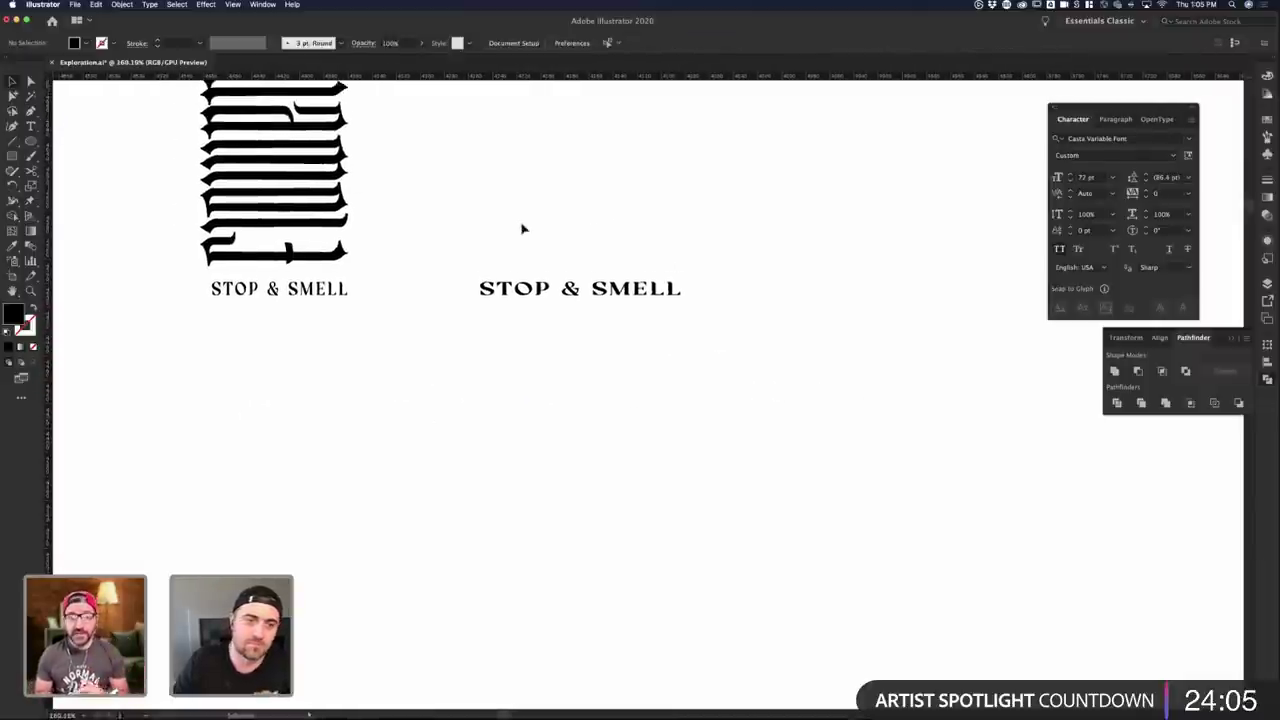
# - Copy the condensed tagline beneath the vertical wordmark and switch to the label design DESIGN11.psb in Photoshop
pyautogui.click(355, 386)
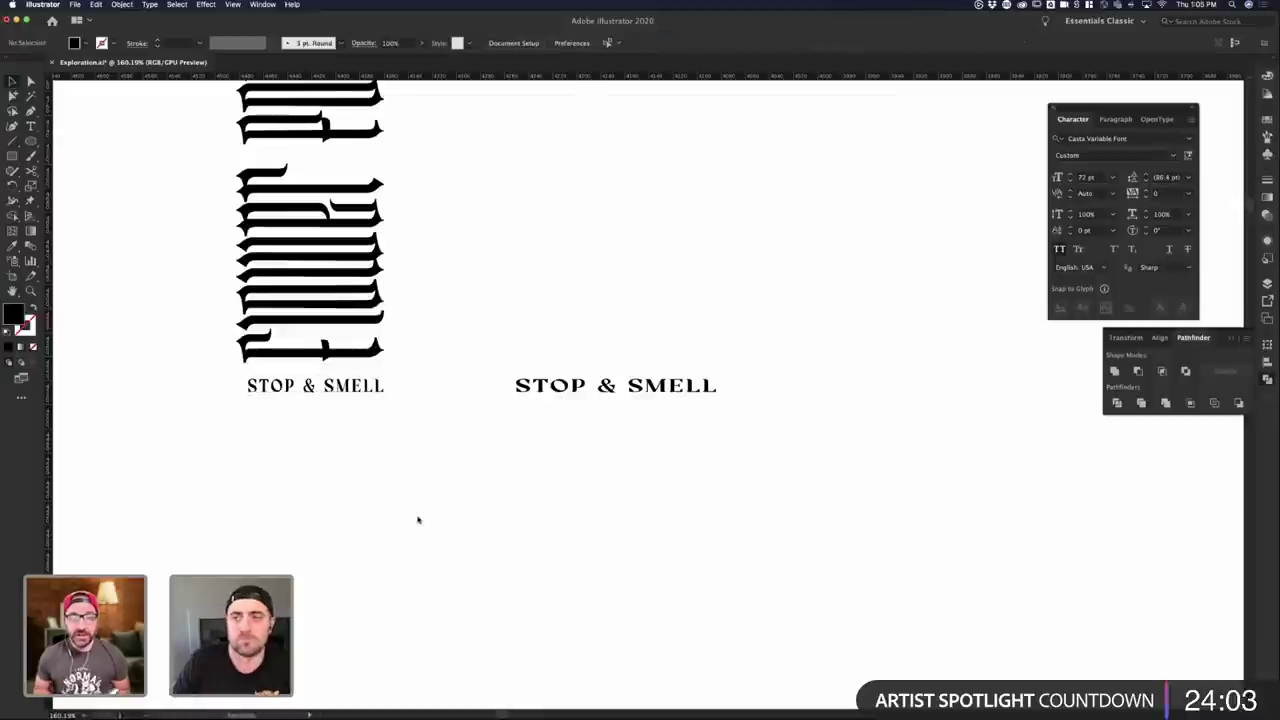
pyautogui.hotkey('ctrl', 'Up')
pyautogui.click(352, 537)
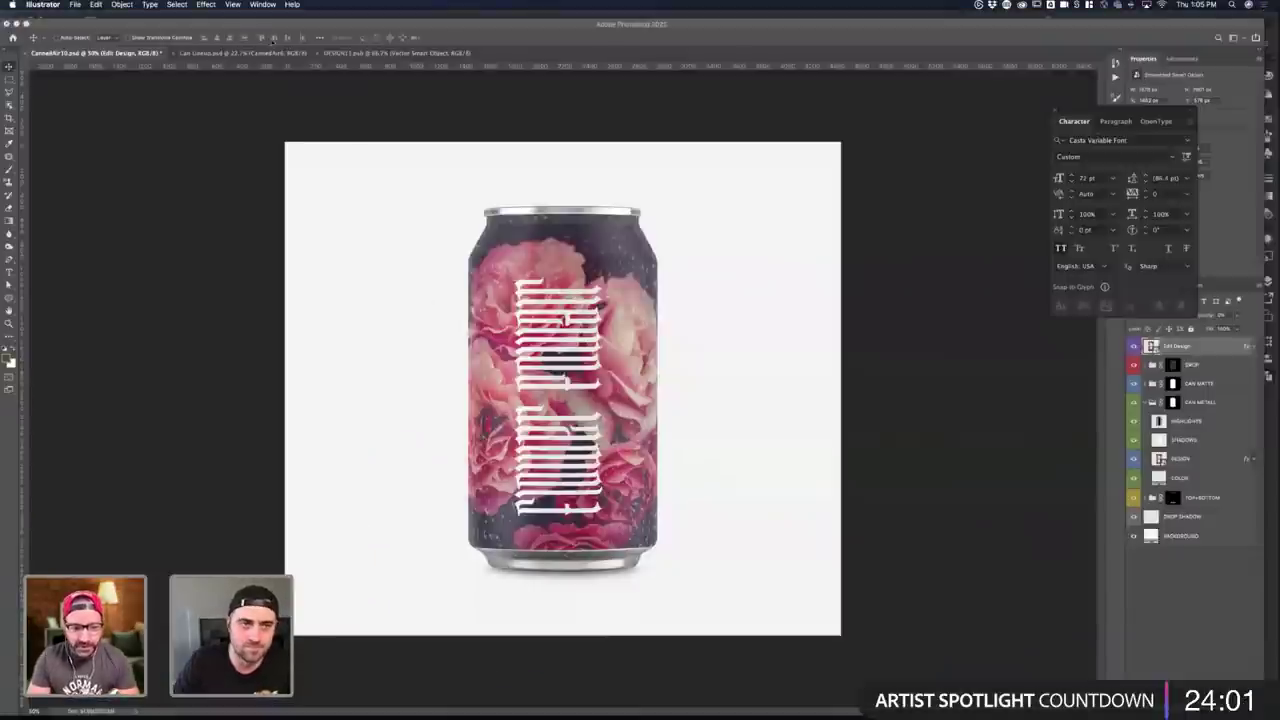
pyautogui.click(245, 45)
pyautogui.click(400, 45)
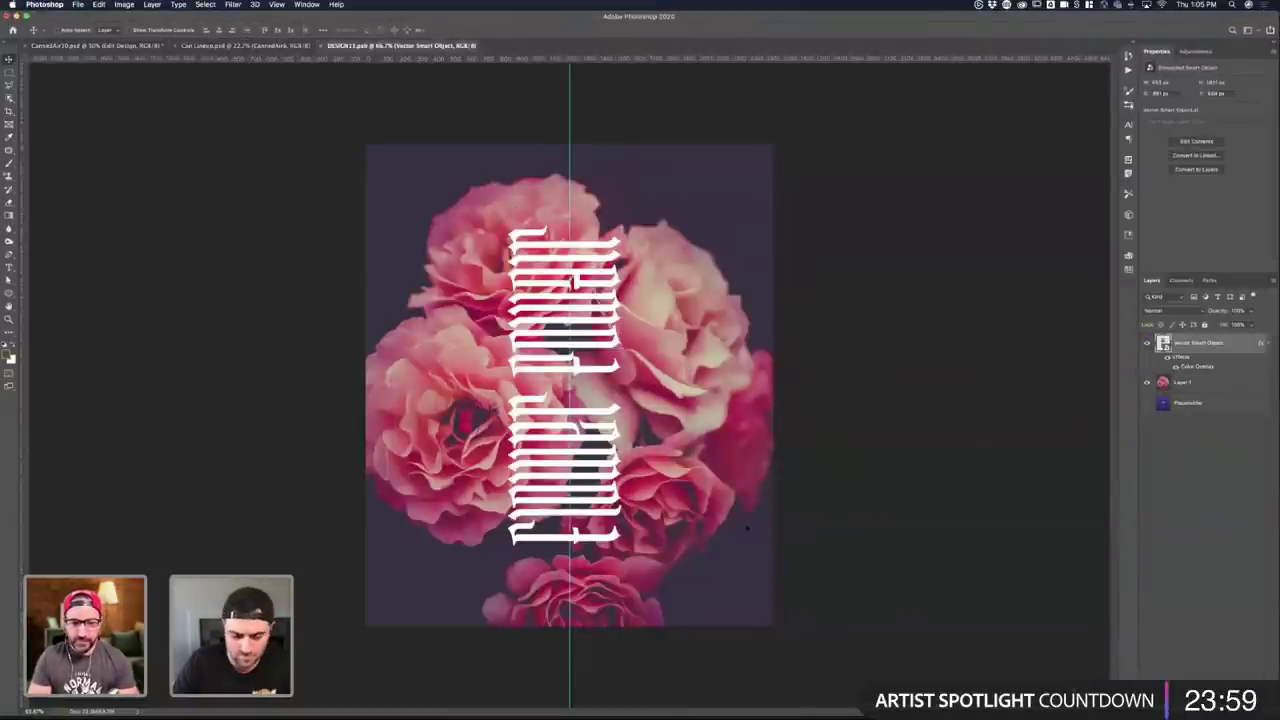
# - Paste the "Stop & Smell" tagline as a smart object and place it directly below the vertical wordmark
pyautogui.press('super+v')
pyautogui.click(686, 304)
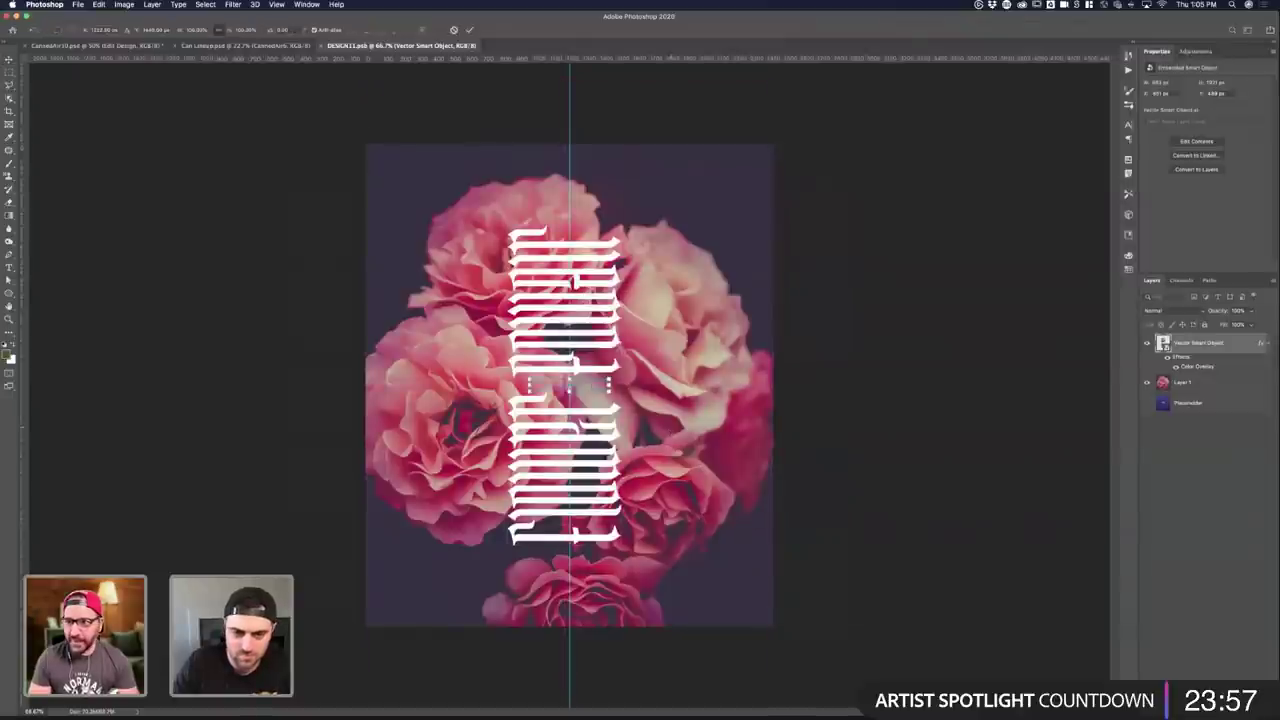
pyautogui.moveTo(580, 563); pyautogui.dragTo(622, 552)
pyautogui.press('Return')
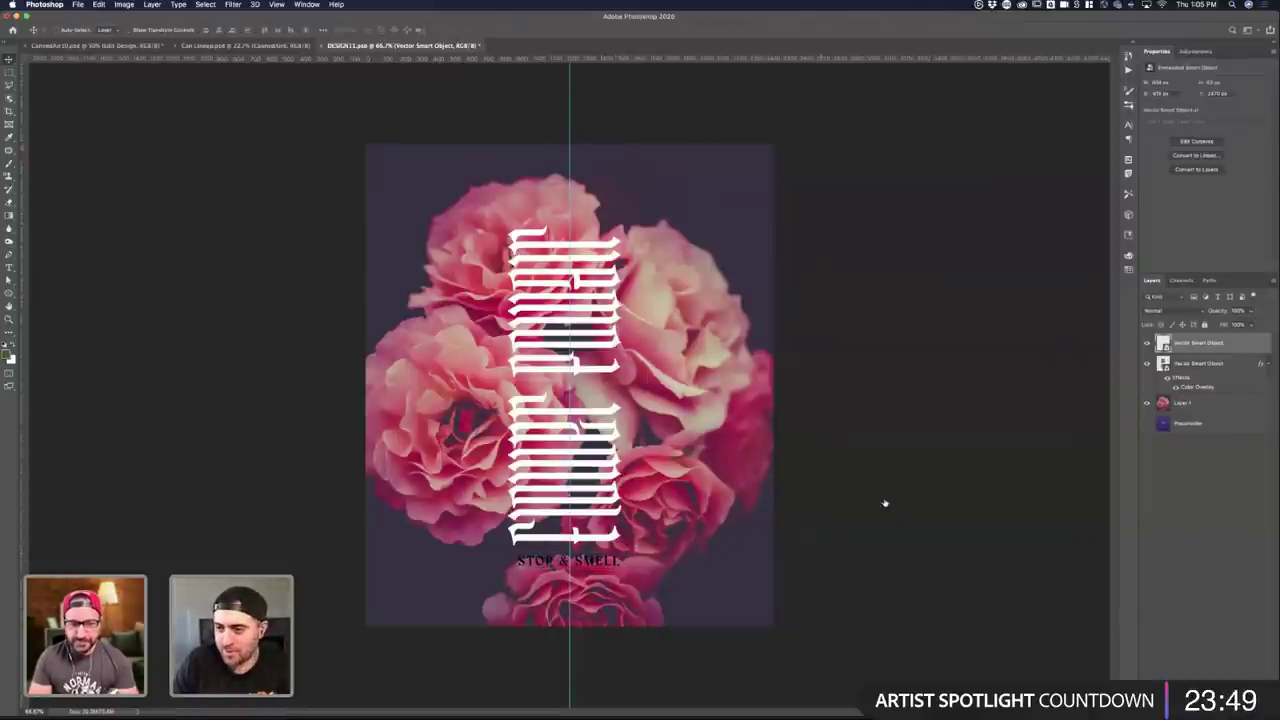
# - Apply a white Color Overlay with Normal blending to the tagline layer
pyautogui.doubleClick(1240, 343)
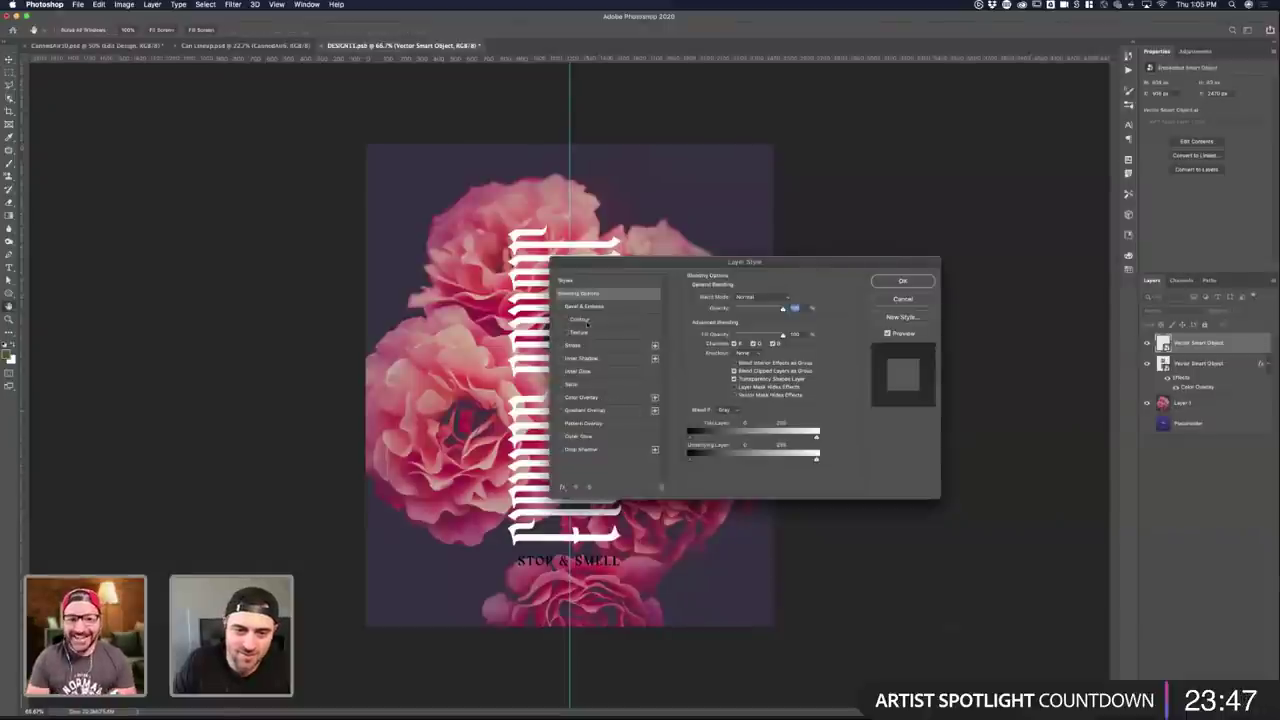
pyautogui.click(581, 398)
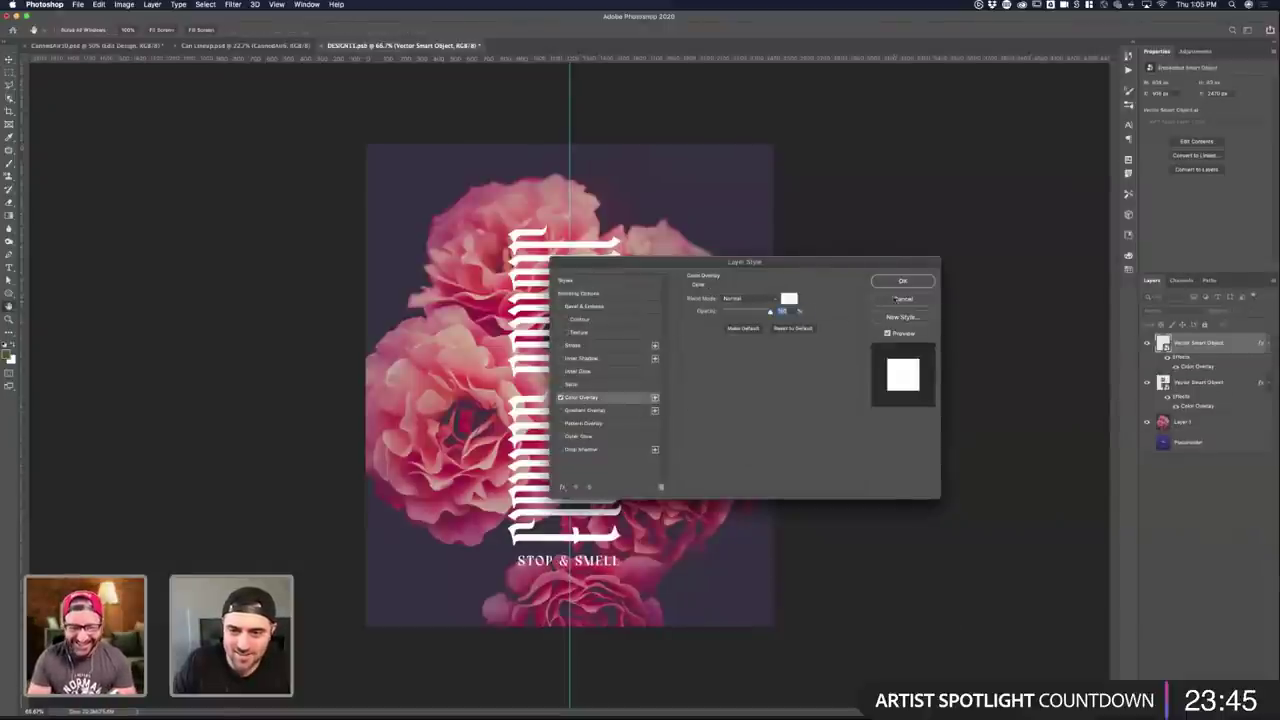
pyautogui.click(895, 283)
# - Nudge the tagline closer under the wordmark and save the label design to update the can mockup
pyautogui.moveTo(597, 562)
pyautogui.mouseDown()
pyautogui.moveTo(614, 530)
pyautogui.moveTo(600, 560)
pyautogui.mouseUp()
pyautogui.press('Left')
pyautogui.press('Left')
pyautogui.press('Left')
pyautogui.press('Left')
pyautogui.press('Left')
pyautogui.press('Left')
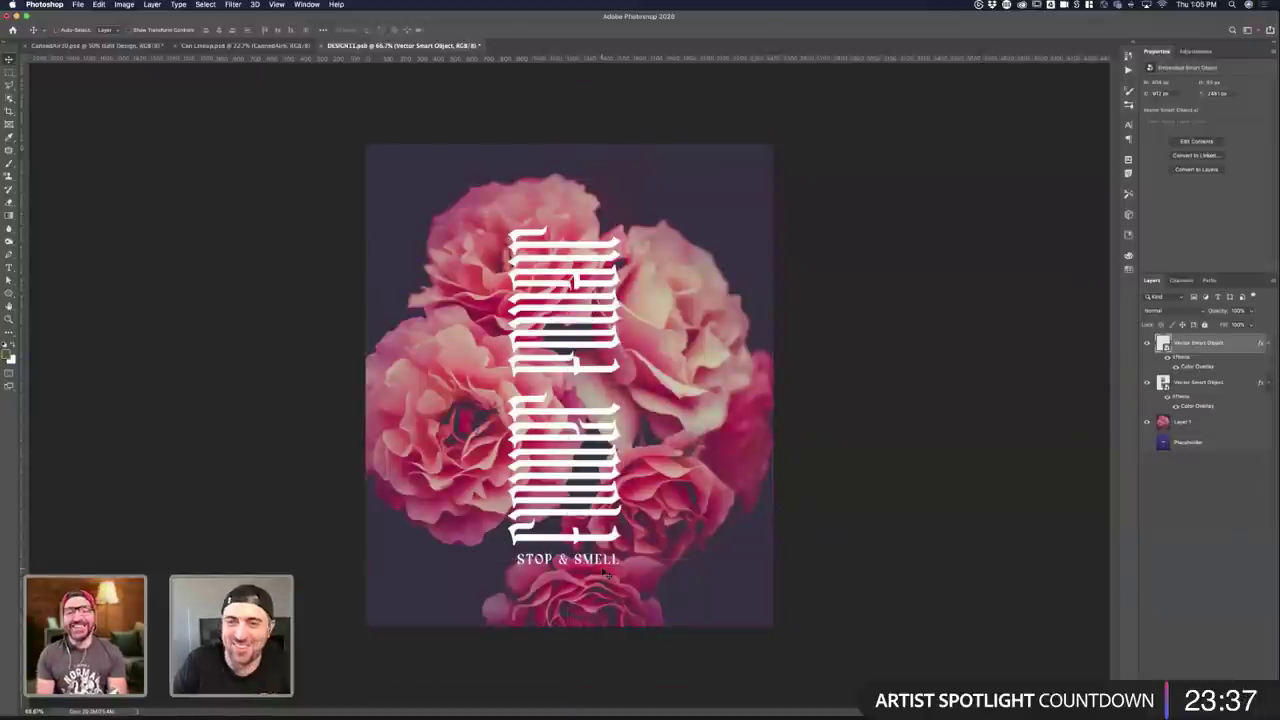
pyautogui.hotkey('ctrl', 's')
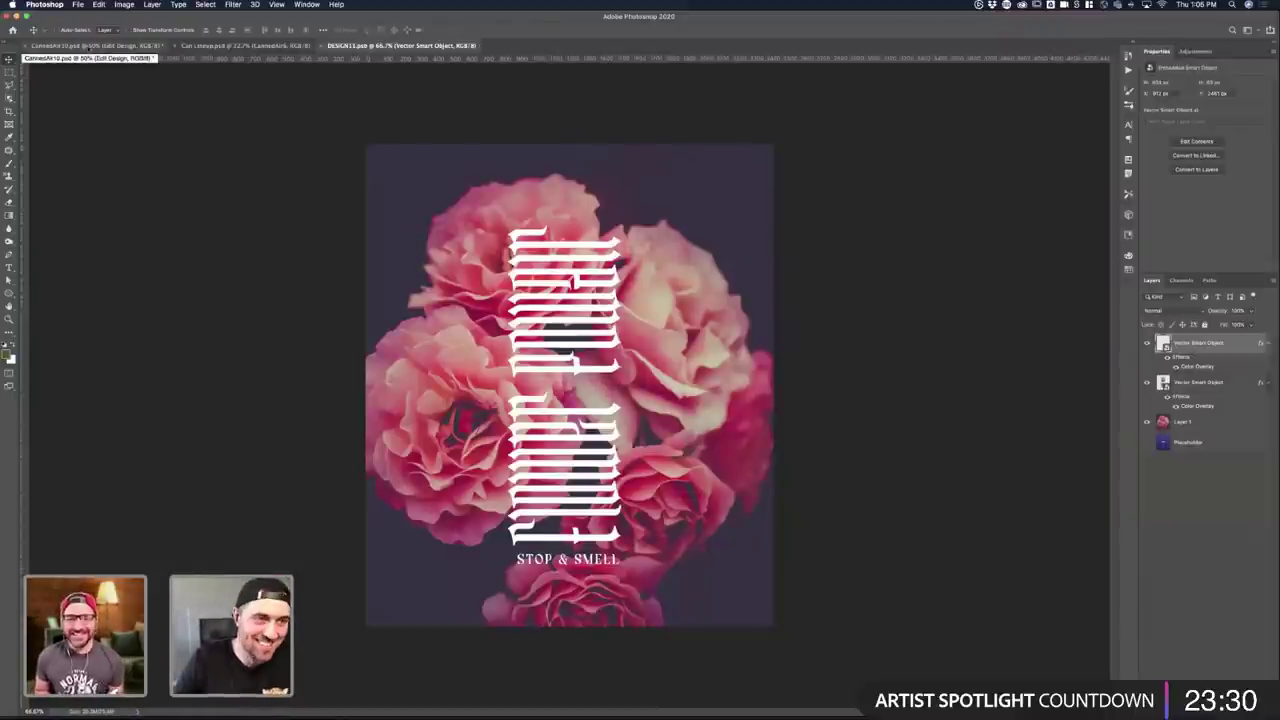
pyautogui.click(88, 46)
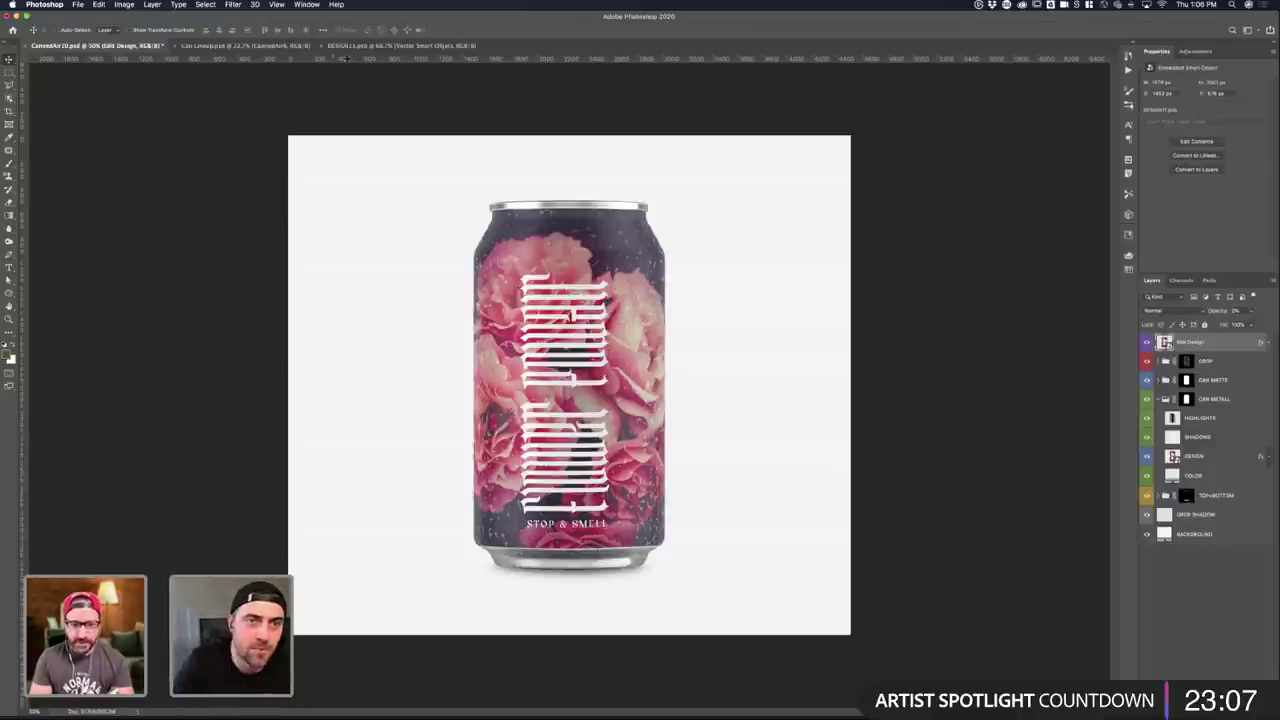
# - Scale the wordmark and tagline together in the label design to about 91% and move them slightly up
pyautogui.click(400, 45)
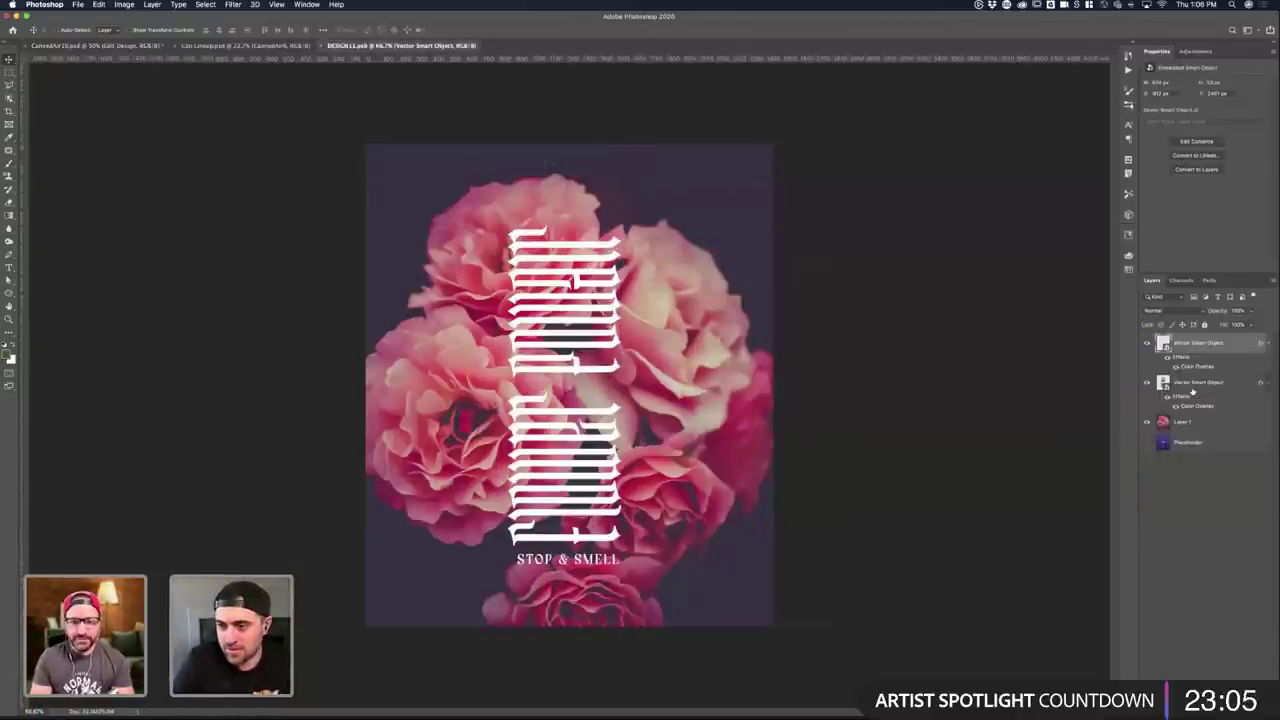
pyautogui.click(1192, 385)
pyautogui.keyDown('shift'); pyautogui.click(1195, 343); pyautogui.keyUp('shift')
pyautogui.press('super+t')
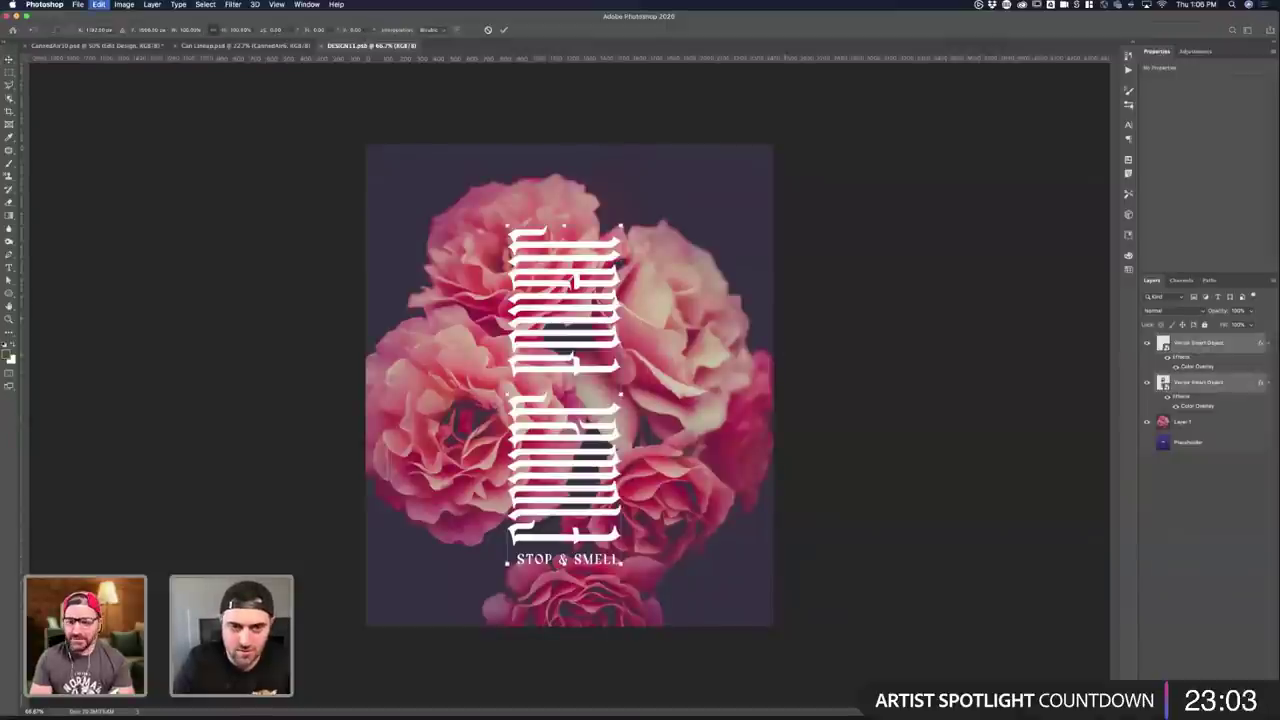
pyautogui.moveTo(619, 228)
pyautogui.mouseDown()
pyautogui.moveTo(620, 213)
pyautogui.moveTo(607, 244)
pyautogui.mouseUp()
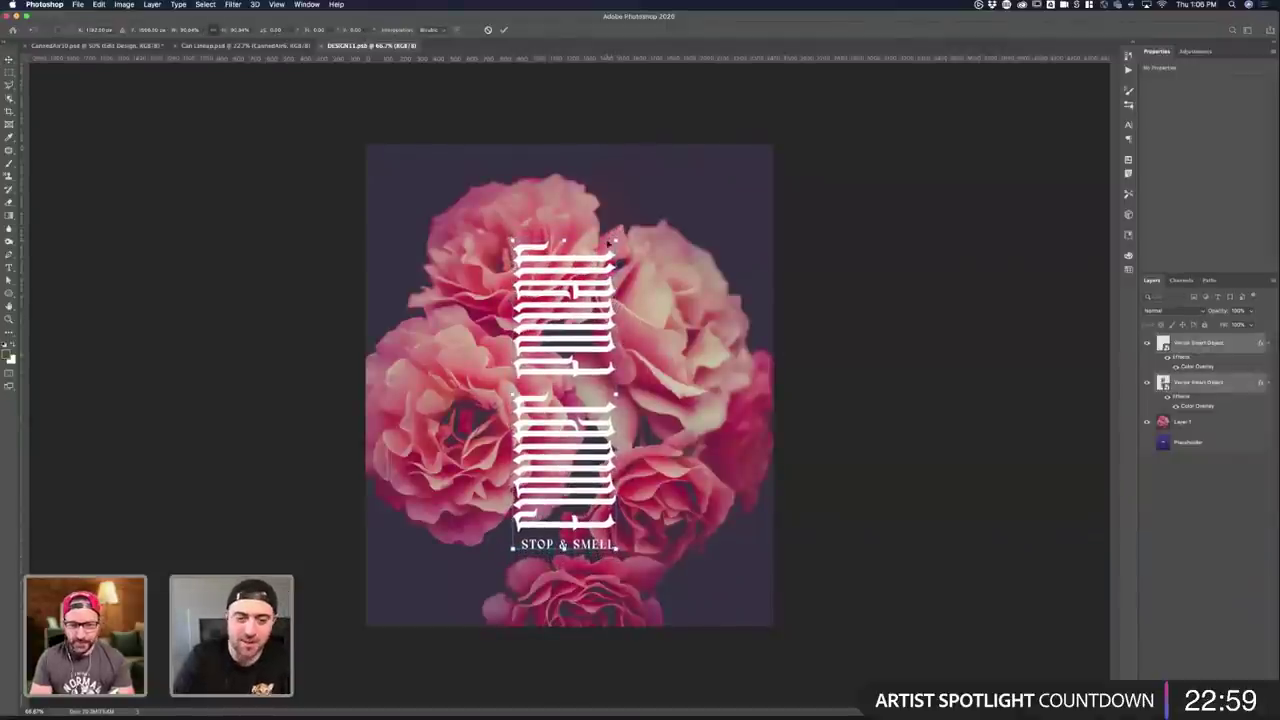
pyautogui.press('Return')
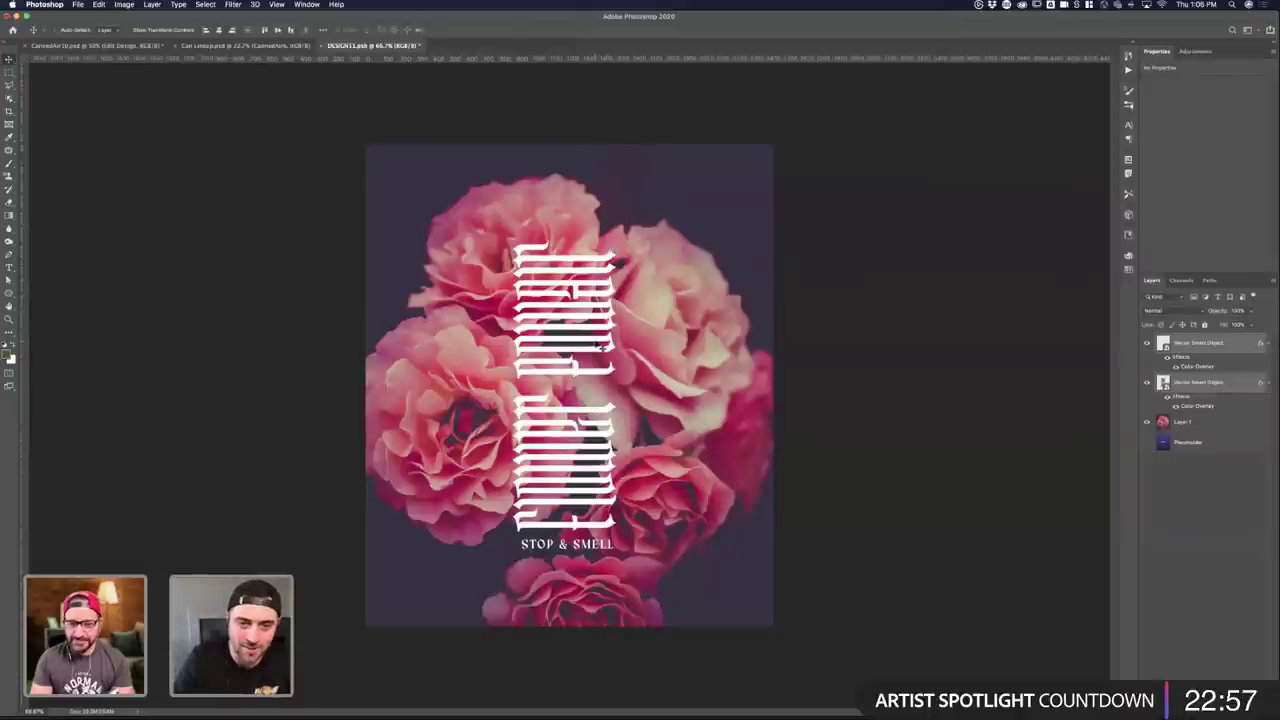
pyautogui.moveTo(598, 346); pyautogui.dragTo(600, 340)
# - Save the label design and the updated can mockup document
pyautogui.hotkey('ctrl', 's')
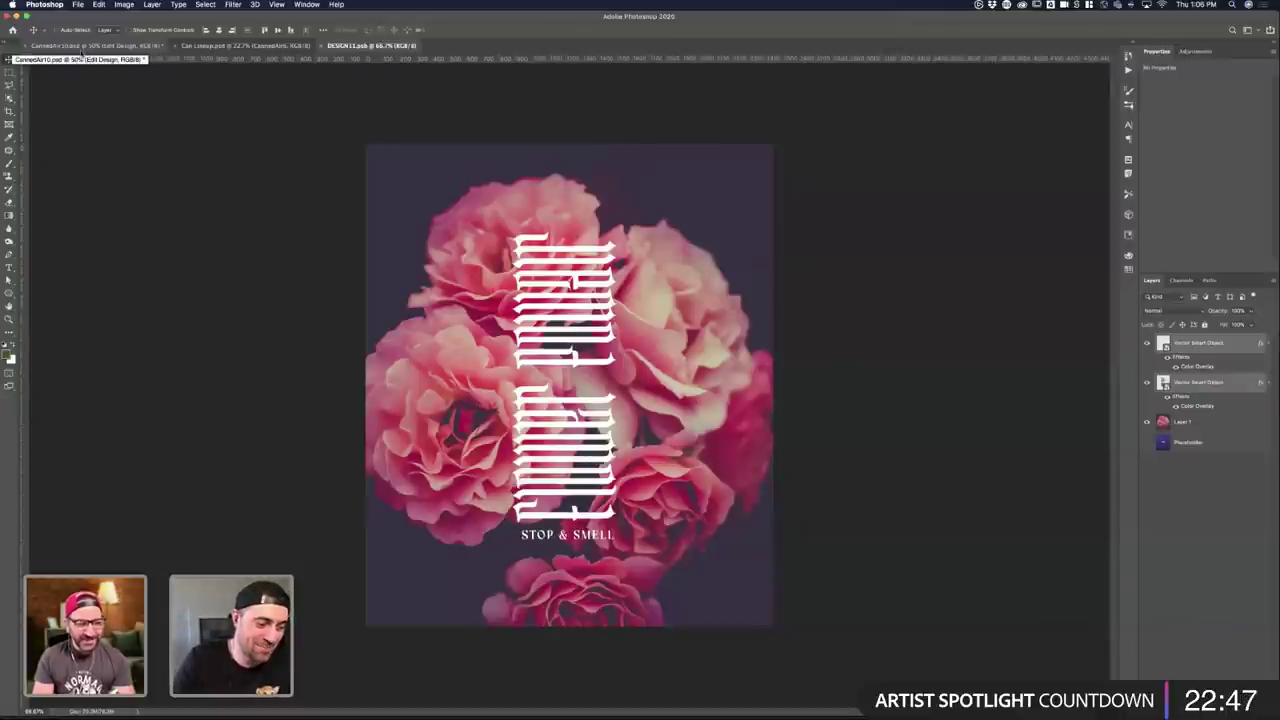
pyautogui.click(82, 46)
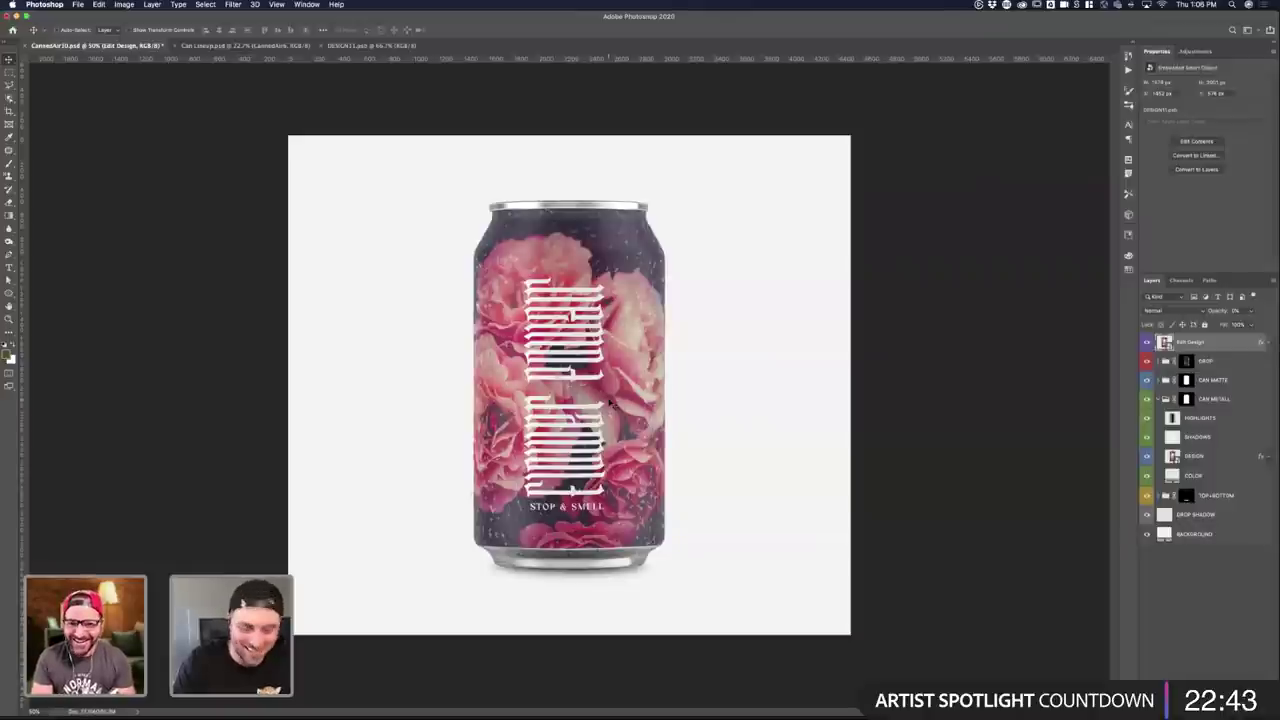
pyautogui.press('super+s')
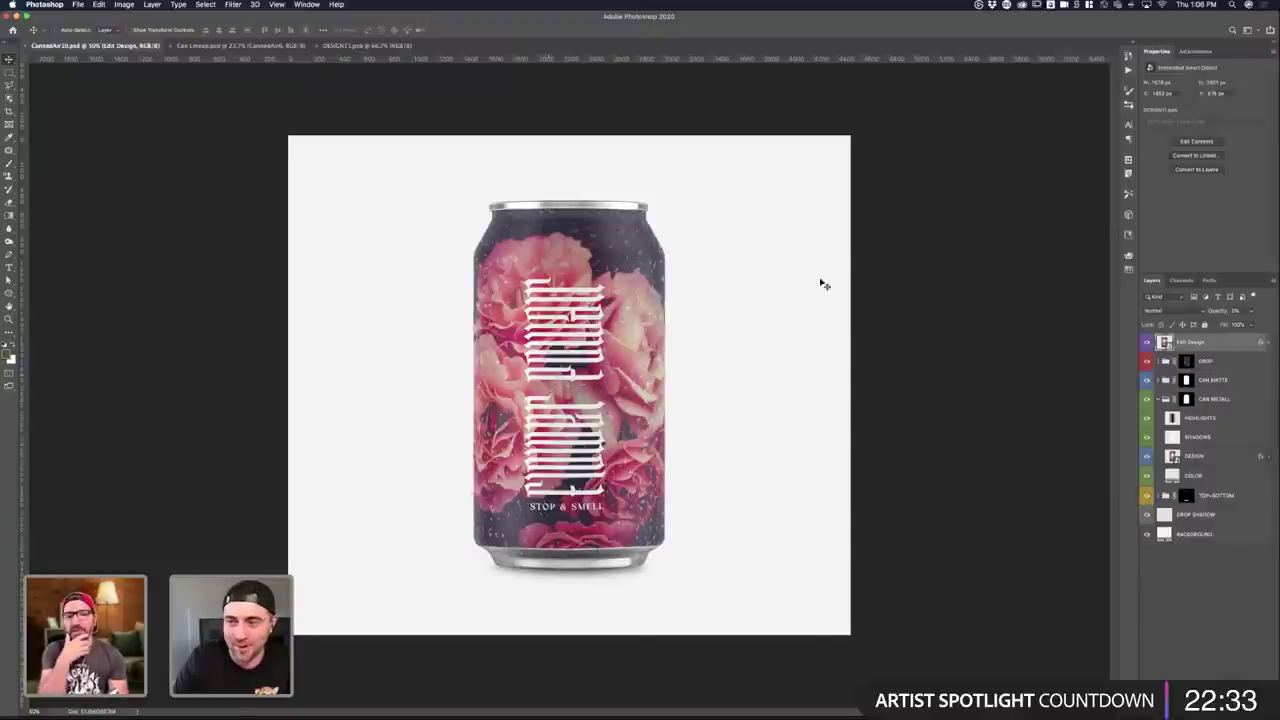
# - Save a JPEG copy of the can mockup in the Working Files folder
pyautogui.press('super+shift+s')
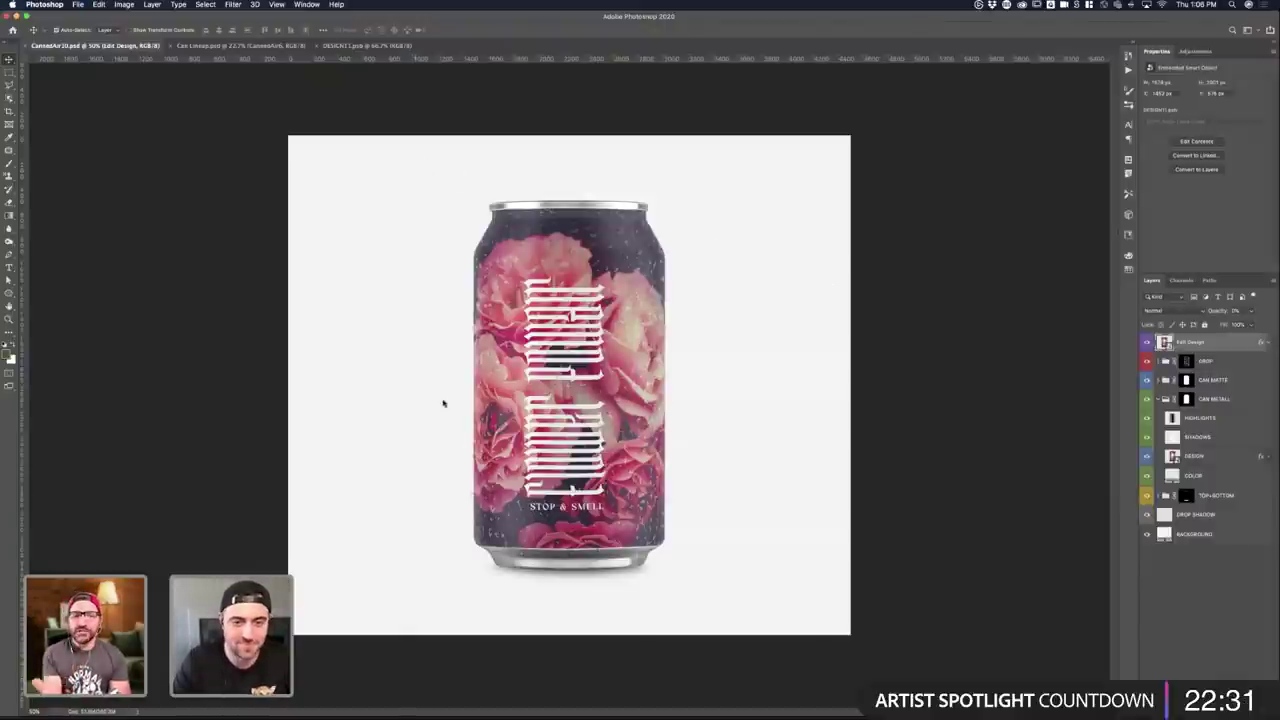
pyautogui.click(656, 405)
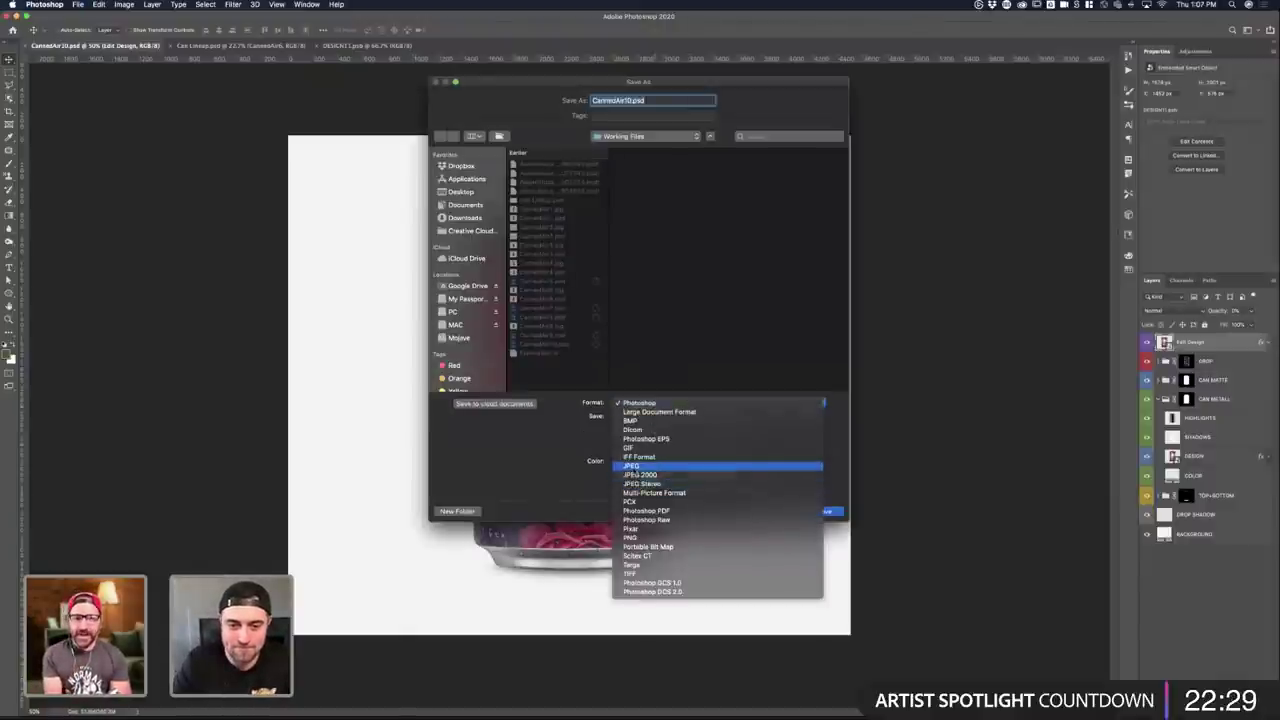
pyautogui.click(633, 466)
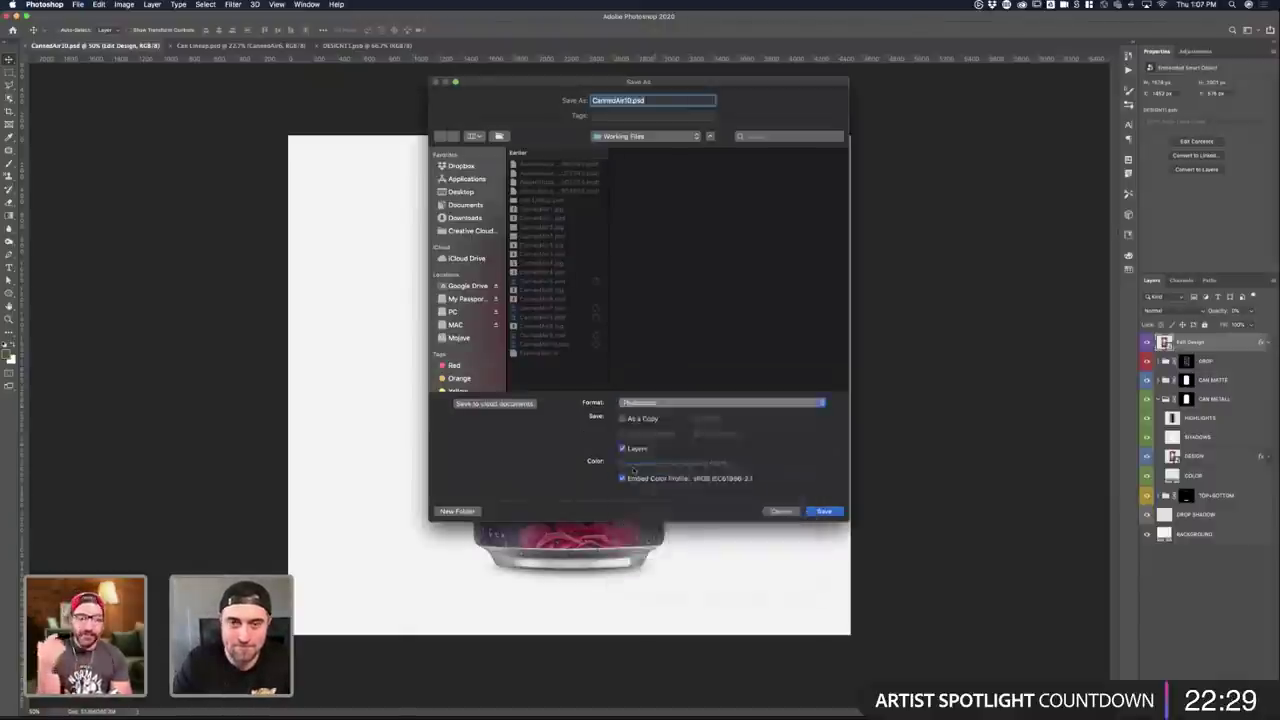
pyautogui.click(824, 512)
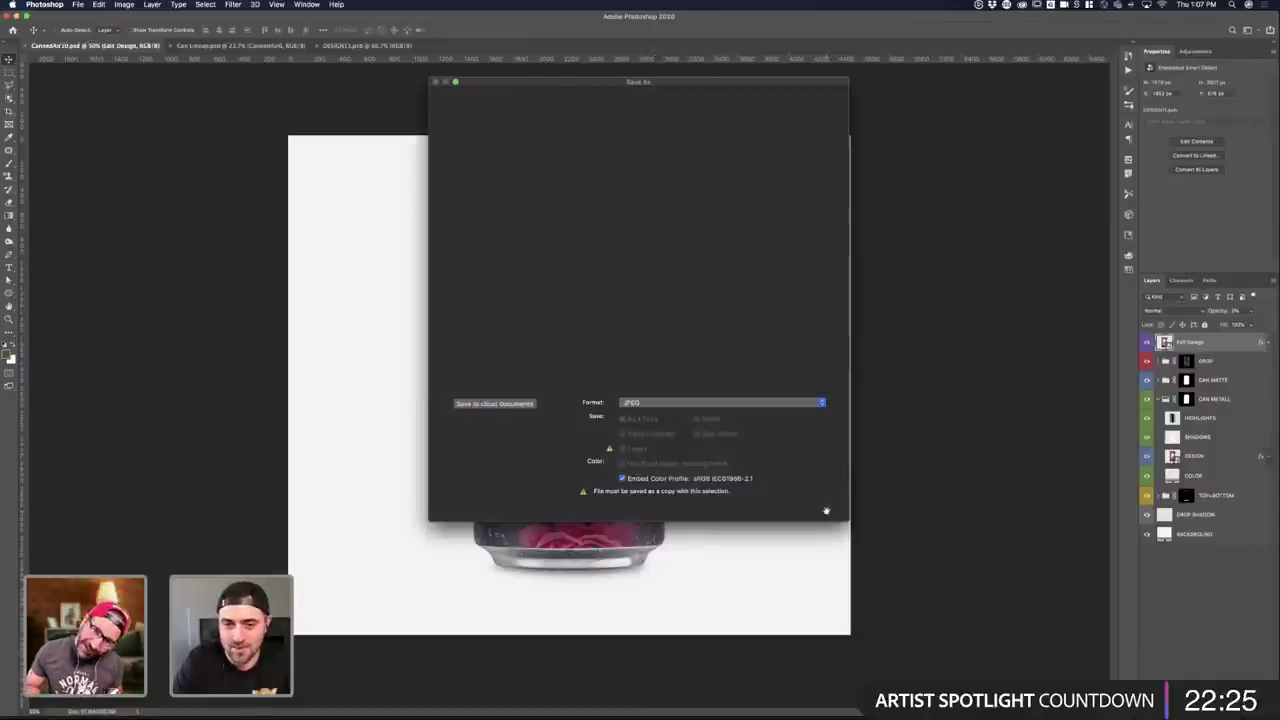
pyautogui.click(428, 127)
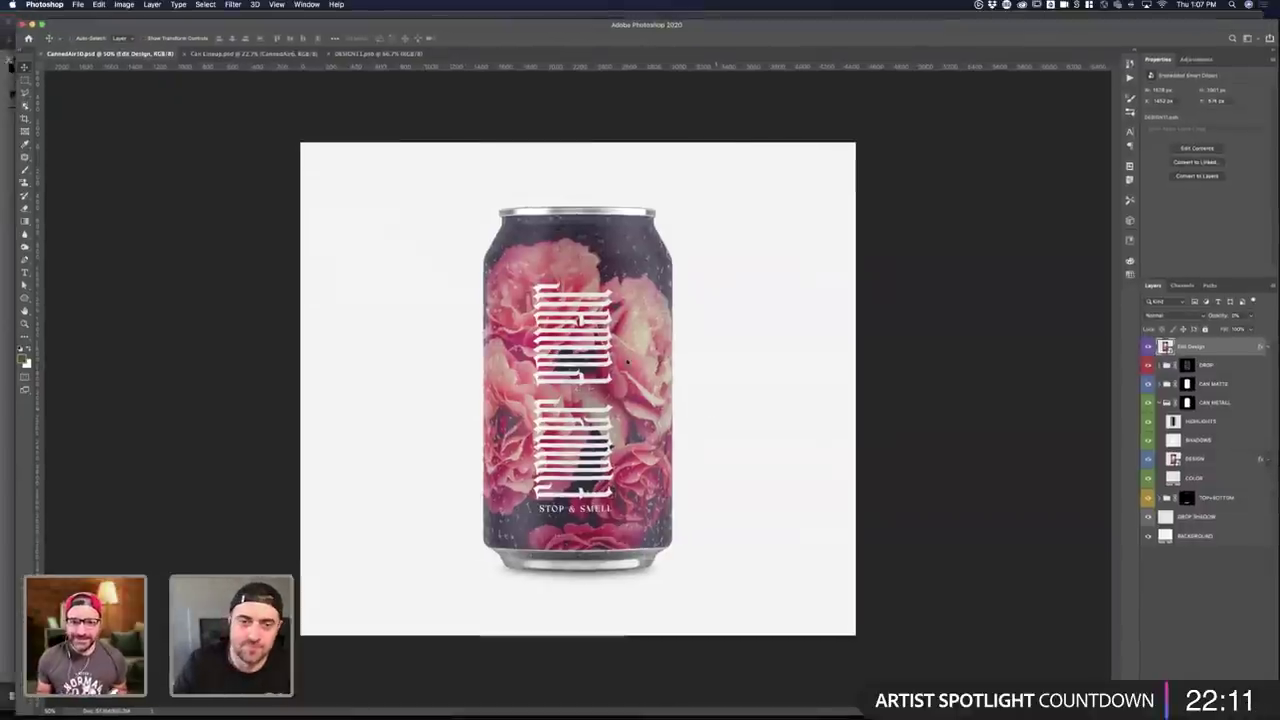
# - Save the can mockup as a new Photoshop file named CannedAir11.psd with Maximize Compatibility on
pyautogui.press('super+shift+s')
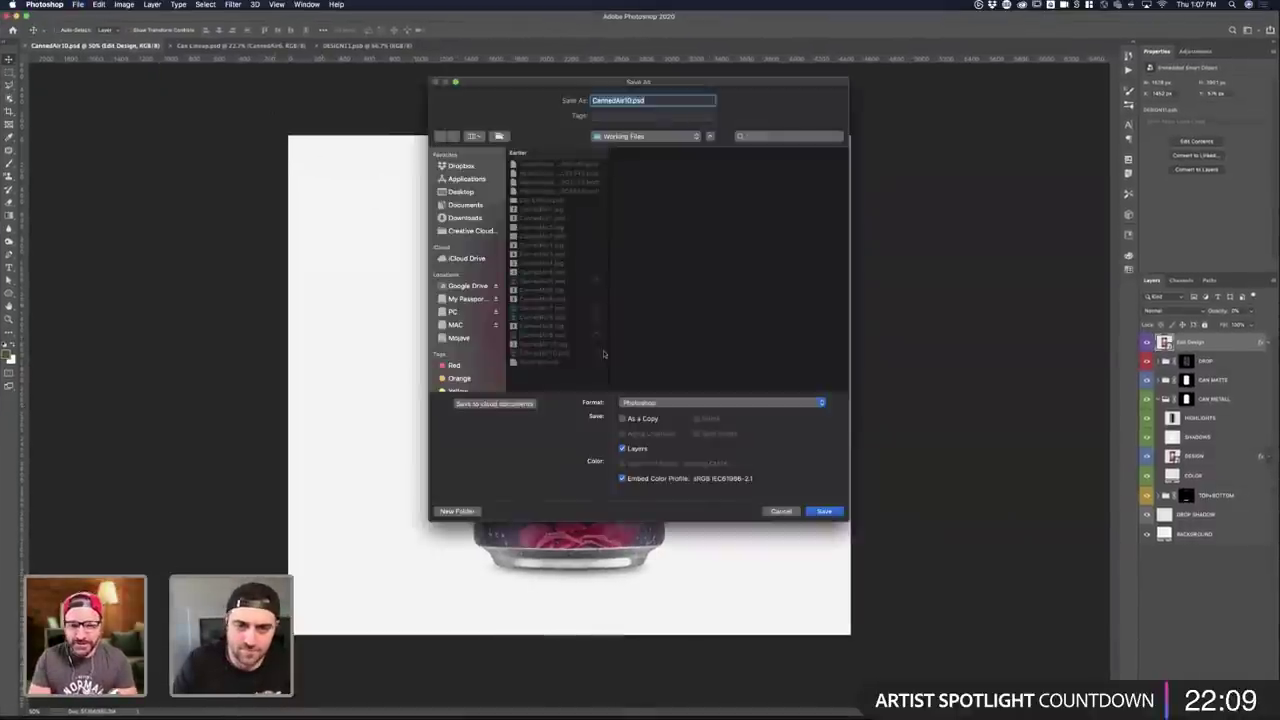
pyautogui.click(660, 403)
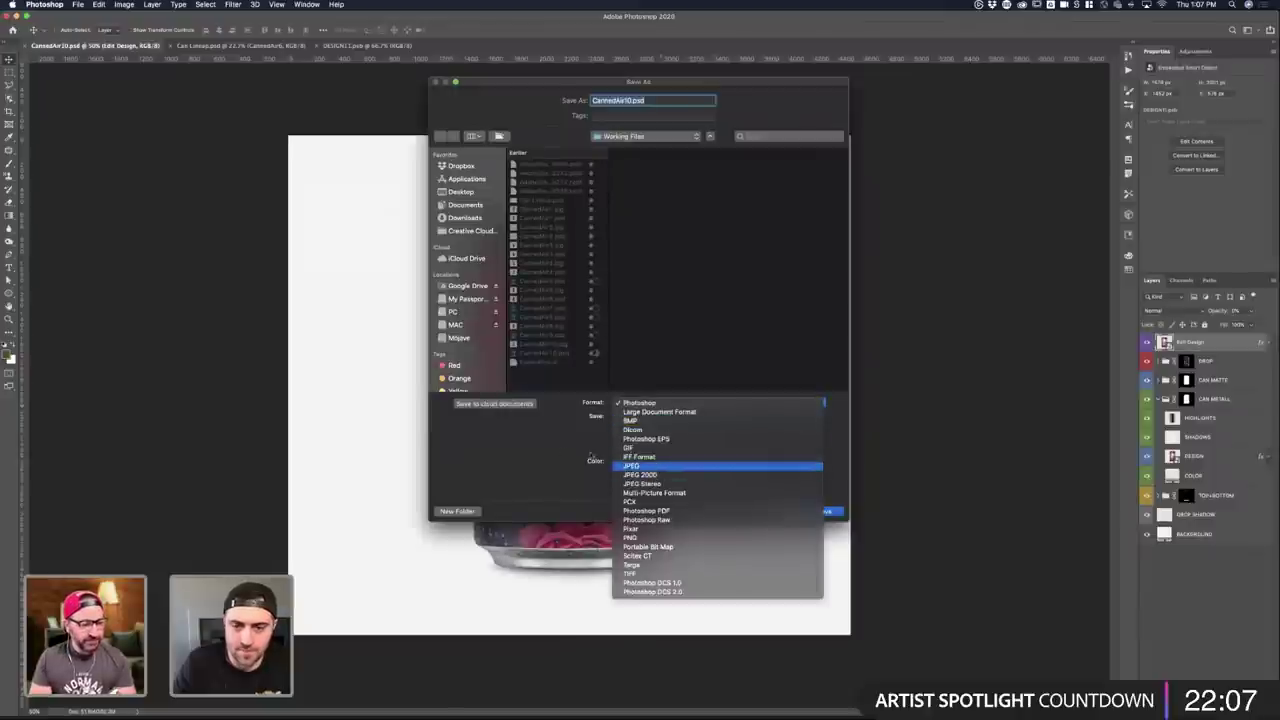
pyautogui.click(646, 192)
pyautogui.click(627, 101)
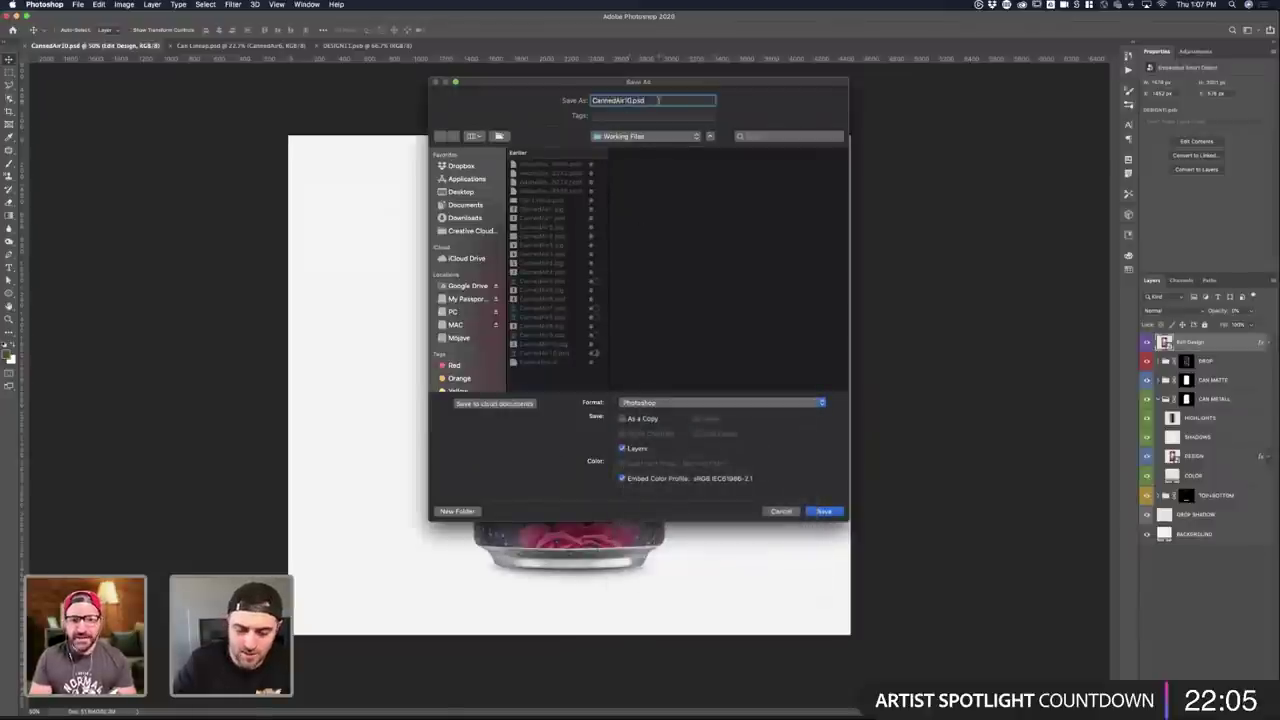
pyautogui.press('Return')
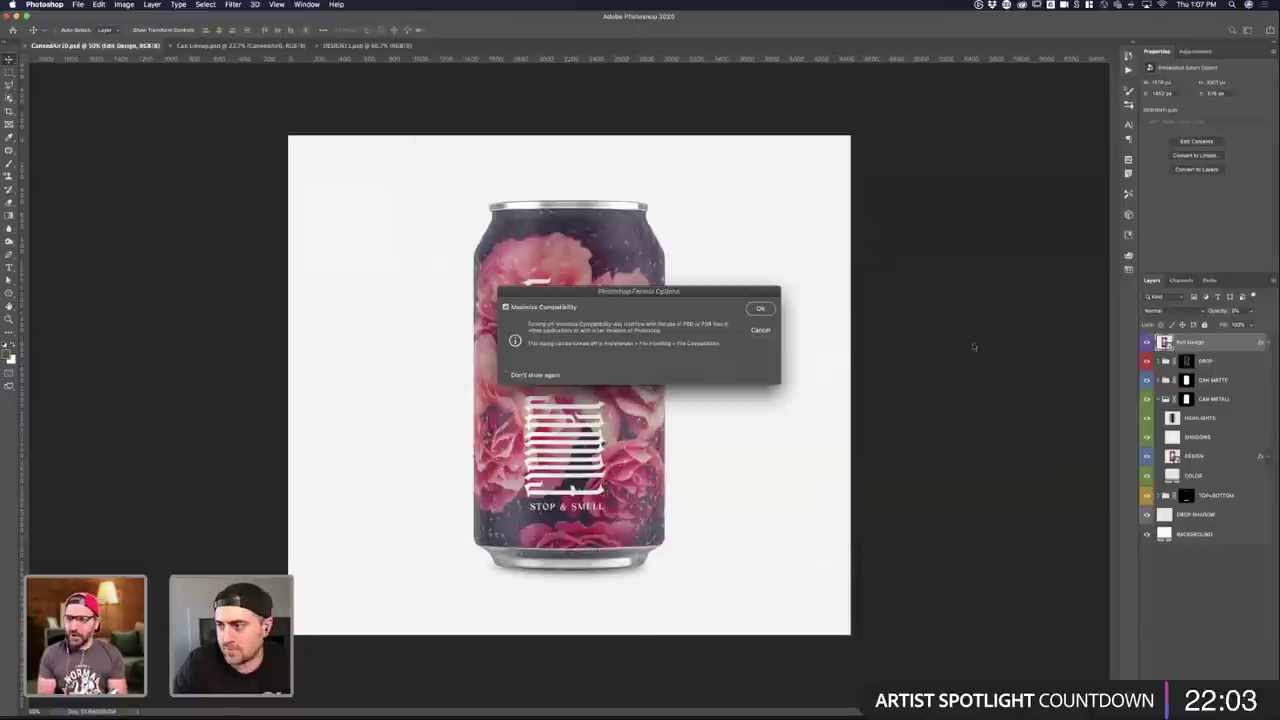
pyautogui.click(771, 309)
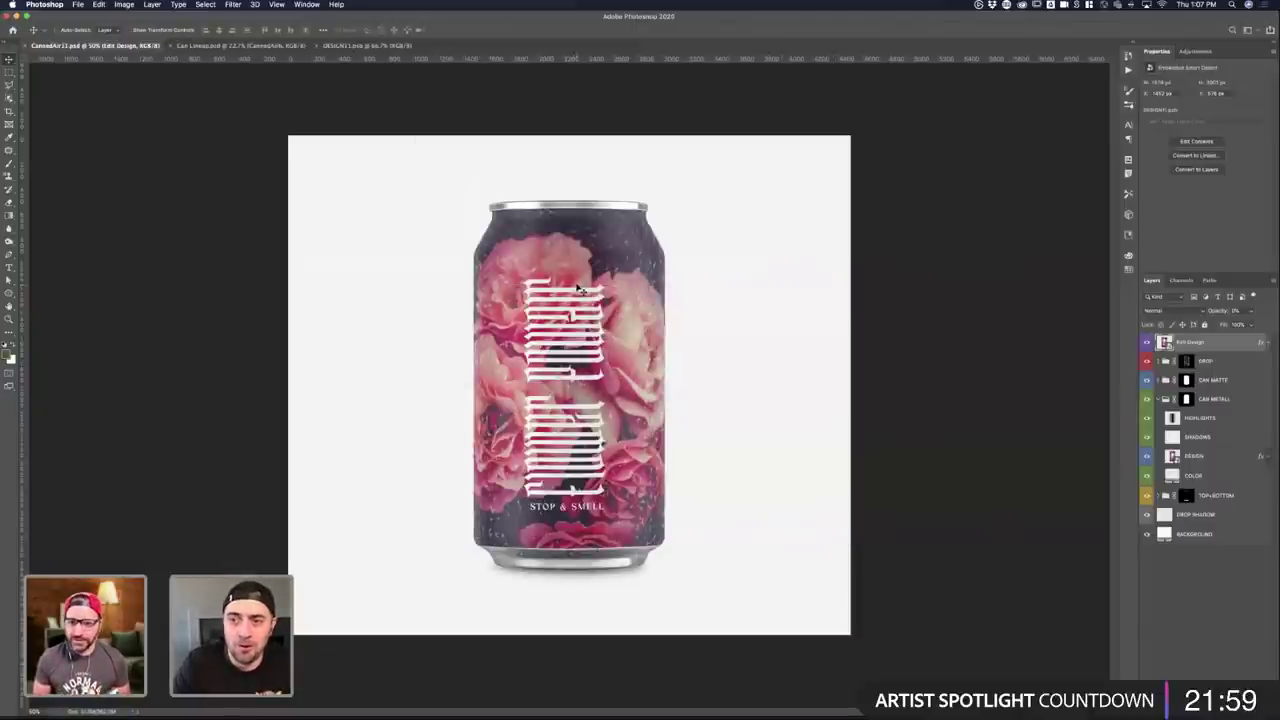
# - Switch to Illustrator and look over the name and lettering explorations in the Exploration document
pyautogui.hotkey('ctrl', 'Up')
pyautogui.click(552, 329)
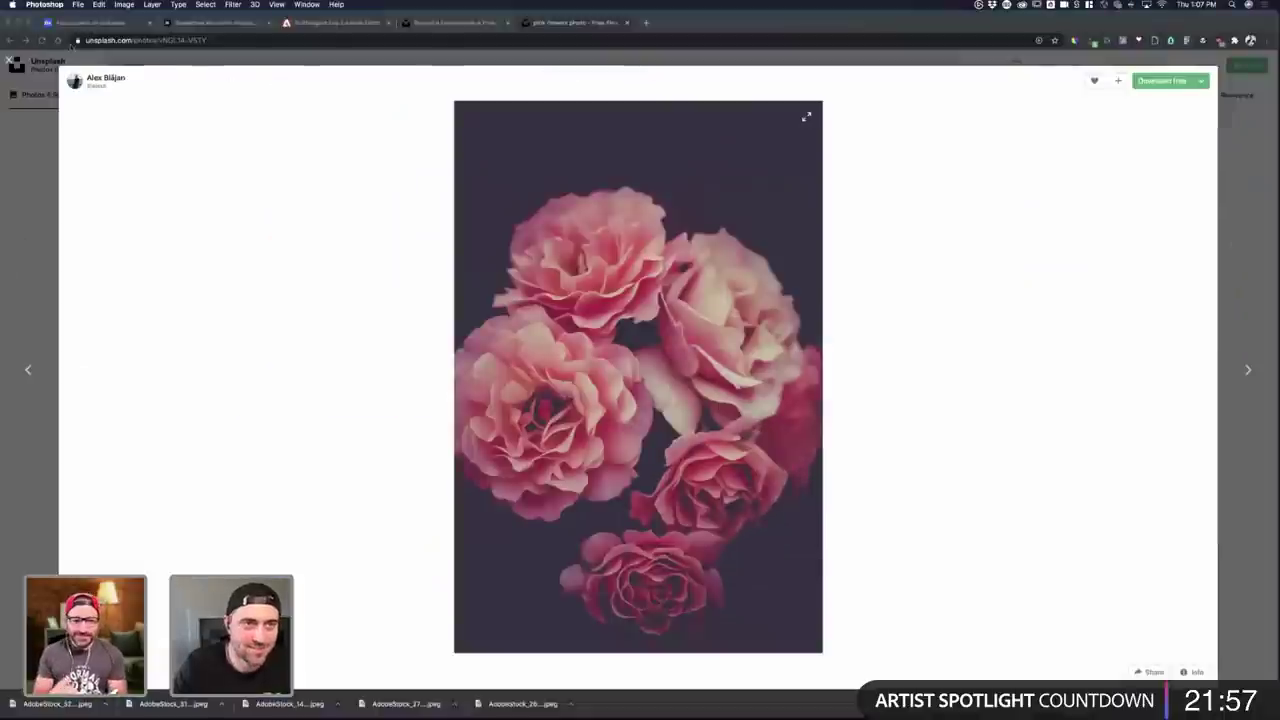
pyautogui.hotkey('ctrl', 'Up')
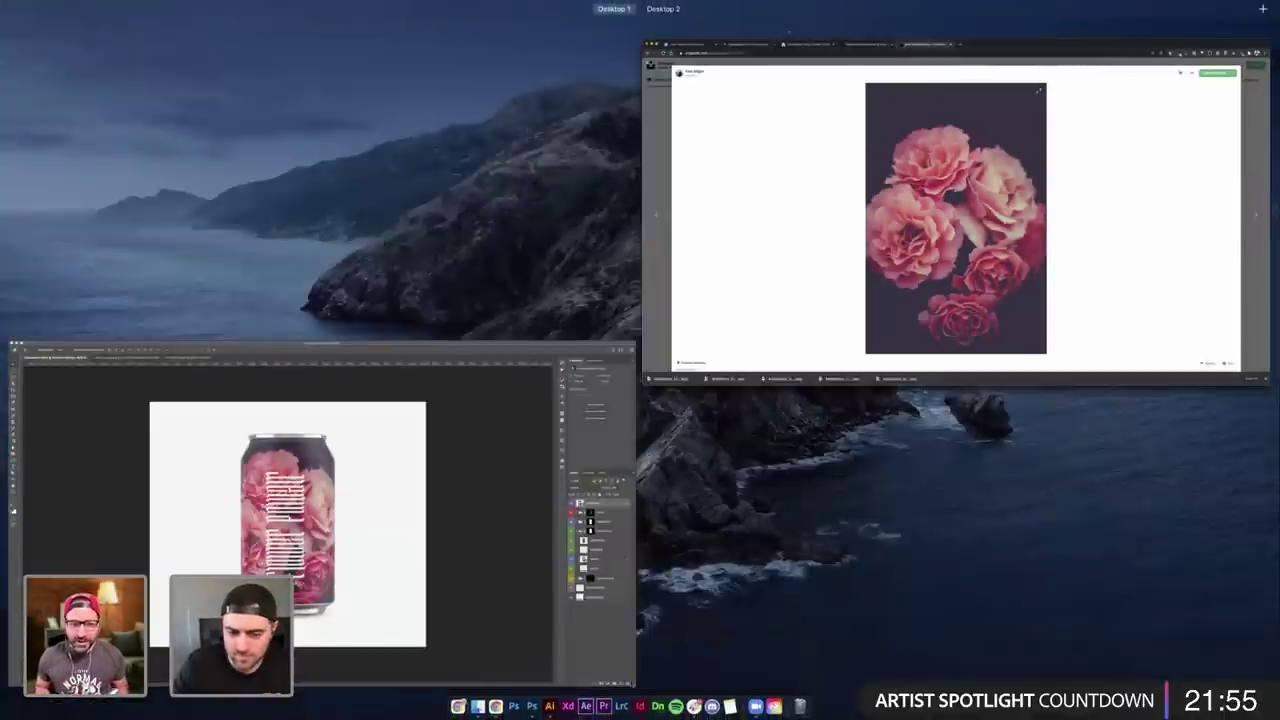
pyautogui.click(549, 706)
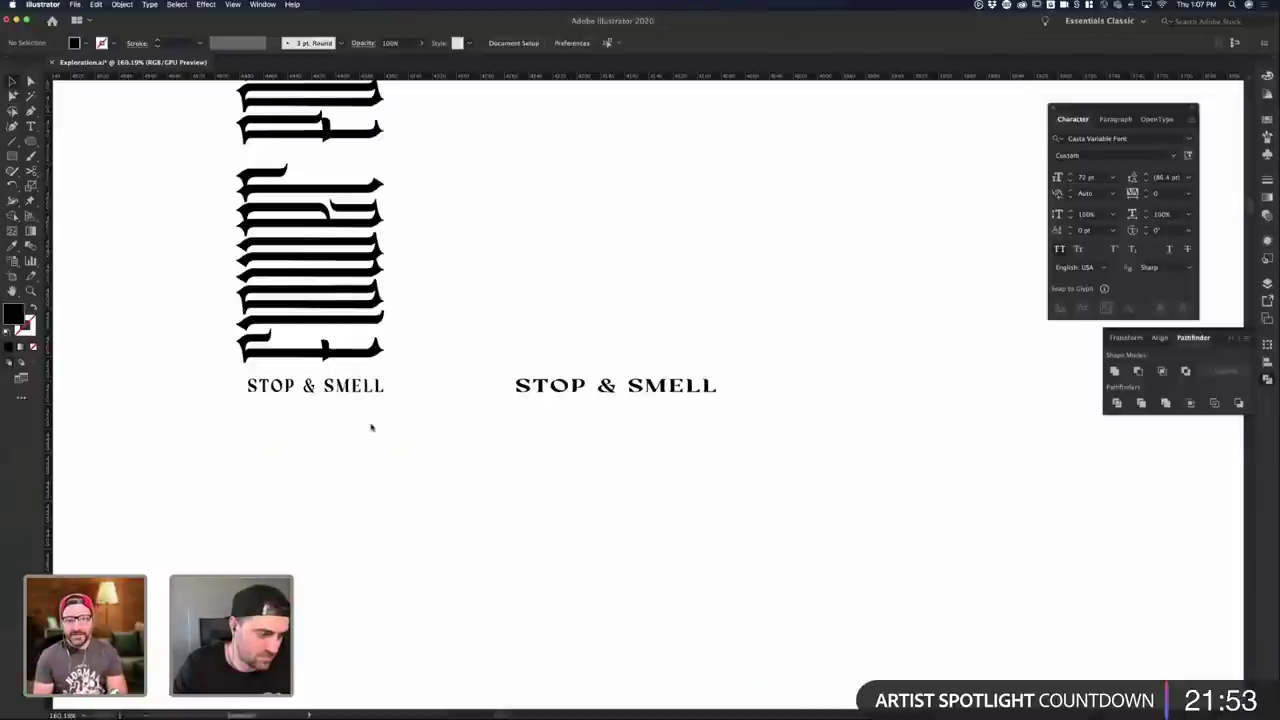
pyautogui.scroll(-5, 375, 390)
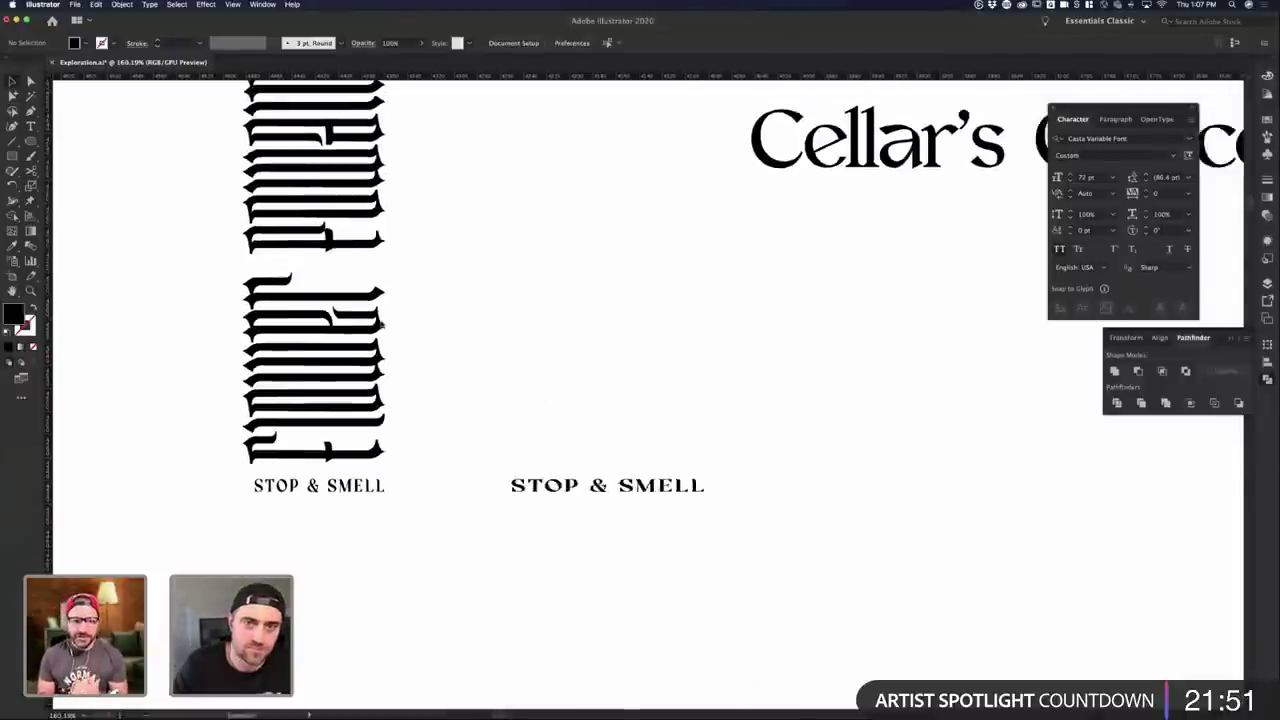
pyautogui.scroll(-5, 380, 323)
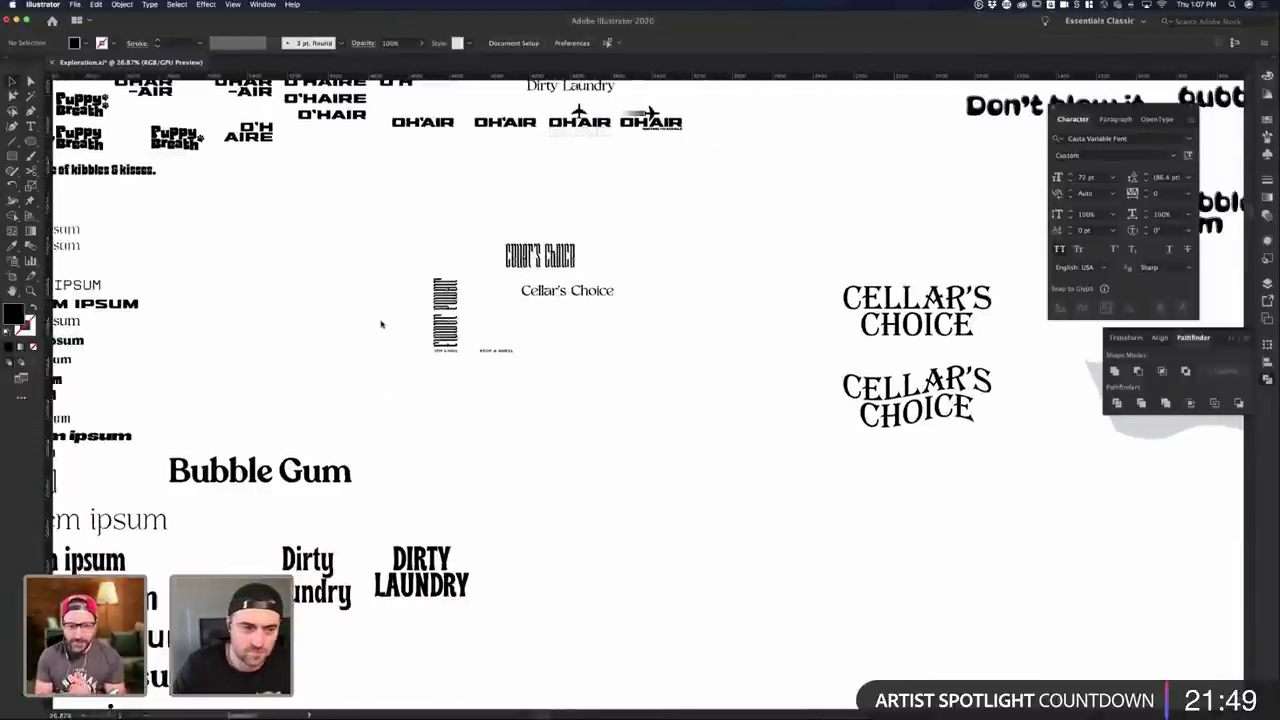
pyautogui.scroll(3, 408, 399)
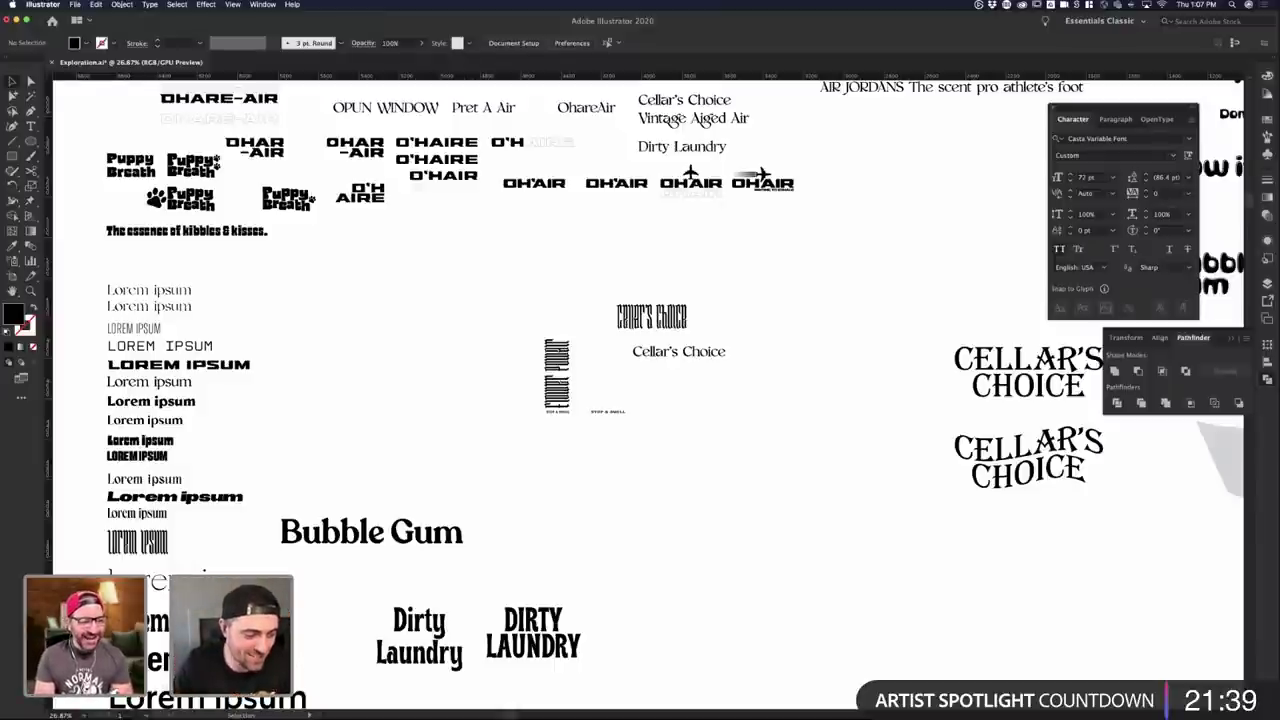
# - Move the spare "Stop & Smell" tagline up beneath the smaller Cellar's Choice text
pyautogui.keyDown('alt'); pyautogui.scroll(4, 571, 433); pyautogui.keyUp('alt')
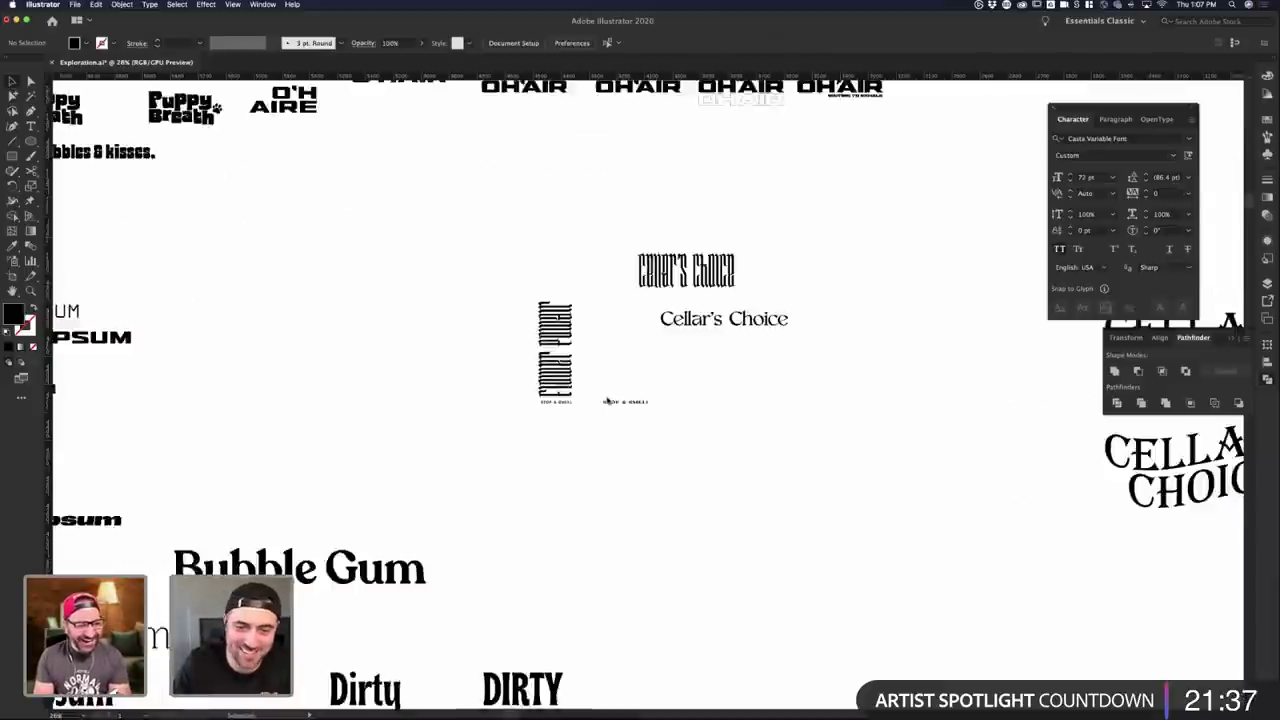
pyautogui.click(665, 395)
pyautogui.moveTo(720, 315); pyautogui.dragTo(720, 309)
pyautogui.click(717, 397)
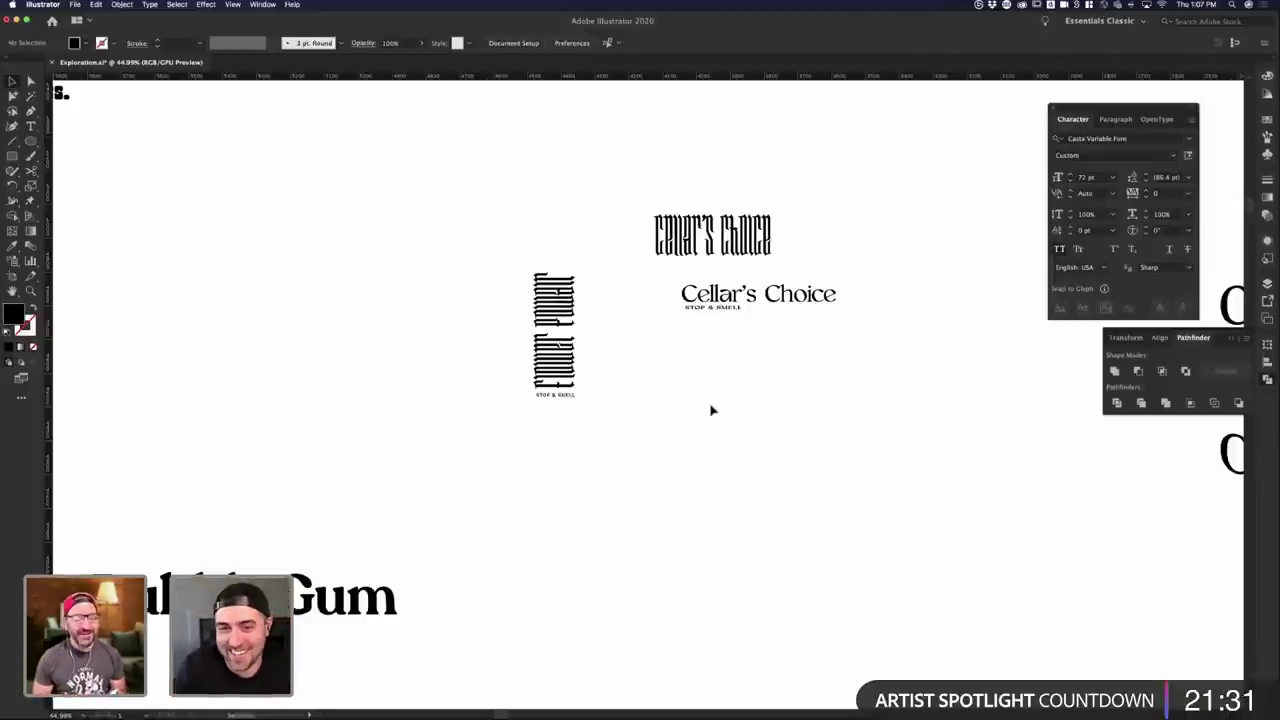
# - Look over the can name and lettering explorations, from the Cellar's Choice options up to the Total Nonscents and Bell-aire ideas
pyautogui.keyDown('alt'); pyautogui.scroll(-3, 711, 408); pyautogui.keyUp('alt')
pyautogui.scroll(1, 711, 408)
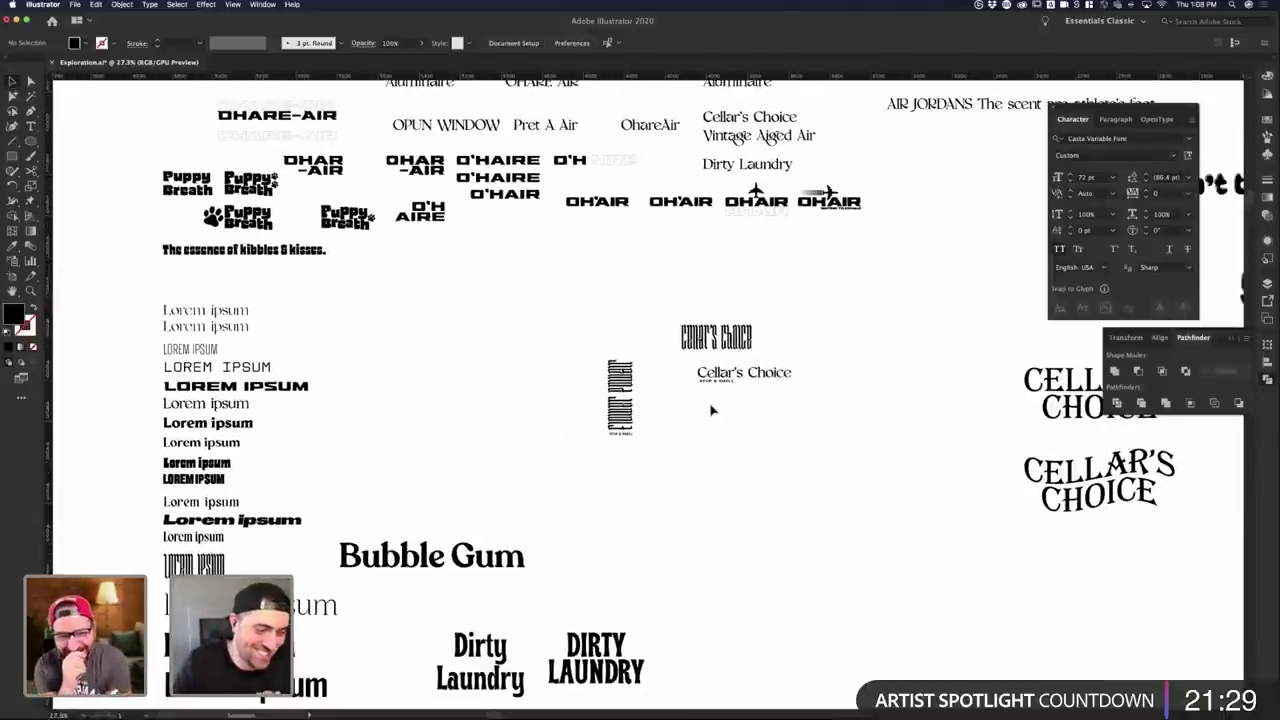
pyautogui.scroll(1, 701, 425)
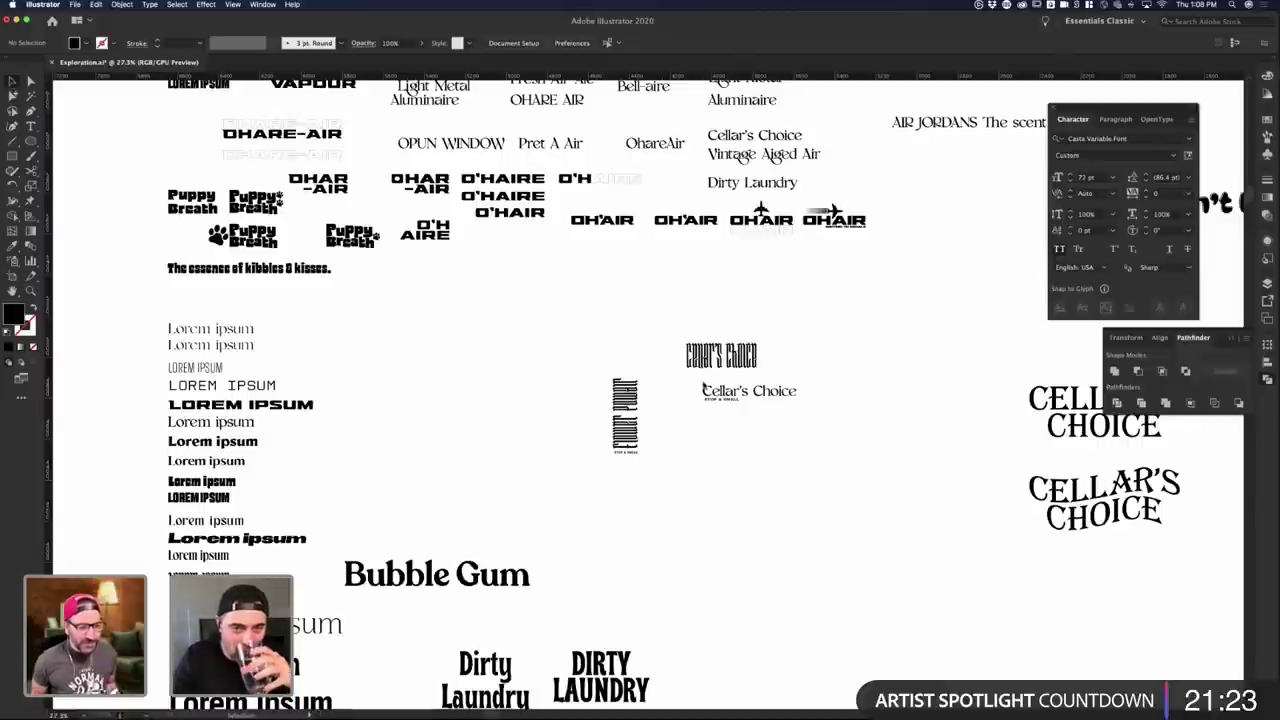
pyautogui.scroll(3, 703, 386)
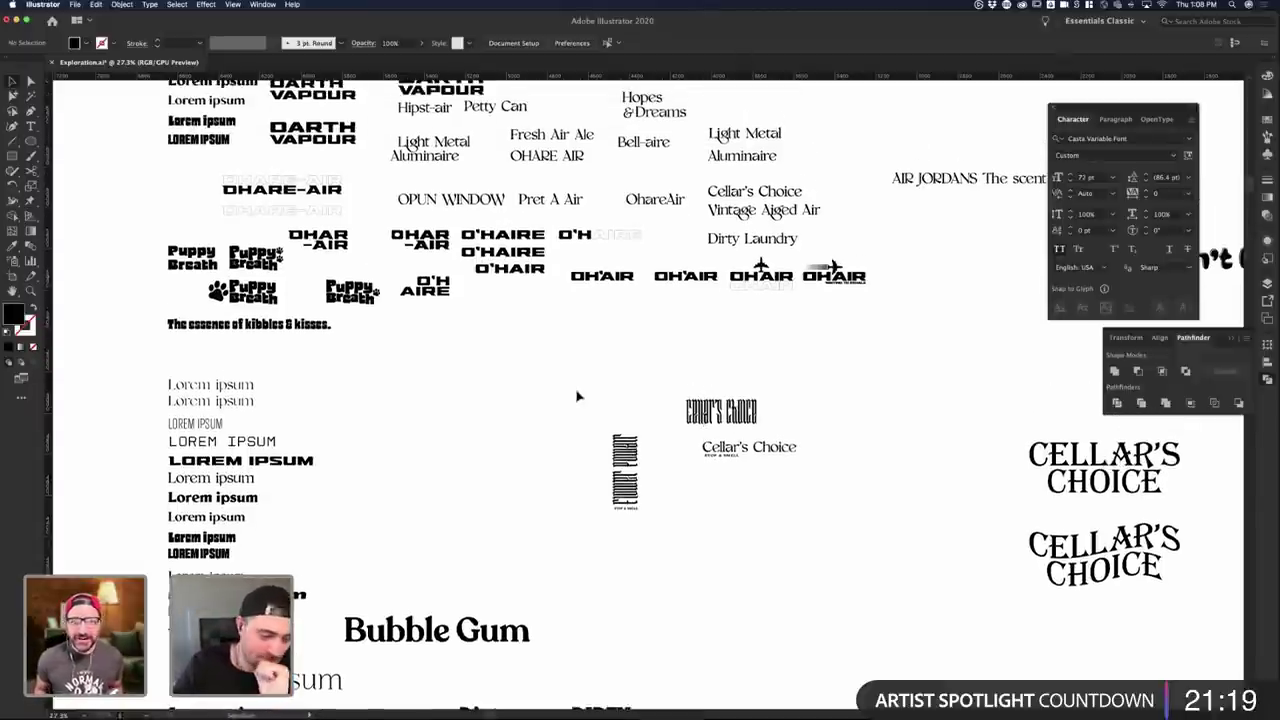
pyautogui.scroll(2, 577, 397)
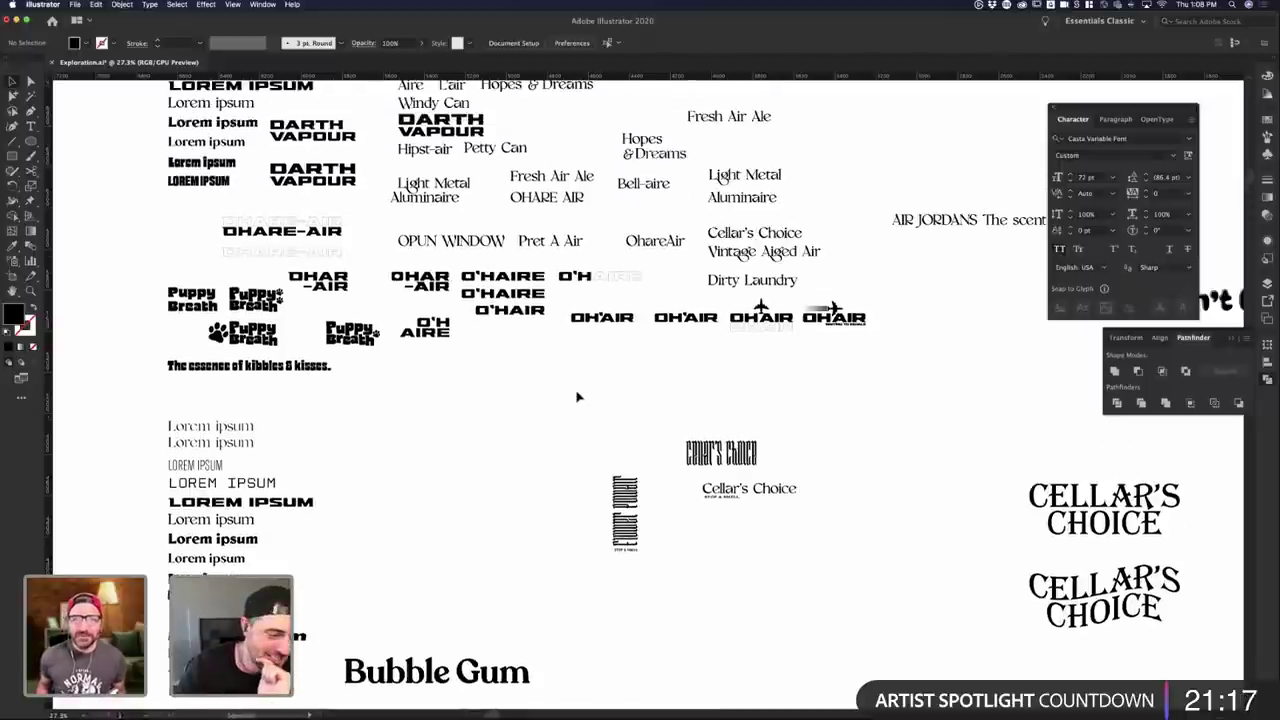
pyautogui.scroll(4, 577, 397)
pyautogui.scroll(4, 577, 397)
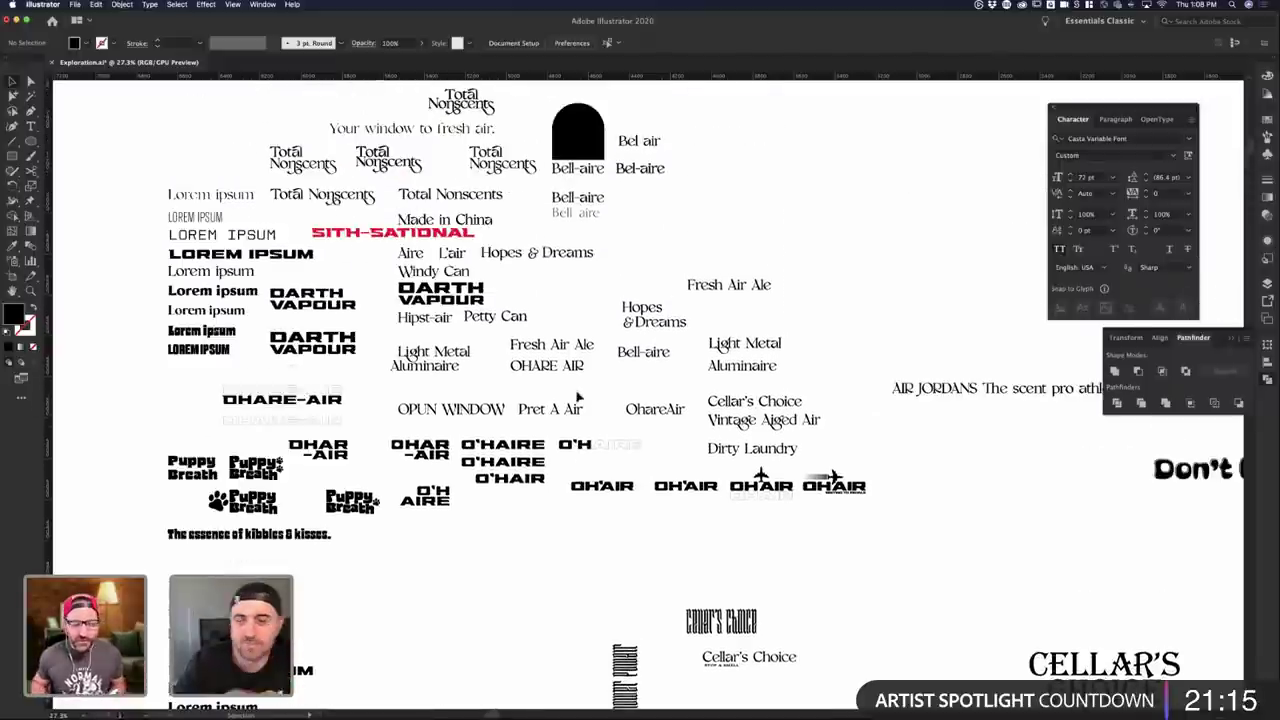
# - Switch to Photoshop and bring up the Can Lineup document
pyautogui.hotkey('ctrl', 'Up')
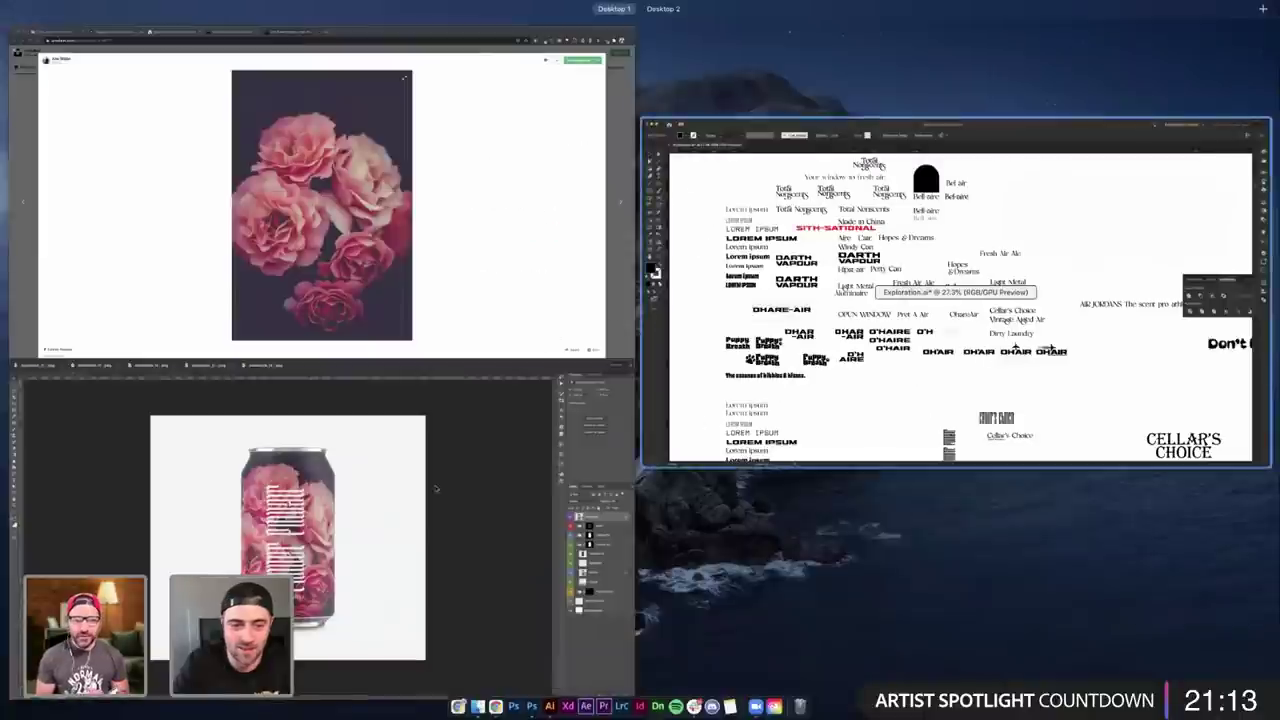
pyautogui.click(260, 380)
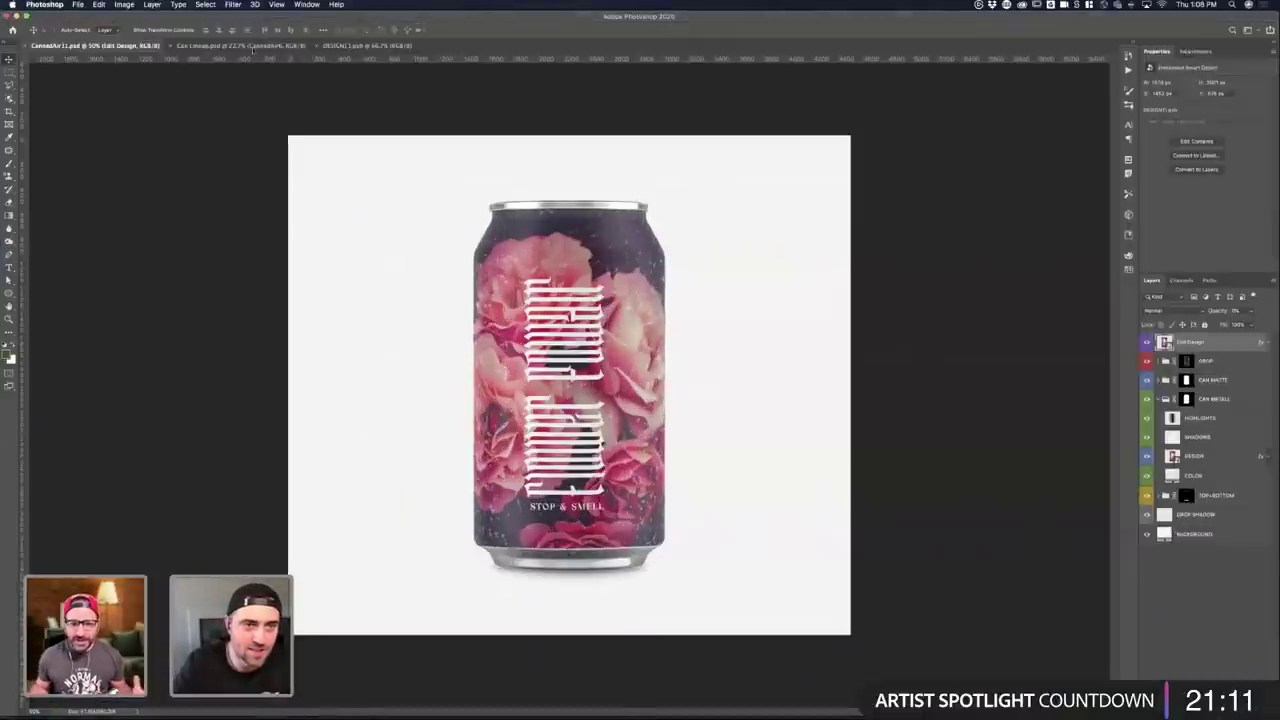
pyautogui.click(350, 46)
pyautogui.click(290, 46)
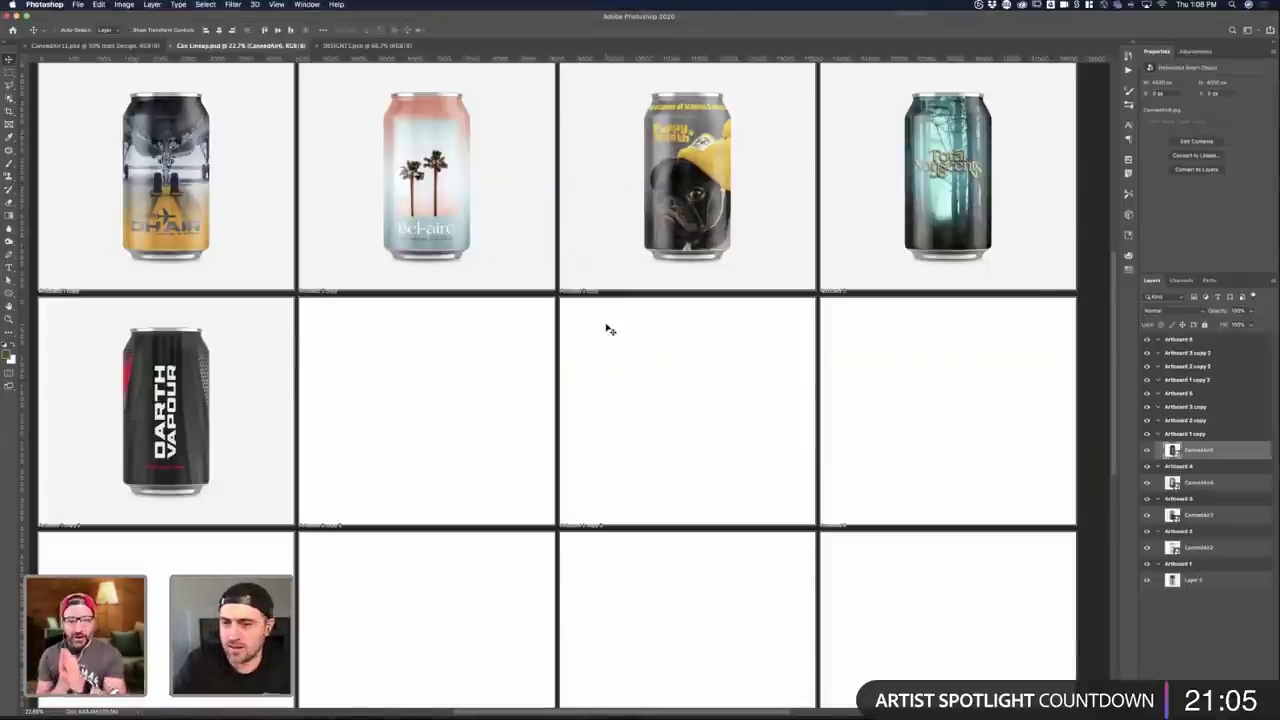
# - Place the floral can image in the second row's fourth artboard and the wooden-barrel Cellar's Choice can in the third
pyautogui.scroll(-2, 608, 331)
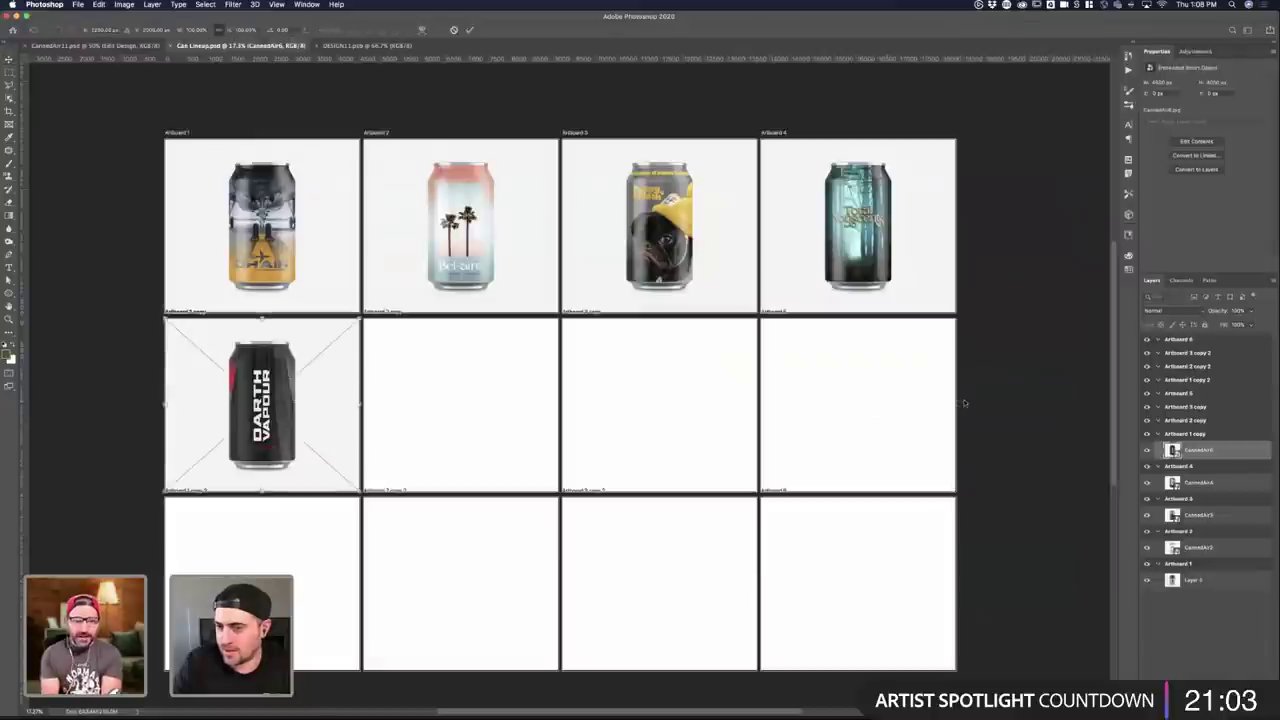
pyautogui.moveTo(305, 396); pyautogui.dragTo(874, 390)
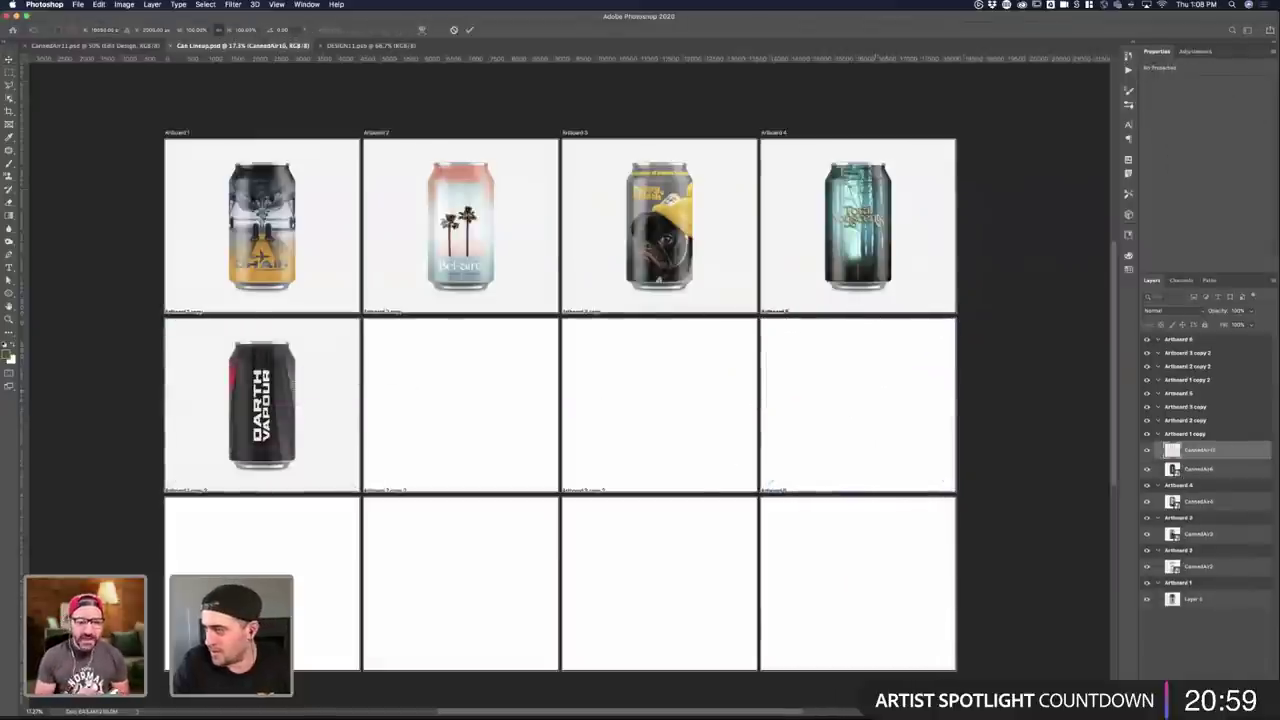
pyautogui.press('Return')
pyautogui.moveTo(780, 349); pyautogui.dragTo(706, 349)
pyautogui.moveTo(833, 382); pyautogui.dragTo(660, 378)
pyautogui.press('Return')
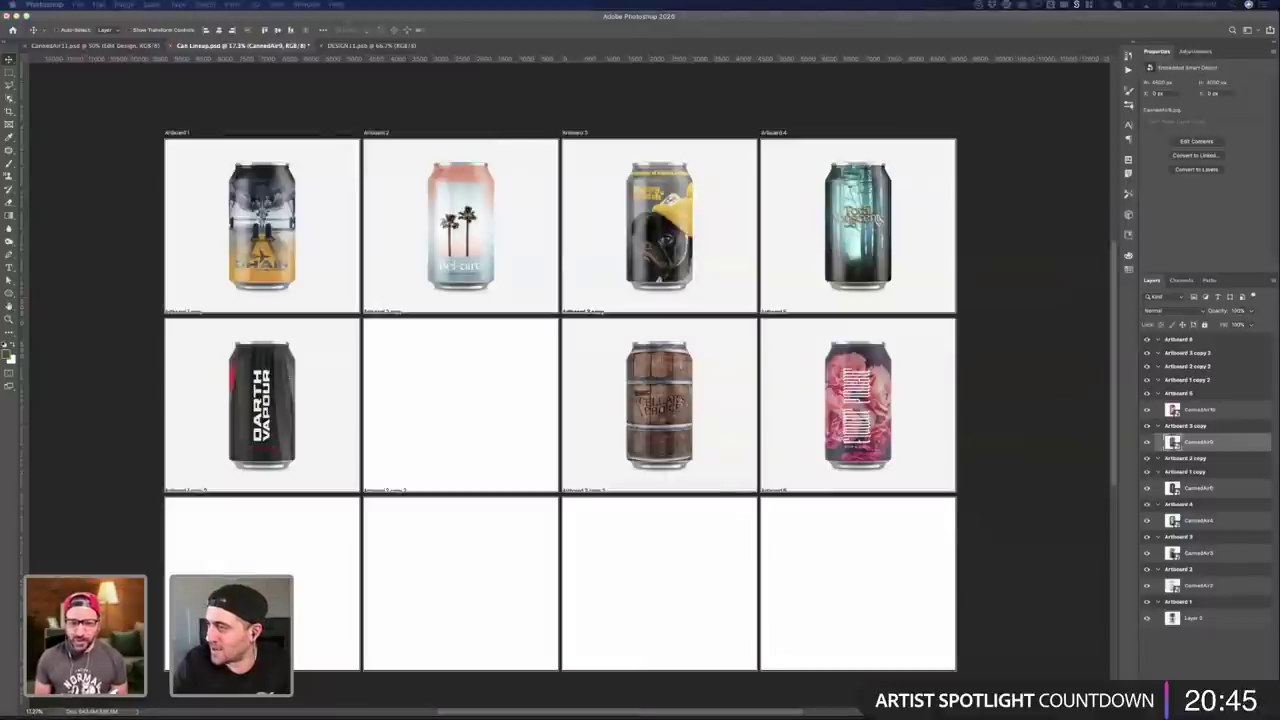
# - Open the Dirty Laundry mockup, CannedAir7.psd, and save a Maximum-quality JPEG copy of it in the Working Files folder
pyautogui.doubleClick(662, 296)
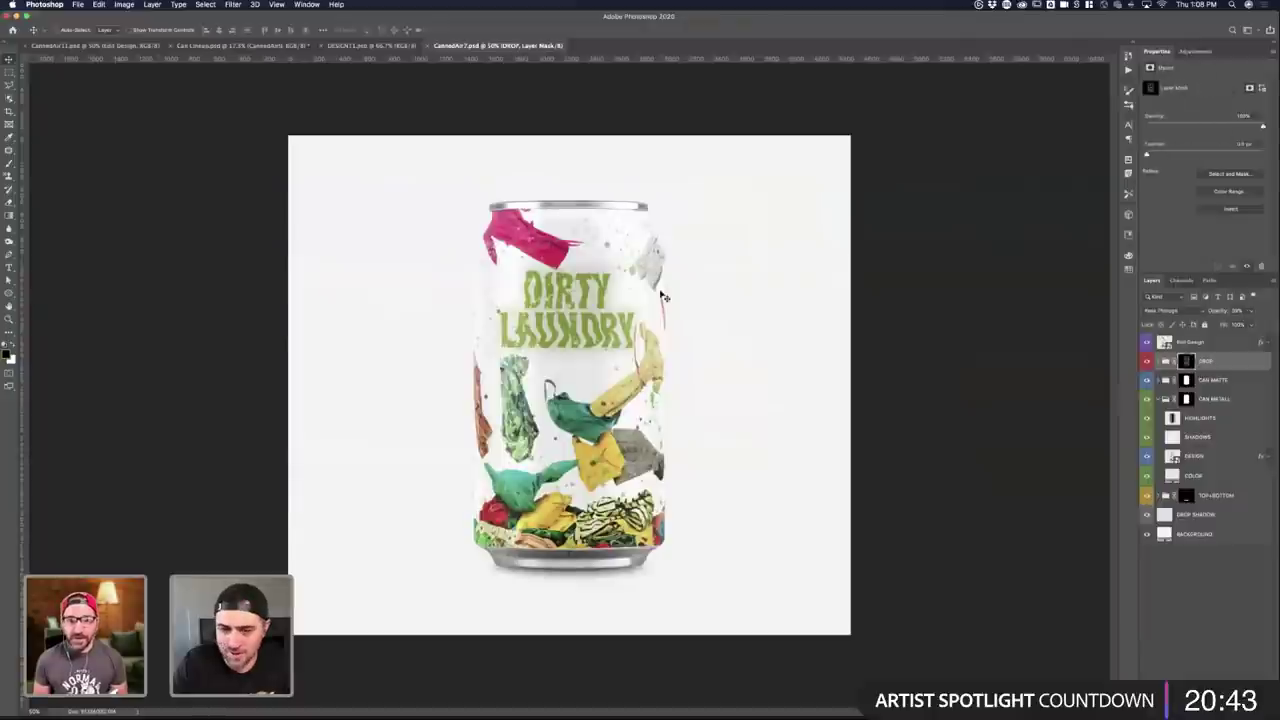
pyautogui.click(78, 5)
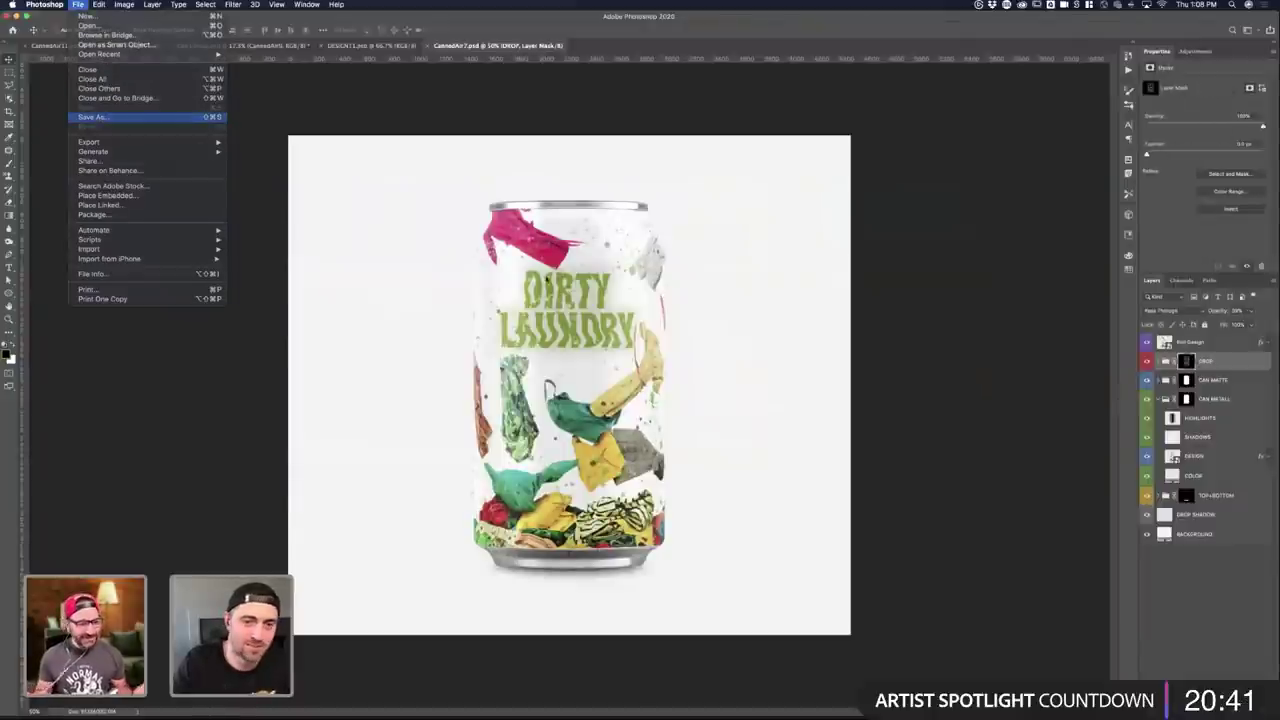
pyautogui.click(100, 118)
pyautogui.click(625, 402)
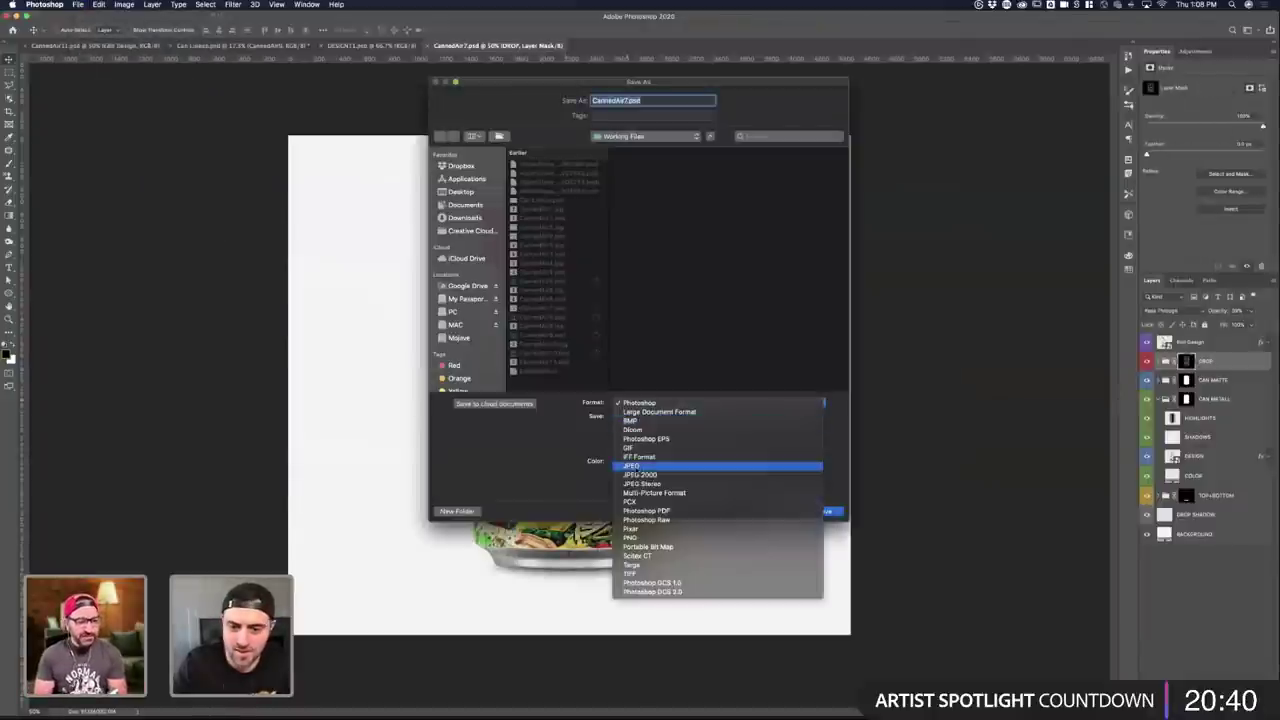
pyautogui.click(650, 464)
pyautogui.click(826, 511)
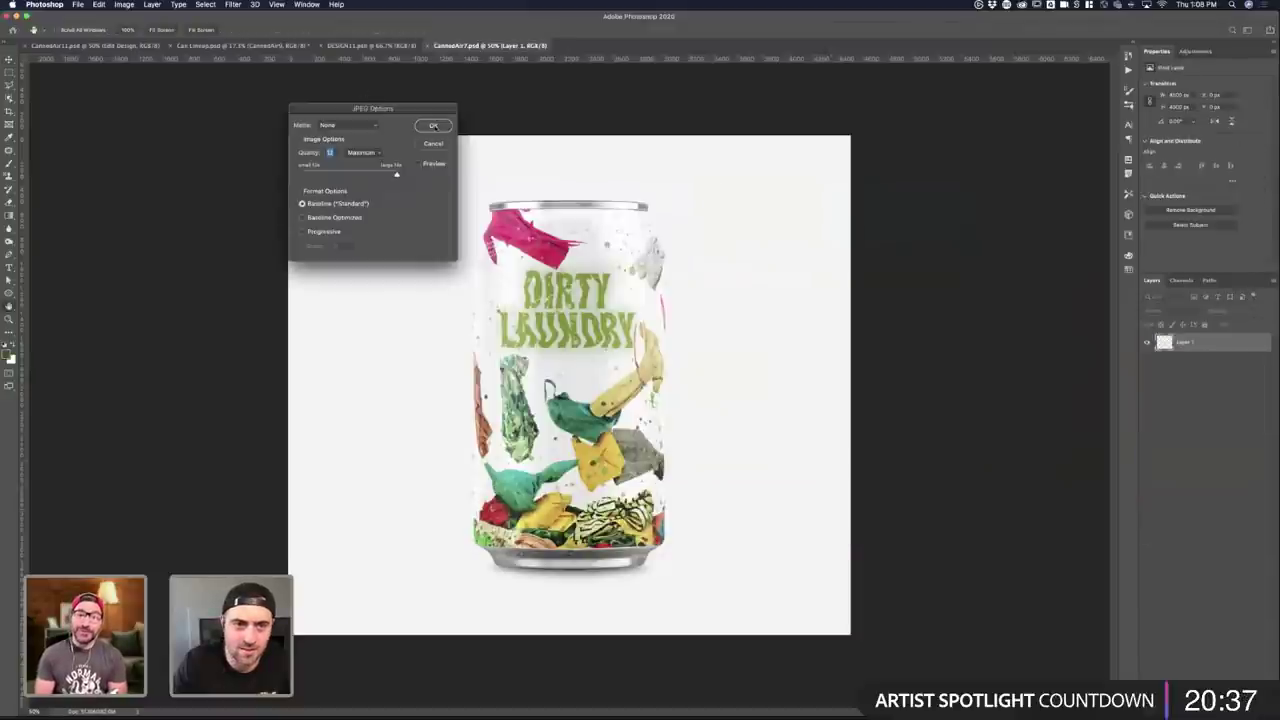
pyautogui.click(433, 126)
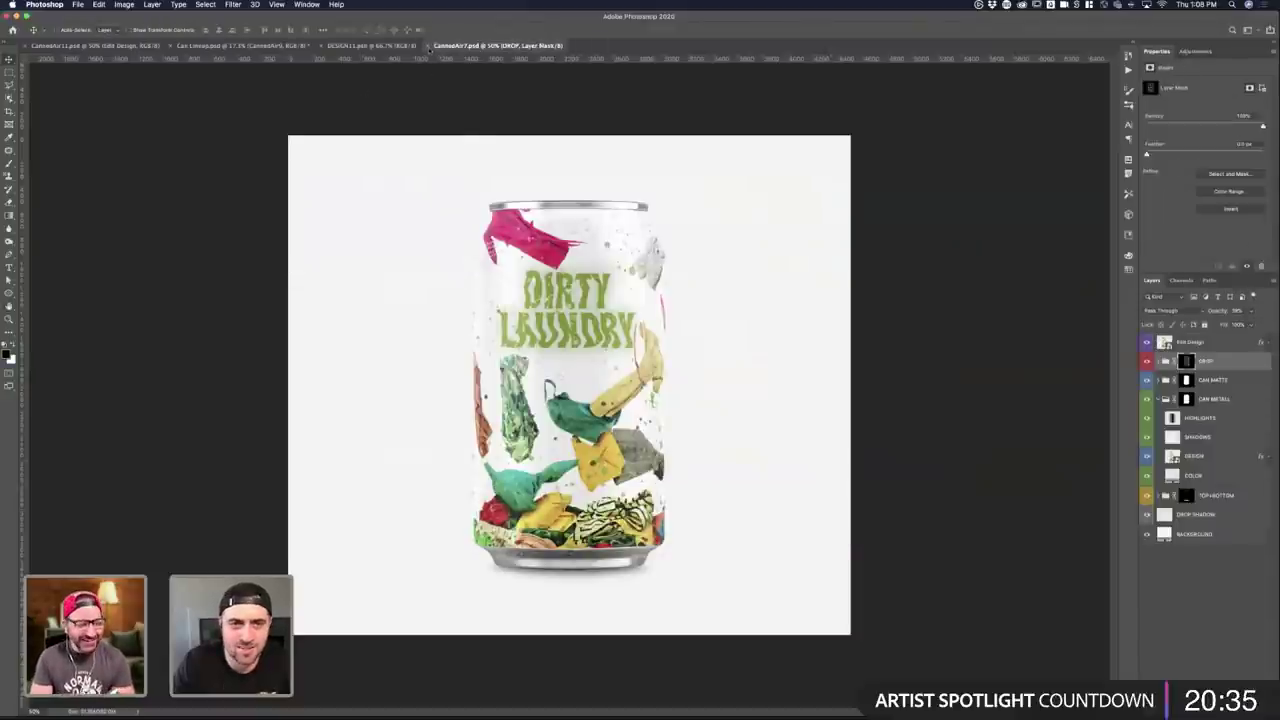
pyautogui.click(429, 46)
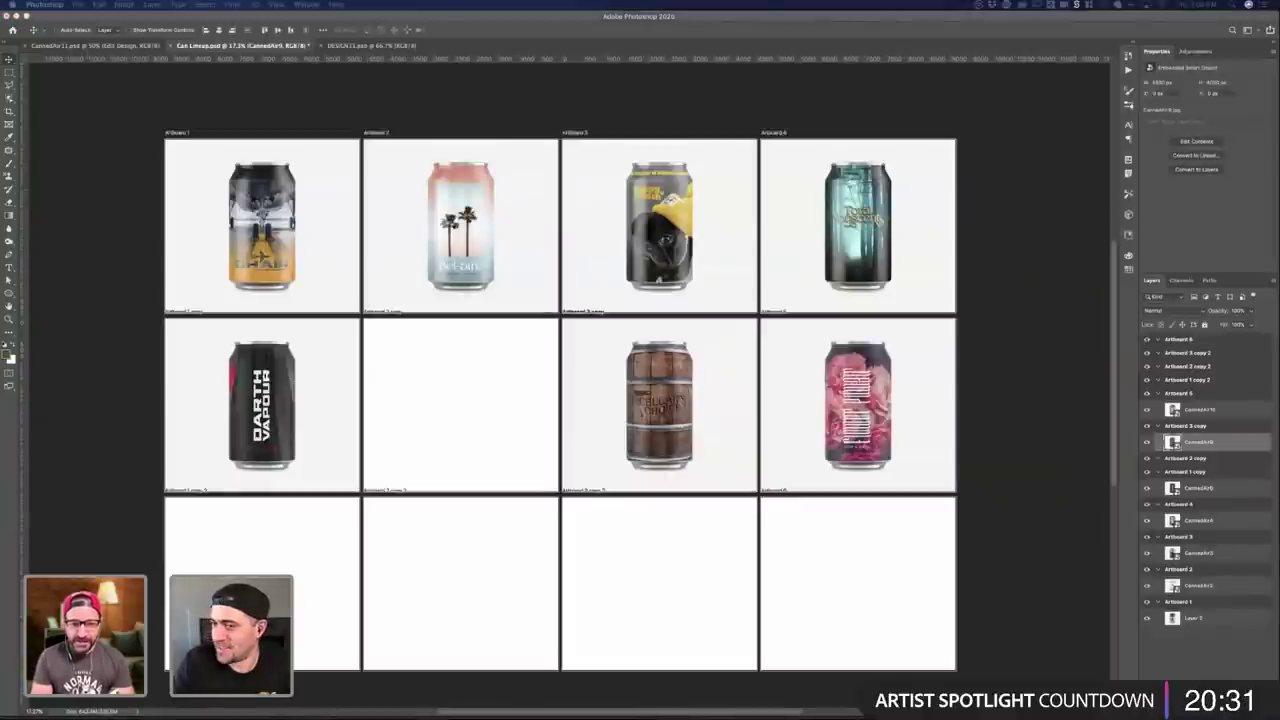
# - Open the Bubble Yum can mockup and save a Maximum-quality JPEG copy of it in the Working Files folder
pyautogui.doubleClick(554, 290)
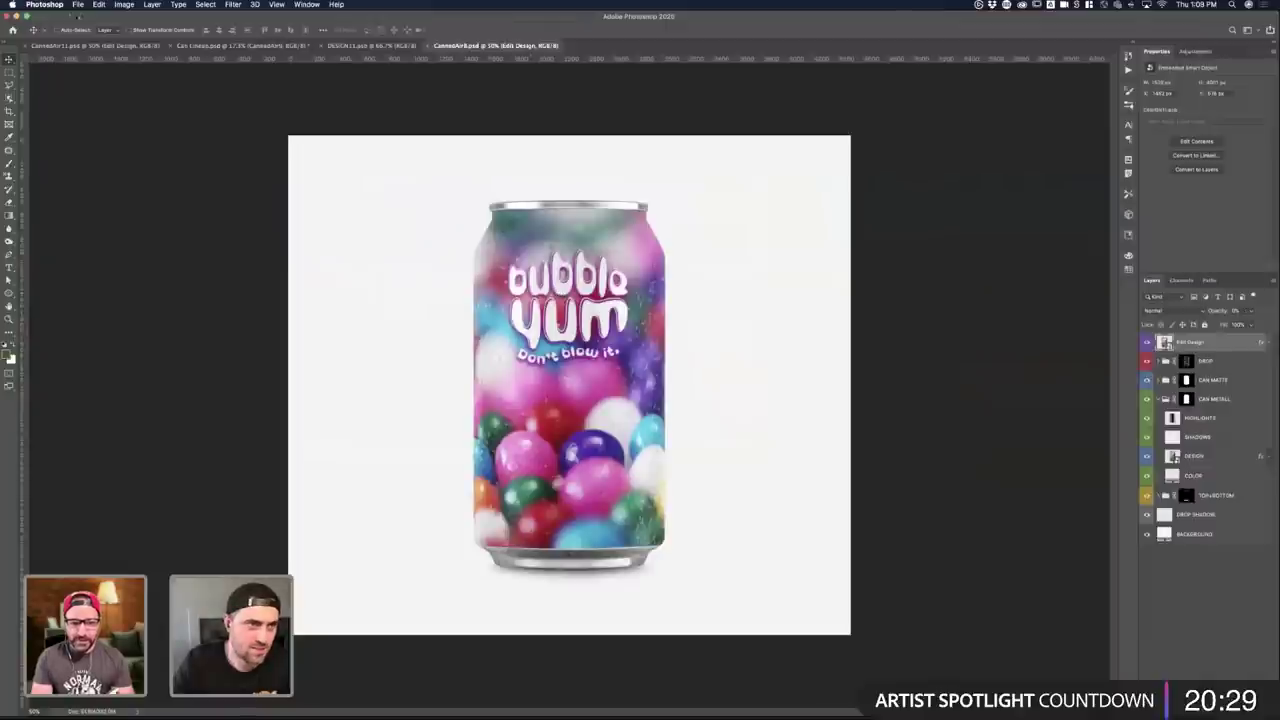
pyautogui.click(77, 4)
pyautogui.click(96, 116)
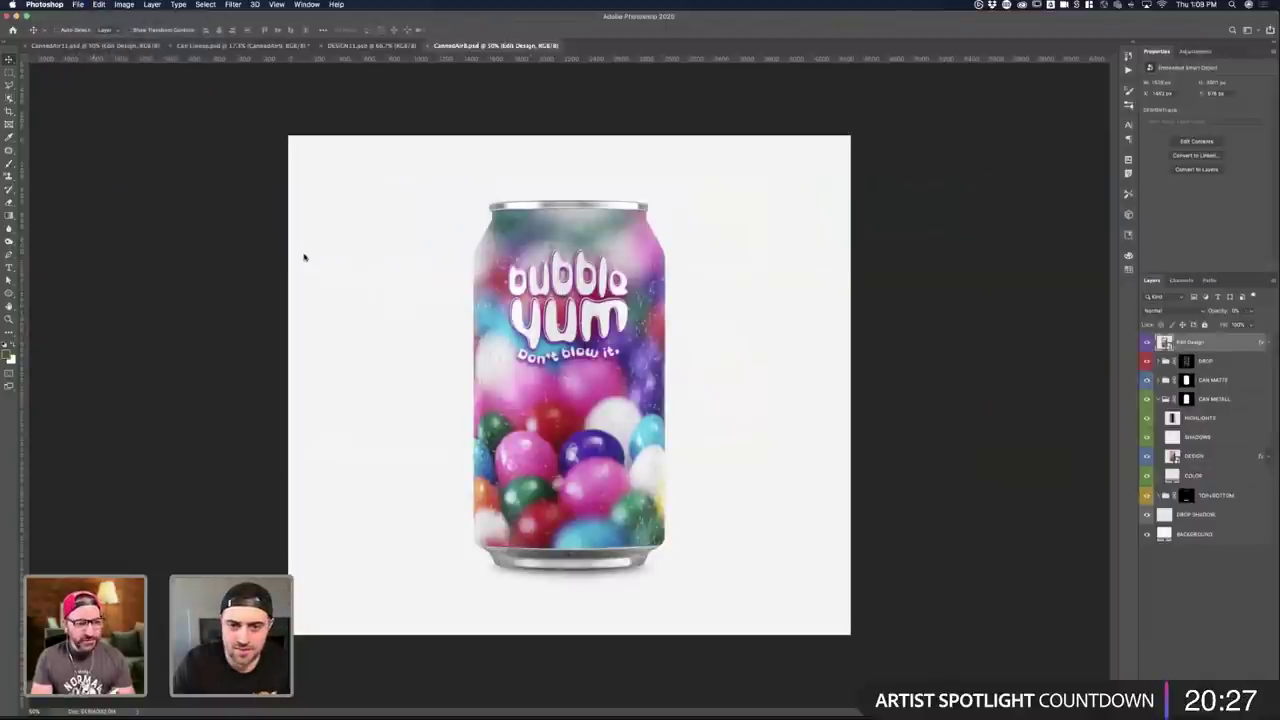
pyautogui.click(640, 402)
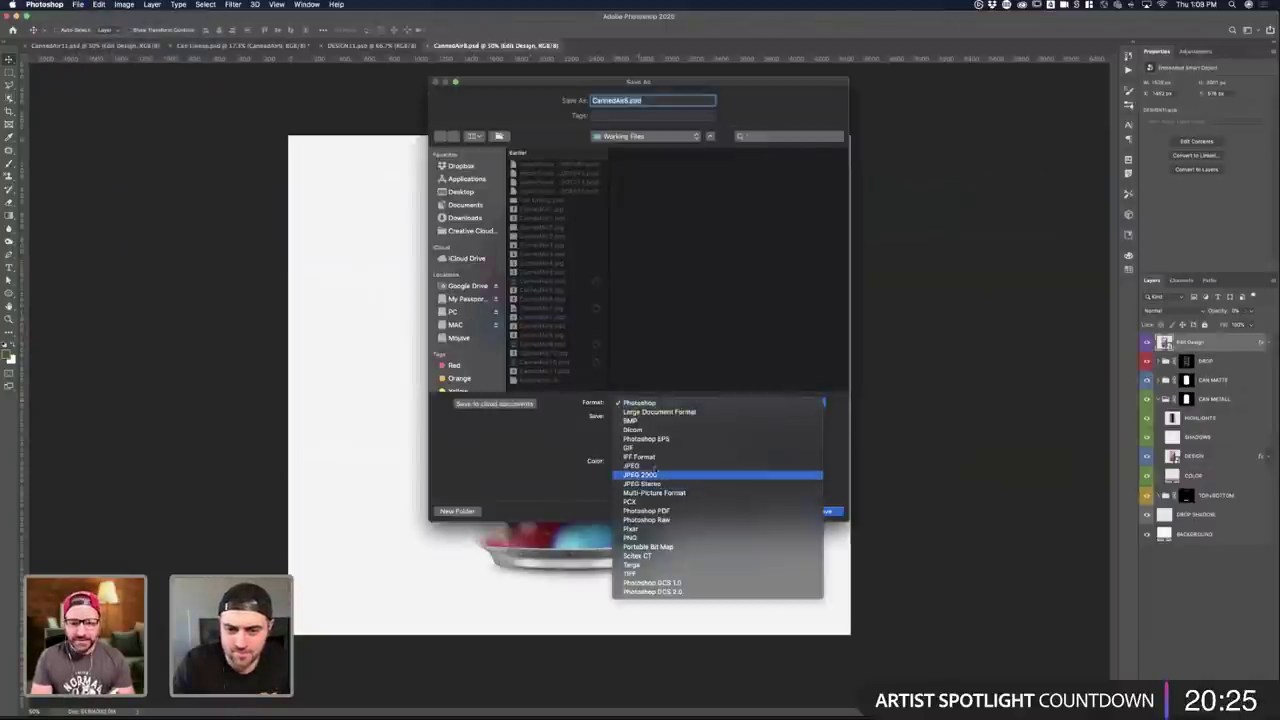
pyautogui.click(645, 466)
pyautogui.click(822, 511)
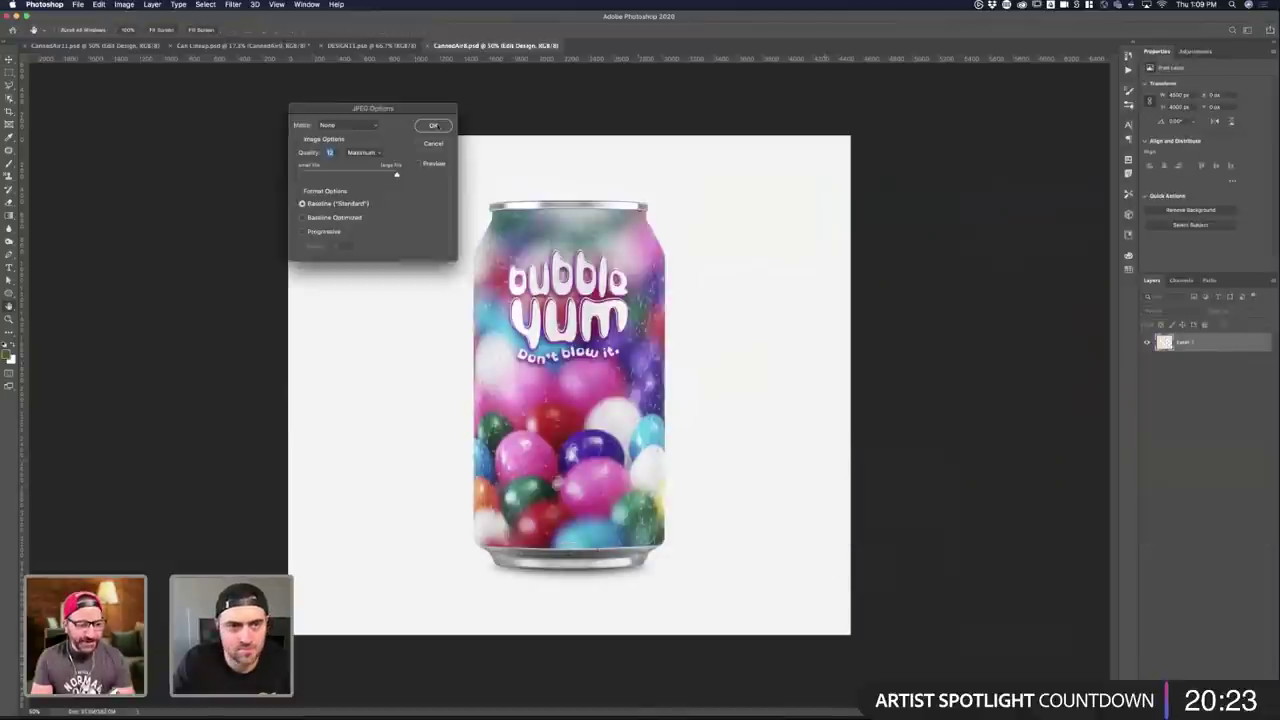
pyautogui.click(433, 125)
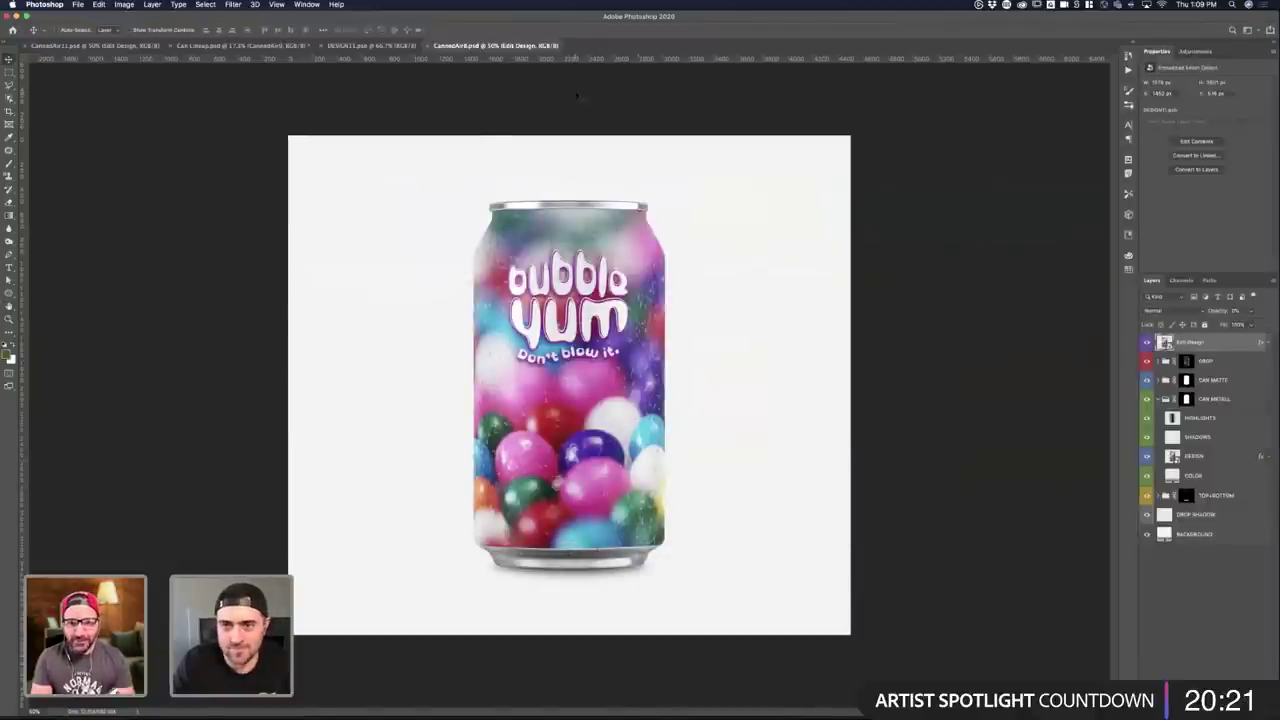
pyautogui.hotkey('ctrl', 'Up')
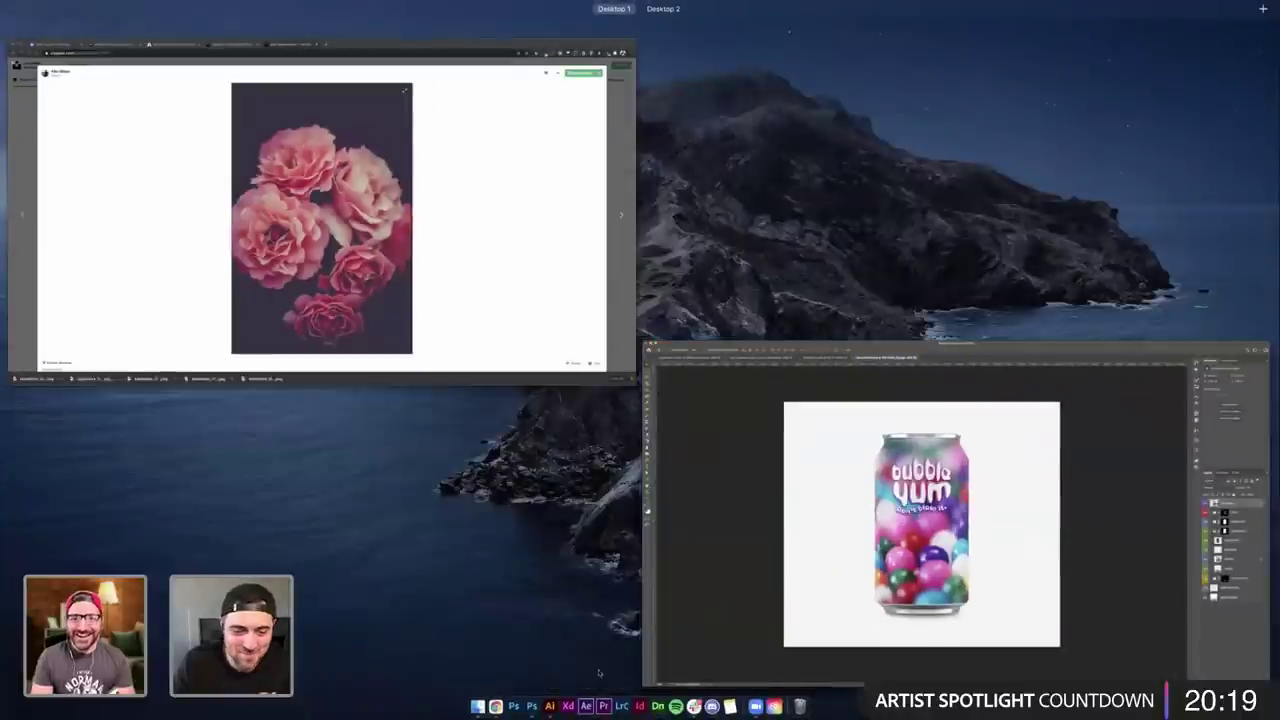
pyautogui.click(531, 707)
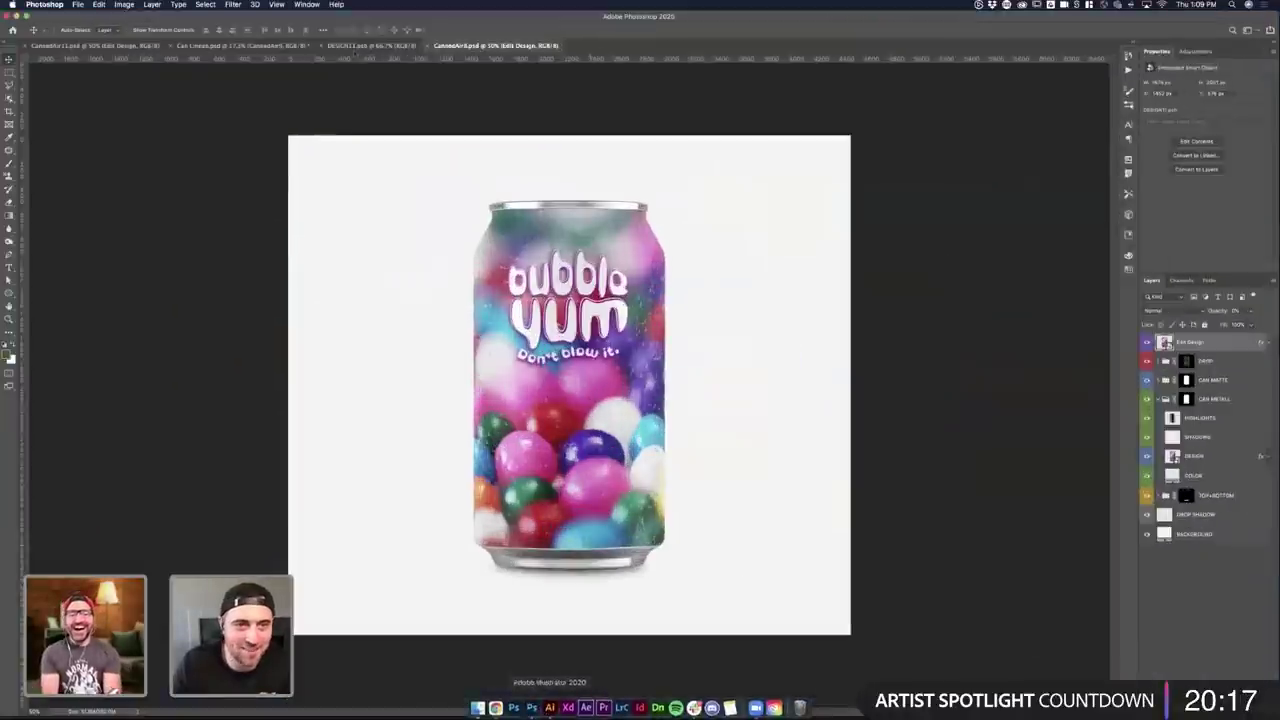
pyautogui.click(431, 46)
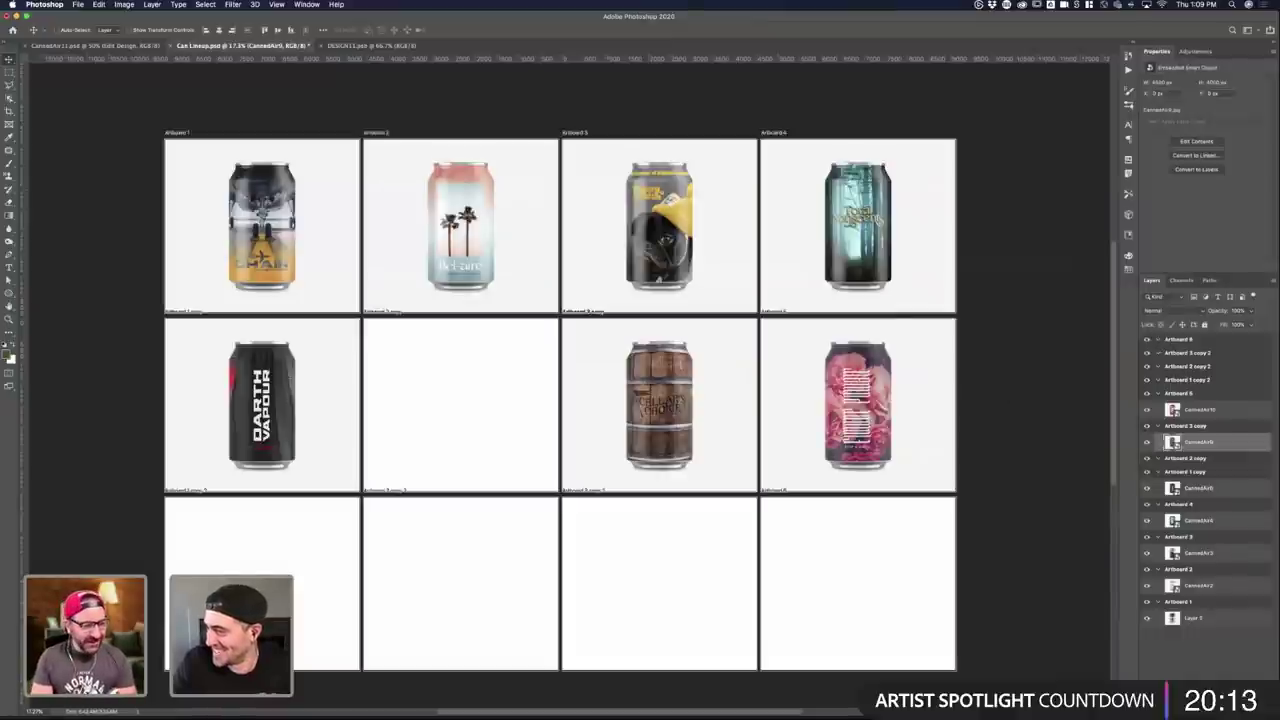
# - Place the Dirty Laundry can image in the second row's second artboard and the Bubble Yum can in the third row's last artboard
pyautogui.moveTo(1279, 400); pyautogui.dragTo(514, 396)
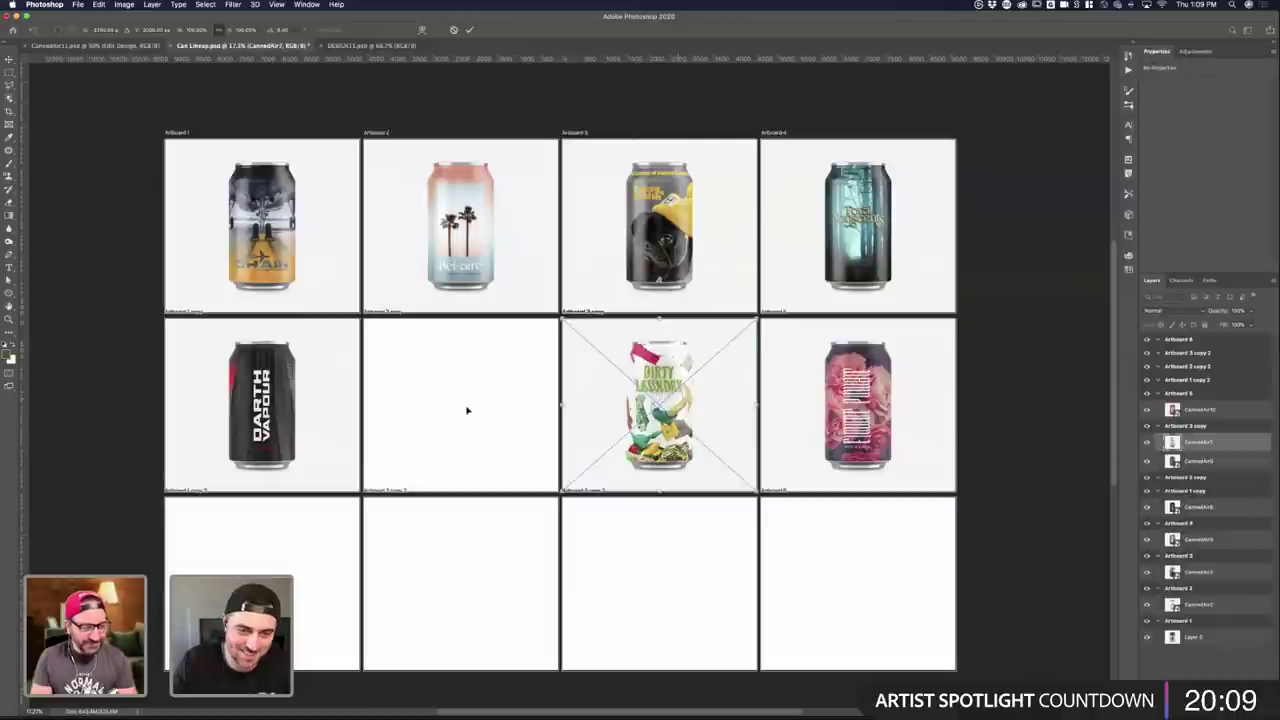
pyautogui.moveTo(679, 411); pyautogui.dragTo(480, 413)
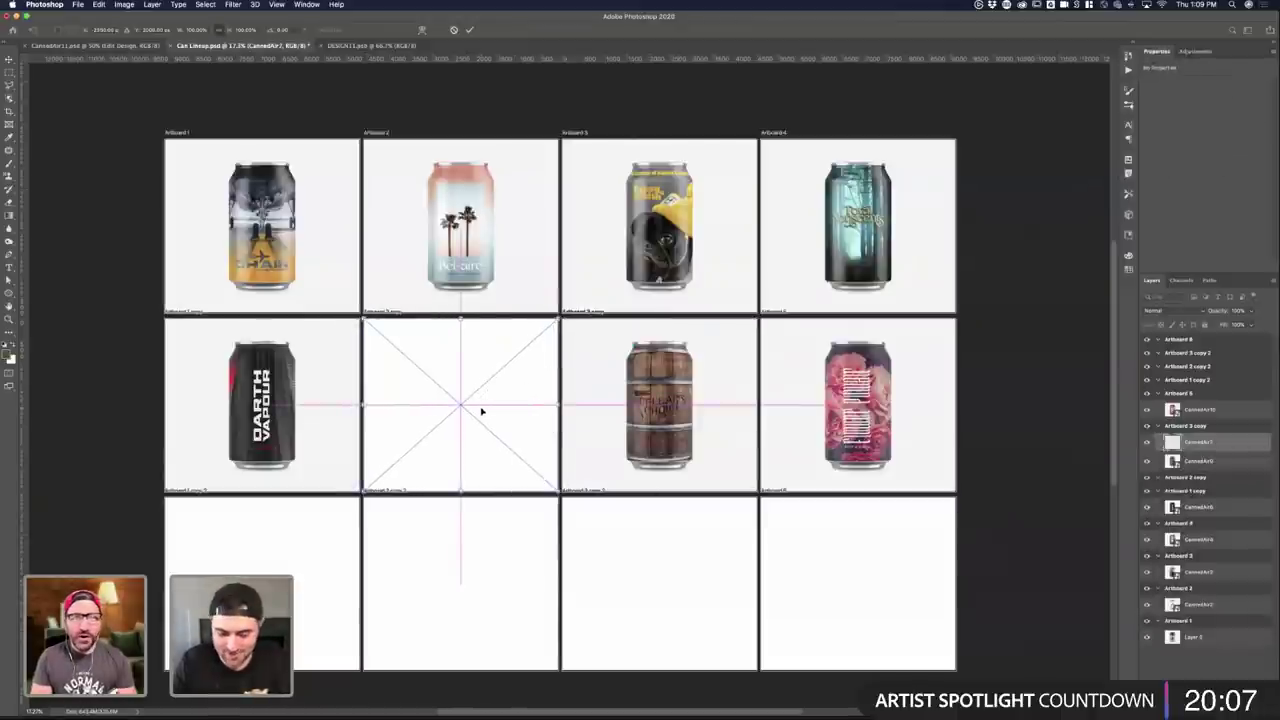
pyautogui.press('Return')
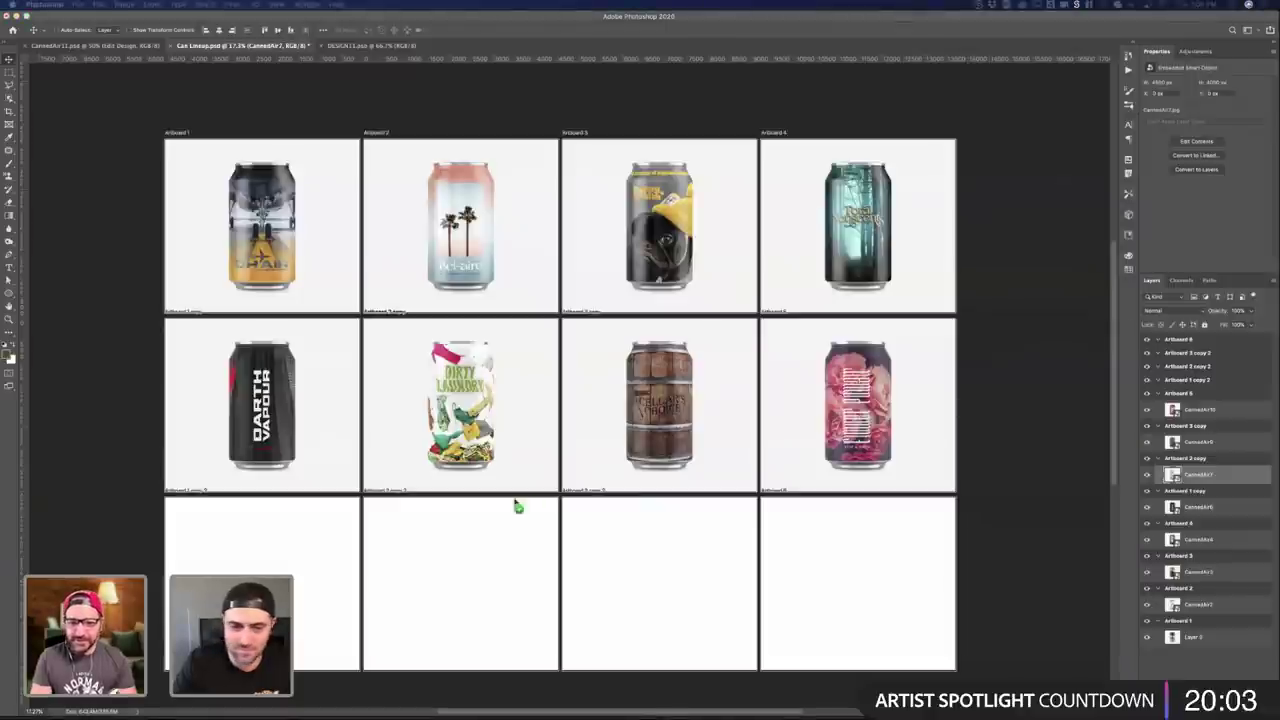
pyautogui.moveTo(517, 506); pyautogui.dragTo(866, 557)
pyautogui.press('Return')
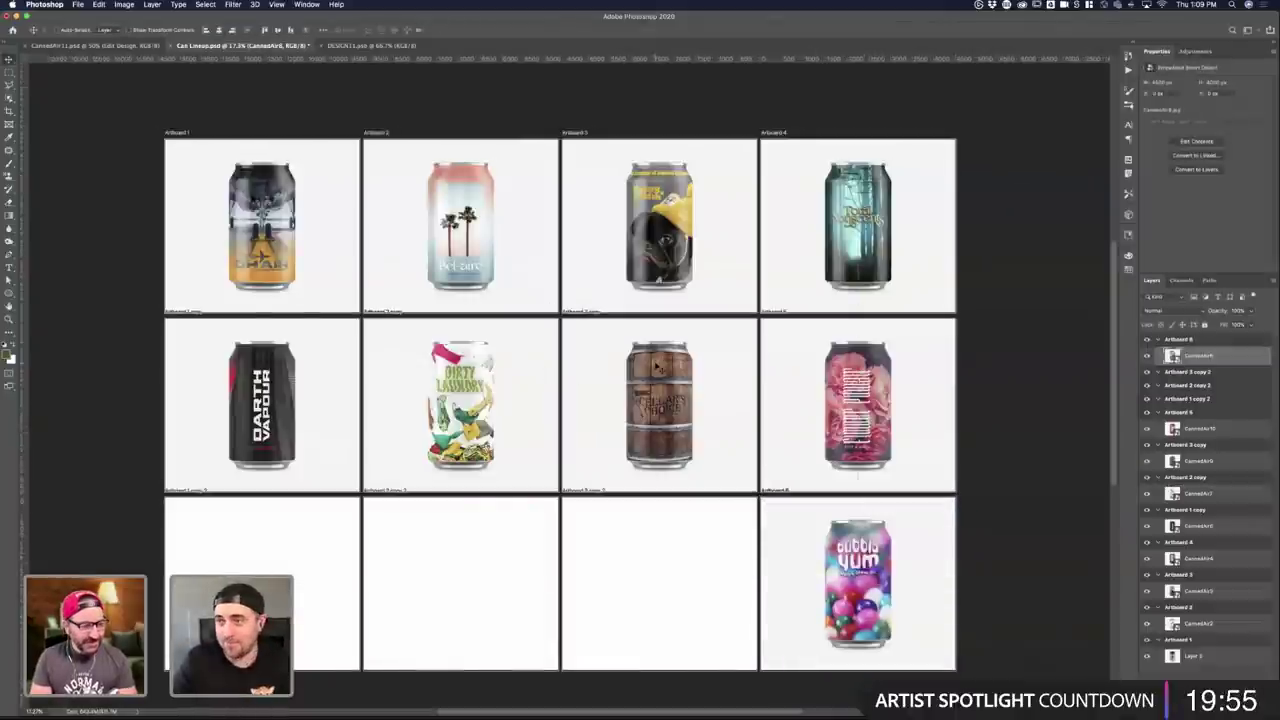
pyautogui.scroll(-2, 607, 408)
pyautogui.hscroll(3, 607, 408)
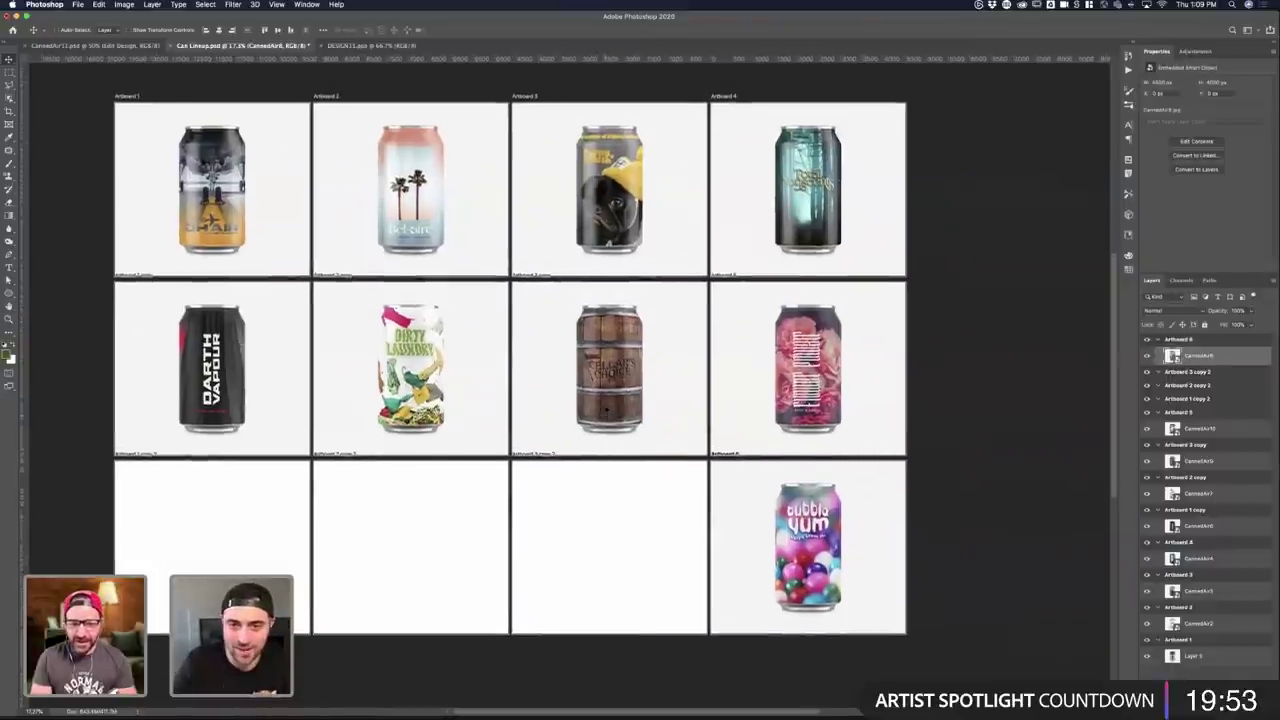
pyautogui.scroll(1, 605, 408)
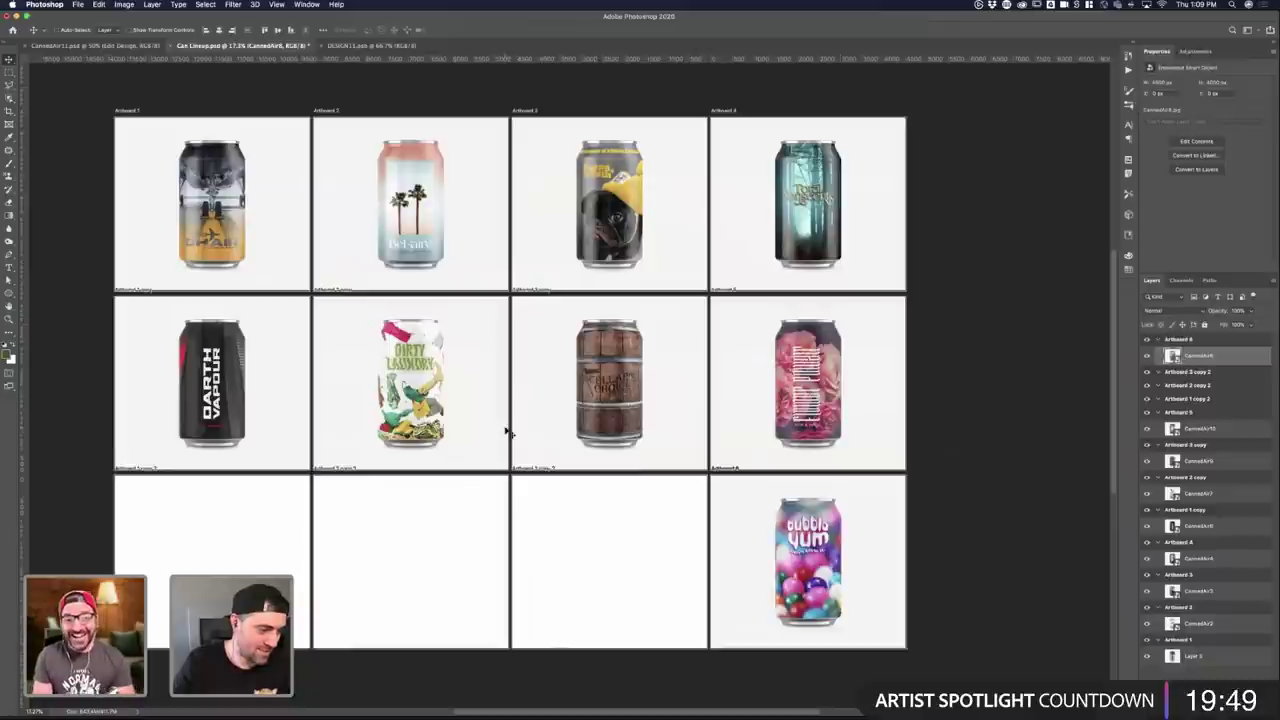
pyautogui.scroll(-1, 507, 432)
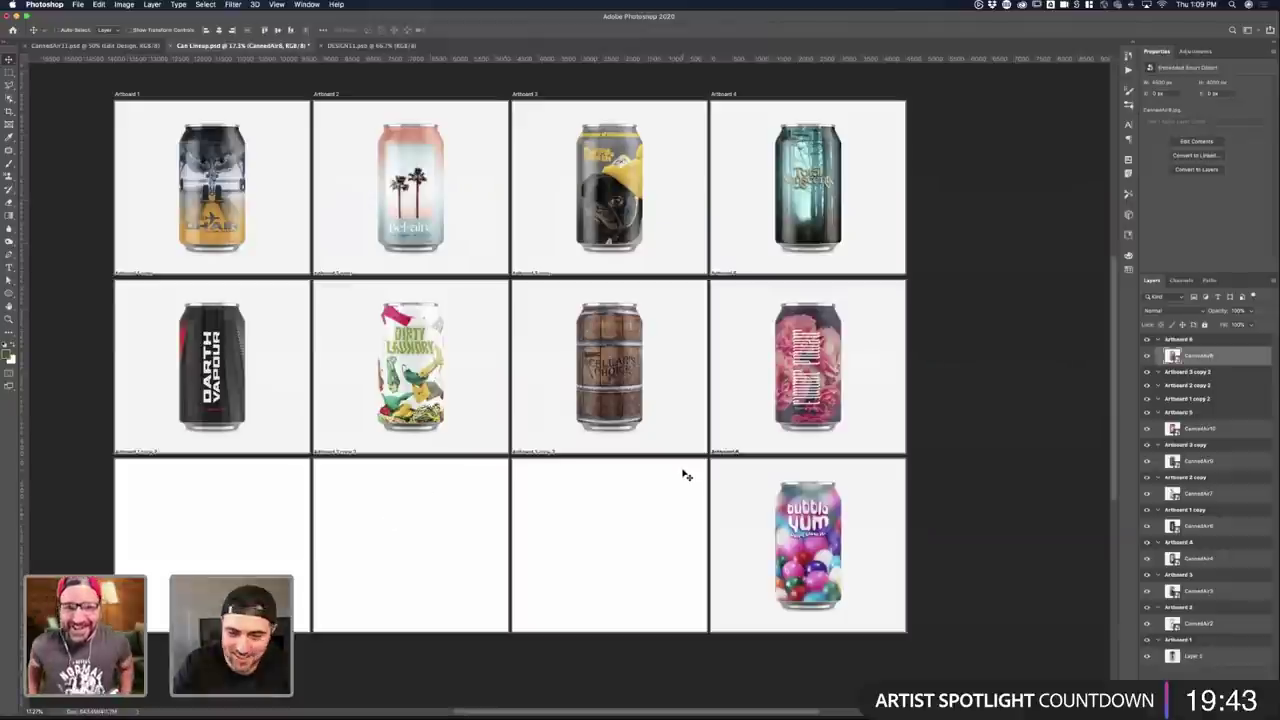
pyautogui.hscroll(-4, 686, 475)
pyautogui.scroll(2, 686, 475)
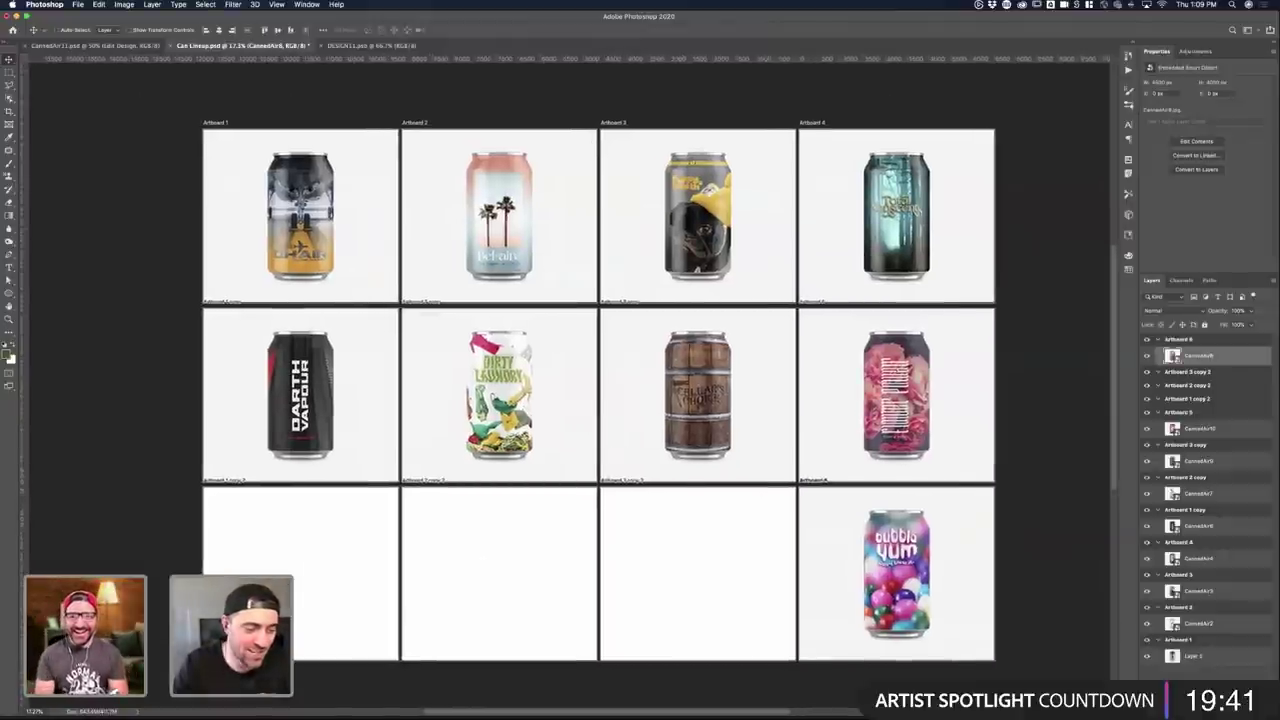
# - Switch to Adobe Stock in the browser and search for "rubber chicken"
pyautogui.hotkey('ctrl', 'Up')
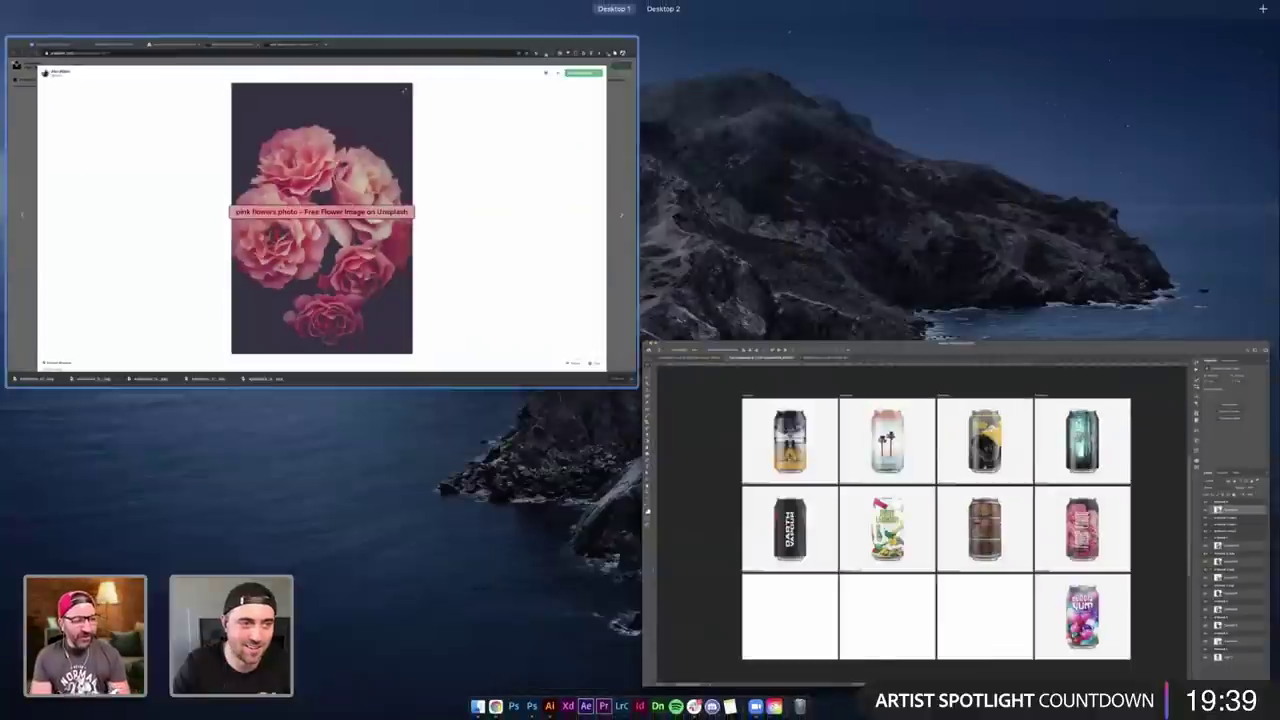
pyautogui.click(440, 255)
pyautogui.click(332, 22)
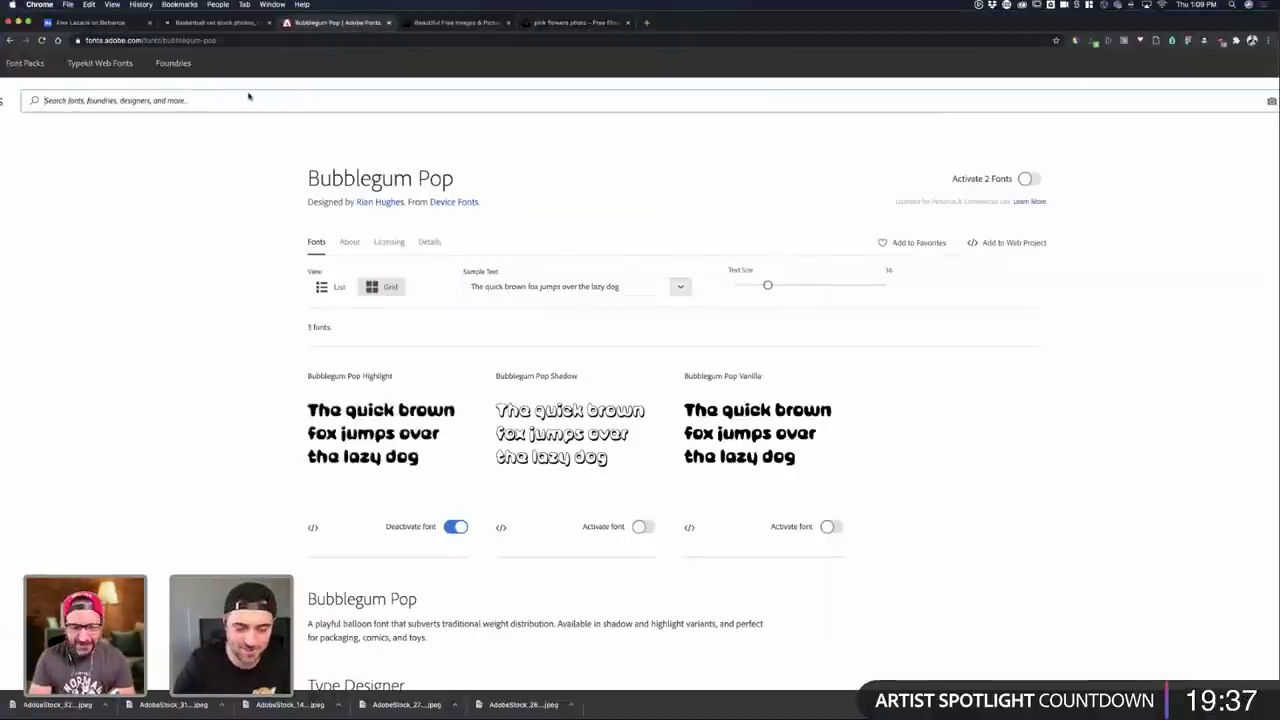
pyautogui.click(208, 22)
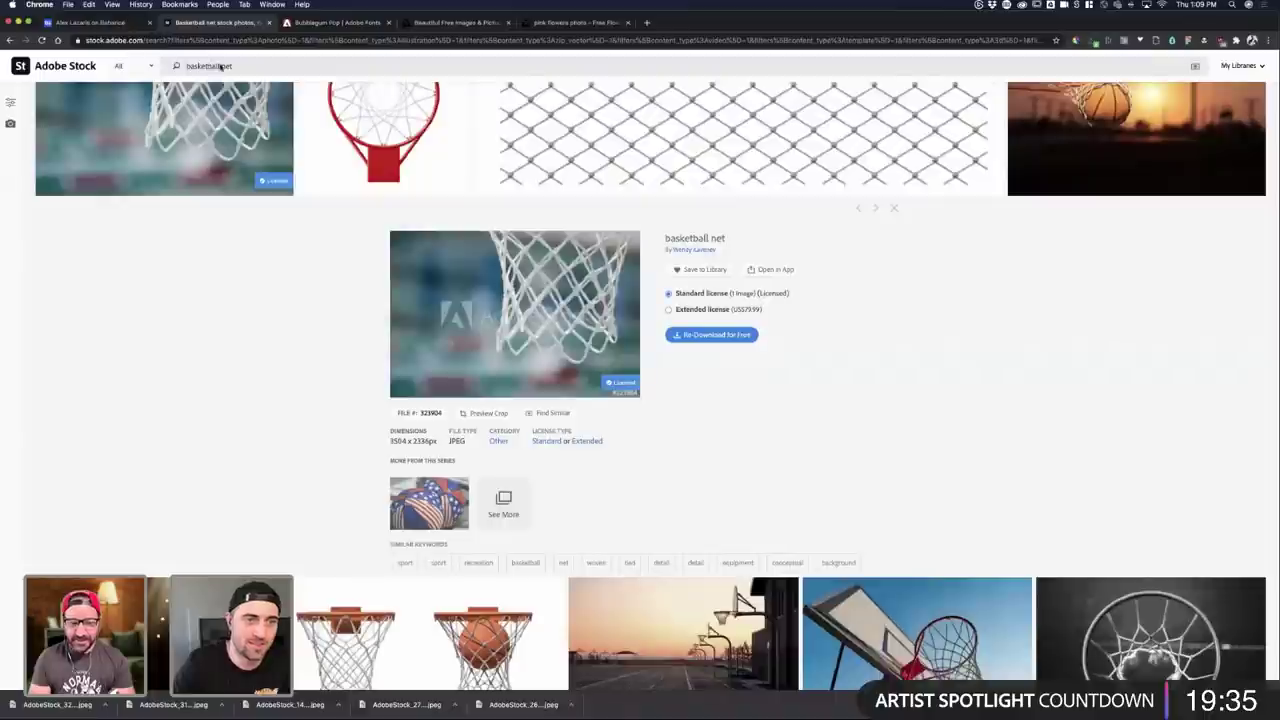
pyautogui.press('BackSpace')
pyautogui.write('bber')
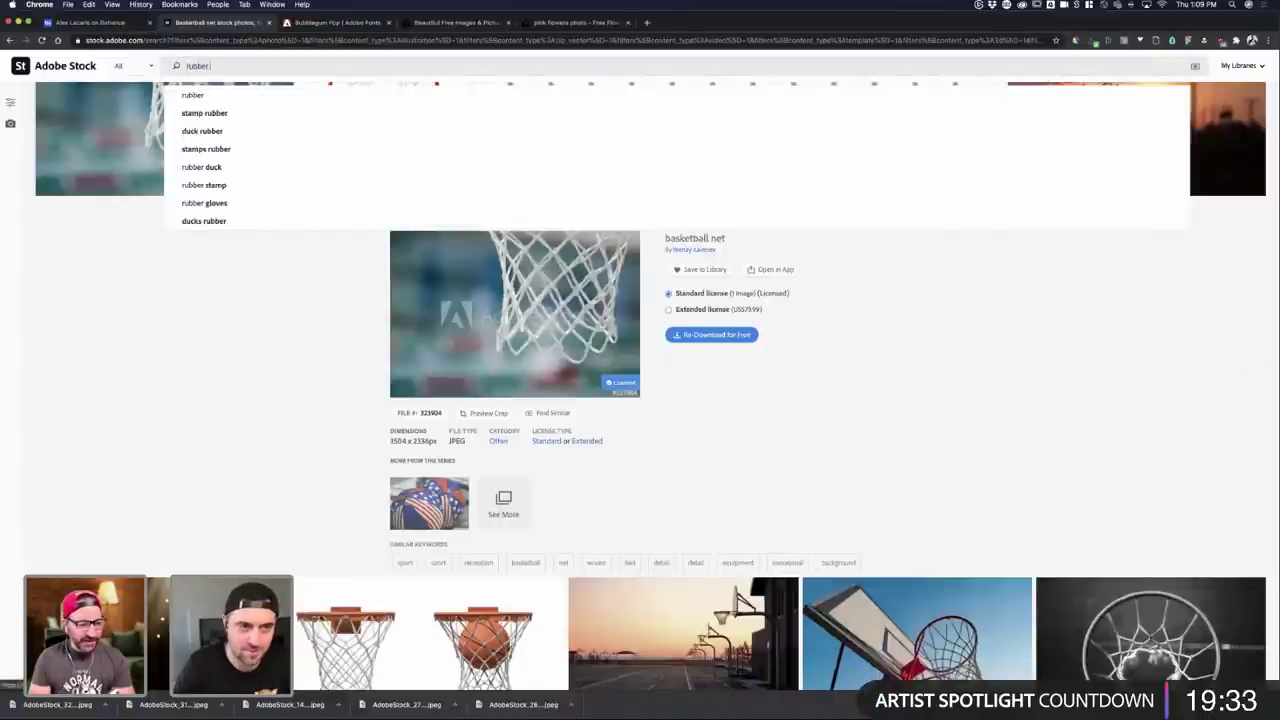
pyautogui.write(' chicken')
pyautogui.press('Return')
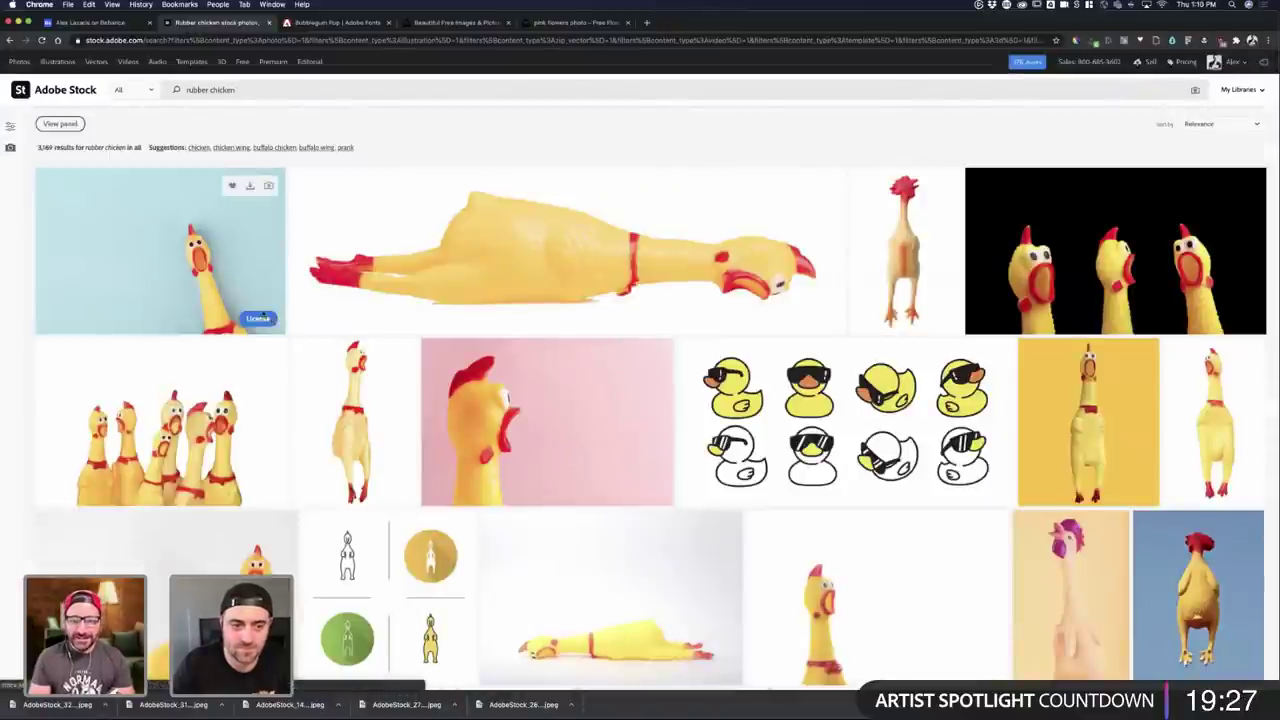
# - Preview rubber chicken images and license the photo of many funny chicken toys in different sizes under the Standard license
pyautogui.click(242, 282)
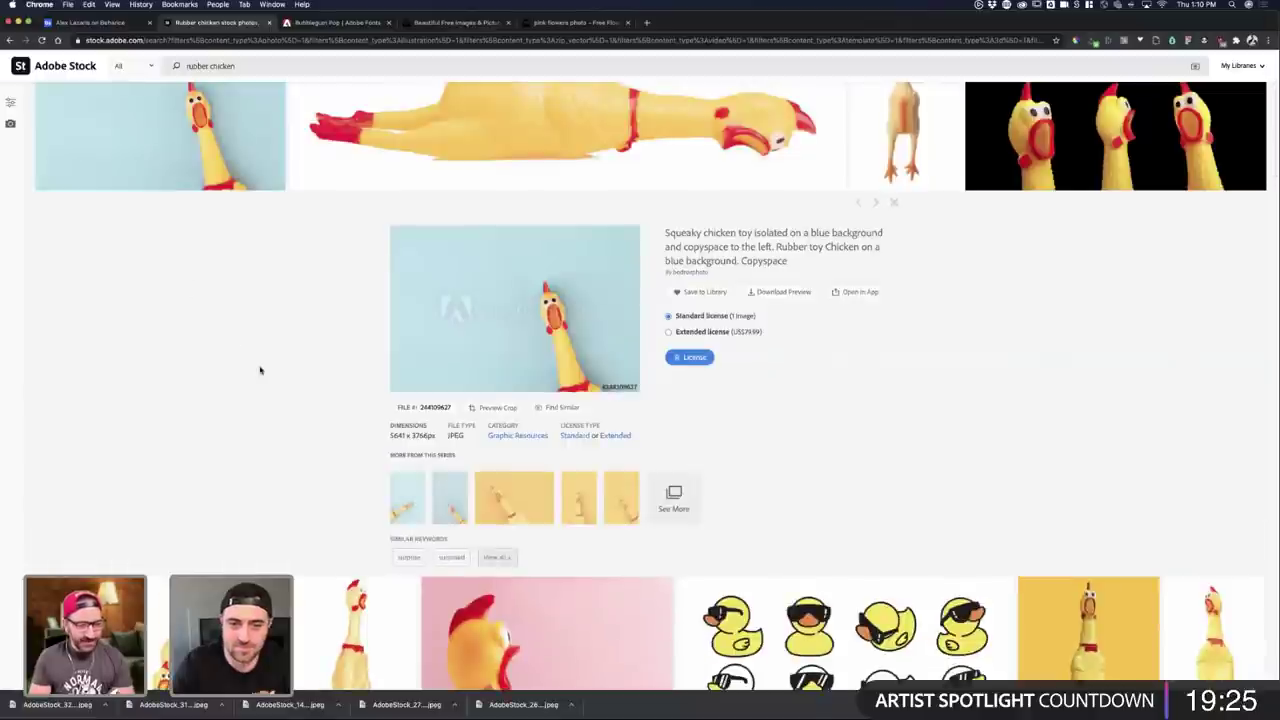
pyautogui.scroll(-5, 258, 368)
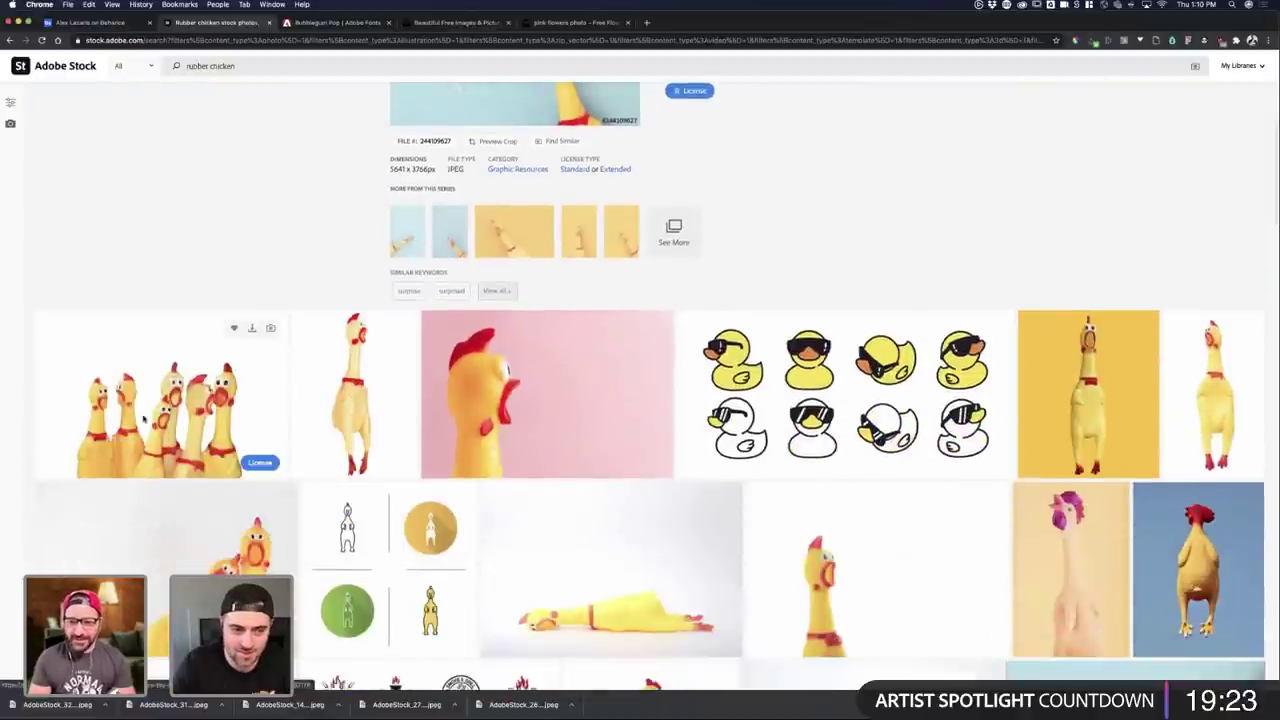
pyautogui.click(143, 420)
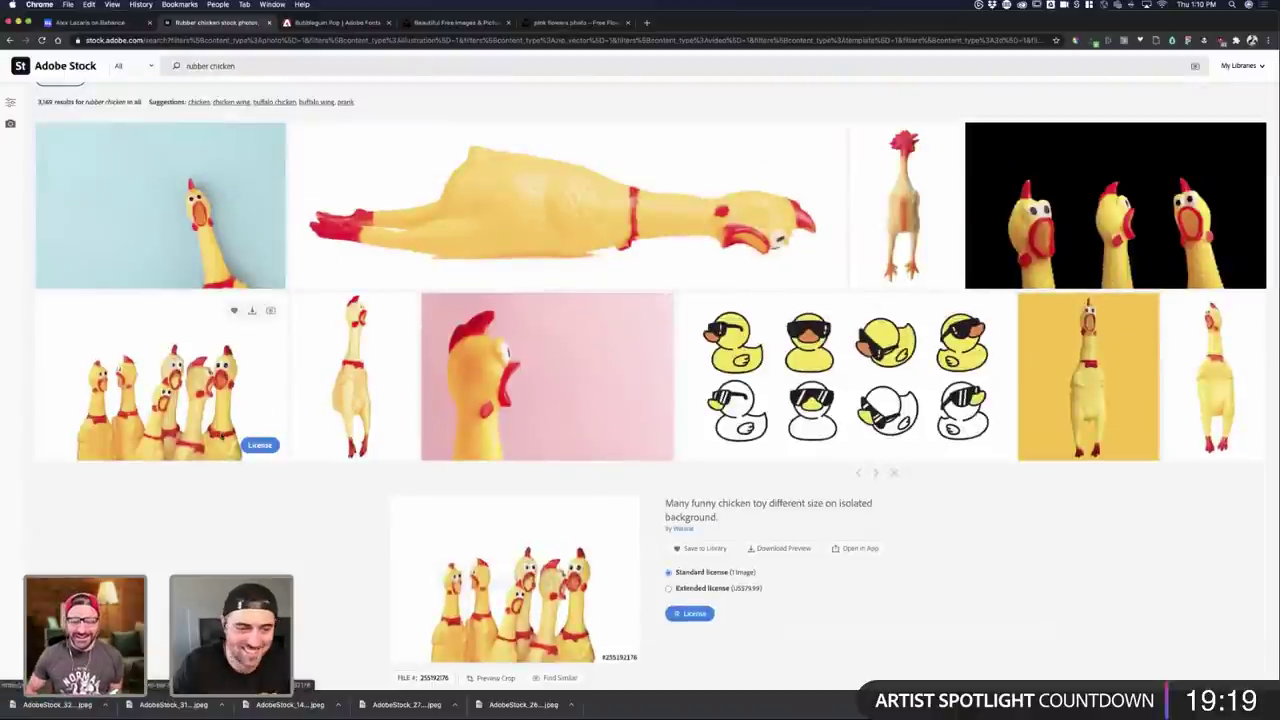
pyautogui.rightClick(206, 396)
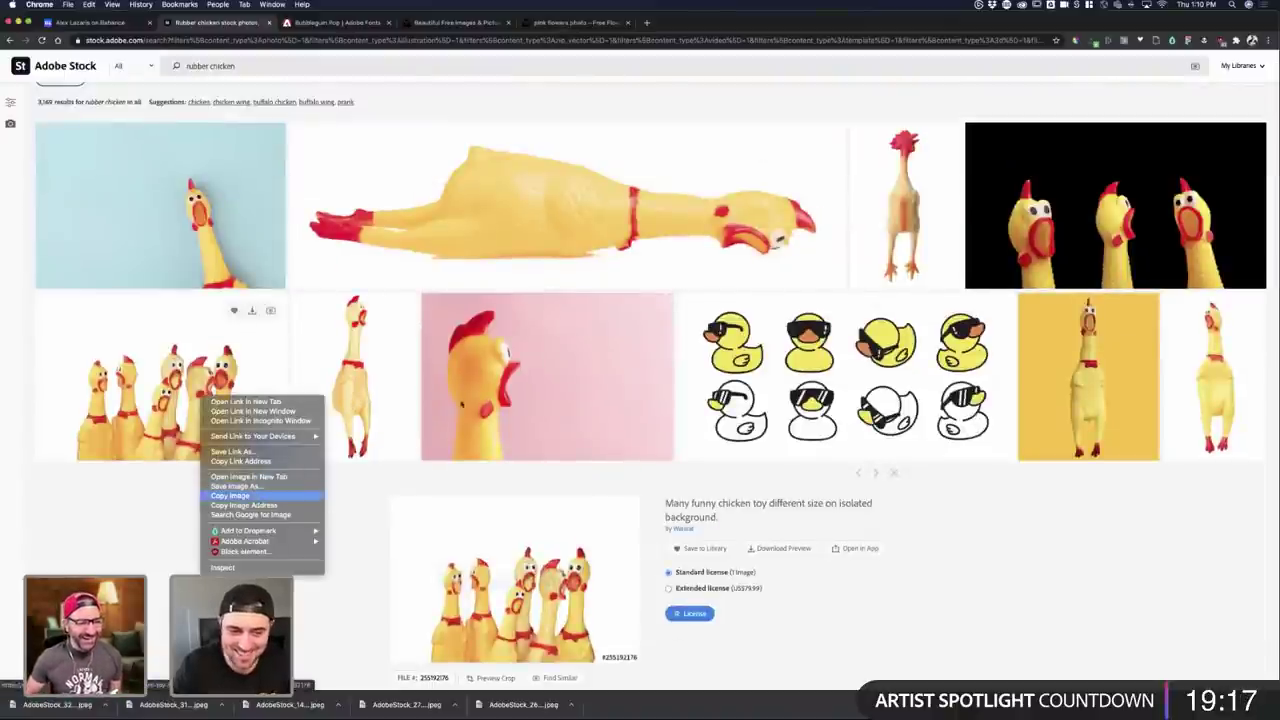
pyautogui.click(230, 495)
pyautogui.click(695, 613)
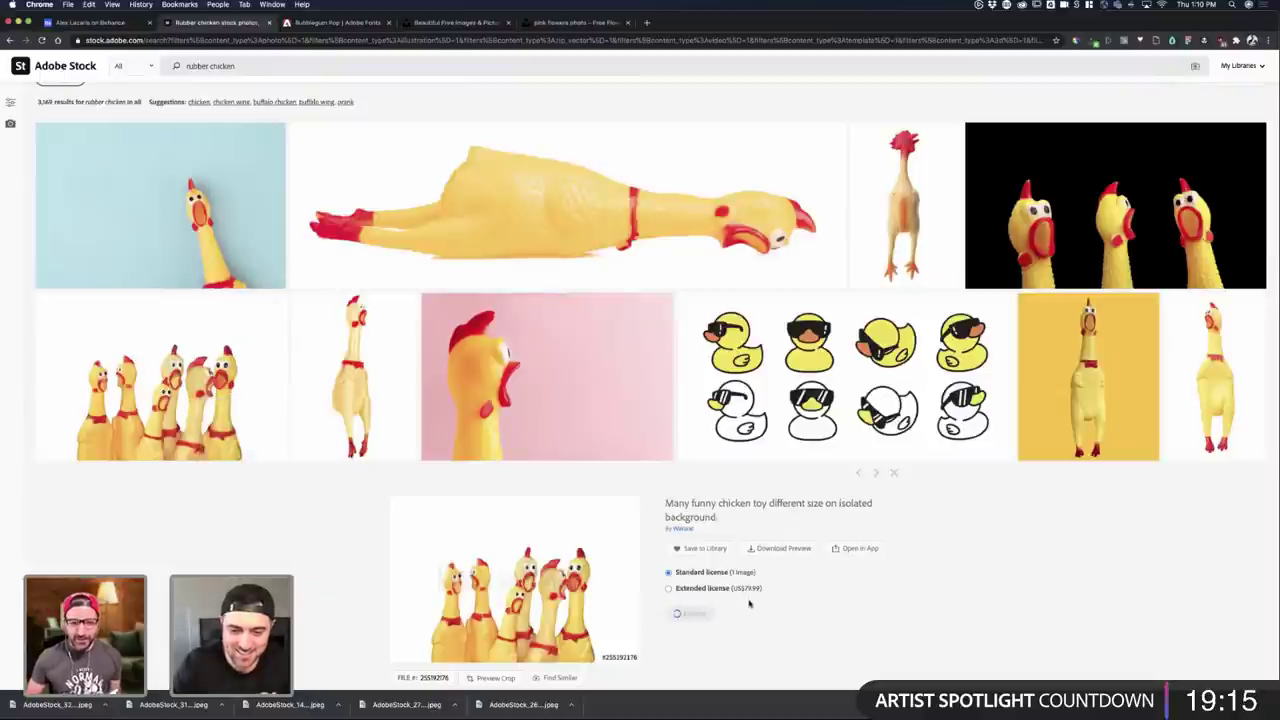
# - Look through more rubber chicken results and open the preview of the mosaic of rubber turkeys
pyautogui.scroll(-5, 749, 603)
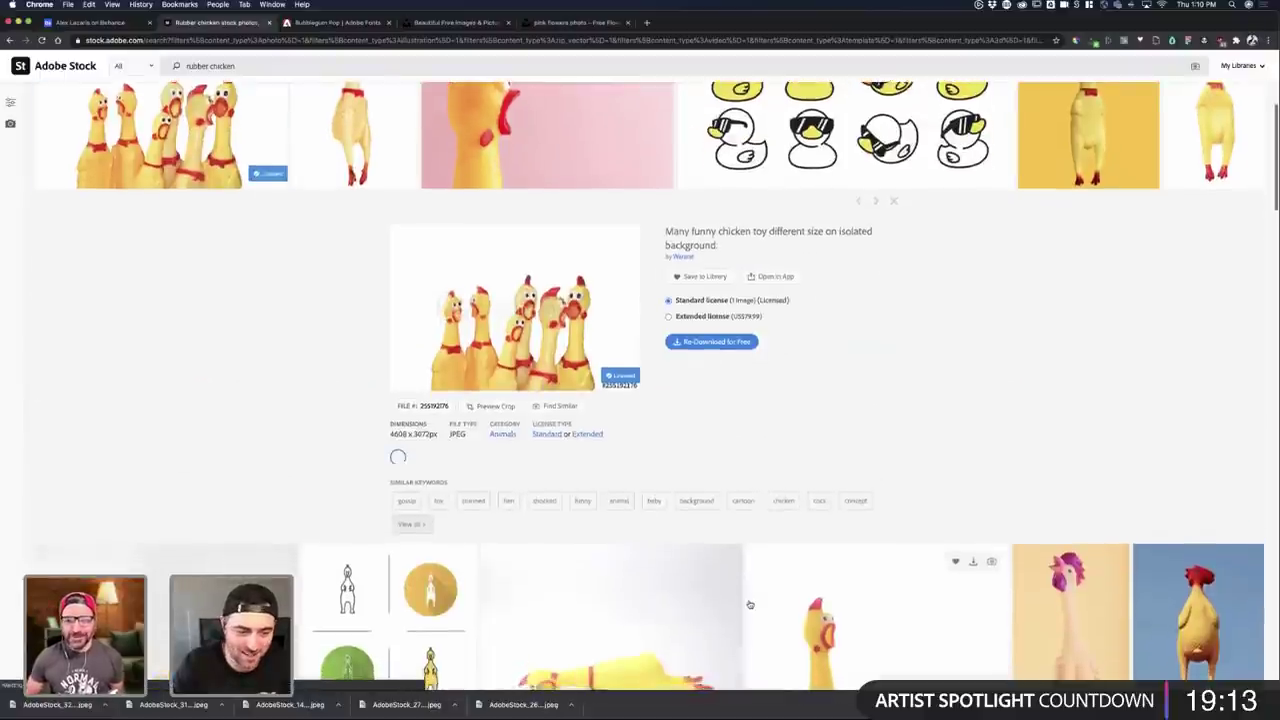
pyautogui.scroll(-8, 749, 603)
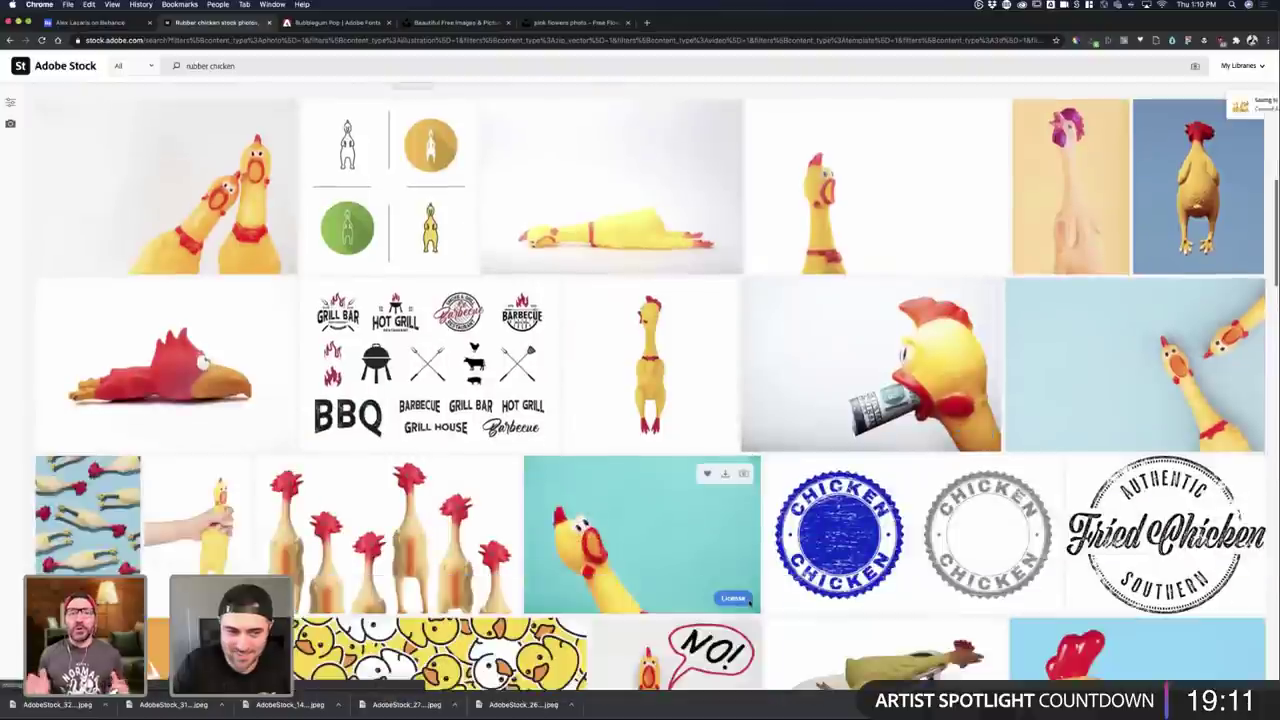
pyautogui.scroll(-4, 749, 603)
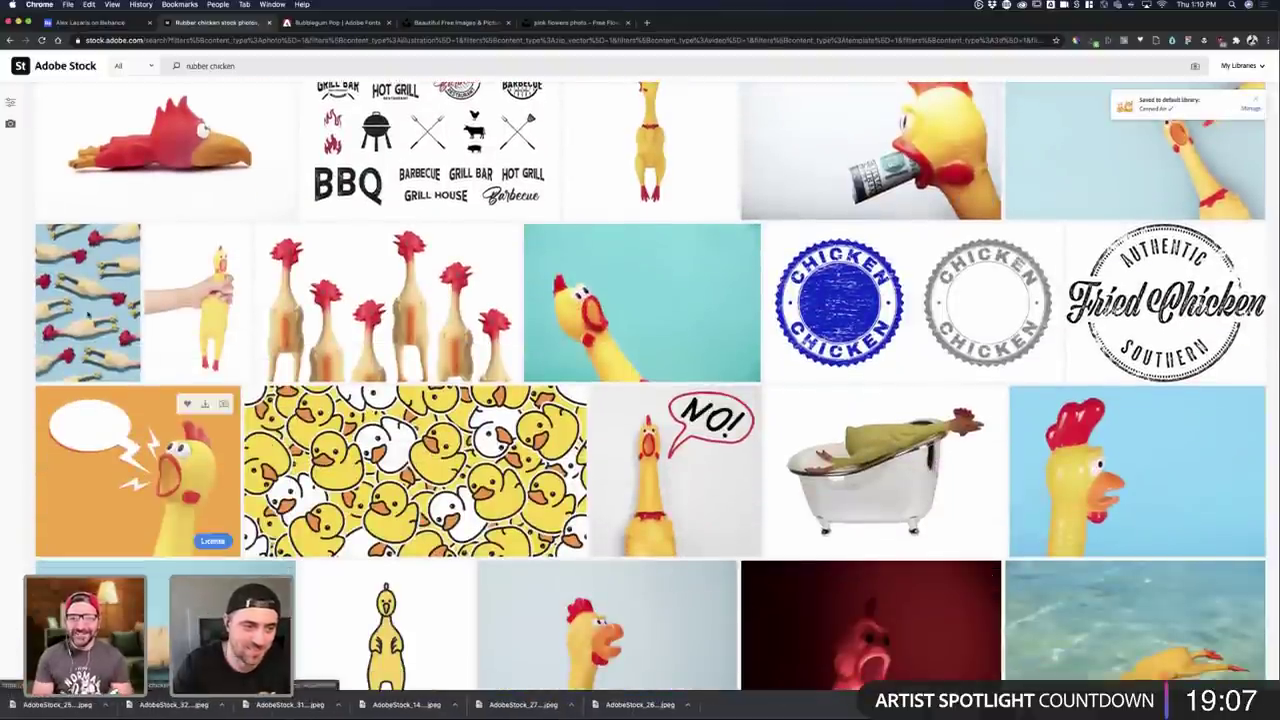
pyautogui.click(88, 316)
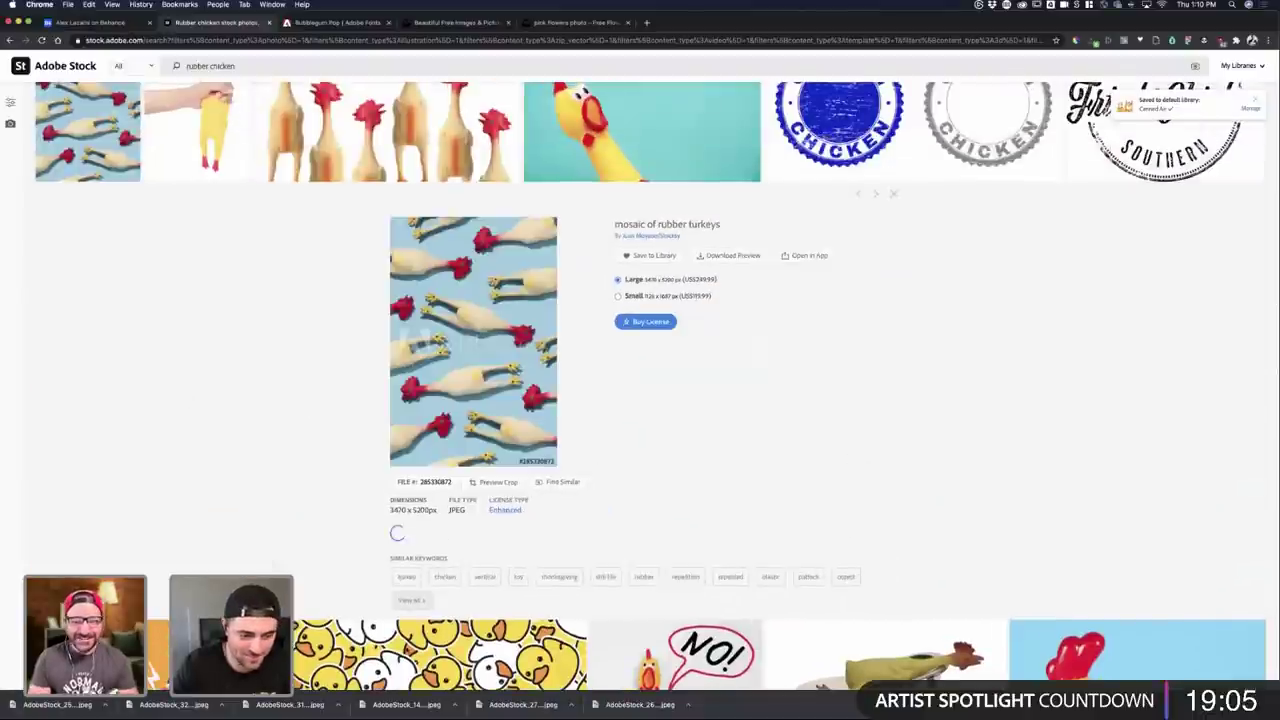
# - Switch to Photoshop, save the Can Lineup document, and close DESIGN11.psb to return to the CannedAir11.psd mockup
pyautogui.hotkey('ctrl', 'Up')
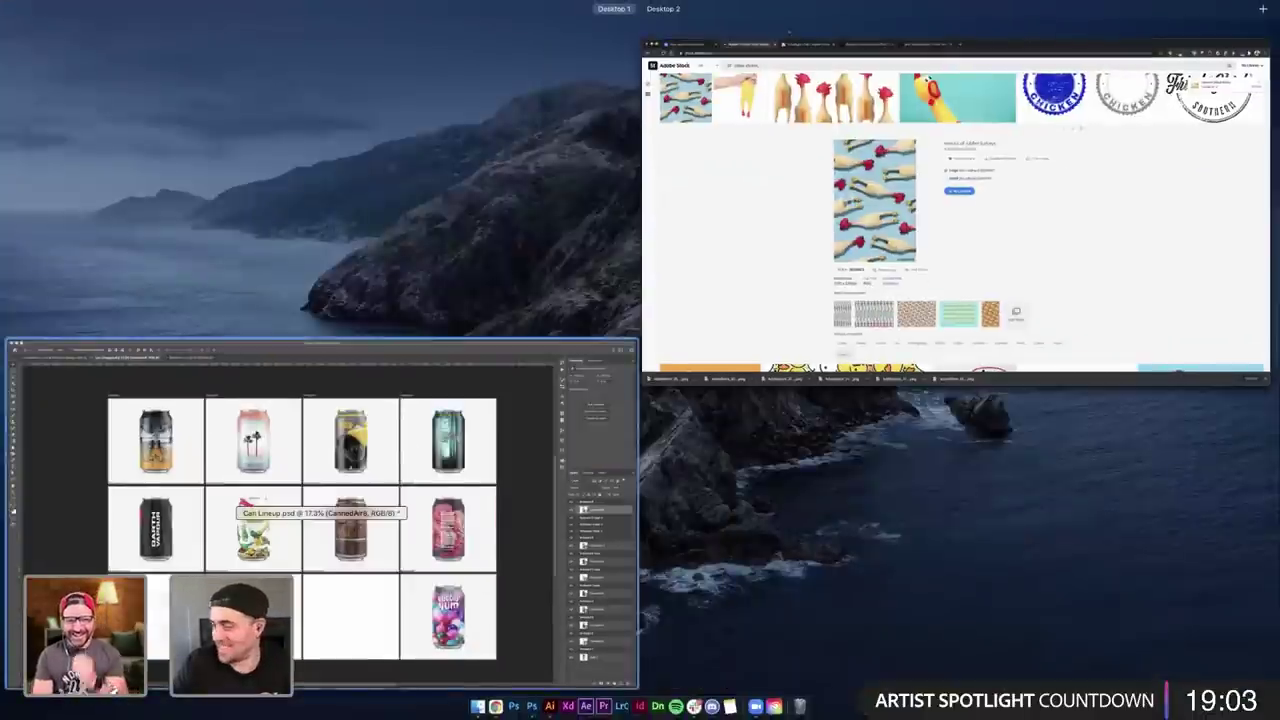
pyautogui.click(354, 522)
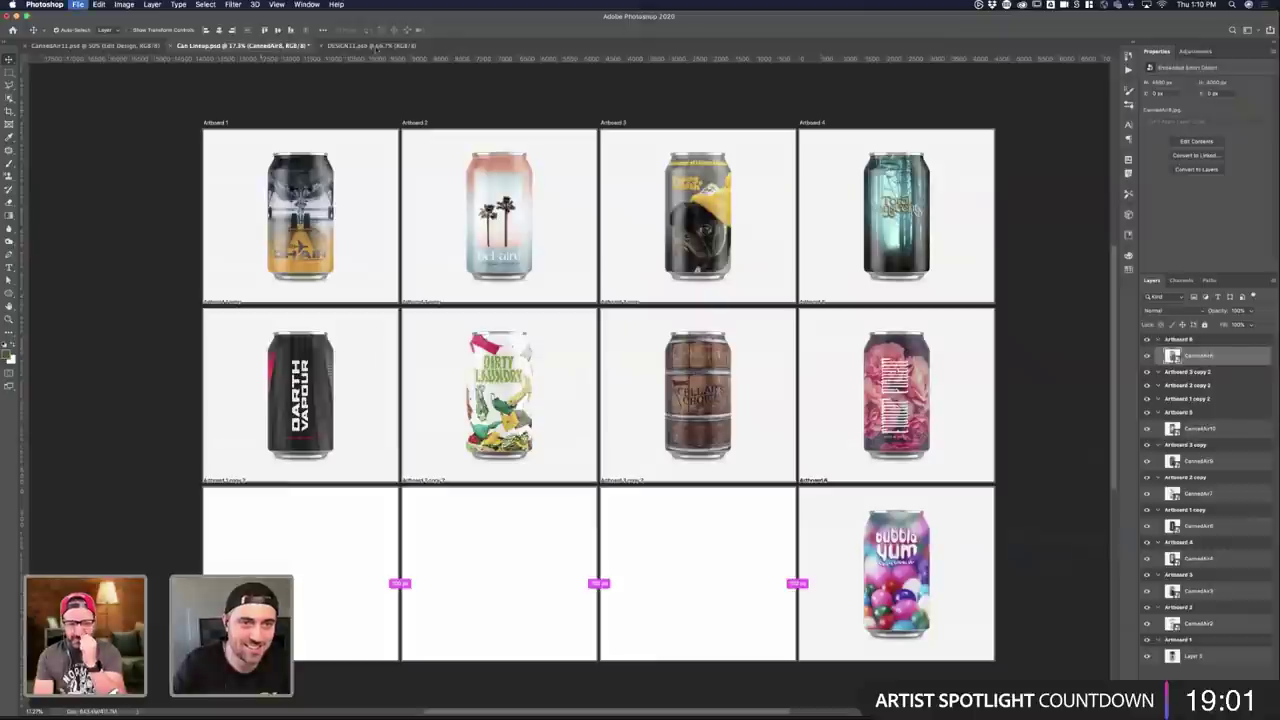
pyautogui.press('super+s')
pyautogui.click(358, 48)
pyautogui.press('super+w')
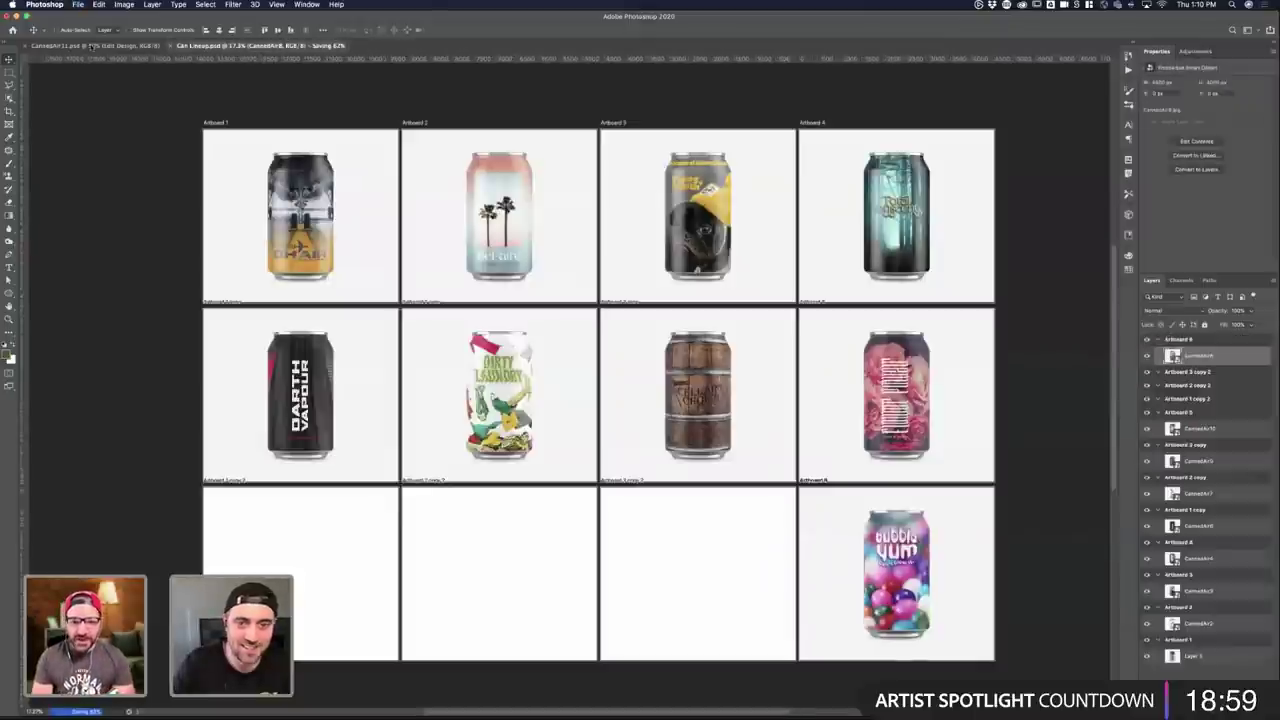
pyautogui.click(92, 47)
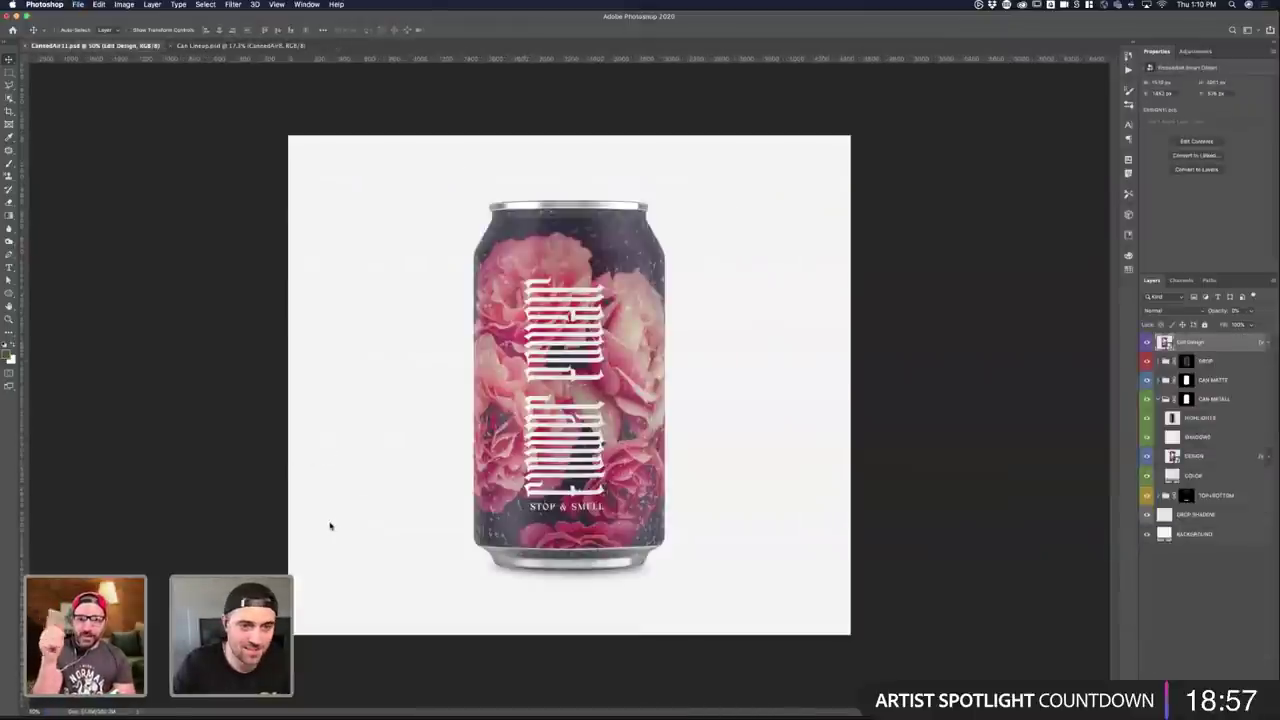
# - Return to the Adobe Stock results and license the screaming rubber chicken with speech bubble on orange under the Standard license
pyautogui.hotkey('ctrl', 'Up')
pyautogui.hotkey('ctrl', 'alt', 'Return')
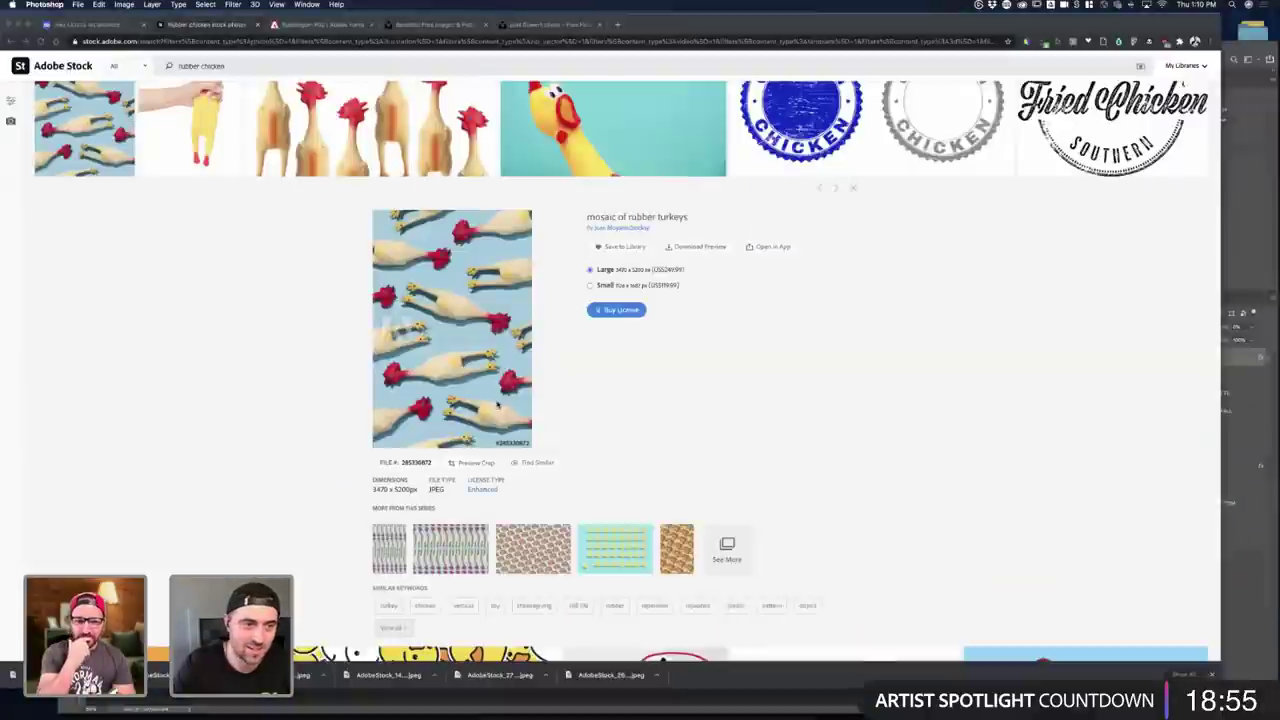
pyautogui.scroll(10, 497, 404)
pyautogui.scroll(5, 497, 404)
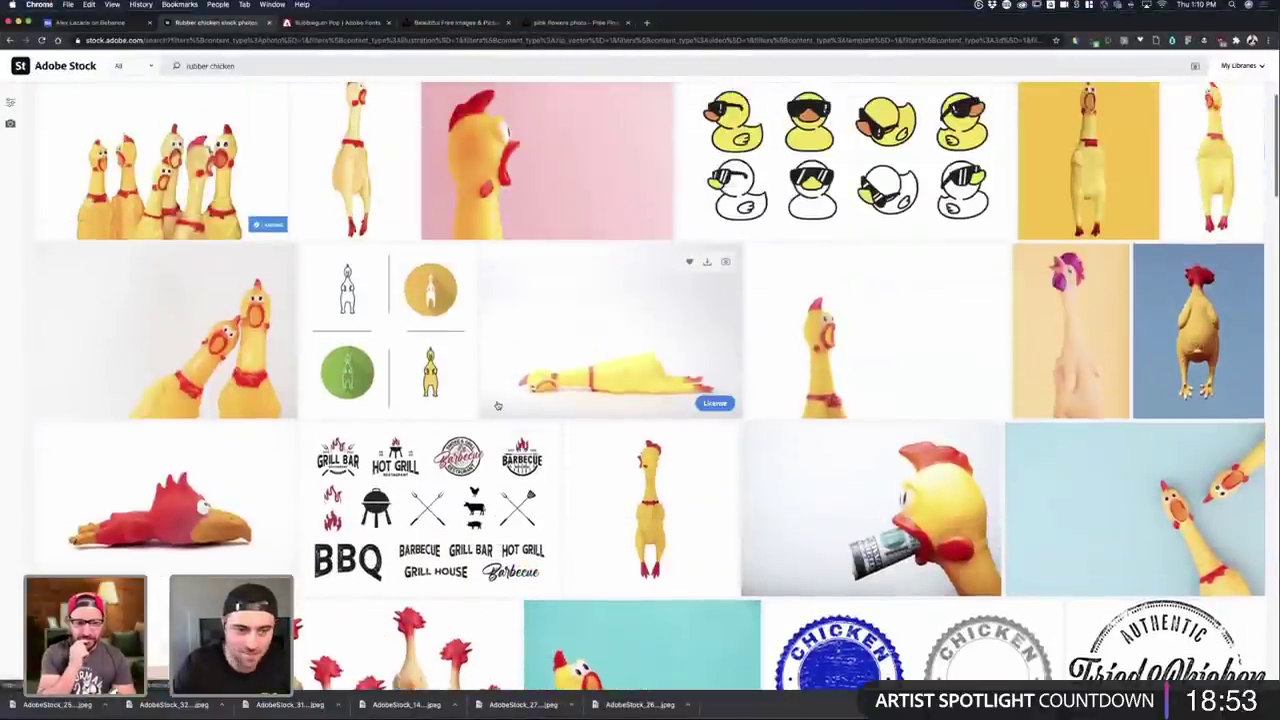
pyautogui.scroll(-8, 129, 396)
pyautogui.scroll(-5, 129, 396)
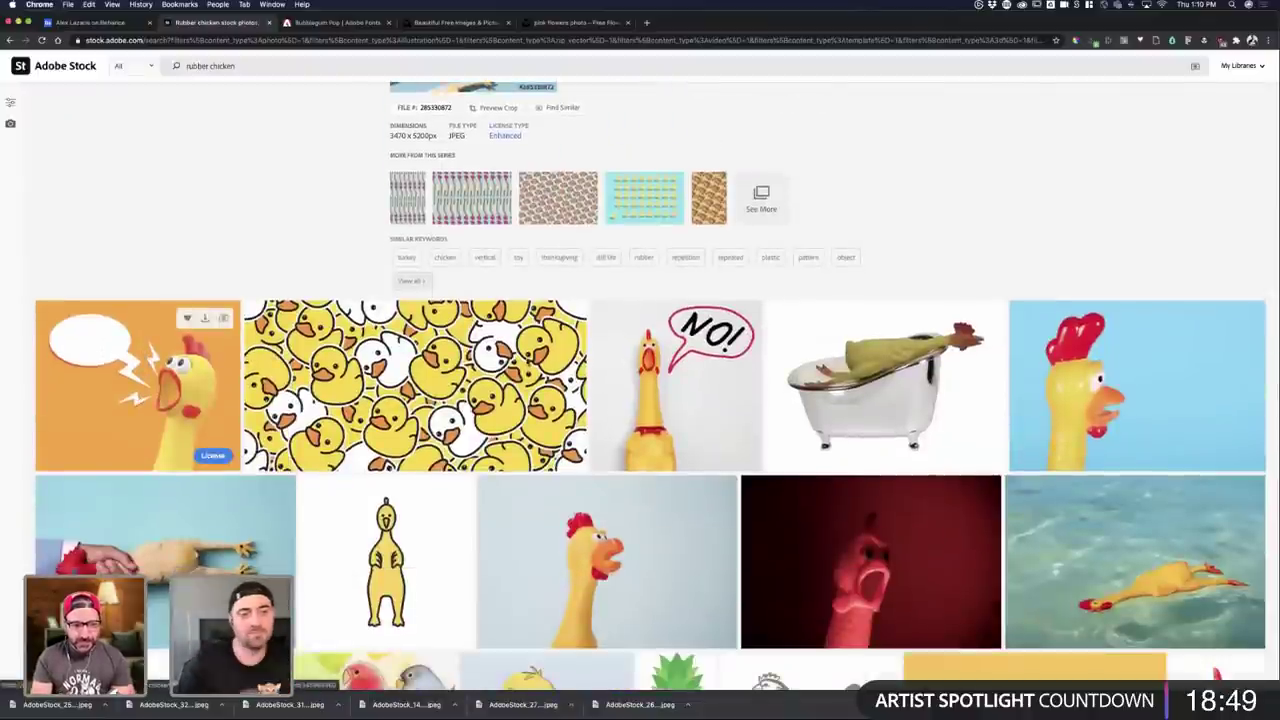
pyautogui.click(142, 428)
pyautogui.click(689, 347)
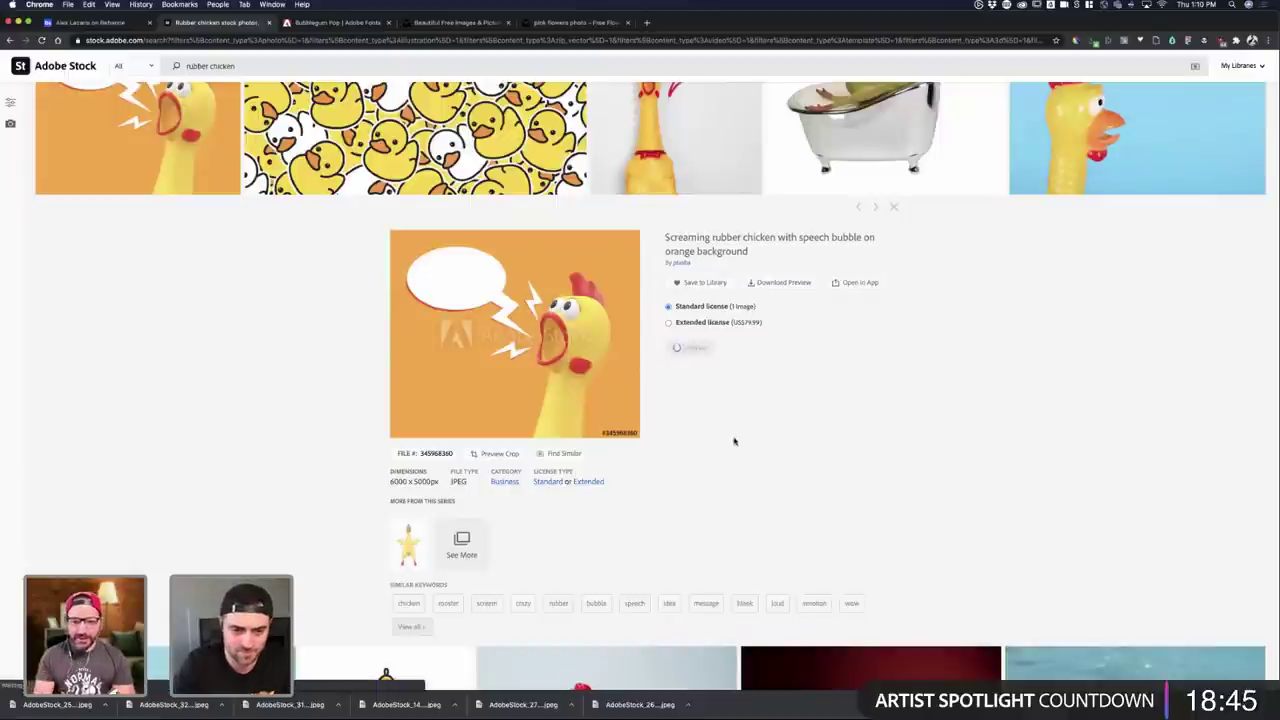
# - In Photoshop, open the CannedAir11 mockup's Edit Design smart object and hide both lettering layers and the floral photo layer
pyautogui.hotkey('ctrl', 'Up')
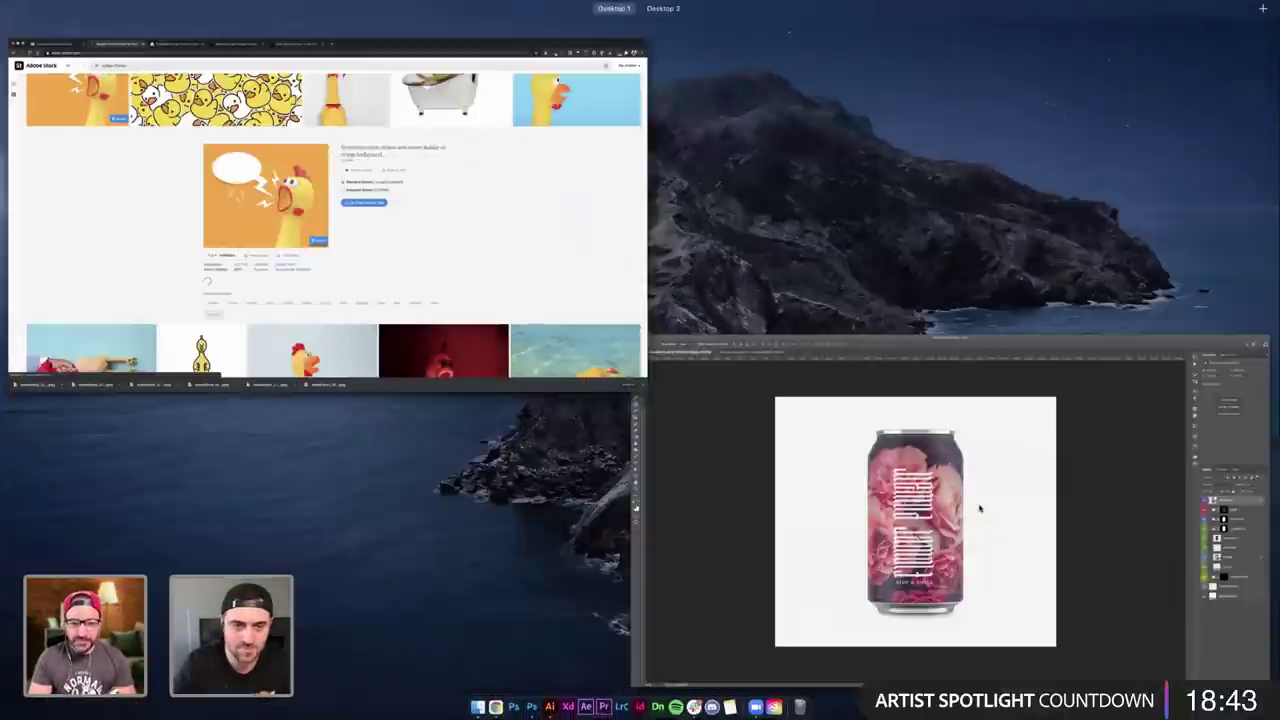
pyautogui.click(753, 446)
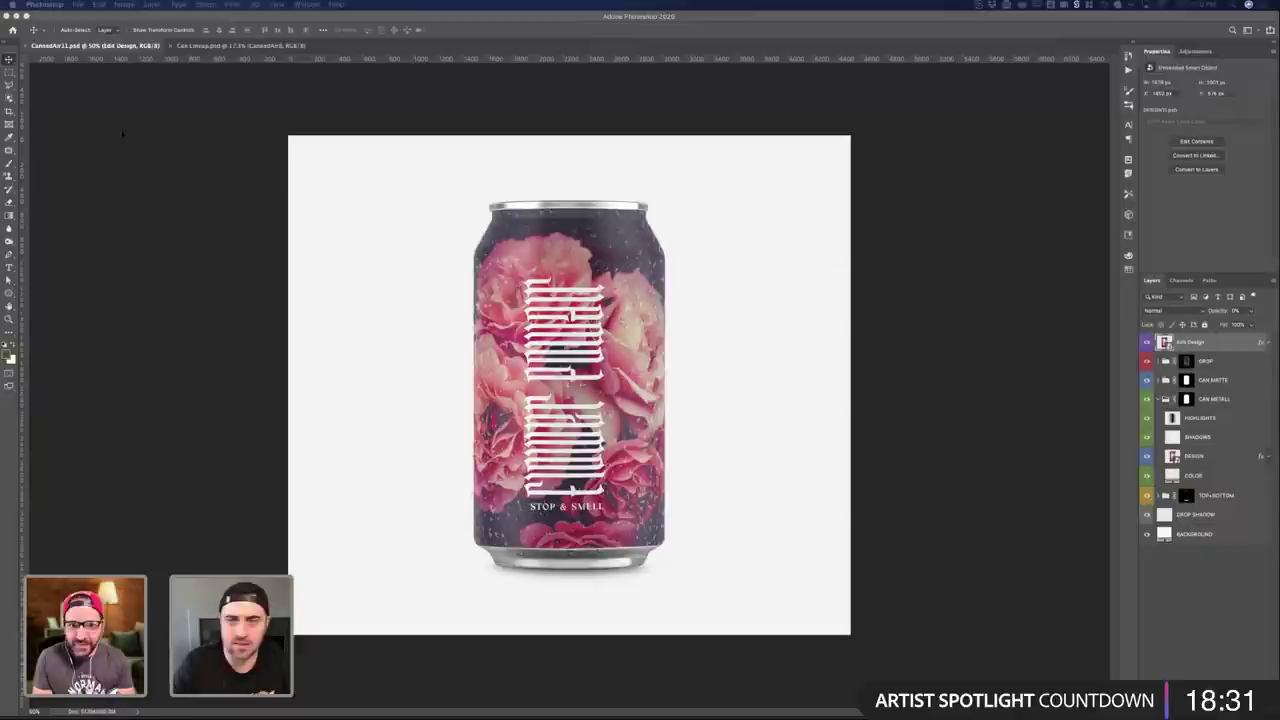
pyautogui.doubleClick(1164, 343)
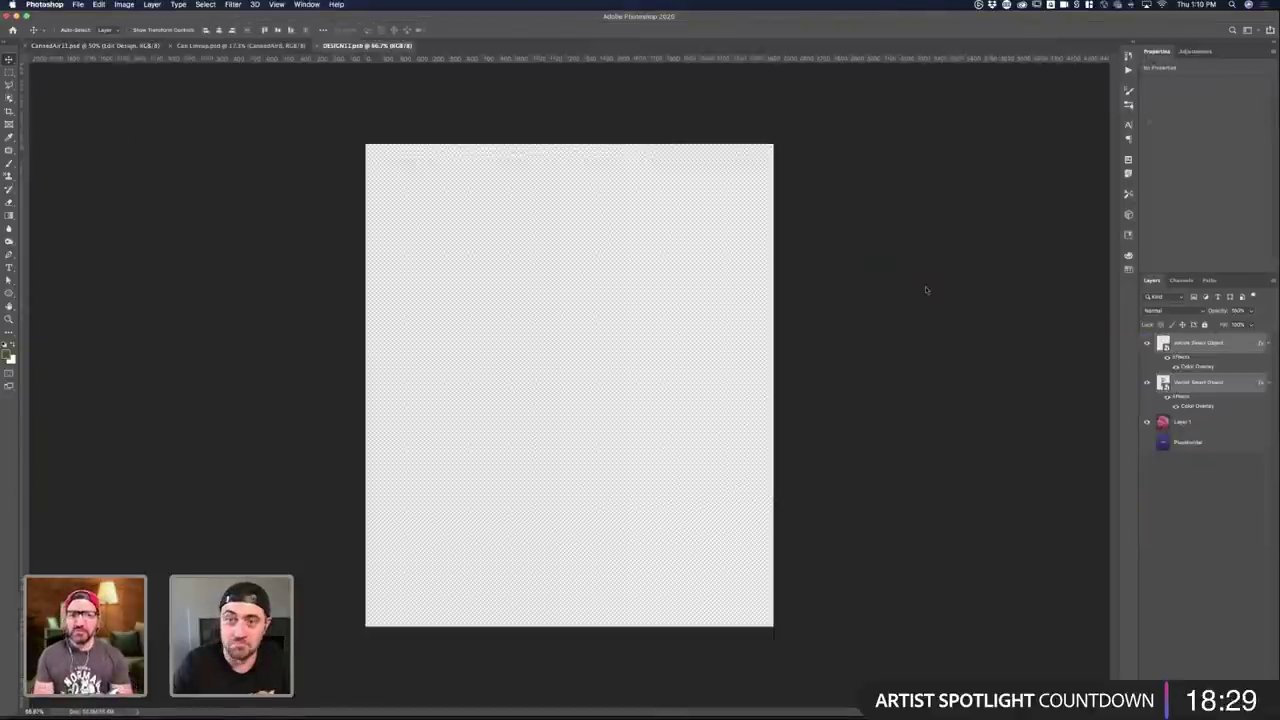
pyautogui.click(1146, 344)
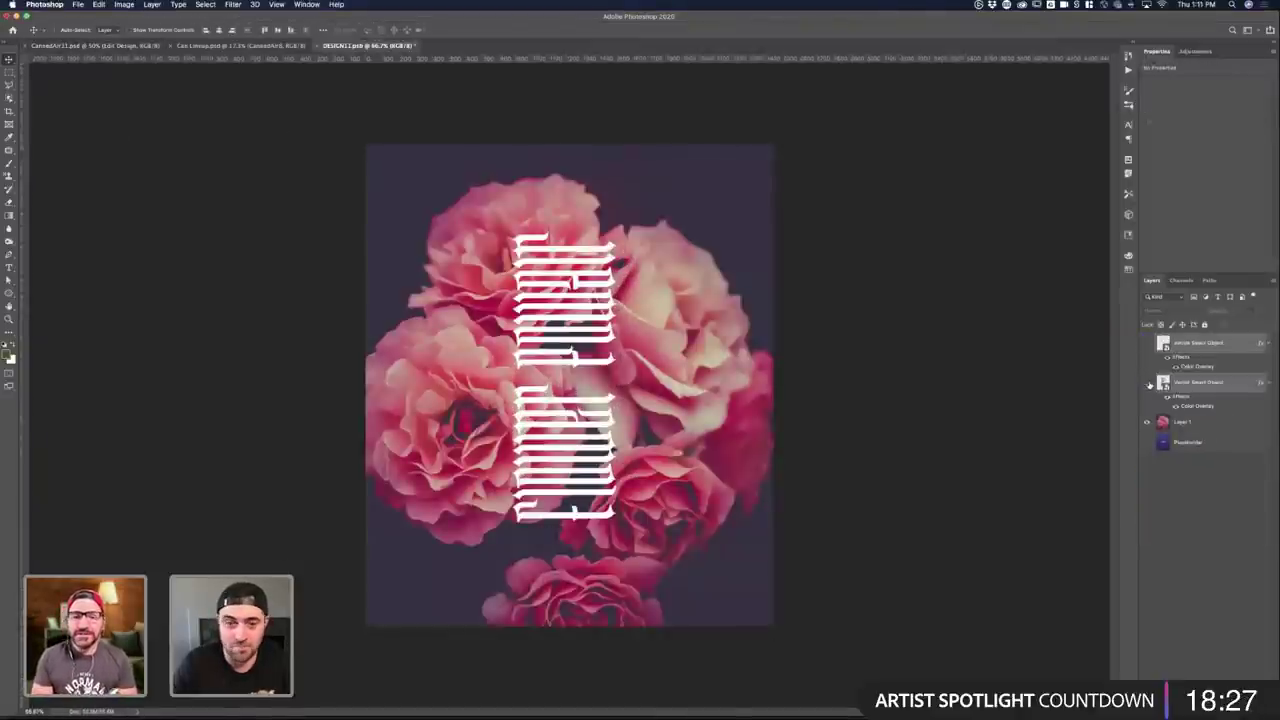
pyautogui.click(1148, 384)
pyautogui.click(1148, 422)
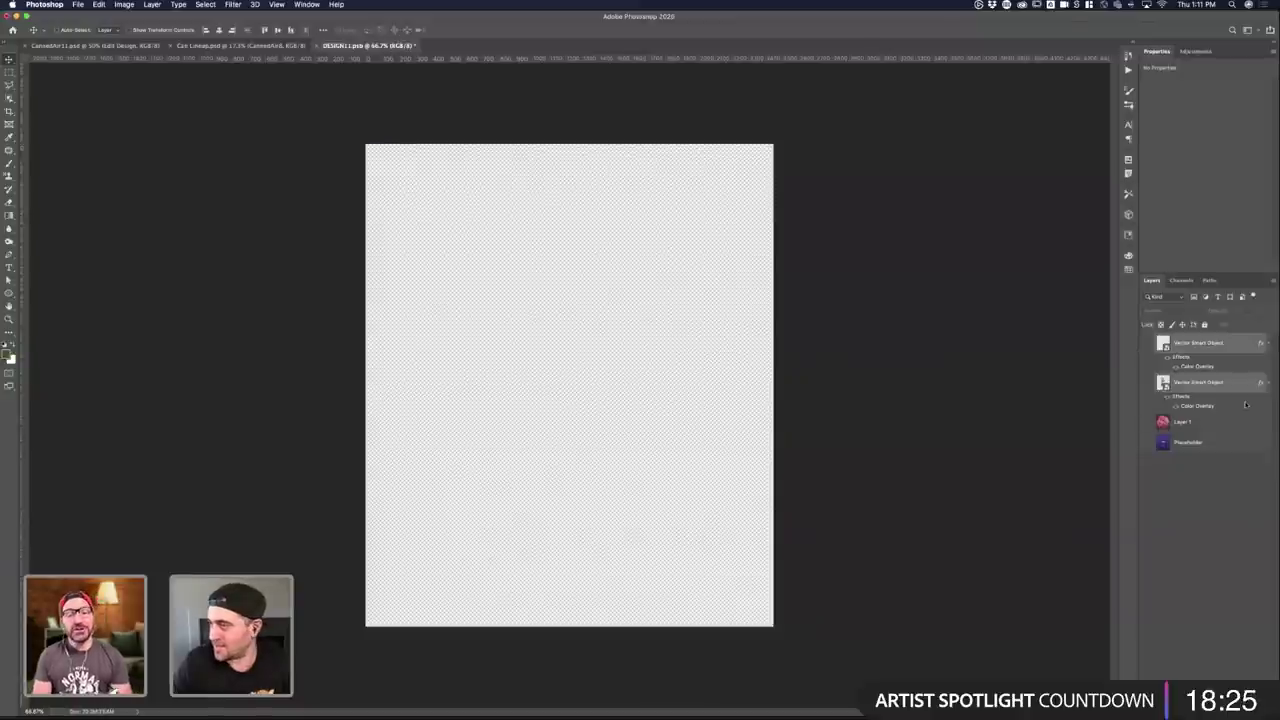
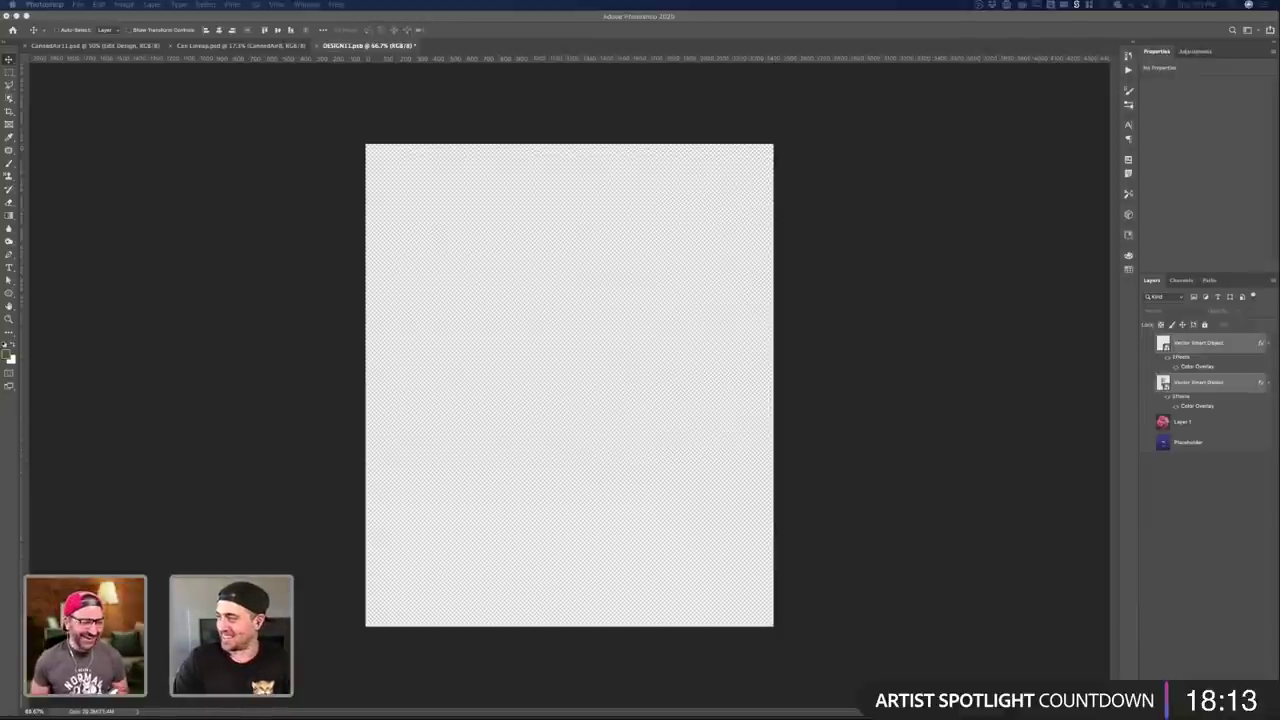
# - Place the screaming rubber chicken image in the design, scale it to the full canvas height and shift it to the left
pyautogui.moveTo(724, 386); pyautogui.dragTo(500, 417)
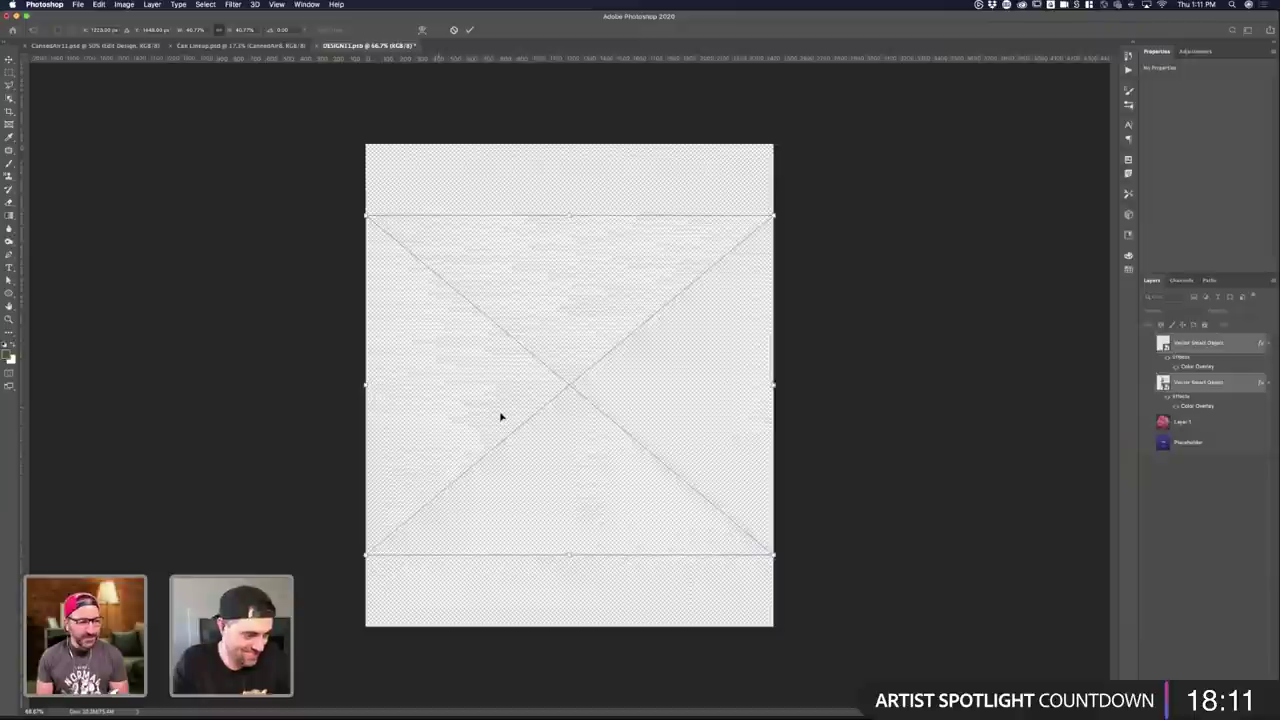
pyautogui.moveTo(773, 215); pyautogui.dragTo(858, 144)
pyautogui.moveTo(735, 250); pyautogui.dragTo(693, 250)
pyautogui.press('Return')
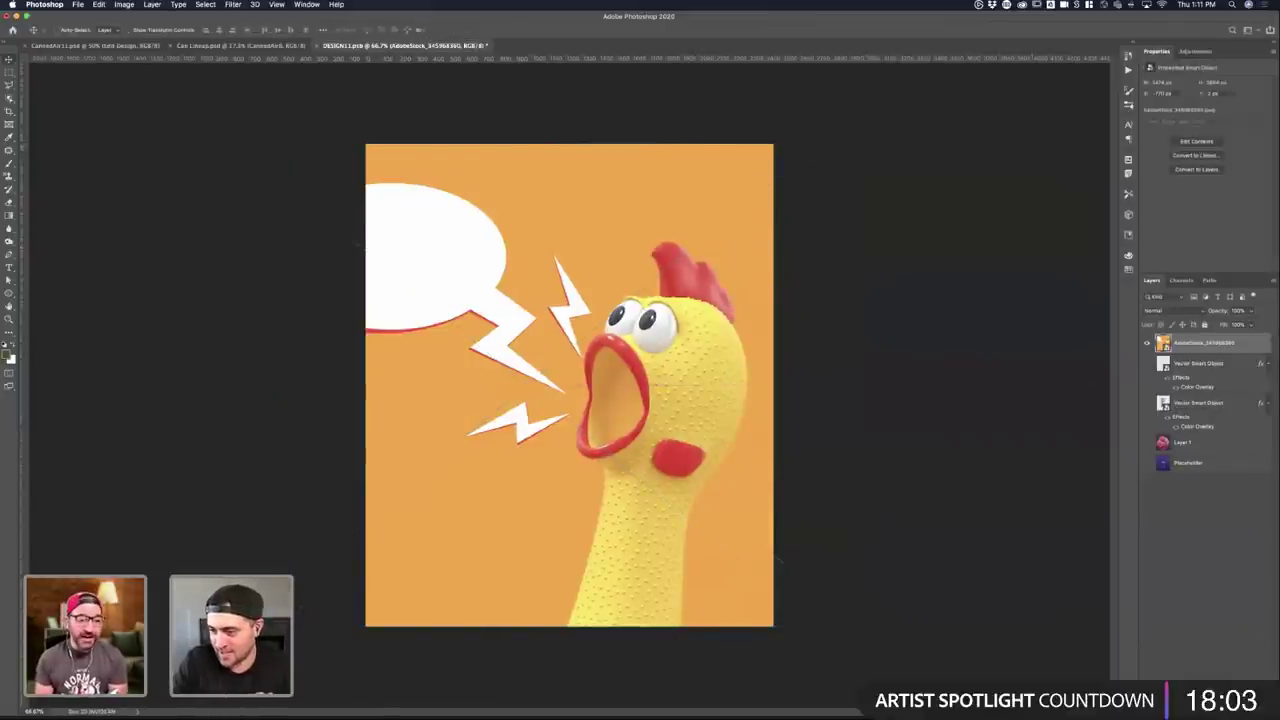
# - Add an empty layer above the chicken image and slightly enlarge the image so it fully covers the canvas
pyautogui.press('super+alt+shift+n')
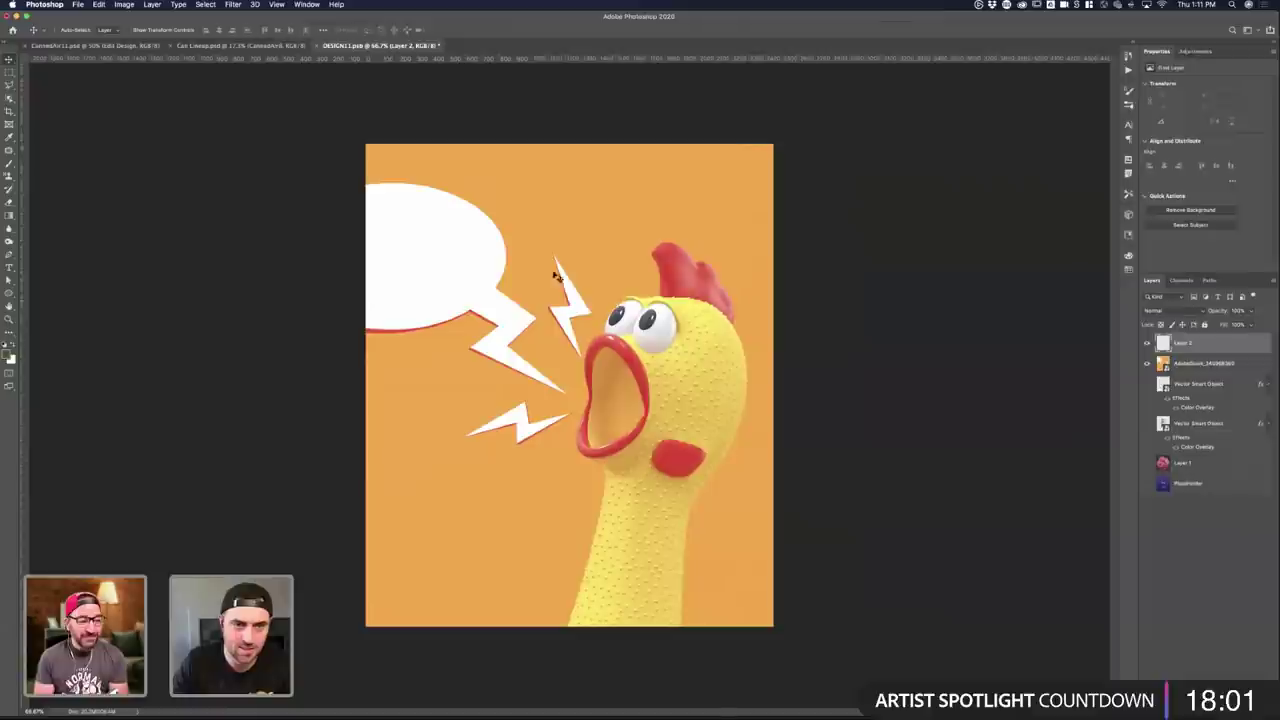
pyautogui.click(1237, 367)
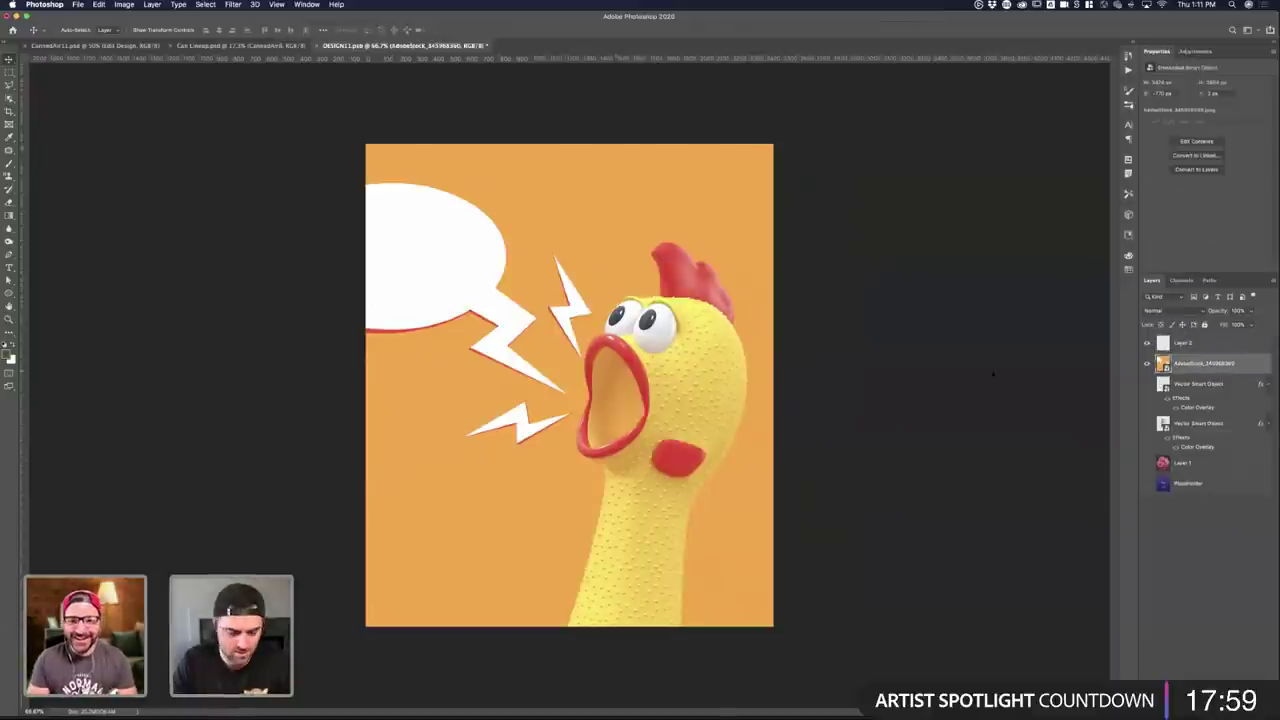
pyautogui.press('super+t')
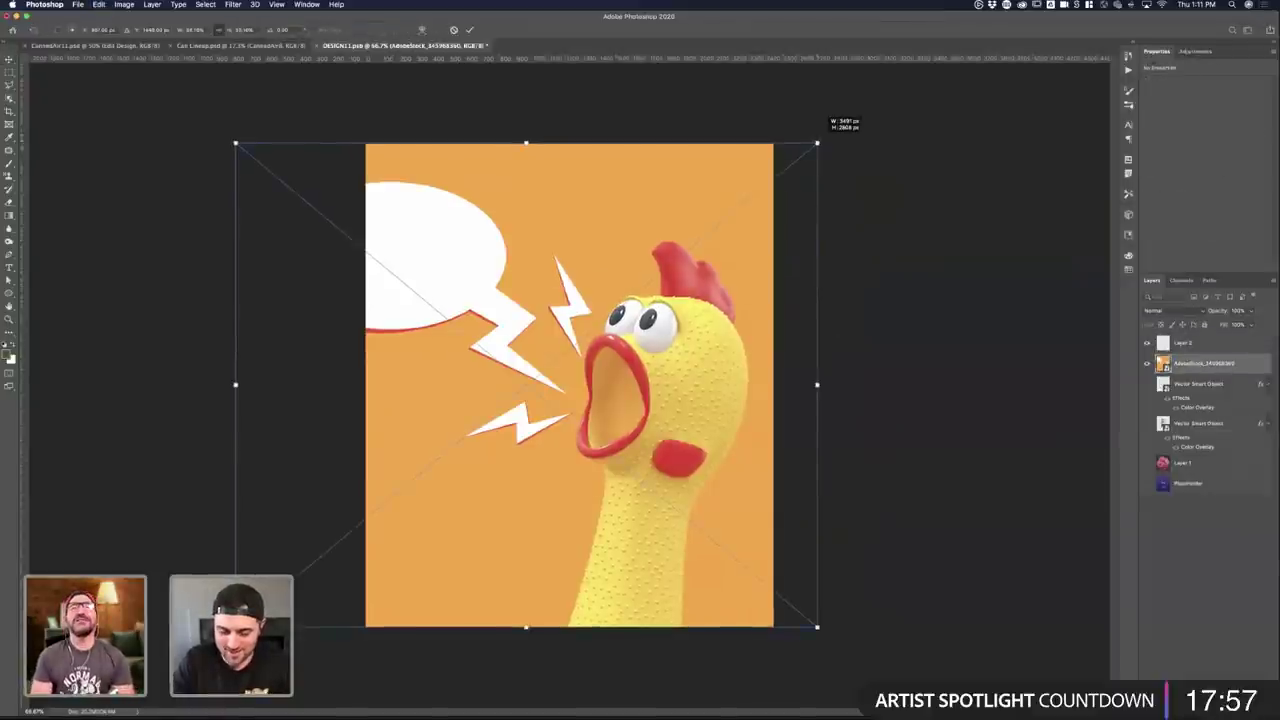
pyautogui.press('Return')
# - Outline the speech bubble and all the lightning bolts beside the chicken's beak with a closed Polygonal Lasso selection
pyautogui.press('l')
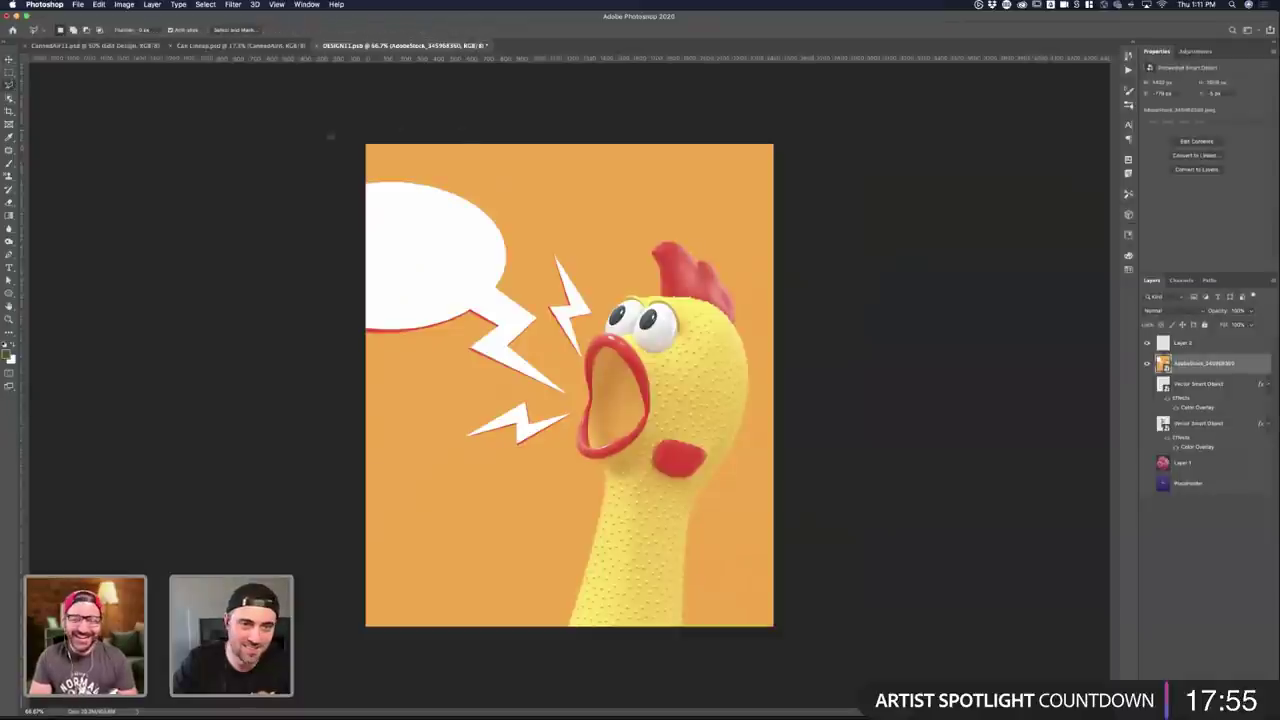
pyautogui.click(336, 131)
pyautogui.click(613, 228)
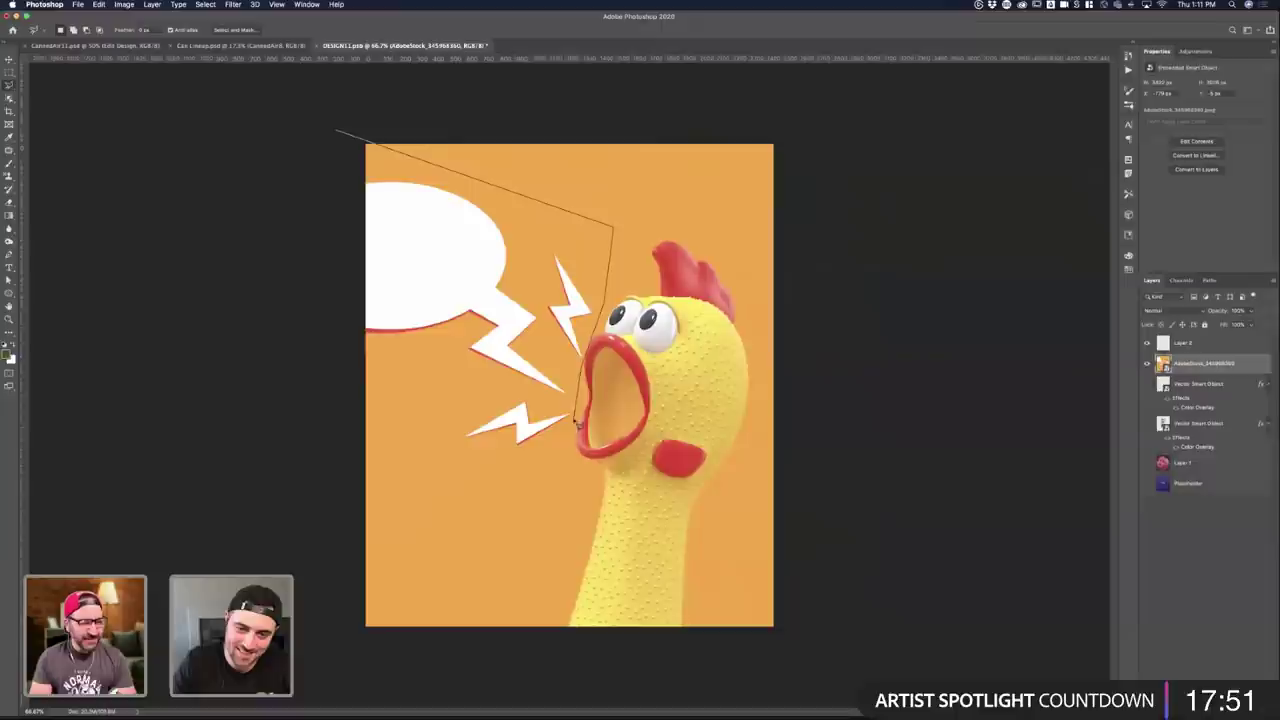
pyautogui.click(545, 454)
pyautogui.click(441, 462)
pyautogui.click(364, 424)
pyautogui.click(330, 380)
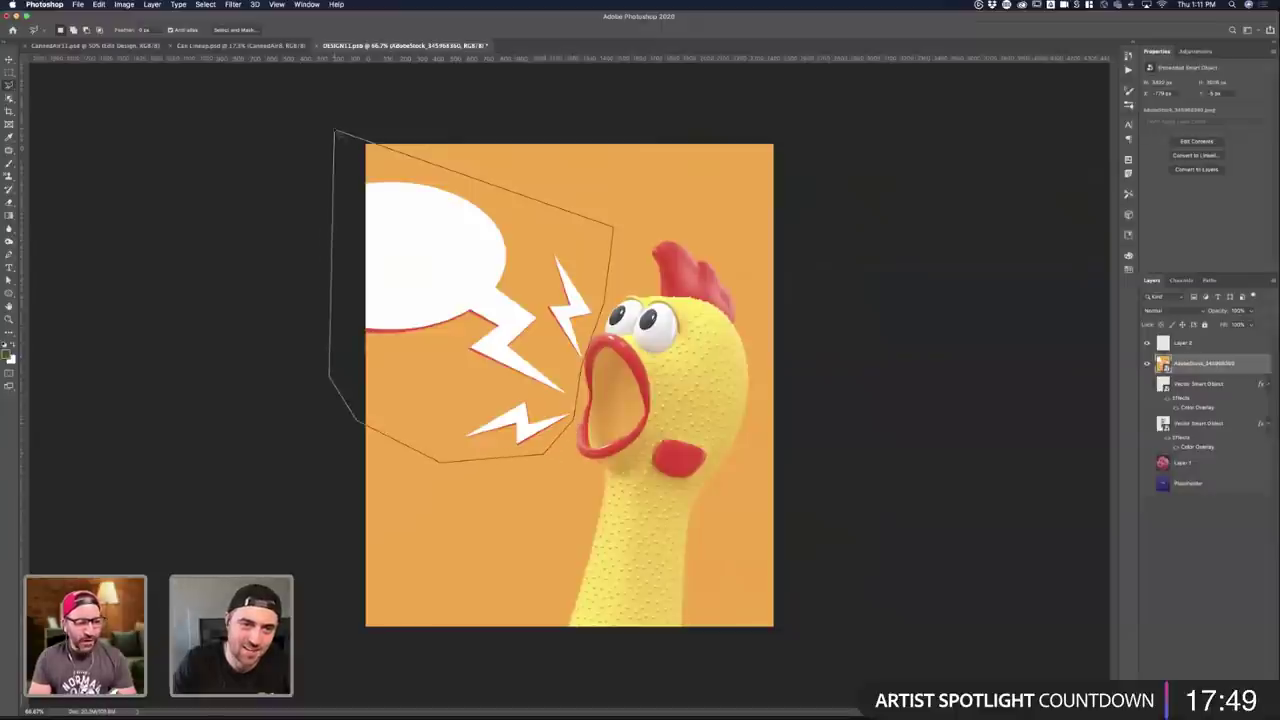
pyautogui.click(336, 131)
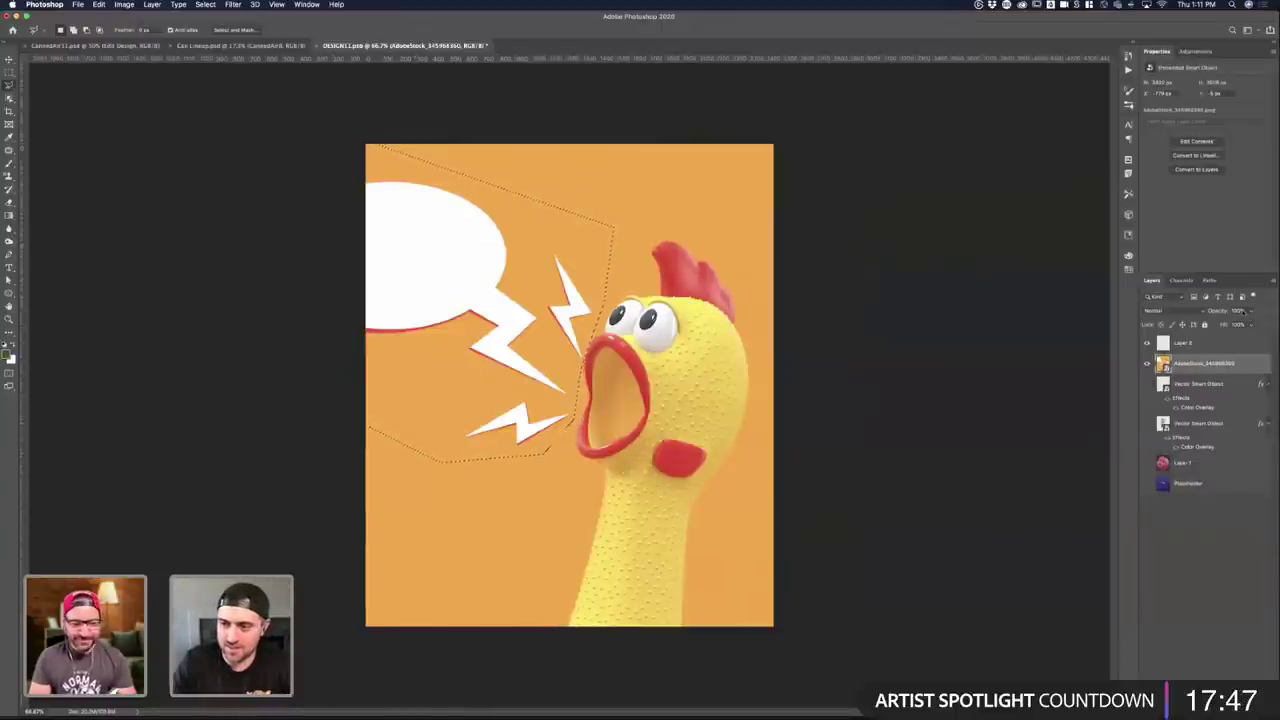
# - On the empty layer above the chicken, fill the selection with the sampled background orange using the Paint Bucket, then deselect and save the design
pyautogui.click(1240, 338)
pyautogui.press('i')
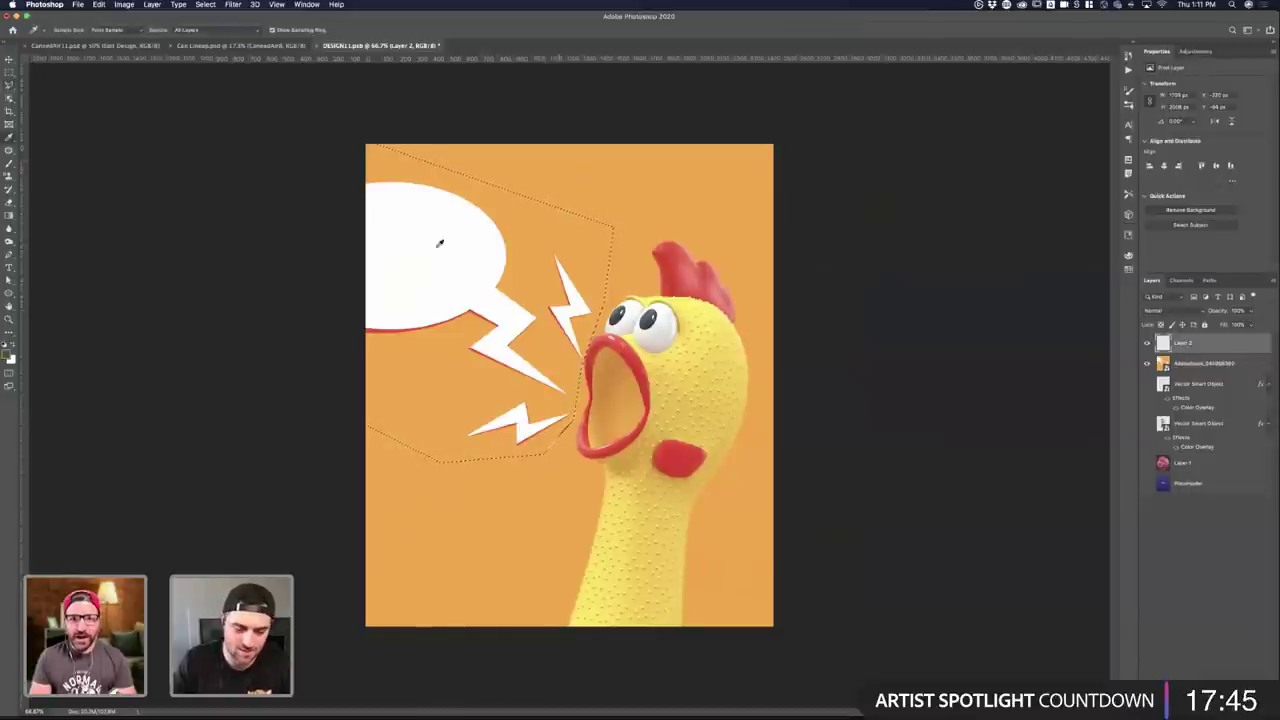
pyautogui.press('g')
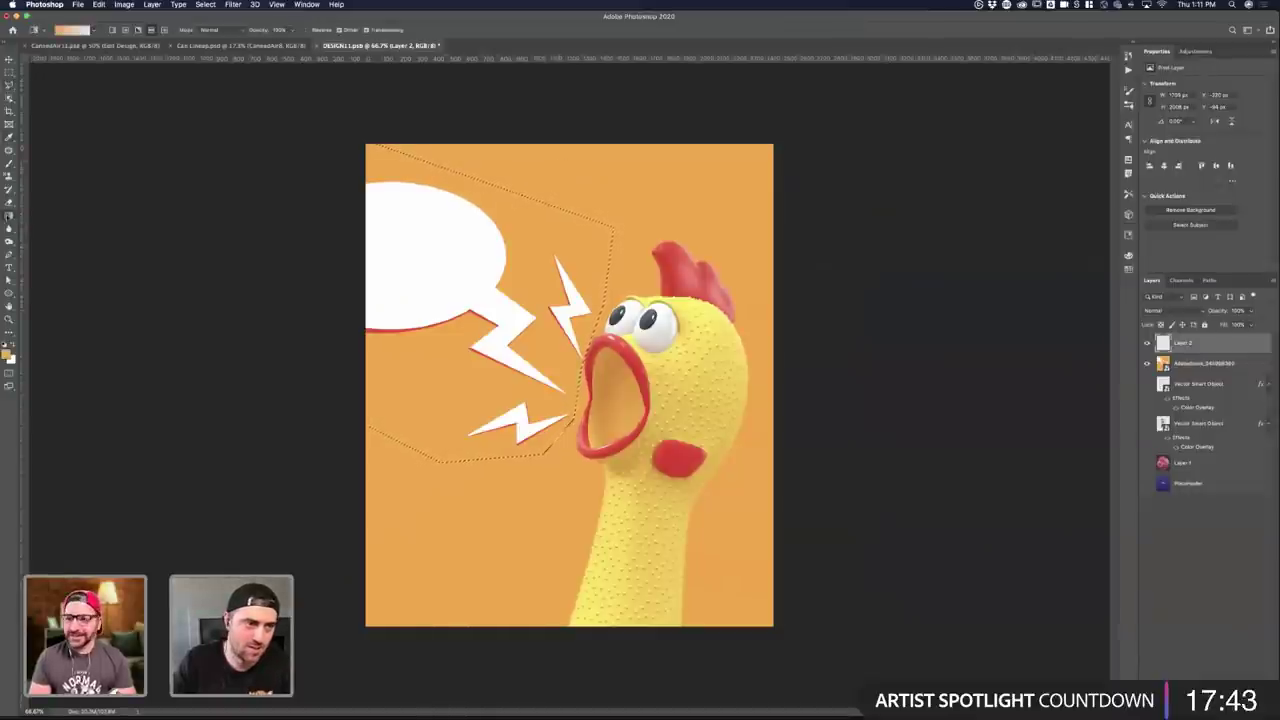
pyautogui.click(9, 215)
pyautogui.click(50, 224)
pyautogui.click(594, 286)
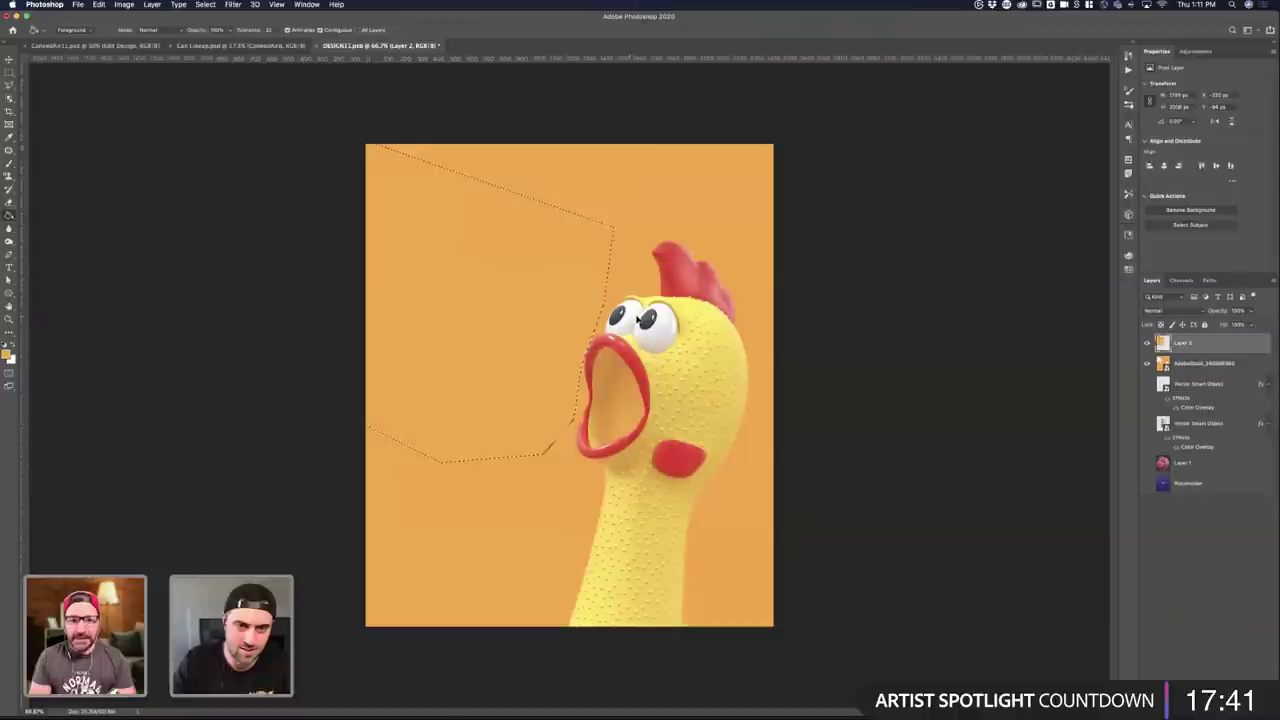
pyautogui.hotkey('ctrl', 'd')
pyautogui.hotkey('ctrl', 's')
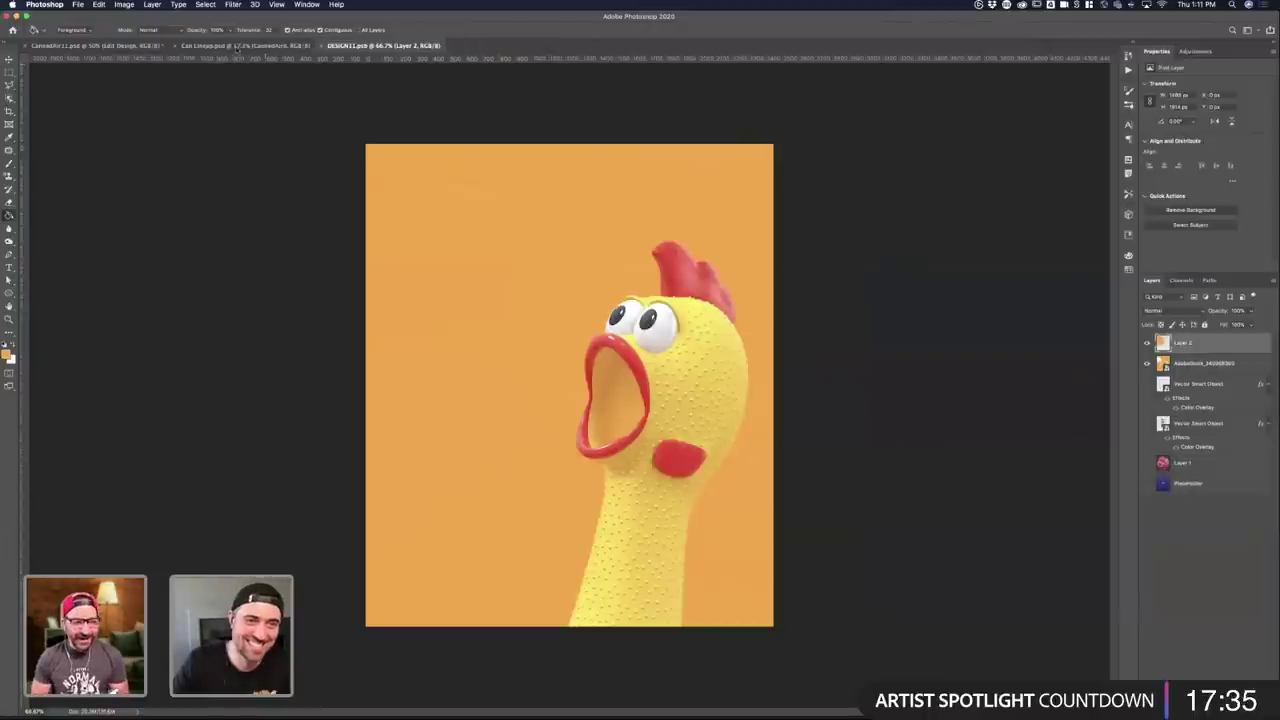
# - Check how the updated chicken design wraps around the can in the CannedAir11 mockup
pyautogui.click(200, 46)
pyautogui.click(100, 45)
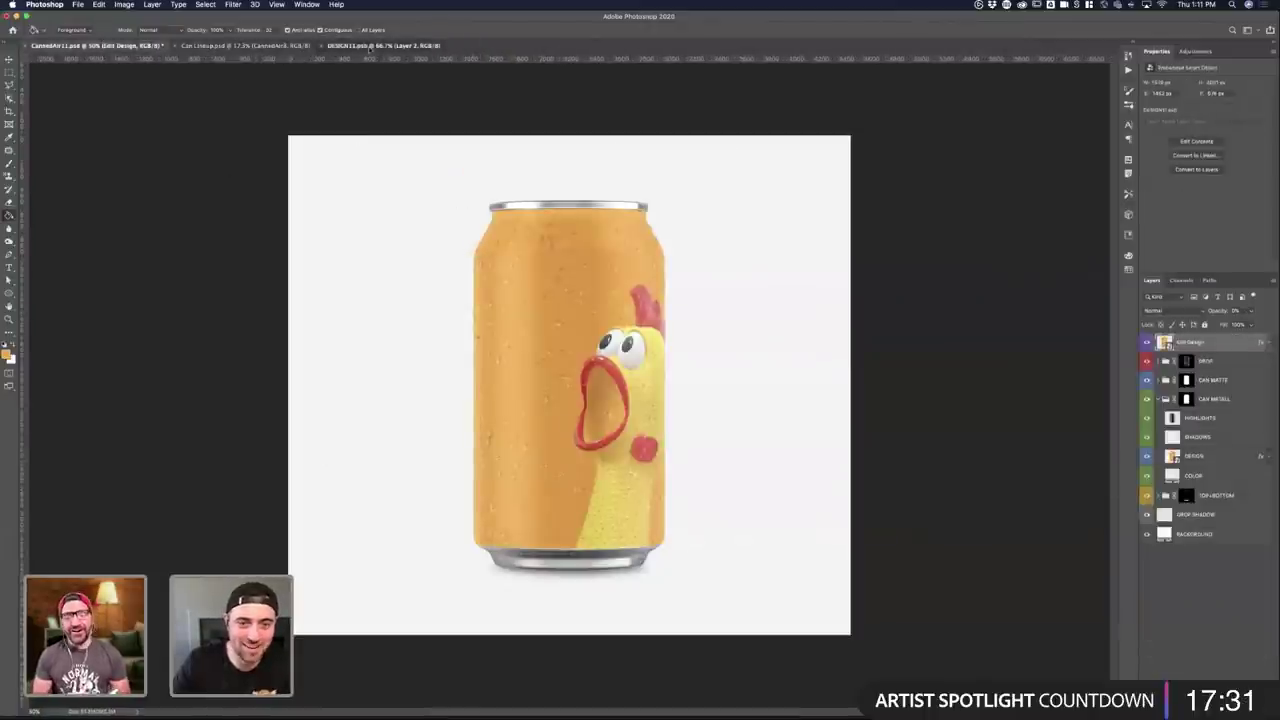
pyautogui.click(364, 46)
pyautogui.click(112, 46)
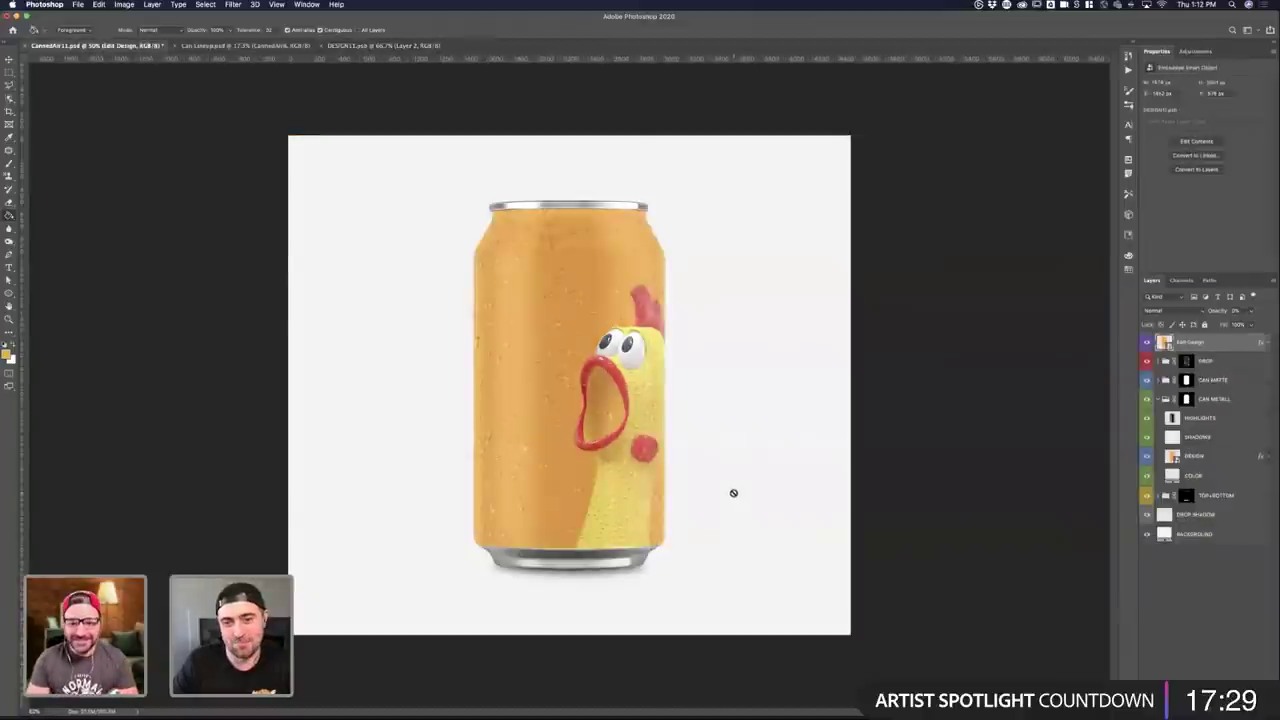
# - Switch to Illustrator and look through the lettering ideas and Lorem ipsum font samples in the Exploration document
pyautogui.hotkey('ctrl', 'Up')
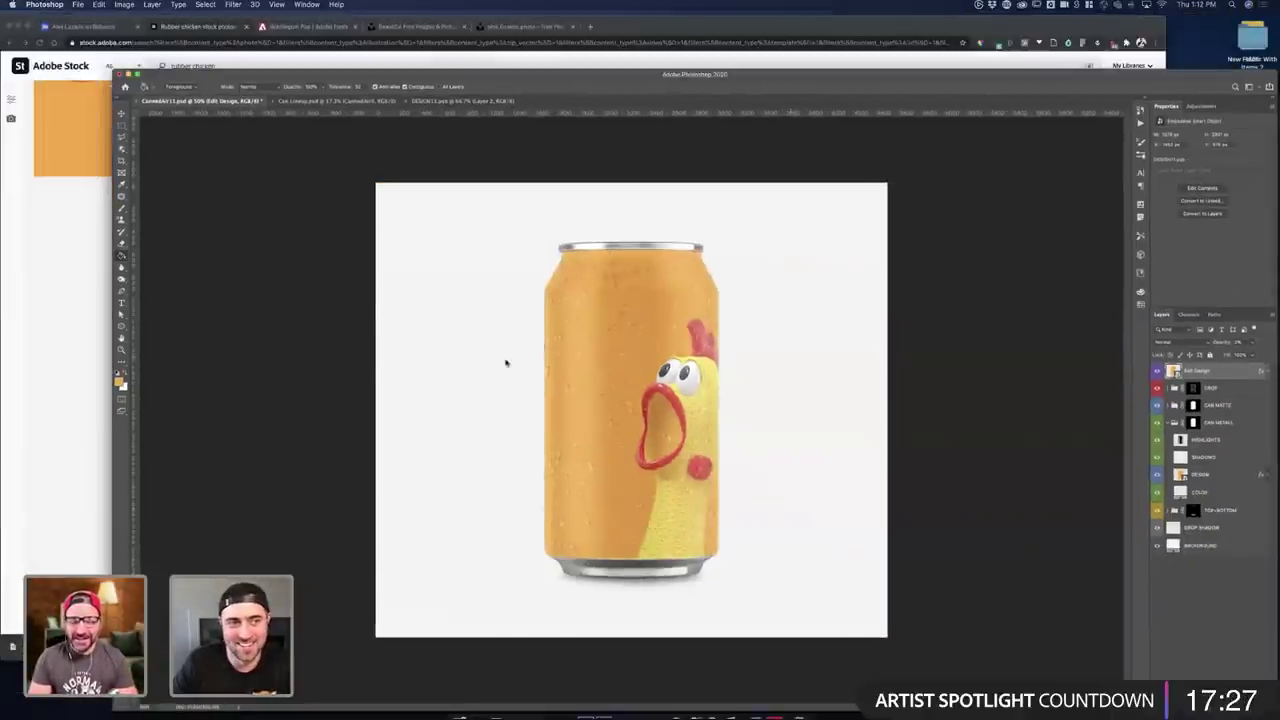
pyautogui.hotkey('ctrl', 'Up')
pyautogui.hotkey('ctrl', 'Up')
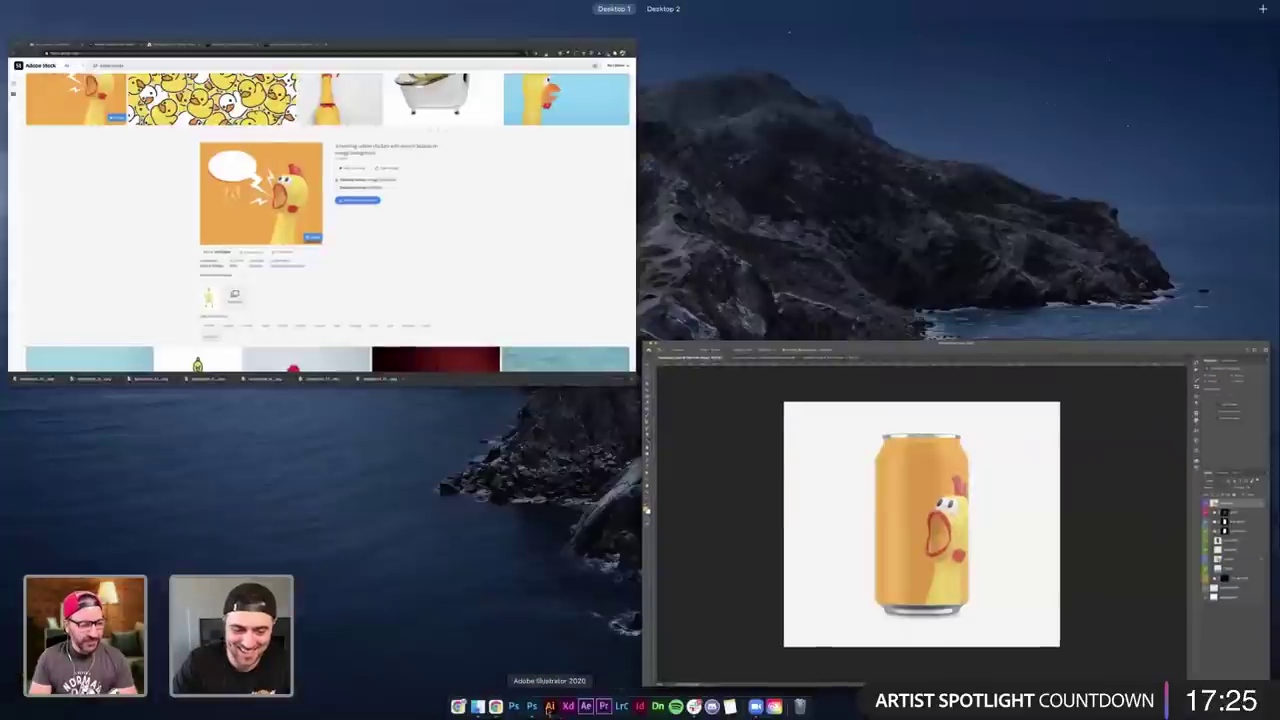
pyautogui.click(550, 708)
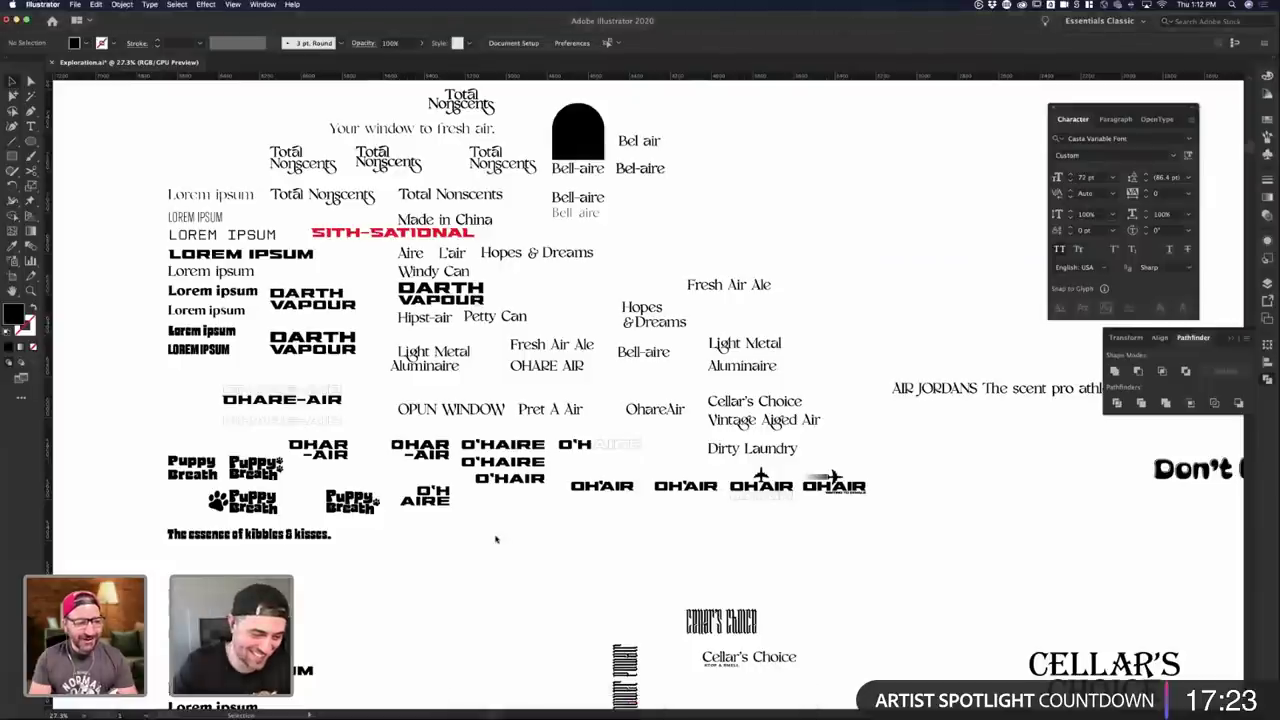
pyautogui.scroll(-5, 494, 536)
pyautogui.scroll(3, 377, 654)
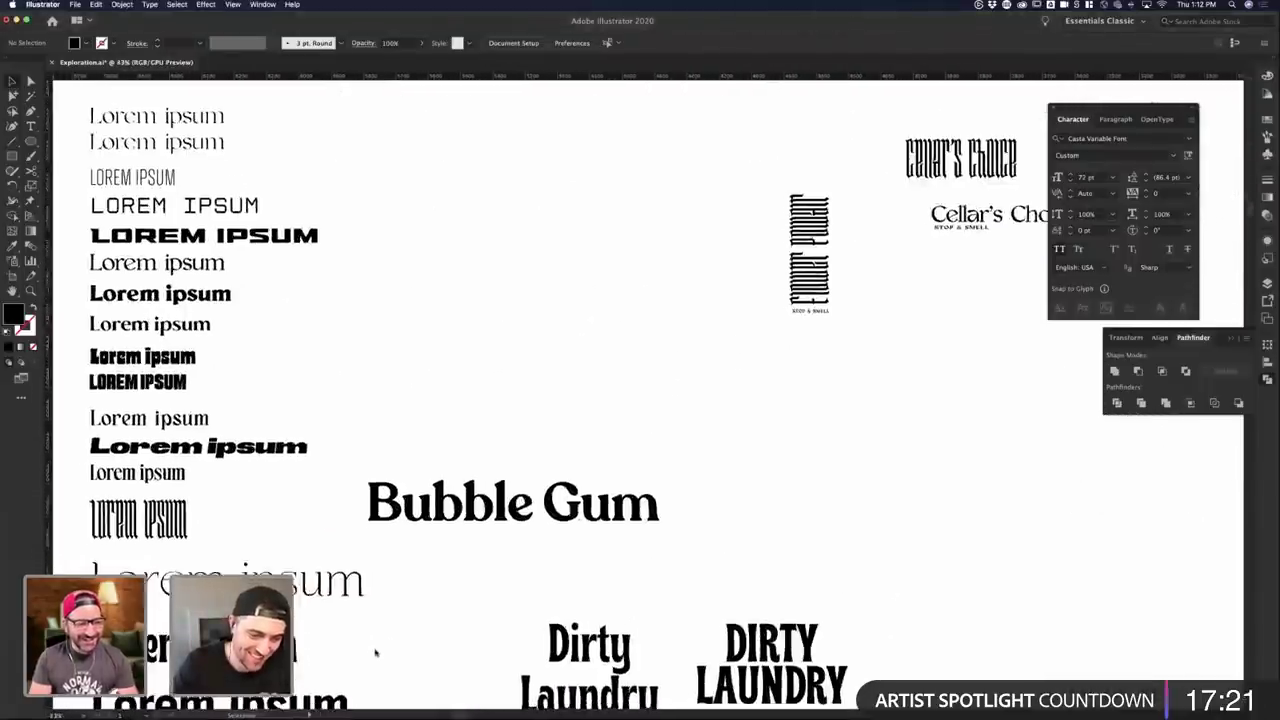
pyautogui.scroll(-5, 460, 620)
pyautogui.scroll(-10, 545, 574)
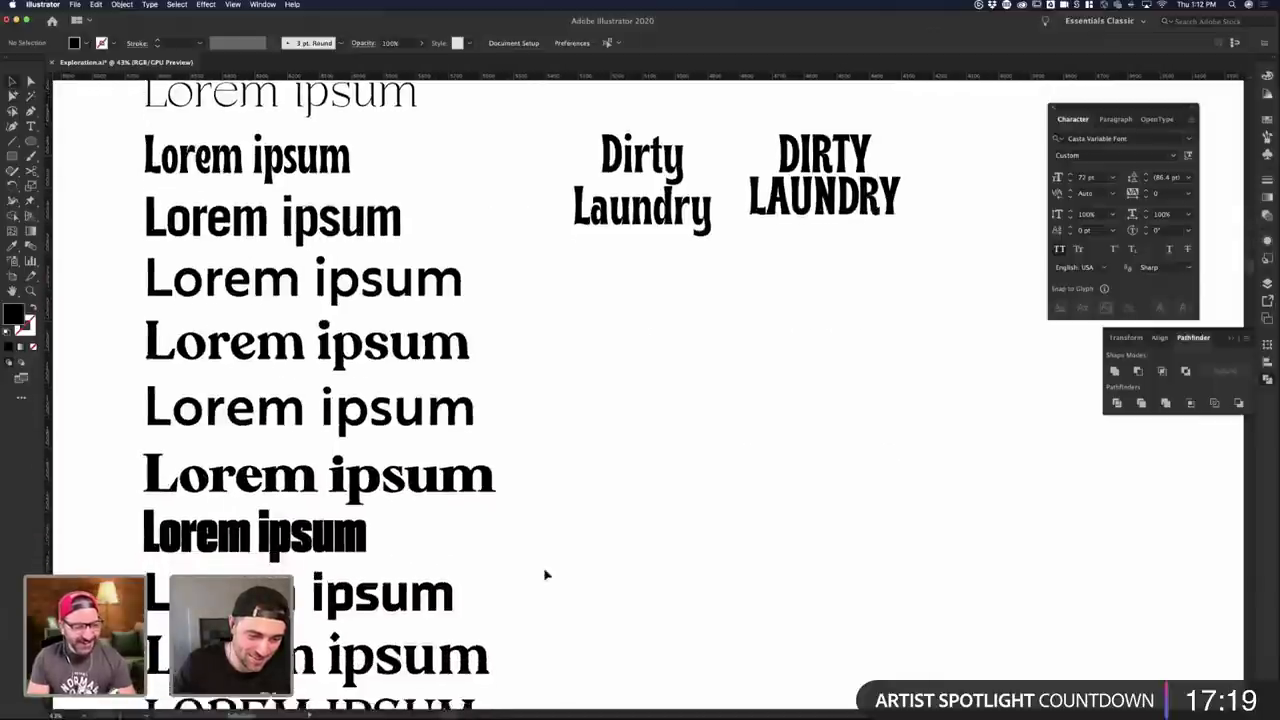
pyautogui.scroll(-3, 545, 574)
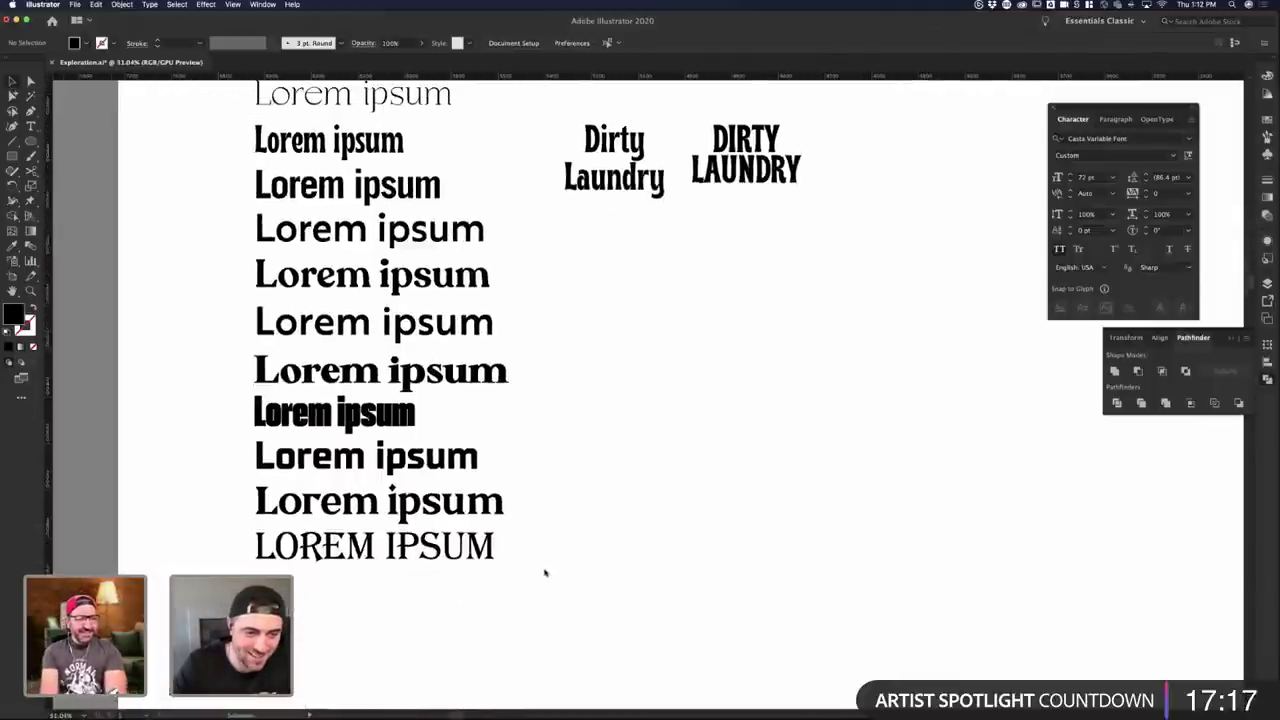
pyautogui.scroll(10, 545, 574)
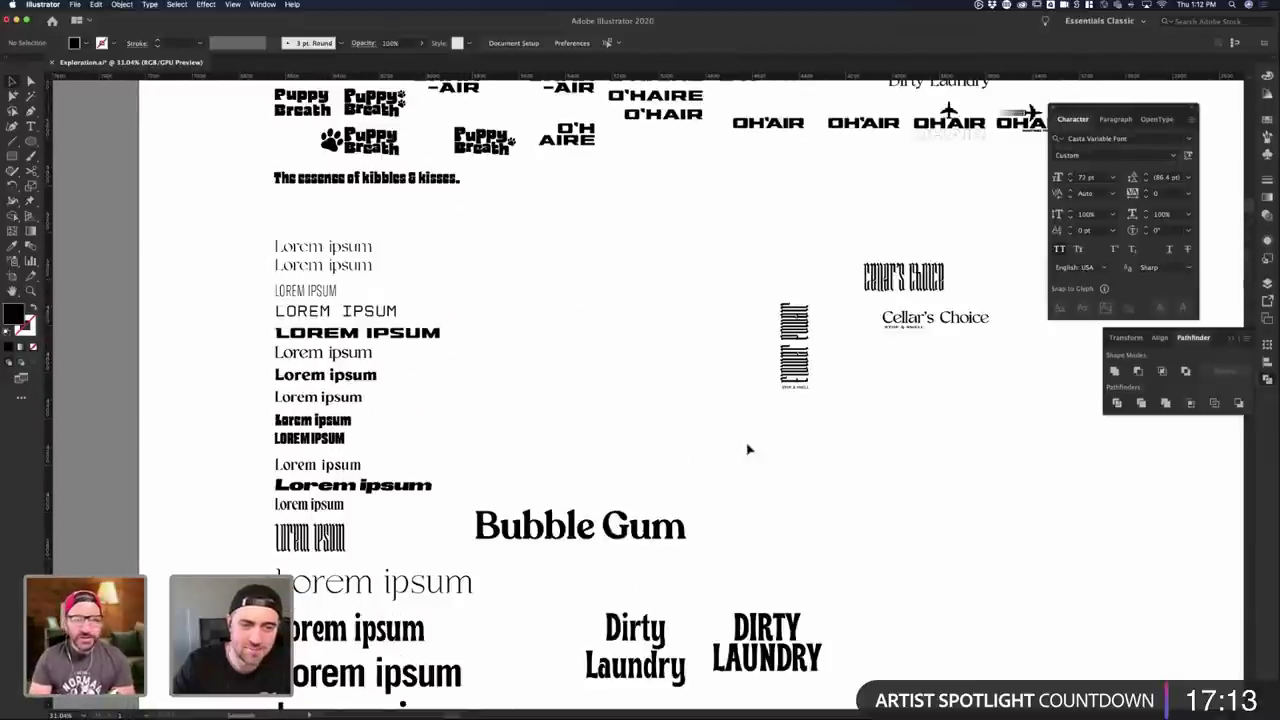
# - Switch to Adobe Fonts in Chrome, search for "rustic" and look over the resulting families and font packs
pyautogui.hotkey('ctrl', 'Up')
pyautogui.click(375, 144)
pyautogui.click(336, 22)
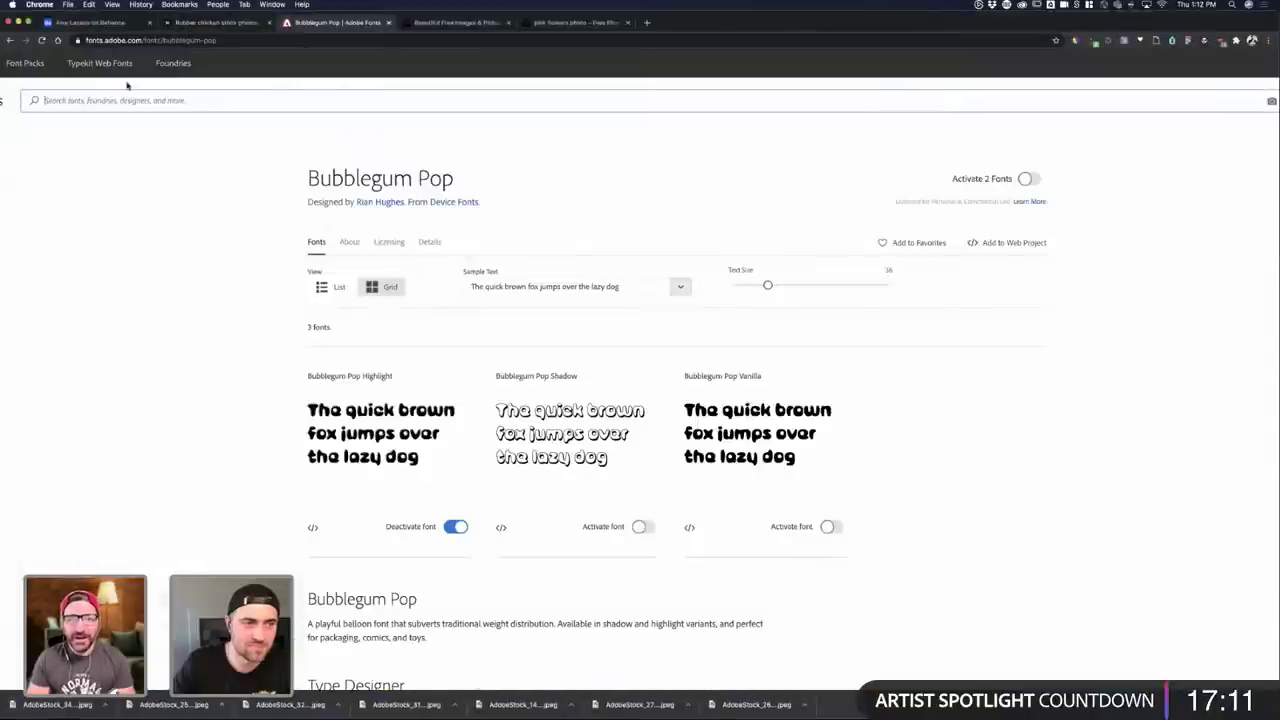
pyautogui.click(115, 100)
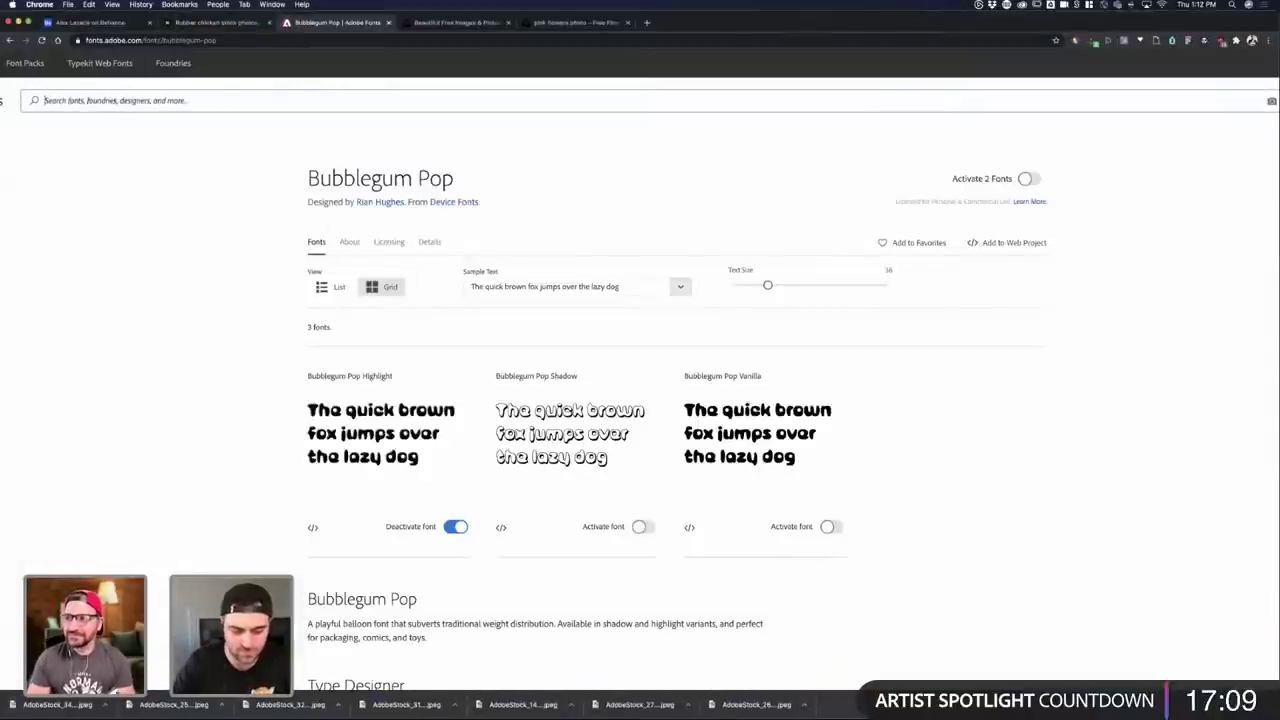
pyautogui.write('rustic')
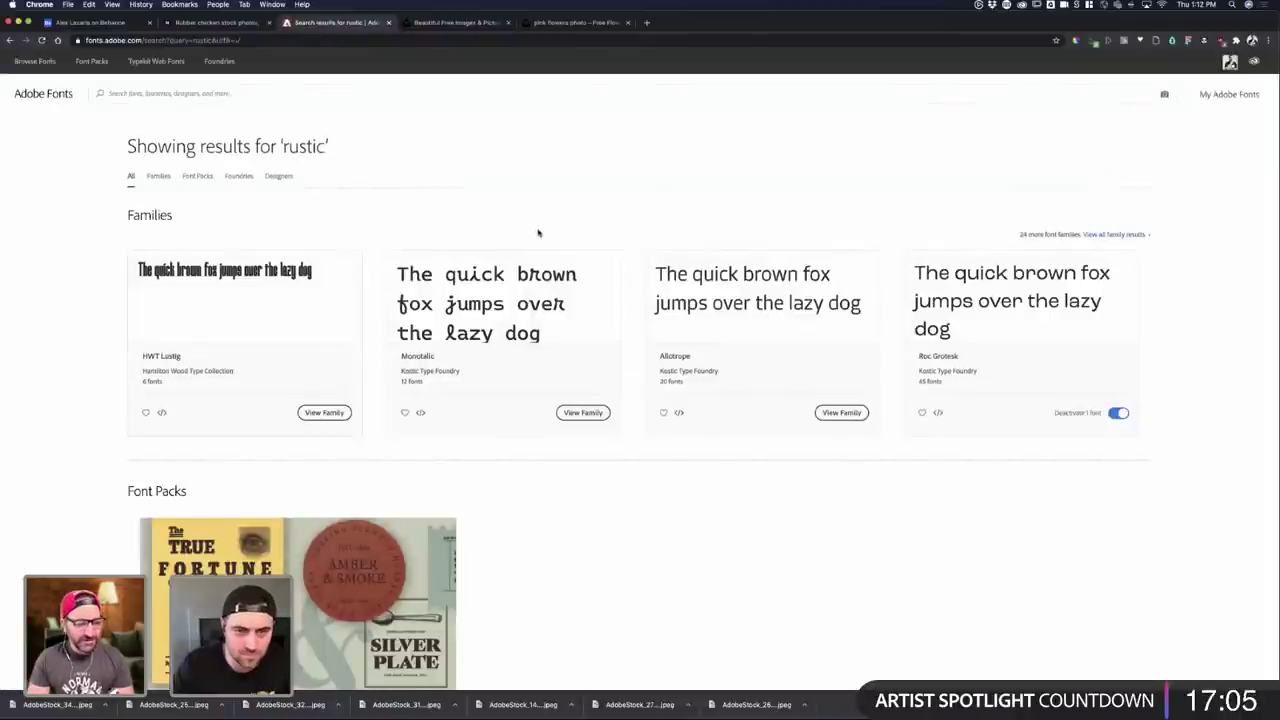
pyautogui.scroll(-5, 539, 233)
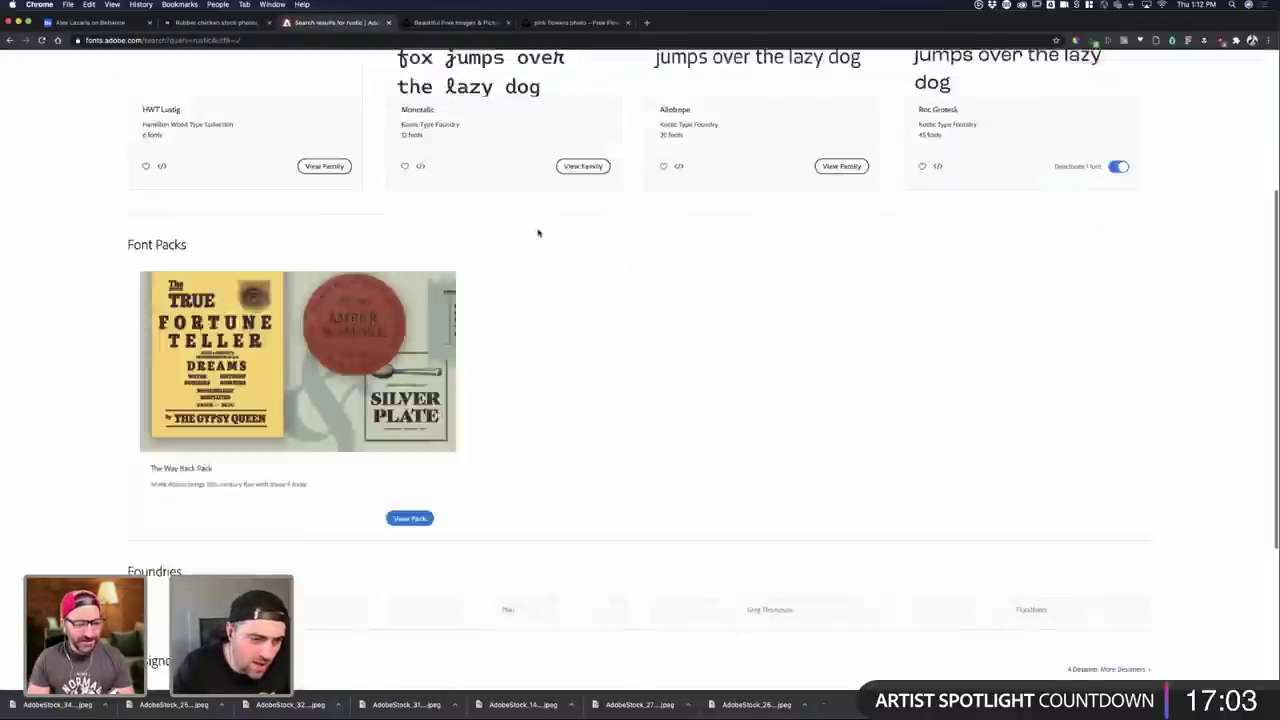
pyautogui.scroll(6, 538, 232)
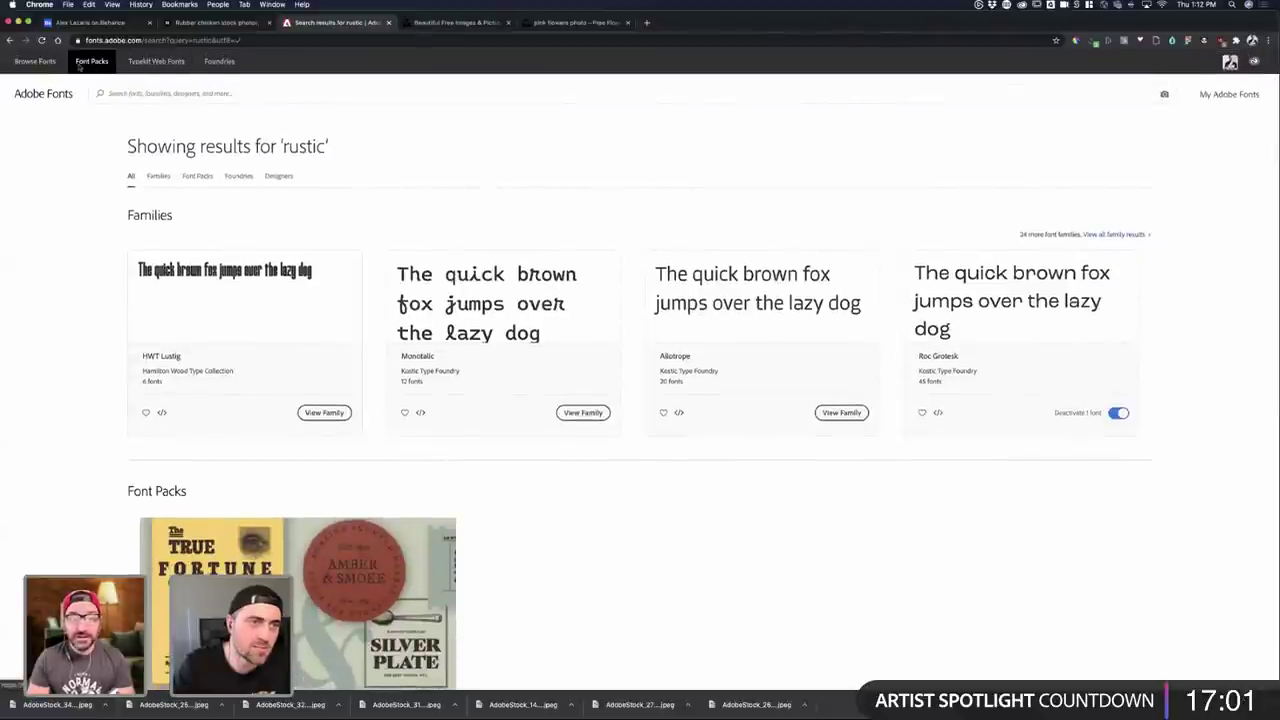
# - Search Adobe Fonts for "distressed" typefaces
pyautogui.click(145, 93)
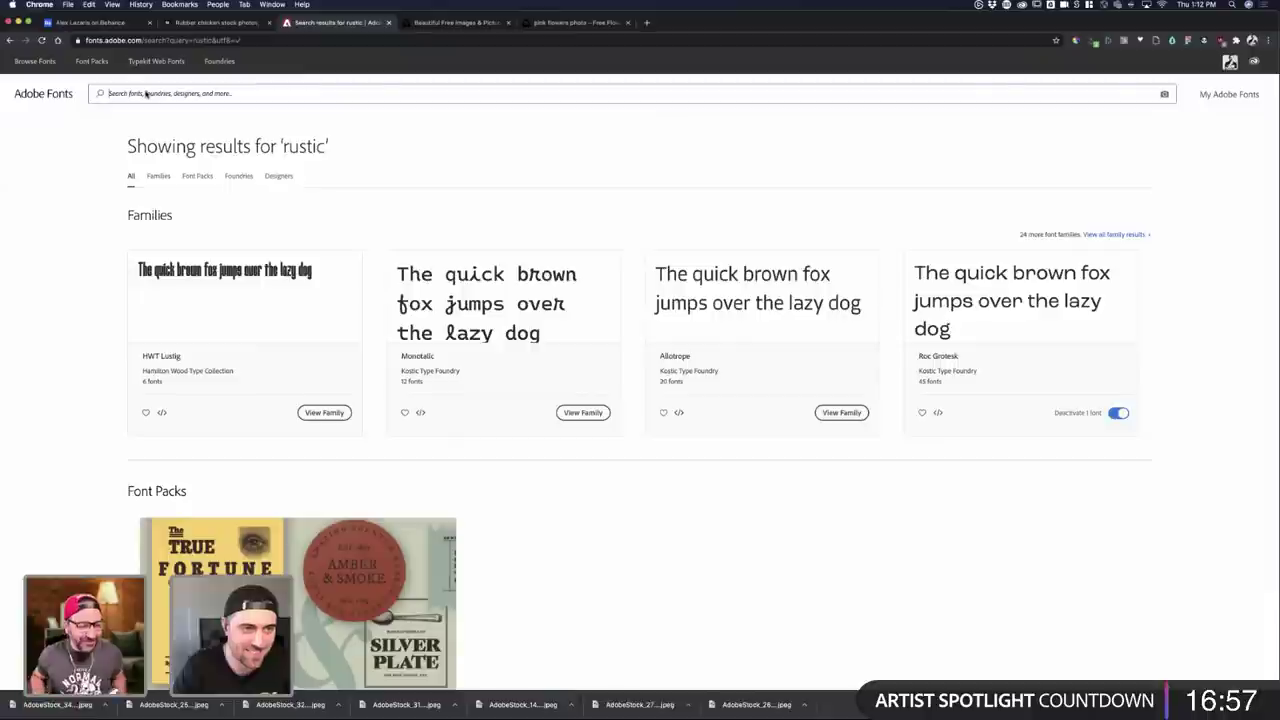
pyautogui.write('s')
pyautogui.write('ex')
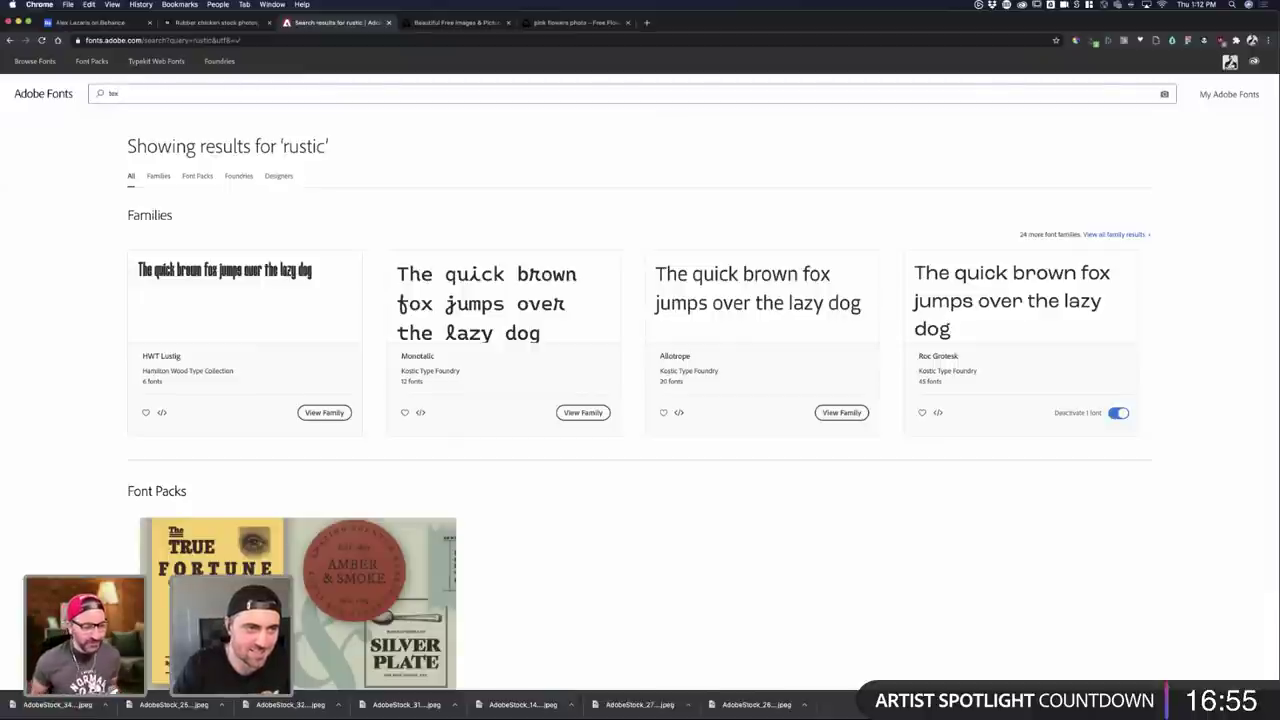
pyautogui.press('BackSpace')
pyautogui.press('BackSpace')
pyautogui.press('BackSpace')
pyautogui.write('distressed')
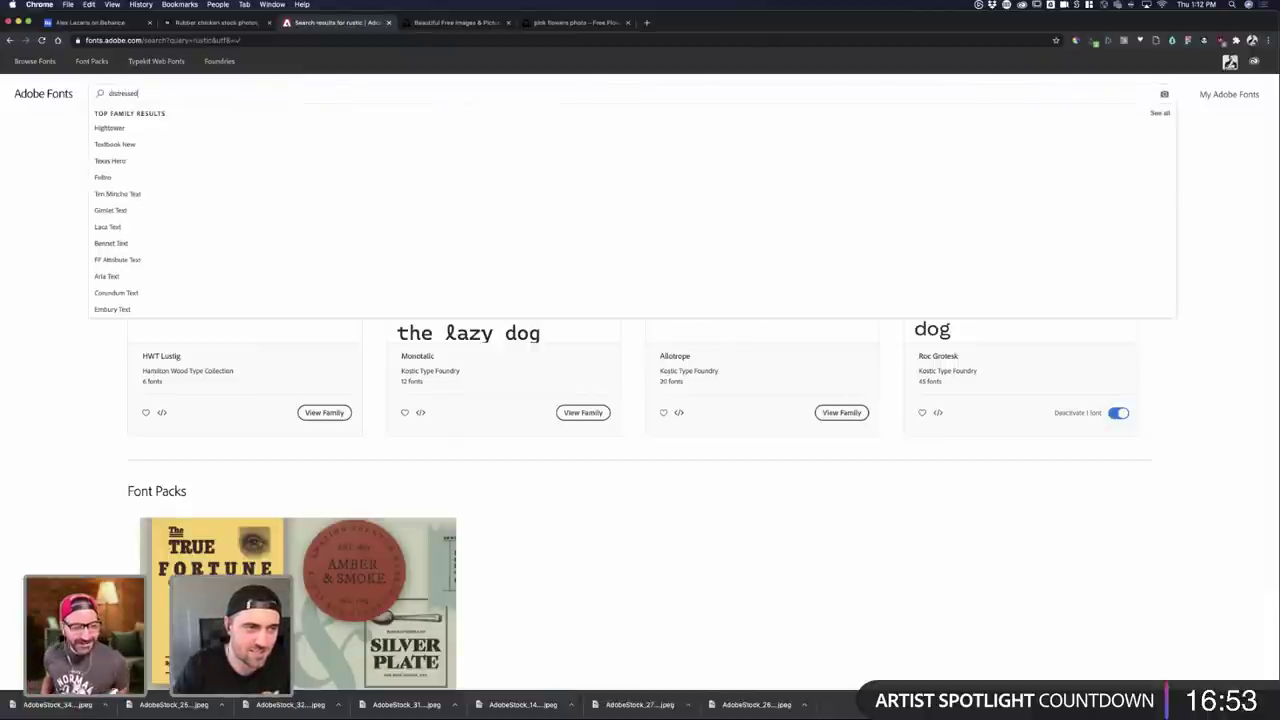
pyautogui.press('Return')
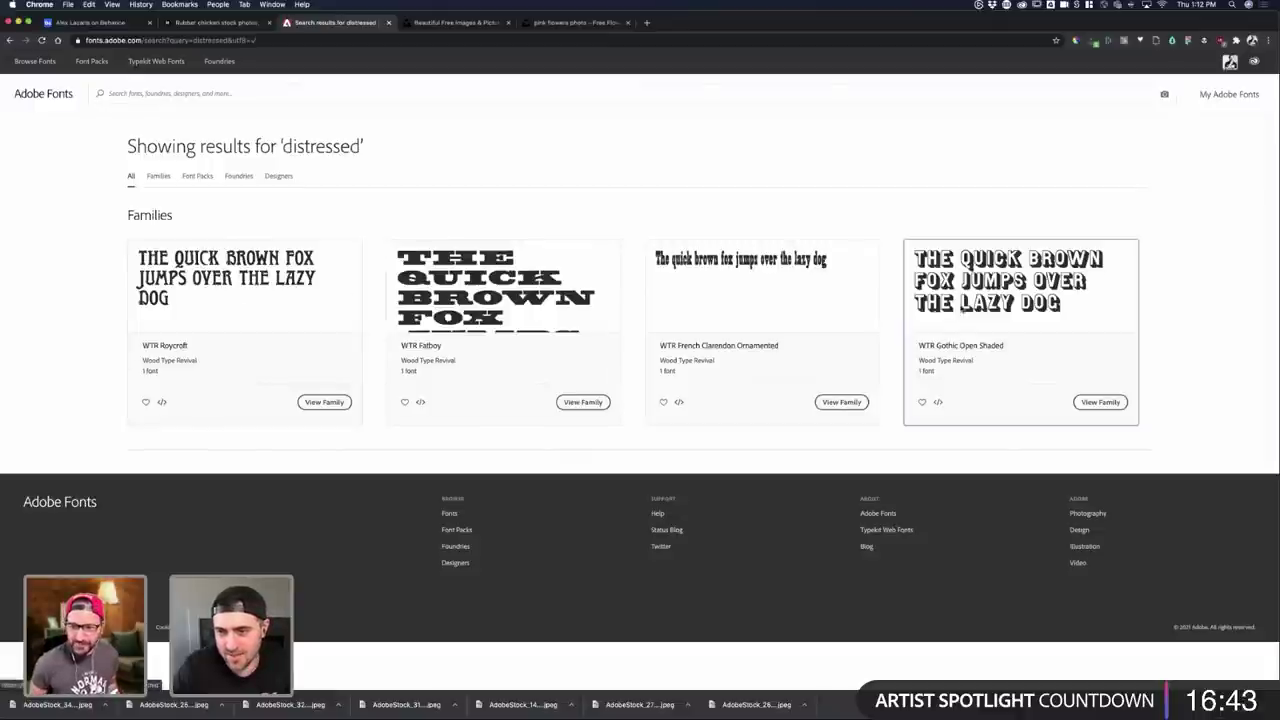
# - Open the WTR Gothic Open Shaded family and activate its Regular font
pyautogui.click(932, 309)
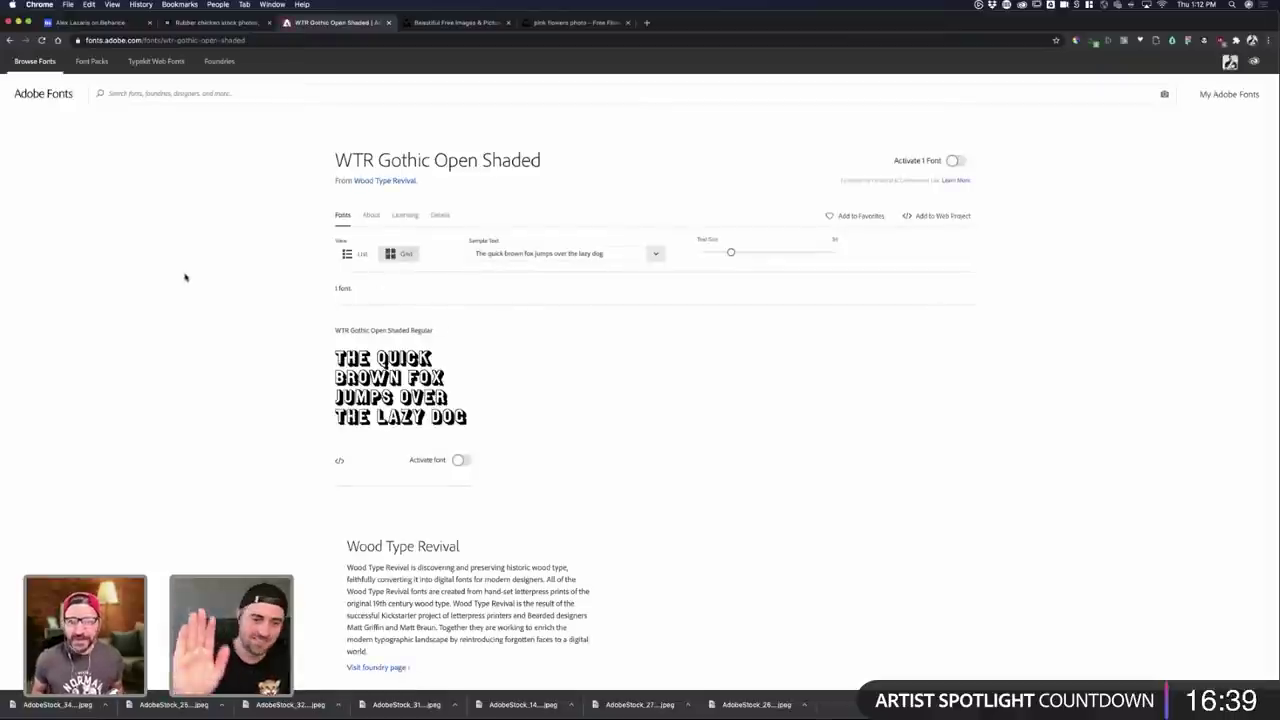
pyautogui.click(459, 460)
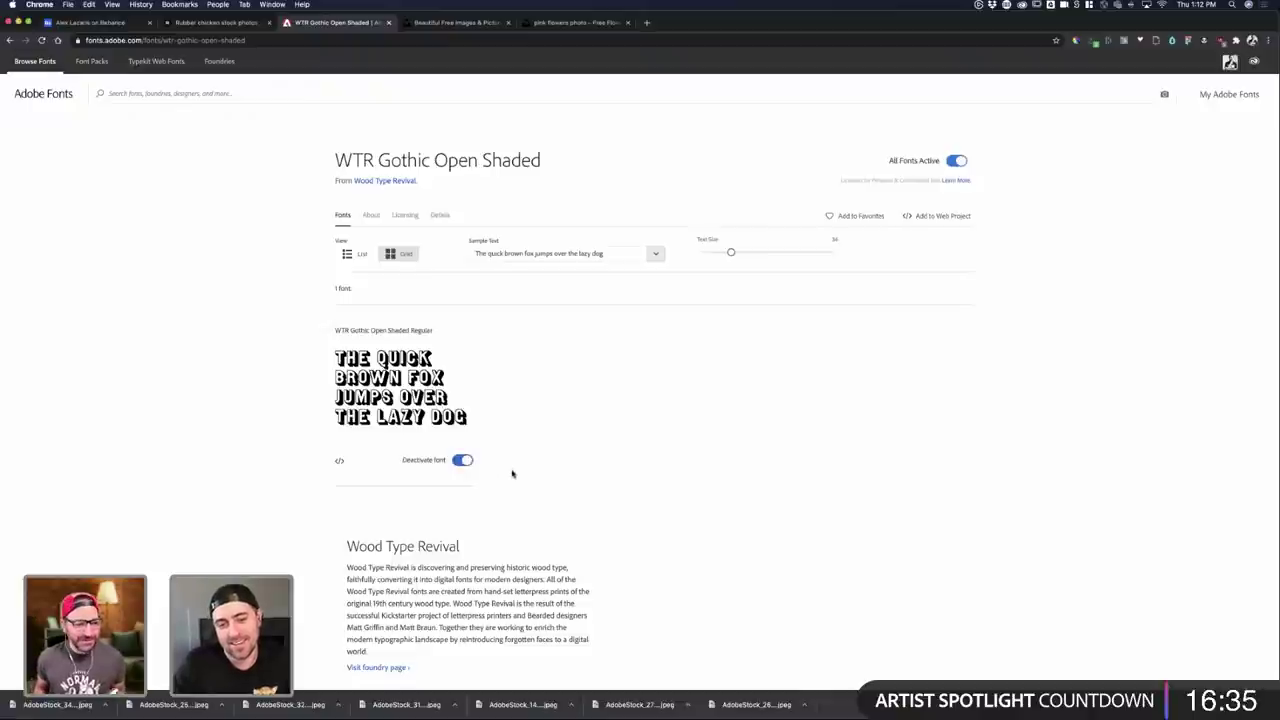
pyautogui.scroll(-1, 512, 473)
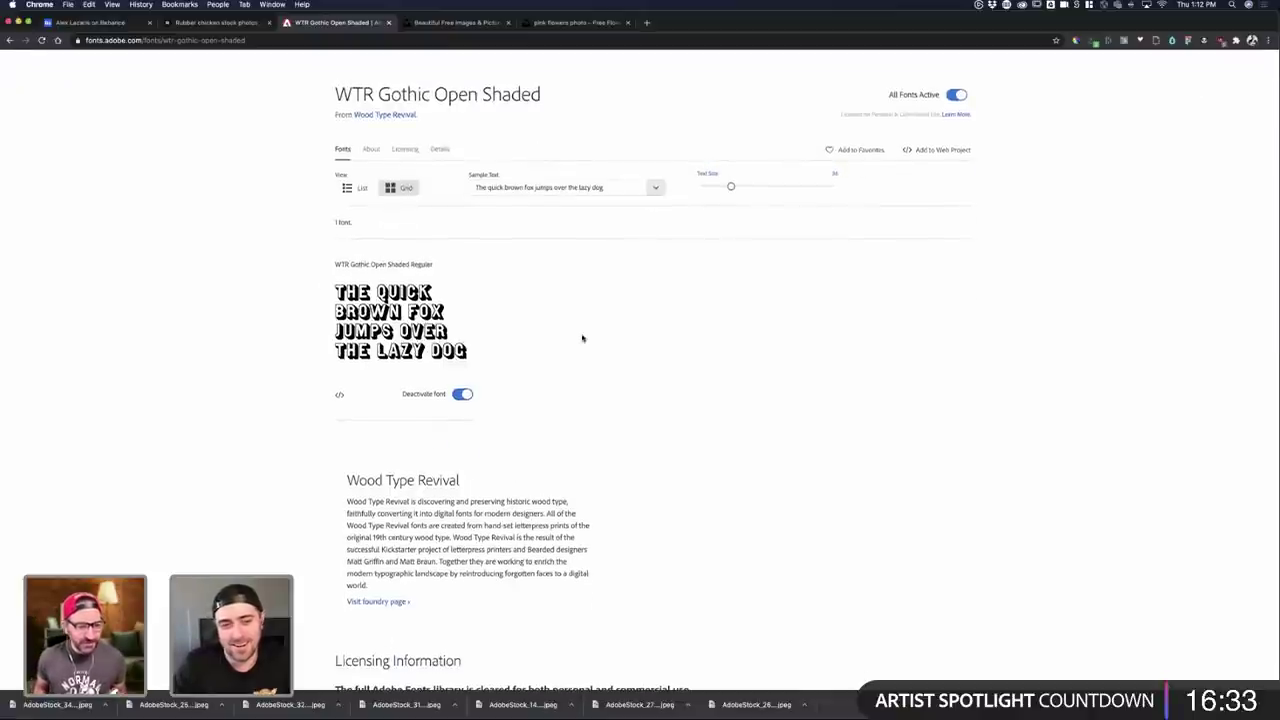
# - Return to the Exploration document in Illustrator and duplicate the uppercase DIRTY LAUNDRY lettering to the right of the original
pyautogui.hotkey('ctrl', 'Up')
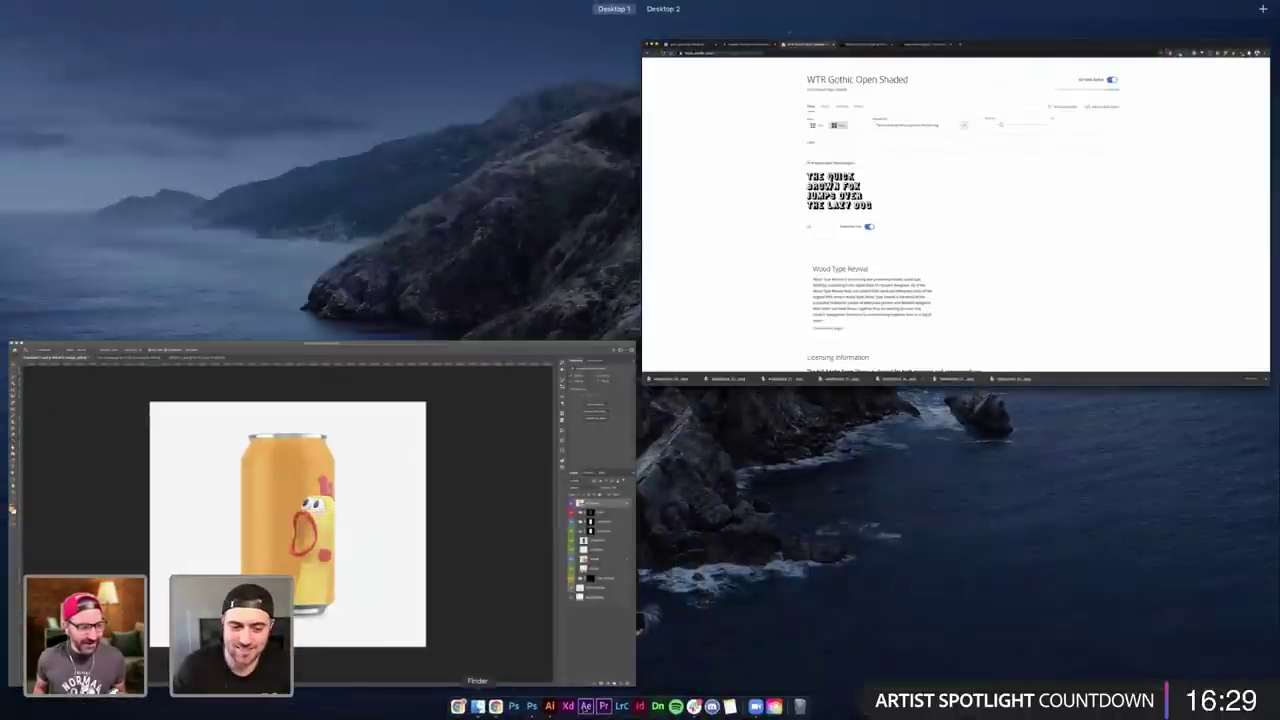
pyautogui.click(549, 706)
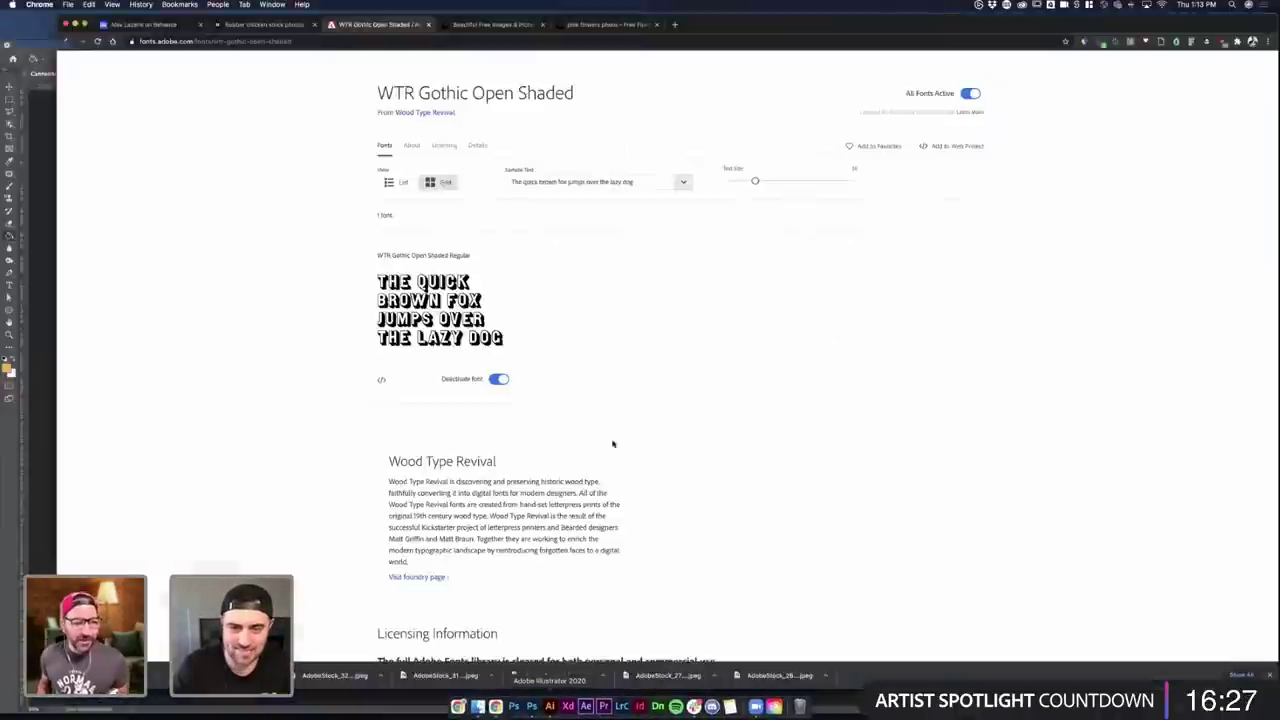
pyautogui.scroll(-10, 815, 498)
pyautogui.hscroll(4, 815, 498)
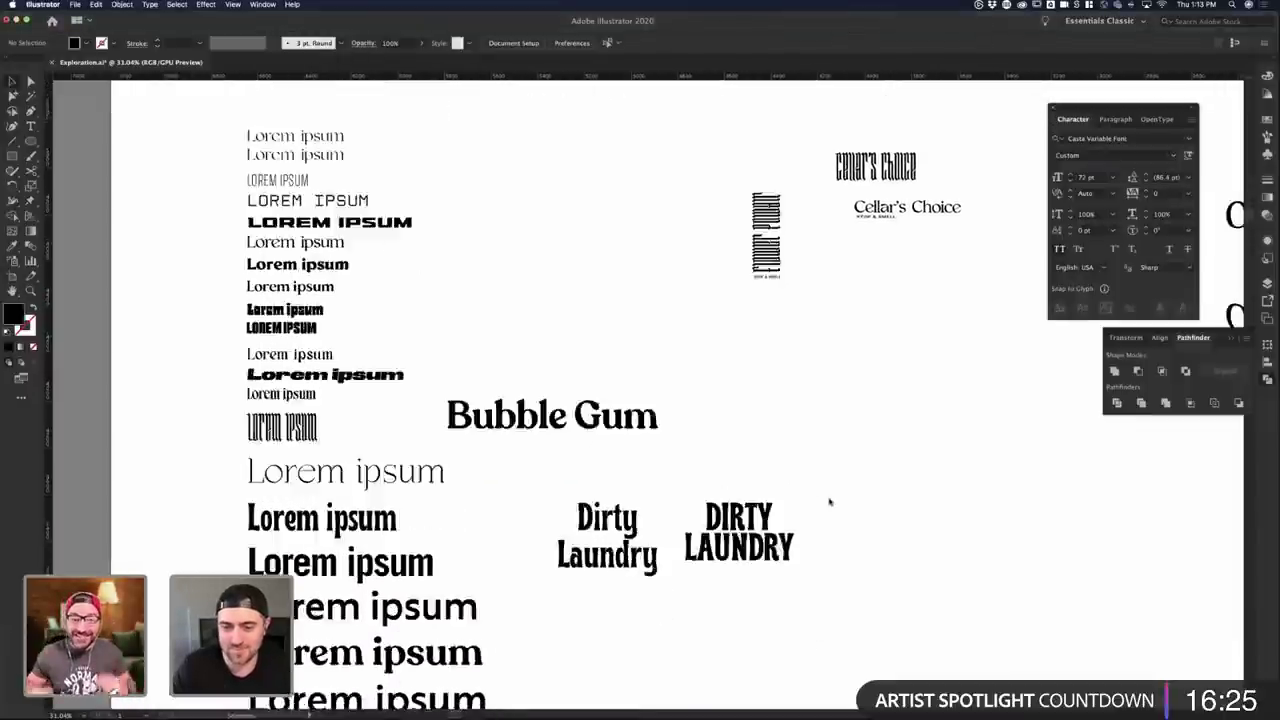
pyautogui.moveTo(668, 412); pyautogui.dragTo(864, 420)
# - Change the duplicated DIRTY LAUNDRY lettering's font to WTR Gothic Open Shaded
pyautogui.click(487, 43)
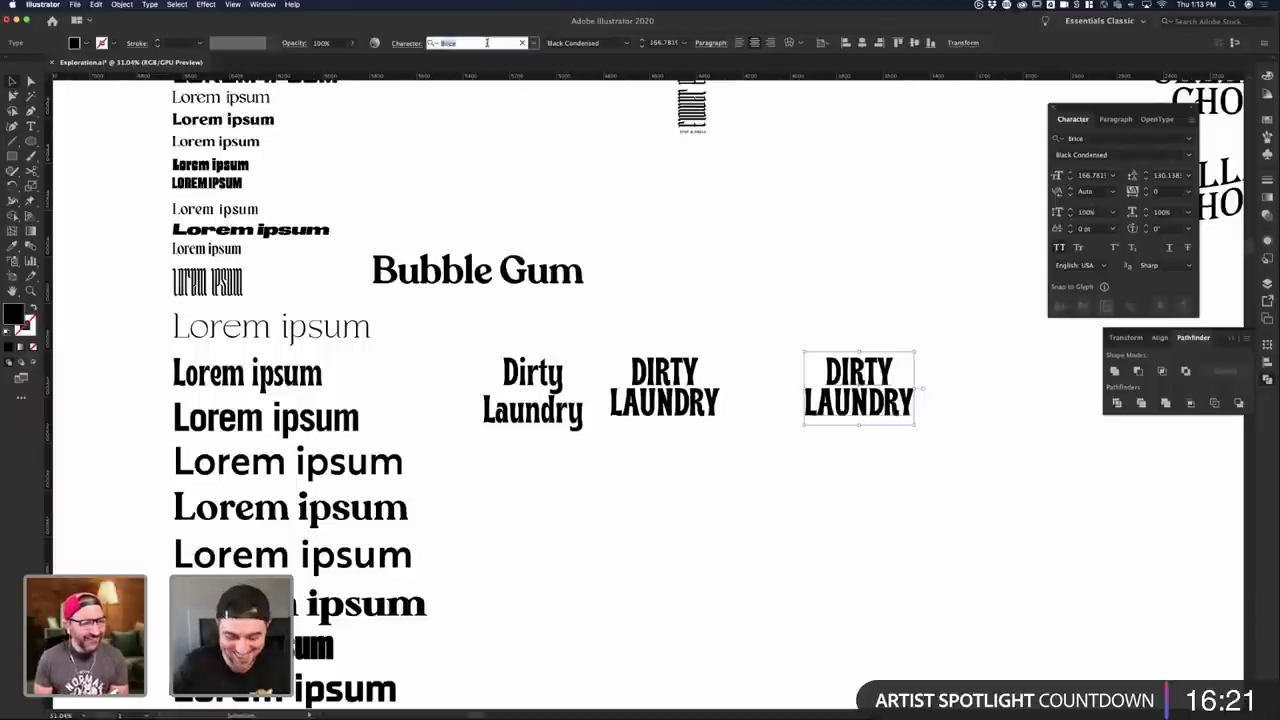
pyautogui.write('goth')
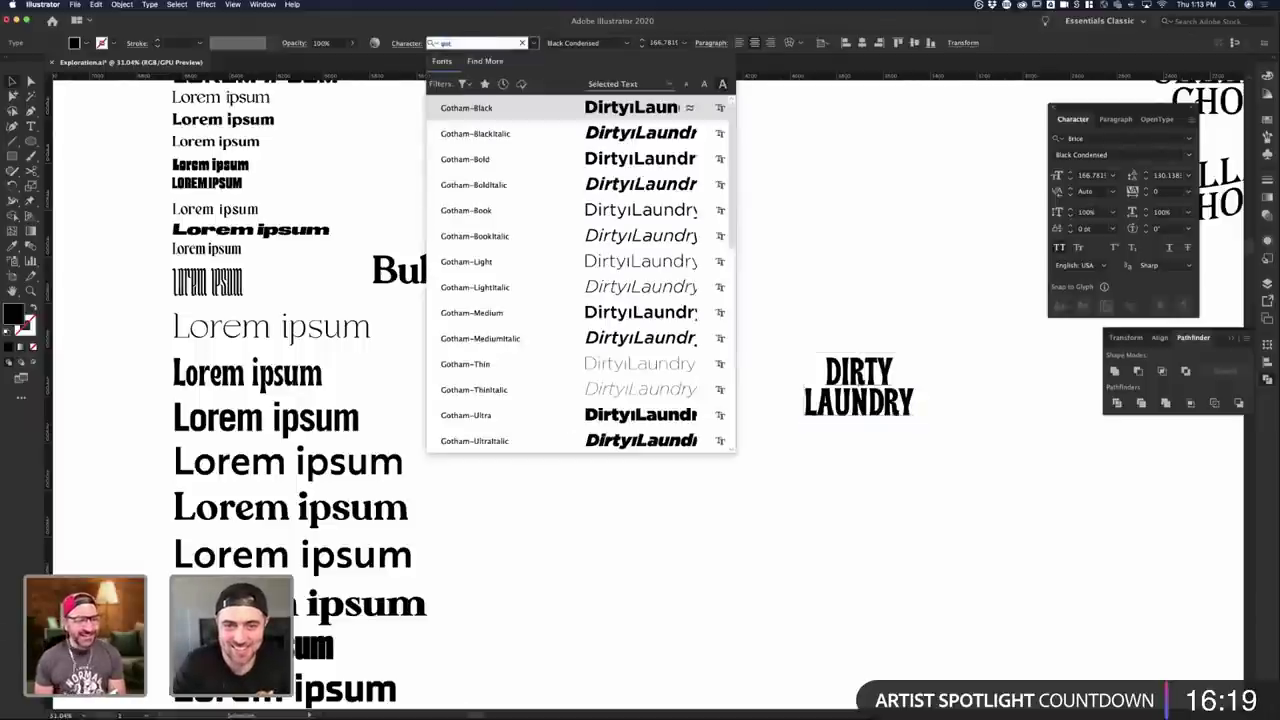
pyautogui.write('ic')
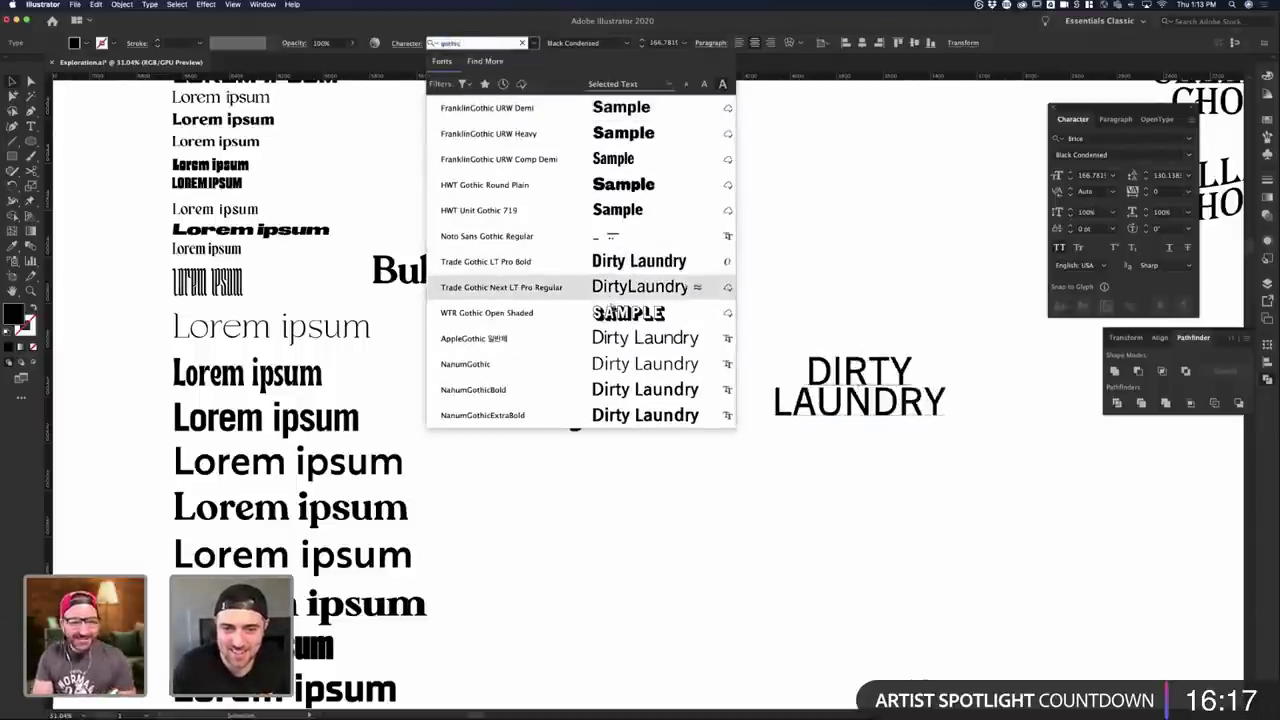
pyautogui.click(540, 312)
# - Replace the duplicated lettering's text with "WHY DID THE RUBBER CHICKEN"
pyautogui.tripleClick(877, 396)
pyautogui.write('WHY DID')
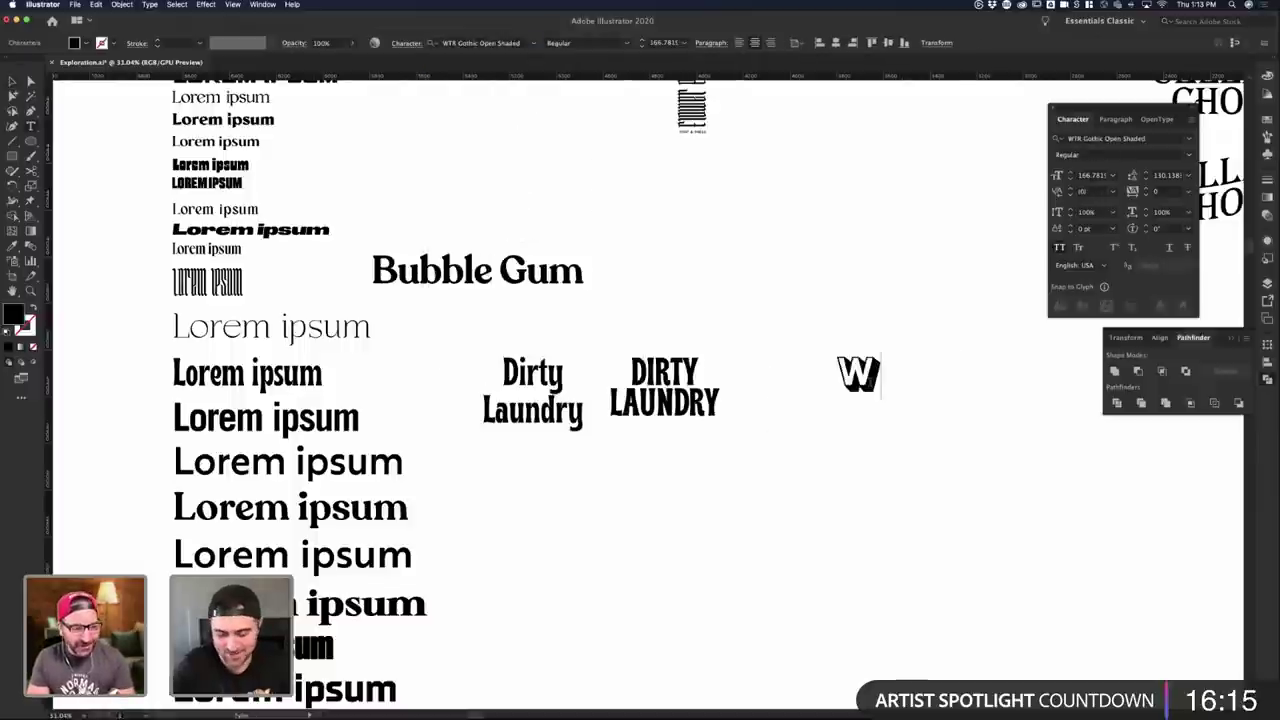
pyautogui.write('RU')
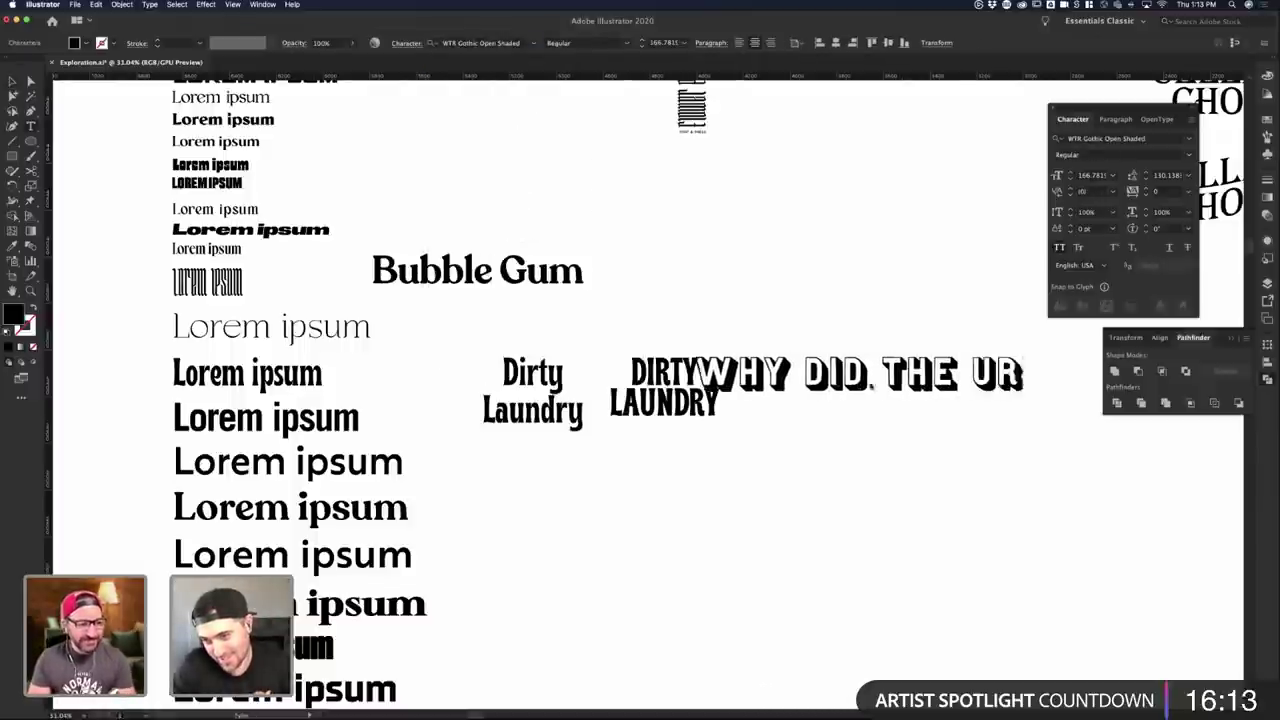
pyautogui.press('BackSpace')
pyautogui.write('UBBER CHICK')
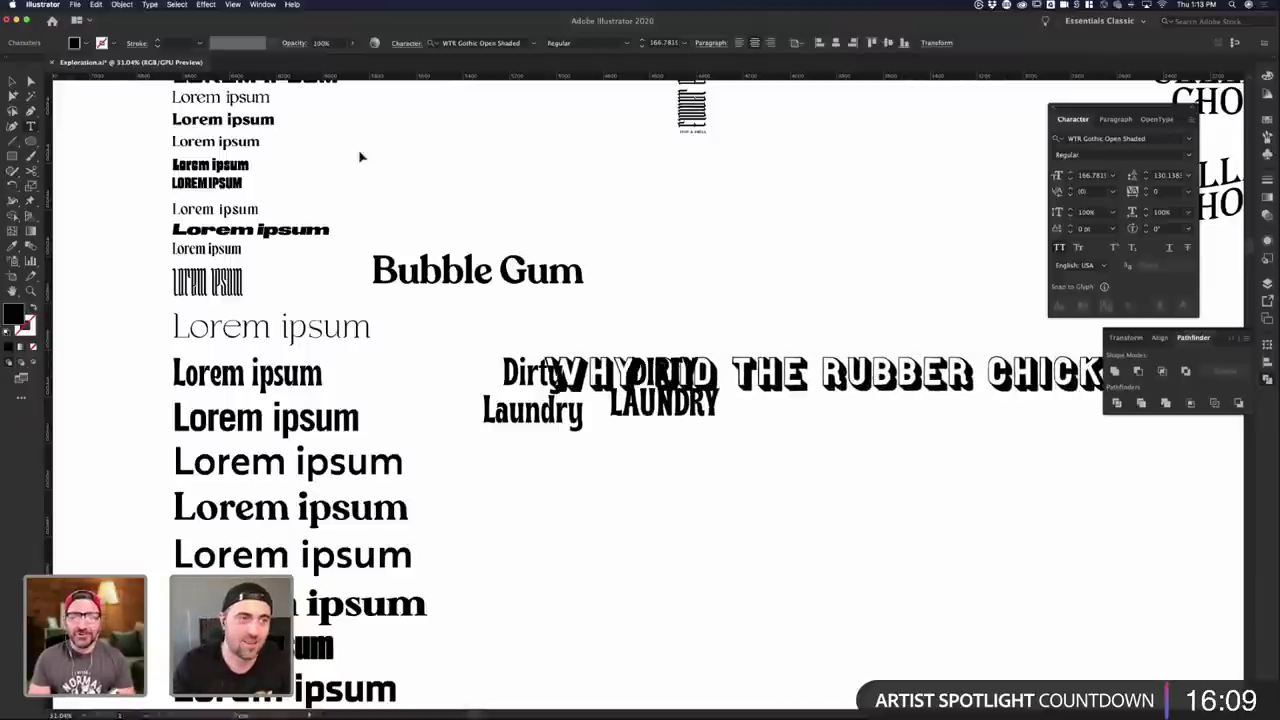
pyautogui.click(10, 81)
pyautogui.click(793, 457)
# - Move the rubber chicken line below the DIRTY LAUNDRY lettering and append "CROSS THE ROAD" to it
pyautogui.scroll(-3, 793, 457)
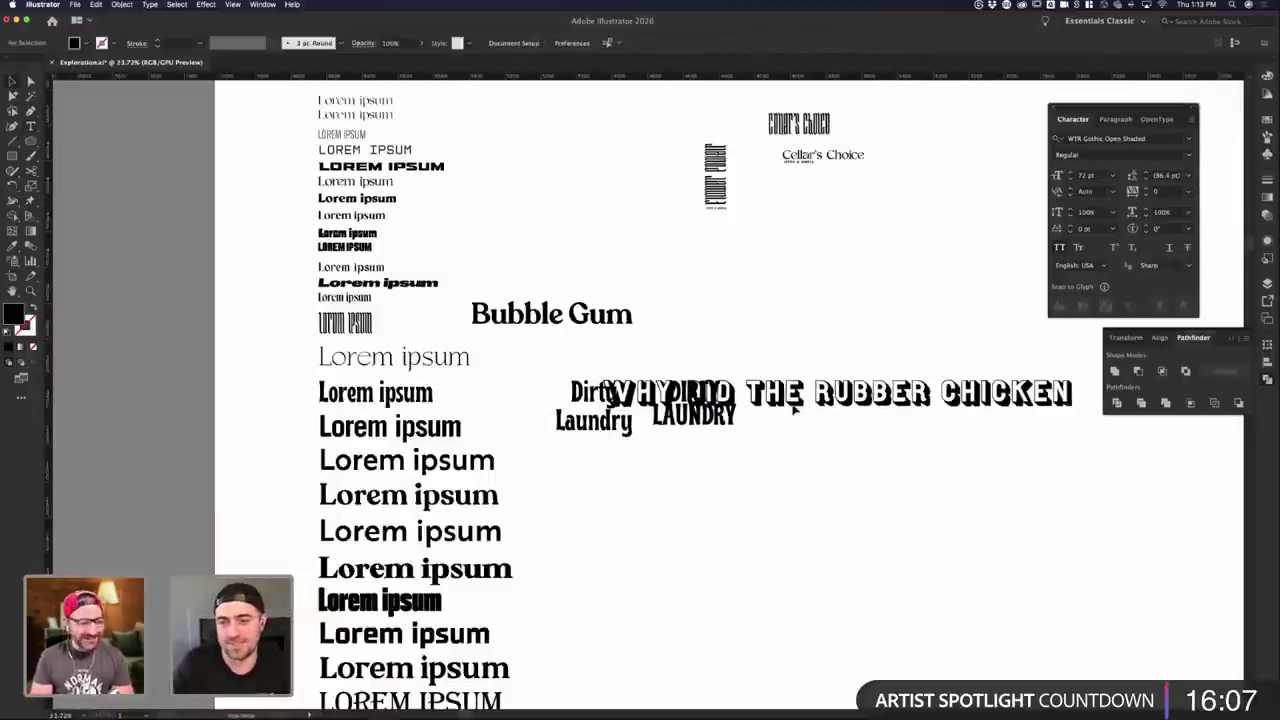
pyautogui.hscroll(3, 797, 405)
pyautogui.moveTo(888, 362); pyautogui.dragTo(888, 487)
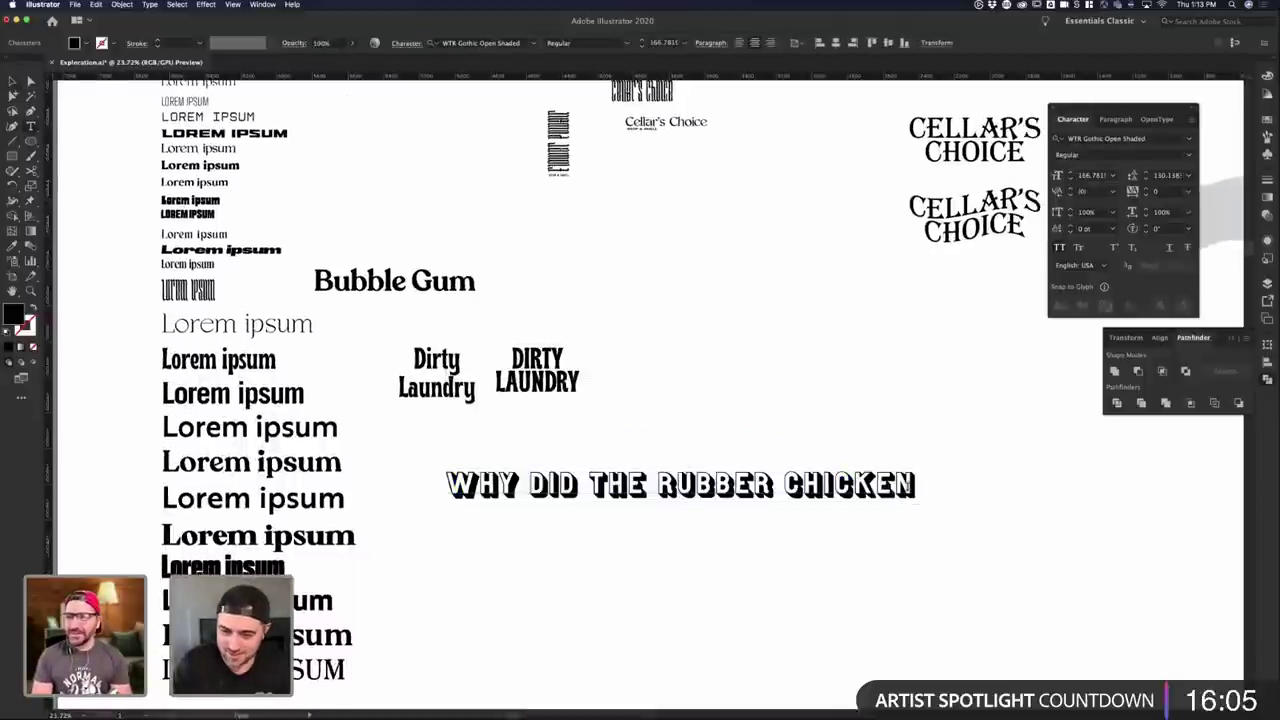
pyautogui.write('CROSS THE ROAD')
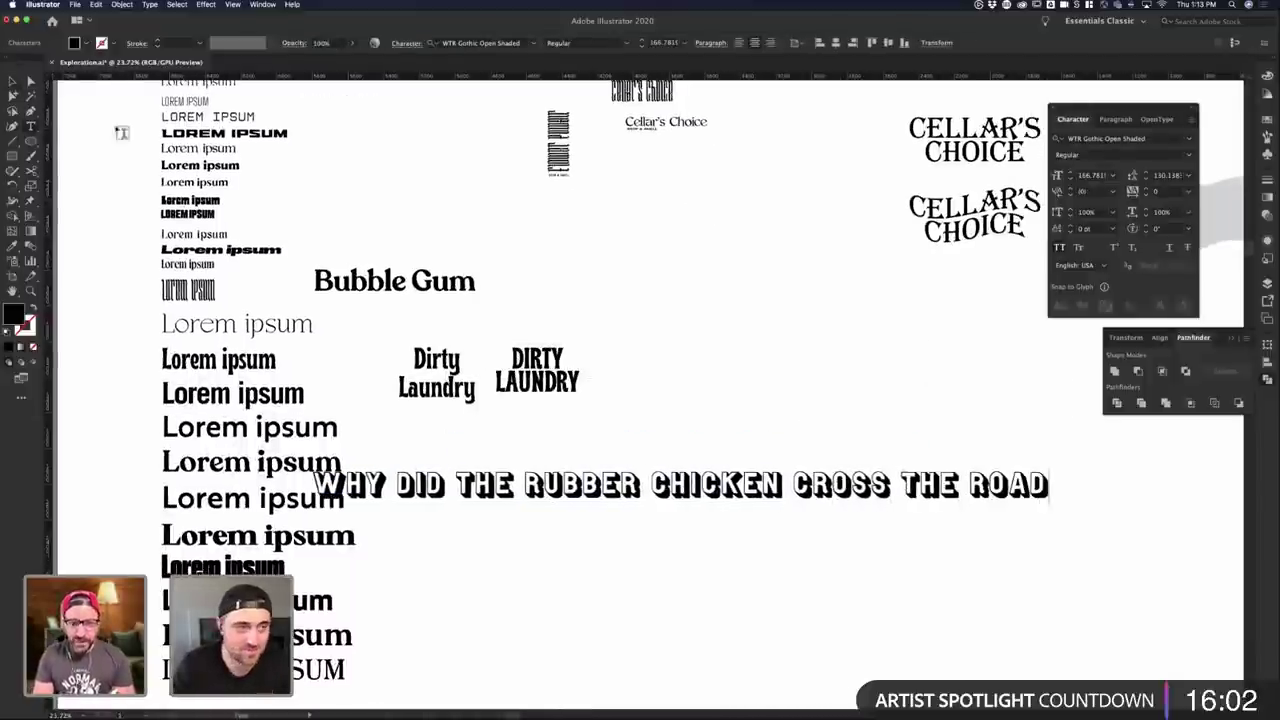
pyautogui.press('Escape')
pyautogui.click(829, 354)
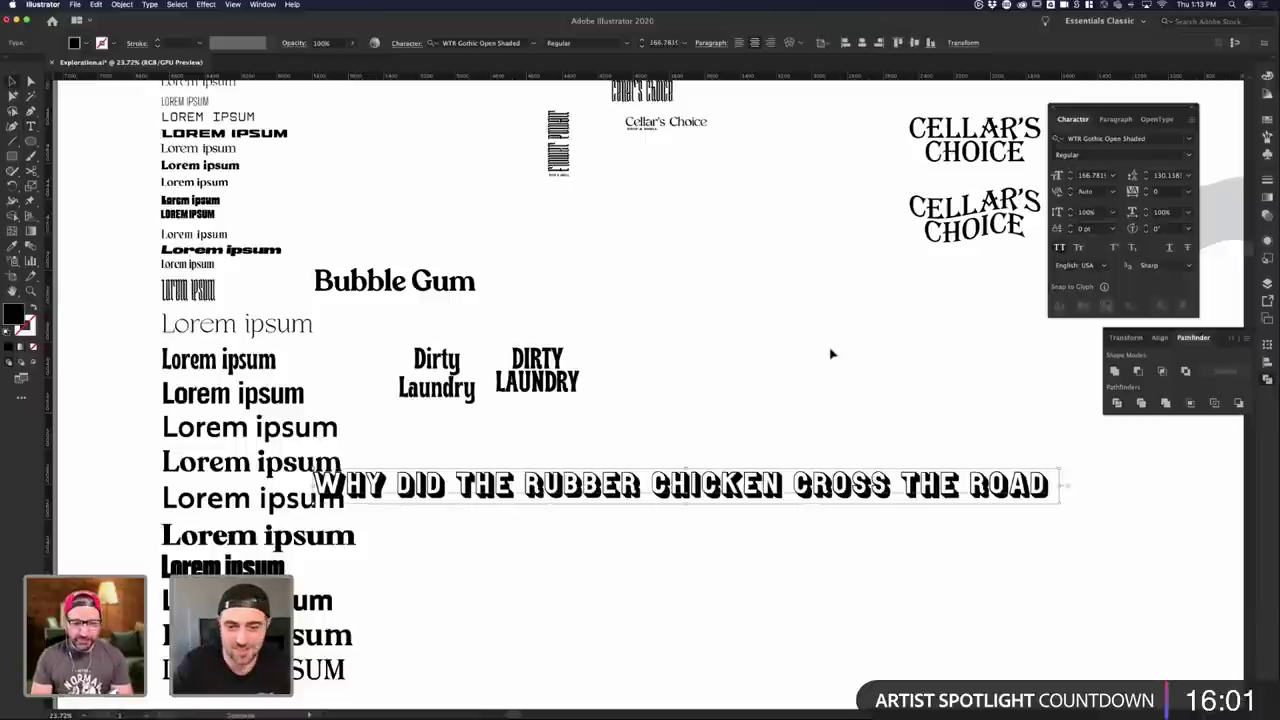
# - Move the joke line right, clear of the Lorem ipsum samples, and convert it to area text wrapping over three lines
pyautogui.moveTo(757, 467); pyautogui.dragTo(929, 549)
pyautogui.hscroll(10, 929, 549)
pyautogui.scroll(-3, 929, 549)
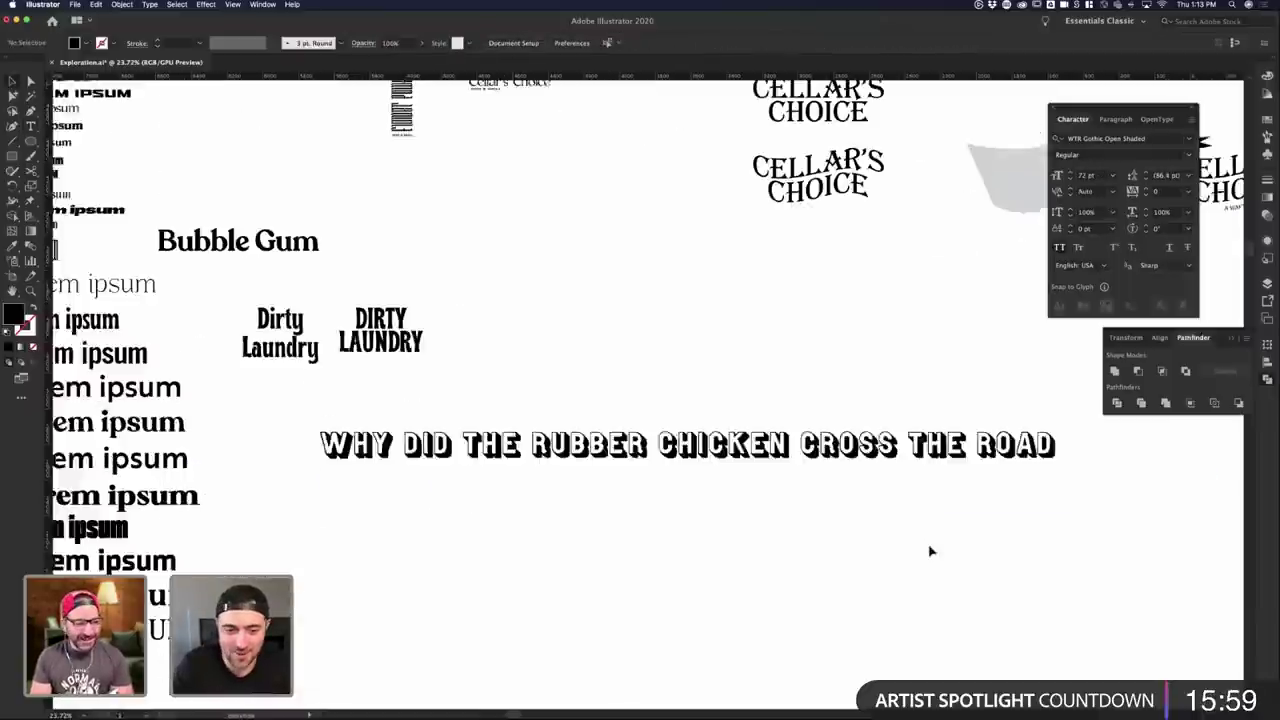
pyautogui.click(735, 438)
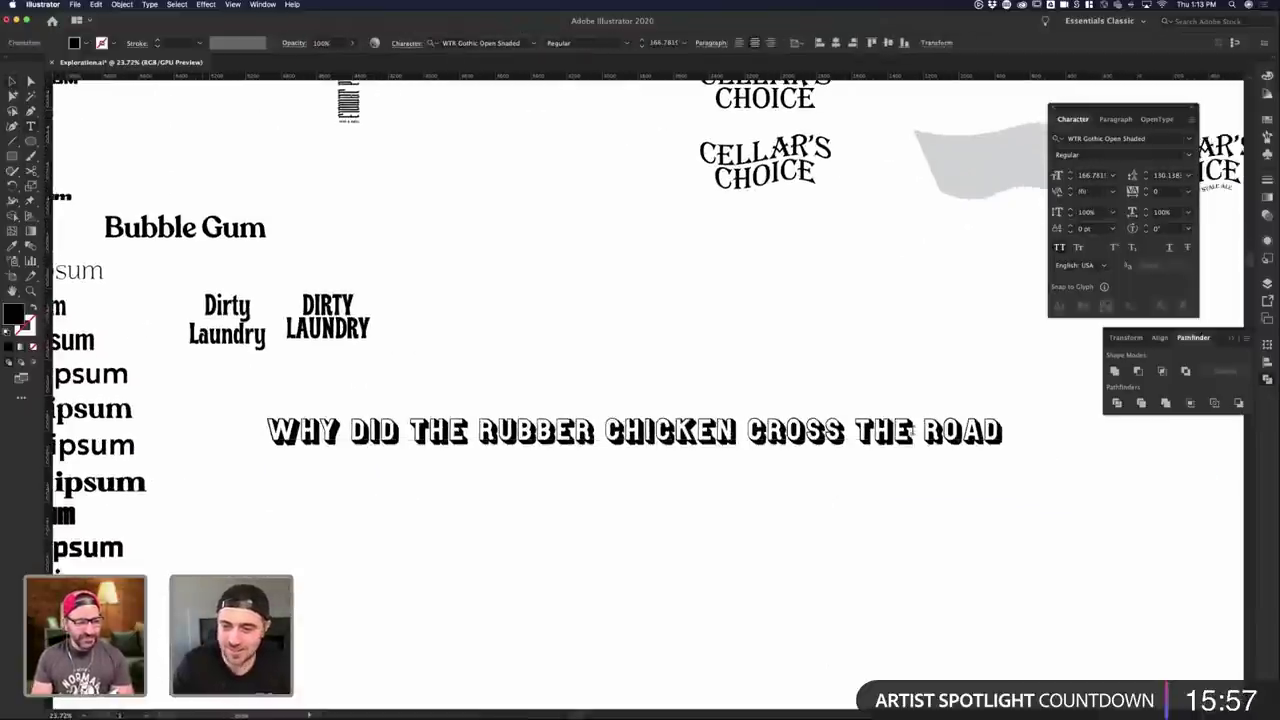
pyautogui.press('Escape')
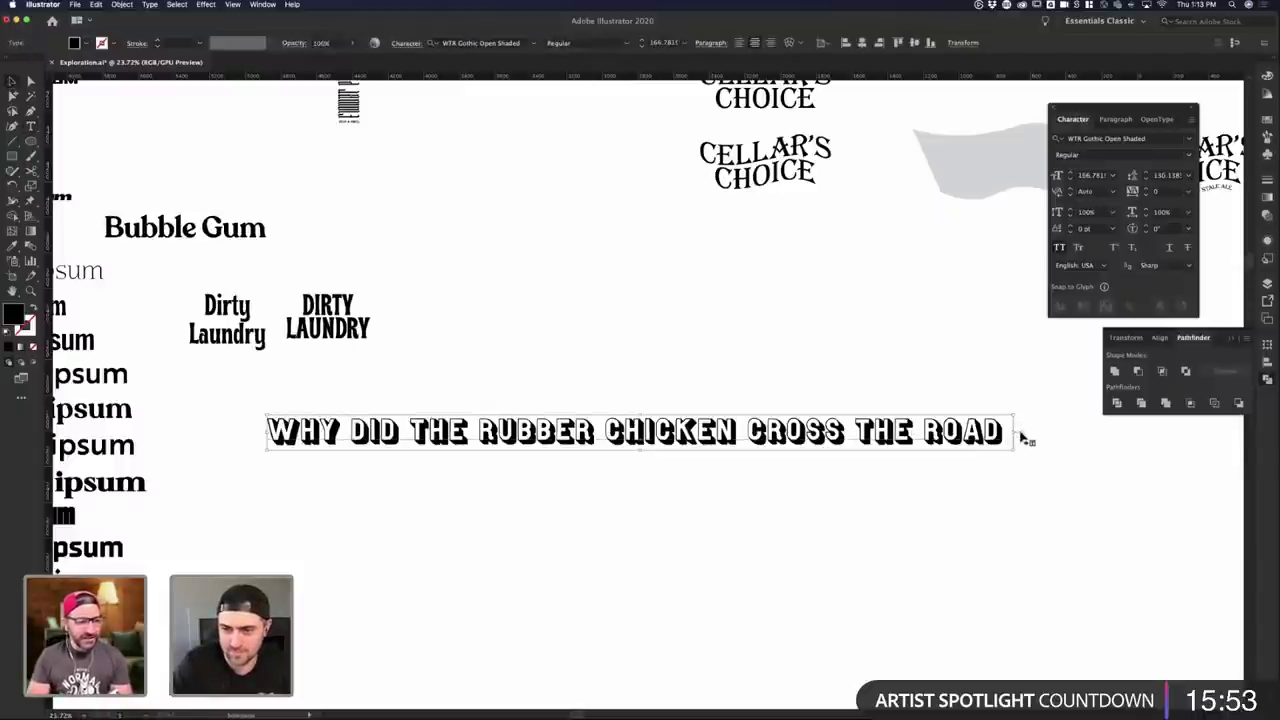
pyautogui.moveTo(1014, 446); pyautogui.dragTo(621, 512)
# - Increase the joke text's leading to about 172 pt
pyautogui.hotkey('alt', 'Down')
pyautogui.hotkey('alt', 'Down')
pyautogui.hotkey('alt', 'Down')
pyautogui.hotkey('alt', 'Down')
pyautogui.hotkey('alt', 'Down')
pyautogui.hotkey('alt', 'Down')
pyautogui.hotkey('alt', 'Down')
pyautogui.hotkey('alt', 'Down')
pyautogui.hotkey('alt', 'Down')
pyautogui.hotkey('alt', 'Down')
pyautogui.hotkey('alt', 'Down')
pyautogui.hotkey('alt', 'Down')
pyautogui.hotkey('alt', 'Down')
pyautogui.hotkey('alt', 'Down')
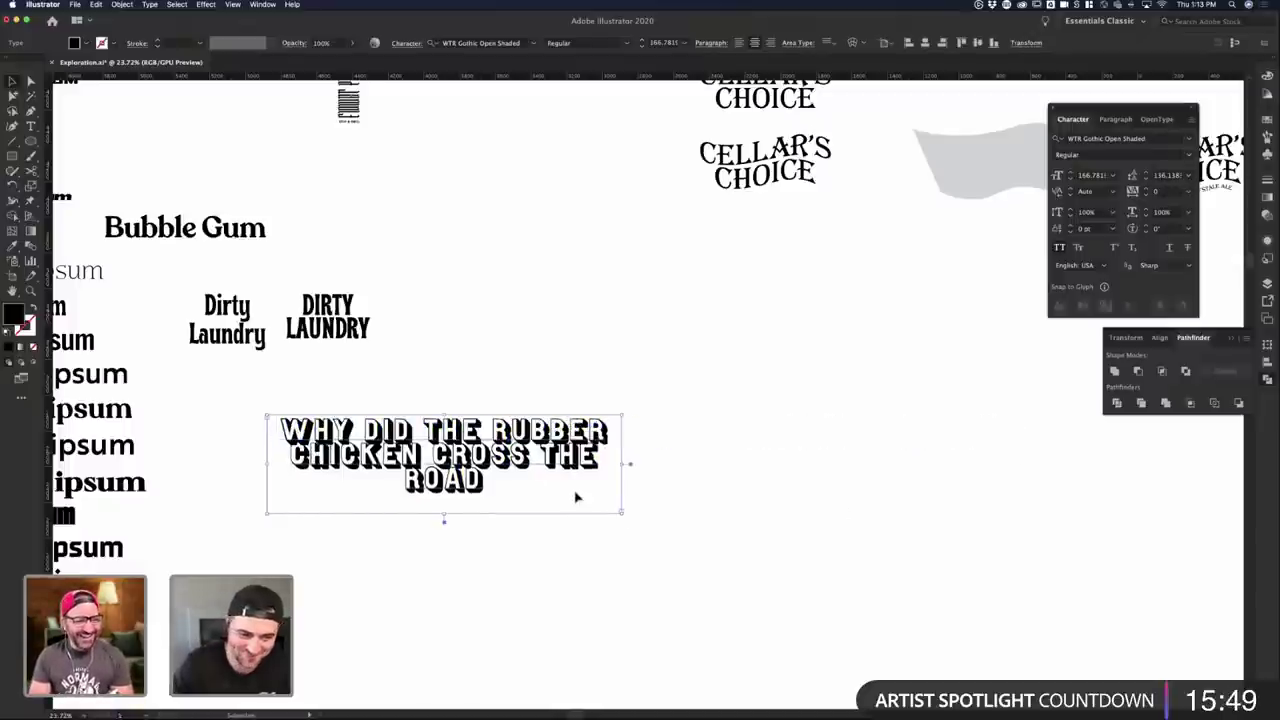
pyautogui.hotkey('alt', 'Down')
pyautogui.hotkey('alt', 'Down')
pyautogui.hotkey('alt', 'Down')
pyautogui.hotkey('alt', 'Down')
pyautogui.hotkey('alt', 'Down')
pyautogui.hotkey('alt', 'Down')
pyautogui.hotkey('alt', 'Down')
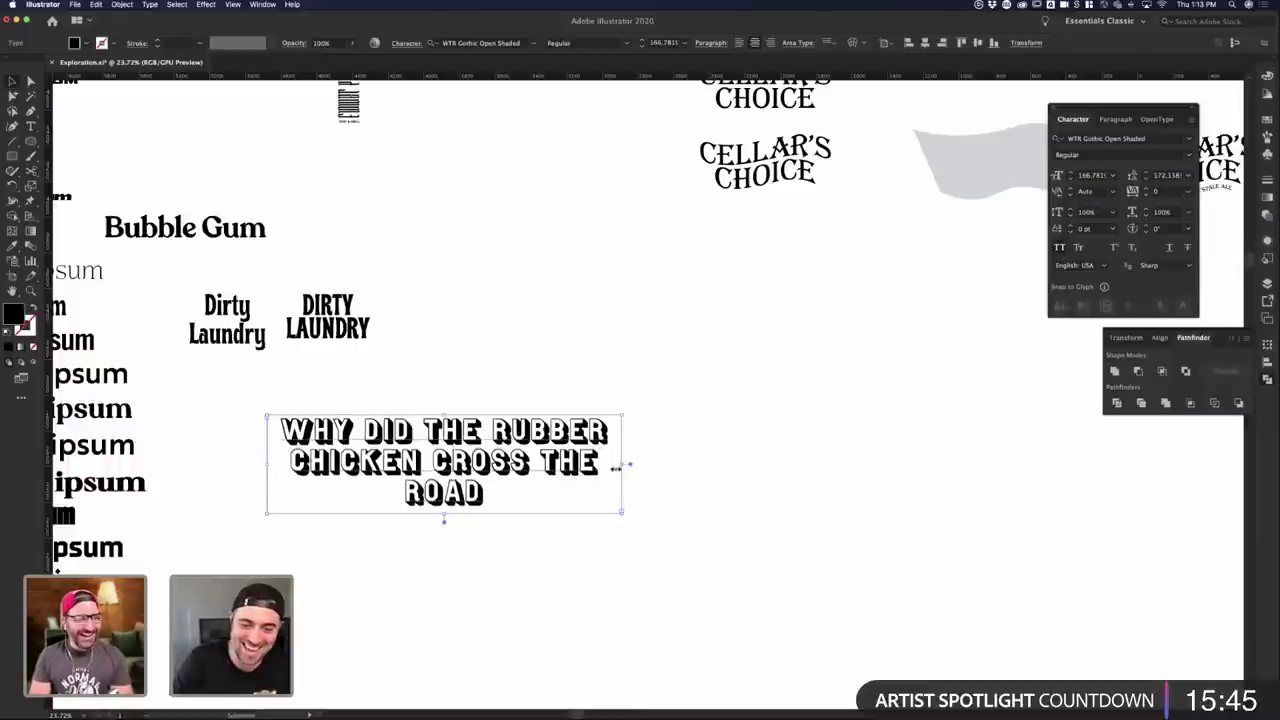
# - Narrow the text frame so the last line reads "CROSS THE ROAD" and add a question mark at its end
pyautogui.moveTo(616, 467); pyautogui.dragTo(591, 464)
pyautogui.click(660, 474)
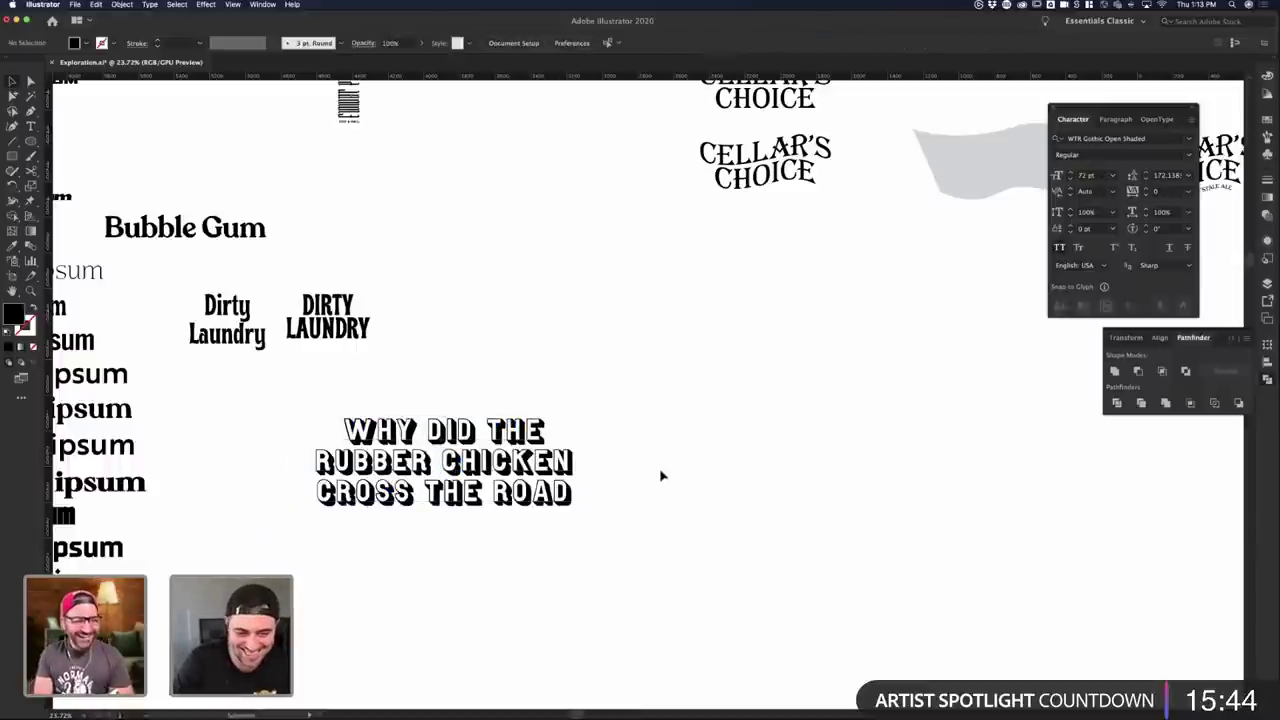
pyautogui.doubleClick(574, 494)
pyautogui.write('?')
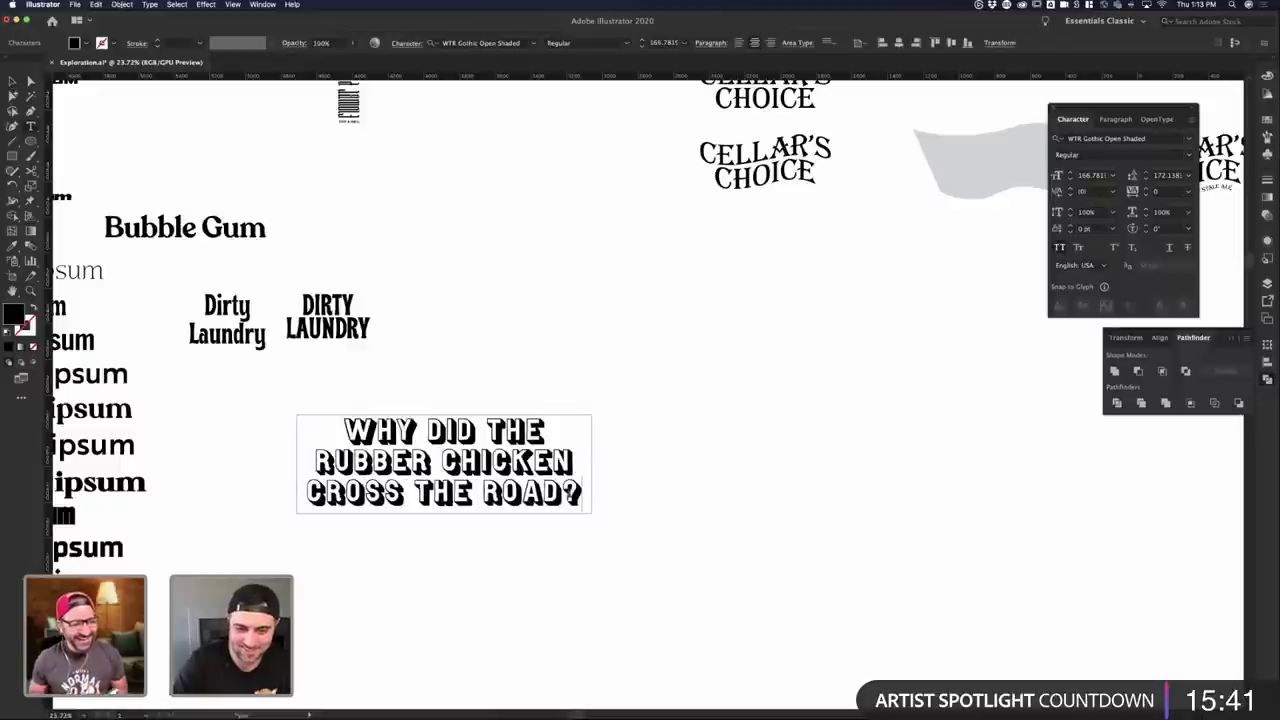
pyautogui.click(12, 81)
pyautogui.click(526, 378)
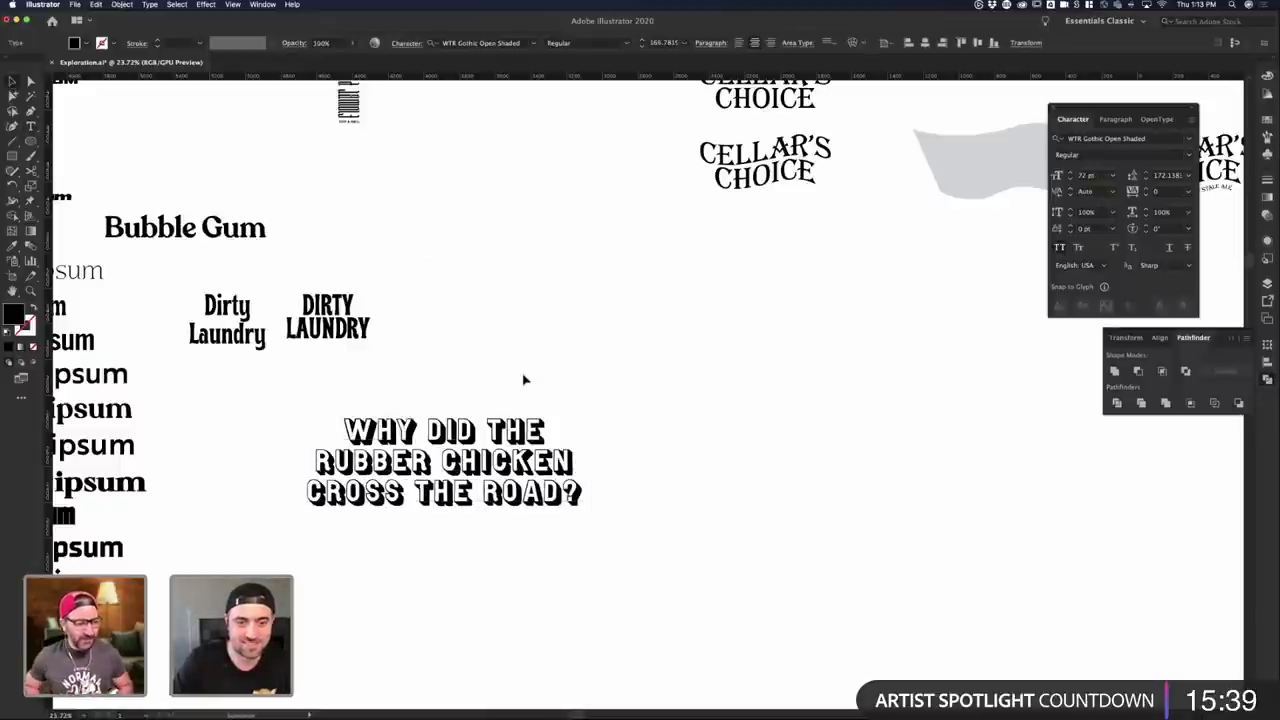
# - Tighten the tracking of the whole joke text to -60
pyautogui.click(592, 472)
pyautogui.doubleClick(547, 470)
pyautogui.press('super+a')
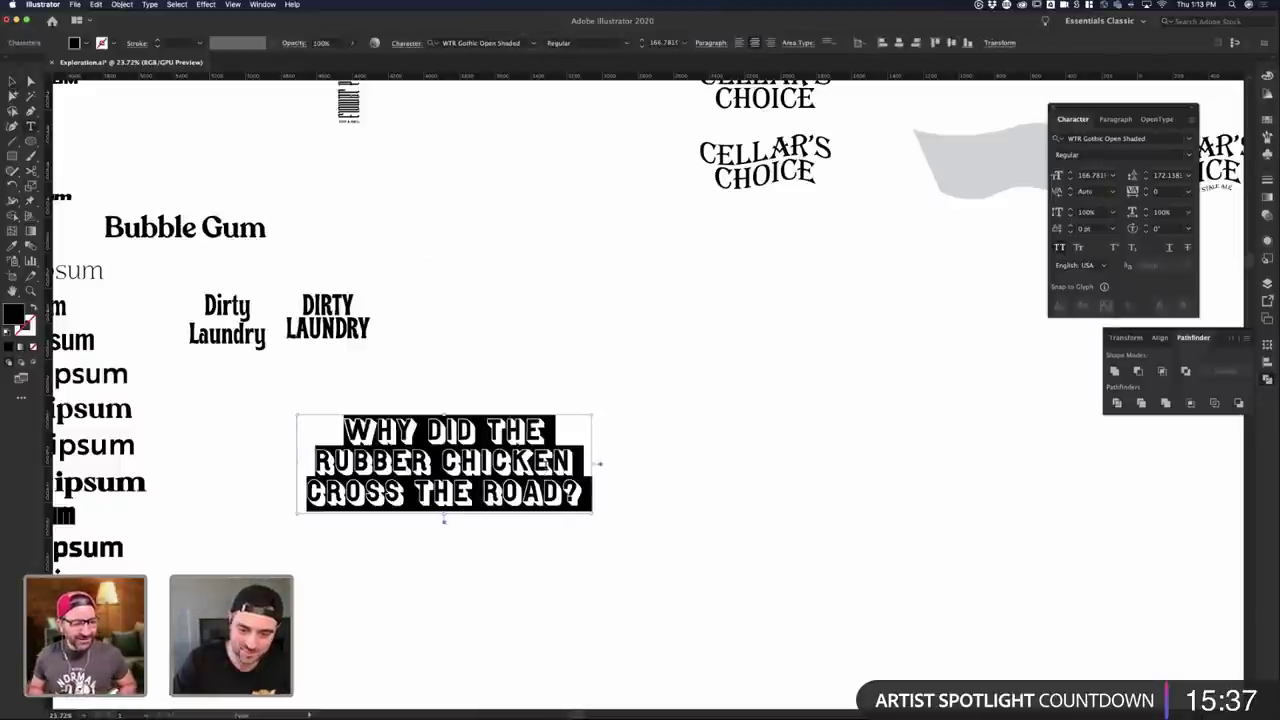
pyautogui.hotkey('alt', 'Left')
pyautogui.hotkey('alt', 'Left')
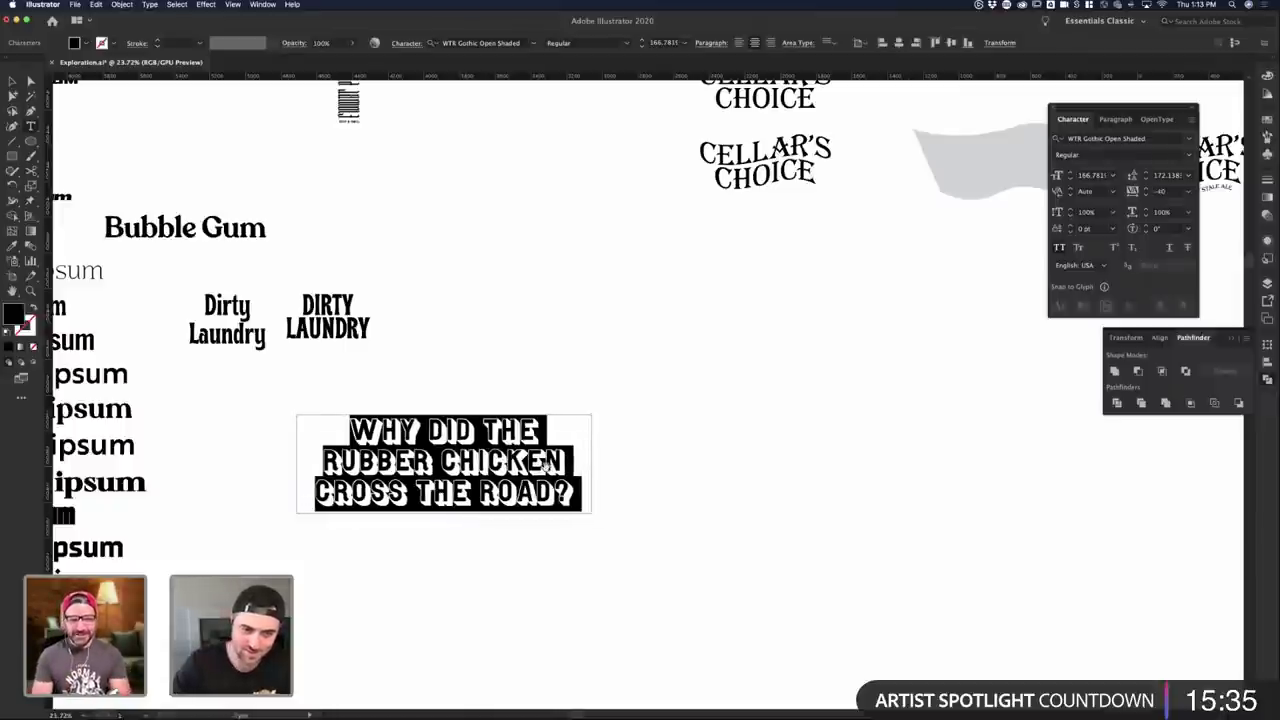
pyautogui.hotkey('alt', 'Left')
pyautogui.hotkey('alt', 'Left')
pyautogui.hotkey('alt', 'Right')
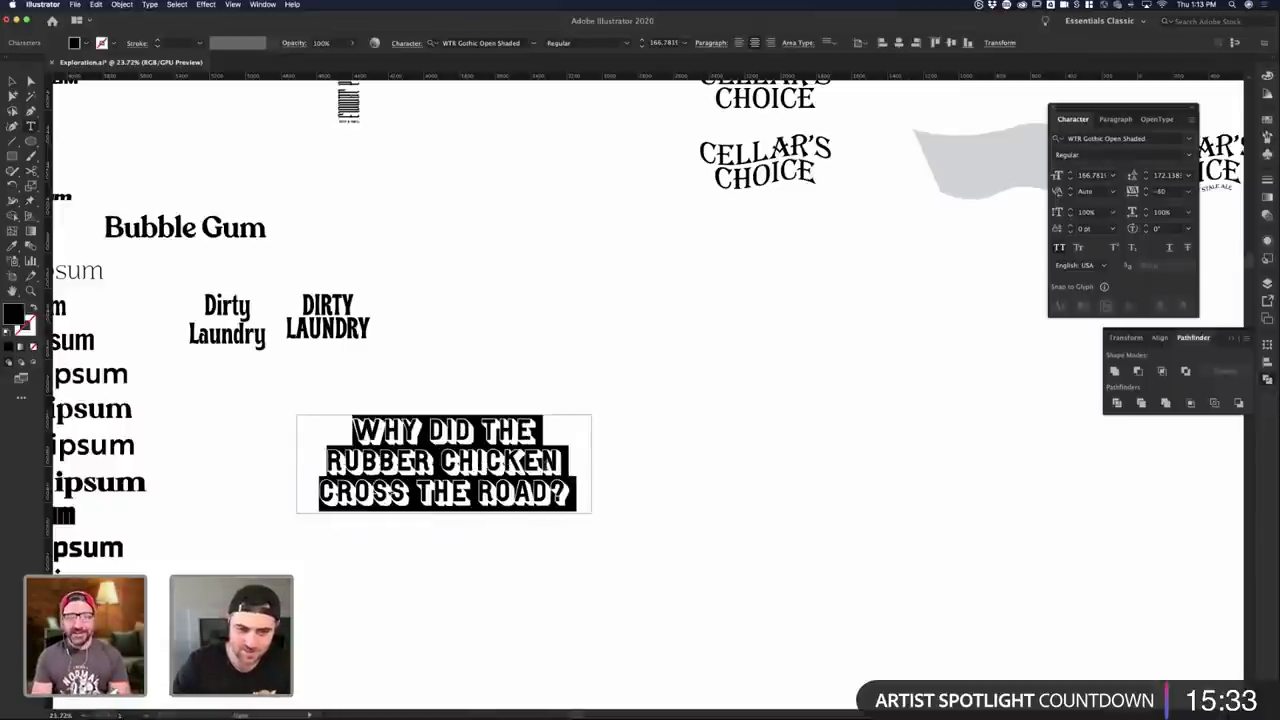
pyautogui.click(13, 82)
pyautogui.click(724, 333)
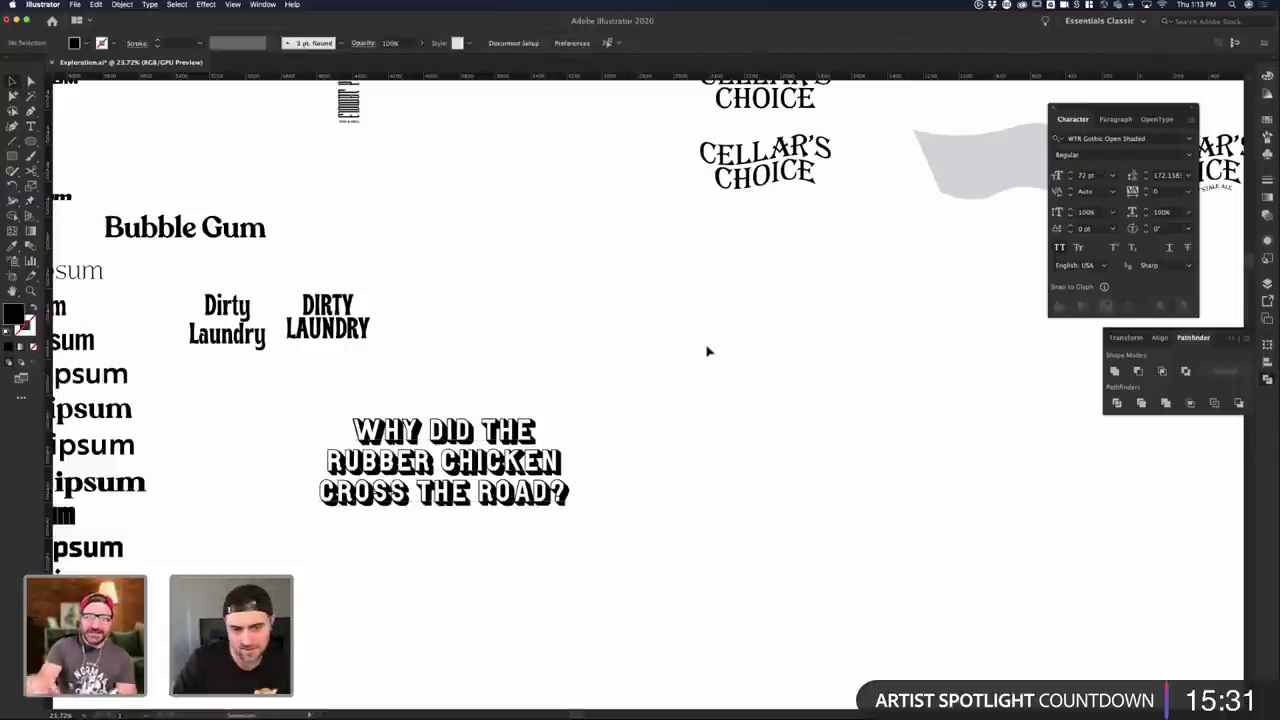
# - Move the joke text block up and to the right, closer to the DIRTY LAUNDRY lettering
pyautogui.moveTo(520, 440); pyautogui.dragTo(688, 403)
pyautogui.click(724, 379)
pyautogui.click(686, 403)
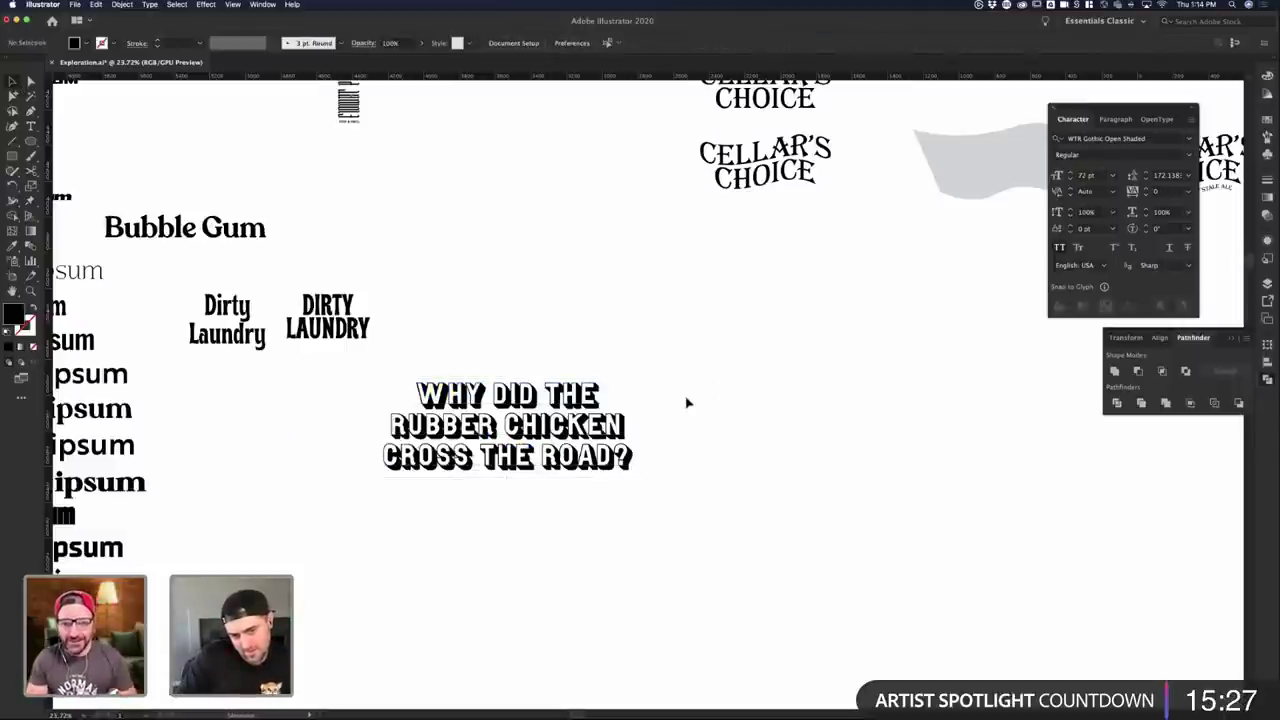
# - Try tightening the joke text's tracking to -100
pyautogui.click(531, 413)
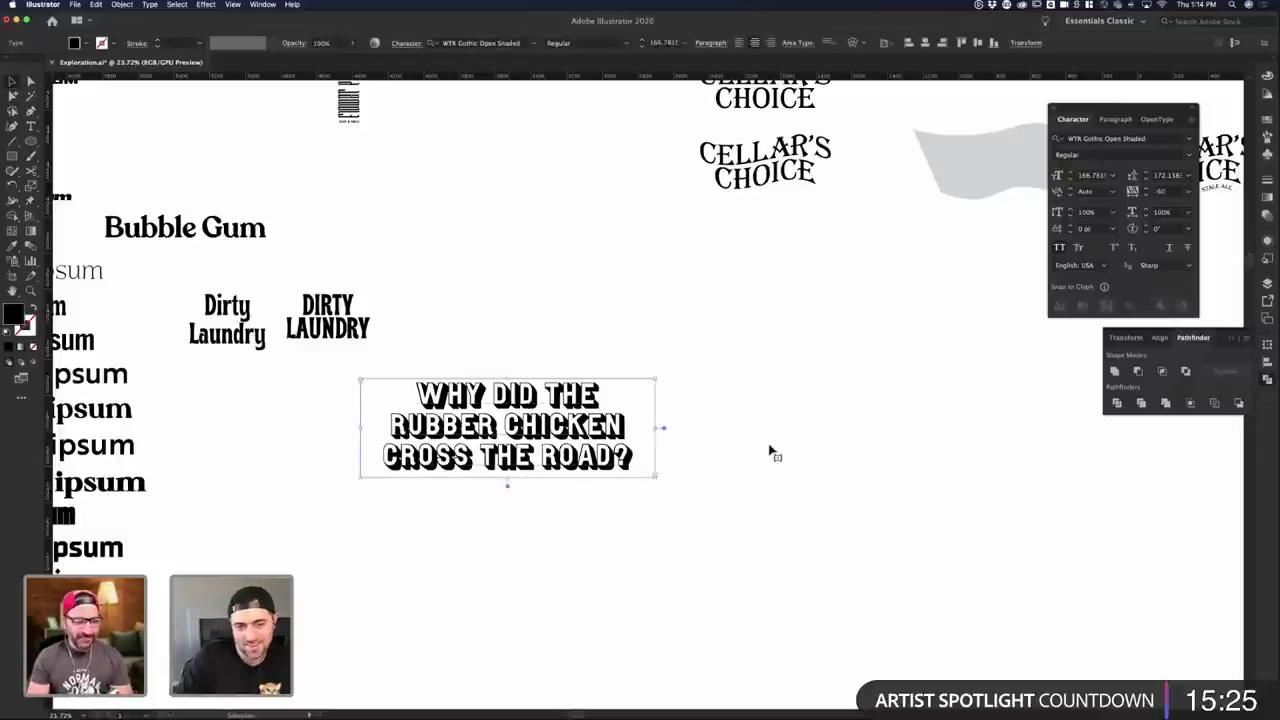
pyautogui.hotkey('alt', 'Left')
pyautogui.hotkey('alt', 'Left')
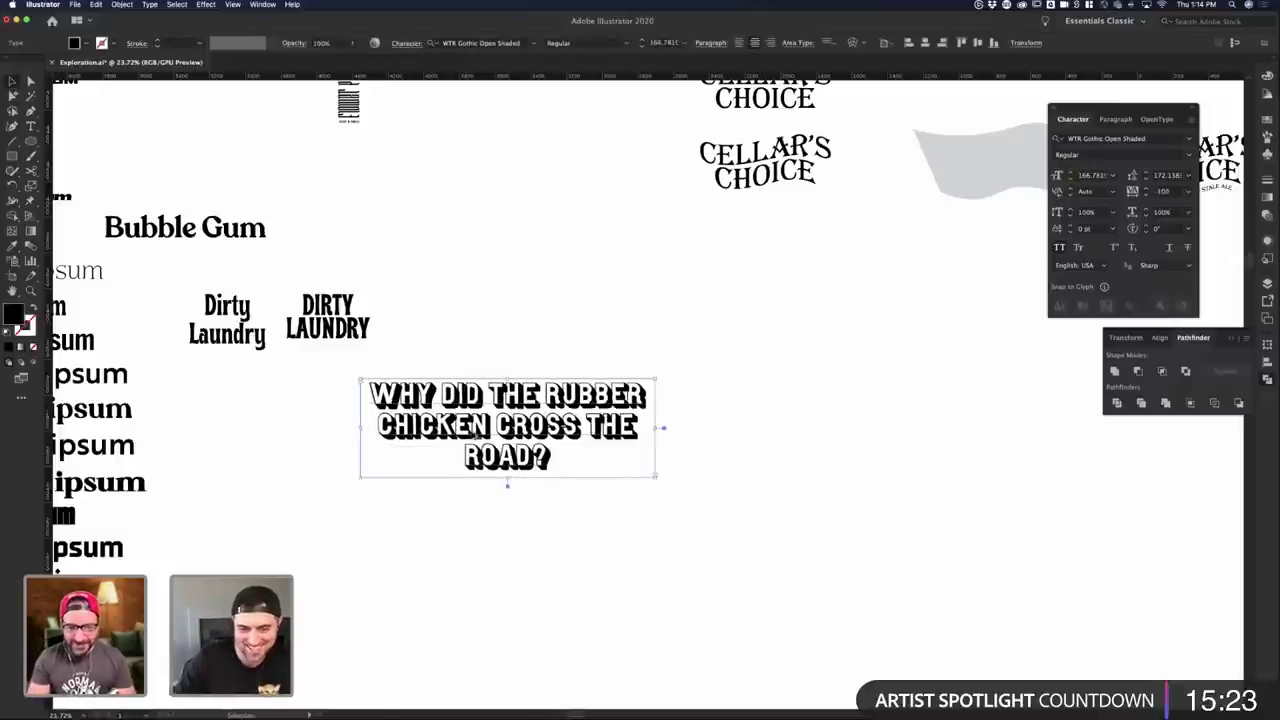
pyautogui.hotkey('alt', 'Right')
pyautogui.hotkey('alt', 'Right')
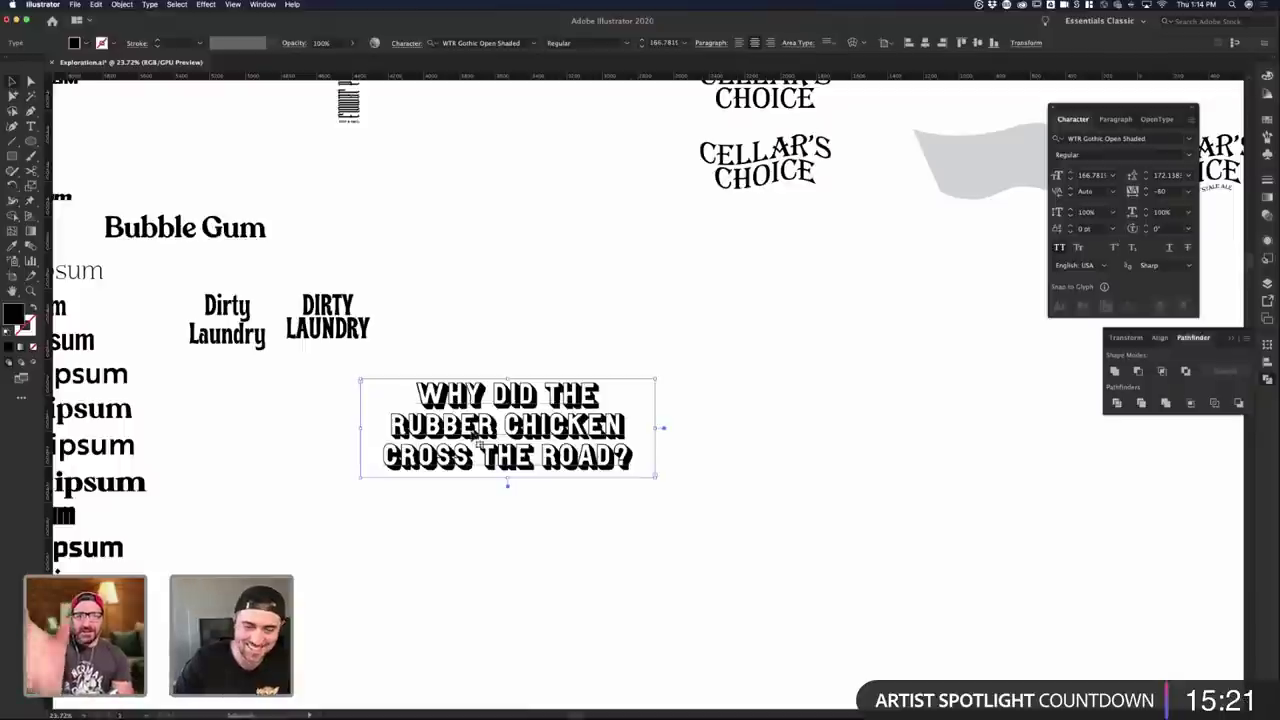
# - Make the joke's text frame narrower and taller so the text wraps over four lines
pyautogui.click(674, 423)
pyautogui.click(655, 460)
pyautogui.moveTo(748, 414); pyautogui.dragTo(617, 429)
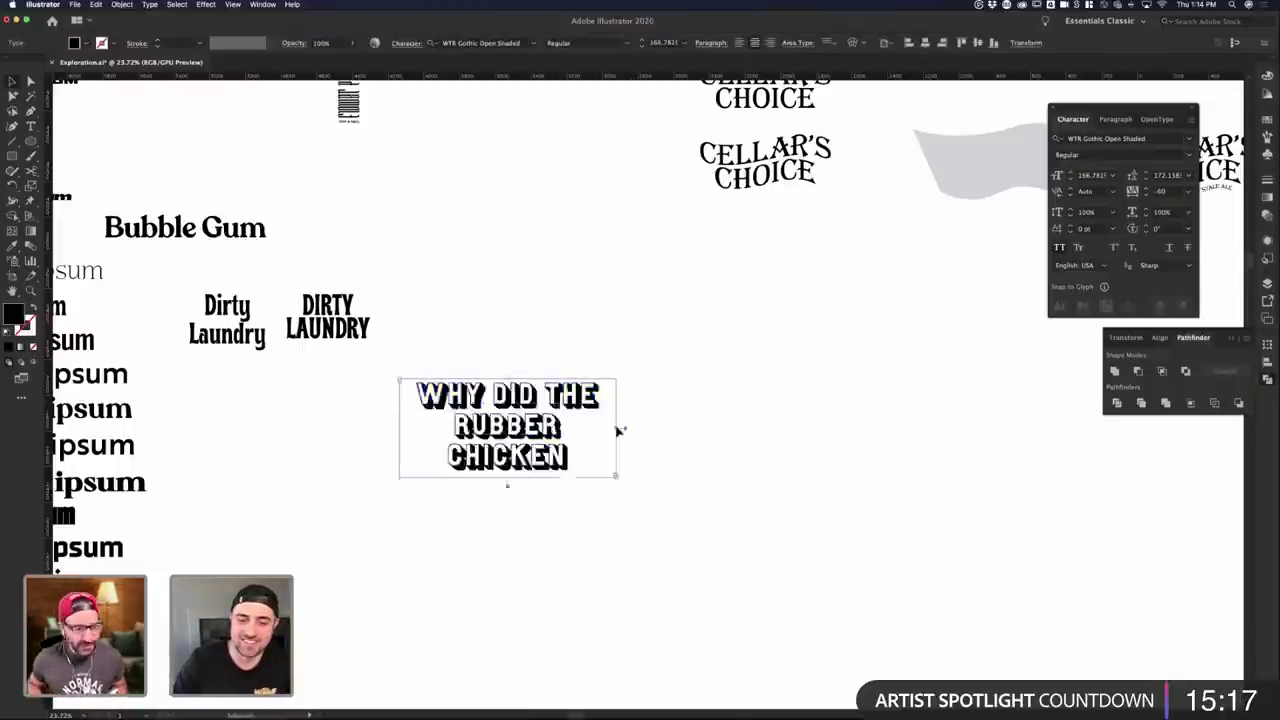
pyautogui.click(506, 478)
pyautogui.click(507, 480)
pyautogui.moveTo(508, 480); pyautogui.dragTo(518, 503)
pyautogui.moveTo(617, 440); pyautogui.dragTo(619, 440)
# - Turn off hyphenation for the joke text and widen its frame slightly so "RUBBER CHICKEN" fits on one line
pyautogui.click(1113, 119)
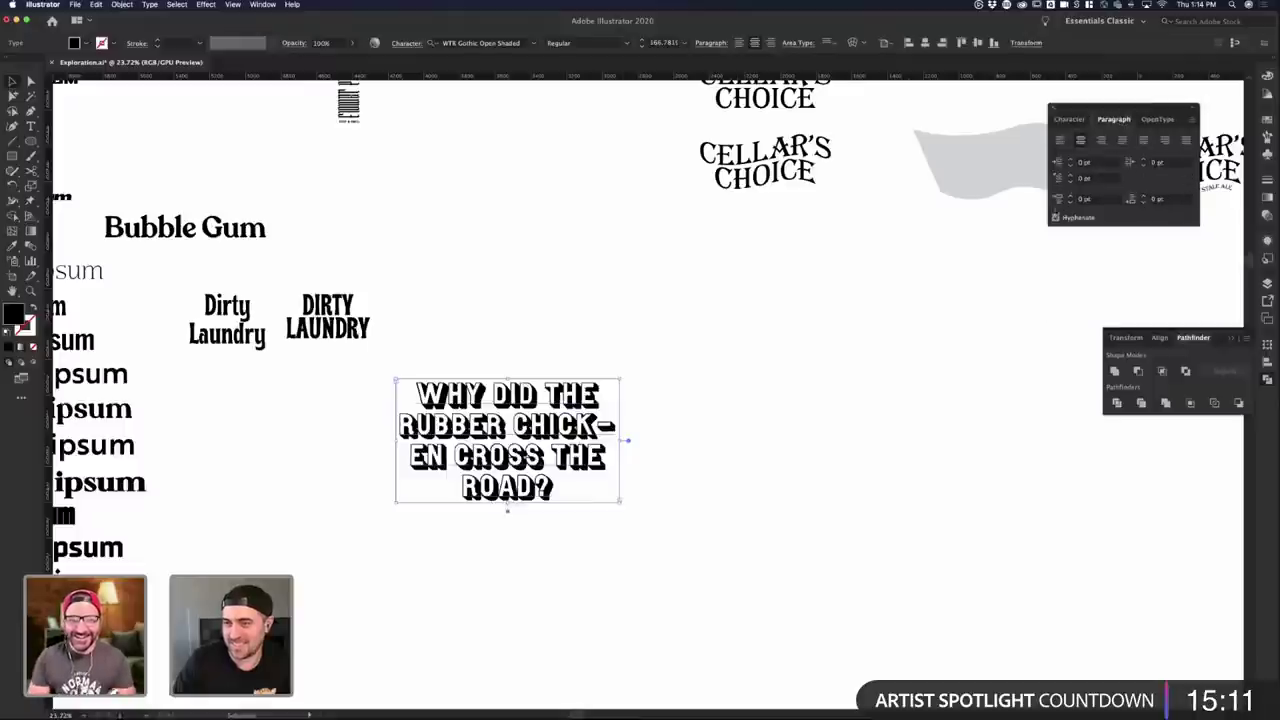
pyautogui.click(1055, 217)
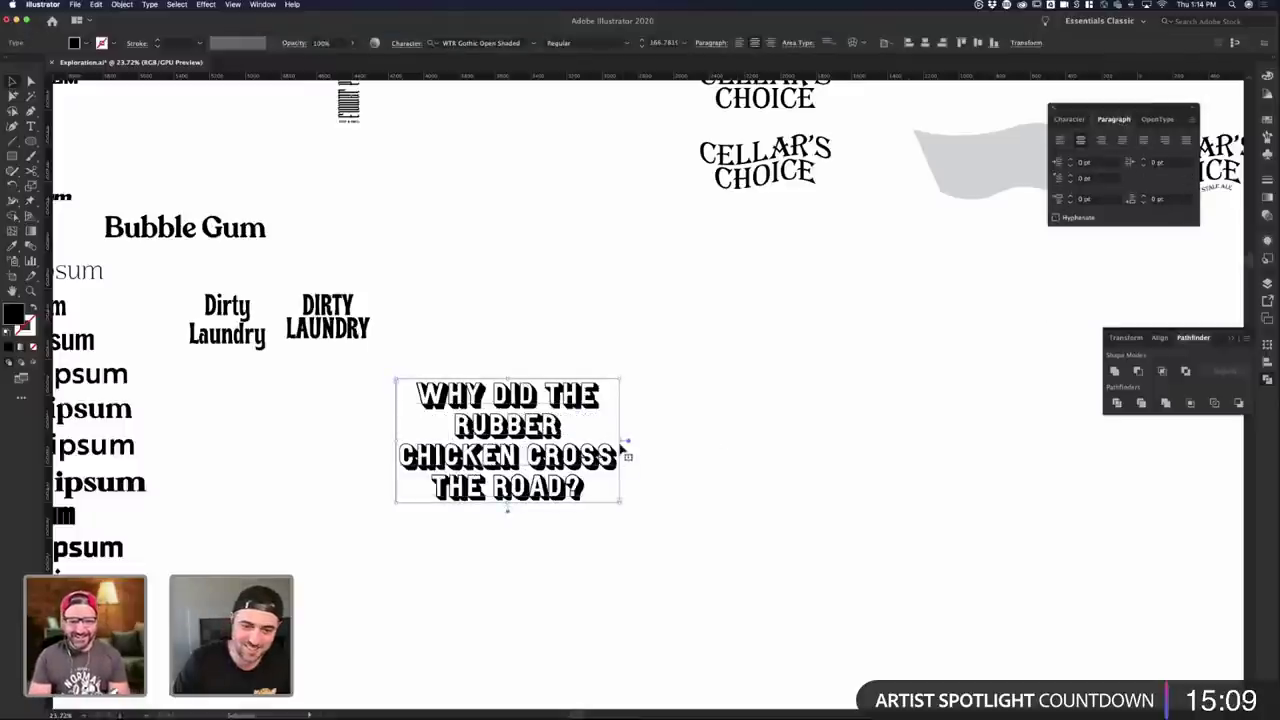
pyautogui.moveTo(622, 441); pyautogui.dragTo(630, 441)
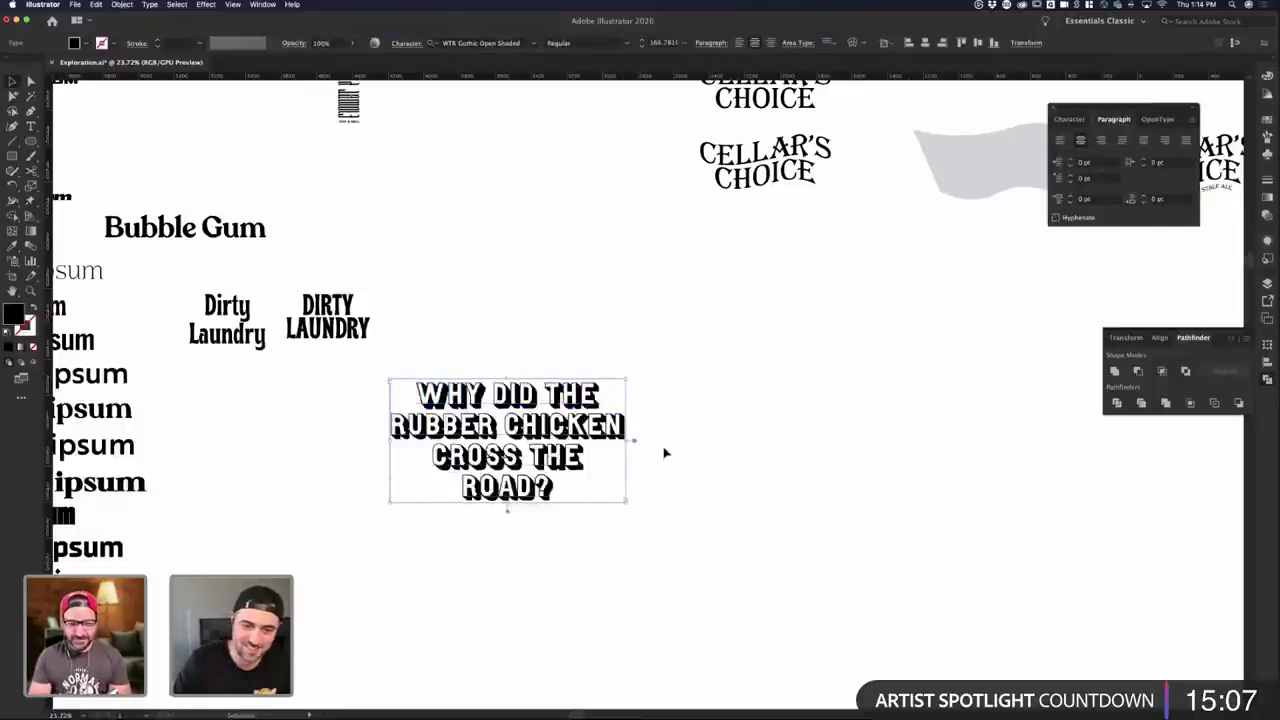
pyautogui.click(664, 452)
# - Copy the joke lettering, switch to Photoshop and paste it into the DESIGN11.psb document as a smart object
pyautogui.click(590, 438)
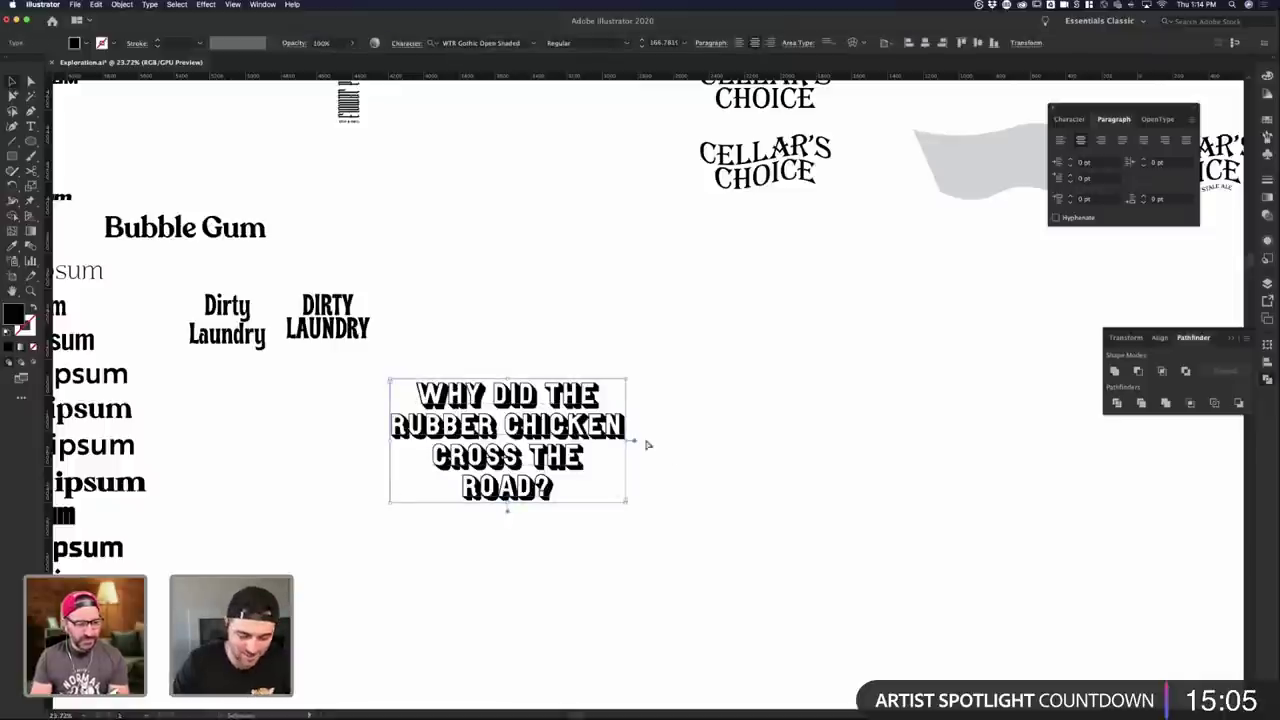
pyautogui.click(698, 440)
pyautogui.hotkey('ctrl', 'Up')
pyautogui.click(349, 509)
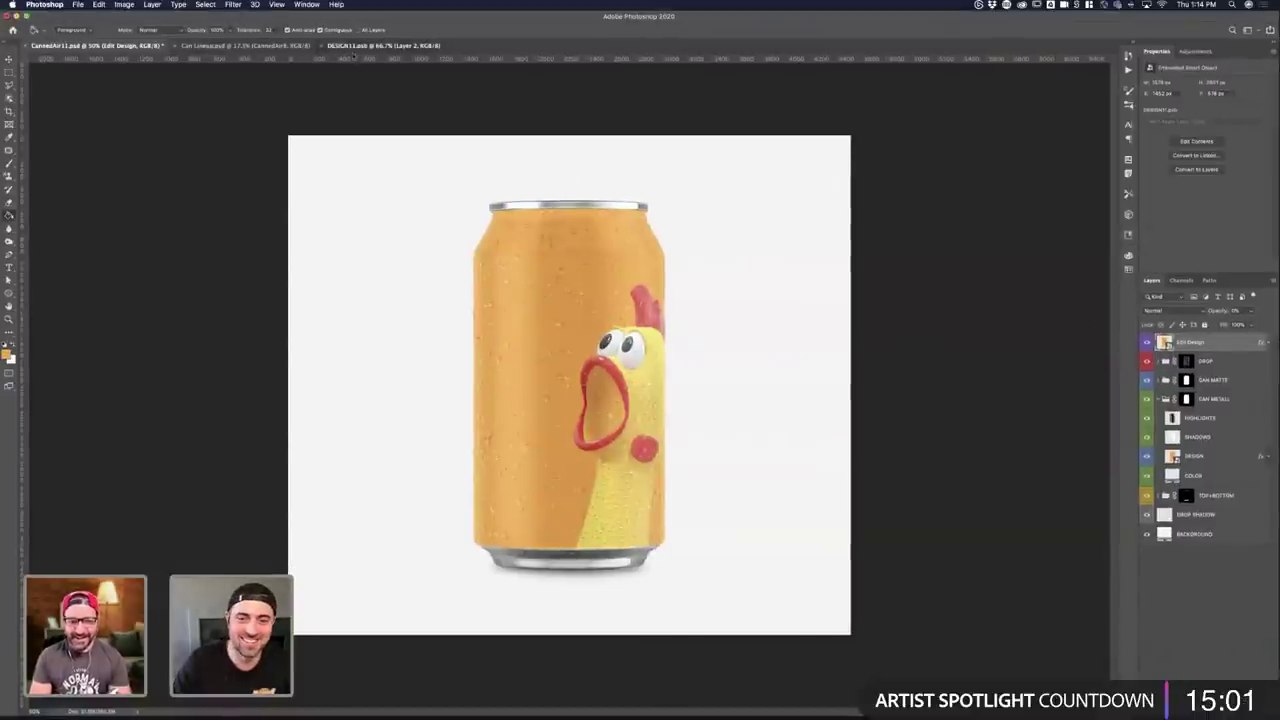
pyautogui.click(345, 46)
pyautogui.press('super+v')
pyautogui.click(688, 305)
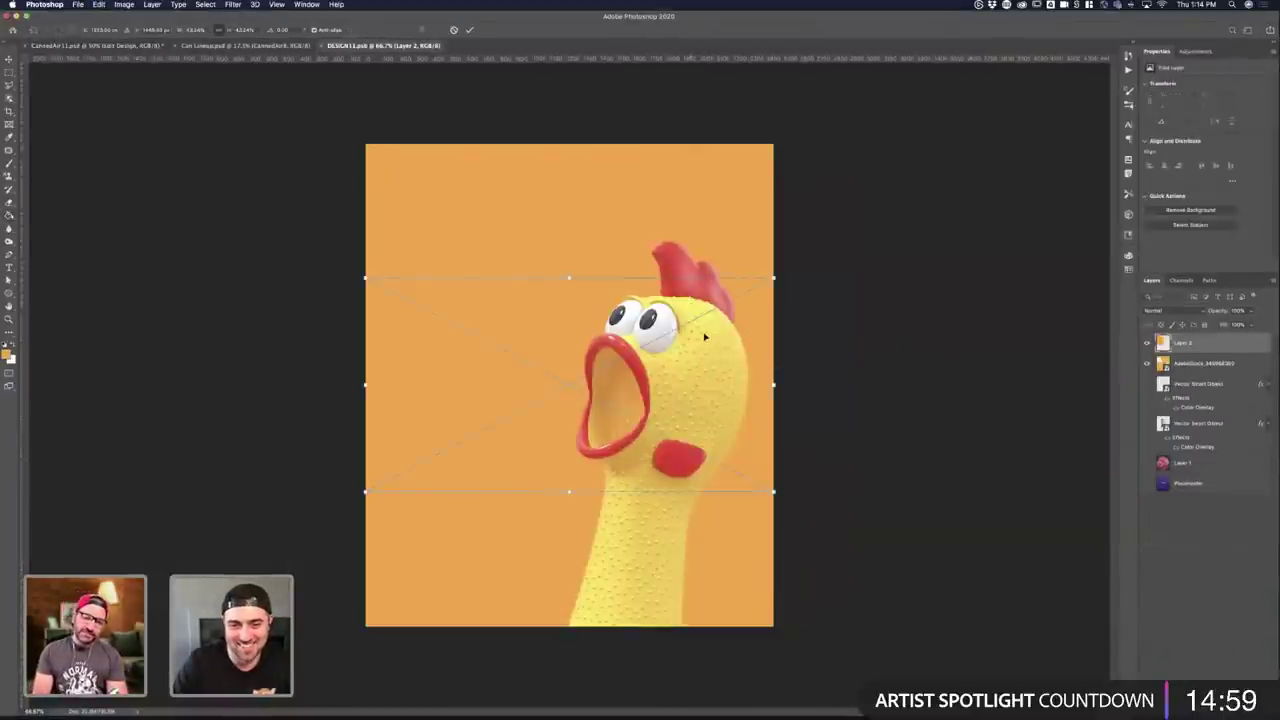
# - Scale down the pasted joke lettering, place it above and left of the chicken's beak, and save the design to update the can mockup
pyautogui.moveTo(773, 278); pyautogui.dragTo(692, 292)
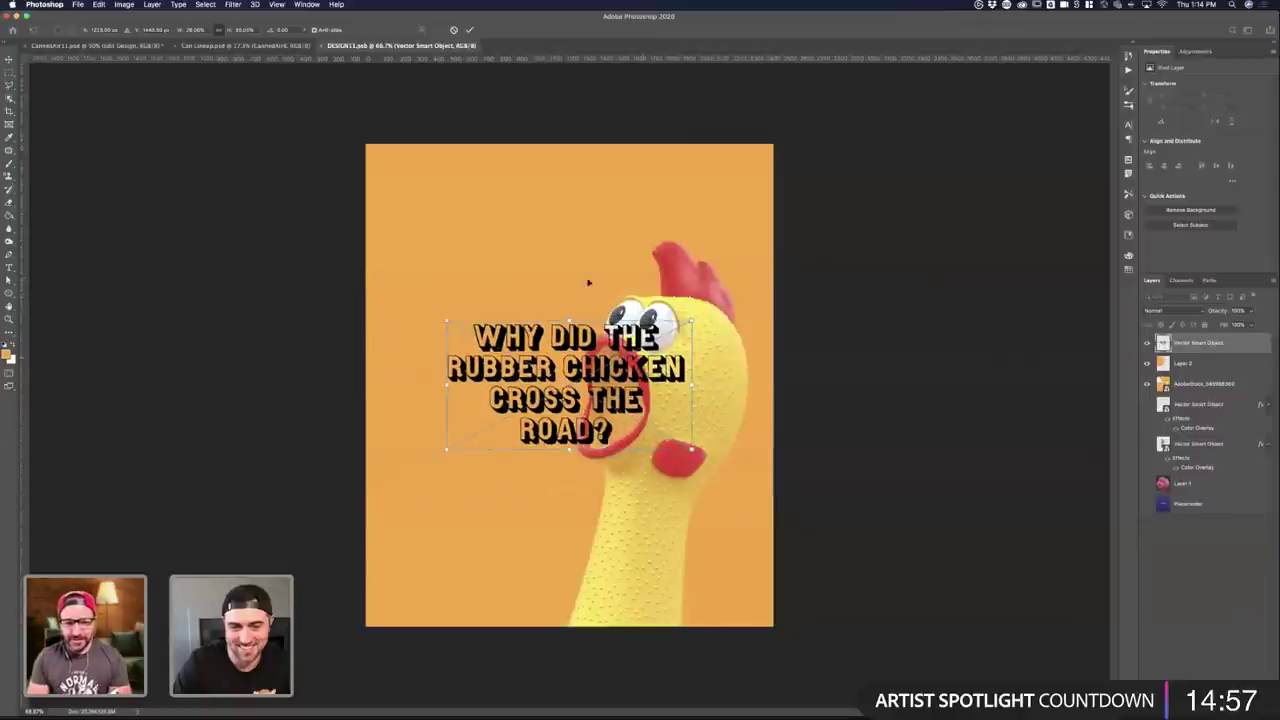
pyautogui.moveTo(658, 351); pyautogui.dragTo(589, 214)
pyautogui.moveTo(526, 257); pyautogui.dragTo(543, 266)
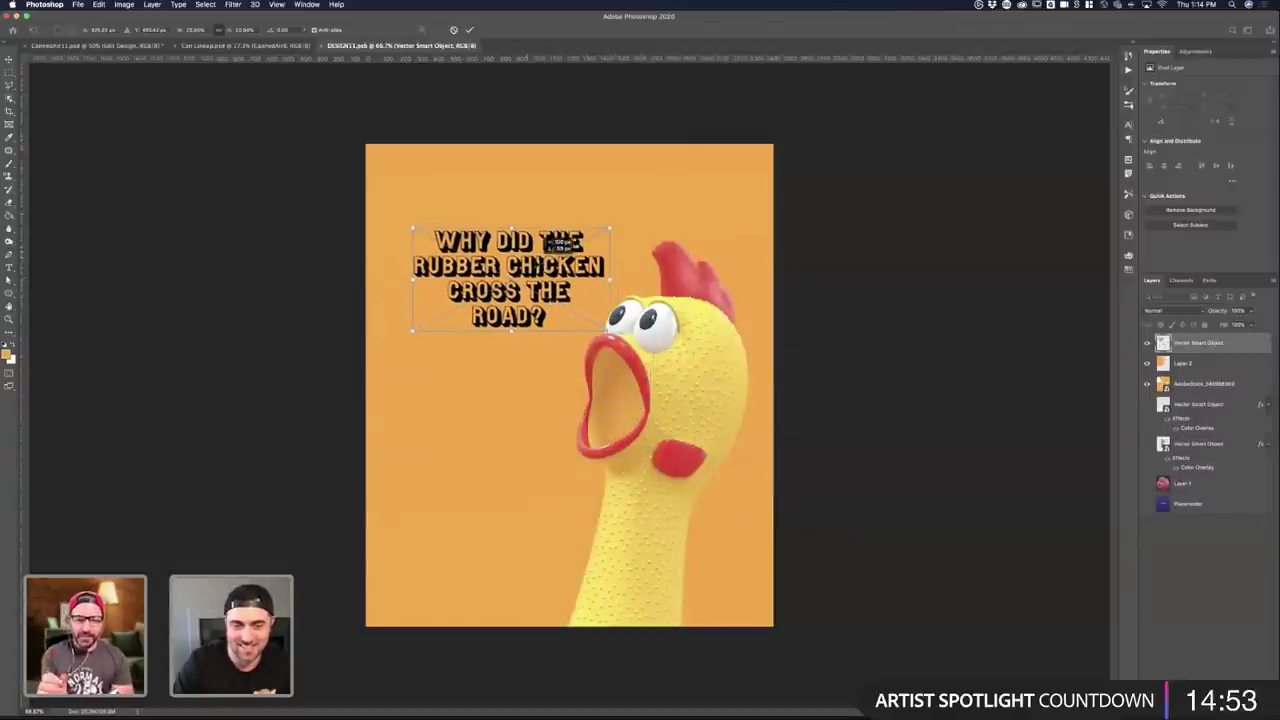
pyautogui.press('Return')
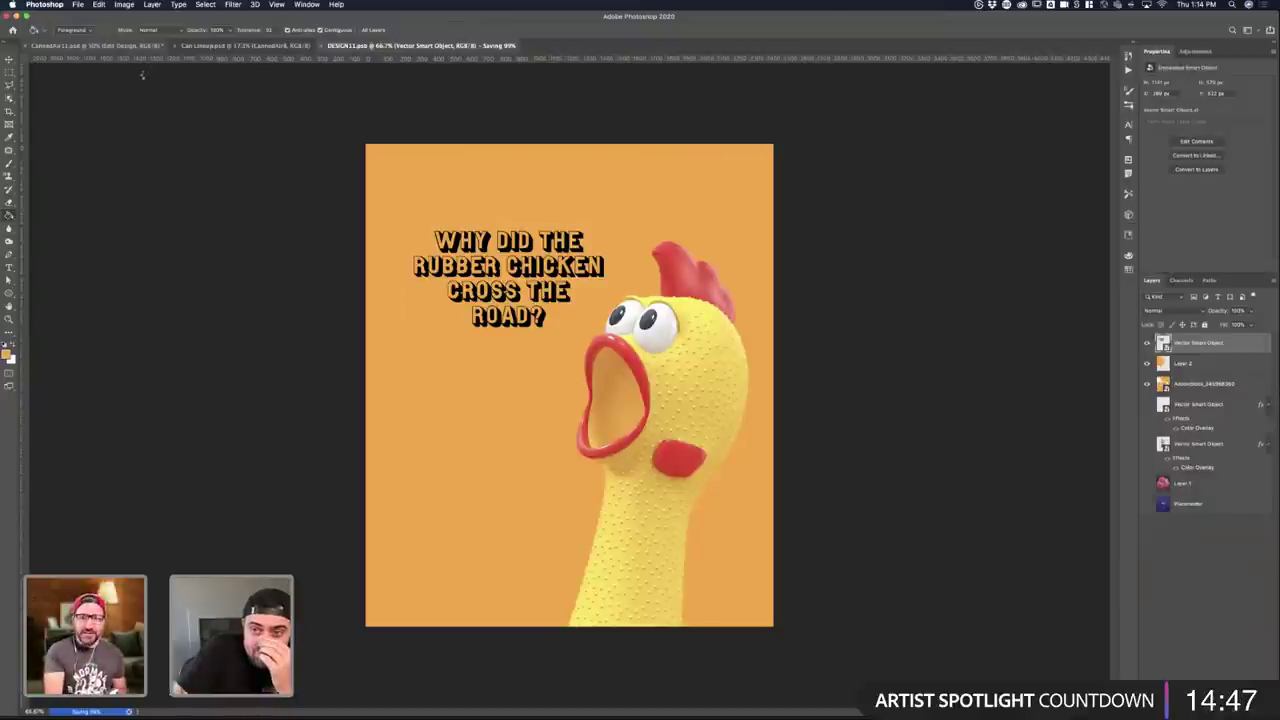
pyautogui.hotkey('ctrl', 'Tab')
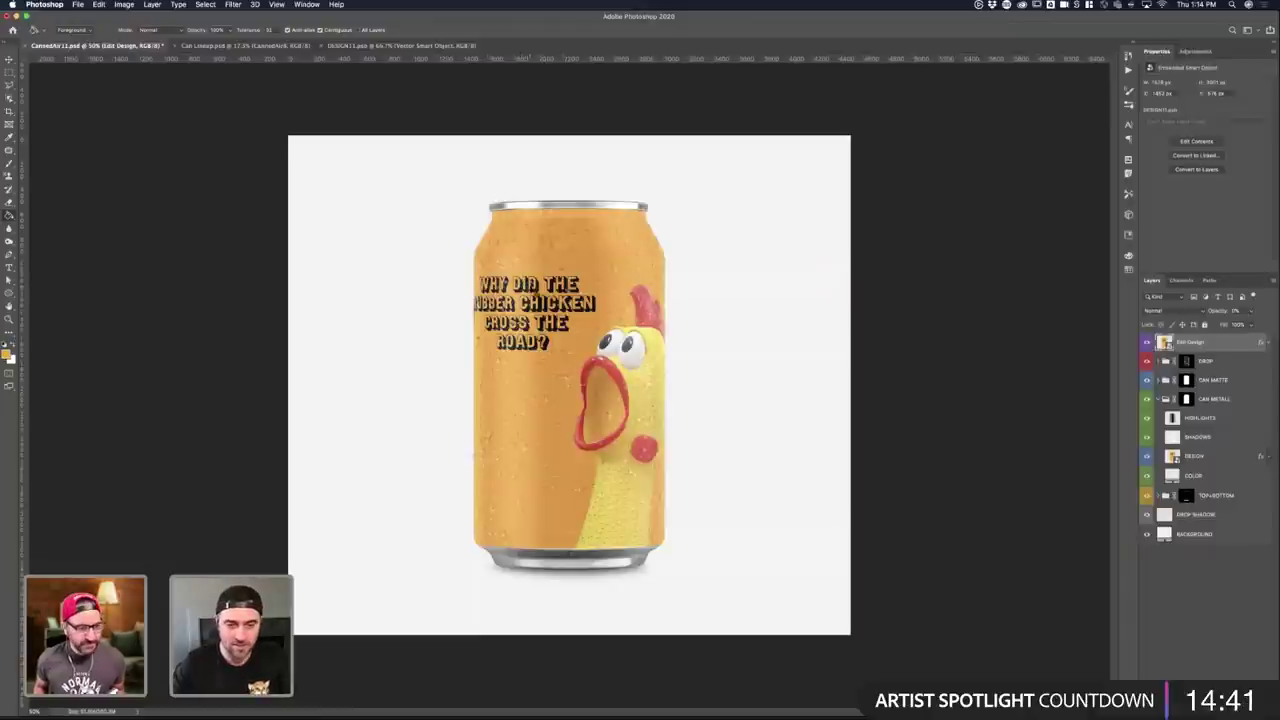
# - Switch to Illustrator and place the rubber chicken stock image with the speech bubble just right of the joke lettering
pyautogui.press('v')
pyautogui.hotkey('ctrl', 'Up')
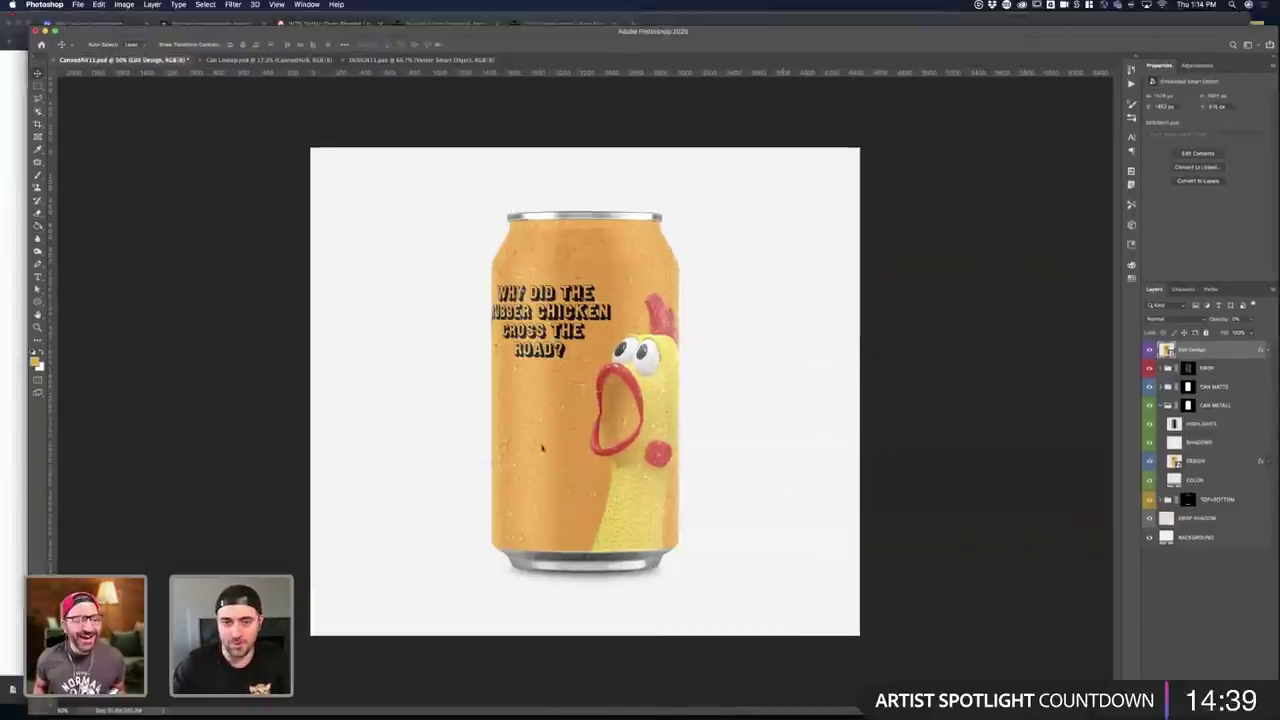
pyautogui.click(549, 706)
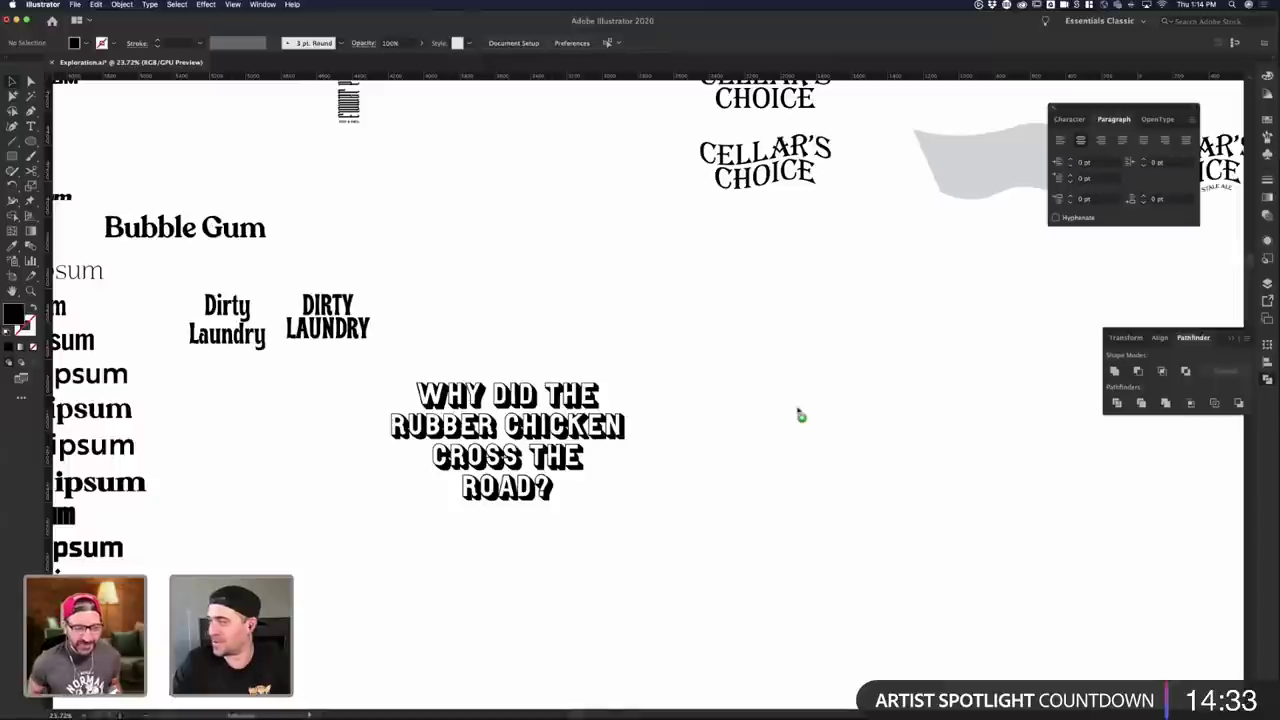
pyautogui.moveTo(800, 414); pyautogui.dragTo(794, 514)
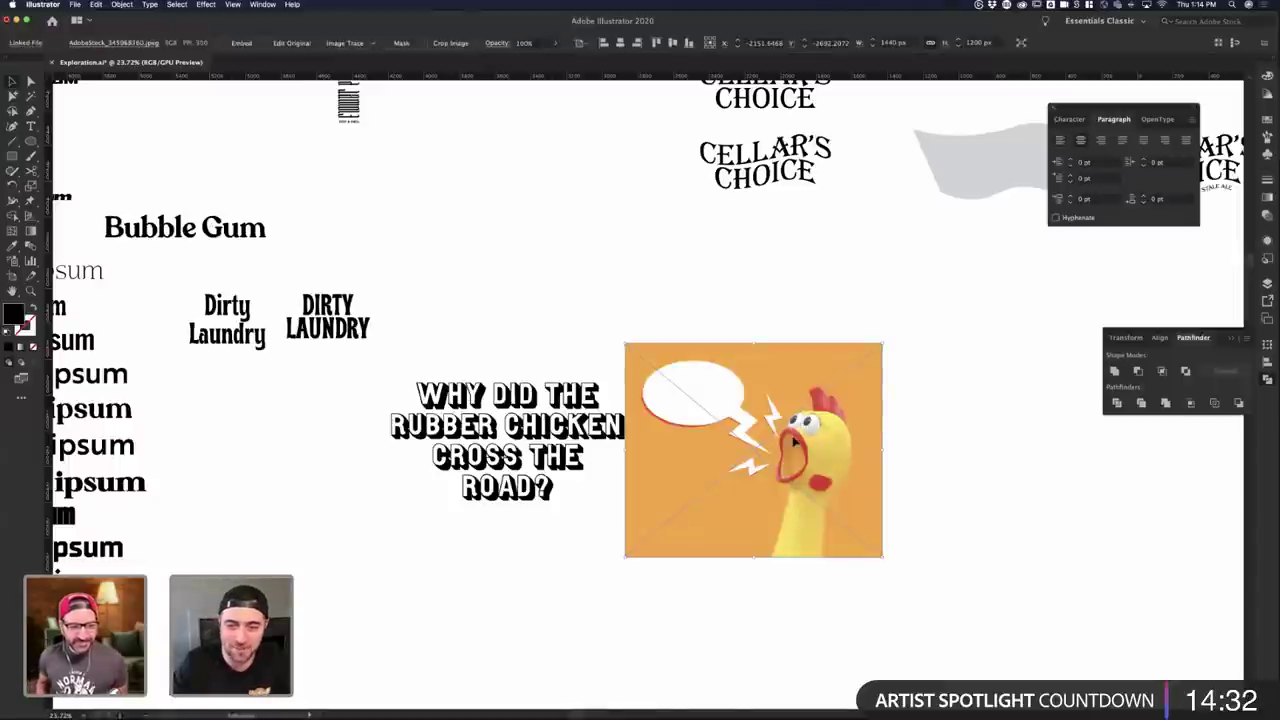
pyautogui.click(940, 449)
pyautogui.moveTo(858, 470); pyautogui.dragTo(868, 469)
pyautogui.click(977, 437)
# - Duplicate the joke text onto the chicken image and bring the copy in front of the image
pyautogui.click(545, 470)
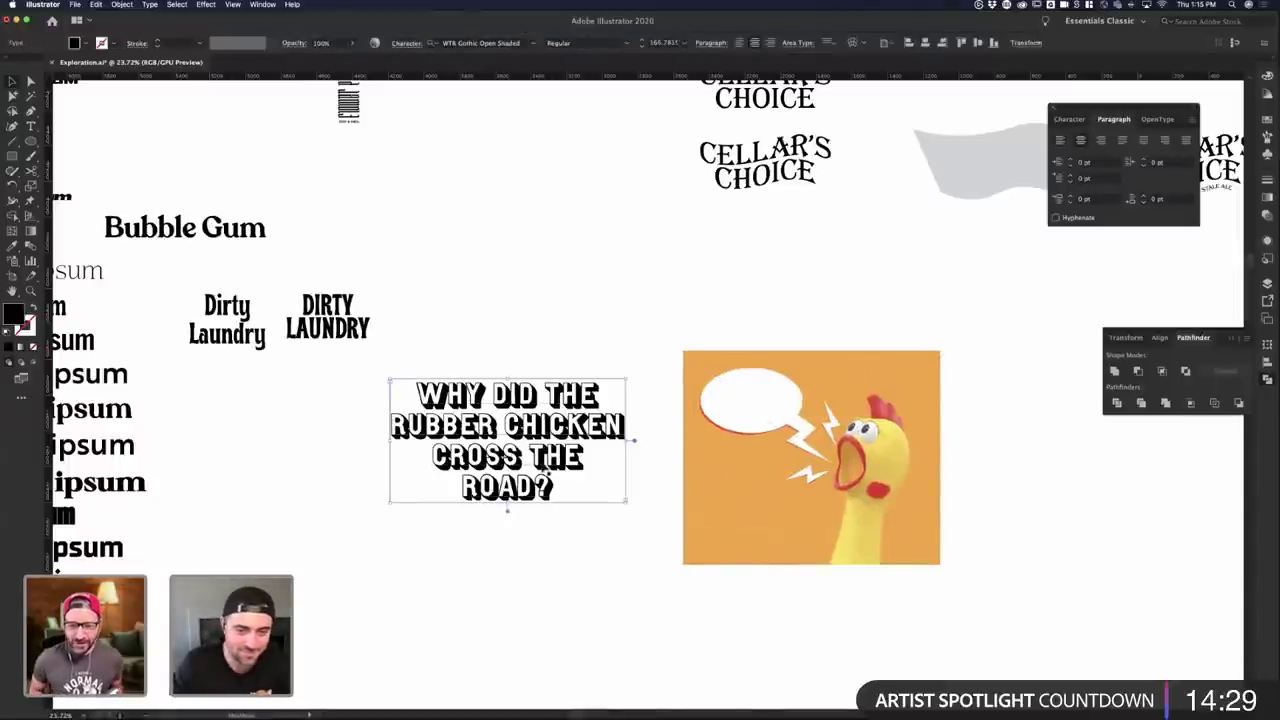
pyautogui.click(591, 589)
pyautogui.moveTo(620, 470); pyautogui.dragTo(852, 470)
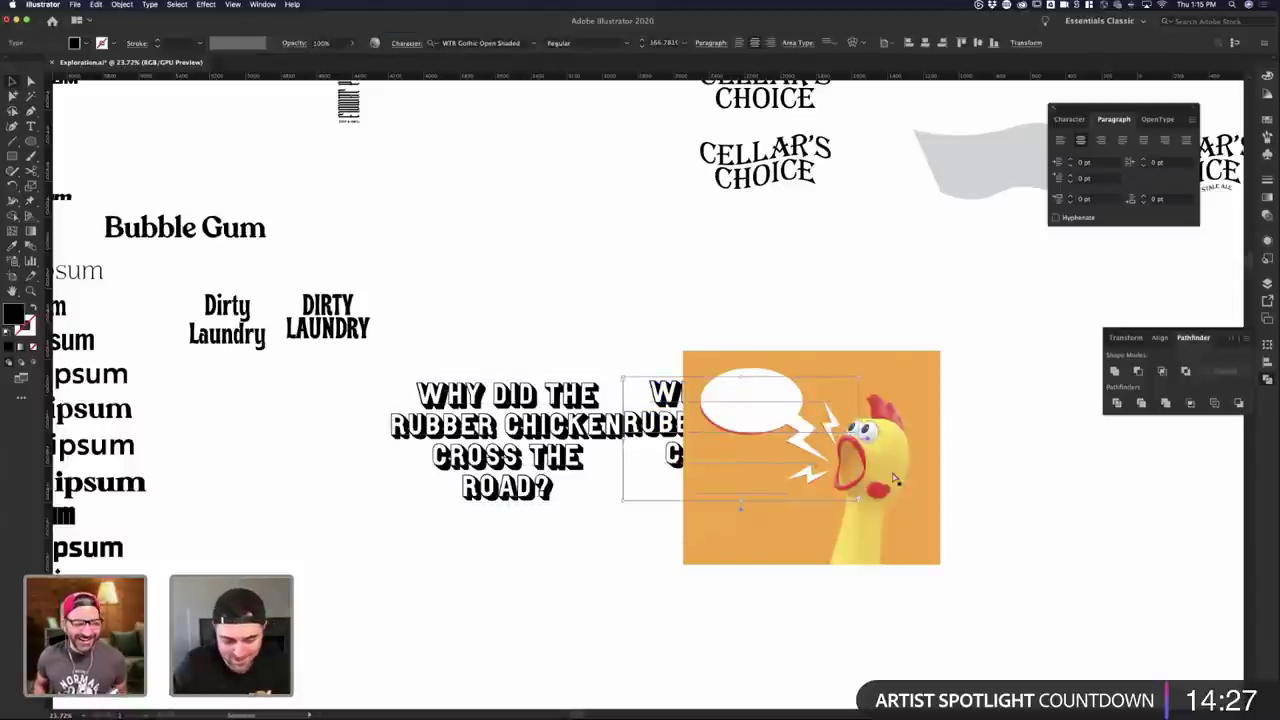
pyautogui.click(1080, 427)
pyautogui.hscroll(5, 1069, 423)
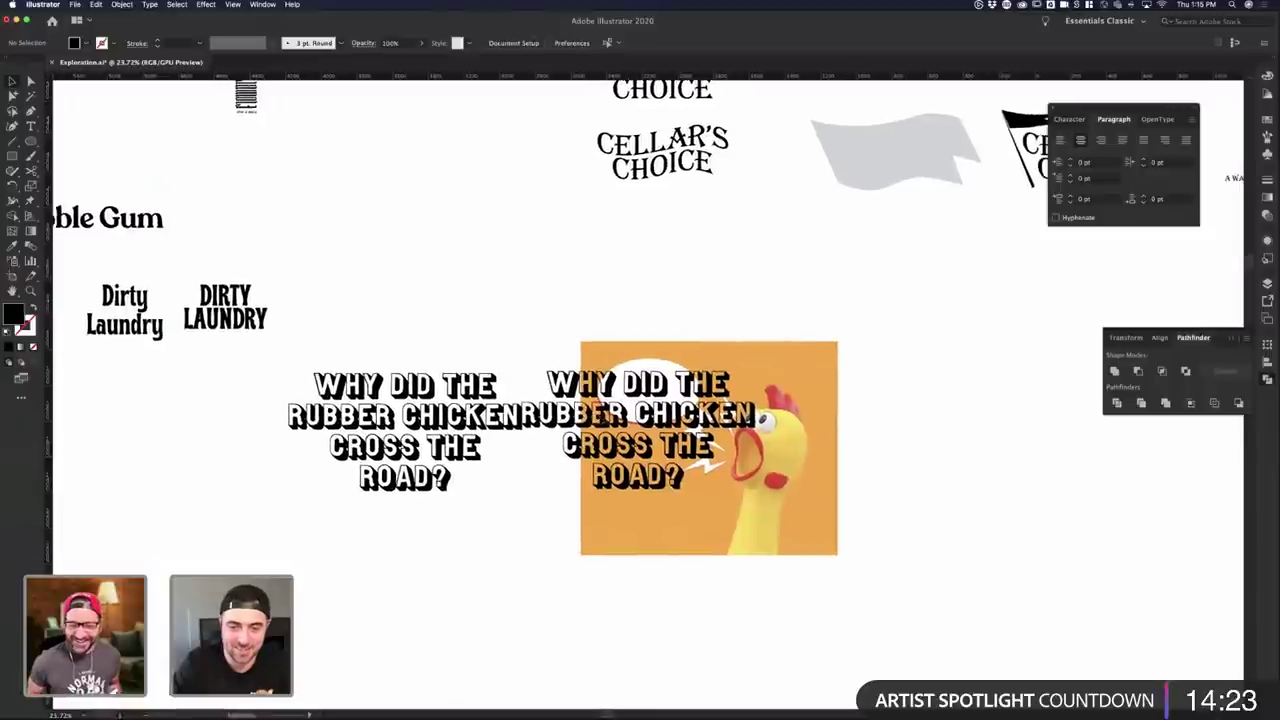
pyautogui.hscroll(1, 768, 380)
pyautogui.scroll(5, 768, 378)
# - Narrow and lengthen the copied joke text's frame so the wording wraps over five lines
pyautogui.click(660, 432)
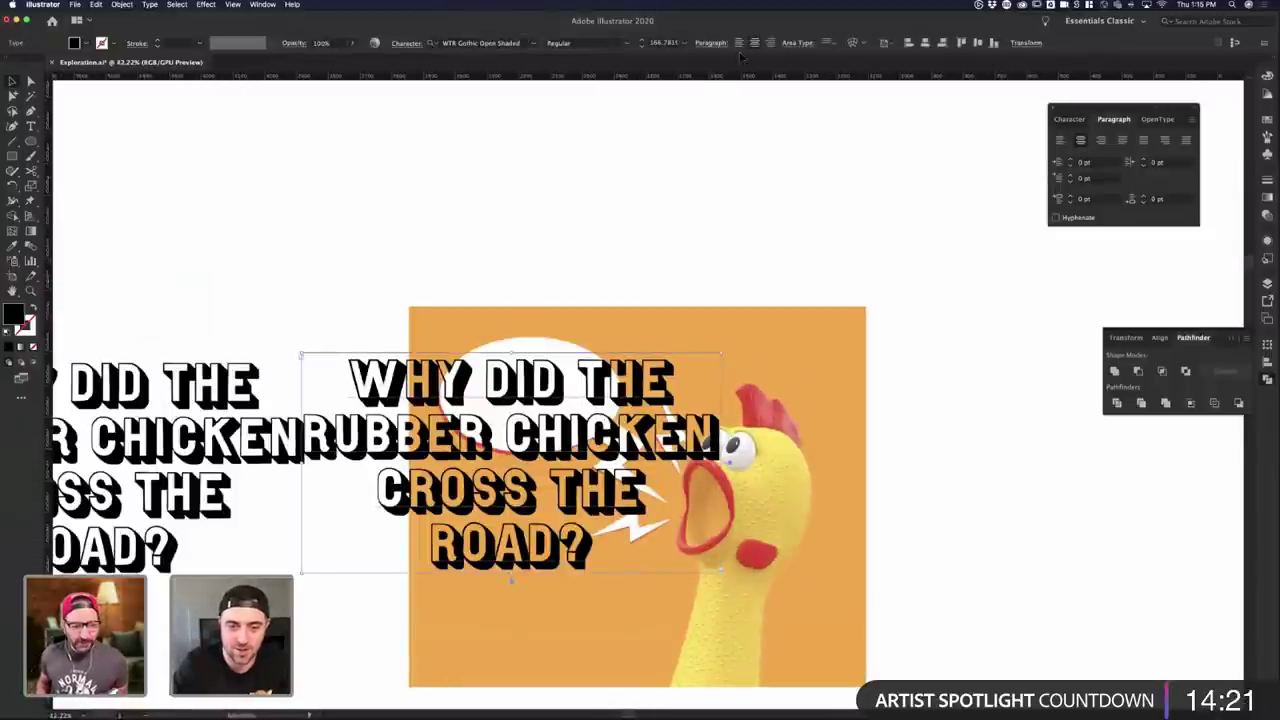
pyautogui.moveTo(722, 460); pyautogui.dragTo(670, 462)
pyautogui.moveTo(511, 575); pyautogui.dragTo(509, 620)
pyautogui.click(823, 491)
pyautogui.scroll(-2, 969, 457)
pyautogui.hscroll(2, 969, 457)
pyautogui.click(969, 460)
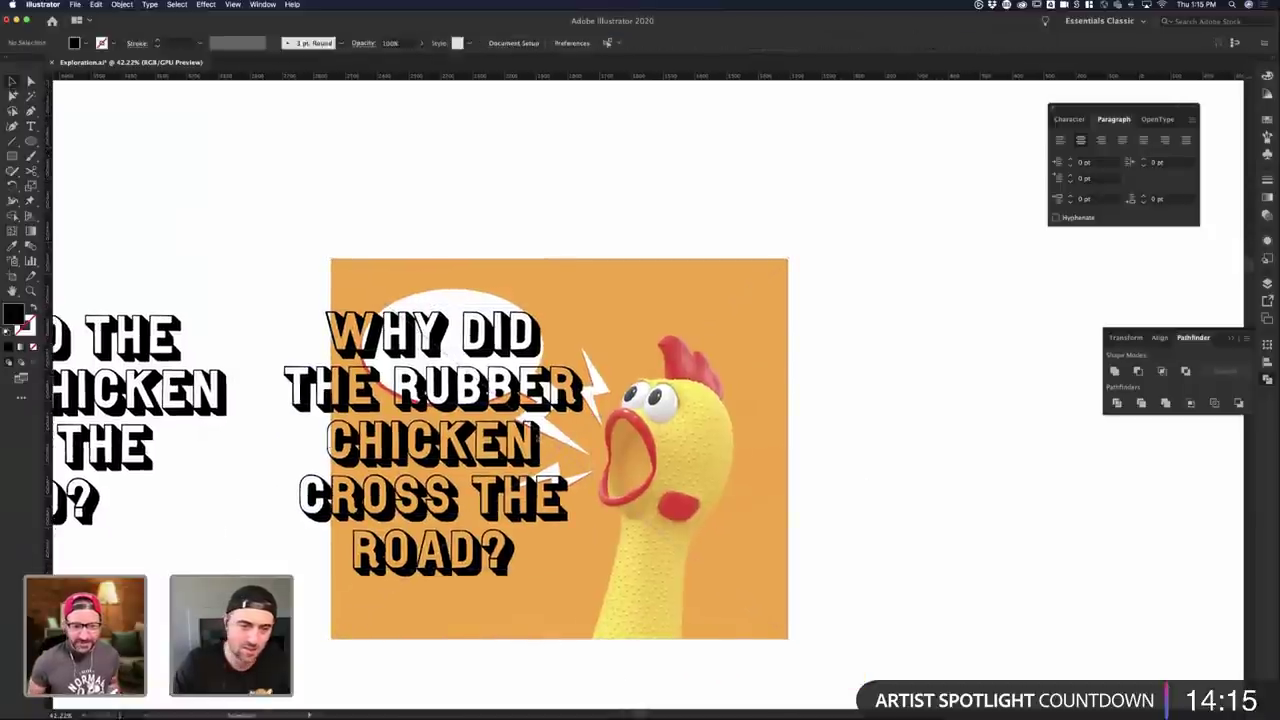
pyautogui.click(340, 334)
pyautogui.moveTo(278, 306); pyautogui.dragTo(336, 368)
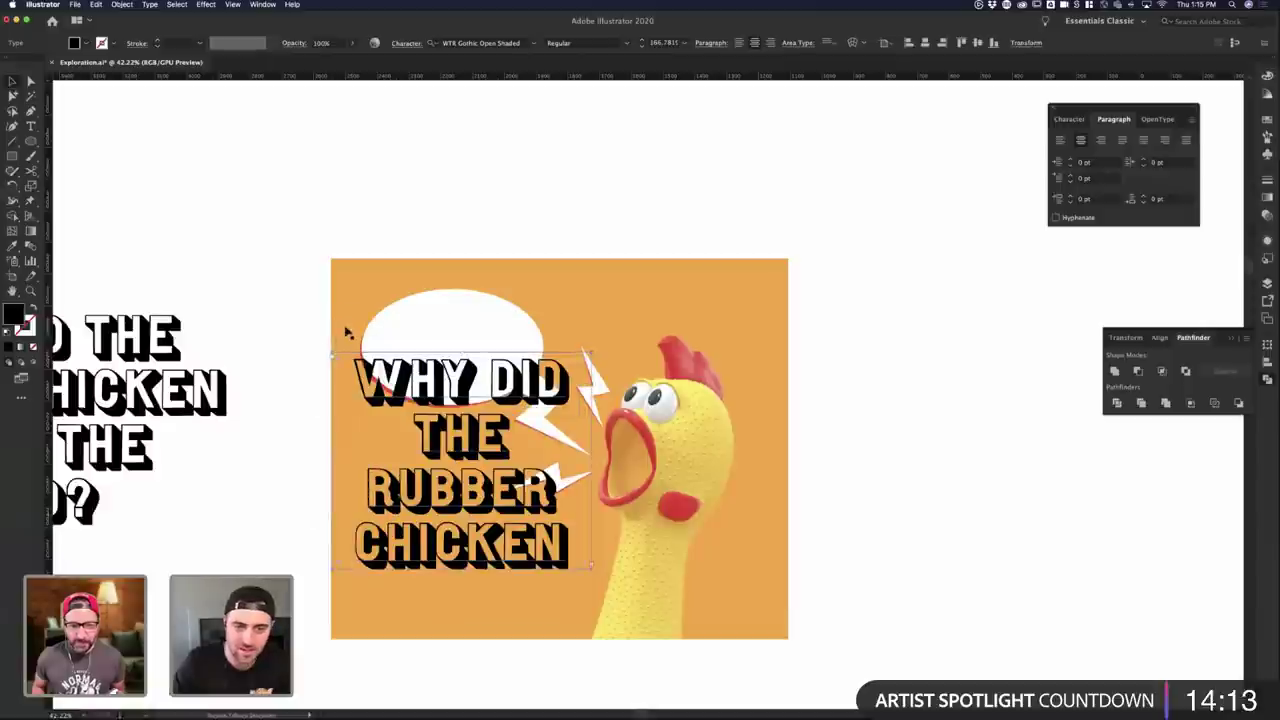
pyautogui.press('super+z')
pyautogui.moveTo(276, 306); pyautogui.dragTo(319, 332)
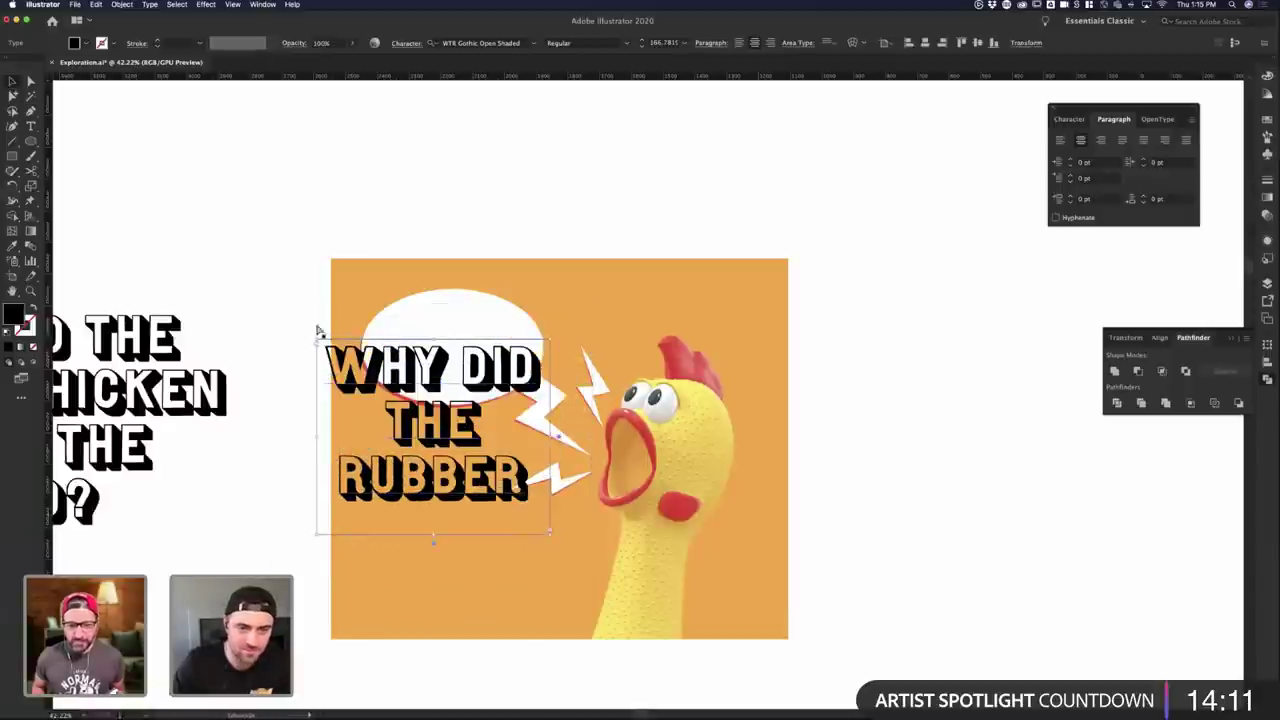
pyautogui.press('super+z')
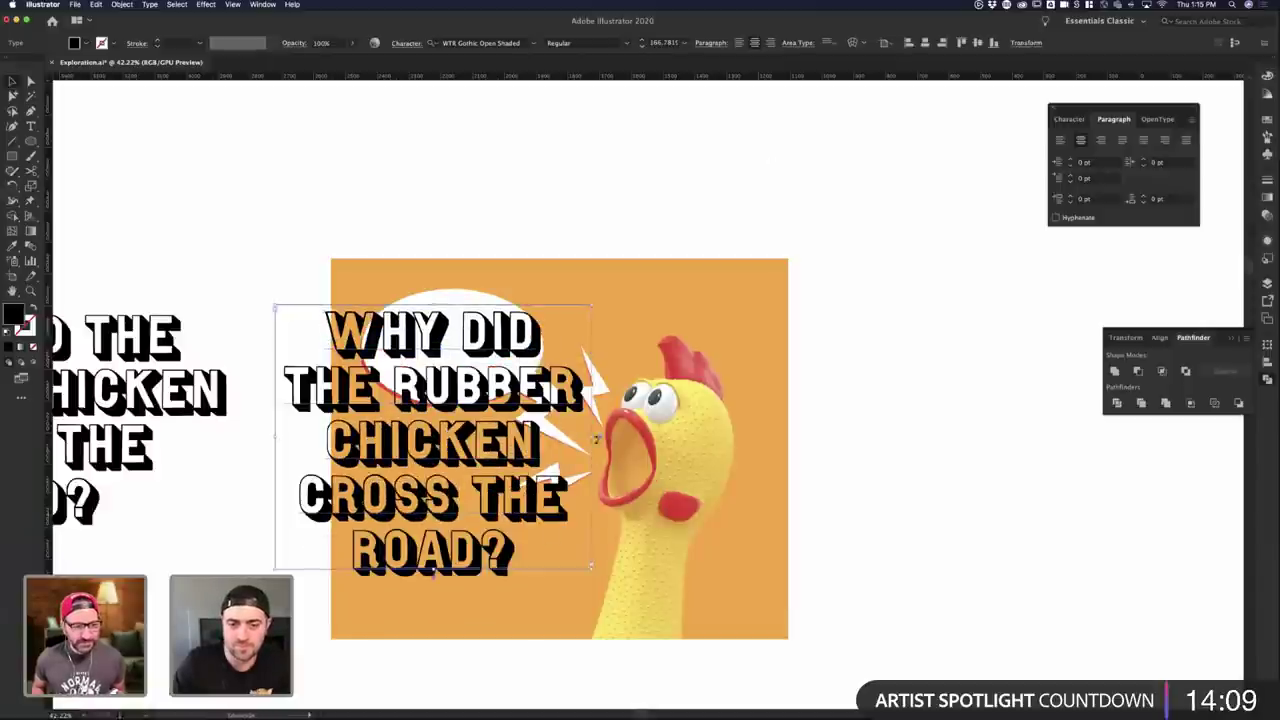
# - Convert the copied joke from area type to point type, then scale it down to fit beside the chicken's beak
pyautogui.doubleClick(600, 437)
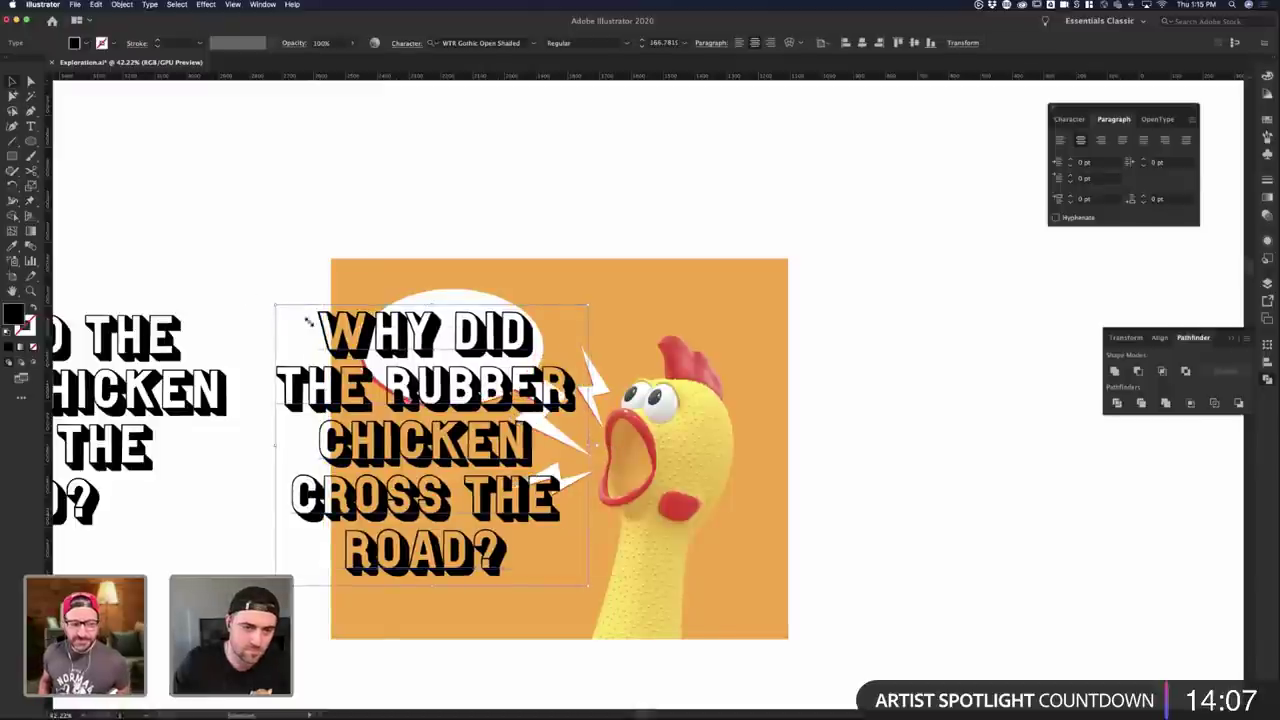
pyautogui.moveTo(309, 322); pyautogui.dragTo(355, 376)
pyautogui.moveTo(443, 414); pyautogui.dragTo(475, 345)
pyautogui.moveTo(387, 309); pyautogui.dragTo(399, 320)
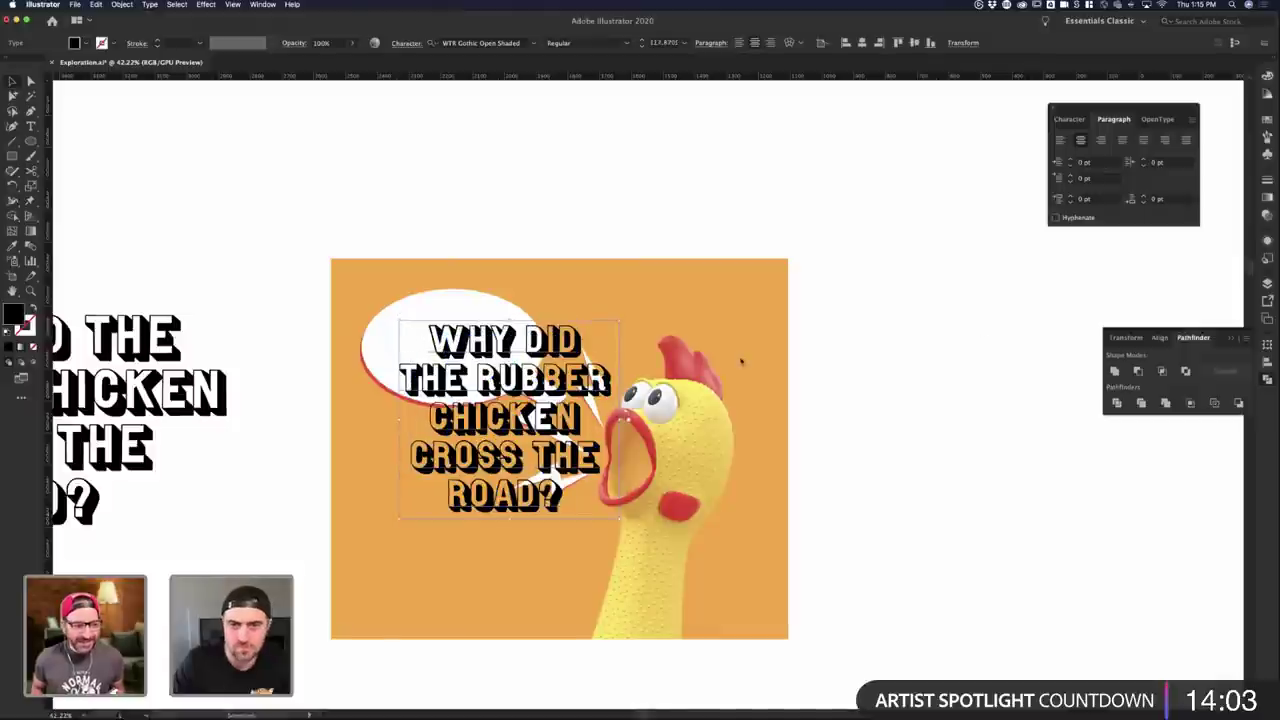
# - Left-align the five-line joke text and move it back to the empty area beside the chicken's face
pyautogui.click(740, 43)
pyautogui.click(913, 412)
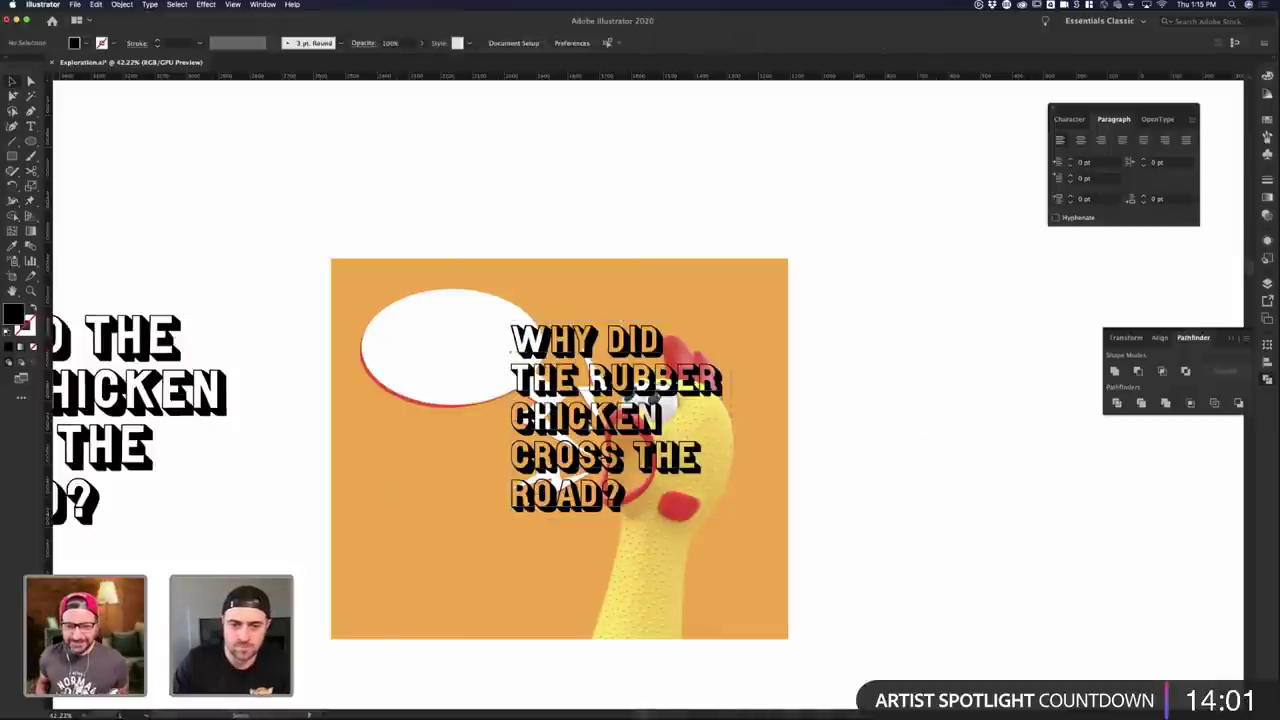
pyautogui.moveTo(590, 425); pyautogui.dragTo(492, 425)
pyautogui.click(846, 449)
pyautogui.moveTo(560, 380); pyautogui.dragTo(560, 371)
pyautogui.click(840, 440)
# - Nudge the left-aligned joke text slightly left and up, away from the chicken's beak
pyautogui.click(574, 371)
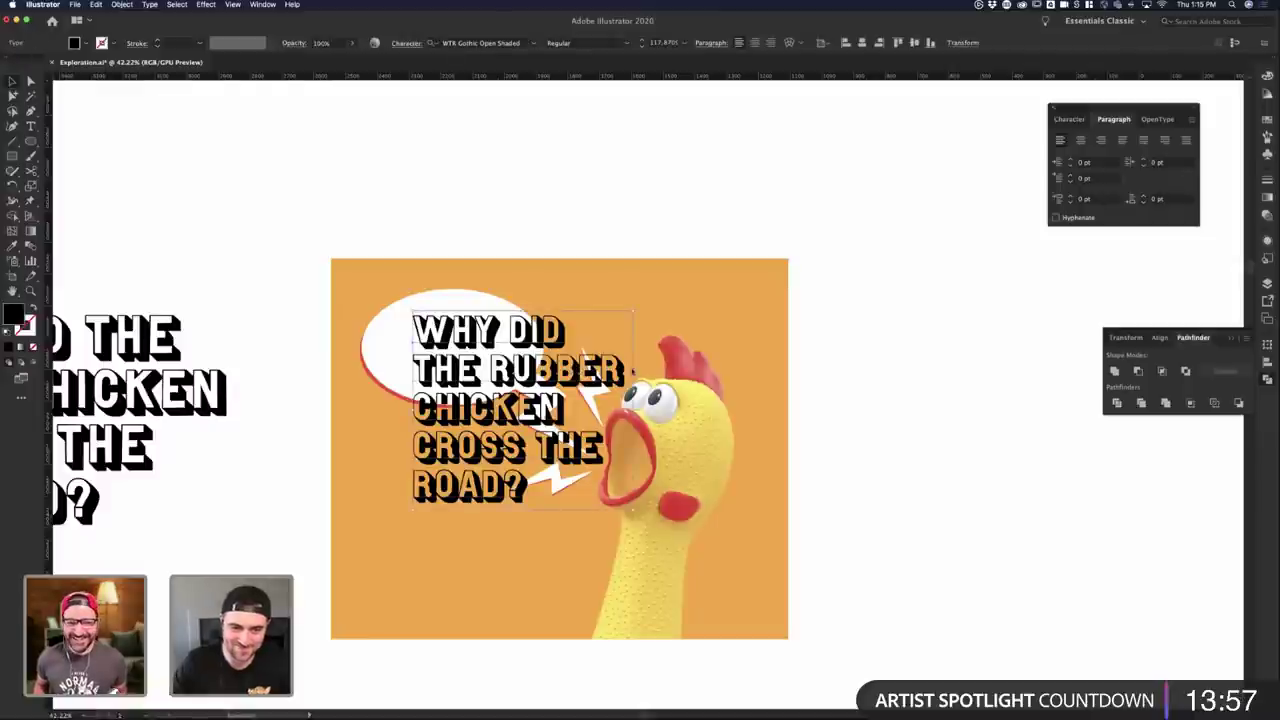
pyautogui.click(880, 405)
pyautogui.click(476, 412)
pyautogui.hotkey('shift', 'Left')
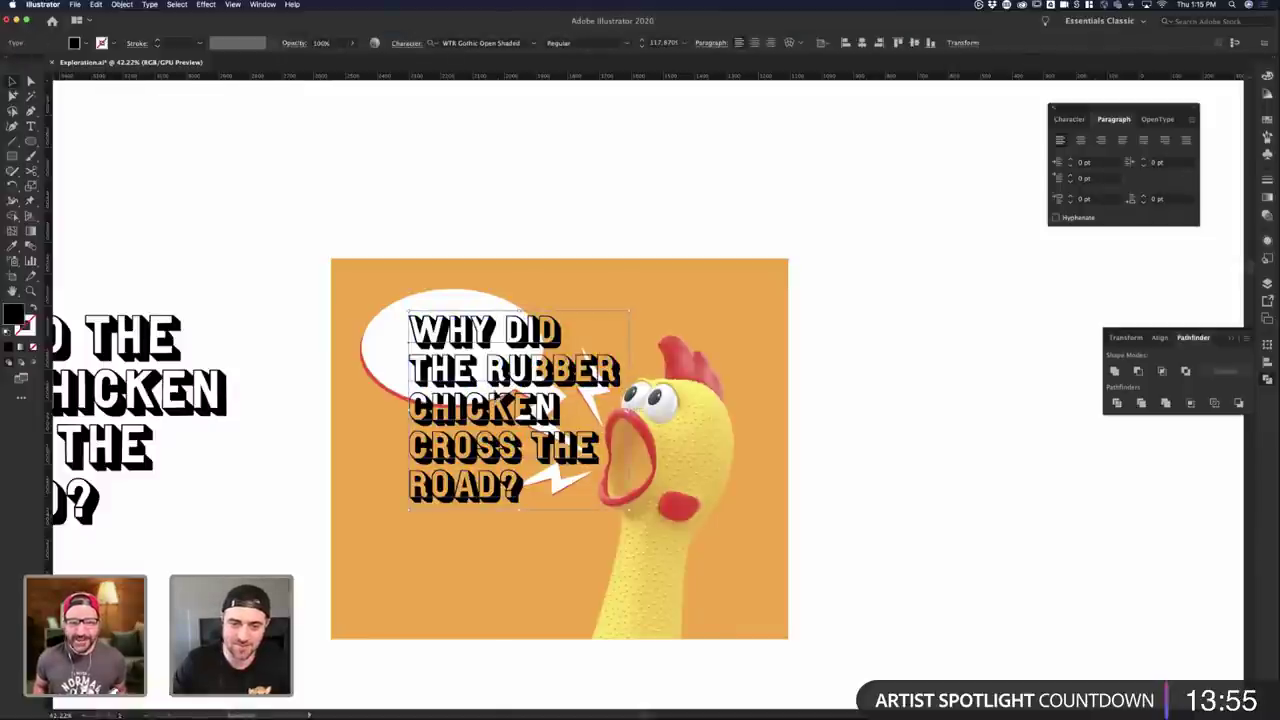
pyautogui.hotkey('shift', 'Up')
pyautogui.click(842, 373)
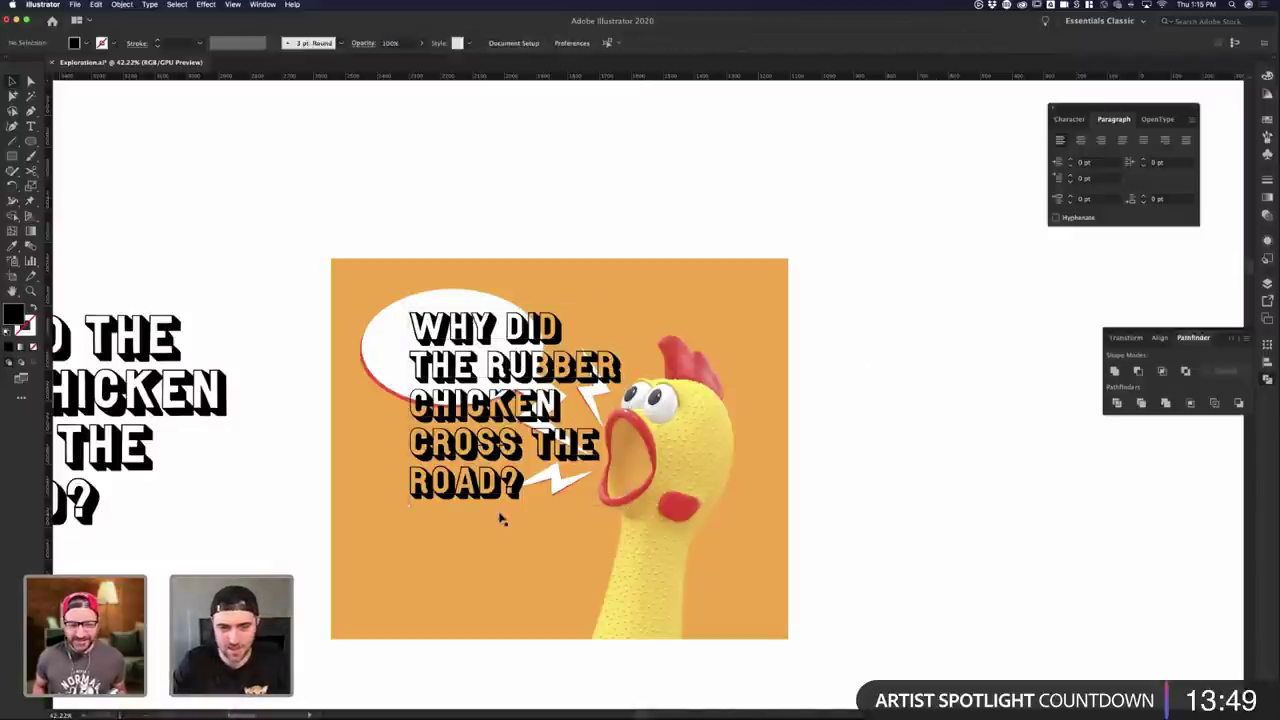
pyautogui.click(536, 444)
pyautogui.click(800, 392)
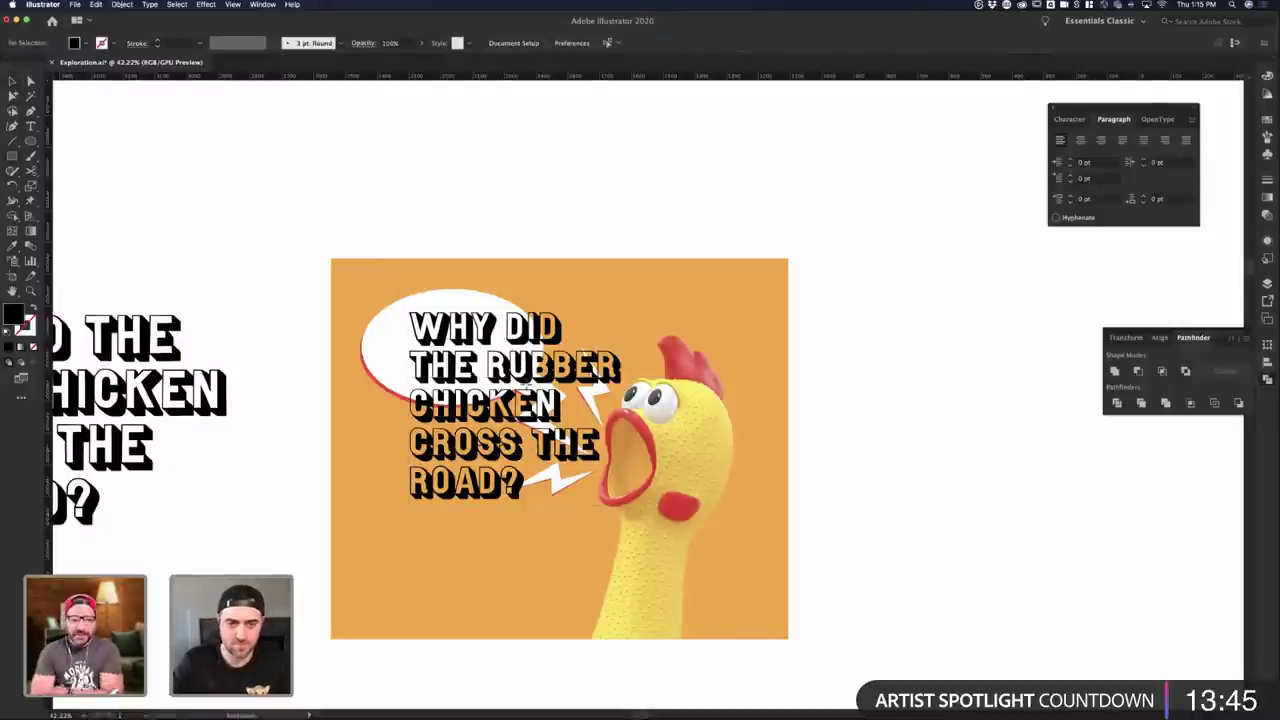
# - Cover the speech bubble with a rectangle filled with the image's sampled orange background, placed behind the joke text
pyautogui.moveTo(344, 265)
pyautogui.mouseDown()
pyautogui.moveTo(604, 495)
pyautogui.moveTo(606, 513)
pyautogui.mouseUp()
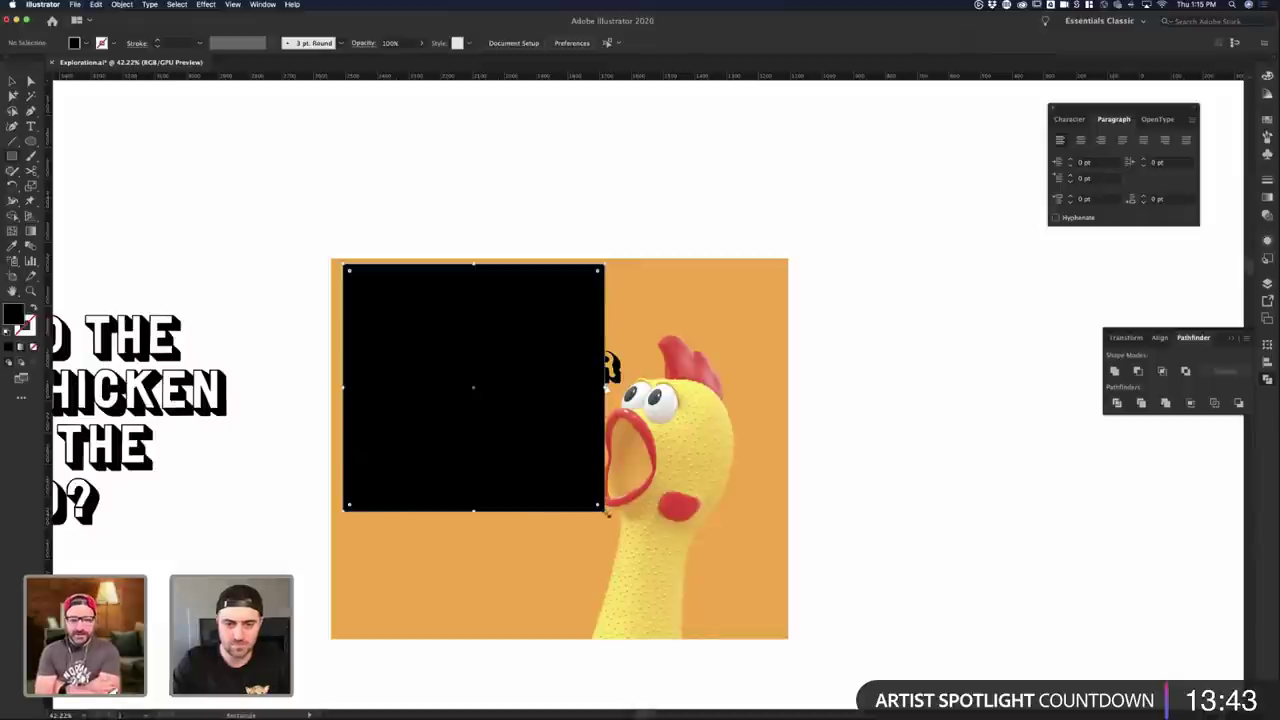
pyautogui.press('i')
pyautogui.click(666, 309)
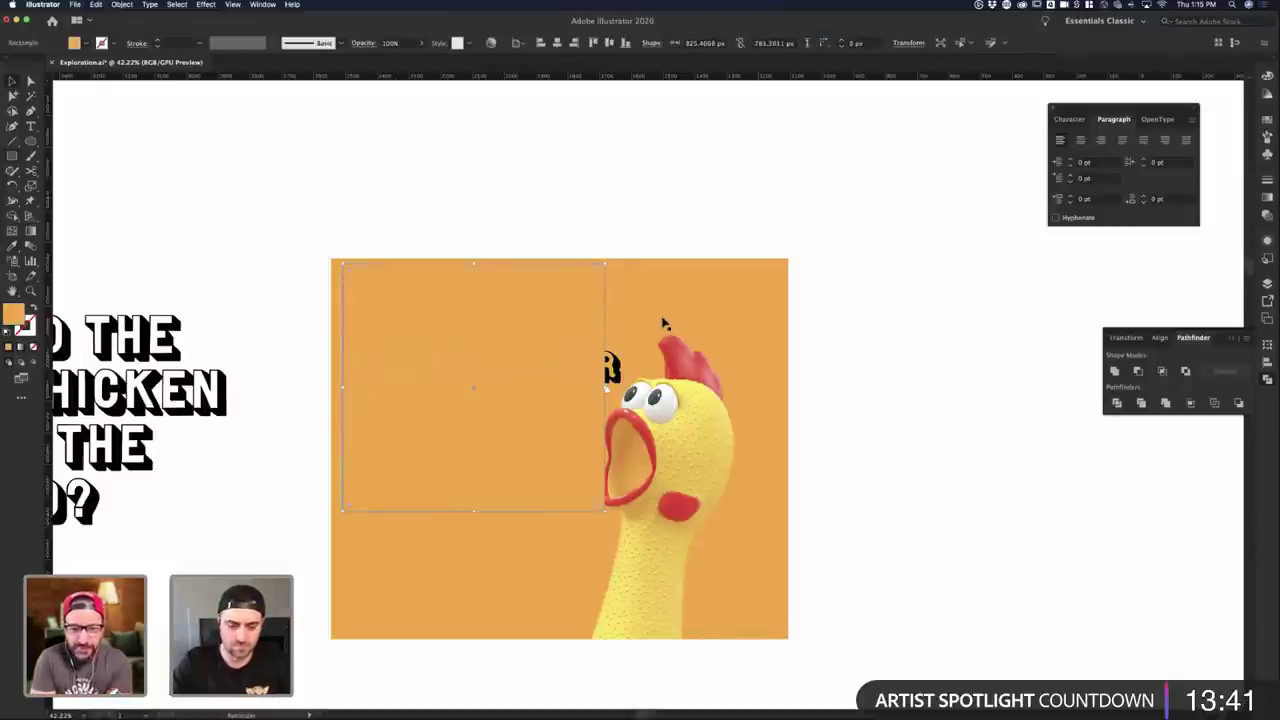
pyautogui.press('Delete')
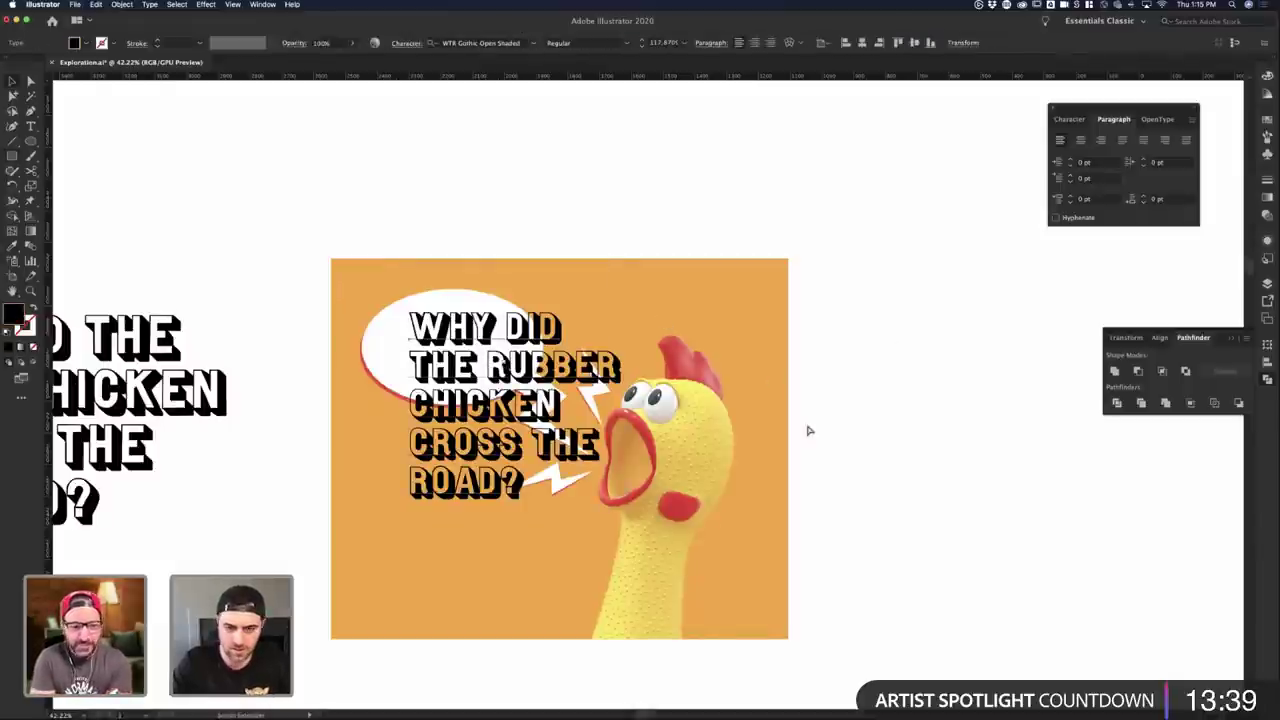
pyautogui.click(605, 391)
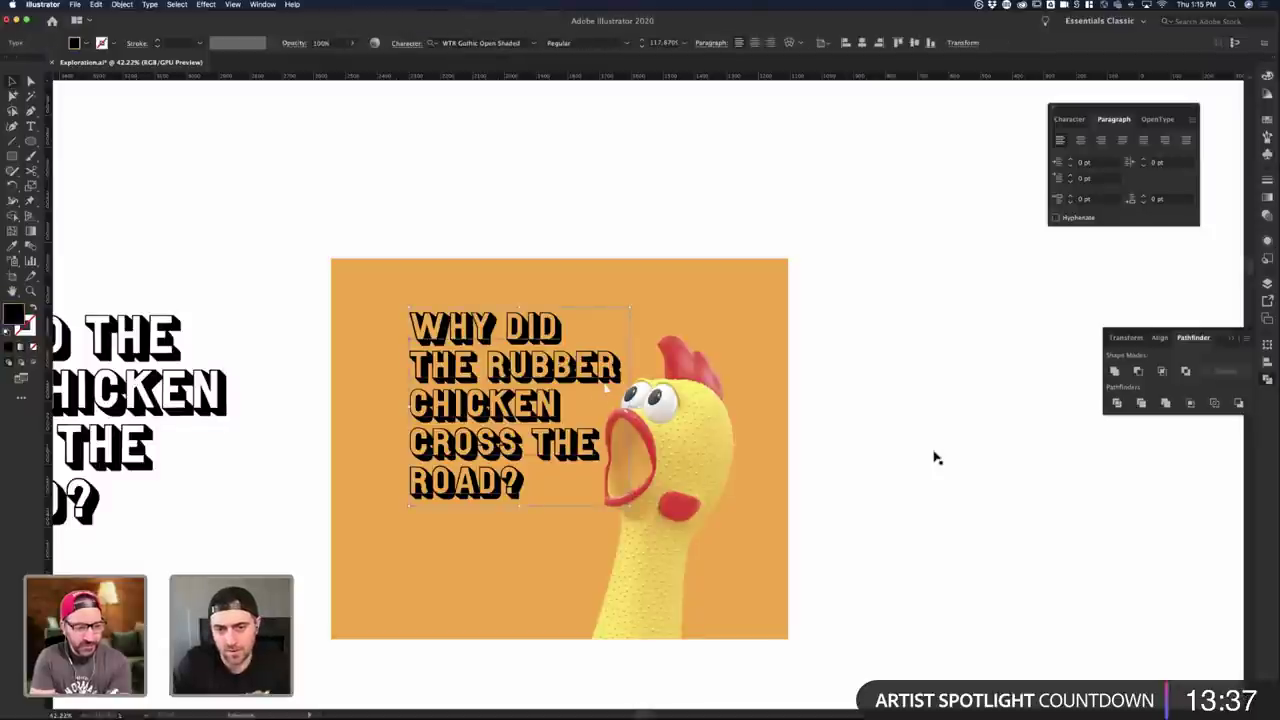
pyautogui.click(935, 456)
# - Recolor the five-line joke text with the red sampled from the chicken's comb
pyautogui.click(594, 388)
pyautogui.press('i')
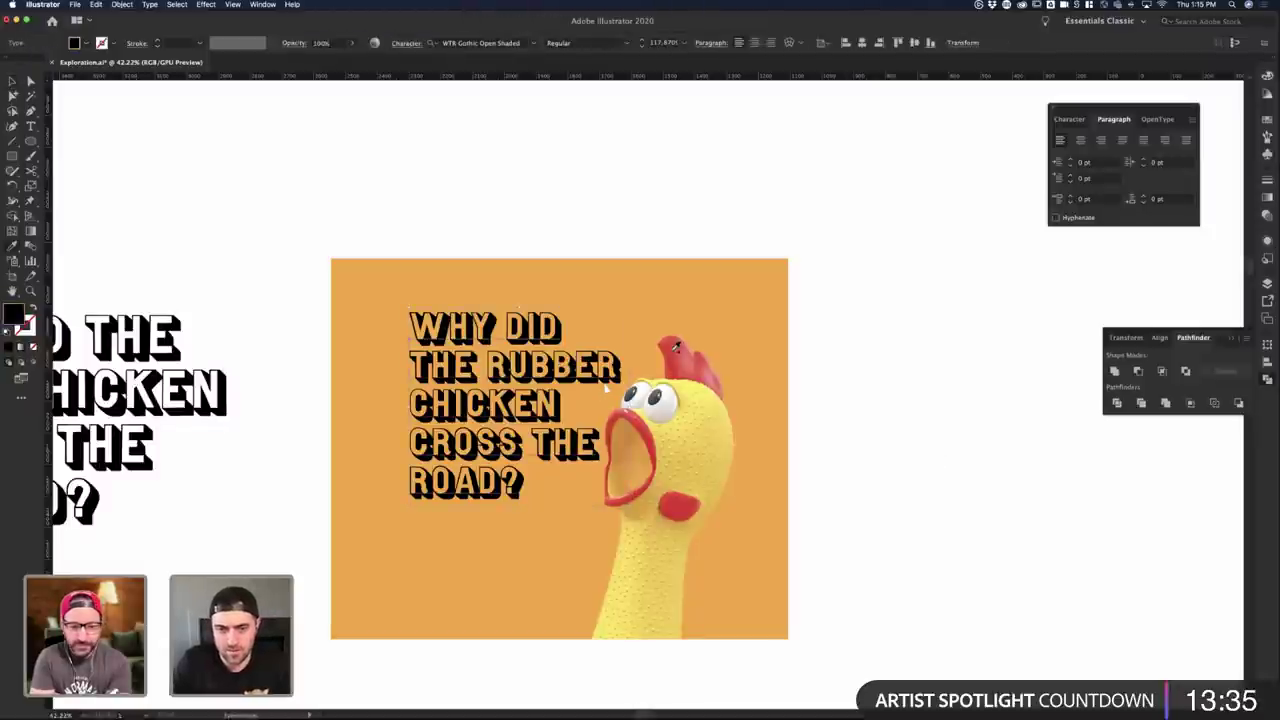
pyautogui.click(676, 347)
pyautogui.click(850, 423)
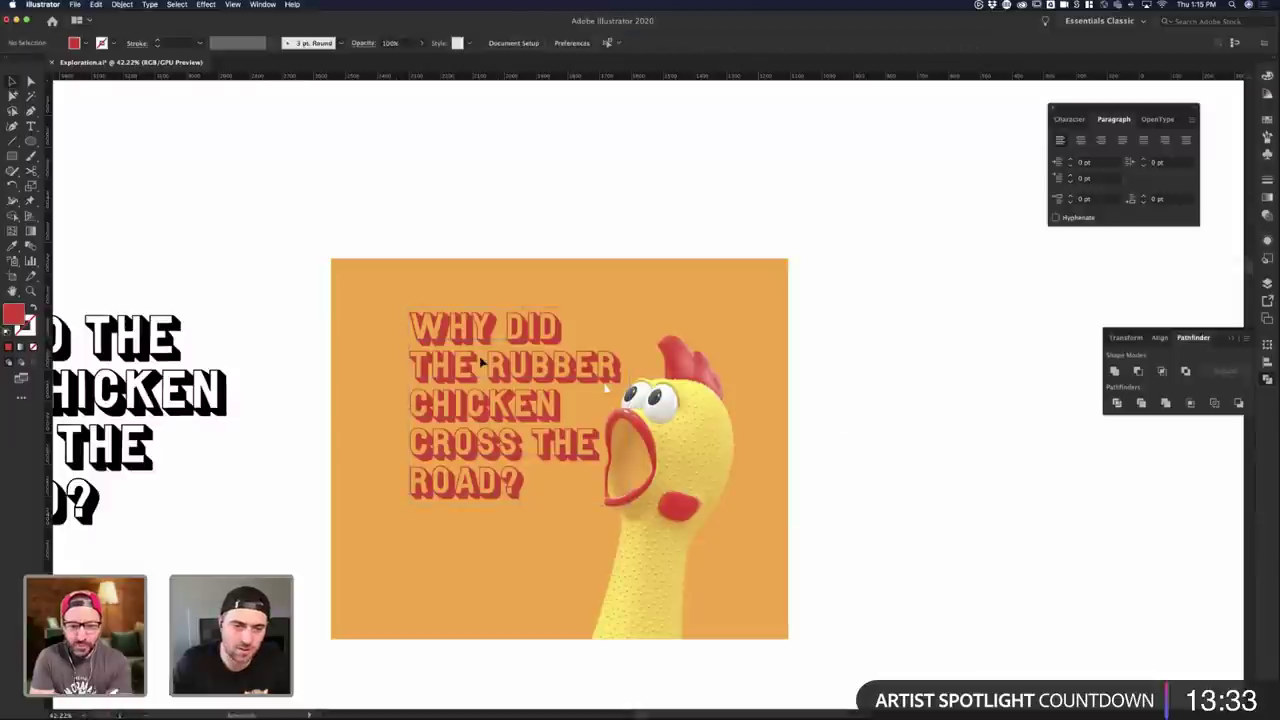
pyautogui.click(482, 363)
pyautogui.click(902, 380)
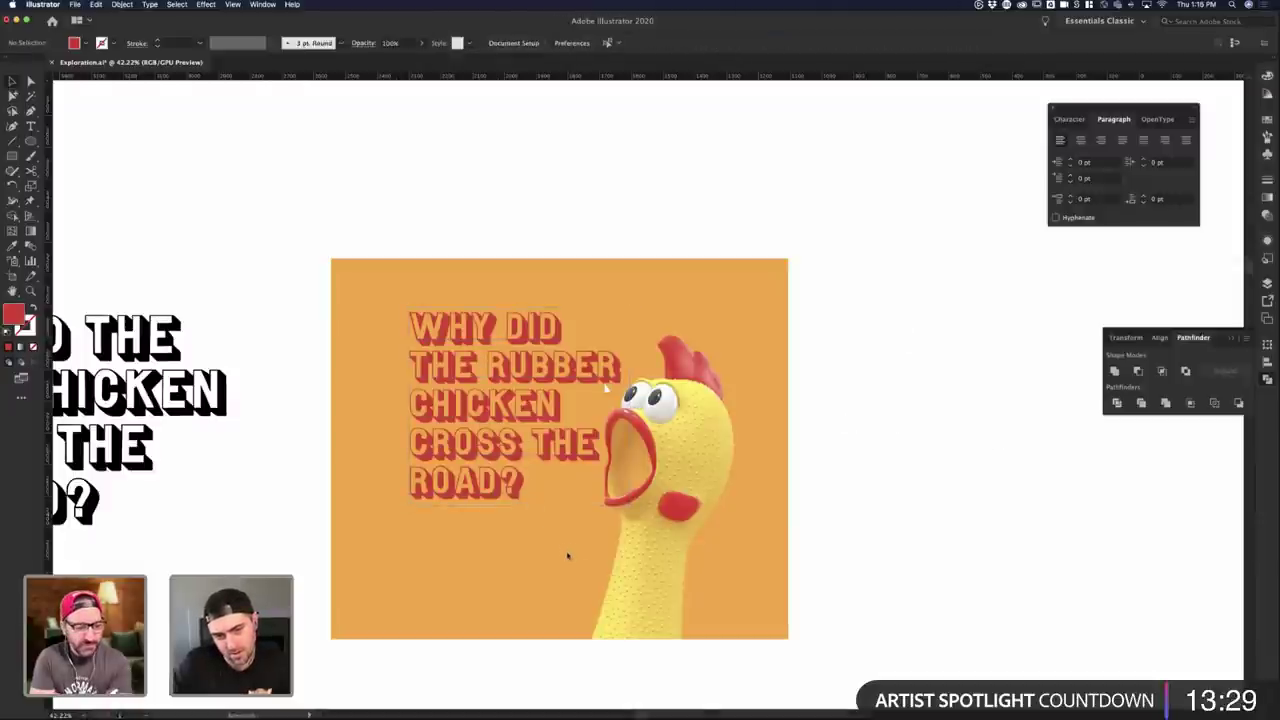
pyautogui.click(560, 410)
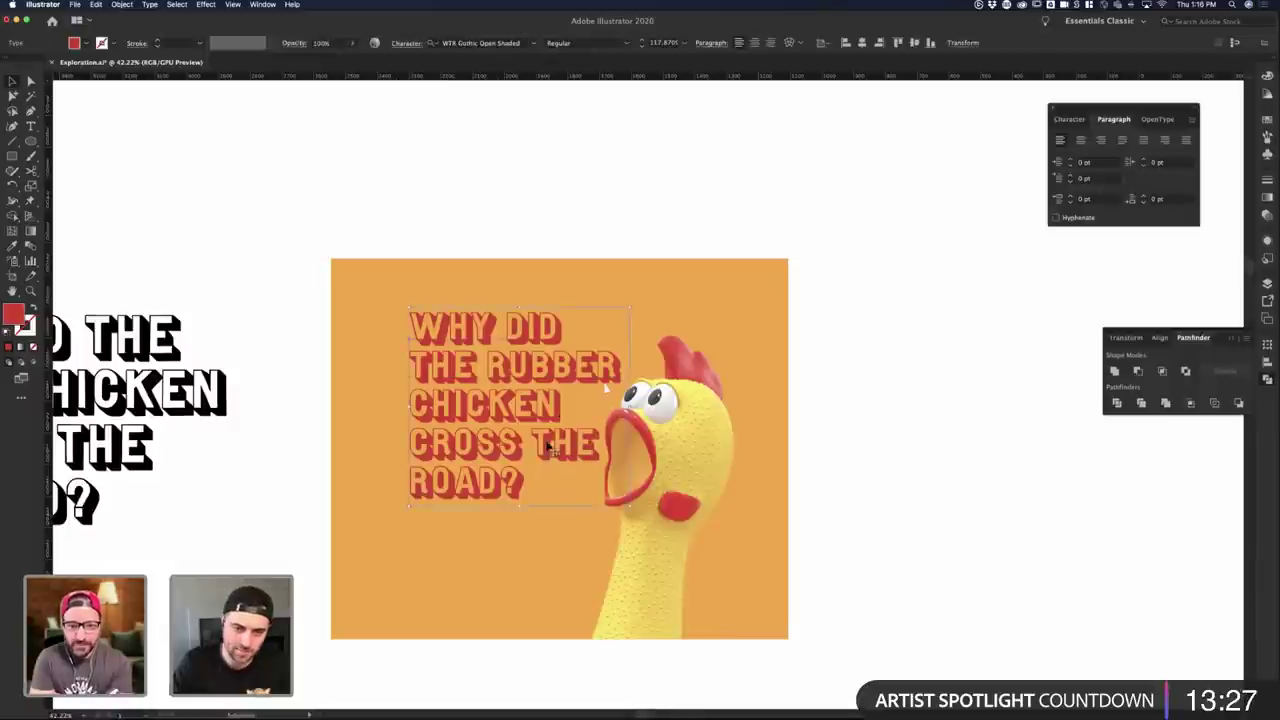
pyautogui.click(868, 405)
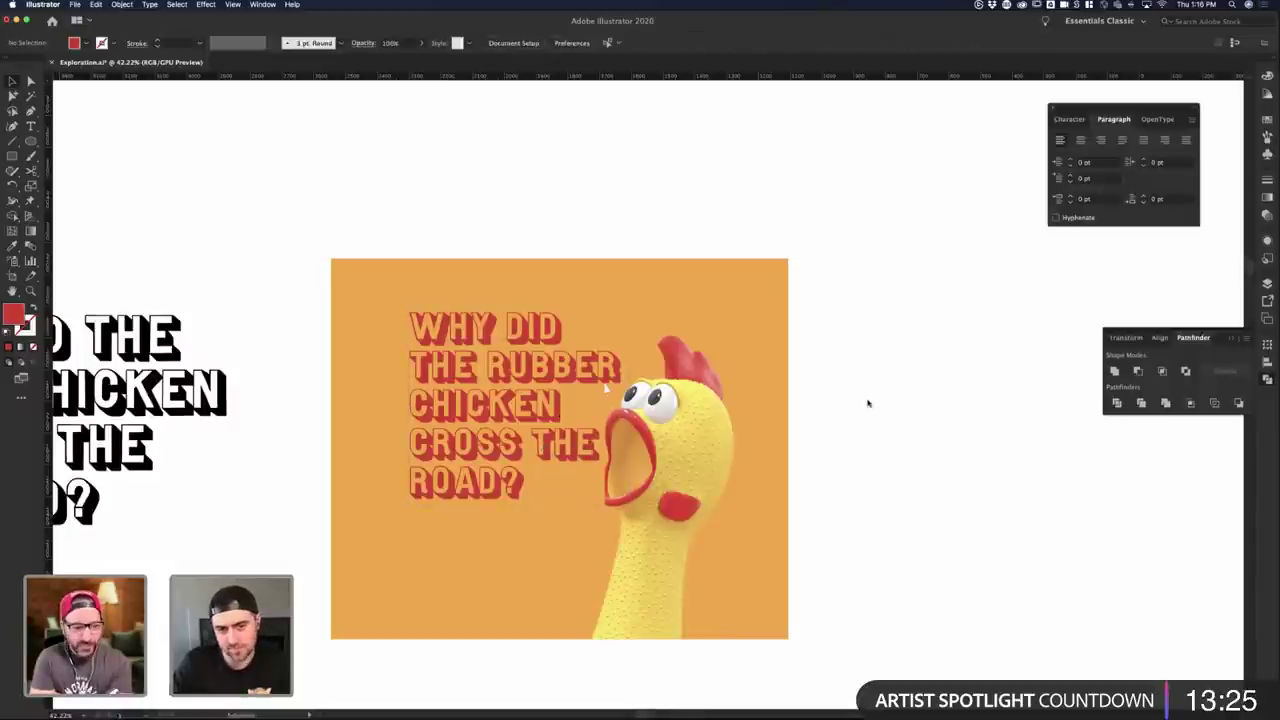
pyautogui.click(538, 384)
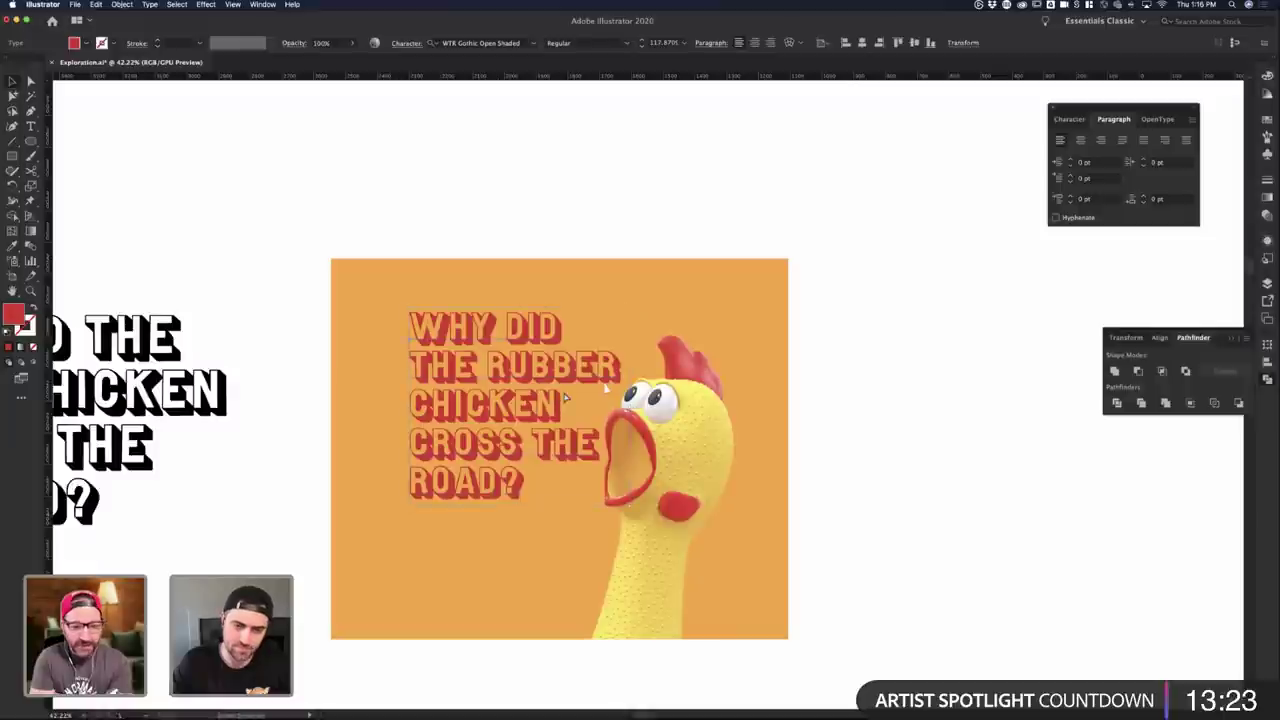
pyautogui.click(954, 383)
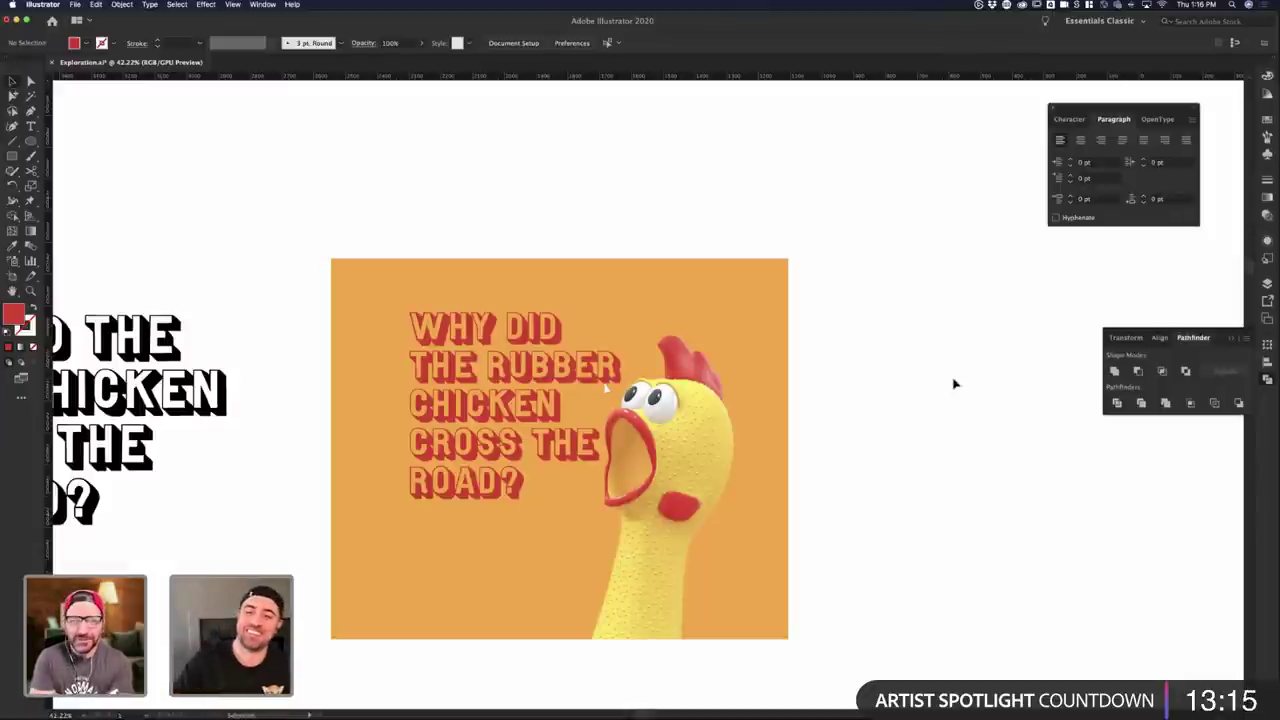
# - Copy the red five-line joke text and switch to the DESIGN11.psd document in Photoshop
pyautogui.click(519, 401)
pyautogui.click(727, 494)
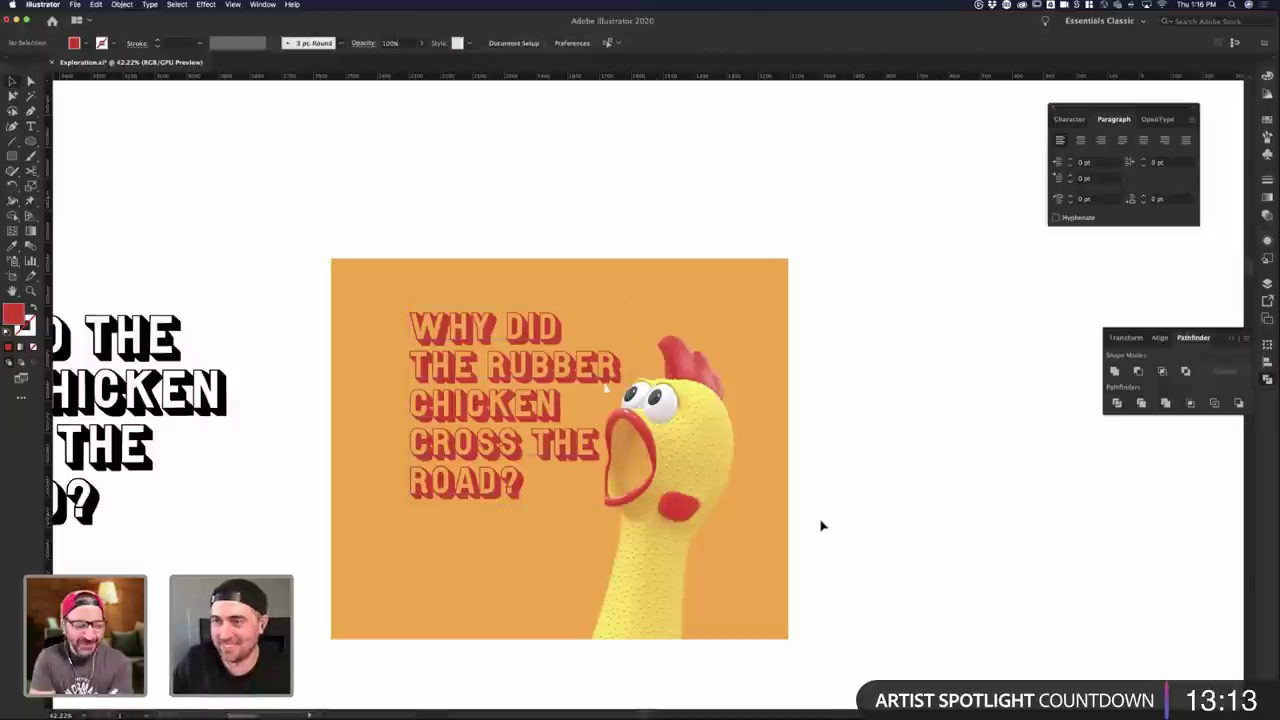
pyautogui.hotkey('ctrl', 'Up')
pyautogui.click(446, 529)
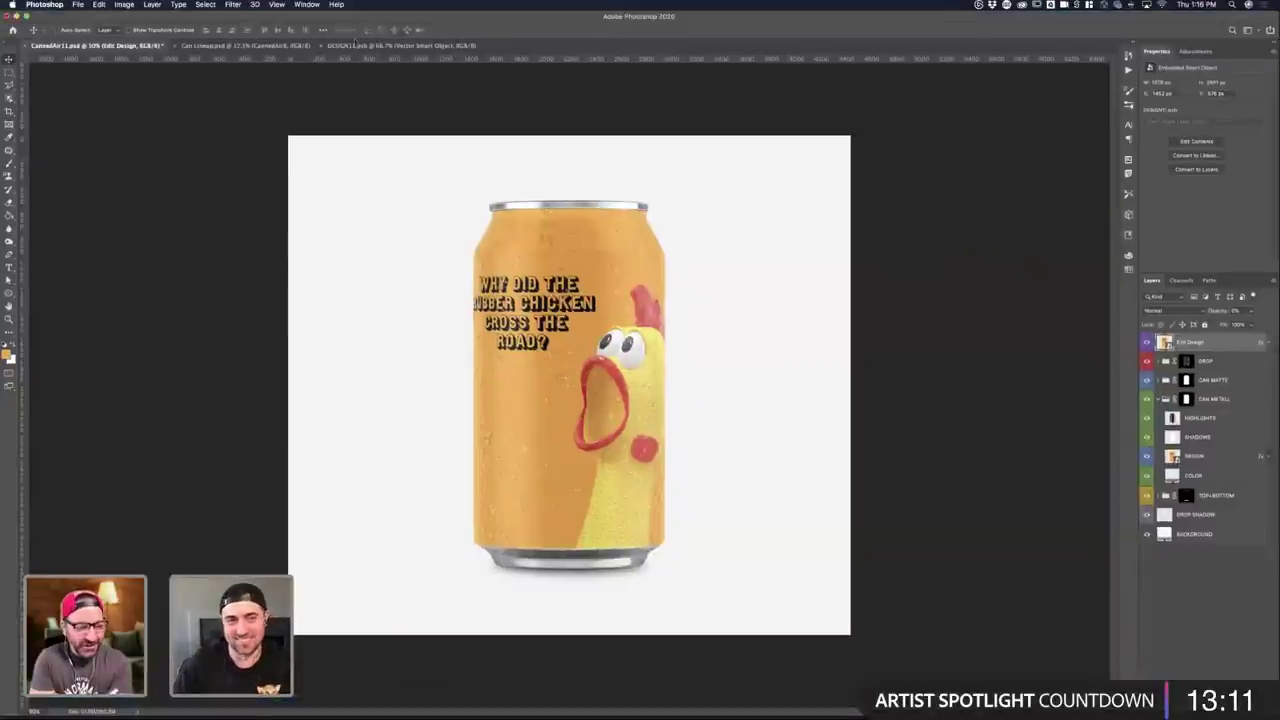
pyautogui.hotkey('ctrl', 'shift', 'Tab')
# - Hide the old lettering layer in DESIGN11.psd and paste the red joke text as a smart object
pyautogui.click(1146, 343)
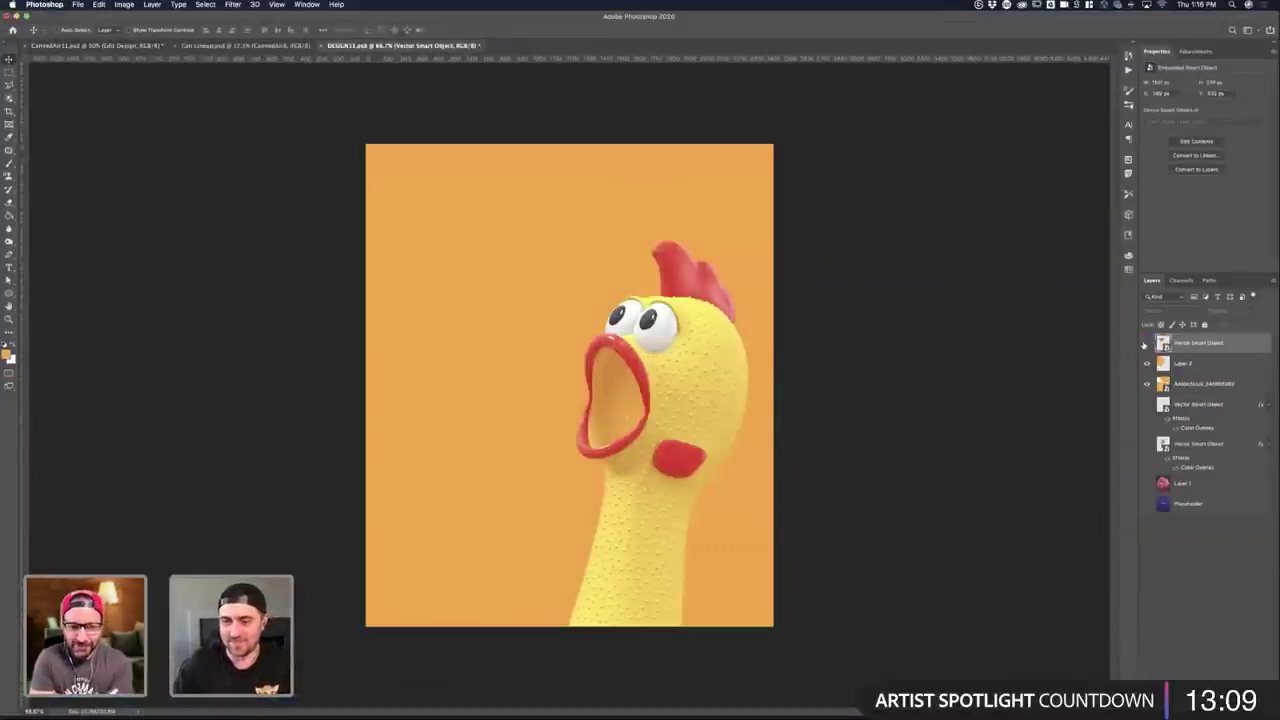
pyautogui.press('super+v')
pyautogui.click(688, 306)
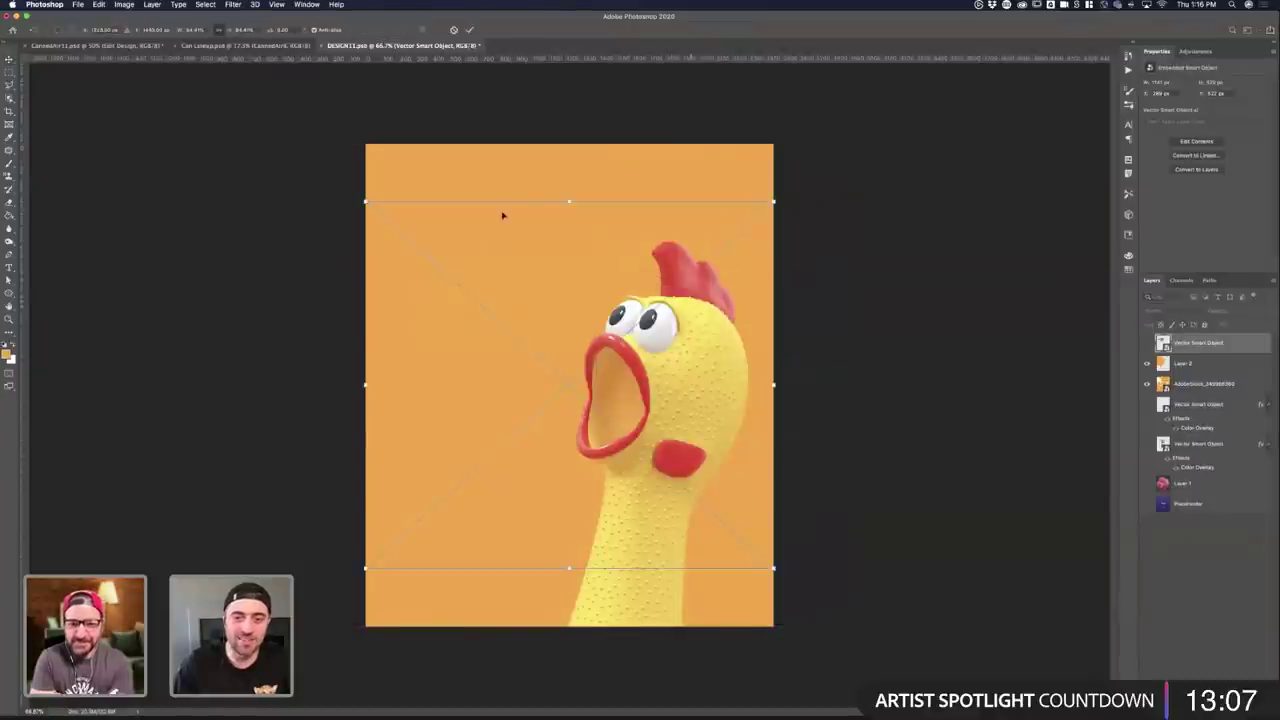
# - Scale the pasted red lettering down and place it beside and slightly above the chicken's eyes
pyautogui.moveTo(366, 202); pyautogui.dragTo(488, 237)
pyautogui.moveTo(568, 300); pyautogui.dragTo(534, 201)
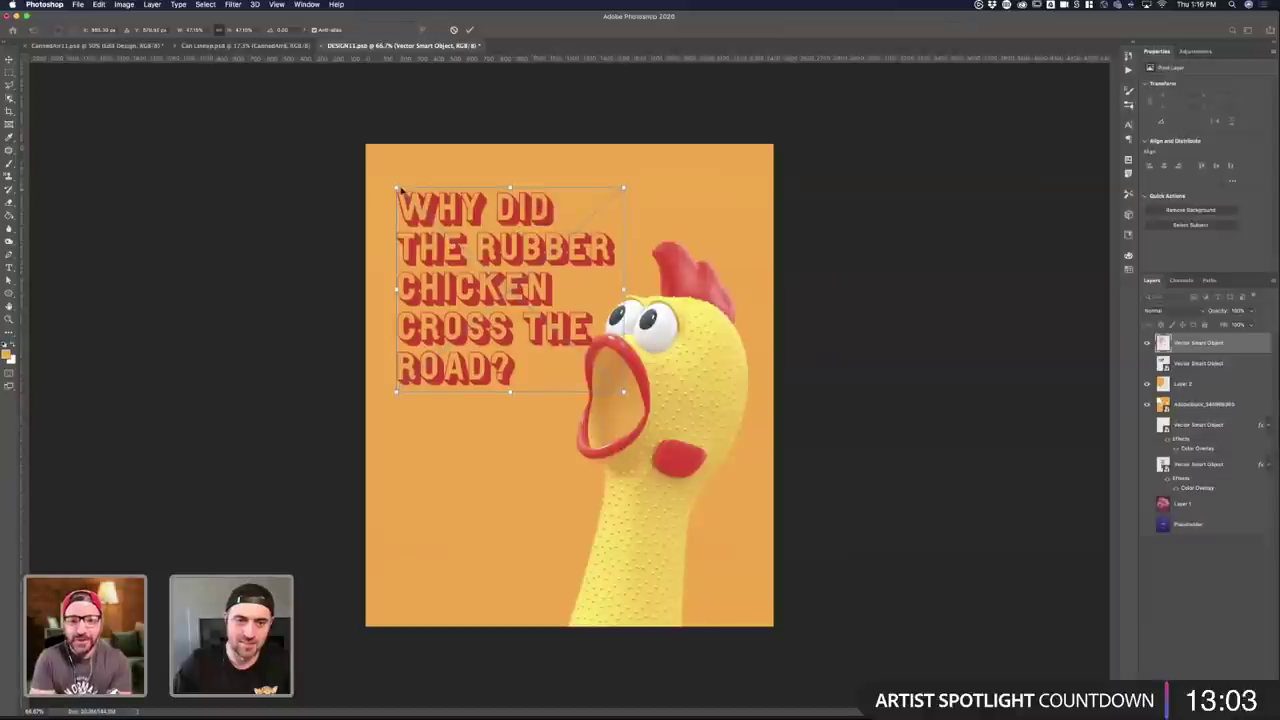
pyautogui.moveTo(398, 186); pyautogui.dragTo(527, 220)
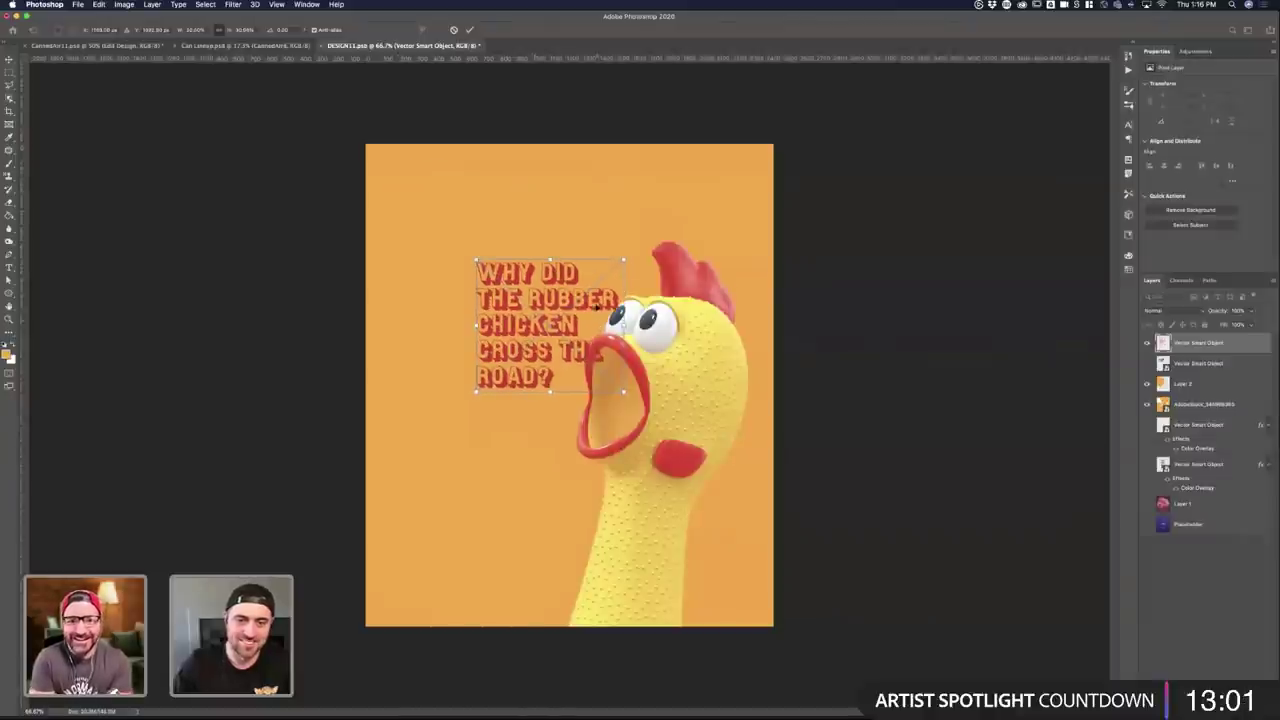
pyautogui.moveTo(596, 307); pyautogui.dragTo(603, 293)
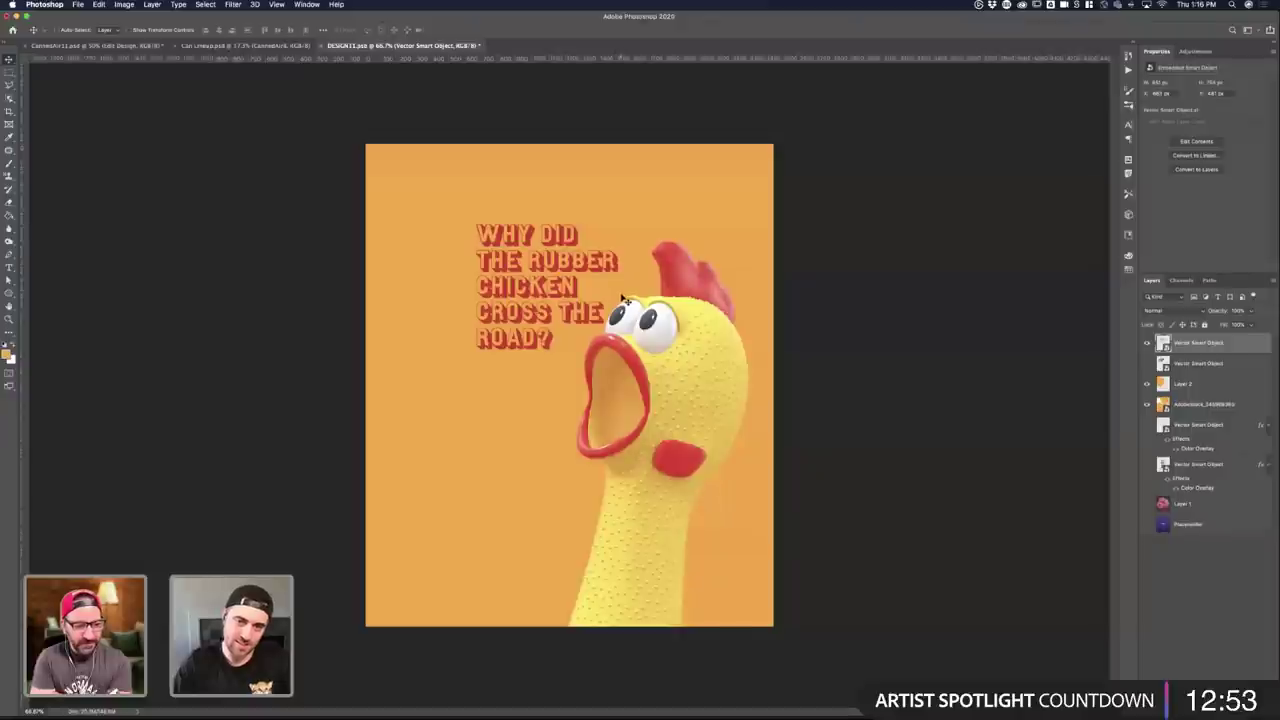
# - Switch to Illustrator and scale the red joke text down proportionally, keeping it beside the chicken's comb and eyes
pyautogui.hotkey('ctrl', 'Up')
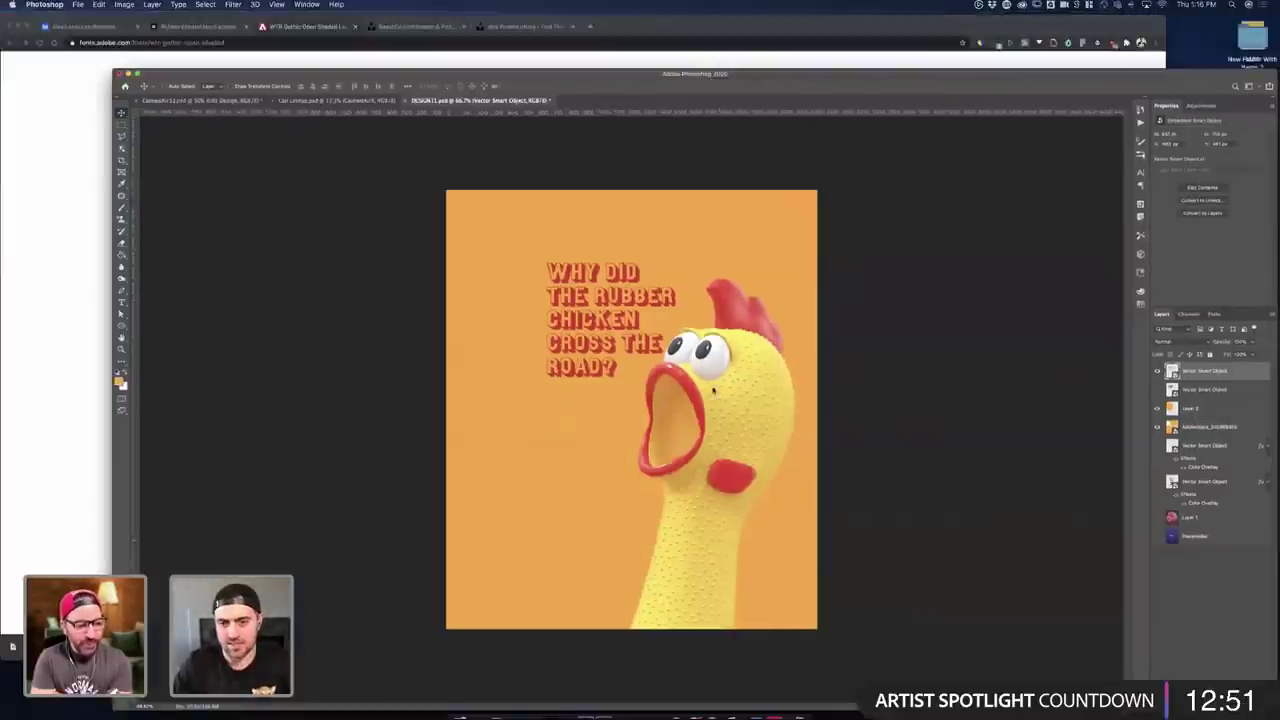
pyautogui.click(550, 706)
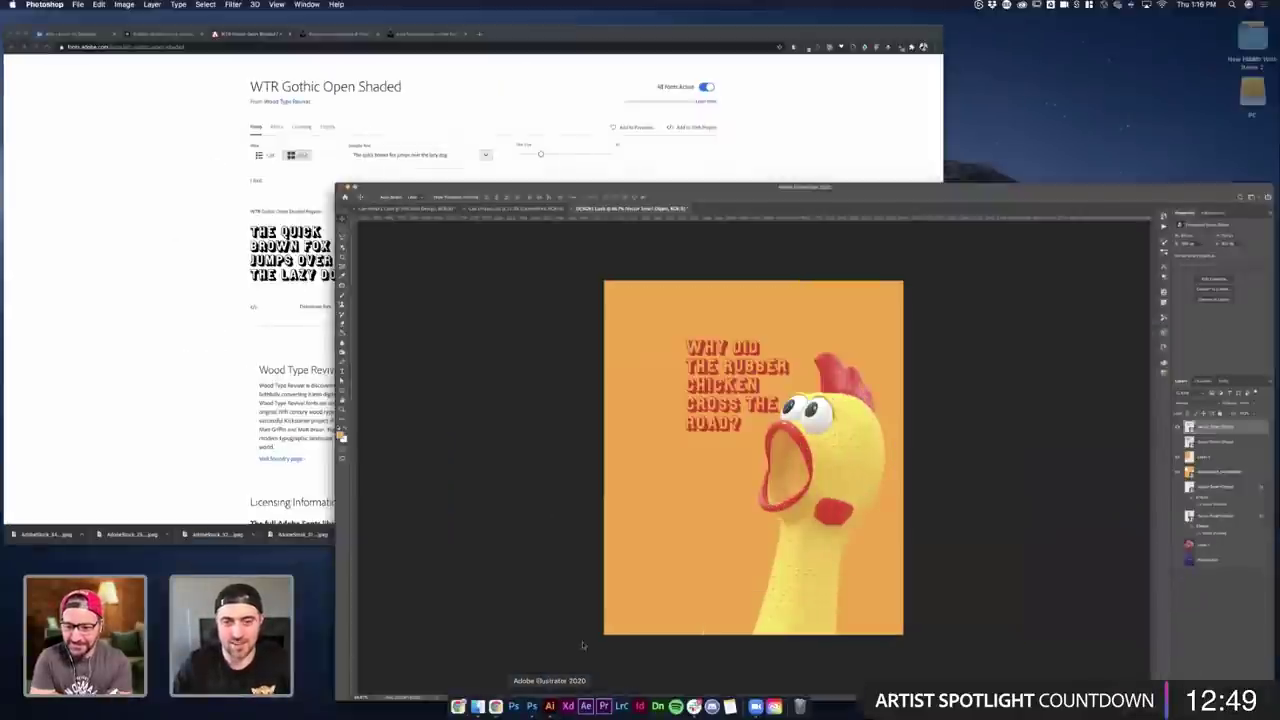
pyautogui.click(895, 437)
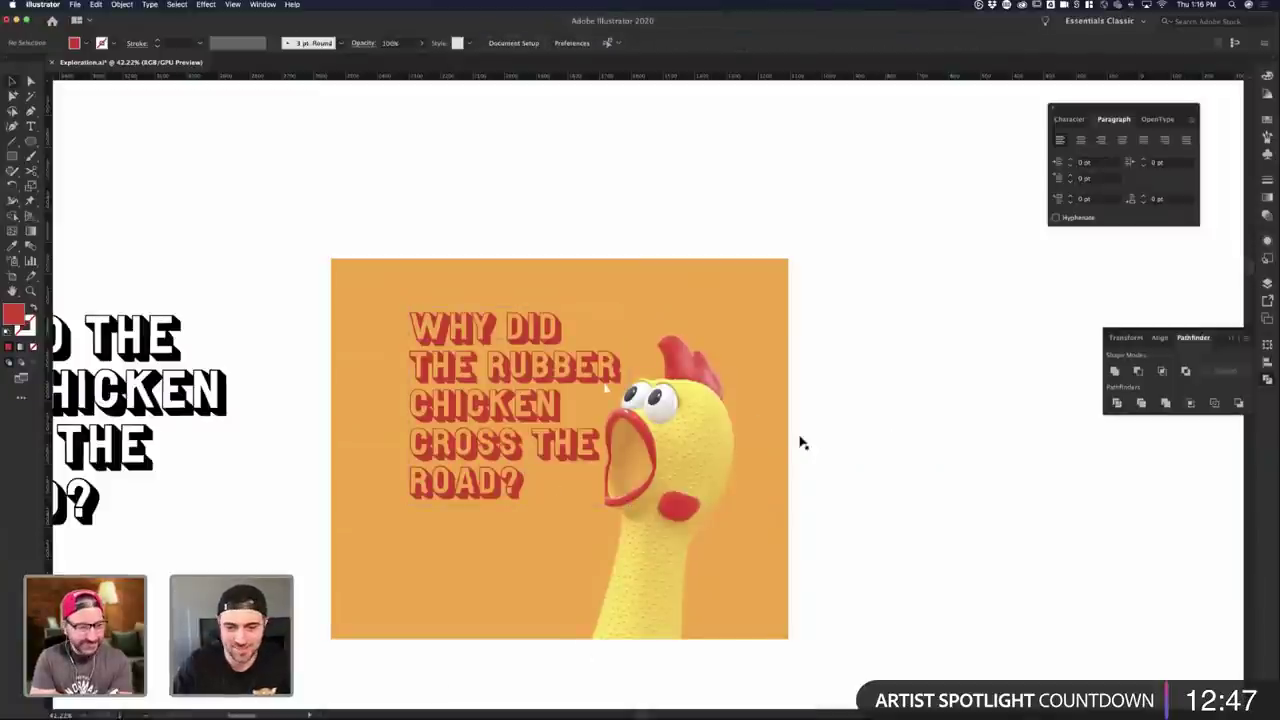
pyautogui.click(494, 474)
pyautogui.moveTo(409, 506); pyautogui.dragTo(496, 428)
pyautogui.click(980, 378)
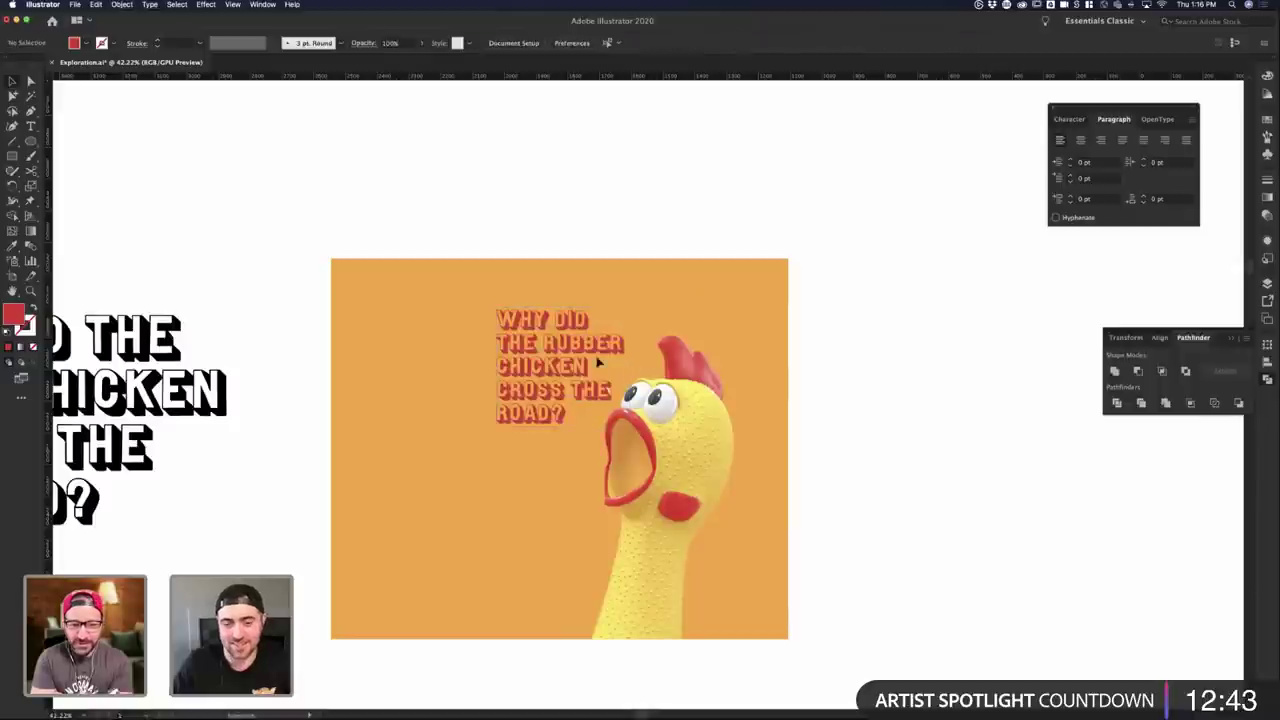
# - Duplicate the joke text directly below itself and replace the copy's wording with "FOR A BREATH OF FRESH AIR"
pyautogui.click(597, 362)
pyautogui.click(884, 405)
pyautogui.moveTo(558, 386); pyautogui.dragTo(558, 489)
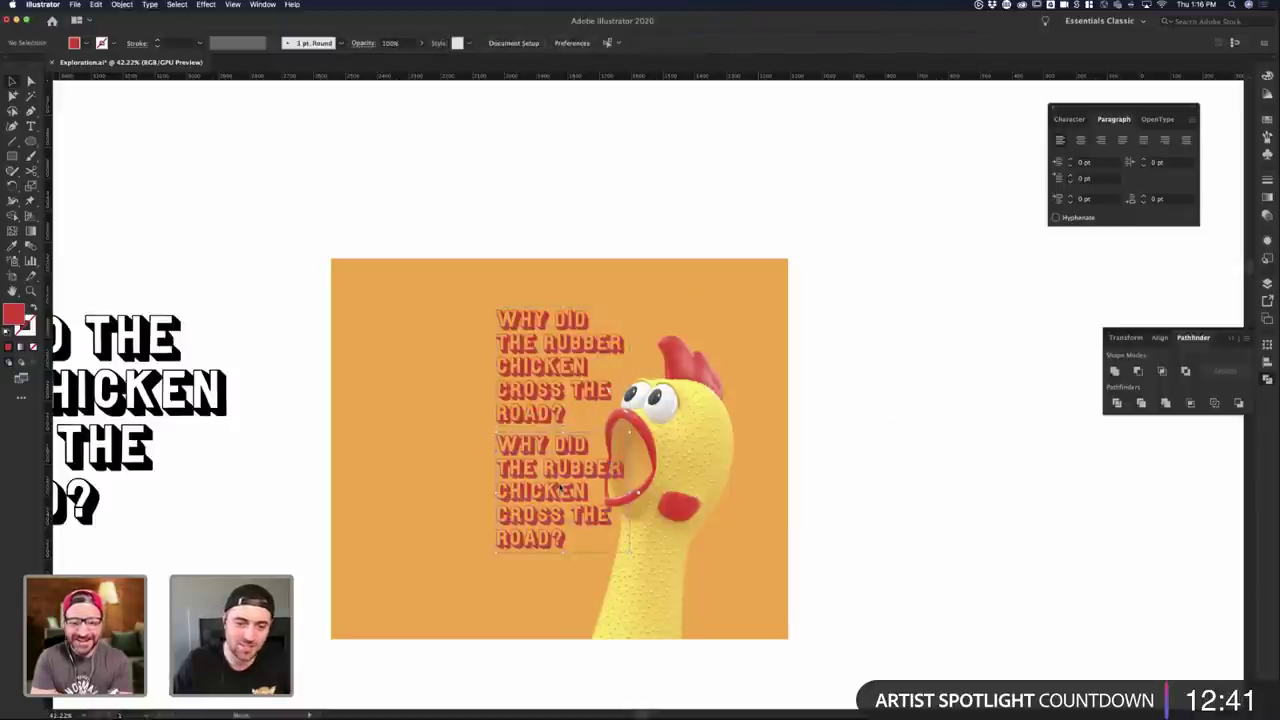
pyautogui.doubleClick(558, 489)
pyautogui.press('super+a')
pyautogui.write('F')
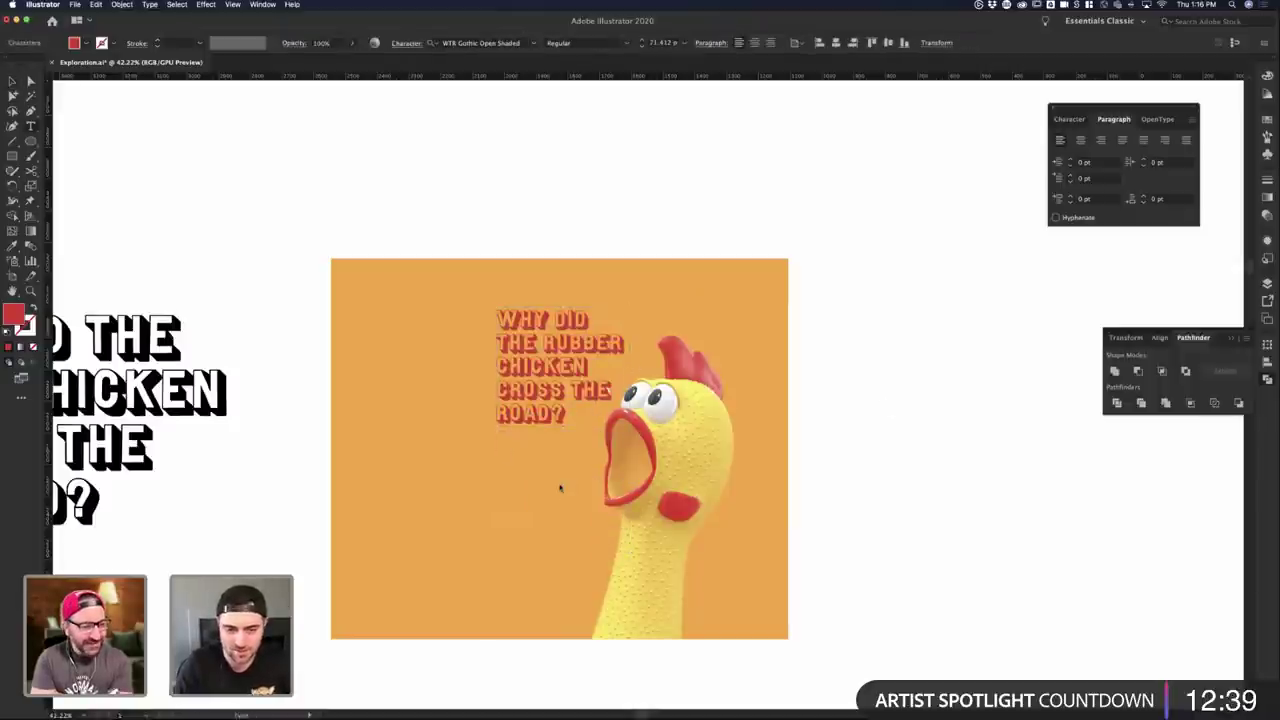
pyautogui.write('OR A BREATH')
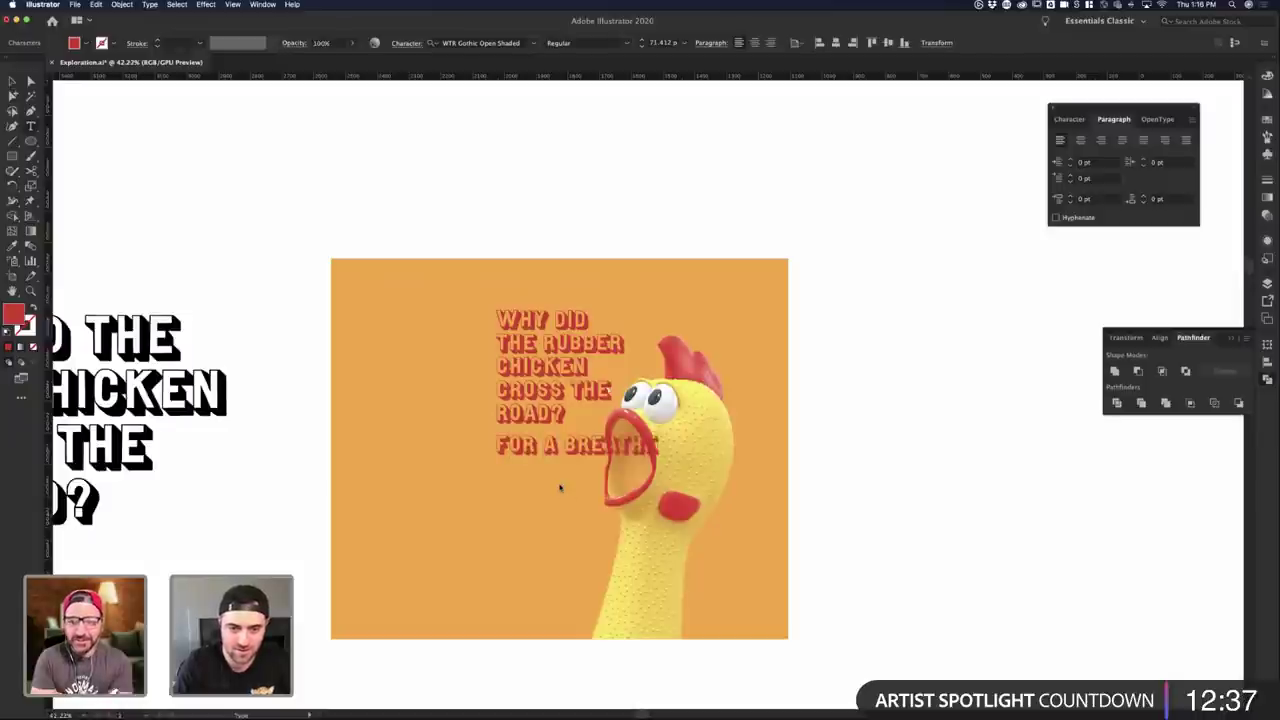
pyautogui.write('E OF FRES')
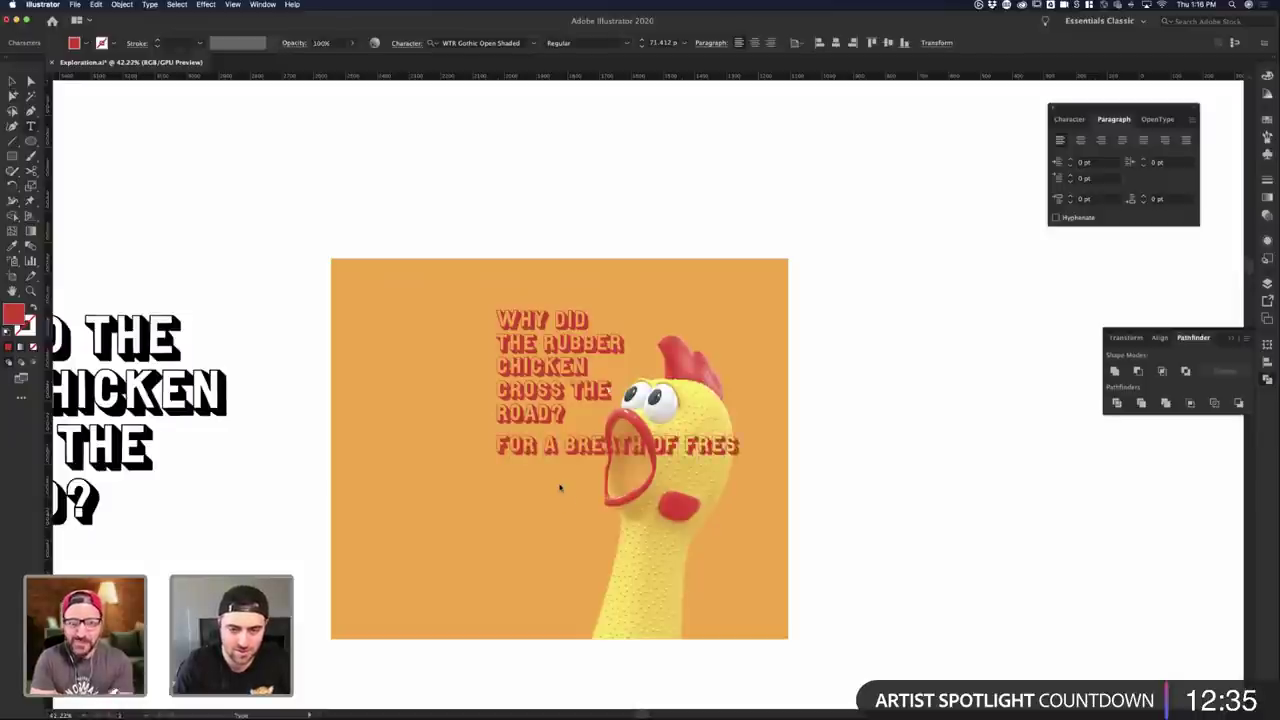
pyautogui.write('H AIR')
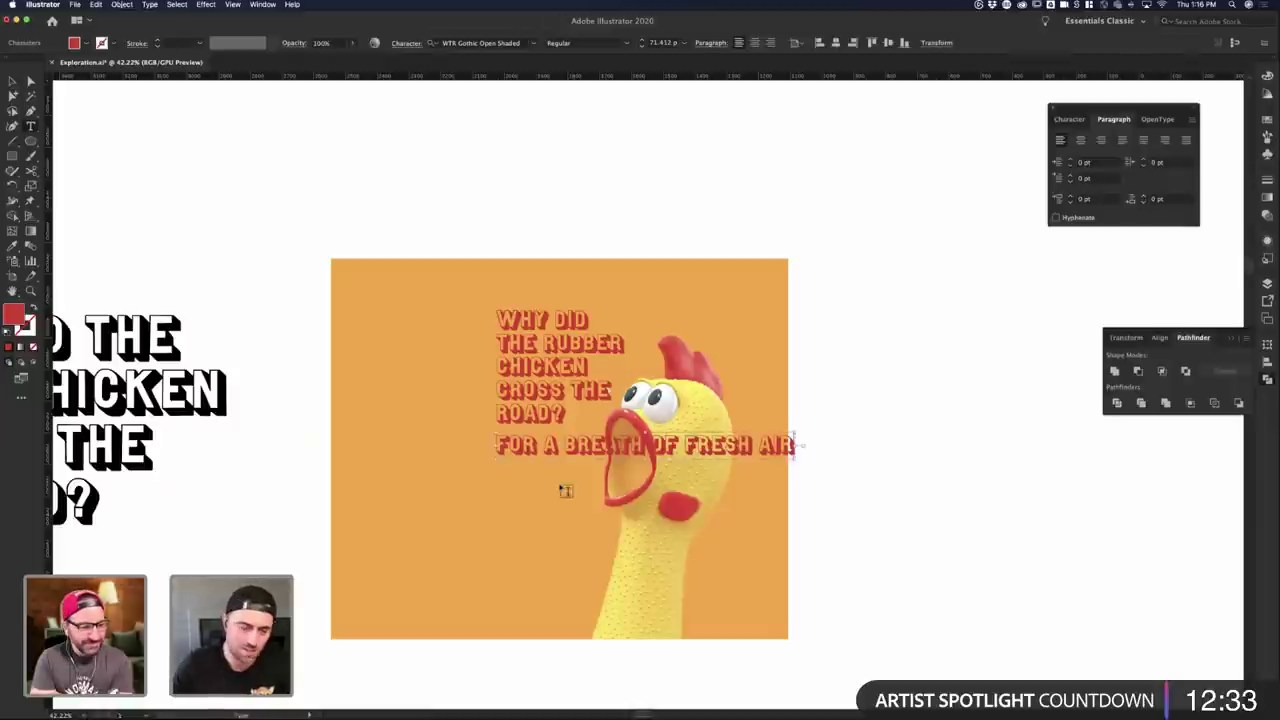
pyautogui.hscroll(-1, 199, 205)
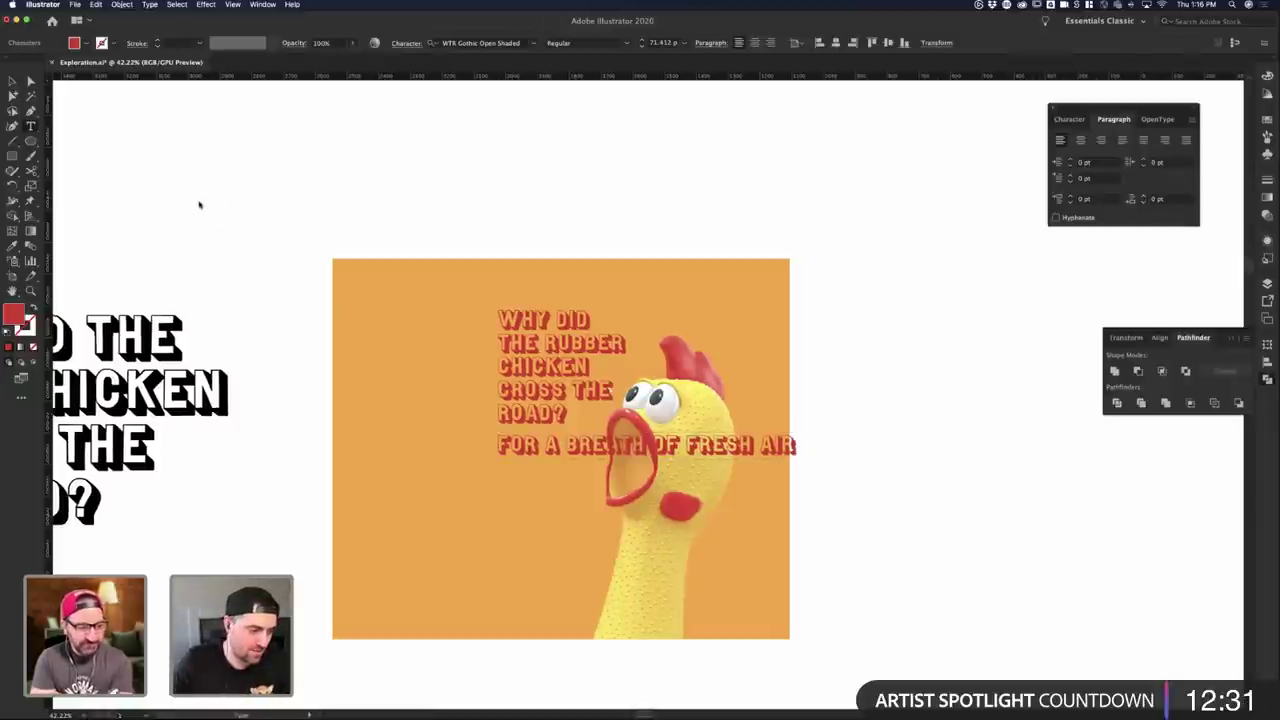
pyautogui.press('Escape')
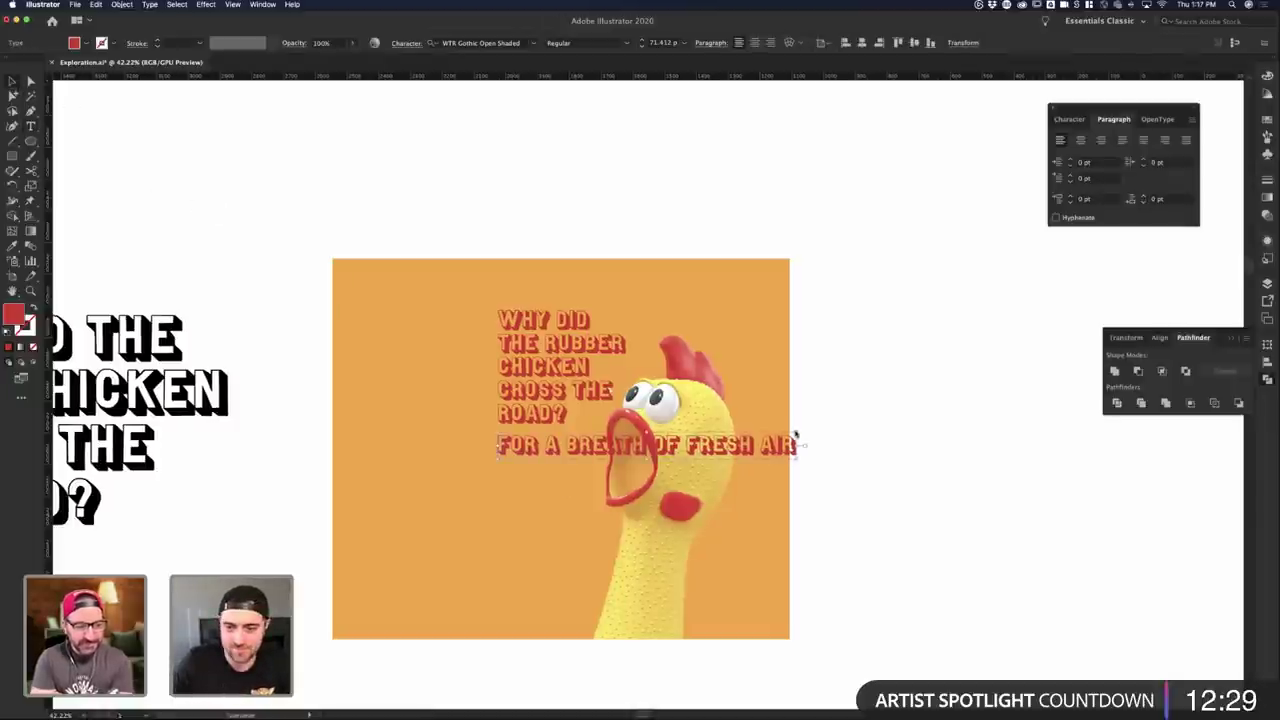
# - Scale the answer line down to about 28 pt, matching the joke's width, and prefix it with "A:"
pyautogui.moveTo(594, 432); pyautogui.dragTo(620, 445)
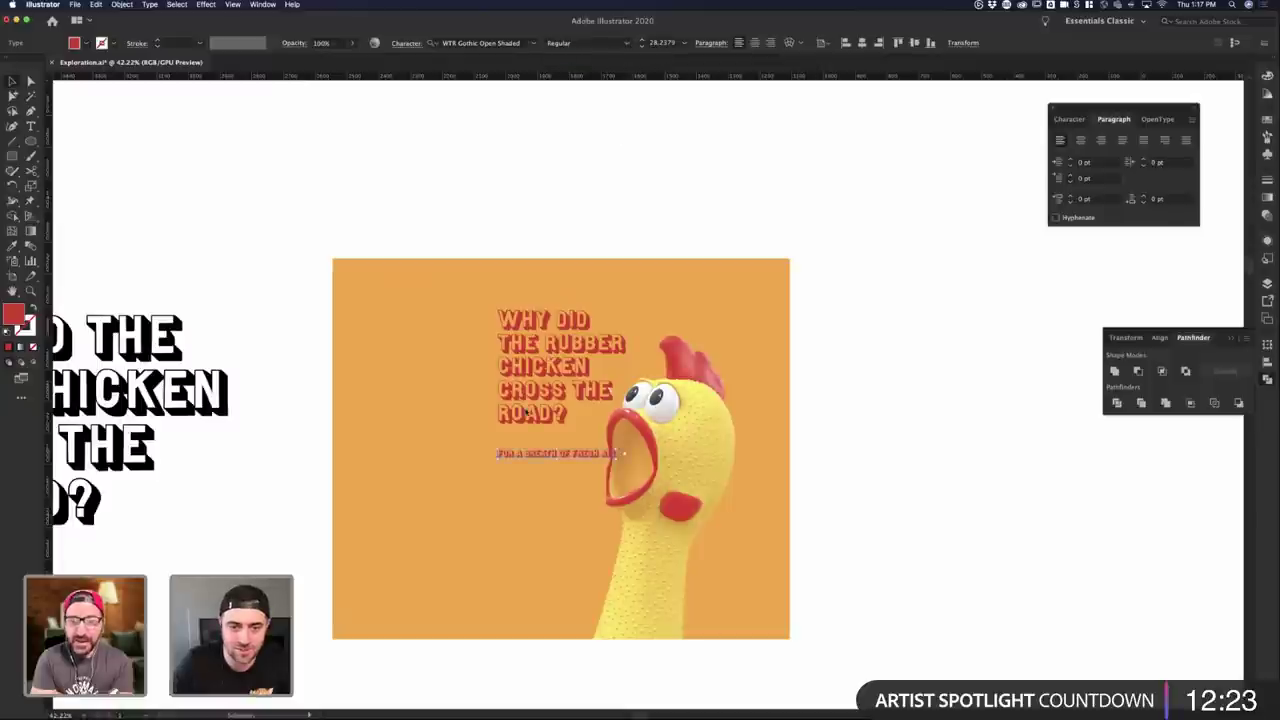
pyautogui.scroll(3, 512, 448)
pyautogui.doubleClick(492, 494)
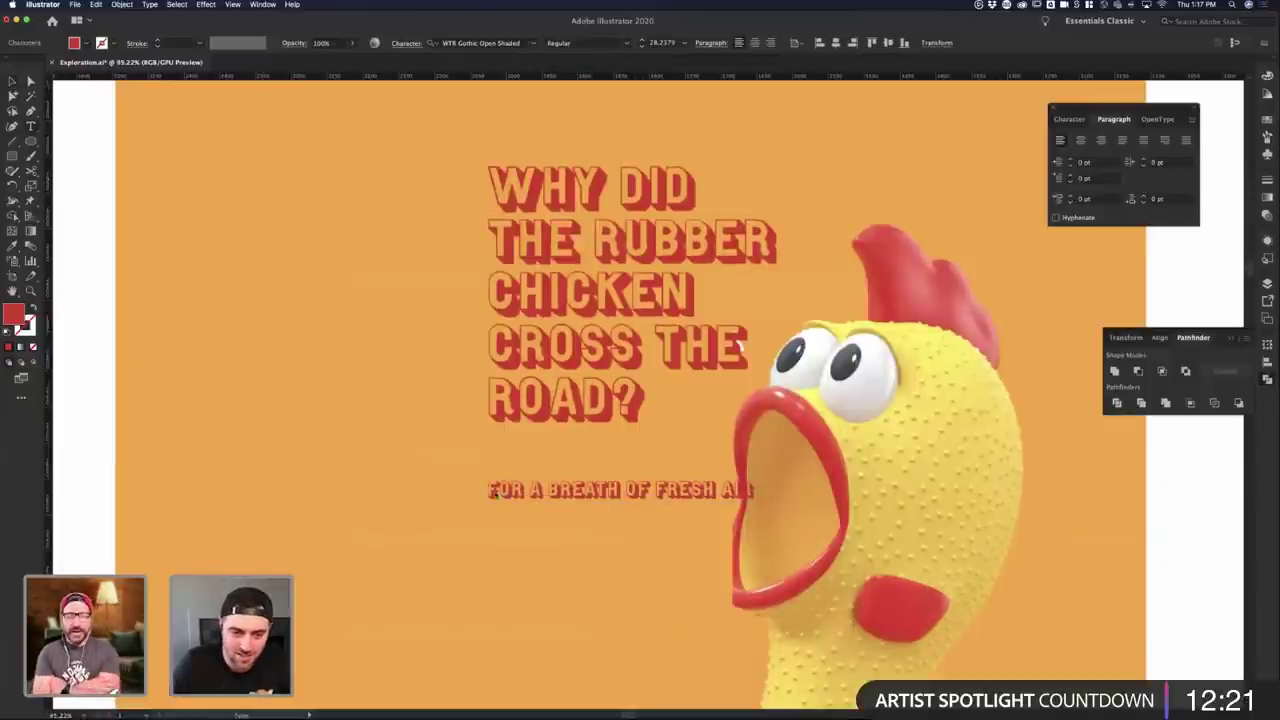
pyautogui.write('A:')
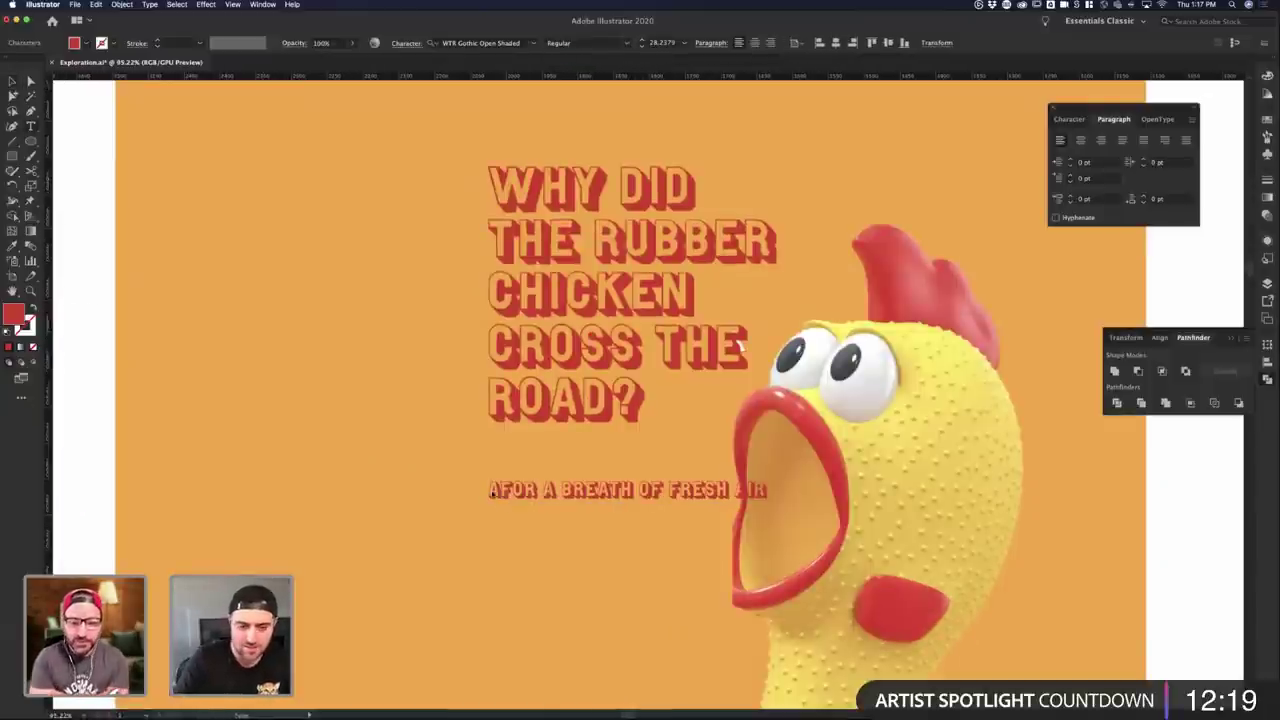
pyautogui.click(12, 82)
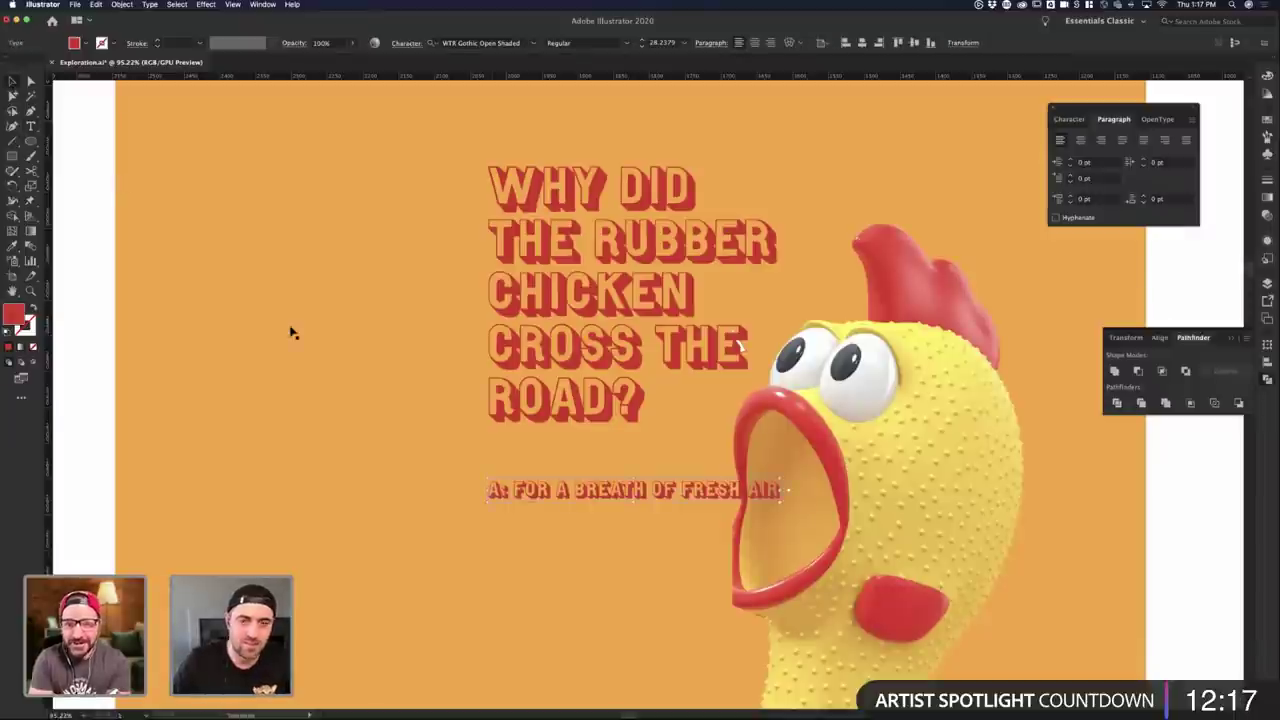
pyautogui.click(291, 328)
# - Enlarge the "A: FOR A BREATH OF FRESH AIR" line slightly so it extends past both sides of the joke text
pyautogui.scroll(-3, 632, 490)
pyautogui.hscroll(2, 648, 451)
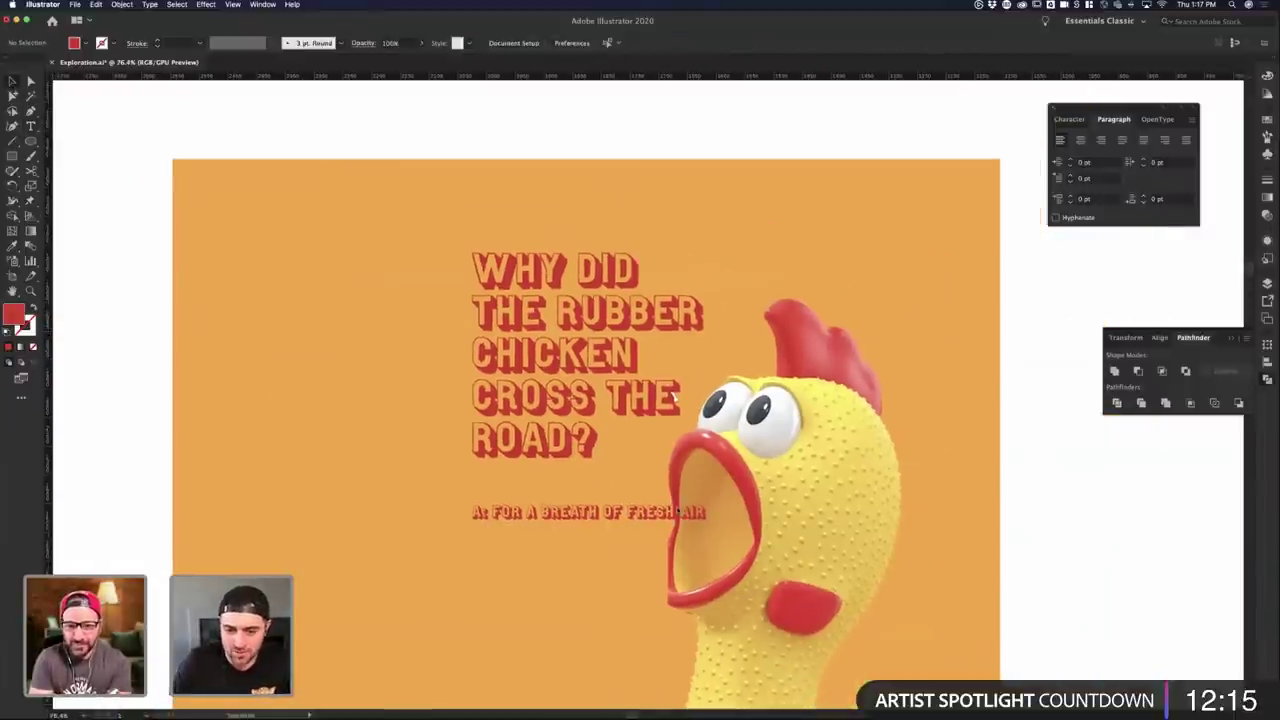
pyautogui.click(678, 515)
pyautogui.moveTo(668, 522); pyautogui.dragTo(805, 513)
pyautogui.click(940, 501)
# - Duplicate the five-line joke text onto the artwork's right edge and convert the copy to outlines
pyautogui.scroll(-5, 991, 503)
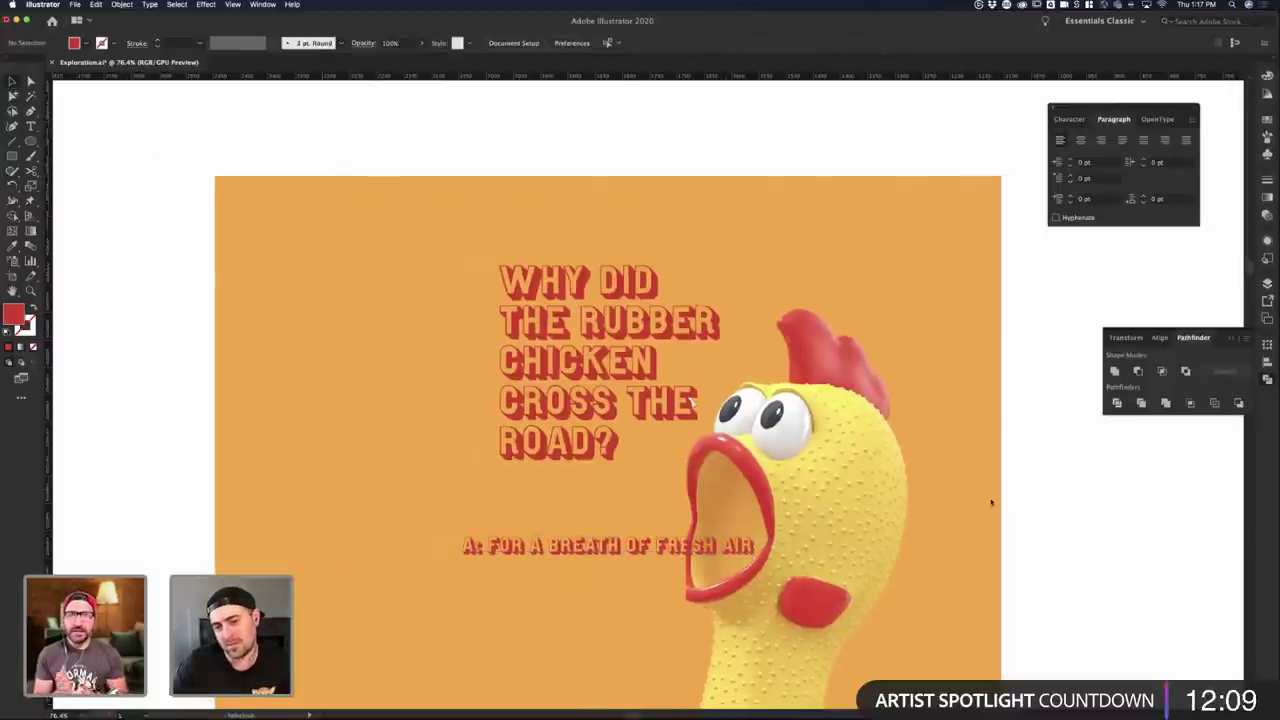
pyautogui.hscroll(2, 880, 503)
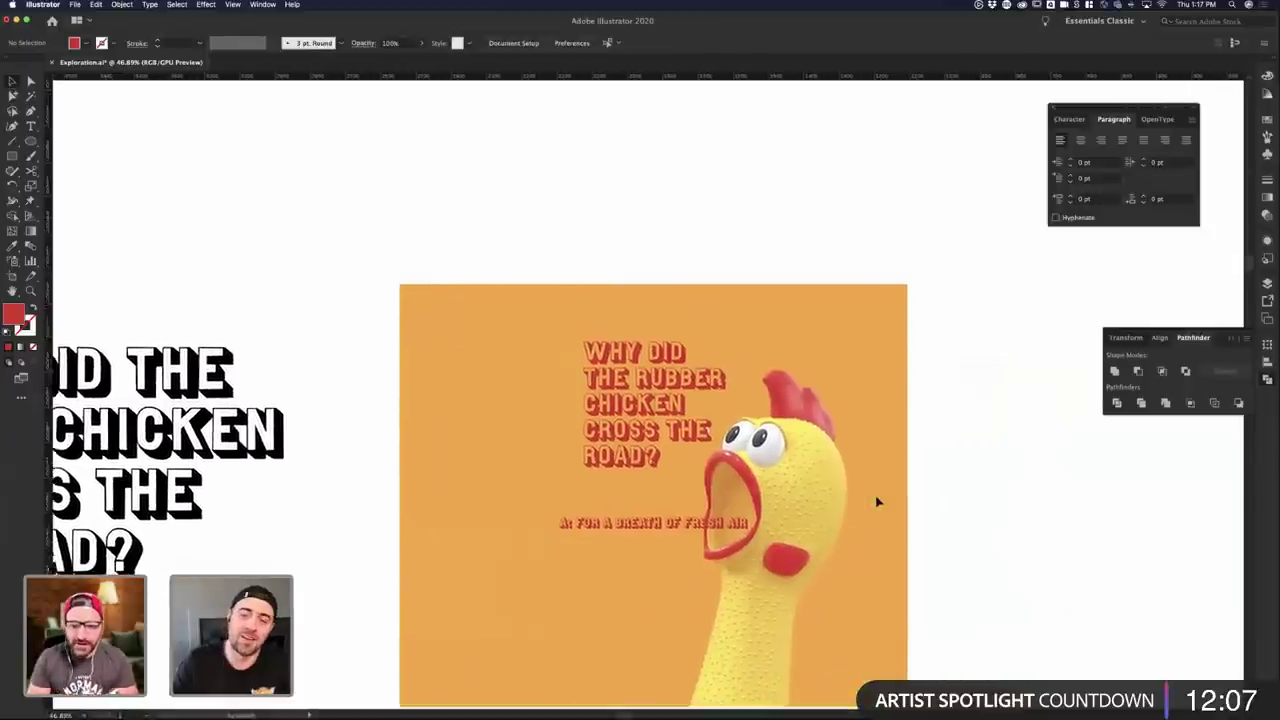
pyautogui.scroll(3, 877, 500)
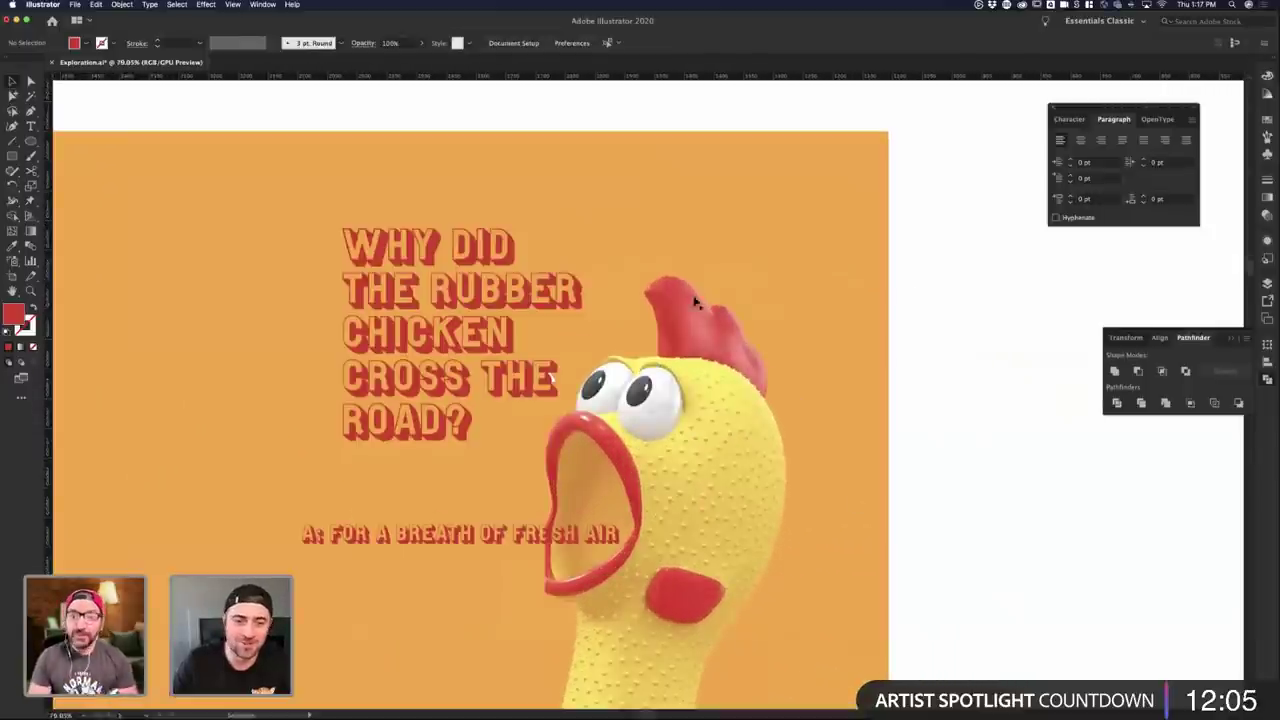
pyautogui.click(560, 293)
pyautogui.moveTo(545, 300); pyautogui.dragTo(1029, 300)
pyautogui.rightClick(1018, 315)
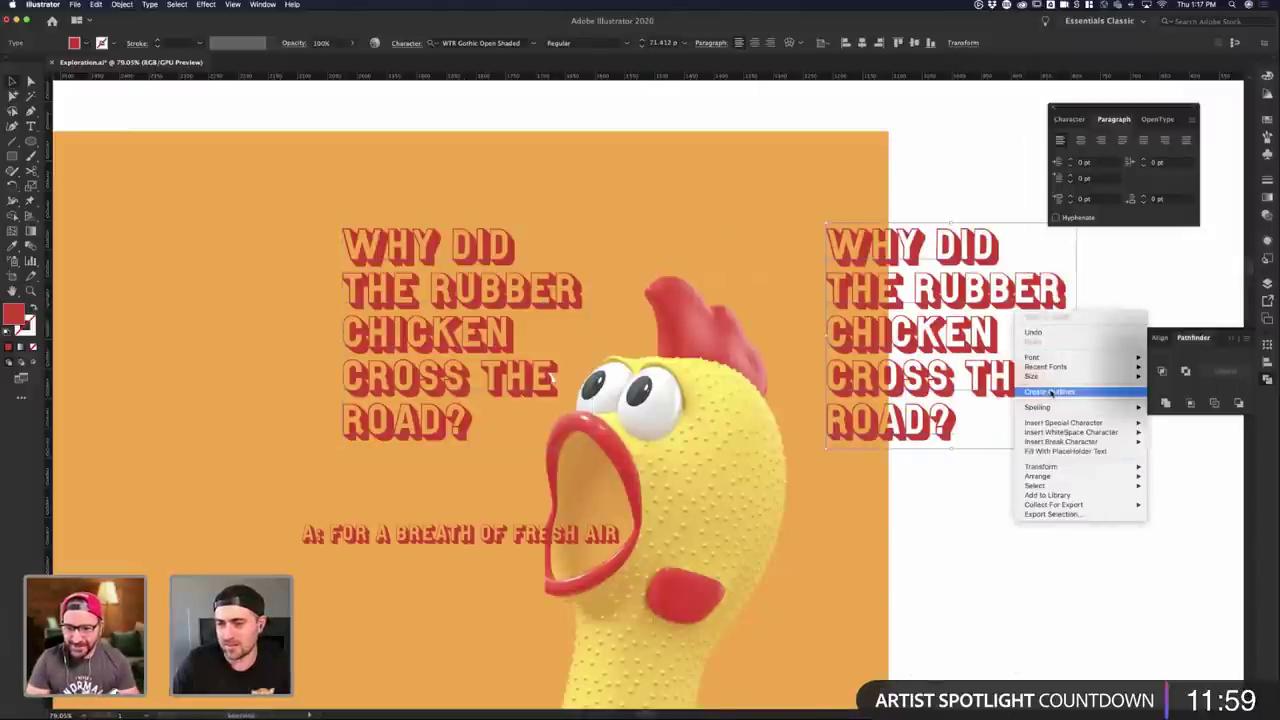
pyautogui.click(1048, 392)
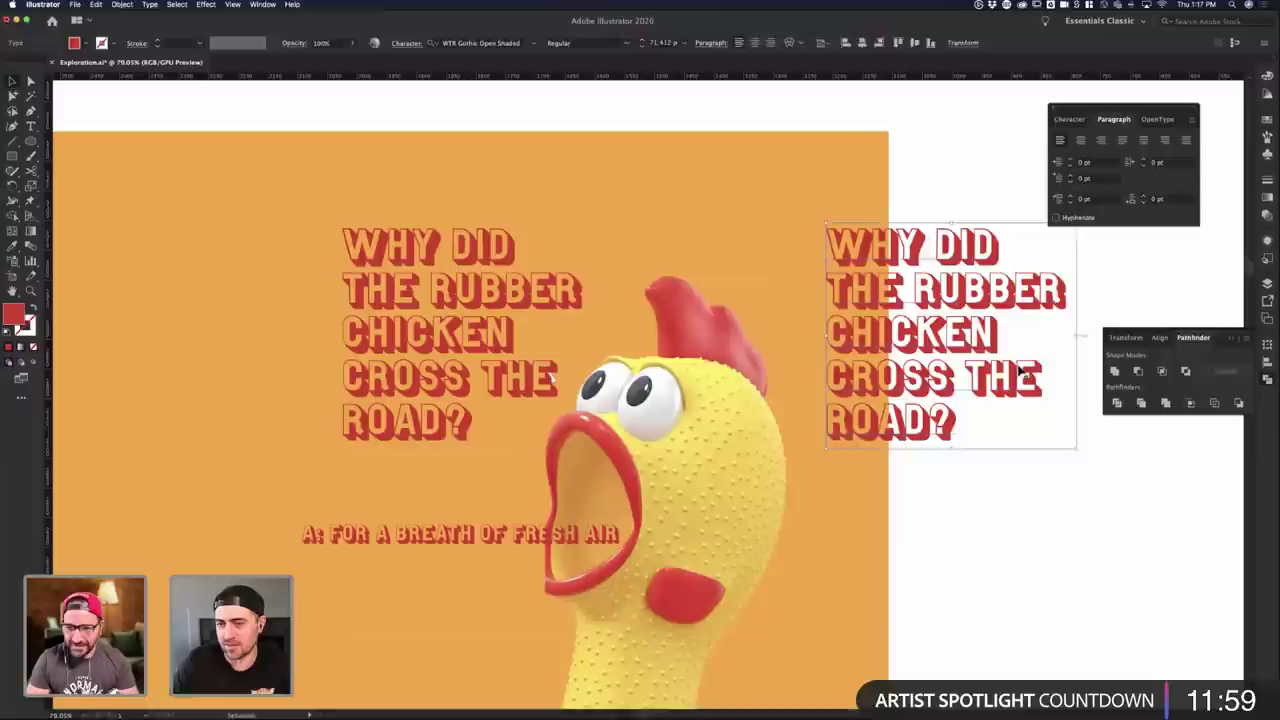
# - Examine the outlined copy's individual letters in isolation mode to see how their shapes are built
pyautogui.doubleClick(908, 250)
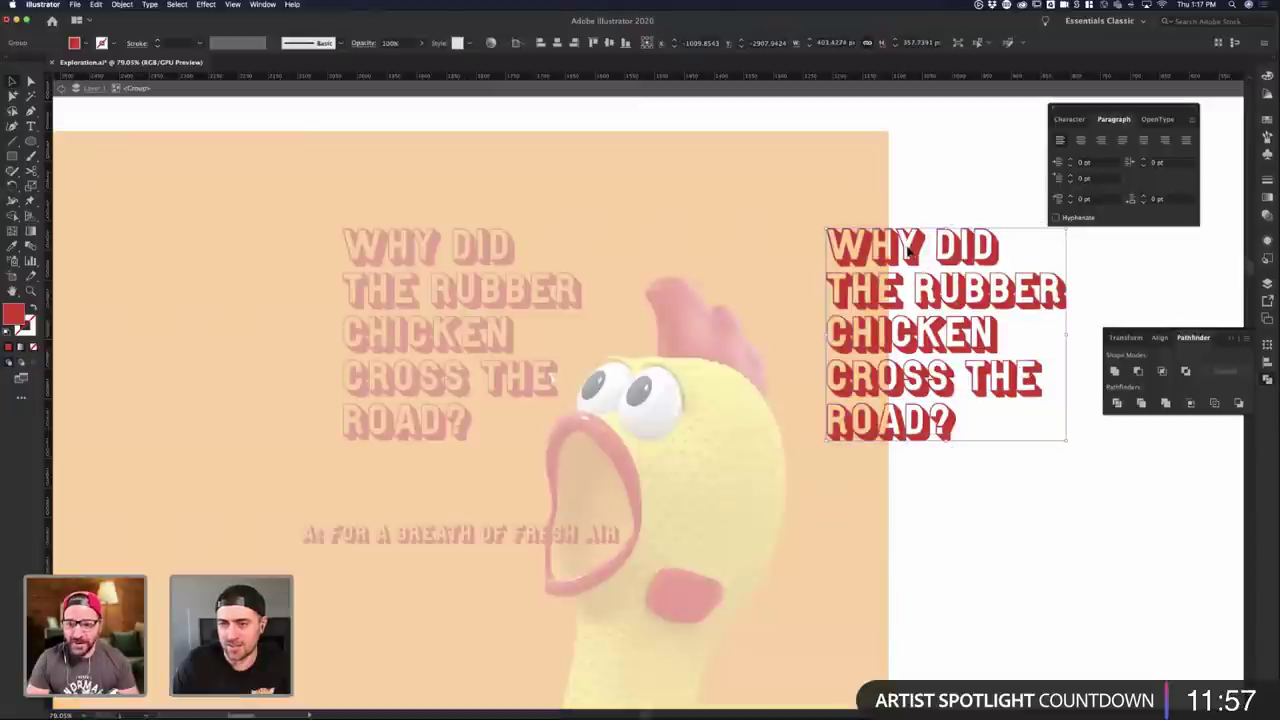
pyautogui.keyDown('shift'); pyautogui.click(873, 250); pyautogui.keyUp('shift')
pyautogui.click(867, 247)
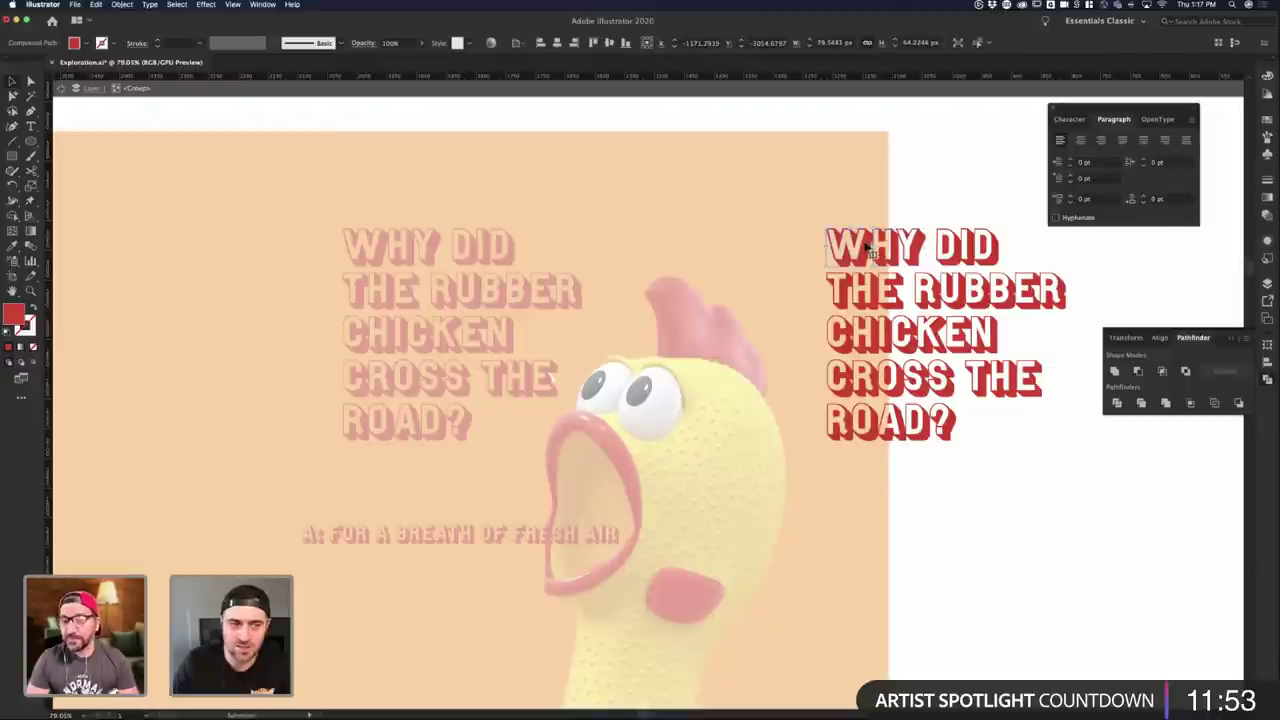
pyautogui.doubleClick(806, 217)
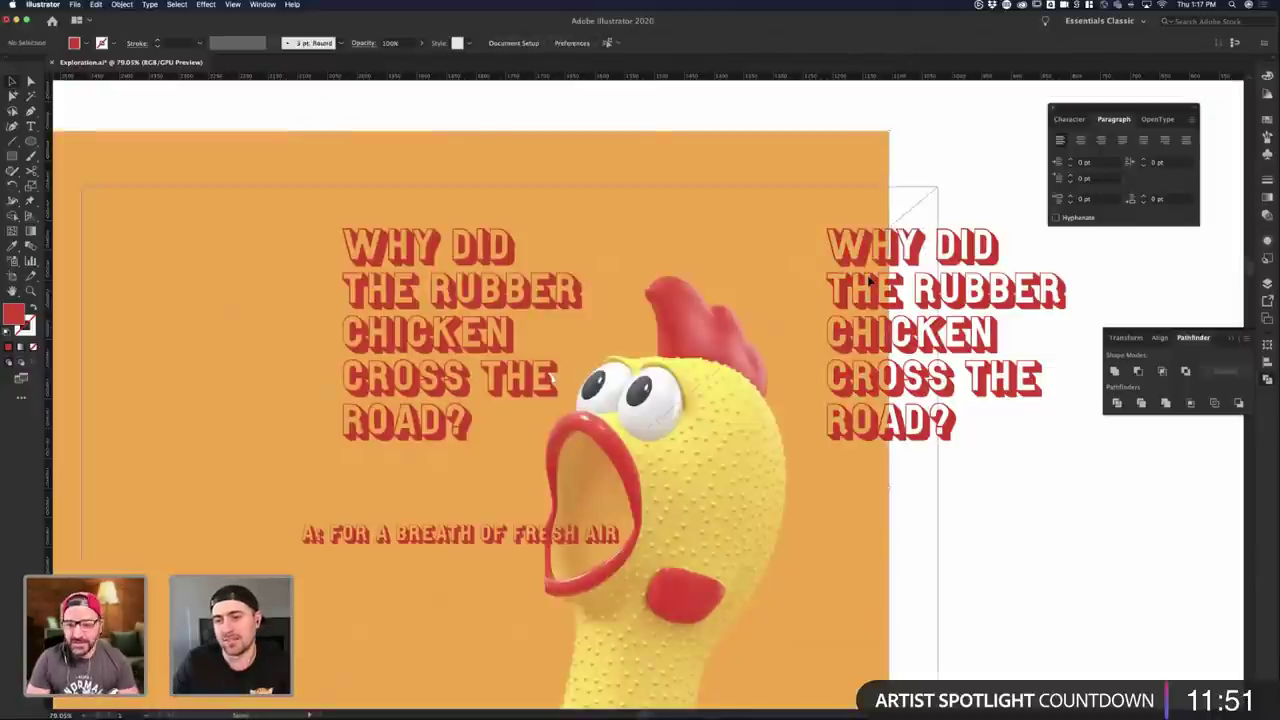
pyautogui.click(980, 240)
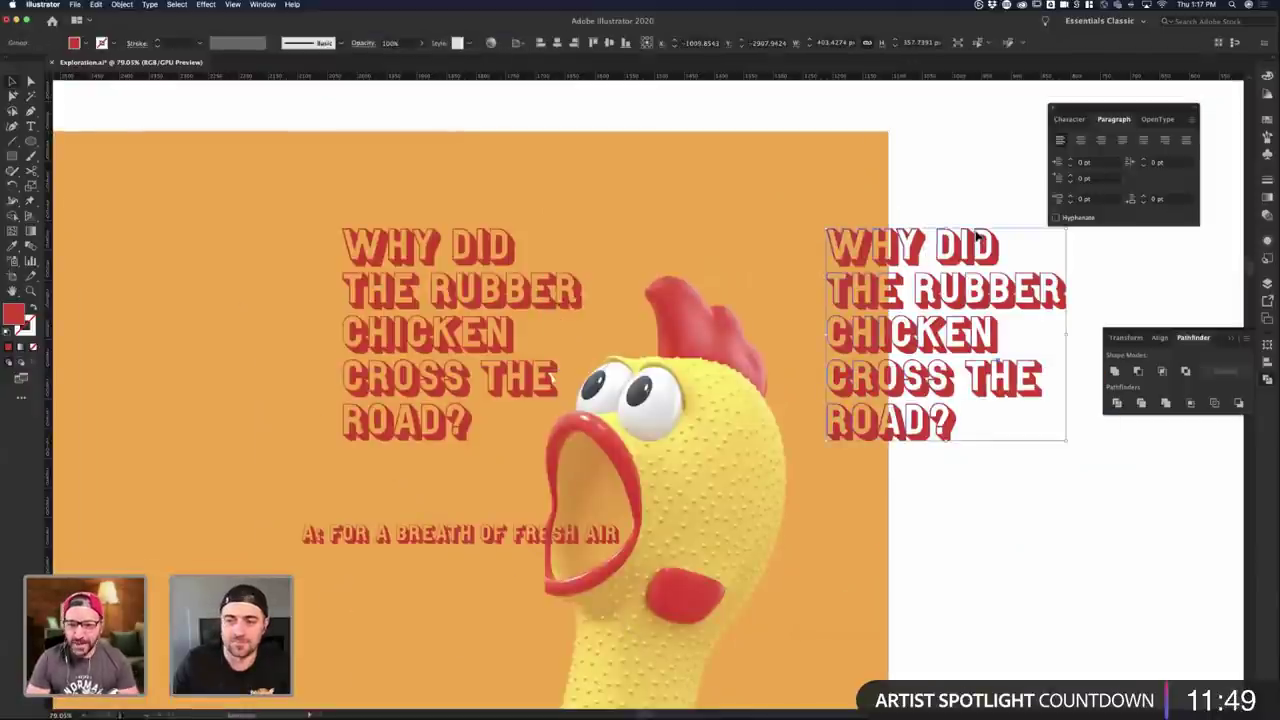
pyautogui.doubleClick(983, 240)
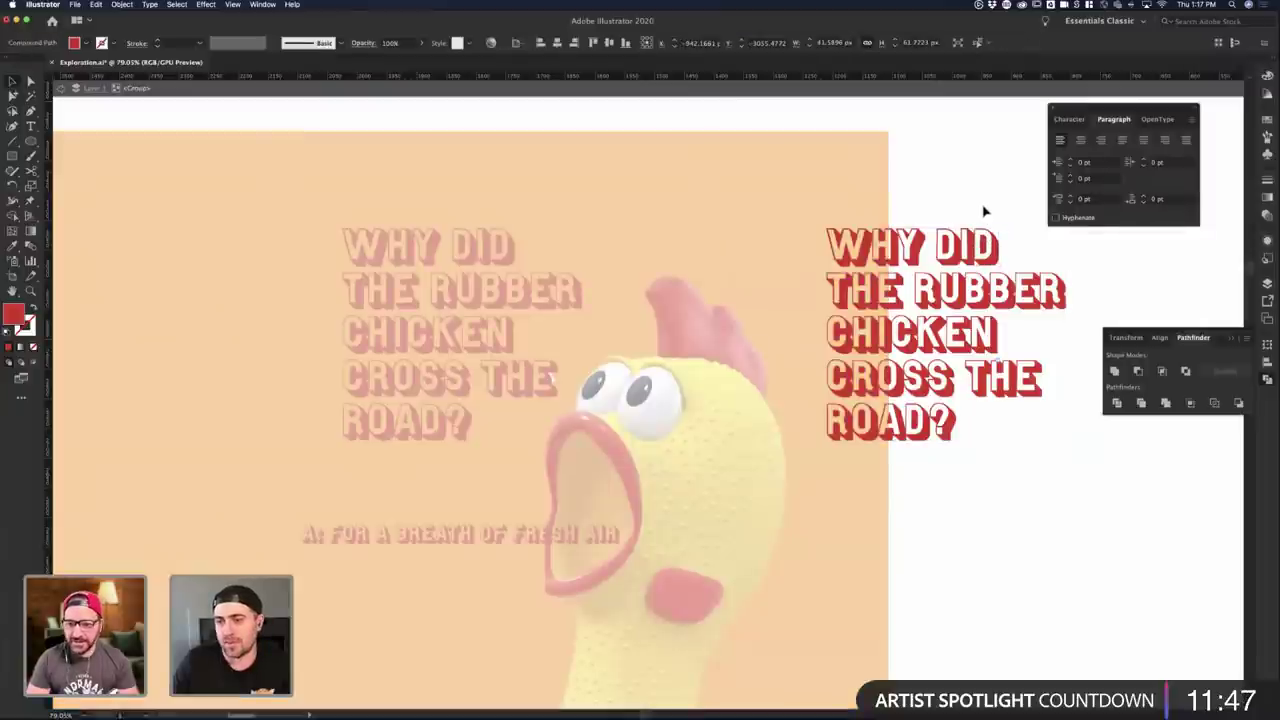
pyautogui.doubleClick(983, 209)
# - Try to ungroup the outlined joke lettering and show its transparency settings
pyautogui.rightClick(979, 244)
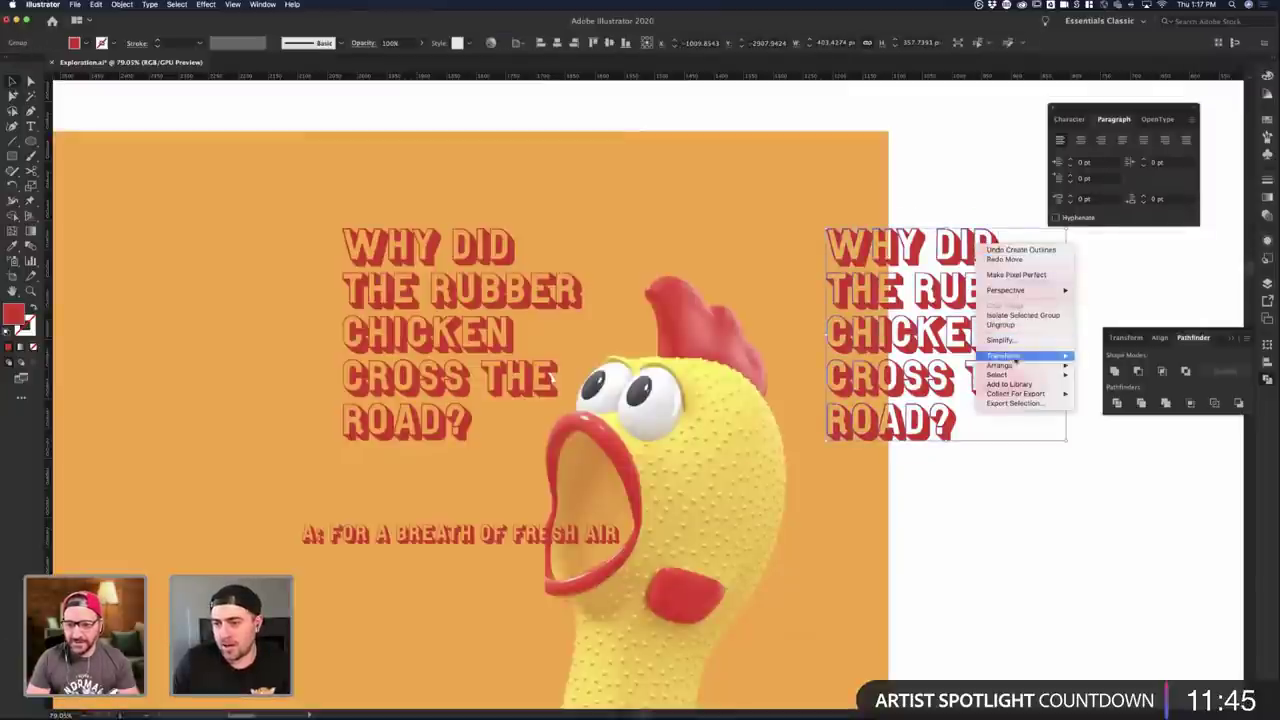
pyautogui.click(1001, 324)
pyautogui.click(1267, 216)
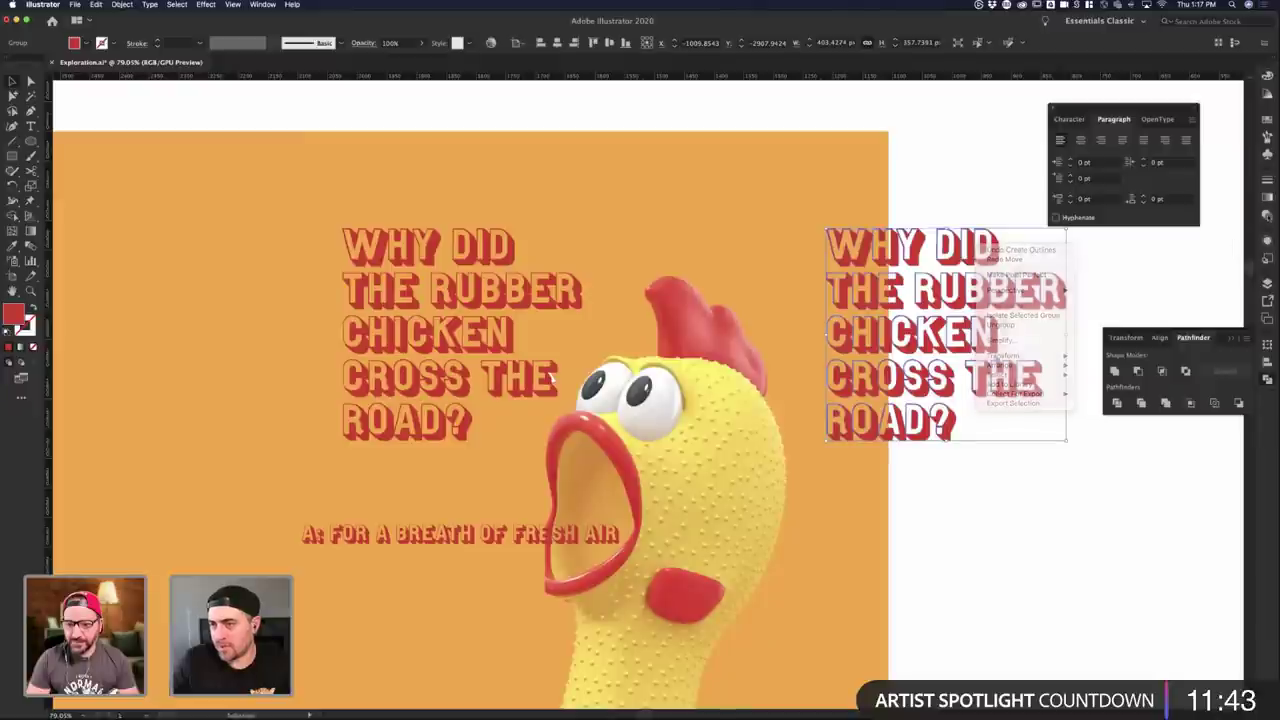
pyautogui.click(1267, 216)
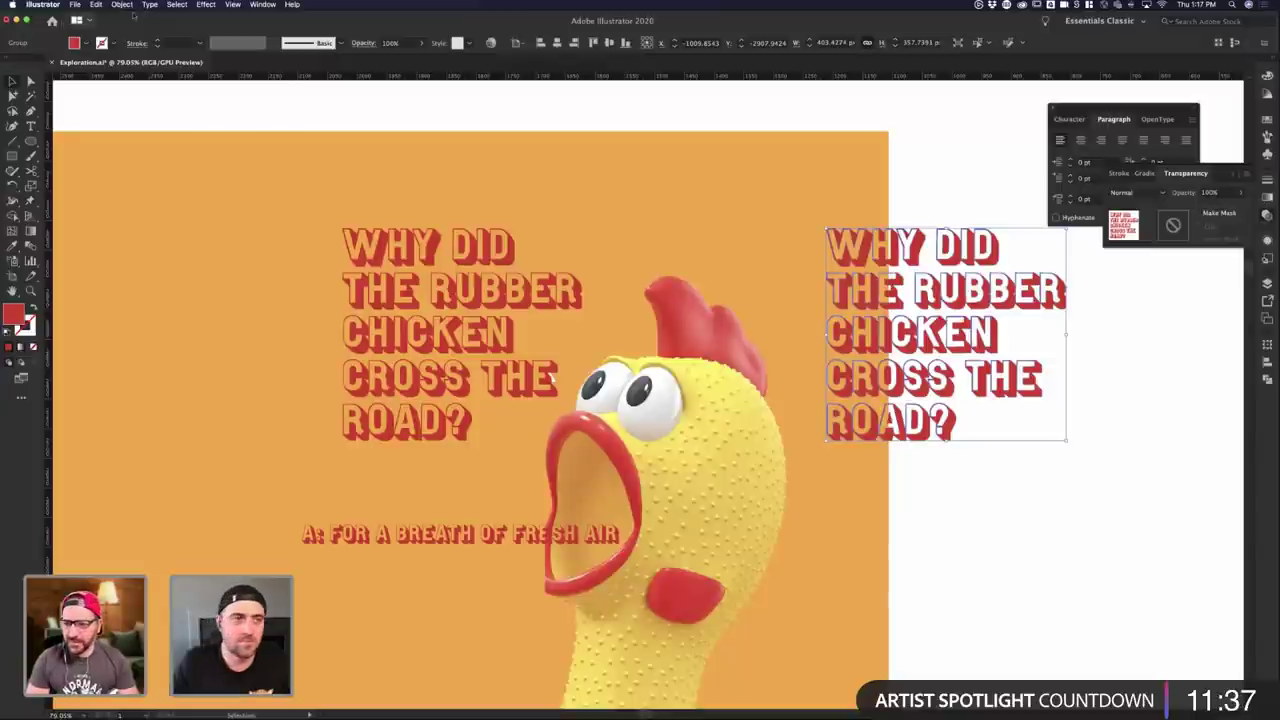
# - Release the compound paths of the outlined joke lettering so the letter faces become separate shapes
pyautogui.click(122, 5)
pyautogui.click(122, 5)
pyautogui.click(122, 5)
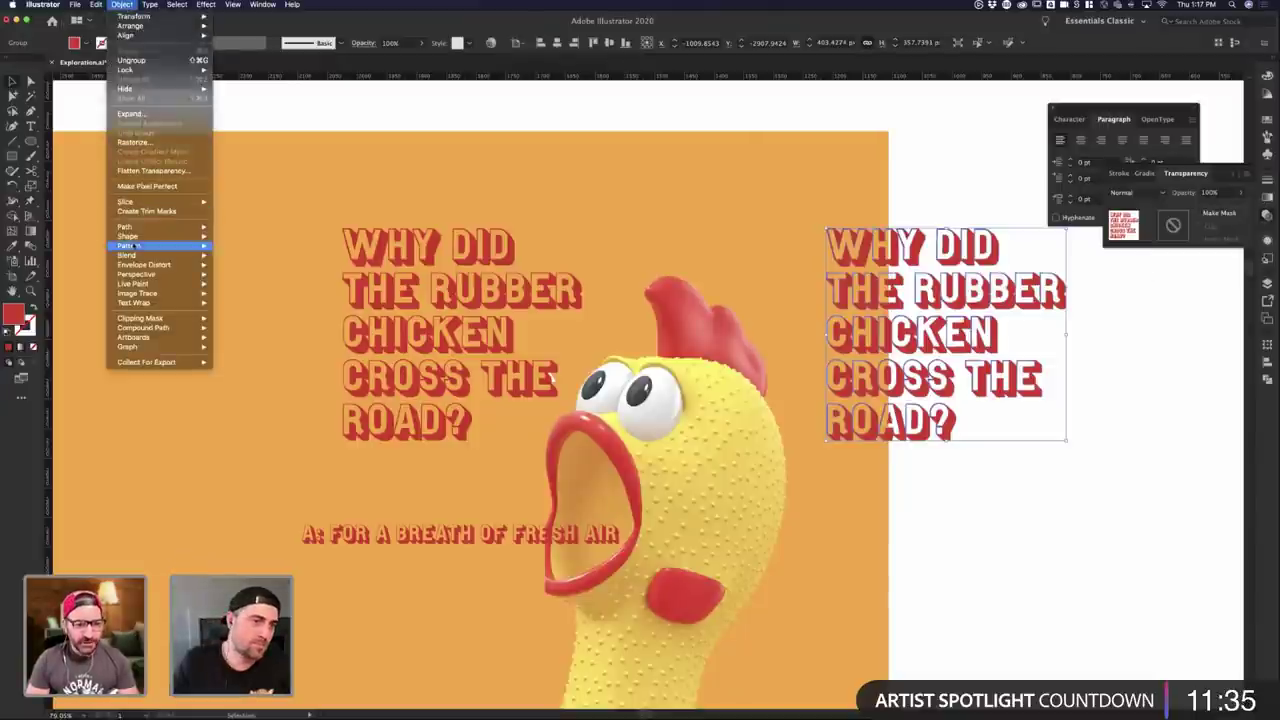
pyautogui.moveTo(143, 285)
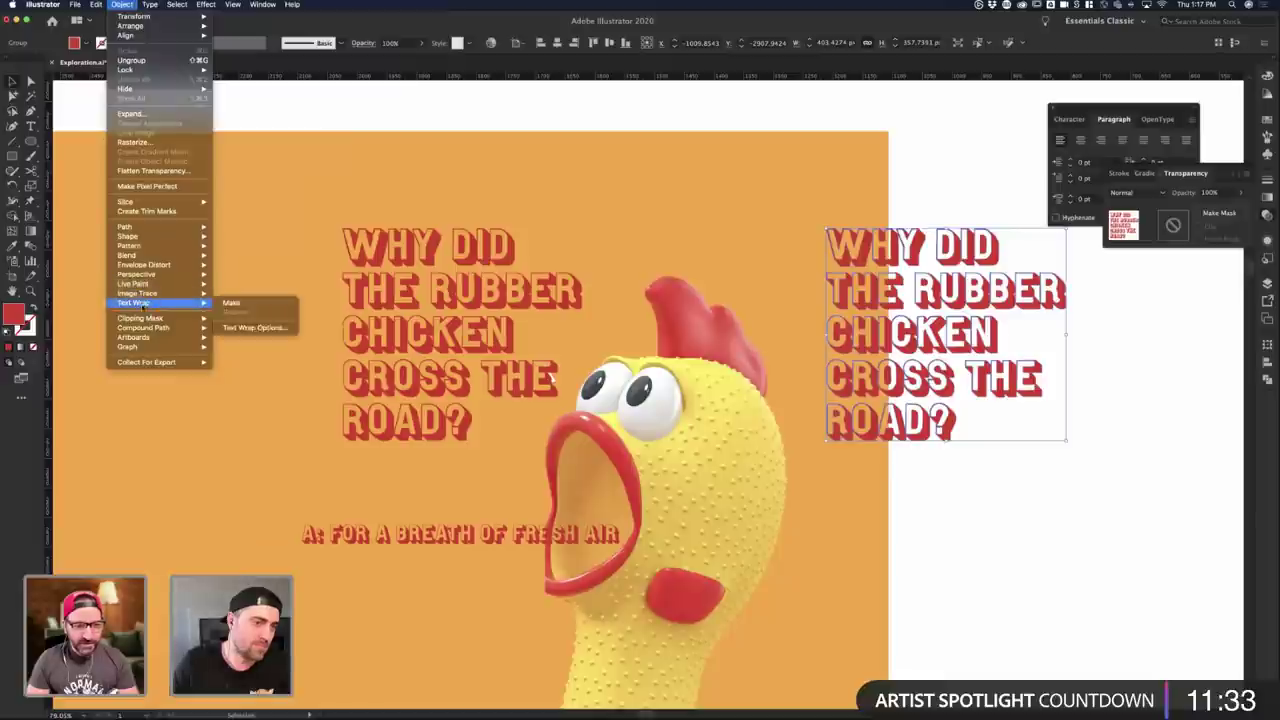
pyautogui.moveTo(150, 327)
pyautogui.click(236, 337)
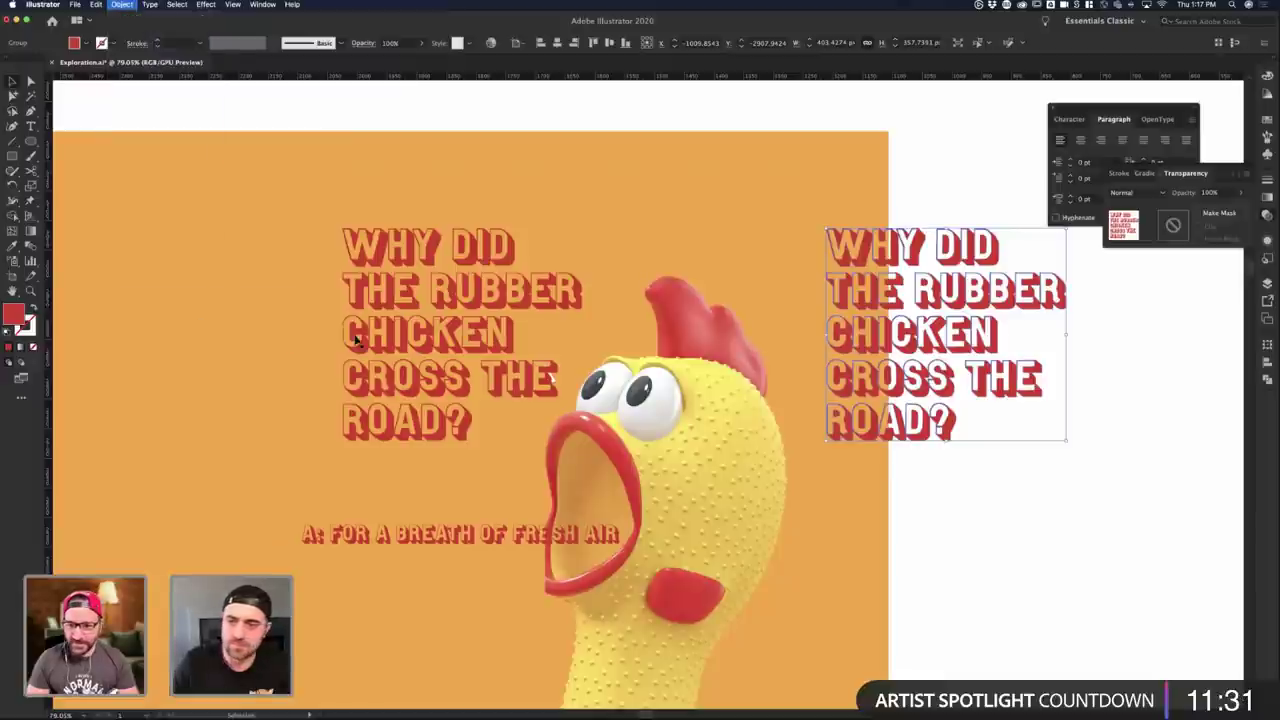
pyautogui.click(1117, 338)
pyautogui.click(957, 250)
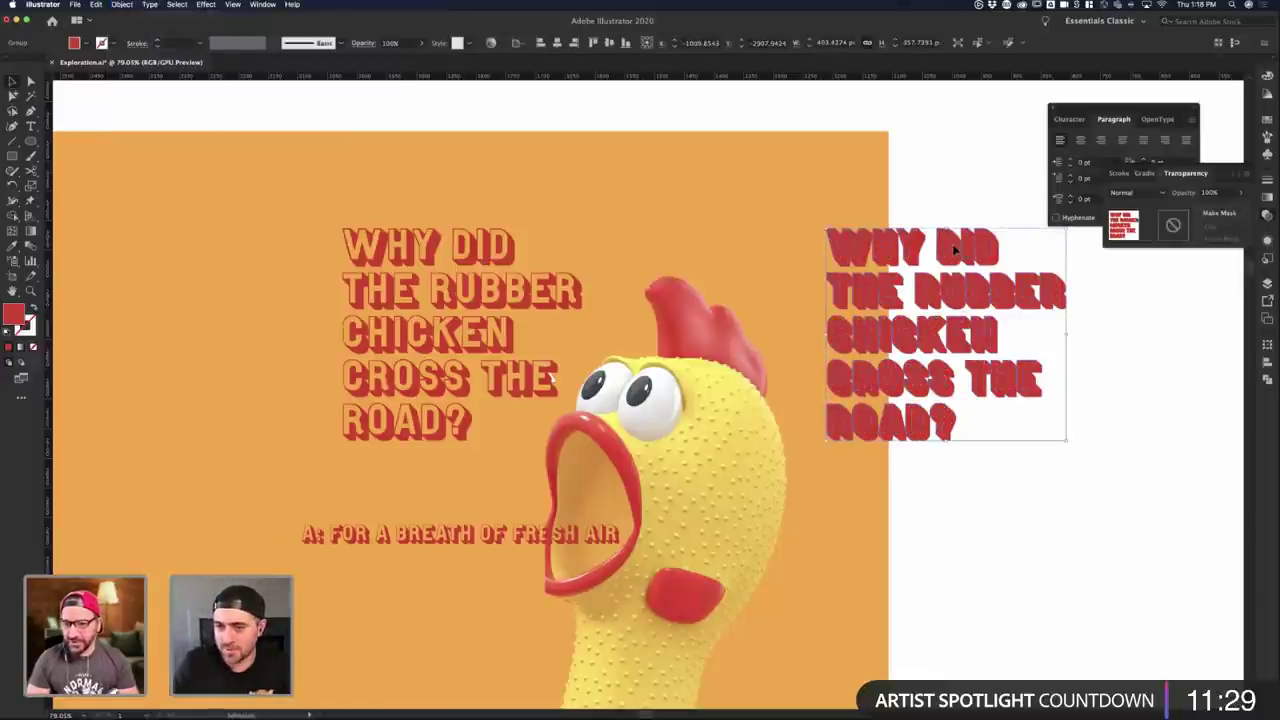
pyautogui.doubleClick(952, 248)
pyautogui.click(987, 252)
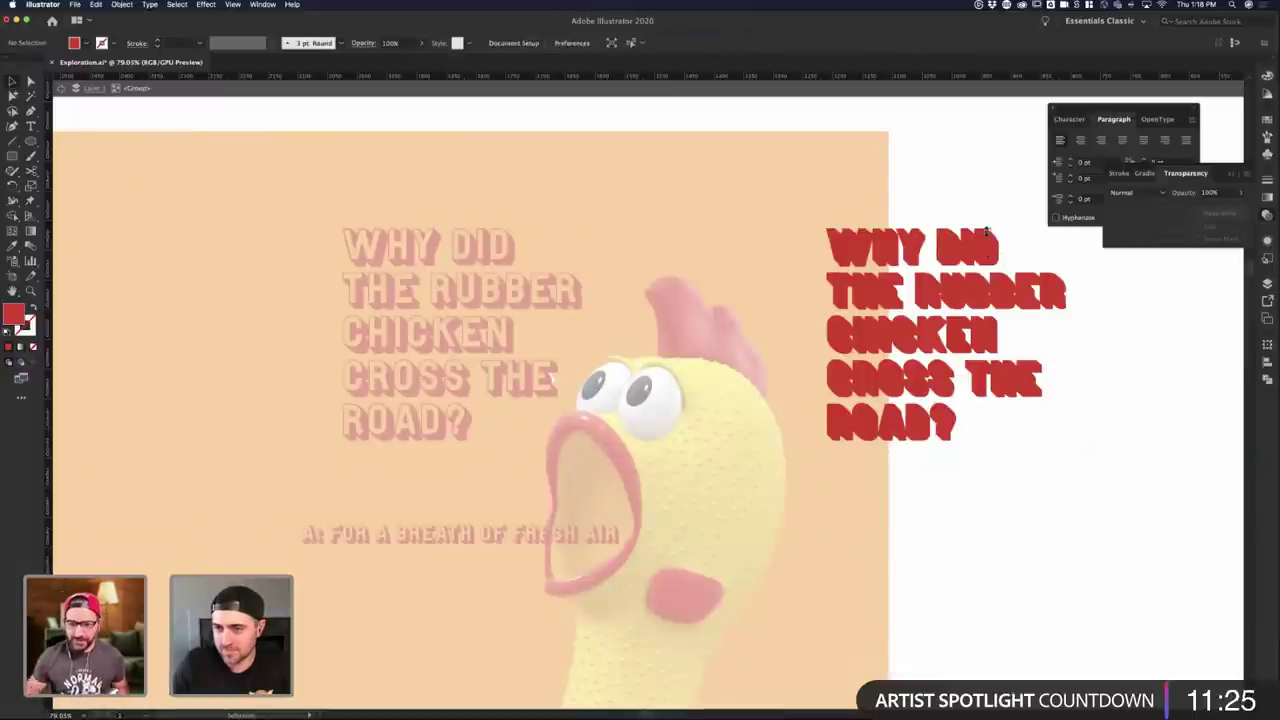
pyautogui.click(987, 232)
pyautogui.moveTo(838, 203); pyautogui.dragTo(759, 225)
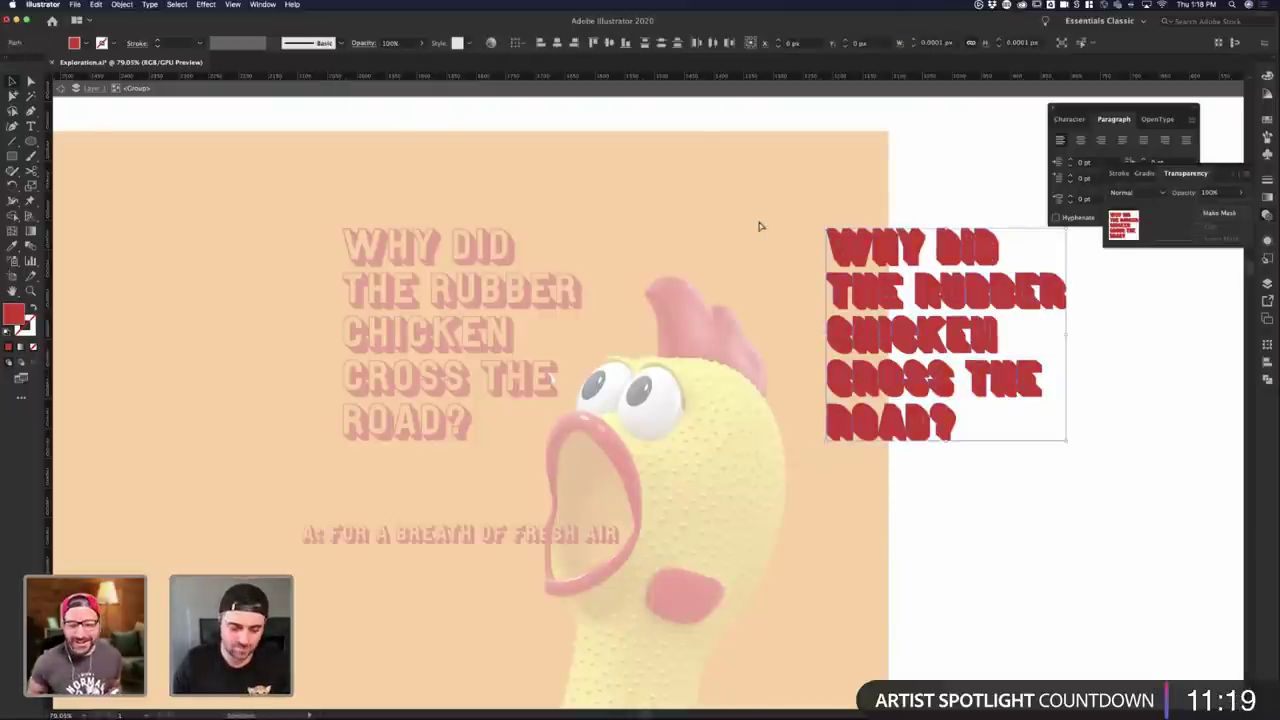
pyautogui.moveTo(960, 325); pyautogui.dragTo(962, 326)
pyautogui.doubleClick(1086, 337)
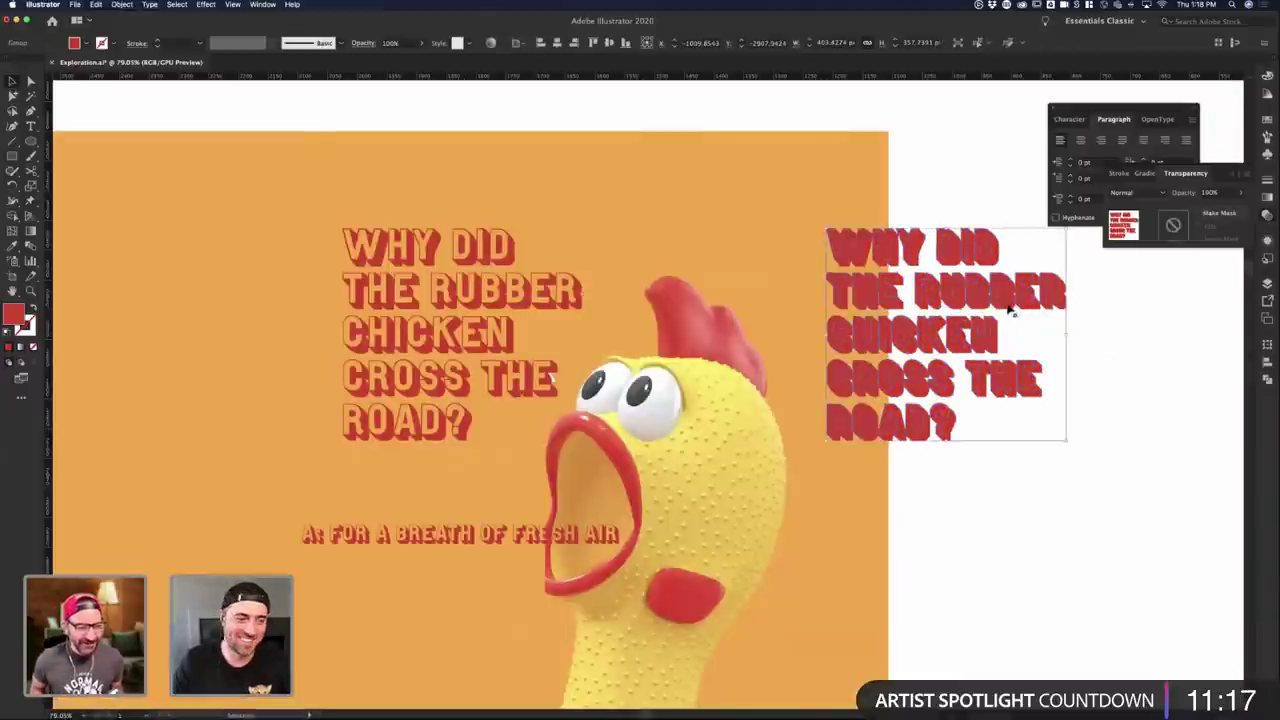
# - Fill the outlined copy of the headline with white and place it directly behind the red "WHY DID THE RUBBER CHICKEN CROSS THE ROAD?" lettering
pyautogui.doubleClick(14, 314)
pyautogui.click(17, 94)
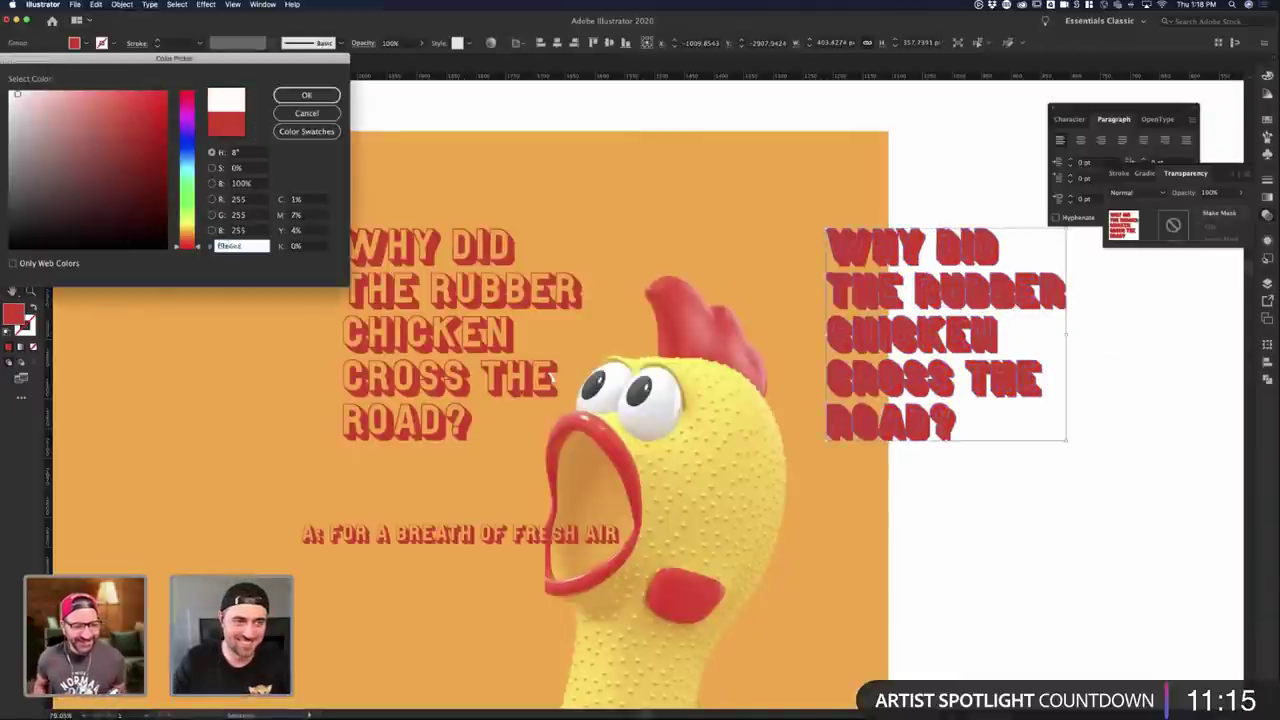
pyautogui.click(306, 95)
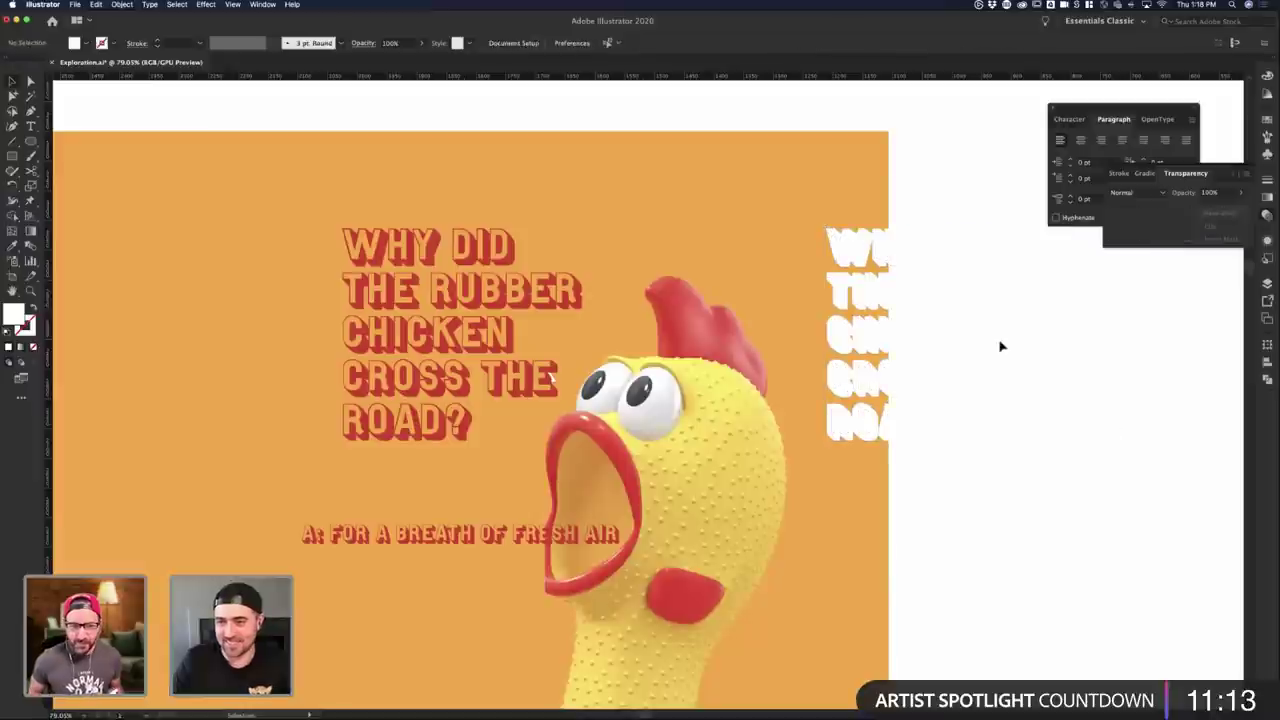
pyautogui.moveTo(1000, 346); pyautogui.dragTo(516, 314)
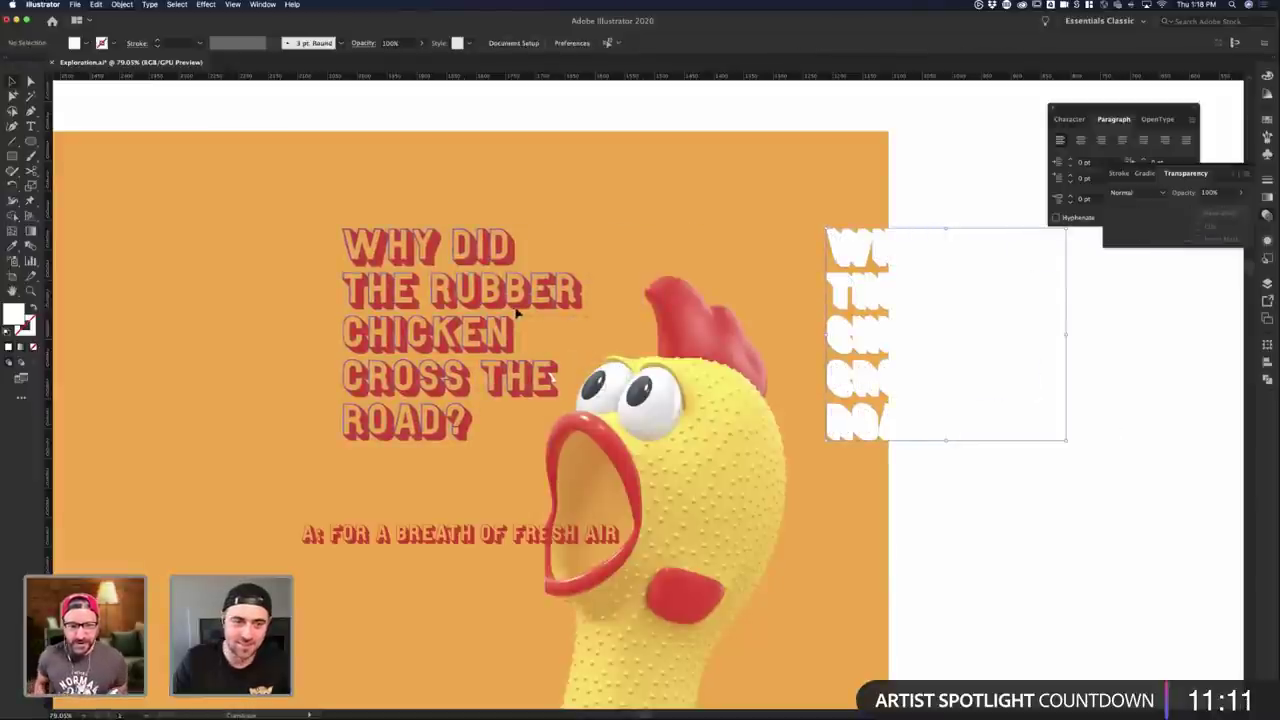
pyautogui.click(334, 249)
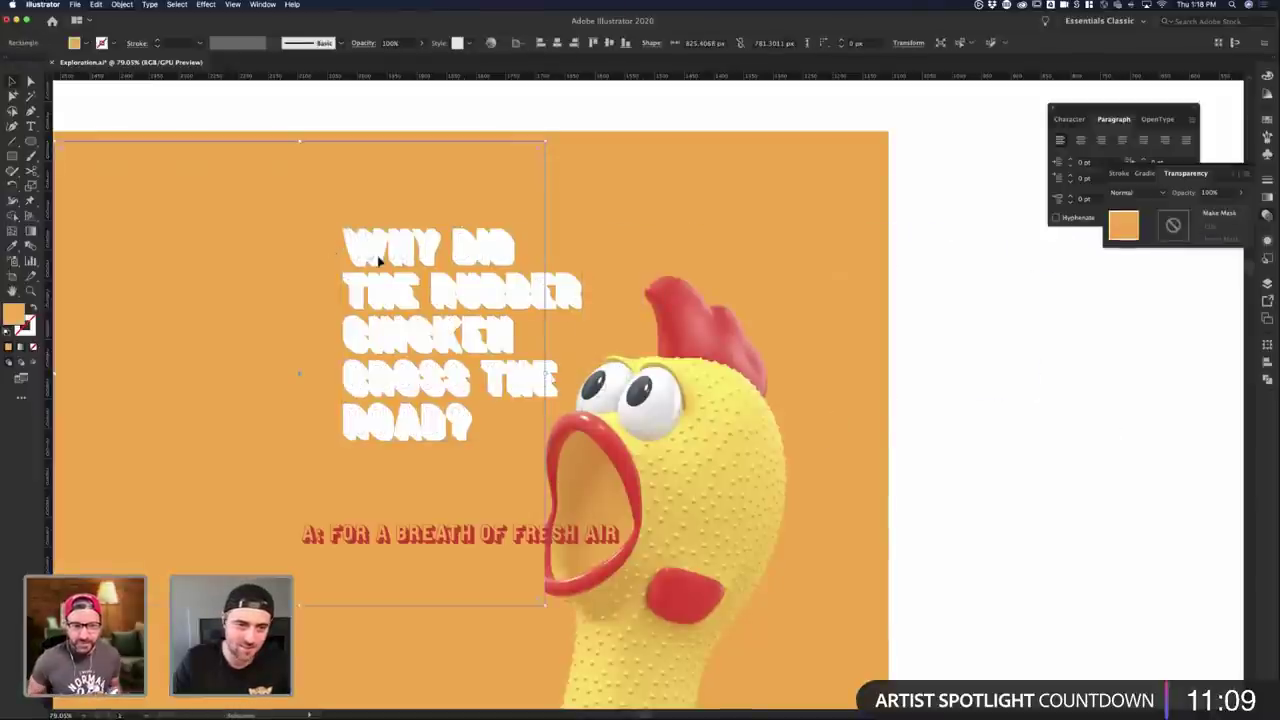
pyautogui.click(455, 336)
pyautogui.press('super+x')
pyautogui.click(449, 324)
pyautogui.press('super+b')
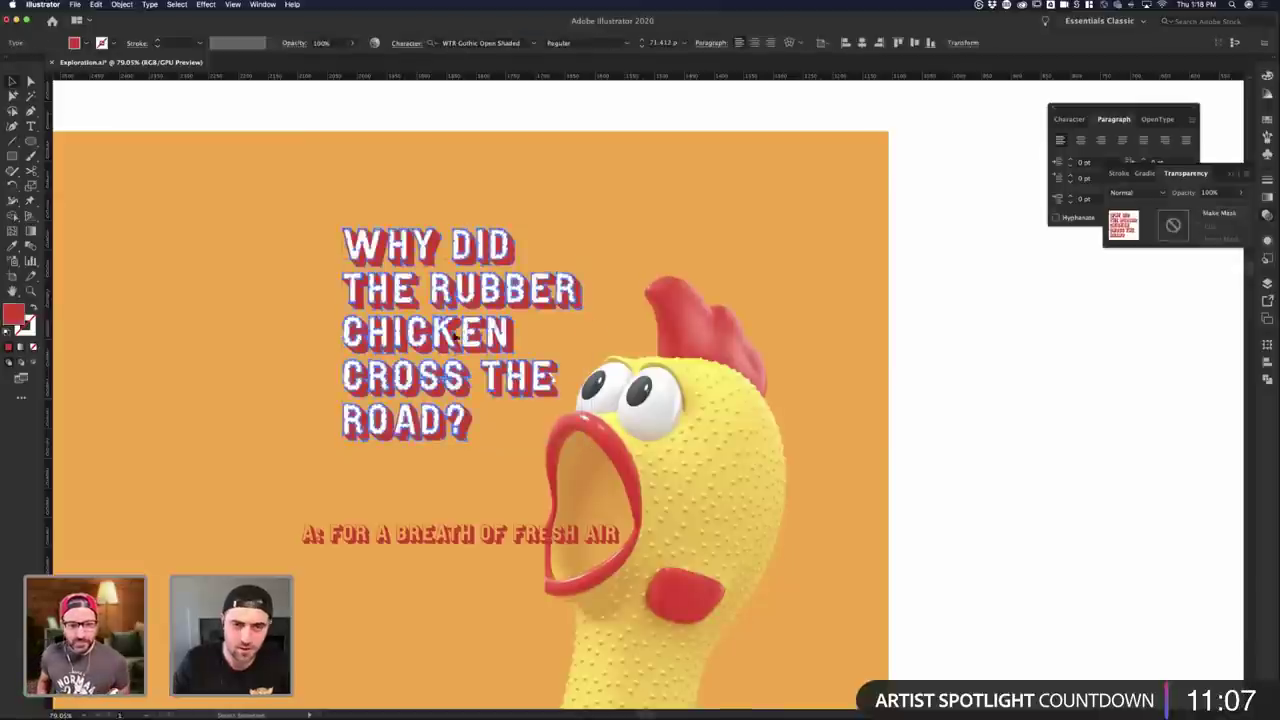
pyautogui.click(945, 430)
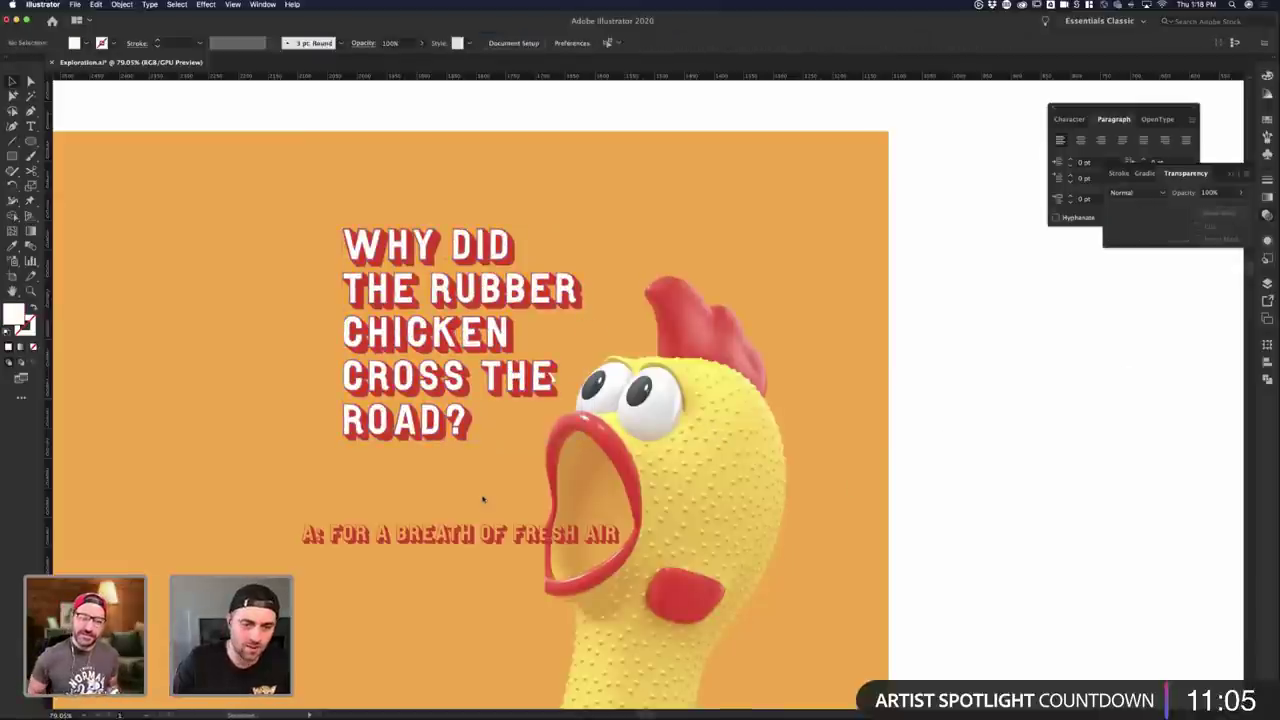
# - Recolor the headline's white backing shape with yellow sampled from the chicken, keeping the red lettering in front of it
pyautogui.click(478, 262)
pyautogui.press('super+shift+o')
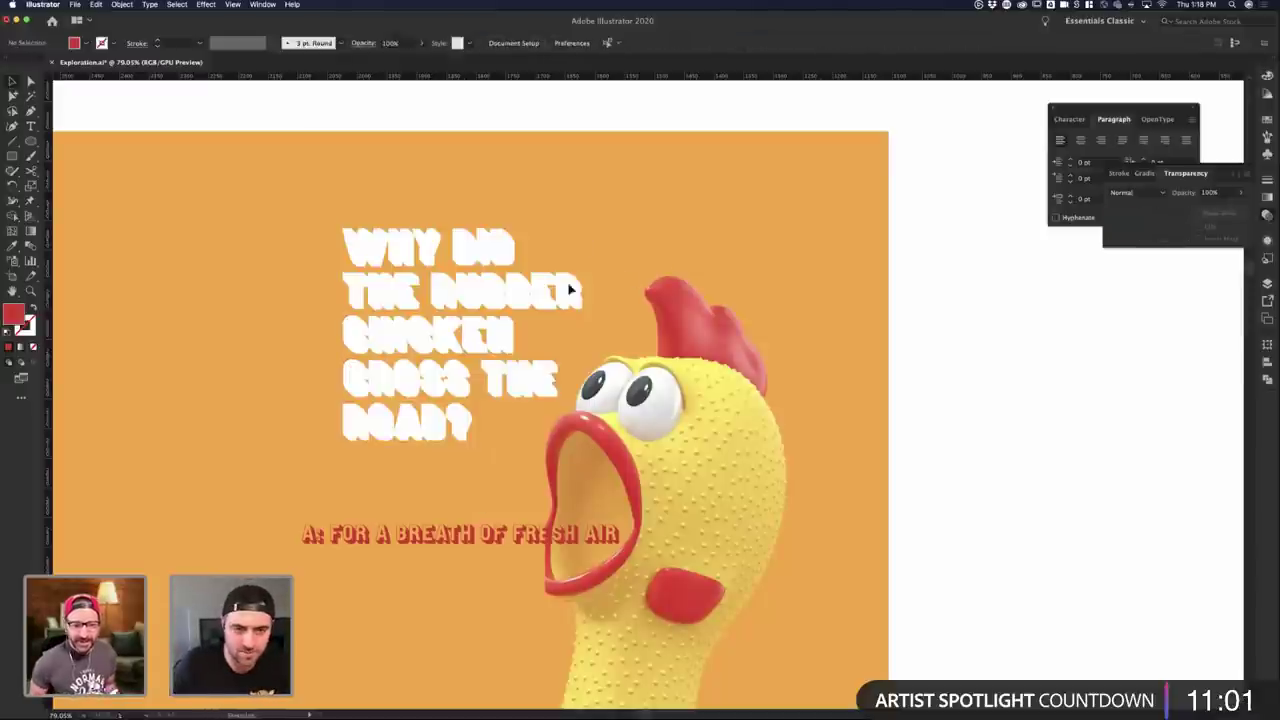
pyautogui.click(638, 438)
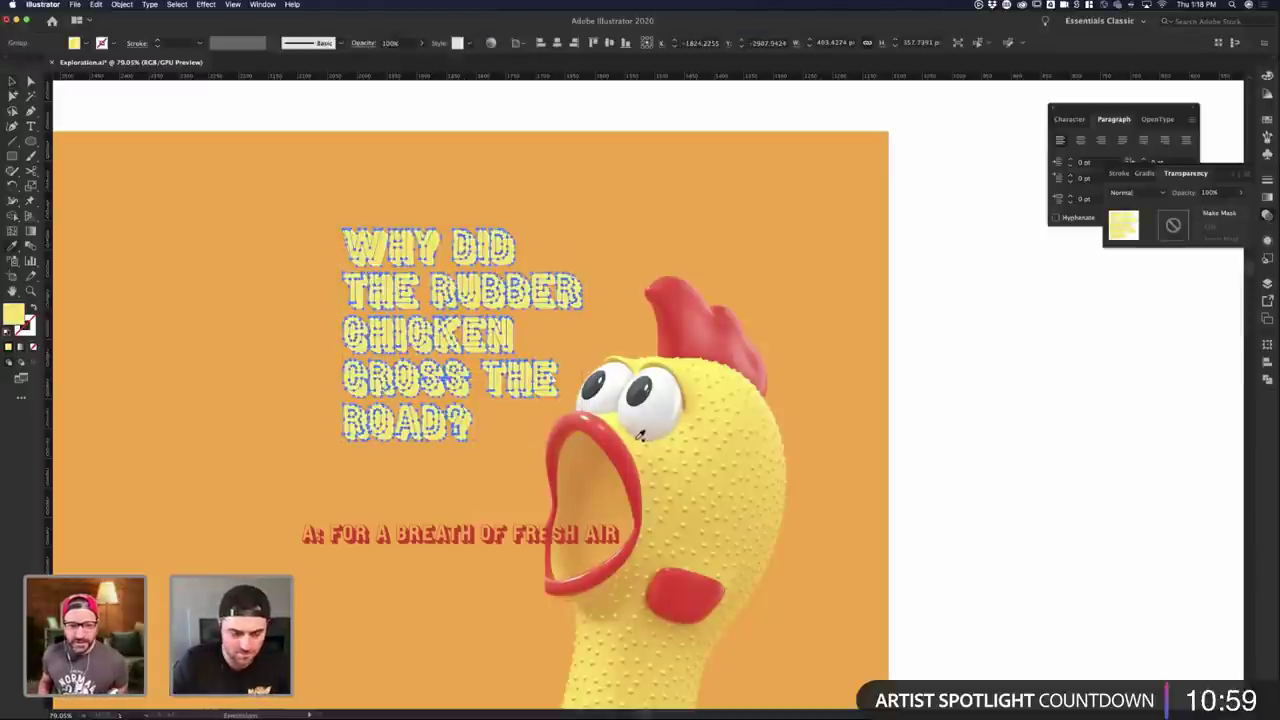
pyautogui.press('super+f')
pyautogui.press('v')
pyautogui.click(970, 318)
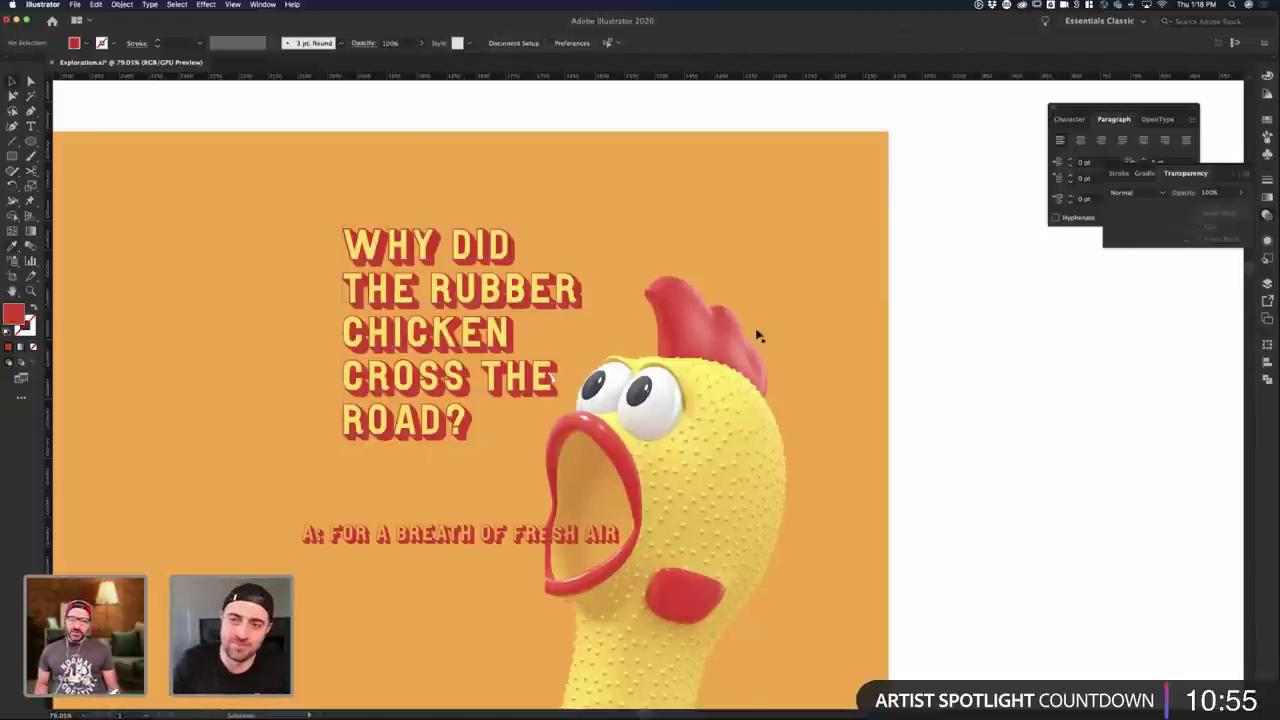
# - Delete the "A:" prefix from the answer line so it reads "FOR A BREATH OF FRESH AIR"
pyautogui.click(412, 535)
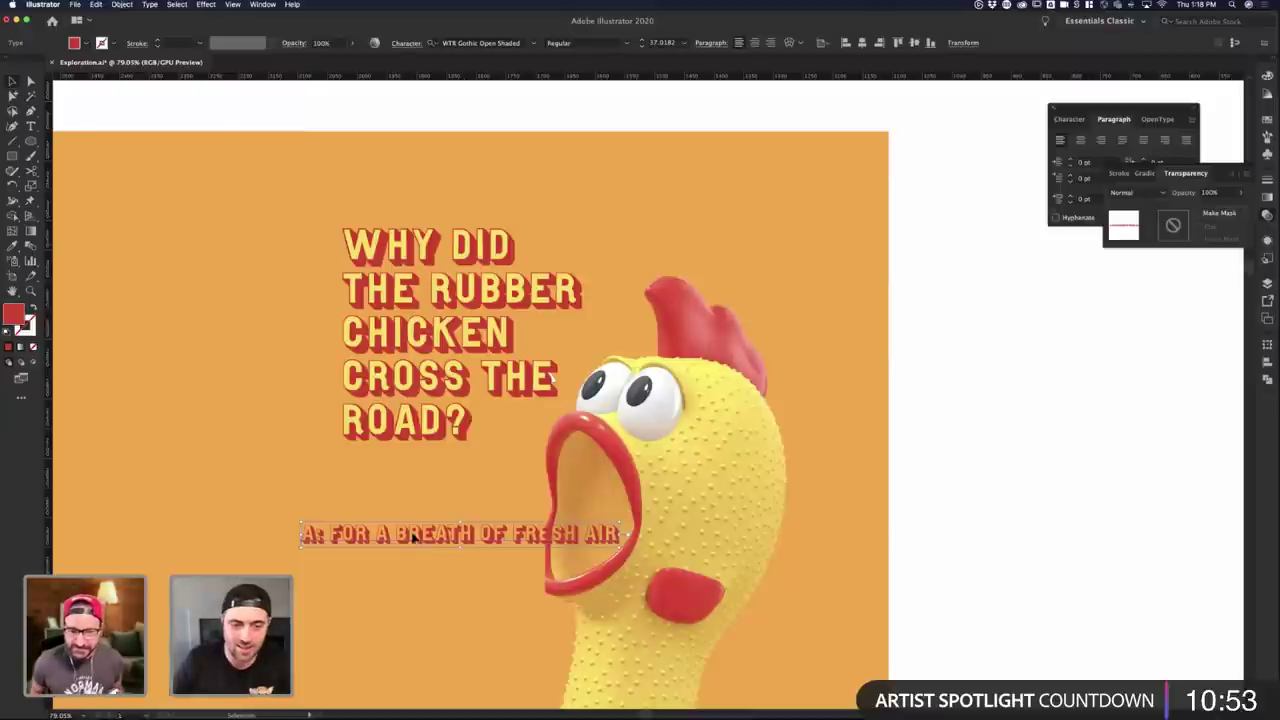
pyautogui.doubleClick(389, 540)
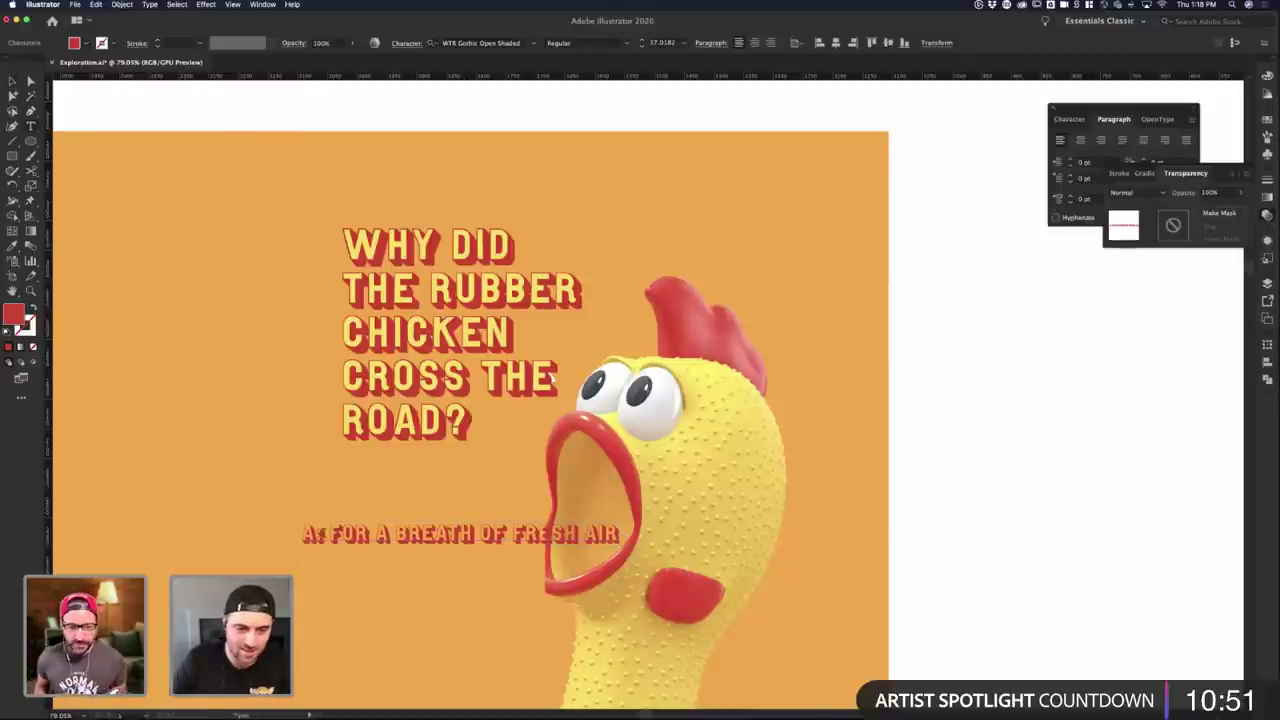
pyautogui.moveTo(332, 535); pyautogui.dragTo(157, 523)
pyautogui.press('BackSpace')
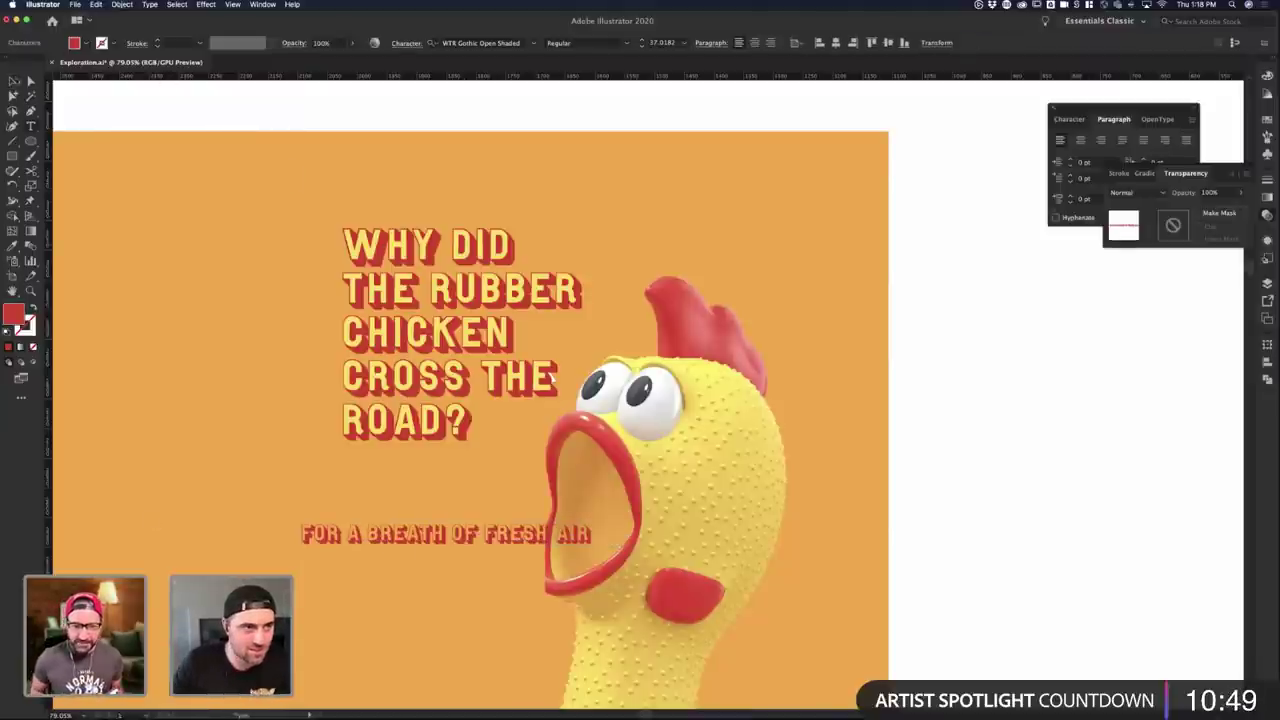
pyautogui.click(12, 81)
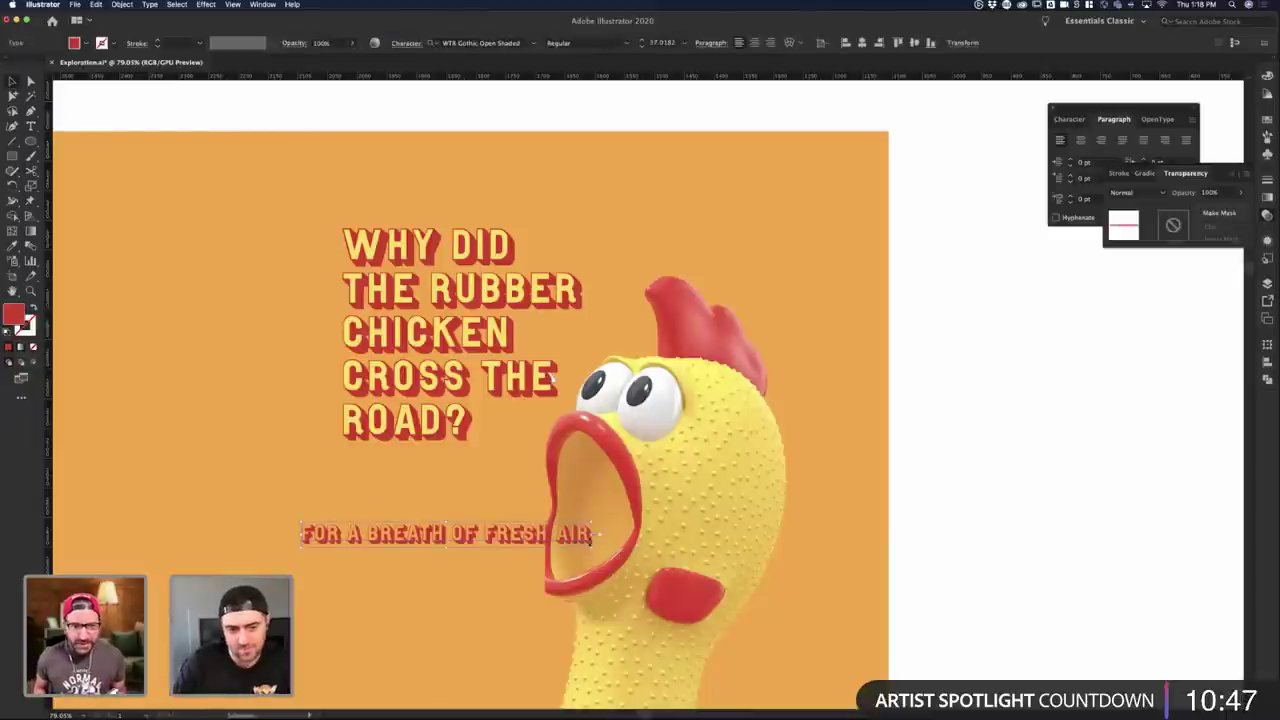
pyautogui.click(937, 483)
pyautogui.scroll(-2, 966, 474)
pyautogui.click(567, 383)
pyautogui.click(618, 412)
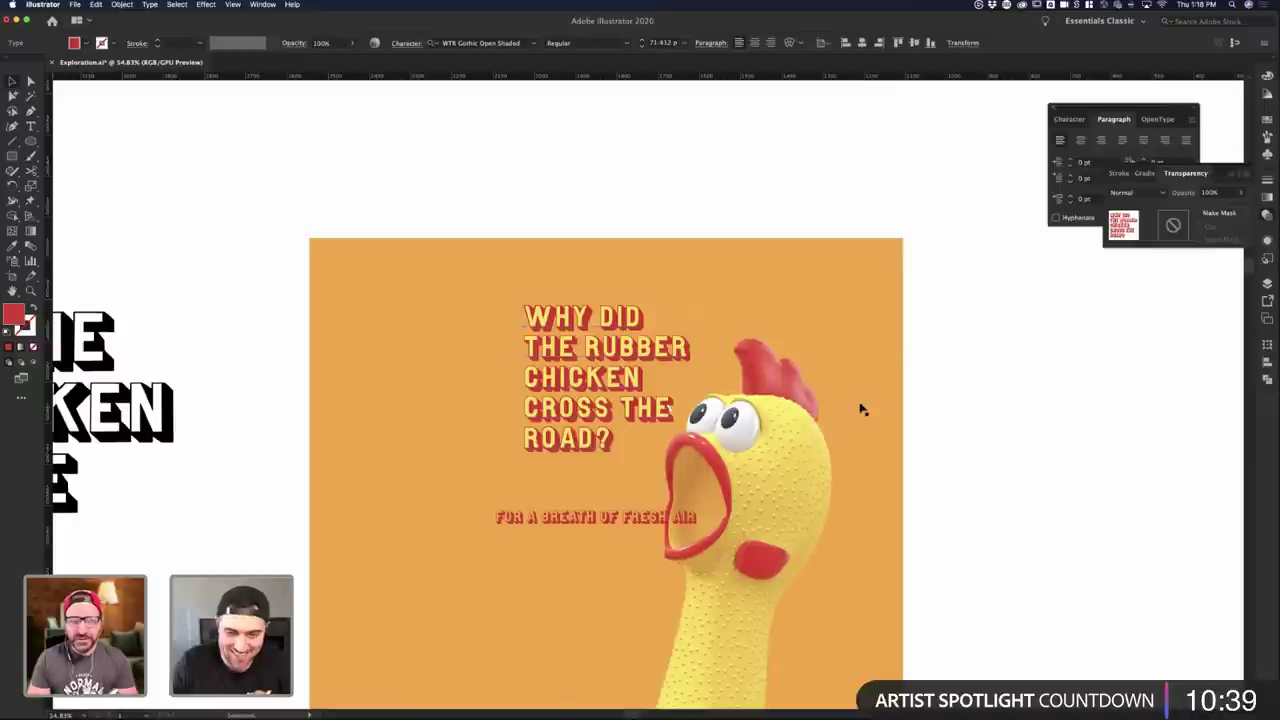
pyautogui.click(894, 403)
pyautogui.click(937, 405)
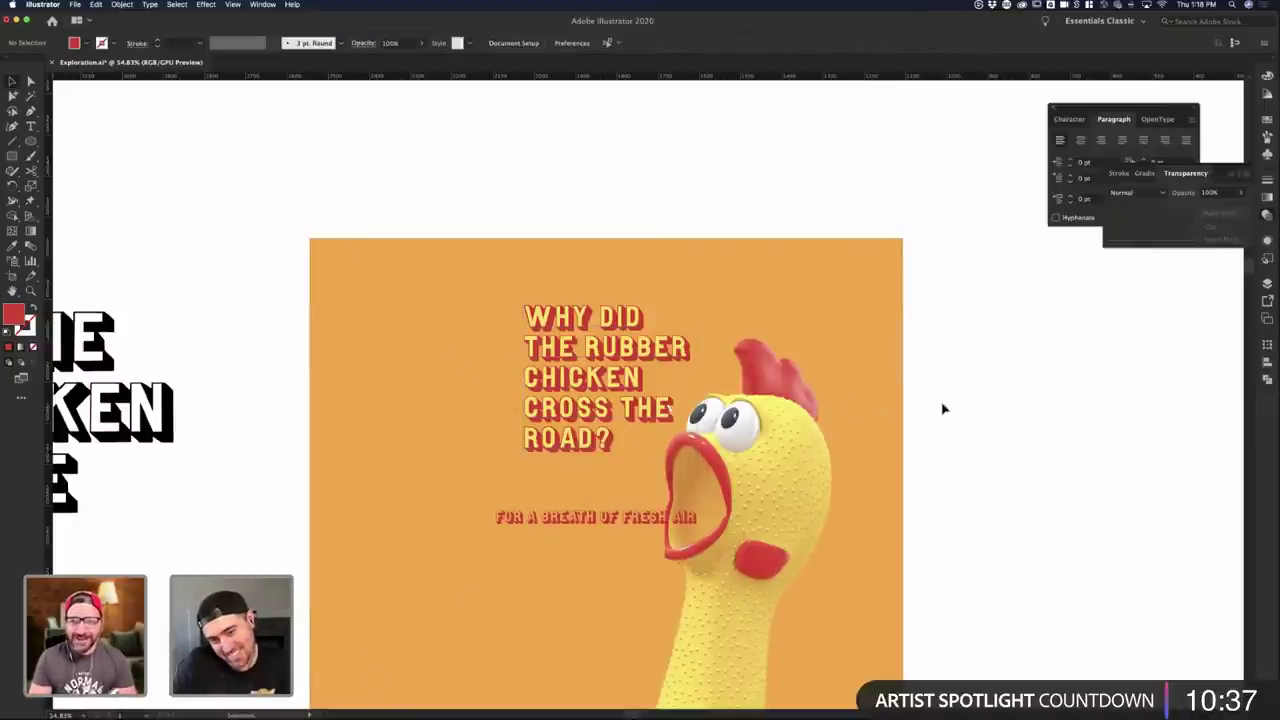
# - Try to remove the line break before "CROSS THE" in the red headline and undo it, then try widening the text box
pyautogui.click(643, 401)
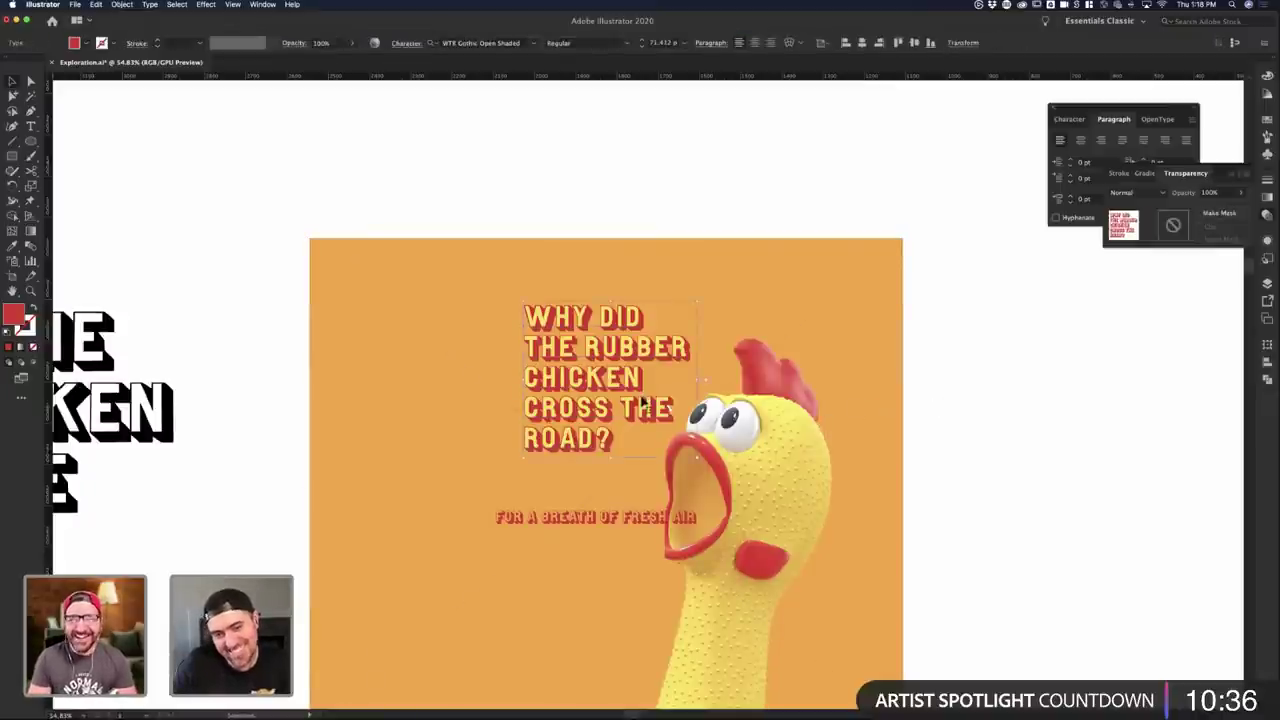
pyautogui.doubleClick(526, 409)
pyautogui.press('BackSpace')
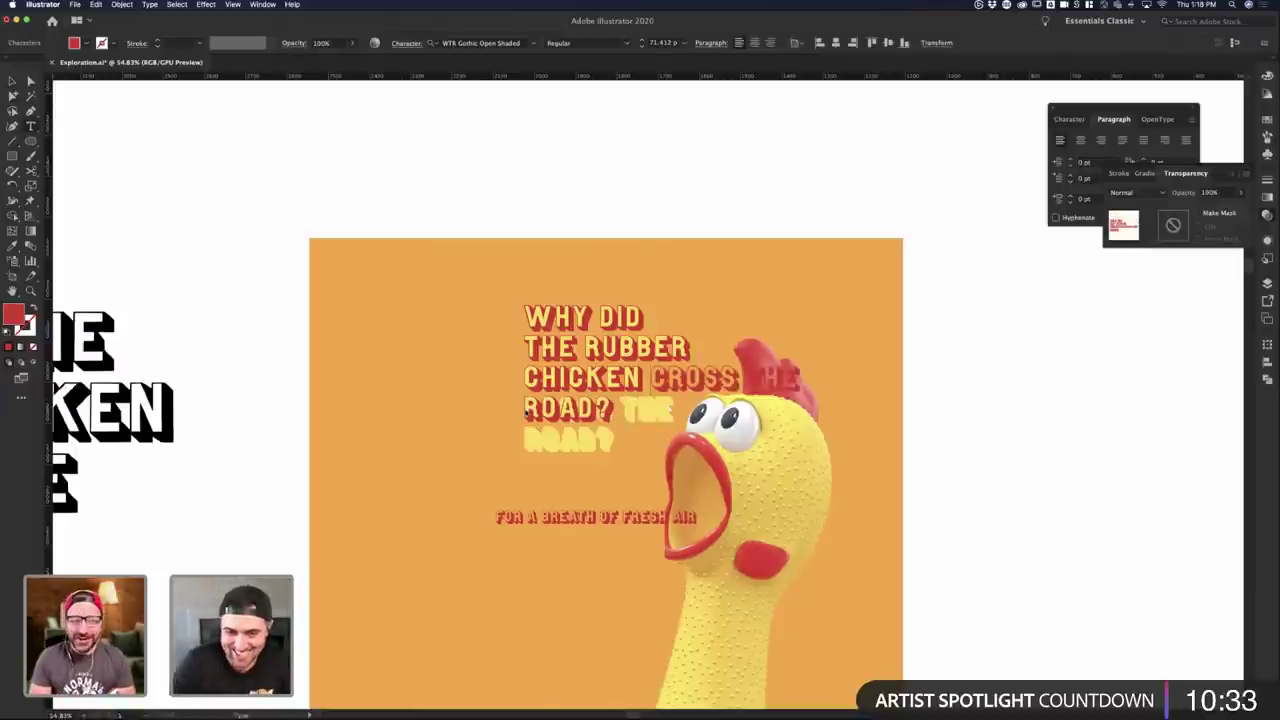
pyautogui.press('super+z')
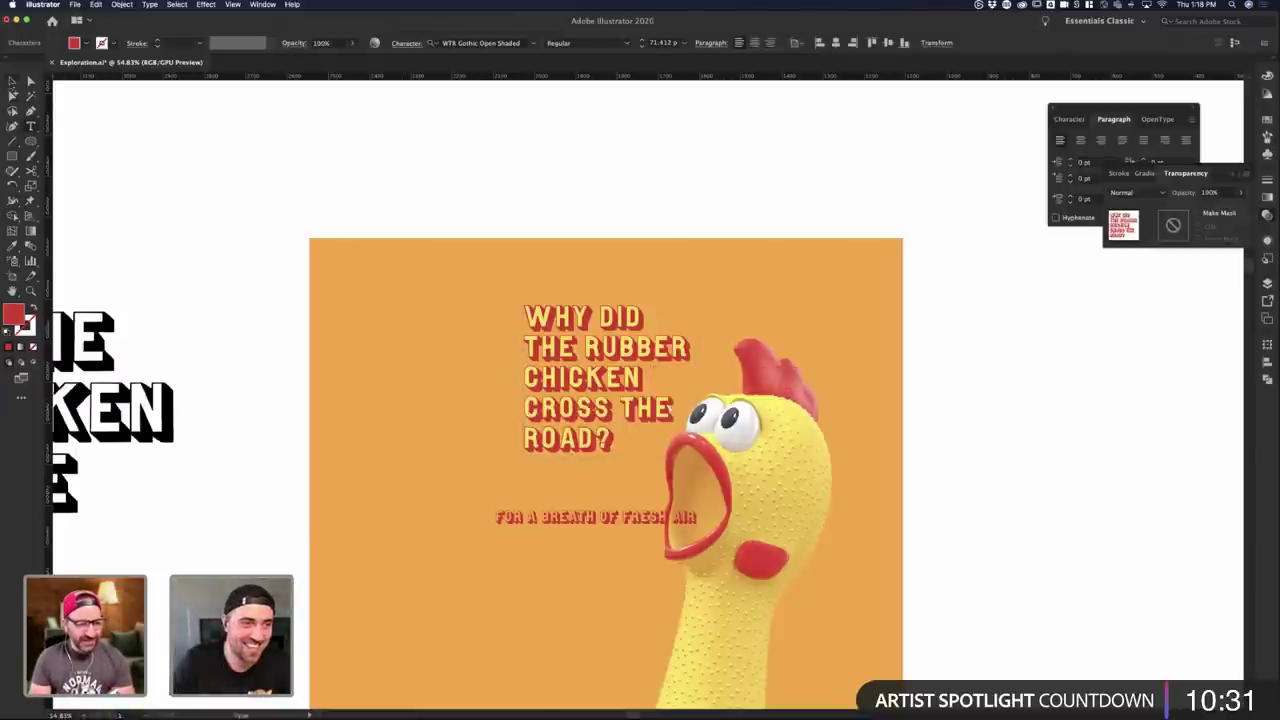
pyautogui.click(12, 83)
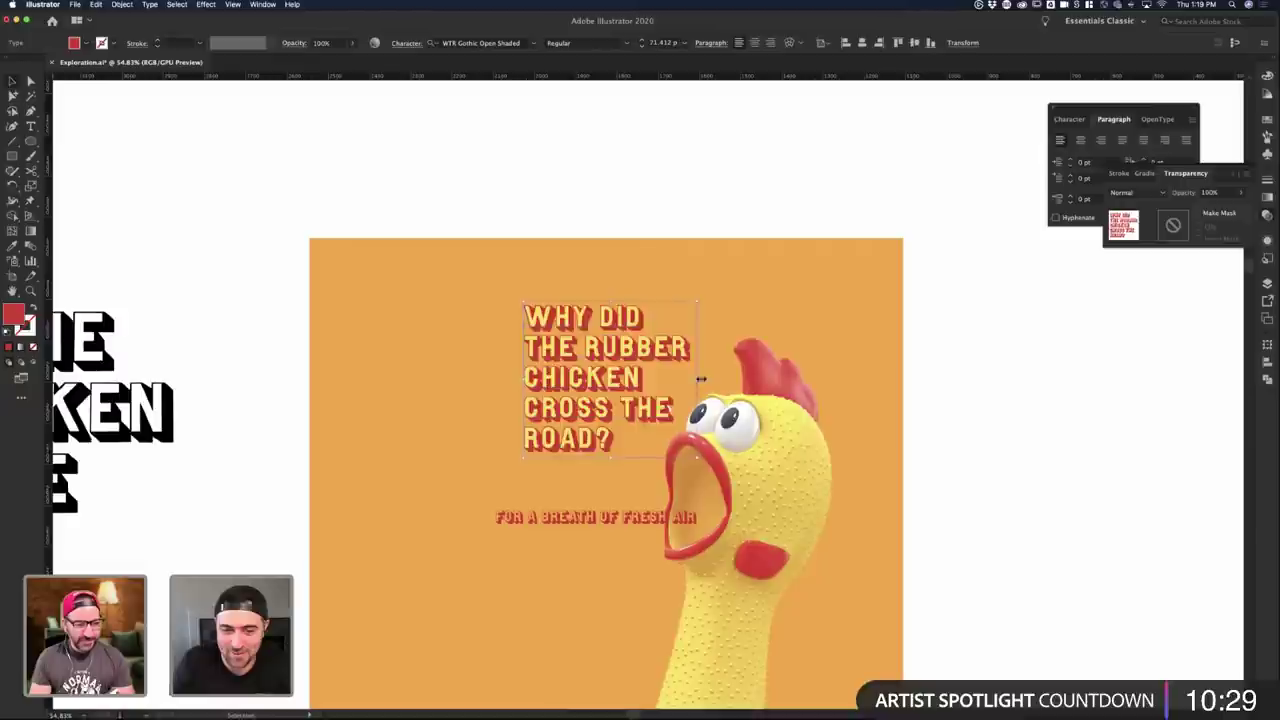
pyautogui.moveTo(698, 380); pyautogui.dragTo(746, 384)
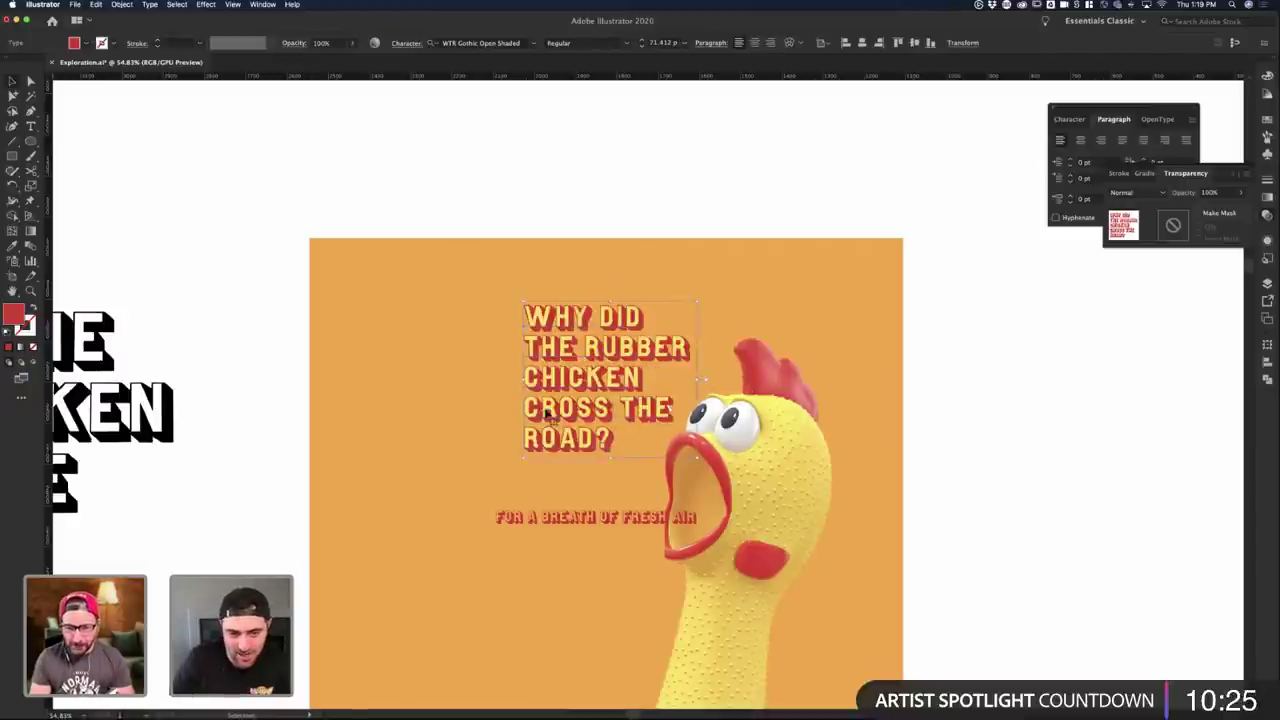
# - Move the yellow backing shape away to the artboard's upper-left edge and put the red headline back beside the chicken
pyautogui.click(597, 379)
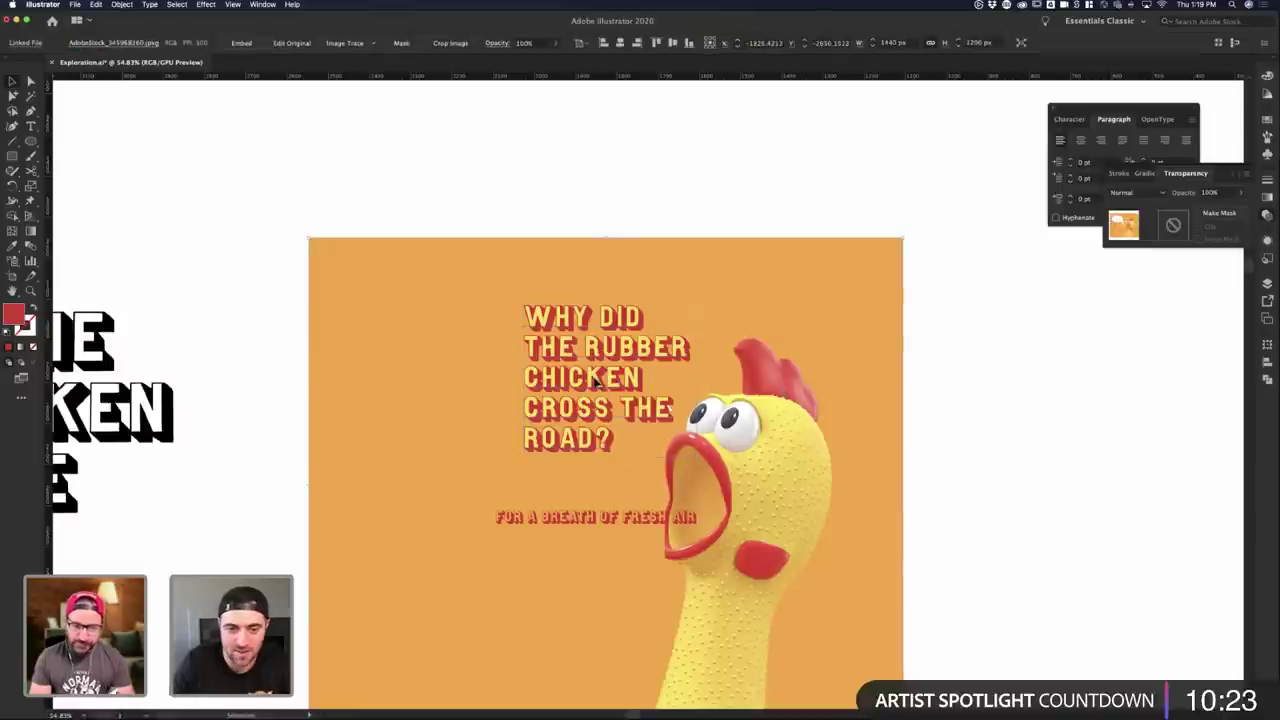
pyautogui.click(597, 377)
pyautogui.moveTo(597, 377); pyautogui.dragTo(780, 378)
pyautogui.click(561, 384)
pyautogui.moveTo(561, 384); pyautogui.dragTo(411, 236)
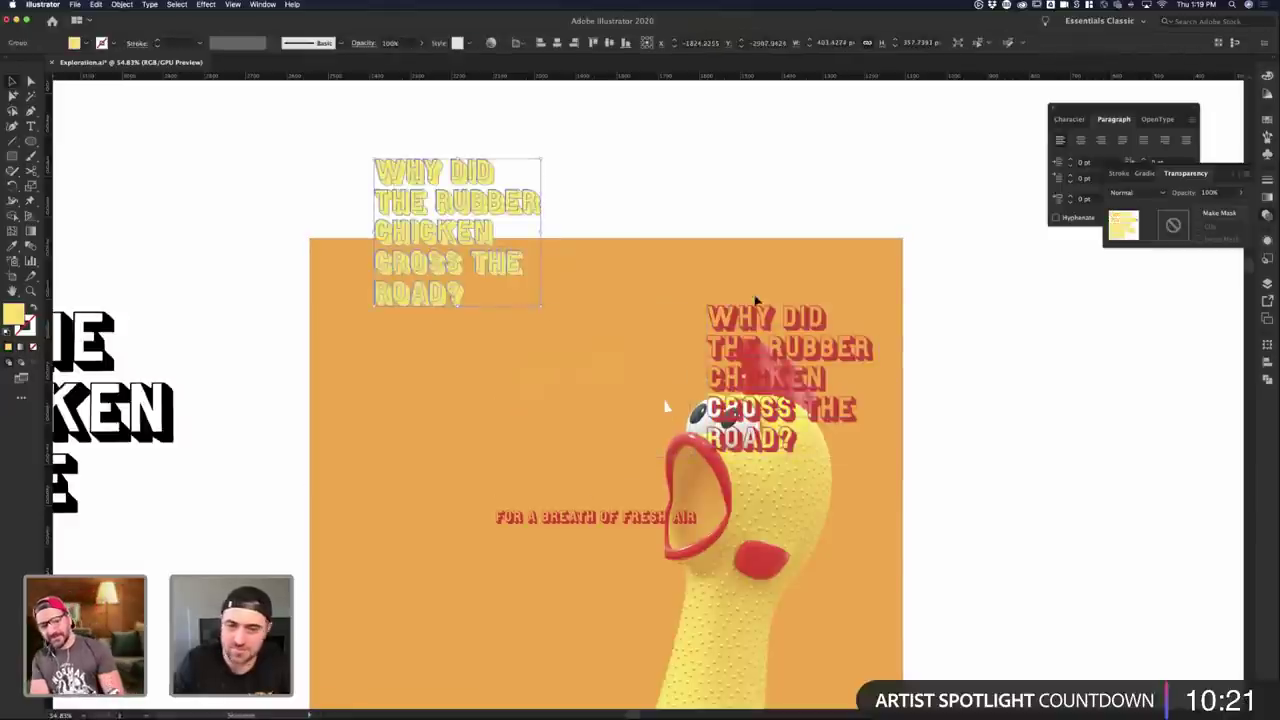
pyautogui.click(930, 363)
pyautogui.moveTo(864, 354); pyautogui.dragTo(683, 355)
pyautogui.click(1020, 345)
# - Convert the red headline from point type to area type
pyautogui.scroll(5, 606, 358)
pyautogui.click(522, 416)
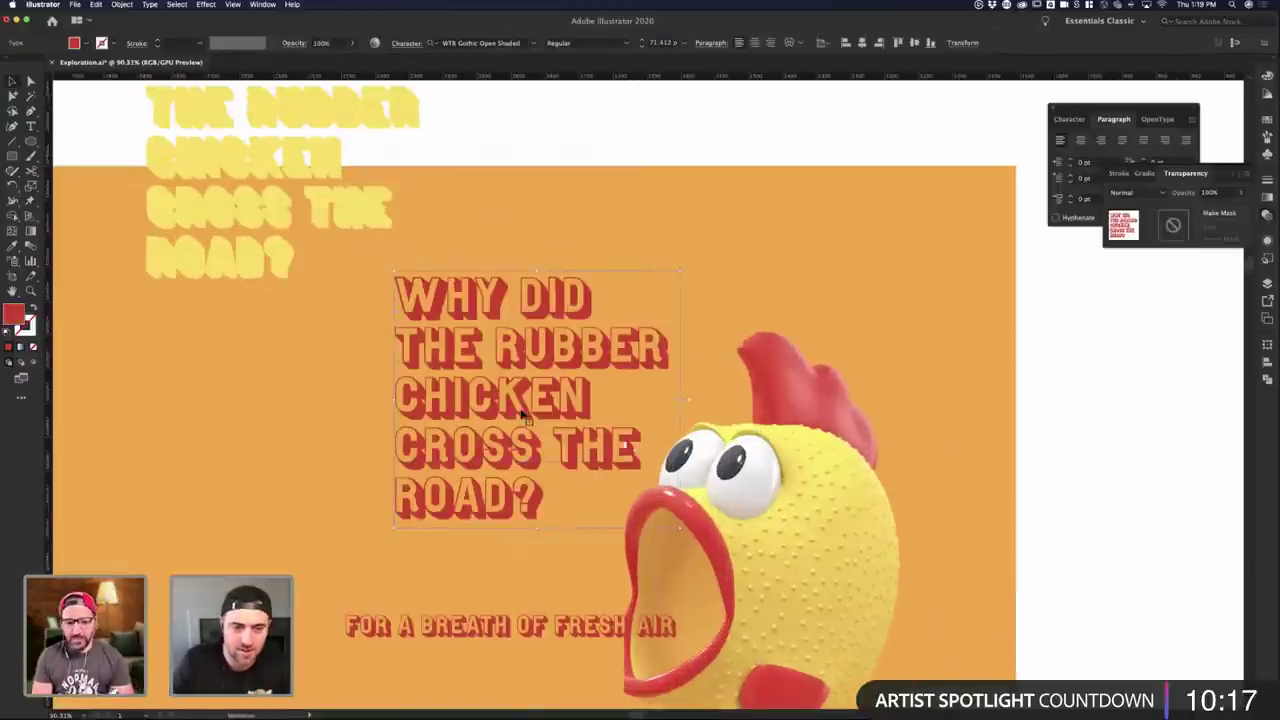
pyautogui.doubleClick(468, 451)
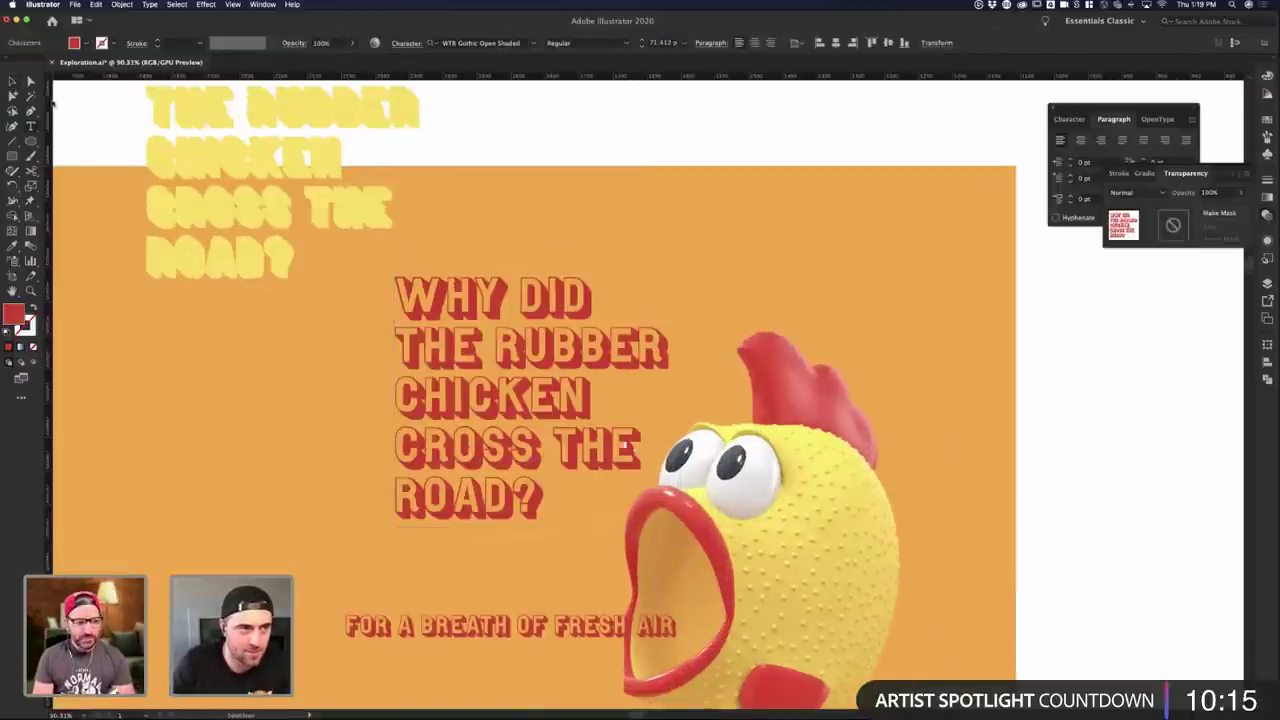
pyautogui.press('Escape')
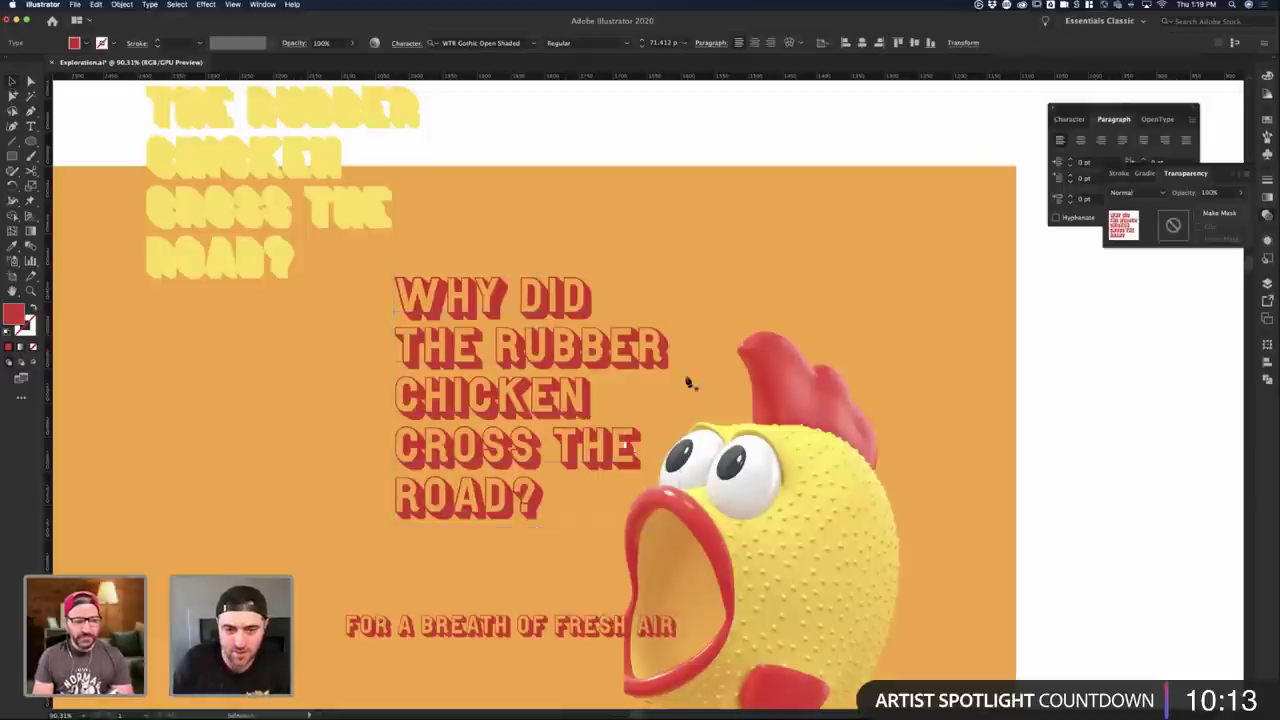
pyautogui.press('p')
pyautogui.press('v')
pyautogui.click(649, 381)
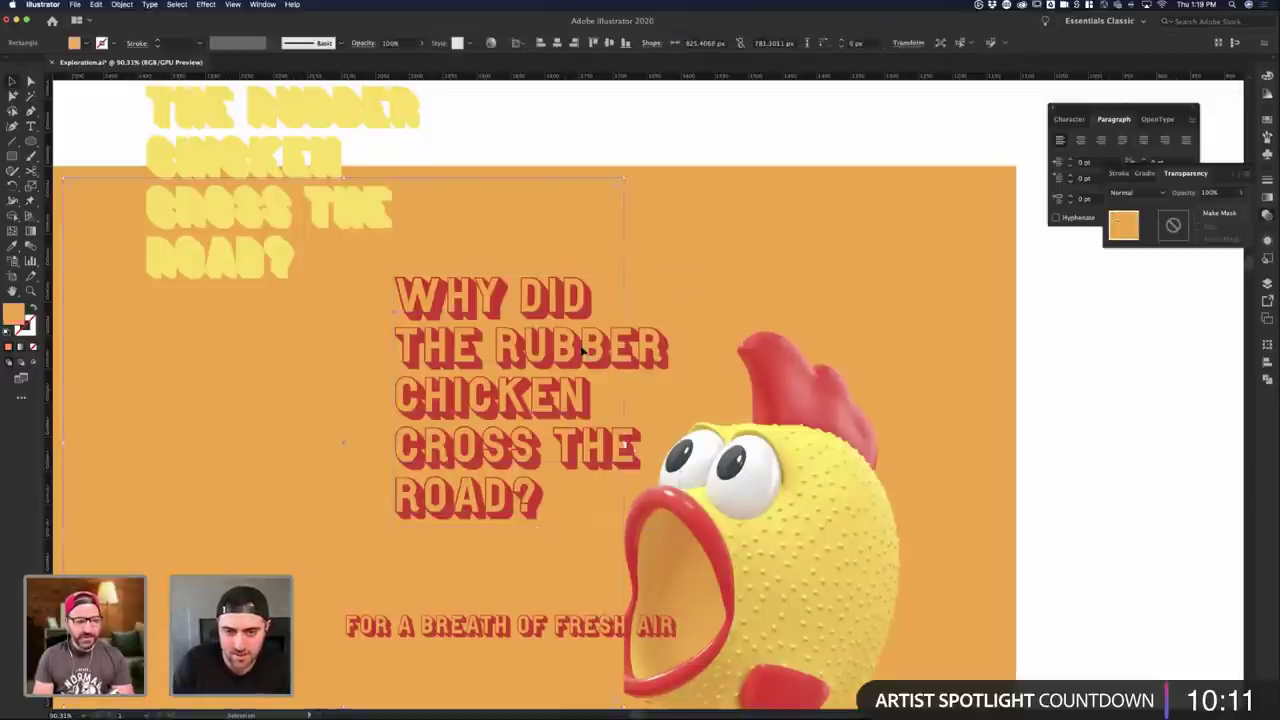
pyautogui.click(587, 349)
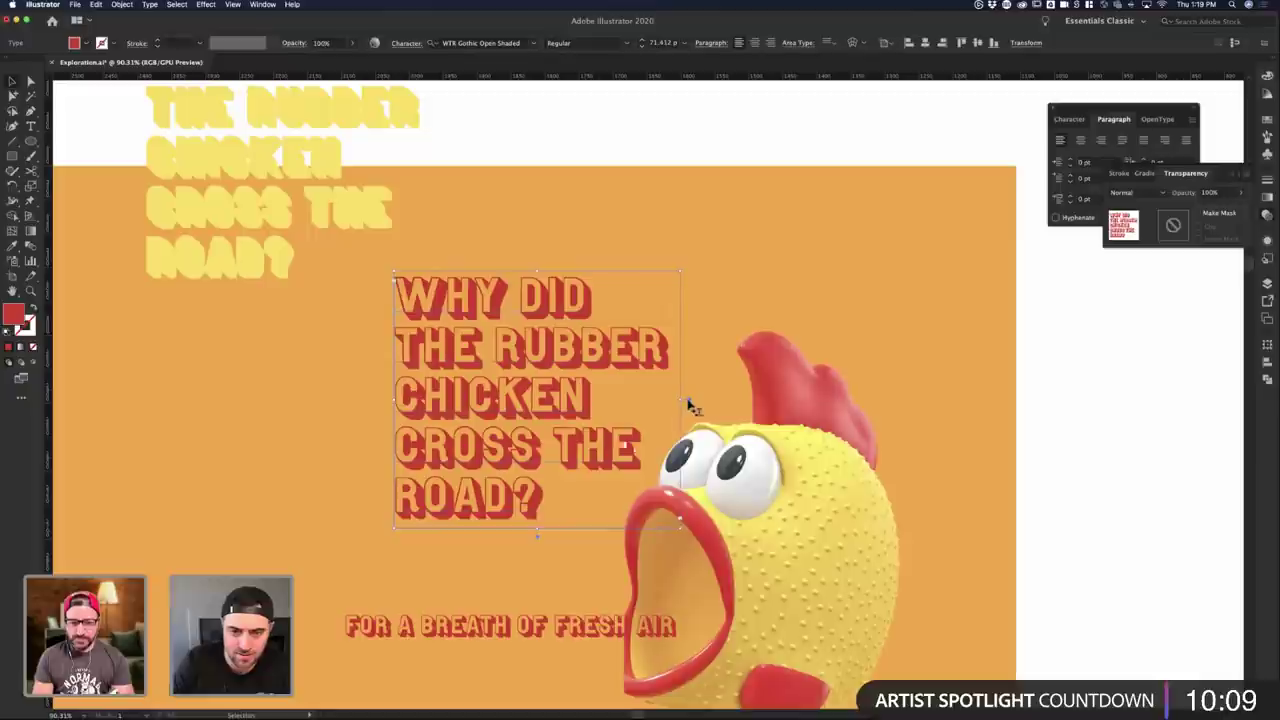
# - Add an anchor point on the right edge of the headline's text frame and pull it outward over the chicken's comb
pyautogui.press('a')
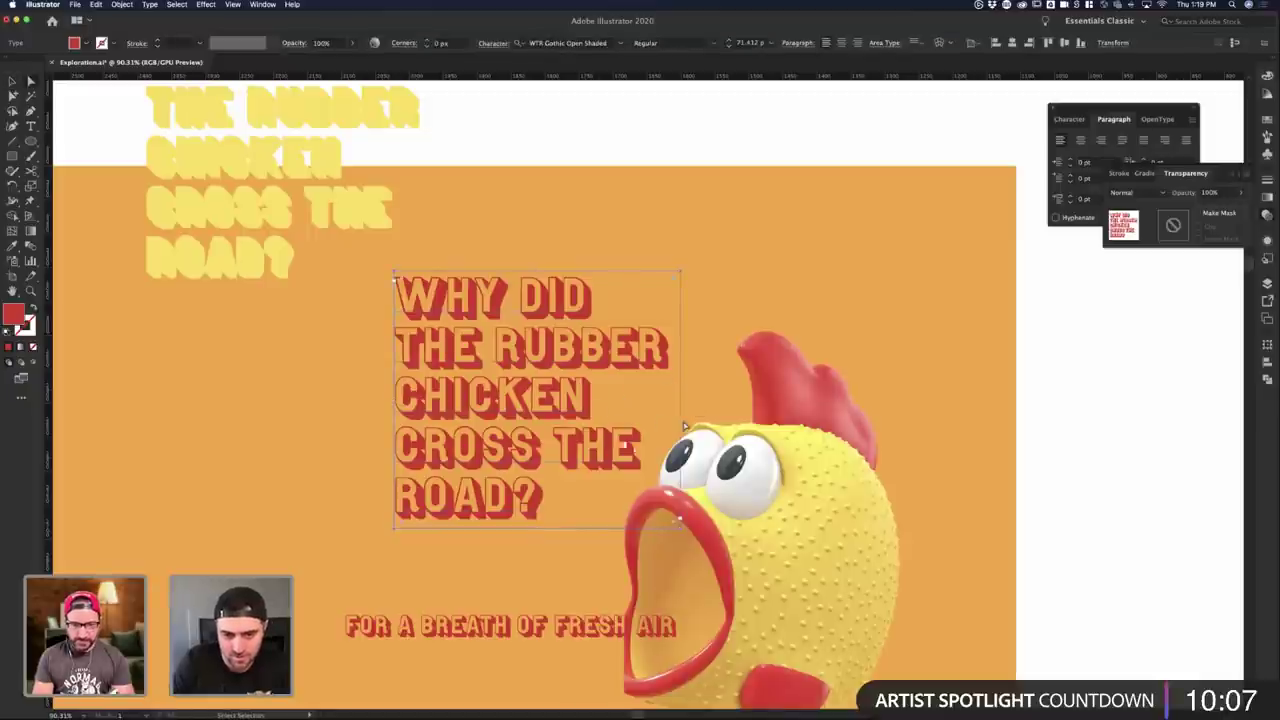
pyautogui.click(681, 418)
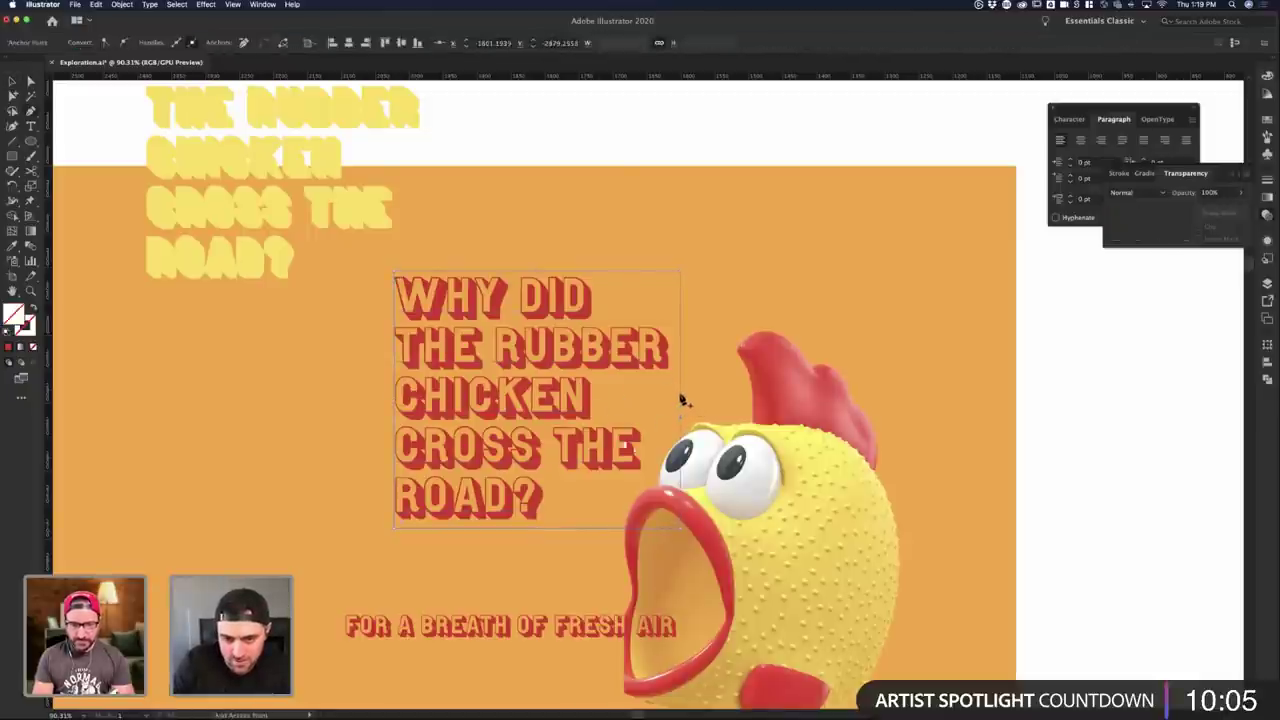
pyautogui.press('a')
pyautogui.moveTo(681, 419); pyautogui.dragTo(716, 445)
pyautogui.moveTo(712, 379); pyautogui.dragTo(778, 374)
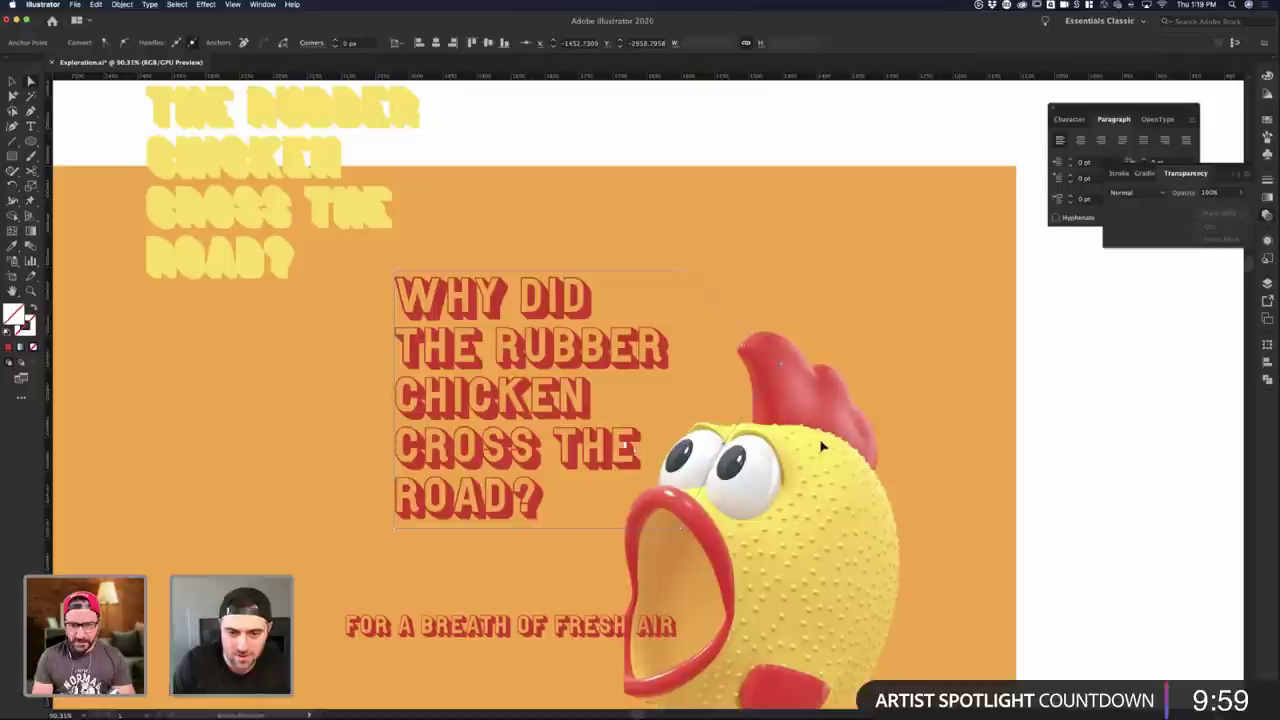
pyautogui.click(660, 378)
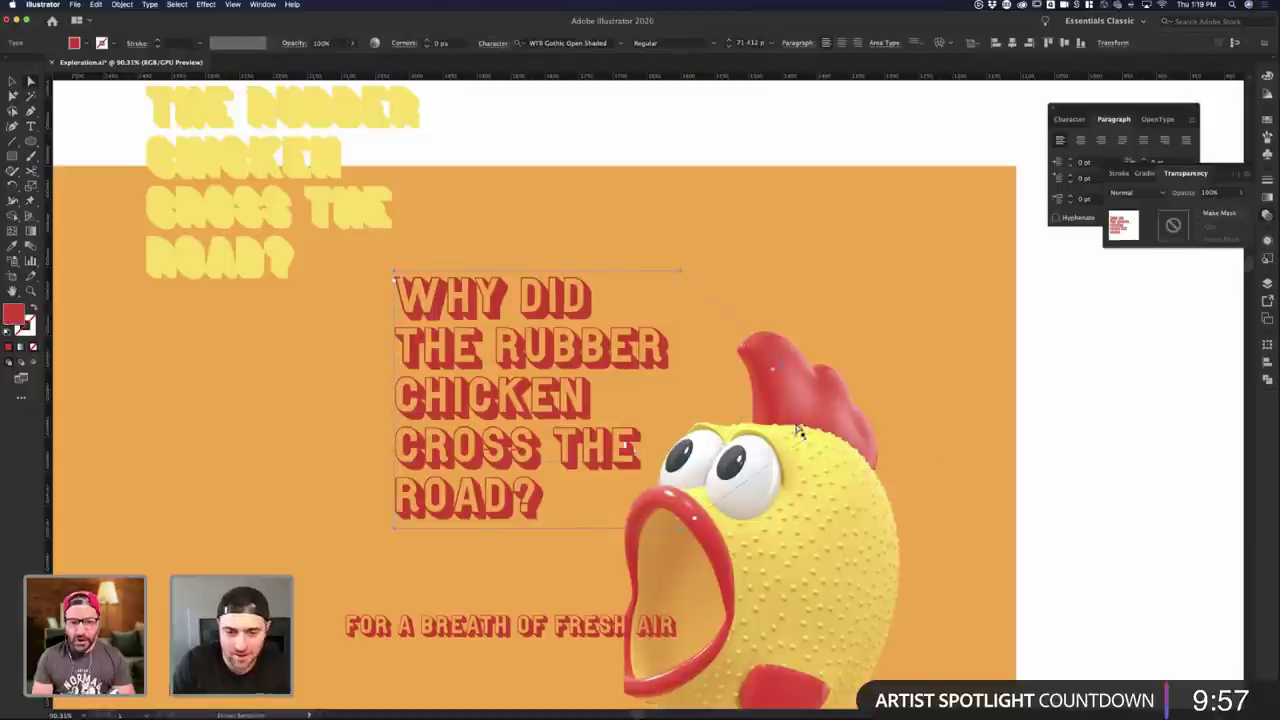
pyautogui.click(1040, 426)
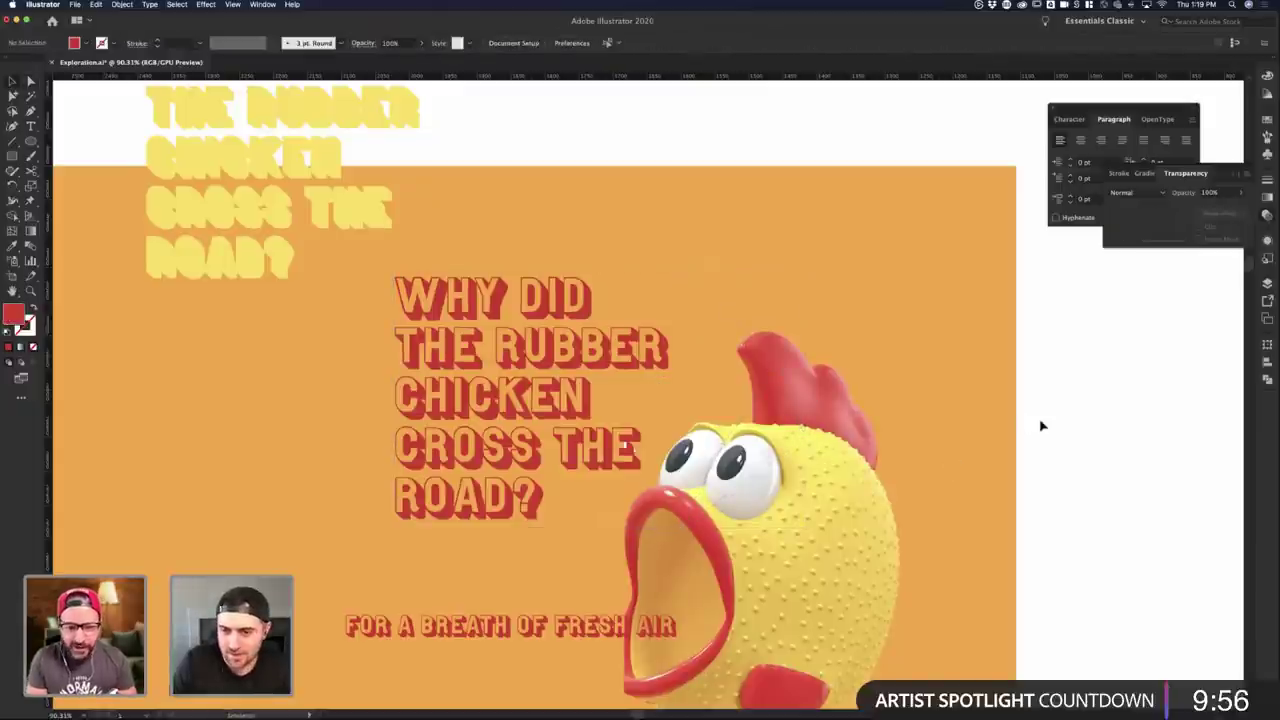
# - Widen the red headline's text frame across the chicken to near the orange artboard's far edge
pyautogui.click(660, 378)
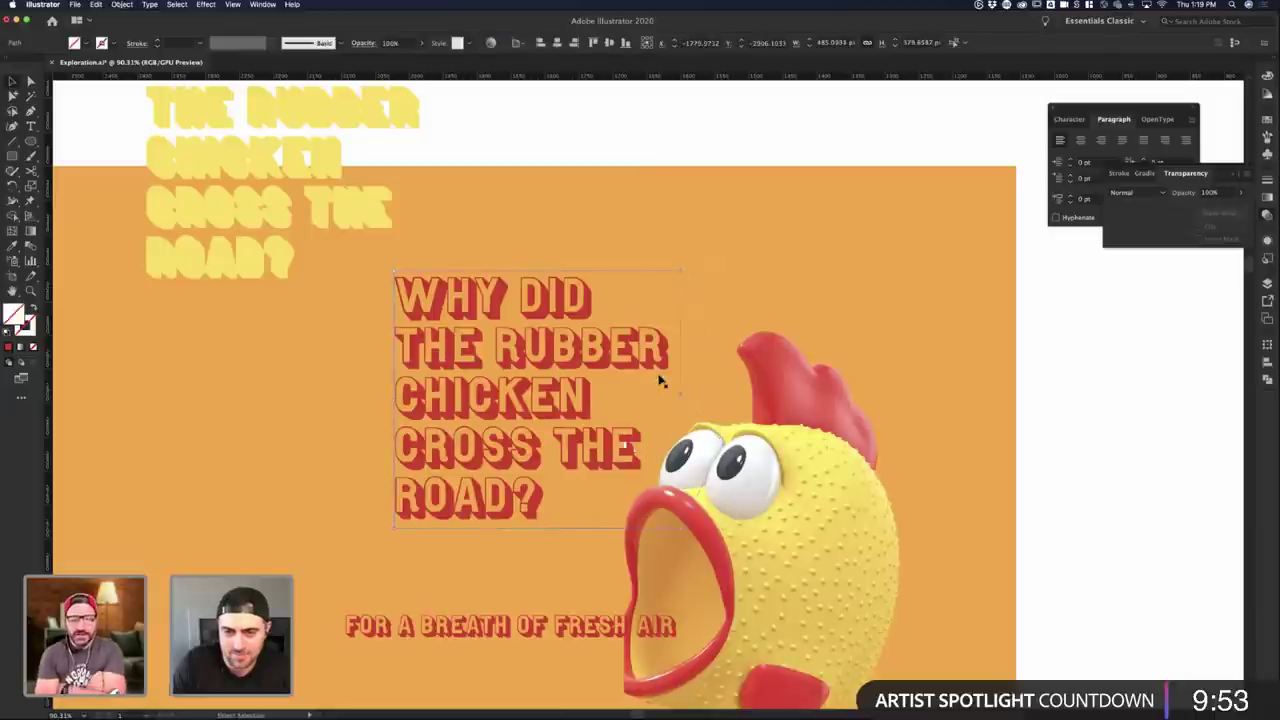
pyautogui.click(964, 409)
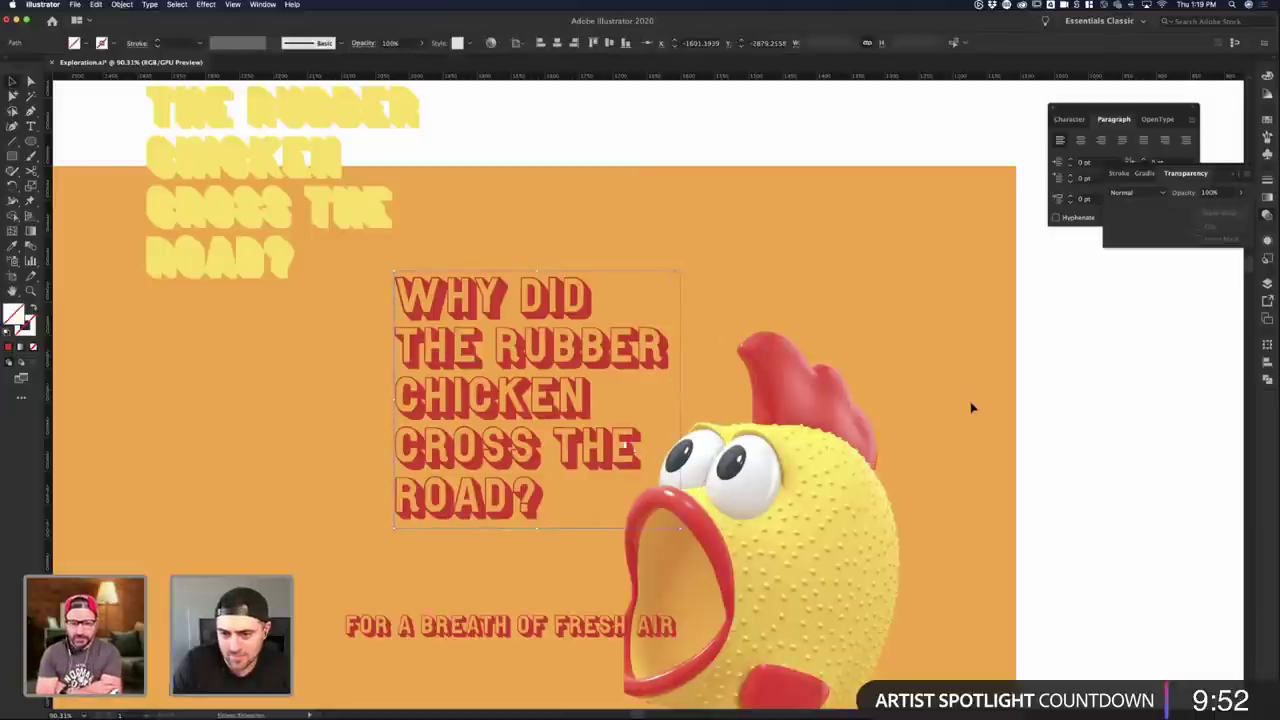
pyautogui.click(610, 393)
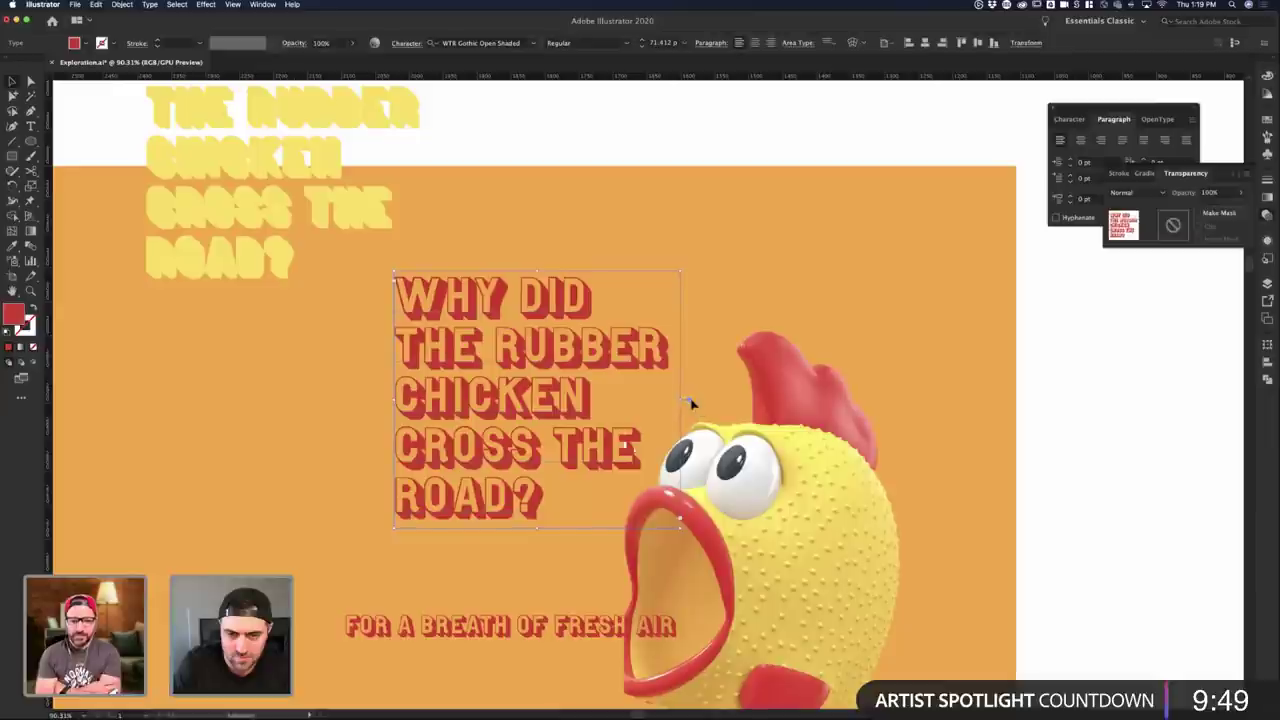
pyautogui.moveTo(683, 401); pyautogui.dragTo(1004, 401)
# - Remove the manual line breaks from the red headline so its words run on within the widened frame
pyautogui.doubleClick(399, 440)
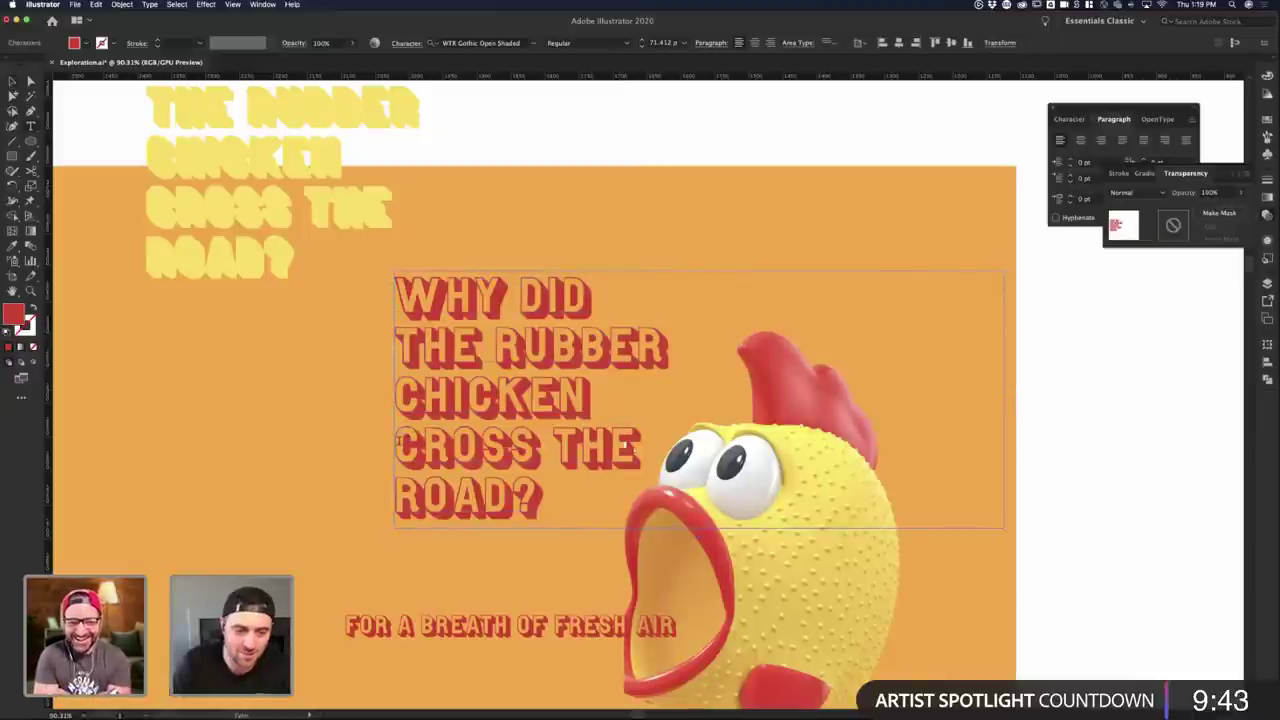
pyautogui.press('BackSpace')
pyautogui.press('Home')
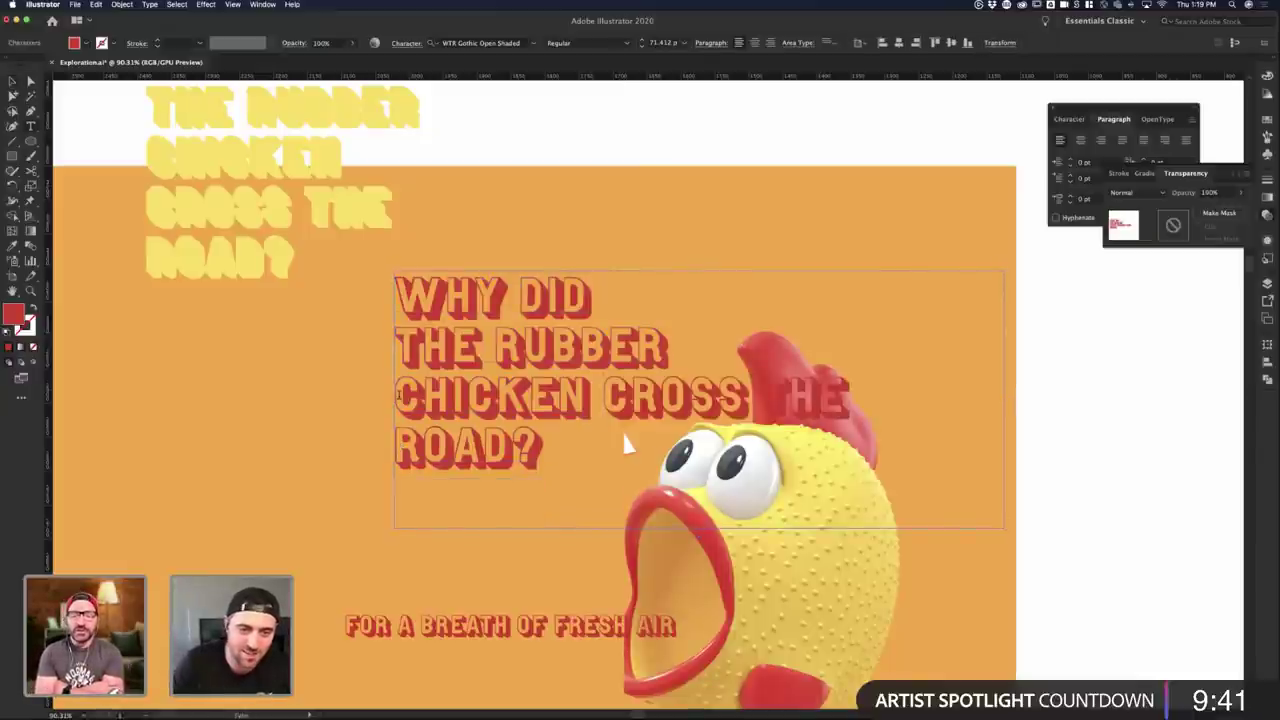
pyautogui.press('BackSpace')
pyautogui.press('Home')
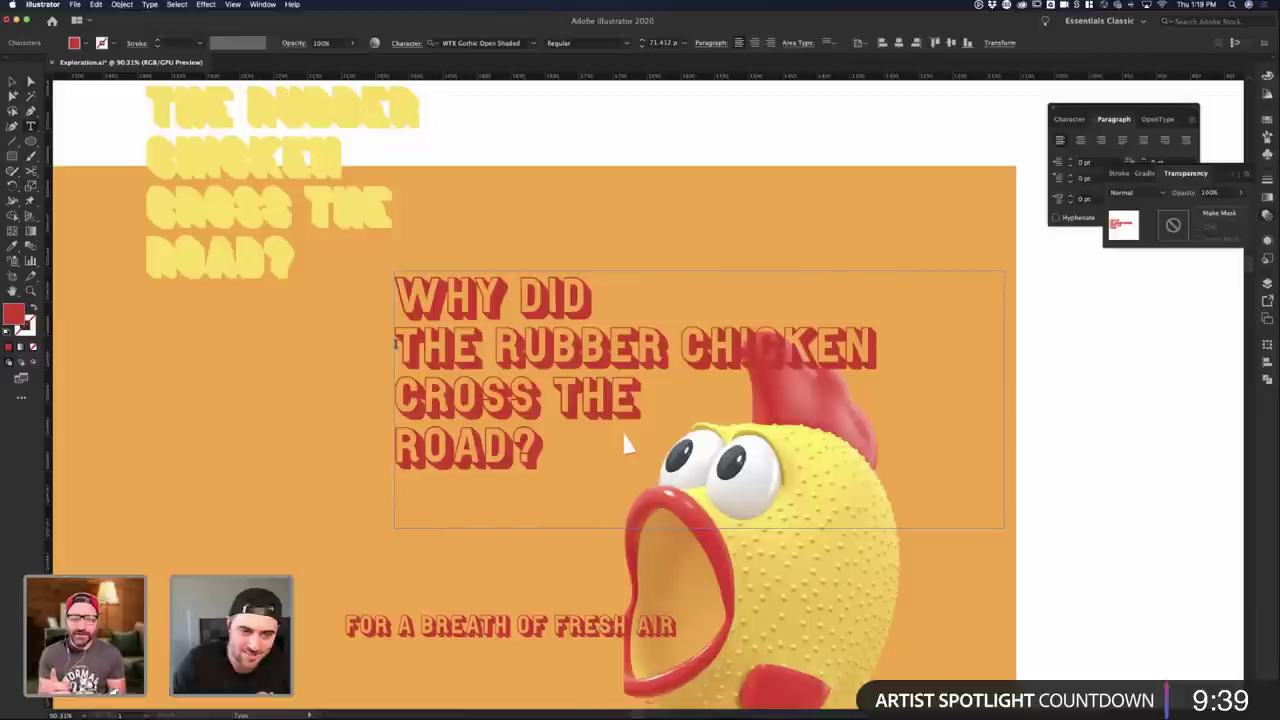
pyautogui.press('BackSpace')
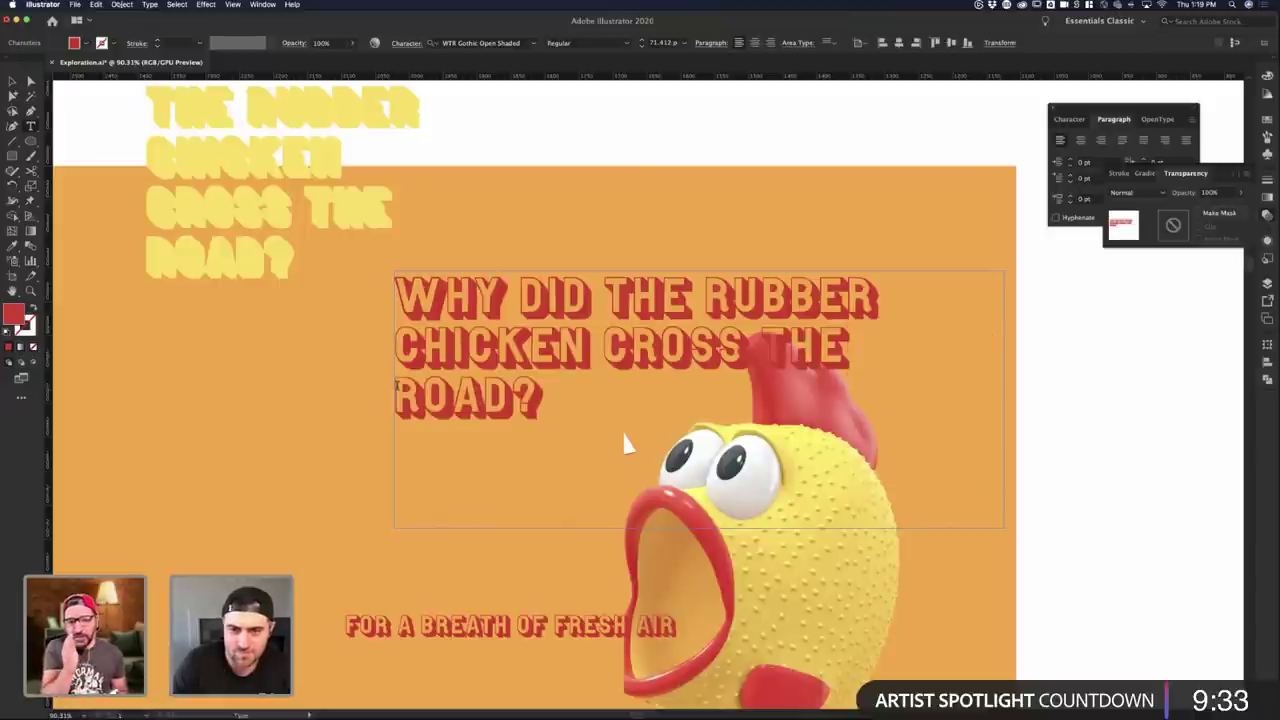
# - Narrow the headline's text frame to end at the chicken's comb and place the text cursor before "CROSS"
pyautogui.press('Escape')
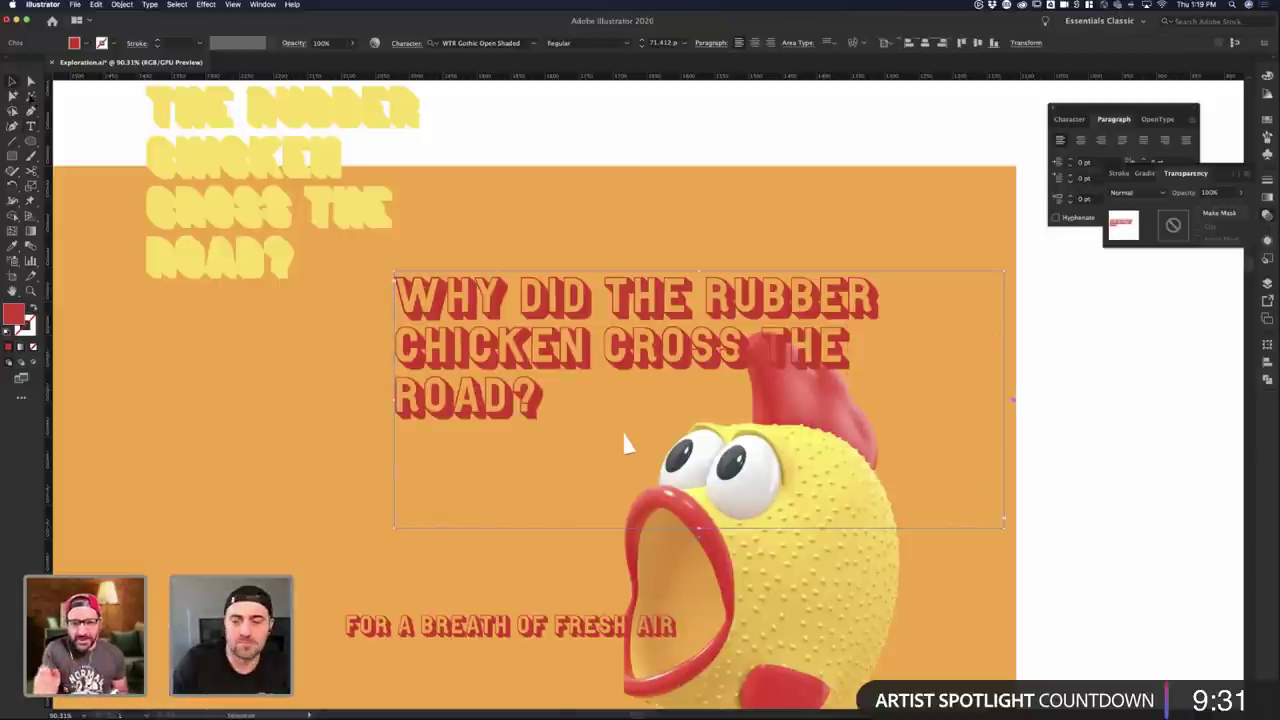
pyautogui.moveTo(1004, 398); pyautogui.dragTo(720, 380)
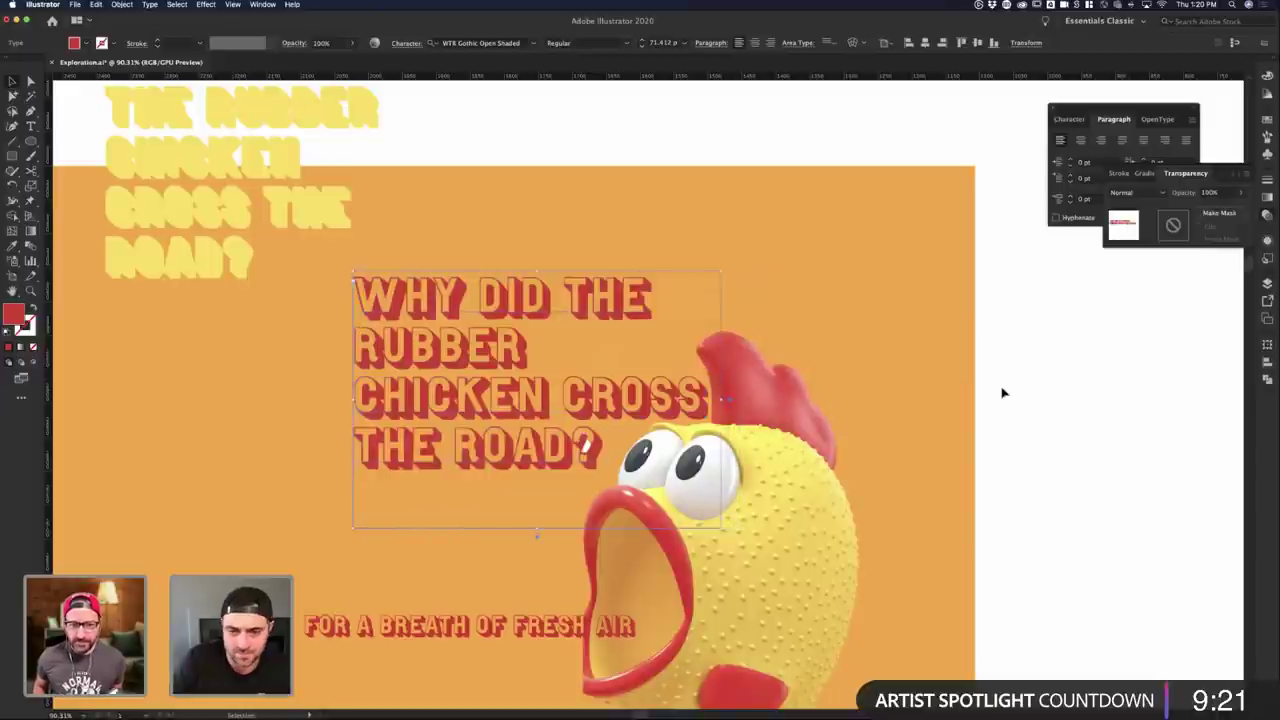
pyautogui.click(1004, 393)
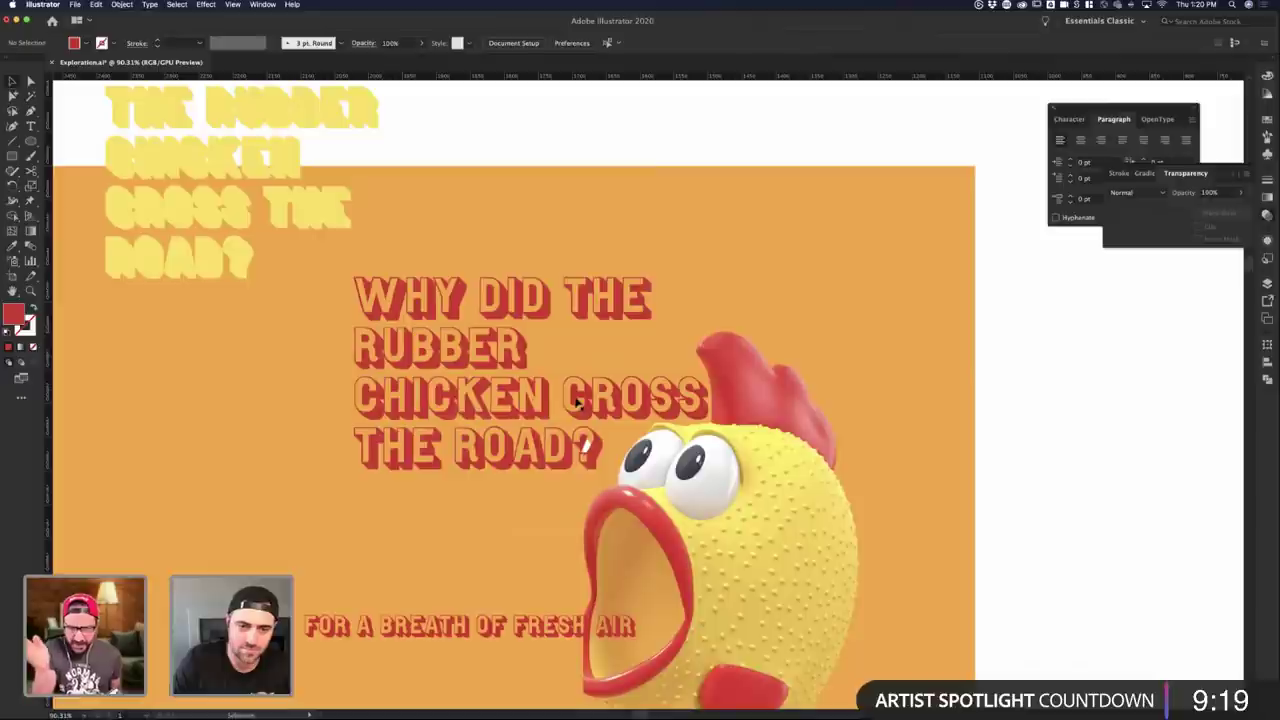
pyautogui.click(360, 401)
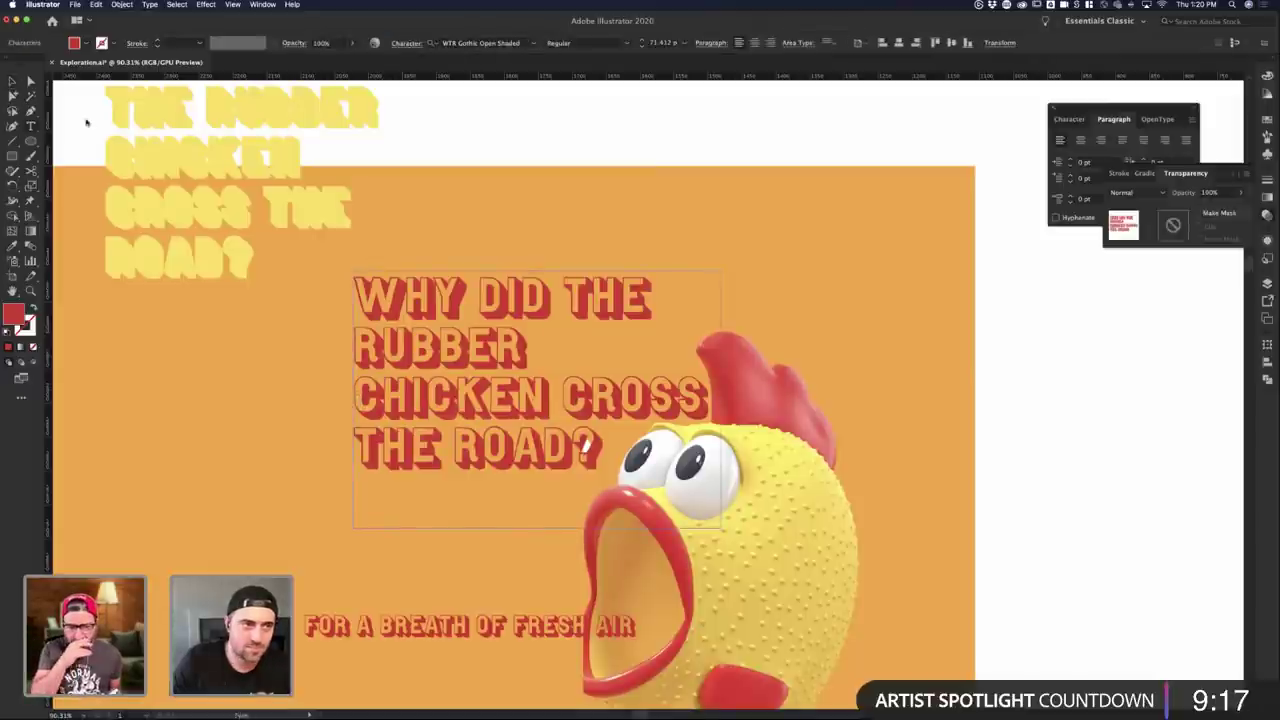
pyautogui.click(530, 162)
pyautogui.doubleClick(580, 402)
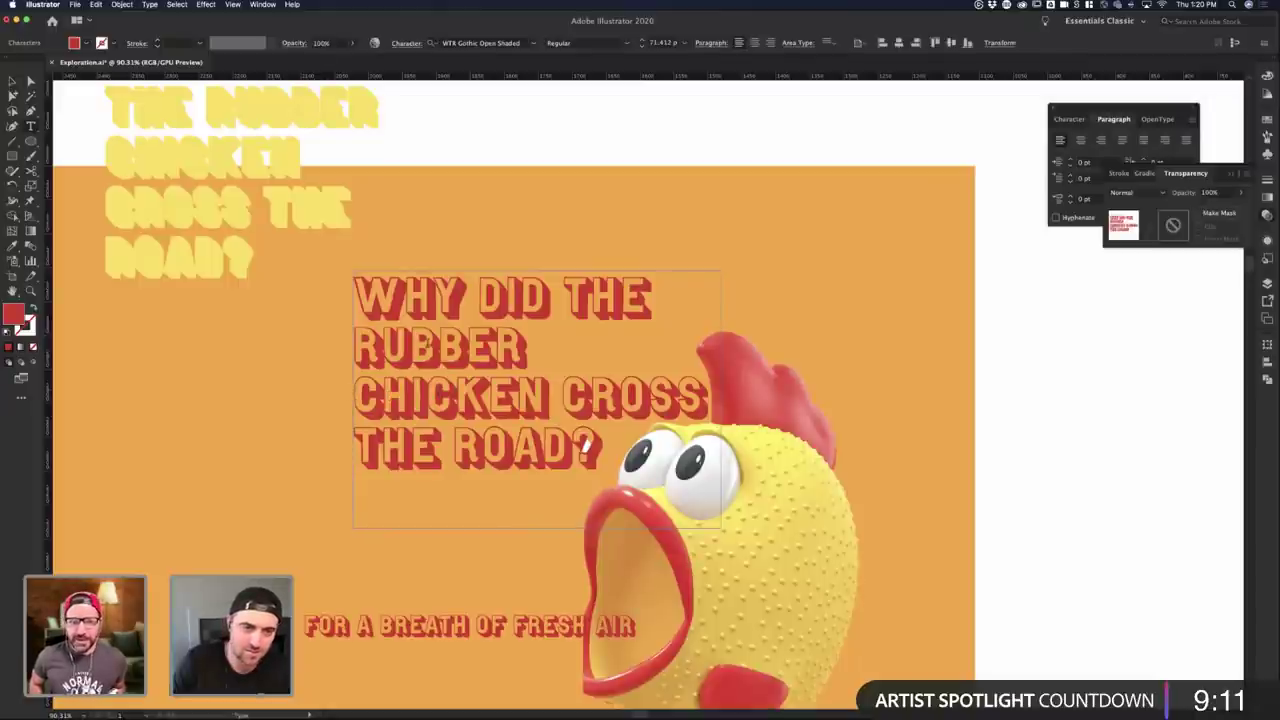
# - Undo the headline's text-frame, line-break and position changes until the yellow backing sits behind the red five-line headline again
pyautogui.press('super+z')
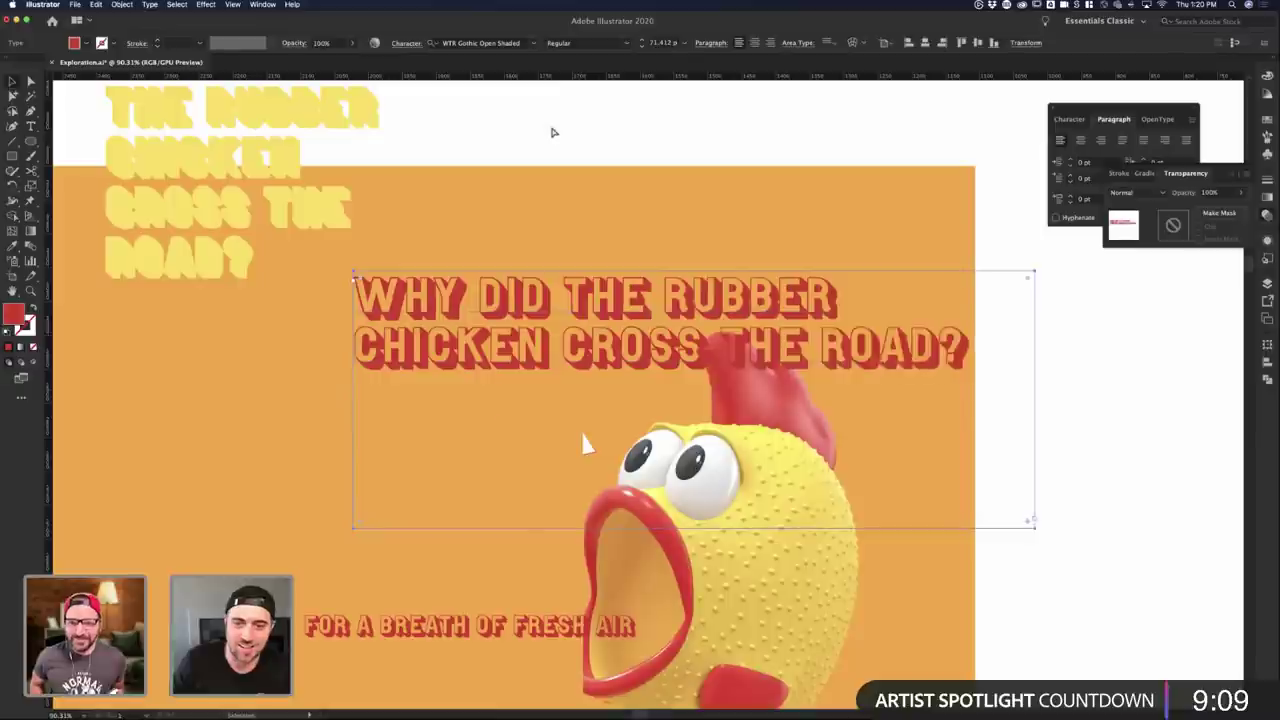
pyautogui.press('super+z')
pyautogui.hotkey('ctrl', 'z')
pyautogui.hotkey('ctrl', 'z')
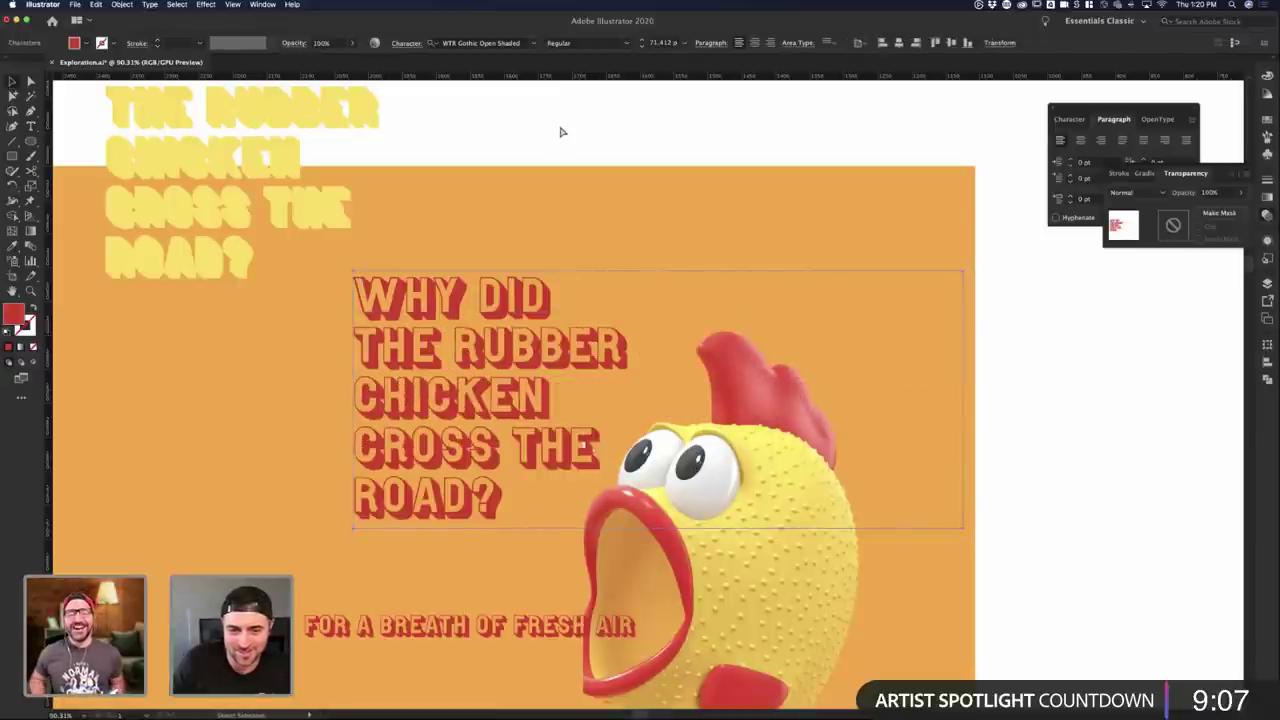
pyautogui.press('a')
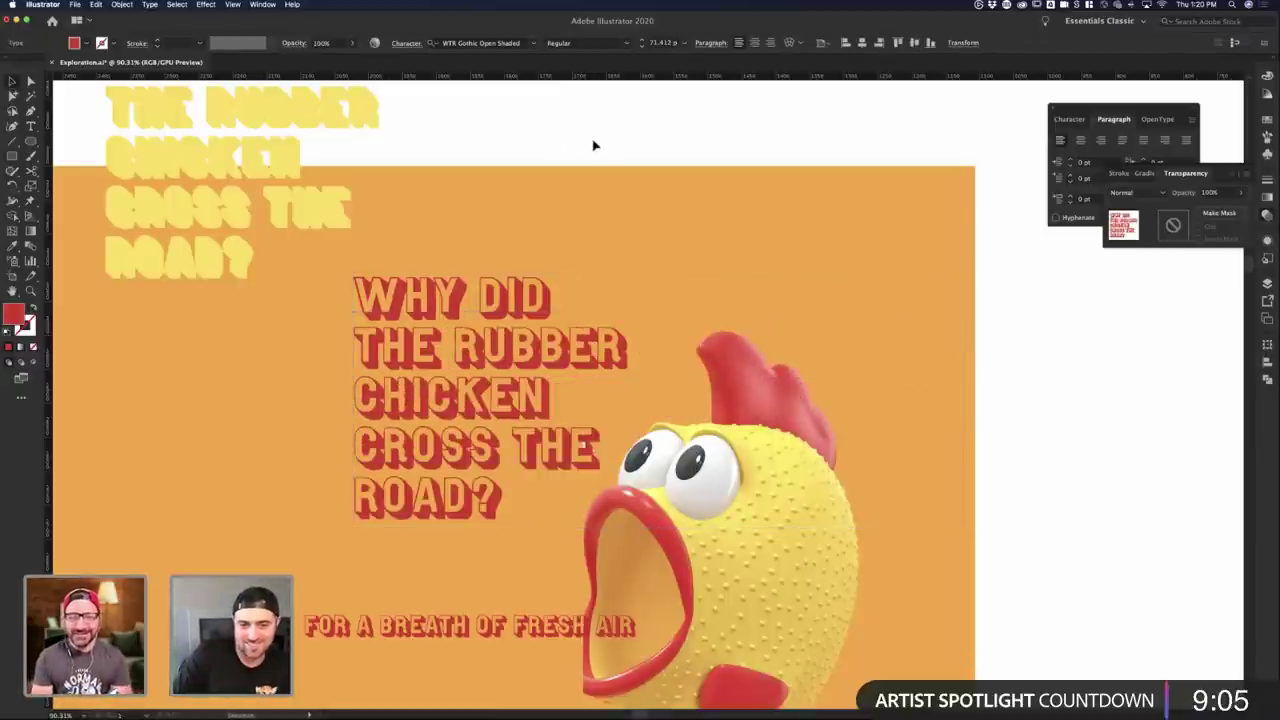
pyautogui.hotkey('ctrl', 'z')
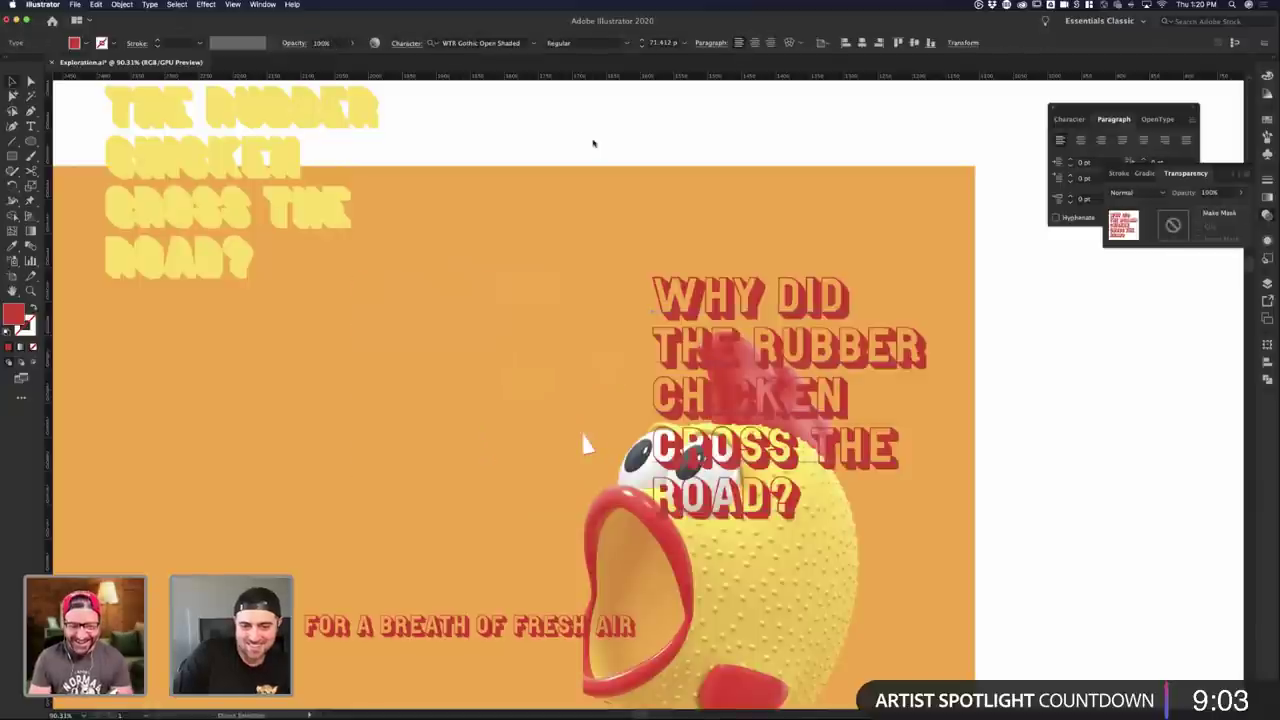
pyautogui.hotkey('ctrl', 'z')
pyautogui.hotkey('ctrl', 'z')
pyautogui.click(593, 145)
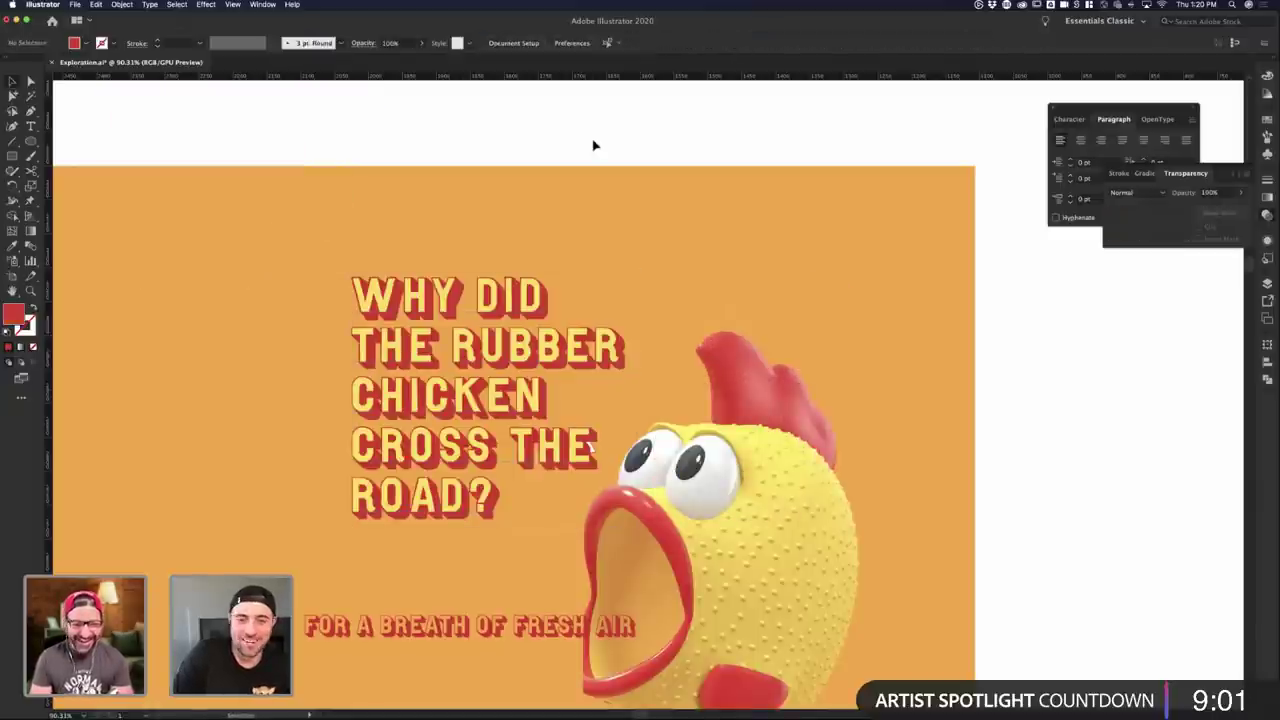
# - Examine the whole poster and check how the headline and the "FOR A BREATH OF FRESH AIR" tagline sit around the chicken
pyautogui.scroll(-5, 597, 183)
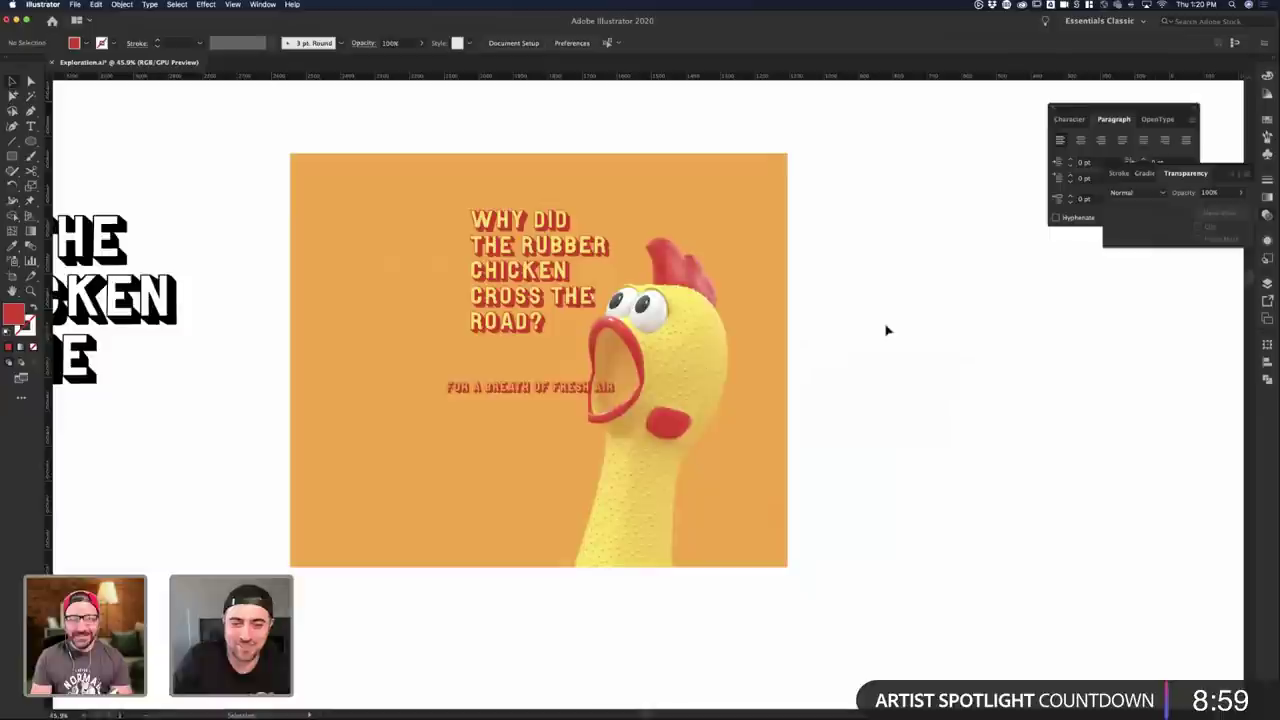
pyautogui.scroll(5, 548, 406)
pyautogui.click(296, 449)
pyautogui.hscroll(-2, 932, 320)
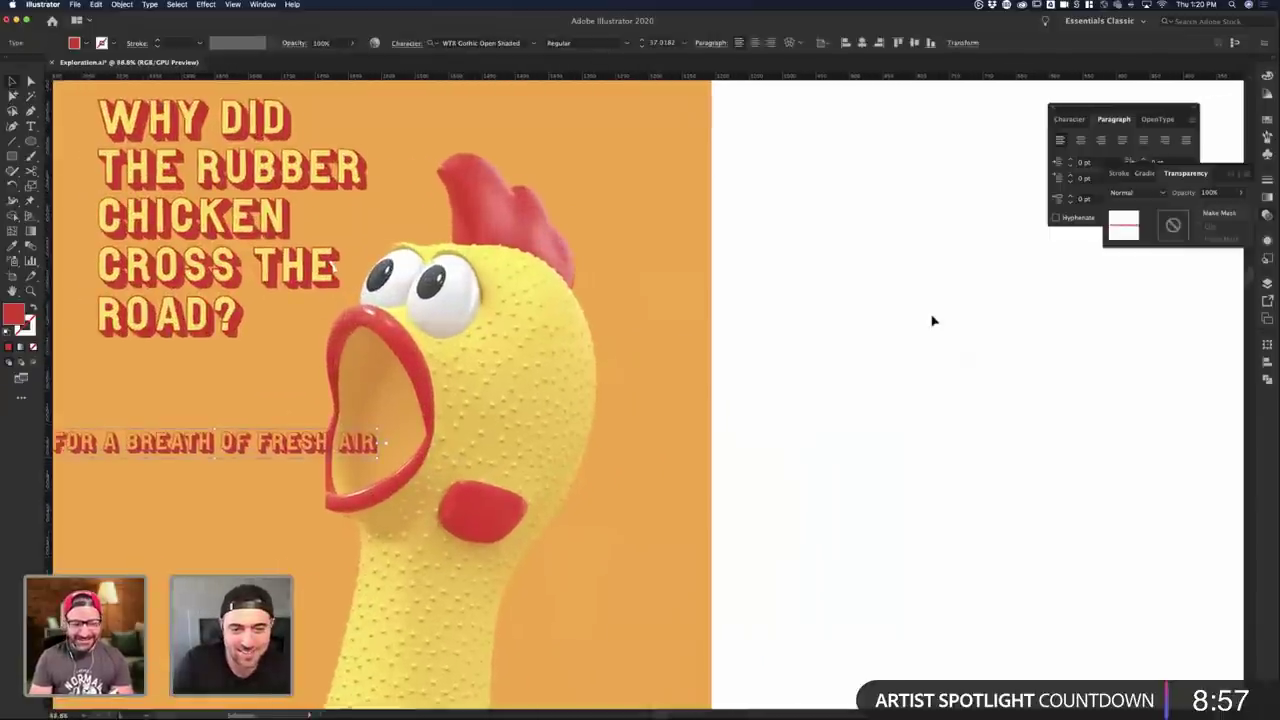
pyautogui.hscroll(-3, 932, 321)
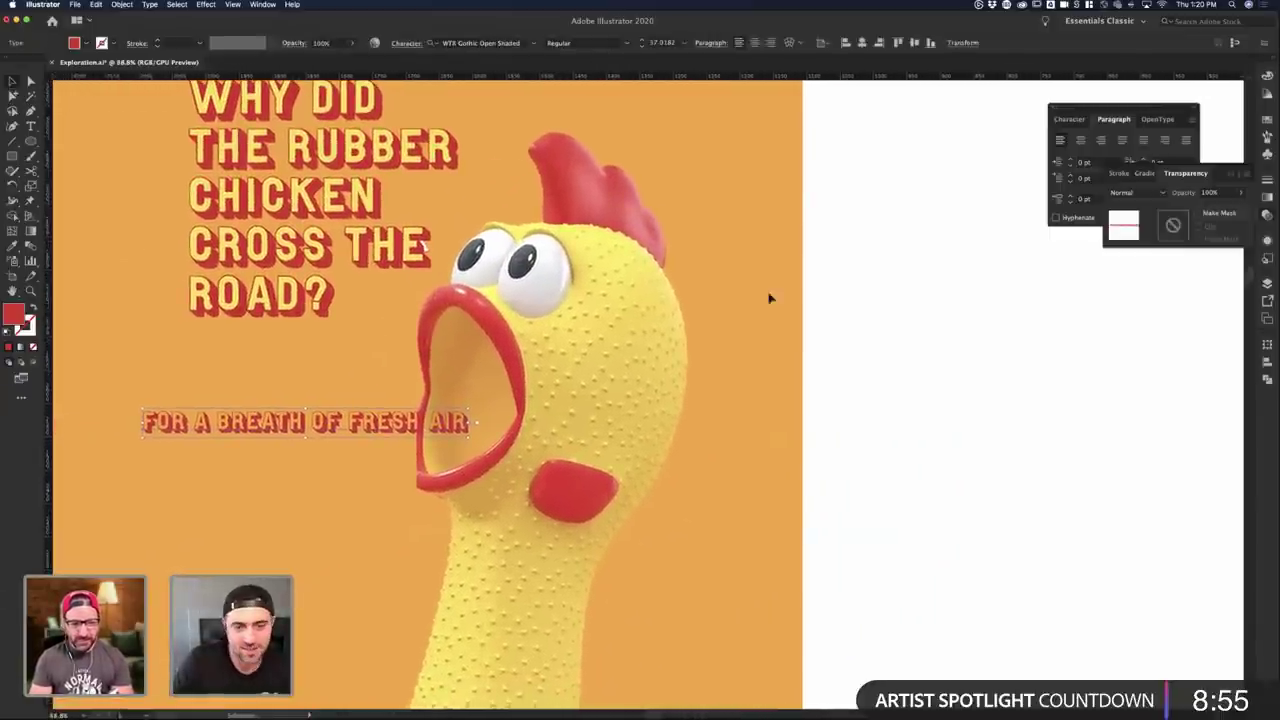
pyautogui.scroll(-1, 409, 223)
pyautogui.click(915, 245)
pyautogui.scroll(3, 886, 246)
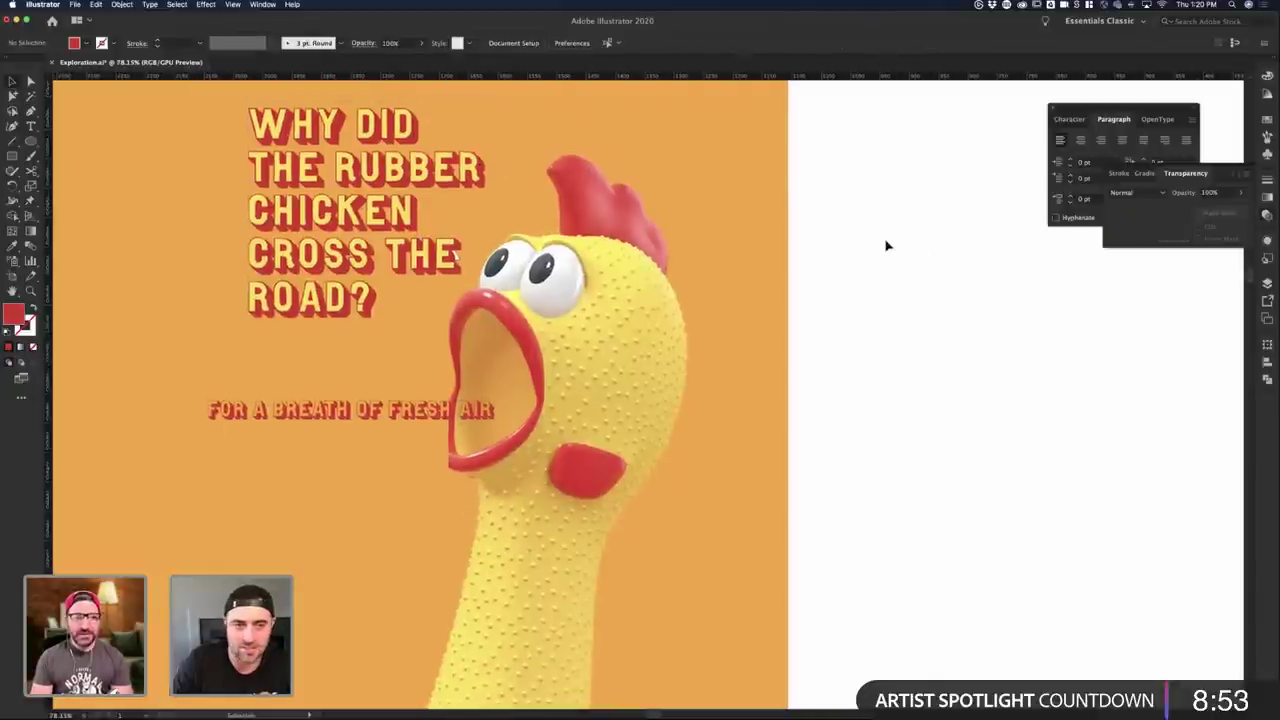
pyautogui.scroll(3, 866, 242)
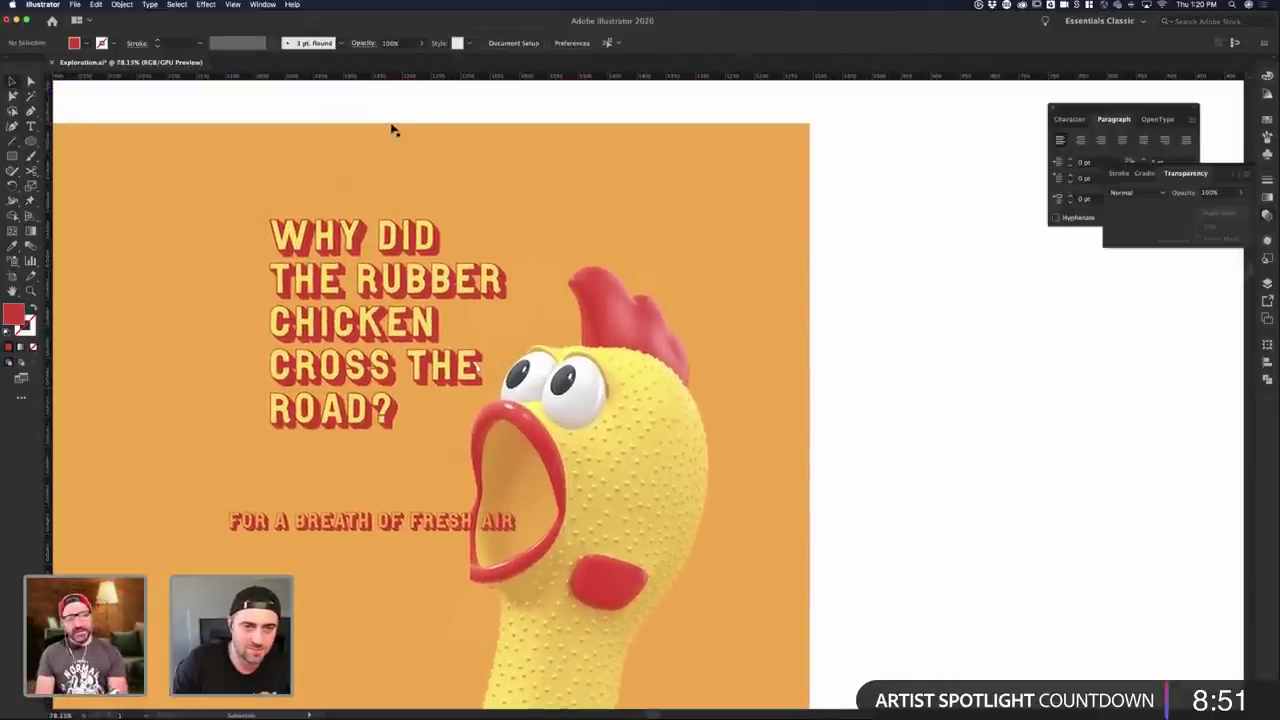
# - Copy the red headline together with its yellow backing and switch to the chicken design in Photoshop
pyautogui.scroll(-5, 595, 162)
pyautogui.moveTo(683, 314); pyautogui.dragTo(745, 334)
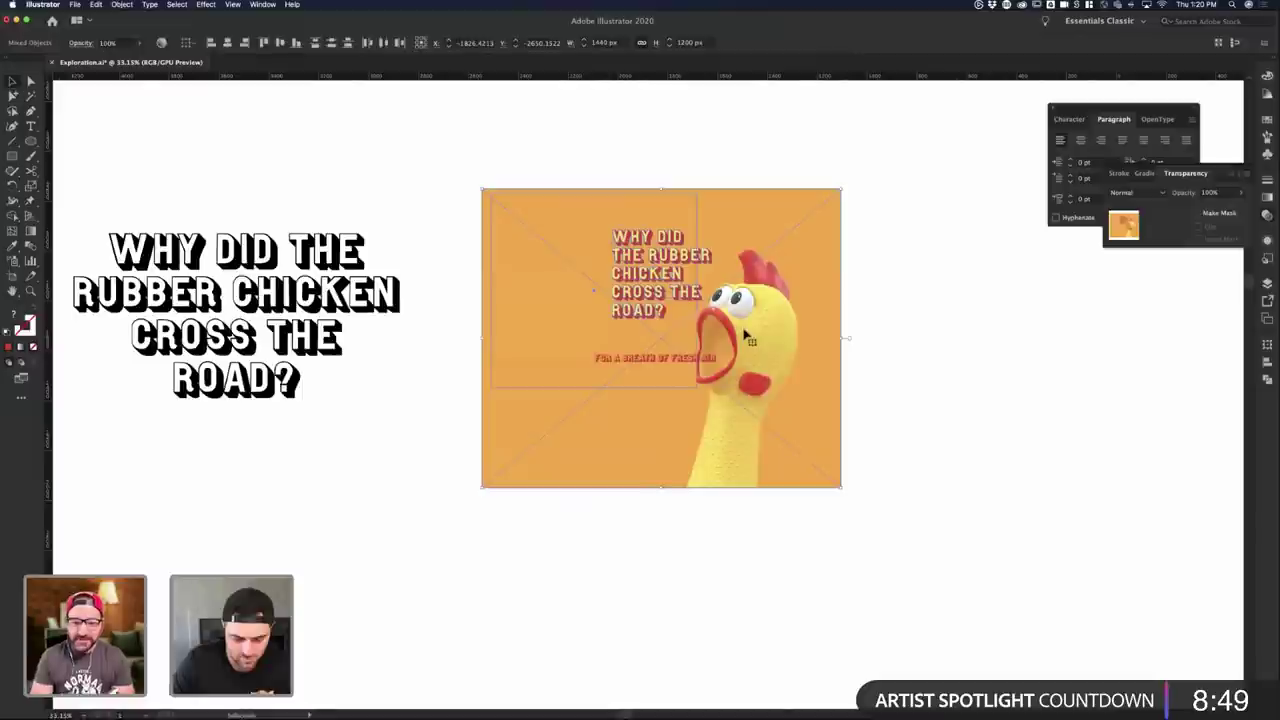
pyautogui.press('super+shift+a')
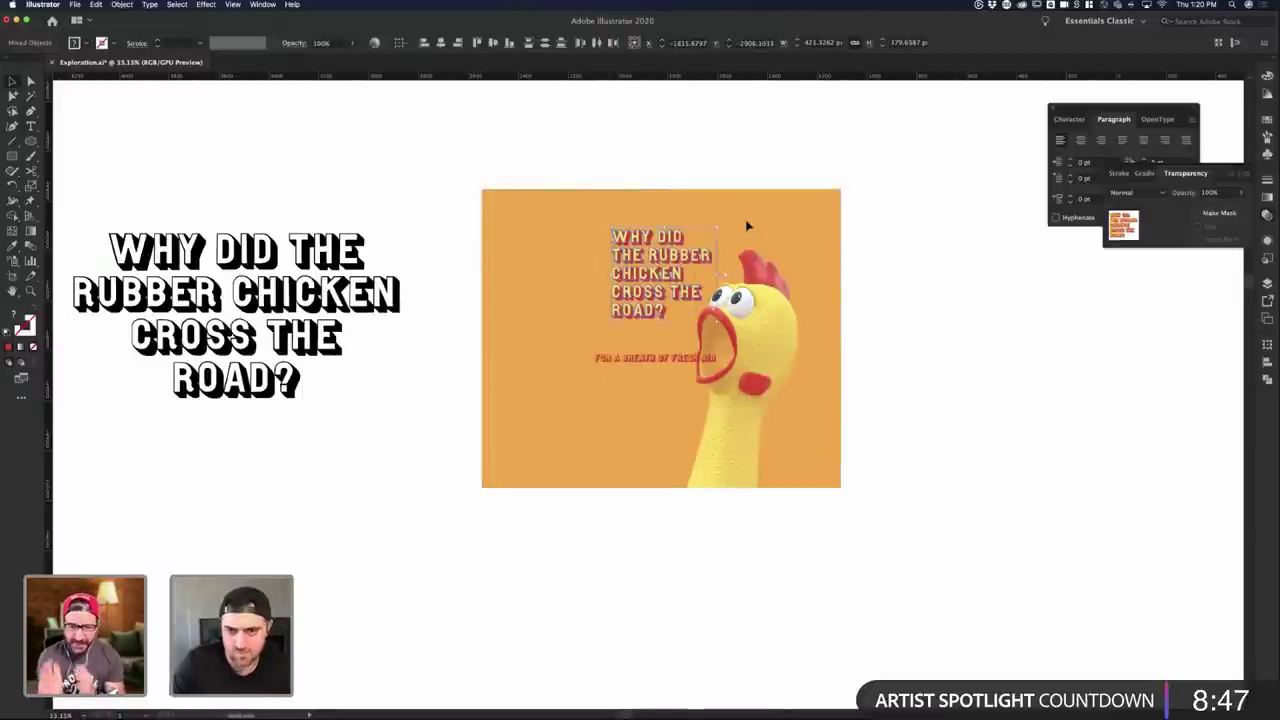
pyautogui.hotkey('ctrl', 'Up')
pyautogui.click(383, 563)
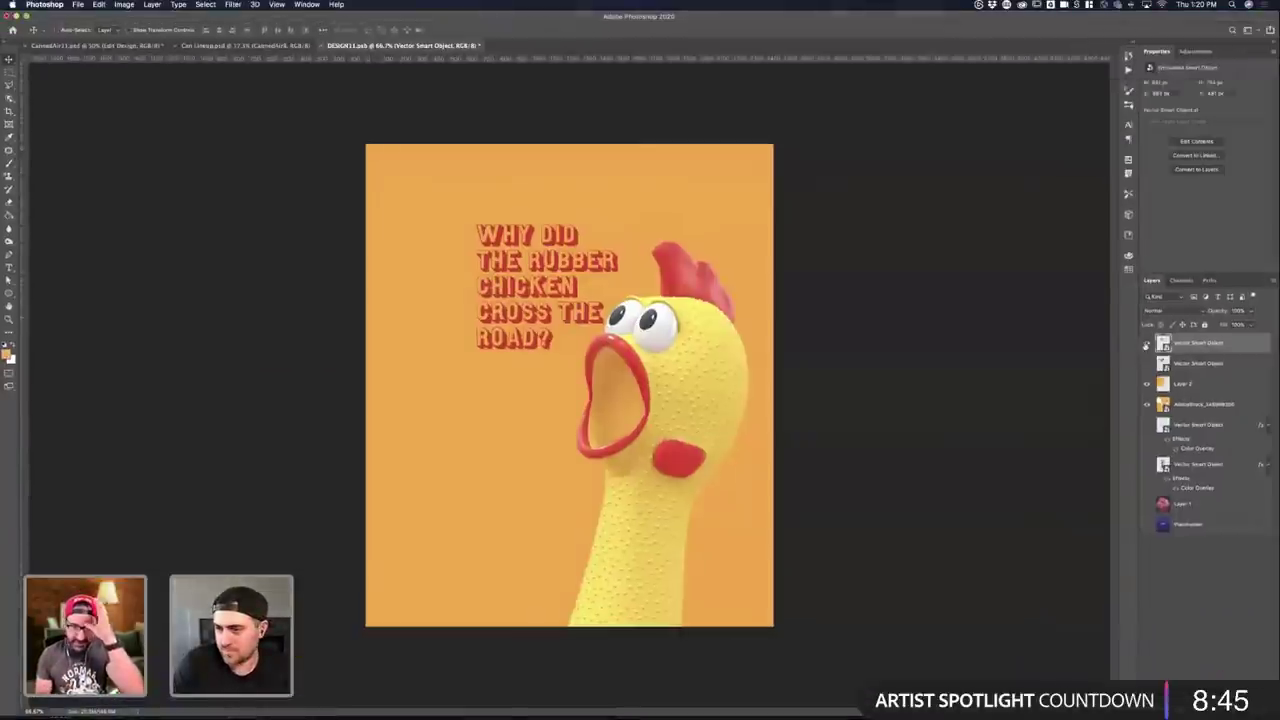
# - Hide the old red headline layer and paste the copied headline as a Smart Object
pyautogui.click(1147, 345)
pyautogui.click(1147, 344)
pyautogui.press('super+v')
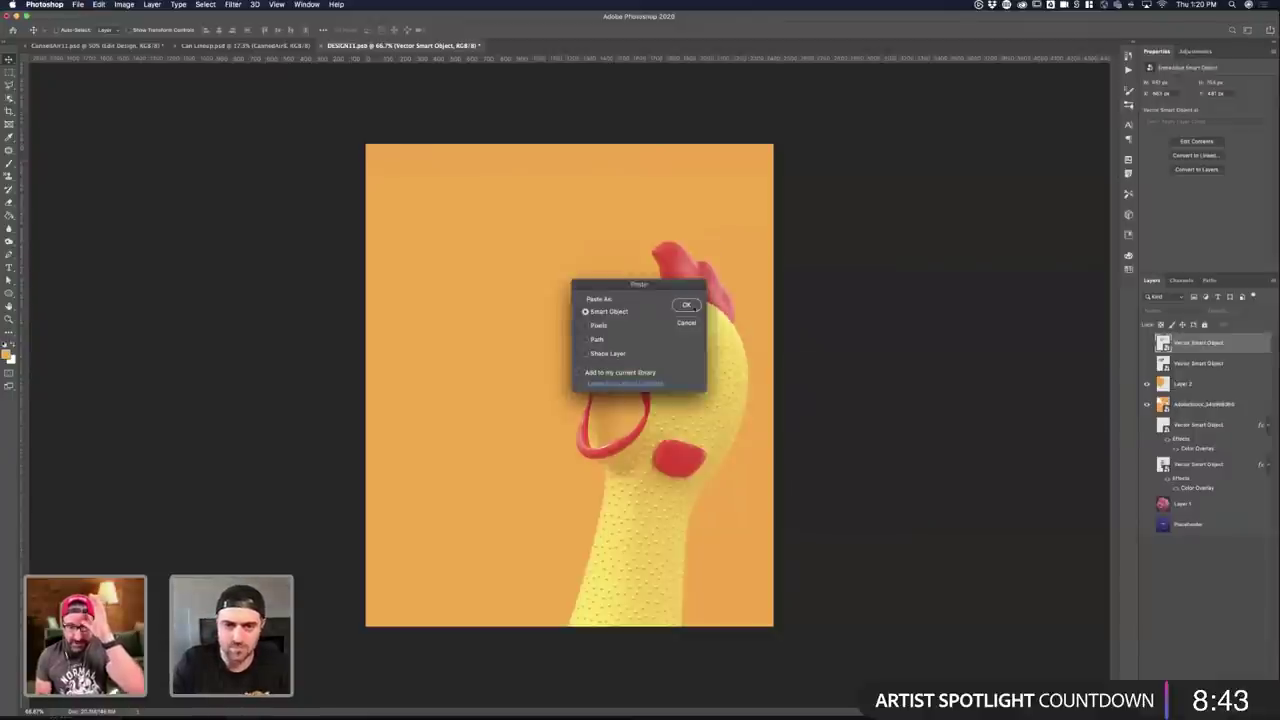
pyautogui.click(689, 308)
# - Scale down the pasted headline and position it above the chicken's eyes, just beside the comb
pyautogui.moveTo(634, 318); pyautogui.dragTo(632, 222)
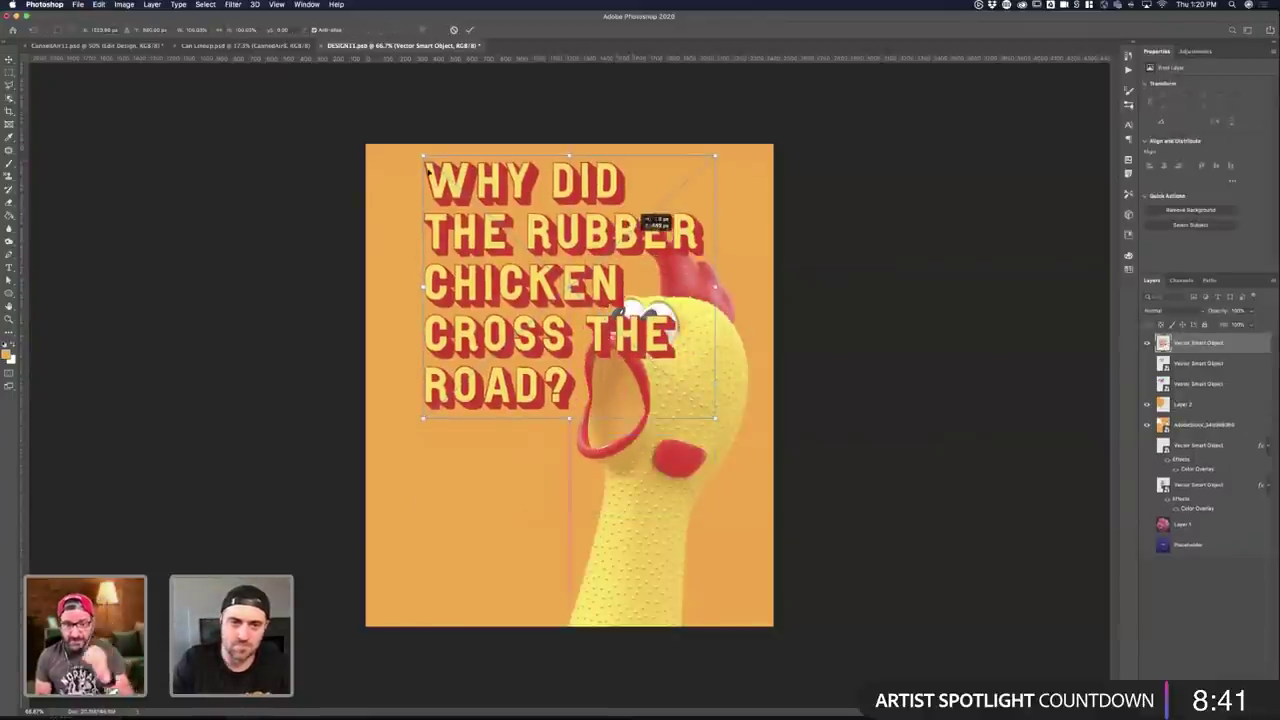
pyautogui.moveTo(423, 157); pyautogui.dragTo(483, 210)
pyautogui.moveTo(567, 236); pyautogui.dragTo(600, 262)
pyautogui.moveTo(645, 325); pyautogui.dragTo(603, 259)
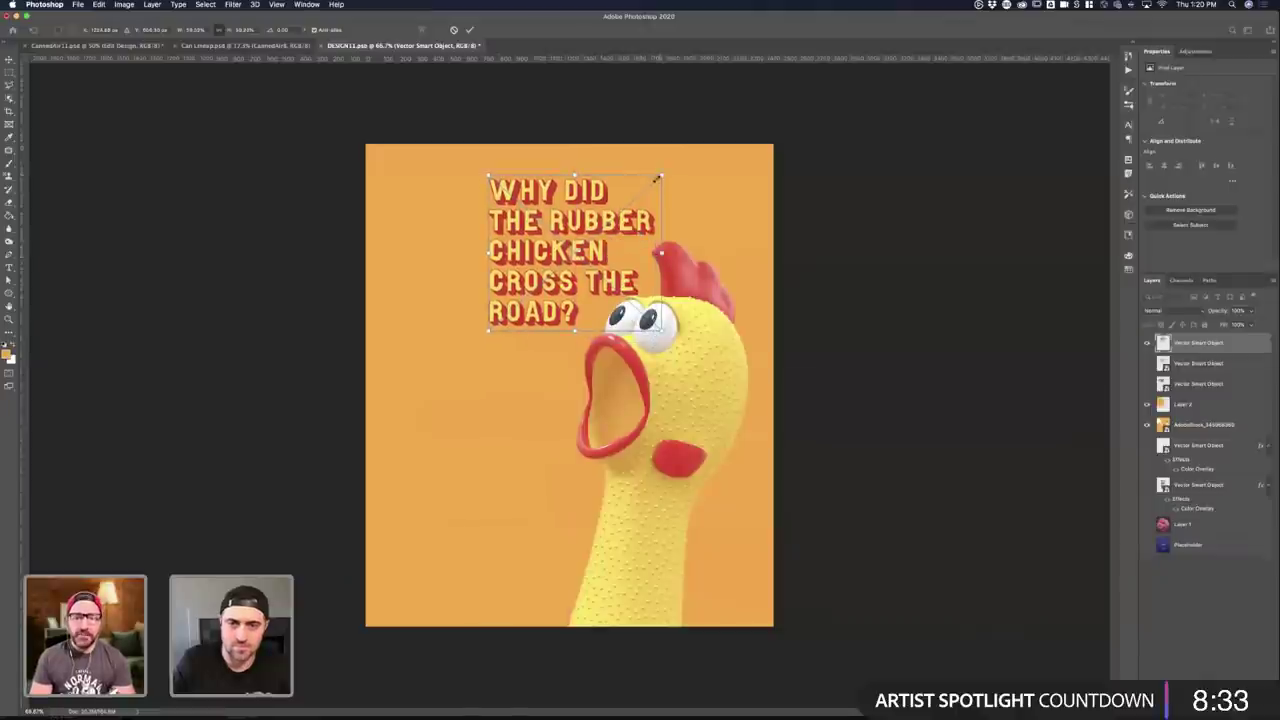
pyautogui.moveTo(659, 176); pyautogui.dragTo(645, 234)
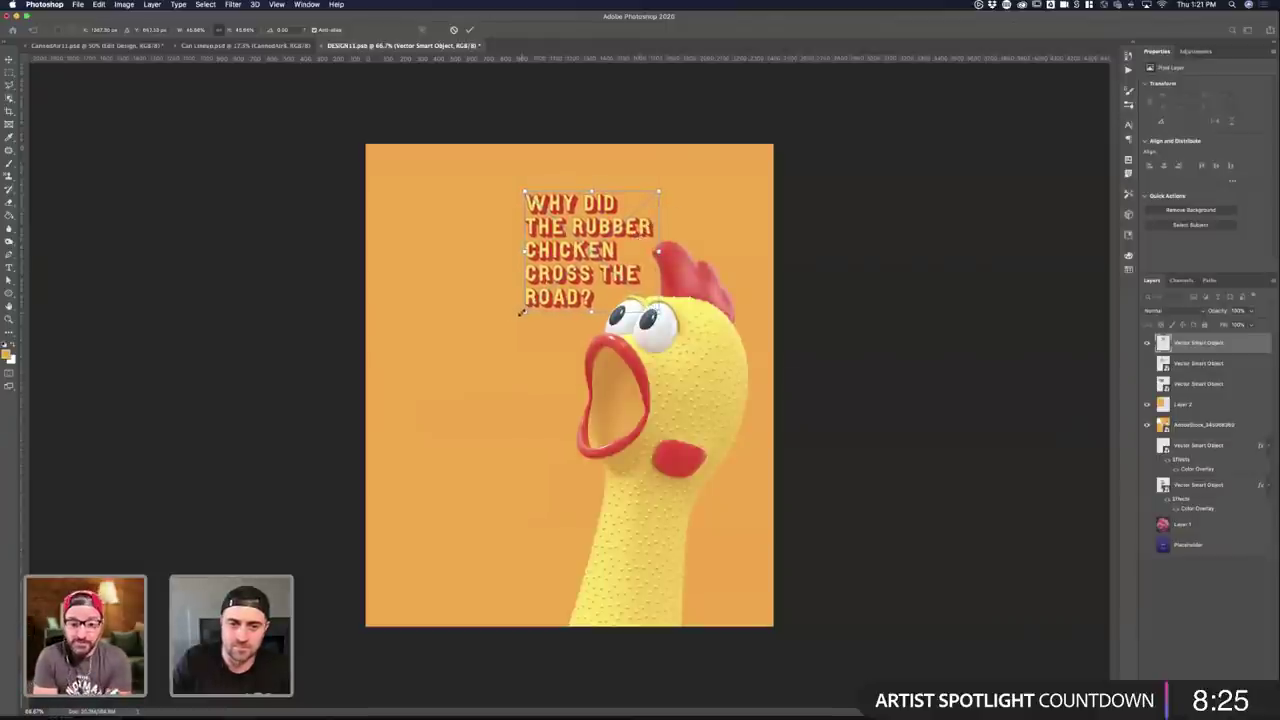
pyautogui.moveTo(507, 319); pyautogui.dragTo(504, 322)
pyautogui.moveTo(635, 264); pyautogui.dragTo(639, 257)
# - Save the design and open the CannedAir11.psd mockup to view the updated can up close
pyautogui.press('super+s')
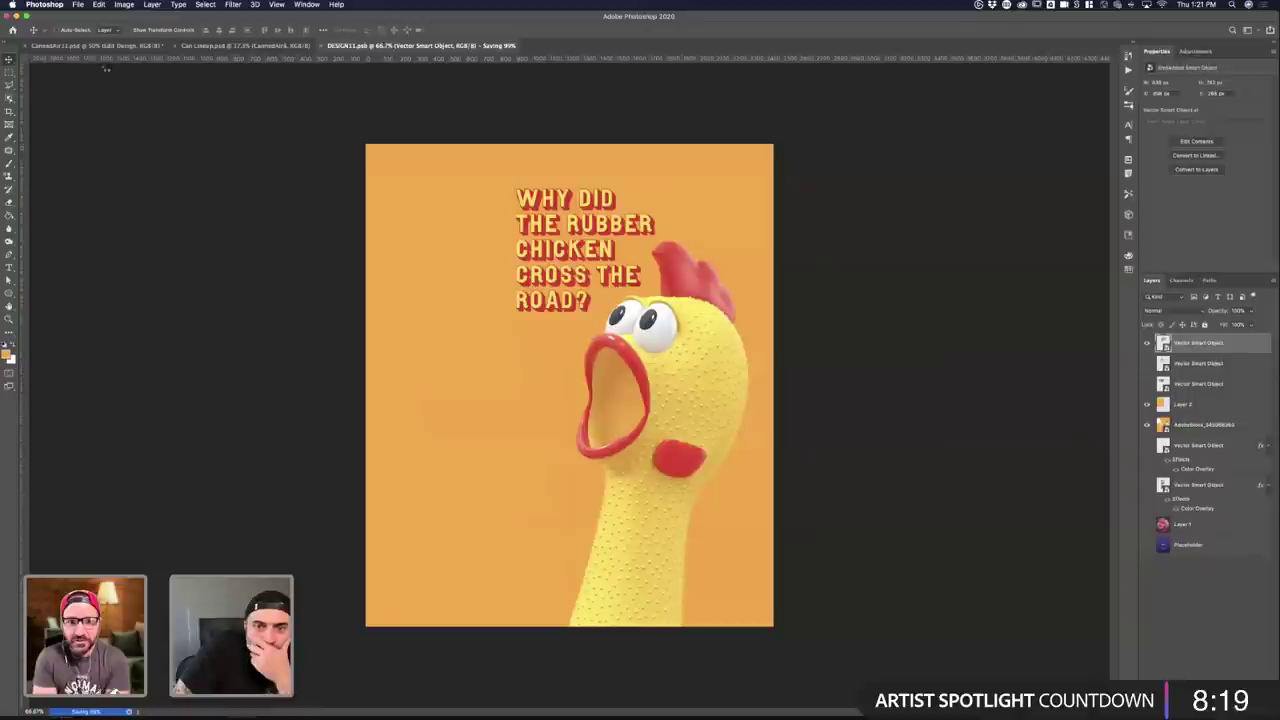
pyautogui.click(100, 46)
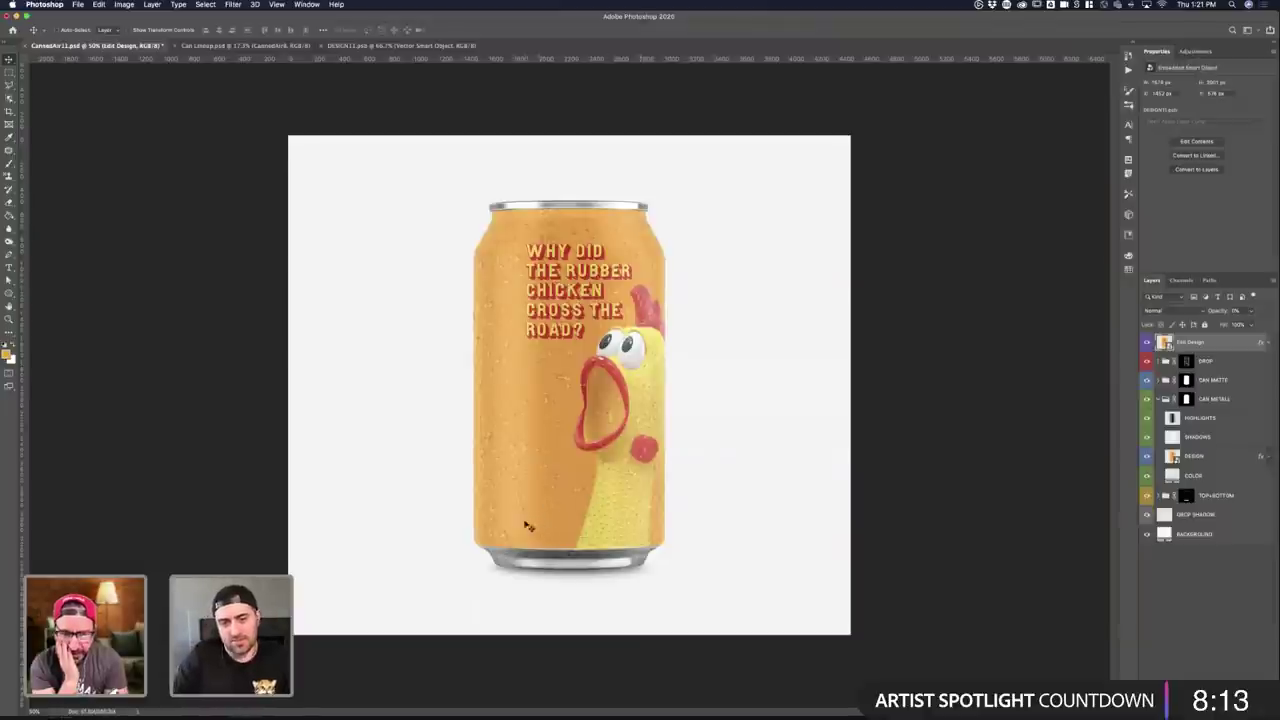
pyautogui.scroll(3, 545, 510)
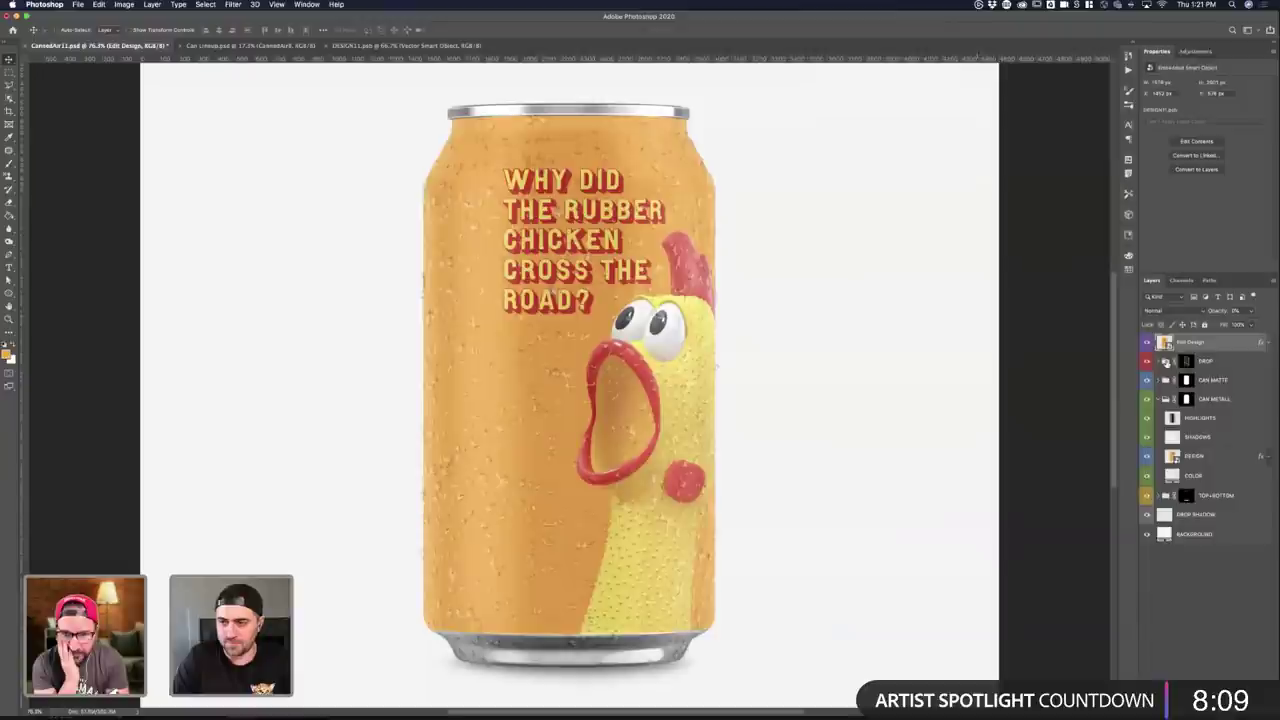
# - Lower the opacity of the can mockup's DROP group and switch to the Can Lineup document
pyautogui.click(1224, 363)
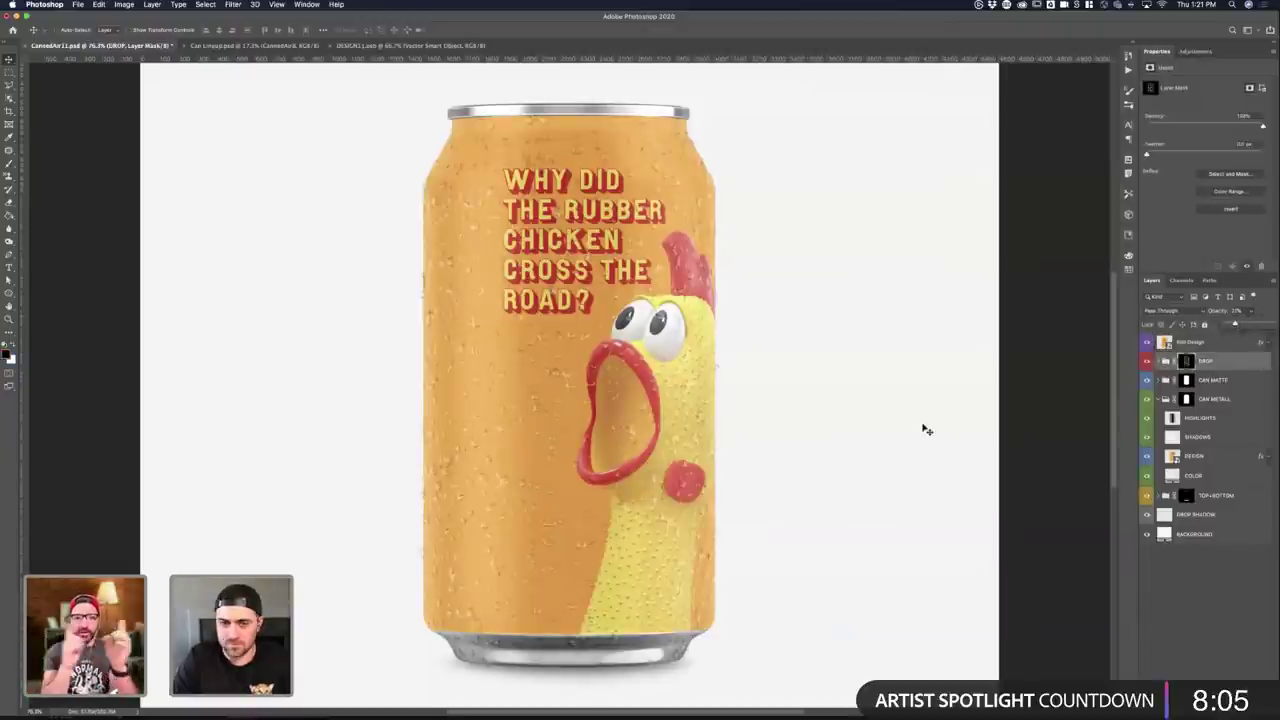
pyautogui.scroll(-1, 884, 450)
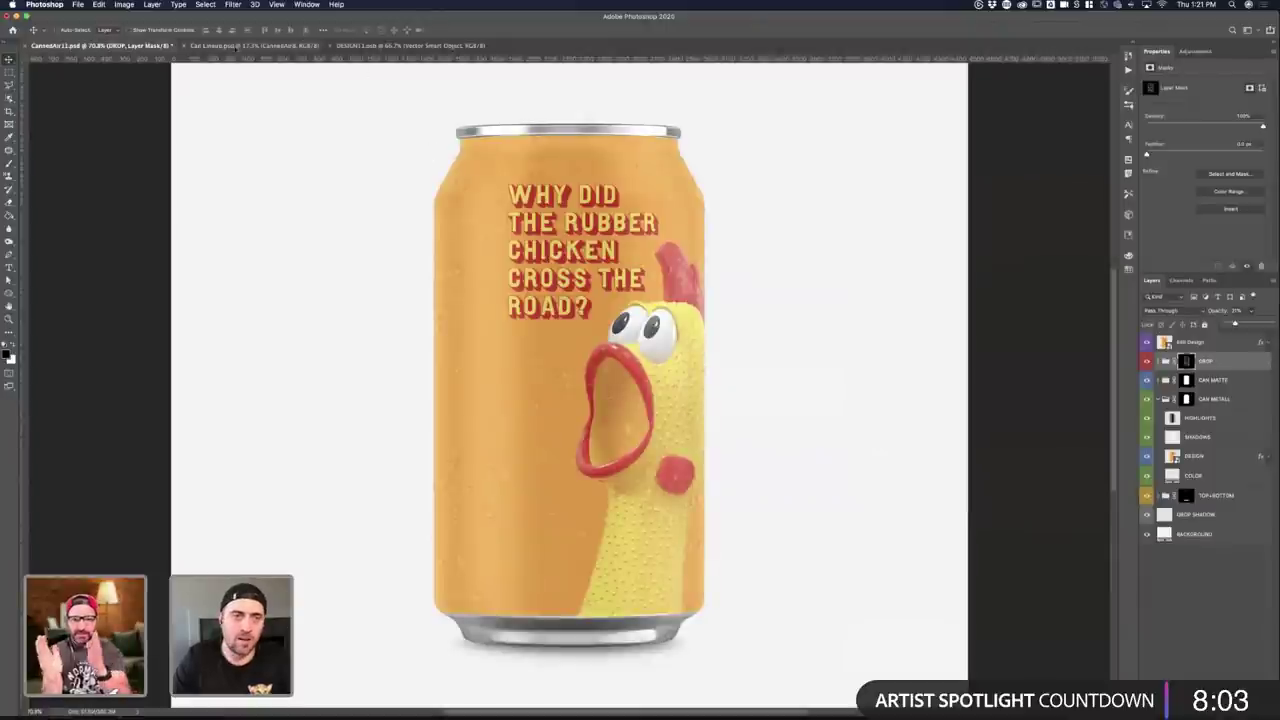
pyautogui.click(236, 46)
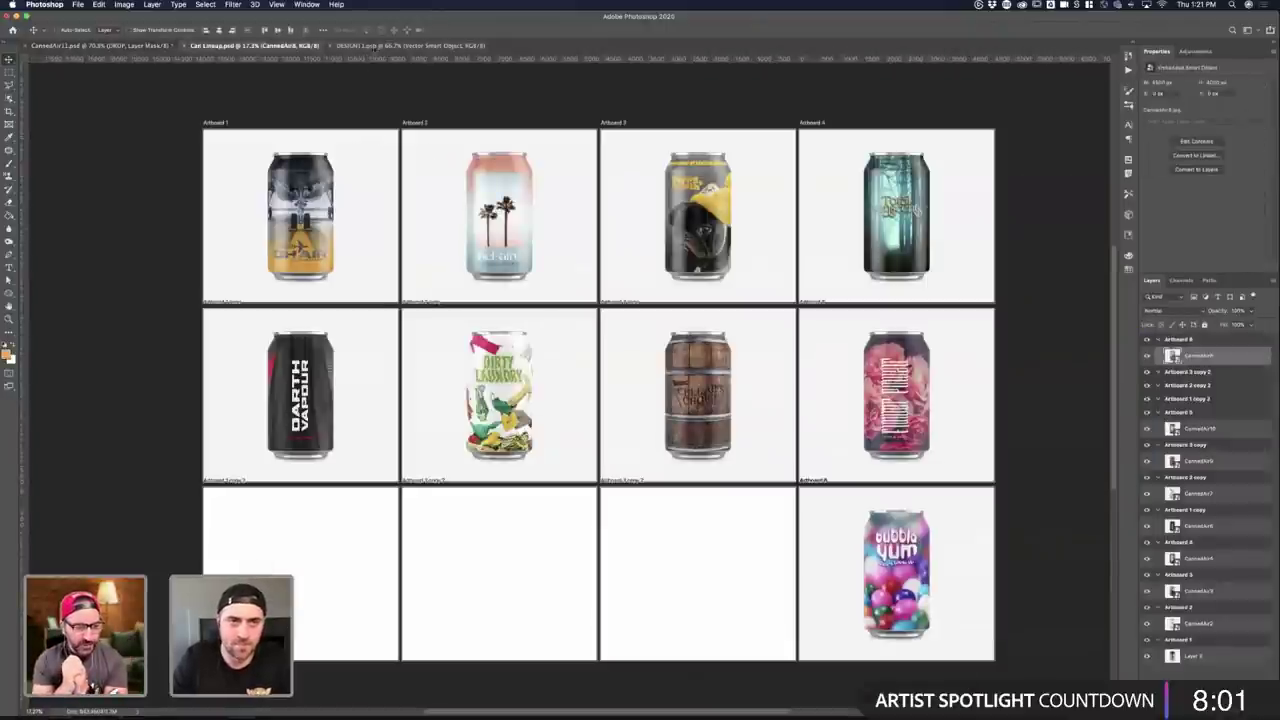
# - Move the headline, orange layer and chicken together slightly left in the design document, save it, and return to the CannedAir11.psd mockup
pyautogui.click(370, 45)
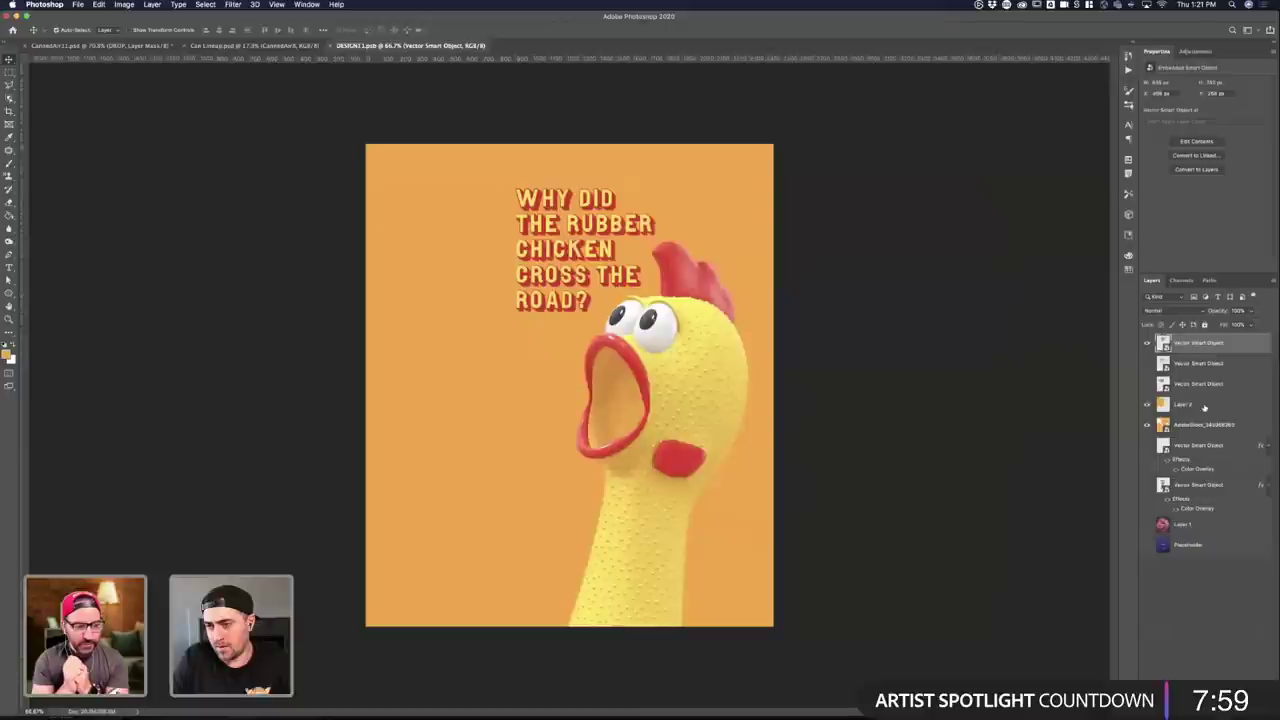
pyautogui.keyDown('super'); pyautogui.click(1190, 404); pyautogui.keyUp('super')
pyautogui.keyDown('super'); pyautogui.click(1200, 424); pyautogui.keyUp('super')
pyautogui.moveTo(636, 362); pyautogui.dragTo(626, 365)
pyautogui.press('super+s')
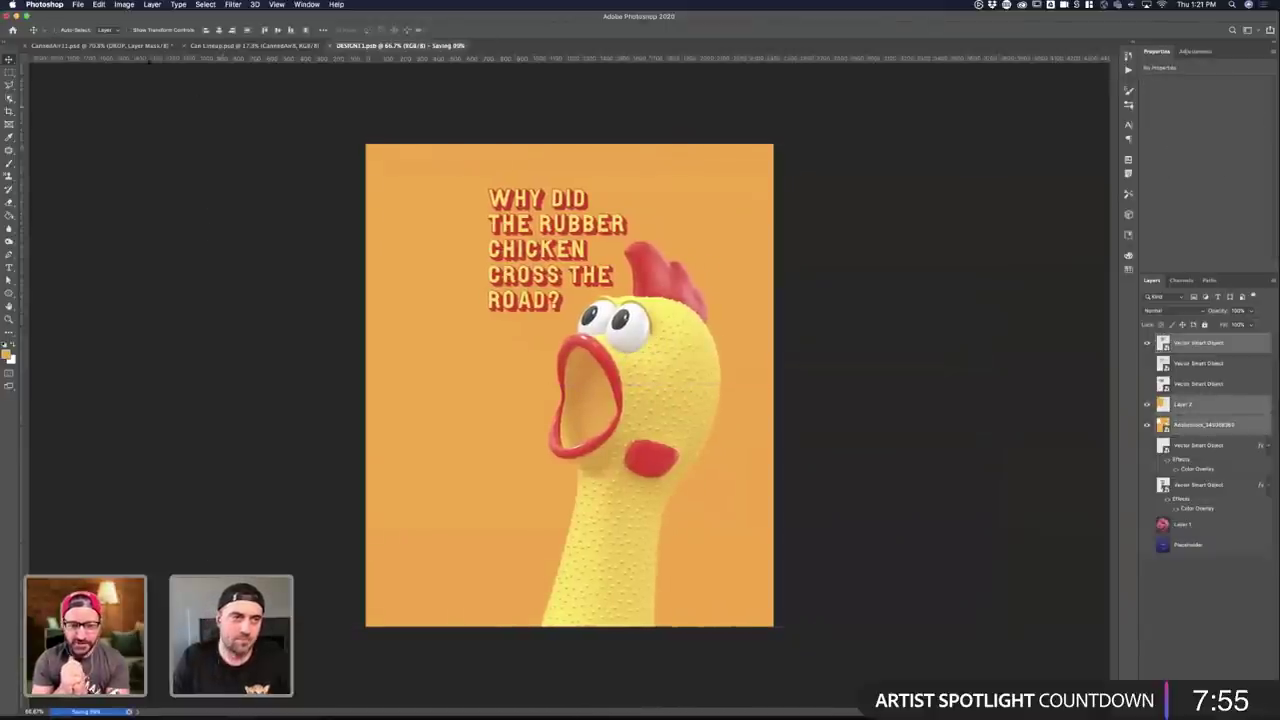
pyautogui.click(100, 44)
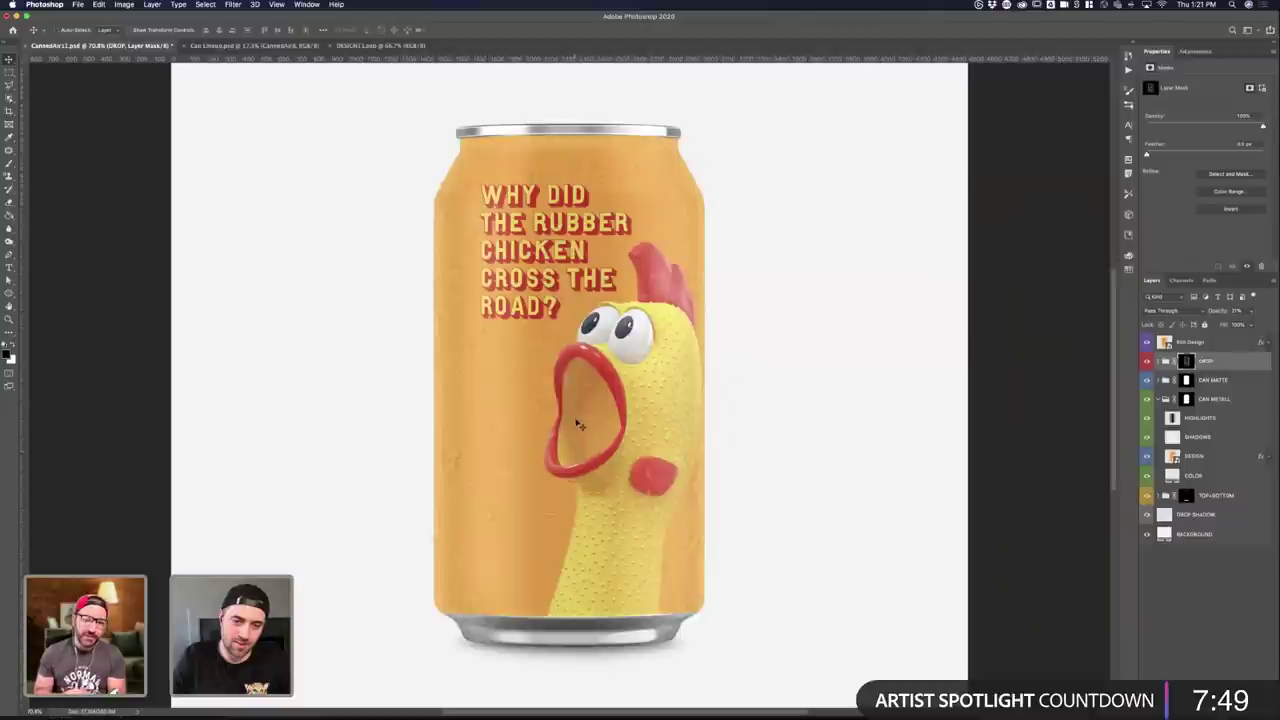
pyautogui.press('super+minus')
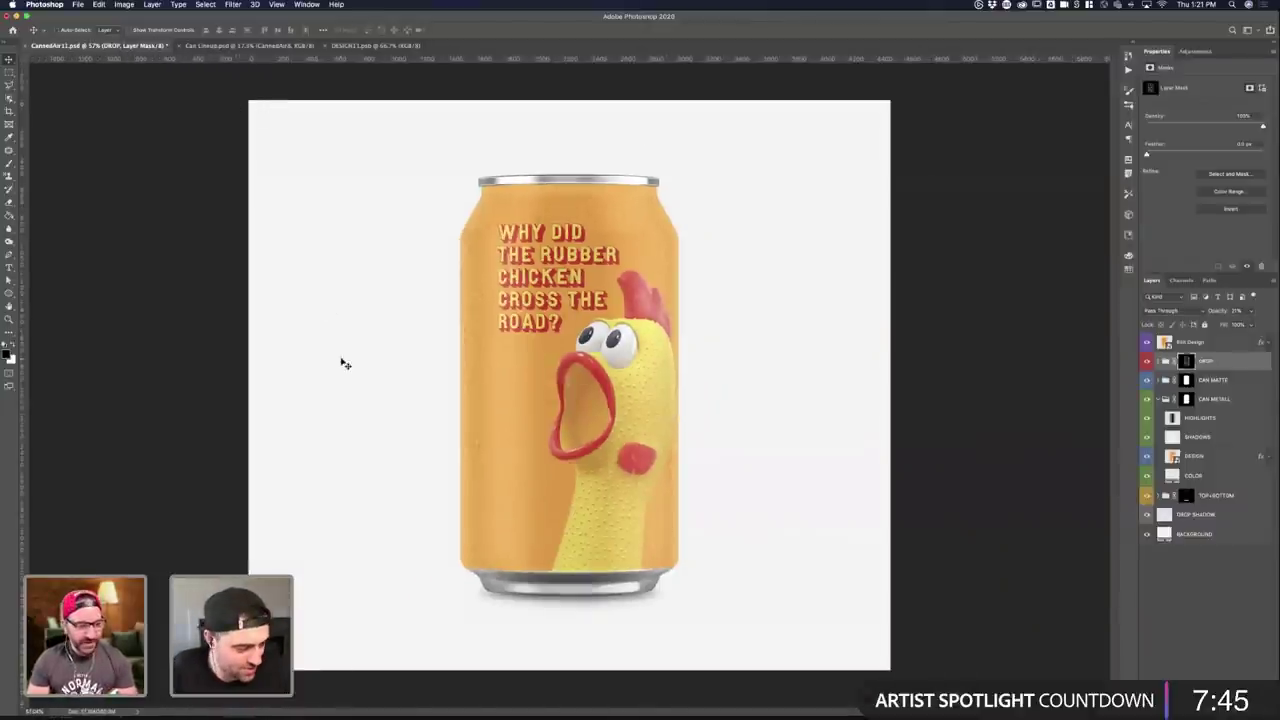
# - Switch to Exploration.ai in Illustrator and select the red "For a breath of fresh air" line
pyautogui.hotkey('ctrl', 'Up')
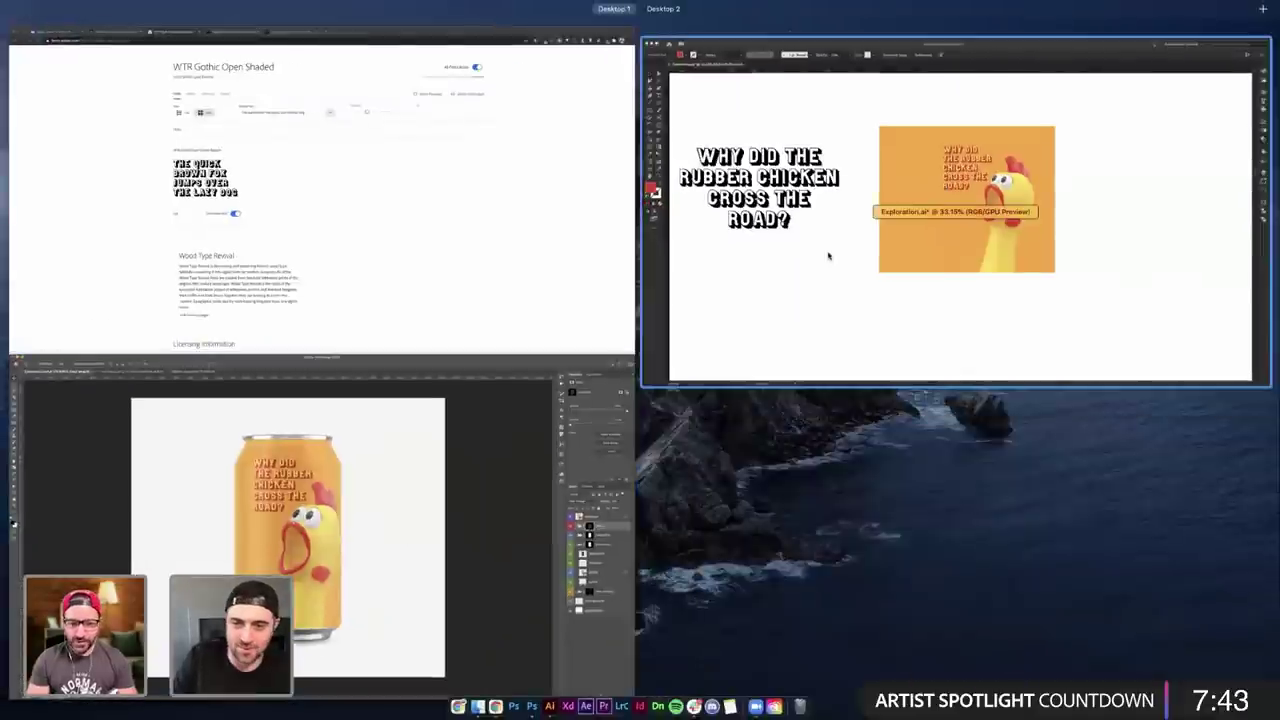
pyautogui.click(832, 256)
pyautogui.click(935, 278)
pyautogui.click(668, 357)
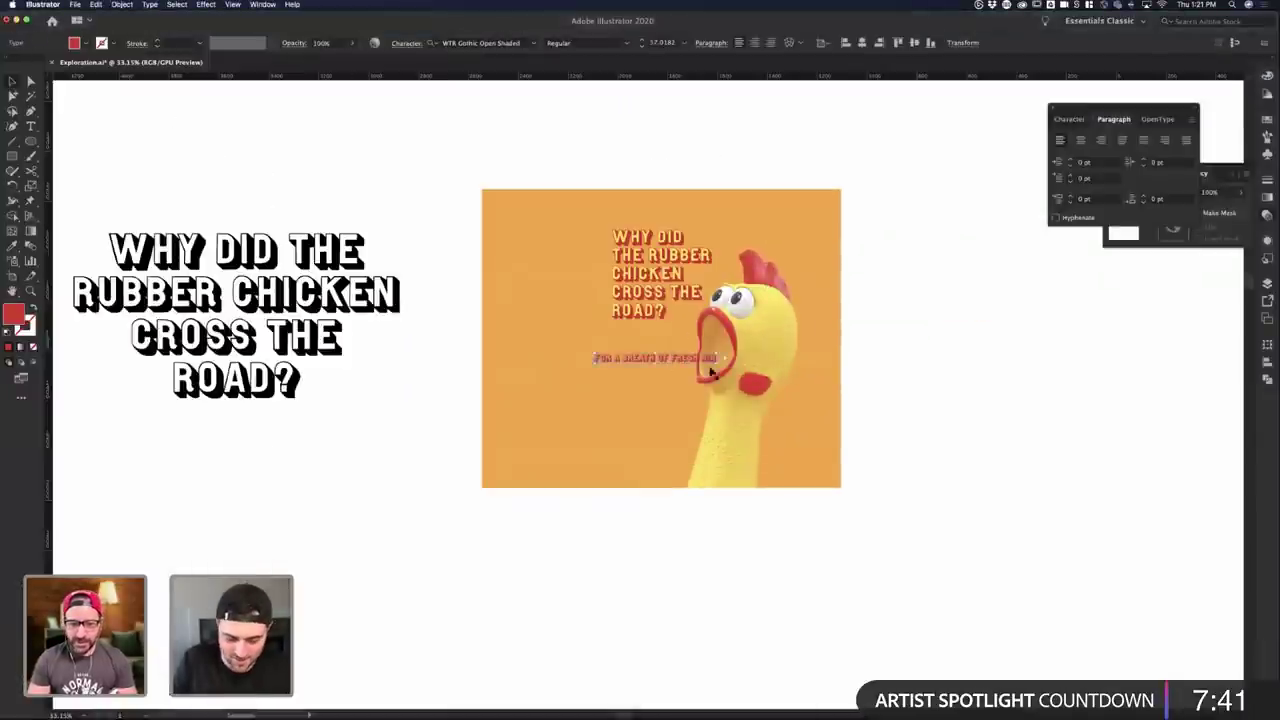
pyautogui.click(271, 438)
pyautogui.click(684, 358)
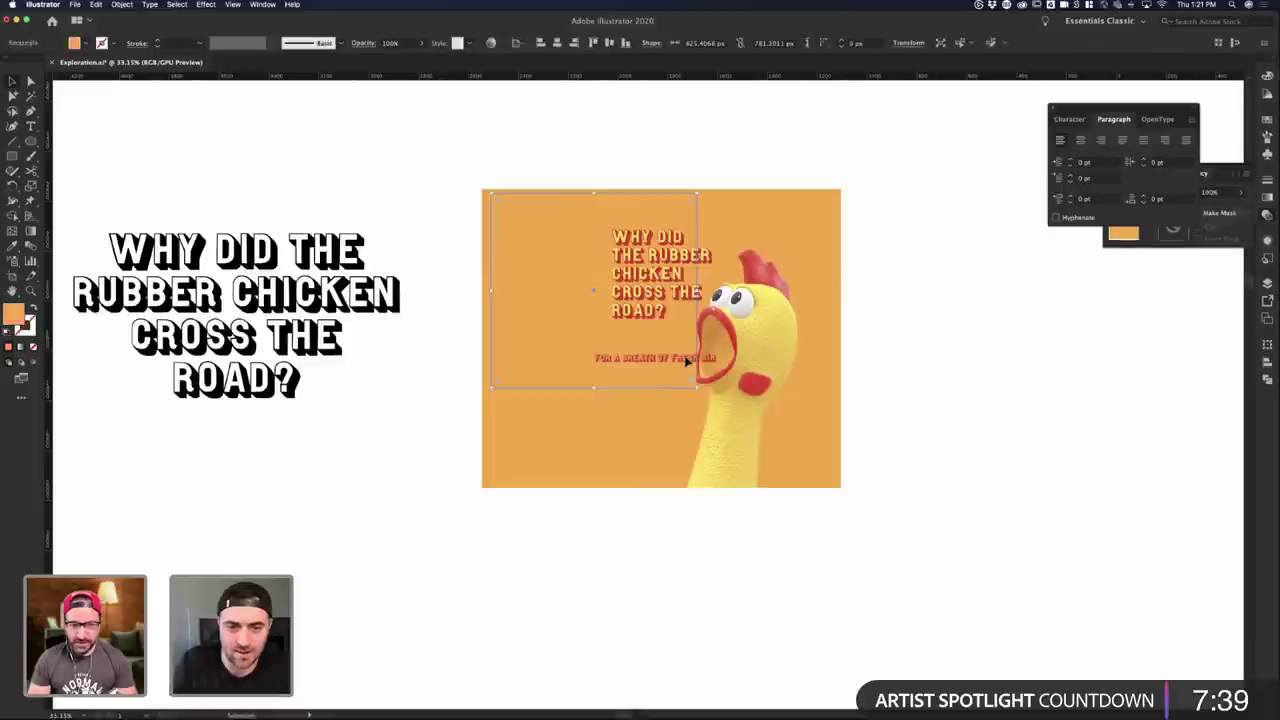
pyautogui.click(688, 359)
pyautogui.scroll(2, 586, 149)
# - Try the Arial font on the "For a breath of fresh air" line and undo the change
pyautogui.click(493, 43)
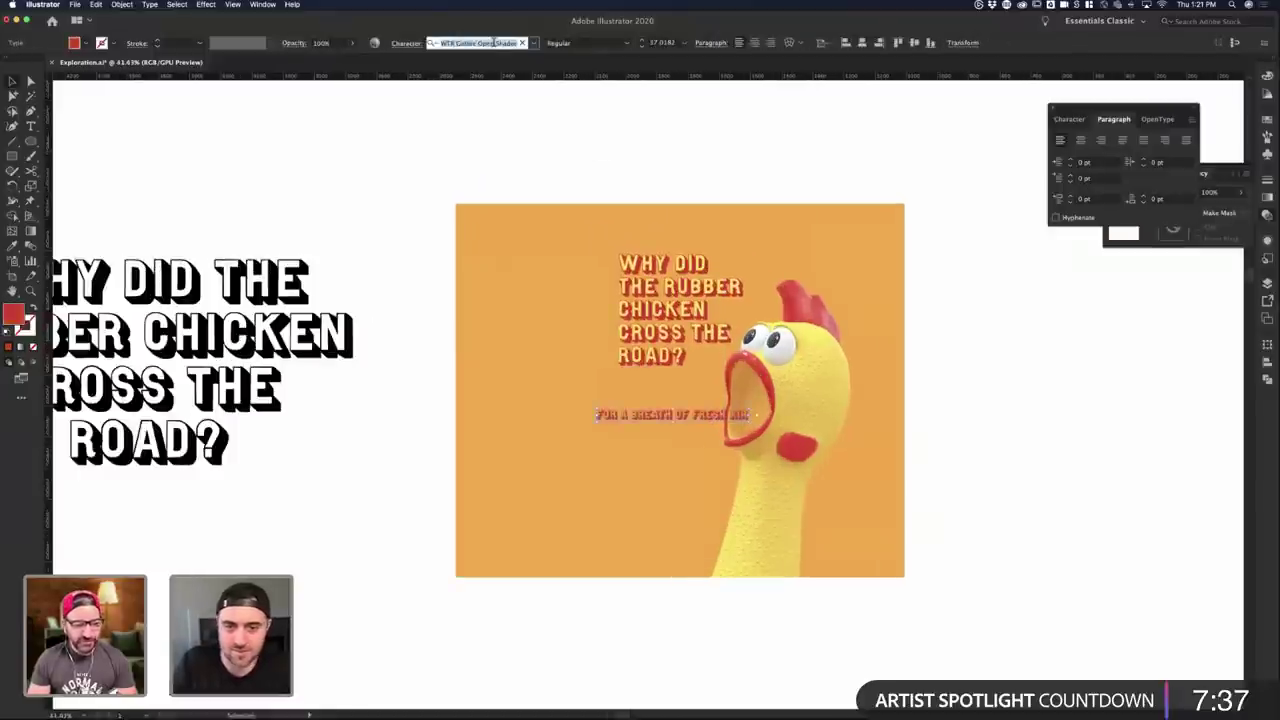
pyautogui.write('arial')
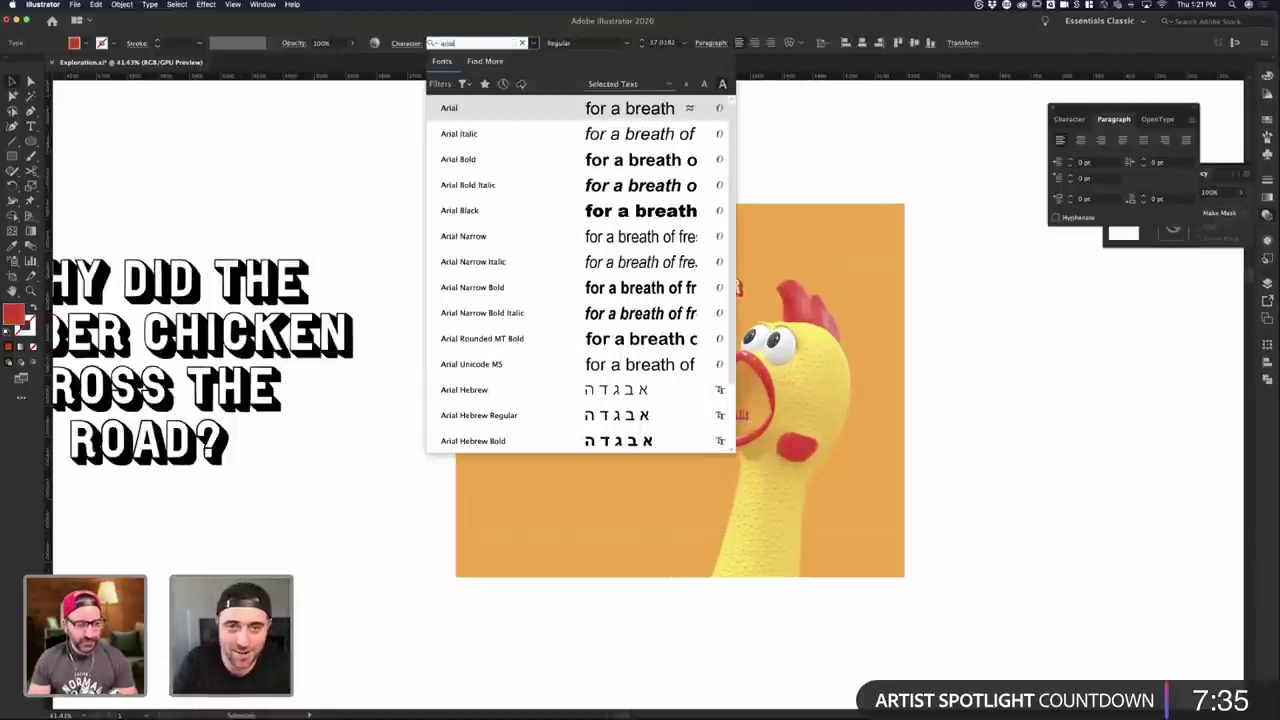
pyautogui.press('Return')
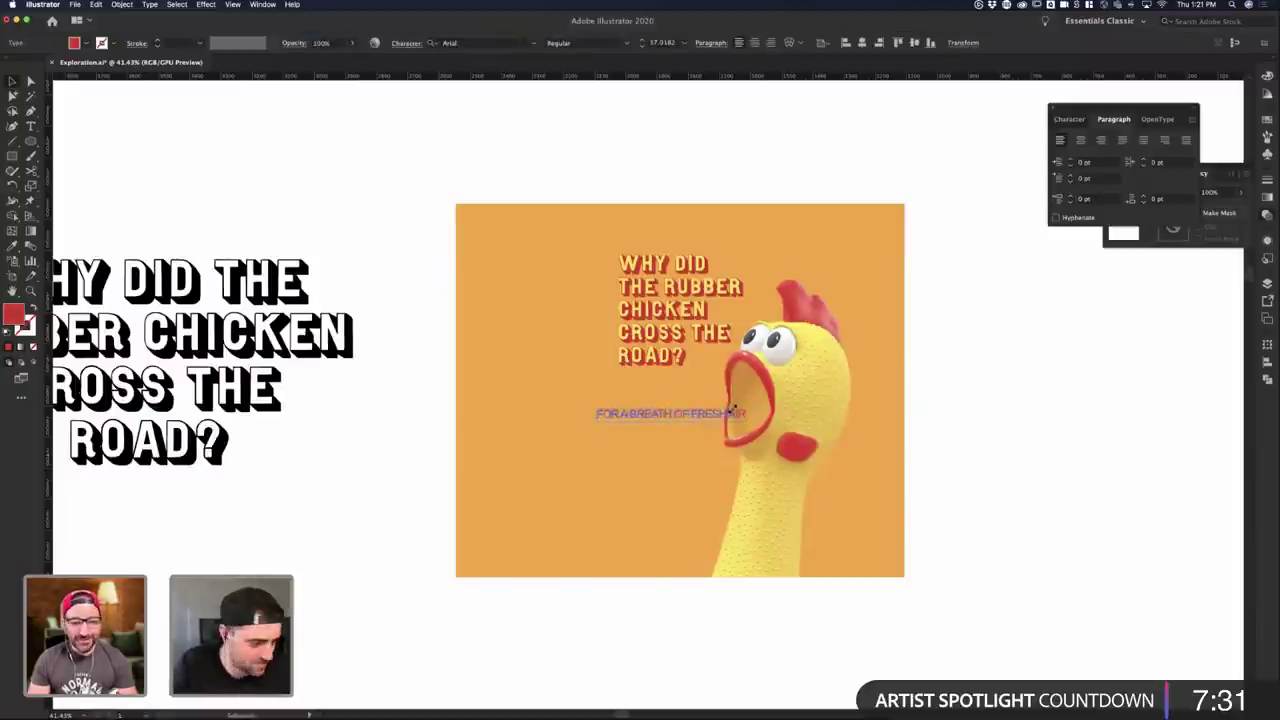
pyautogui.press('super+z')
pyautogui.press('super+z')
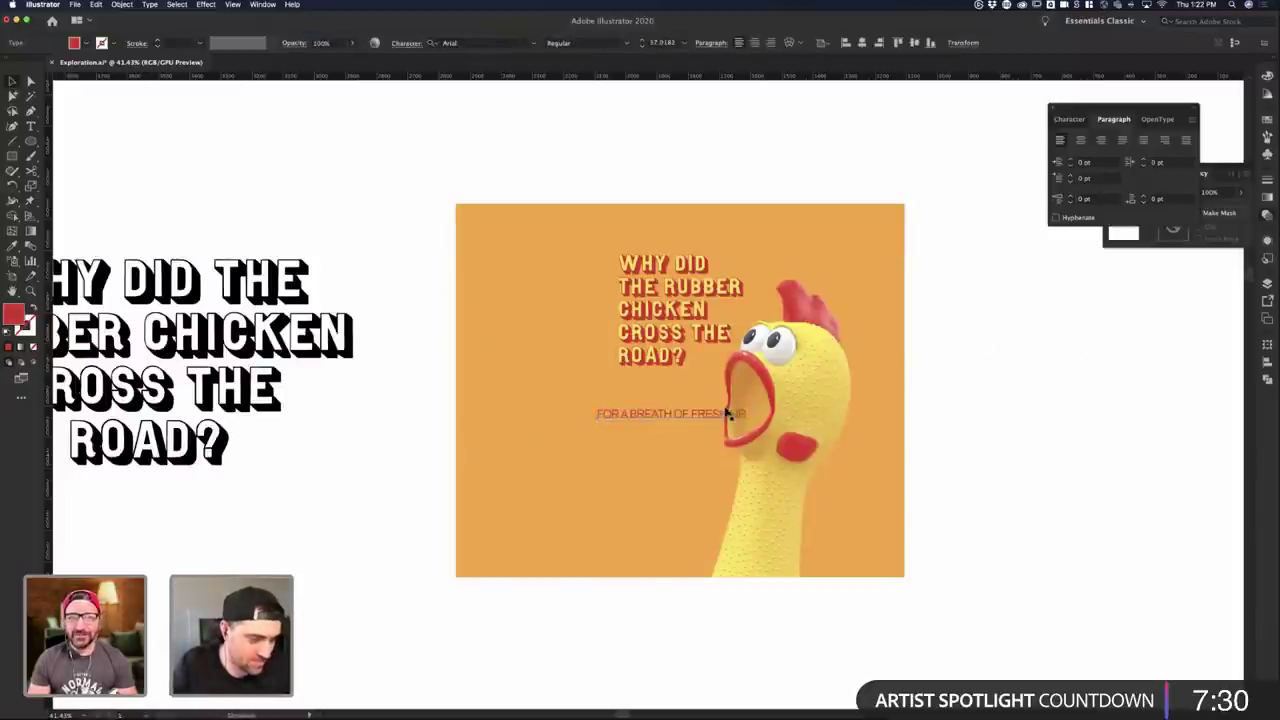
pyautogui.click(816, 408)
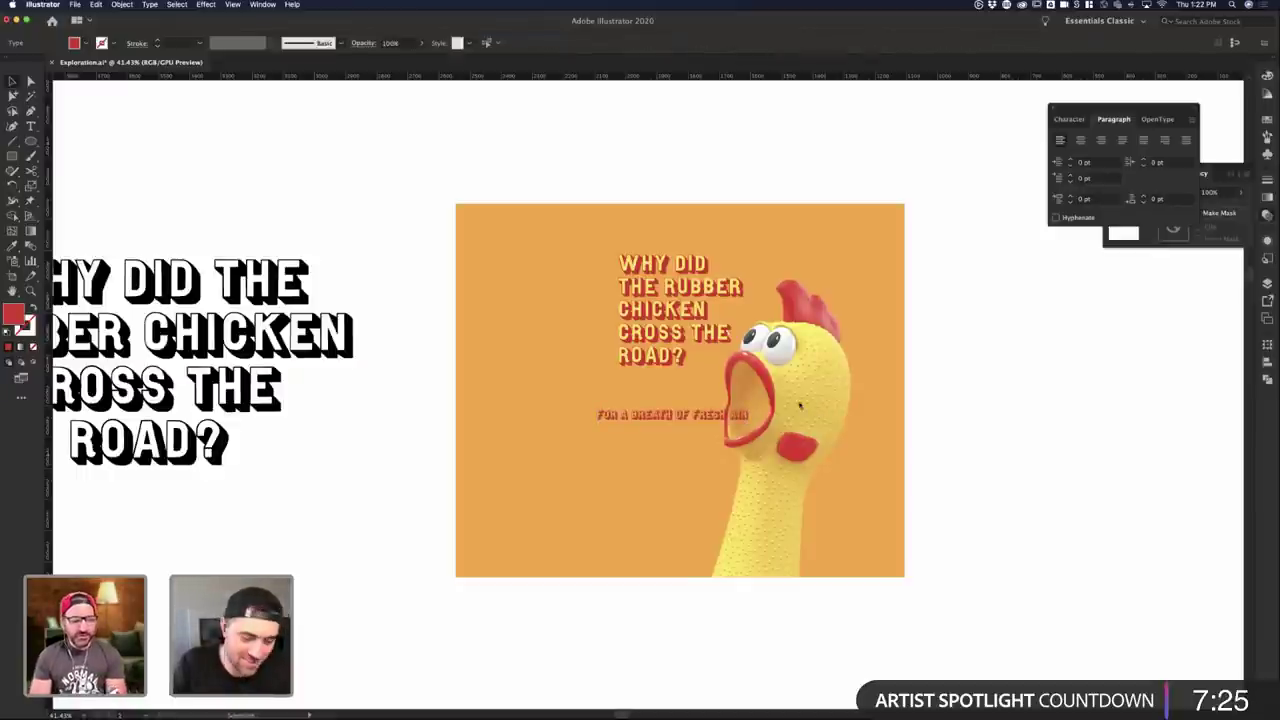
# - Try moving the "For a breath of fresh air" line onto the white canvas beside the artwork, and undo the move
pyautogui.click(736, 418)
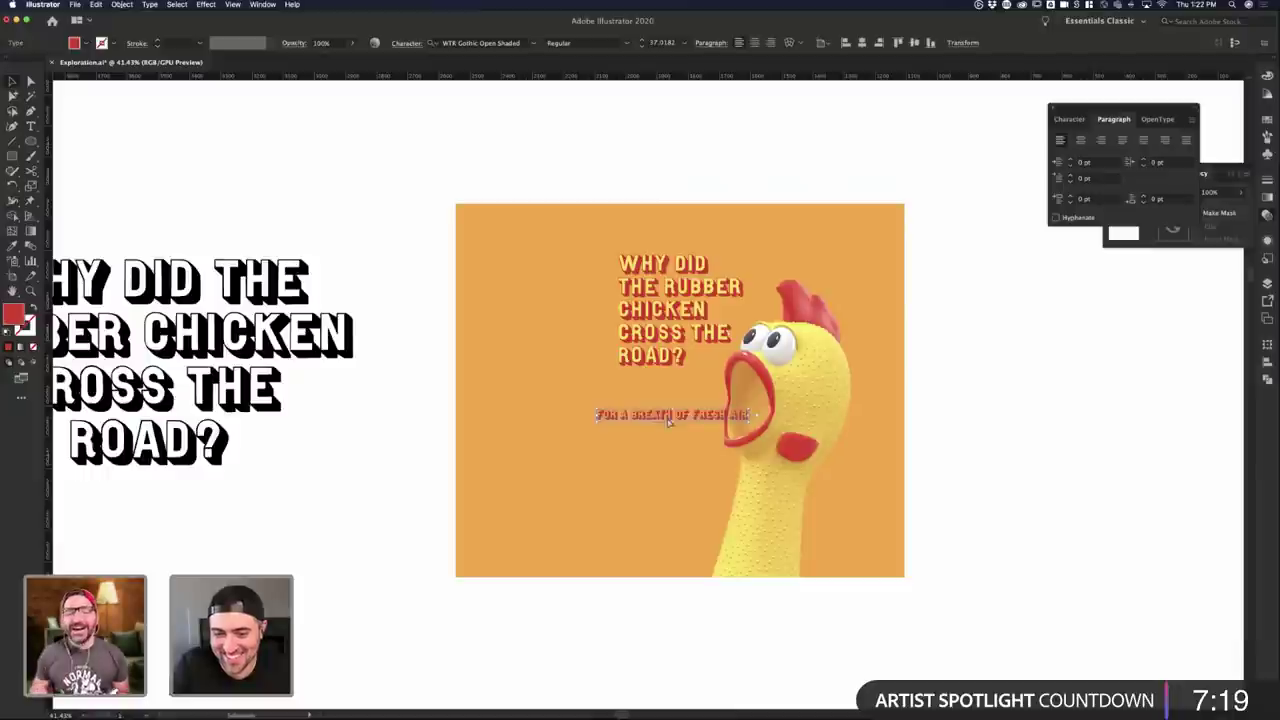
pyautogui.moveTo(622, 410); pyautogui.dragTo(925, 296)
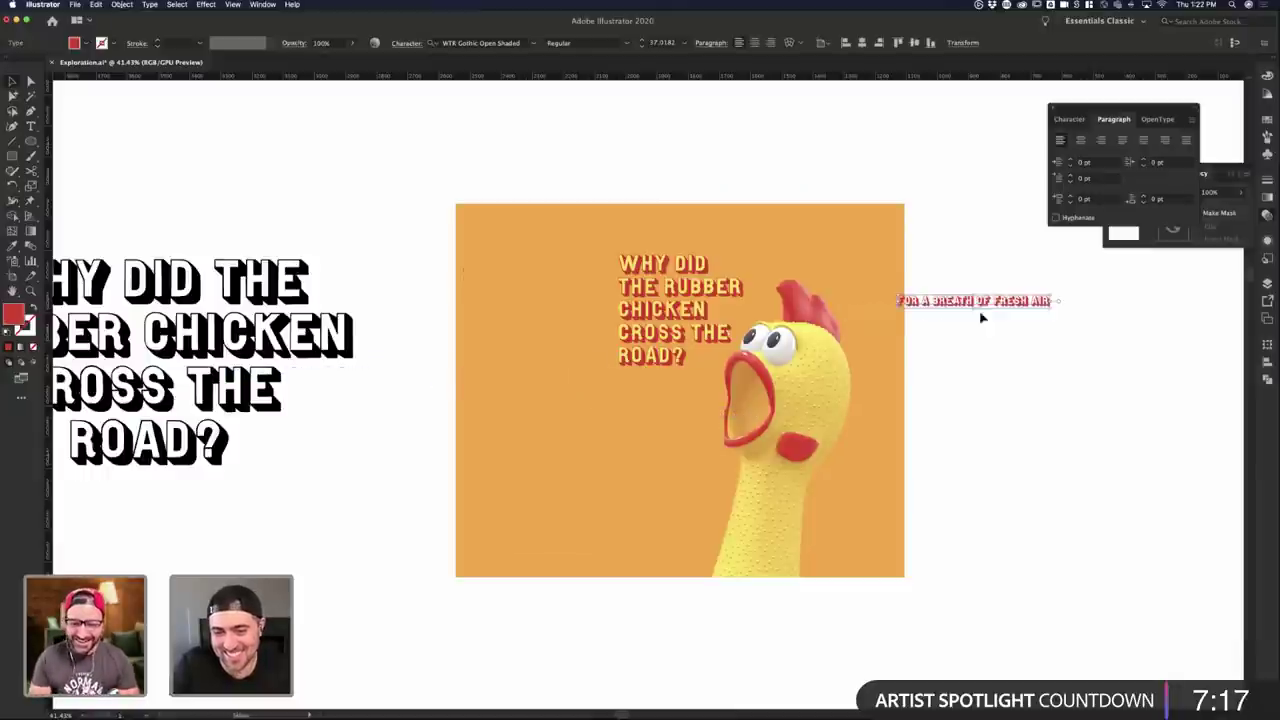
pyautogui.hotkey('ctrl', 'z')
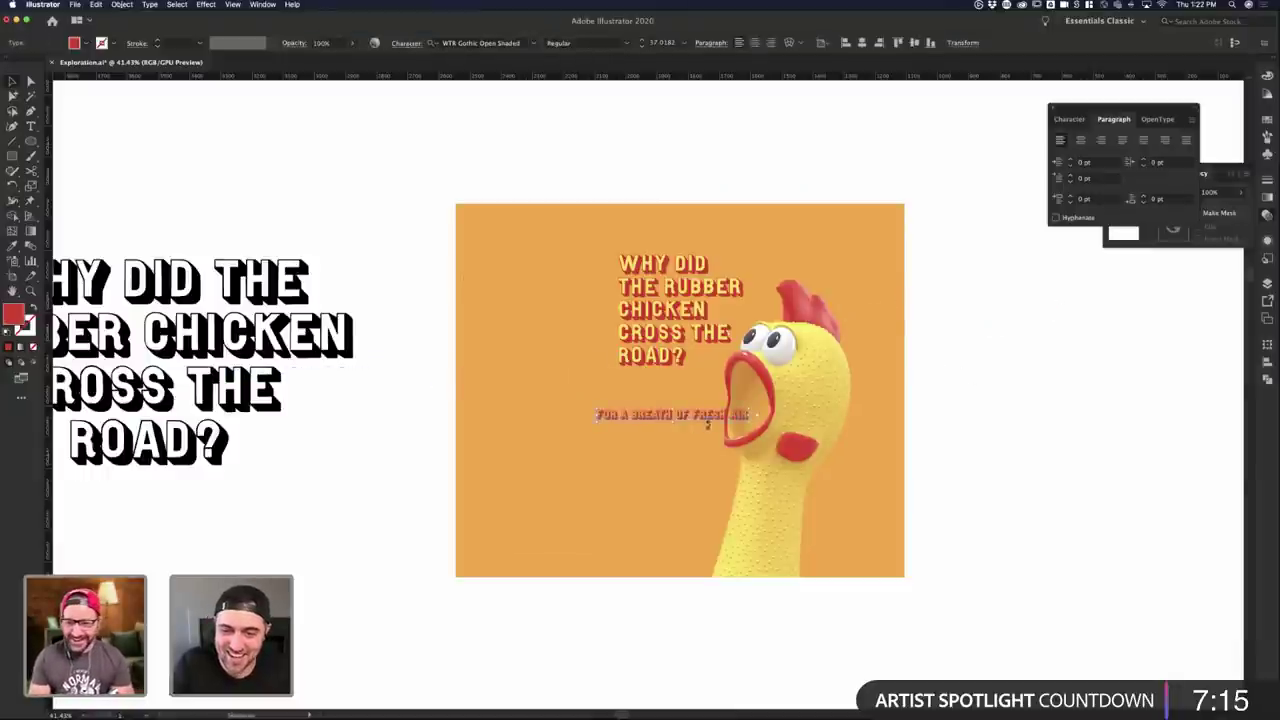
pyautogui.click(911, 391)
# - Turn the "For a breath of fresh air" line upside down, scale it to about 26 pt and place it low beside the chicken's neck
pyautogui.click(604, 414)
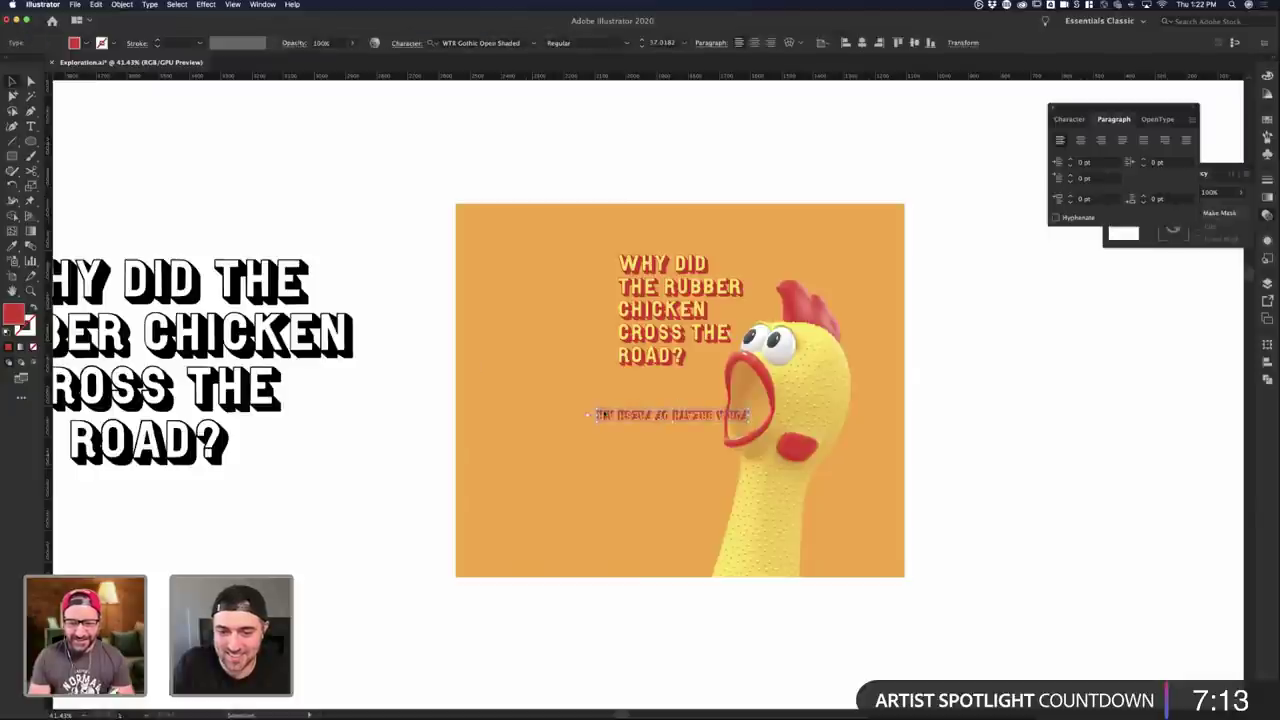
pyautogui.moveTo(597, 412); pyautogui.dragTo(631, 414)
pyautogui.click(1043, 371)
pyautogui.moveTo(725, 416); pyautogui.dragTo(700, 518)
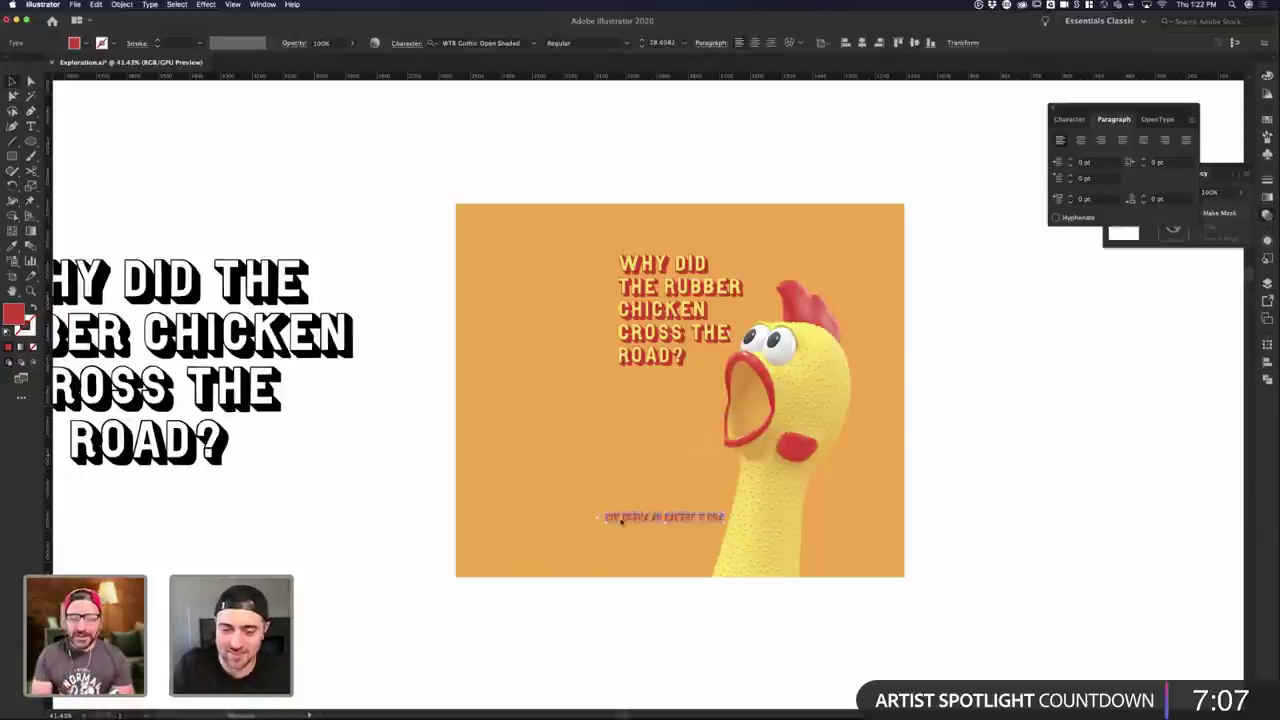
pyautogui.moveTo(617, 513); pyautogui.dragTo(618, 513)
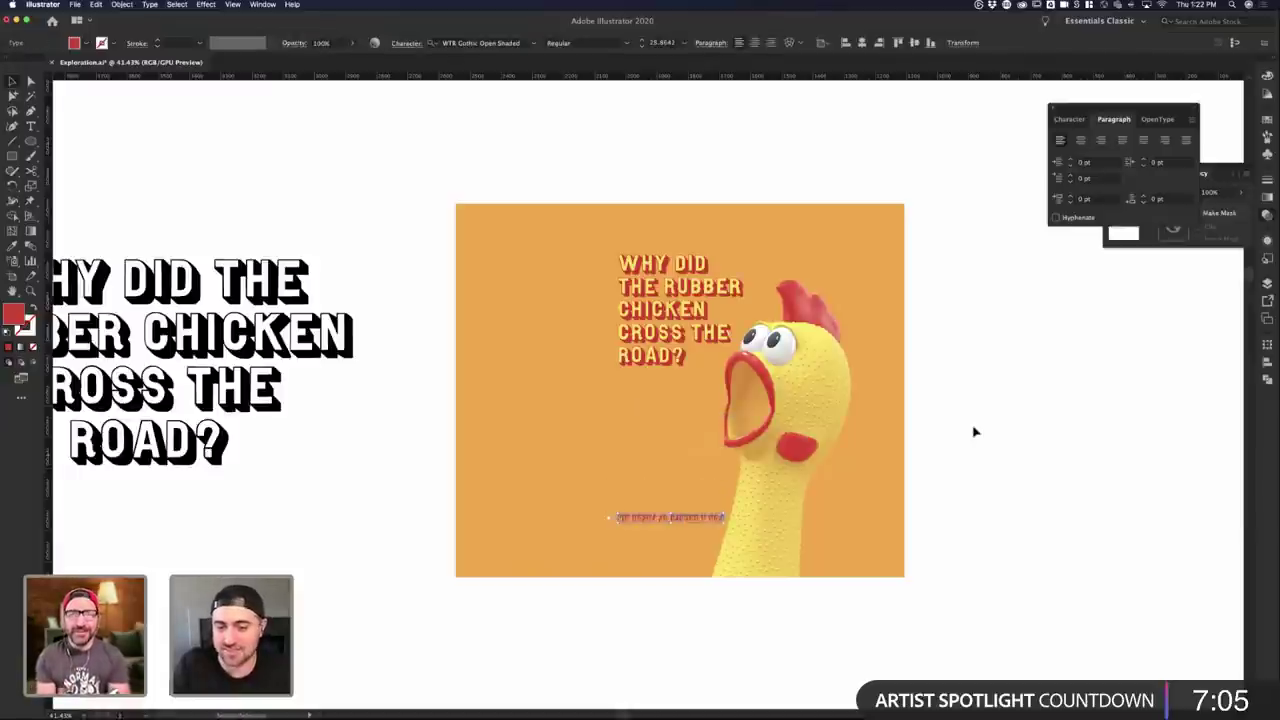
pyautogui.click(980, 428)
# - Try converting the upside-down punchline to outlines and undo the conversion
pyautogui.click(718, 519)
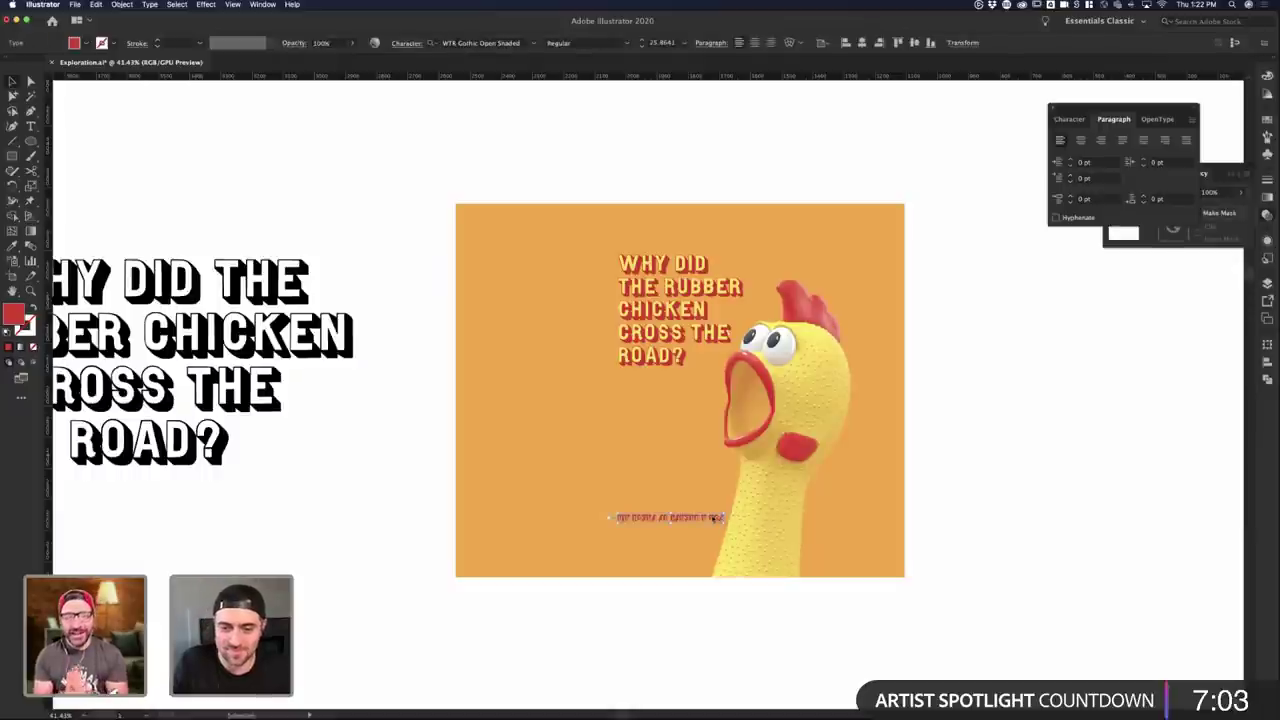
pyautogui.rightClick(712, 518)
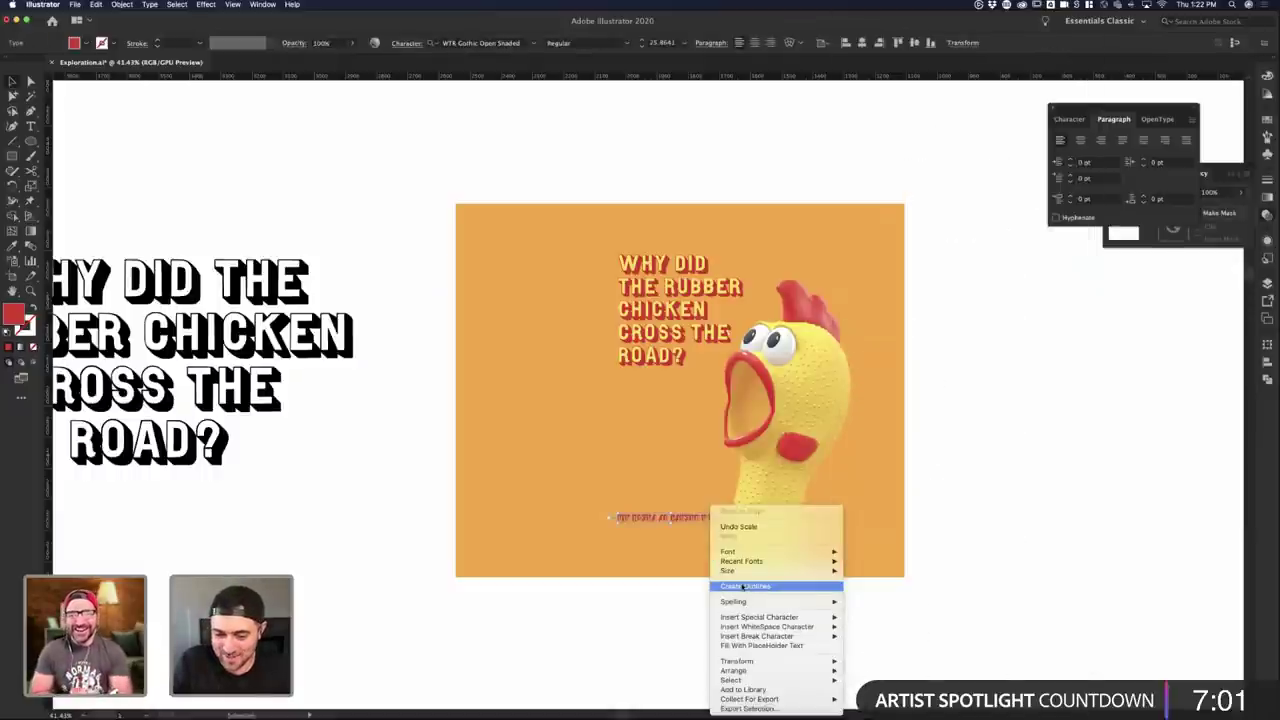
pyautogui.click(743, 587)
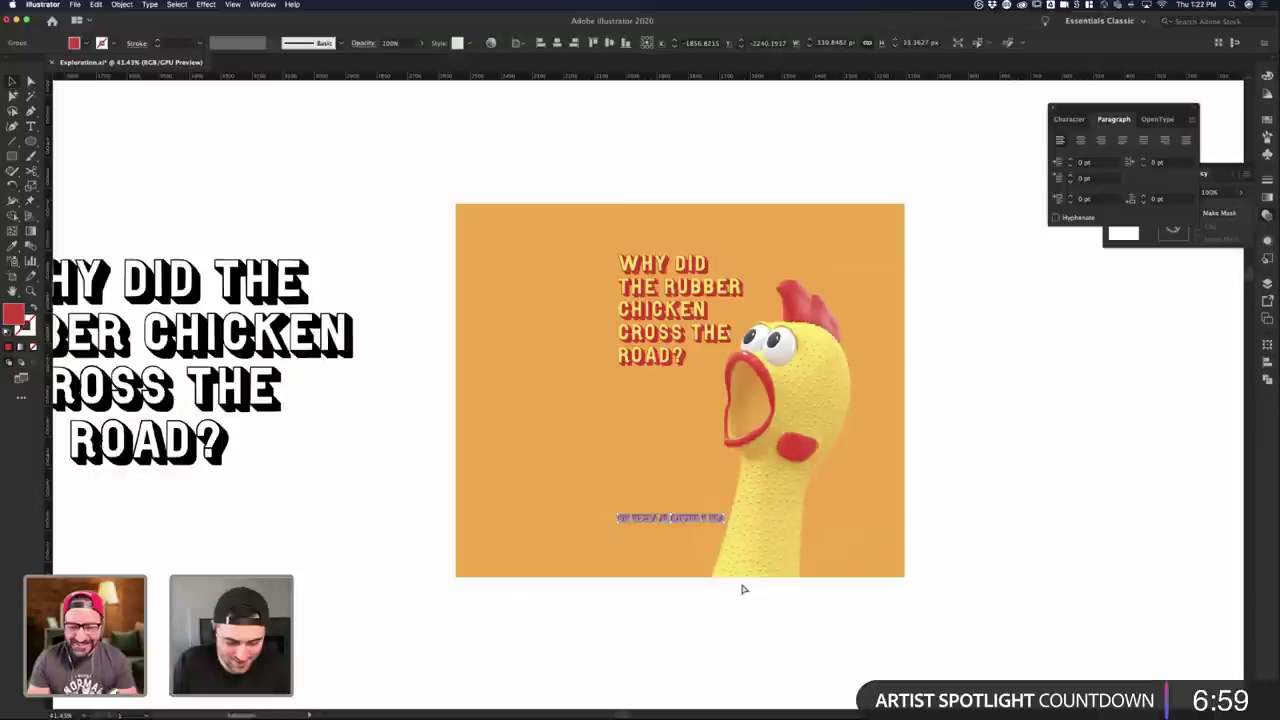
pyautogui.press('super+z')
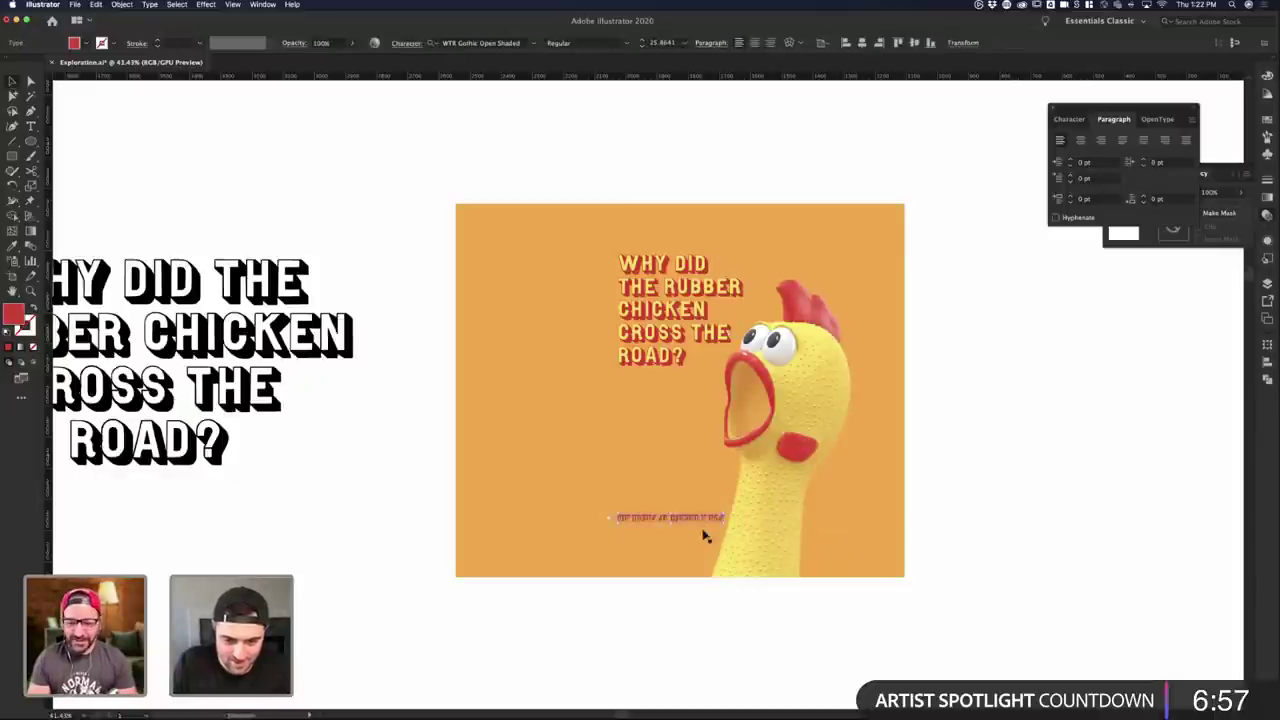
# - Duplicate the upside-down punchline just below the headline and expand the copy's object and fill
pyautogui.press('super+v')
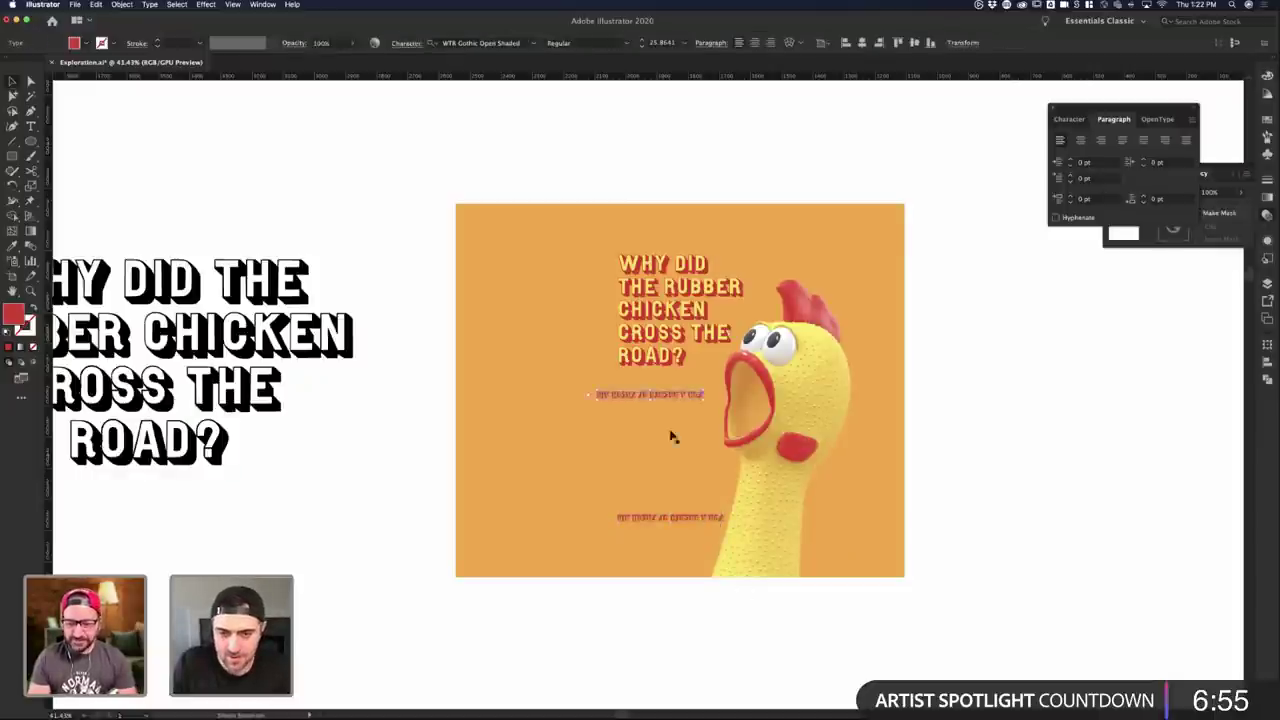
pyautogui.click(122, 5)
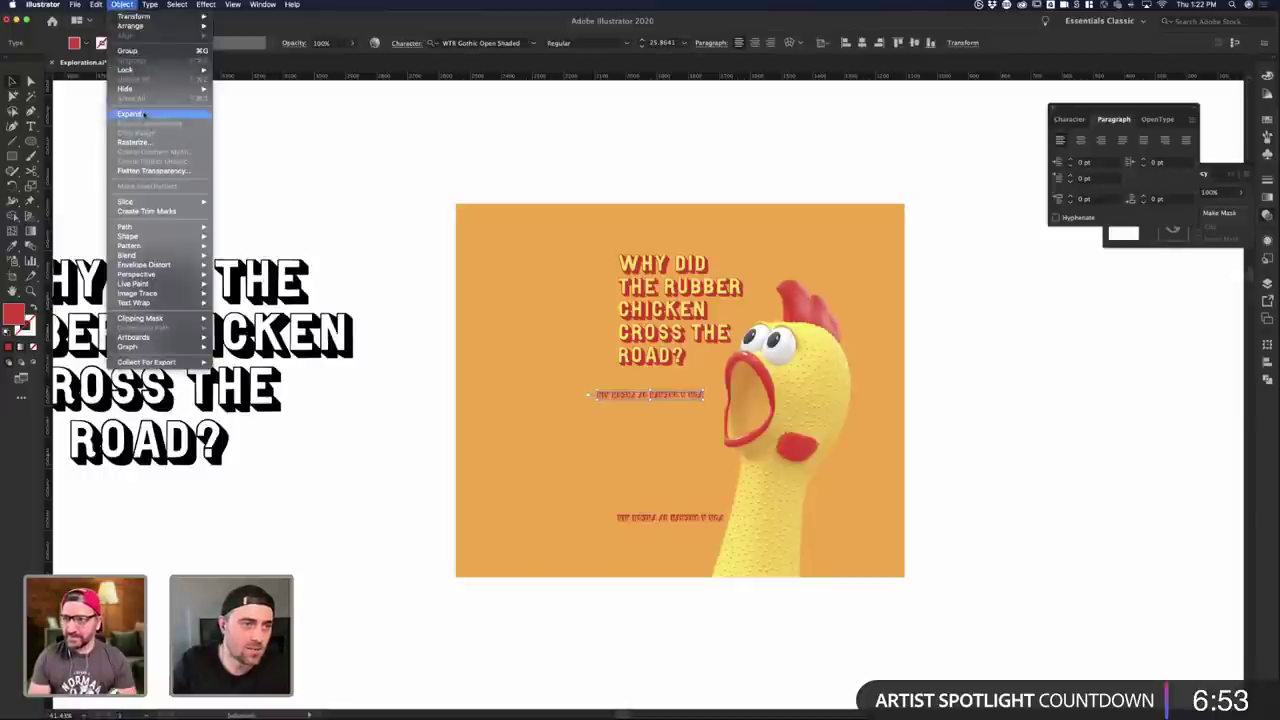
pyautogui.click(124, 6)
pyautogui.click(122, 5)
pyautogui.click(130, 114)
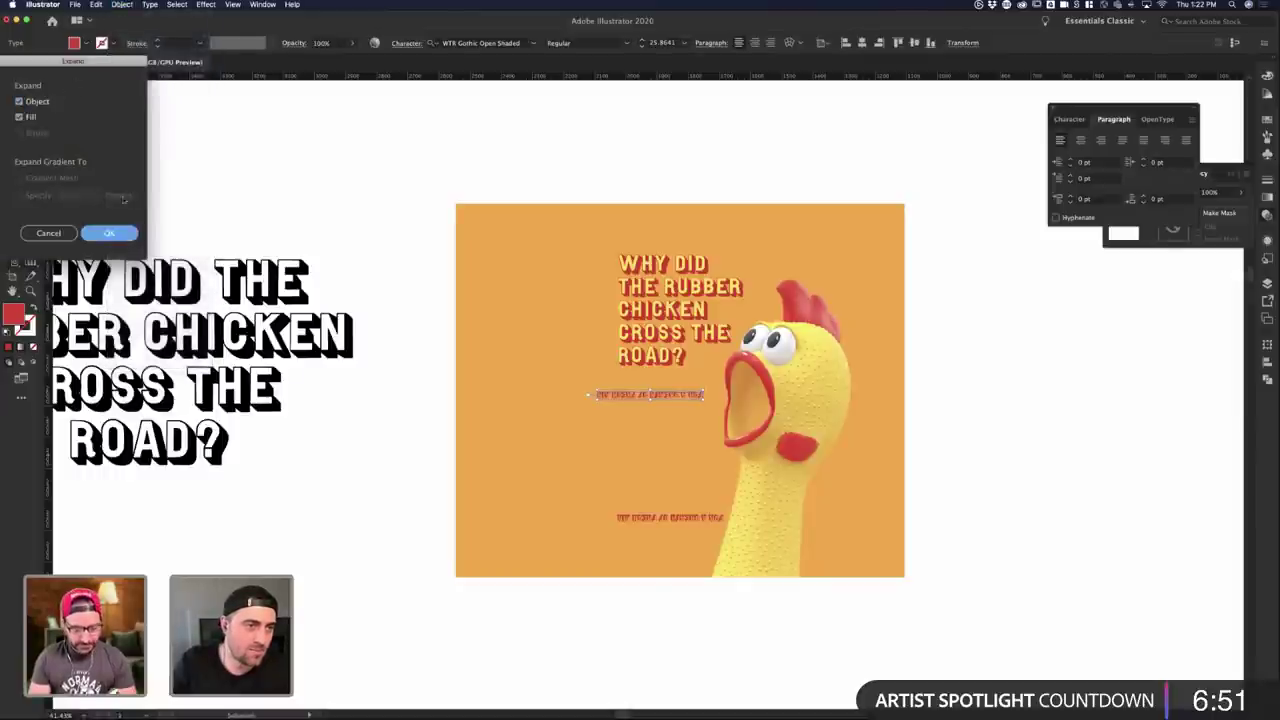
pyautogui.click(100, 232)
# - Release the compound paths of the expanded punchline copy and fill its letters with off-white sampled from the chicken's eye
pyautogui.click(122, 5)
pyautogui.moveTo(160, 256)
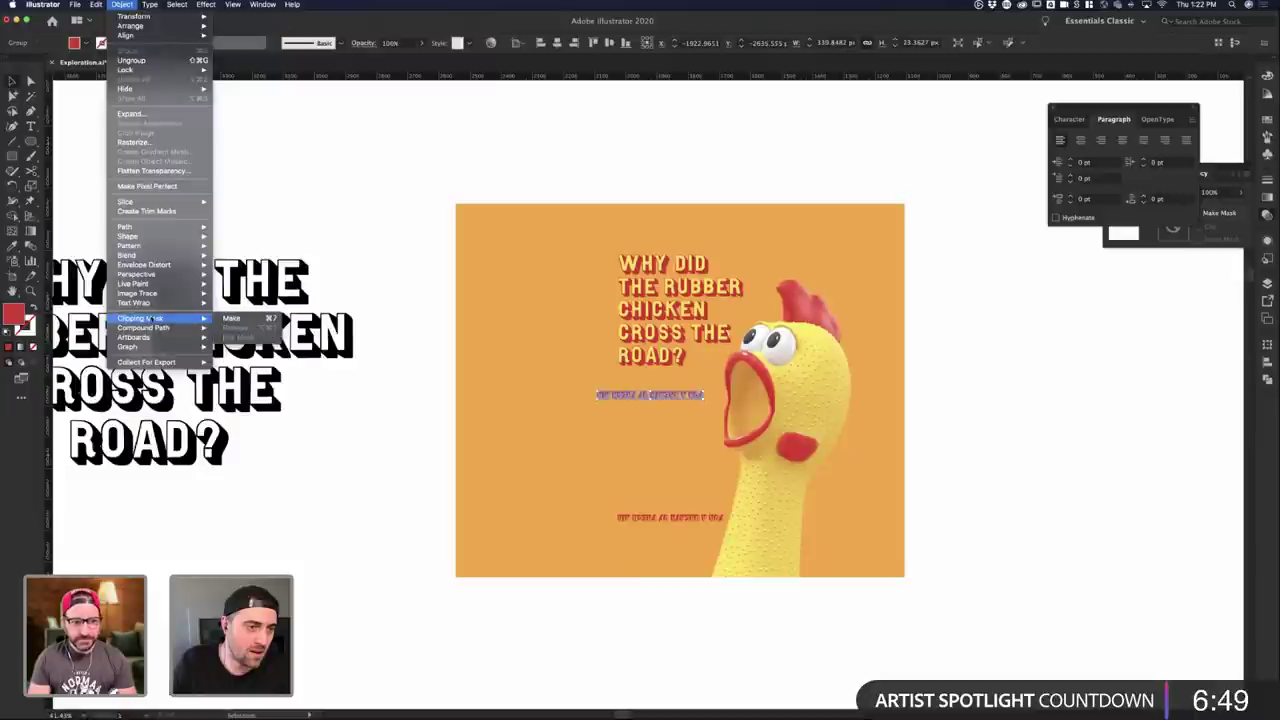
pyautogui.moveTo(150, 327)
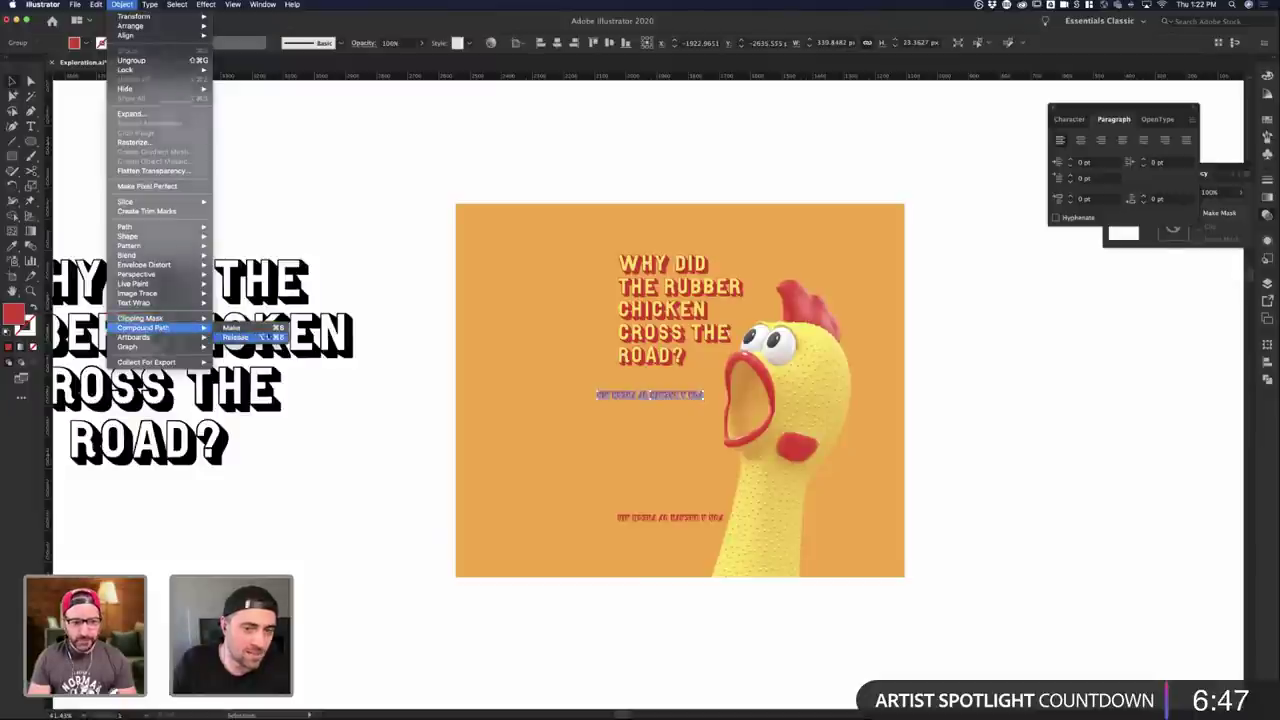
pyautogui.click(262, 337)
pyautogui.press('i')
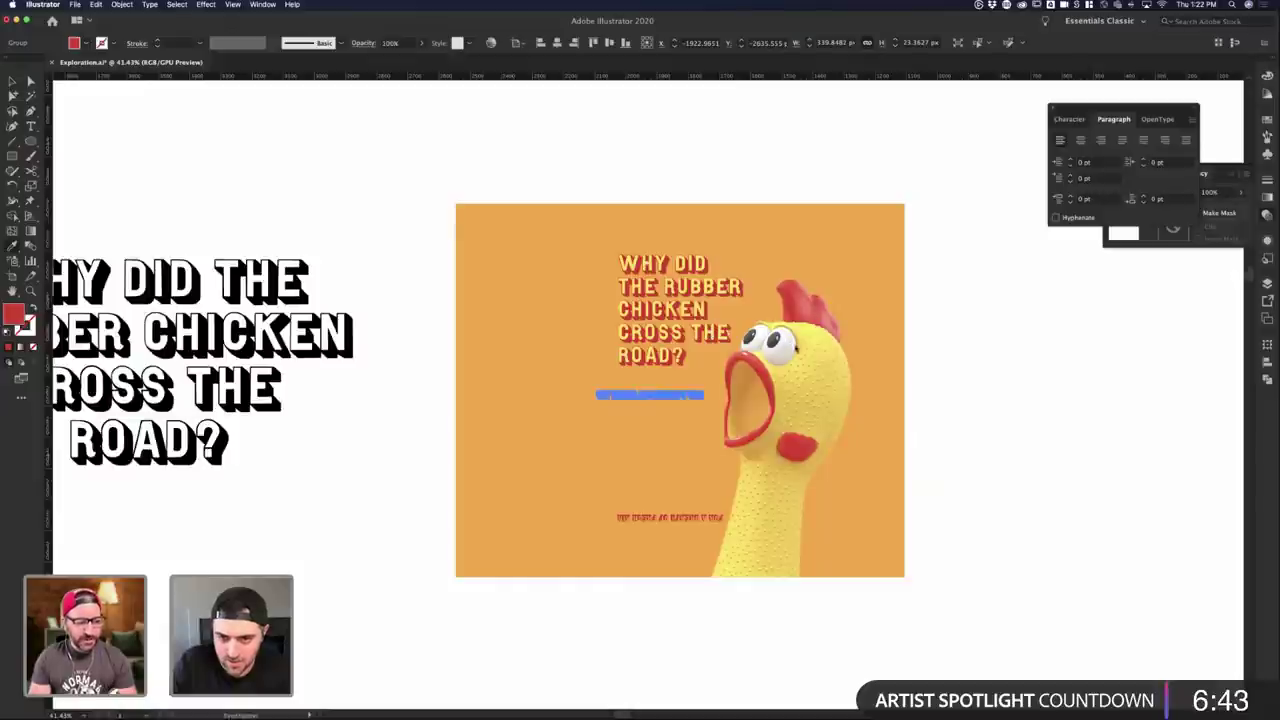
pyautogui.click(800, 341)
pyautogui.click(13, 83)
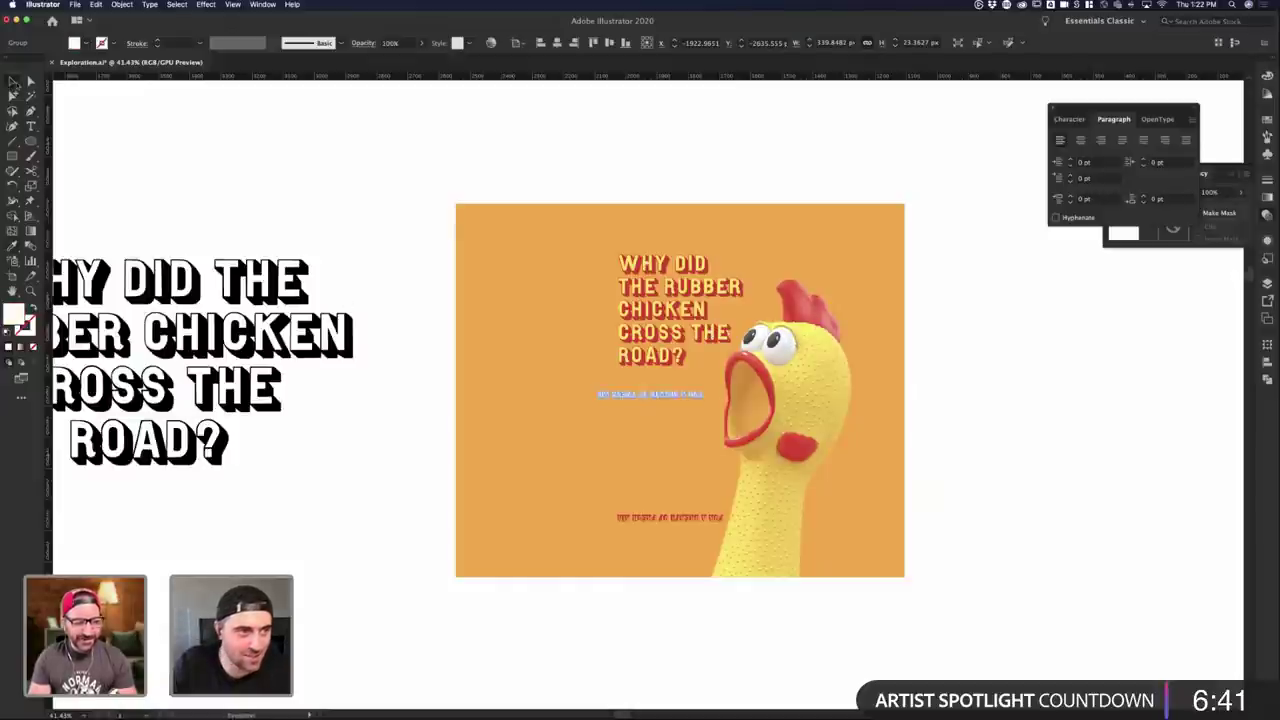
pyautogui.click(1027, 296)
# - Align the off-white letters with the red upside-down punchline beside the chicken's neck to fill its shaded lettering
pyautogui.moveTo(695, 397); pyautogui.dragTo(713, 524)
pyautogui.moveTo(752, 526); pyautogui.dragTo(791, 543)
pyautogui.press('super+x')
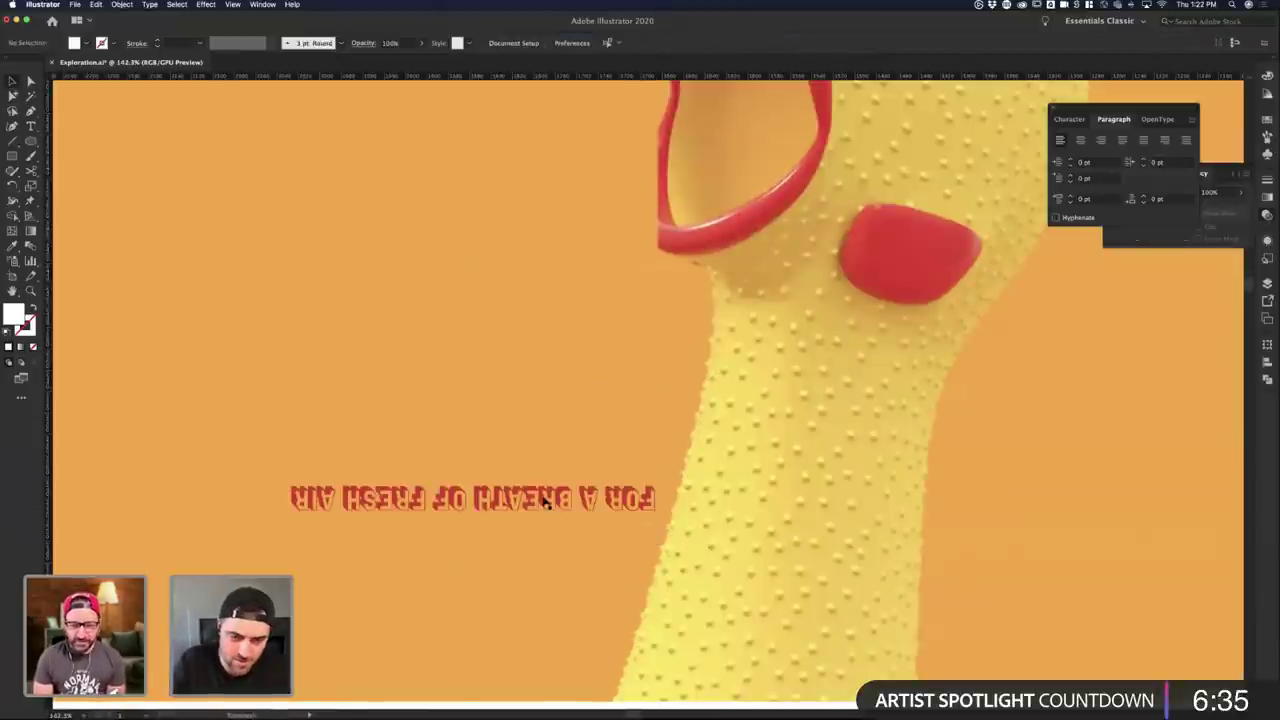
pyautogui.click(547, 502)
pyautogui.click(570, 512)
pyautogui.scroll(3, 632, 511)
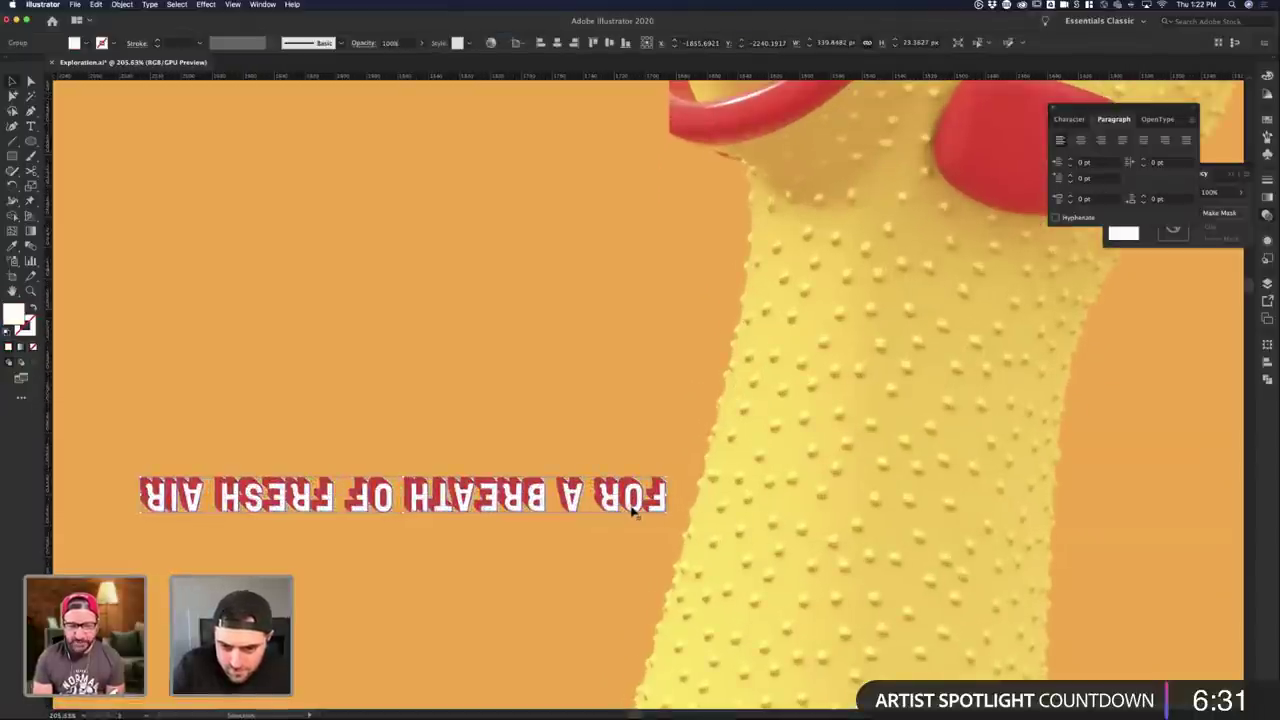
pyautogui.scroll(-5, 632, 507)
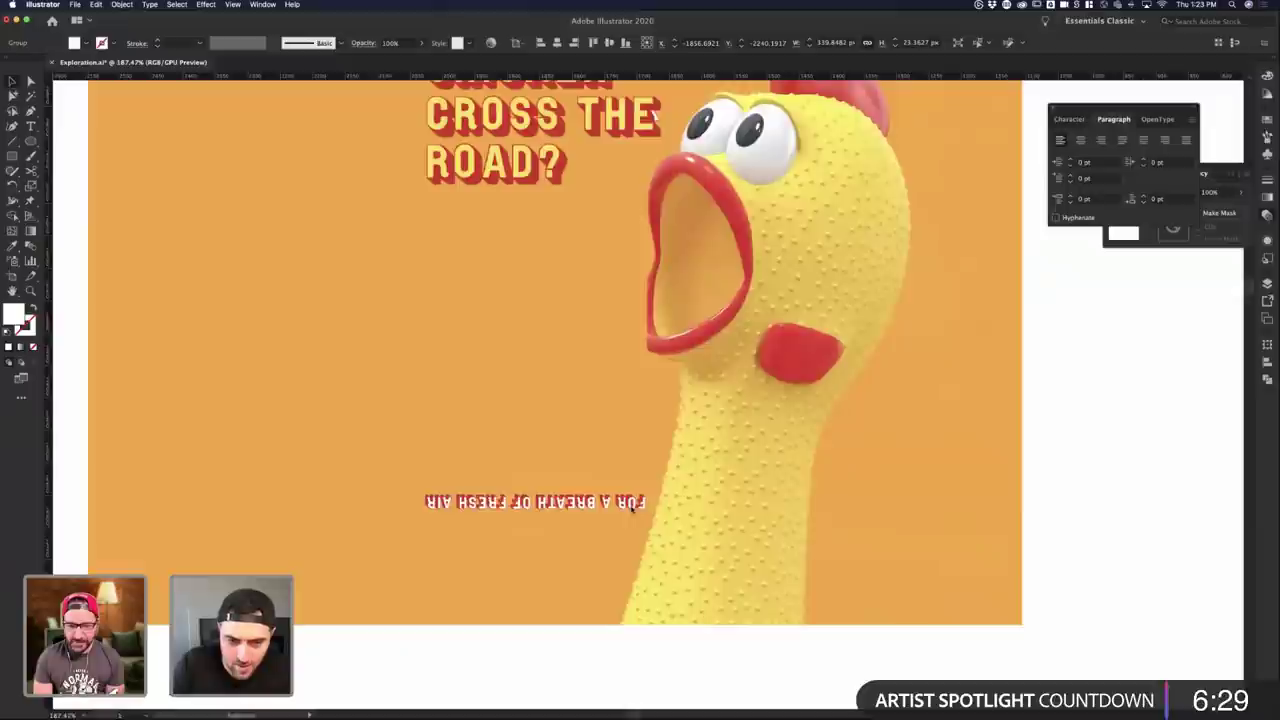
# - Select the red shaded punchline and examine up close how it lines up with the off-white letters
pyautogui.click(814, 510)
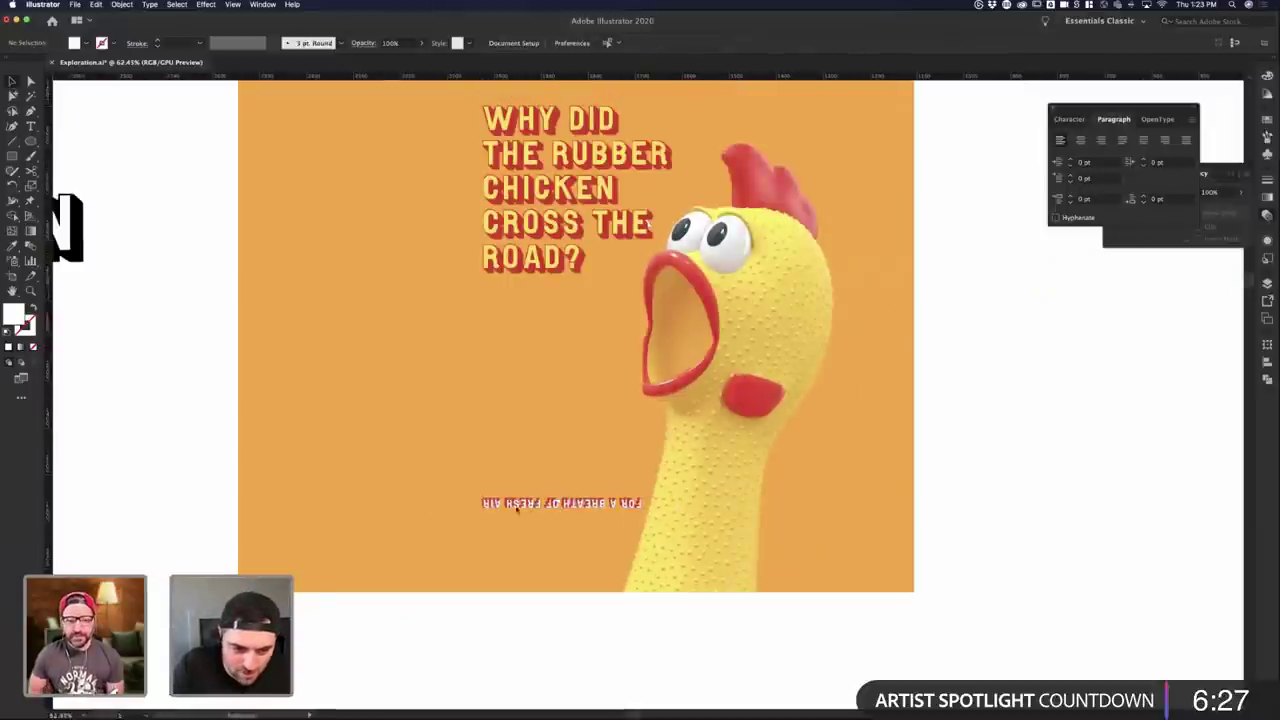
pyautogui.scroll(5, 528, 507)
pyautogui.click(486, 507)
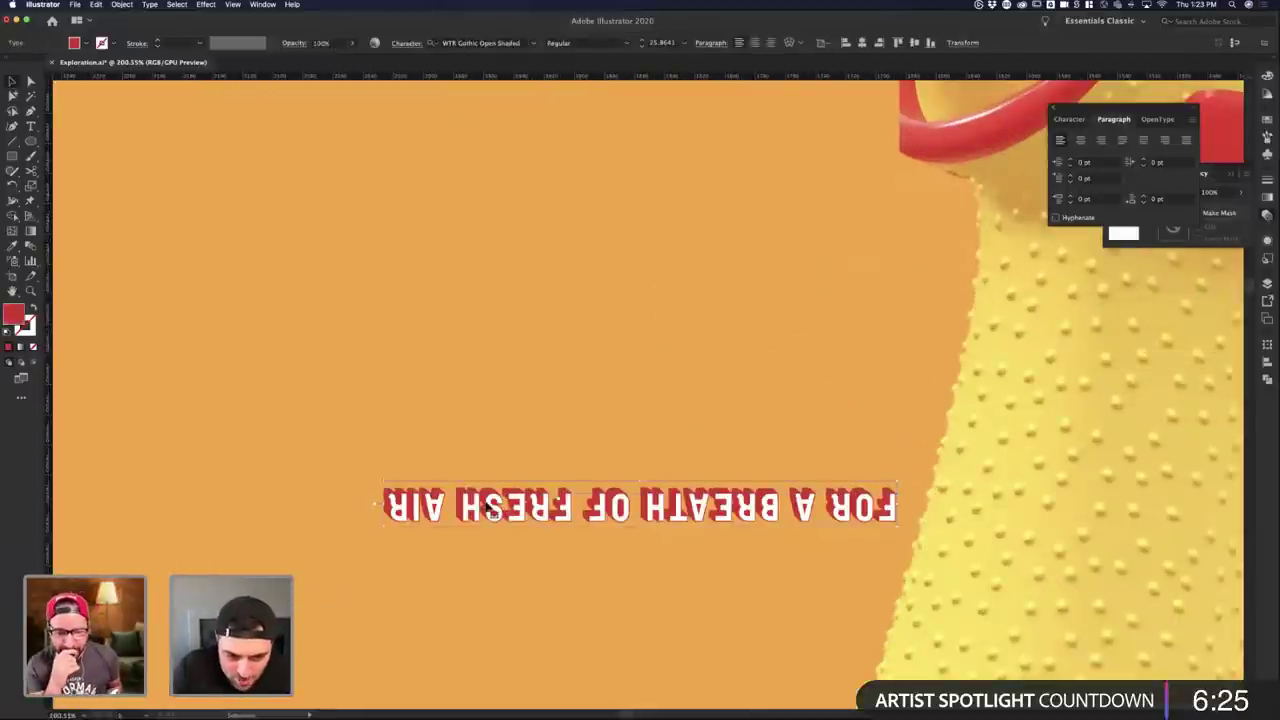
pyautogui.scroll(5, 486, 507)
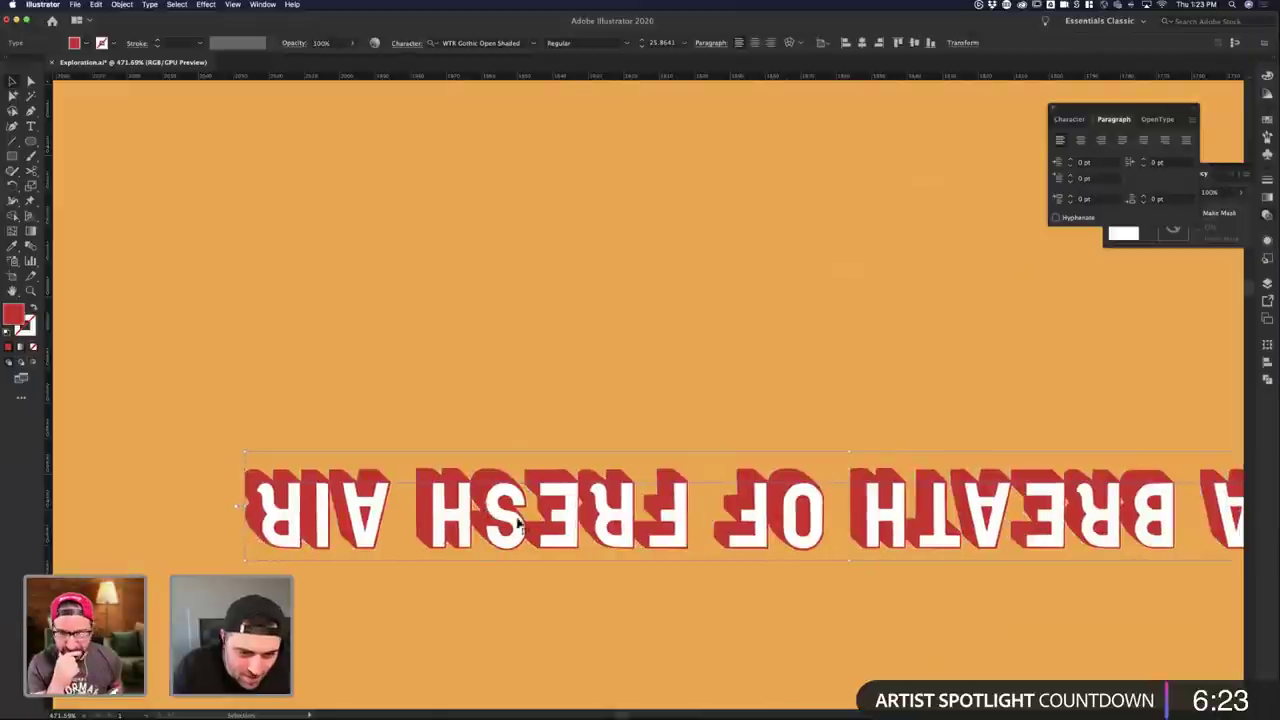
# - Select and copy the complete upside-down punchline, with its red shading and off-white letters together
pyautogui.scroll(-8, 563, 511)
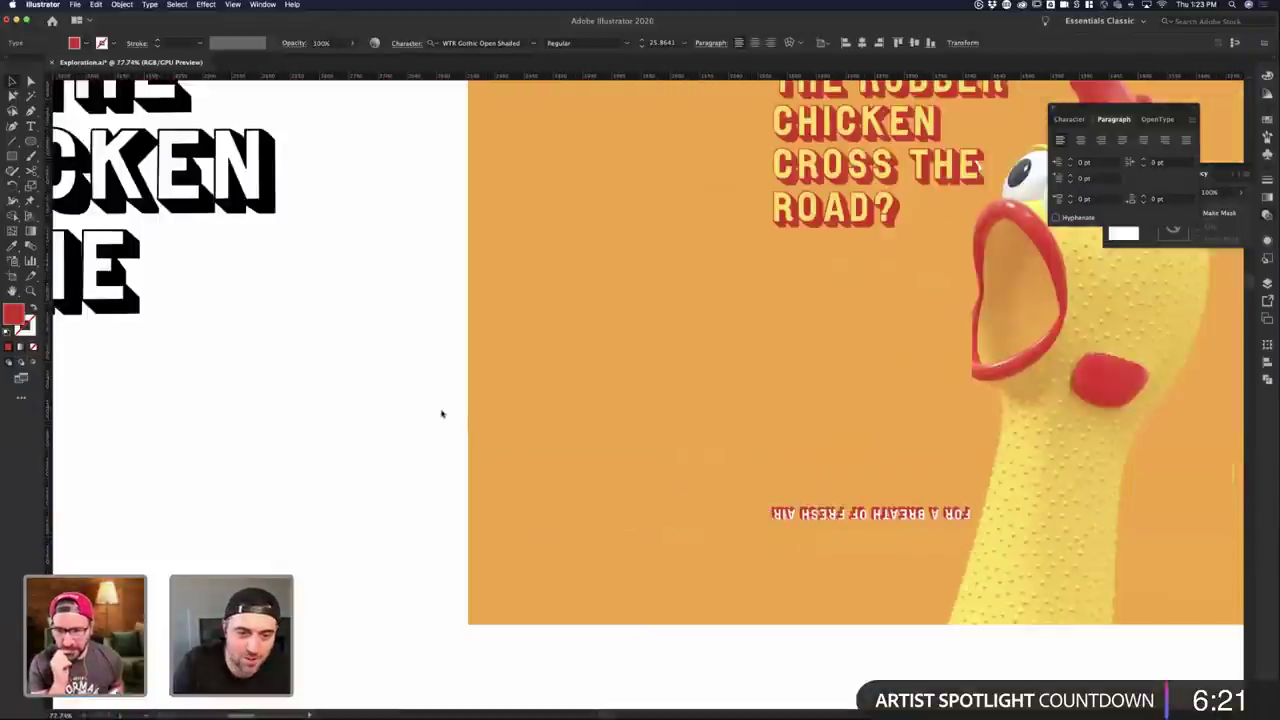
pyautogui.scroll(-2, 441, 413)
pyautogui.click(997, 663)
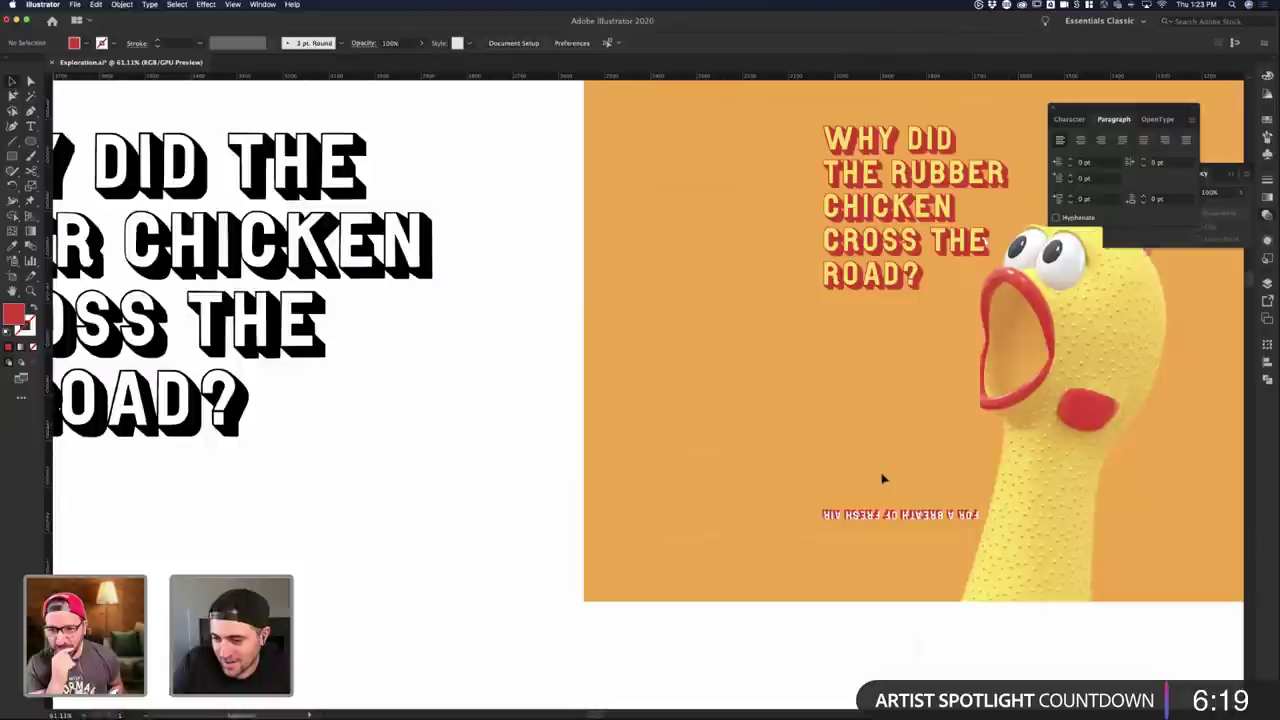
pyautogui.keyDown('shift'); pyautogui.click(907, 468); pyautogui.keyUp('shift')
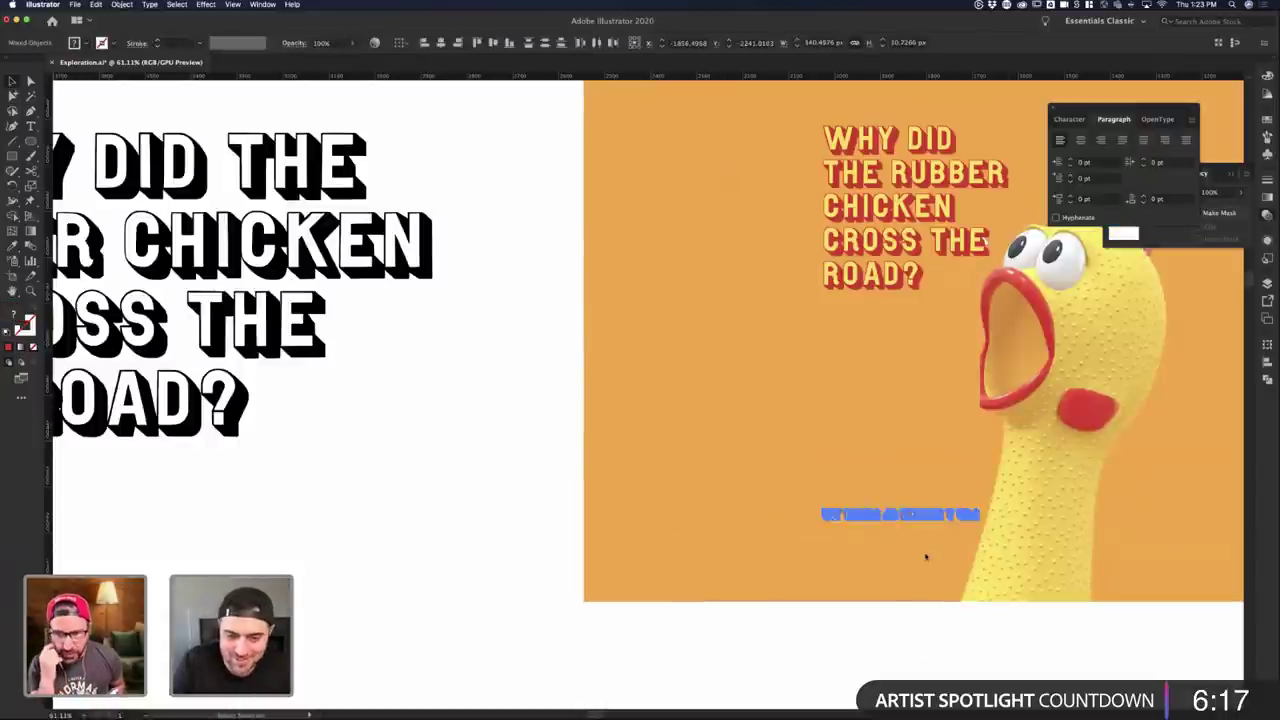
pyautogui.click(926, 559)
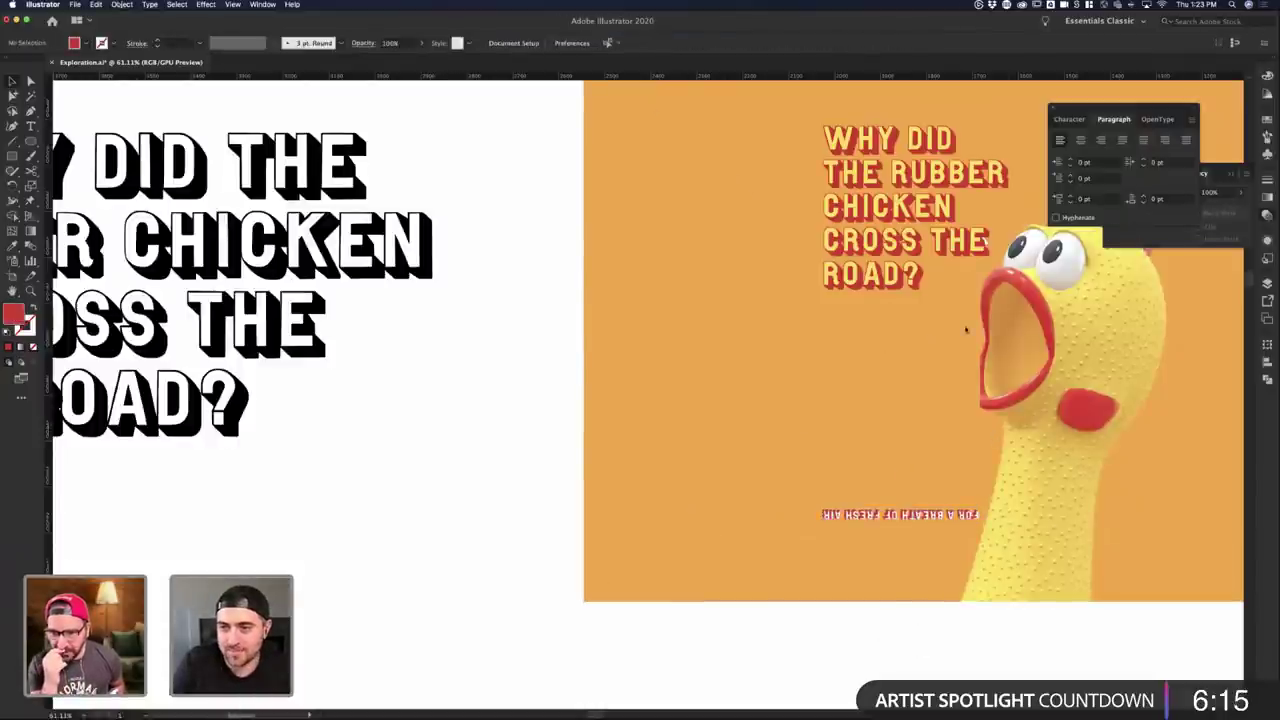
# - Shift the orange rectangle behind the headline slightly down and to the right
pyautogui.scroll(-2, 966, 330)
pyautogui.click(843, 296)
pyautogui.moveTo(786, 300); pyautogui.dragTo(818, 349)
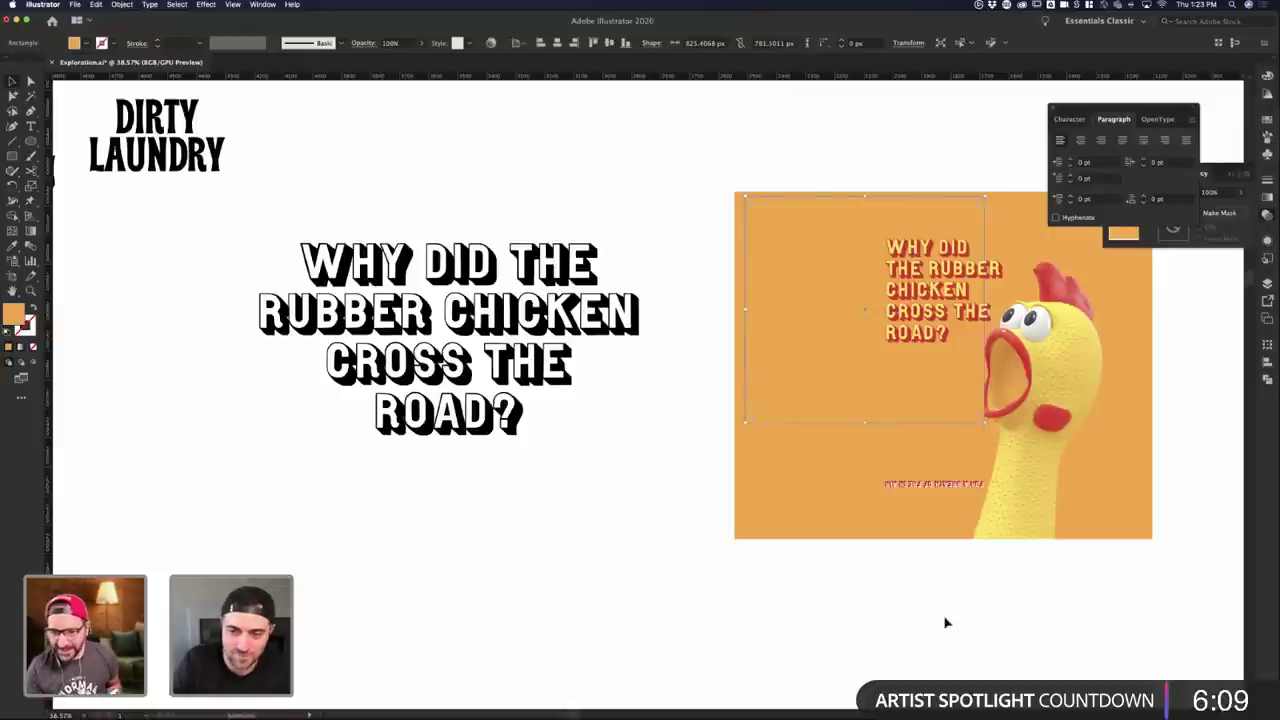
pyautogui.click(873, 614)
# - Switch to Photoshop and paste the punchline into the DESIGN11.psb label design as a smart object
pyautogui.hotkey('ctrl', 'Up')
pyautogui.click(480, 490)
pyautogui.press('super+Tab')
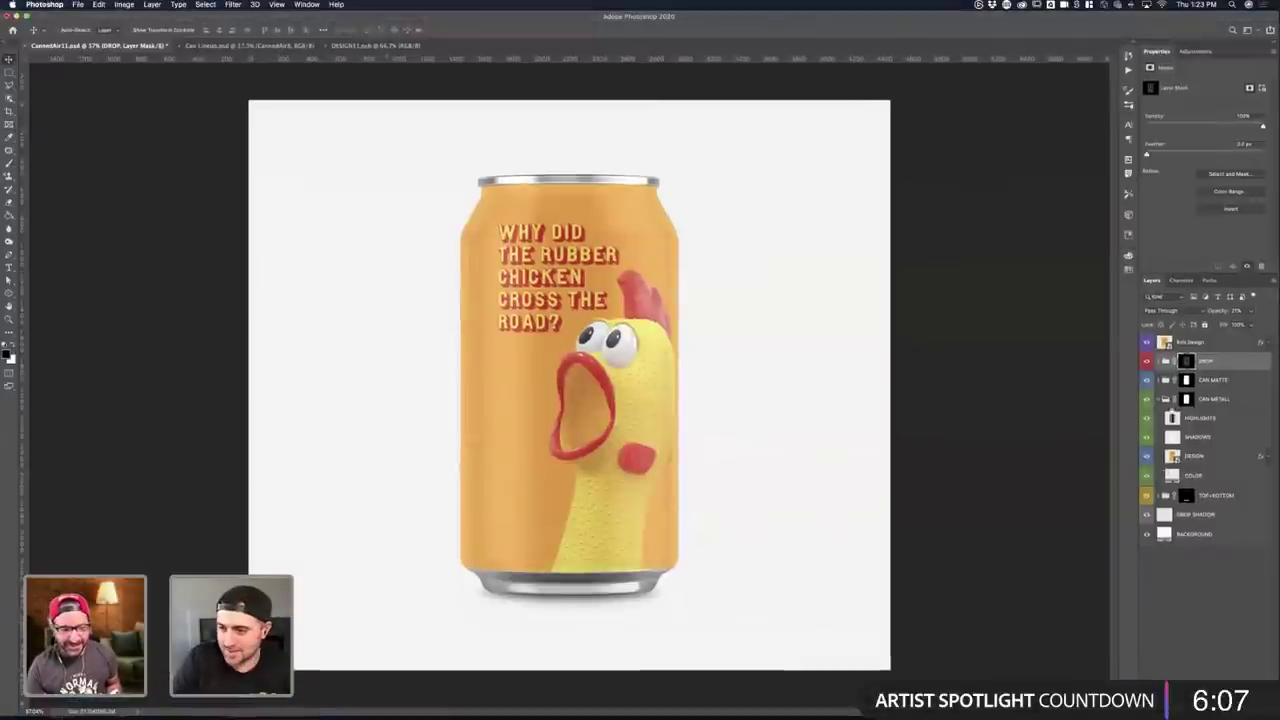
pyautogui.hotkey('ctrl', 'Tab')
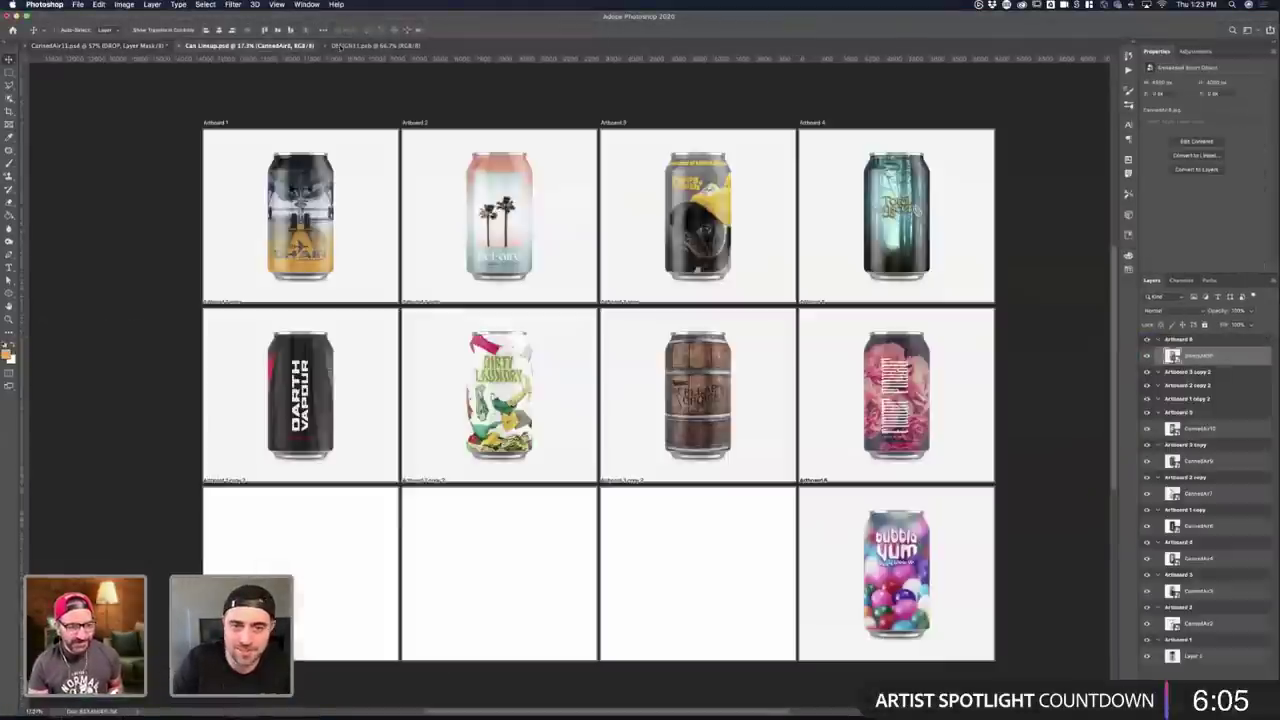
pyautogui.hotkey('ctrl', 'Tab')
pyautogui.press('super+v')
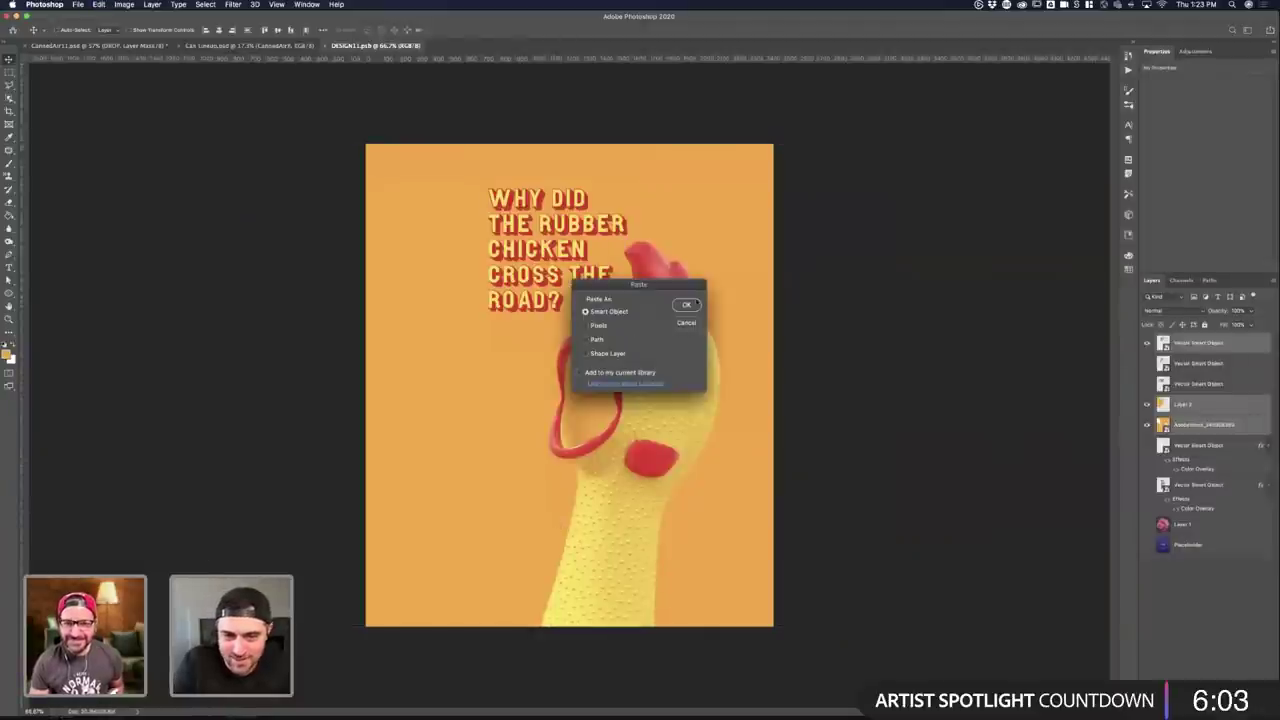
pyautogui.press('Return')
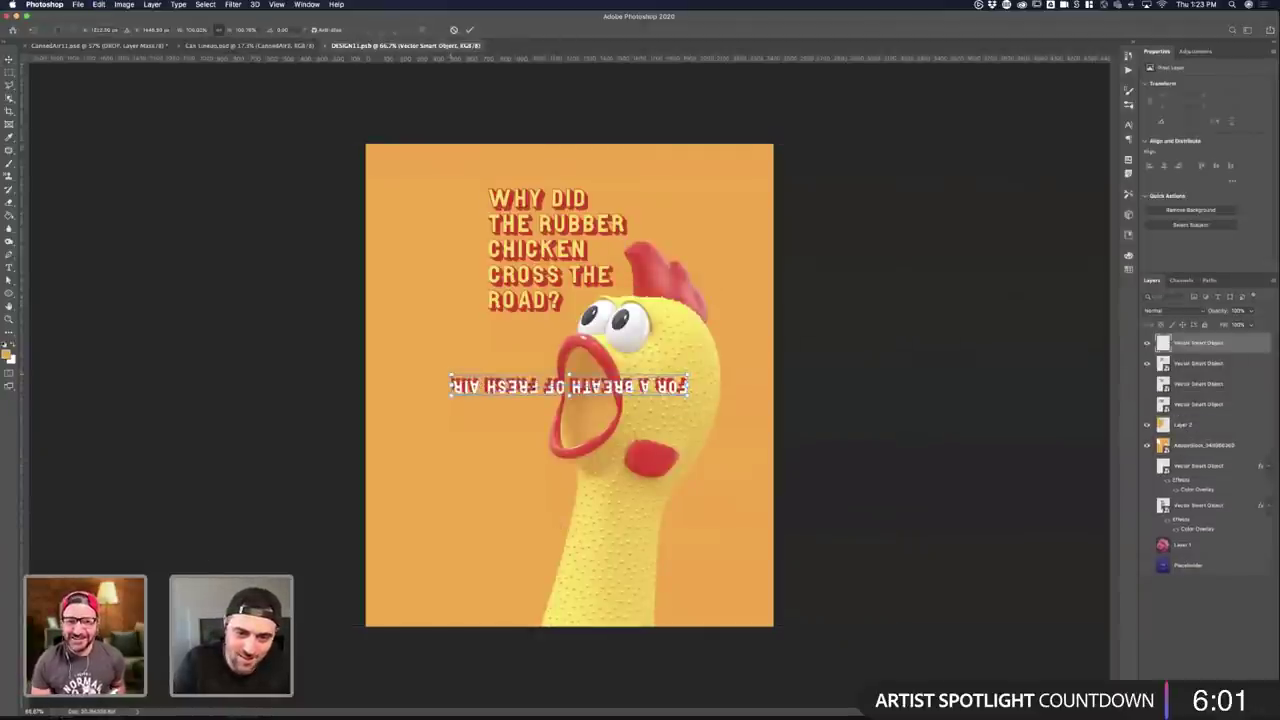
# - Scale the pasted punchline to about half size, place it near the label's lower edge starting under the headline, and save the design
pyautogui.moveTo(451, 375); pyautogui.dragTo(553, 383)
pyautogui.moveTo(647, 393); pyautogui.dragTo(481, 401)
pyautogui.moveTo(572, 407); pyautogui.dragTo(578, 444)
pyautogui.moveTo(587, 520); pyautogui.dragTo(583, 304)
pyautogui.moveTo(559, 467); pyautogui.dragTo(562, 580)
pyautogui.press('Return')
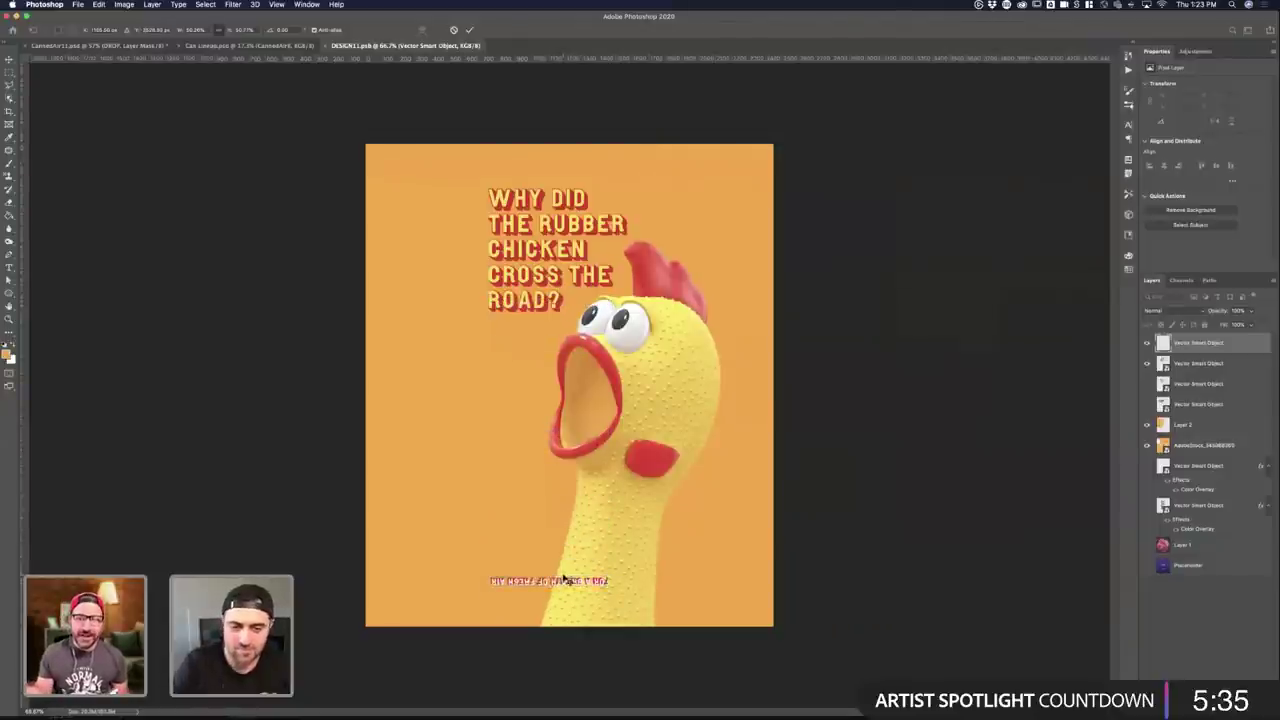
pyautogui.press('super+s')
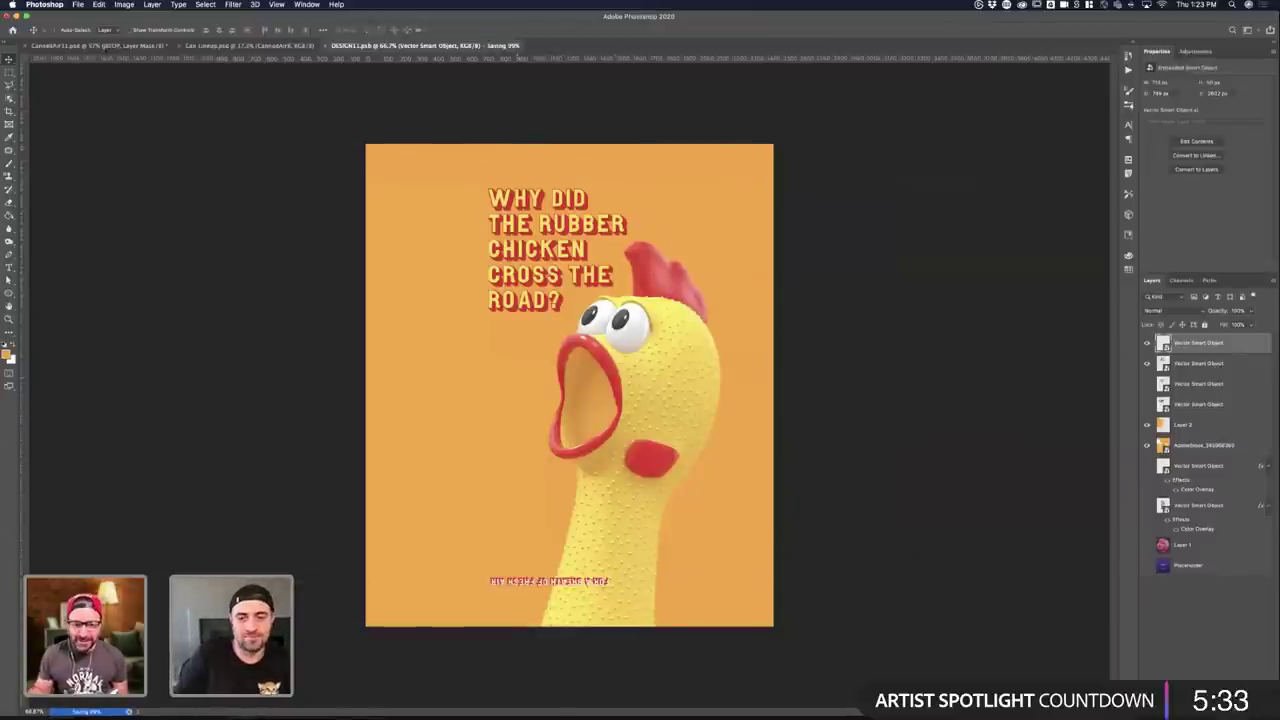
# - Check the punchline on the can mockup, move it to the label's lower right corner partly past the edge, and save the design
pyautogui.click(108, 46)
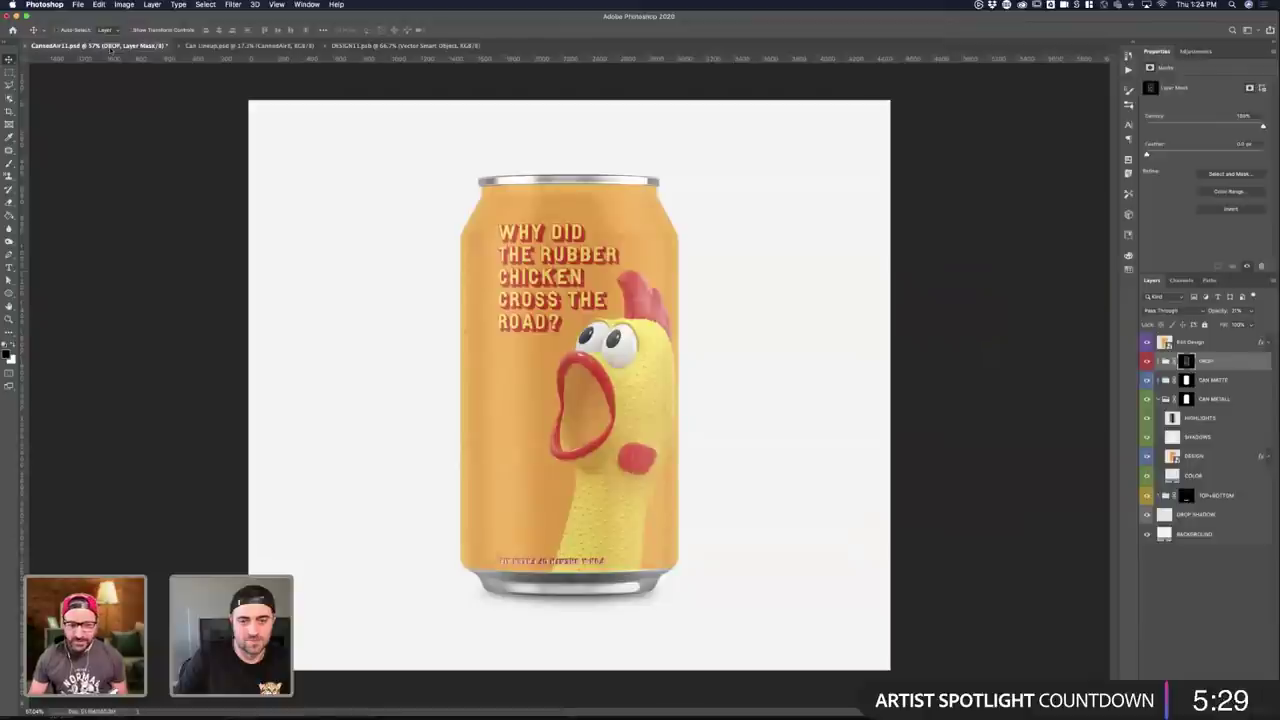
pyautogui.click(281, 47)
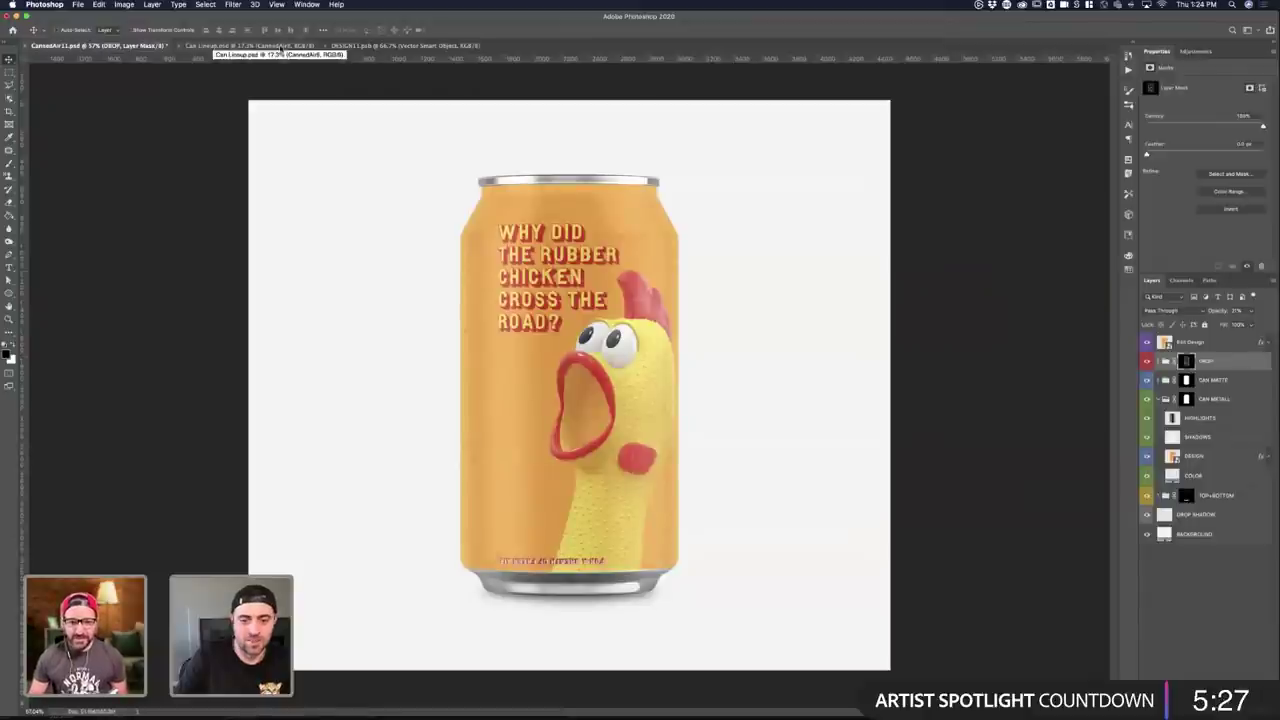
pyautogui.hotkey('ctrl', 'Tab')
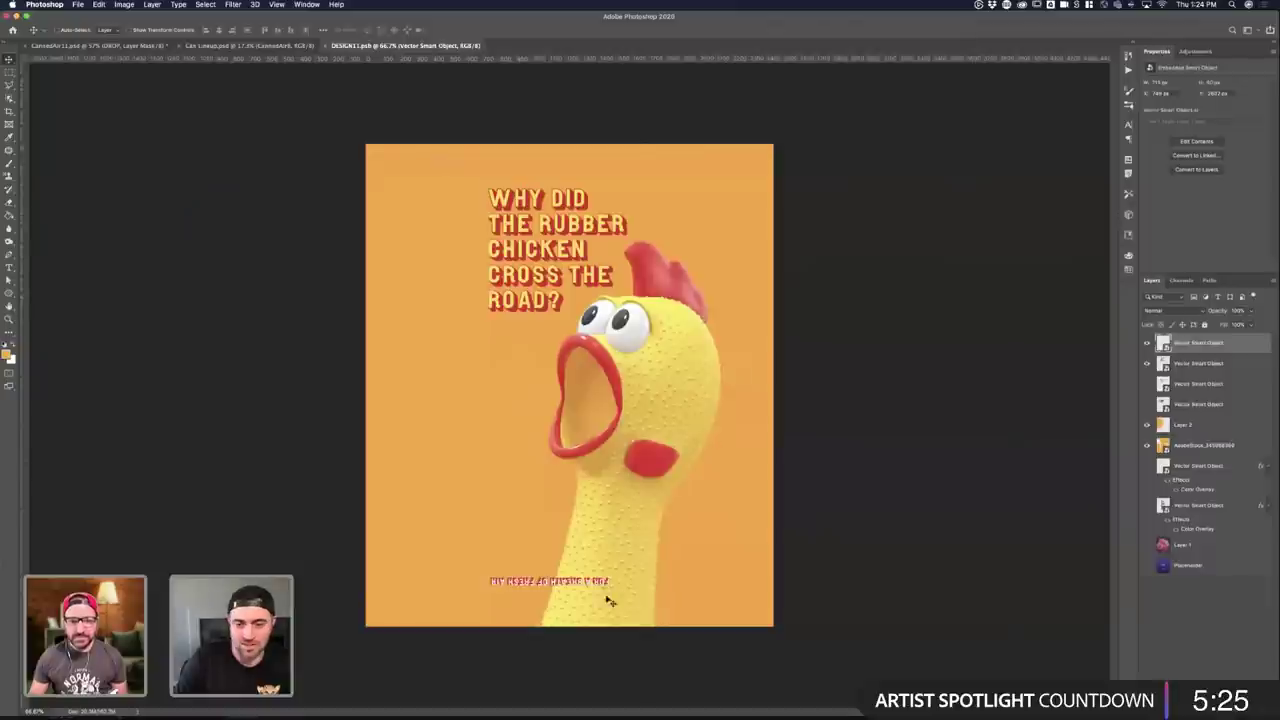
pyautogui.moveTo(522, 587); pyautogui.dragTo(733, 607)
pyautogui.hotkey('ctrl', 's')
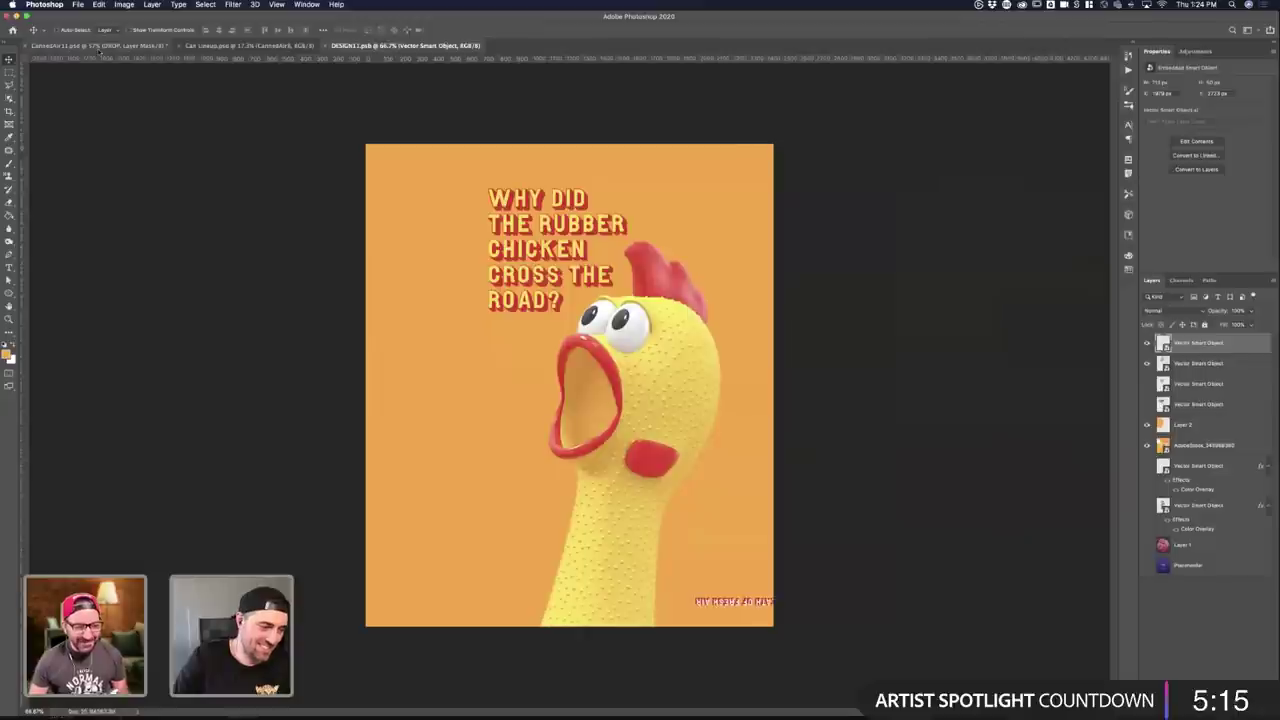
# - Review the can mockup, shift the corner punchline slightly further left on the label, and save the design
pyautogui.click(100, 46)
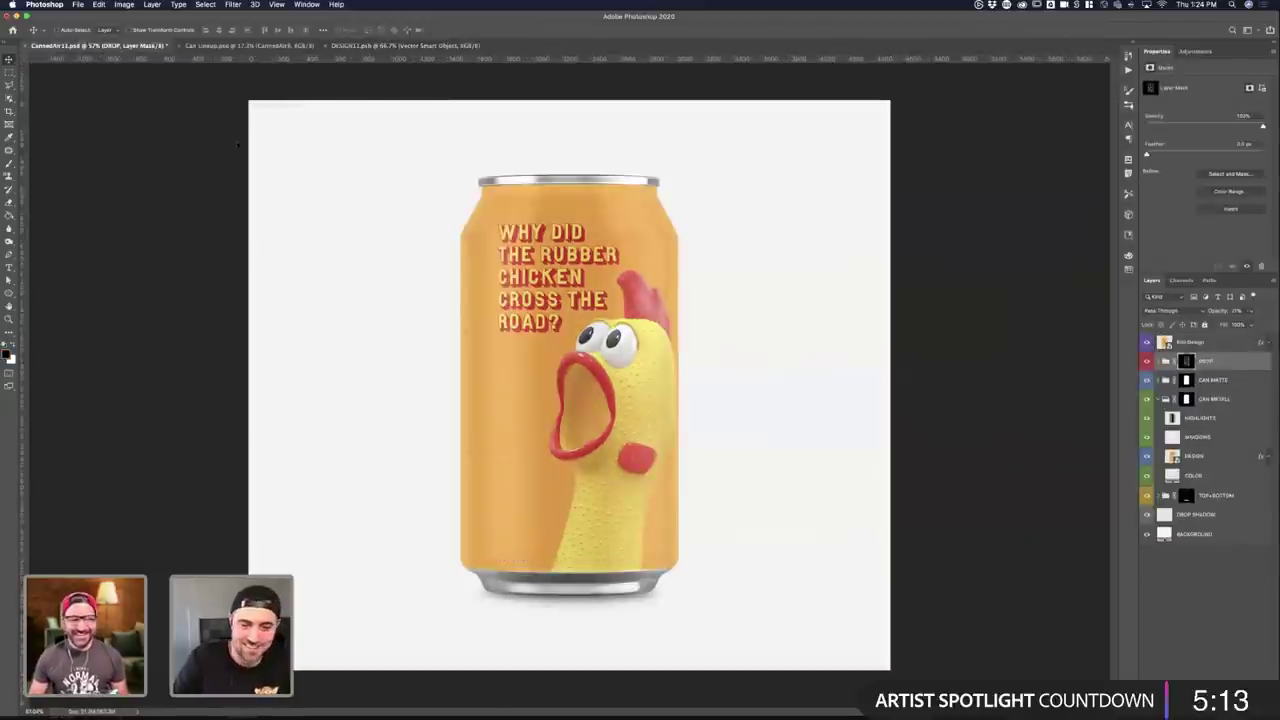
pyautogui.click(400, 46)
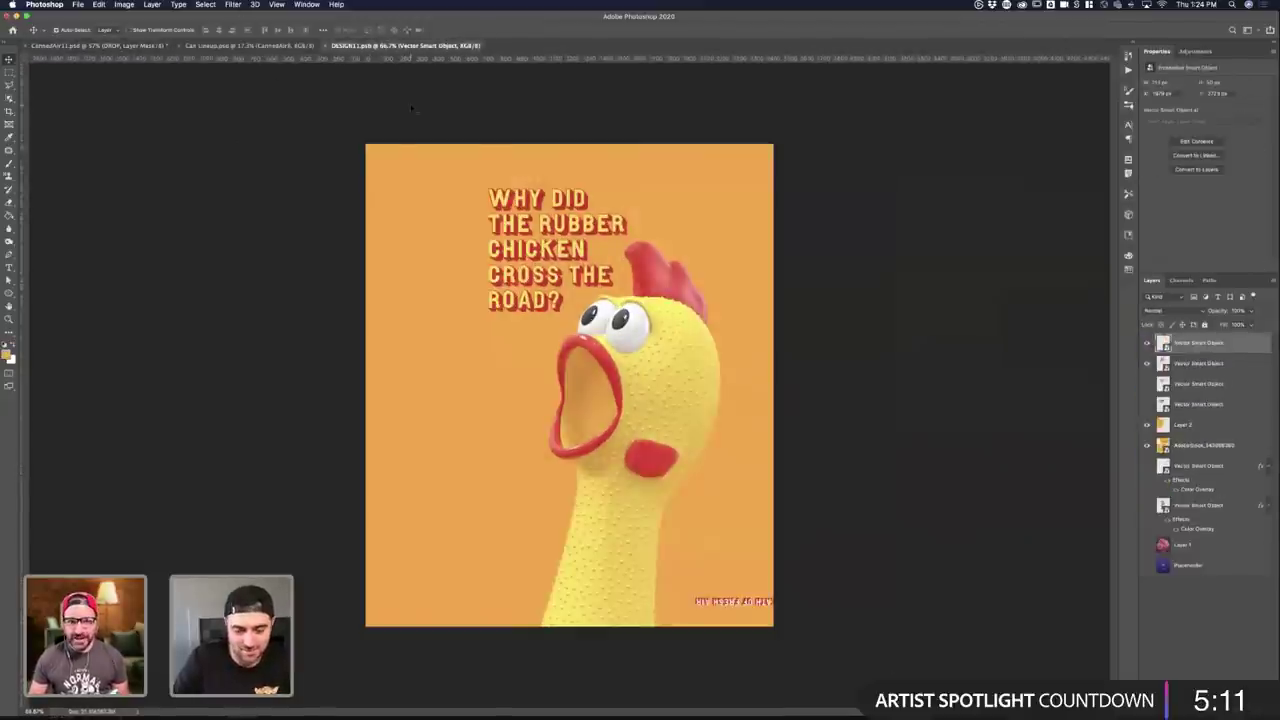
pyautogui.moveTo(745, 604); pyautogui.dragTo(730, 603)
pyautogui.press('super+s')
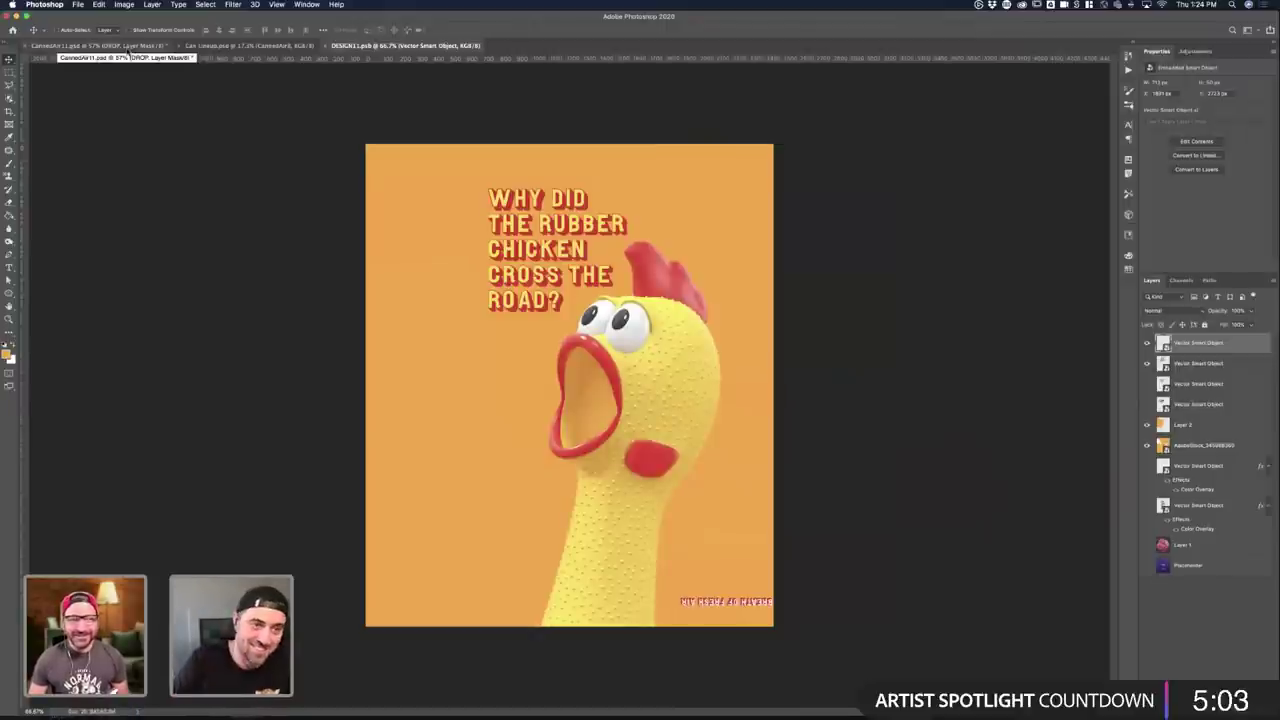
# - Close and reopen the can's Edit Design smart object, move the punchline left until it fits fully inside the label, and save
pyautogui.click(127, 46)
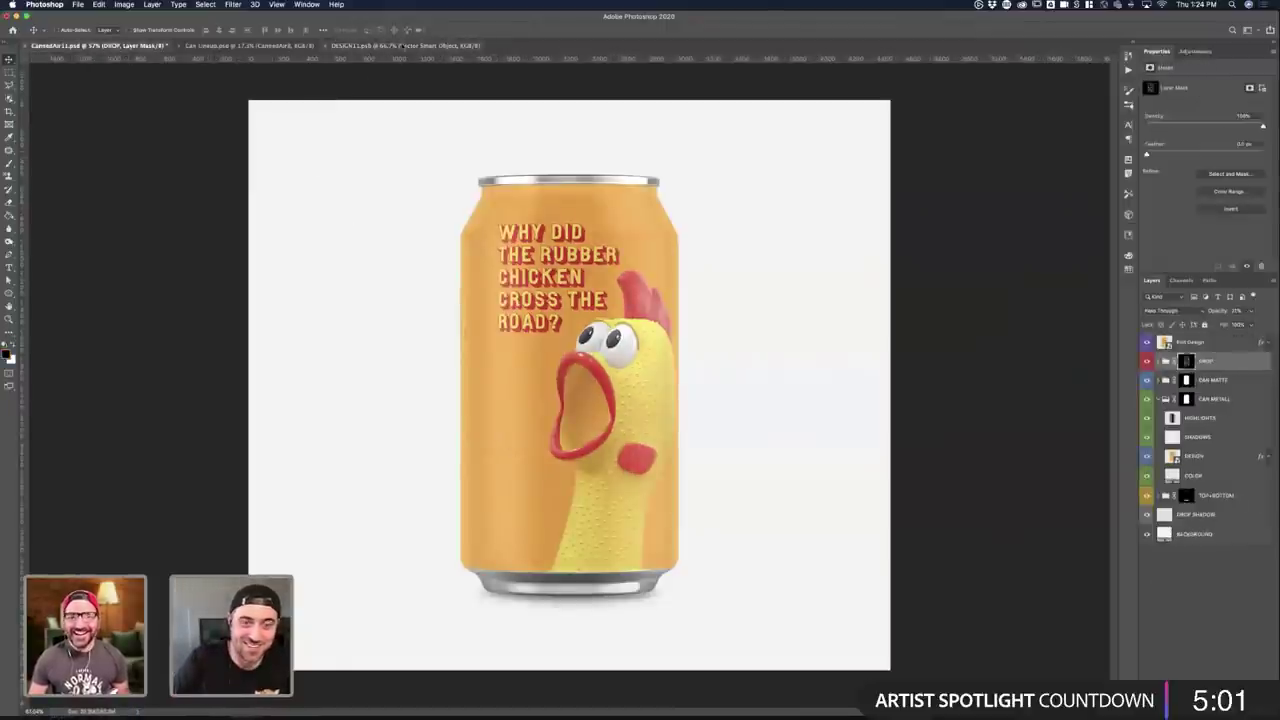
pyautogui.click(330, 46)
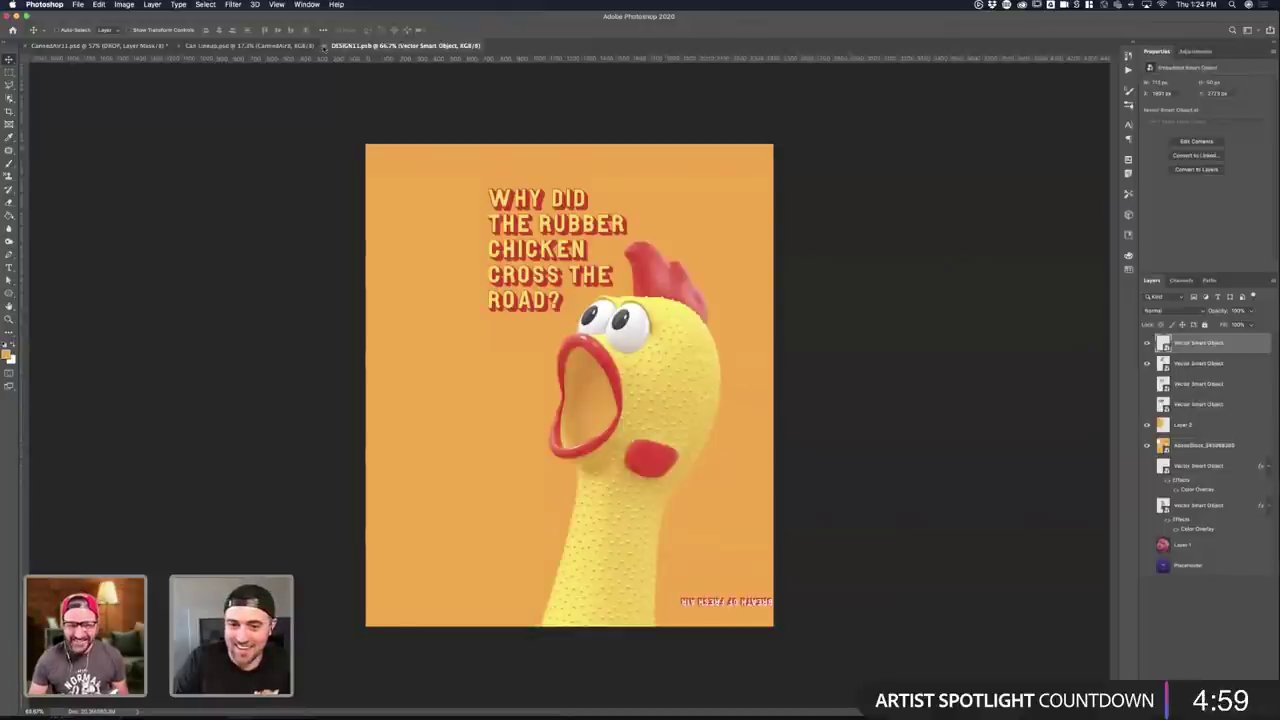
pyautogui.click(98, 46)
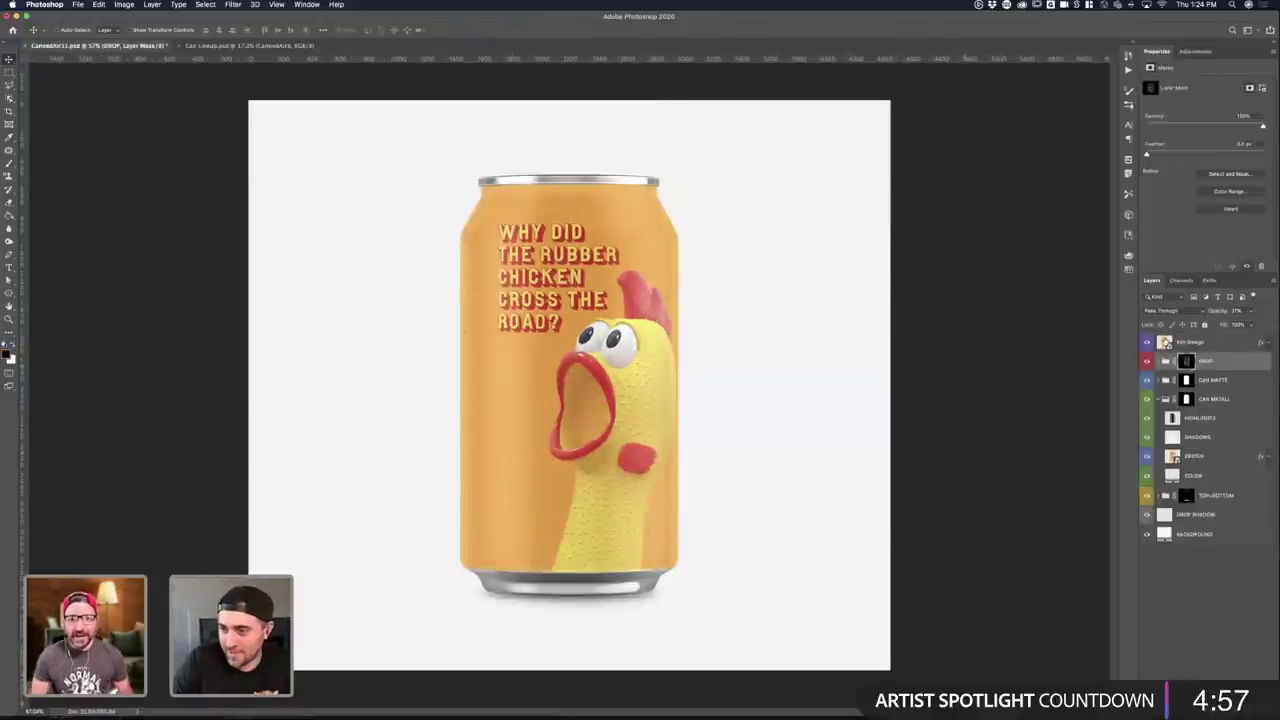
pyautogui.doubleClick(1165, 343)
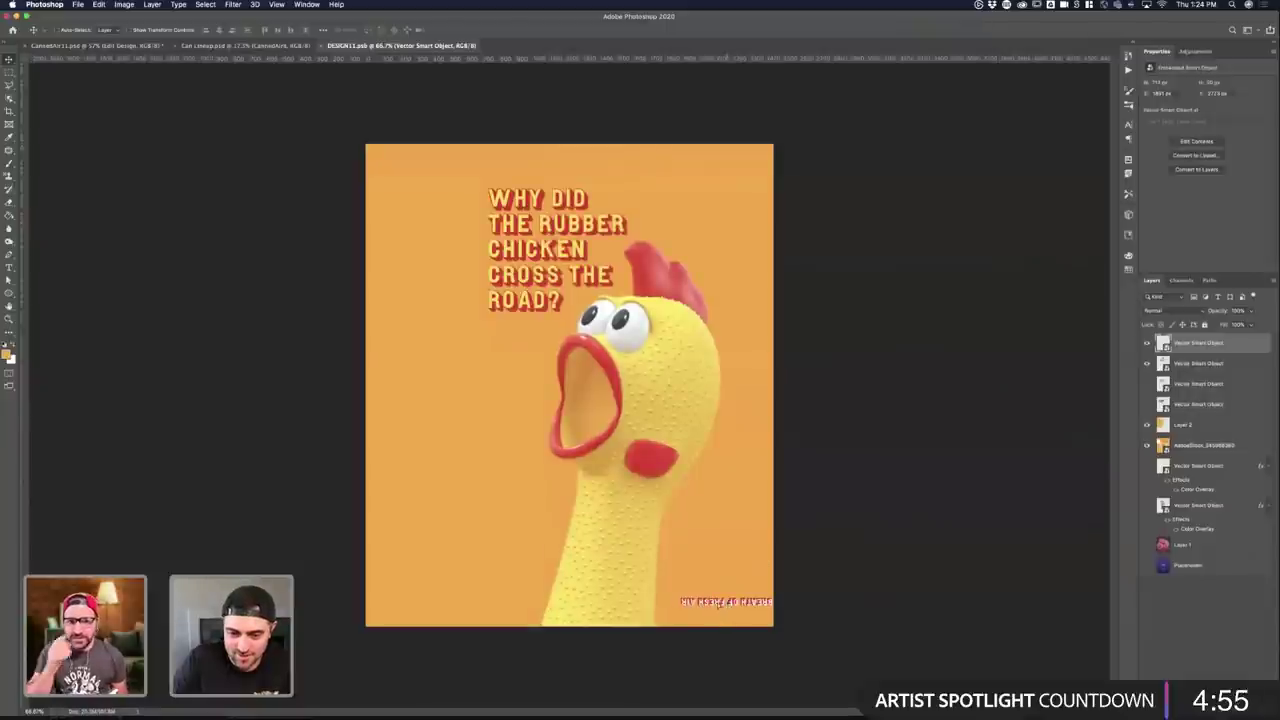
pyautogui.moveTo(717, 603); pyautogui.dragTo(668, 603)
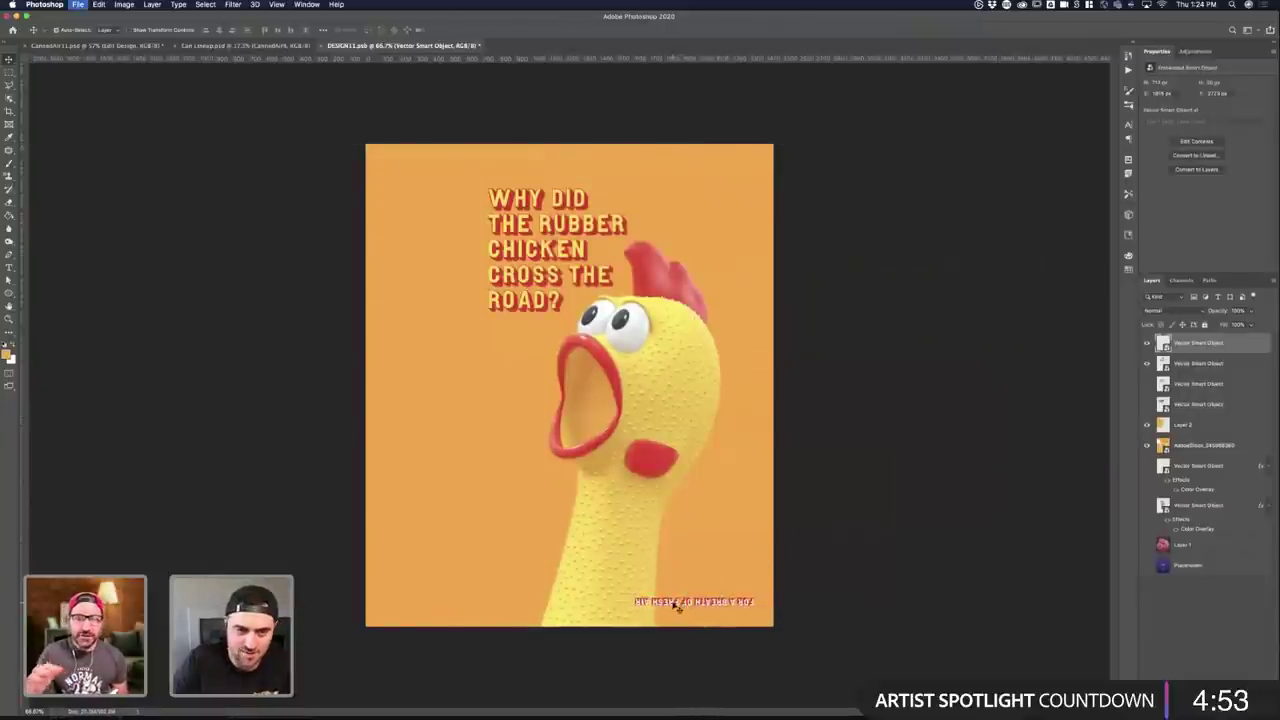
pyautogui.press('super+s')
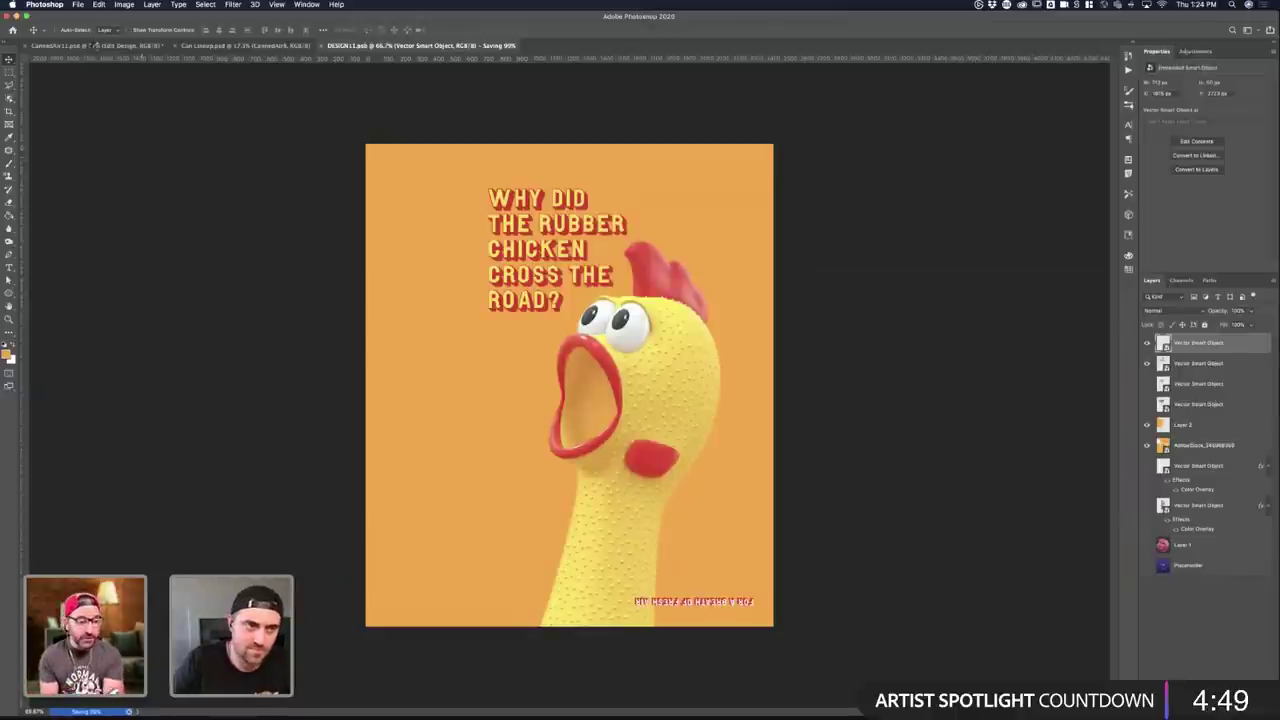
# - Save the changes to CannedAir11.psd, close the label design and the can file, and reopen the can mockup
pyautogui.click(95, 46)
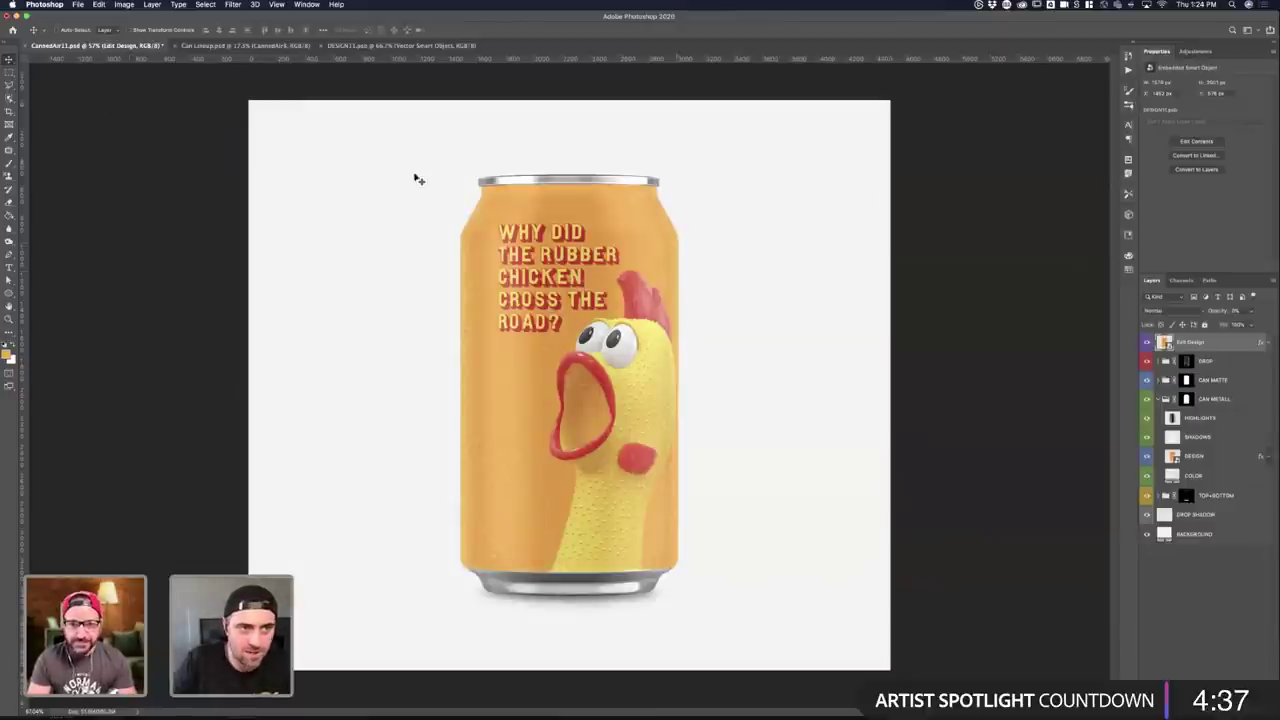
pyautogui.press('super+w')
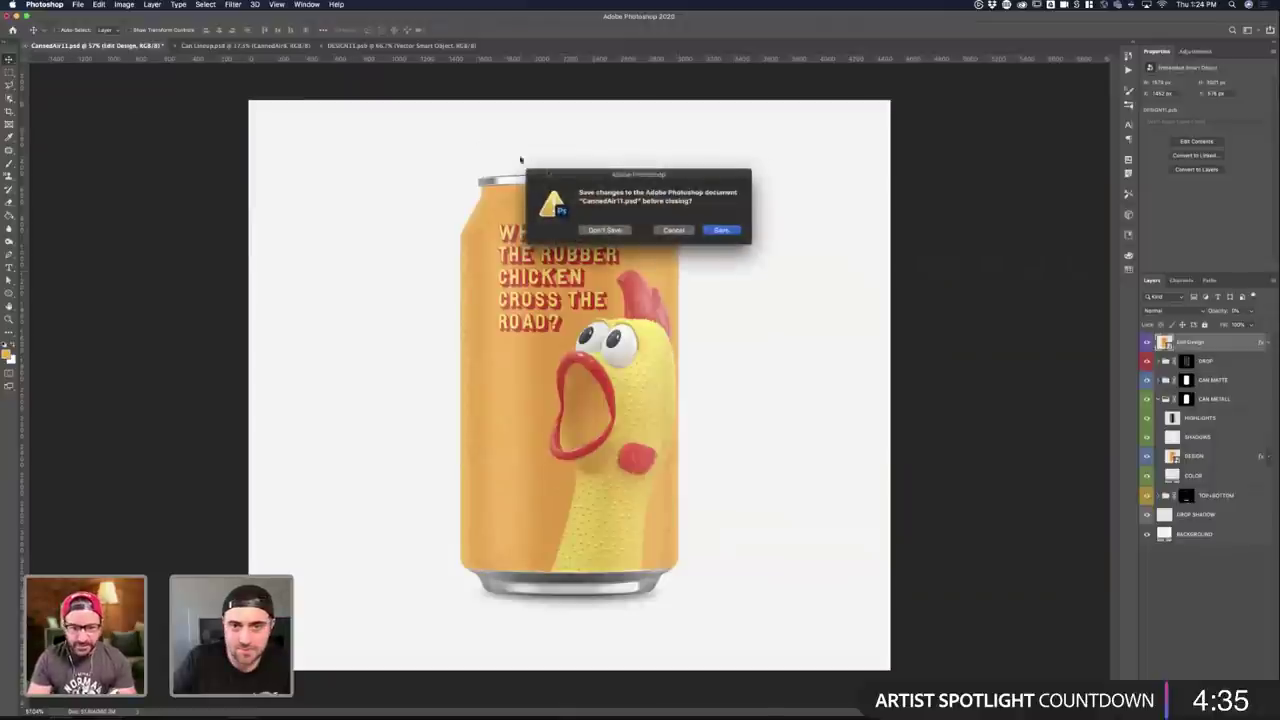
pyautogui.press('Return')
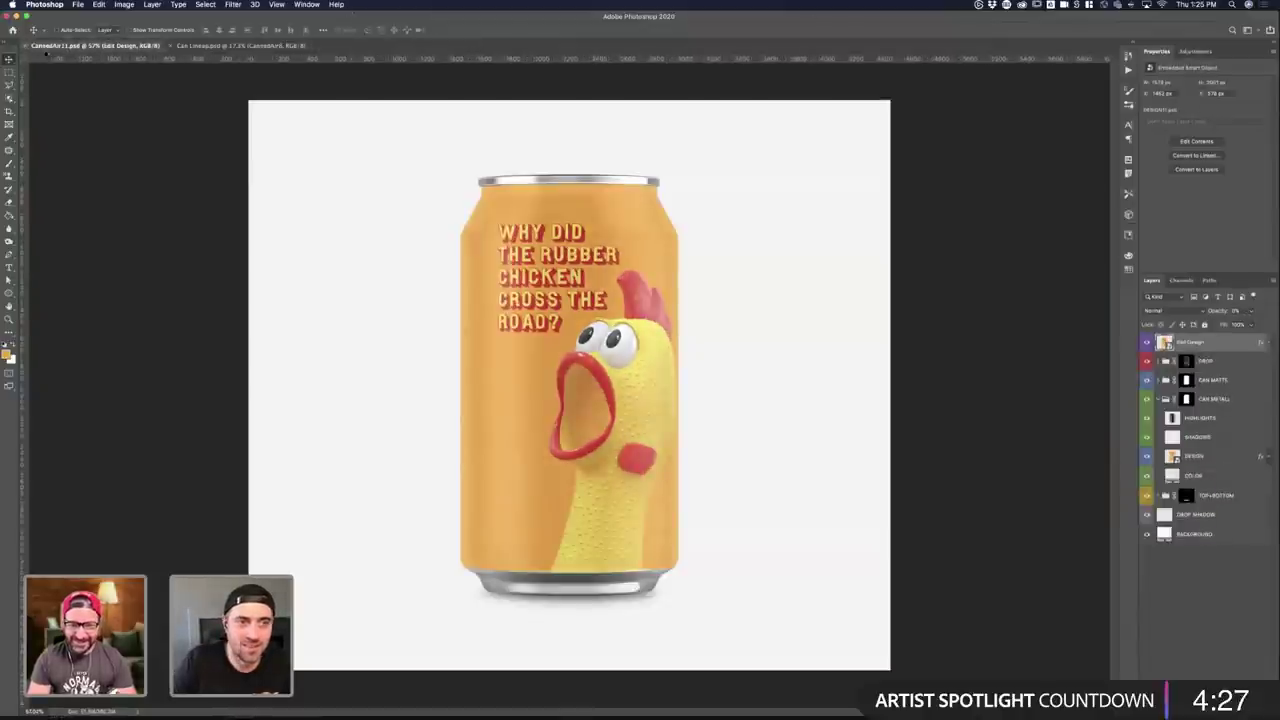
pyautogui.click(26, 46)
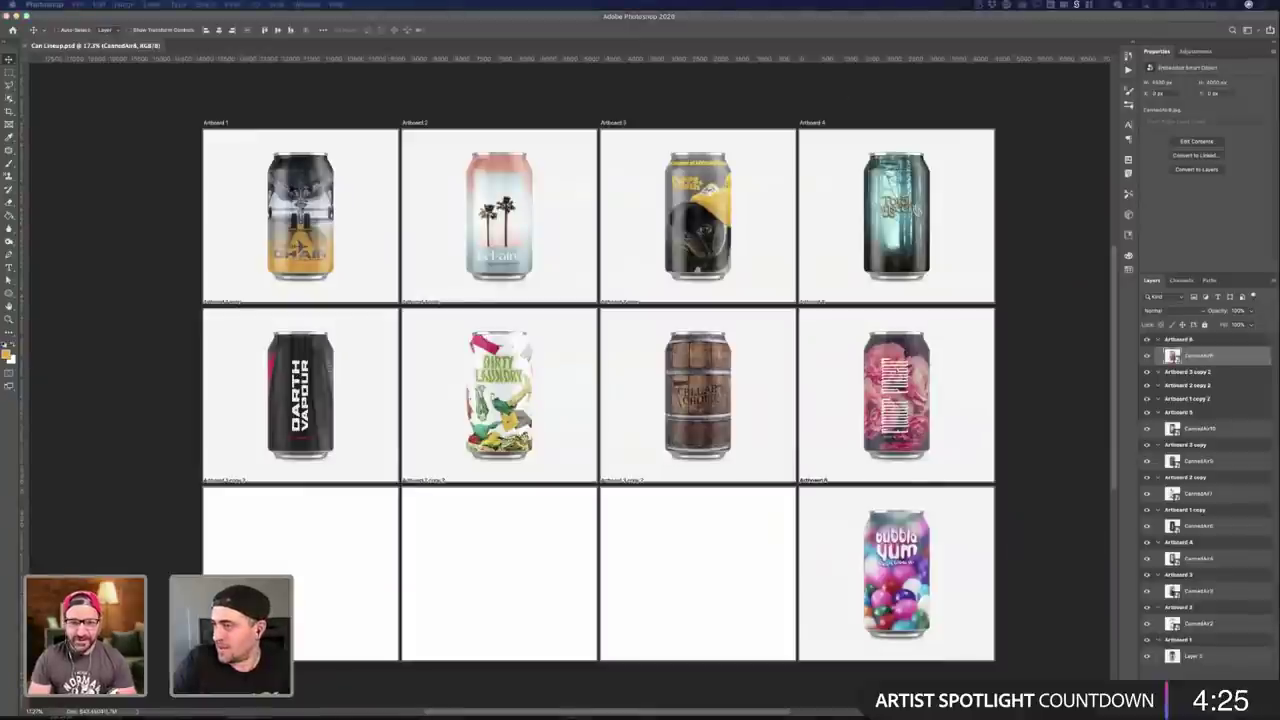
pyautogui.doubleClick(453, 333)
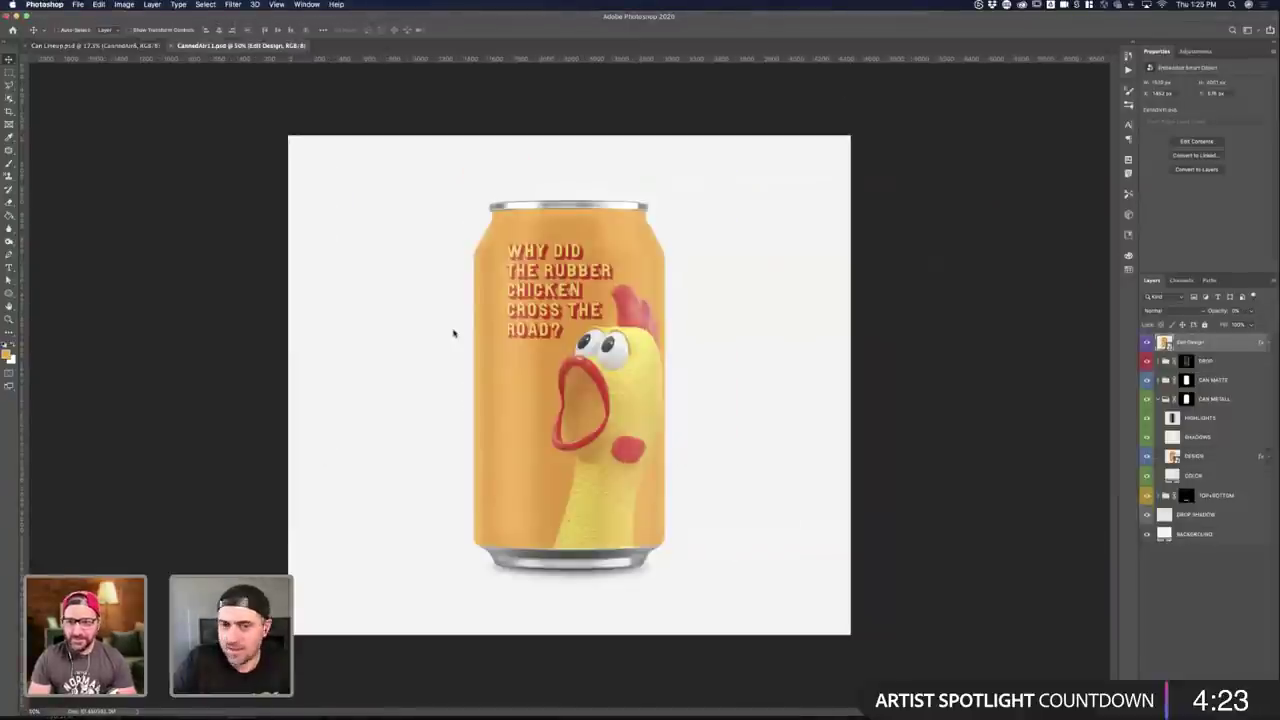
# - Open the Edit Design smart object, move the punchline up and slightly left beside the chicken's neck, and save
pyautogui.doubleClick(1164, 343)
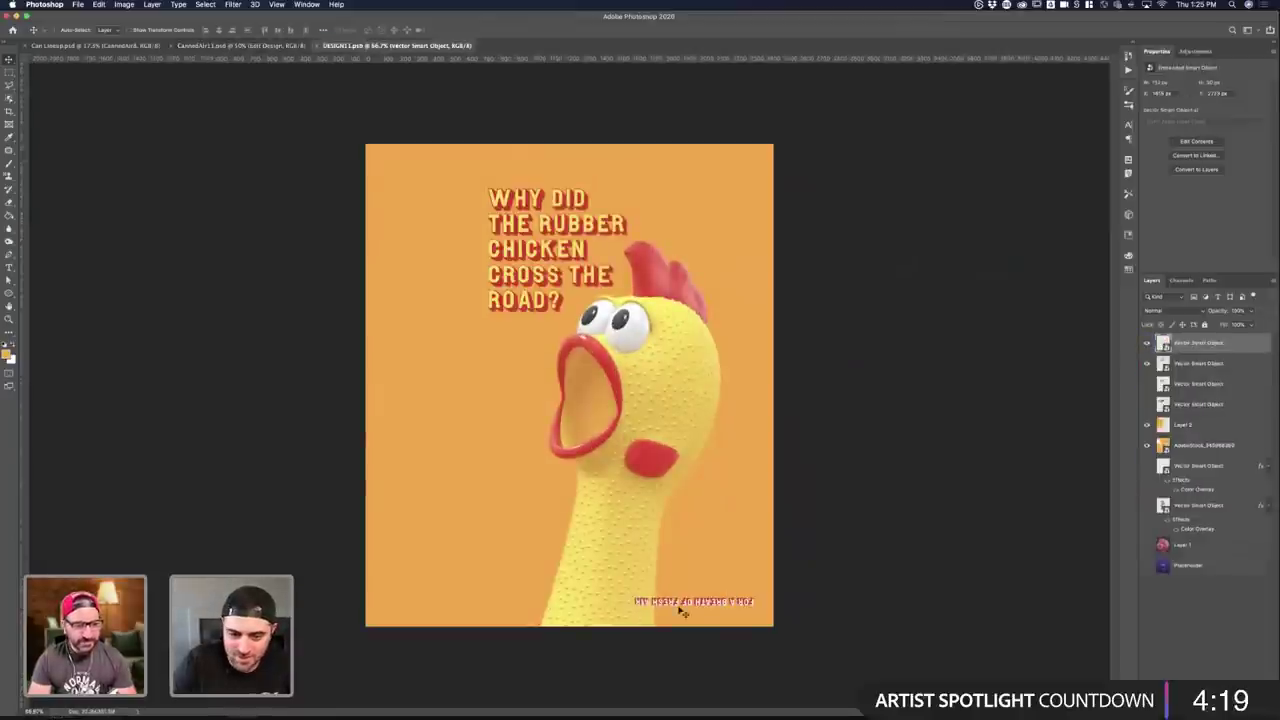
pyautogui.moveTo(697, 603); pyautogui.dragTo(678, 577)
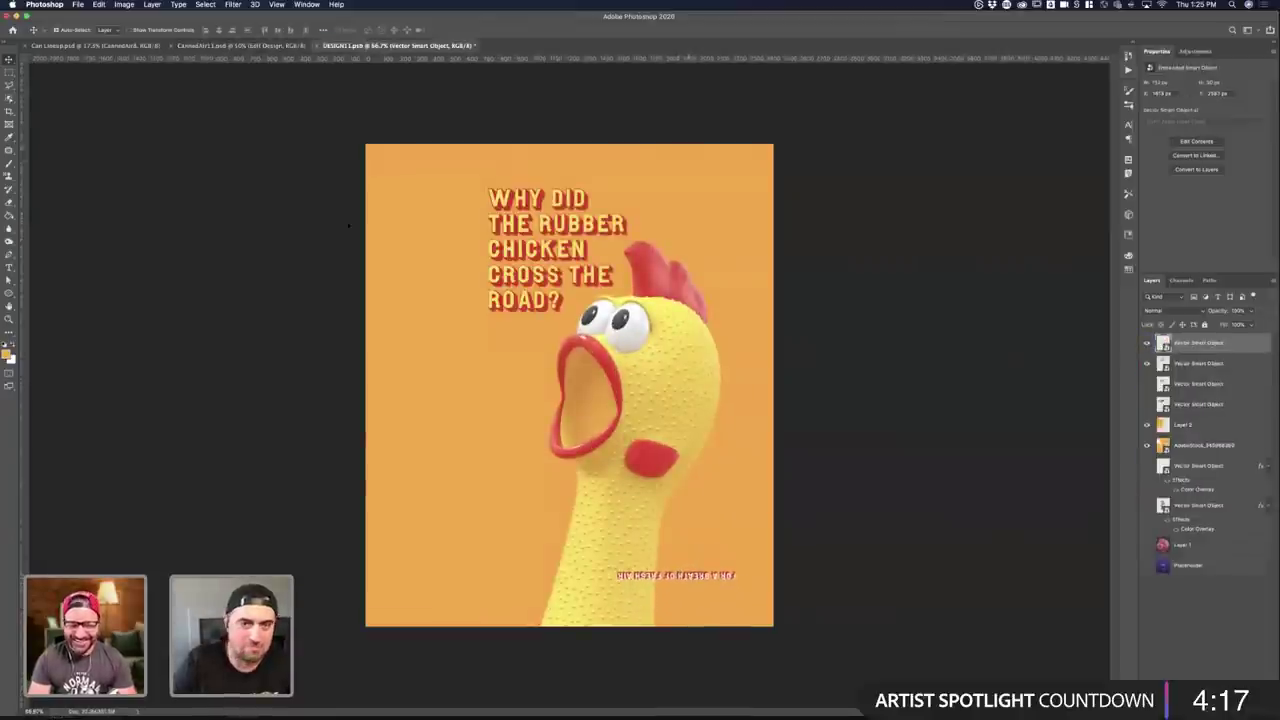
pyautogui.press('super+s')
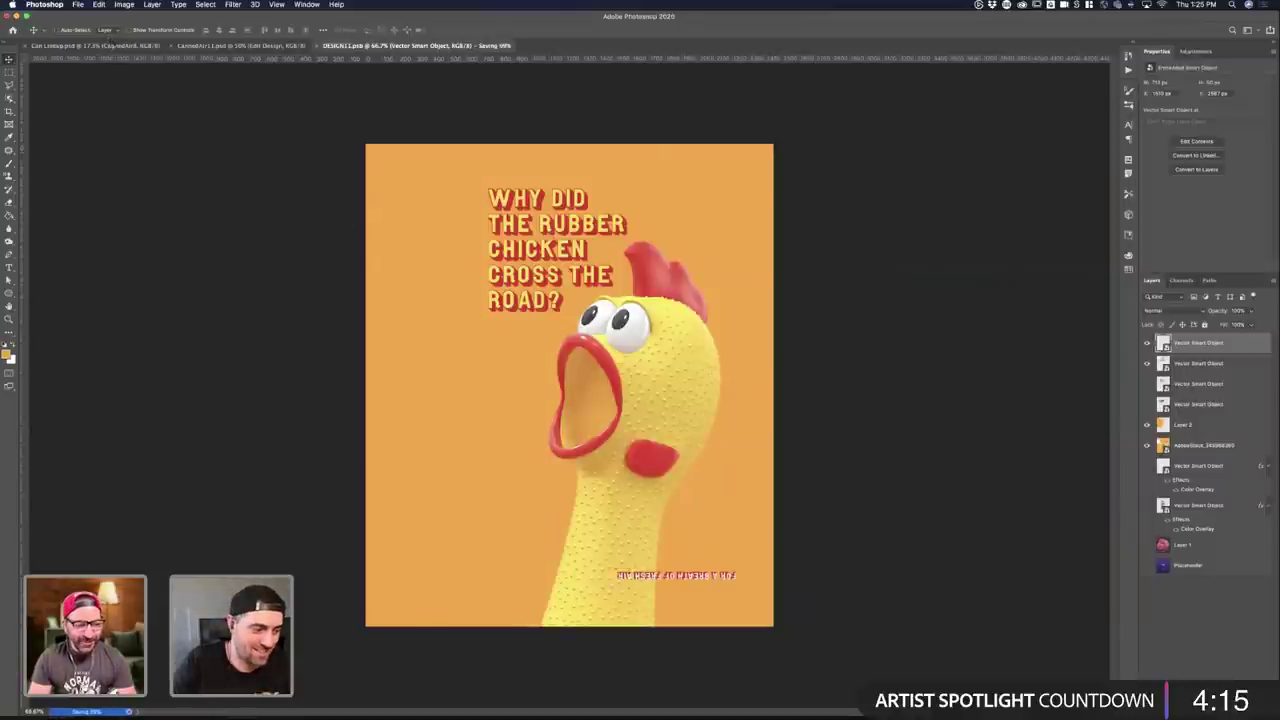
# - Check the punchline on the can mockup, move it right and slightly up so it runs past the label's edge, and save
pyautogui.click(110, 46)
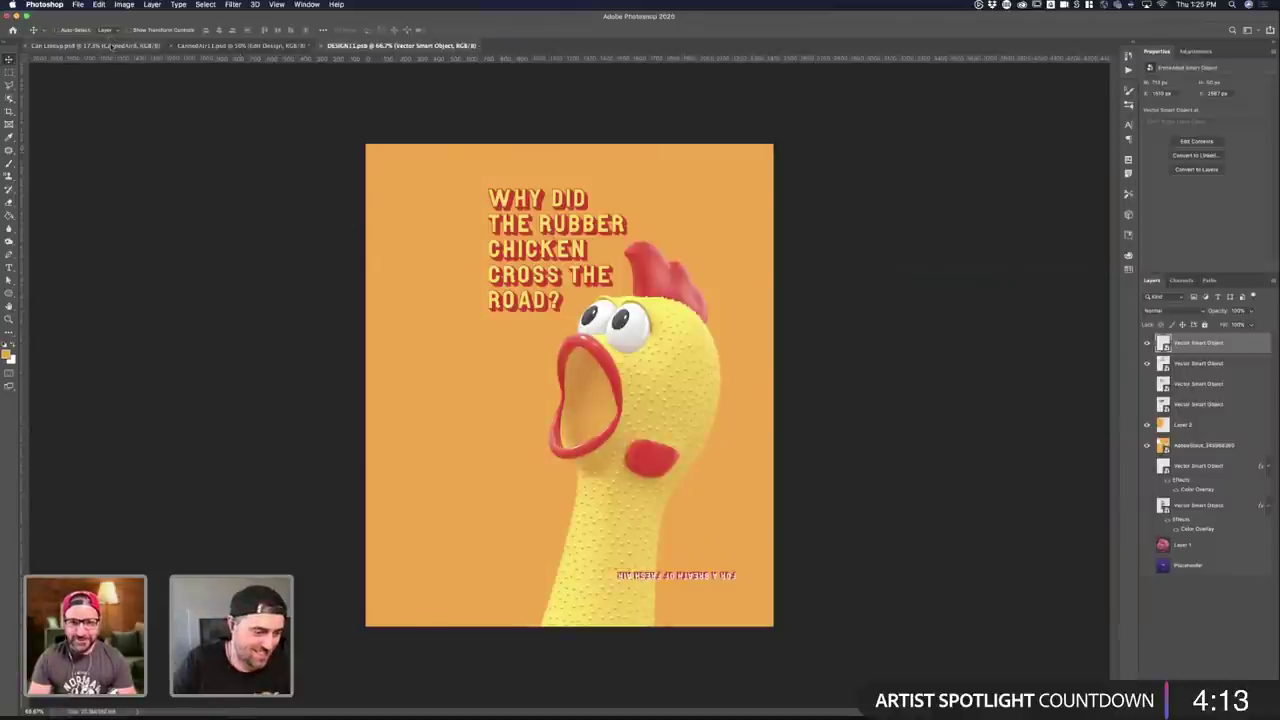
pyautogui.click(240, 46)
pyautogui.click(355, 47)
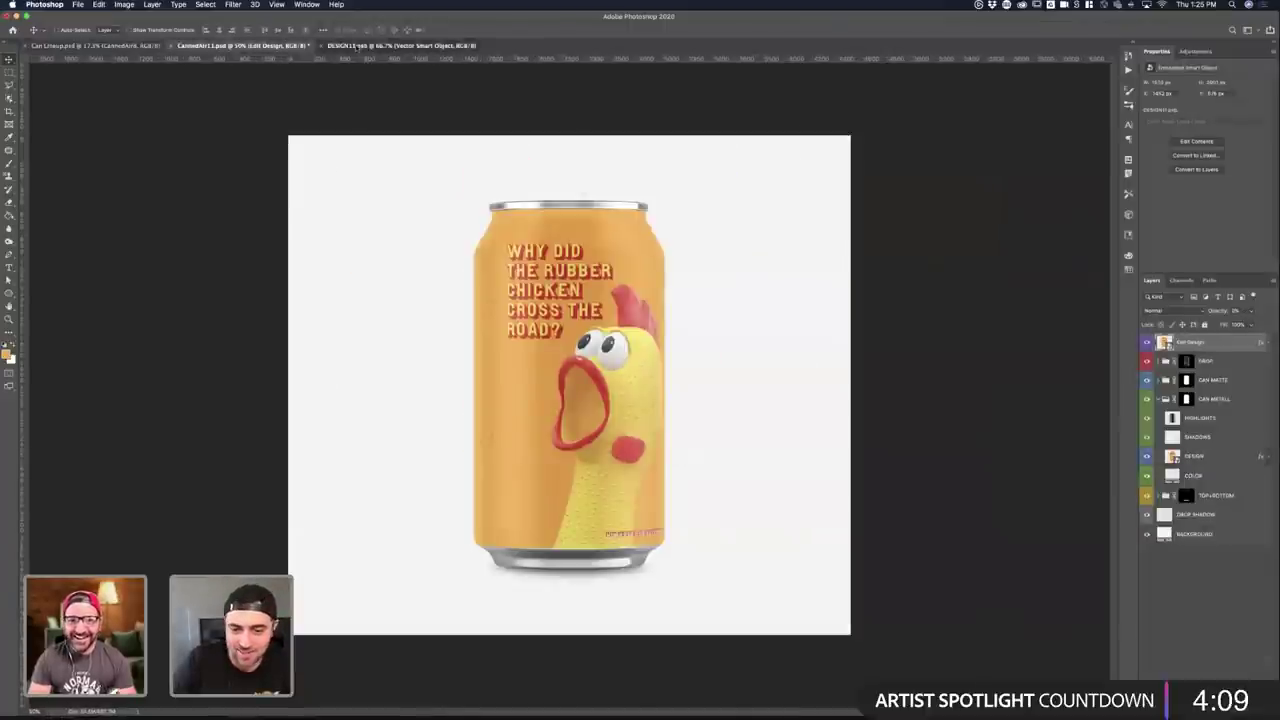
pyautogui.moveTo(728, 568); pyautogui.dragTo(754, 566)
pyautogui.press('super+s')
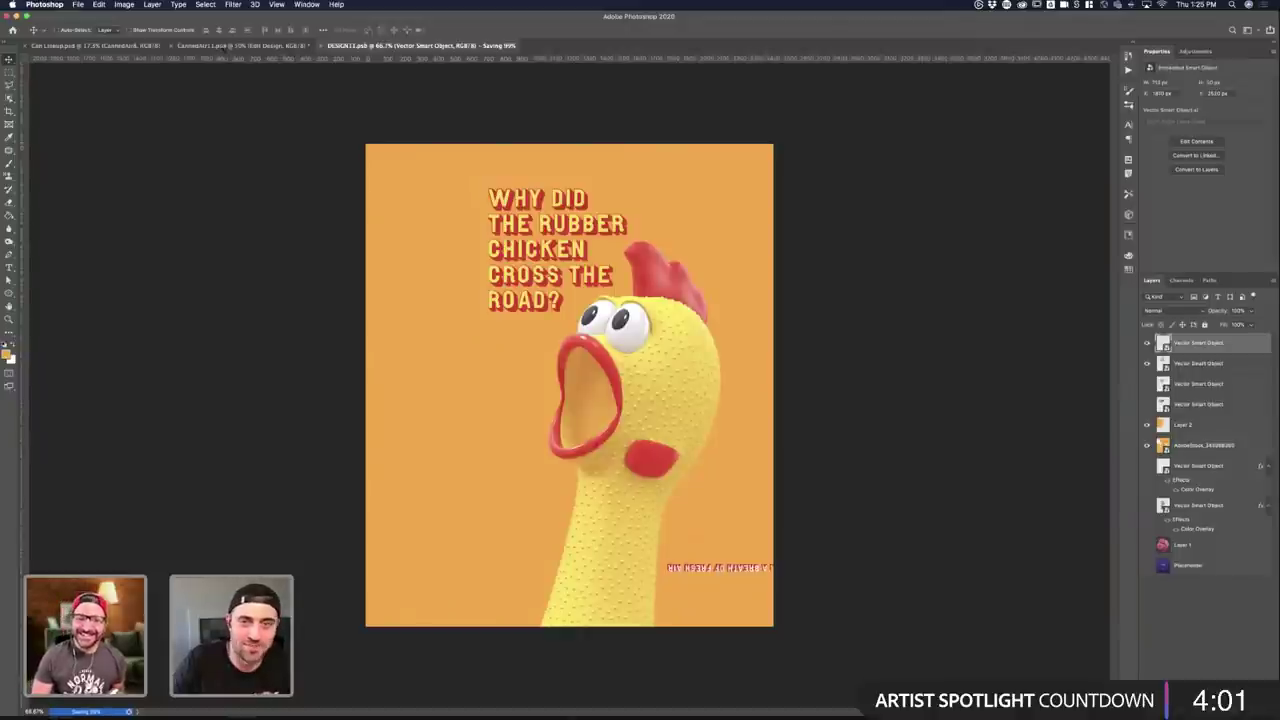
# - Check the punchline on the can mockup, save CannedAir11.psd, and return to the label design
pyautogui.click(228, 46)
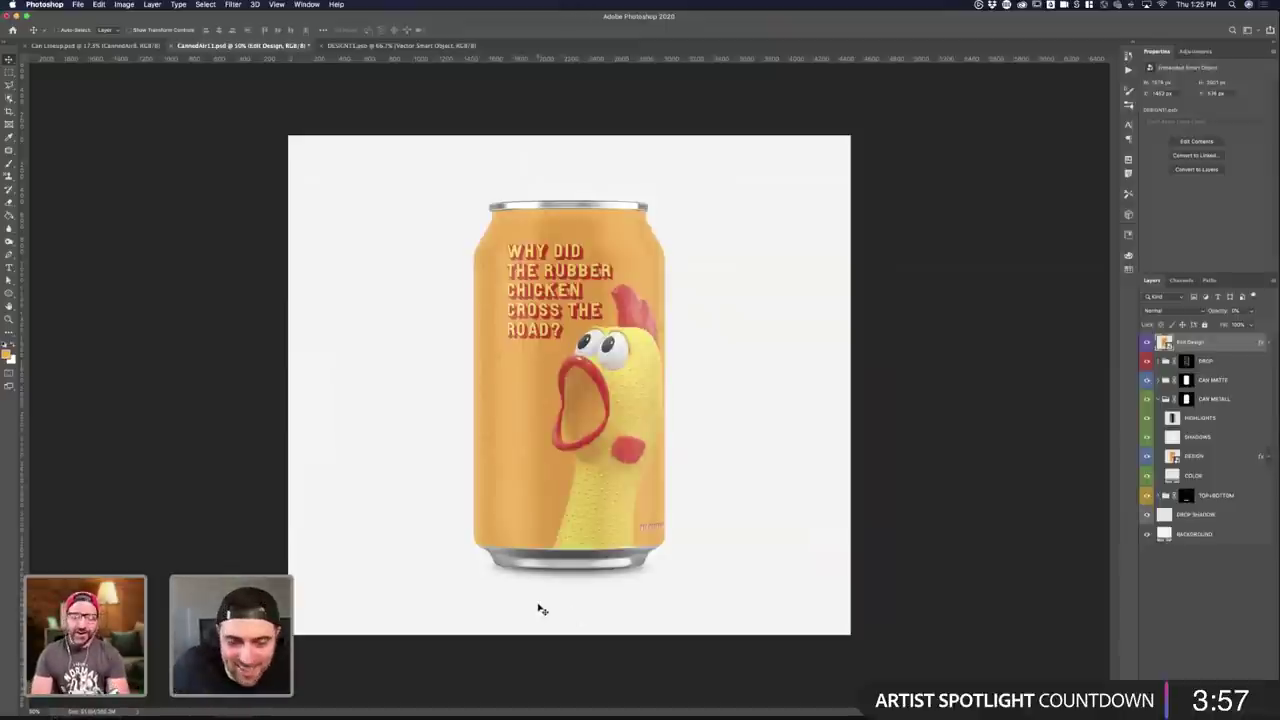
pyautogui.press('super+s')
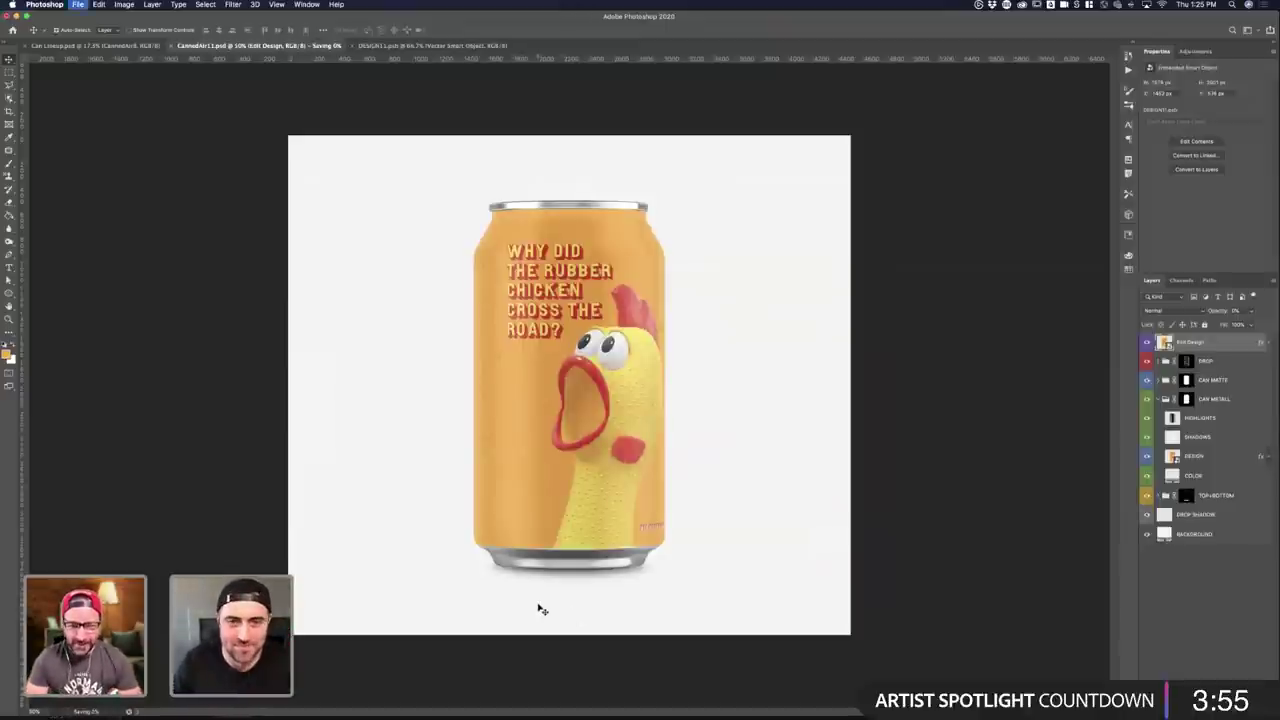
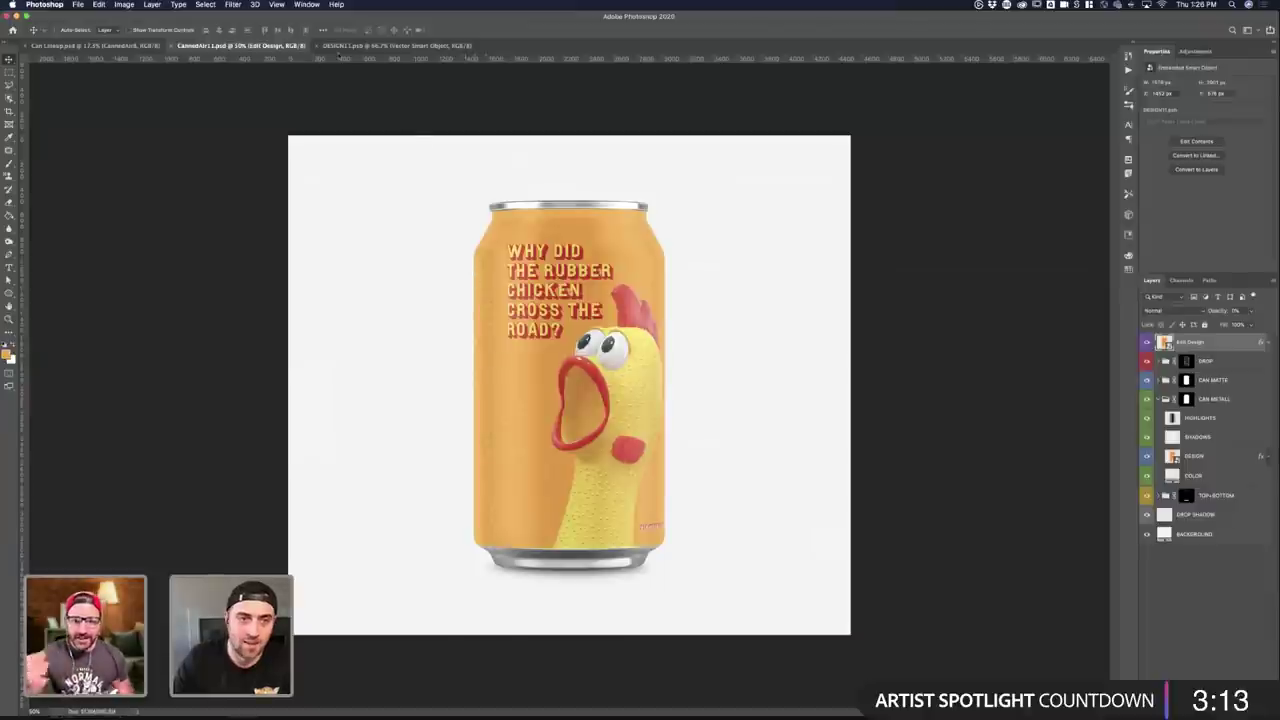
pyautogui.click(395, 45)
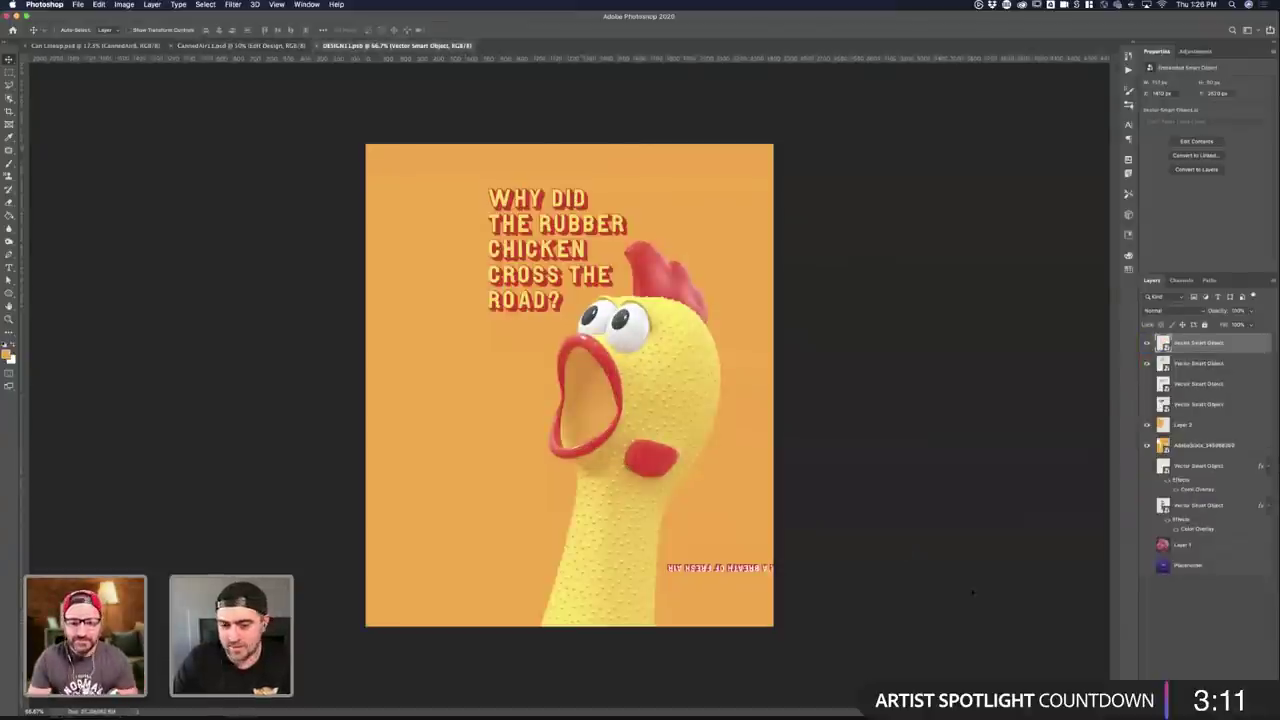
# - Switch to Illustrator and draw an orange lightning bolt with the Pen tool in the empty space below the black headline
pyautogui.hotkey('ctrl', 'Up')
pyautogui.click(765, 320)
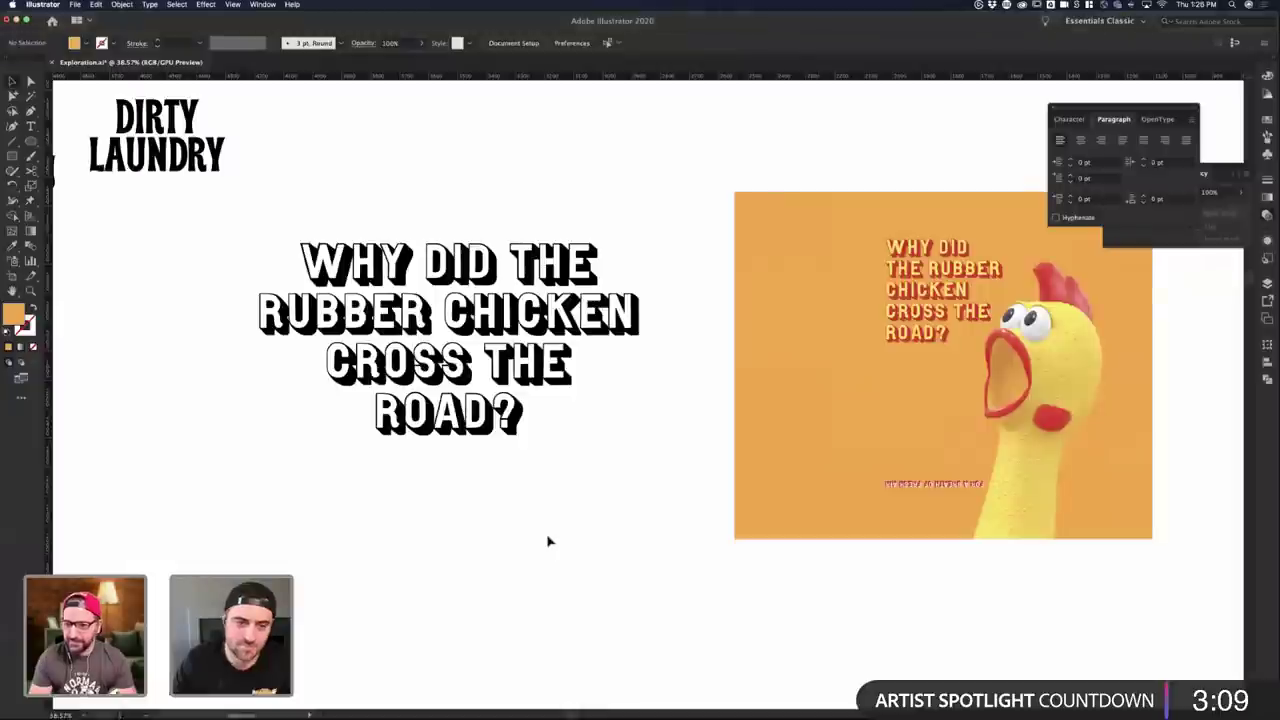
pyautogui.click(317, 481)
pyautogui.click(376, 527)
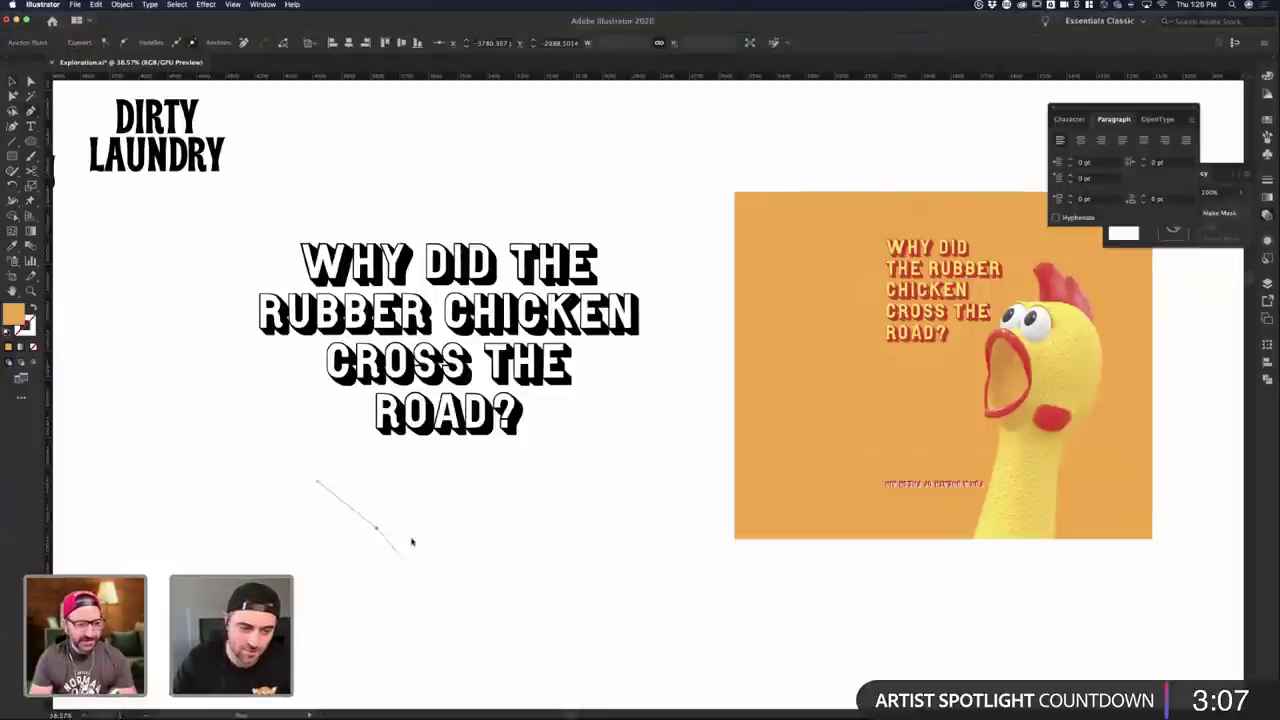
pyautogui.click(456, 553)
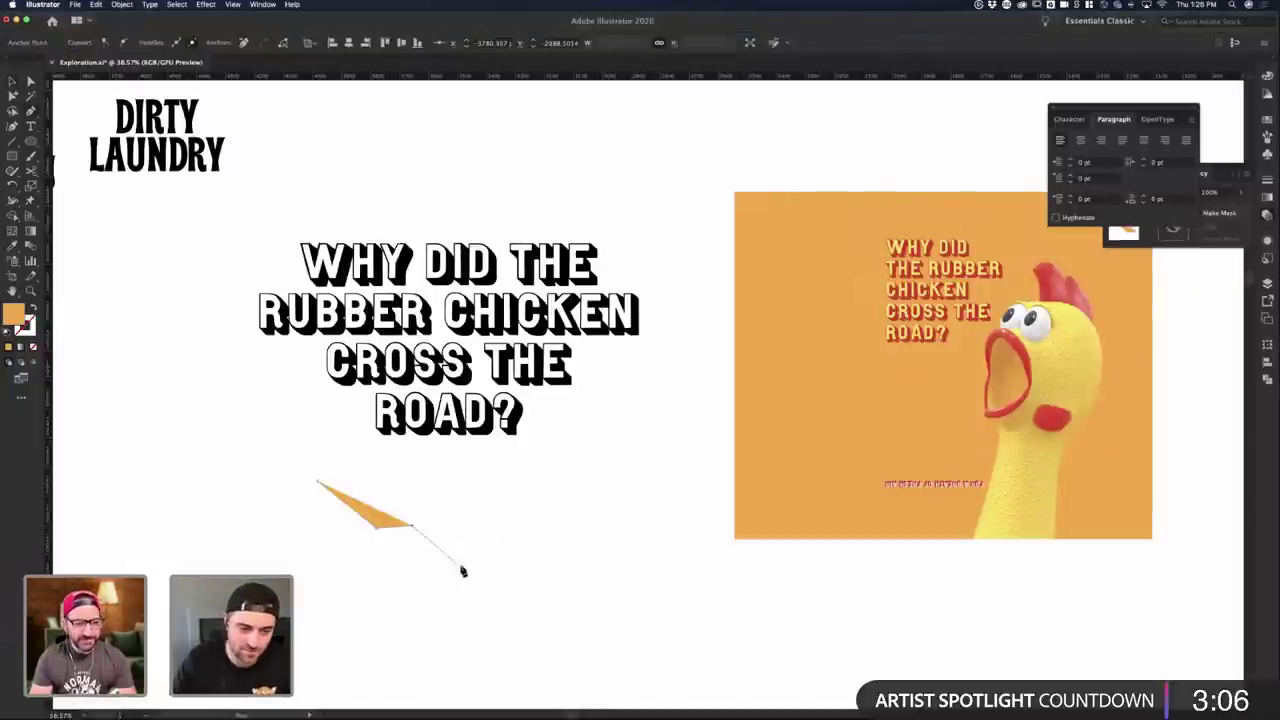
pyautogui.click(396, 497)
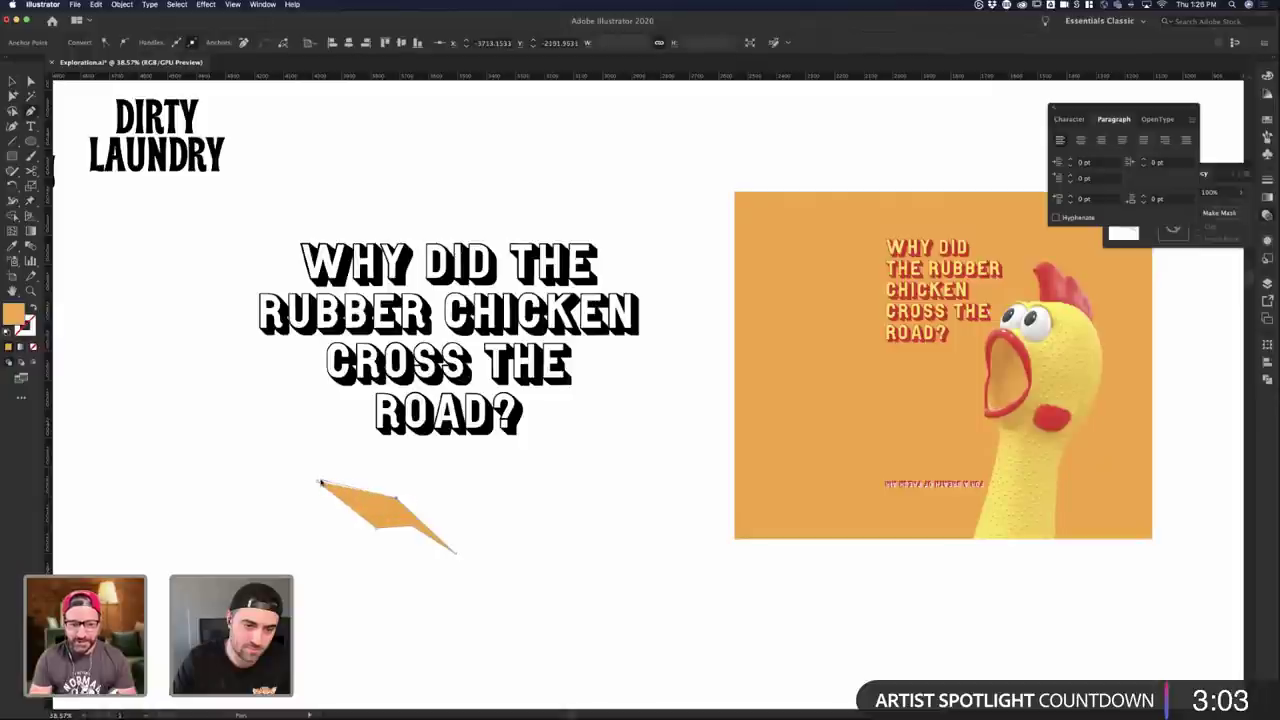
# - Reshape the orange bolt's upper edge by adjusting its anchor points so the bolt has an even zigzag form
pyautogui.press('b')
pyautogui.press('v')
pyautogui.press('a')
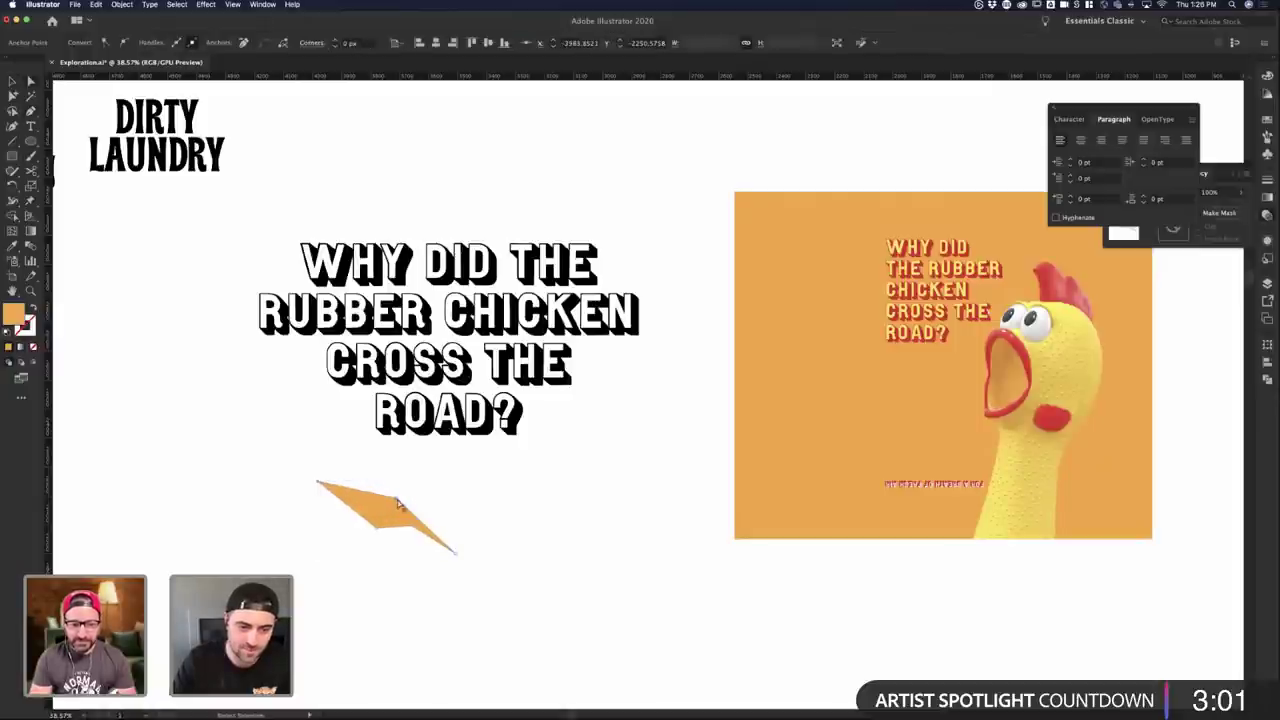
pyautogui.click(397, 499)
pyautogui.moveTo(397, 499)
pyautogui.mouseDown()
pyautogui.moveTo(414, 515)
pyautogui.moveTo(379, 508)
pyautogui.mouseUp()
pyautogui.press('p')
pyautogui.click(378, 498)
# - Move the headline layers and the orange cover panel off the chicken artwork to uncover the speech bubble and white bolts
pyautogui.click(872, 300)
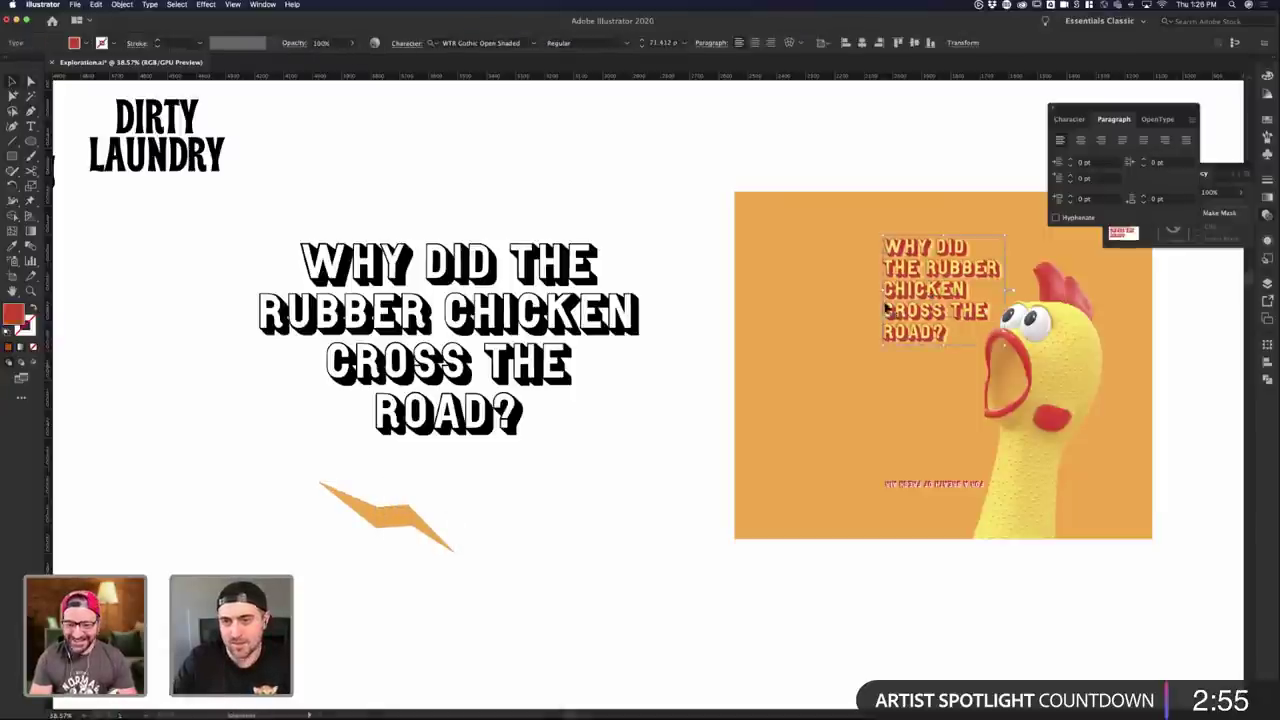
pyautogui.click(918, 302)
pyautogui.press('super+z')
pyautogui.press('super+z')
pyautogui.press('super+z')
pyautogui.press('super+z')
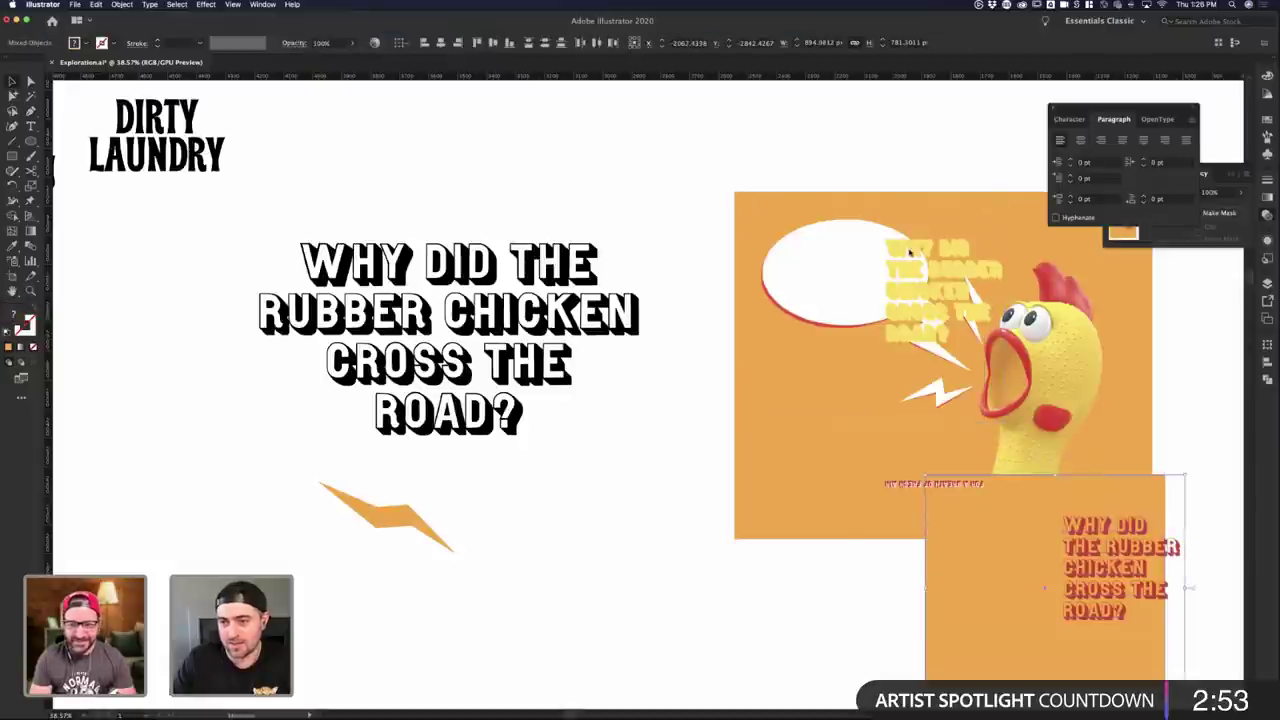
pyautogui.click(392, 515)
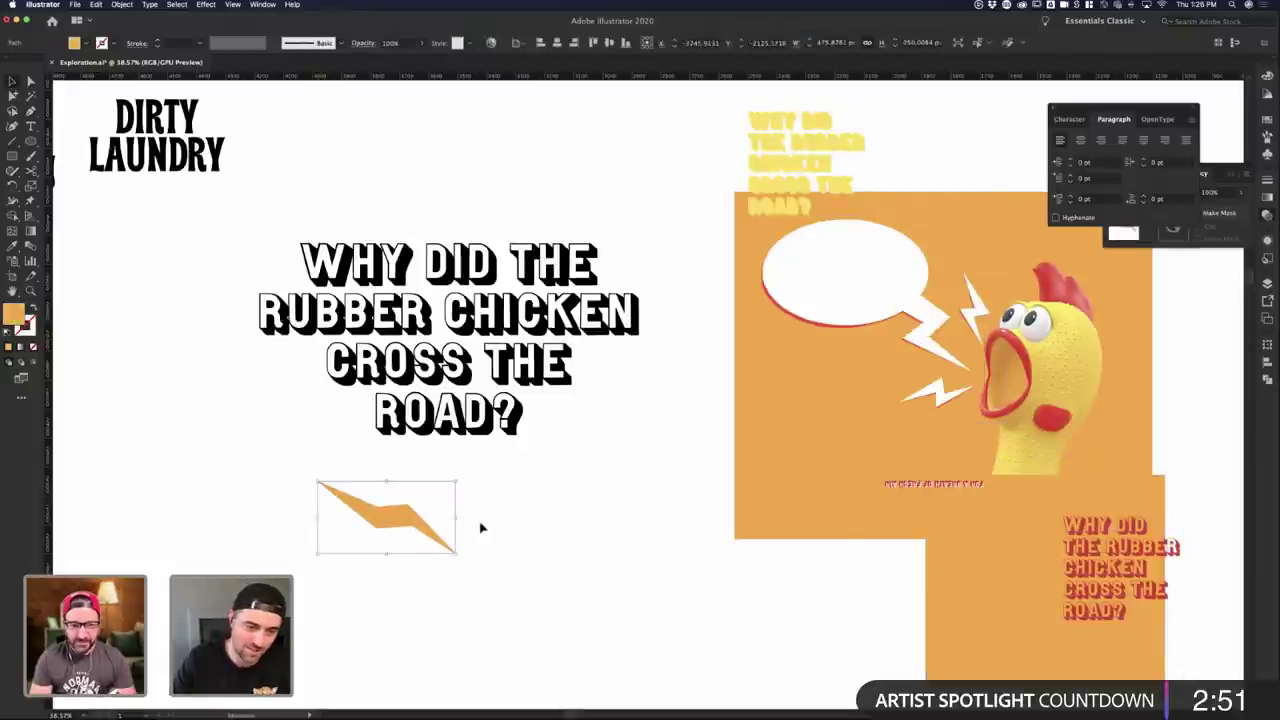
pyautogui.click(480, 532)
pyautogui.click(364, 515)
pyautogui.click(477, 536)
pyautogui.click(352, 504)
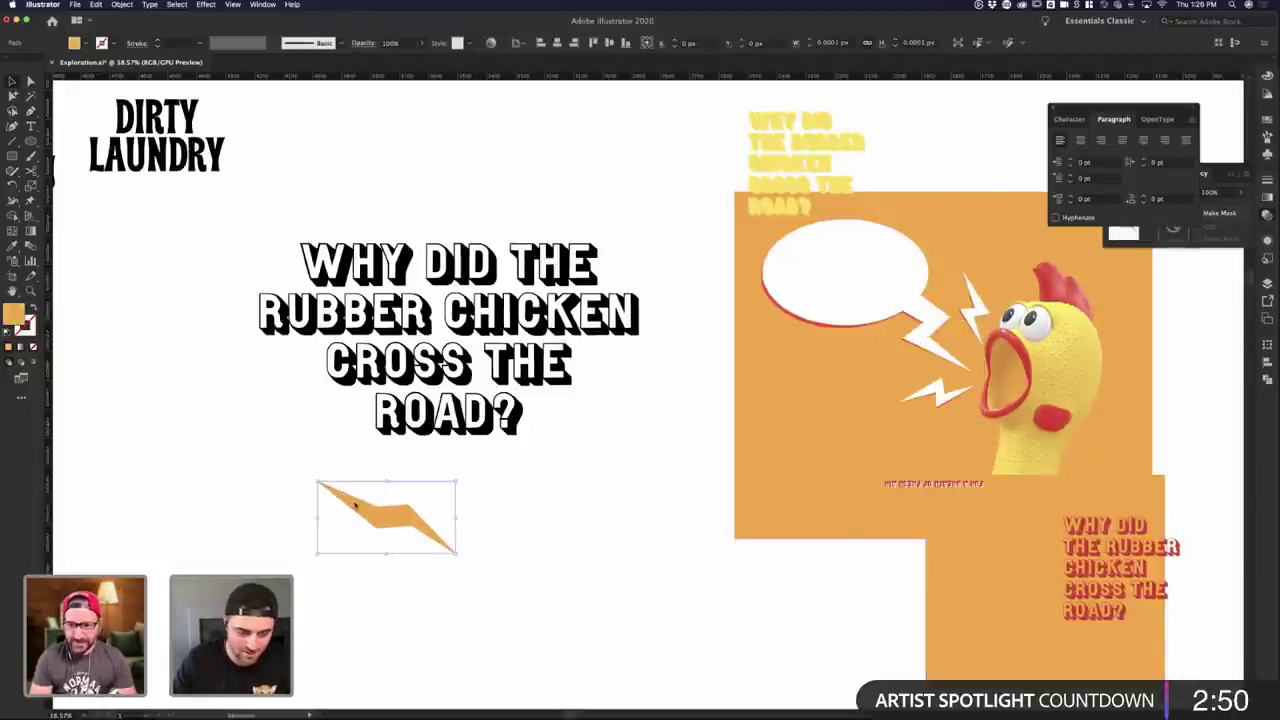
pyautogui.click(453, 522)
pyautogui.click(421, 524)
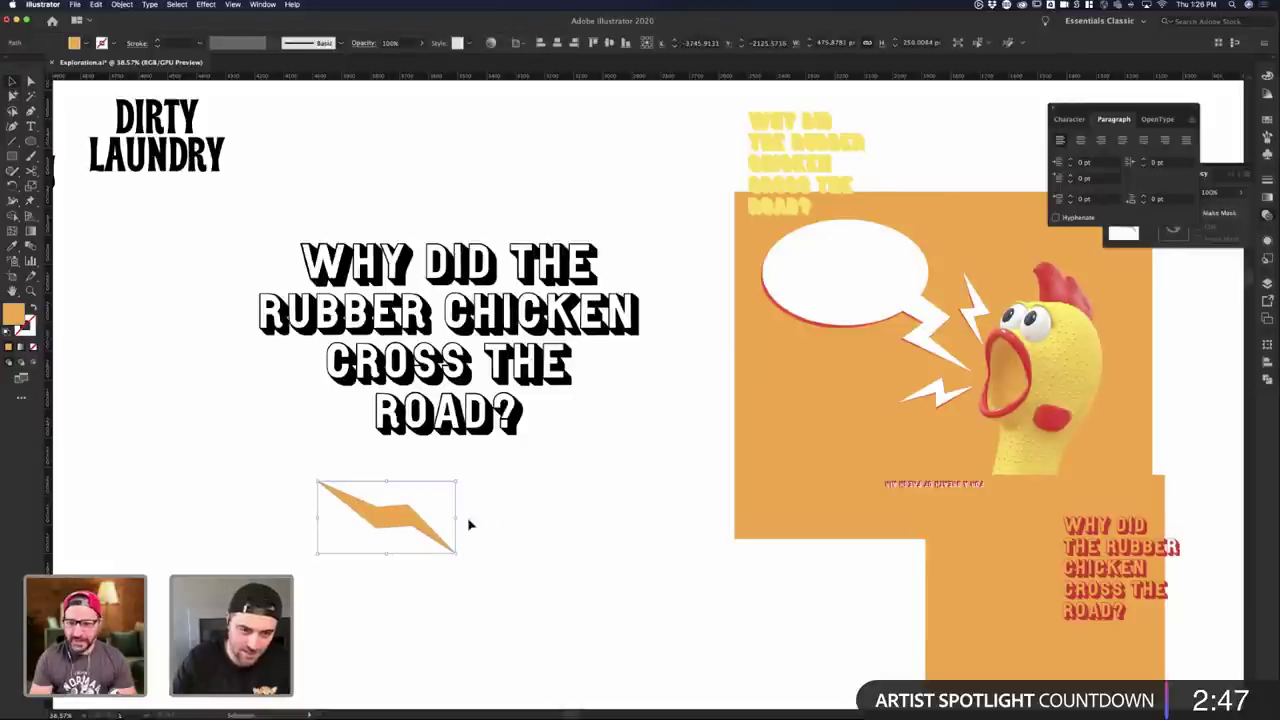
pyautogui.press('super+z')
pyautogui.moveTo(406, 512); pyautogui.dragTo(590, 535)
pyautogui.press('super+z')
pyautogui.click(622, 508)
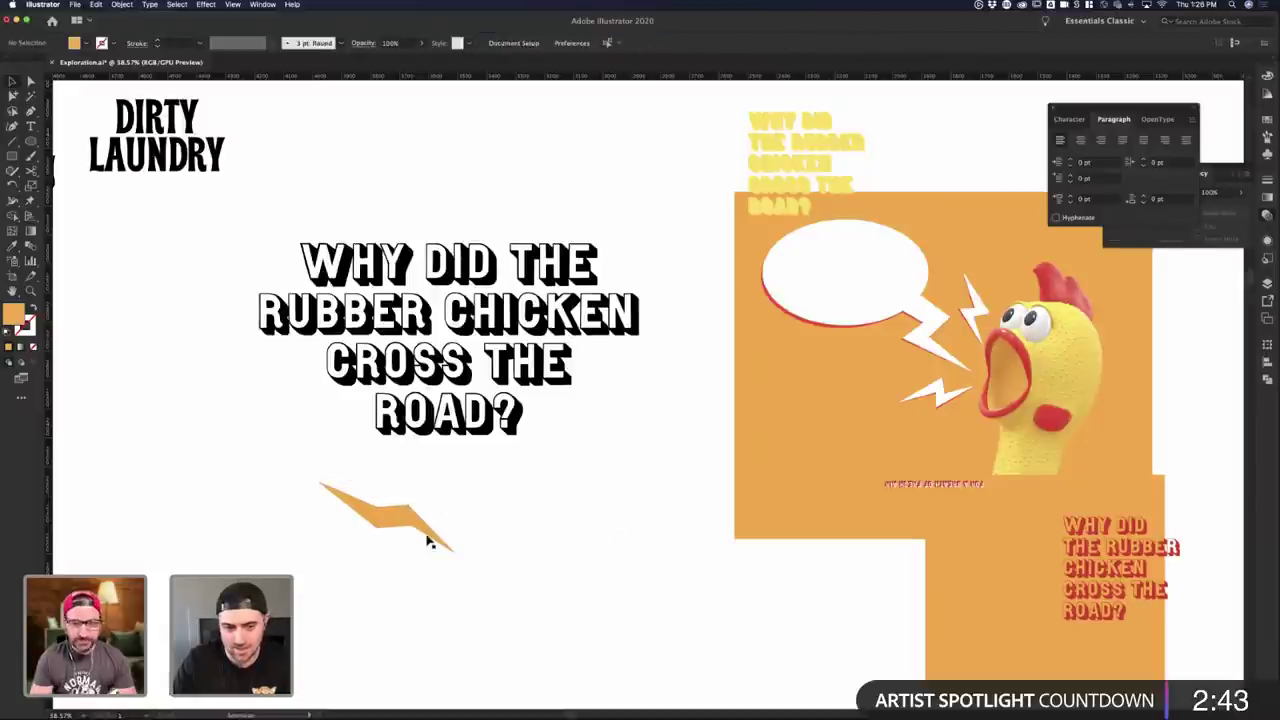
# - Duplicate the orange bolt slightly below the original and fill the copy with the red sampled from the headline shadow
pyautogui.click(426, 537)
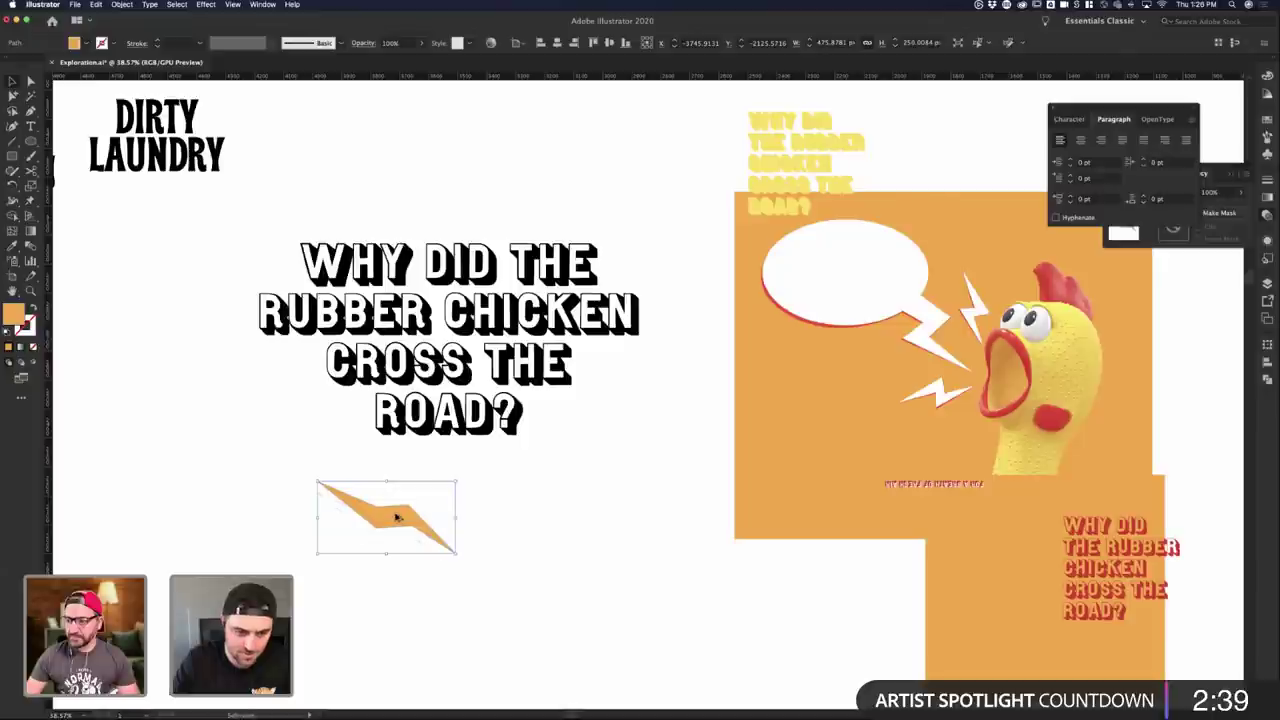
pyautogui.moveTo(403, 517); pyautogui.dragTo(401, 531)
pyautogui.press('i')
pyautogui.click(1103, 519)
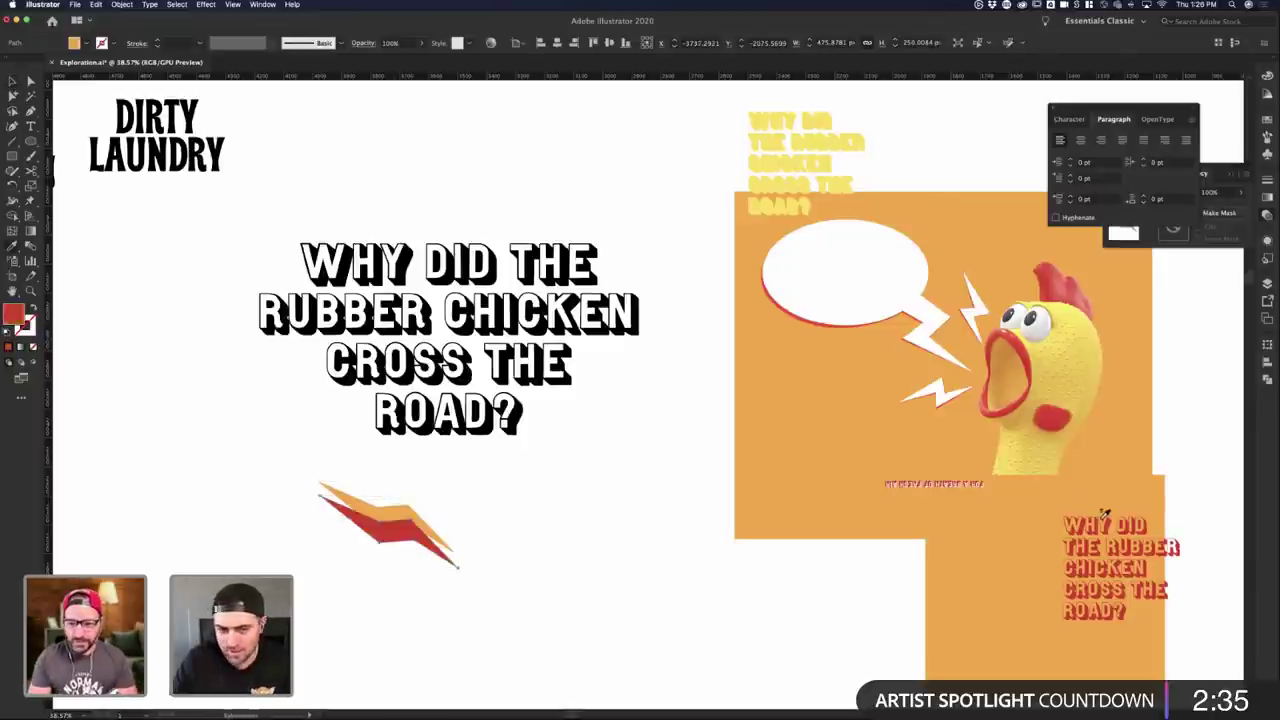
# - Place the red bolt behind the orange bolt so it reads as a drop shadow
pyautogui.press('v')
pyautogui.click(491, 495)
pyautogui.click(403, 528)
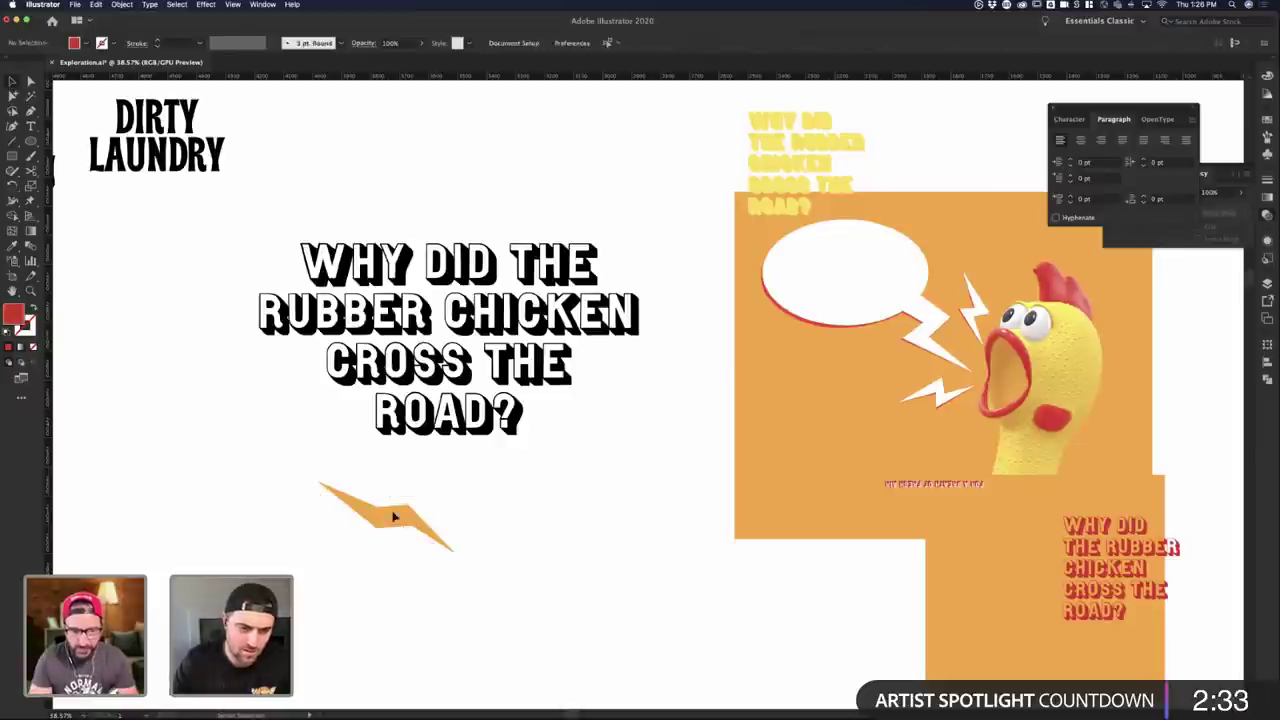
pyautogui.click(400, 519)
pyautogui.keyDown('shift'); pyautogui.click(430, 537); pyautogui.keyUp('shift')
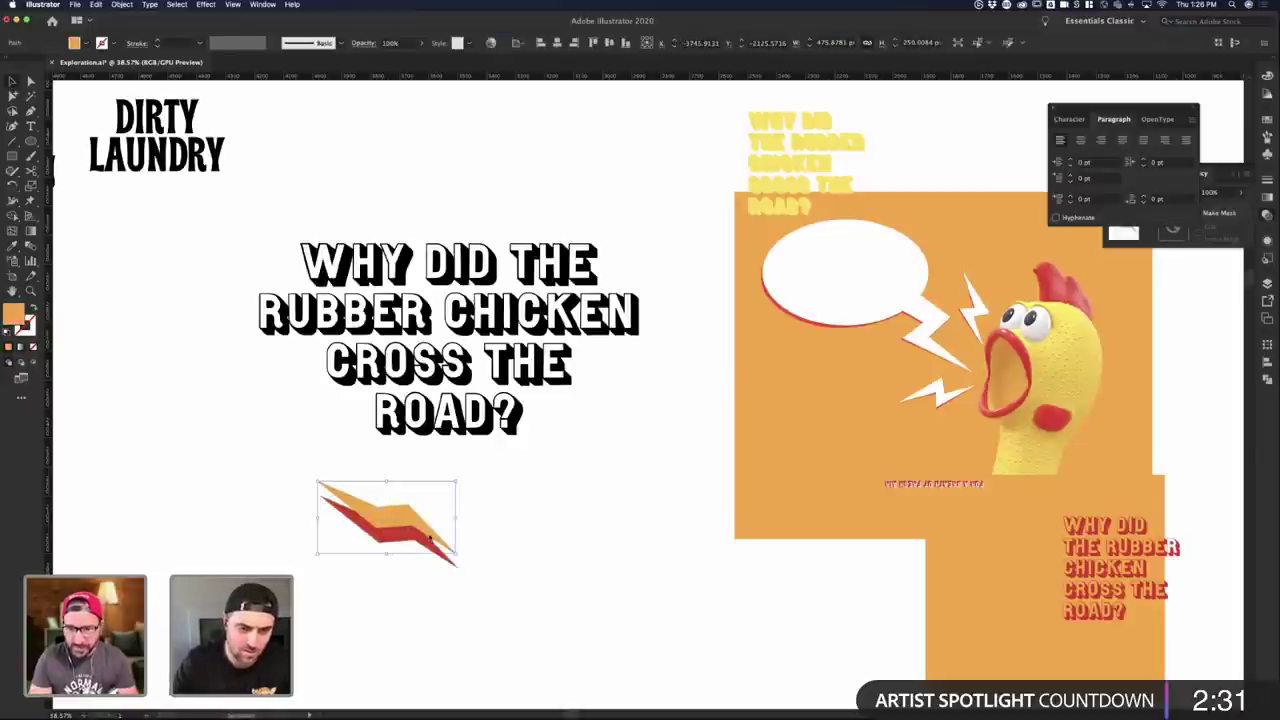
# - Recolor the front bolt with the yellow sampled from the headline lettering beside the chicken artwork
pyautogui.scroll(2, 386, 515)
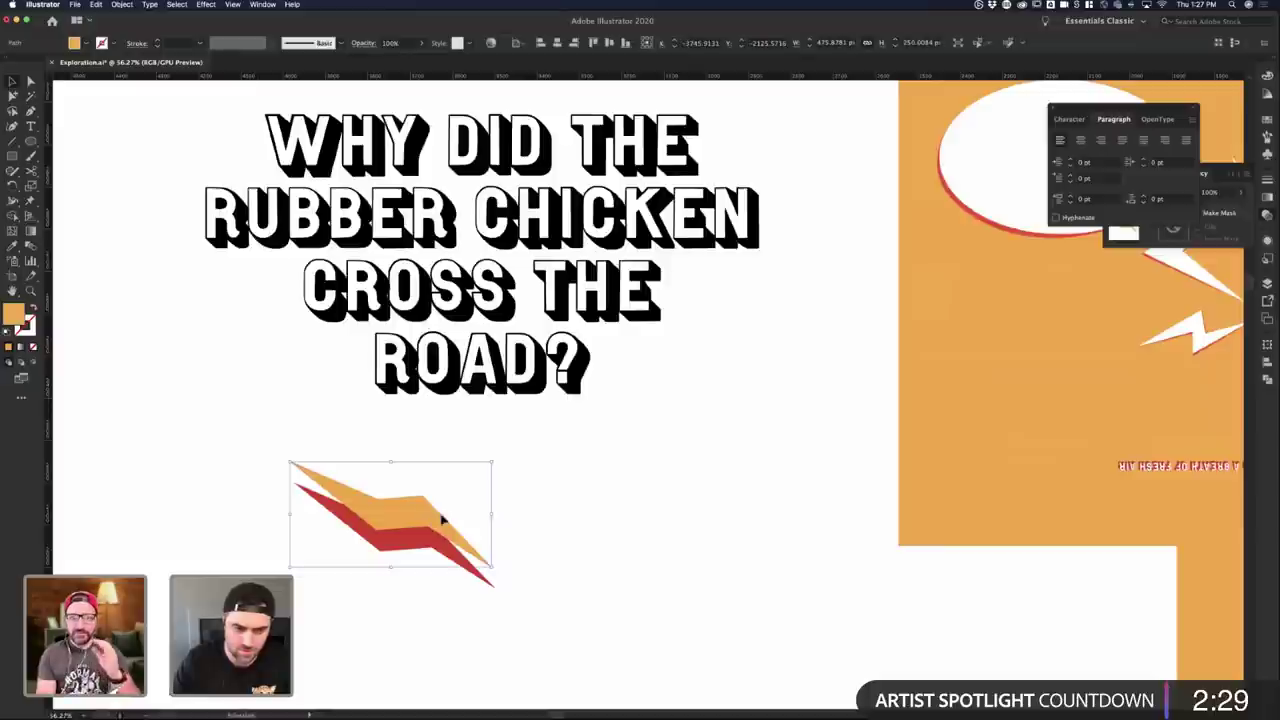
pyautogui.scroll(-4, 505, 512)
pyautogui.press('i')
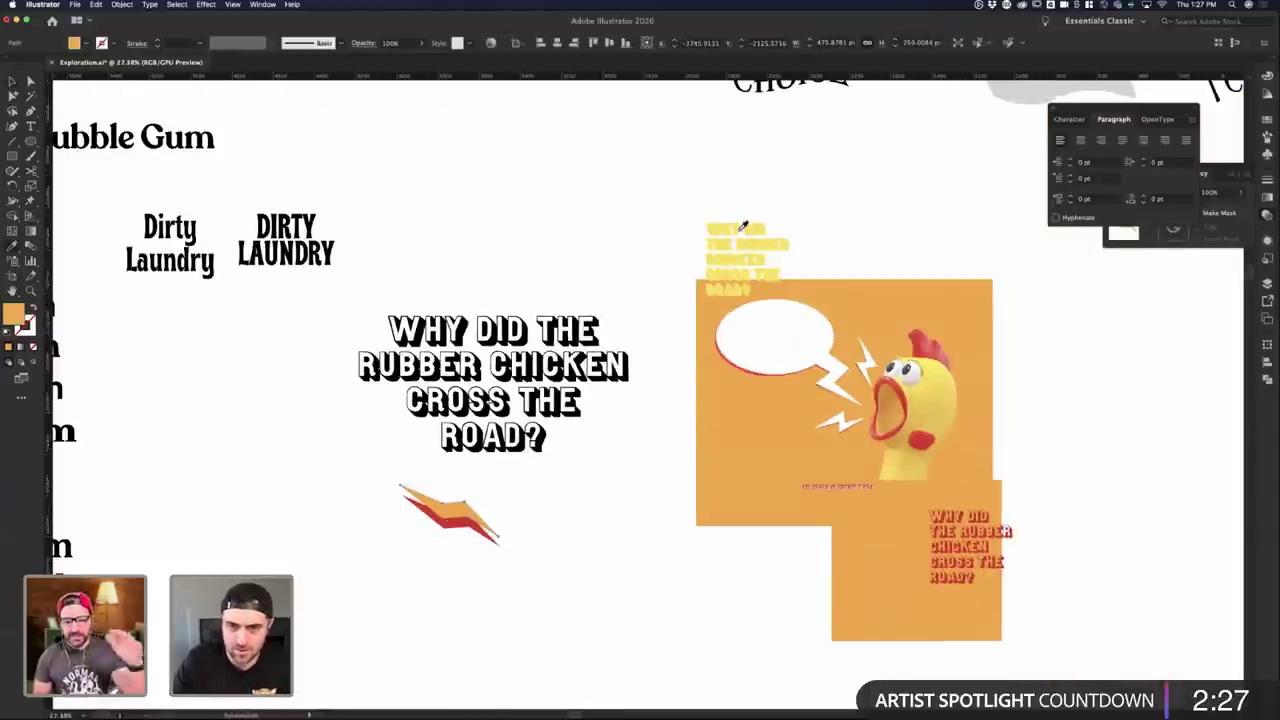
pyautogui.click(739, 231)
pyautogui.press('v')
pyautogui.scroll(3, 420, 534)
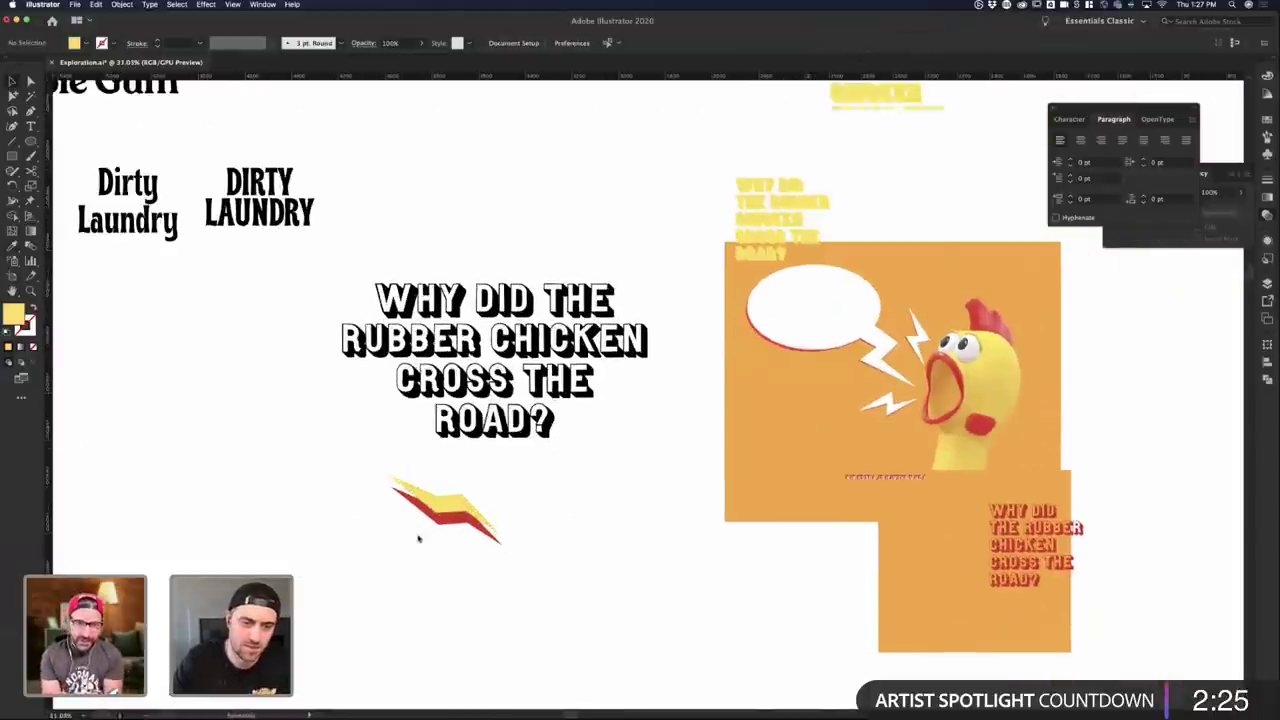
pyautogui.click(431, 503)
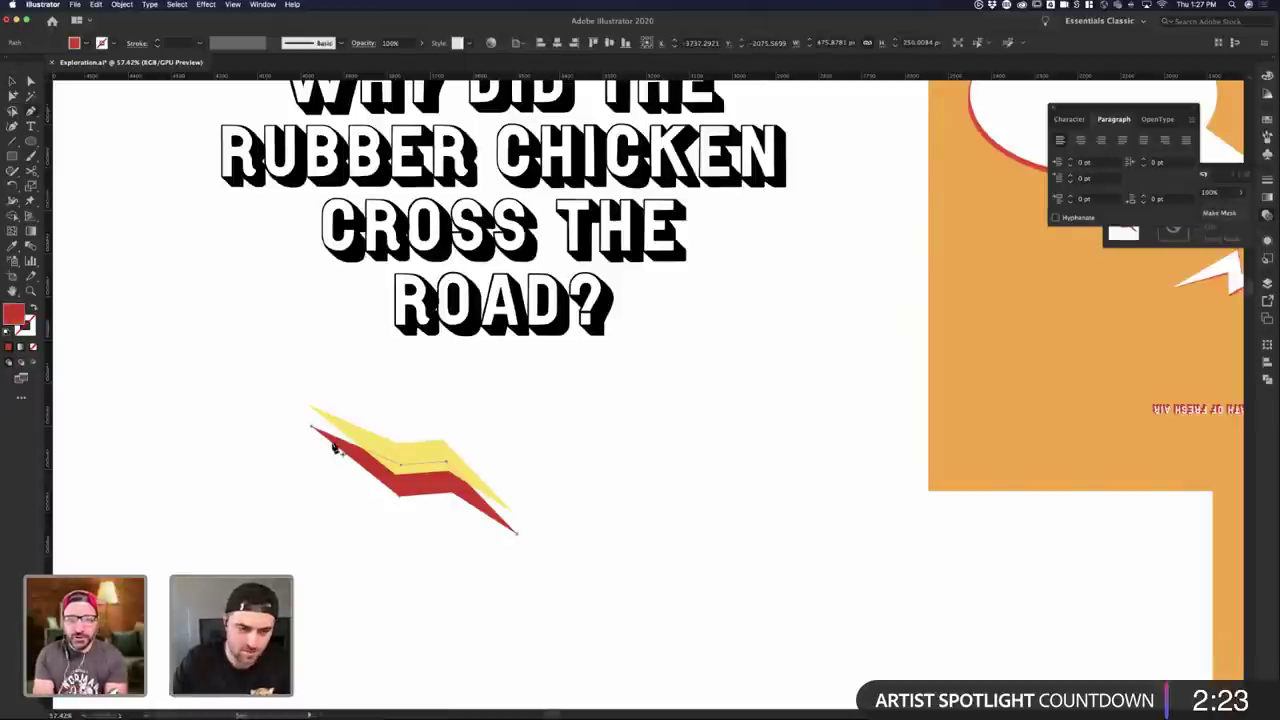
pyautogui.click(312, 427)
pyautogui.press('super+z')
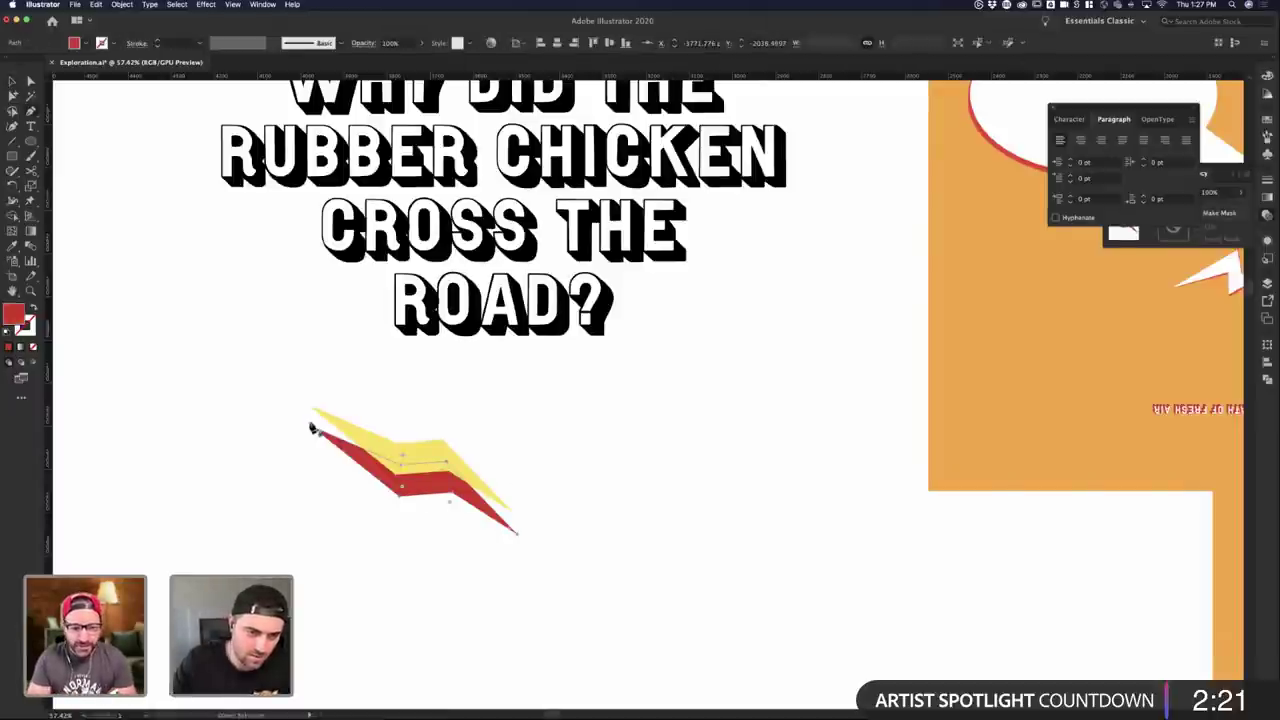
pyautogui.moveTo(518, 540); pyautogui.dragTo(523, 528)
pyautogui.click(459, 519)
pyautogui.click(489, 511)
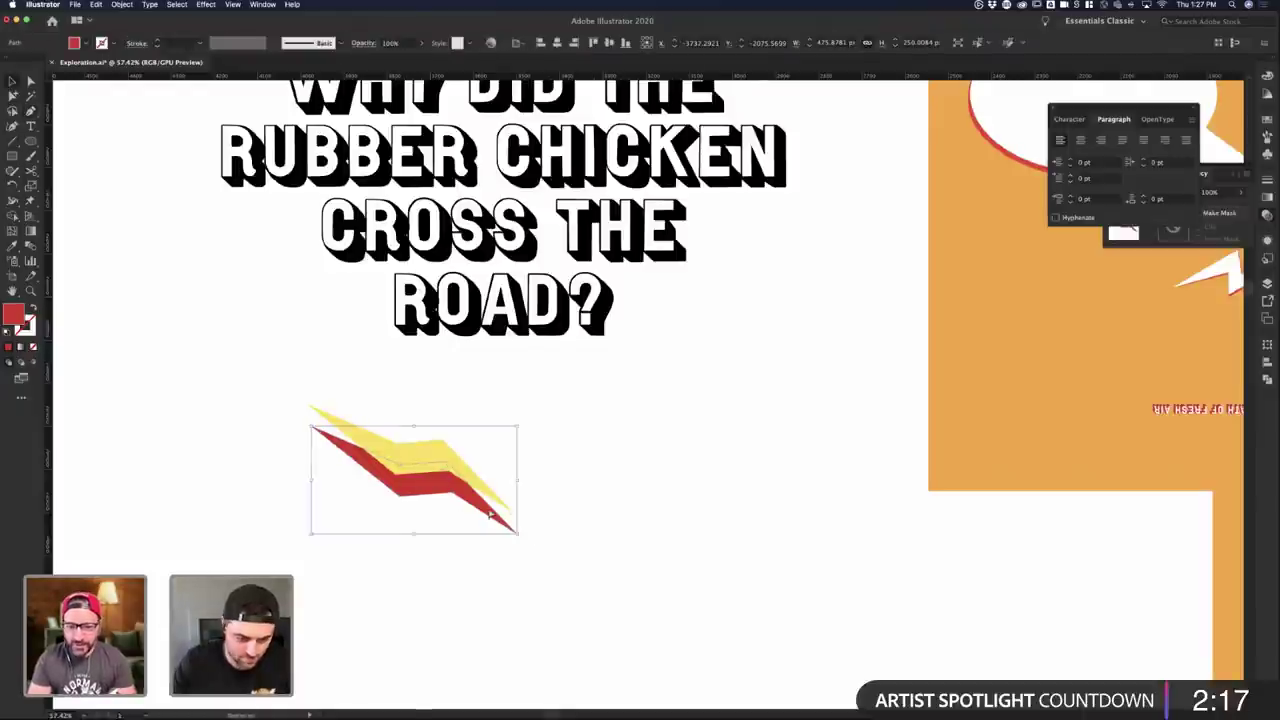
pyautogui.press('super+shift+a')
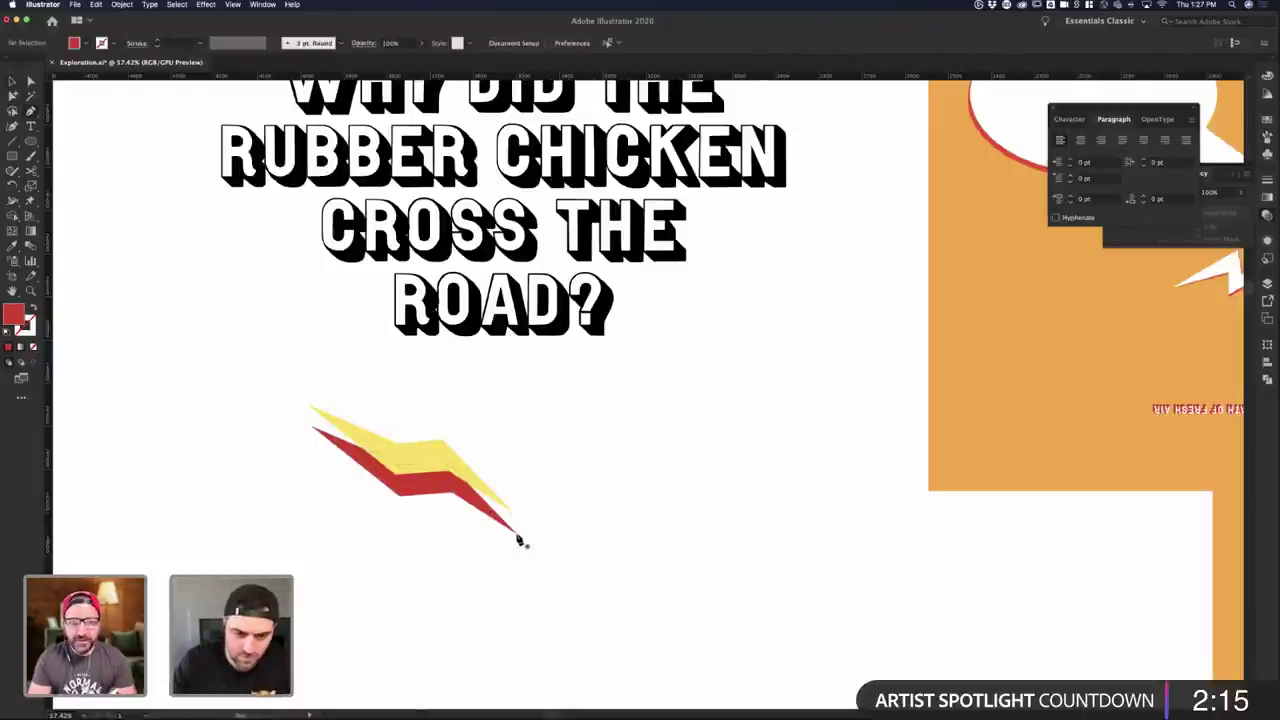
# - Draw a red shape with the Pen tool that joins the tips and edges of the yellow and red bolts
pyautogui.click(517, 528)
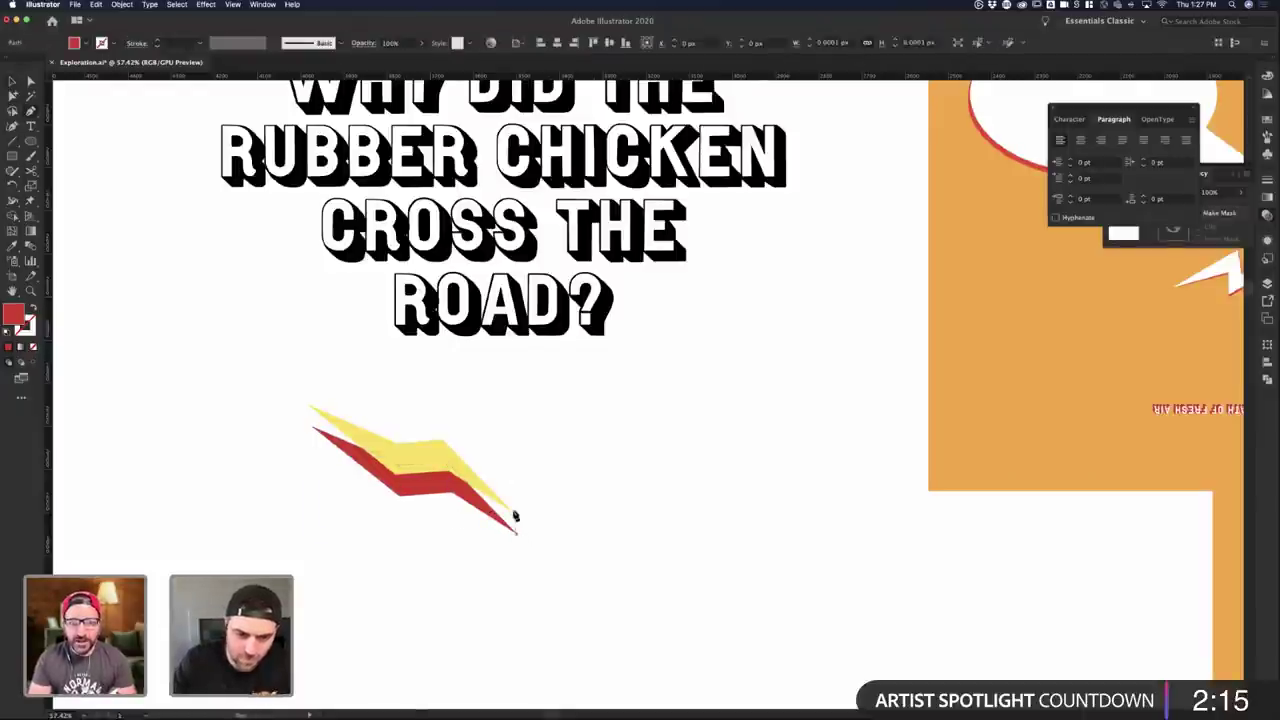
pyautogui.click(451, 465)
pyautogui.click(400, 462)
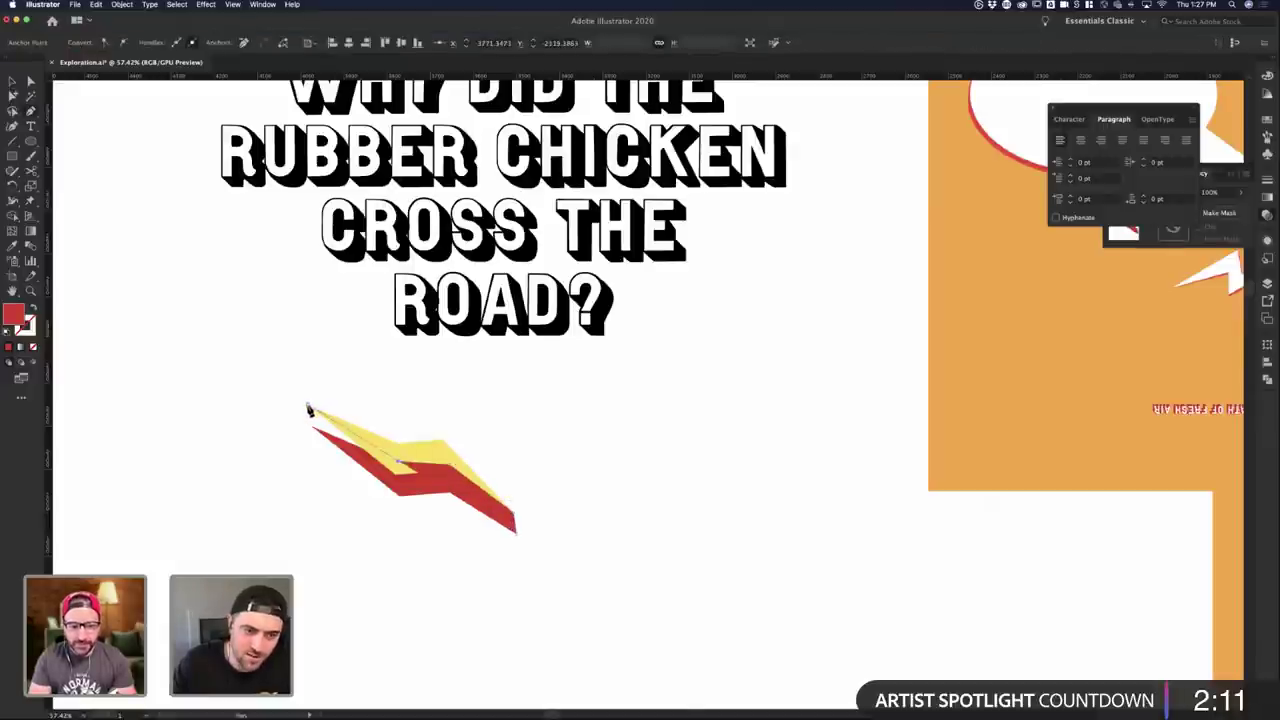
pyautogui.click(312, 427)
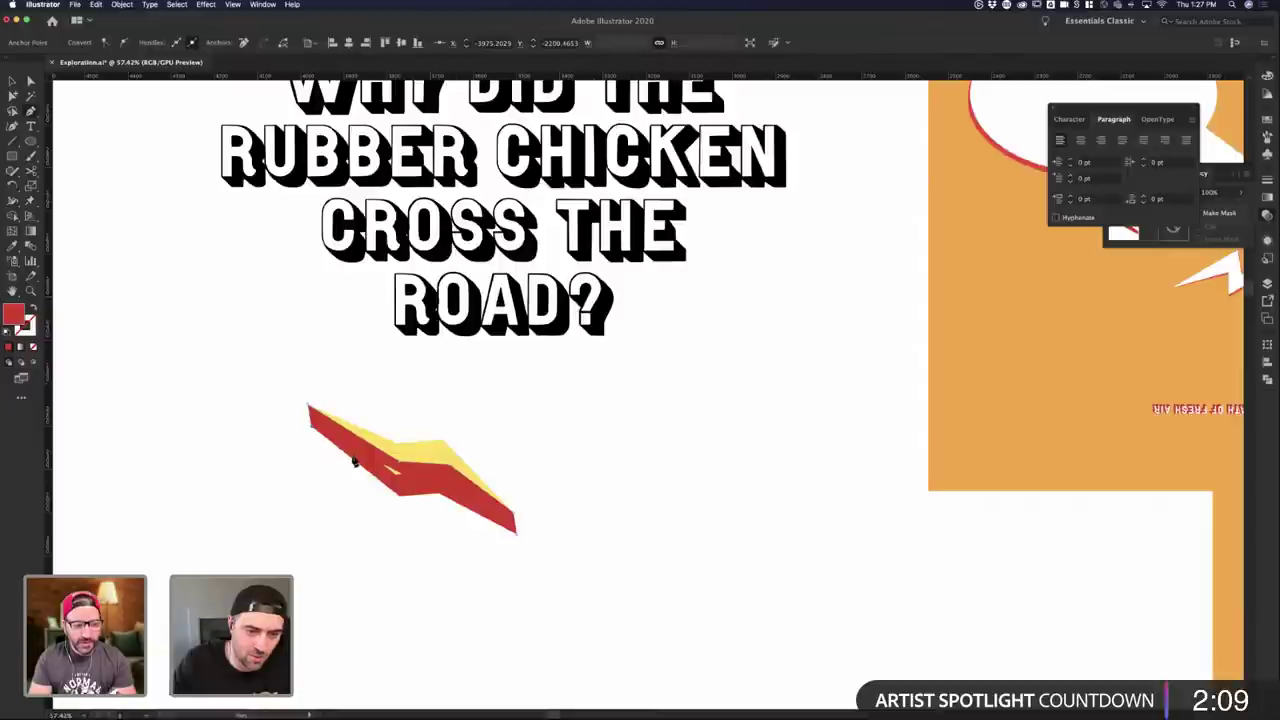
pyautogui.click(416, 490)
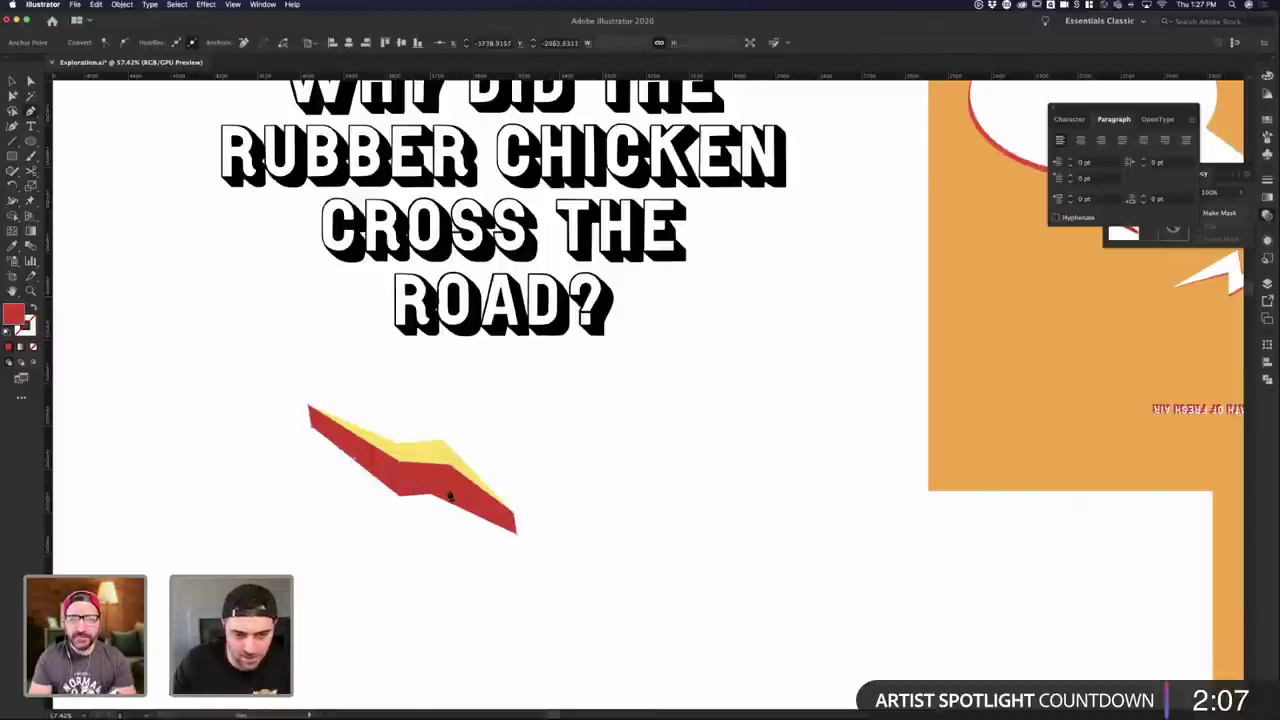
pyautogui.click(510, 528)
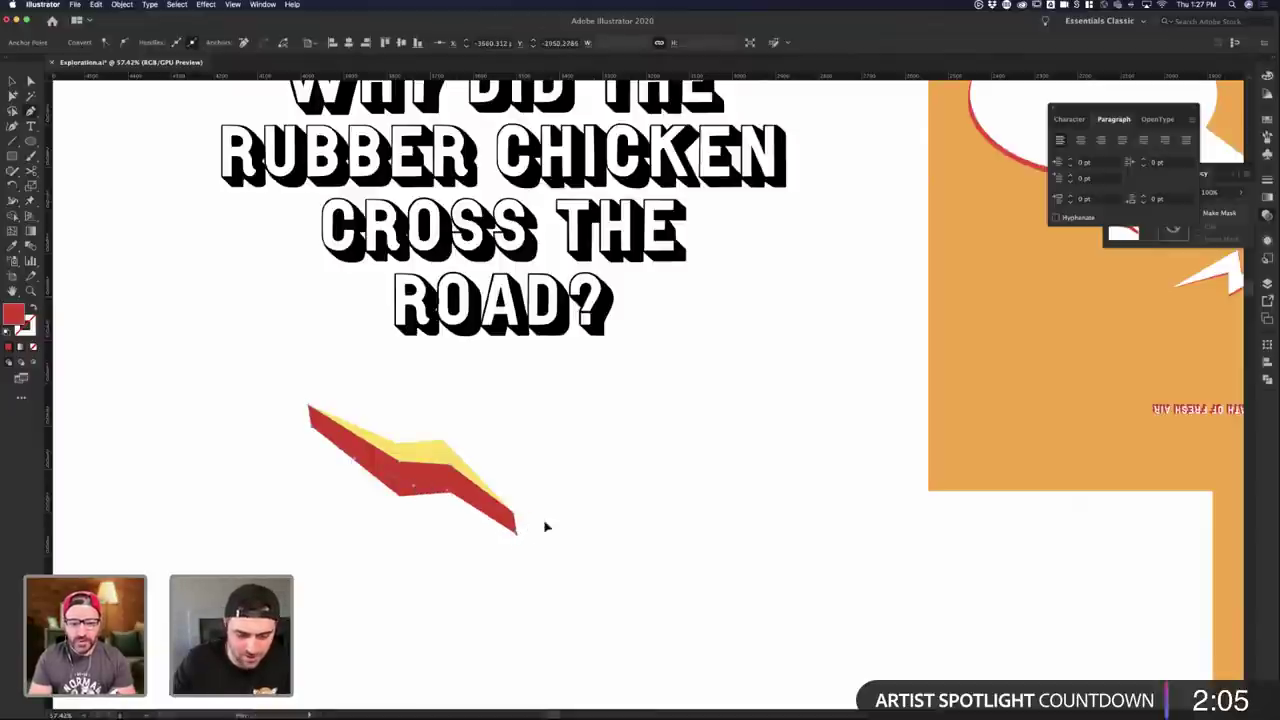
# - Send the red connecting shape behind the yellow bolt to form a solid extruded shadow
pyautogui.press('v')
pyautogui.click(474, 491)
pyautogui.press('super+shift+[')
pyautogui.click(448, 464)
pyautogui.press('a')
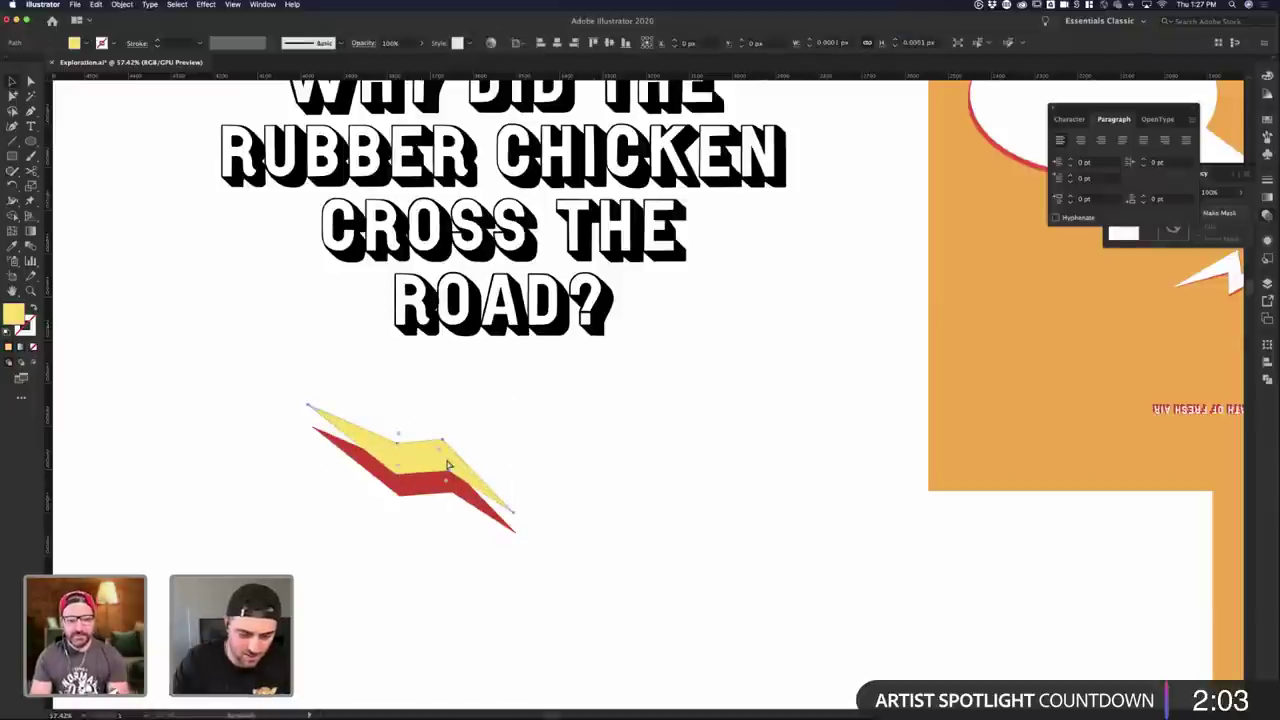
pyautogui.click(683, 497)
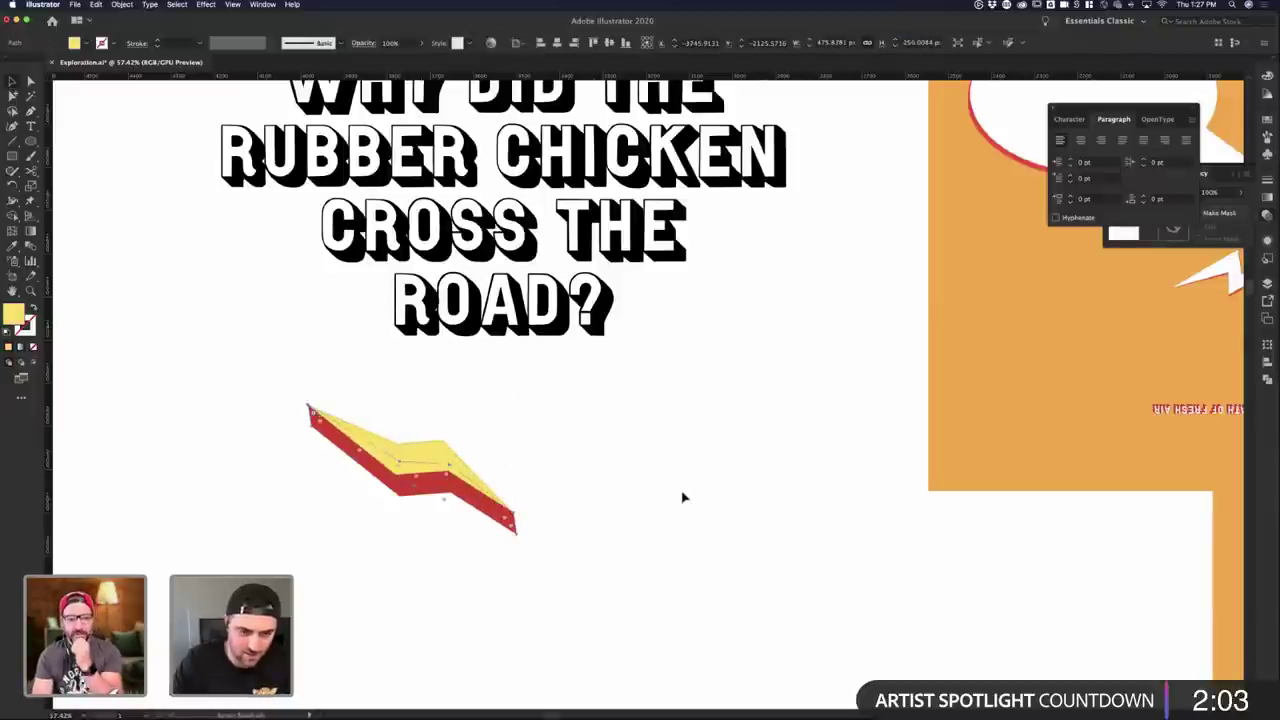
# - Select and copy the yellow bolt together with all pieces of its red shadow
pyautogui.moveTo(548, 555); pyautogui.dragTo(552, 558)
pyautogui.click(506, 497)
pyautogui.click(522, 540)
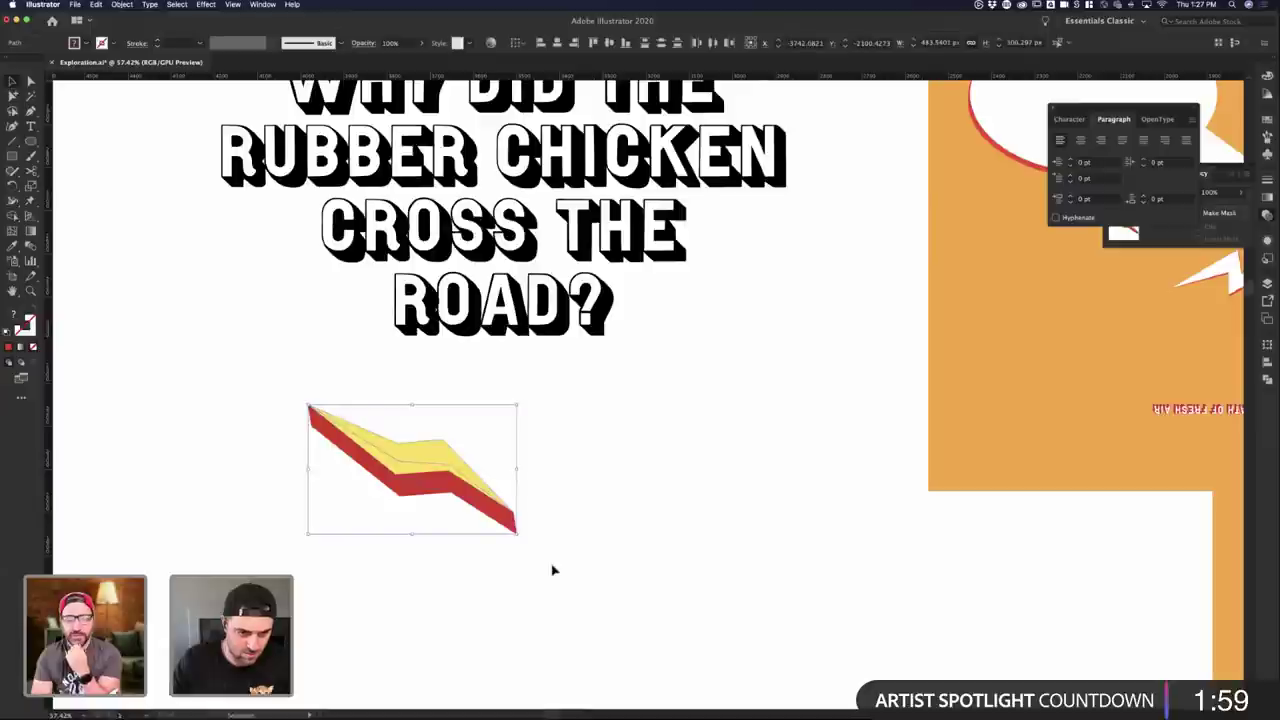
pyautogui.press('super+shift+a')
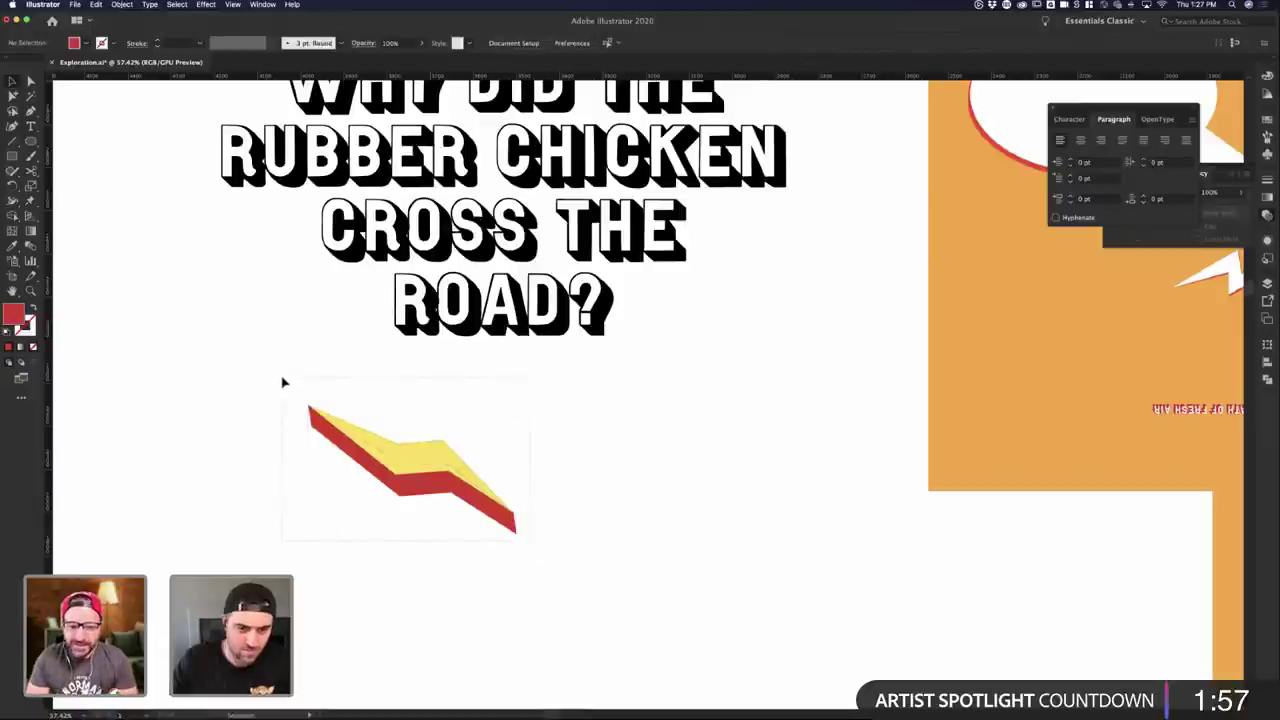
pyautogui.moveTo(282, 380); pyautogui.dragTo(530, 590)
pyautogui.click(535, 595)
pyautogui.scroll(-1, 574, 608)
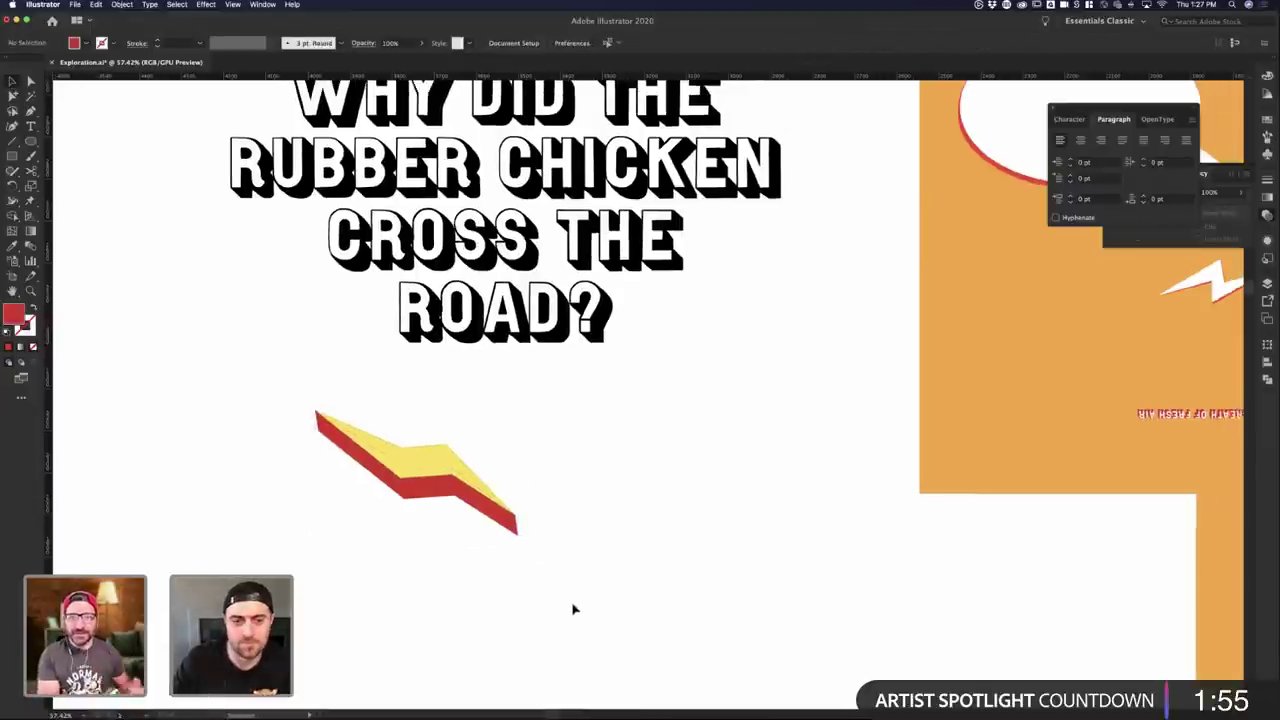
pyautogui.scroll(-4, 574, 608)
# - Switch to Photoshop and try placing the copied bolt on the chicken label as a scaled-down smart object
pyautogui.hotkey('ctrl', 'Up')
pyautogui.click(516, 527)
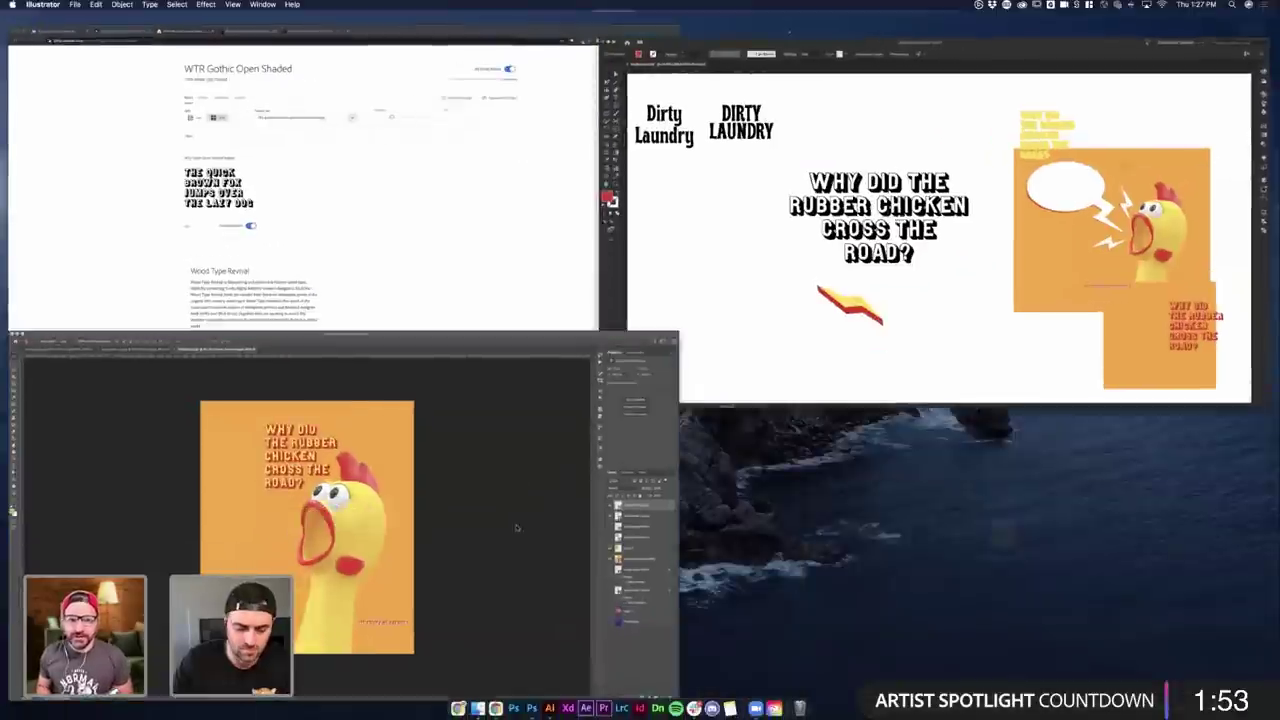
pyautogui.click(516, 527)
pyautogui.press('super+v')
pyautogui.click(686, 304)
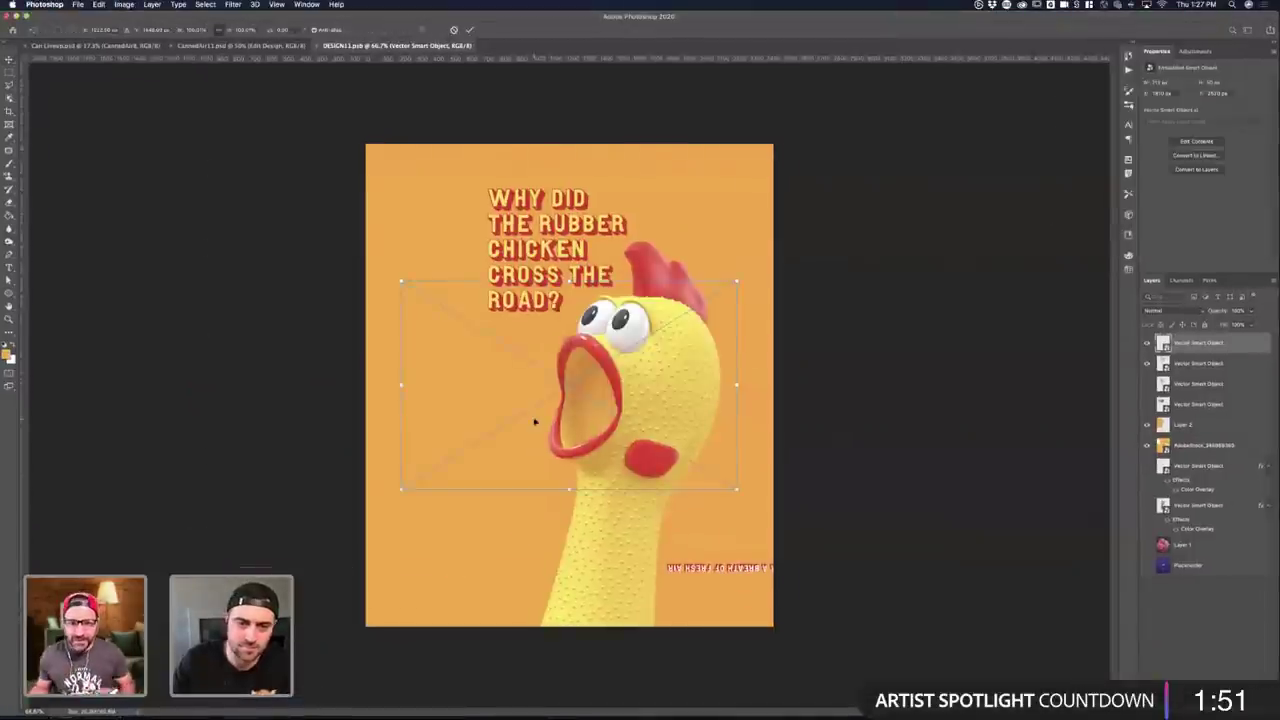
pyautogui.moveTo(402, 282); pyautogui.dragTo(452, 308)
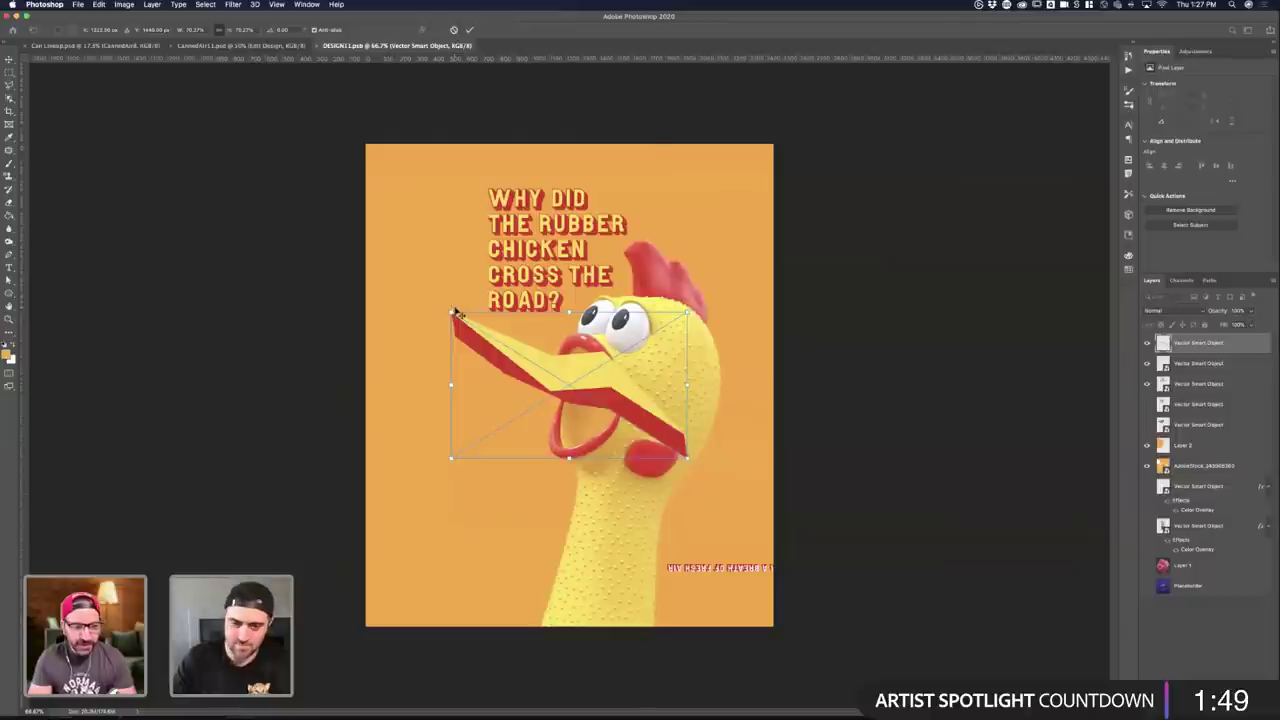
pyautogui.press('Escape')
# - Switch back to Illustrator and copy the whole lightning bolt with its red shadow again
pyautogui.hotkey('ctrl', 'Up')
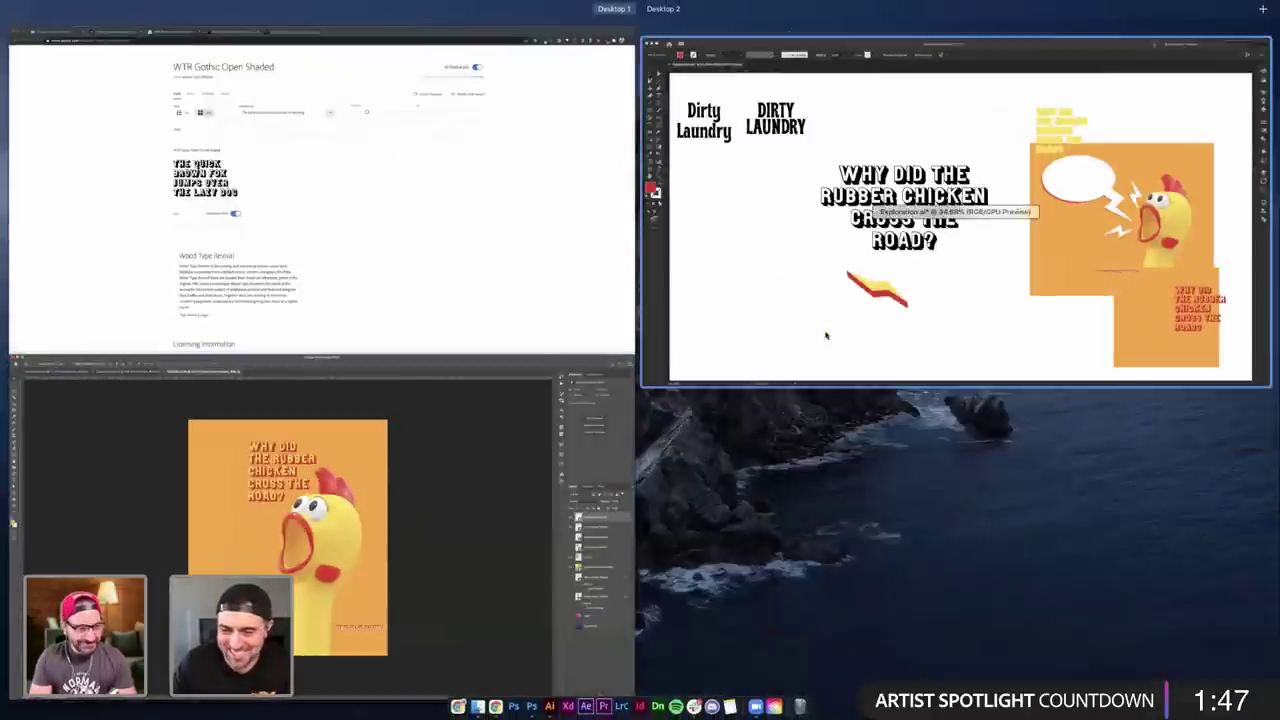
pyautogui.click(826, 335)
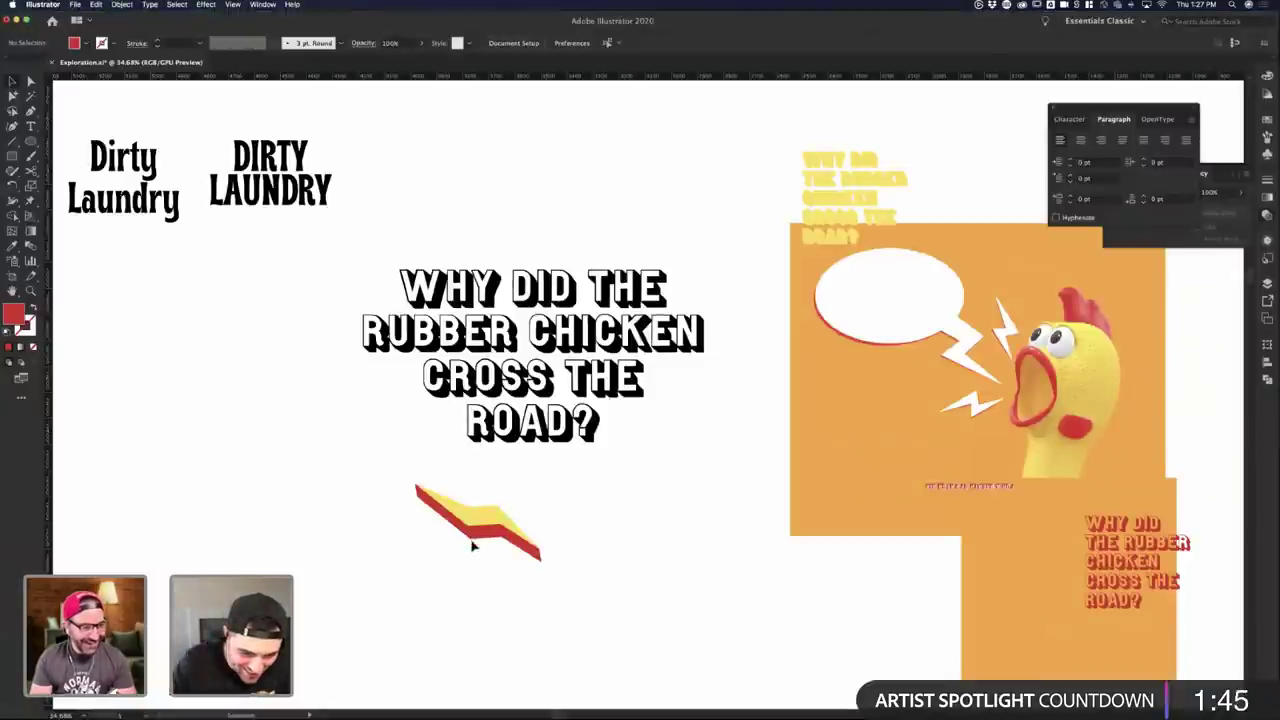
pyautogui.click(471, 541)
pyautogui.moveTo(571, 578); pyautogui.dragTo(391, 454)
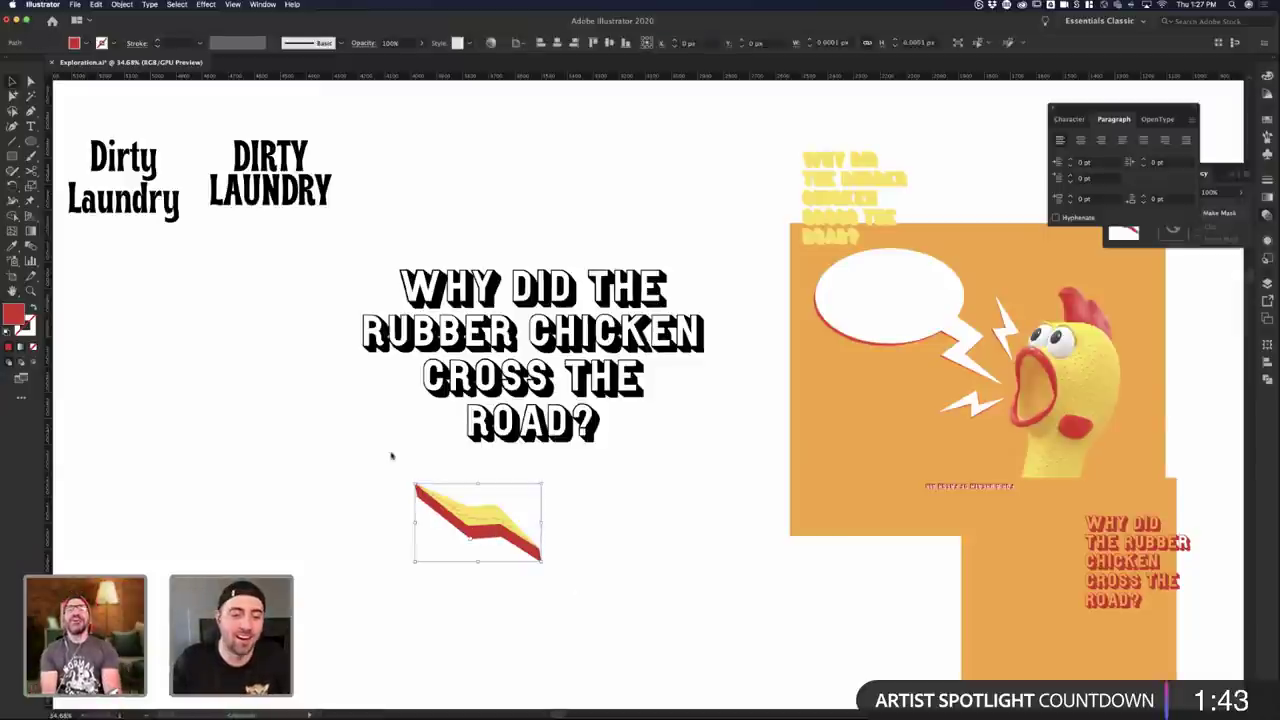
pyautogui.click(387, 479)
pyautogui.moveTo(557, 582); pyautogui.dragTo(378, 480)
pyautogui.press('a')
pyautogui.click(476, 553)
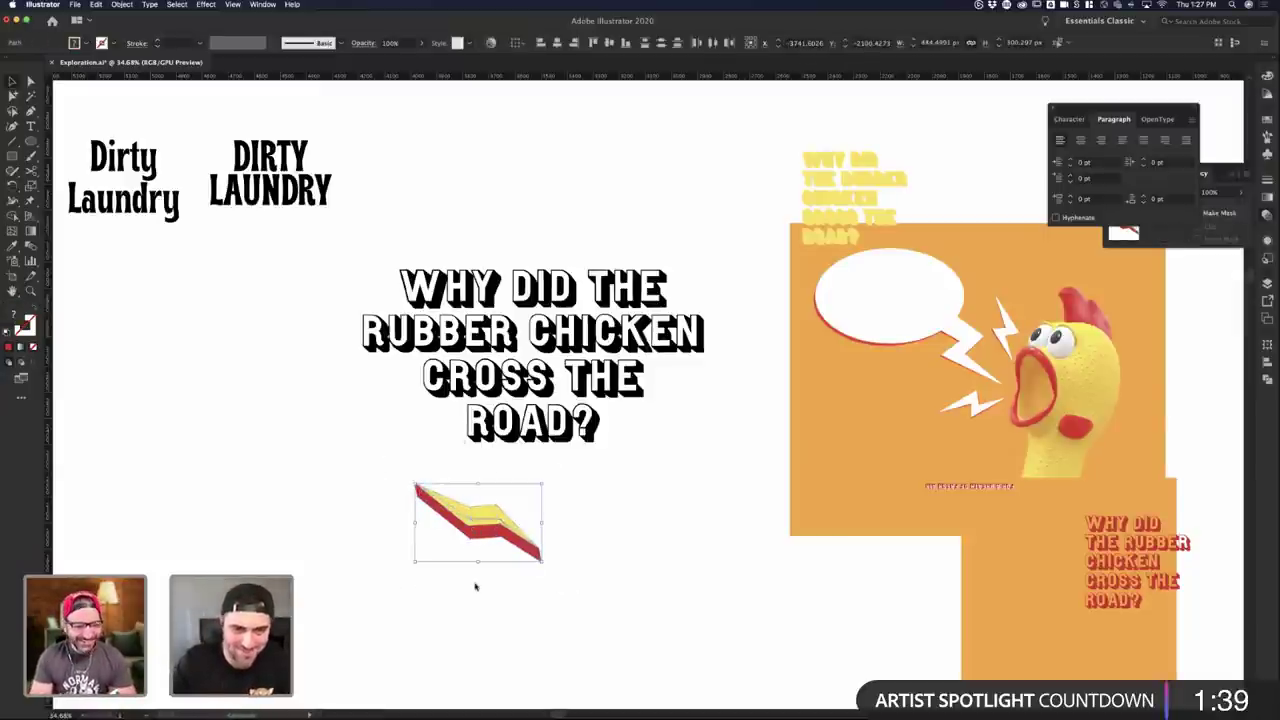
pyautogui.press('super+c')
# - In Photoshop, try pasting the bolt as a smart object, shrunk and placed beside the chicken's open beak
pyautogui.hotkey('ctrl', 'Up')
pyautogui.click(397, 503)
pyautogui.press('super+v')
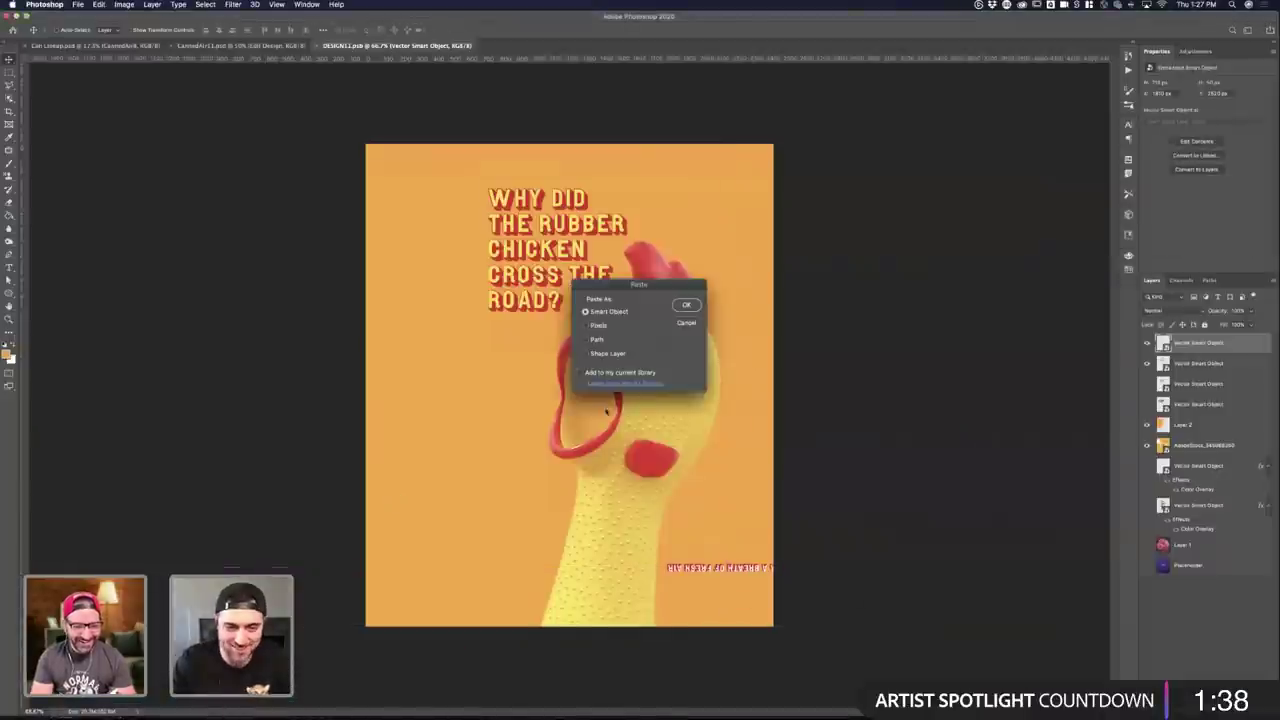
pyautogui.click(686, 305)
pyautogui.moveTo(738, 282); pyautogui.dragTo(626, 312)
pyautogui.moveTo(567, 376); pyautogui.dragTo(451, 328)
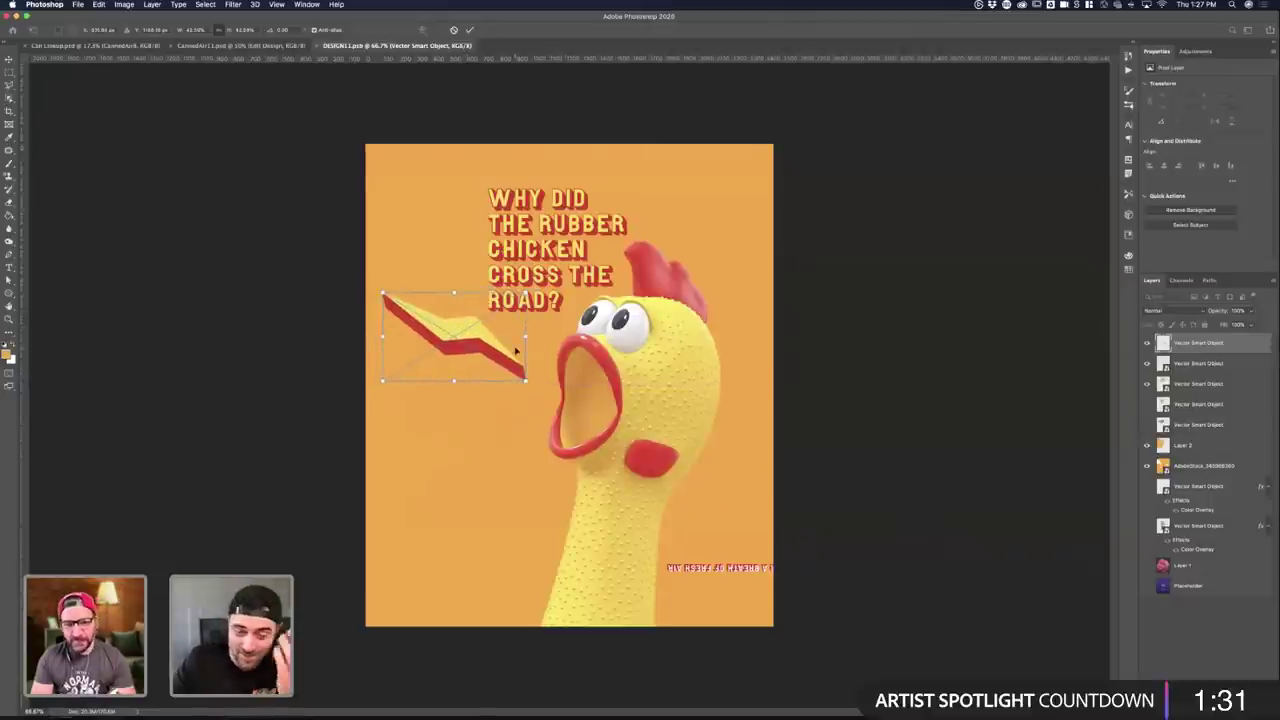
pyautogui.press('Escape')
# - Return to Illustrator and delete the red connecting shape between the yellow and red bolts
pyautogui.hotkey('ctrl', 'Up')
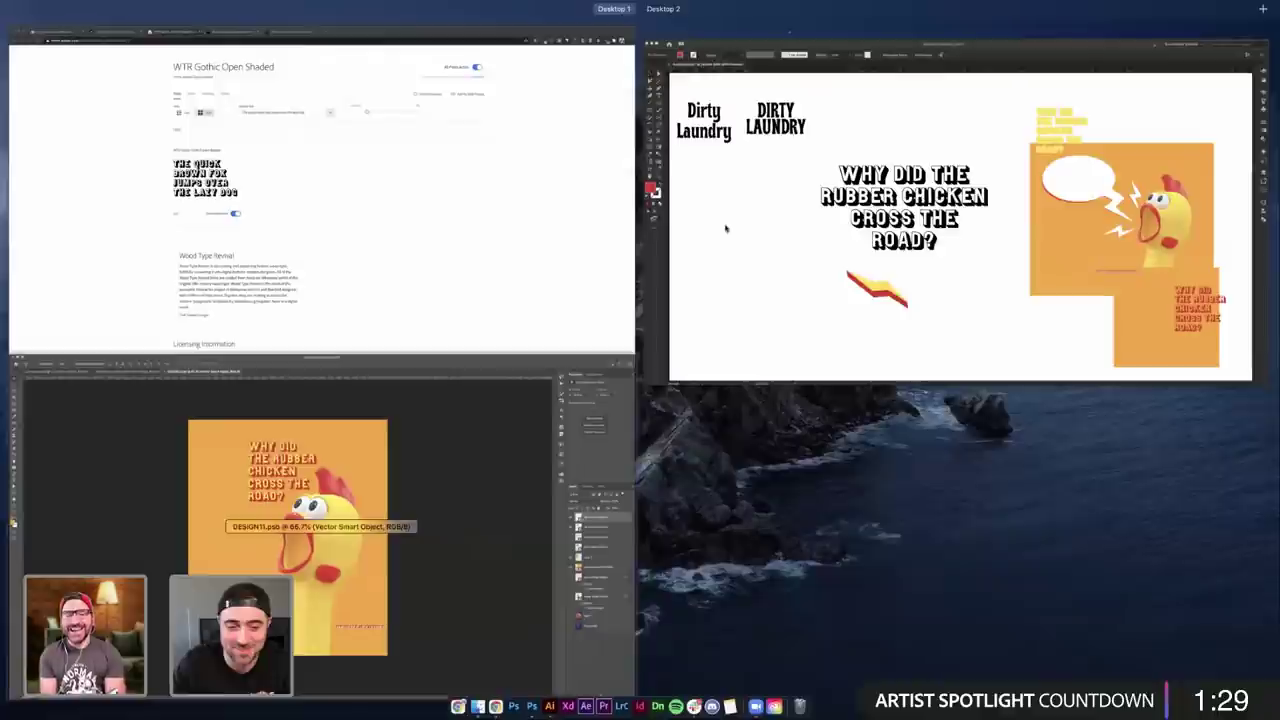
pyautogui.click(803, 254)
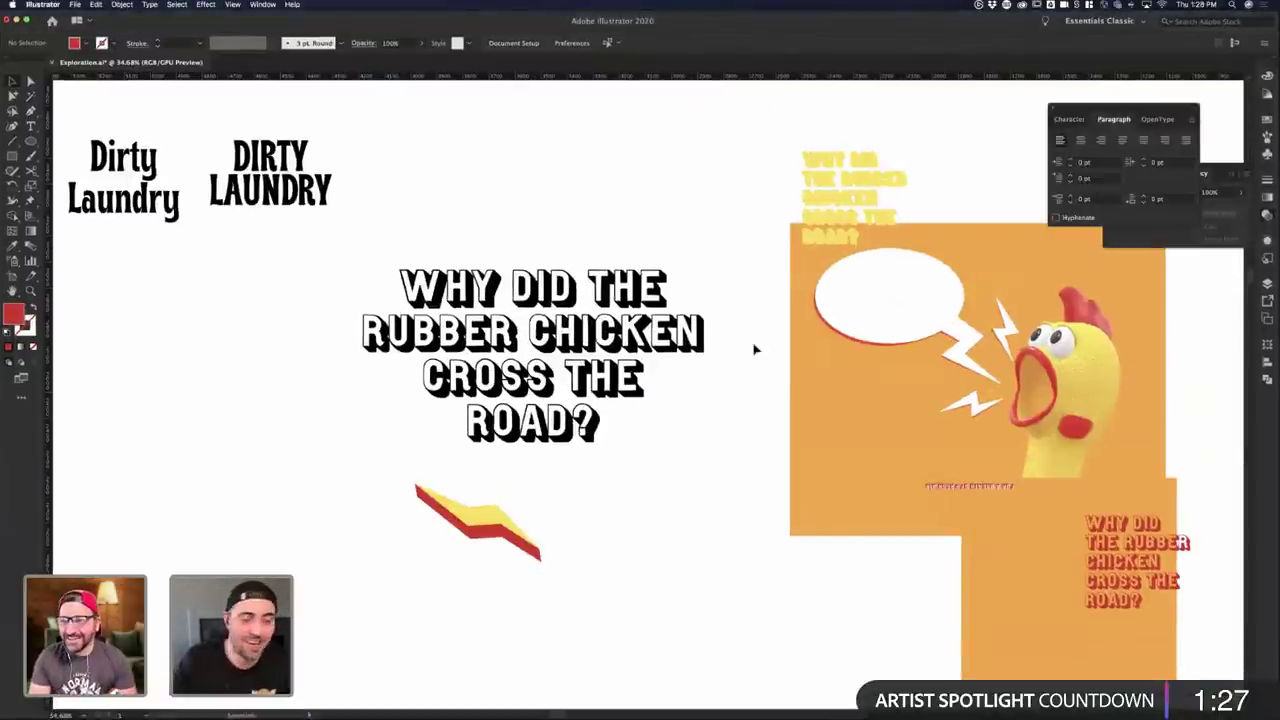
pyautogui.click(632, 384)
pyautogui.click(612, 533)
pyautogui.click(506, 544)
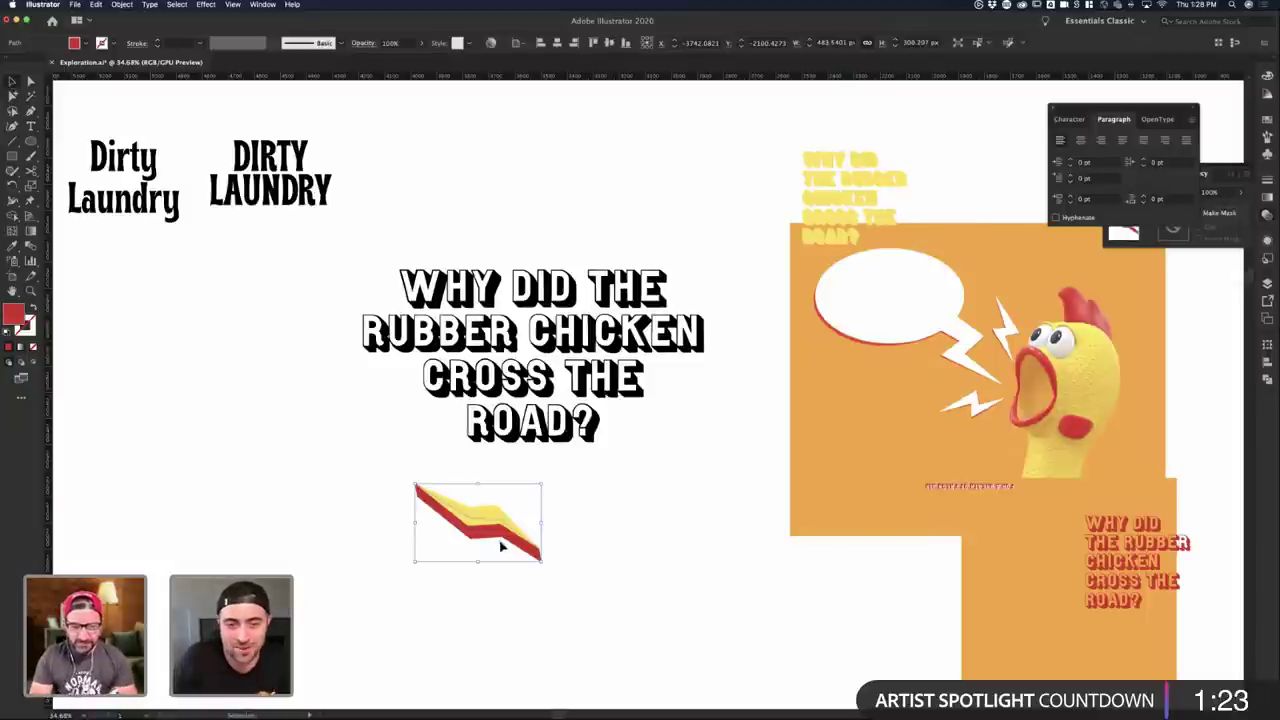
pyautogui.click(479, 554)
pyautogui.click(474, 543)
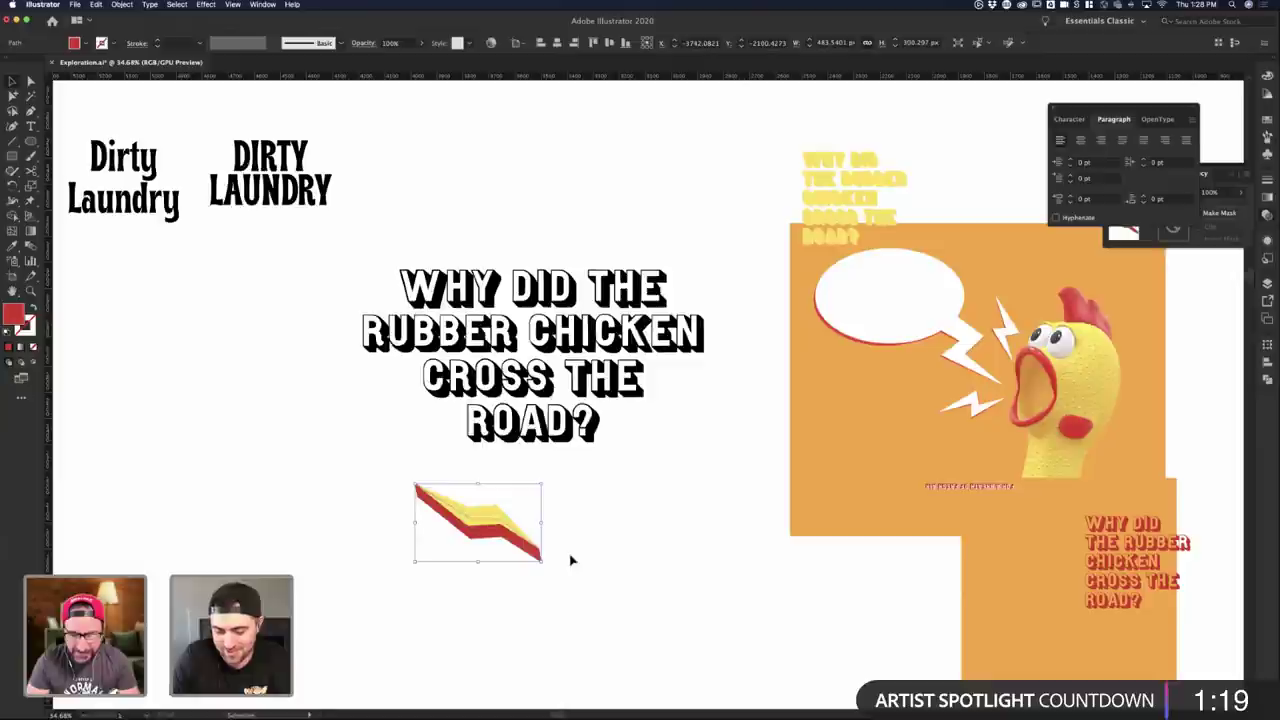
pyautogui.click(528, 558)
pyautogui.click(512, 553)
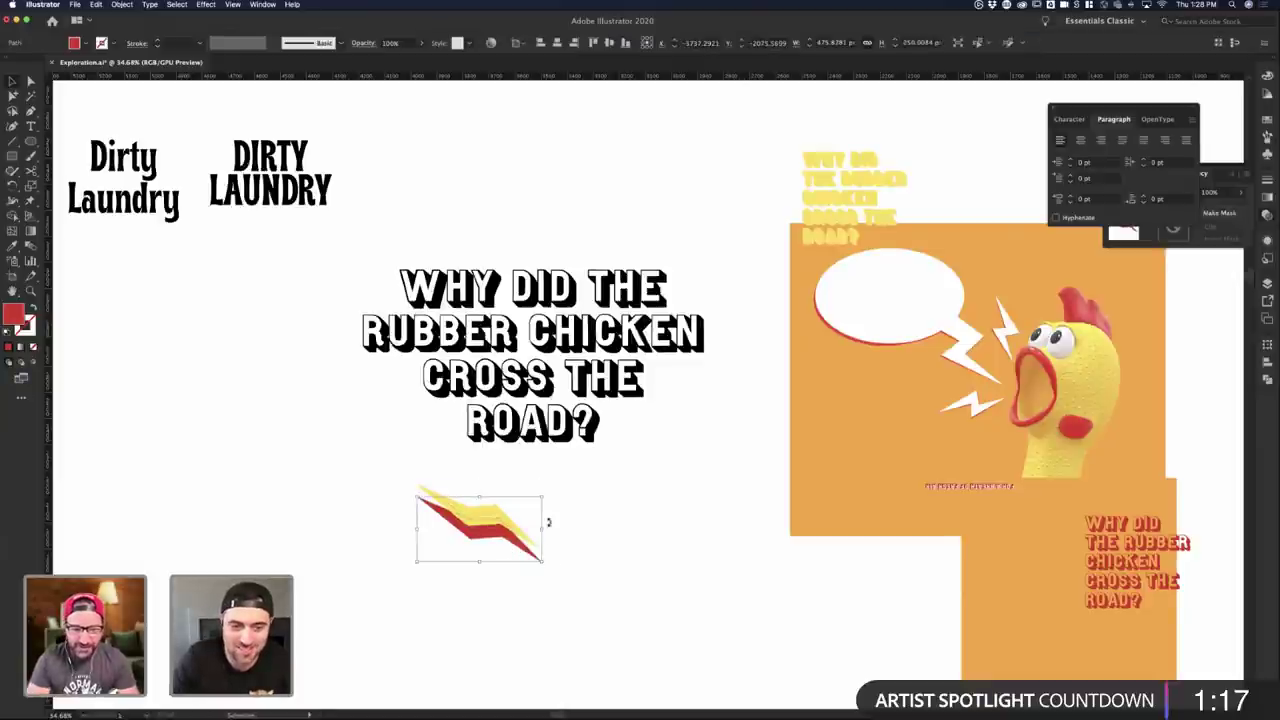
# - Move the red bolt slightly farther down and to the right of the yellow bolt to deepen the shadow
pyautogui.scroll(1, 585, 489)
pyautogui.click(474, 494)
pyautogui.scroll(2, 476, 535)
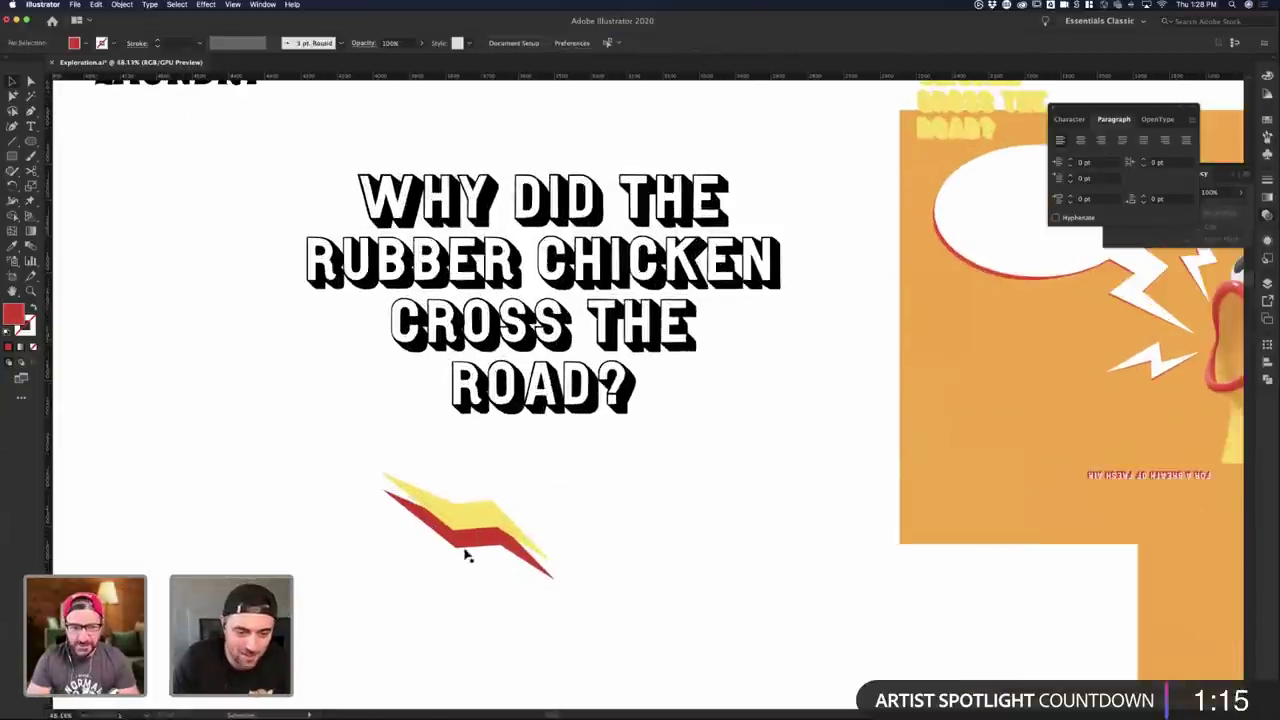
pyautogui.click(467, 550)
pyautogui.moveTo(476, 545); pyautogui.dragTo(474, 551)
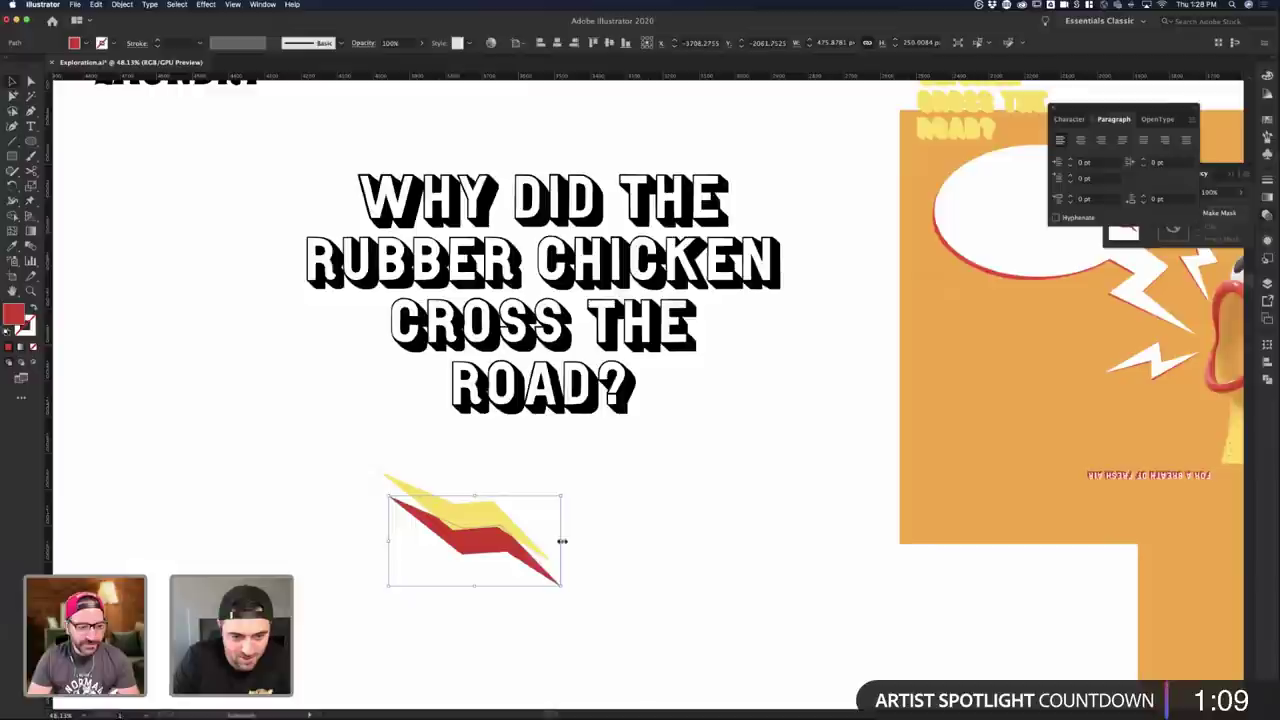
pyautogui.click(562, 544)
pyautogui.click(508, 545)
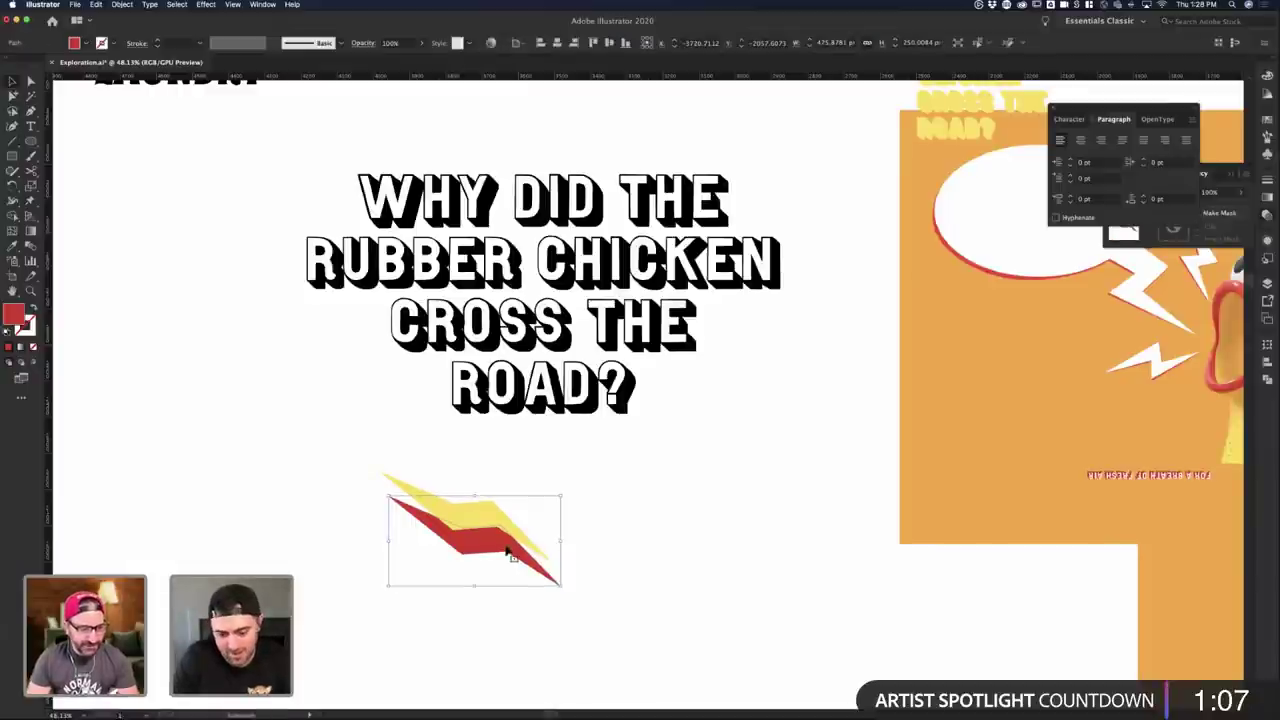
pyautogui.press('p')
pyautogui.click(389, 496)
pyautogui.press('super+z')
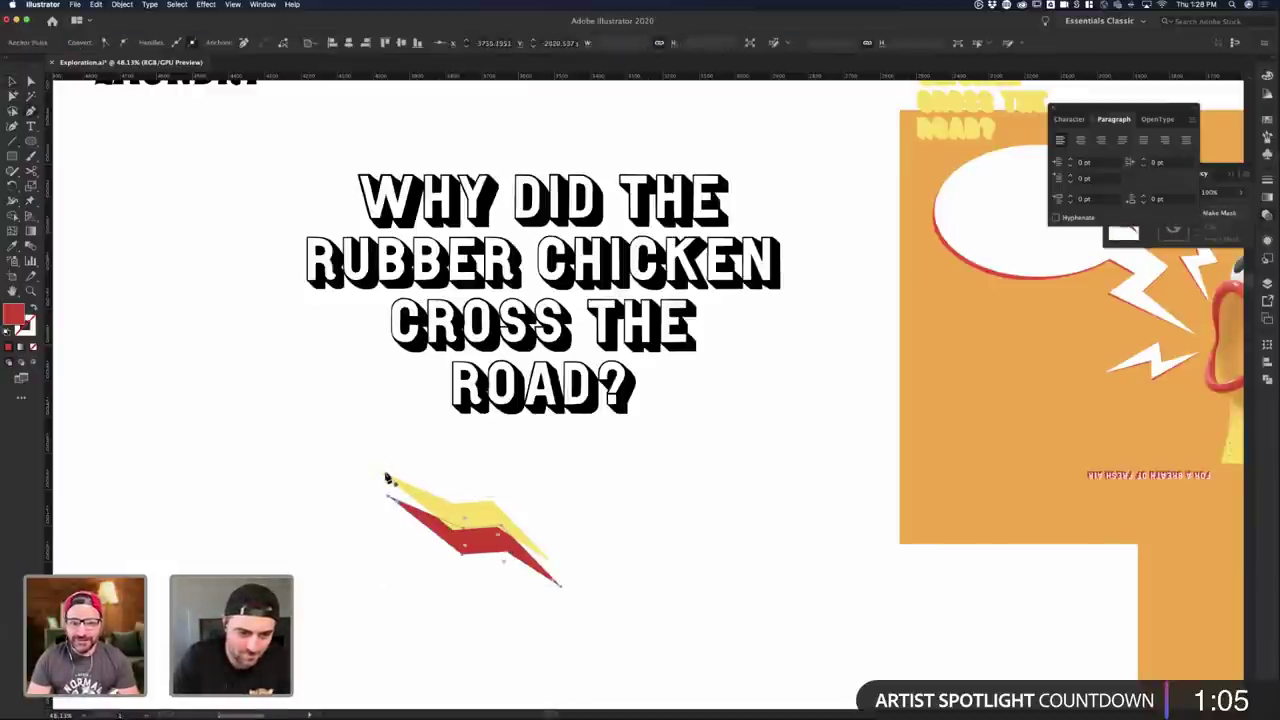
pyautogui.press('v')
pyautogui.click(417, 610)
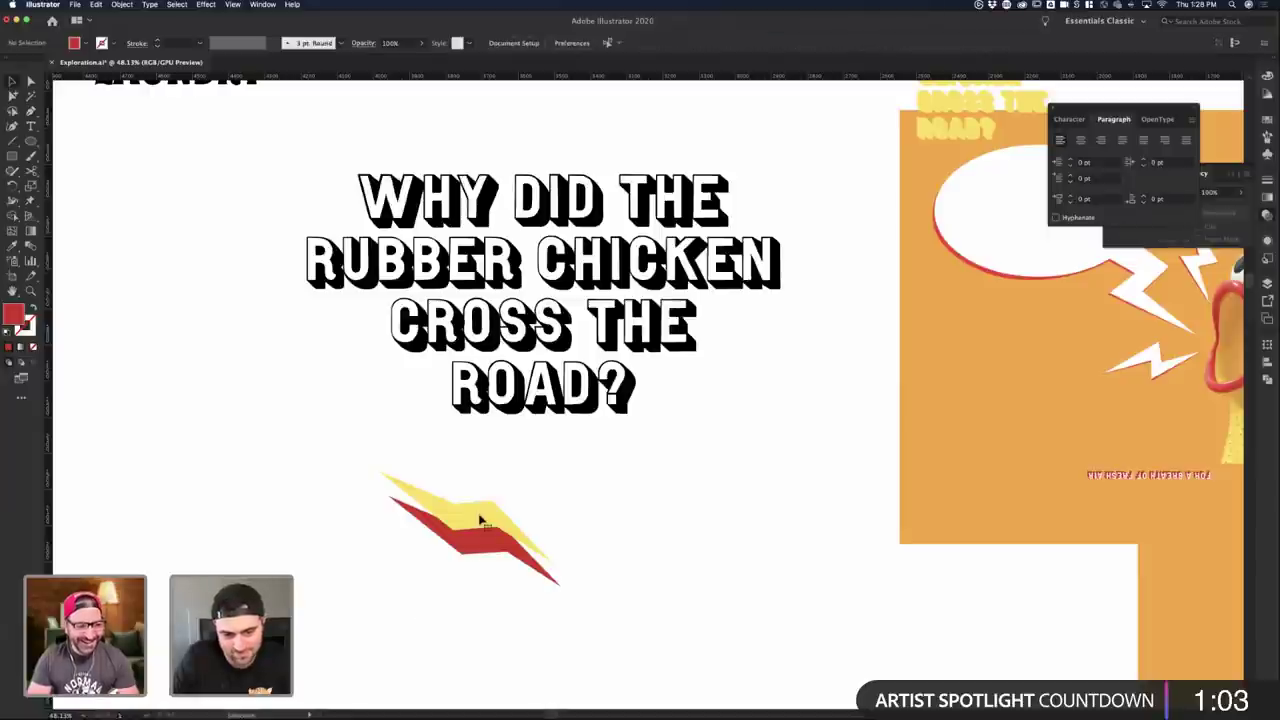
# - Nudge the anchor point at the yellow bolt's upper inner corner to sharpen its zigzag
pyautogui.click(492, 523)
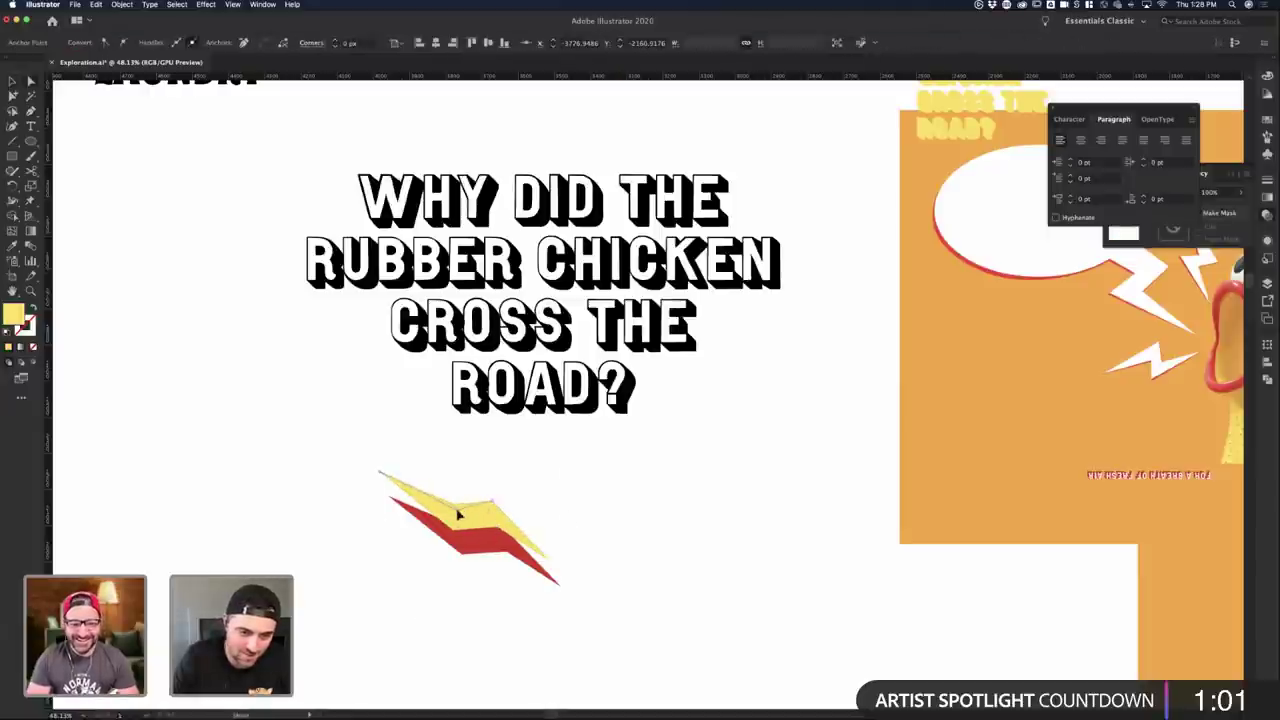
pyautogui.click(551, 494)
pyautogui.moveTo(459, 513); pyautogui.dragTo(460, 513)
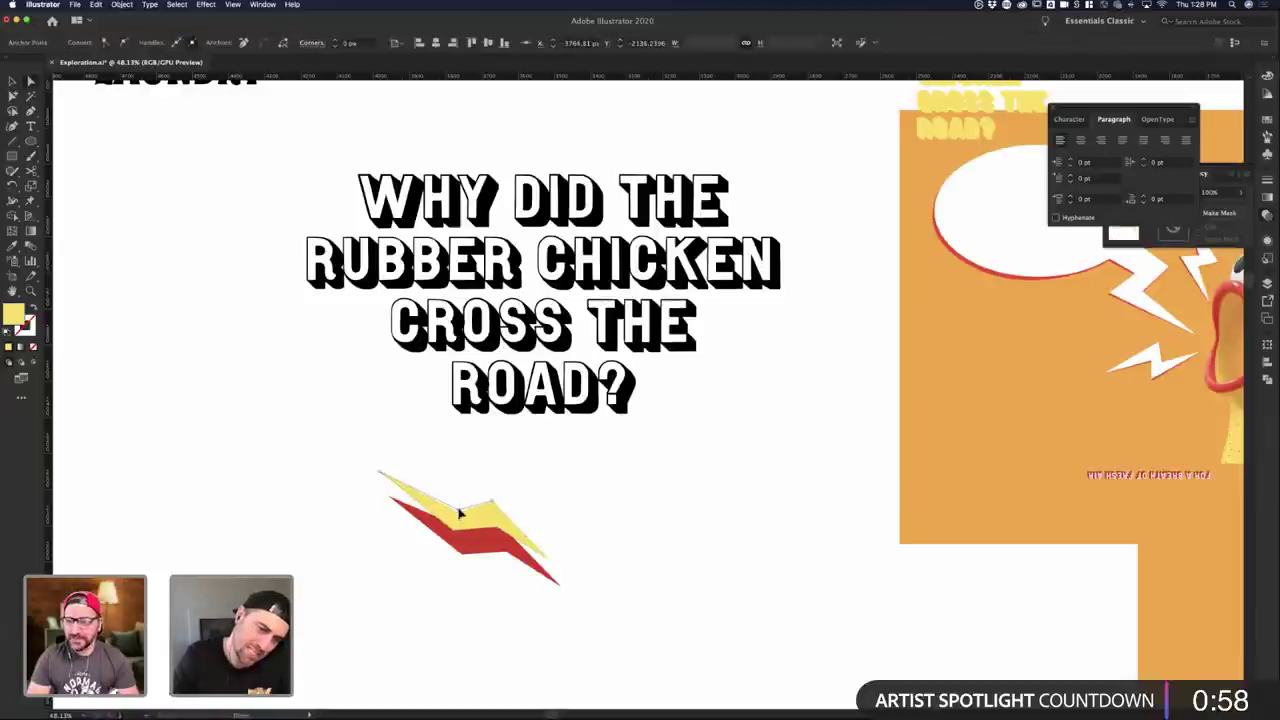
pyautogui.click(533, 510)
# - Draw a red shape with the Pen tool bridging the tips and inner edges of the separated yellow and red bolts
pyautogui.scroll(3, 538, 560)
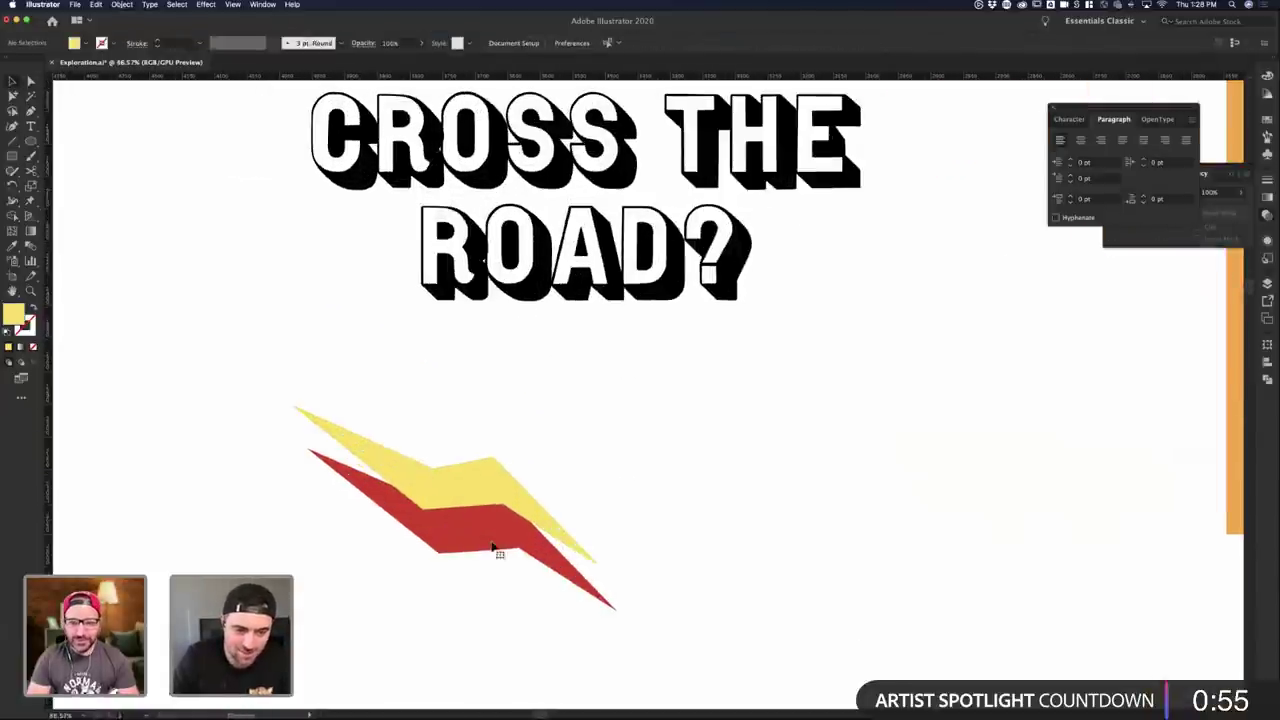
pyautogui.click(480, 553)
pyautogui.press('a')
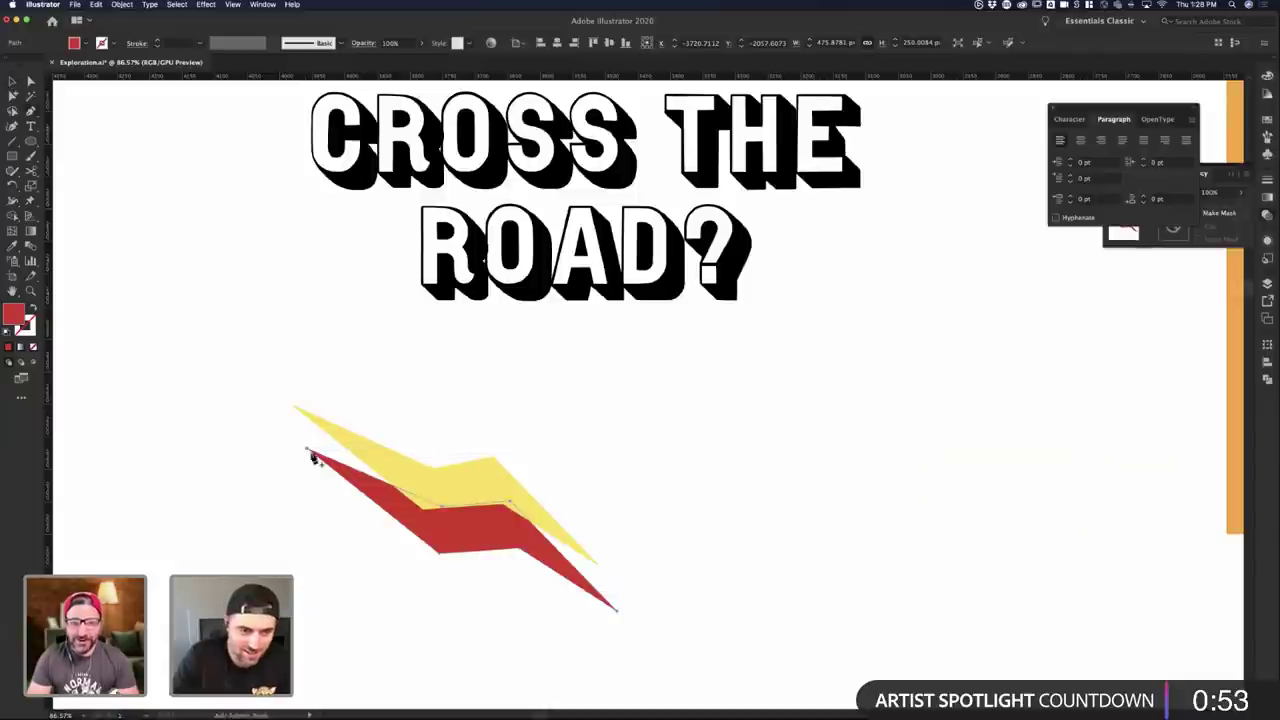
pyautogui.press('v')
pyautogui.click(482, 554)
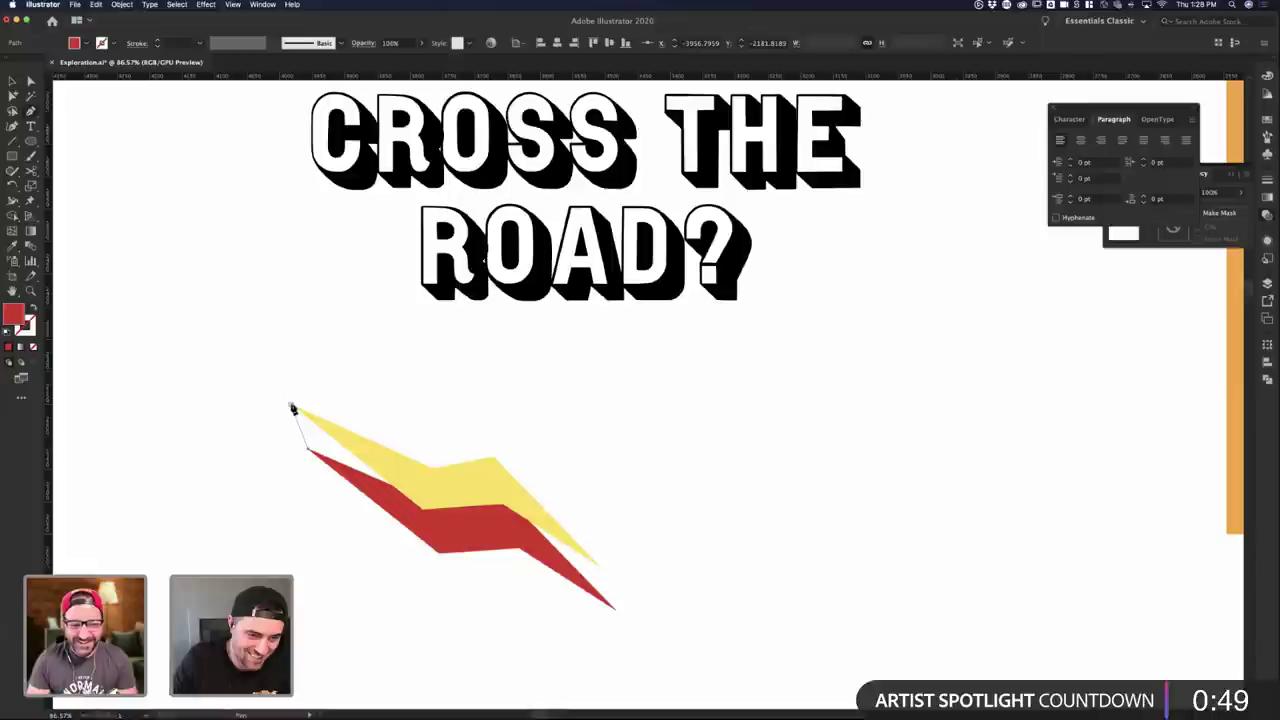
pyautogui.click(291, 409)
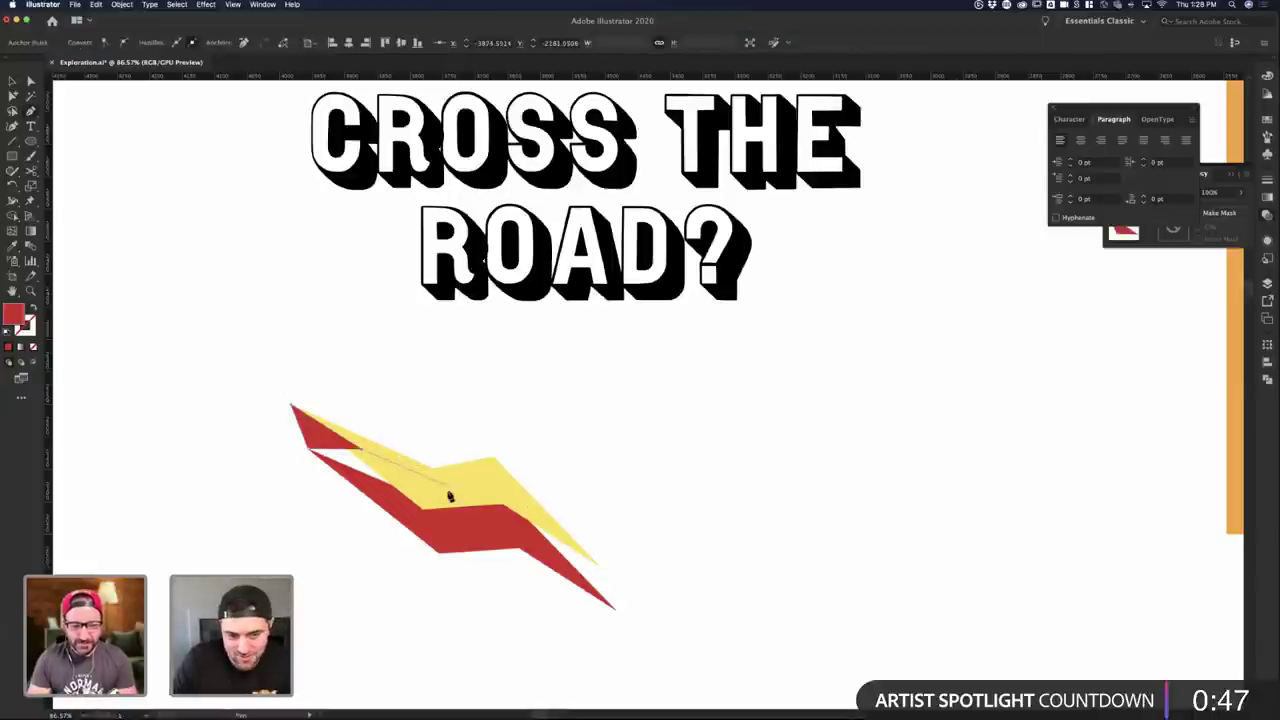
pyautogui.click(446, 490)
pyautogui.click(504, 488)
pyautogui.click(541, 517)
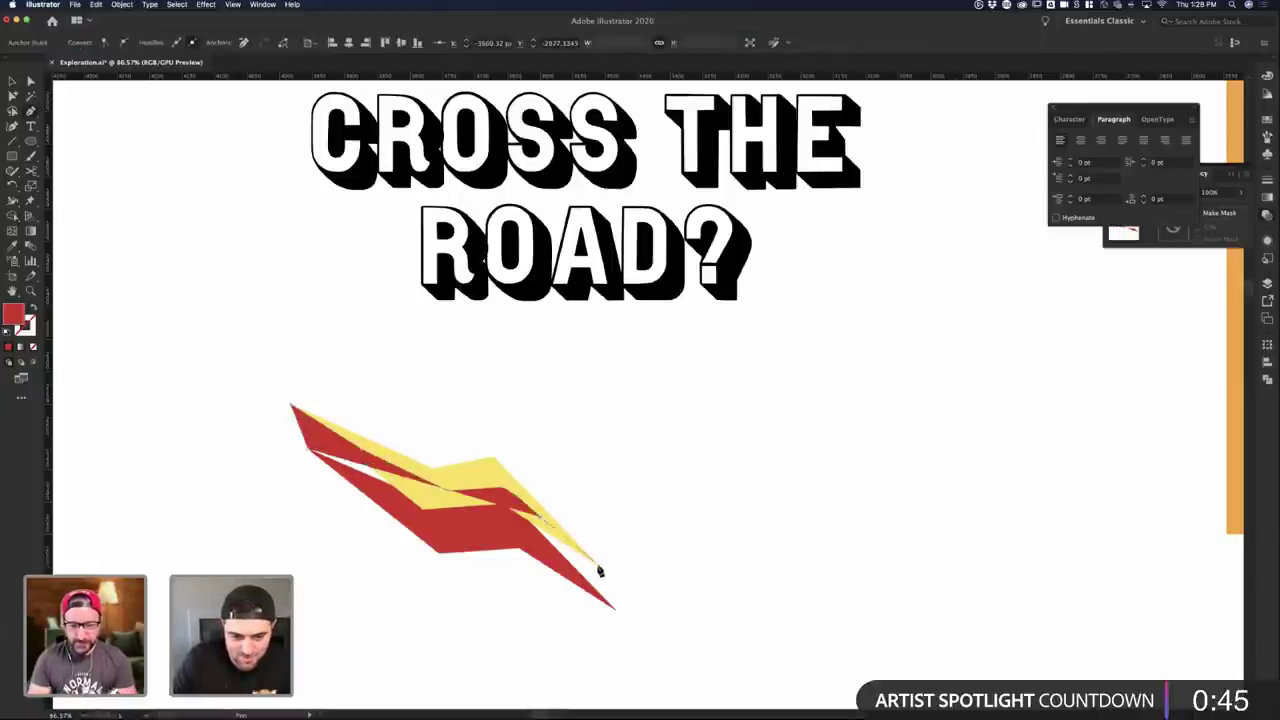
pyautogui.moveTo(600, 571); pyautogui.dragTo(619, 617)
pyautogui.click(616, 611)
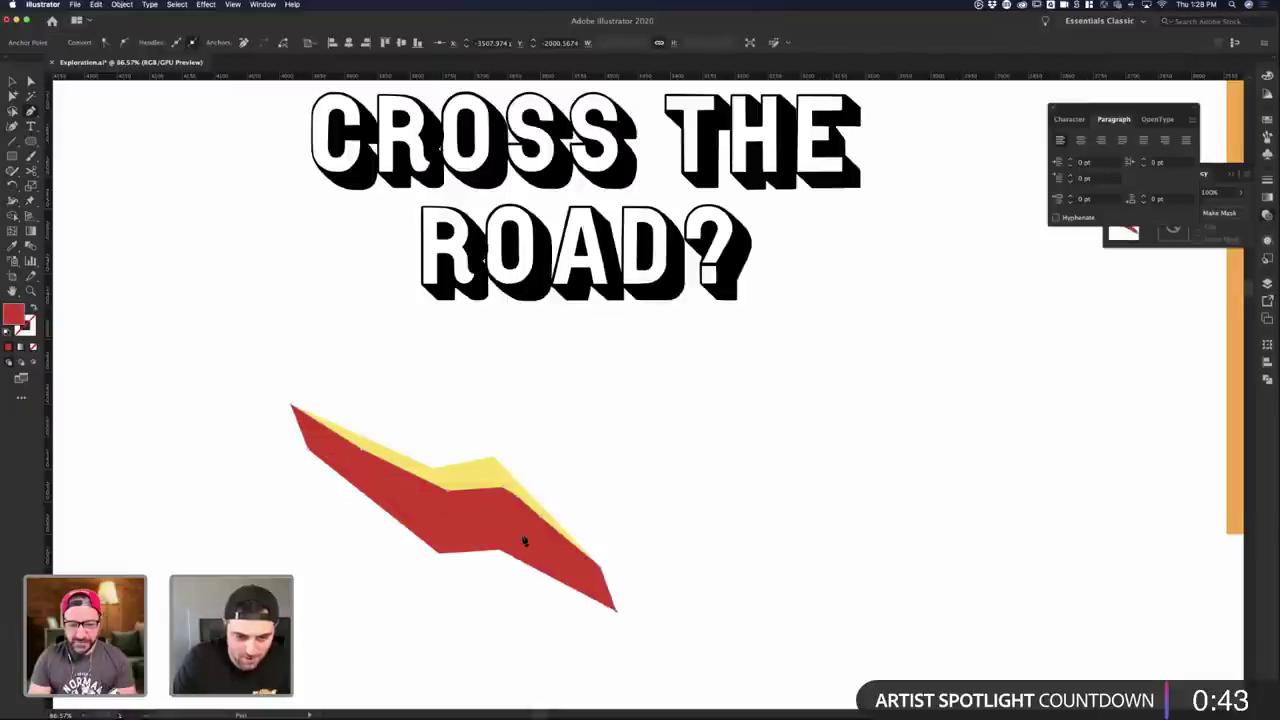
pyautogui.click(522, 536)
pyautogui.click(468, 534)
pyautogui.click(426, 520)
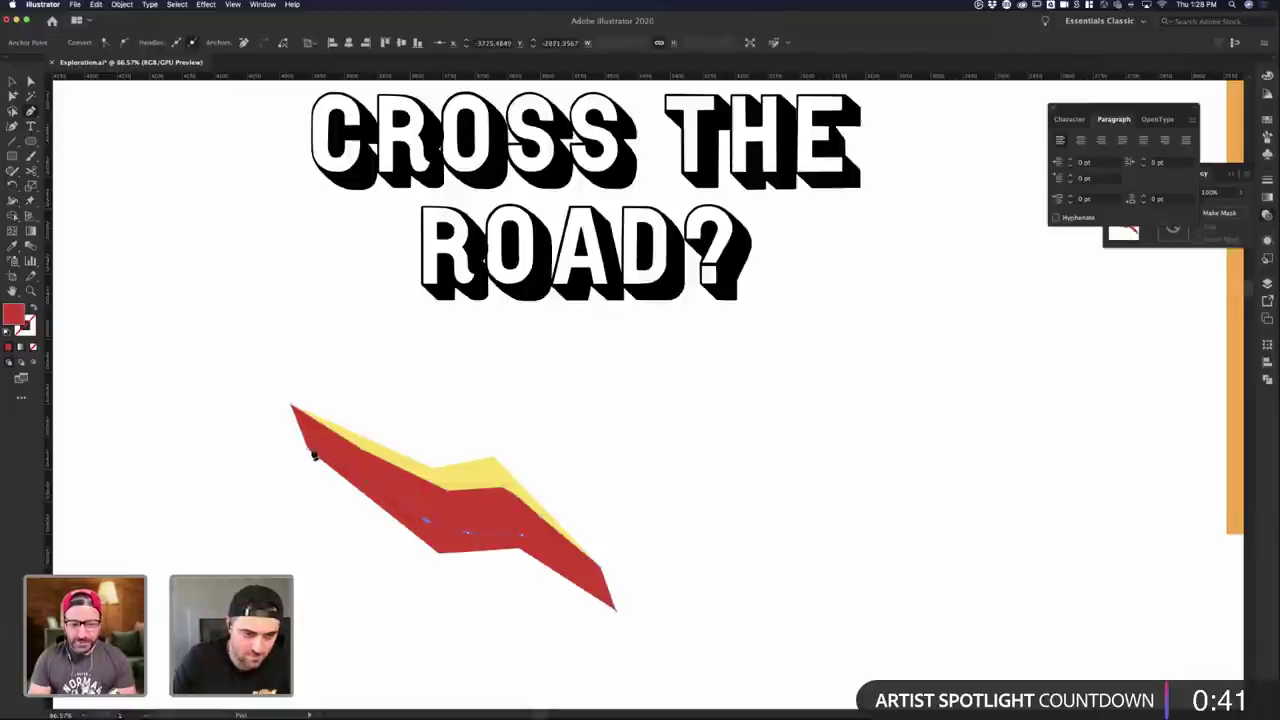
# - Cut the new red bridging shape and paste it directly behind the yellow bolt
pyautogui.press('v')
pyautogui.click(413, 463)
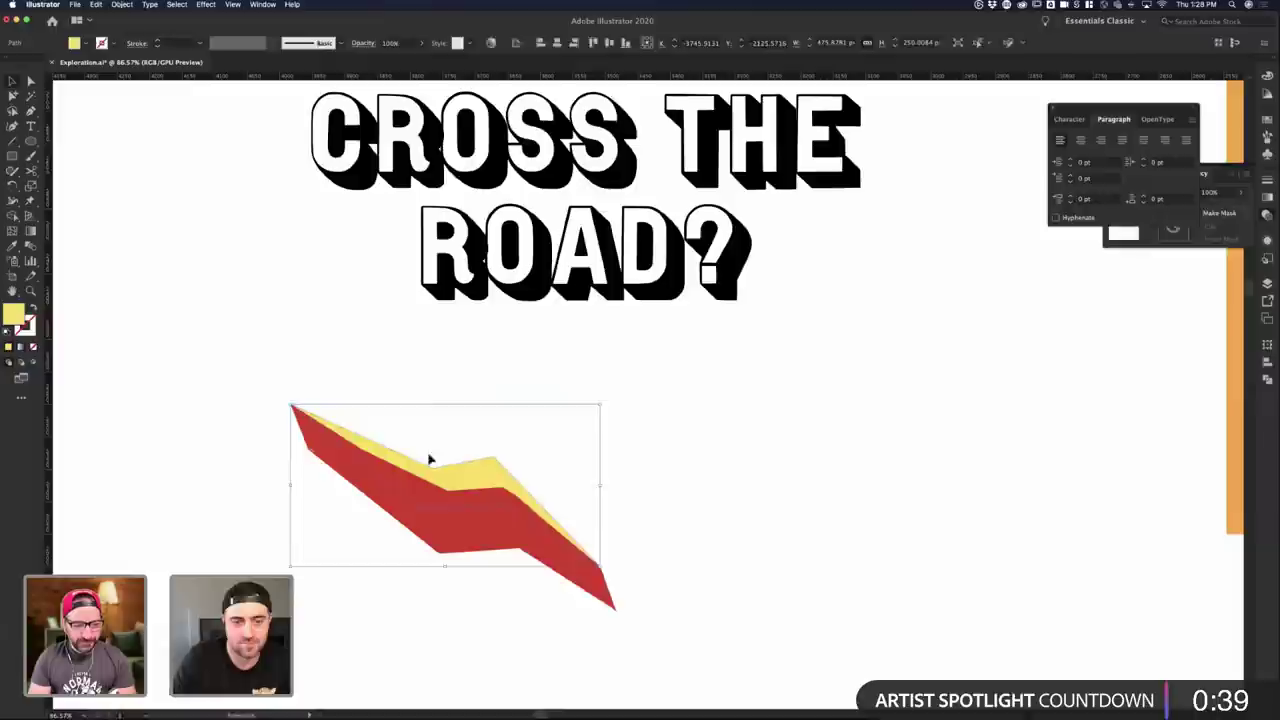
pyautogui.click(515, 449)
pyautogui.click(475, 508)
pyautogui.press('super+x')
pyautogui.click(468, 478)
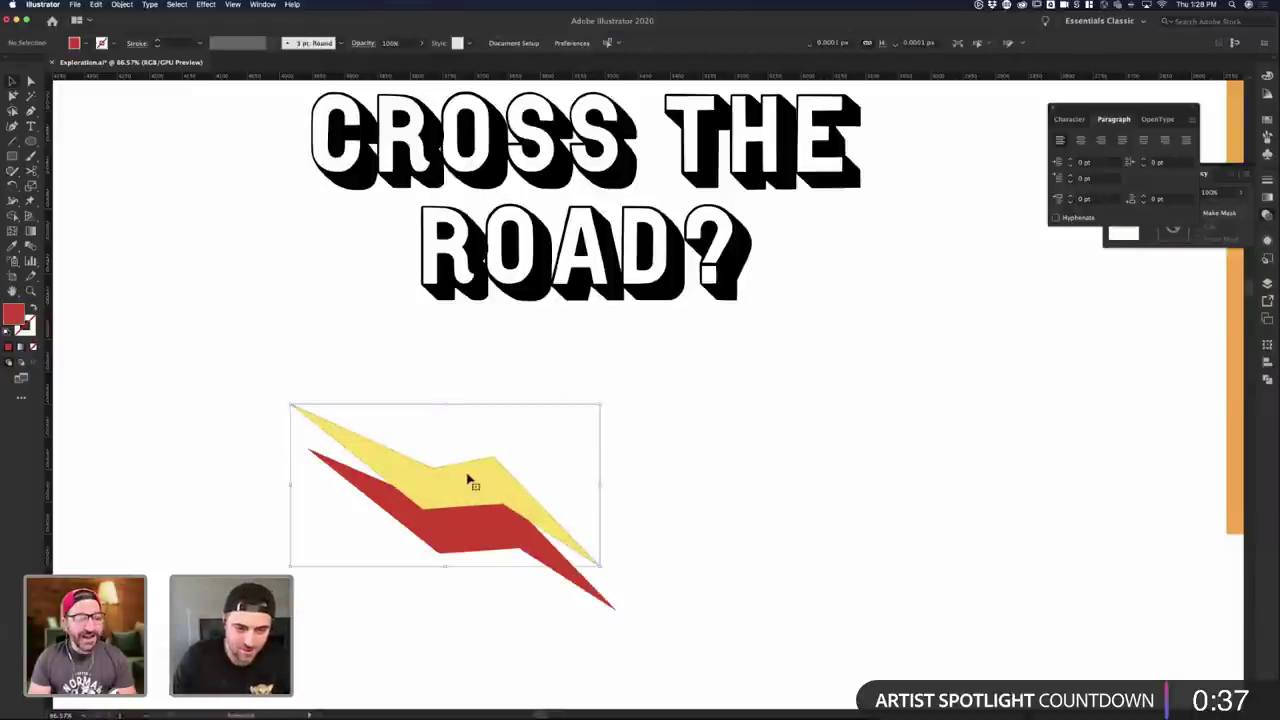
pyautogui.press('super+b')
pyautogui.click(723, 517)
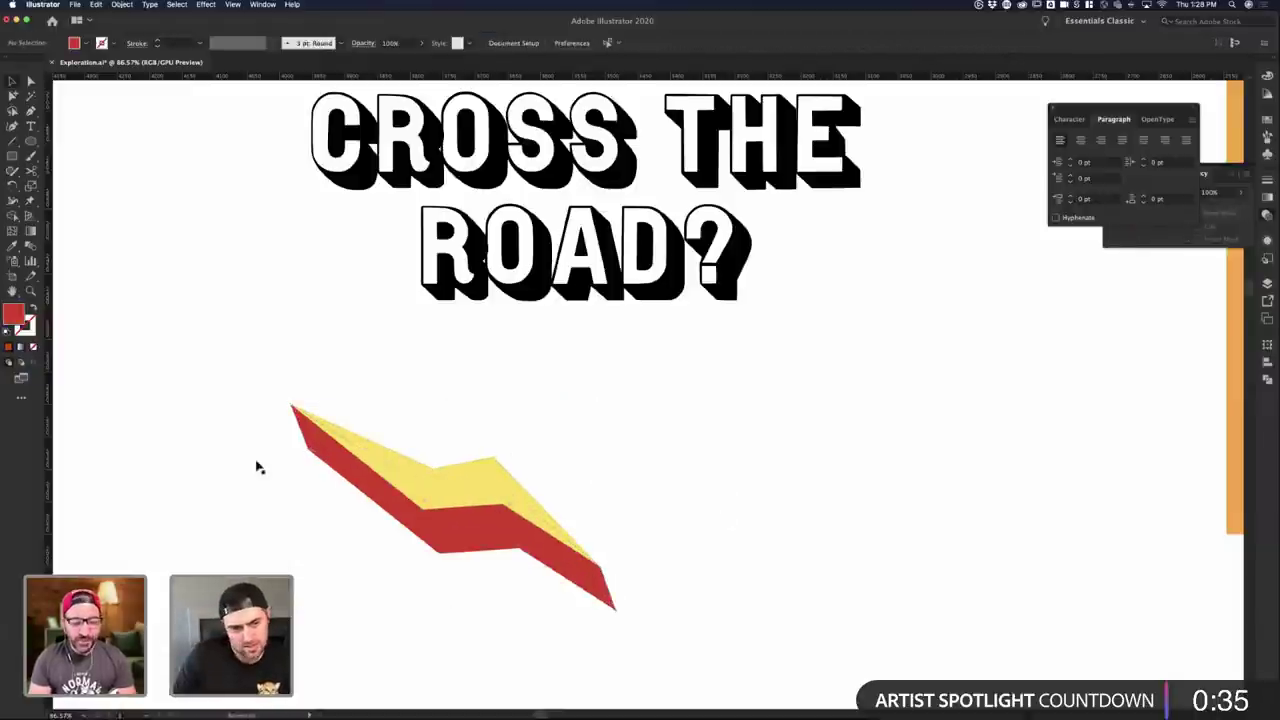
# - Try to remove the extra anchor point at the red bridging shape's outer corner, next to the red bolt's upper tip
pyautogui.click(325, 455)
pyautogui.scroll(5, 312, 451)
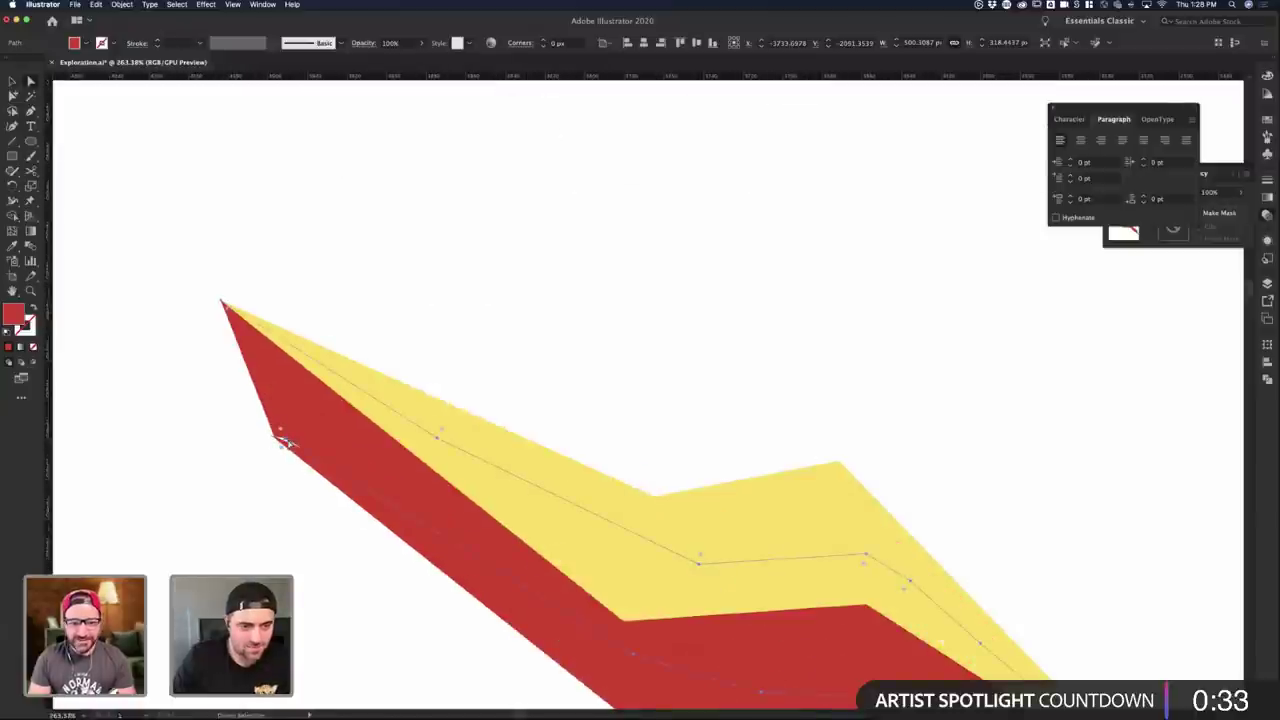
pyautogui.click(281, 439)
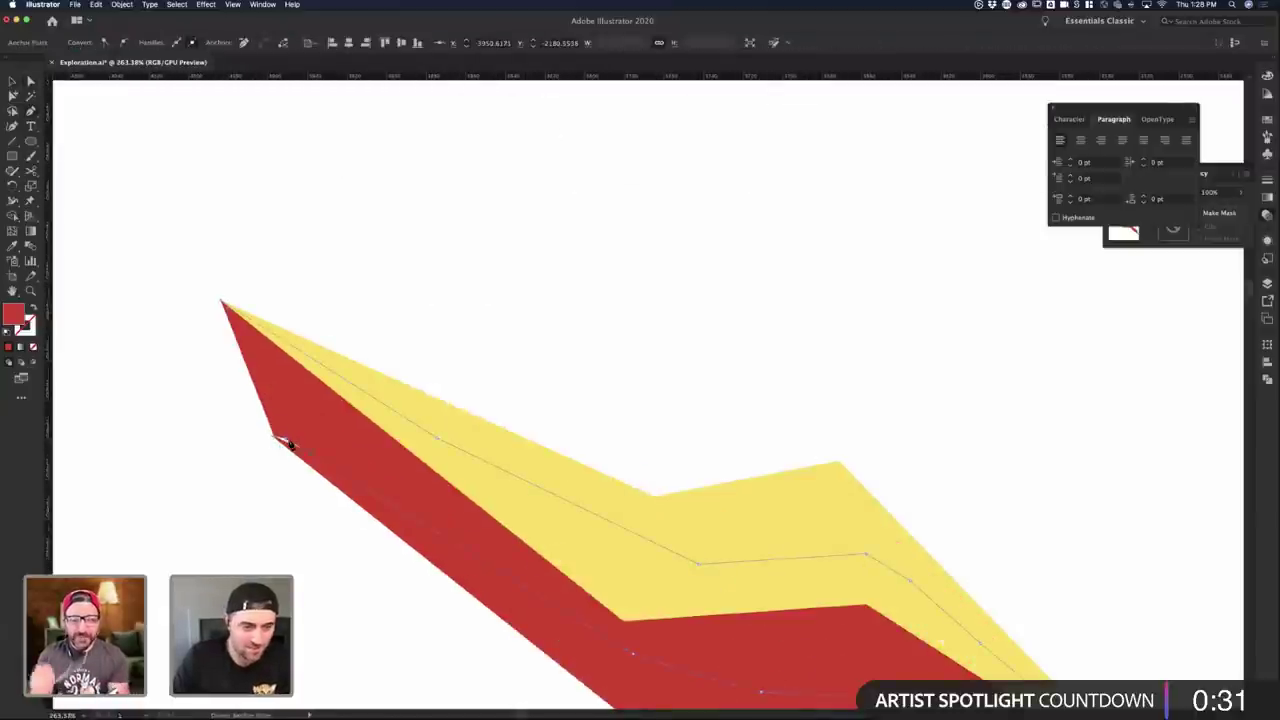
pyautogui.click(286, 440)
pyautogui.click(275, 437)
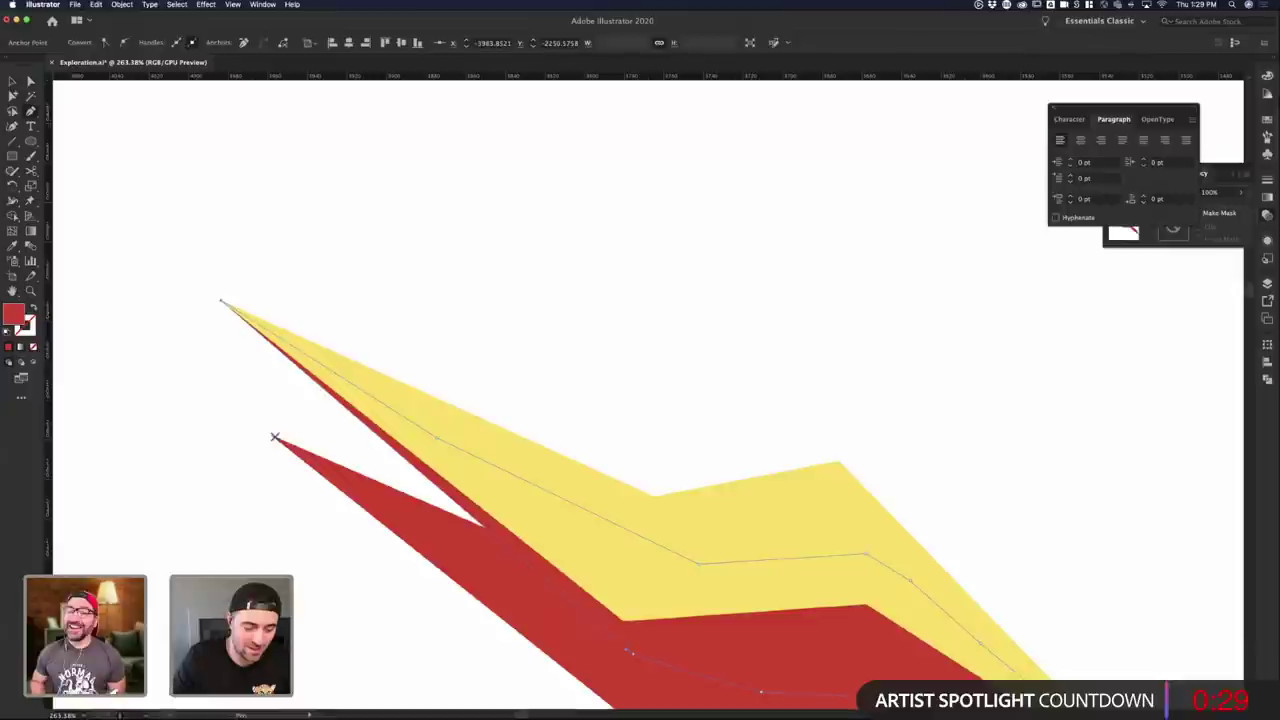
pyautogui.press('super+z')
# - Align the red bridging shape's corner anchor point with the red bolt's upper tip to get a clean outer corner
pyautogui.scroll(4, 279, 443)
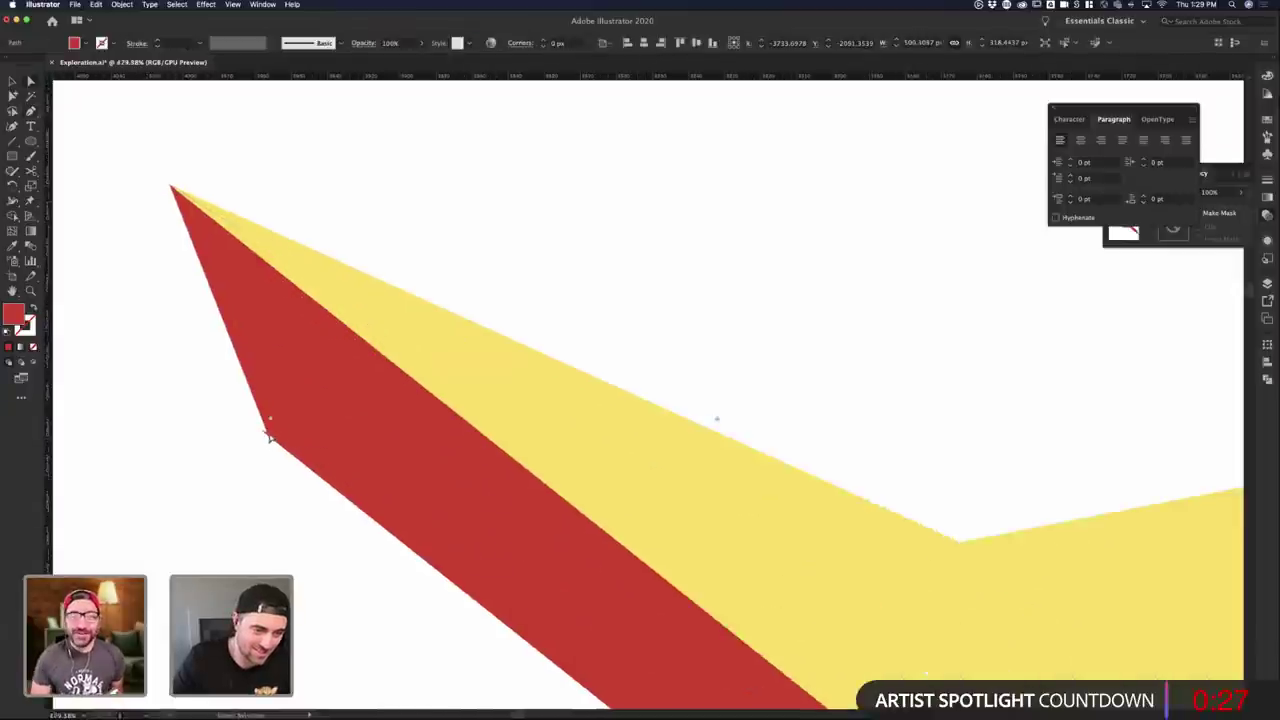
pyautogui.click(259, 433)
pyautogui.moveTo(263, 432); pyautogui.dragTo(258, 430)
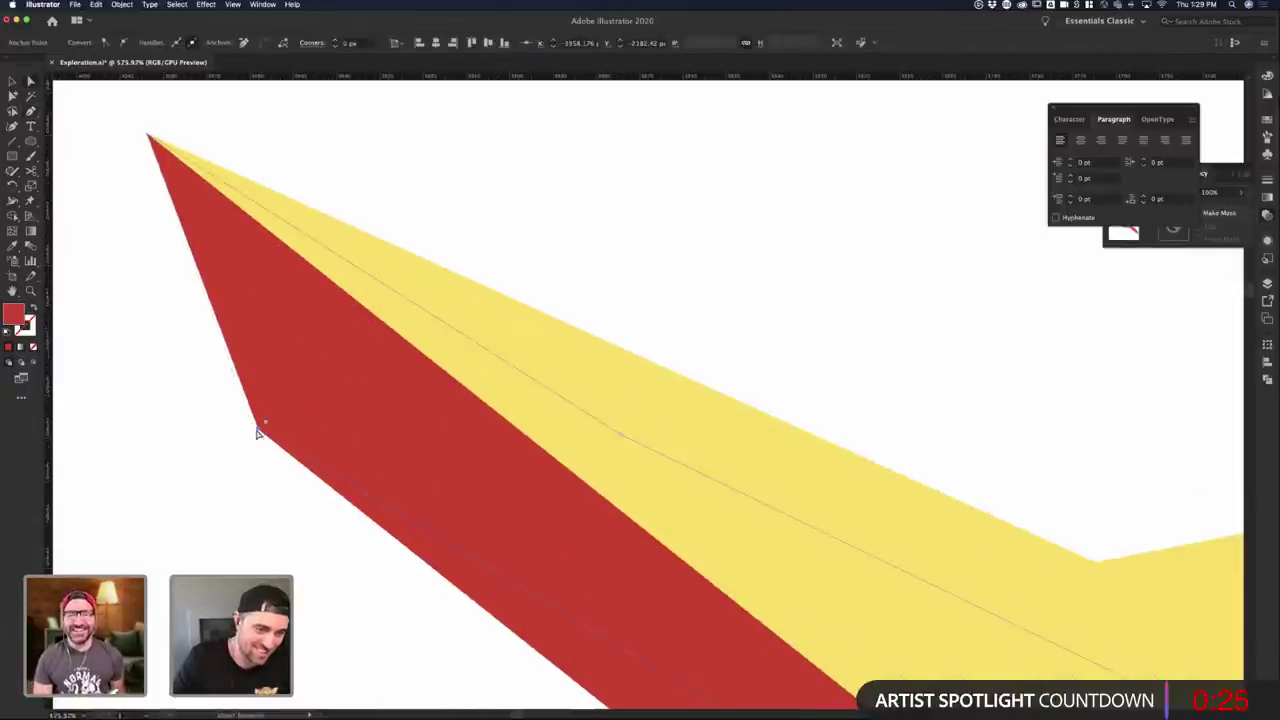
pyautogui.click(262, 437)
pyautogui.click(260, 430)
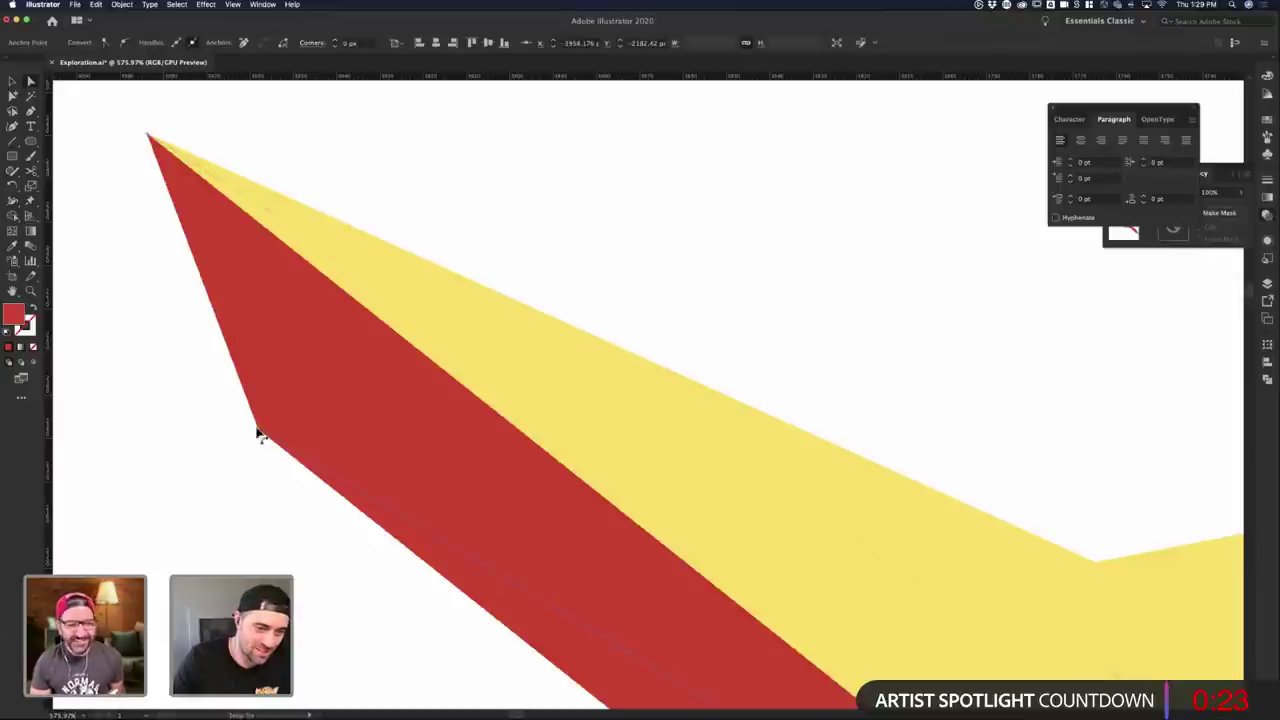
pyautogui.click(270, 442)
pyautogui.scroll(-2, 276, 420)
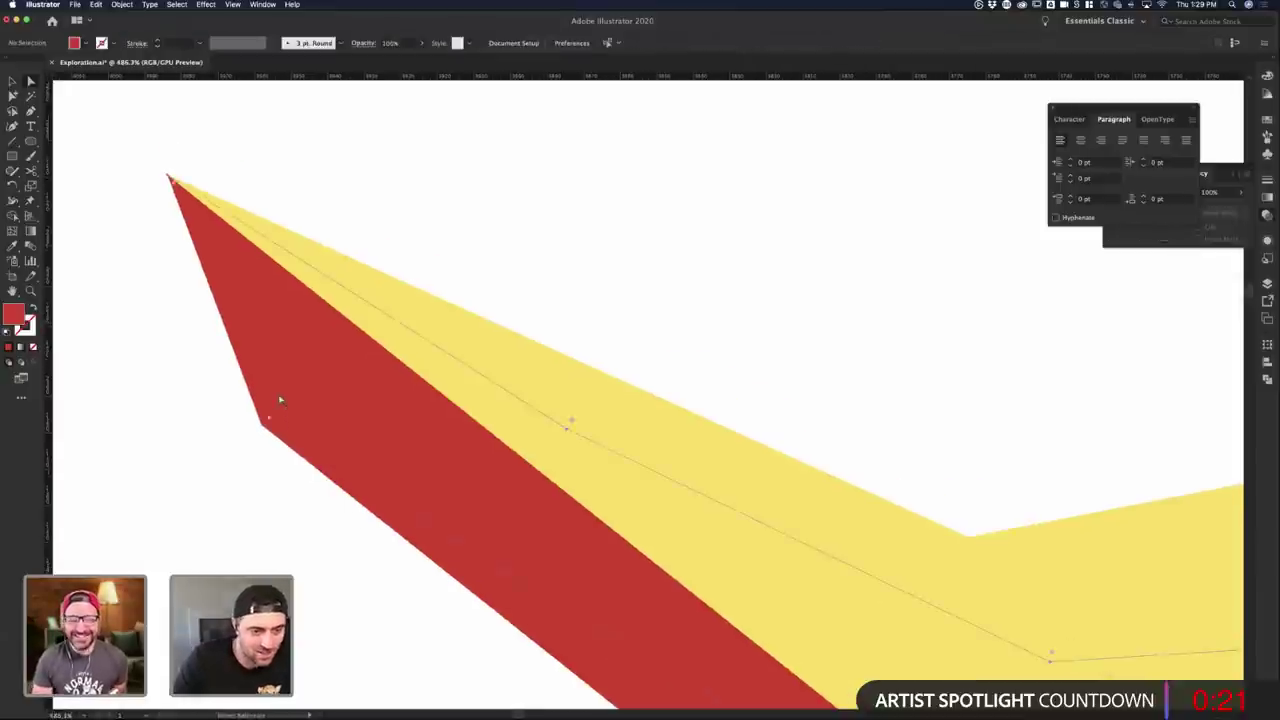
pyautogui.scroll(6, 266, 430)
pyautogui.click(243, 443)
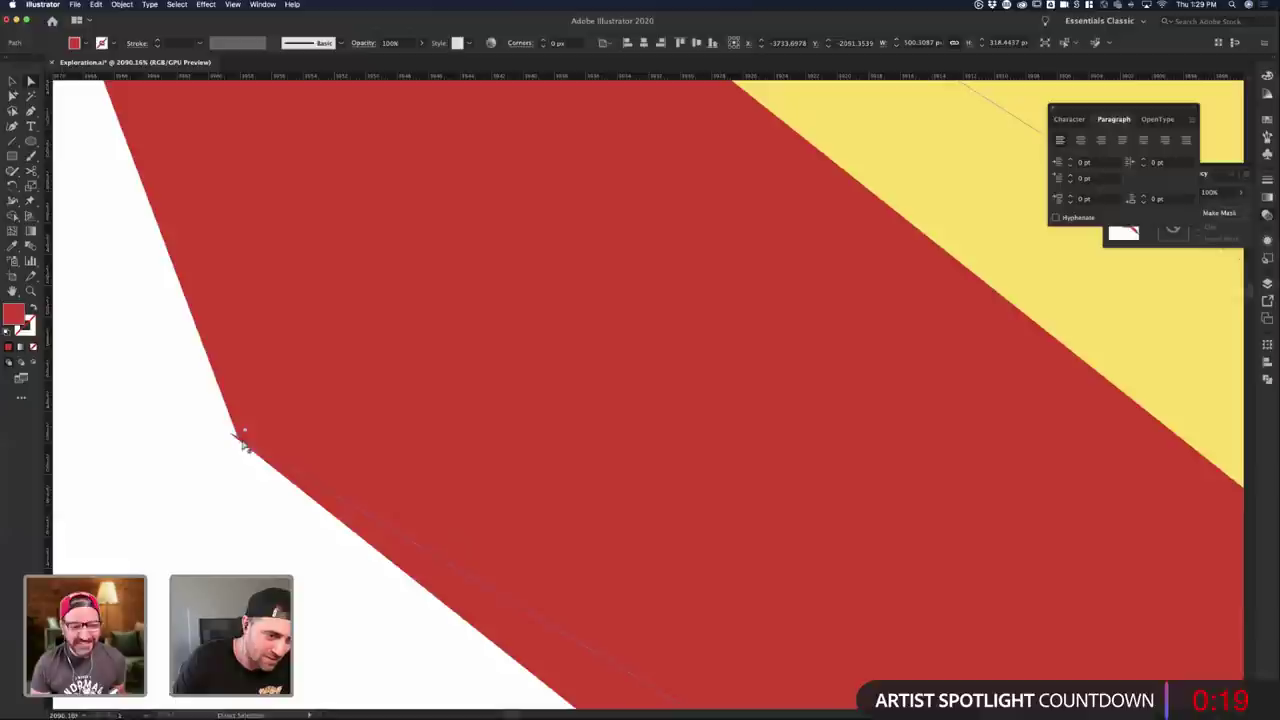
pyautogui.click(231, 434)
pyautogui.scroll(-4, 220, 450)
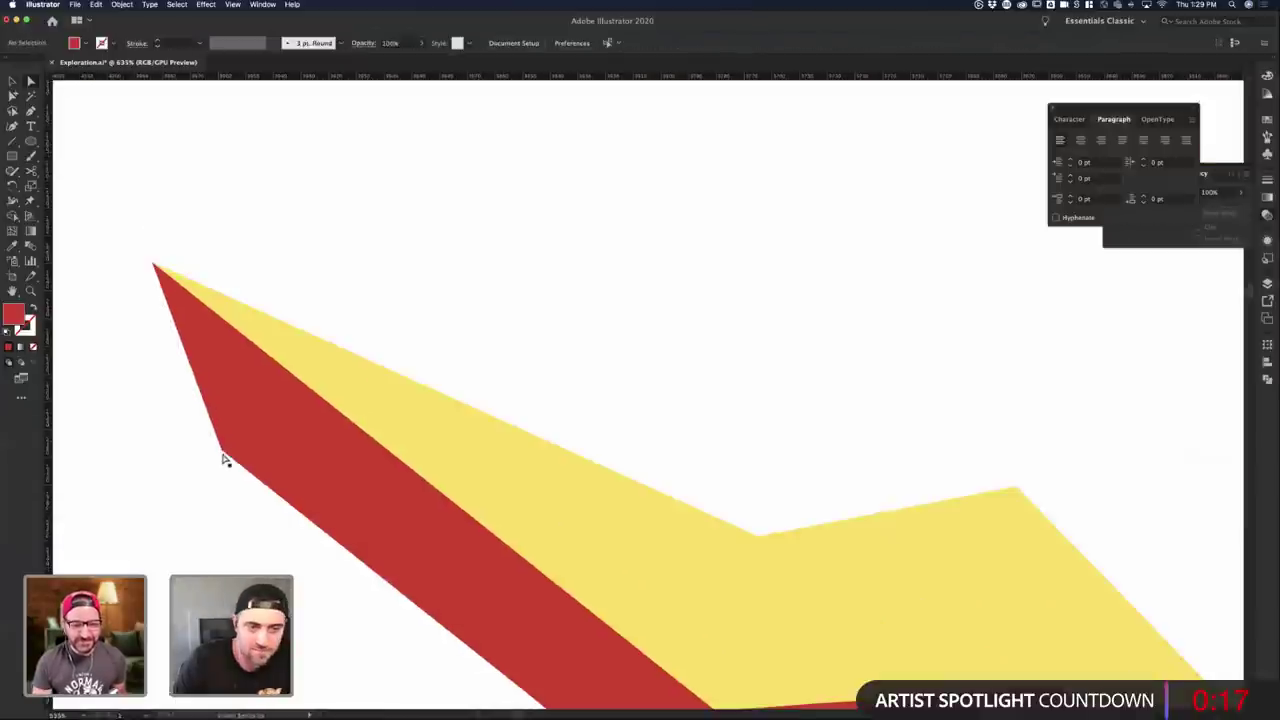
pyautogui.scroll(-7, 226, 460)
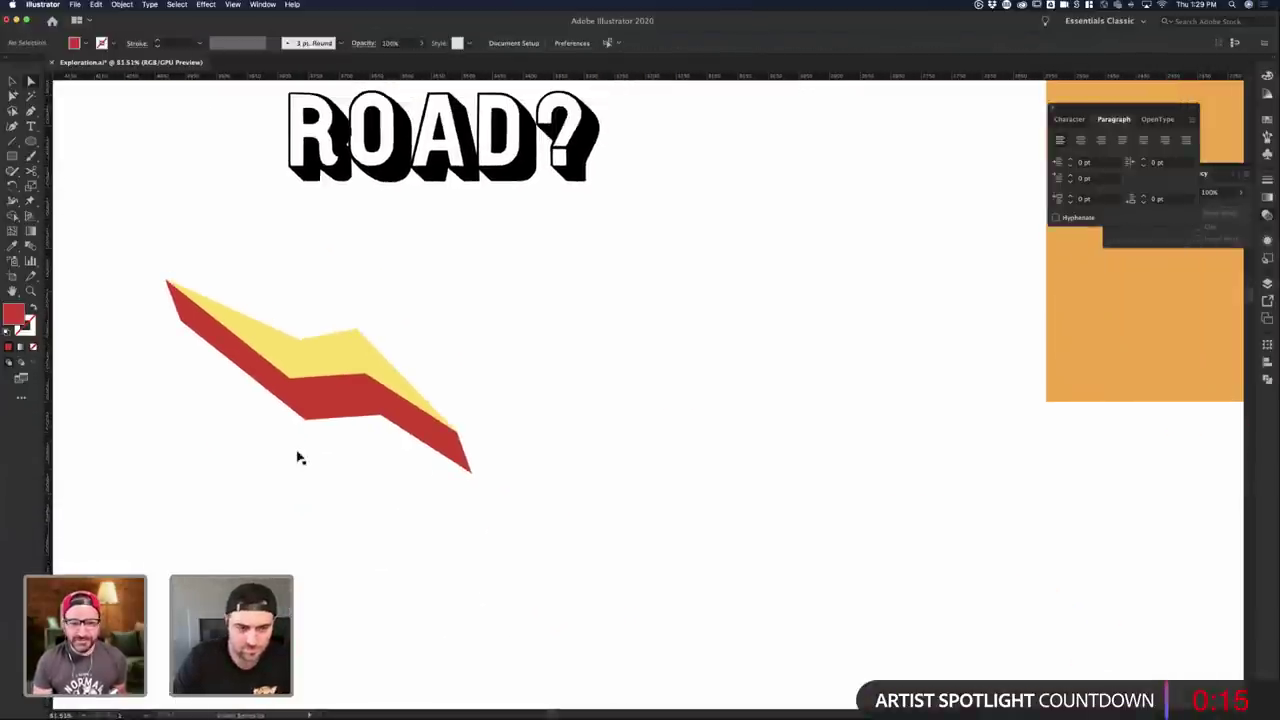
# - Try to nudge the anchor point at the yellow bolt's lower inner corner, and undo the change
pyautogui.click(392, 403)
pyautogui.click(458, 350)
pyautogui.press('a')
pyautogui.click(352, 357)
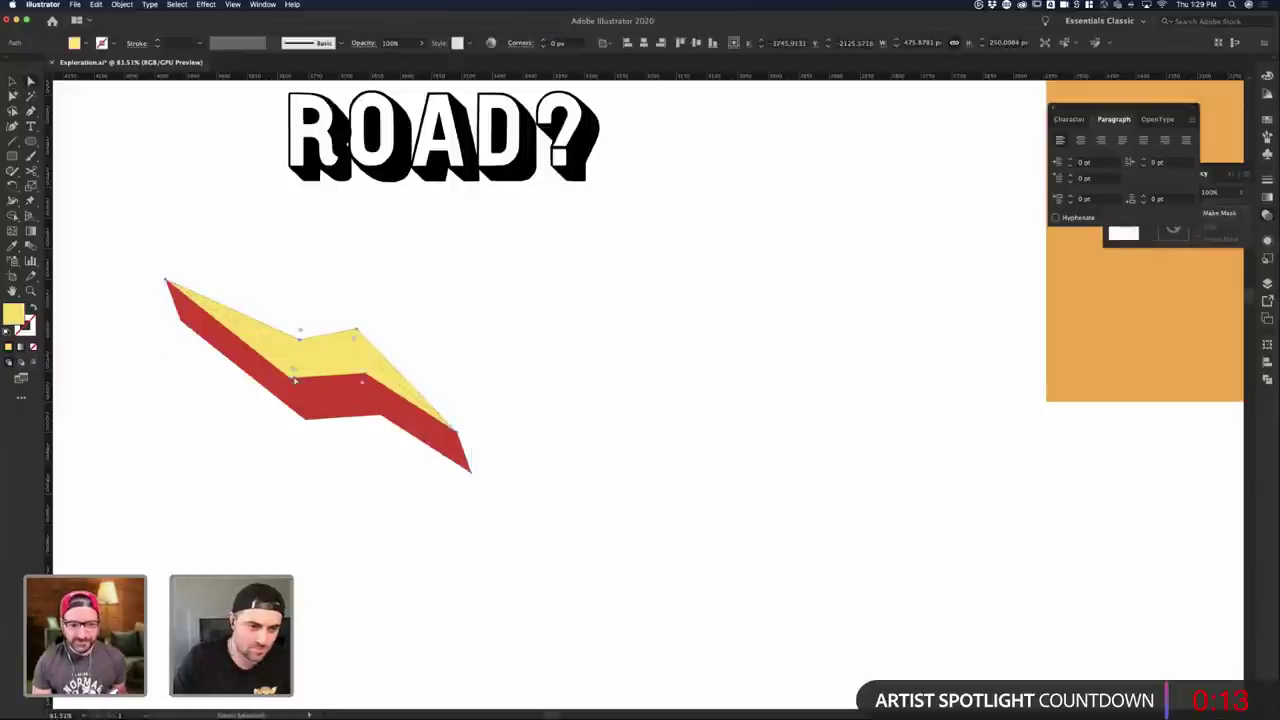
pyautogui.click(509, 360)
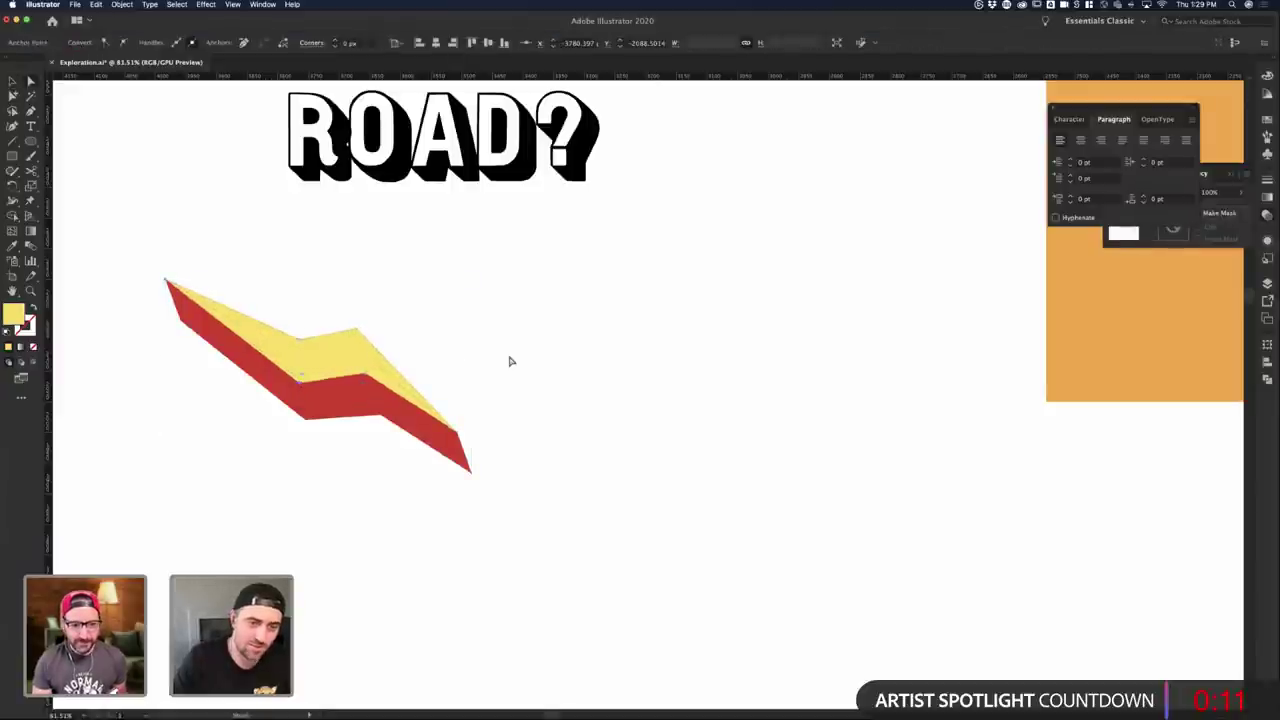
pyautogui.press('v')
pyautogui.press('super+z')
pyautogui.click(509, 360)
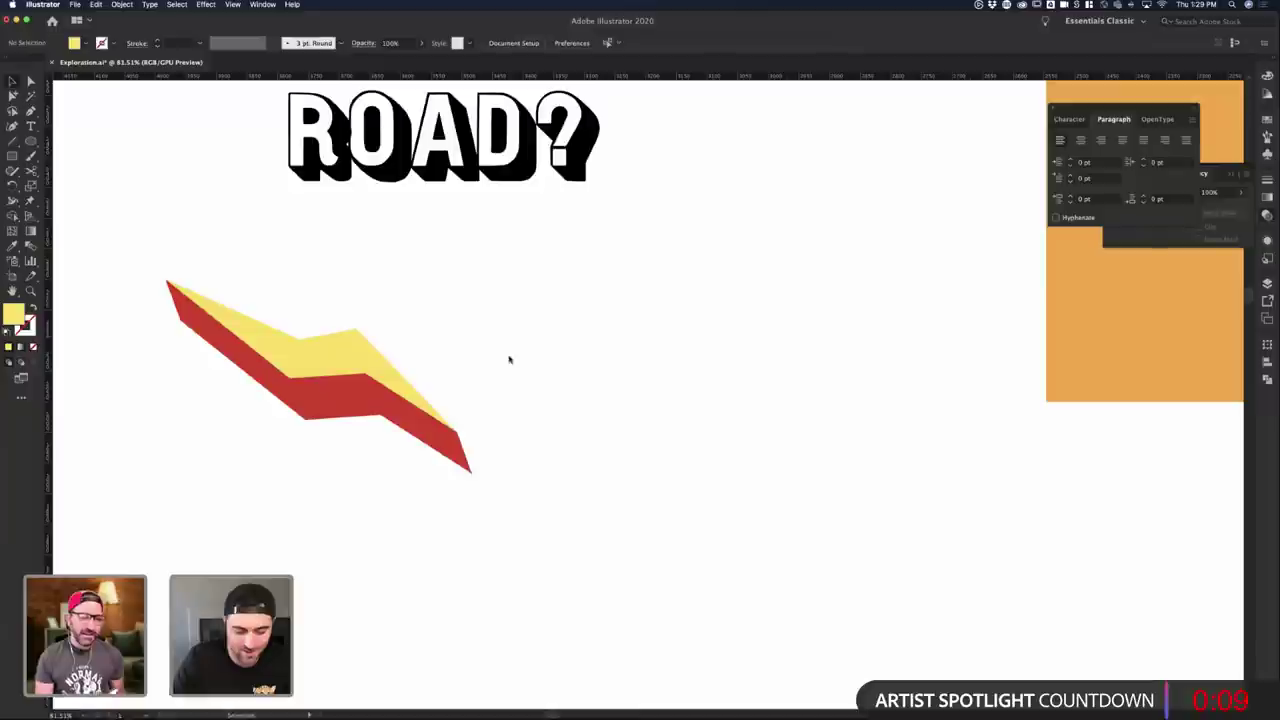
pyautogui.moveTo(527, 514); pyautogui.dragTo(113, 264)
pyautogui.click(387, 488)
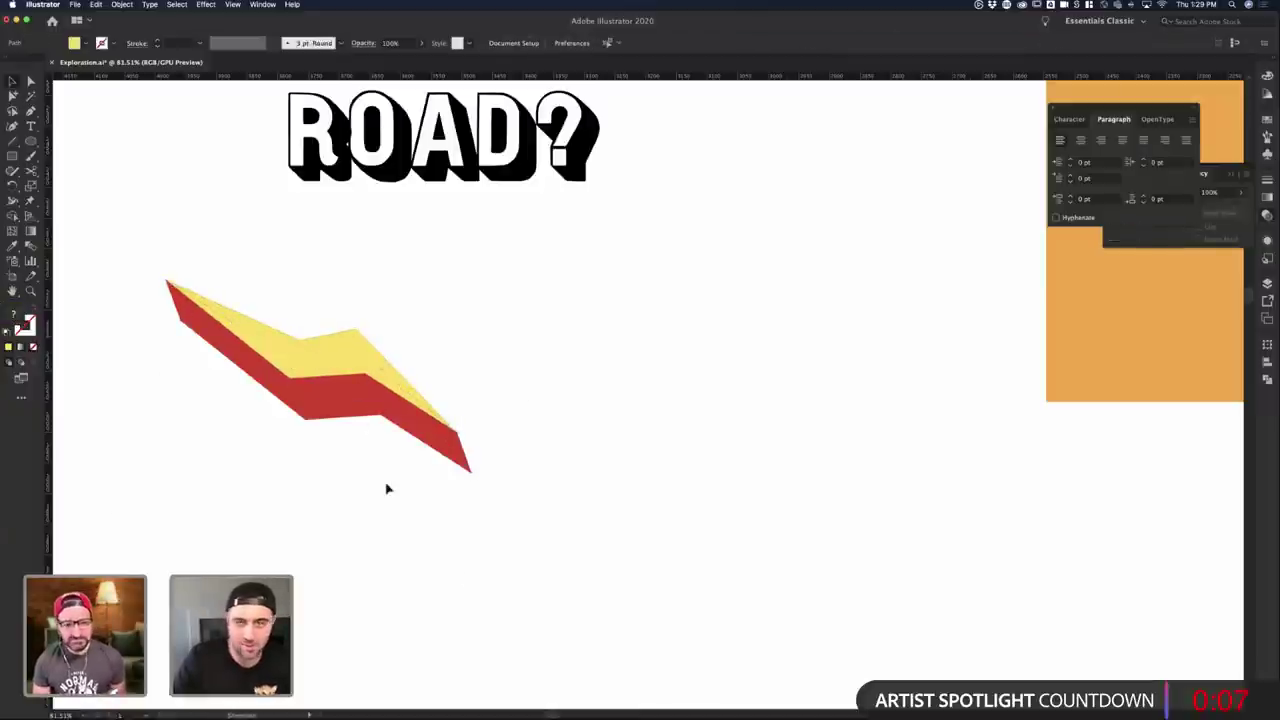
pyautogui.hotkey('ctrl', 'Up')
pyautogui.click(397, 452)
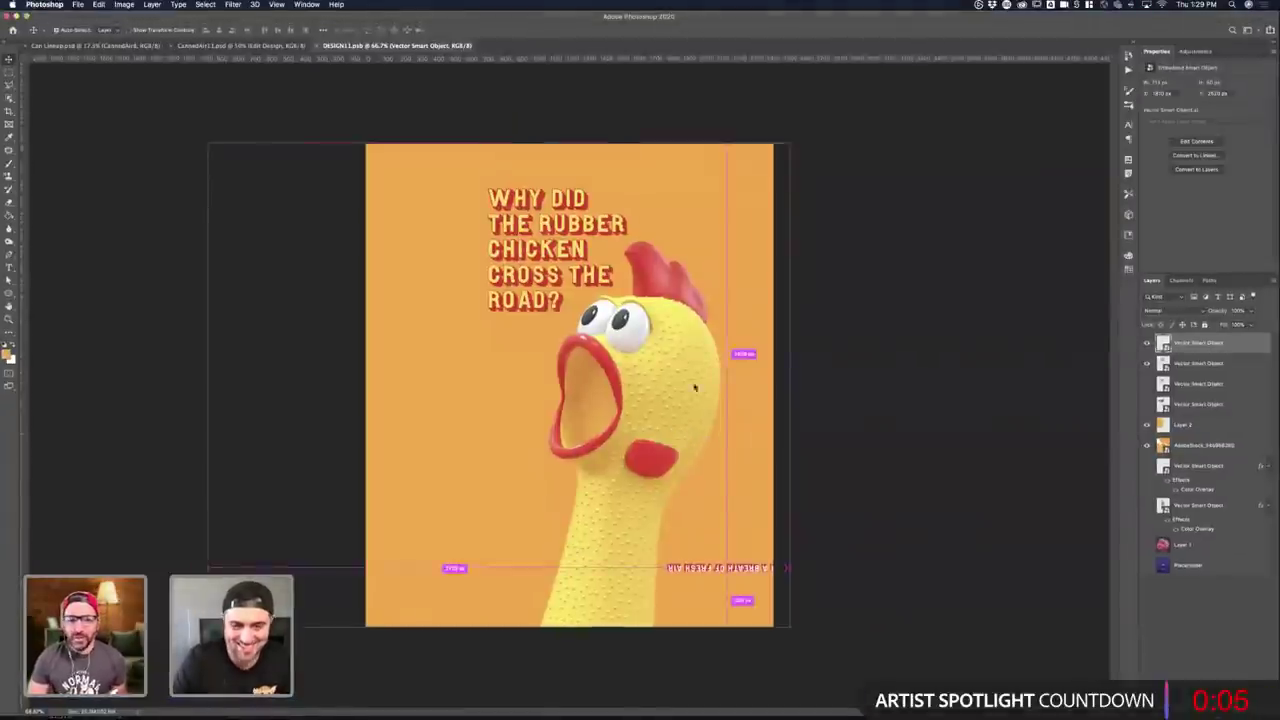
pyautogui.press('super+v')
pyautogui.press('Return')
pyautogui.moveTo(397, 275); pyautogui.dragTo(436, 288)
pyautogui.press('Return')
pyautogui.hotkey('ctrl', 'Up')
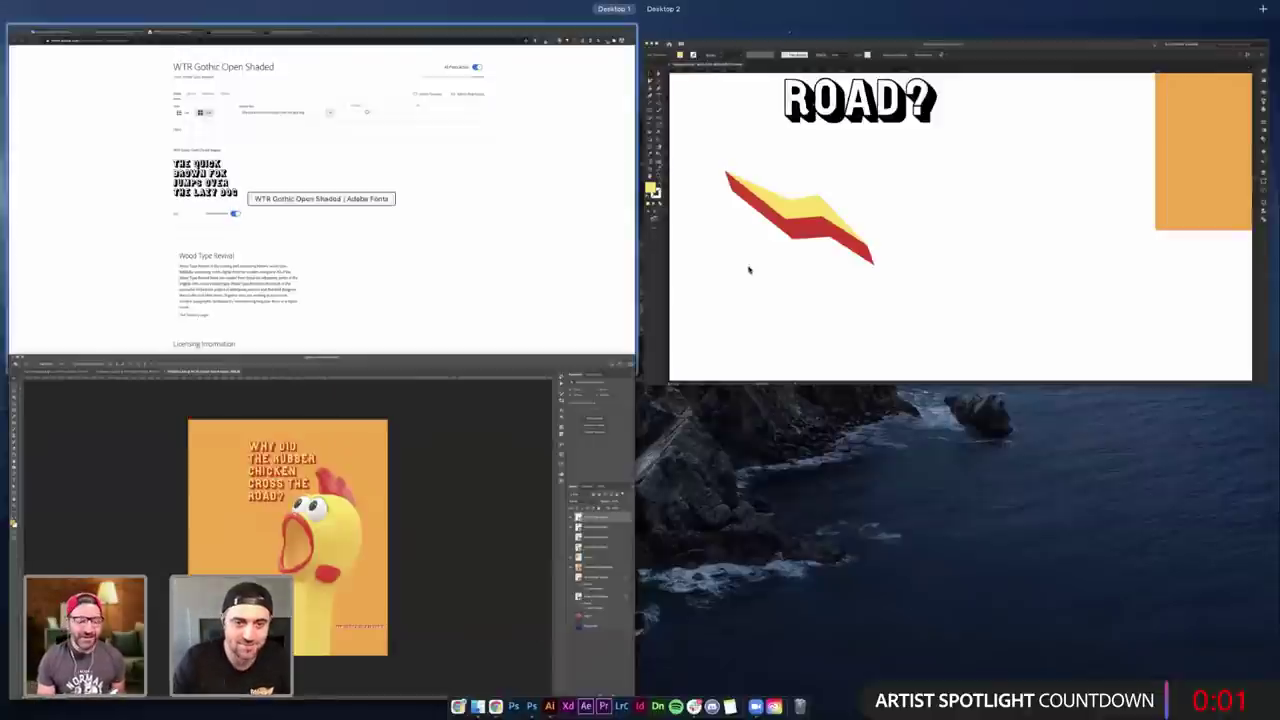
# - Return to Illustrator and copy the complete lightning bolt, including its yellow face and red extruded shadow
pyautogui.click(749, 269)
pyautogui.hotkey('ctrl', 'a')
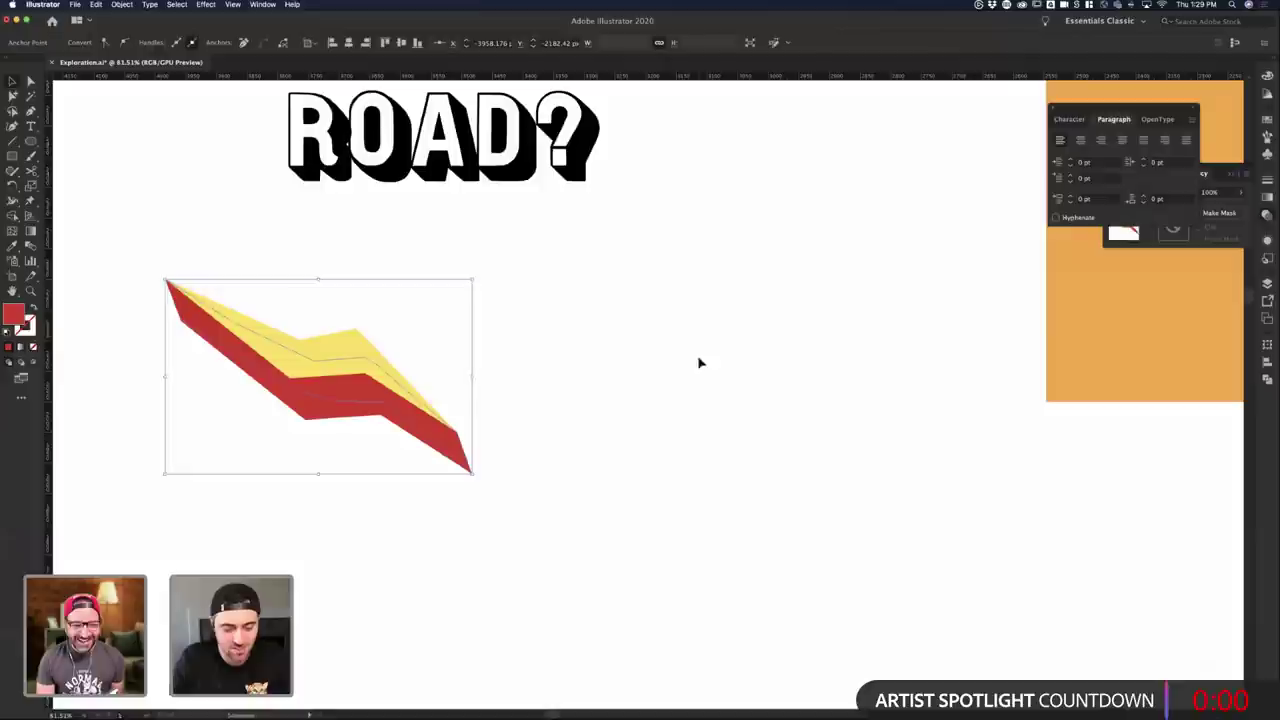
pyautogui.click(571, 387)
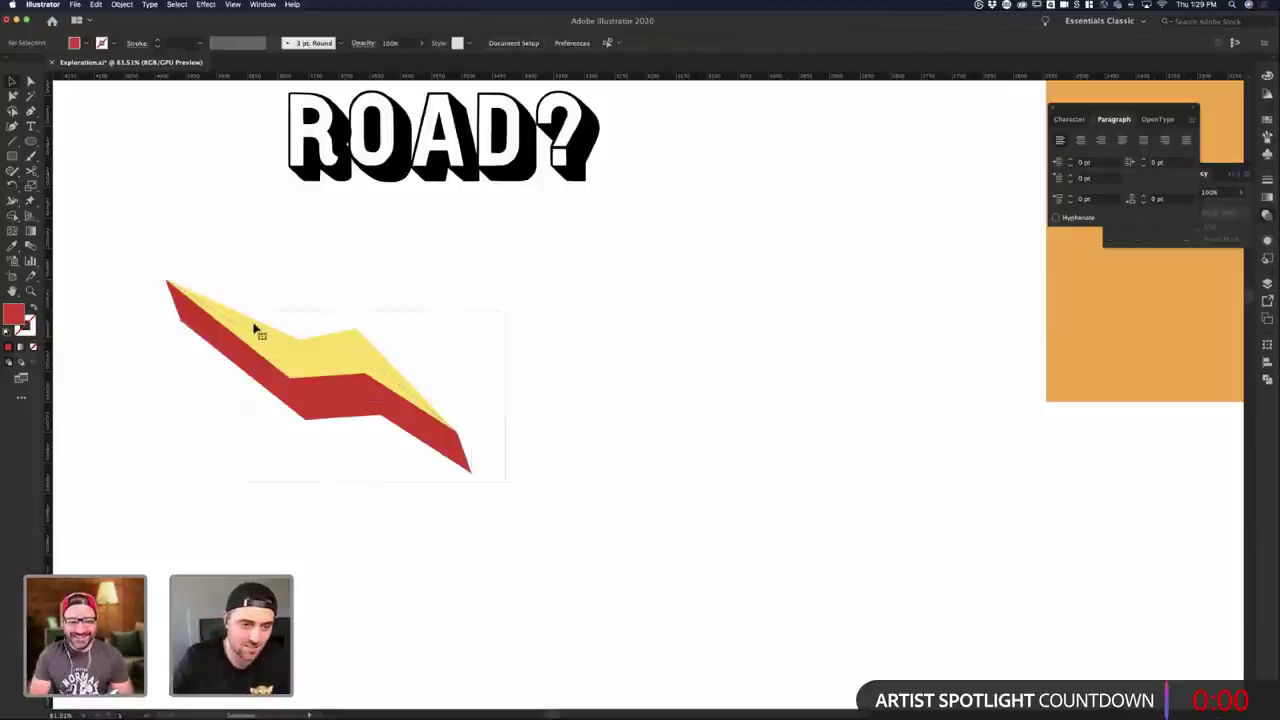
pyautogui.click(254, 329)
pyautogui.hotkey('ctrl', 'h')
pyautogui.click(509, 429)
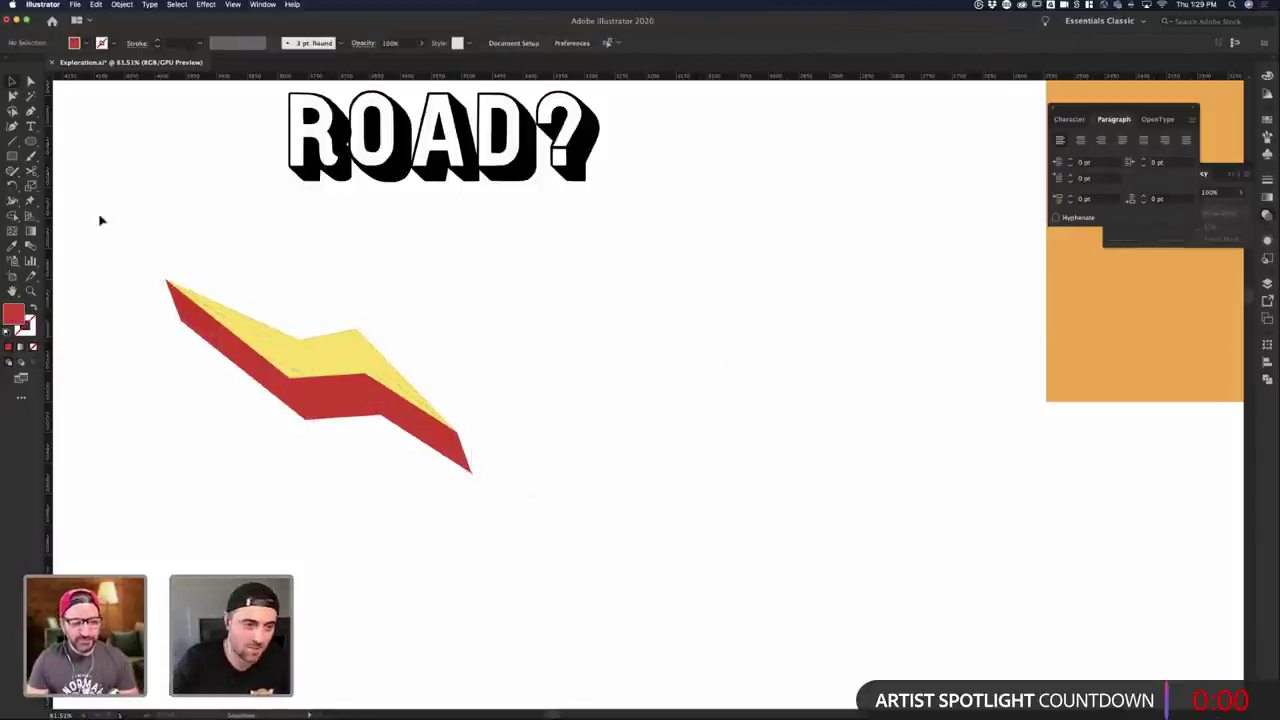
pyautogui.click(320, 414)
pyautogui.hotkey('ctrl', 'h')
pyautogui.click(386, 503)
# - Switch to Photoshop, paste the bolt into the label as a Smart Object, and place it beside the chicken's beak below the headline
pyautogui.hotkey('ctrl', 'Up')
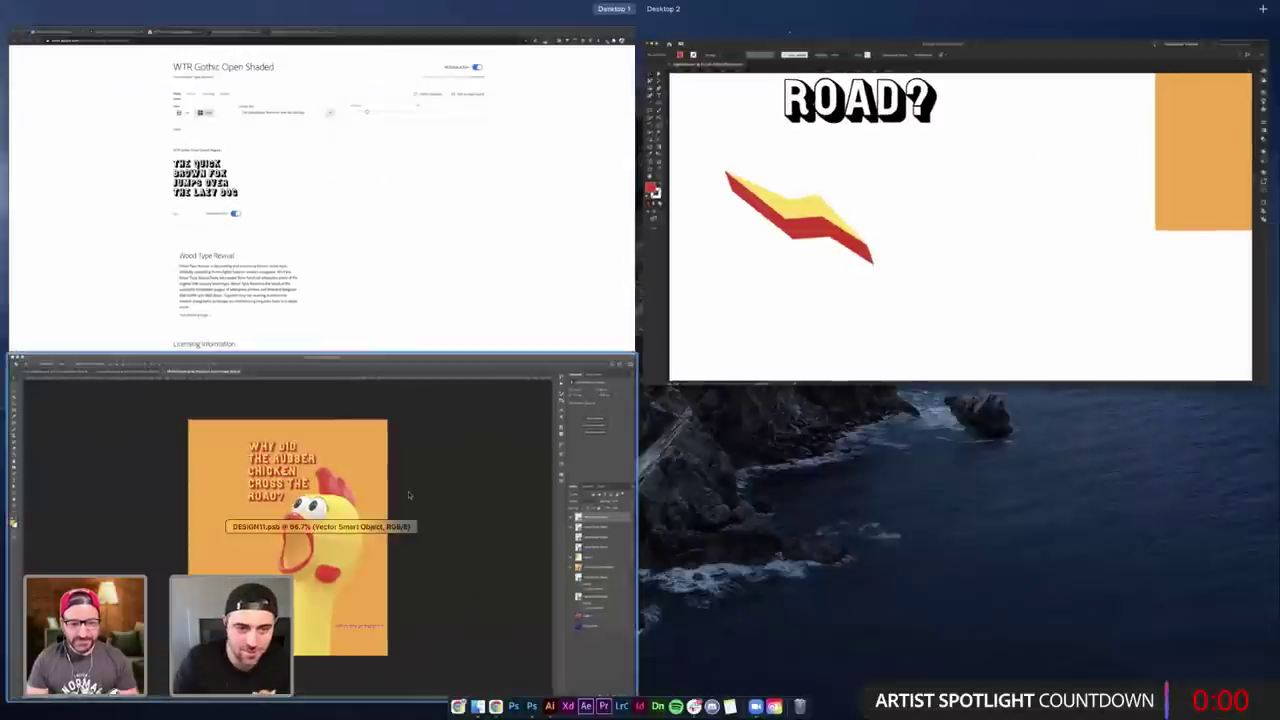
pyautogui.click(412, 514)
pyautogui.hotkey('ctrl', 'v')
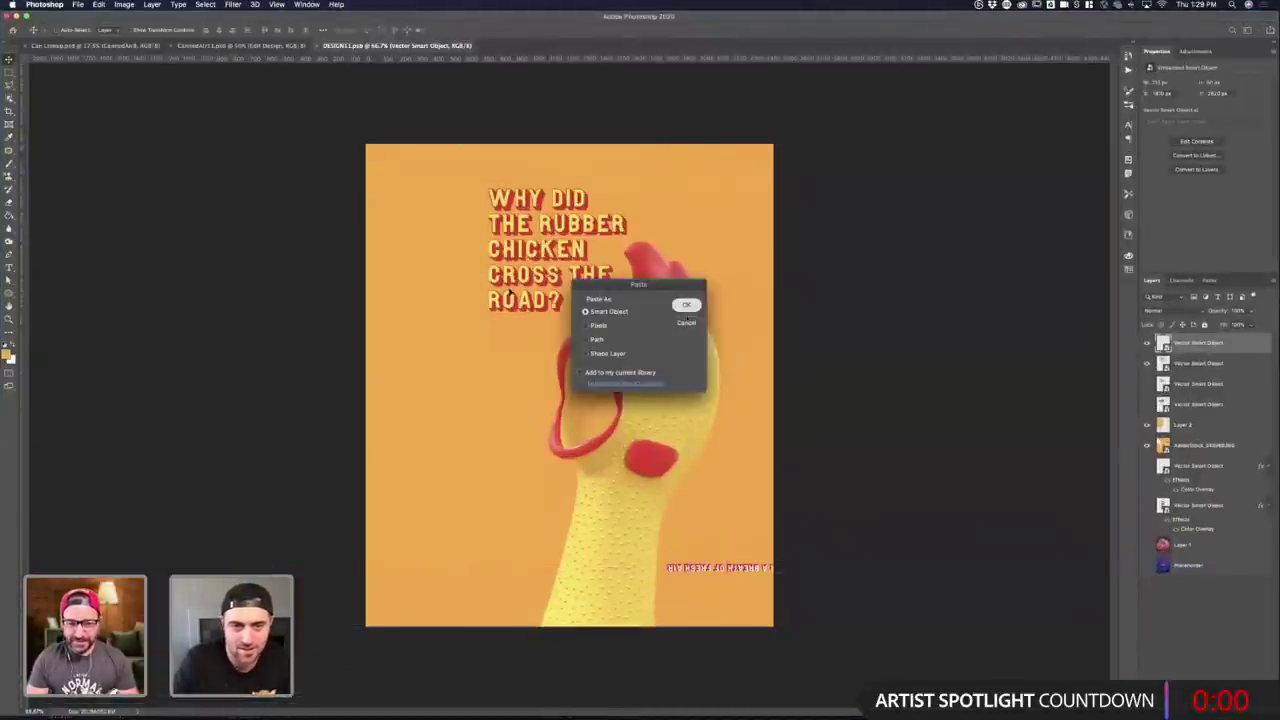
pyautogui.press('Return')
pyautogui.moveTo(396, 277); pyautogui.dragTo(648, 428)
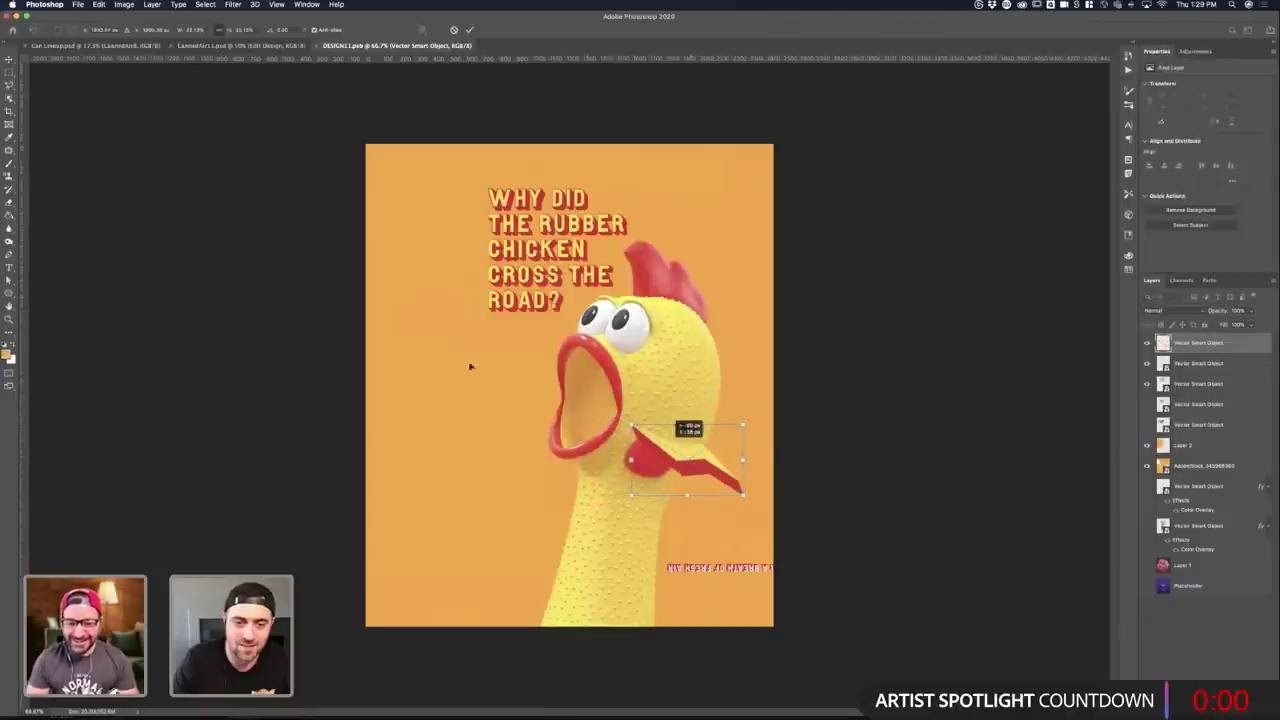
pyautogui.moveTo(471, 366); pyautogui.dragTo(487, 344)
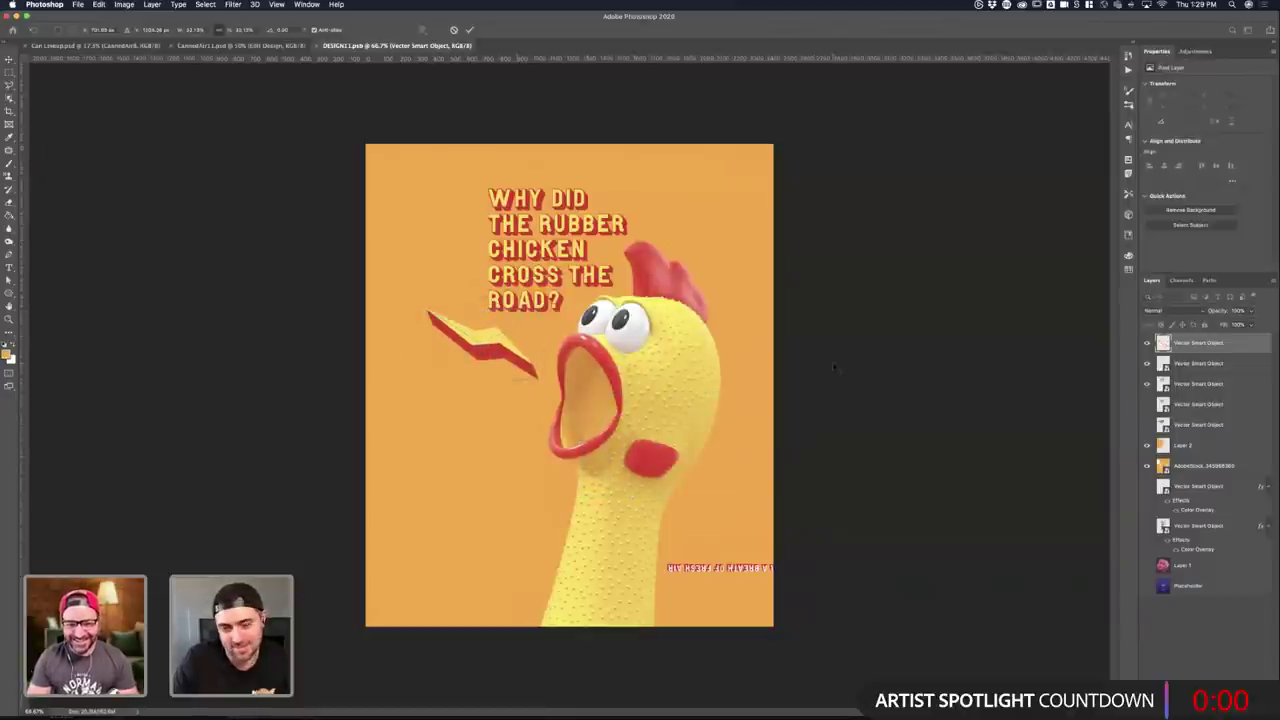
pyautogui.press('Return')
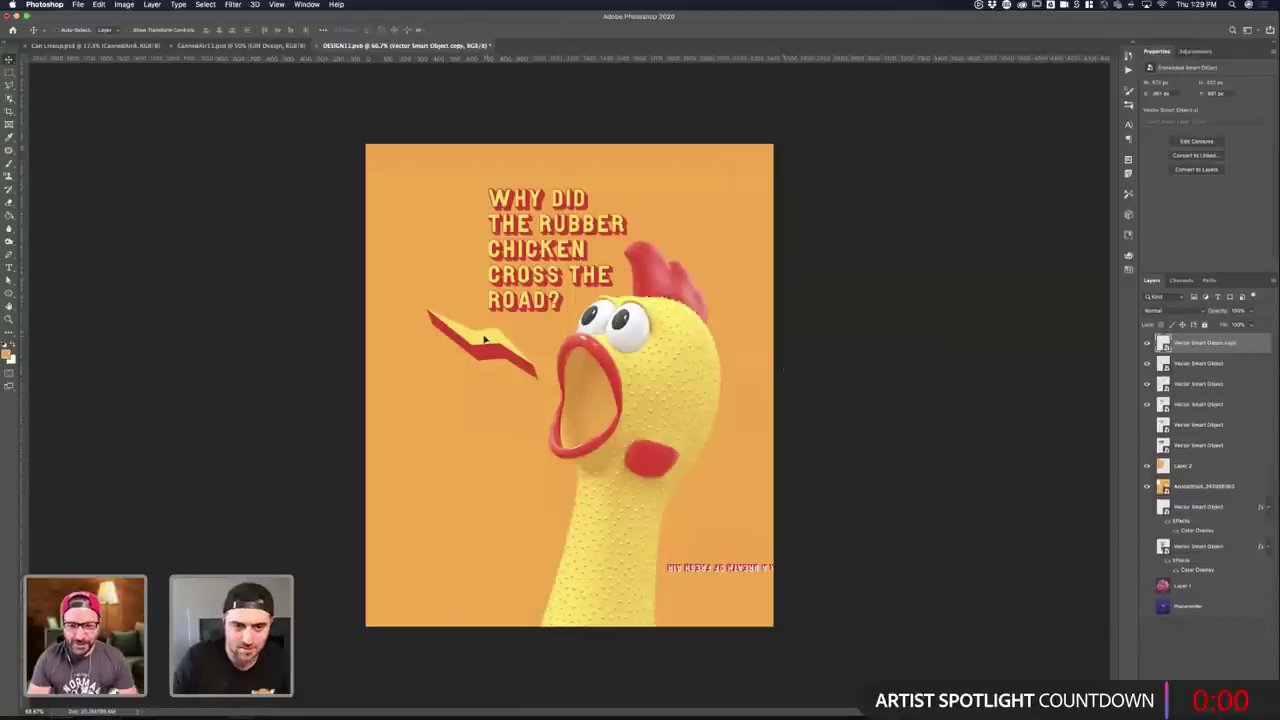
# - Duplicate the bolt below the original, rotate the copy about 17° counter-clockwise, and scale it down beside the chicken's open beak
pyautogui.moveTo(485, 340); pyautogui.dragTo(500, 393)
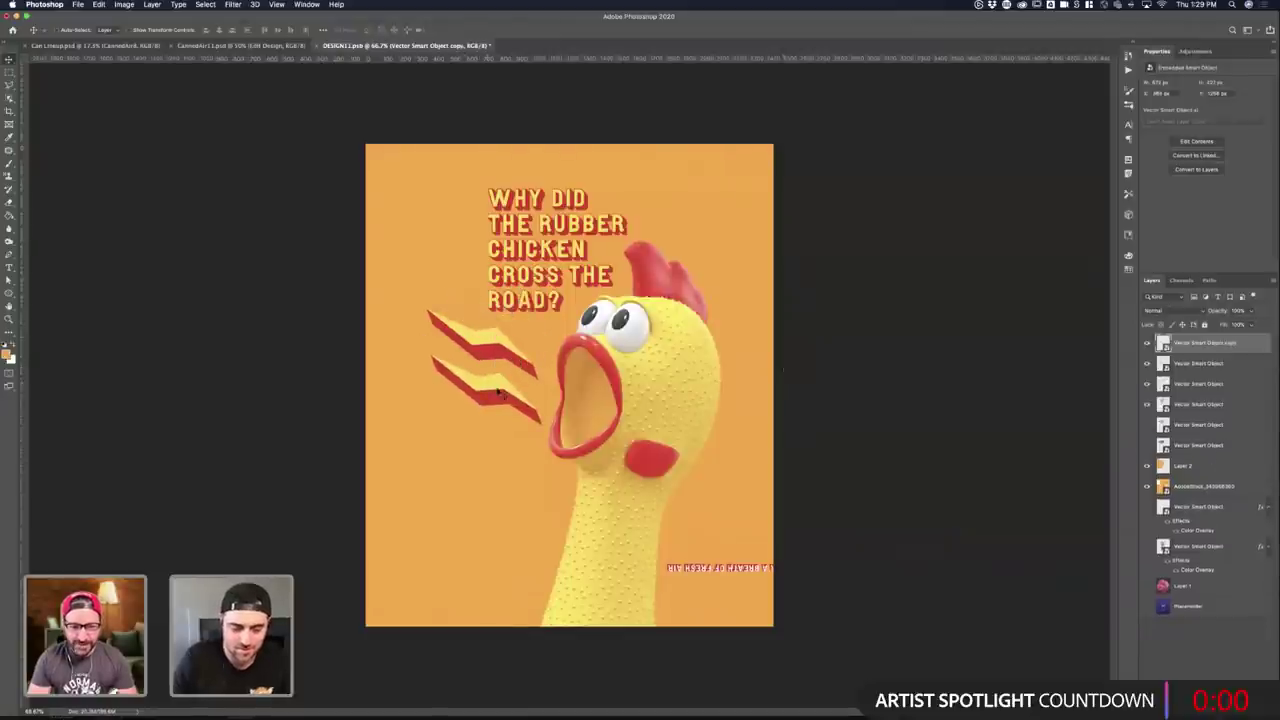
pyautogui.hotkey('ctrl', 't')
pyautogui.moveTo(580, 386); pyautogui.dragTo(576, 362)
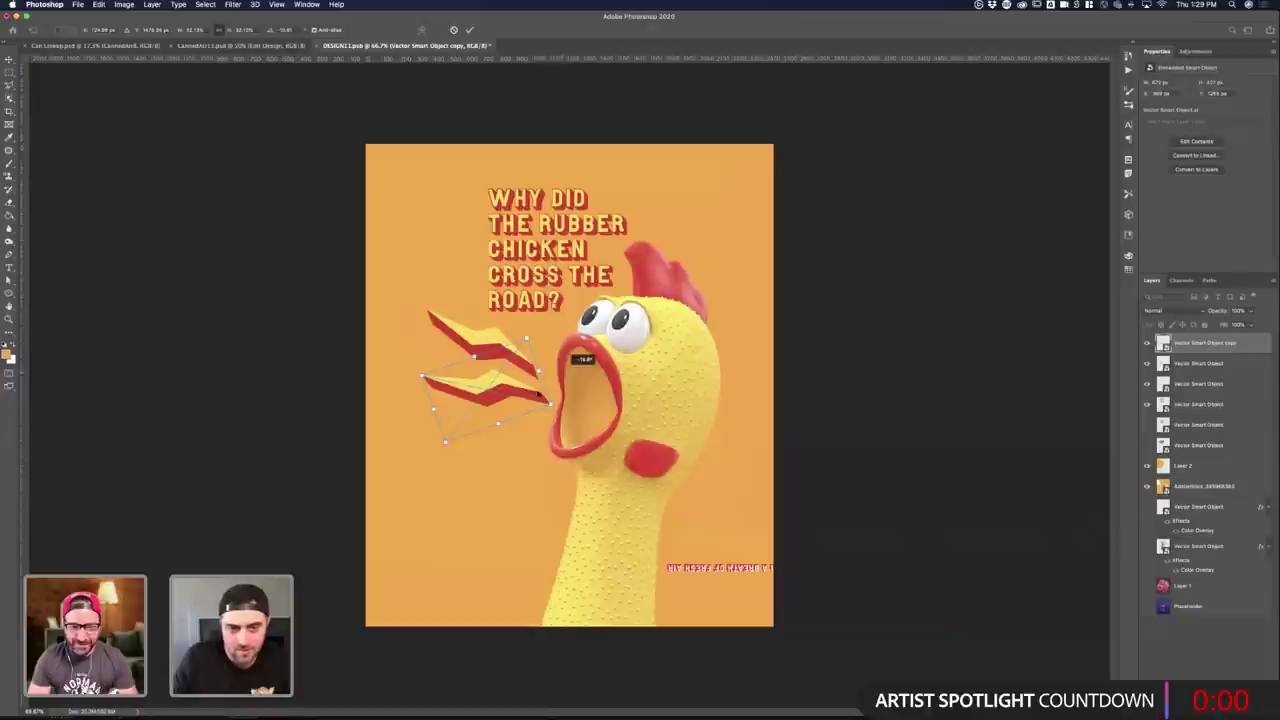
pyautogui.moveTo(423, 376); pyautogui.dragTo(490, 388)
pyautogui.press('Return')
# - Duplicate the small bolt, make the copy smaller and steeper, and place it between the headline and the top of the beak
pyautogui.hotkey('ctrl', 'j')
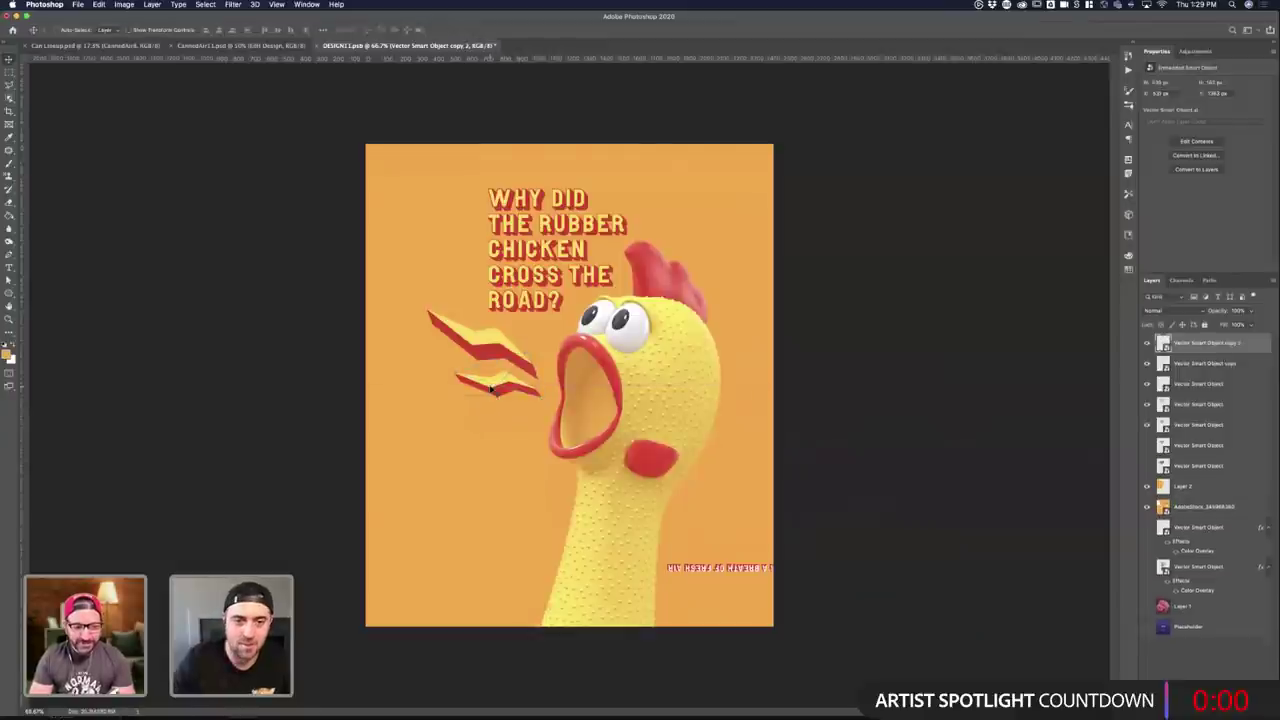
pyautogui.hotkey('ctrl', 't')
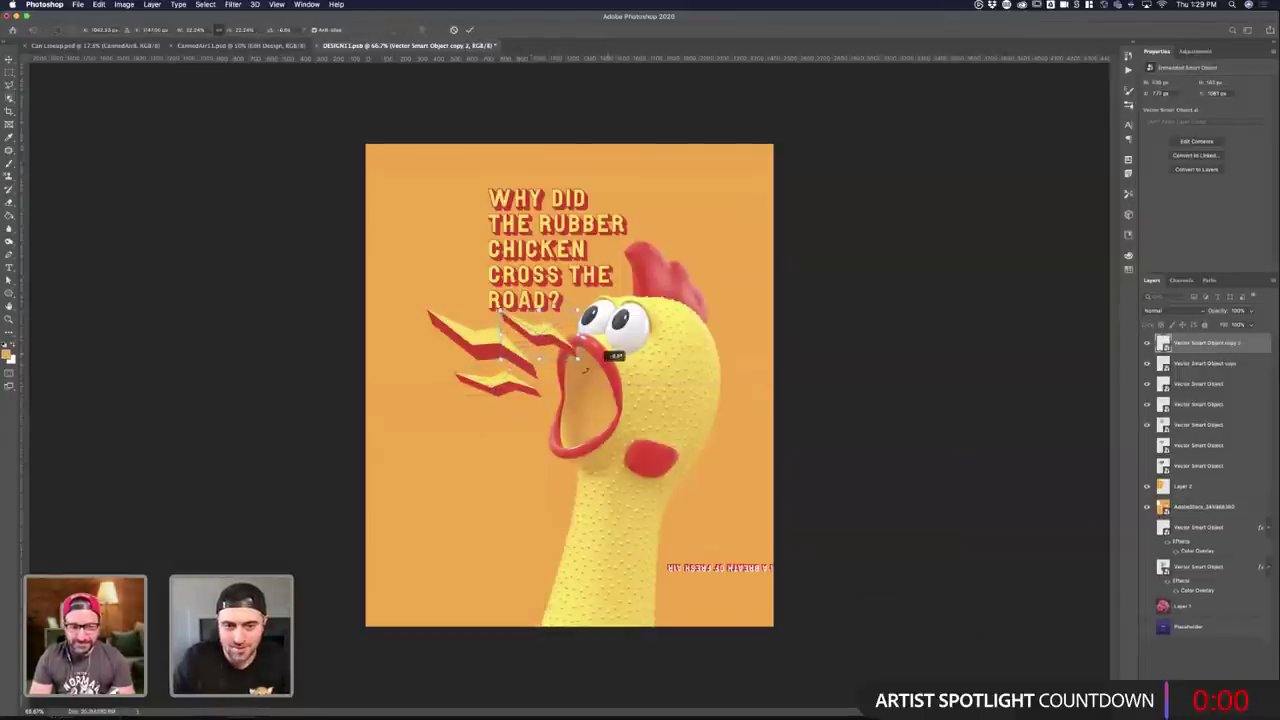
pyautogui.moveTo(586, 370); pyautogui.dragTo(575, 372)
pyautogui.moveTo(505, 312); pyautogui.dragTo(578, 319)
pyautogui.moveTo(508, 352); pyautogui.dragTo(488, 361)
pyautogui.moveTo(541, 349); pyautogui.dragTo(540, 318)
pyautogui.press('Return')
# - Save the label design, check its bolts on the can mockup, and save the CannedAir11.psd mockup
pyautogui.press('super+s')
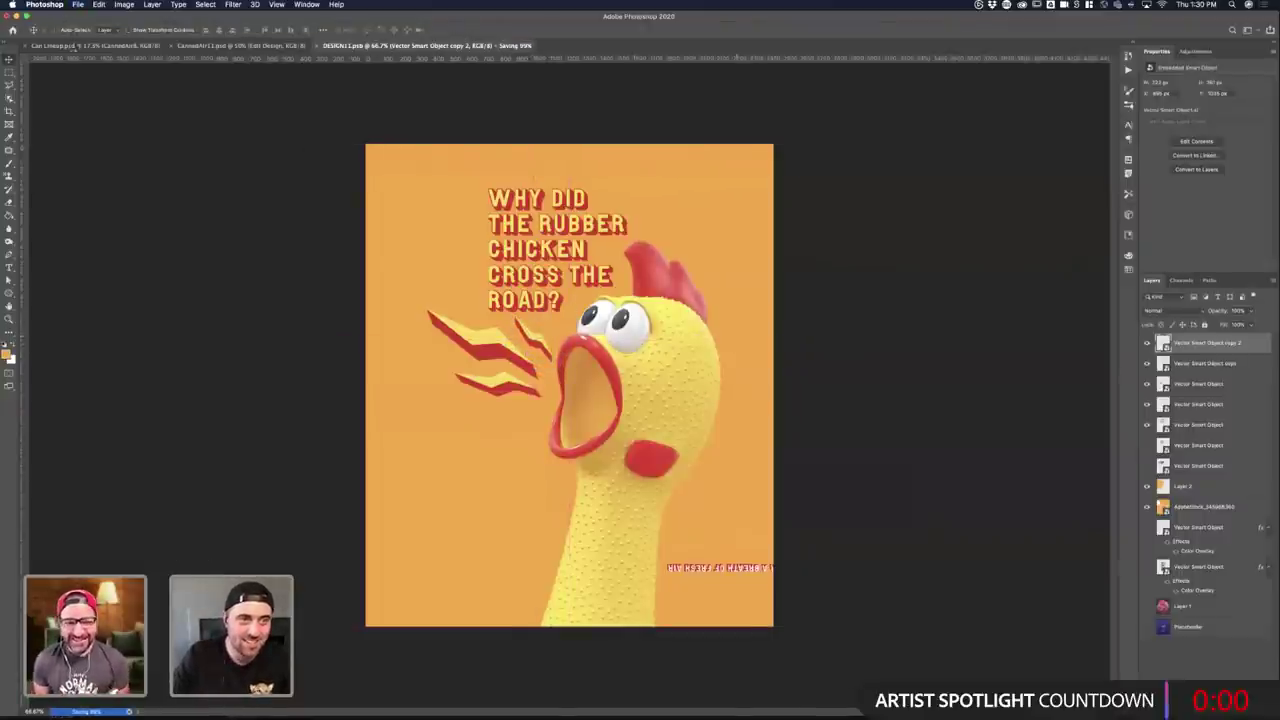
pyautogui.click(72, 47)
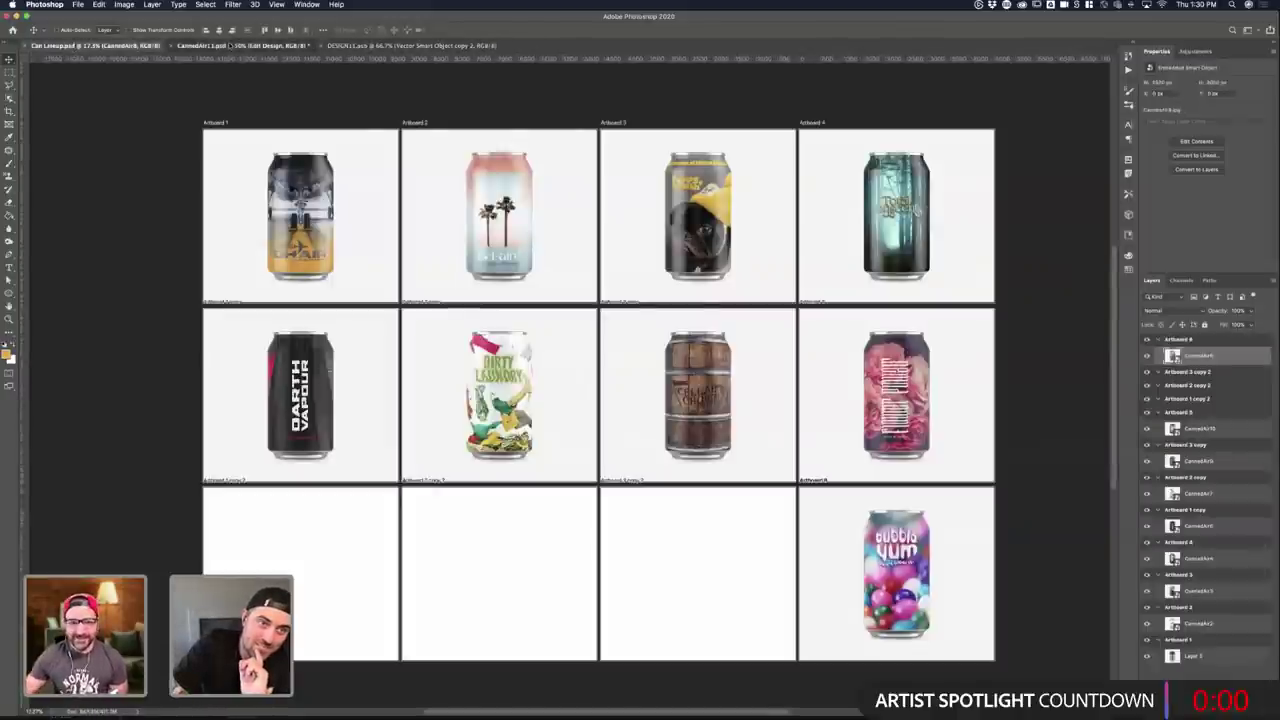
pyautogui.click(230, 46)
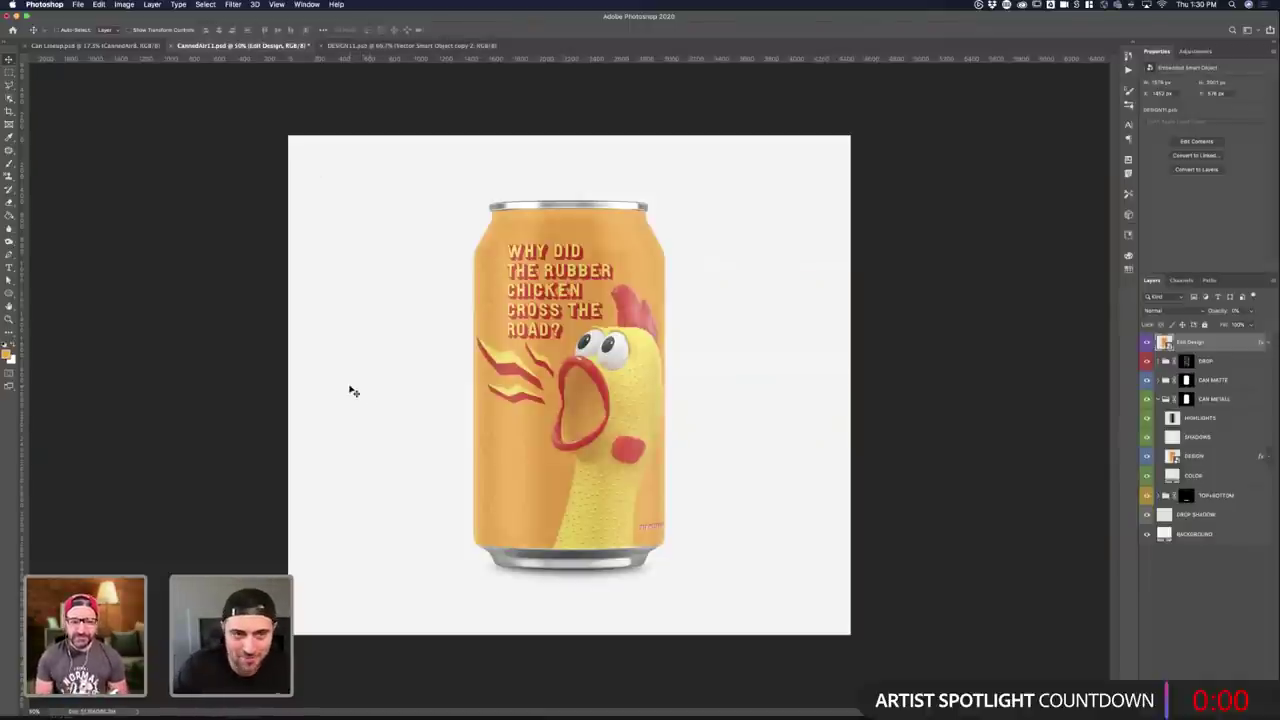
pyautogui.click(400, 45)
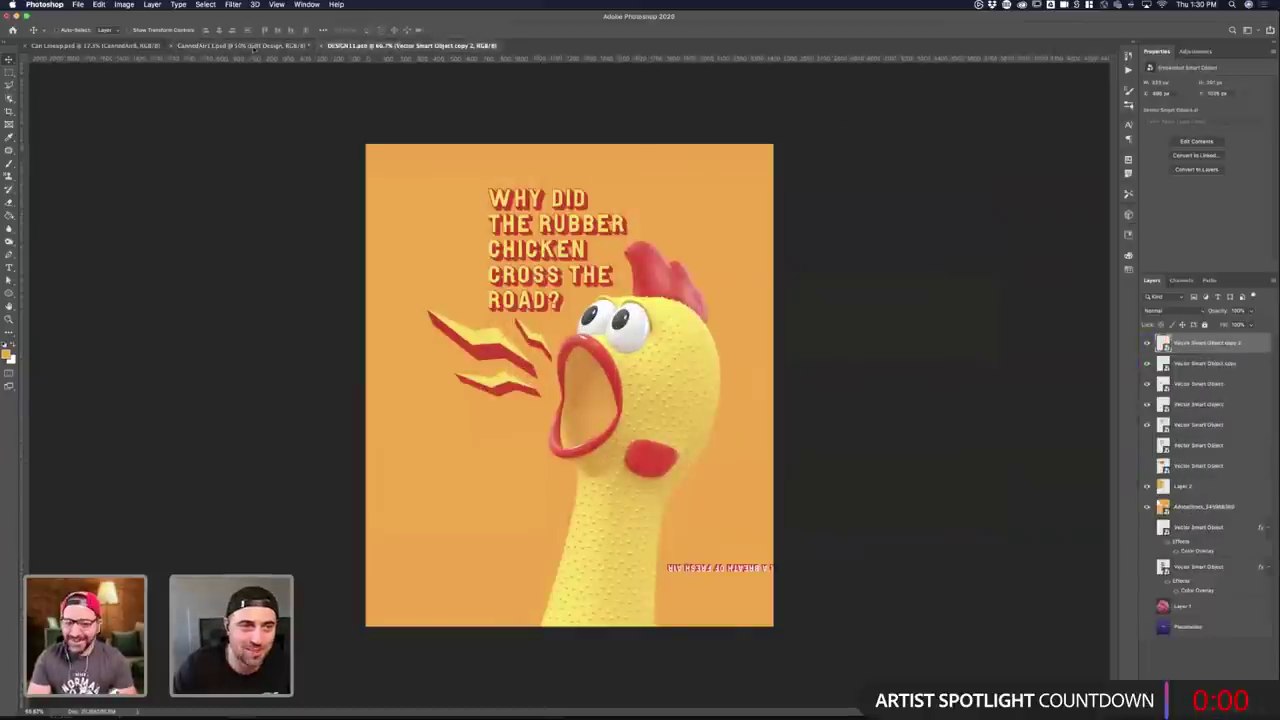
pyautogui.click(254, 47)
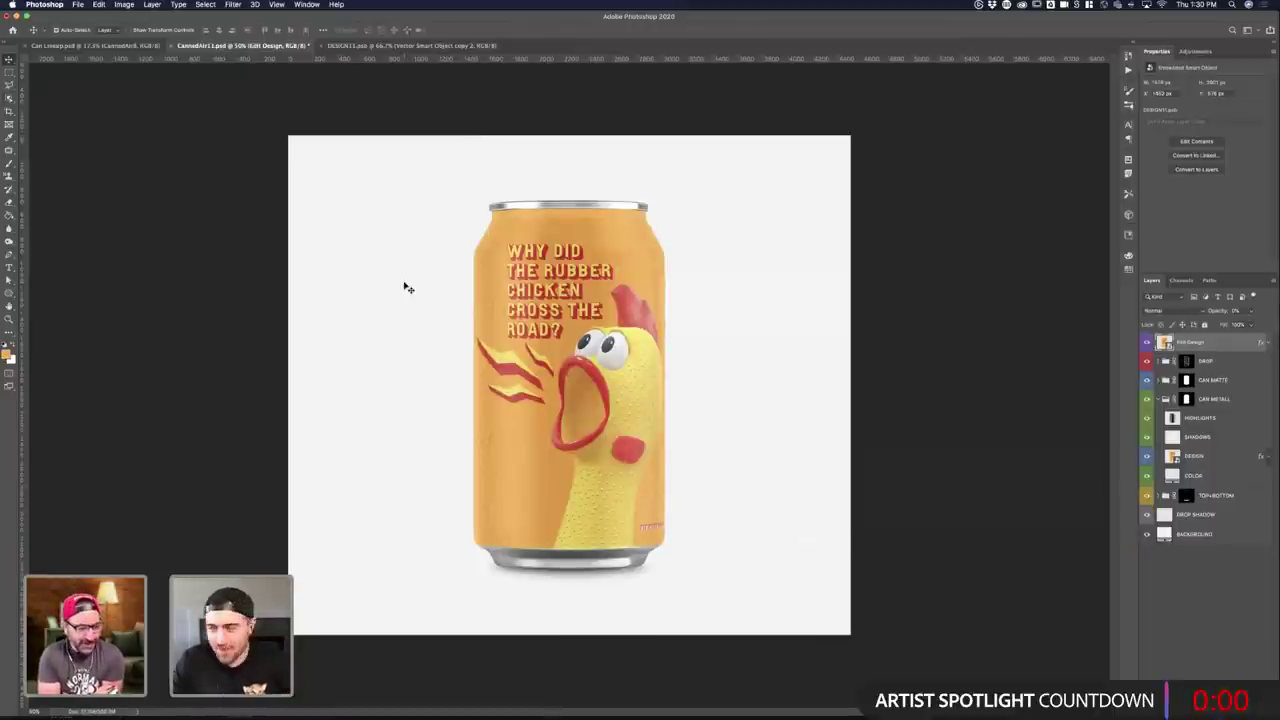
pyautogui.press('super+s')
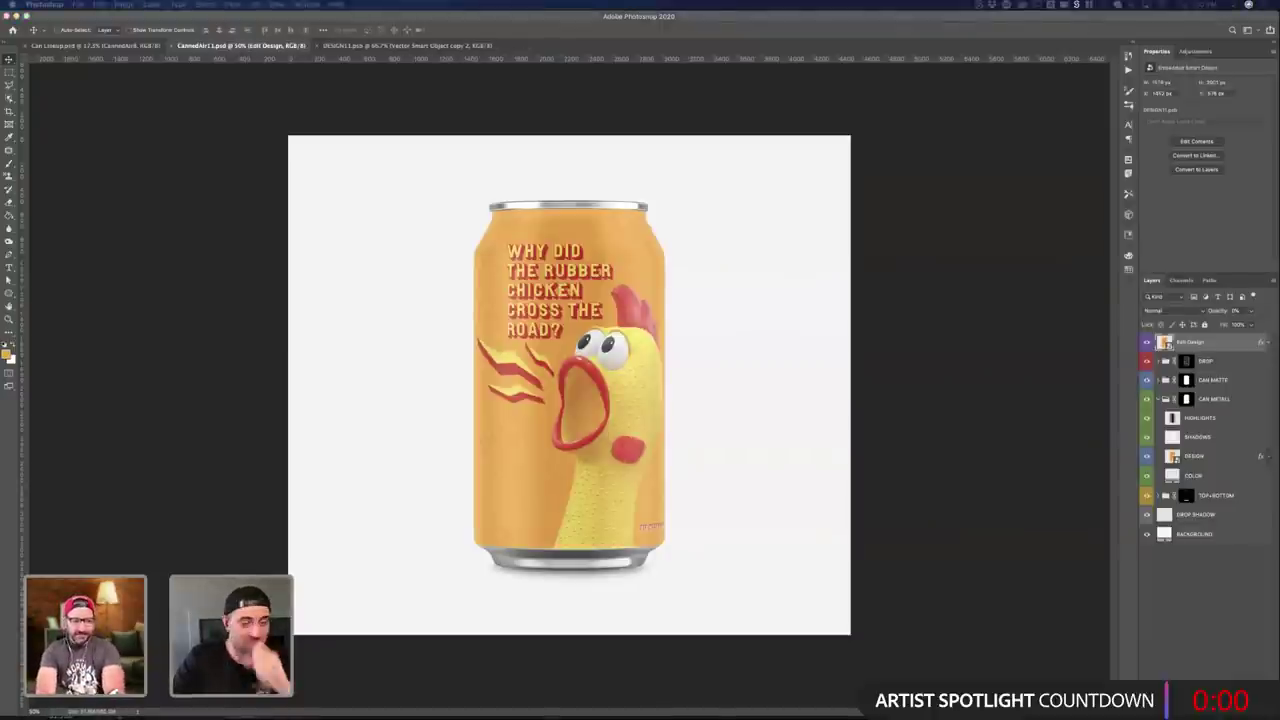
# - Switch to Chrome and show the artist's Behance profile
pyautogui.moveTo(668, 719); pyautogui.dragTo(690, 4)
pyautogui.moveTo(102, 22); pyautogui.dragTo(337, 23)
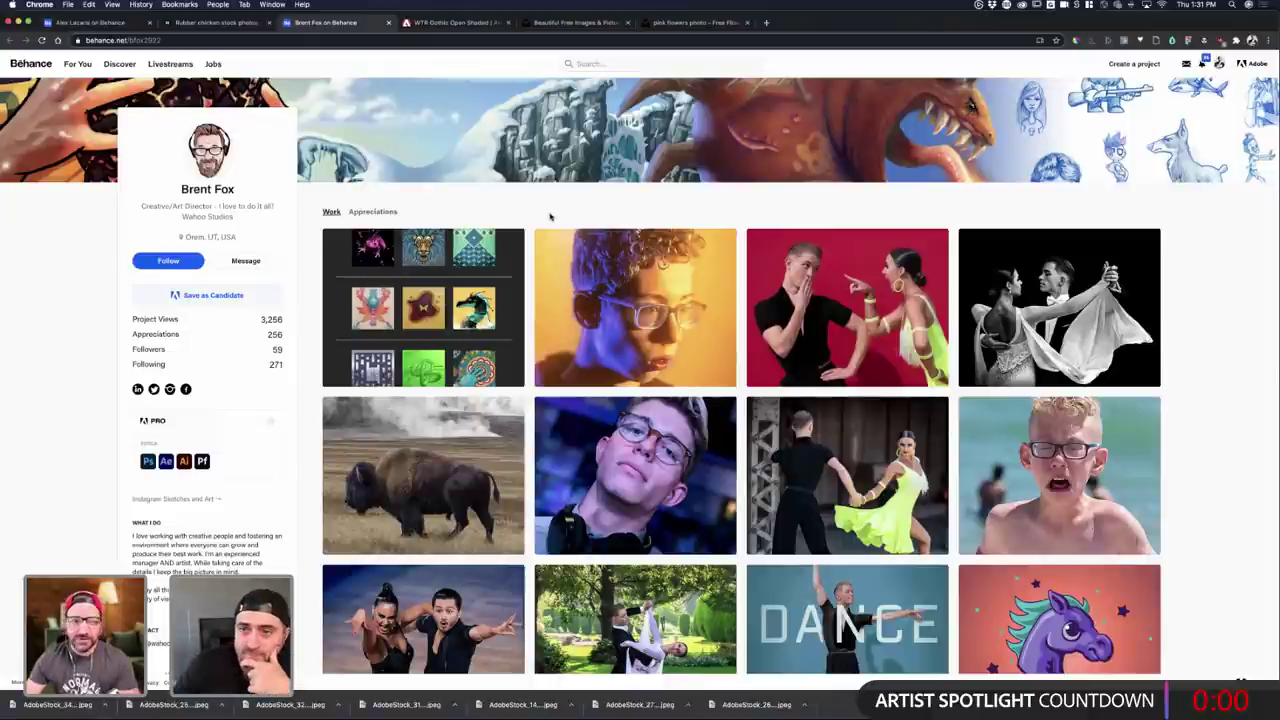
# - Look through the artist's project thumbnails on the Behance profile and return to the start of the work grid
pyautogui.scroll(-4, 549, 216)
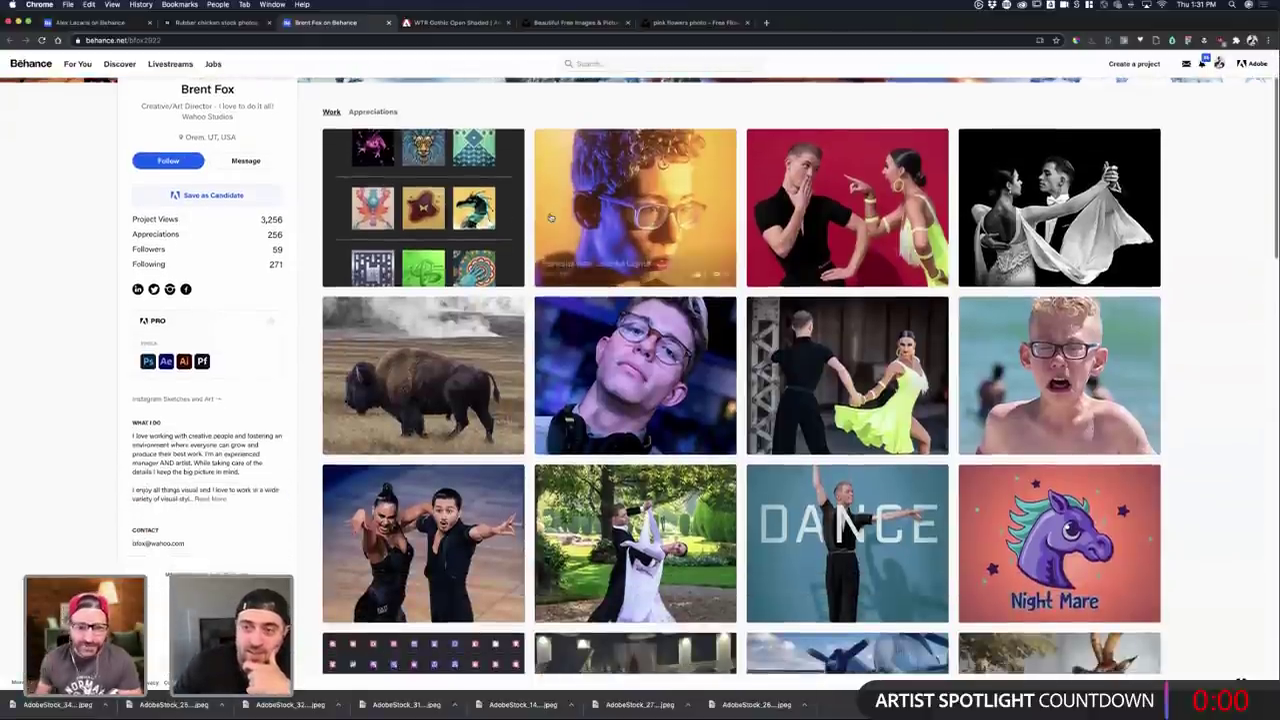
pyautogui.scroll(-4, 549, 216)
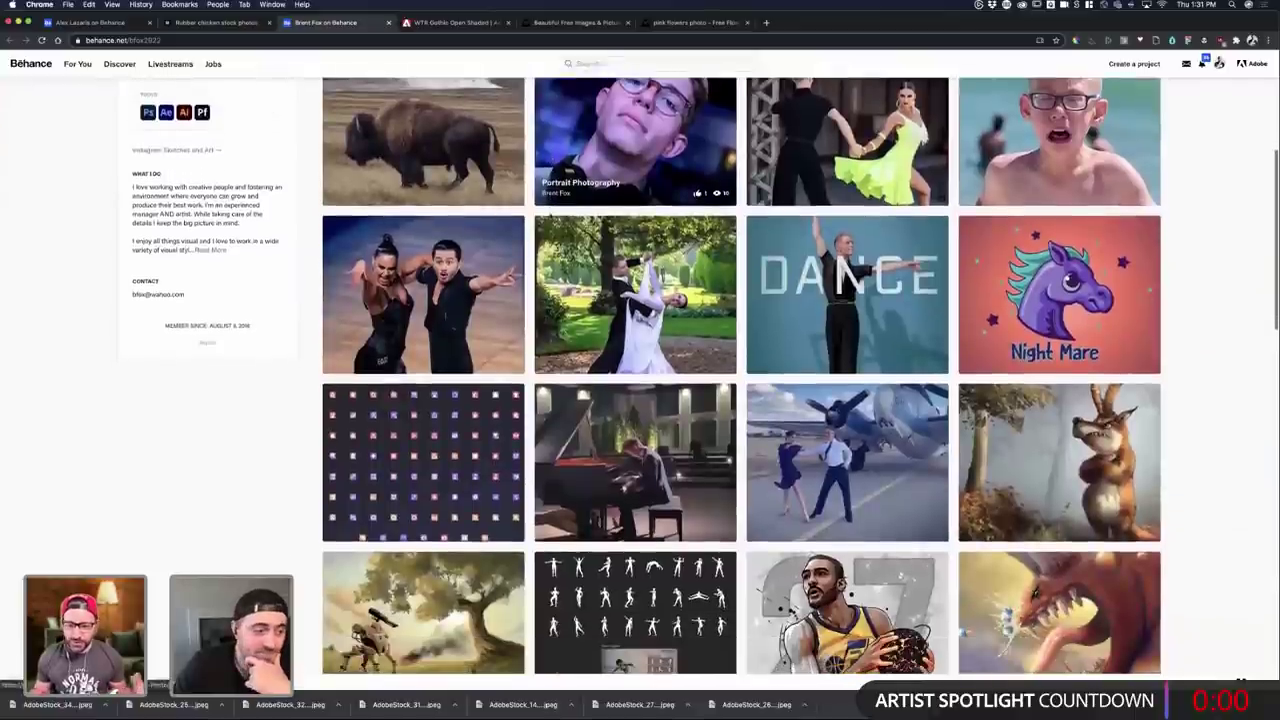
pyautogui.scroll(-3, 549, 216)
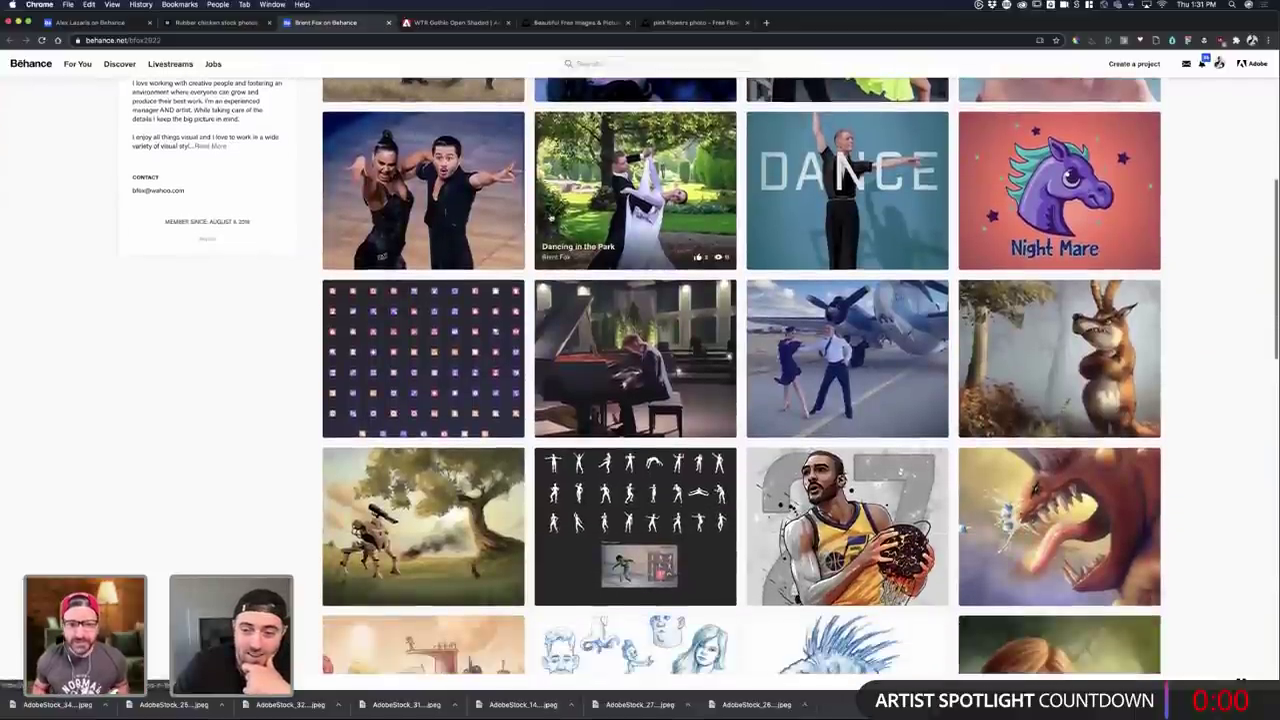
pyautogui.scroll(-2, 549, 216)
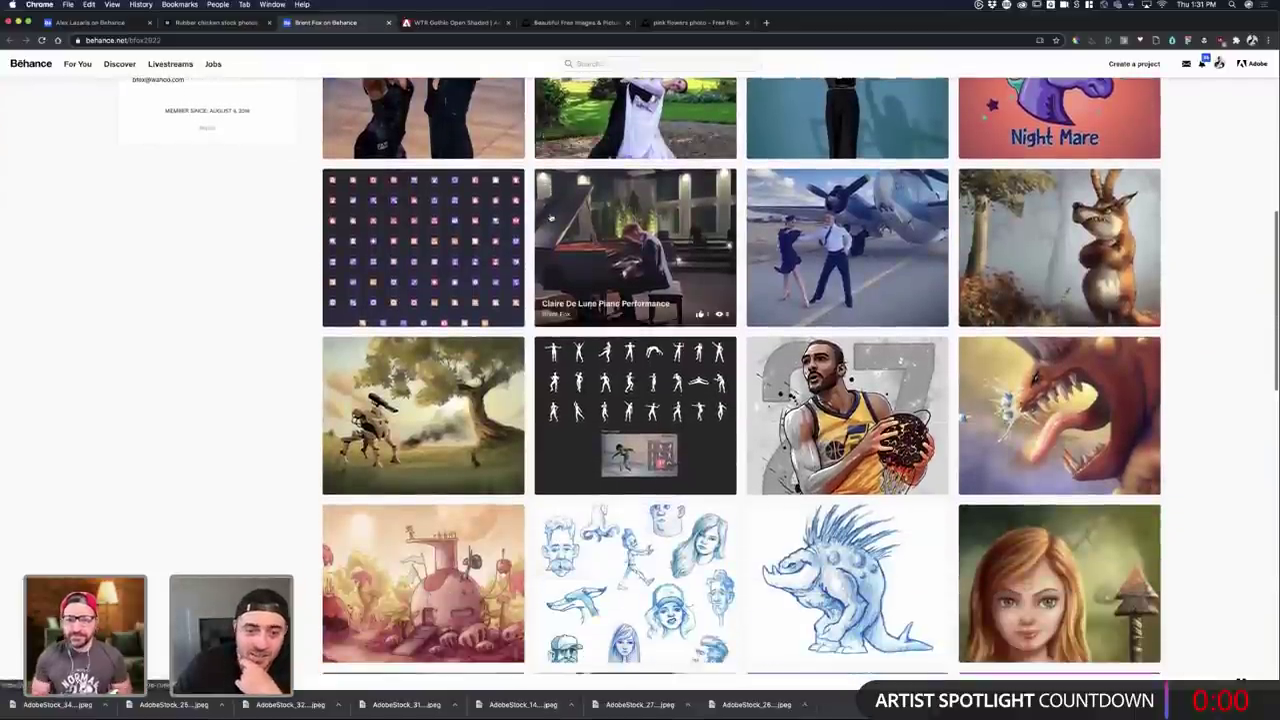
pyautogui.scroll(-2, 549, 216)
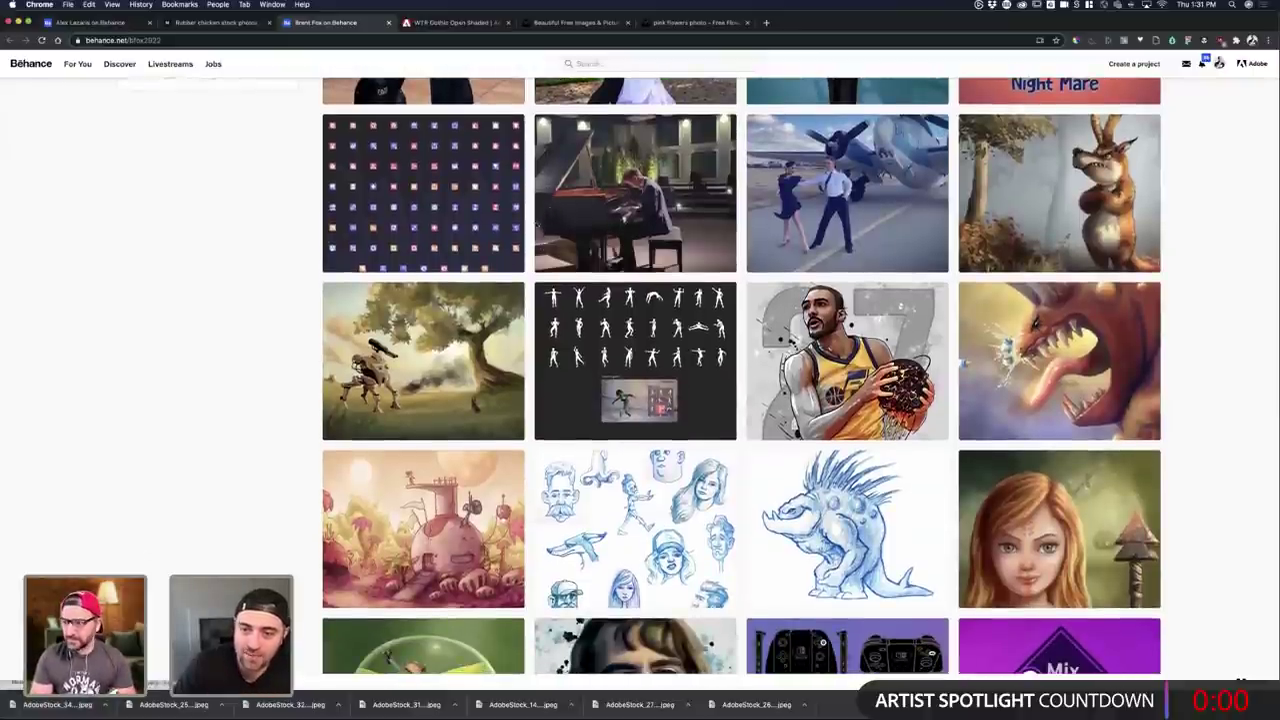
pyautogui.scroll(-5, 533, 226)
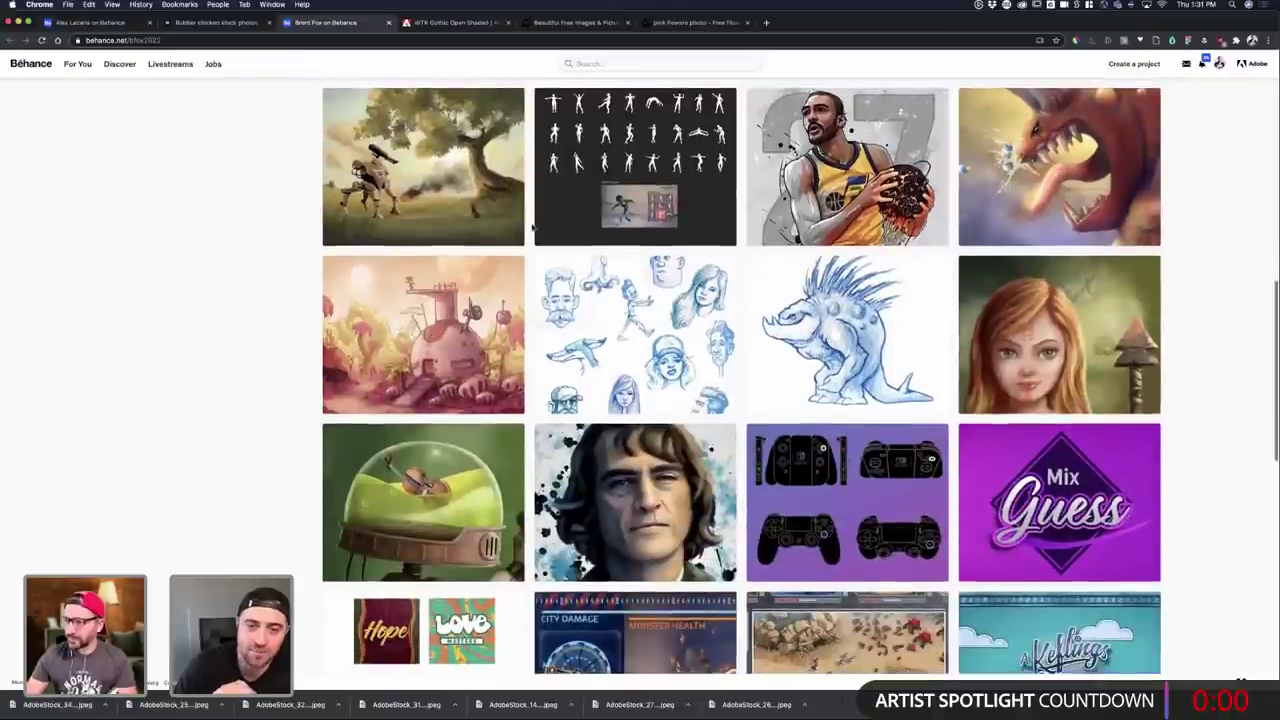
pyautogui.scroll(-7, 532, 227)
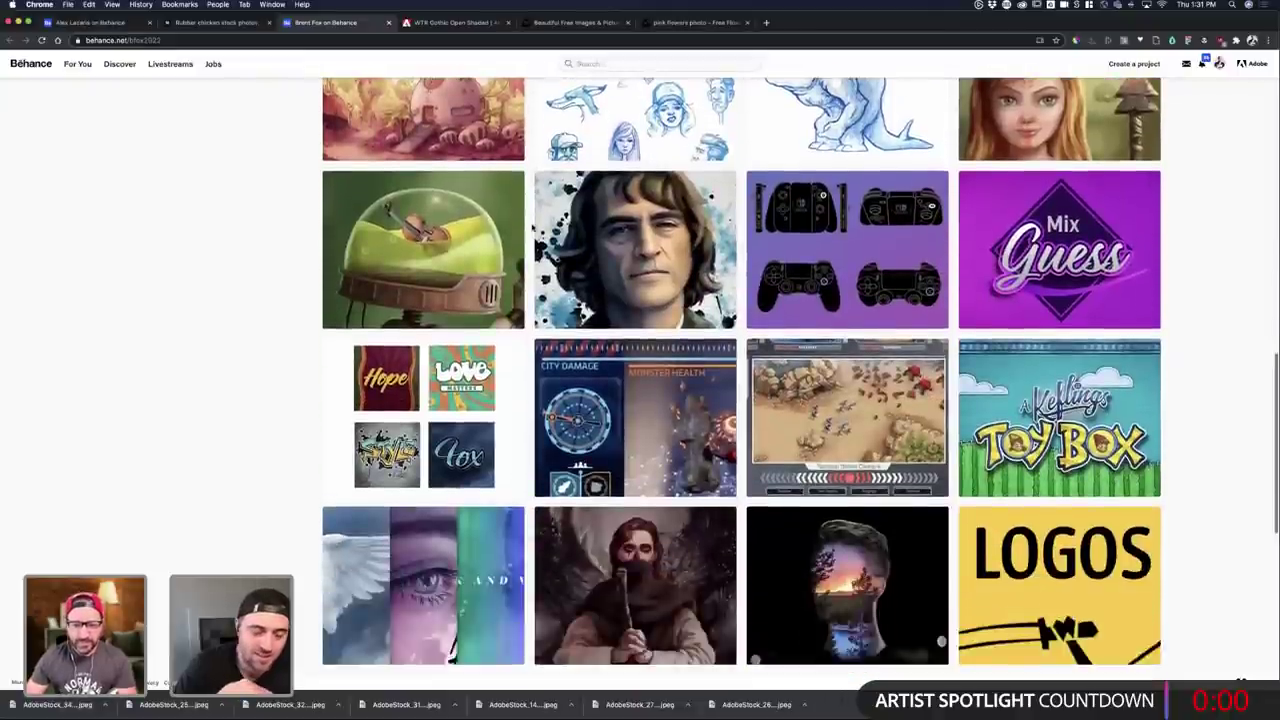
pyautogui.scroll(-4, 532, 227)
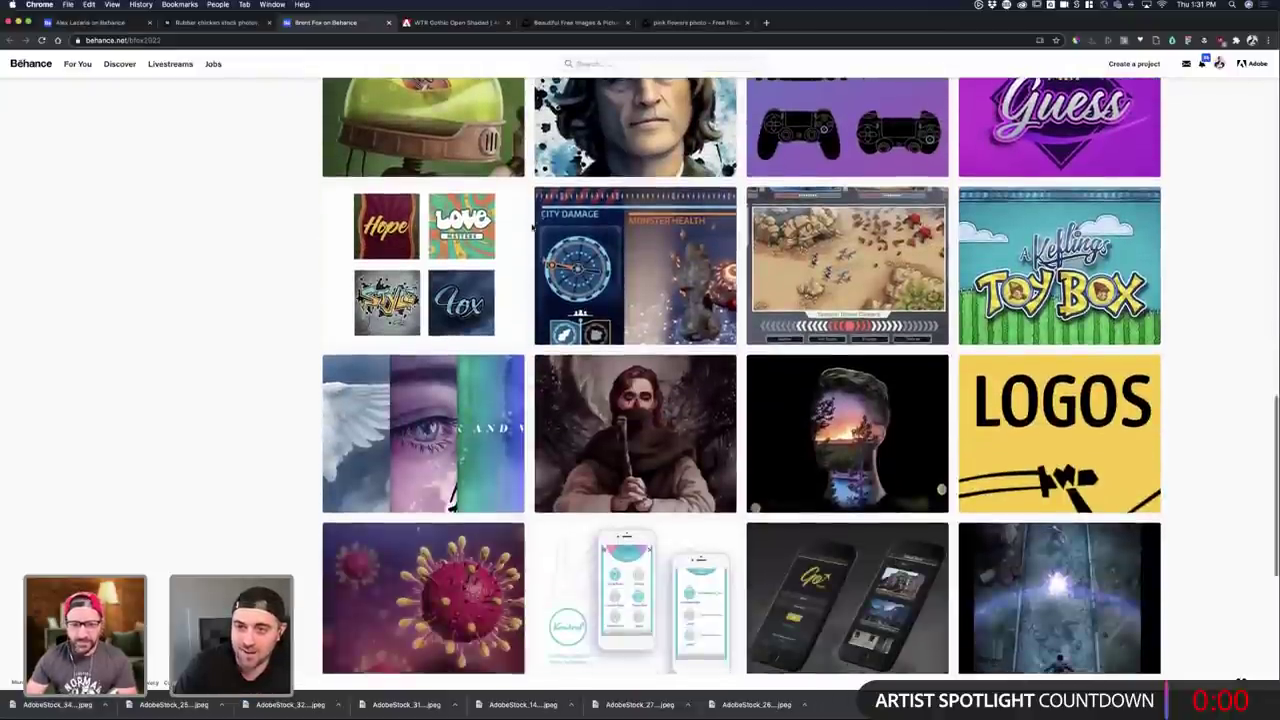
pyautogui.scroll(20, 532, 227)
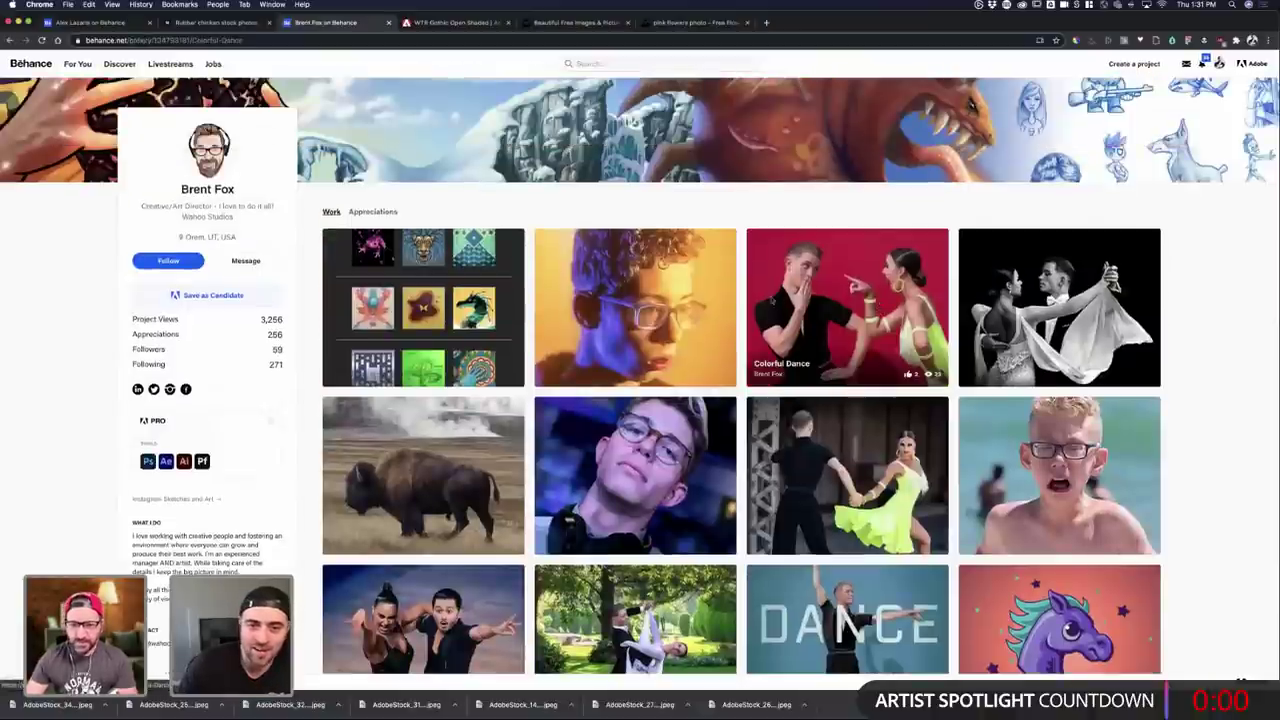
# - View the dance photos in the Colorful Dance project and return to the profile
pyautogui.click(766, 294)
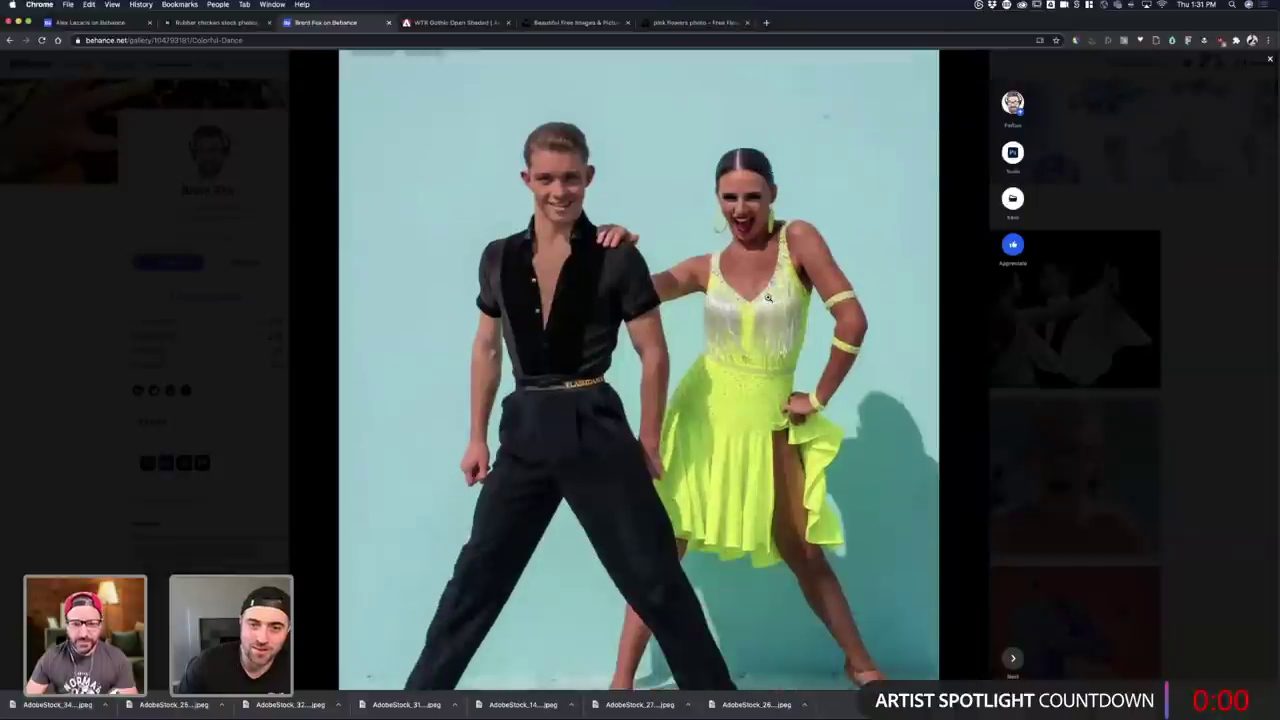
pyautogui.scroll(-20, 768, 297)
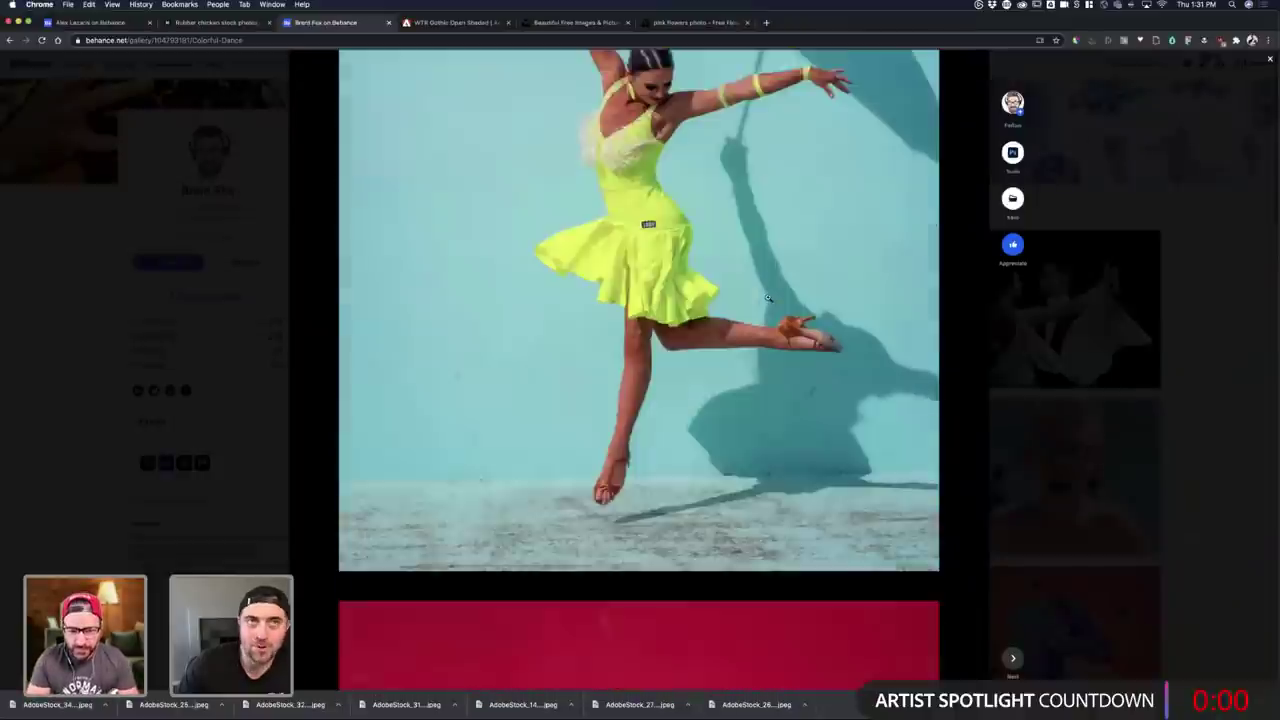
pyautogui.scroll(-15, 768, 297)
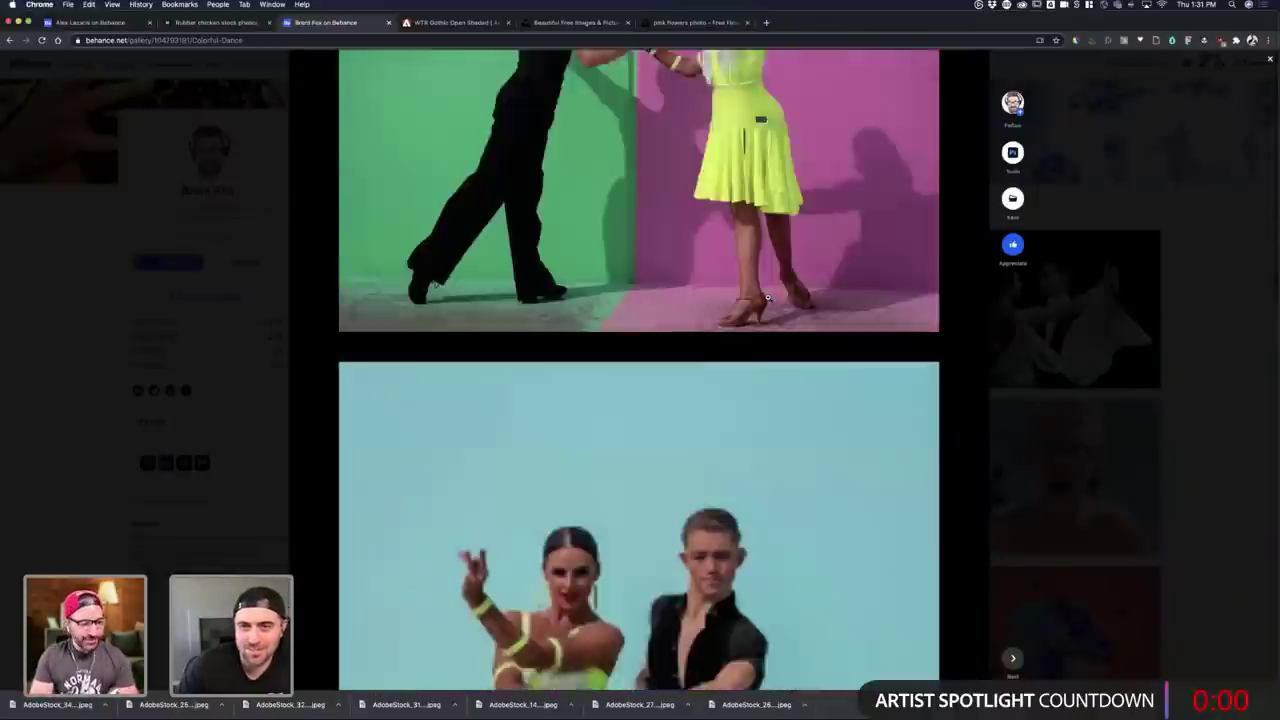
pyautogui.scroll(-6, 768, 297)
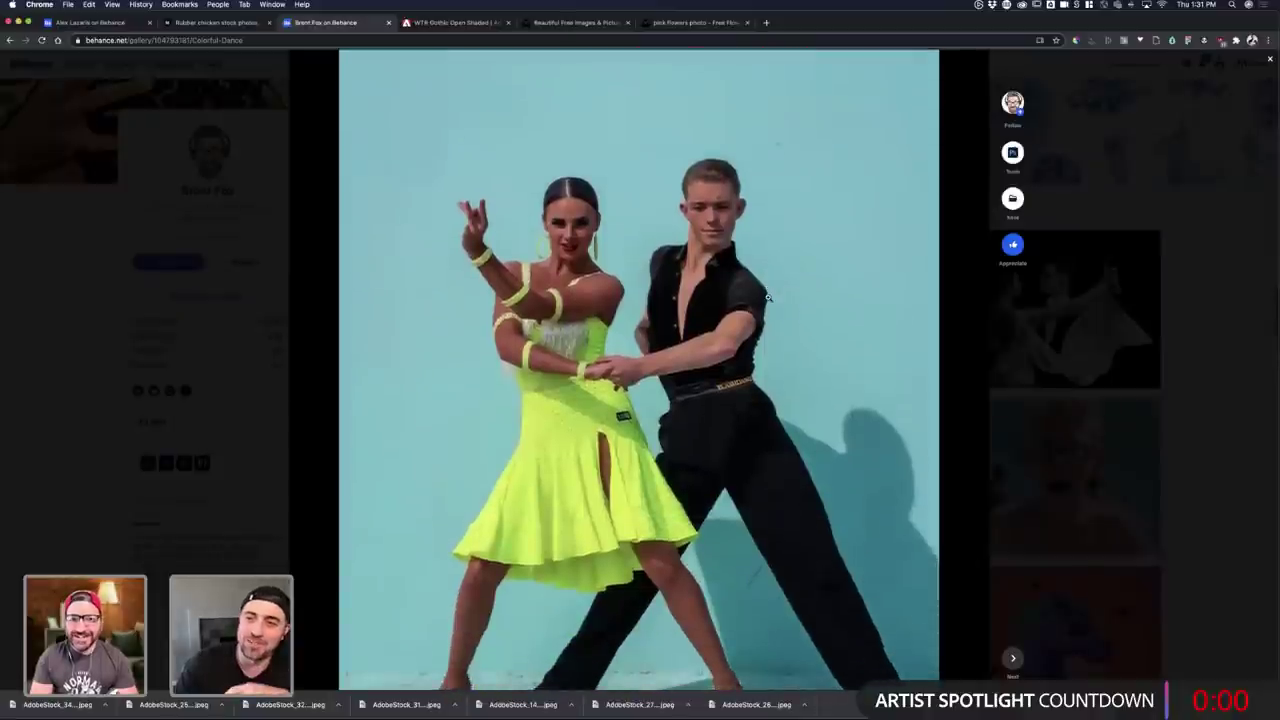
pyautogui.scroll(-2, 768, 297)
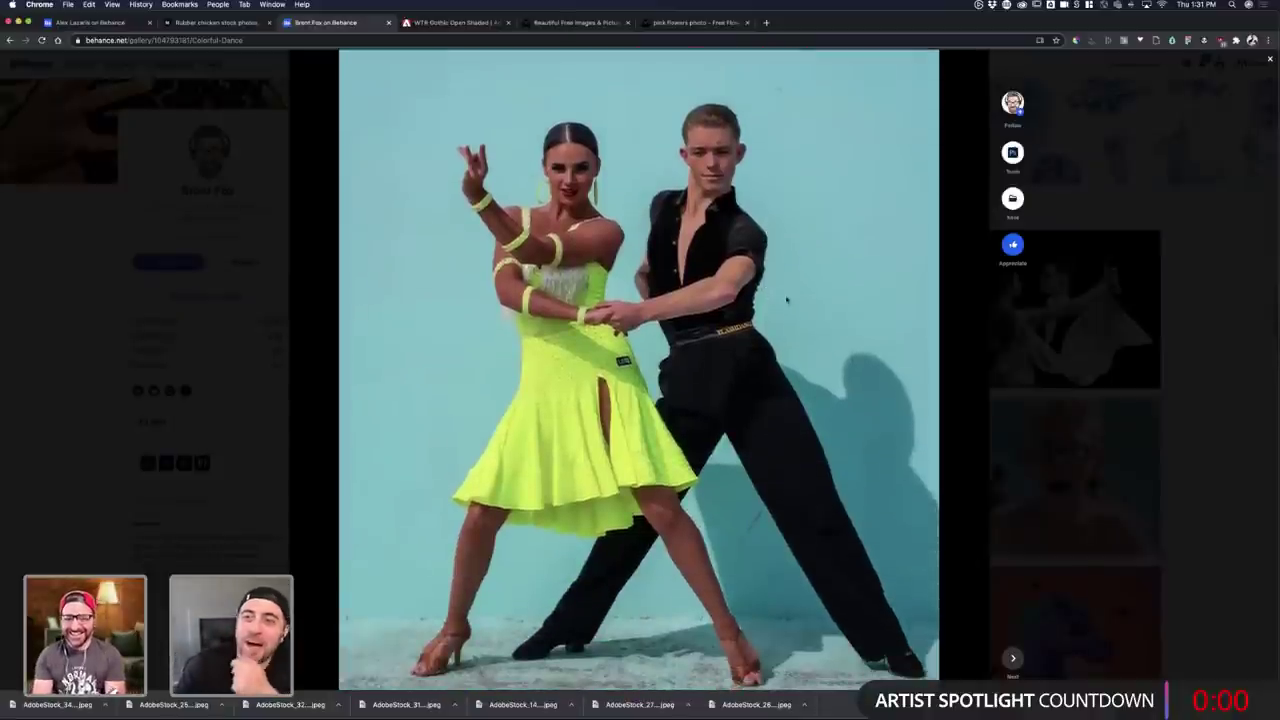
pyautogui.scroll(-3, 786, 299)
pyautogui.scroll(-12, 786, 299)
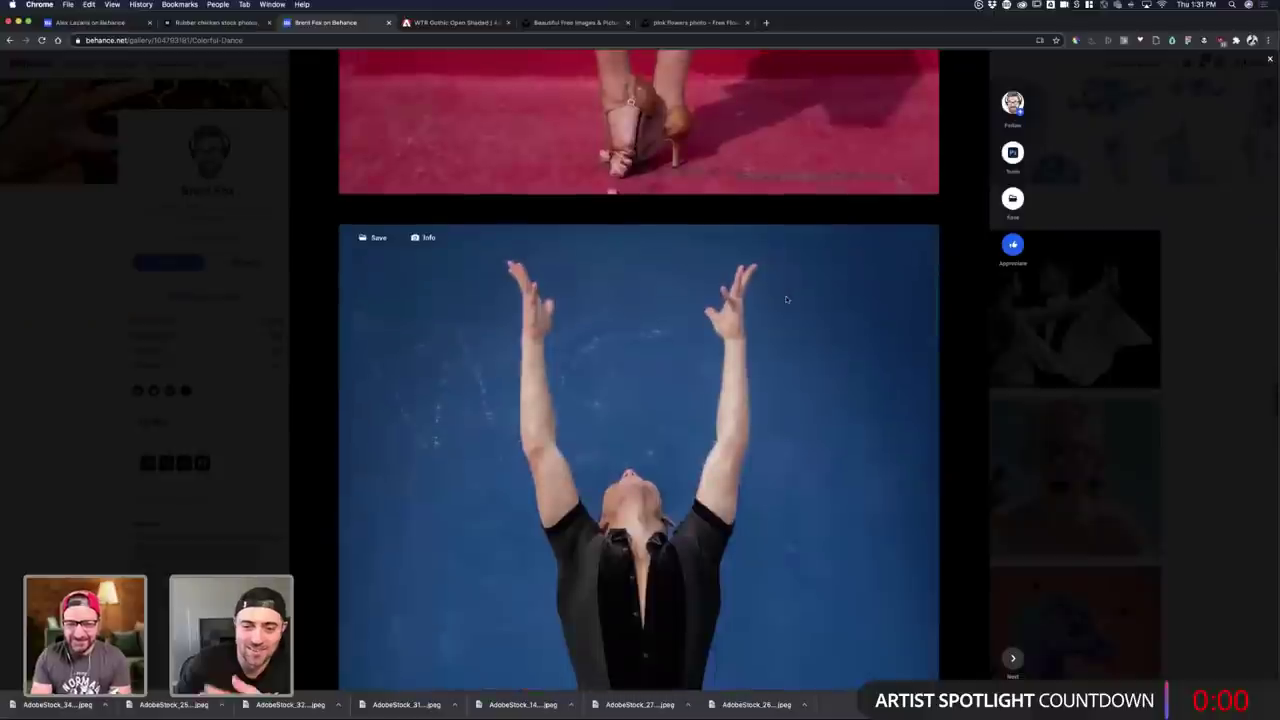
pyautogui.scroll(-12, 786, 299)
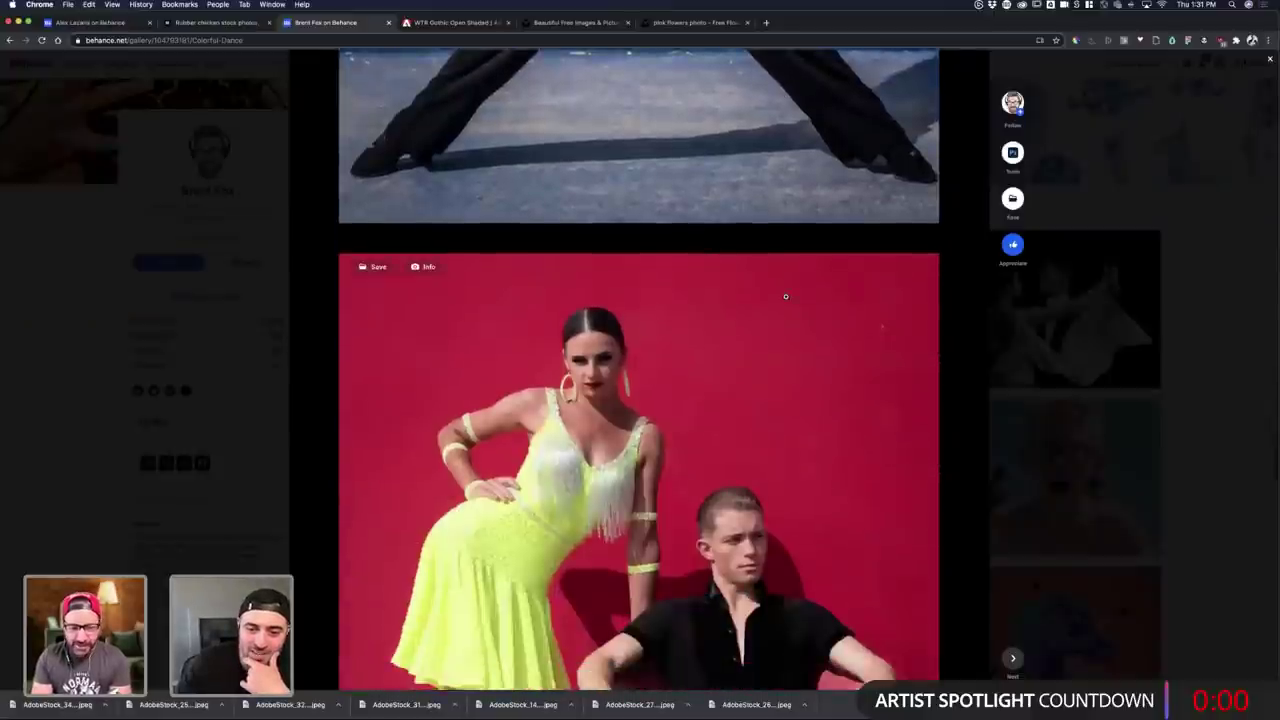
pyautogui.click(1125, 315)
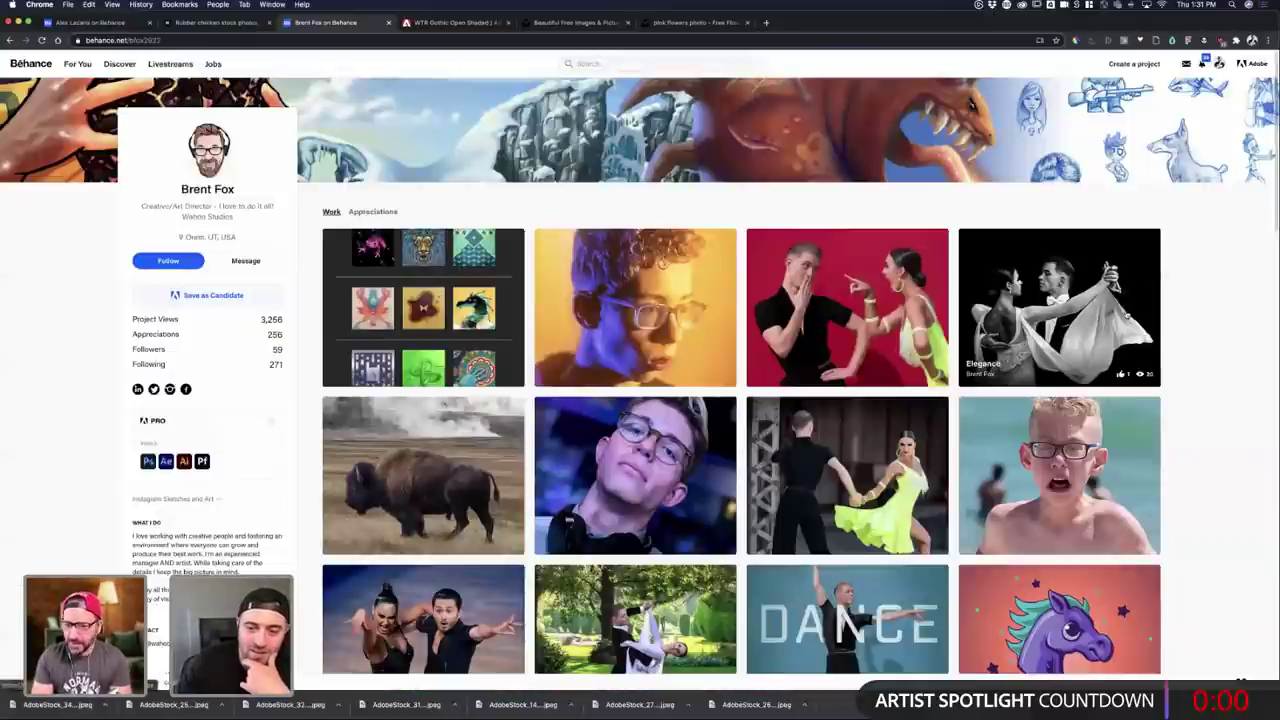
# - View the sketches and finished logos in the Cute Animal Logos project through to Night Mare, and close the project
pyautogui.scroll(-5, 1050, 354)
pyautogui.click(1015, 355)
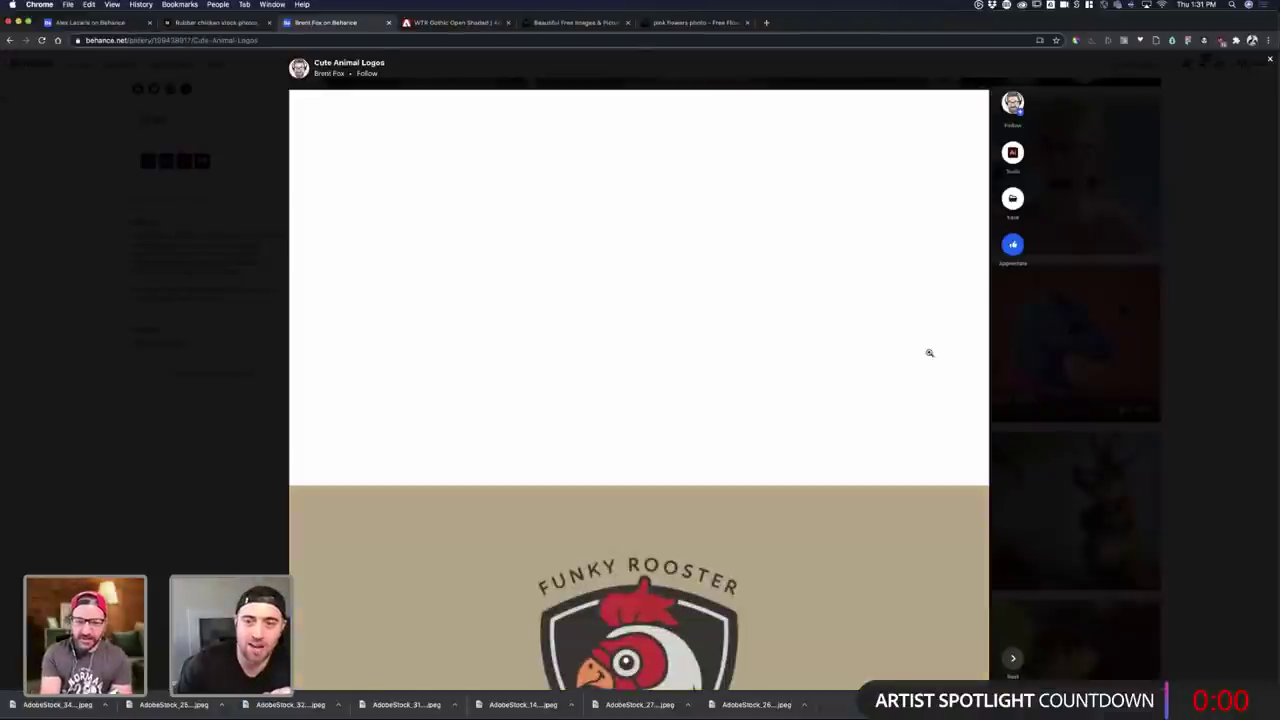
pyautogui.scroll(-2, 900, 351)
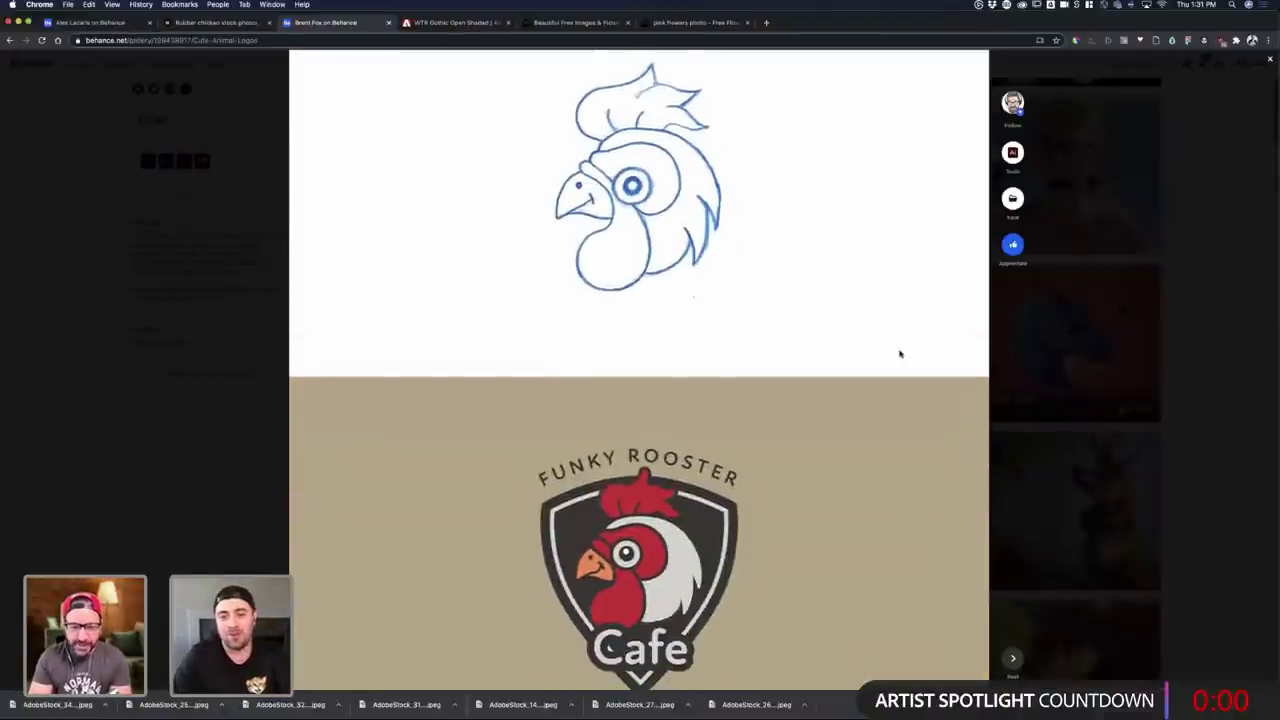
pyautogui.scroll(-4, 900, 352)
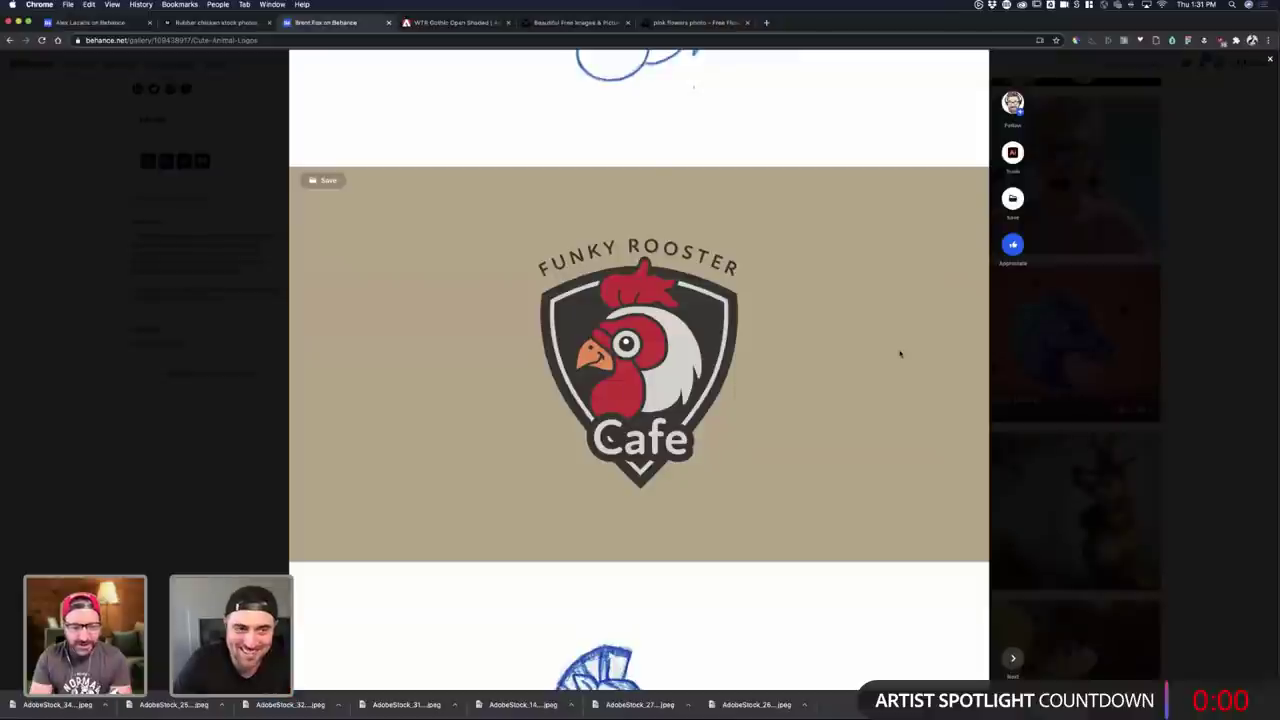
pyautogui.scroll(-5, 902, 352)
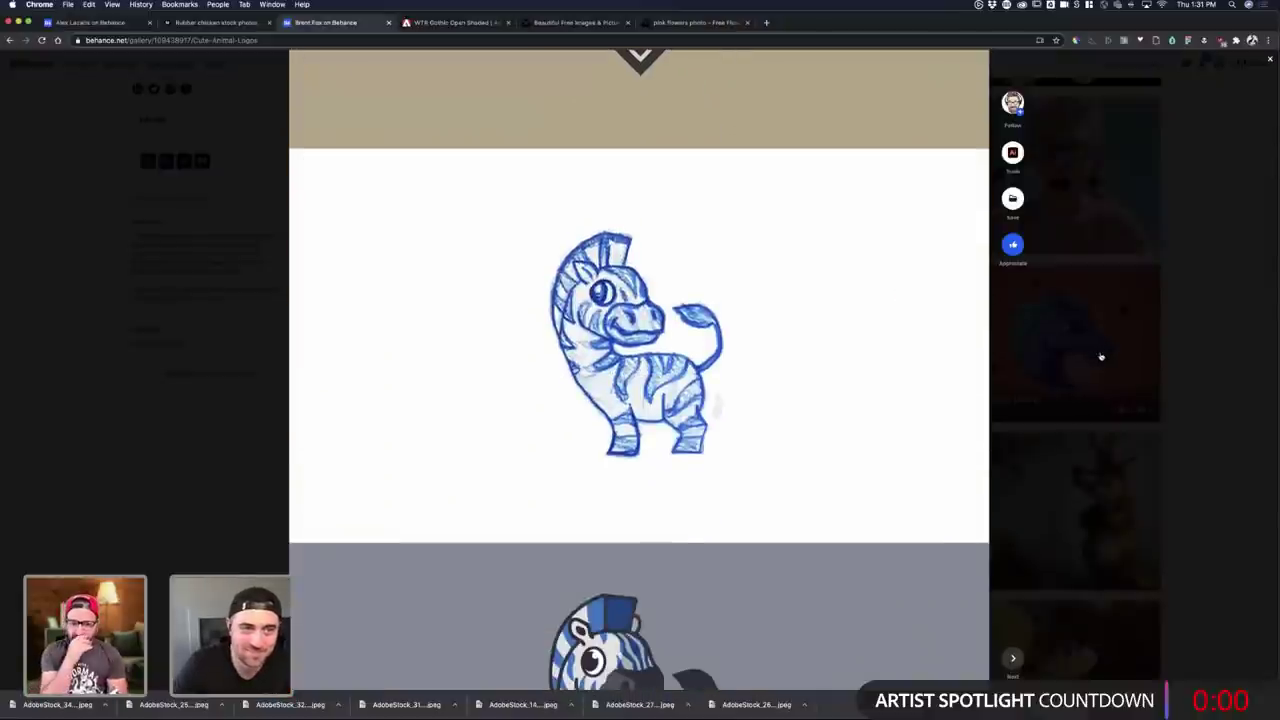
pyautogui.click(1101, 356)
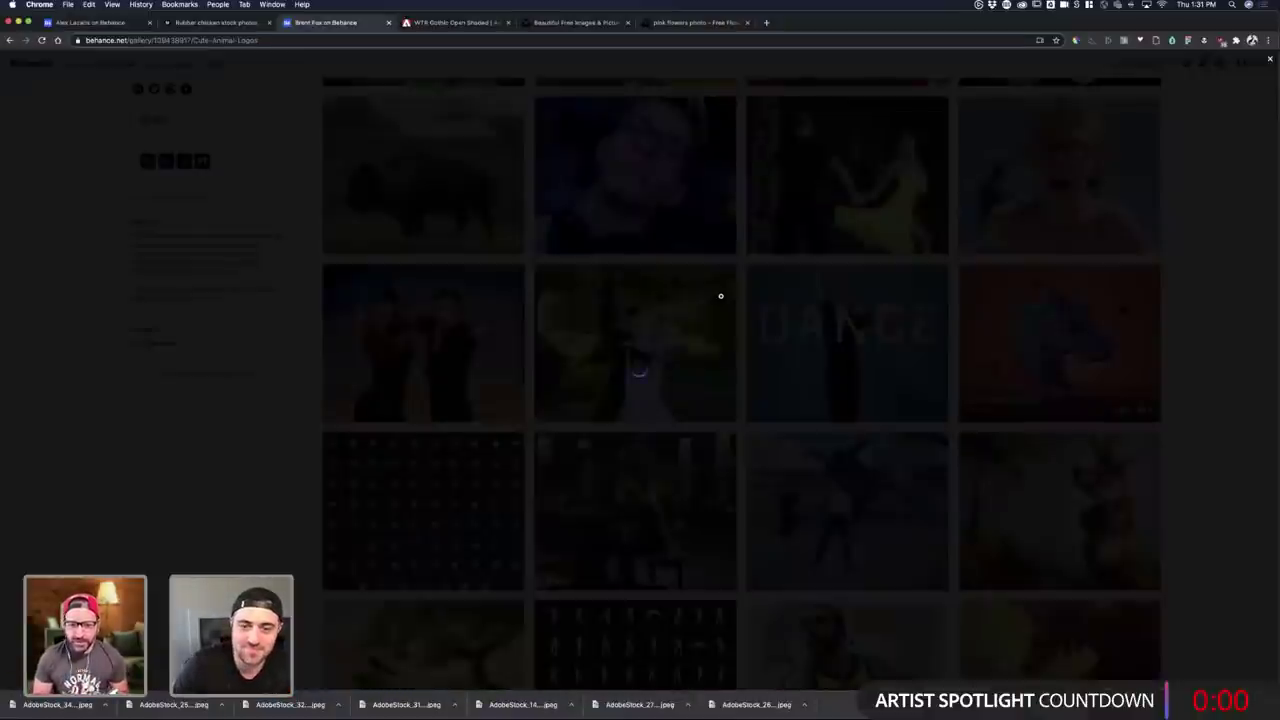
pyautogui.scroll(-10, 720, 296)
pyautogui.scroll(-10, 720, 297)
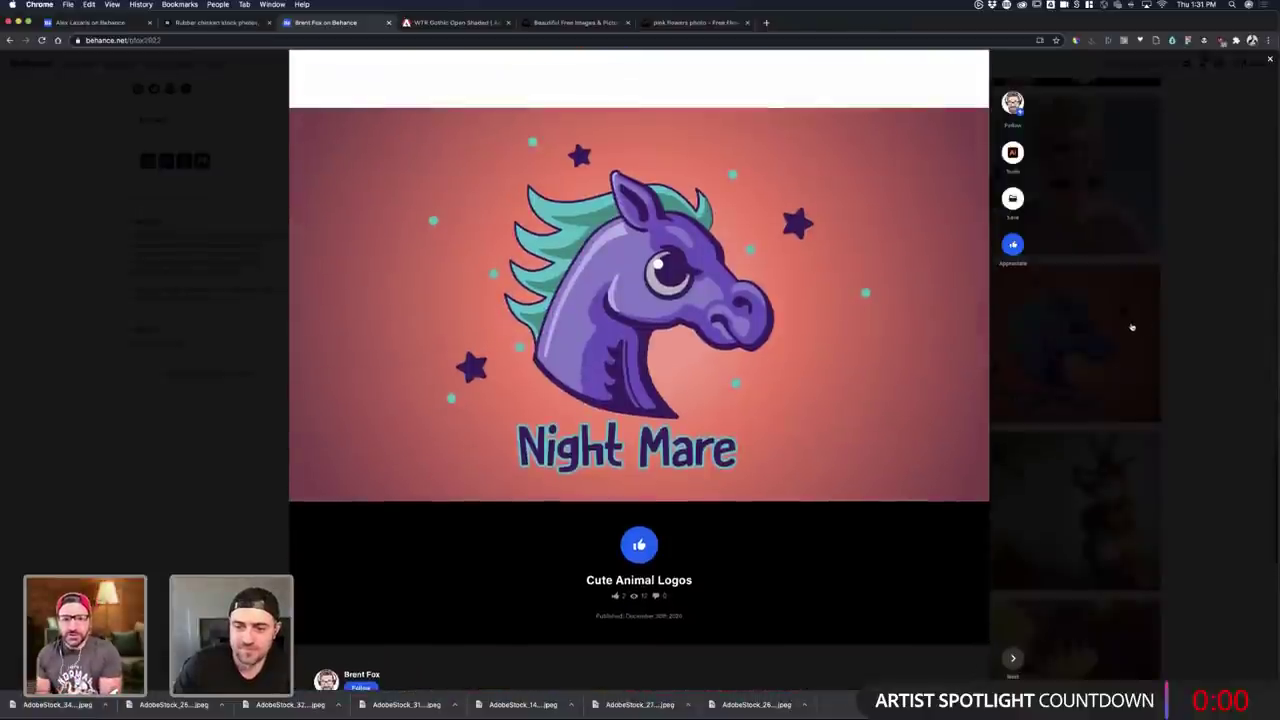
pyautogui.click(1132, 328)
# - View the basketball illustrations in the Rudy Gobert: NBA Jazz Basketball project and return to the profile
pyautogui.scroll(2, 1133, 327)
pyautogui.scroll(2, 1132, 328)
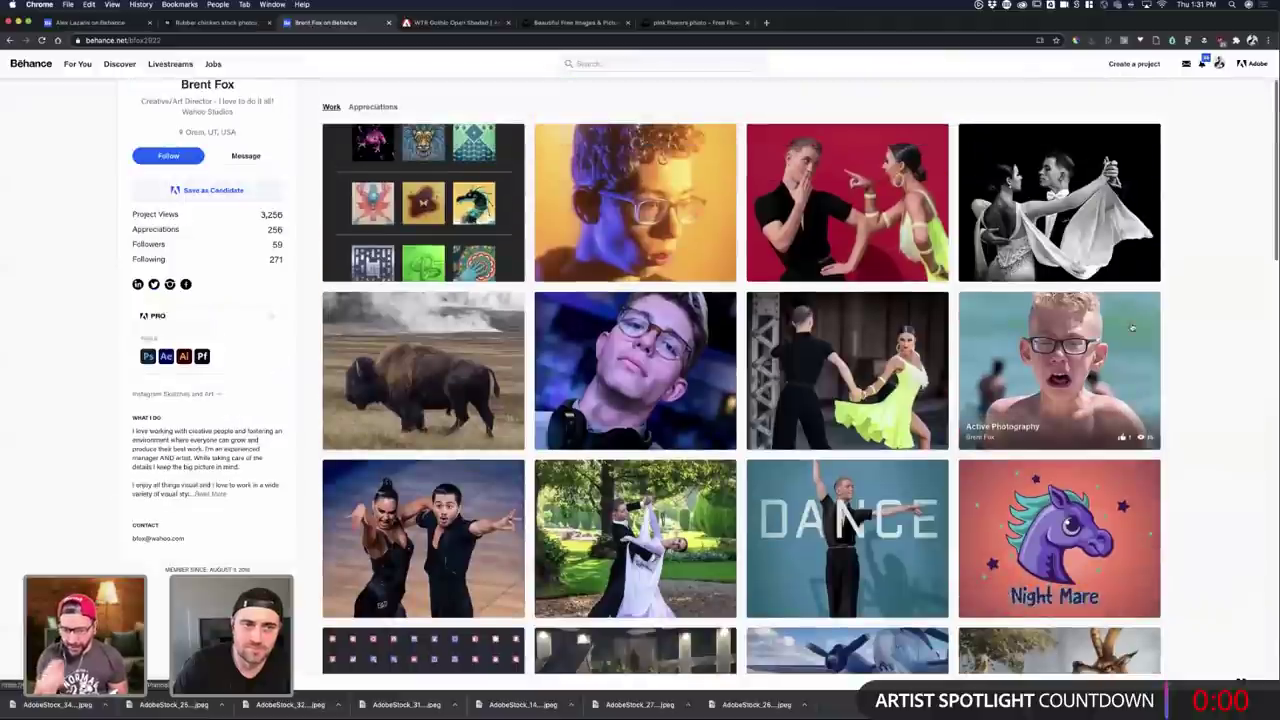
pyautogui.scroll(-4, 1040, 355)
pyautogui.scroll(-5, 900, 370)
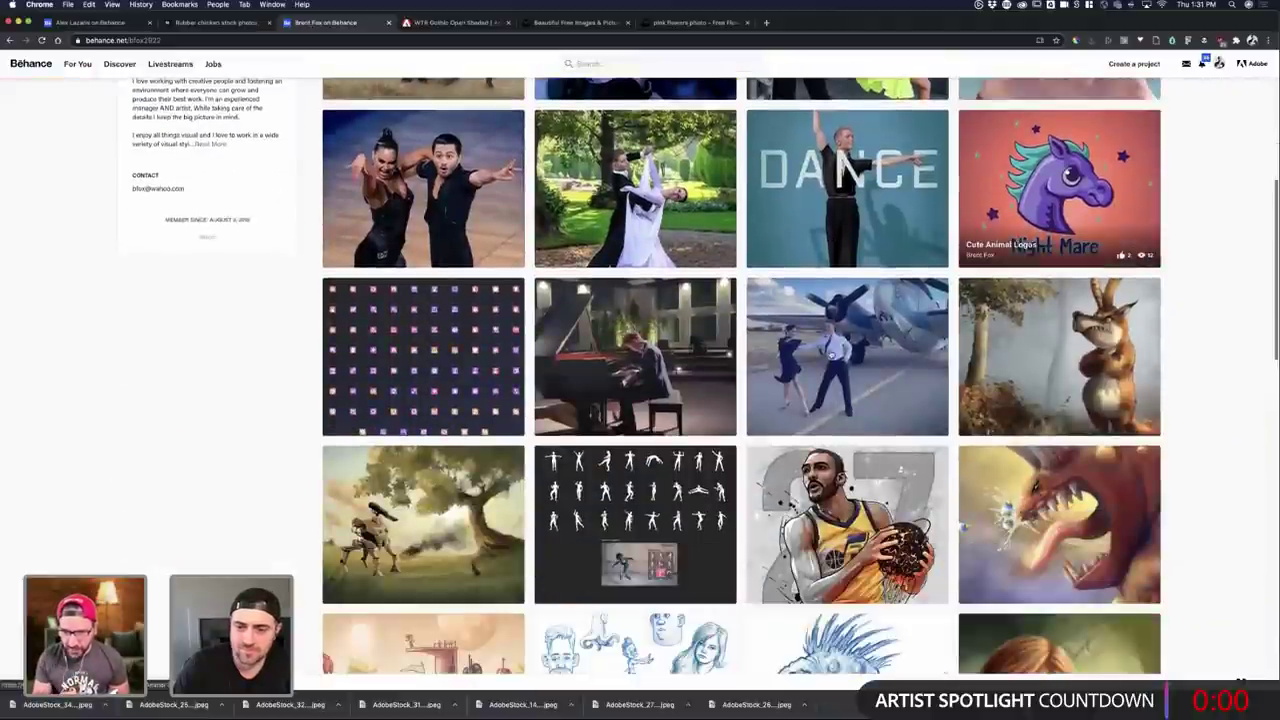
pyautogui.click(830, 350)
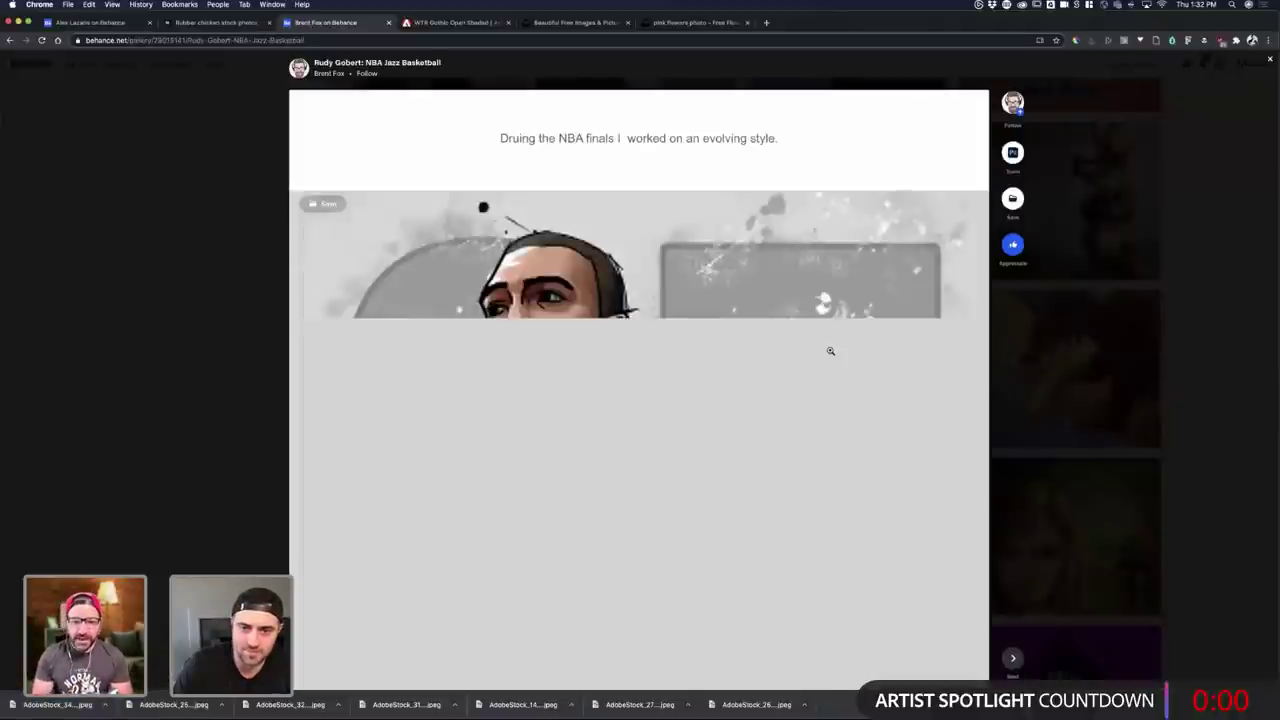
pyautogui.scroll(-2, 830, 350)
pyautogui.scroll(-2, 830, 350)
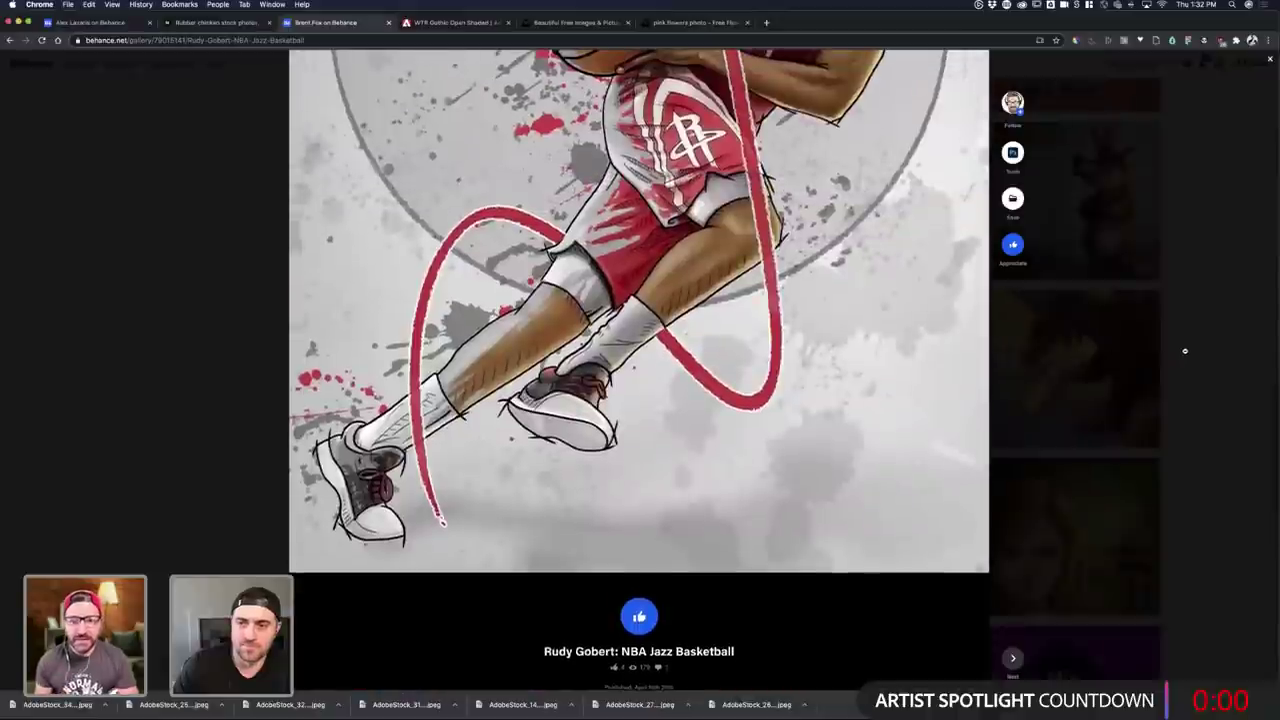
pyautogui.click(1186, 353)
# - View the posters and video section in the Joker Posters project and return to the profile
pyautogui.scroll(-4, 1186, 353)
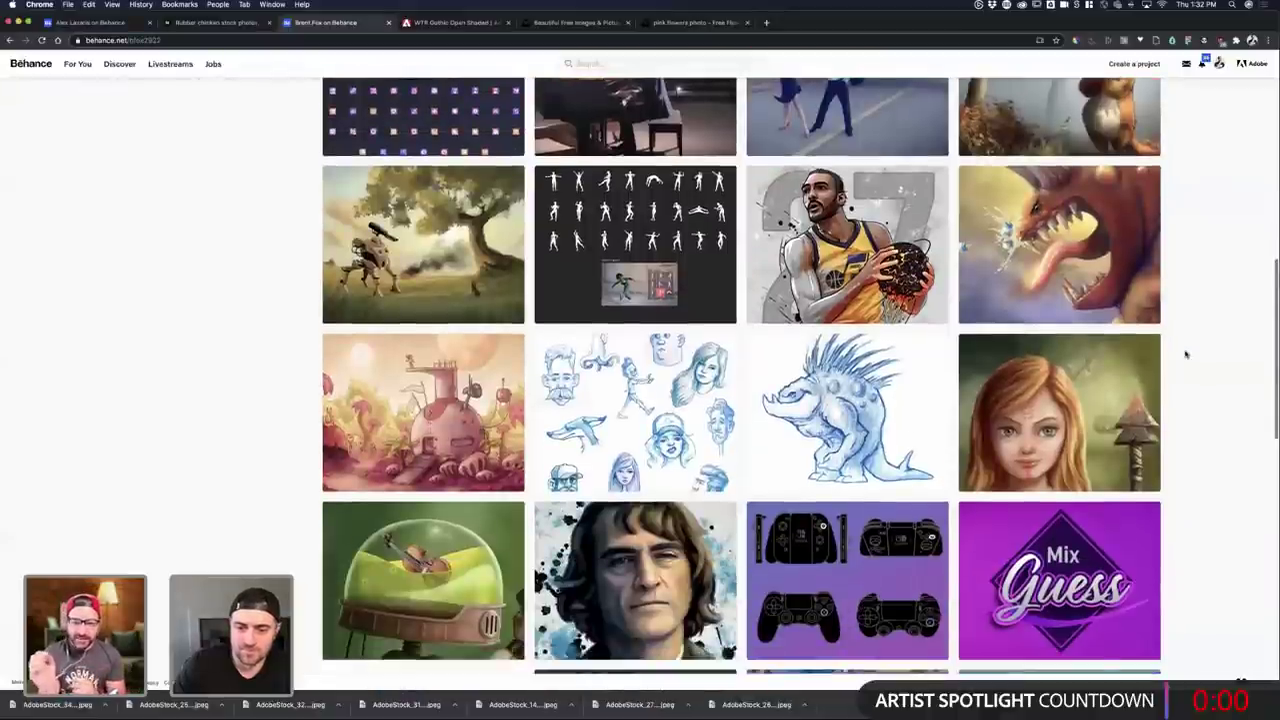
pyautogui.scroll(-2, 640, 400)
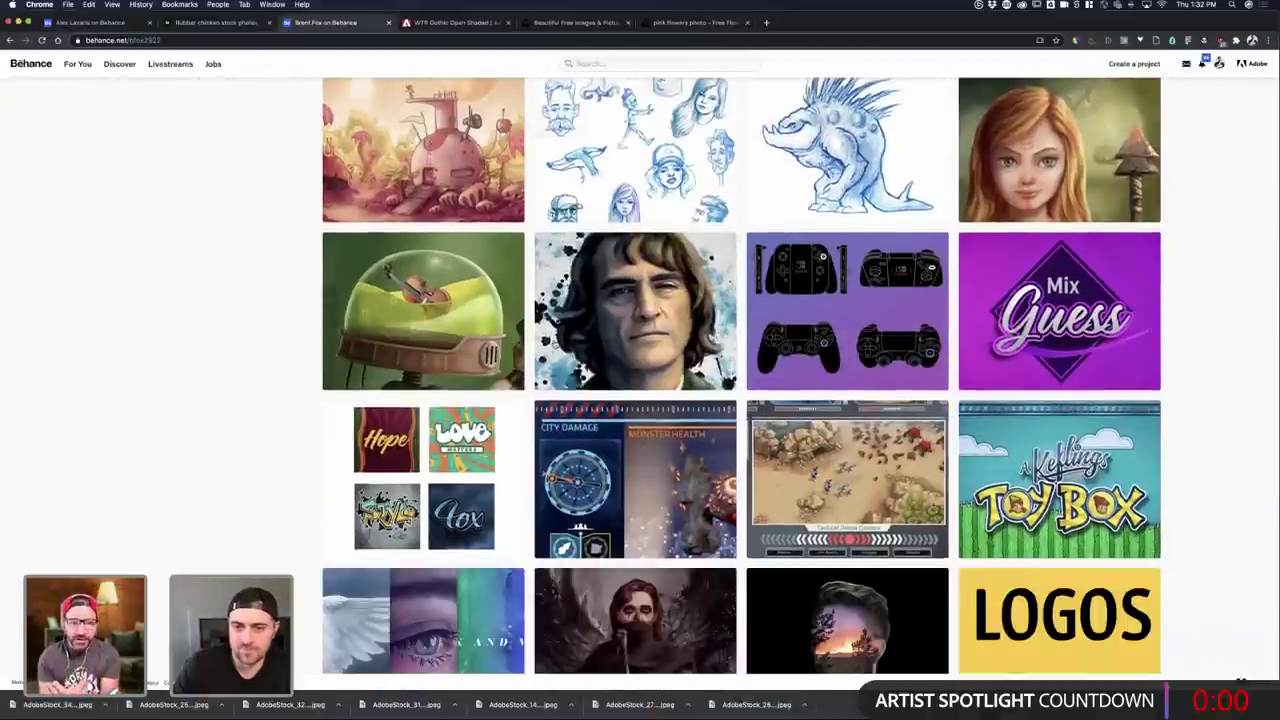
pyautogui.click(557, 319)
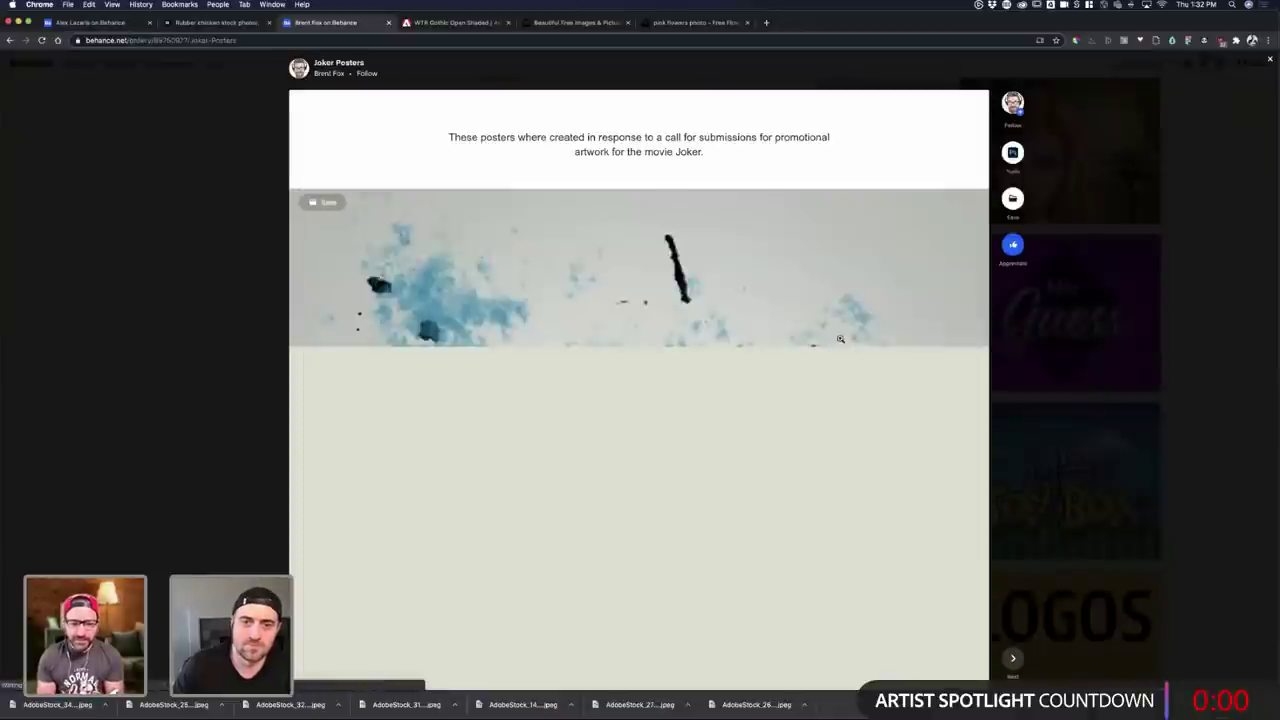
pyautogui.scroll(-5, 840, 339)
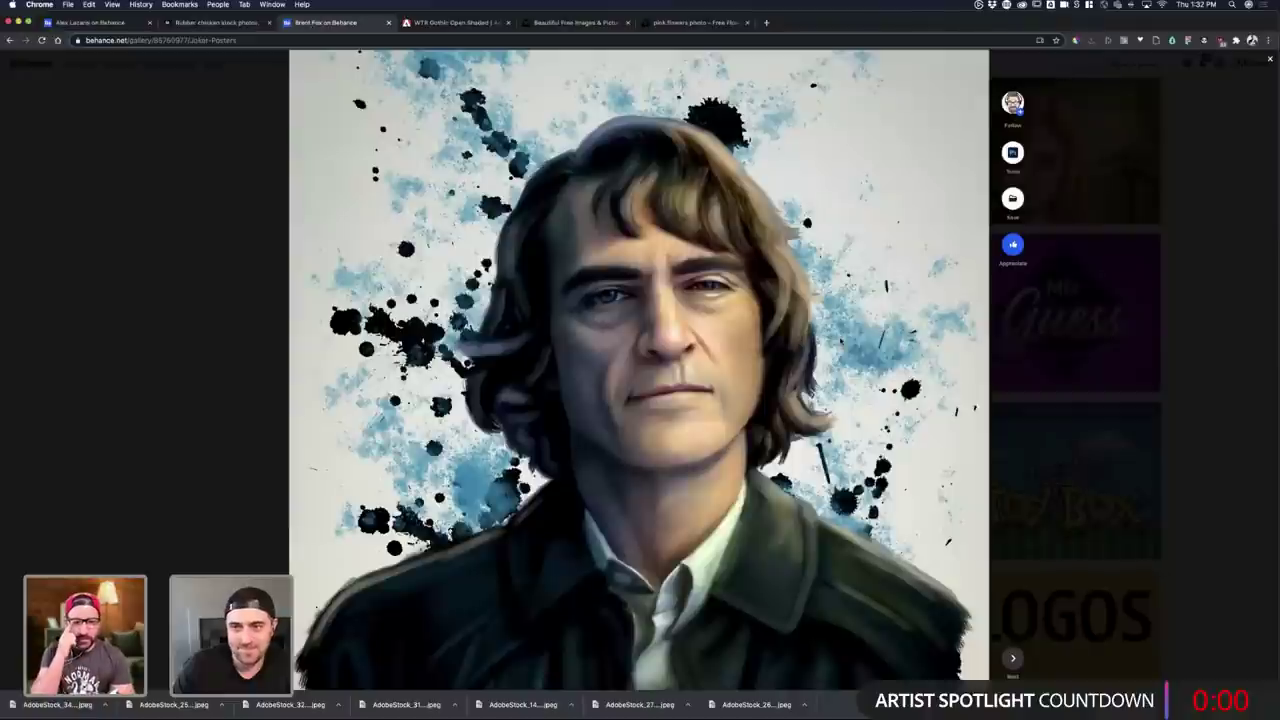
pyautogui.scroll(-10, 640, 370)
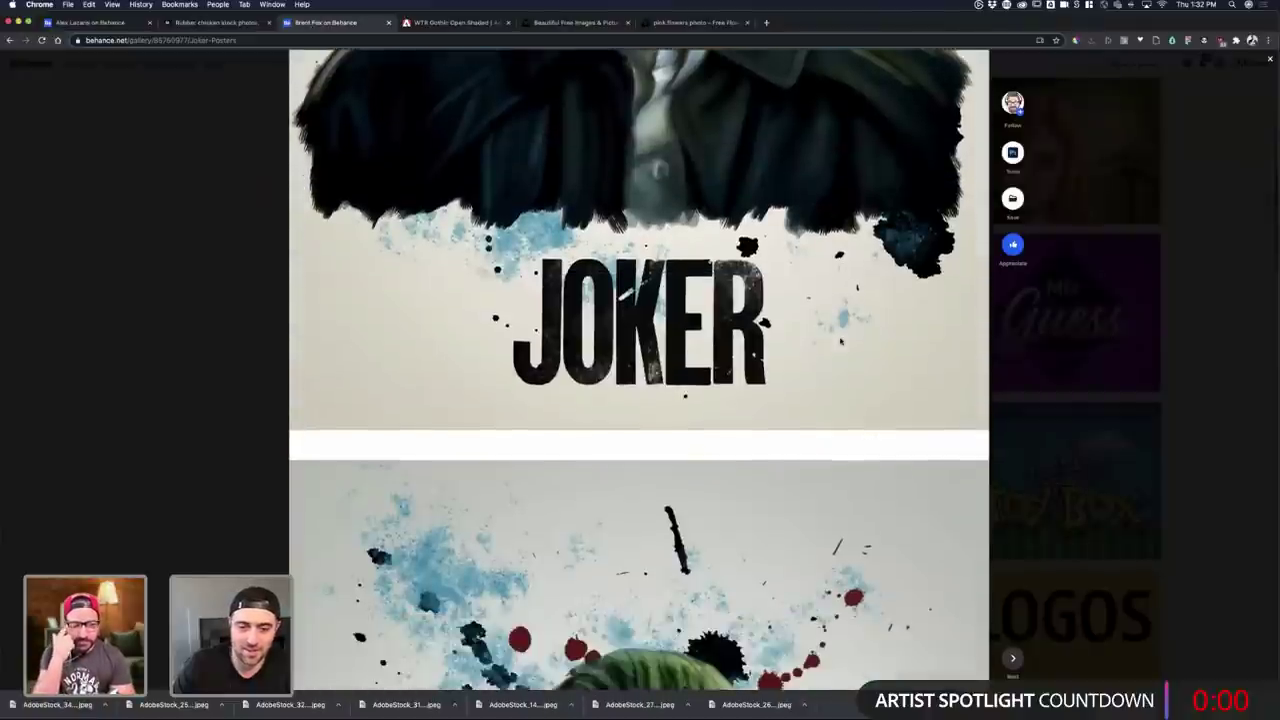
pyautogui.scroll(-12, 840, 341)
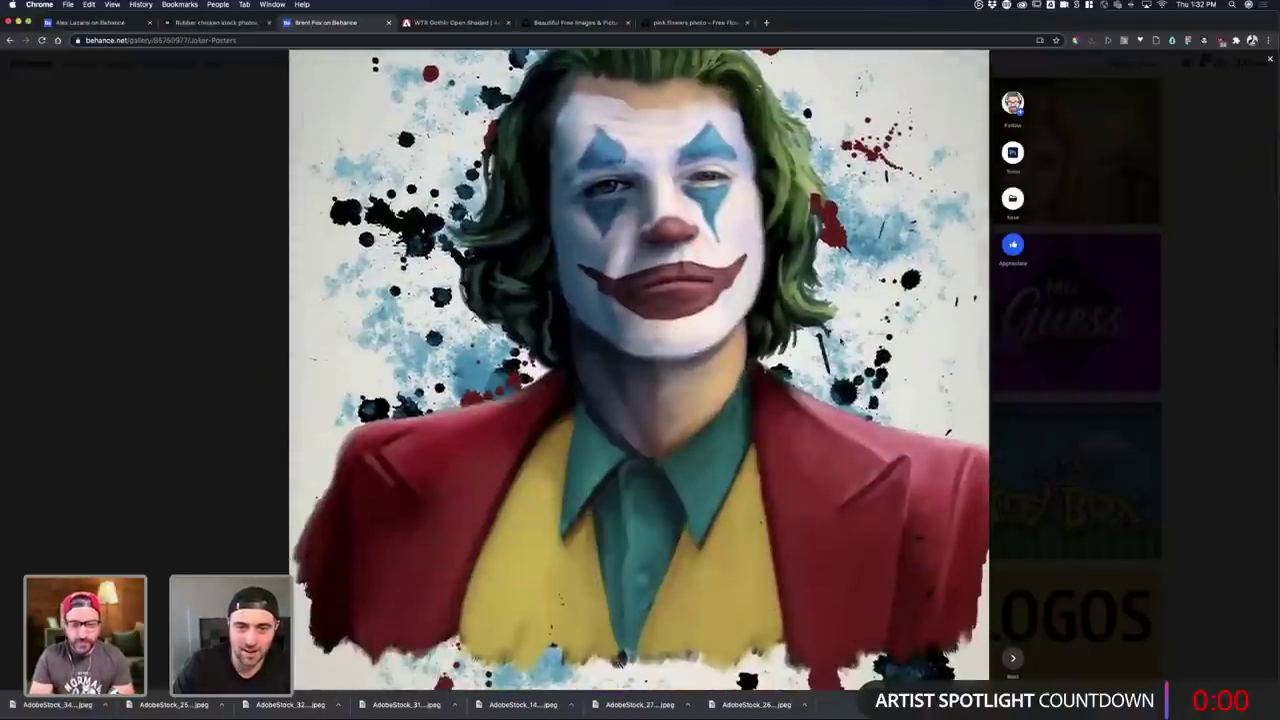
pyautogui.scroll(-10, 840, 341)
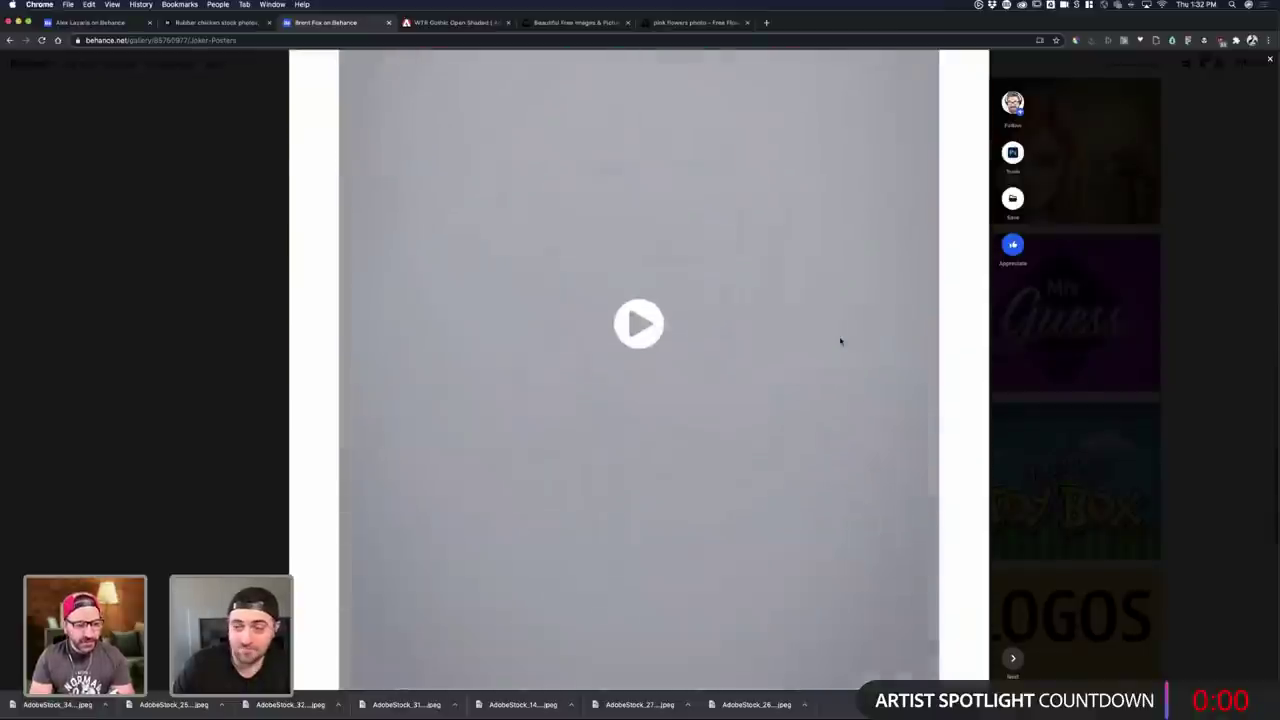
pyautogui.scroll(-3, 840, 341)
pyautogui.click(1043, 384)
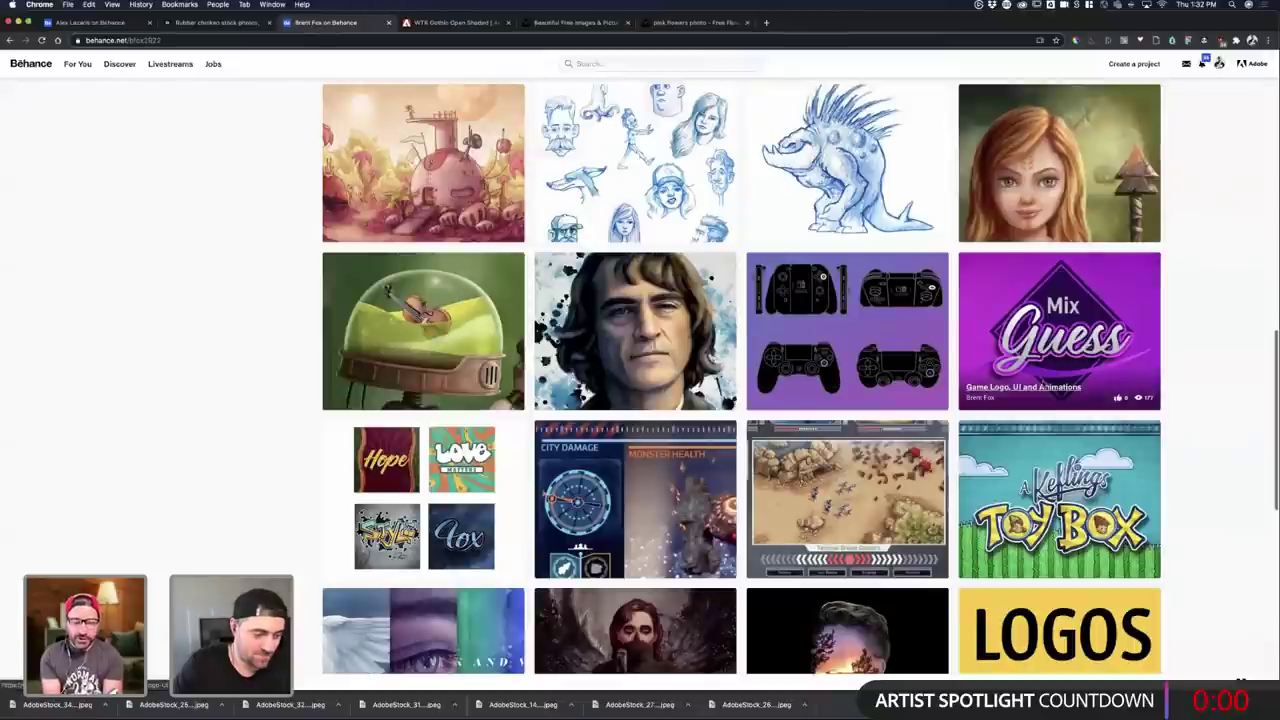
# - View the NHL Supercard designs in the UI Design, Animation and Card Design project and return to the profile
pyautogui.scroll(-5, 1043, 385)
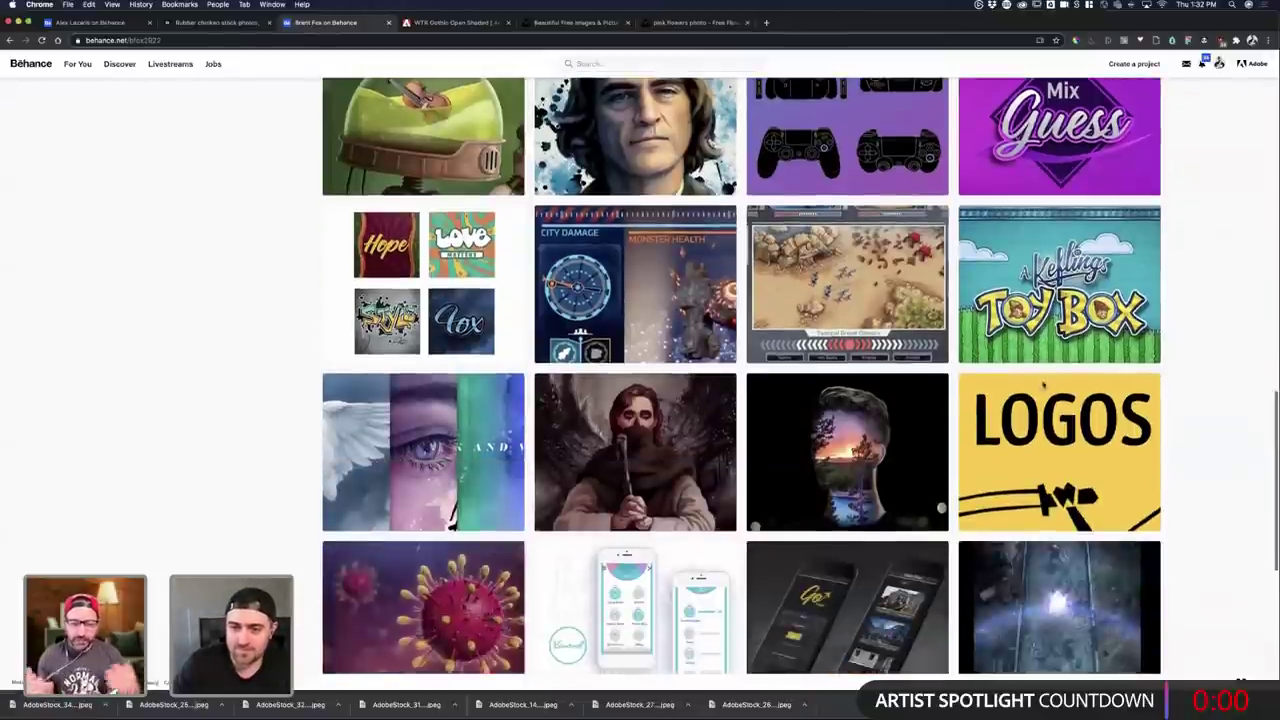
pyautogui.scroll(-3, 1043, 385)
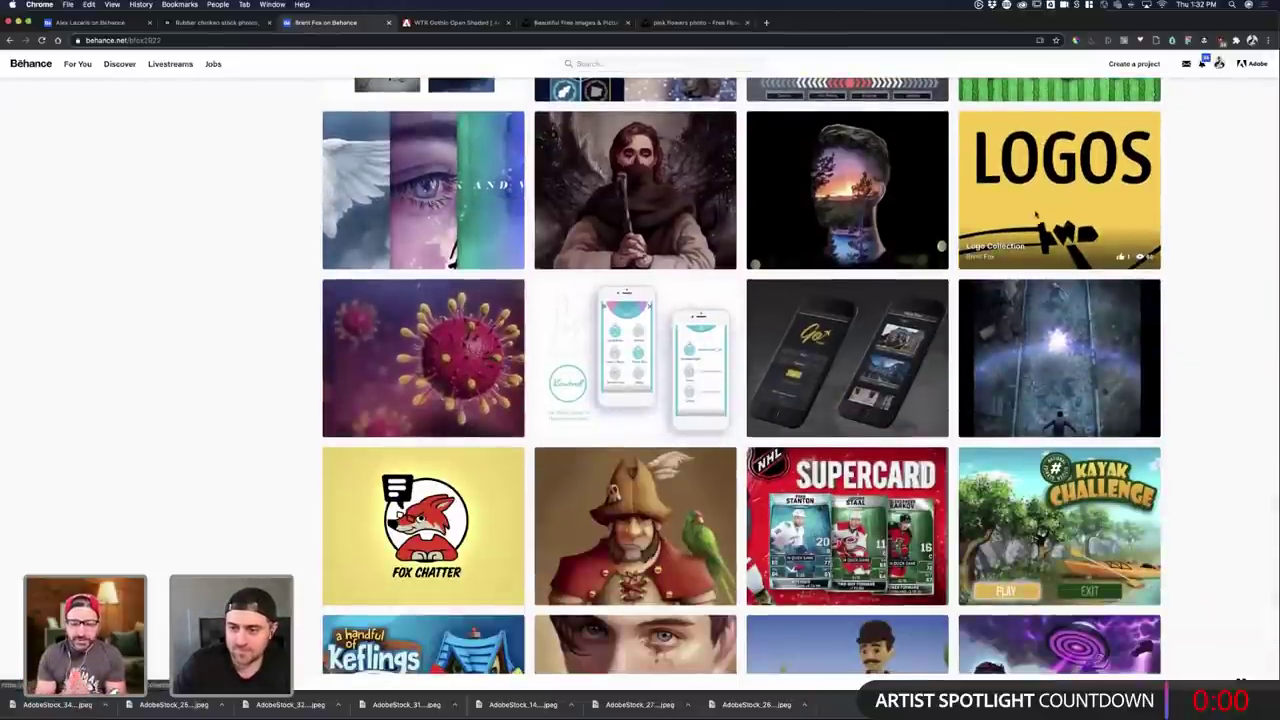
pyautogui.click(848, 525)
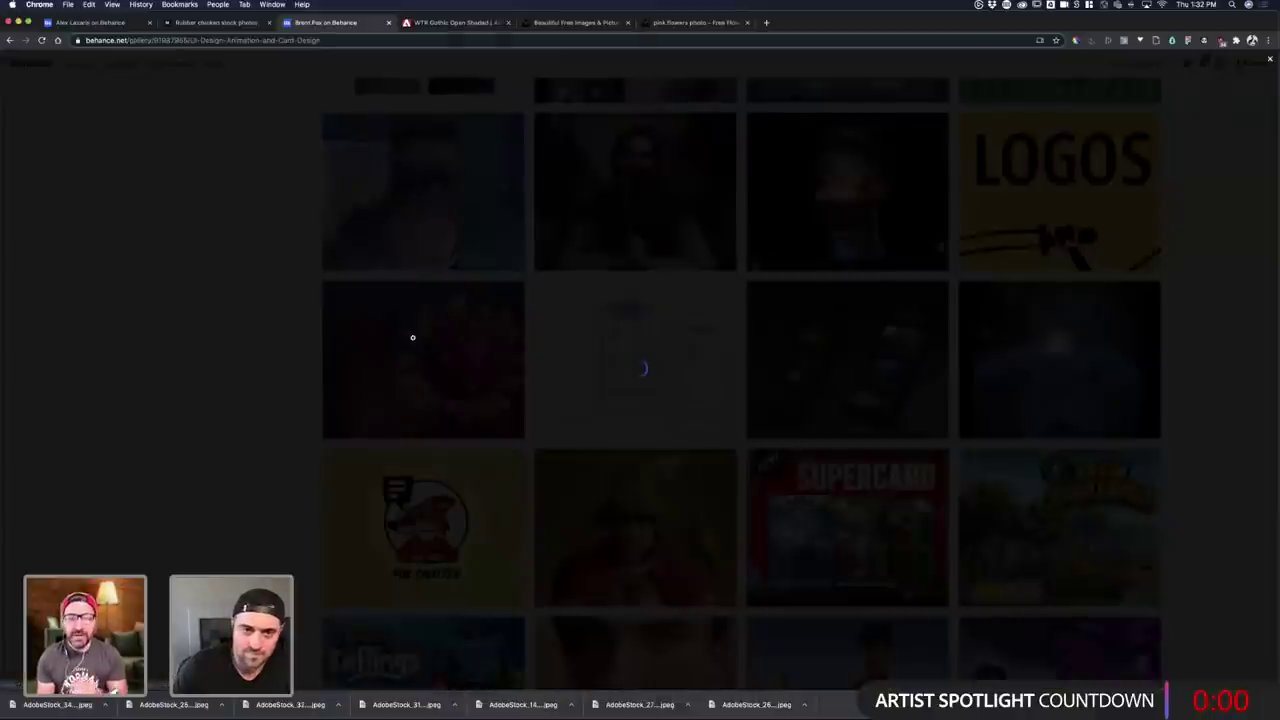
pyautogui.scroll(-3, 961, 305)
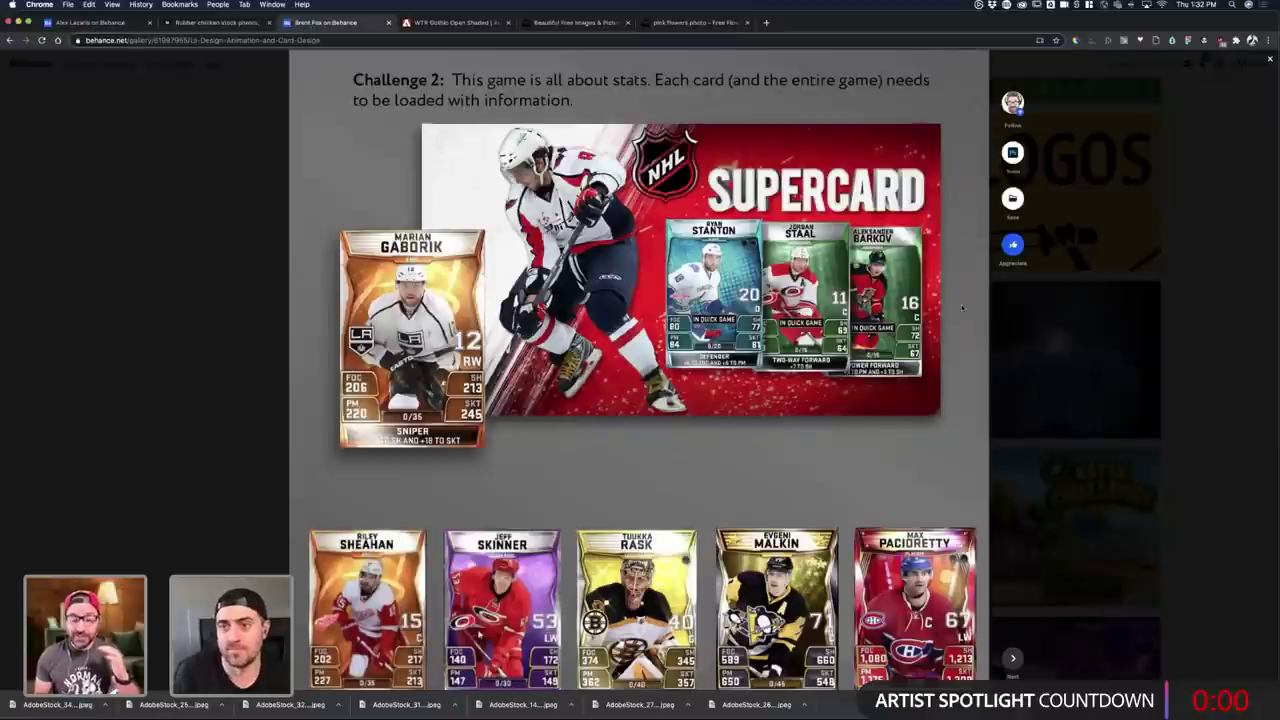
pyautogui.scroll(-2, 962, 307)
pyautogui.scroll(-5, 962, 307)
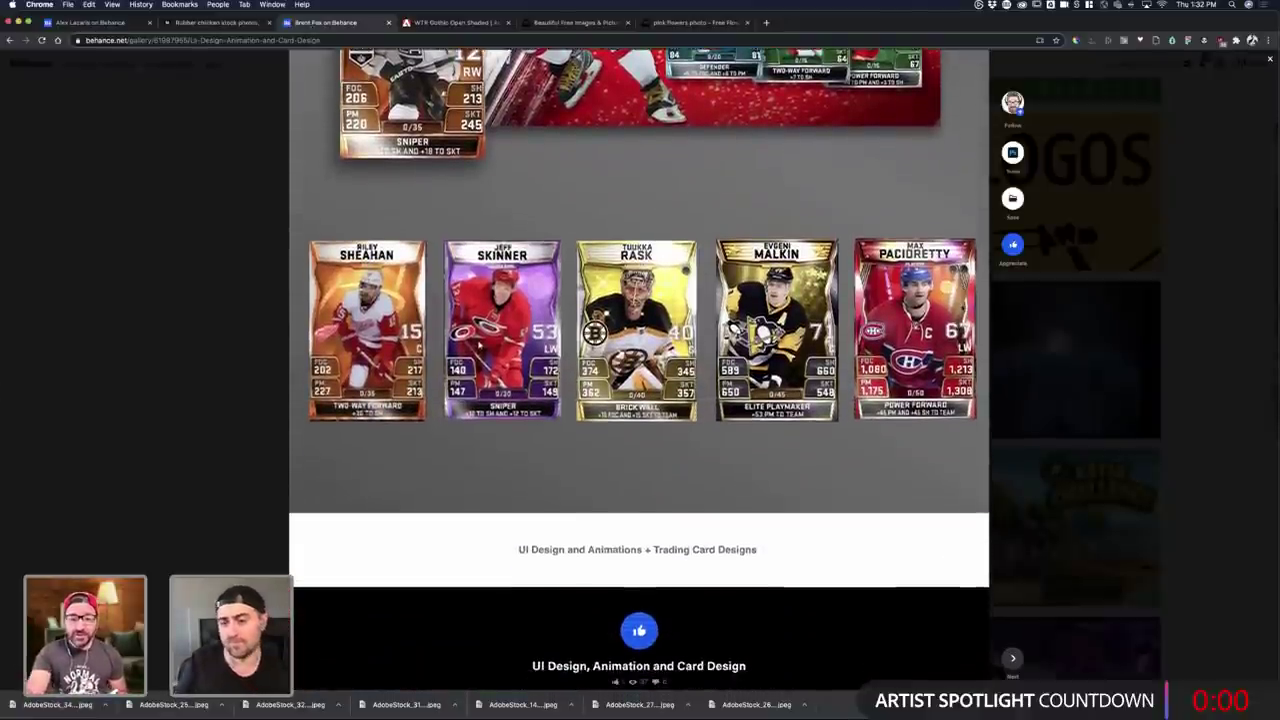
pyautogui.scroll(2, 962, 307)
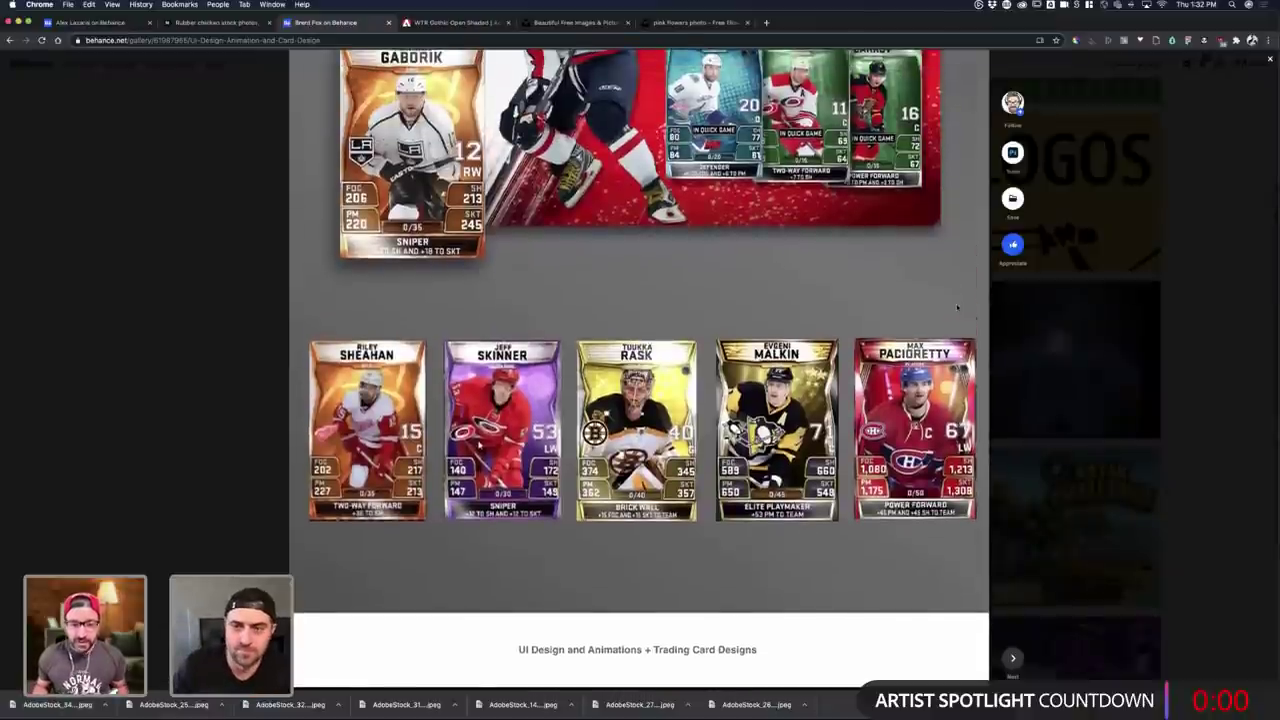
pyautogui.scroll(2, 960, 304)
pyautogui.scroll(5, 957, 307)
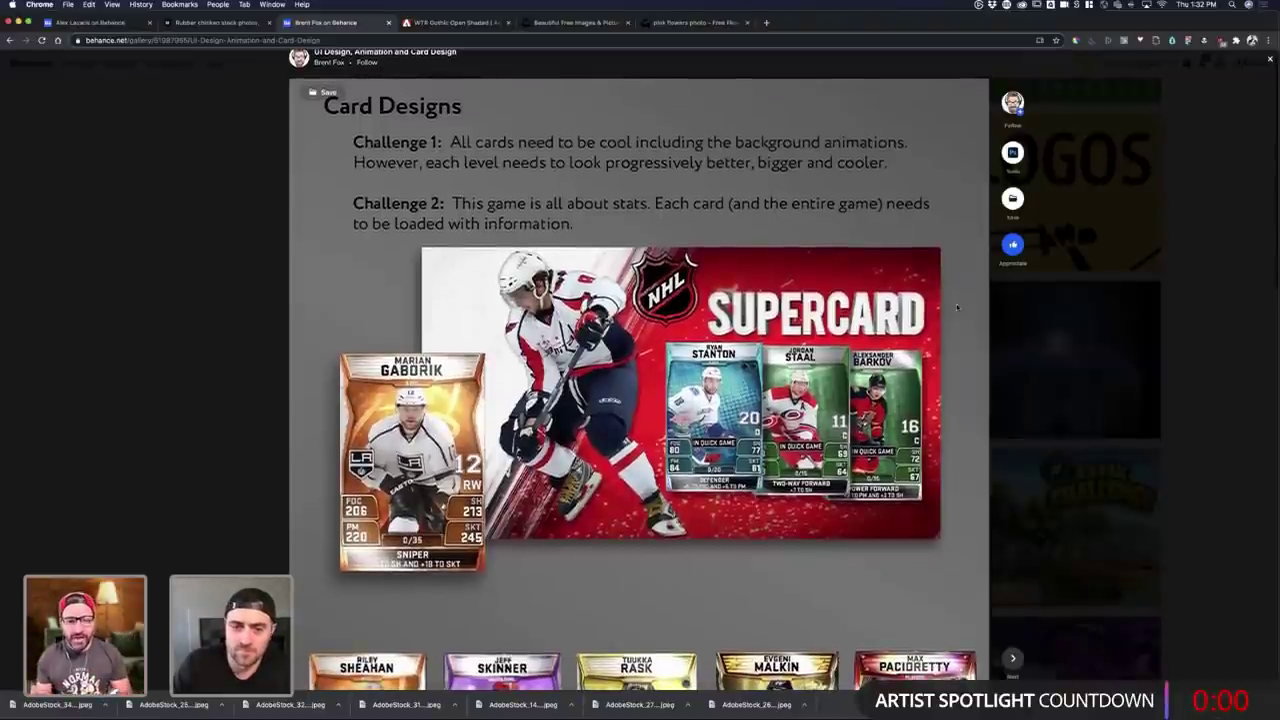
pyautogui.scroll(-1, 957, 307)
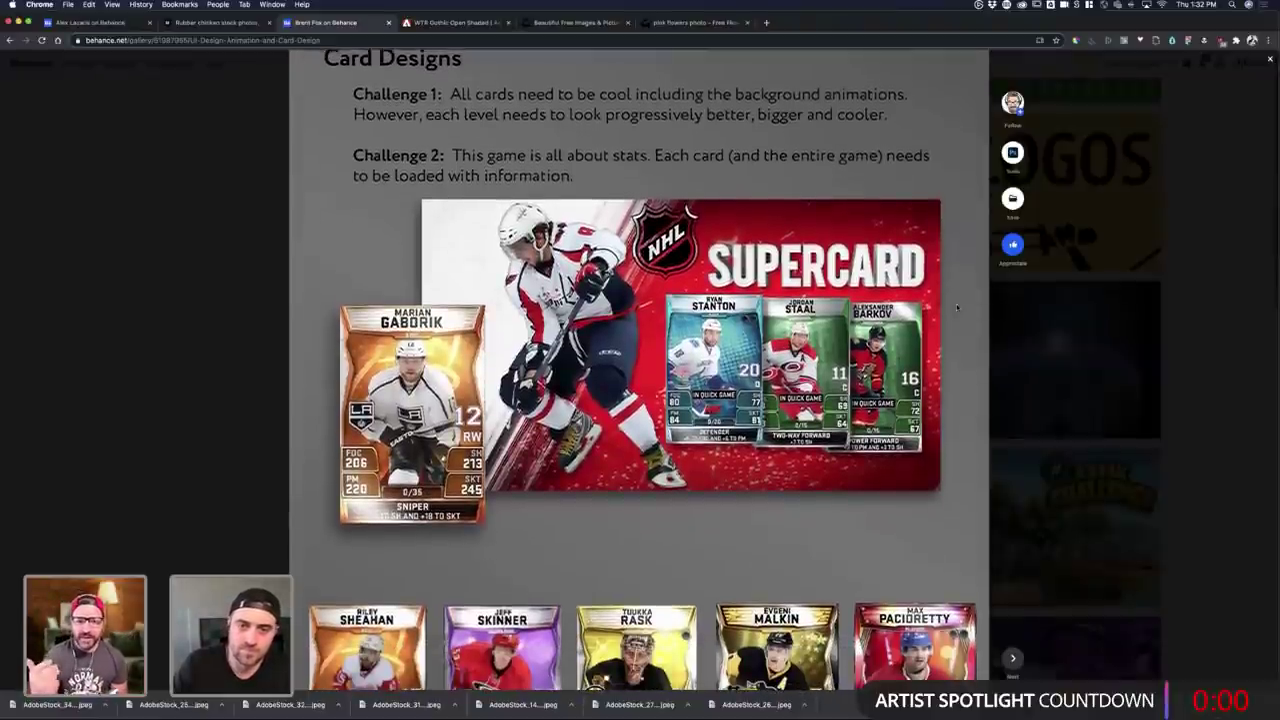
pyautogui.scroll(-5, 957, 307)
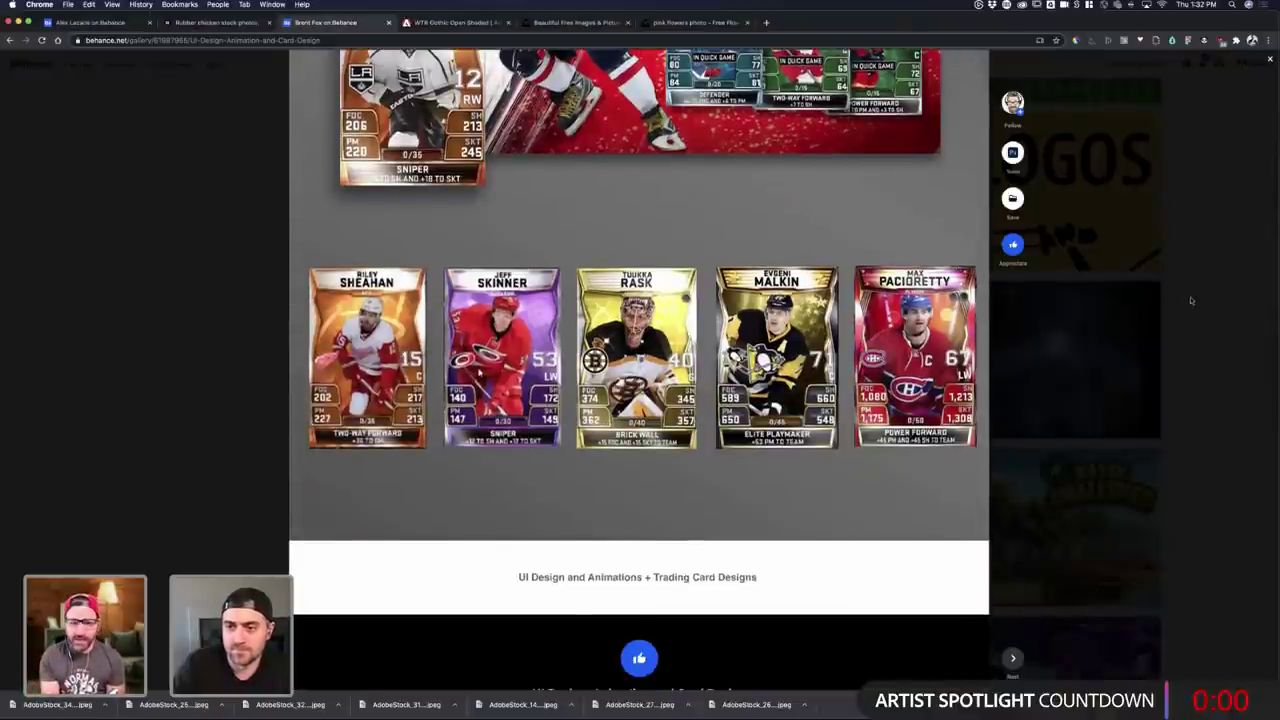
pyautogui.click(1190, 300)
# - View the description, promo art and trailer section in the A Handful of Keflings Promotion project, and close the project
pyautogui.scroll(-3, 1190, 300)
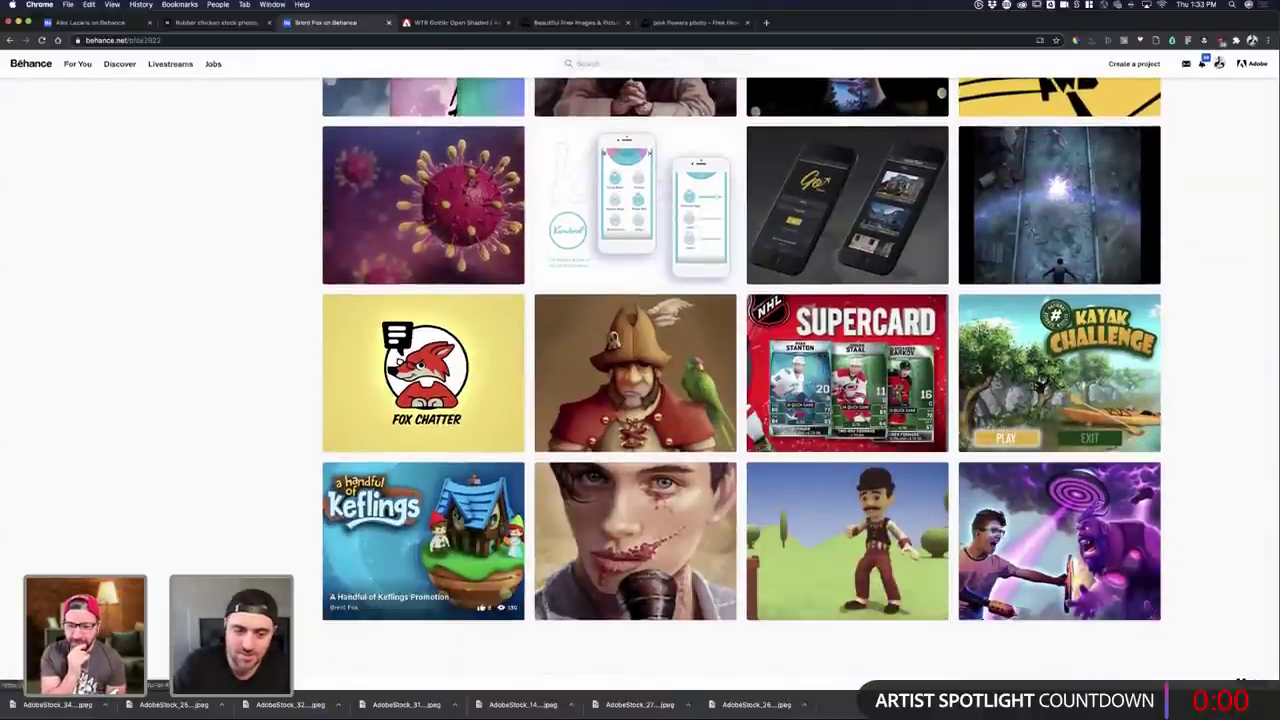
pyautogui.click(453, 511)
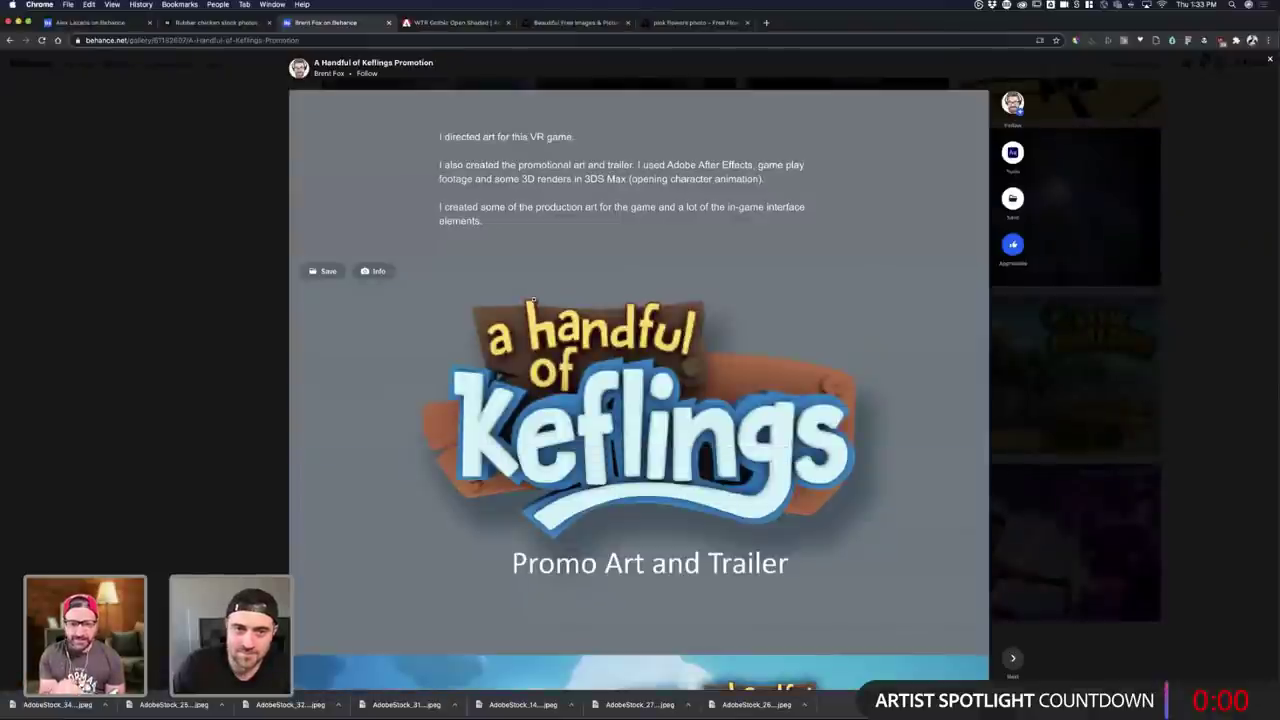
pyautogui.scroll(-1, 534, 292)
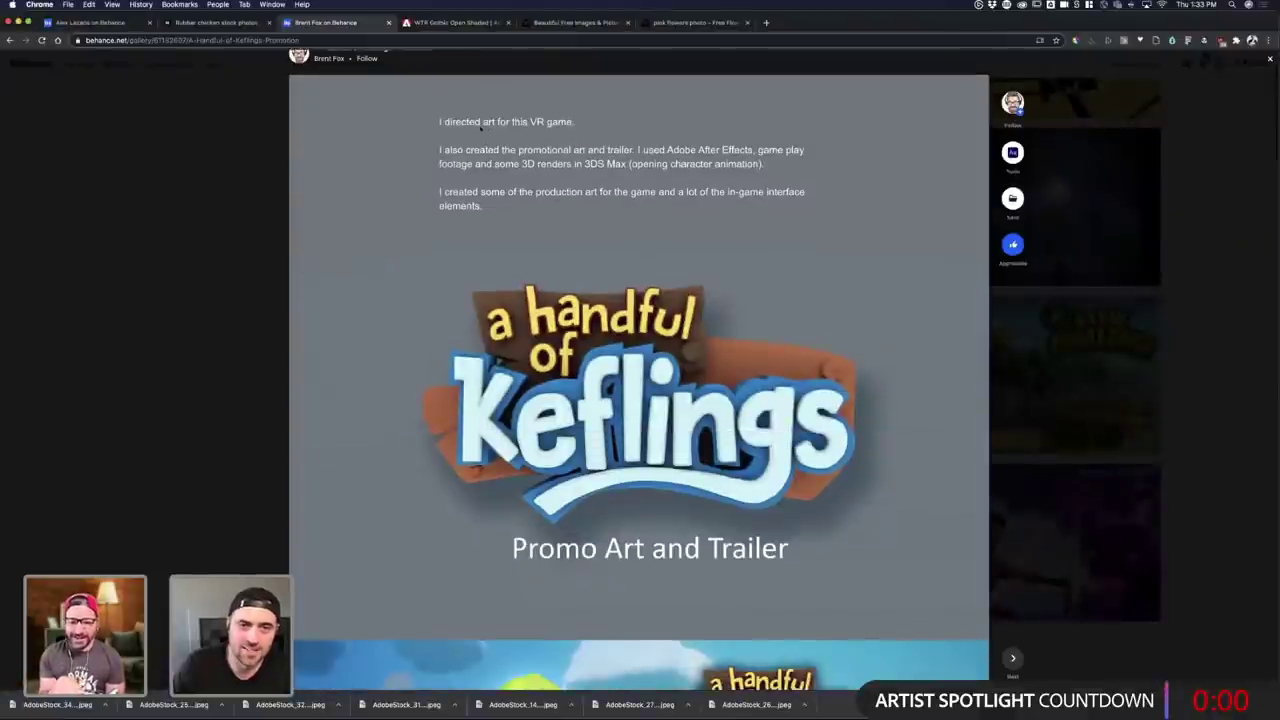
pyautogui.moveTo(477, 120); pyautogui.dragTo(573, 124)
pyautogui.click(580, 140)
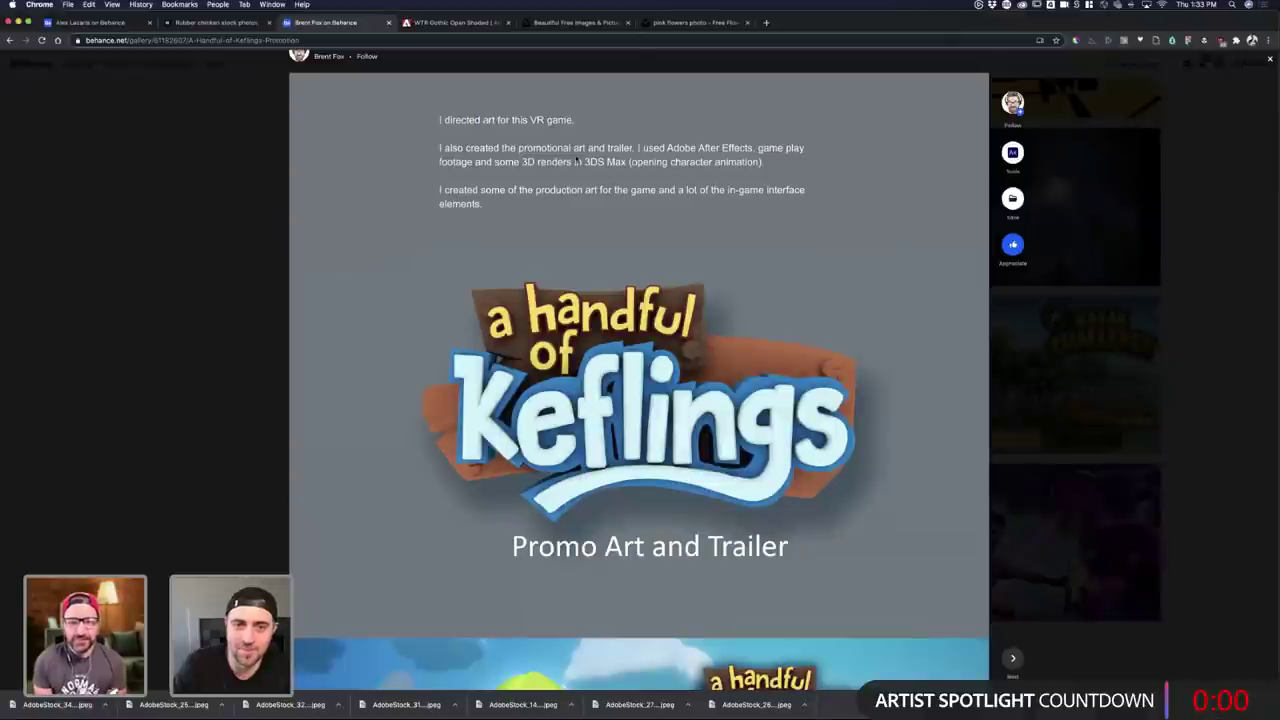
pyautogui.scroll(-5, 576, 160)
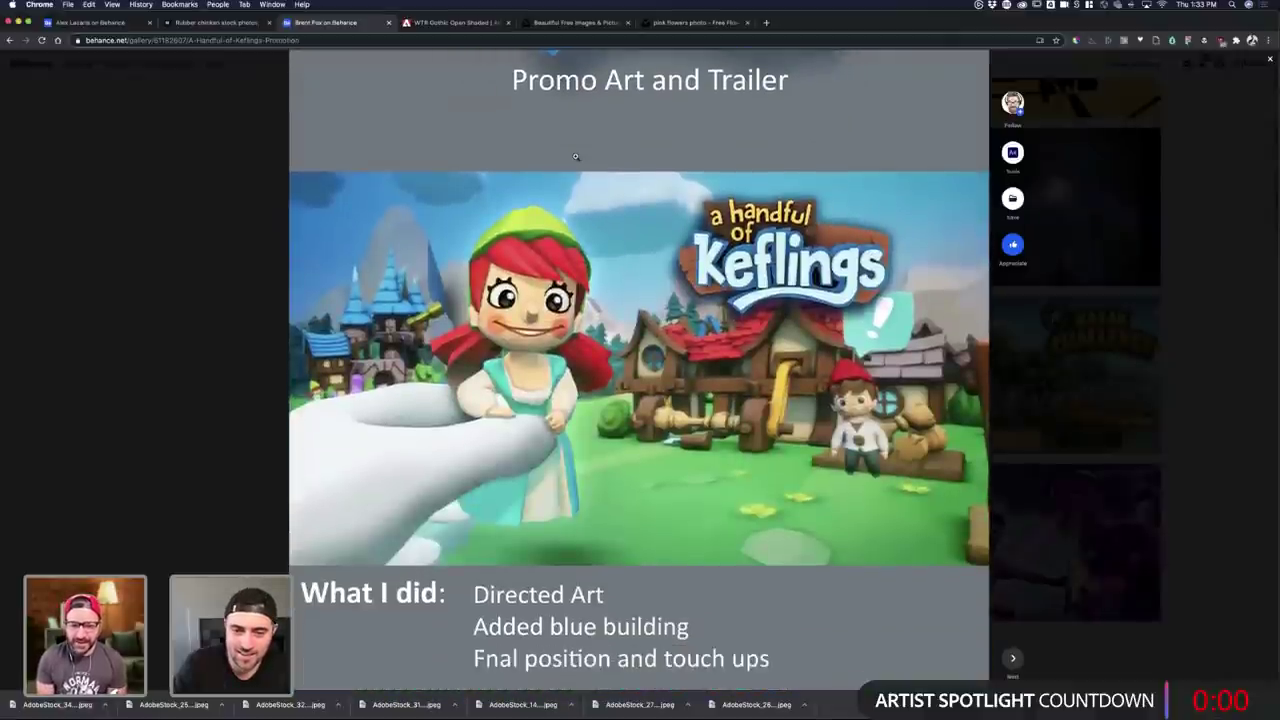
pyautogui.scroll(-6, 576, 157)
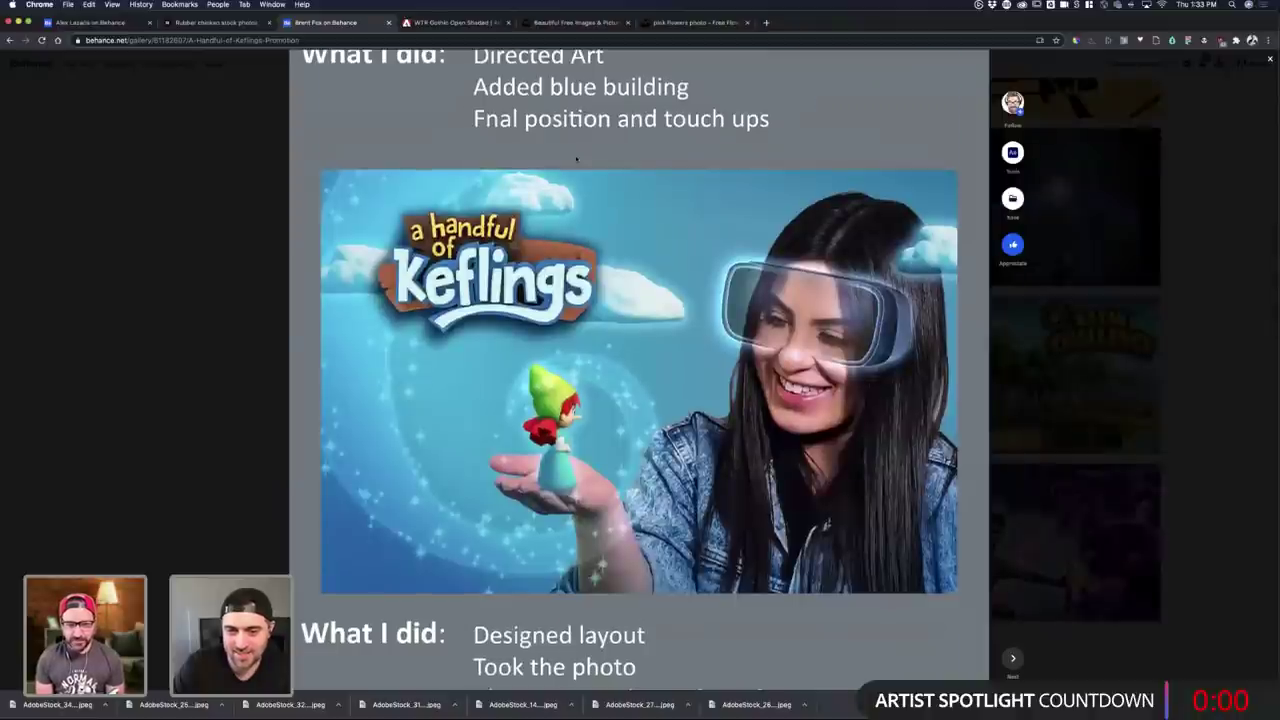
pyautogui.scroll(-6, 576, 158)
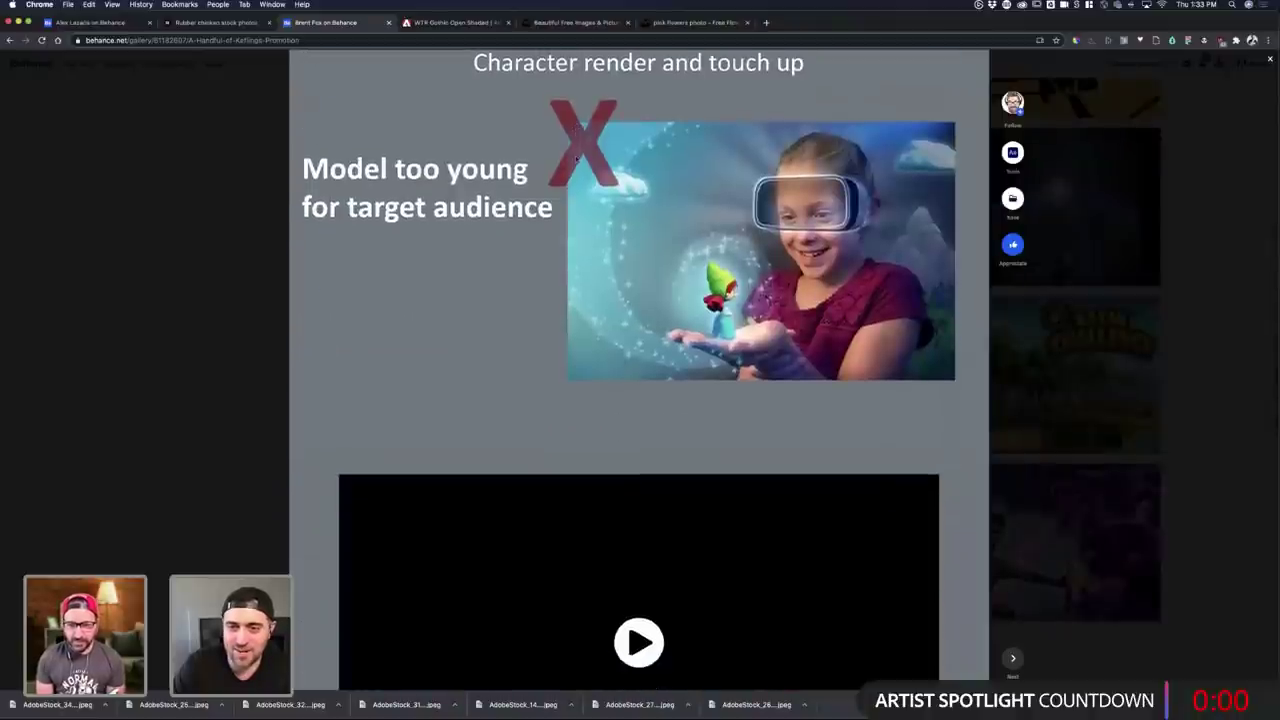
pyautogui.scroll(-5, 575, 158)
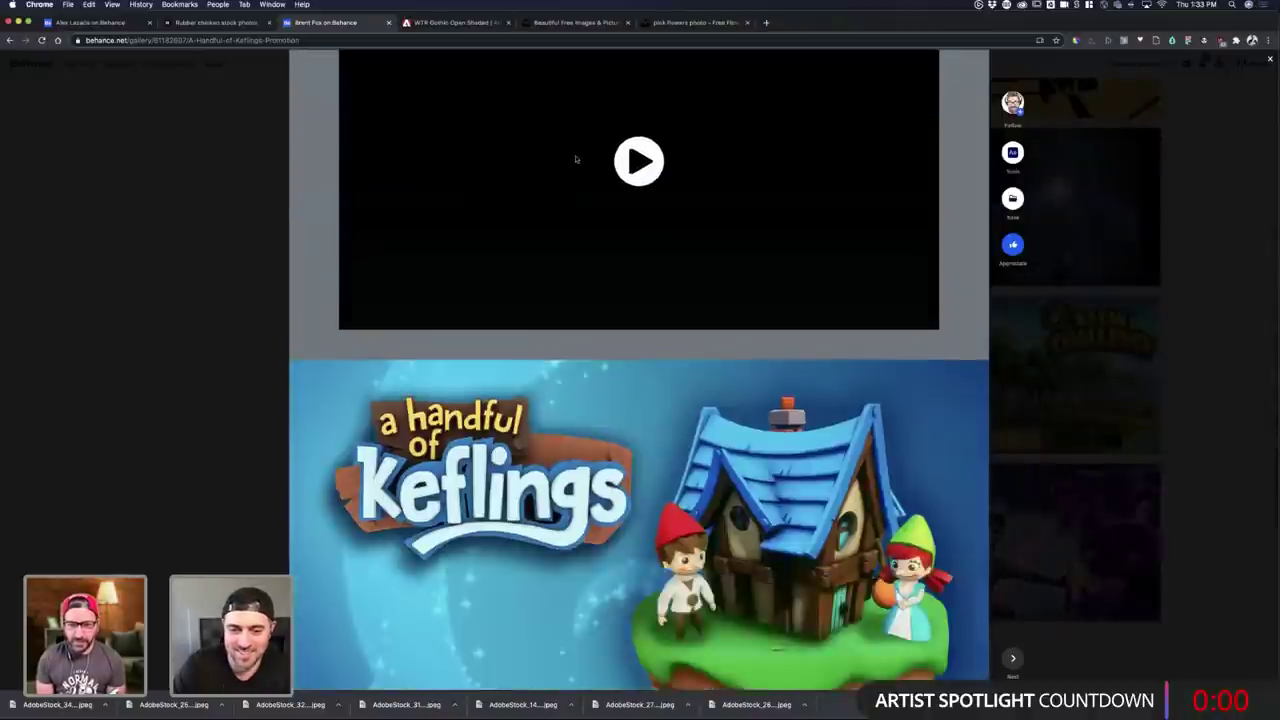
pyautogui.click(1143, 319)
# - Open the Logo Collection project and view its logos from Keflings and NinjaBee through the Provo School District Credit Union
pyautogui.scroll(1, 1143, 319)
pyautogui.scroll(5, 1143, 318)
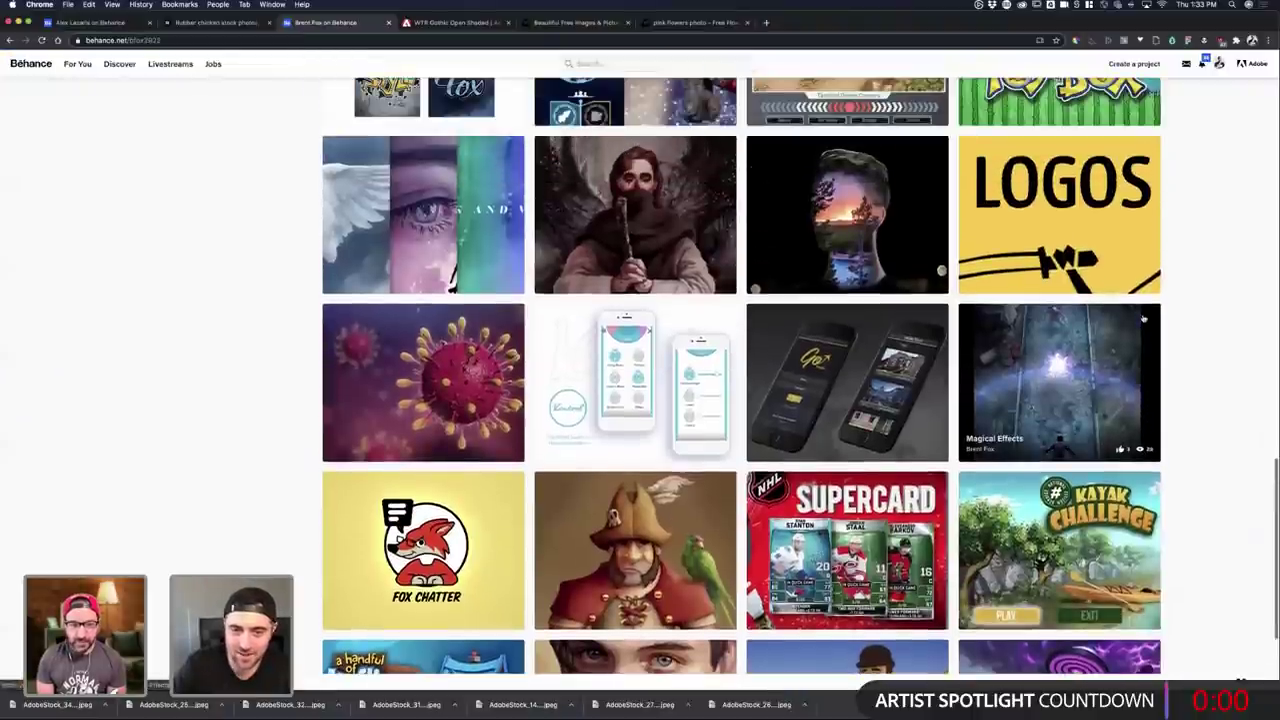
pyautogui.scroll(5, 1143, 318)
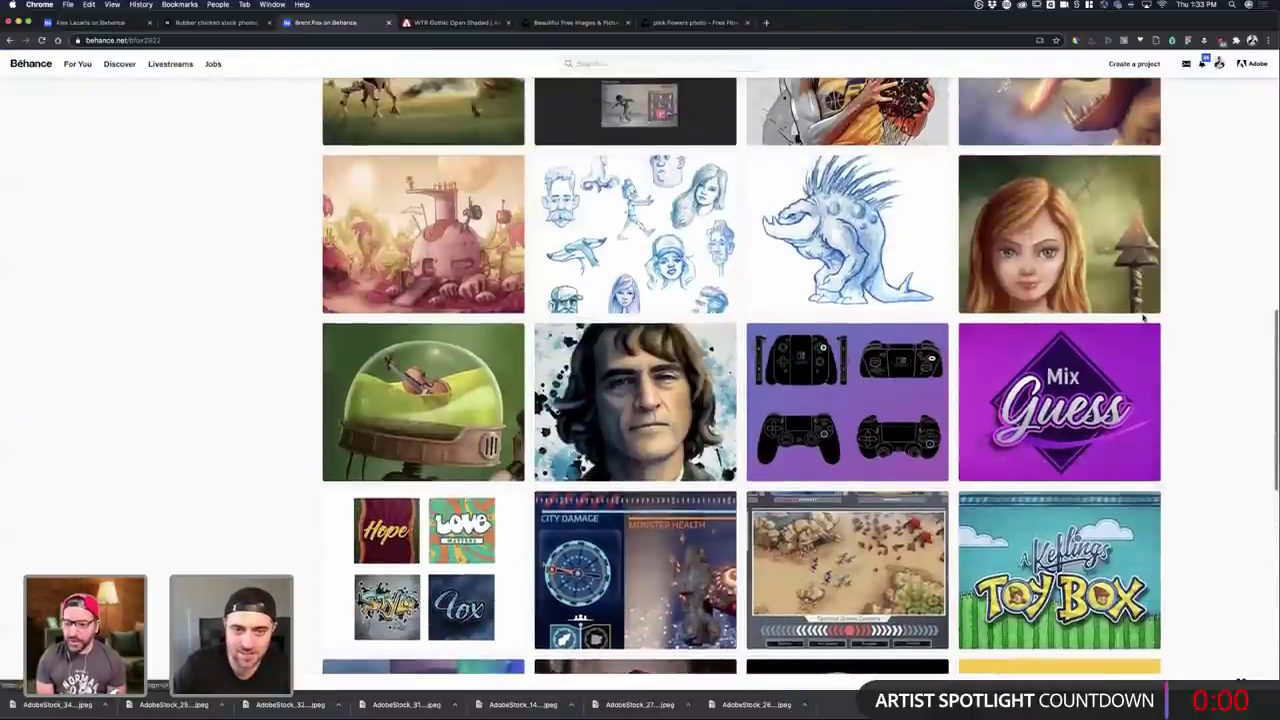
pyautogui.scroll(-5, 620, 310)
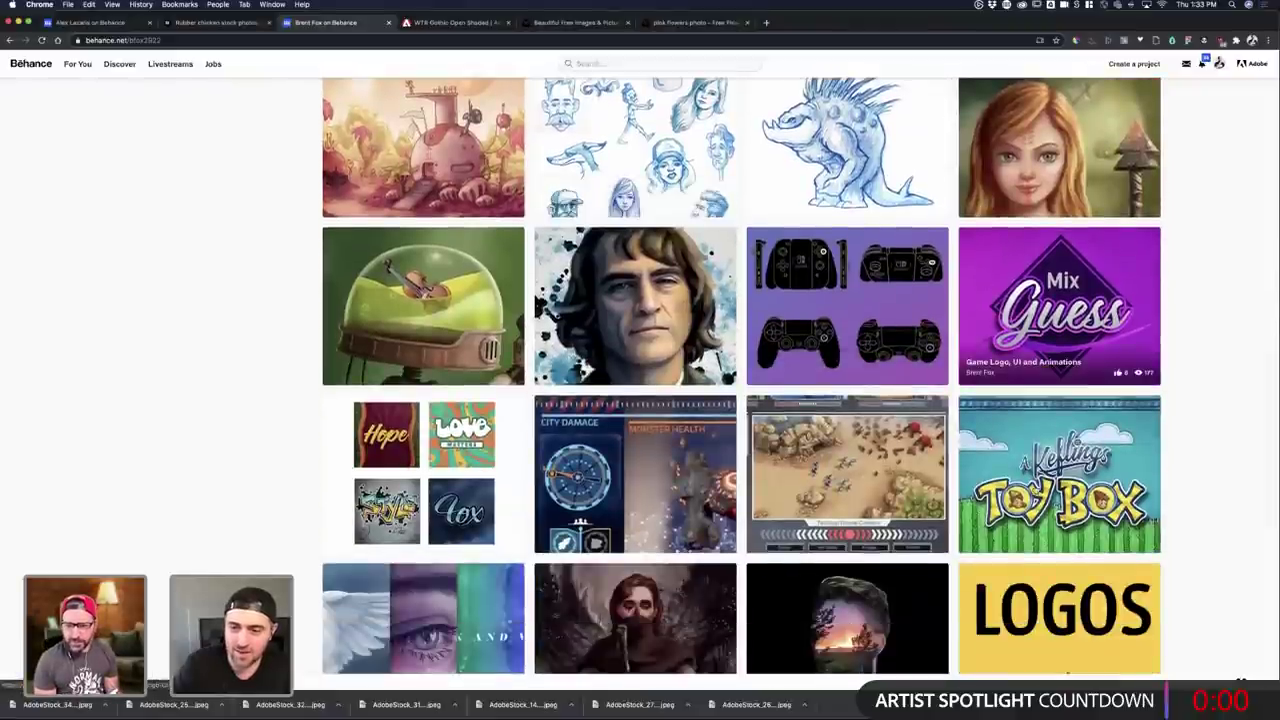
pyautogui.scroll(-2, 1037, 492)
pyautogui.click(1034, 490)
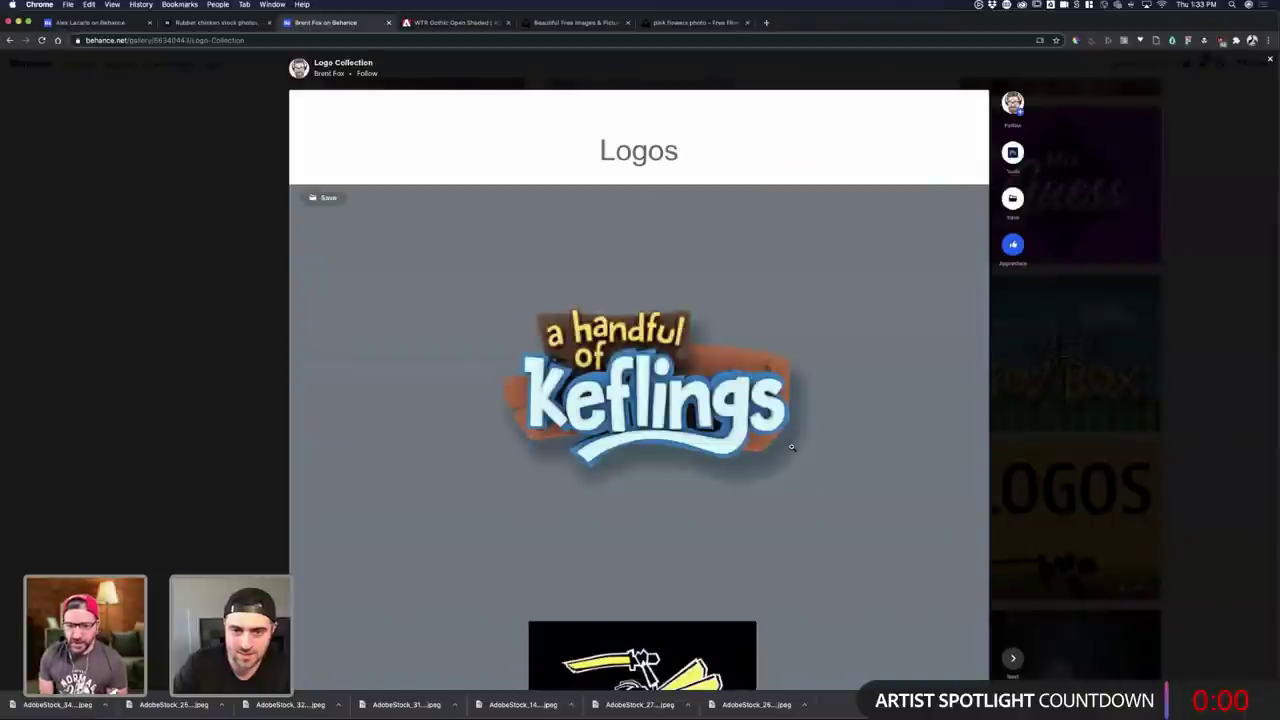
pyautogui.scroll(-3, 791, 447)
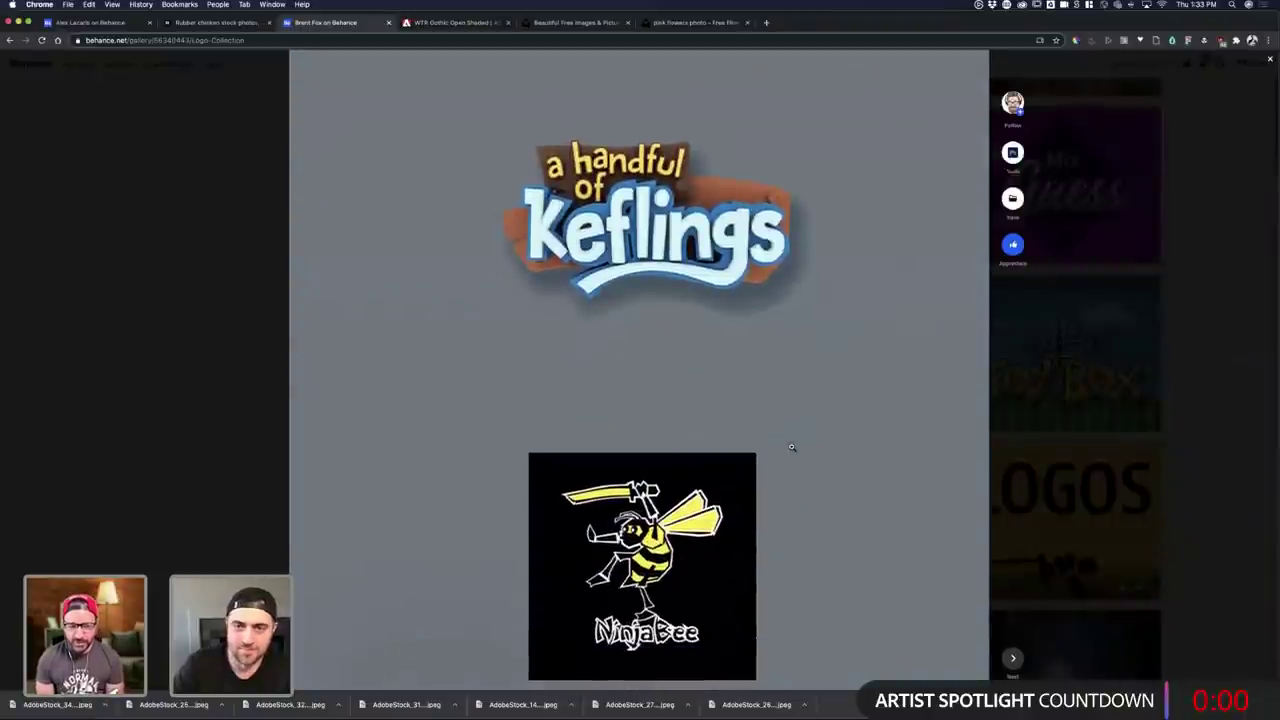
pyautogui.scroll(-4, 791, 447)
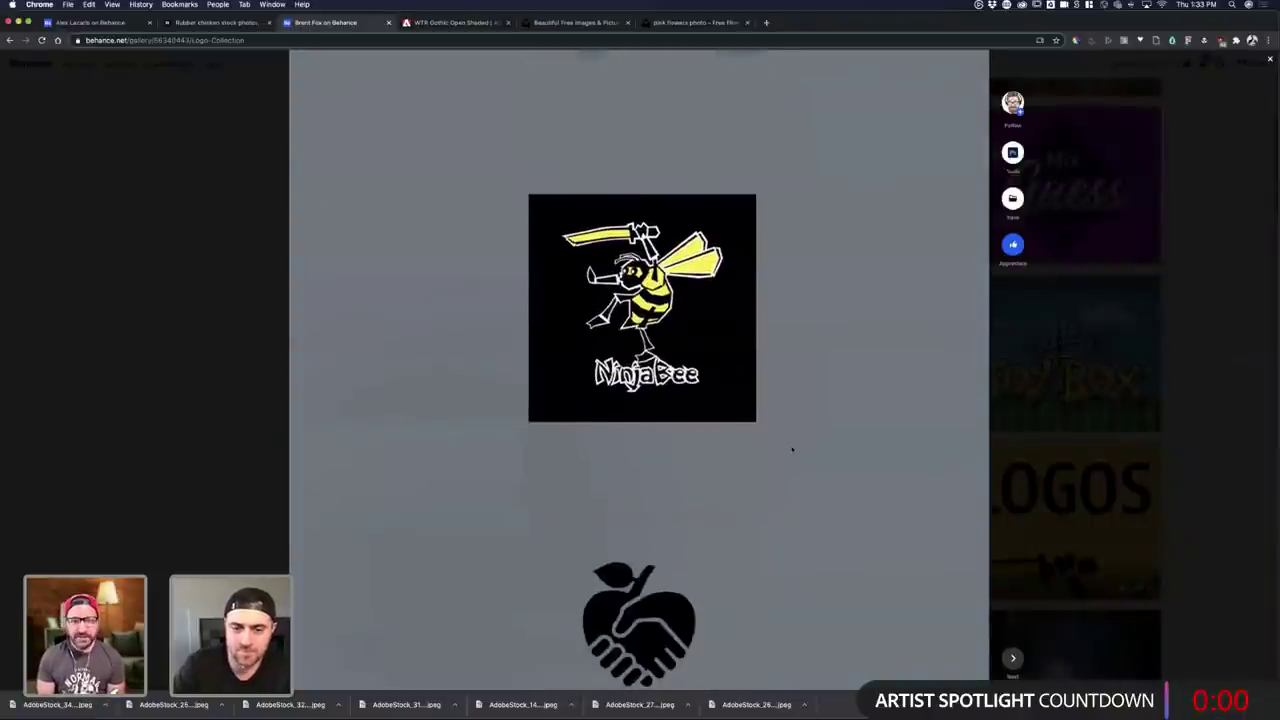
pyautogui.scroll(-8, 791, 449)
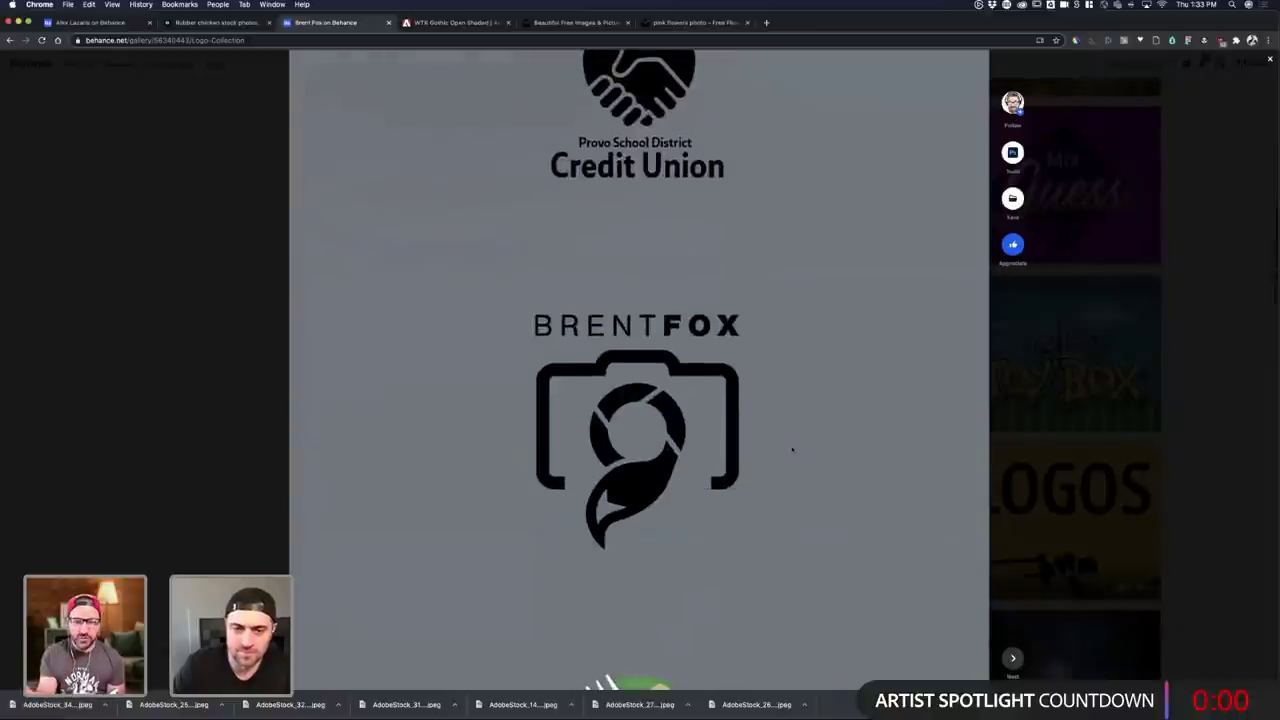
# - View the remaining logos in the collection, from 4 Guys Eat and Go Travel to Kontrol and Beg, and return to the profile
pyautogui.scroll(-3, 791, 449)
pyautogui.scroll(-2, 791, 449)
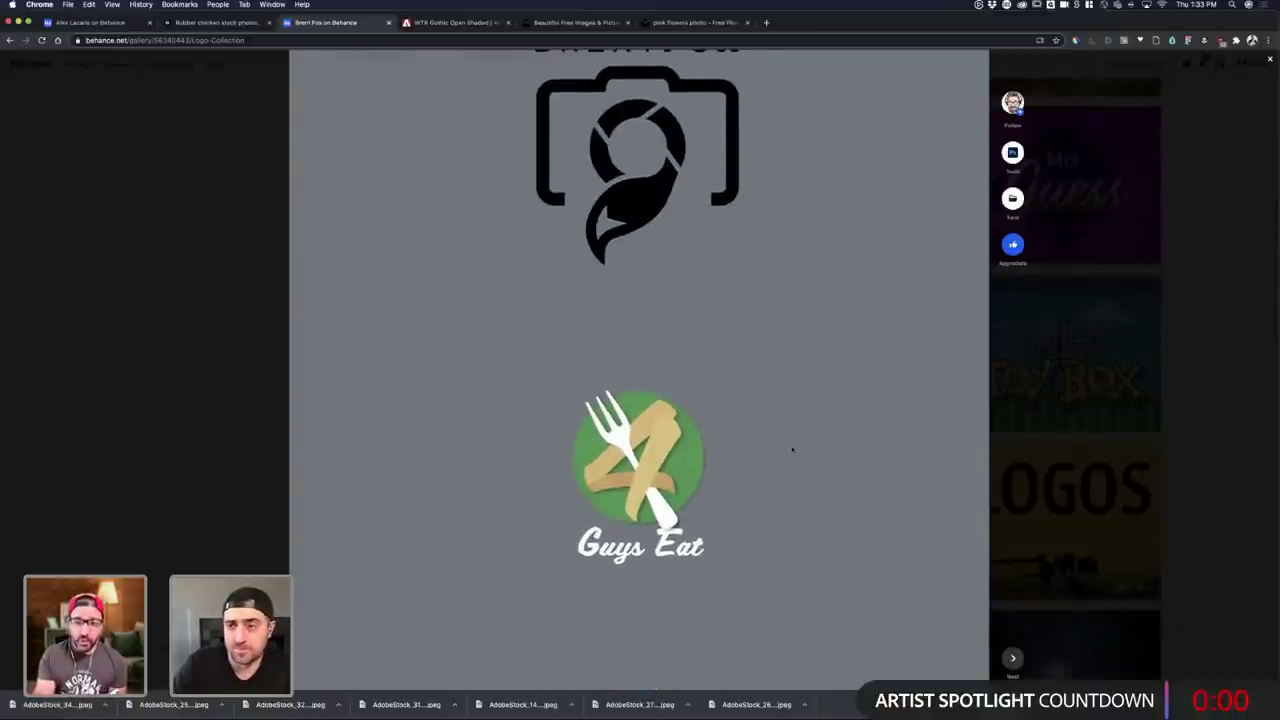
pyautogui.scroll(-7, 791, 449)
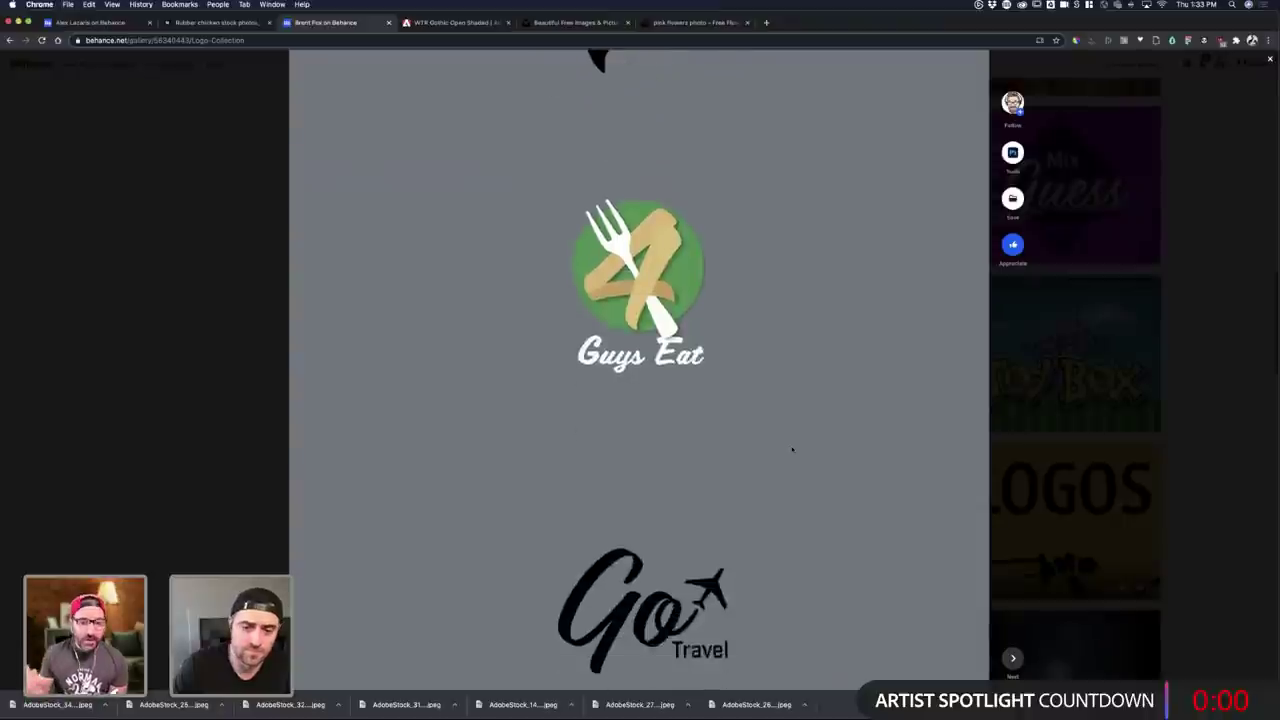
pyautogui.scroll(-6, 791, 449)
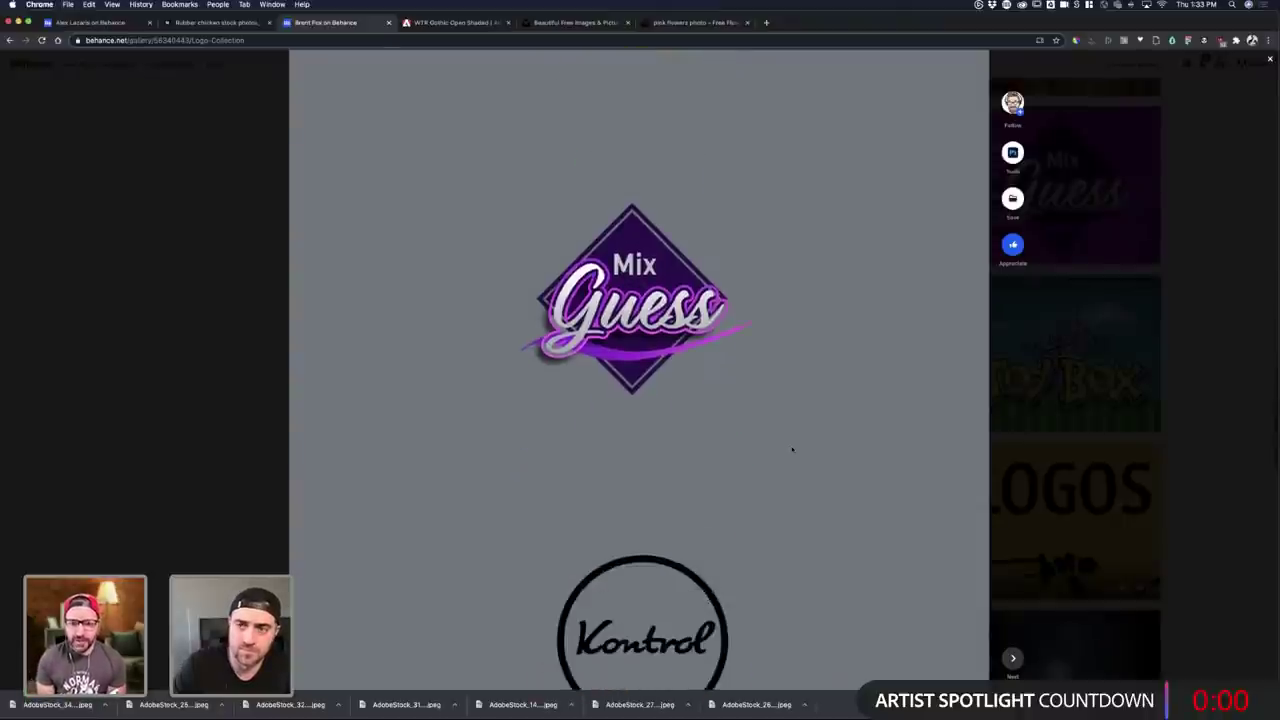
pyautogui.scroll(-2, 791, 449)
pyautogui.scroll(-10, 791, 449)
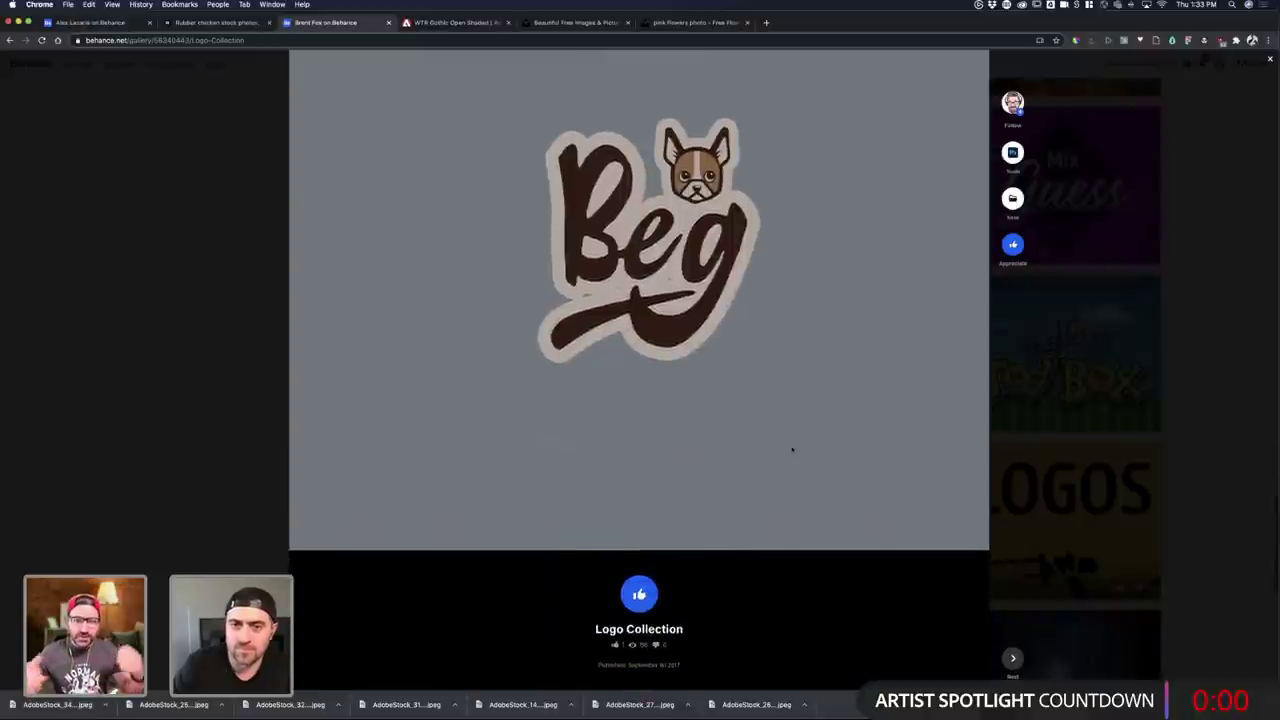
pyautogui.scroll(5, 791, 449)
pyautogui.scroll(-1, 791, 449)
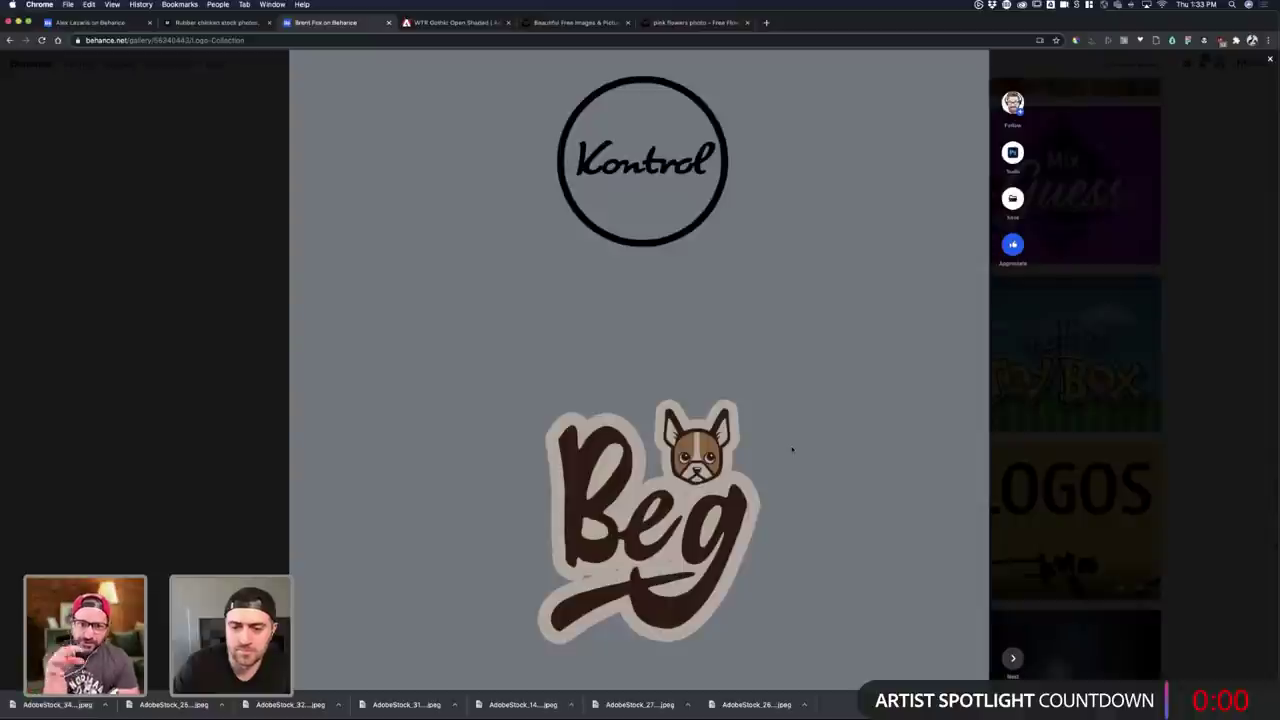
pyautogui.scroll(-10, 851, 446)
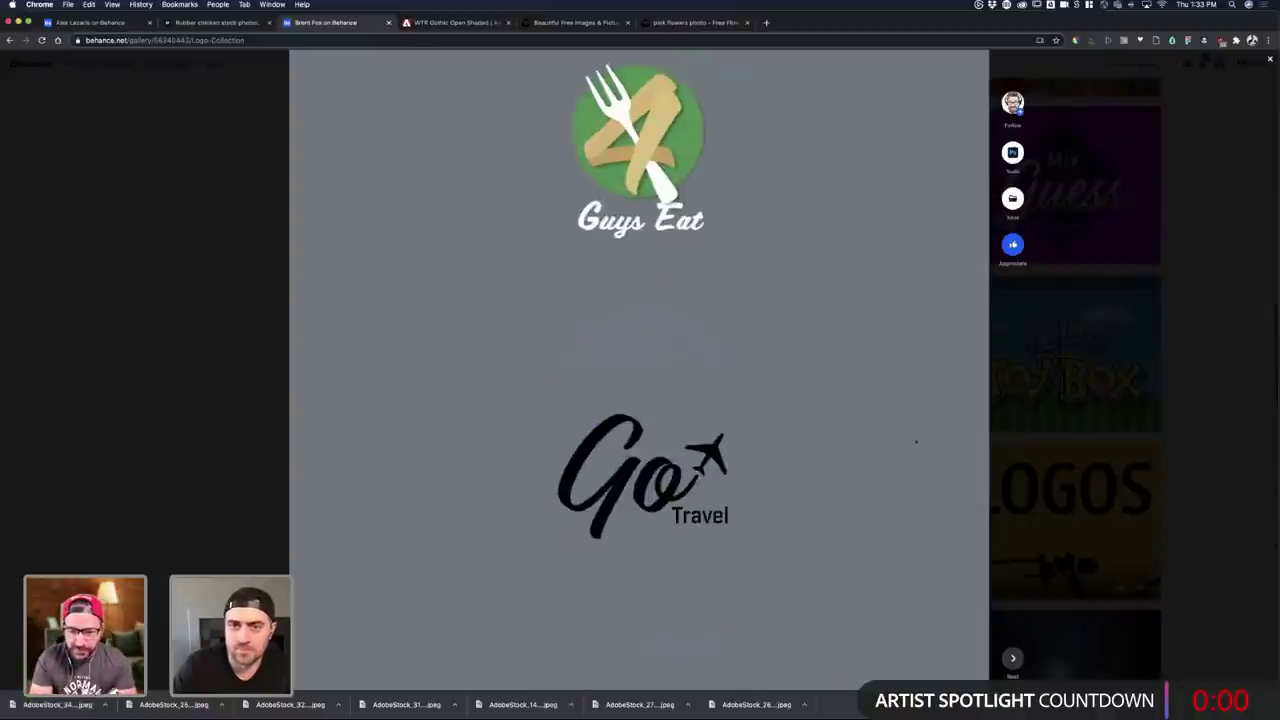
pyautogui.click(1066, 419)
# - View the game interface artwork in the Video Game Concept Art project and return to the earlier projects on the profile
pyautogui.scroll(1, 1066, 419)
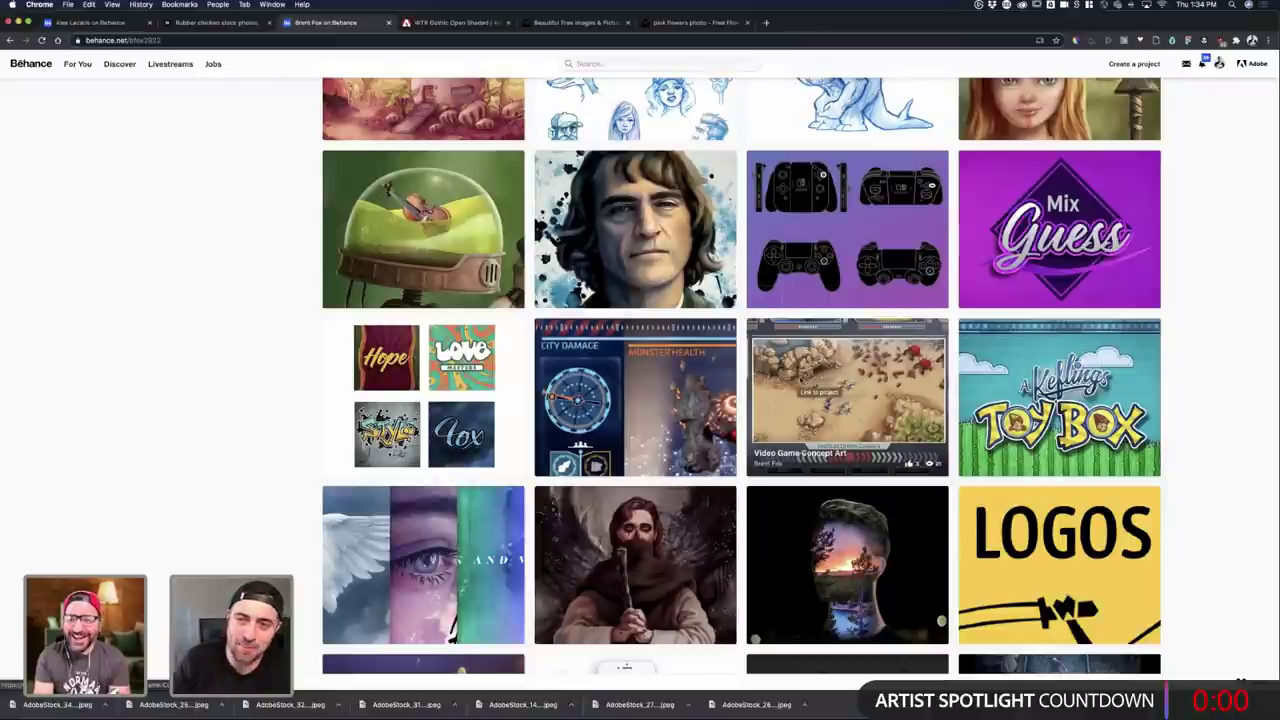
pyautogui.scroll(1, 800, 380)
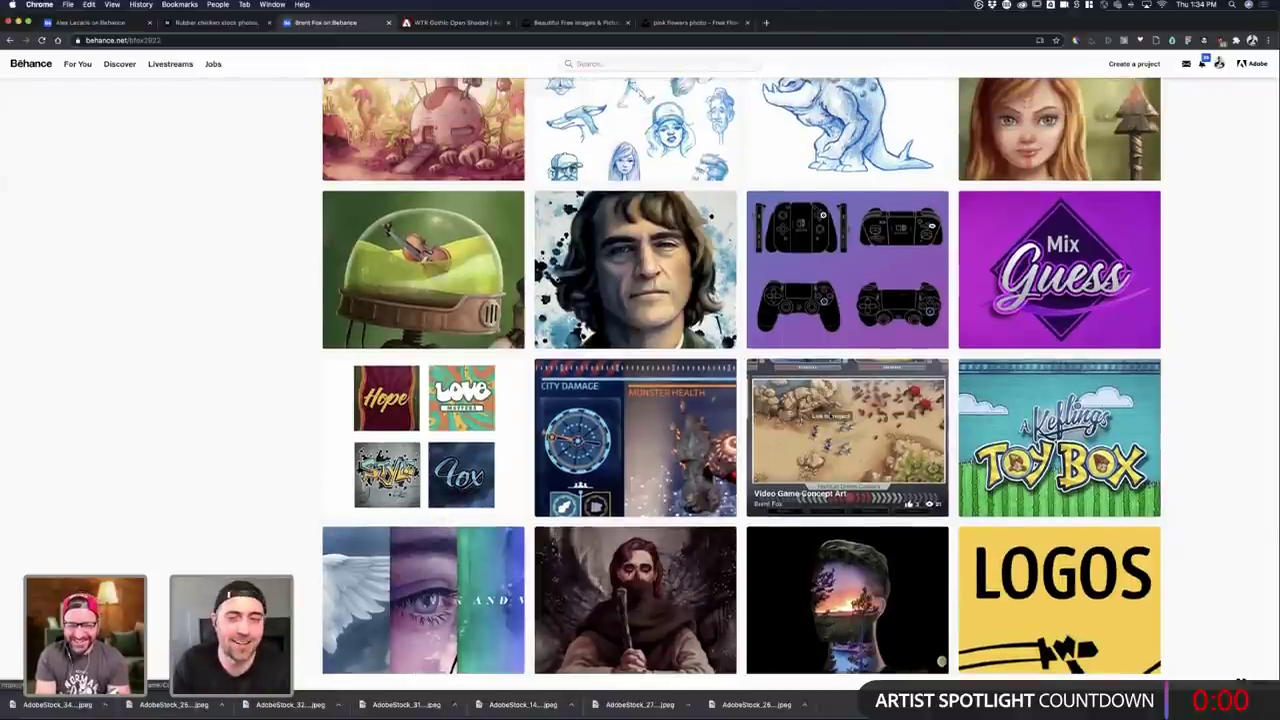
pyautogui.scroll(1, 832, 416)
pyautogui.click(842, 410)
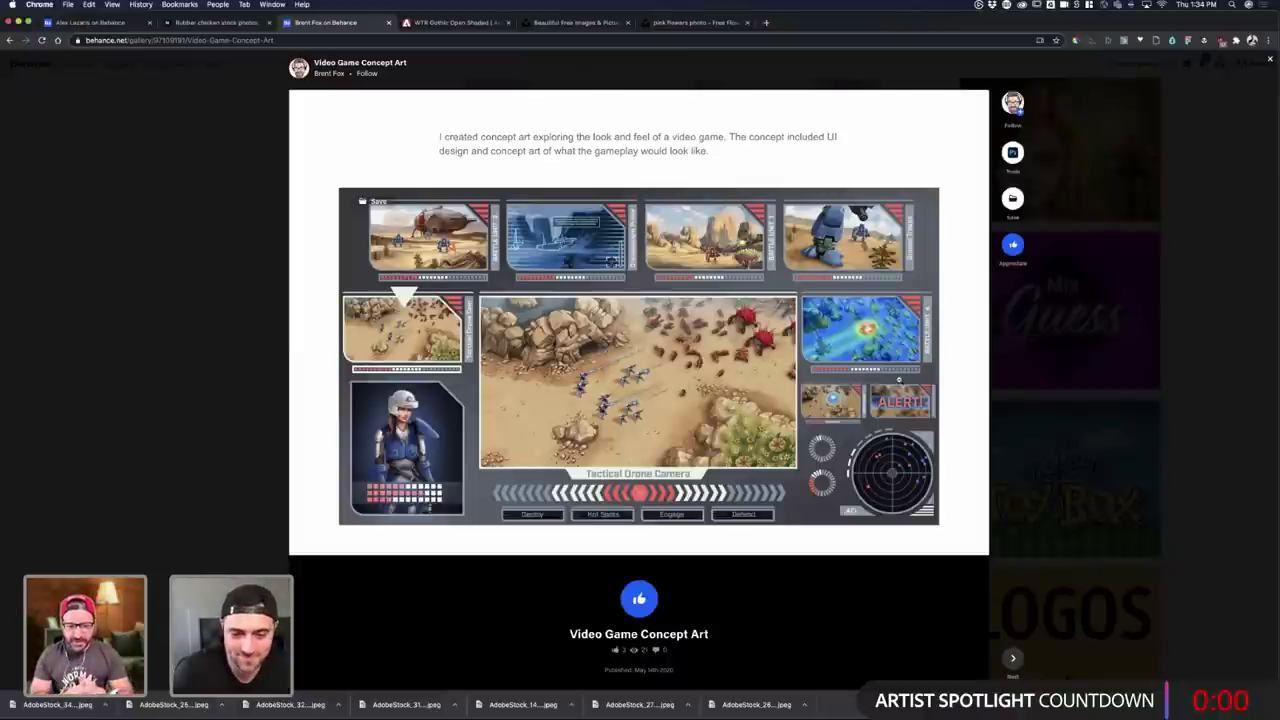
pyautogui.click(1191, 342)
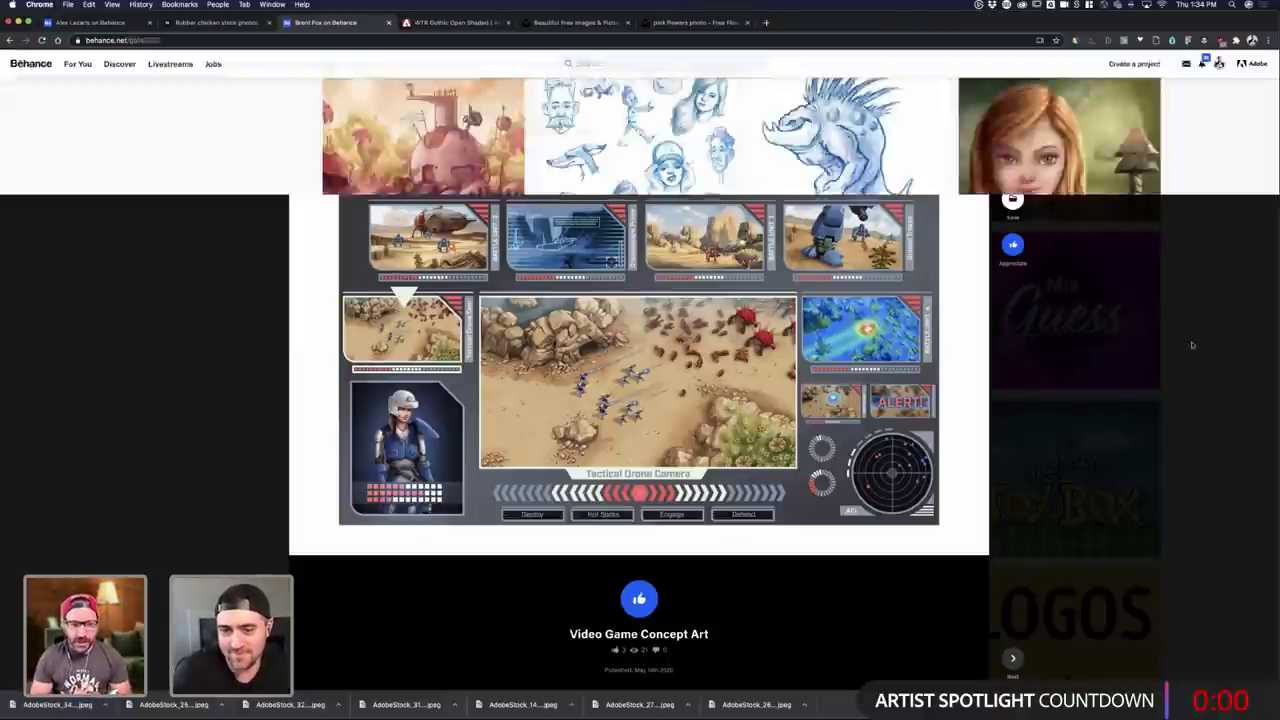
pyautogui.scroll(5, 1080, 365)
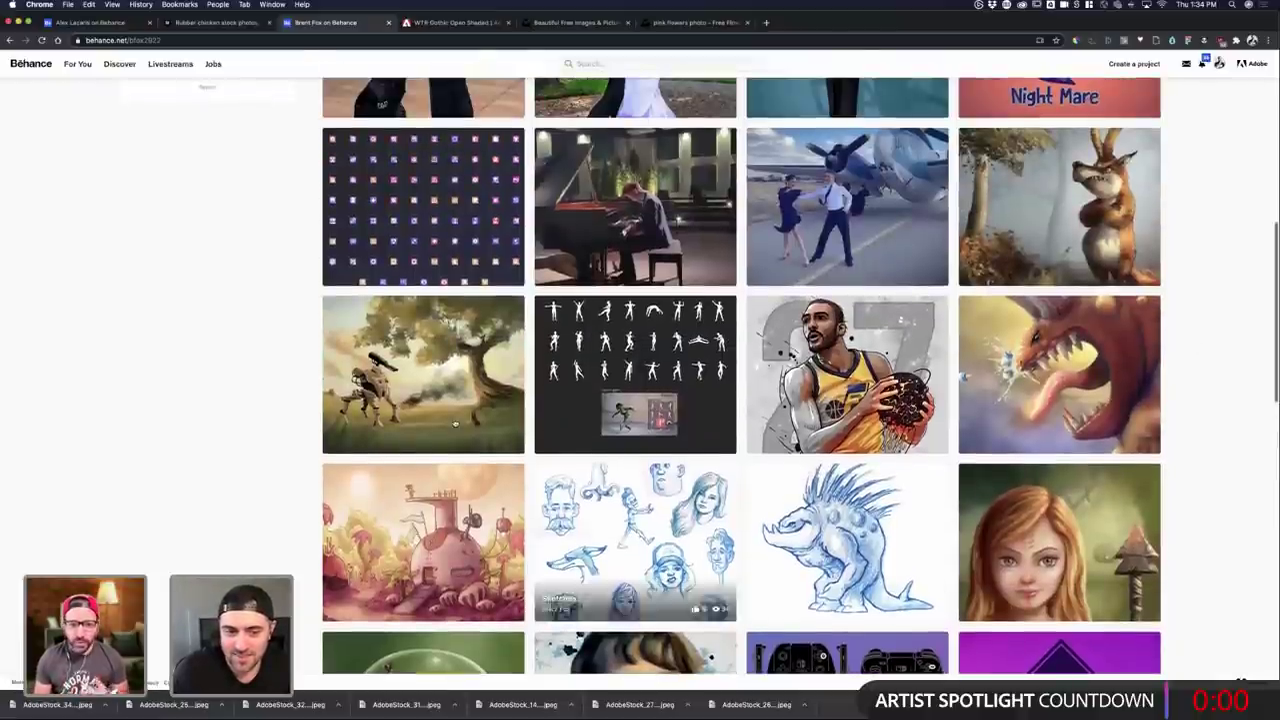
# - Open the Concept Art project and view its island, spaceship and robot-with-rabbit paintings
pyautogui.click(452, 418)
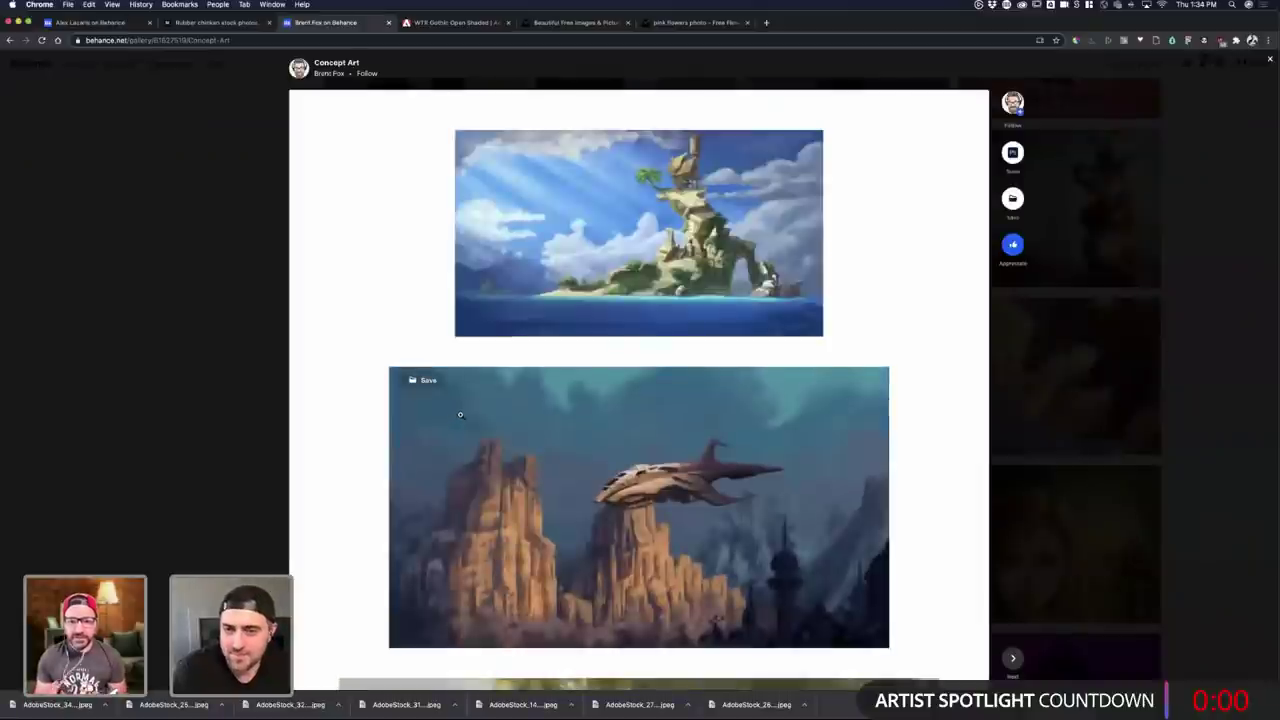
pyautogui.scroll(-5, 767, 415)
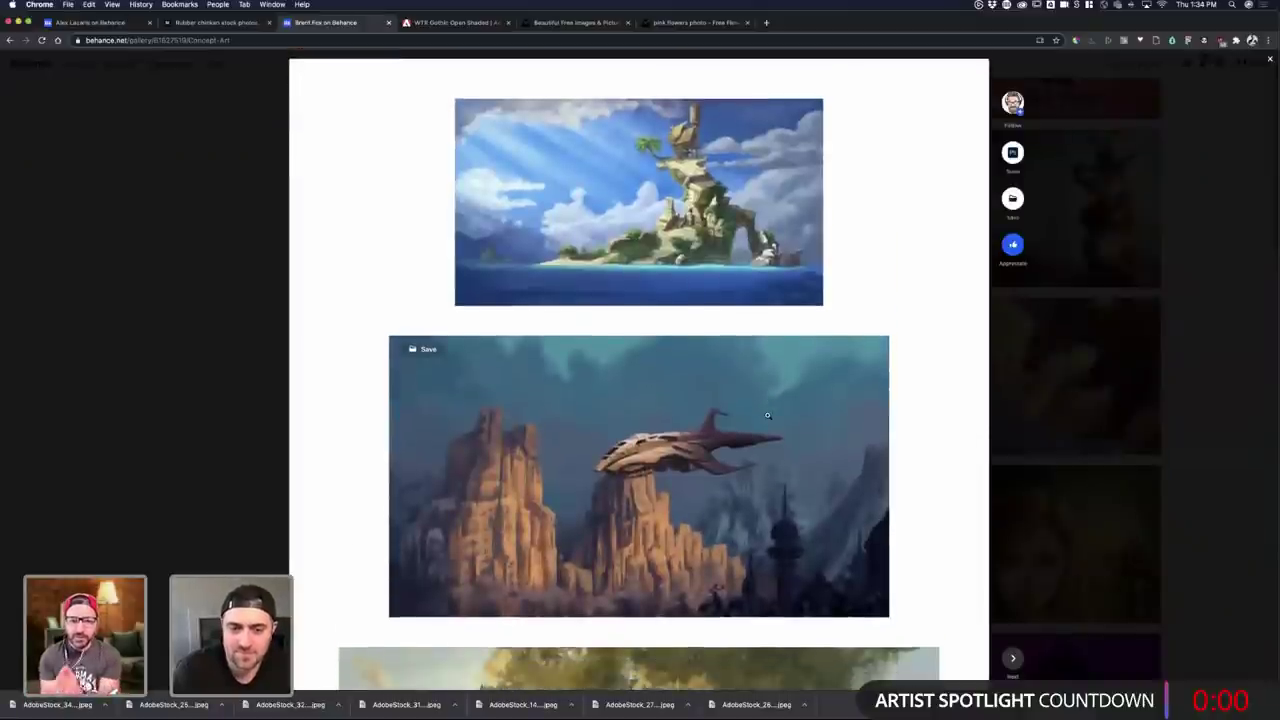
pyautogui.scroll(-5, 767, 418)
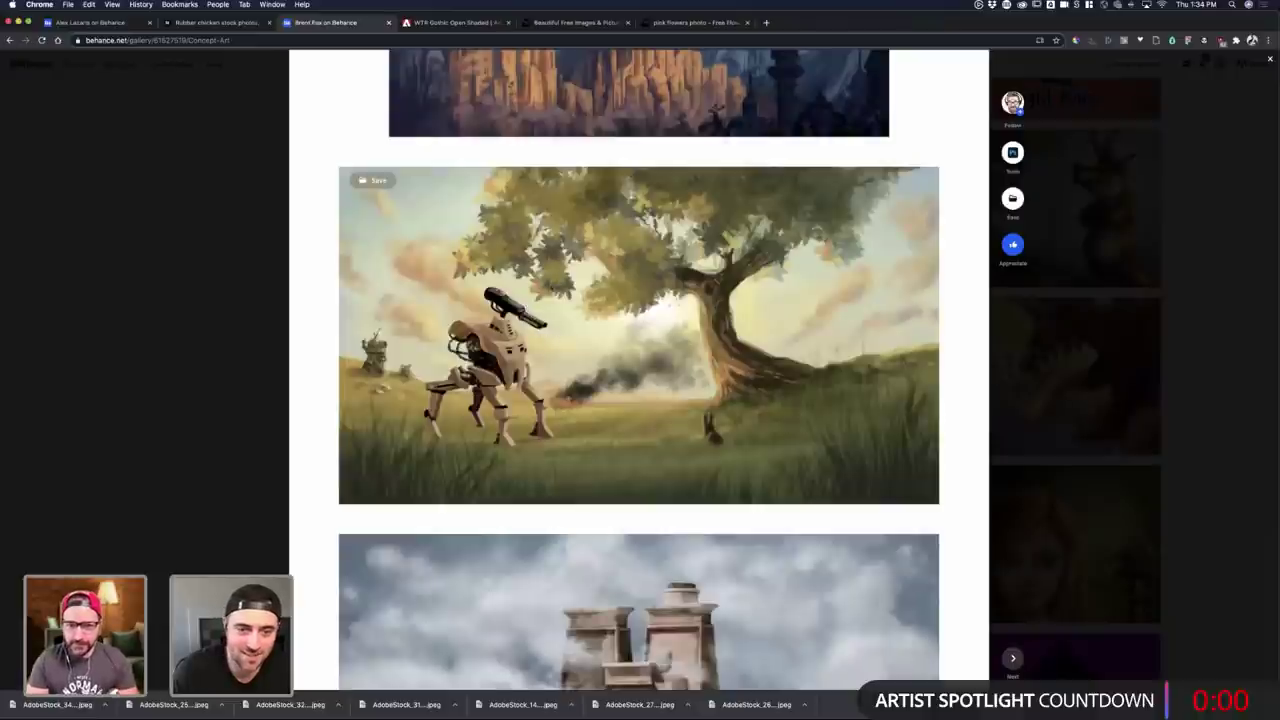
pyautogui.scroll(5, 537, 255)
pyautogui.scroll(-5, 537, 255)
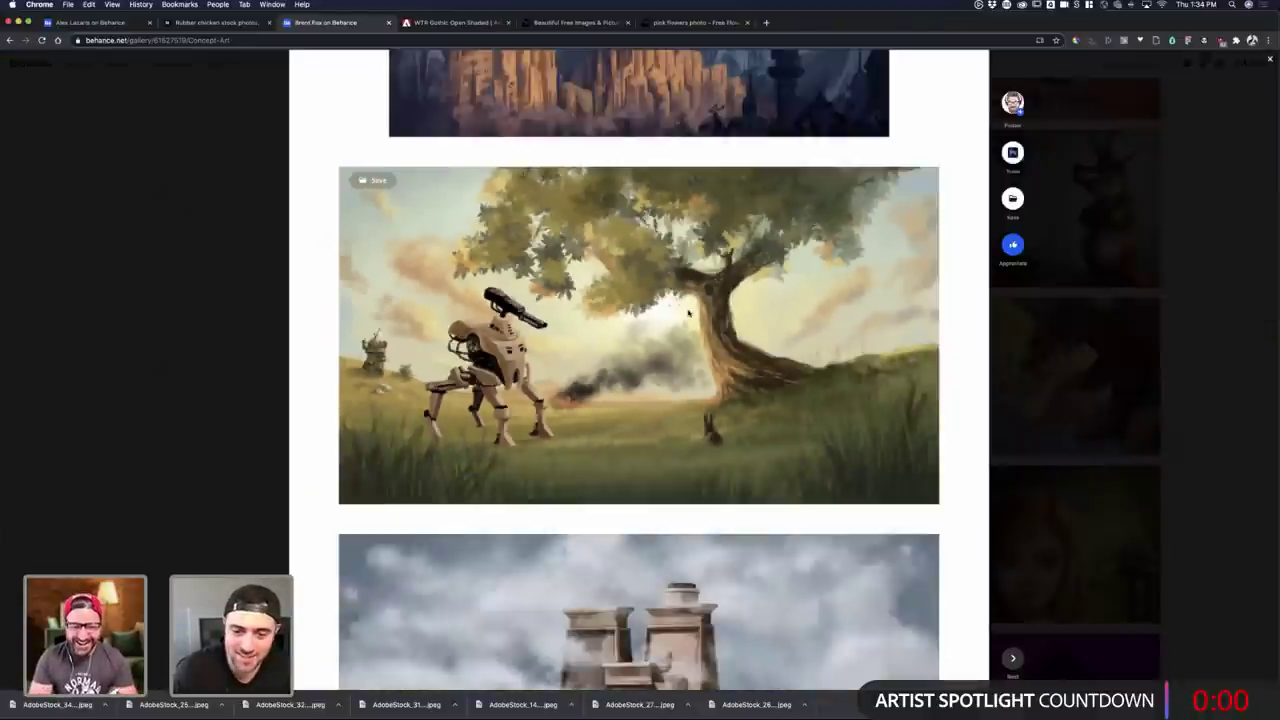
pyautogui.scroll(-5, 688, 314)
pyautogui.scroll(5, 688, 314)
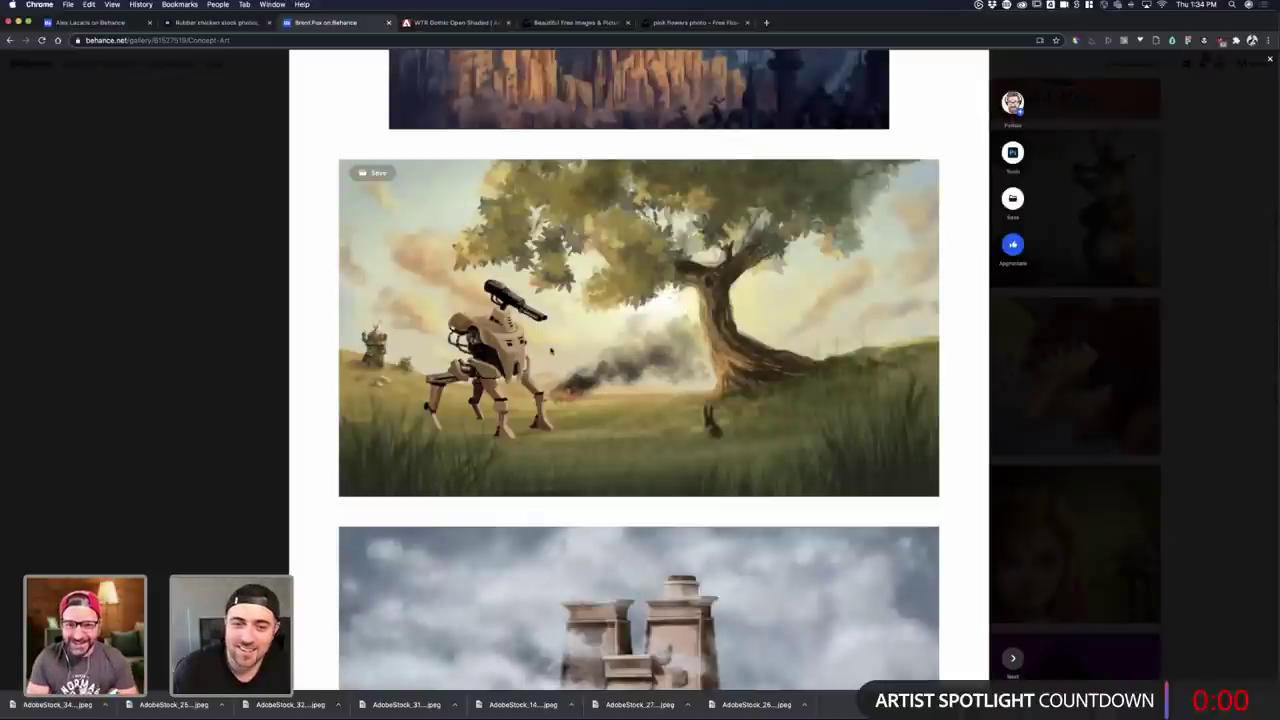
# - Zoom in on the robot and rabbit painting to examine its details, and close the Concept Art project
pyautogui.scroll(5, 552, 351)
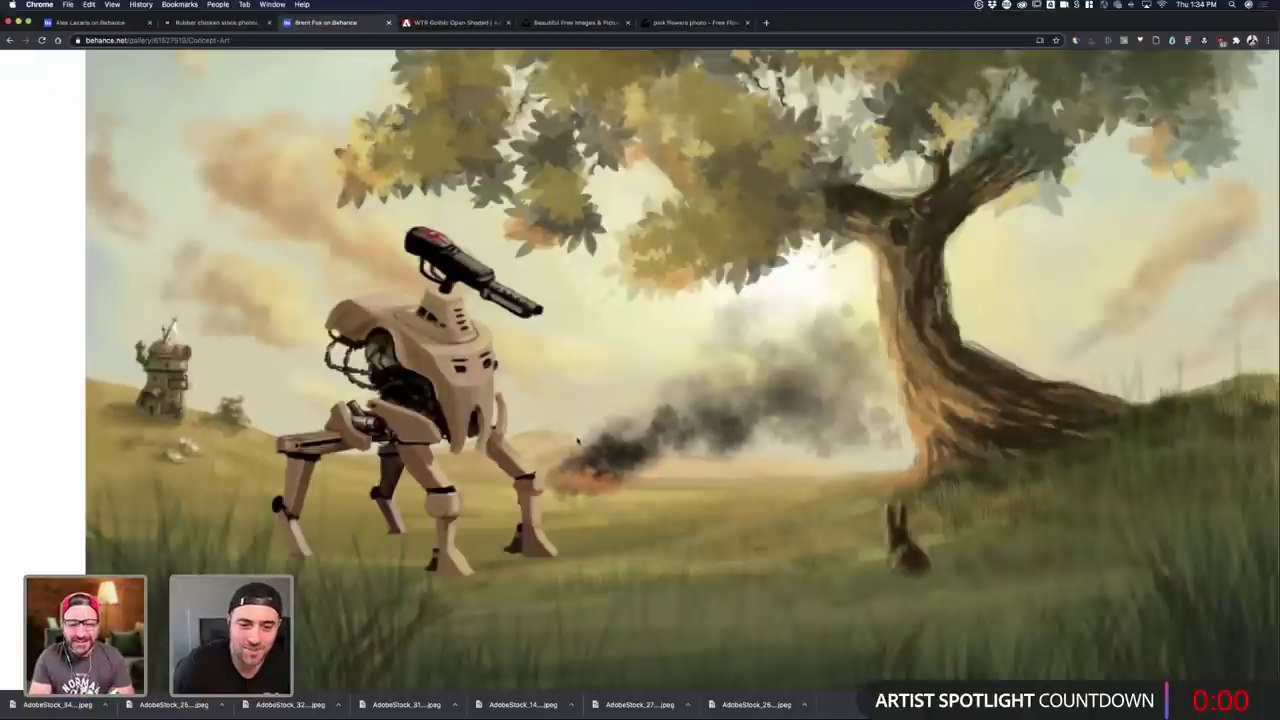
pyautogui.click(608, 448)
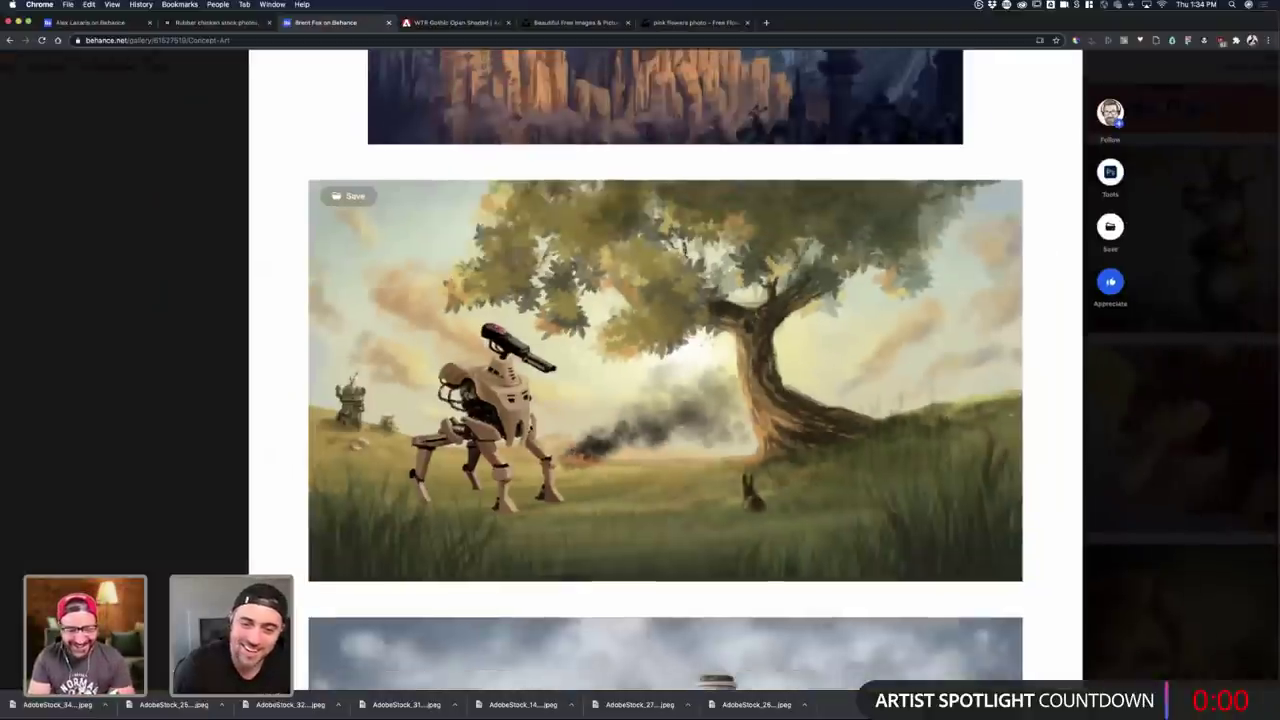
pyautogui.scroll(5, 608, 440)
pyautogui.scroll(-6, 608, 440)
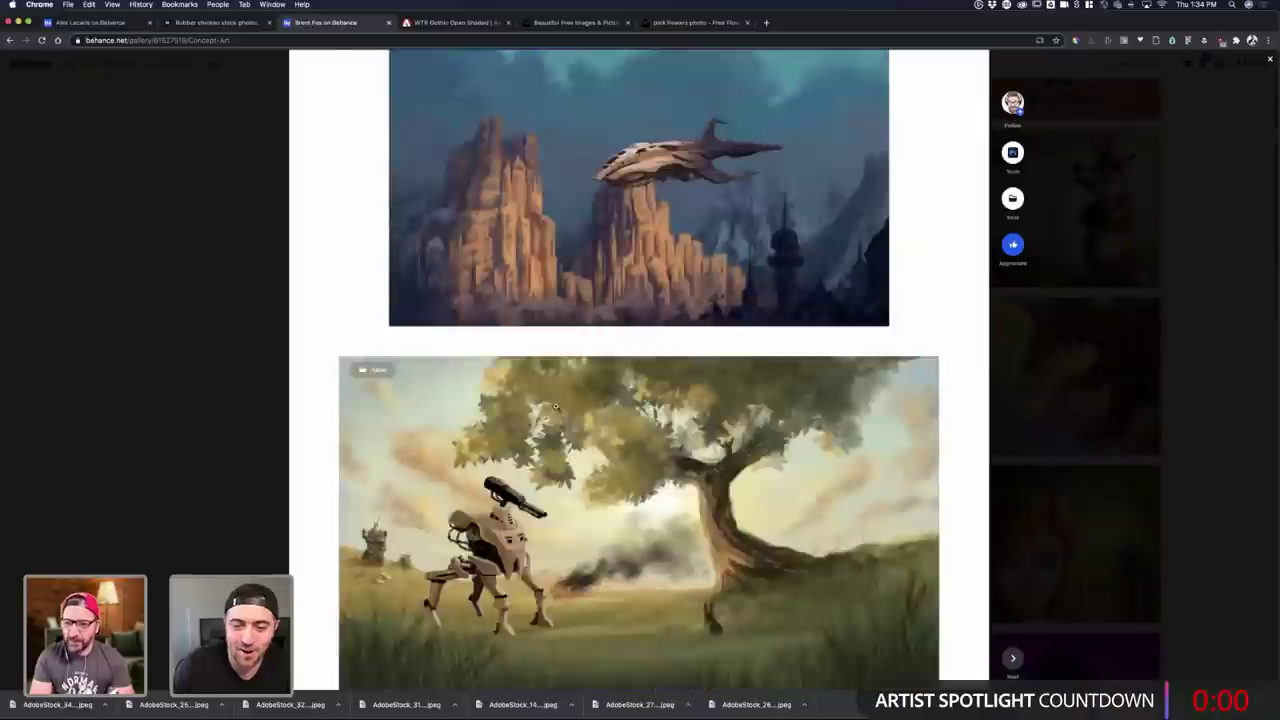
pyautogui.scroll(5, 735, 320)
pyautogui.scroll(-5, 643, 310)
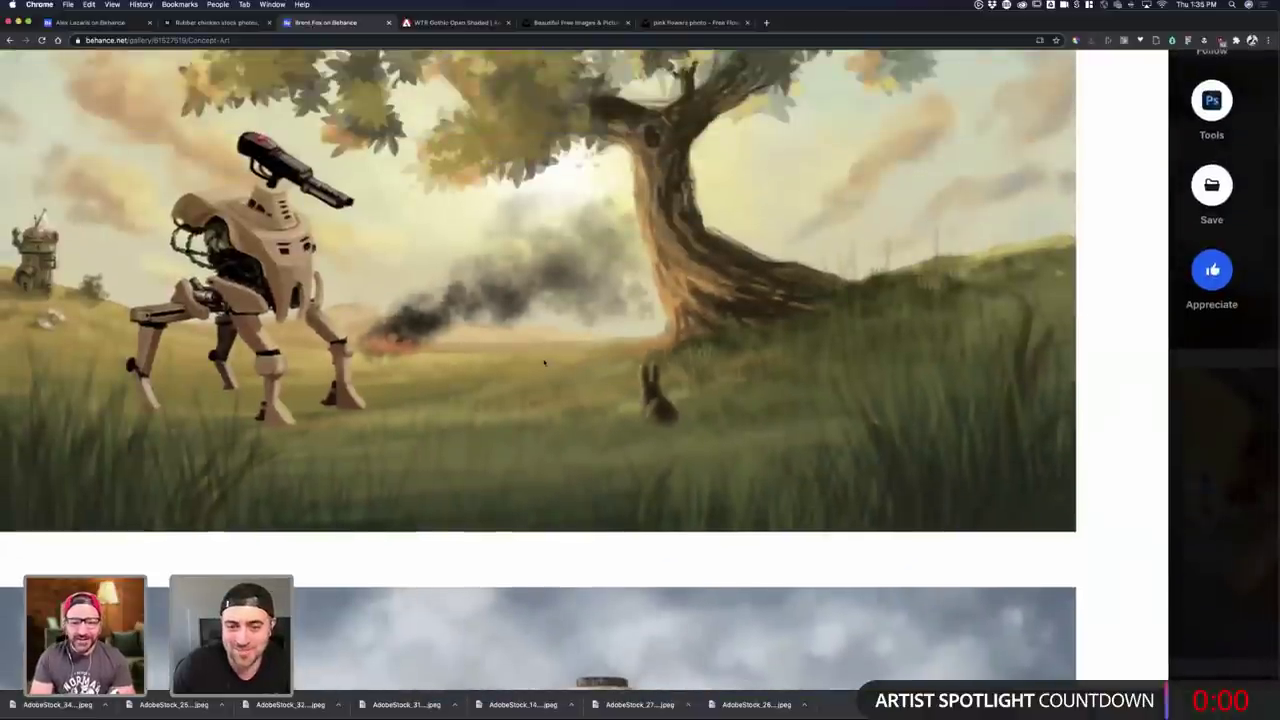
pyautogui.scroll(-5, 545, 363)
pyautogui.click(1120, 311)
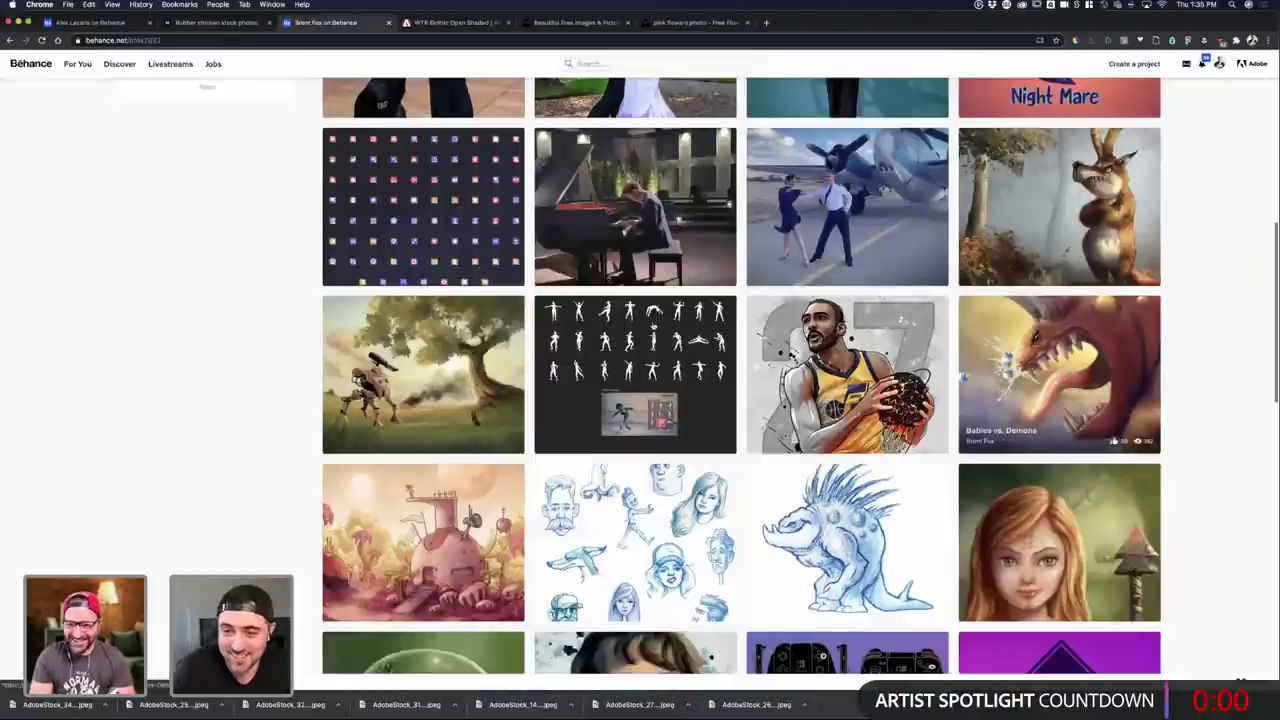
# - Open the Fuser Game Icons project, view its body type, emote and personality icons, and close it
pyautogui.scroll(5, 640, 420)
pyautogui.scroll(-4, 632, 447)
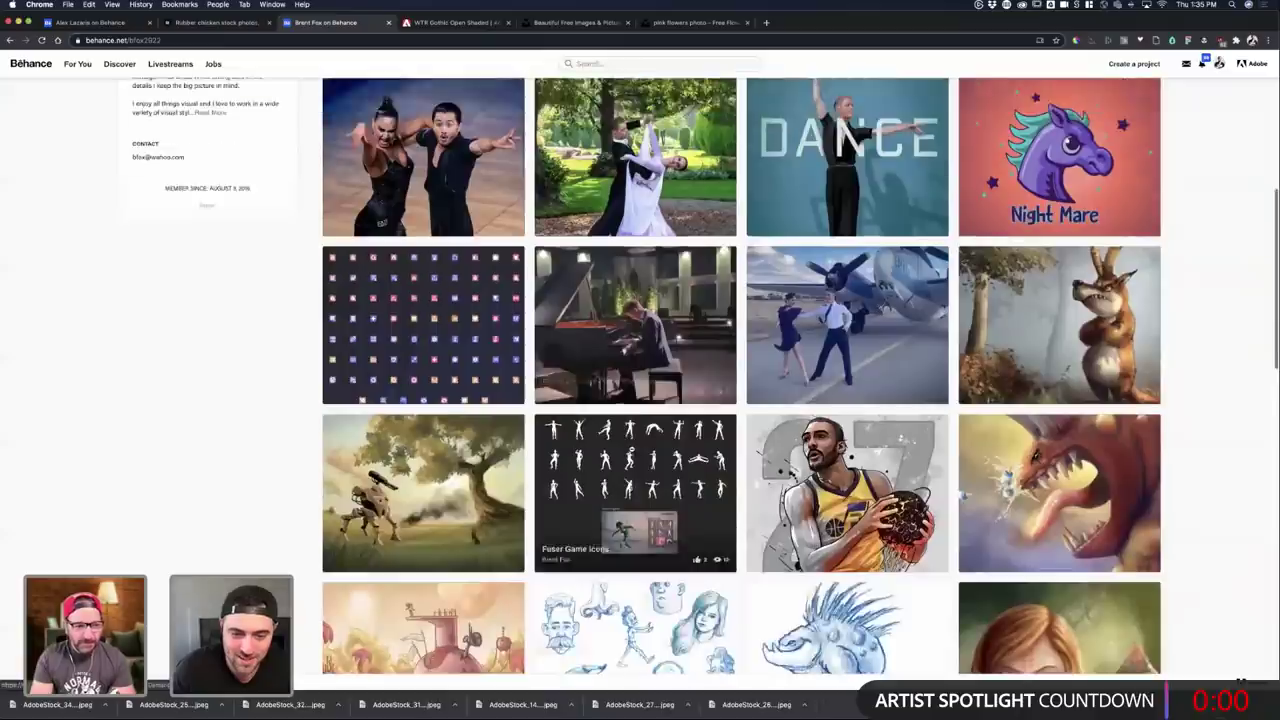
pyautogui.click(635, 490)
pyautogui.scroll(-3, 539, 293)
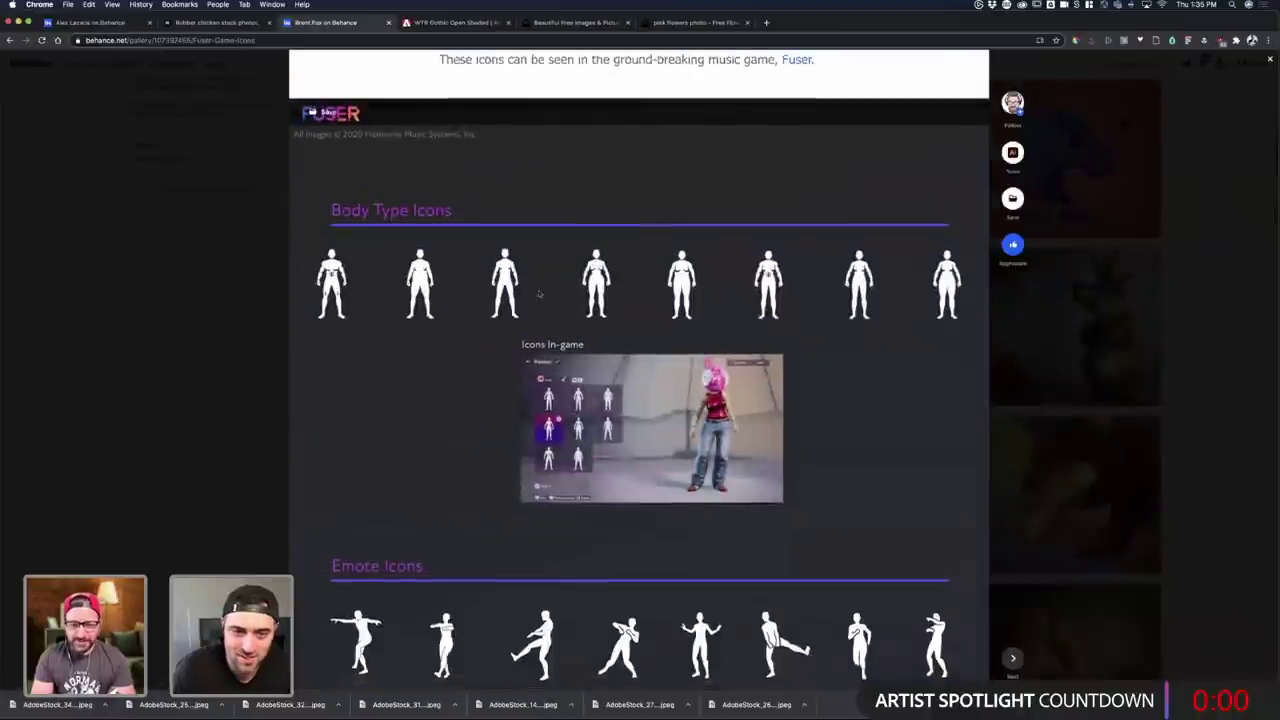
pyautogui.scroll(-7, 539, 293)
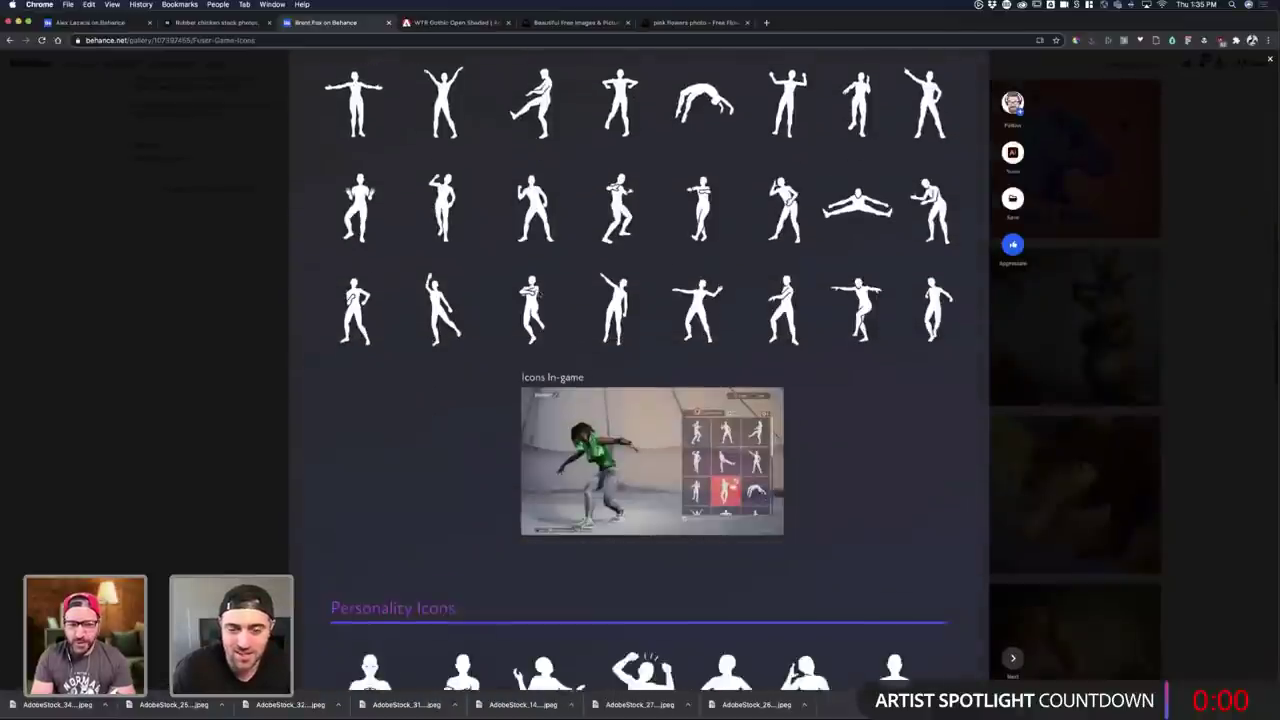
pyautogui.scroll(-6, 640, 380)
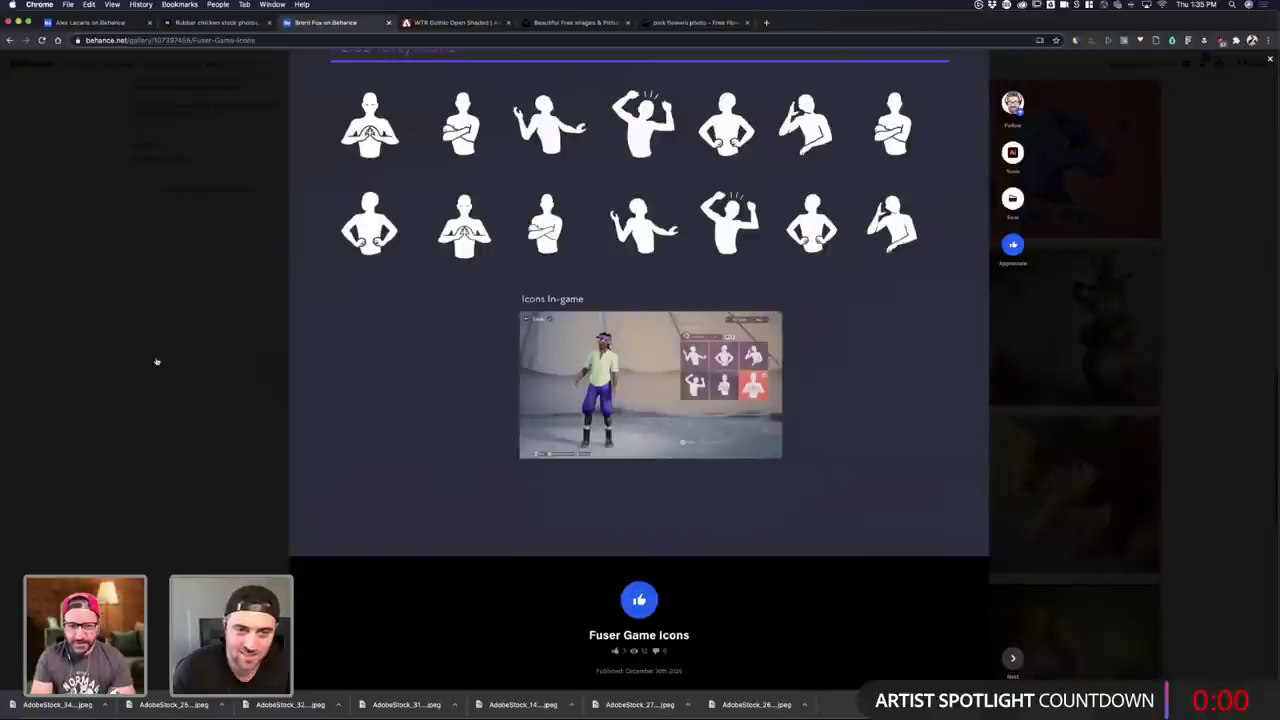
pyautogui.click(156, 361)
# - Open the Album Covers for FUSER project from the first row of the profile and view its rows of cover art
pyautogui.scroll(5, 610, 381)
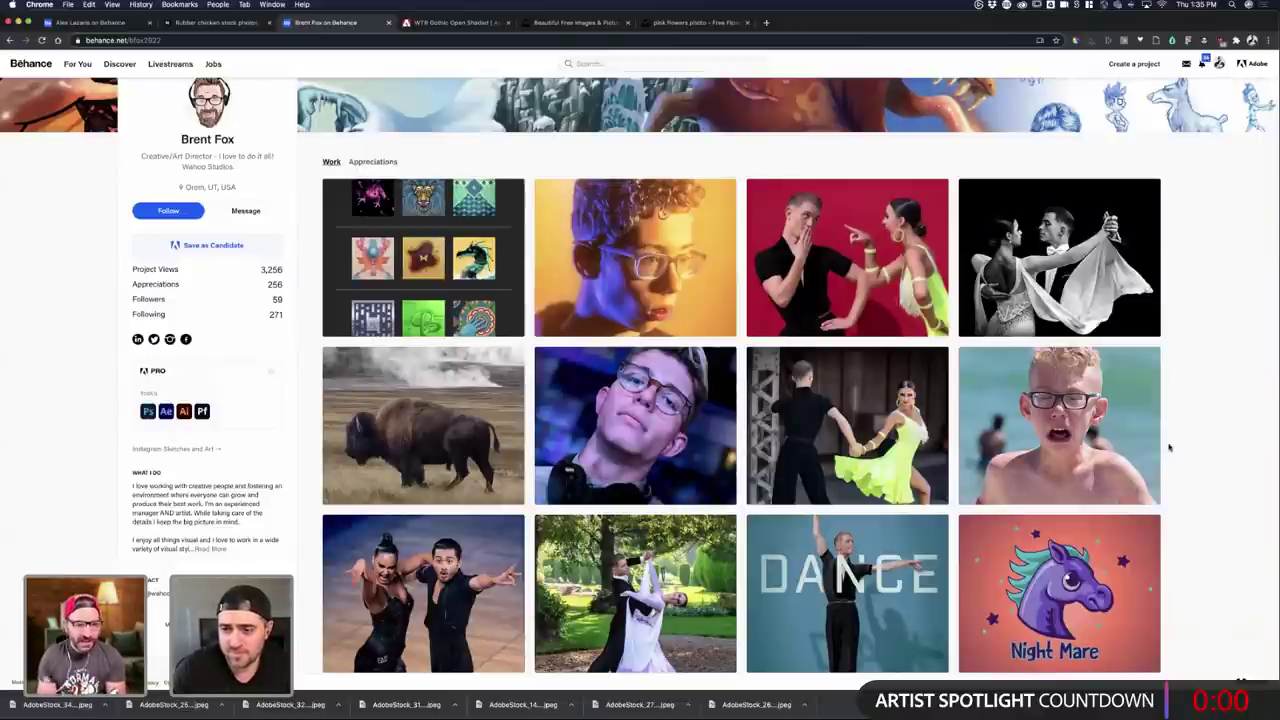
pyautogui.click(430, 270)
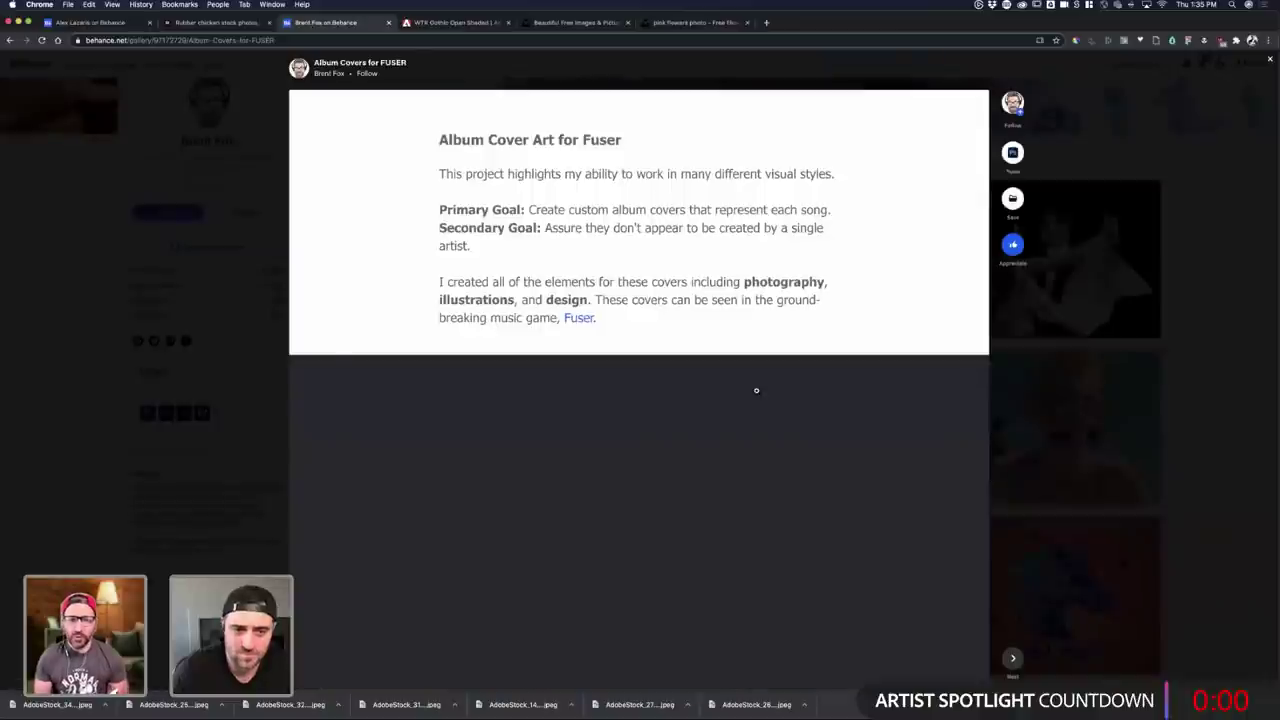
pyautogui.scroll(-5, 756, 390)
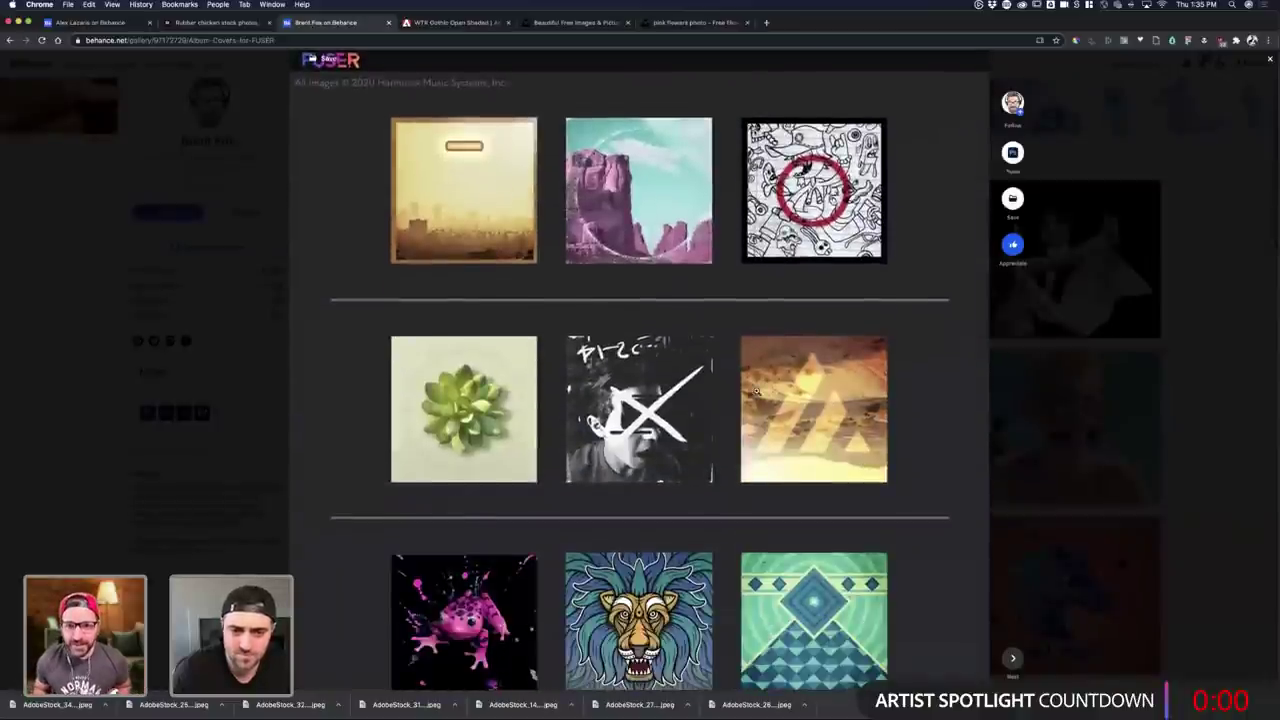
pyautogui.scroll(-1, 756, 390)
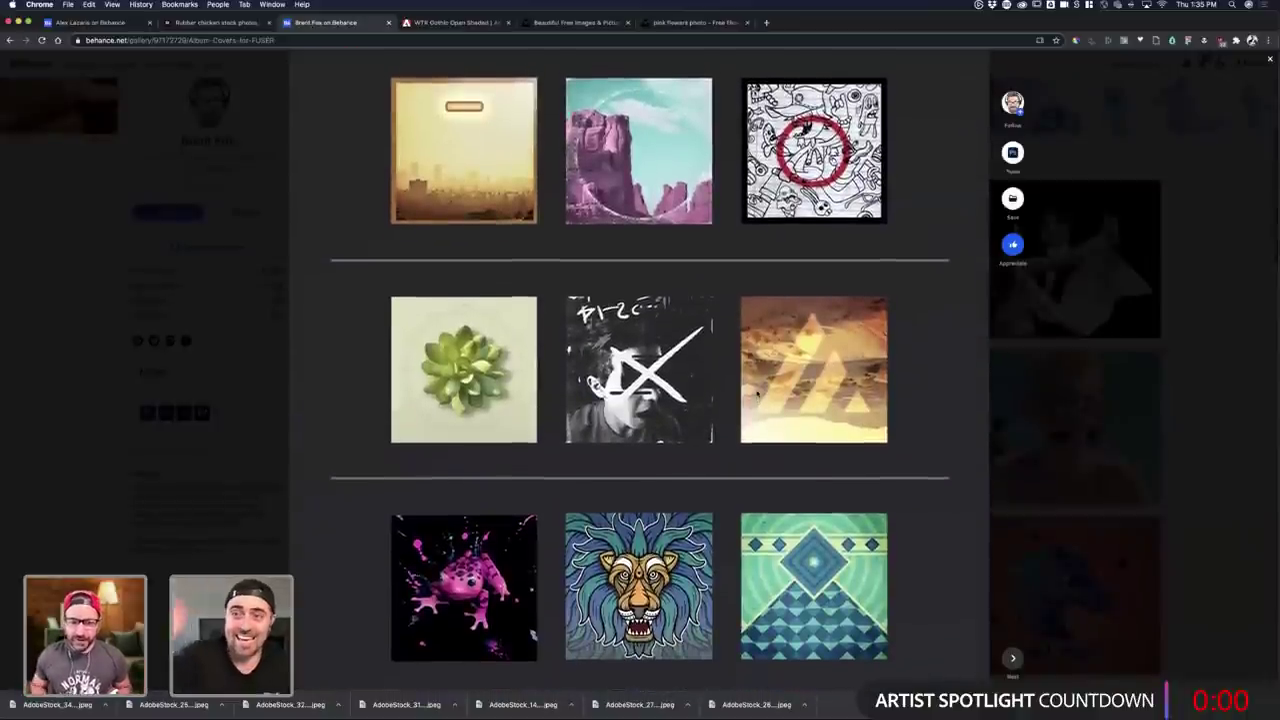
pyautogui.scroll(-4, 756, 393)
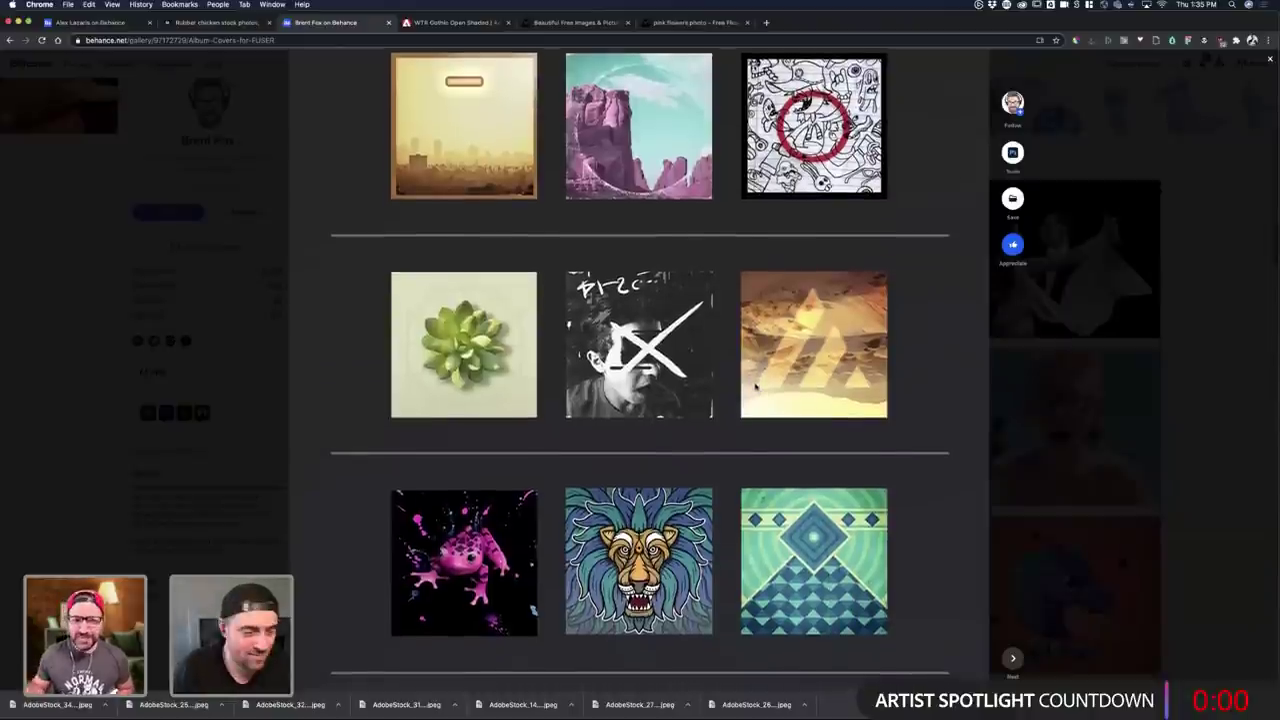
pyautogui.scroll(-14, 756, 388)
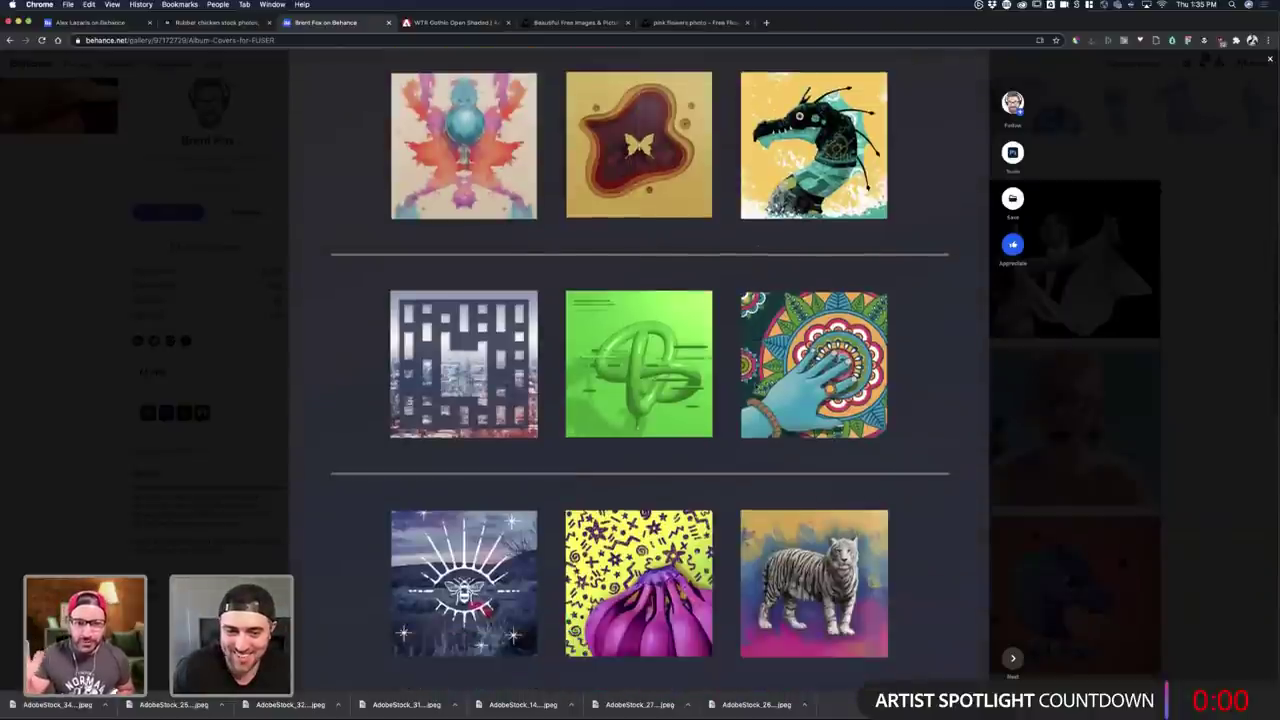
pyautogui.scroll(-20, 756, 390)
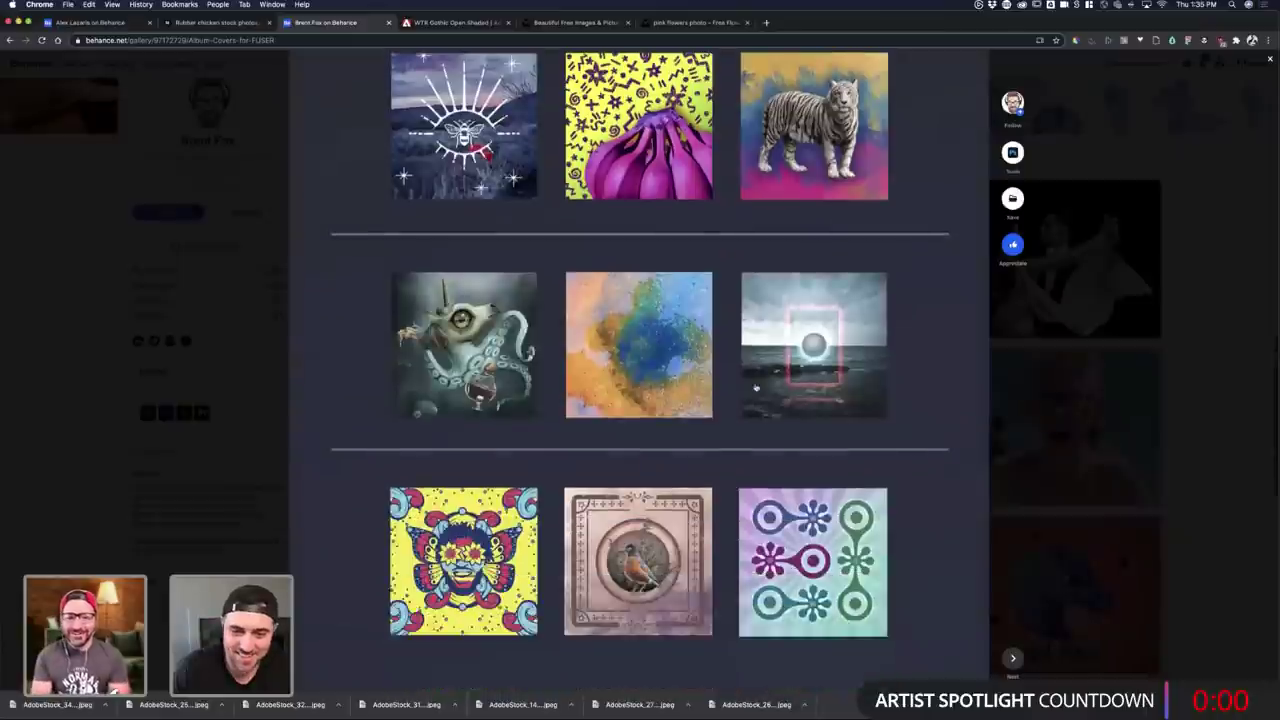
# - Go back up through the FUSER album covers to the project's introduction and first covers, and close the project
pyautogui.scroll(18, 1122, 357)
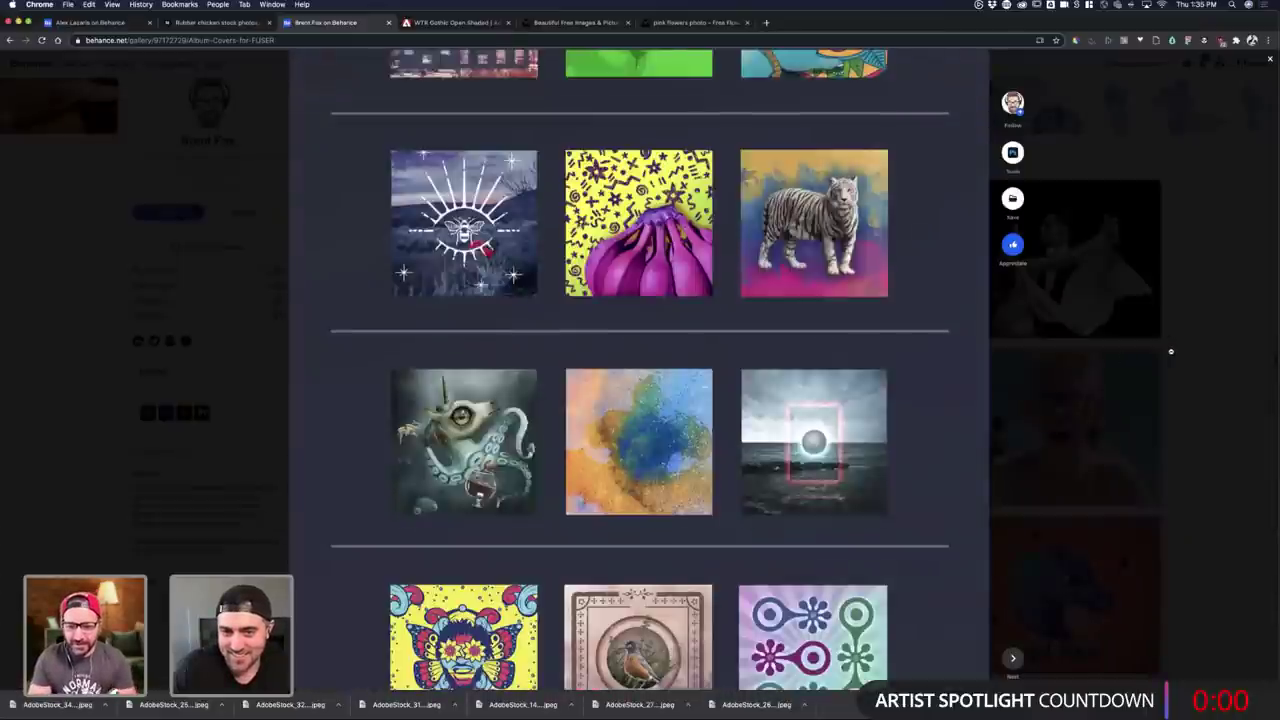
pyautogui.scroll(20, 1171, 351)
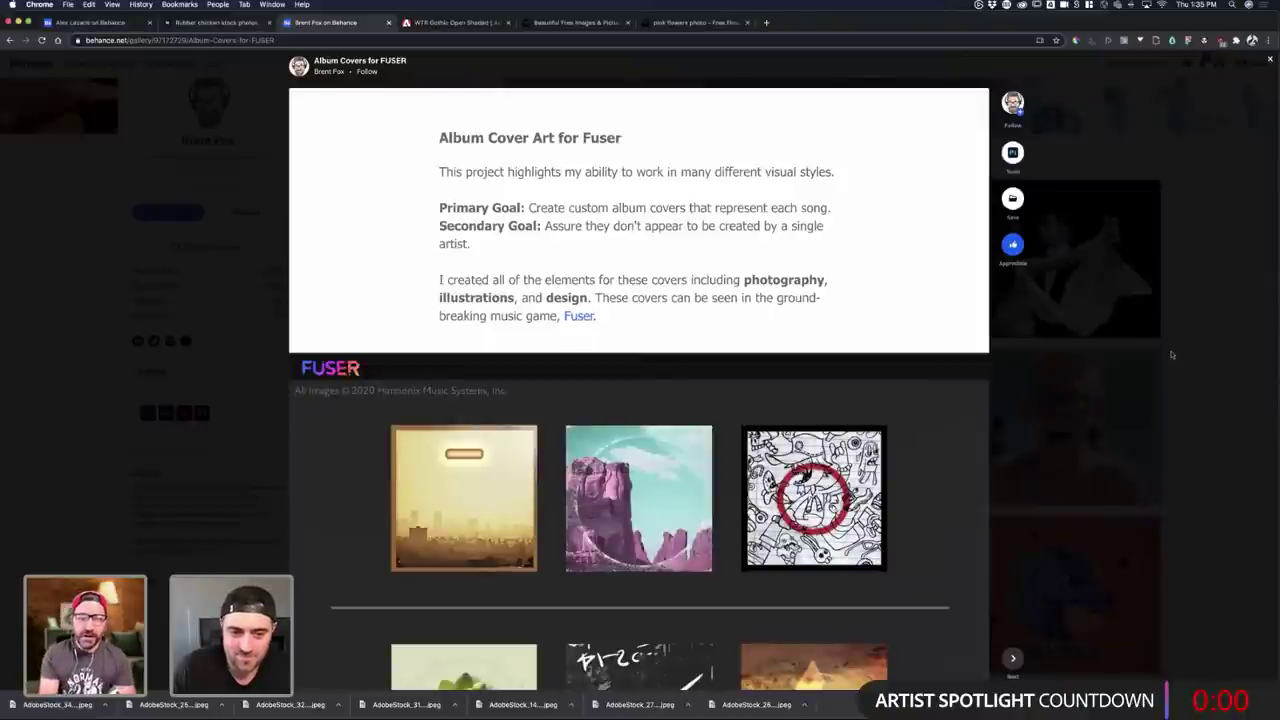
pyautogui.scroll(-2, 1172, 354)
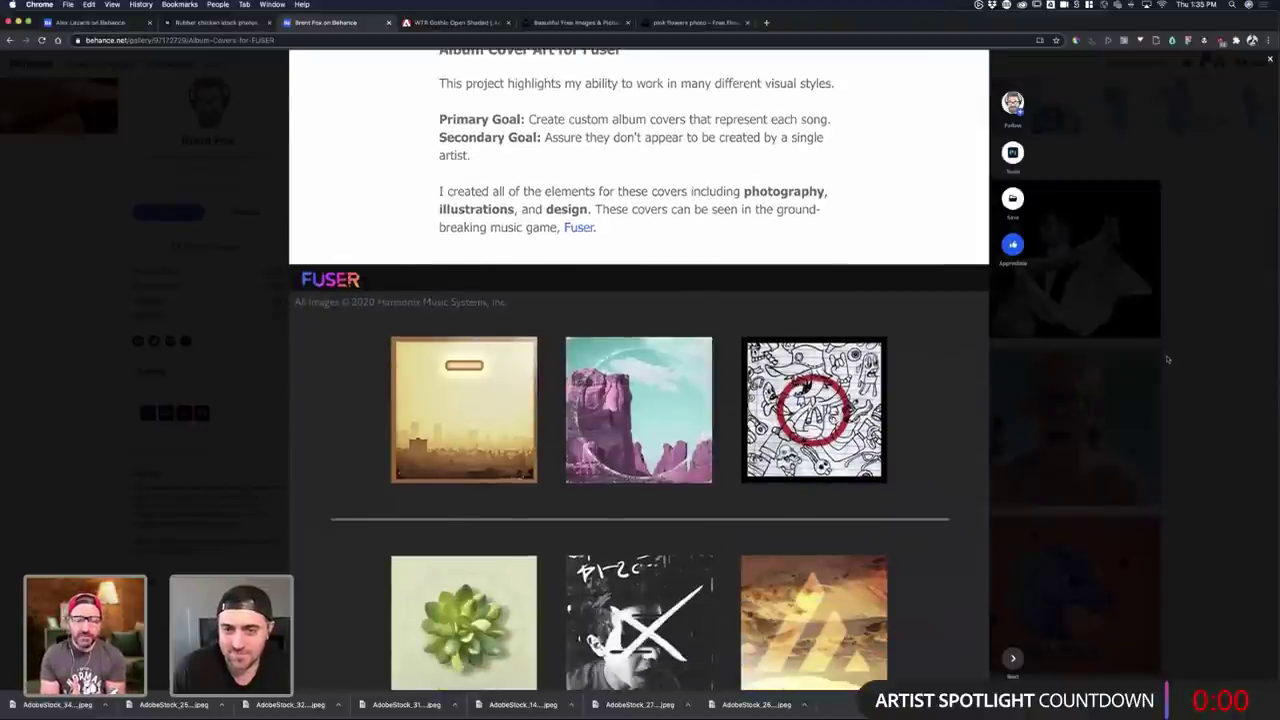
pyautogui.click(1167, 359)
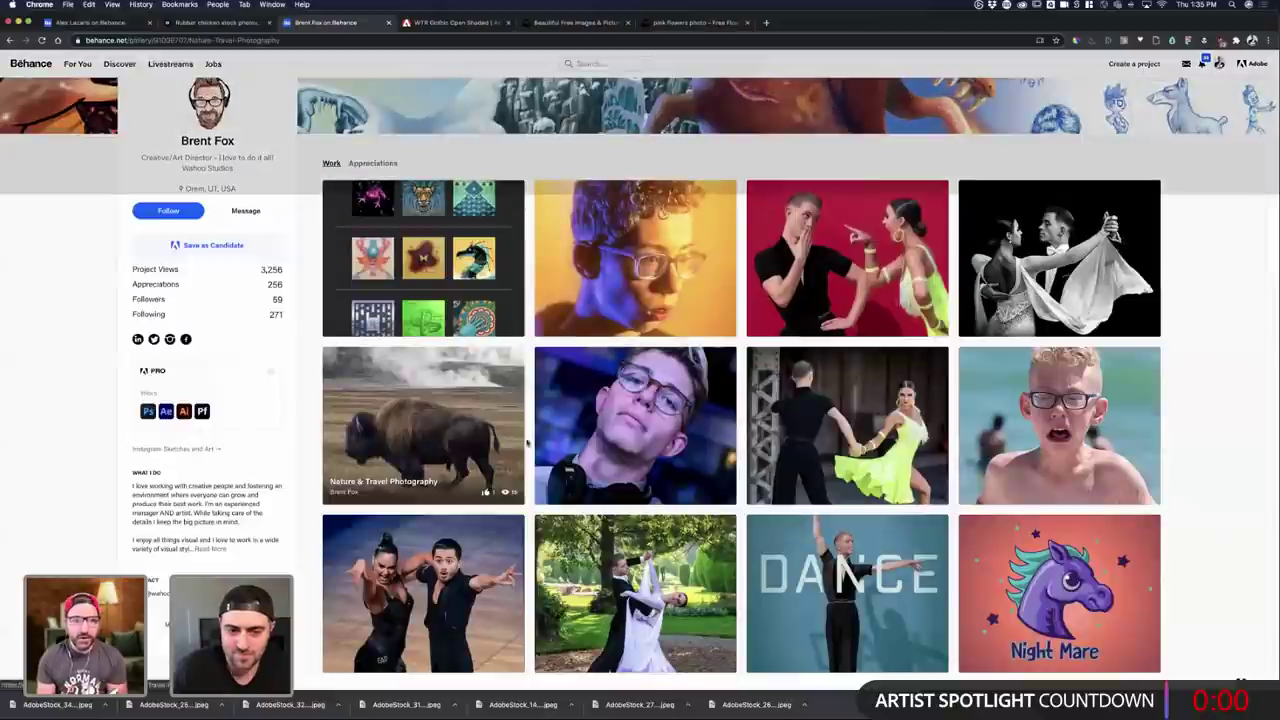
# - Open the Nature & Travel Photography project and view its photos from the first bison to the sea cave
pyautogui.click(525, 443)
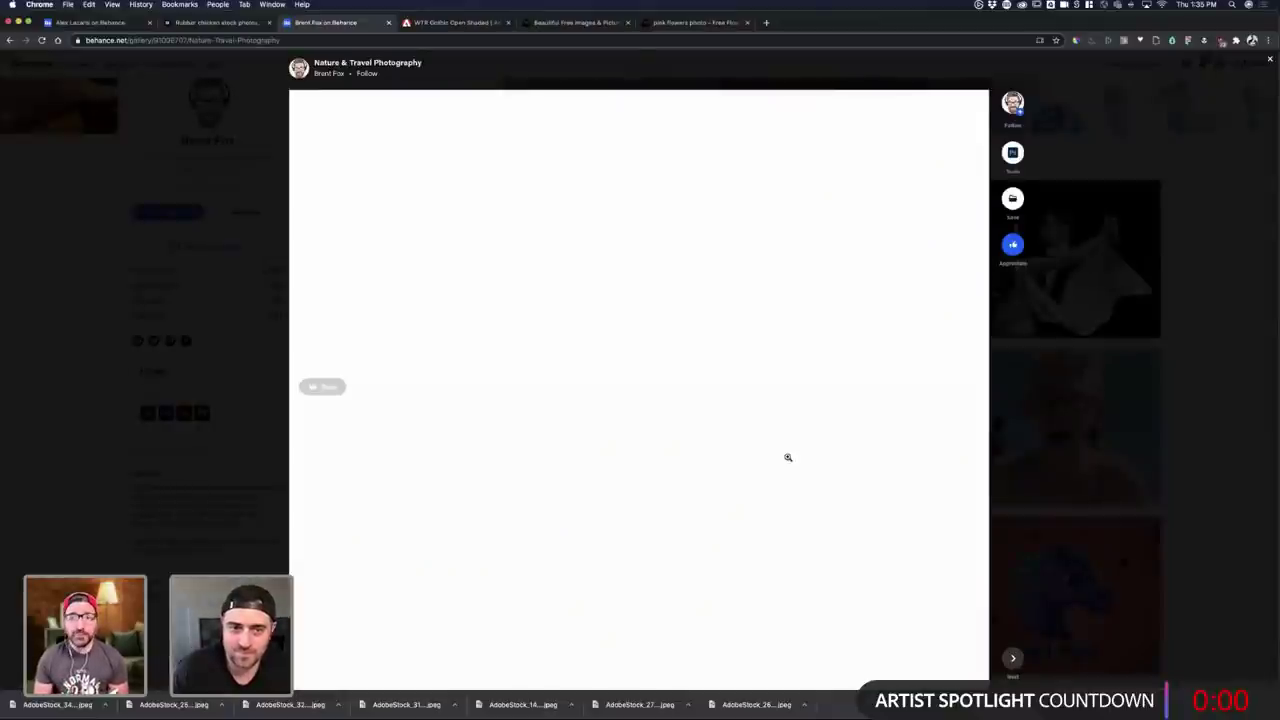
pyautogui.scroll(-1, 788, 457)
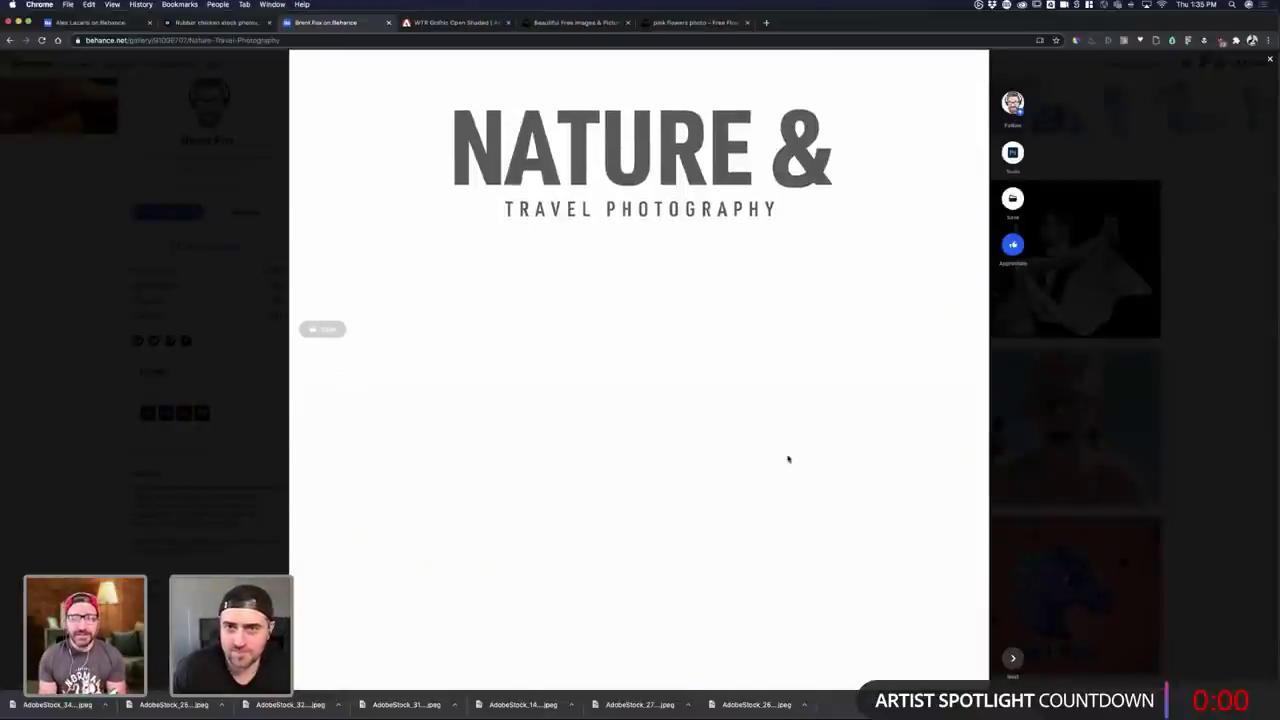
pyautogui.scroll(-5, 788, 459)
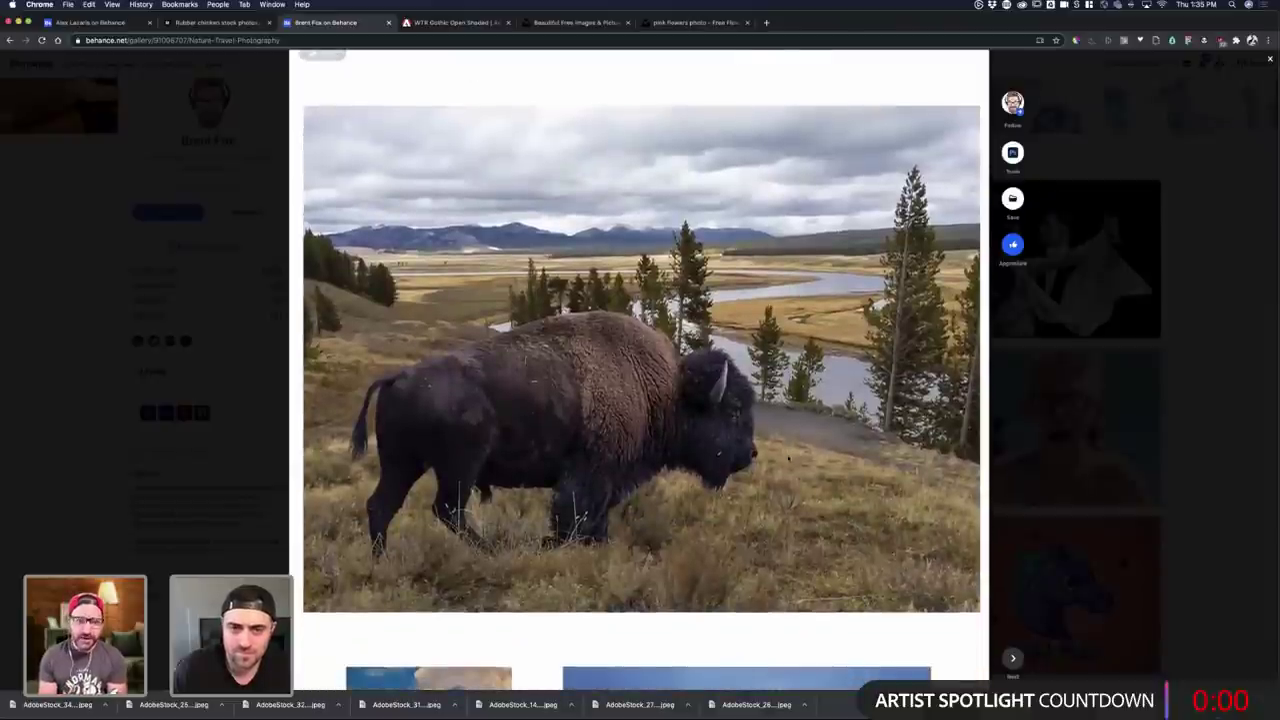
pyautogui.scroll(-8, 788, 459)
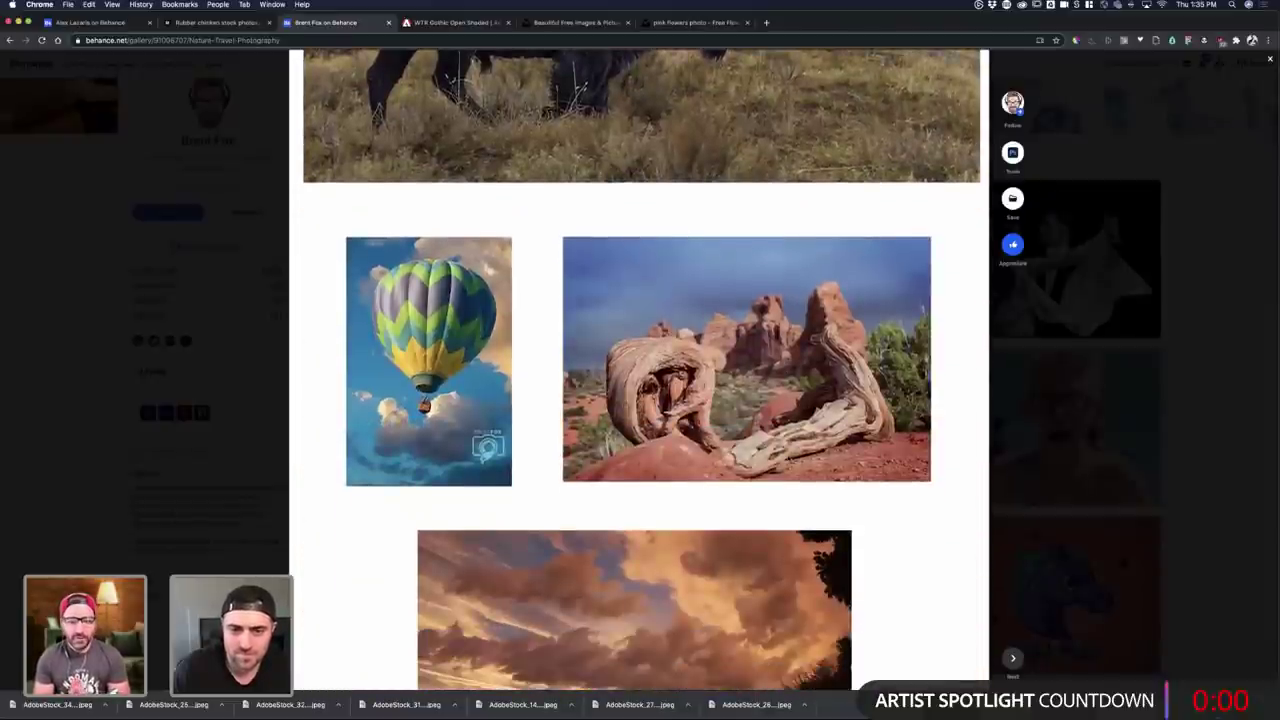
pyautogui.scroll(-9, 640, 370)
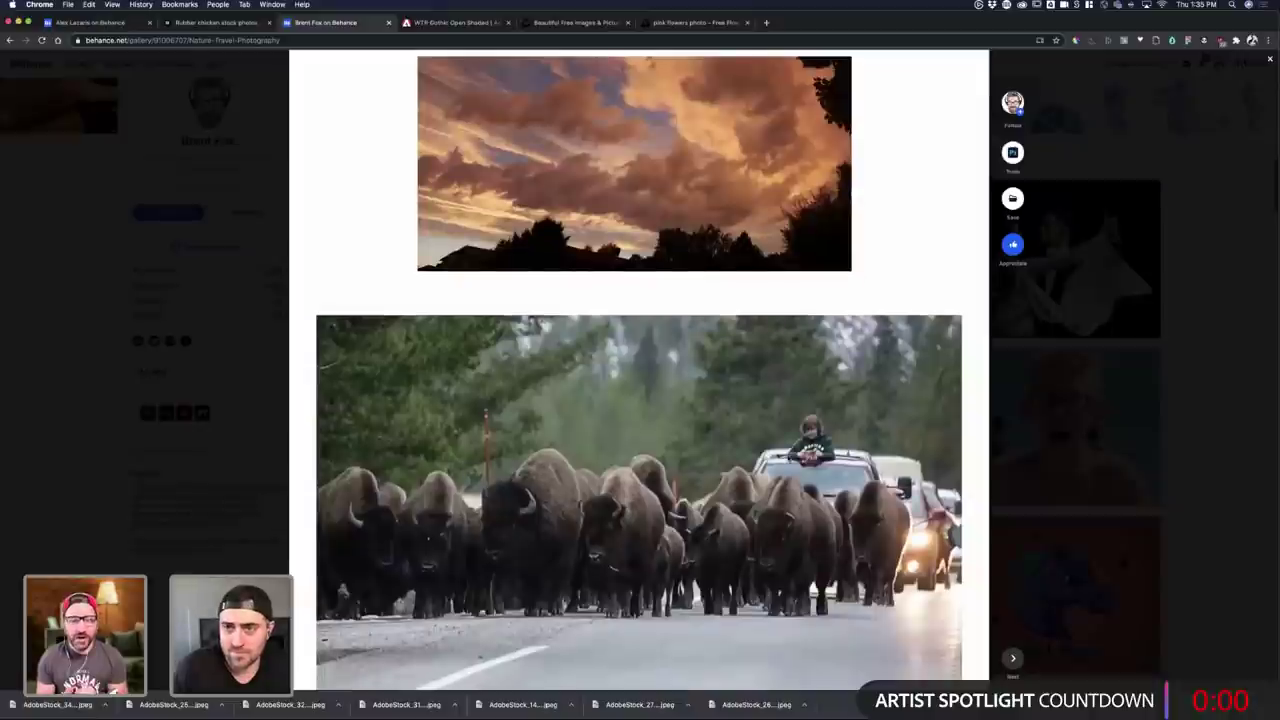
pyautogui.scroll(-10, 788, 459)
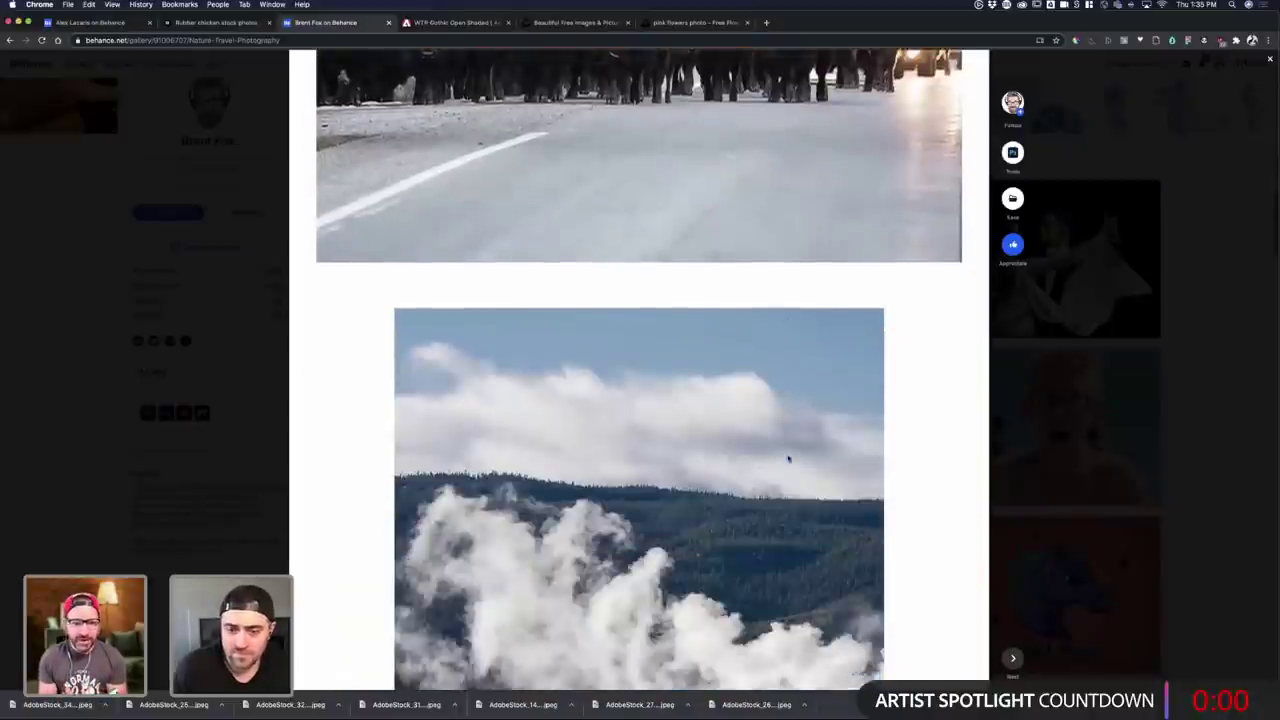
pyautogui.scroll(-14, 788, 459)
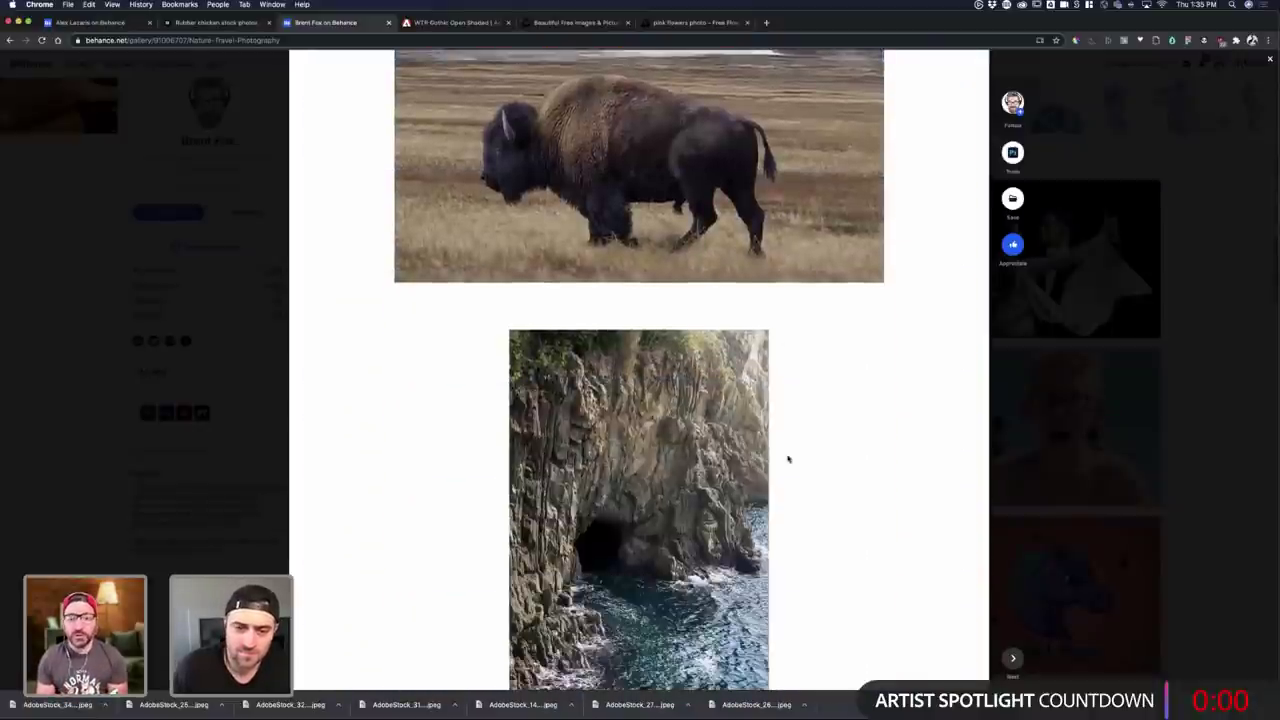
# - Look through the remaining photos in the Nature & Travel Photography project, and close the project
pyautogui.scroll(-3, 788, 459)
pyautogui.scroll(-20, 788, 459)
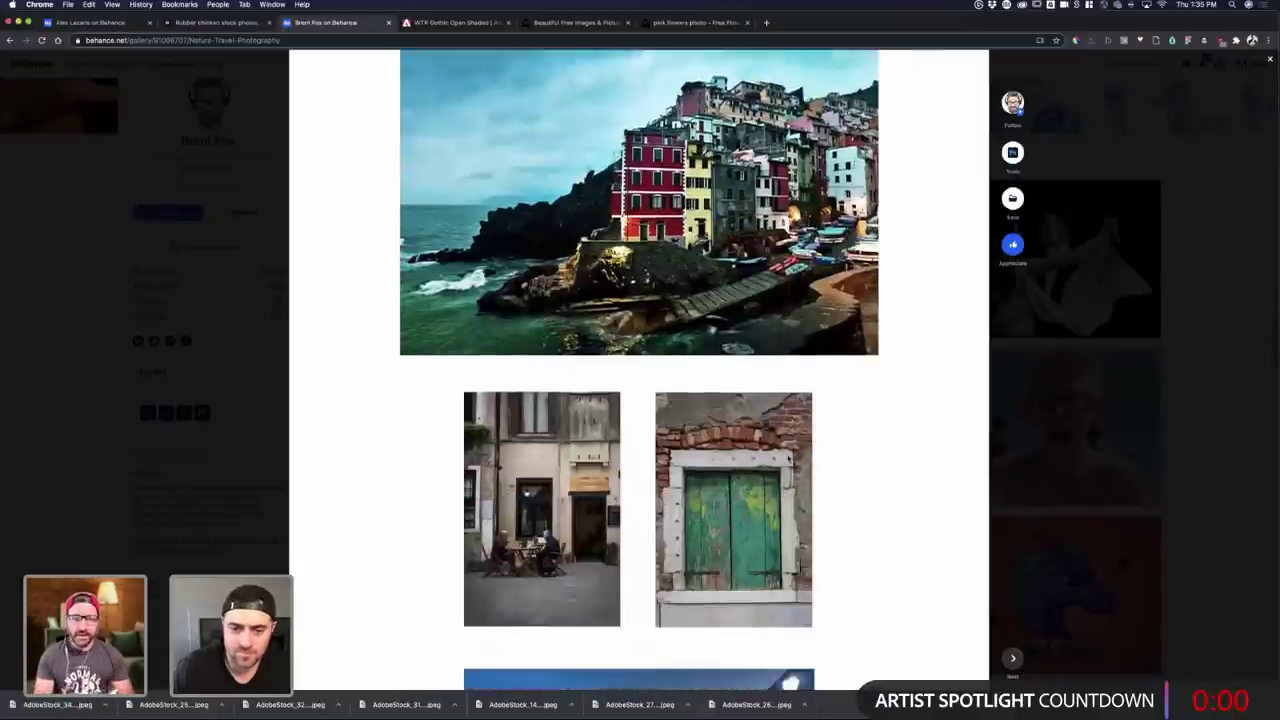
pyautogui.scroll(-14, 788, 459)
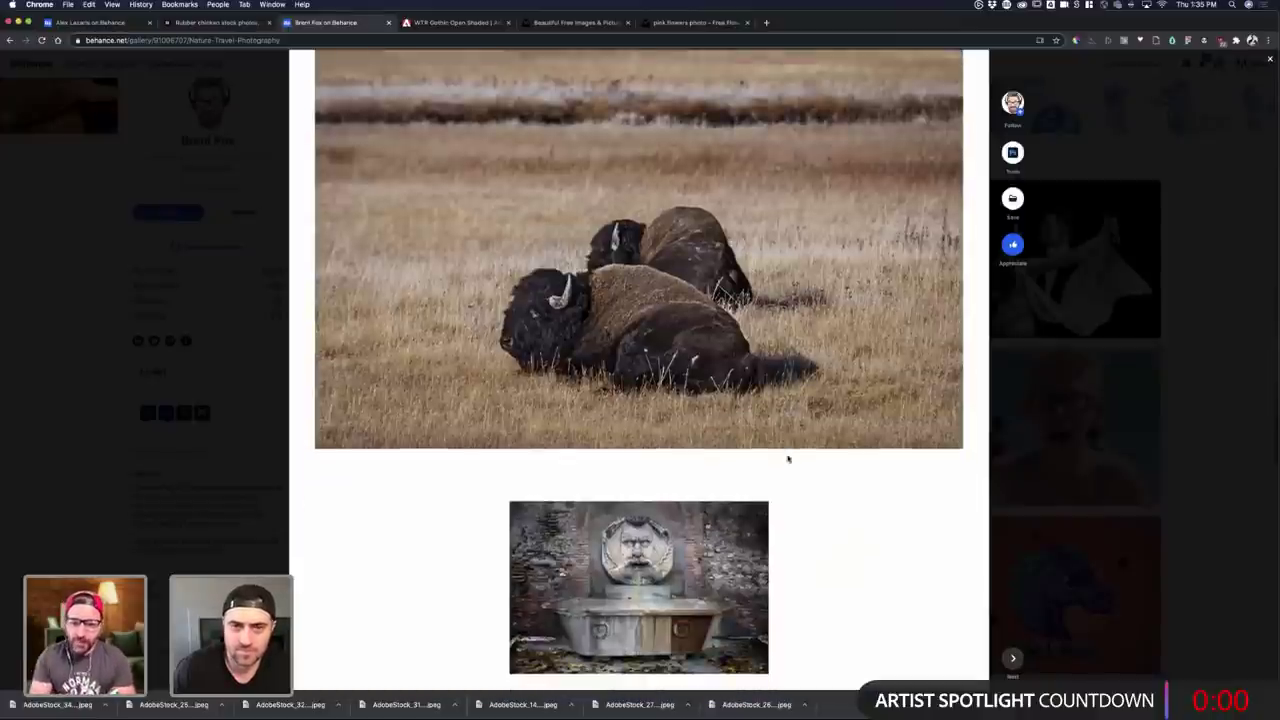
pyautogui.scroll(-12, 788, 459)
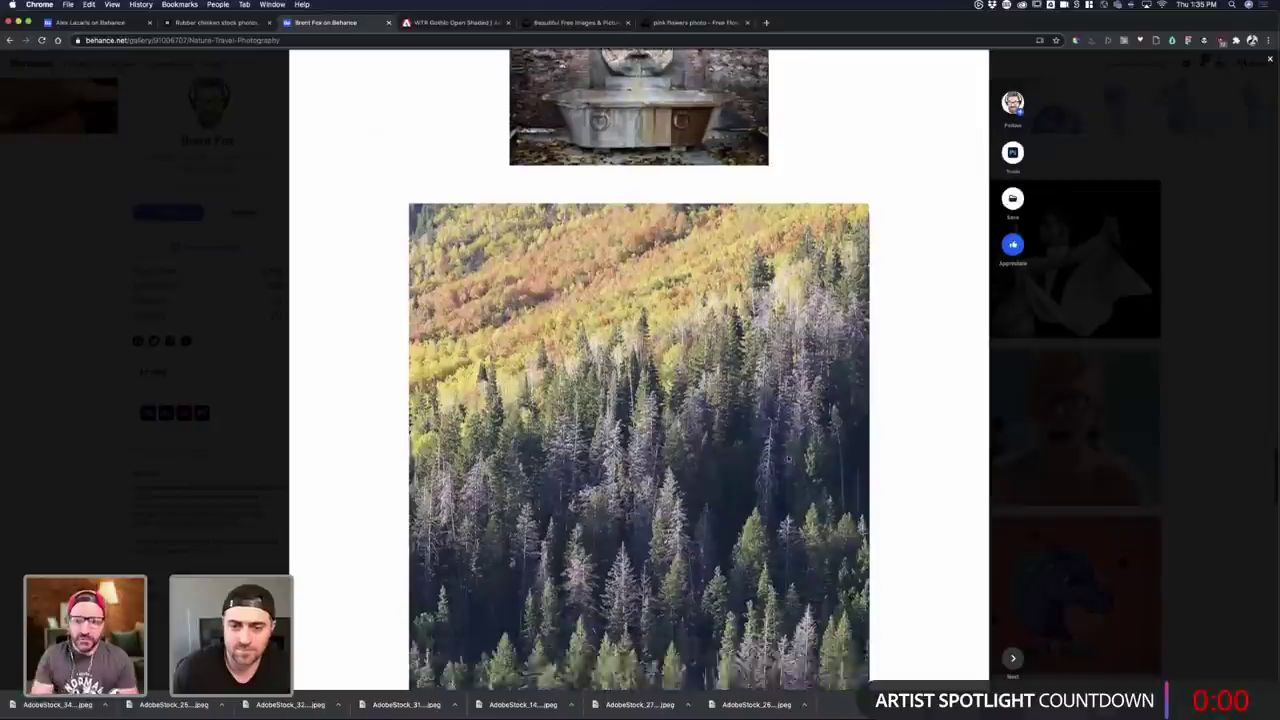
pyautogui.scroll(-20, 788, 459)
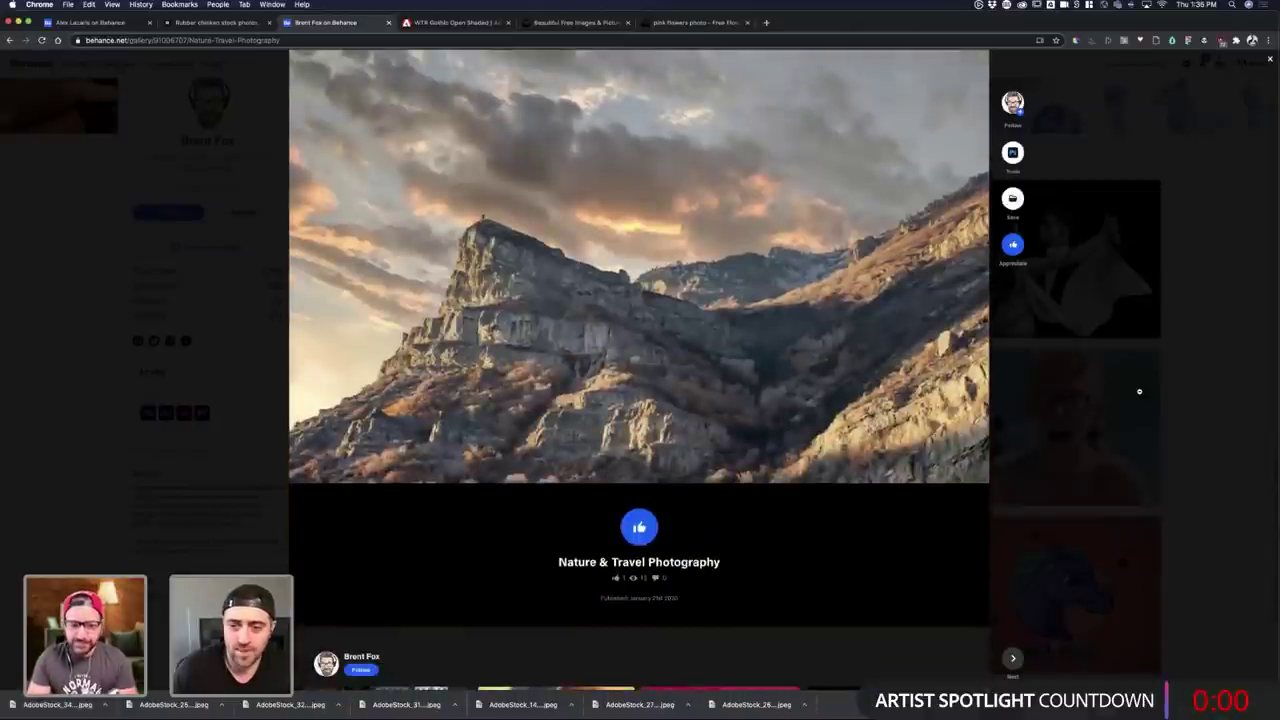
pyautogui.click(1142, 395)
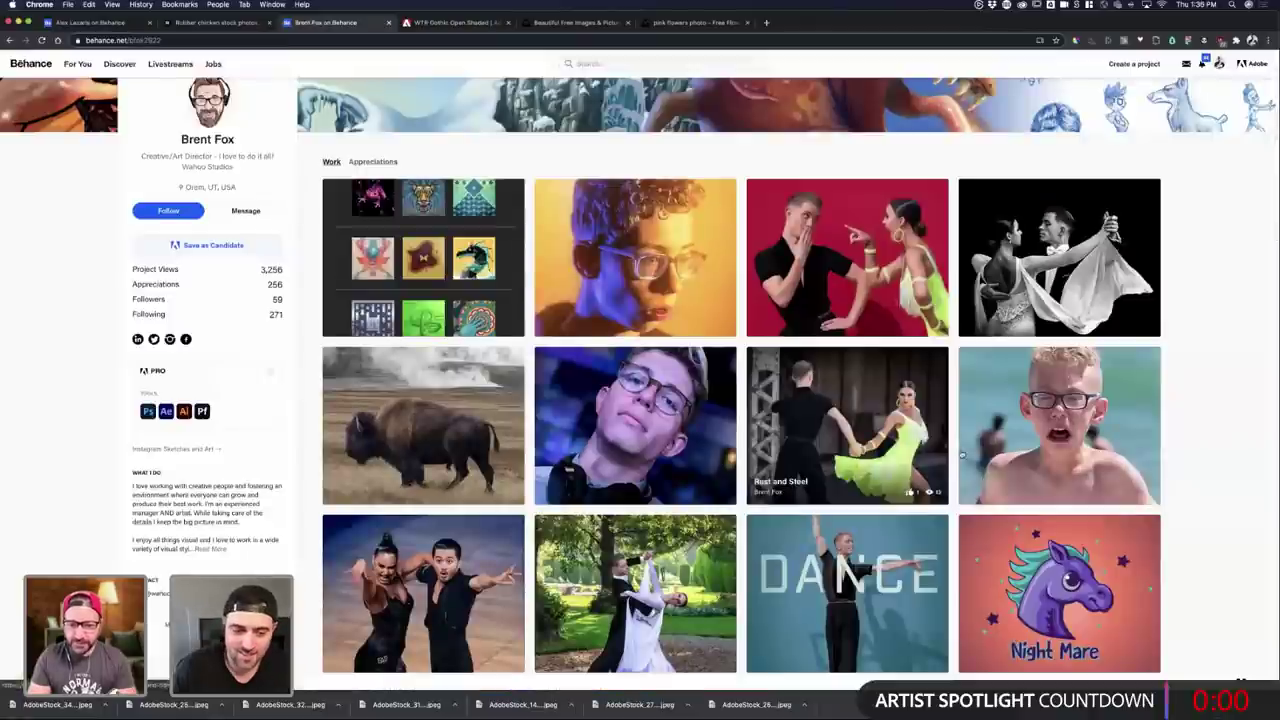
# - View the Come Fly with Me project, close it, and look over the artist's portfolio grid
pyautogui.scroll(-5, 962, 455)
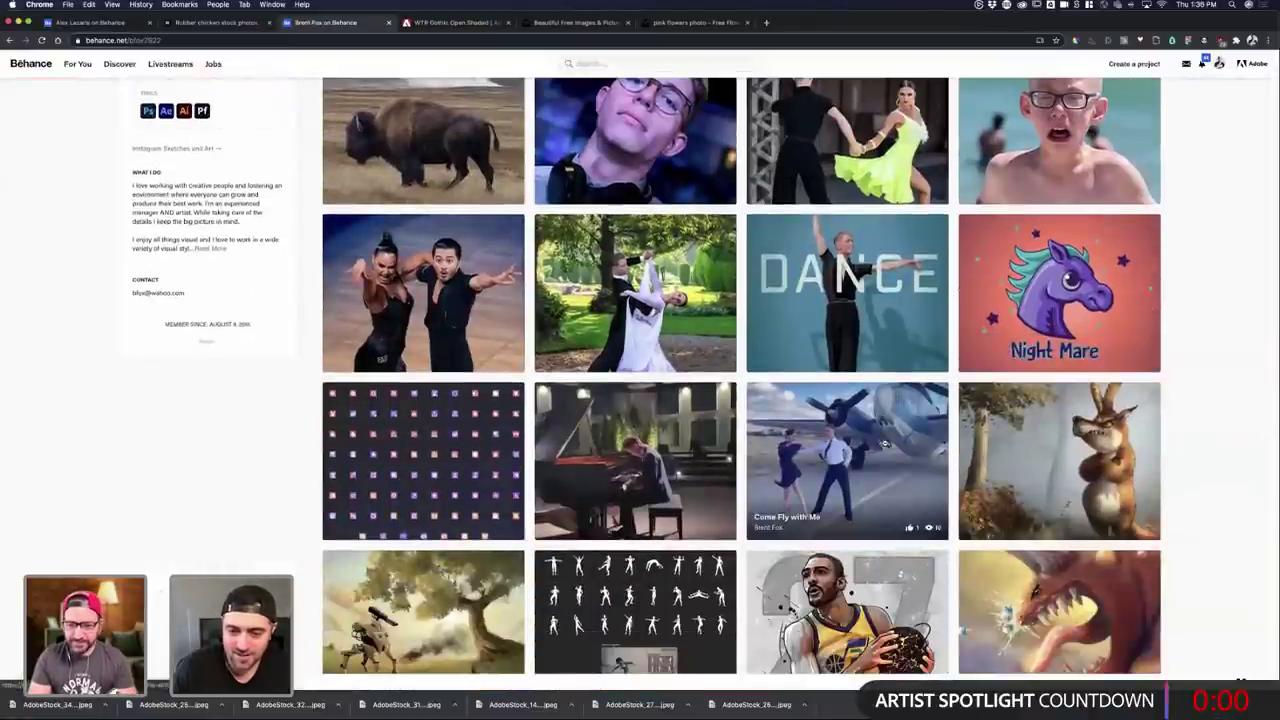
pyautogui.click(885, 446)
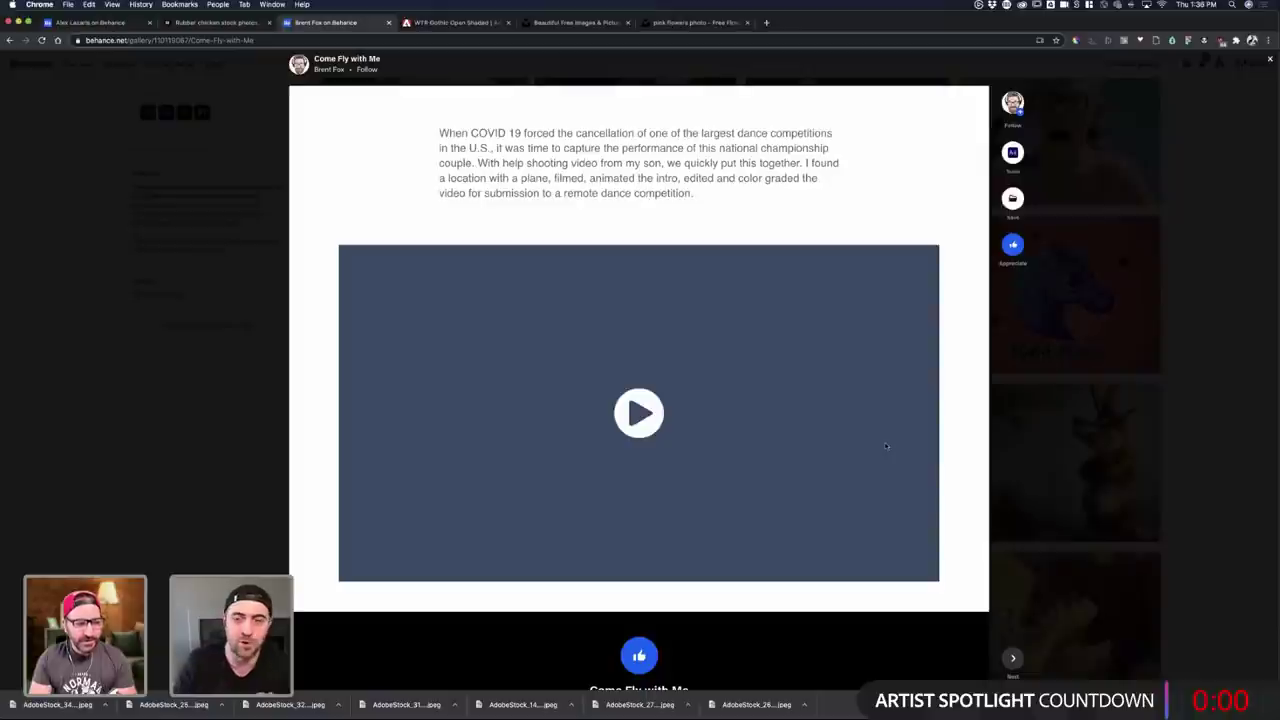
pyautogui.click(1208, 453)
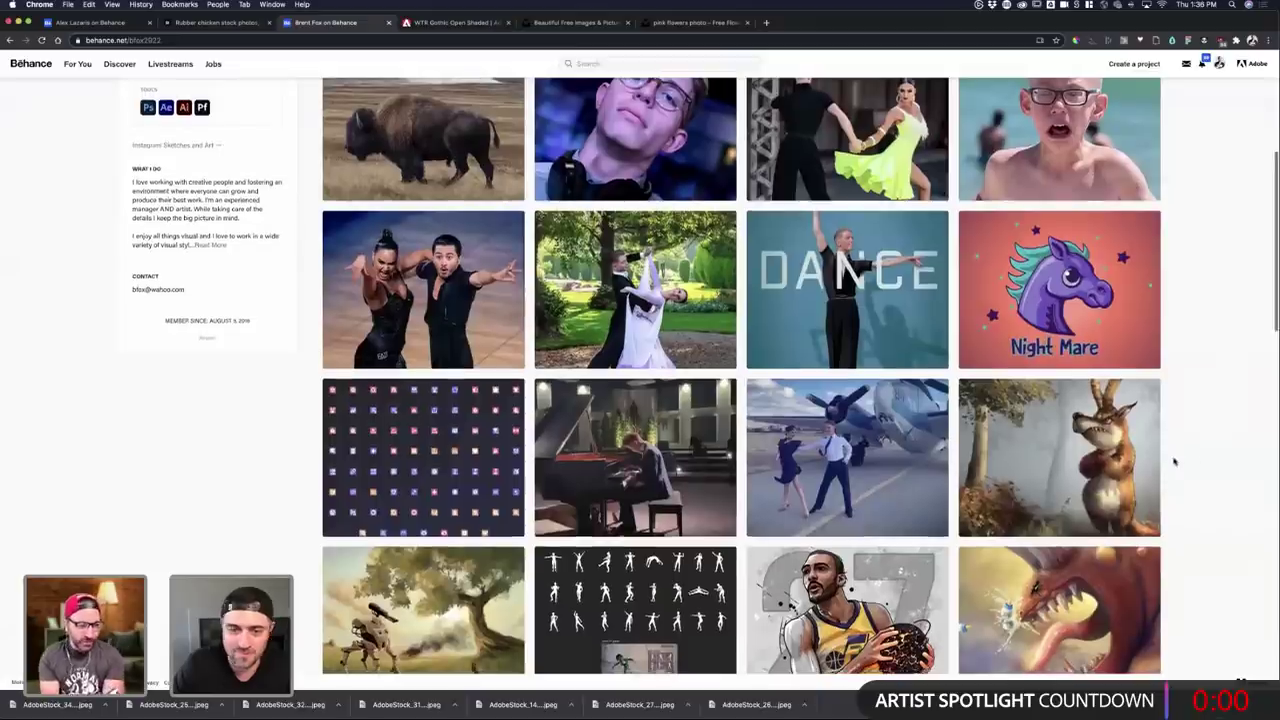
pyautogui.scroll(-1, 1172, 458)
pyautogui.scroll(1, 1173, 460)
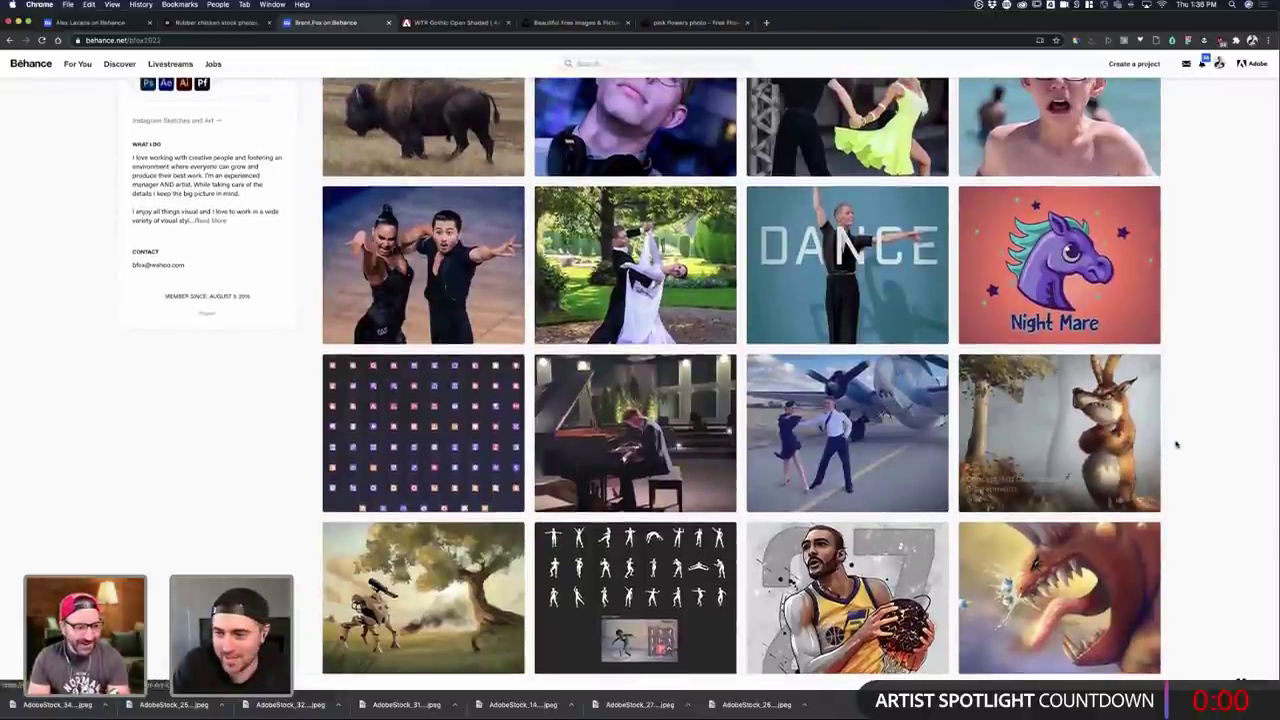
pyautogui.scroll(1, 1193, 438)
pyautogui.scroll(5, 1193, 438)
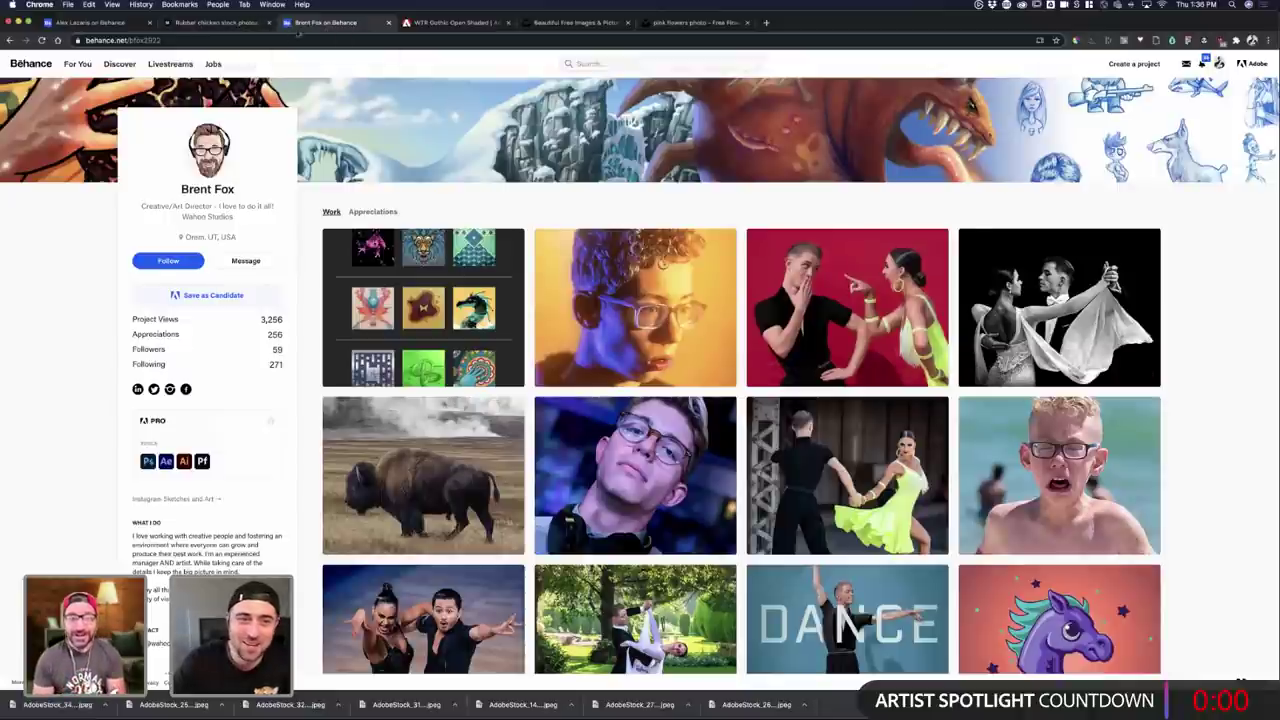
# - Close the artist's Behance page and switch to the rubber chicken can mockup in Photoshop
pyautogui.click(388, 23)
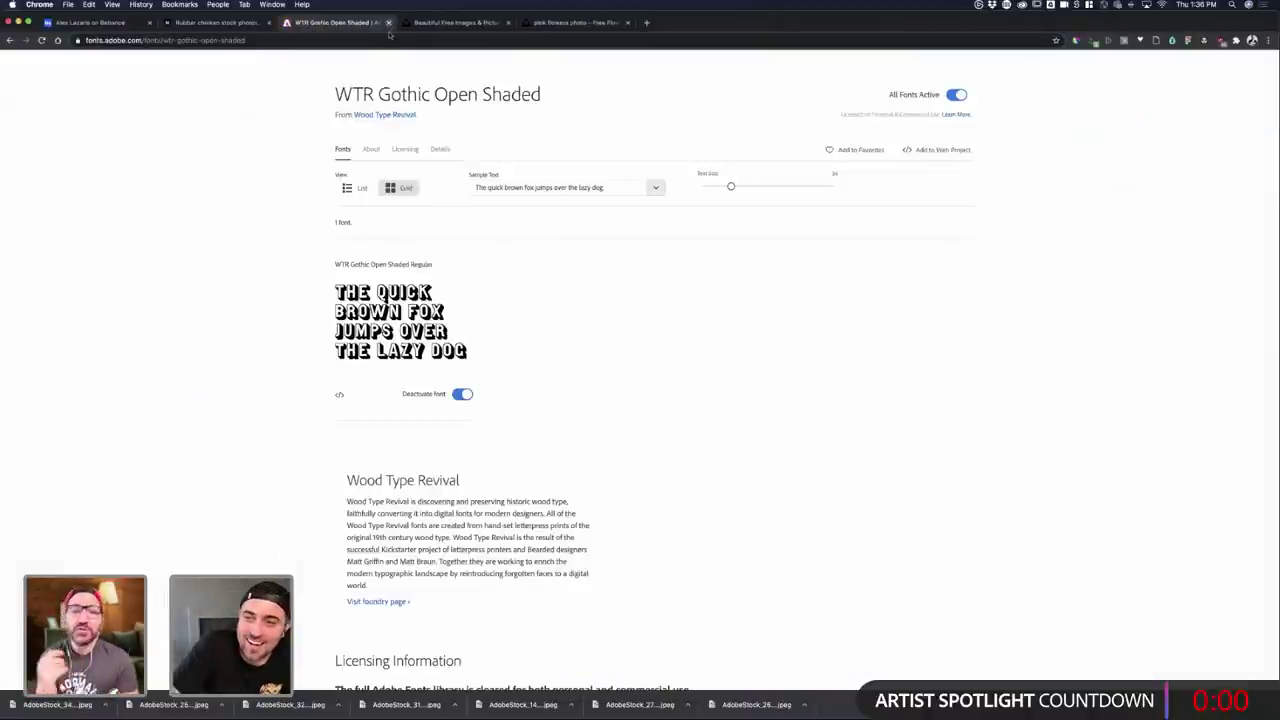
pyautogui.hotkey('ctrl', 'Up')
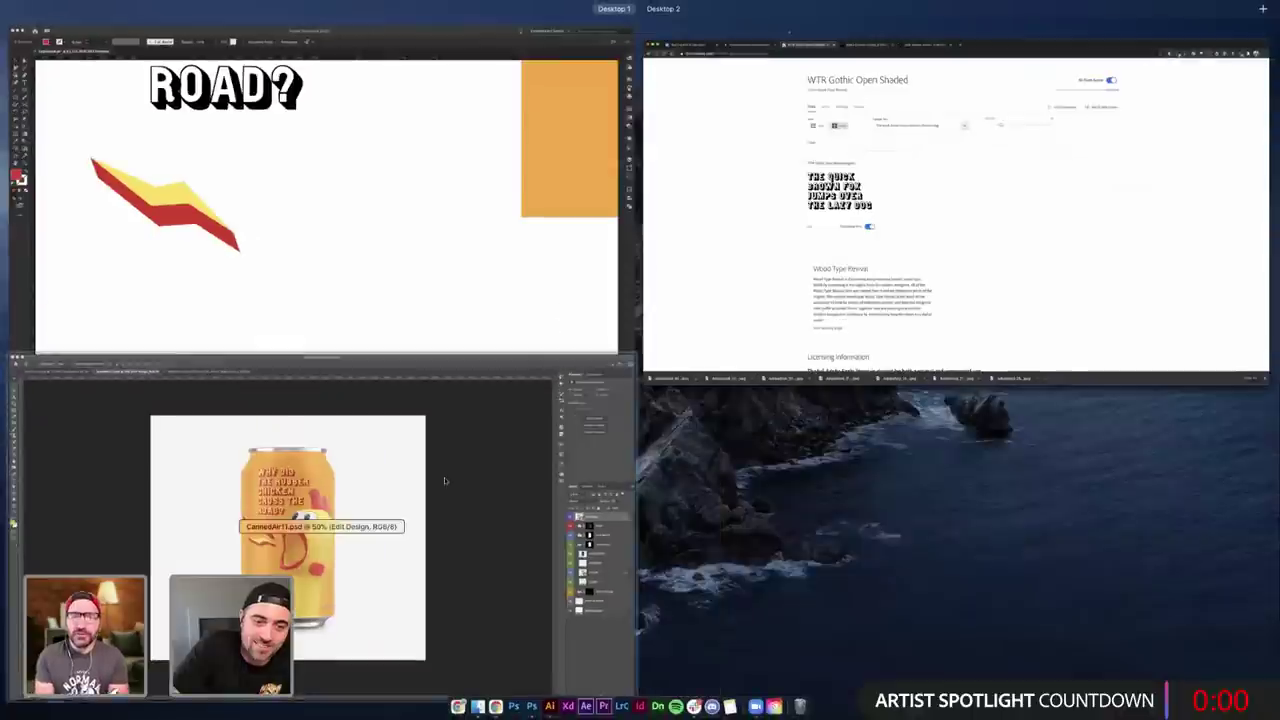
pyautogui.click(447, 482)
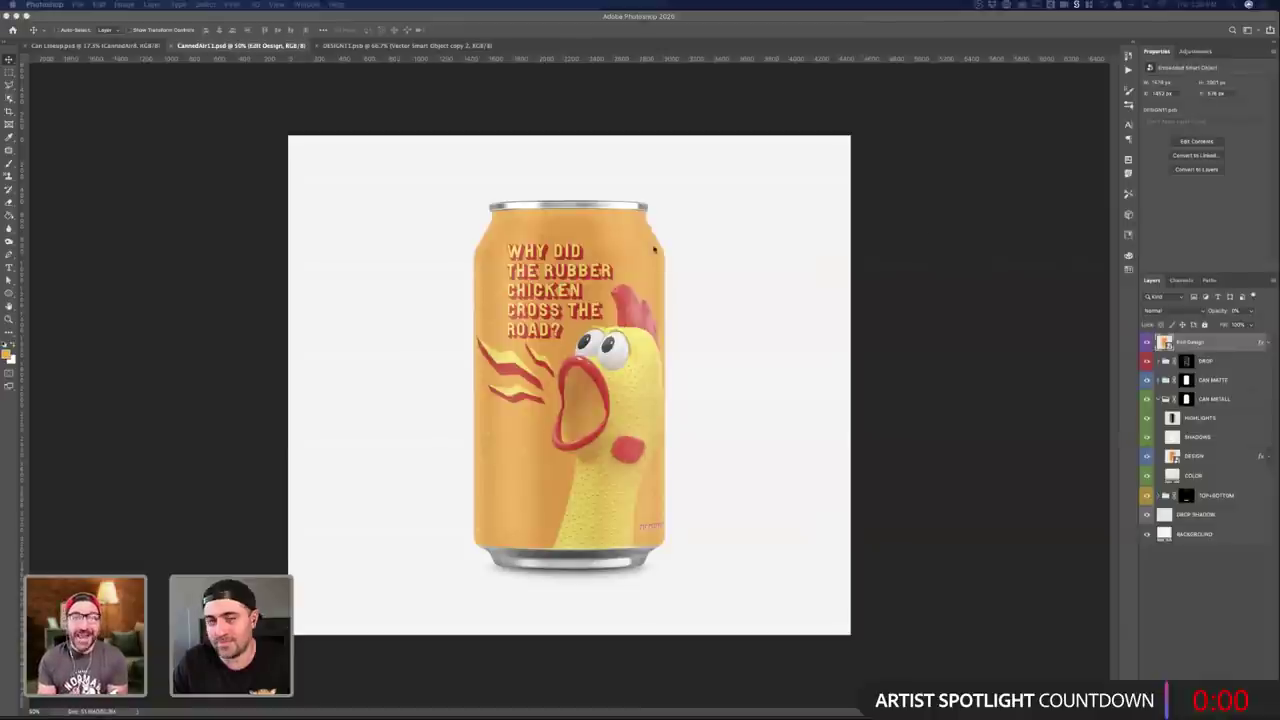
pyautogui.click(325, 151)
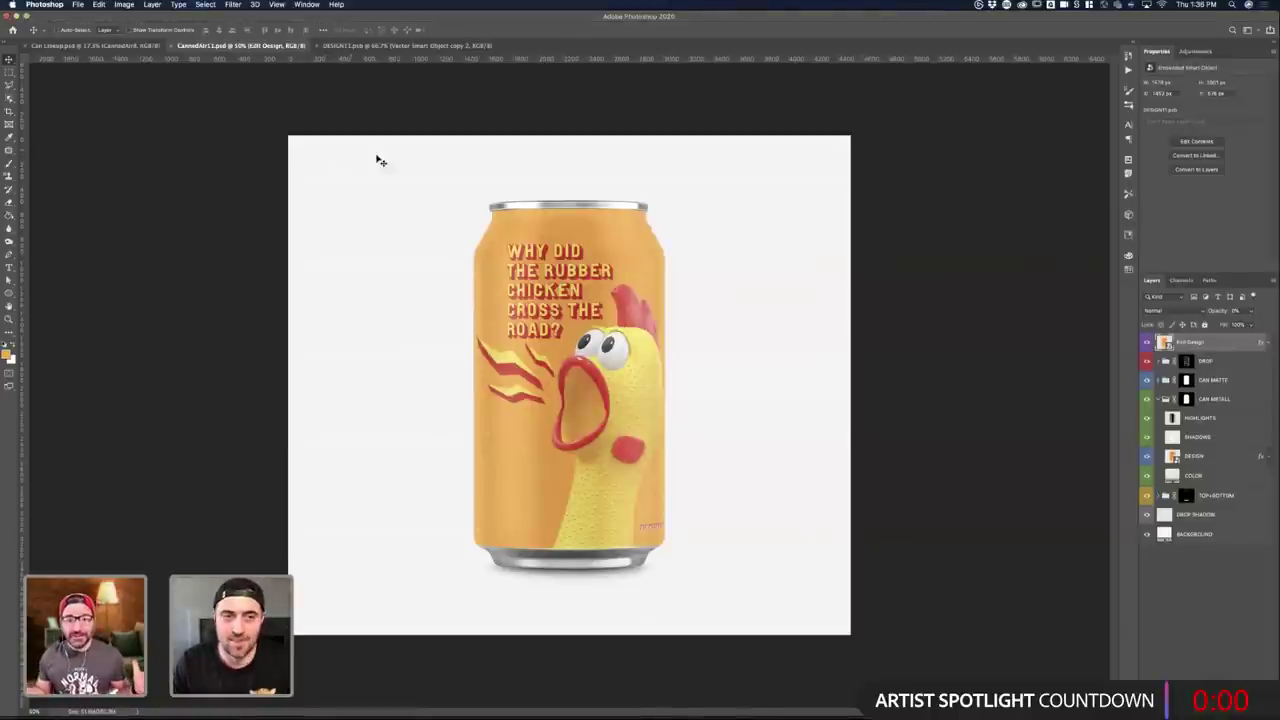
# - Save the rubber chicken can mockup as a JPEG copy named CannedAir11.jpg in the Working Files folder
pyautogui.press('super+shift+s')
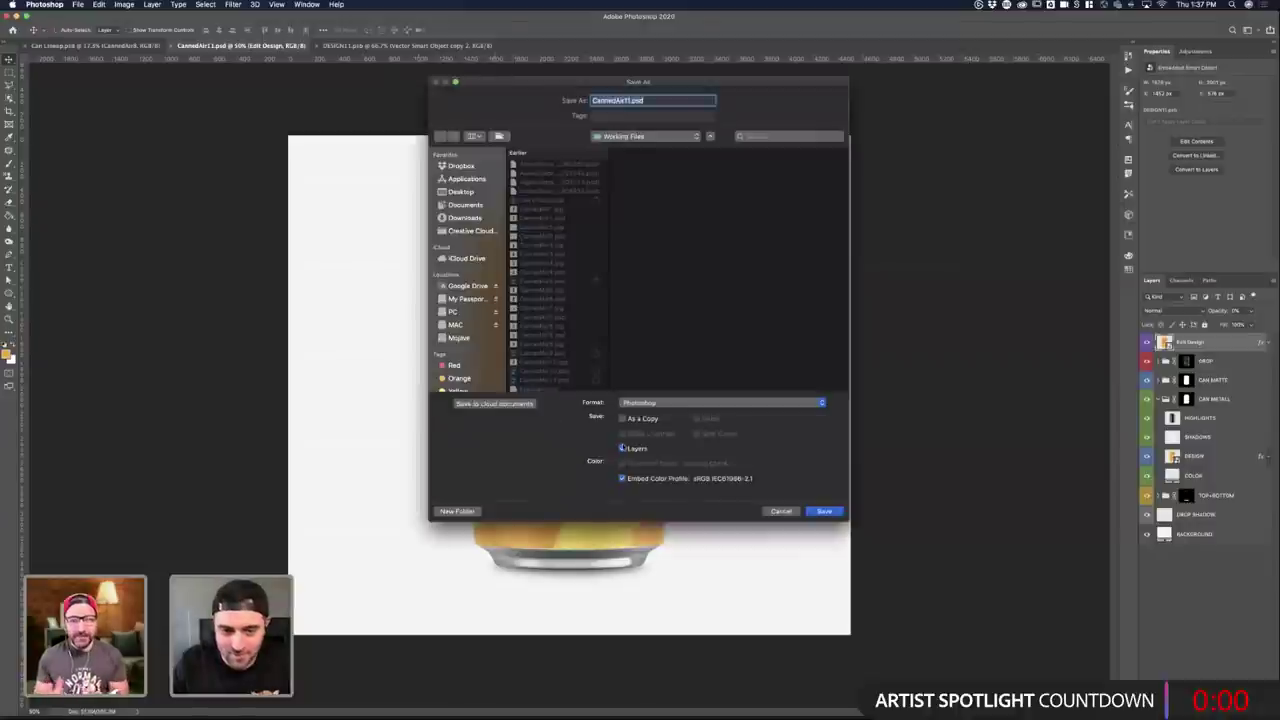
pyautogui.click(652, 402)
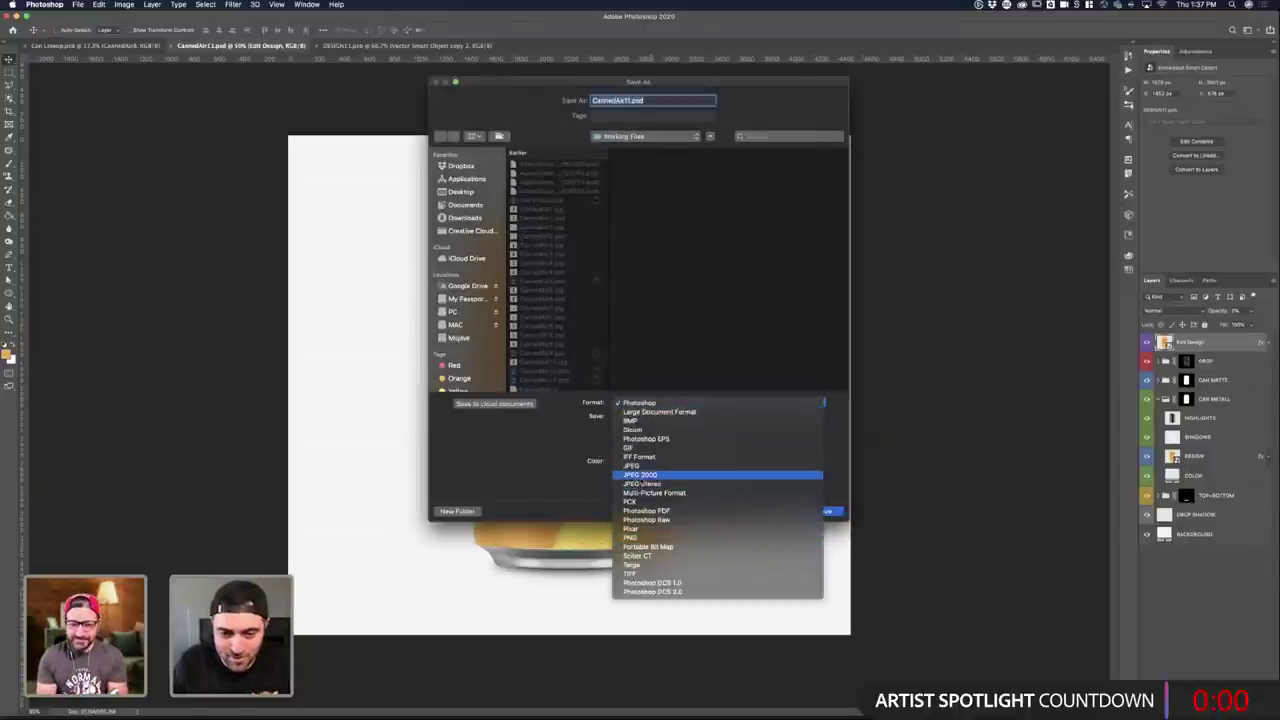
pyautogui.click(632, 466)
pyautogui.click(818, 513)
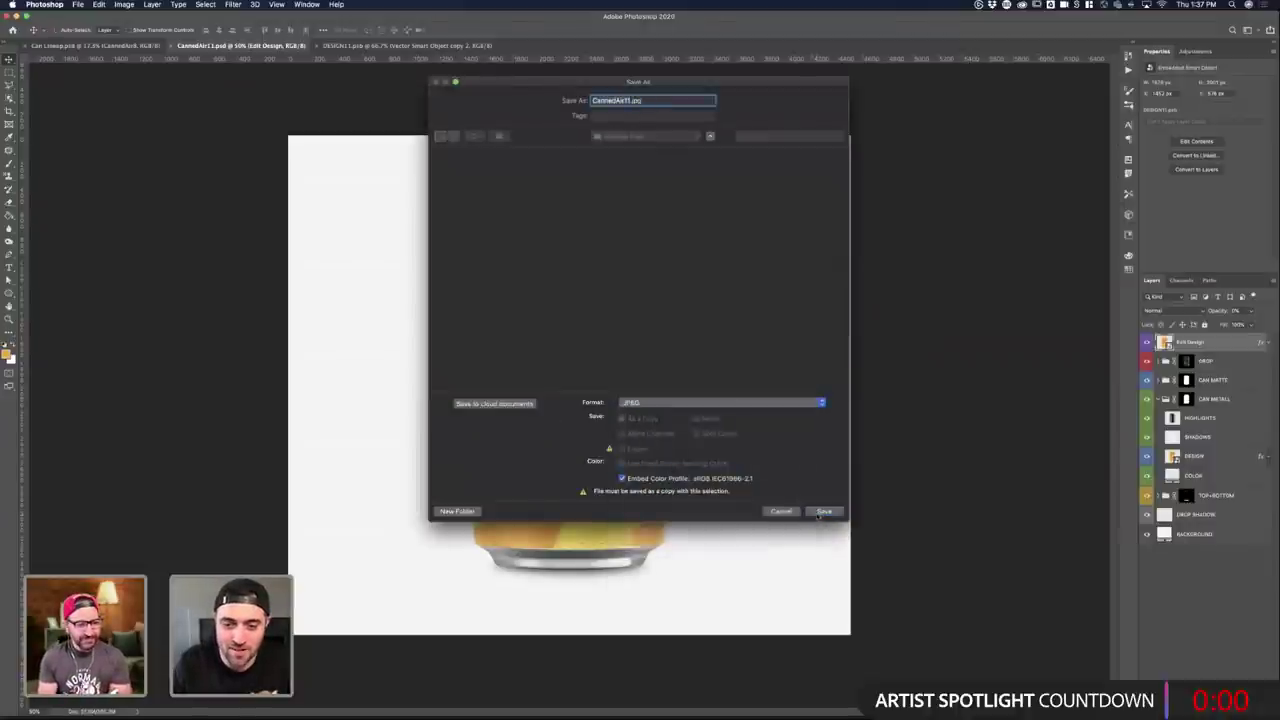
pyautogui.click(433, 125)
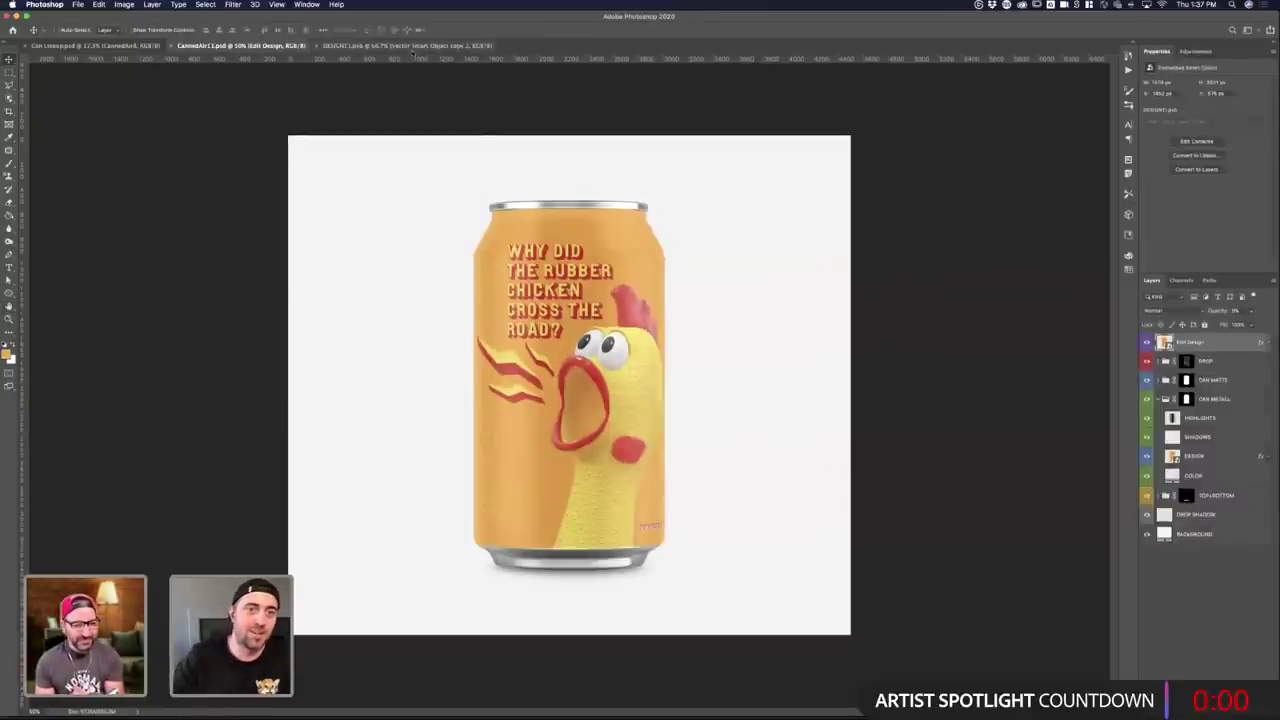
# - Place the CannedAir11 image in Can Lineup.psd, on the empty artboard beside the Bubble Yum can
pyautogui.click(412, 47)
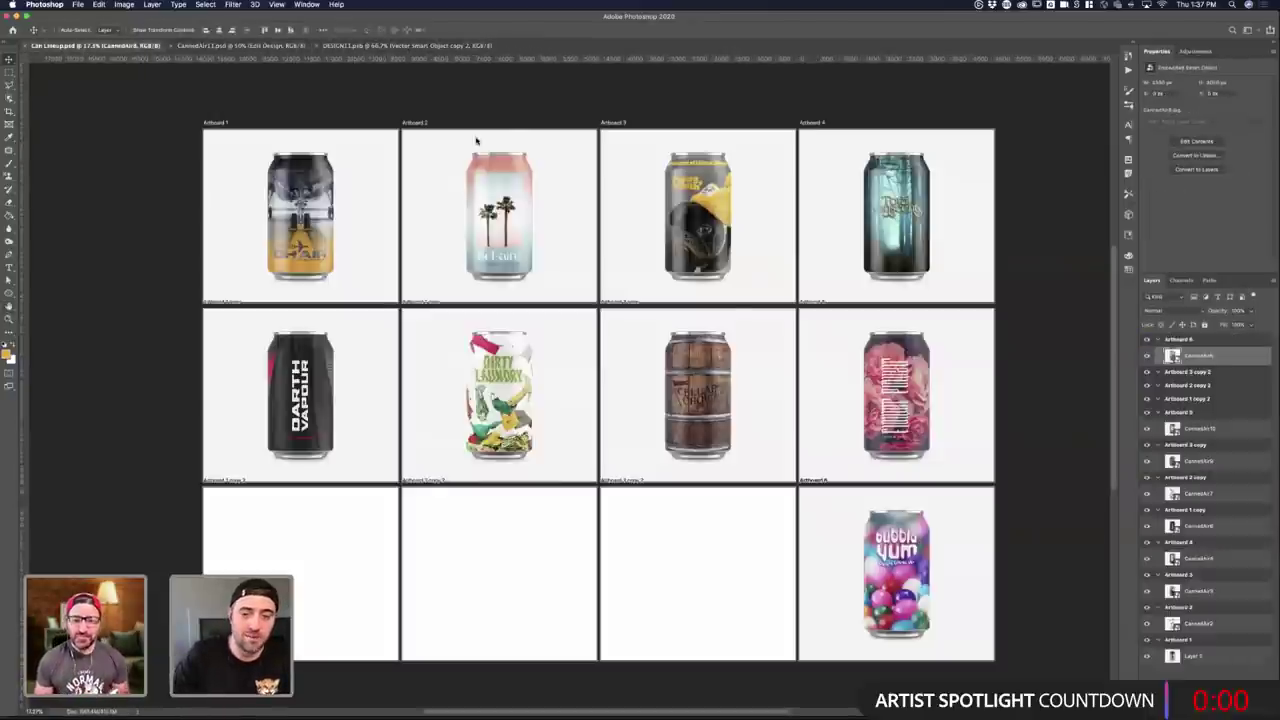
pyautogui.click(90, 45)
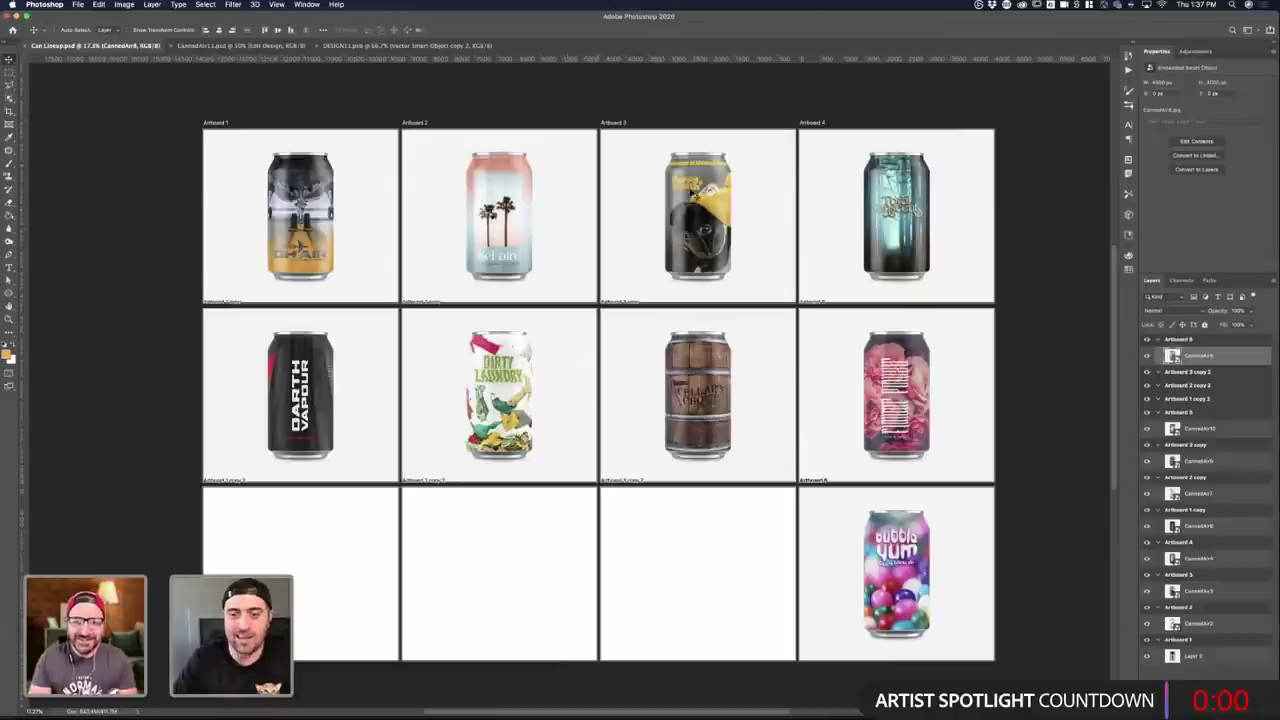
pyautogui.scroll(-1, 600, 380)
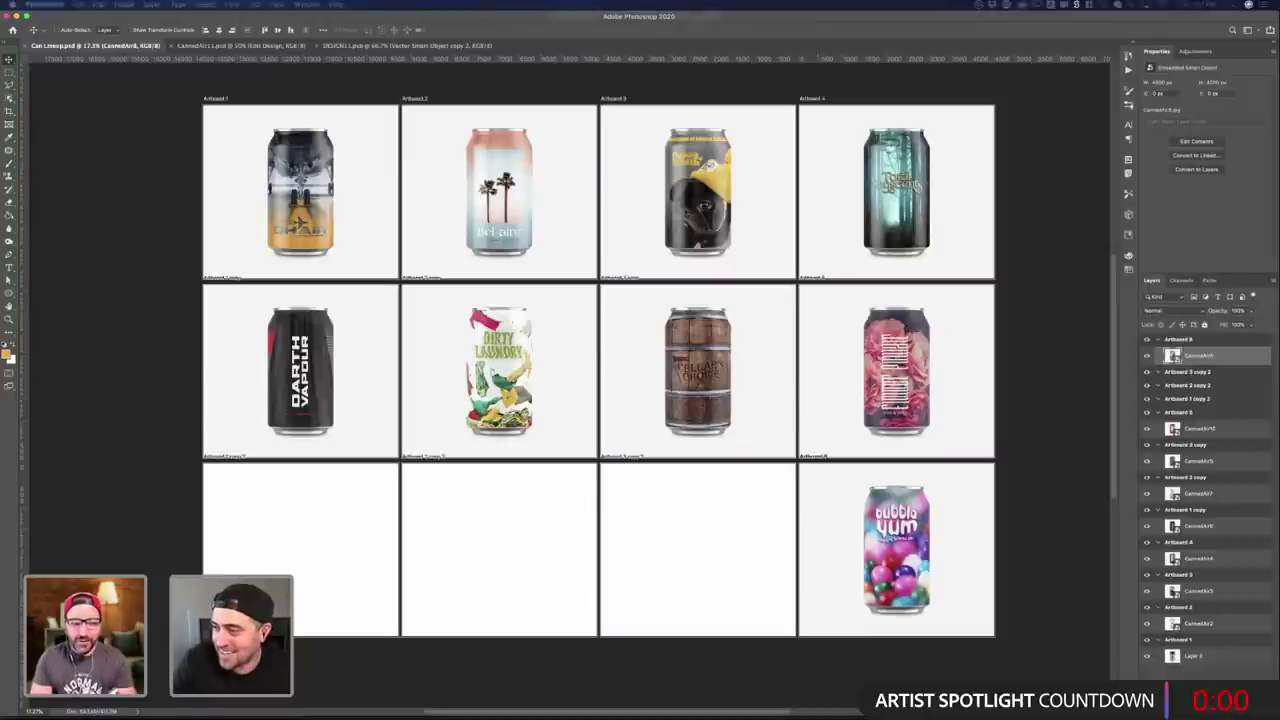
pyautogui.moveTo(628, 584); pyautogui.dragTo(704, 552)
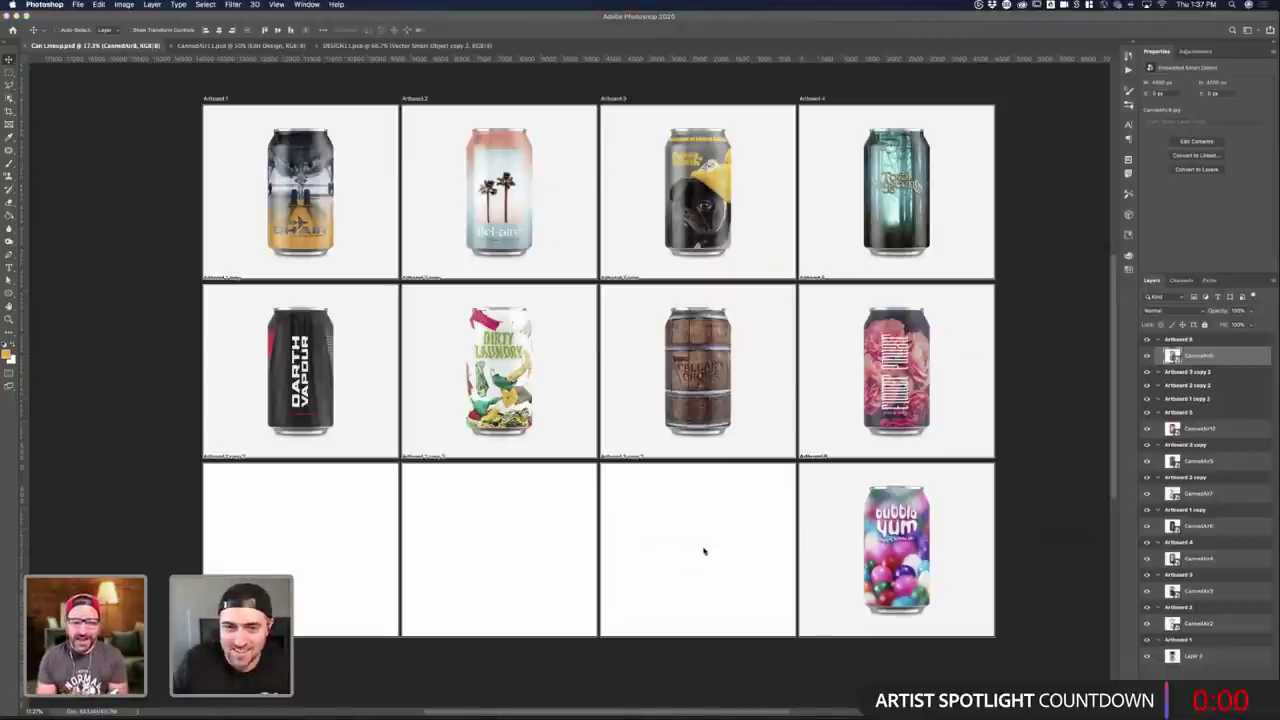
pyautogui.moveTo(900, 538); pyautogui.dragTo(702, 538)
pyautogui.press('Return')
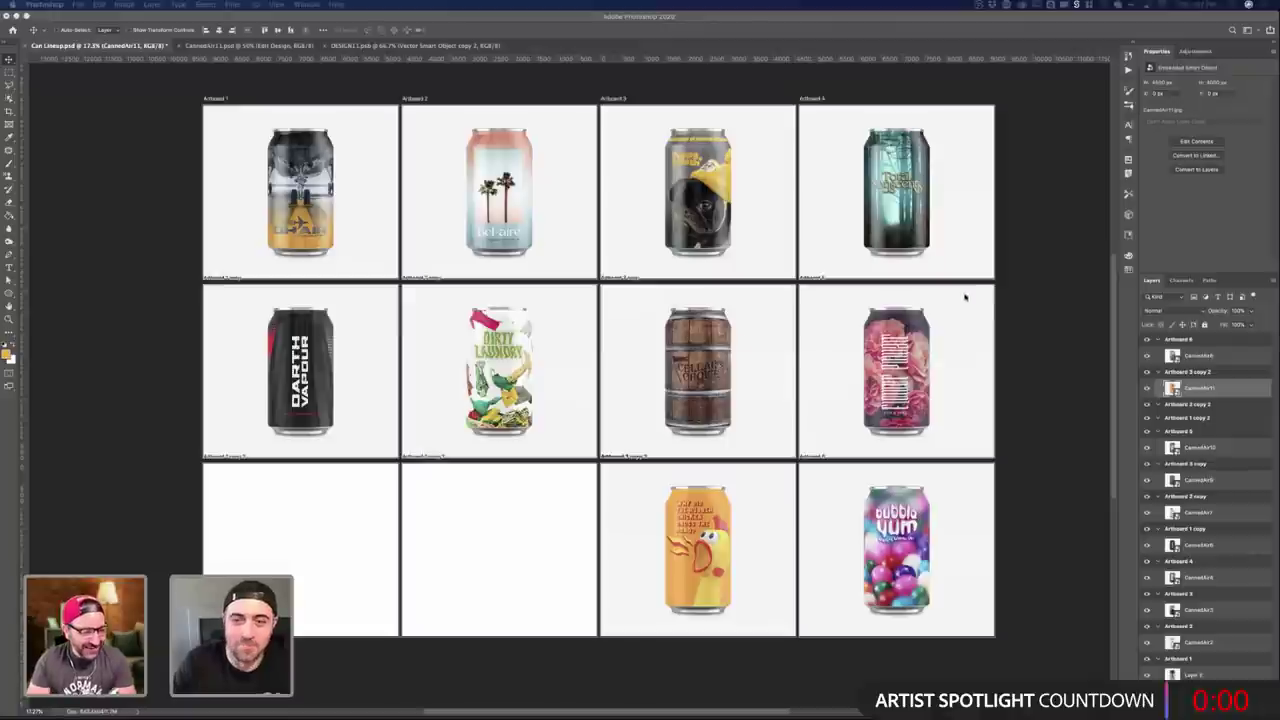
pyautogui.scroll(1, 1039, 323)
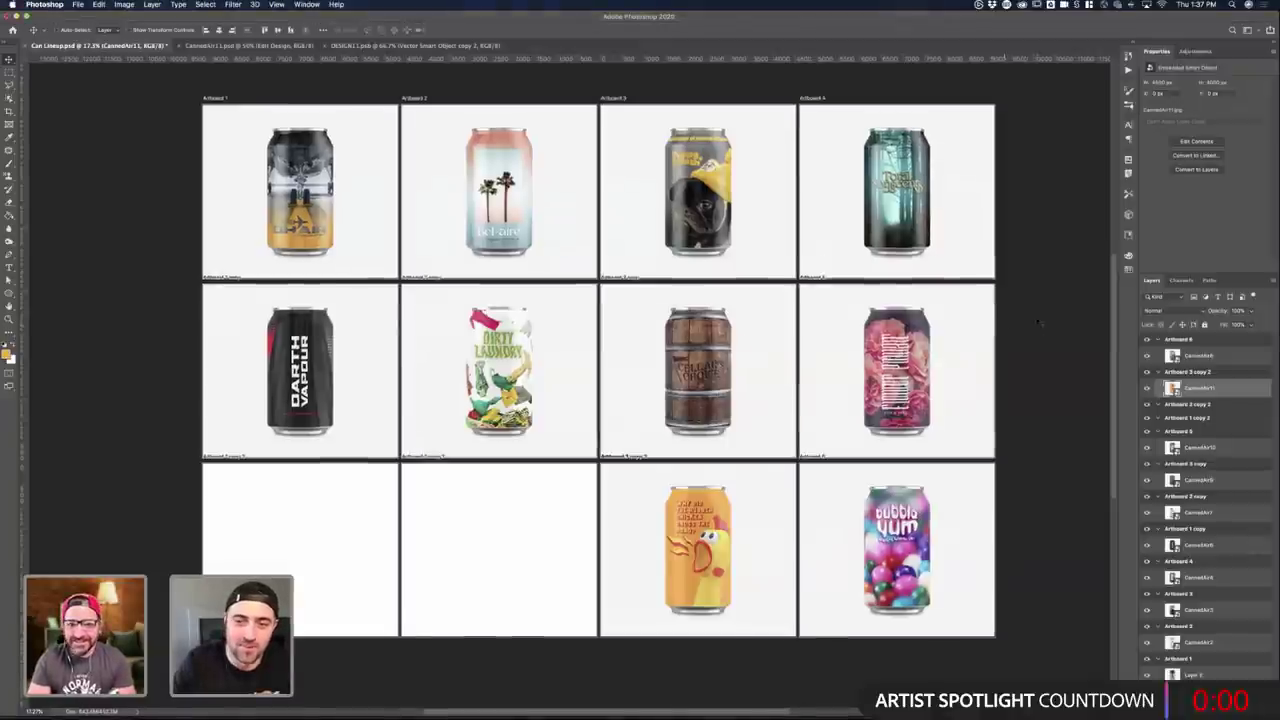
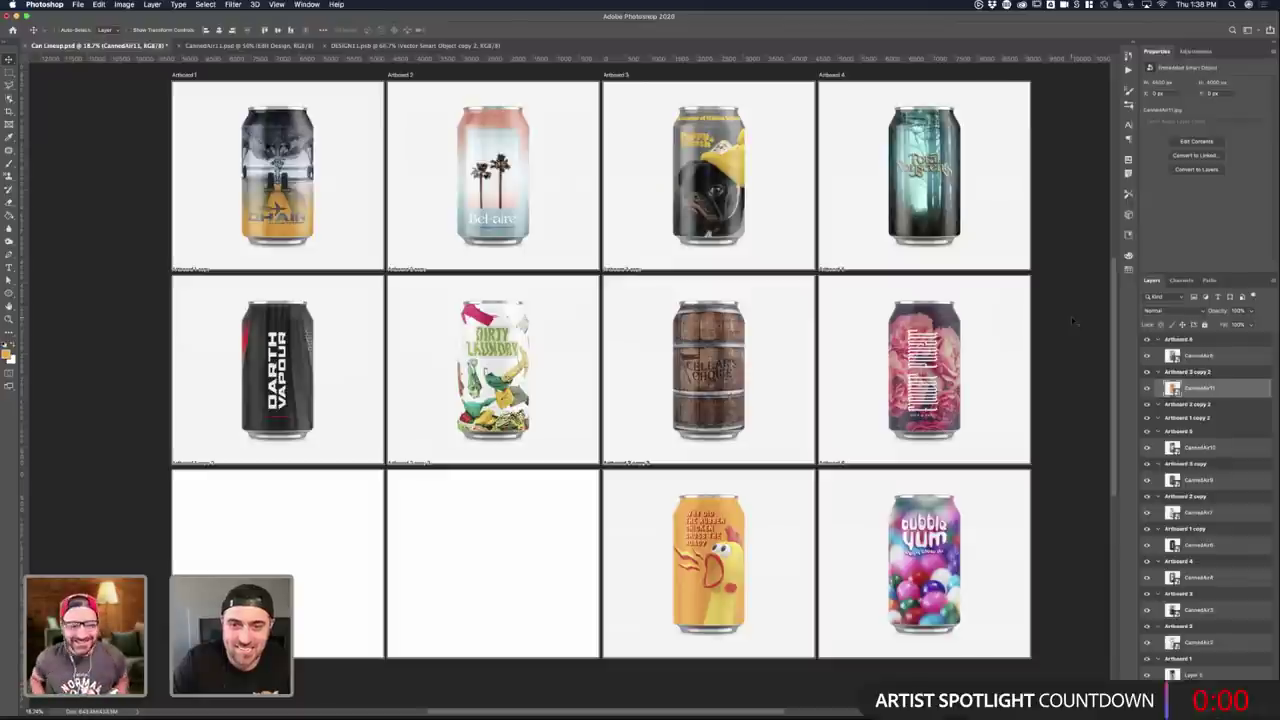
# - Switch to Exploration.ai in Illustrator and inspect the yellow and red lightning bolt below the rubber chicken lettering
pyautogui.hotkey('ctrl', 'Up')
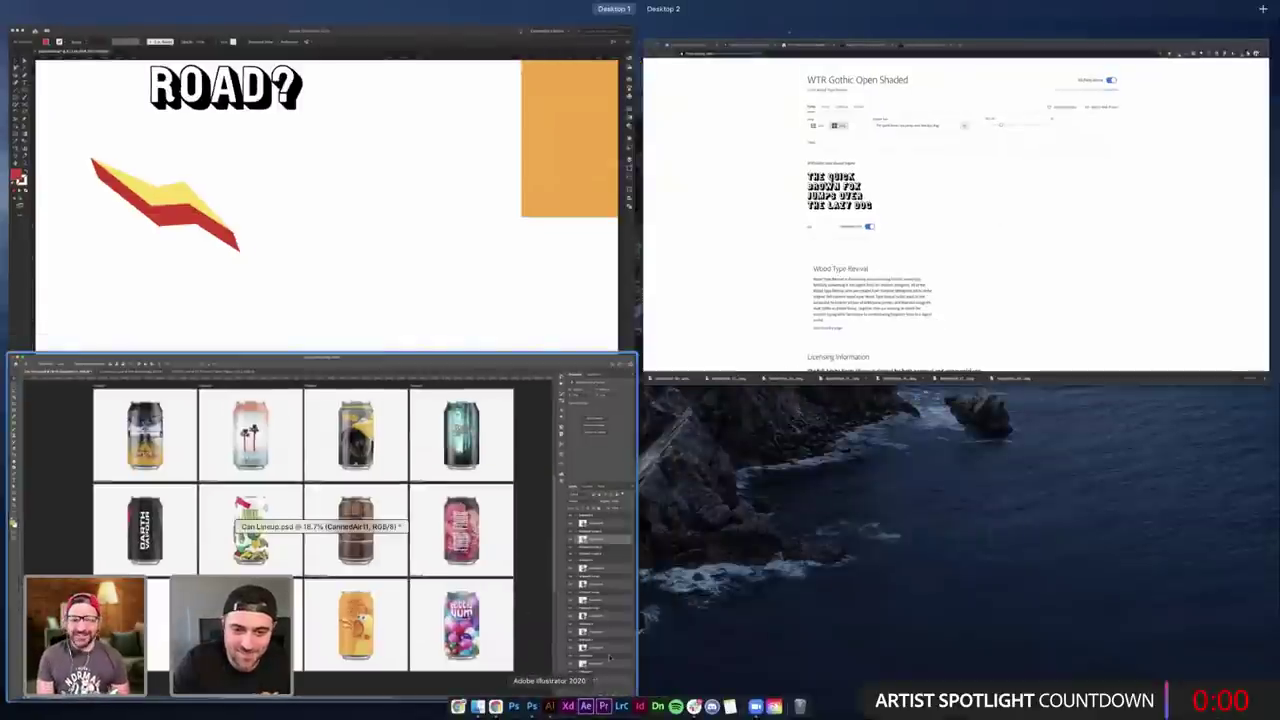
pyautogui.click(550, 706)
pyautogui.scroll(-5, 530, 388)
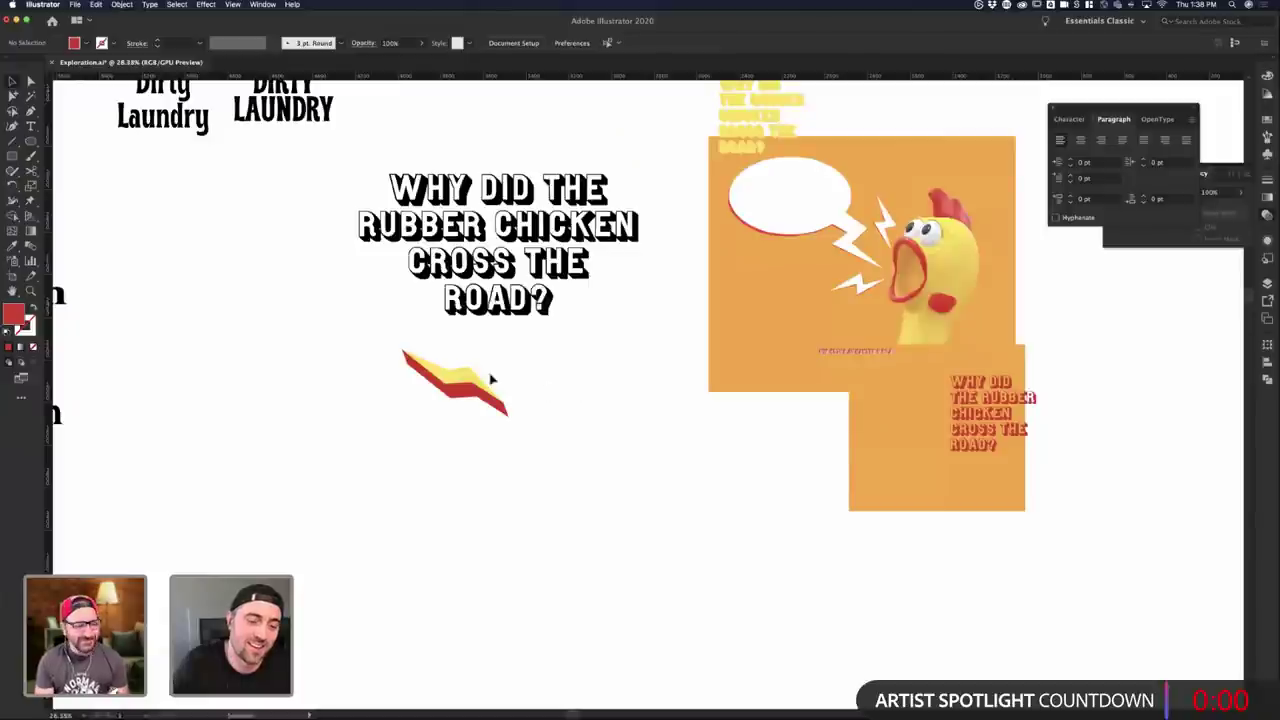
pyautogui.moveTo(507, 434); pyautogui.dragTo(644, 290)
pyautogui.click(490, 384)
pyautogui.moveTo(496, 446); pyautogui.dragTo(434, 380)
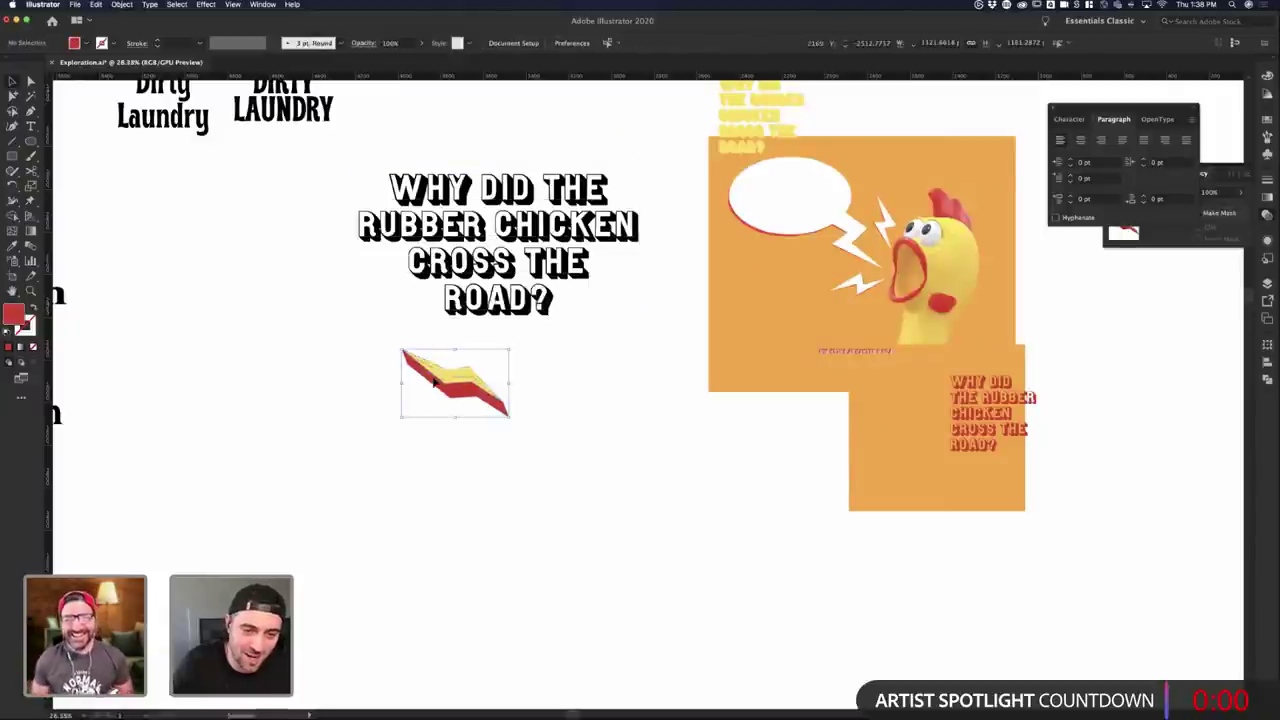
pyautogui.click(470, 468)
# - Examine the font samples and can name lettering explorations across the Exploration.ai artboard
pyautogui.scroll(-3, 177, 486)
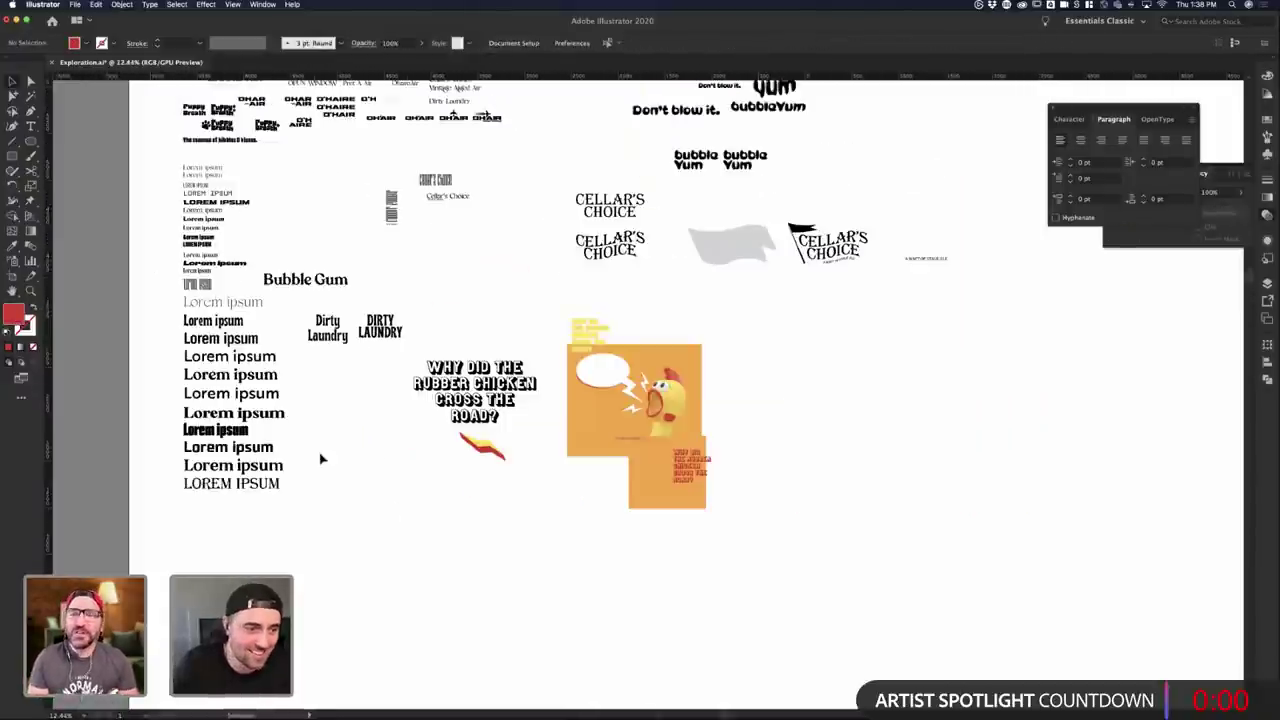
pyautogui.scroll(2, 334, 451)
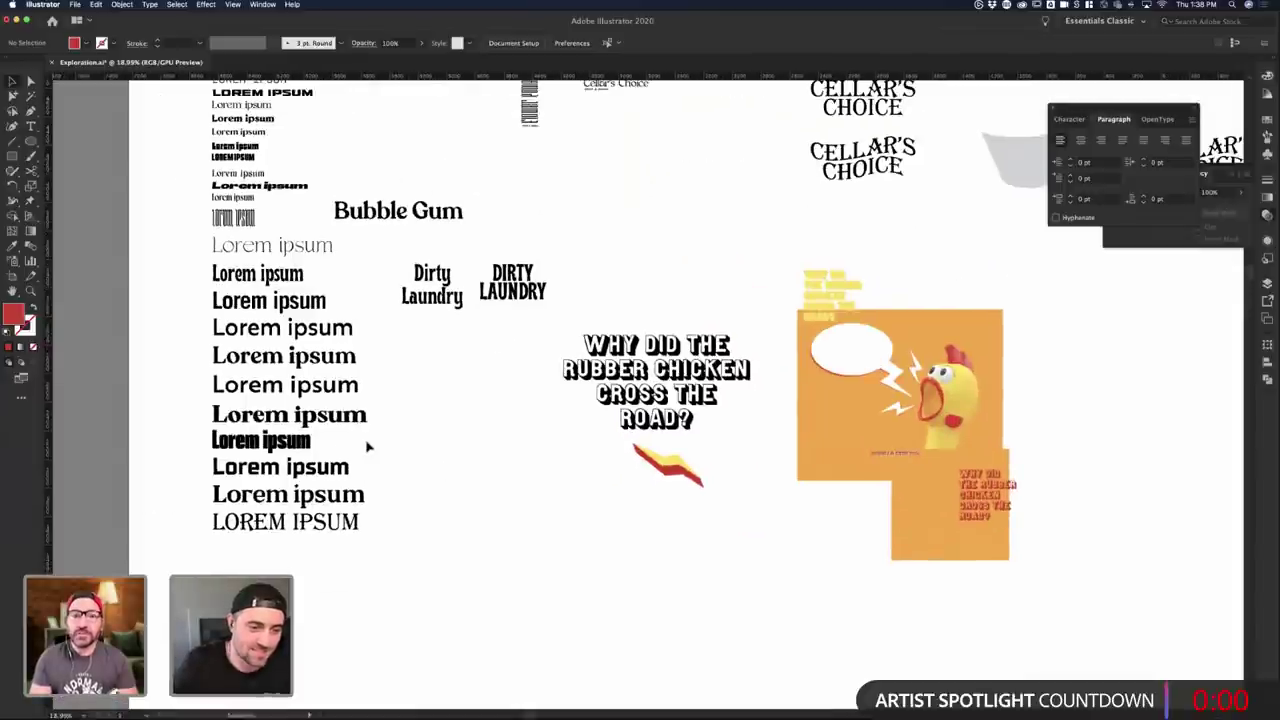
pyautogui.scroll(3, 367, 447)
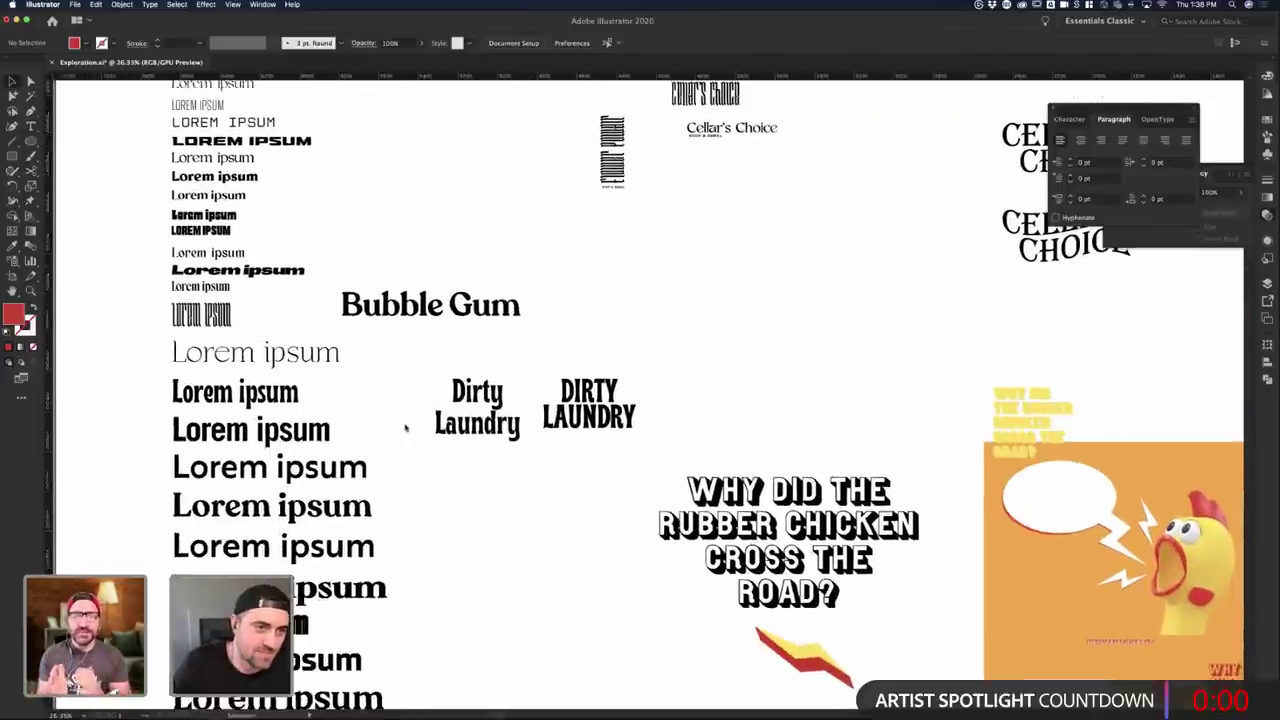
pyautogui.scroll(1, 343, 366)
pyautogui.scroll(5, 343, 366)
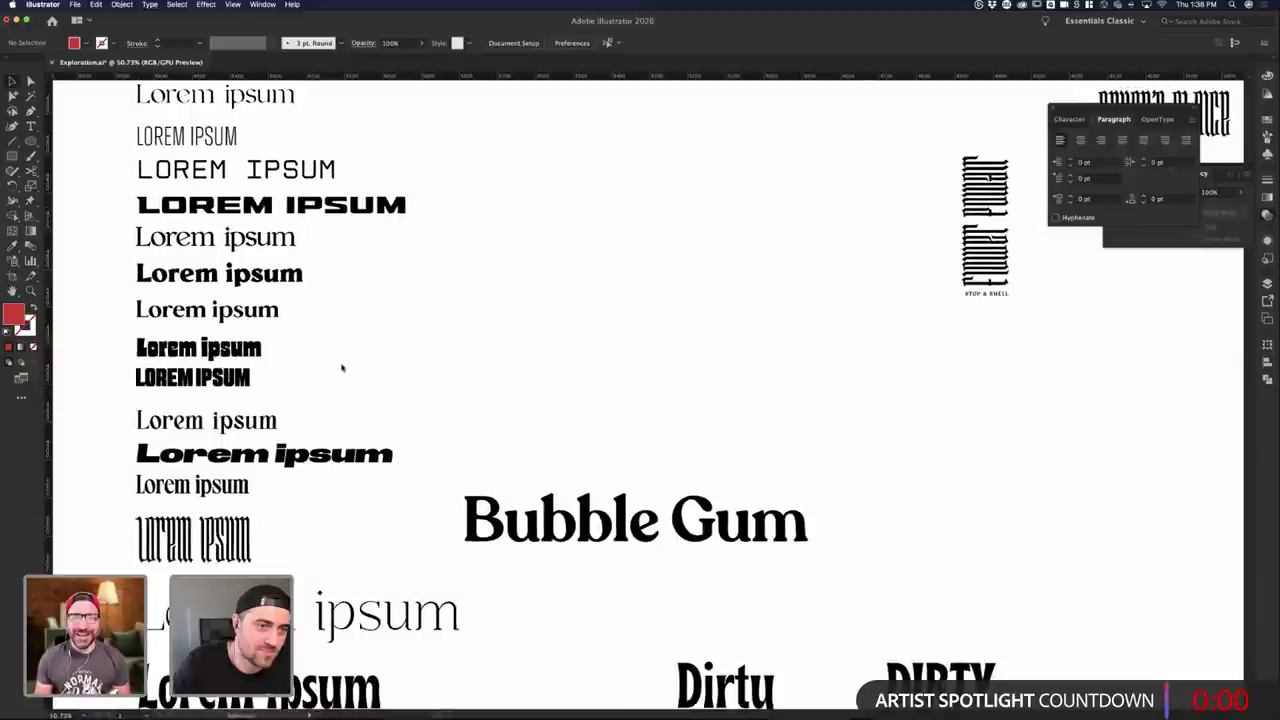
pyautogui.scroll(2, 341, 368)
pyautogui.scroll(1, 343, 366)
pyautogui.scroll(-4, 343, 368)
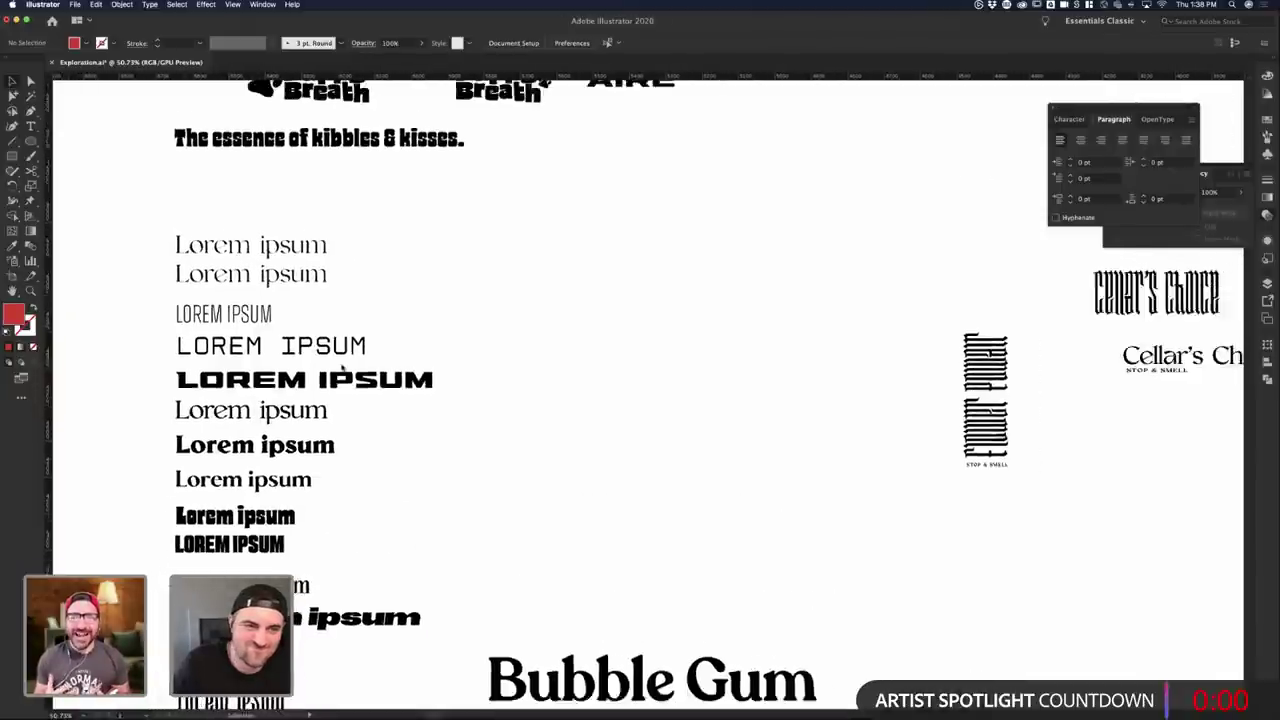
pyautogui.scroll(5, 343, 371)
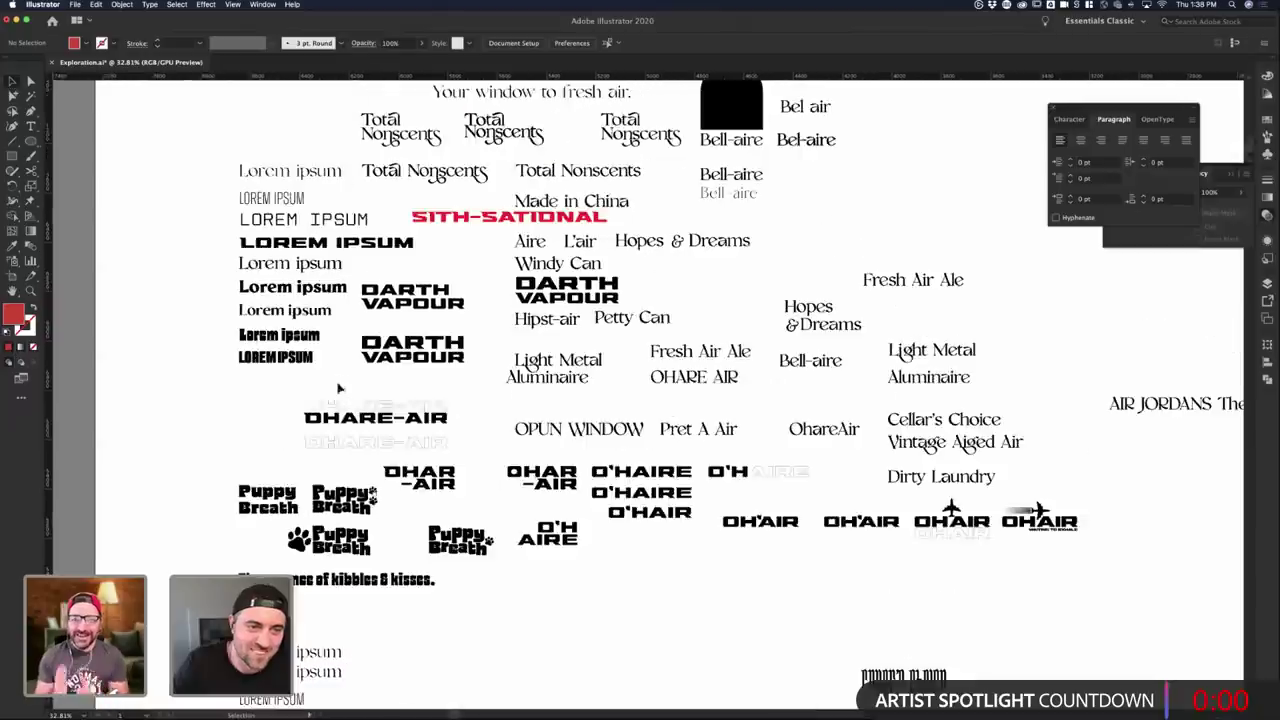
pyautogui.scroll(3, 323, 368)
pyautogui.scroll(2, 323, 371)
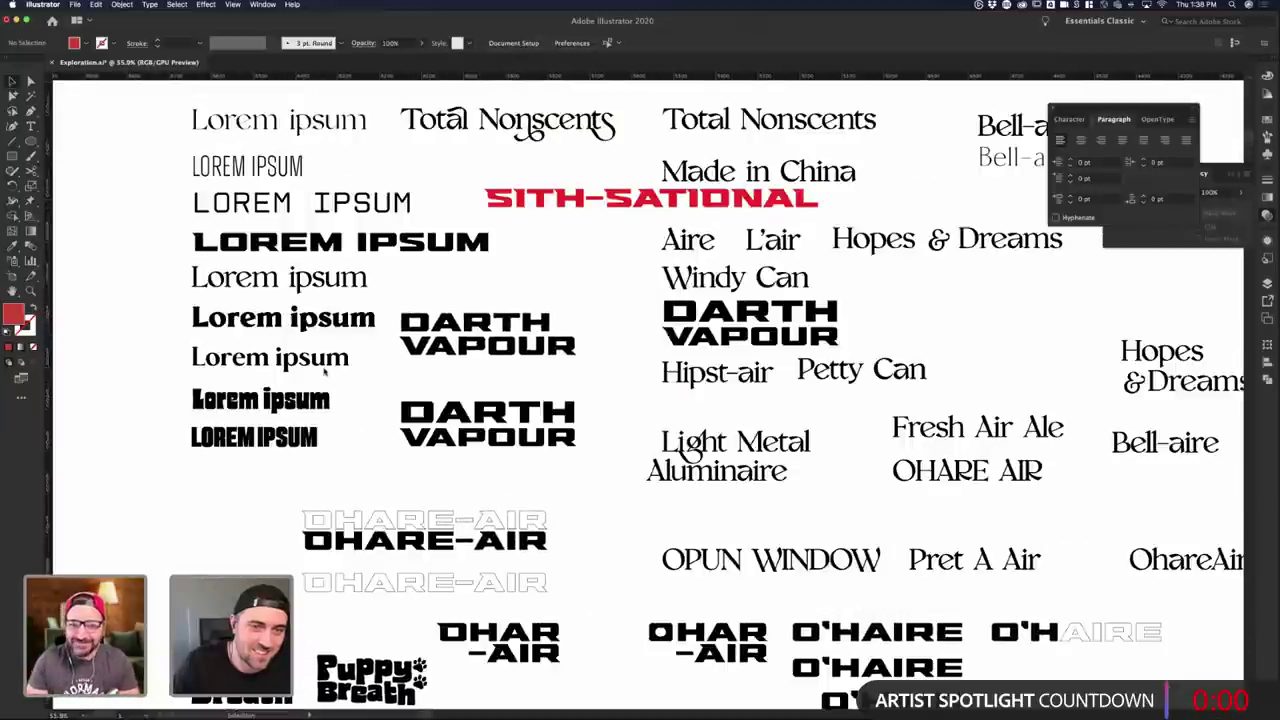
# - Look over the can name lettering, from Total Nonscents and Darth Vapour to Puppy Breath, Bubble Gum and Dirty Laundry
pyautogui.scroll(3, 323, 371)
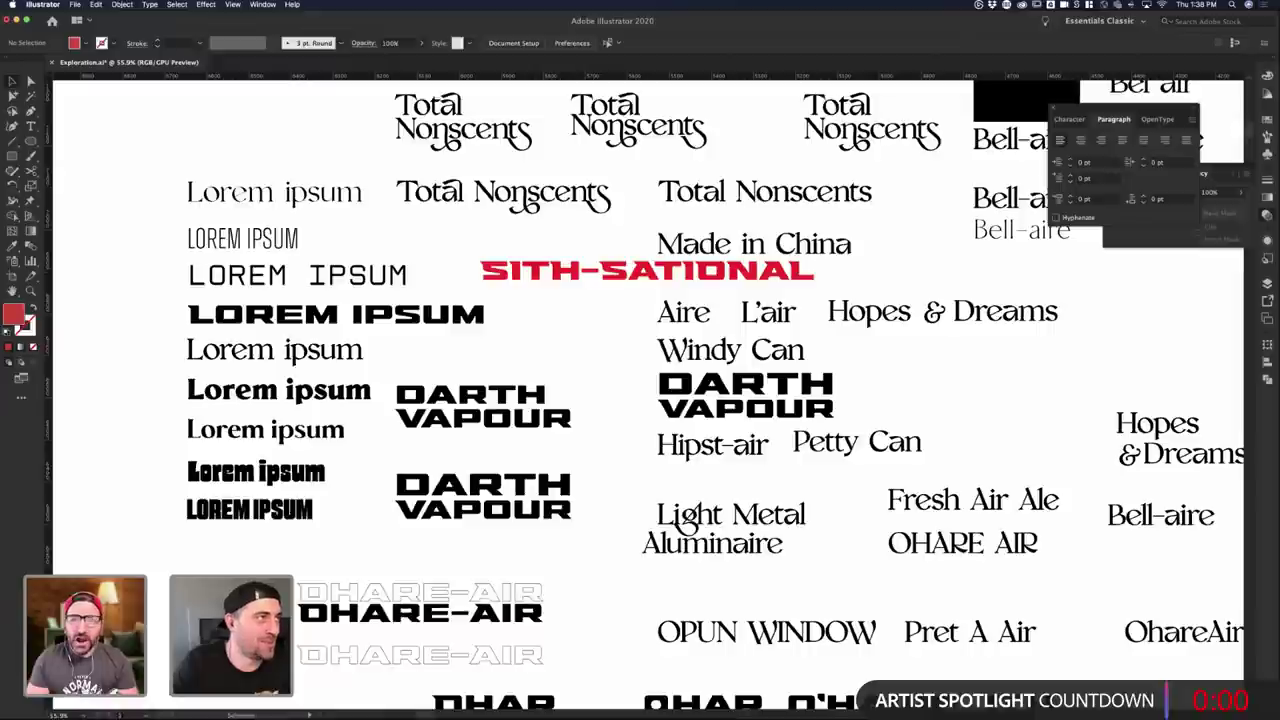
pyautogui.press('super+Tab')
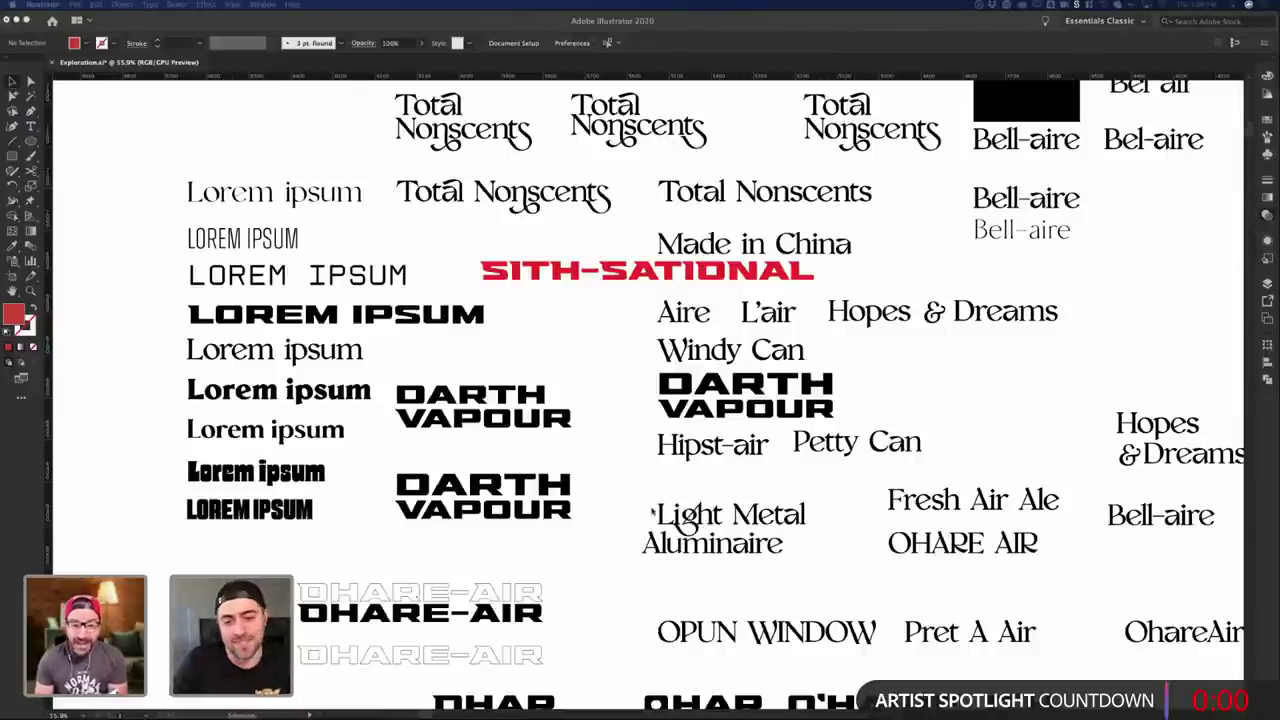
pyautogui.press('super+t')
pyautogui.scroll(-5, 634, 506)
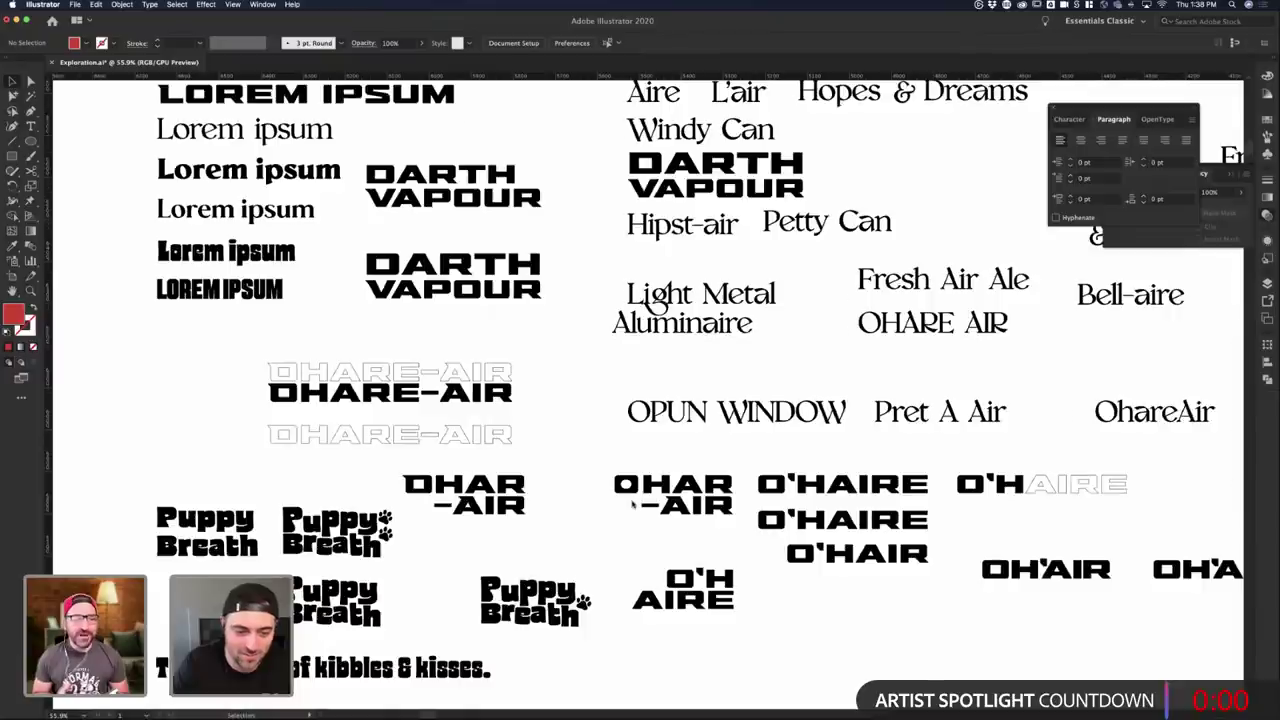
pyautogui.scroll(-5, 632, 505)
pyautogui.scroll(-12, 632, 505)
pyautogui.scroll(2, 629, 508)
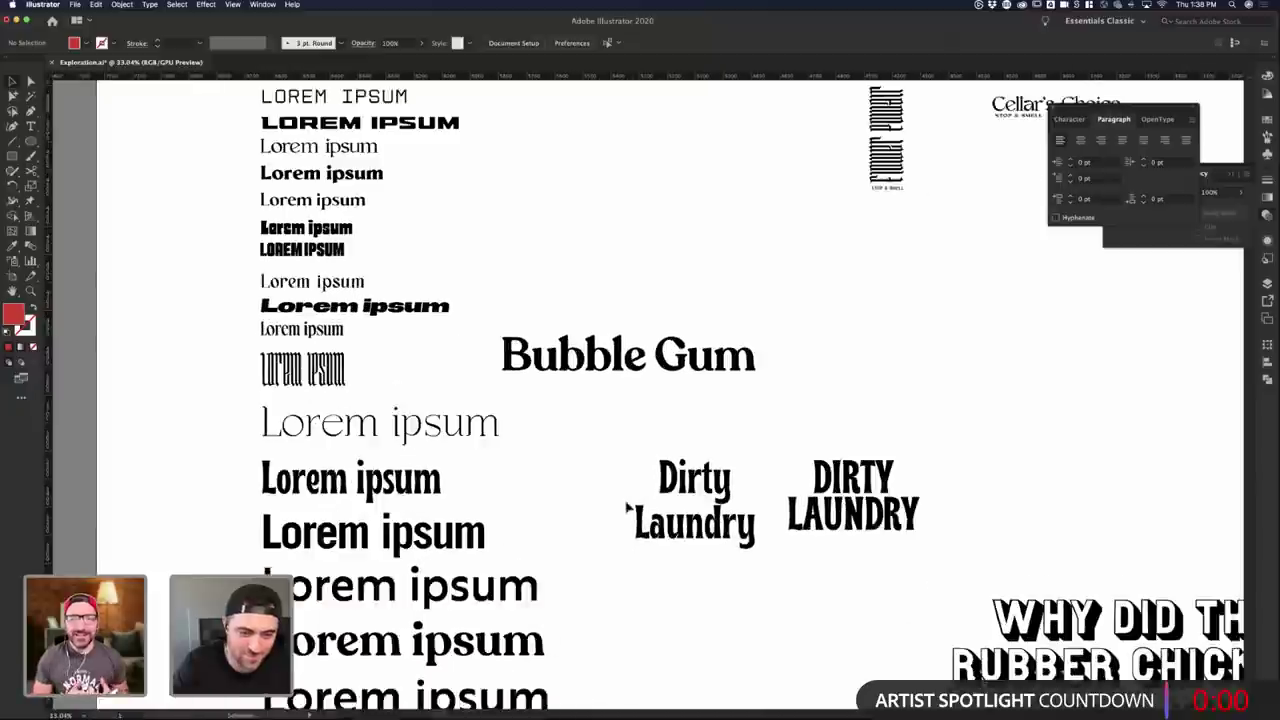
pyautogui.scroll(2, 628, 508)
pyautogui.scroll(-3, 623, 497)
# - Duplicate the medium sans-serif Lorem ipsum sample into the space below the Dirty Laundry lettering and set the copy's font to Baskerville
pyautogui.click(469, 469)
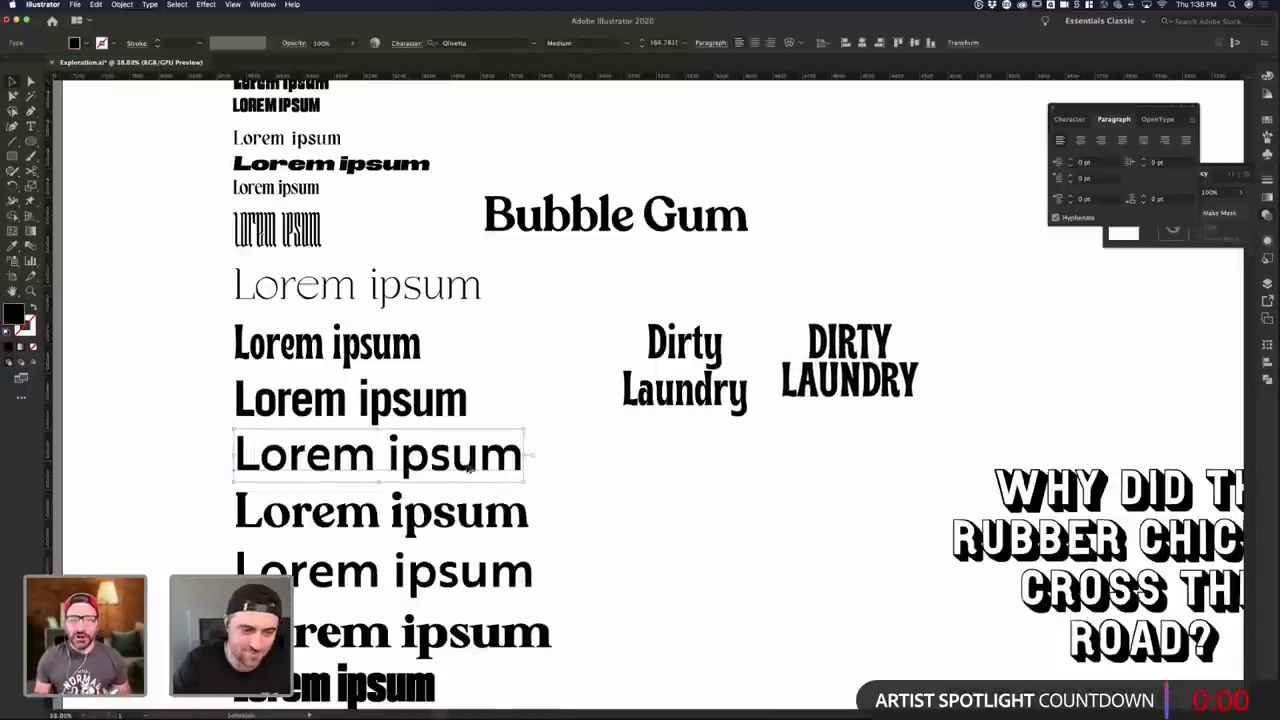
pyautogui.moveTo(468, 468); pyautogui.dragTo(790, 497)
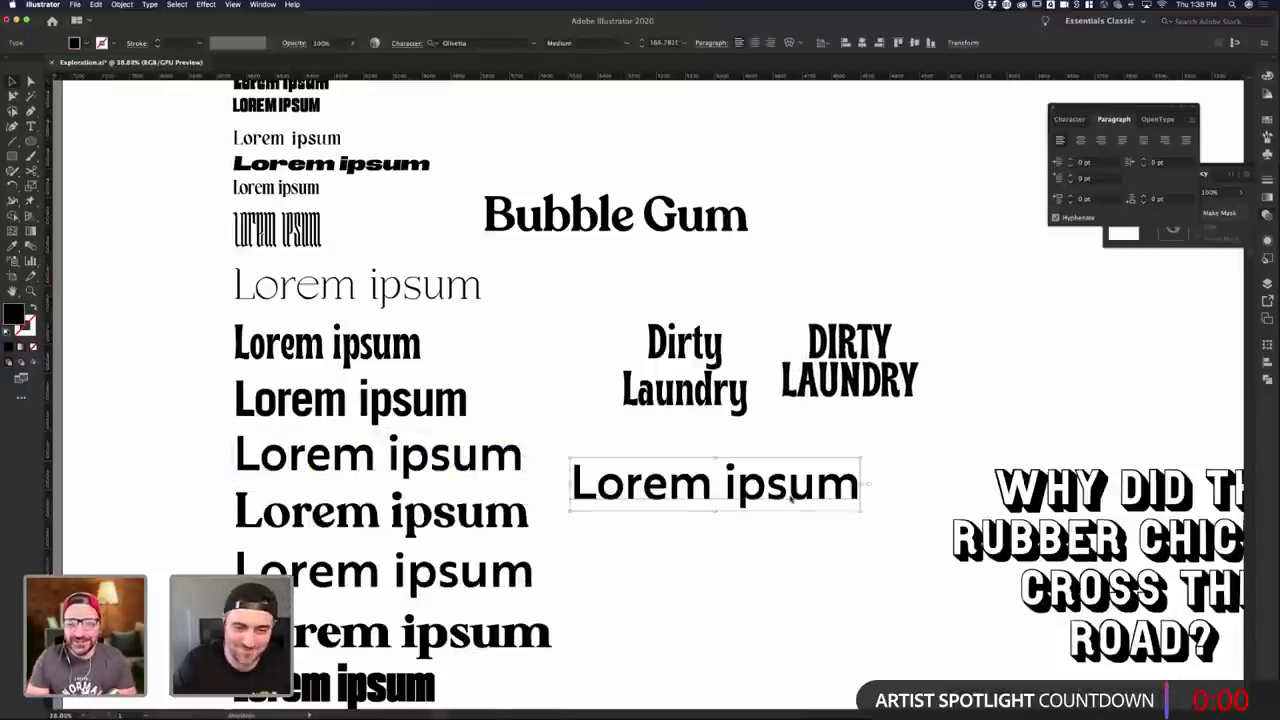
pyautogui.click(499, 44)
pyautogui.write('bas')
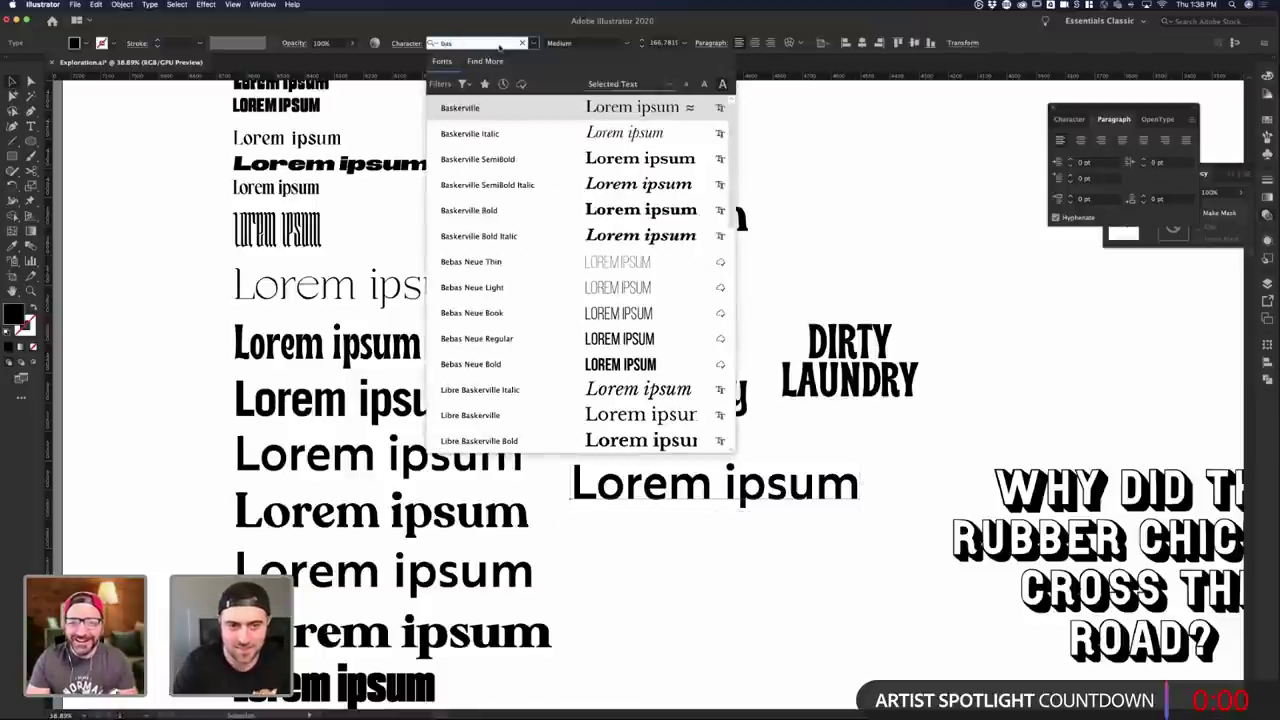
pyautogui.press('Return')
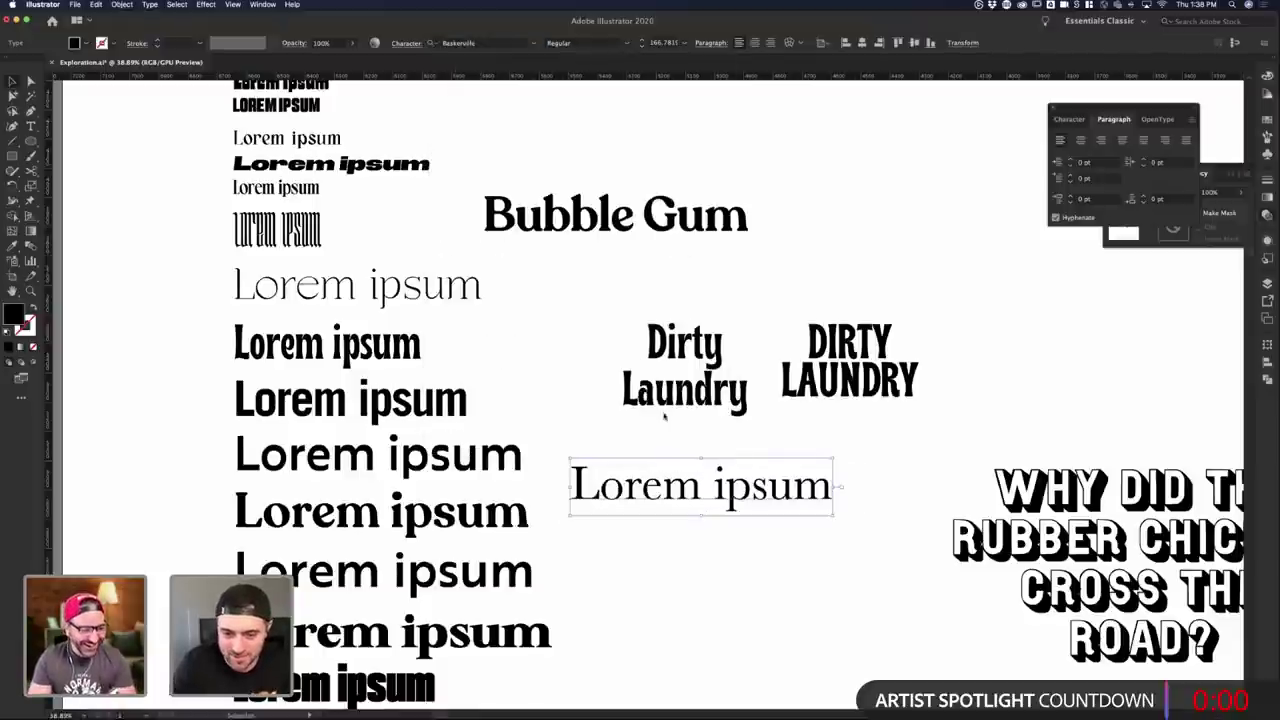
pyautogui.click(689, 449)
pyautogui.click(701, 484)
pyautogui.click(534, 43)
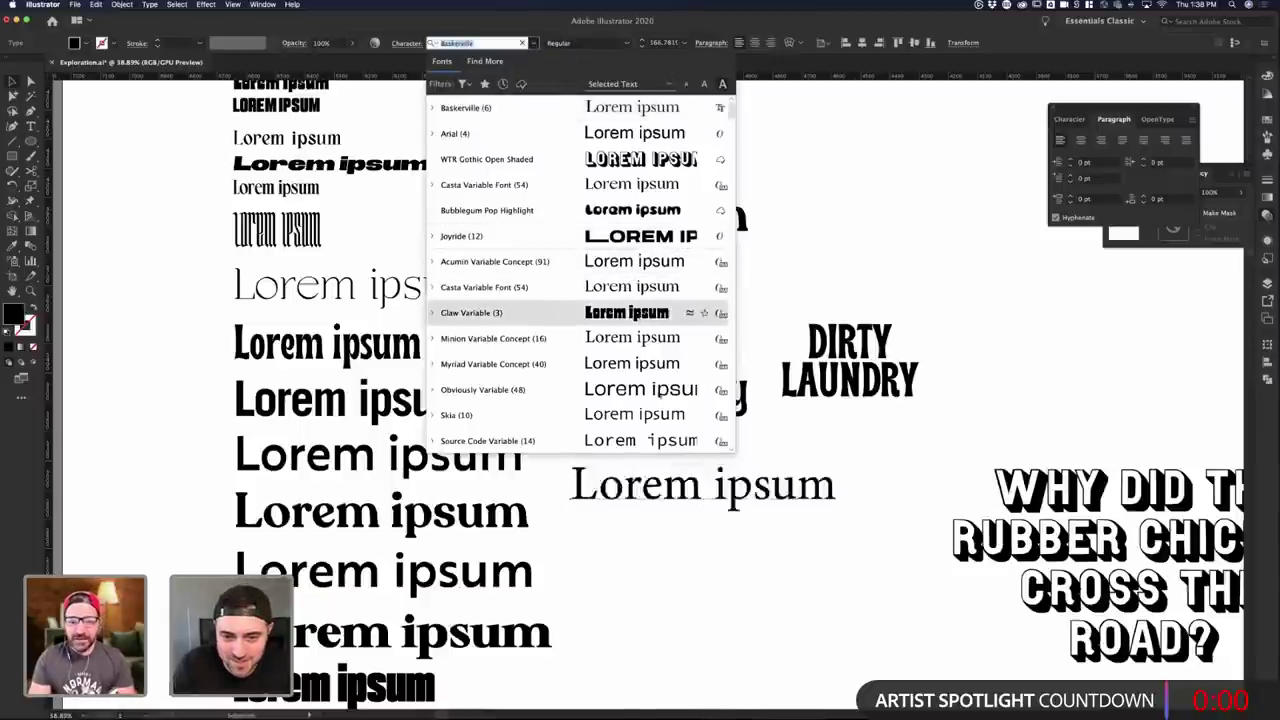
pyautogui.click(883, 251)
# - Switch to Adobe Fonts in Chrome, search for typewriter fonts and open the ITC American Typewriter family
pyautogui.hotkey('ctrl', 'Up')
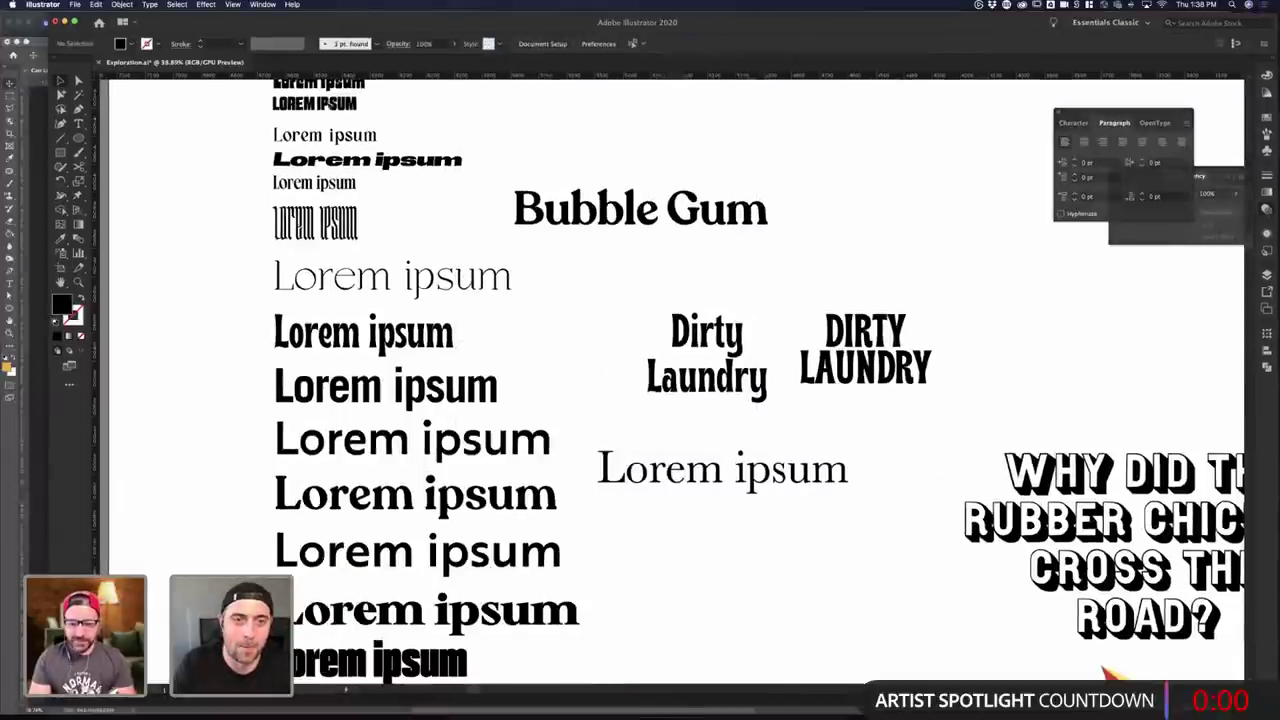
pyautogui.hotkey('ctrl', 'Up')
pyautogui.click(552, 180)
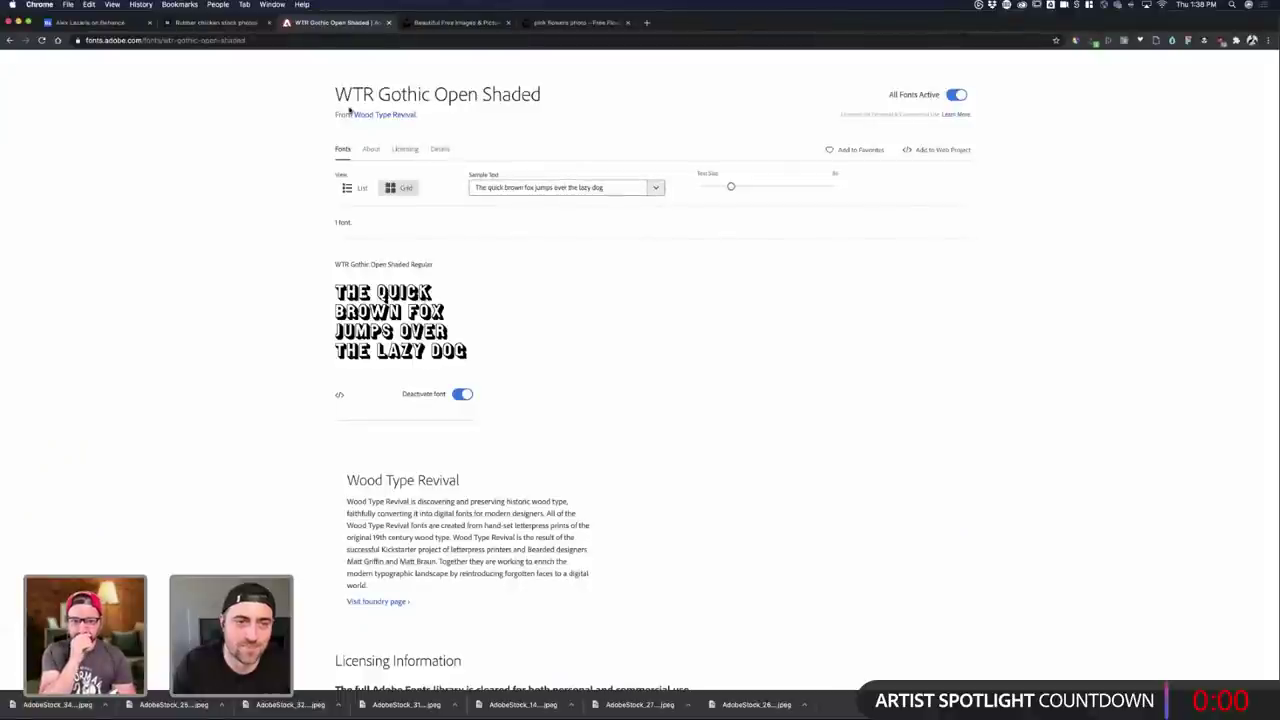
pyautogui.scroll(2, 300, 95)
pyautogui.click(248, 88)
pyautogui.write('tel')
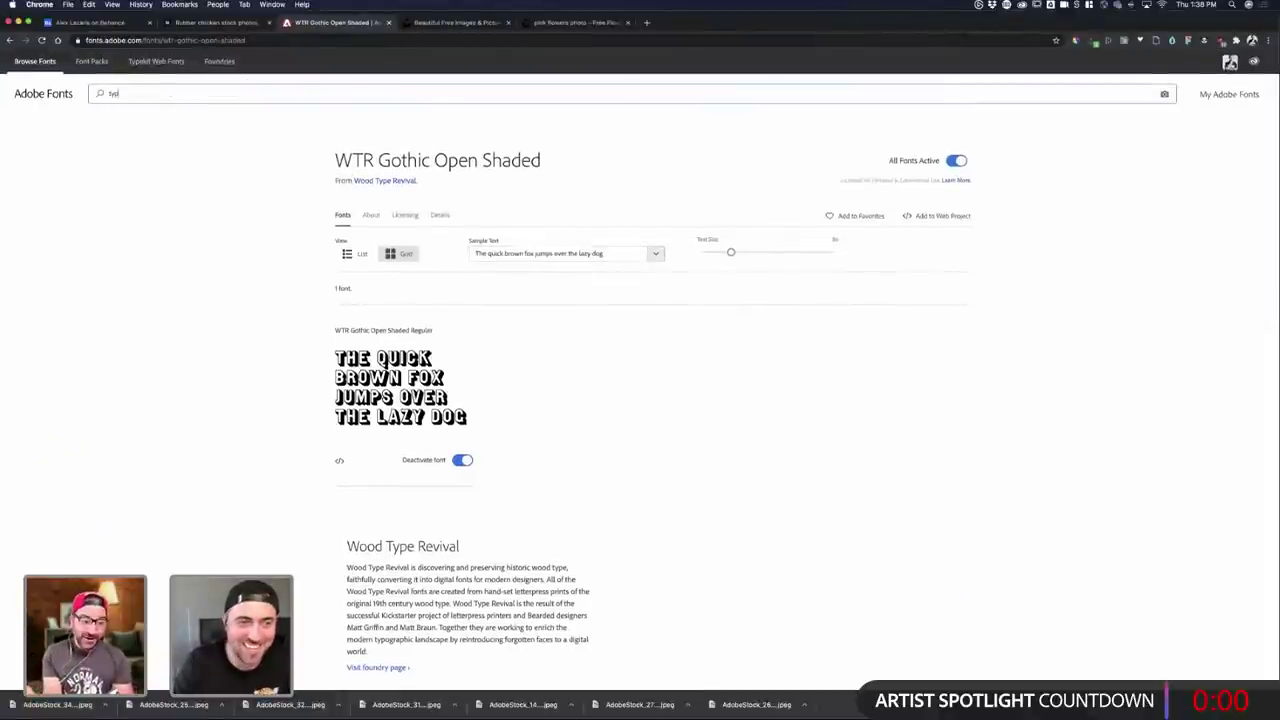
pyautogui.write('wri')
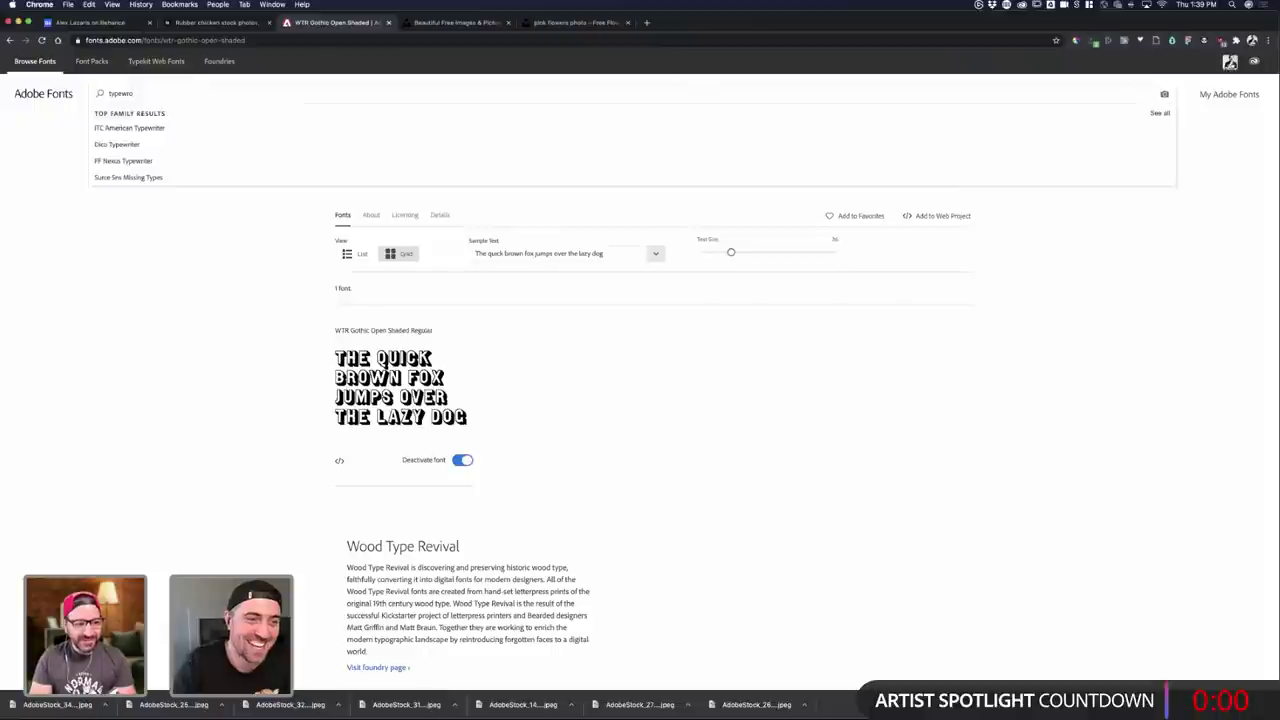
pyautogui.press('BackSpace')
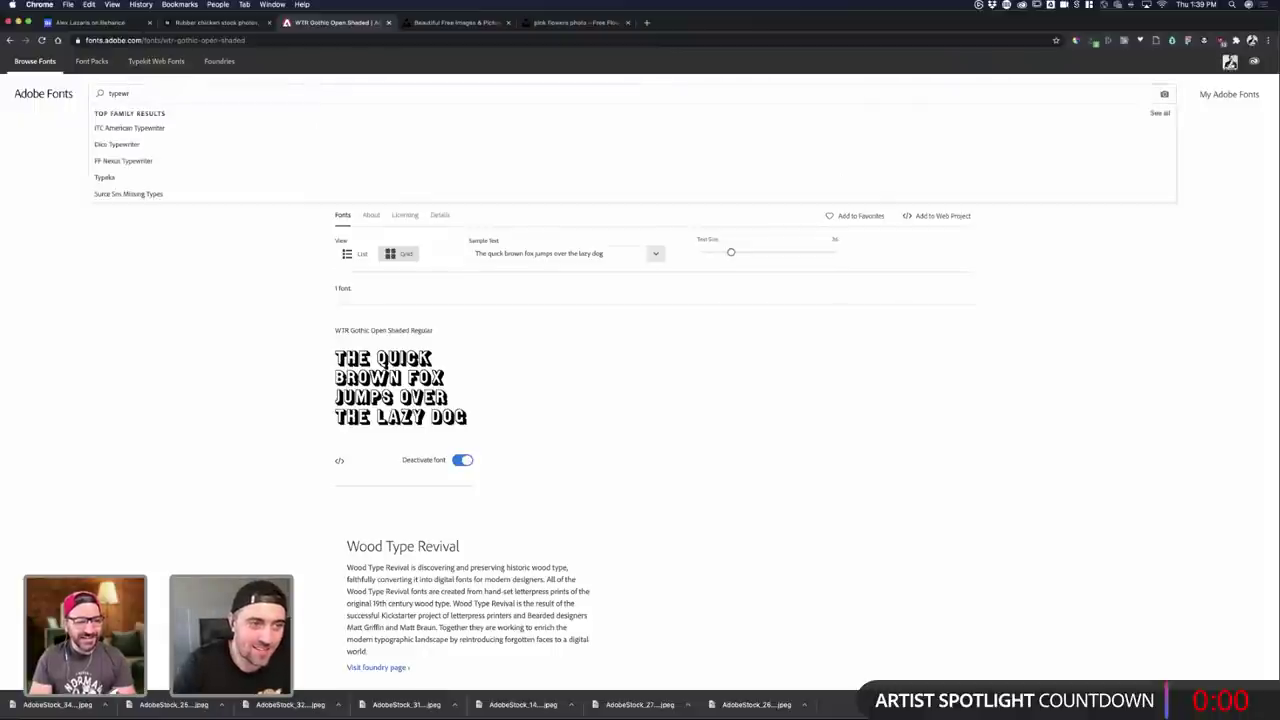
pyautogui.click(194, 128)
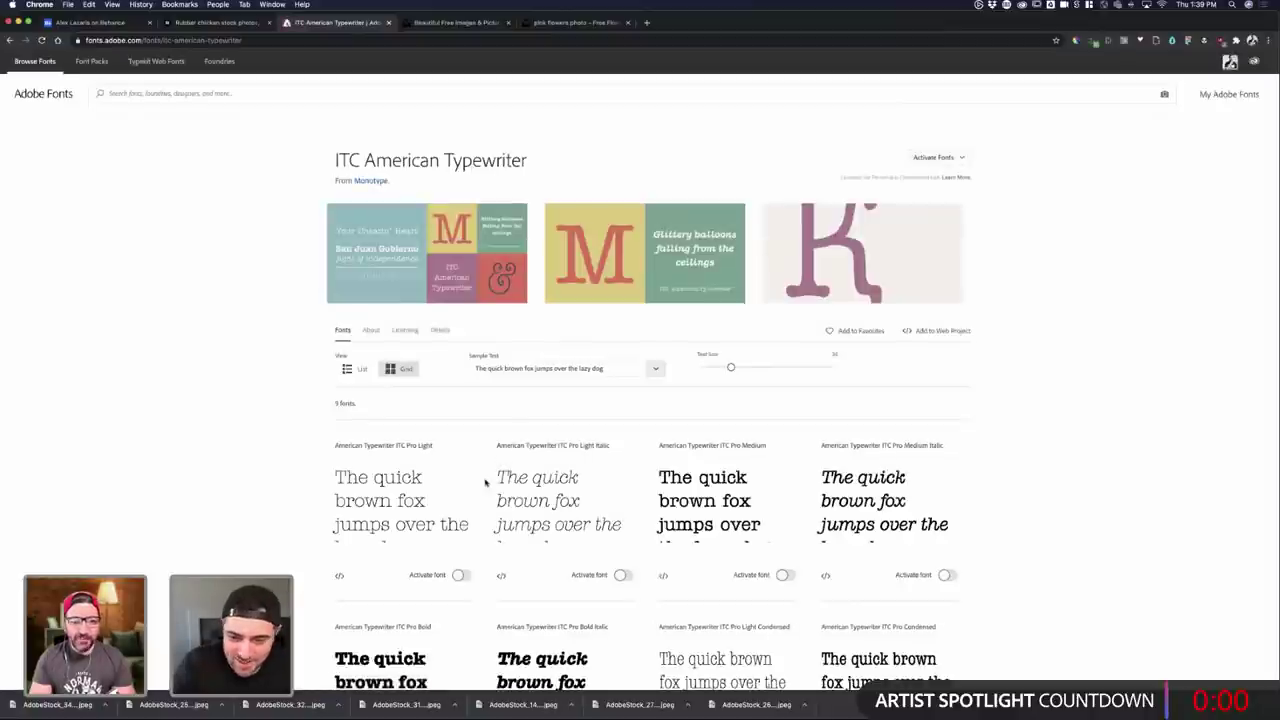
# - Activate the American Typewriter ITC Pro Medium font from the family's font samples
pyautogui.scroll(-5, 486, 483)
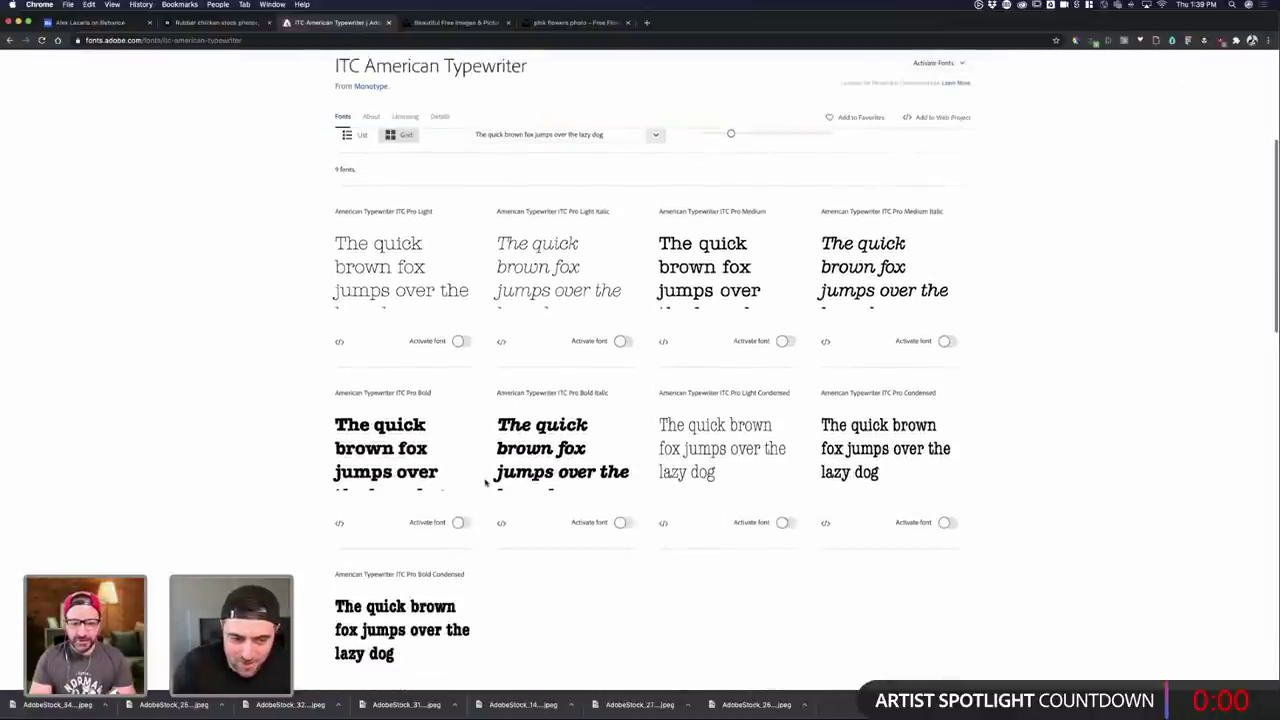
pyautogui.scroll(2, 486, 483)
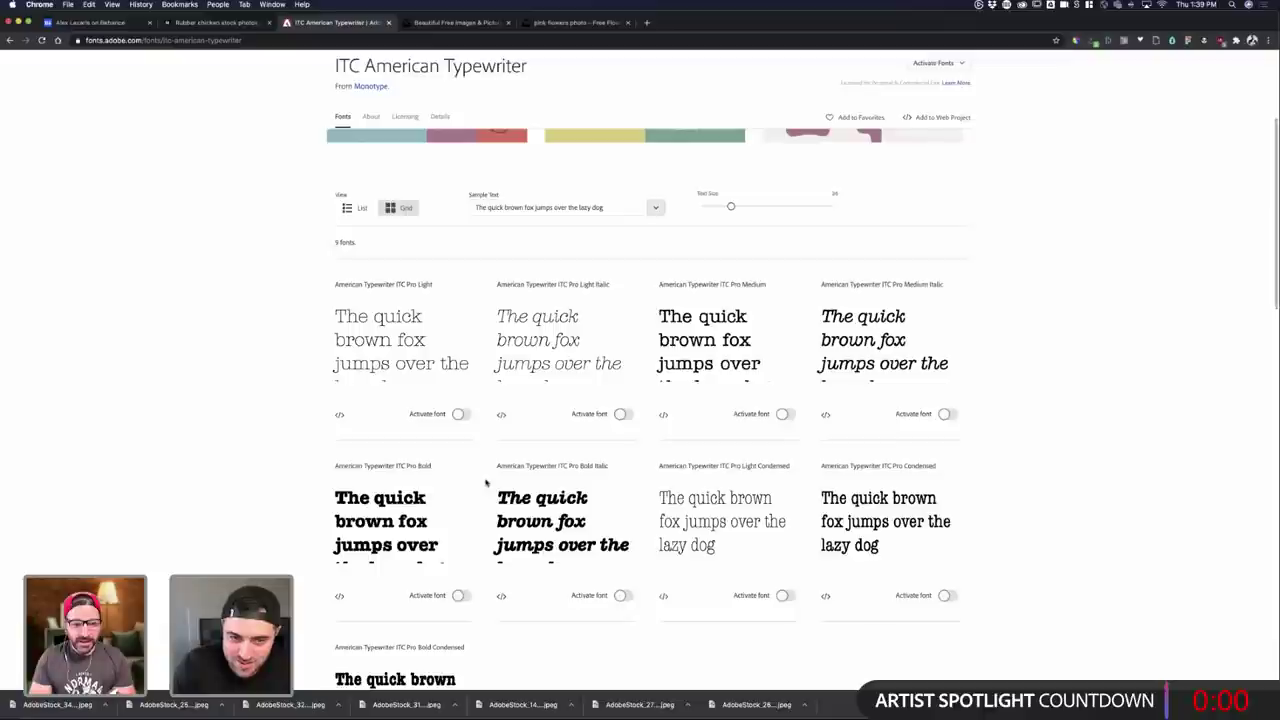
pyautogui.click(784, 413)
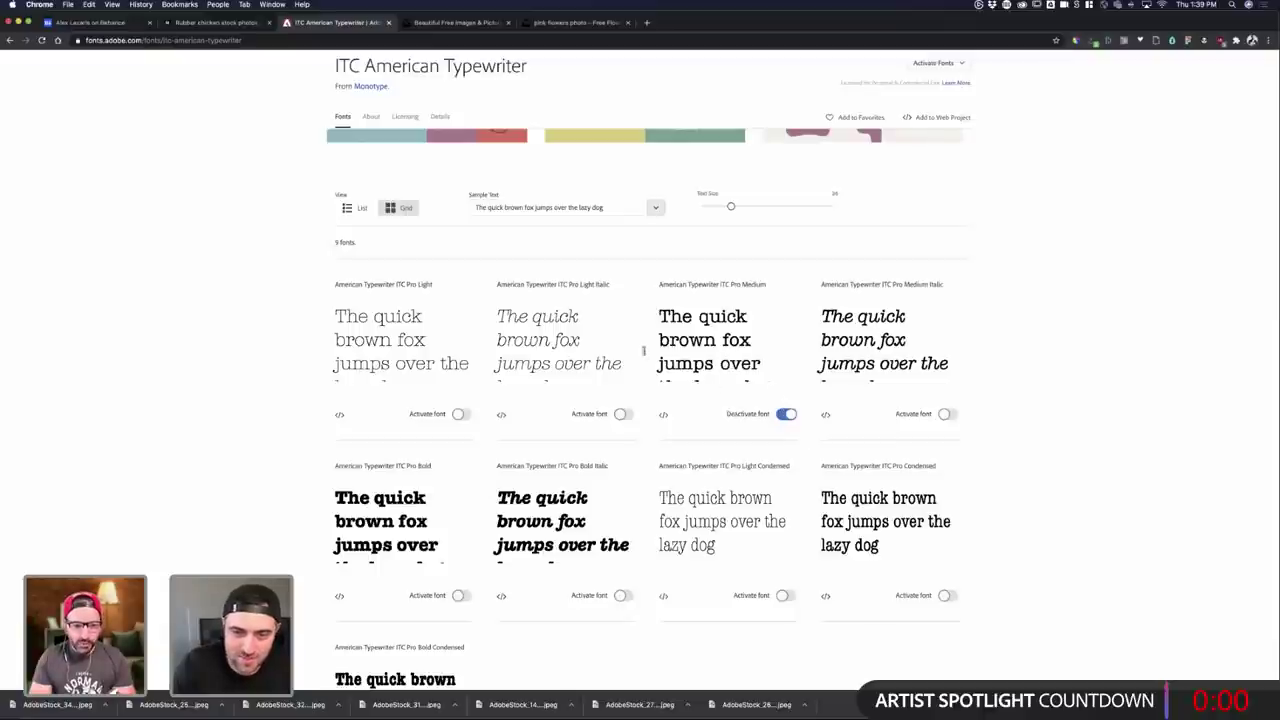
# - Switch back to Exploration.ai in Illustrator and set the Baskerville Lorem ipsum sample's font to American Typewriter Condensed
pyautogui.hotkey('ctrl', 'Up')
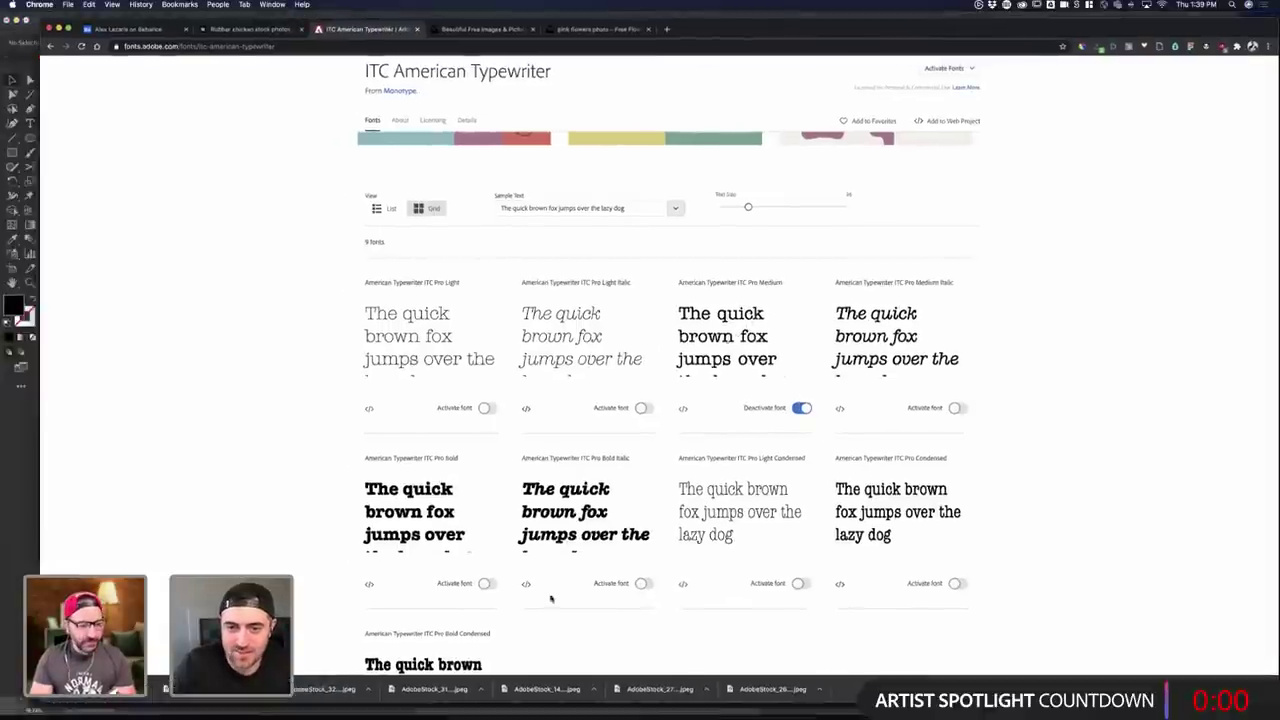
pyautogui.click(502, 326)
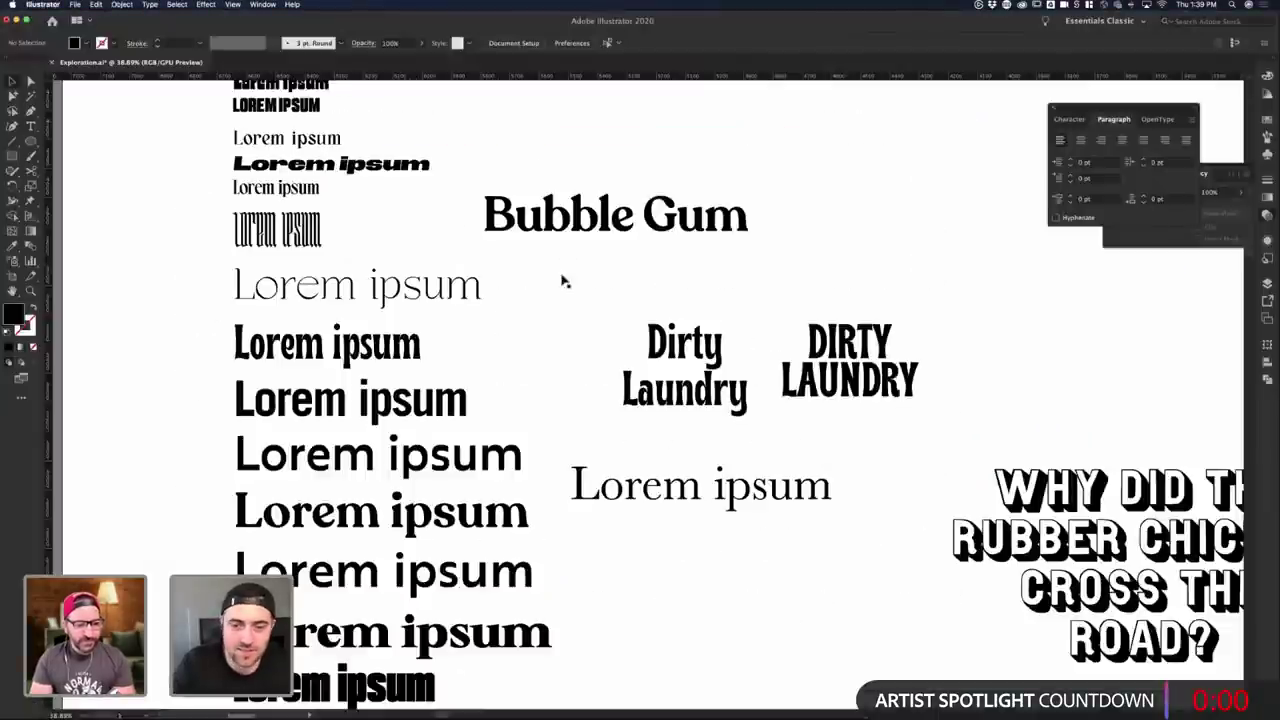
pyautogui.click(726, 488)
pyautogui.click(500, 43)
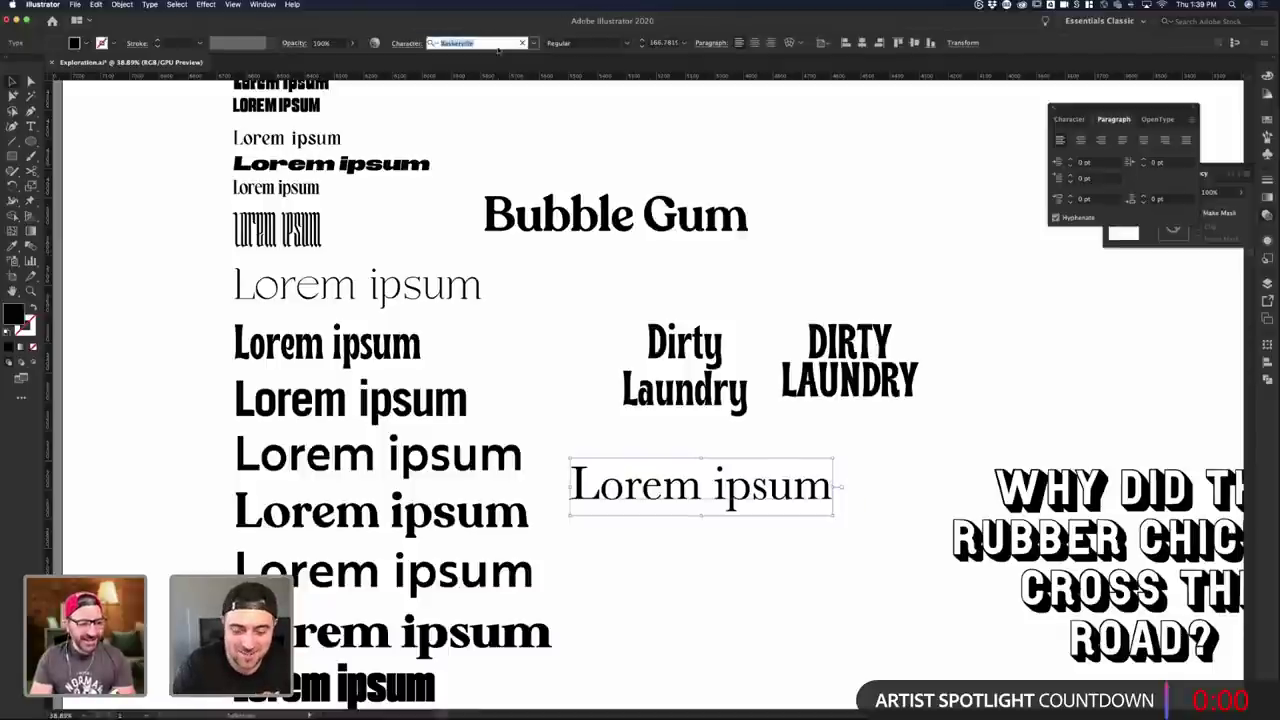
pyautogui.write('typ')
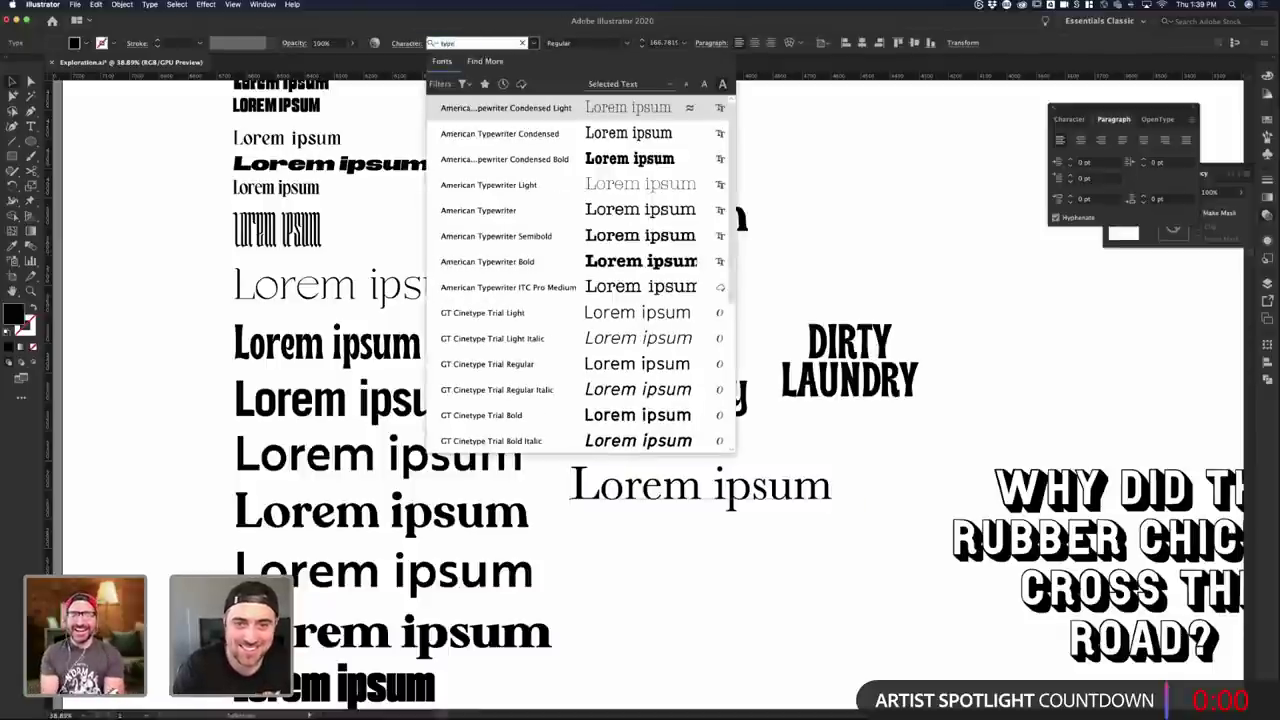
pyautogui.write('e')
pyautogui.press('Down')
pyautogui.press('Down')
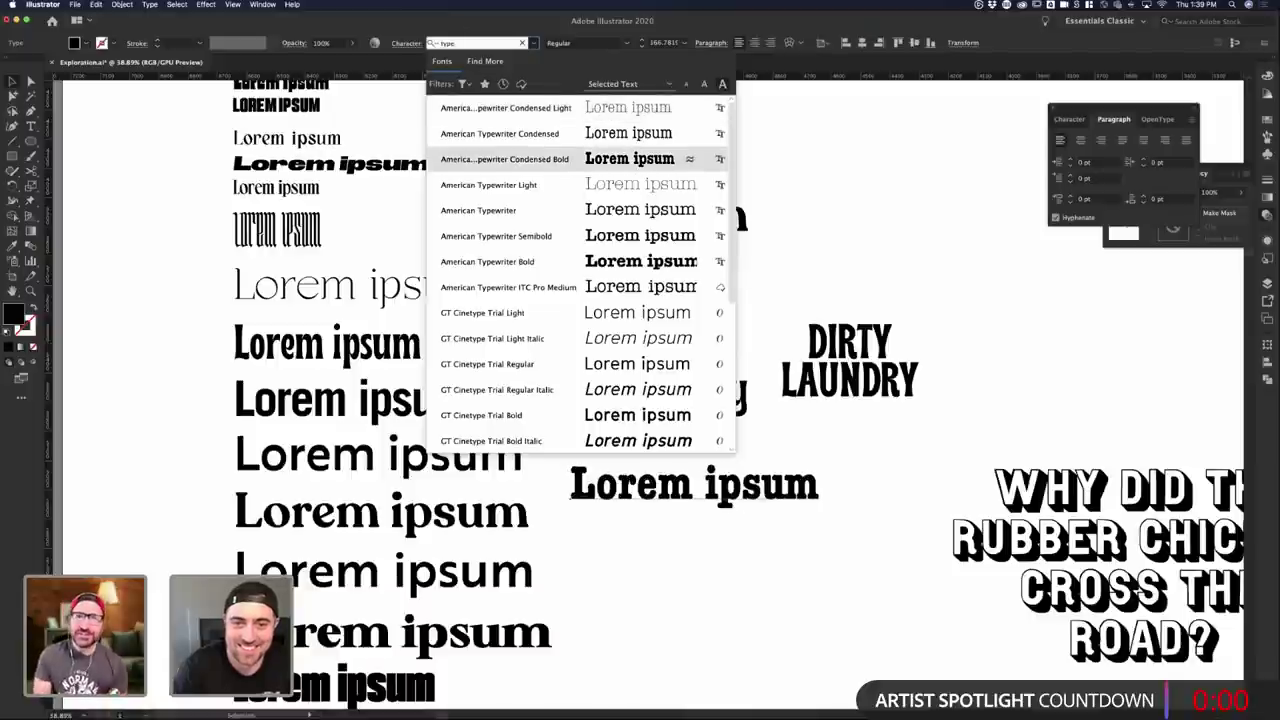
pyautogui.press('Up')
pyautogui.press('Return')
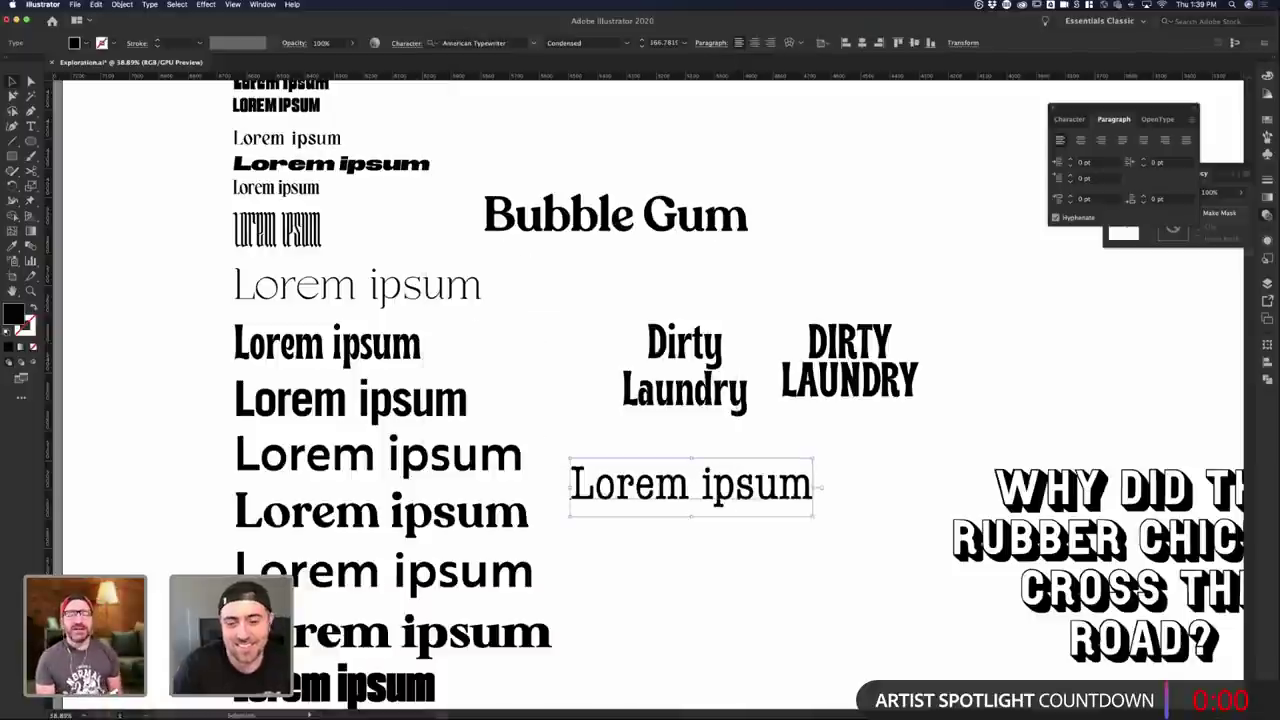
# - Move the American Typewriter sample slightly lower, into the empty space between the font samples and the rubber chicken lettering
pyautogui.click(788, 560)
pyautogui.scroll(-5, 788, 560)
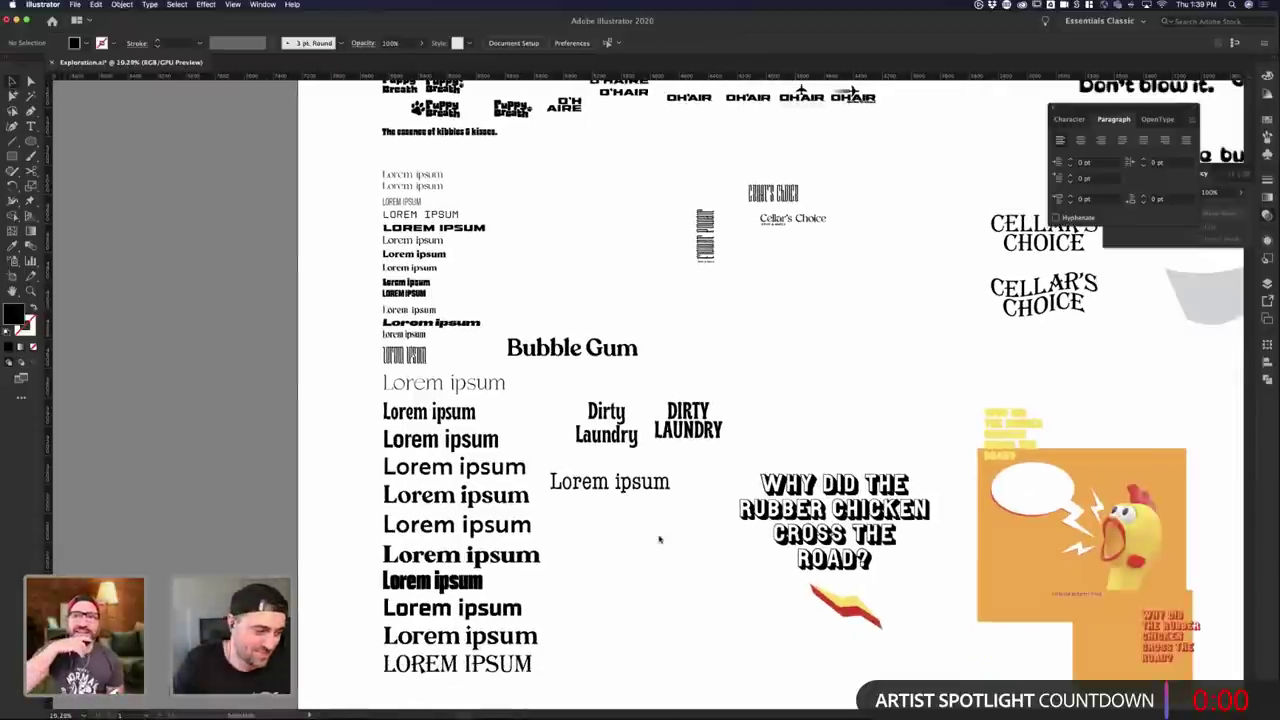
pyautogui.moveTo(604, 490); pyautogui.dragTo(660, 542)
pyautogui.doubleClick(668, 535)
pyautogui.press('super+a')
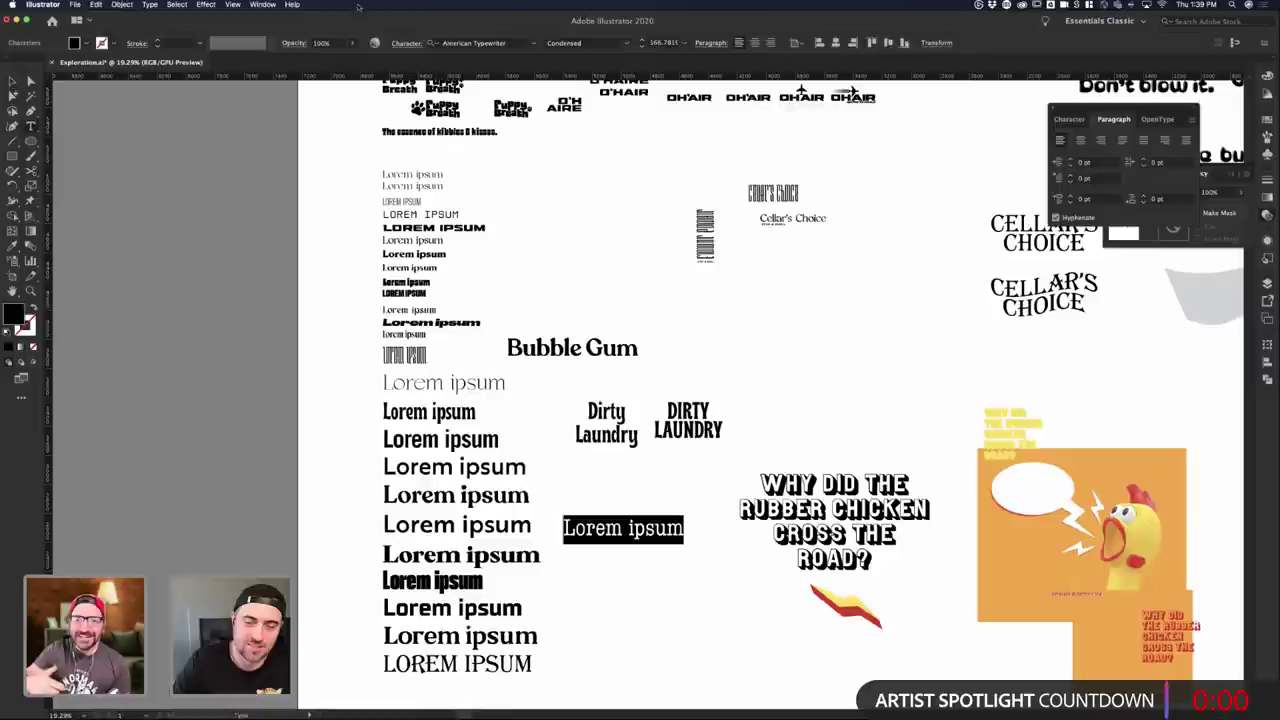
pyautogui.click(488, 43)
pyautogui.write('Coffee')
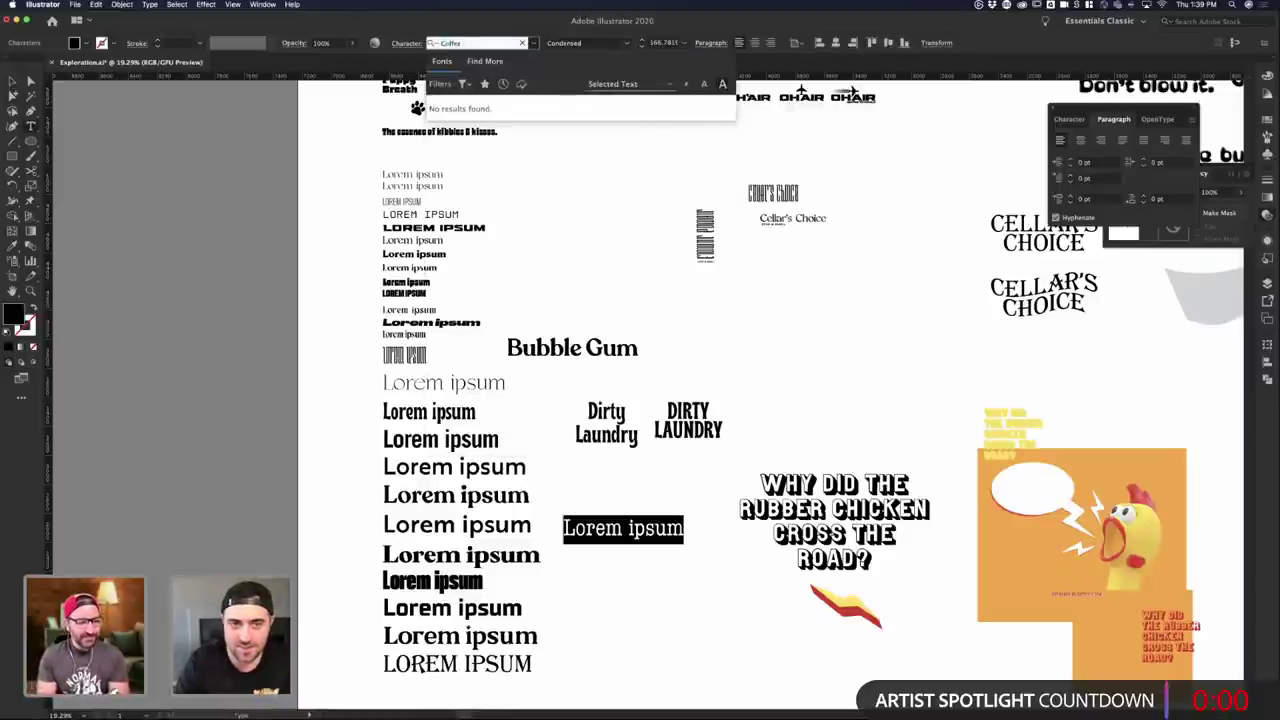
pyautogui.press('BackSpace')
pyautogui.press('BackSpace')
pyautogui.press('BackSpace')
pyautogui.press('BackSpace')
pyautogui.press('BackSpace')
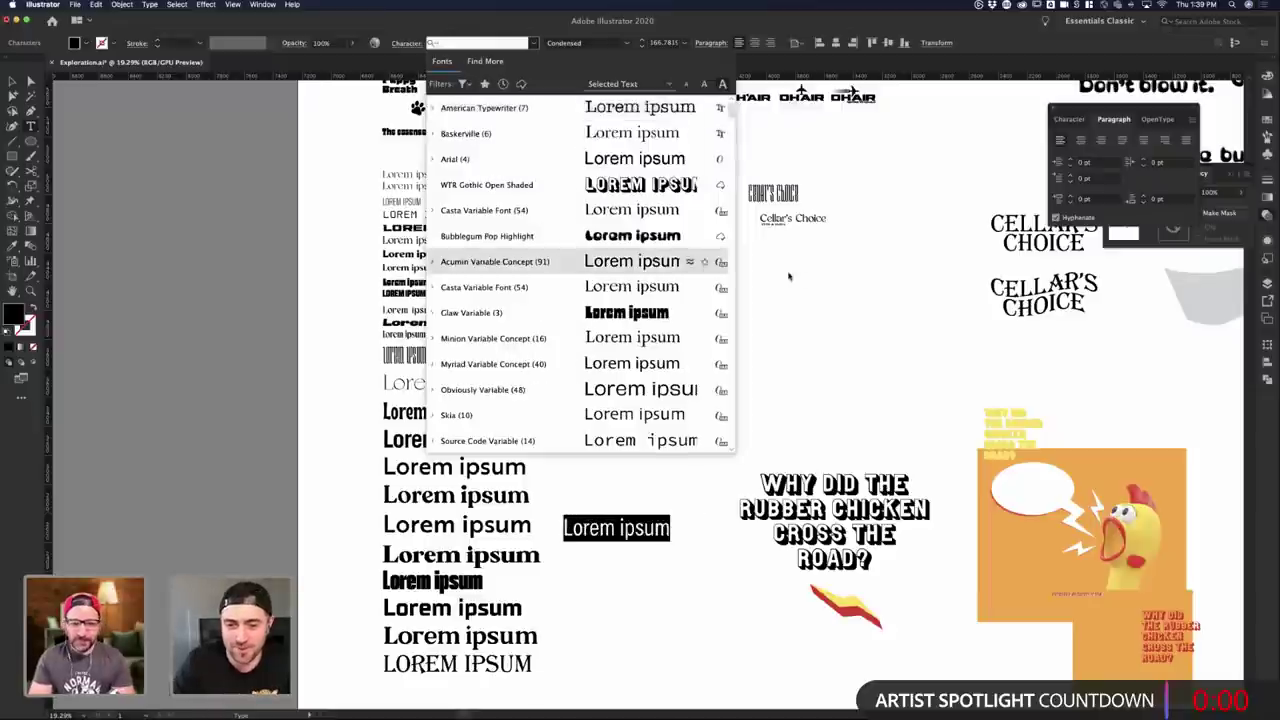
pyautogui.click(789, 275)
# - Replace the American Typewriter sample's Lorem ipsum text with "Coffee Breath"
pyautogui.tripleClick(657, 531)
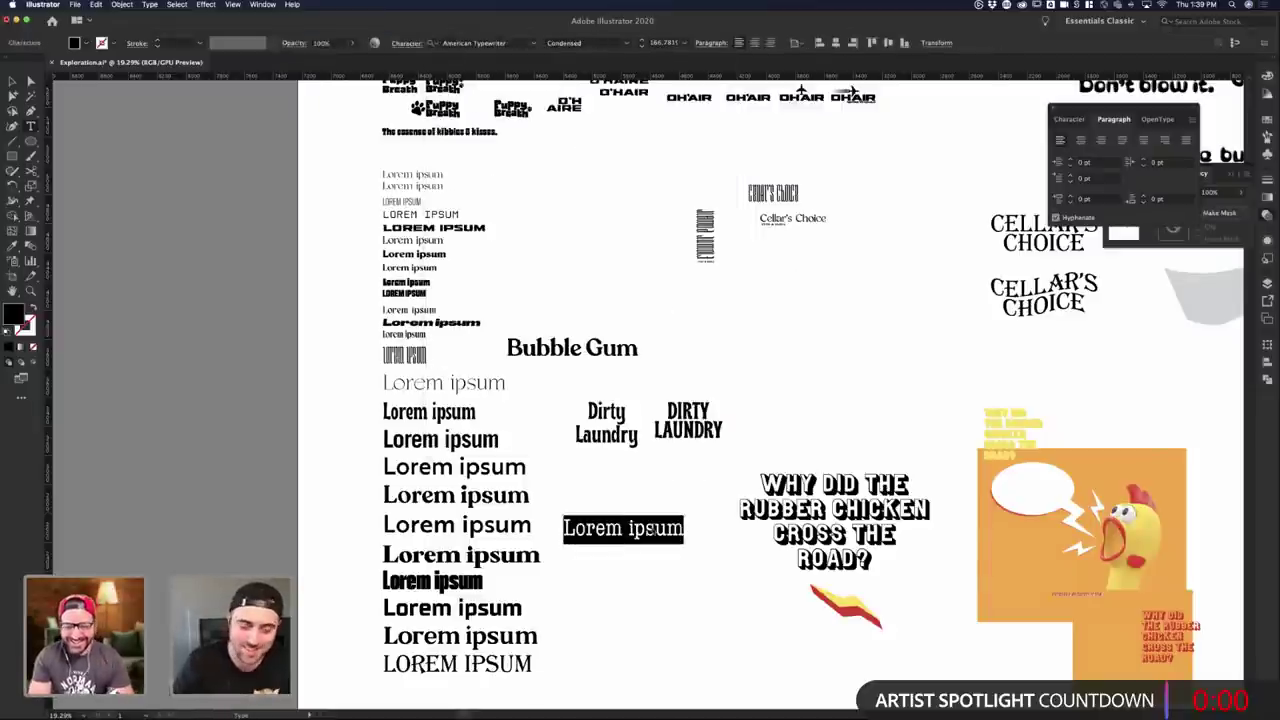
pyautogui.write('coffee')
pyautogui.press('super+a')
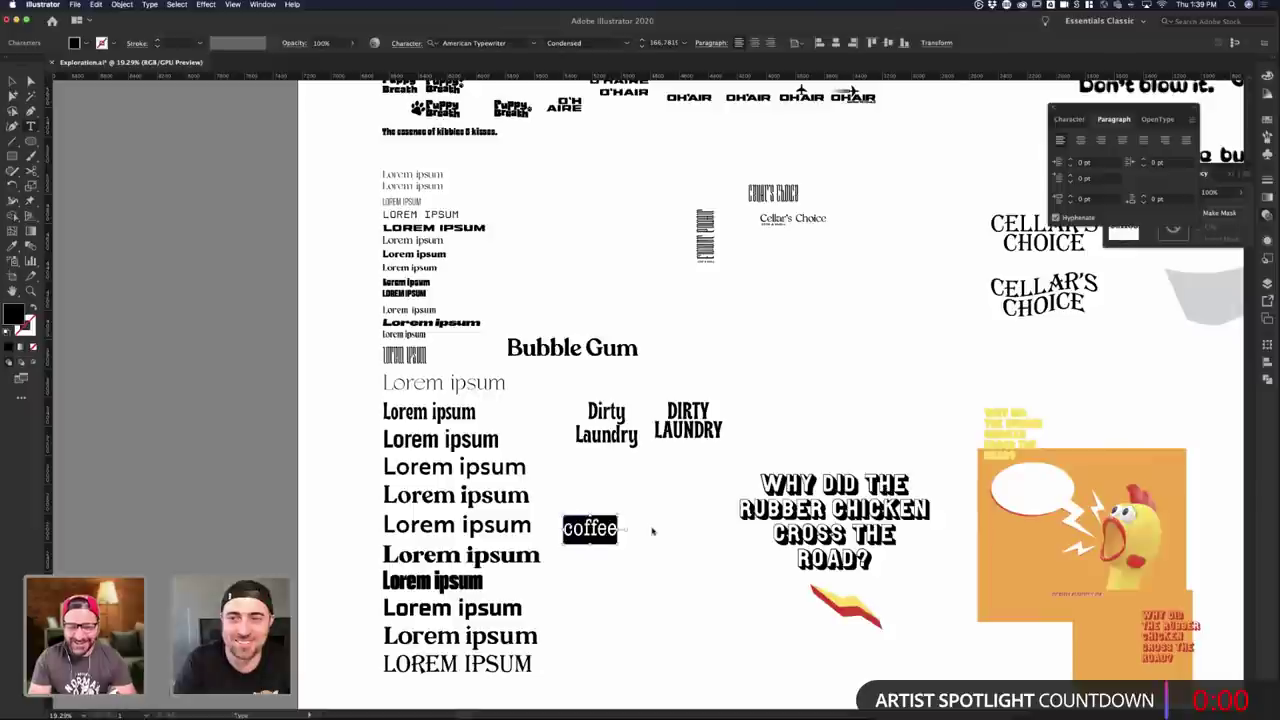
pyautogui.press('BackSpace')
pyautogui.write('C')
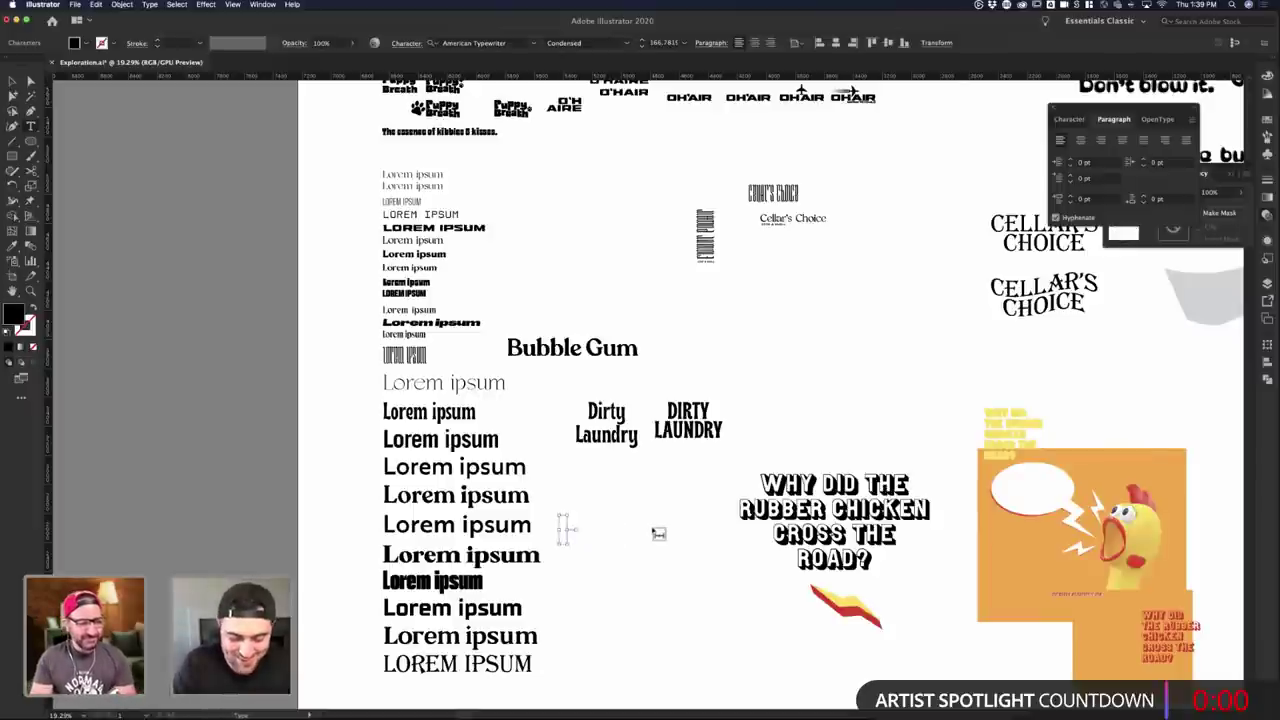
pyautogui.write('offee ')
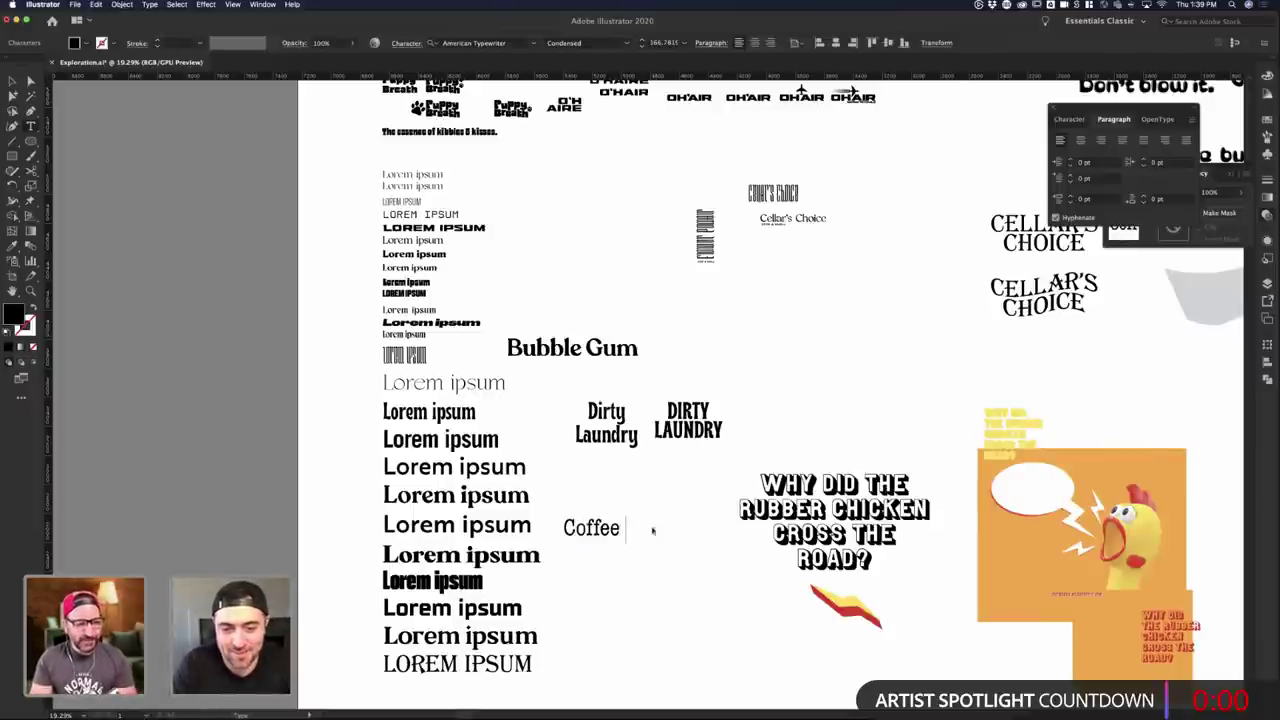
pyautogui.write('Breath')
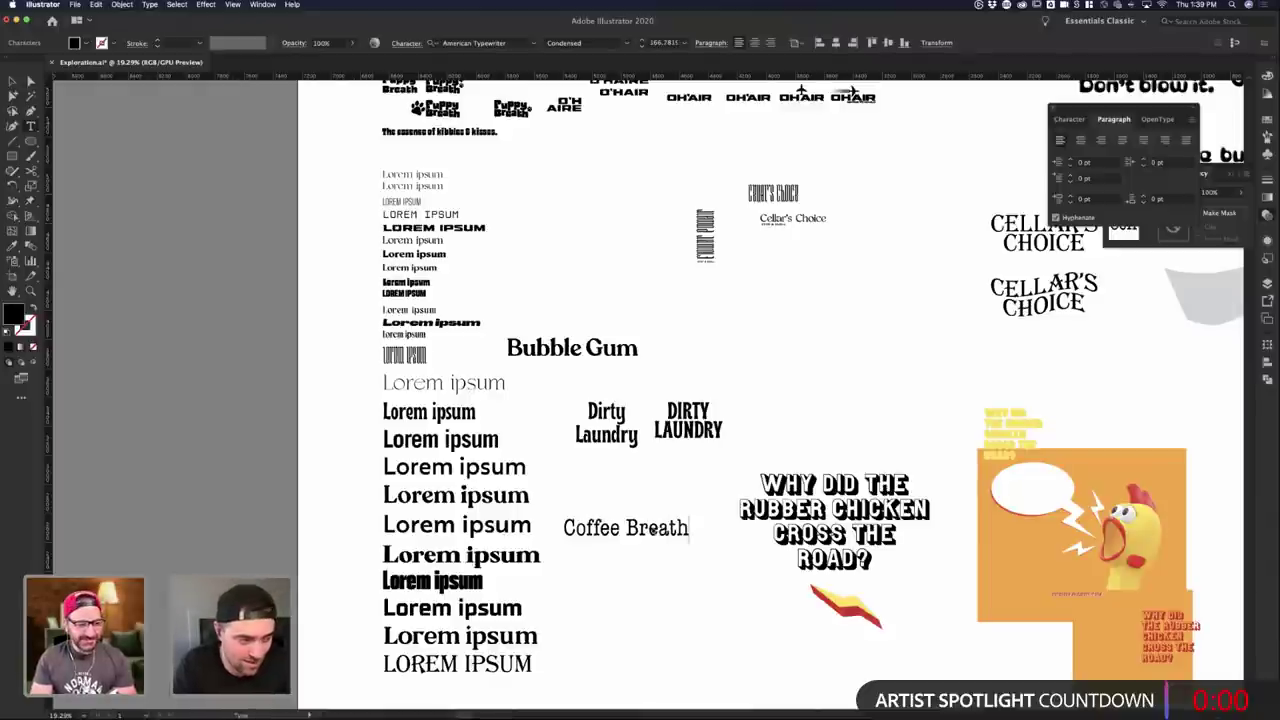
# - Set the Coffee Breath lettering's font style to Regular and deselect it
pyautogui.click(12, 81)
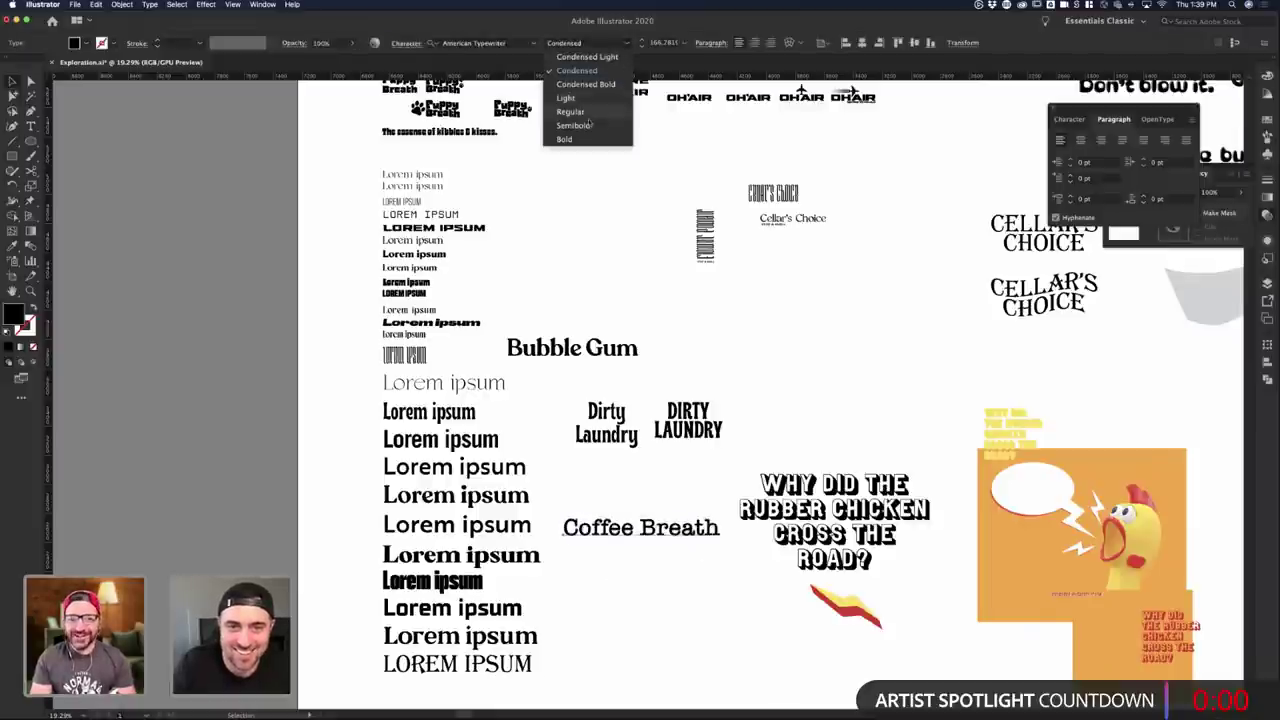
pyautogui.click(588, 112)
pyautogui.click(697, 500)
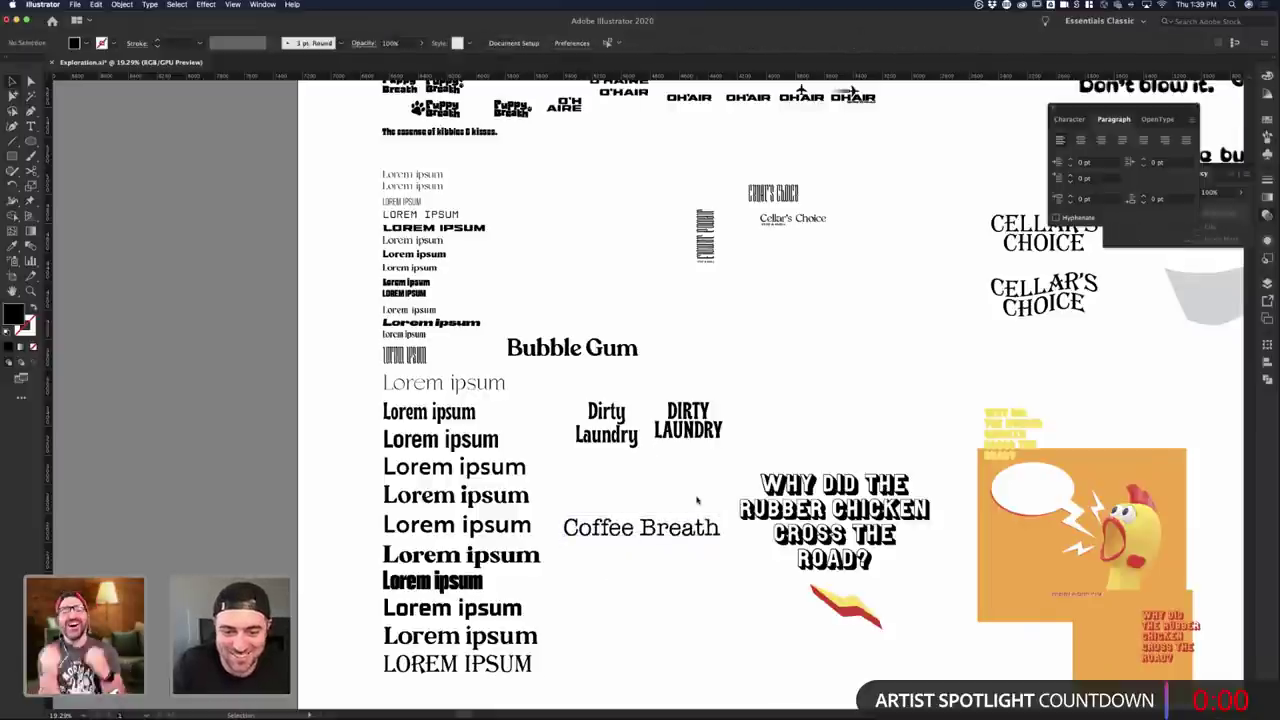
# - Move the Coffee Breath lettering down into the empty space below the rubber chicken lettering and deselect it
pyautogui.scroll(3, 697, 500)
pyautogui.moveTo(697, 500); pyautogui.dragTo(720, 578)
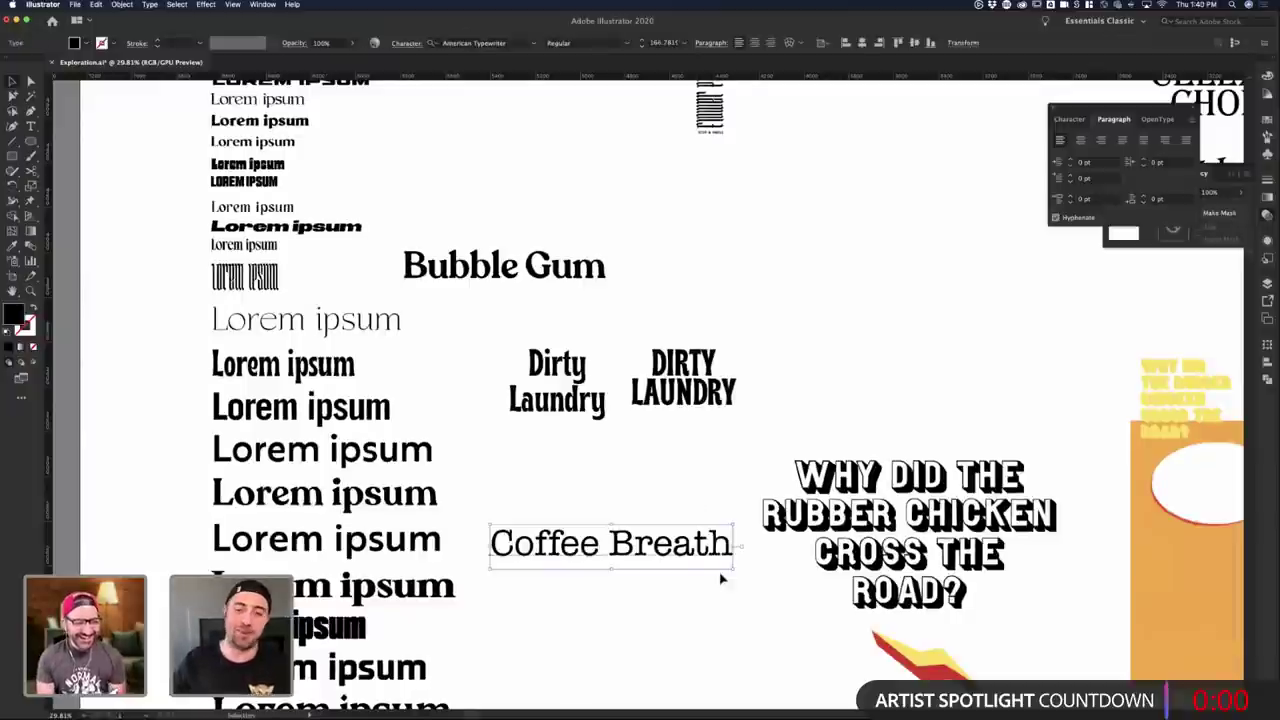
pyautogui.click(720, 578)
pyautogui.scroll(-5, 652, 382)
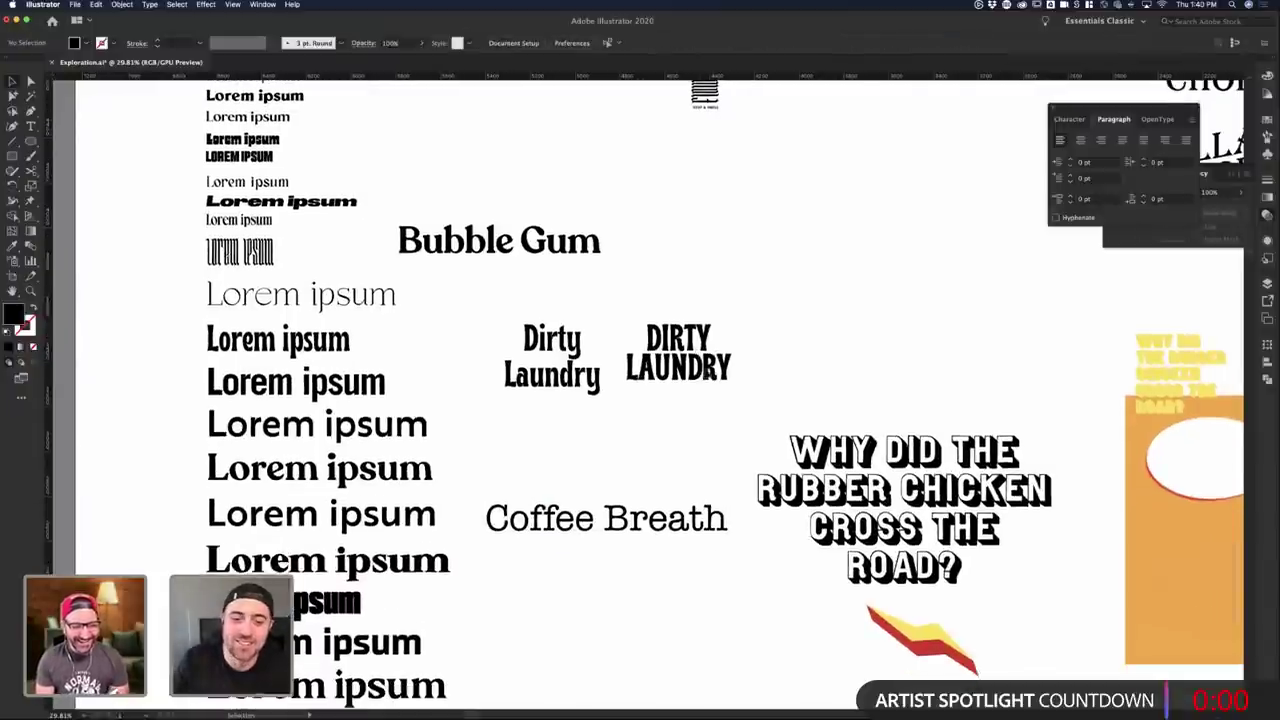
pyautogui.moveTo(652, 382); pyautogui.dragTo(809, 614)
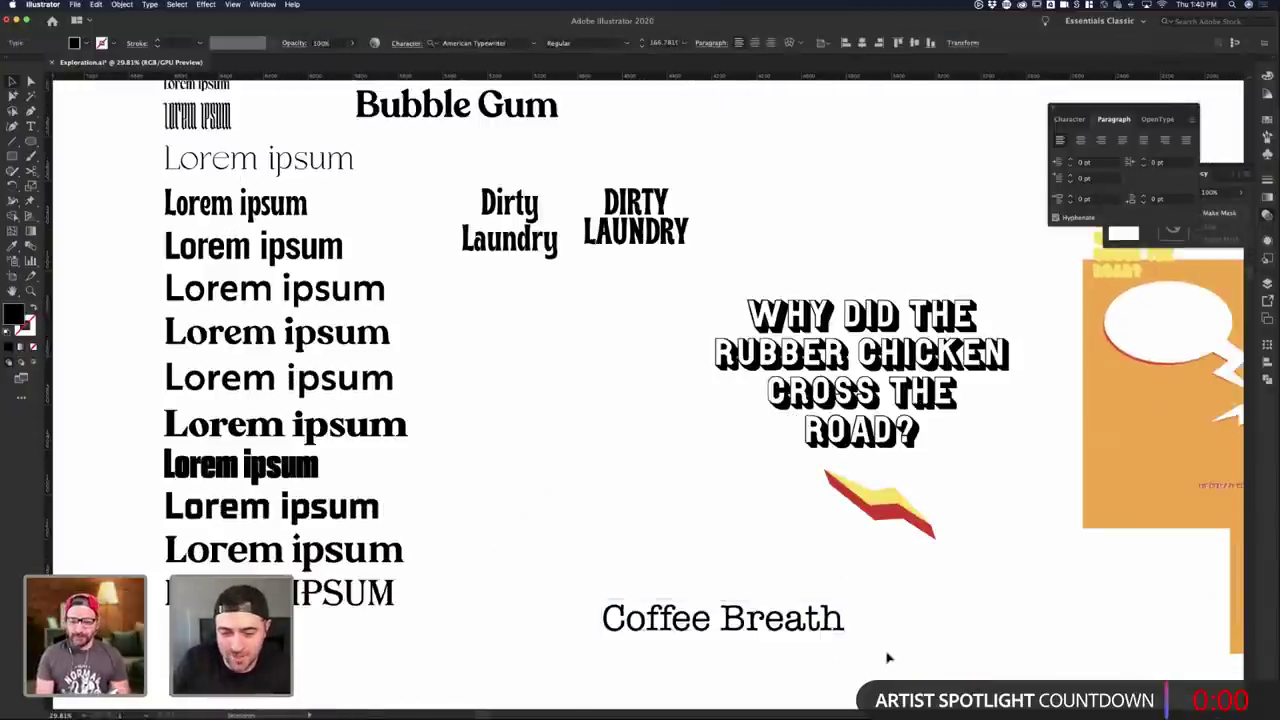
pyautogui.click(900, 655)
pyautogui.scroll(-4, 913, 653)
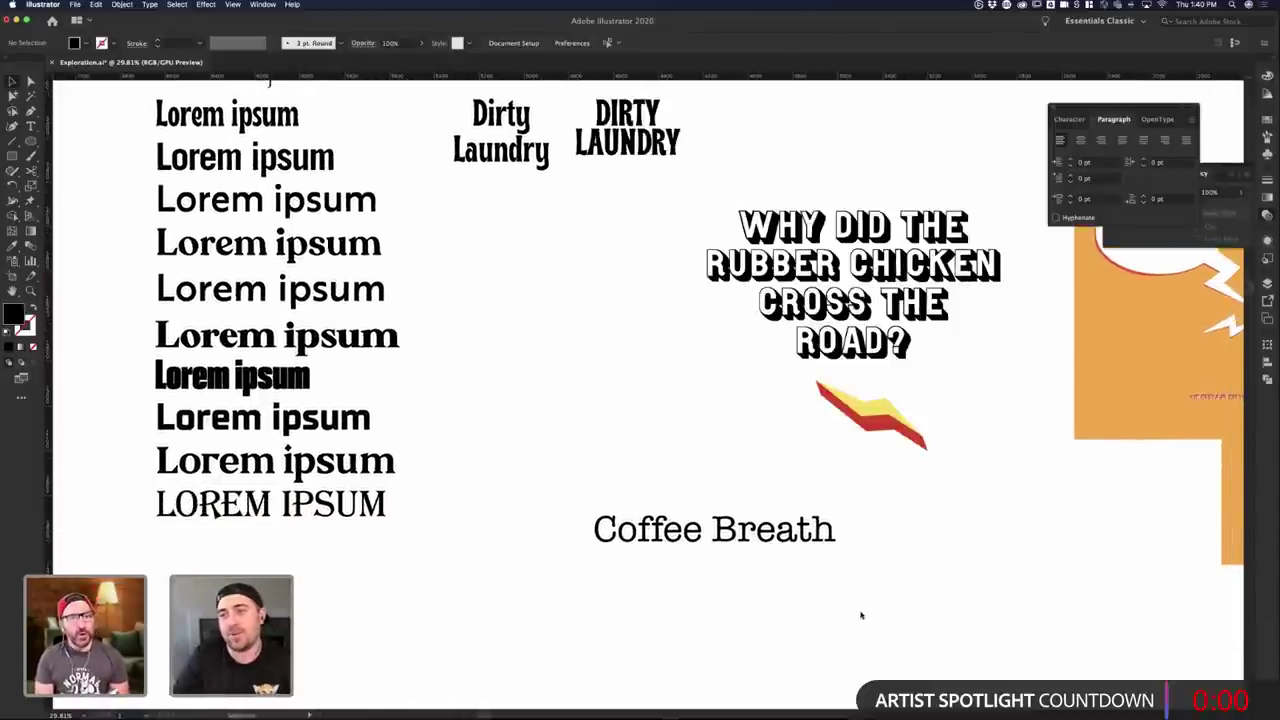
# - Switch to Adobe Stock in Chrome and search for "coffee cup sleeve"
pyautogui.hotkey('ctrl', 'Up')
pyautogui.click(400, 220)
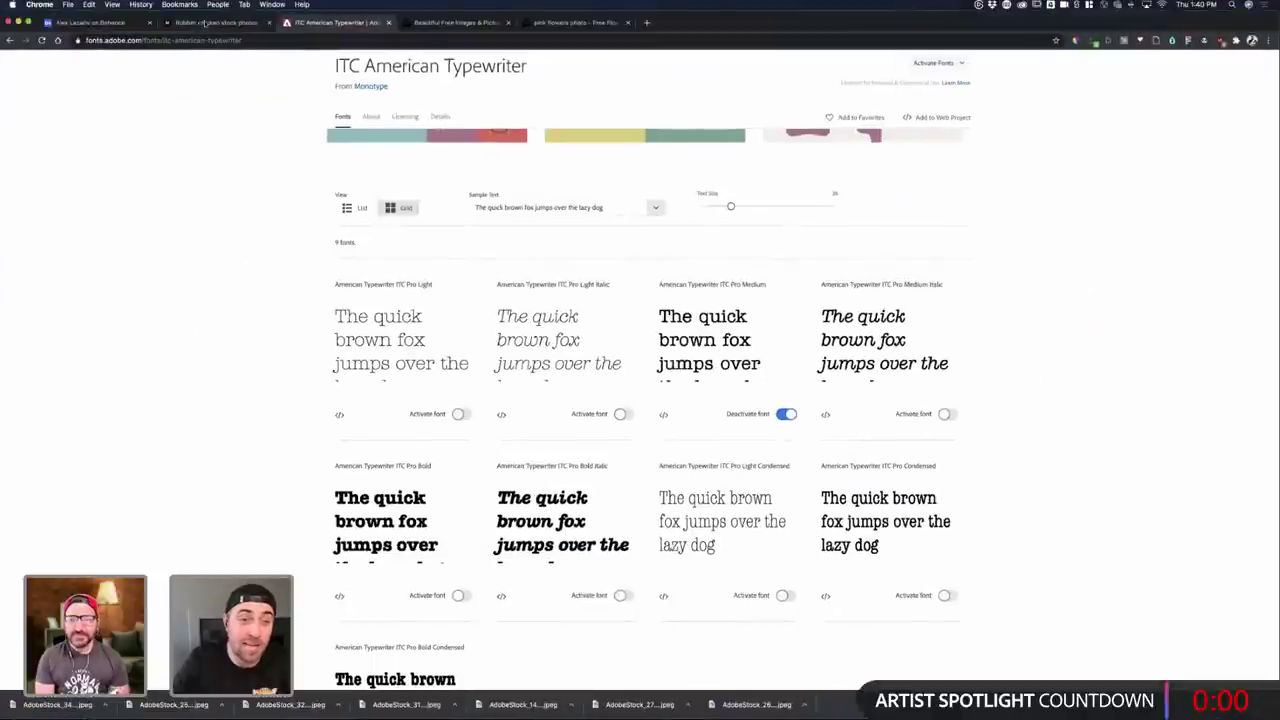
pyautogui.click(203, 23)
pyautogui.click(390, 72)
pyautogui.write('coffee')
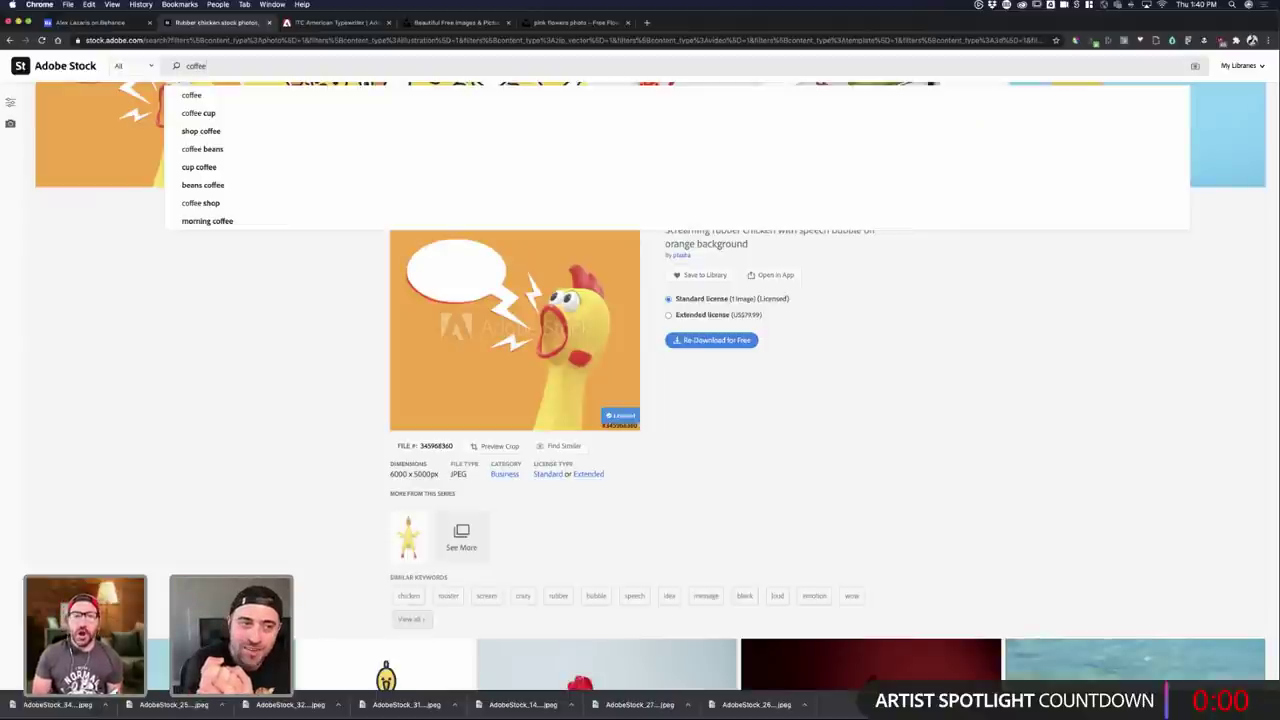
pyautogui.write('cup sleeve')
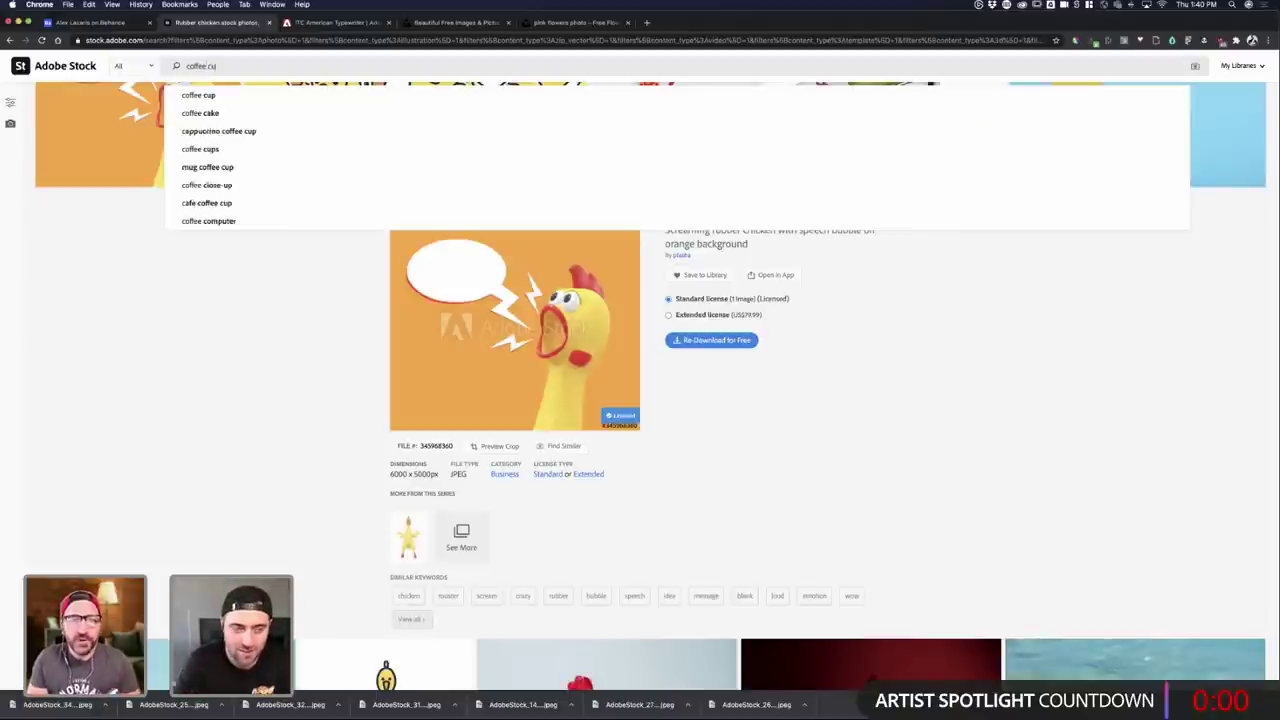
pyautogui.press('Return')
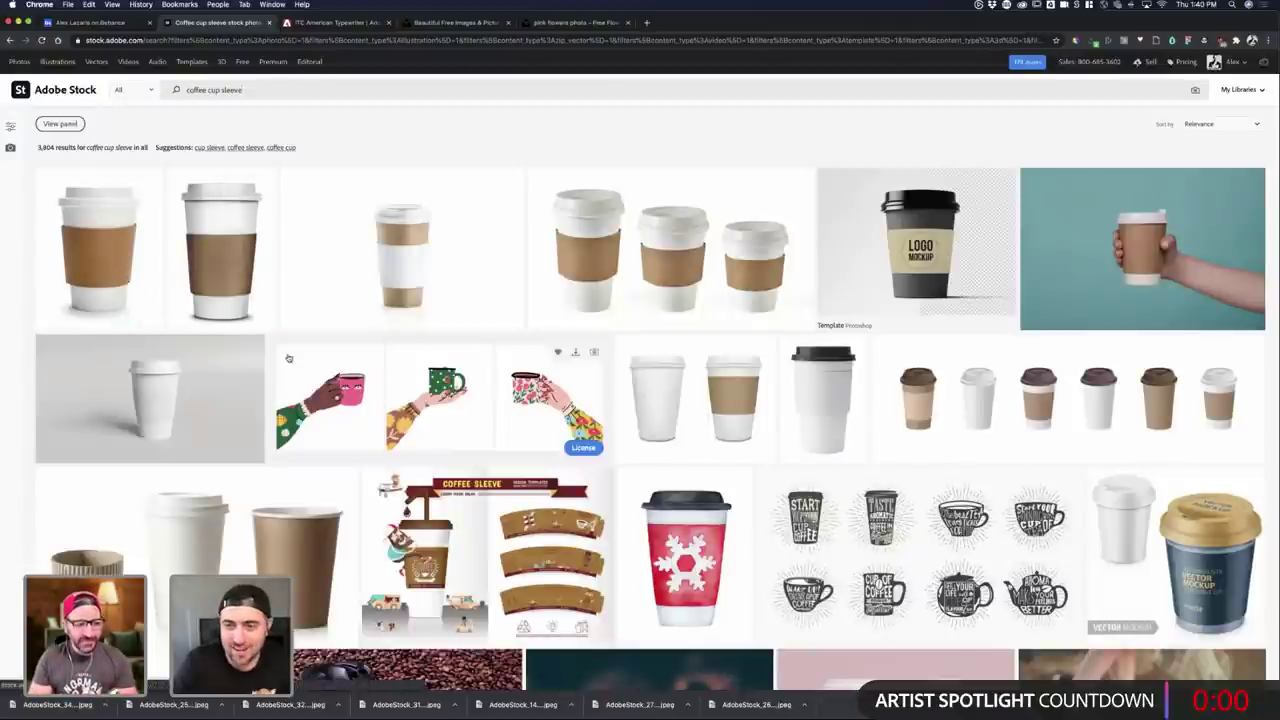
# - Browse the cup results and license the Coffee Cup Side photo with the brown sleeve under the standard license
pyautogui.scroll(-3, 740, 305)
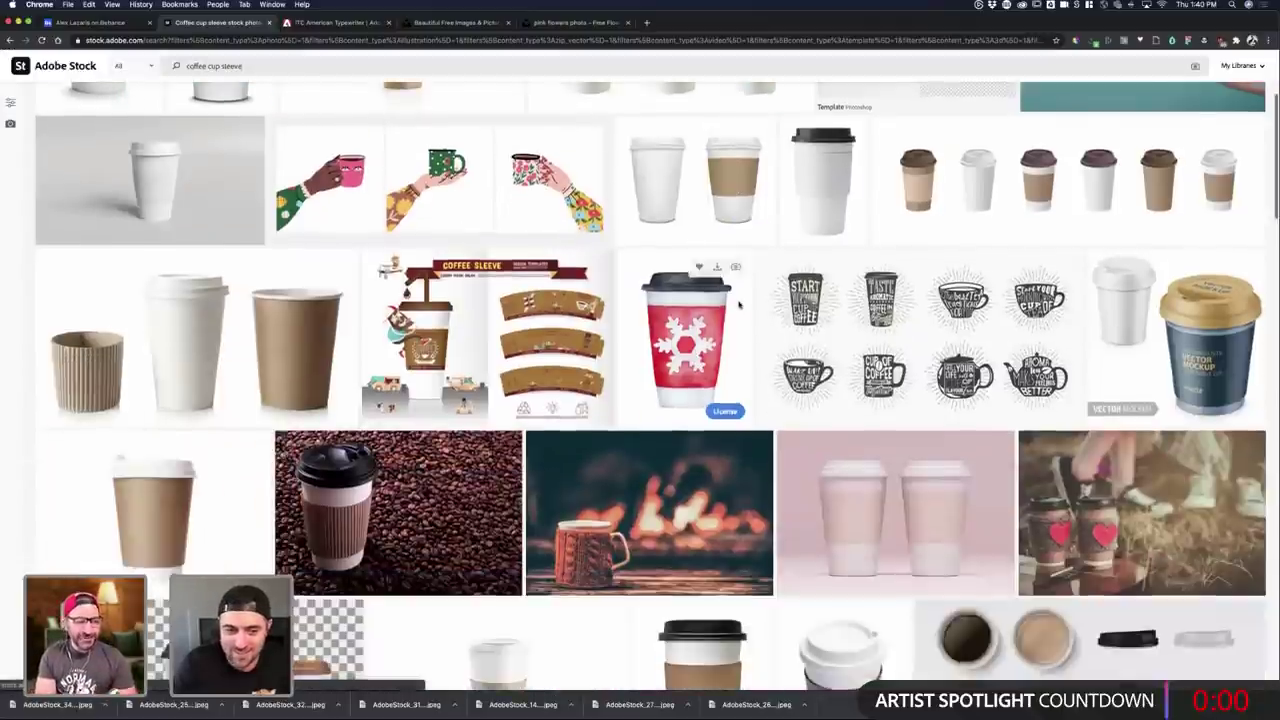
pyautogui.scroll(-10, 740, 305)
pyautogui.scroll(15, 178, 210)
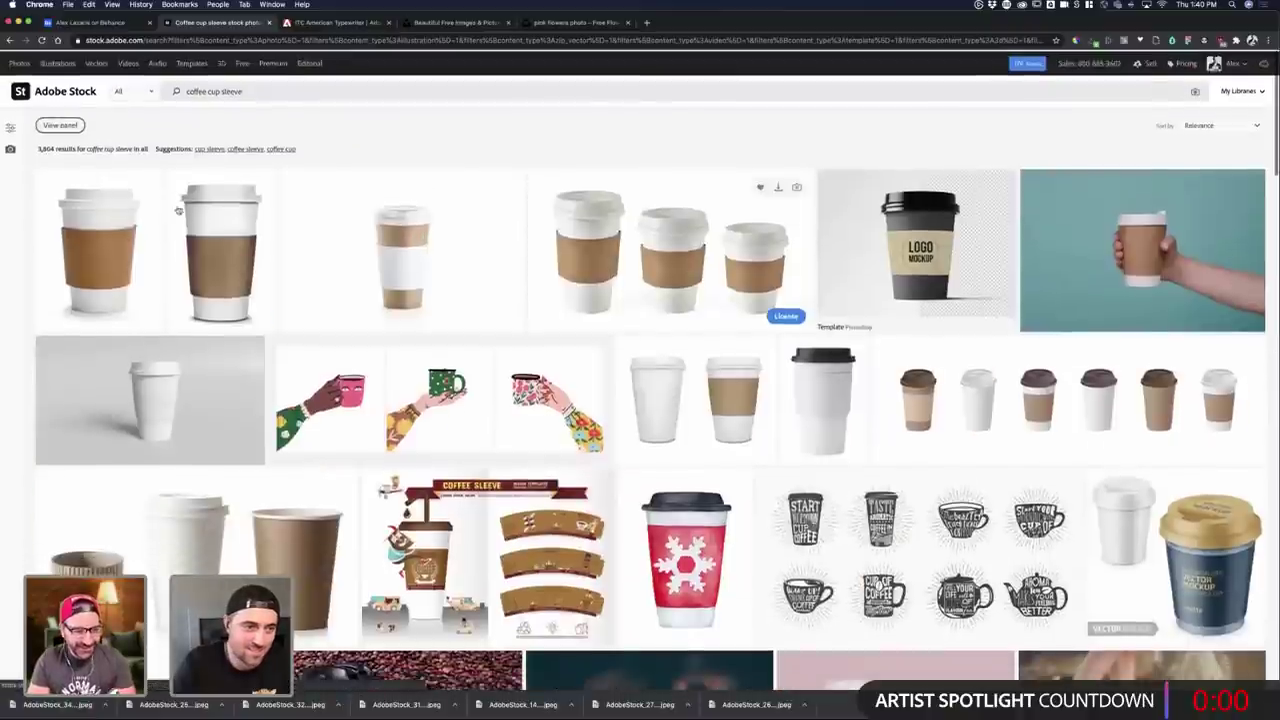
pyautogui.scroll(-1, 170, 215)
pyautogui.click(131, 244)
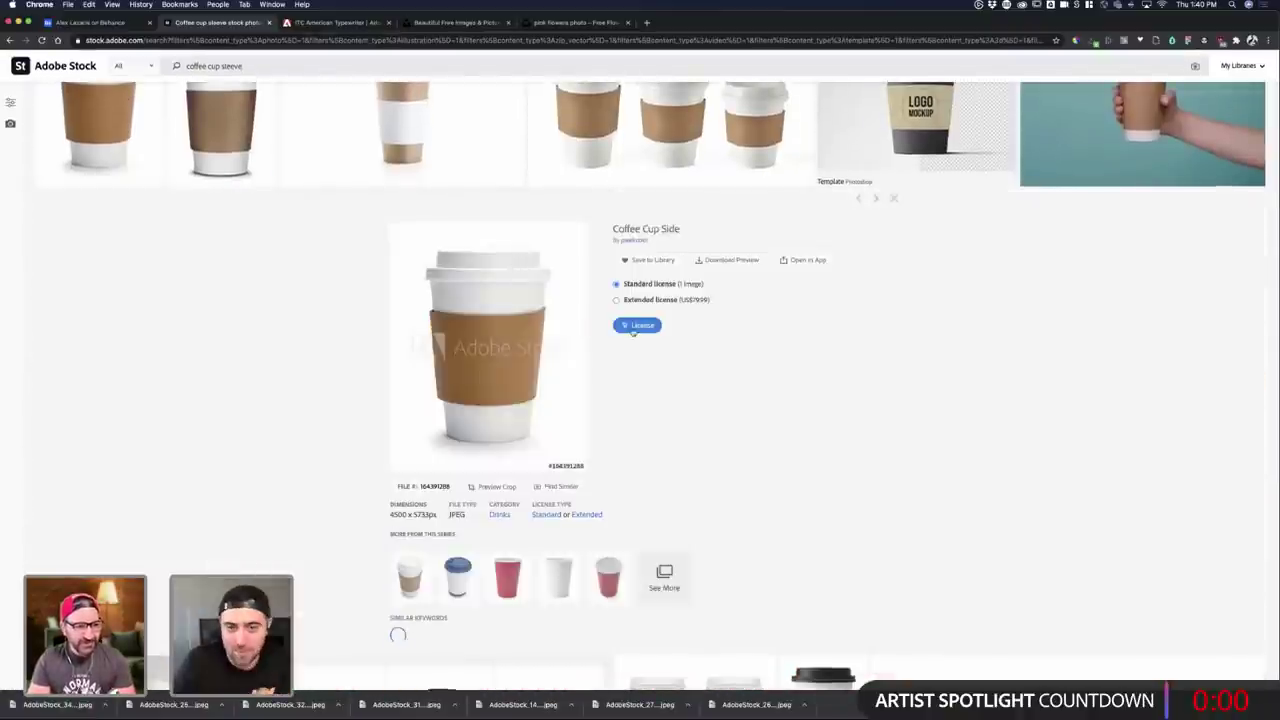
pyautogui.click(633, 330)
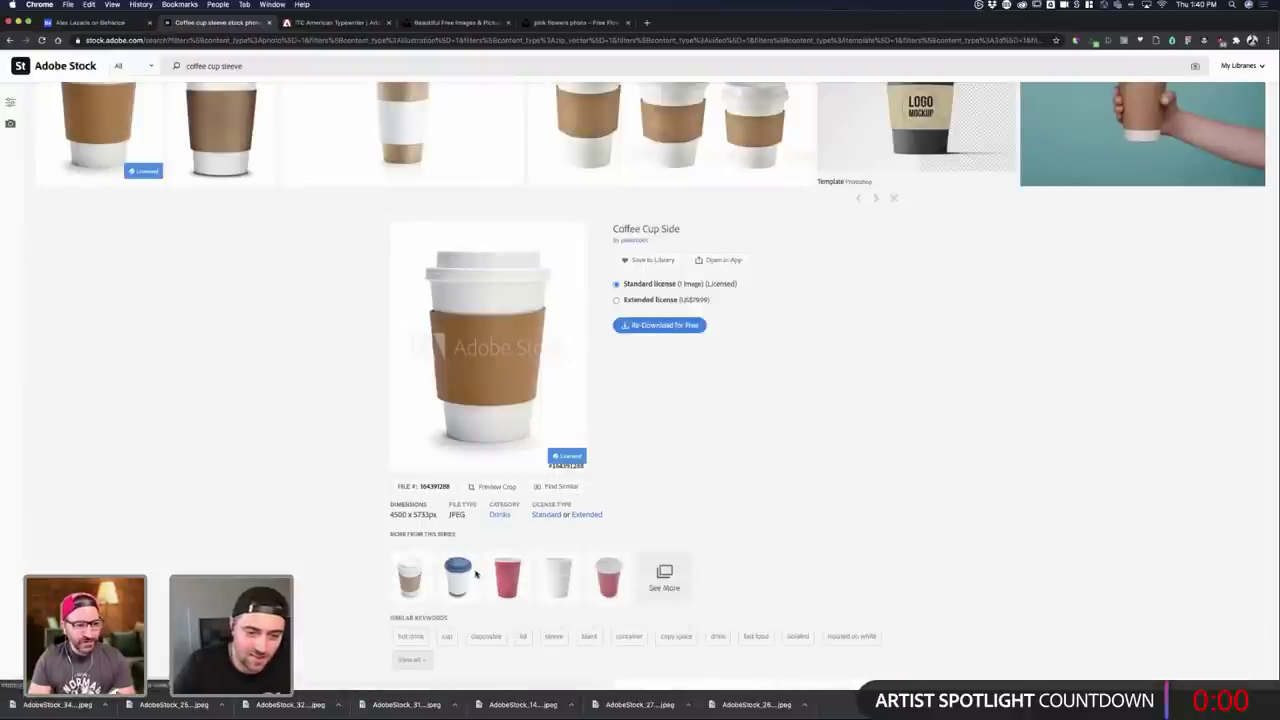
# - Switch to Photoshop and save the rubber chicken can mockup as a new file named CannedAir12.psd
pyautogui.hotkey('ctrl', 'Up')
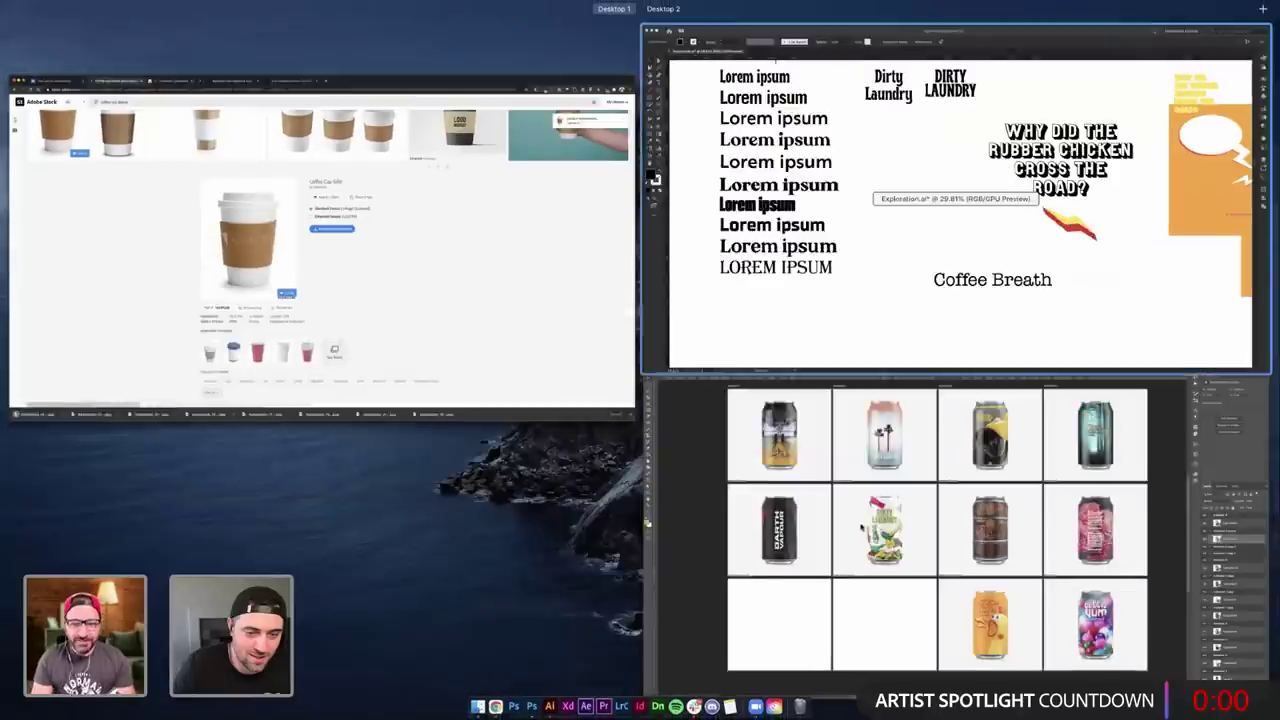
pyautogui.click(944, 526)
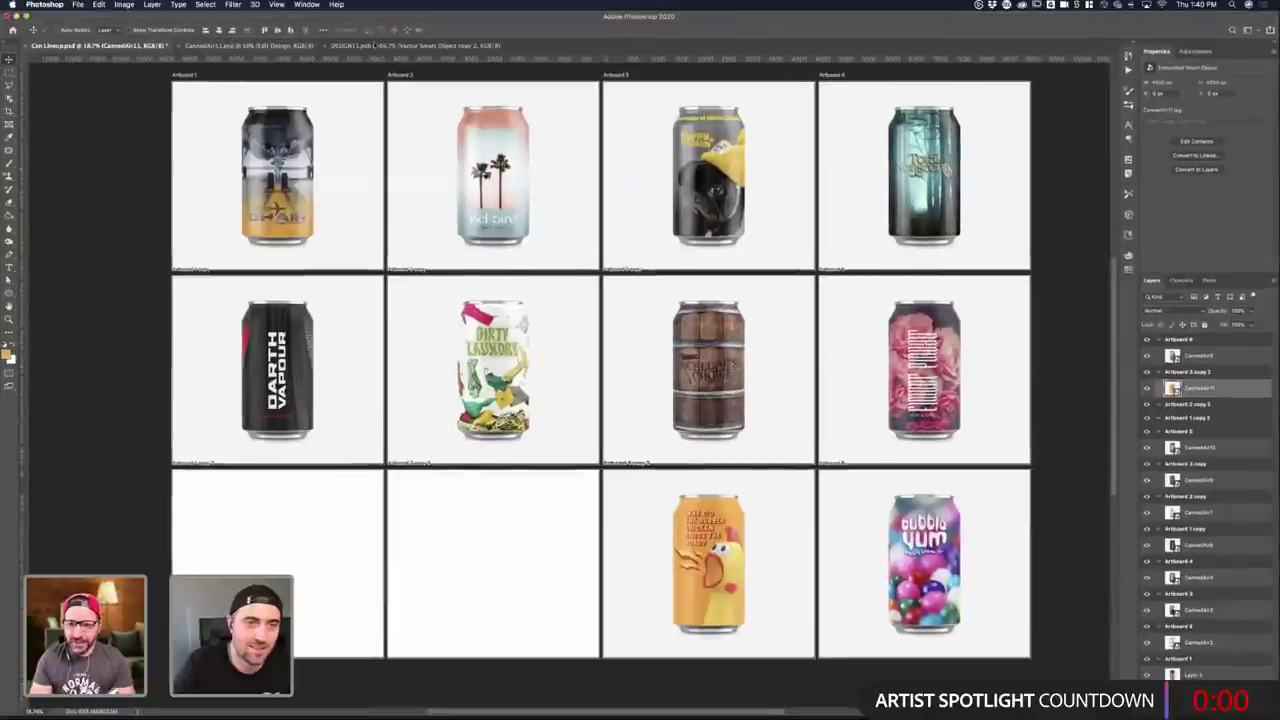
pyautogui.click(250, 46)
pyautogui.click(380, 46)
pyautogui.click(276, 46)
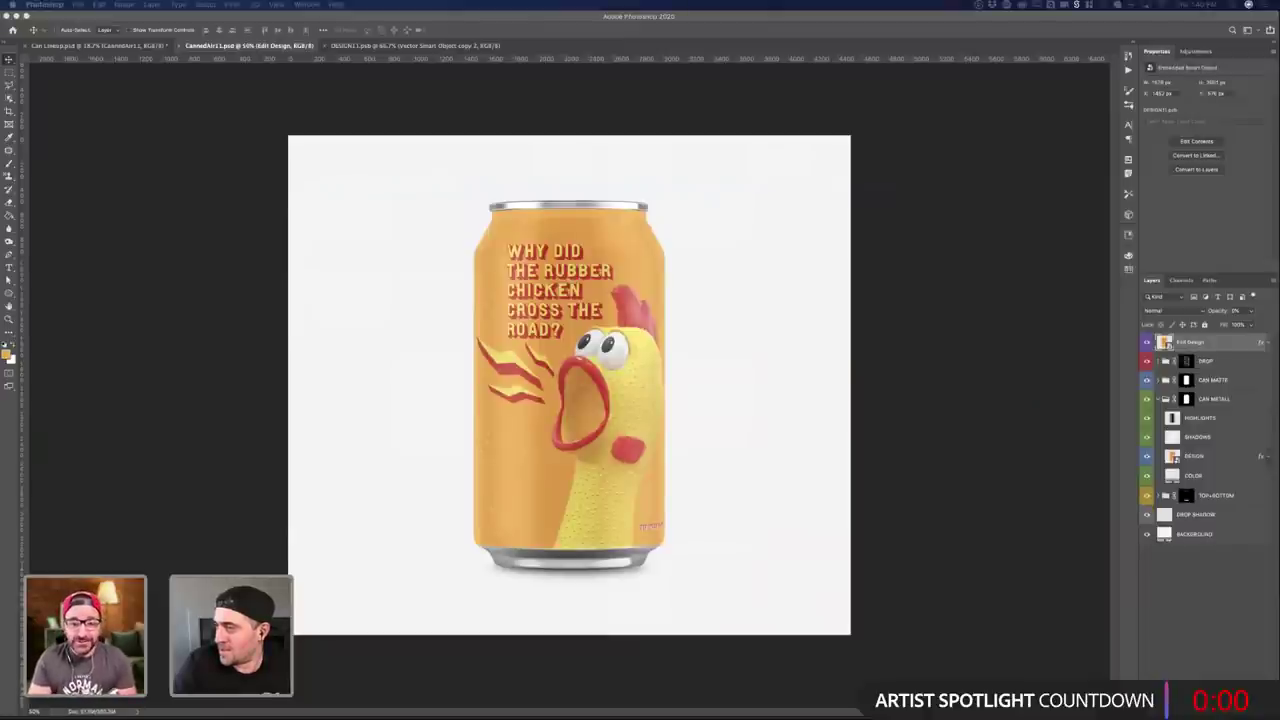
pyautogui.press('super+shift+s')
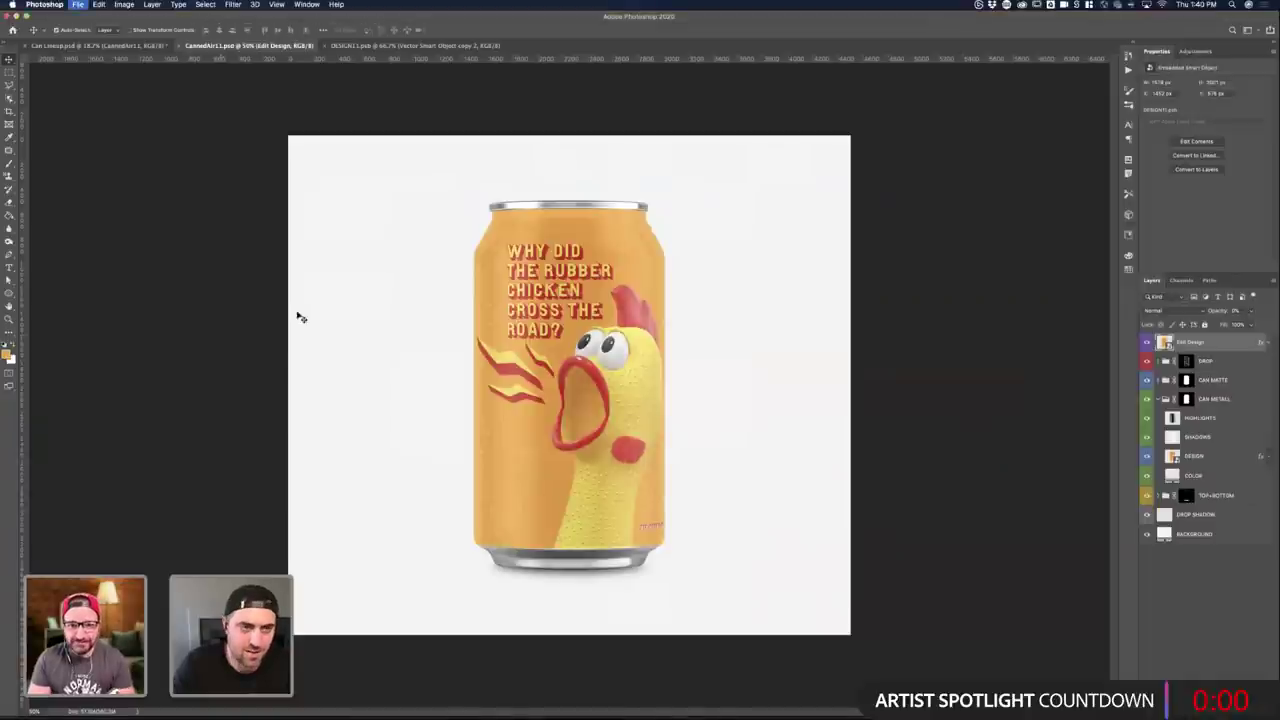
pyautogui.click(632, 100)
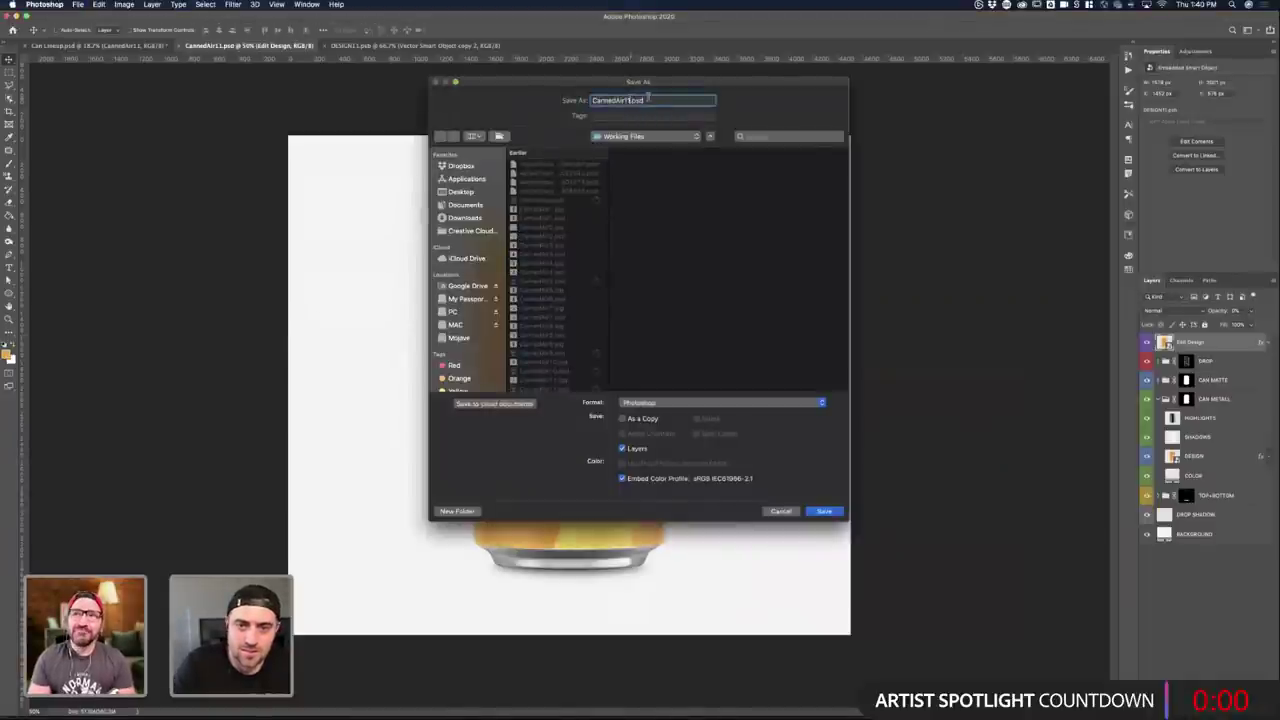
pyautogui.click(836, 512)
pyautogui.click(764, 310)
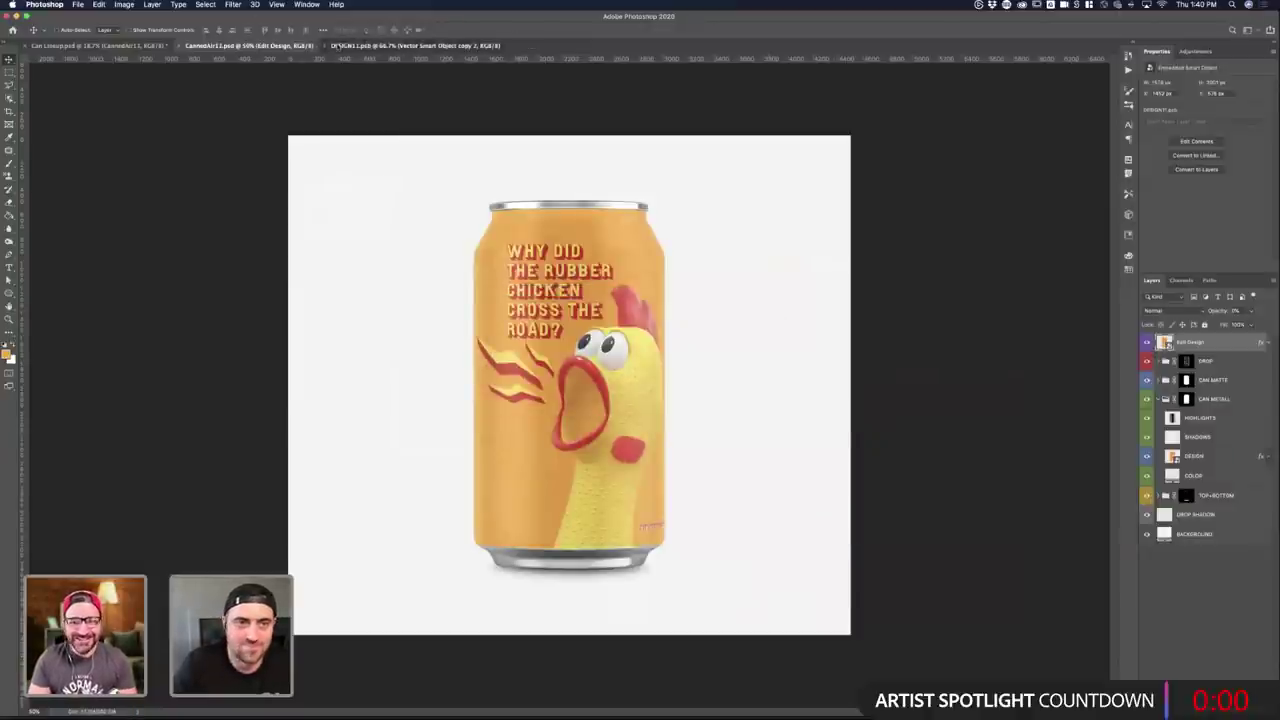
# - Close the old design document and open the Edit Design smart object of CannedAir12.psd
pyautogui.click(340, 46)
pyautogui.press('super+w')
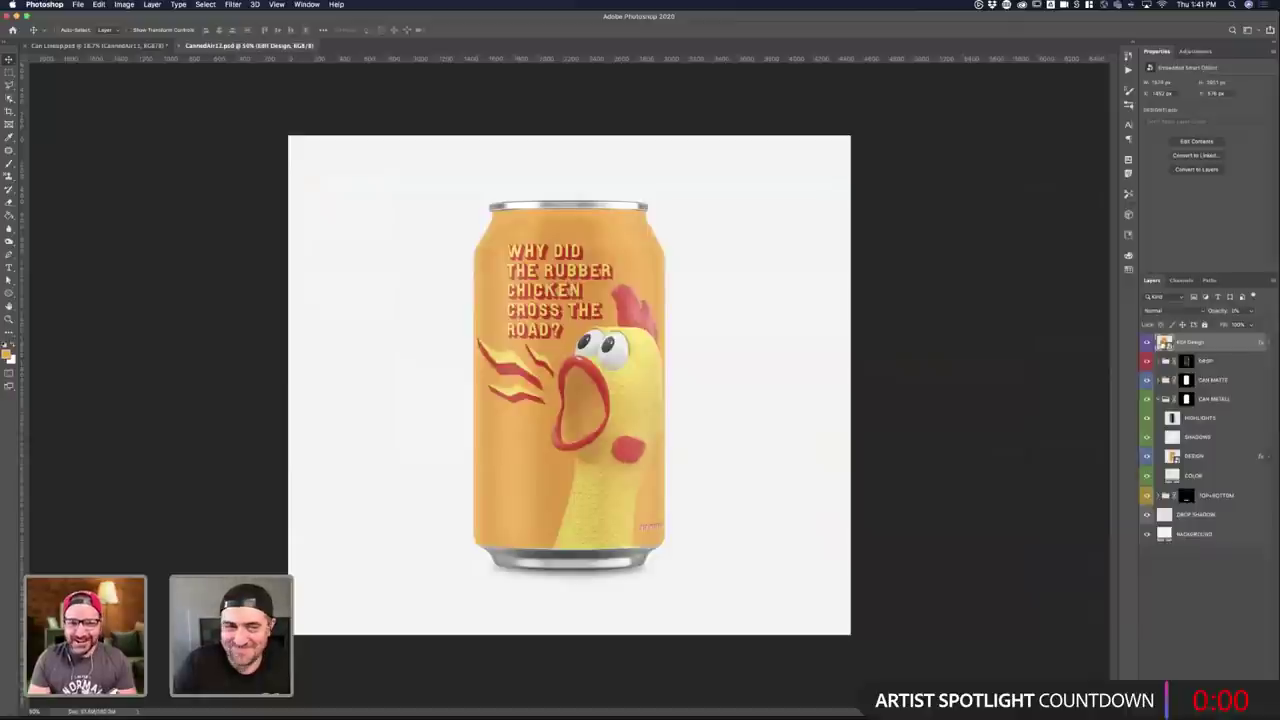
pyautogui.doubleClick(1166, 343)
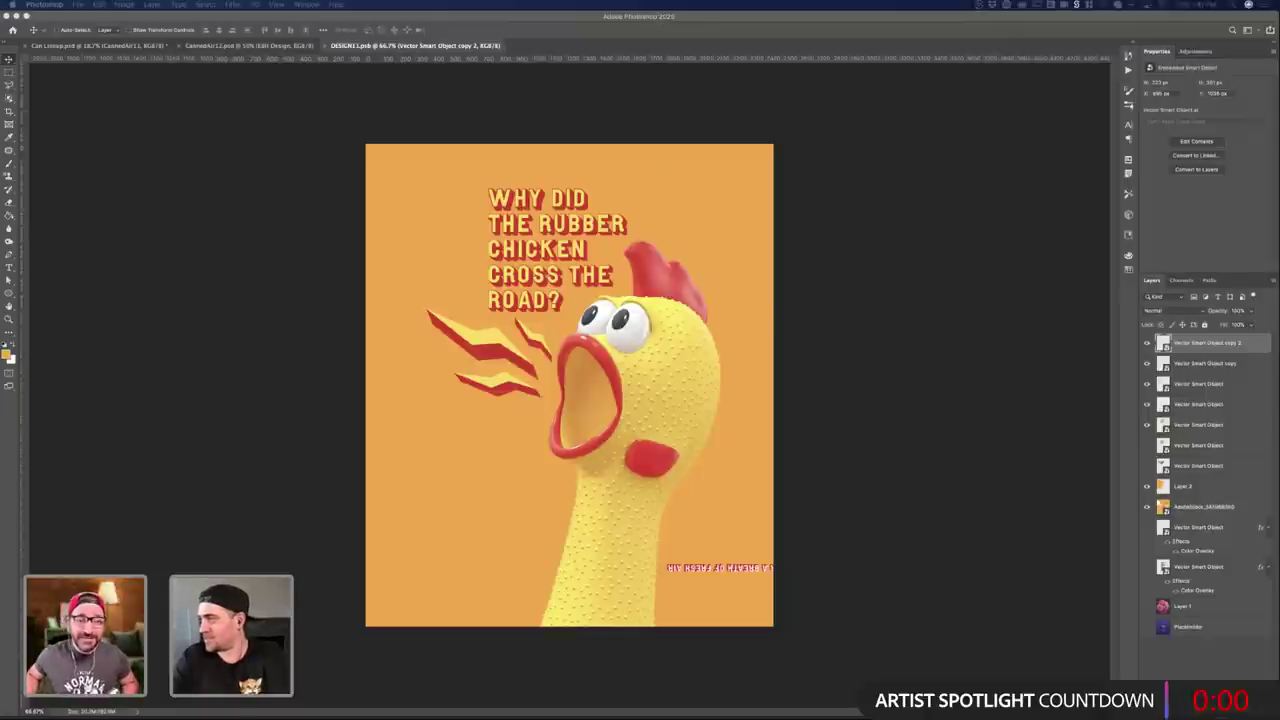
# - Place the coffee cup photo in the design, enlarge it to cover the canvas, save, and check the can mockup
pyautogui.moveTo(950, 364); pyautogui.dragTo(595, 372)
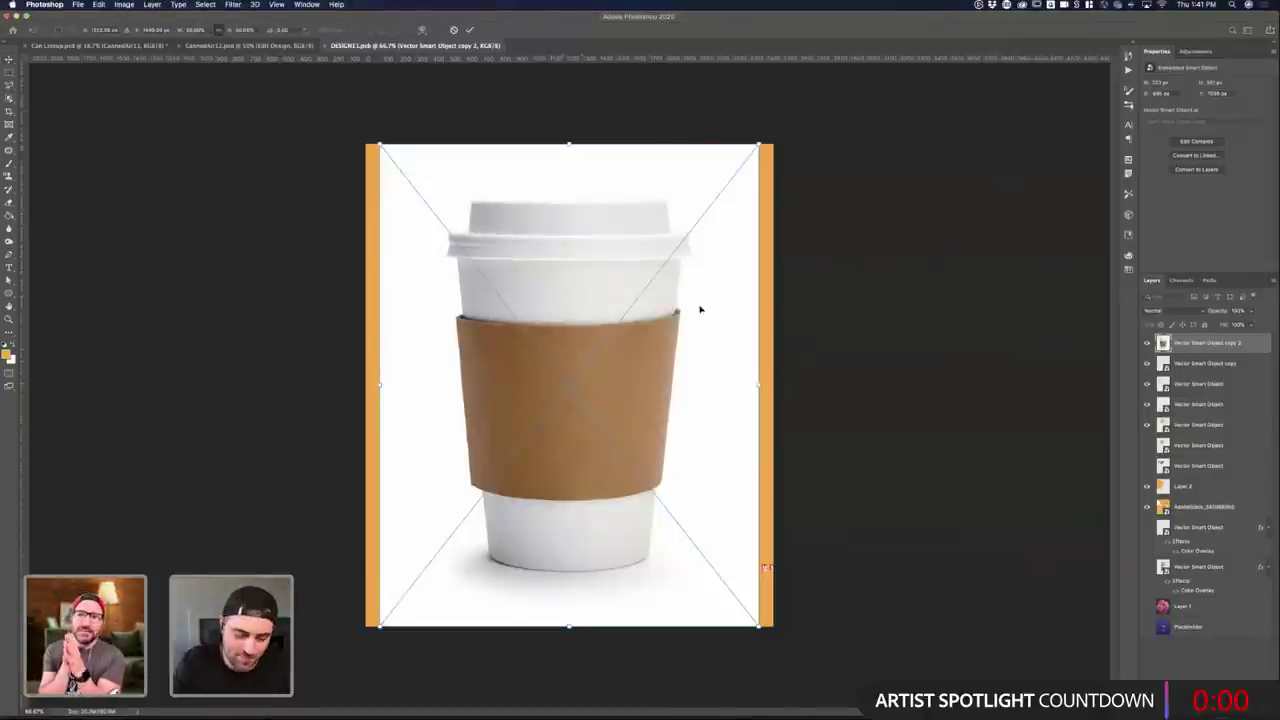
pyautogui.moveTo(760, 145); pyautogui.dragTo(808, 103)
pyautogui.press('Return')
pyautogui.press('super+s')
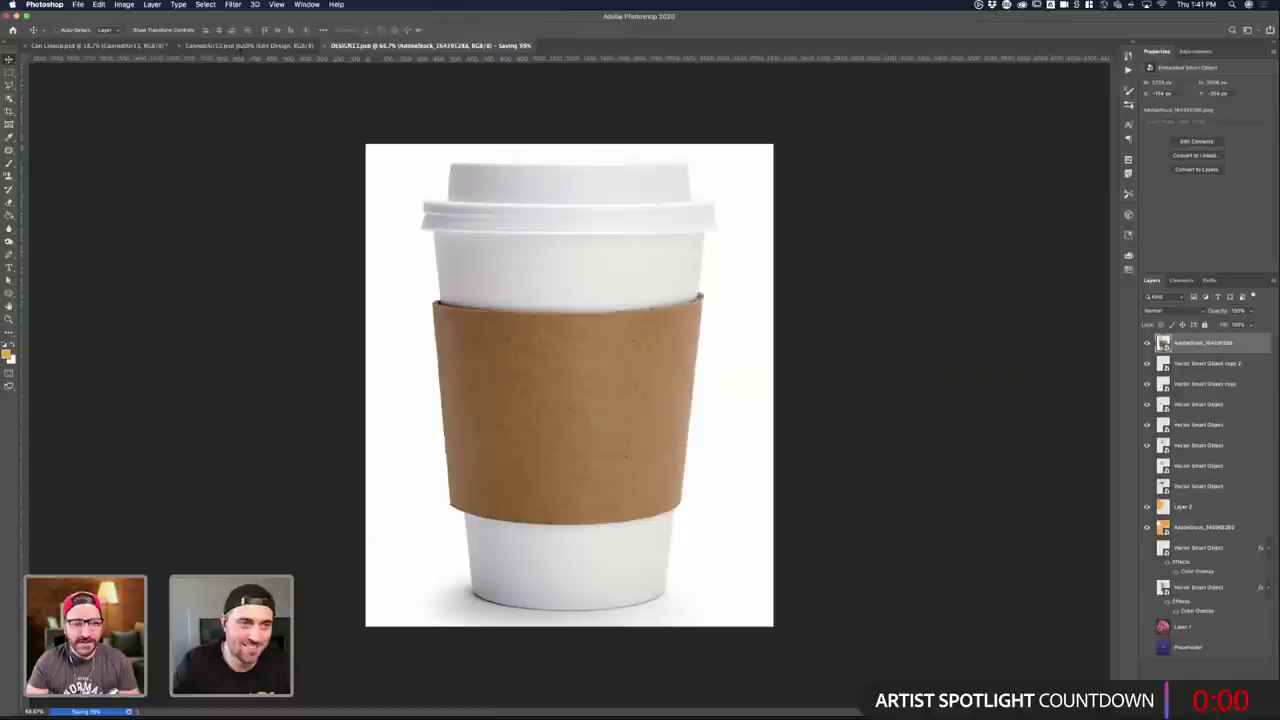
pyautogui.click(245, 46)
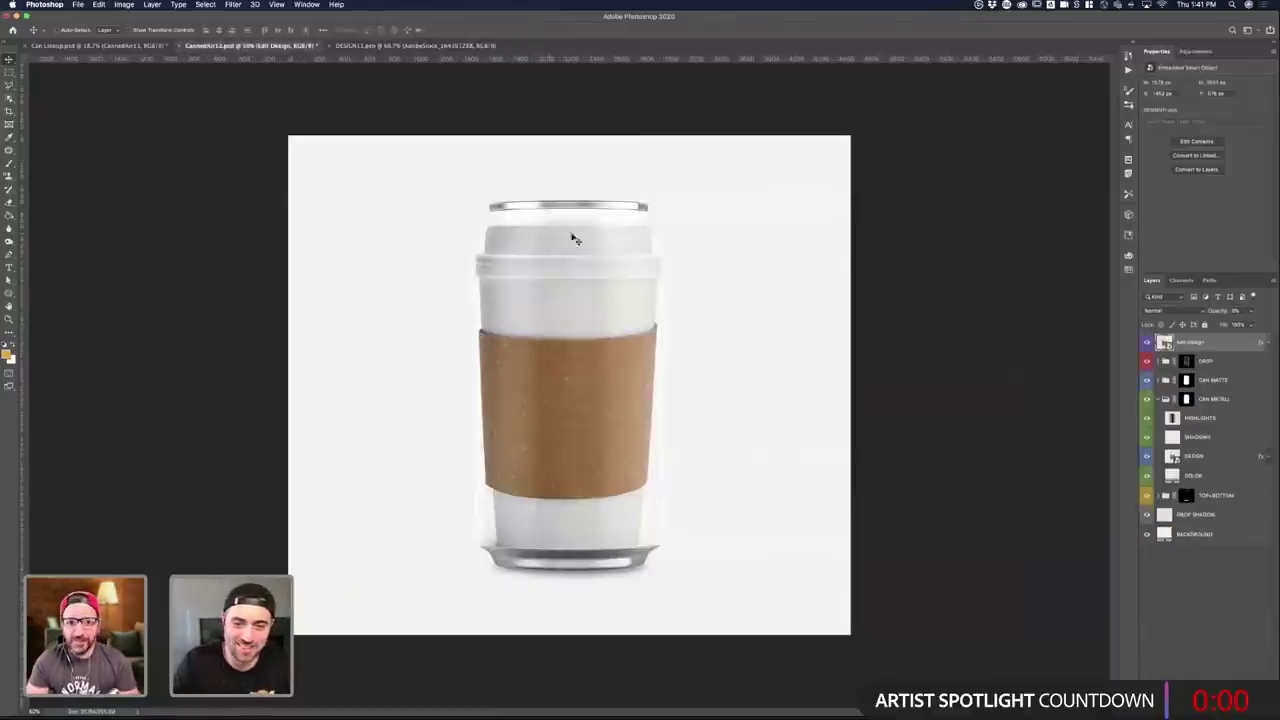
# - Enlarge the cup photo further in the design document, shift it up slightly so the sleeve dominates, and save
pyautogui.click(397, 46)
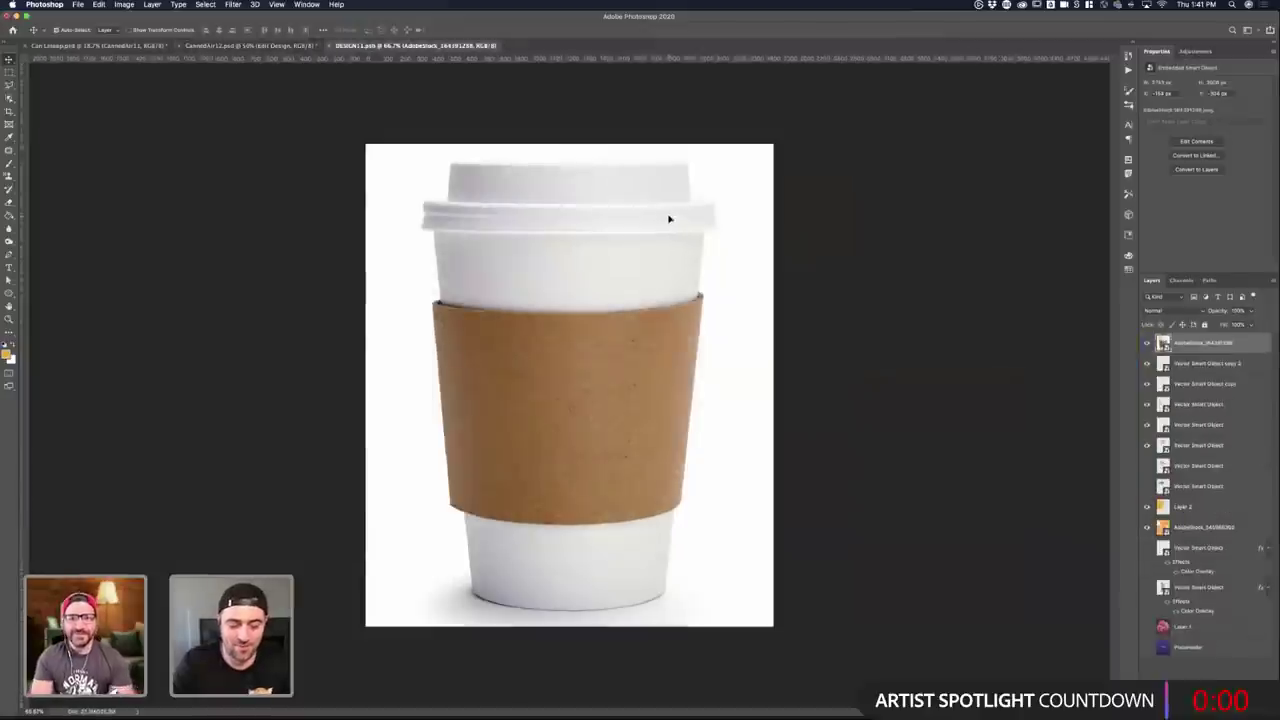
pyautogui.press('super+t')
pyautogui.moveTo(803, 92); pyautogui.dragTo(896, 38)
pyautogui.moveTo(702, 328); pyautogui.dragTo(702, 312)
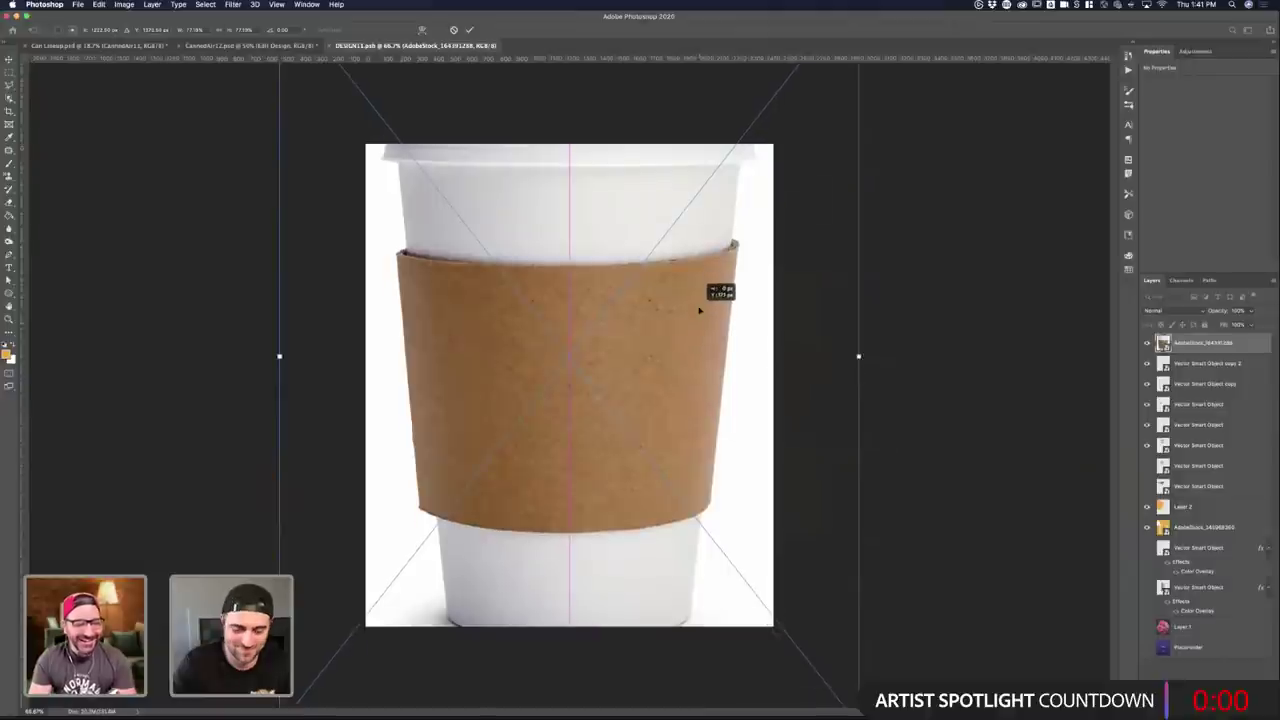
pyautogui.press('Return')
pyautogui.press('super+s')
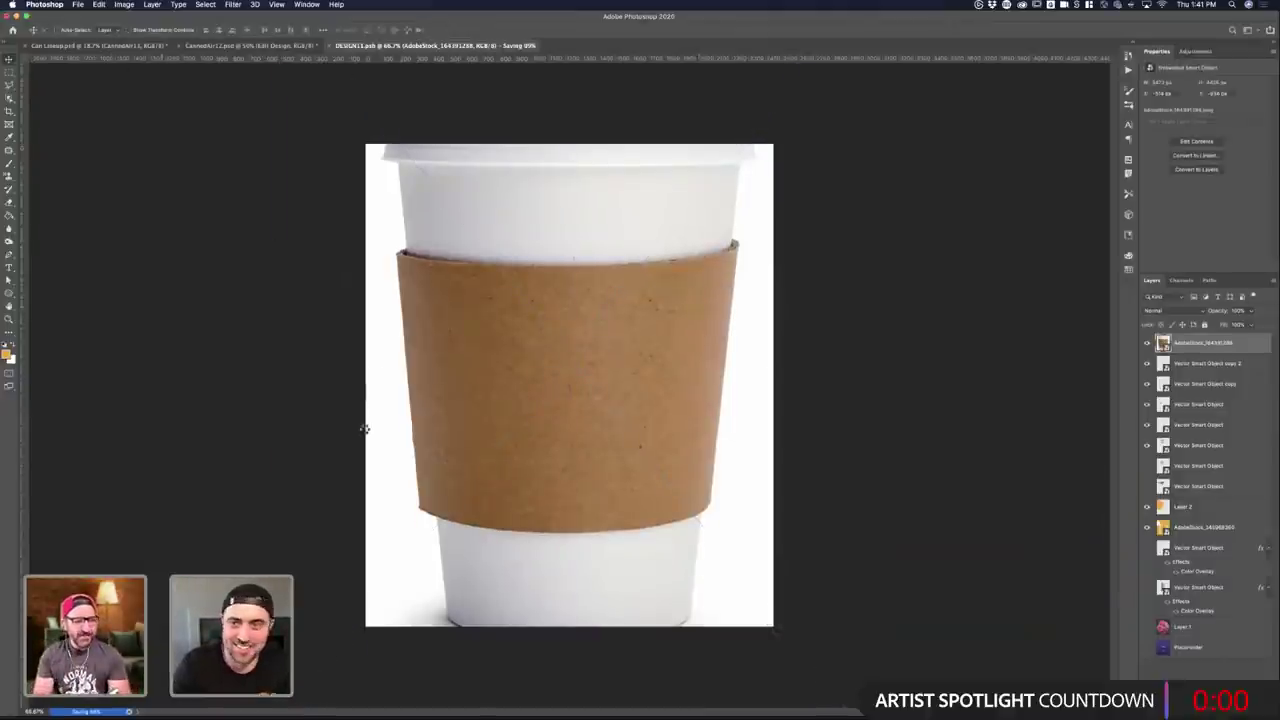
# - Return to the CannedAir12.psd mockup to check the sleeve artwork on the can and hide the DROP group
pyautogui.click(104, 46)
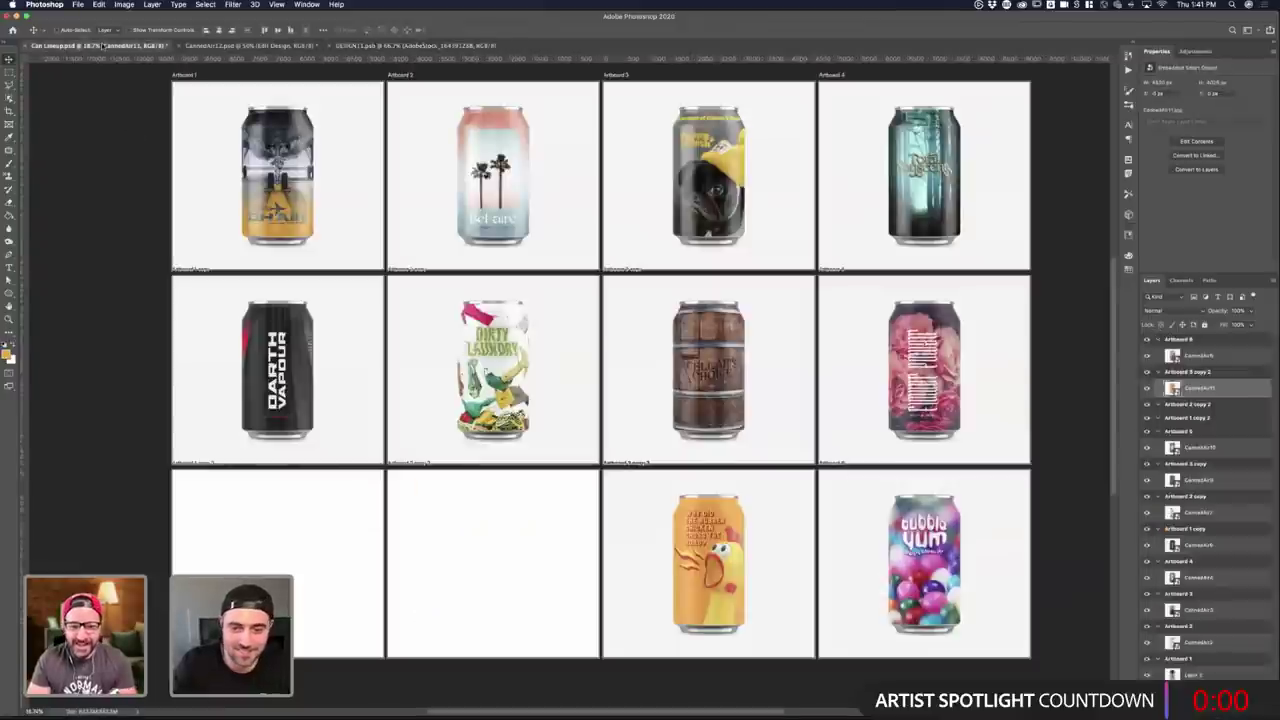
pyautogui.click(229, 46)
pyautogui.hotkey('ctrl', 'Tab')
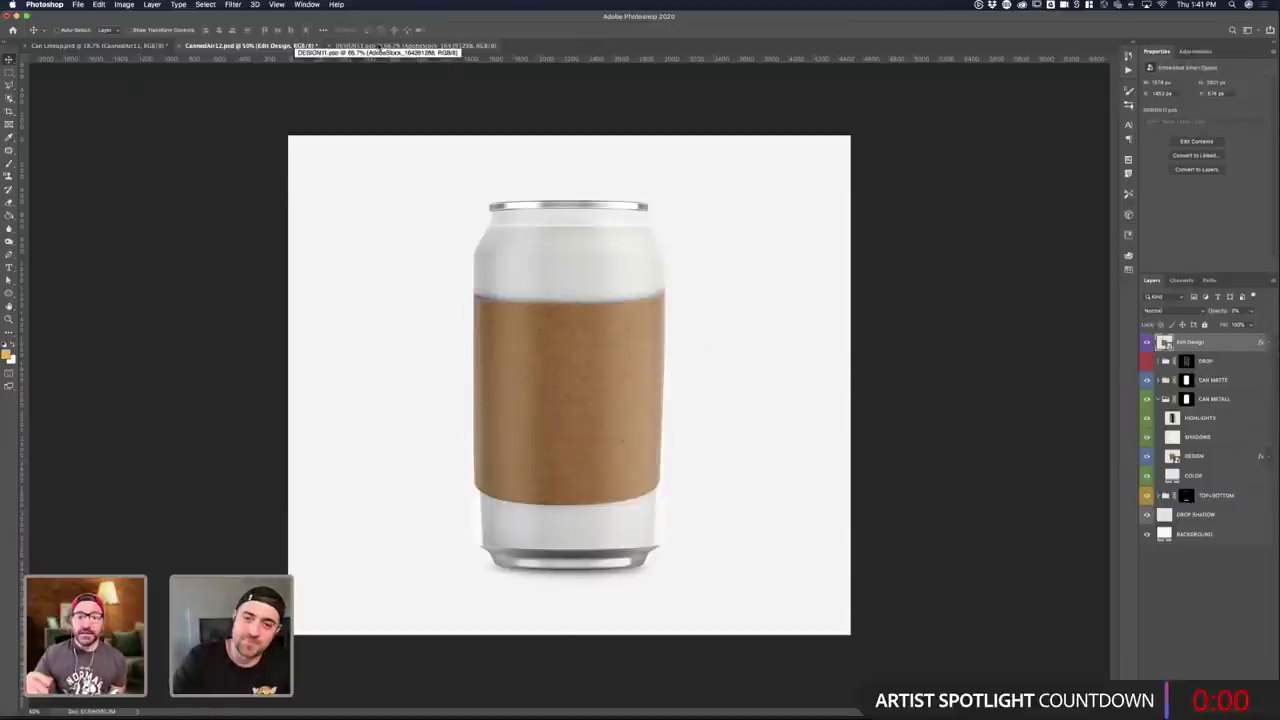
# - Copy the coffee cup photo layer from the design document and paste it above Edit Design in CannedAir12.psd
pyautogui.click(379, 46)
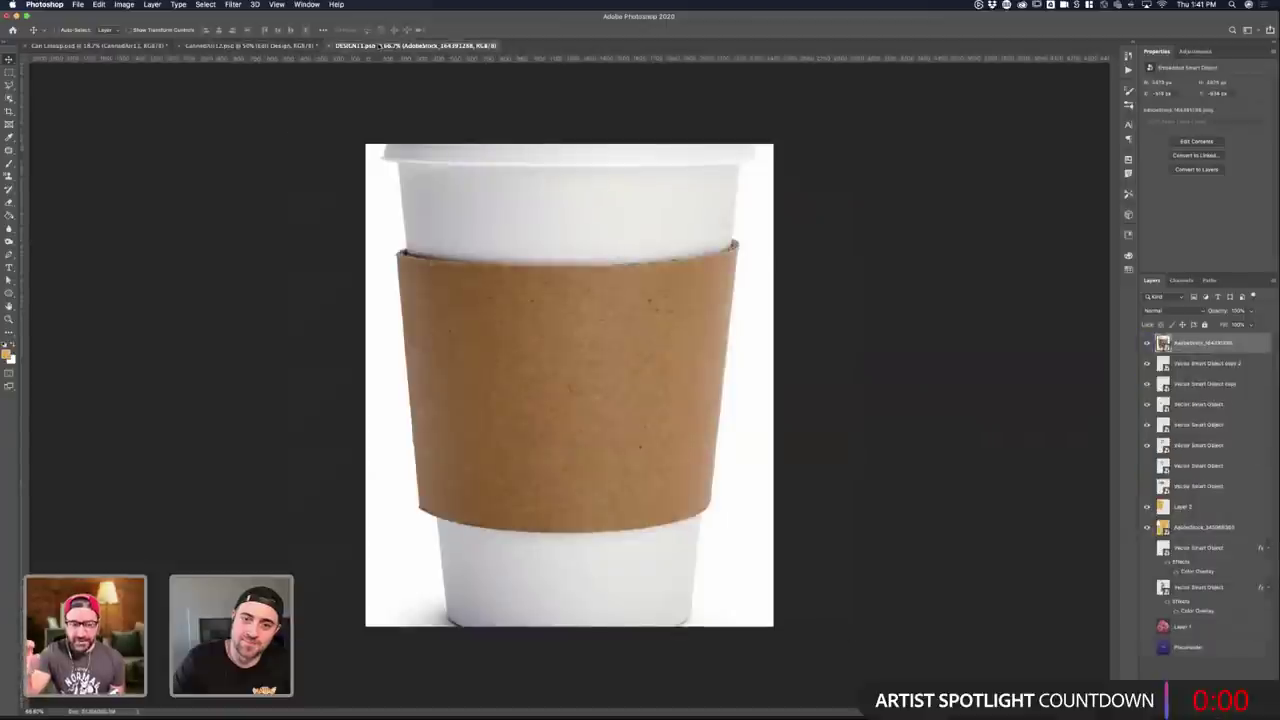
pyautogui.press('super+minus')
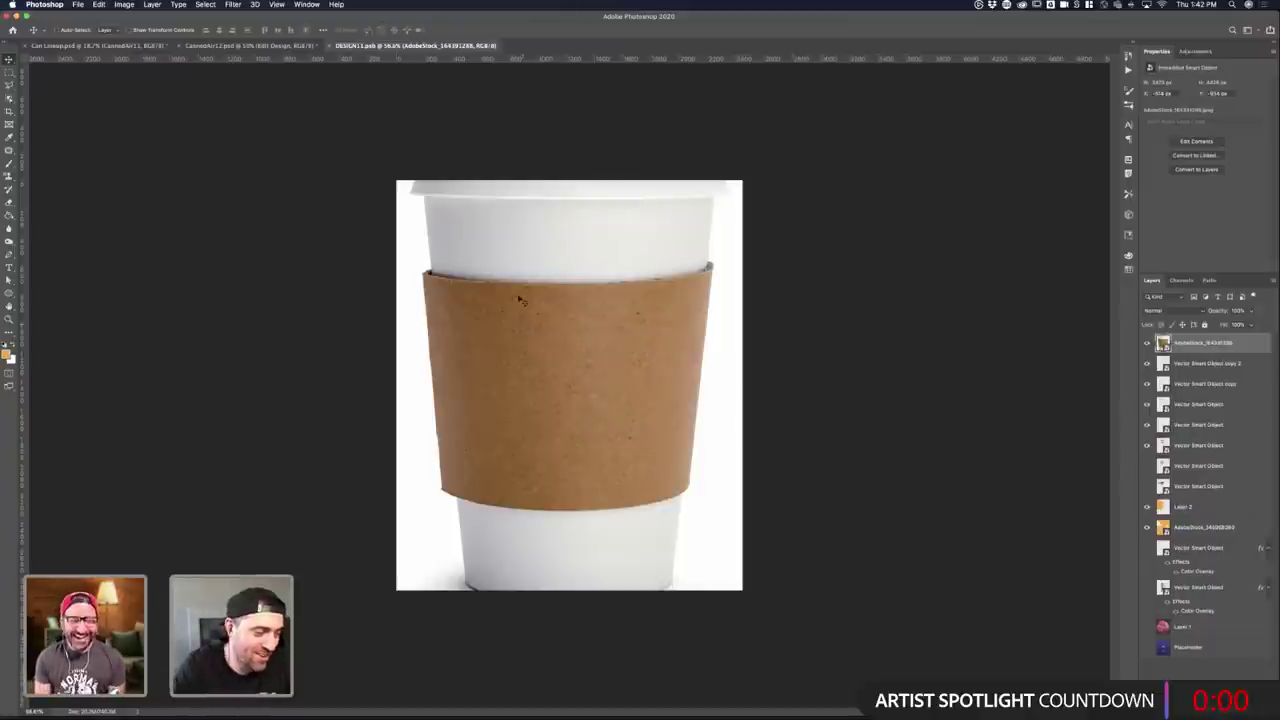
pyautogui.click(250, 46)
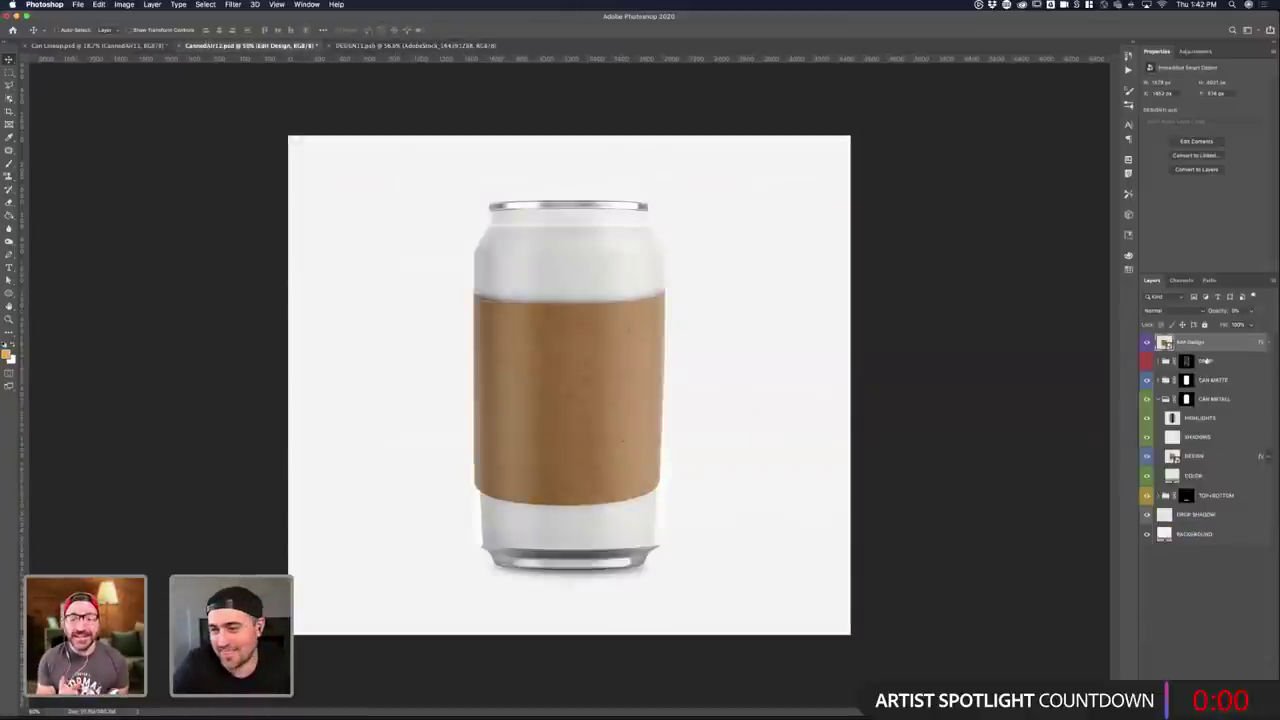
pyautogui.click(378, 46)
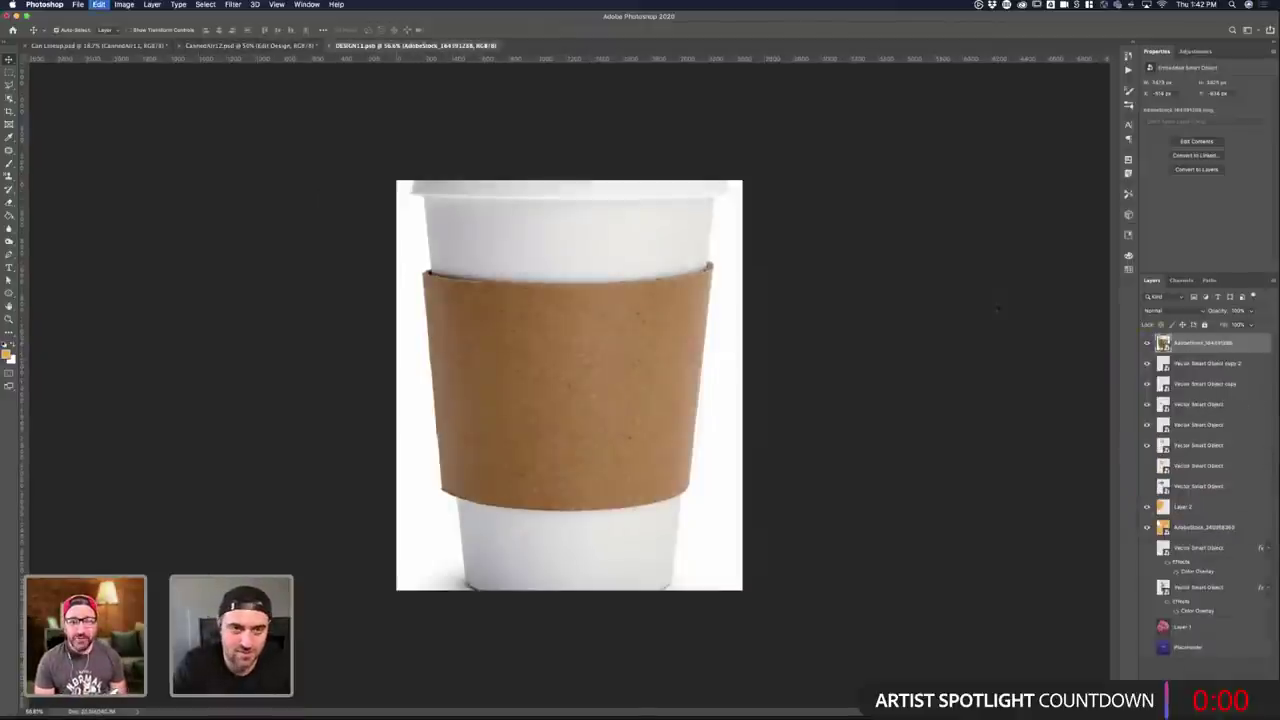
pyautogui.click(250, 46)
pyautogui.press('super+v')
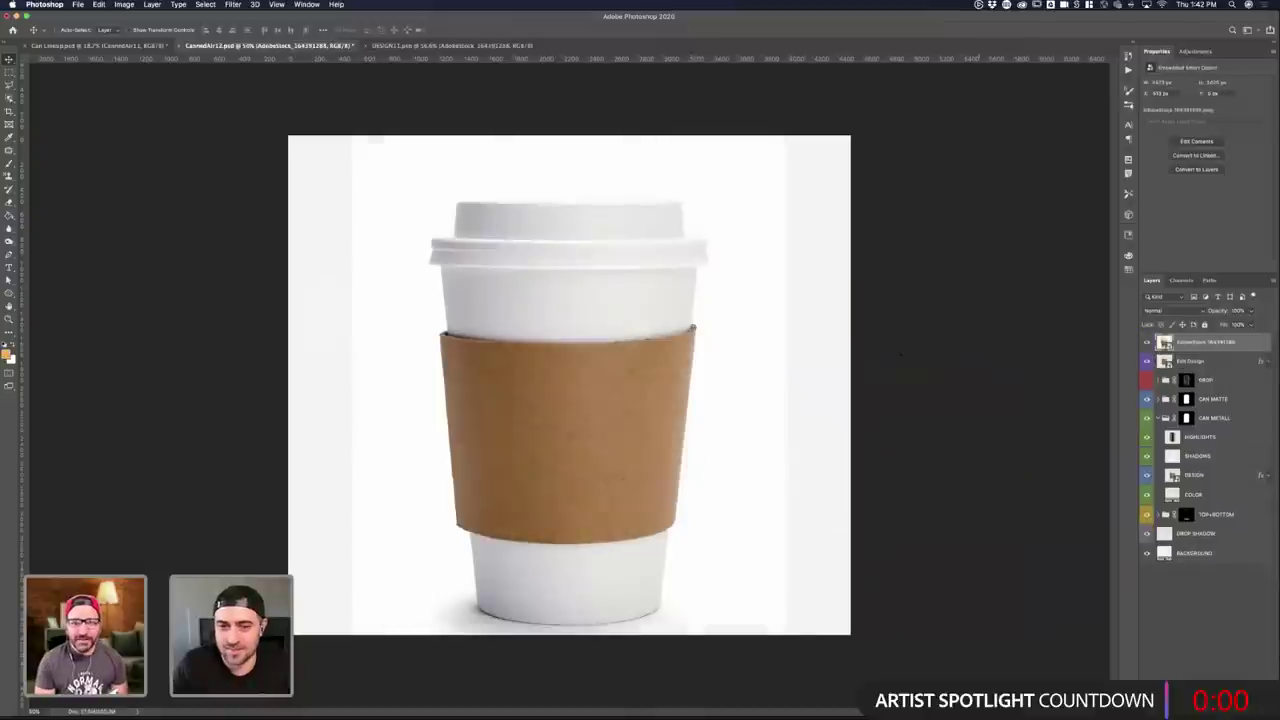
pyautogui.click(1199, 362)
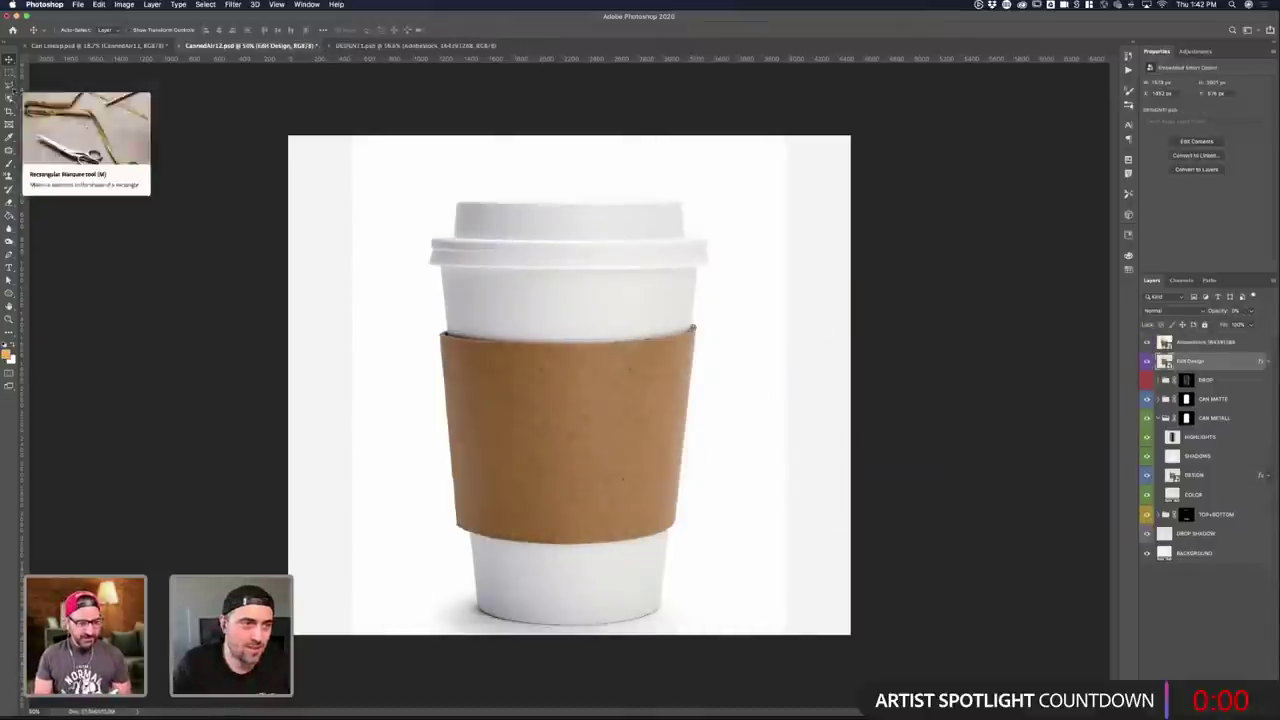
pyautogui.click(9, 72)
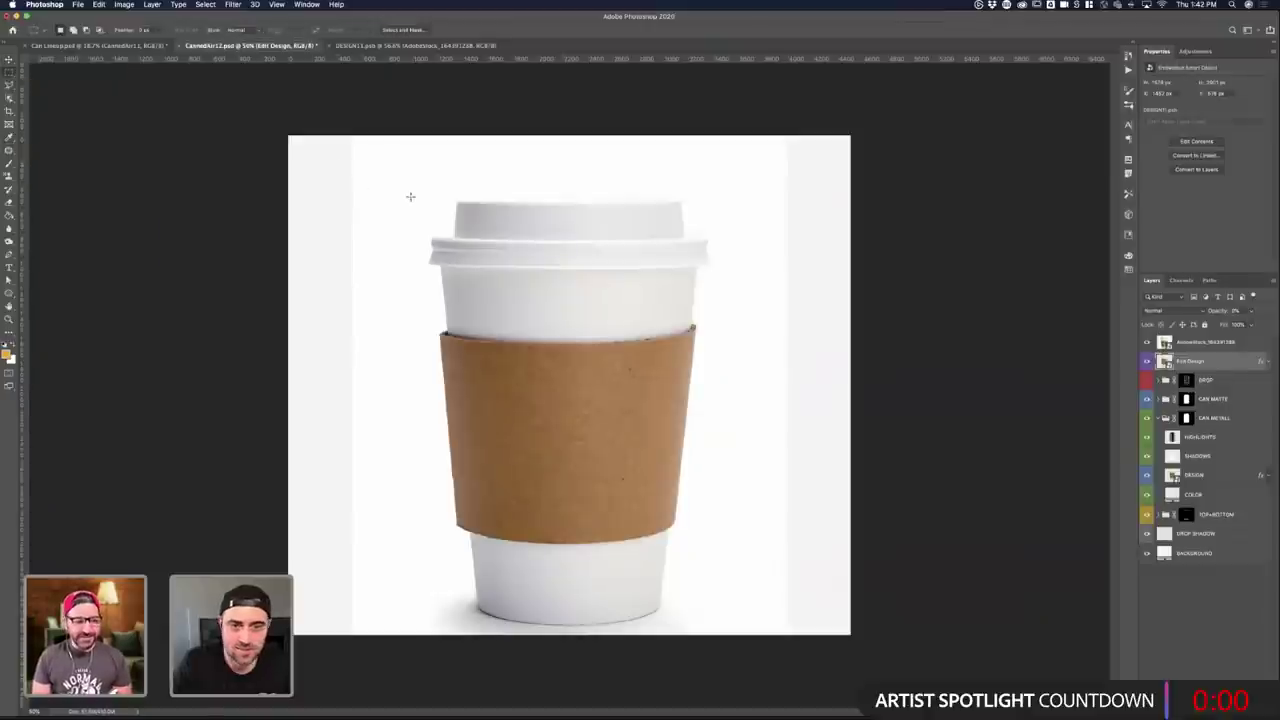
pyautogui.click(9, 97)
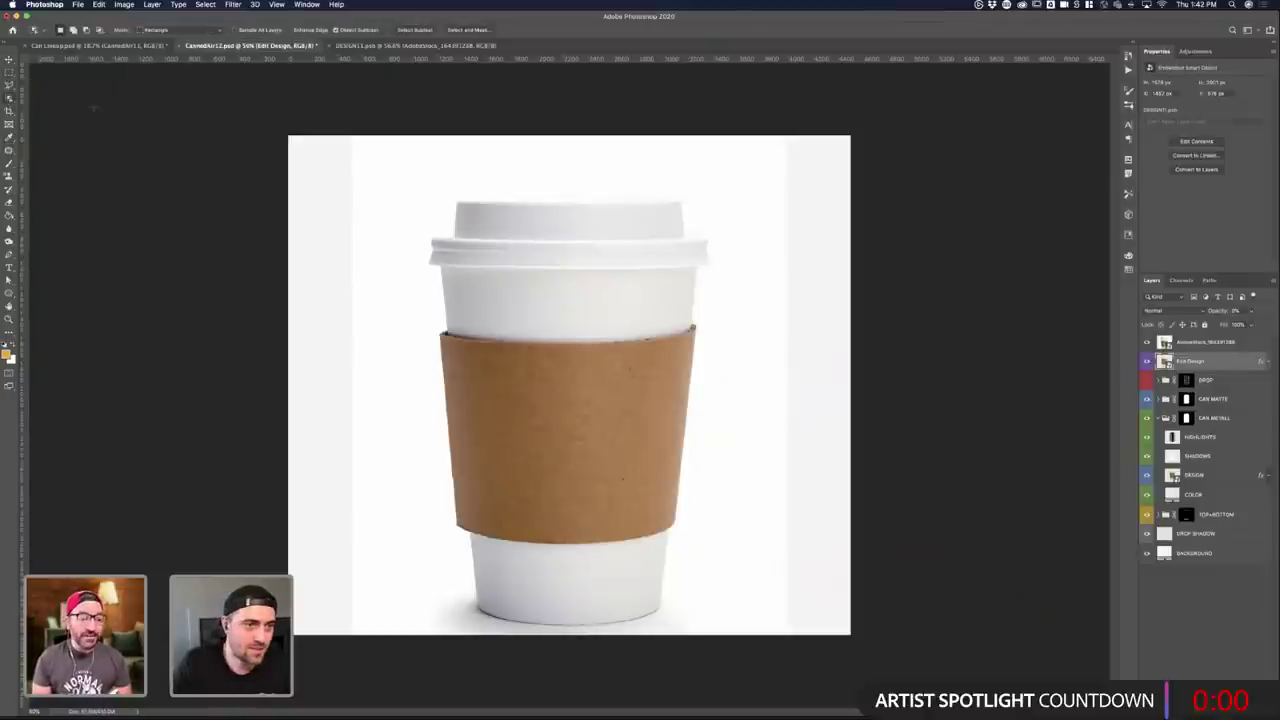
pyautogui.moveTo(418, 182); pyautogui.dragTo(706, 625)
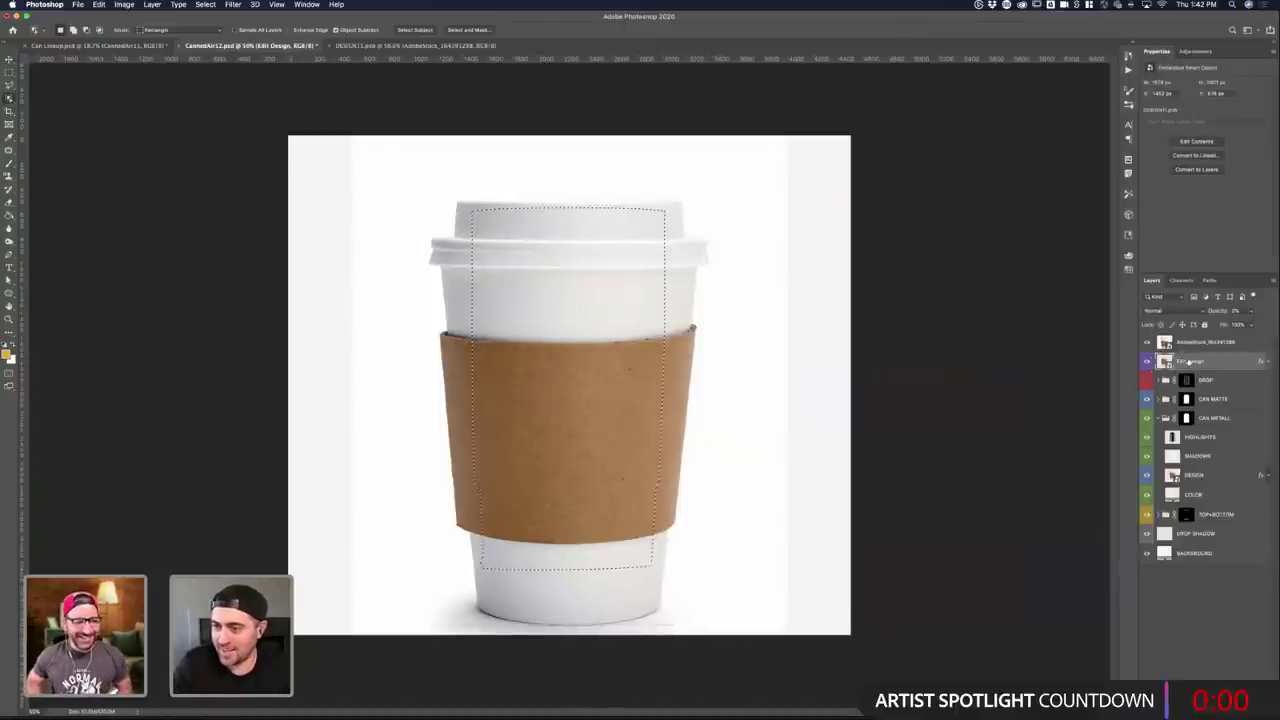
# - Select the whole coffee cup on the stock photo layer with Object Selection and add a layer mask from the selection
pyautogui.click(1190, 343)
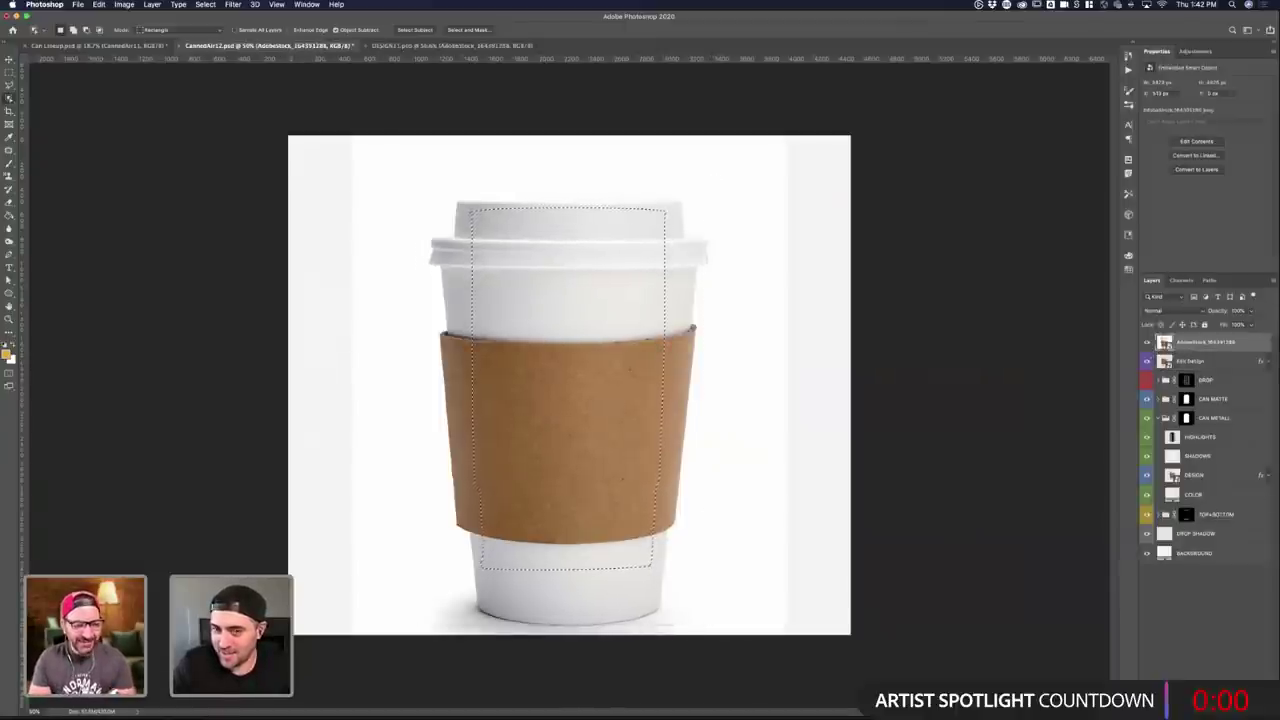
pyautogui.press('super+d')
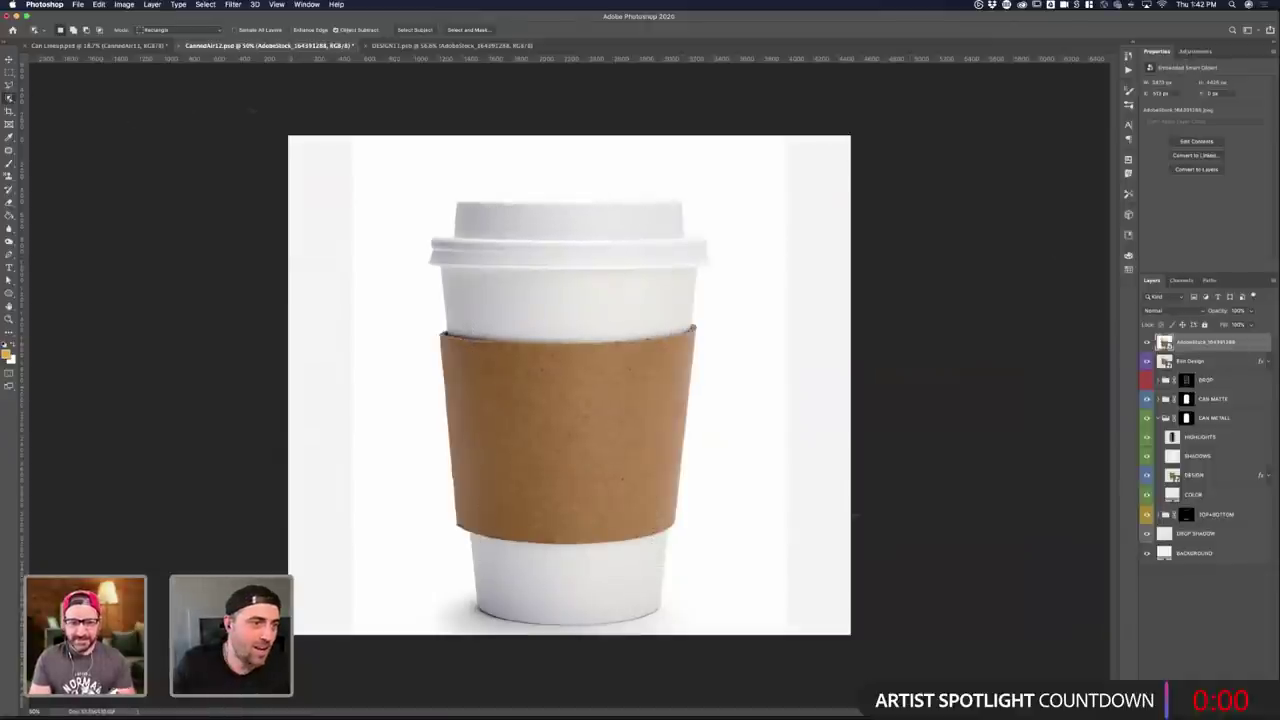
pyautogui.moveTo(388, 153); pyautogui.dragTo(729, 620)
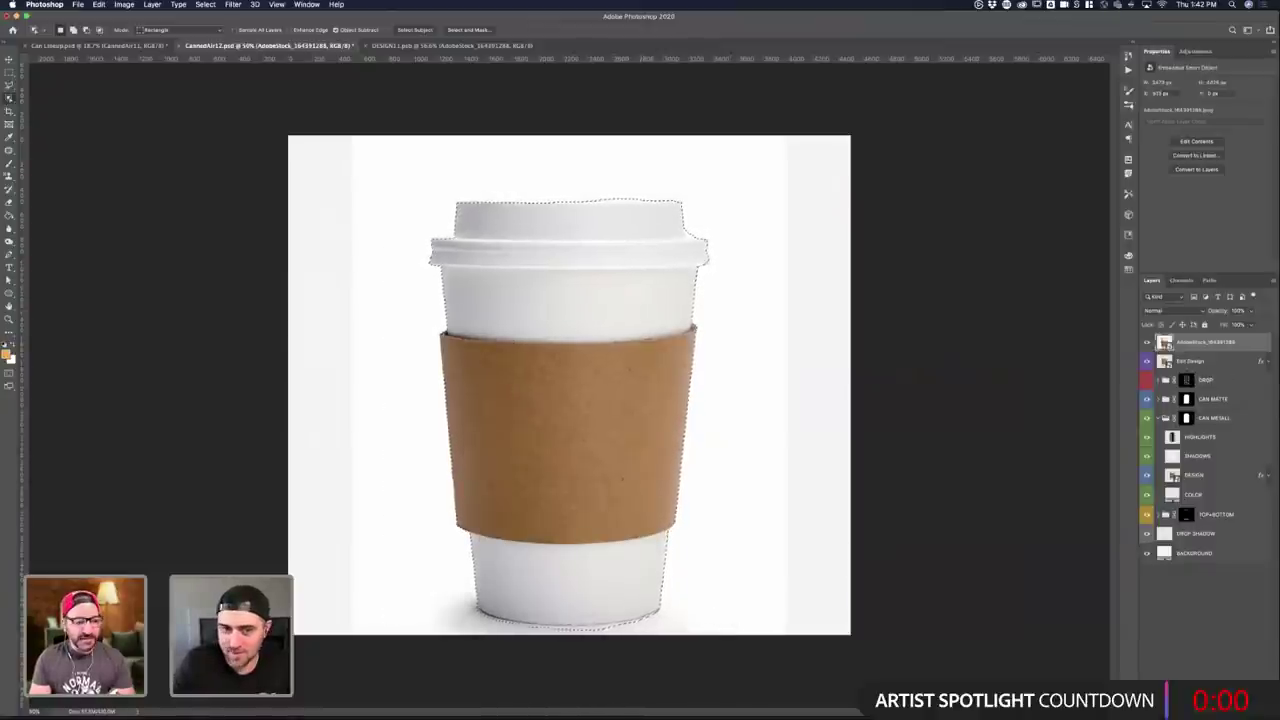
pyautogui.click(1203, 711)
pyautogui.press('v')
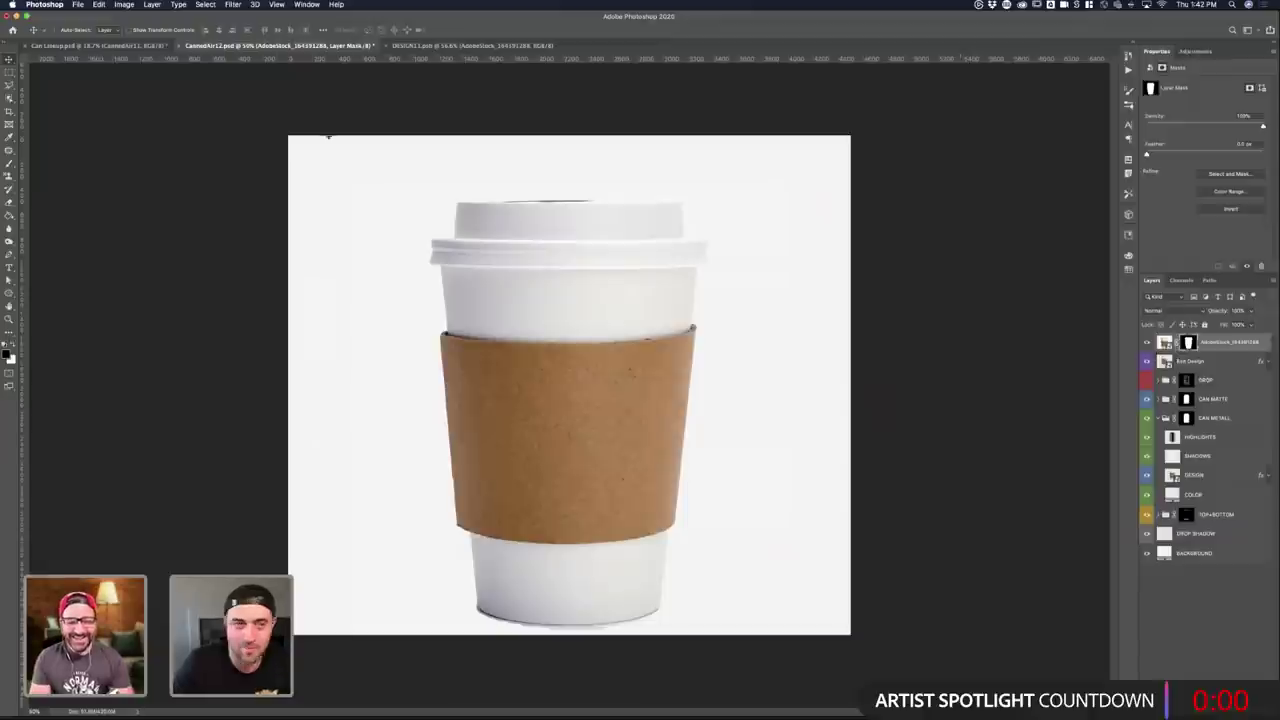
# - Paint on the layer mask with a black Hard Round brush to hide the cup above and below the cardboard sleeve
pyautogui.press('b')
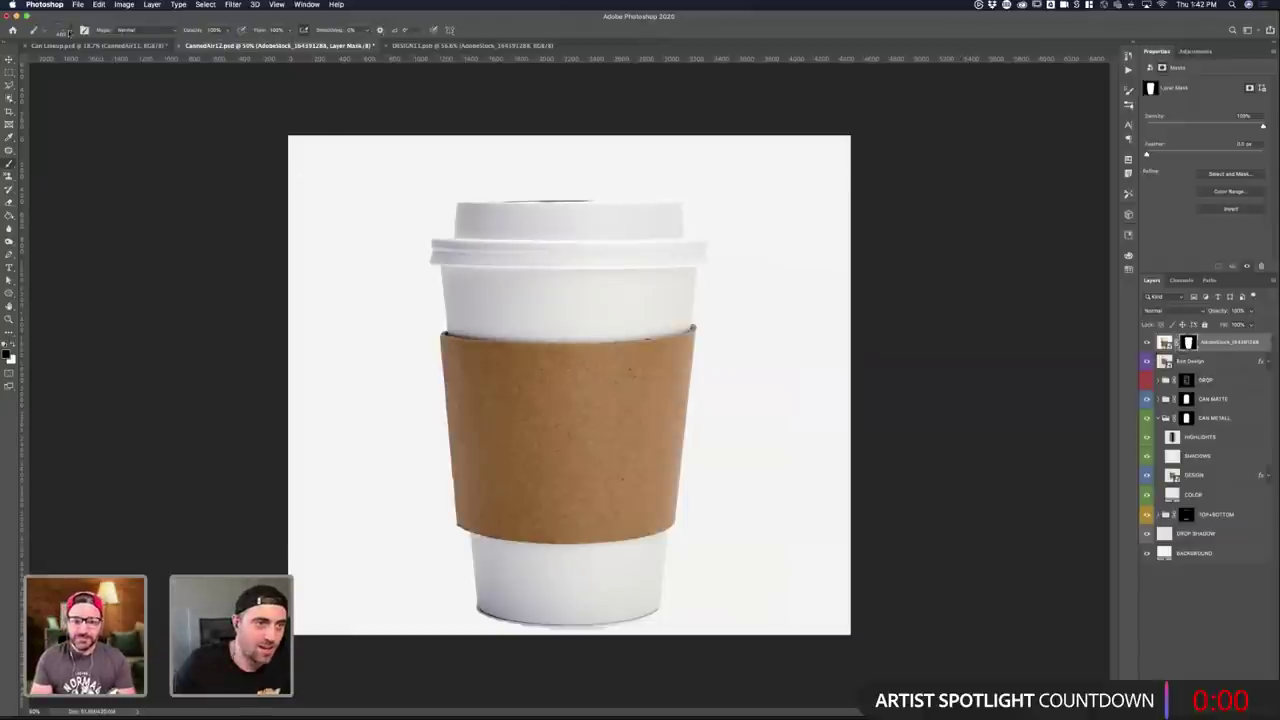
pyautogui.click(72, 31)
pyautogui.scroll(5, 54, 118)
pyautogui.click(20, 125)
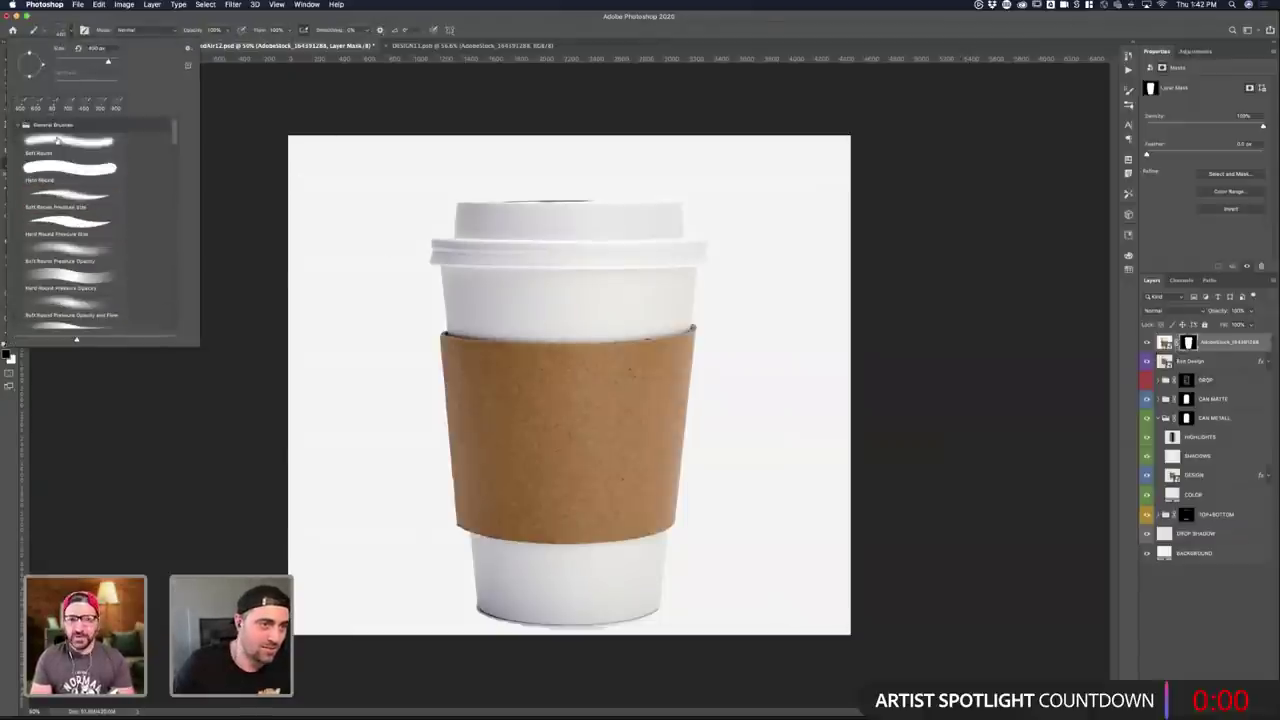
pyautogui.click(70, 180)
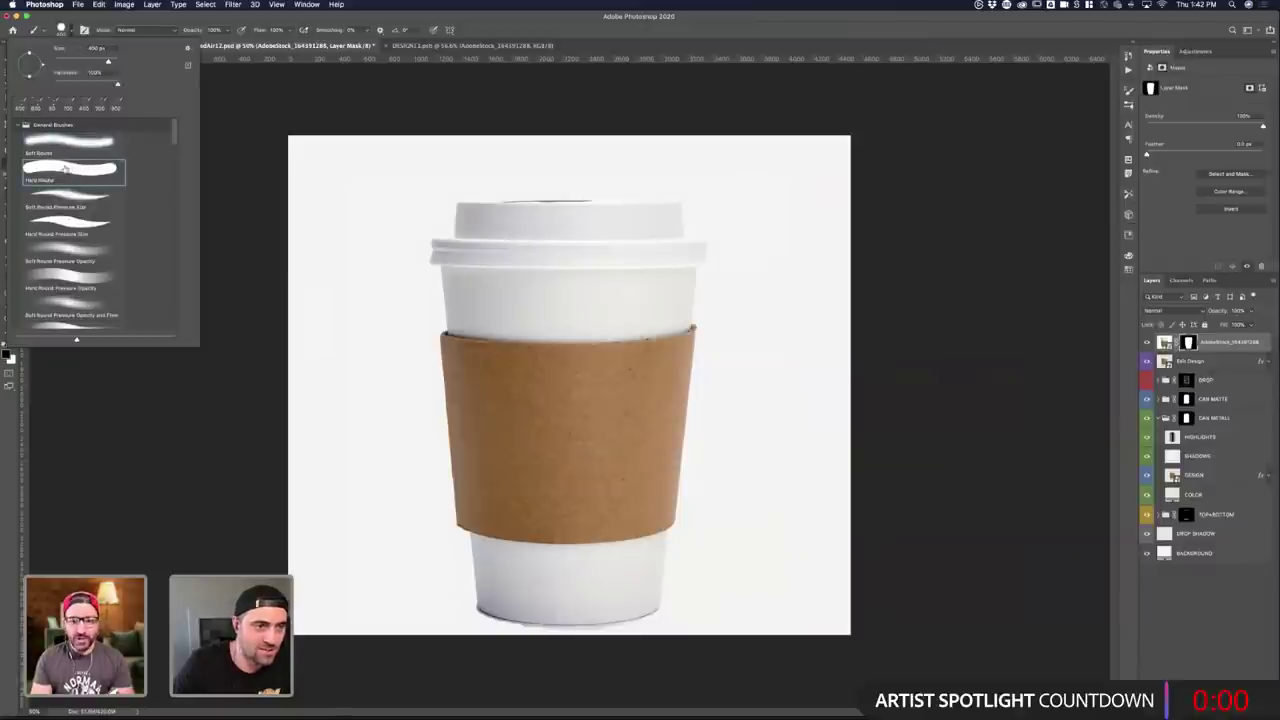
pyautogui.moveTo(449, 236)
pyautogui.mouseDown()
pyautogui.moveTo(541, 252)
pyautogui.moveTo(406, 191)
pyautogui.moveTo(669, 222)
pyautogui.moveTo(573, 253)
pyautogui.moveTo(482, 257)
pyautogui.moveTo(458, 268)
pyautogui.moveTo(465, 320)
pyautogui.mouseUp()
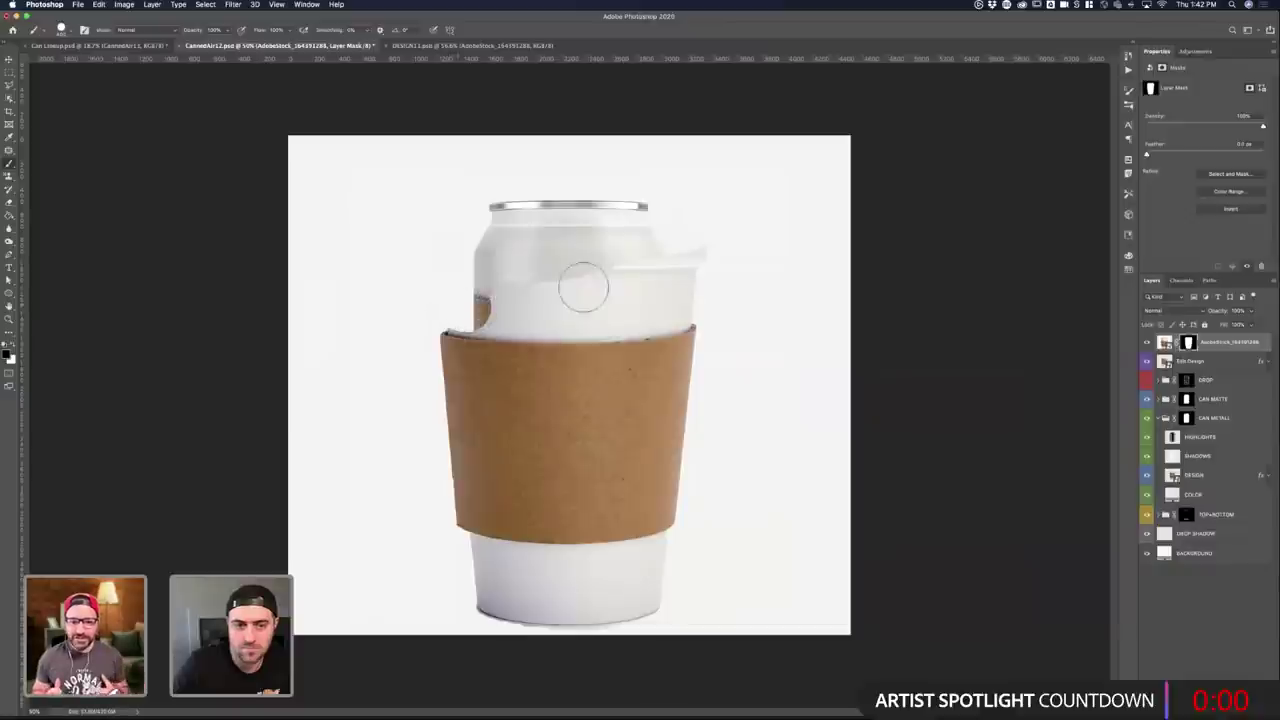
pyautogui.moveTo(583, 287); pyautogui.dragTo(674, 260)
pyautogui.moveTo(500, 305)
pyautogui.mouseDown()
pyautogui.moveTo(686, 294)
pyautogui.moveTo(674, 307)
pyautogui.mouseUp()
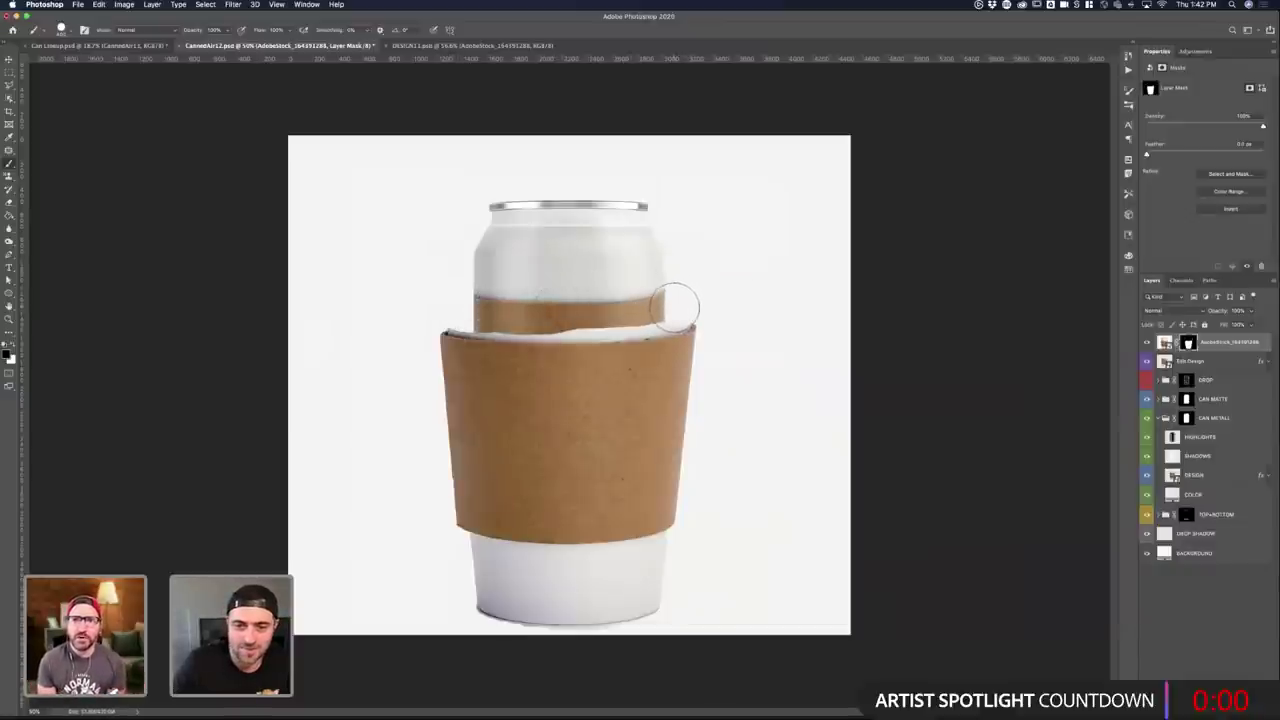
pyautogui.press('super+z')
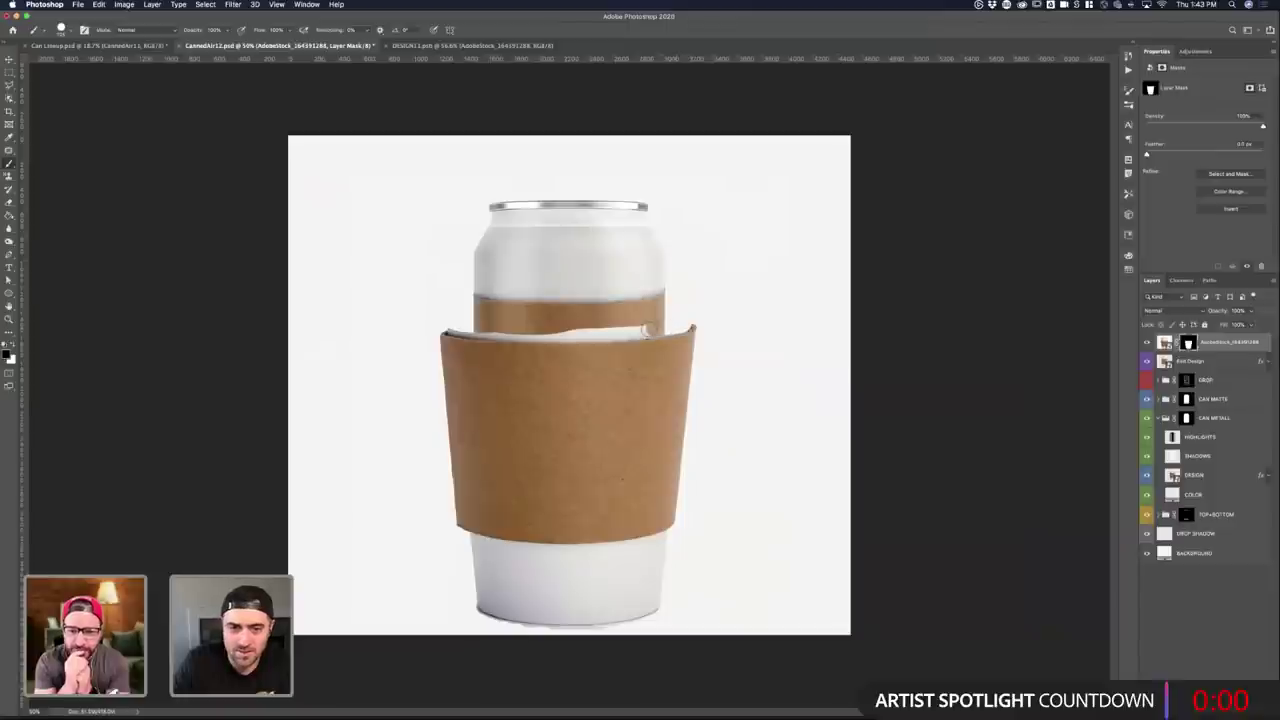
pyautogui.moveTo(645, 331)
pyautogui.mouseDown()
pyautogui.moveTo(522, 337)
pyautogui.moveTo(452, 323)
pyautogui.mouseUp()
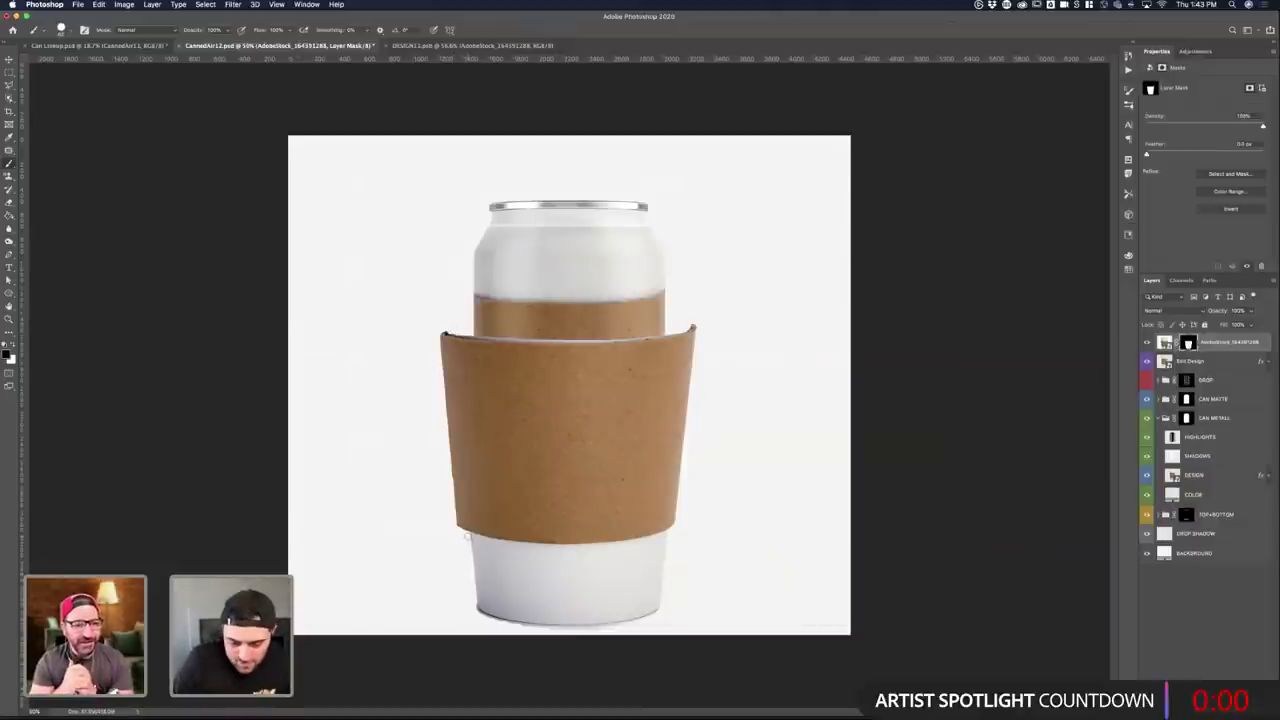
pyautogui.moveTo(671, 611)
pyautogui.mouseDown()
pyautogui.moveTo(554, 623)
pyautogui.moveTo(470, 586)
pyautogui.moveTo(633, 608)
pyautogui.moveTo(621, 601)
pyautogui.moveTo(705, 578)
pyautogui.moveTo(647, 582)
pyautogui.moveTo(720, 560)
pyautogui.moveTo(673, 558)
pyautogui.moveTo(672, 541)
pyautogui.moveTo(572, 555)
pyautogui.moveTo(463, 542)
pyautogui.moveTo(469, 564)
pyautogui.moveTo(628, 598)
pyautogui.moveTo(496, 568)
pyautogui.moveTo(672, 594)
pyautogui.mouseUp()
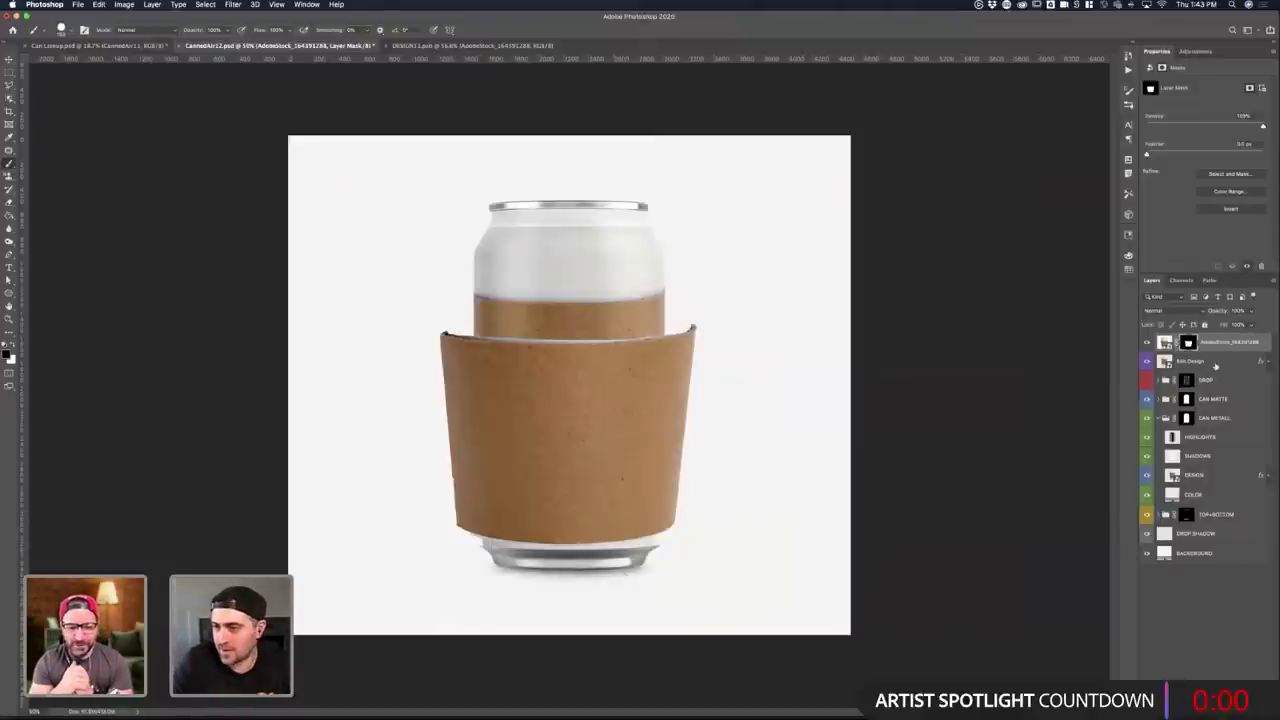
# - Rename the masked cup photo layer as Sleeve
pyautogui.doubleClick(1229, 342)
pyautogui.write('S')
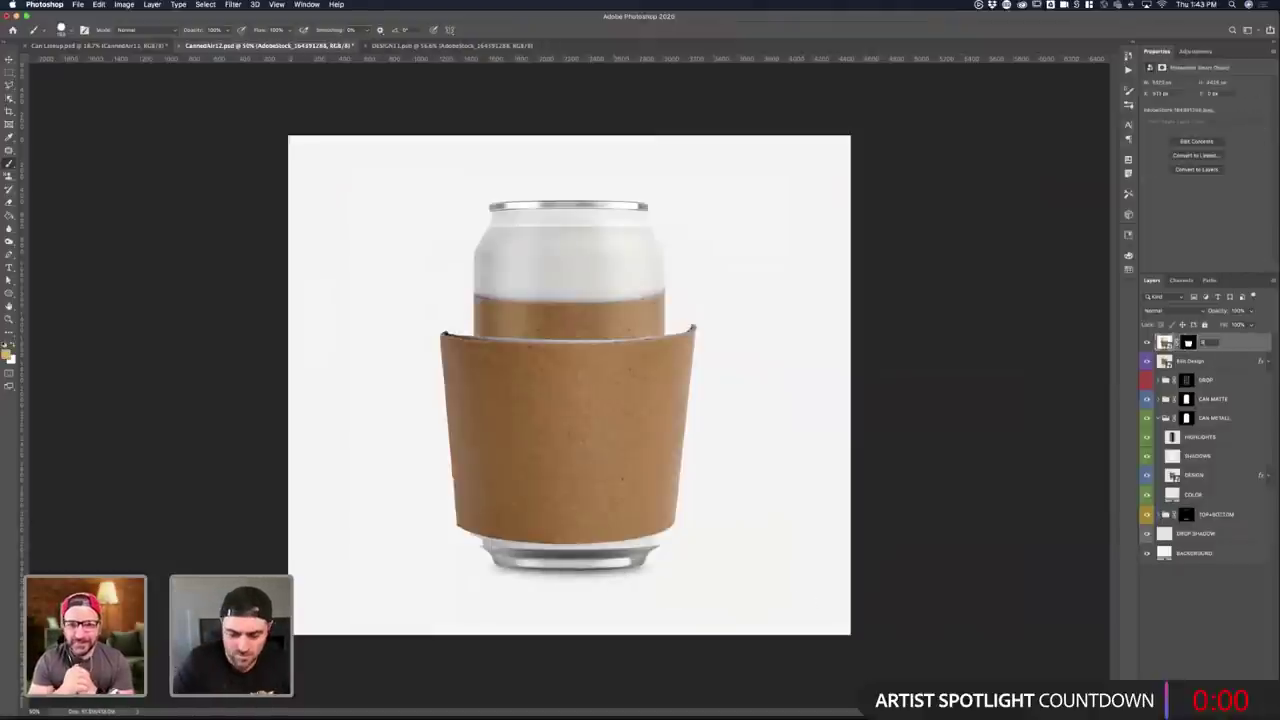
pyautogui.write('Sleeve')
pyautogui.press('Return')
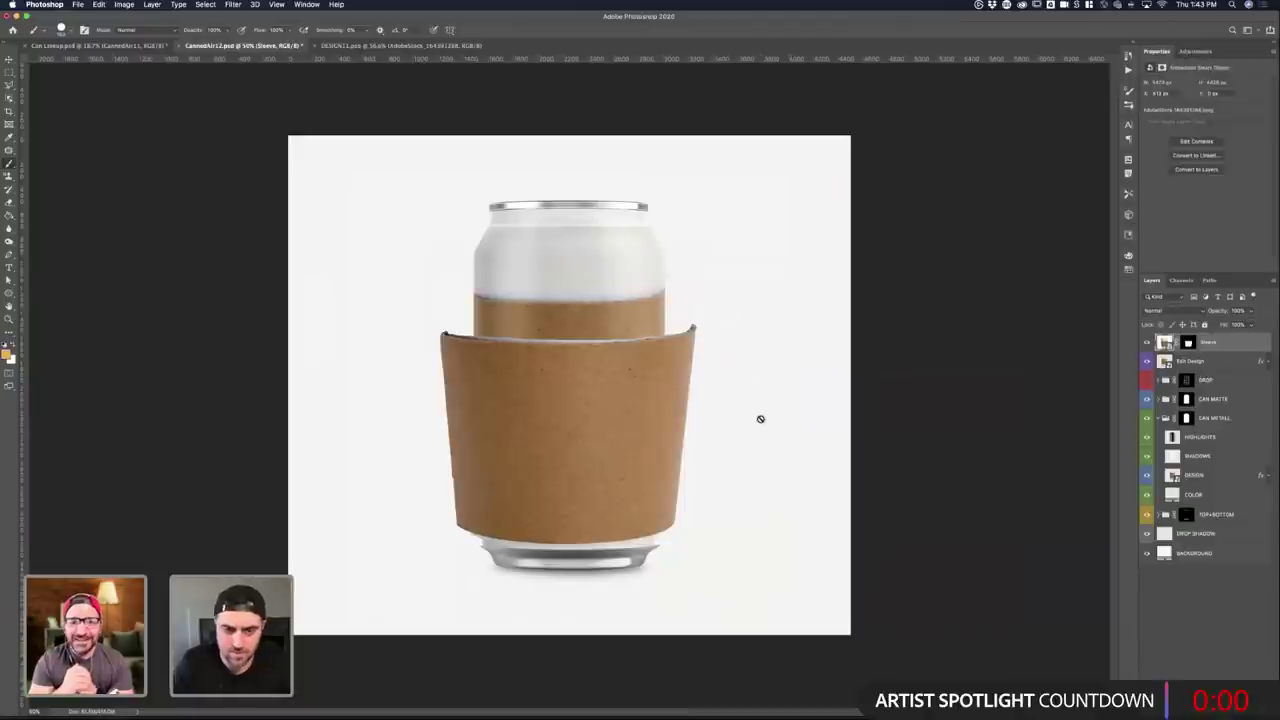
# - Scale the Sleeve layer down to about the can's width and position it around the middle of the can
pyautogui.press('super+t')
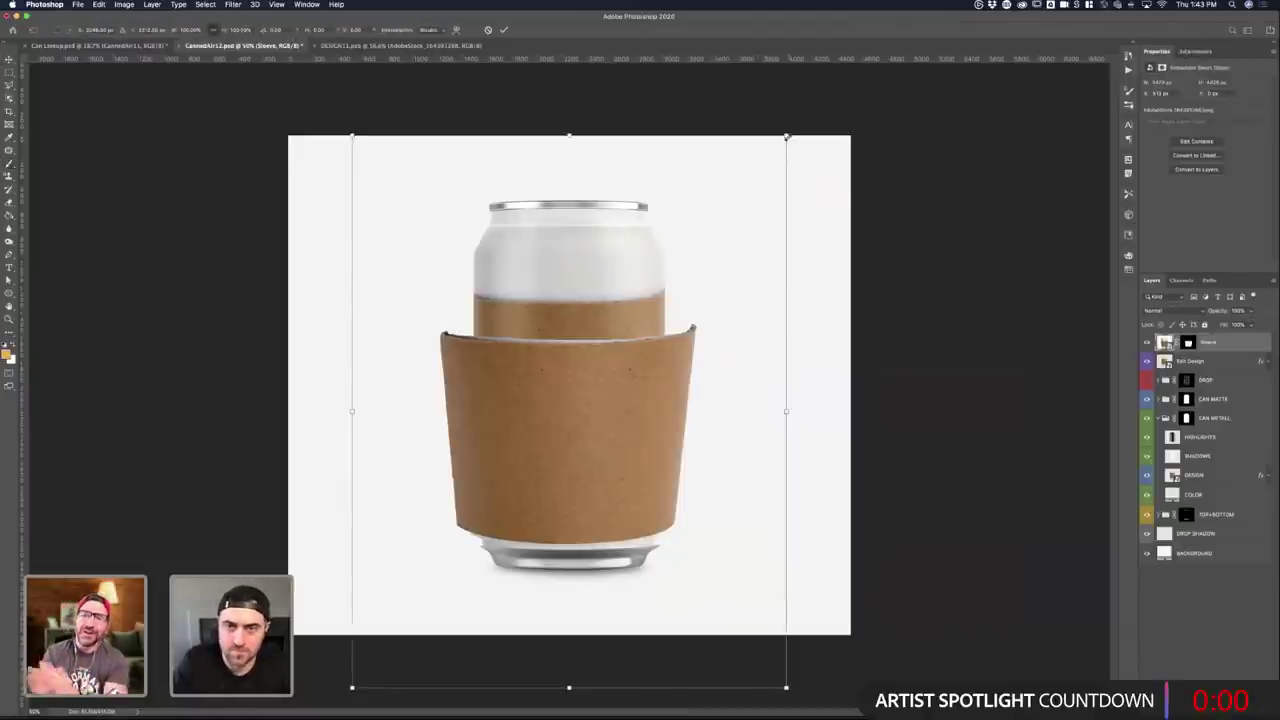
pyautogui.moveTo(786, 136); pyautogui.dragTo(705, 161)
pyautogui.moveTo(669, 335); pyautogui.dragTo(669, 304)
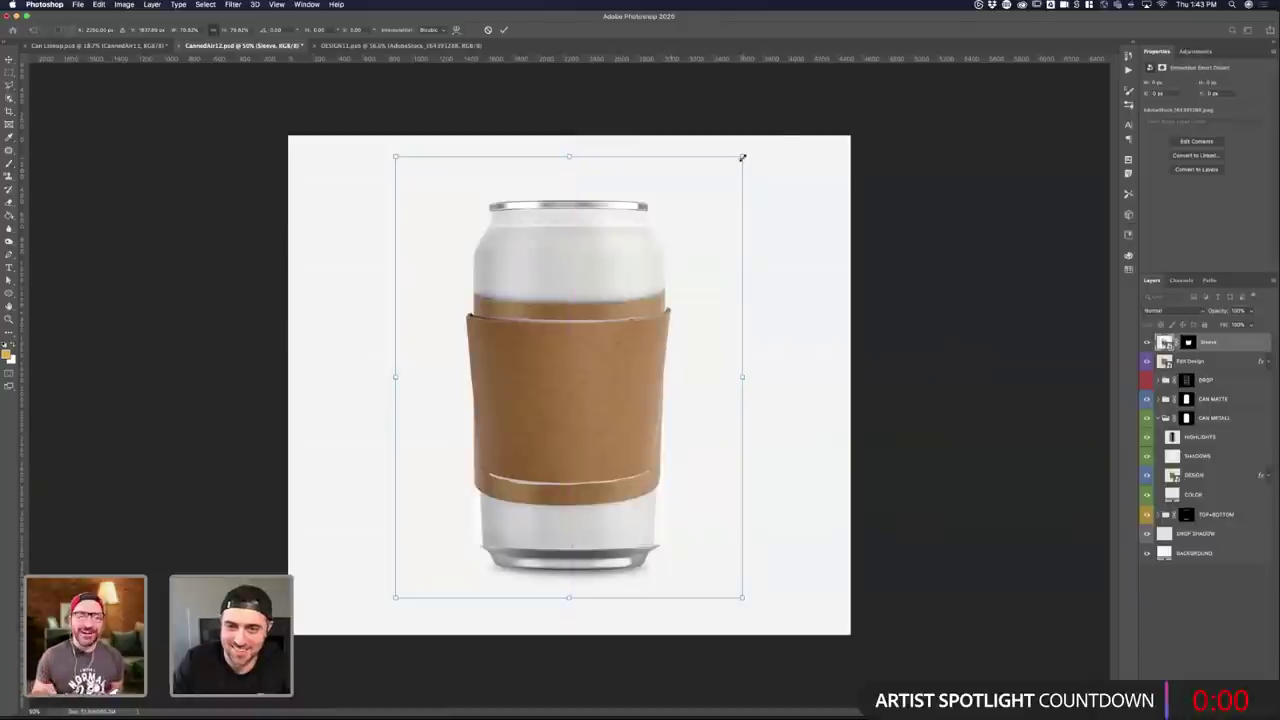
pyautogui.moveTo(742, 157); pyautogui.dragTo(735, 160)
pyautogui.press('Return')
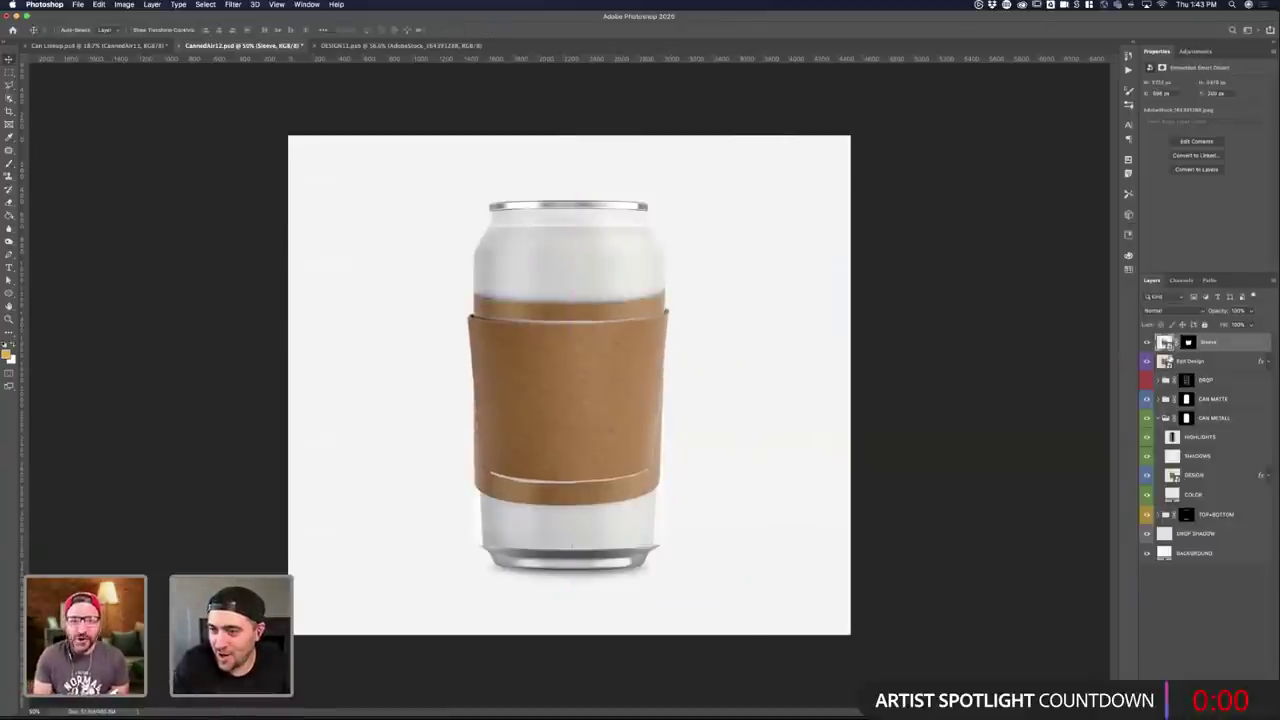
# - Hide the cup photo in the Edit Design smart object, save it, and return to the CannedAir12.psd mockup
pyautogui.doubleClick(1166, 360)
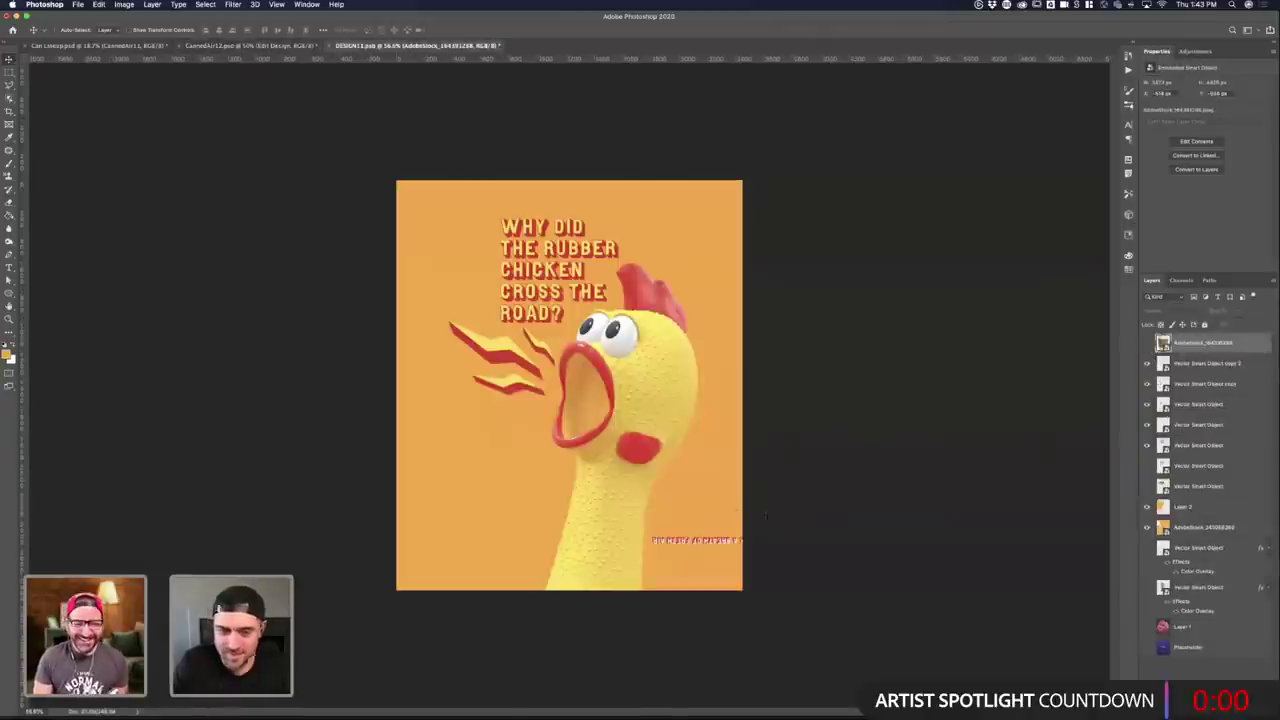
pyautogui.hotkey('ctrl', 's')
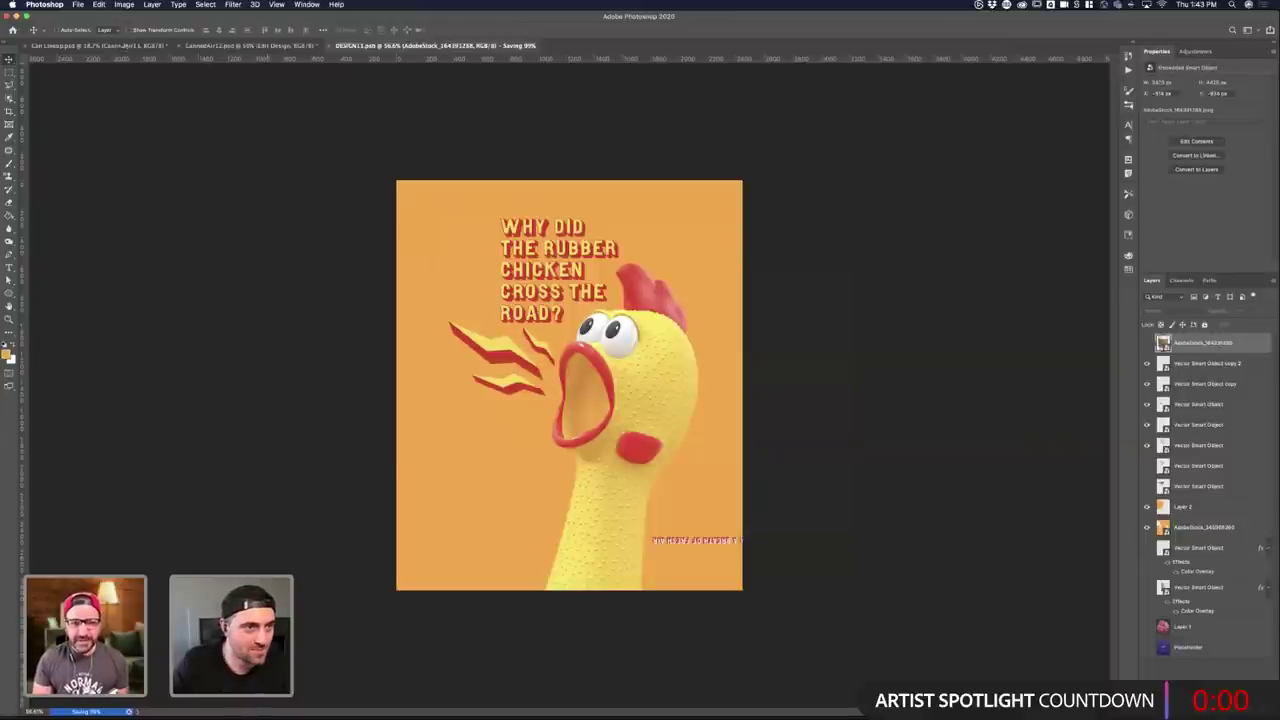
pyautogui.click(211, 46)
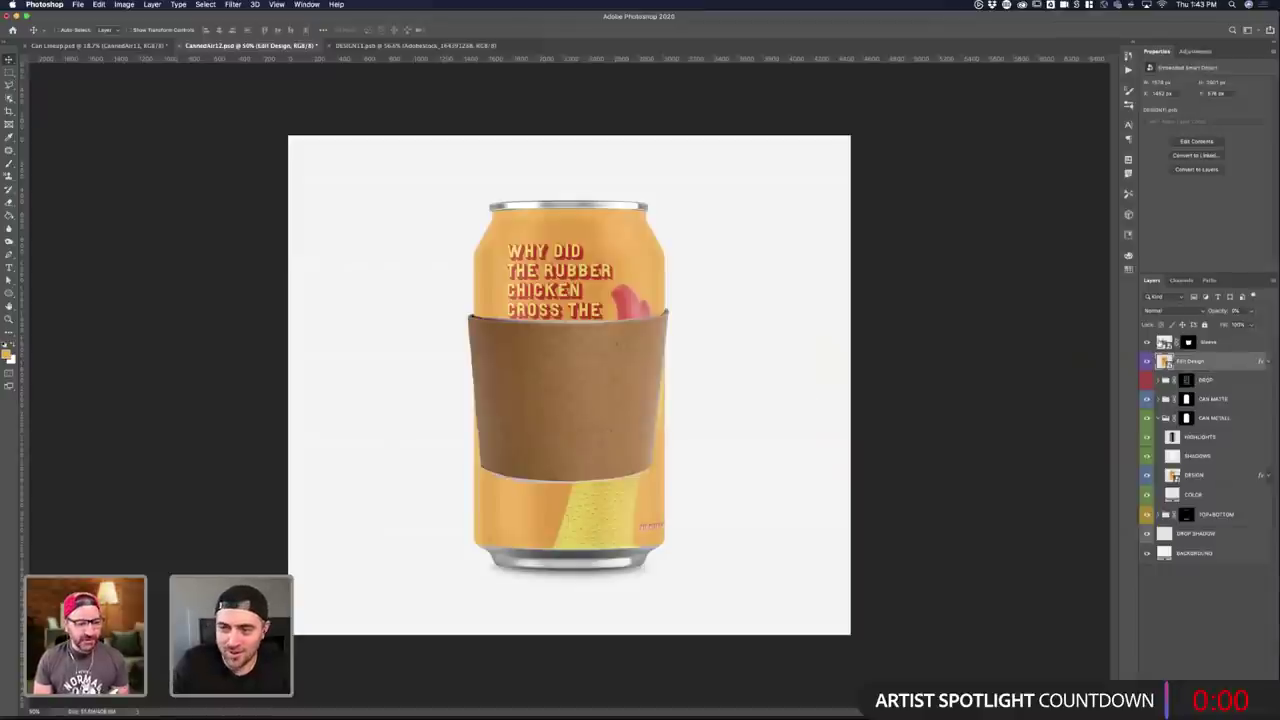
# - Apply a Perspective transform to the Sleeve layer, widening its base and narrowing its top to straighten its sides, and recentre it on the can
pyautogui.click(1166, 343)
pyautogui.click(100, 5)
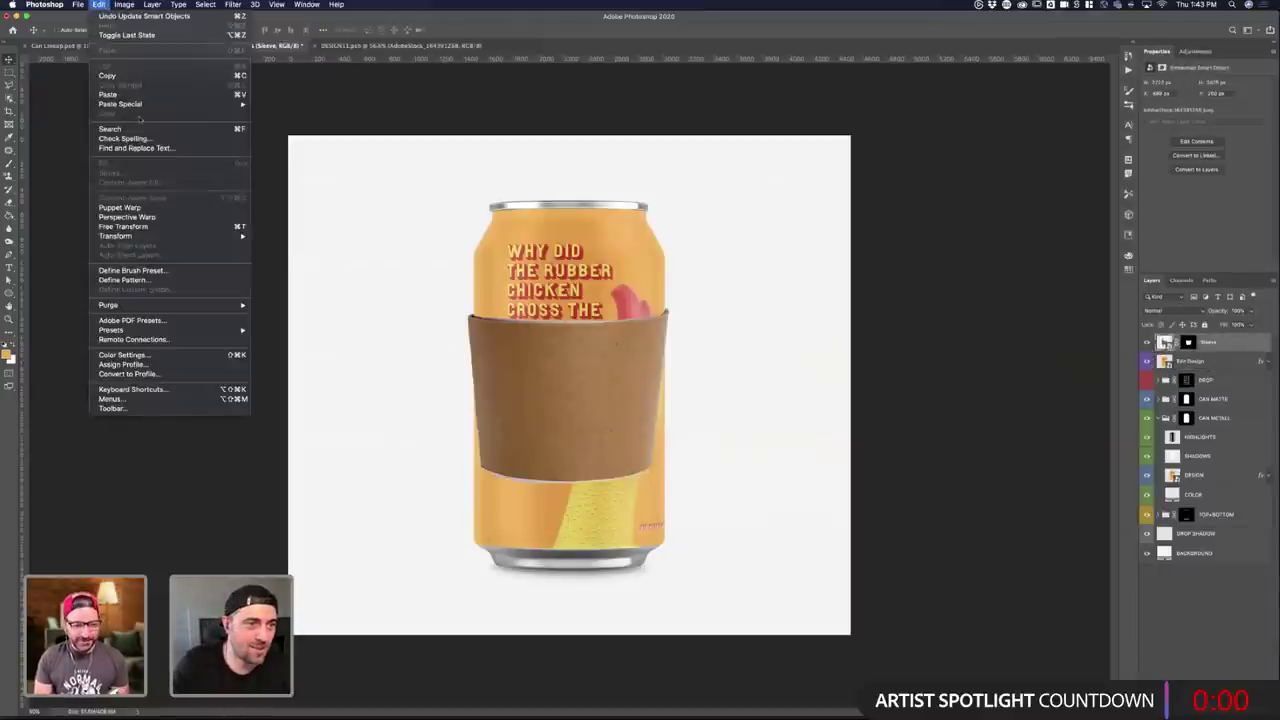
pyautogui.moveTo(124, 6)
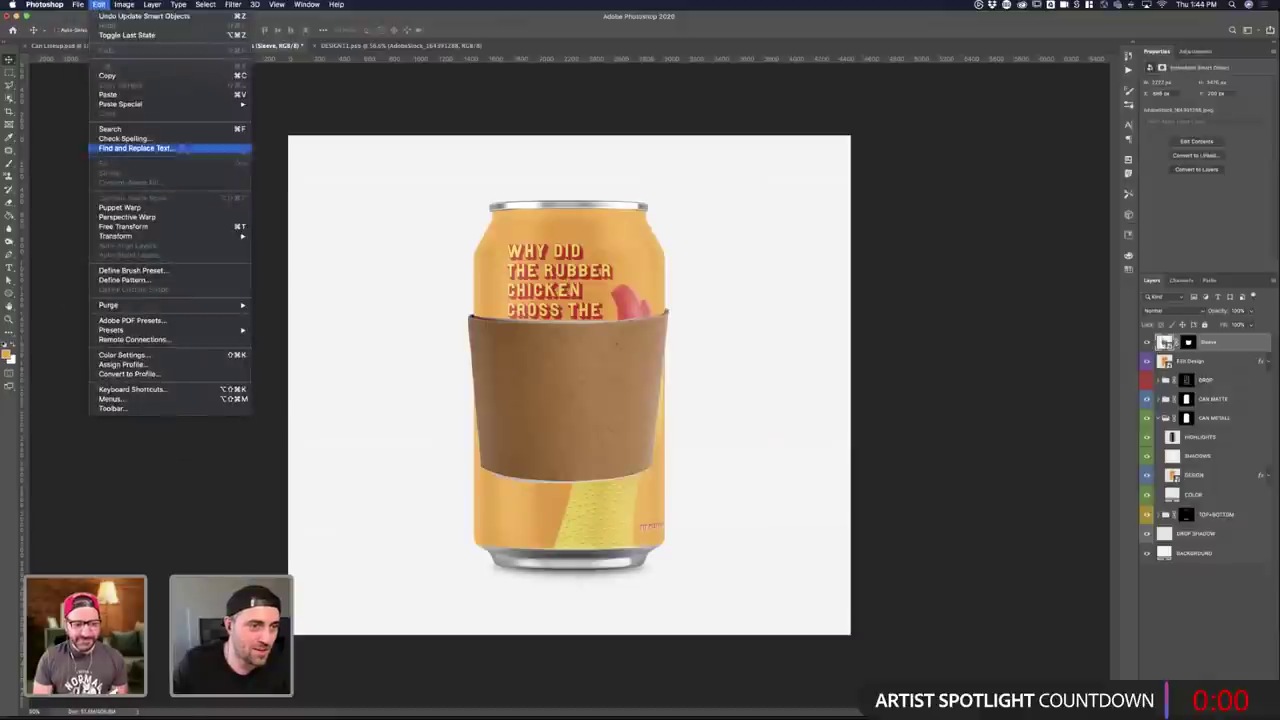
pyautogui.moveTo(150, 236)
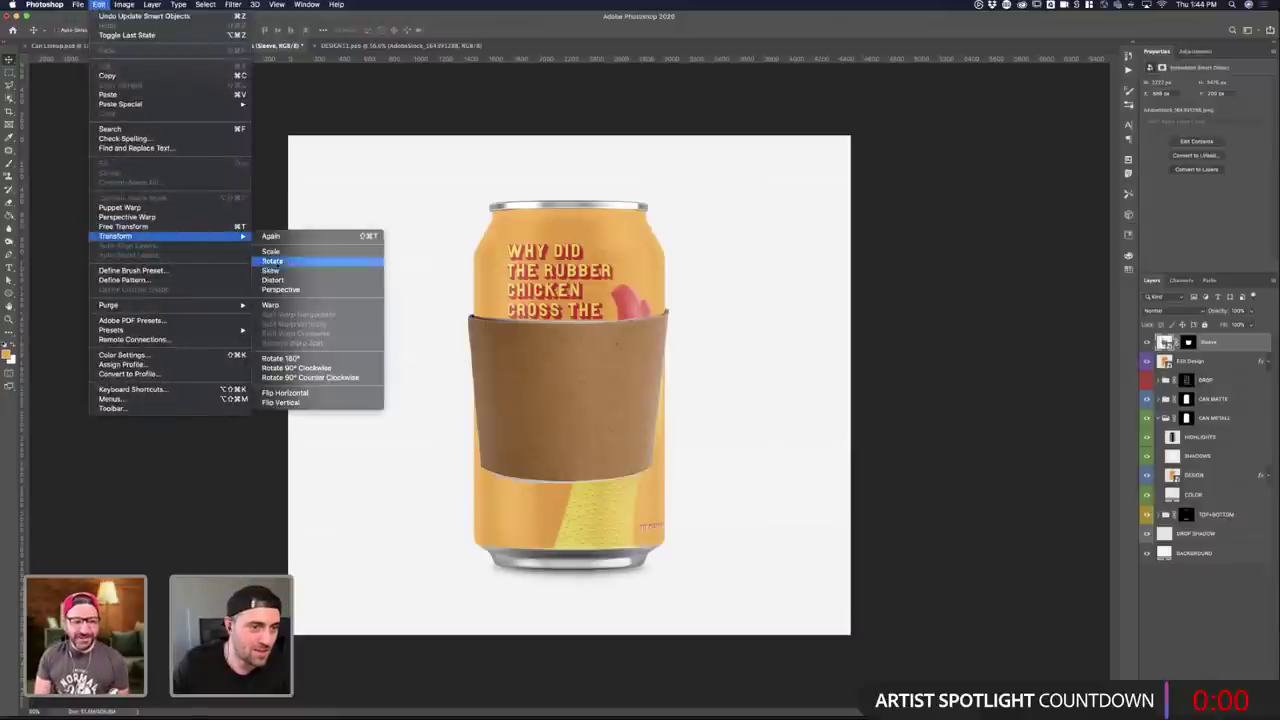
pyautogui.click(312, 287)
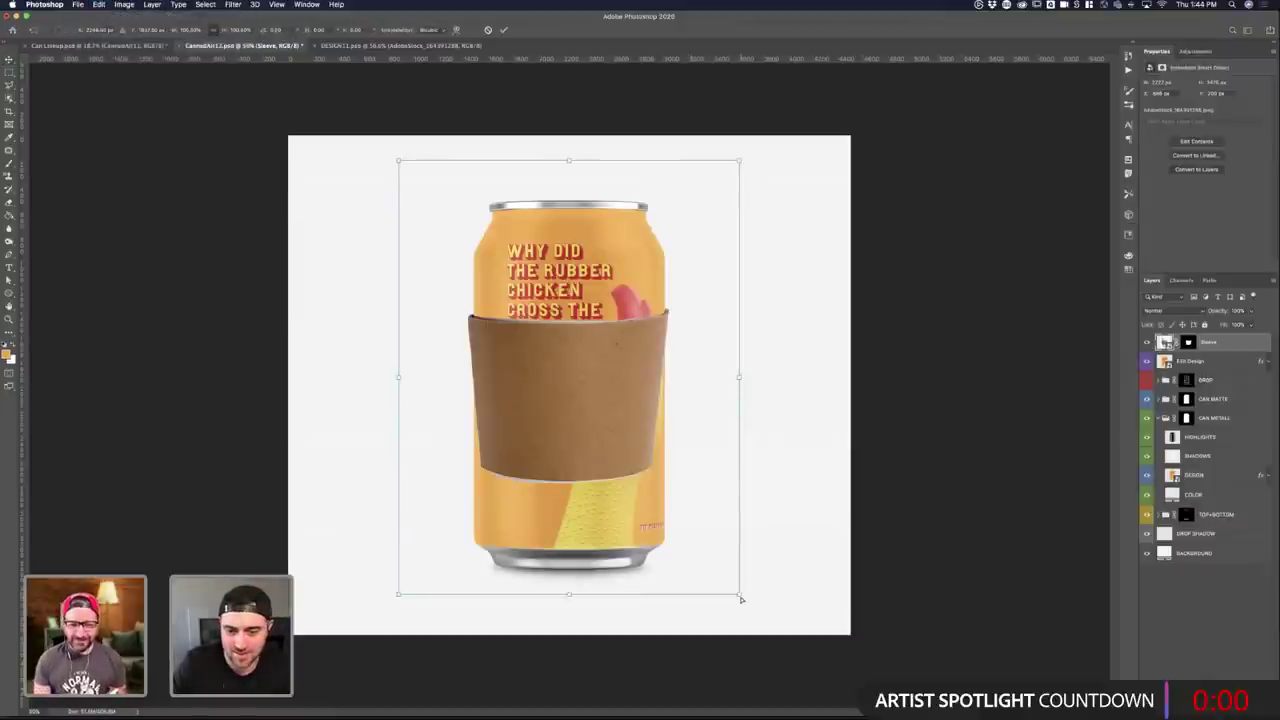
pyautogui.moveTo(741, 598); pyautogui.dragTo(806, 603)
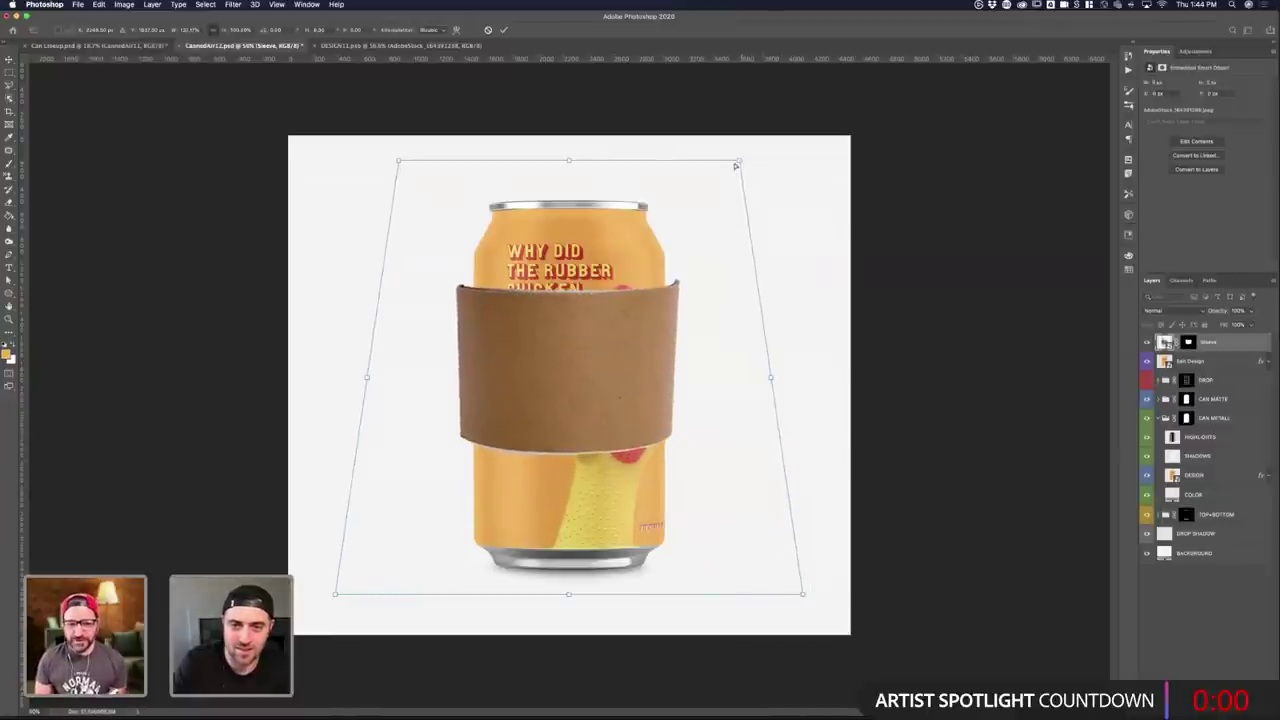
pyautogui.moveTo(737, 164); pyautogui.dragTo(719, 170)
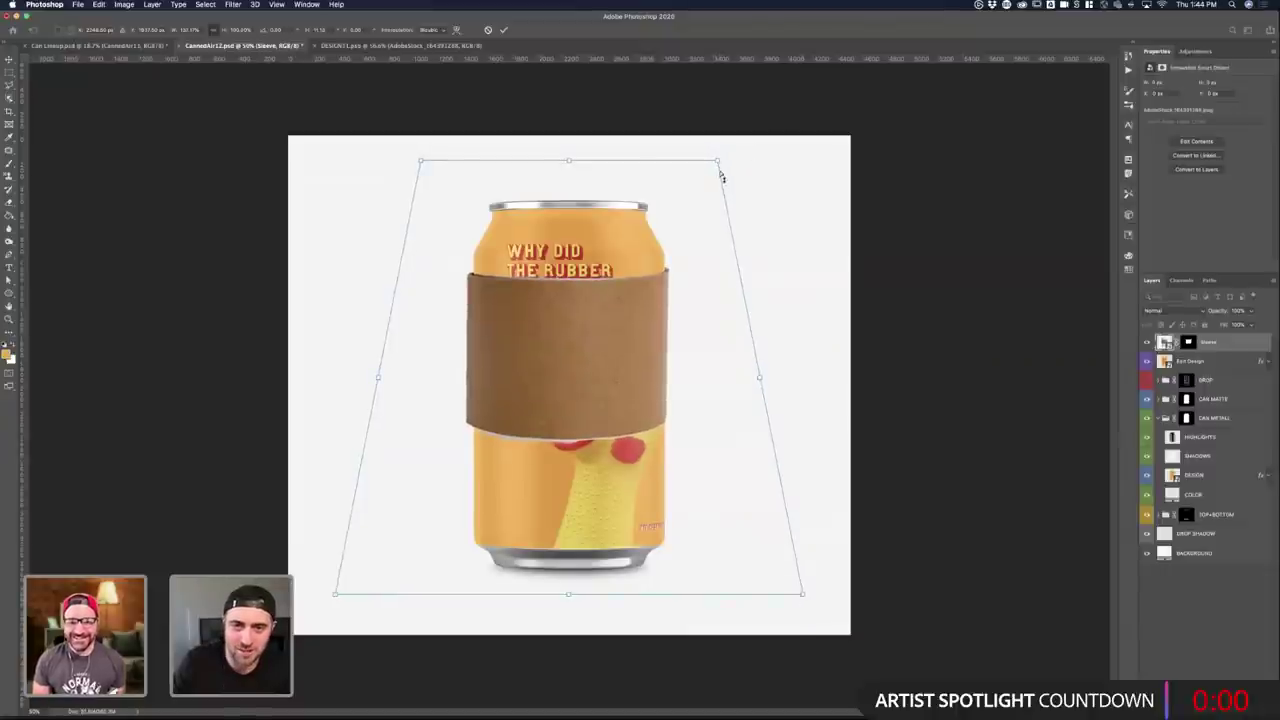
pyautogui.moveTo(645, 316); pyautogui.dragTo(645, 353)
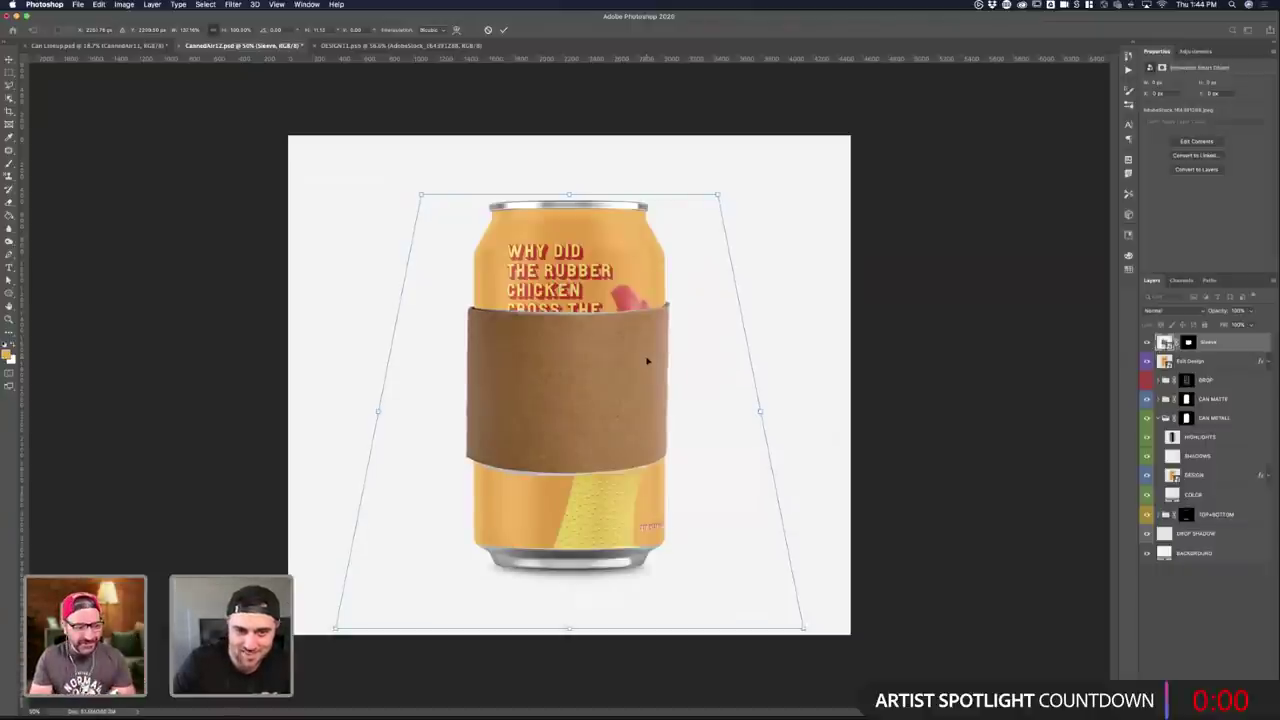
pyautogui.moveTo(337, 628); pyautogui.dragTo(343, 624)
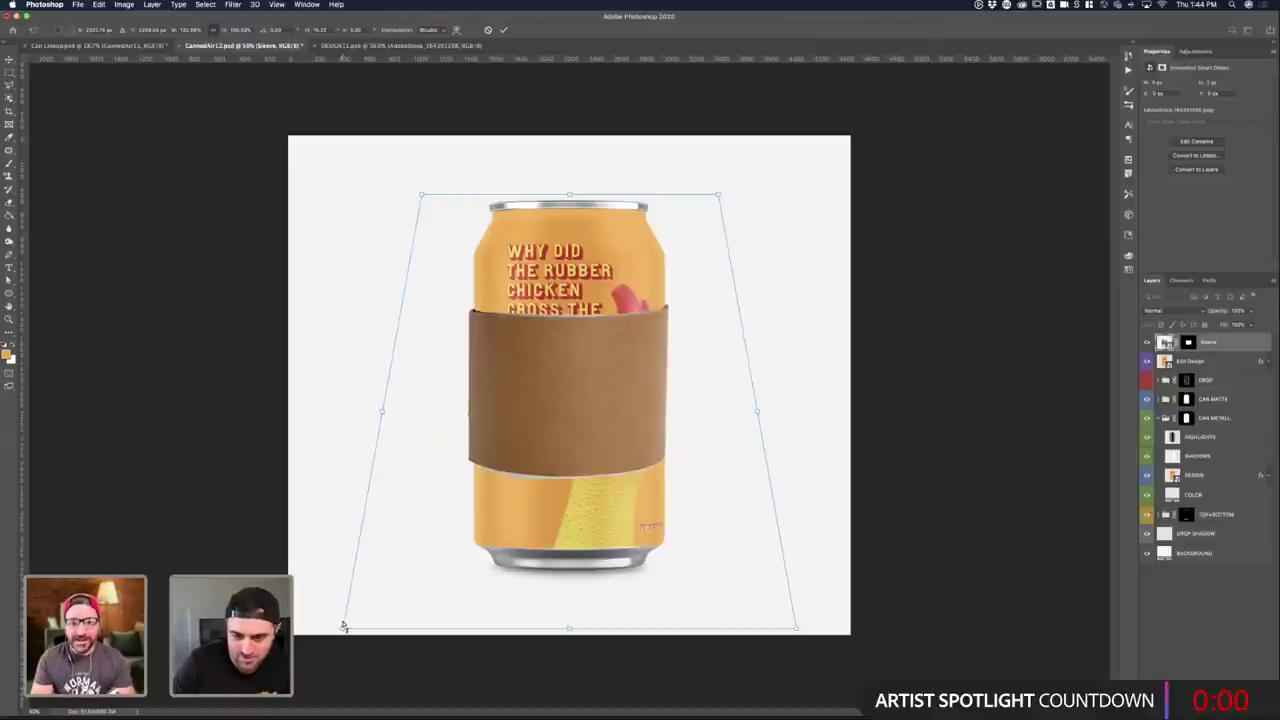
pyautogui.press('Return')
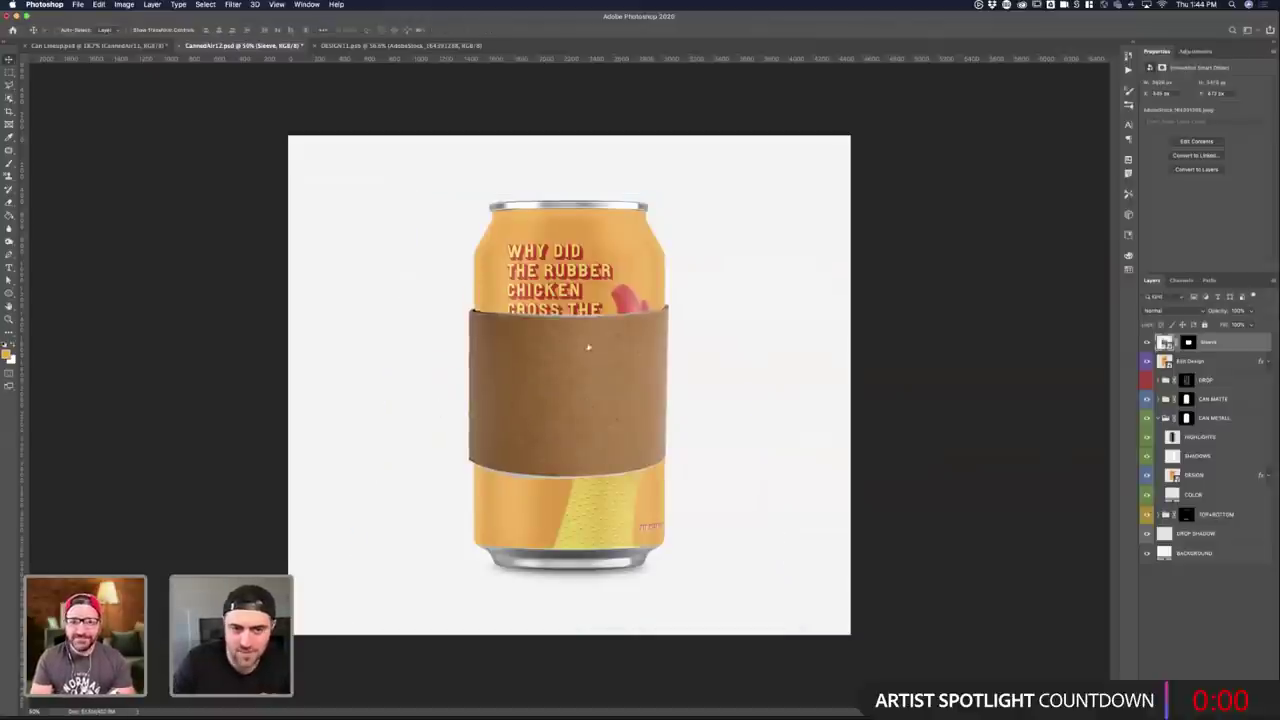
# - Compare the can with and without the Sleeve layer, and switch back to the rubber chicken design document
pyautogui.click(1147, 343)
pyautogui.click(1147, 343)
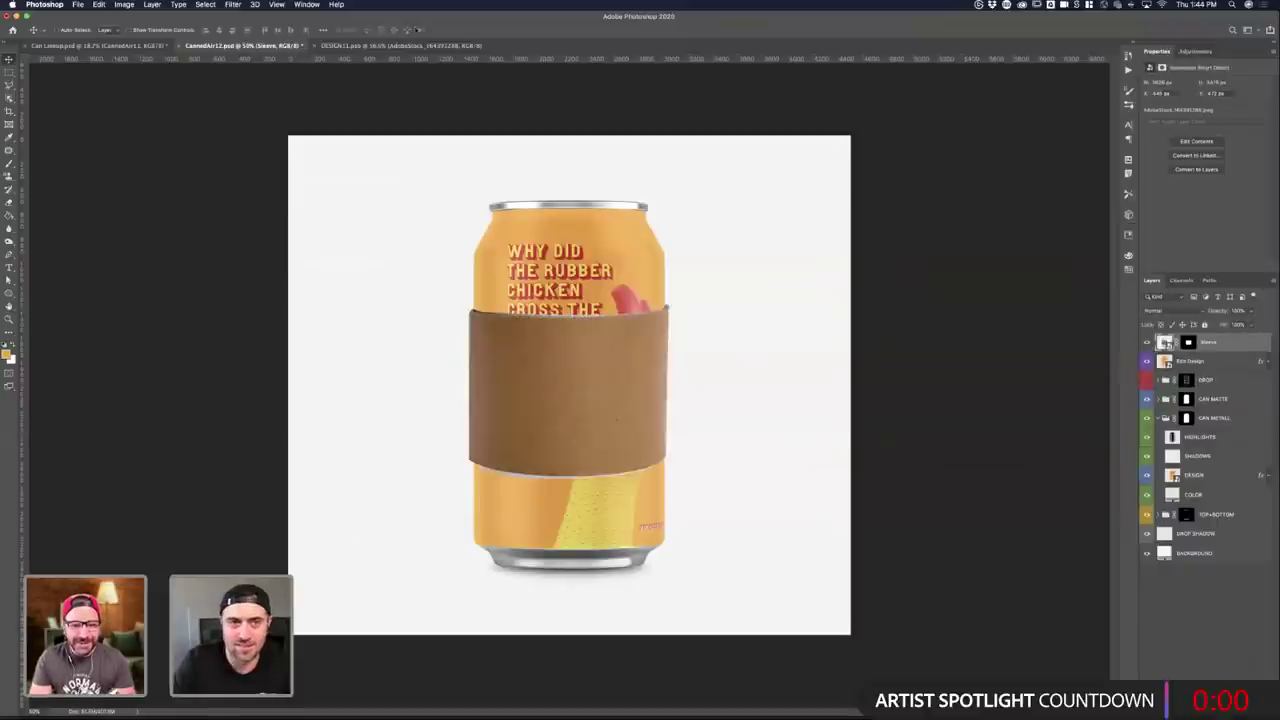
pyautogui.hotkey('ctrl', 'Tab')
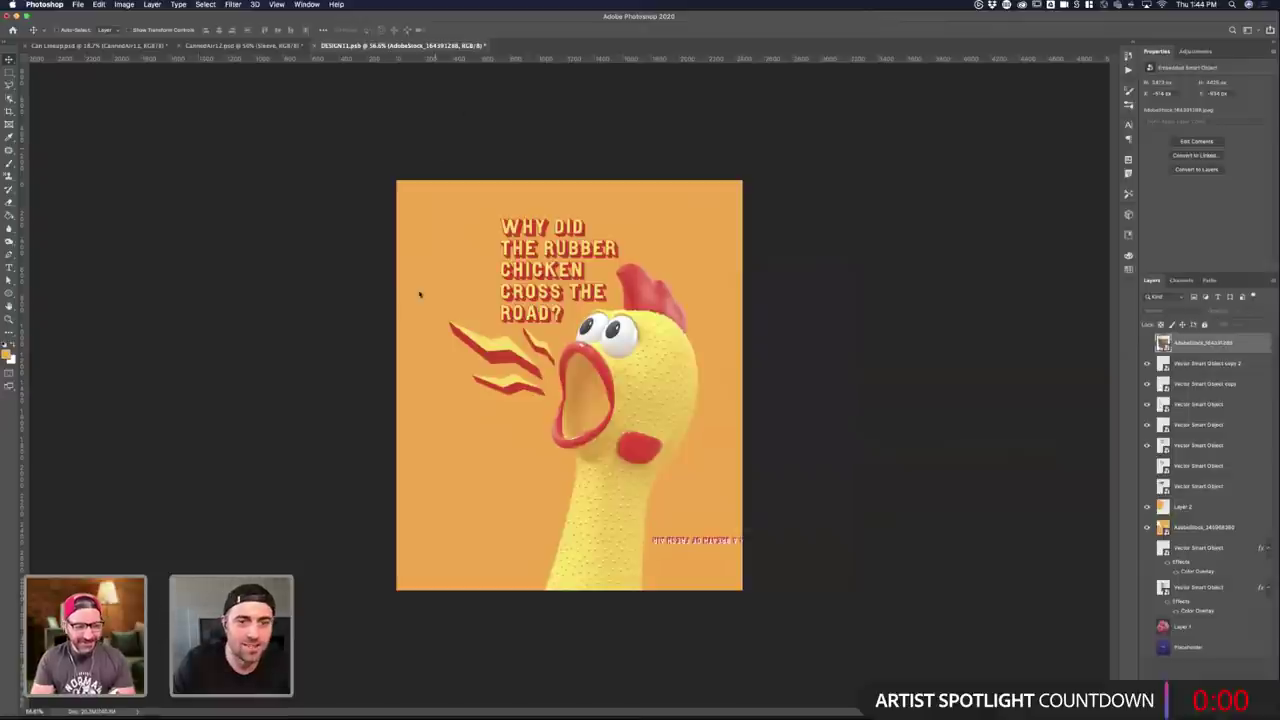
# - Switch to the Adobe Stock results in Chrome, look through the coffee cup sleeve photos, and preview the "Paper coffee cup set"
pyautogui.hotkey('ctrl', 'Up')
pyautogui.click(794, 171)
pyautogui.scroll(3, 163, 230)
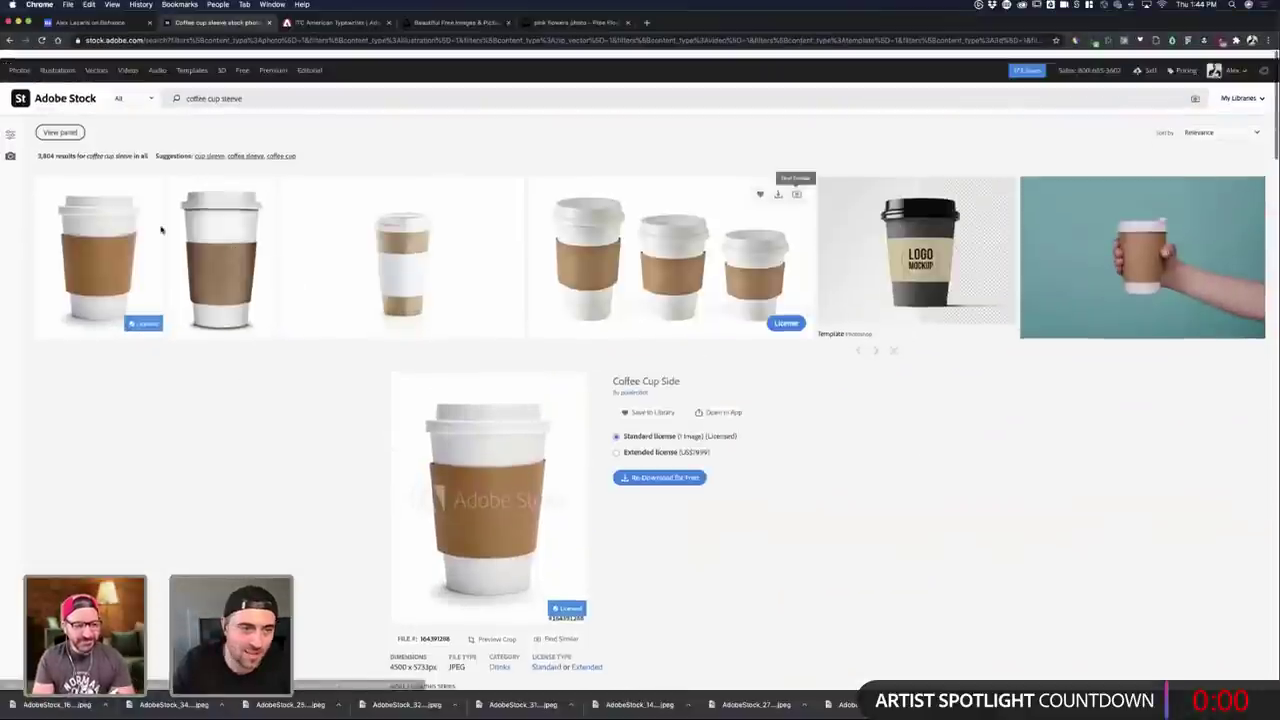
pyautogui.scroll(-5, 714, 297)
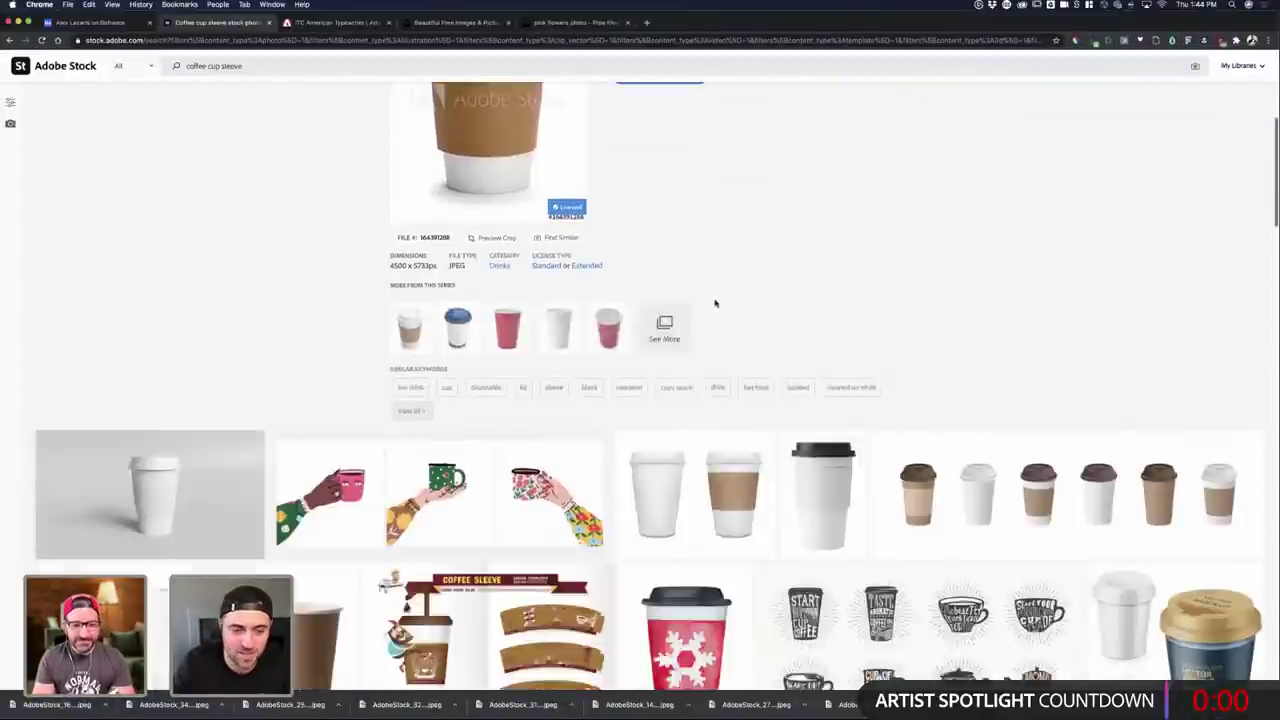
pyautogui.scroll(-3, 714, 303)
pyautogui.scroll(5, 547, 318)
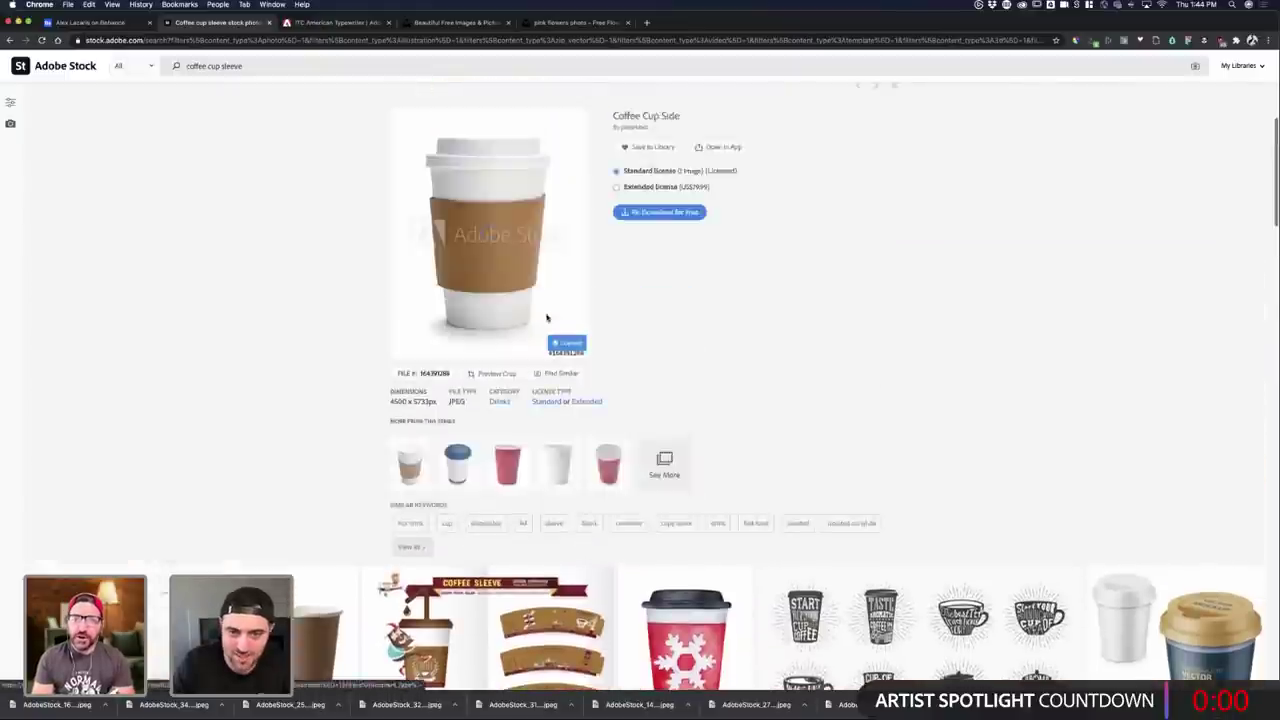
pyautogui.scroll(3, 547, 318)
pyautogui.click(680, 277)
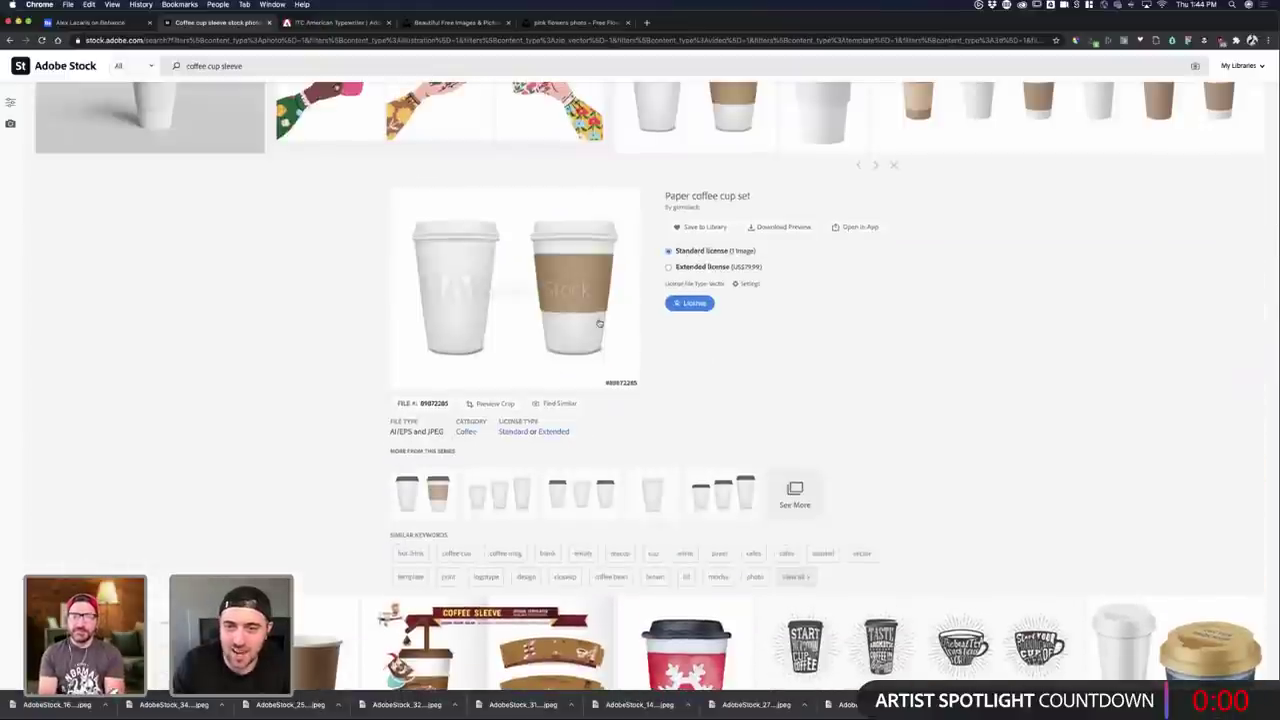
# - Preview the "Paper cups isolated on white" photo with the ribbed sleeve and examine further coffee cup sleeve results
pyautogui.scroll(3, 599, 323)
pyautogui.scroll(-6, 599, 323)
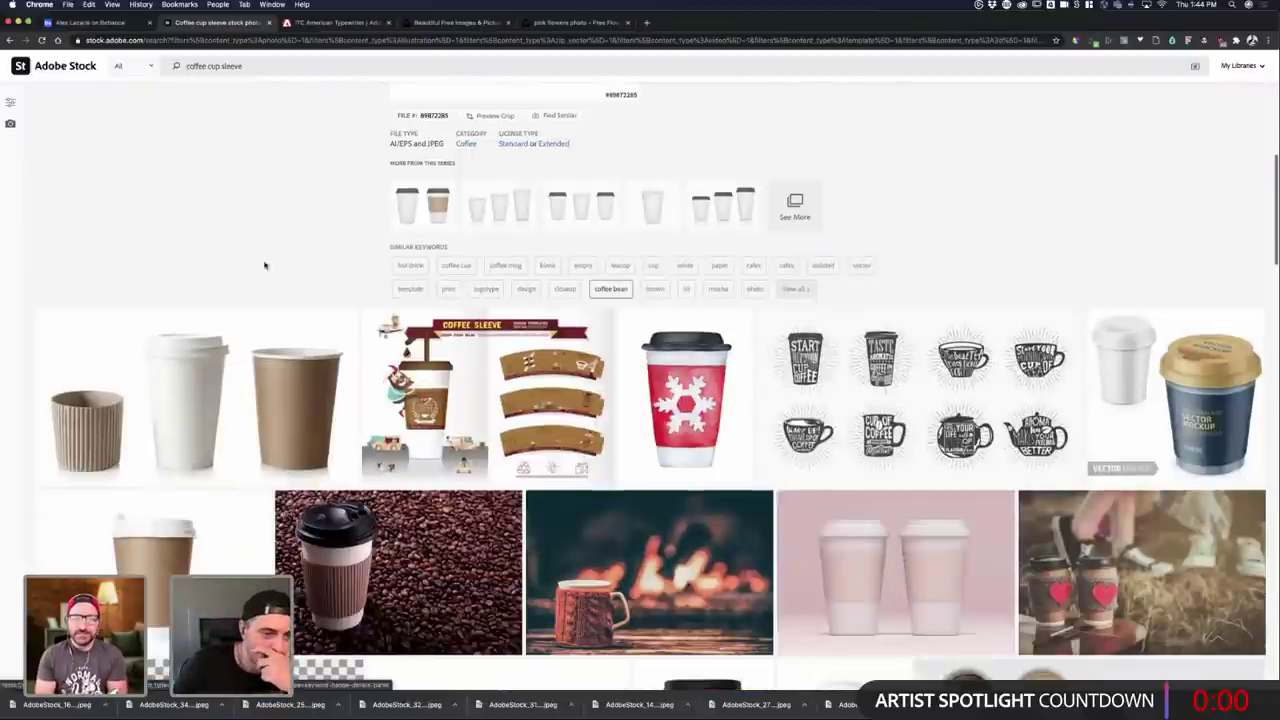
pyautogui.scroll(-2, 265, 265)
pyautogui.click(268, 265)
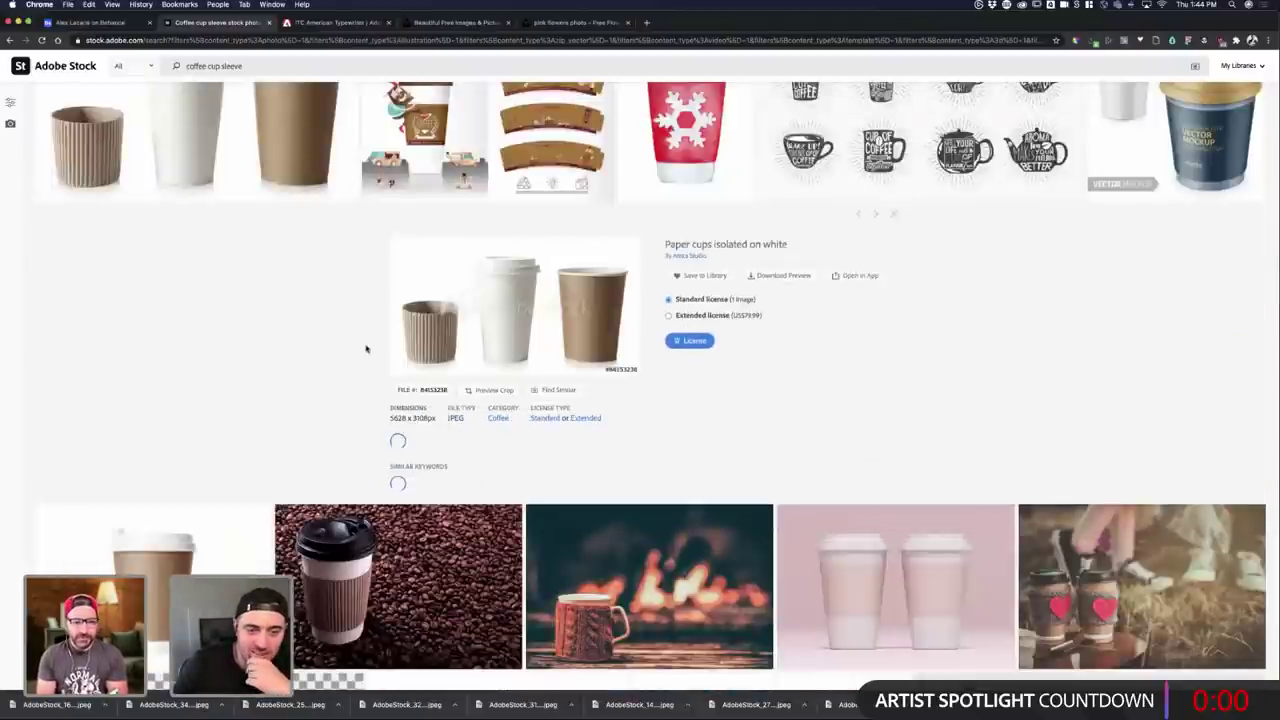
pyautogui.scroll(-8, 366, 349)
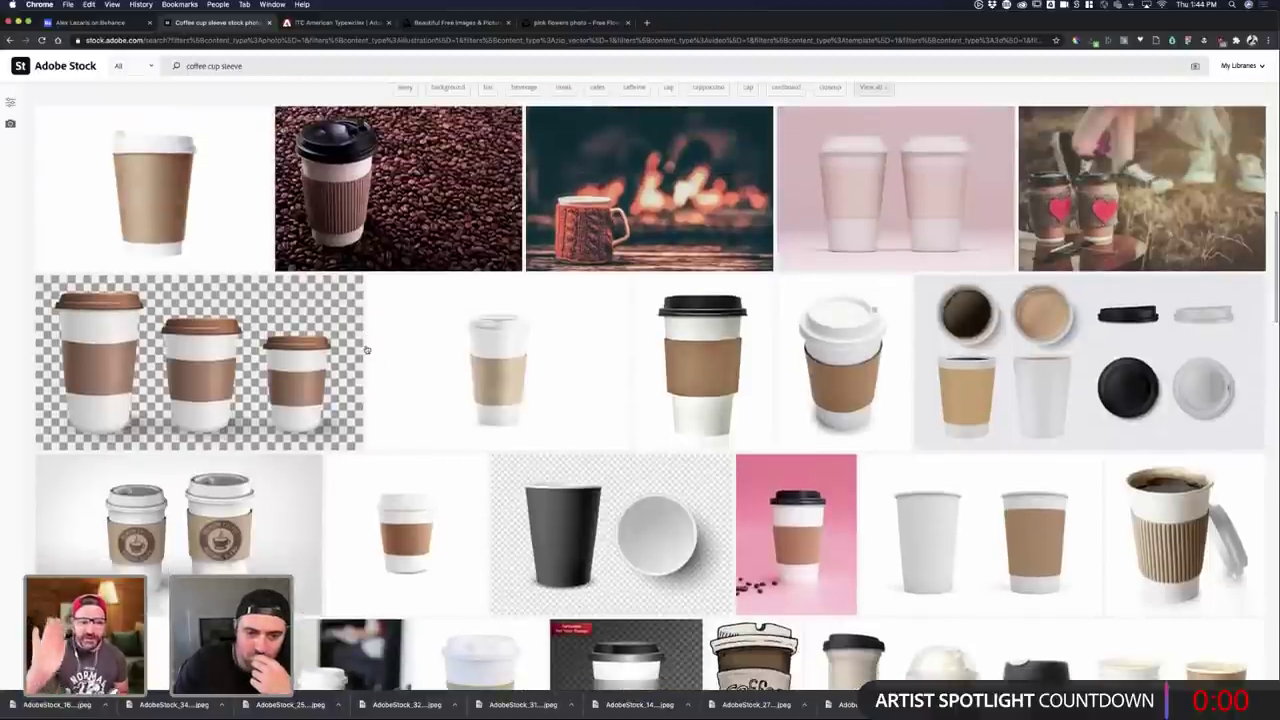
pyautogui.scroll(-3, 366, 349)
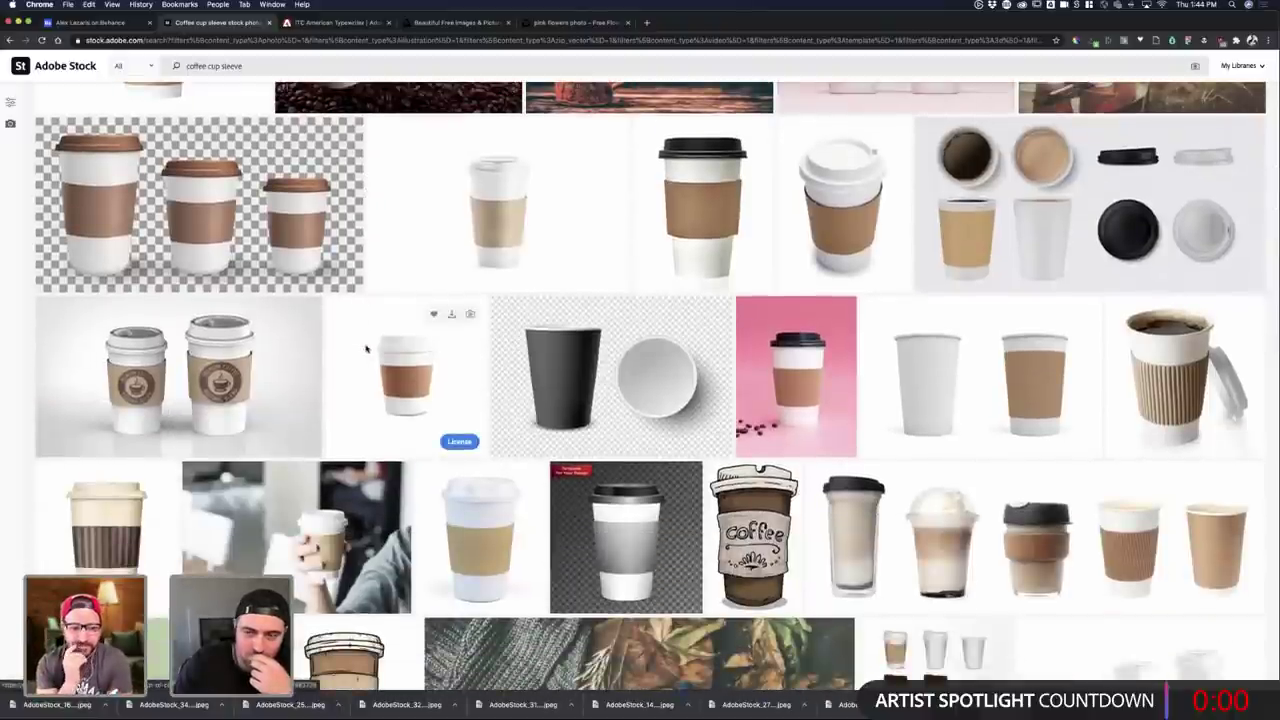
pyautogui.scroll(-6, 366, 349)
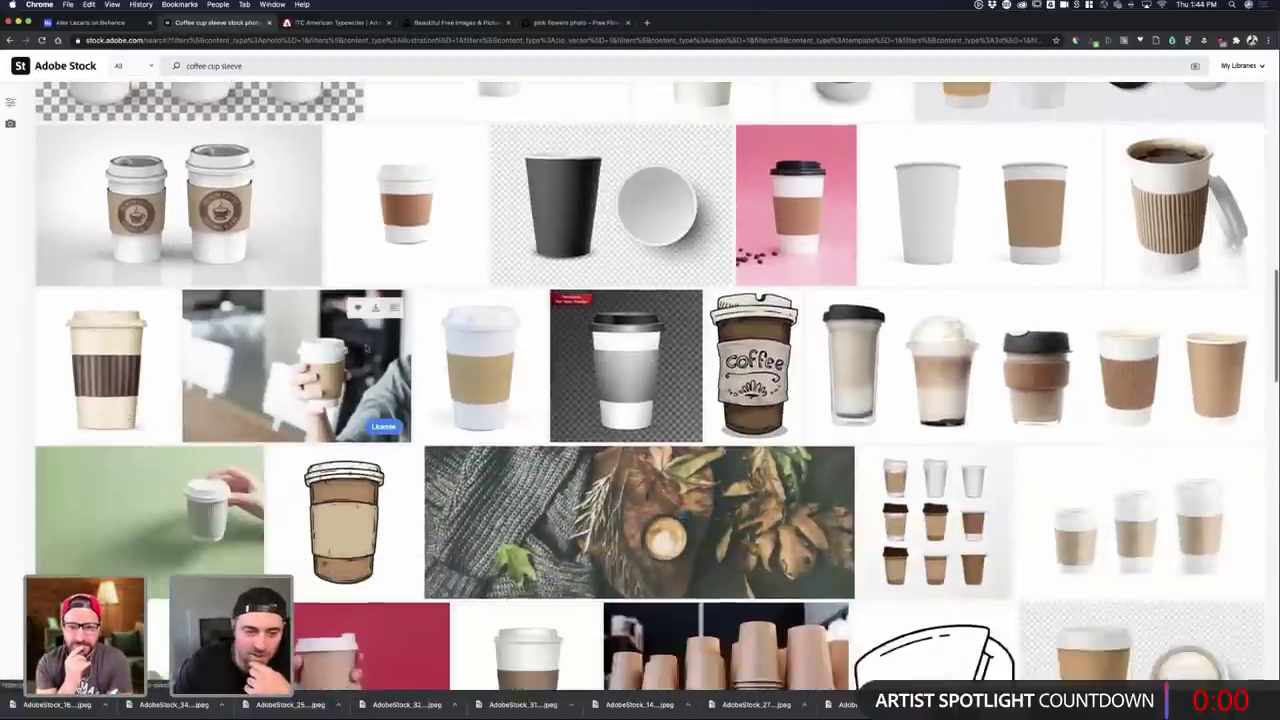
pyautogui.scroll(-2, 366, 349)
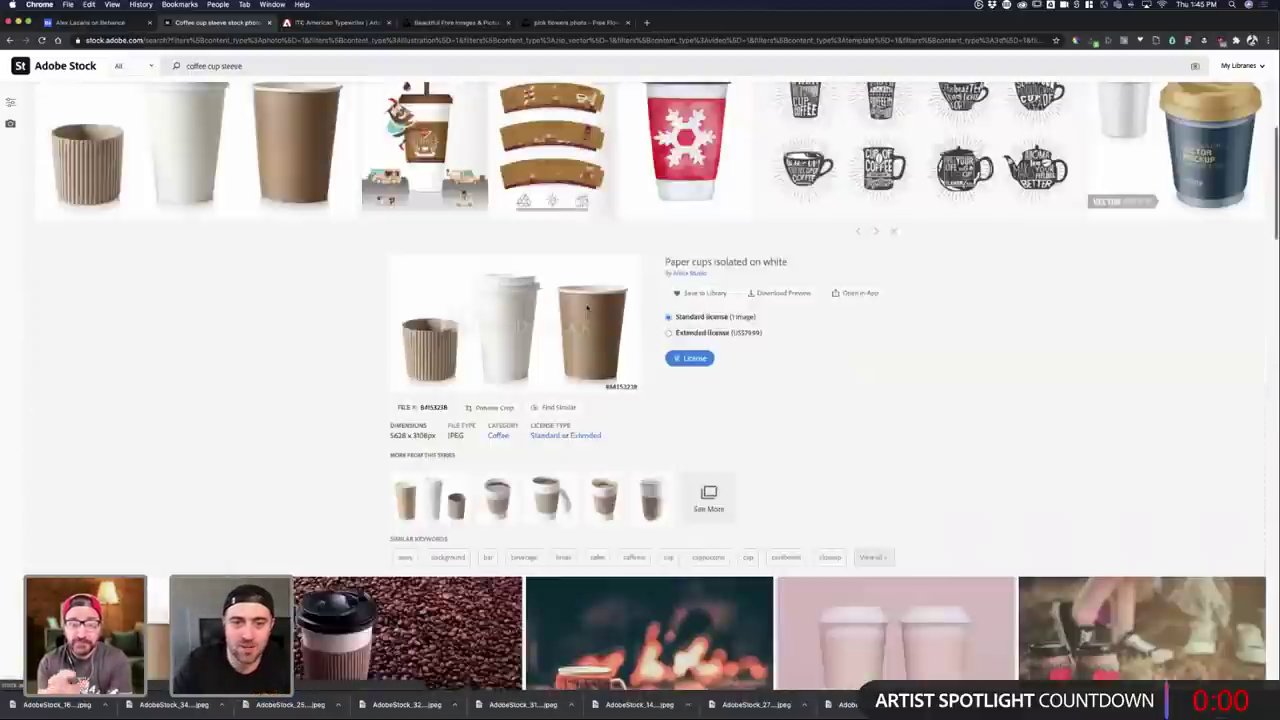
# - Return to Photoshop, add a new layer above the rubber chicken design, fill it with white, and save the smart object
pyautogui.press('ctrl+super+f')
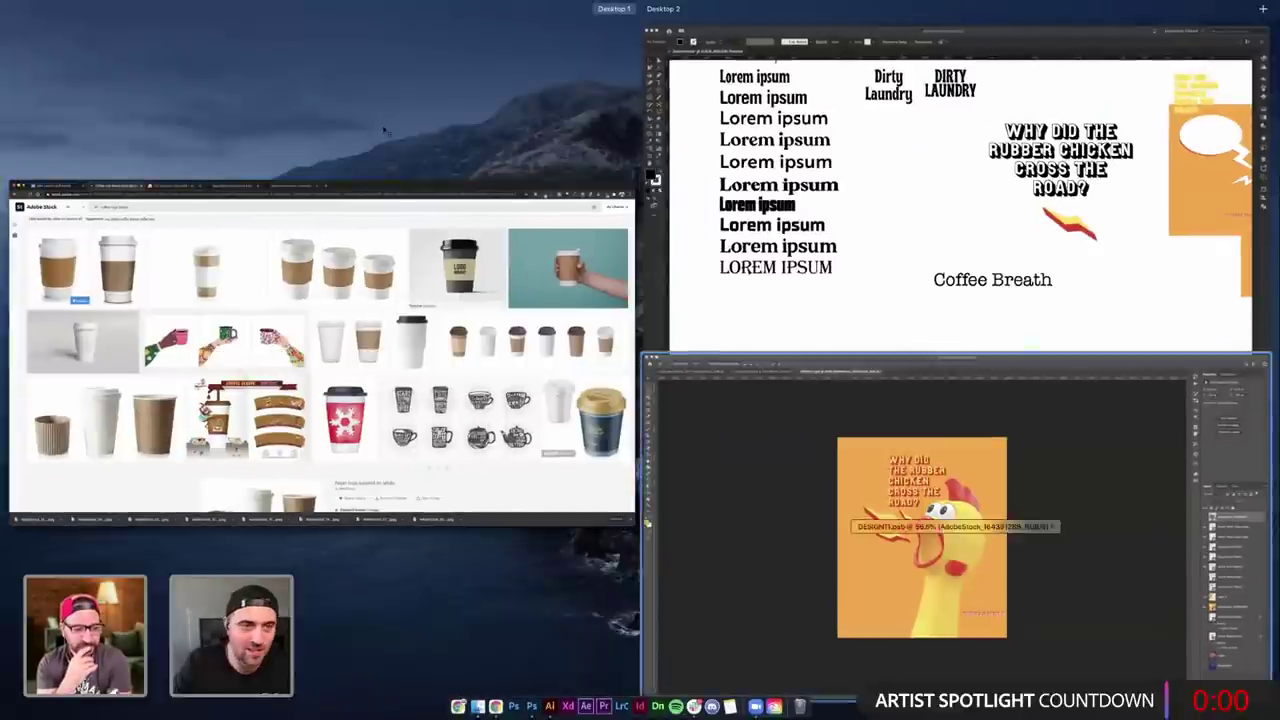
pyautogui.click(1000, 420)
pyautogui.moveTo(1040, 716)
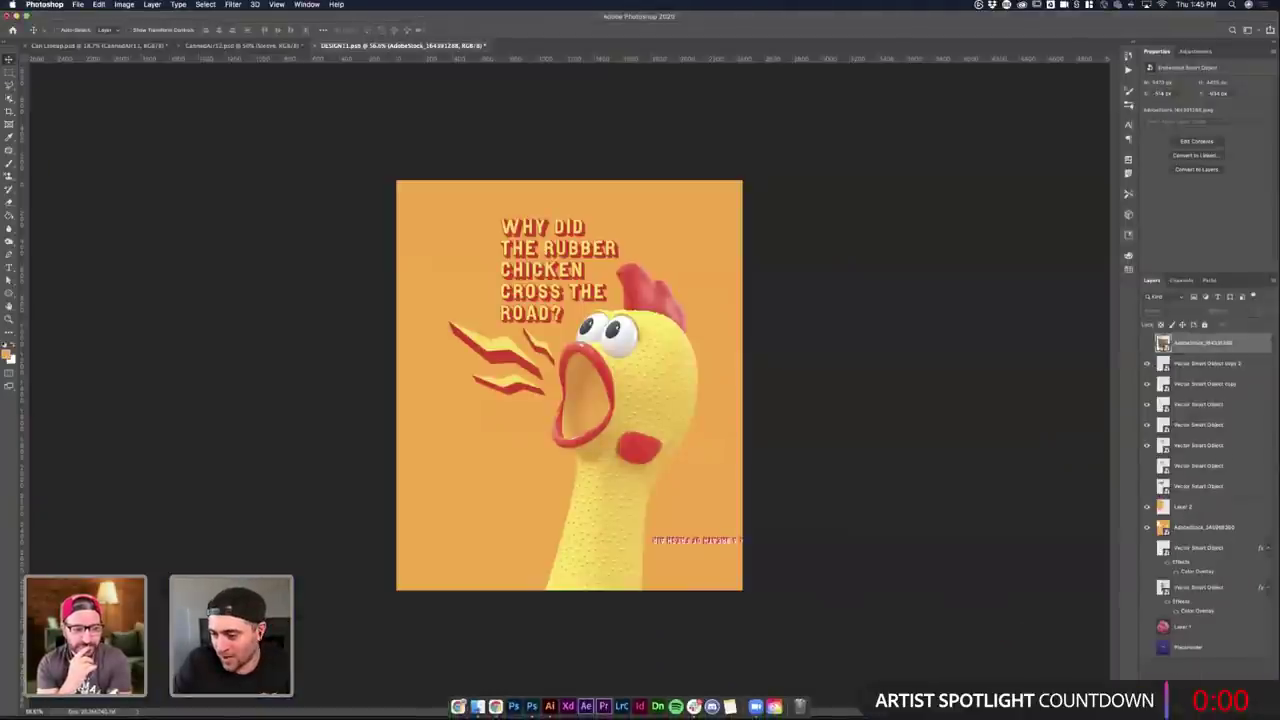
pyautogui.press('alt+shift+super+n')
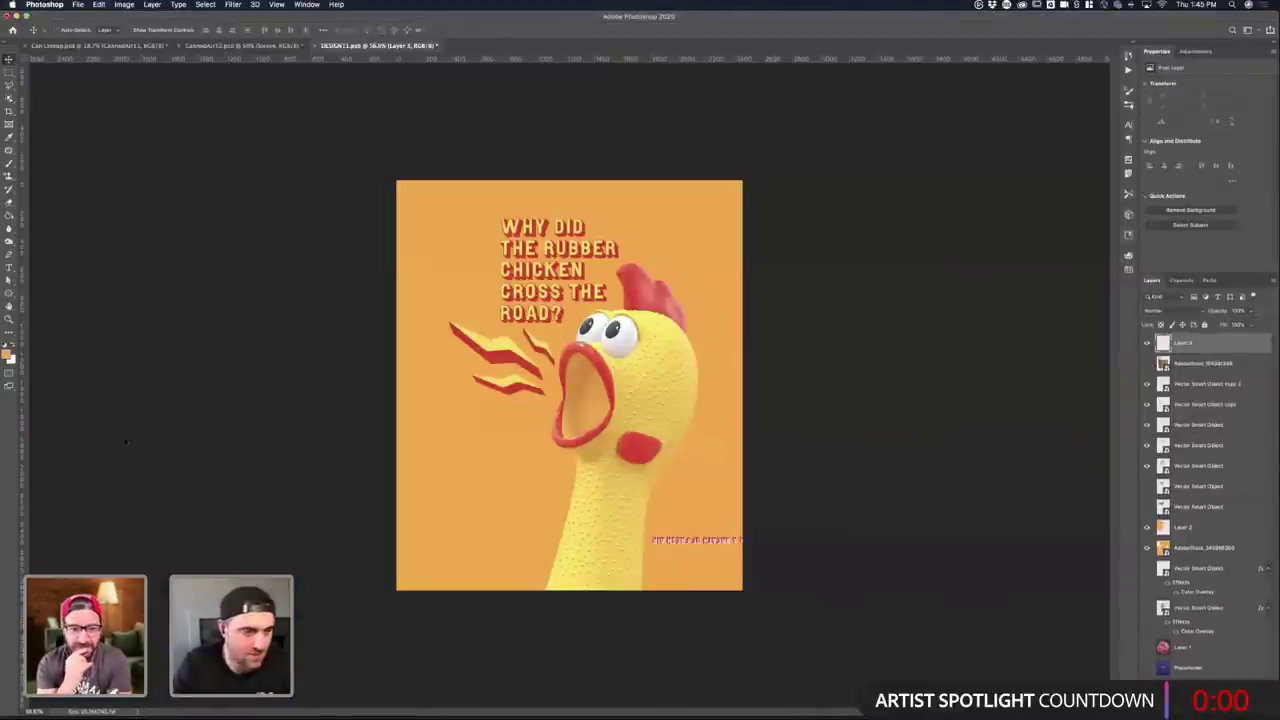
pyautogui.click(13, 215)
pyautogui.click(525, 310)
pyautogui.press('super+s')
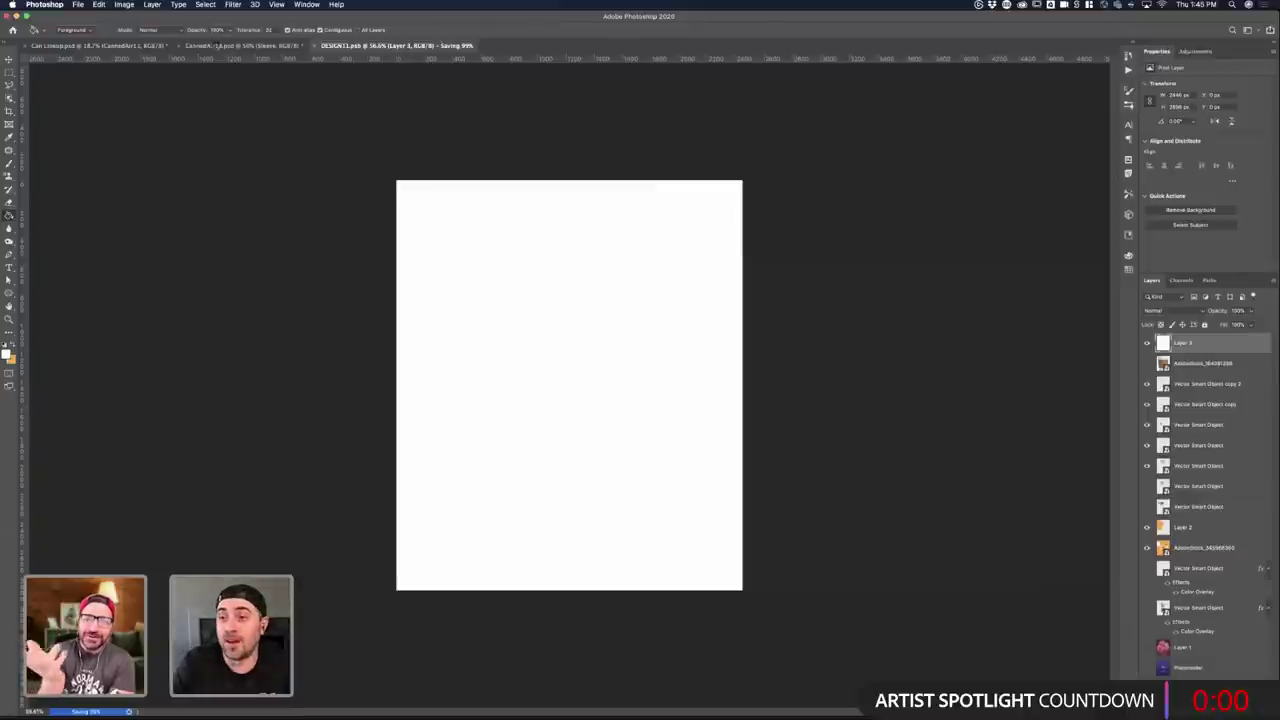
# - In CannedAir12.psd, target the Sleeve layer's mask and choose the Soft Round brush with default colours
pyautogui.click(245, 46)
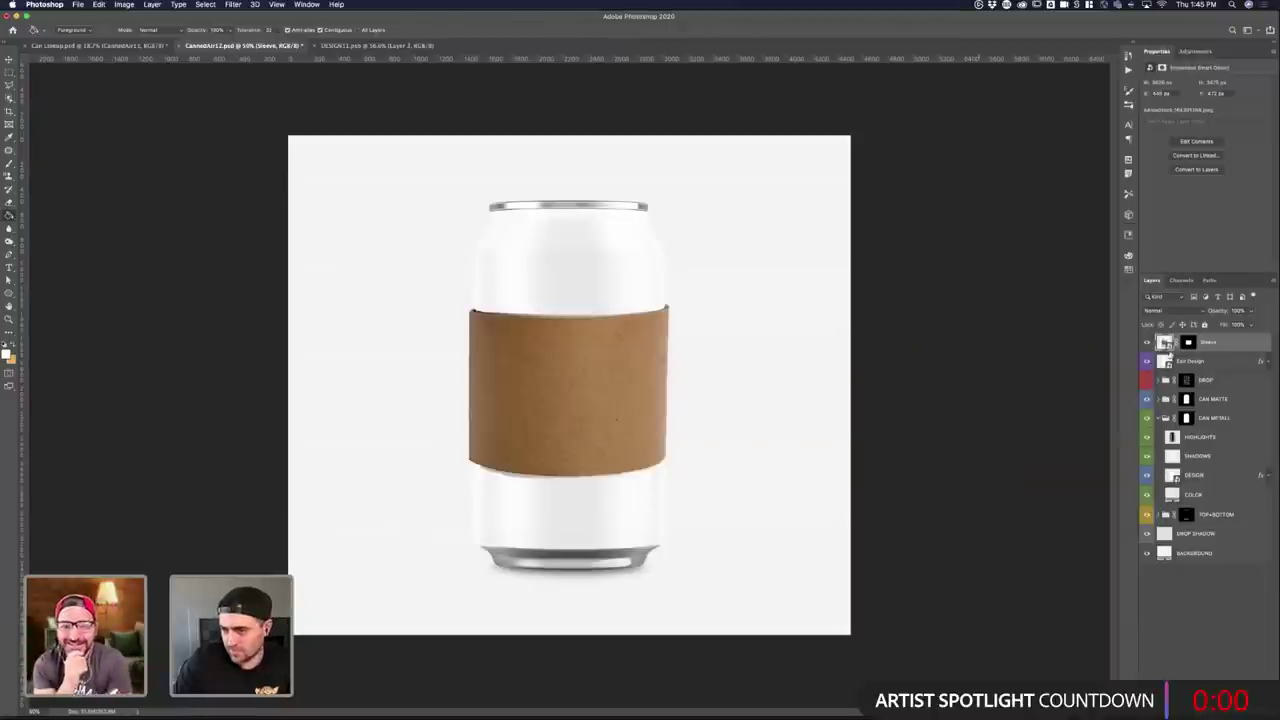
pyautogui.hotkey('ctrl', '\\')
pyautogui.press('b')
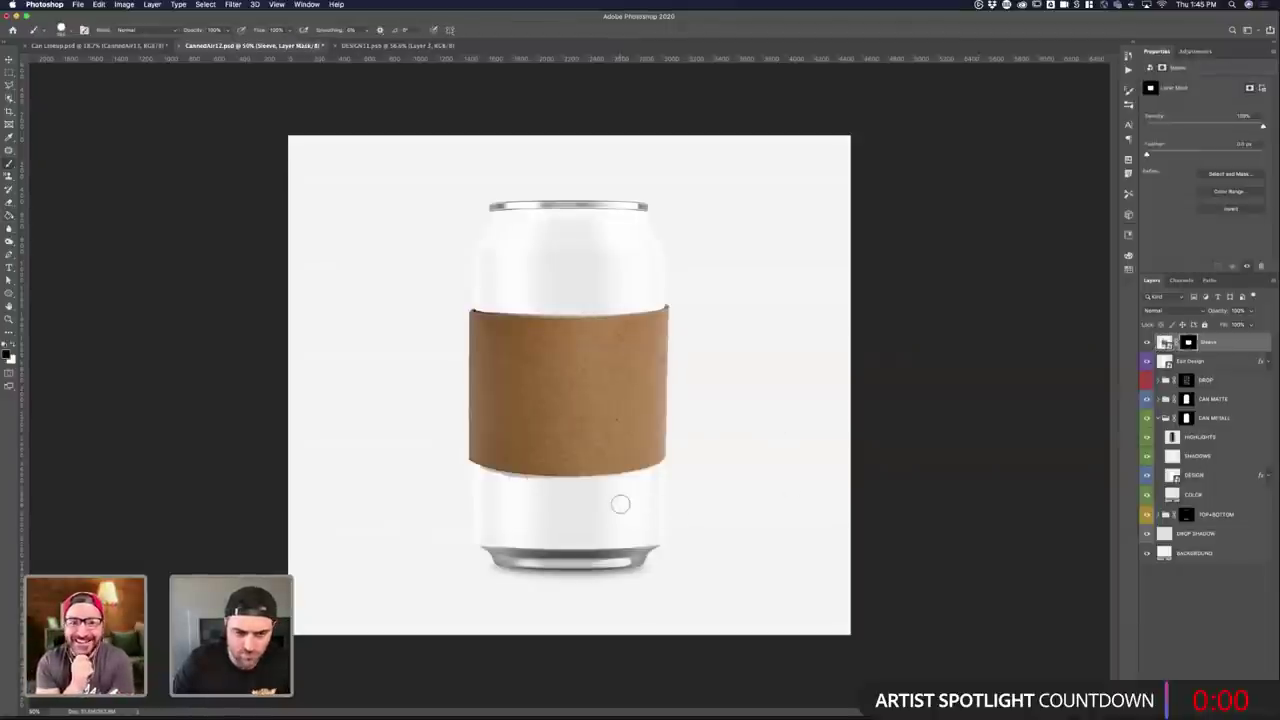
pyautogui.press('d')
pyautogui.click(70, 30)
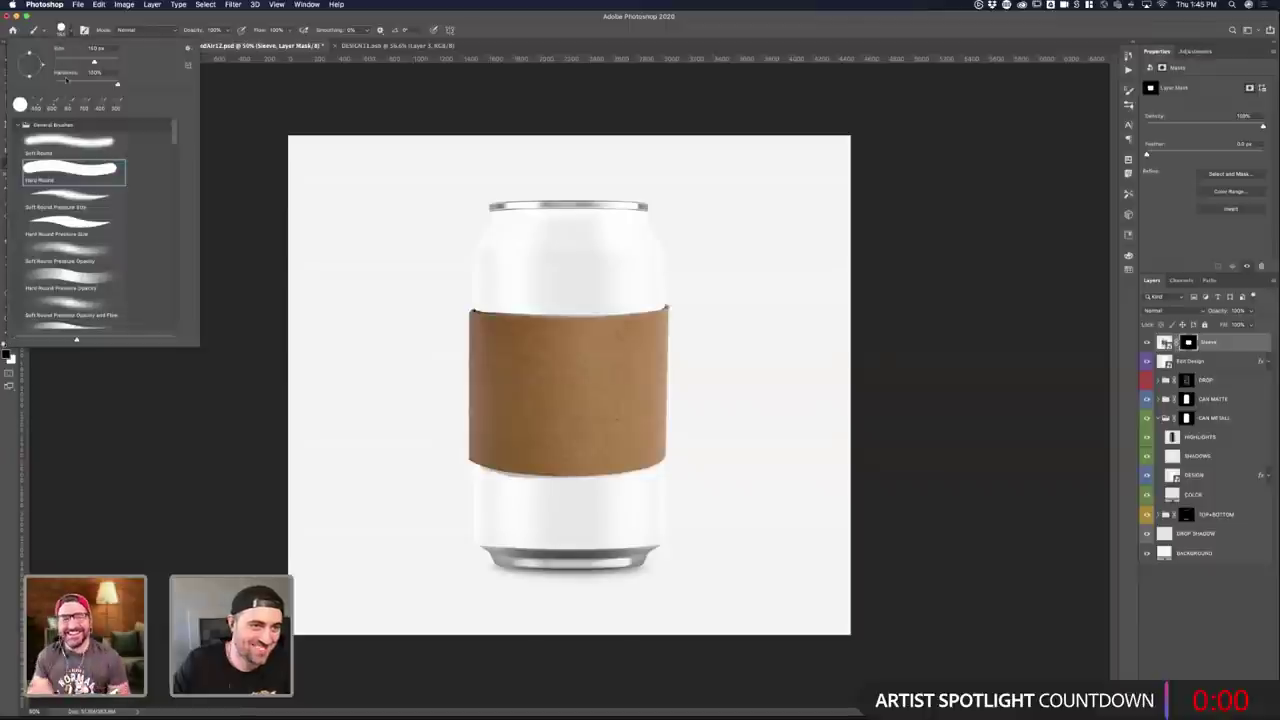
pyautogui.click(72, 142)
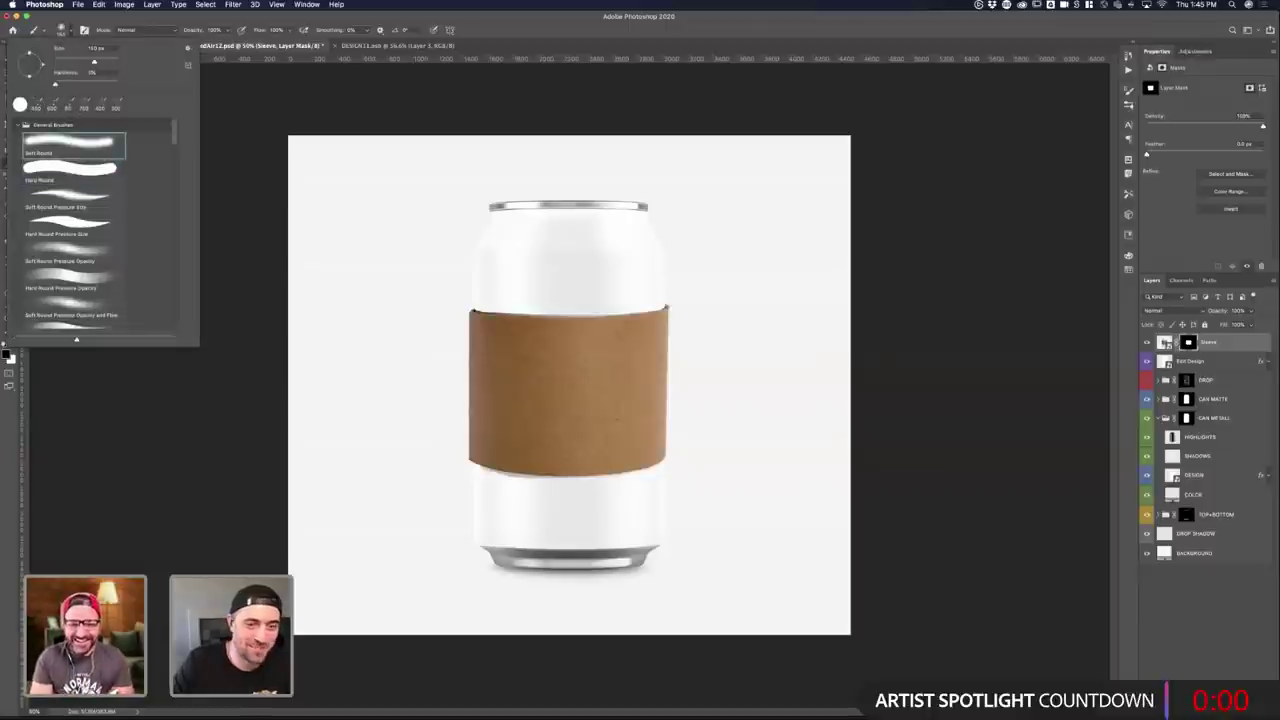
# - Try soft brush strokes on the Sleeve mask along the lower edge and upper left corner, and undo them
pyautogui.moveTo(483, 470); pyautogui.dragTo(549, 482)
pyautogui.press('super+z')
pyautogui.press('x')
pyautogui.press('super+z')
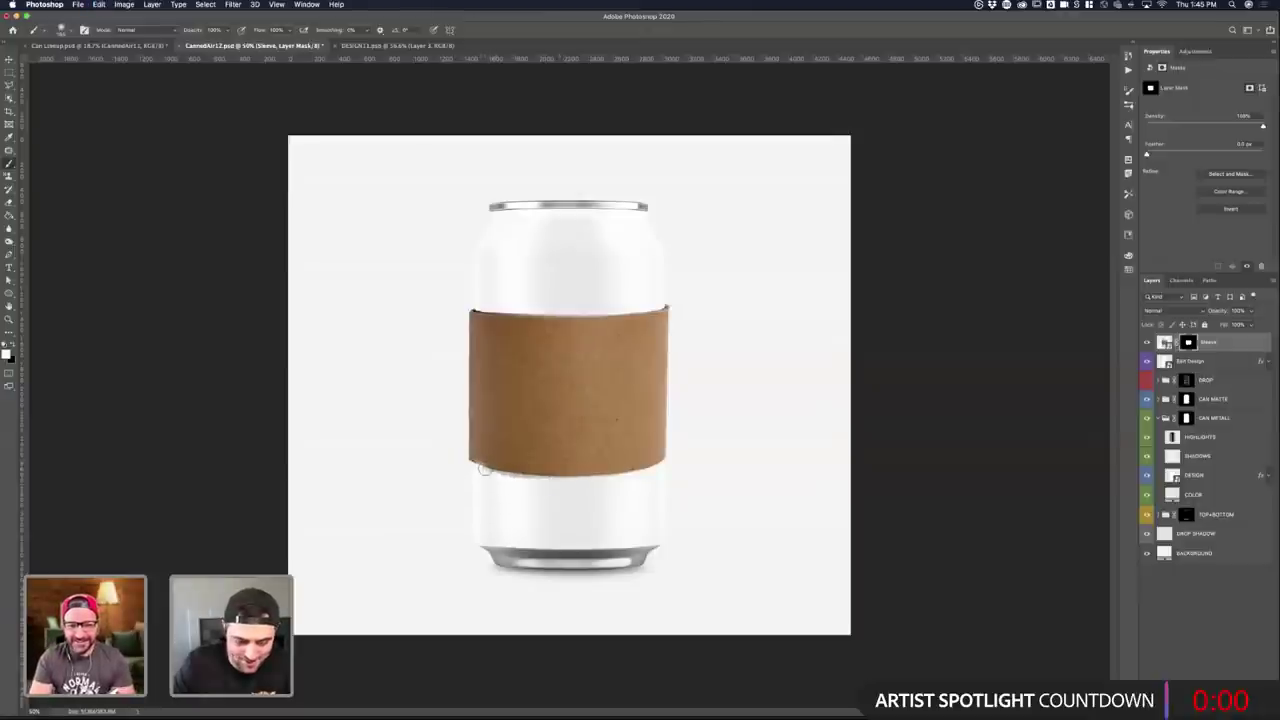
pyautogui.press('x')
pyautogui.press('x')
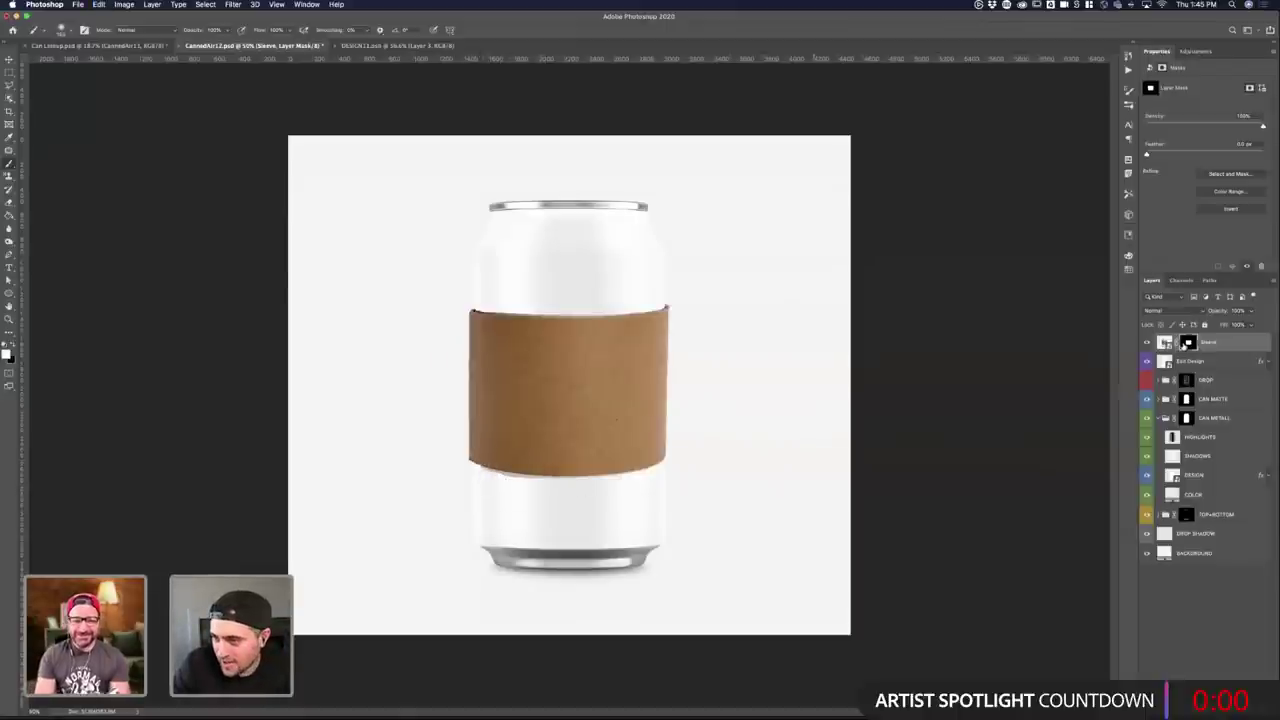
pyautogui.scroll(5, 630, 368)
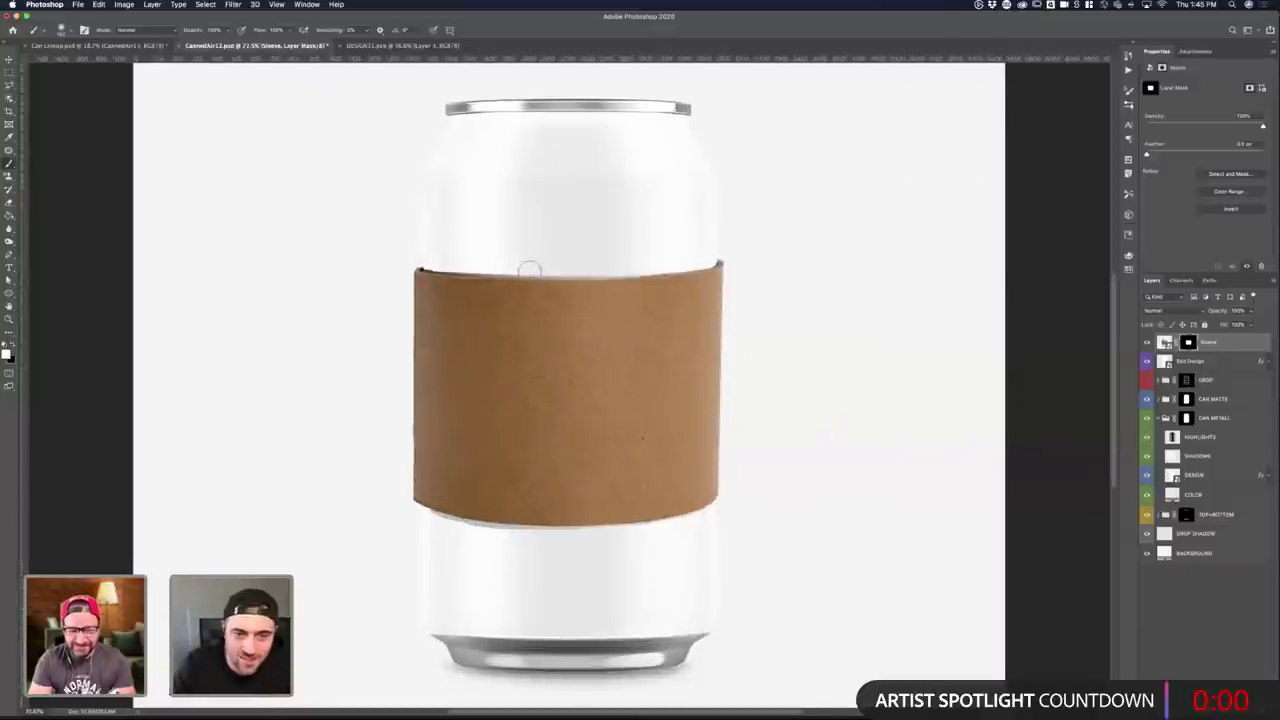
pyautogui.moveTo(431, 272); pyautogui.dragTo(438, 275)
pyautogui.press('super+z')
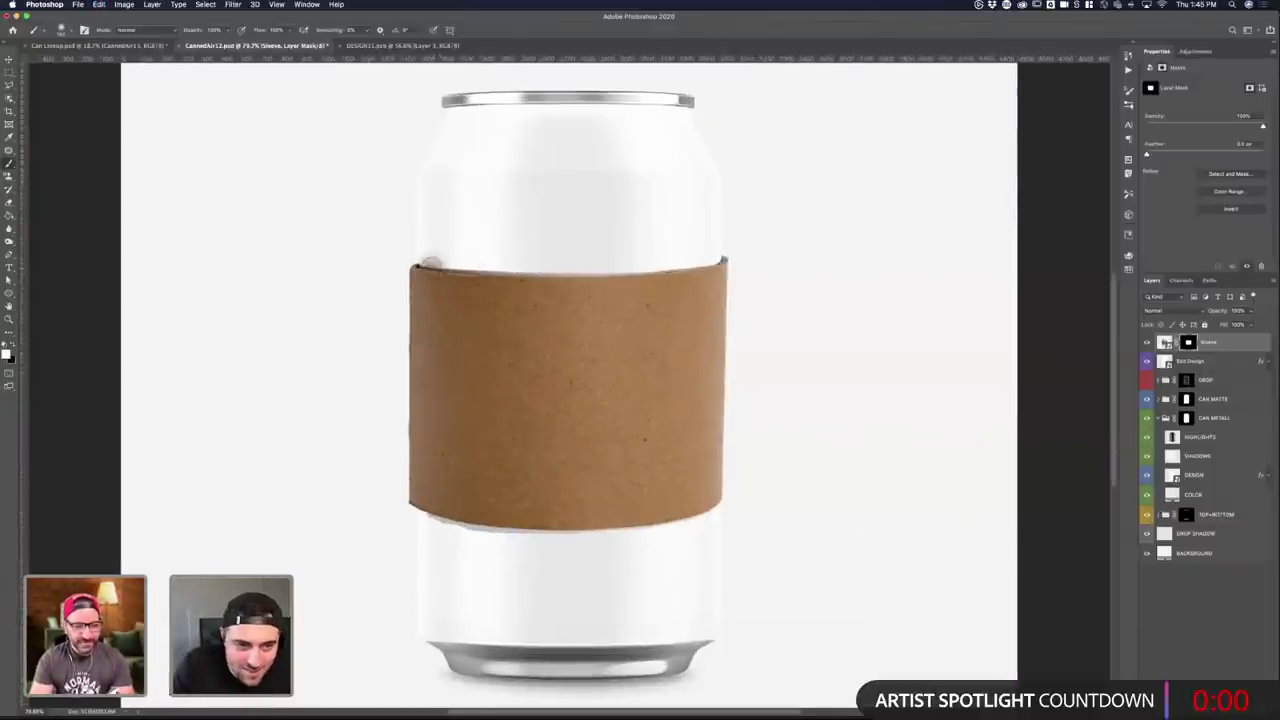
# - Raise the brush hardness to a medium value and paint the Sleeve mask white along the sleeve's upper and lower edges
pyautogui.click(64, 30)
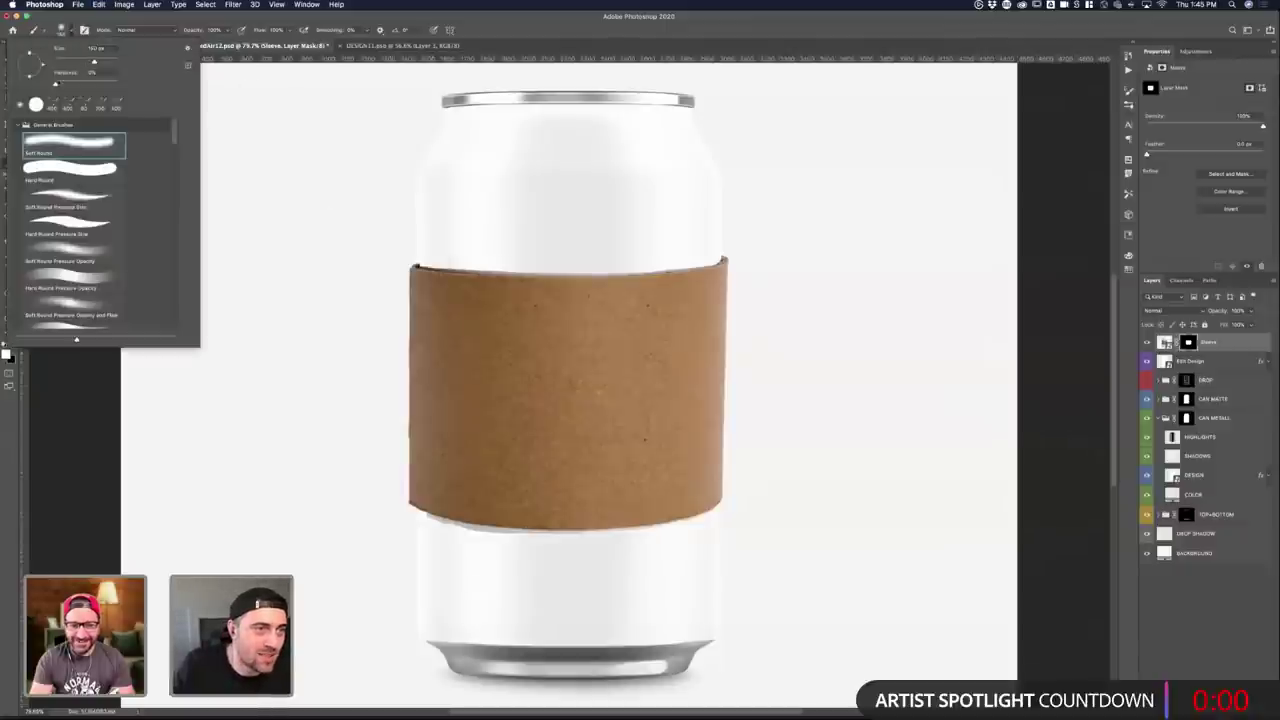
pyautogui.moveTo(101, 63); pyautogui.dragTo(95, 63)
pyautogui.click(94, 85)
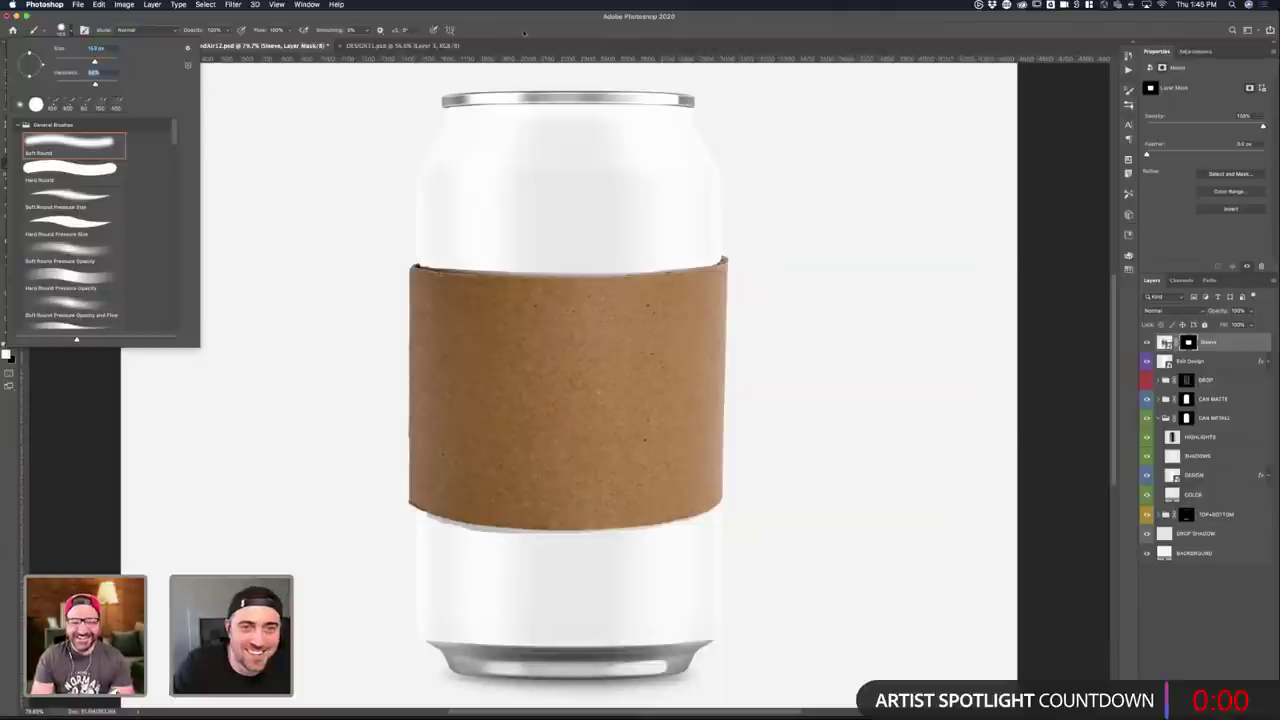
pyautogui.press('Return')
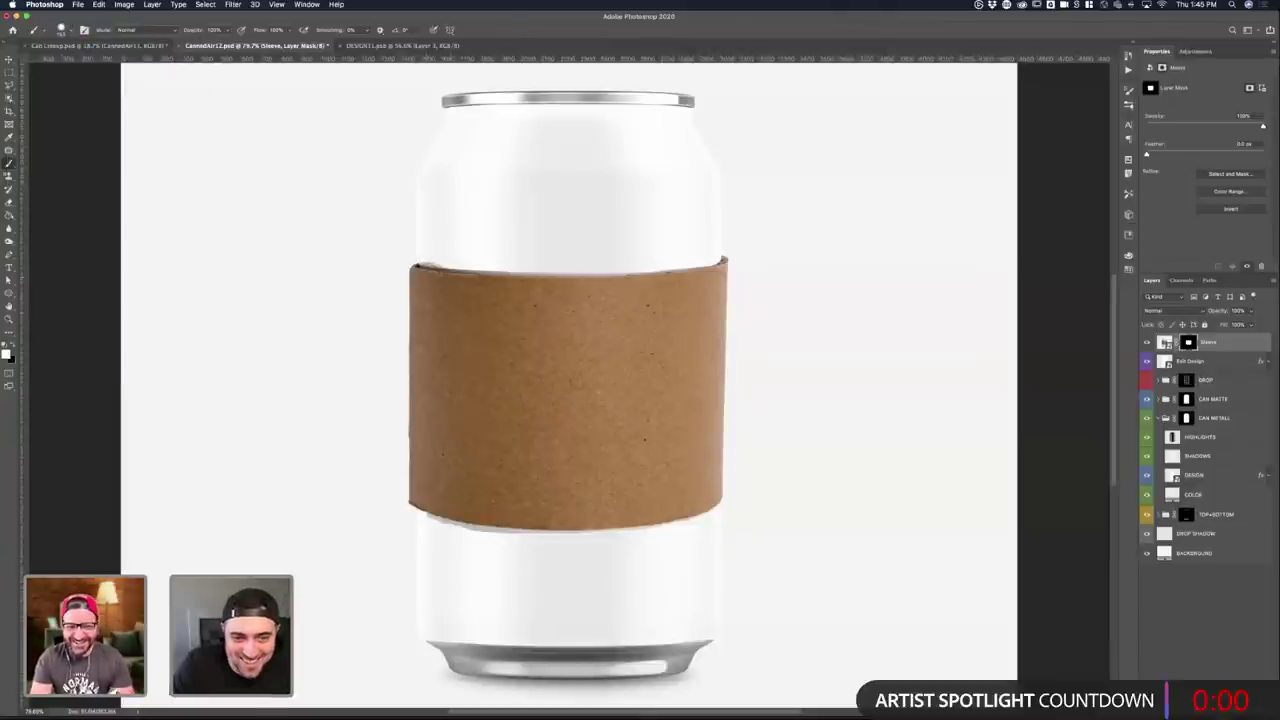
pyautogui.moveTo(450, 266)
pyautogui.mouseDown()
pyautogui.moveTo(703, 260)
pyautogui.moveTo(416, 264)
pyautogui.mouseUp()
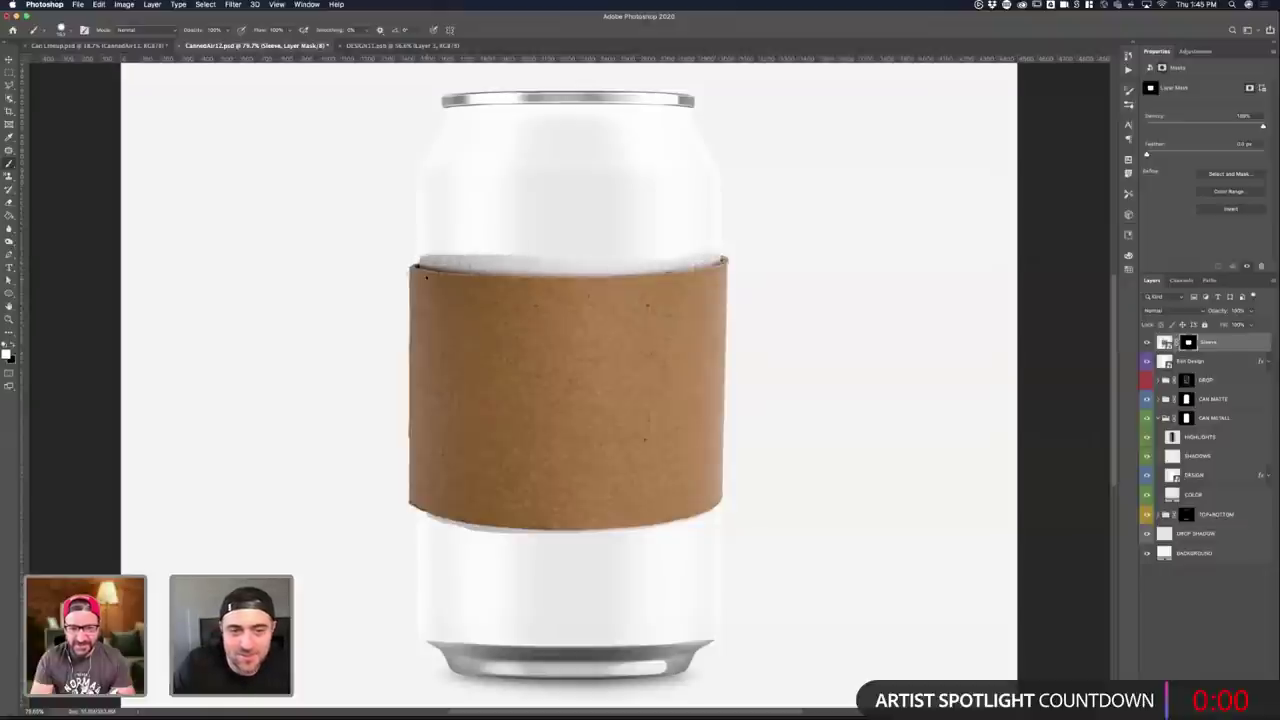
pyautogui.press('super+minus')
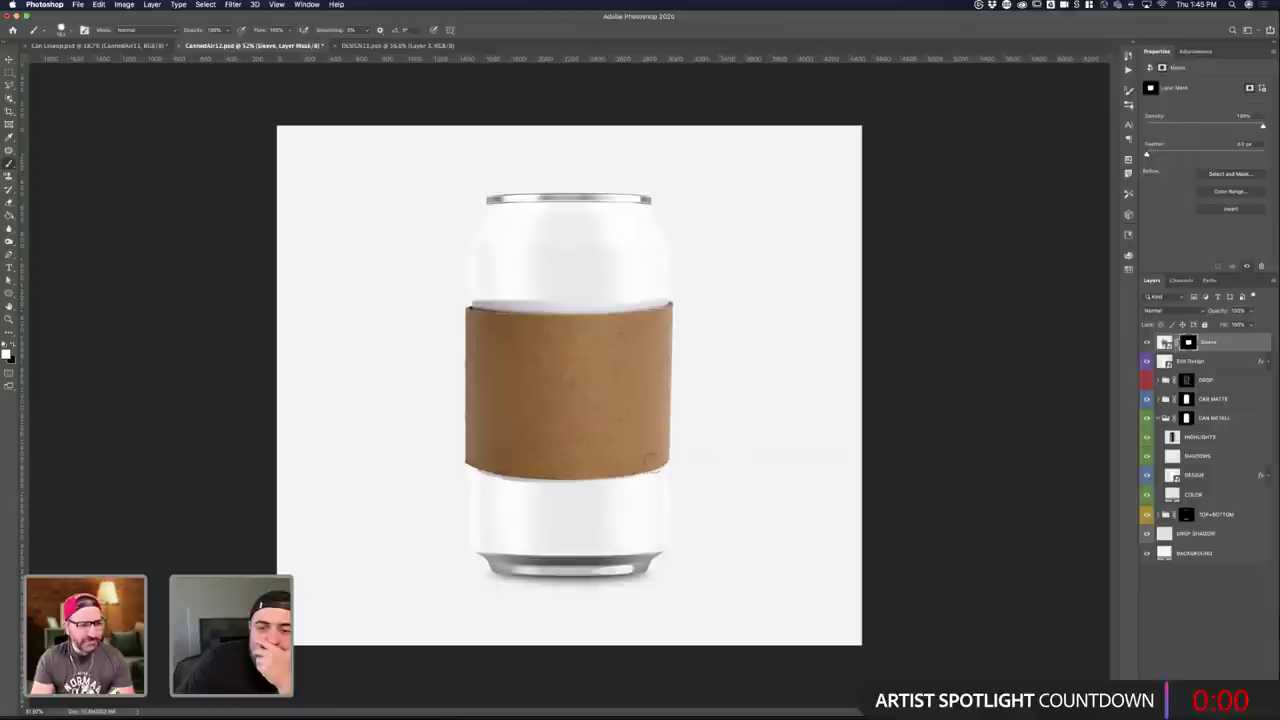
pyautogui.moveTo(656, 464)
pyautogui.mouseDown()
pyautogui.moveTo(560, 484)
pyautogui.moveTo(486, 475)
pyautogui.mouseUp()
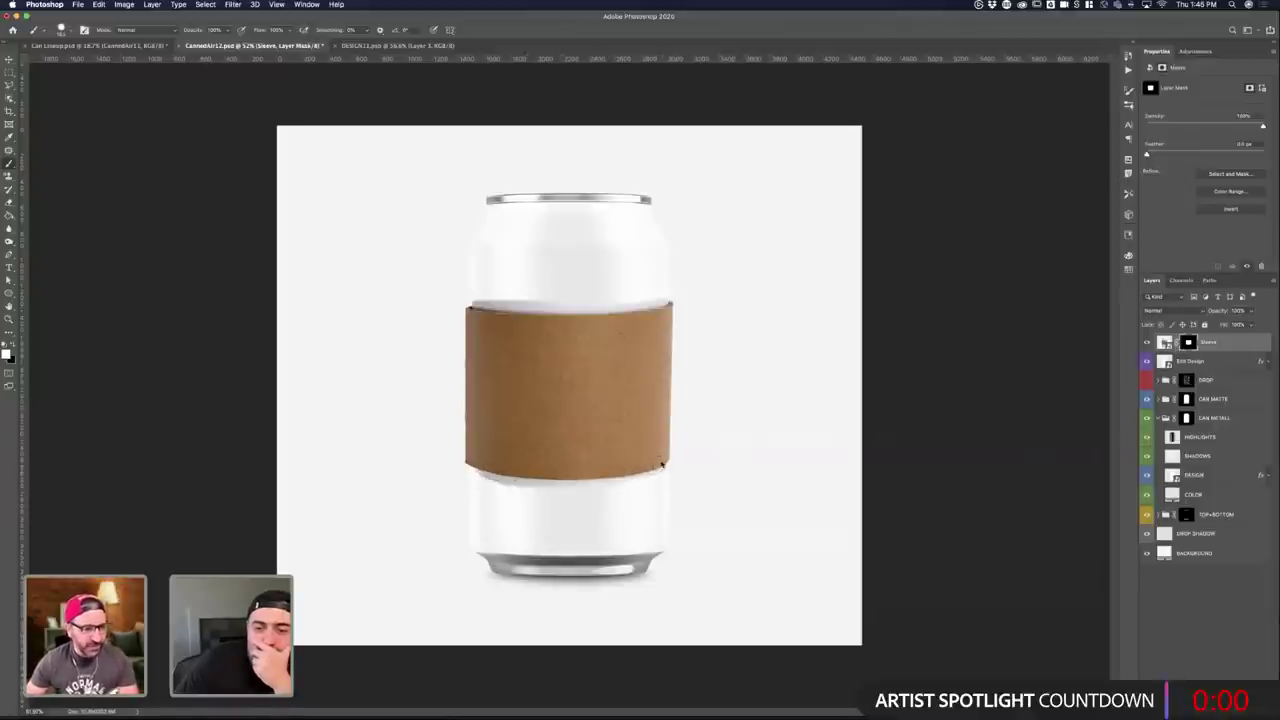
# - Return to Adobe Stock in Chrome and license the photo of two open white coffee cups, one with a carton sleeve, under the standard license
pyautogui.hotkey('ctrl', 'Tab')
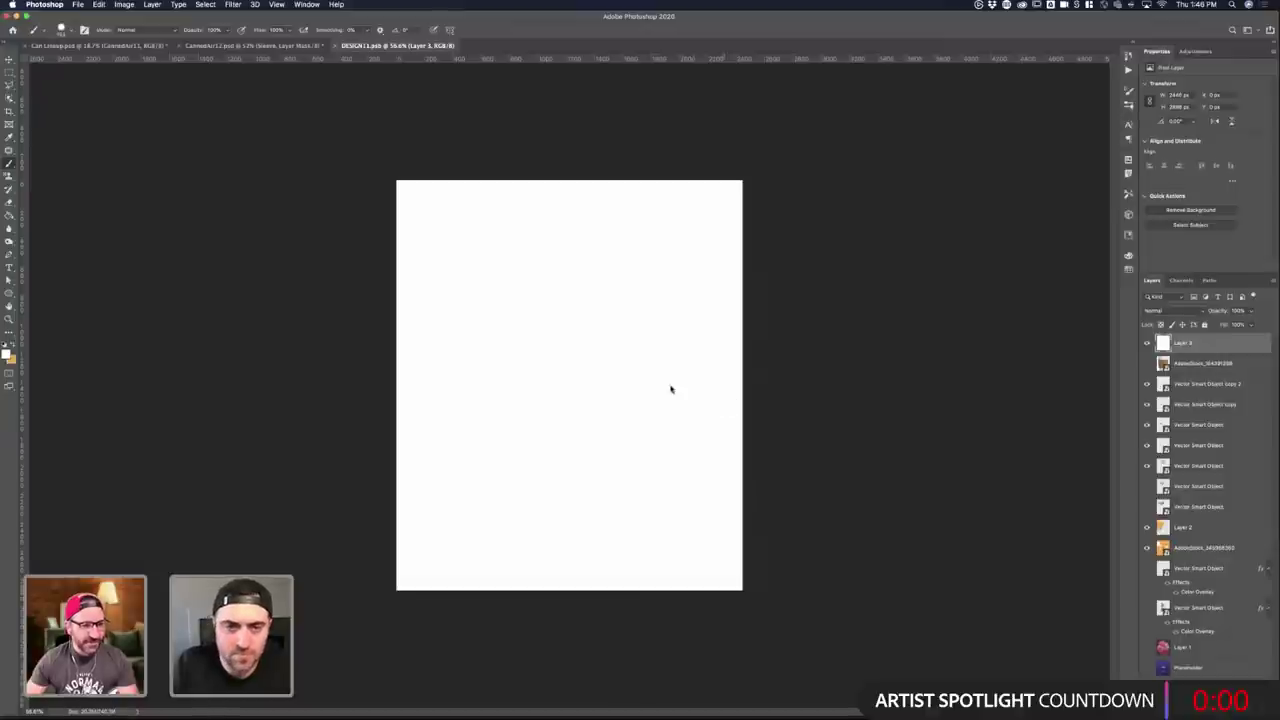
pyautogui.hotkey('ctrl', 'Up')
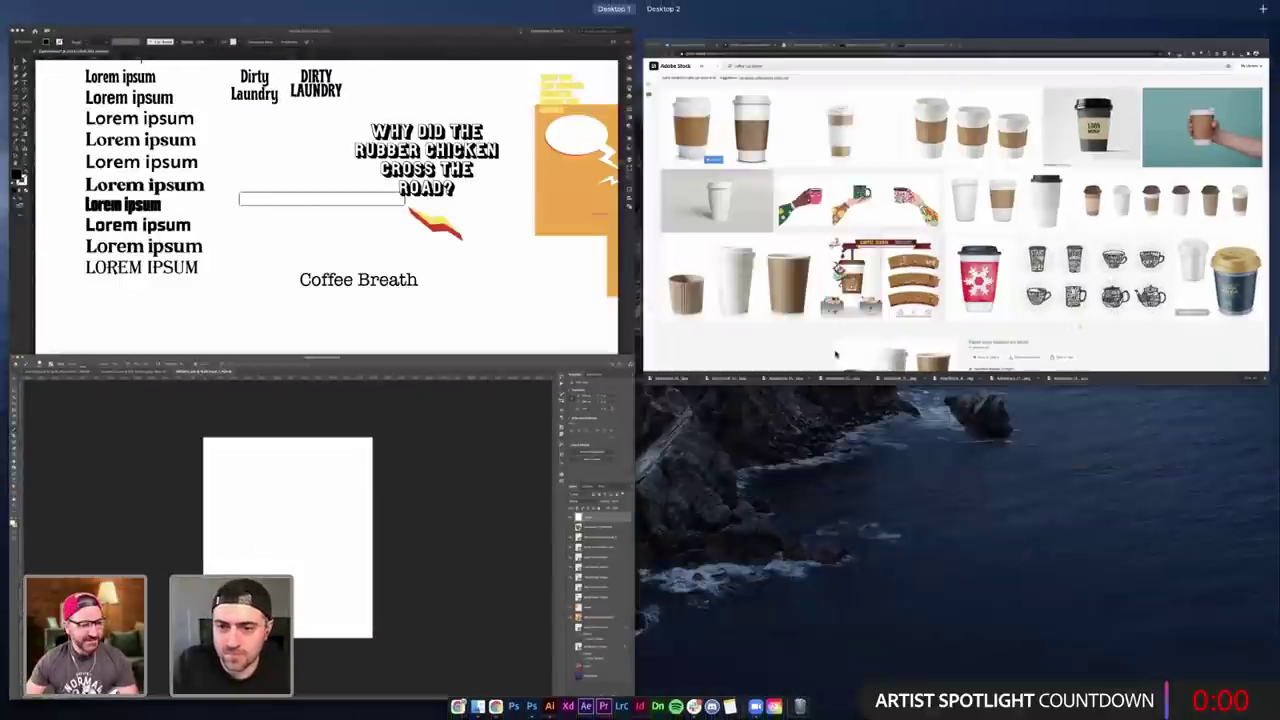
pyautogui.click(778, 340)
pyautogui.scroll(-4, 778, 340)
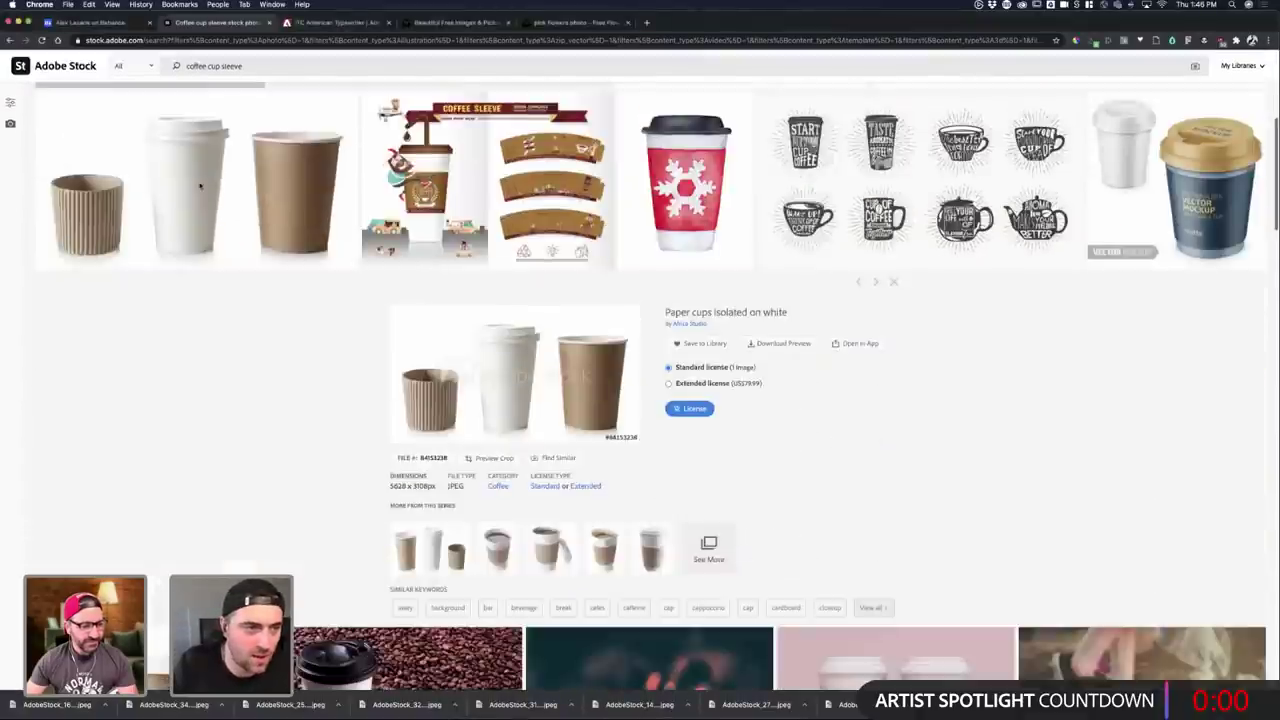
pyautogui.scroll(-3, 784, 359)
pyautogui.scroll(-8, 784, 359)
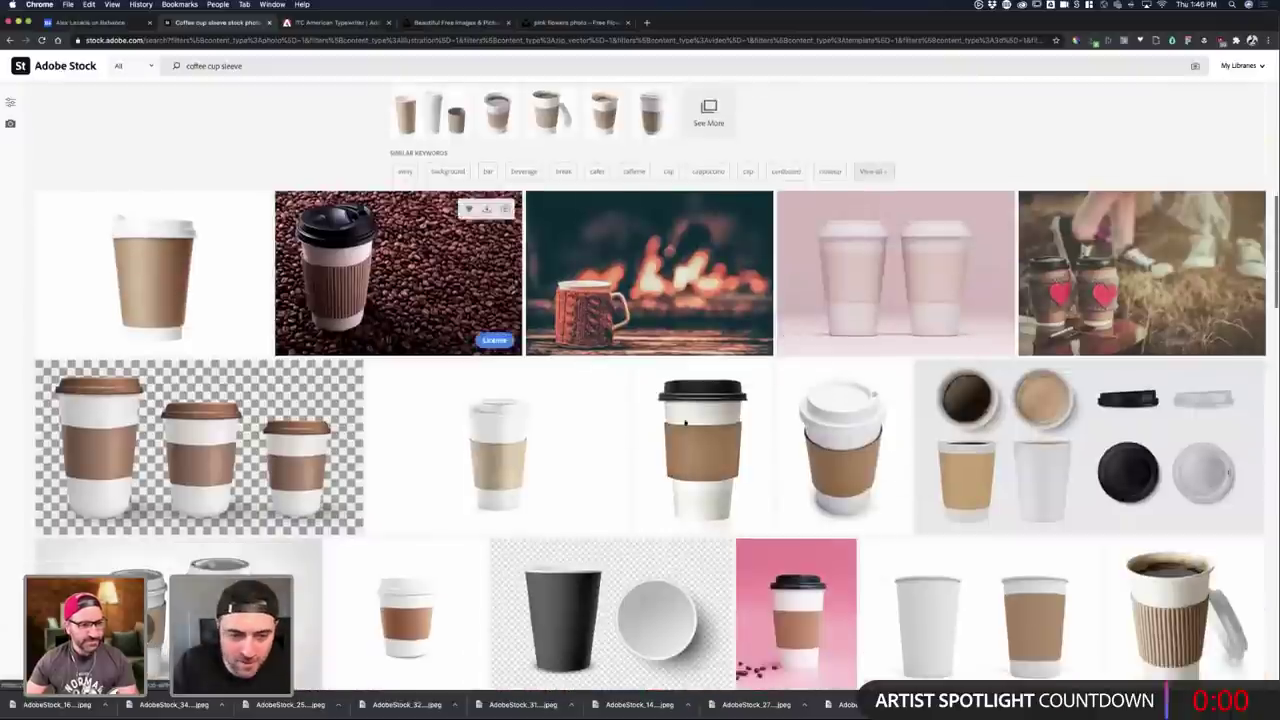
pyautogui.scroll(1, 900, 562)
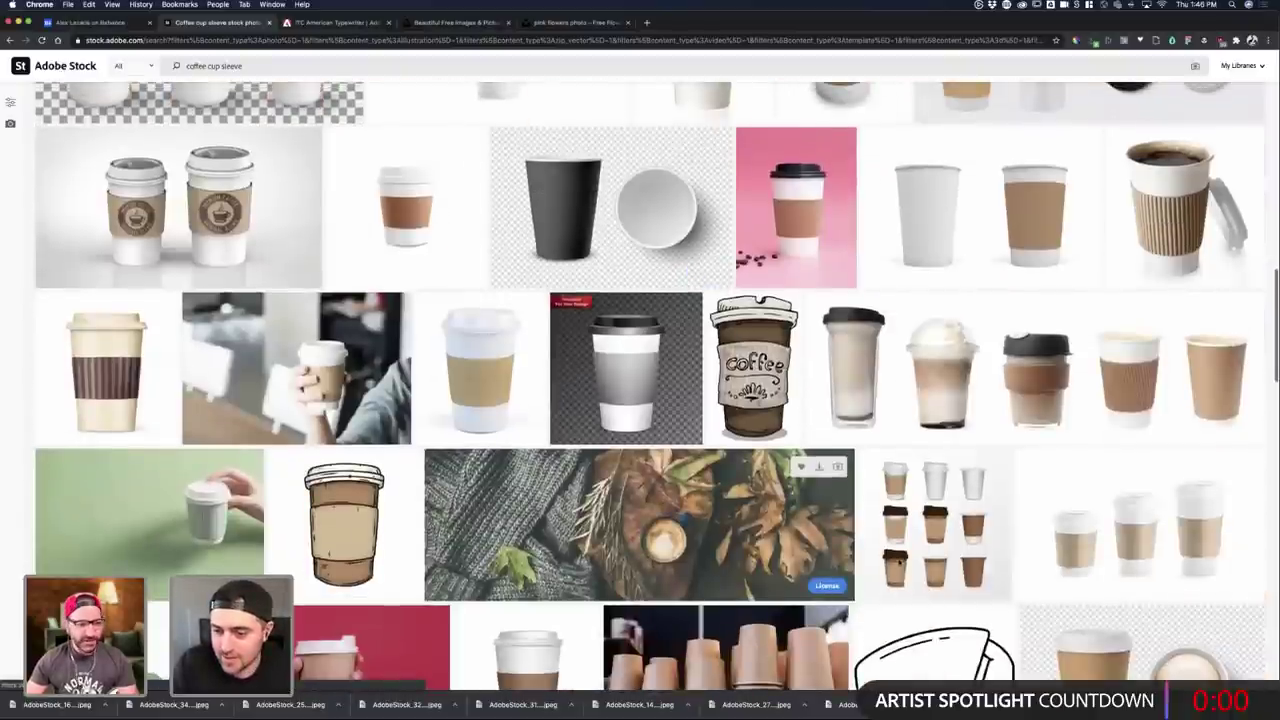
pyautogui.scroll(5, 947, 415)
pyautogui.scroll(-4, 947, 415)
pyautogui.click(947, 415)
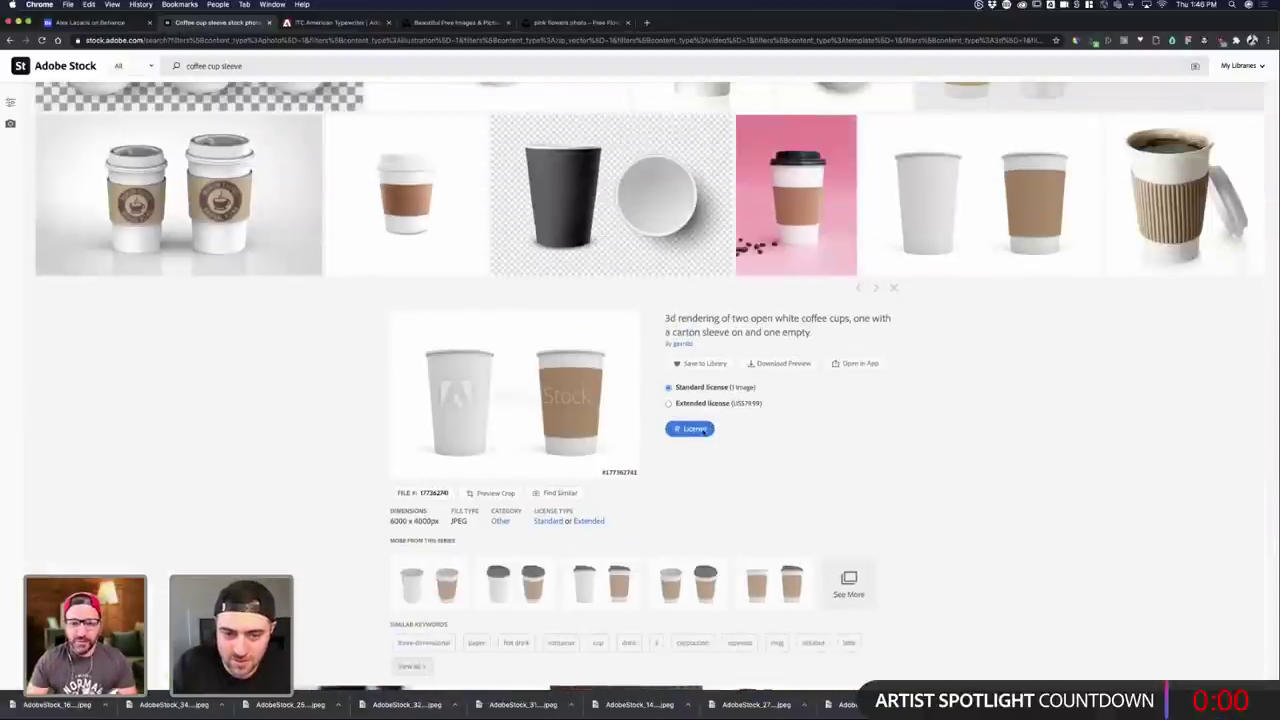
pyautogui.click(680, 435)
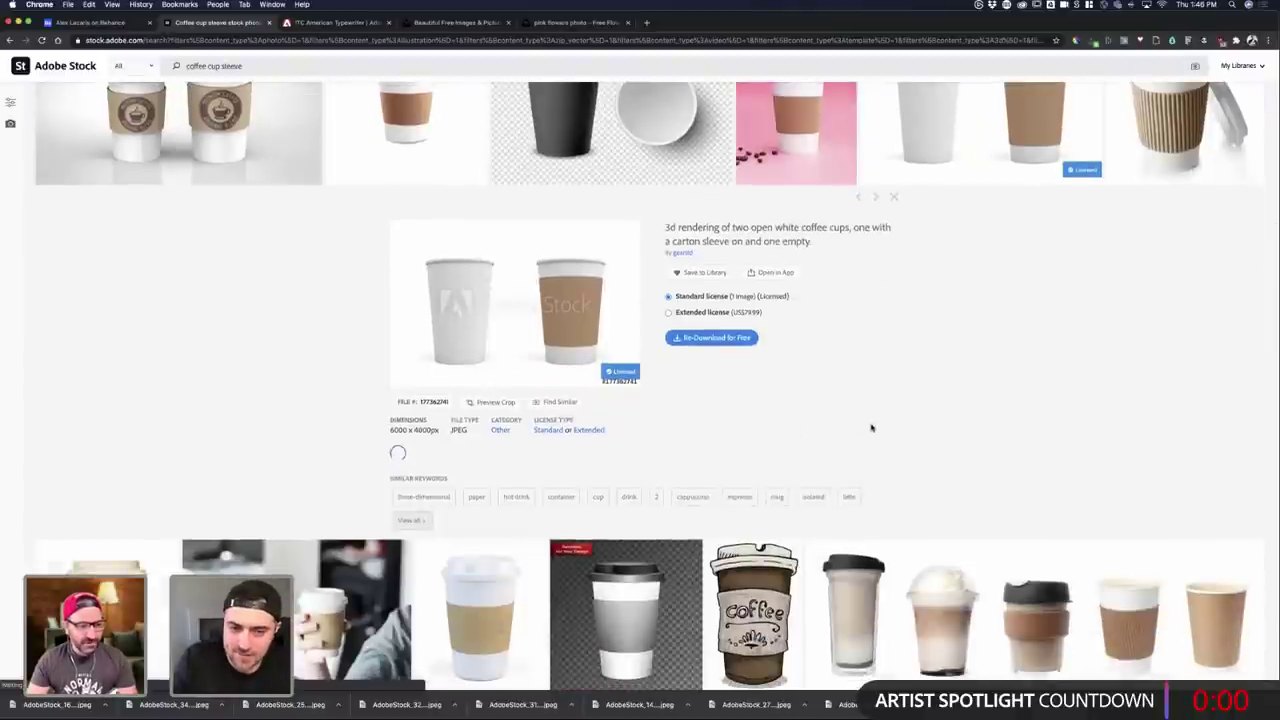
# - Switch back to Photoshop and place the licensed two-cup stock photo as the top layer of DESIGN11.psb
pyautogui.hotkey('ctrl', 'Up')
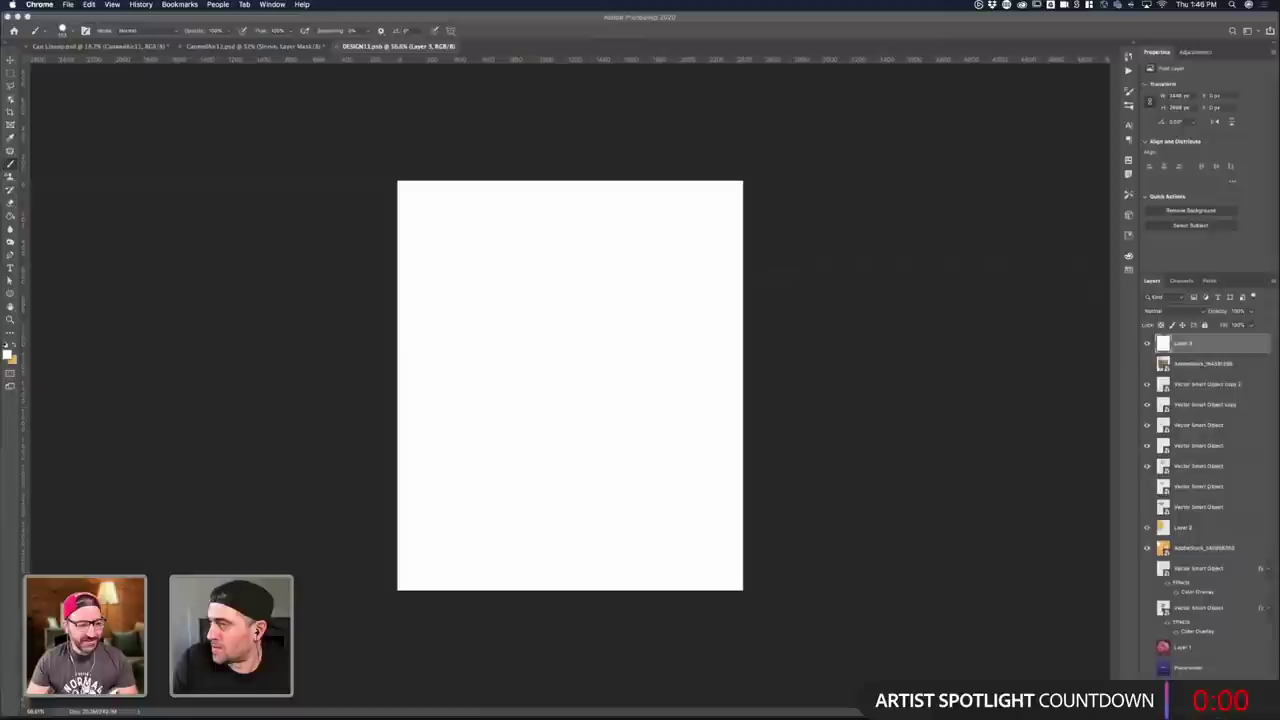
pyautogui.press('super+Tab')
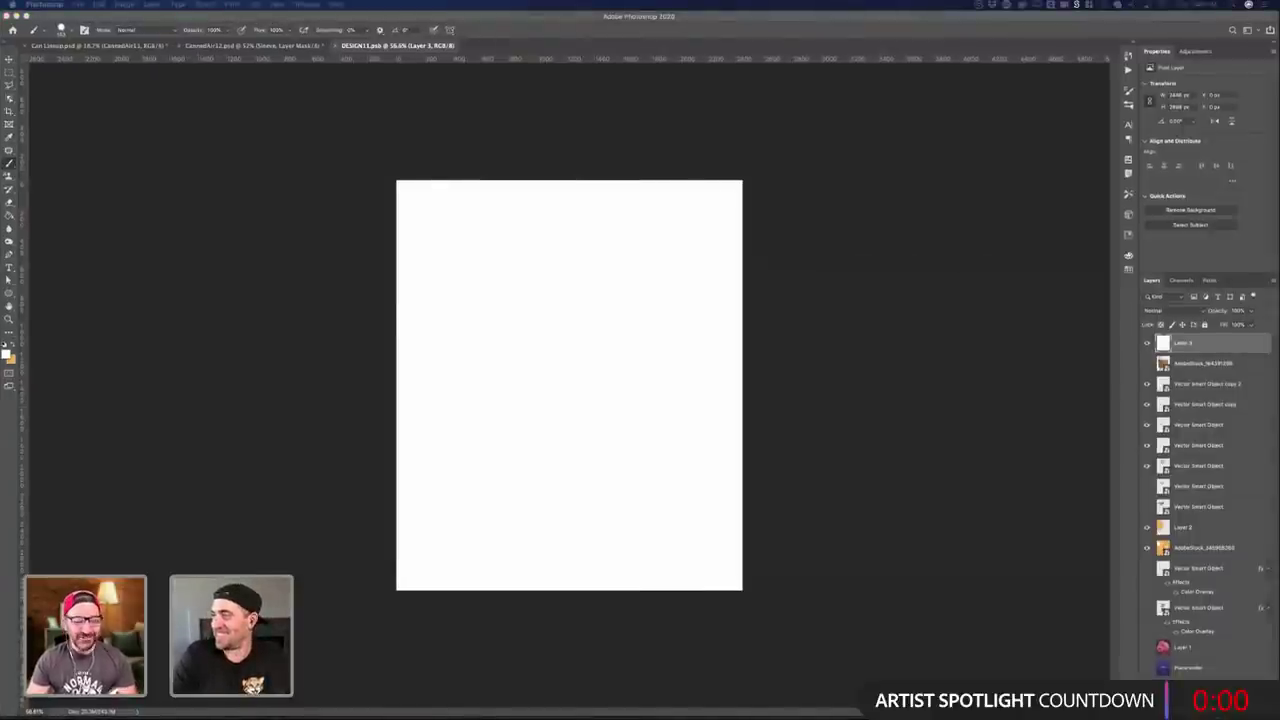
pyautogui.moveTo(526, 400); pyautogui.dragTo(525, 398)
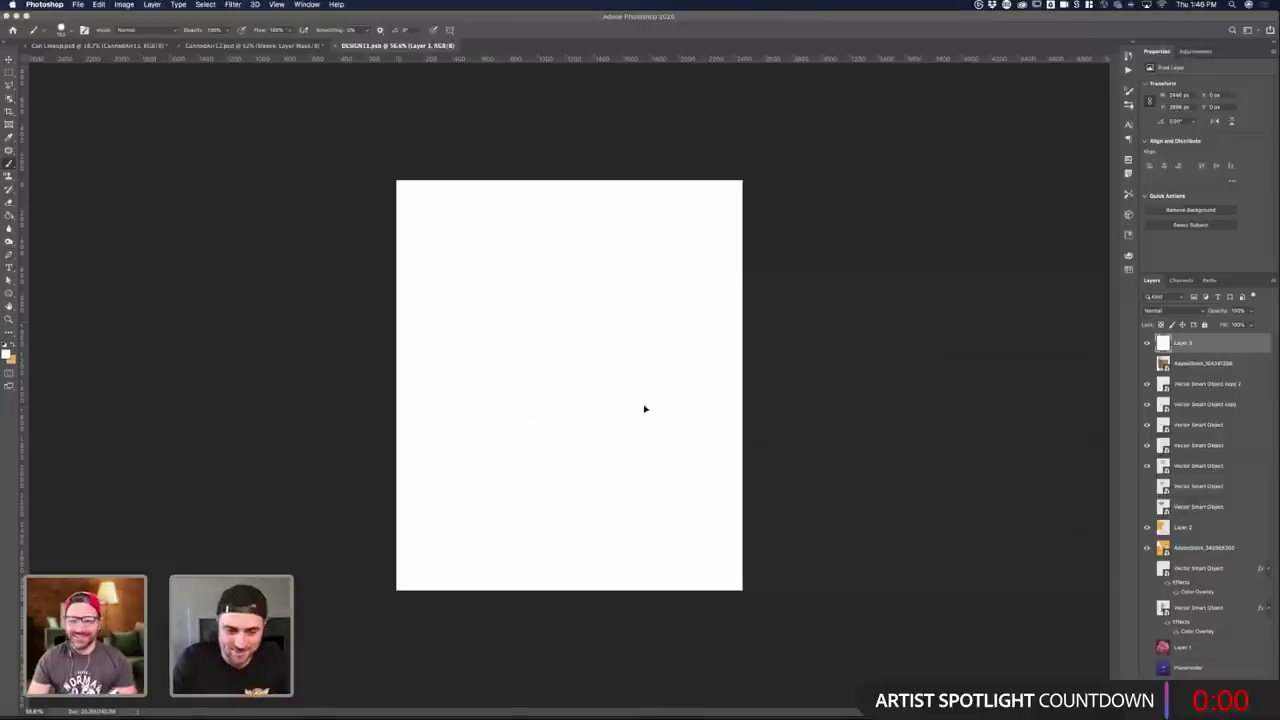
pyautogui.press('Return')
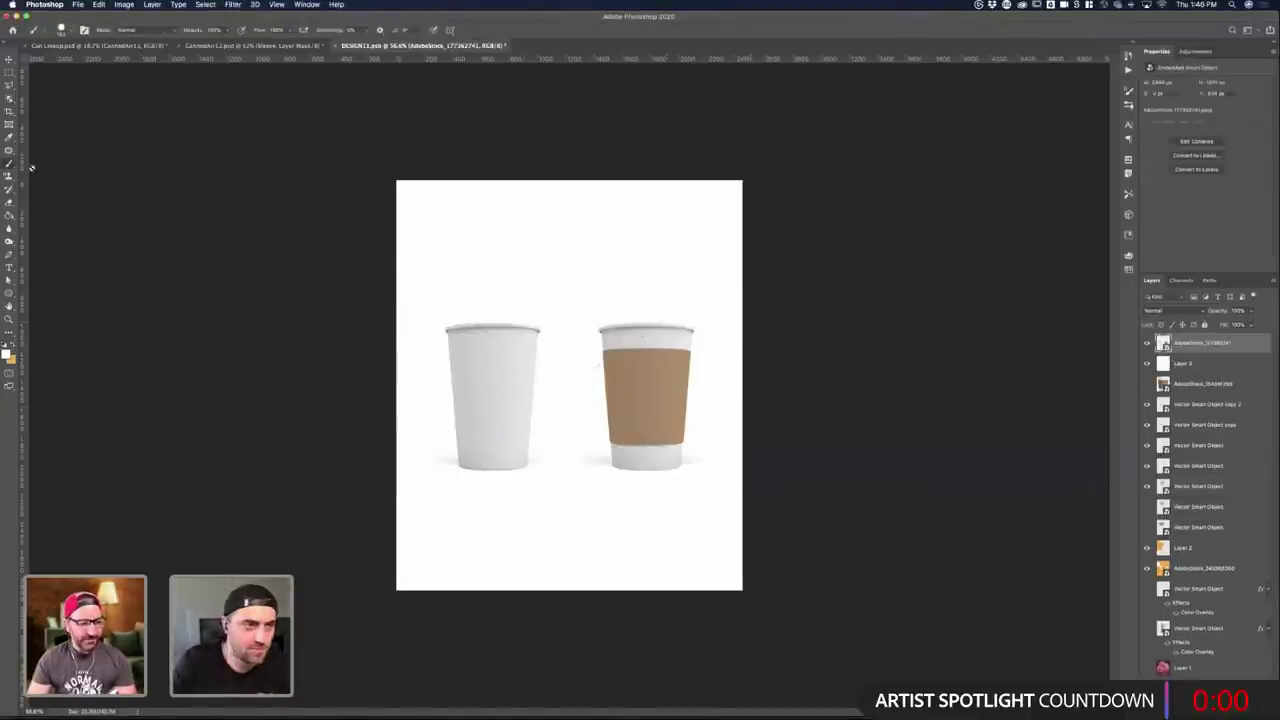
pyautogui.click(9, 72)
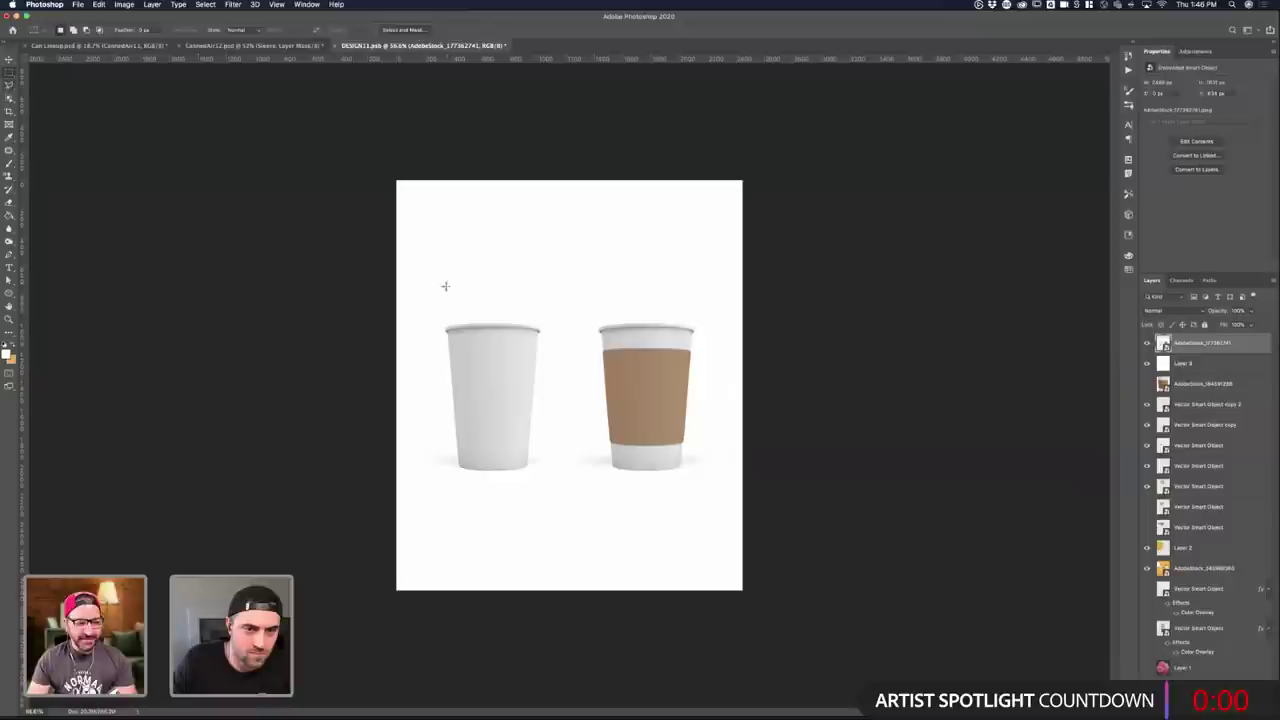
pyautogui.moveTo(439, 322); pyautogui.dragTo(541, 470)
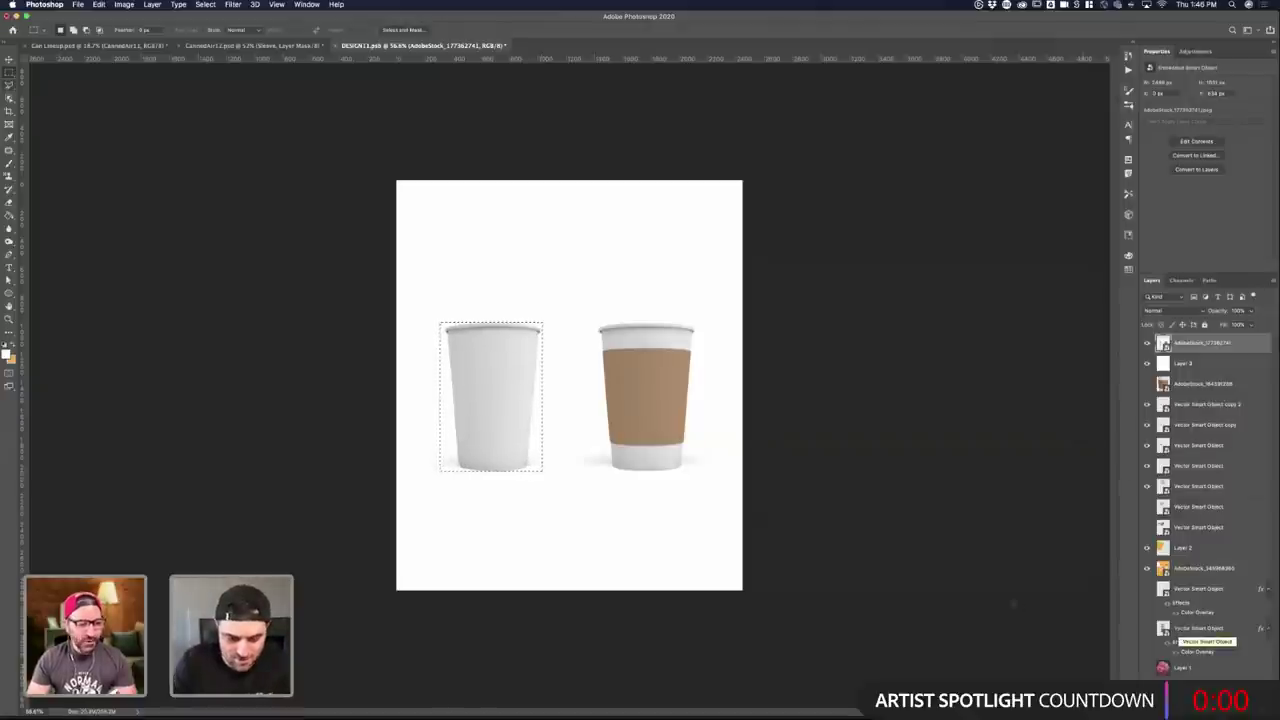
pyautogui.press('super+d')
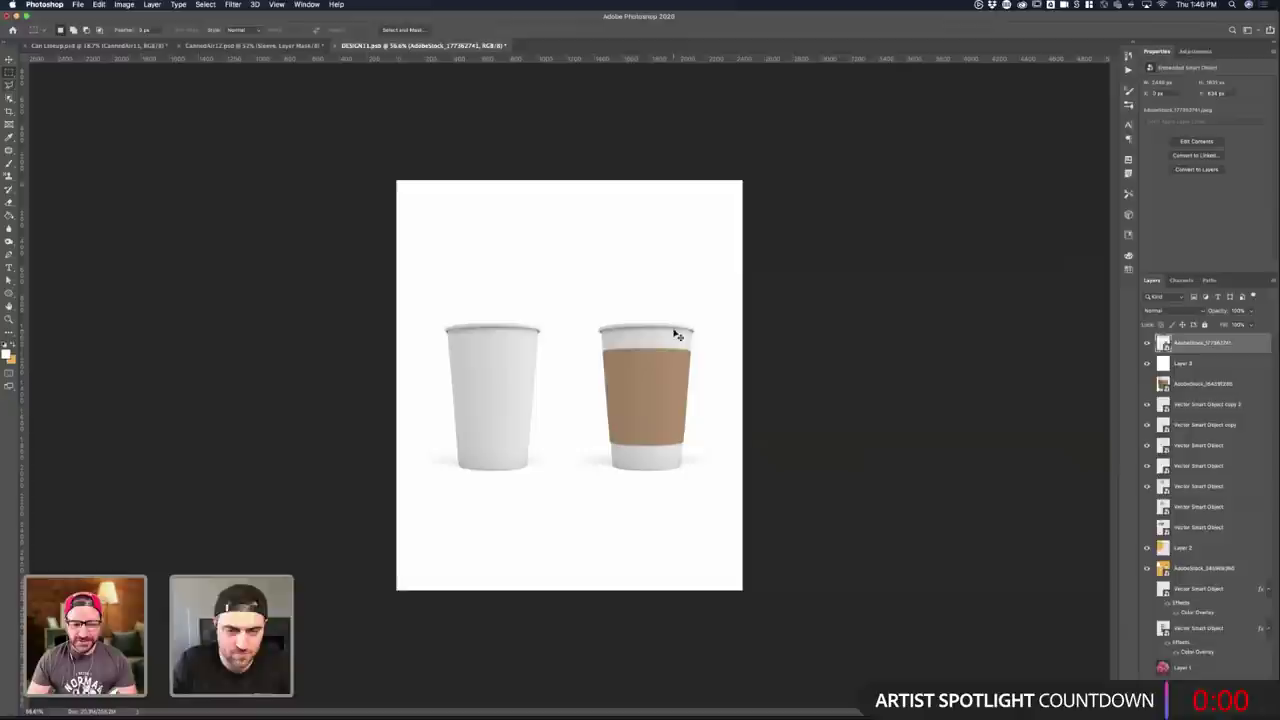
# - Enlarge and reposition the placed photo so the plain white cup without a sleeve fills the canvas height and is centred
pyautogui.press('super+t')
pyautogui.moveTo(743, 271); pyautogui.dragTo(1134, 80)
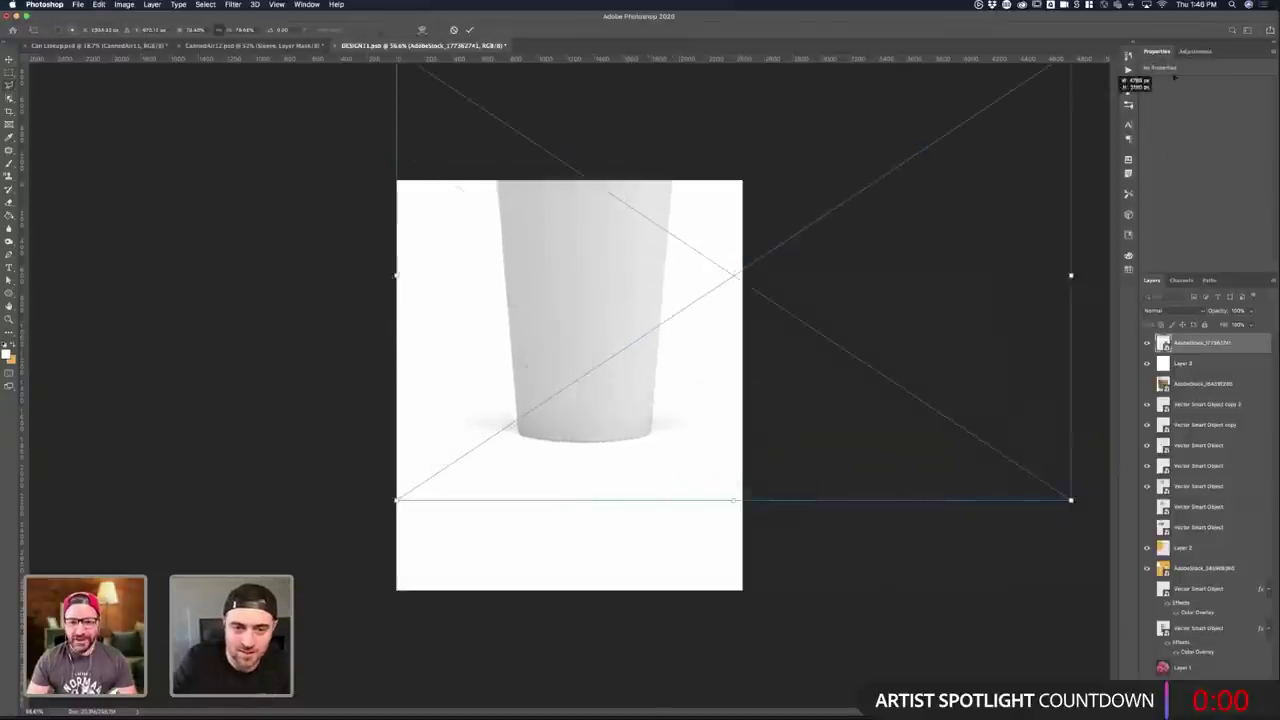
pyautogui.moveTo(397, 500); pyautogui.dragTo(211, 620)
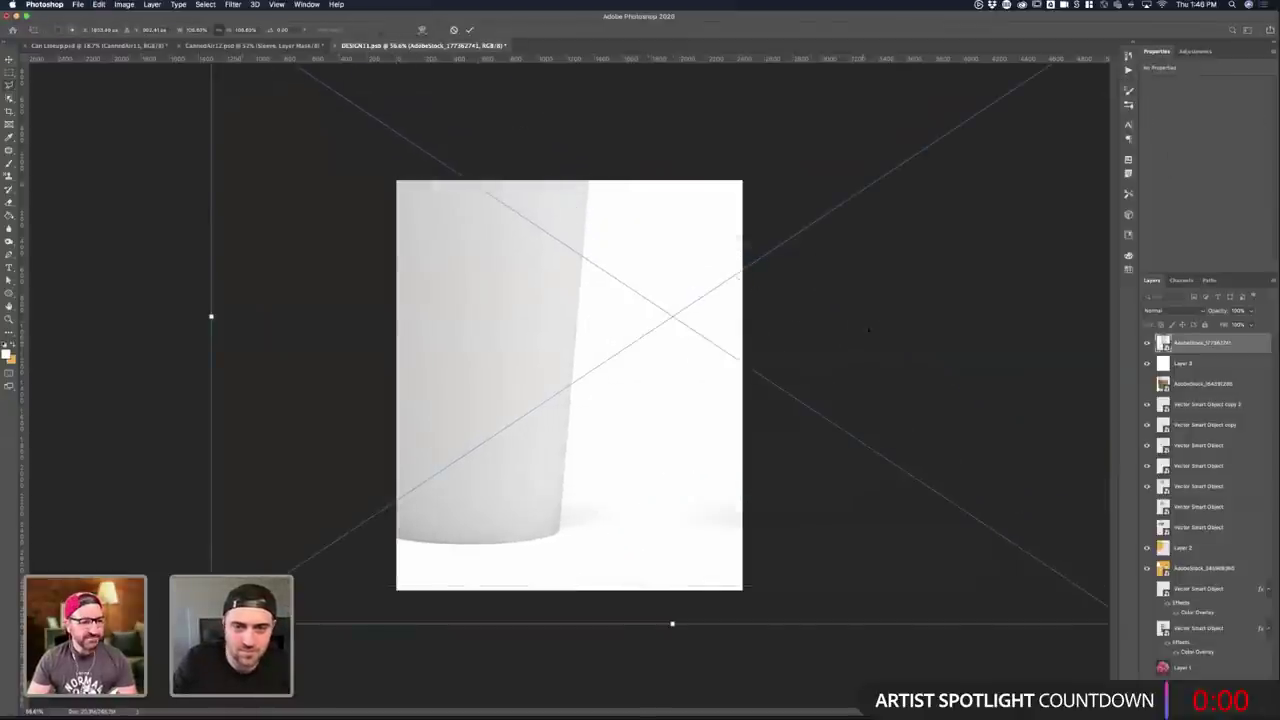
pyautogui.moveTo(840, 260); pyautogui.dragTo(931, 314)
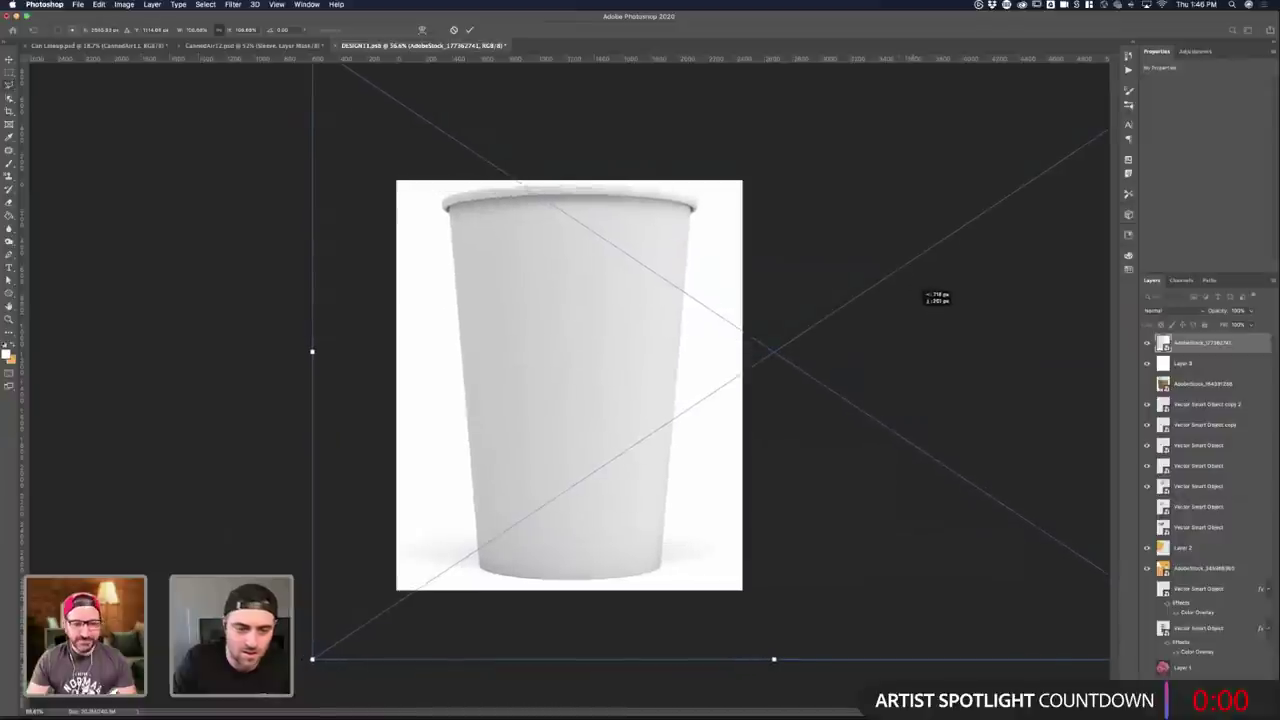
pyautogui.moveTo(312, 660); pyautogui.dragTo(205, 717)
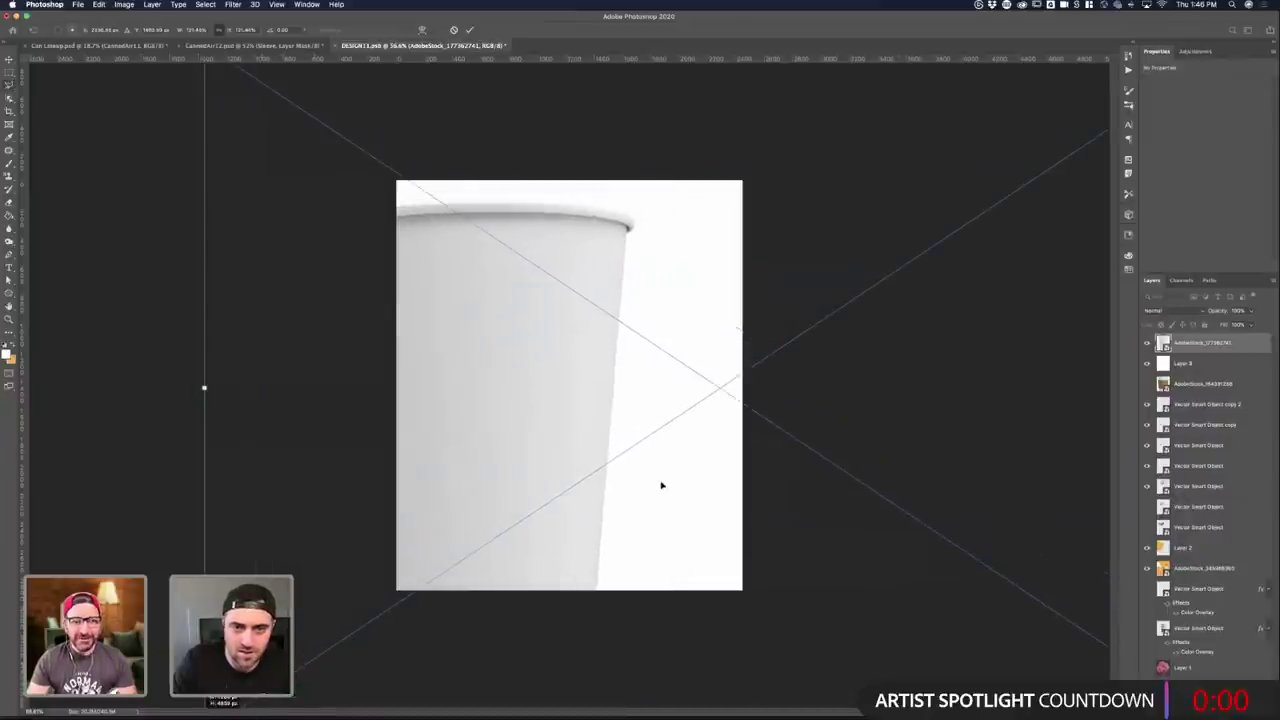
pyautogui.moveTo(603, 491); pyautogui.dragTo(678, 452)
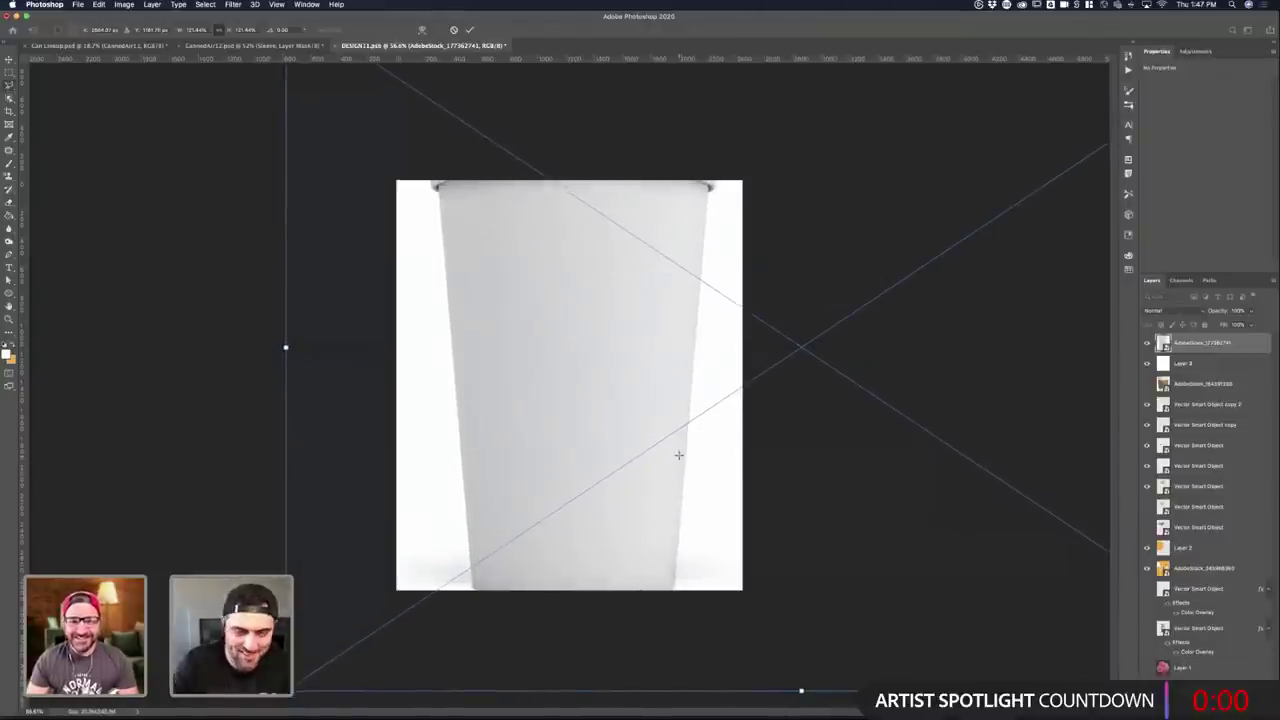
pyautogui.press('Return')
# - Nudge the cup photo slightly left on the canvas and save the design document
pyautogui.press('v')
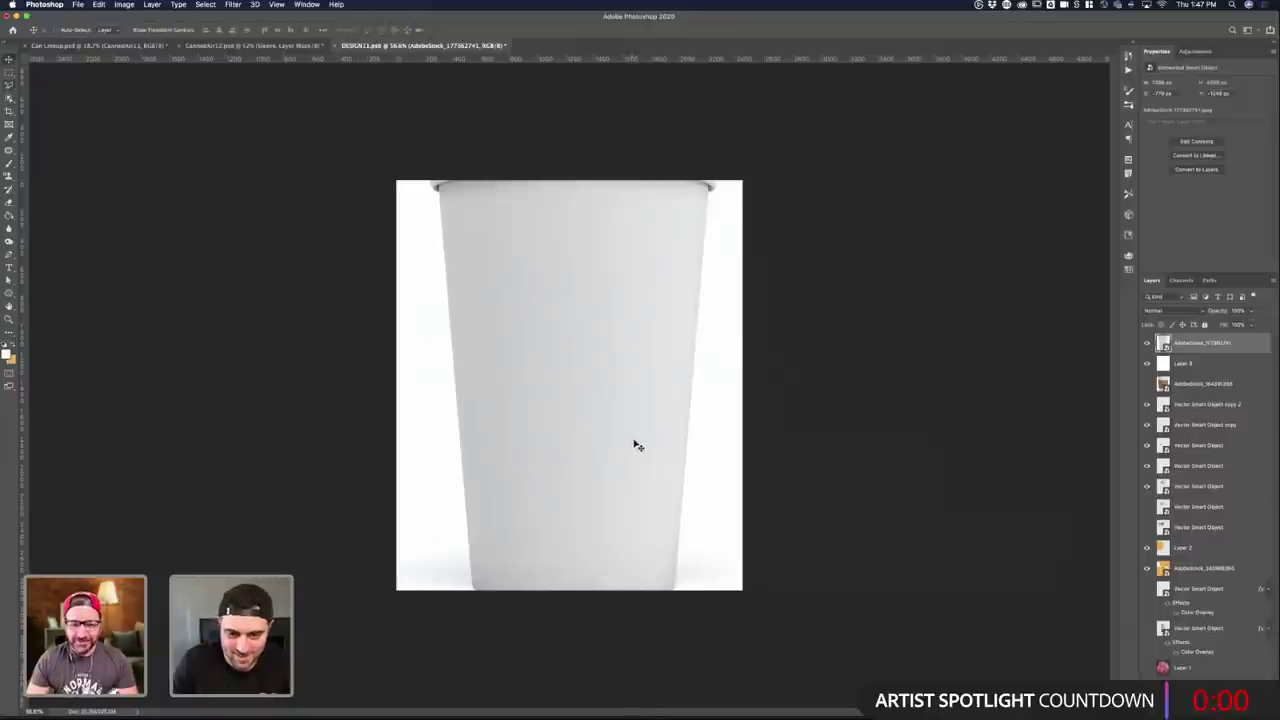
pyautogui.press('Left')
pyautogui.press('Left')
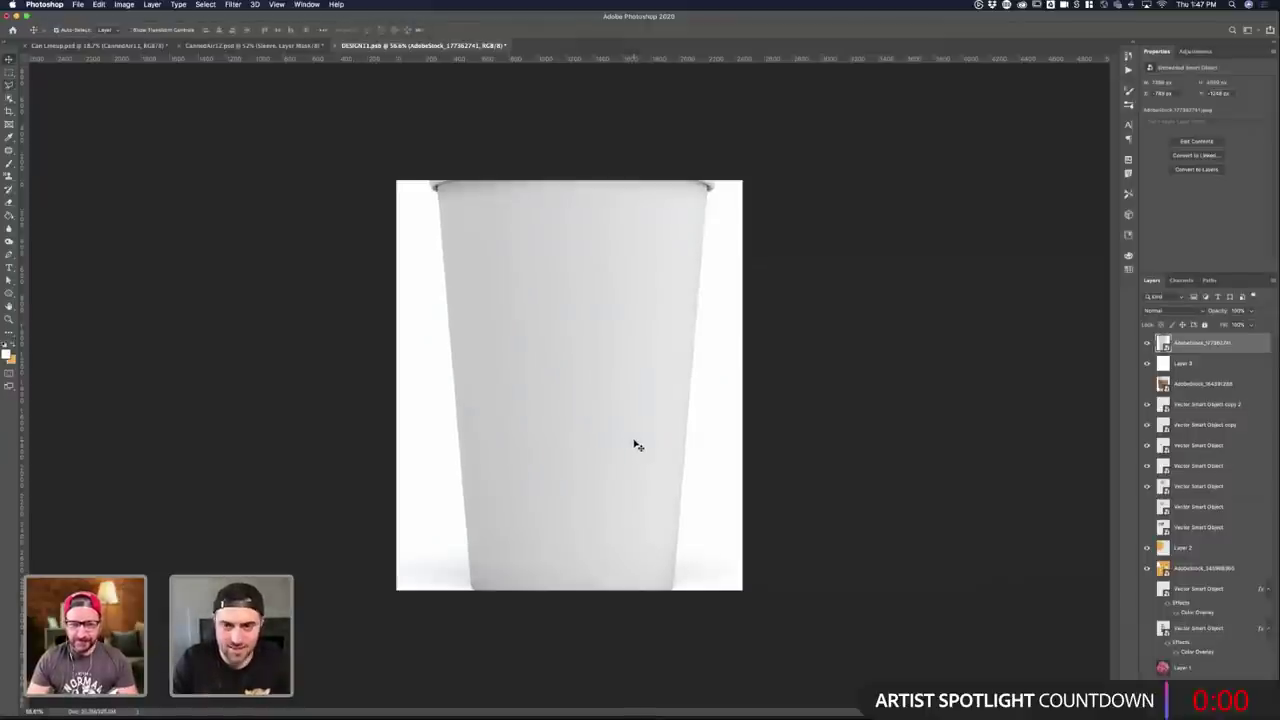
pyautogui.press('super+s')
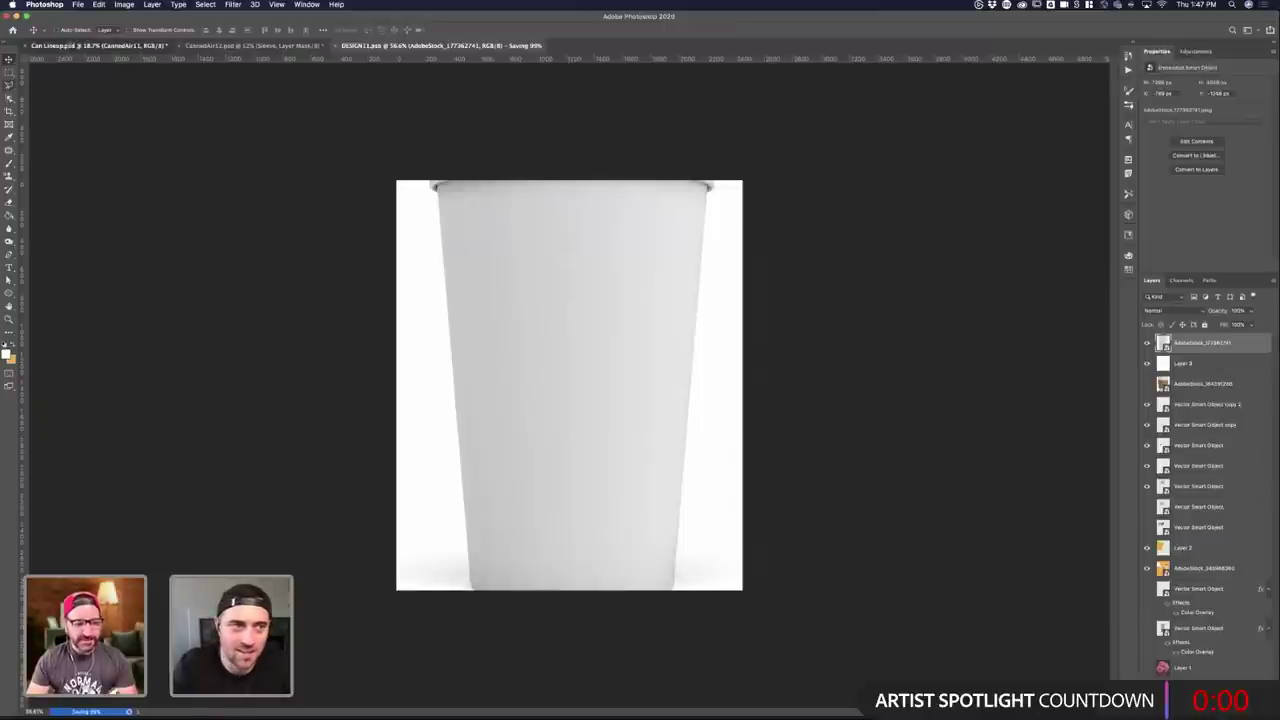
# - Review the can lineup document and the sleeved can in CannedAir12.psd, and return to the cup design document
pyautogui.click(107, 47)
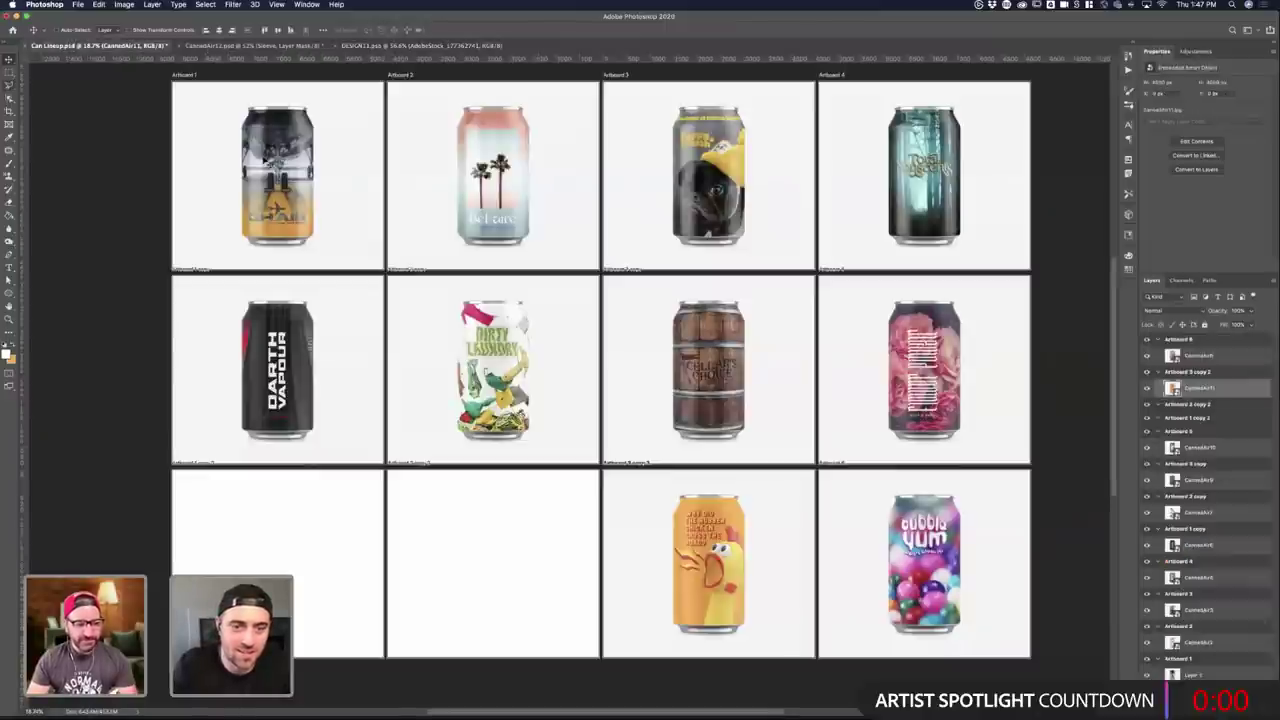
pyautogui.hotkey('ctrl', 'Tab')
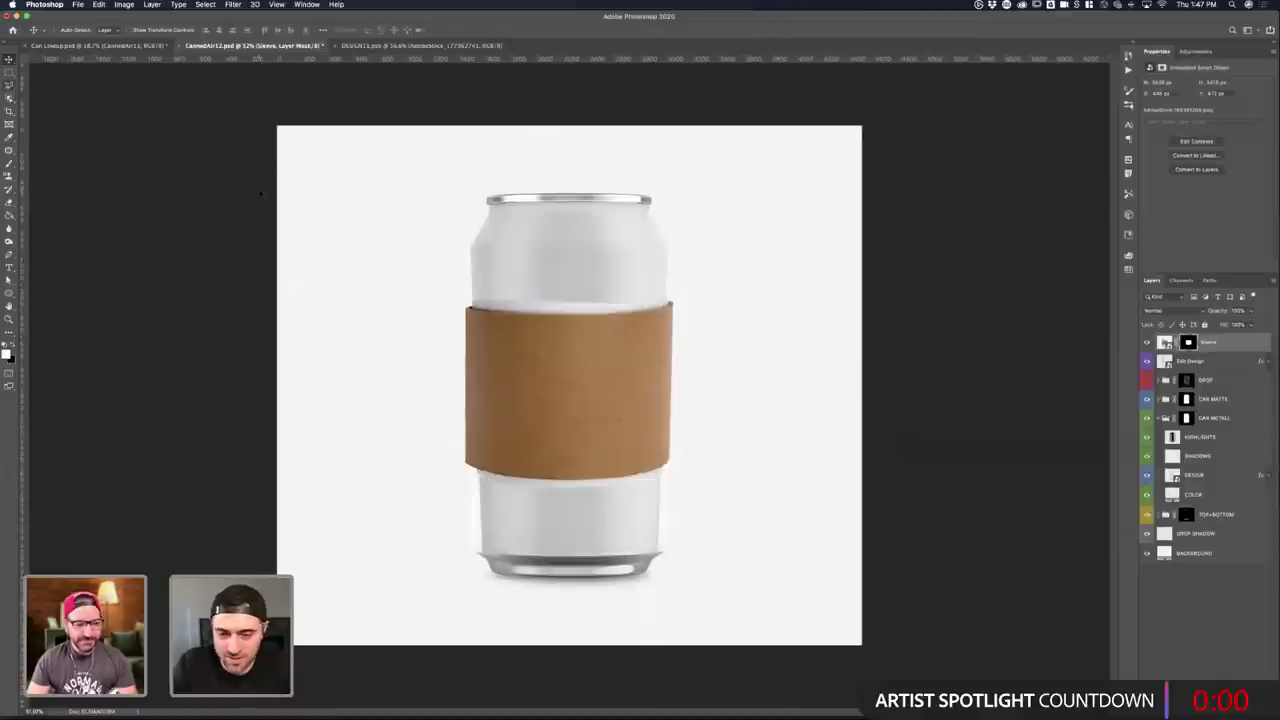
pyautogui.click(411, 47)
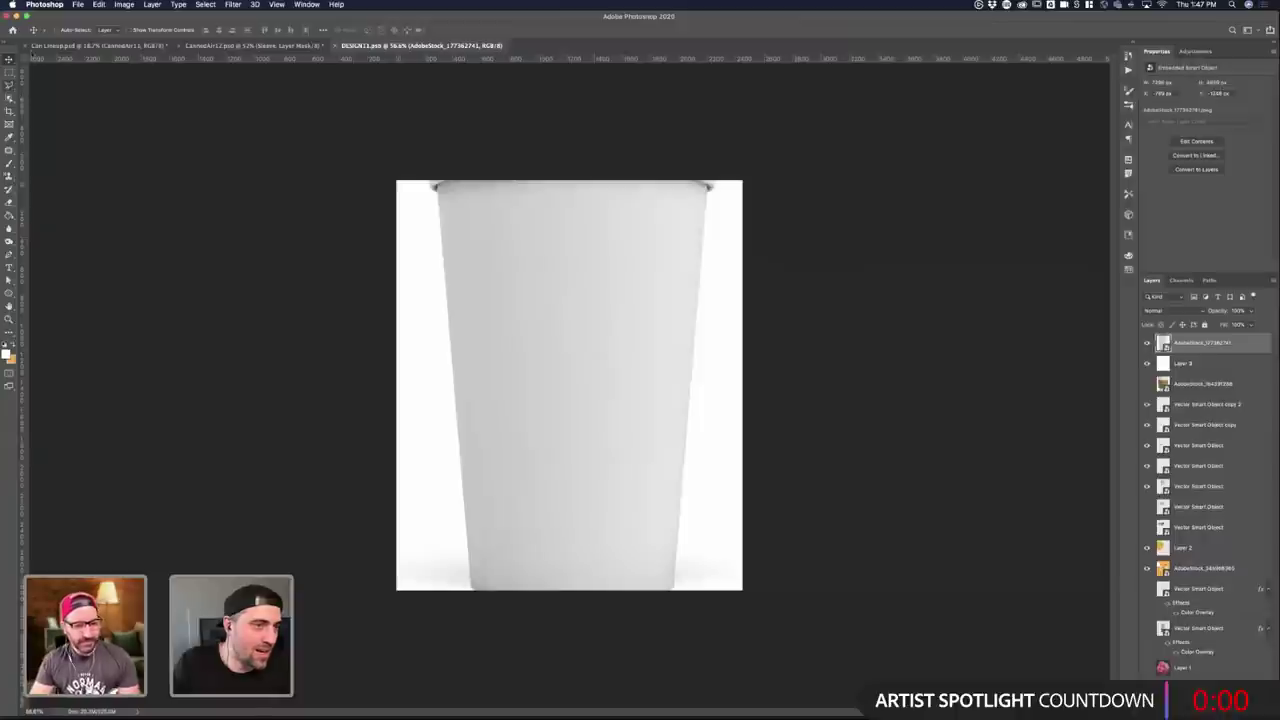
# - Try a Perspective transform on the enlarged cup photo in the design document
pyautogui.click(124, 5)
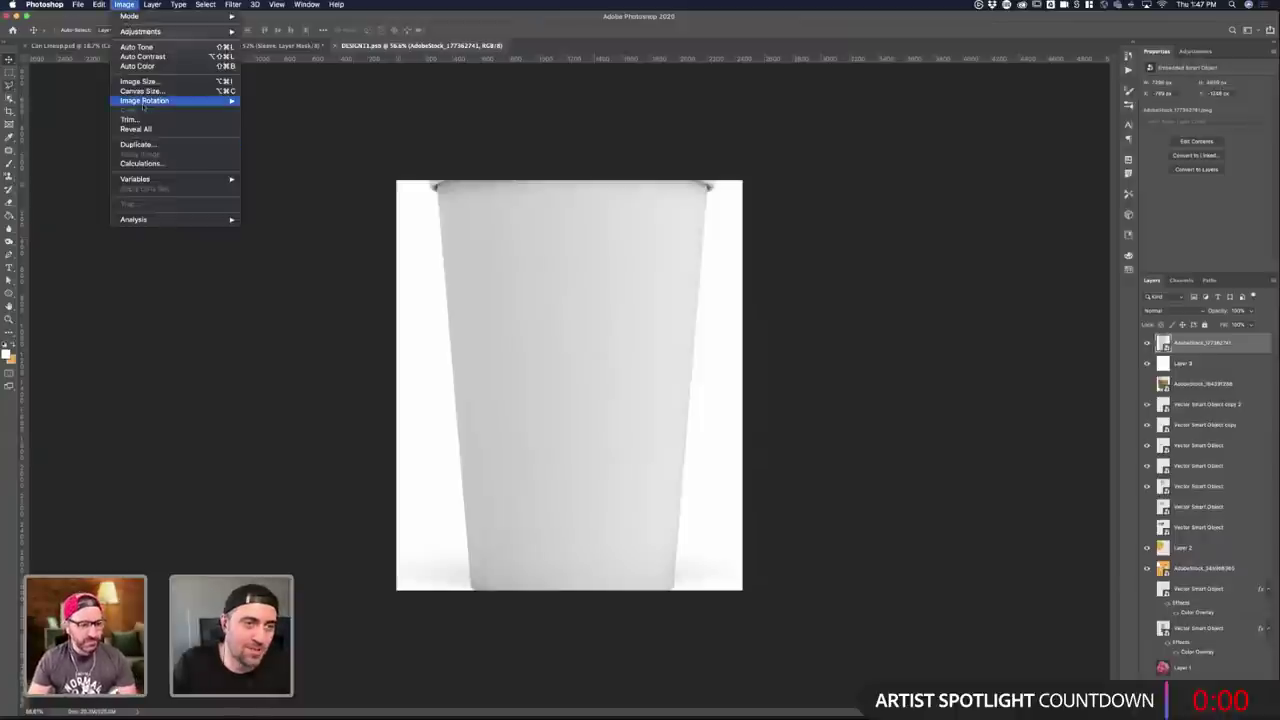
pyautogui.moveTo(146, 101)
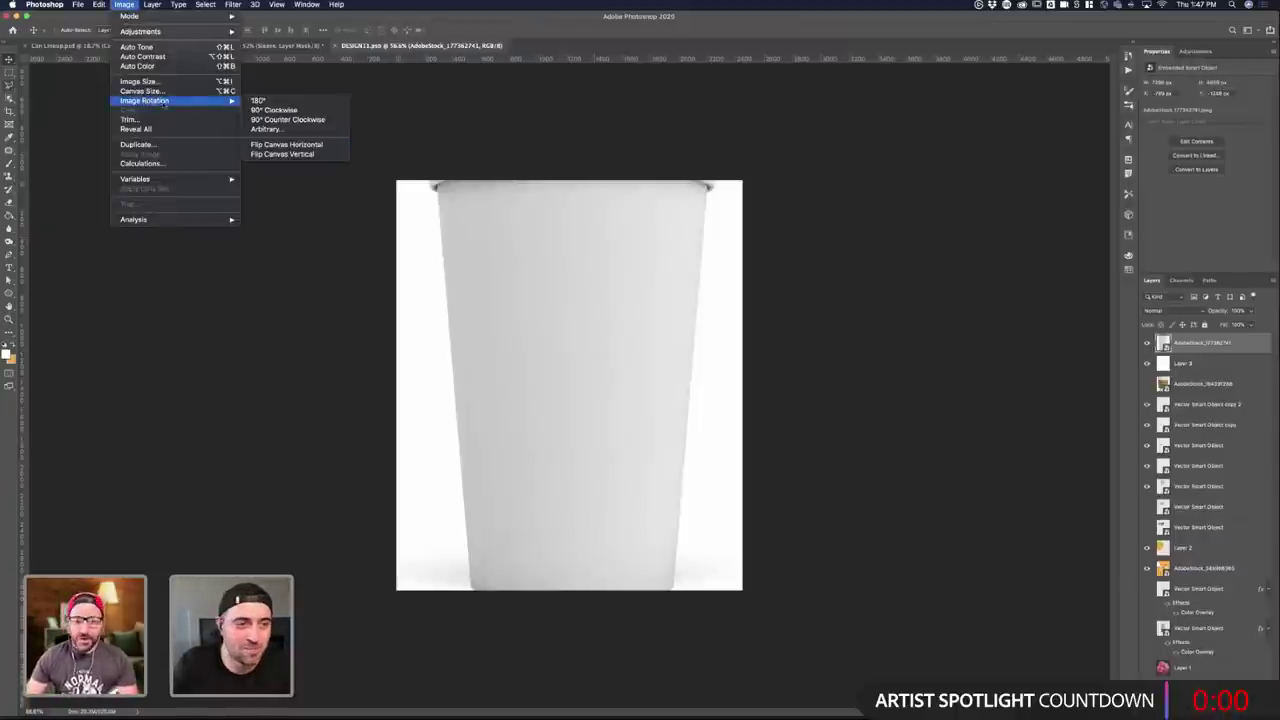
pyautogui.click(490, 122)
pyautogui.click(123, 5)
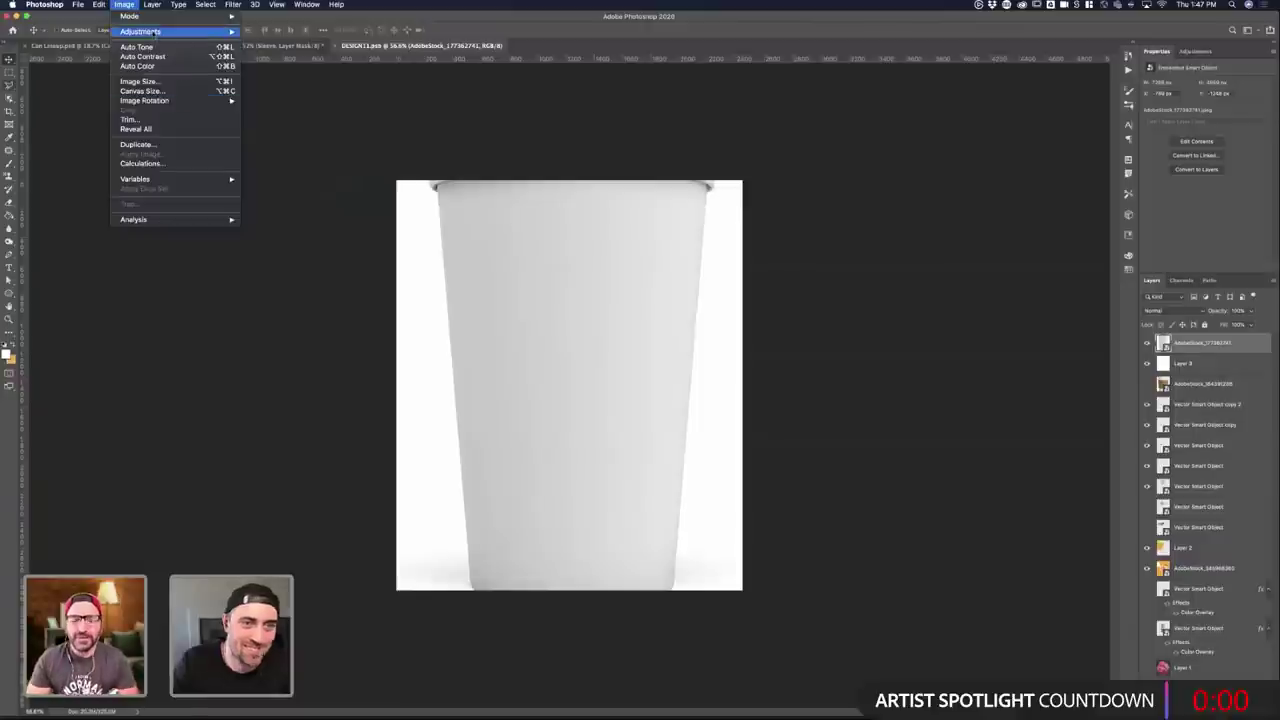
pyautogui.moveTo(155, 32)
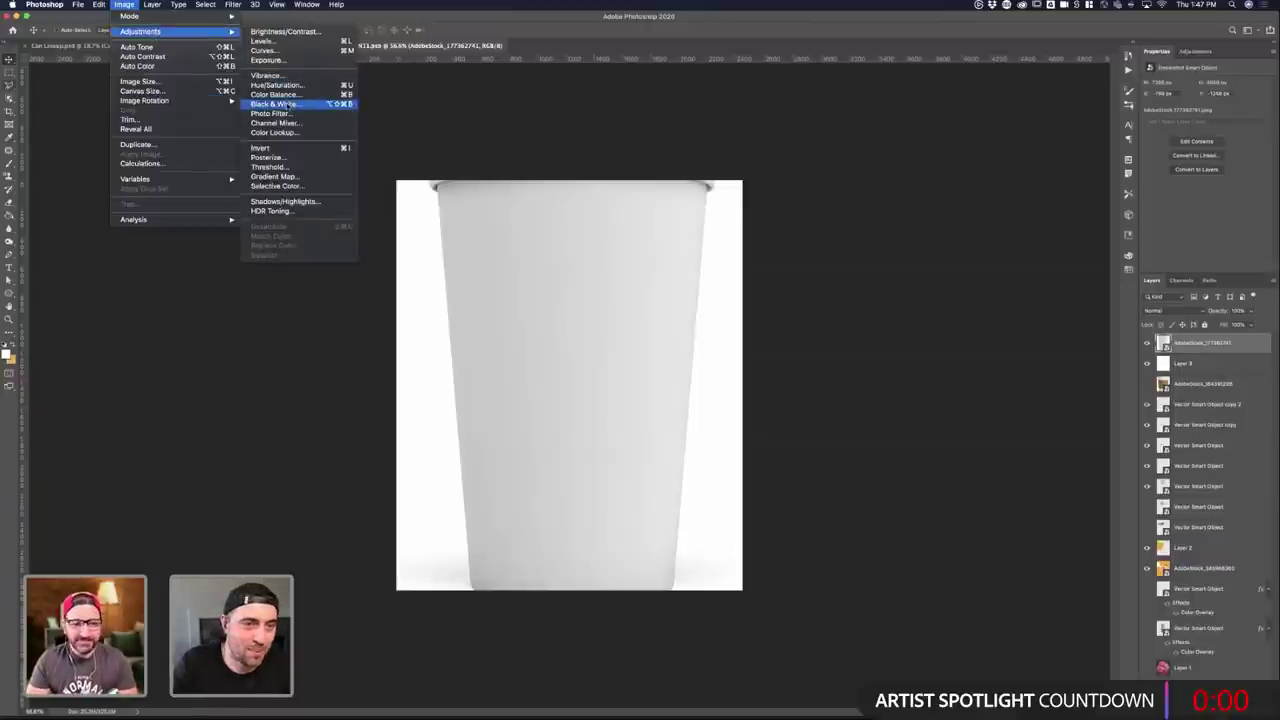
pyautogui.moveTo(99, 5)
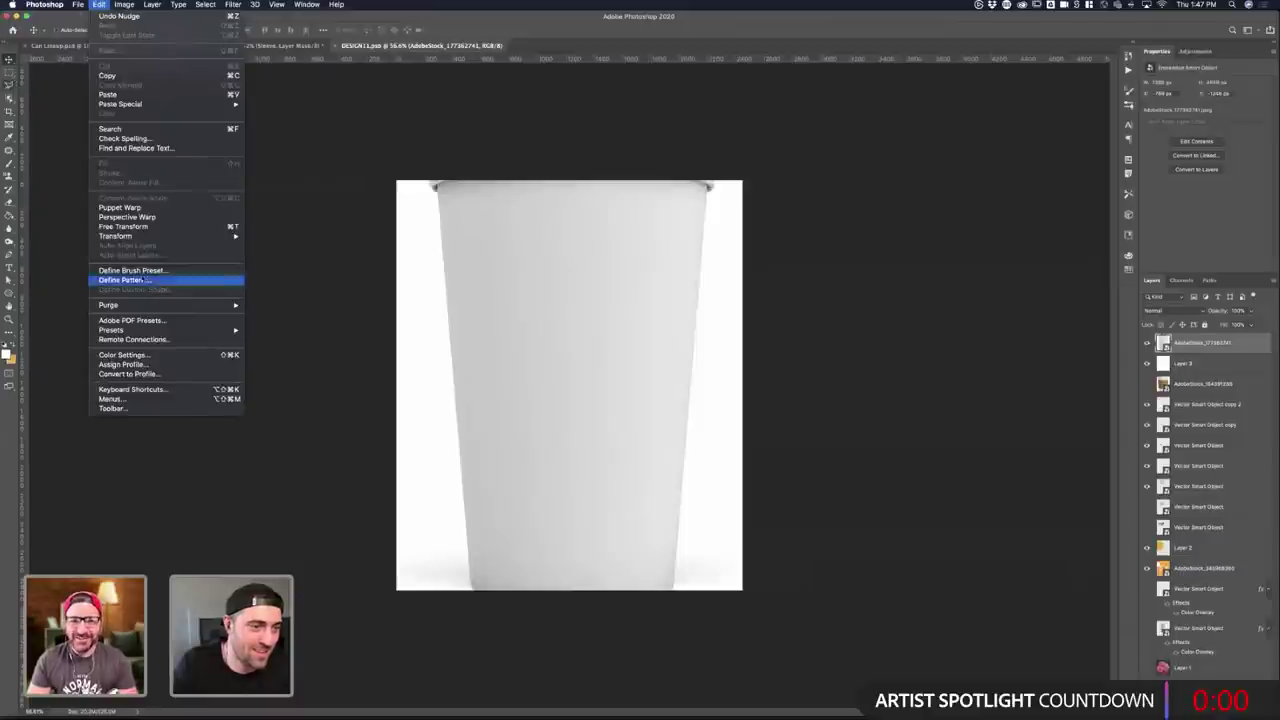
pyautogui.moveTo(130, 236)
pyautogui.click(274, 290)
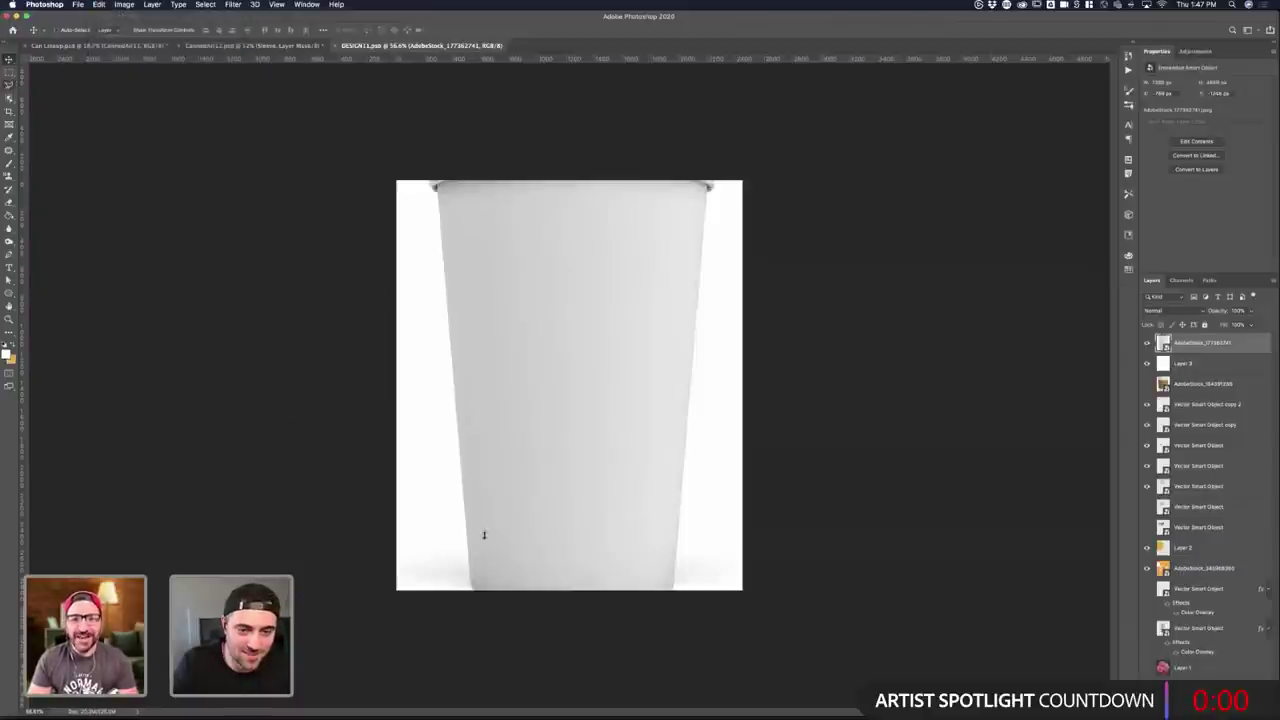
pyautogui.moveTo(284, 347)
pyautogui.mouseDown()
pyautogui.moveTo(227, 347)
pyautogui.moveTo(284, 347)
pyautogui.mouseUp()
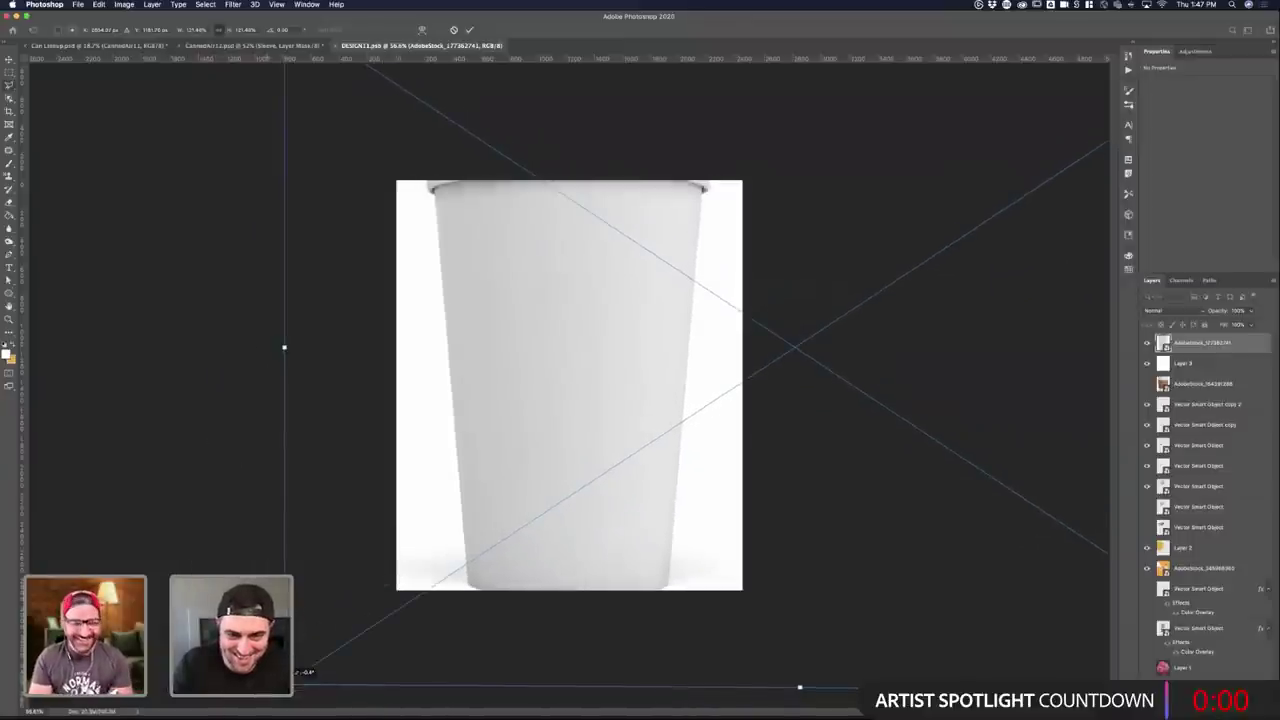
pyautogui.press('Return')
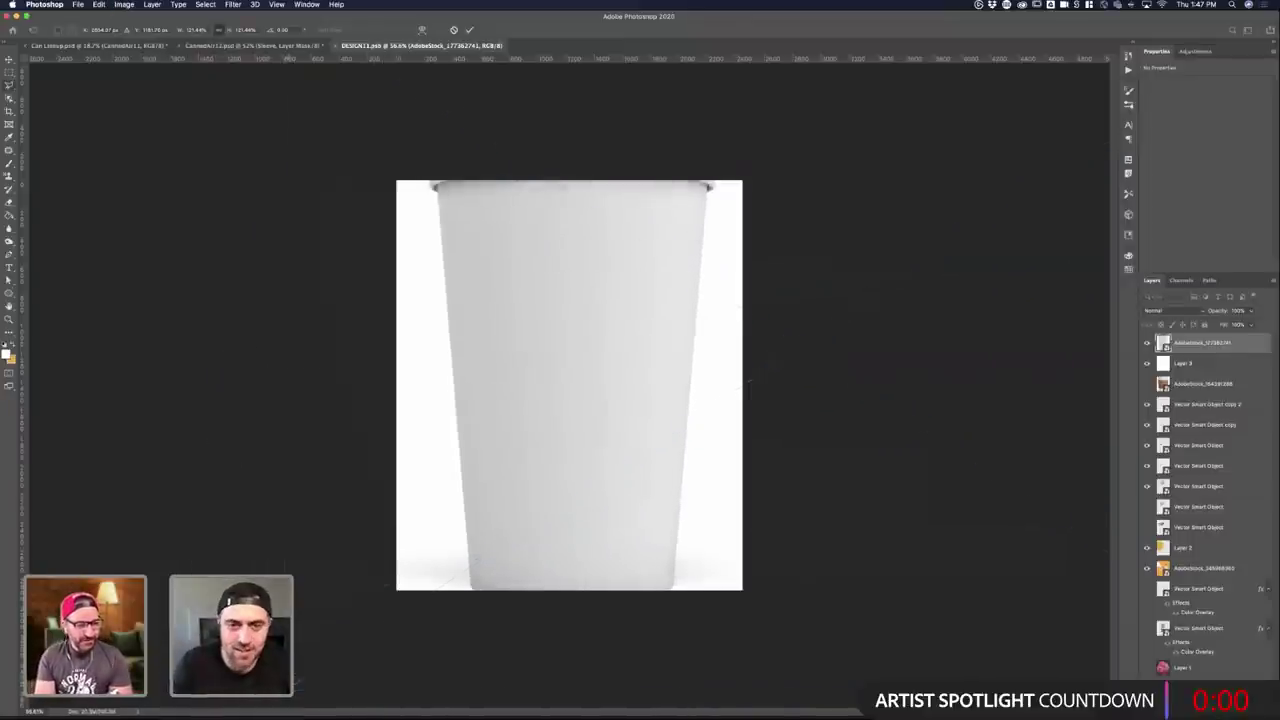
# - Return to CannedAir12.psd and examine the whole can with its cardboard sleeve
pyautogui.click(252, 45)
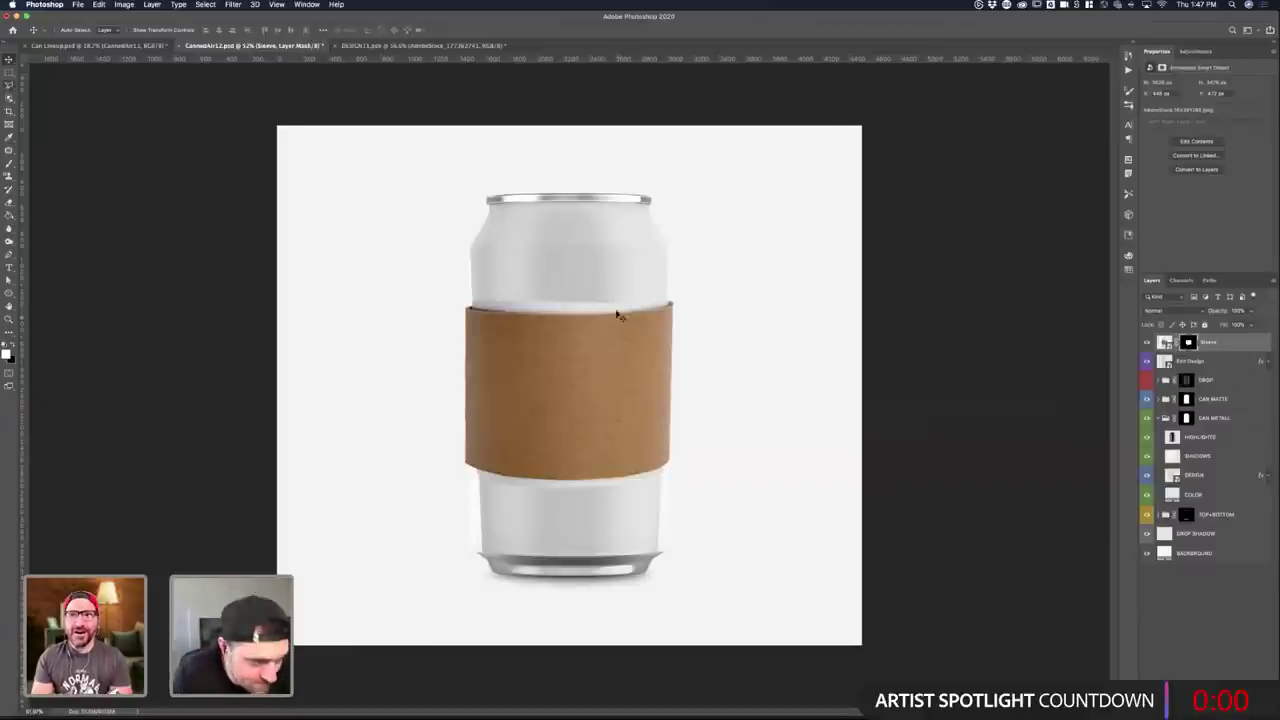
pyautogui.press('super+minus')
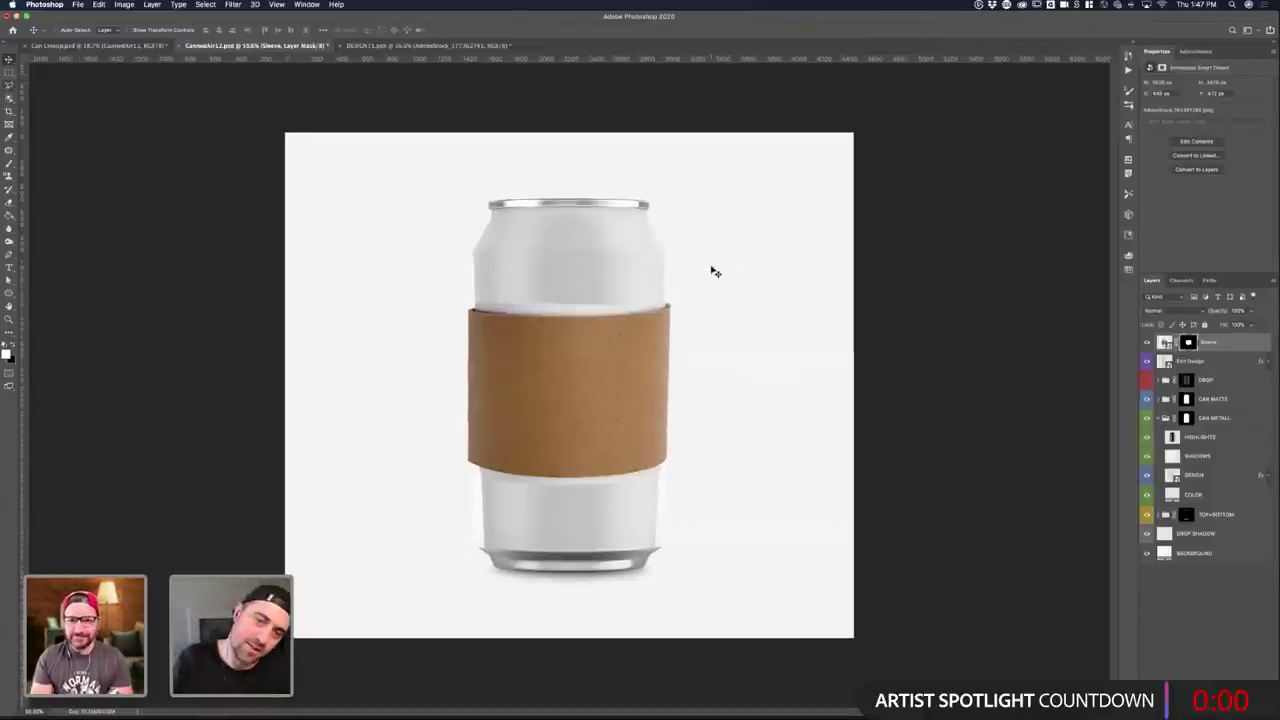
pyautogui.scroll(-1, 714, 271)
pyautogui.hotkey('ctrl', 'Up')
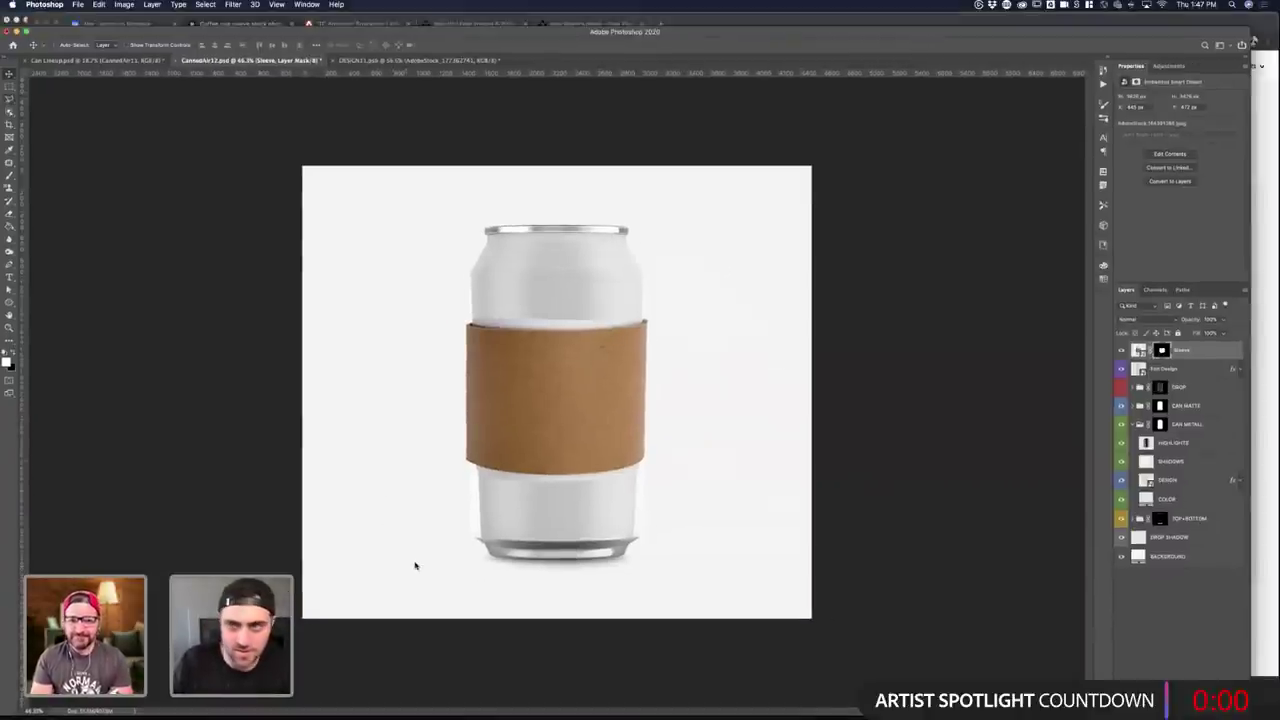
pyautogui.hotkey('ctrl', 'Up')
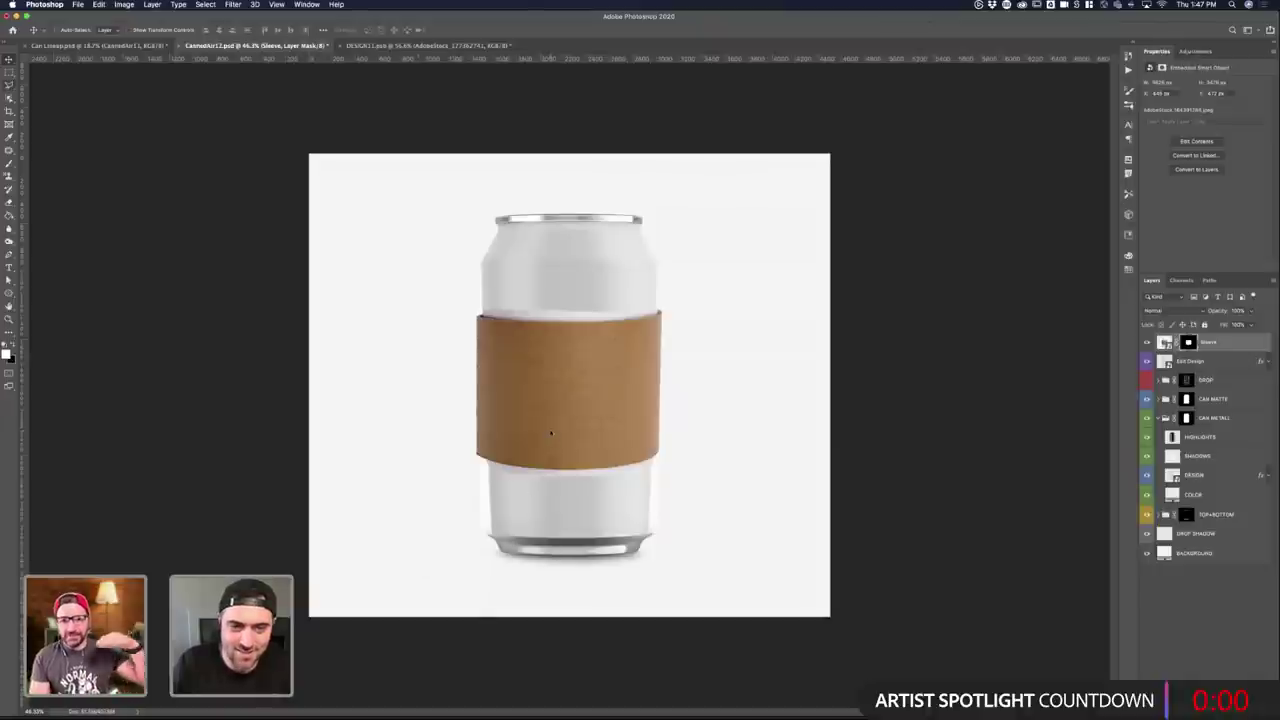
pyautogui.hotkey('ctrl', 'Up')
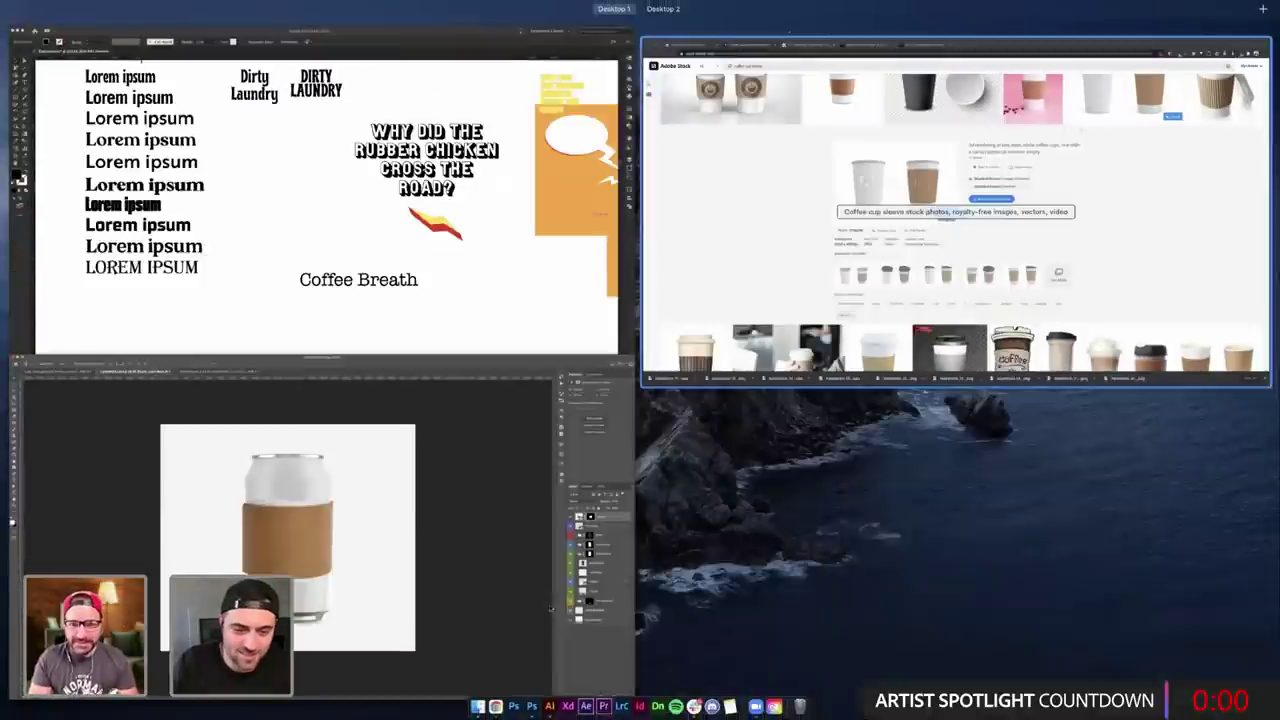
pyautogui.click(852, 250)
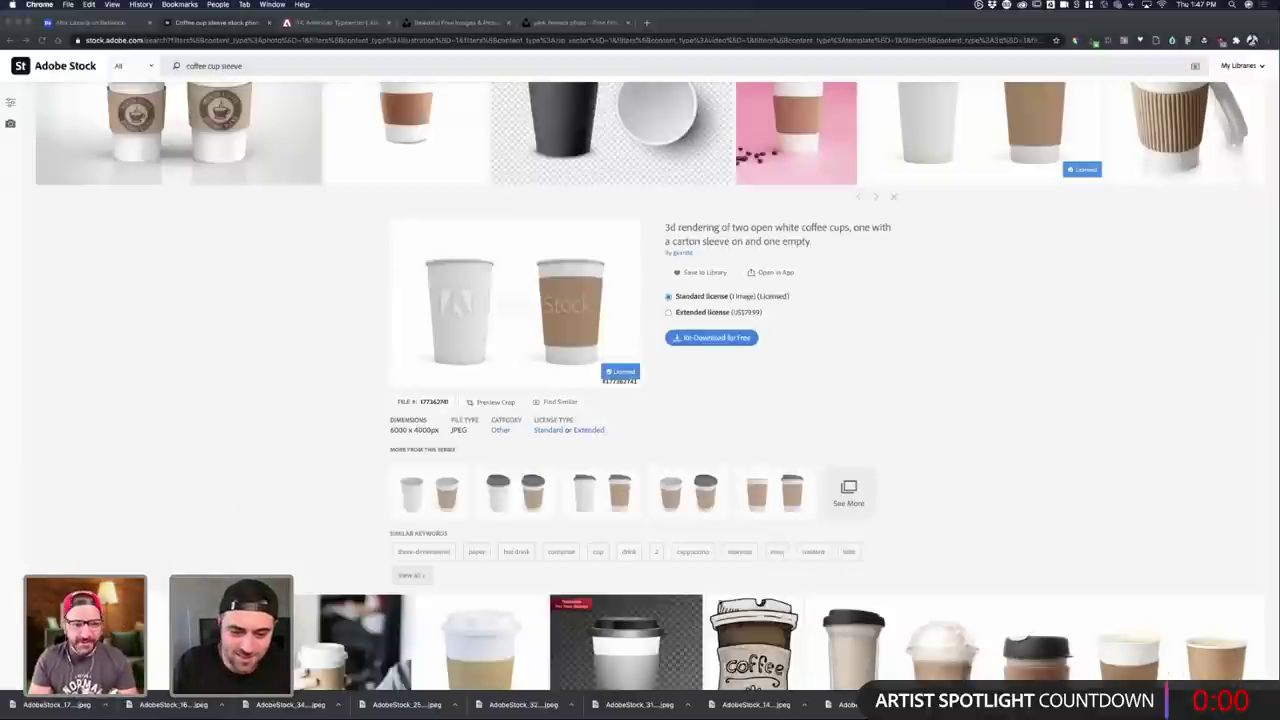
pyautogui.hotkey('ctrl', 'Up')
pyautogui.click(660, 362)
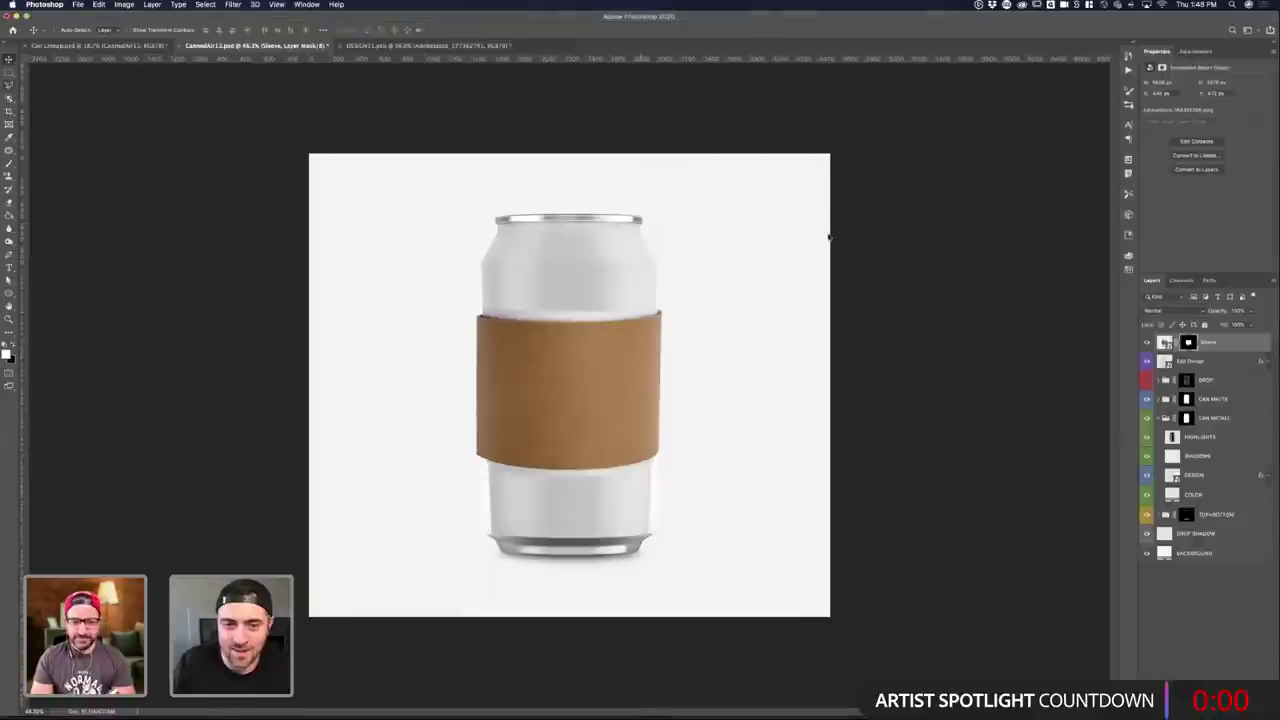
pyautogui.hotkey('ctrl', 'Up')
pyautogui.click(828, 237)
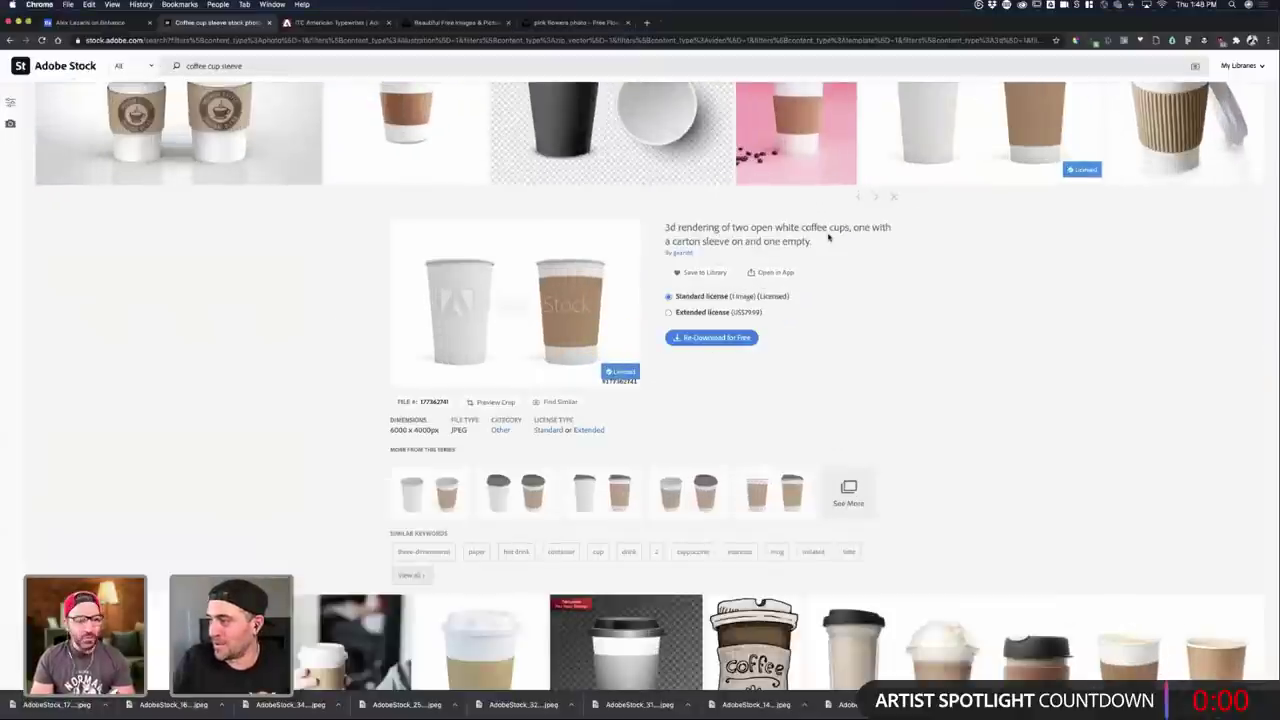
pyautogui.hotkey('ctrl', 'Up')
pyautogui.click(940, 373)
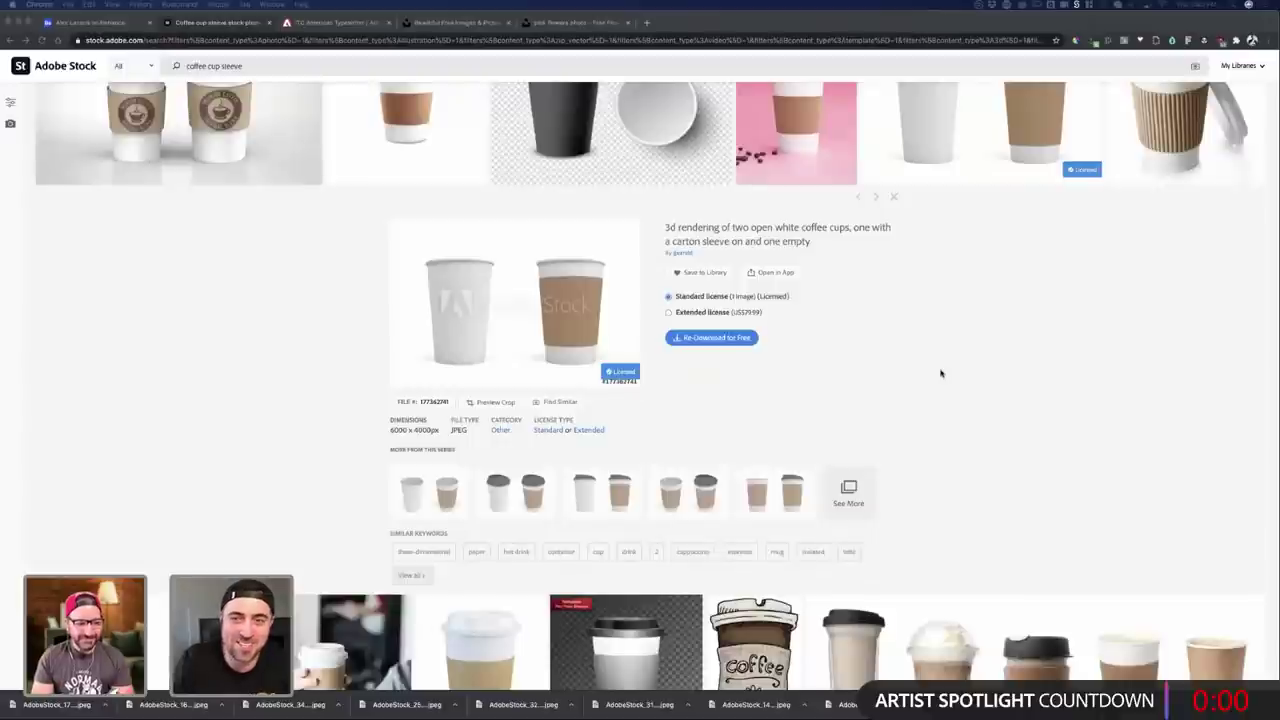
# - Switch to Exploration.ai in Illustrator and enlarge the Coffee Breath lettering to roughly twice its size
pyautogui.hotkey('ctrl', 'Up')
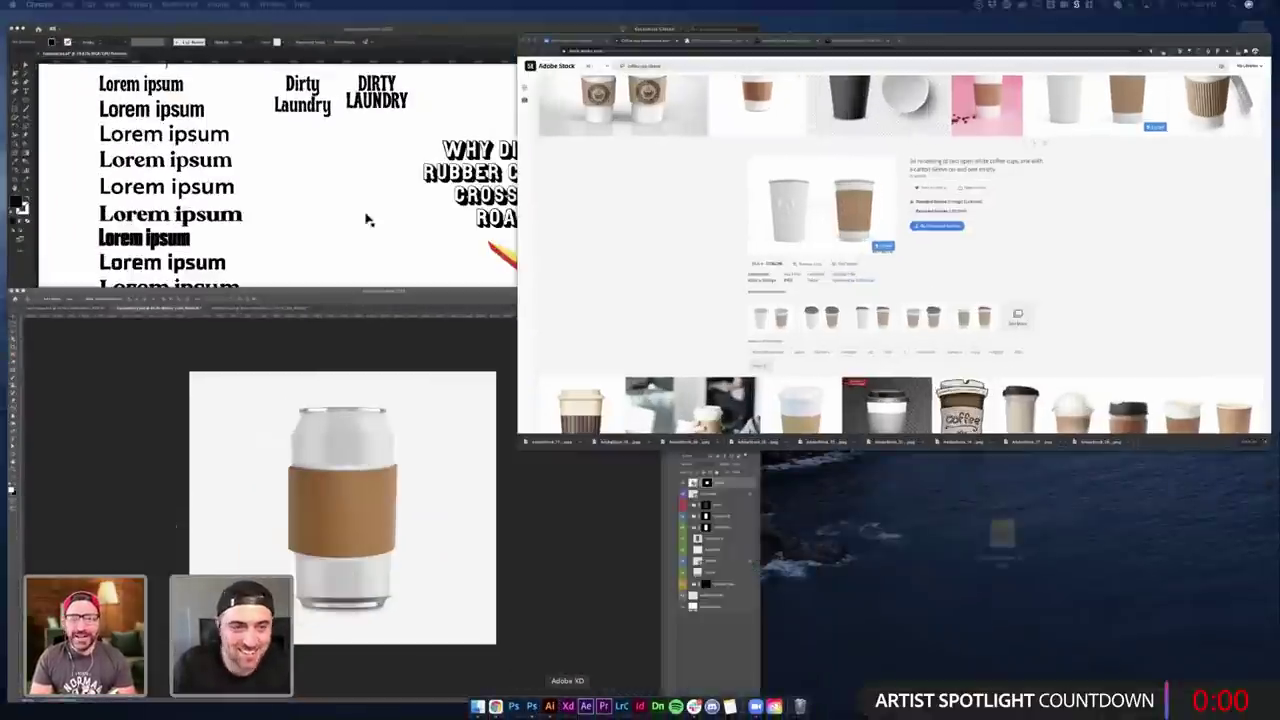
pyautogui.click(549, 706)
pyautogui.click(774, 540)
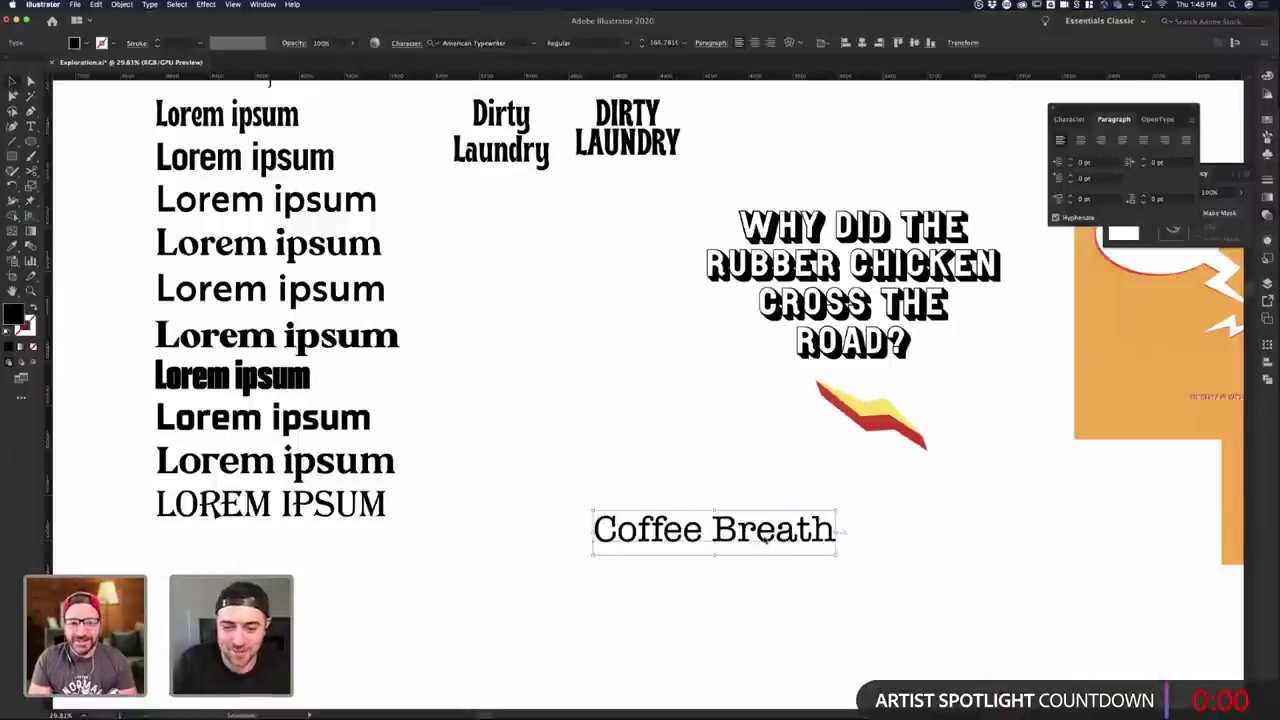
pyautogui.click(832, 505)
pyautogui.click(834, 515)
pyautogui.moveTo(837, 510); pyautogui.dragTo(944, 469)
pyautogui.moveTo(993, 544); pyautogui.dragTo(993, 544)
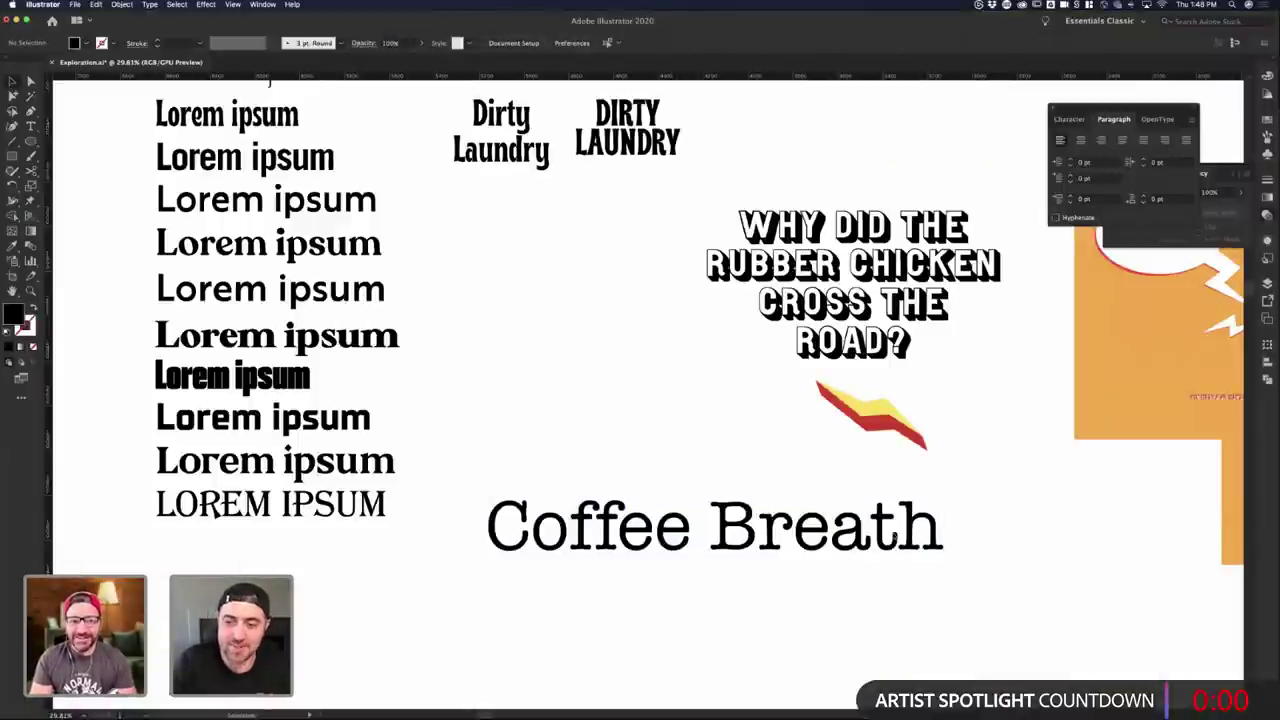
pyautogui.click(940, 603)
pyautogui.click(829, 559)
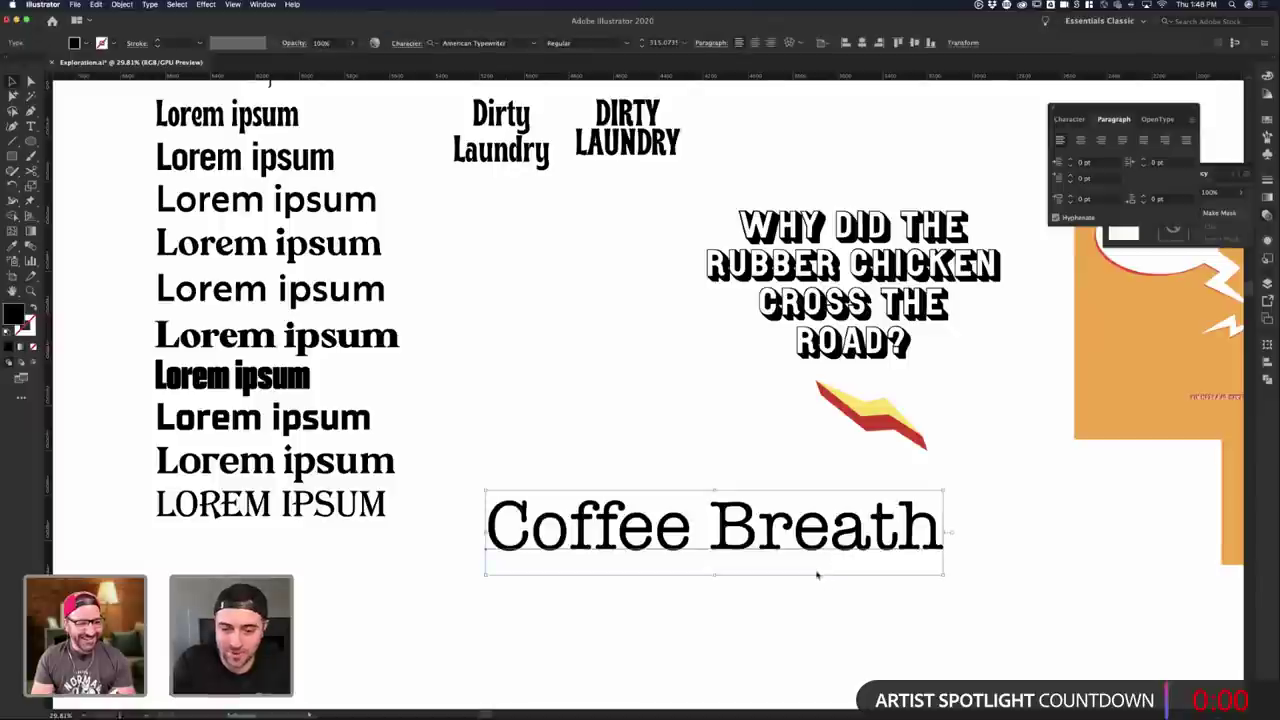
pyautogui.click(817, 587)
pyautogui.hotkey('ctrl', 'Up')
pyautogui.hotkey('ctrl', 'Up')
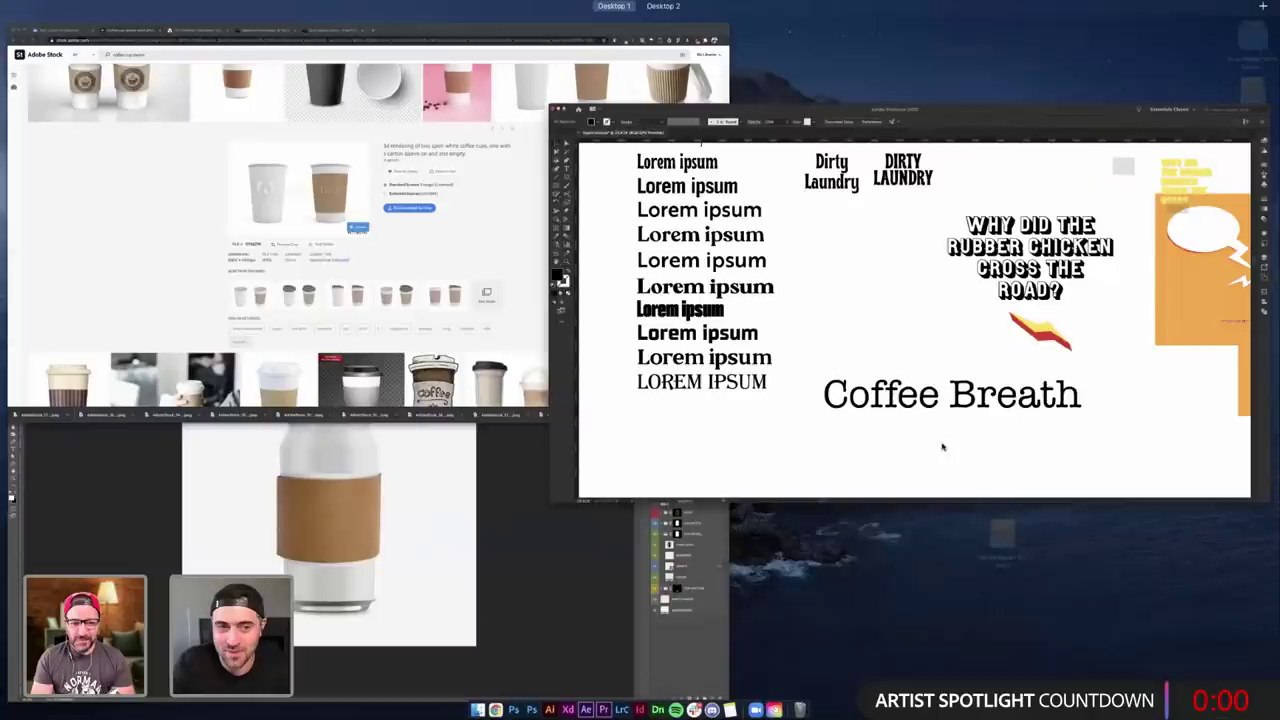
pyautogui.hotkey('ctrl', 'Up')
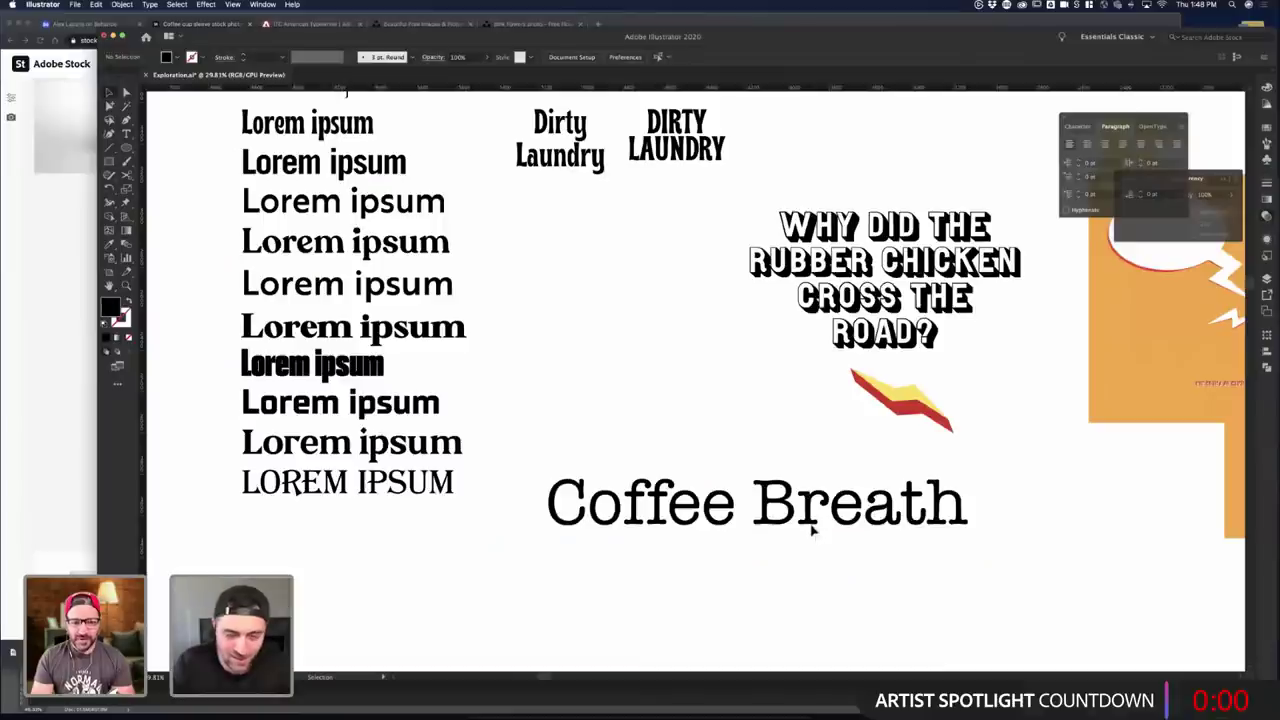
pyautogui.click(812, 528)
pyautogui.click(823, 588)
# - Move the Coffee Breath lettering into the empty area below and draw a black circle about 2202 pt across centred over it
pyautogui.scroll(-5, 823, 588)
pyautogui.scroll(-3, 708, 416)
pyautogui.hscroll(1, 706, 440)
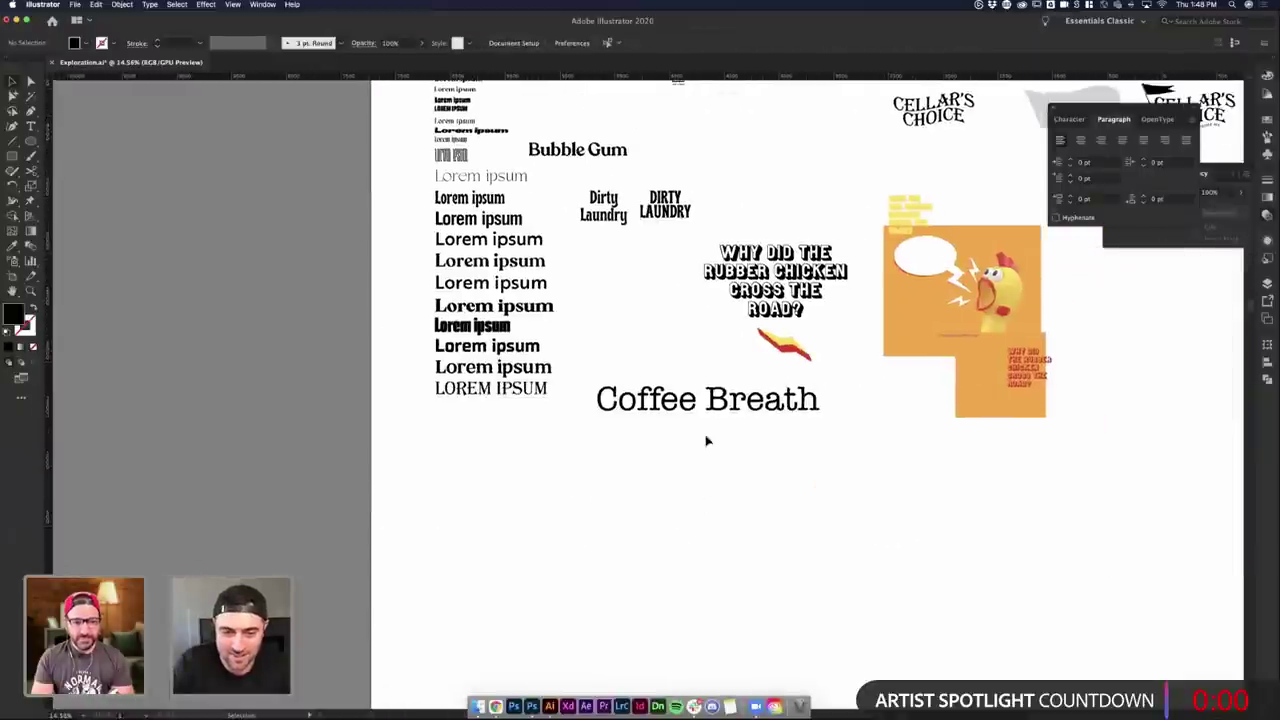
pyautogui.press('super+z')
pyautogui.press('super+z')
pyautogui.click(13, 156)
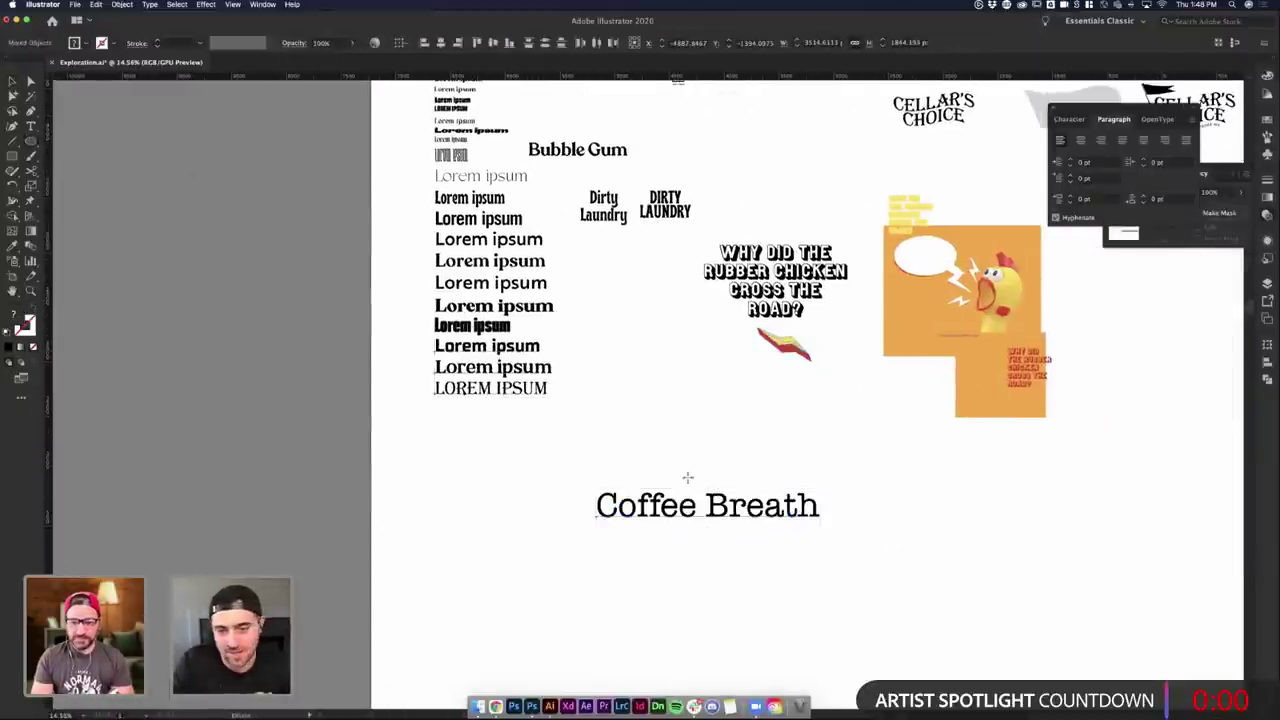
pyautogui.moveTo(687, 476)
pyautogui.mouseDown()
pyautogui.moveTo(850, 557)
pyautogui.moveTo(755, 500)
pyautogui.moveTo(815, 495)
pyautogui.moveTo(806, 500)
pyautogui.mouseUp()
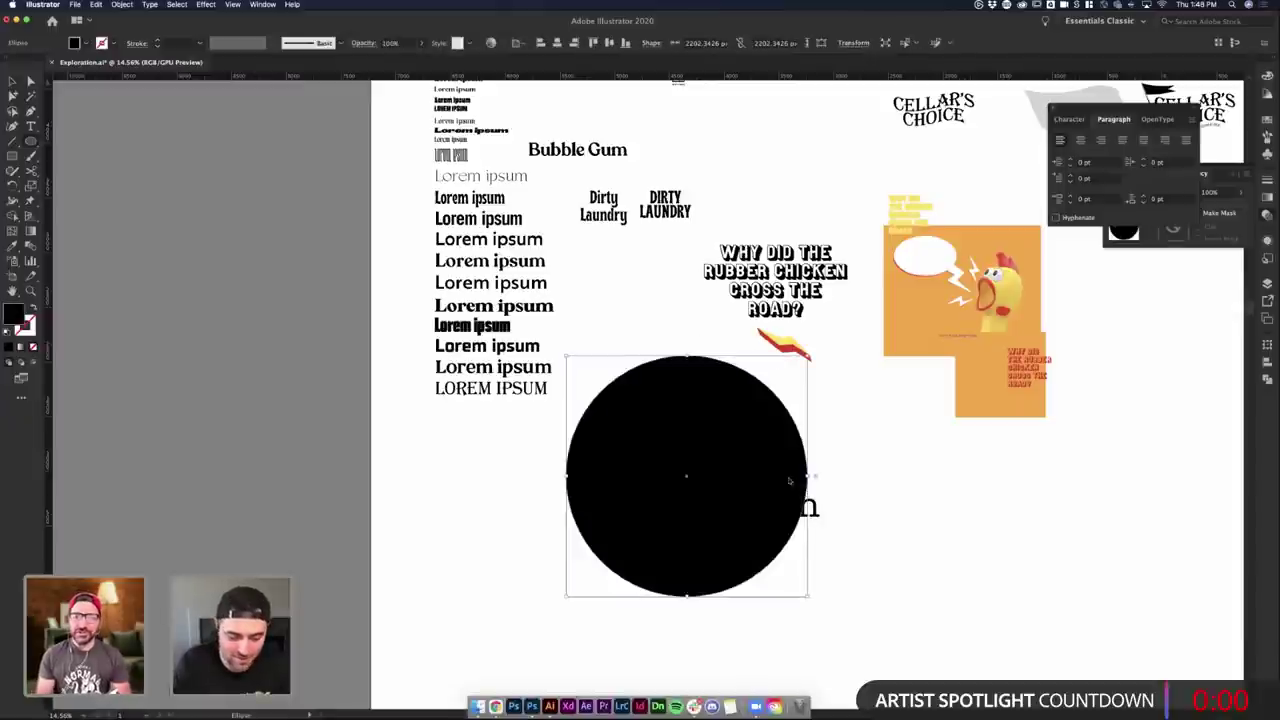
pyautogui.moveTo(687, 476); pyautogui.dragTo(703, 506)
pyautogui.click(981, 534)
pyautogui.click(788, 503)
pyautogui.press('Delete')
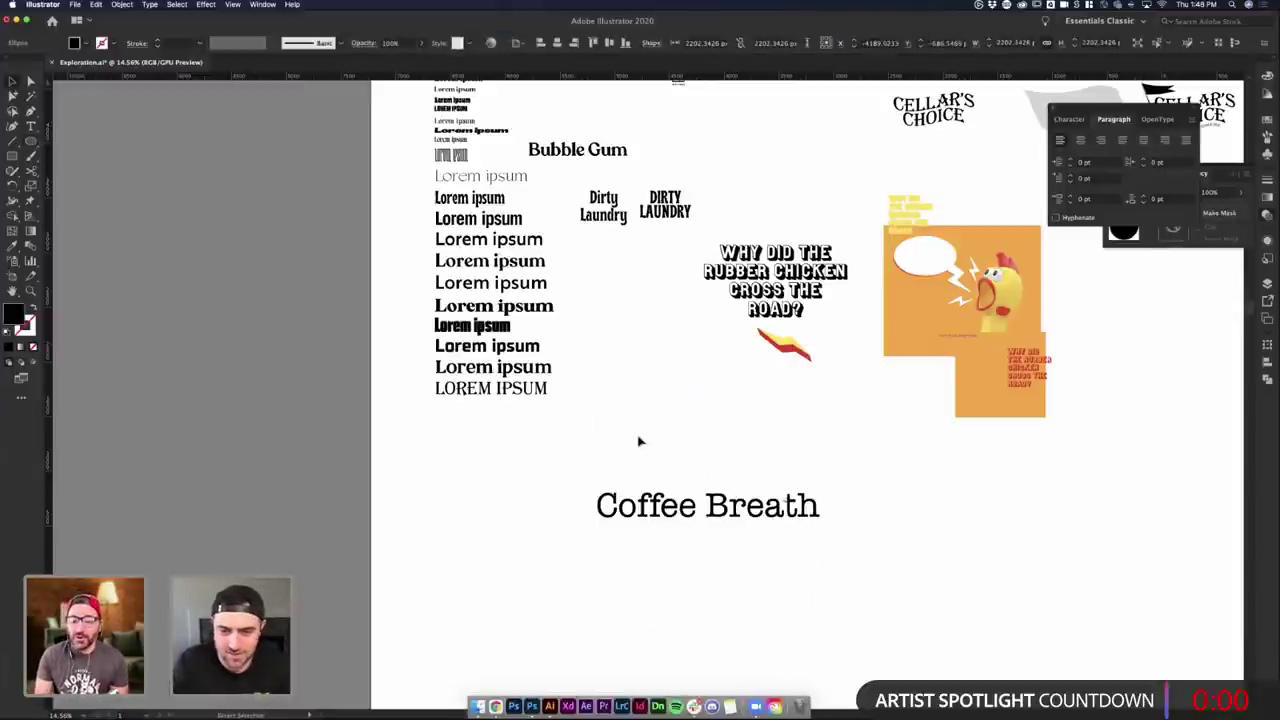
pyautogui.hotkey('ctrl', 'shift', 'z')
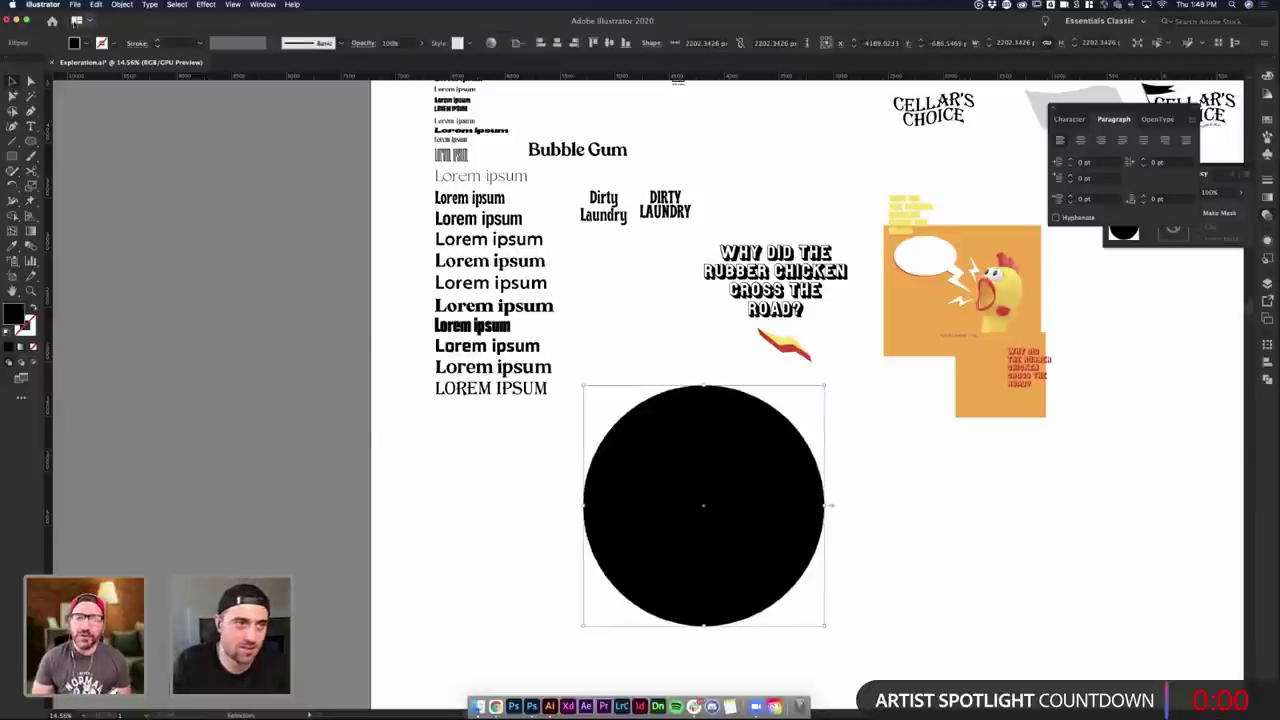
# - Fill the circle with dark green and send it behind the Coffee Breath lettering
pyautogui.click(76, 43)
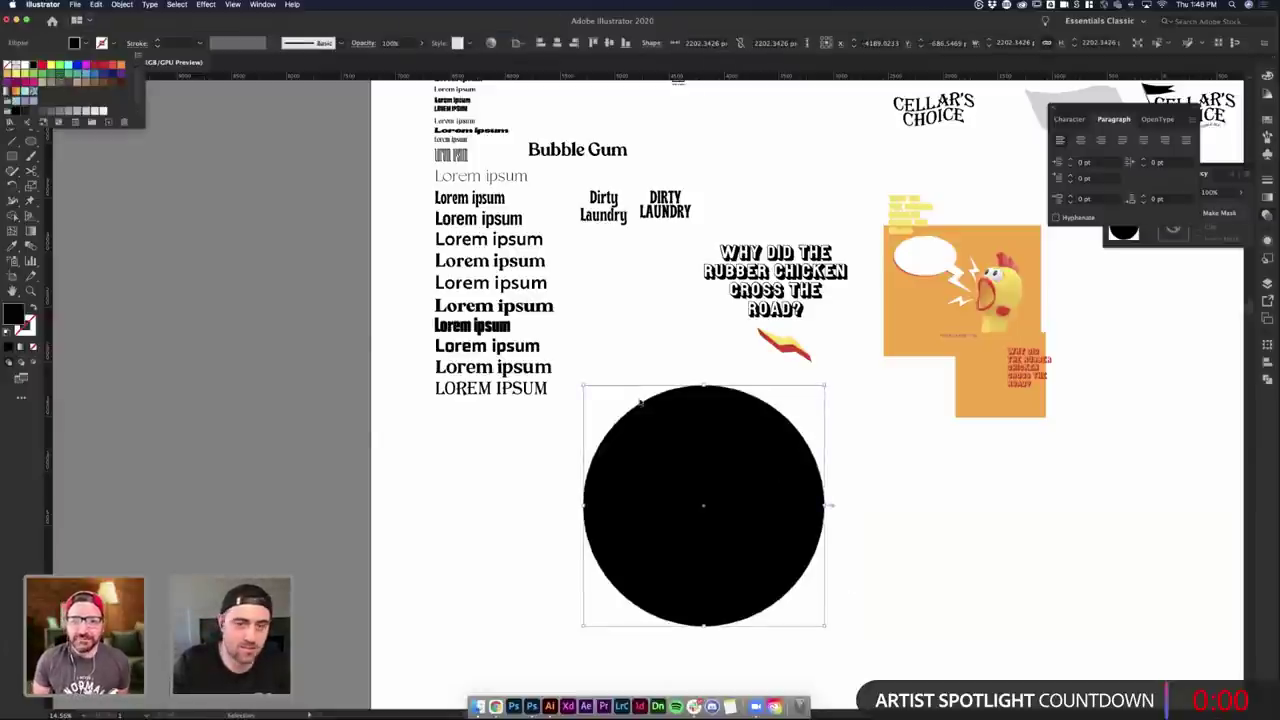
pyautogui.click(60, 73)
pyautogui.press('super+shift+bracketleft')
pyautogui.click(925, 500)
# - Scale down the Coffee Breath lettering from its centre so it fits inside the green circle with side margins
pyautogui.doubleClick(804, 498)
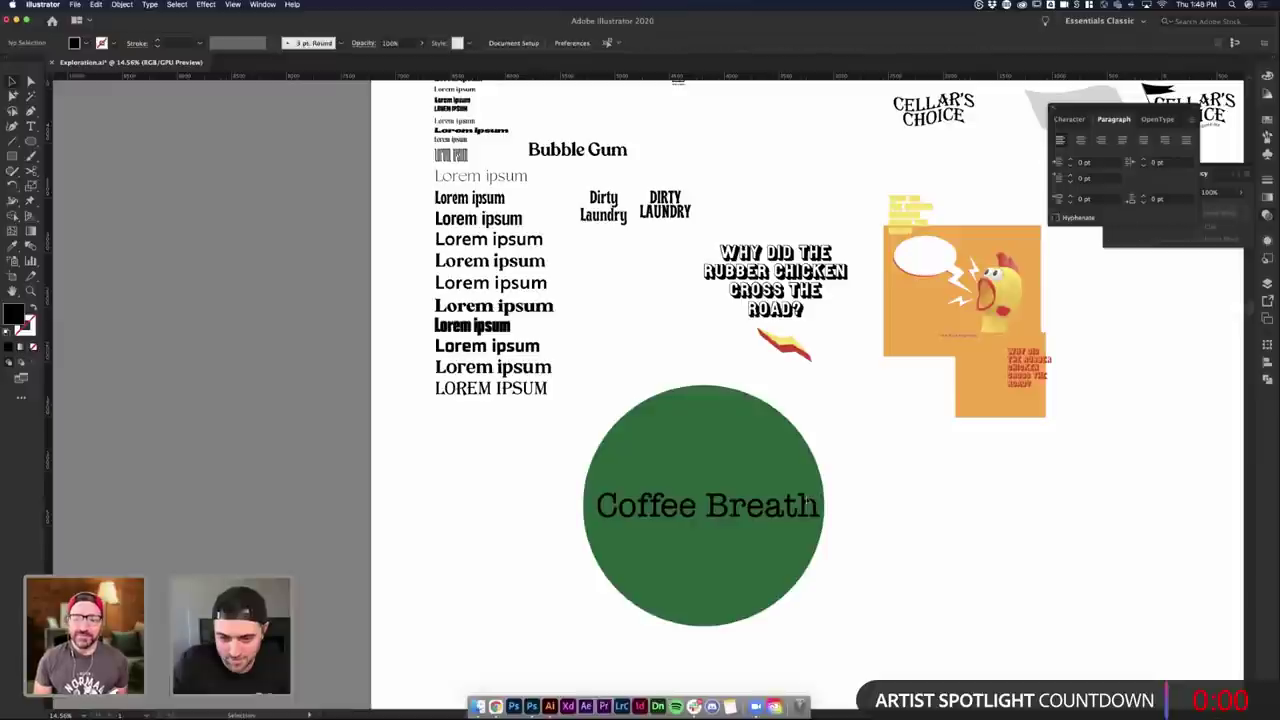
pyautogui.click(806, 499)
pyautogui.moveTo(822, 488); pyautogui.dragTo(802, 492)
pyautogui.click(877, 499)
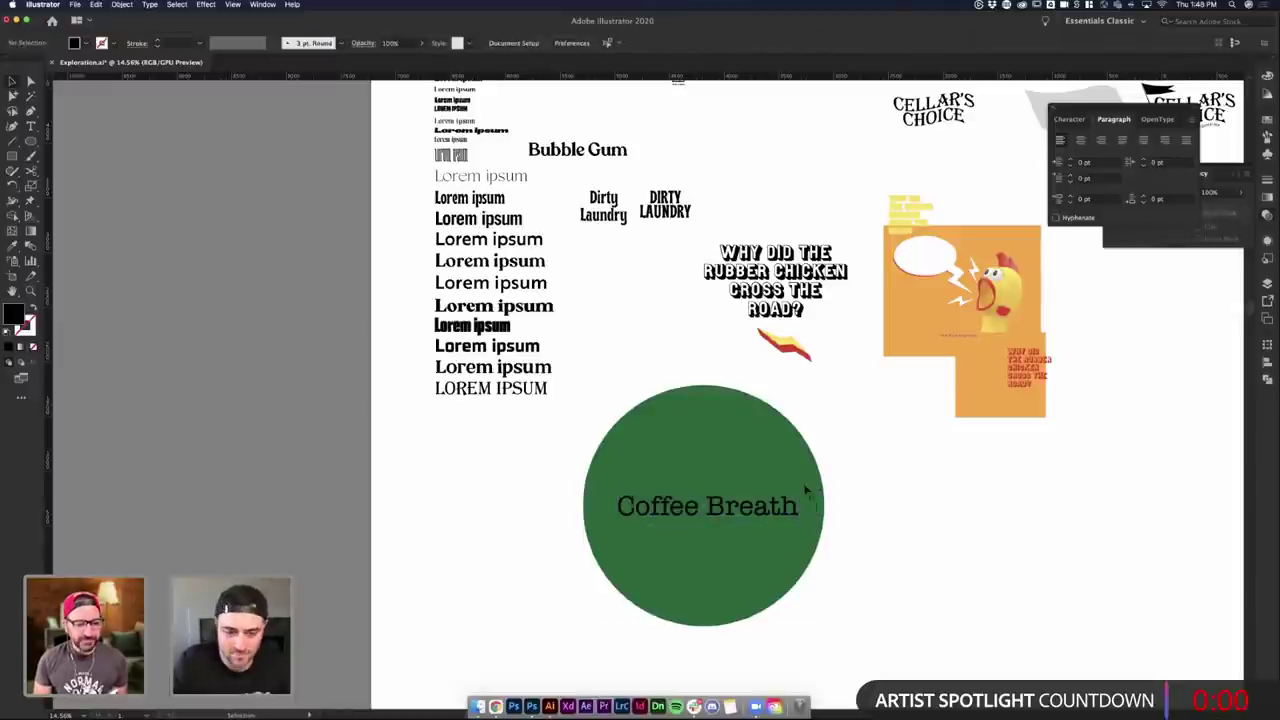
# - Recolour the Coffee Breath lettering white by sampling the white canvas with the Eyedropper tool
pyautogui.click(806, 490)
pyautogui.press('v')
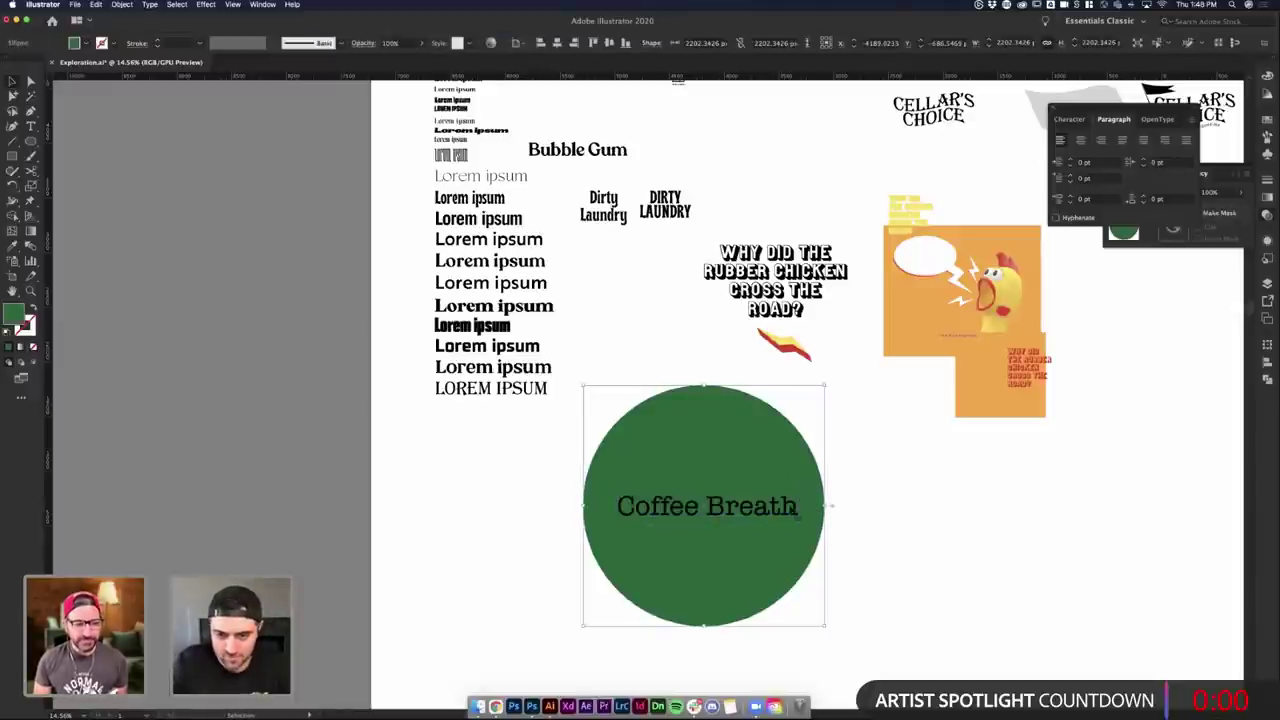
pyautogui.click(790, 508)
pyautogui.press('i')
pyautogui.click(858, 470)
pyautogui.press('v')
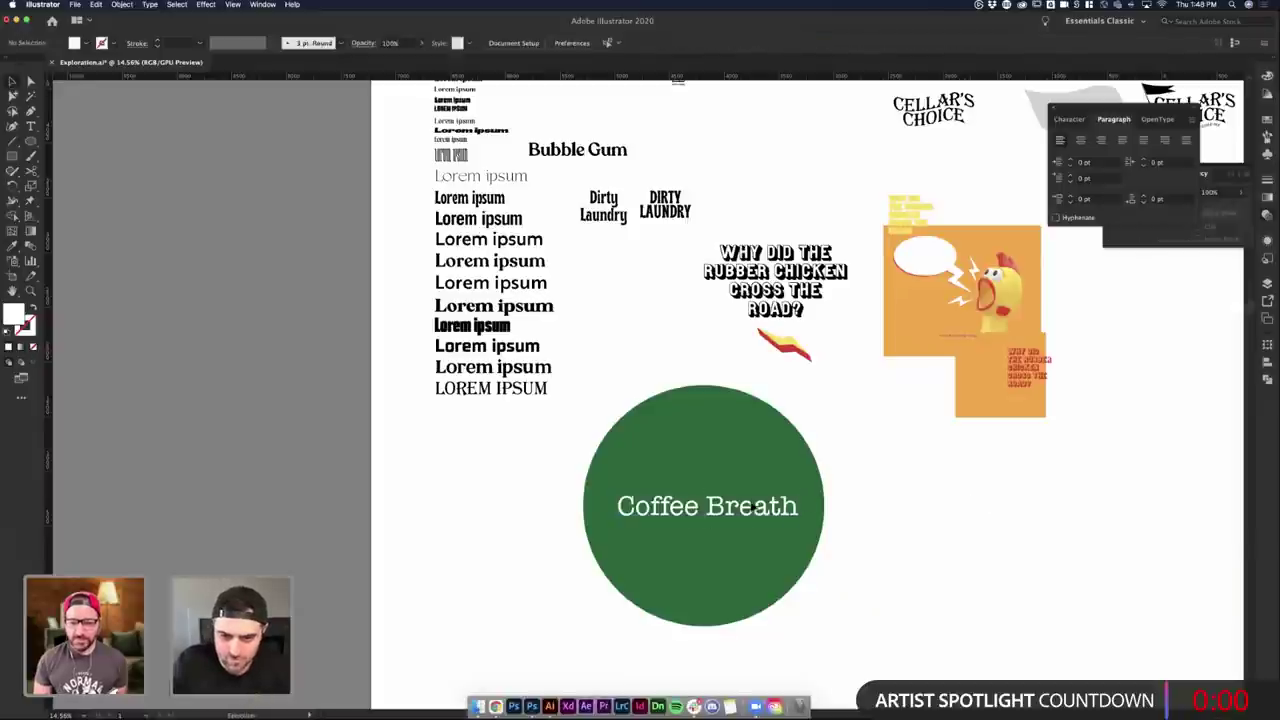
# - Create a smaller concentric copy of the green circle, about 1769 pt across, with a white outline and no fill
pyautogui.click(806, 463)
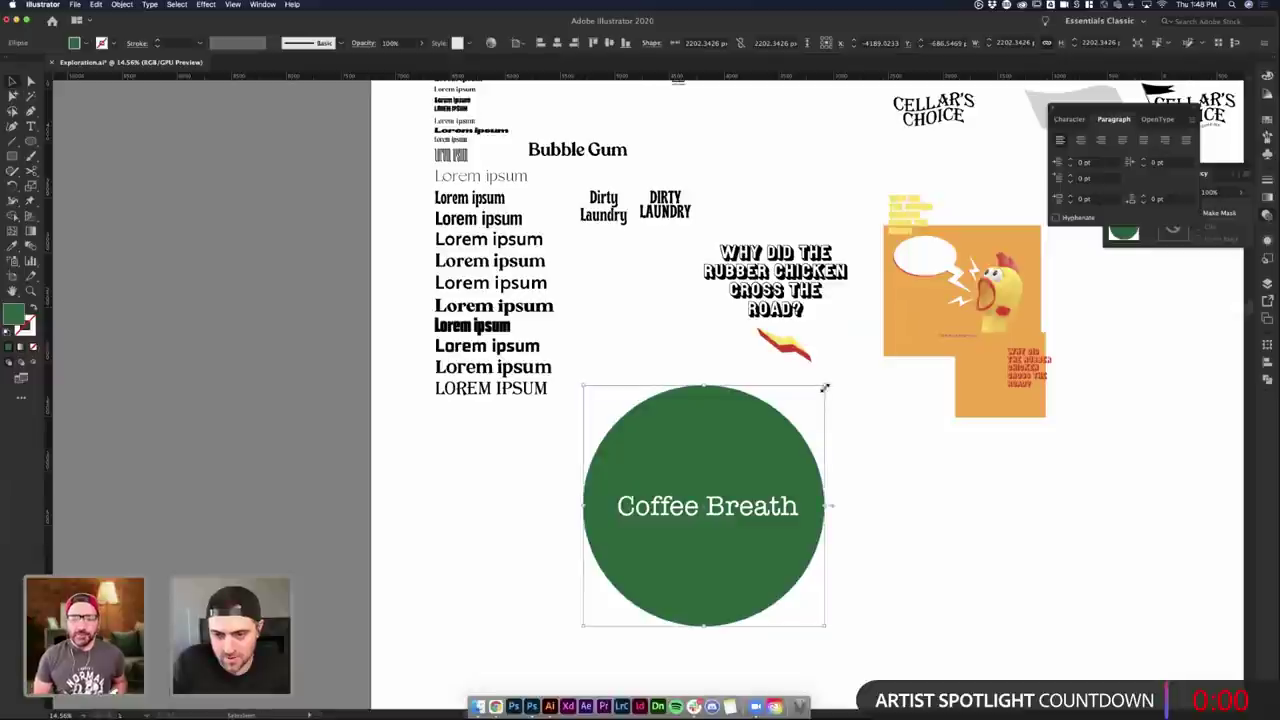
pyautogui.moveTo(823, 386); pyautogui.dragTo(800, 408)
pyautogui.press('i')
pyautogui.click(880, 440)
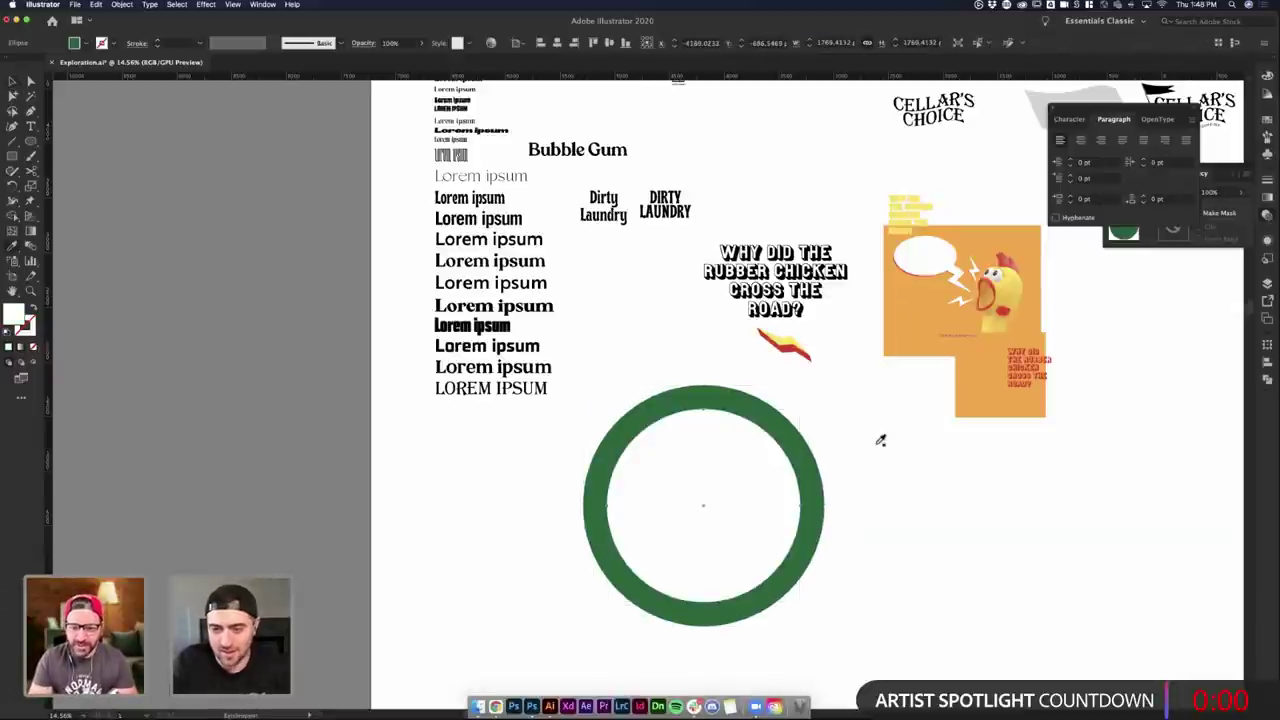
pyautogui.press('v')
pyautogui.press('super+z')
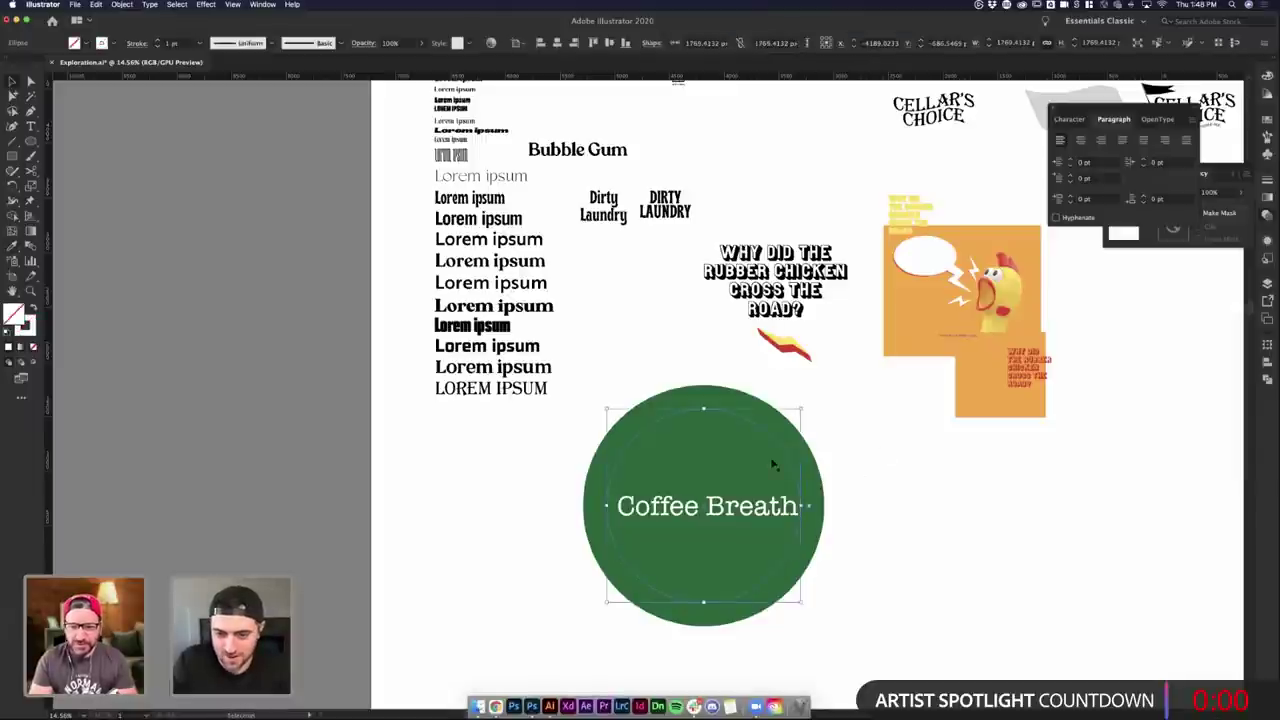
pyautogui.press('super+z')
pyautogui.press('super+shift+z')
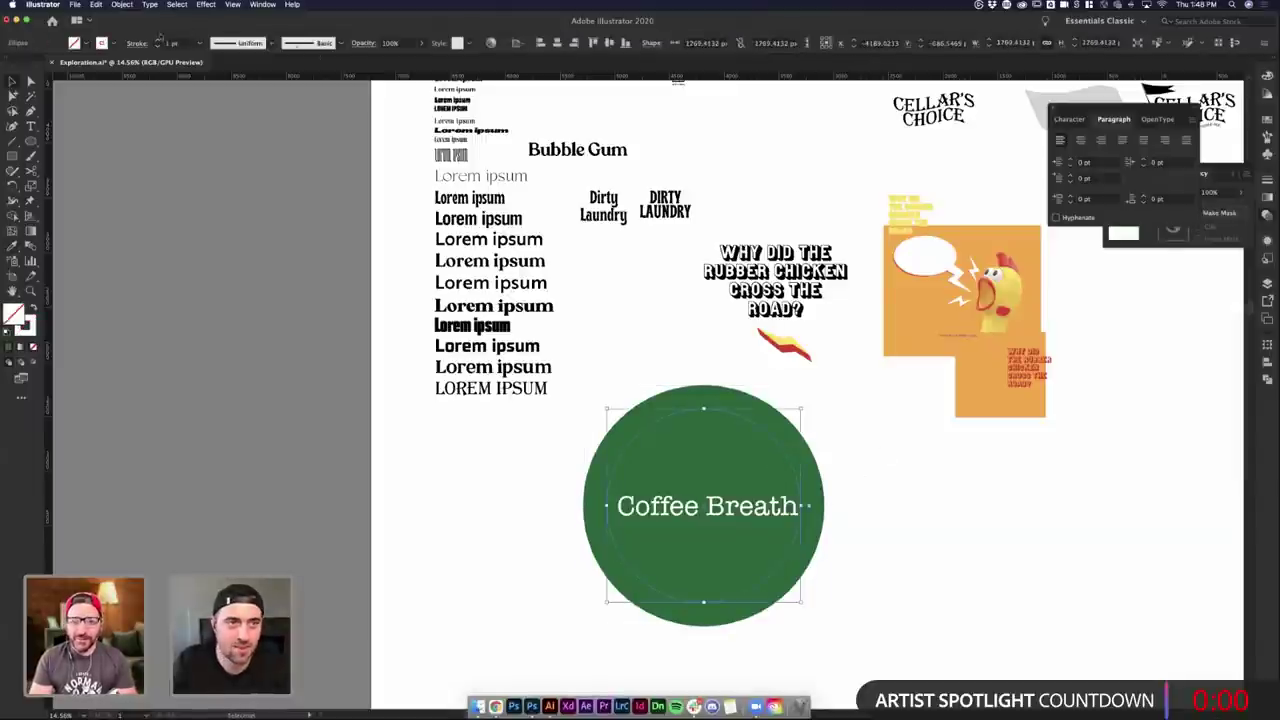
# - Set the white inner ring's stroke weight to 10 pt
pyautogui.click(158, 41)
pyautogui.click(158, 41)
pyautogui.click(158, 41)
pyautogui.click(158, 41)
pyautogui.click(158, 41)
pyautogui.click(158, 41)
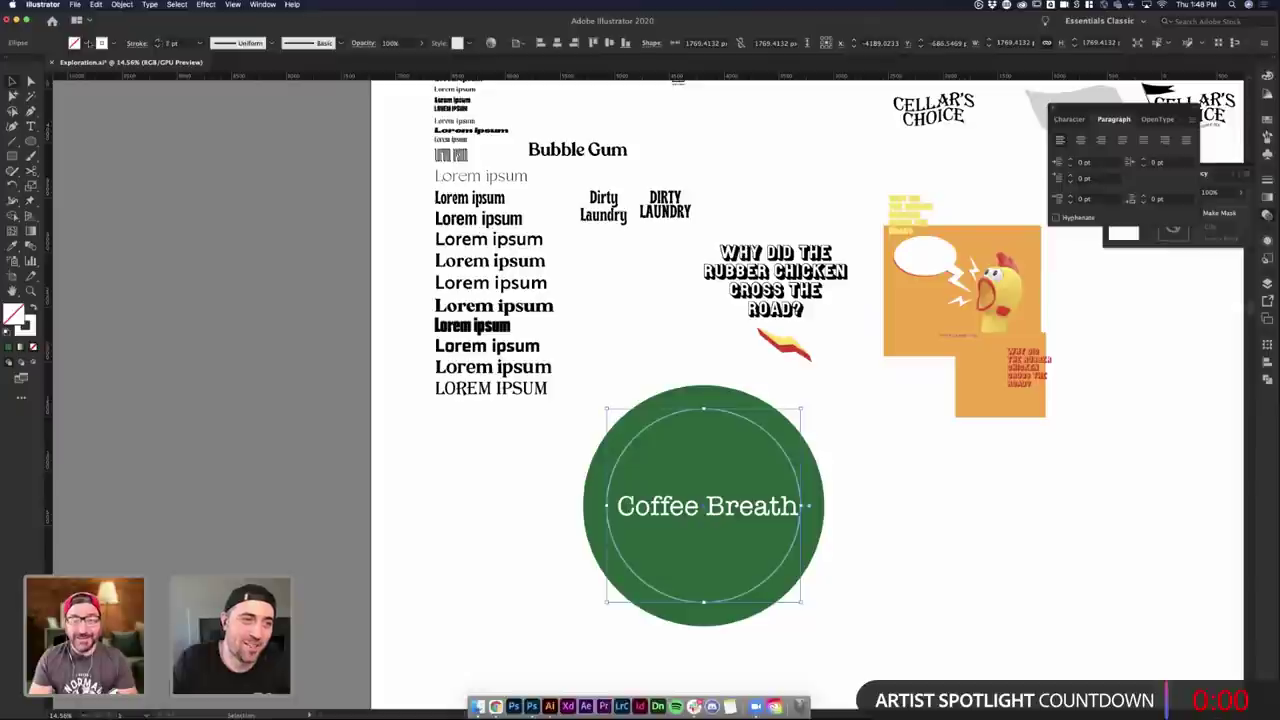
pyautogui.click(158, 41)
pyautogui.click(158, 41)
pyautogui.click(86, 44)
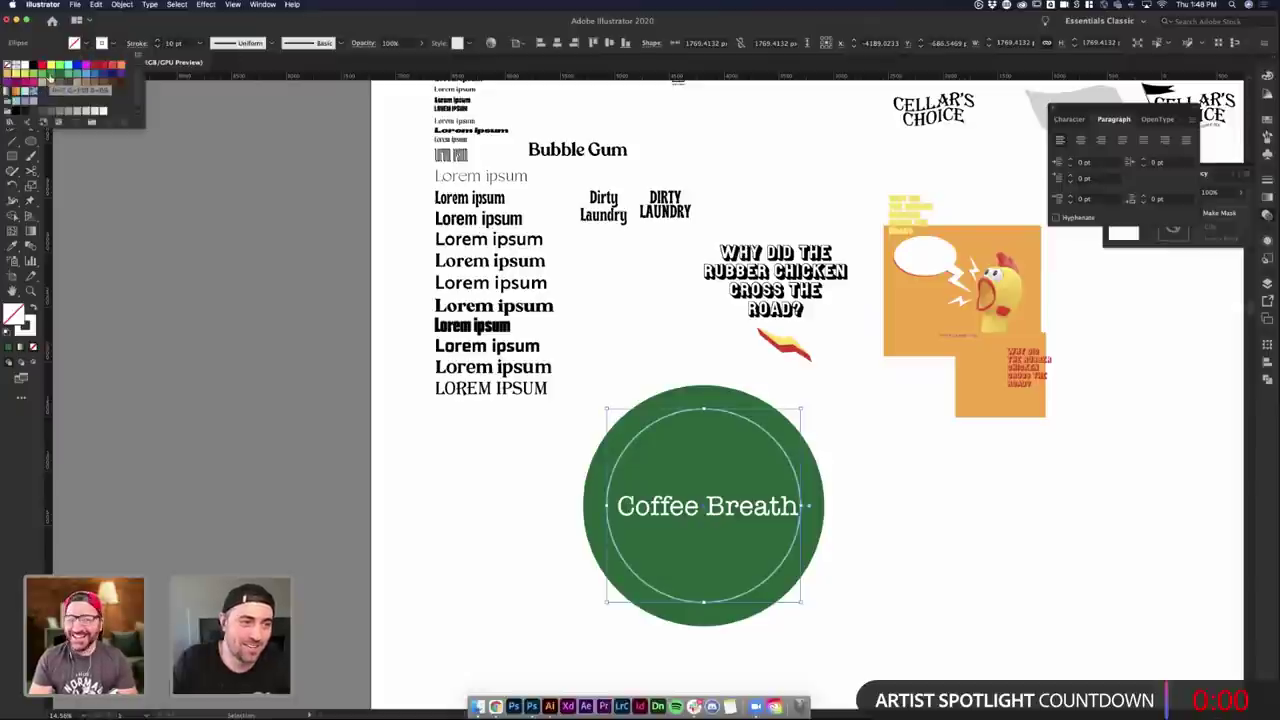
pyautogui.click(862, 467)
pyautogui.click(851, 480)
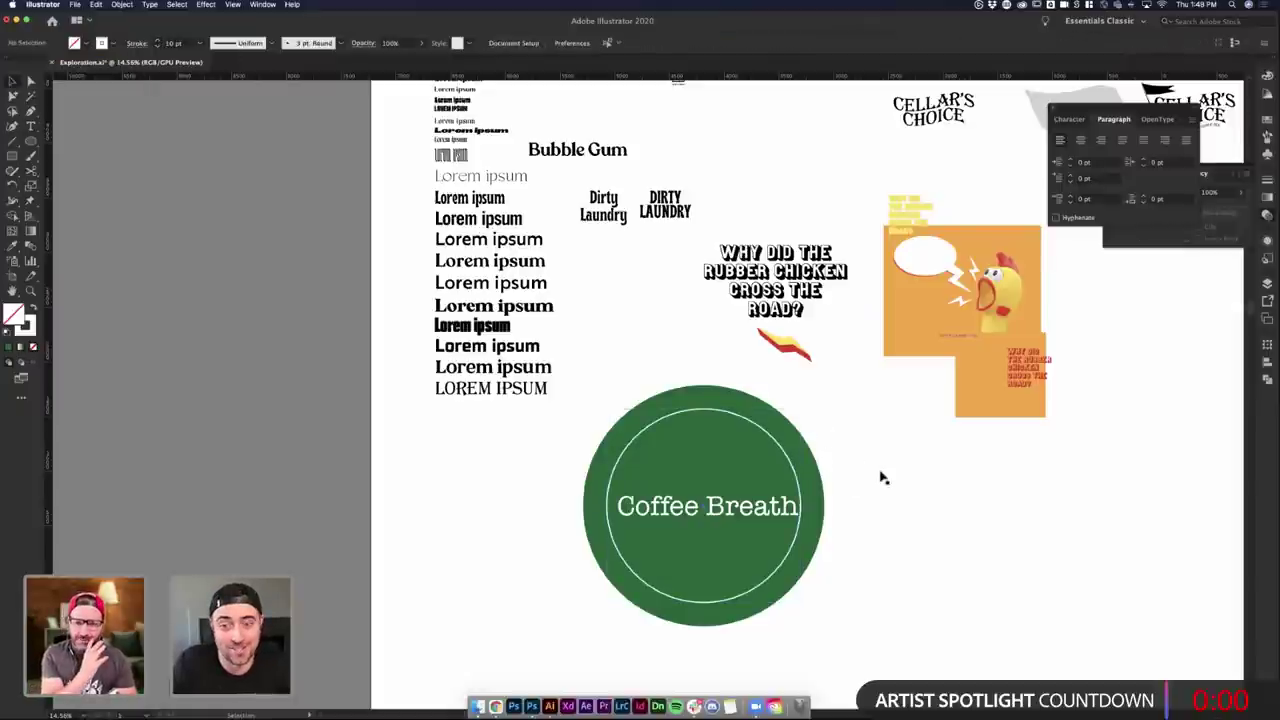
# - Set the Coffee Breath lettering to centred alignment and align it horizontally with the centre of the white ring
pyautogui.click(767, 508)
pyautogui.click(752, 44)
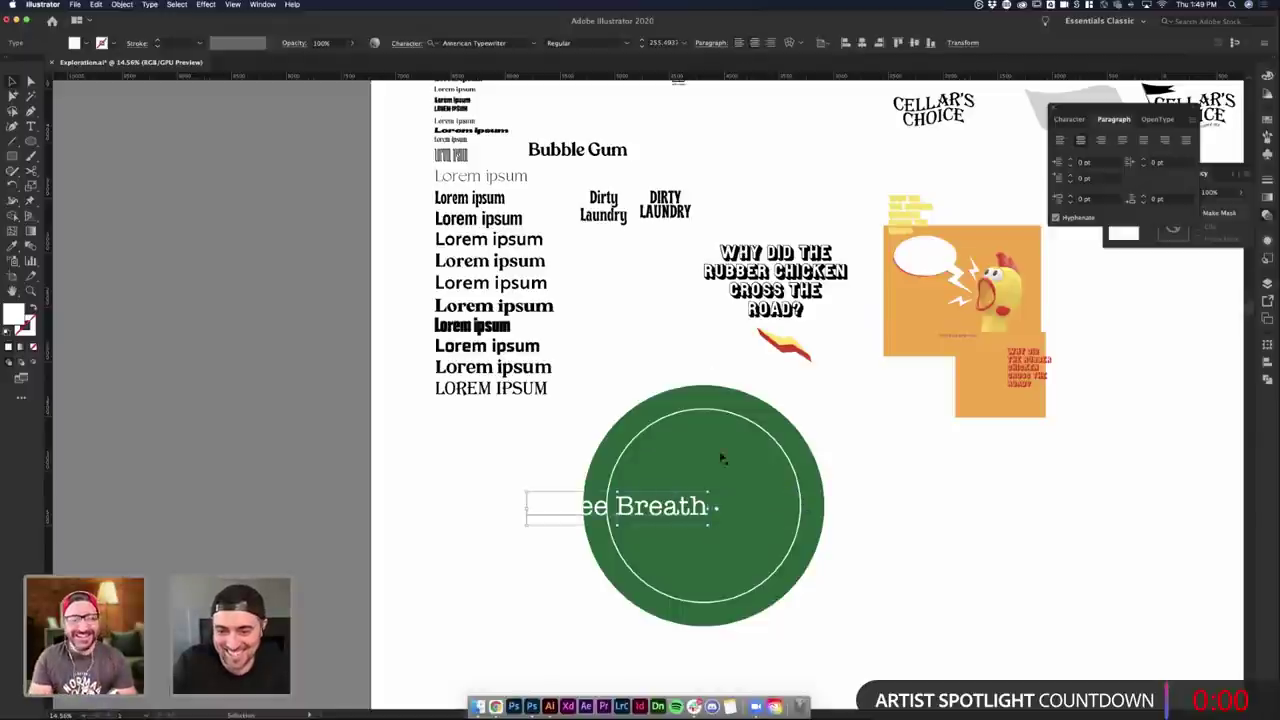
pyautogui.keyDown('shift'); pyautogui.click(718, 412); pyautogui.keyUp('shift')
pyautogui.click(718, 412)
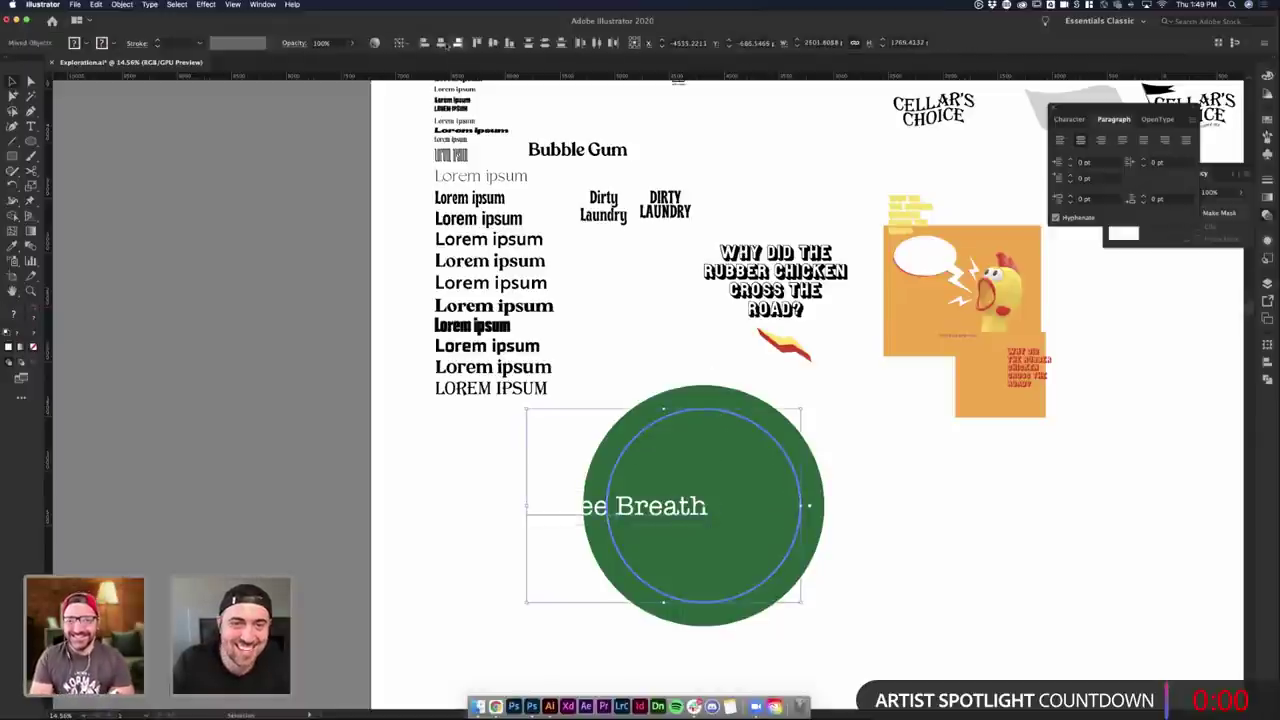
pyautogui.click(441, 43)
pyautogui.click(863, 453)
pyautogui.click(770, 508)
pyautogui.click(934, 526)
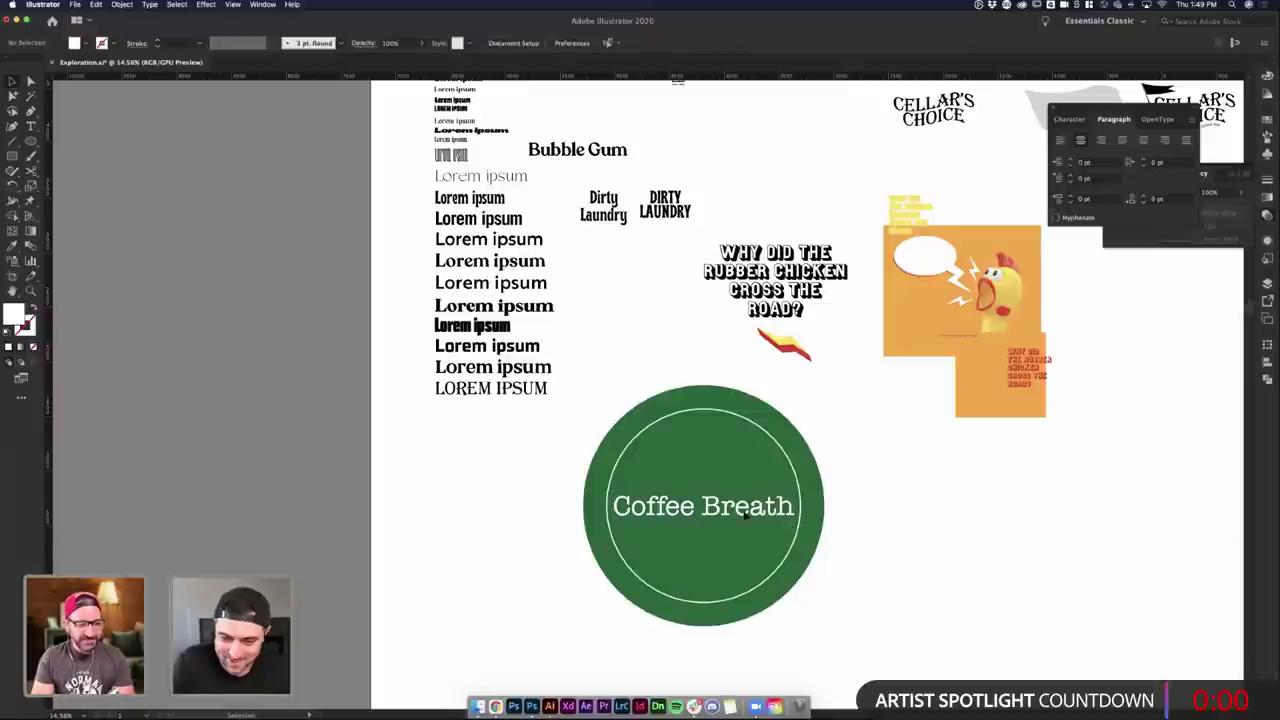
# - Draw a white horizontal line about 1718 pt long across the ring above the lettering and duplicate it below the lettering
pyautogui.click(768, 506)
pyautogui.click(12, 142)
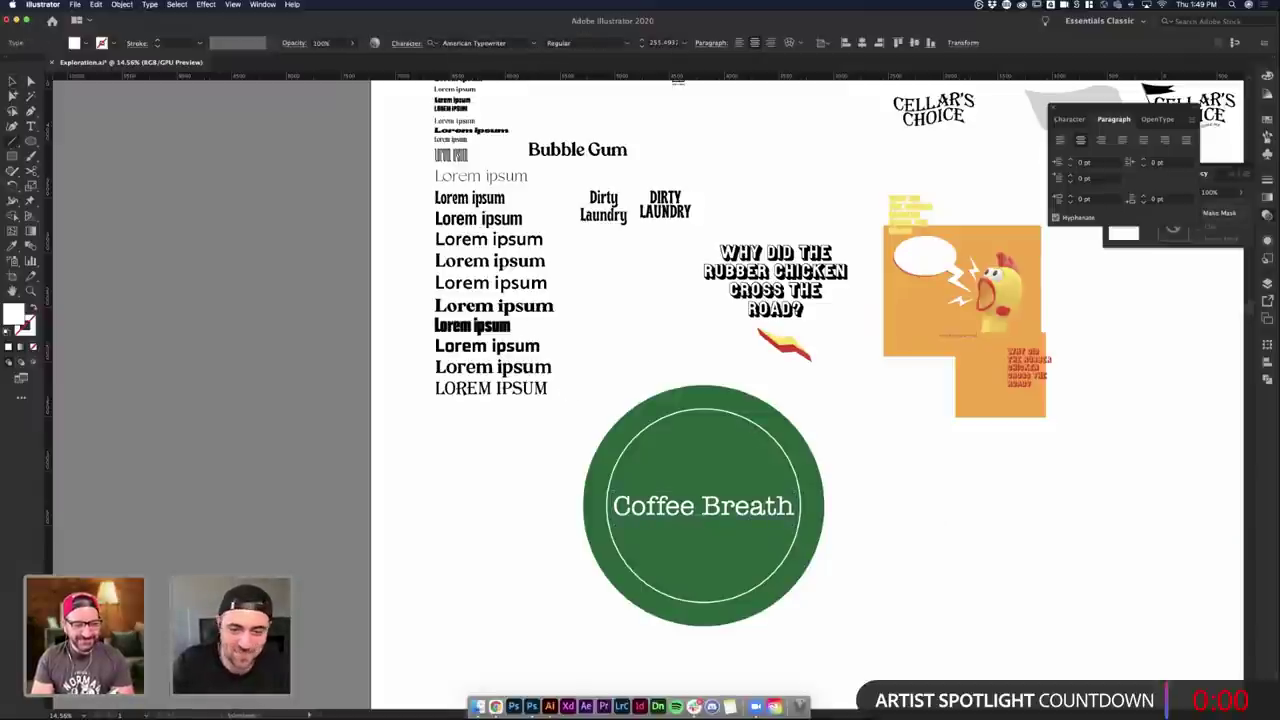
pyautogui.moveTo(752, 482); pyautogui.dragTo(798, 482)
pyautogui.press('v')
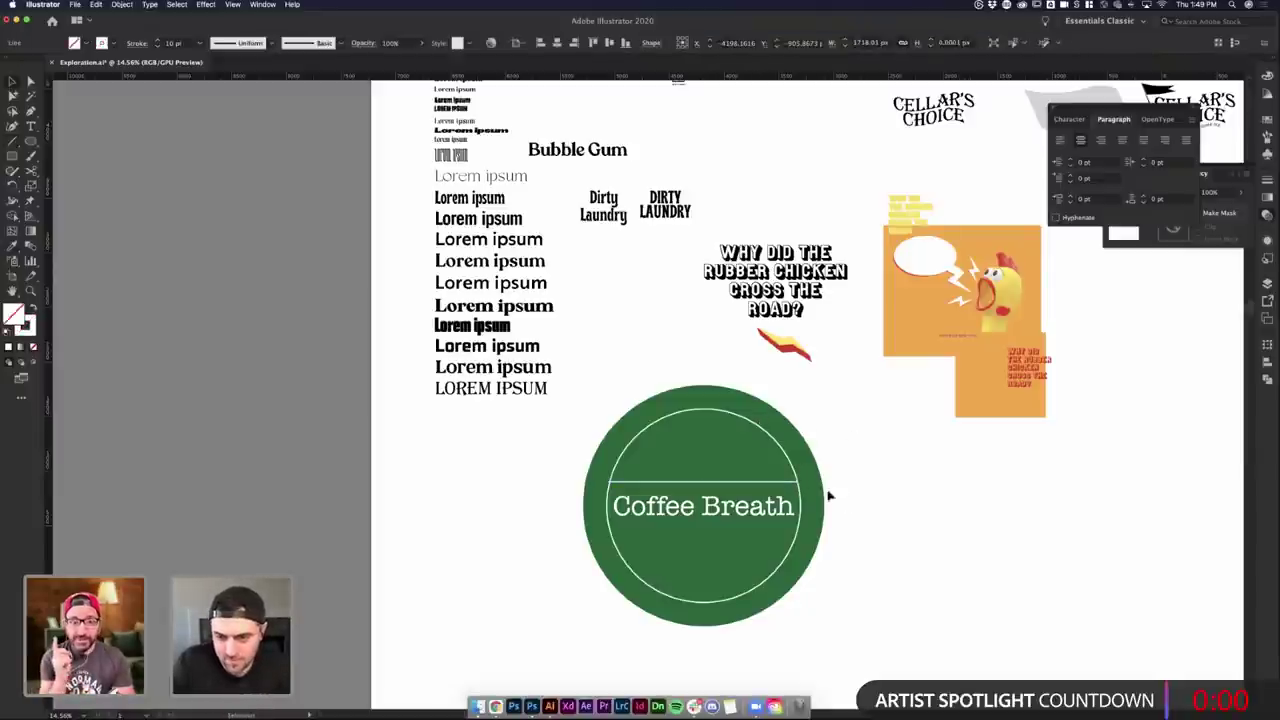
pyautogui.click(829, 497)
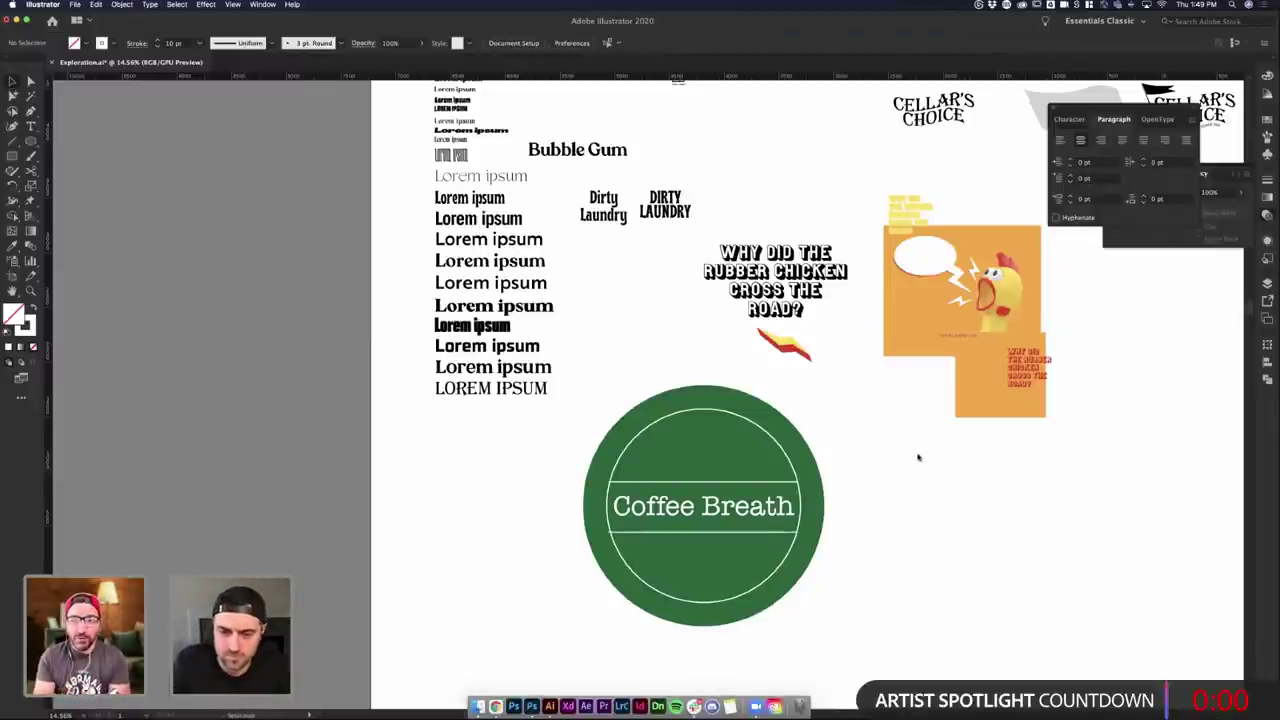
# - Align both horizontal lines to the horizontal centre of the white ring
pyautogui.scroll(1, 918, 457)
pyautogui.click(735, 503)
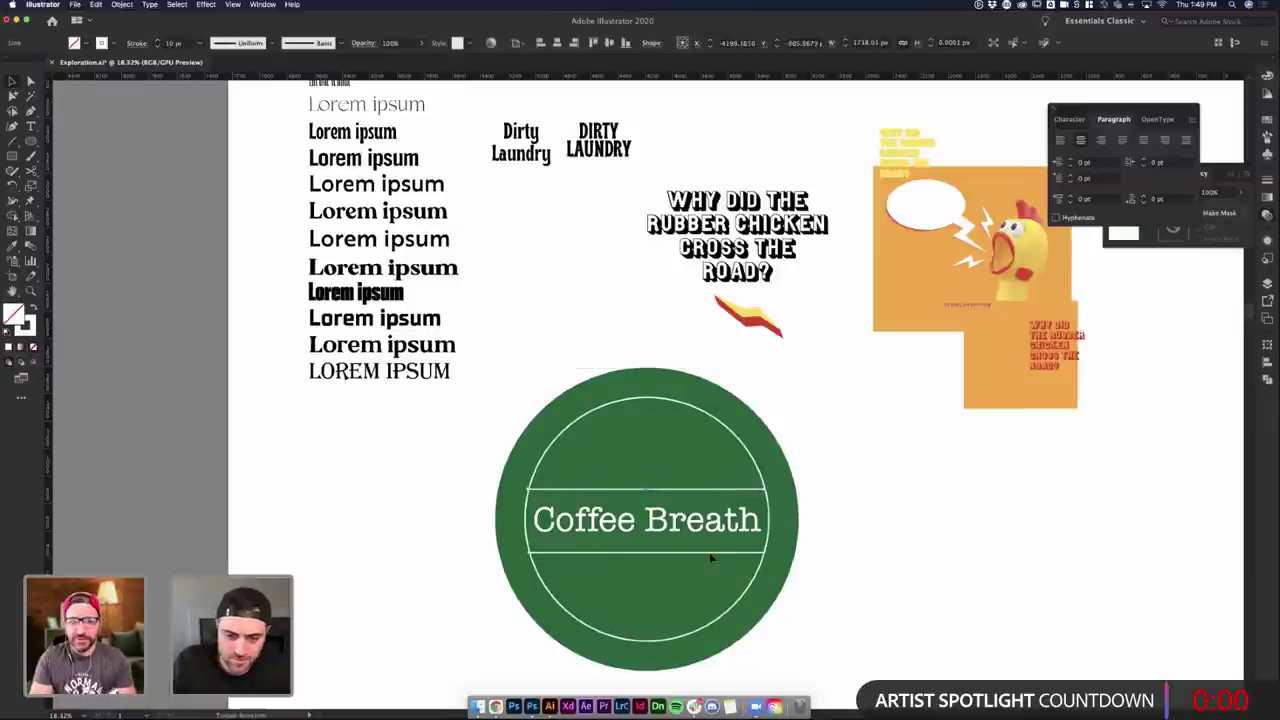
pyautogui.click(728, 430)
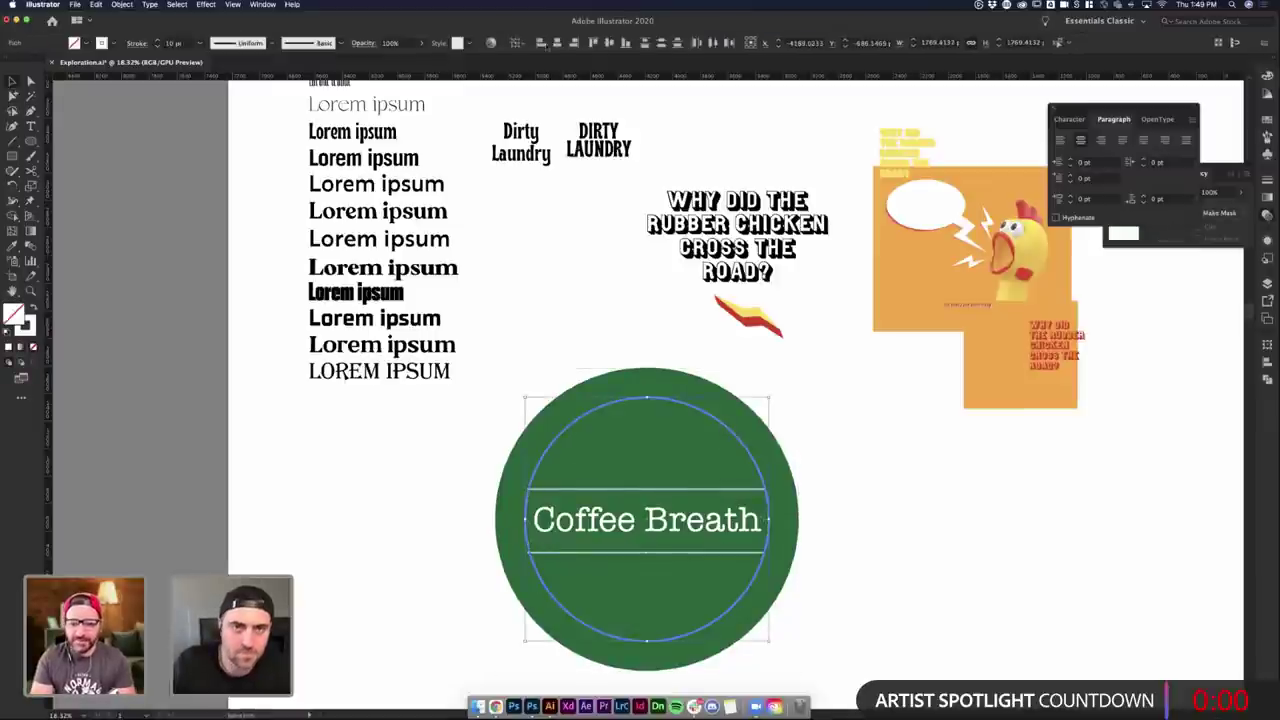
pyautogui.click(871, 490)
# - Increase the stroke weight of the white ring and both horizontal lines to 22 pt
pyautogui.click(763, 491)
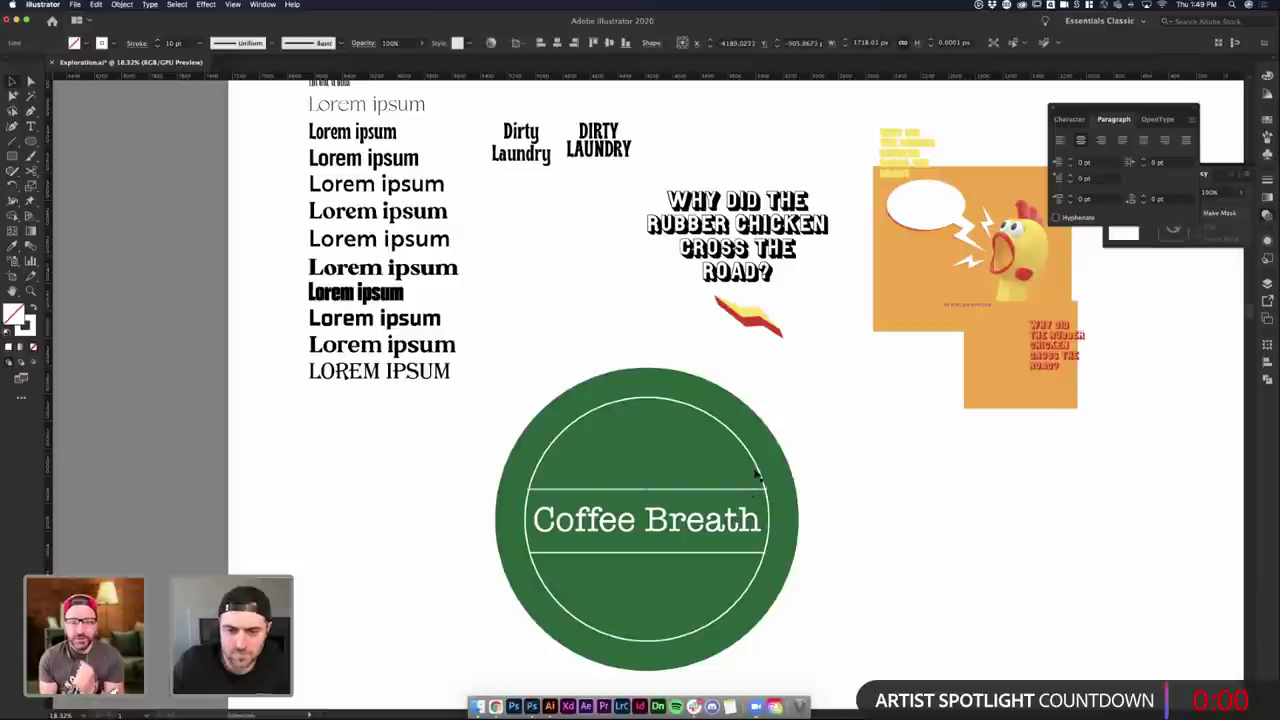
pyautogui.click(737, 554)
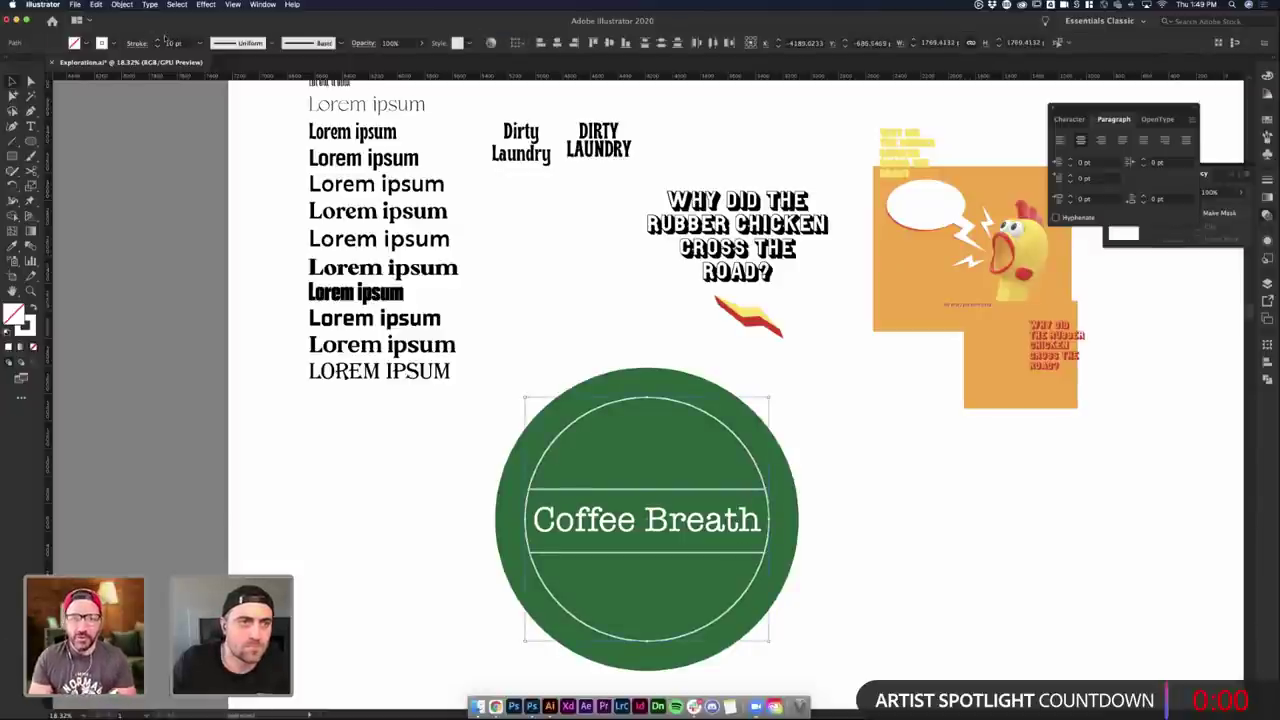
pyautogui.click(158, 41)
pyautogui.click(158, 41)
pyautogui.click(158, 41)
pyautogui.click(158, 41)
pyautogui.click(158, 41)
pyautogui.click(158, 41)
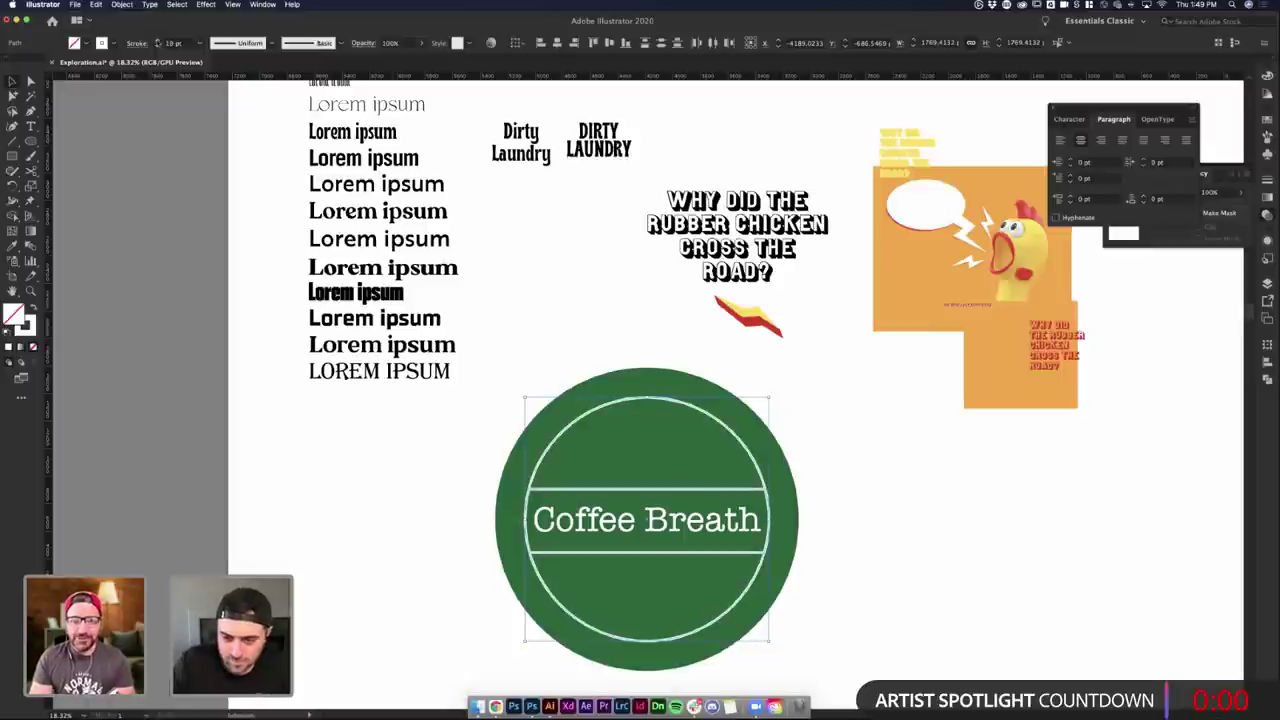
pyautogui.click(158, 41)
pyautogui.click(158, 41)
pyautogui.click(845, 512)
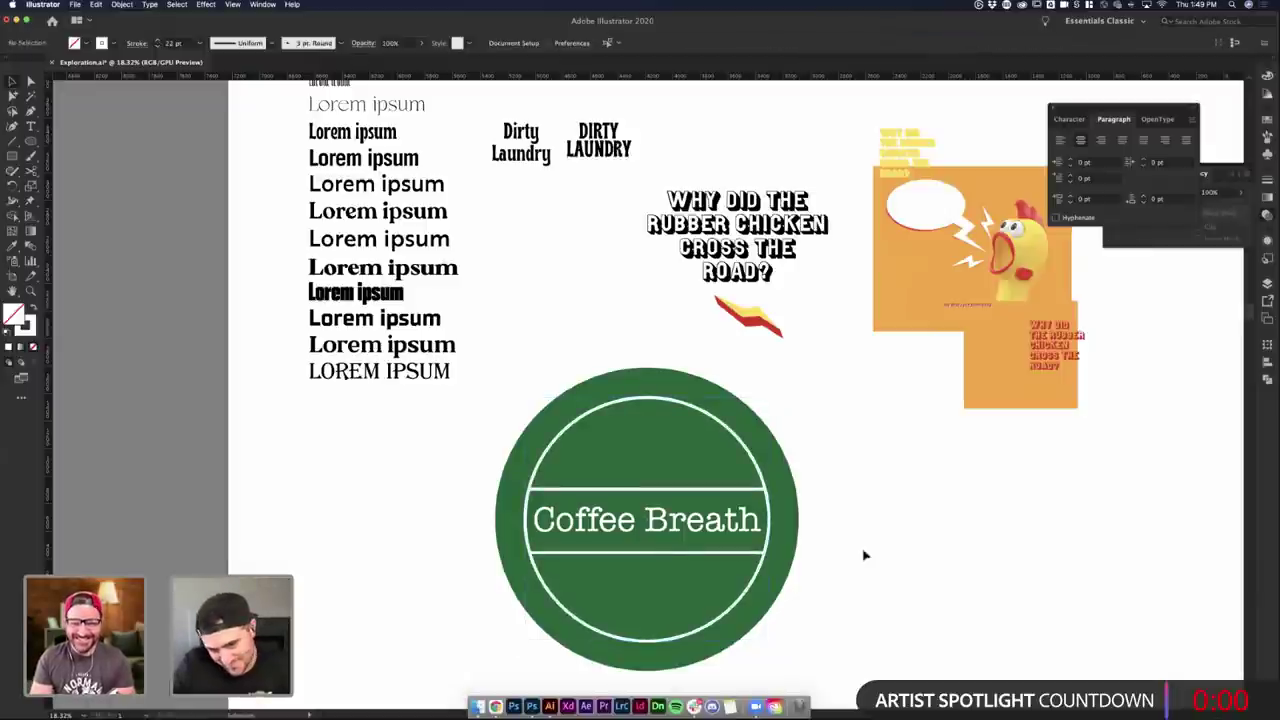
# - Switch to Chrome and search Adobe Stock for "coffee bean vector"
pyautogui.hotkey('shift', 'x')
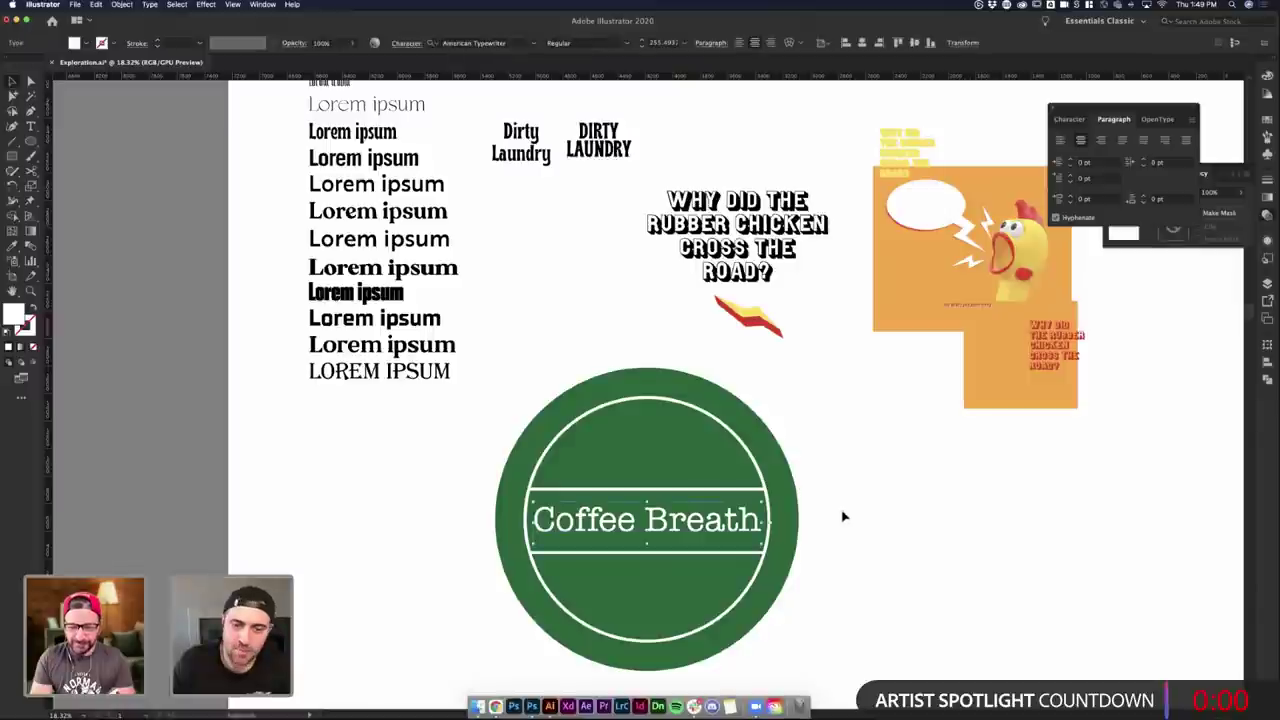
pyautogui.hotkey('ctrl', 'Up')
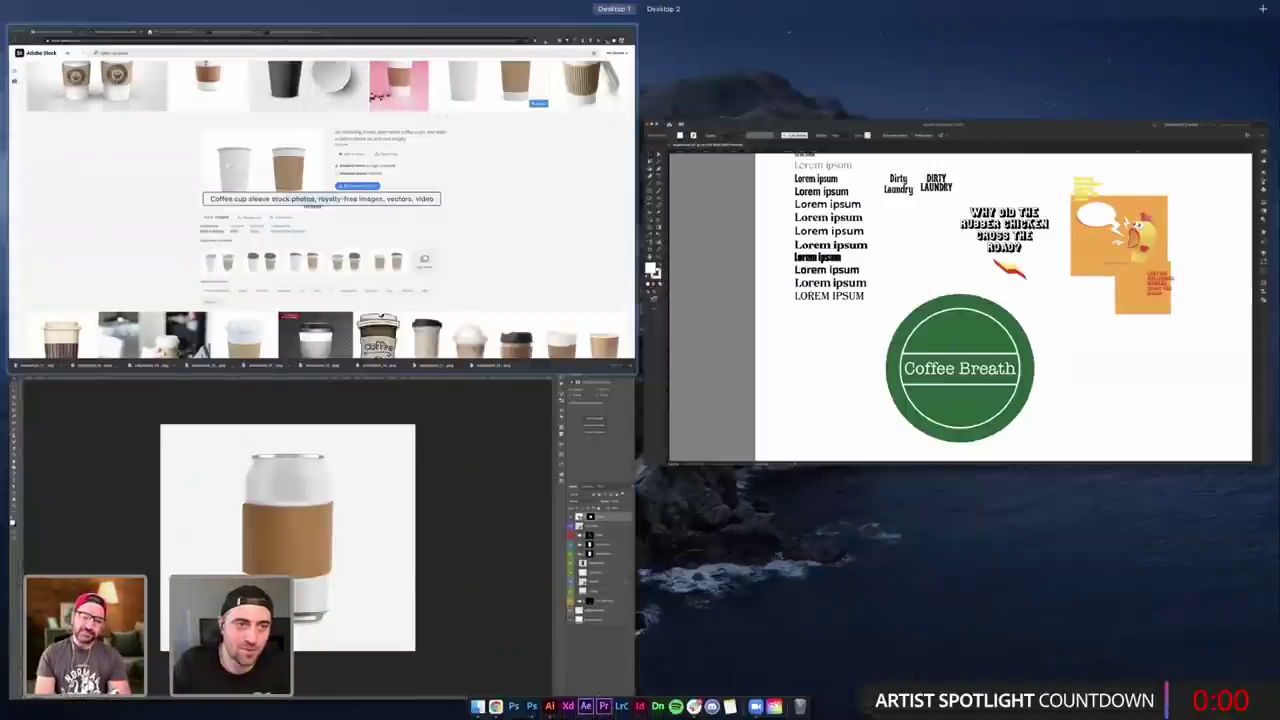
pyautogui.click(392, 190)
pyautogui.press('super+a')
pyautogui.write('a')
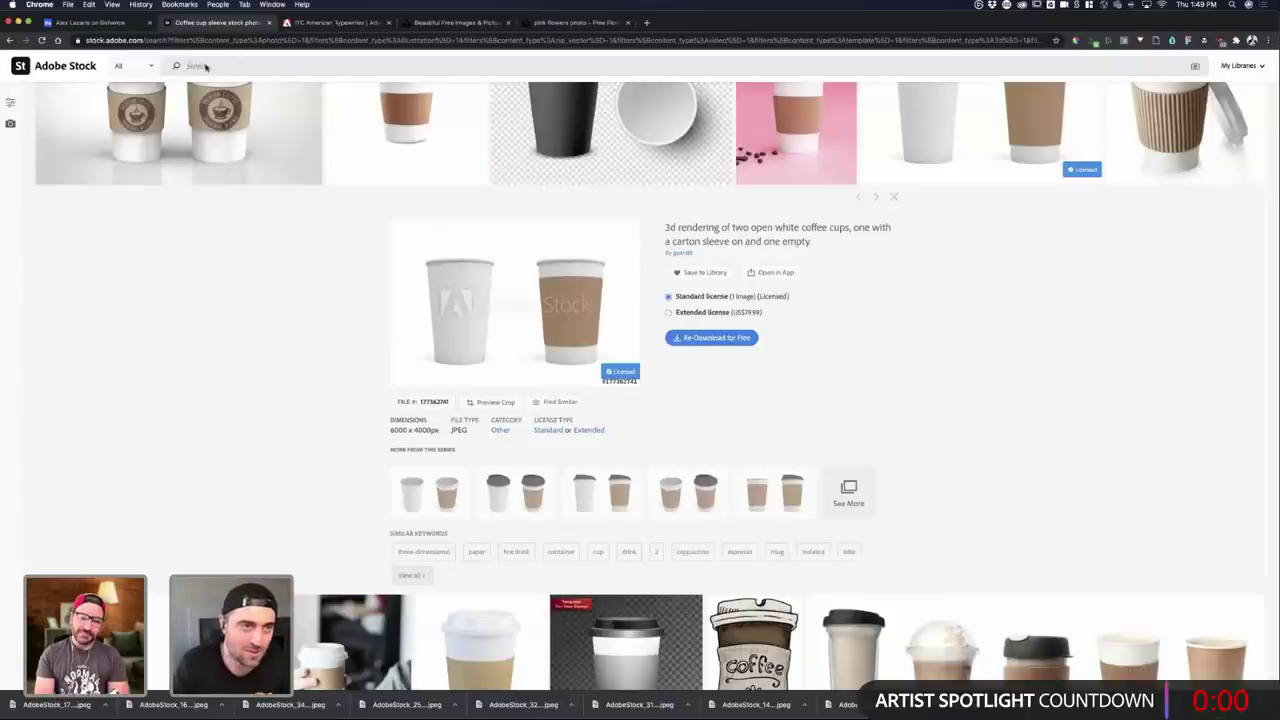
pyautogui.write('coffee bea')
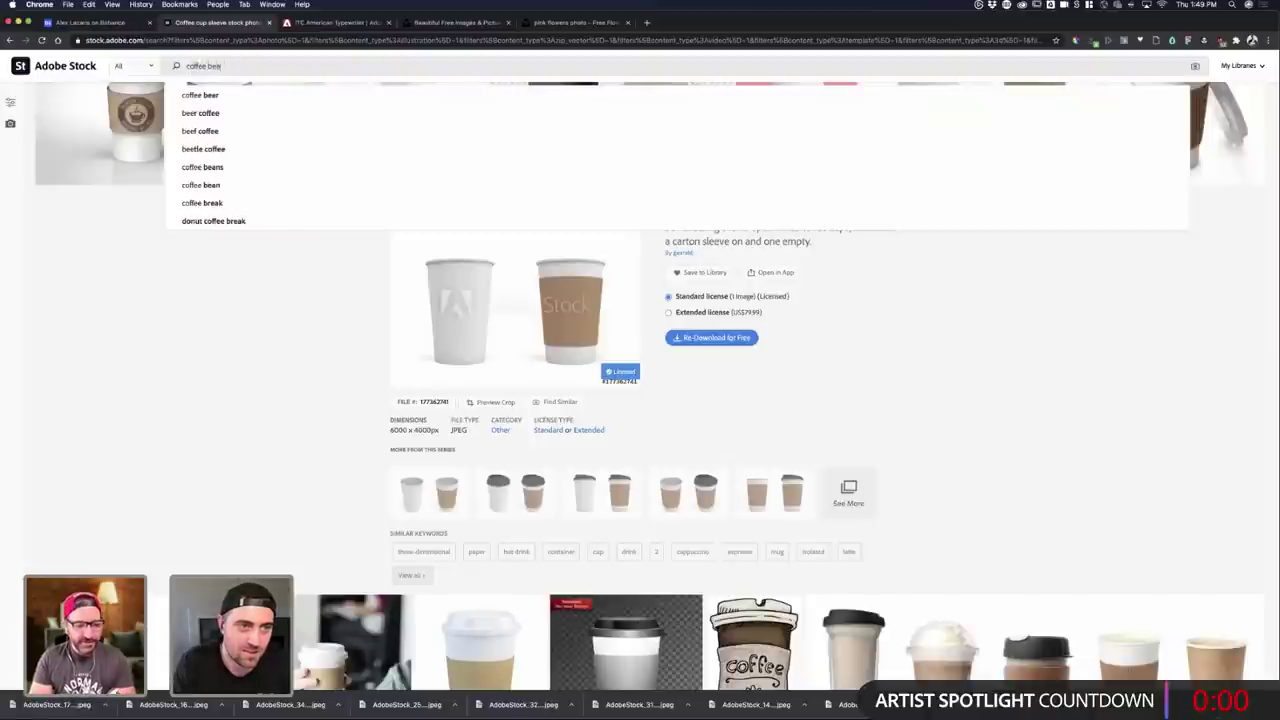
pyautogui.write('n vector')
pyautogui.press('Return')
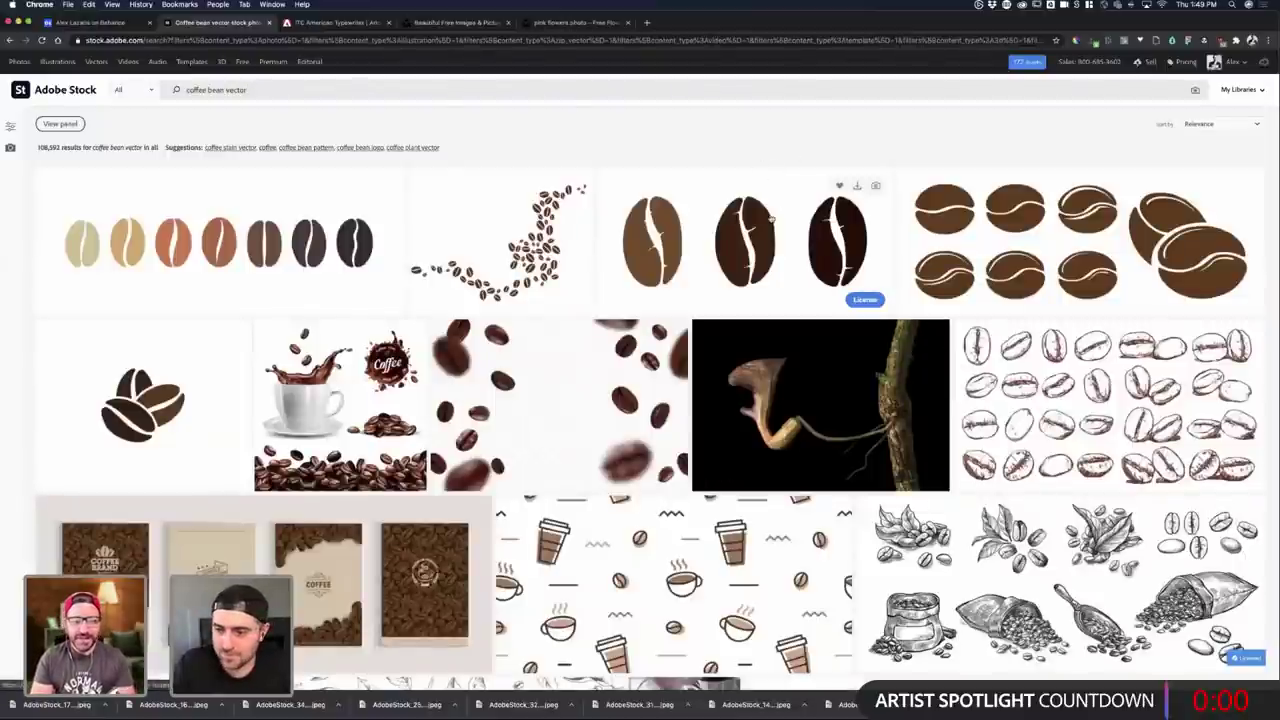
# - License the "coffee bean icon vector" illustration with the curved trail of beans and open the downloaded file in Illustrator
pyautogui.scroll(-3, 771, 217)
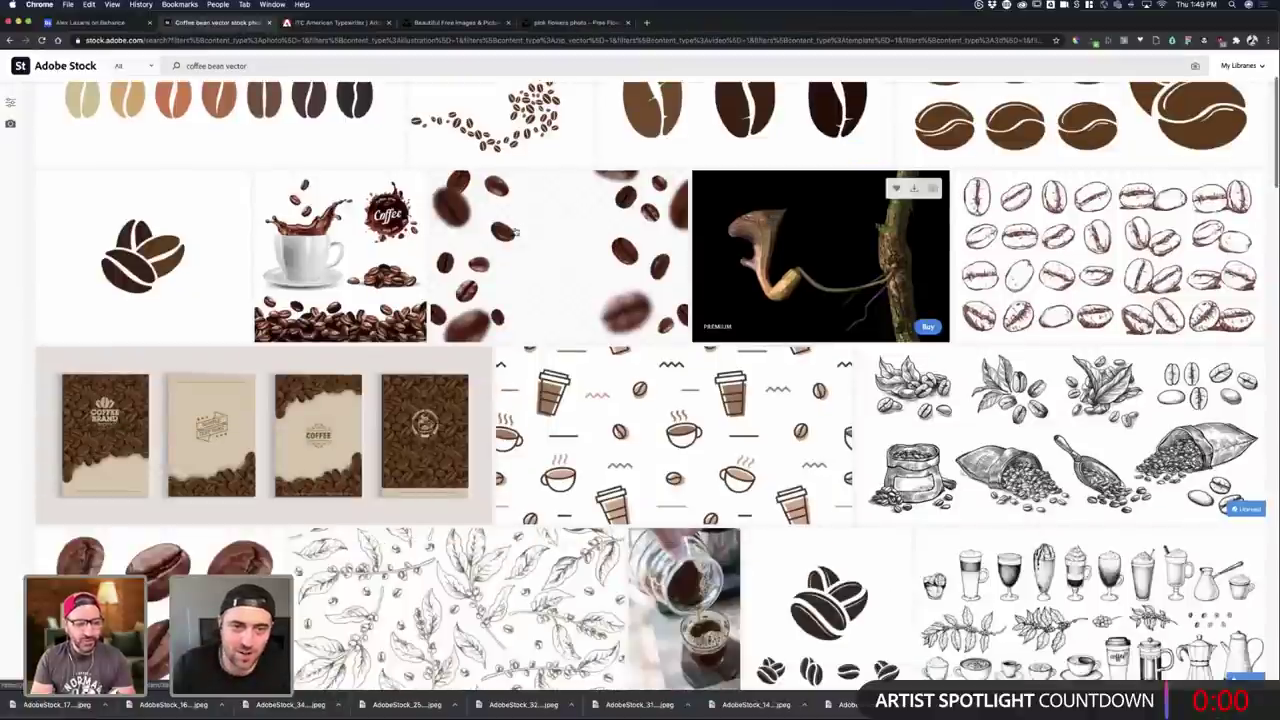
pyautogui.scroll(-7, 515, 235)
pyautogui.scroll(8, 830, 250)
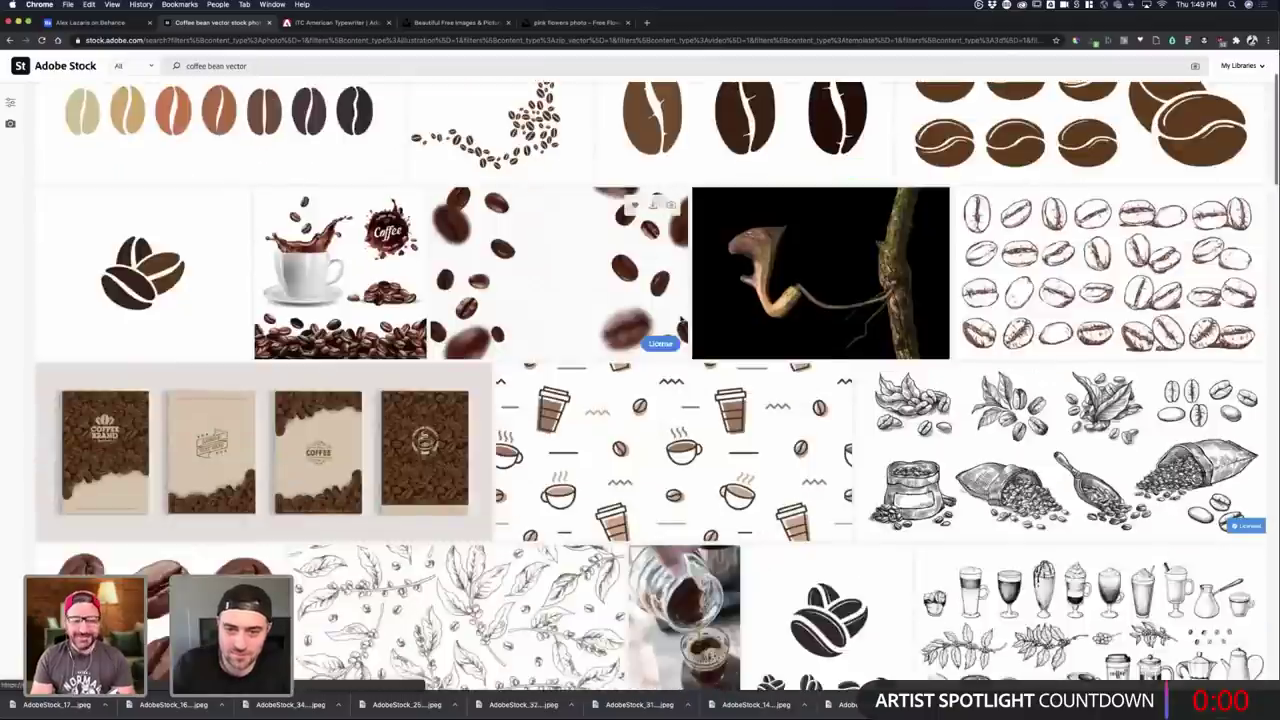
pyautogui.click(681, 320)
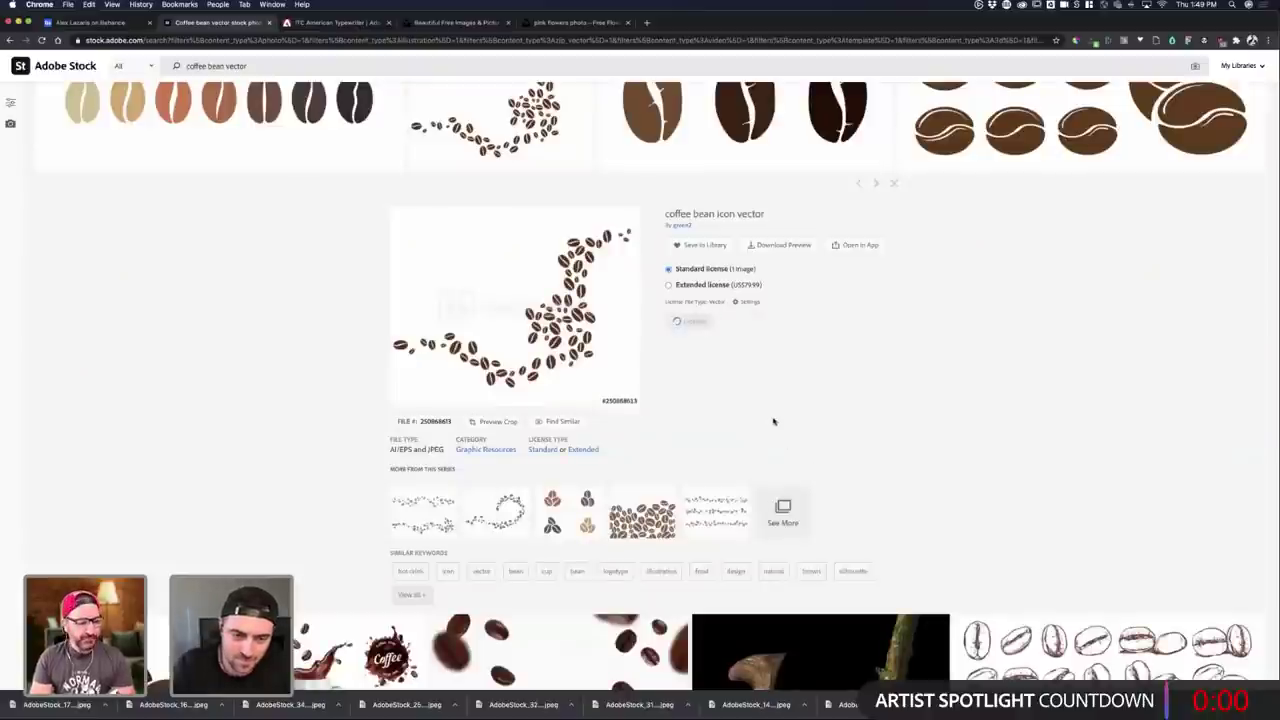
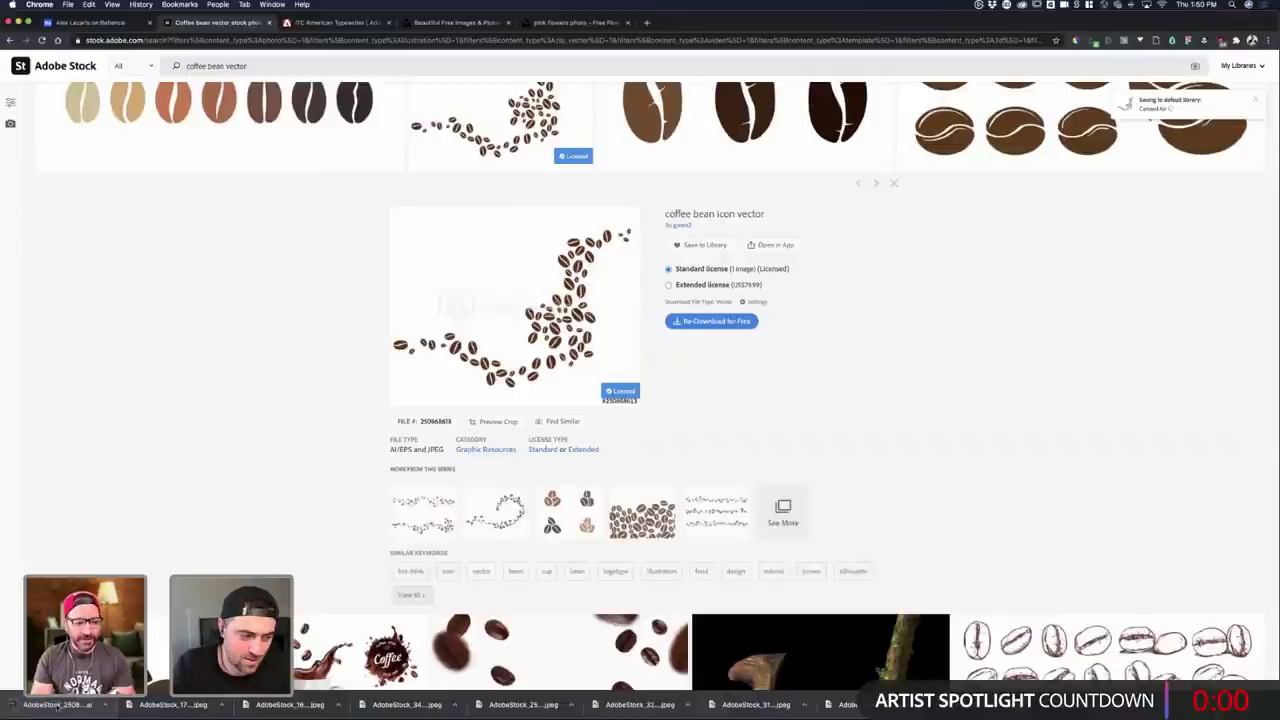
pyautogui.press('super+Tab')
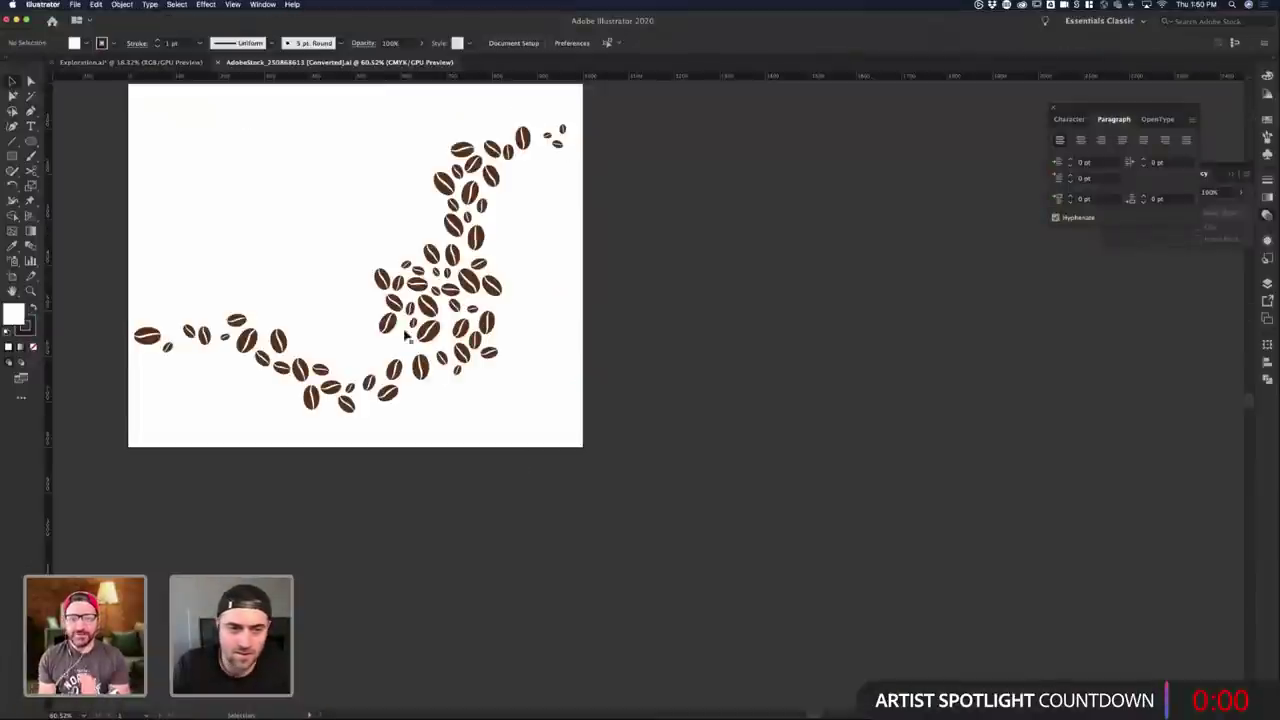
# - Copy the brown coffee bean trail into the Exploration document and place it beside the green logo, below the orange artwork
pyautogui.click(499, 354)
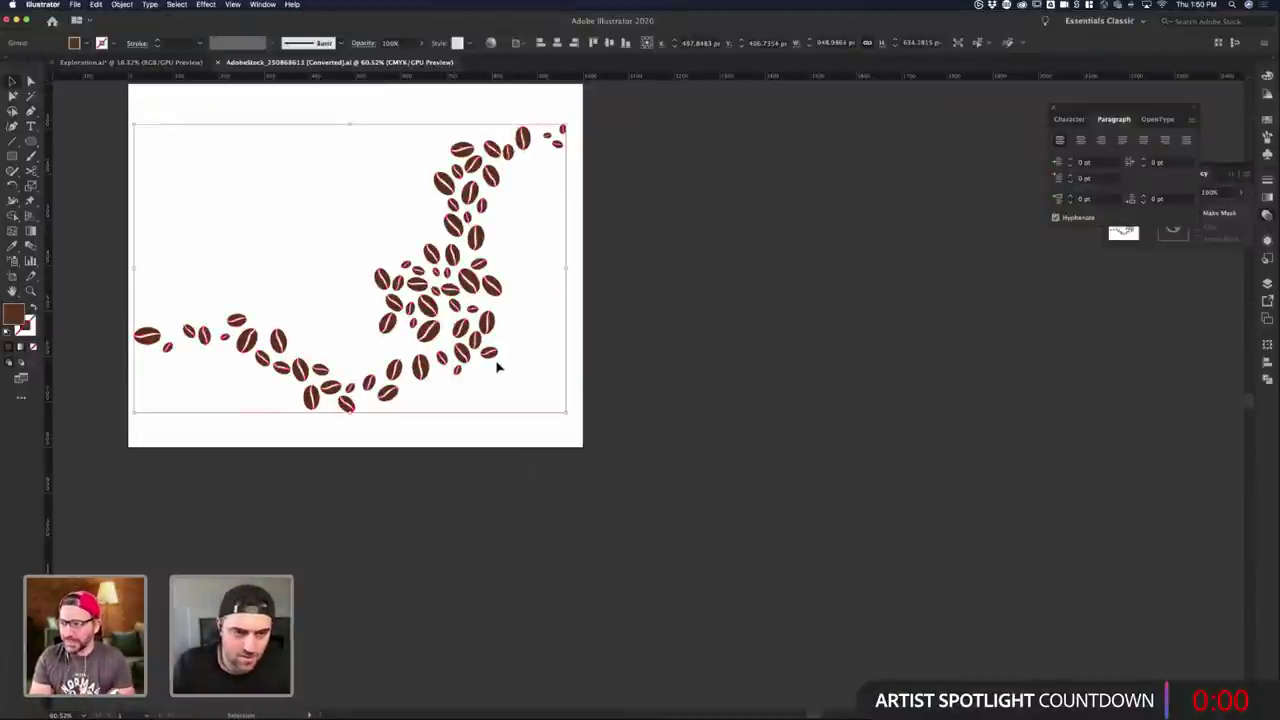
pyautogui.press('super+v')
pyautogui.press('super+z')
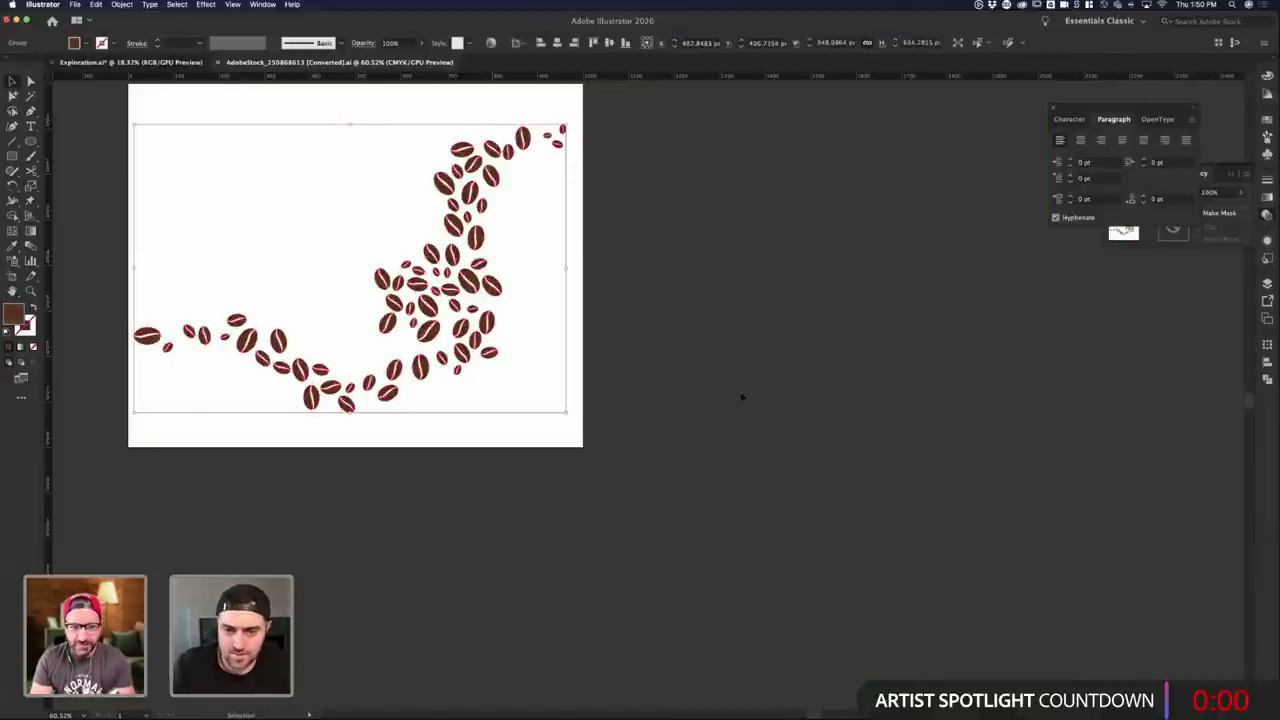
pyautogui.hotkey('ctrl', 'Tab')
pyautogui.press('super+v')
pyautogui.scroll(-2, 800, 480)
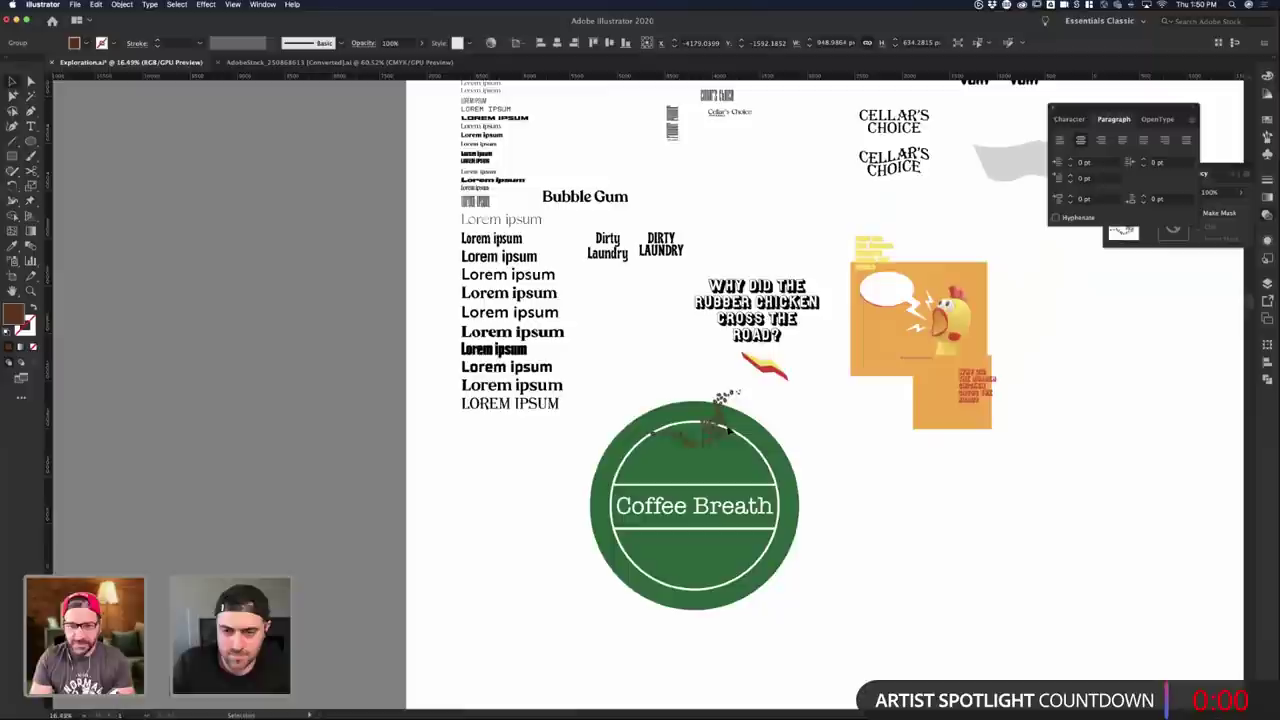
pyautogui.moveTo(733, 441); pyautogui.dragTo(985, 548)
pyautogui.scroll(3, 985, 548)
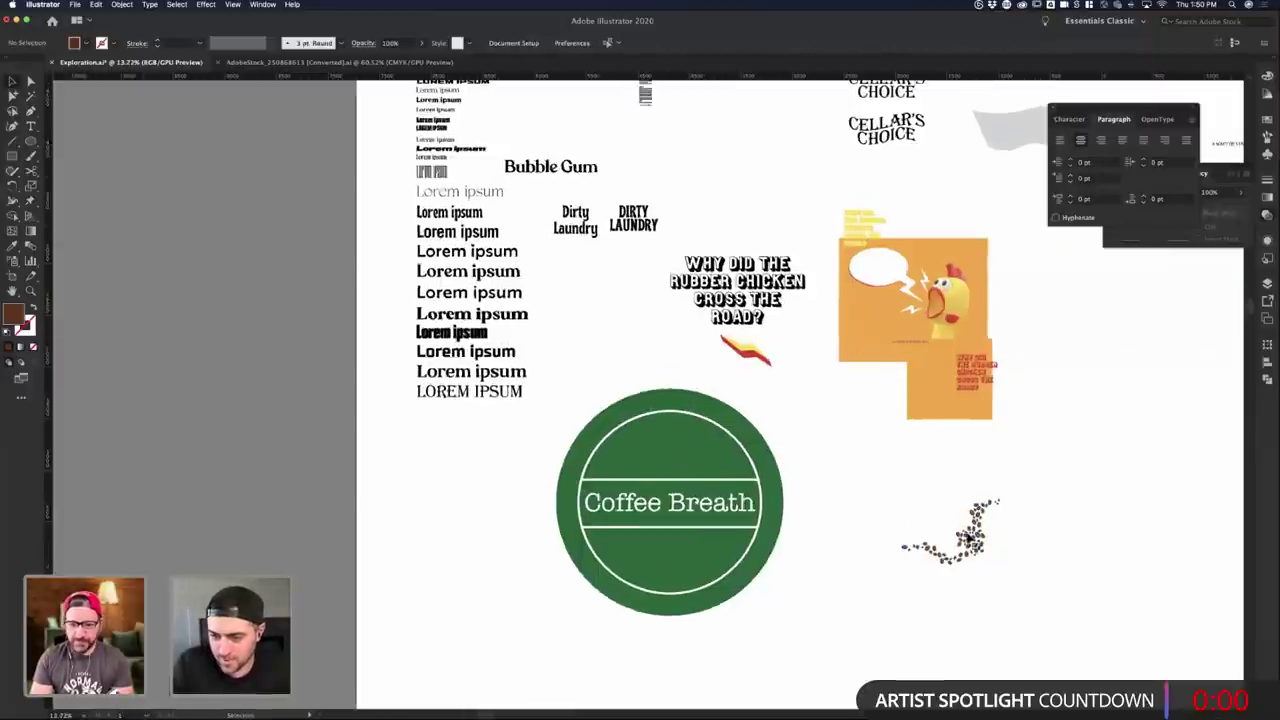
# - Isolate the coffee bean group, copy one large bean from it, and return to the green logo
pyautogui.doubleClick(985, 530)
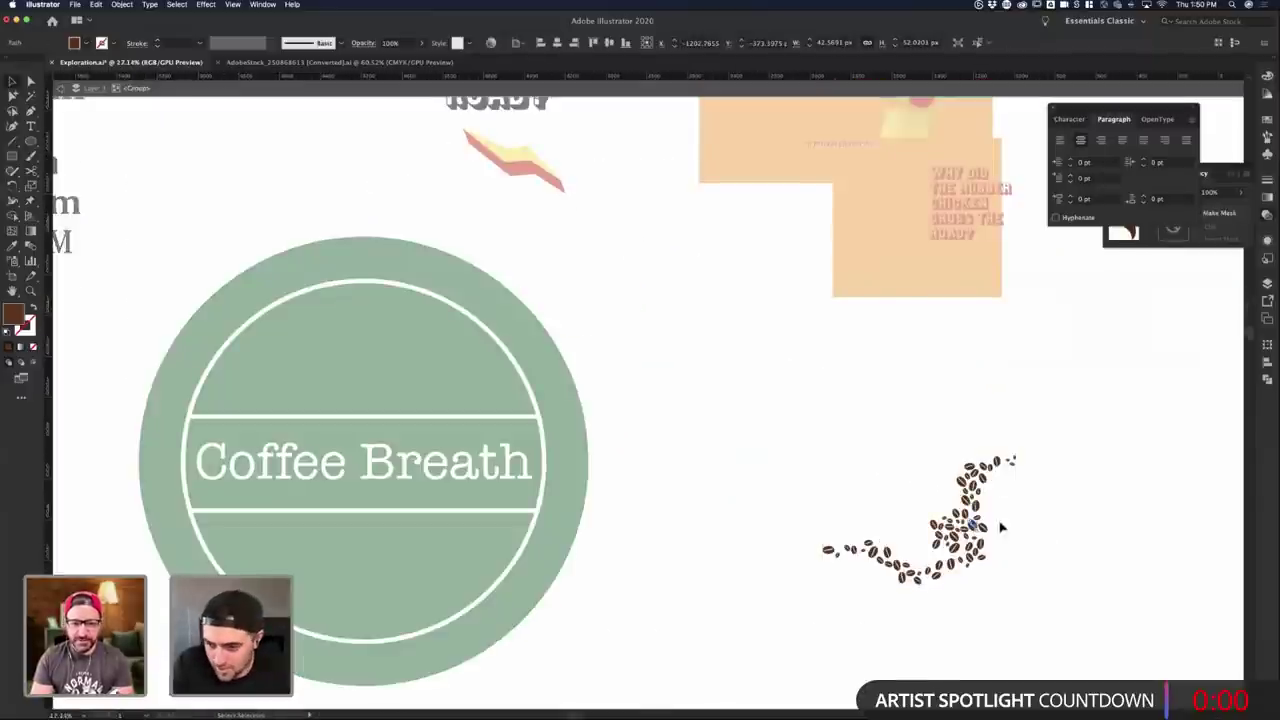
pyautogui.scroll(3, 994, 522)
pyautogui.click(948, 537)
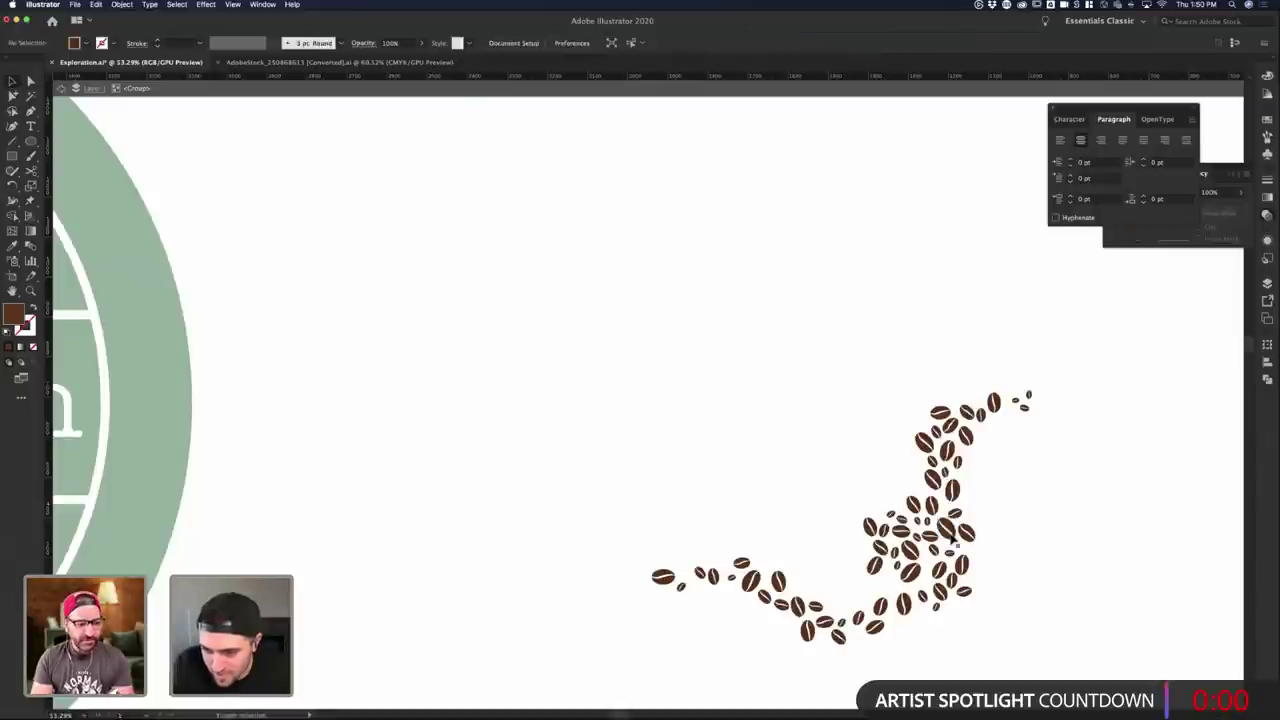
pyautogui.scroll(4, 950, 540)
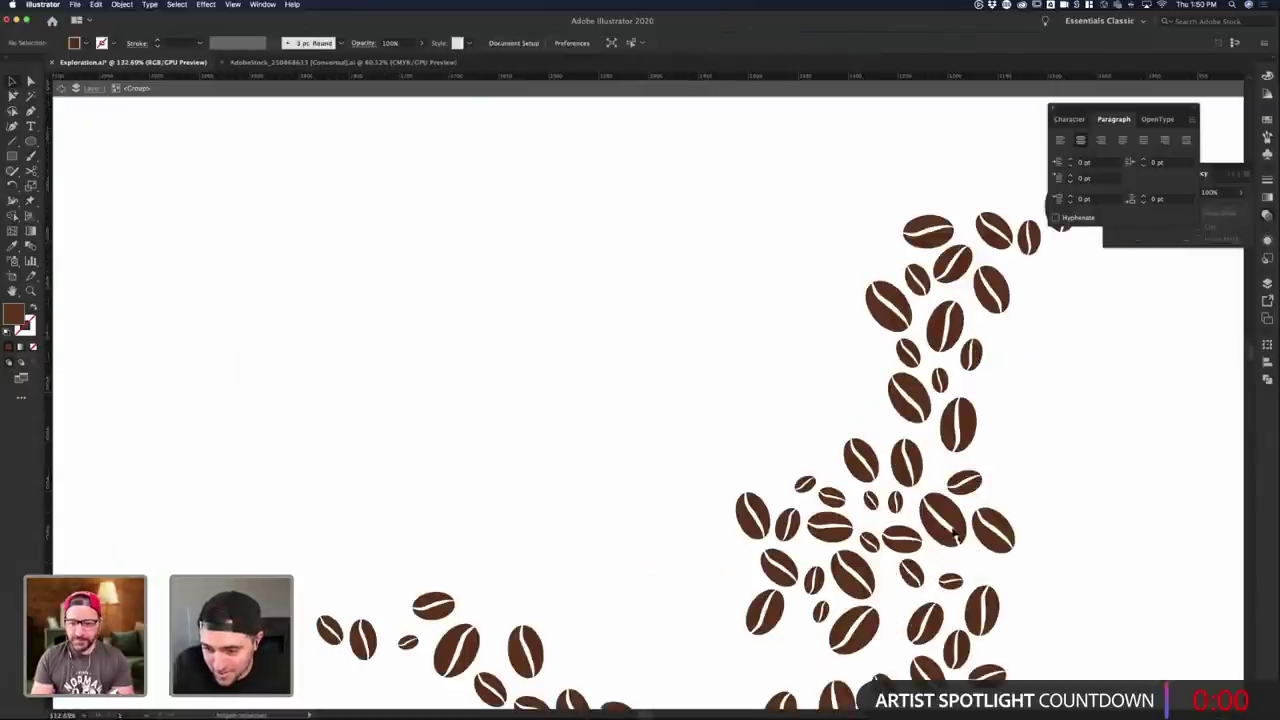
pyautogui.scroll(-1, 657, 438)
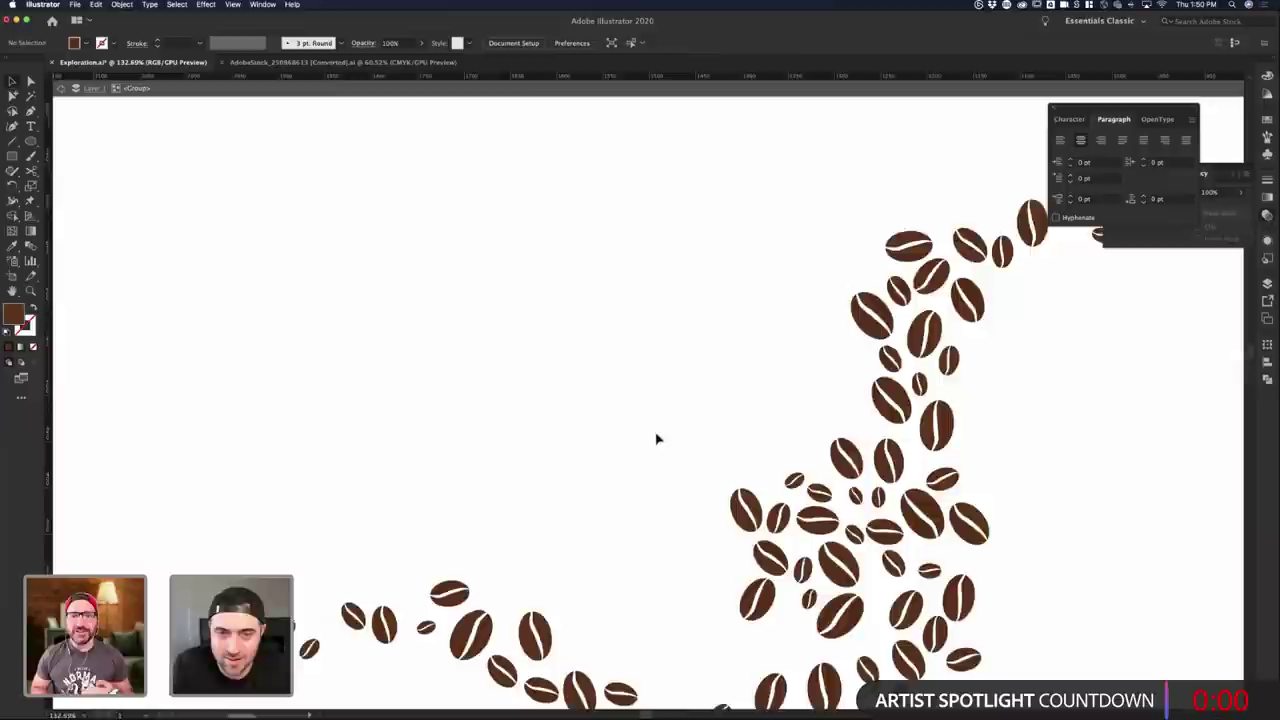
pyautogui.scroll(-8, 560, 390)
pyautogui.scroll(3, 443, 303)
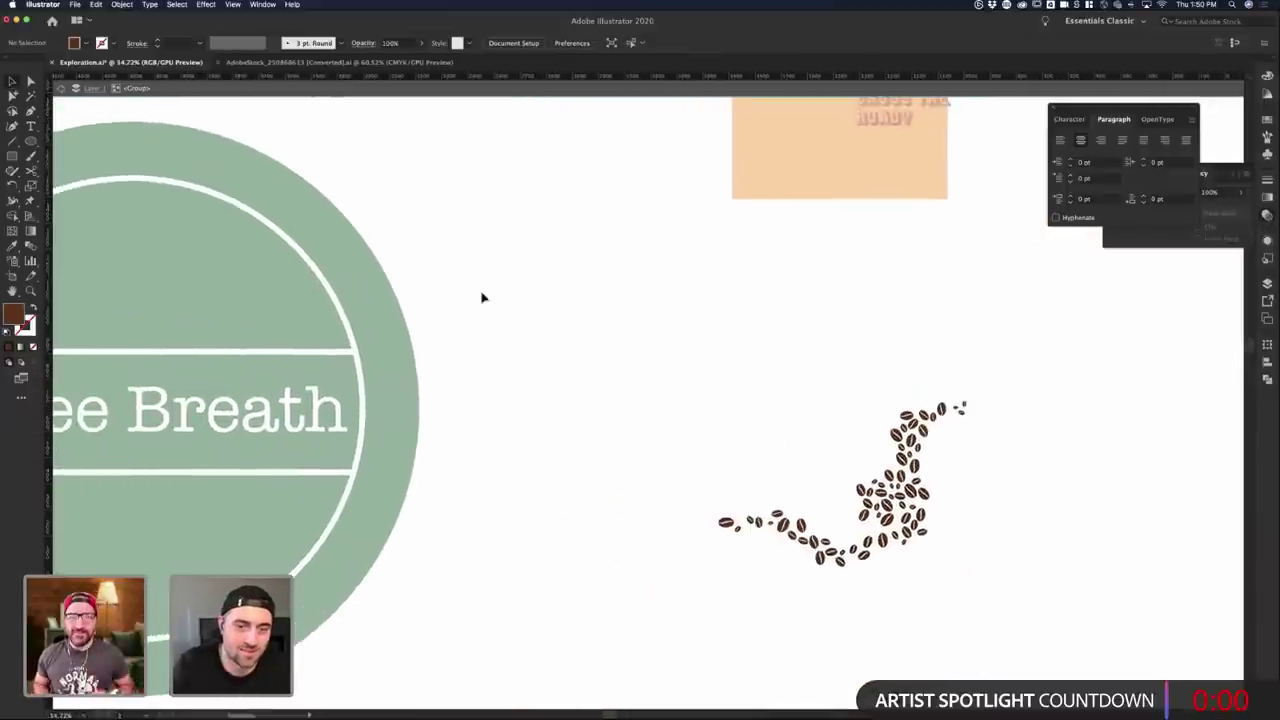
pyautogui.hscroll(-10, 651, 310)
pyautogui.scroll(3, 651, 310)
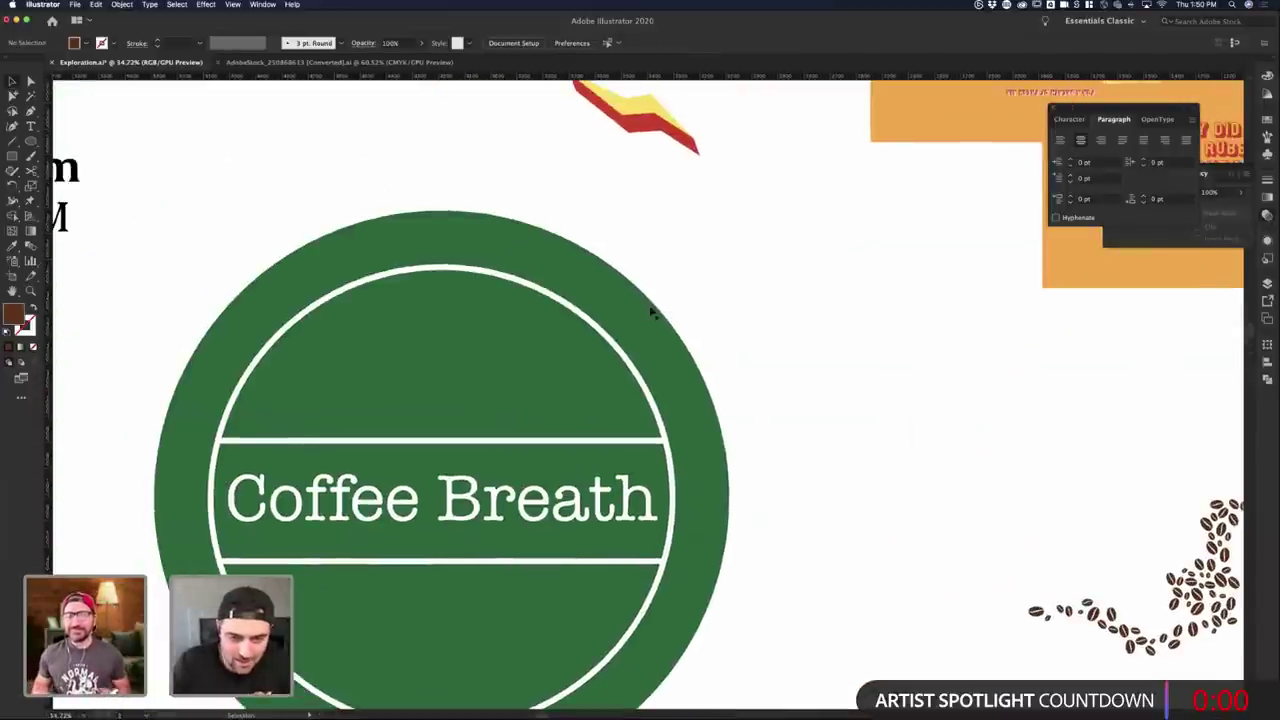
# - Paste the single bean, recolour it white, and place it enlarged in the ring above the Coffee Breath lettering
pyautogui.hotkey('ctrl', 'v')
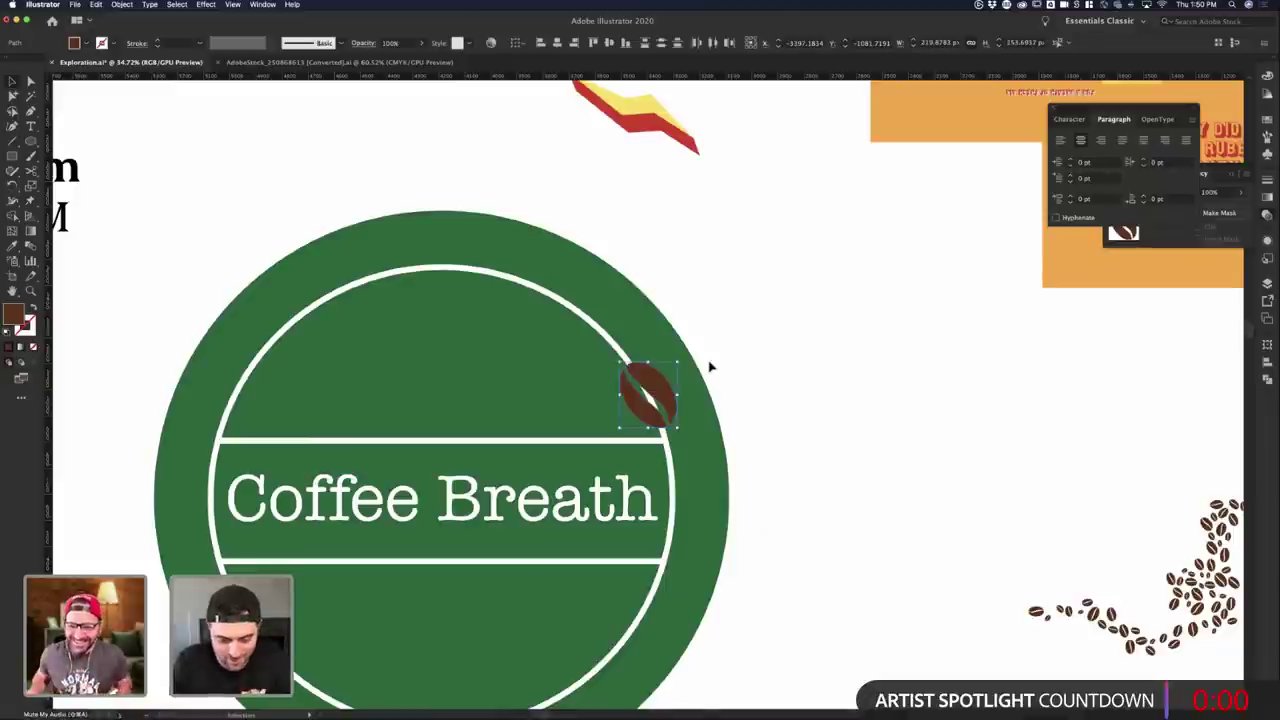
pyautogui.press('i')
pyautogui.click(818, 322)
pyautogui.press('v')
pyautogui.click(638, 387)
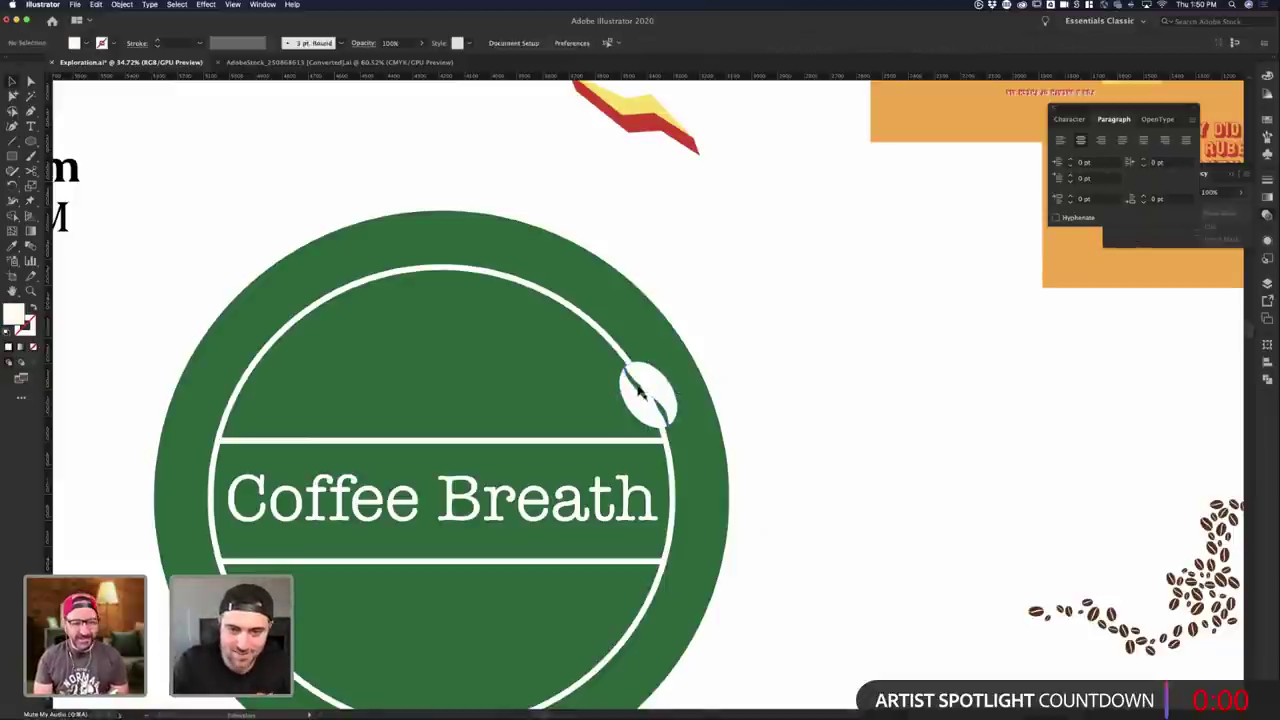
pyautogui.moveTo(642, 393); pyautogui.dragTo(474, 358)
pyautogui.click(711, 375)
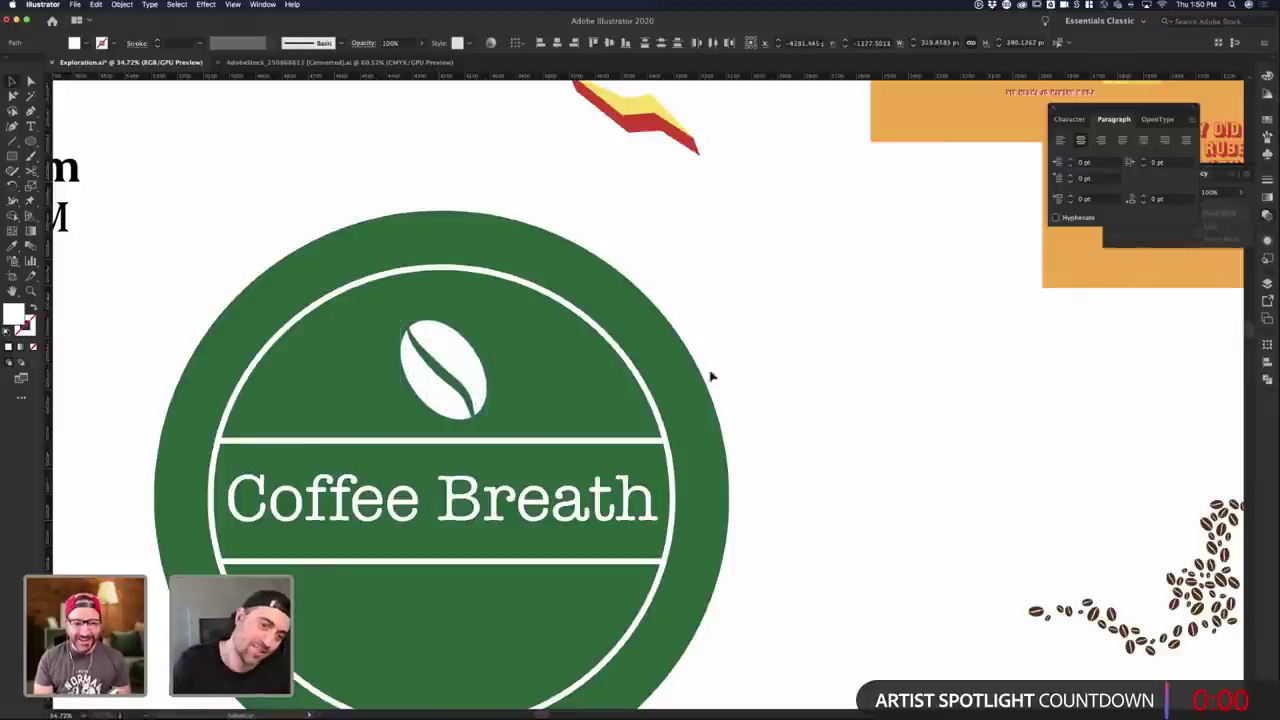
# - Move the white bean out of the green logo onto the blank canvas beside it
pyautogui.scroll(-5, 777, 394)
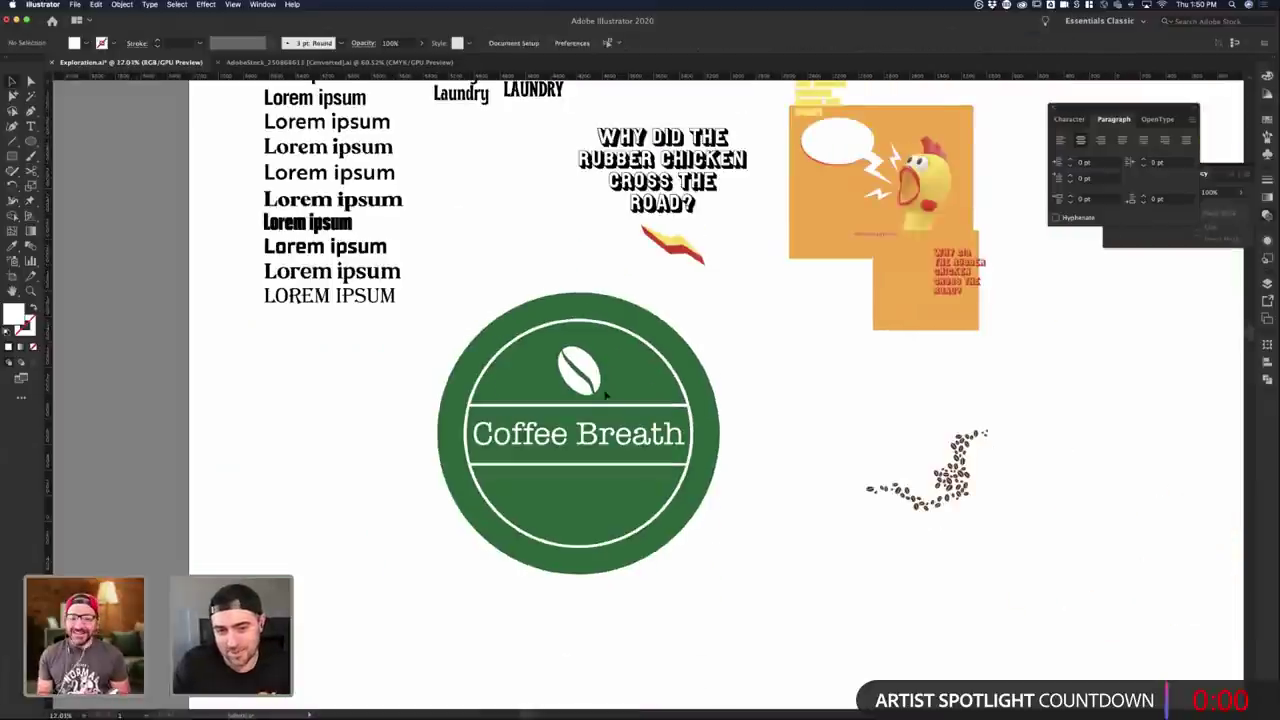
pyautogui.click(590, 377)
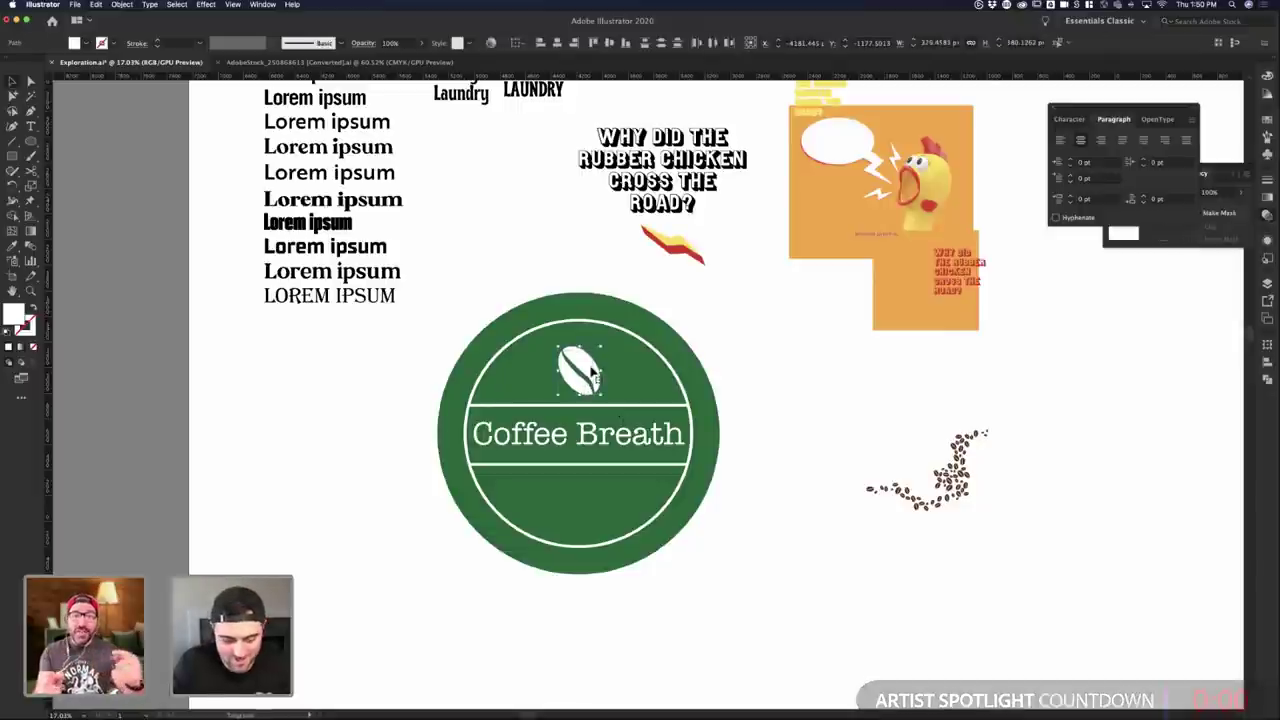
pyautogui.moveTo(590, 372); pyautogui.dragTo(814, 378)
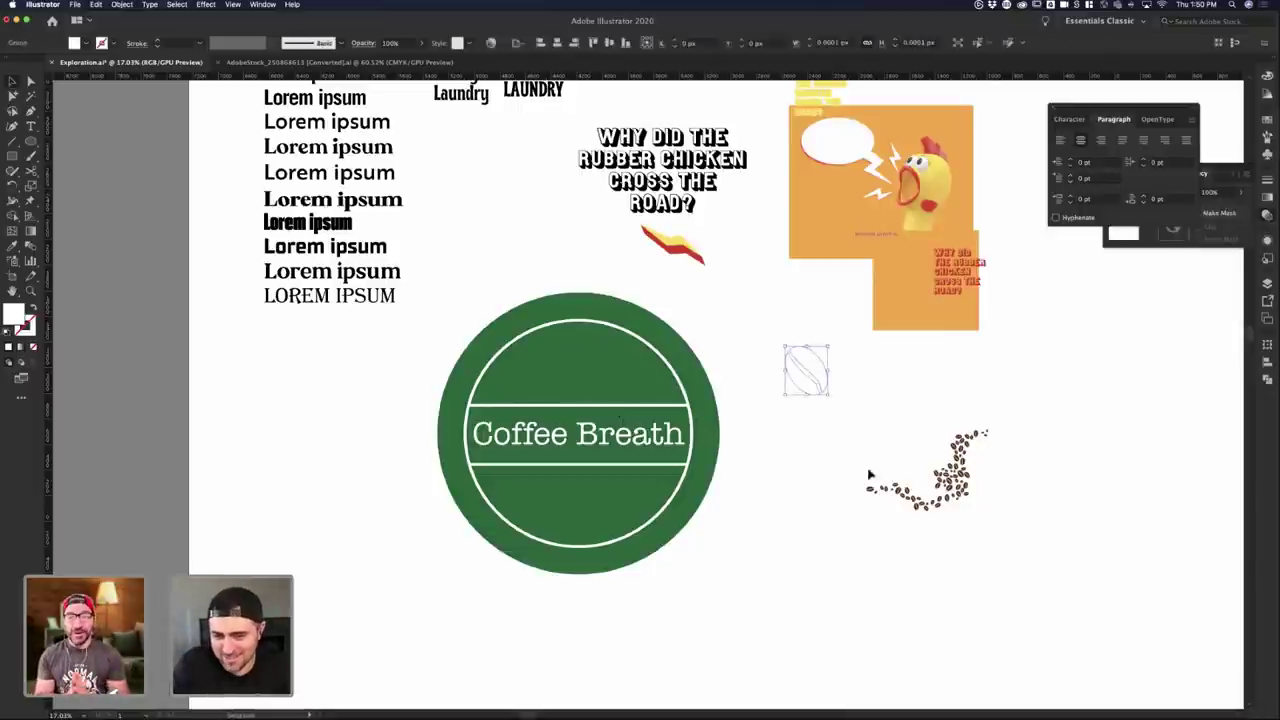
pyautogui.click(870, 474)
pyautogui.moveTo(993, 516)
pyautogui.mouseDown()
pyautogui.moveTo(818, 486)
pyautogui.moveTo(873, 568)
pyautogui.mouseUp()
# - Duplicate the Coffee Breath lettering beside the green logo and give the copy the brown of the coffee beans
pyautogui.click(654, 434)
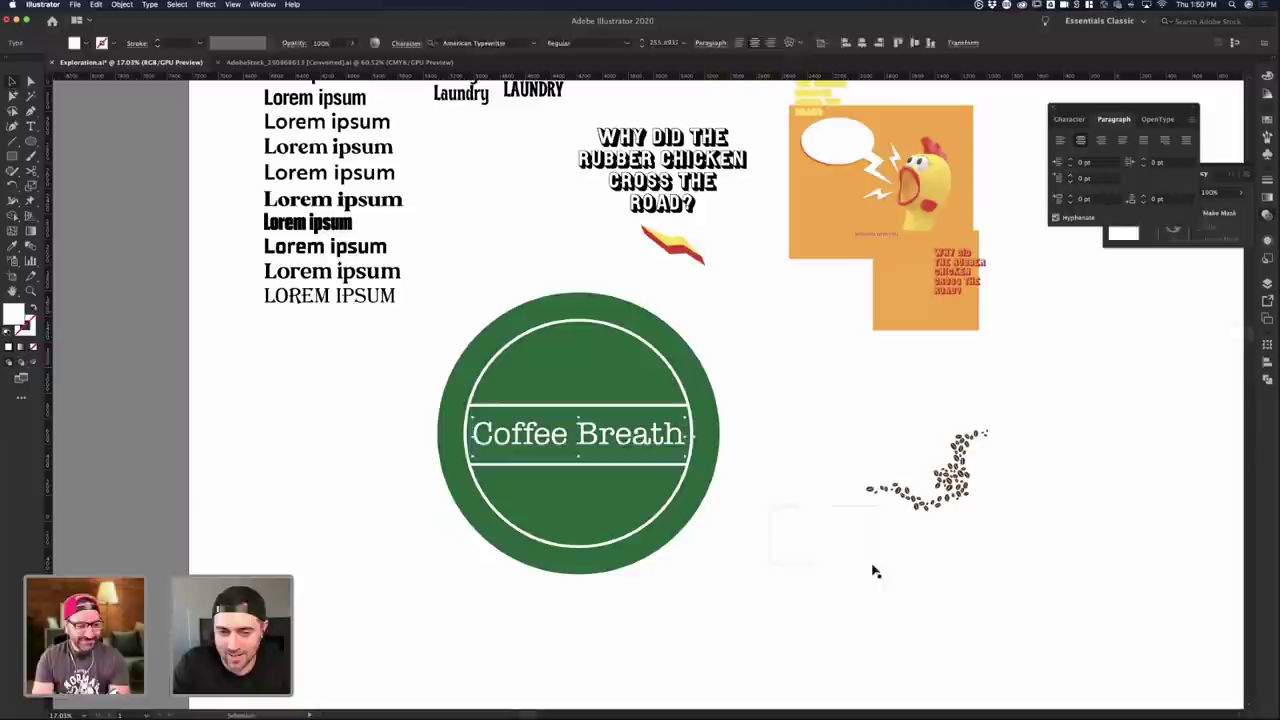
pyautogui.moveTo(627, 440); pyautogui.dragTo(881, 454)
pyautogui.keyDown('shift'); pyautogui.click(962, 461); pyautogui.keyUp('shift')
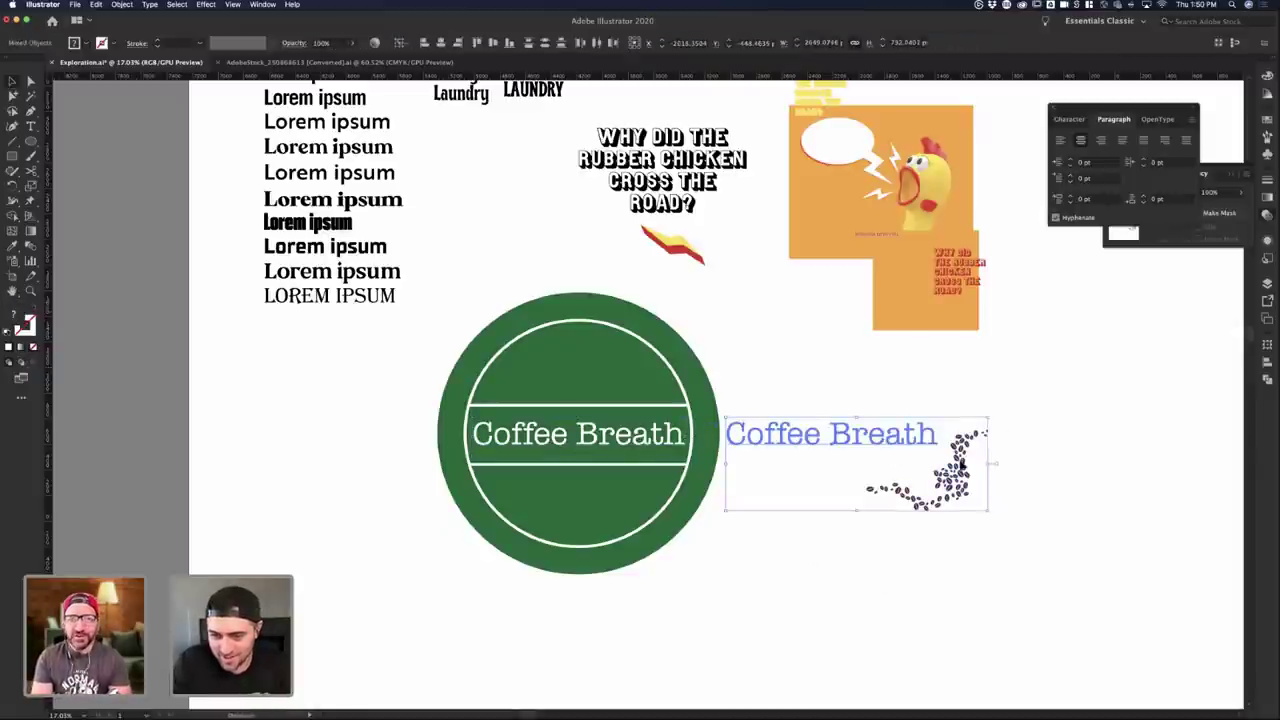
pyautogui.press('super+shift+a')
pyautogui.click(880, 433)
pyautogui.press('i')
pyautogui.click(958, 466)
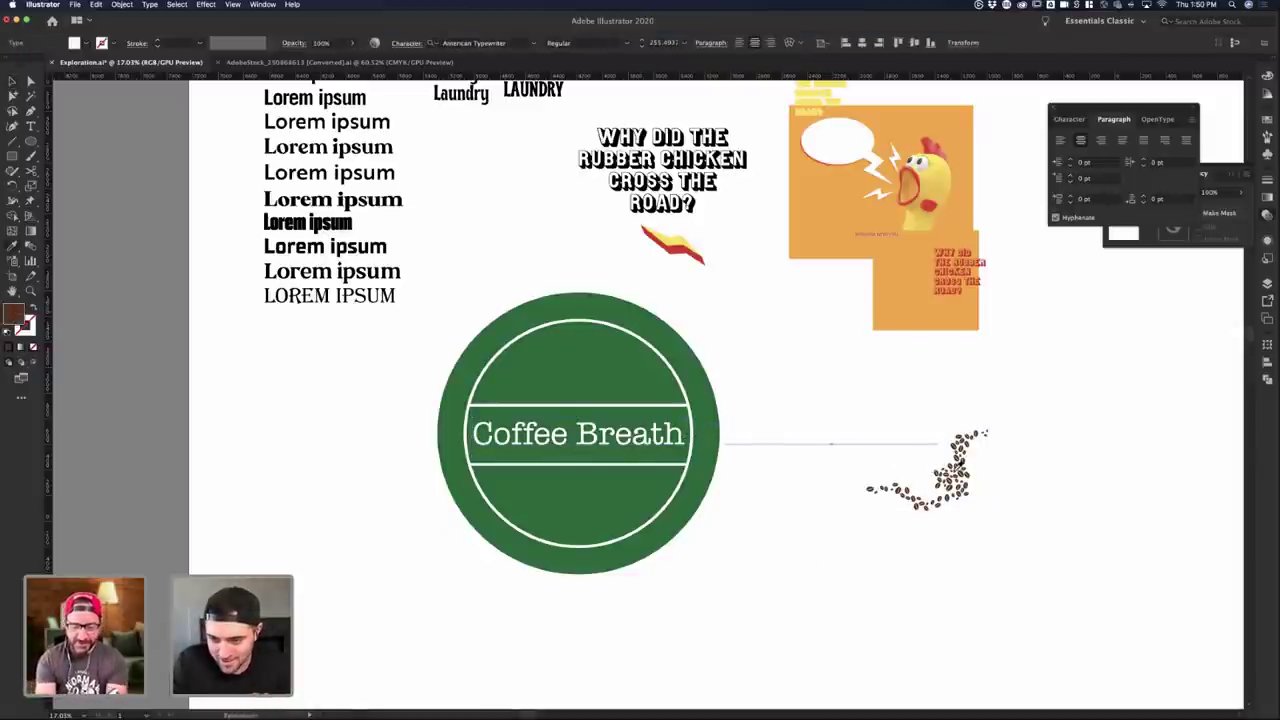
# - Scale down the brown Coffee Breath lettering and position it inside the curve of the coffee bean trail
pyautogui.press('v')
pyautogui.click(848, 394)
pyautogui.moveTo(861, 437); pyautogui.dragTo(870, 458)
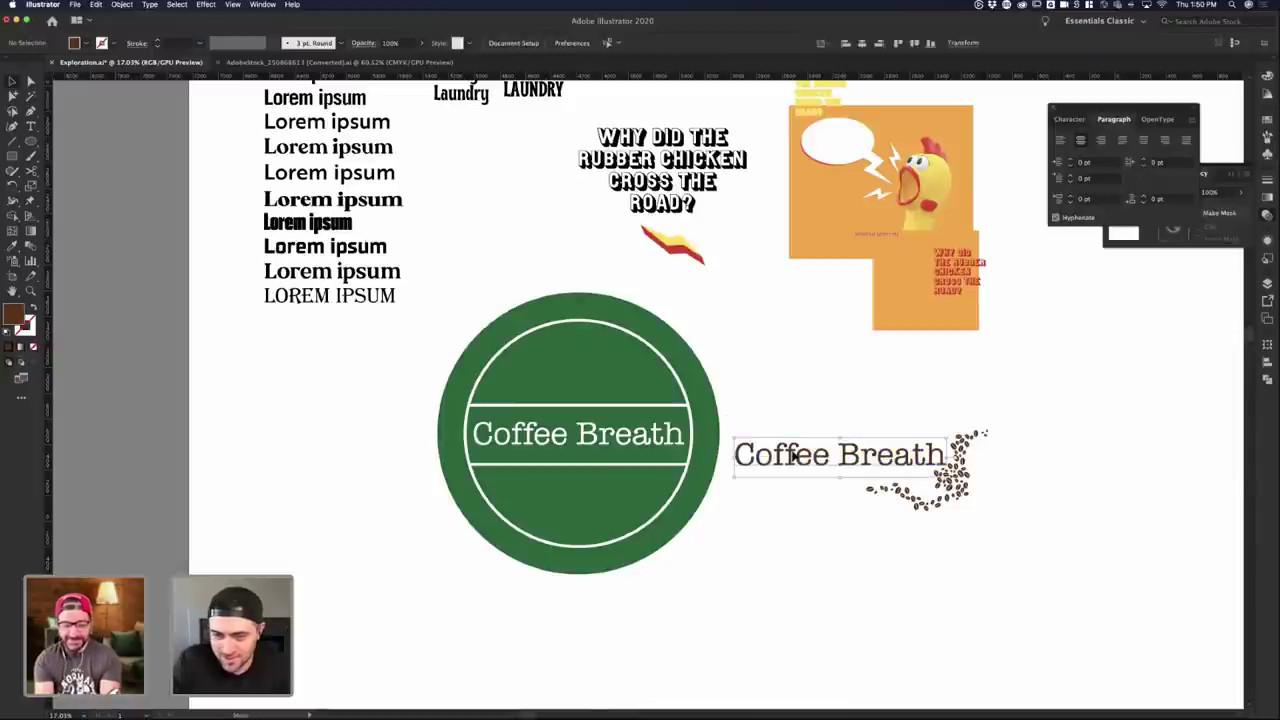
pyautogui.moveTo(735, 438); pyautogui.dragTo(826, 459)
pyautogui.click(948, 423)
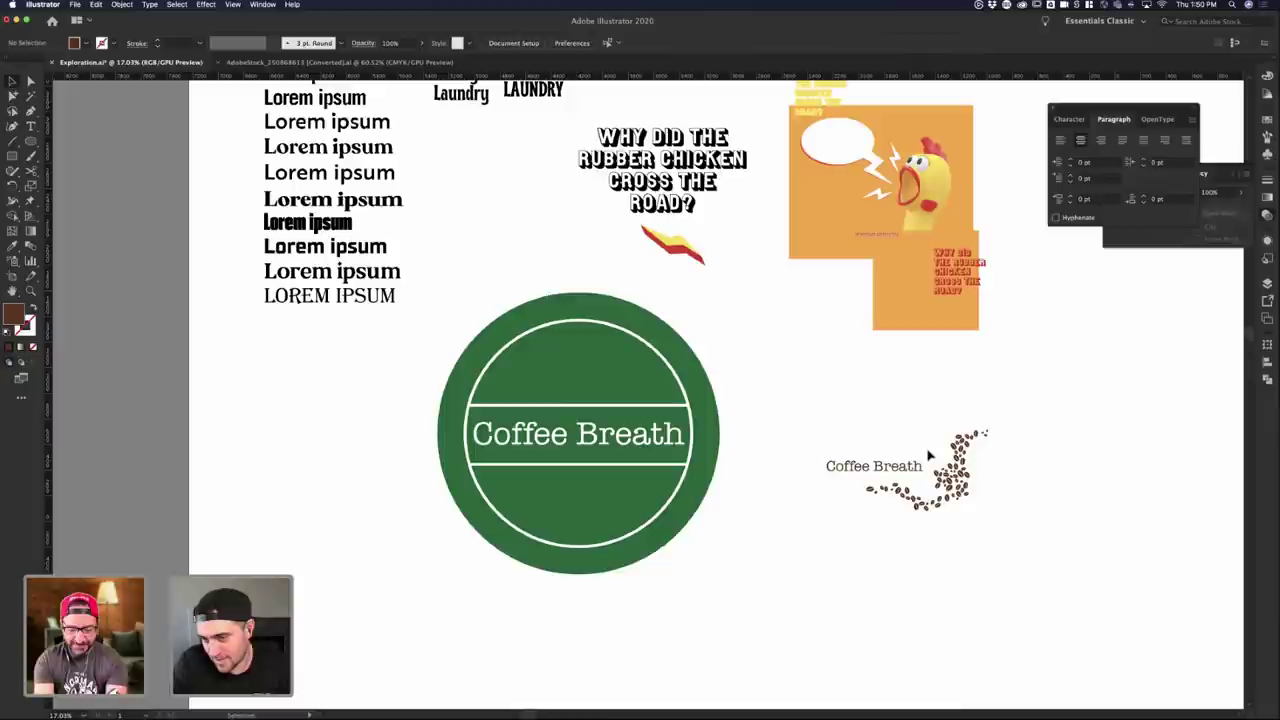
# - Copy the brown Coffee Breath lettering, switch to Photoshop, and paste it as a smart object into the can mockup with the cardboard sleeve
pyautogui.click(896, 473)
pyautogui.click(798, 542)
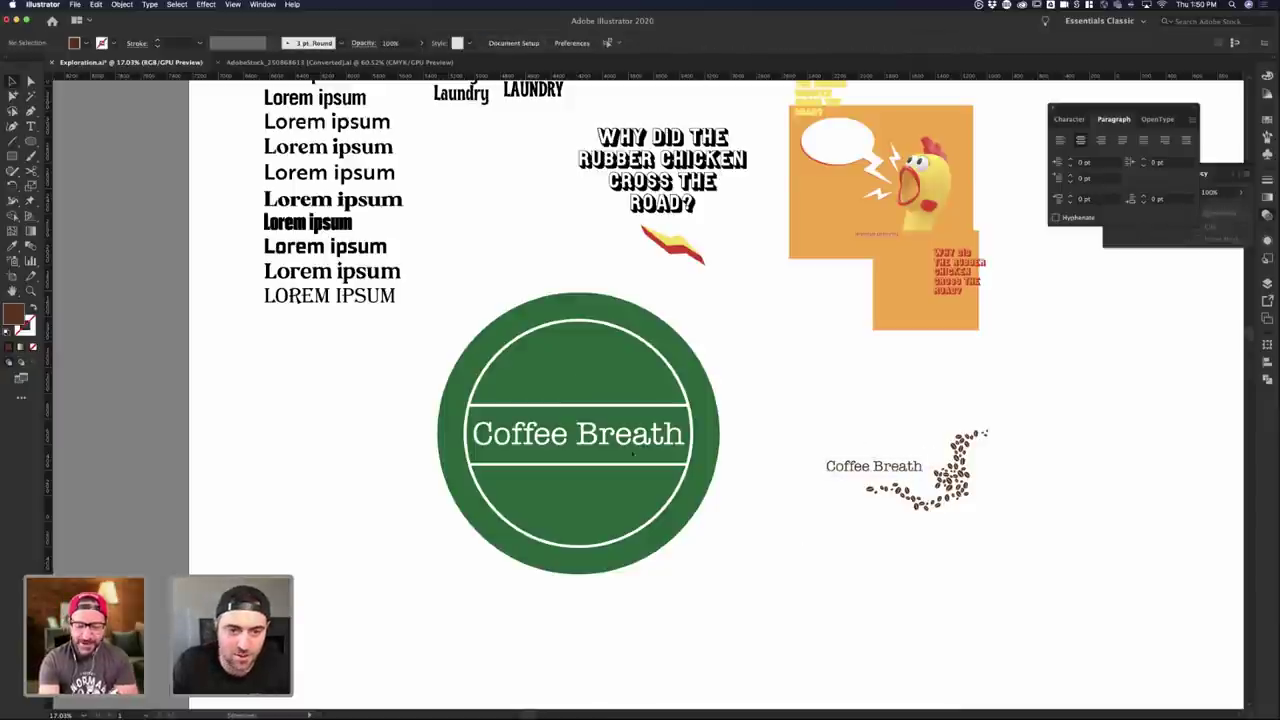
pyautogui.hotkey('ctrl', 'Up')
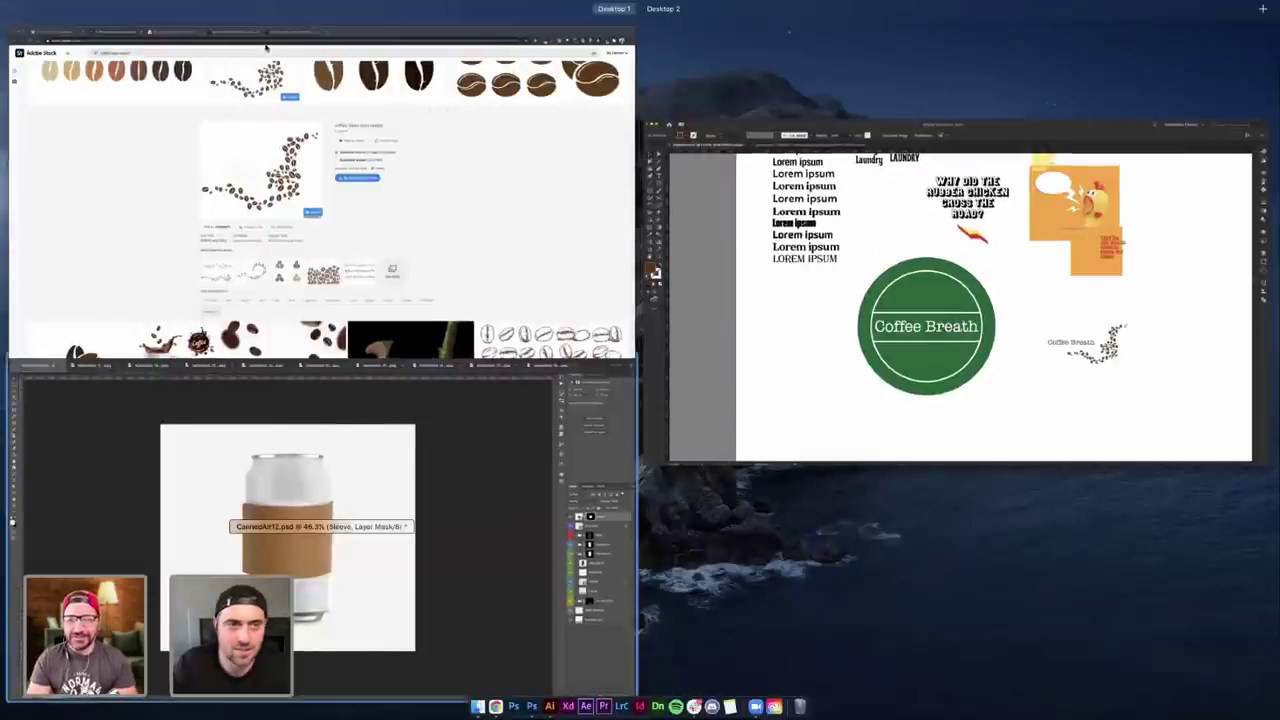
pyautogui.click(400, 490)
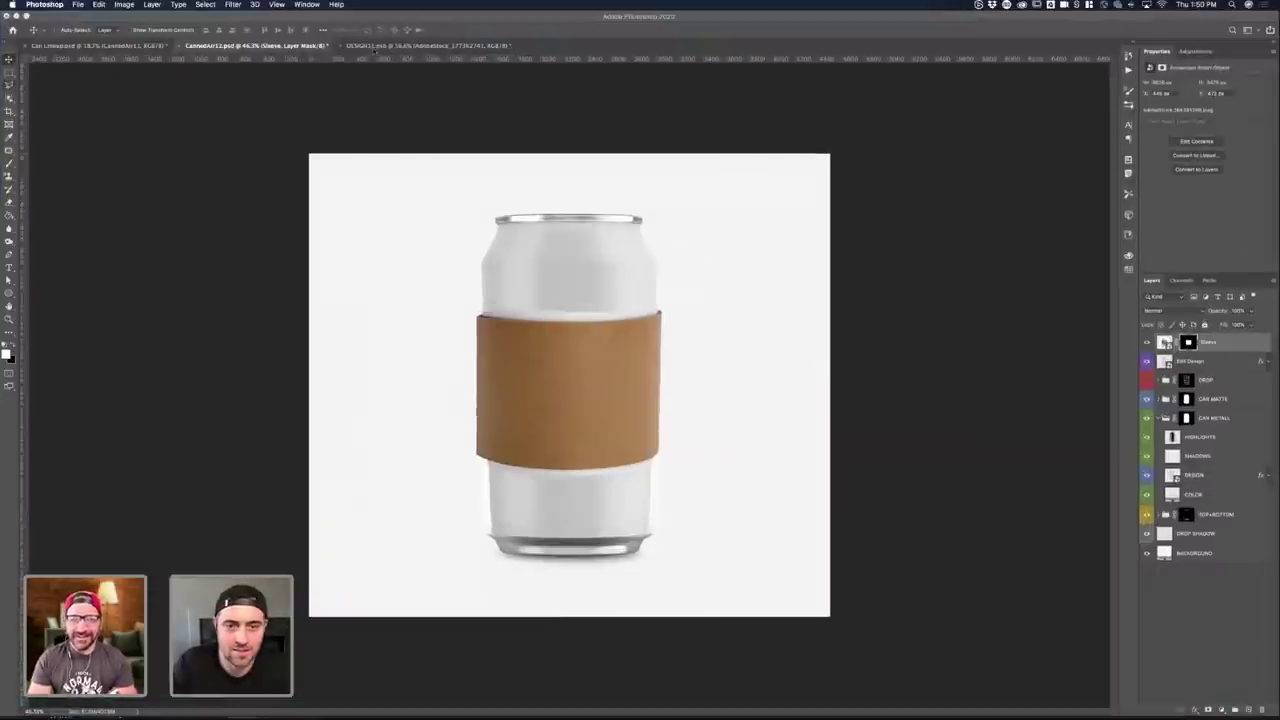
pyautogui.click(400, 46)
pyautogui.hotkey('ctrl', 'shift', 'Tab')
pyautogui.press('super+v')
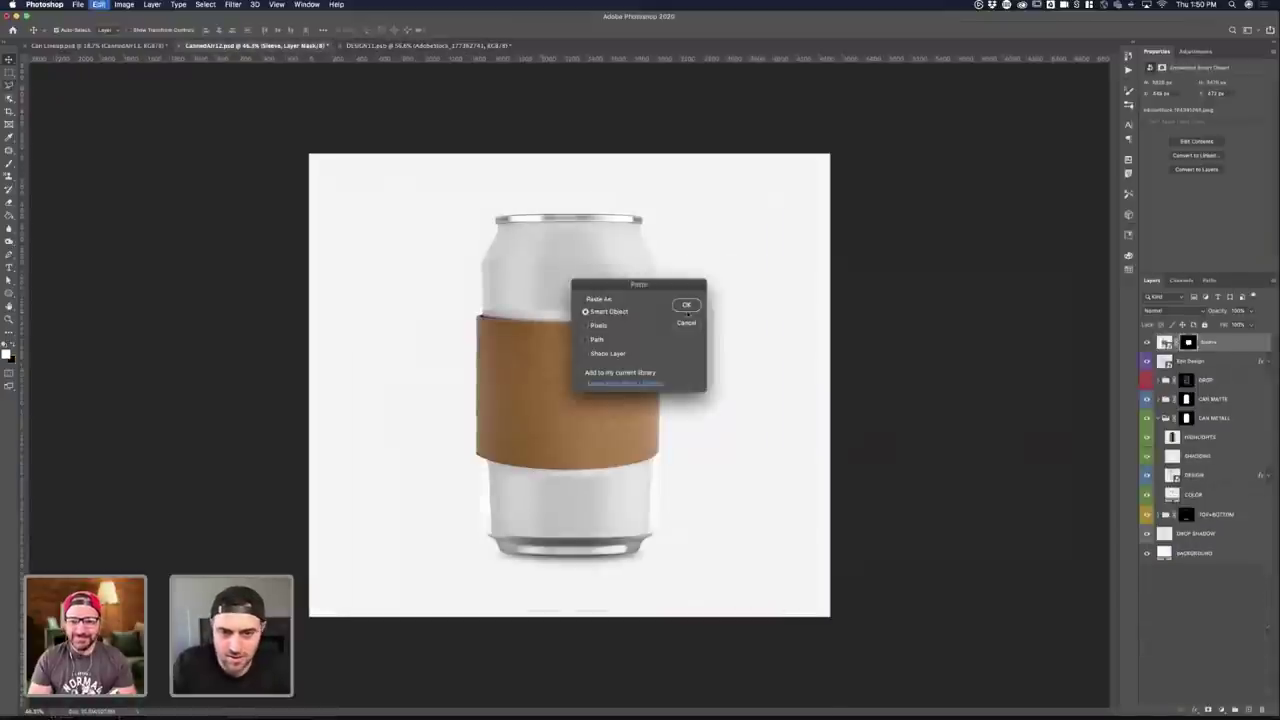
pyautogui.press('Return')
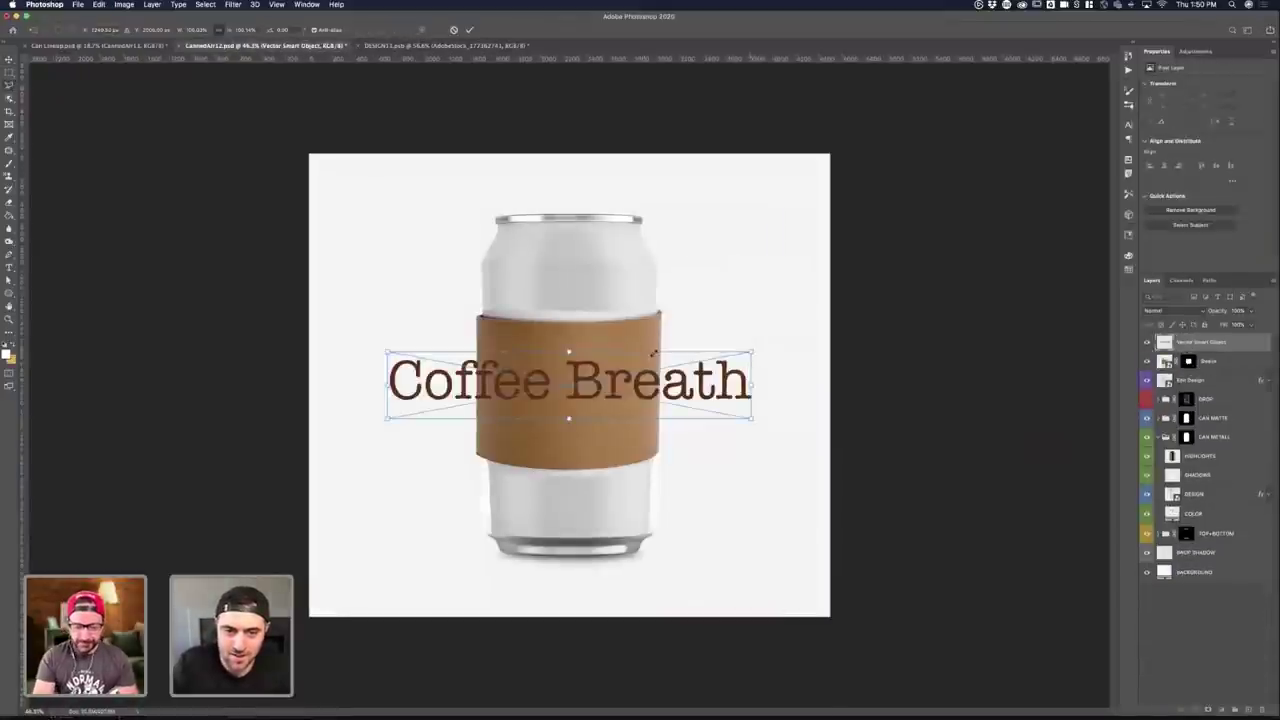
# - Scale down the pasted Coffee Breath lettering and centre it on the cardboard sleeve
pyautogui.moveTo(654, 352)
pyautogui.mouseDown()
pyautogui.moveTo(662, 333)
pyautogui.moveTo(636, 352)
pyautogui.mouseUp()
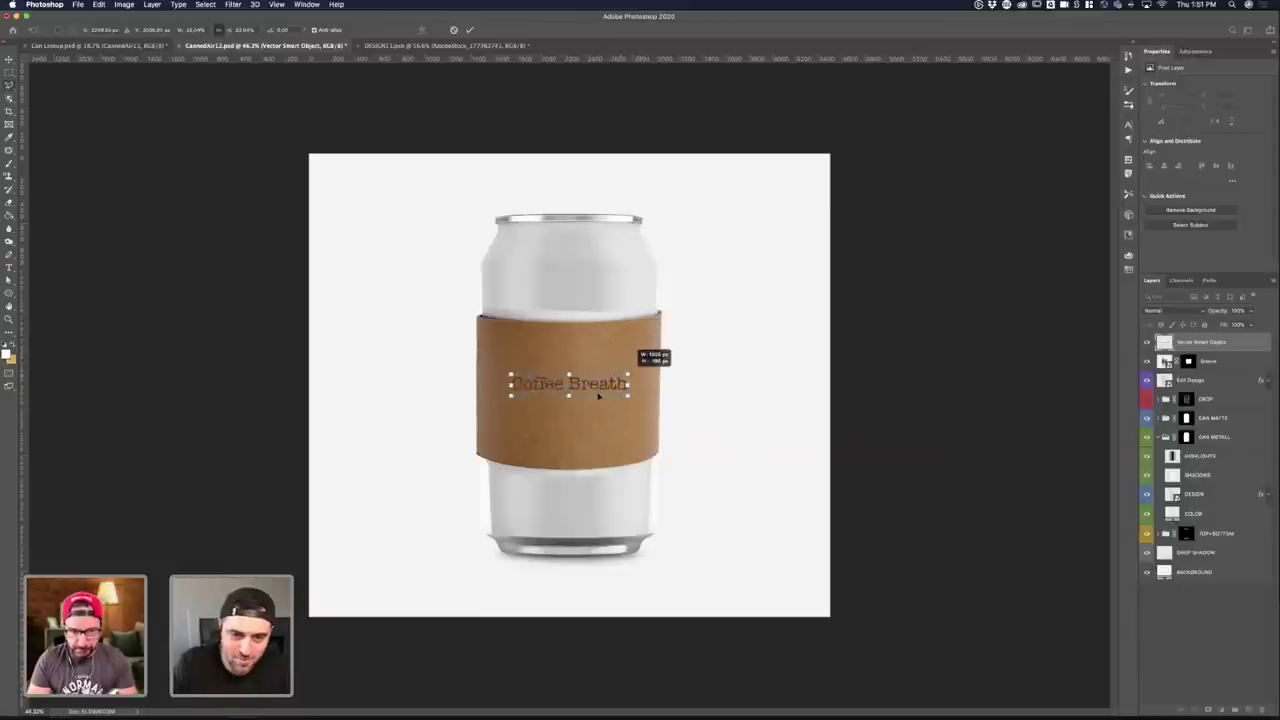
pyautogui.moveTo(598, 392); pyautogui.dragTo(622, 382)
pyautogui.press('Return')
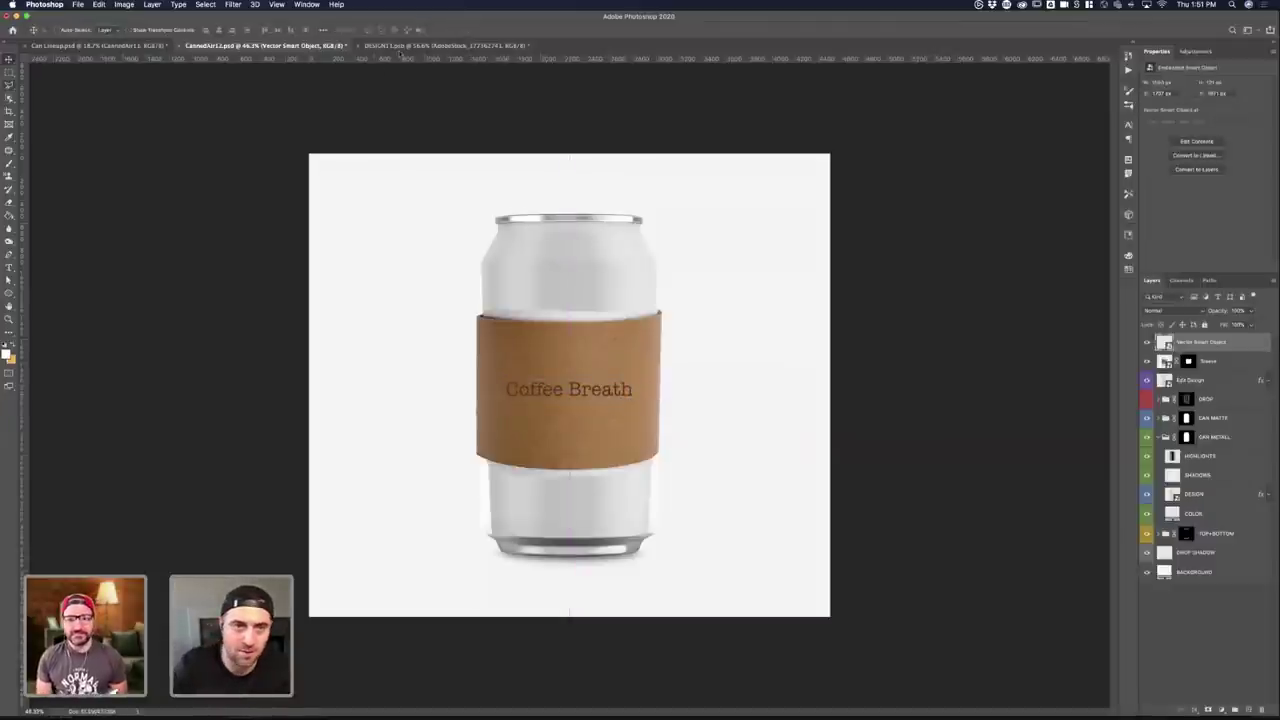
# - Copy the coffee bean trail from the Illustrator document and return to Photoshop
pyautogui.click(402, 46)
pyautogui.hotkey('ctrl', 'Up')
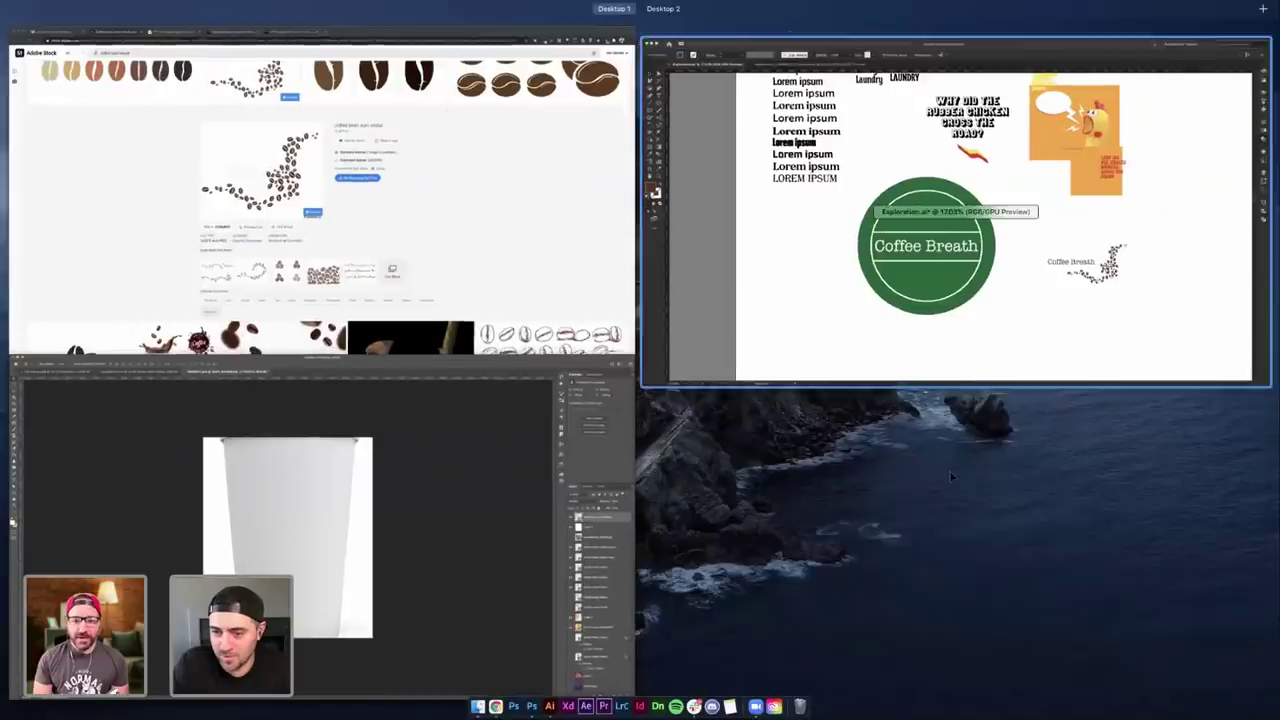
pyautogui.click(985, 300)
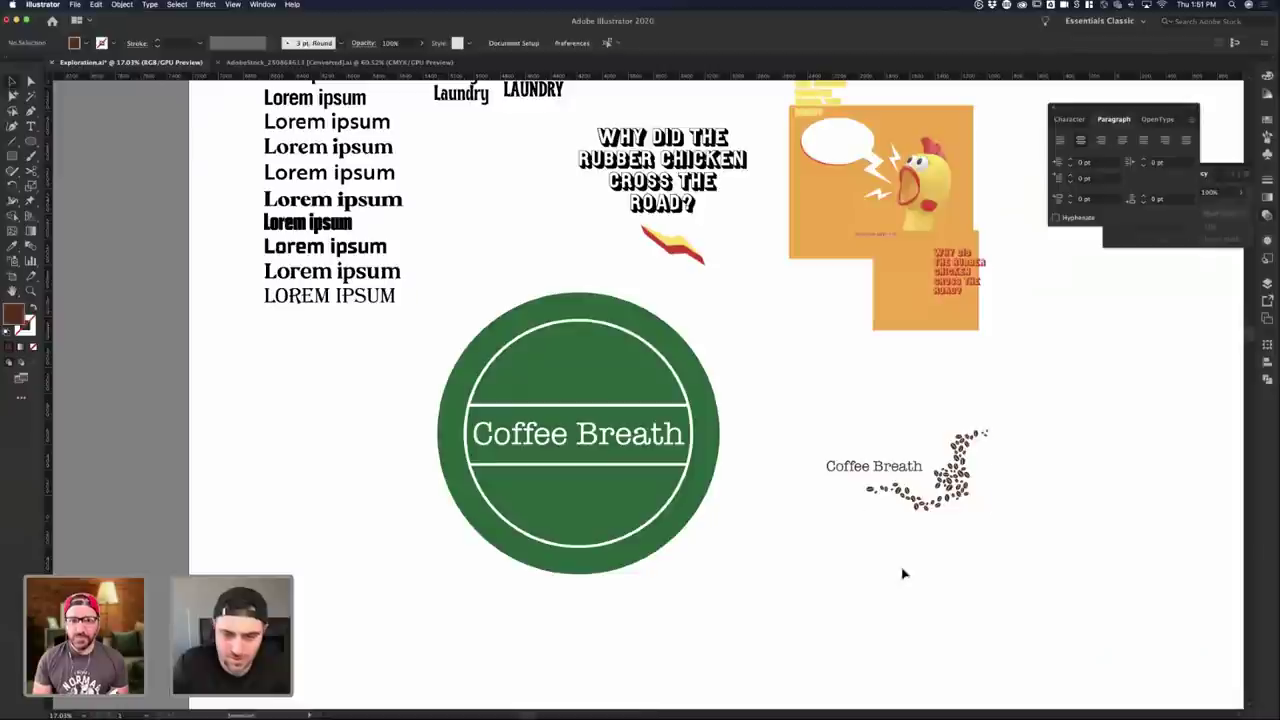
pyautogui.click(460, 328)
pyautogui.hotkey('ctrl', 'Up')
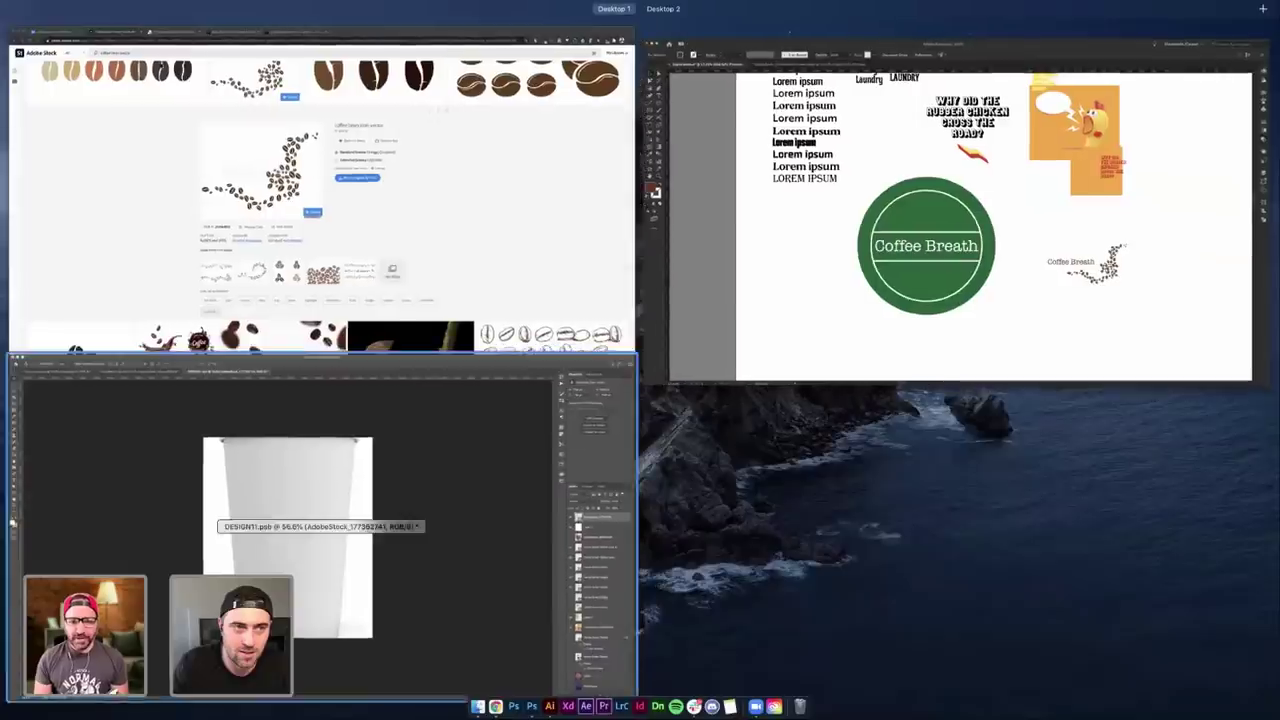
pyautogui.click(290, 520)
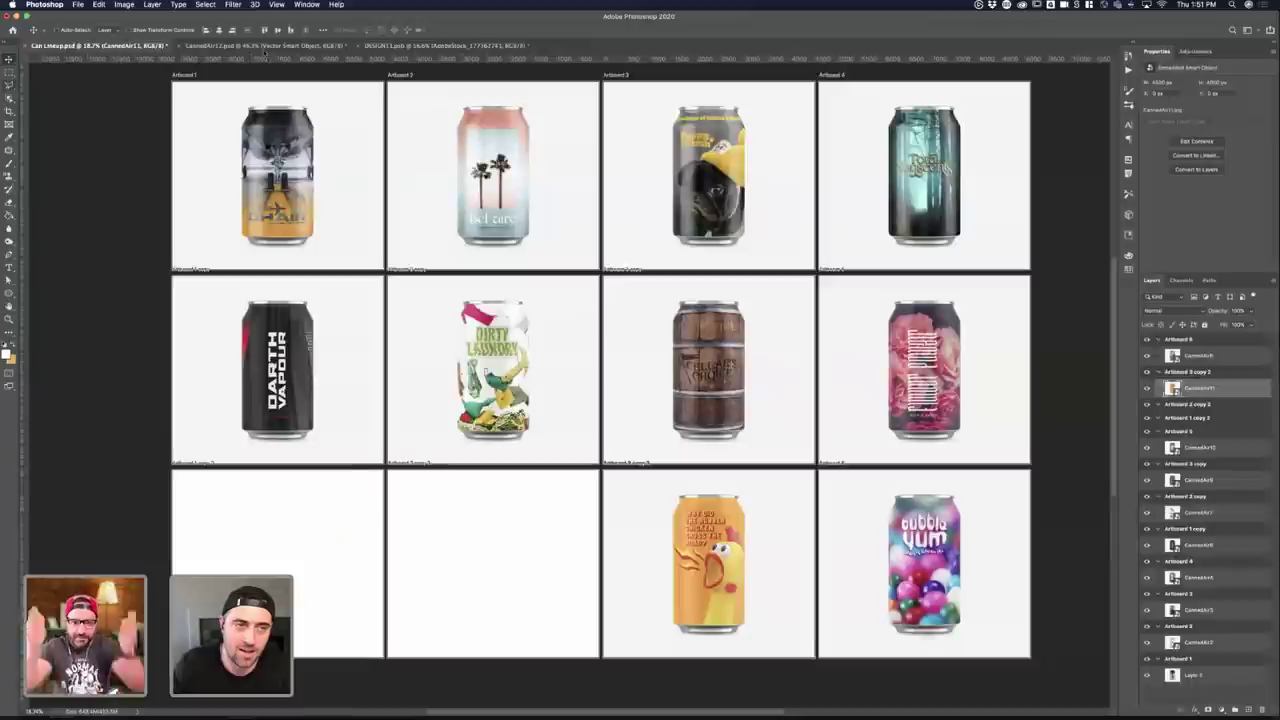
# - Switch to the design document with the white paper cup and paste the bean trail as a smart object
pyautogui.click(265, 46)
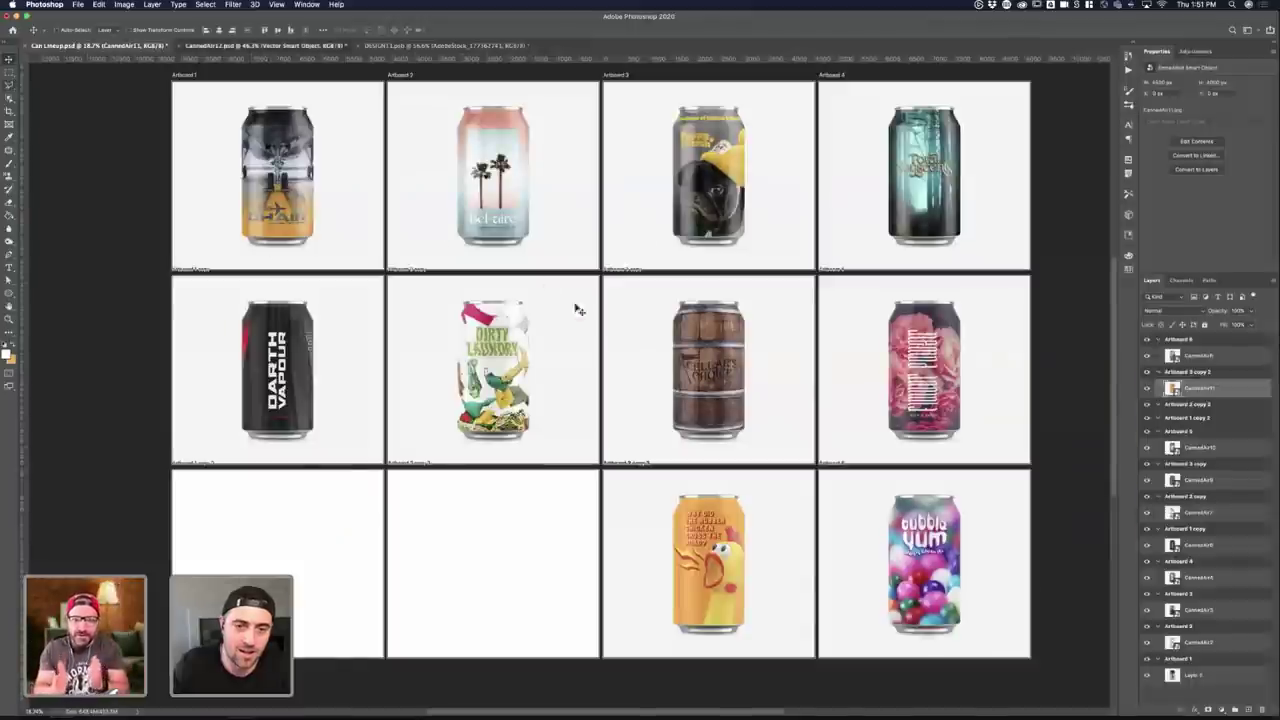
pyautogui.click(430, 47)
pyautogui.click(272, 47)
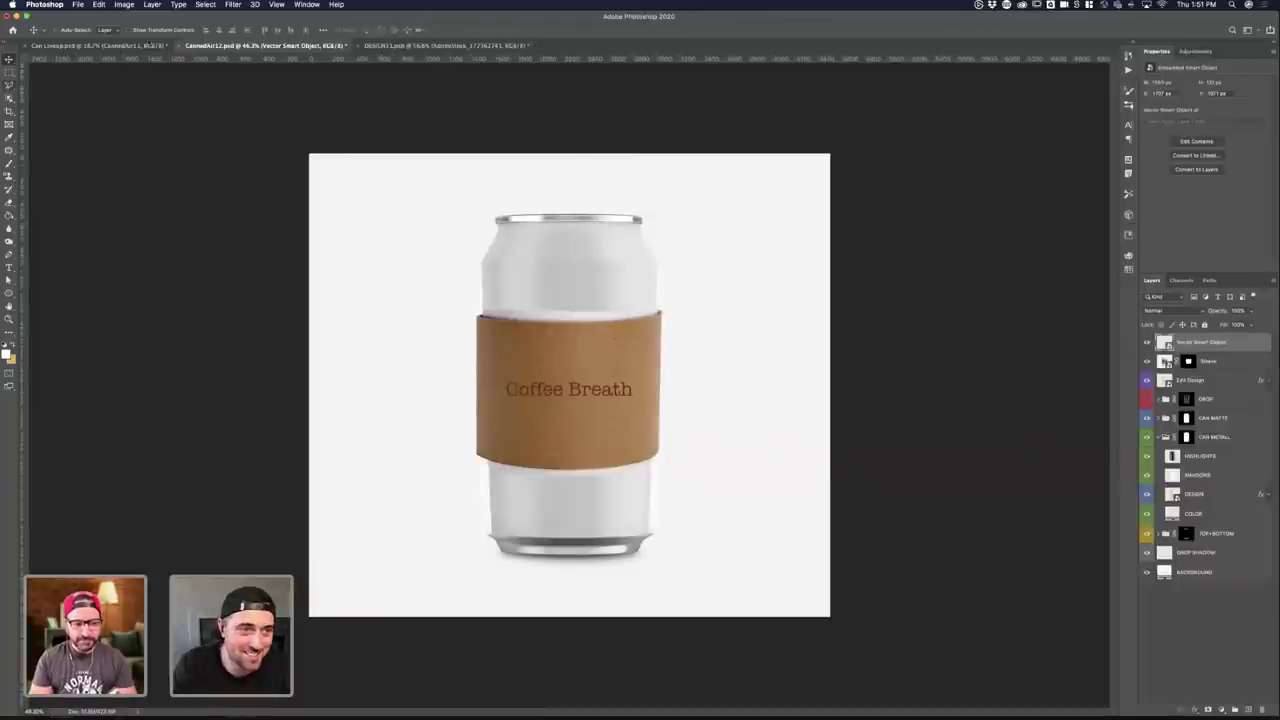
pyautogui.click(435, 46)
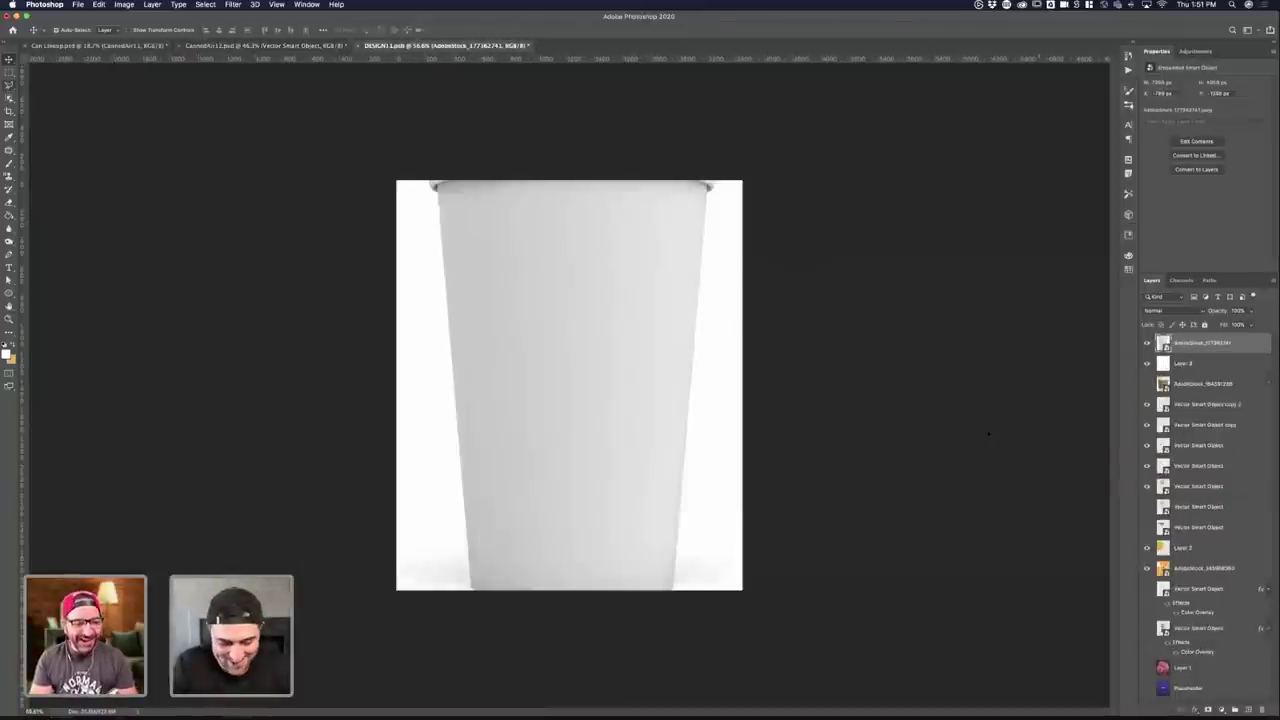
pyautogui.press('super+v')
pyautogui.click(686, 305)
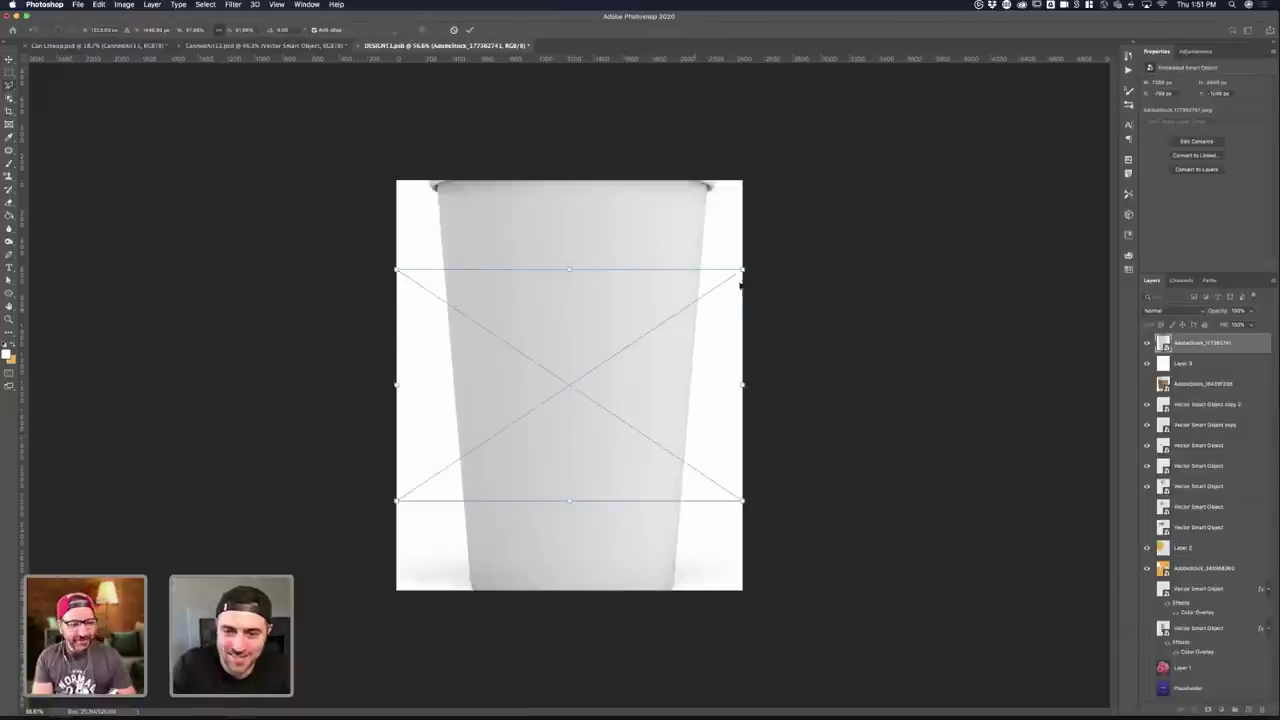
# - Scale the bean trail down slightly and position it across the middle of the paper cup
pyautogui.moveTo(742, 272)
pyautogui.mouseDown()
pyautogui.moveTo(752, 263)
pyautogui.moveTo(726, 280)
pyautogui.mouseUp()
pyautogui.moveTo(621, 416)
pyautogui.mouseDown()
pyautogui.moveTo(621, 366)
pyautogui.moveTo(599, 425)
pyautogui.mouseUp()
pyautogui.moveTo(727, 315); pyautogui.dragTo(724, 291)
pyautogui.moveTo(657, 323); pyautogui.dragTo(680, 320)
pyautogui.press('Return')
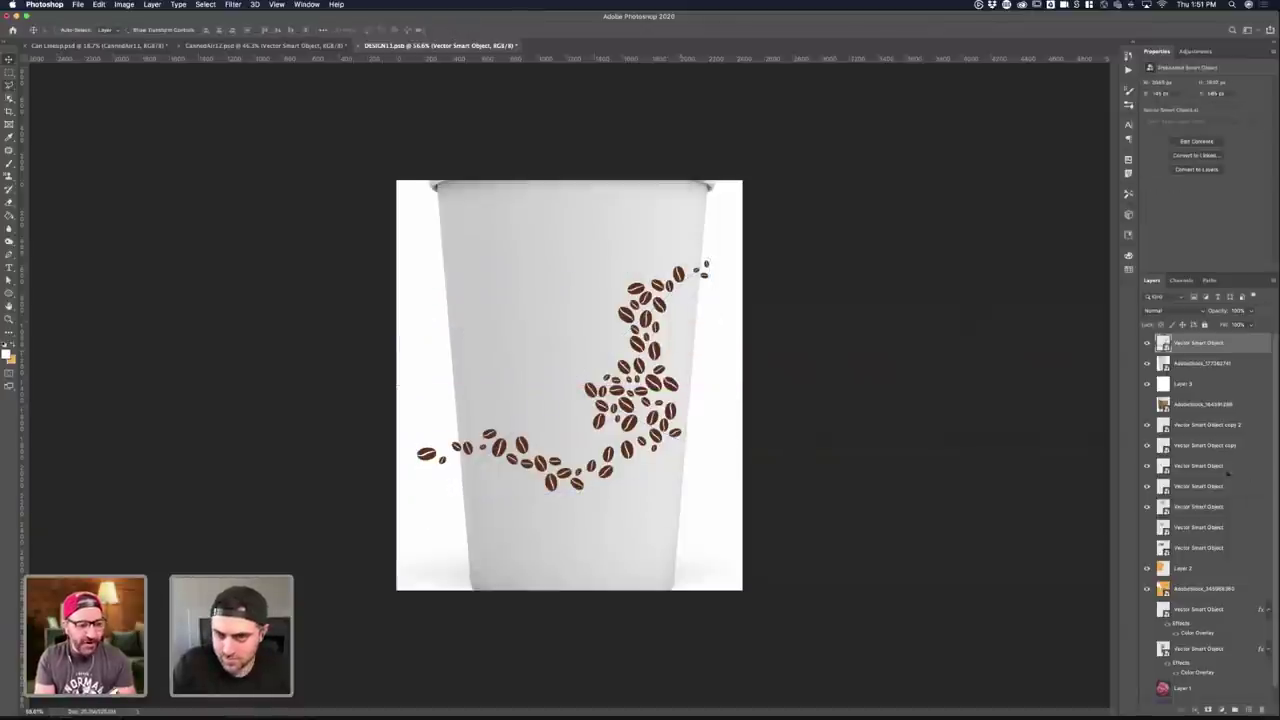
# - Sample the cup's light grey and add a gradient fill layer above the cup image with the Reflected style
pyautogui.click(1212, 365)
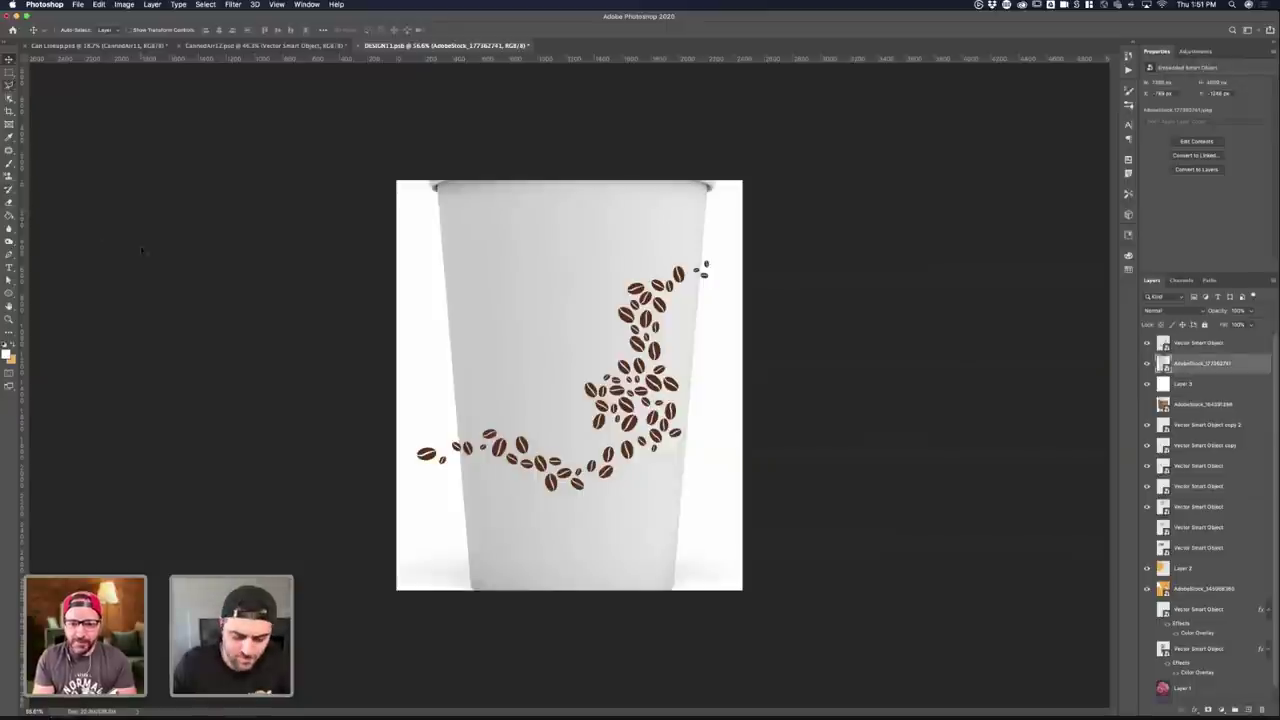
pyautogui.press('i')
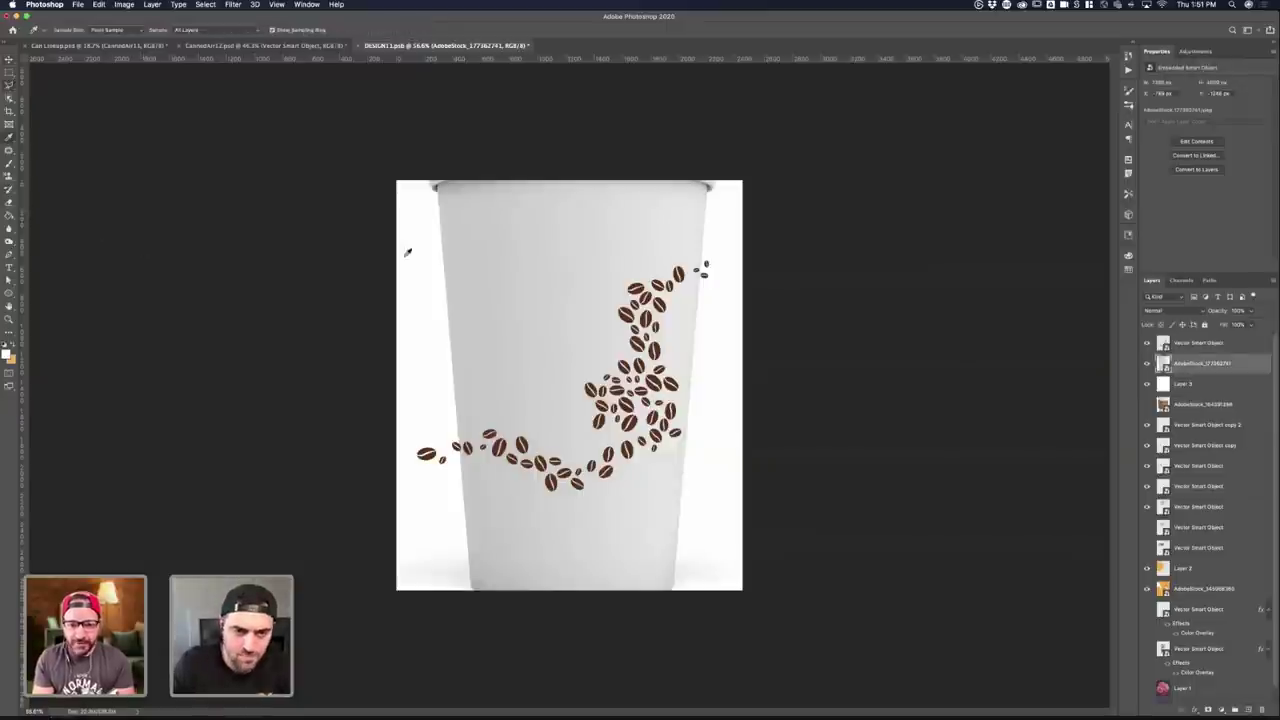
pyautogui.click(459, 353)
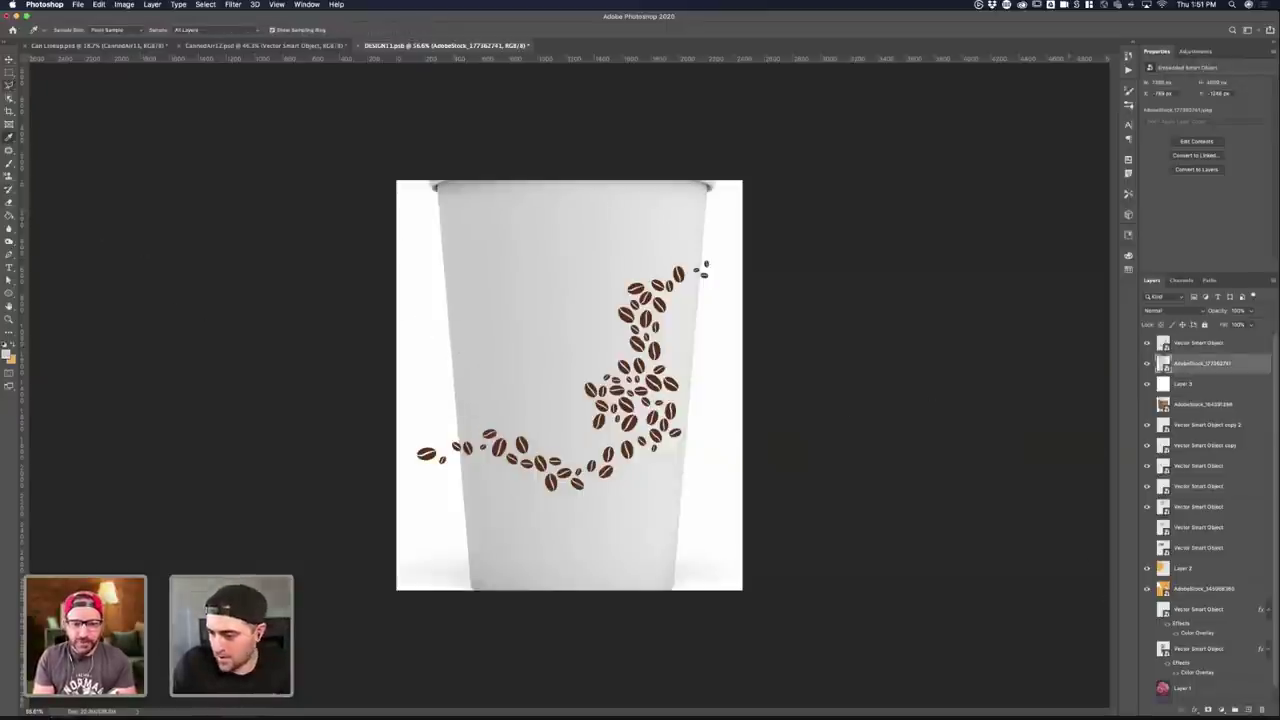
pyautogui.click(1221, 709)
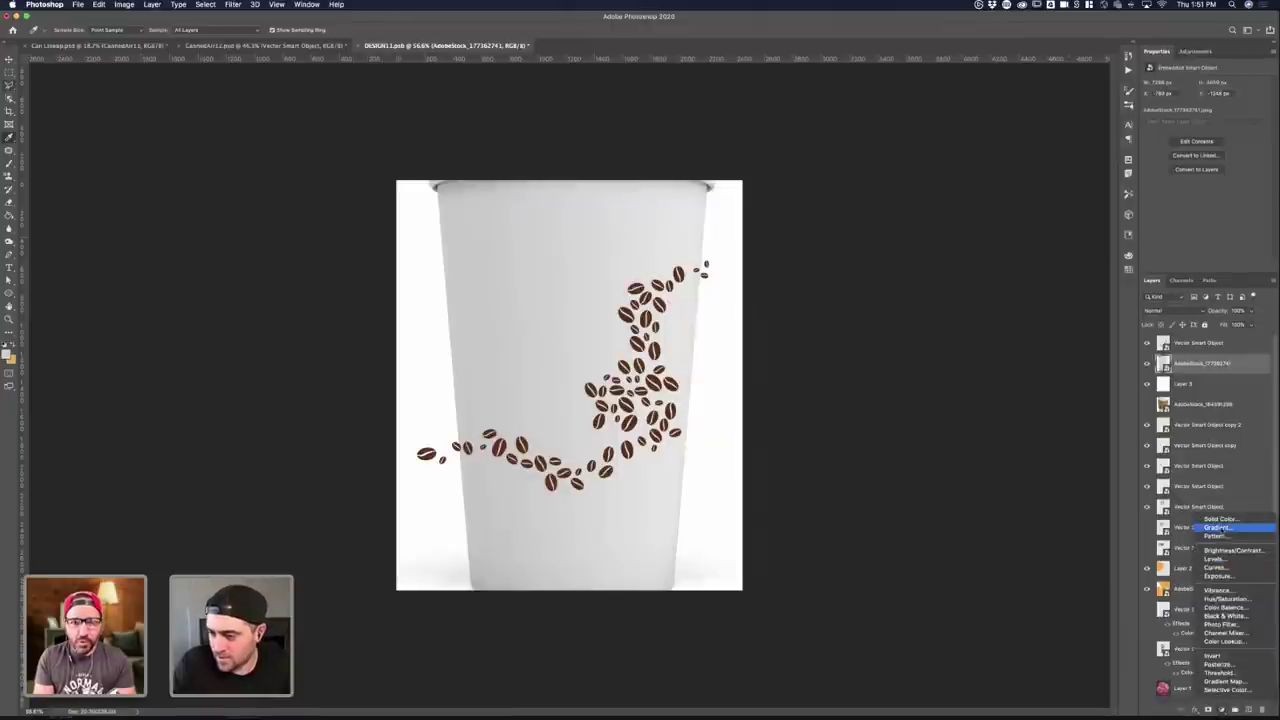
pyautogui.click(1216, 528)
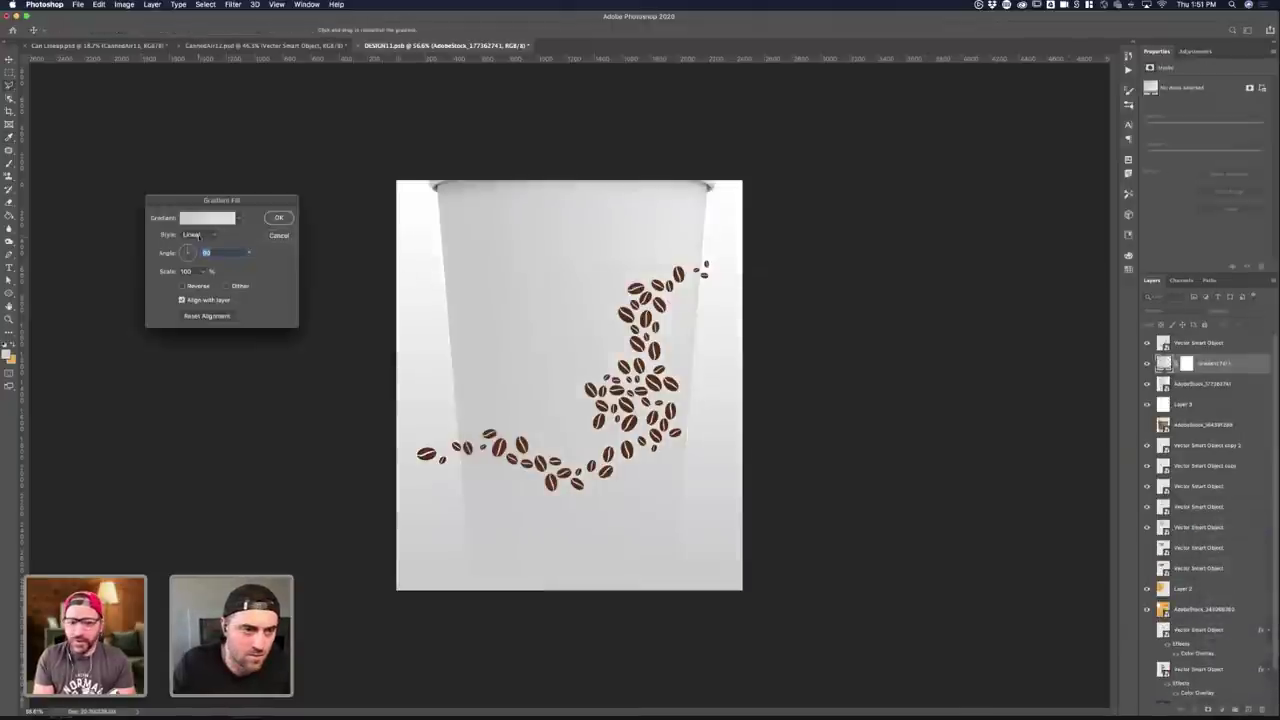
pyautogui.click(196, 236)
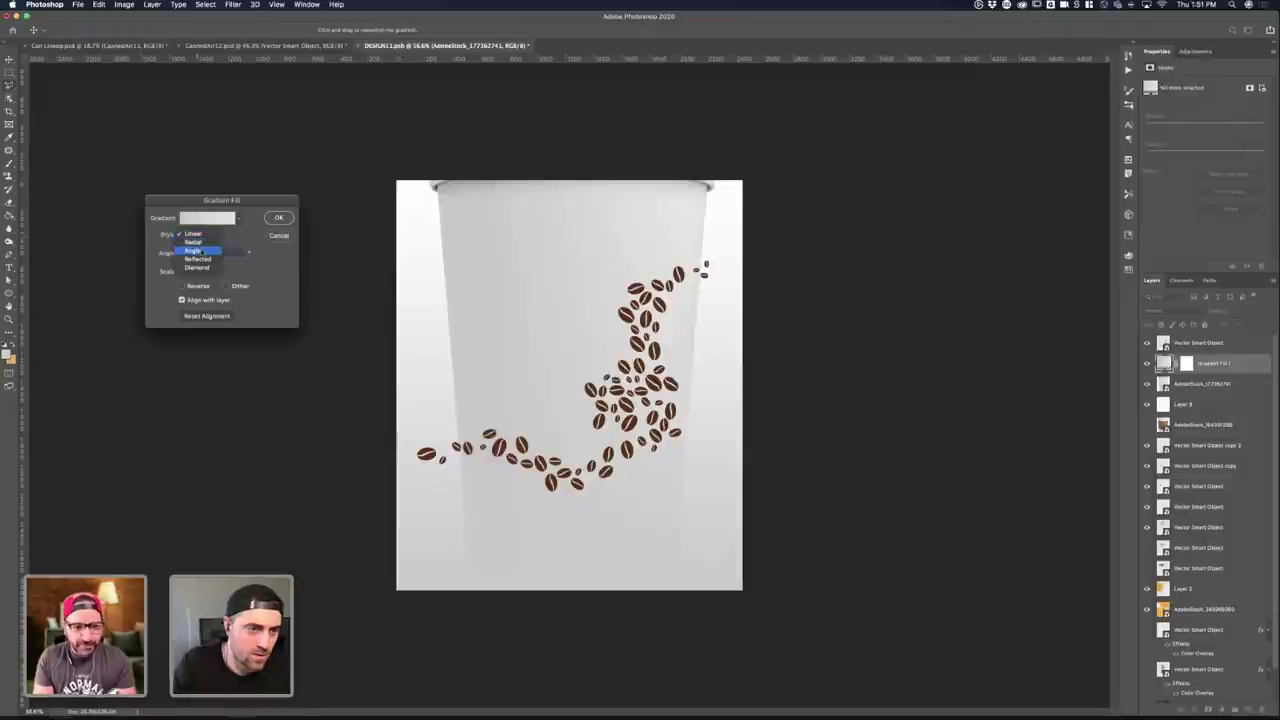
pyautogui.click(198, 259)
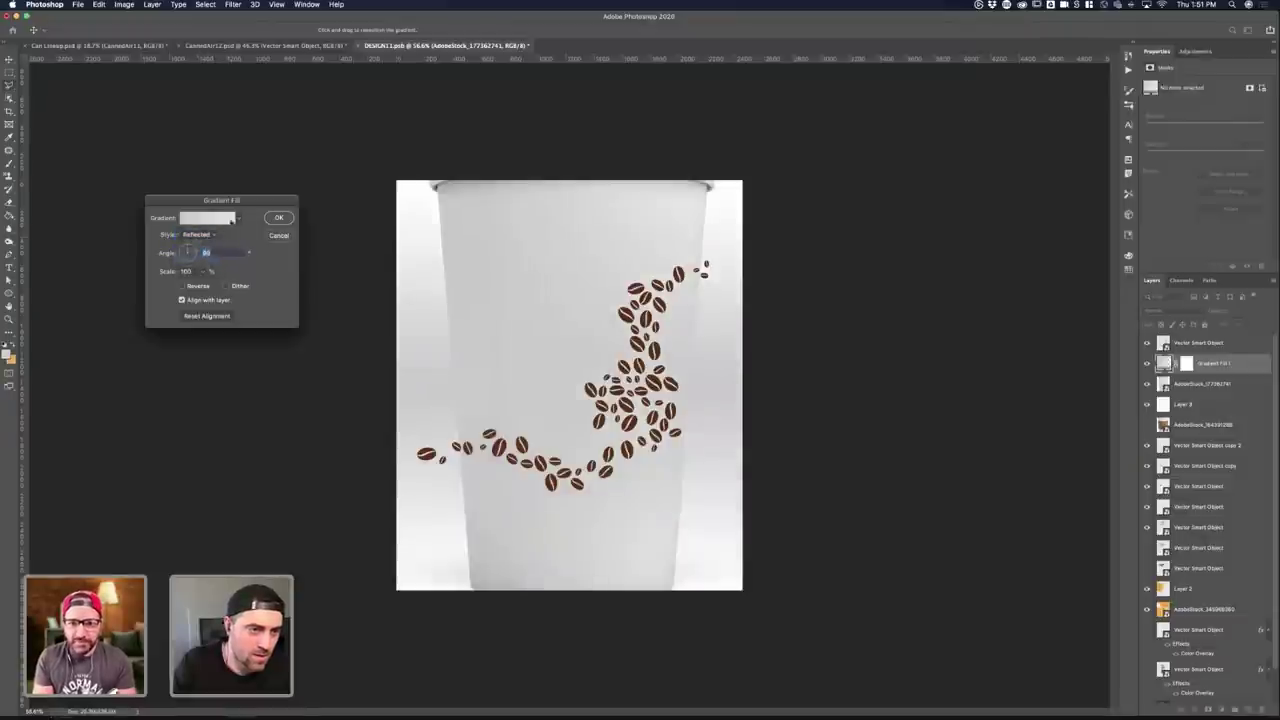
pyautogui.click(237, 219)
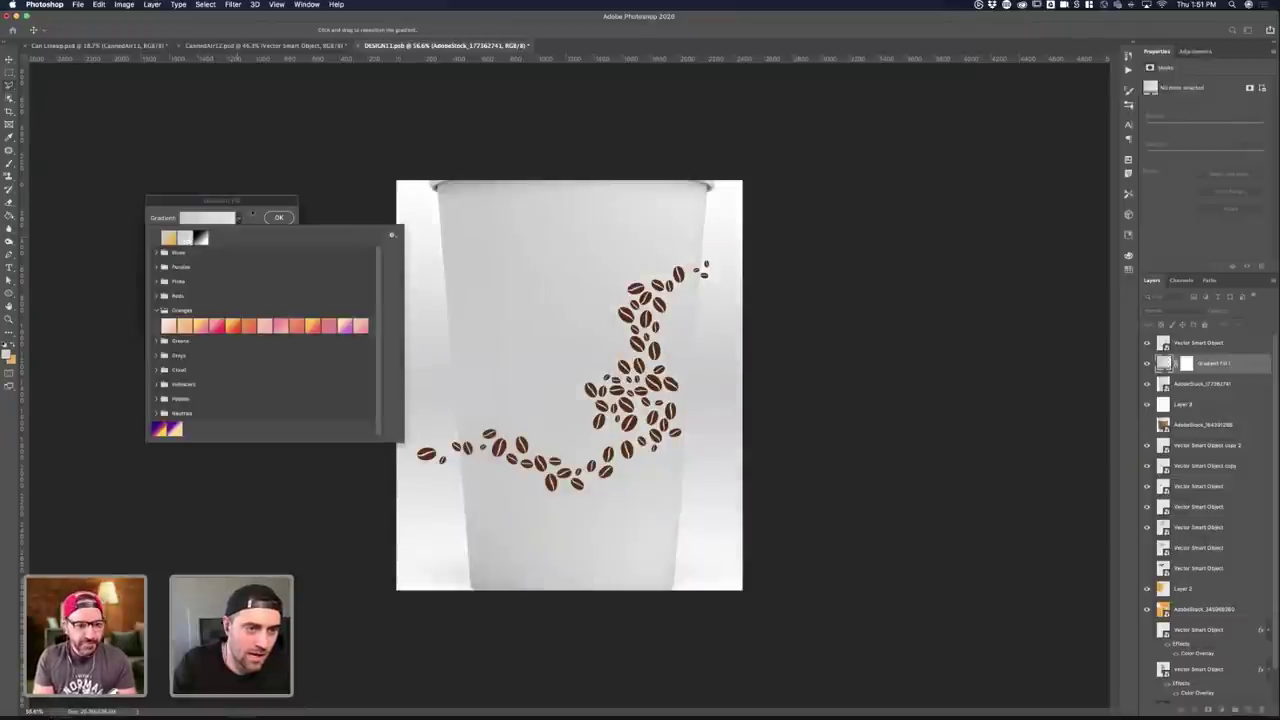
pyautogui.click(231, 222)
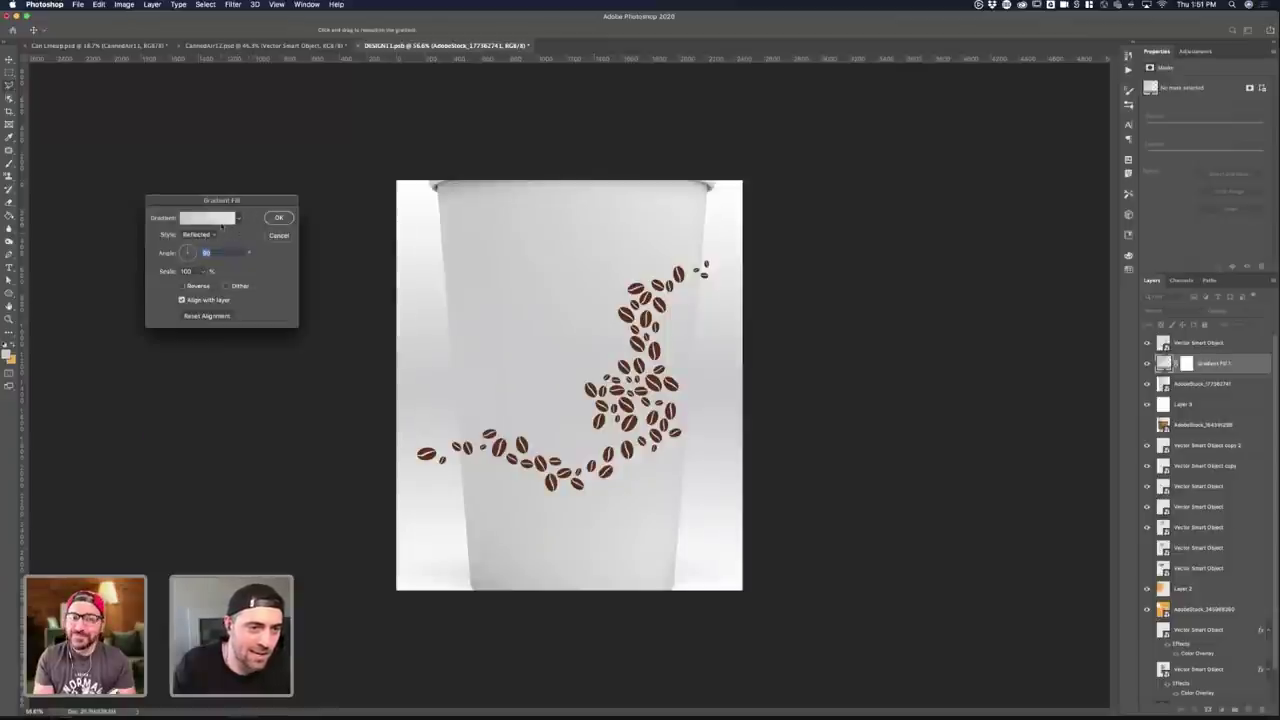
pyautogui.click(221, 222)
pyautogui.click(1050, 145)
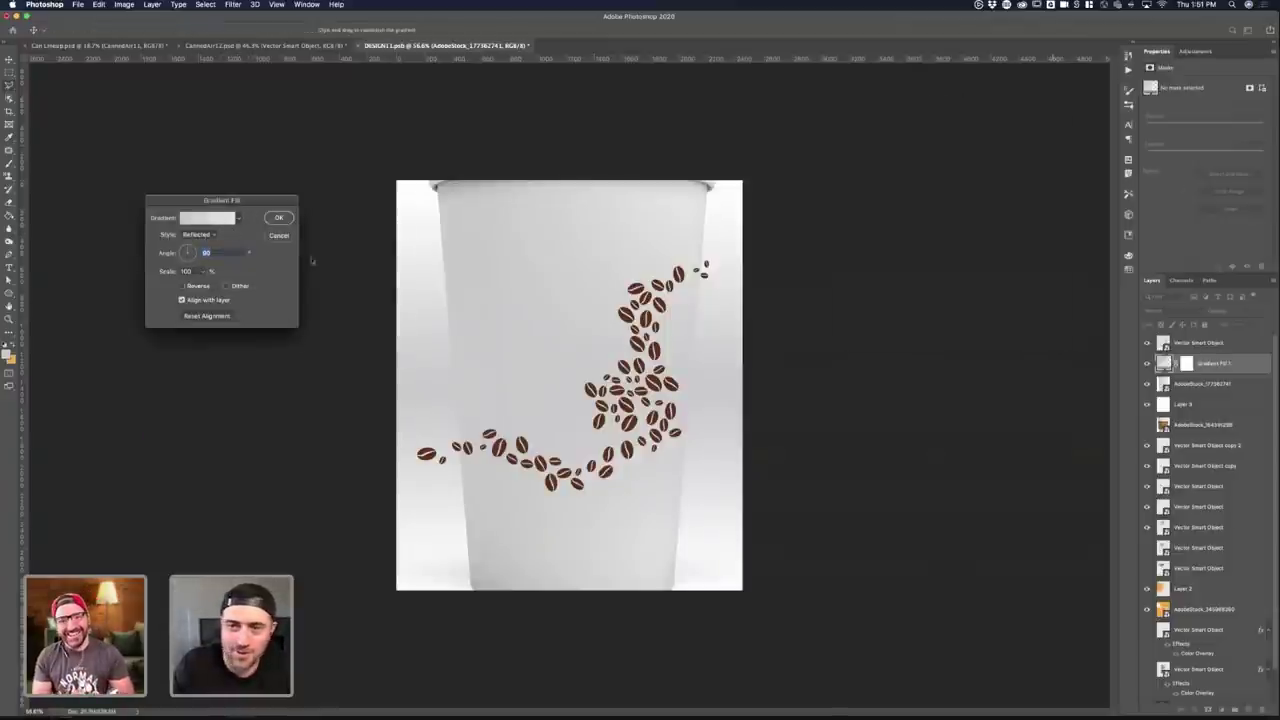
pyautogui.click(238, 217)
pyautogui.click(237, 218)
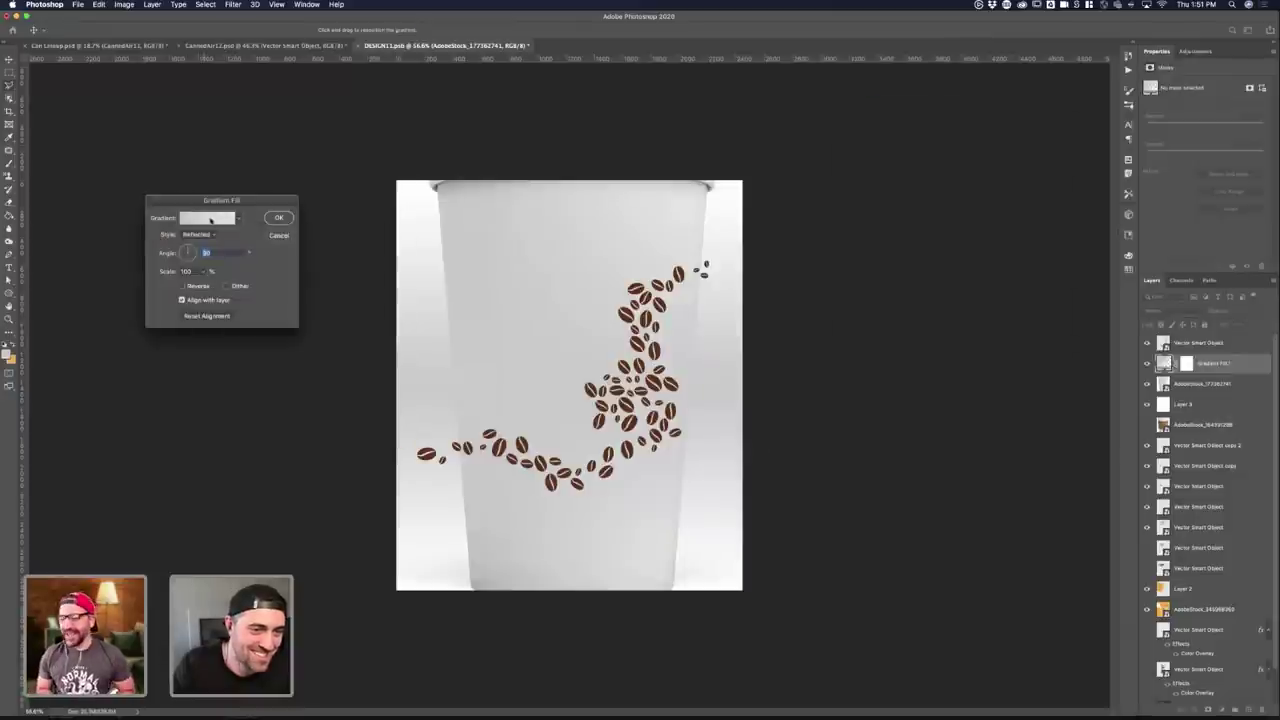
# - Add a colour stop midway along the gradient, shift the starting colour stop slightly inward, and move the starting opacity stop to about 50%
pyautogui.click(210, 220)
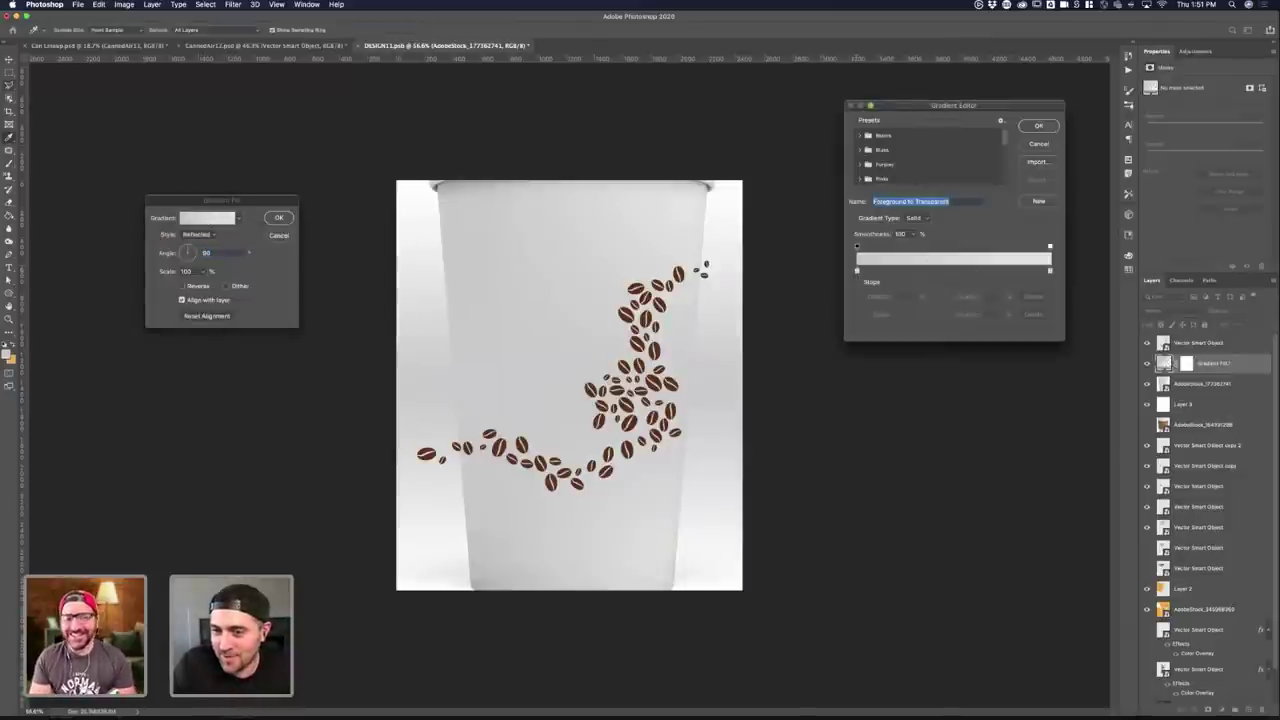
pyautogui.click(971, 270)
pyautogui.moveTo(953, 272); pyautogui.dragTo(952, 271)
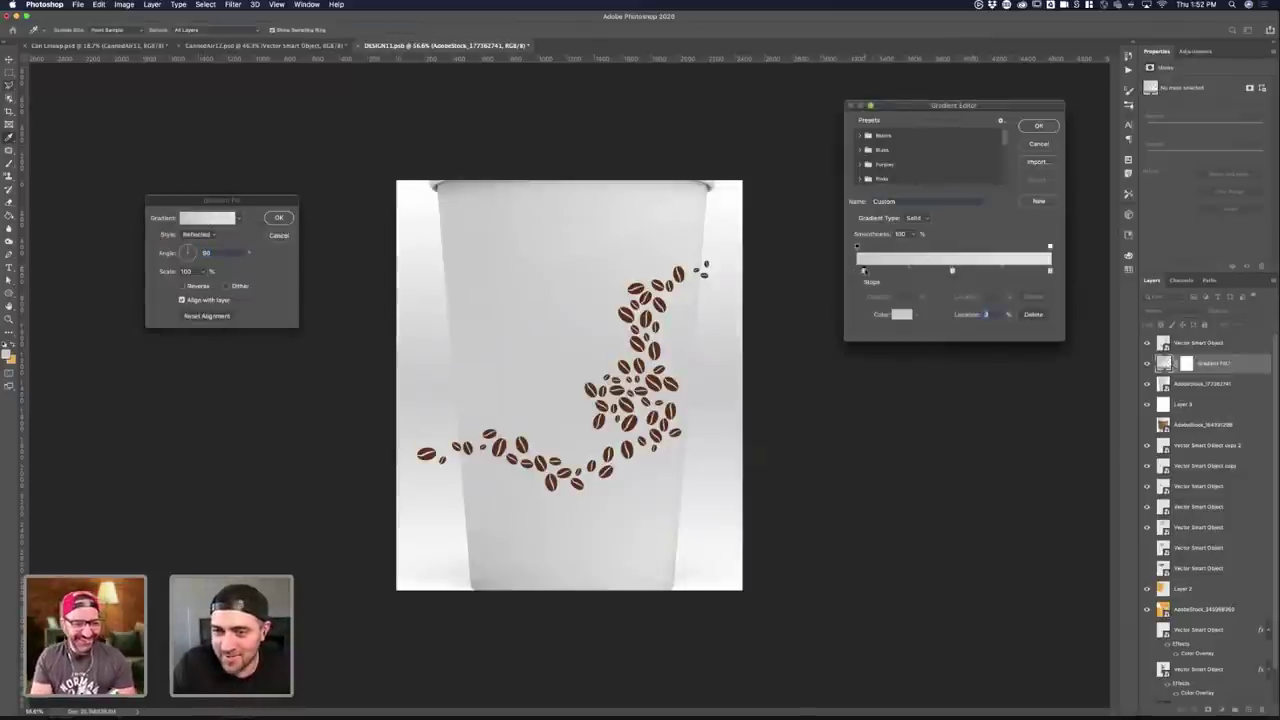
pyautogui.moveTo(864, 271); pyautogui.dragTo(948, 249)
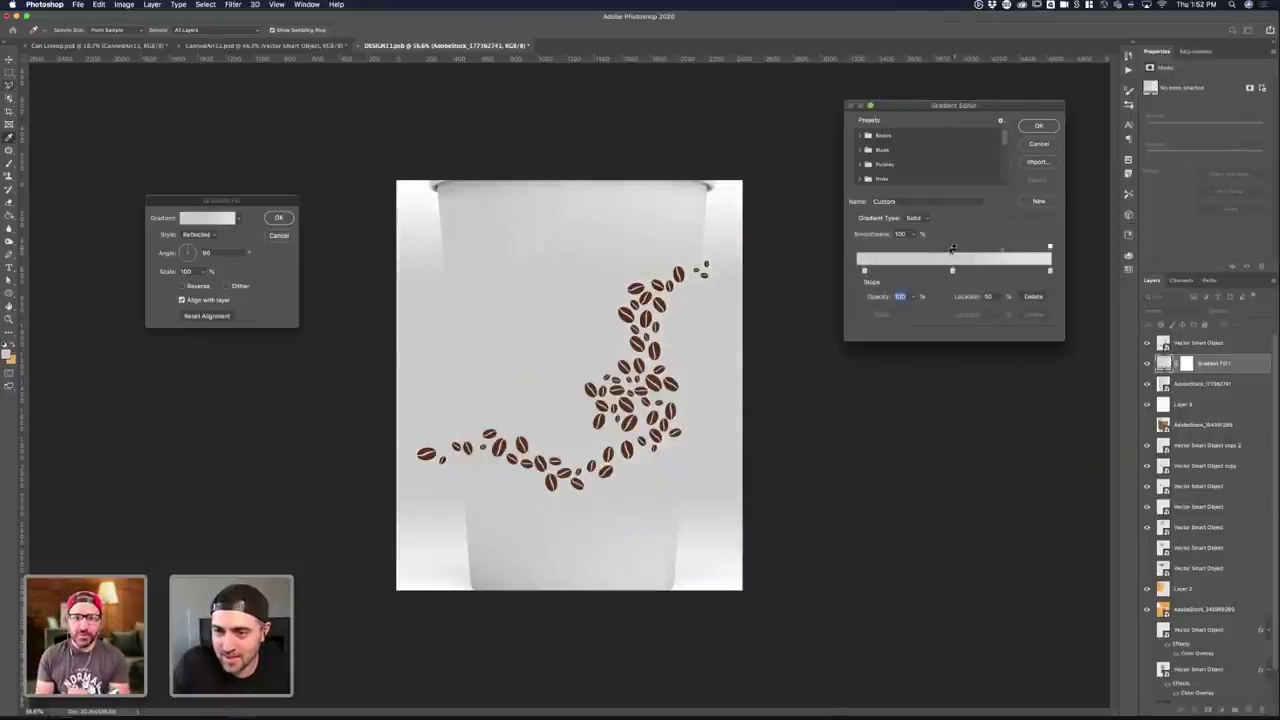
# - Change the gradient's starting colour stop to white and accept the edited gradient
pyautogui.doubleClick(864, 271)
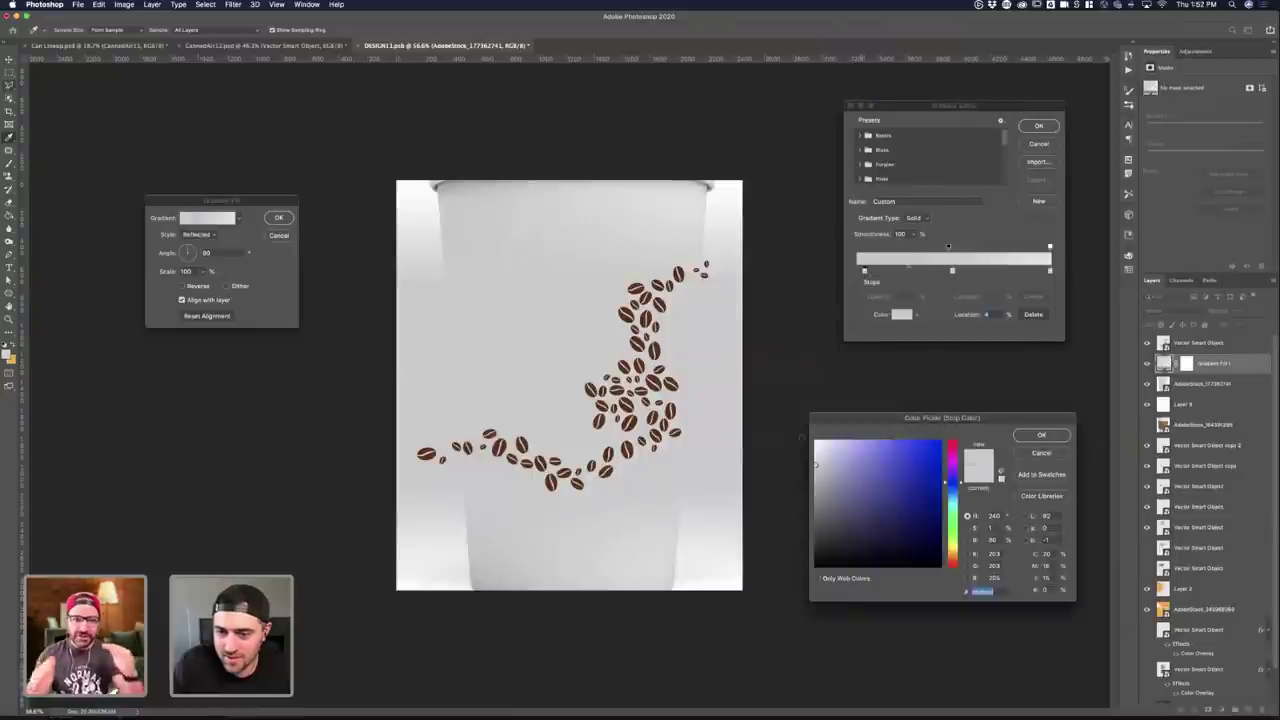
pyautogui.click(814, 440)
pyautogui.click(1041, 435)
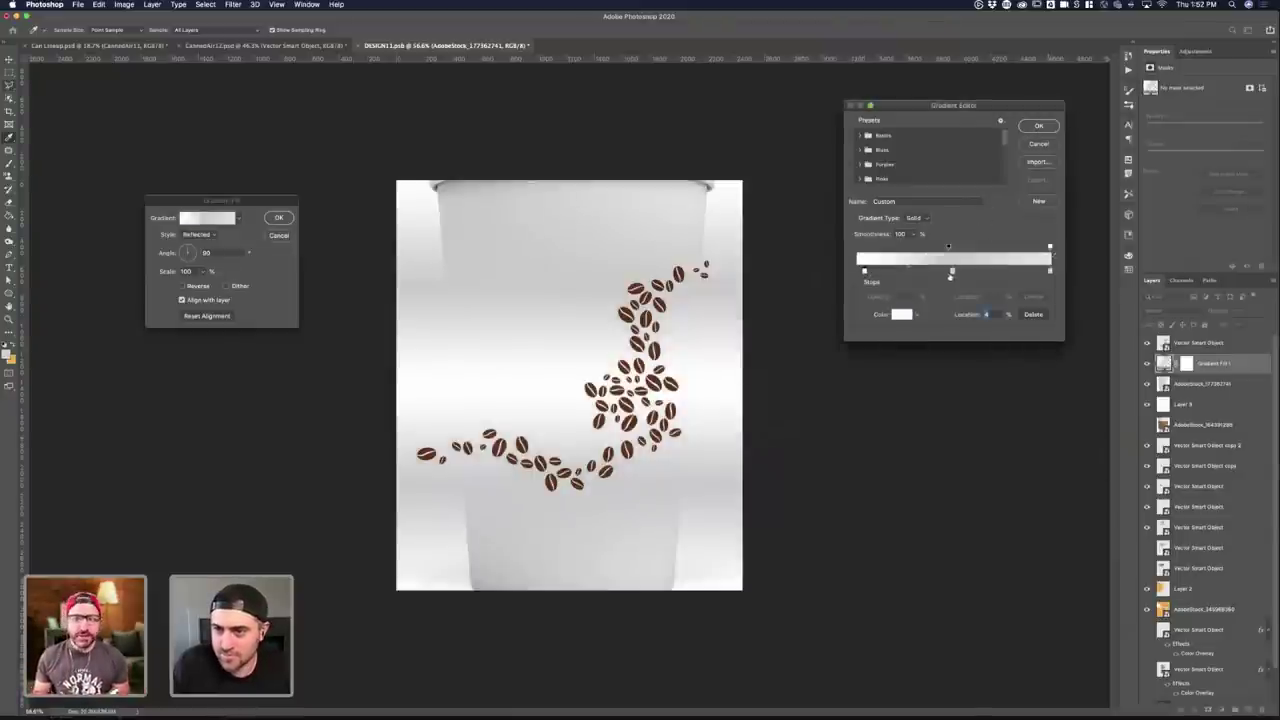
pyautogui.press('Return')
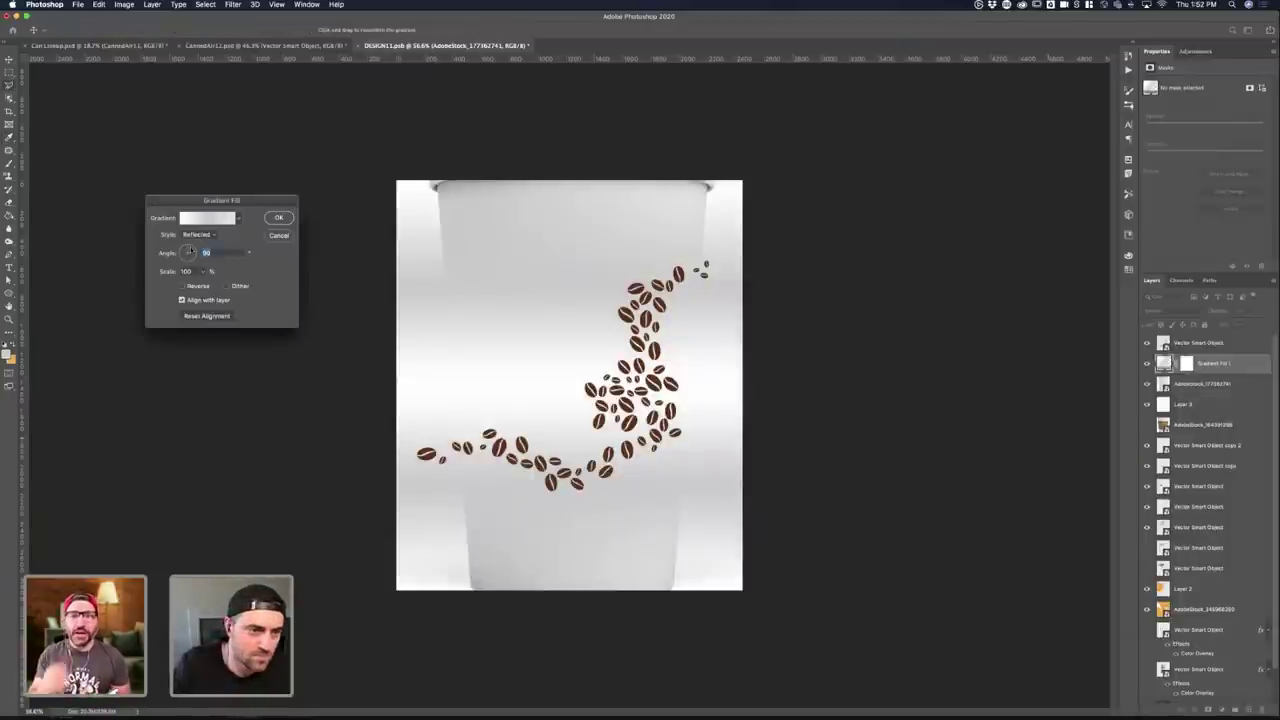
# - Set the gradient fill's angle to 0° so its bands run vertically
pyautogui.moveTo(188, 249); pyautogui.dragTo(203, 252)
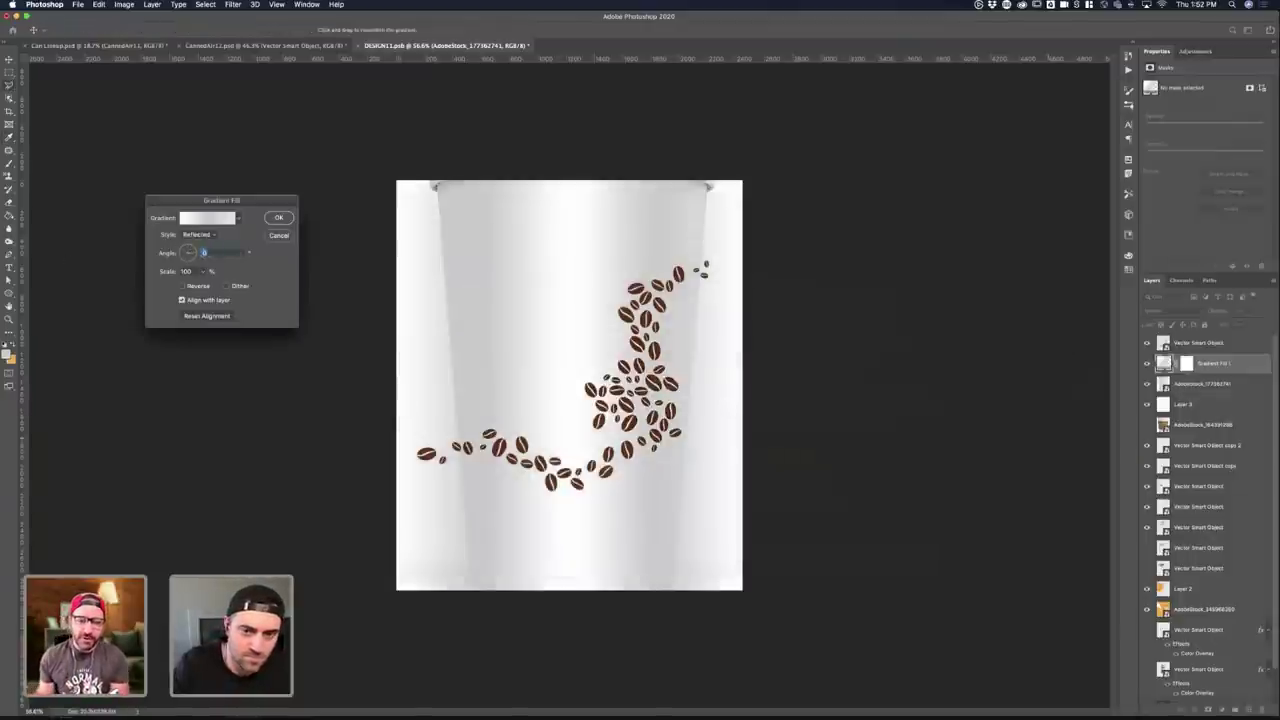
pyautogui.click(238, 220)
pyautogui.click(238, 220)
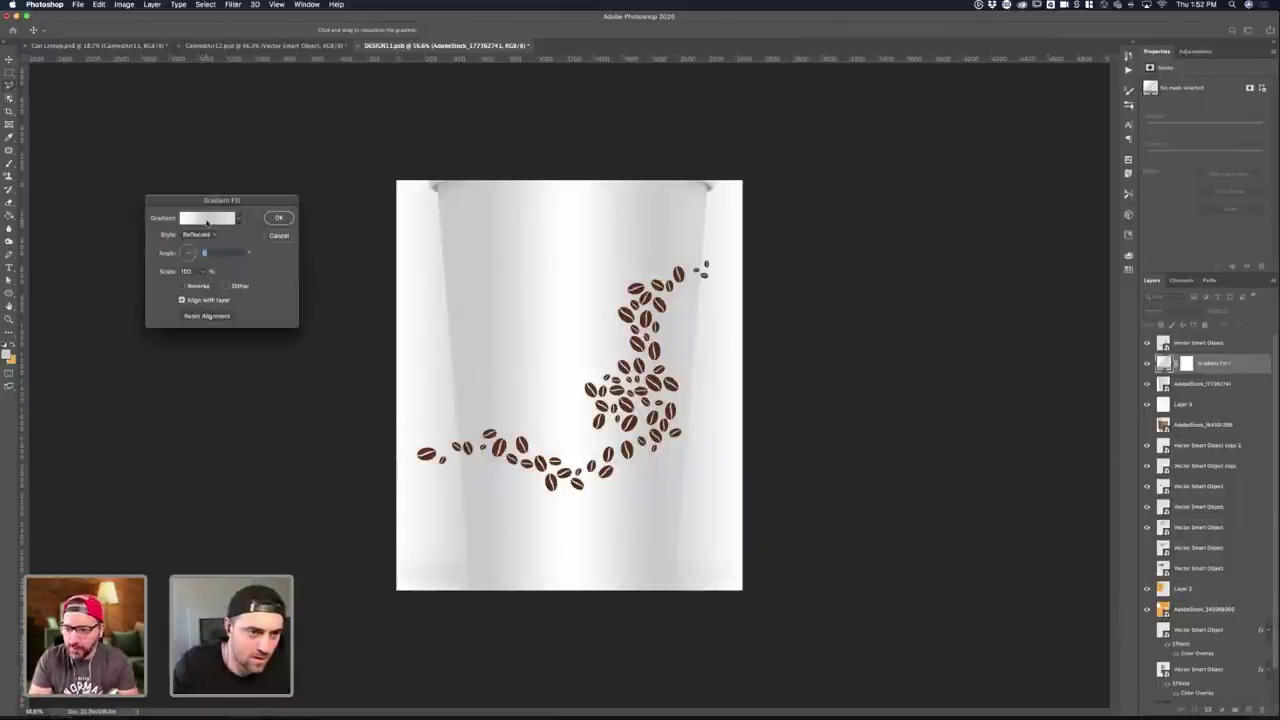
# - Change the gradient's end colour stop to white and accept the edited gradient and the gradient fill
pyautogui.click(207, 219)
pyautogui.doubleClick(1050, 271)
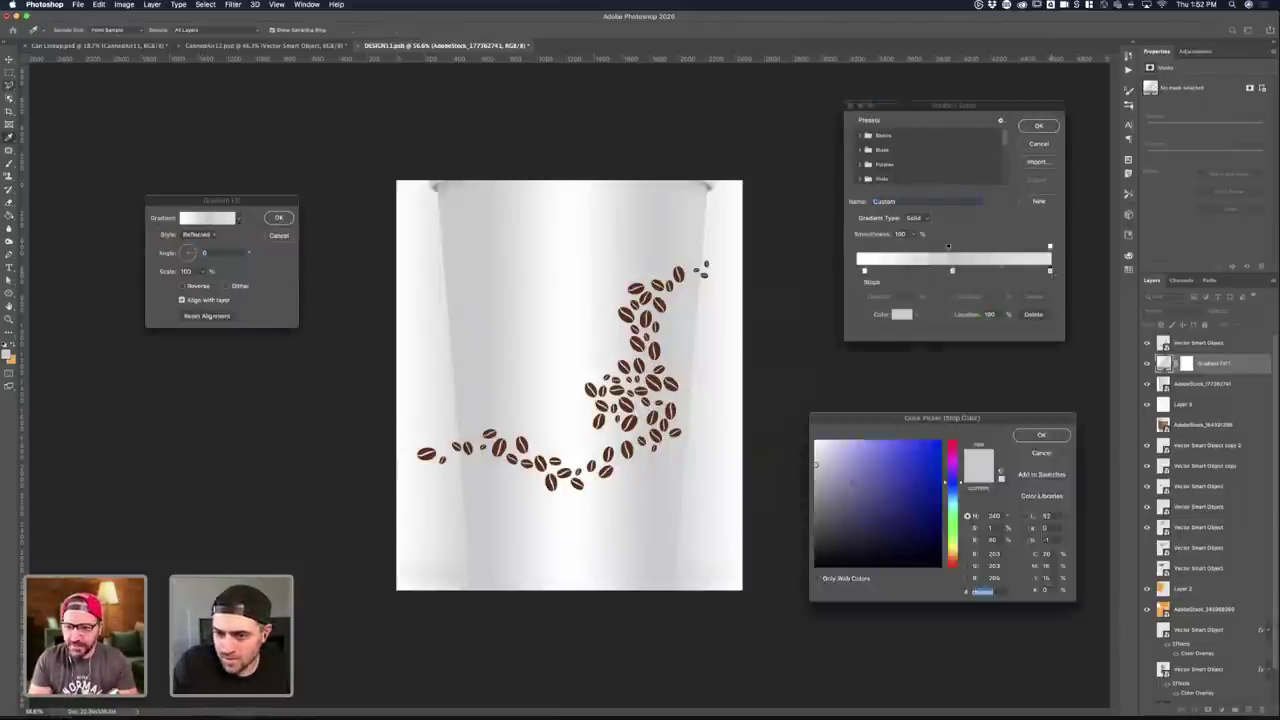
pyautogui.click(1060, 434)
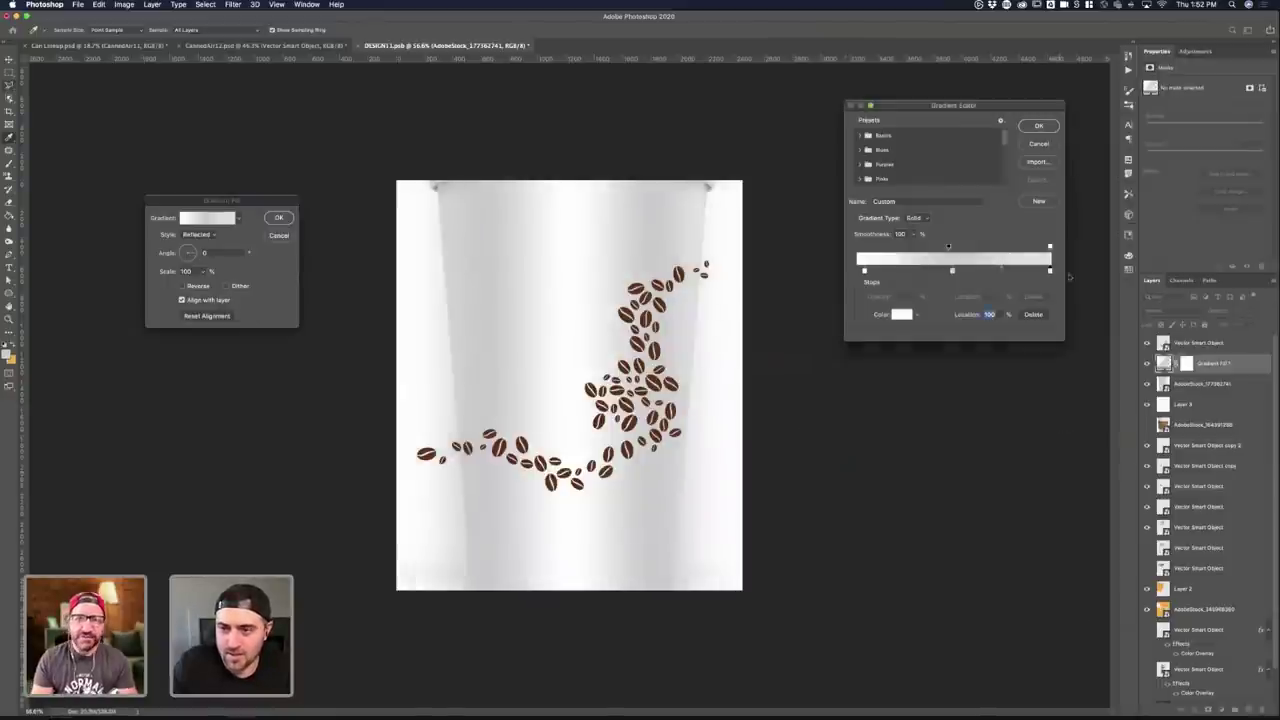
pyautogui.click(1038, 126)
pyautogui.press('Return')
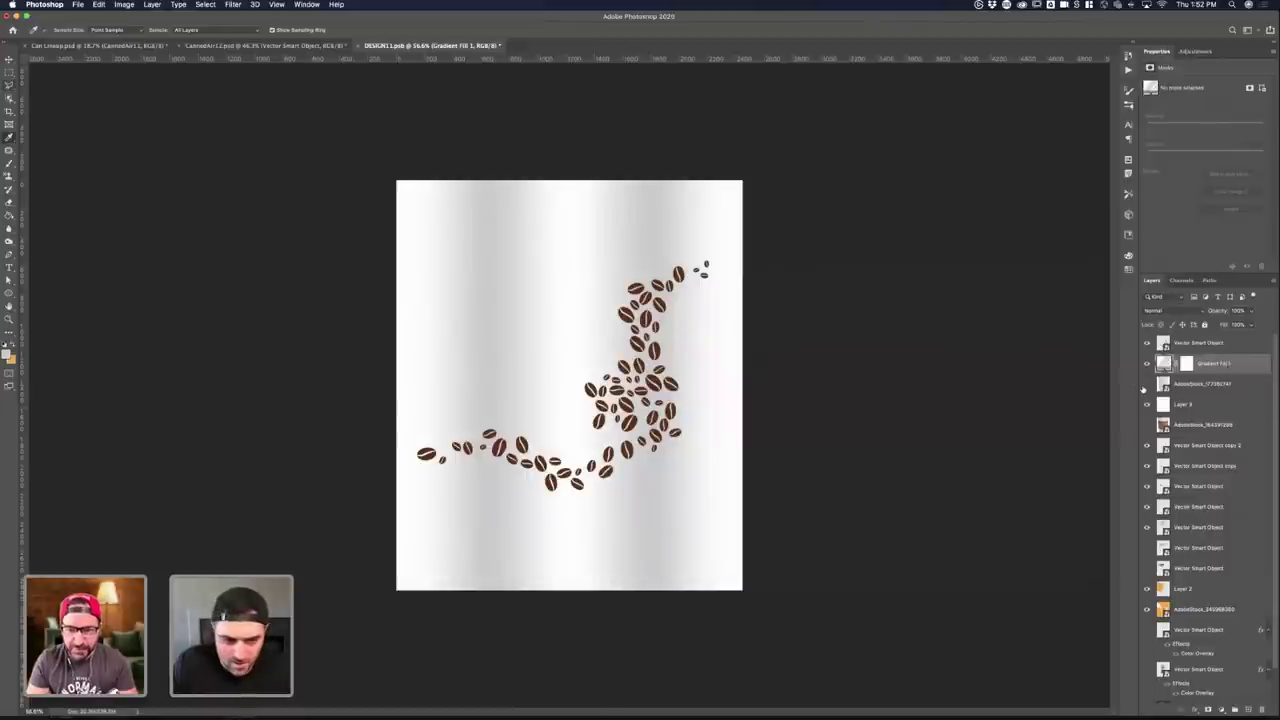
pyautogui.press('v')
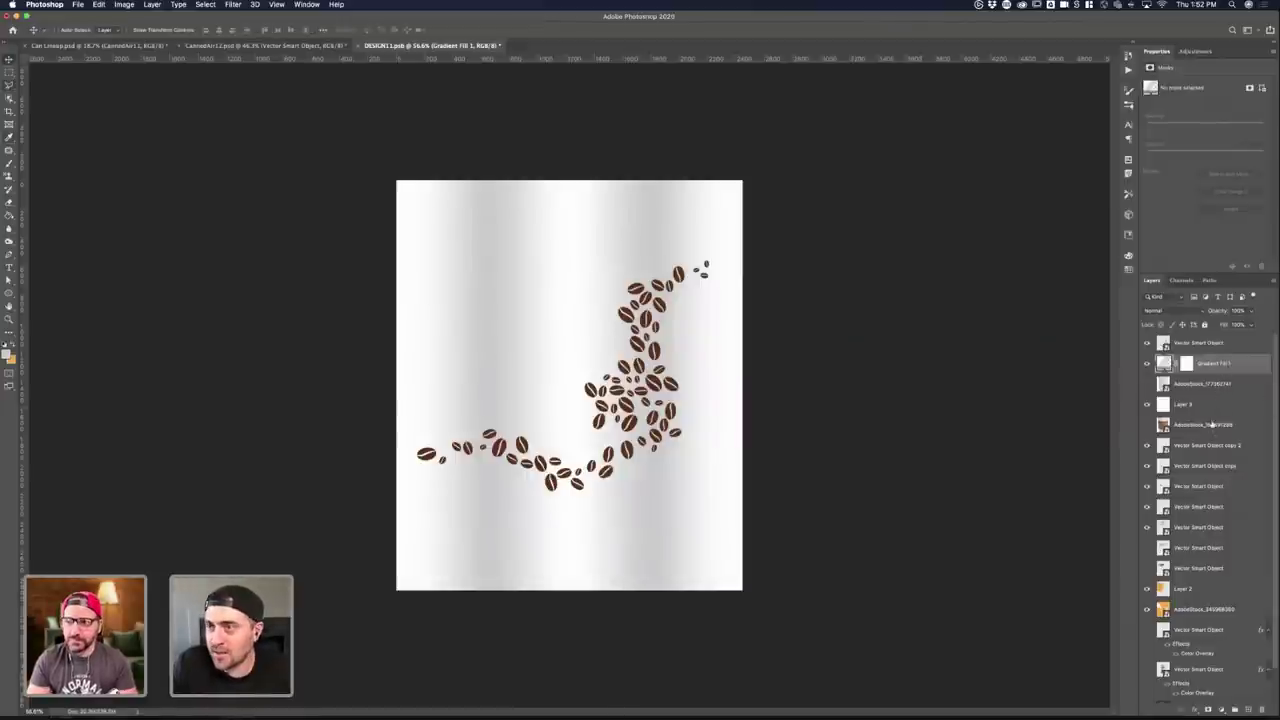
# - Select the coffee bean artwork layer, save the label design, and return to the CannedAir12 can mockup
pyautogui.click(1187, 345)
pyautogui.press('super+s')
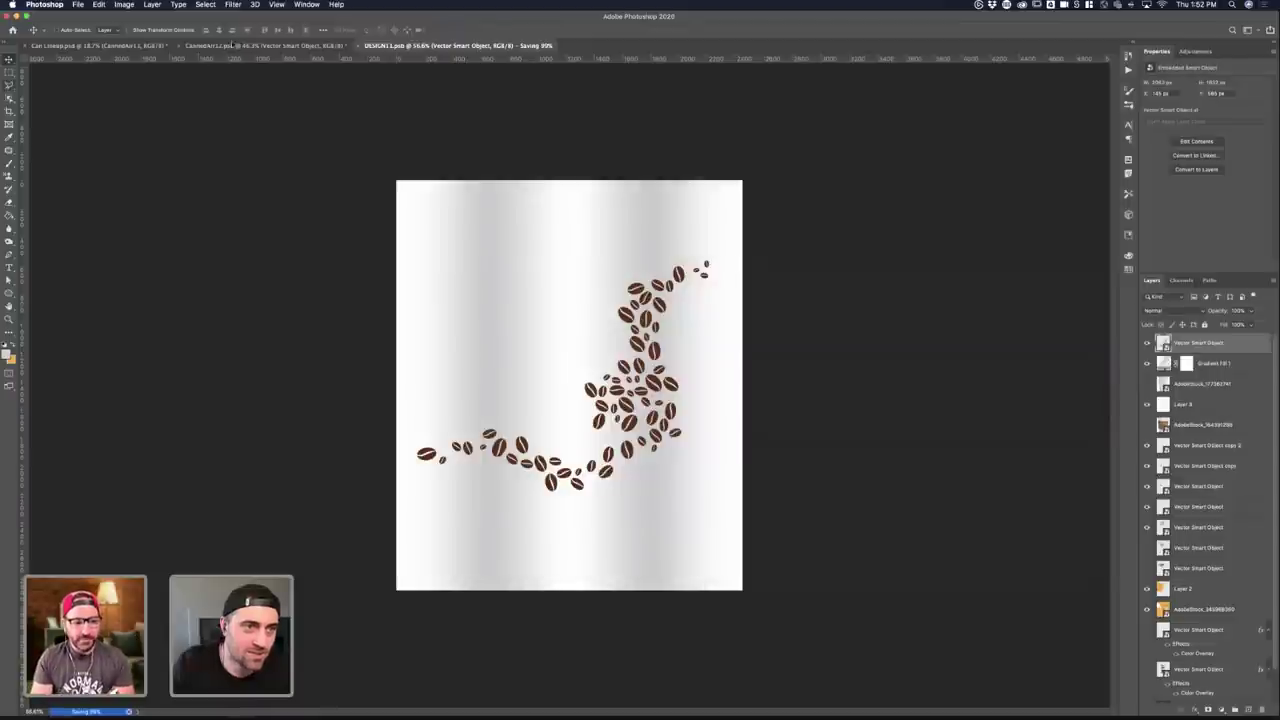
pyautogui.click(203, 45)
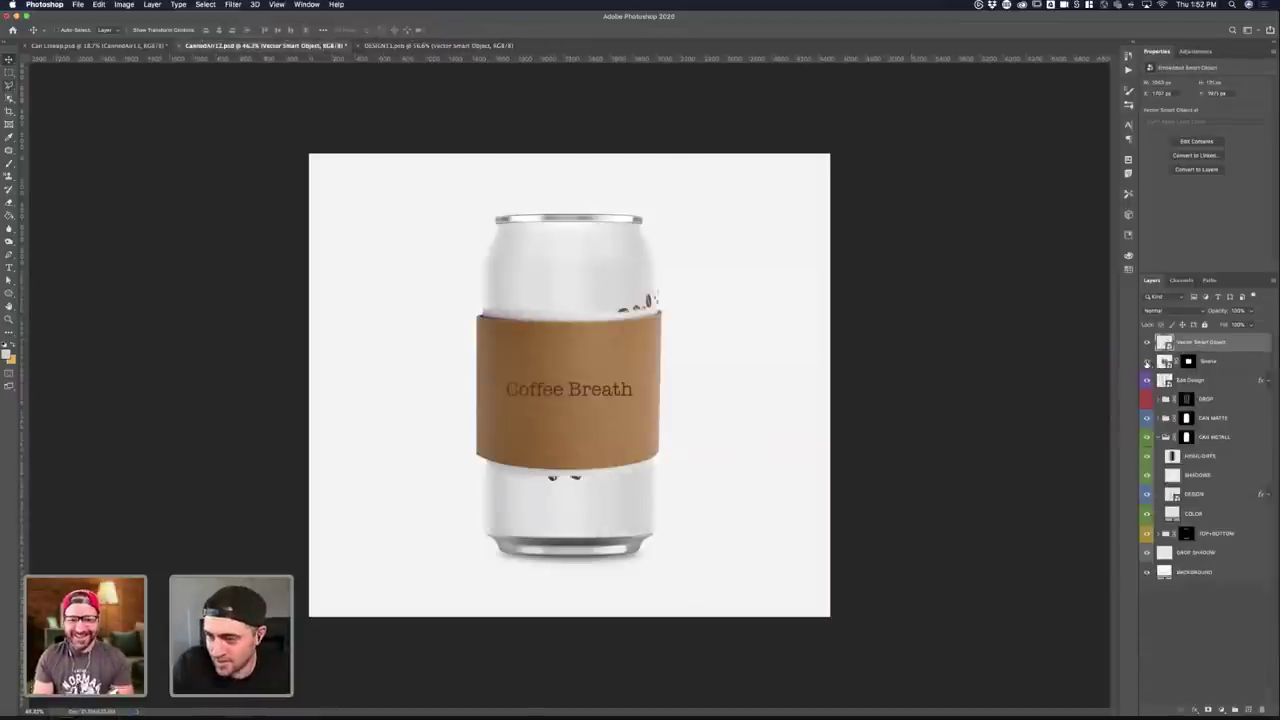
# - Toggle the Sleeve layer's visibility to compare the can with and without it, leaving the sleeve hidden
pyautogui.click(1147, 362)
pyautogui.click(1147, 362)
pyautogui.click(1147, 362)
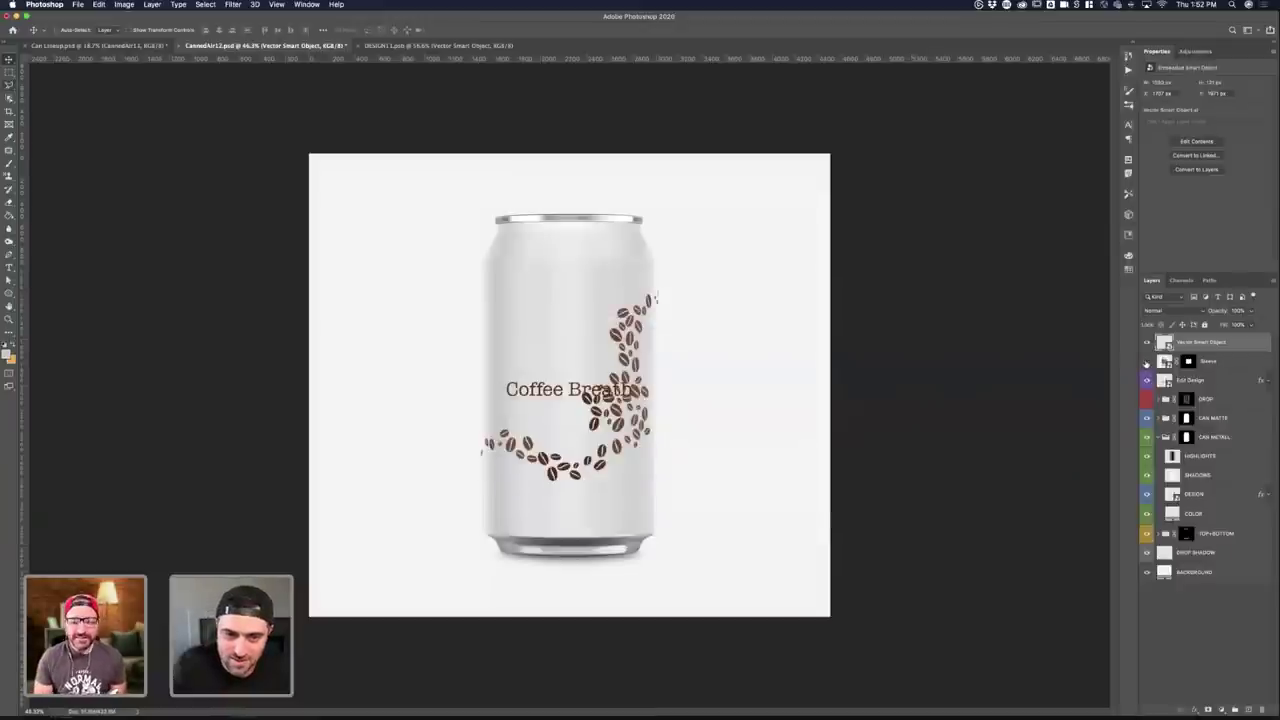
pyautogui.click(1147, 362)
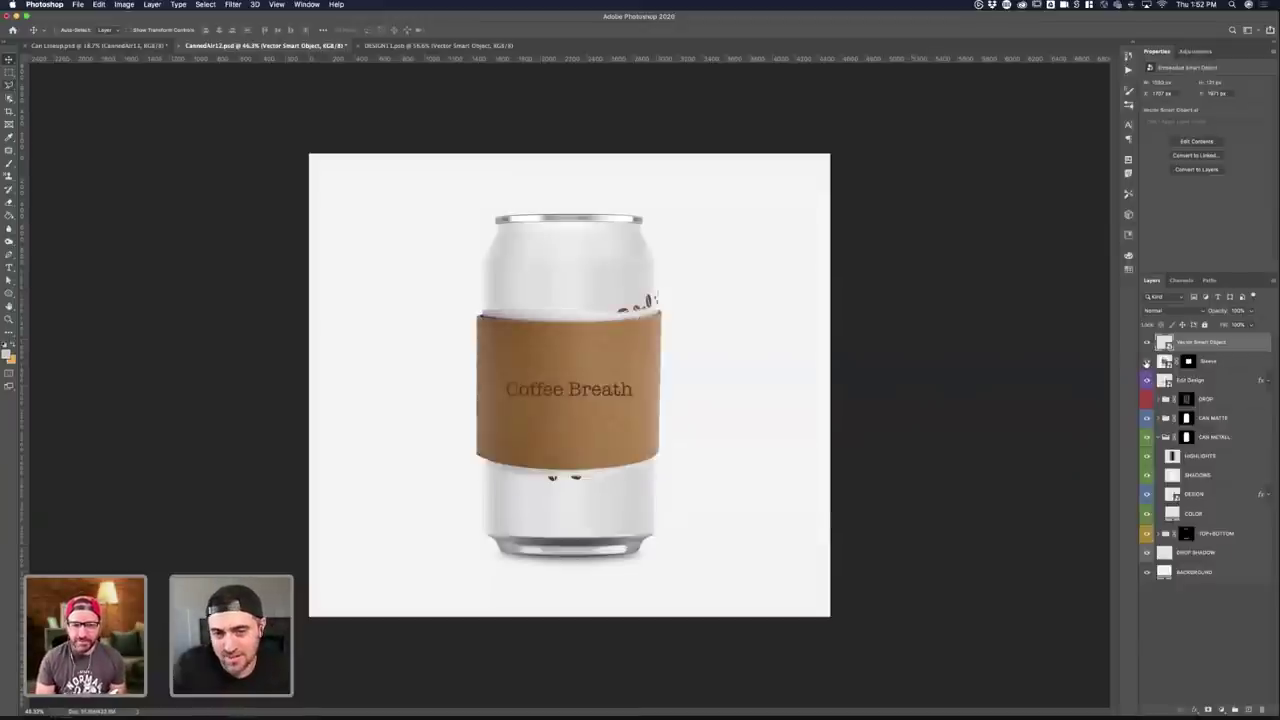
pyautogui.click(1147, 362)
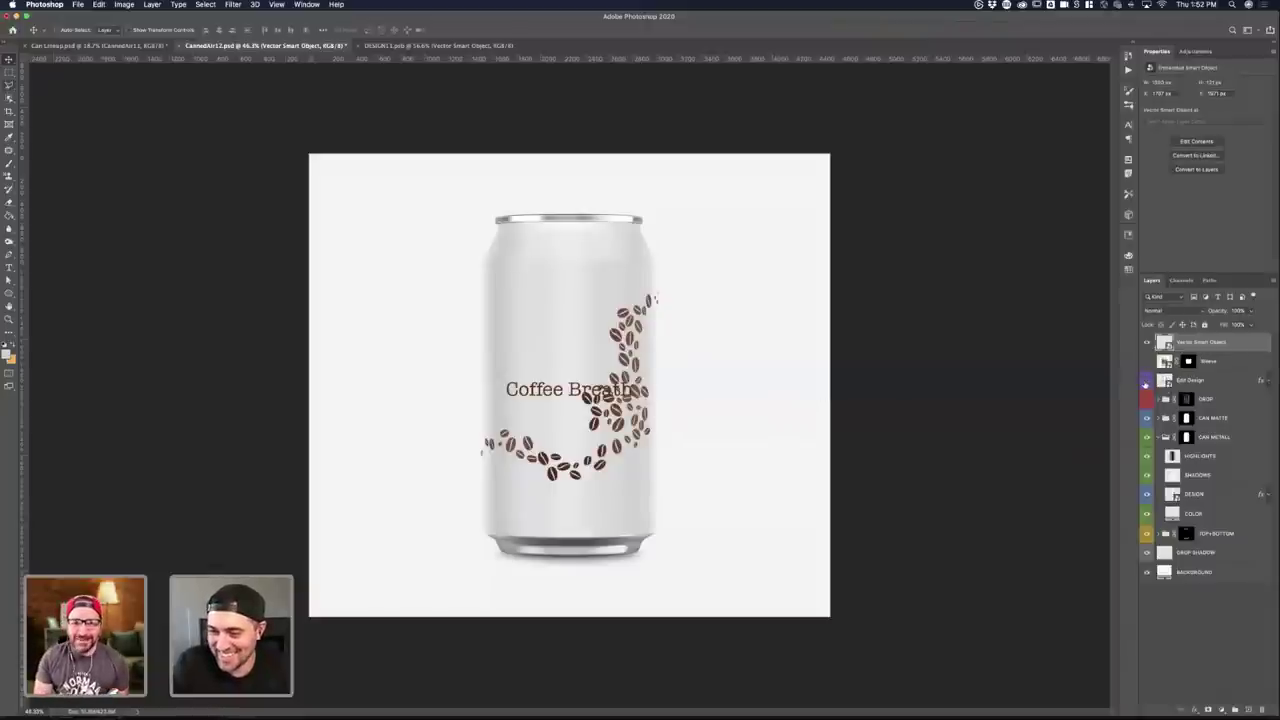
# - Switch to Illustrator and break the small Coffee Breath text beside the beans onto two lines
pyautogui.click(381, 46)
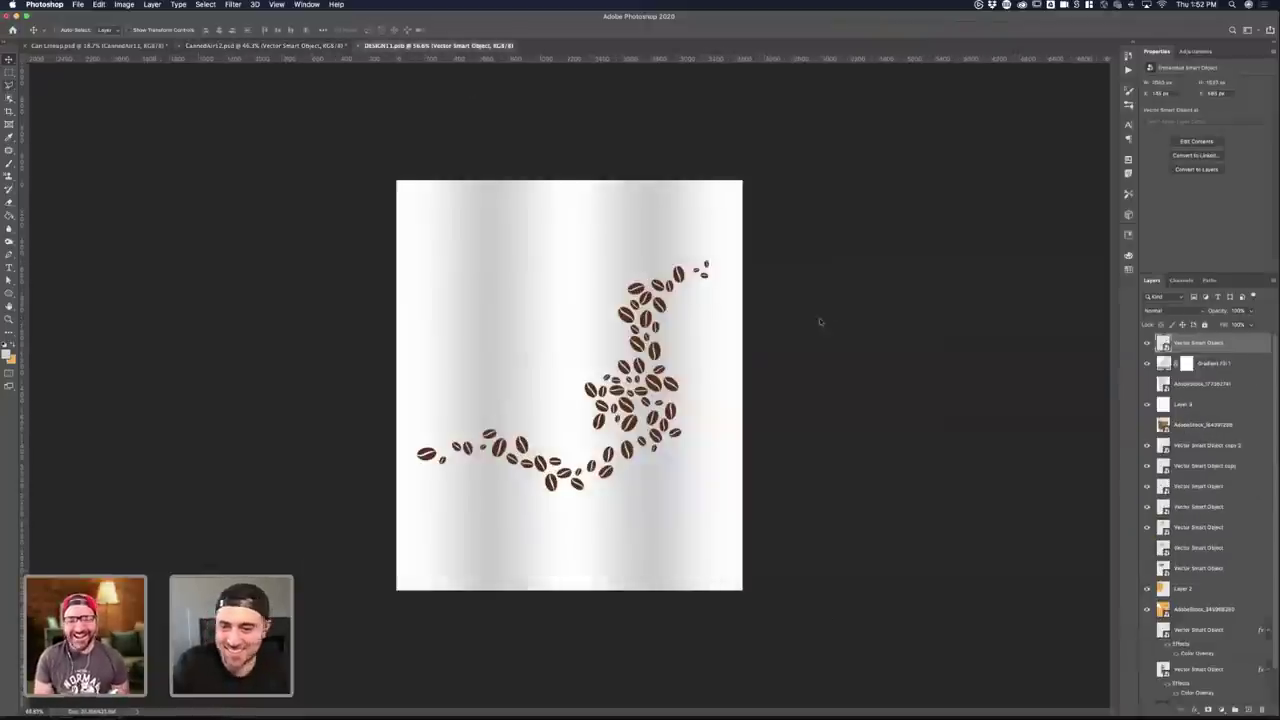
pyautogui.hotkey('ctrl', 'Up')
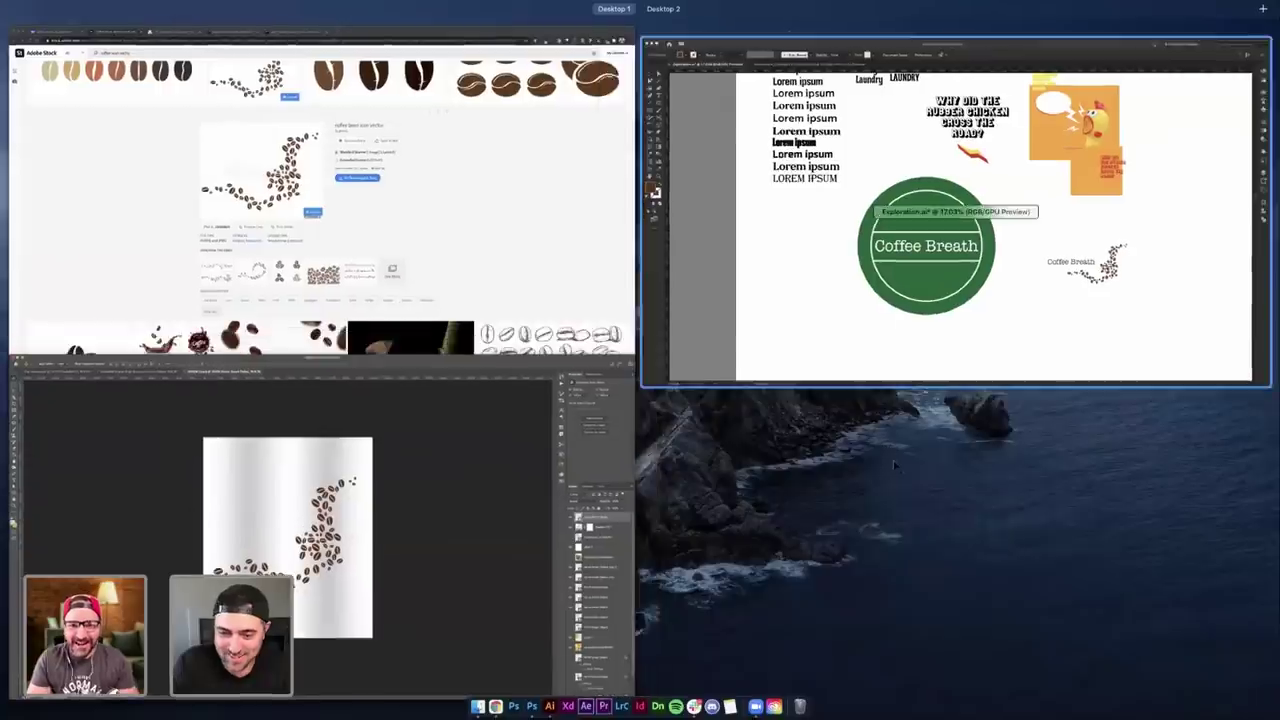
pyautogui.click(1010, 322)
pyautogui.click(876, 467)
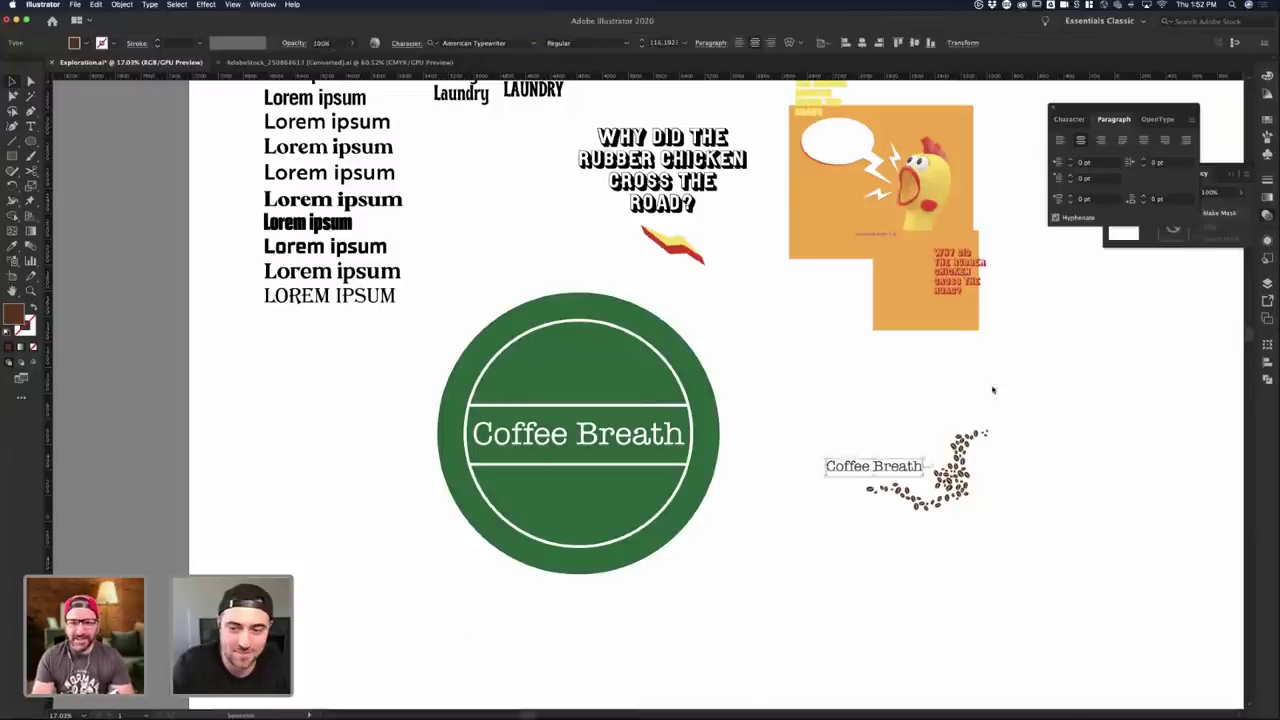
pyautogui.hotkey('ctrl', 'Up')
pyautogui.click(990, 340)
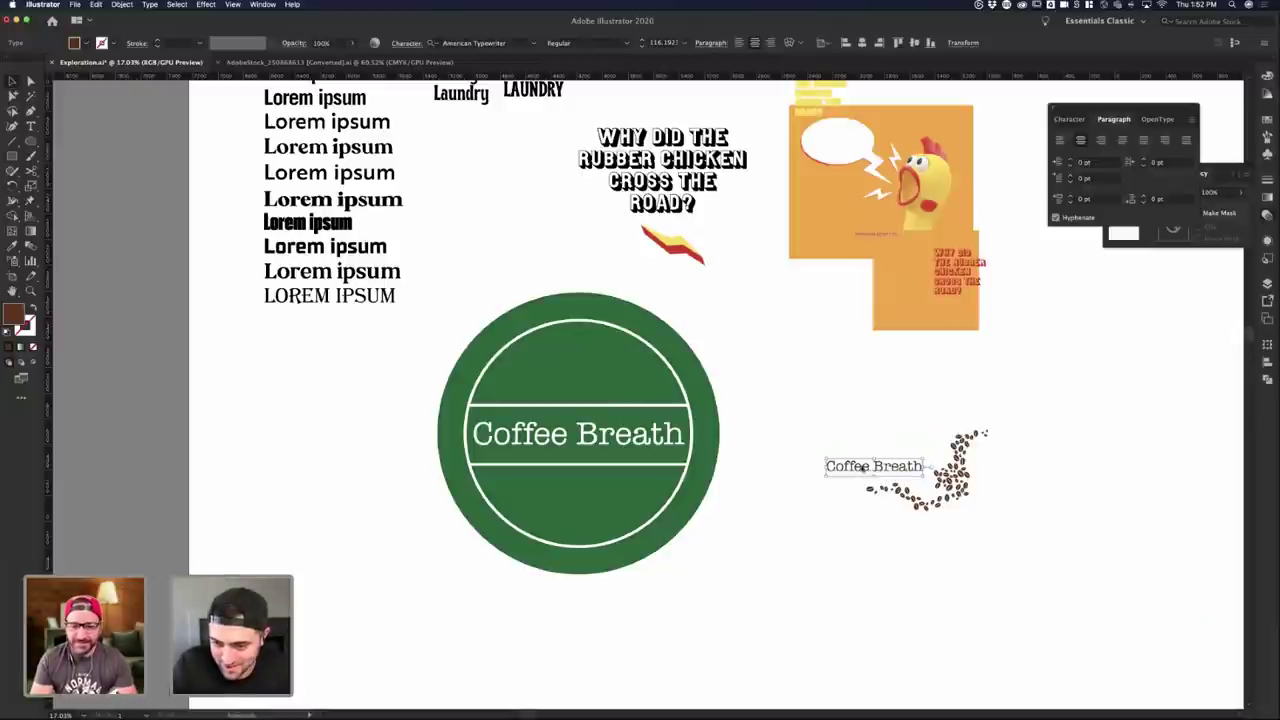
pyautogui.doubleClick(866, 467)
pyautogui.press('Return')
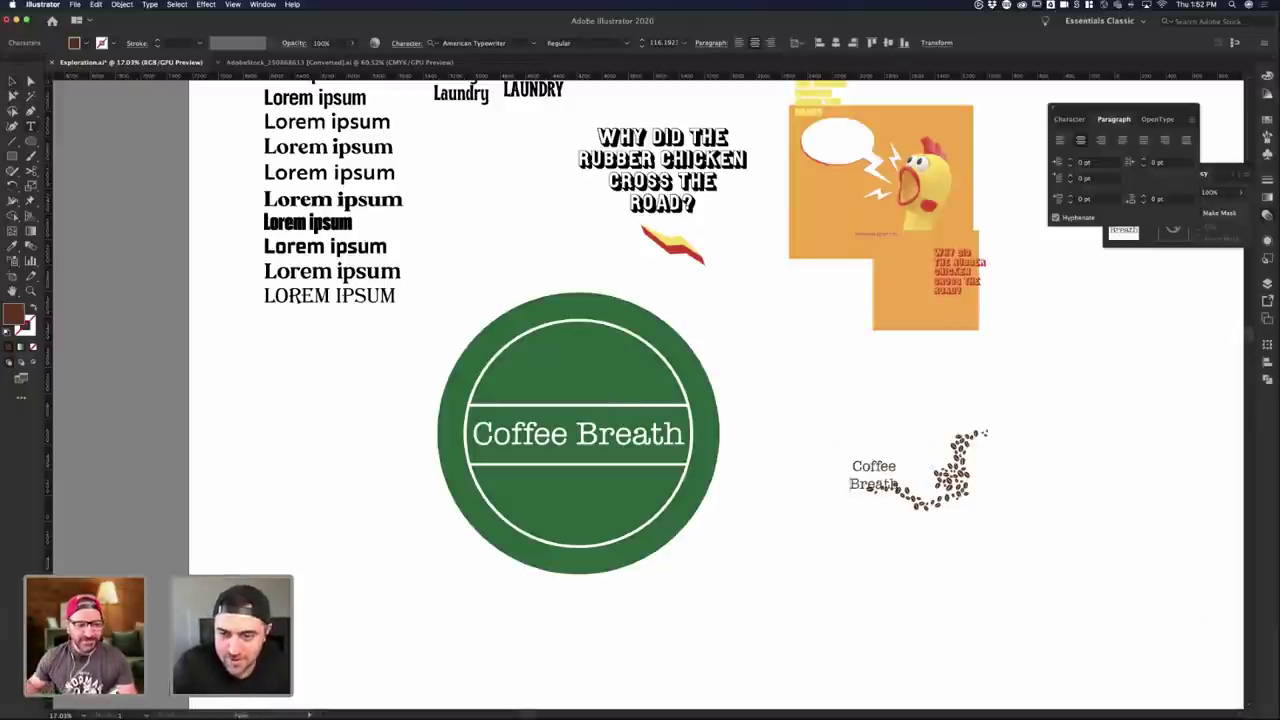
# - Left-align the two-line Coffee Breath text and move it up clear of the coffee beans
pyautogui.hotkey('ctrl', 'a')
pyautogui.hotkey('ctrl', 'shift', 'l')
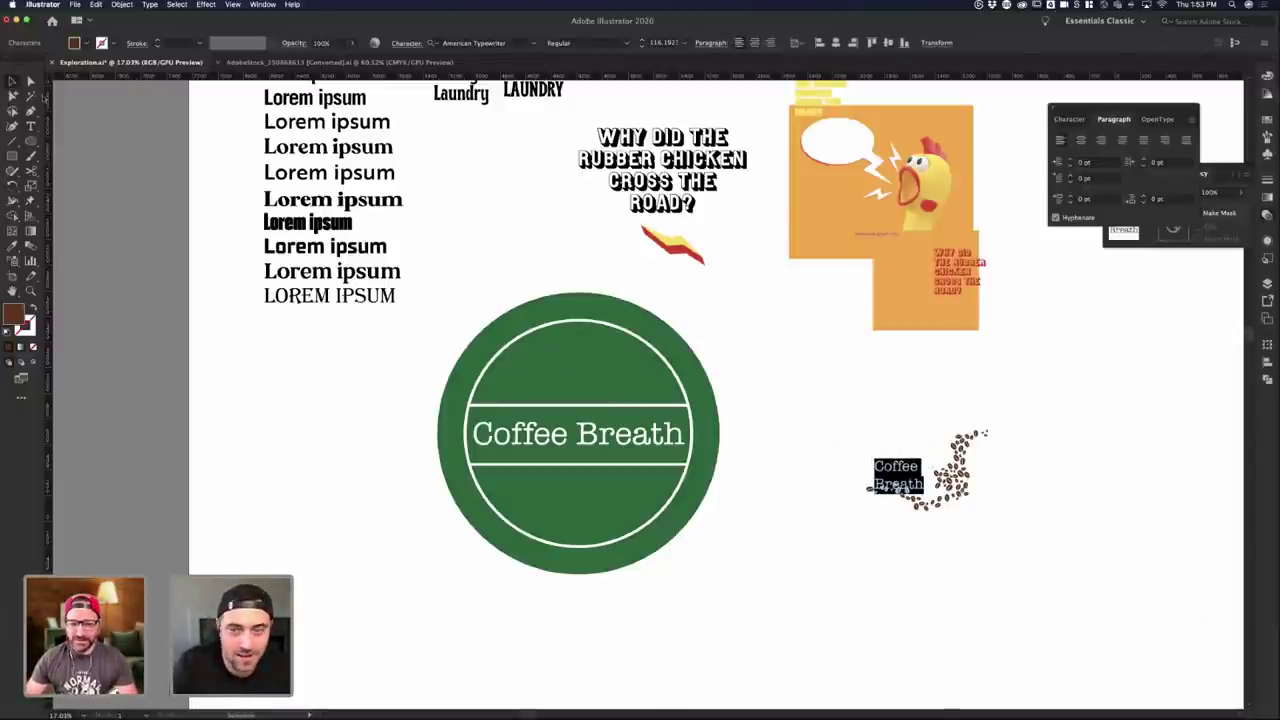
pyautogui.press('Escape')
pyautogui.moveTo(912, 482); pyautogui.dragTo(912, 456)
# - Tighten the leading between the two lines of the small Coffee Breath text and deselect it
pyautogui.doubleClick(910, 456)
pyautogui.press('super+a')
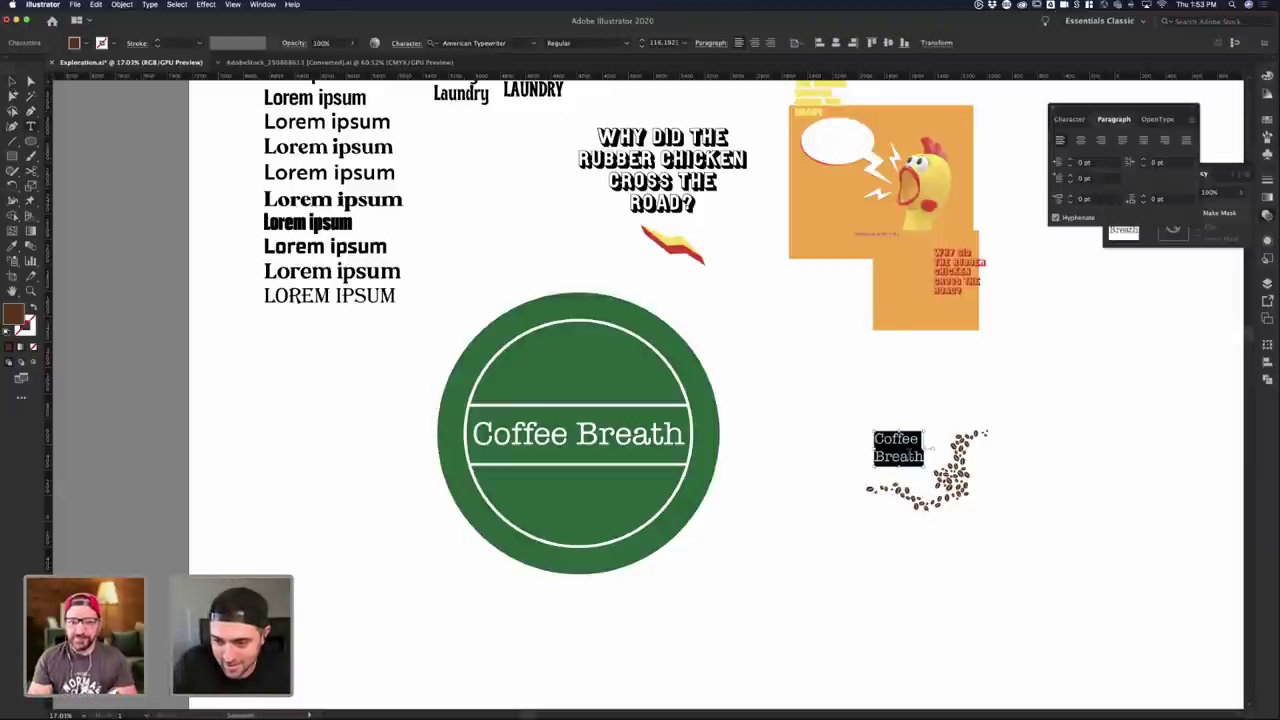
pyautogui.click(910, 456)
pyautogui.press('super+a')
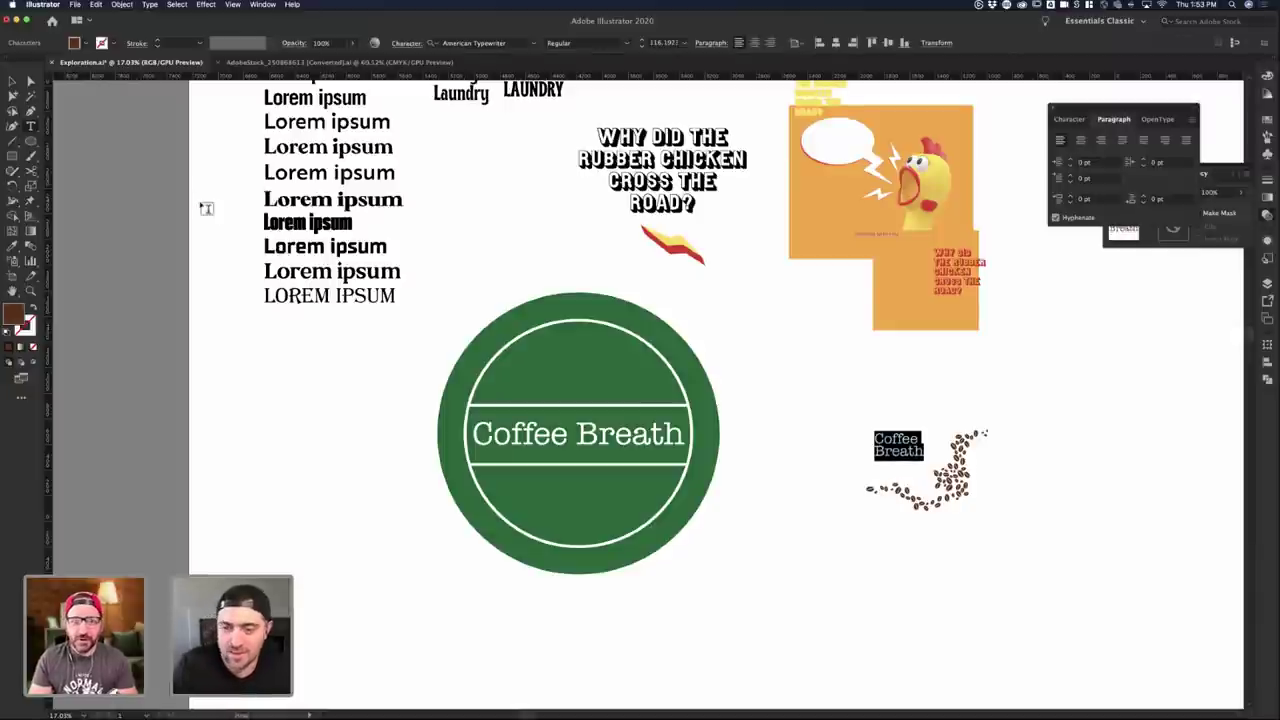
pyautogui.press('Escape')
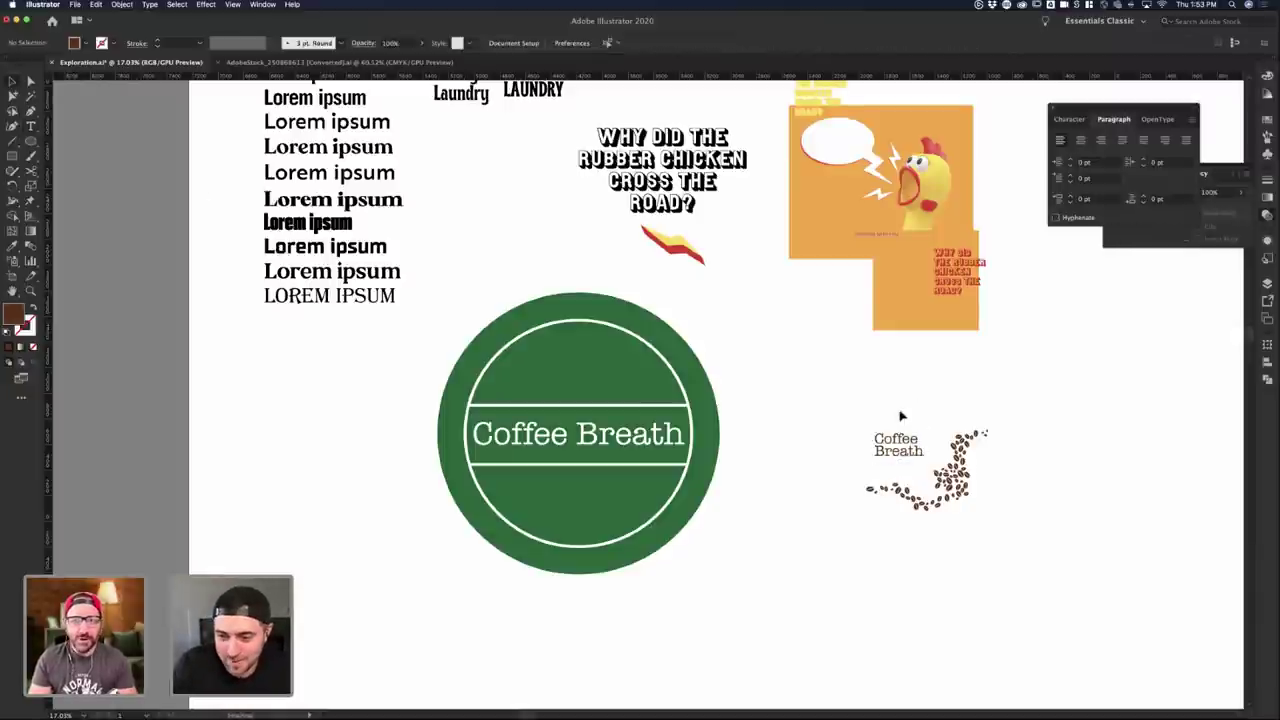
pyautogui.click(782, 459)
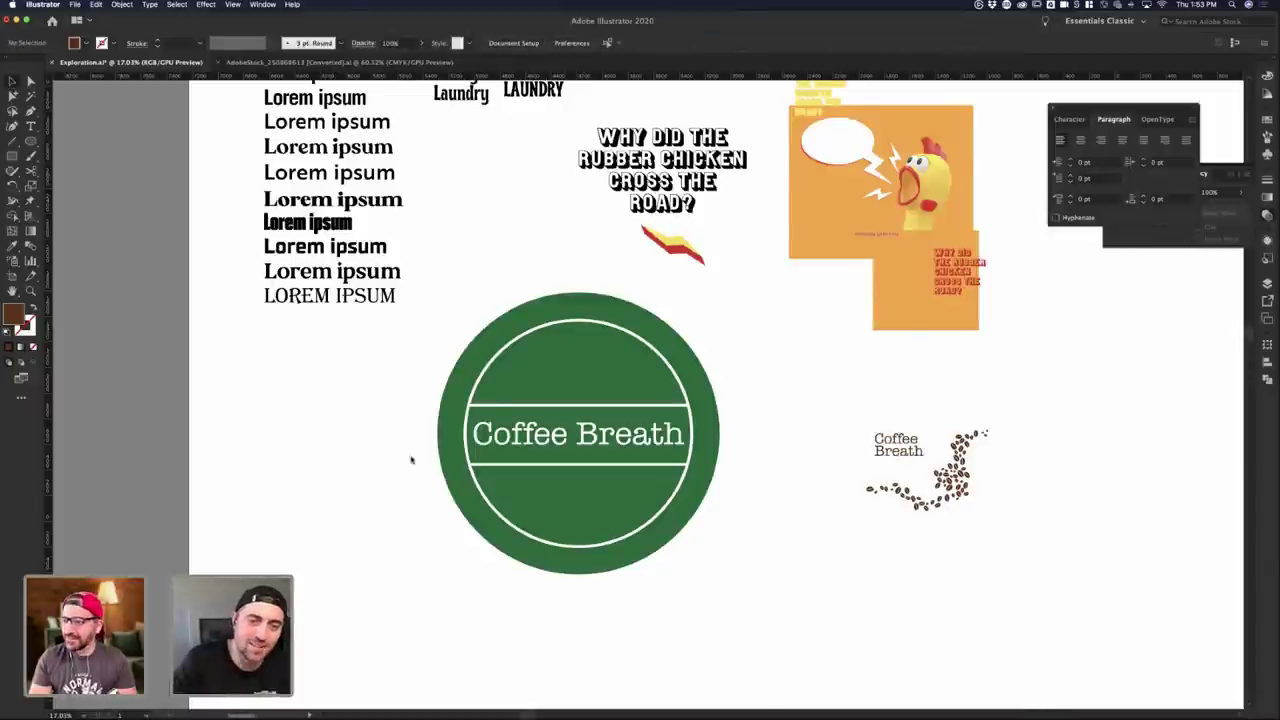
# - Switch to Photoshop, paste the two-line Coffee Breath text into the label design as a smart object, and scale it down beside the upper beans
pyautogui.hotkey('ctrl', 'Up')
pyautogui.click(520, 400)
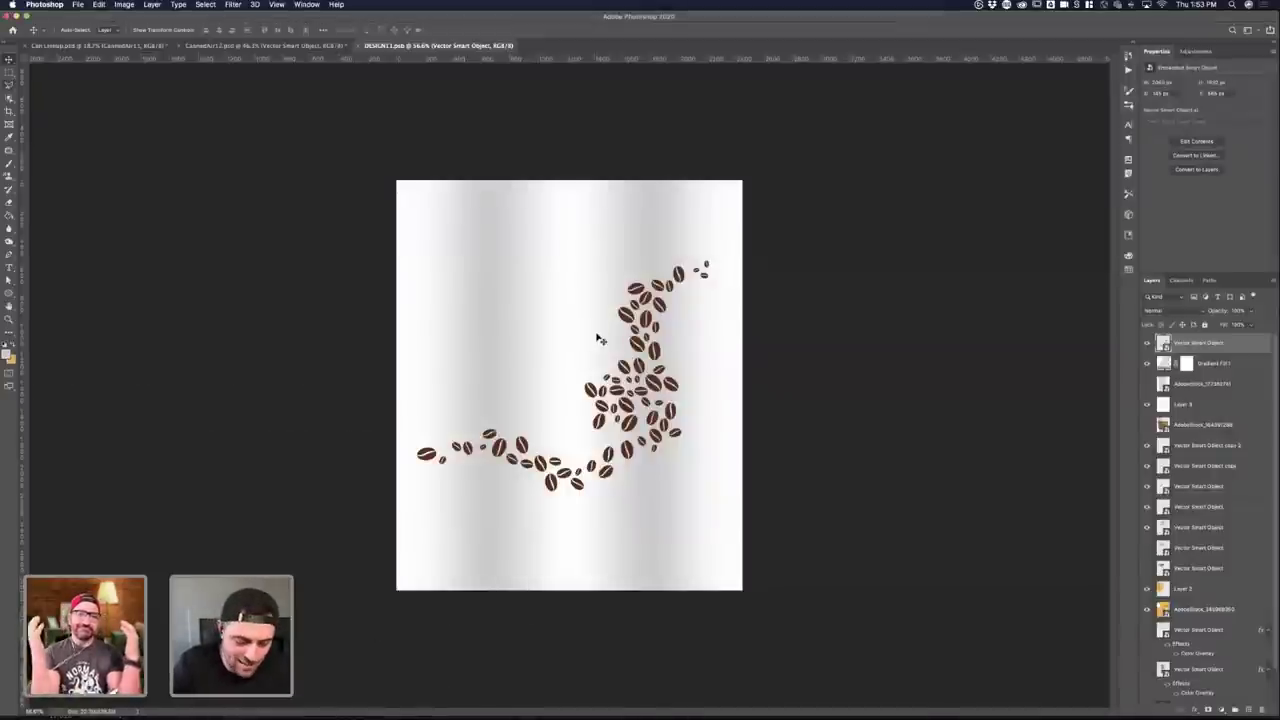
pyautogui.press('super+v')
pyautogui.click(686, 304)
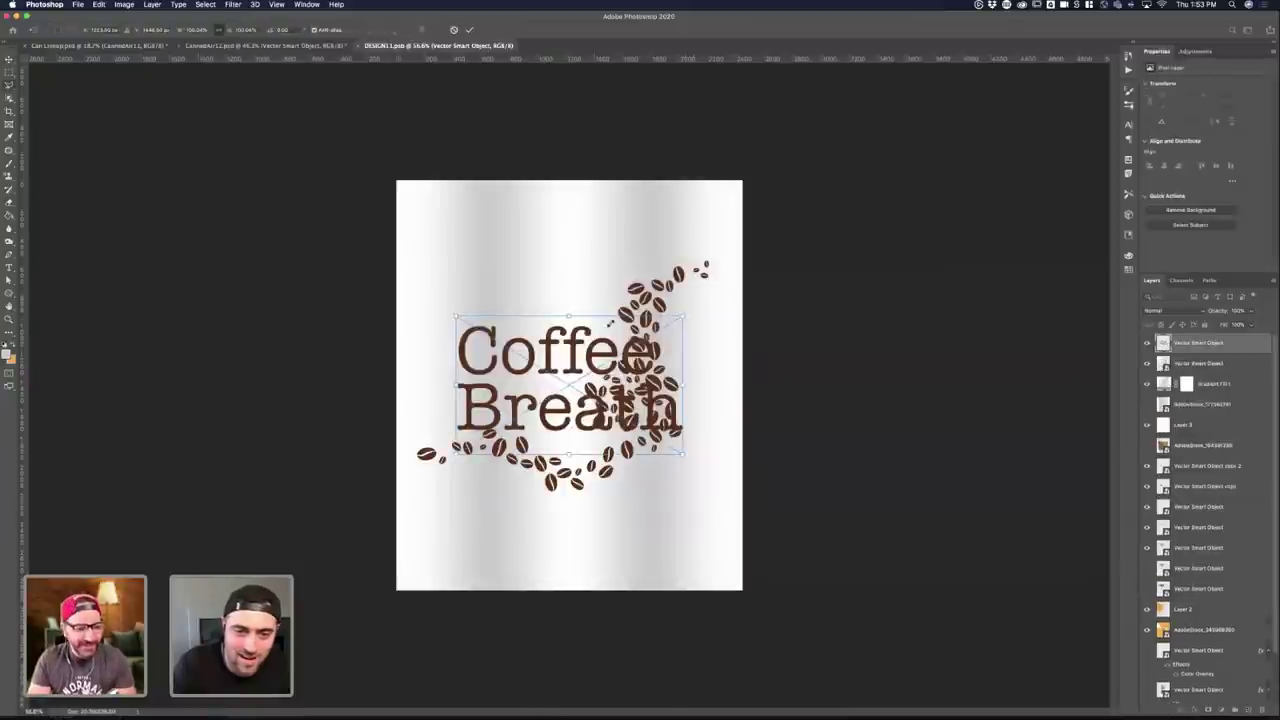
pyautogui.moveTo(686, 314); pyautogui.dragTo(566, 349)
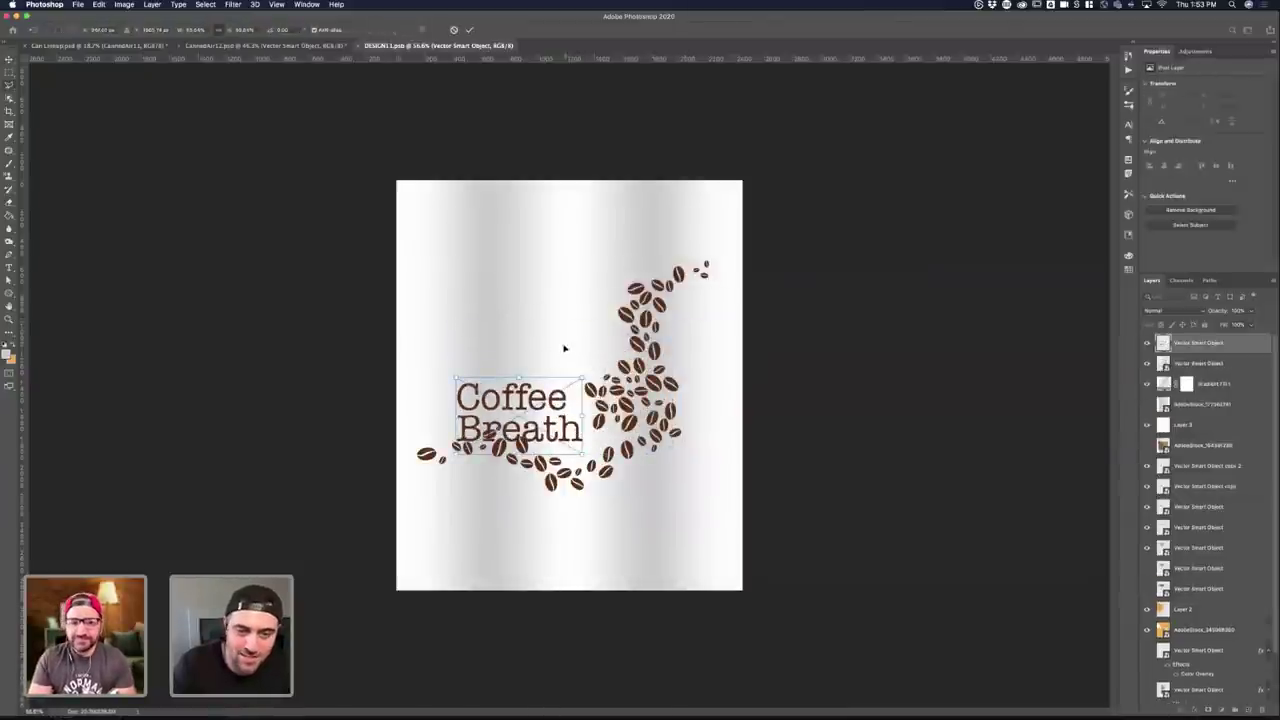
pyautogui.moveTo(557, 405); pyautogui.dragTo(600, 321)
pyautogui.press('Return')
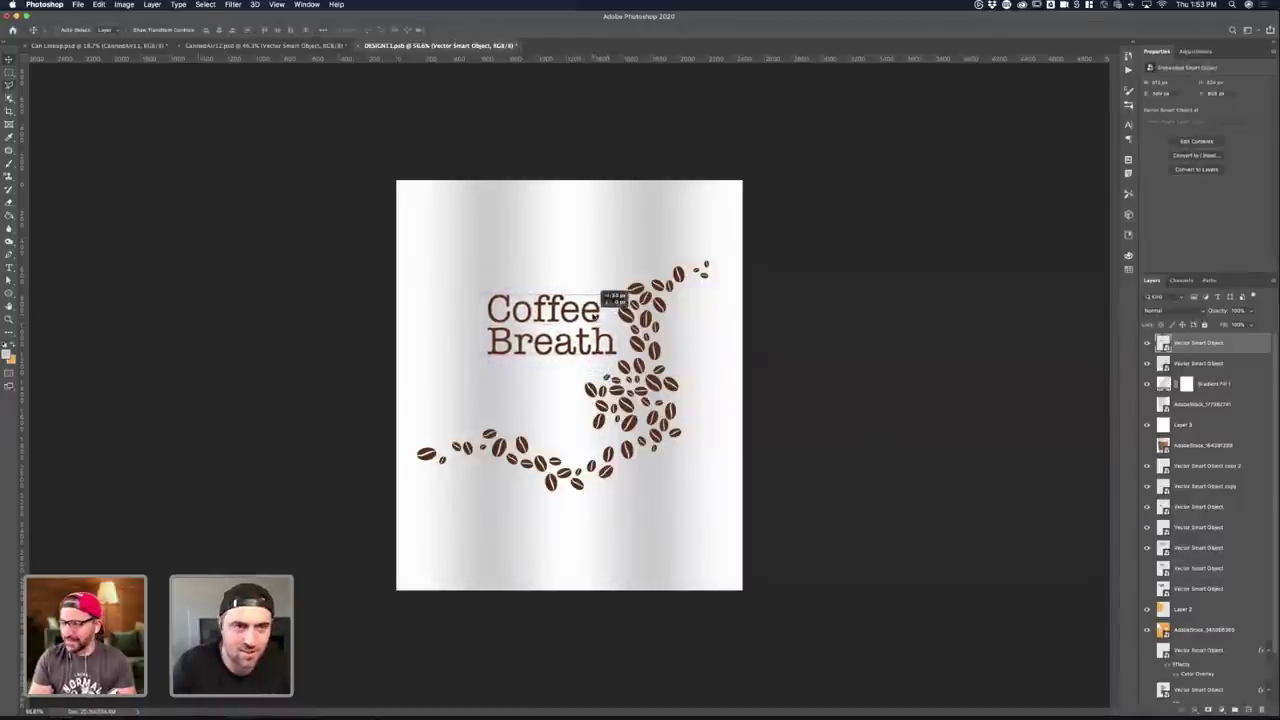
# - Return to the can mockup and hide the original single-line Coffee Breath text layer
pyautogui.click(259, 45)
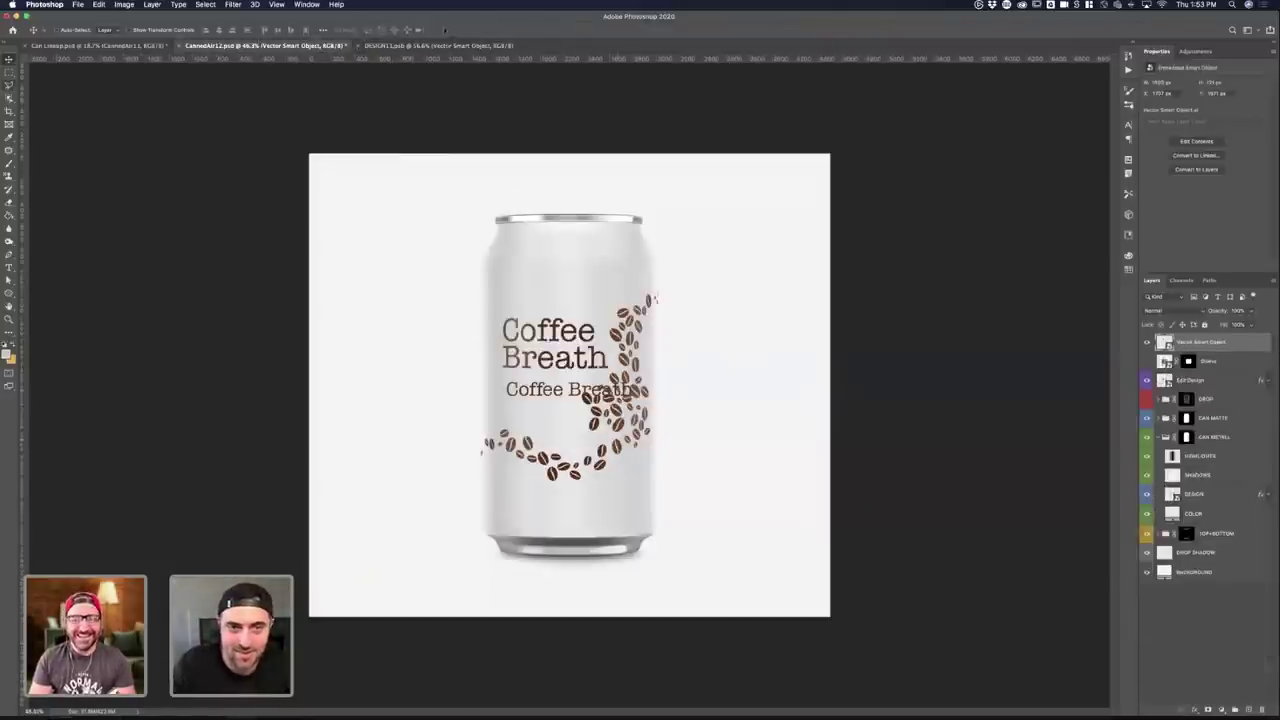
pyautogui.click(1146, 343)
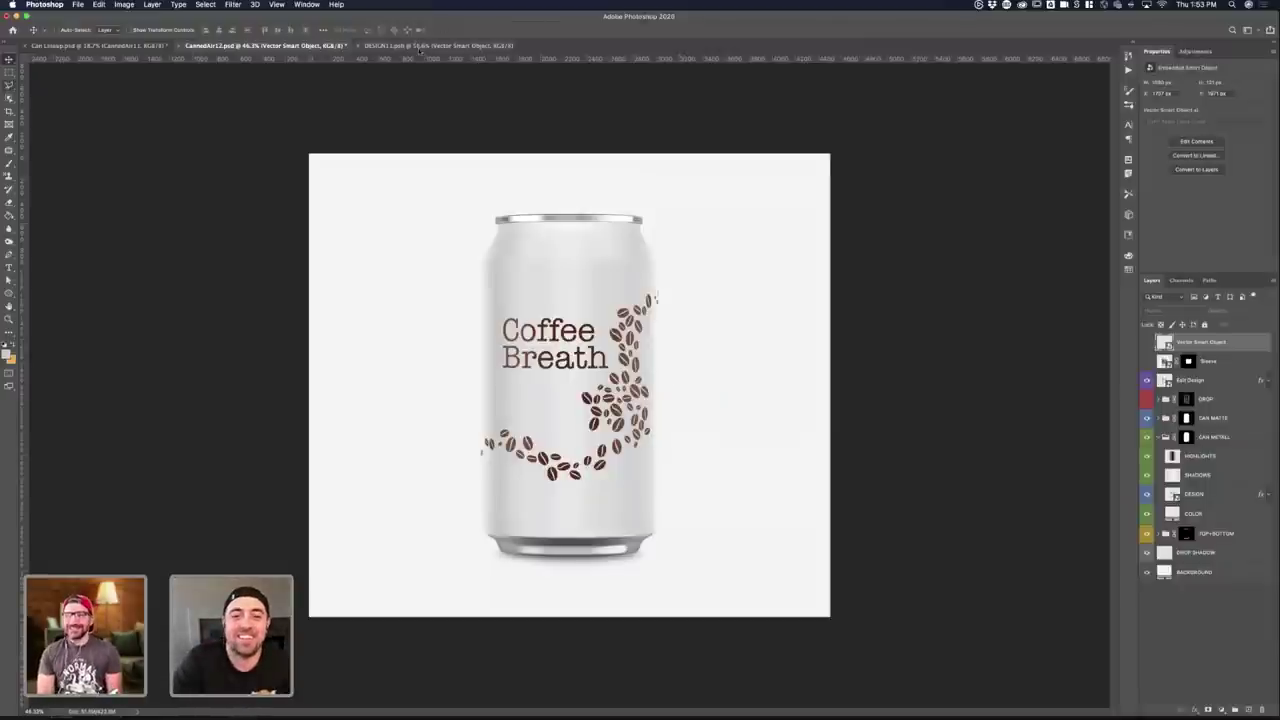
# - In the label design, scale the two-line Coffee Breath text down slightly, keep it close to the beans, and save
pyautogui.click(433, 47)
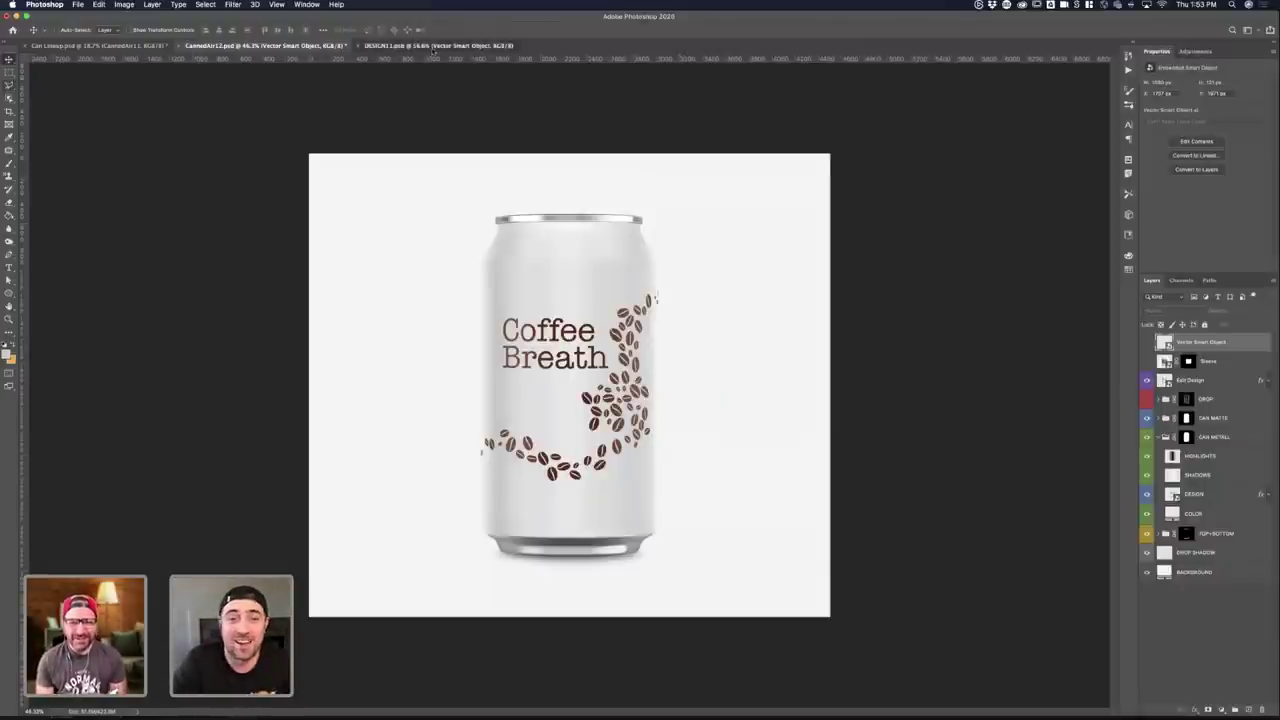
pyautogui.click(1146, 343)
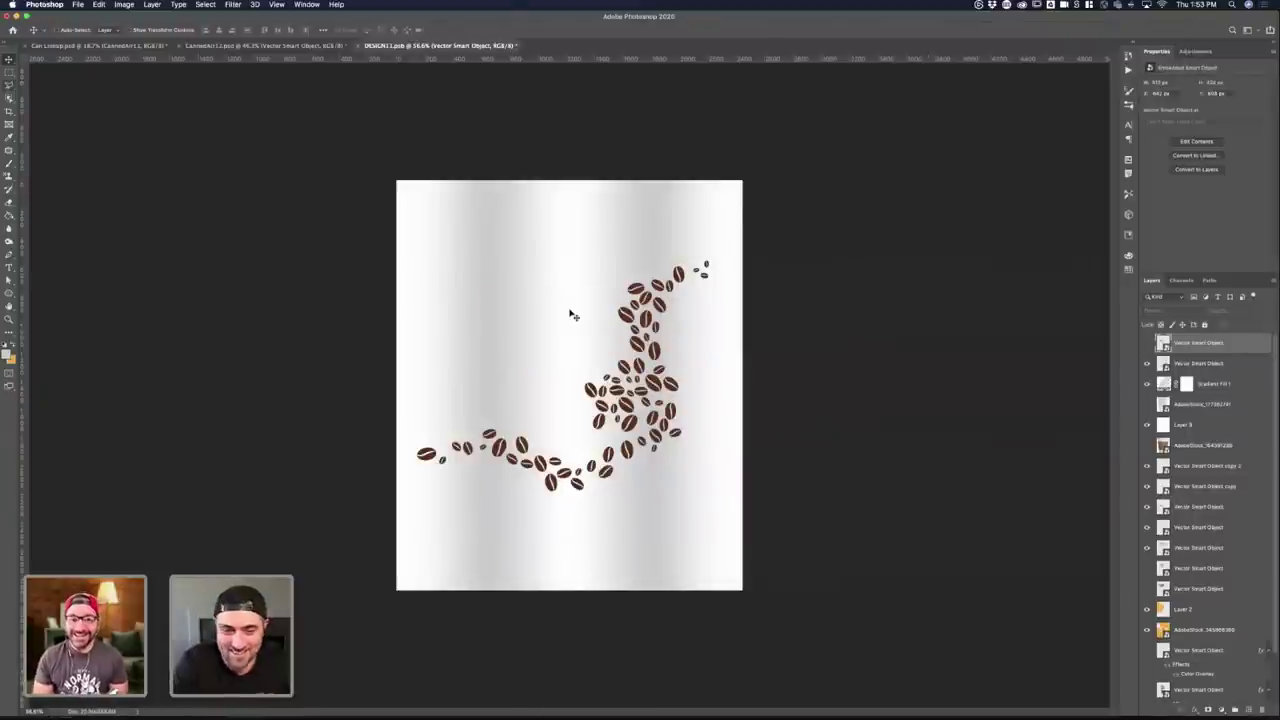
pyautogui.click(1146, 343)
pyautogui.press('super+t')
pyautogui.moveTo(508, 298); pyautogui.dragTo(522, 302)
pyautogui.press('Return')
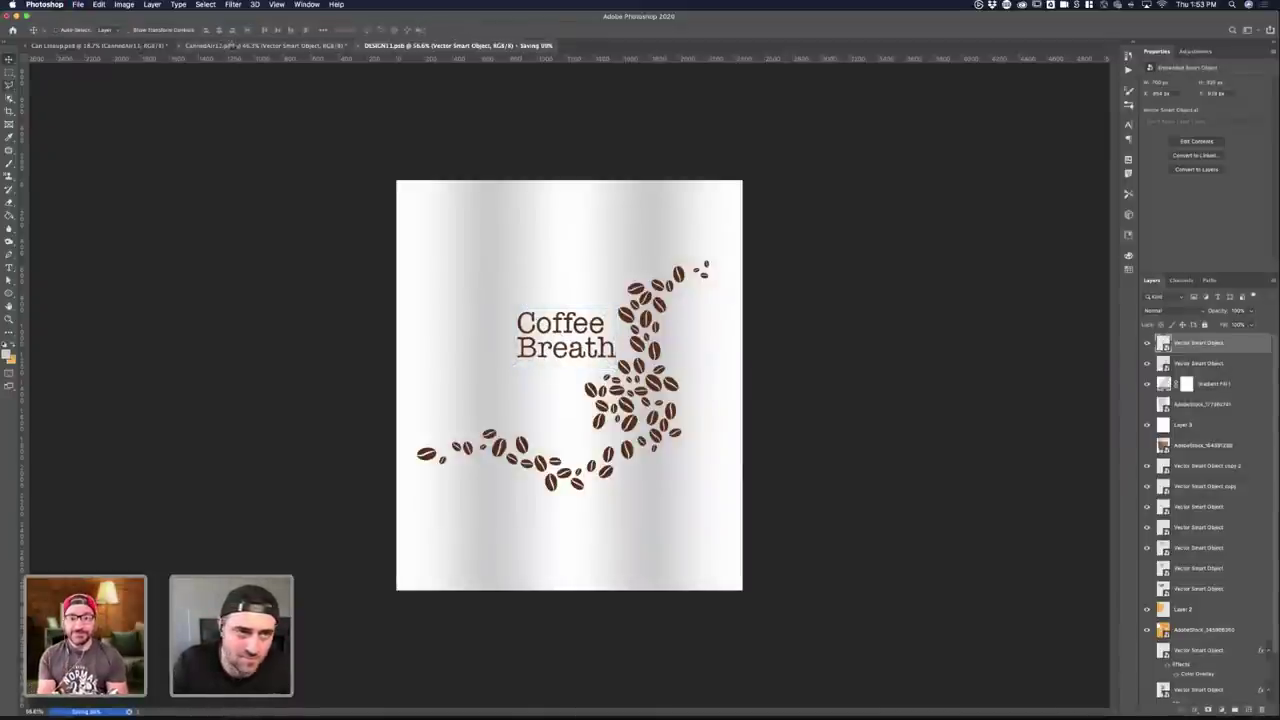
# - Save the updated can mockup as a JPEG in the Working Files folder at Maximum quality
pyautogui.click(228, 46)
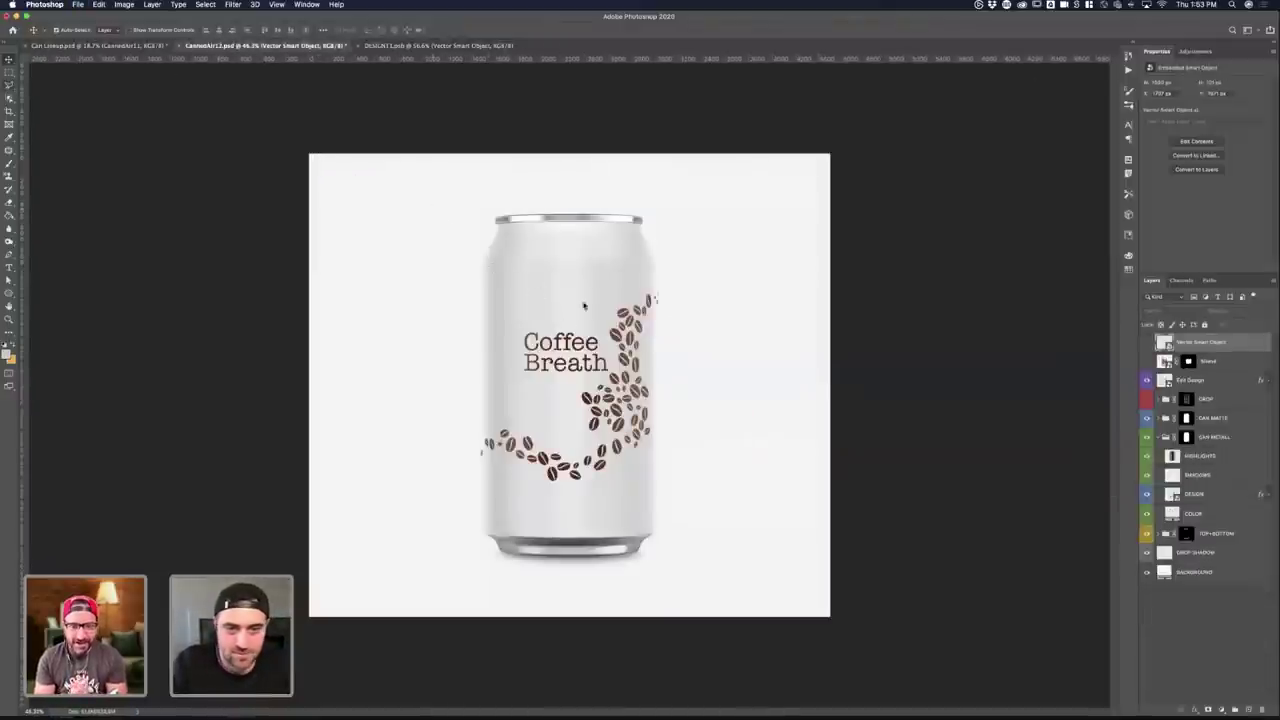
pyautogui.press('super+shift+s')
pyautogui.click(700, 402)
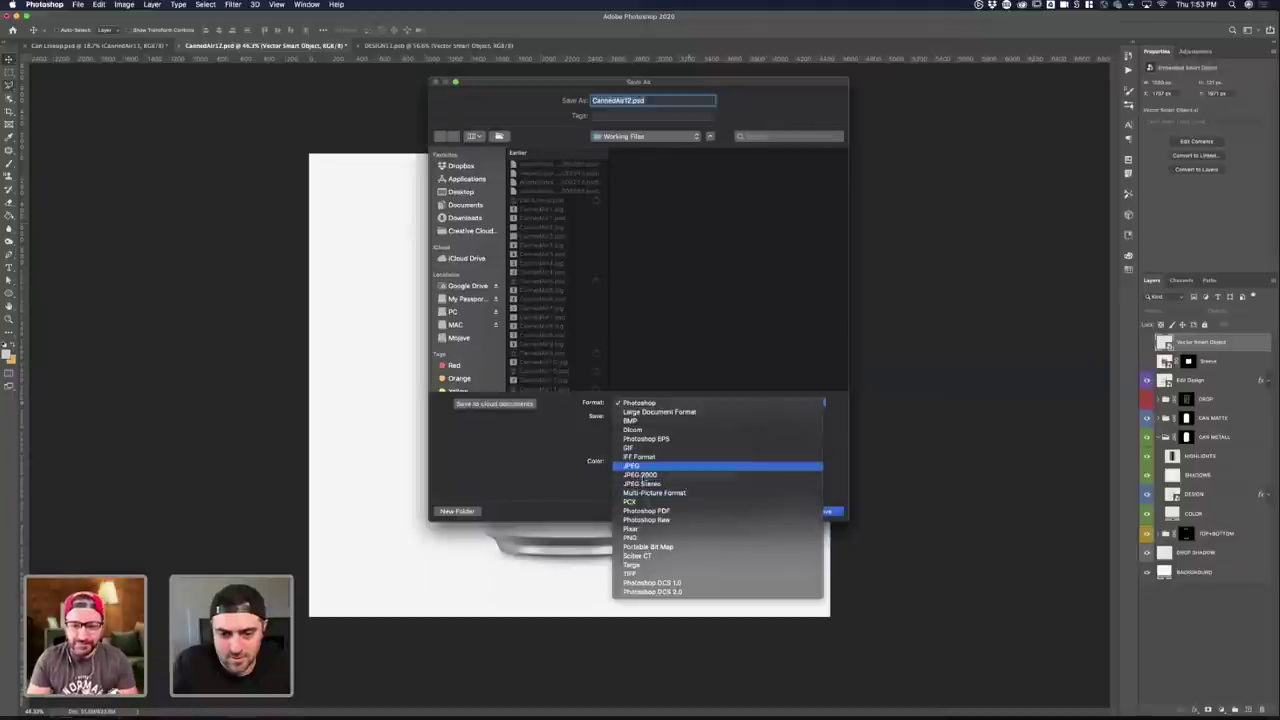
pyautogui.click(645, 466)
pyautogui.press('Return')
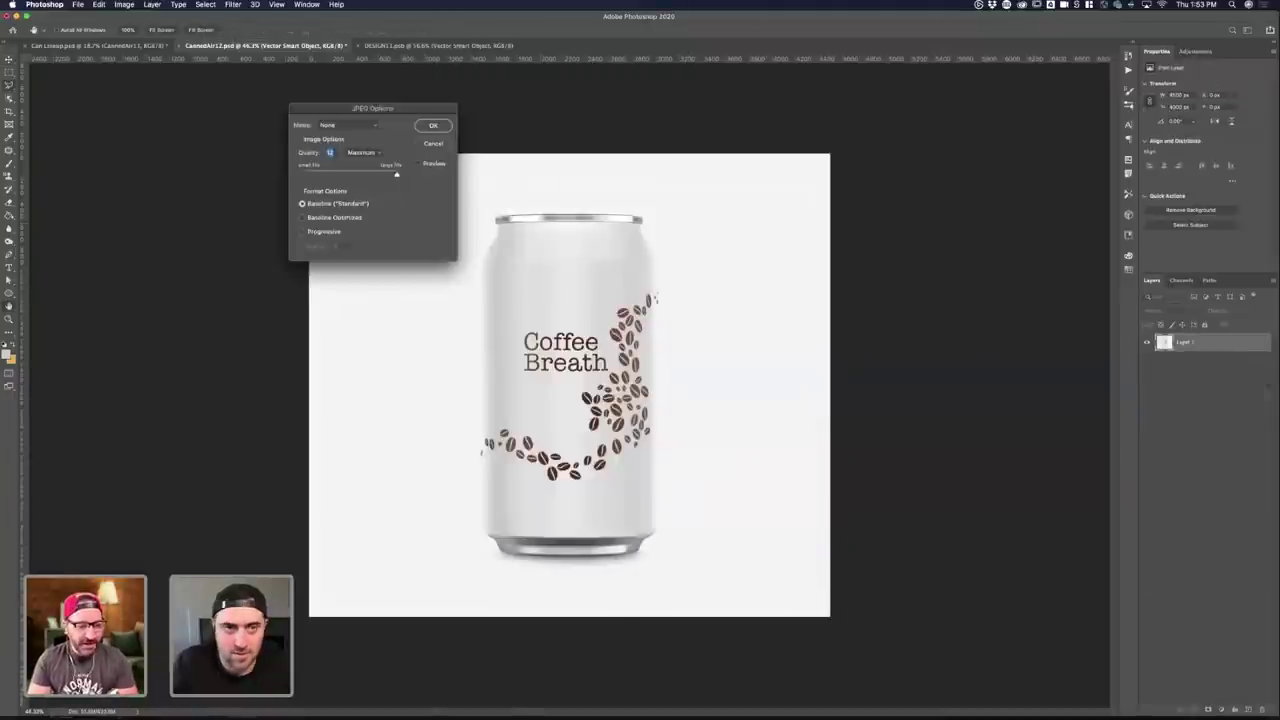
pyautogui.click(433, 125)
# - Place the exported Coffee Breath can image on the empty artboard beside the rubber chicken can in the can lineup document
pyautogui.click(128, 46)
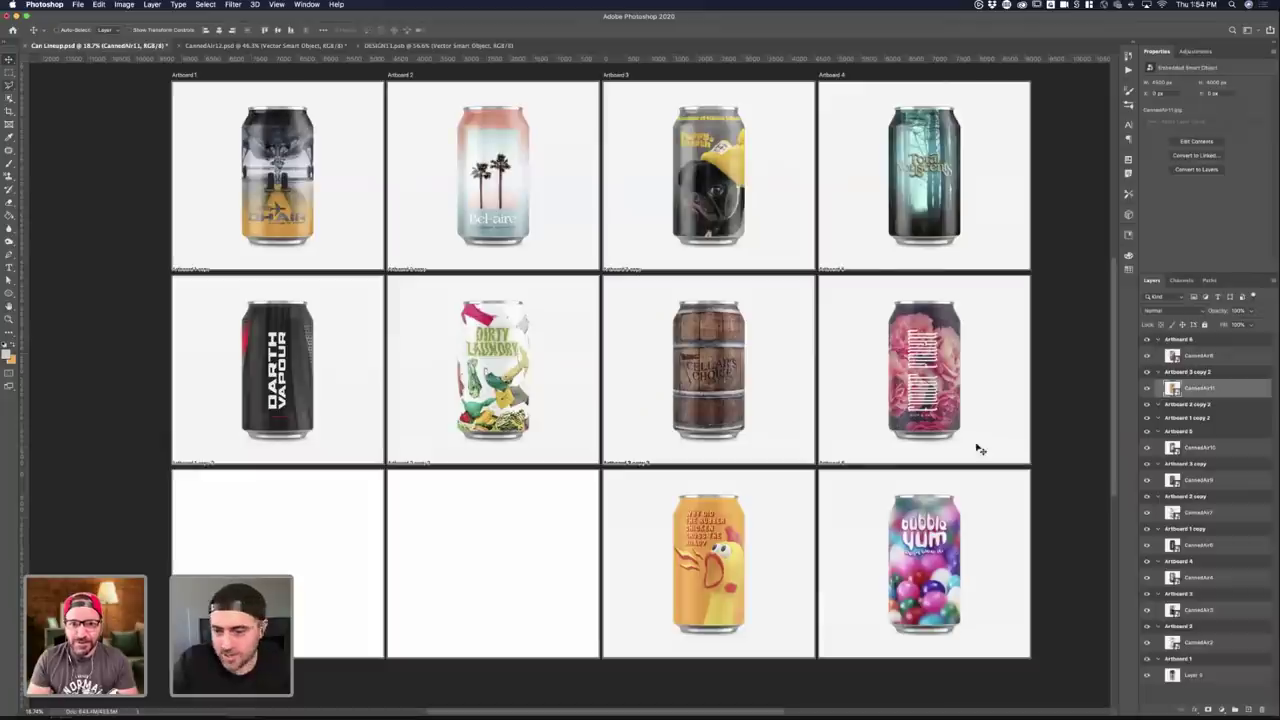
pyautogui.hotkey('ctrl', 'Up')
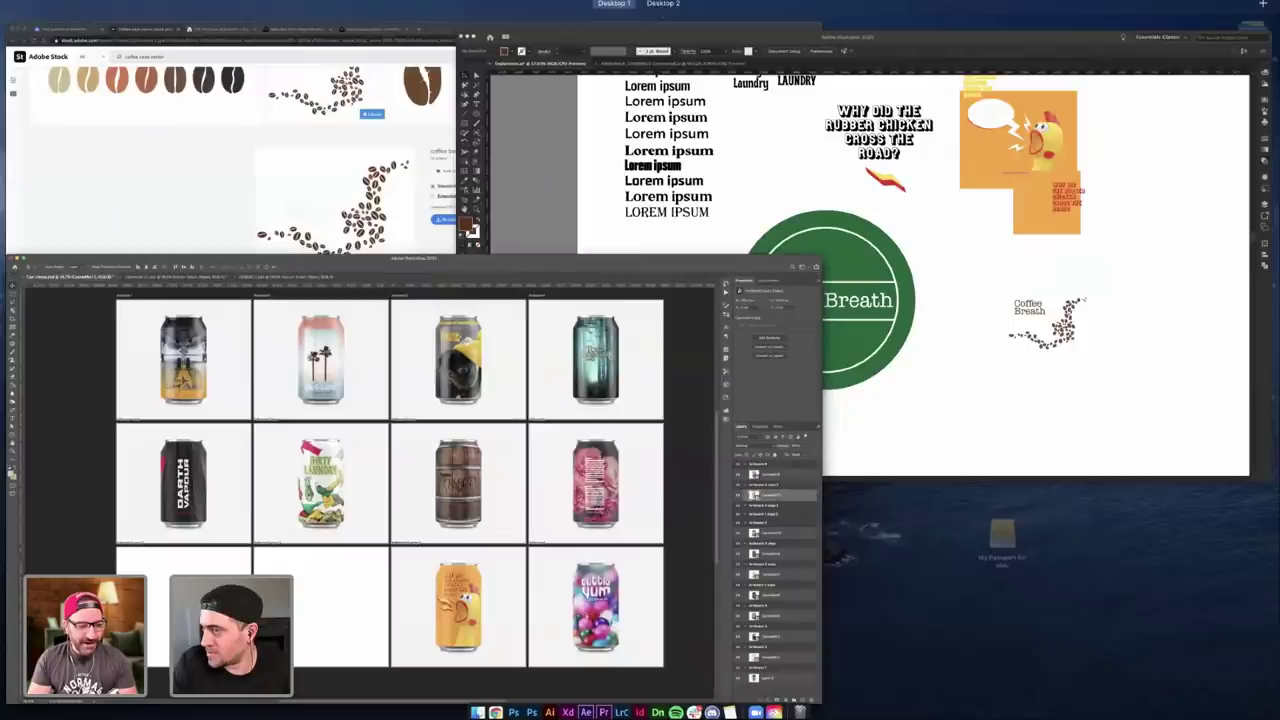
pyautogui.hotkey('ctrl', 'Up')
pyautogui.press('ctrl+super+f')
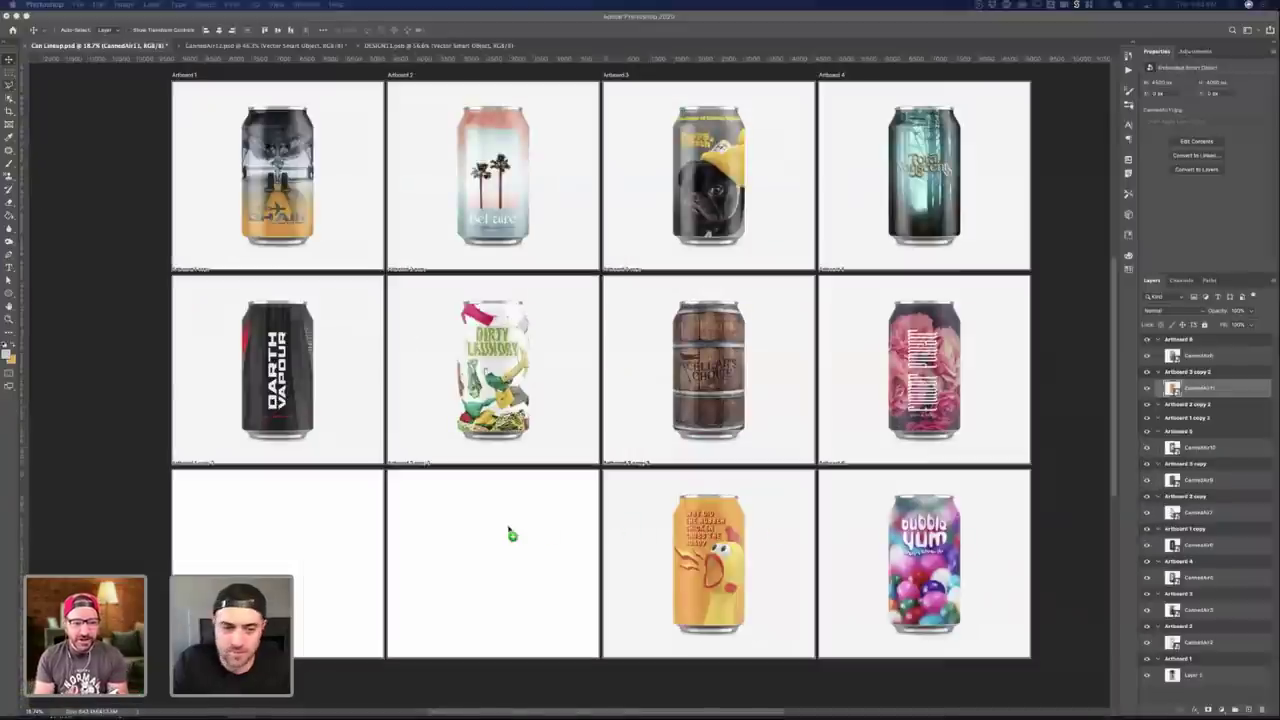
pyautogui.moveTo(509, 526); pyautogui.dragTo(511, 527)
pyautogui.moveTo(749, 571); pyautogui.dragTo(529, 568)
pyautogui.press('Return')
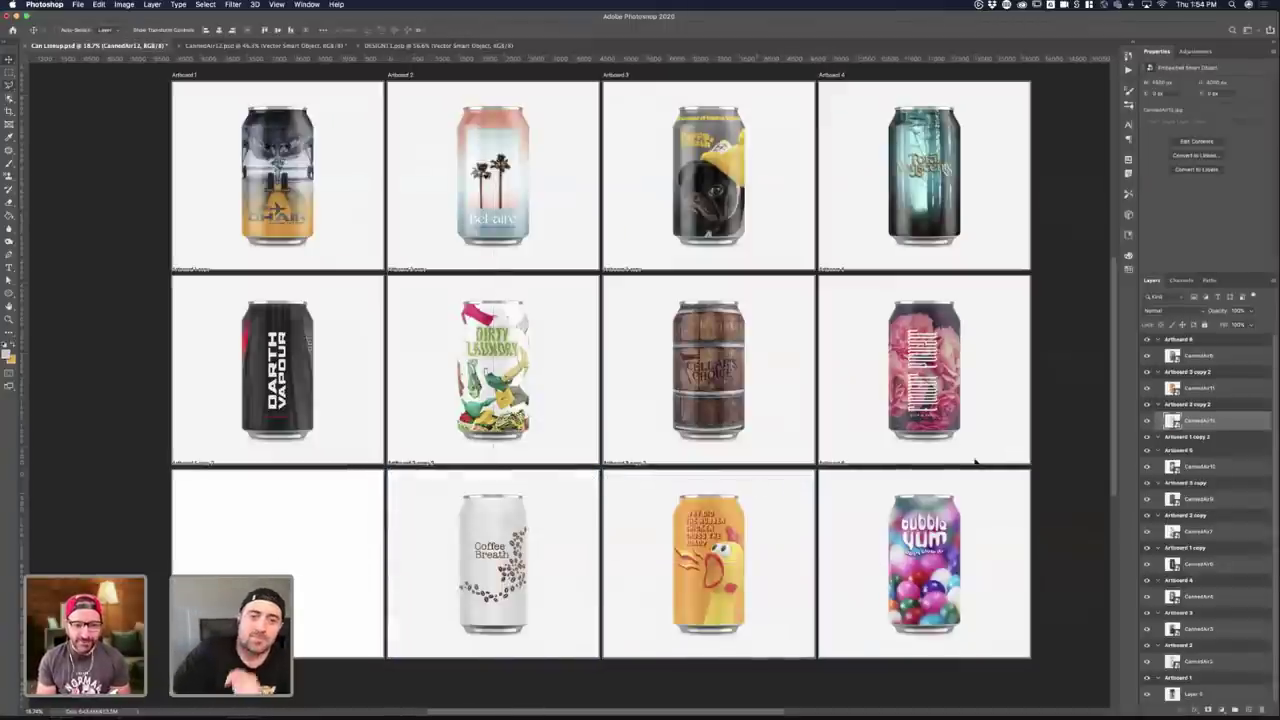